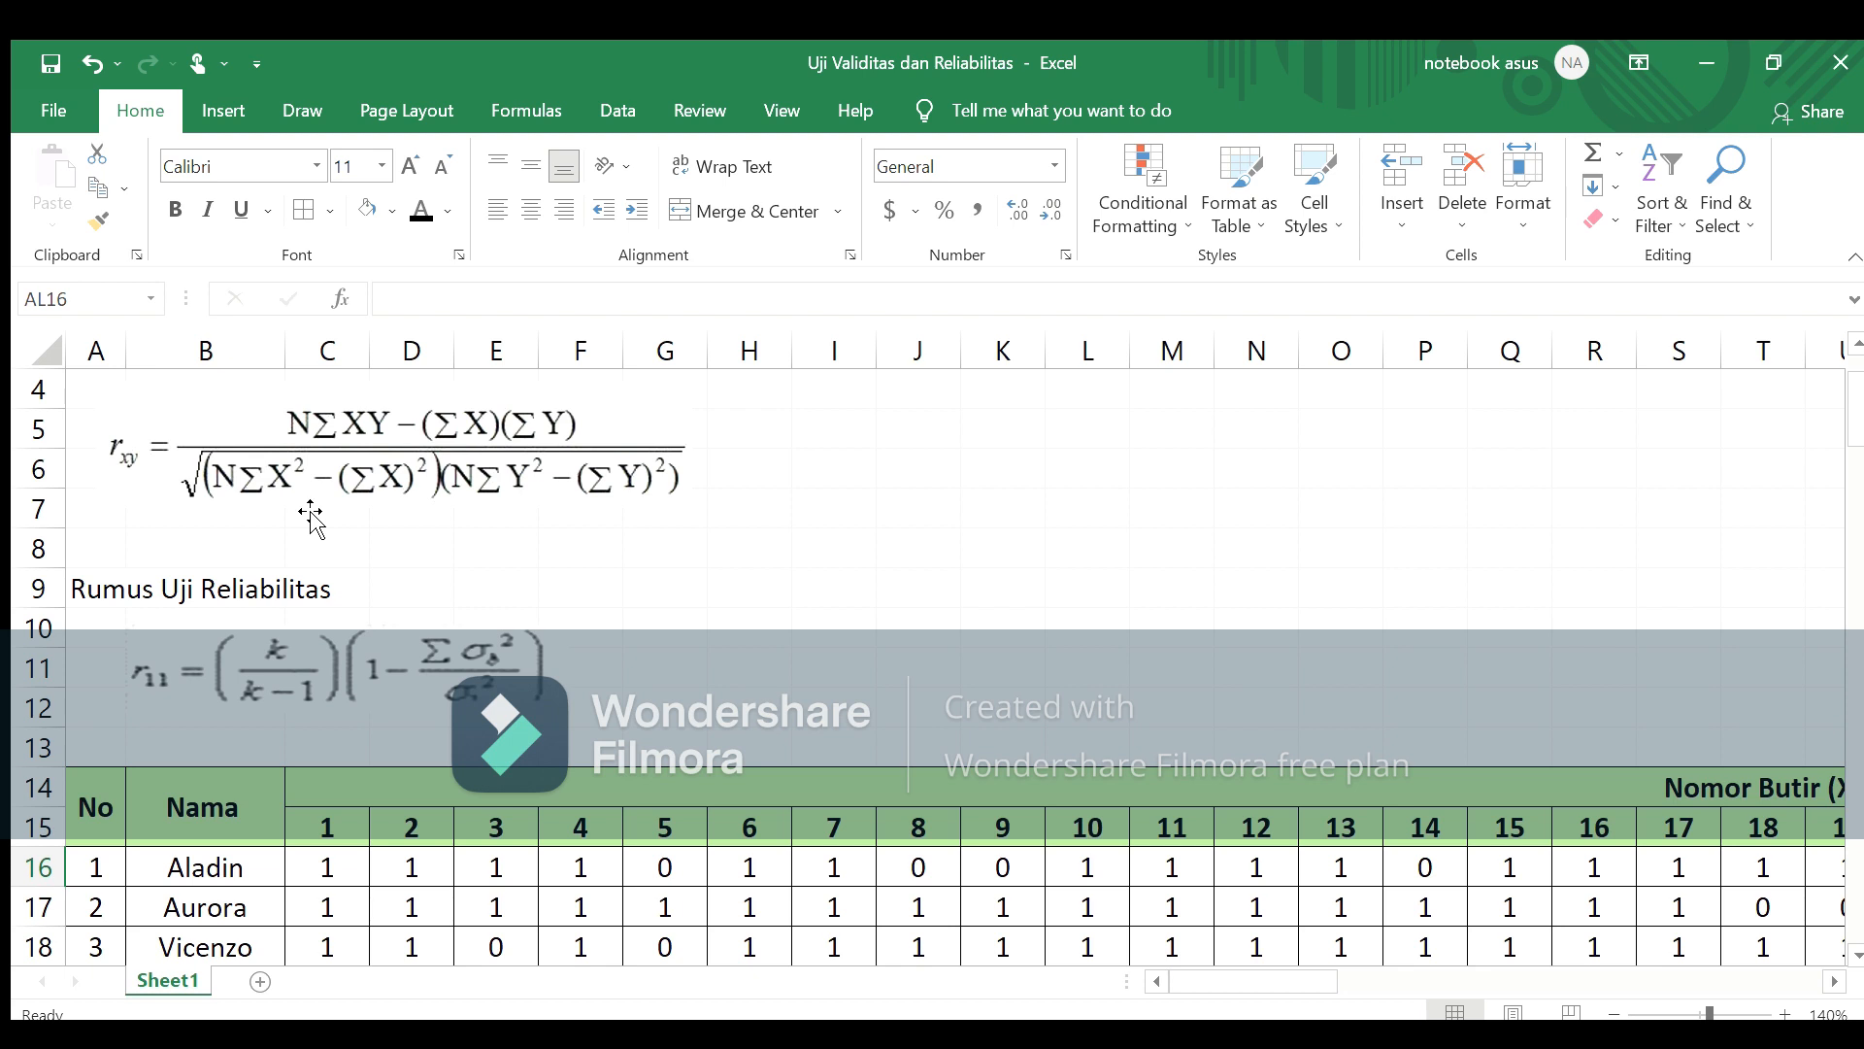
# Step: Zoom out to 110% and look over the item score table from the first item through the Skor Total (Y) column
pyautogui.click(1607, 1010)
pyautogui.click(1607, 1010)
pyautogui.click(1607, 1010)
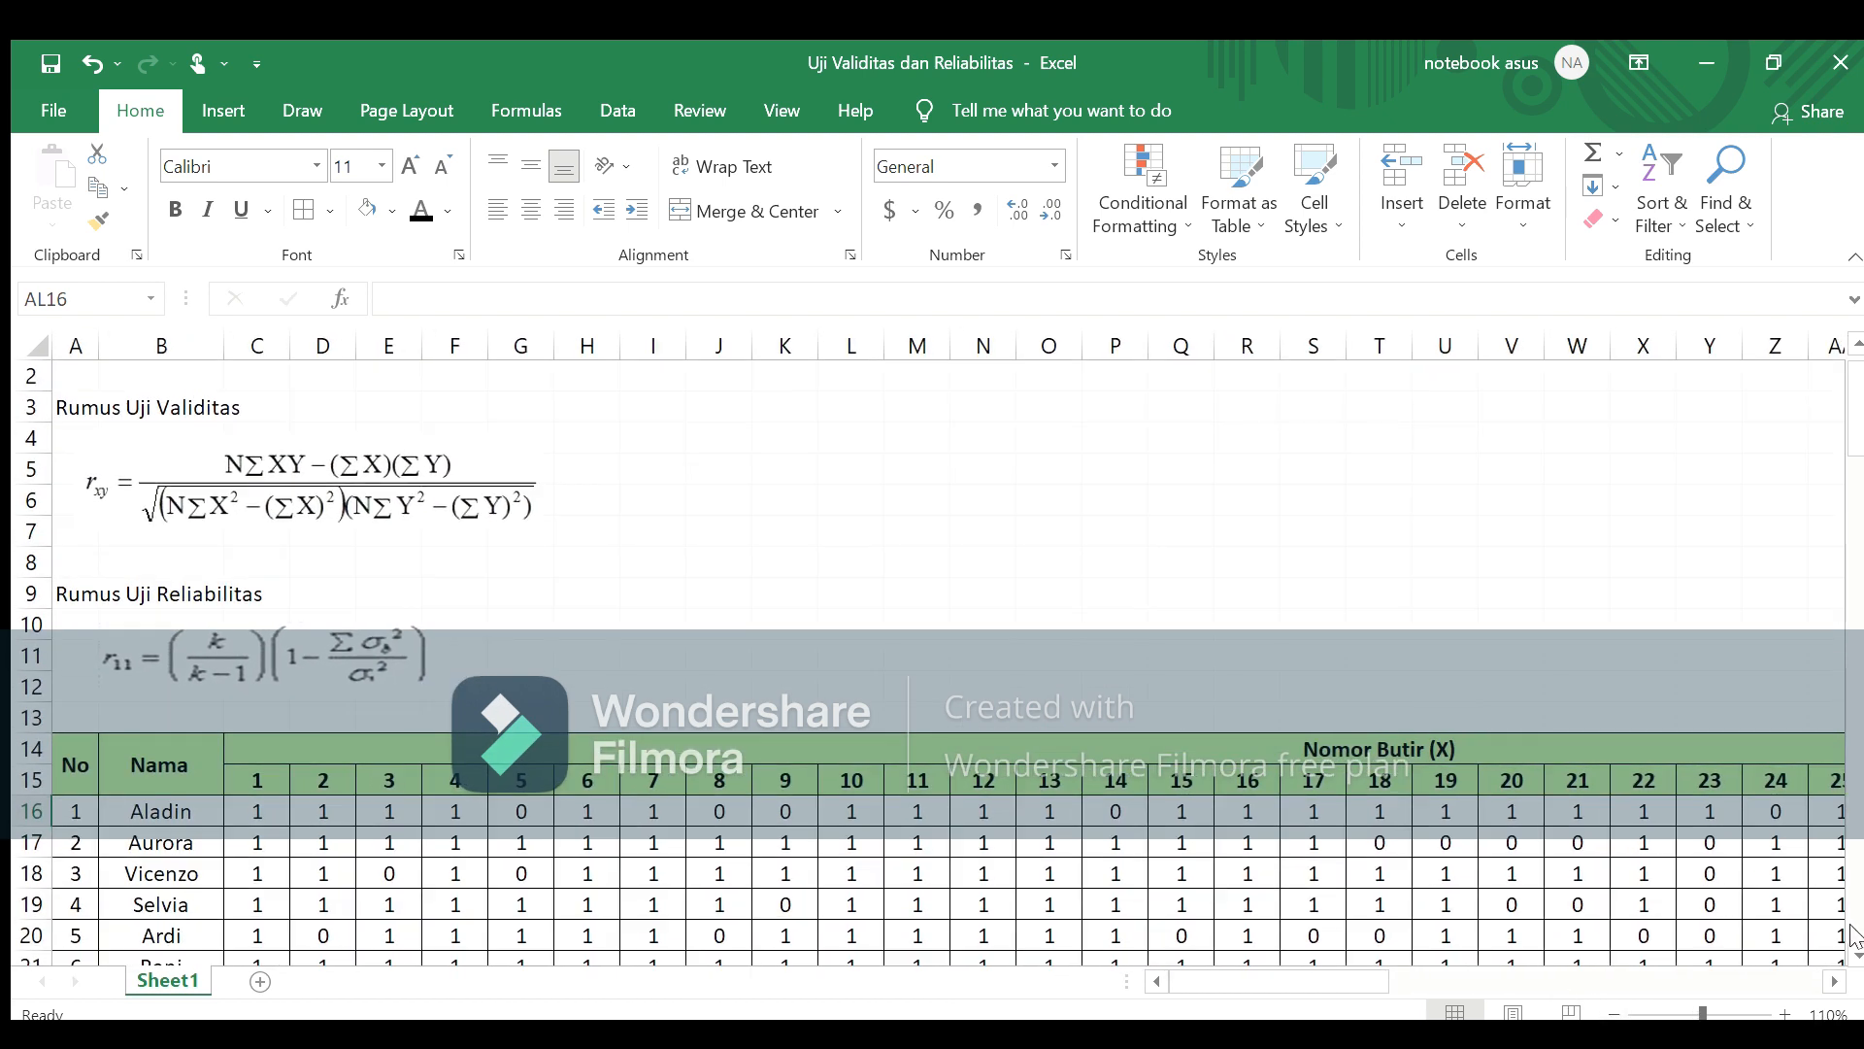
pyautogui.moveTo(1854, 956); pyautogui.dragTo(1854, 957)
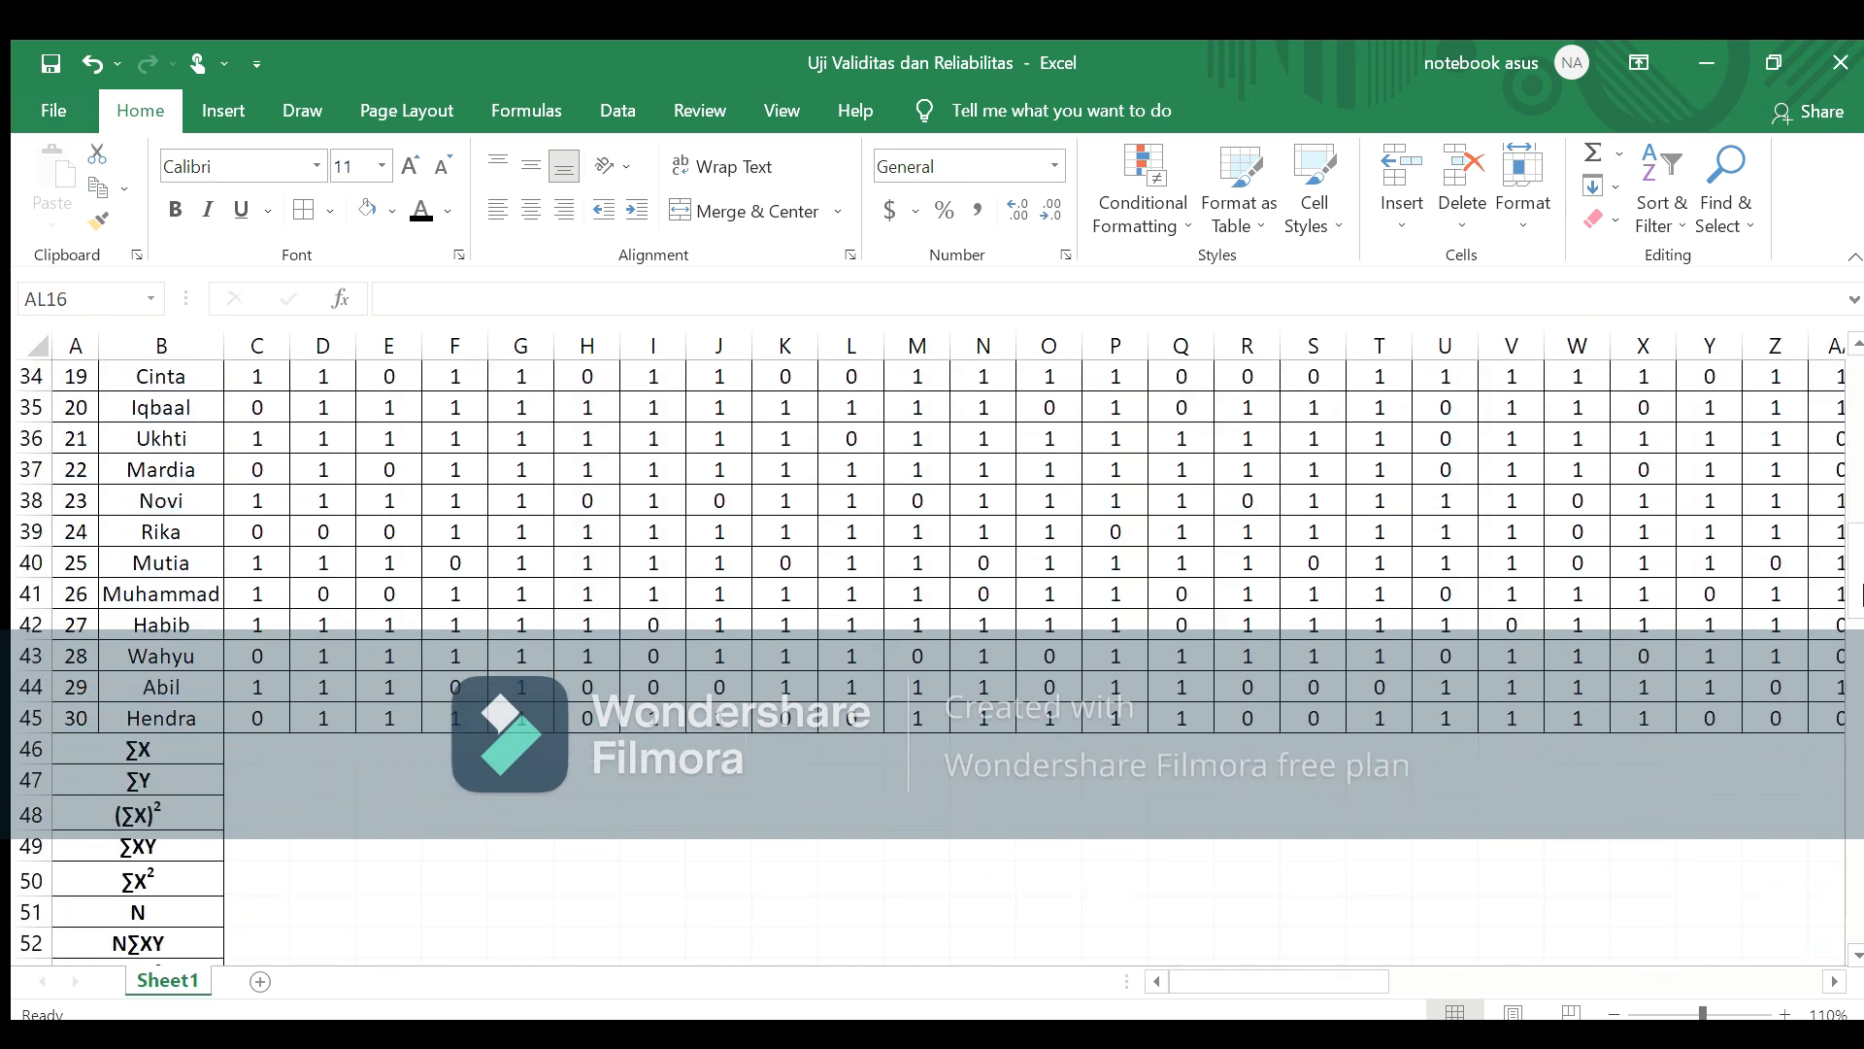
pyautogui.moveTo(1854, 549); pyautogui.dragTo(1848, 442)
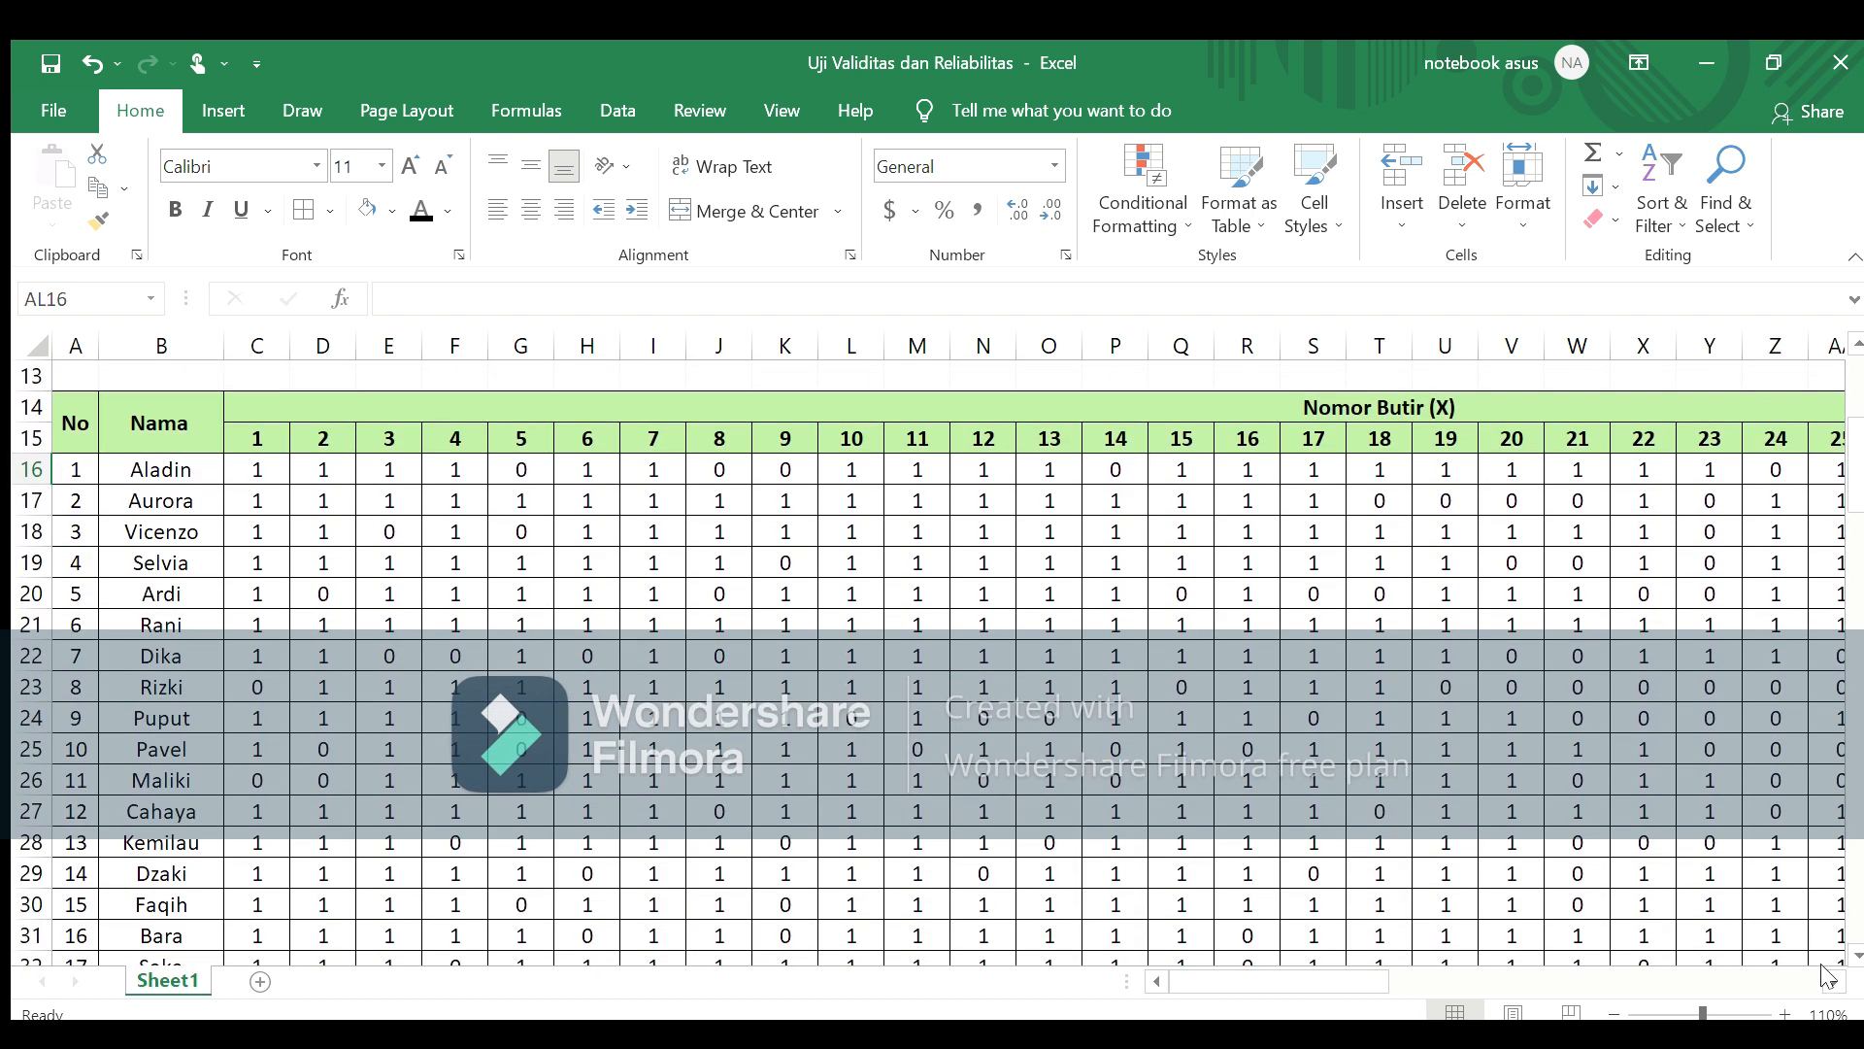
pyautogui.click(1833, 981)
pyautogui.moveTo(1829, 976); pyautogui.dragTo(1829, 977)
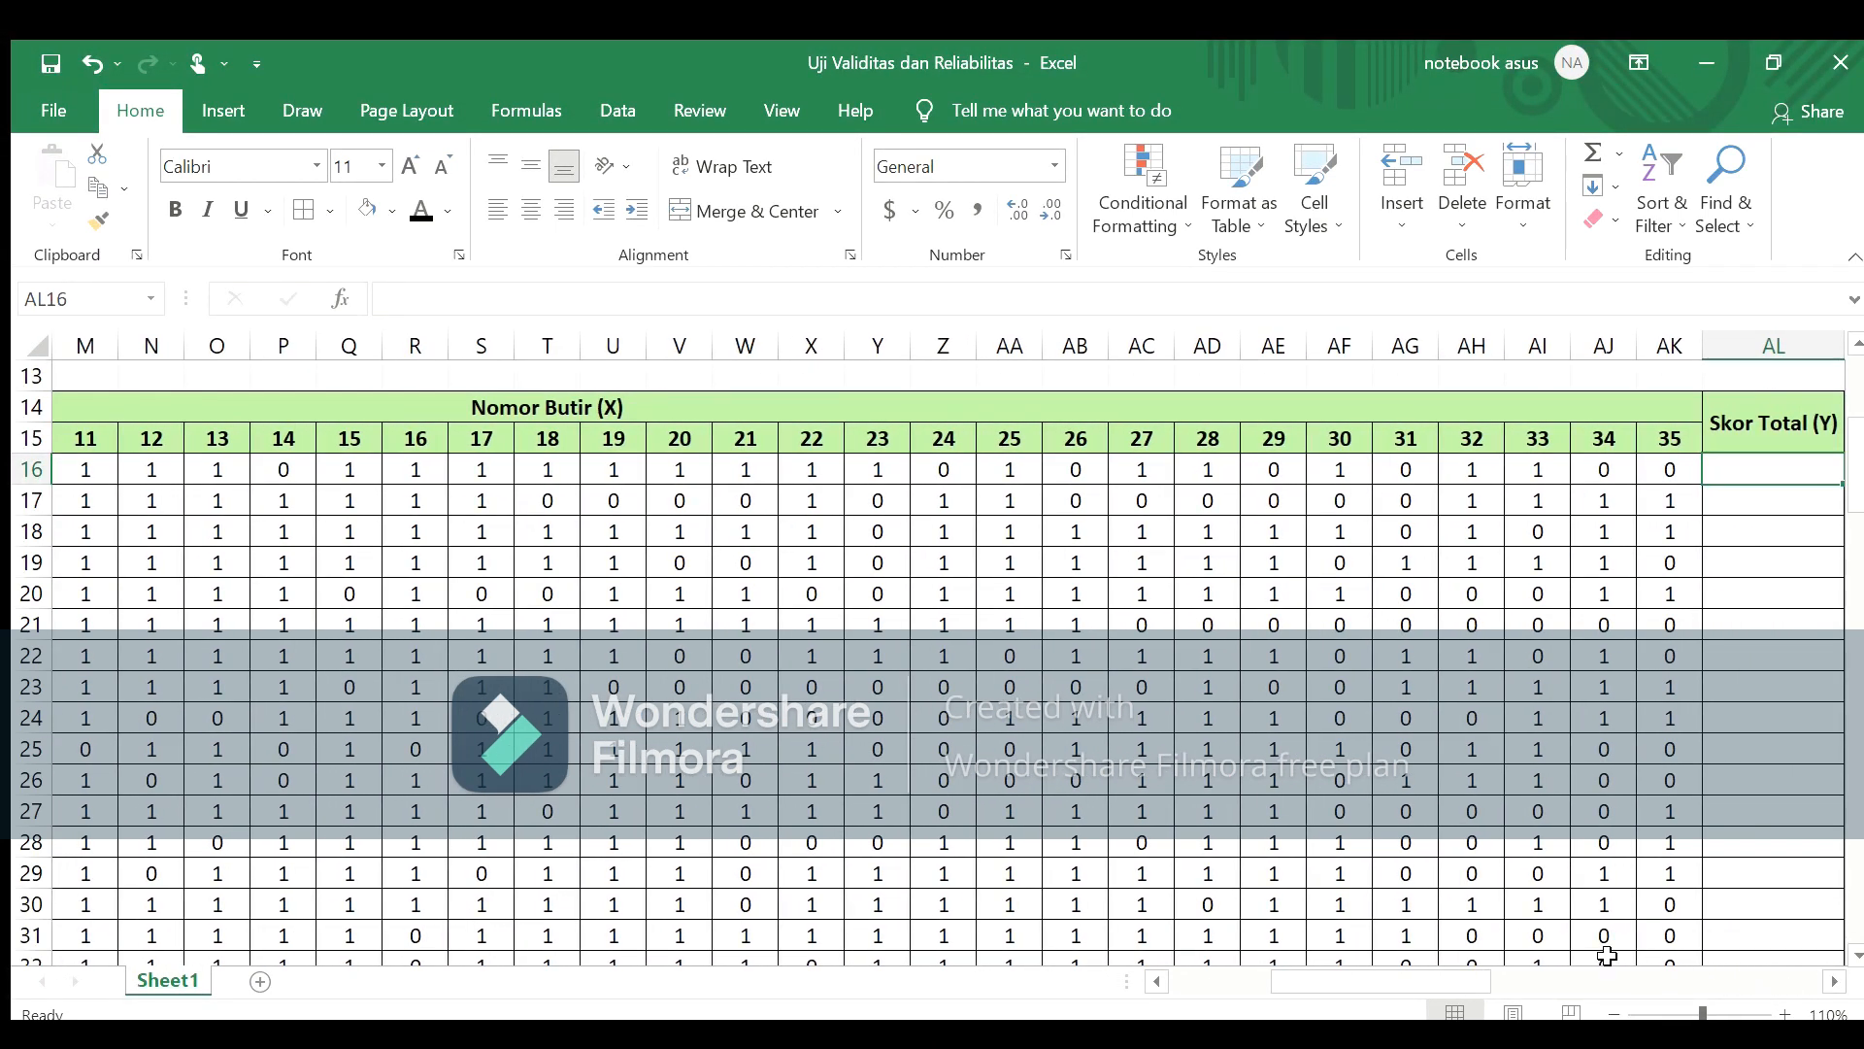
pyautogui.moveTo(1469, 981); pyautogui.dragTo(1326, 991)
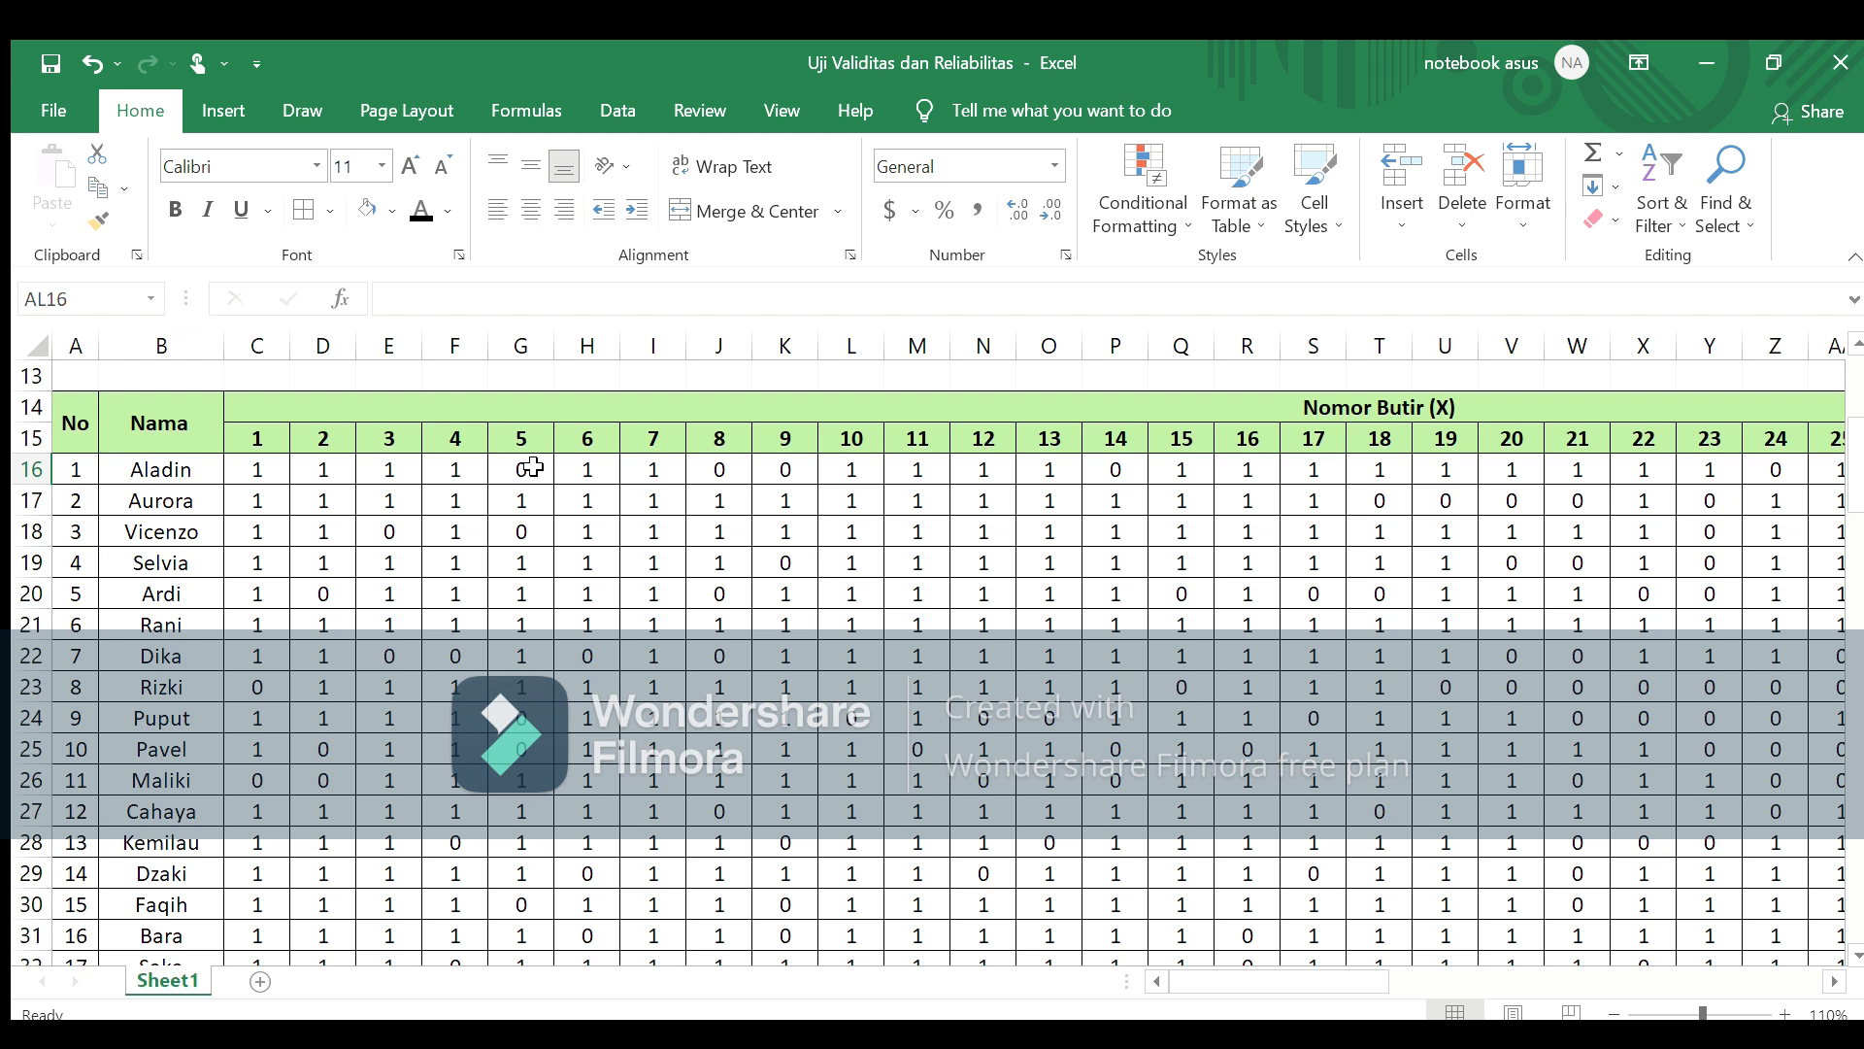
# Step: Total the first student's item scores in Skor Total (Y) cell AL16 with the formula =SUM(C16:AK16)
pyautogui.click(877, 480)
pyautogui.click(929, 475)
pyautogui.press('Right')
pyautogui.press('Right')
pyautogui.press('Right')
pyautogui.press('Right')
pyautogui.press('Right')
pyautogui.press('Right')
pyautogui.press('Right')
pyautogui.press('Right')
pyautogui.press('Right')
pyautogui.press('Right')
pyautogui.press('Right')
pyautogui.press('Right')
pyautogui.press('Right')
pyautogui.press('Right')
pyautogui.press('Right')
pyautogui.press('Right')
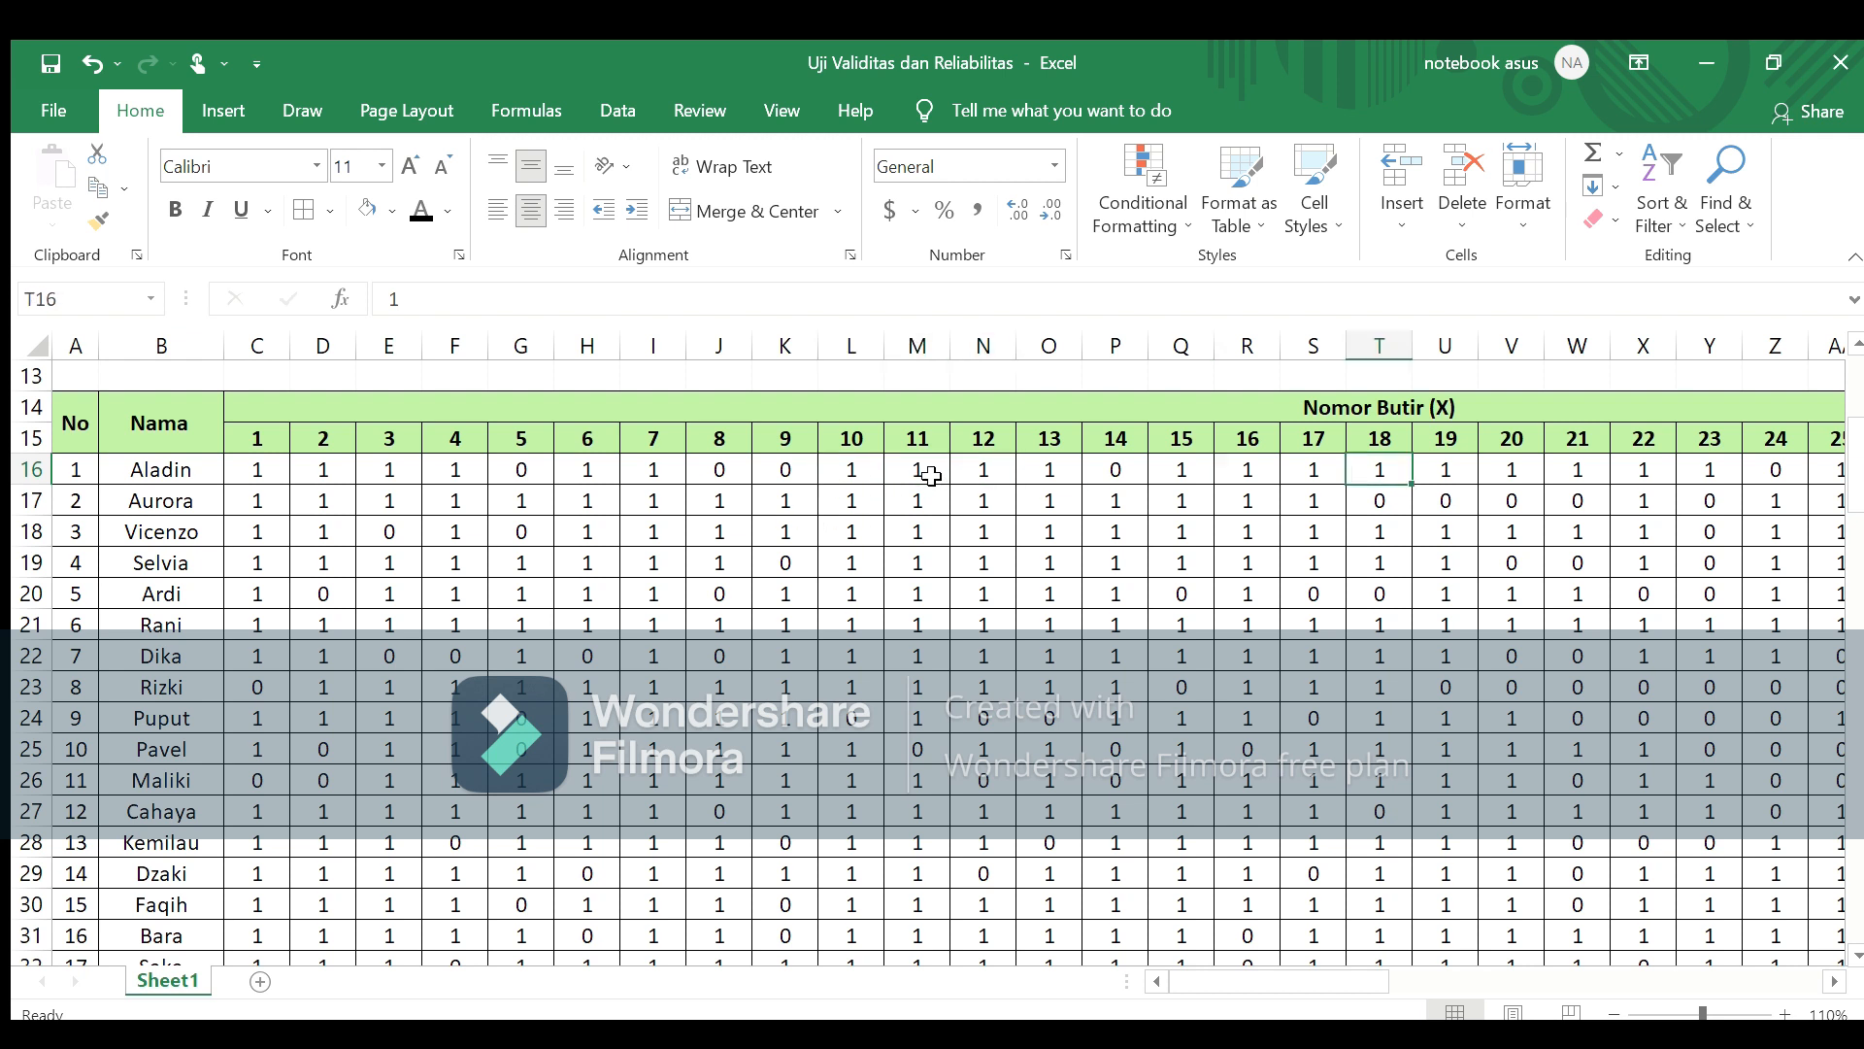
pyautogui.press('Right')
pyautogui.press('Right')
pyautogui.press('Right')
pyautogui.press('Right')
pyautogui.press('Right')
pyautogui.press('Right')
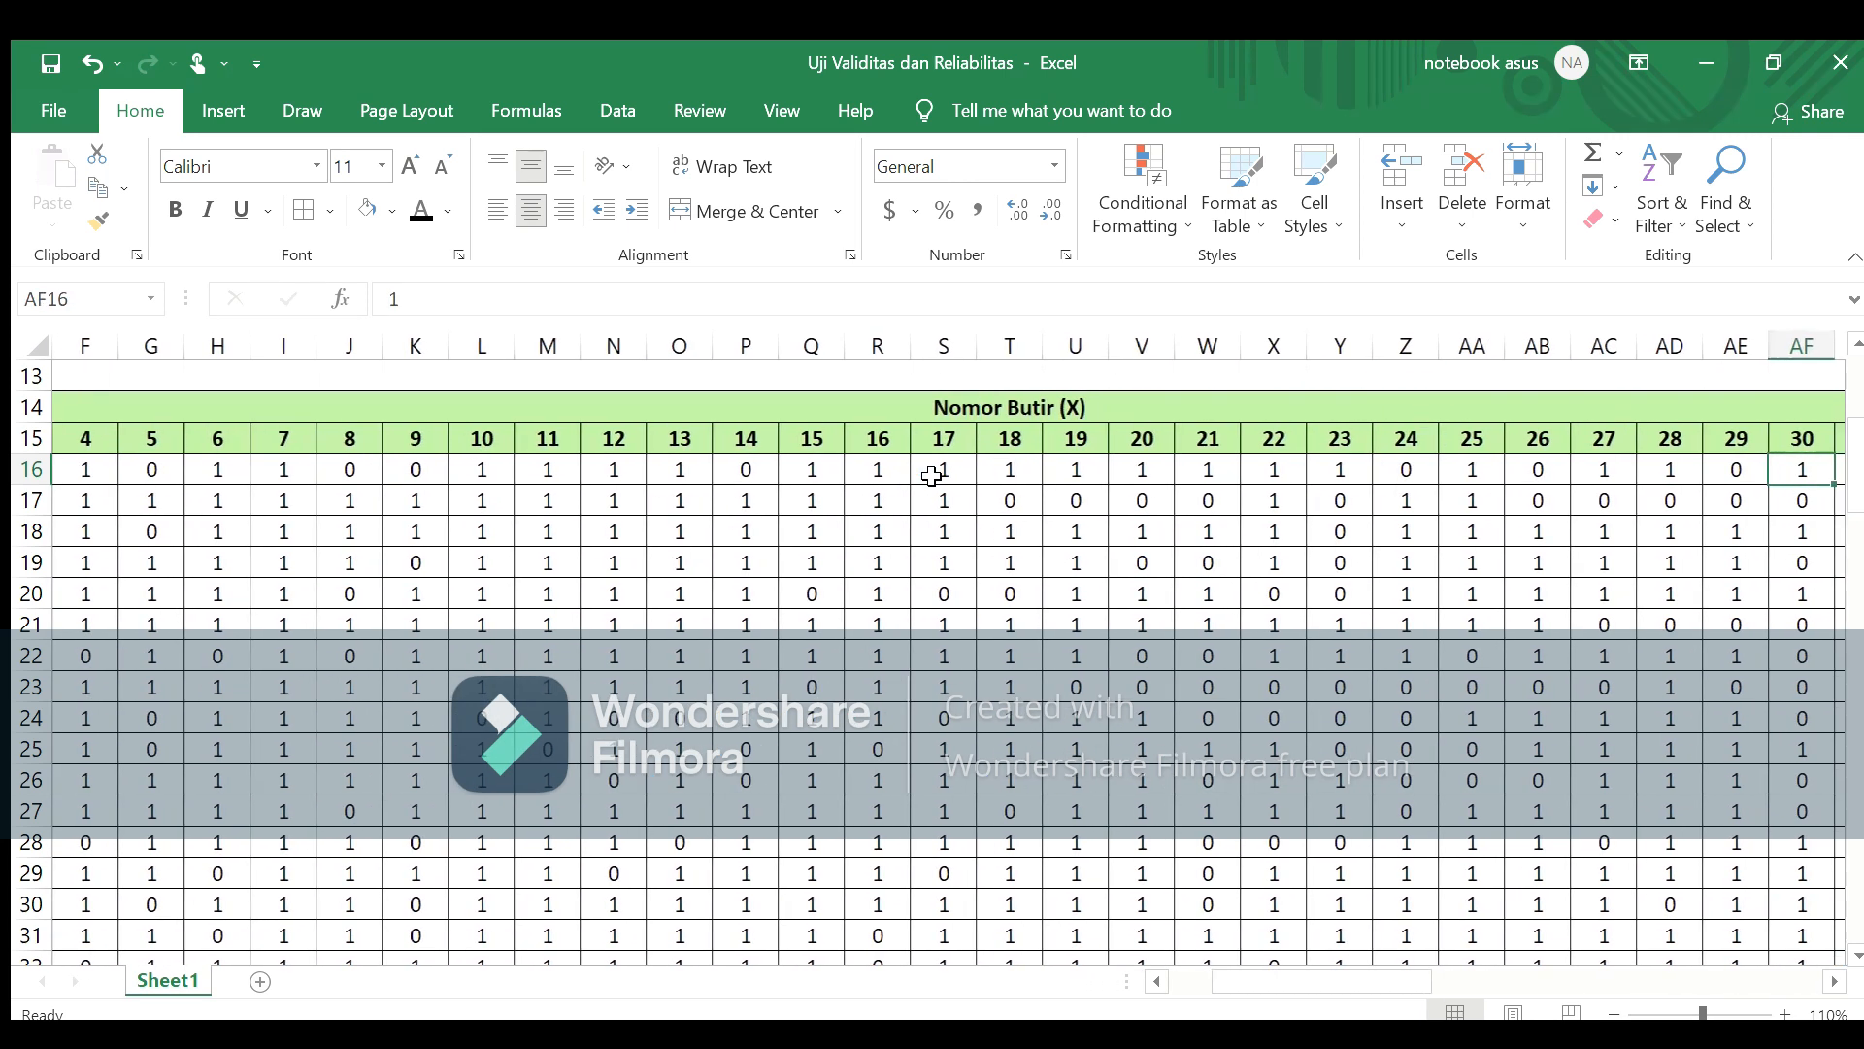
pyautogui.press('Right')
pyautogui.press('Right')
pyautogui.press('Right')
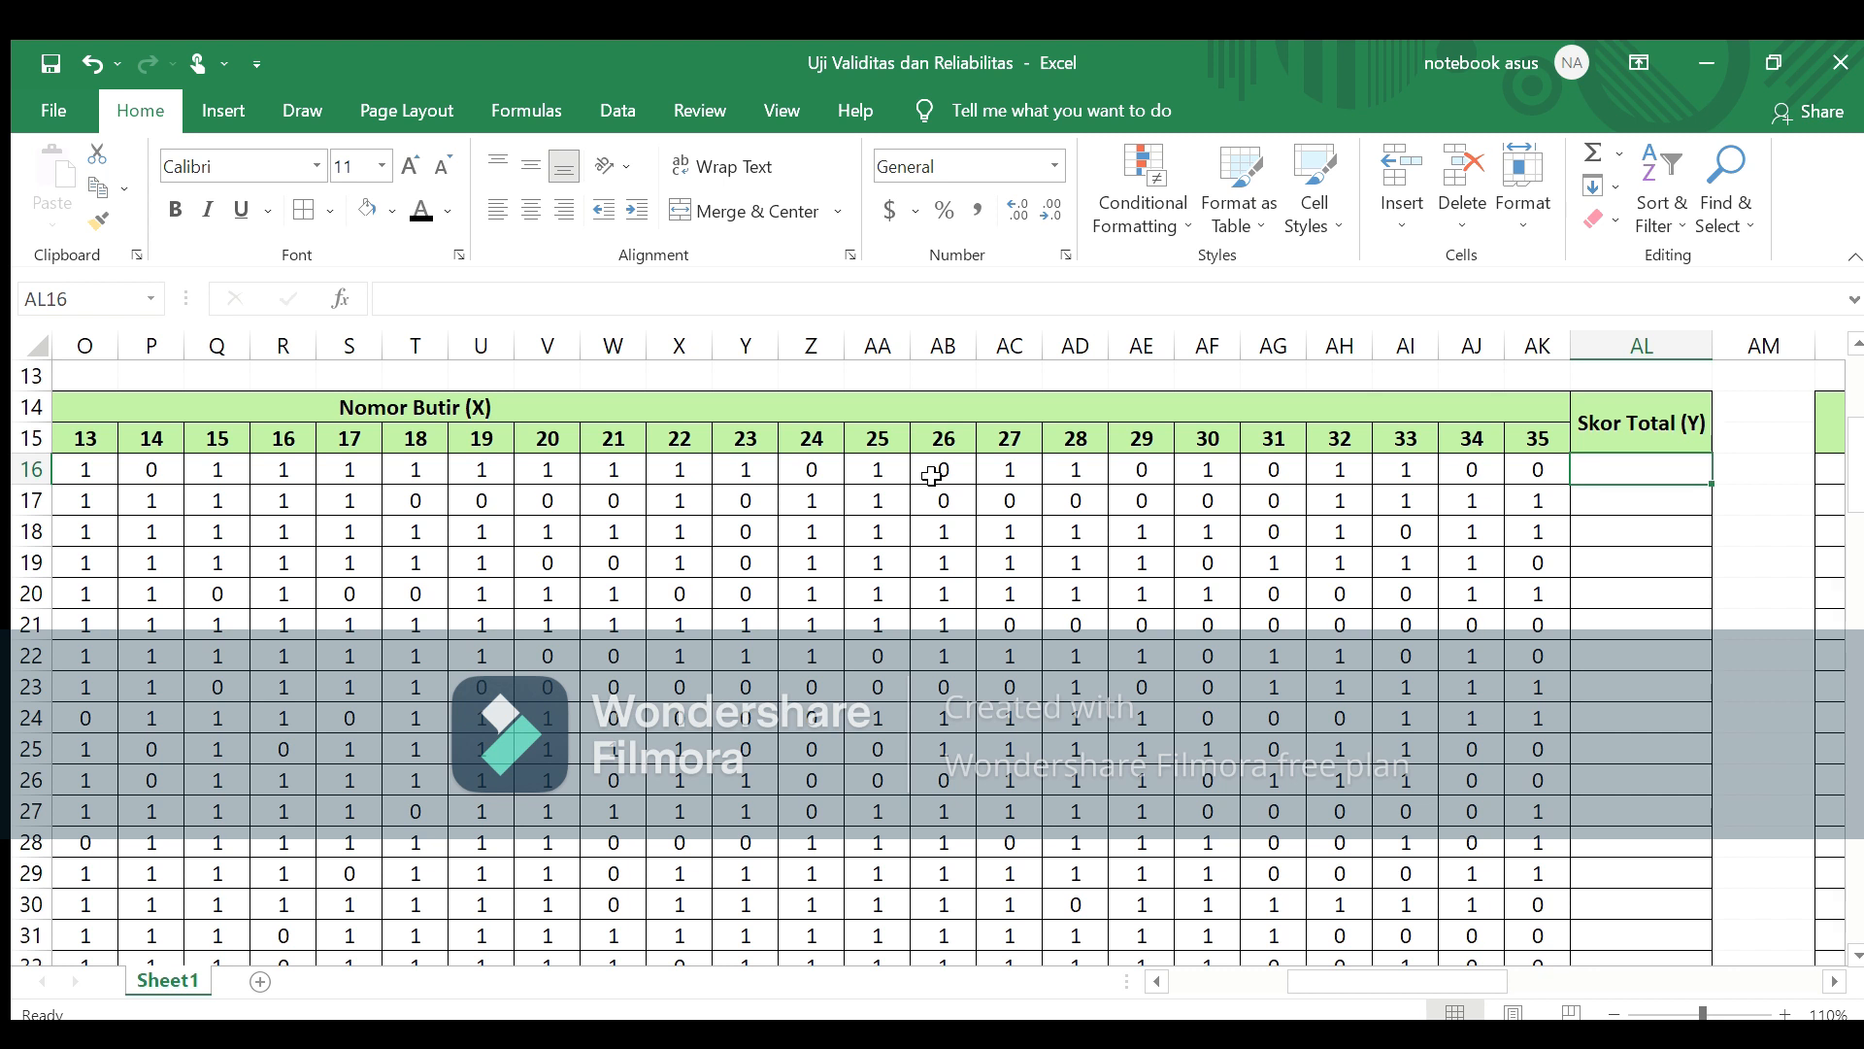
pyautogui.write('=sum')
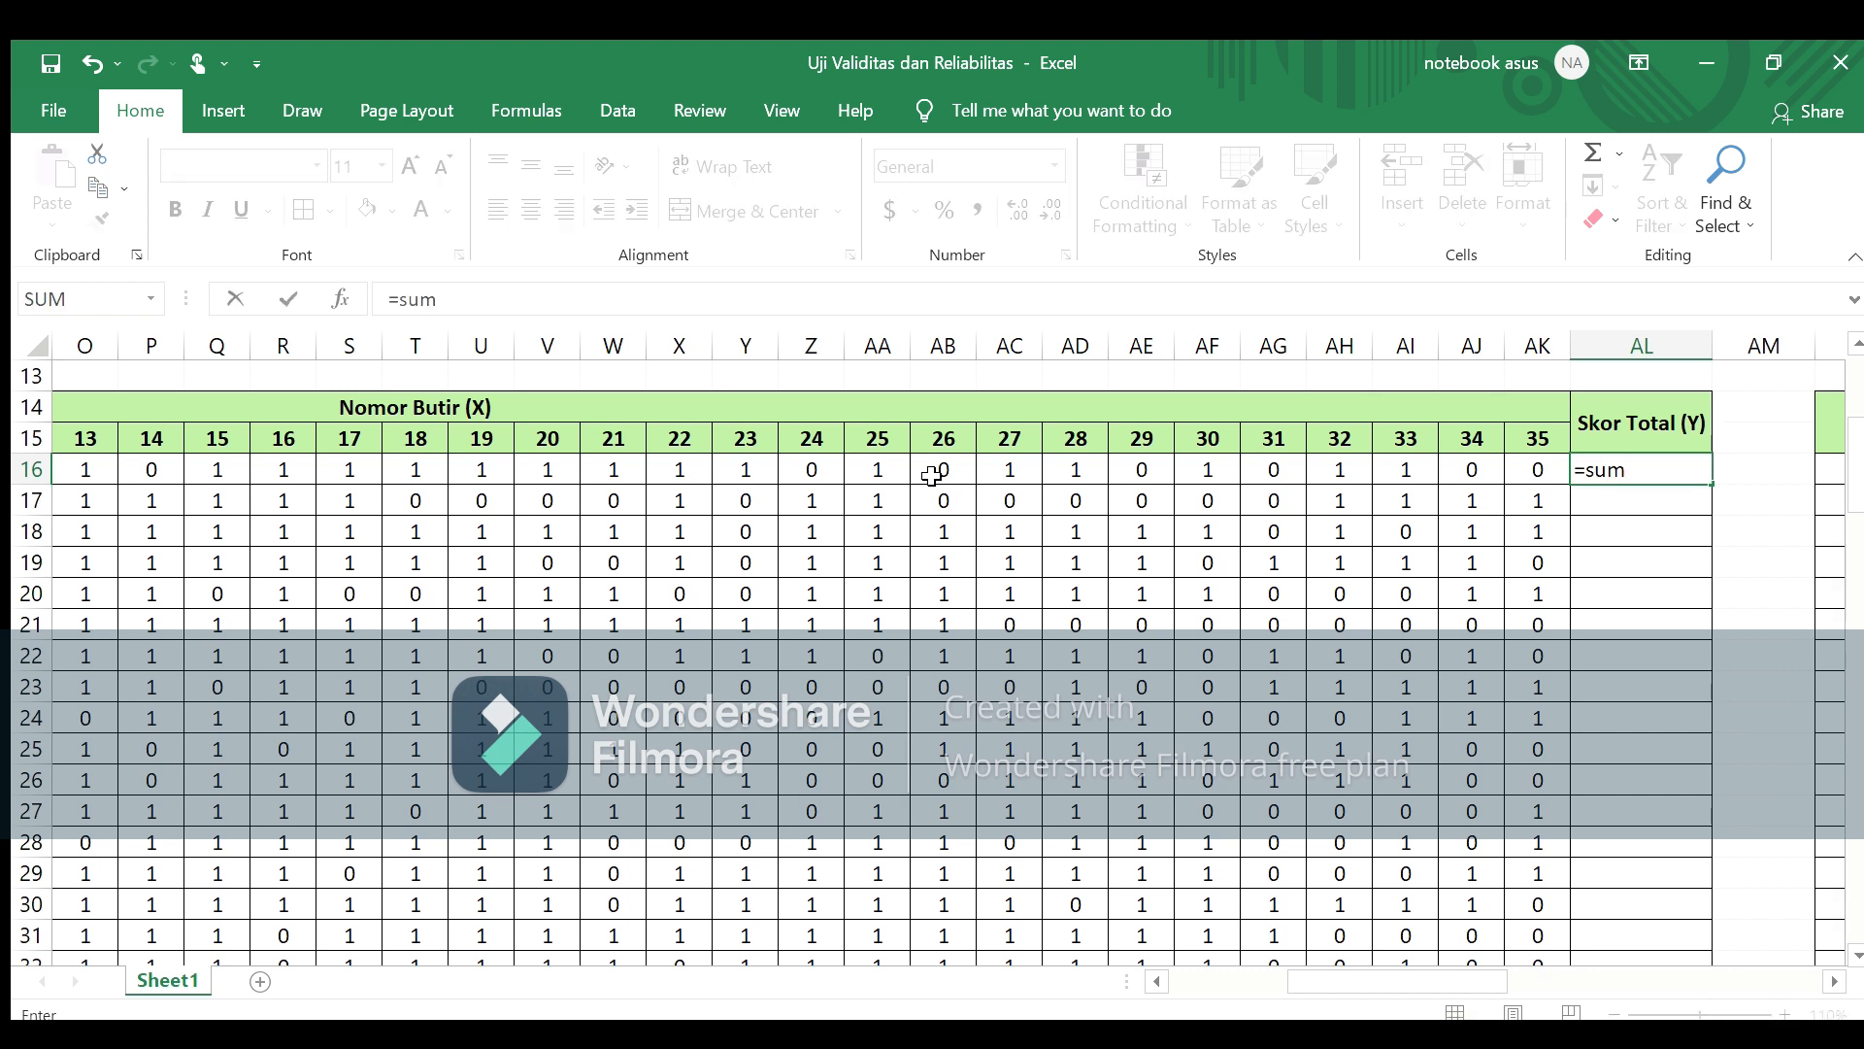
pyautogui.write('(')
pyautogui.moveTo(1298, 978); pyautogui.dragTo(1162, 981)
pyautogui.click(265, 466)
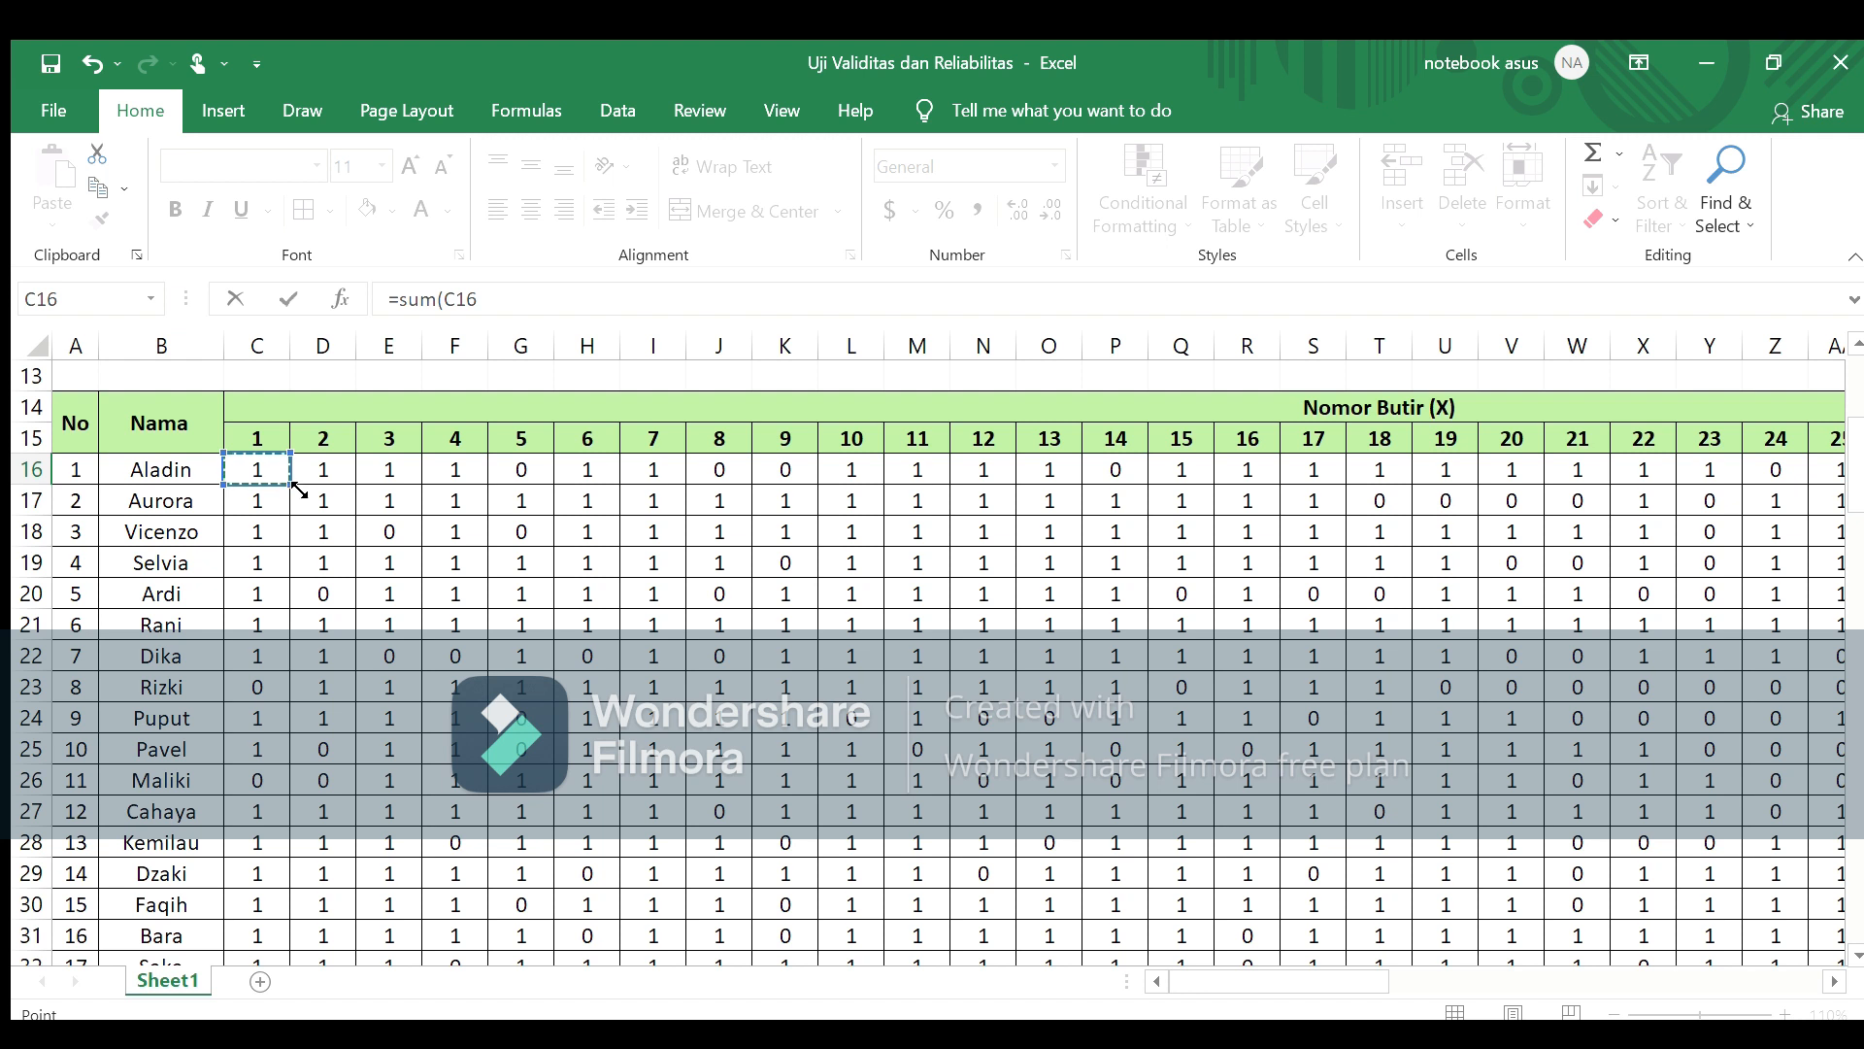
pyautogui.moveTo(270, 470); pyautogui.dragTo(522, 500)
pyautogui.moveTo(618, 463); pyautogui.dragTo(1543, 469)
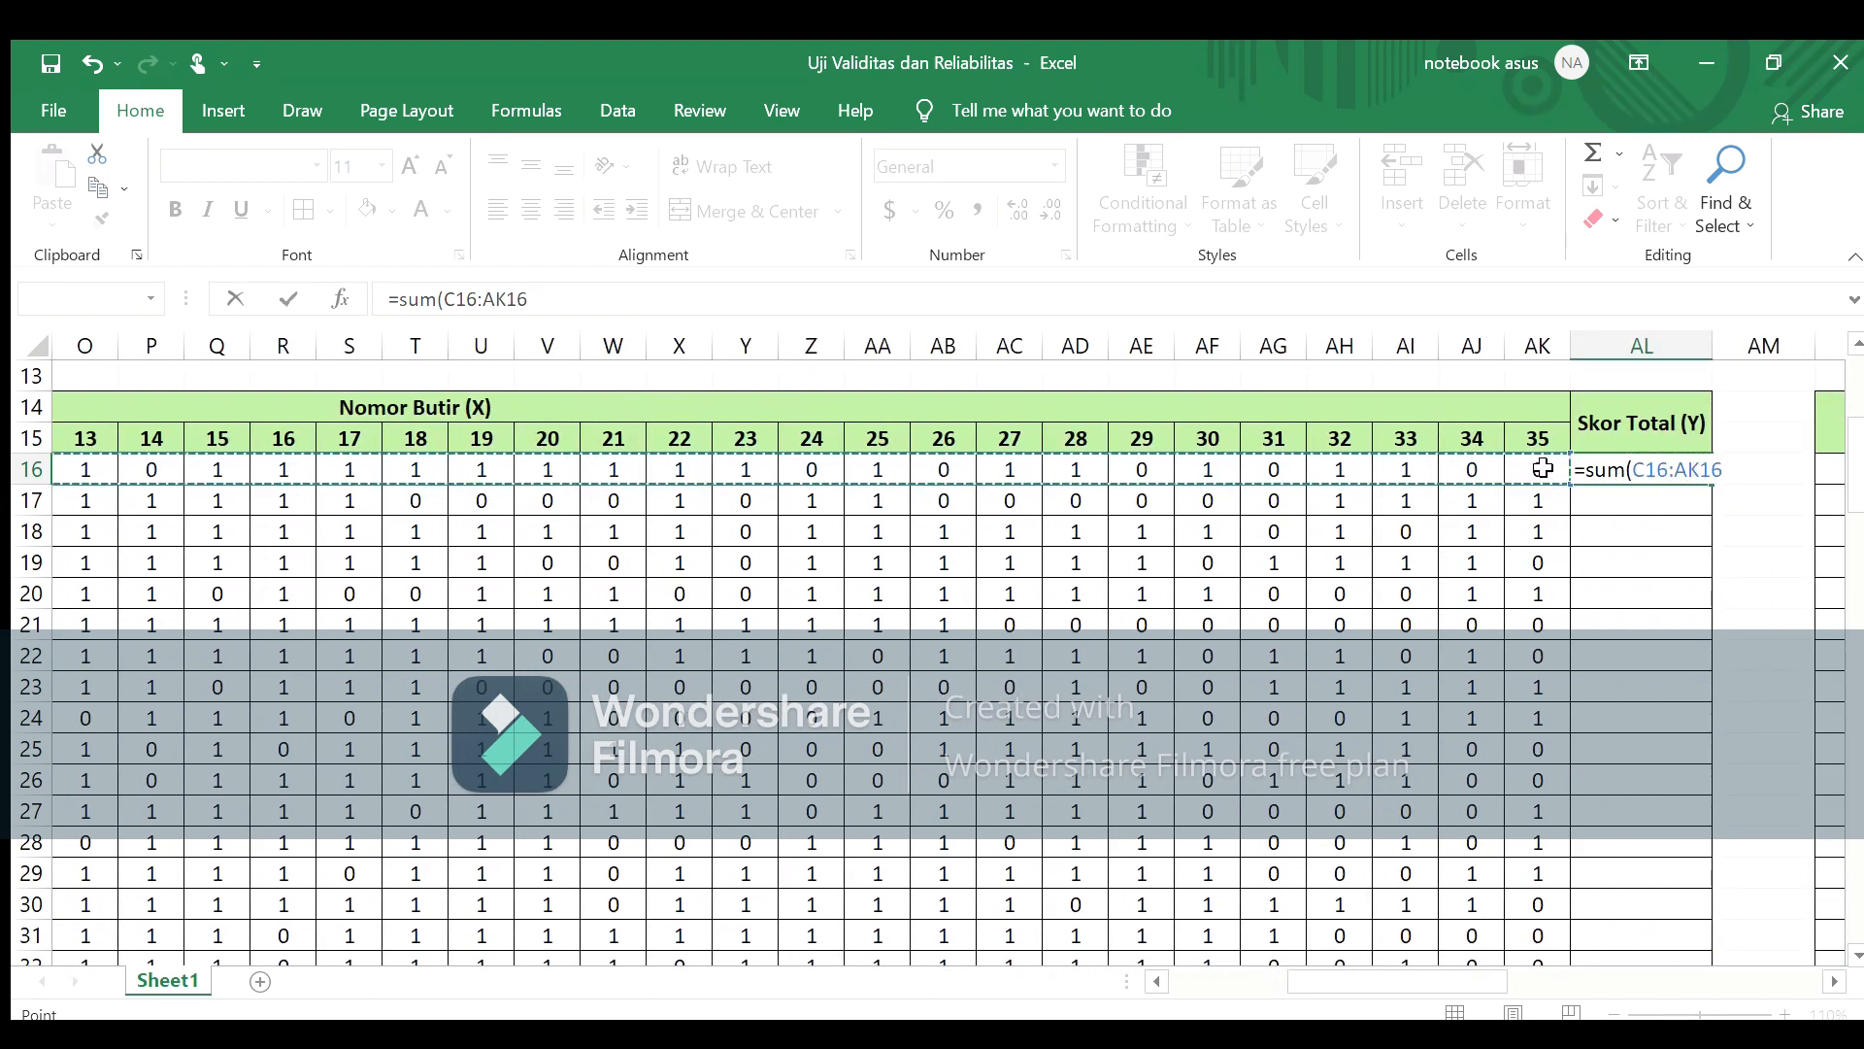
pyautogui.write(')')
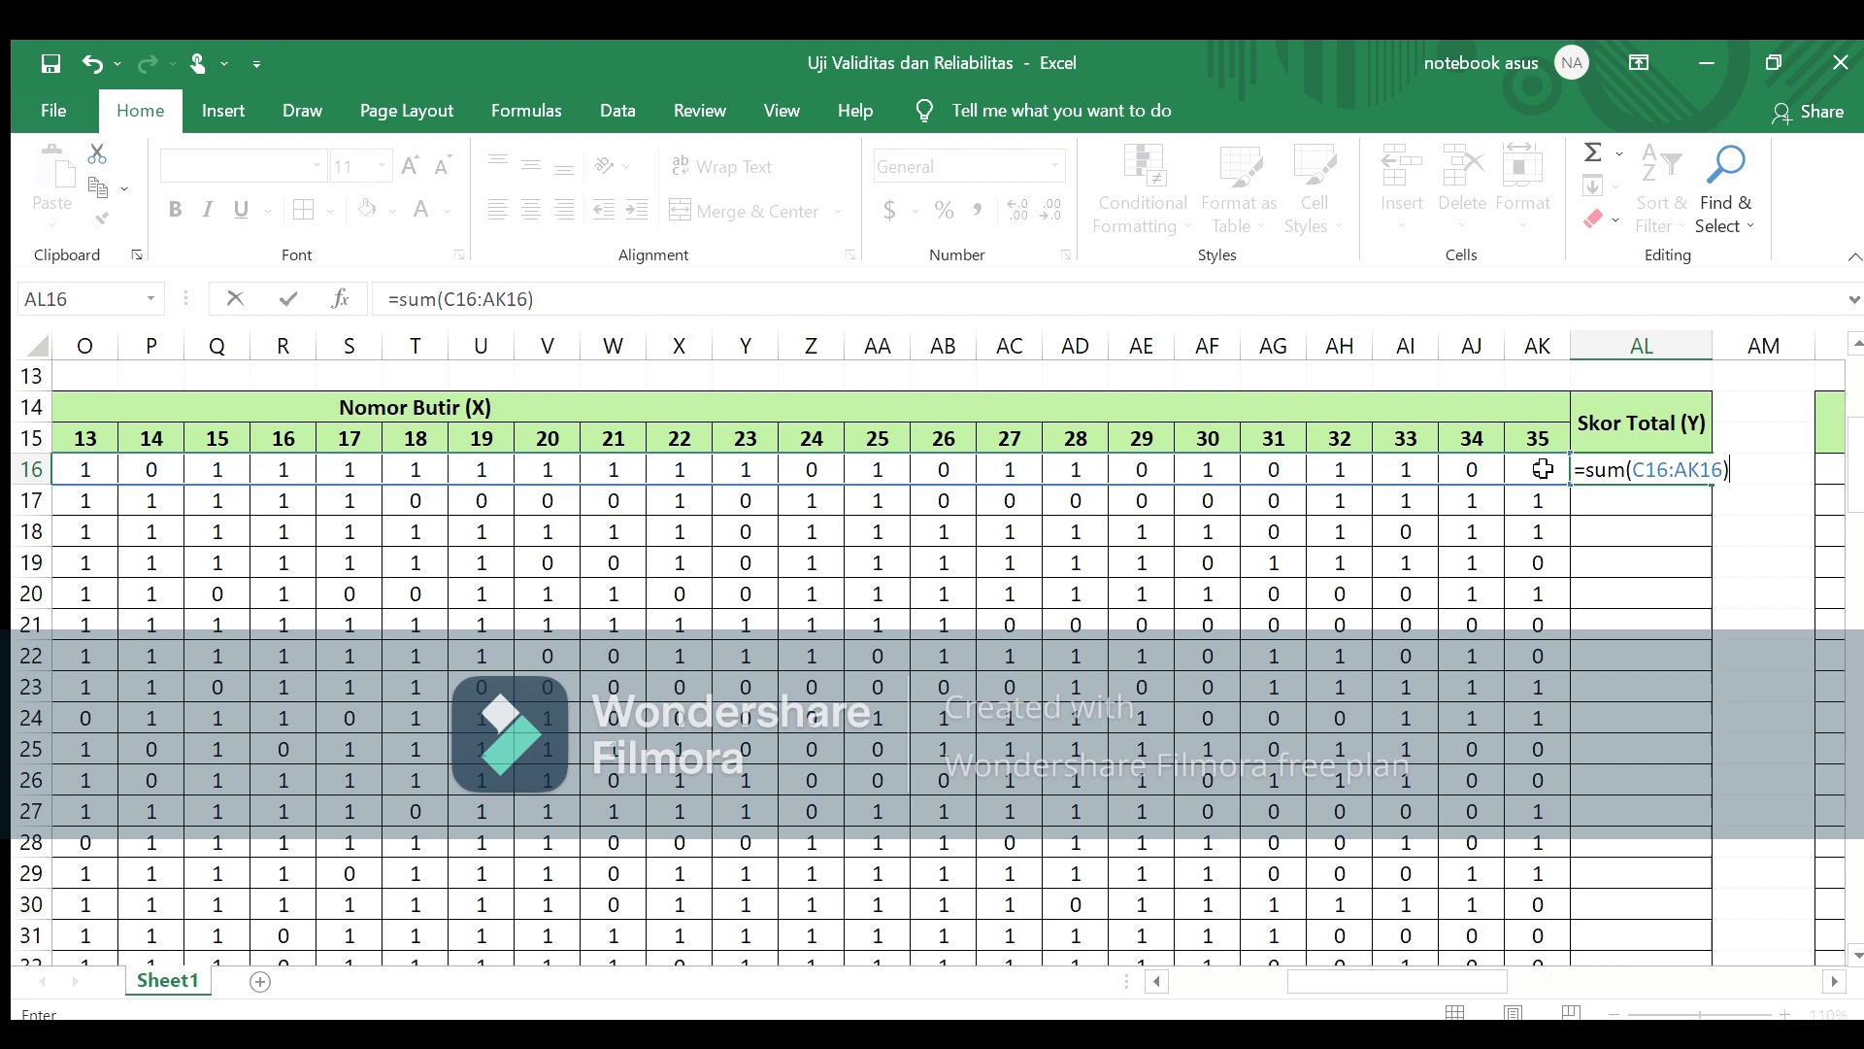
pyautogui.press('Return')
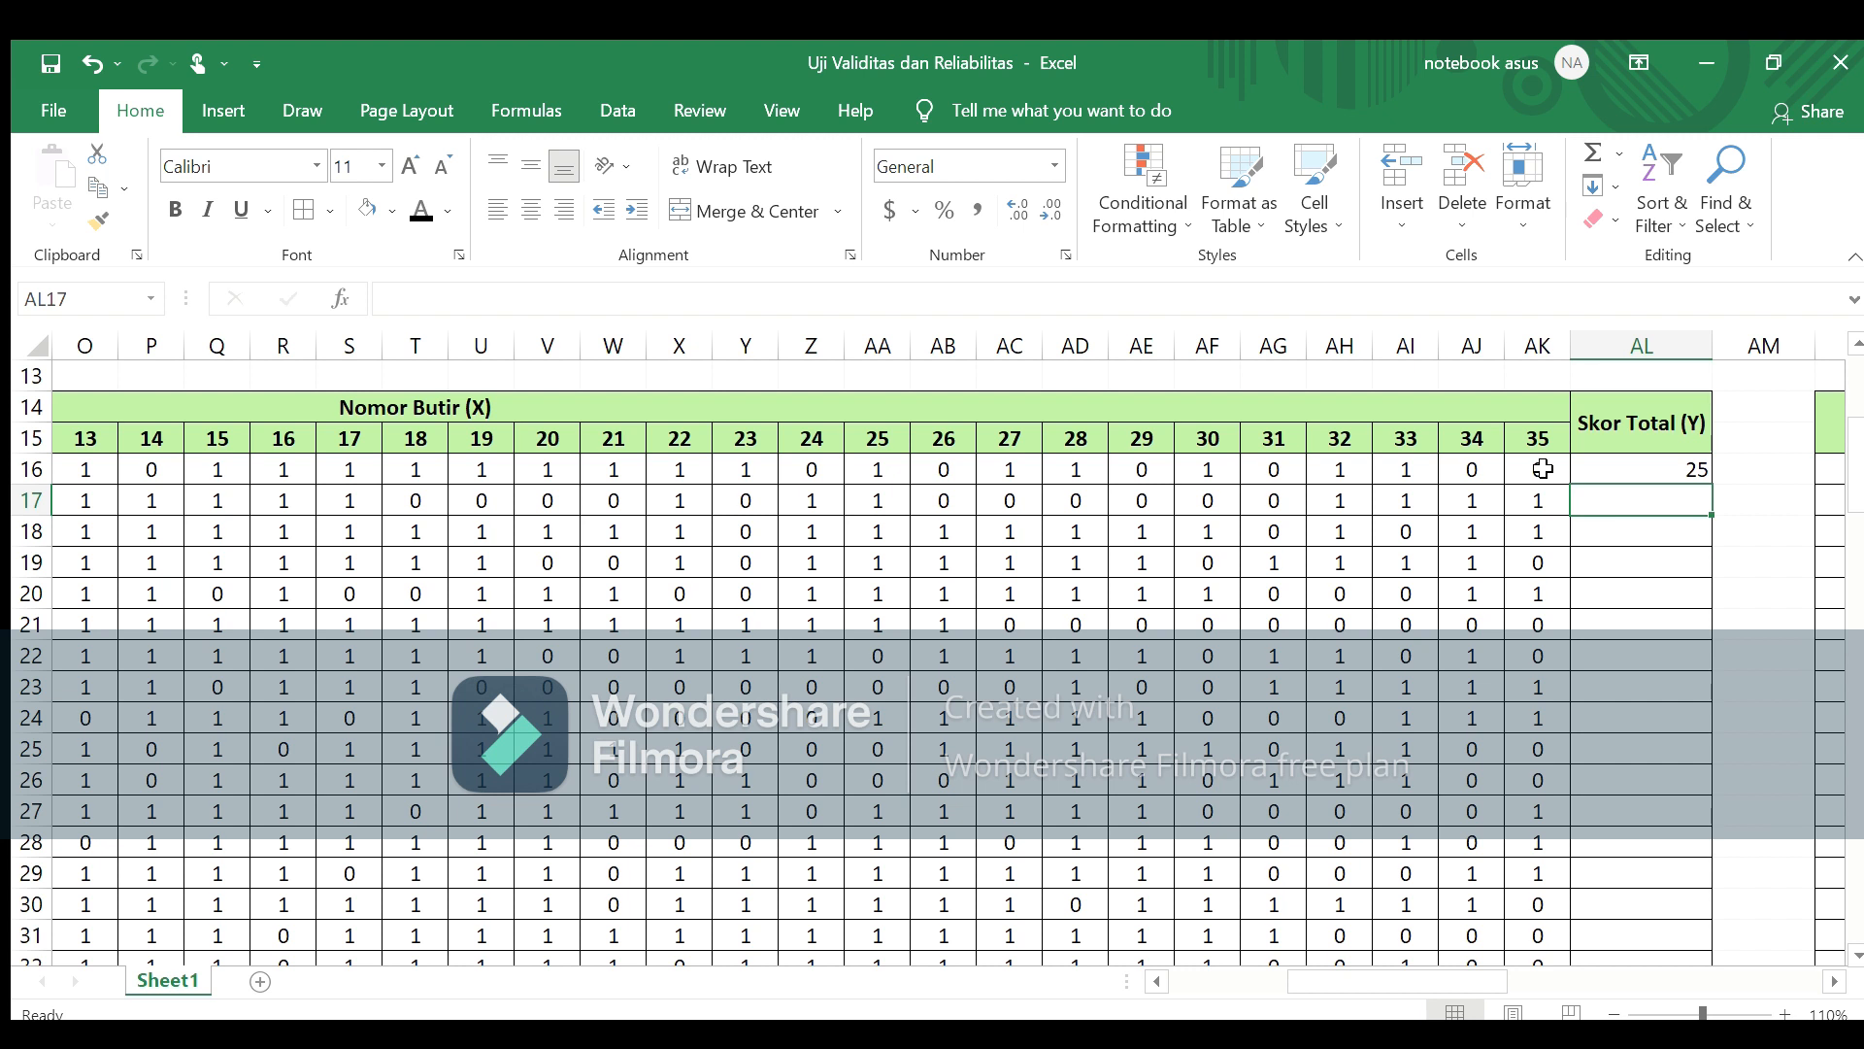
# Step: Copy the total score formula from AL16 down to AL45 and centre the resulting values
pyautogui.click(1602, 469)
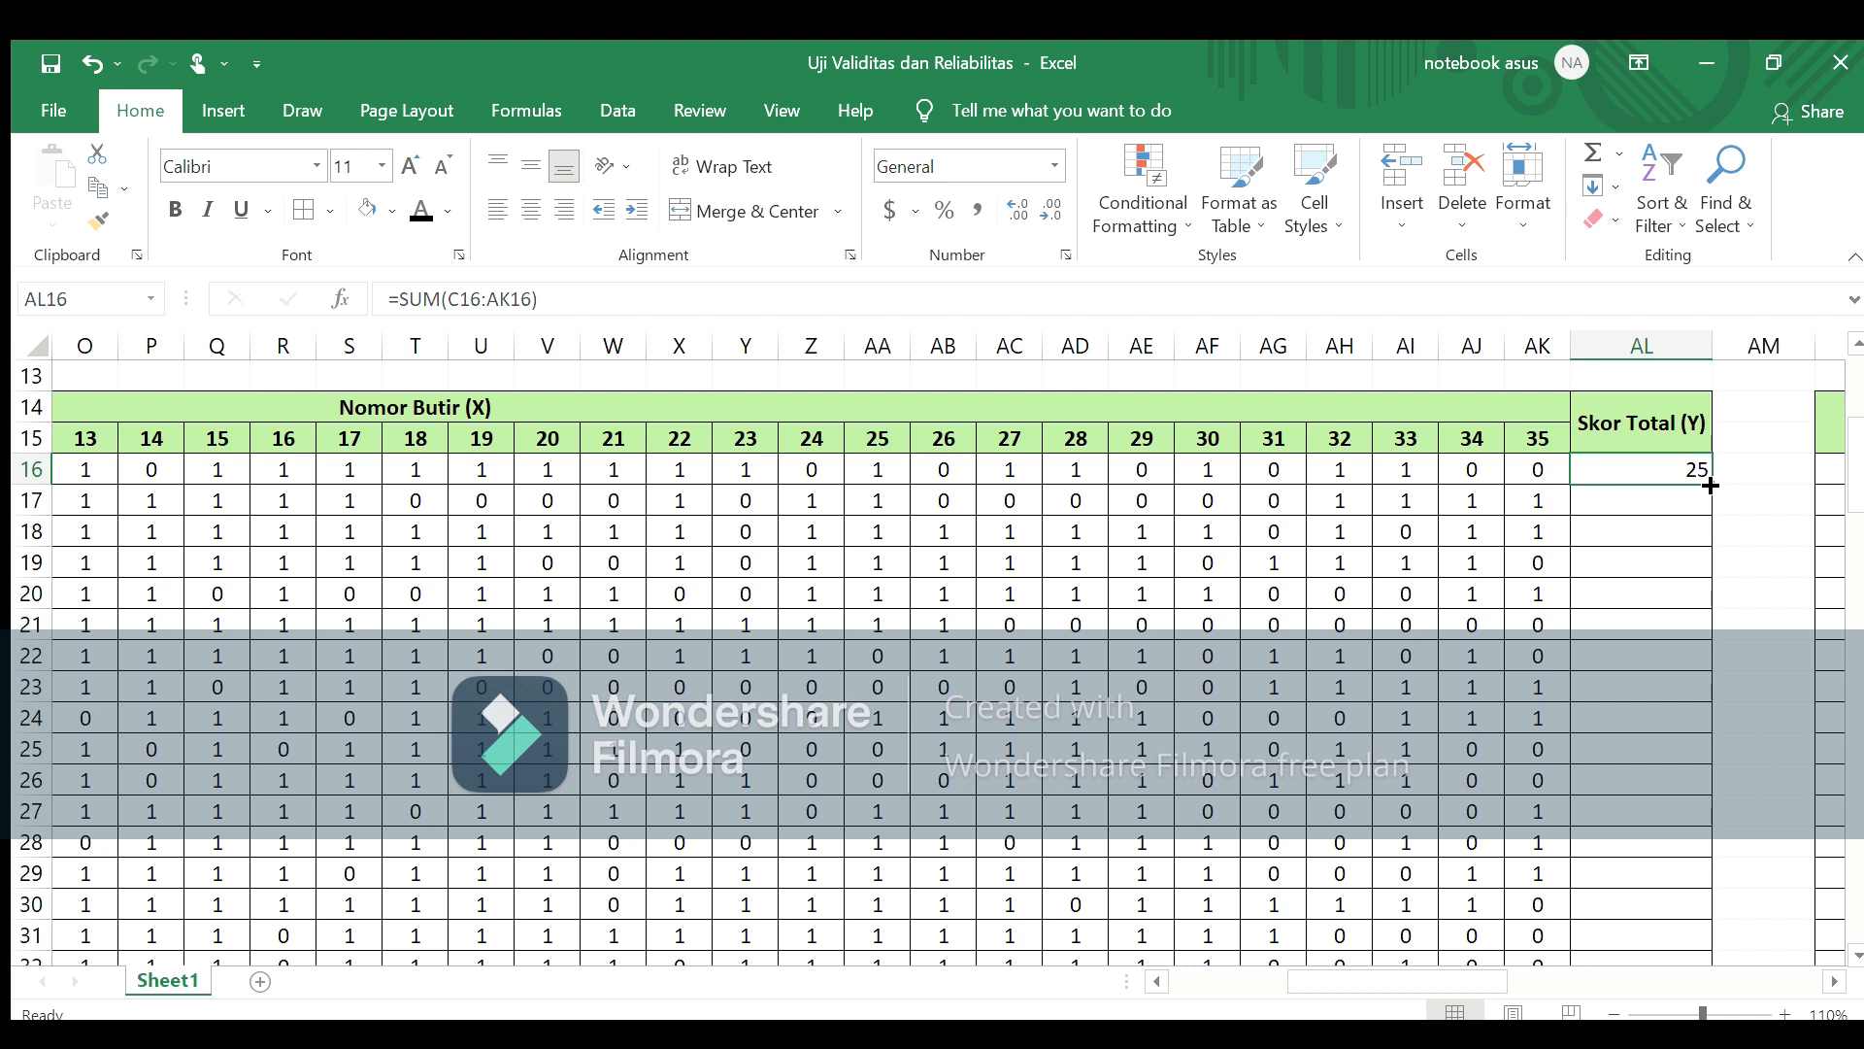
pyautogui.moveTo(1710, 485); pyautogui.dragTo(1694, 816)
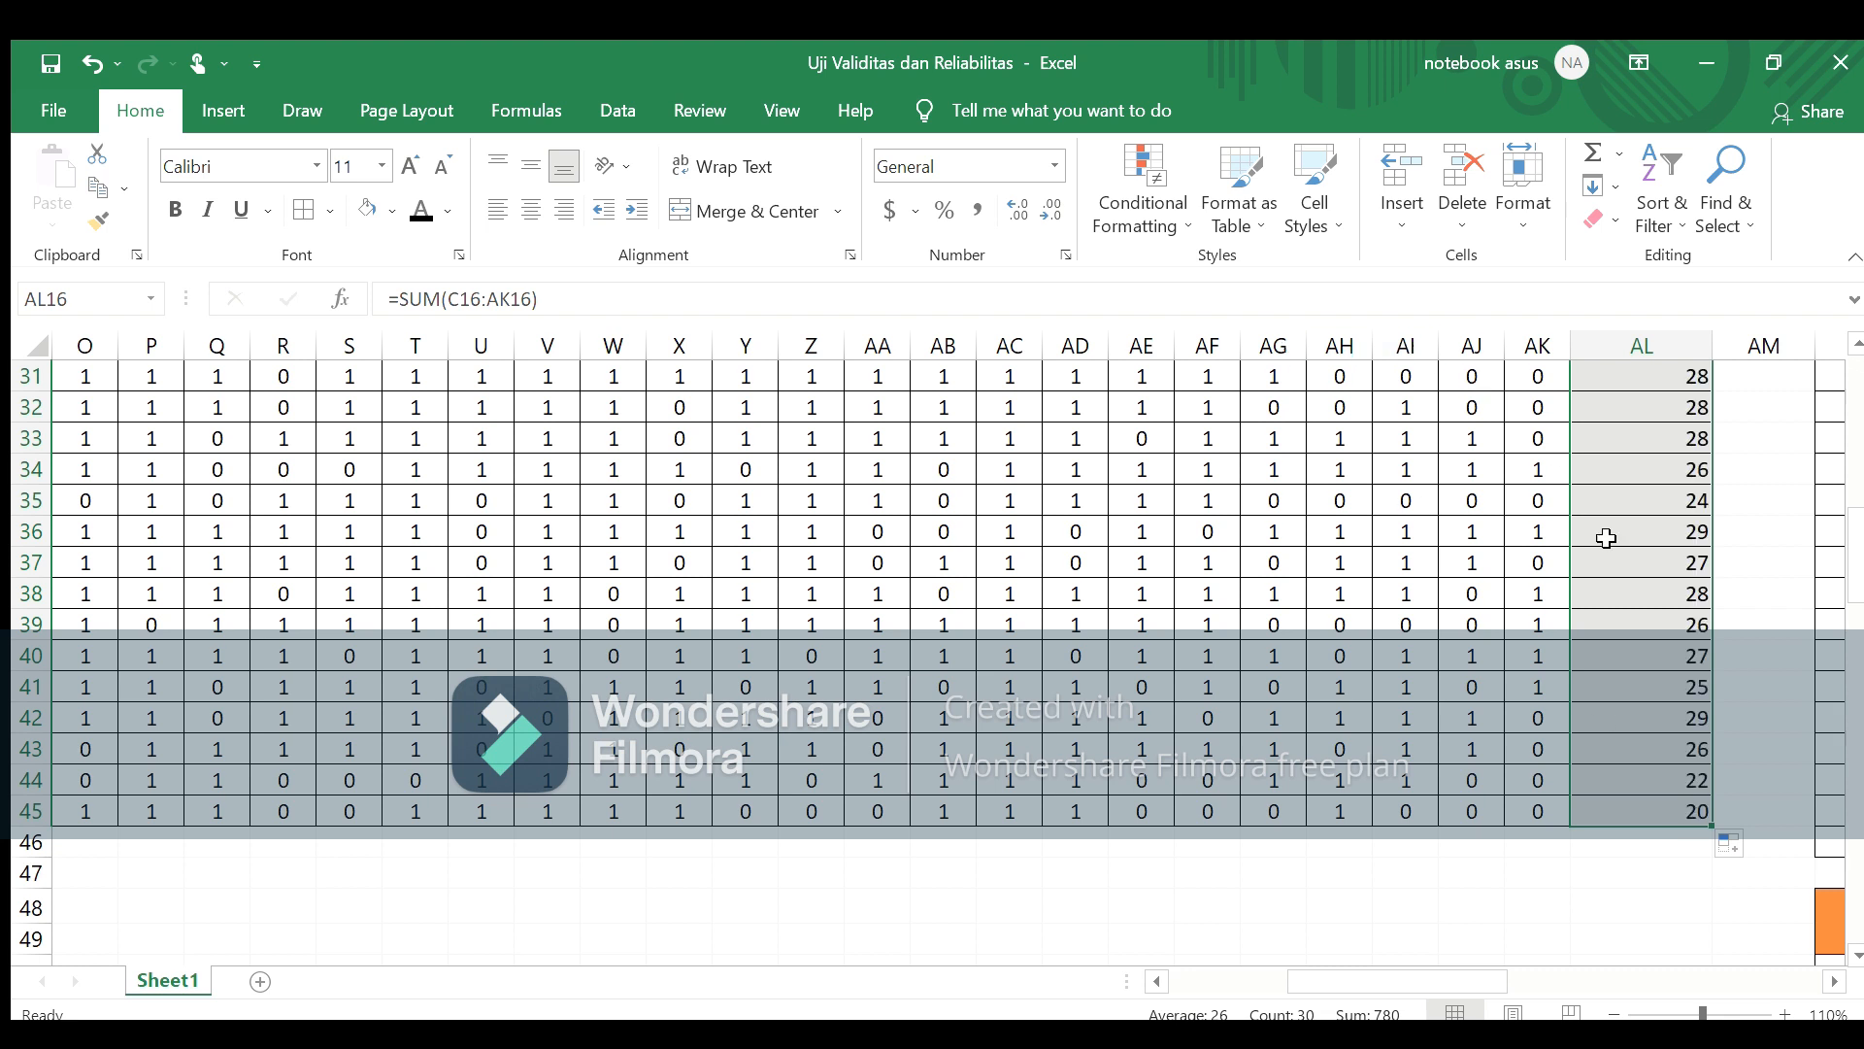
pyautogui.click(529, 210)
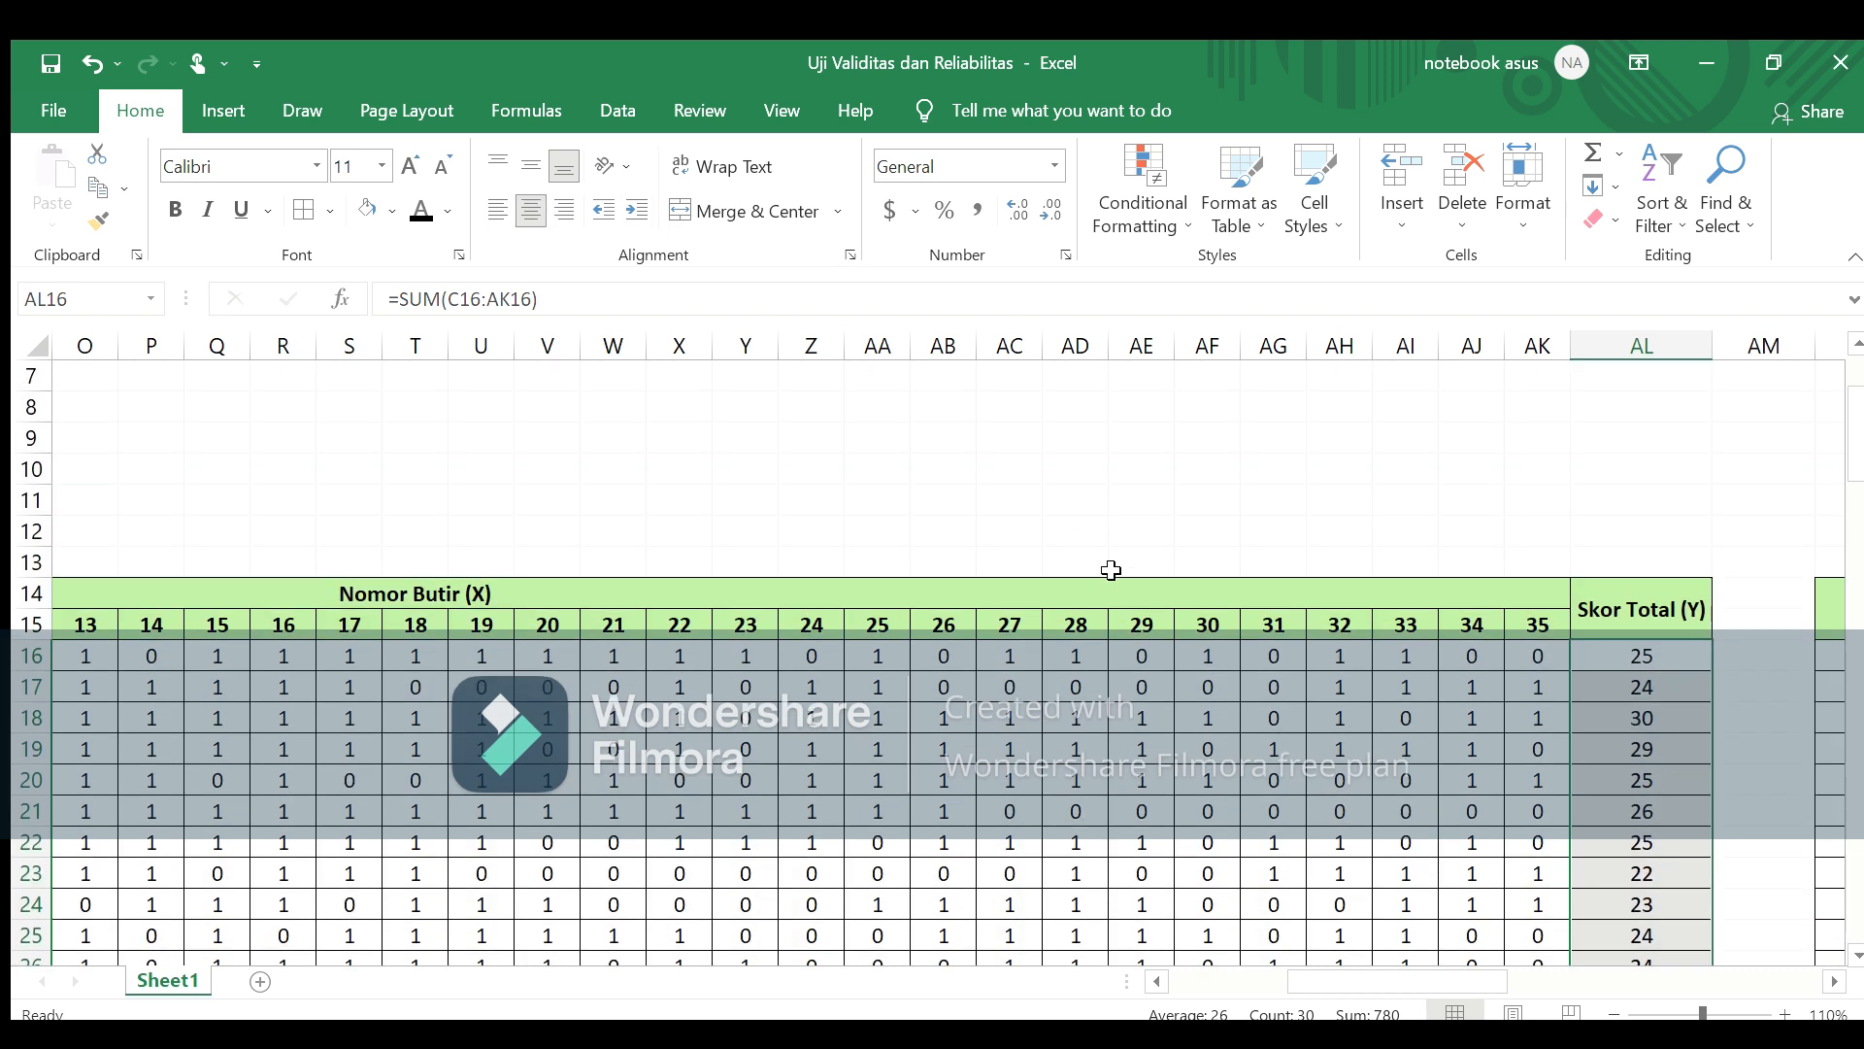
pyautogui.click(1650, 682)
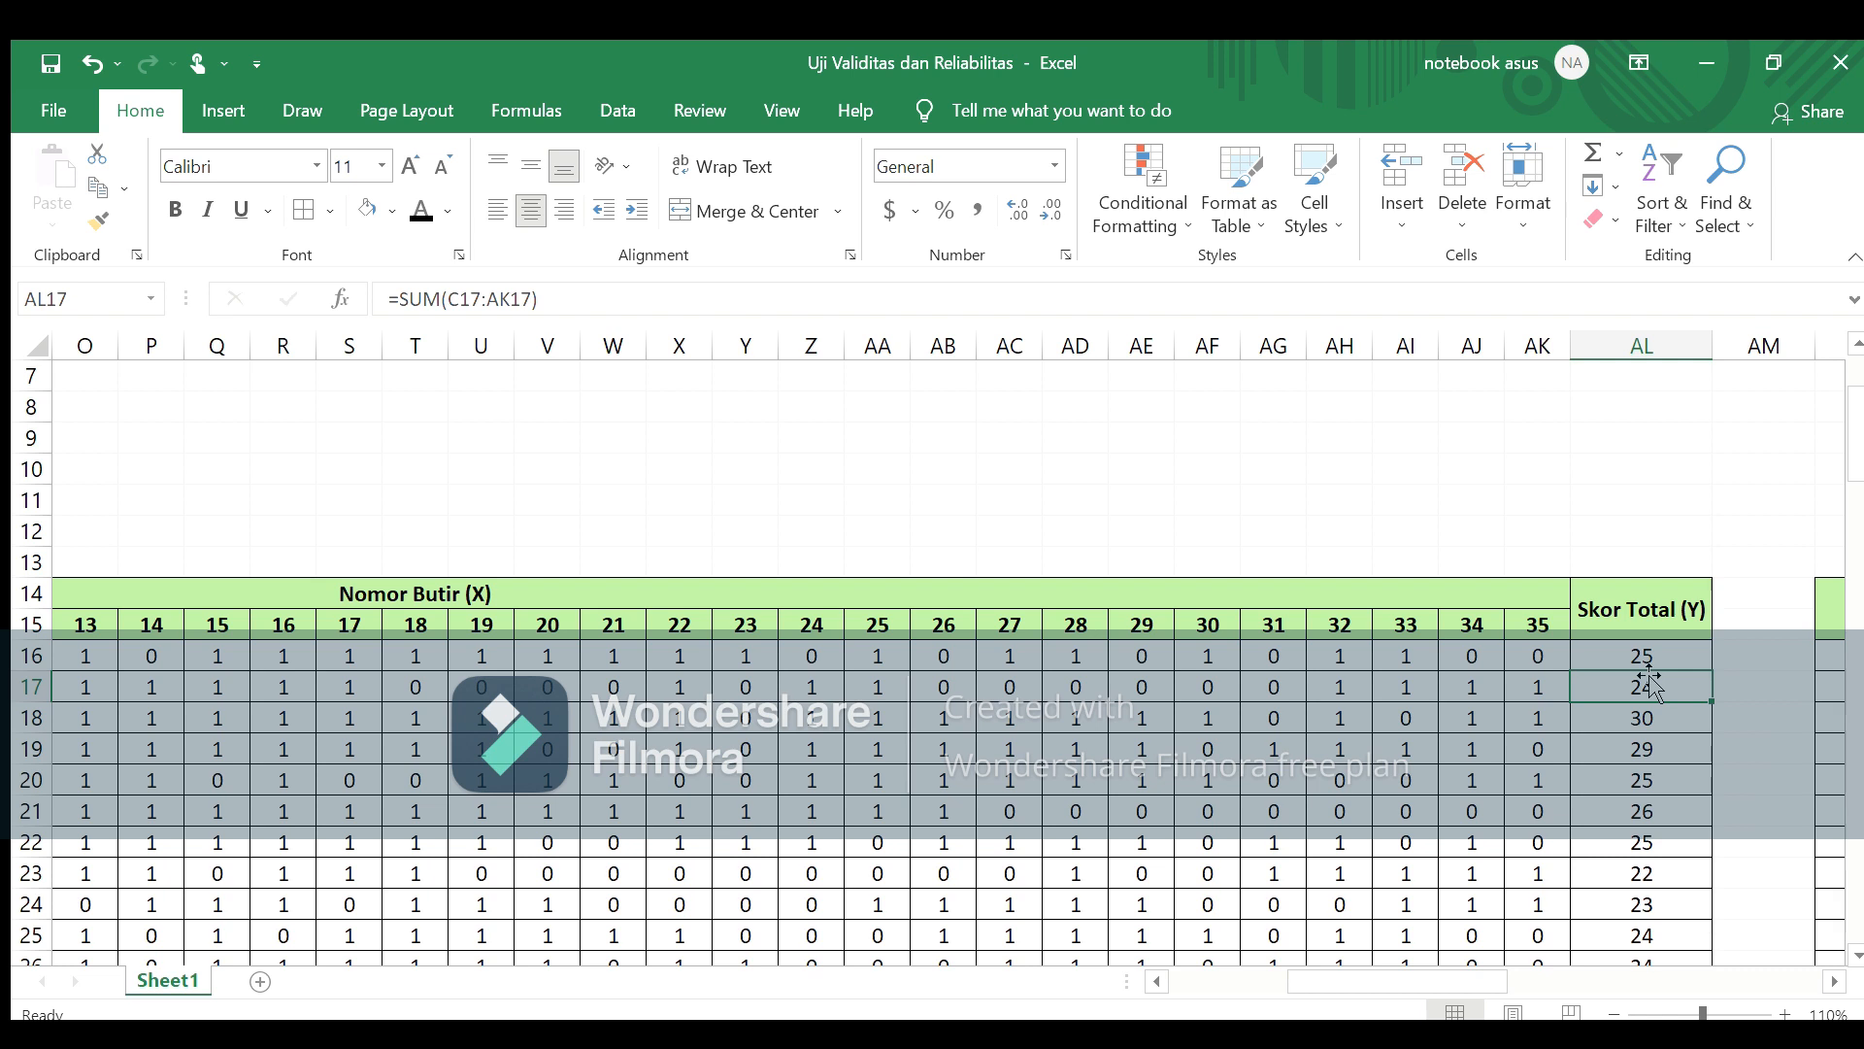
# Step: Examine the empty ∑XY table beside the total scores and compare it with the item score table
pyautogui.click(1827, 982)
pyautogui.click(1824, 982)
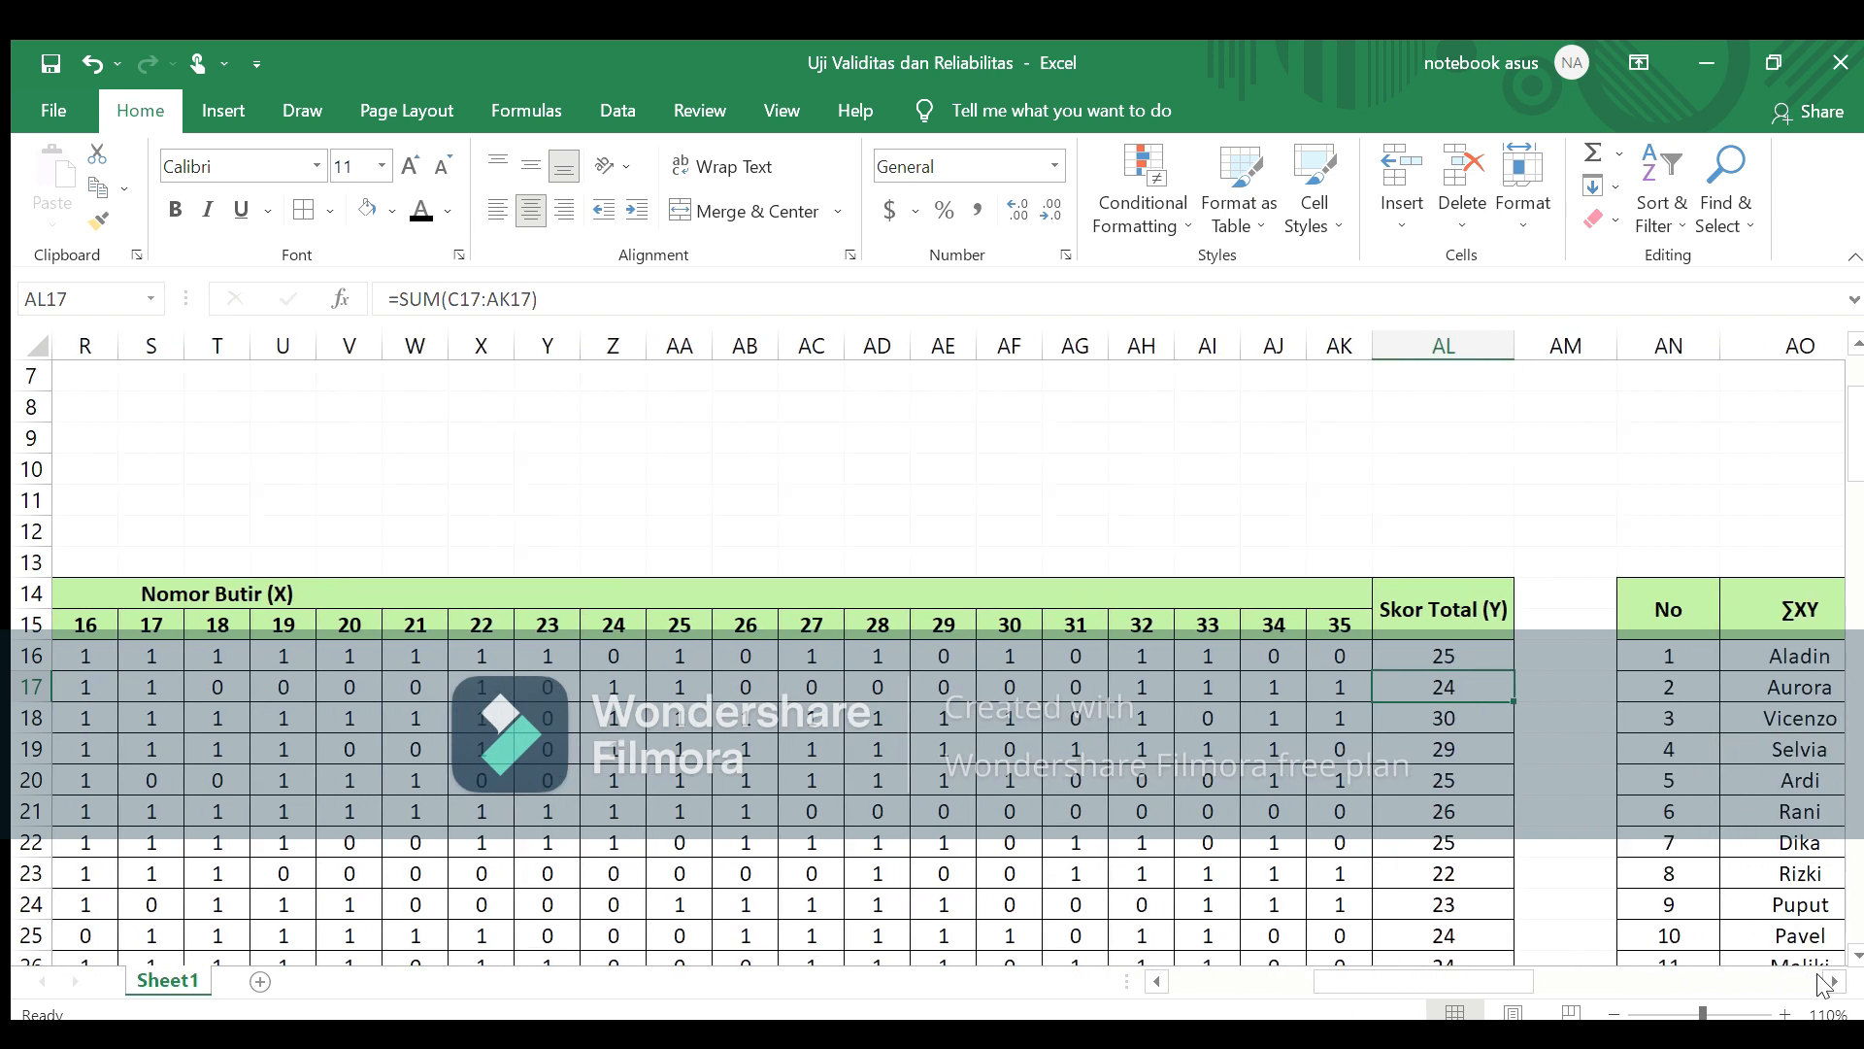
pyautogui.click(1825, 983)
pyautogui.click(1824, 983)
pyautogui.click(1825, 982)
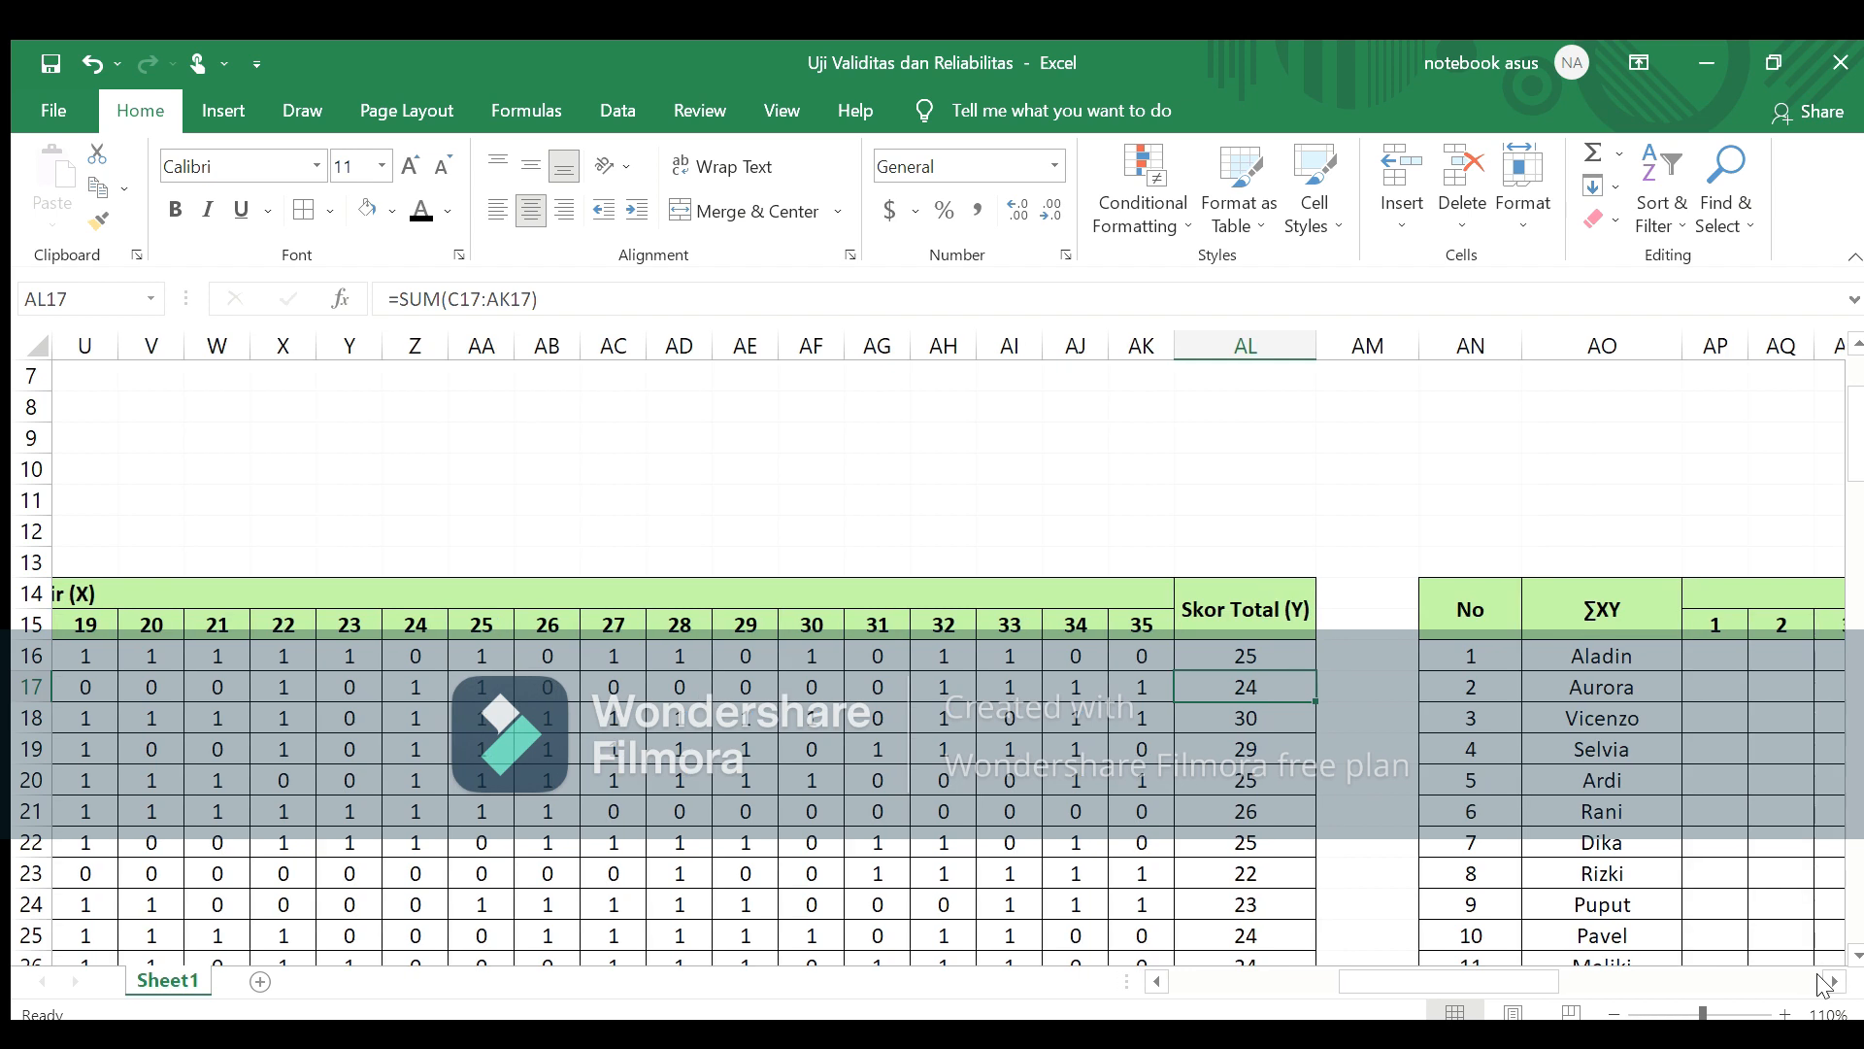
pyautogui.click(1824, 983)
pyautogui.click(1824, 982)
pyautogui.click(1825, 982)
pyautogui.click(1824, 983)
pyautogui.click(1824, 983)
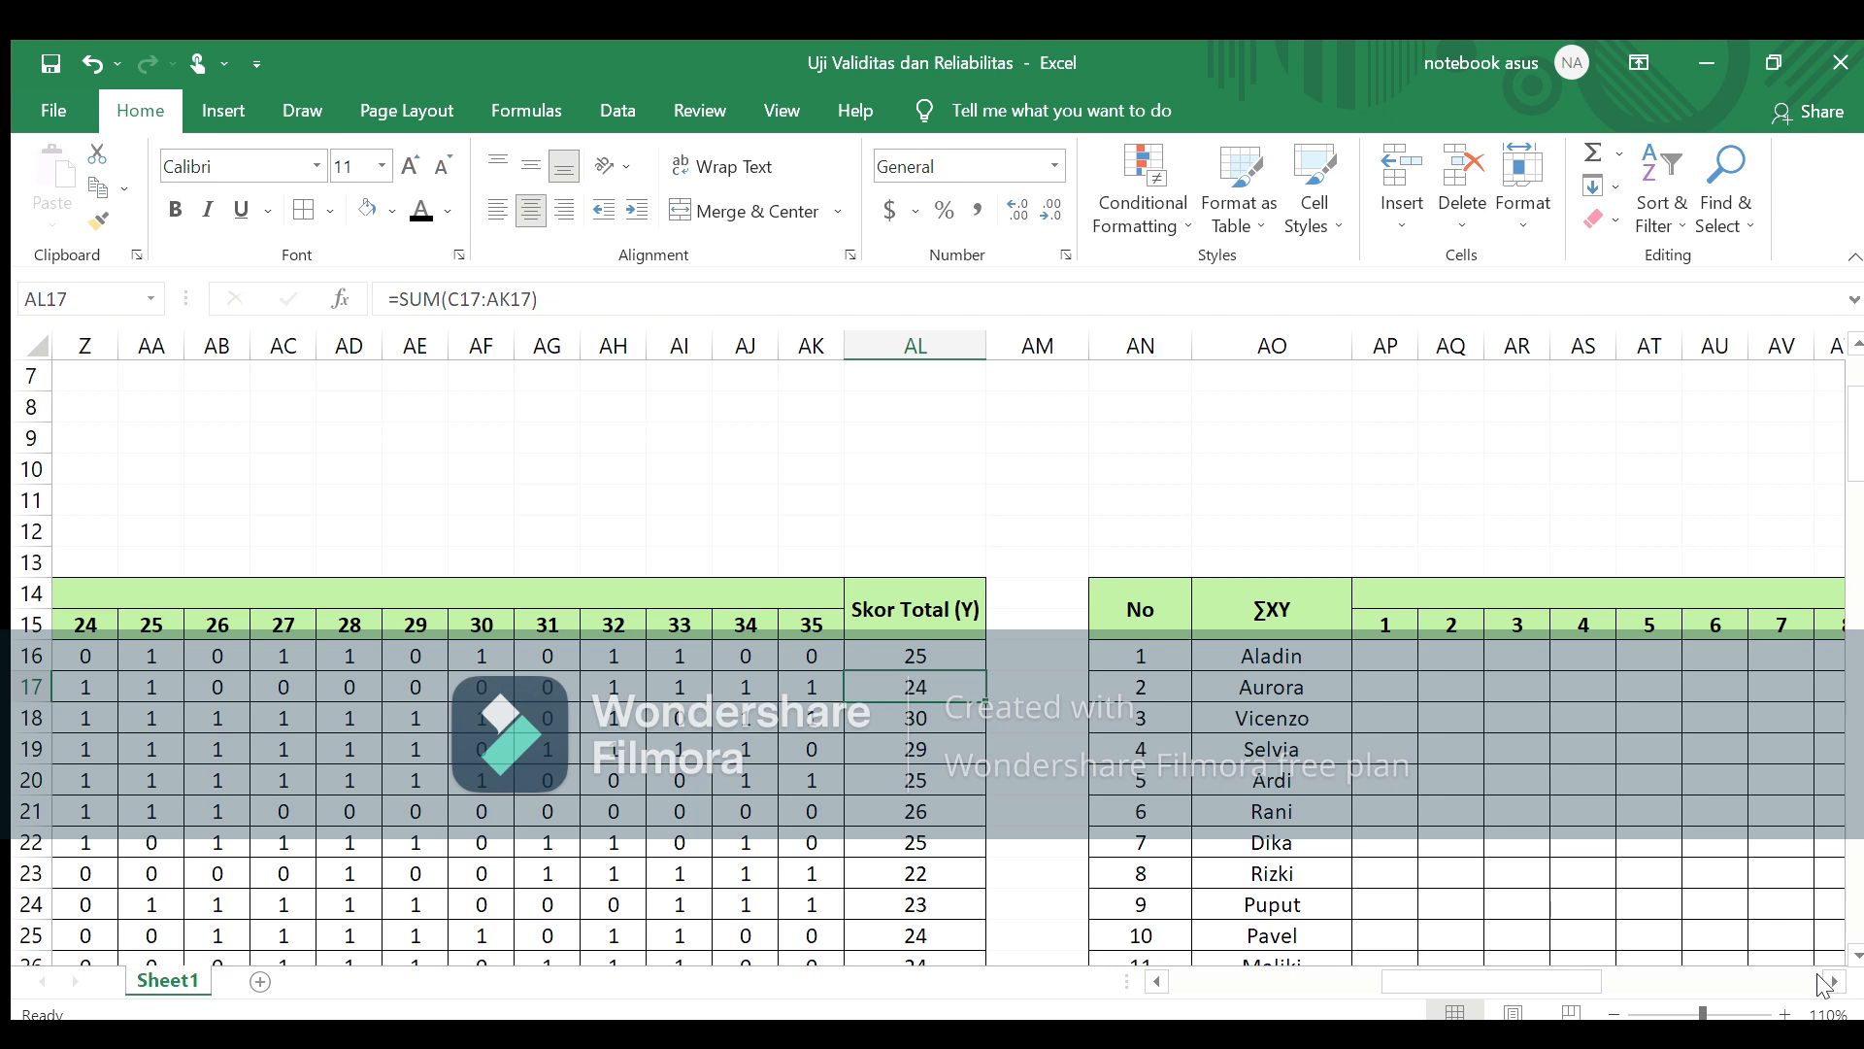
pyautogui.moveTo(1548, 973); pyautogui.dragTo(1273, 969)
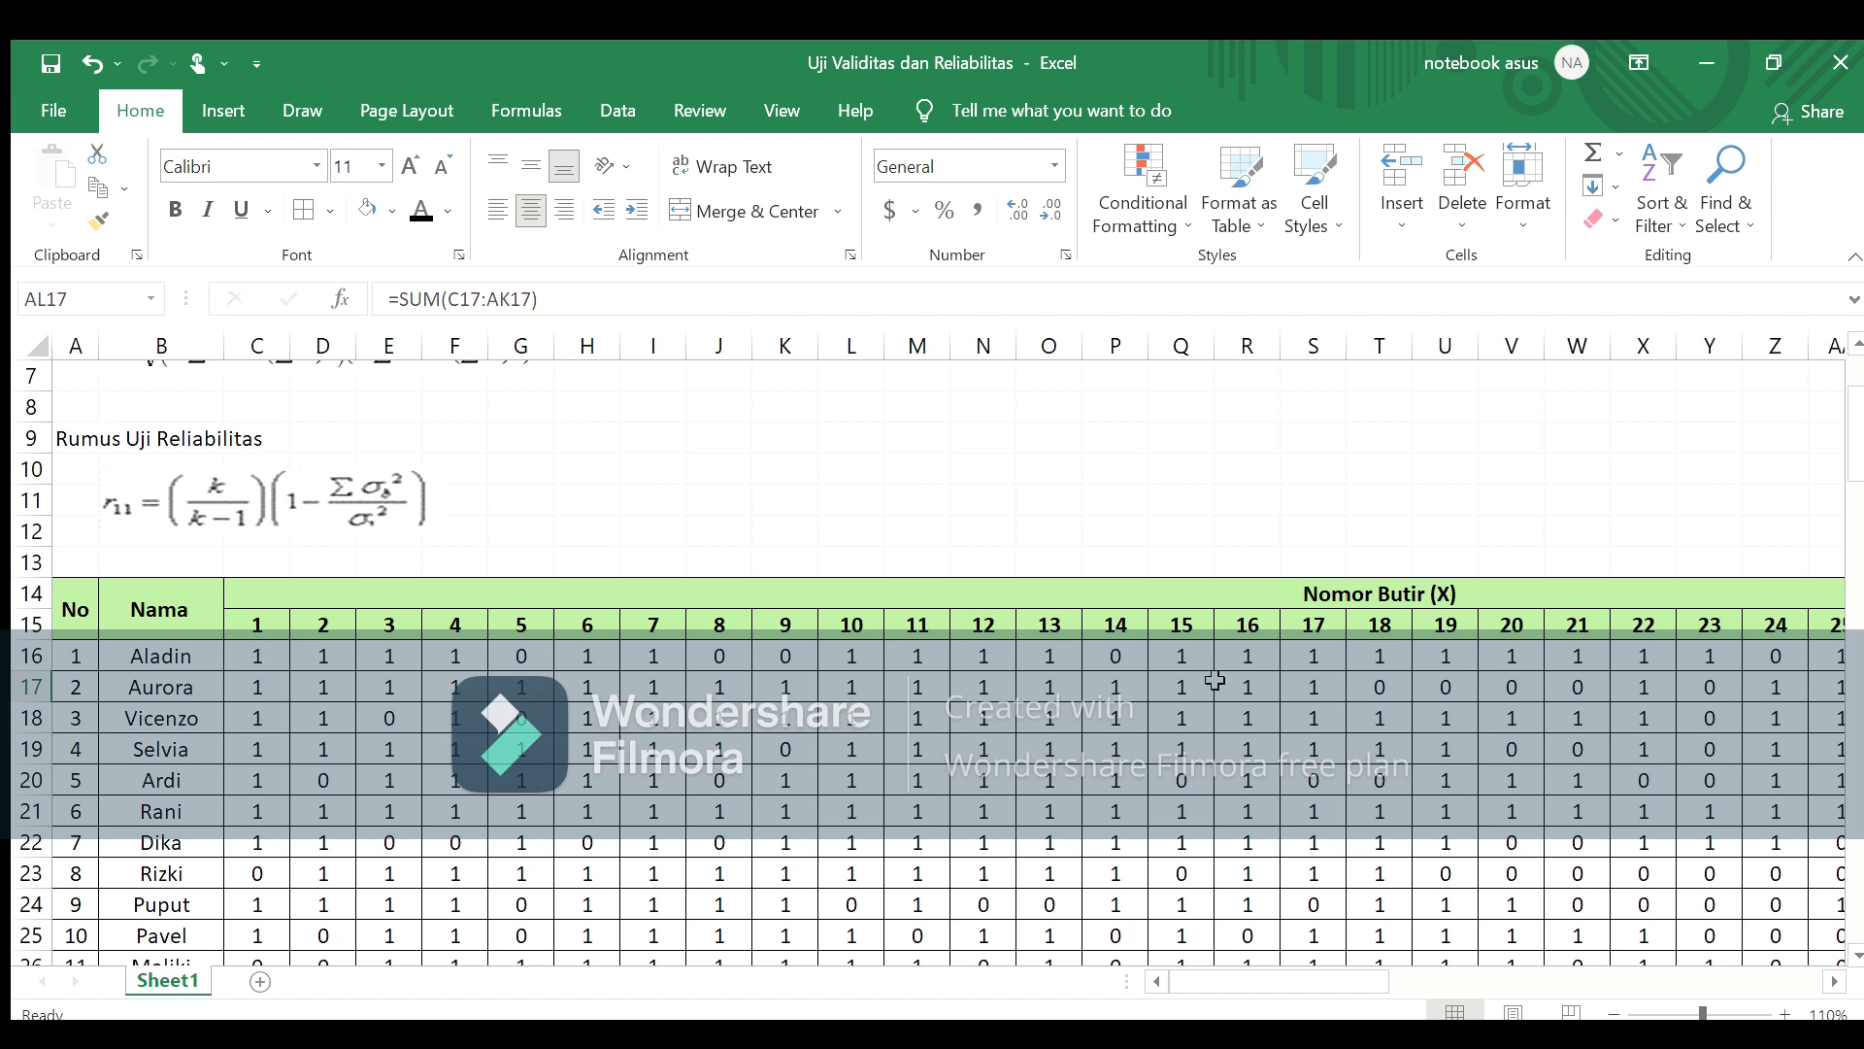
# Step: Multiply the first student's item 1 score by the total score in ∑XY cell AP16 with =C16*AL16
pyautogui.click(1834, 981)
pyautogui.moveTo(1834, 982); pyautogui.dragTo(1834, 982)
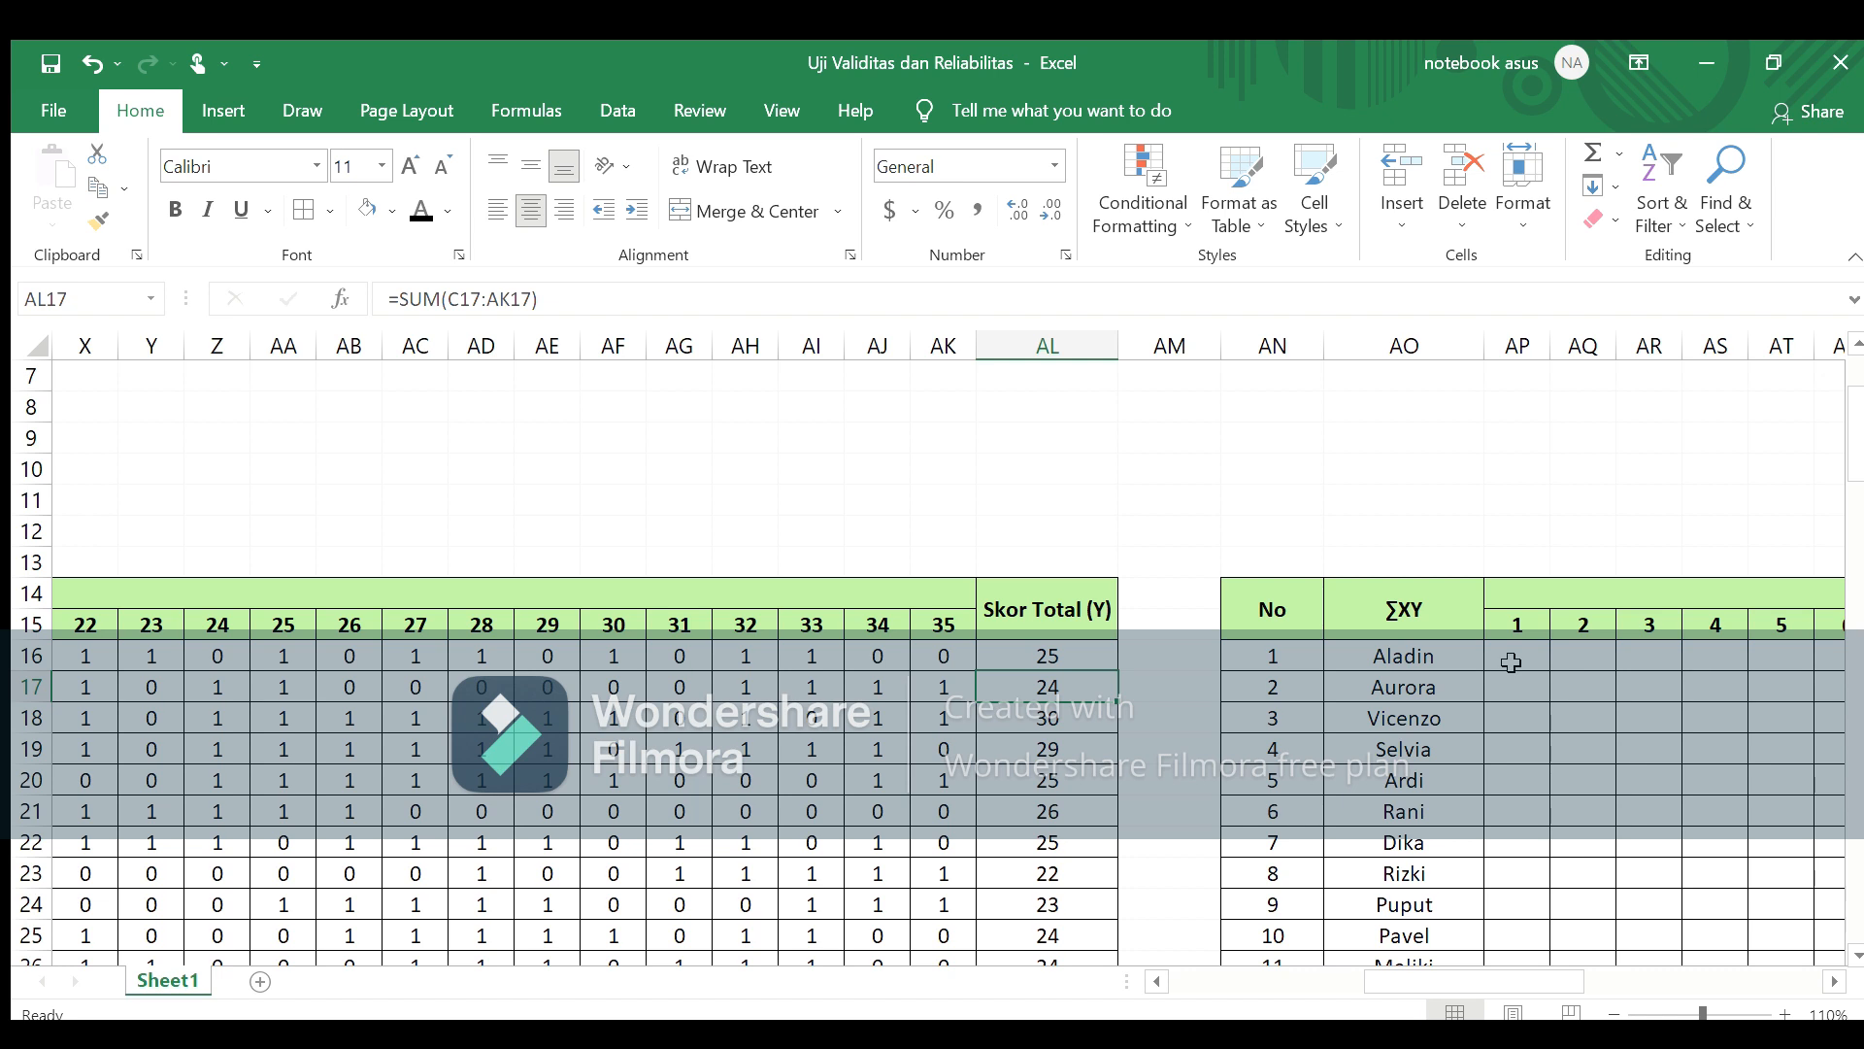
pyautogui.click(1512, 662)
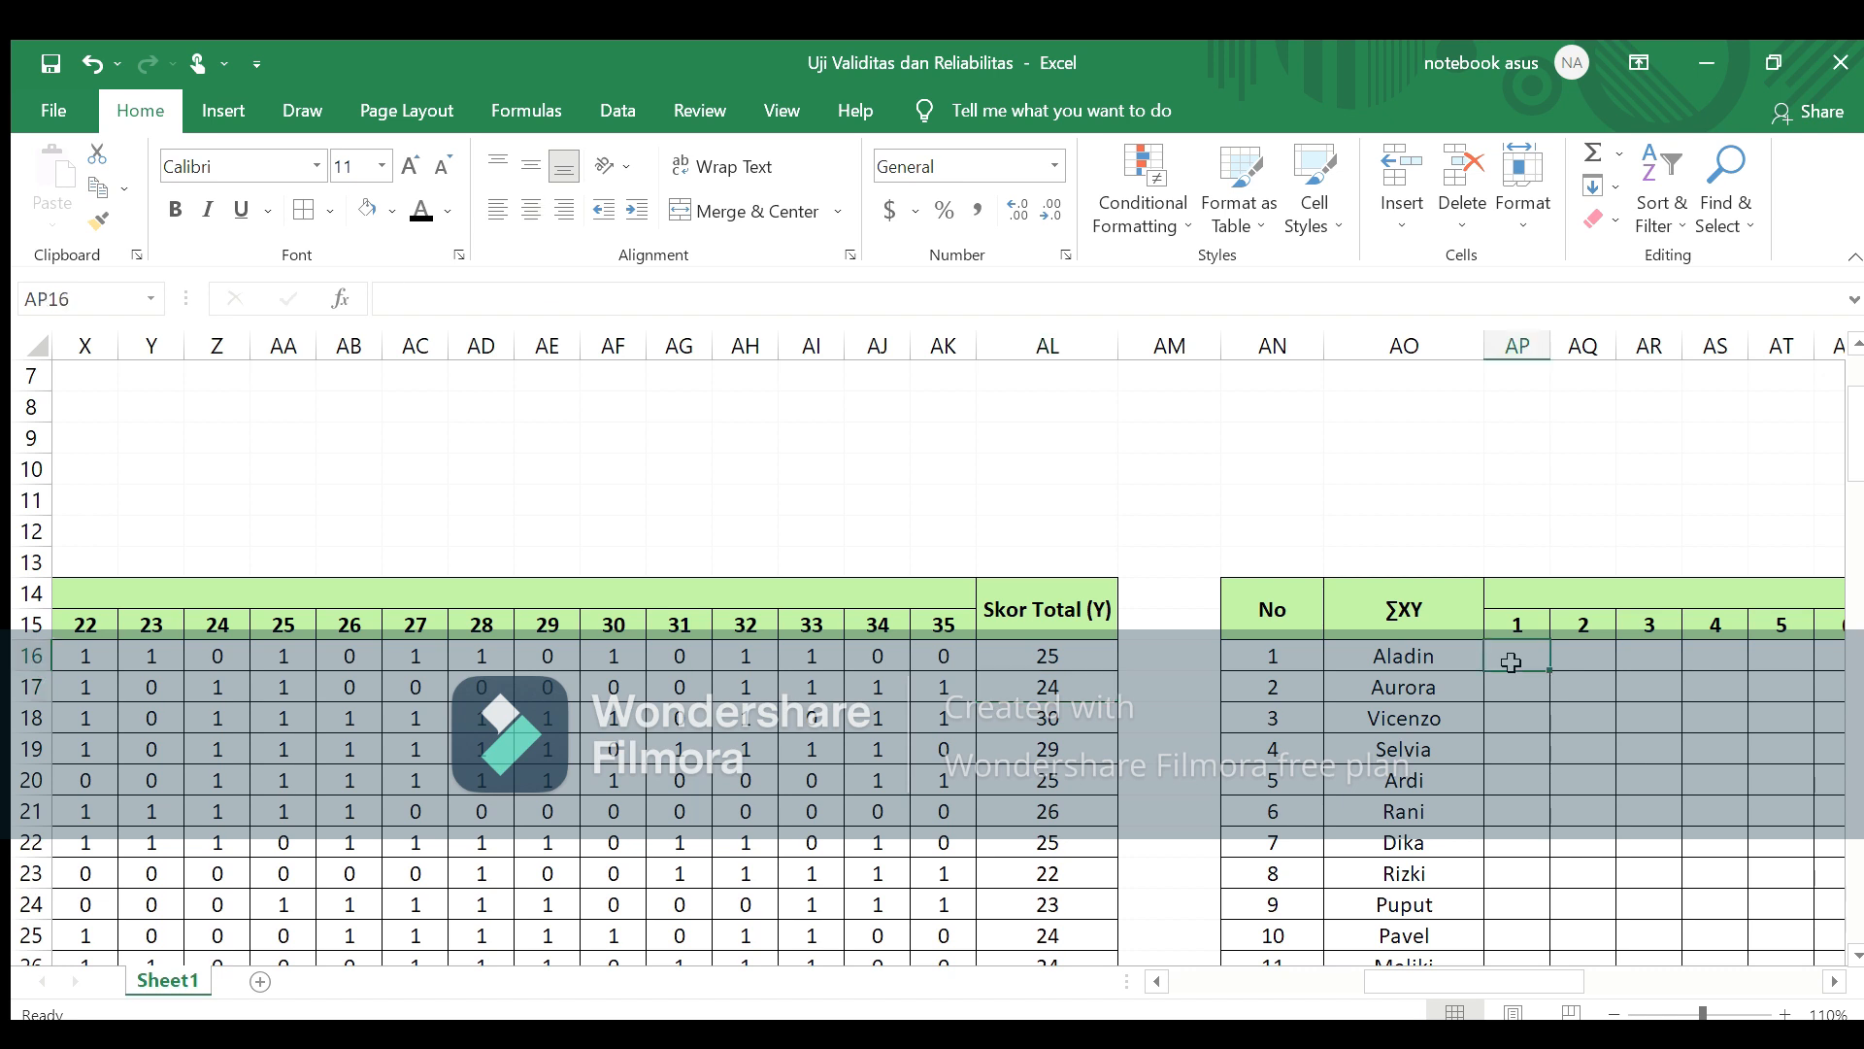
pyautogui.write('=')
pyautogui.moveTo(1504, 984); pyautogui.dragTo(1252, 976)
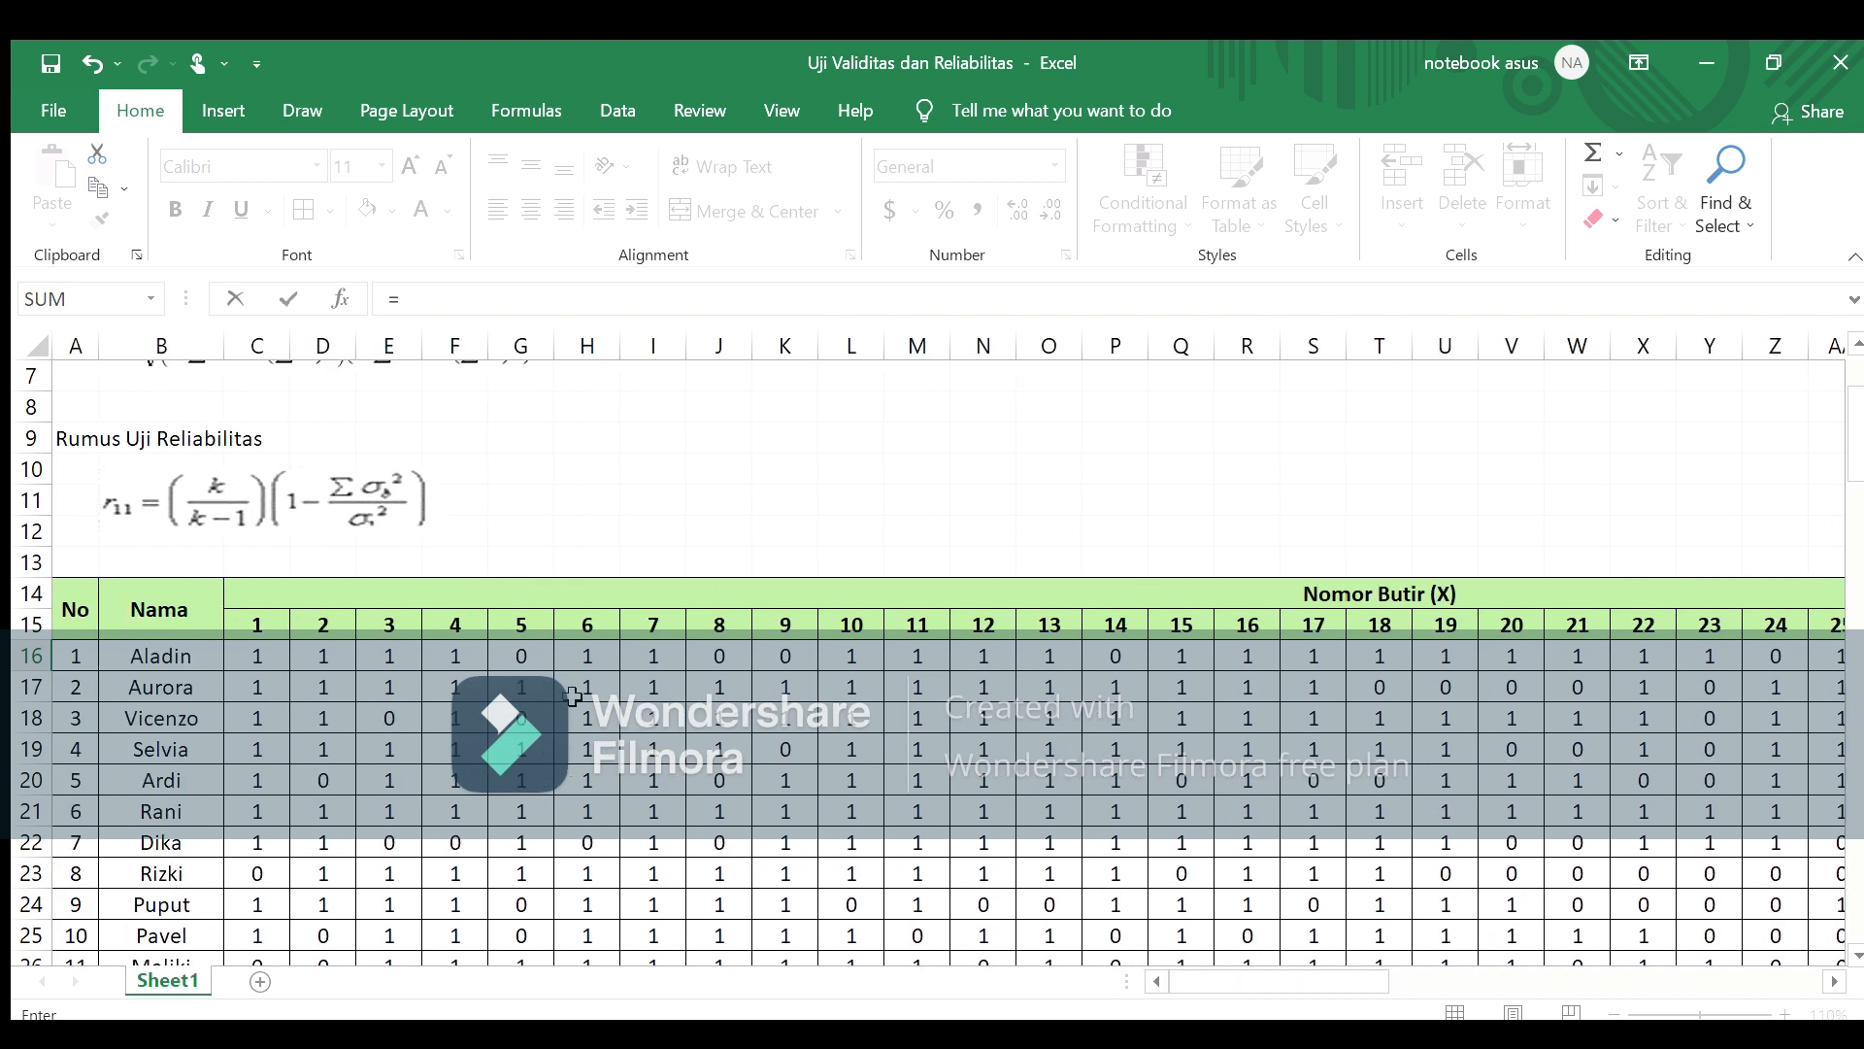
pyautogui.click(250, 658)
pyautogui.write('*')
pyautogui.moveTo(1348, 980); pyautogui.dragTo(1482, 983)
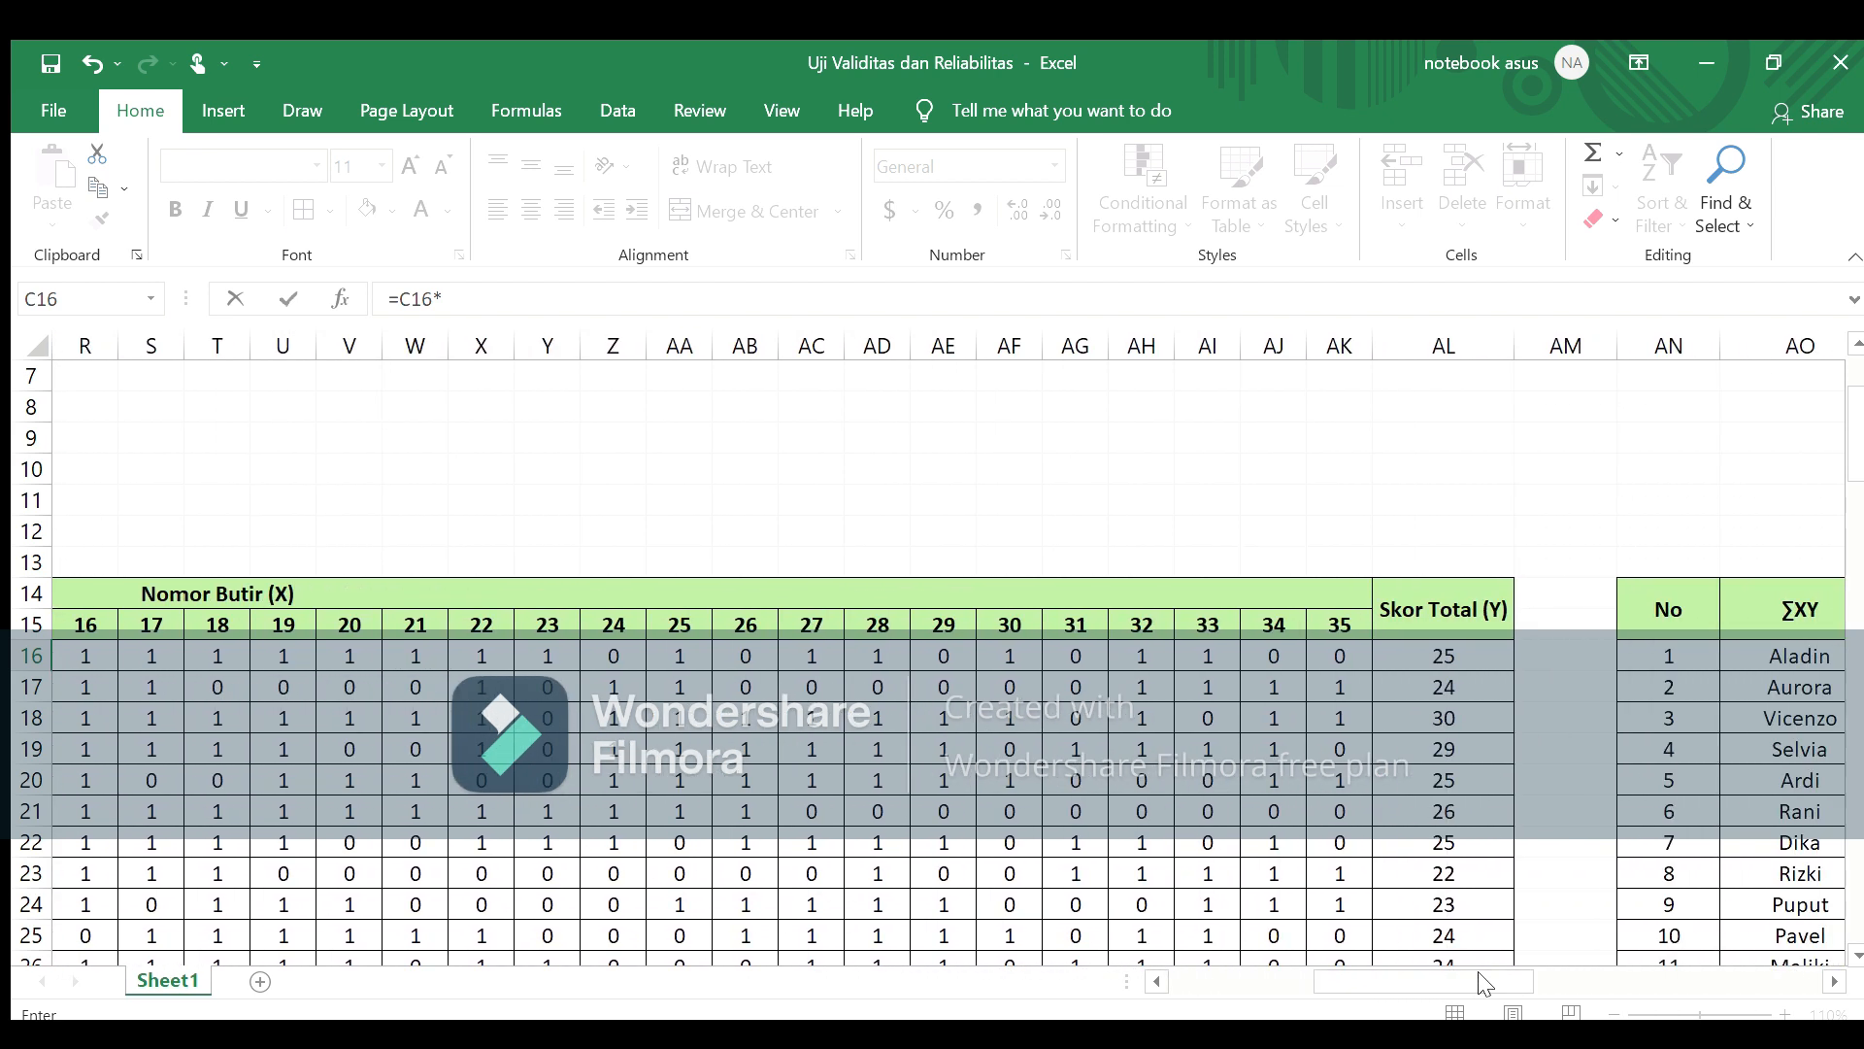
pyautogui.click(1470, 659)
pyautogui.press('Return')
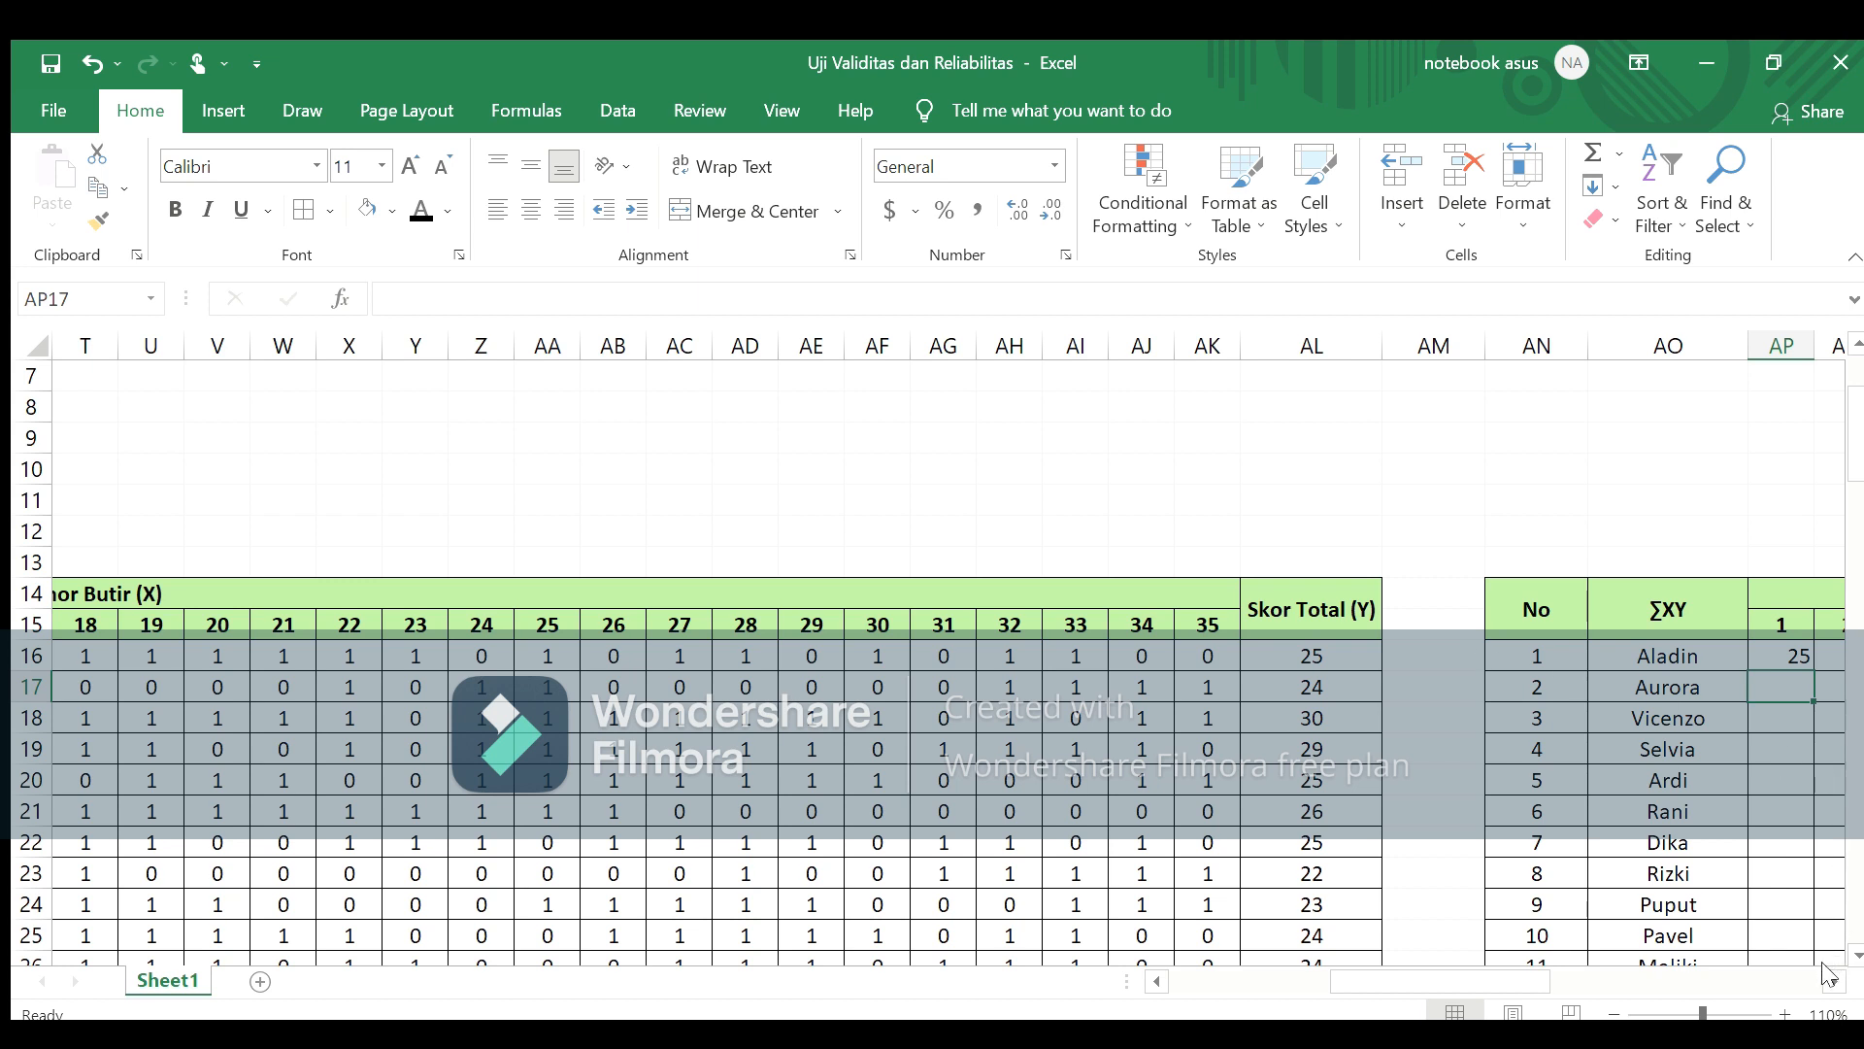
# Step: Try to copy the product formula from AP16 down the item 1 column of the ∑XY table
pyautogui.hscroll(2, 1825, 961)
pyautogui.click(1652, 658)
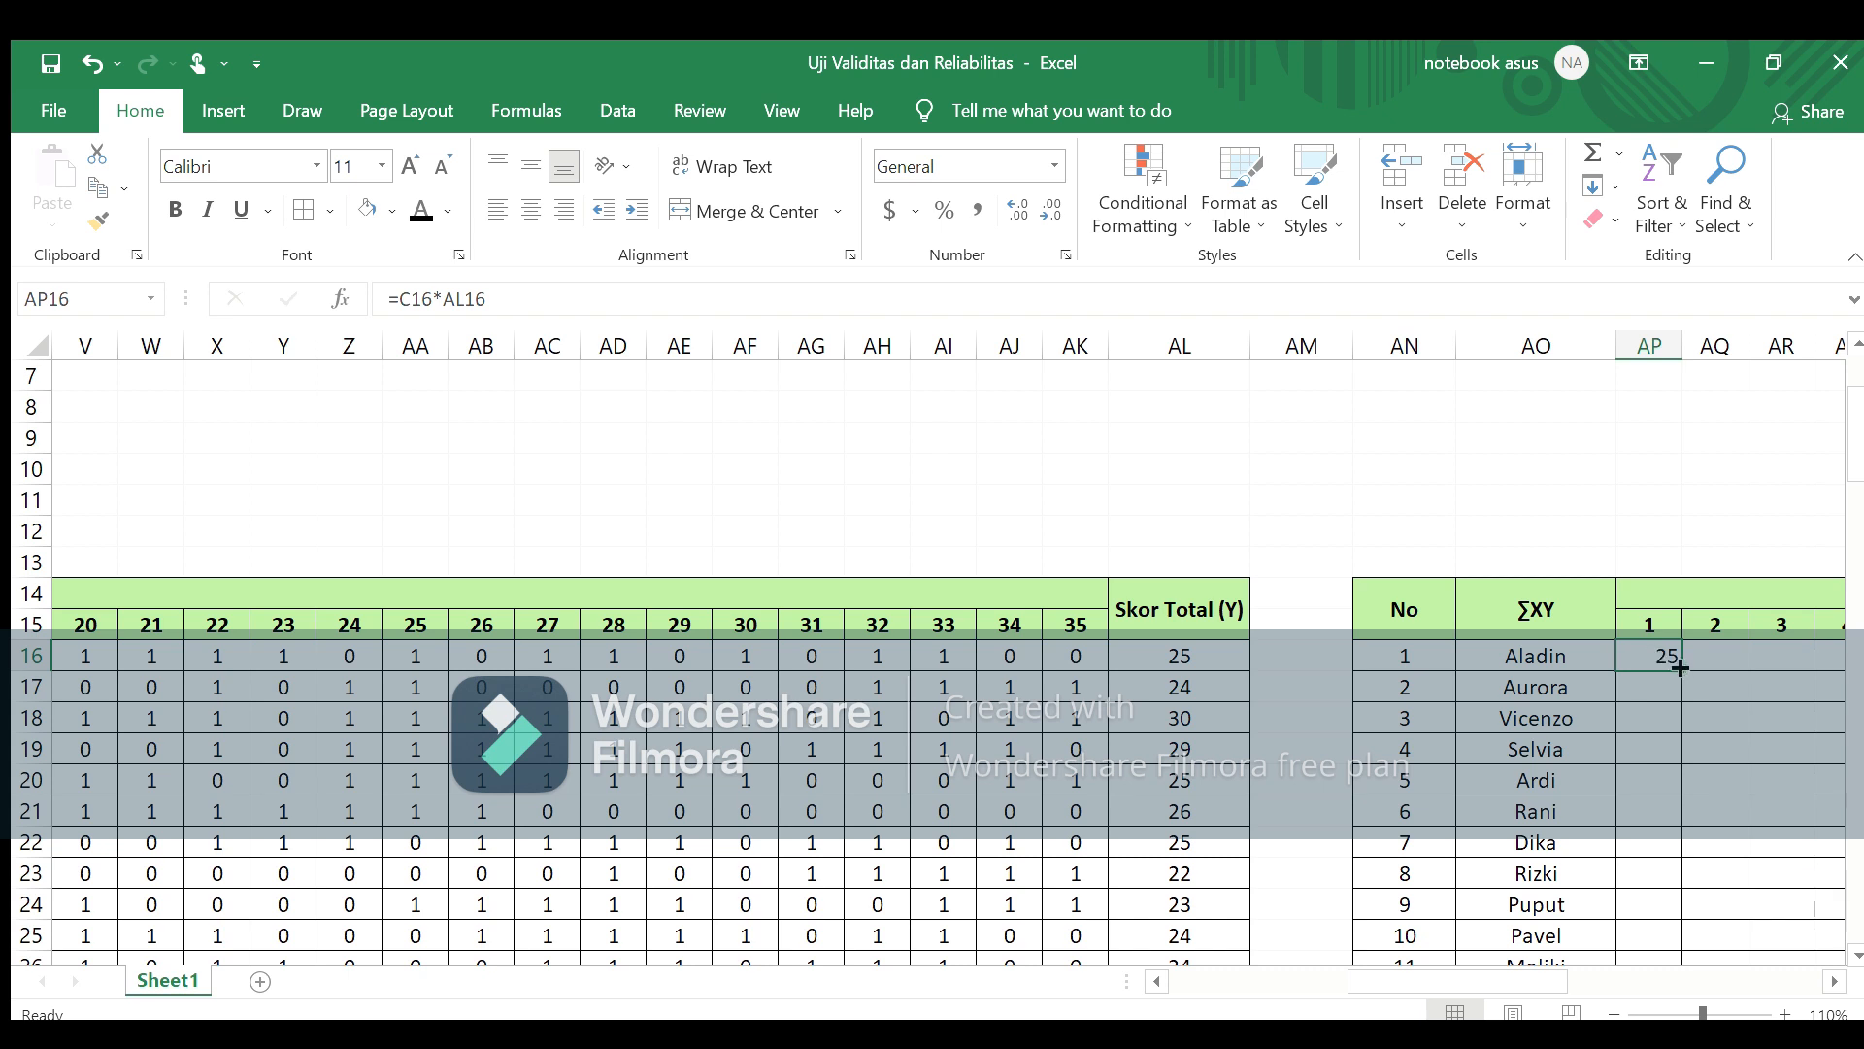
pyautogui.moveTo(1681, 670); pyautogui.dragTo(1682, 887)
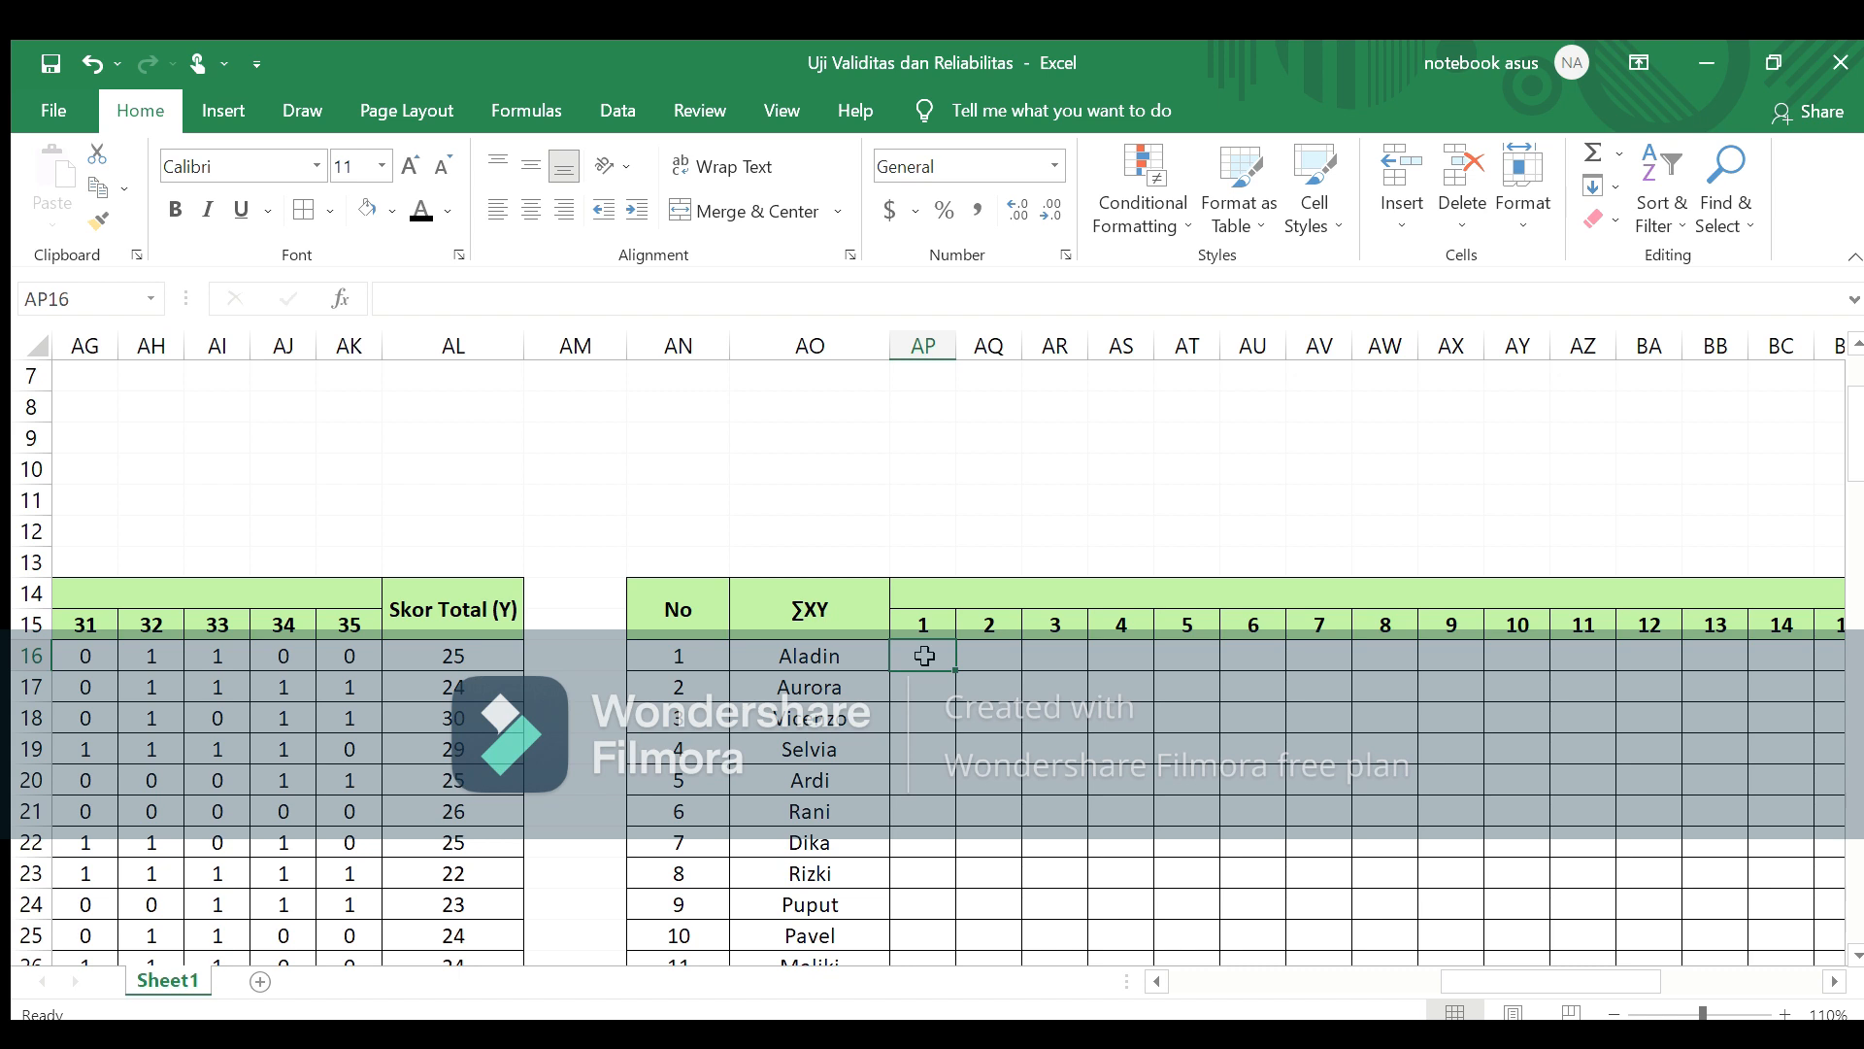
# Step: Enter =C16*AL16 in cell AP16 as the first student's item 1 product of item score and total score
pyautogui.write('=')
pyautogui.moveTo(1452, 982); pyautogui.dragTo(1177, 997)
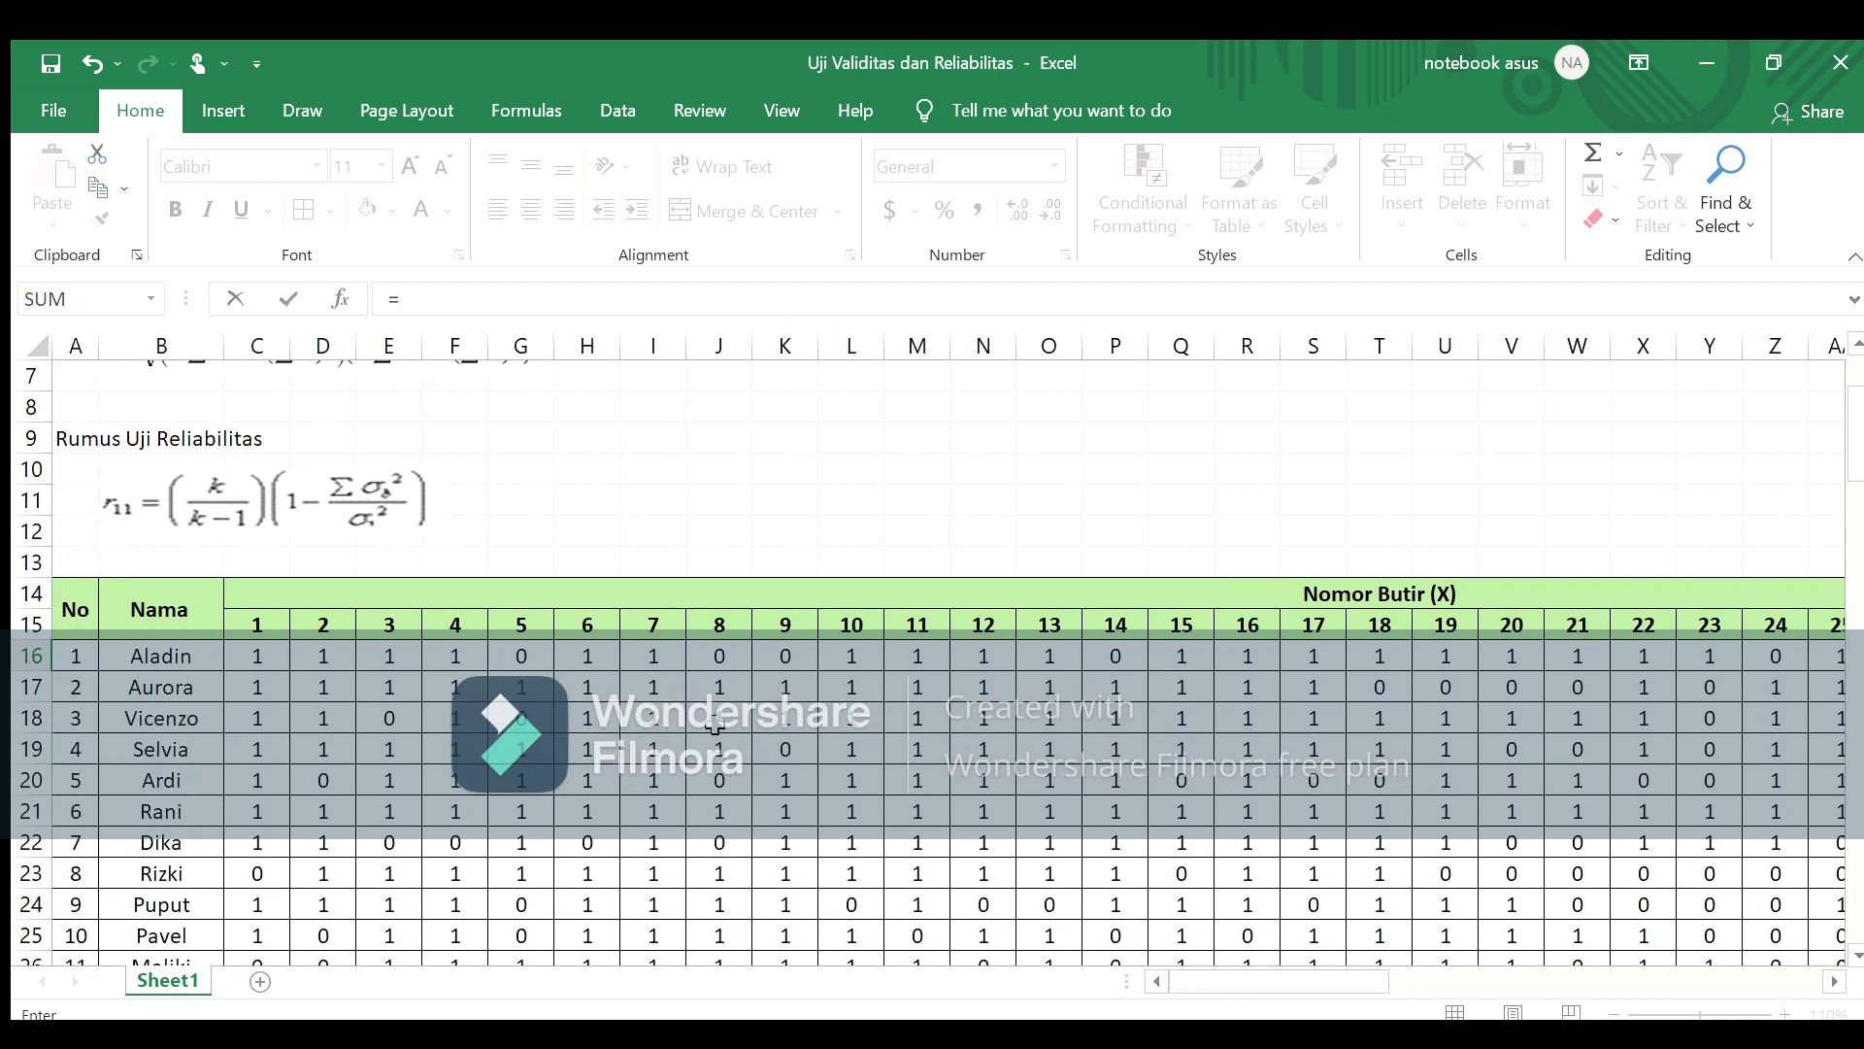
pyautogui.click(245, 650)
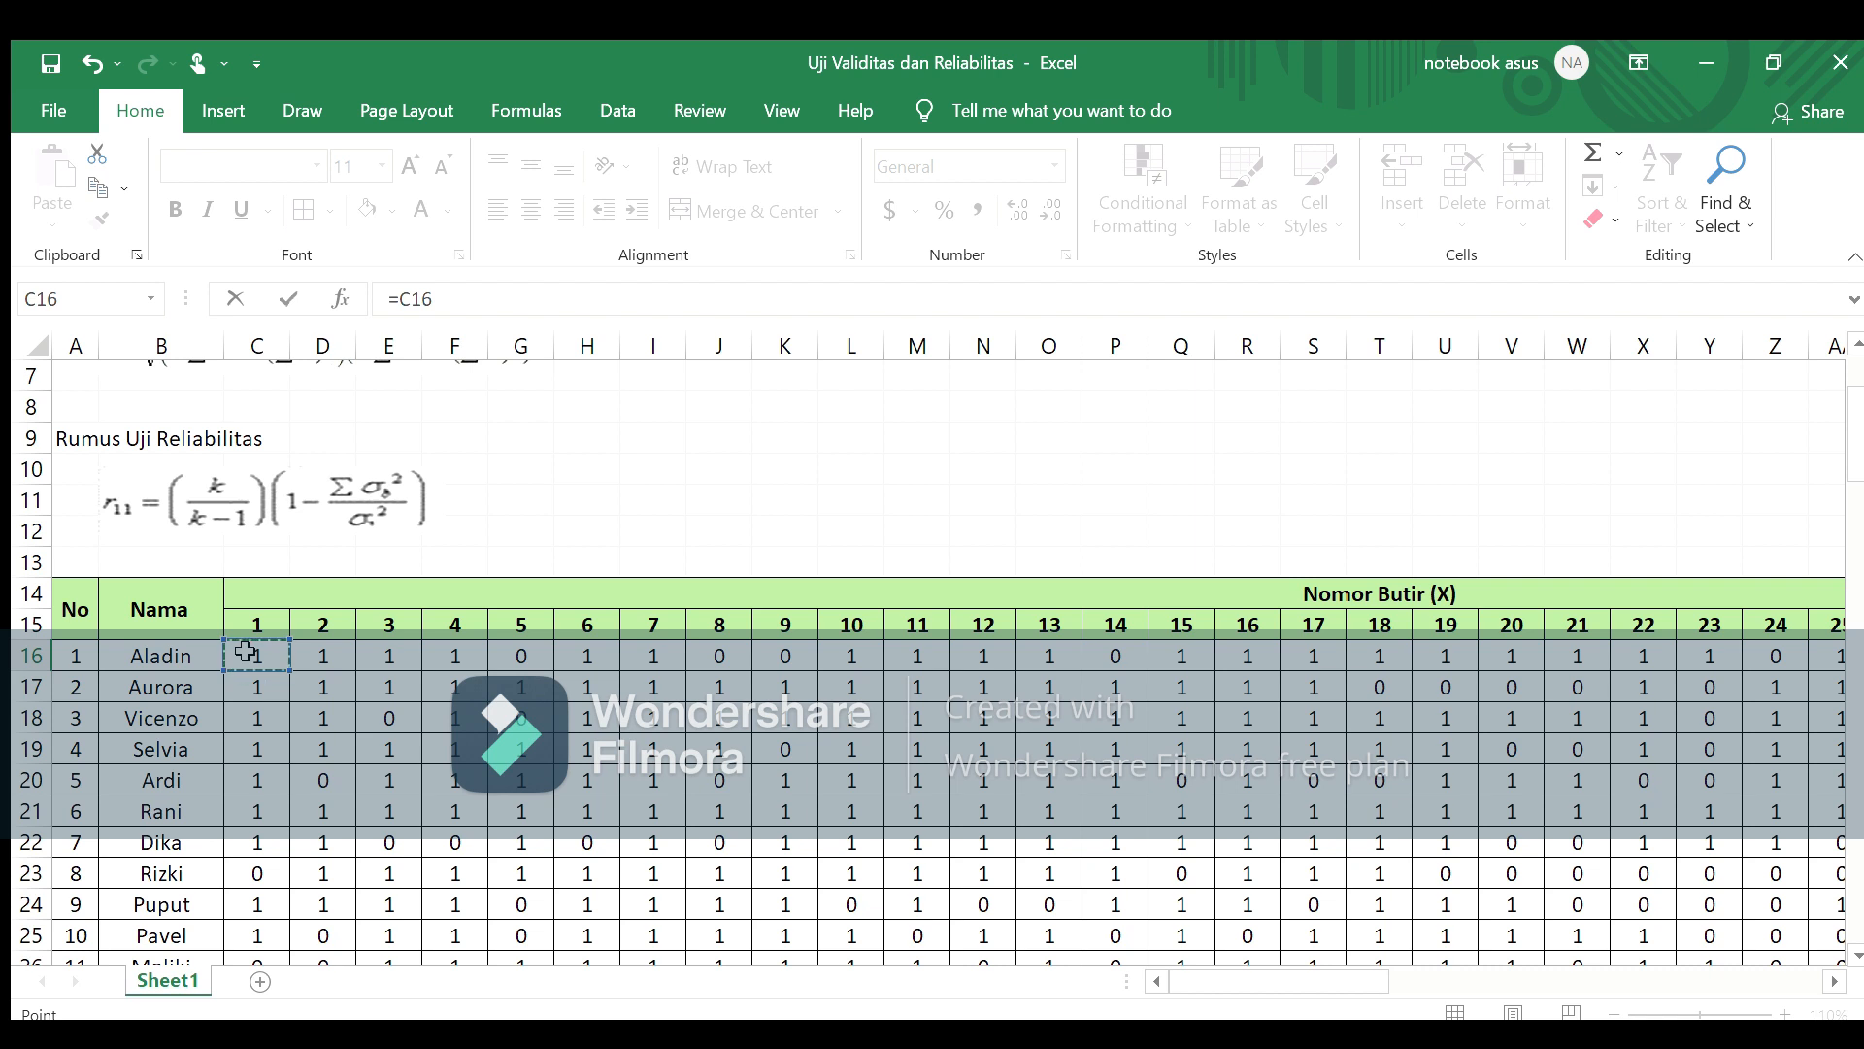
pyautogui.write('*')
pyautogui.moveTo(1832, 982); pyautogui.dragTo(1831, 983)
pyautogui.click(1626, 655)
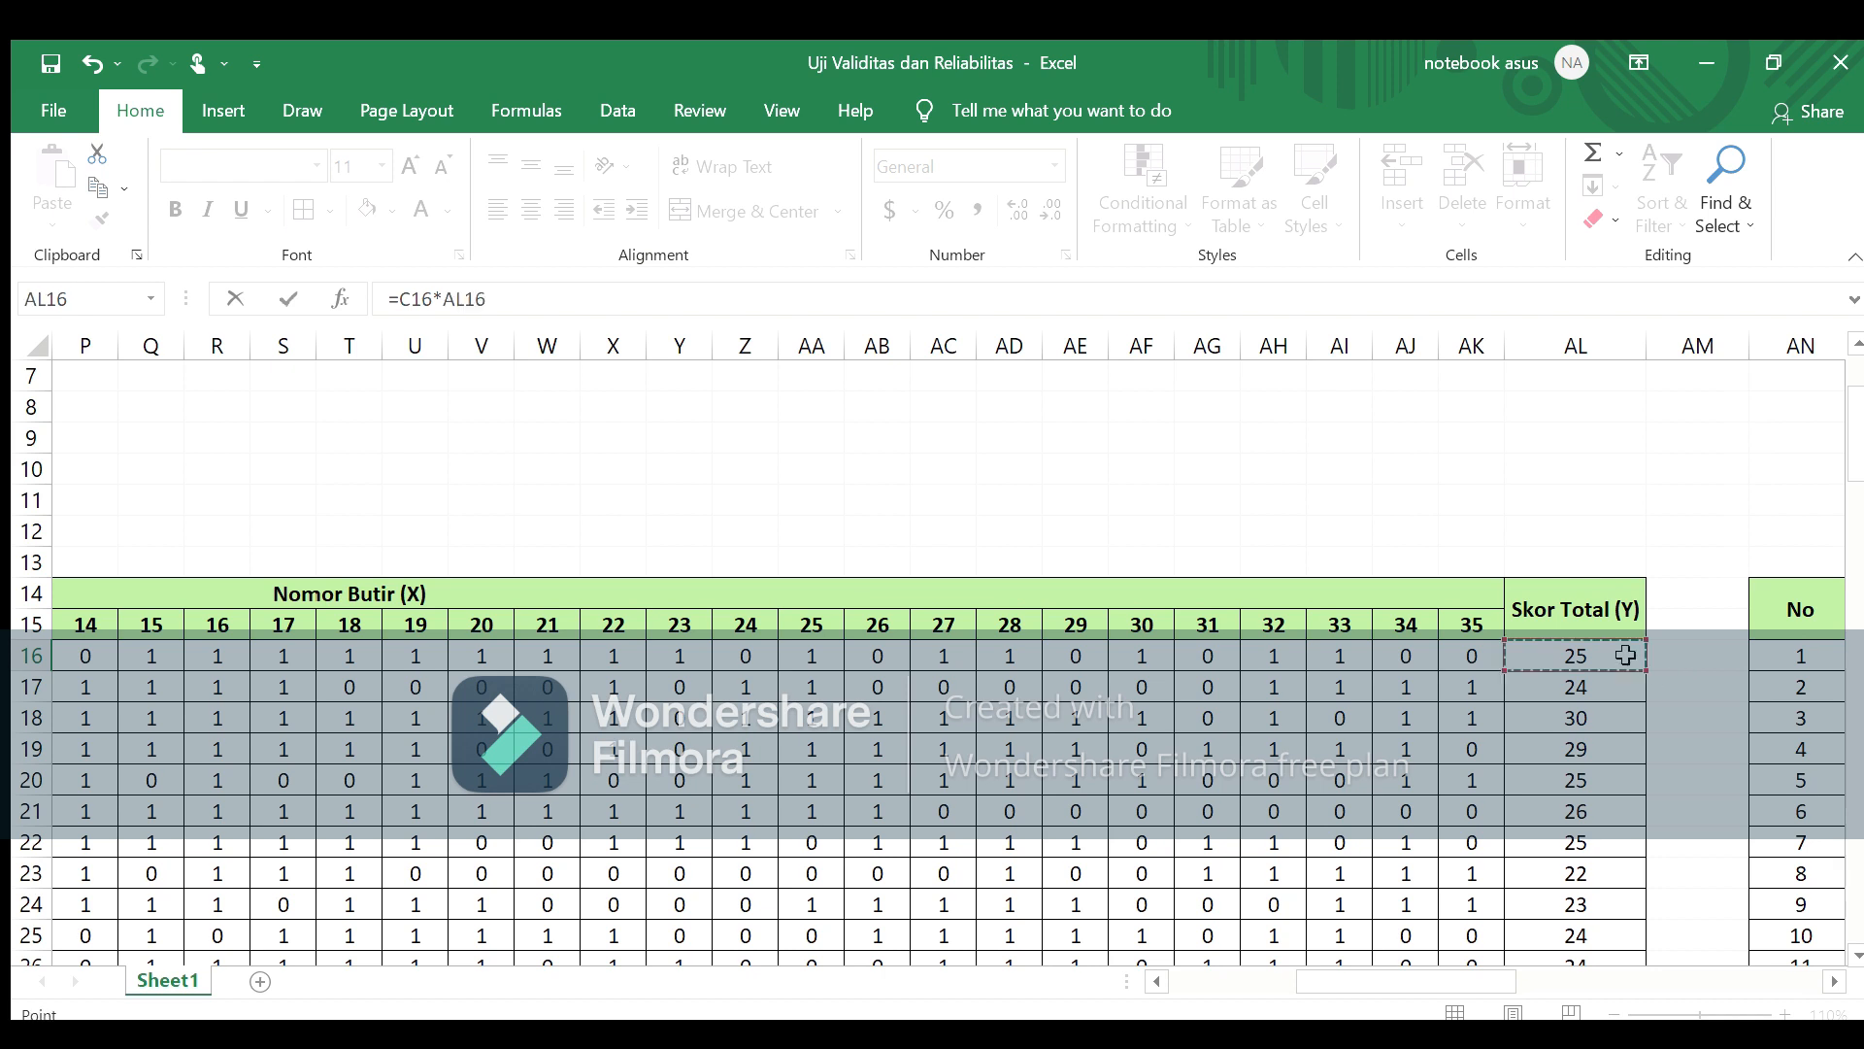
pyautogui.press('Return')
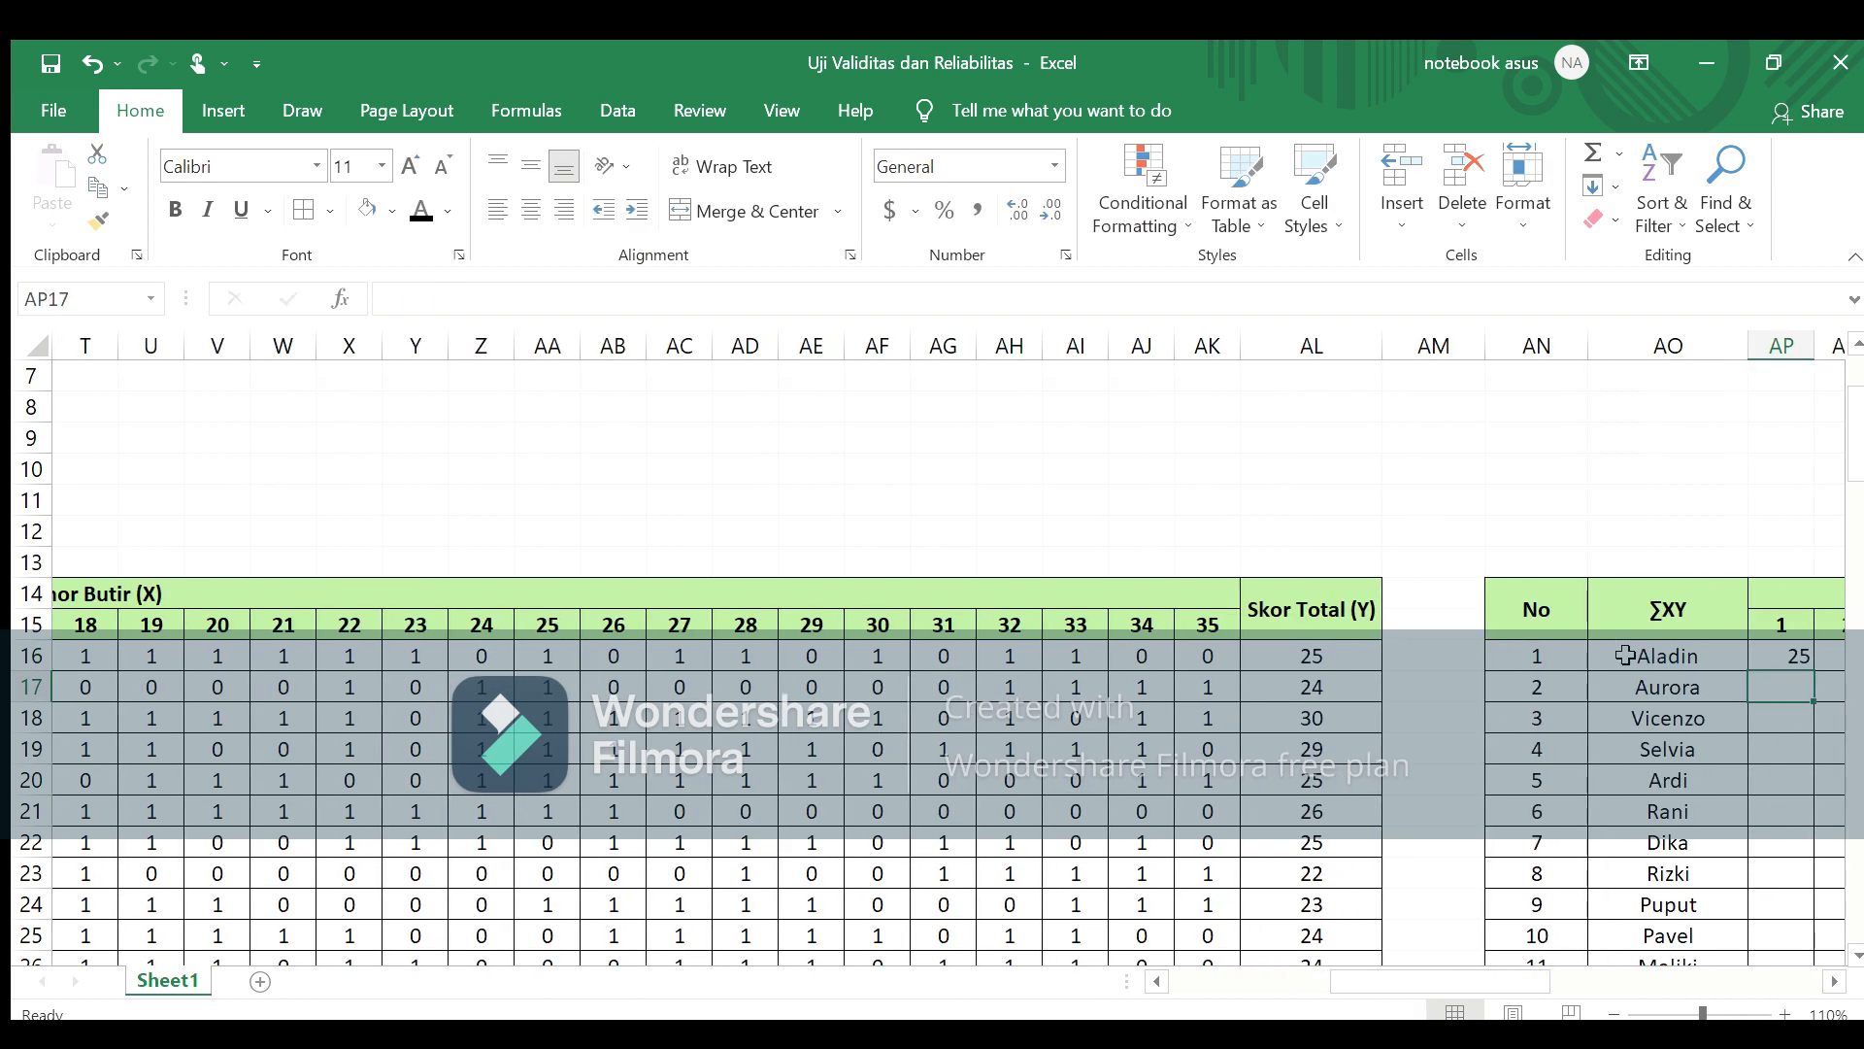
# Step: Enter =D16*AL16 in ∑XY cell AQ16 to multiply the first student's item 2 score by the total score
pyautogui.click(1834, 982)
pyautogui.click(1834, 982)
pyautogui.click(1834, 982)
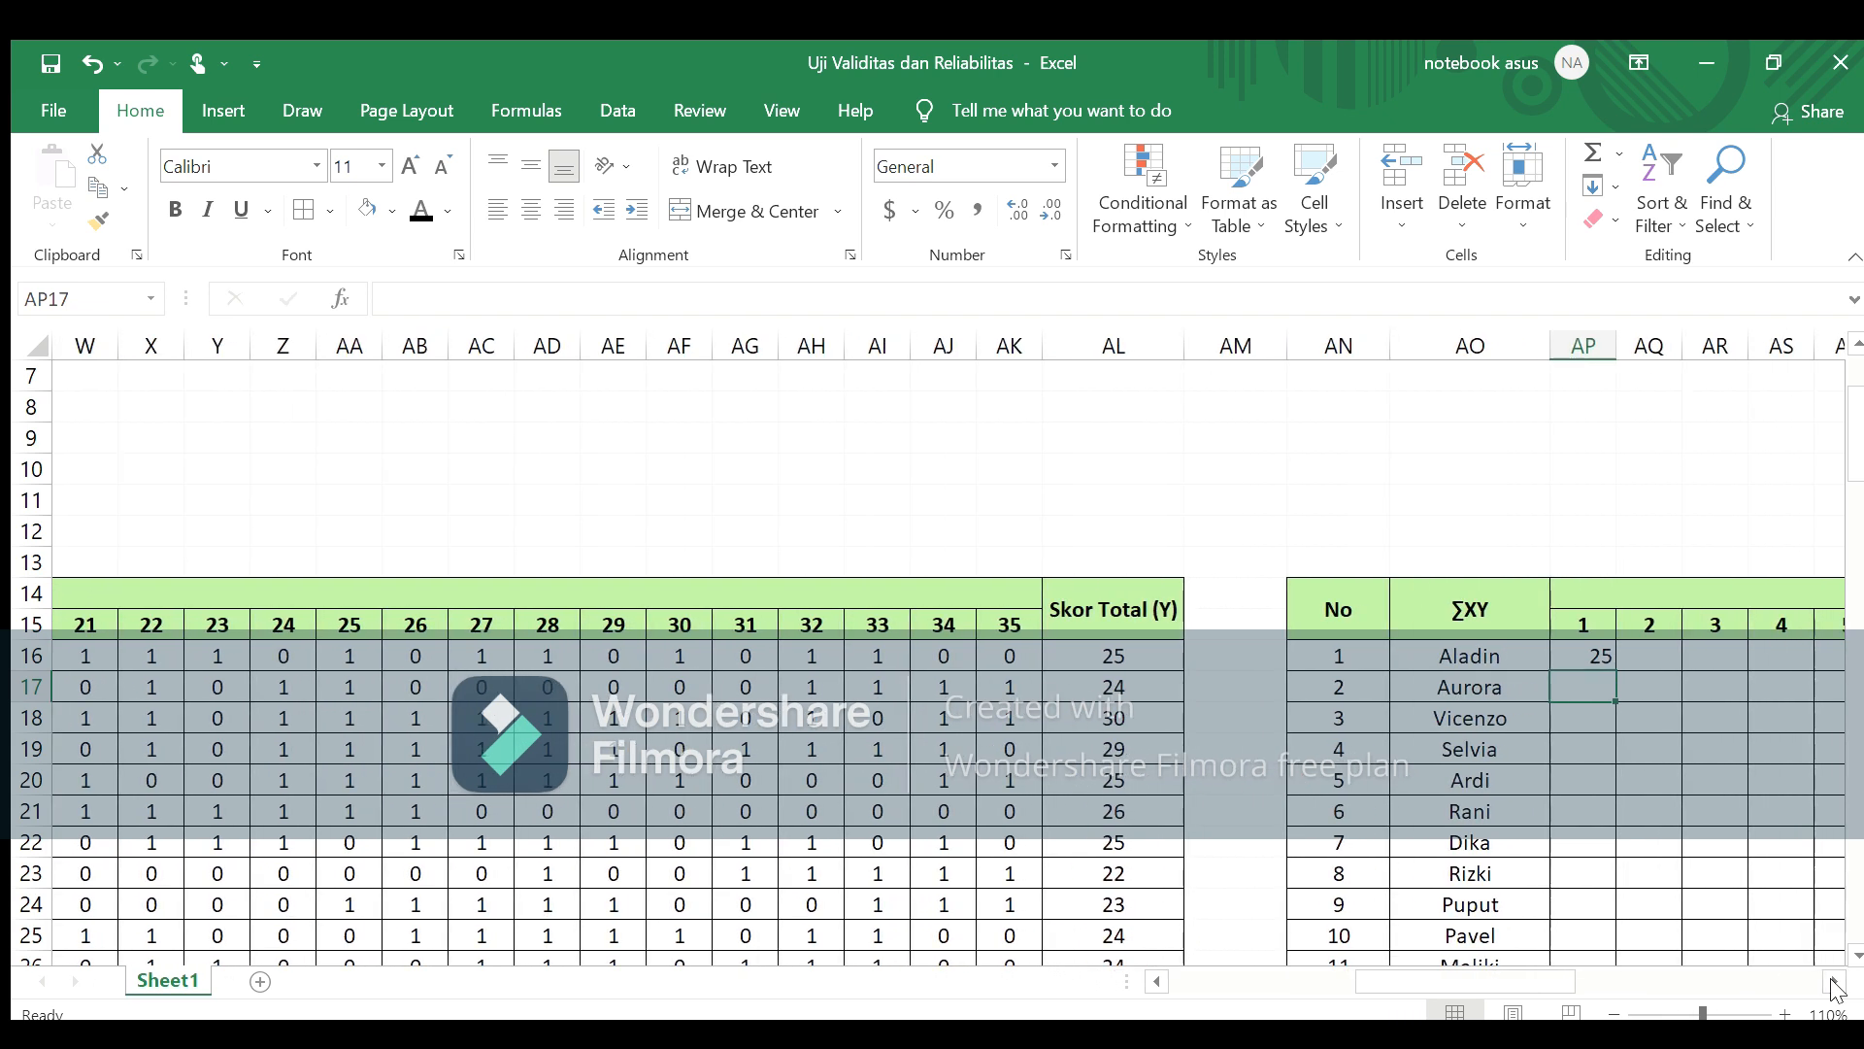
pyautogui.click(1658, 658)
pyautogui.write('=')
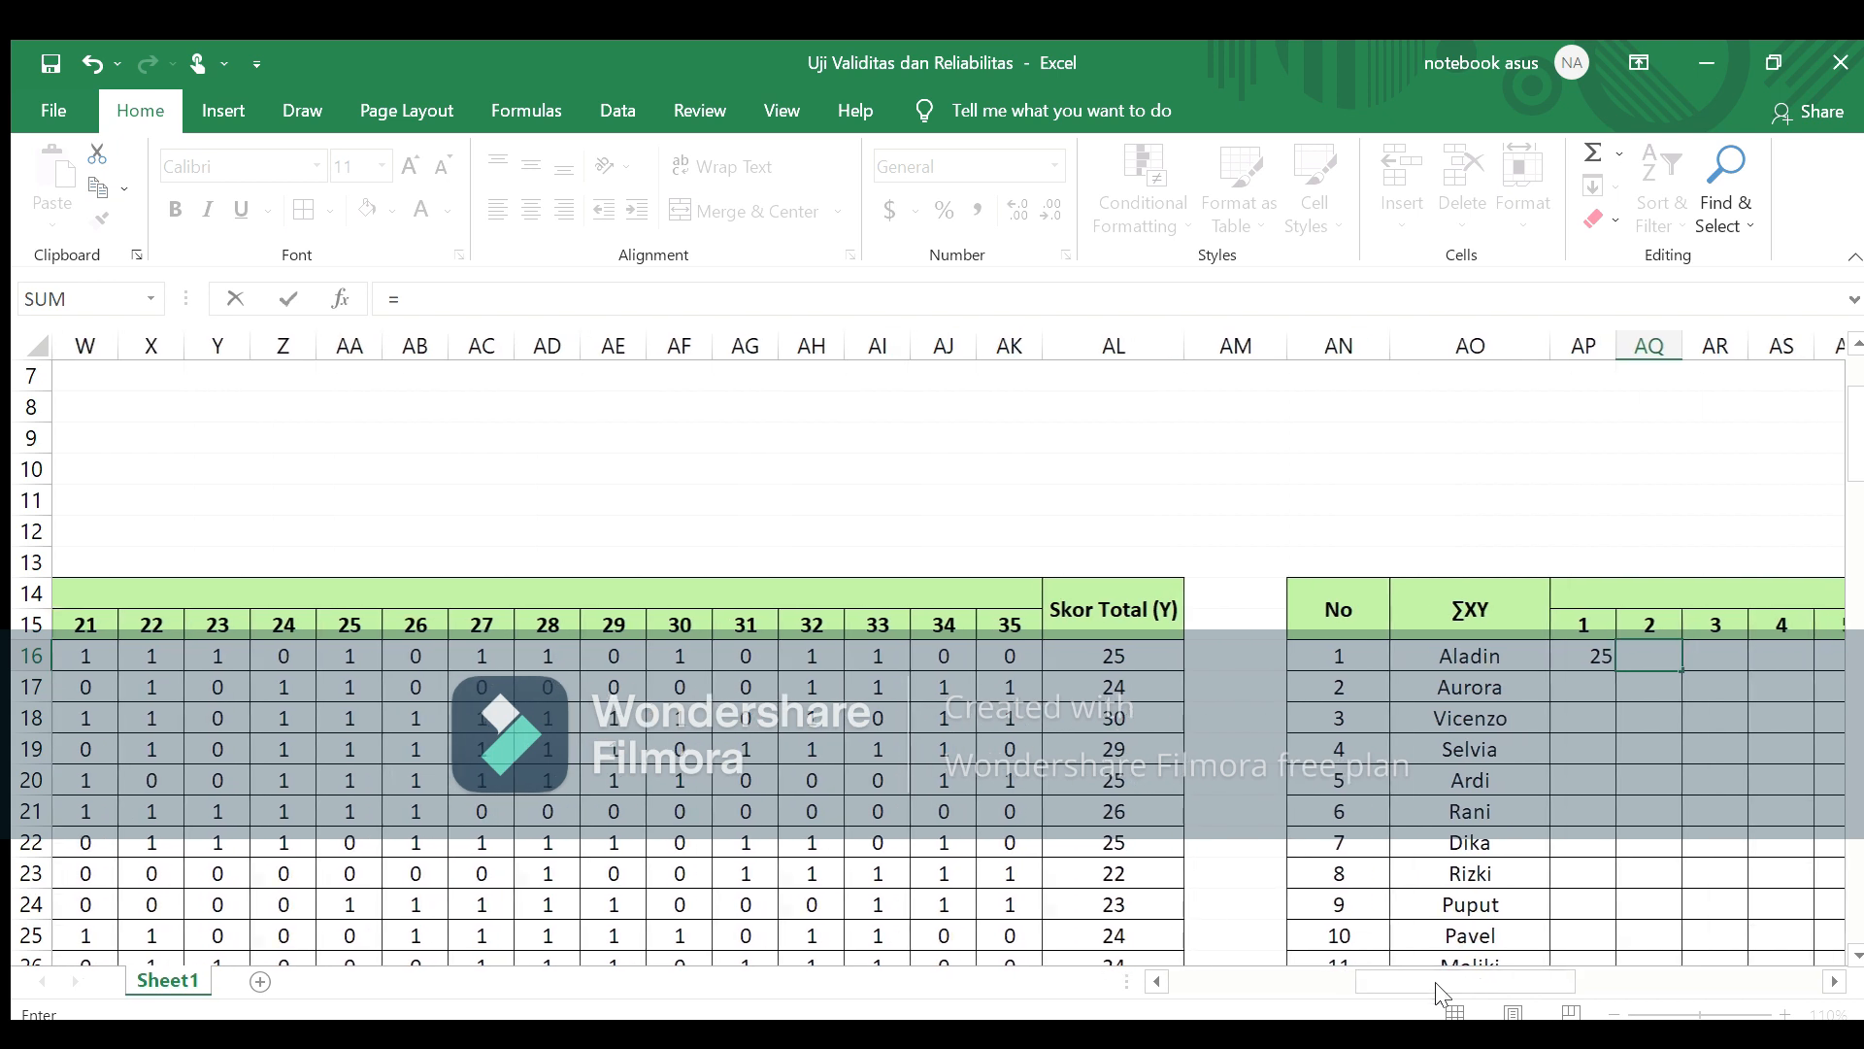
pyautogui.moveTo(1395, 988); pyautogui.dragTo(1213, 983)
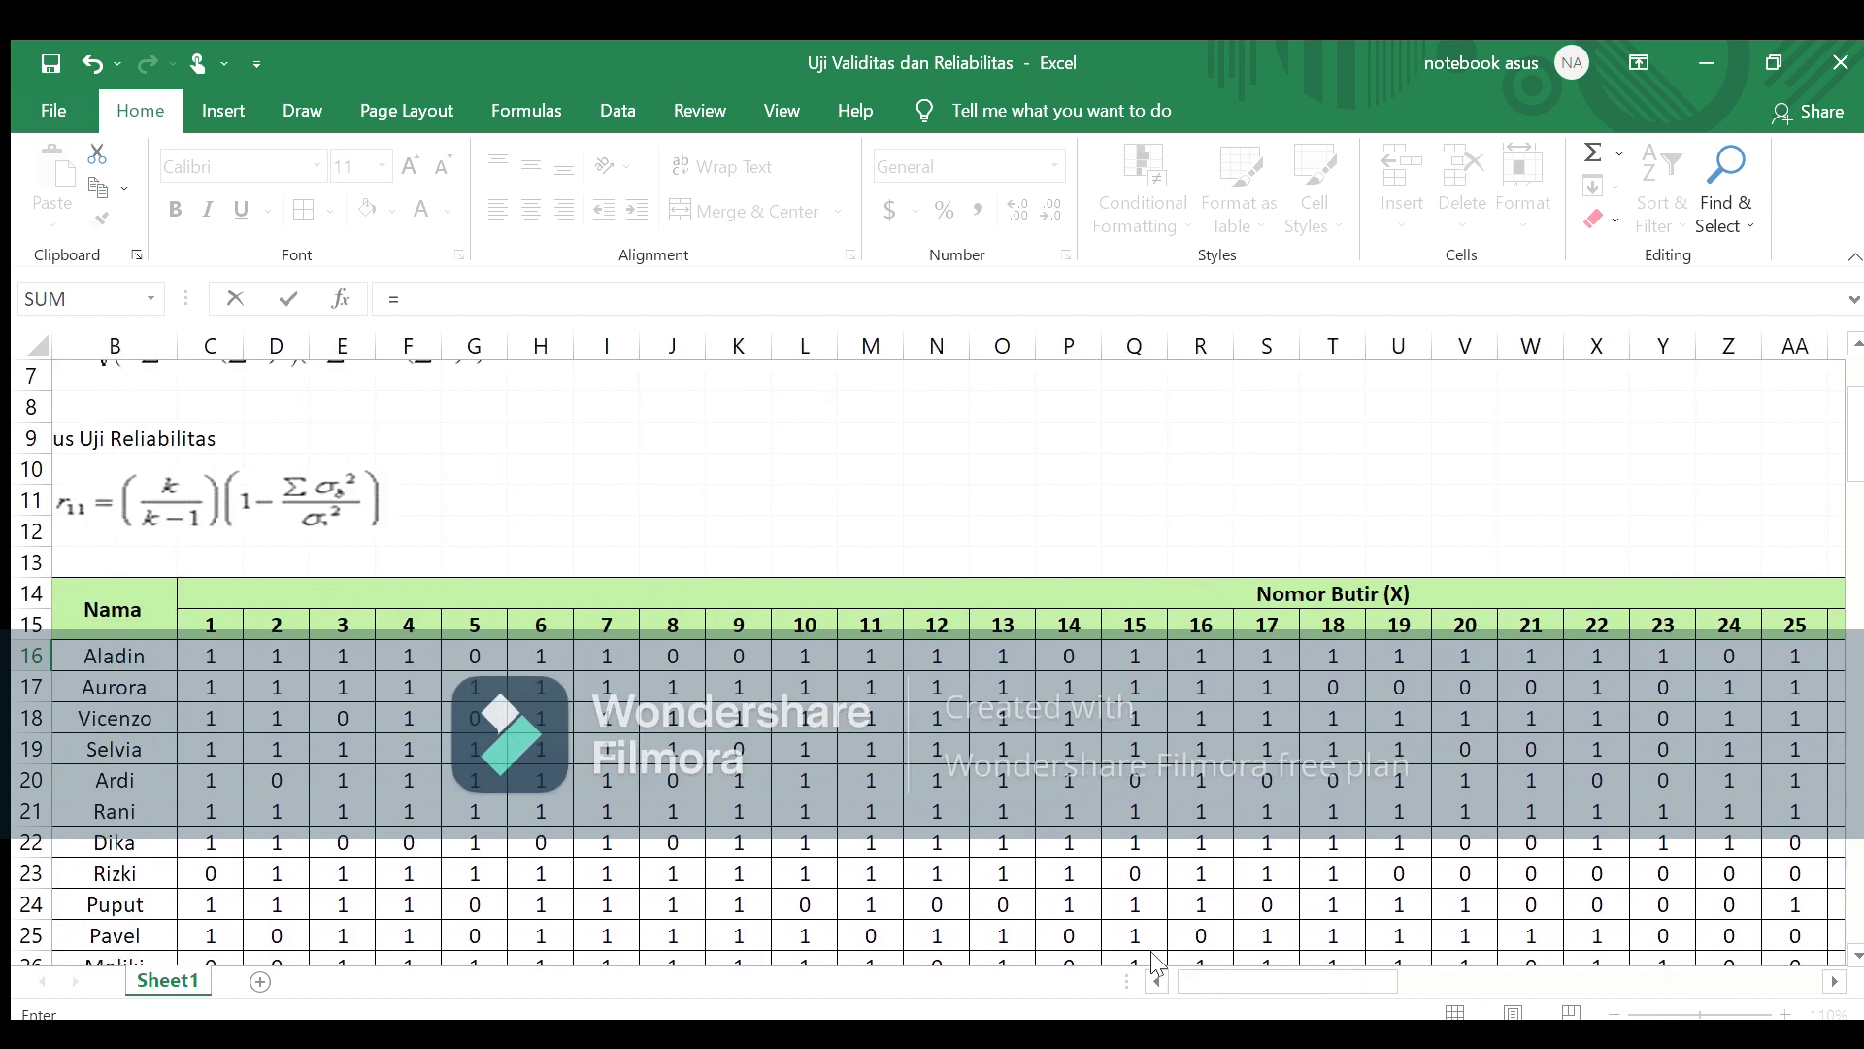
pyautogui.click(267, 650)
pyautogui.moveTo(1830, 975); pyautogui.dragTo(1829, 974)
pyautogui.click(1796, 659)
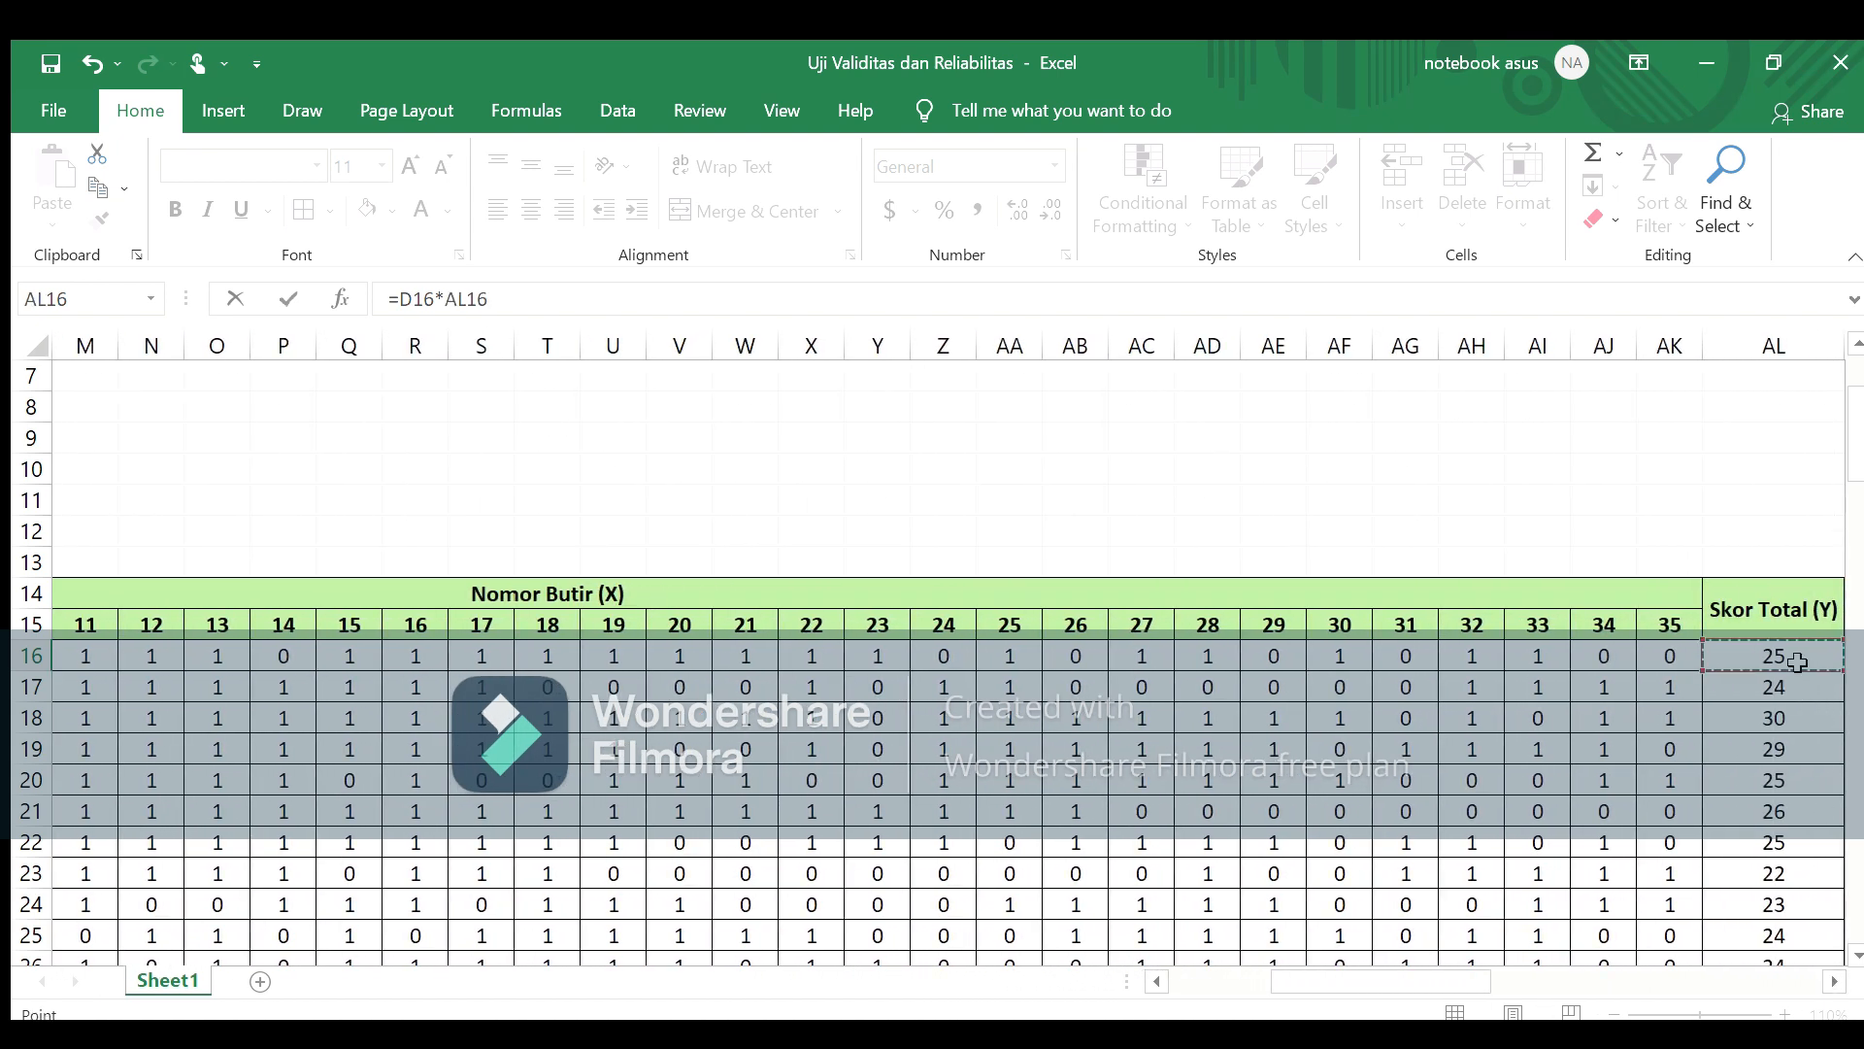
pyautogui.press('Return')
# Step: Enter =E16*AL16 in ∑XY cell AR16 to multiply the first student's item 3 score by the total score
pyautogui.click(1826, 661)
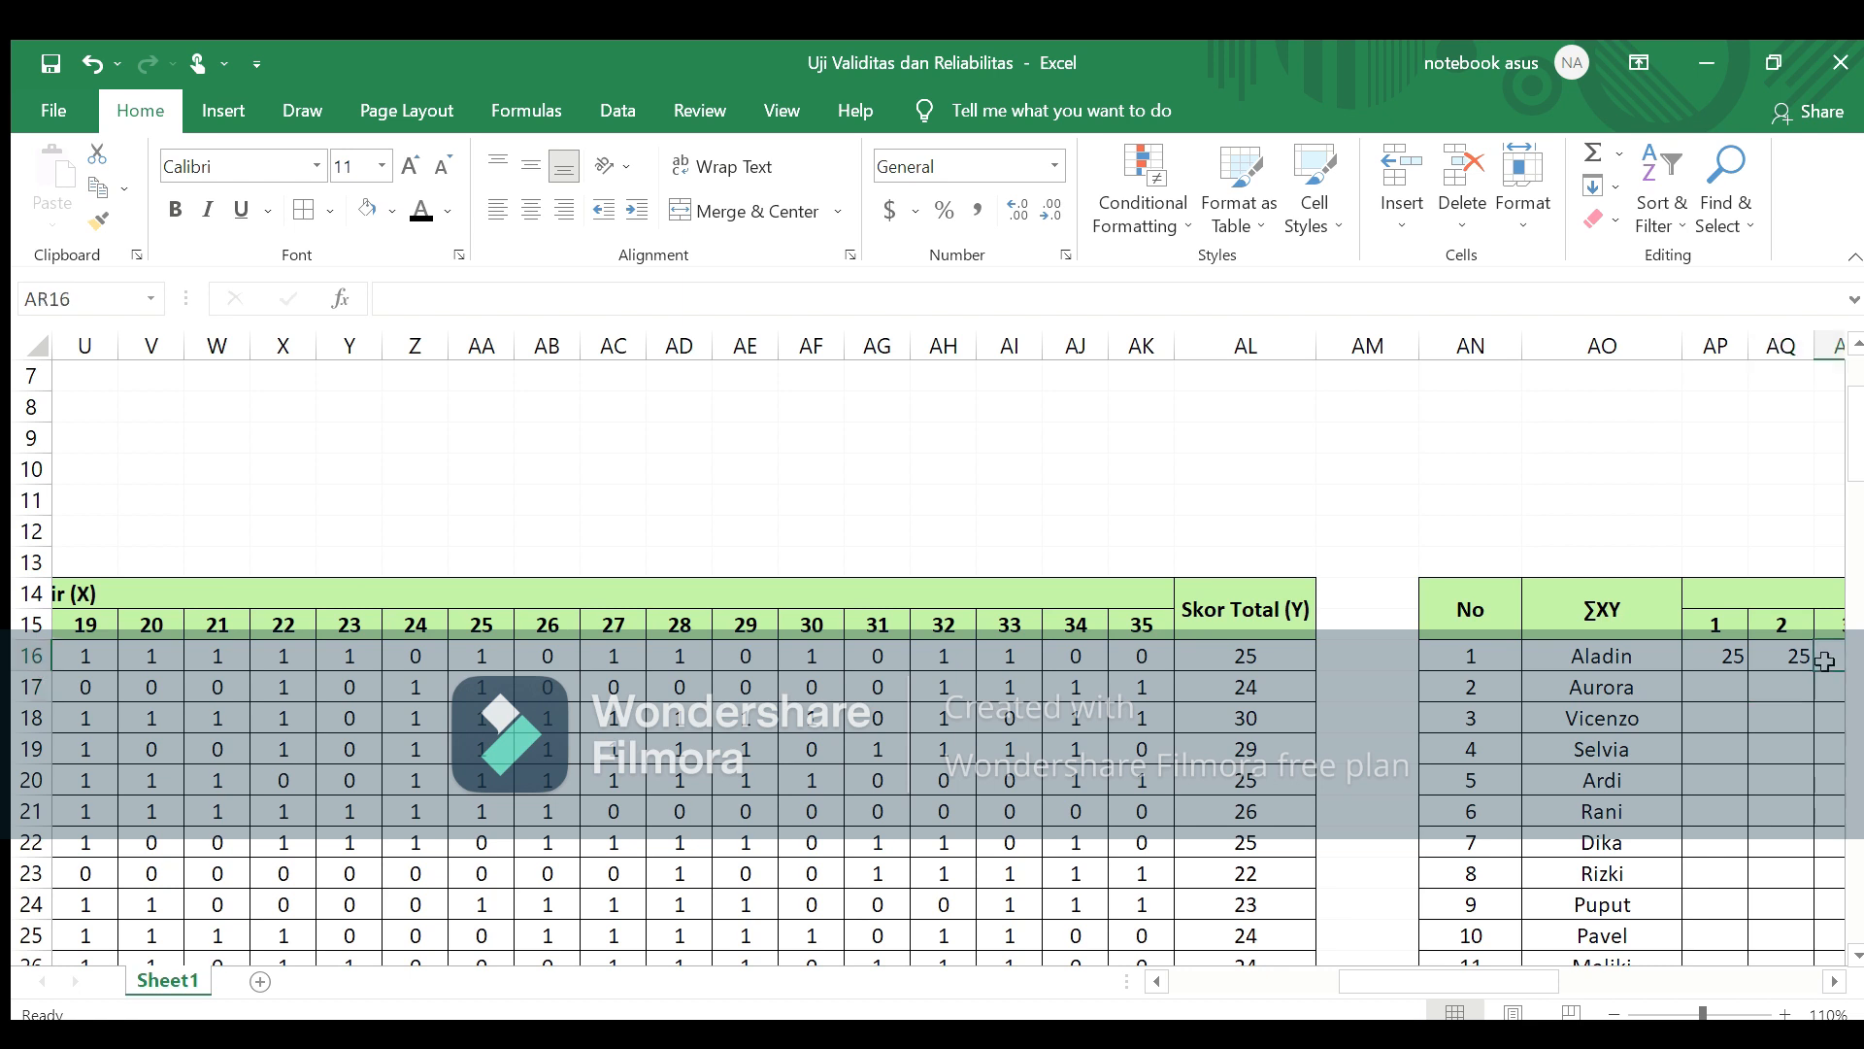
pyautogui.write('=')
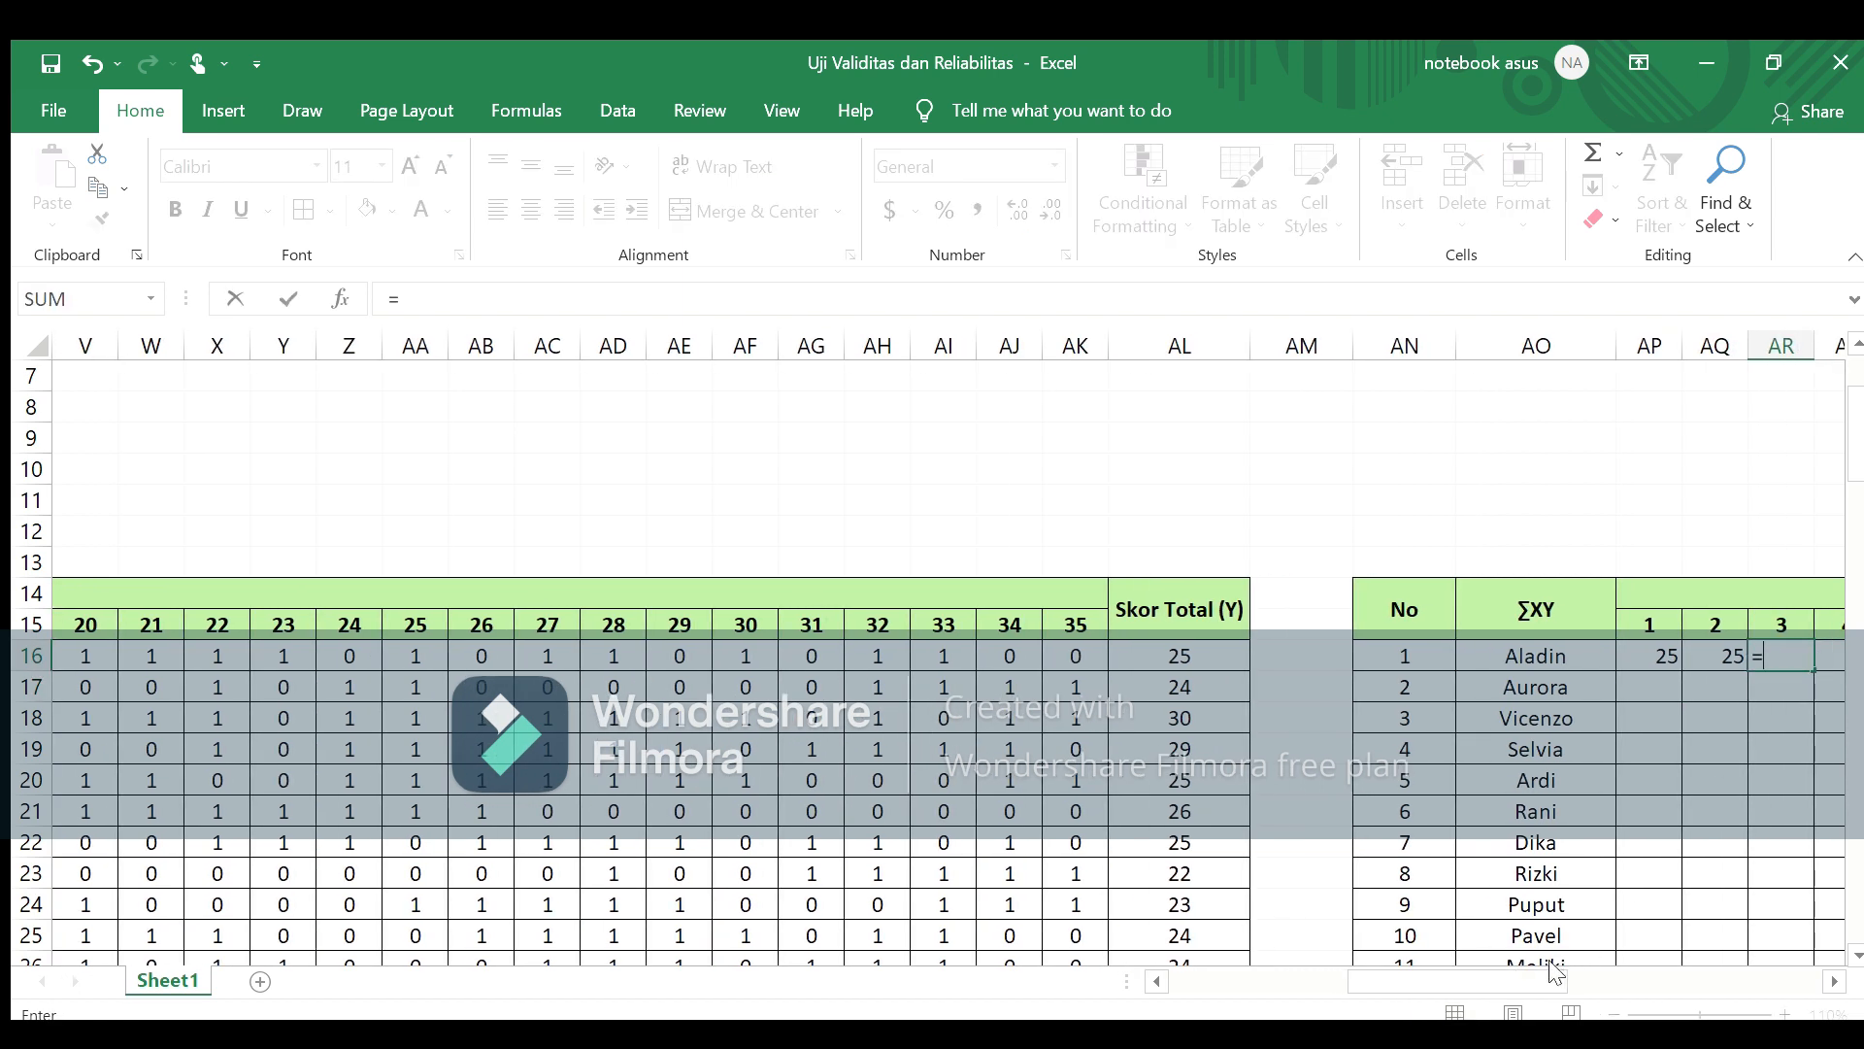
pyautogui.moveTo(1534, 982); pyautogui.dragTo(1236, 982)
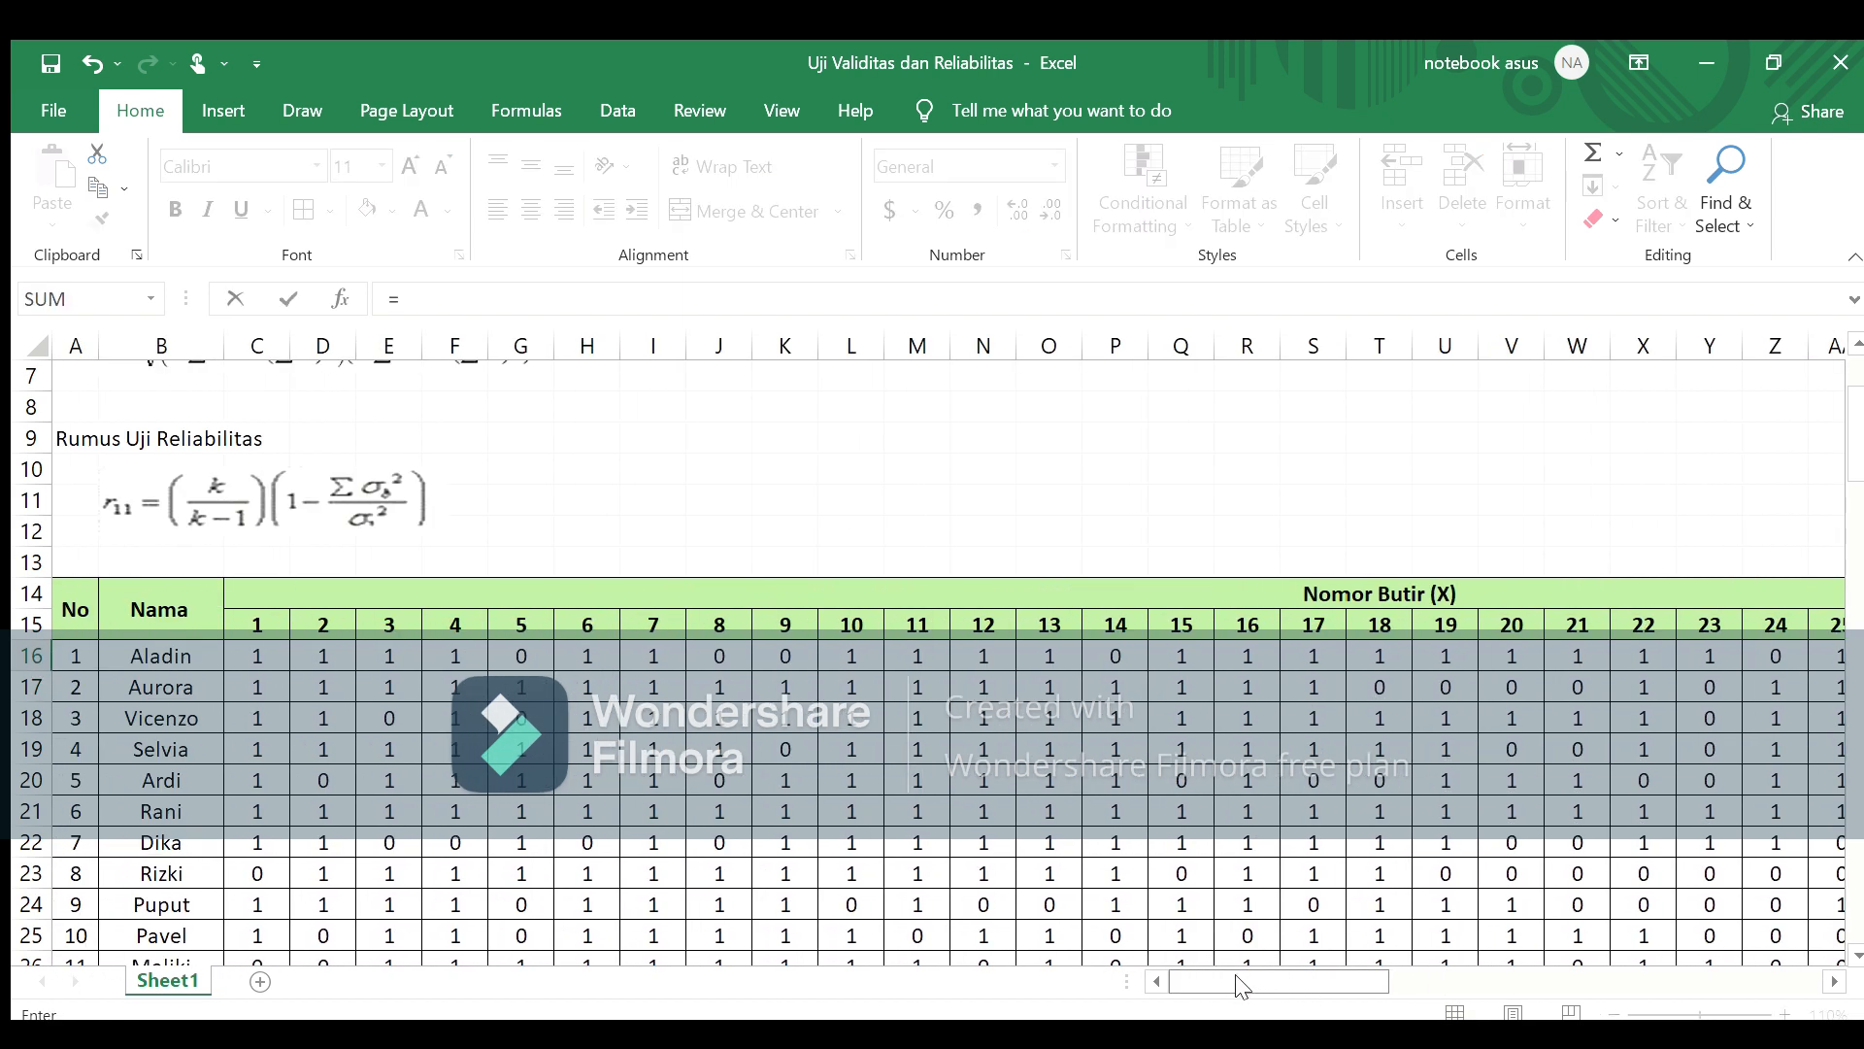
pyautogui.click(391, 655)
pyautogui.write('*')
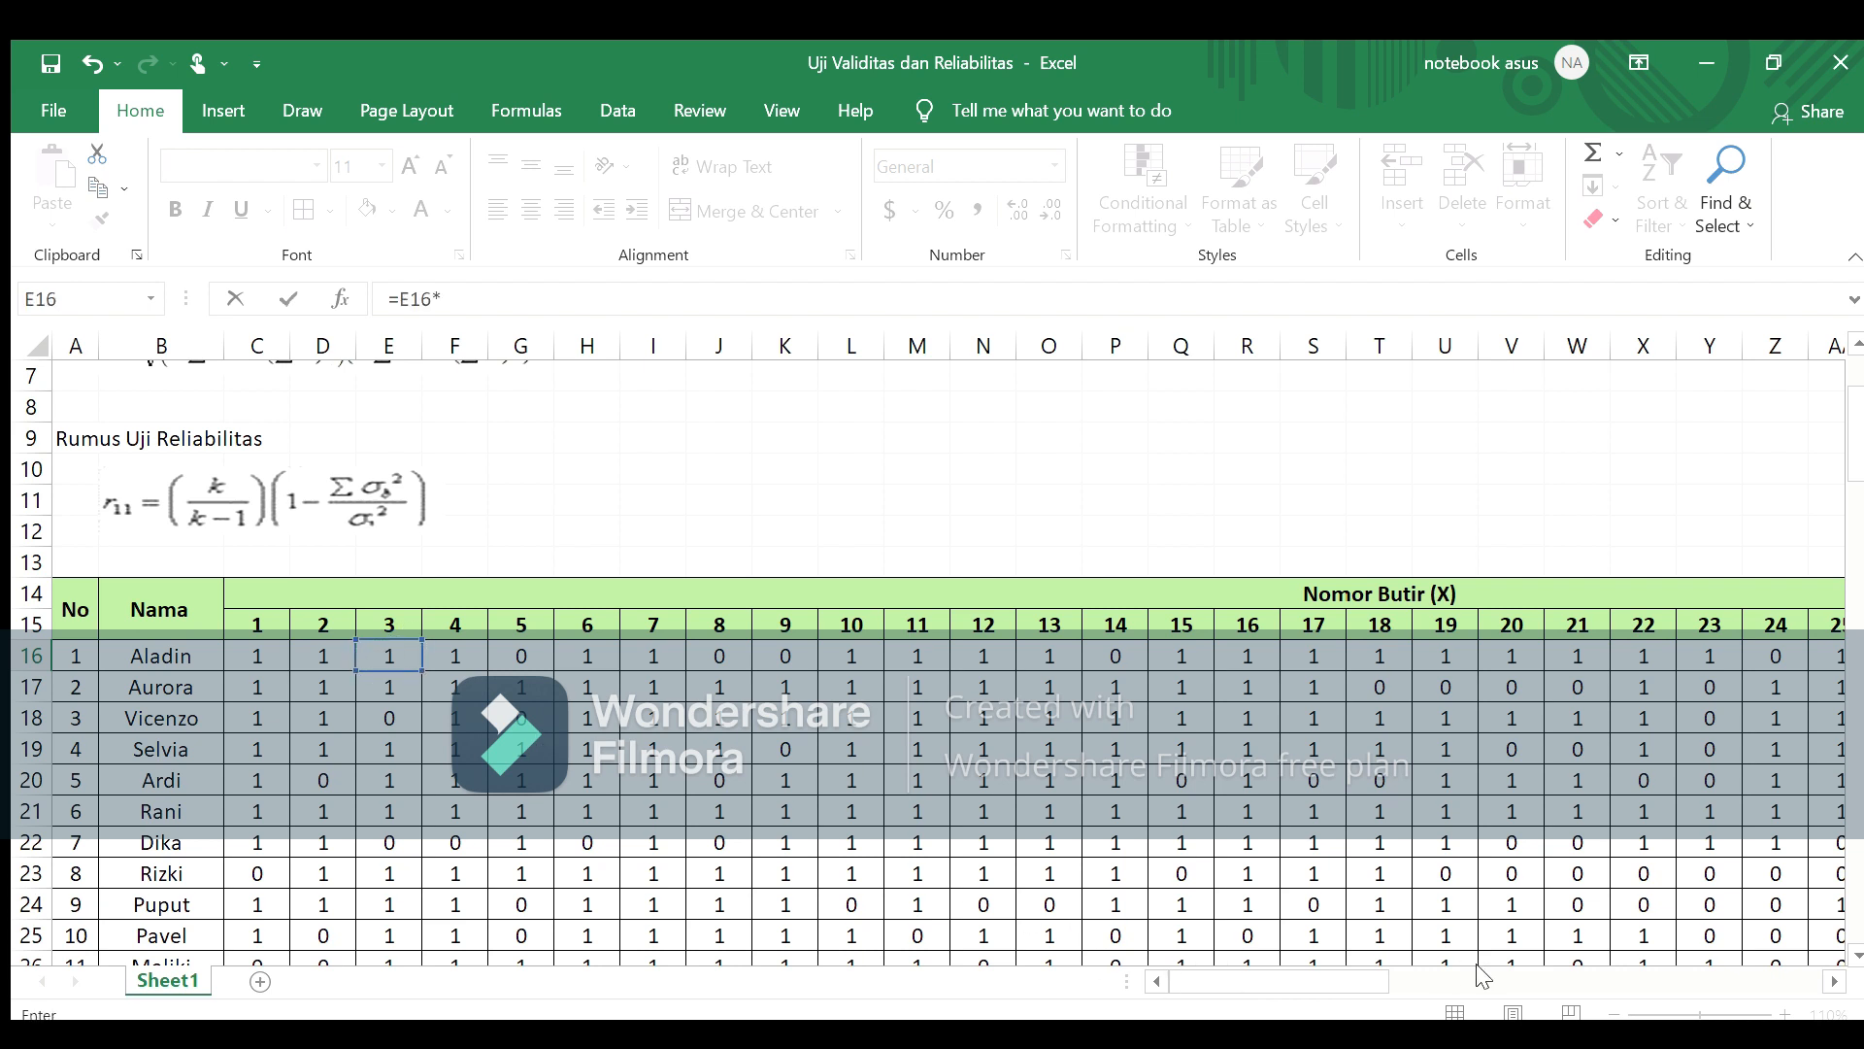
pyautogui.moveTo(1832, 980); pyautogui.dragTo(1832, 979)
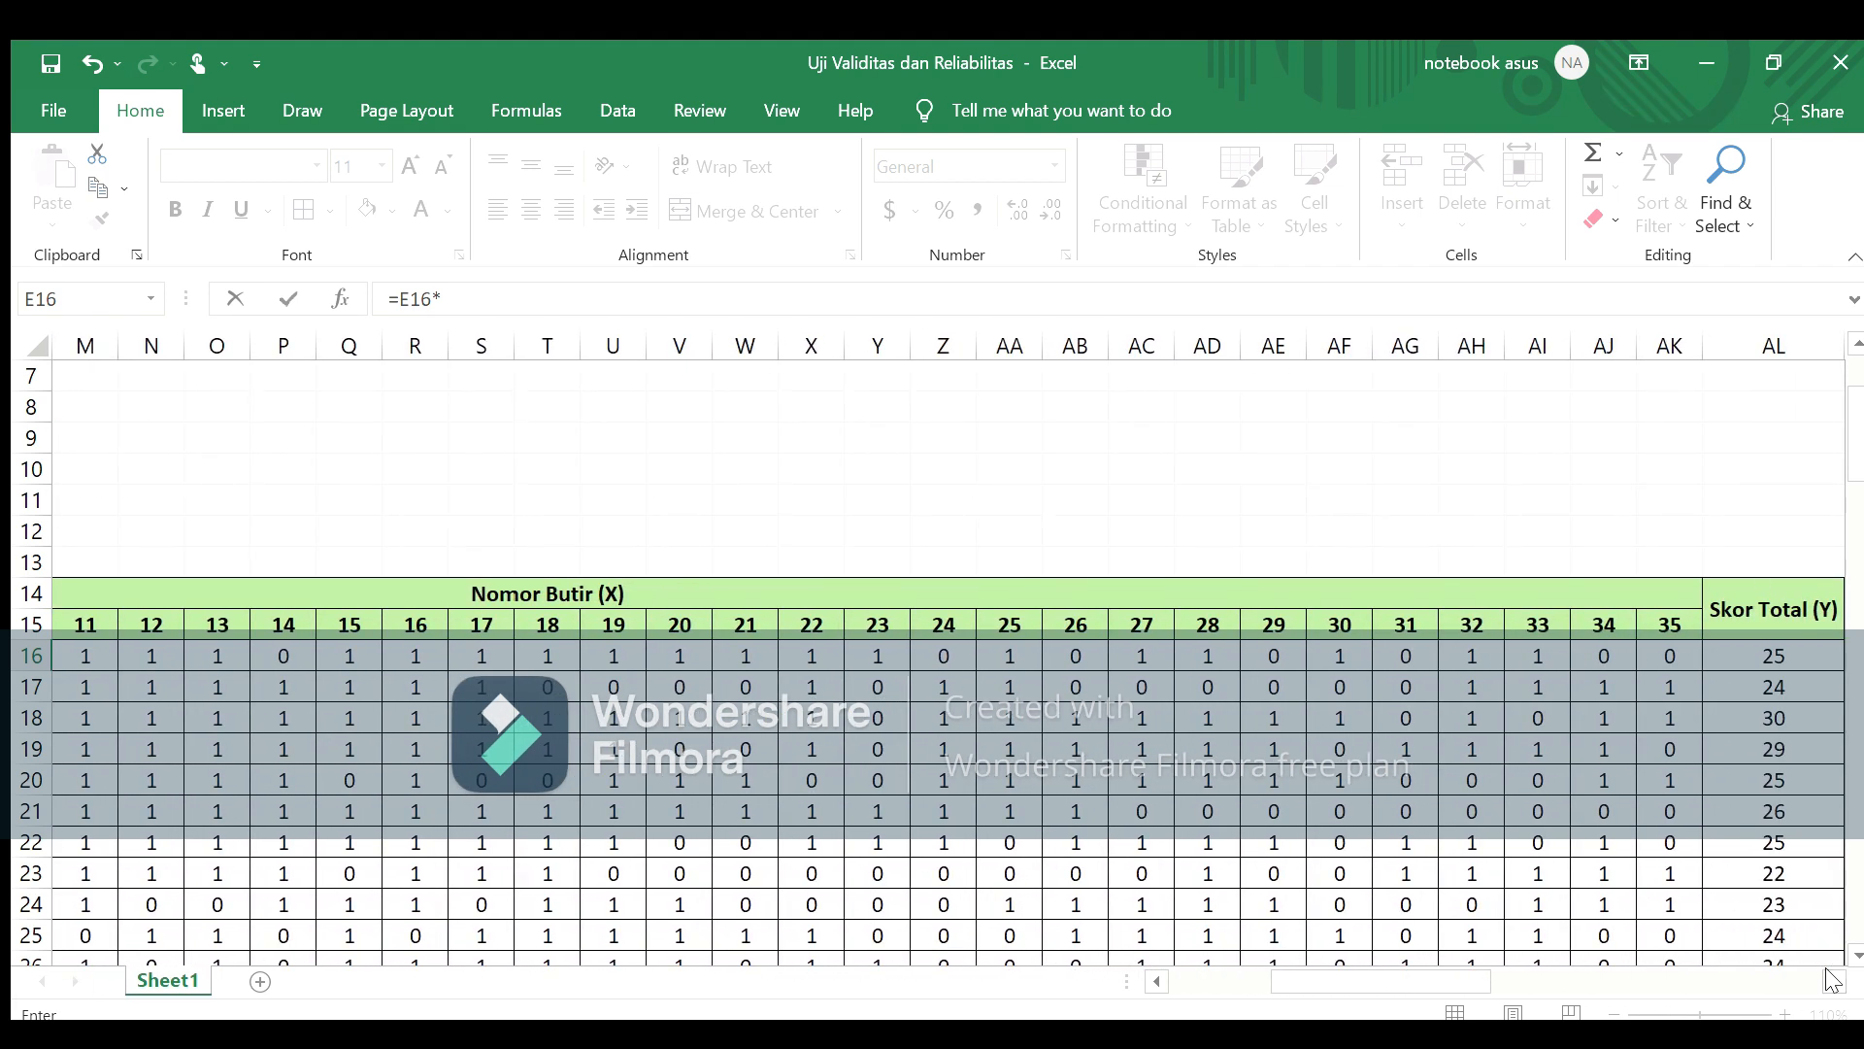
pyautogui.click(1791, 657)
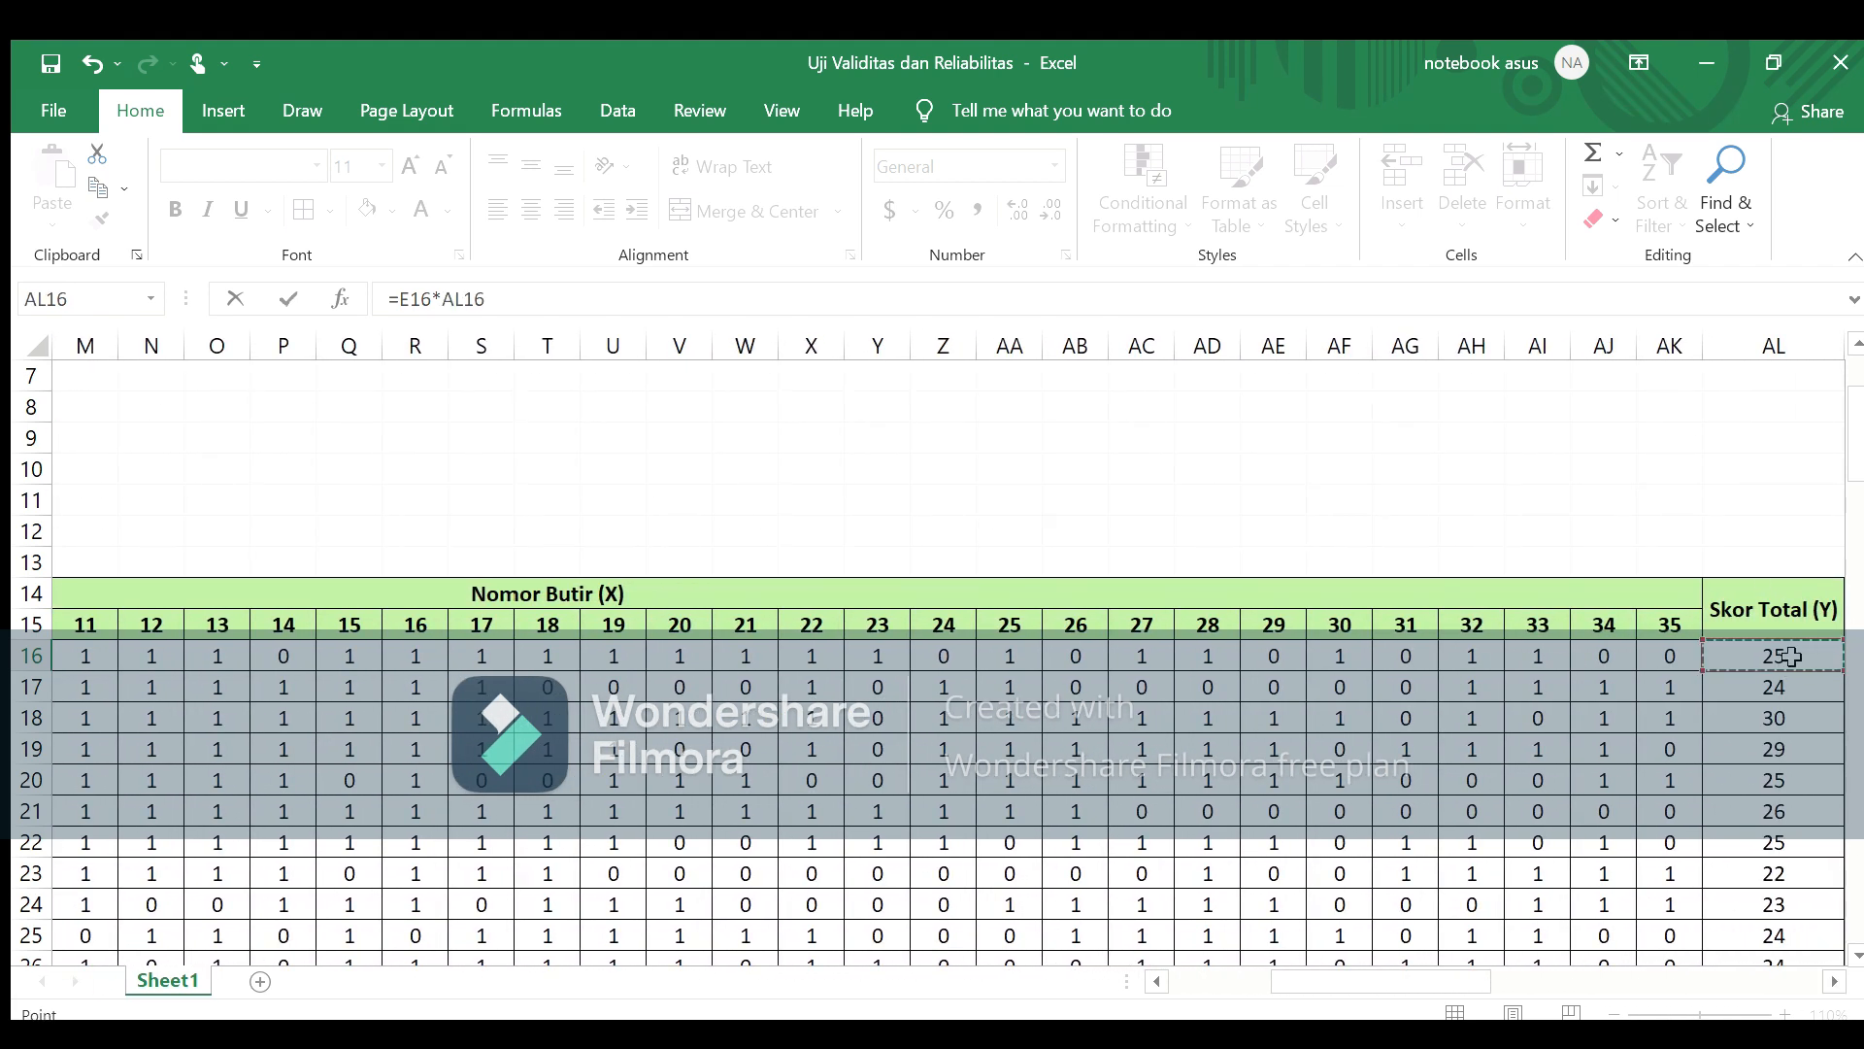
pyautogui.press('Return')
# Step: Enter =F16*AL16 in ∑XY cell AS16 to multiply the first student's item 4 score by the total score
pyautogui.click(1825, 657)
pyautogui.write('=')
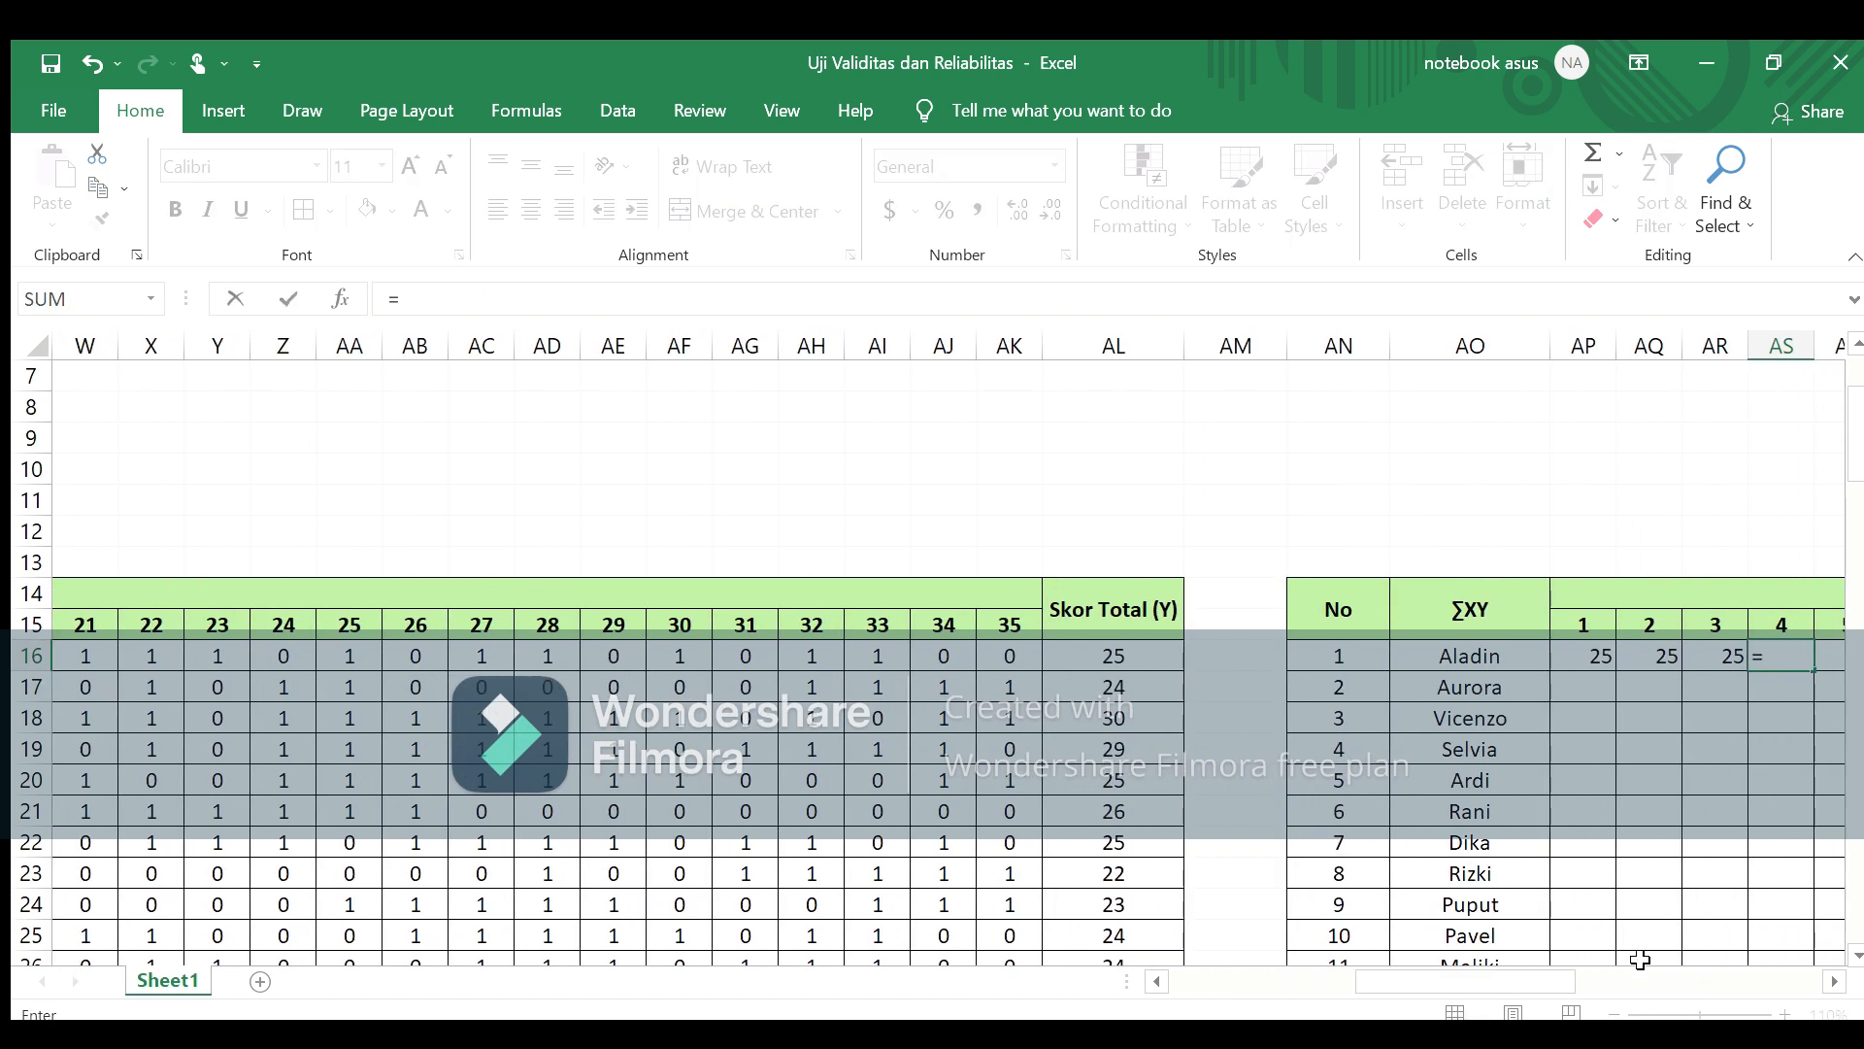
pyautogui.moveTo(1527, 978); pyautogui.dragTo(1269, 983)
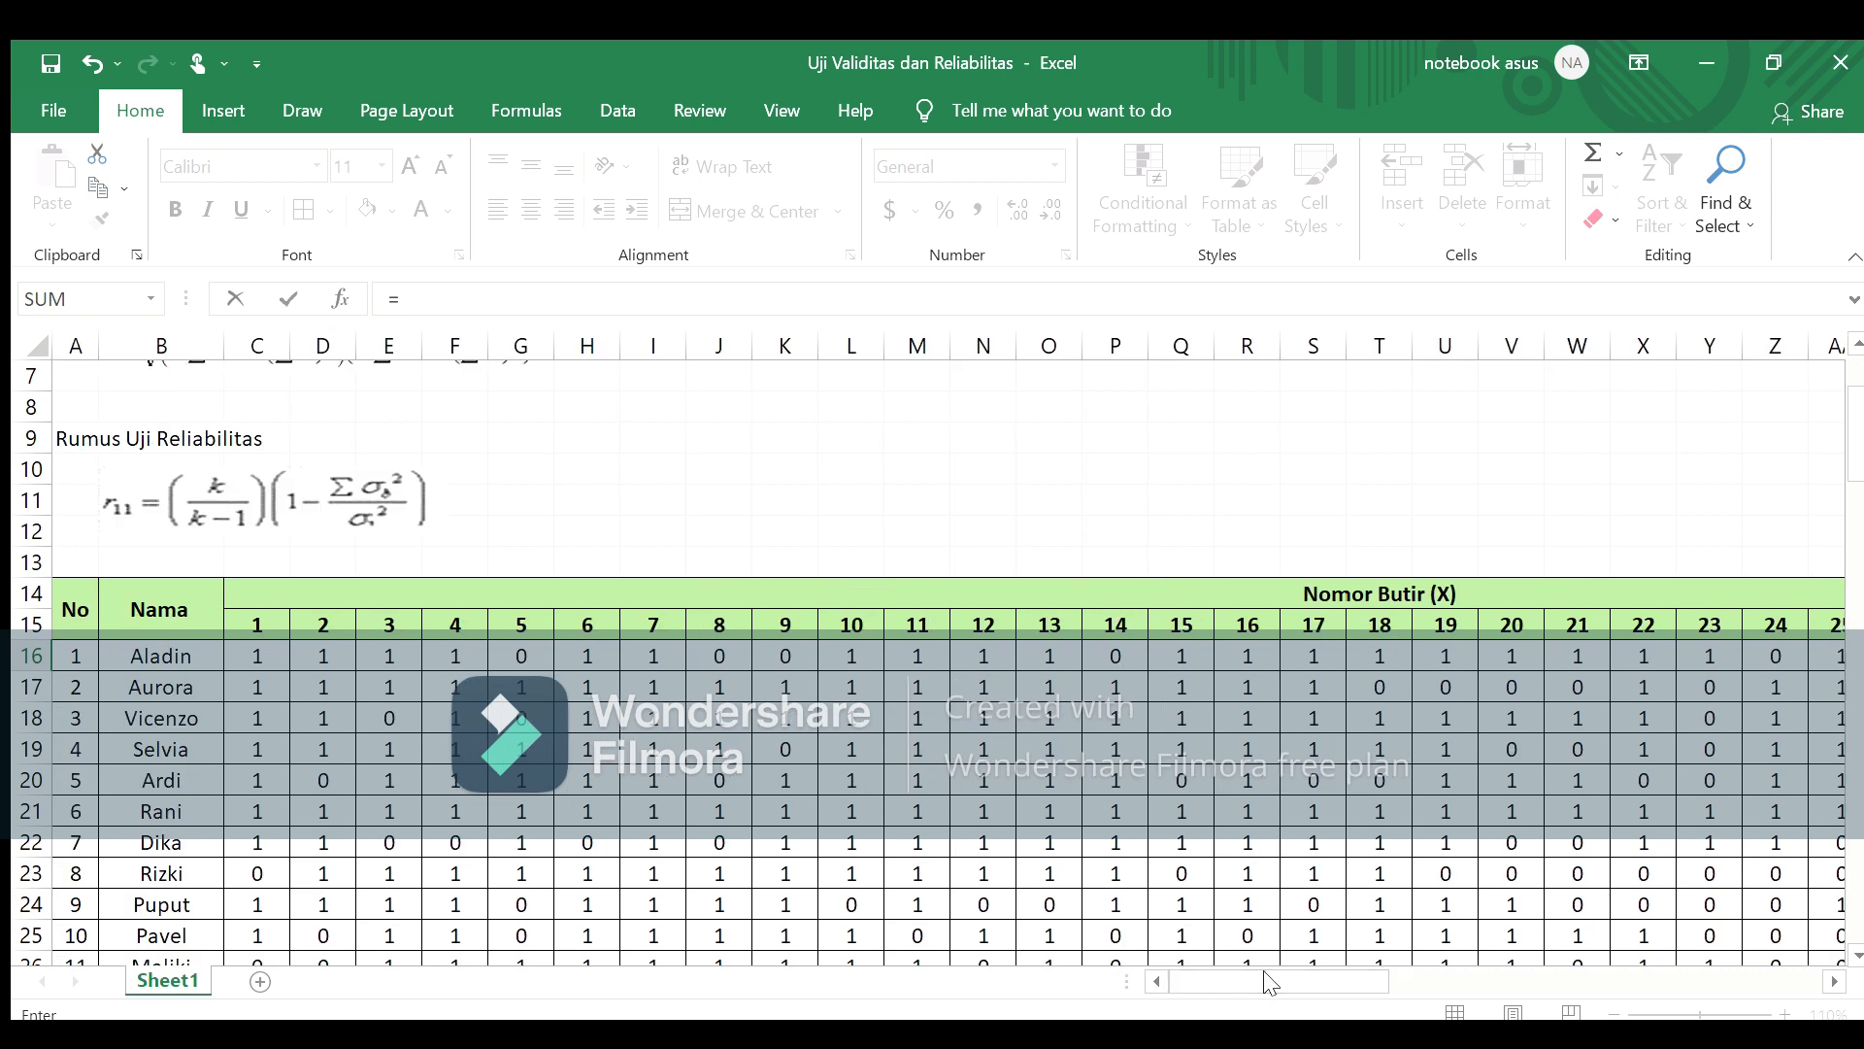
pyautogui.click(456, 654)
pyautogui.write('*')
pyautogui.moveTo(1356, 981); pyautogui.dragTo(1536, 981)
pyautogui.click(1233, 652)
pyautogui.press('Return')
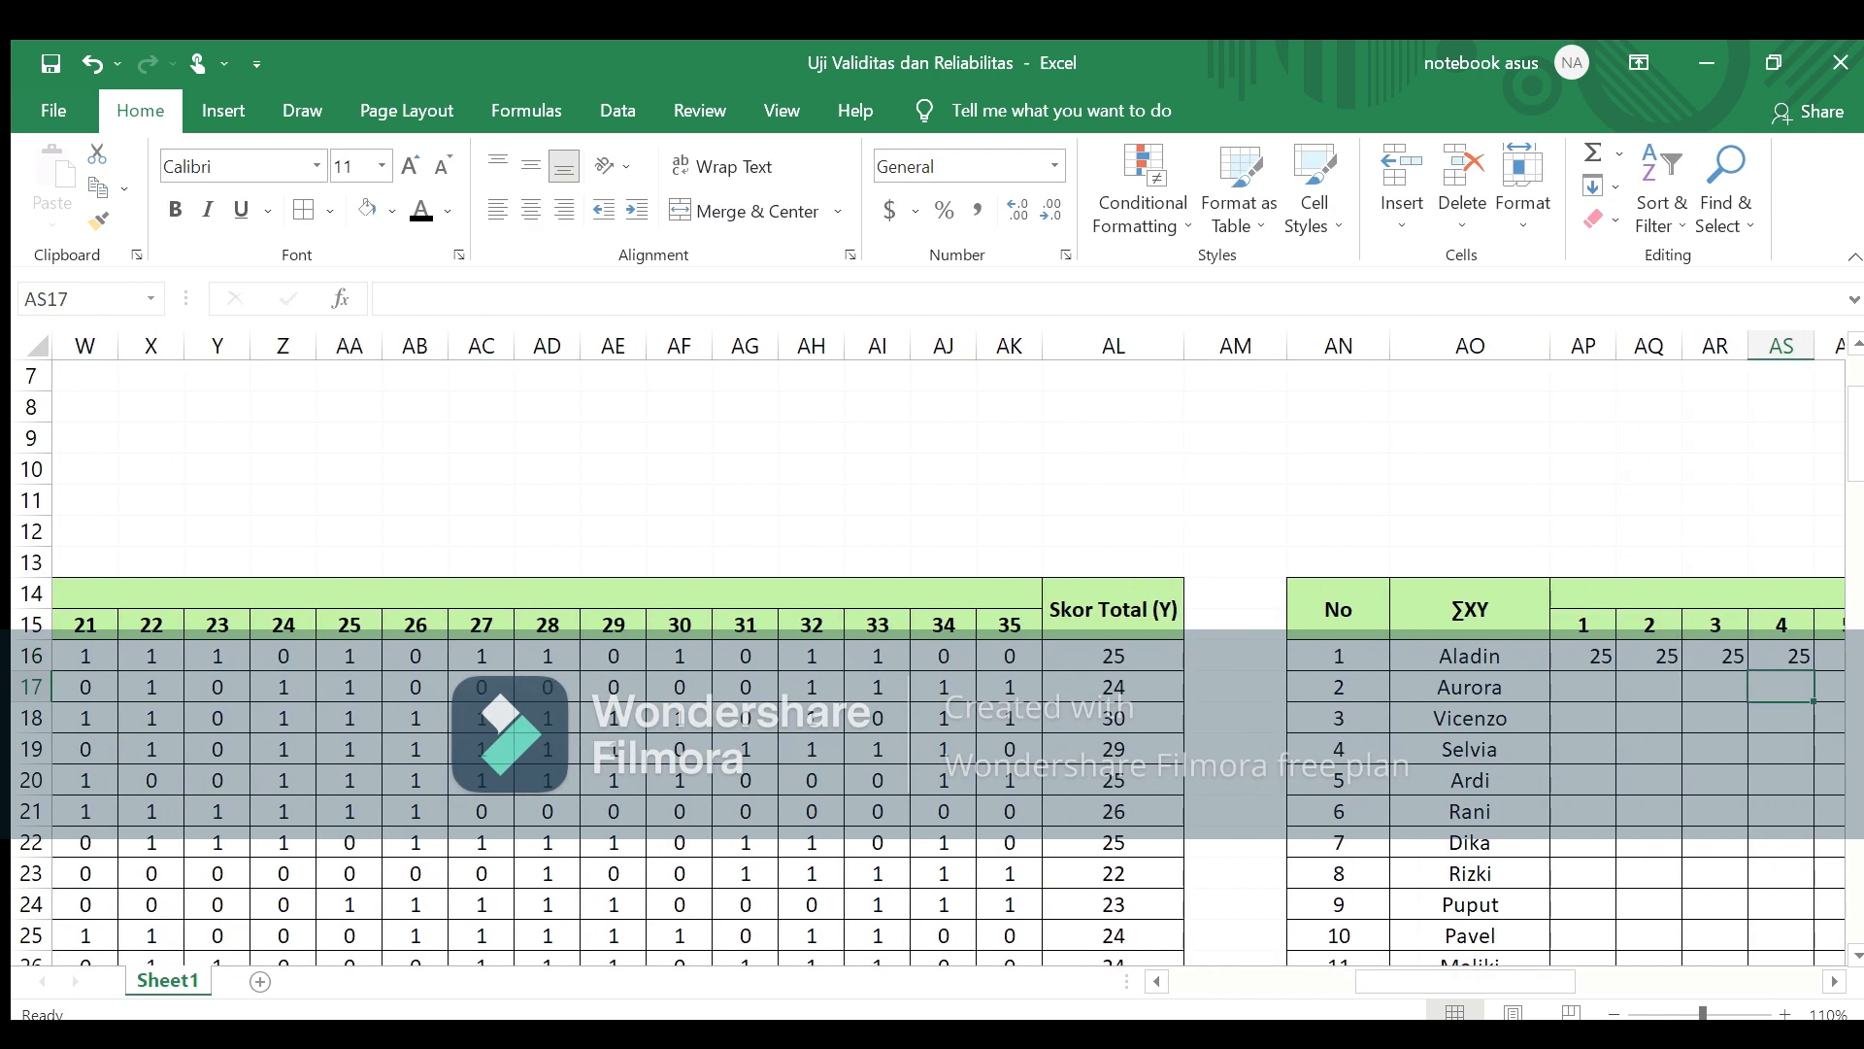
# Step: Enter =G16*AL16 in ∑XY cell AT16 to multiply the first student's item 5 score by the total score
pyautogui.click(1614, 1012)
pyautogui.click(1613, 1013)
pyautogui.click(1614, 1013)
pyautogui.click(1614, 1013)
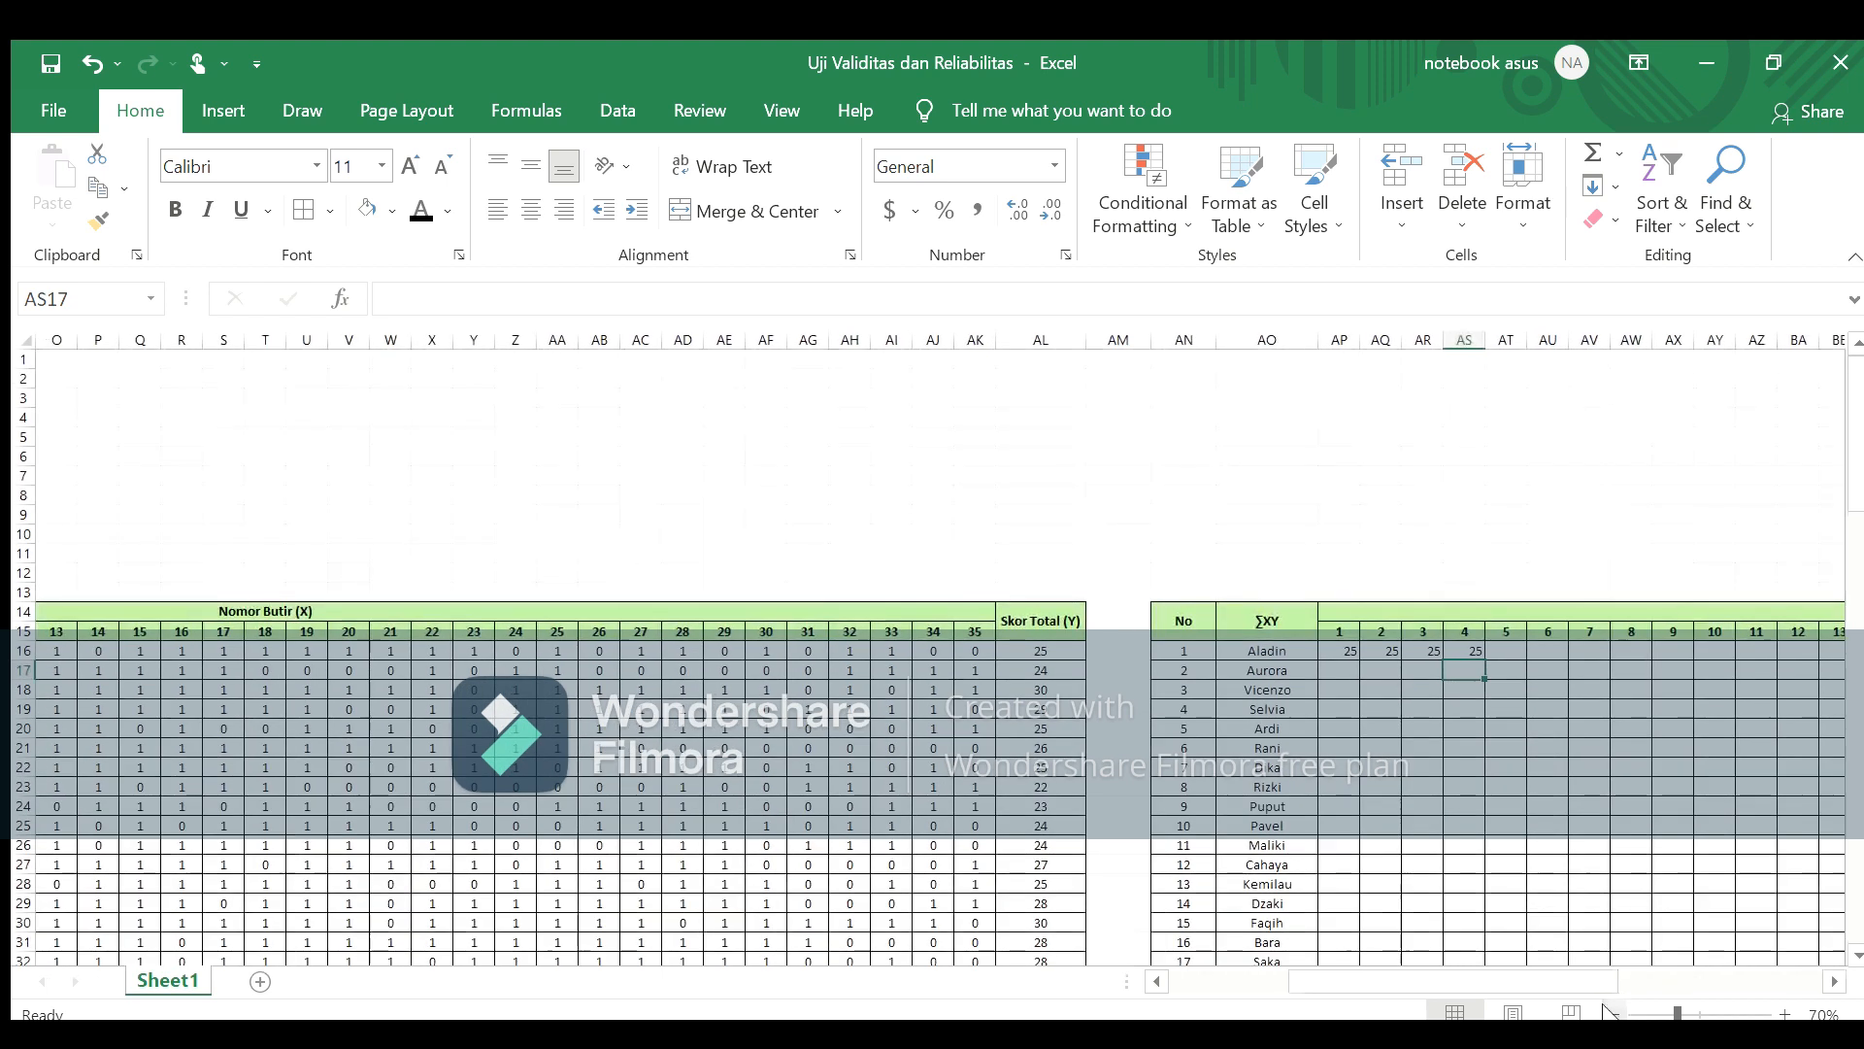
pyautogui.click(1508, 653)
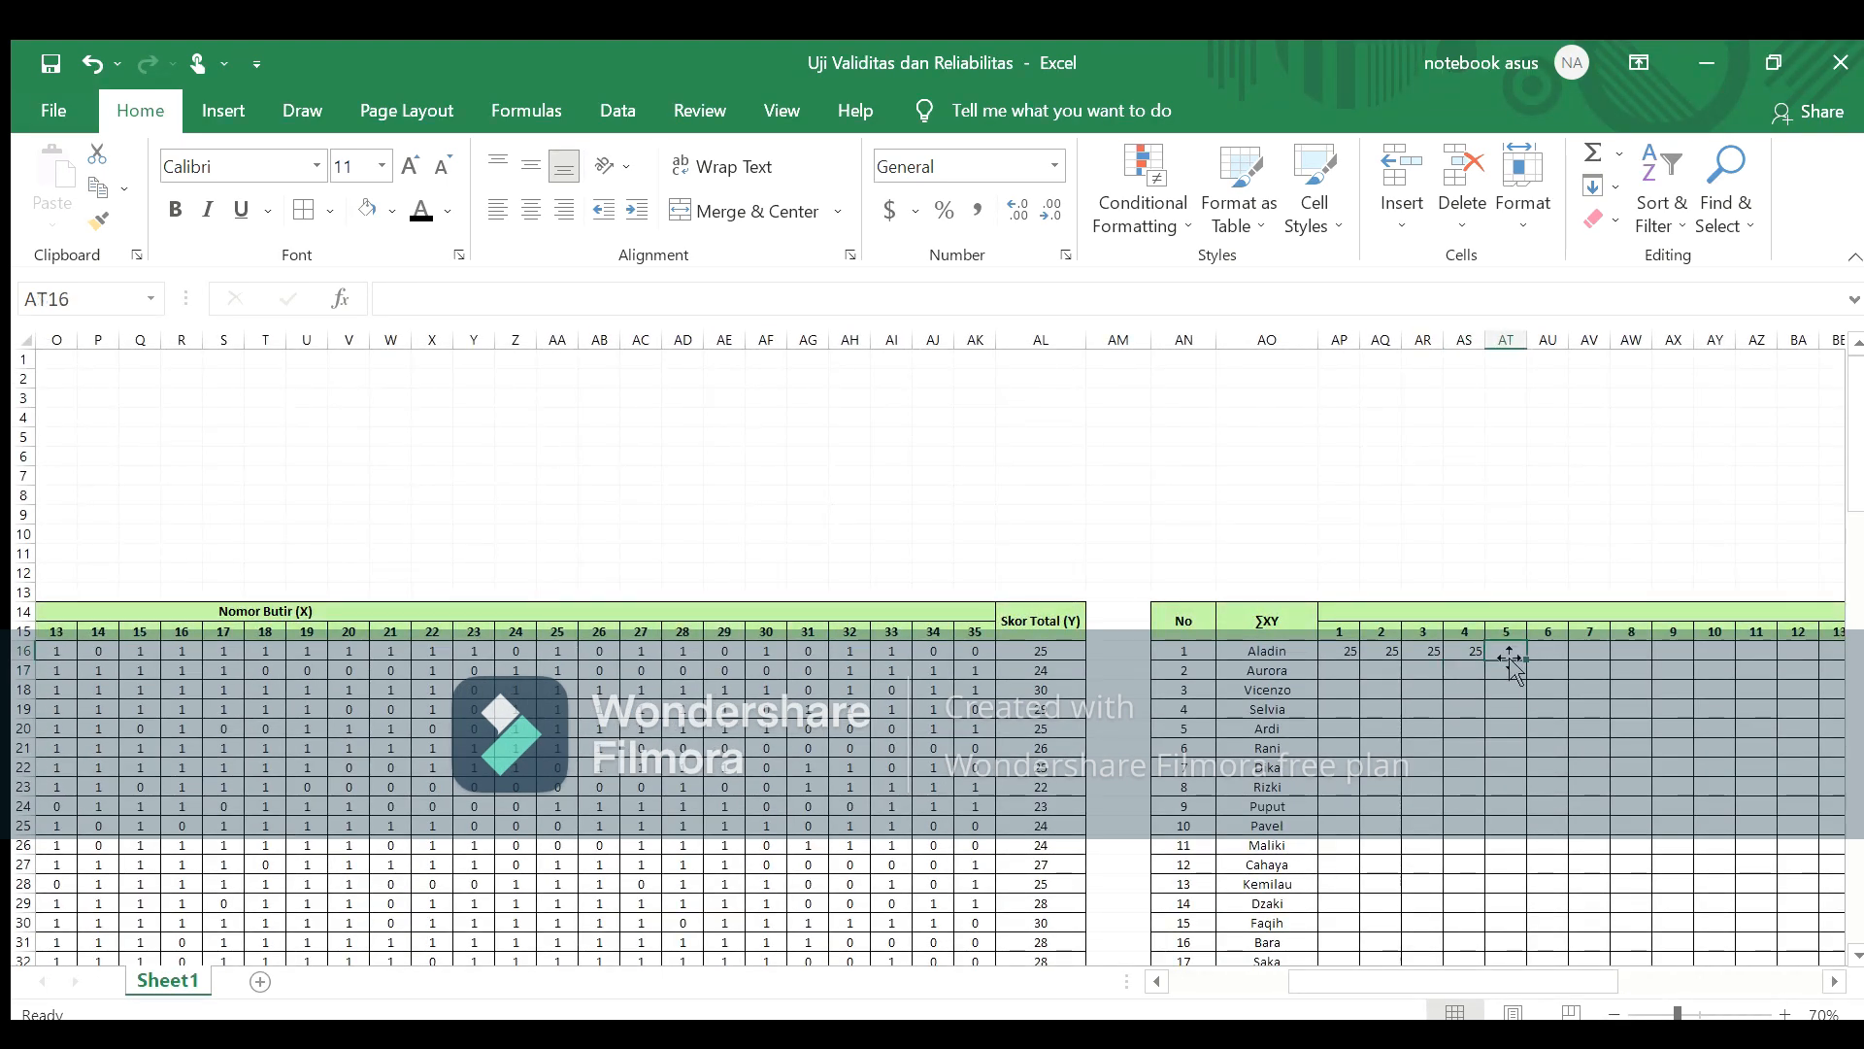
pyautogui.write('=')
pyautogui.moveTo(1362, 979); pyautogui.dragTo(1271, 987)
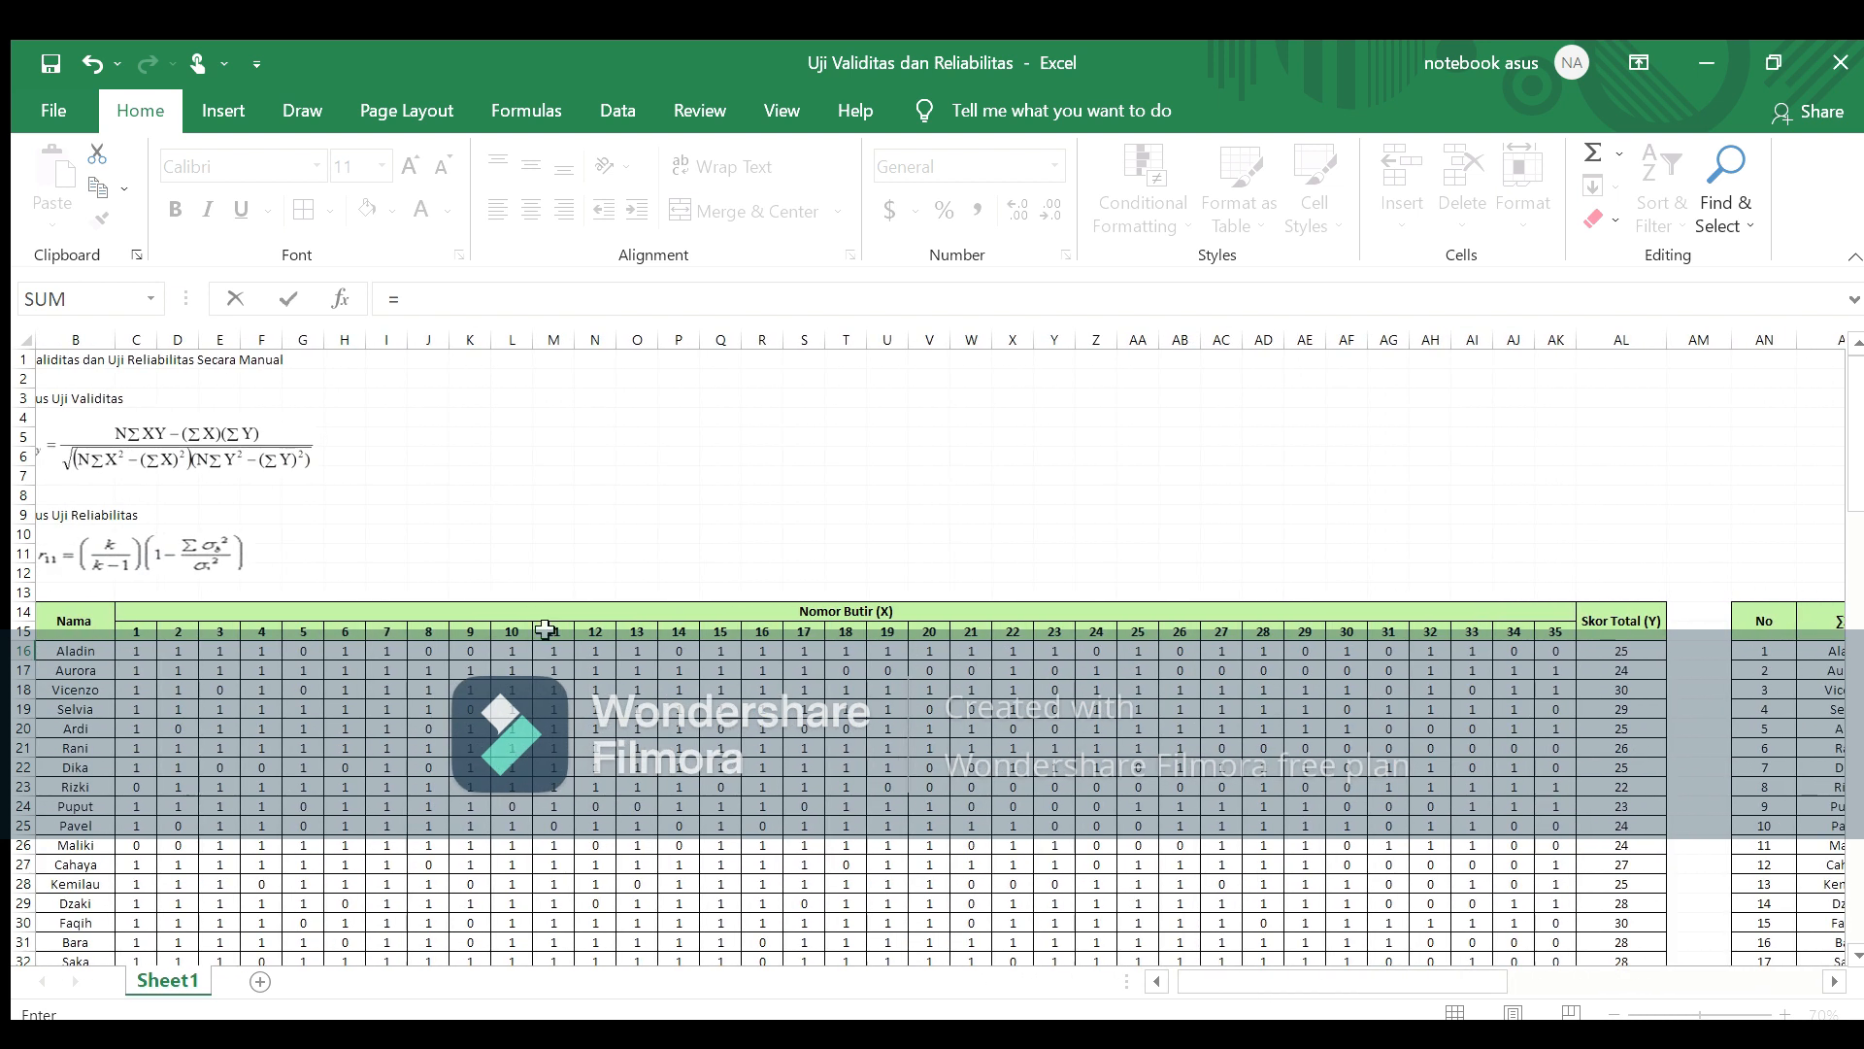
pyautogui.click(306, 659)
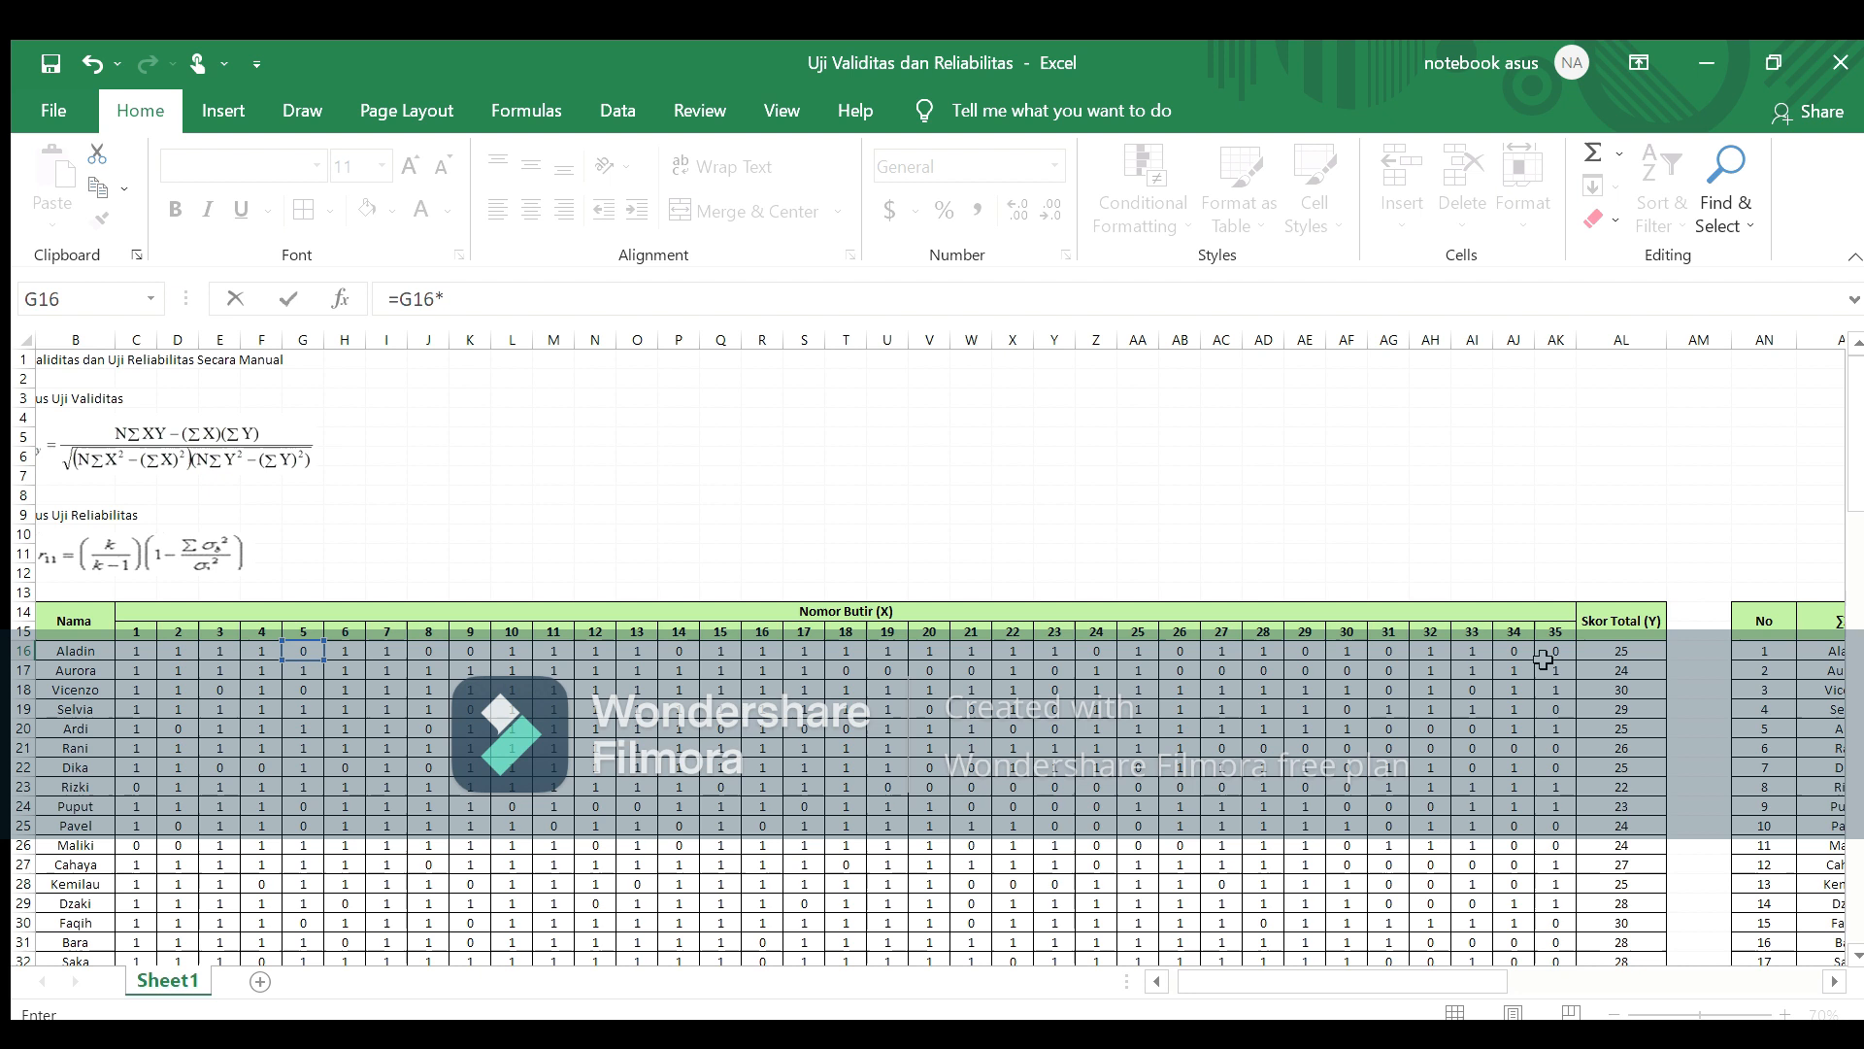
pyautogui.click(1612, 651)
pyautogui.press('Return')
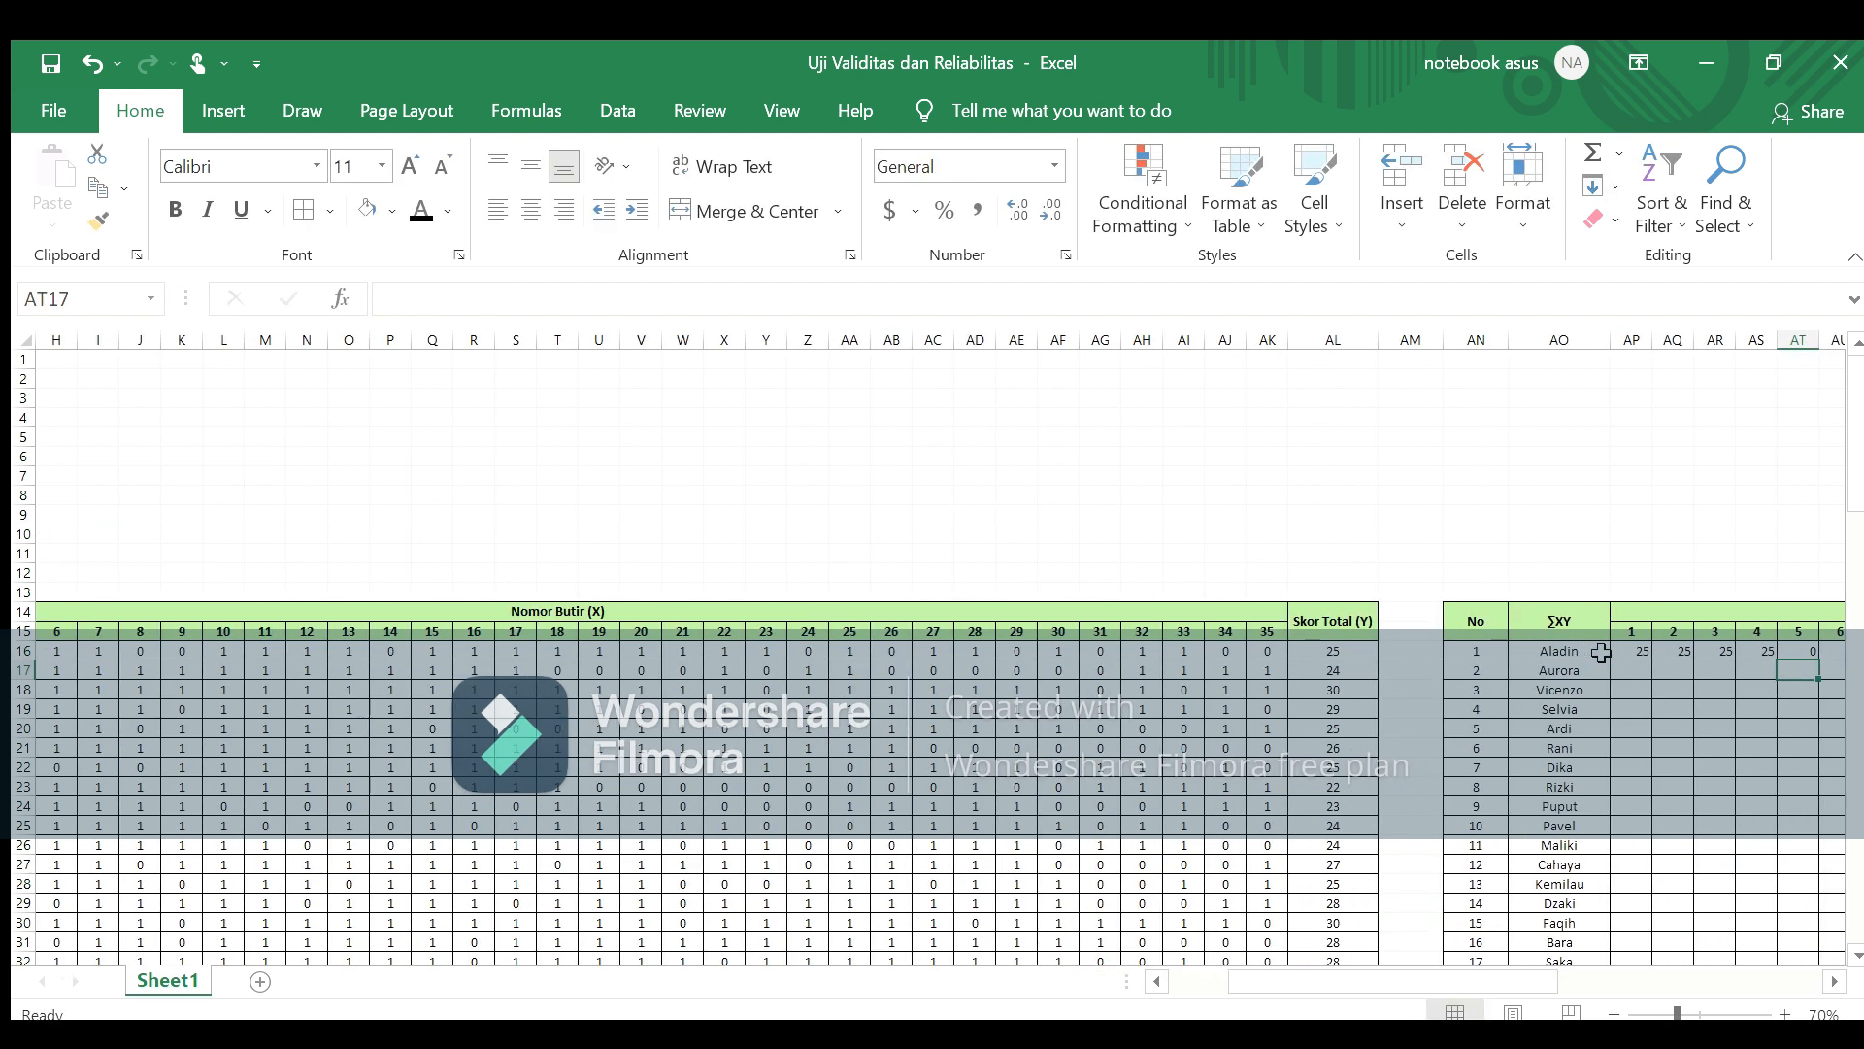
# Step: Enter =H16*AL16 in ∑XY cell AU16 to multiply the first student's item 6 score by the total score
pyautogui.click(1841, 650)
pyautogui.write('=')
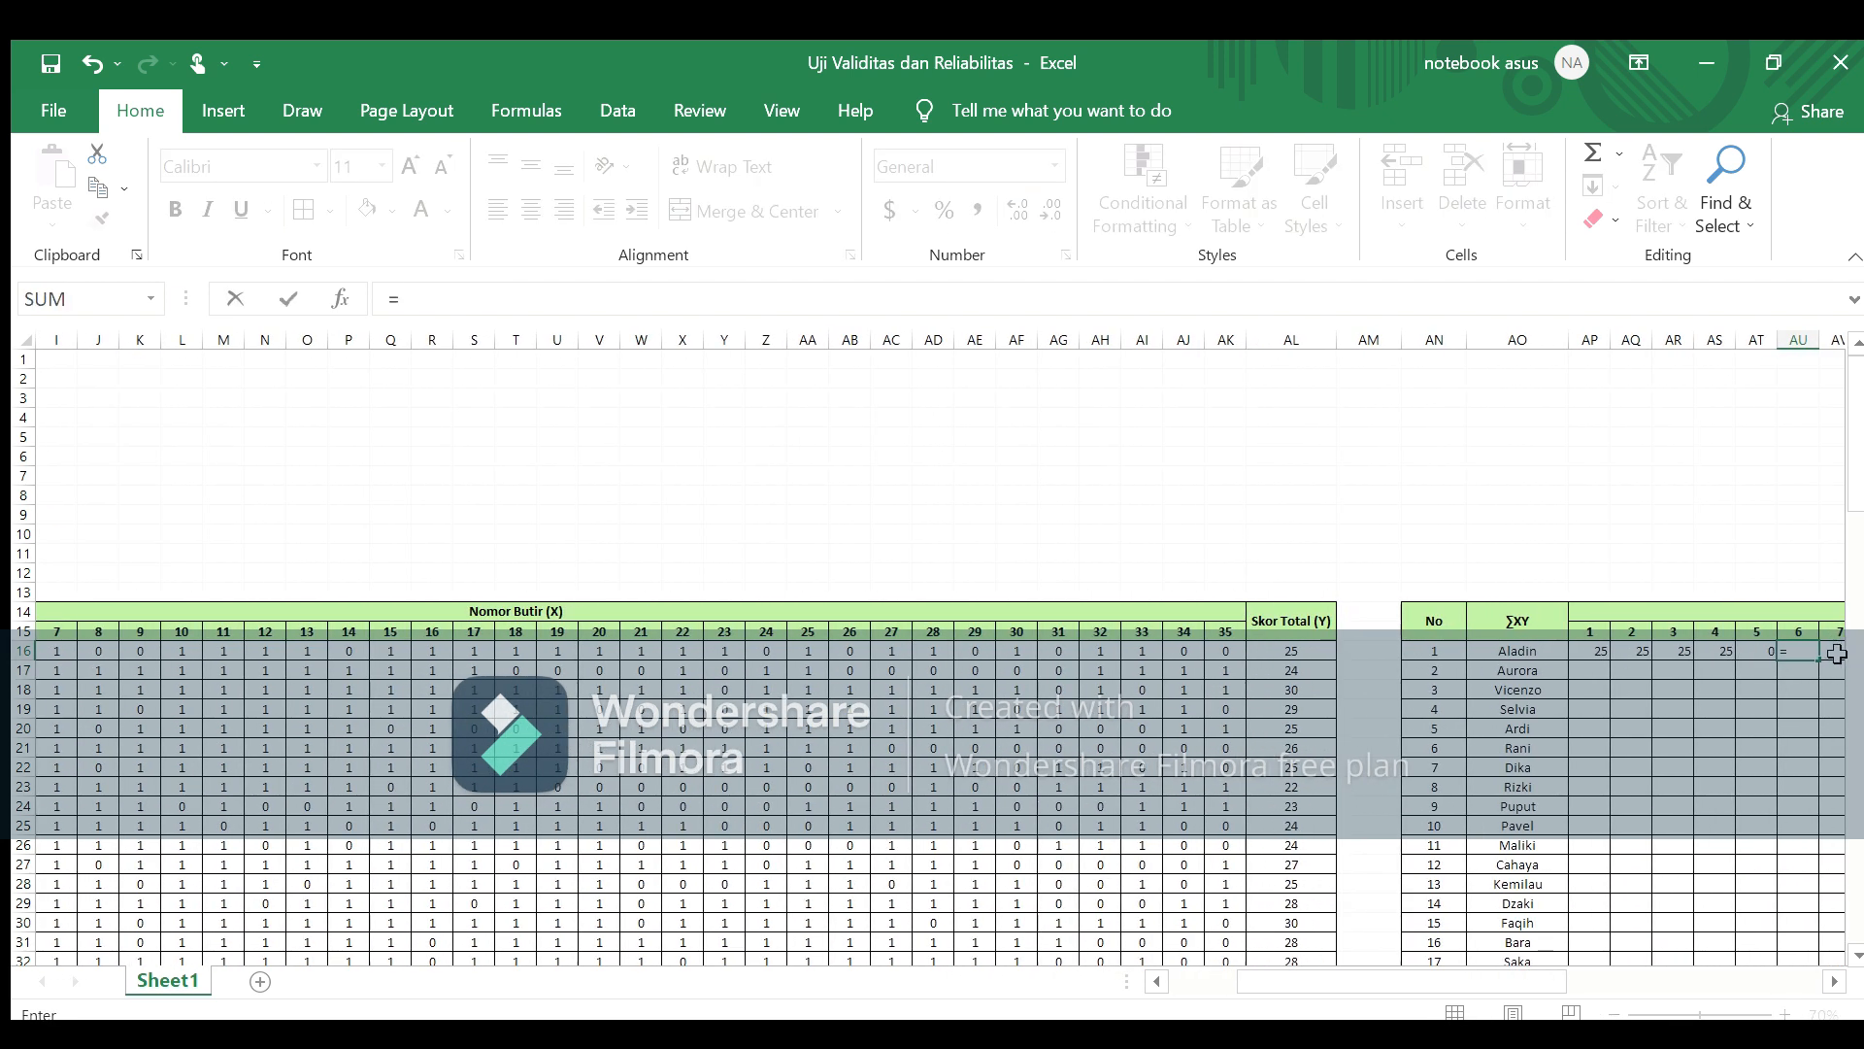
pyautogui.moveTo(1519, 982); pyautogui.dragTo(1360, 991)
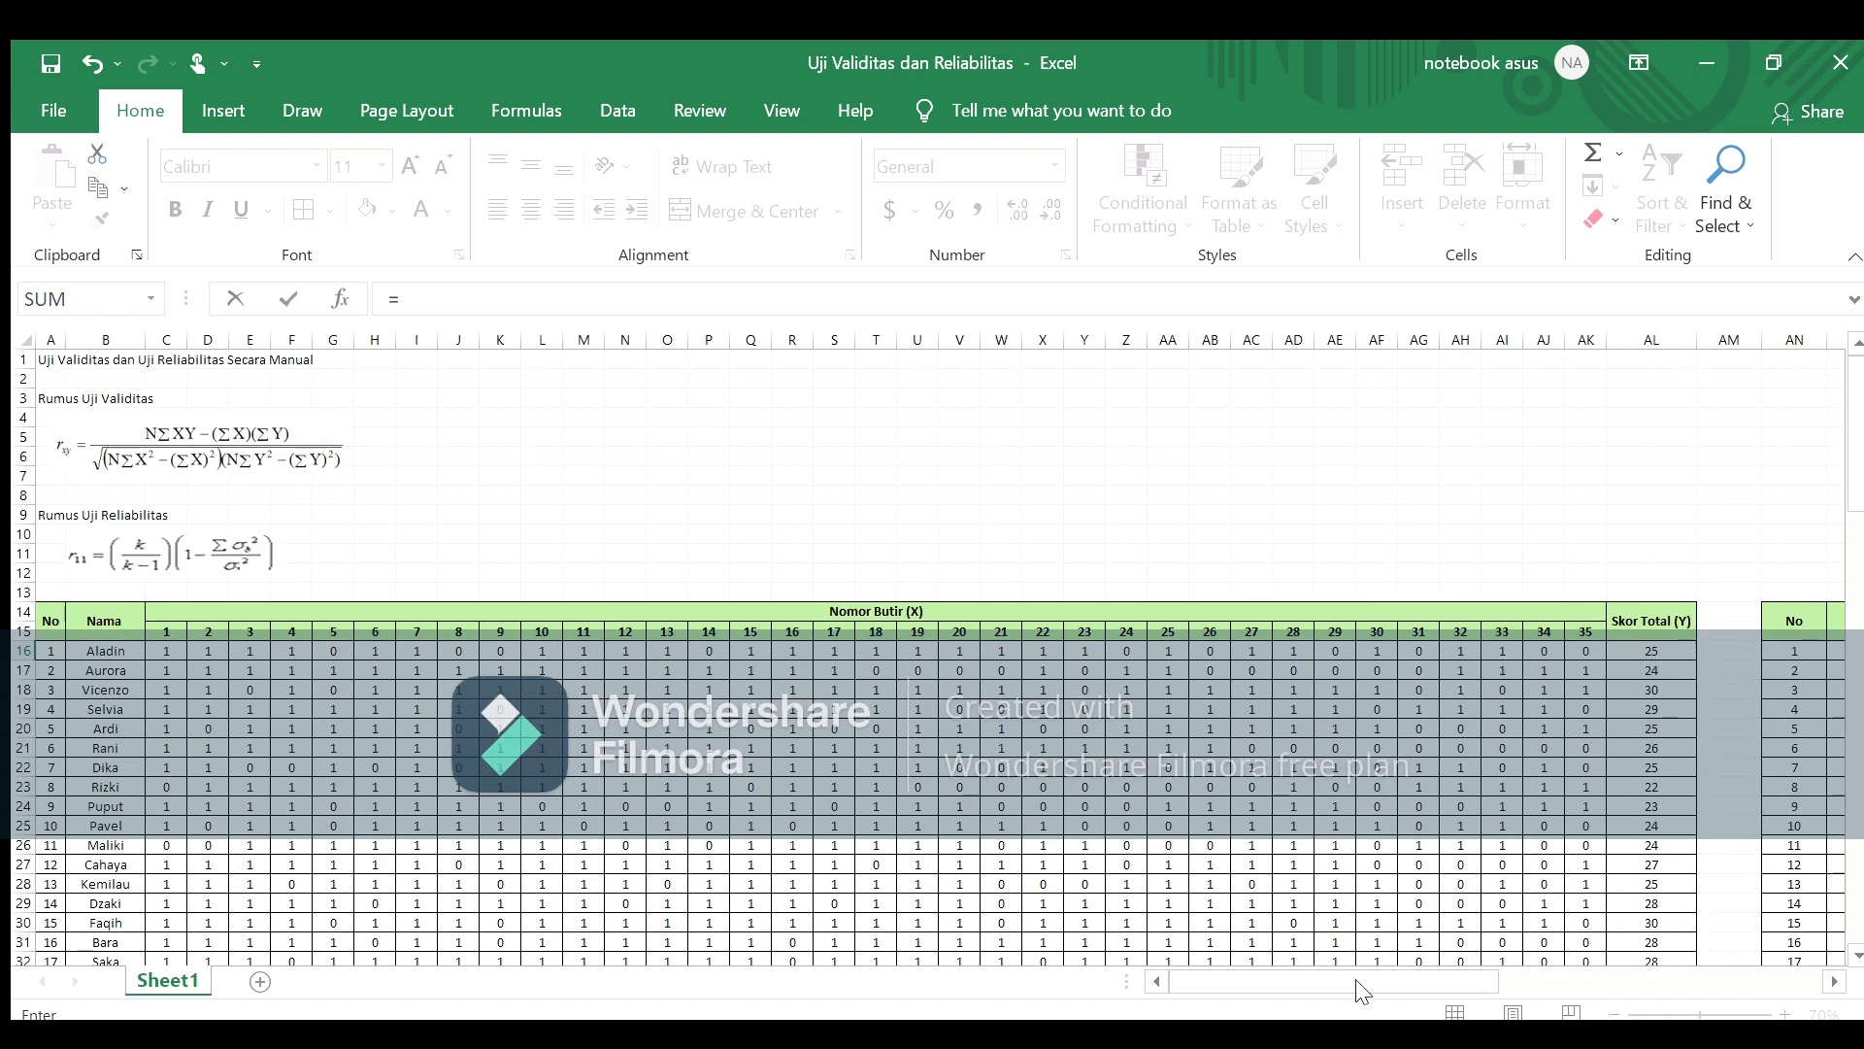
pyautogui.click(386, 647)
pyautogui.write('*')
pyautogui.click(1652, 649)
pyautogui.press('Return')
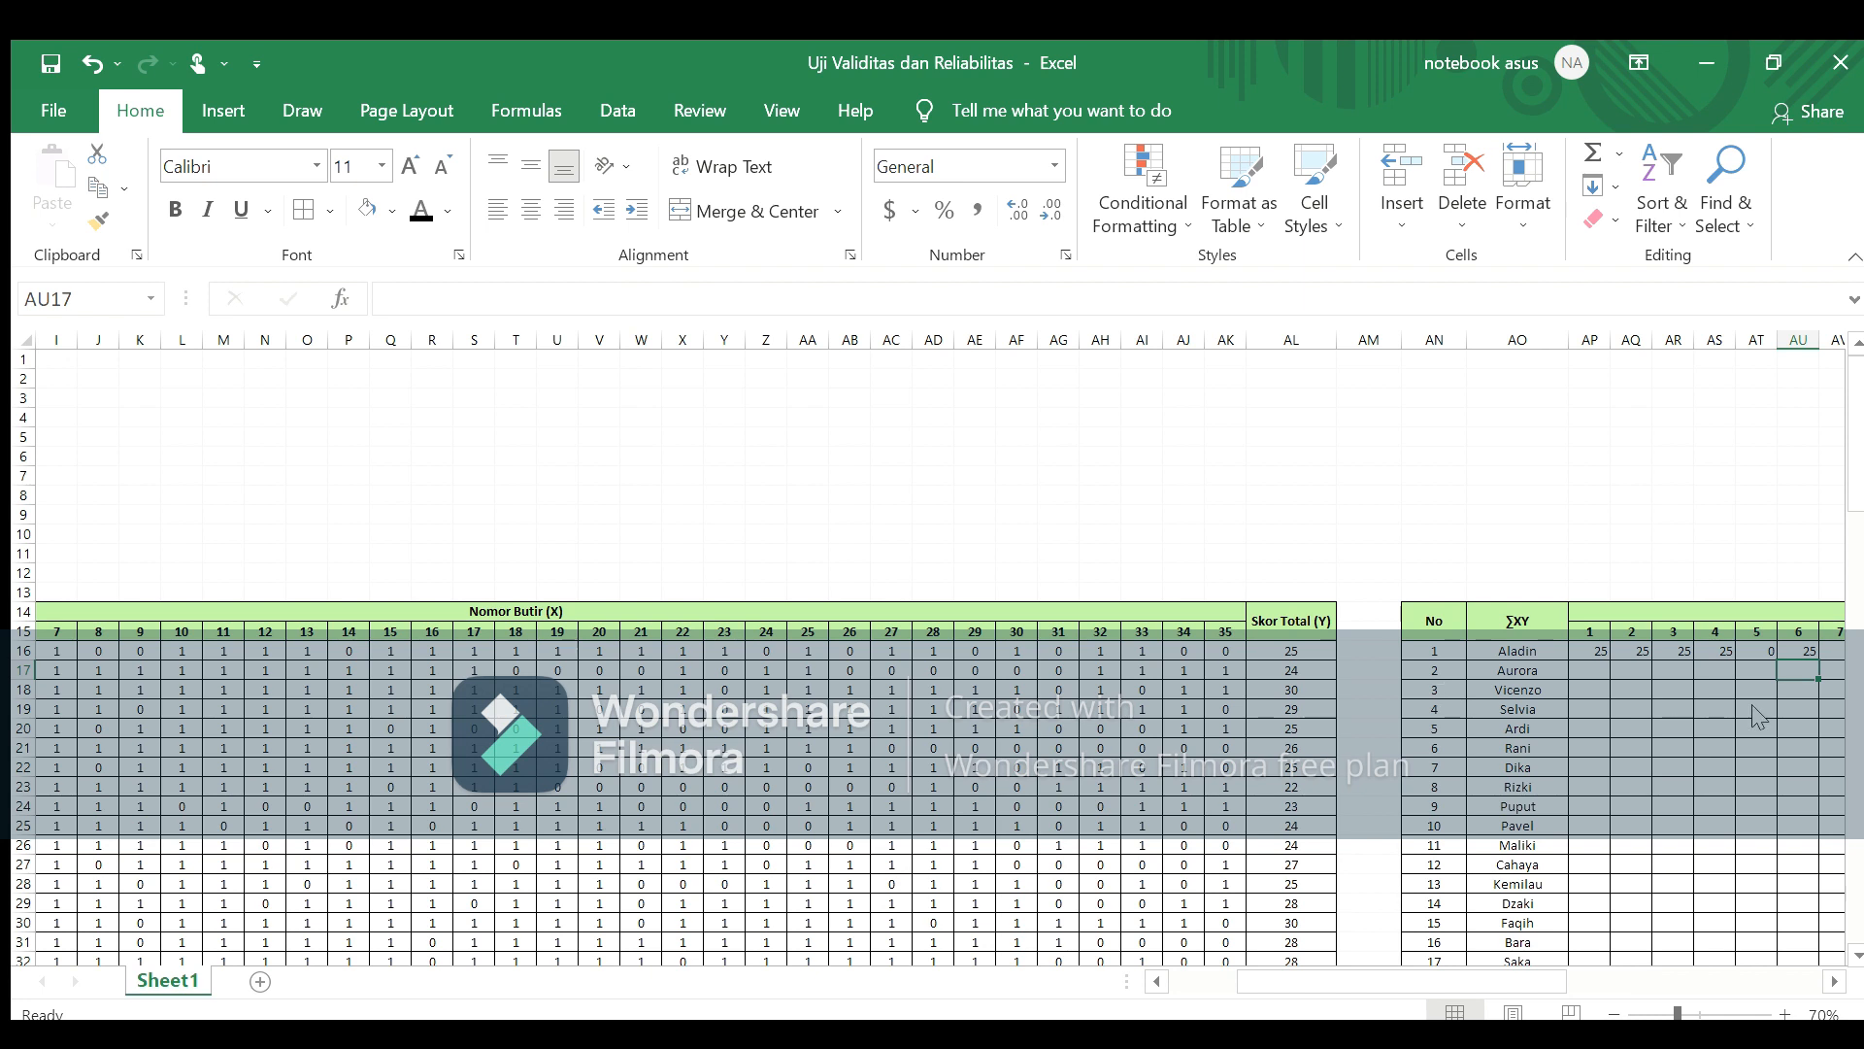
# Step: Enter =I16*AL16 in ∑XY cell AV16 to multiply the first student's item 7 score by the total score
pyautogui.click(1833, 654)
pyautogui.write('=')
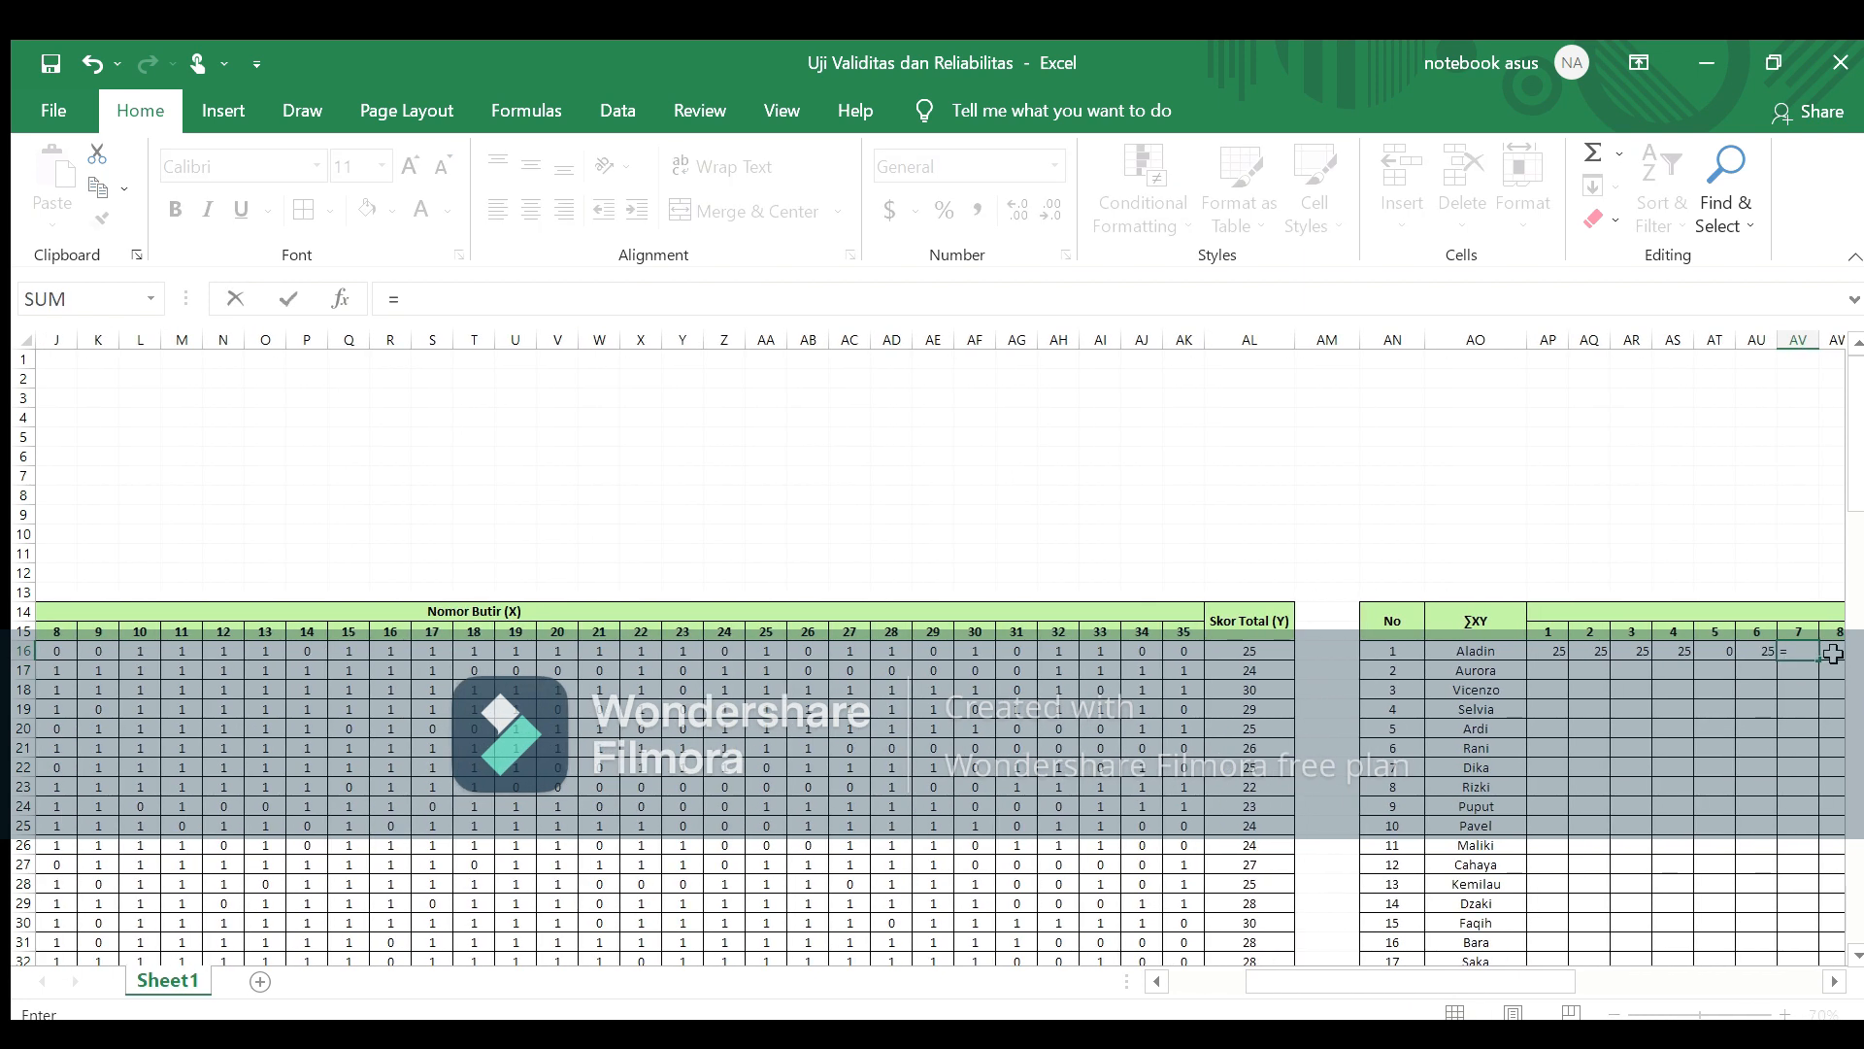
pyautogui.moveTo(1413, 982); pyautogui.dragTo(1371, 985)
pyautogui.click(225, 646)
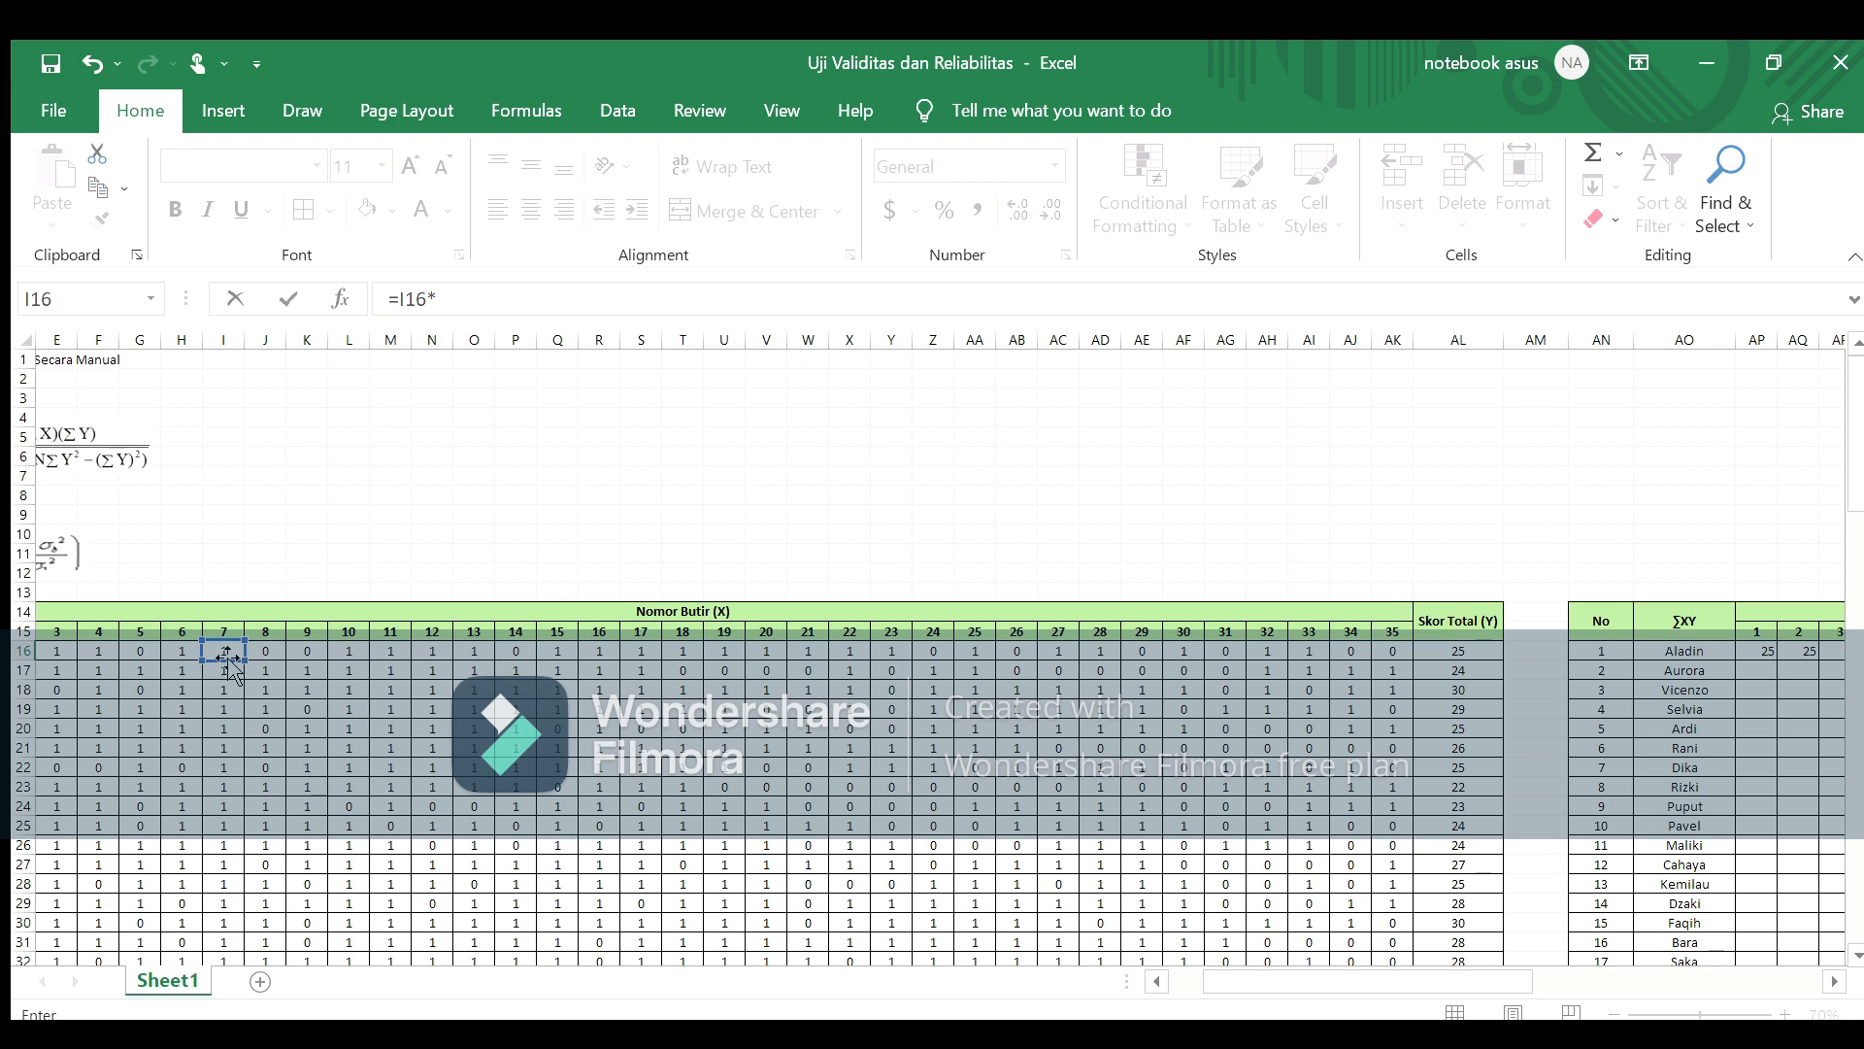
pyautogui.click(1457, 657)
pyautogui.press('Return')
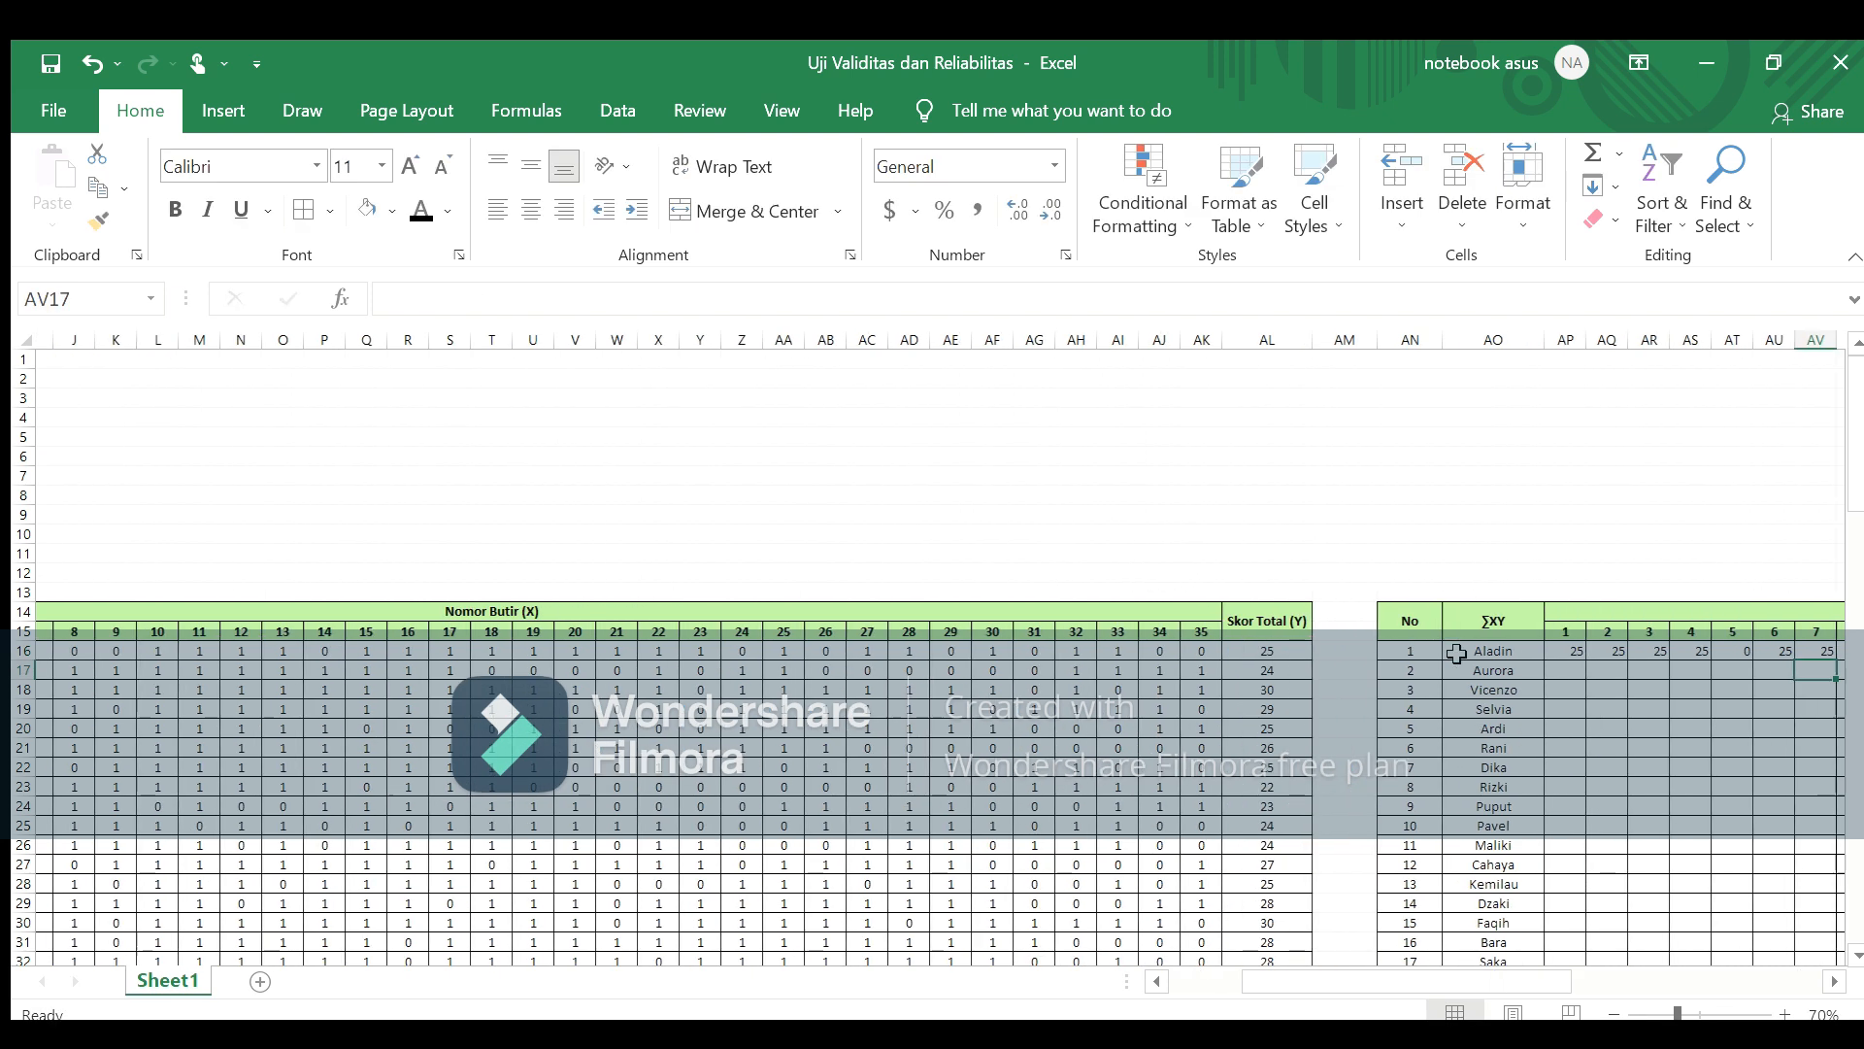
# Step: Enter =J16*AL16 in ∑XY cell AW16 to multiply the first student's item 8 score by the total score
pyautogui.press('Up')
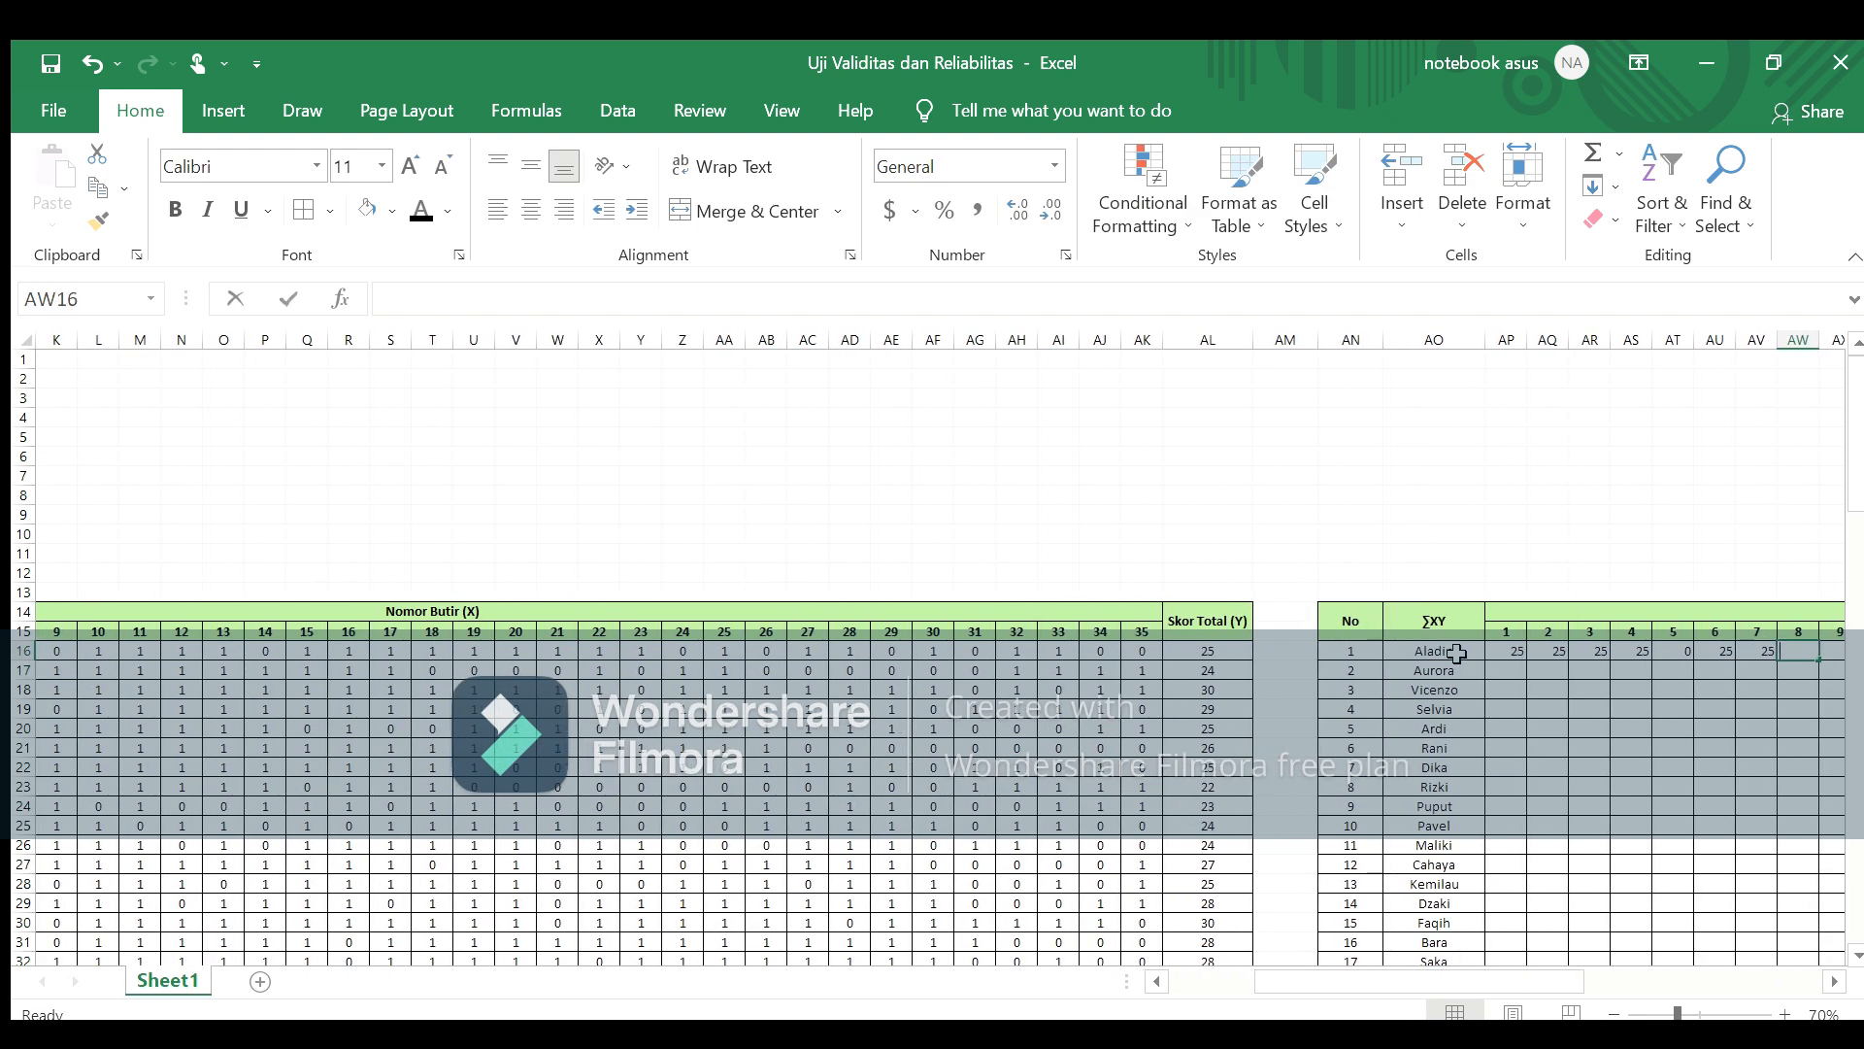
pyautogui.write('=')
pyautogui.moveTo(1534, 981); pyautogui.dragTo(1510, 983)
pyautogui.click(147, 650)
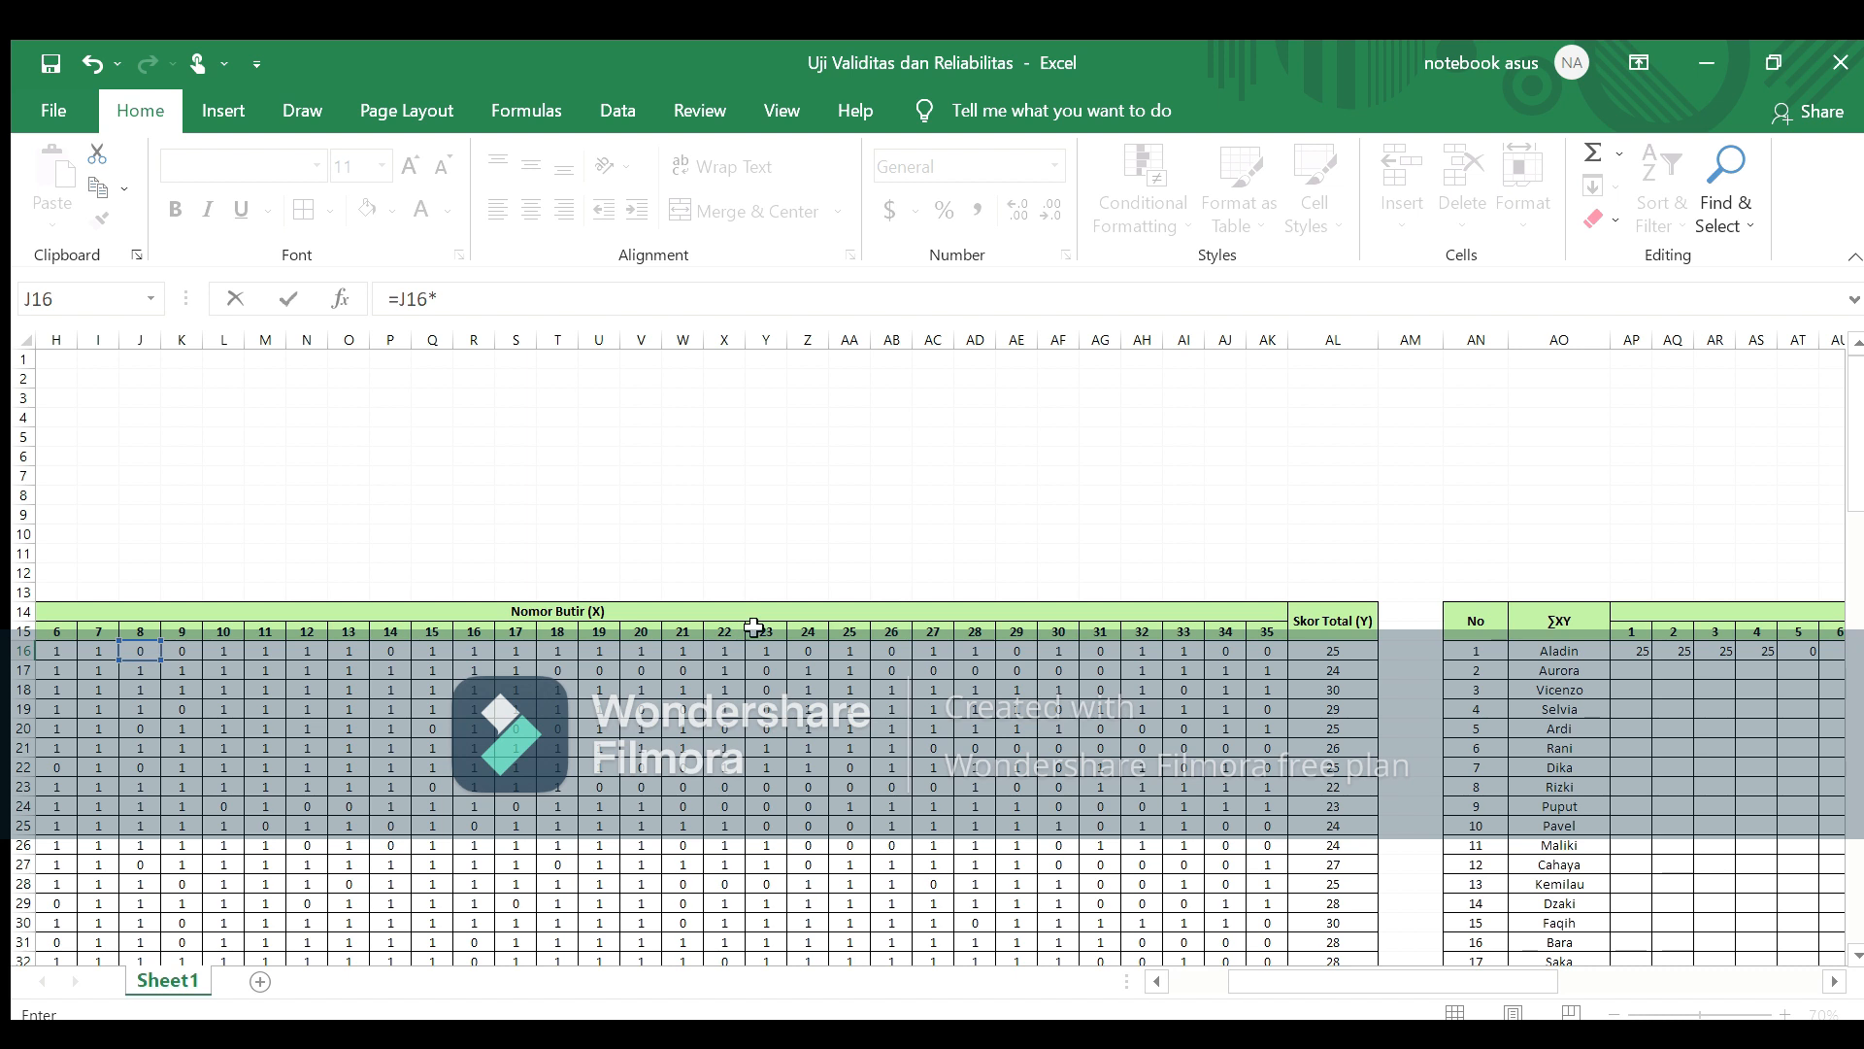
pyautogui.click(1354, 652)
pyautogui.press('Return')
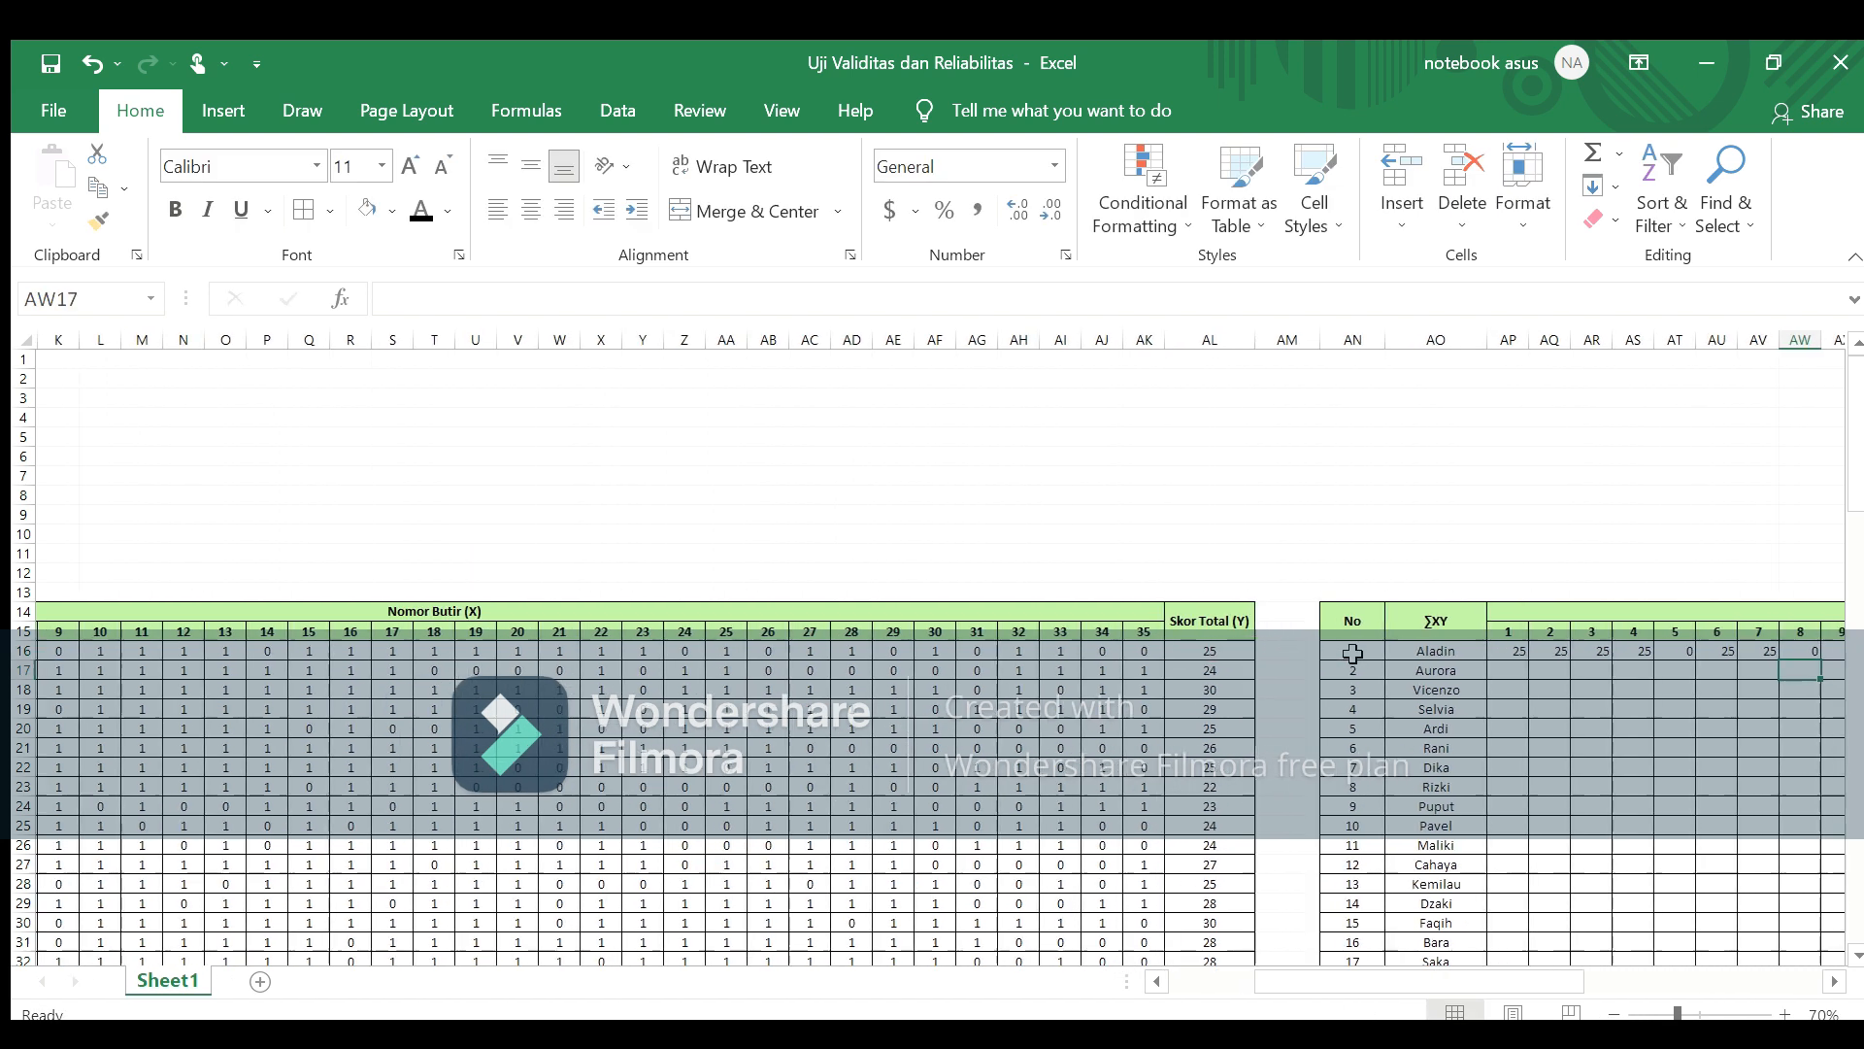
# Step: Enter =K16*AL16 in ∑XY cell AX16 to multiply the first student's item 9 score by the total score
pyautogui.press('Right')
pyautogui.press('Up')
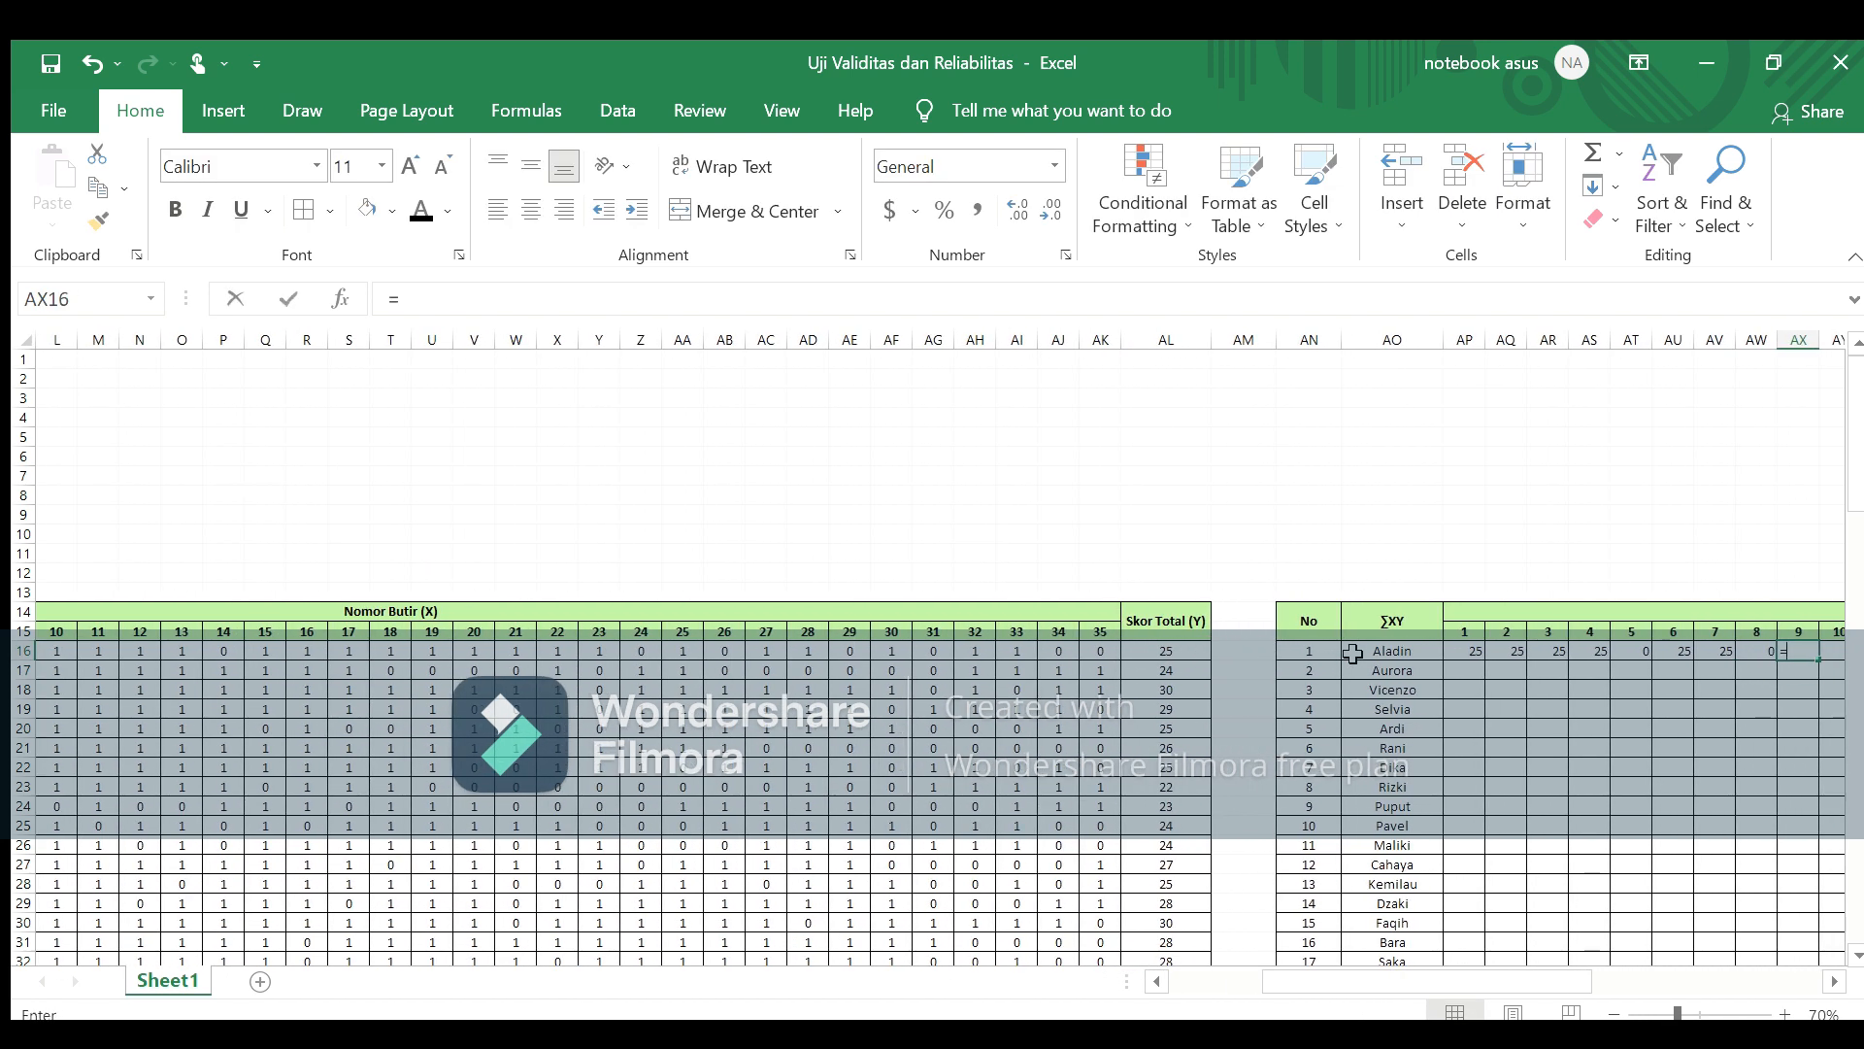
pyautogui.write('=')
pyautogui.moveTo(1331, 982); pyautogui.dragTo(1307, 987)
pyautogui.click(183, 651)
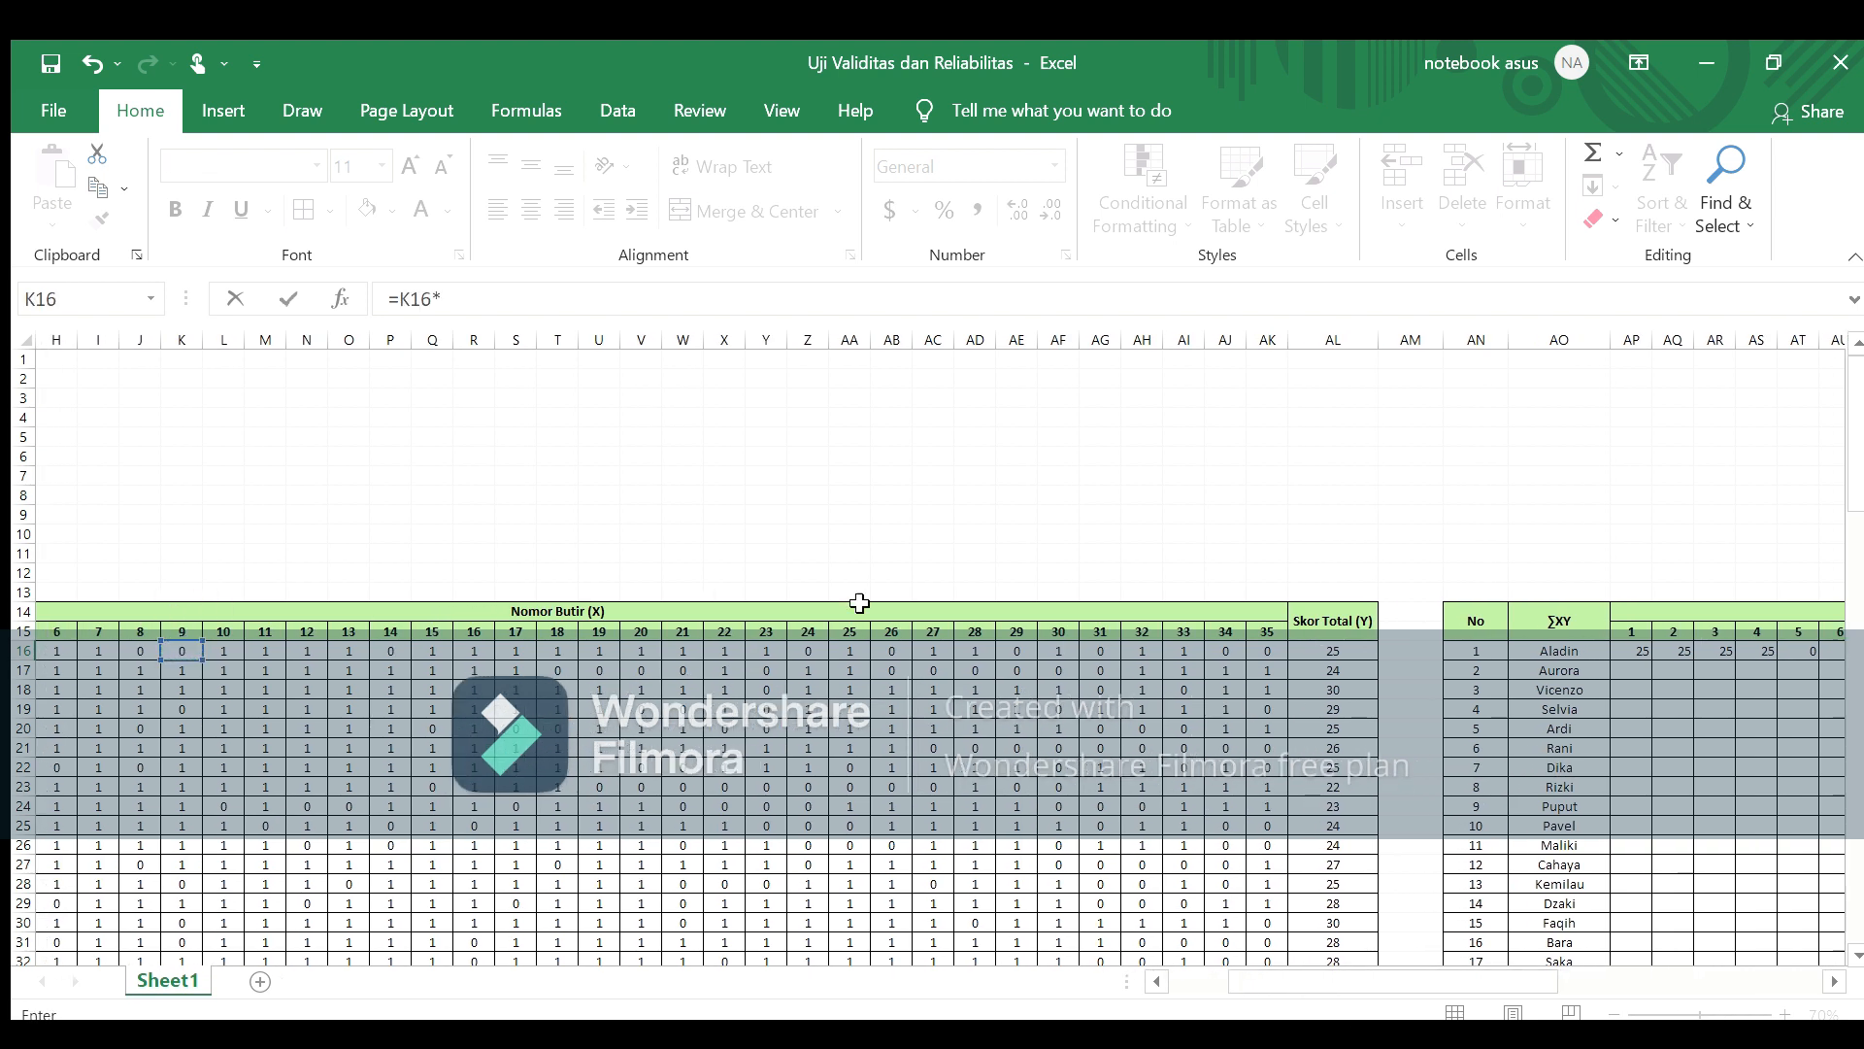
pyautogui.click(1352, 651)
pyautogui.press('Return')
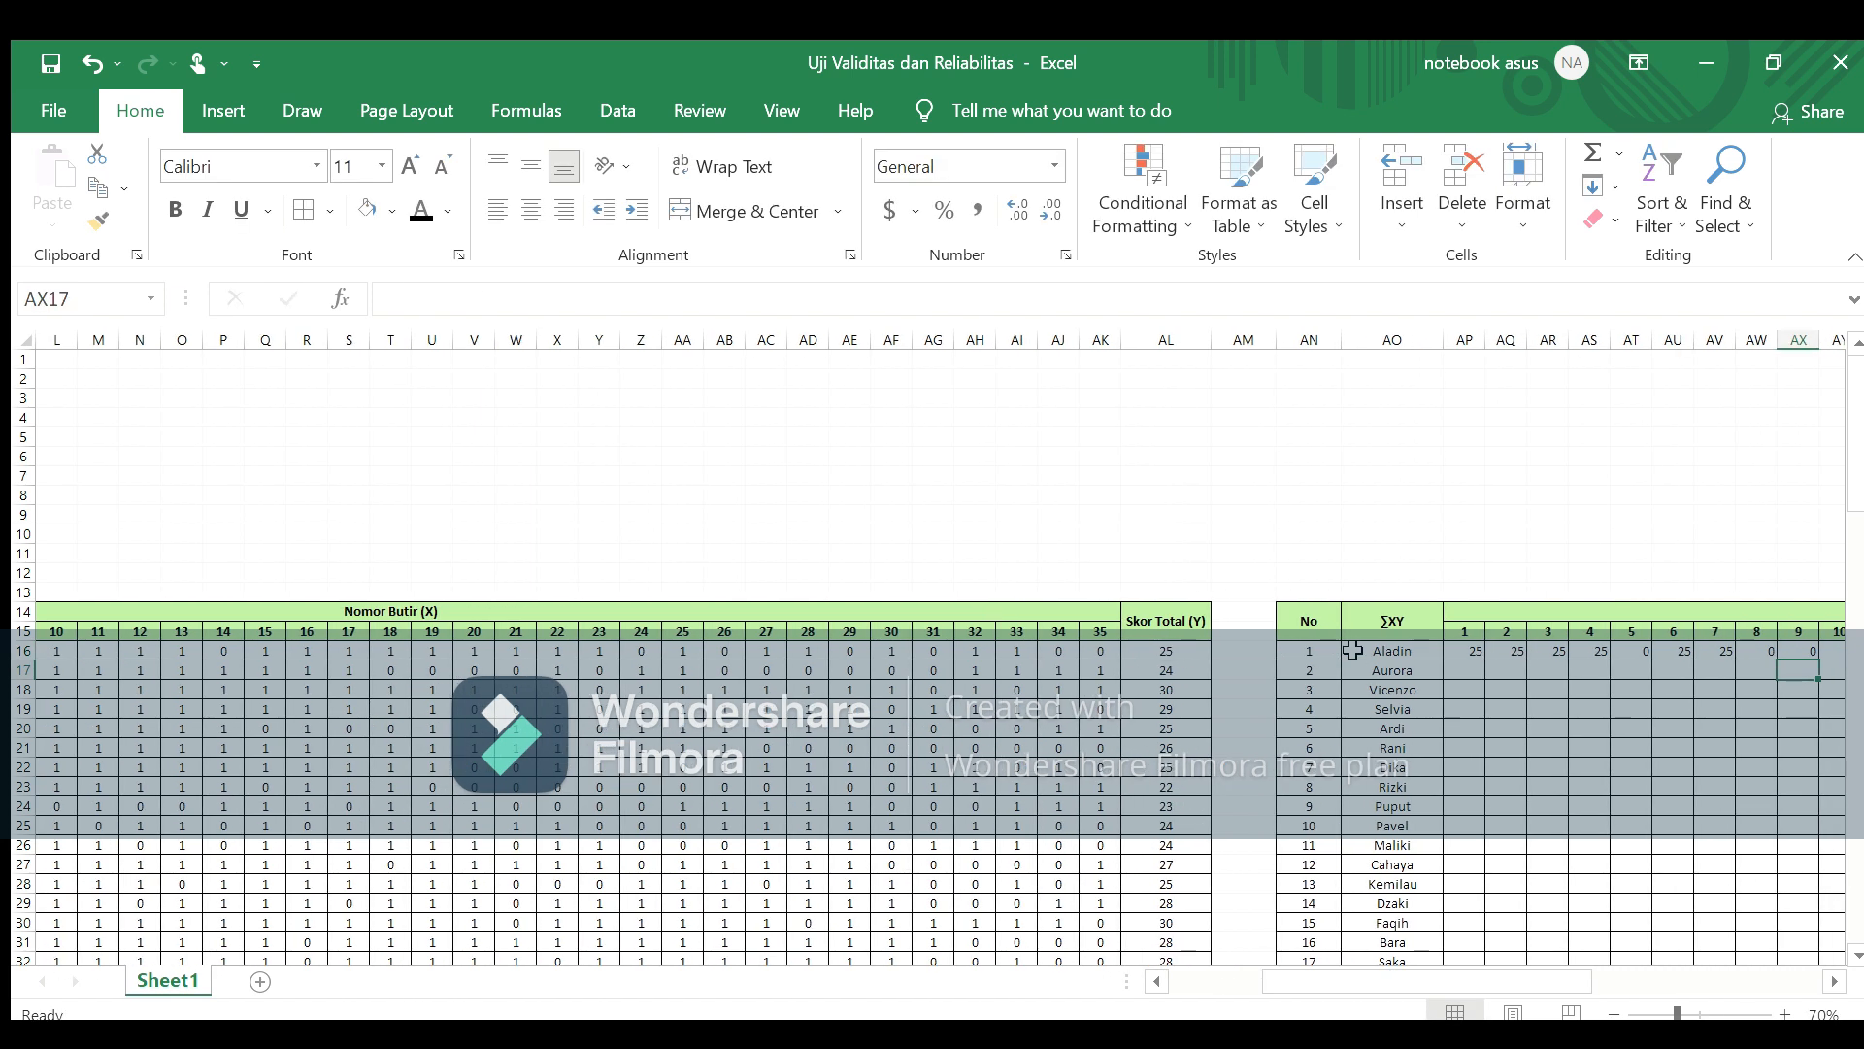
# Step: Enter =L16*AL16 in ∑XY cell AY16 to multiply the first student's item 10 score by the total score
pyautogui.press('Up')
pyautogui.press('Right')
pyautogui.write('=')
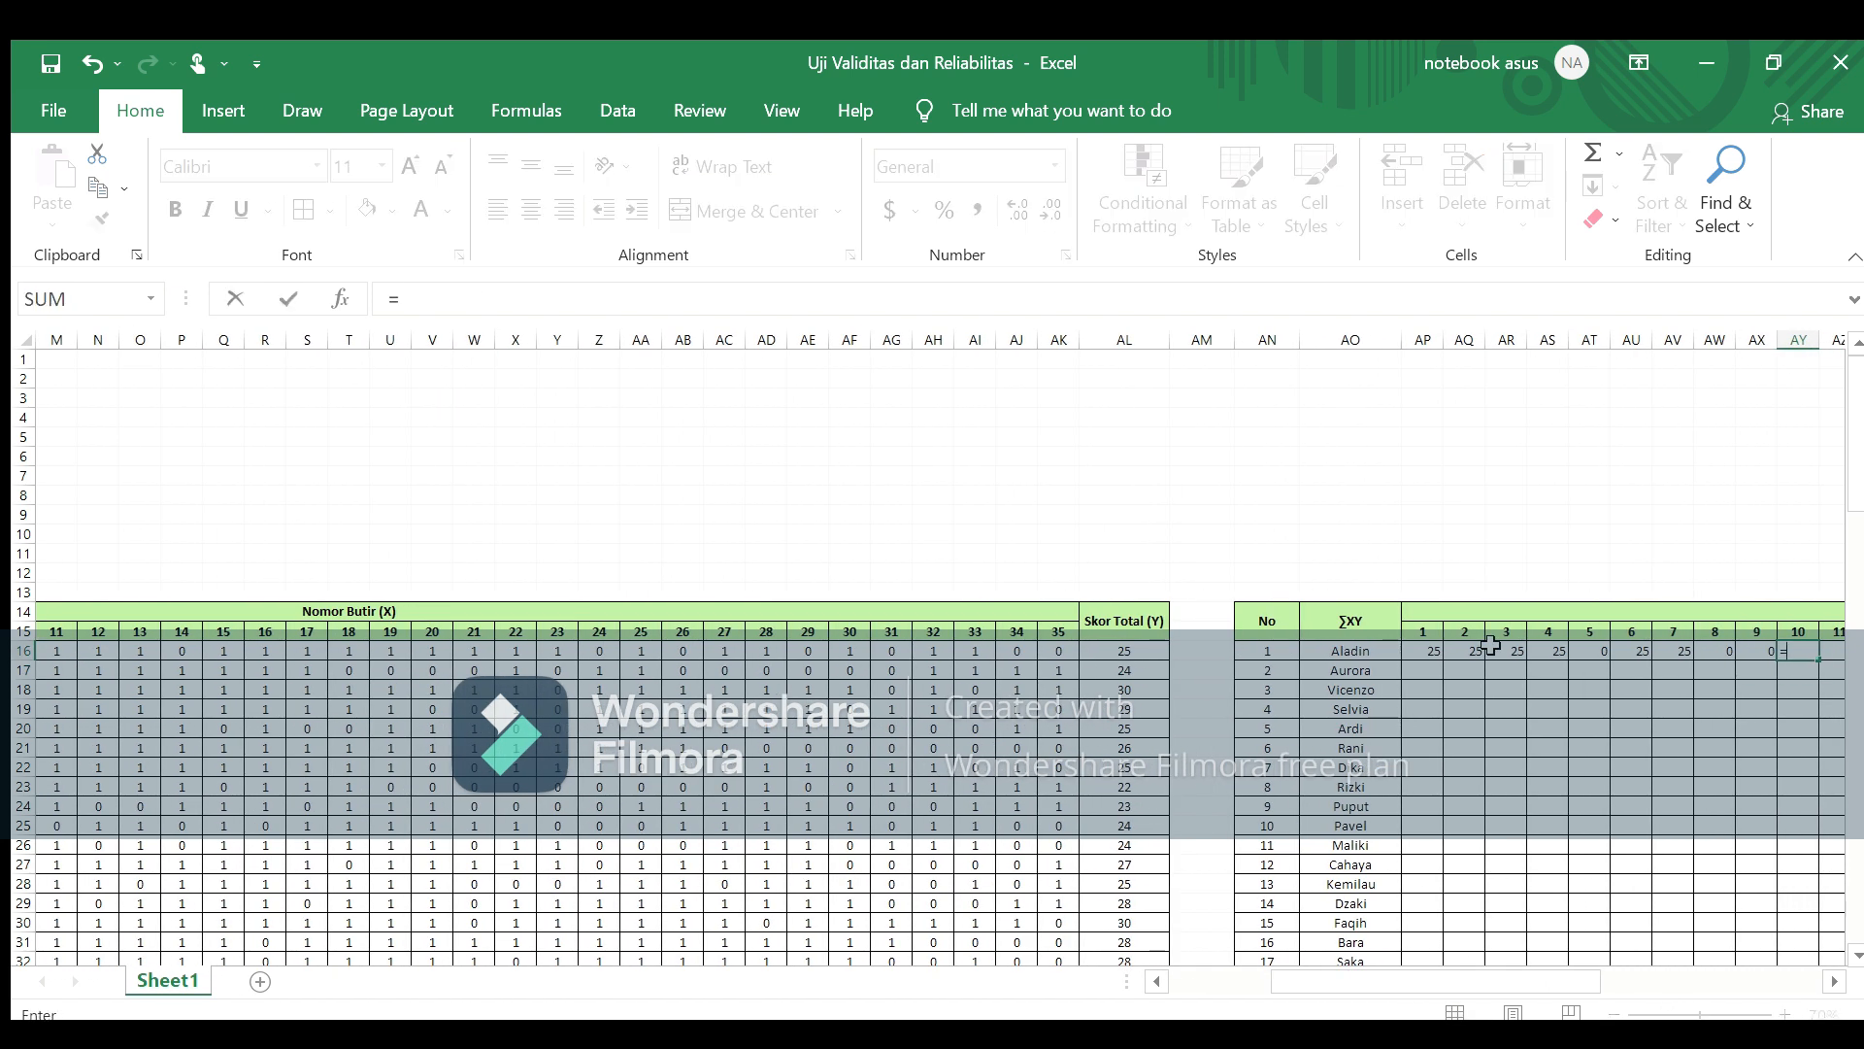
pyautogui.moveTo(1568, 976); pyautogui.dragTo(1533, 976)
pyautogui.click(185, 651)
pyautogui.write('*')
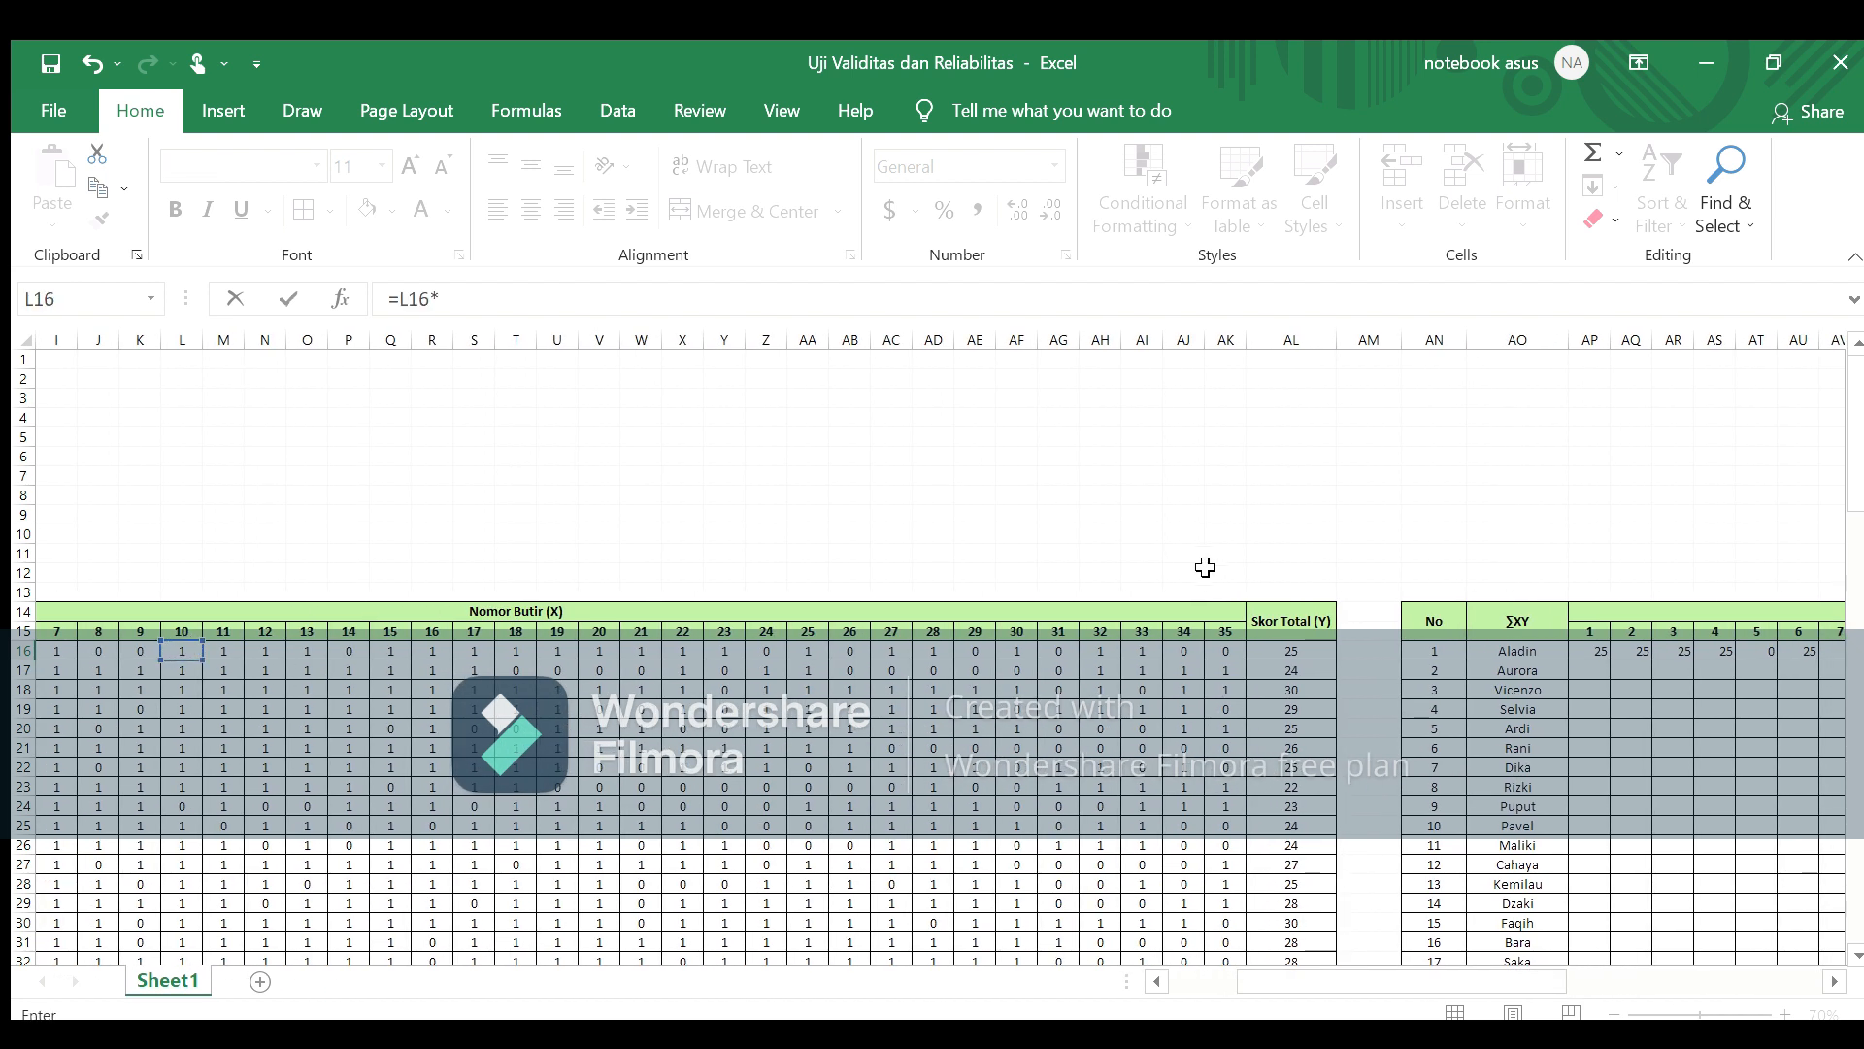
pyautogui.click(1278, 650)
pyautogui.press('Return')
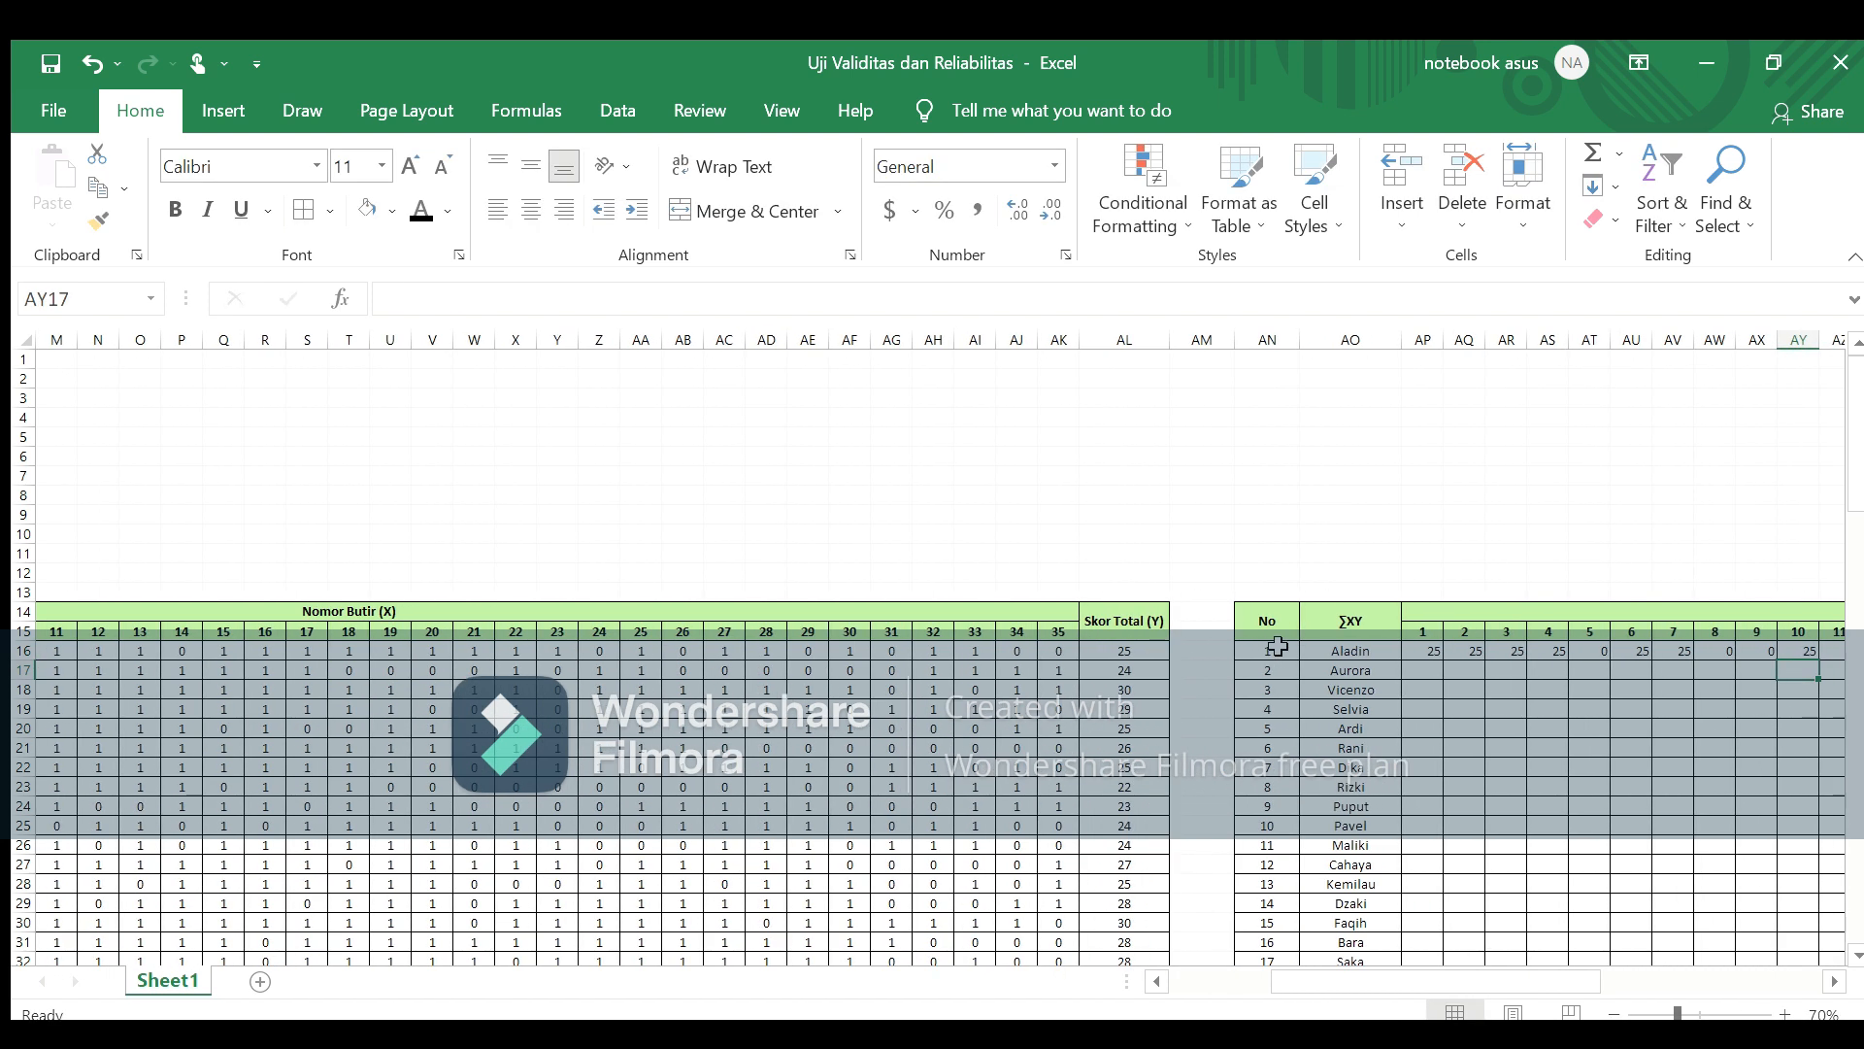
# Step: Enter =M16*AL16 in ∑XY cell AZ16 to multiply the first student's item 11 score by the total score
pyautogui.press('Up')
pyautogui.press('Right')
pyautogui.write('=')
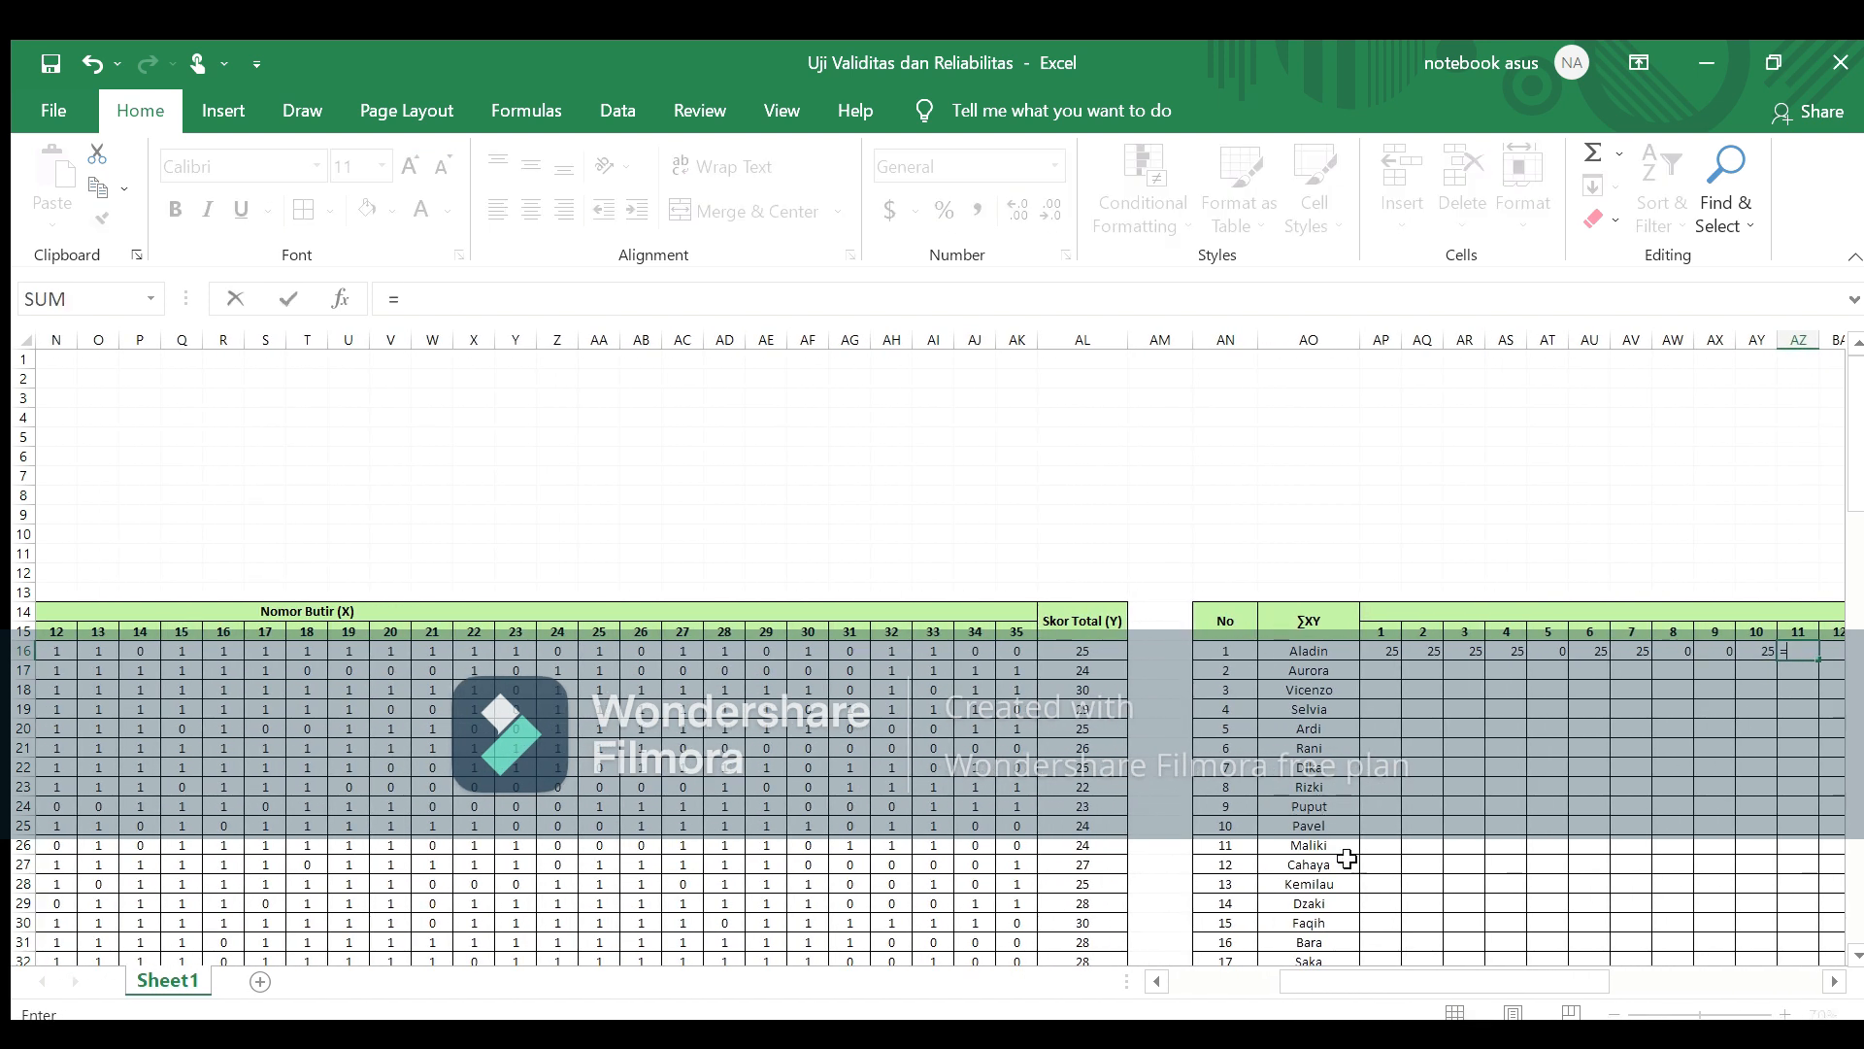
pyautogui.click(1156, 982)
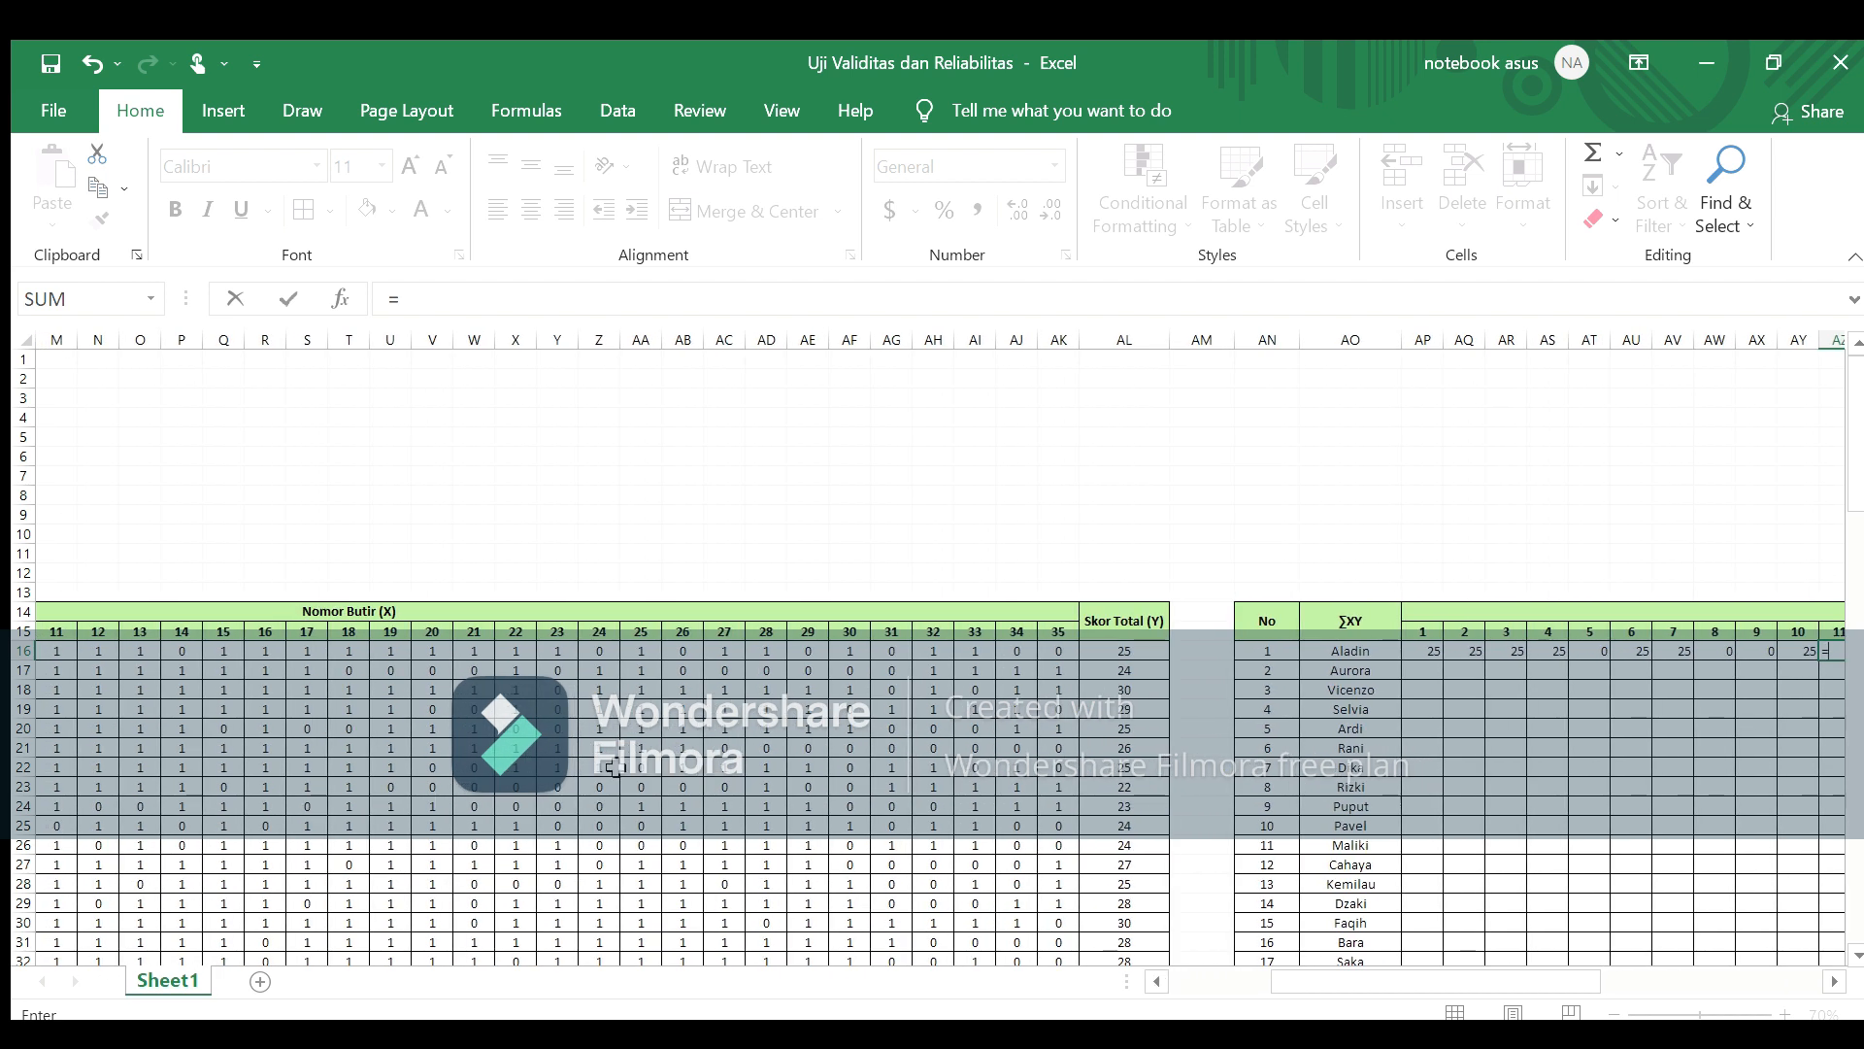
pyautogui.click(59, 647)
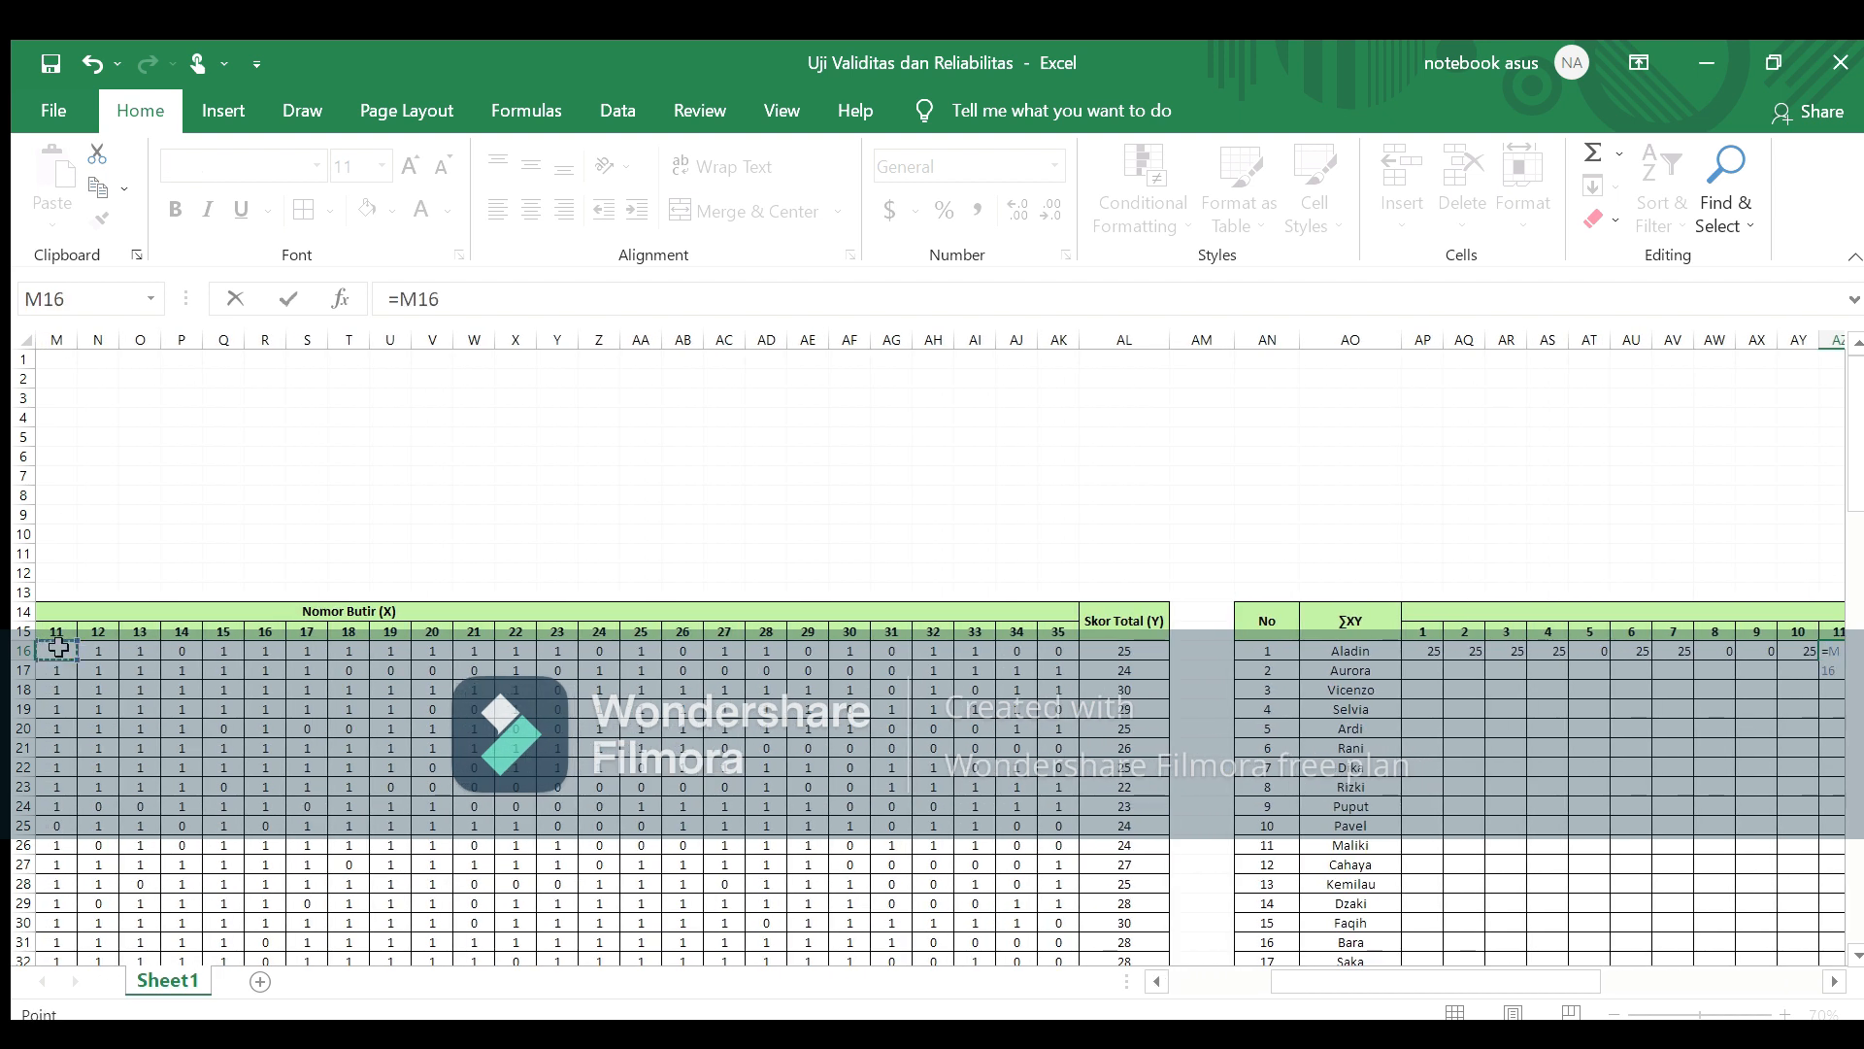
pyautogui.click(1158, 654)
pyautogui.press('Return')
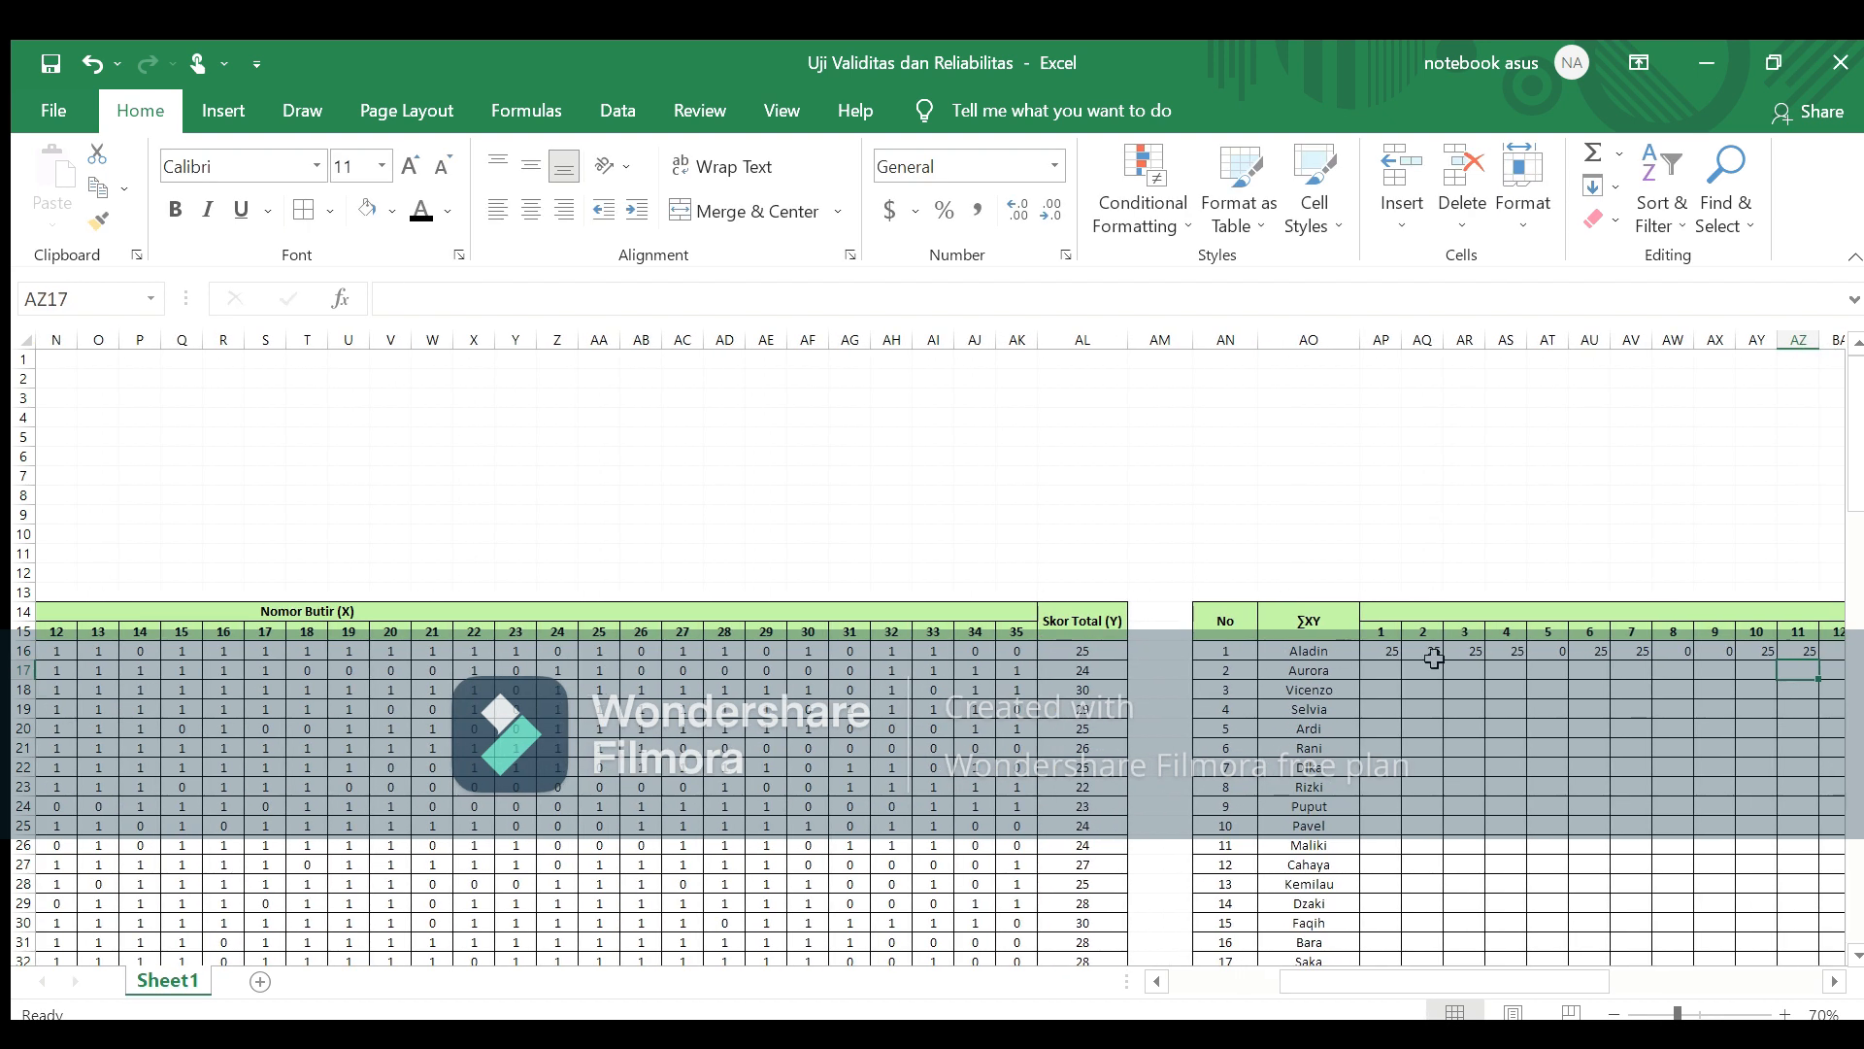
# Step: Enter =N16*AL16 in ∑XY cell BA16 to multiply the first student's item 12 score by the total score
pyautogui.click(1833, 650)
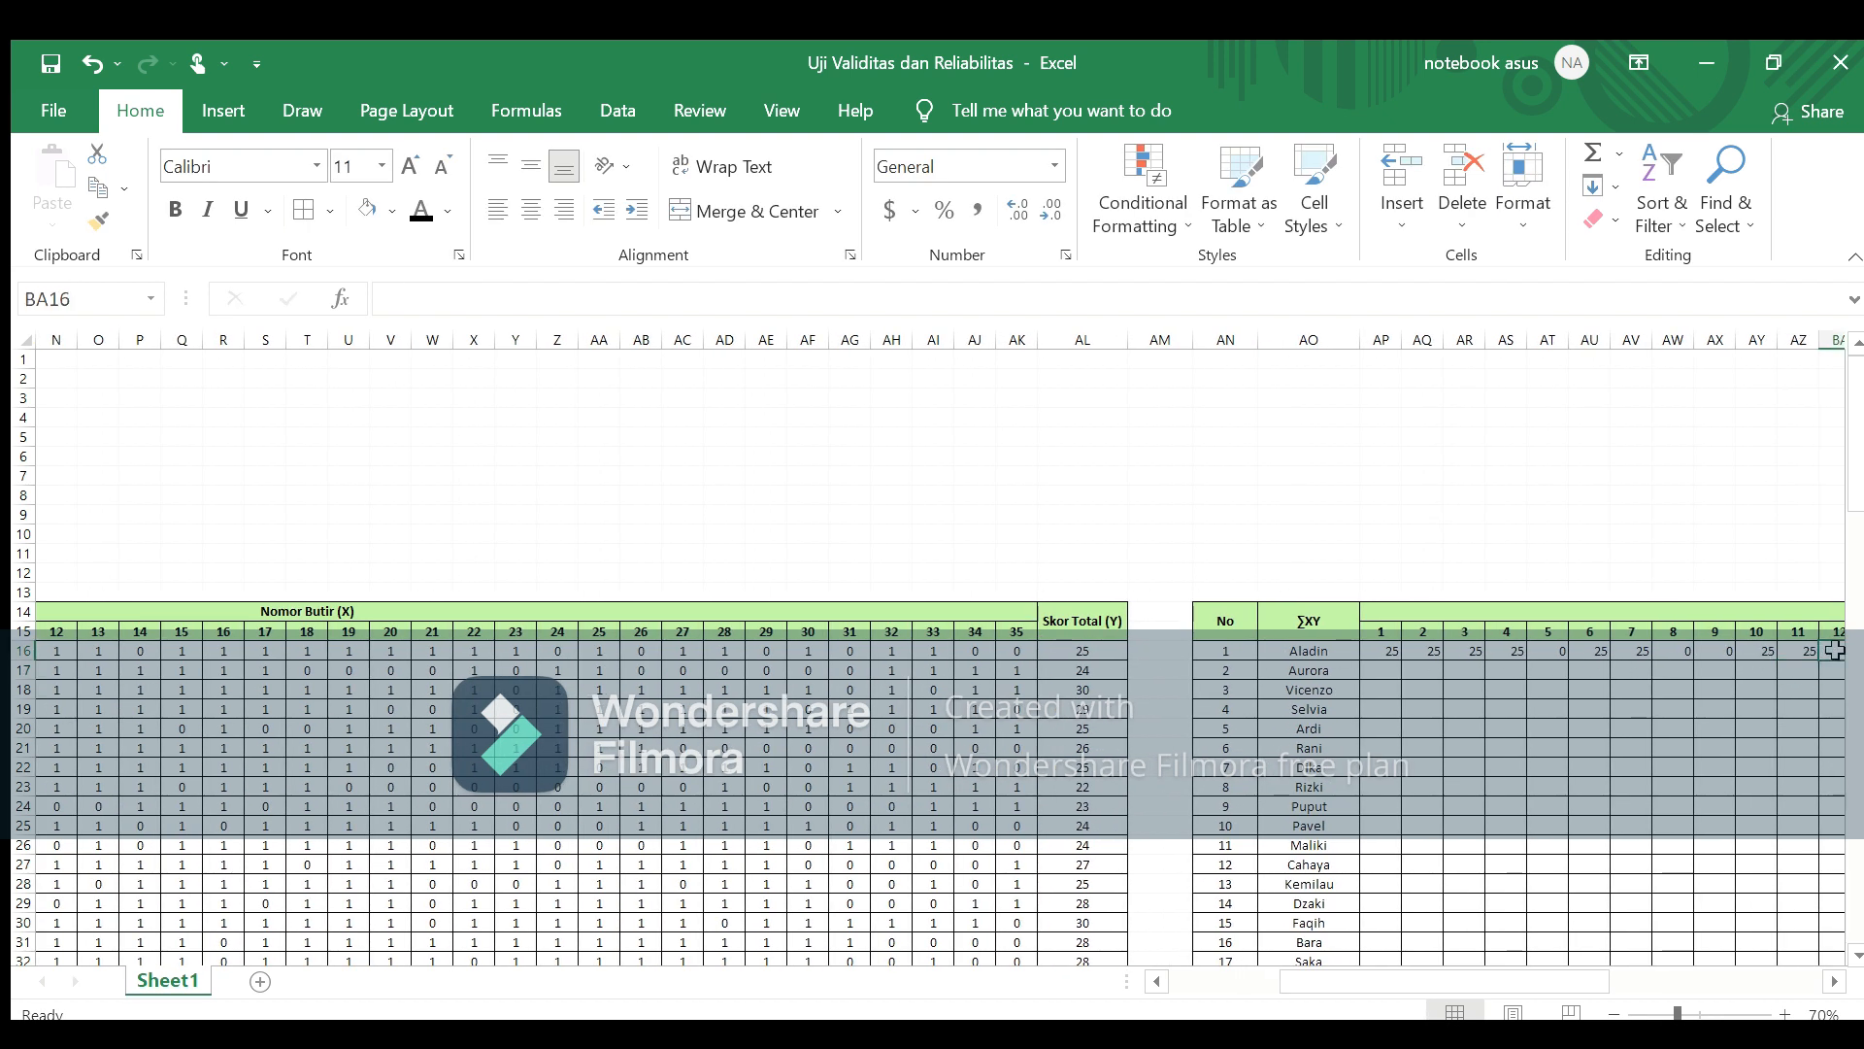
pyautogui.write('=')
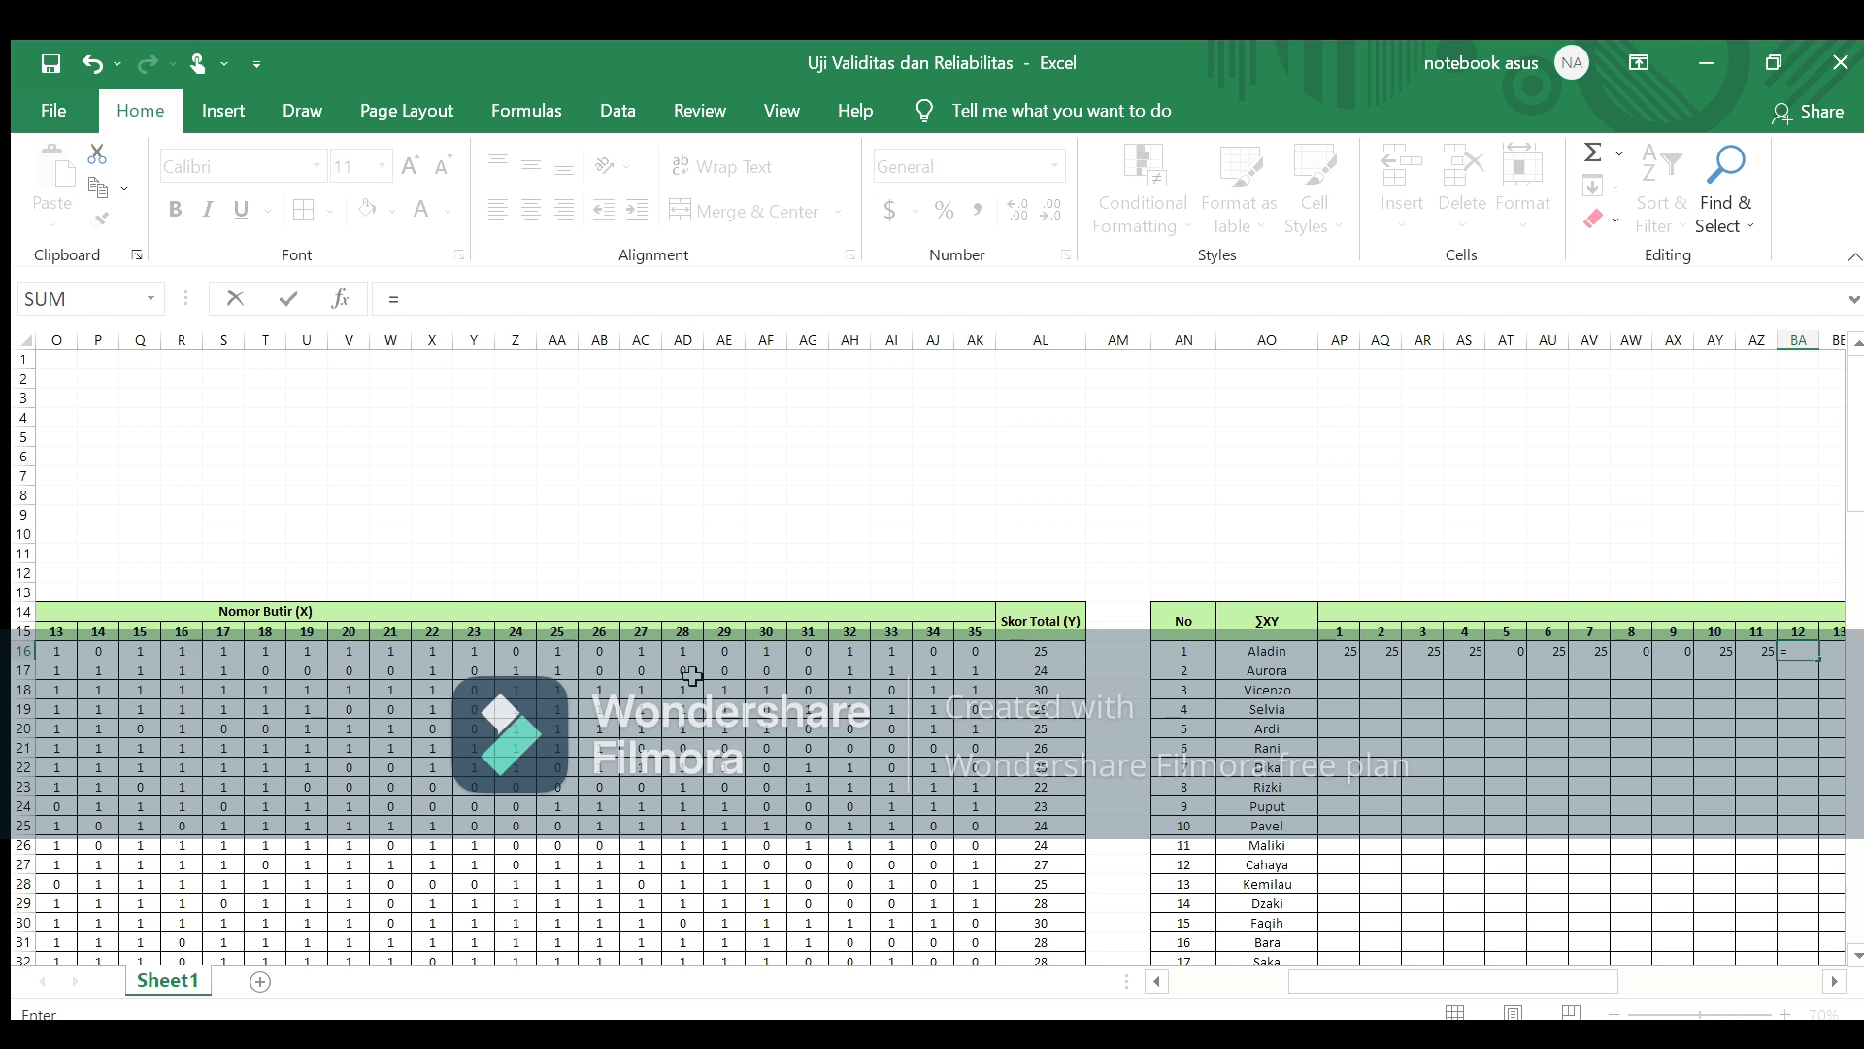
pyautogui.click(1155, 979)
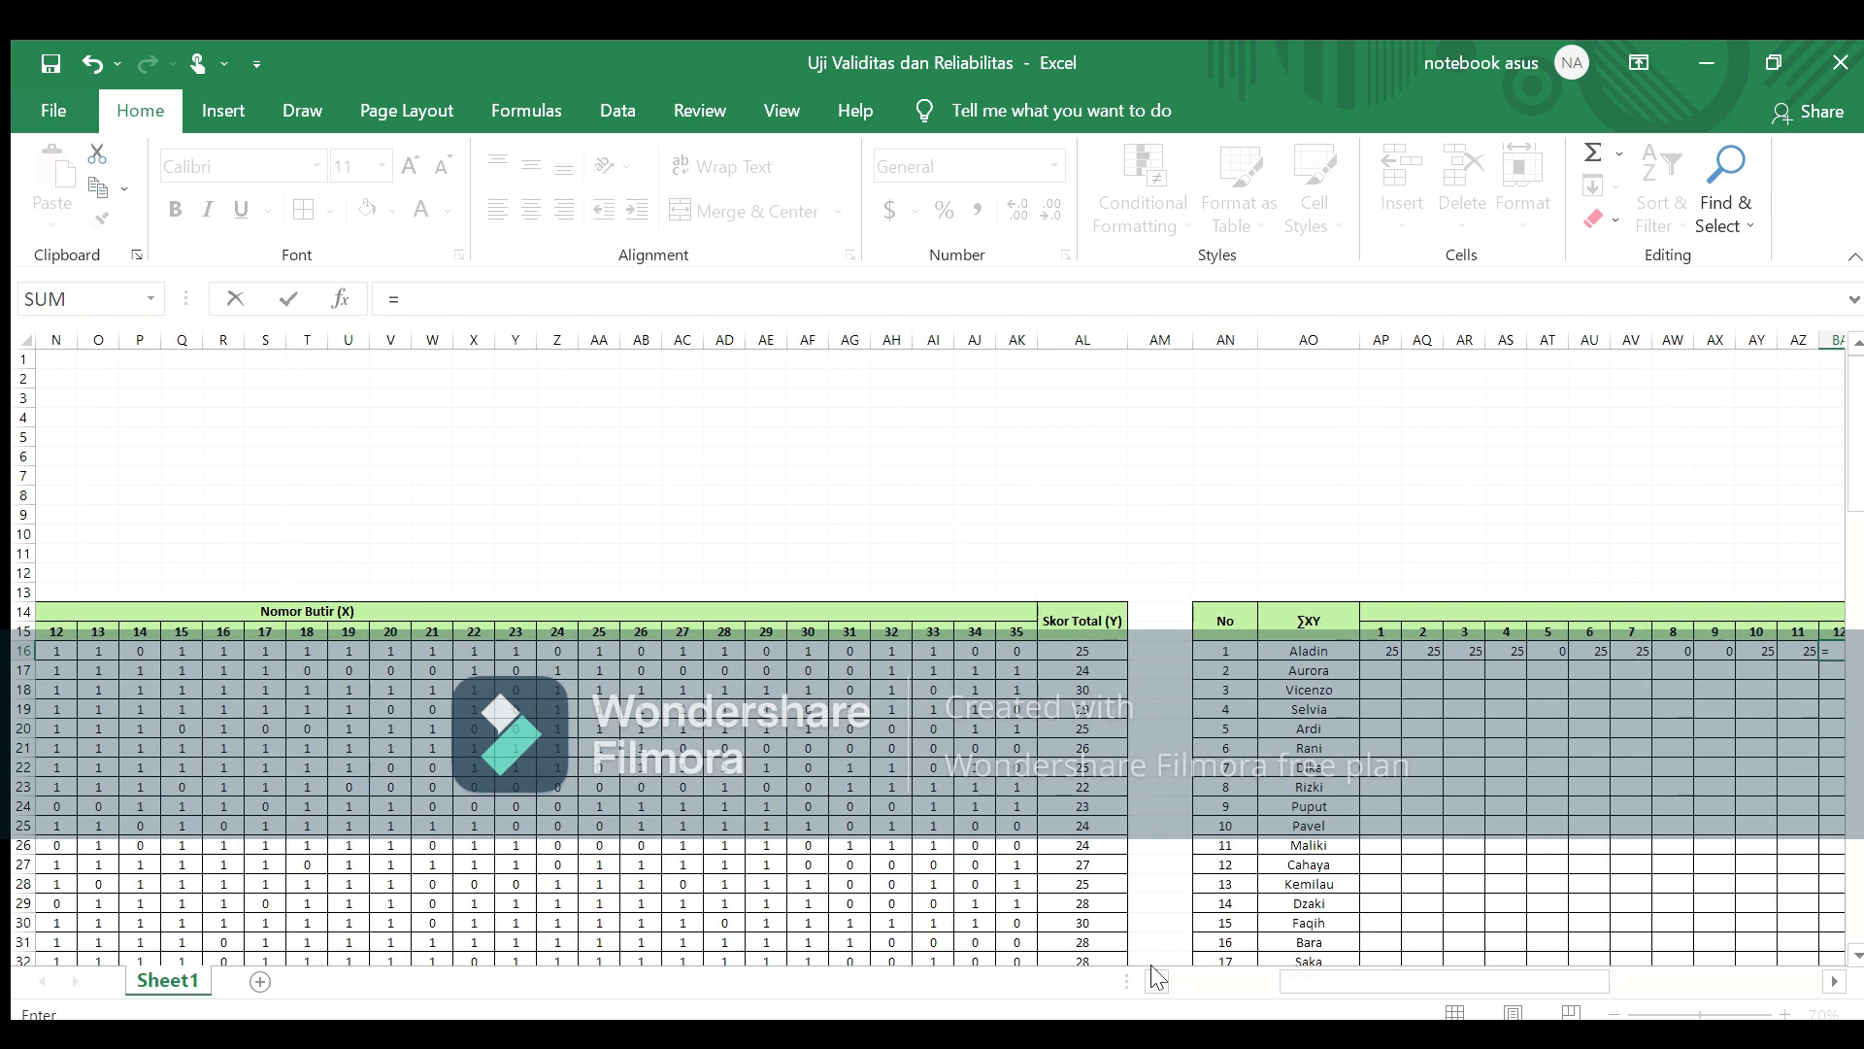
pyautogui.click(59, 648)
pyautogui.click(1112, 645)
pyautogui.press('Return')
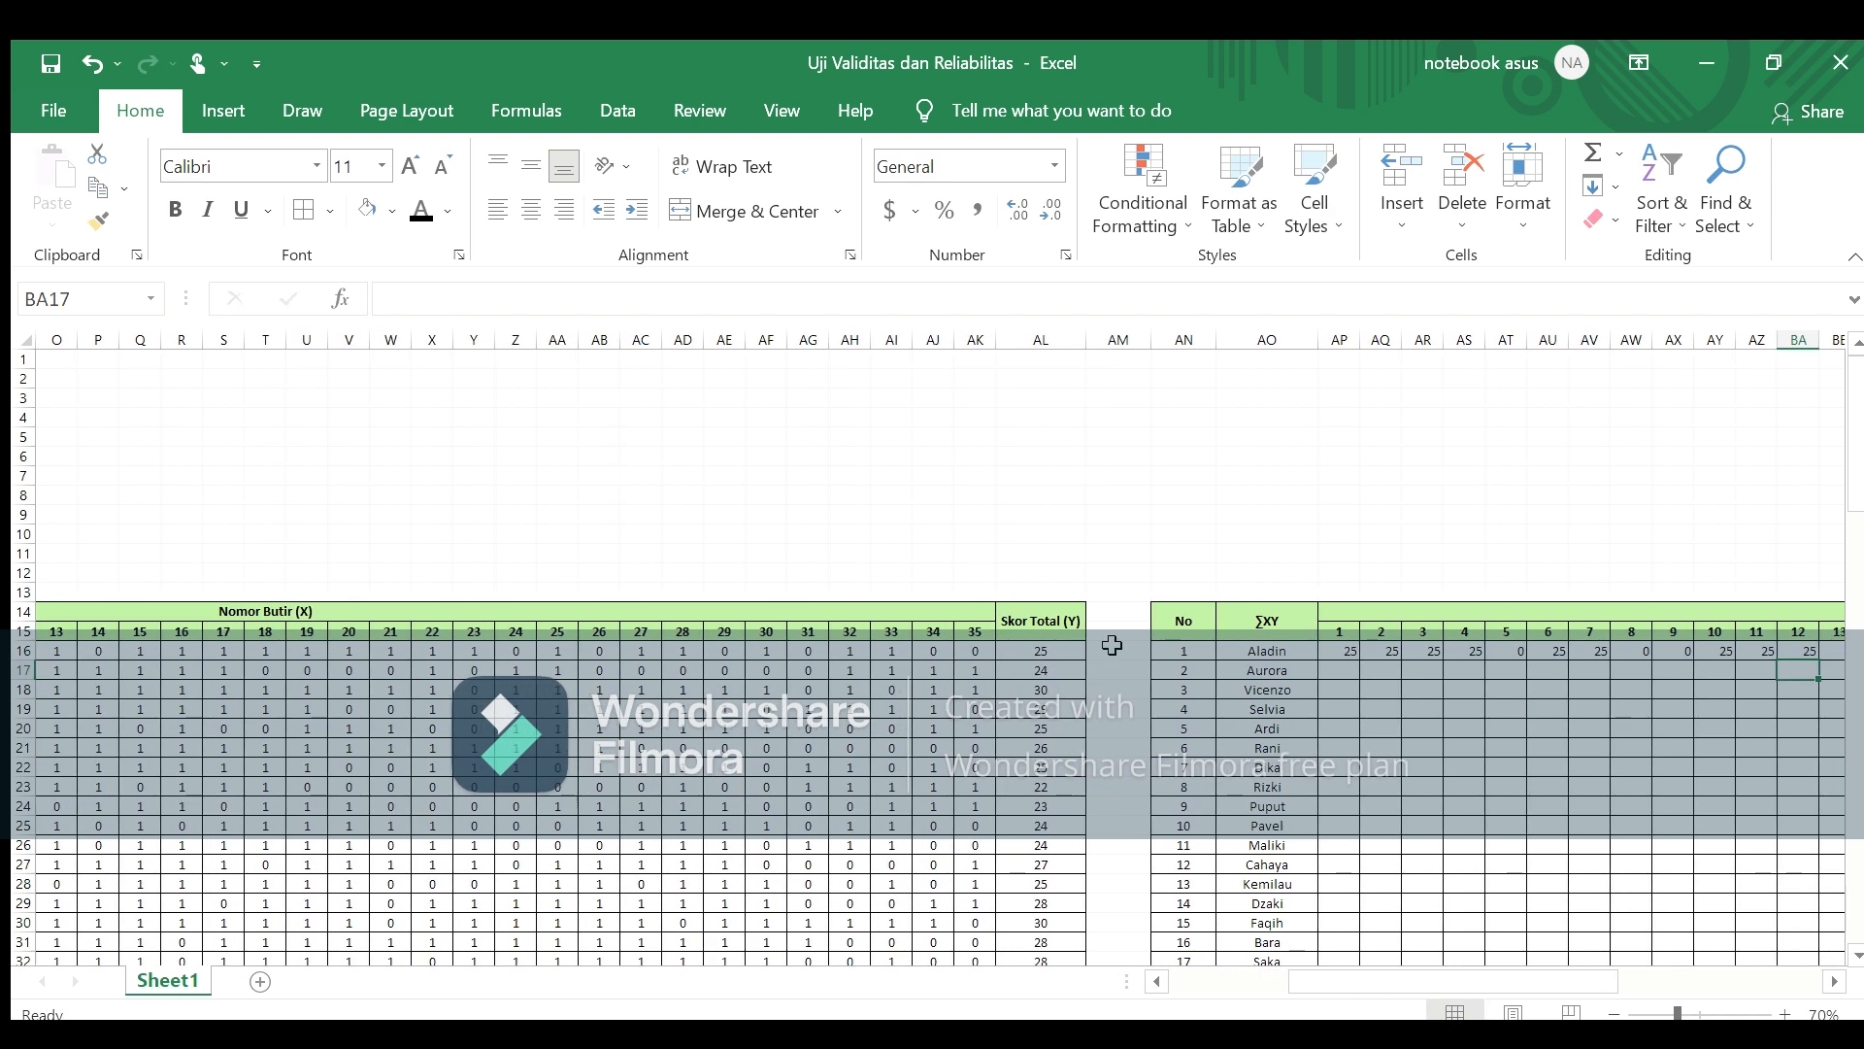
# Step: Enter =O16*AL16 in ∑XY cell BB16 to multiply the first student's item 13 score by the total score
pyautogui.click(1785, 1013)
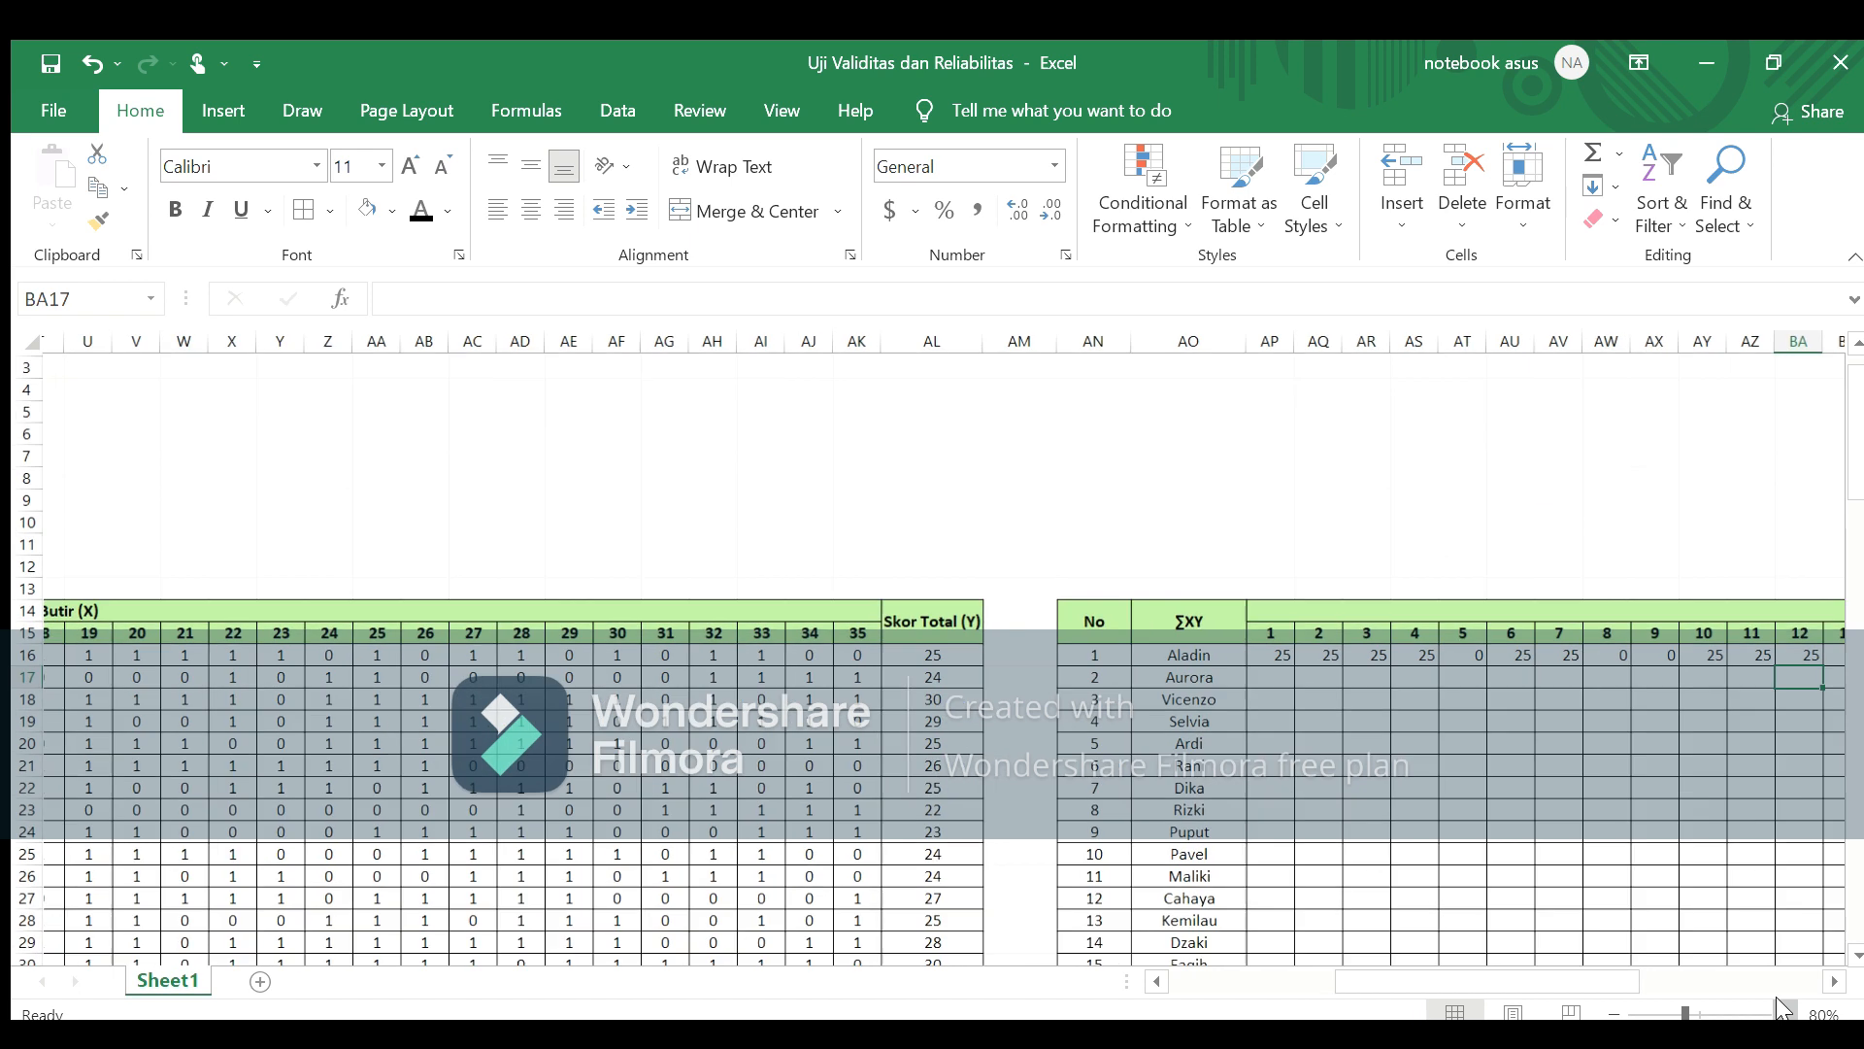
pyautogui.click(1834, 981)
pyautogui.click(1791, 656)
pyautogui.write('=')
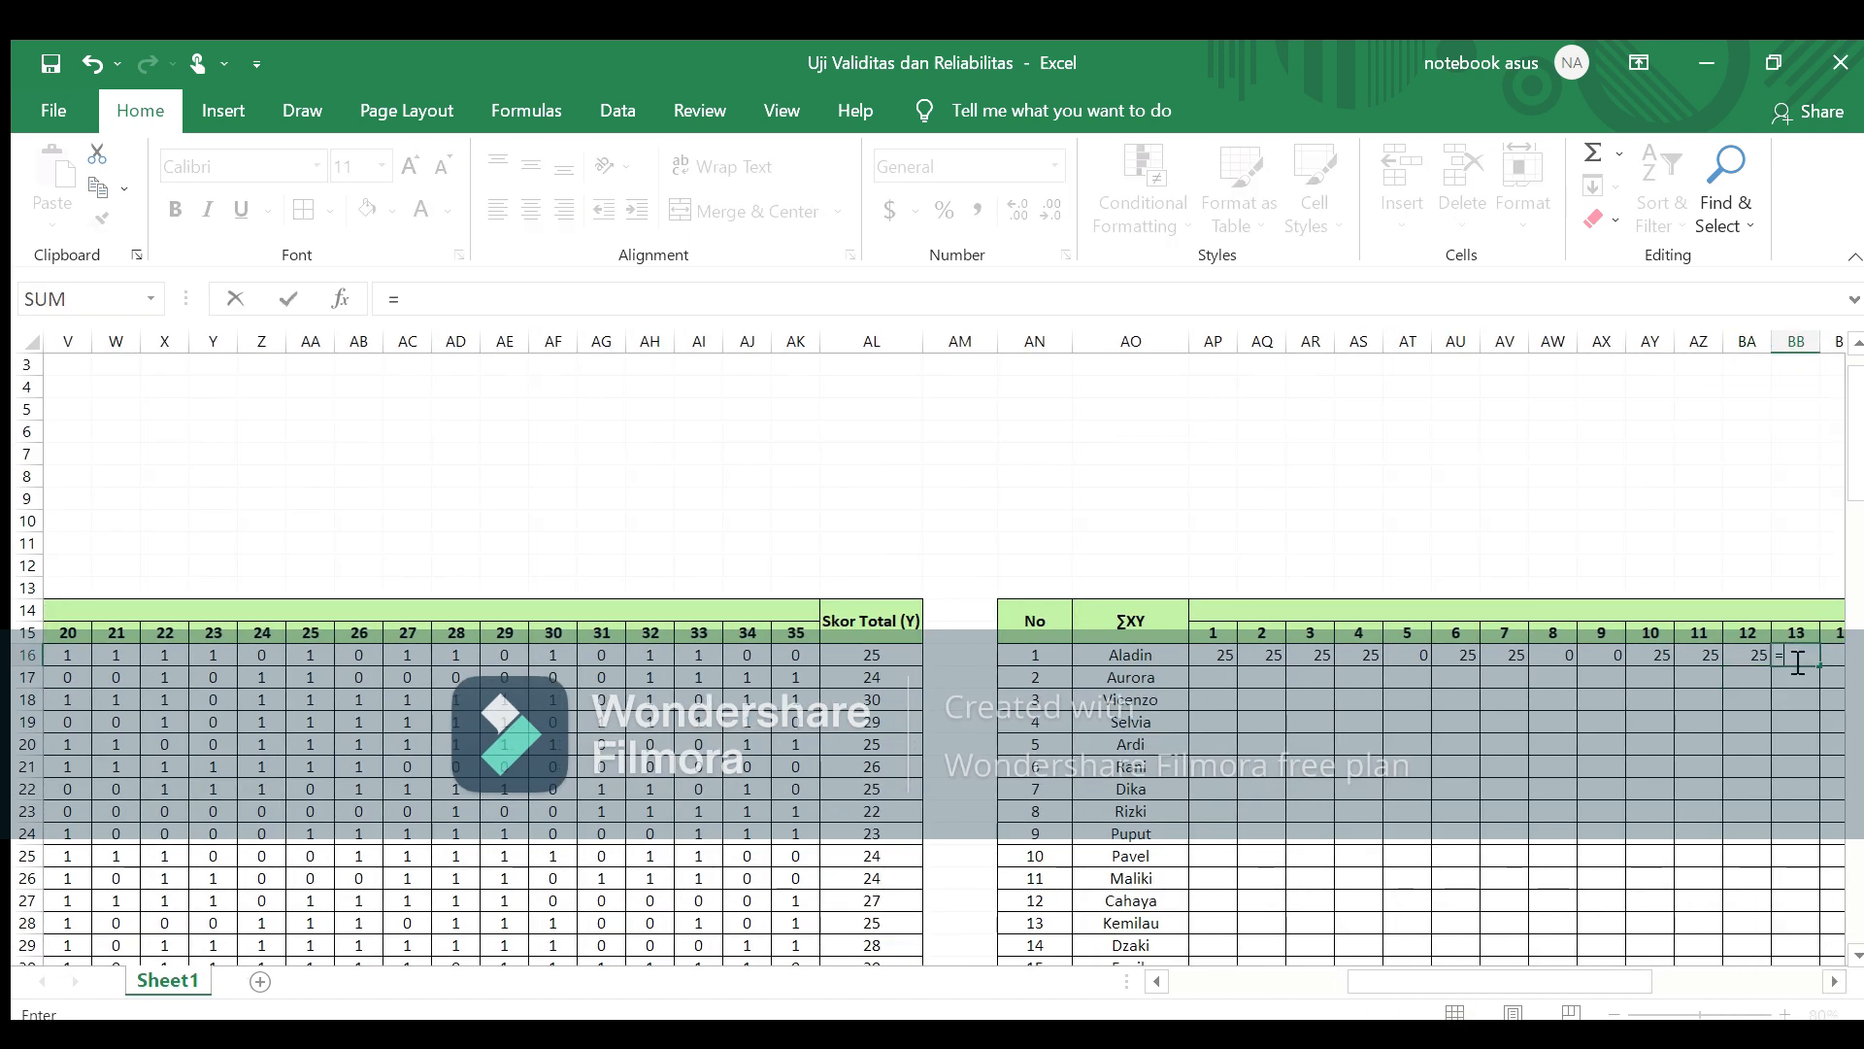
pyautogui.click(1158, 981)
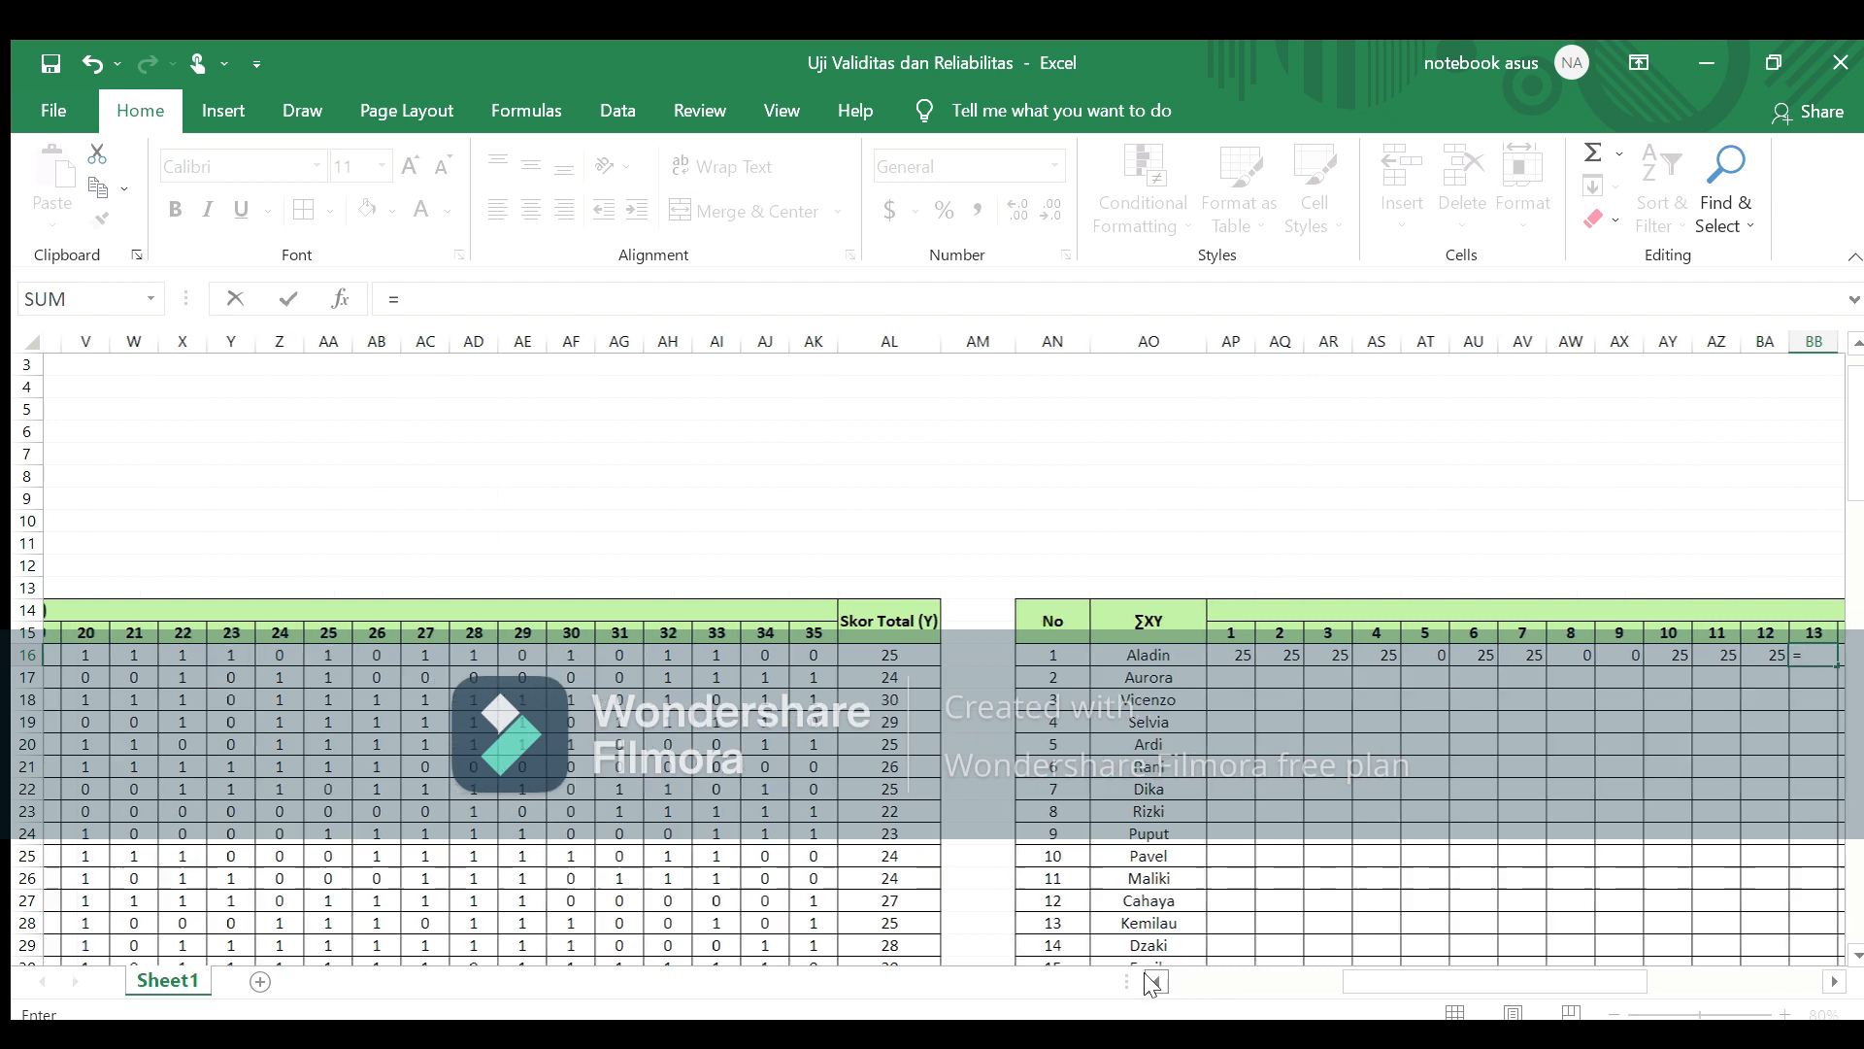
pyautogui.click(1154, 982)
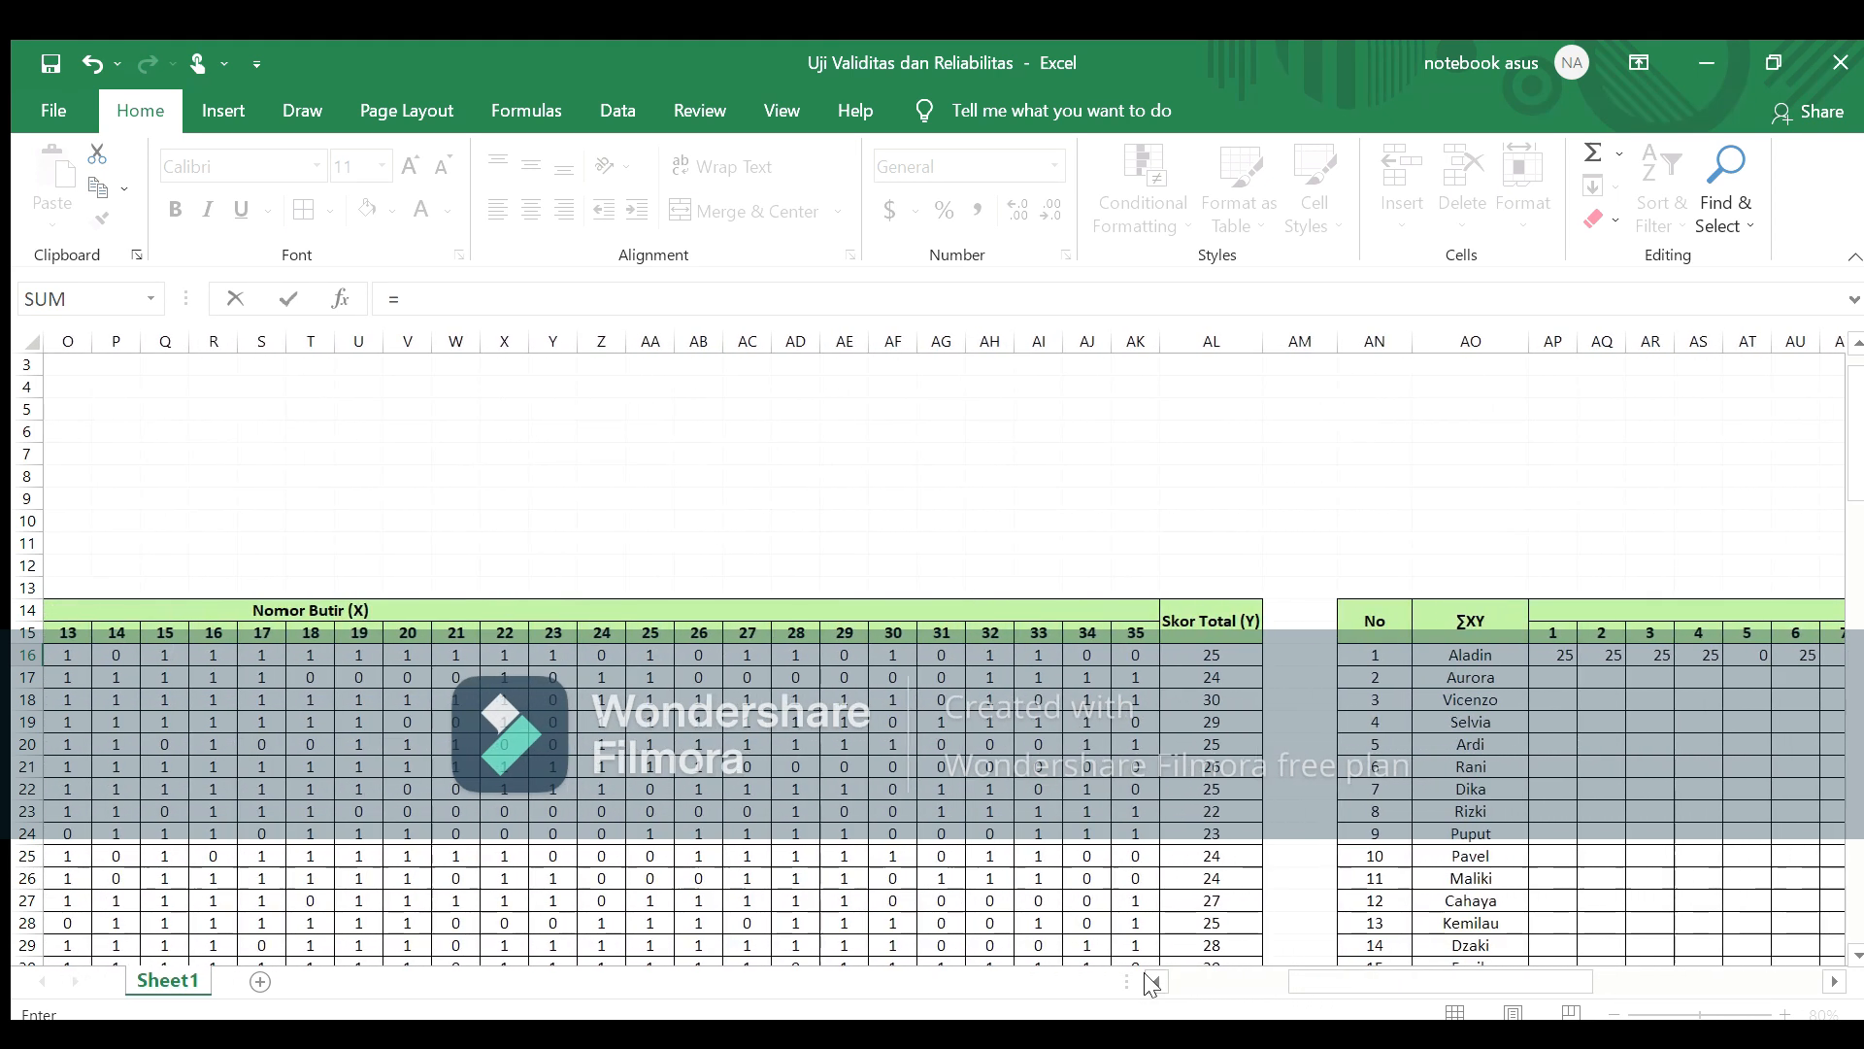
pyautogui.click(69, 651)
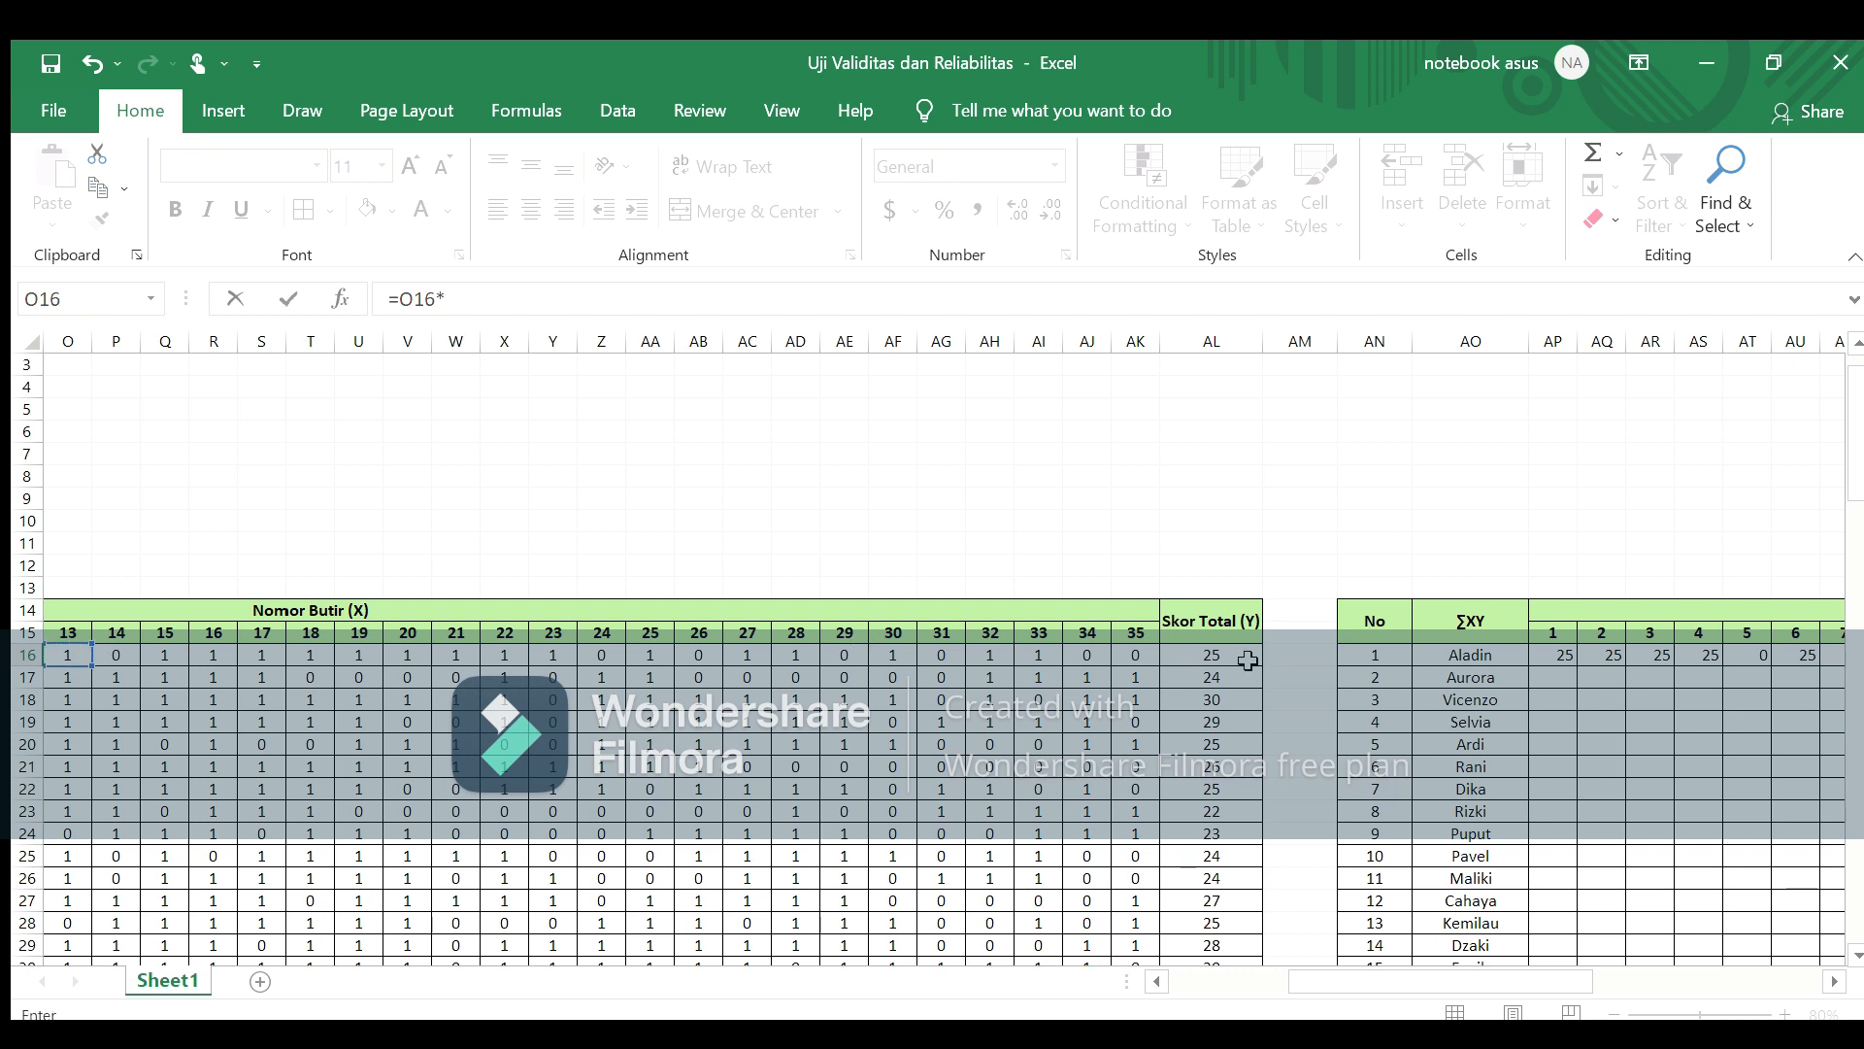
pyautogui.click(1213, 650)
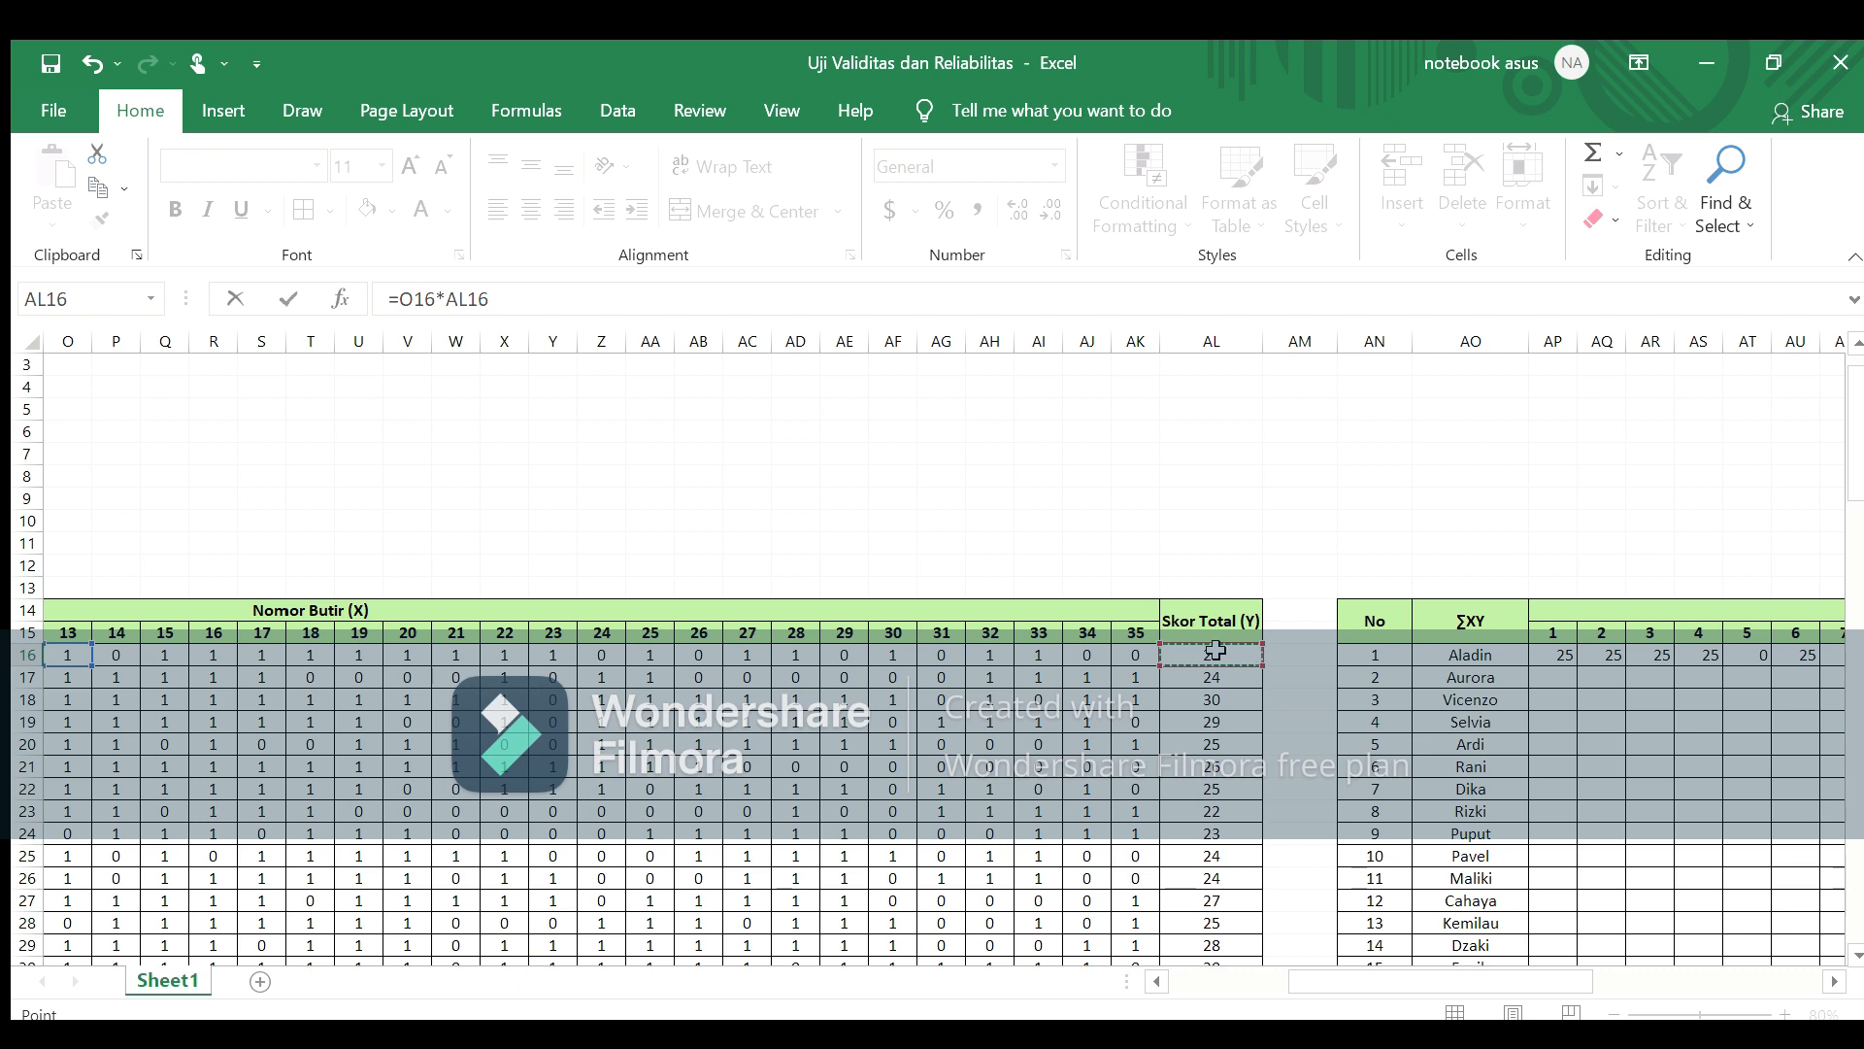
pyautogui.press('Return')
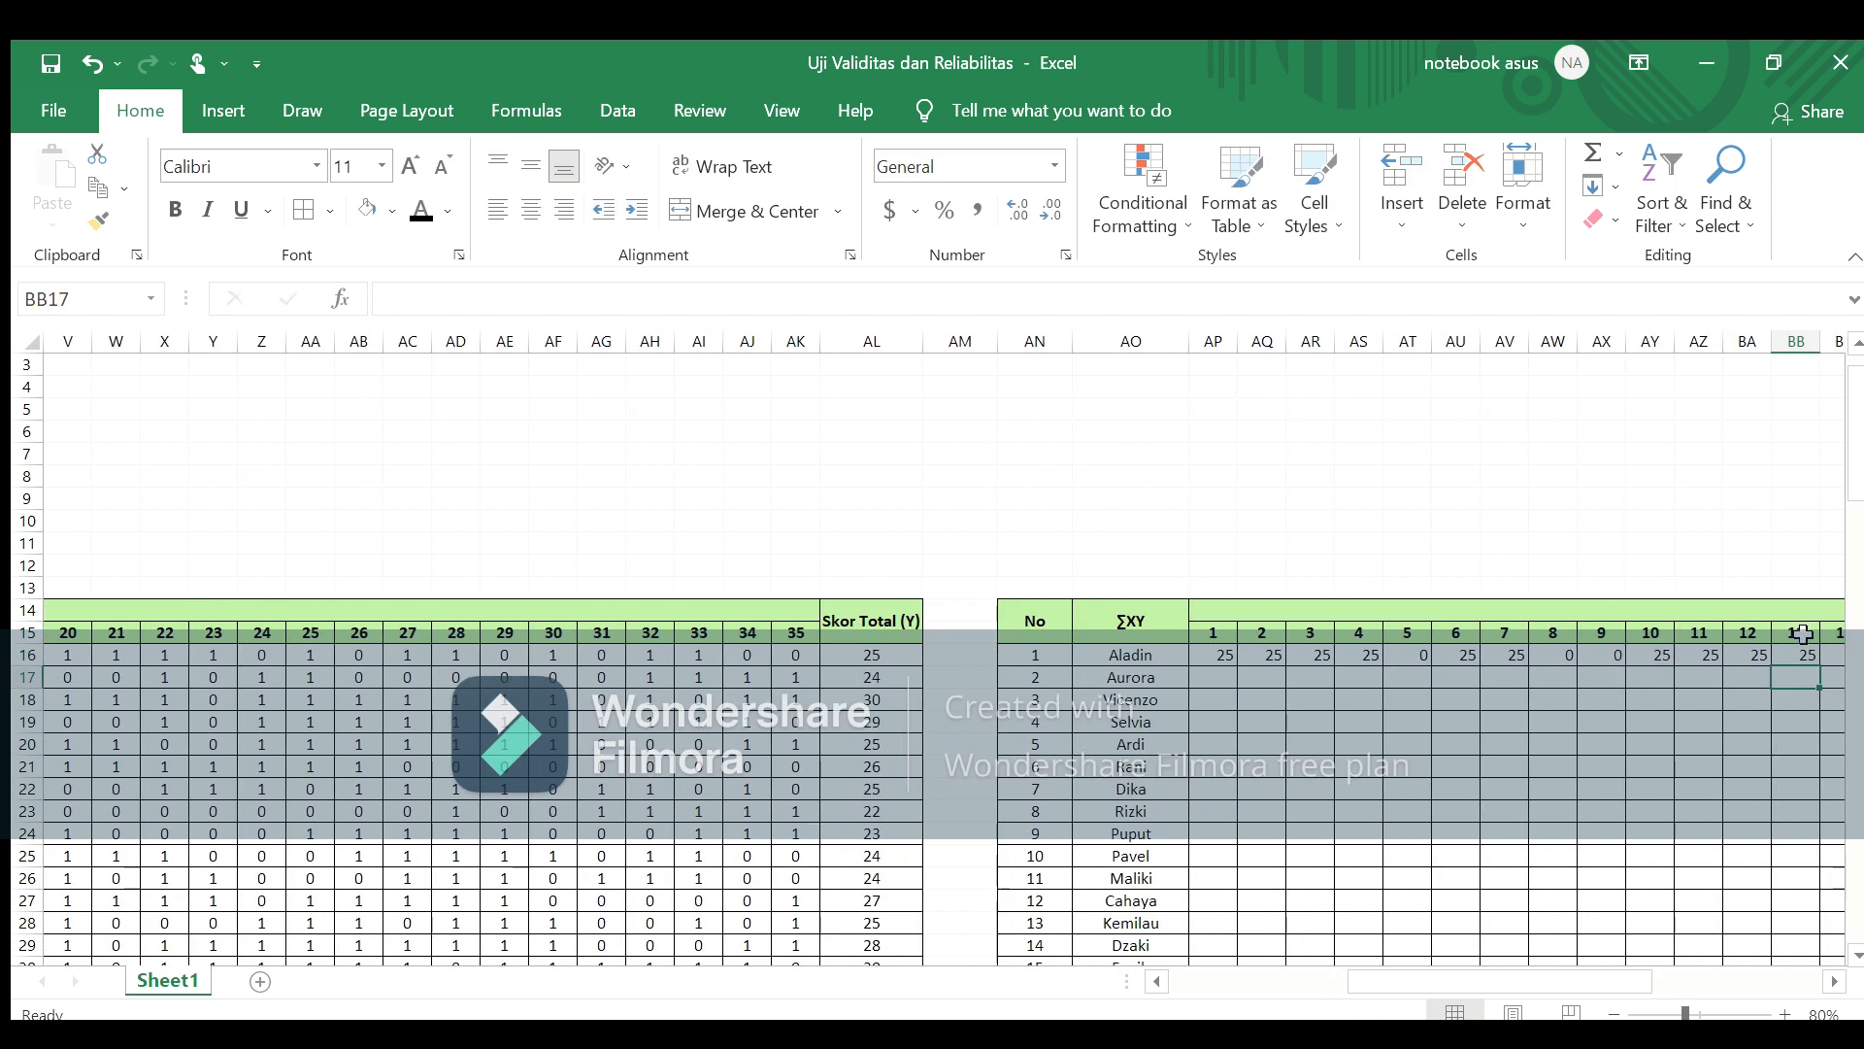
# Step: Enter =P16*AL16 in ∑XY cell BC16 to multiply the first student's item 14 score by the total score
pyautogui.click(1825, 662)
pyautogui.write('=')
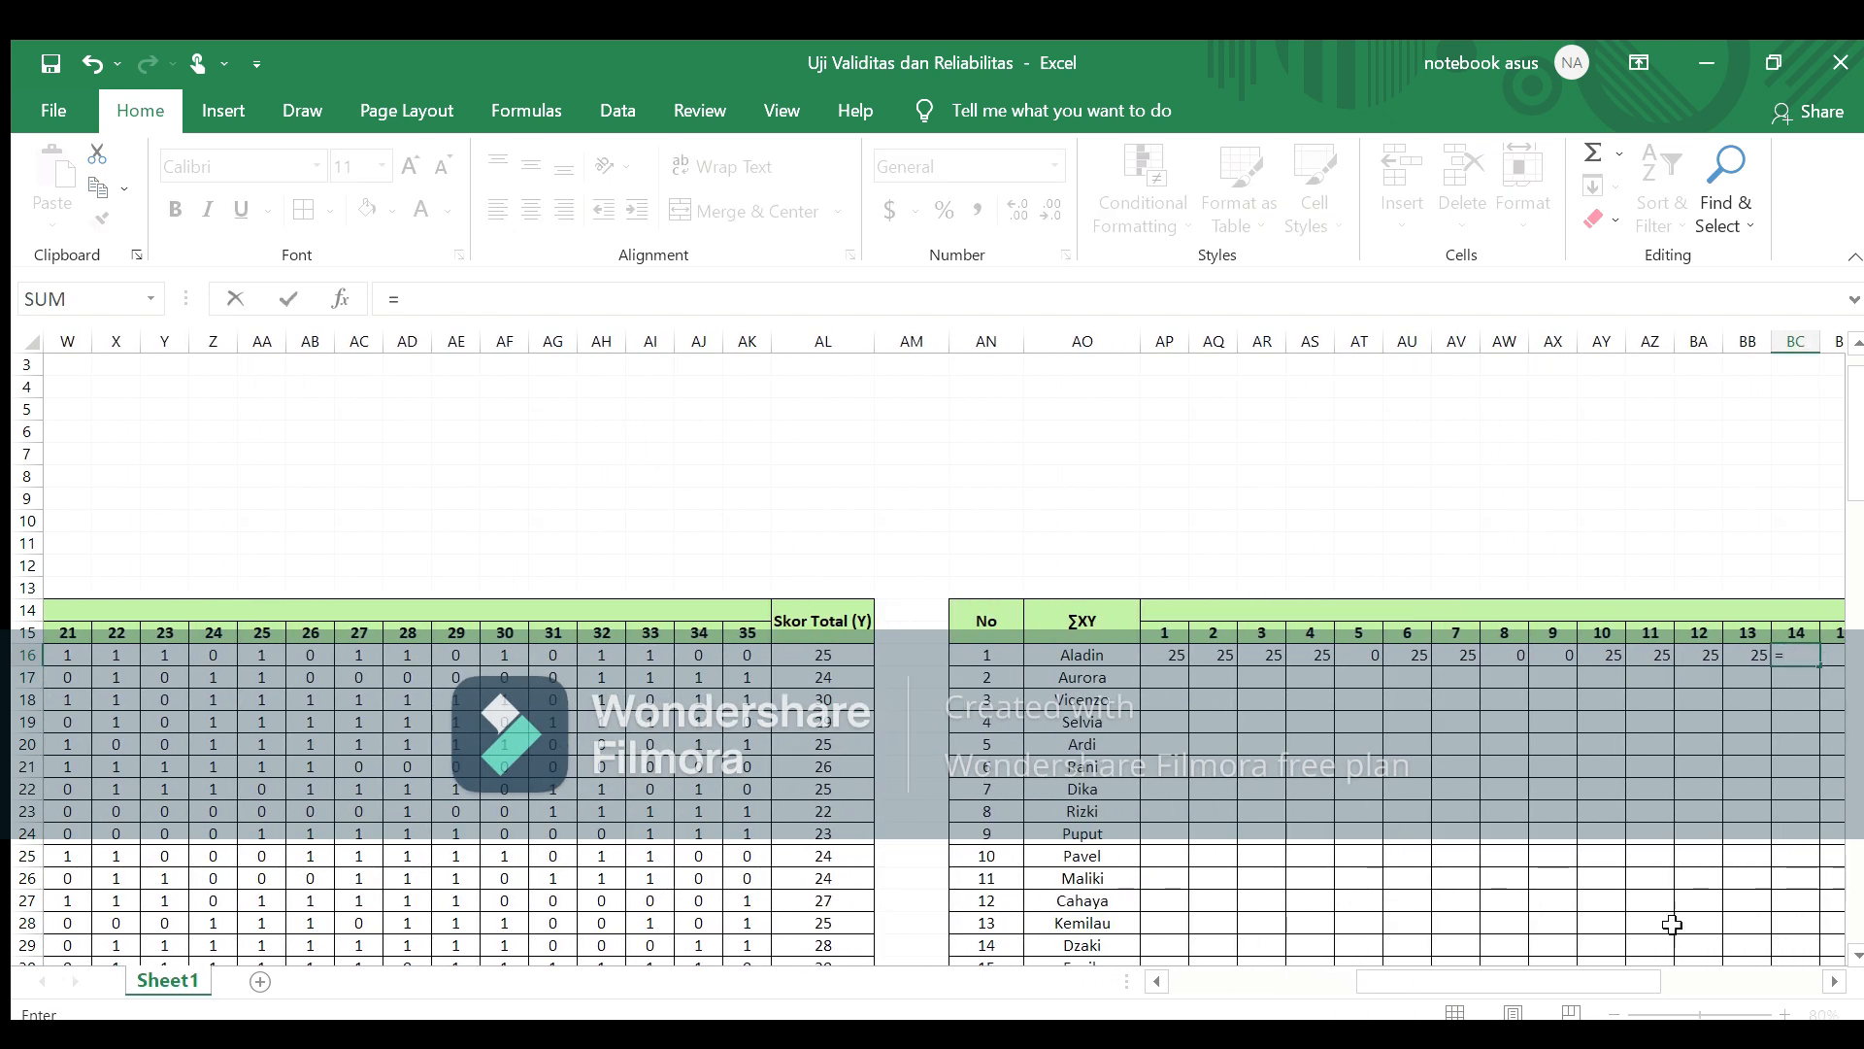
pyautogui.moveTo(1583, 978); pyautogui.dragTo(1447, 990)
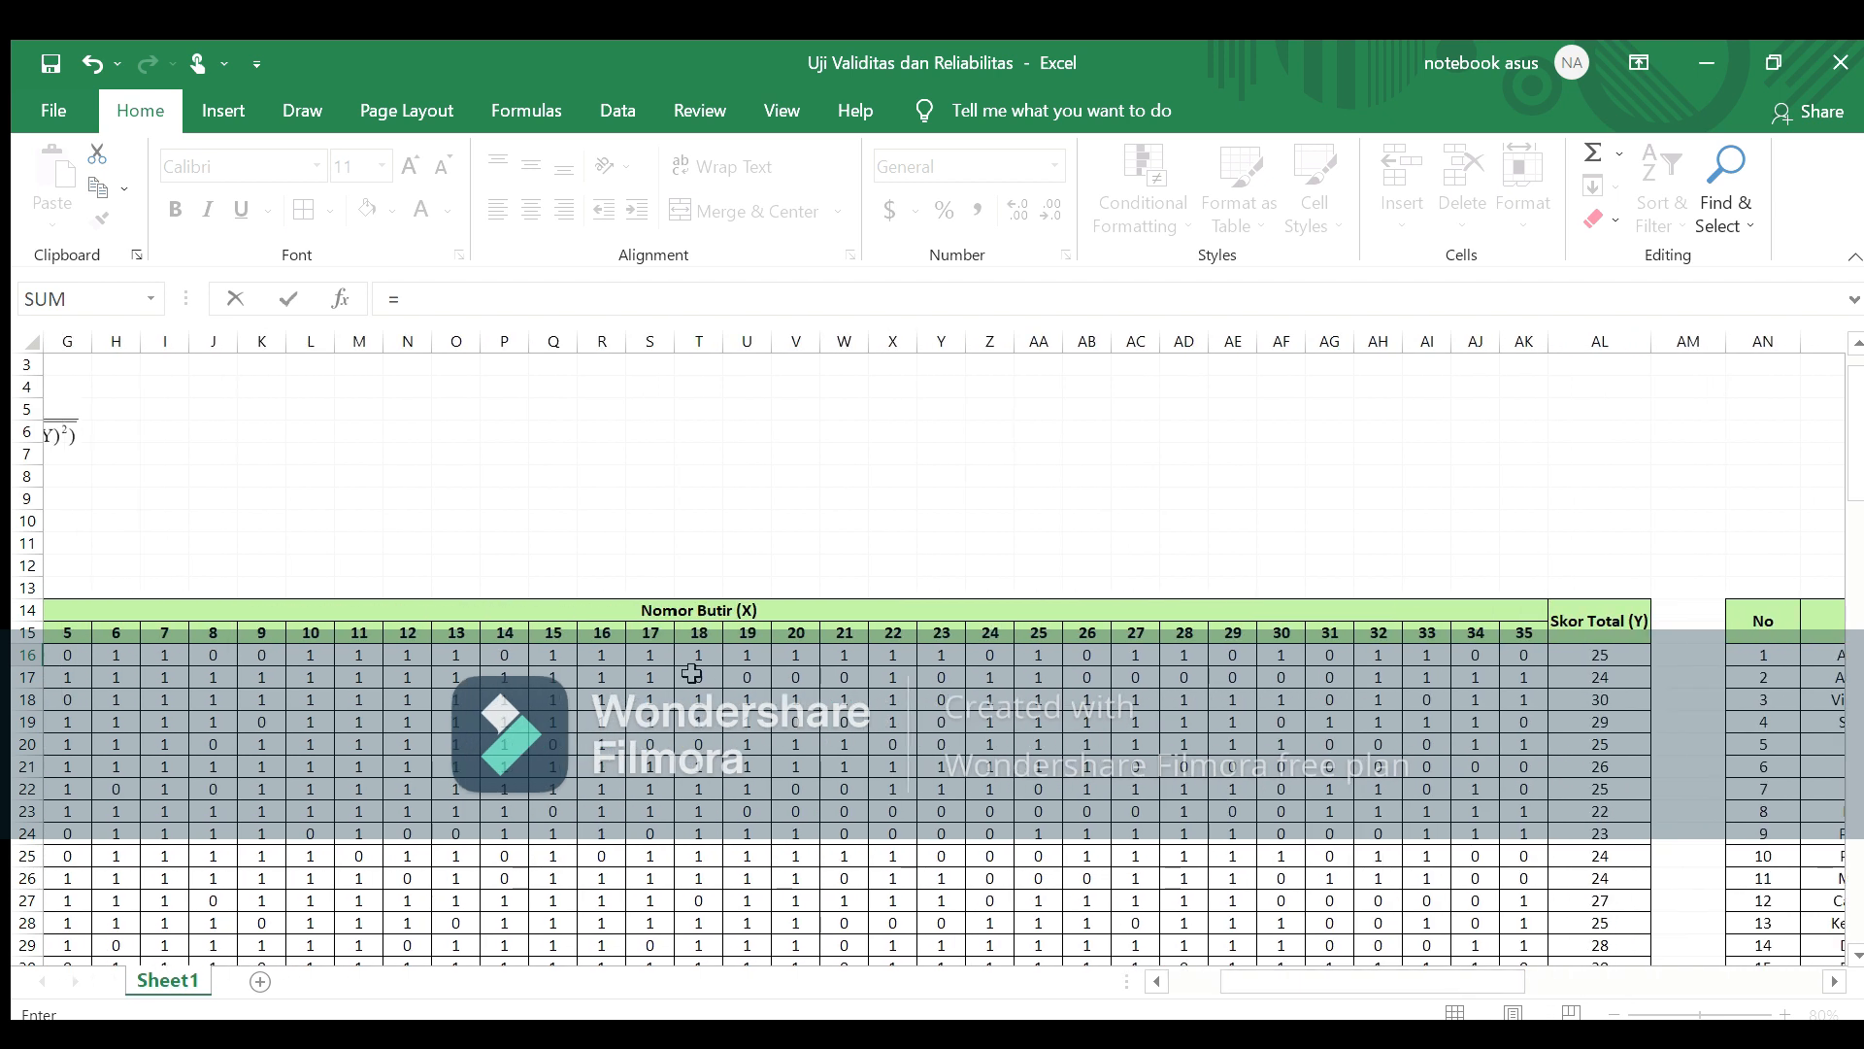
pyautogui.click(506, 655)
pyautogui.write('*')
pyautogui.click(1599, 655)
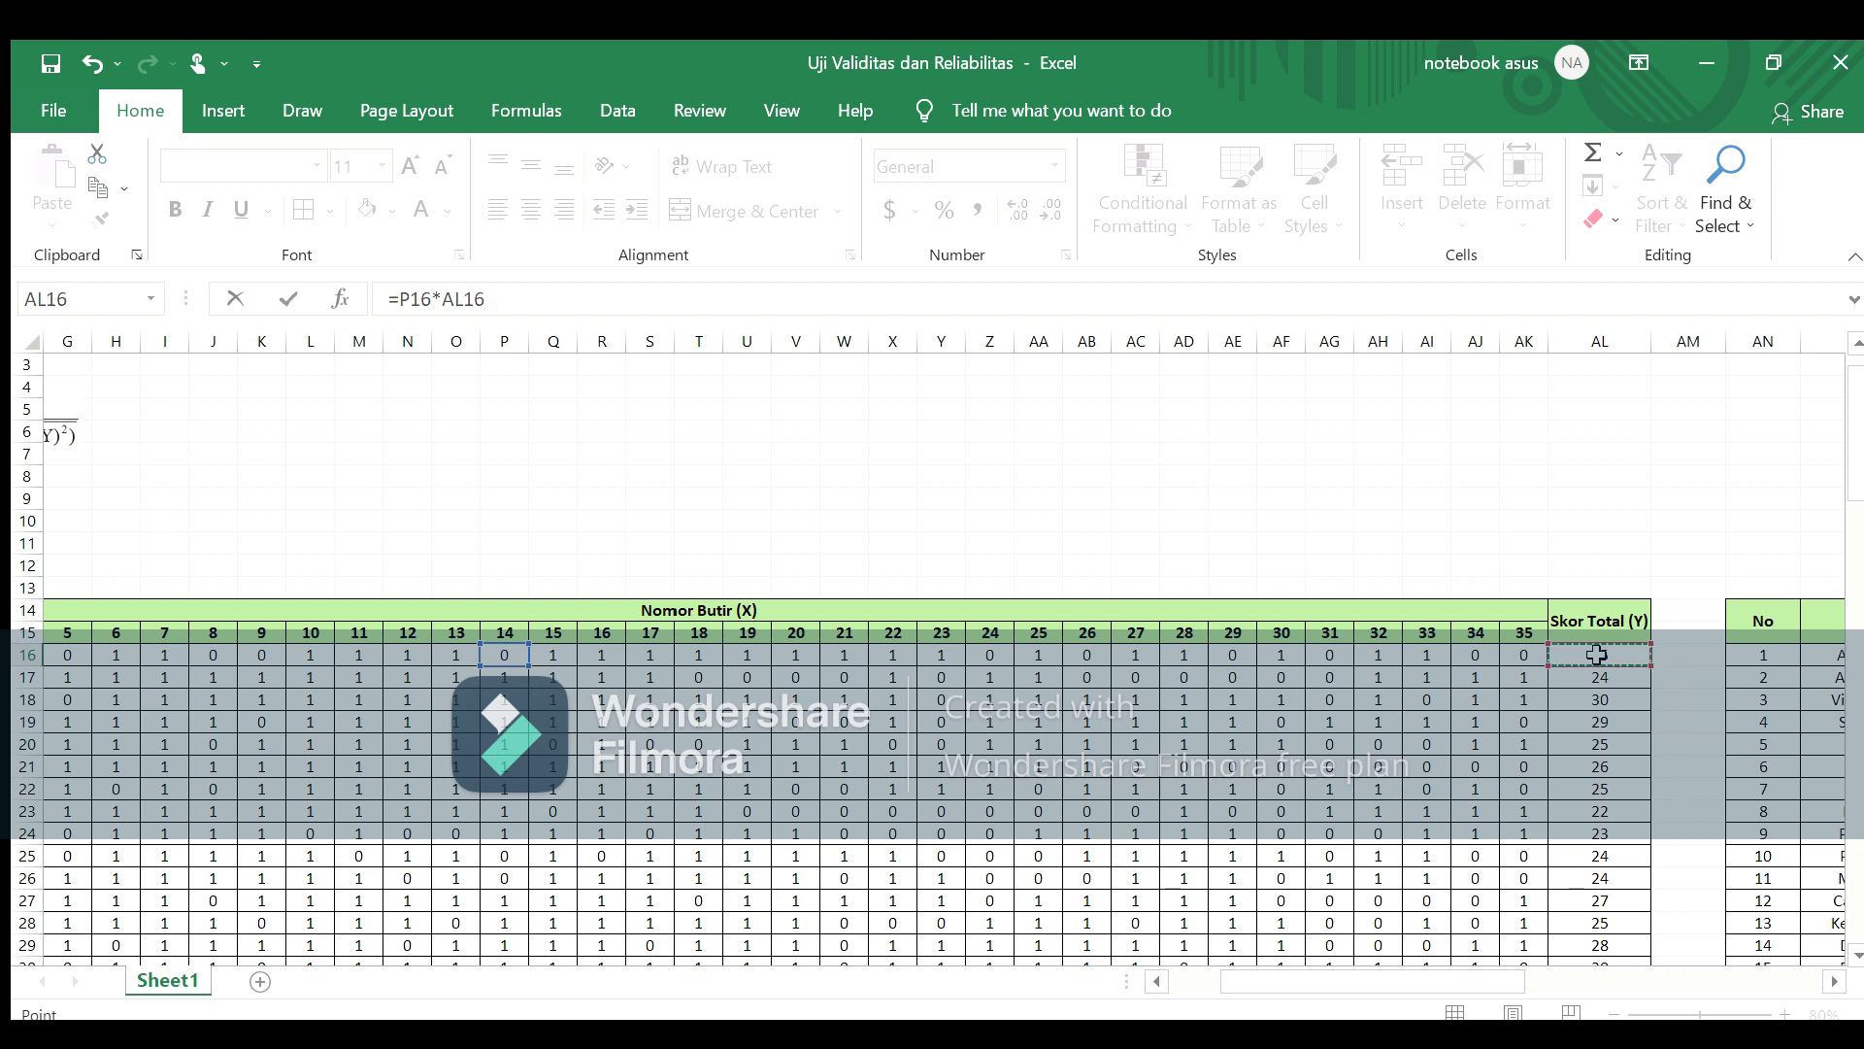
pyautogui.press('Return')
# Step: Enter =Q16*AL16 in ∑XY cell BD16 to multiply the first student's item 15 score by the total score
pyautogui.click(1835, 655)
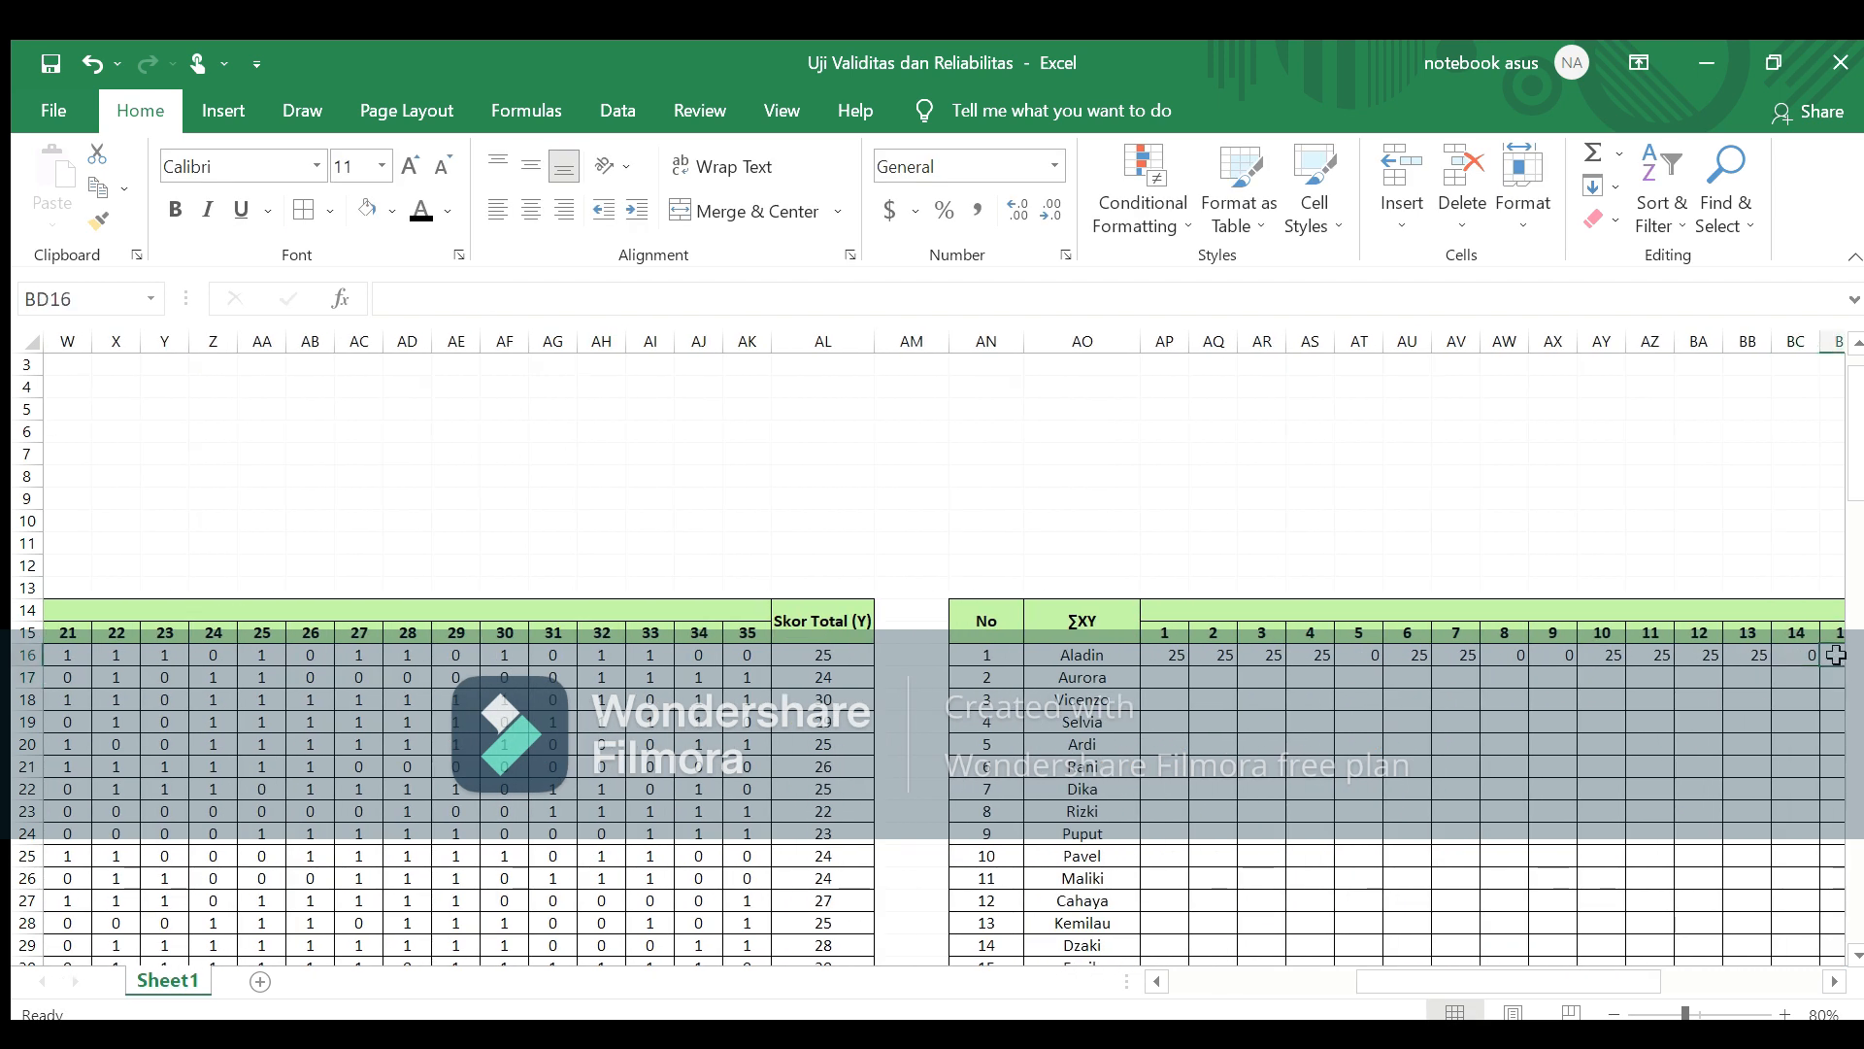
pyautogui.write('=')
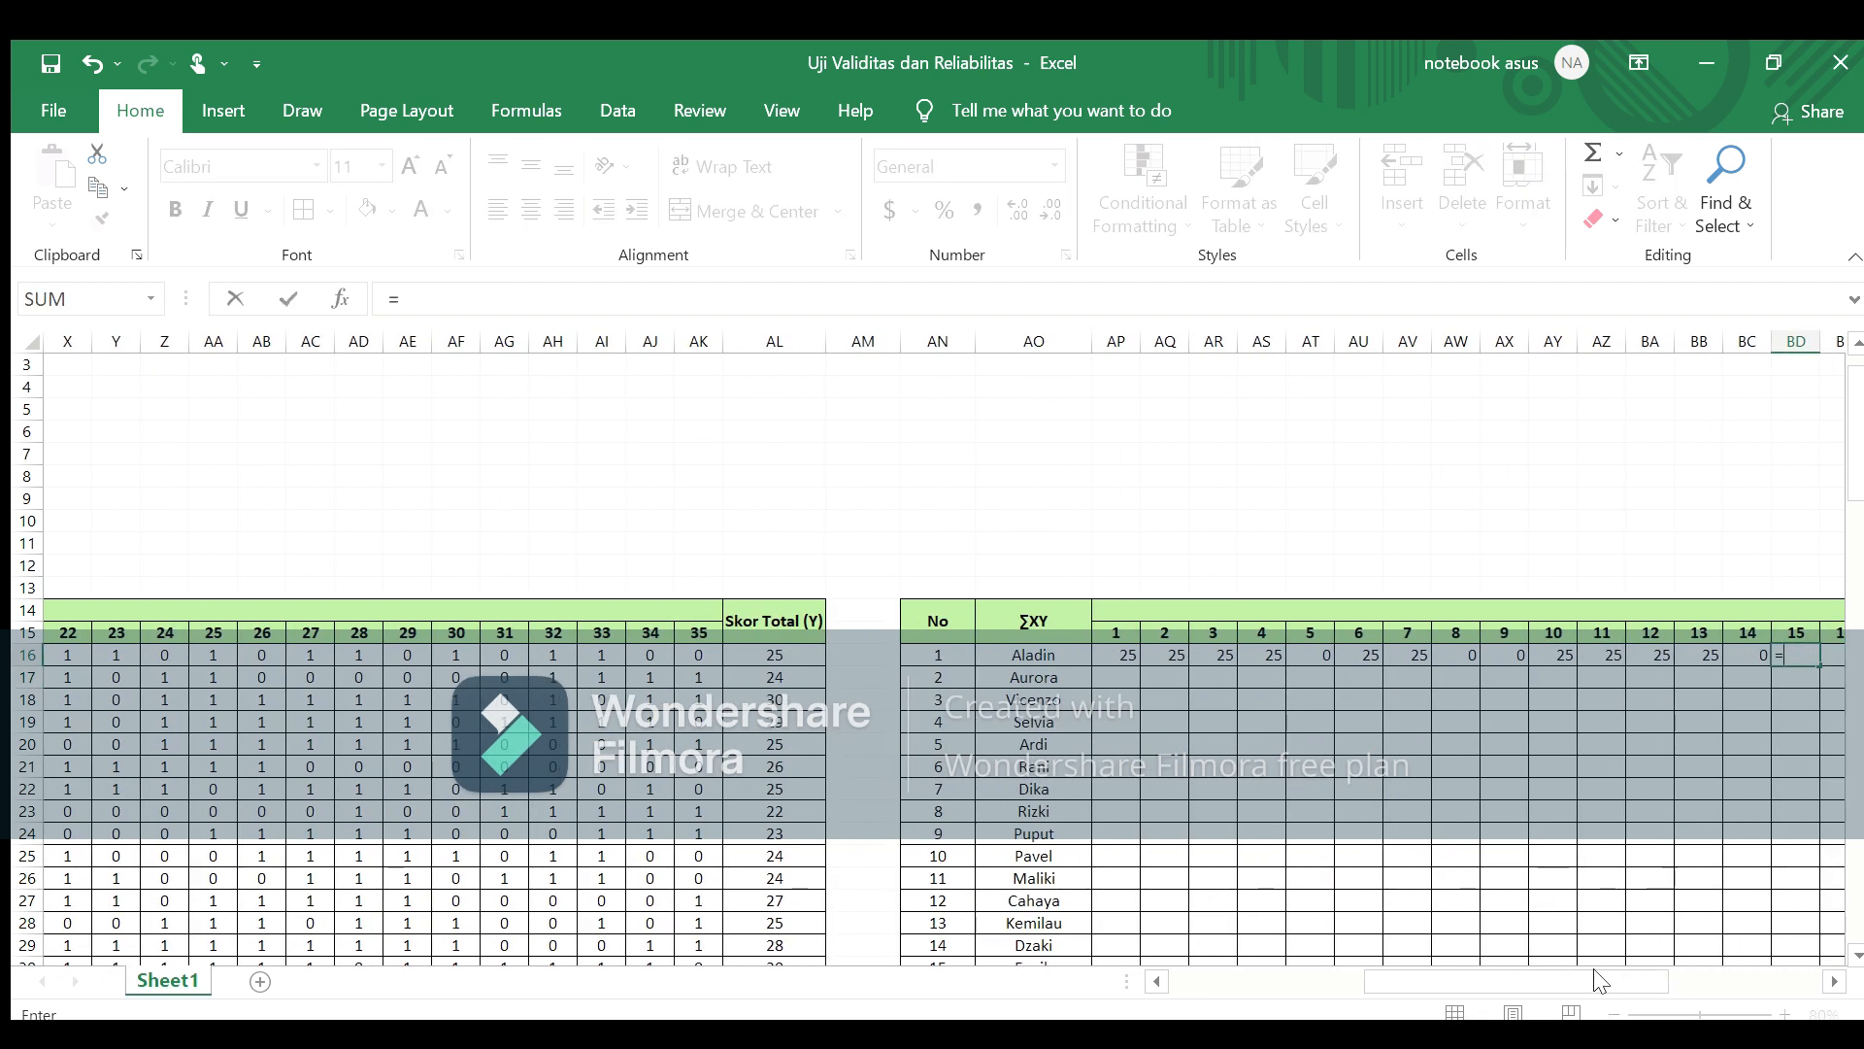
pyautogui.moveTo(1600, 981); pyautogui.dragTo(1478, 982)
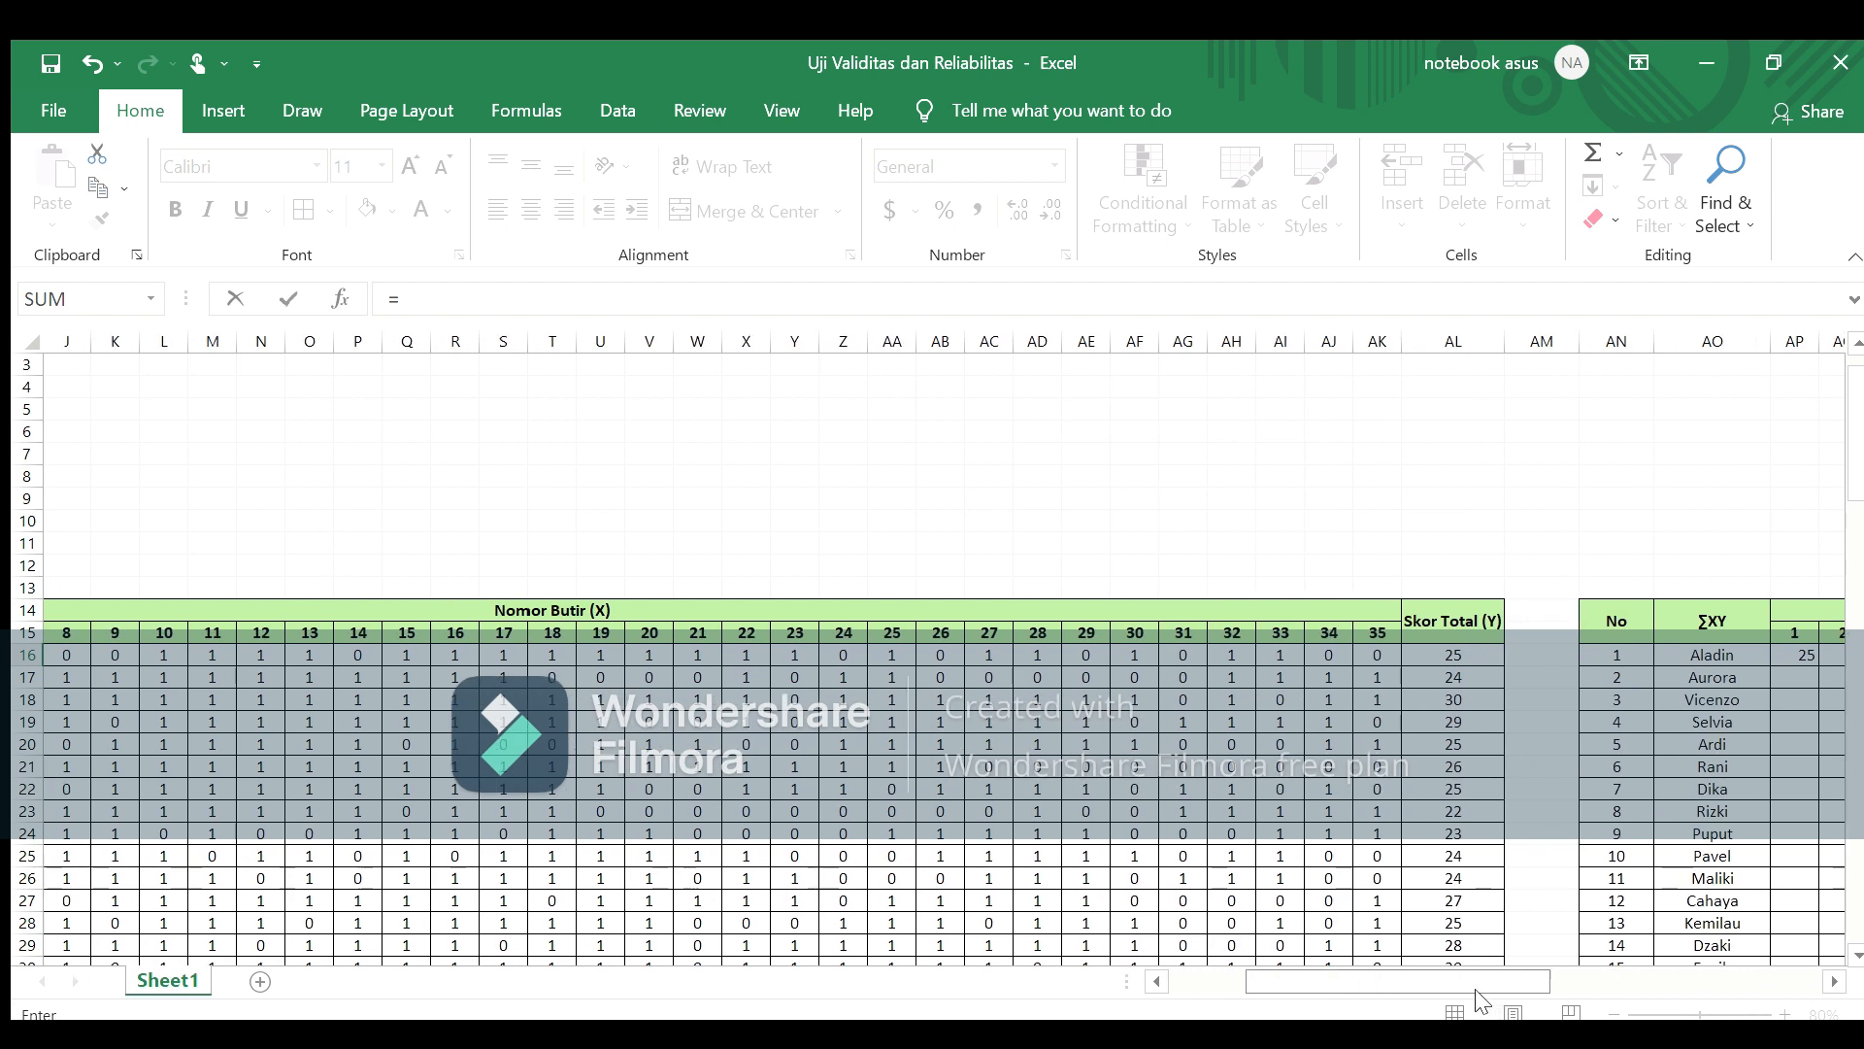
pyautogui.click(422, 656)
pyautogui.write('*')
pyautogui.click(1478, 656)
pyautogui.press('Return')
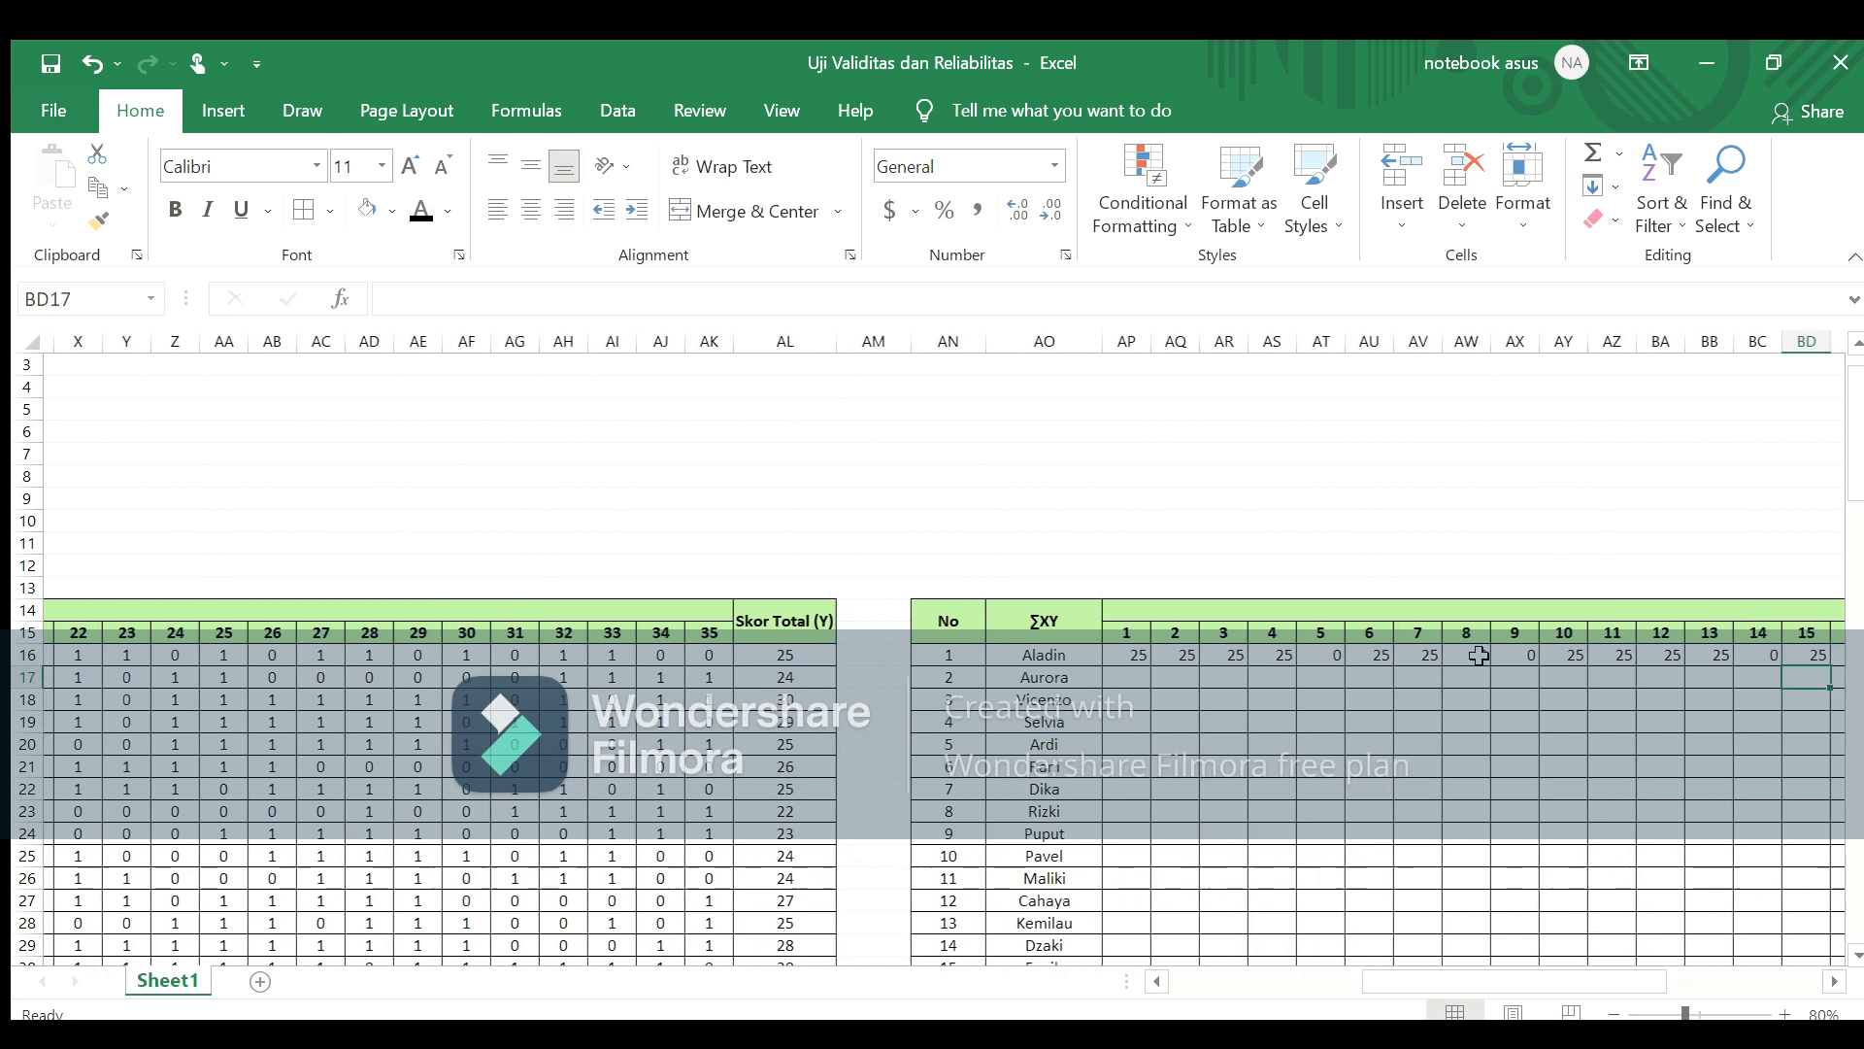
# Step: Enter =R16*AL16 in ∑XY cell BE16 to multiply the first student's item 16 score by the total score
pyautogui.click(1835, 654)
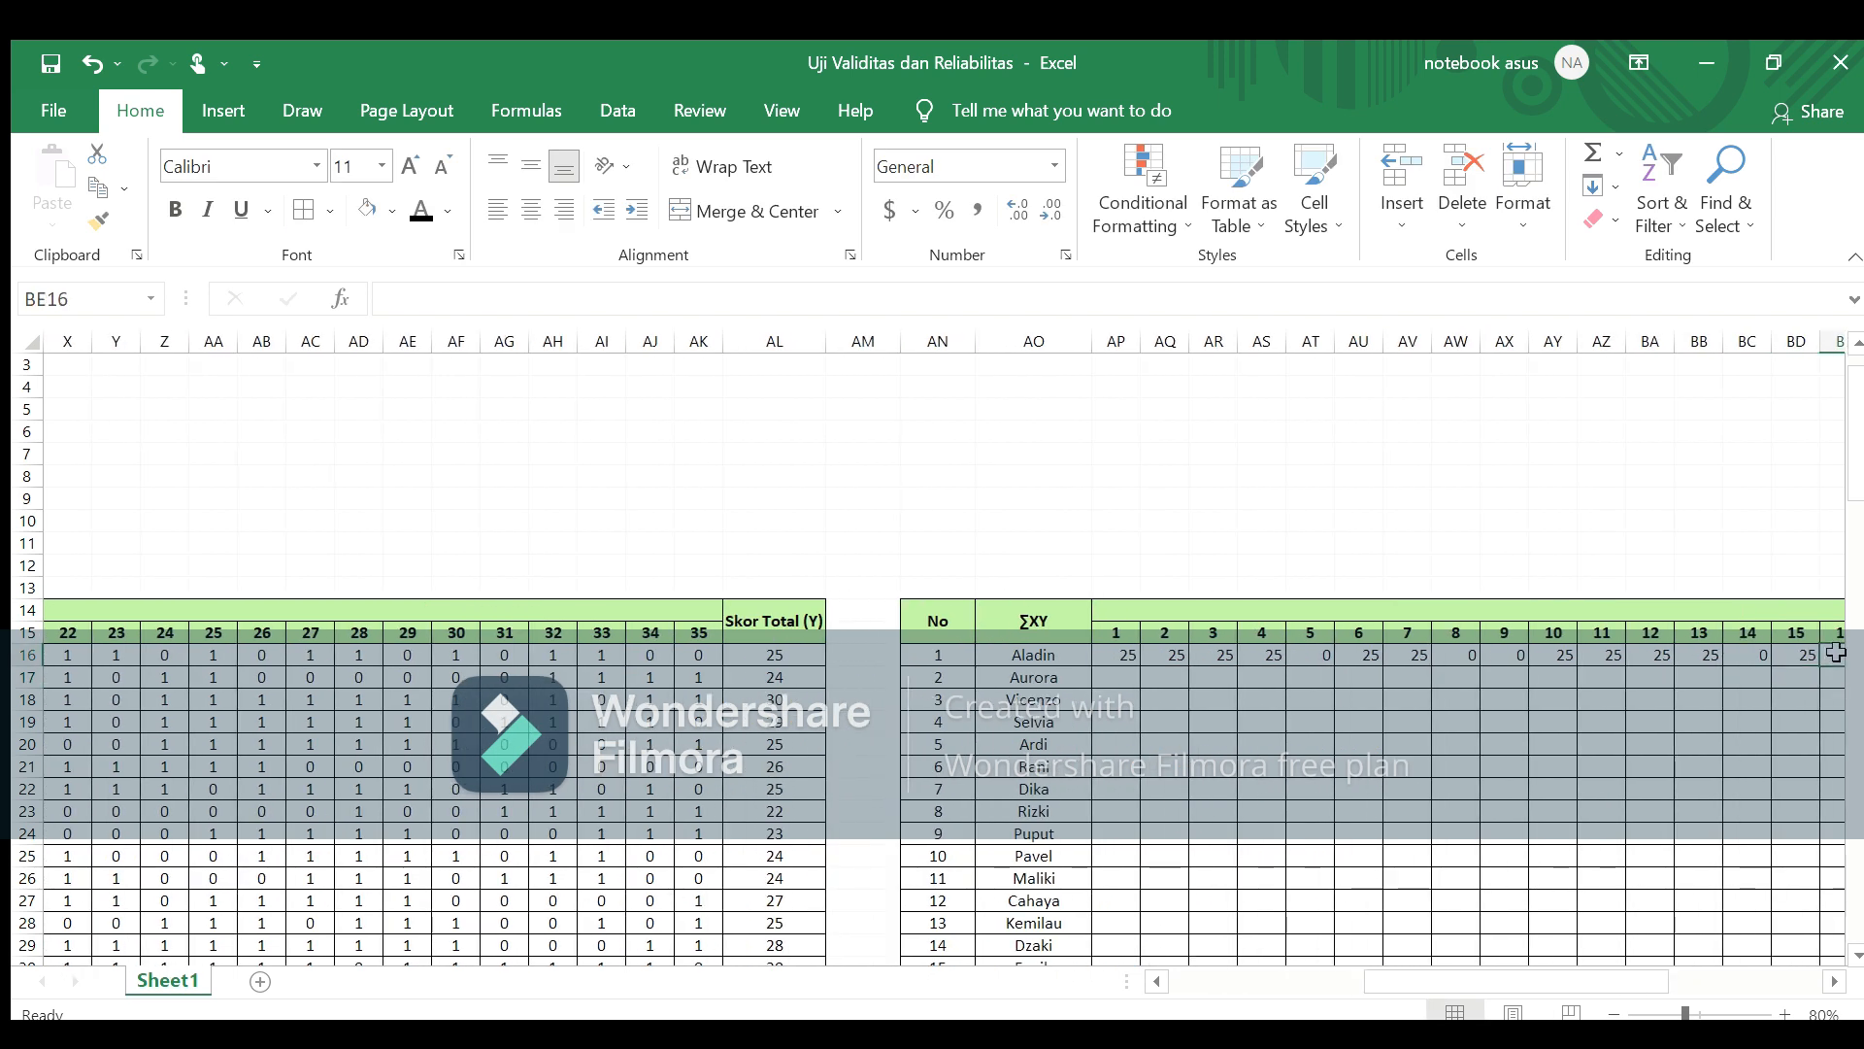
pyautogui.write('=')
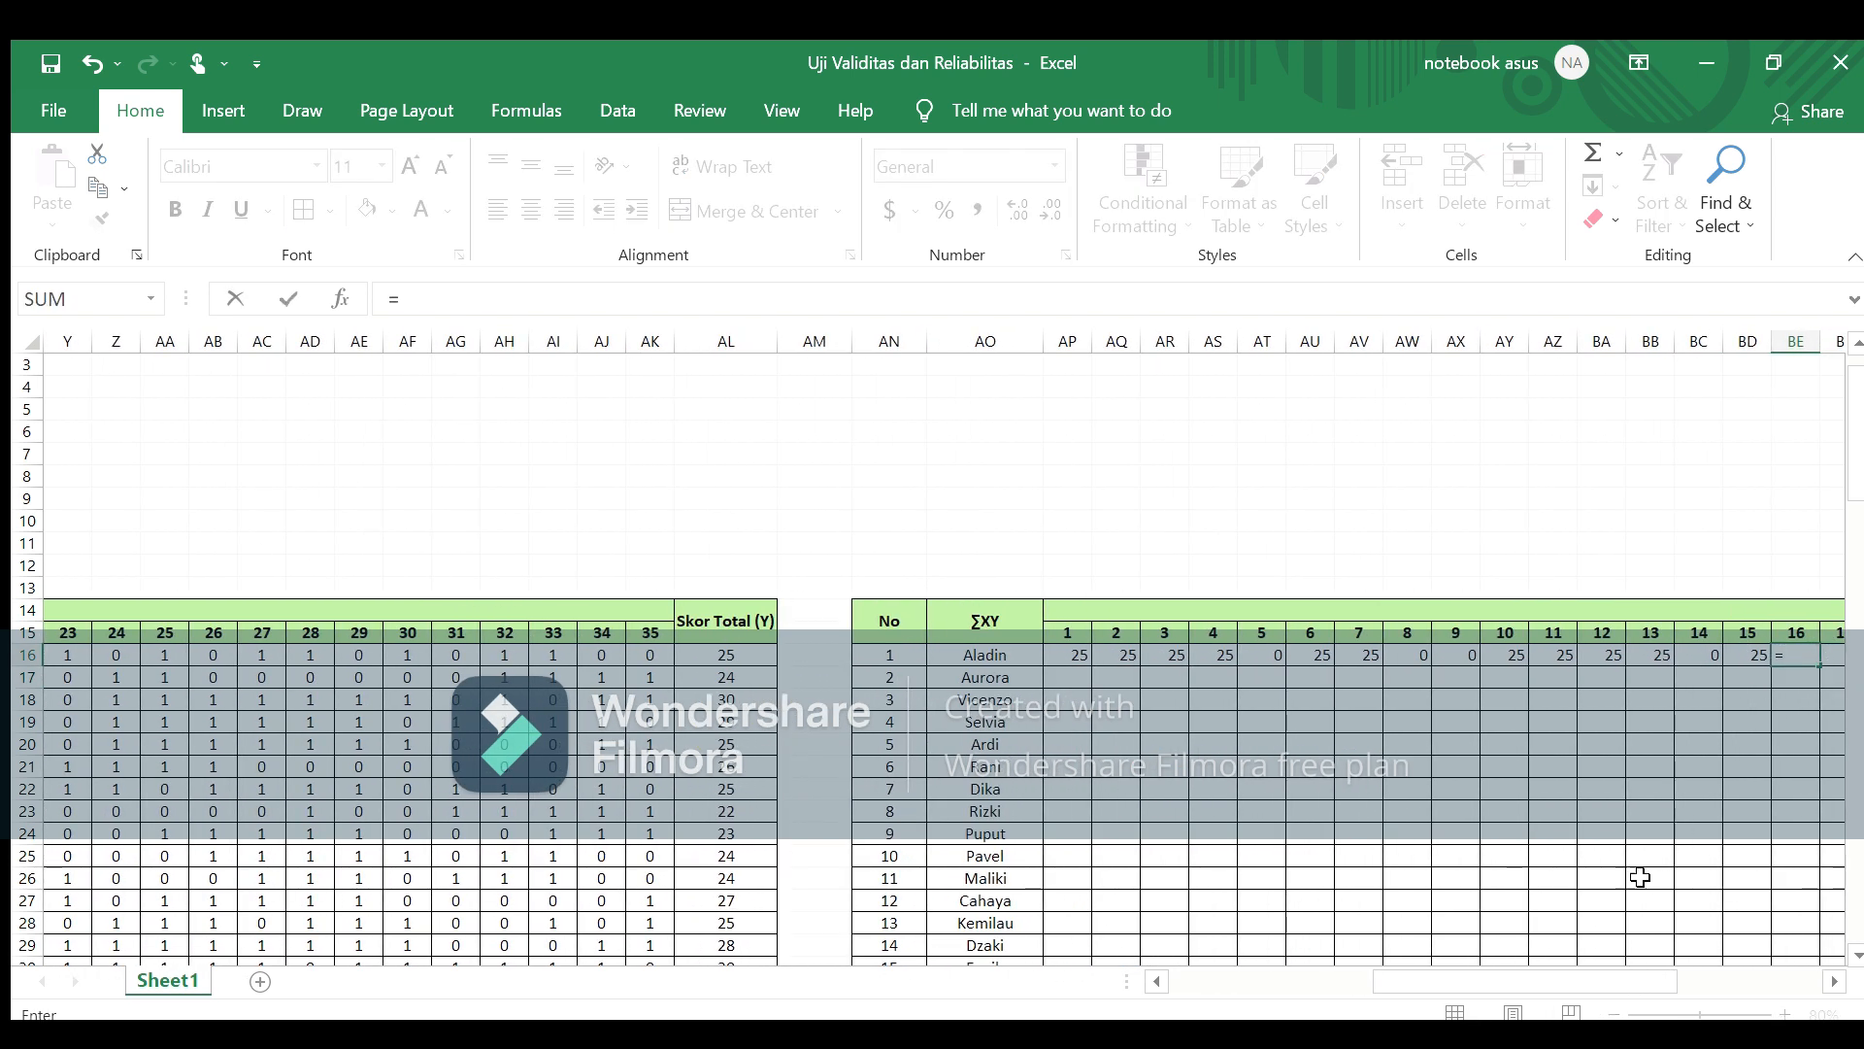
pyautogui.moveTo(1556, 989); pyautogui.dragTo(1478, 988)
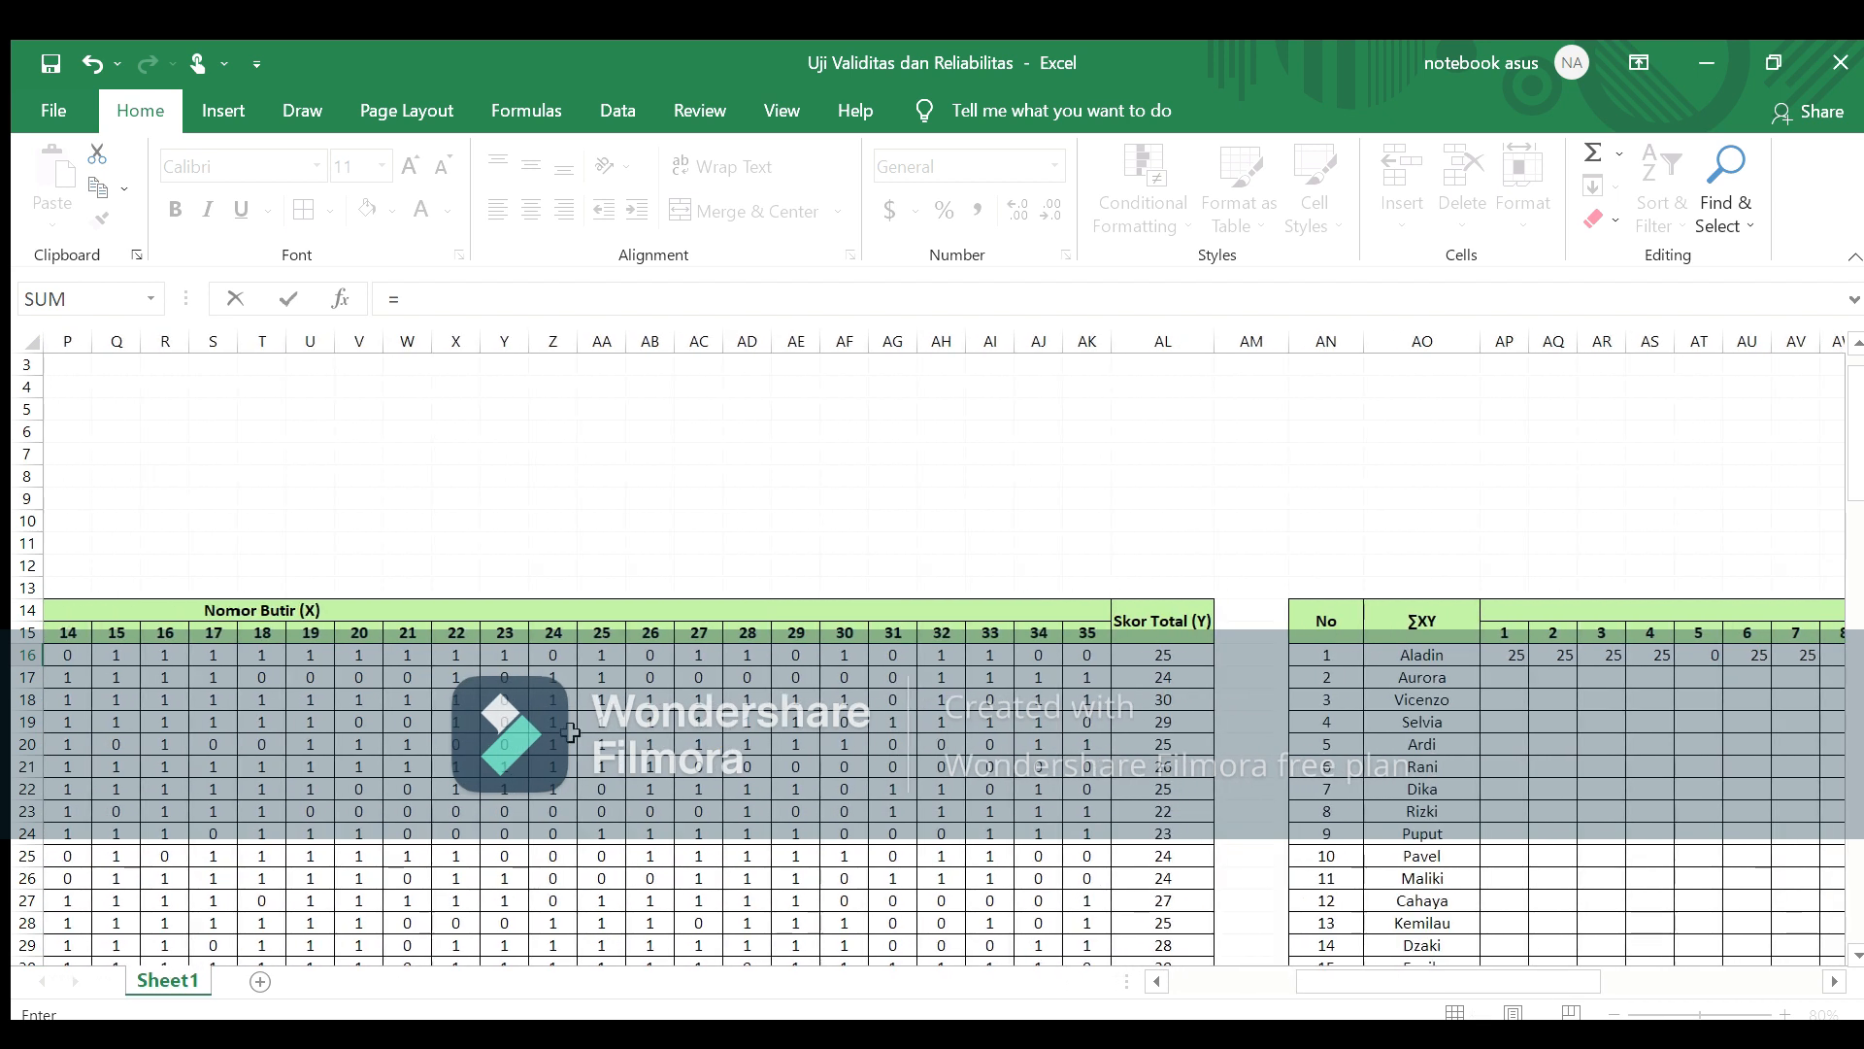
pyautogui.click(160, 659)
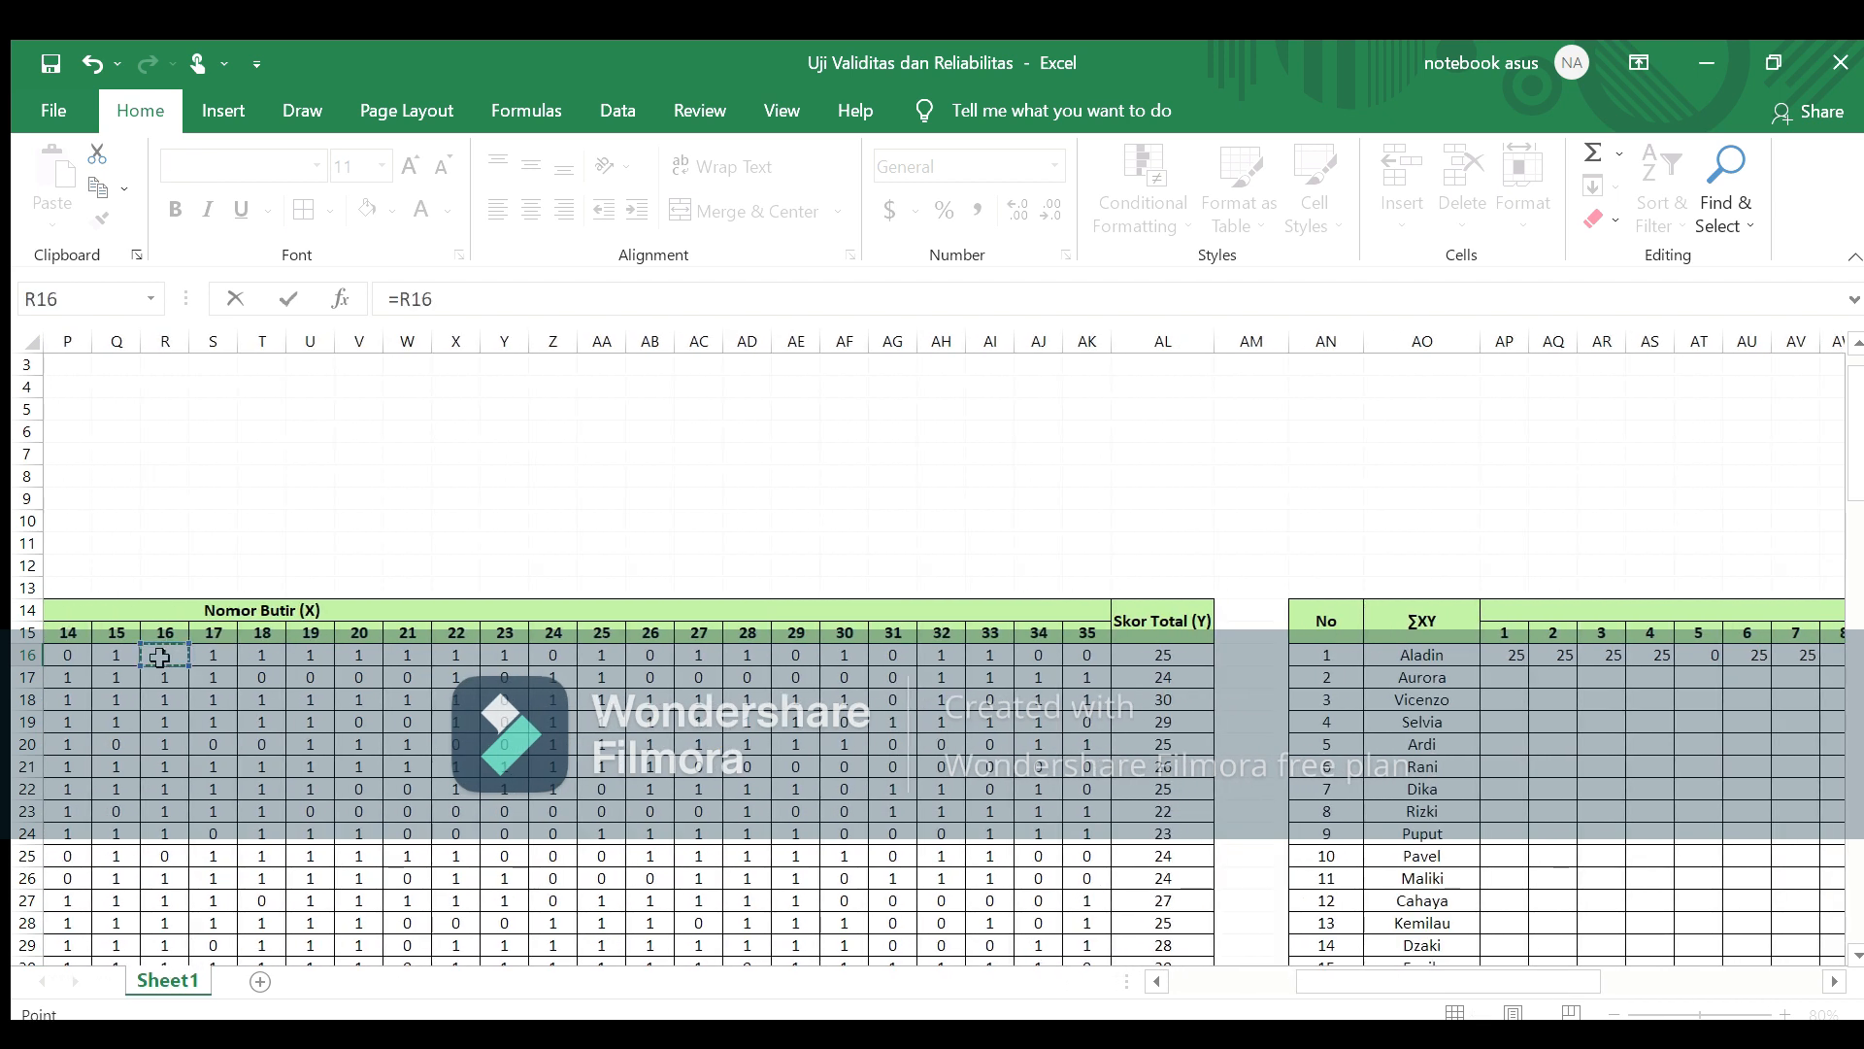
pyautogui.write('*')
pyautogui.click(1173, 657)
pyautogui.press('Return')
# Step: Enter =S16*AL16 in ∑XY cell BF16 to multiply the first student's item 17 score by the total score
pyautogui.press('Up')
pyautogui.press('Right')
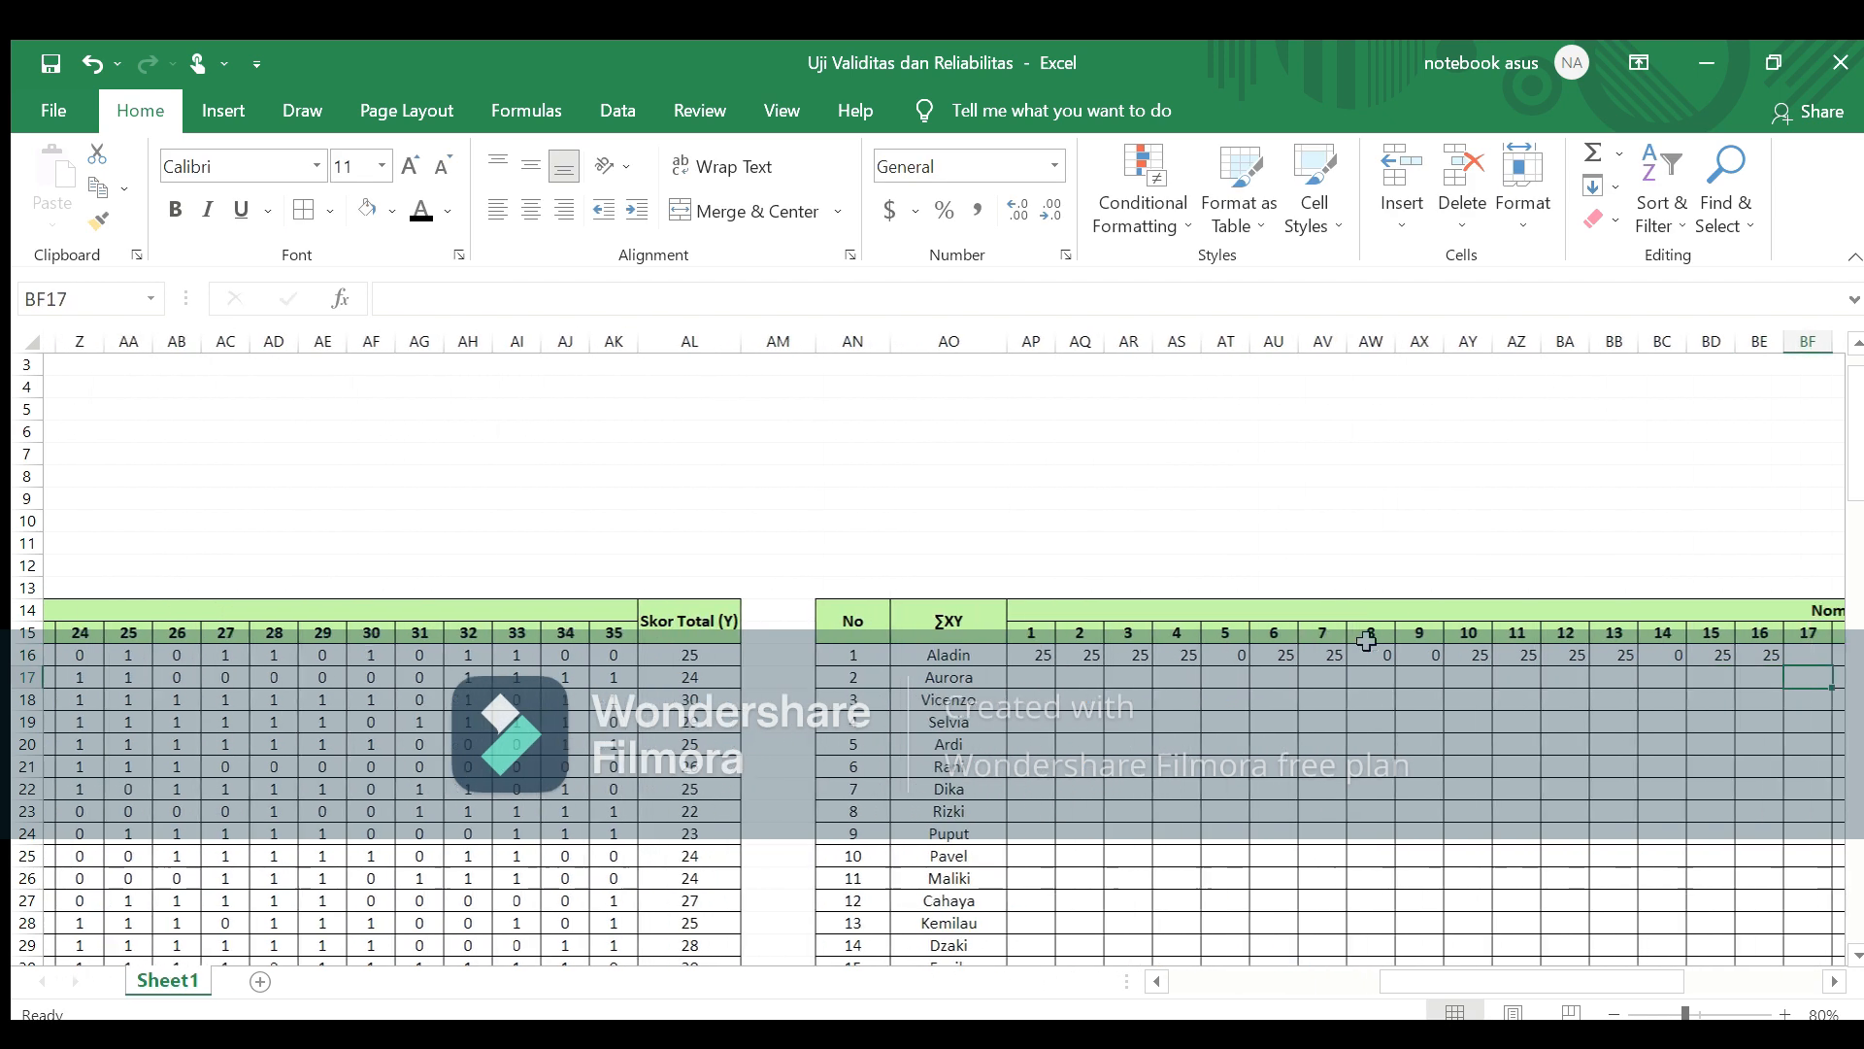
pyautogui.write('=')
pyautogui.moveTo(1483, 987); pyautogui.dragTo(1350, 984)
pyautogui.click(134, 656)
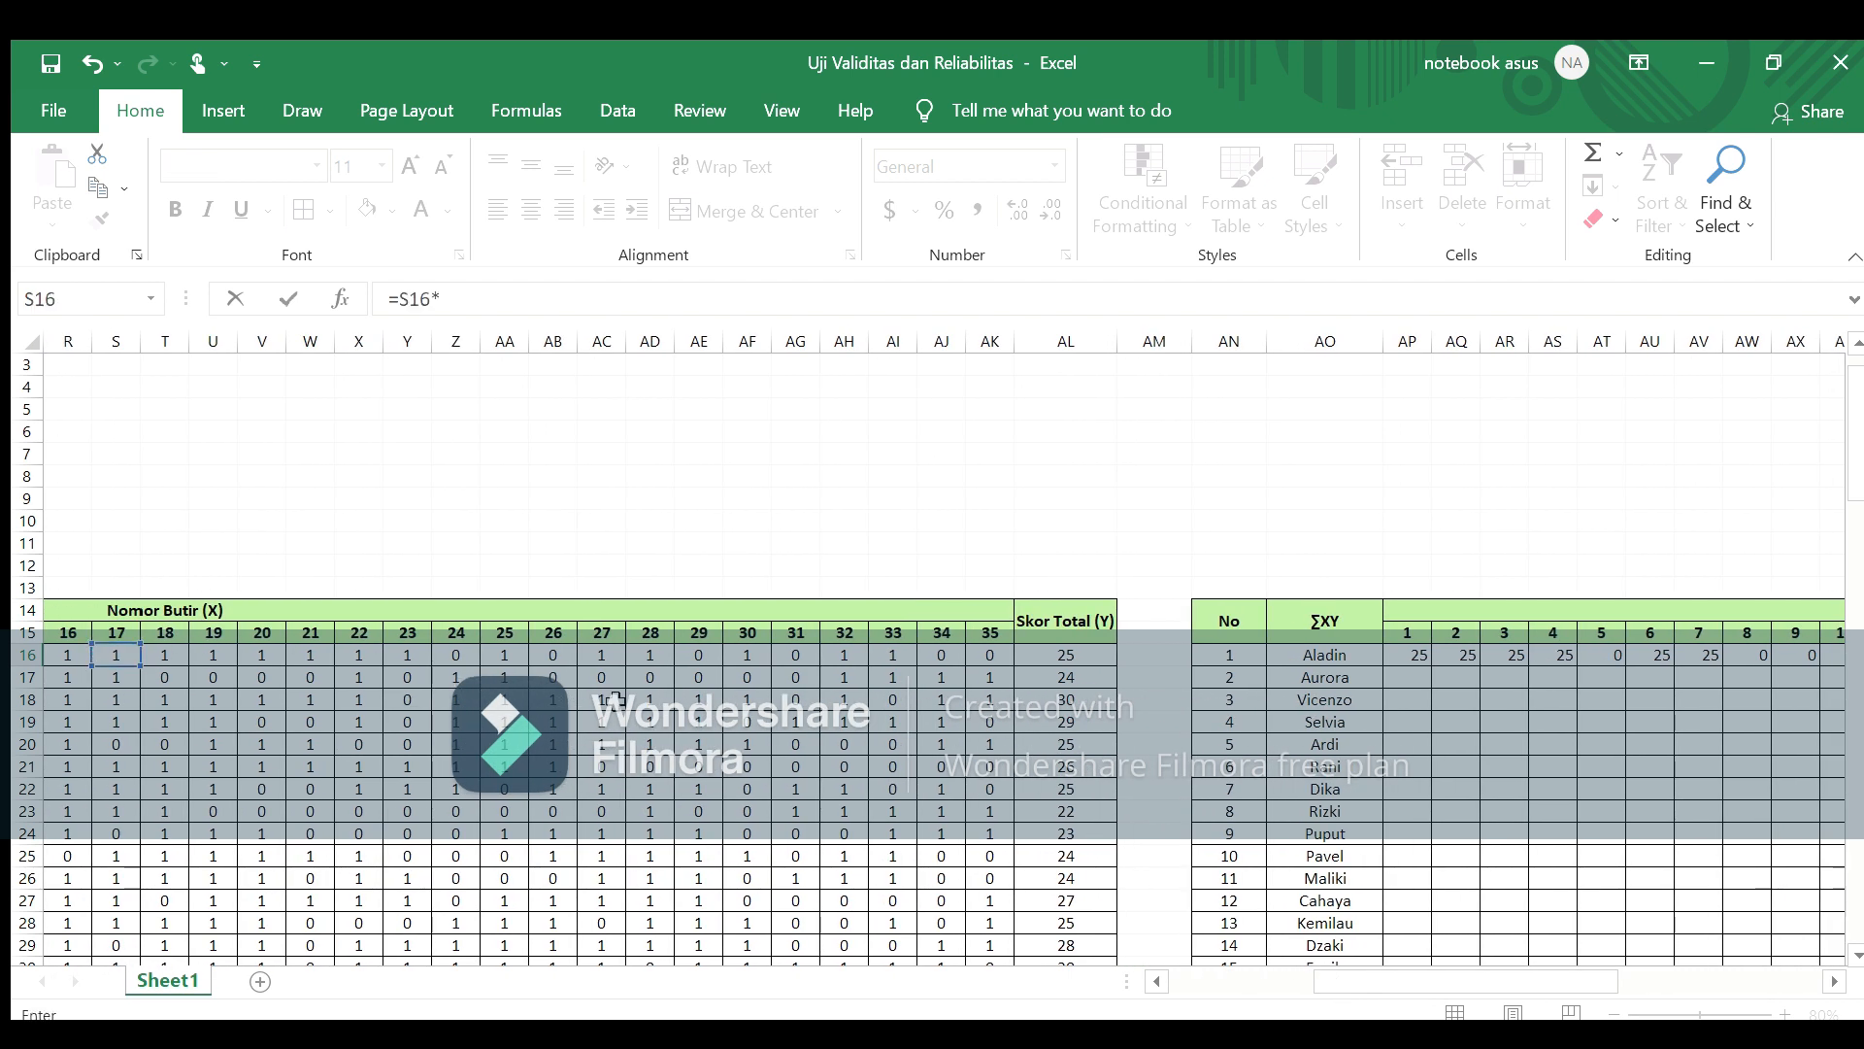
pyautogui.click(1066, 652)
pyautogui.press('Return')
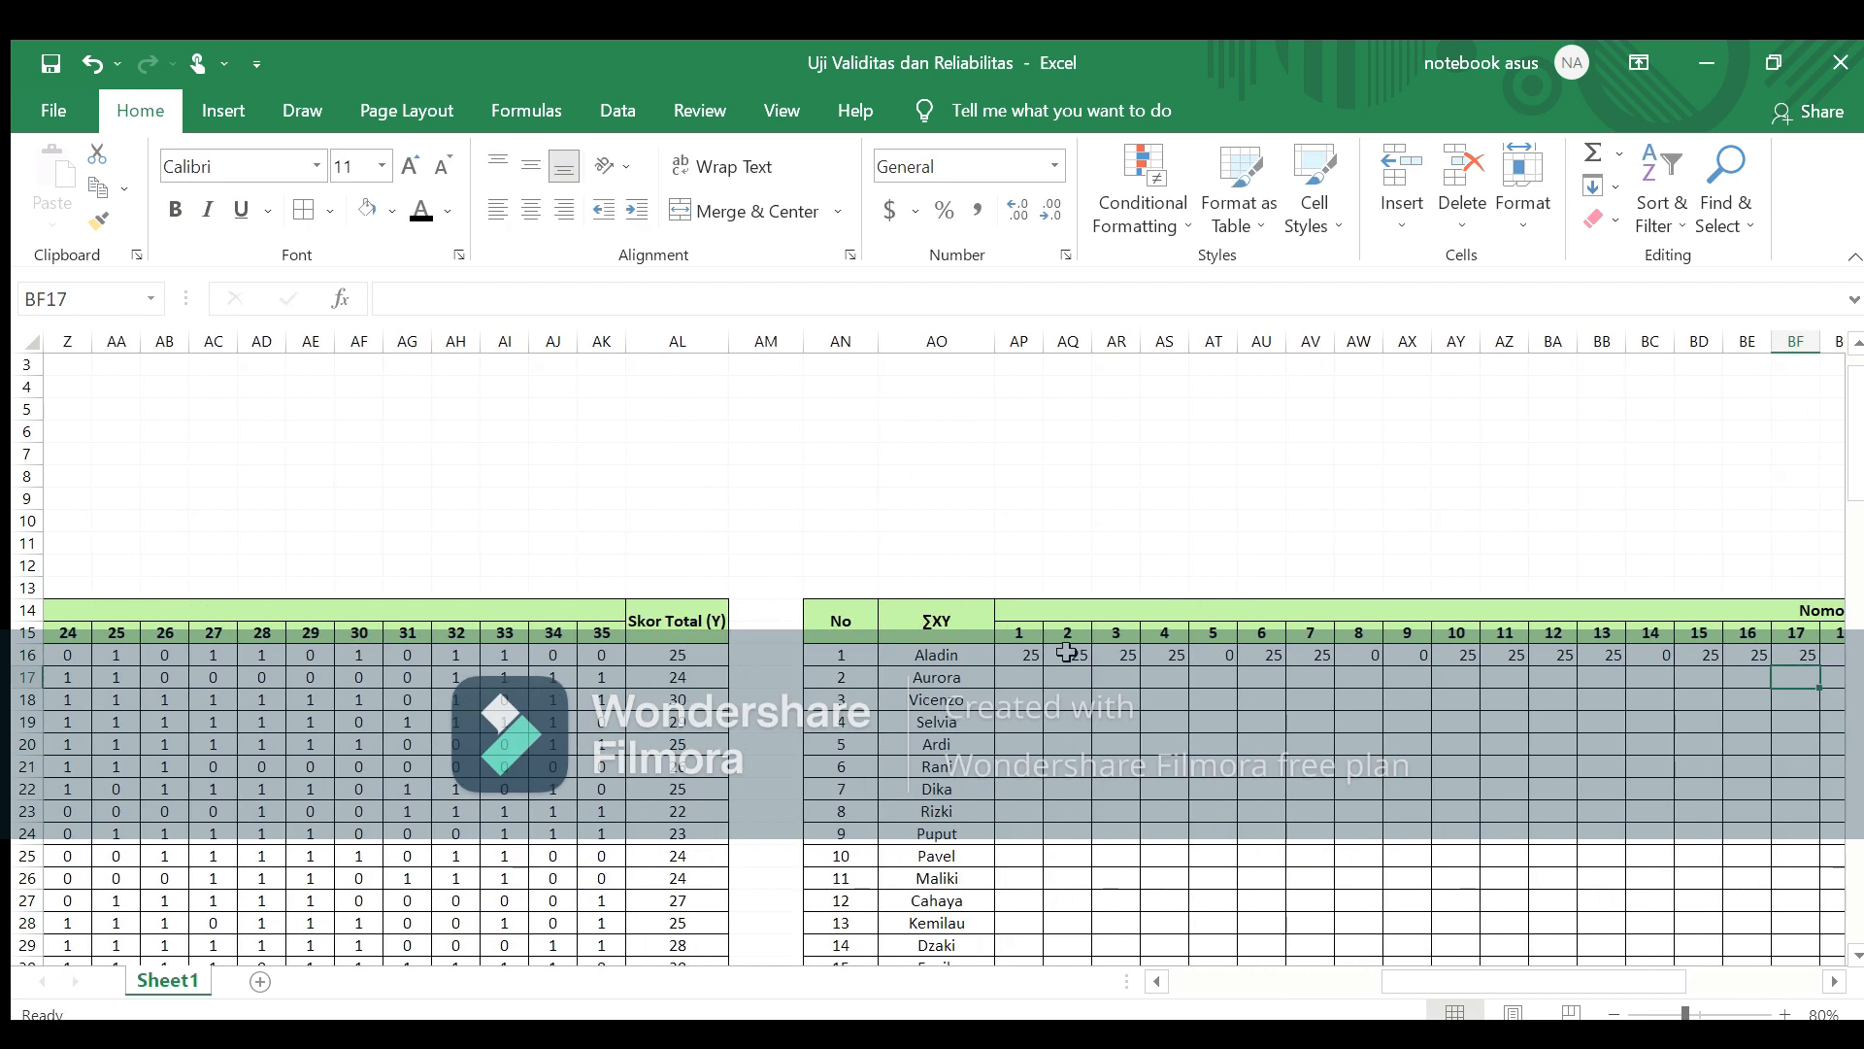
# Step: Enter =T16*AL16 in ∑XY cell BG16 to multiply the first student's item 18 score by the total score
pyautogui.click(1830, 652)
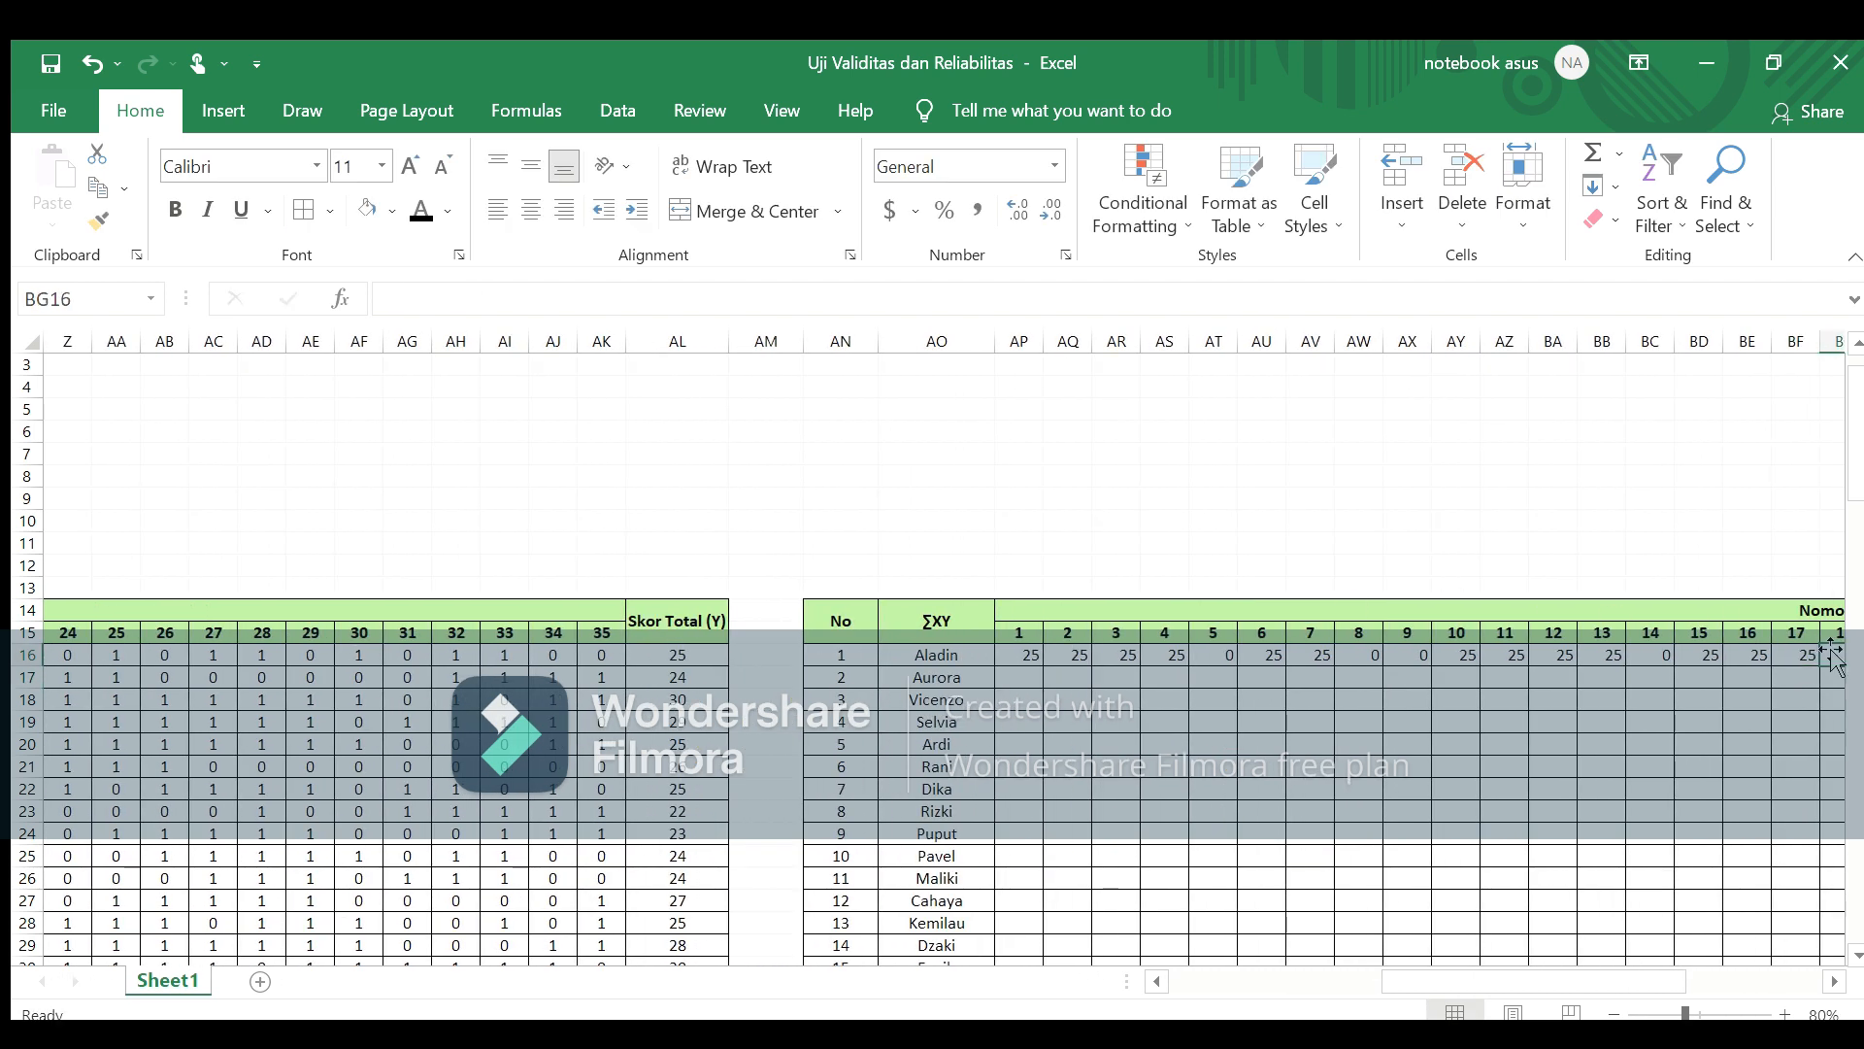
pyautogui.write('=')
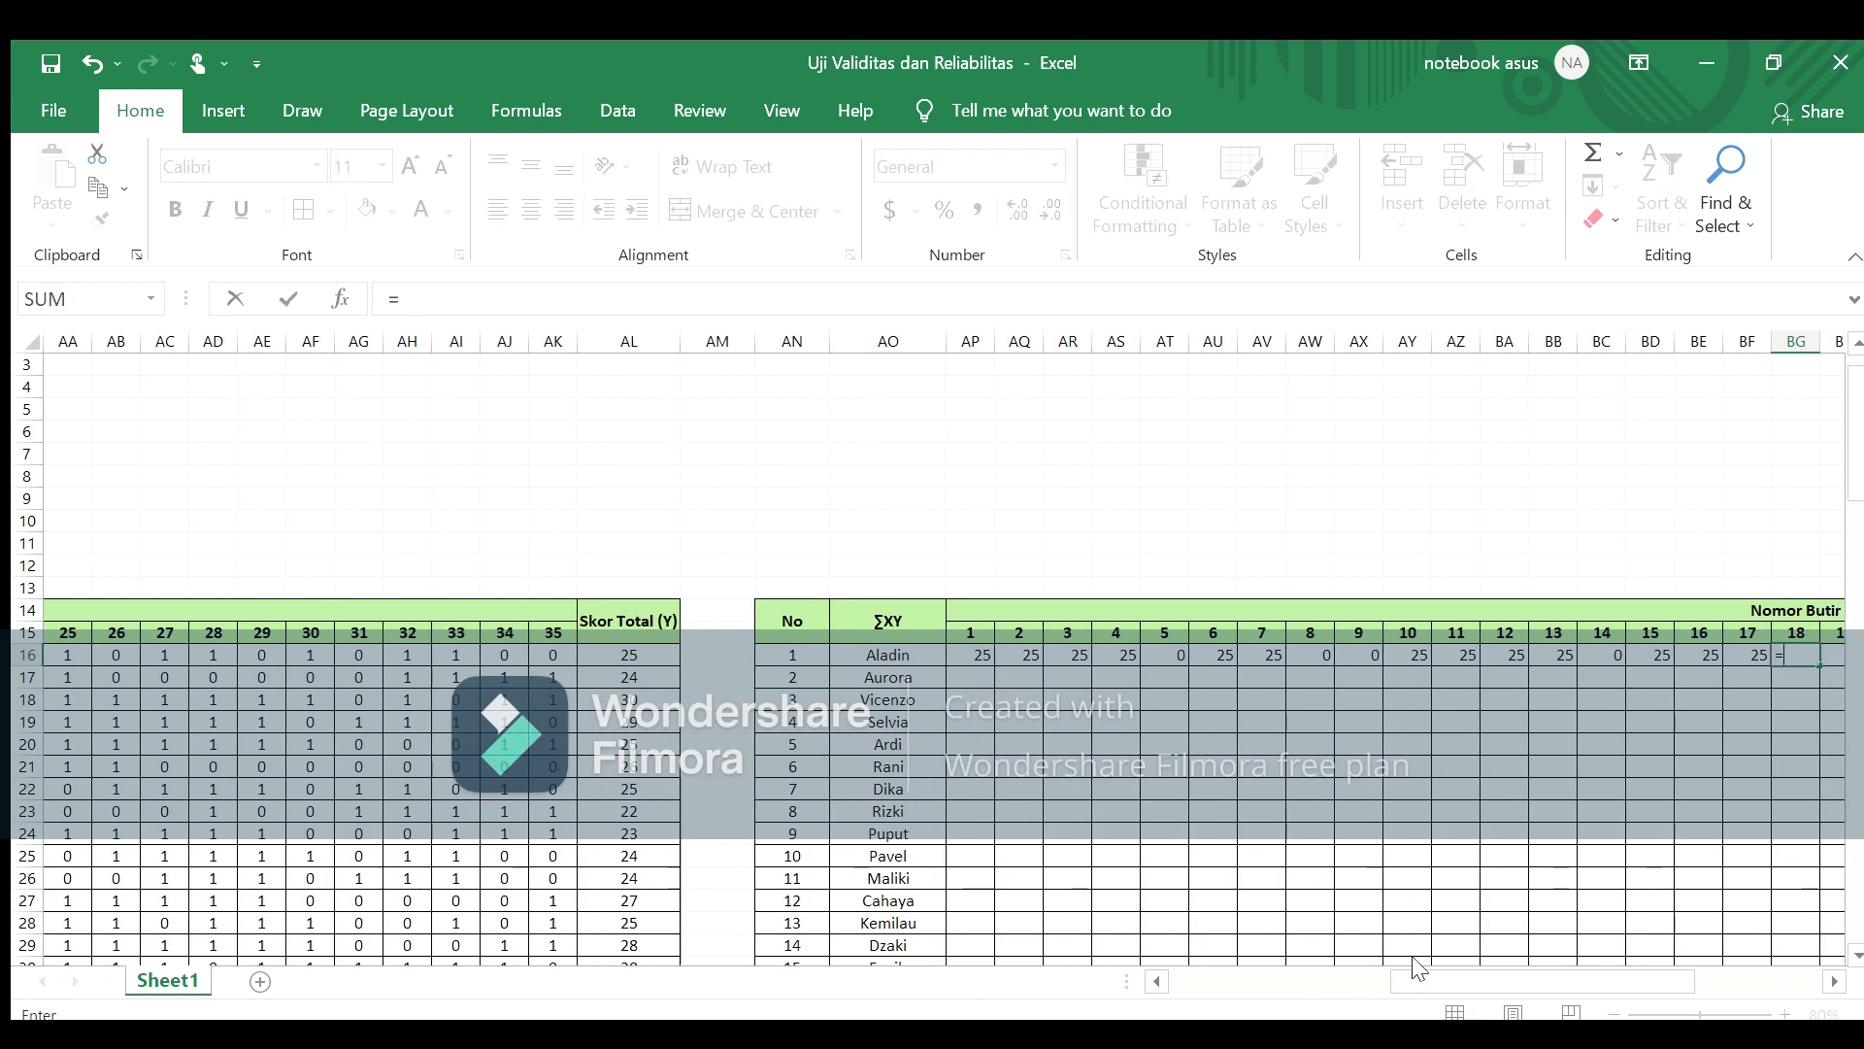
pyautogui.moveTo(1404, 978); pyautogui.dragTo(1340, 979)
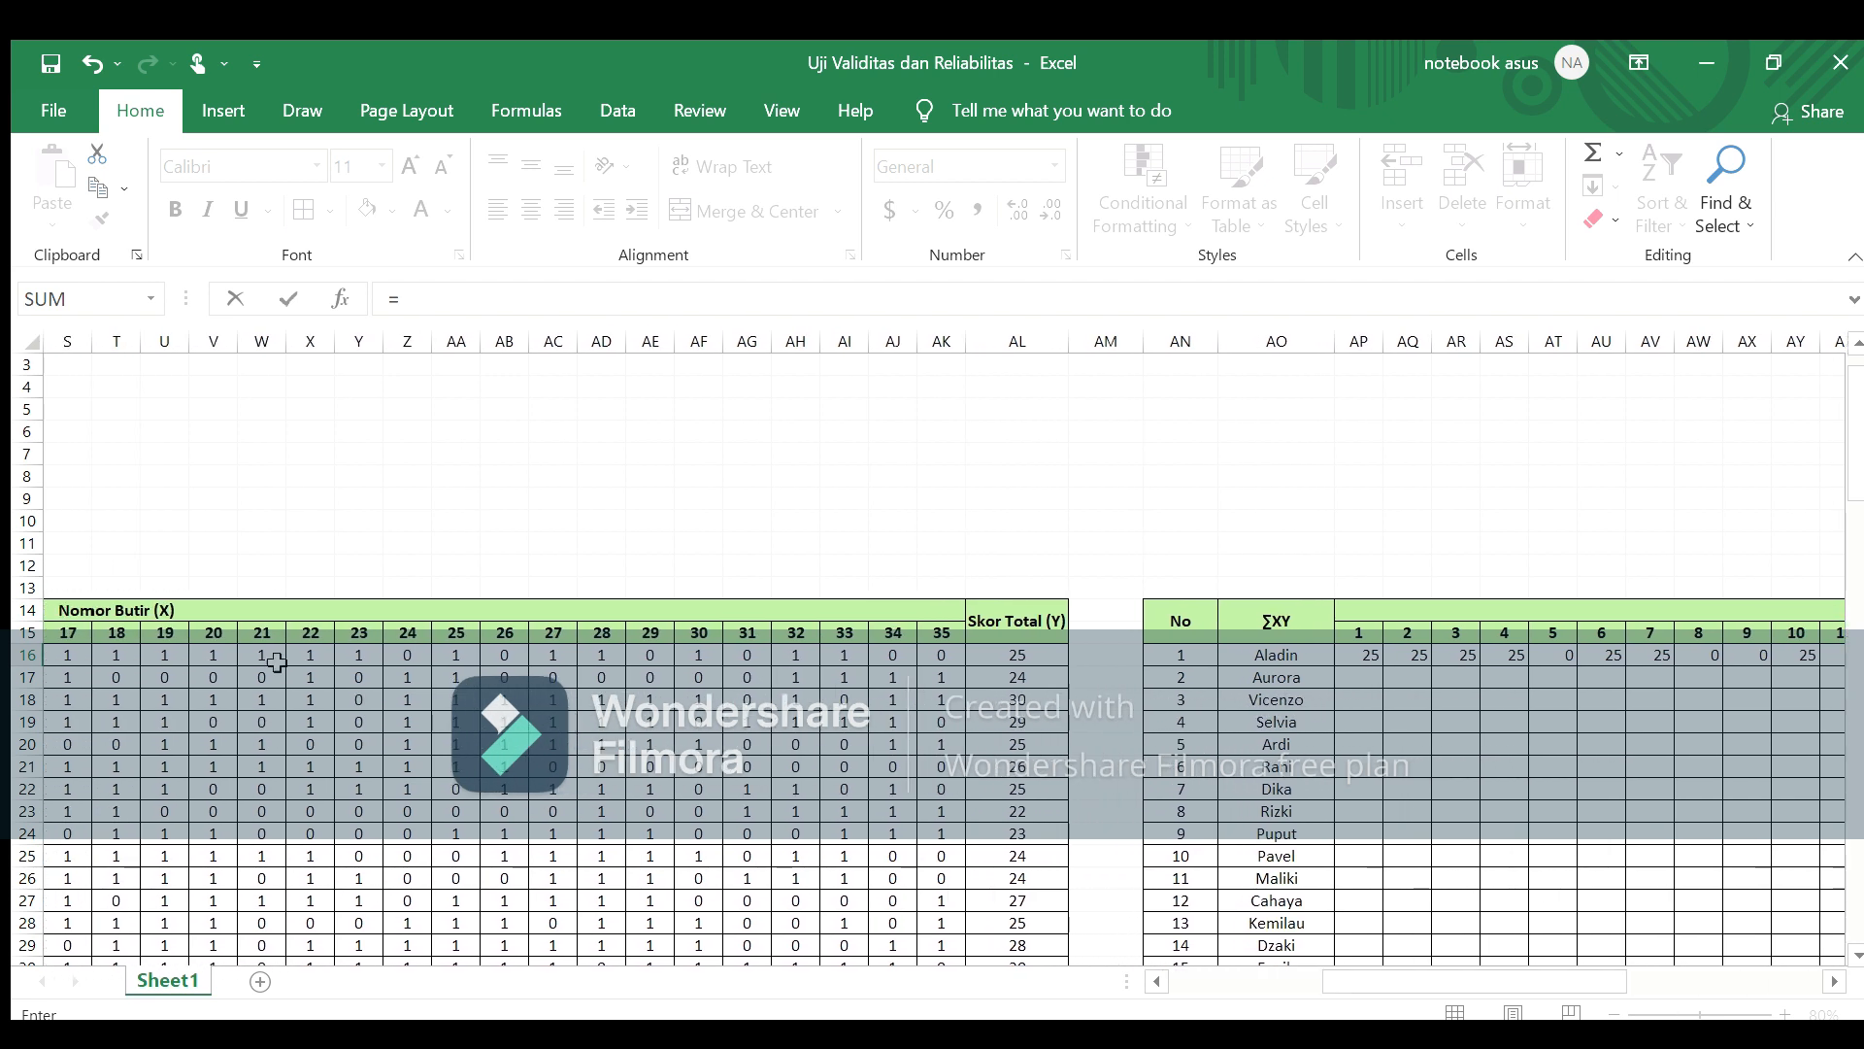
pyautogui.click(128, 652)
pyautogui.write('*')
pyautogui.click(992, 654)
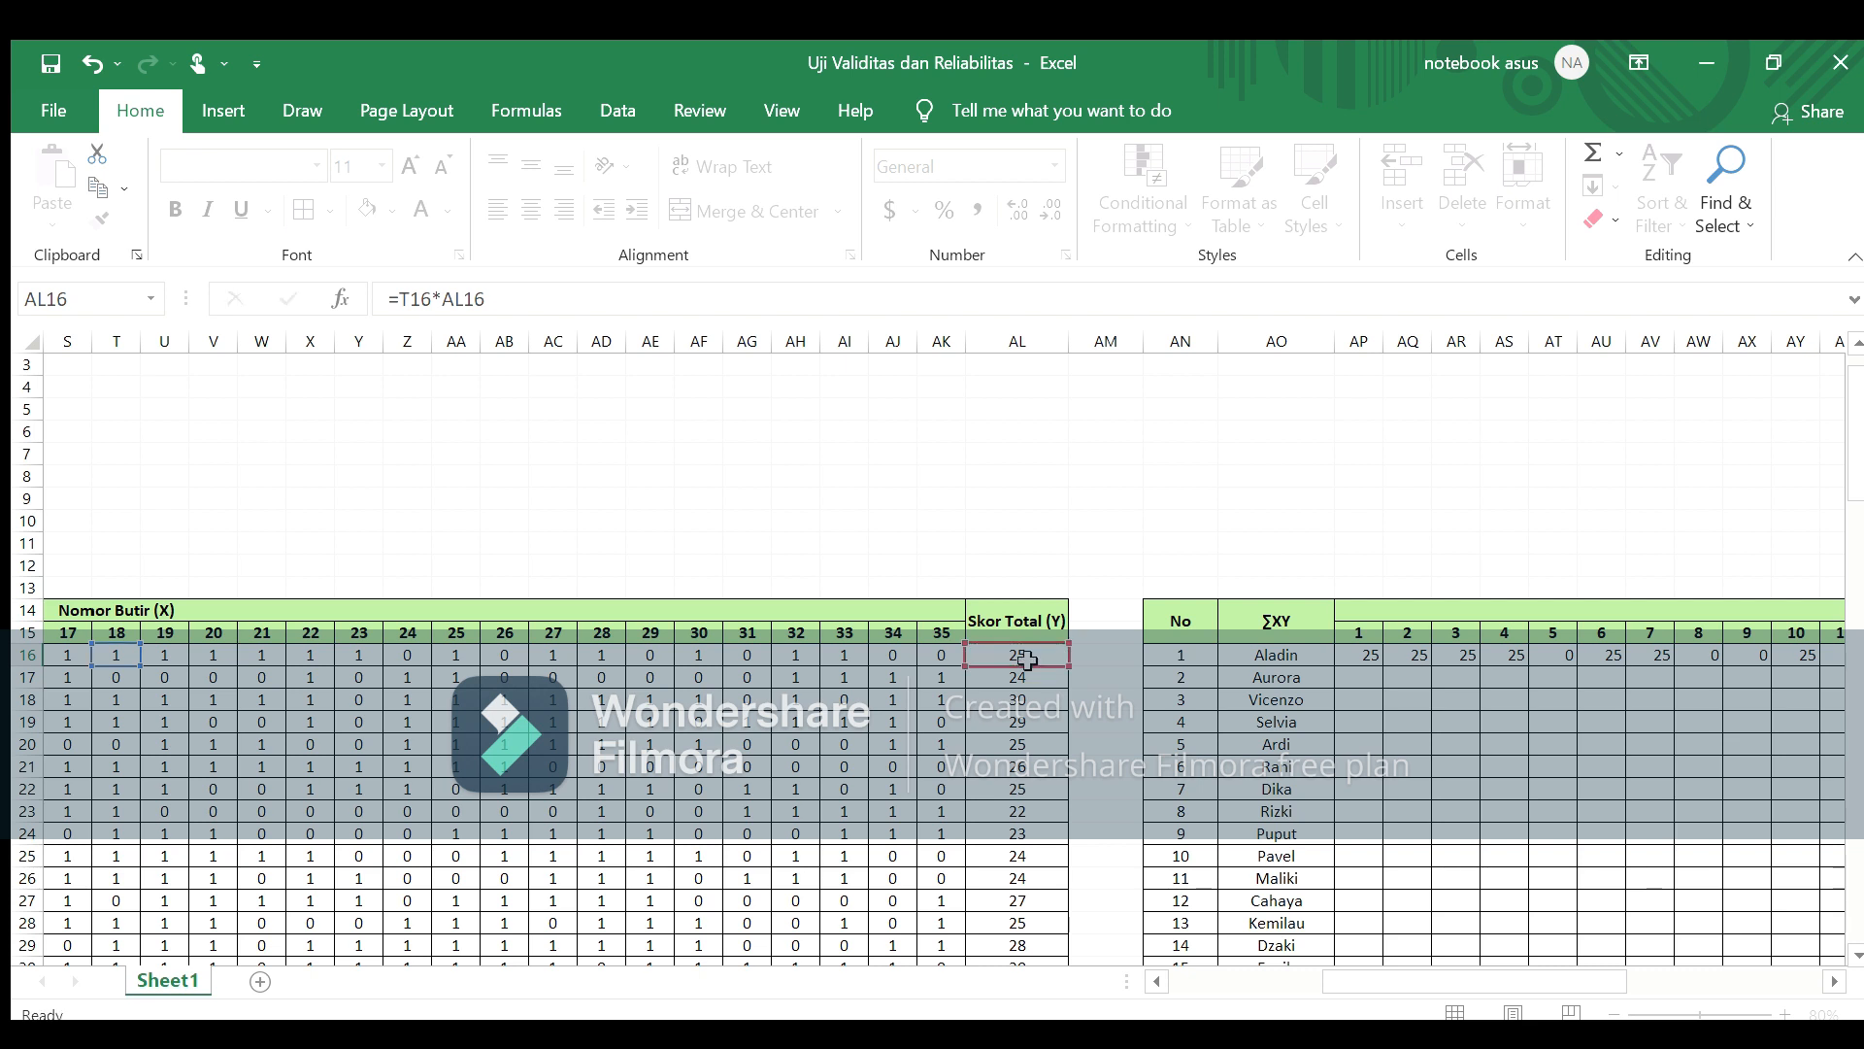
pyautogui.press('Return')
# Step: Enter =U16*AL16 in ∑XY cell BH16 to multiply the first student's item 19 score by the total score
pyautogui.click(1838, 655)
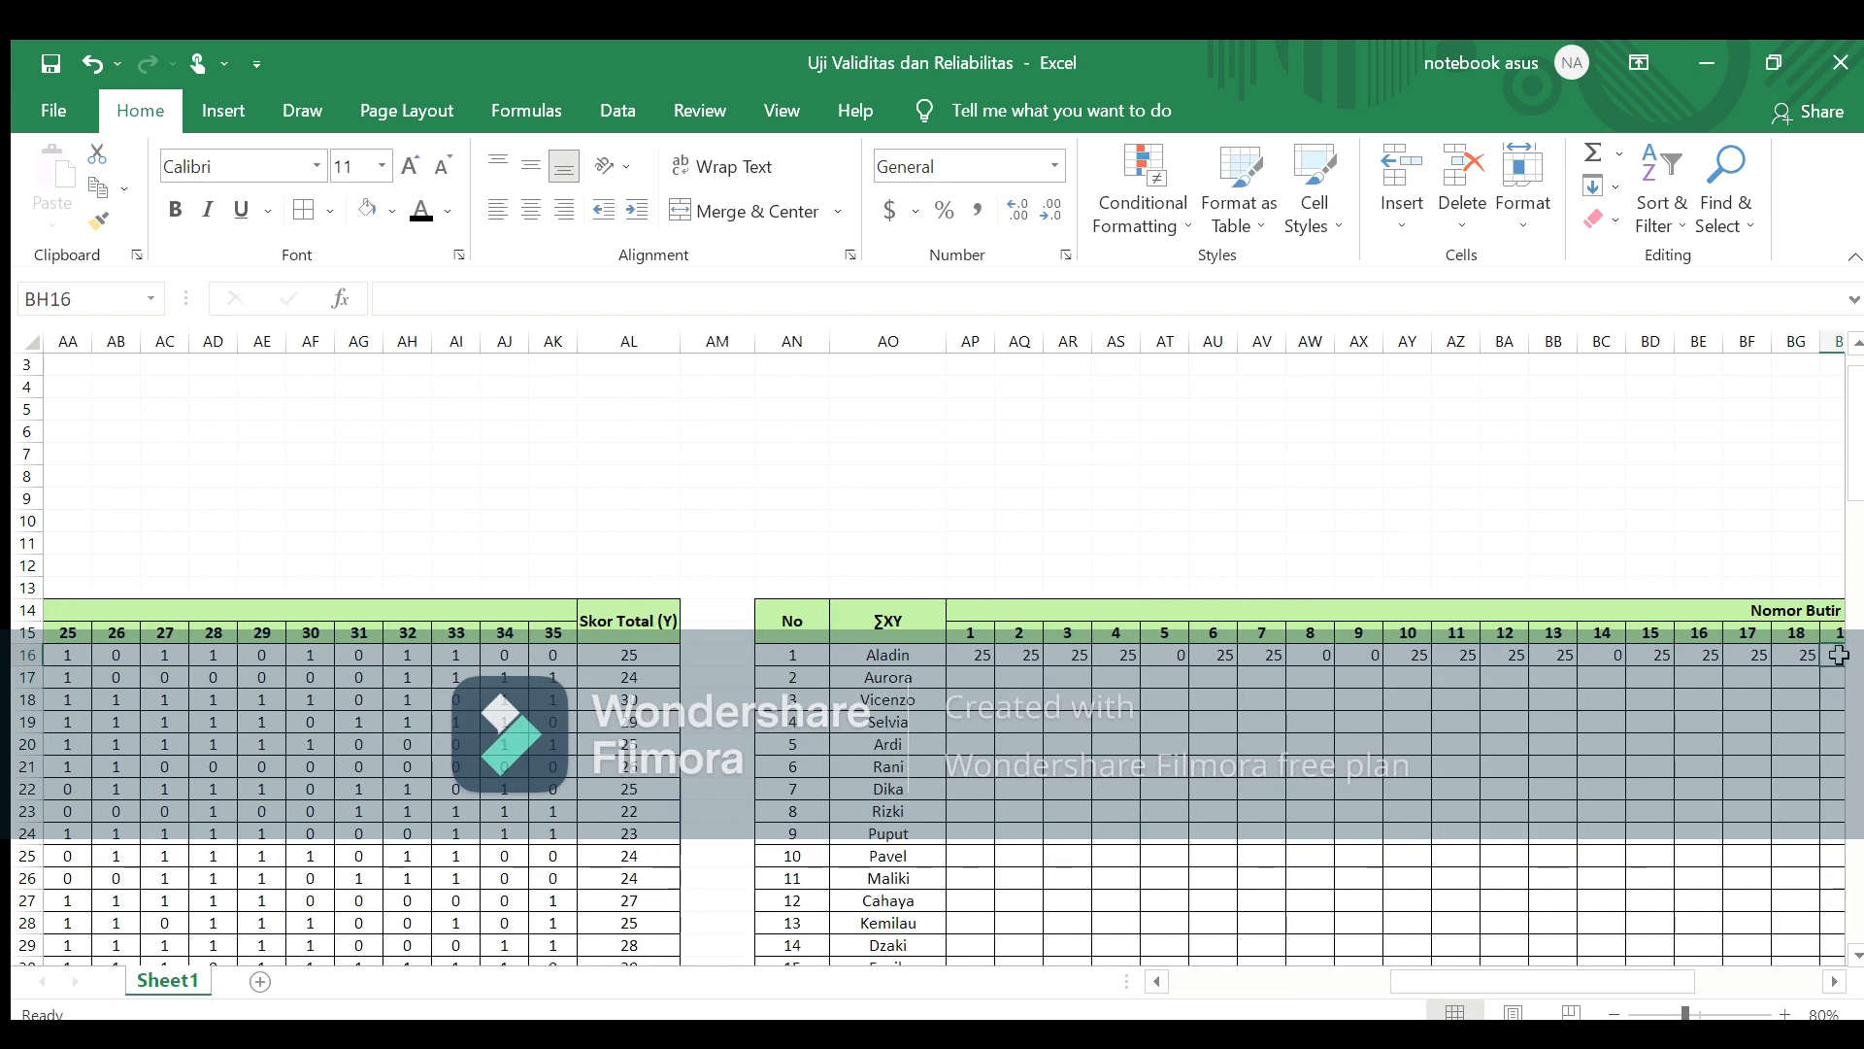
pyautogui.write('=')
pyautogui.moveTo(1609, 971); pyautogui.dragTo(1506, 980)
pyautogui.click(320, 652)
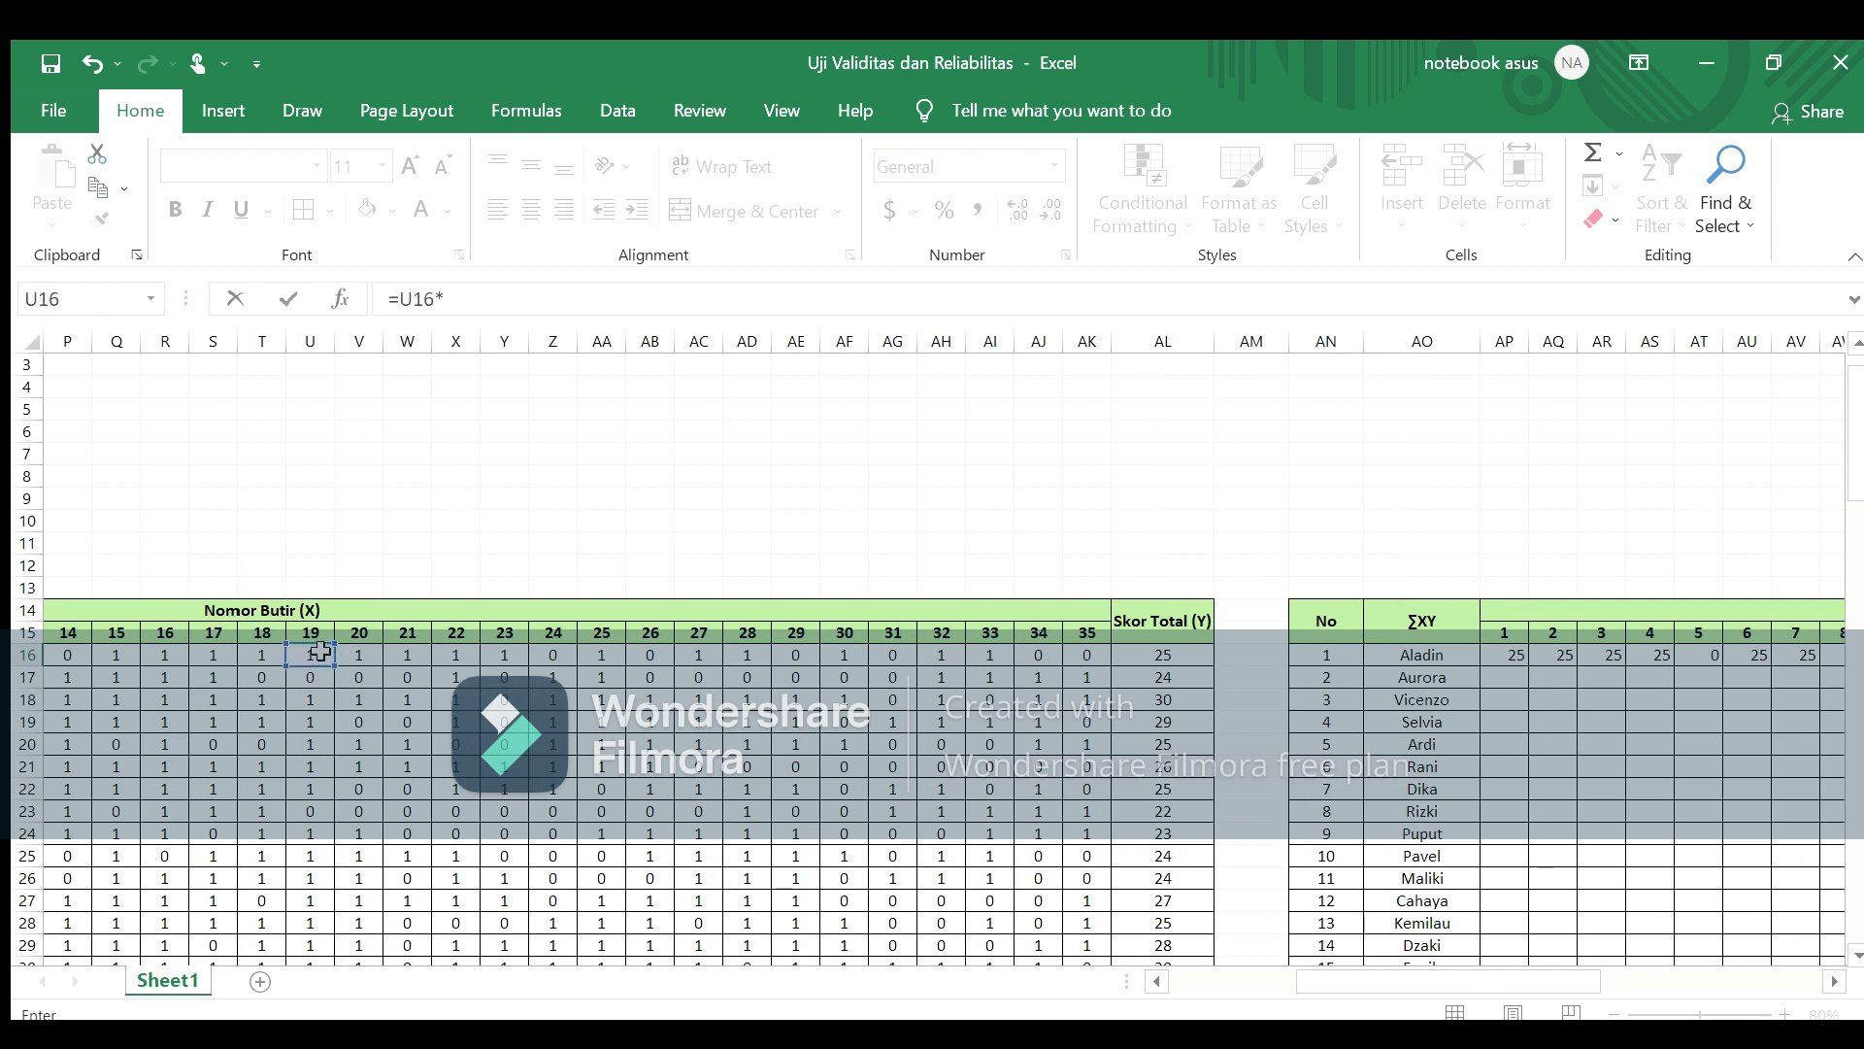
pyautogui.click(1207, 654)
pyautogui.press('Return')
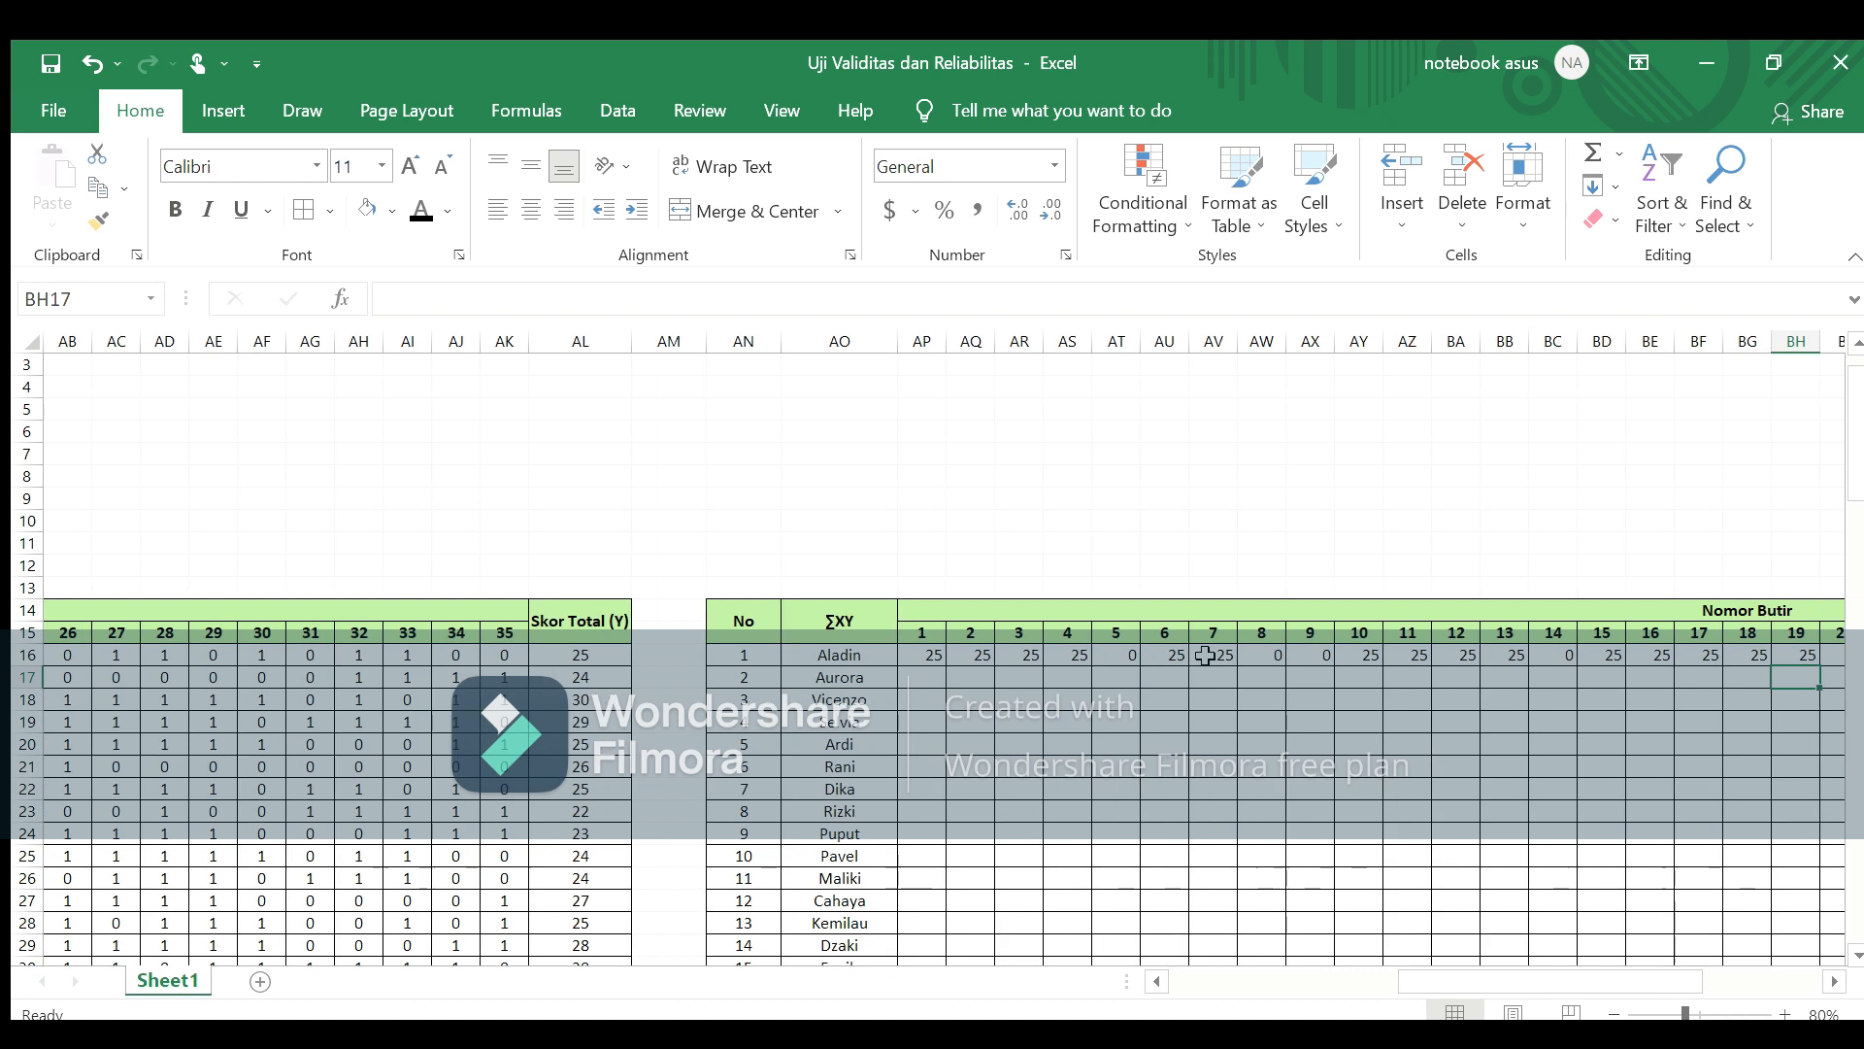
# Step: Enter =V16*AL16 in ∑XY cell BI16 to multiply the first student's item 20 score by the total score
pyautogui.click(1835, 650)
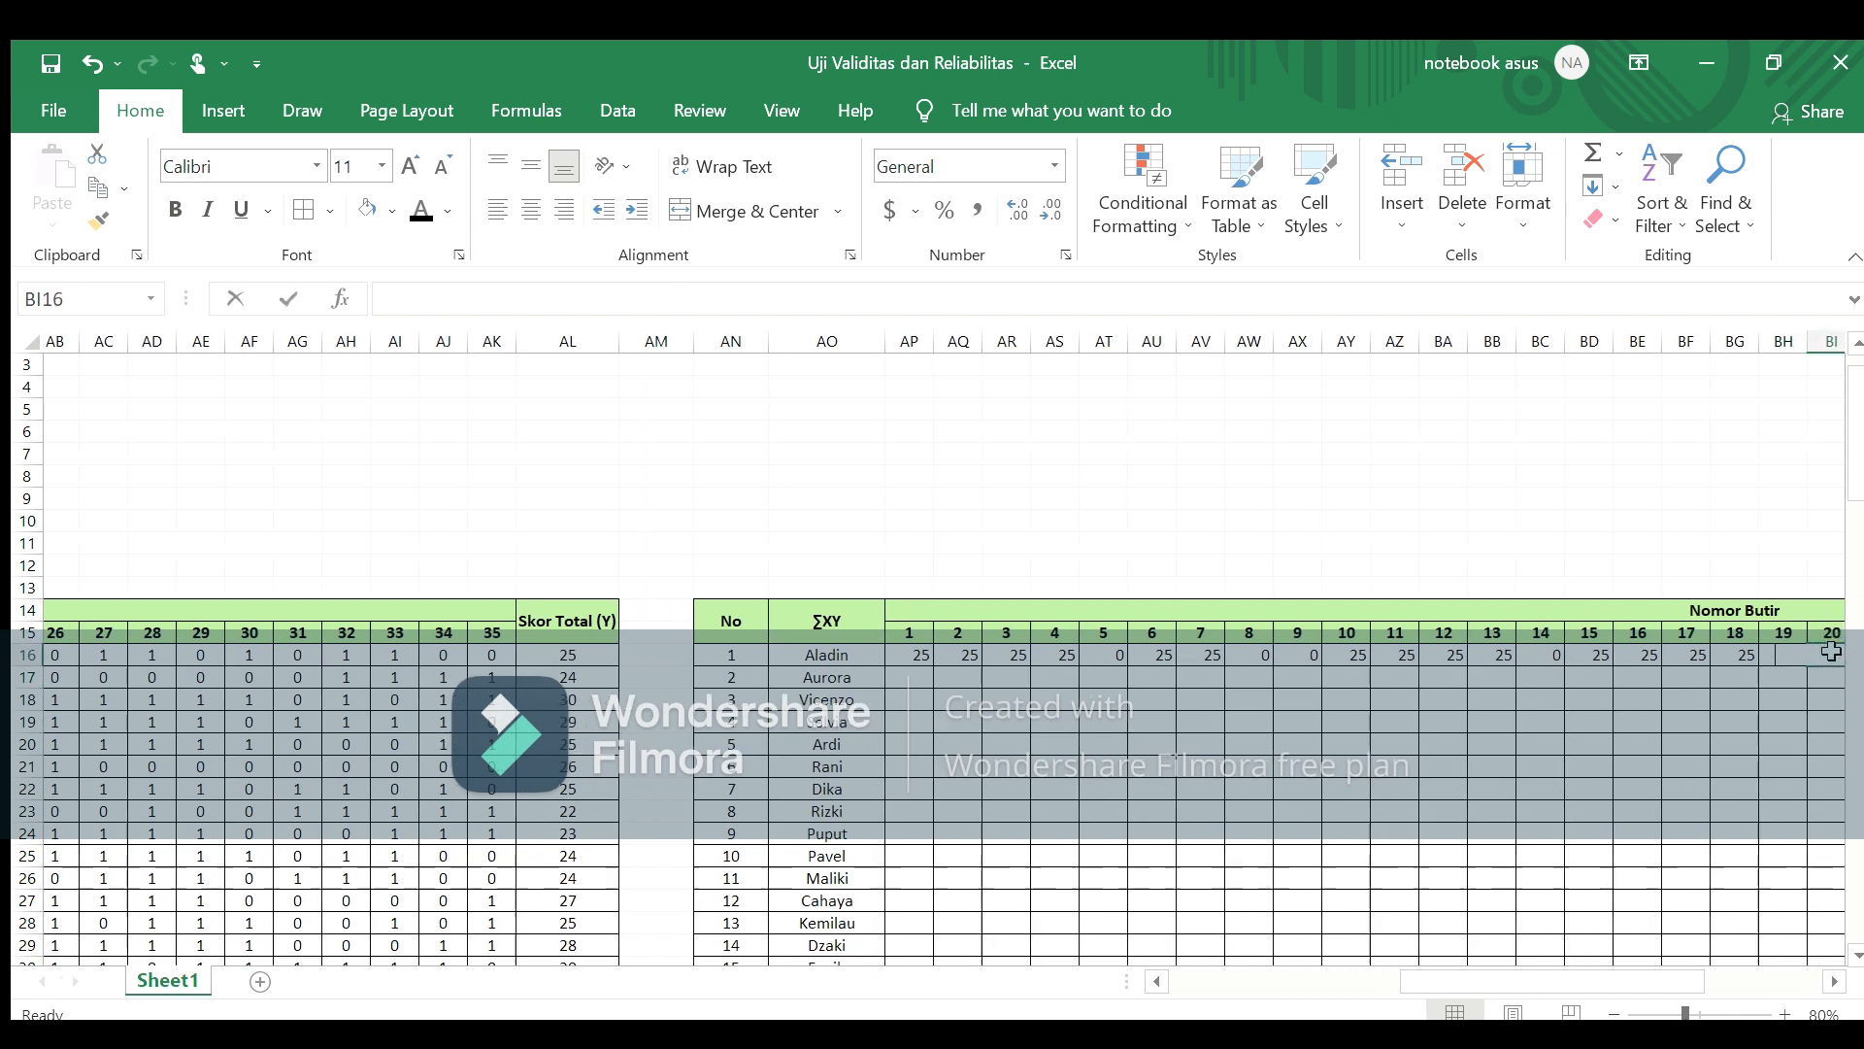
pyautogui.write('=')
pyautogui.moveTo(1592, 985); pyautogui.dragTo(1454, 996)
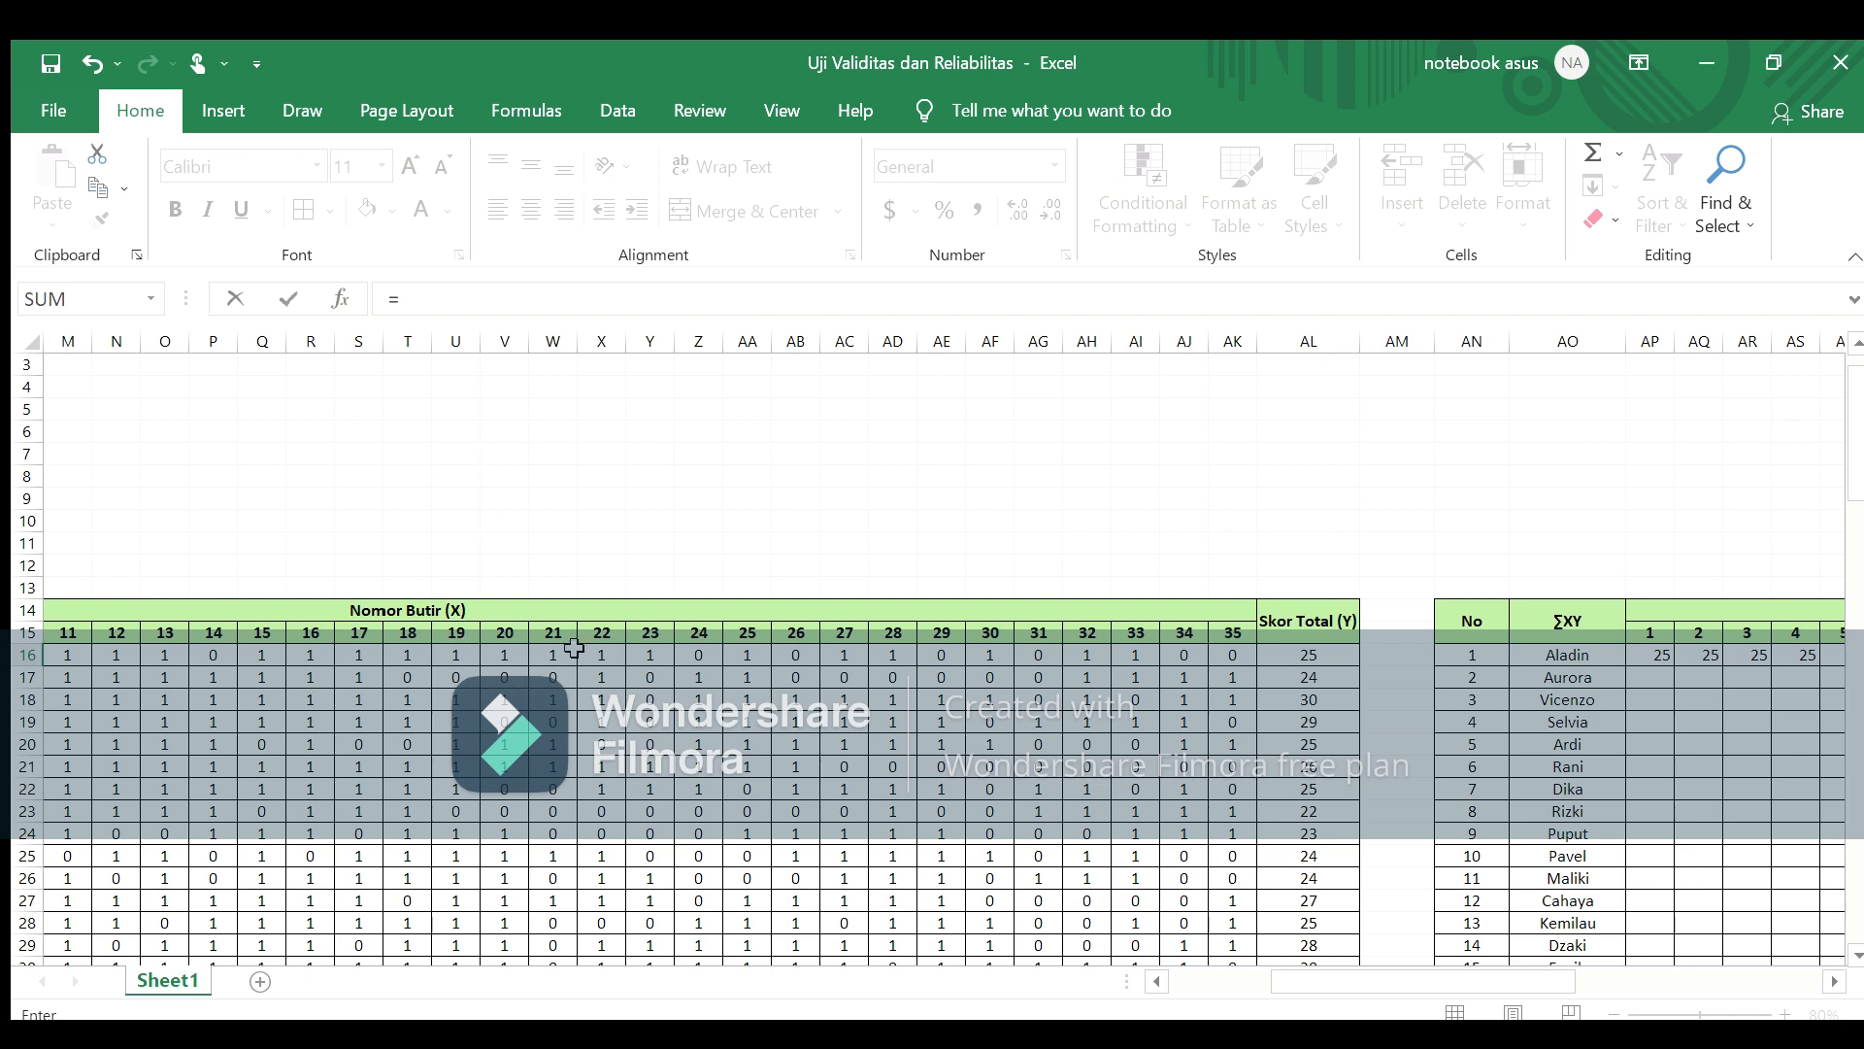
pyautogui.click(530, 656)
pyautogui.click(521, 657)
pyautogui.write('*')
pyautogui.click(1316, 654)
pyautogui.press('Return')
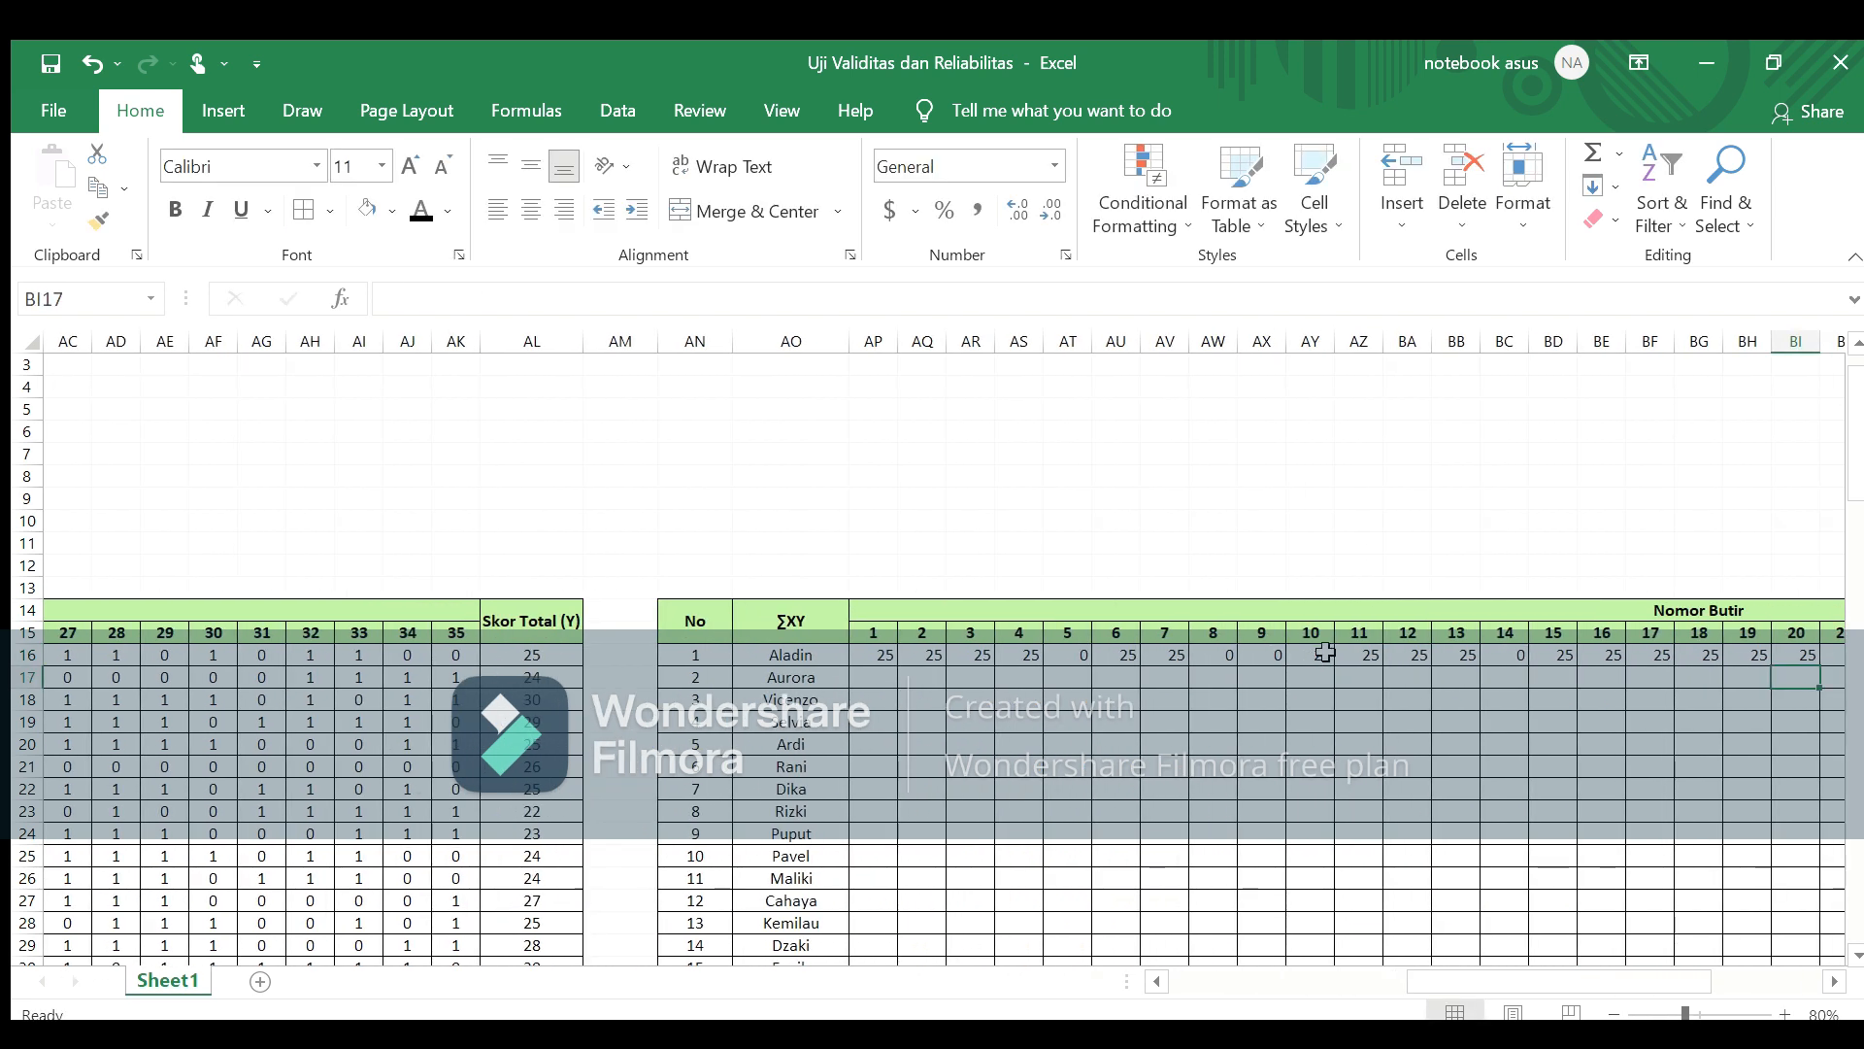
# Step: Enter =W16*AL16 in ∑XY cell BJ16 to multiply the first student's item 21 score by the total score
pyautogui.click(1836, 656)
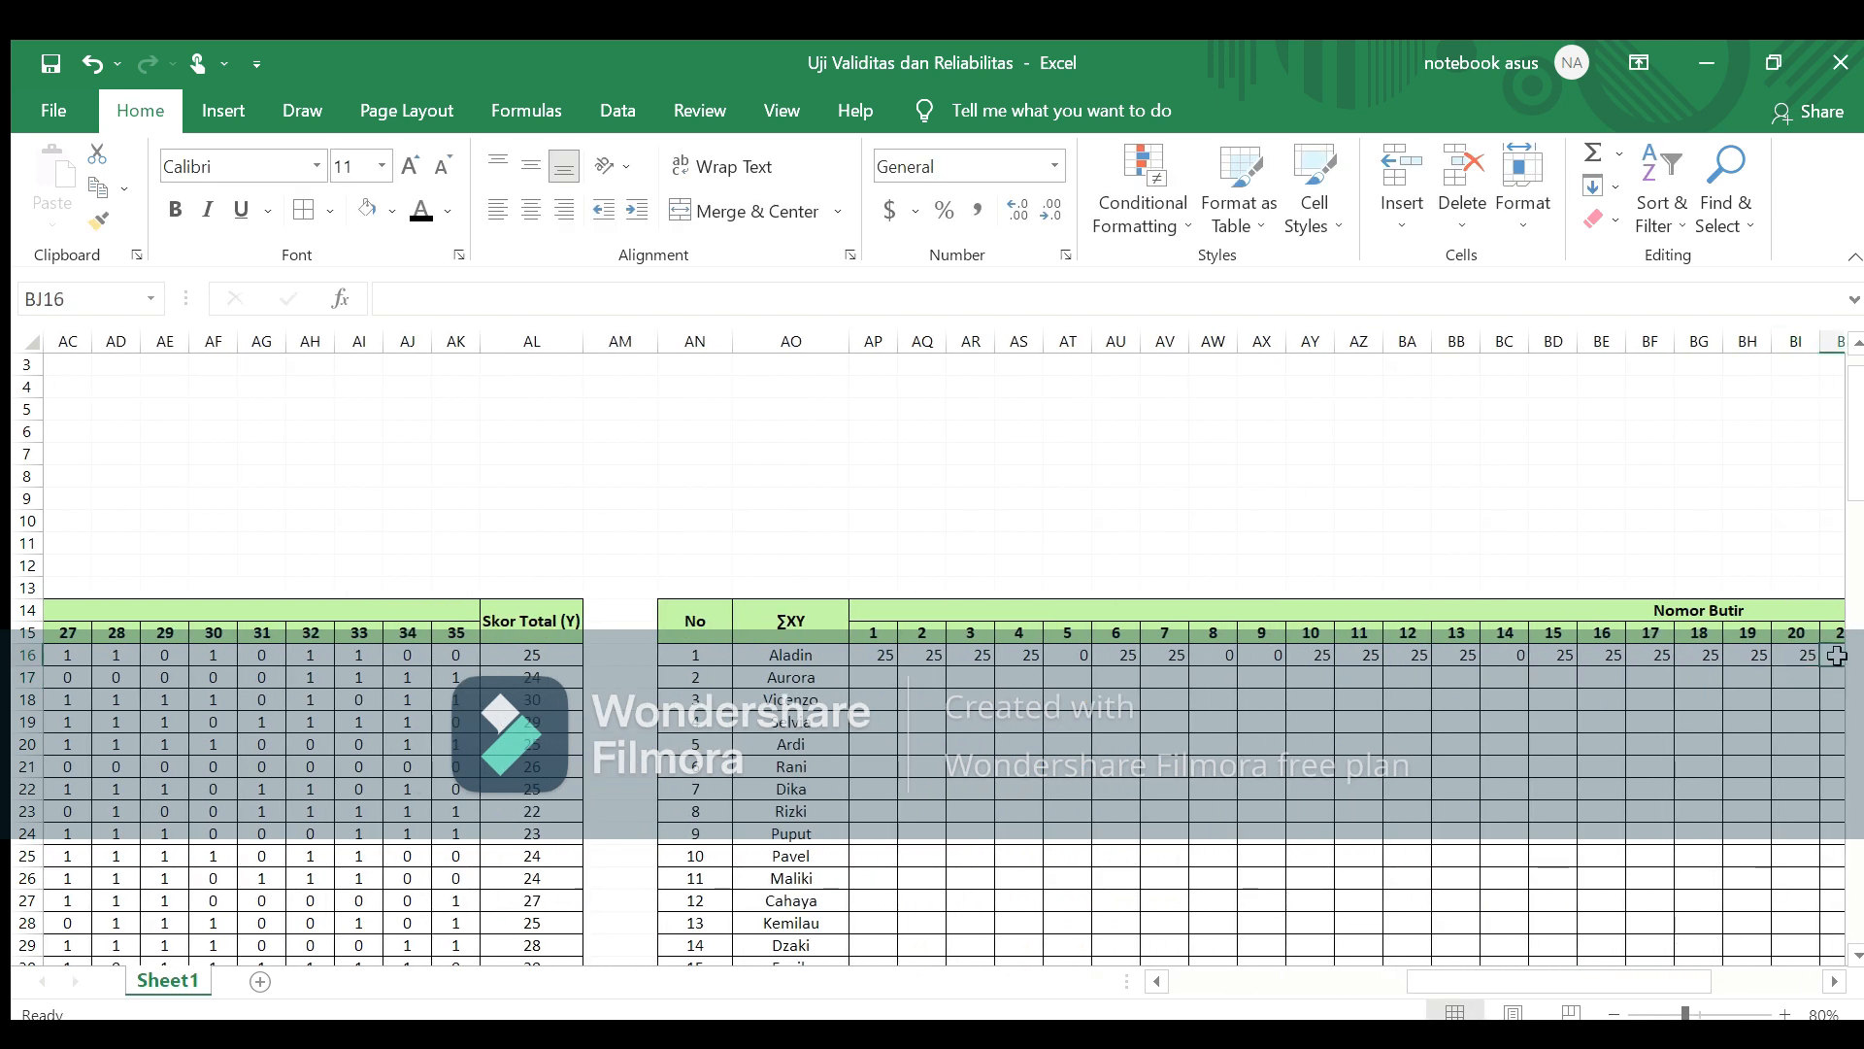
pyautogui.write('=')
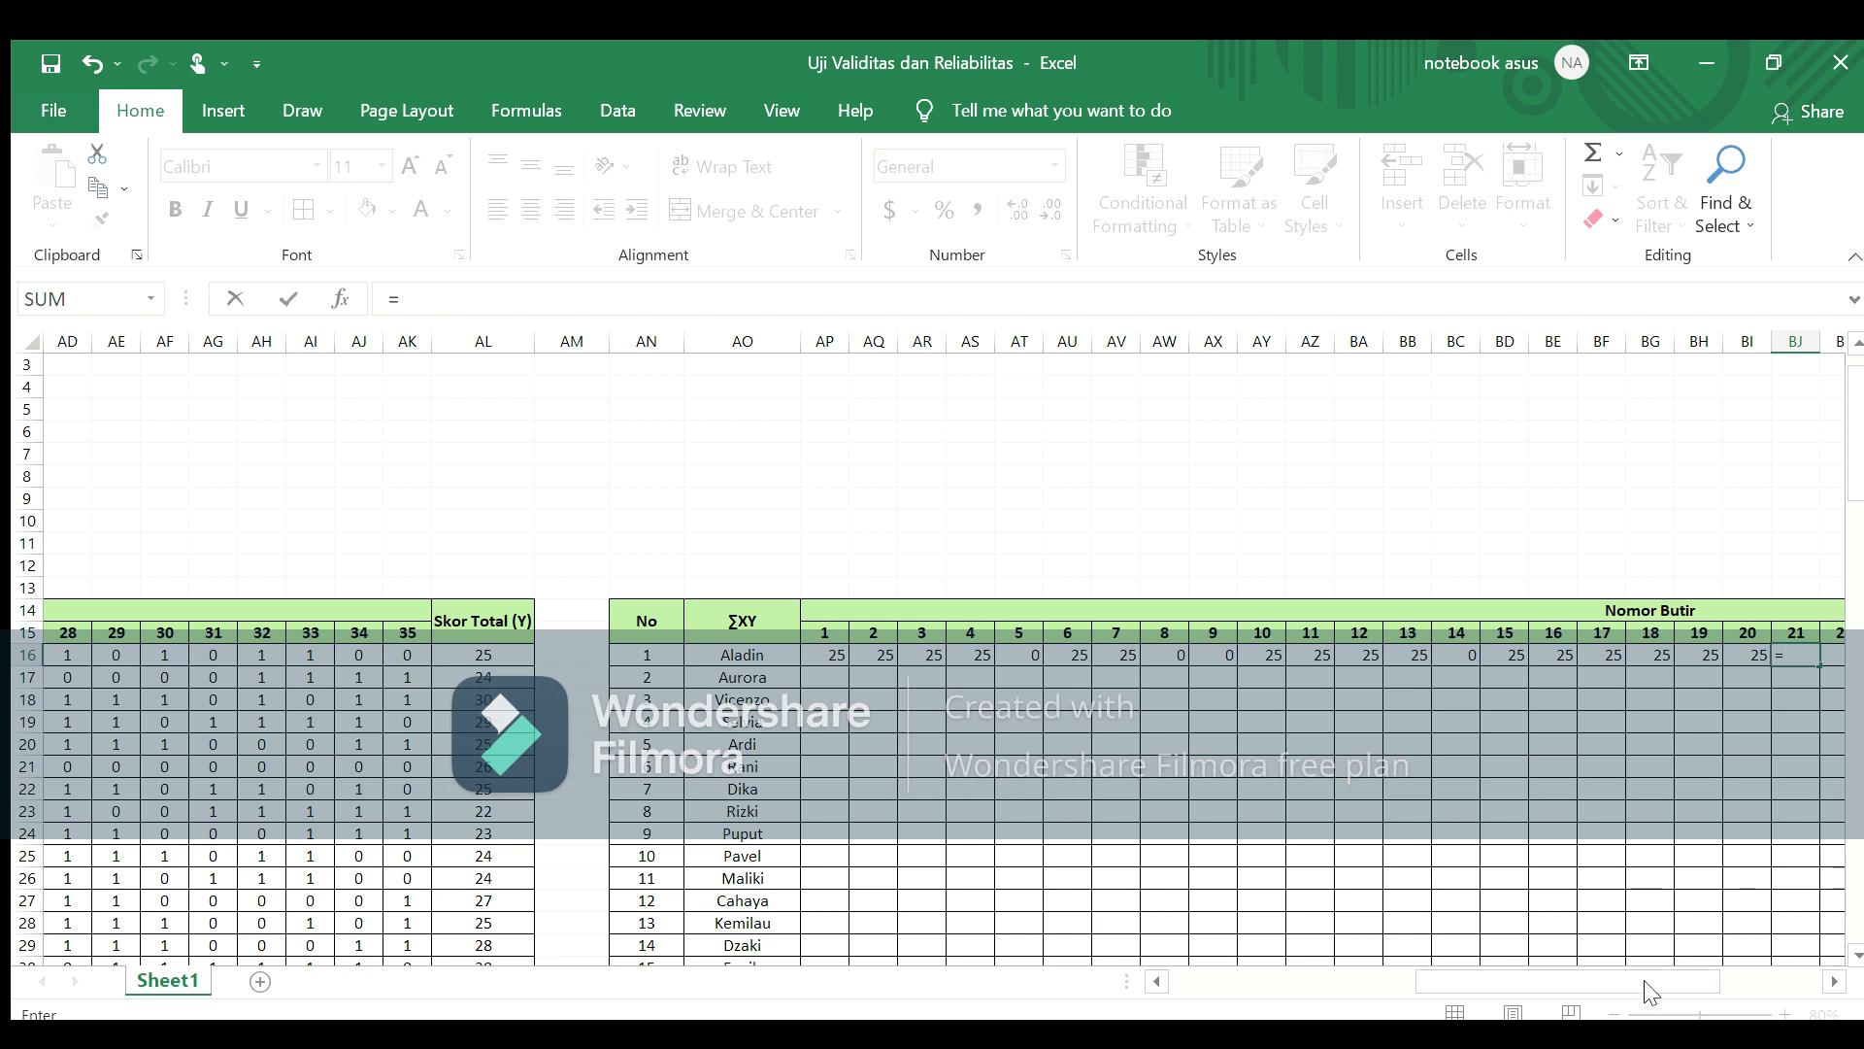
pyautogui.hscroll(-4, 1650, 991)
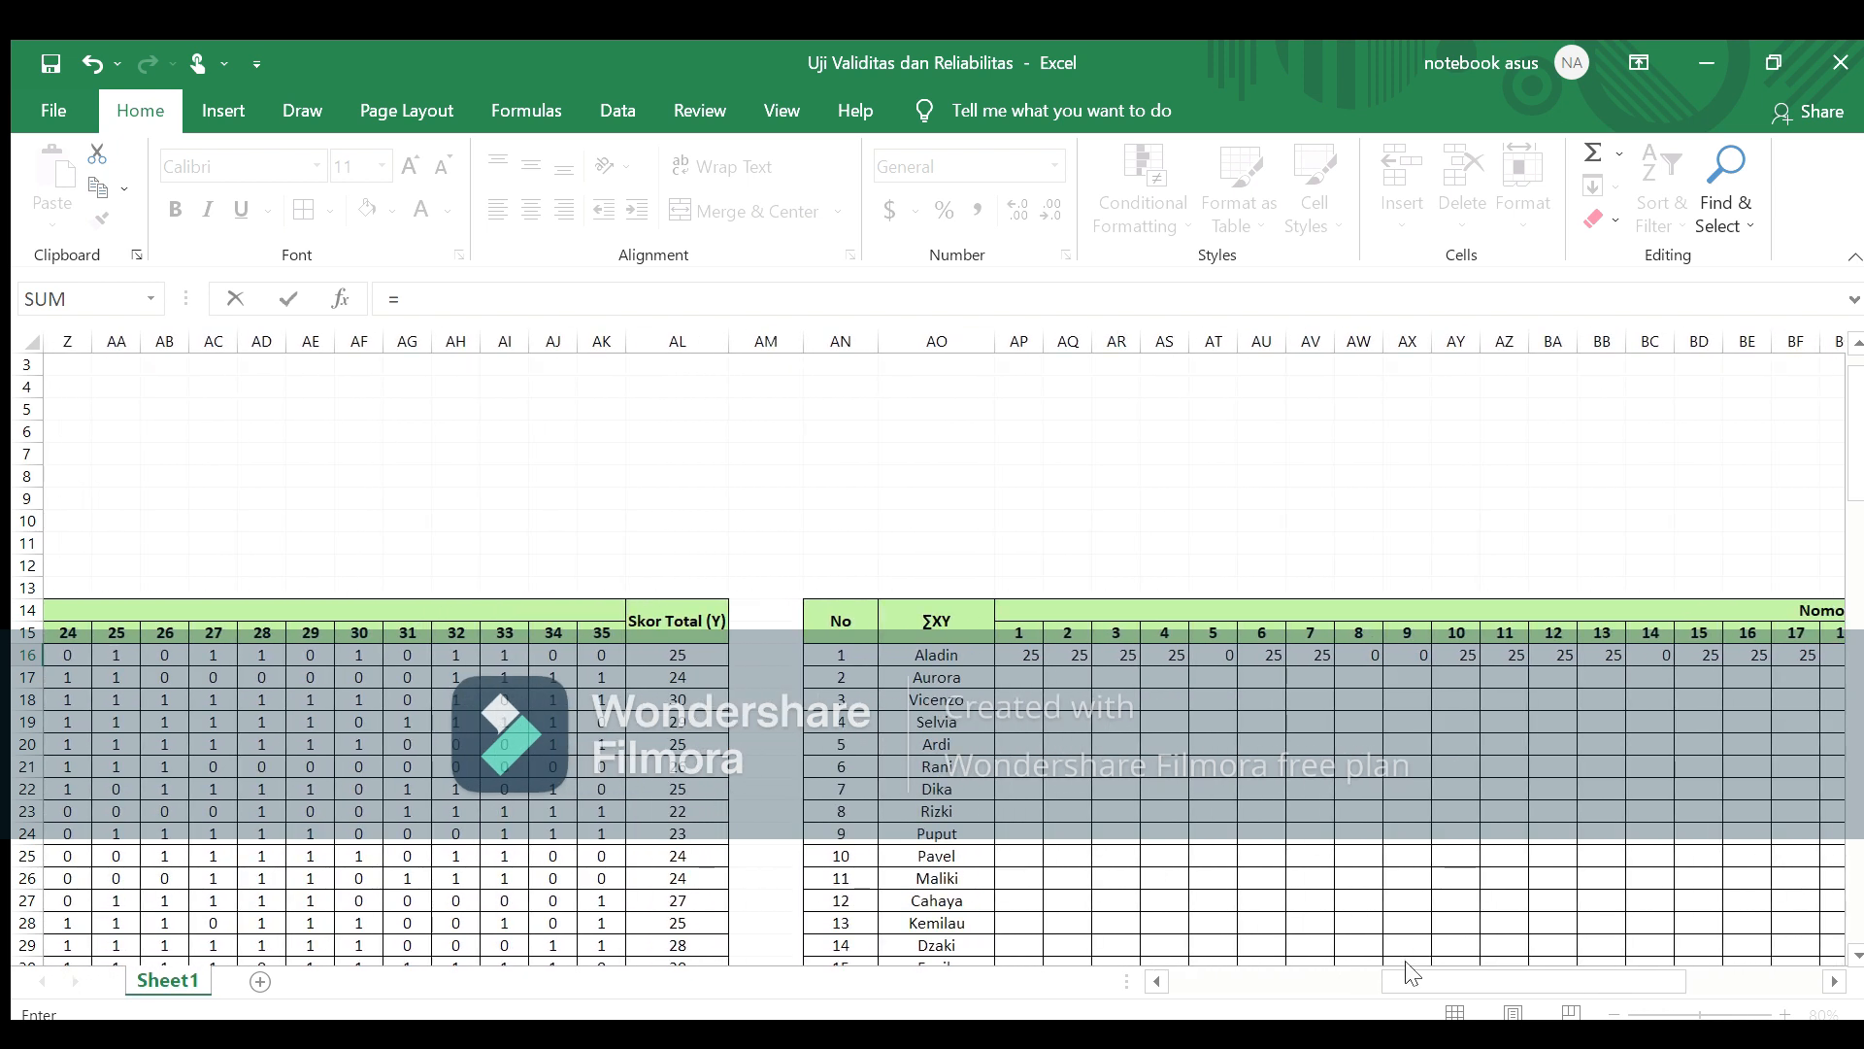
pyautogui.moveTo(1412, 979); pyautogui.dragTo(1382, 979)
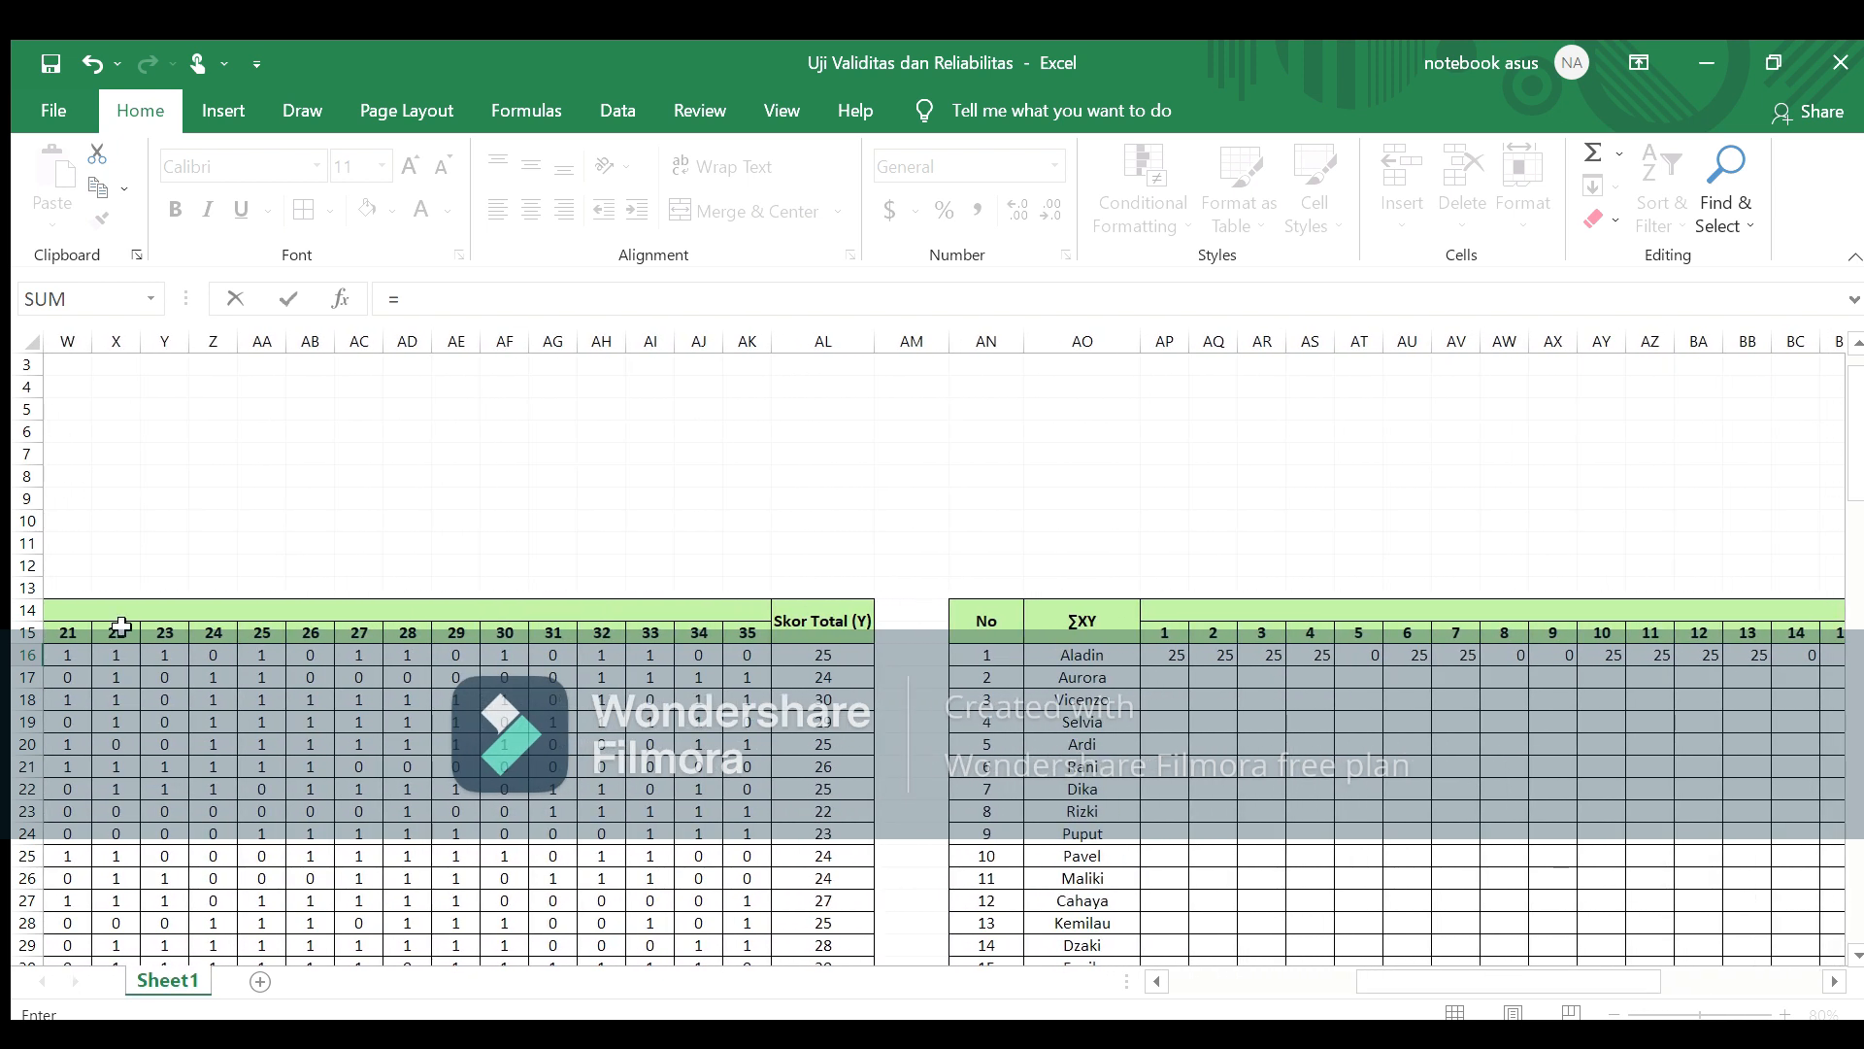
pyautogui.click(75, 655)
pyautogui.write('*')
pyautogui.click(850, 649)
pyautogui.press('Return')
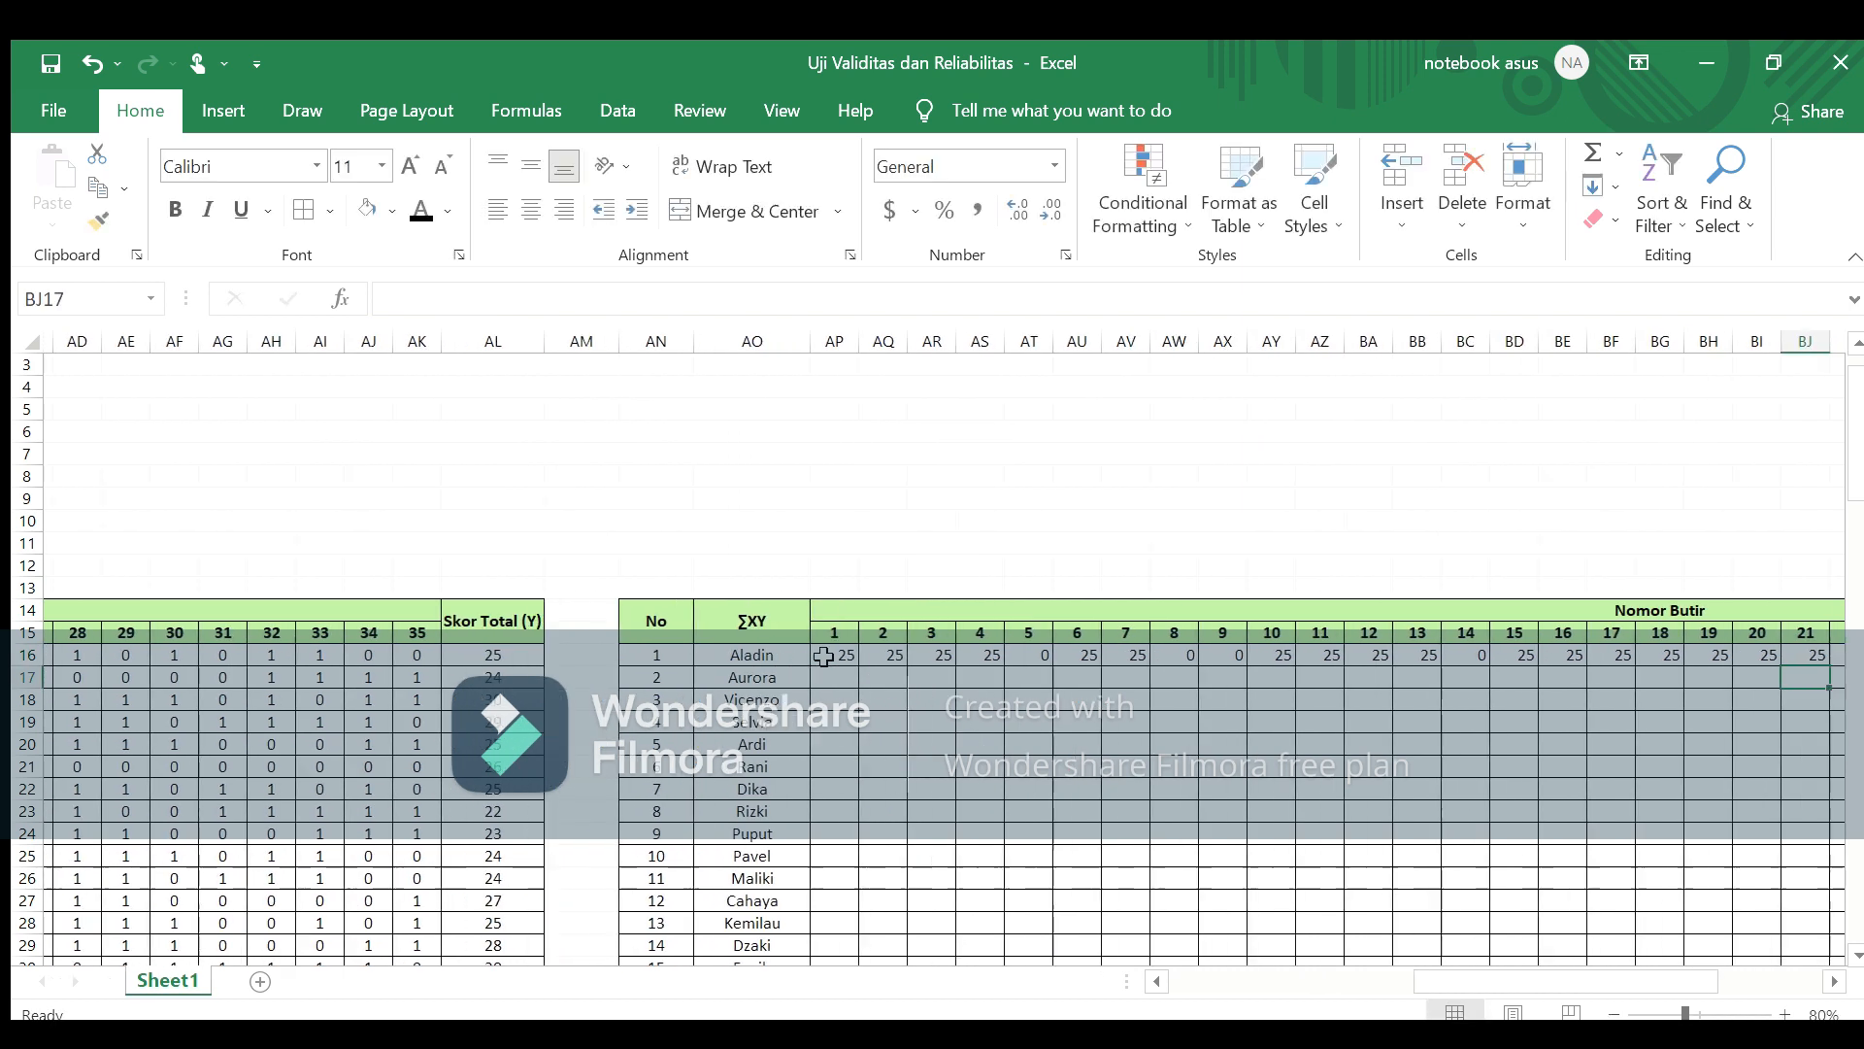
# Step: Enter =X16*AL16 in ∑XY cell BK16 to multiply the first student's item 22 score by the total score
pyautogui.press('Up')
pyautogui.press('Right')
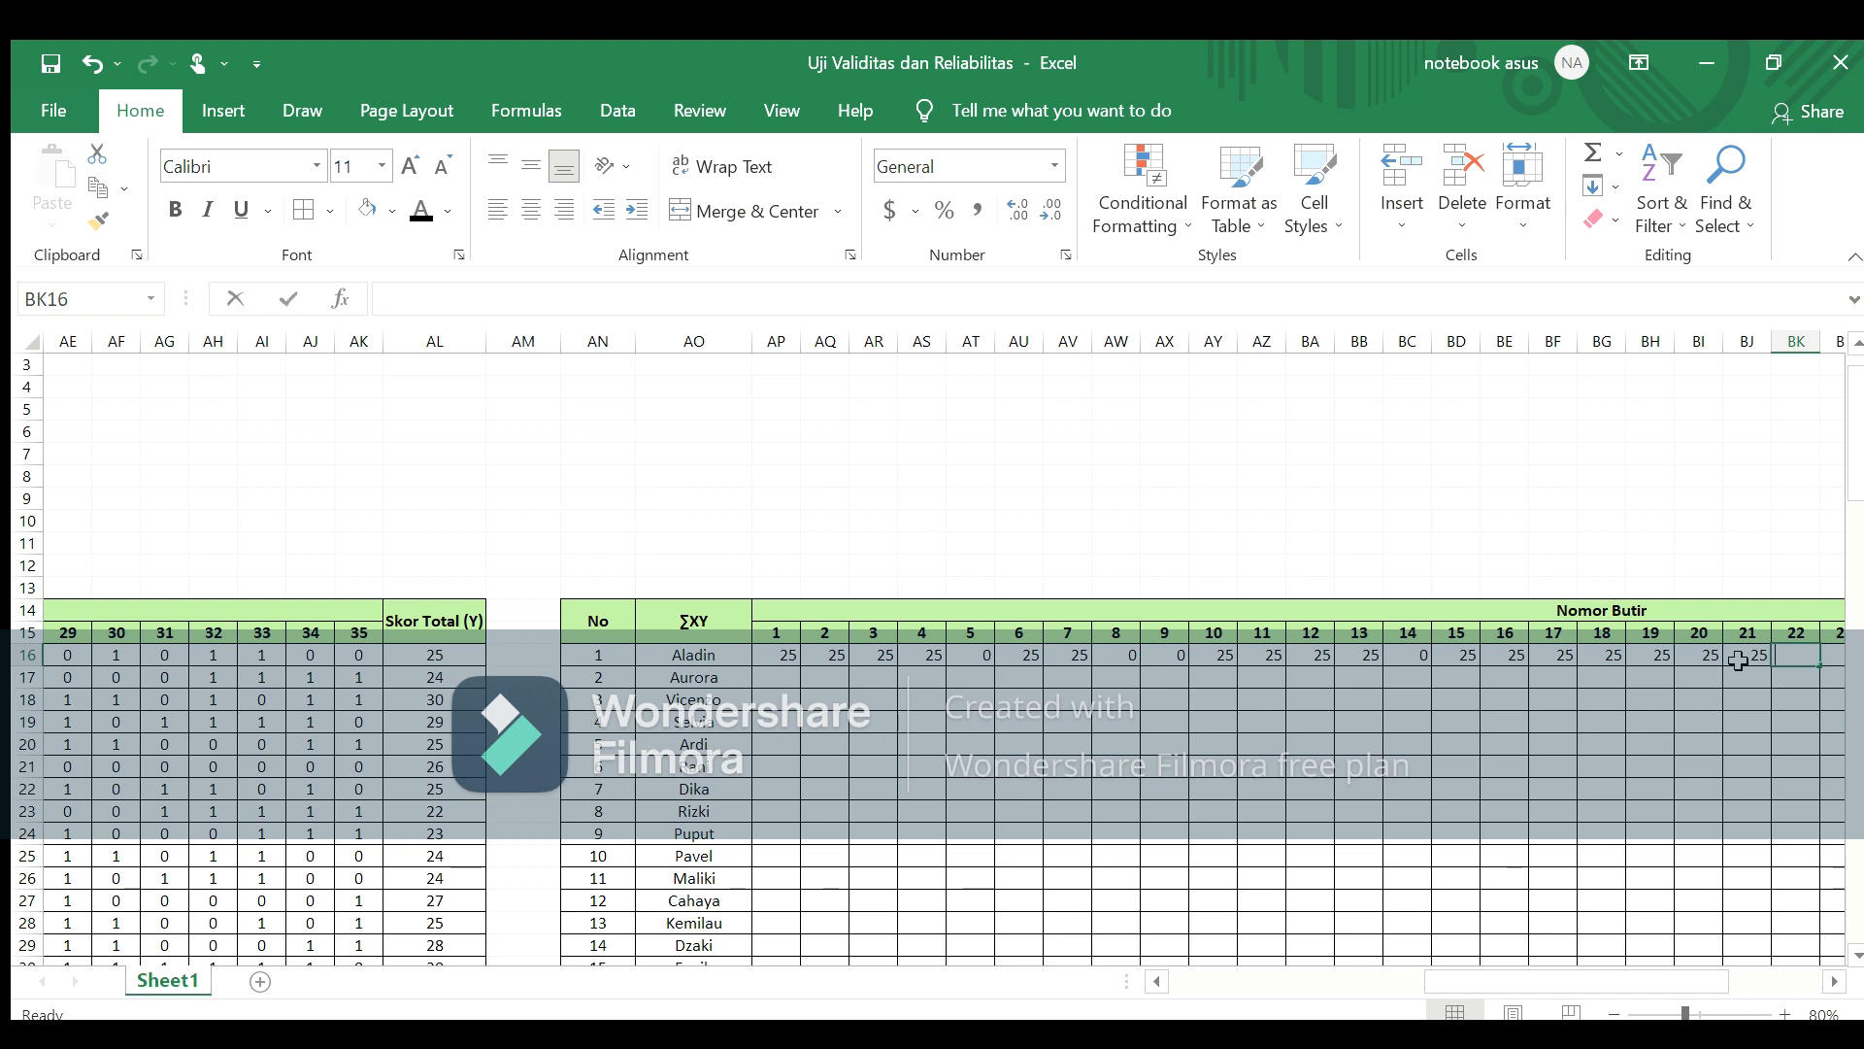
pyautogui.write('=')
pyautogui.moveTo(1694, 978); pyautogui.dragTo(1584, 980)
pyautogui.click(364, 650)
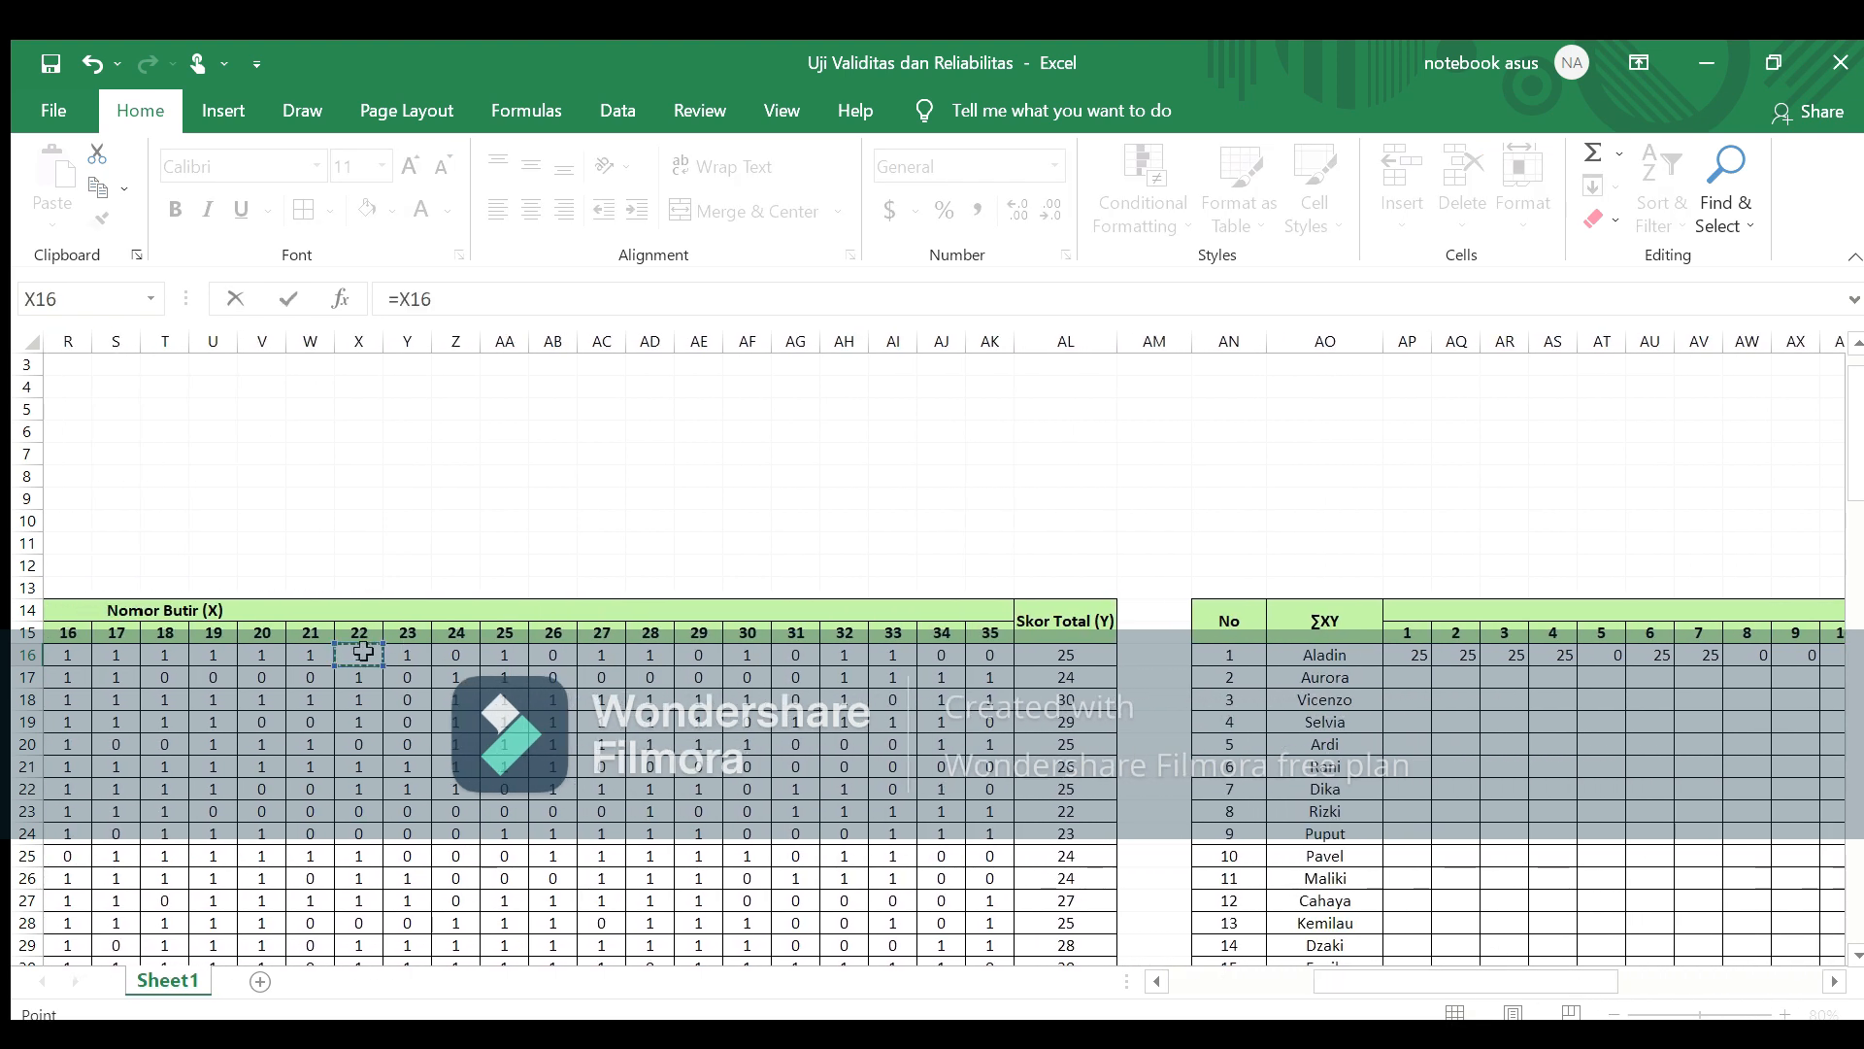
pyautogui.click(1107, 654)
pyautogui.press('Return')
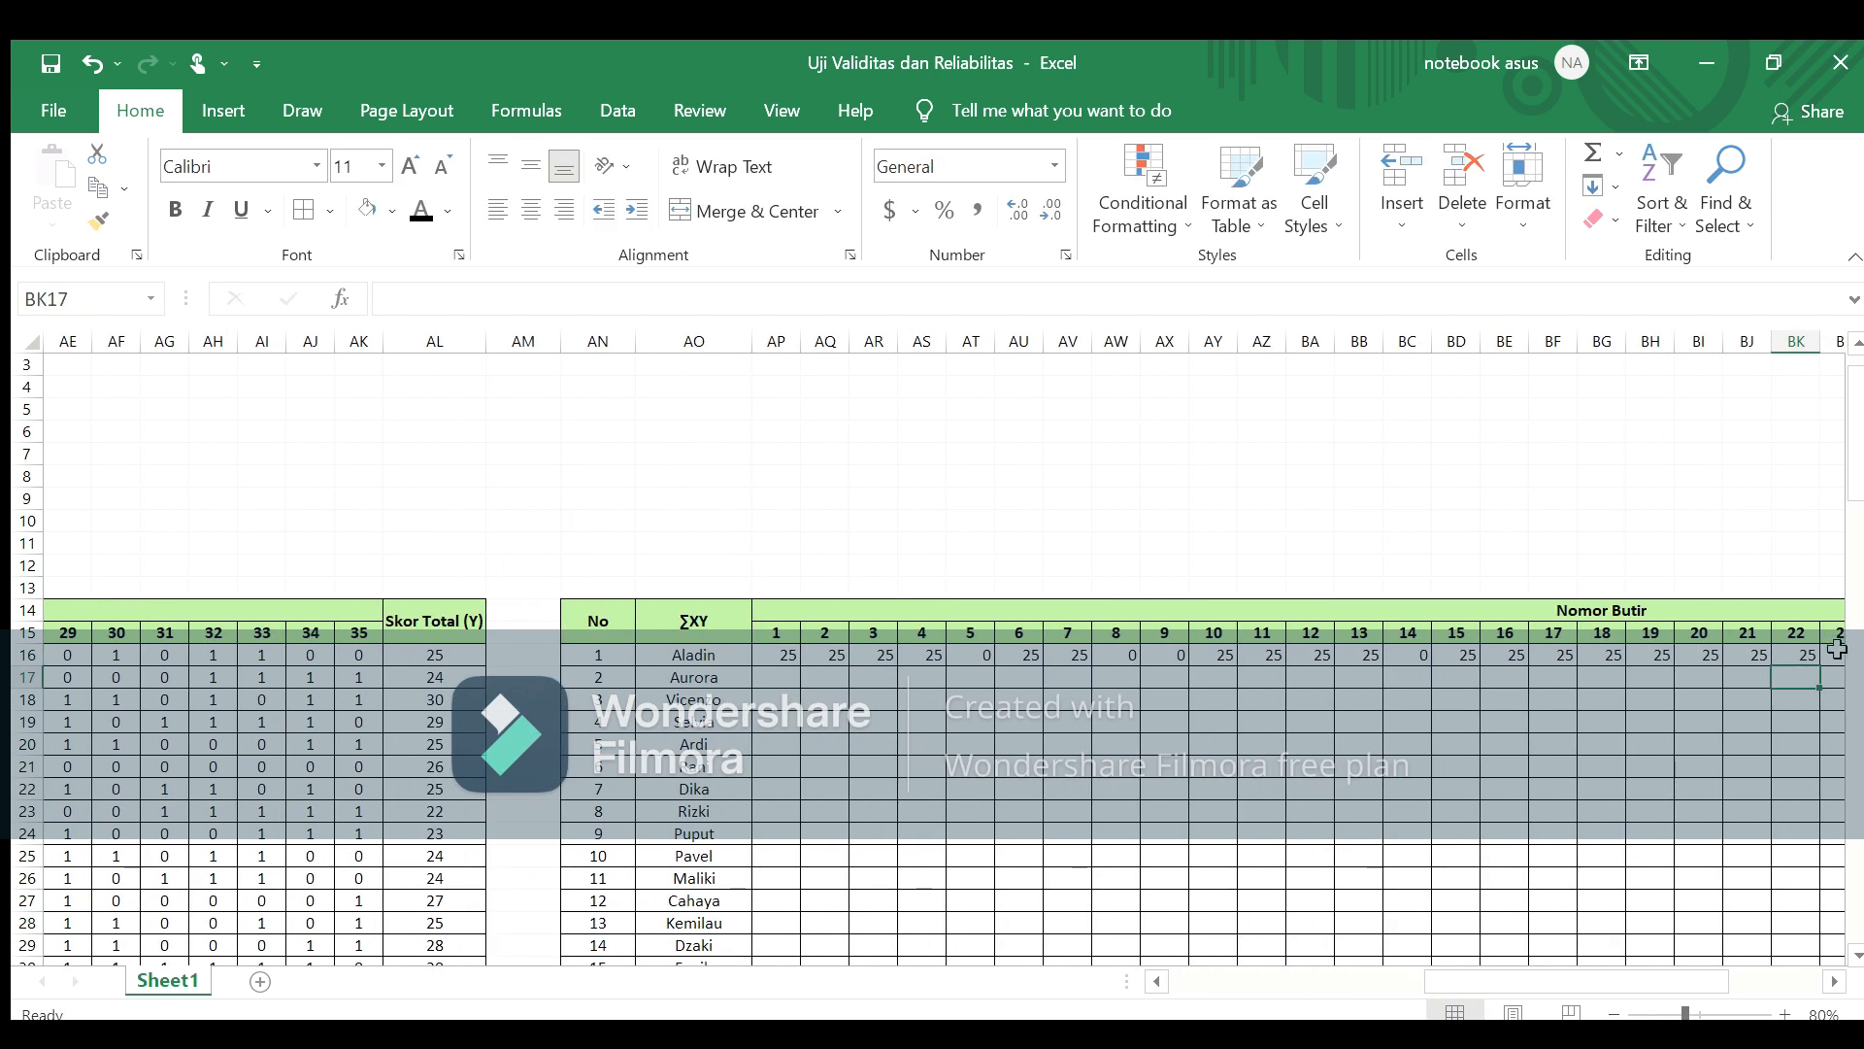
# Step: Enter =Y16*AL16 in ∑XY cell BL16 to multiply the first student's item 23 score by the total score
pyautogui.click(1828, 656)
pyautogui.write('=')
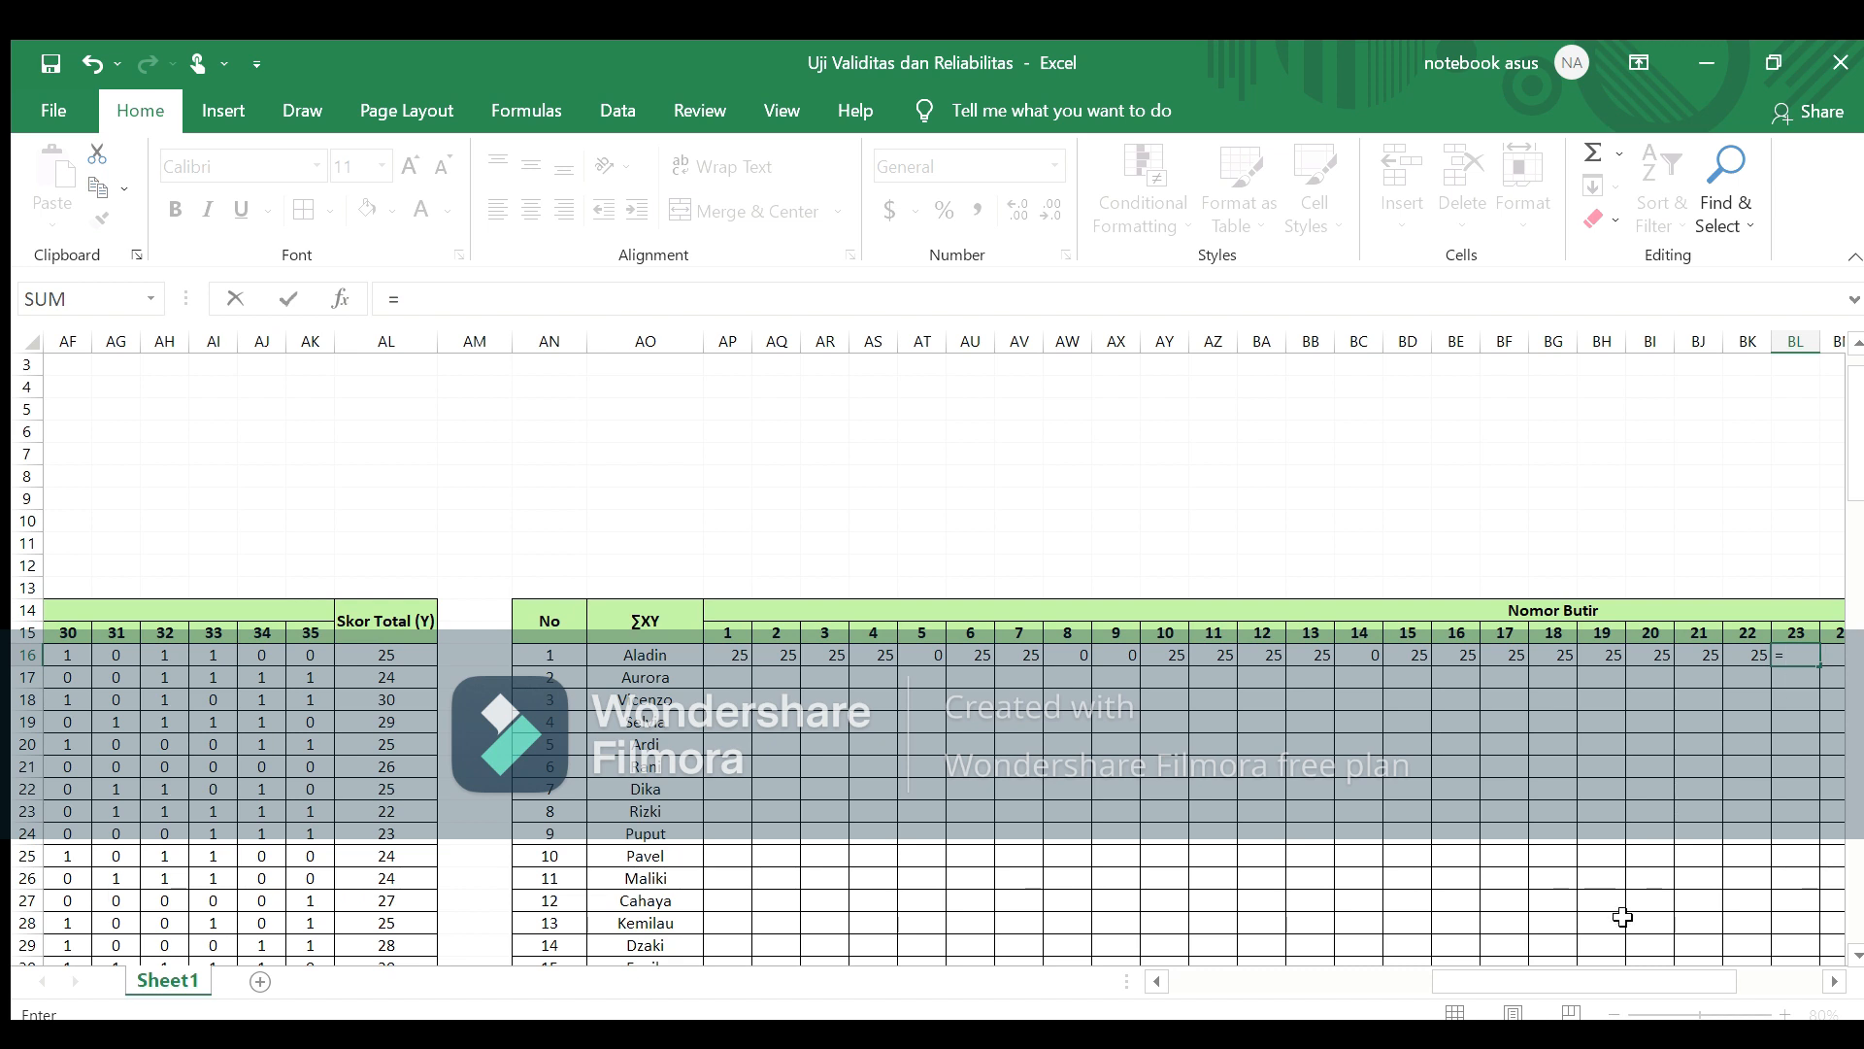
pyautogui.moveTo(1575, 981); pyautogui.dragTo(1514, 983)
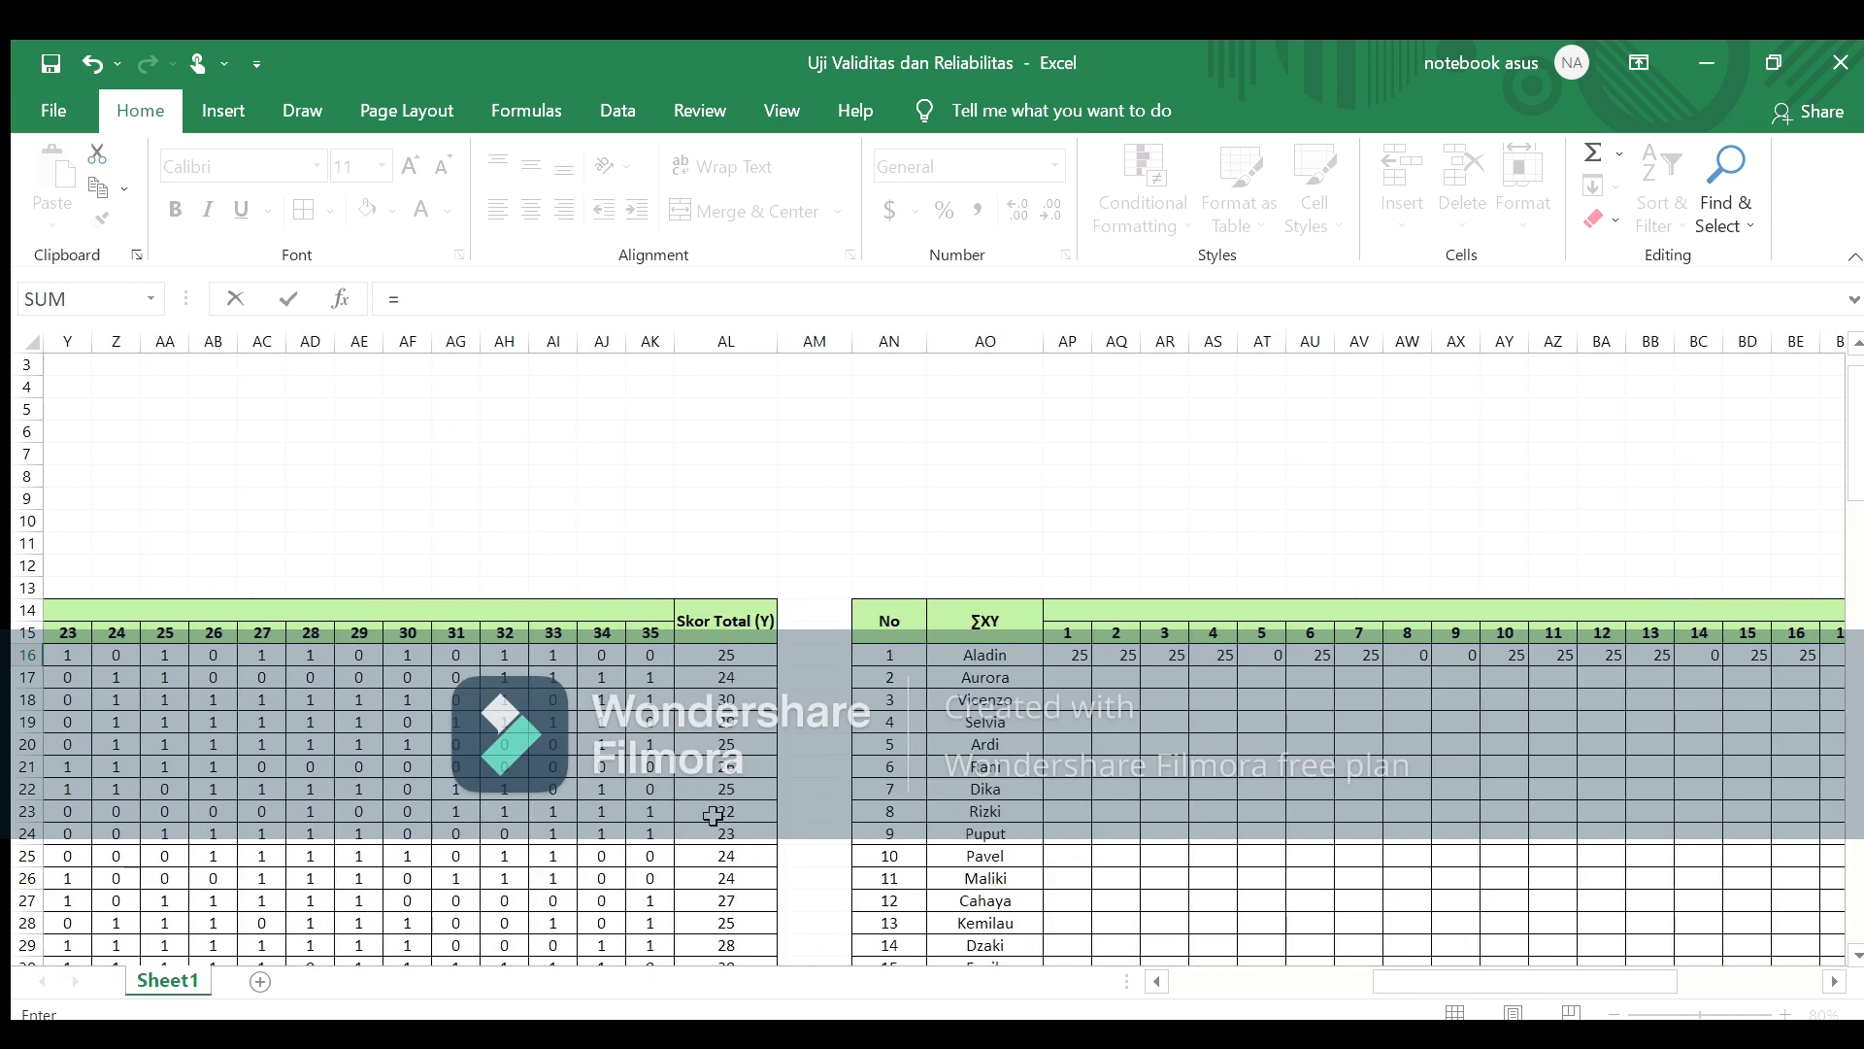
pyautogui.click(68, 657)
pyautogui.write('*')
pyautogui.click(699, 654)
pyautogui.press('Return')
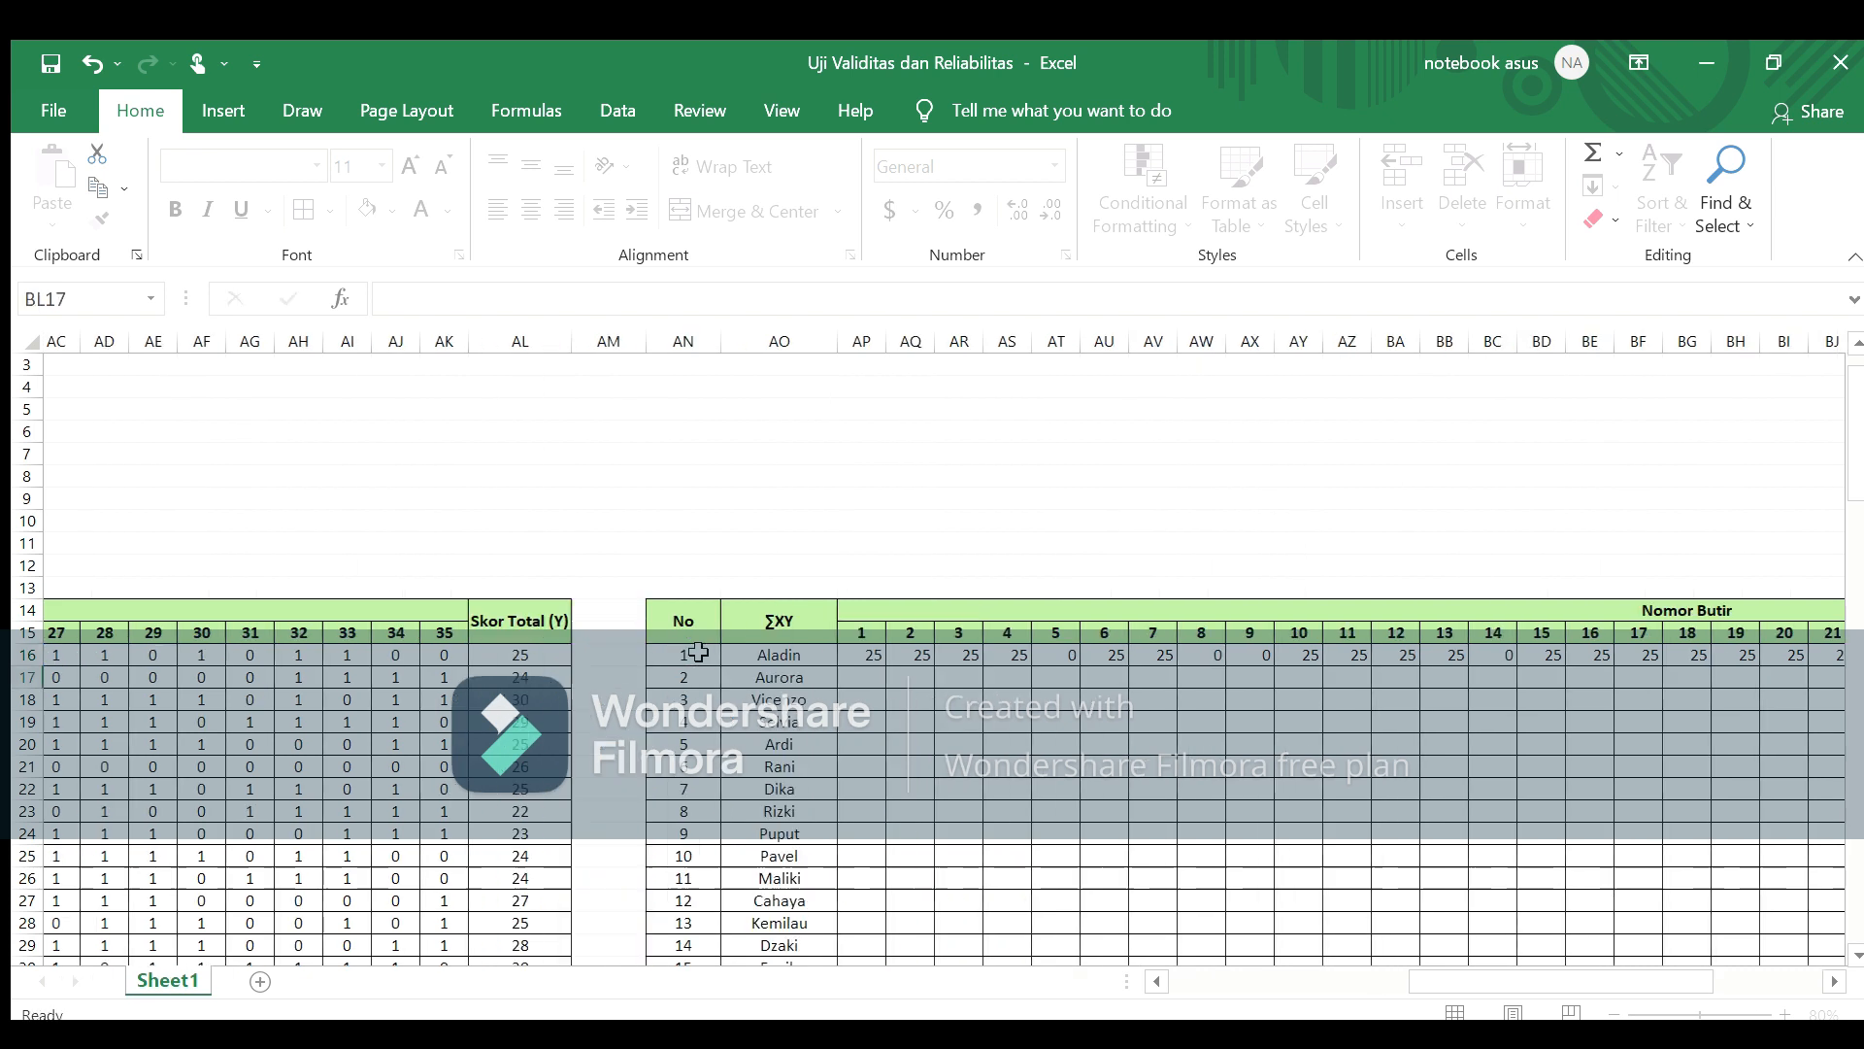
# Step: Enter =Z16*AL16 in ∑XY cell BM16 to multiply the first student's item 24 score by the total score
pyautogui.click(1830, 650)
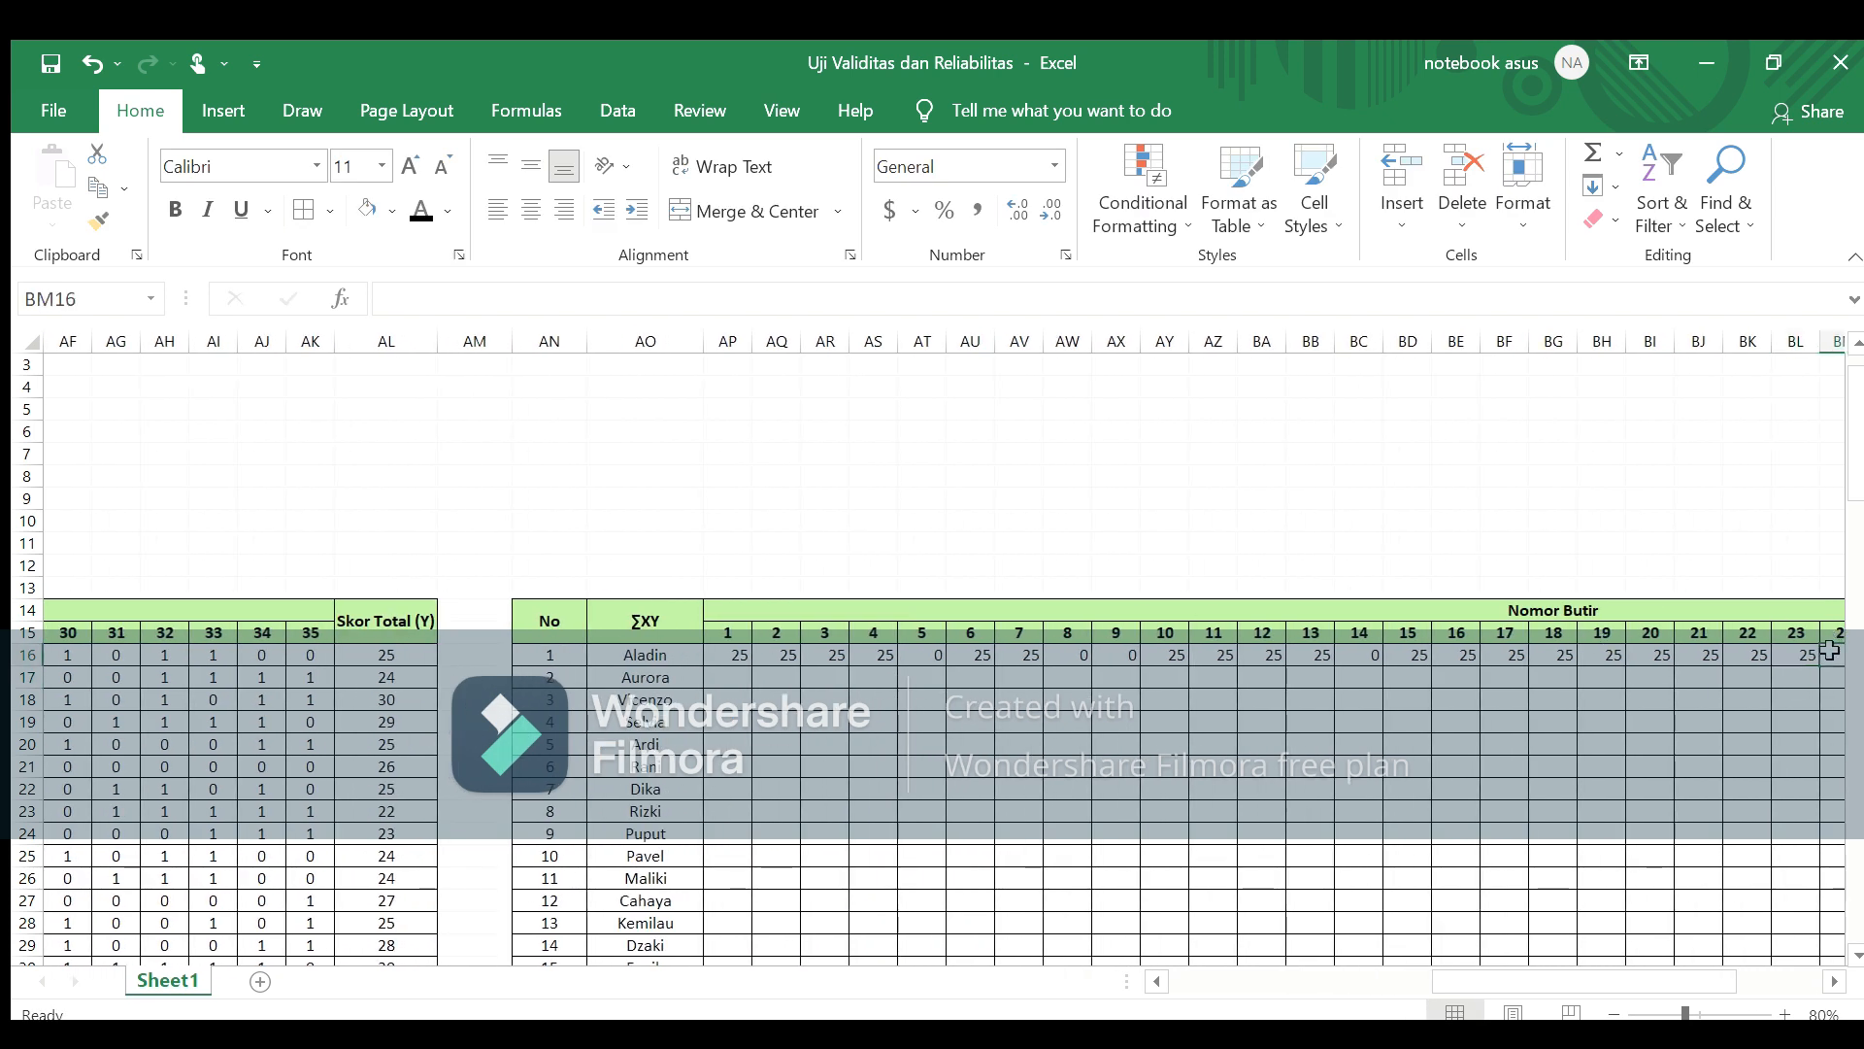
pyautogui.write('=')
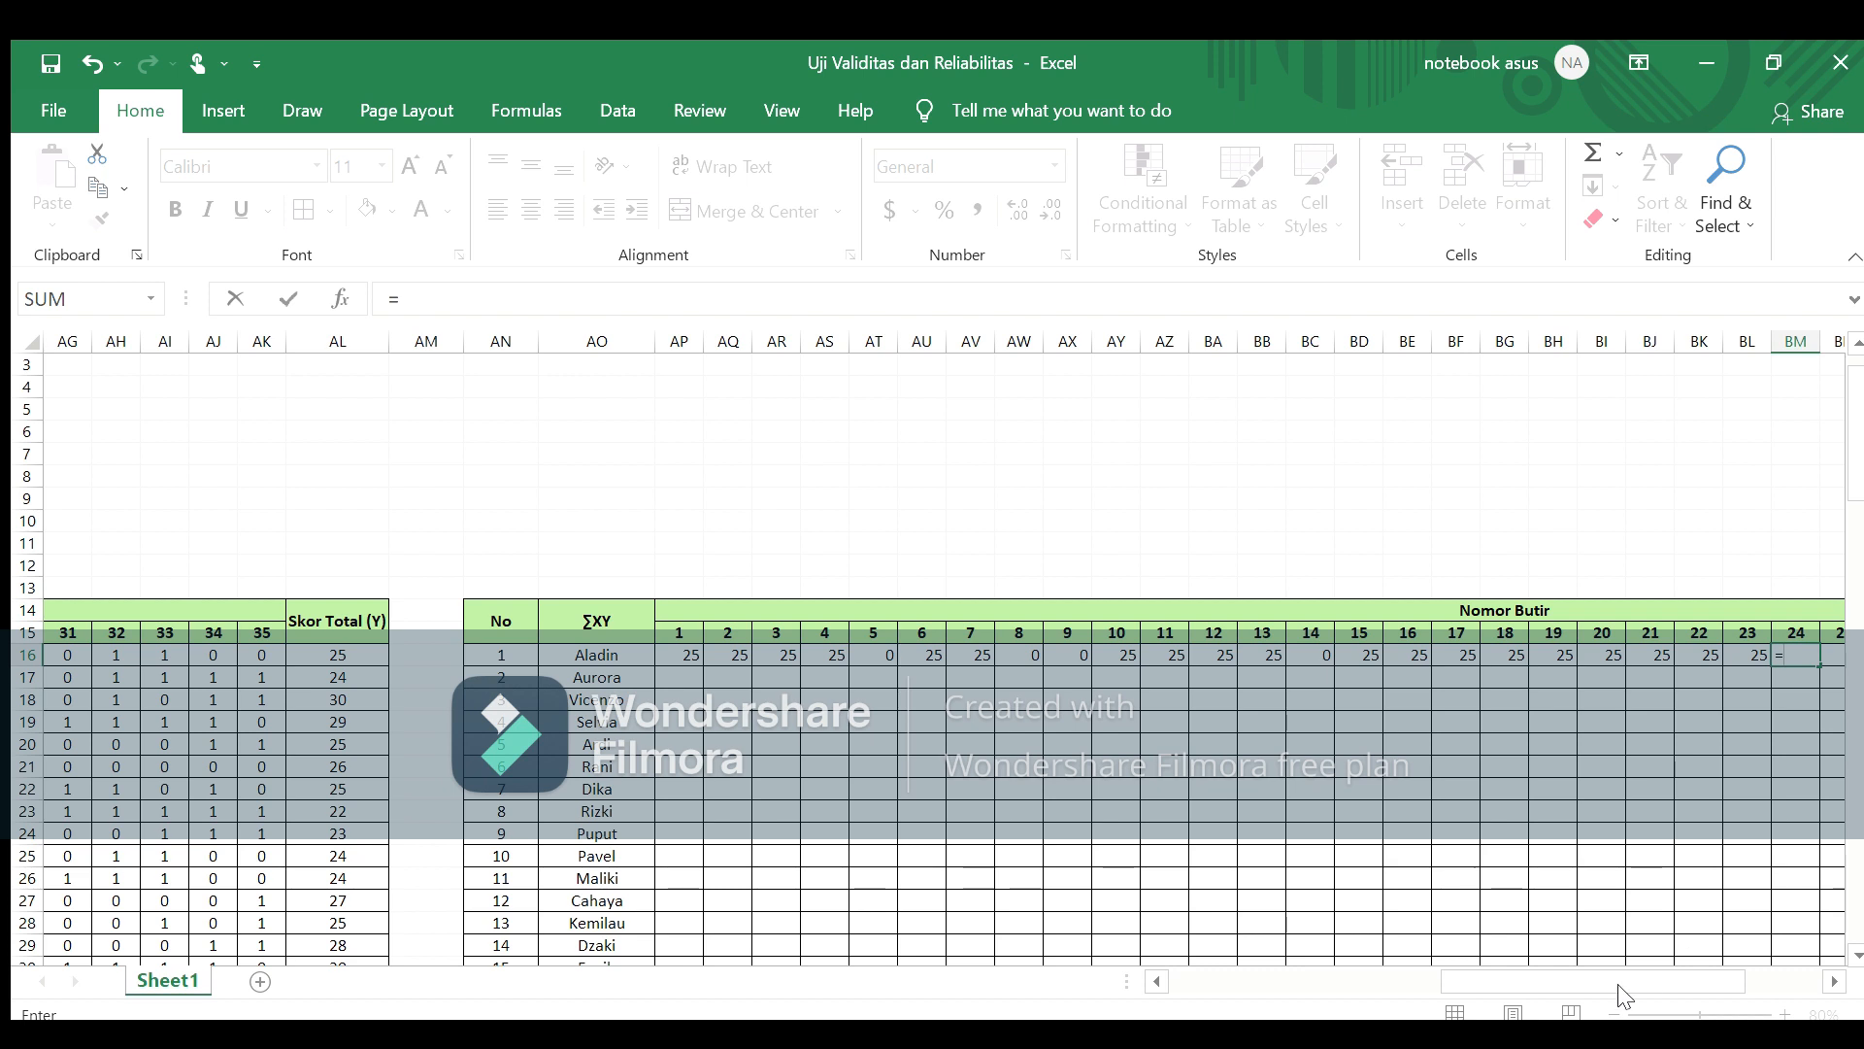
pyautogui.moveTo(1617, 980); pyautogui.dragTo(1521, 983)
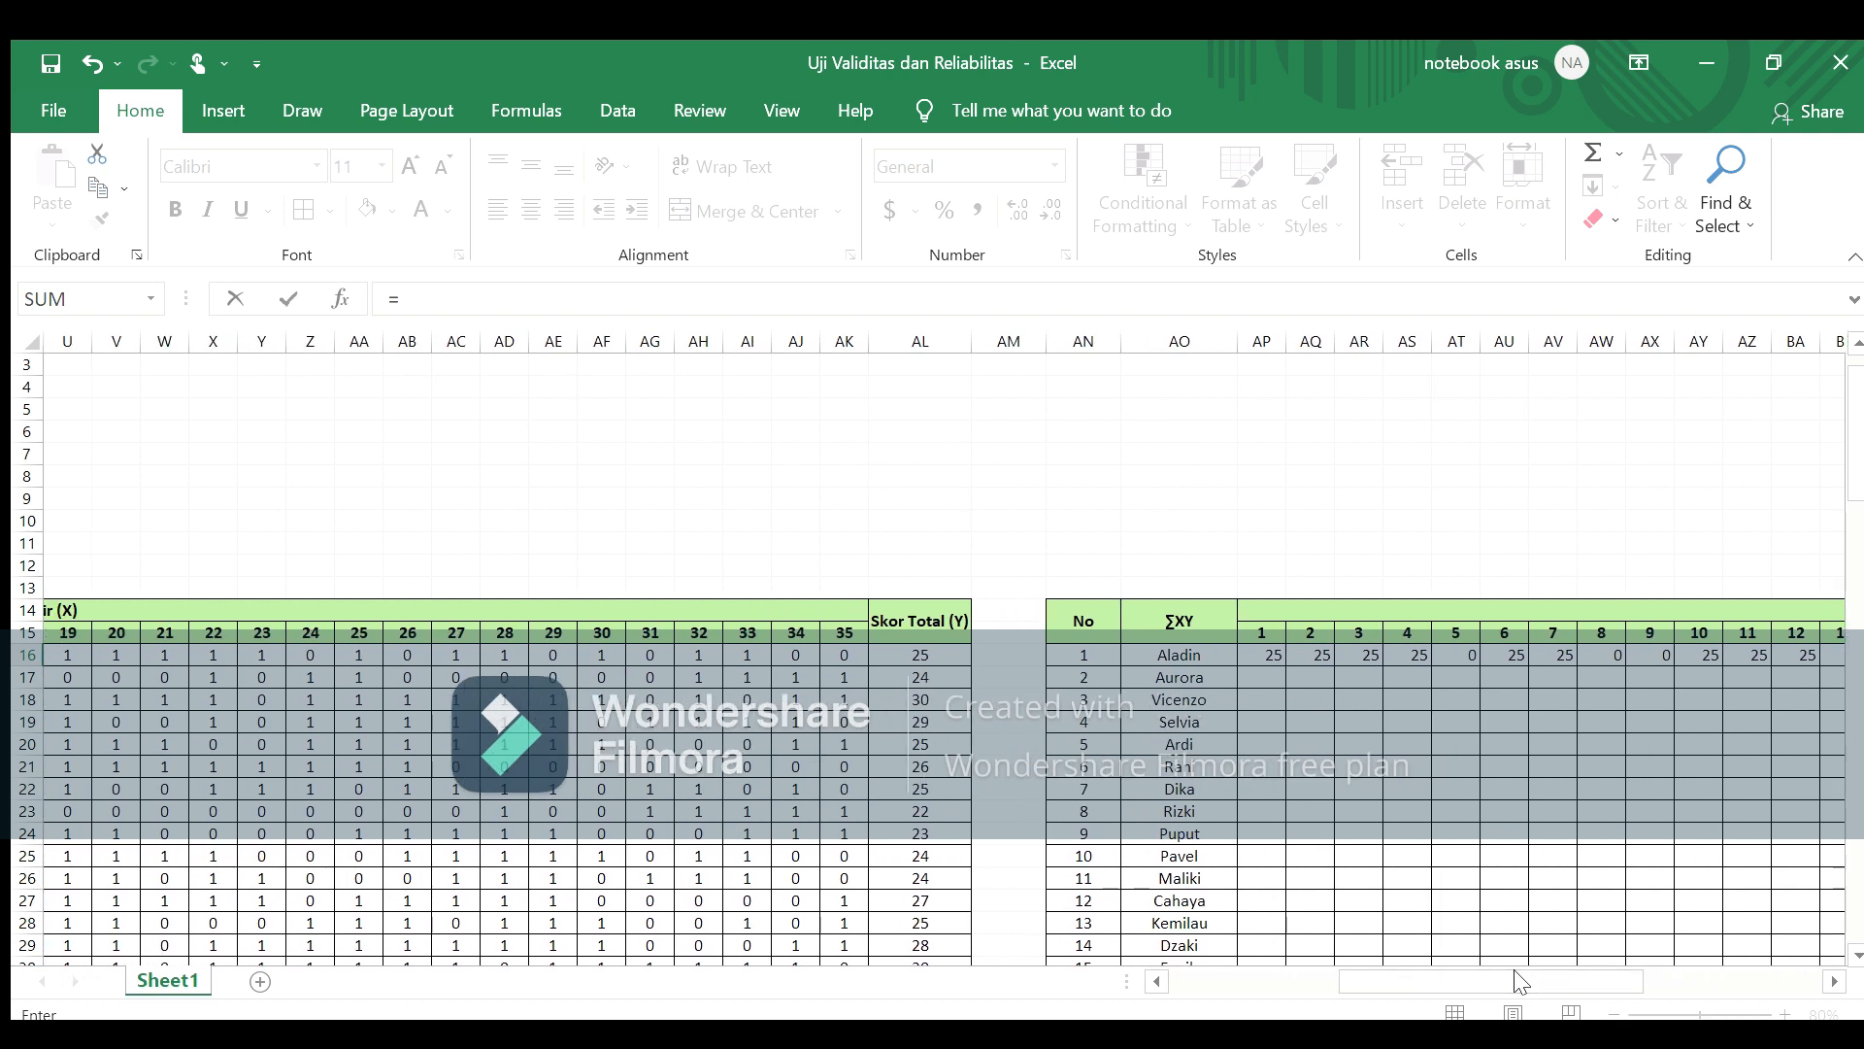
pyautogui.click(322, 658)
pyautogui.write('*')
pyautogui.click(940, 654)
pyautogui.press('Return')
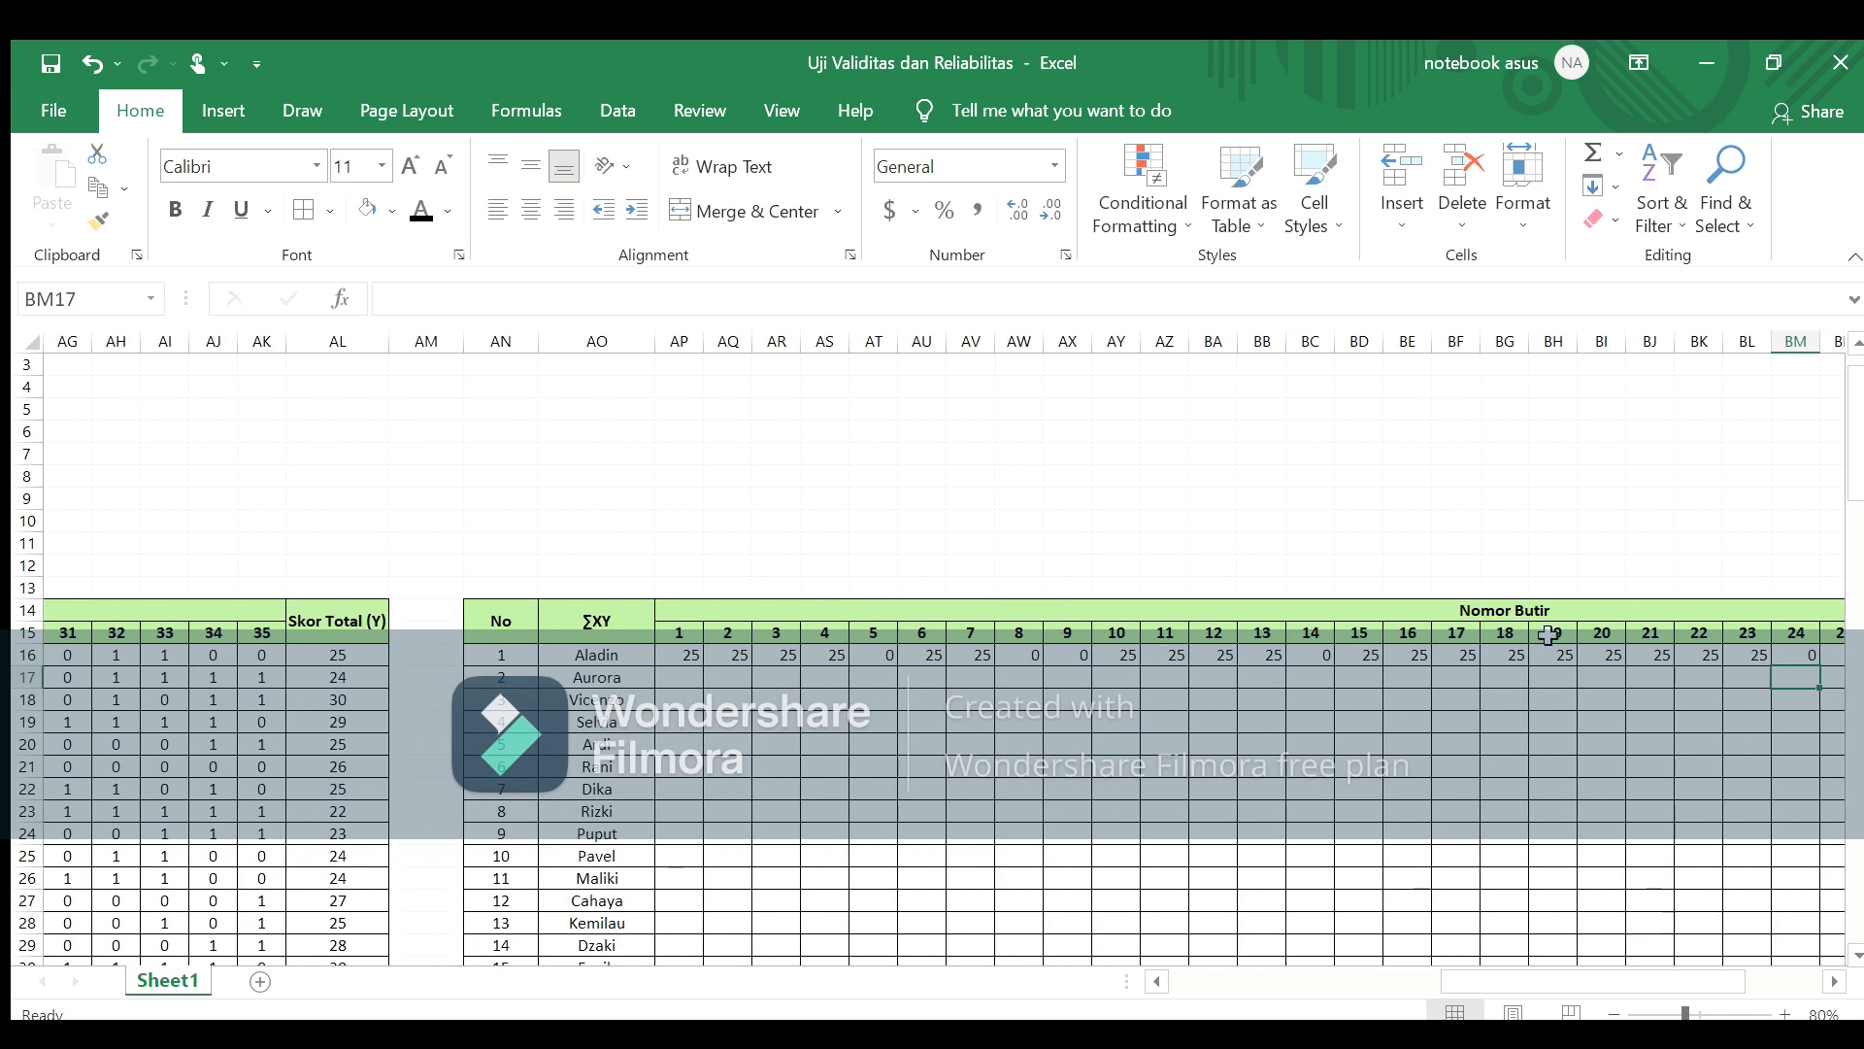
# Step: Enter =AA16*AL16 in ∑XY cell BN16 to multiply the first student's item 25 score by the total score
pyautogui.click(1825, 656)
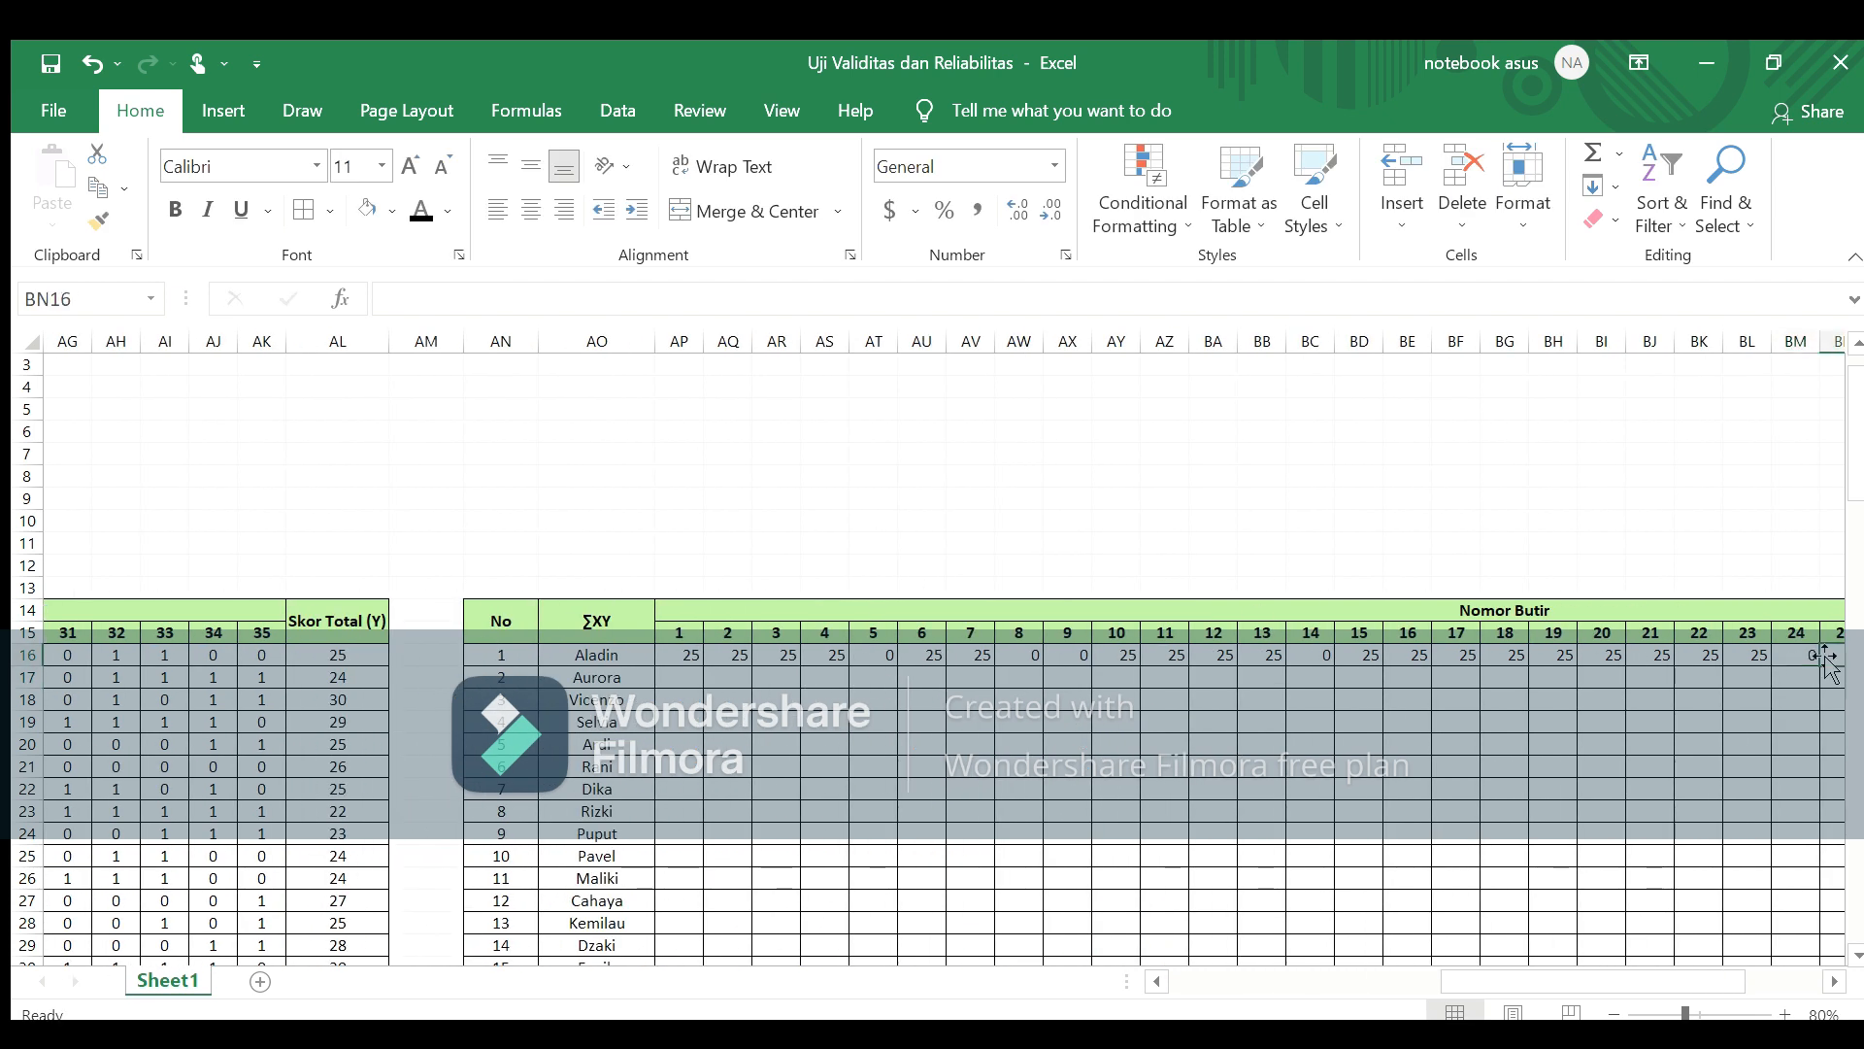
pyautogui.write('=')
pyautogui.moveTo(1606, 989); pyautogui.dragTo(1525, 988)
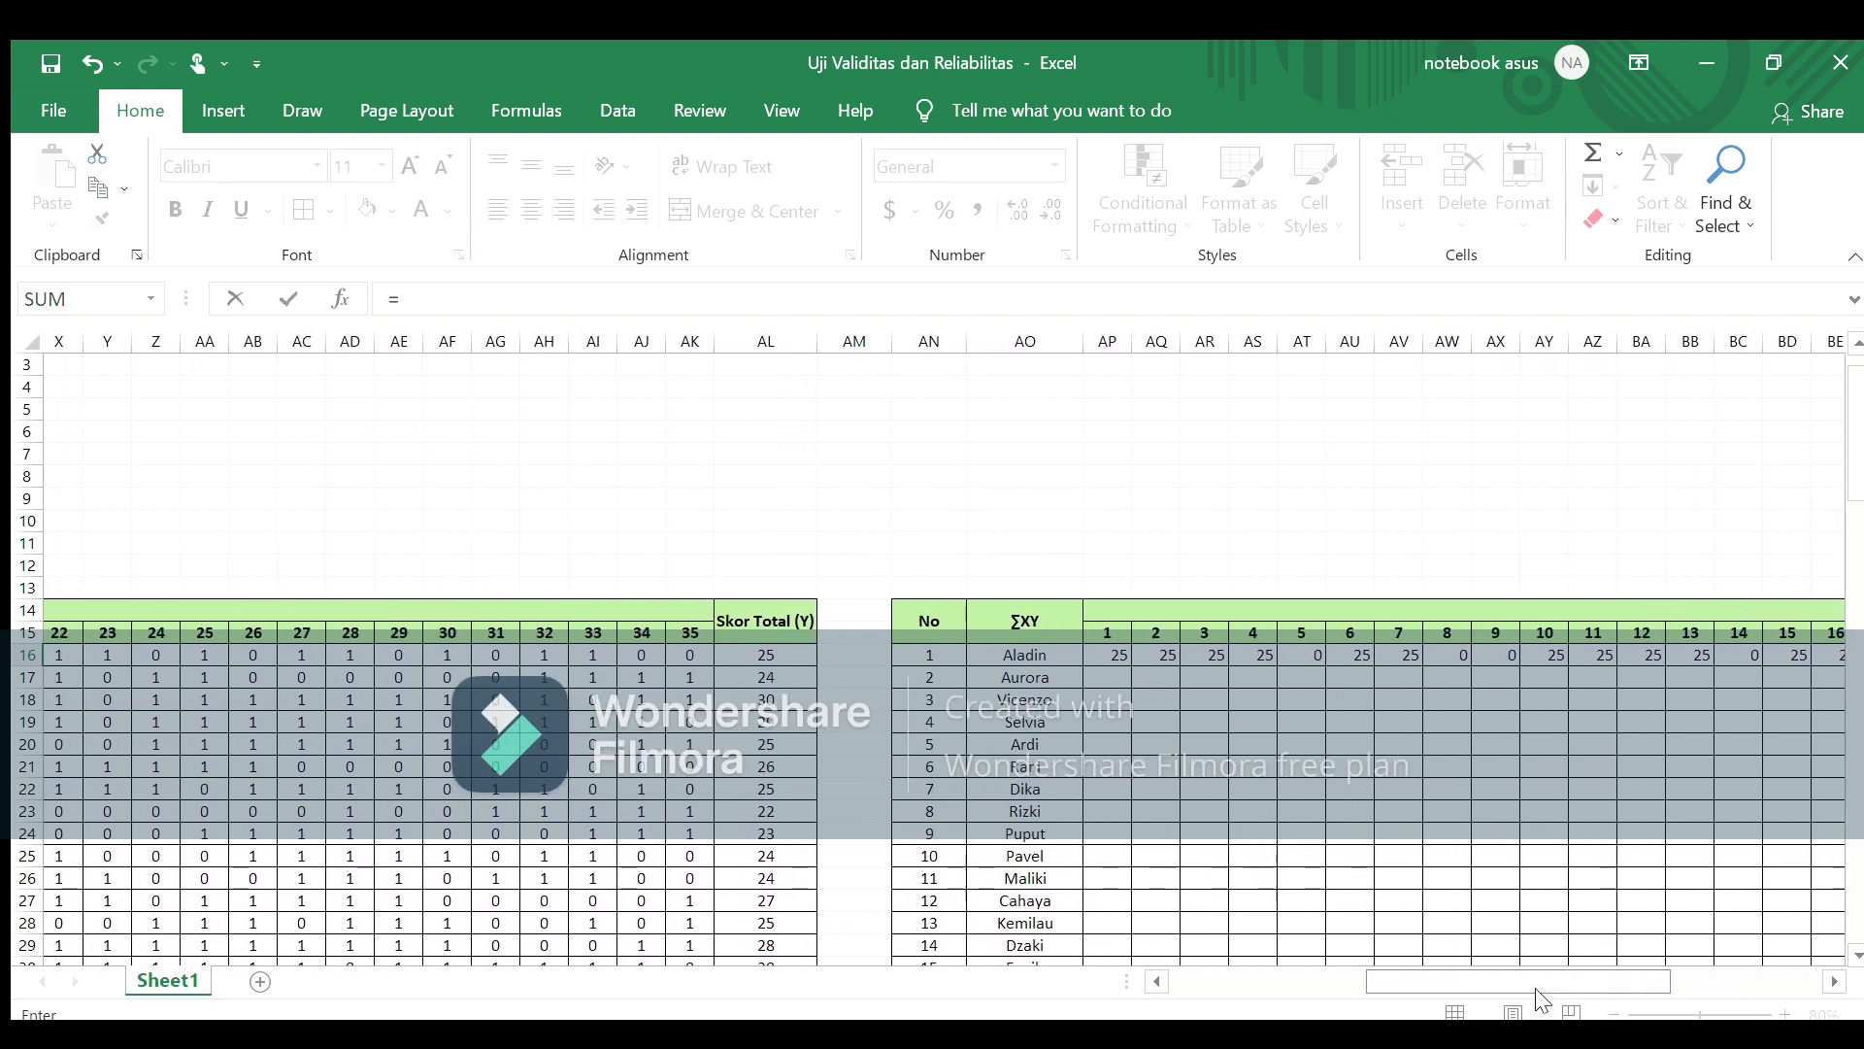
pyautogui.click(214, 655)
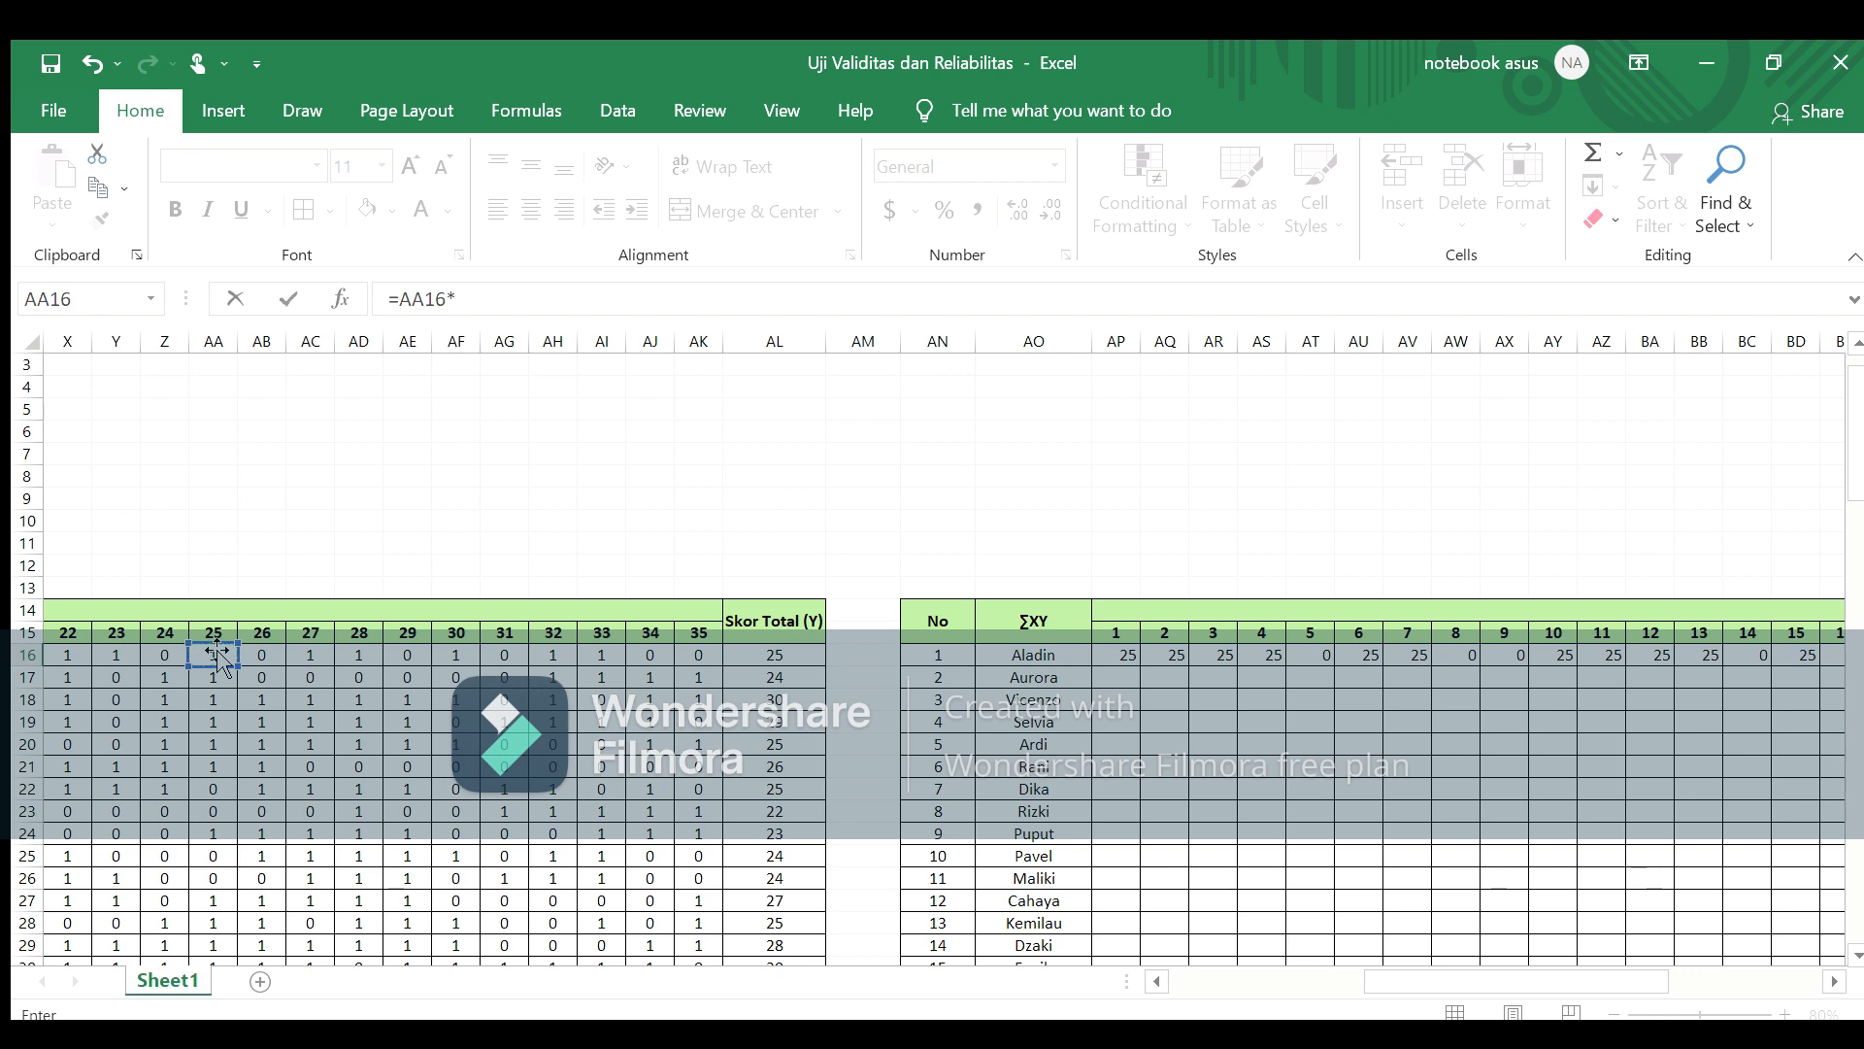
pyautogui.click(775, 655)
pyautogui.press('Return')
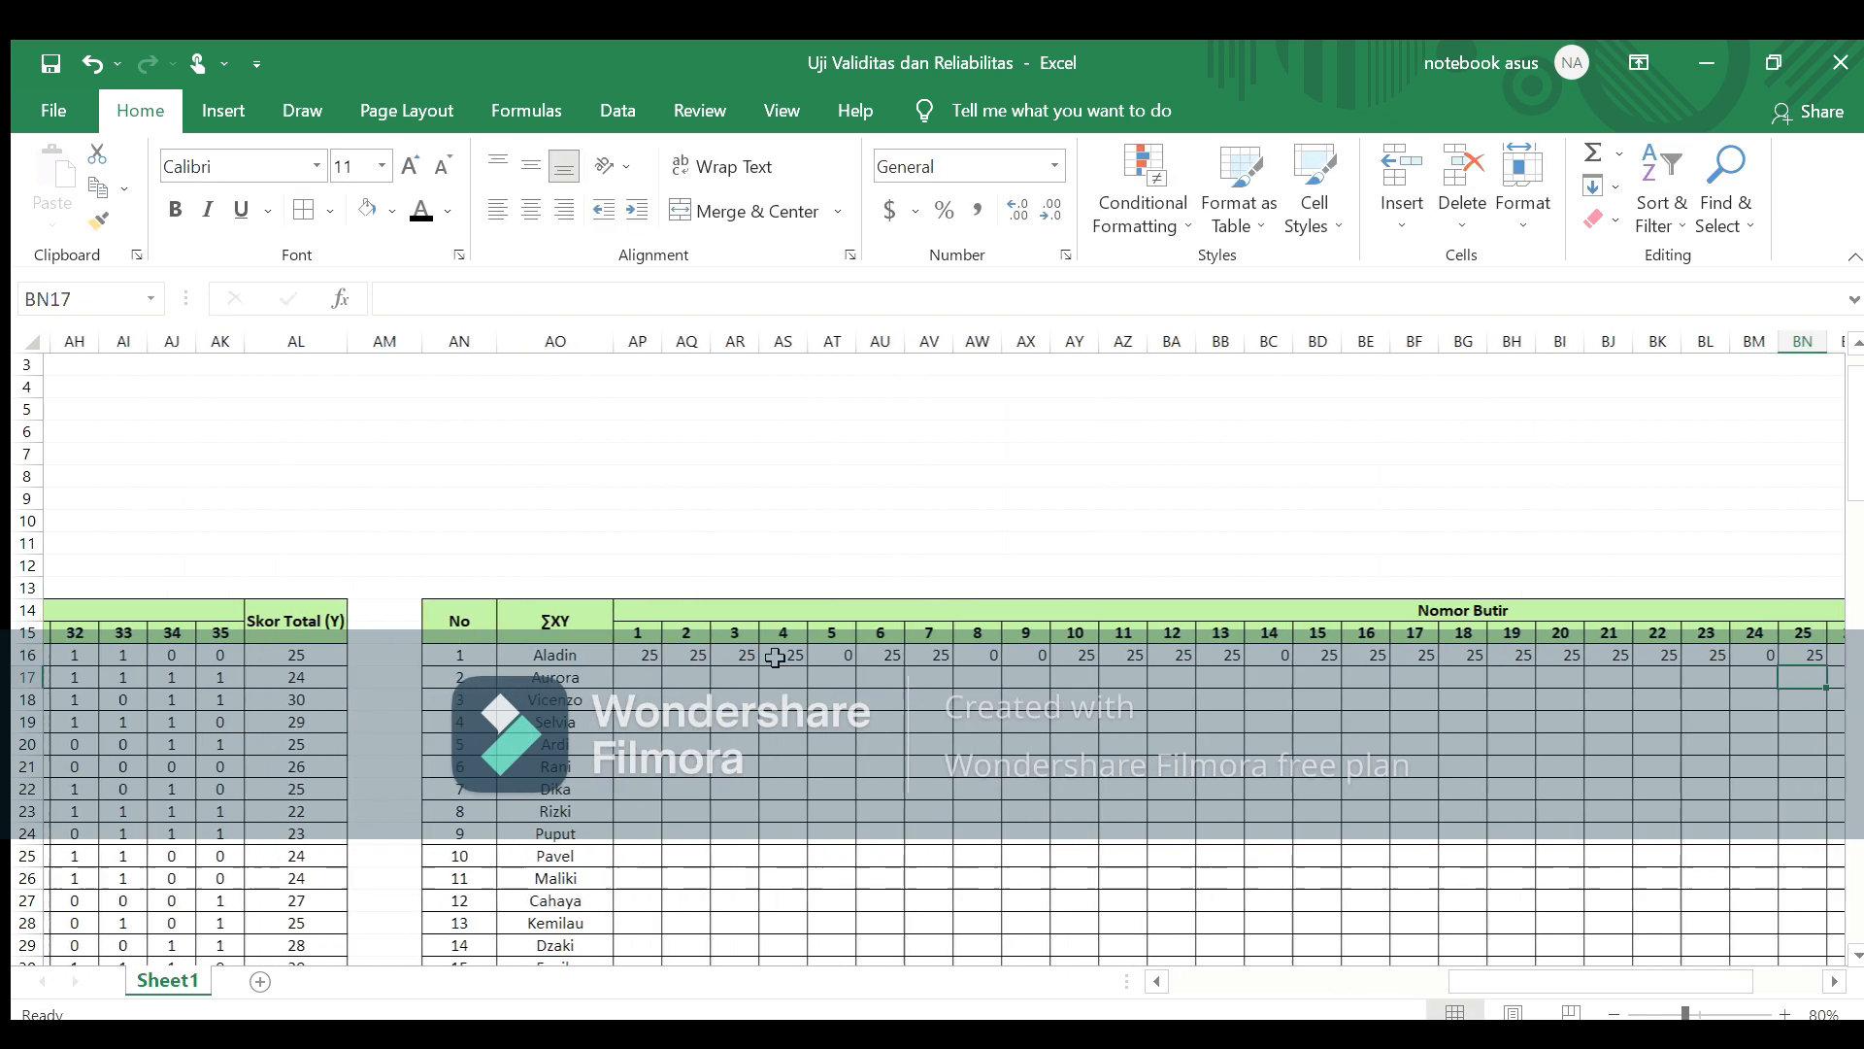
# Step: Enter =AB16*AL16 in ∑XY cell BO16 to multiply the first student's item 26 score by the total score
pyautogui.click(1837, 657)
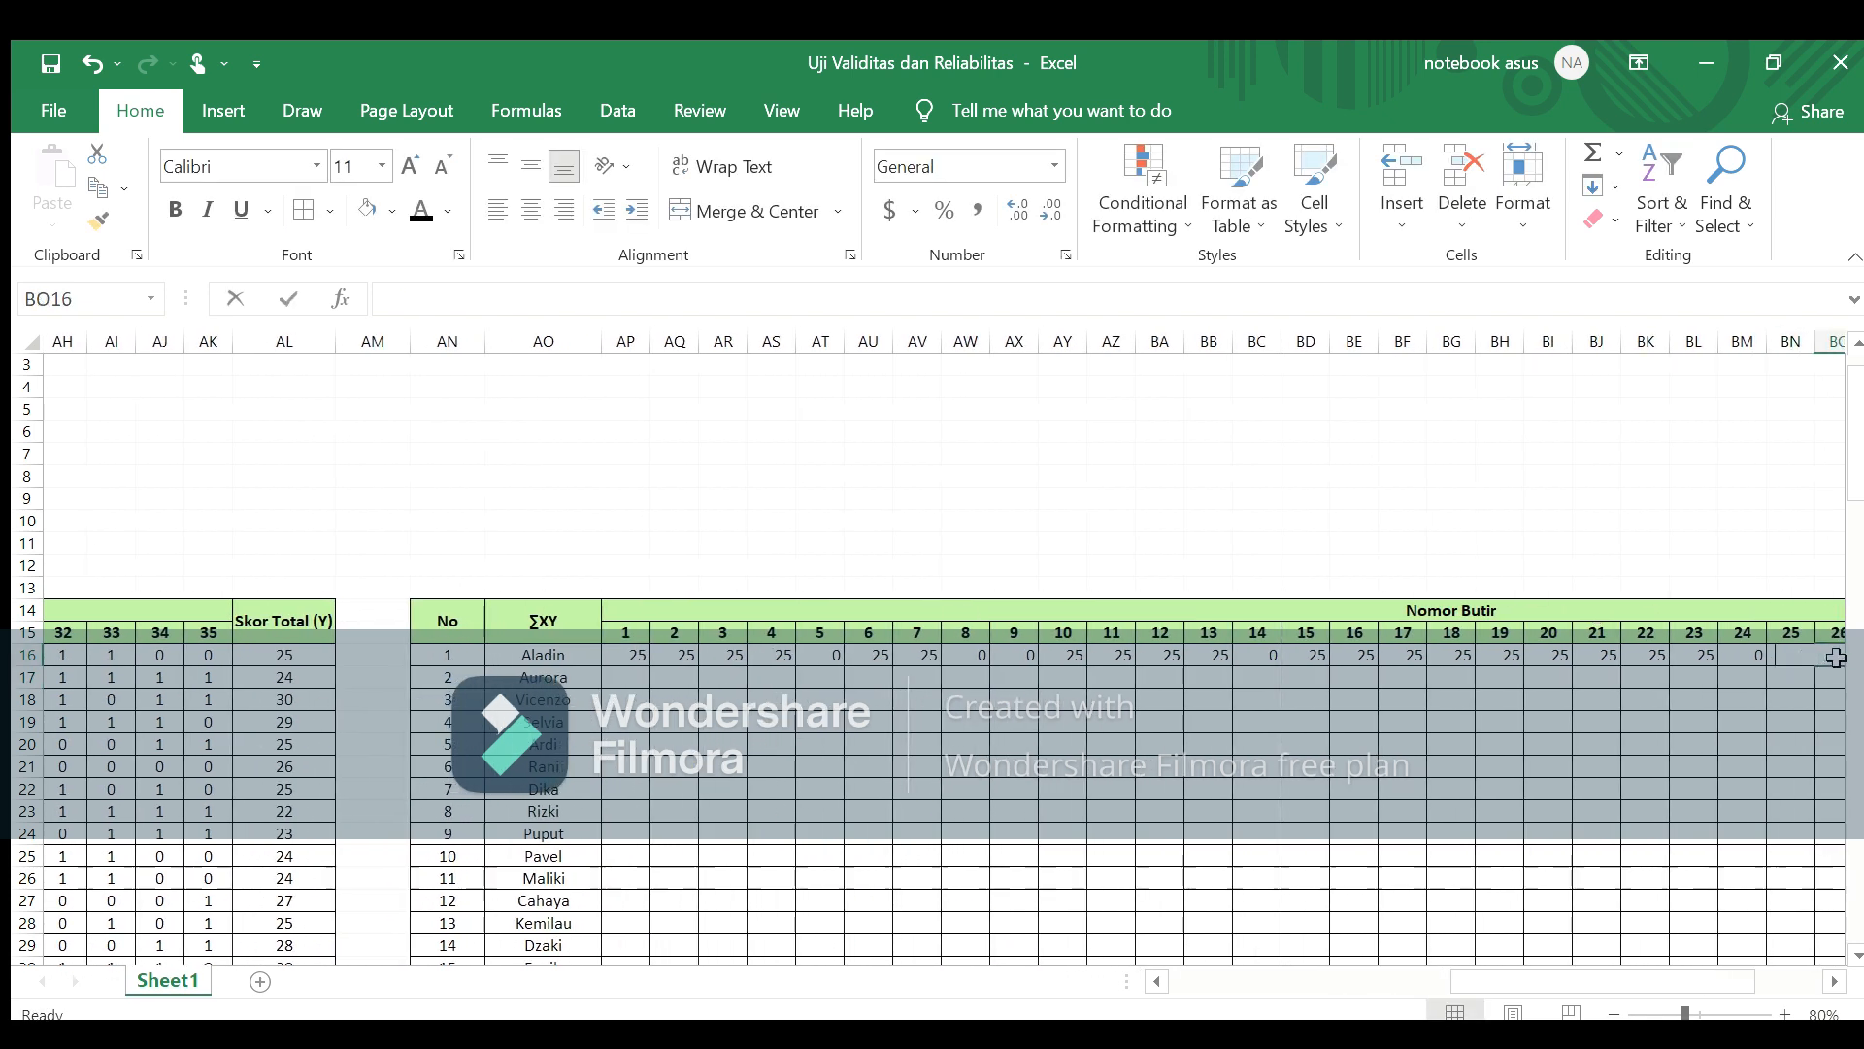
pyautogui.write('=')
pyautogui.moveTo(1544, 978); pyautogui.dragTo(1494, 979)
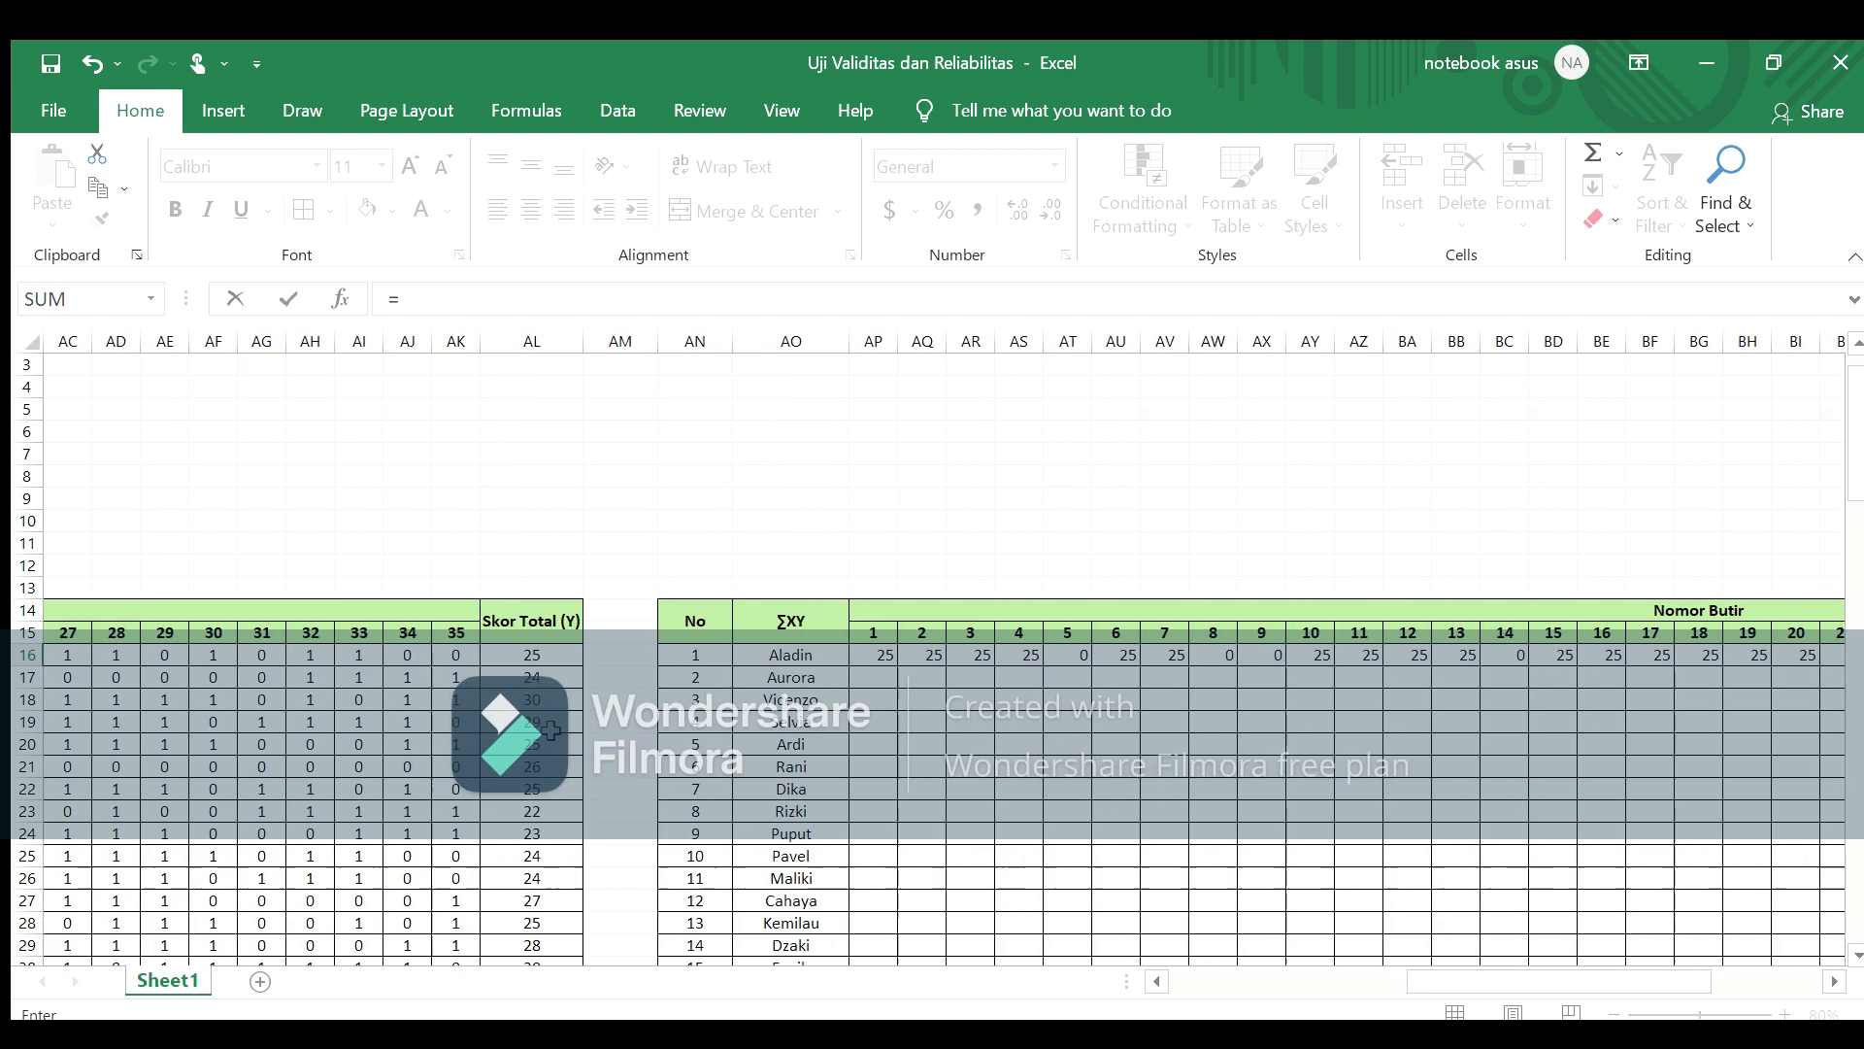
pyautogui.click(1157, 983)
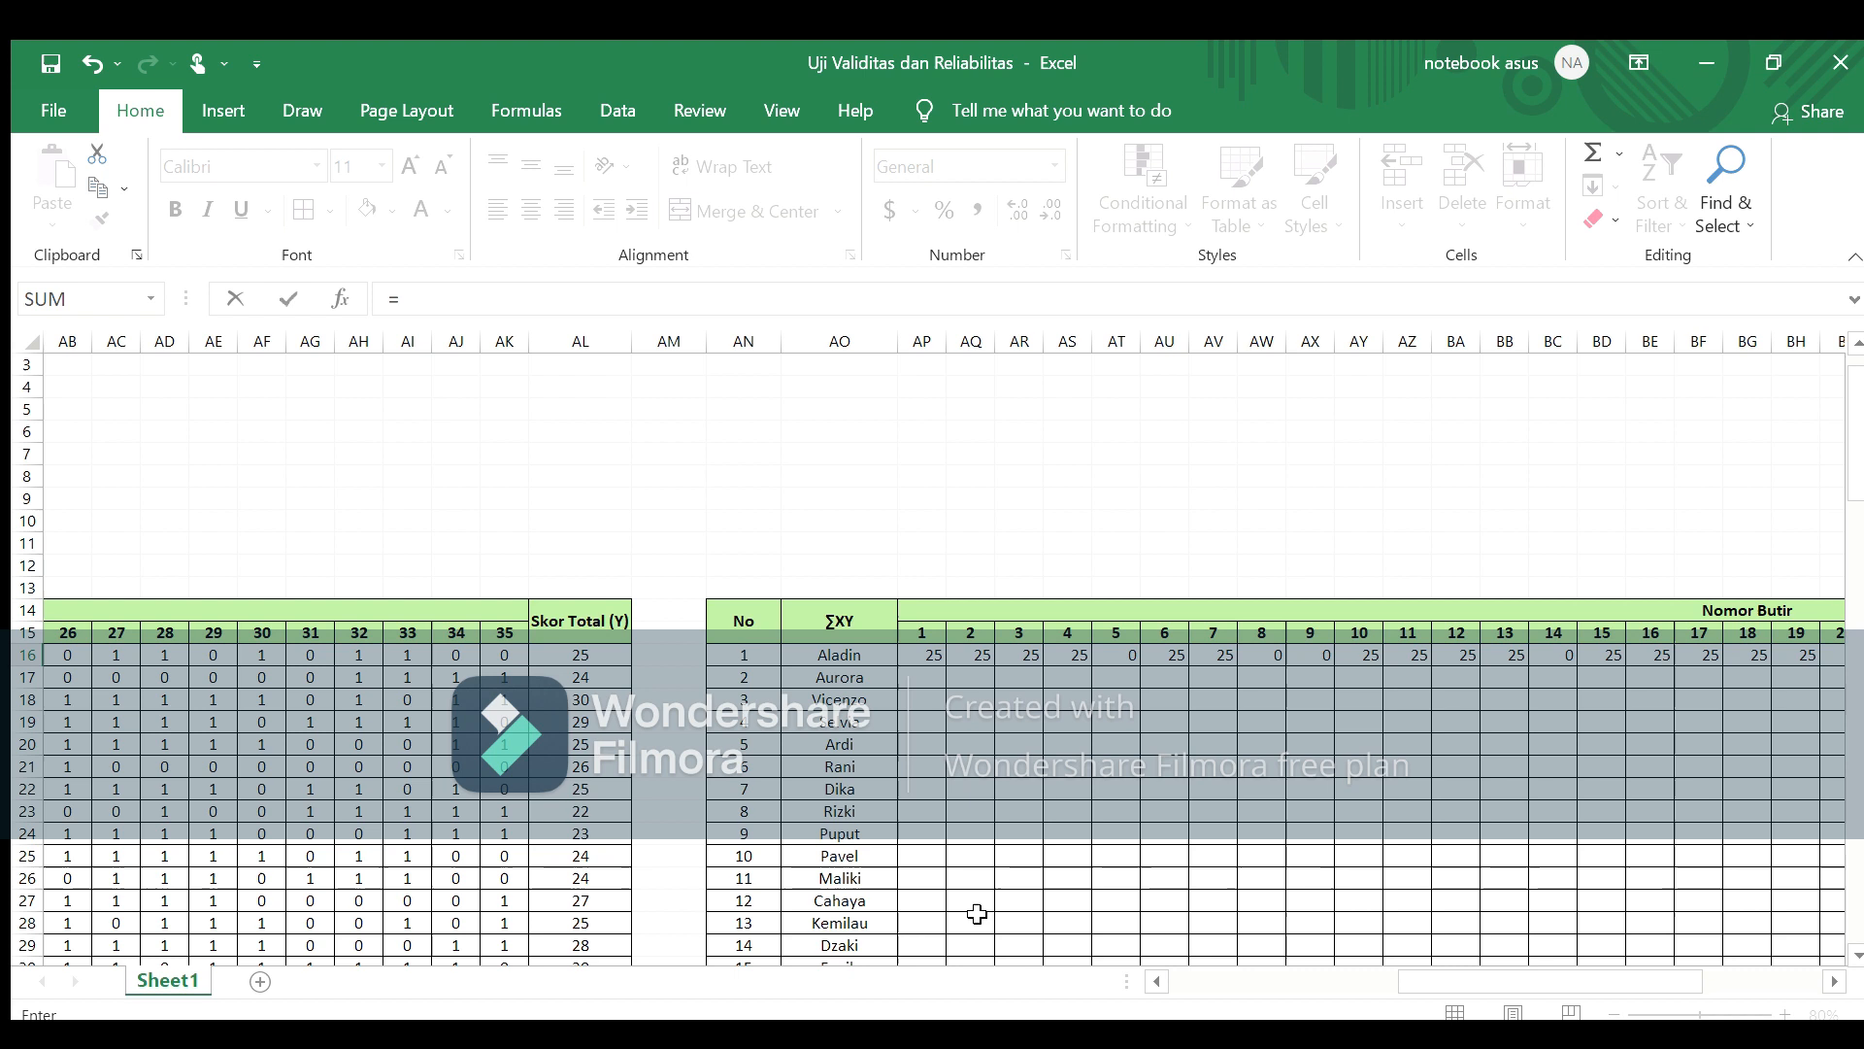
pyautogui.click(73, 650)
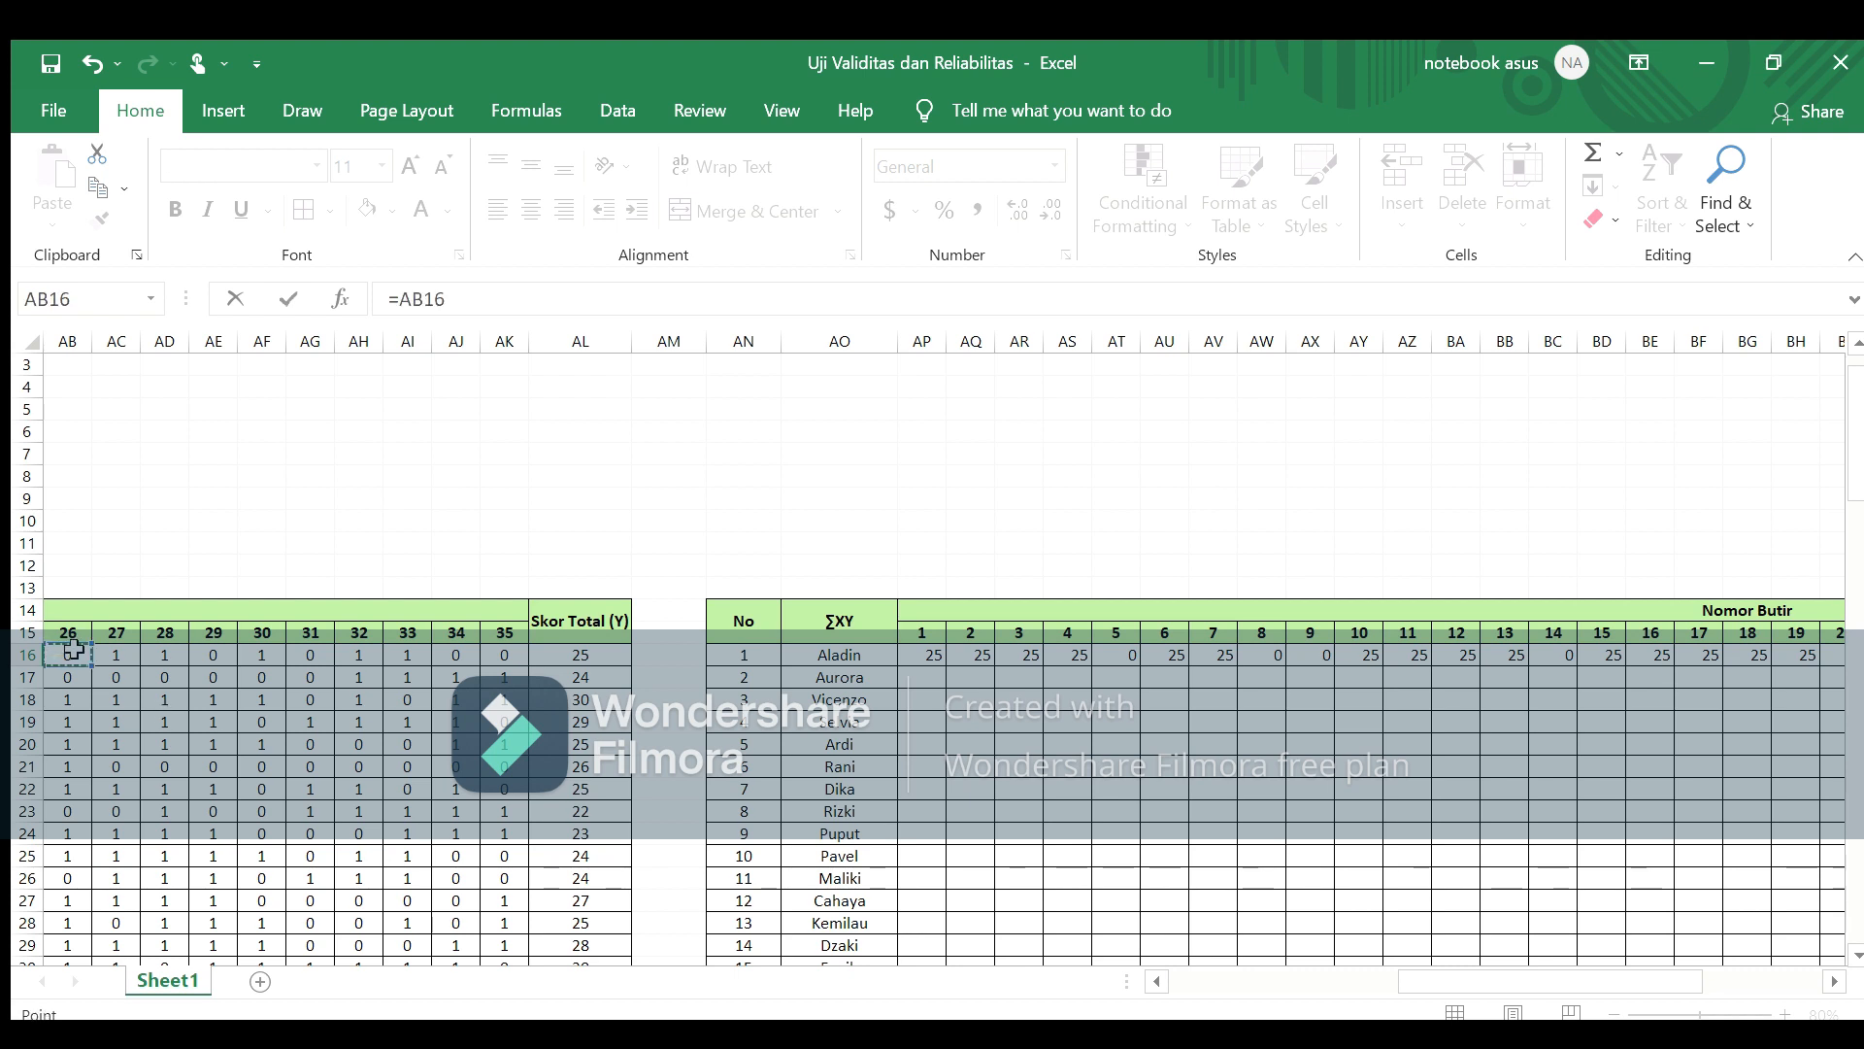
pyautogui.click(604, 652)
pyautogui.press('Return')
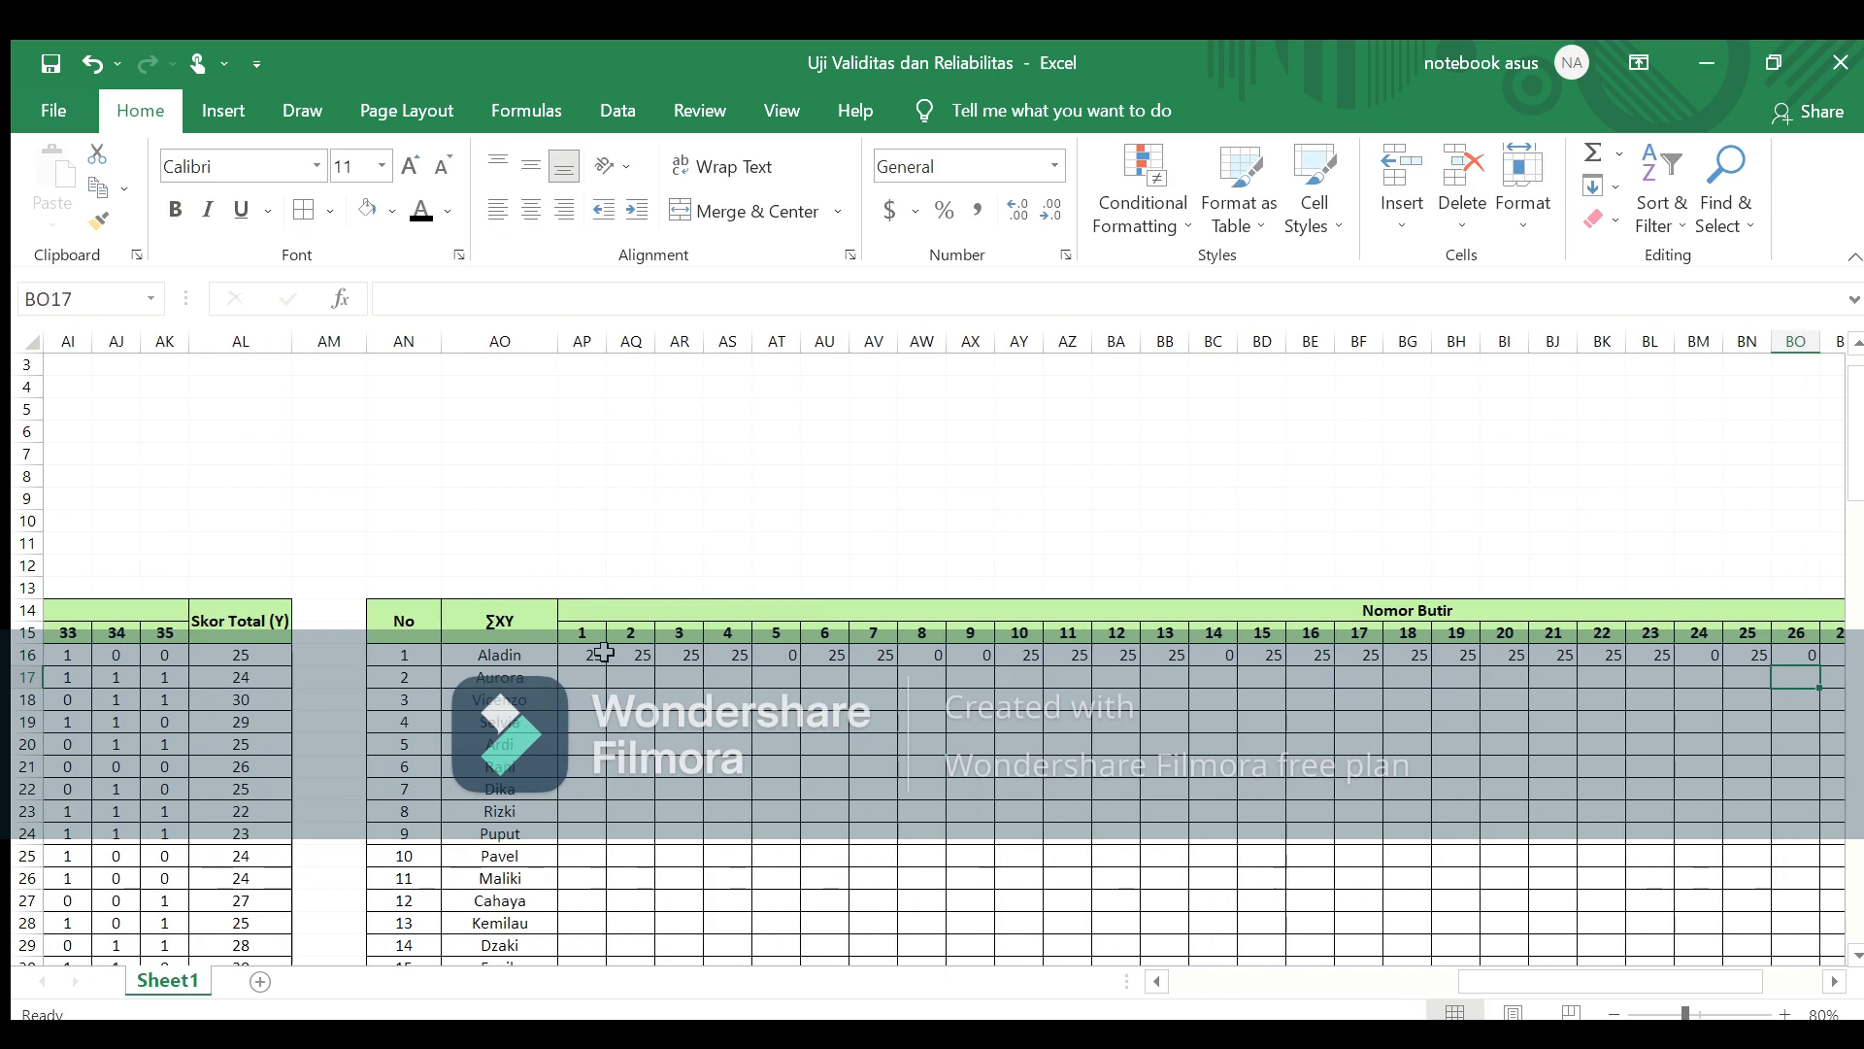
# Step: Enter =AC16*AL16 in ∑XY cell BP16 to multiply the first student's item 27 score by the total score
pyautogui.press('Right')
pyautogui.press('Up')
pyautogui.write('=')
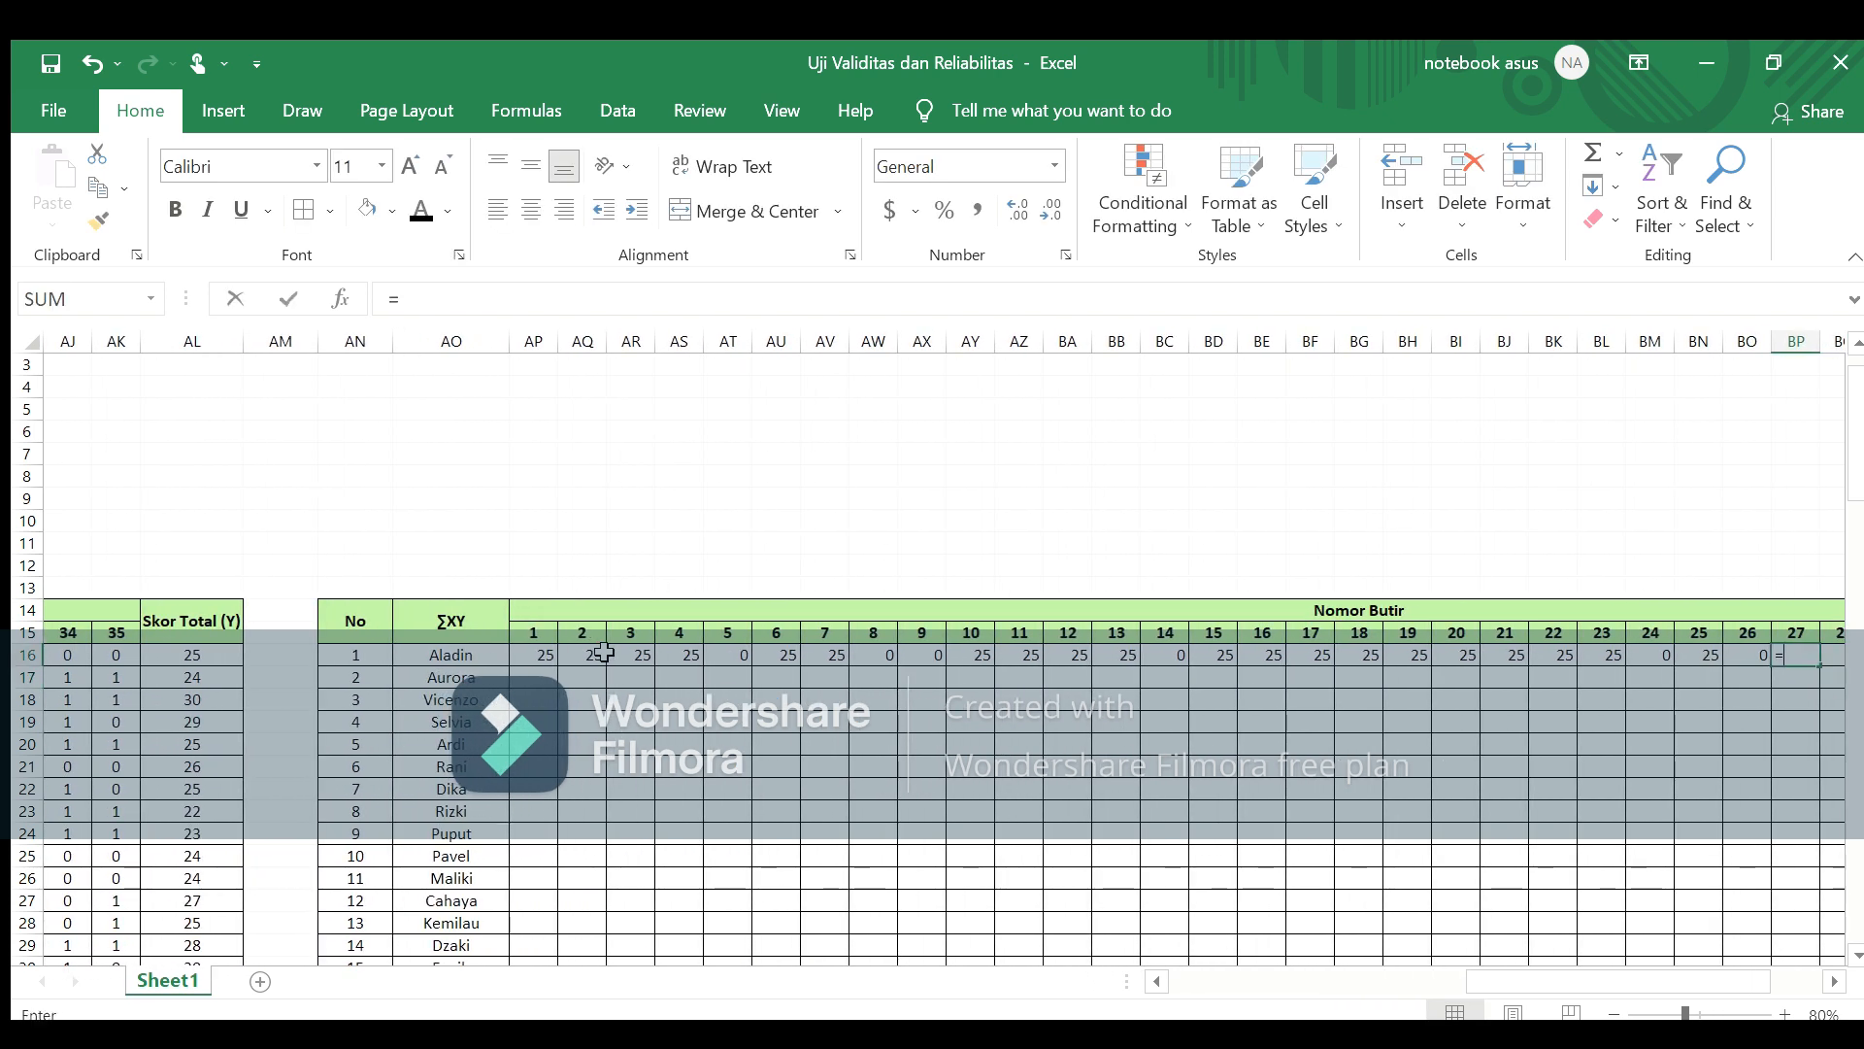
pyautogui.click(1160, 981)
pyautogui.click(1159, 981)
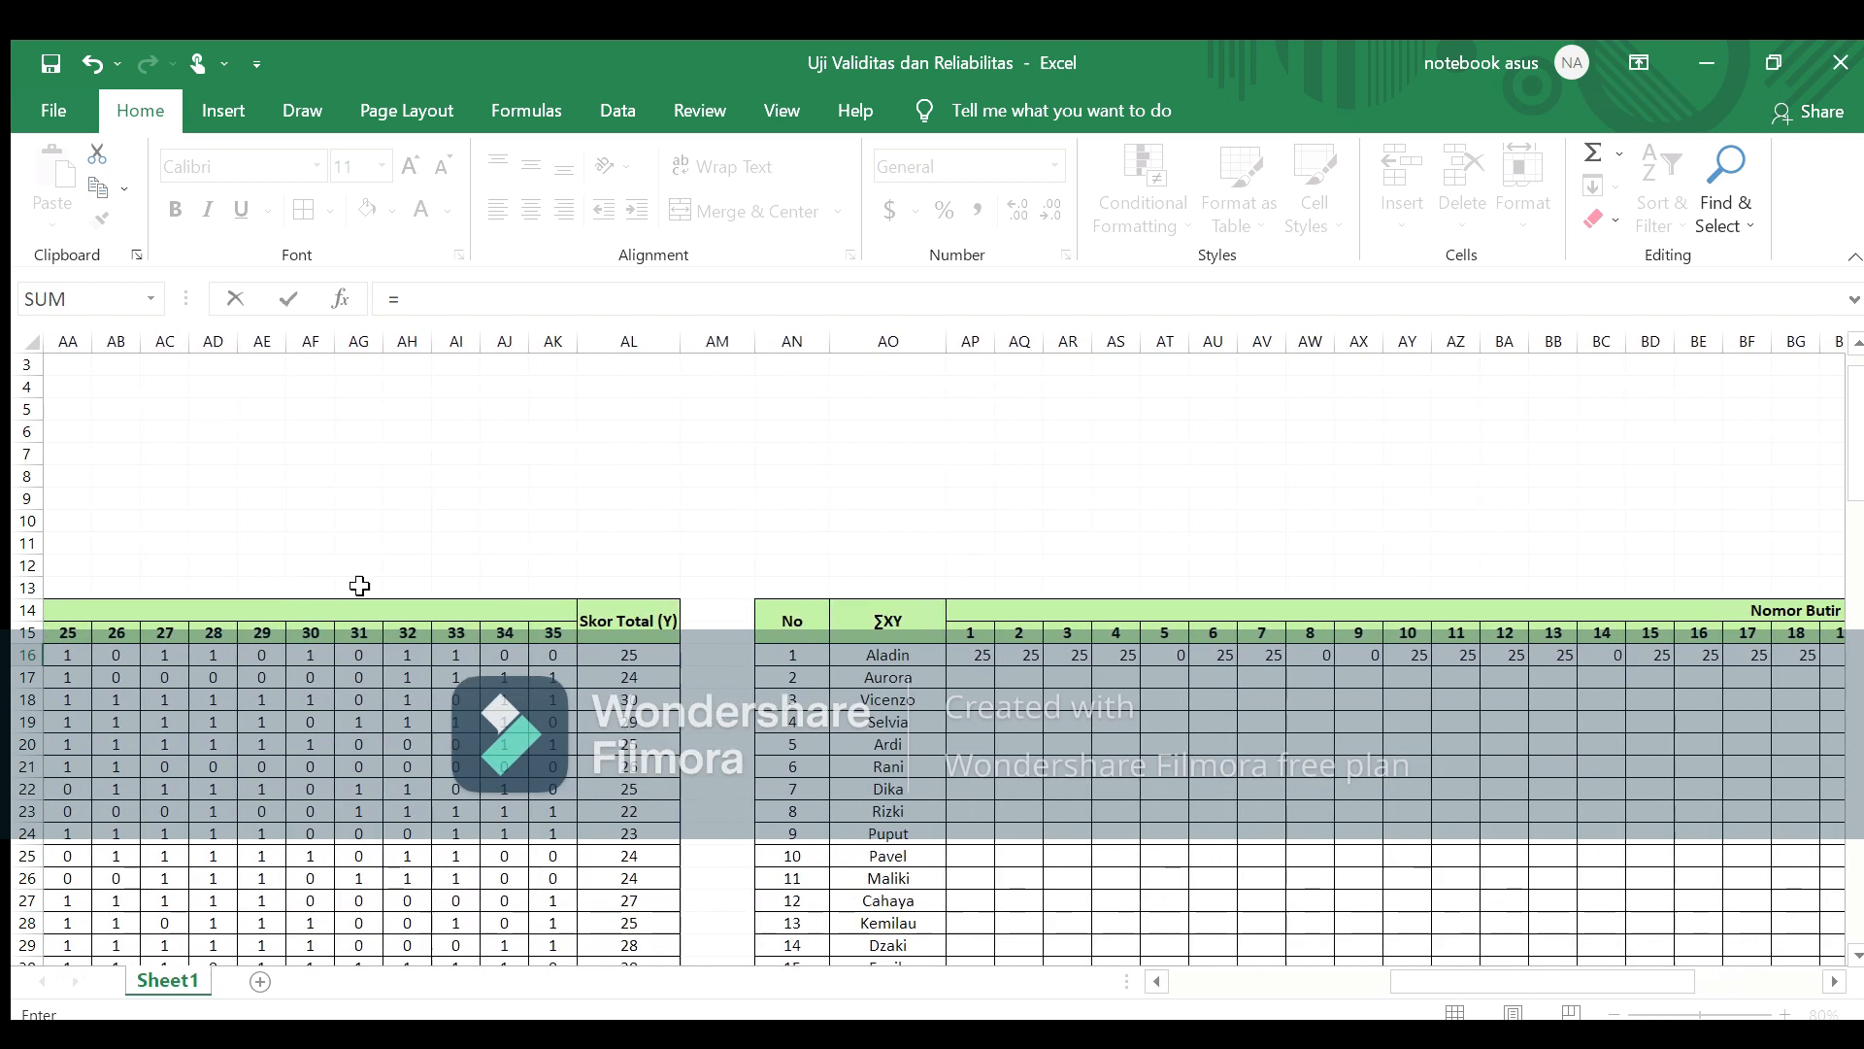
pyautogui.click(158, 656)
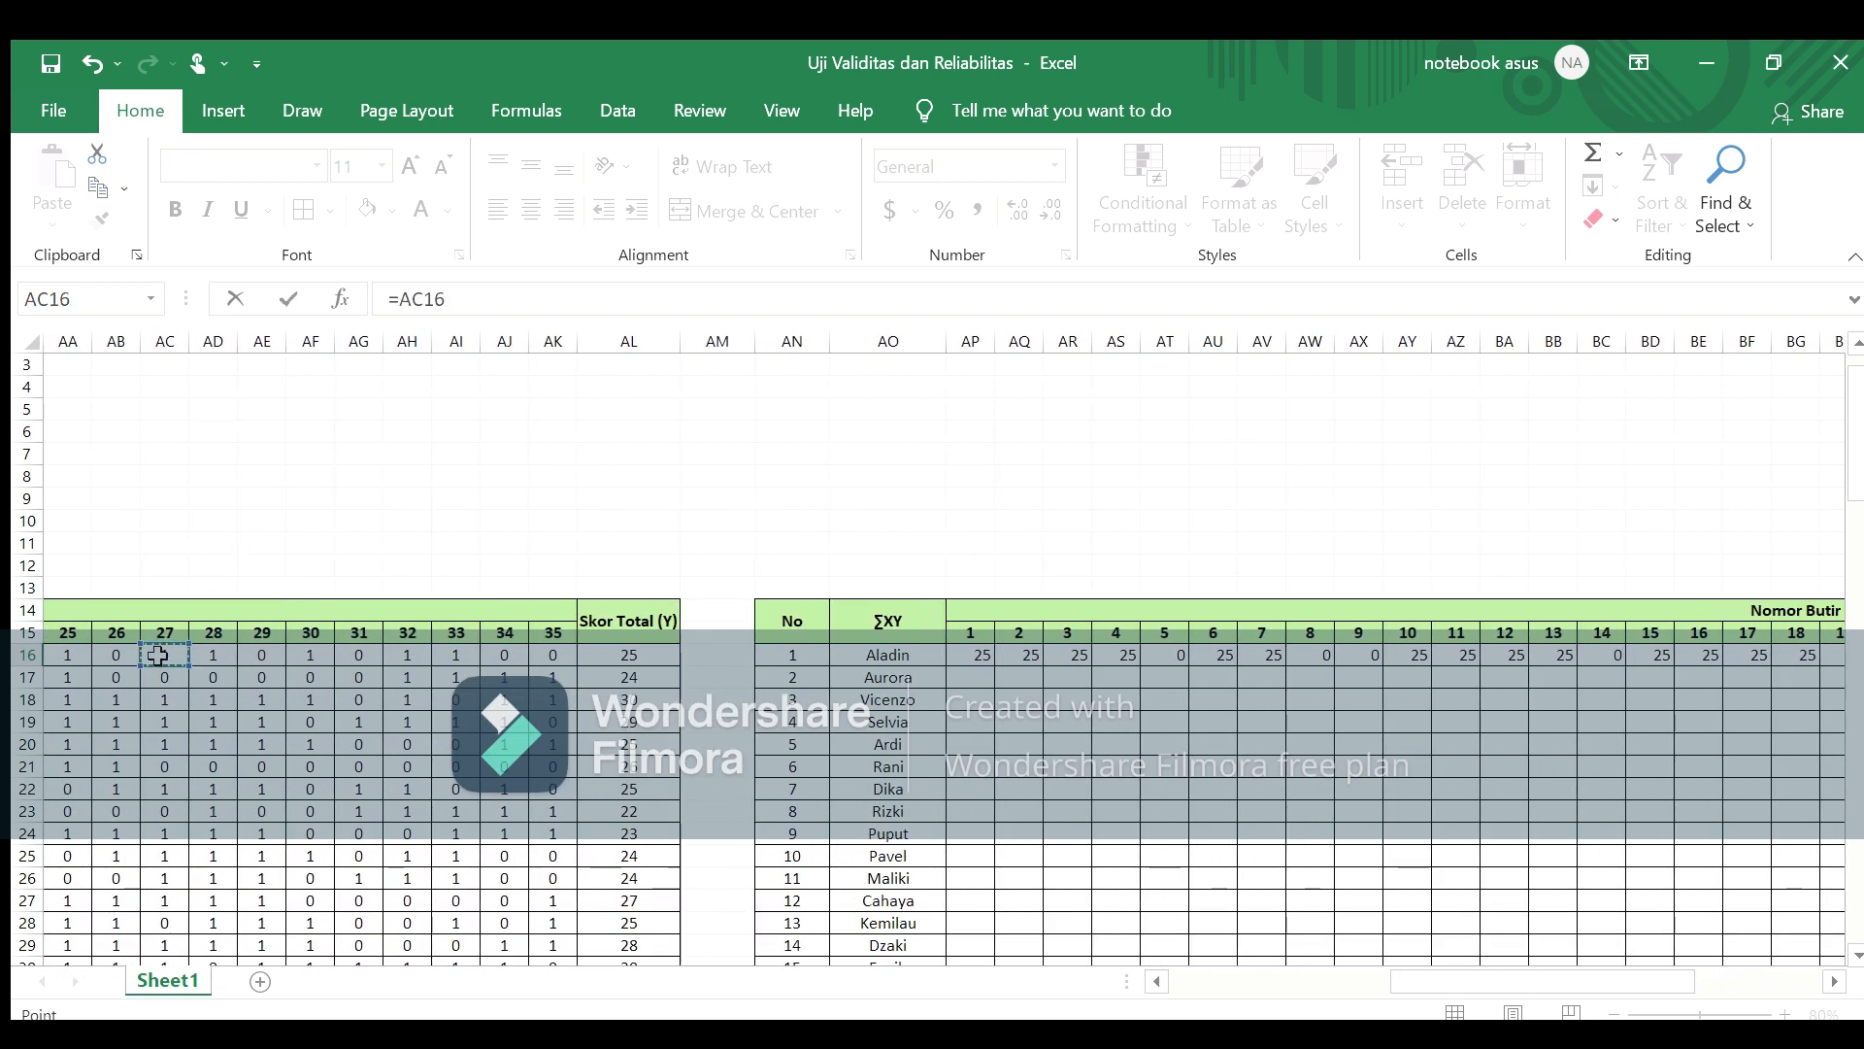
pyautogui.write('*')
pyautogui.click(654, 653)
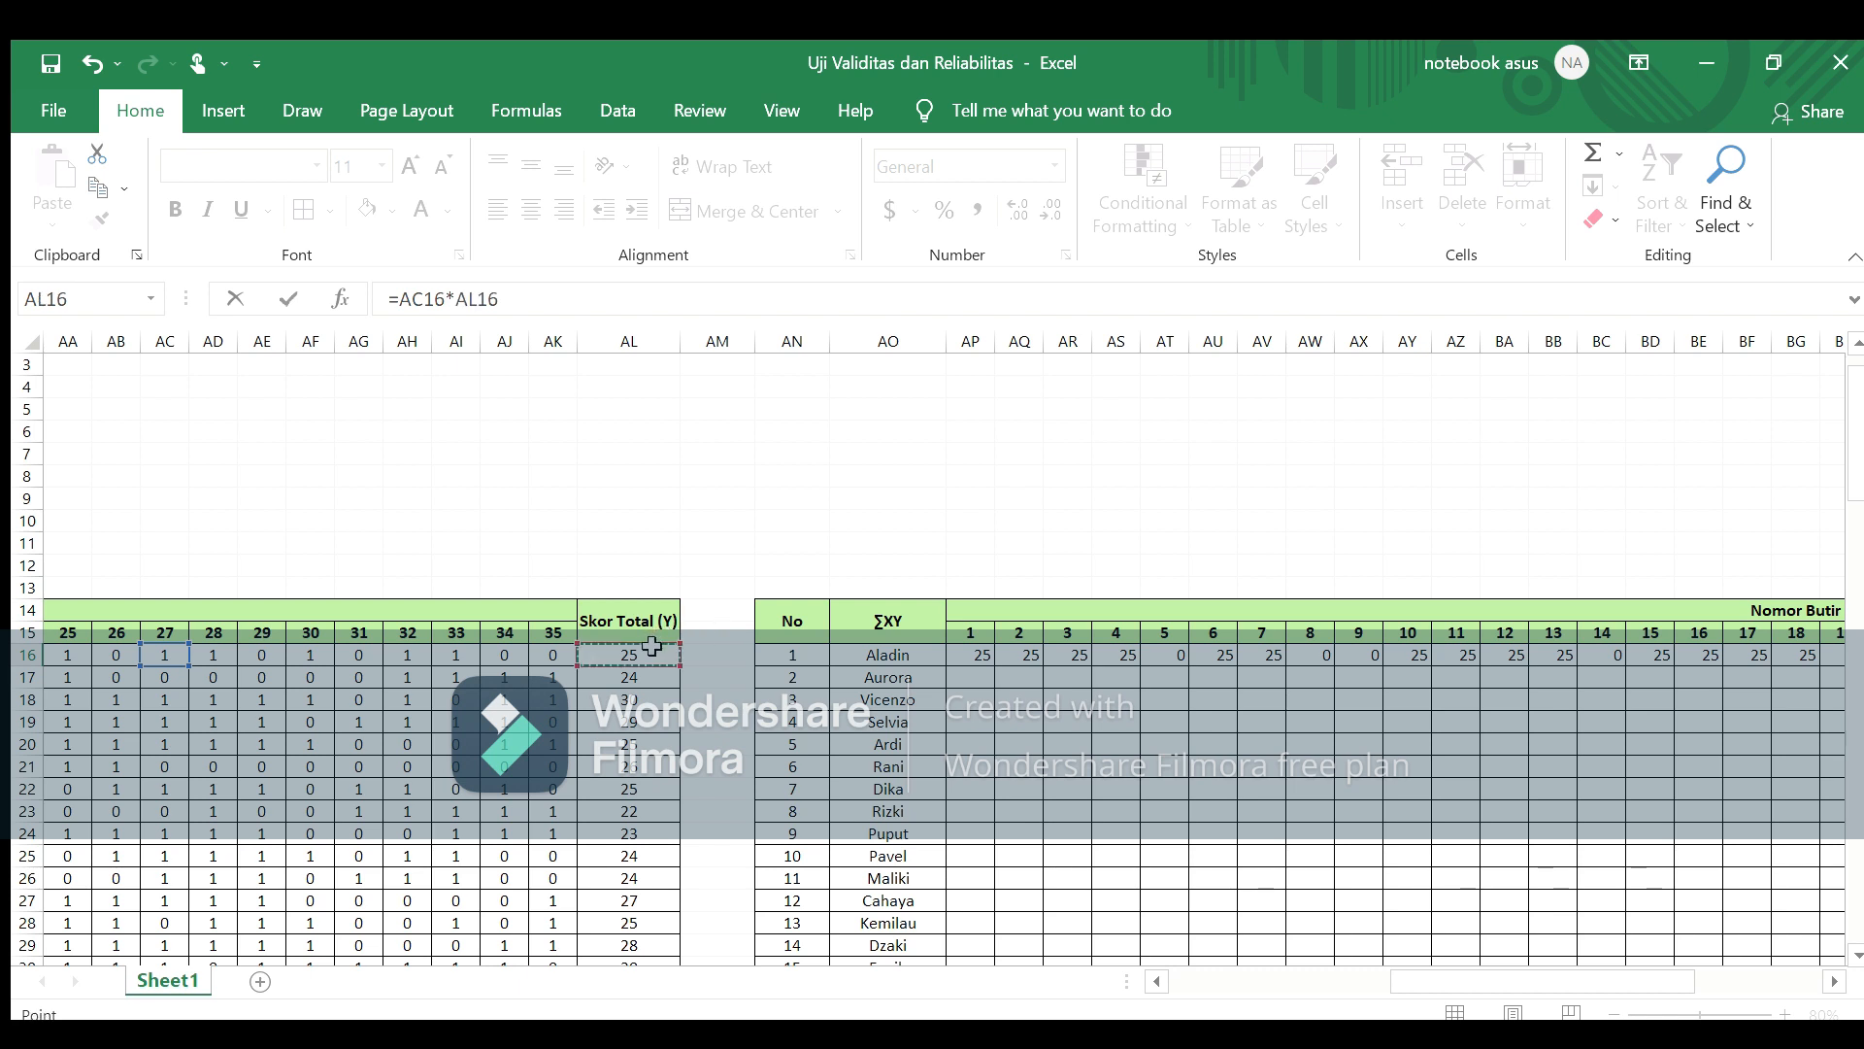
pyautogui.press('Return')
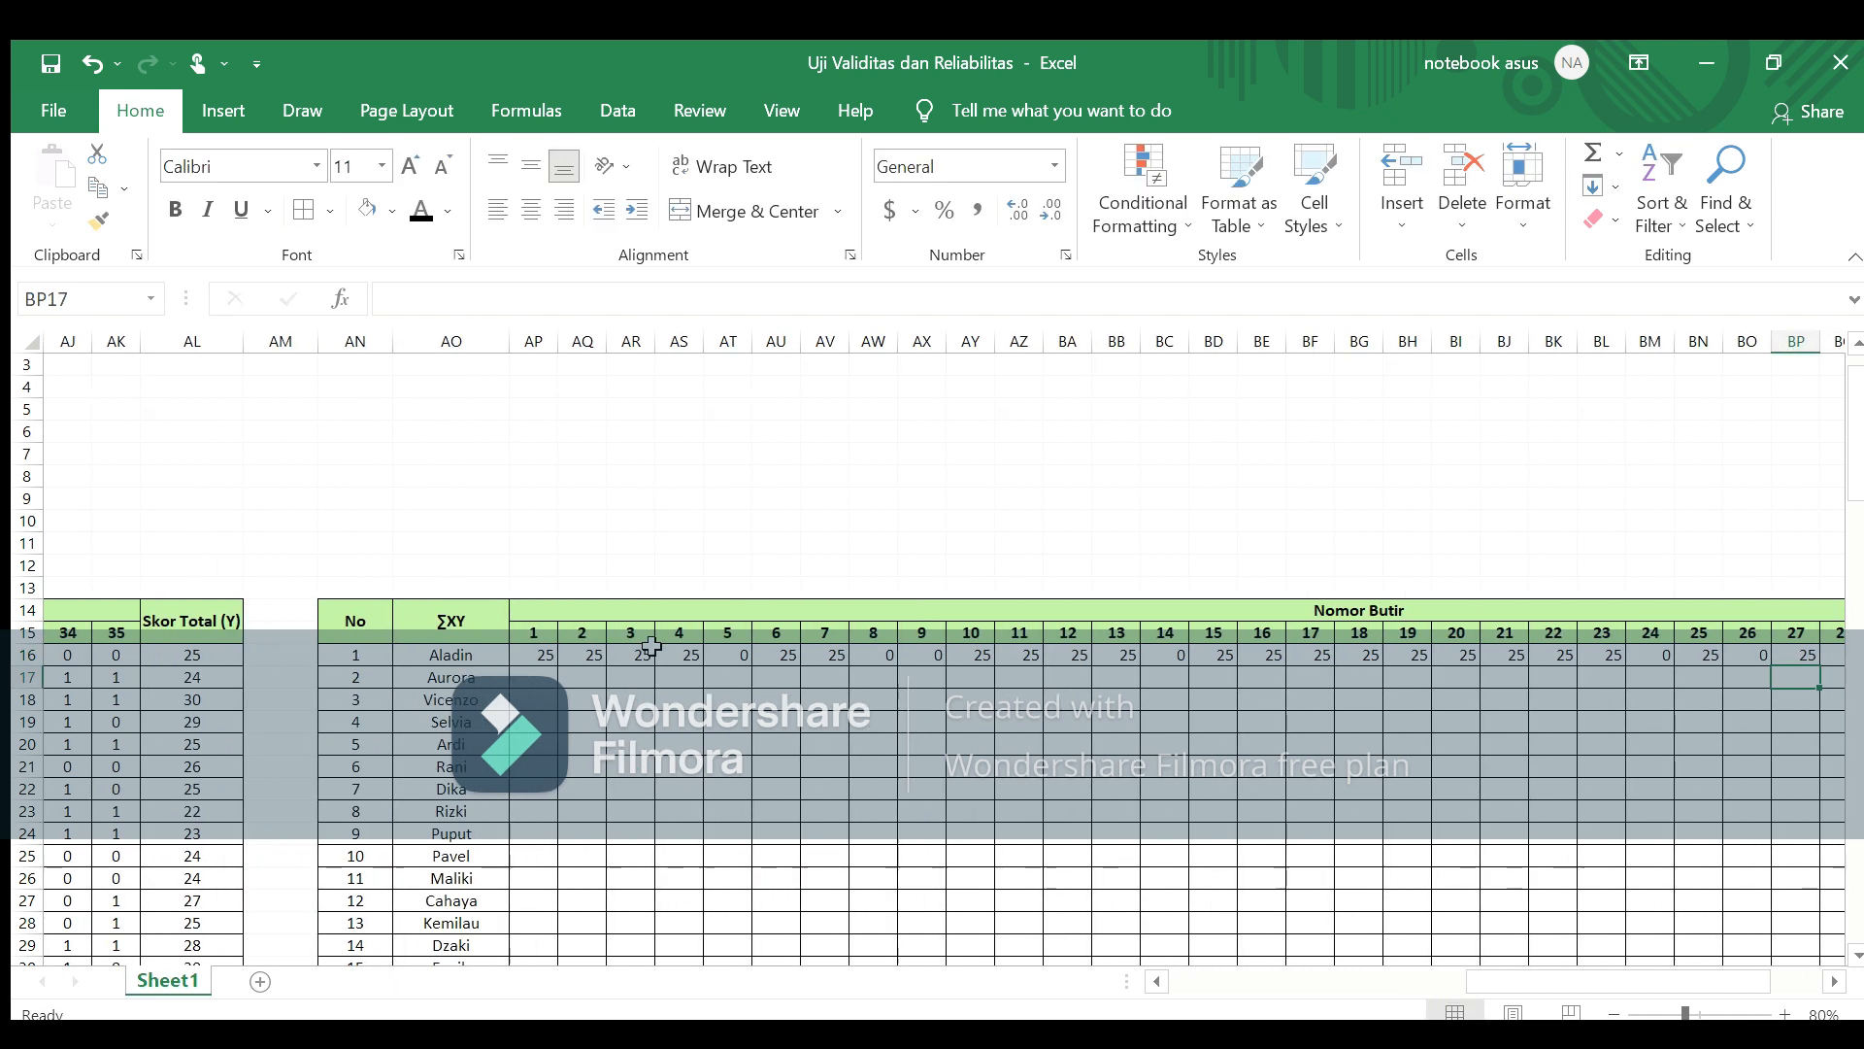
# Step: Enter =AD16*AL16 in ∑XY cell BQ16 to multiply the first student's item 28 score by the total score
pyautogui.click(1837, 654)
pyautogui.write('=')
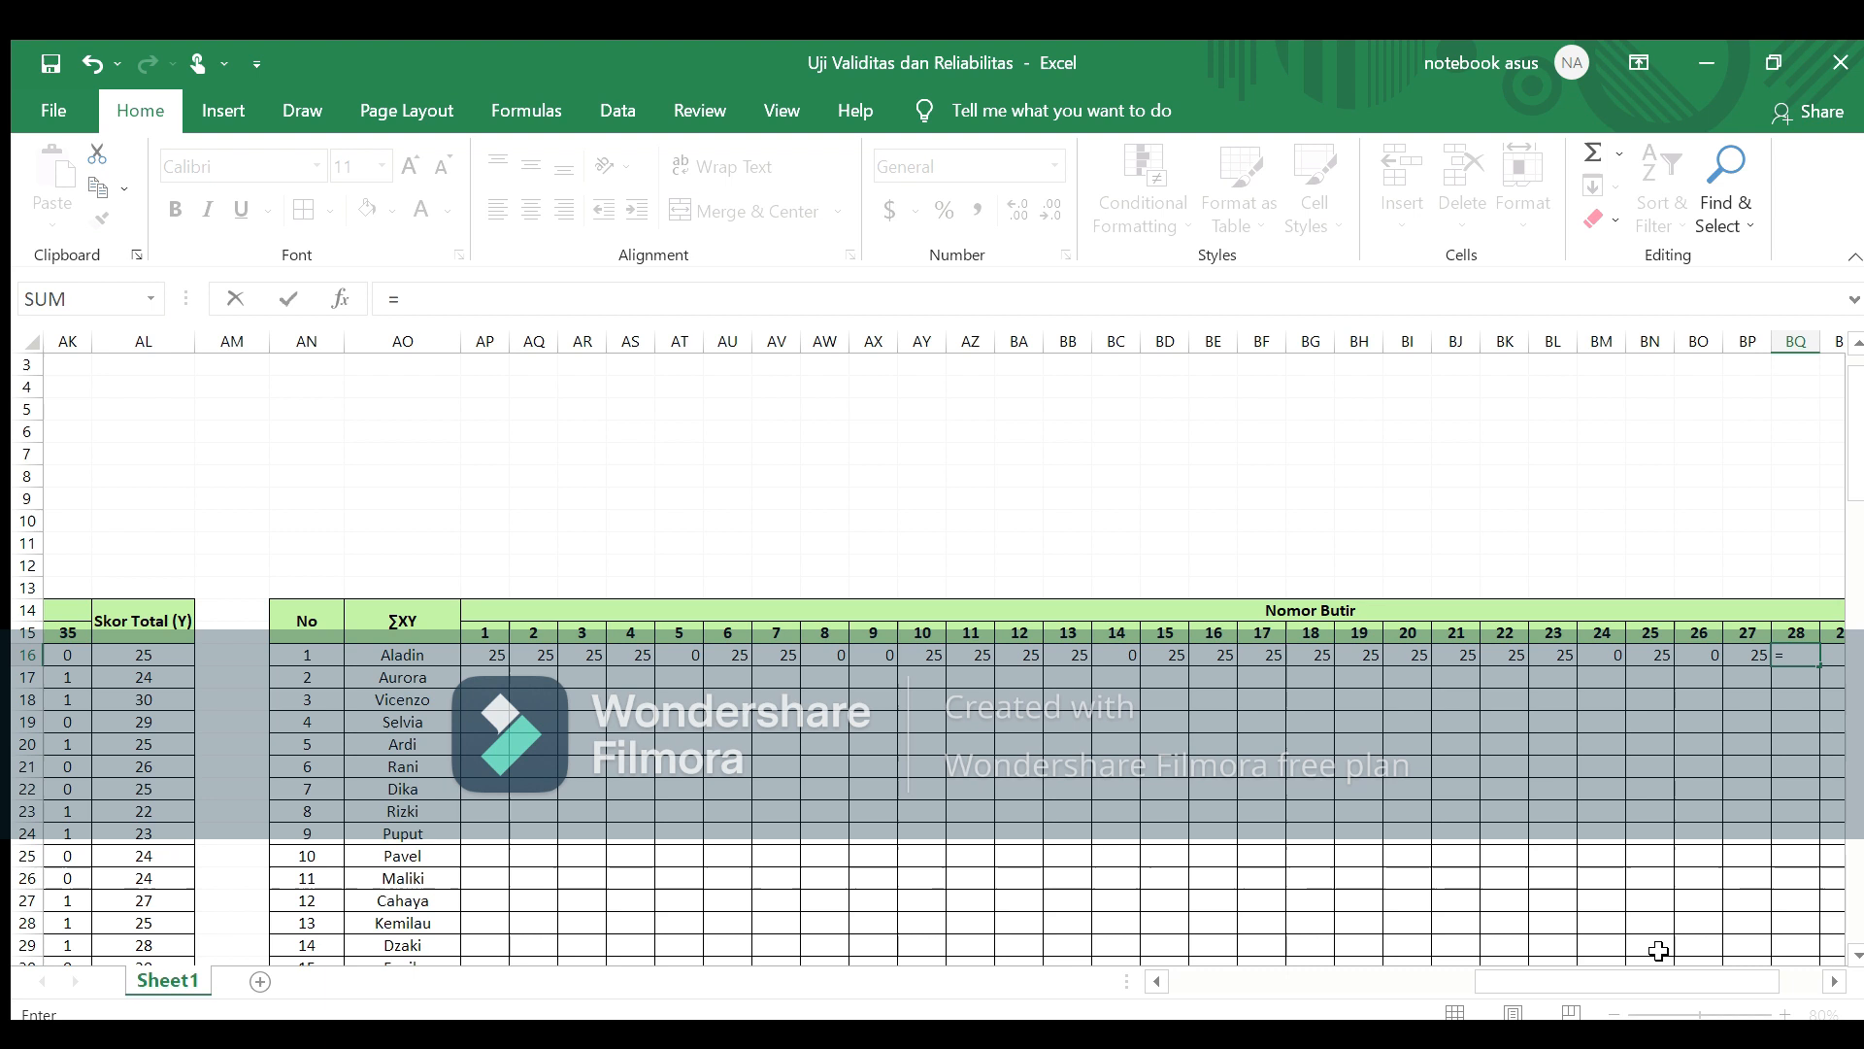
pyautogui.moveTo(1651, 988); pyautogui.dragTo(1485, 992)
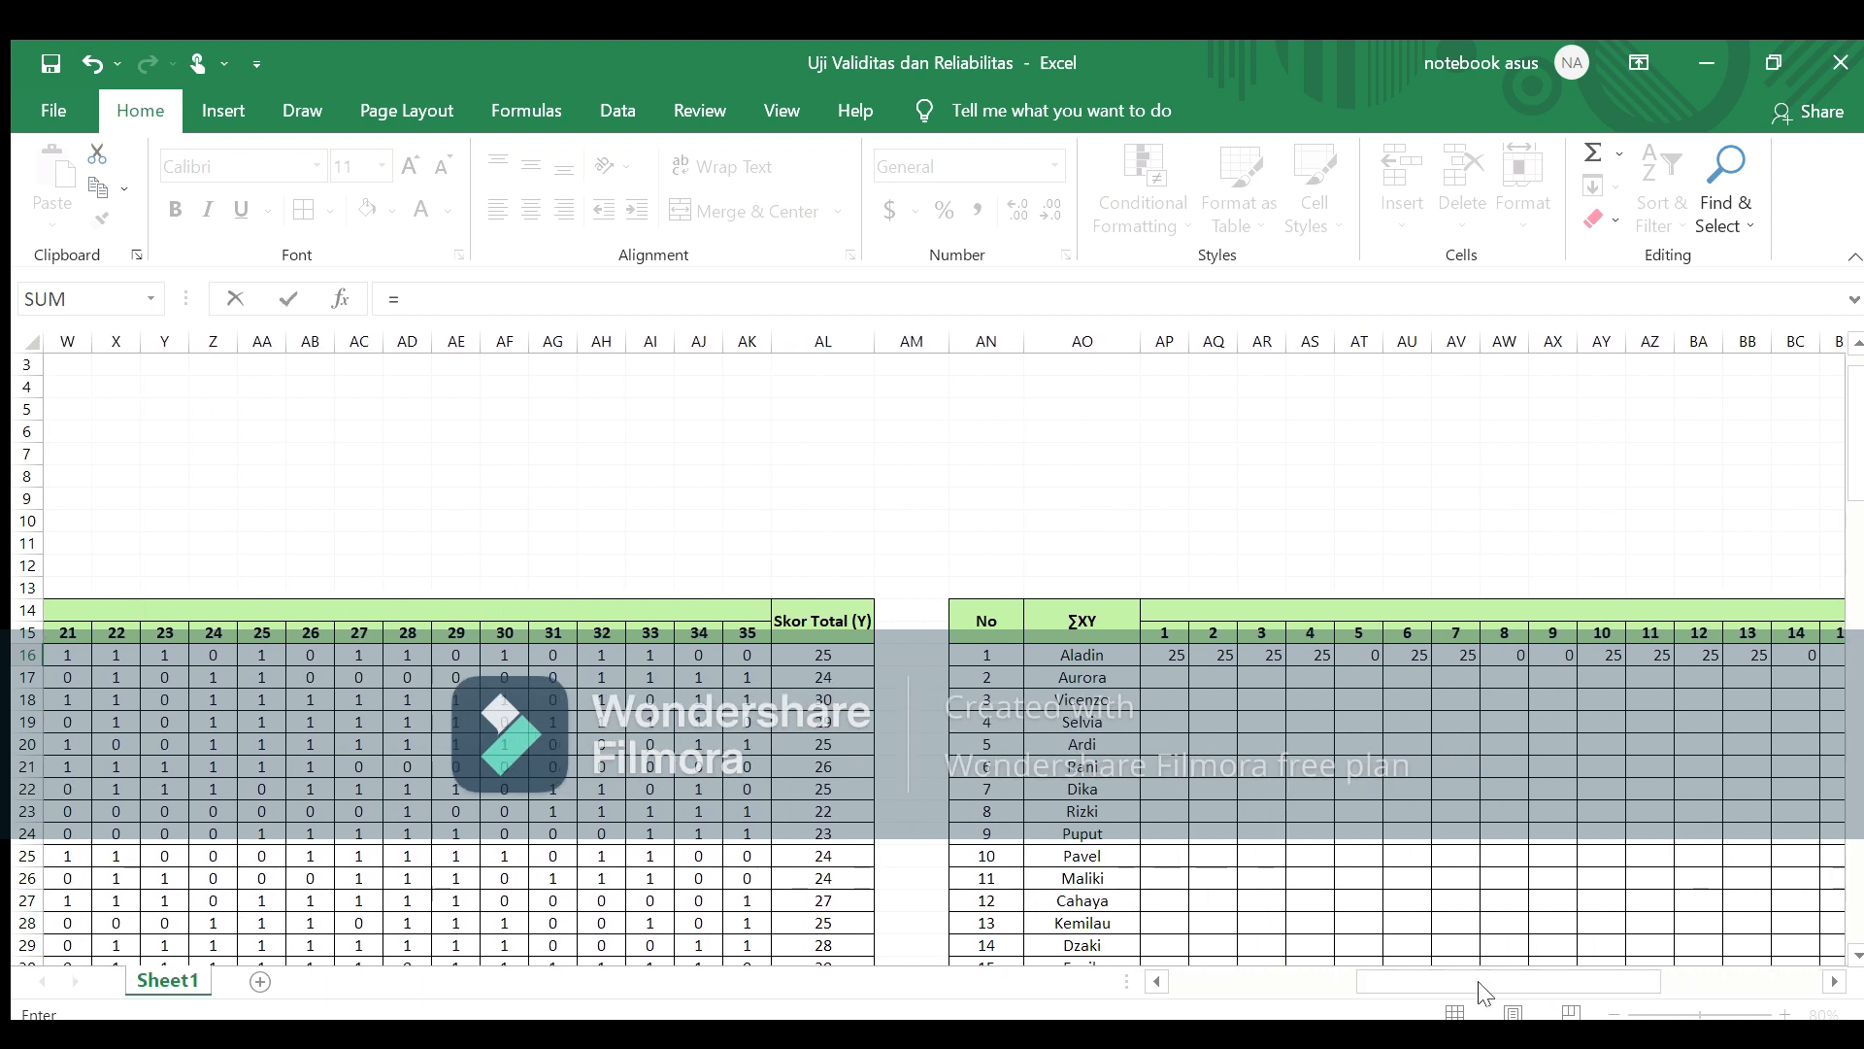
pyautogui.click(406, 654)
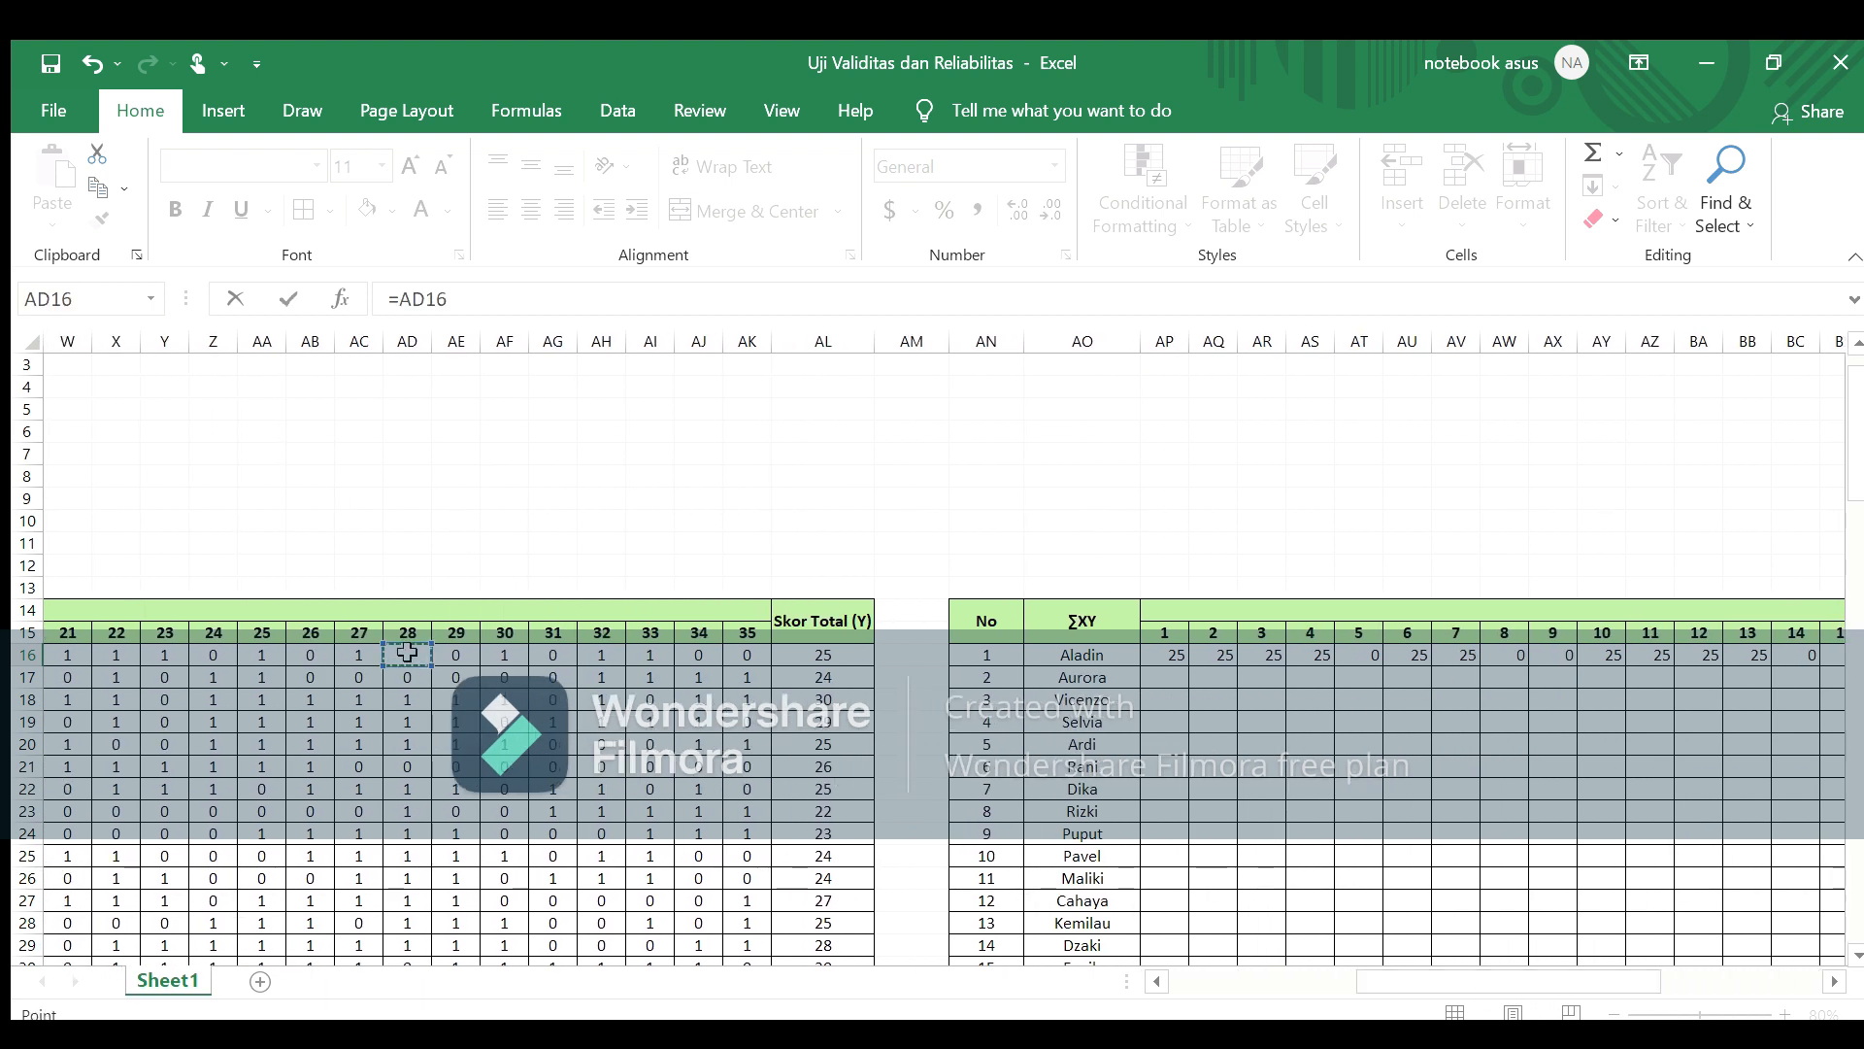
pyautogui.click(826, 658)
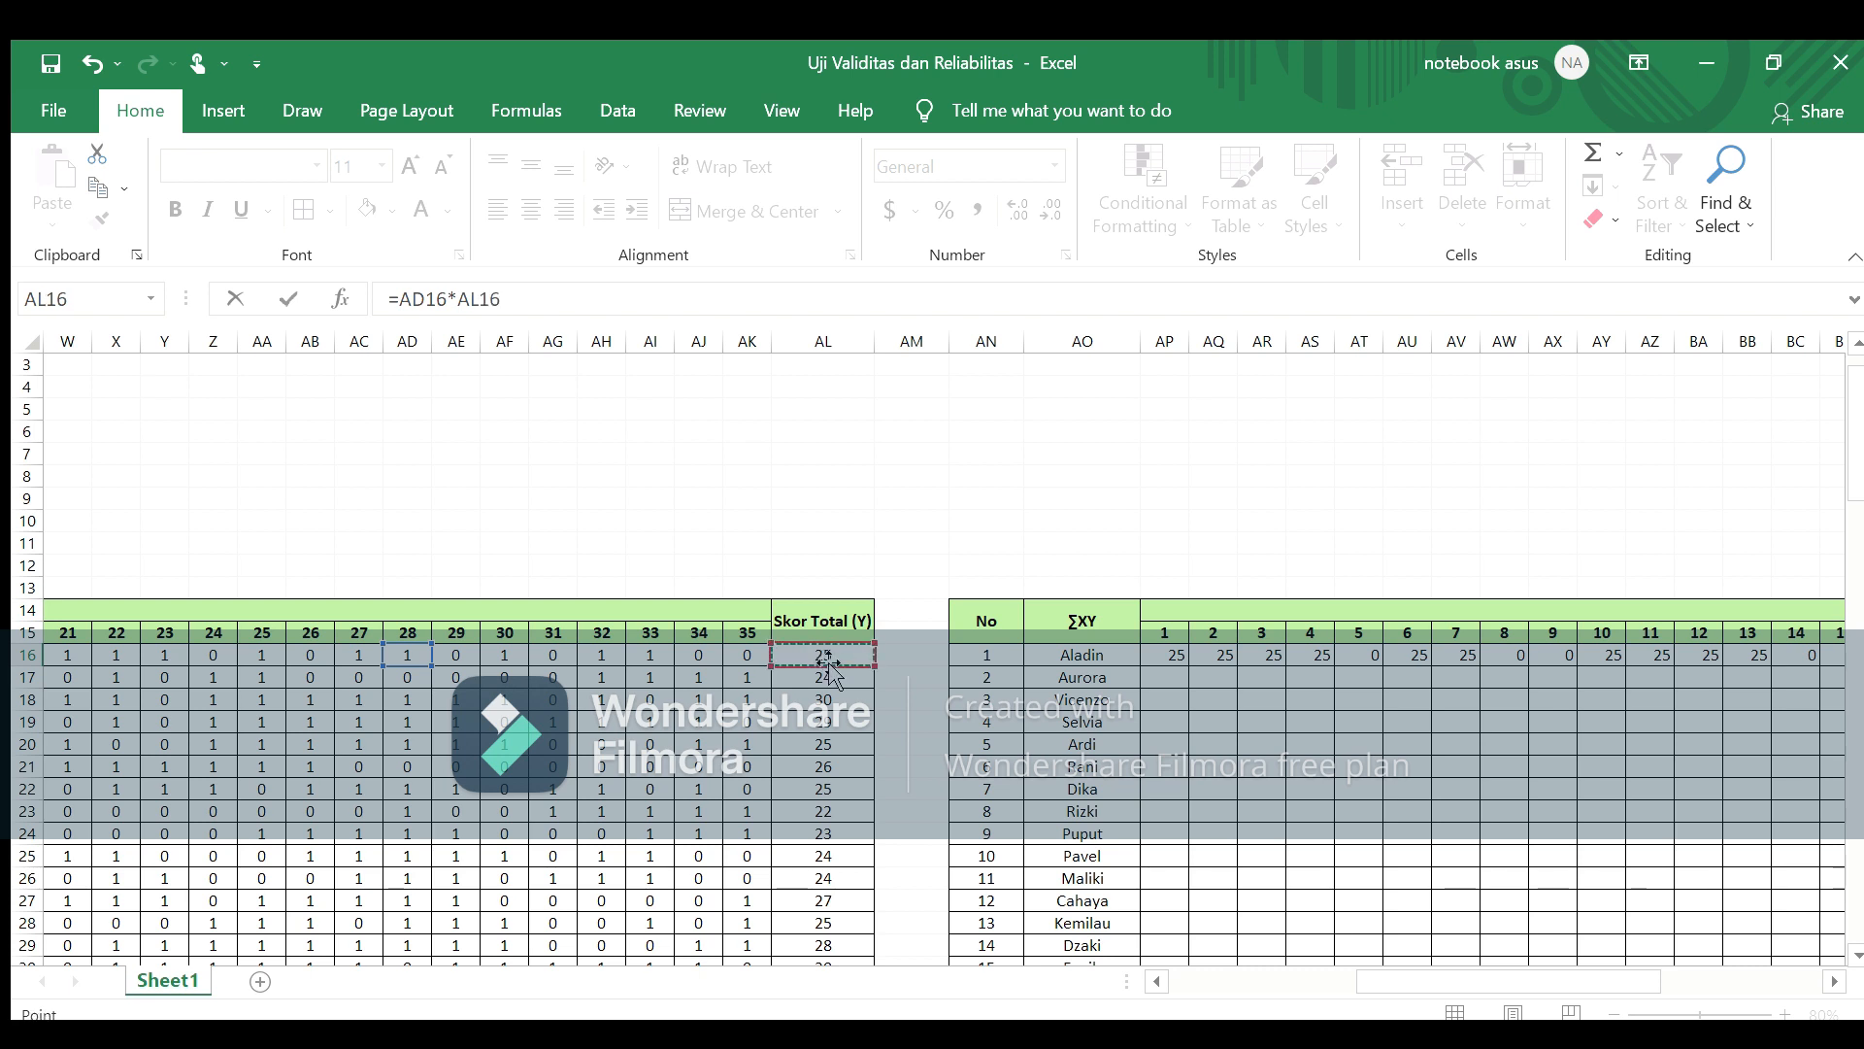
pyautogui.press('Return')
# Step: Enter =AE16*AL16 in ∑XY cell BR16 to multiply the first student's item 29 score by the total score
pyautogui.click(1831, 656)
pyautogui.write('=')
pyautogui.moveTo(1593, 970); pyautogui.dragTo(1494, 986)
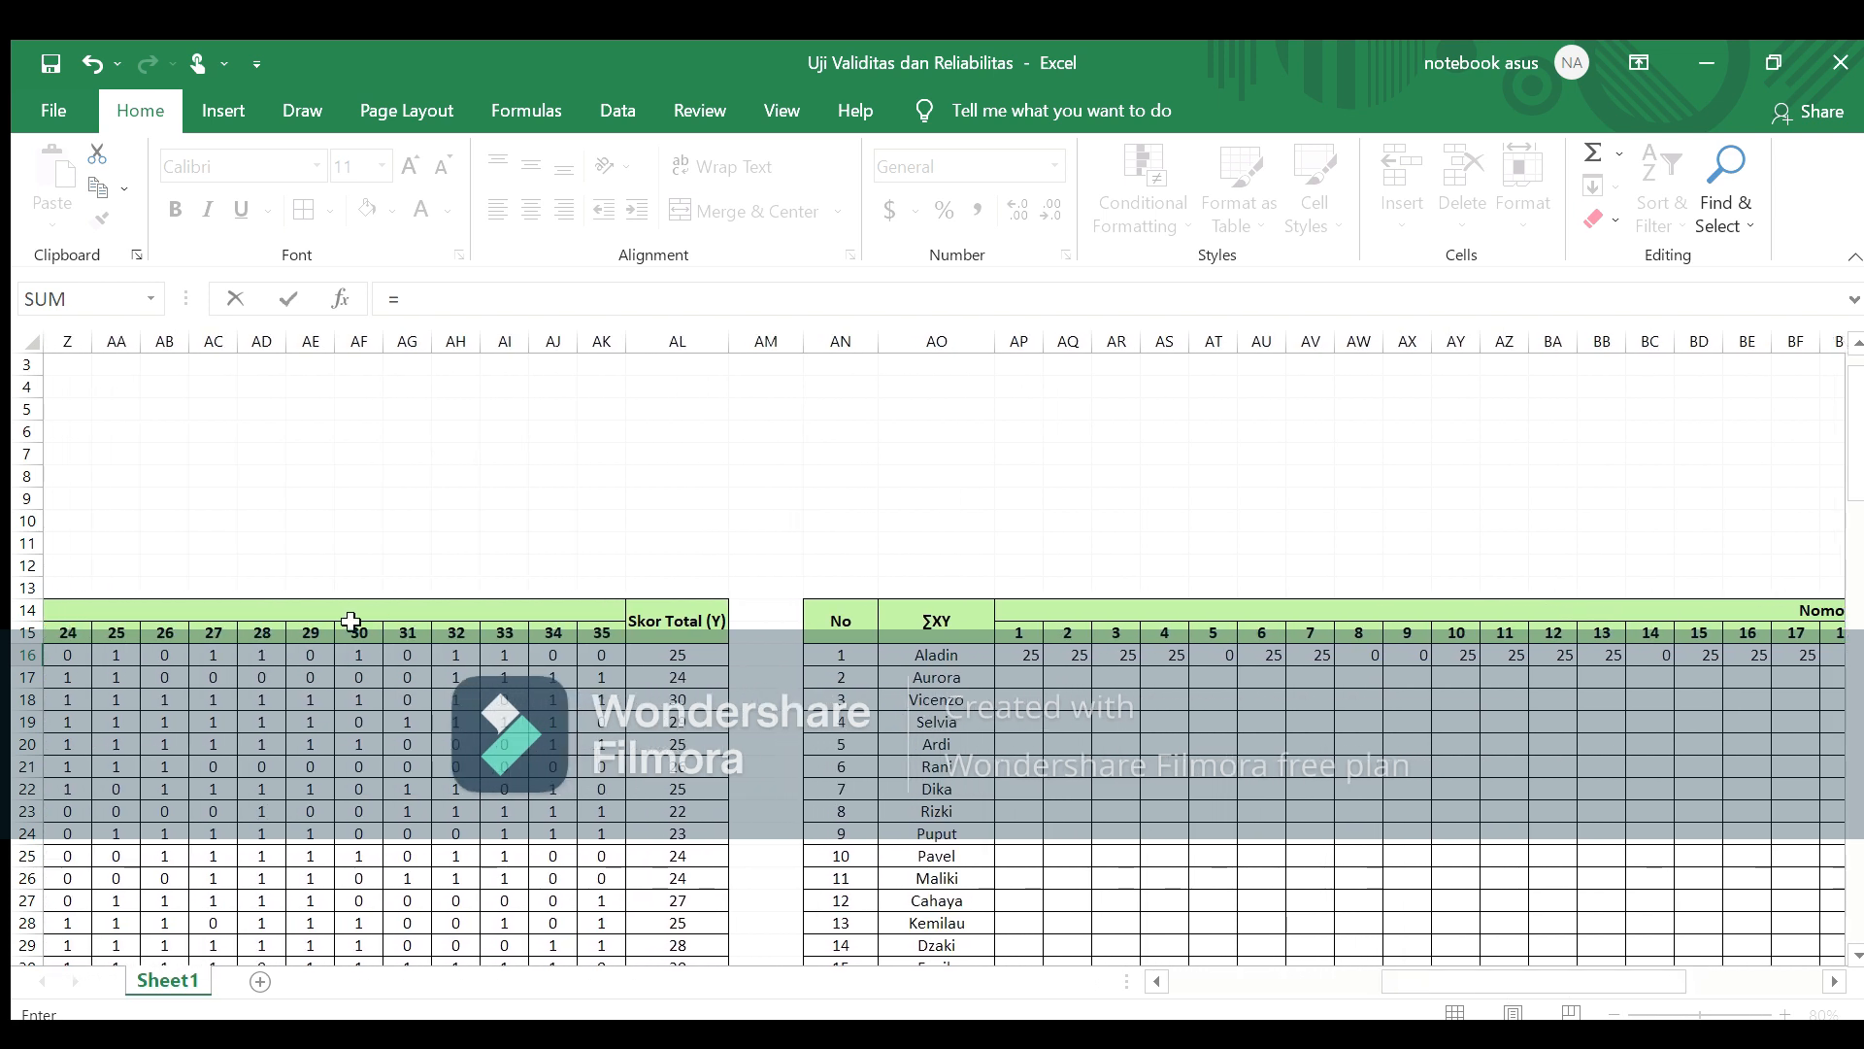
pyautogui.click(309, 657)
pyautogui.click(698, 658)
pyautogui.press('Return')
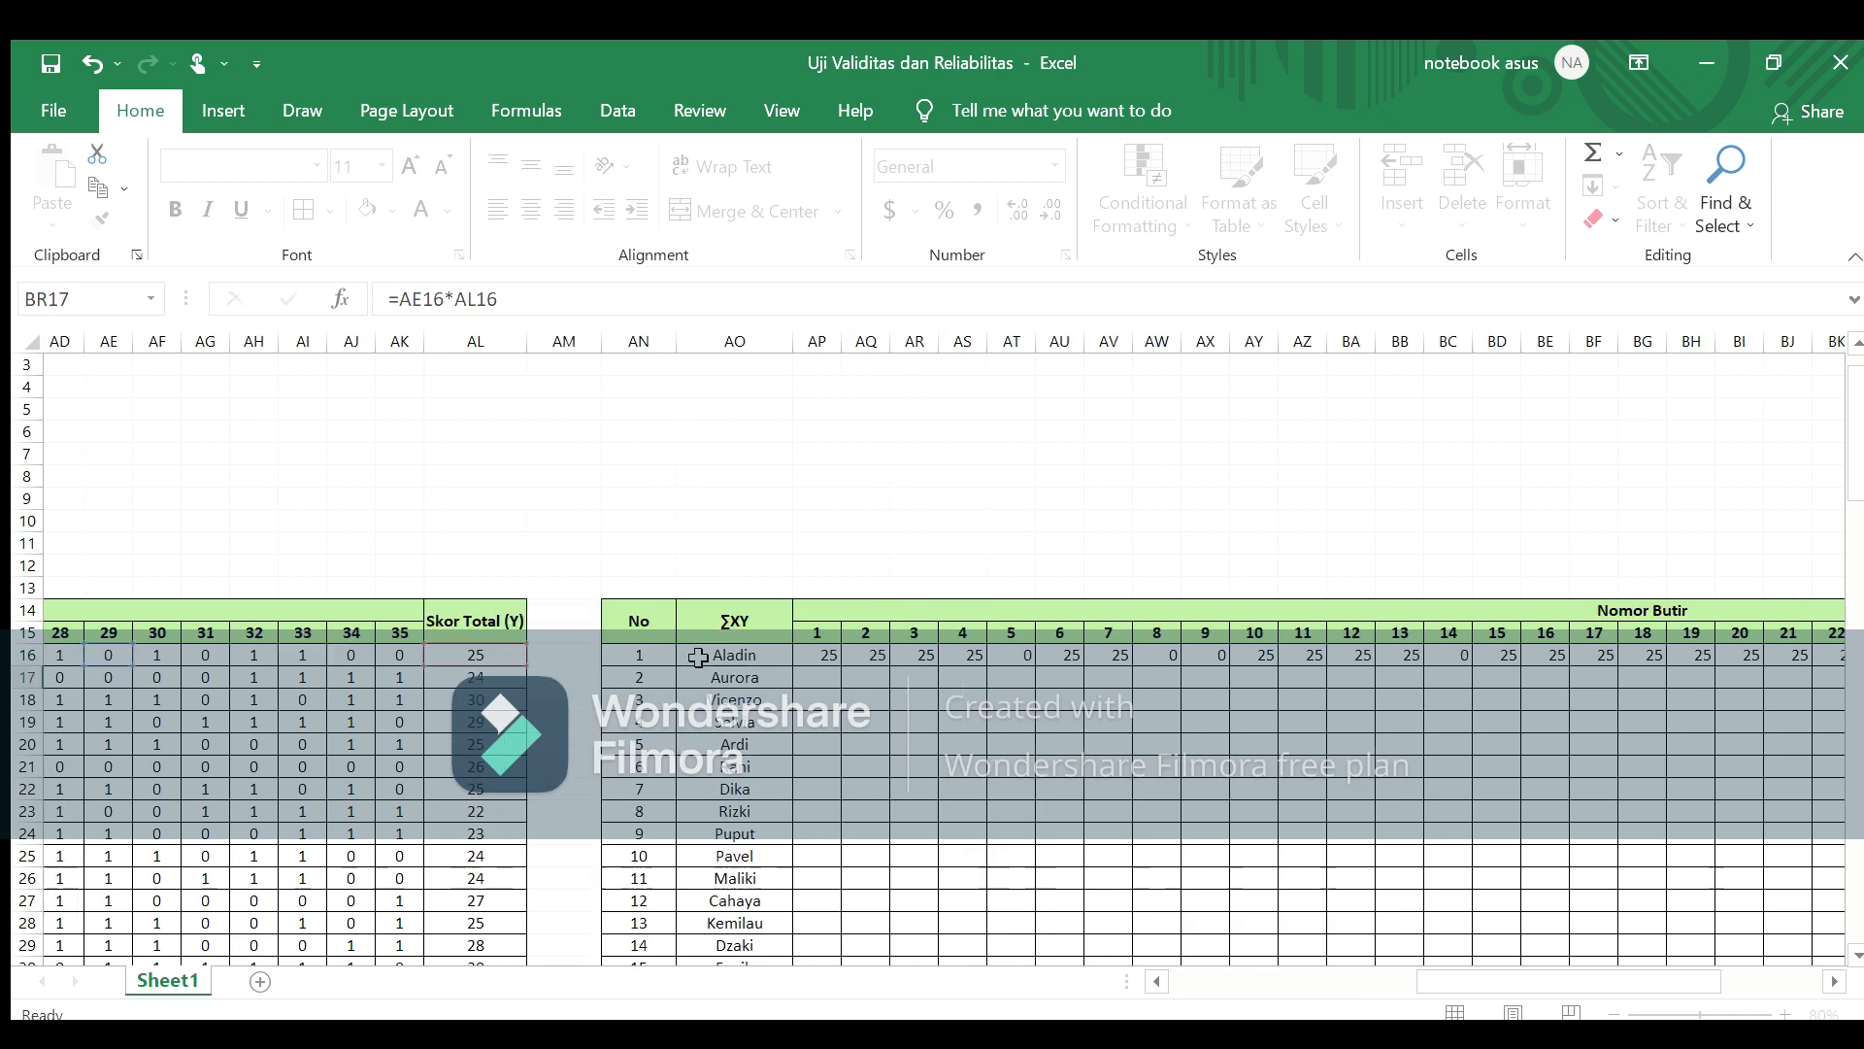
# Step: Enter =AF16*AL16 in ∑XY cell BS16 to multiply the first student's item 30 score by the total score
pyautogui.press('Up')
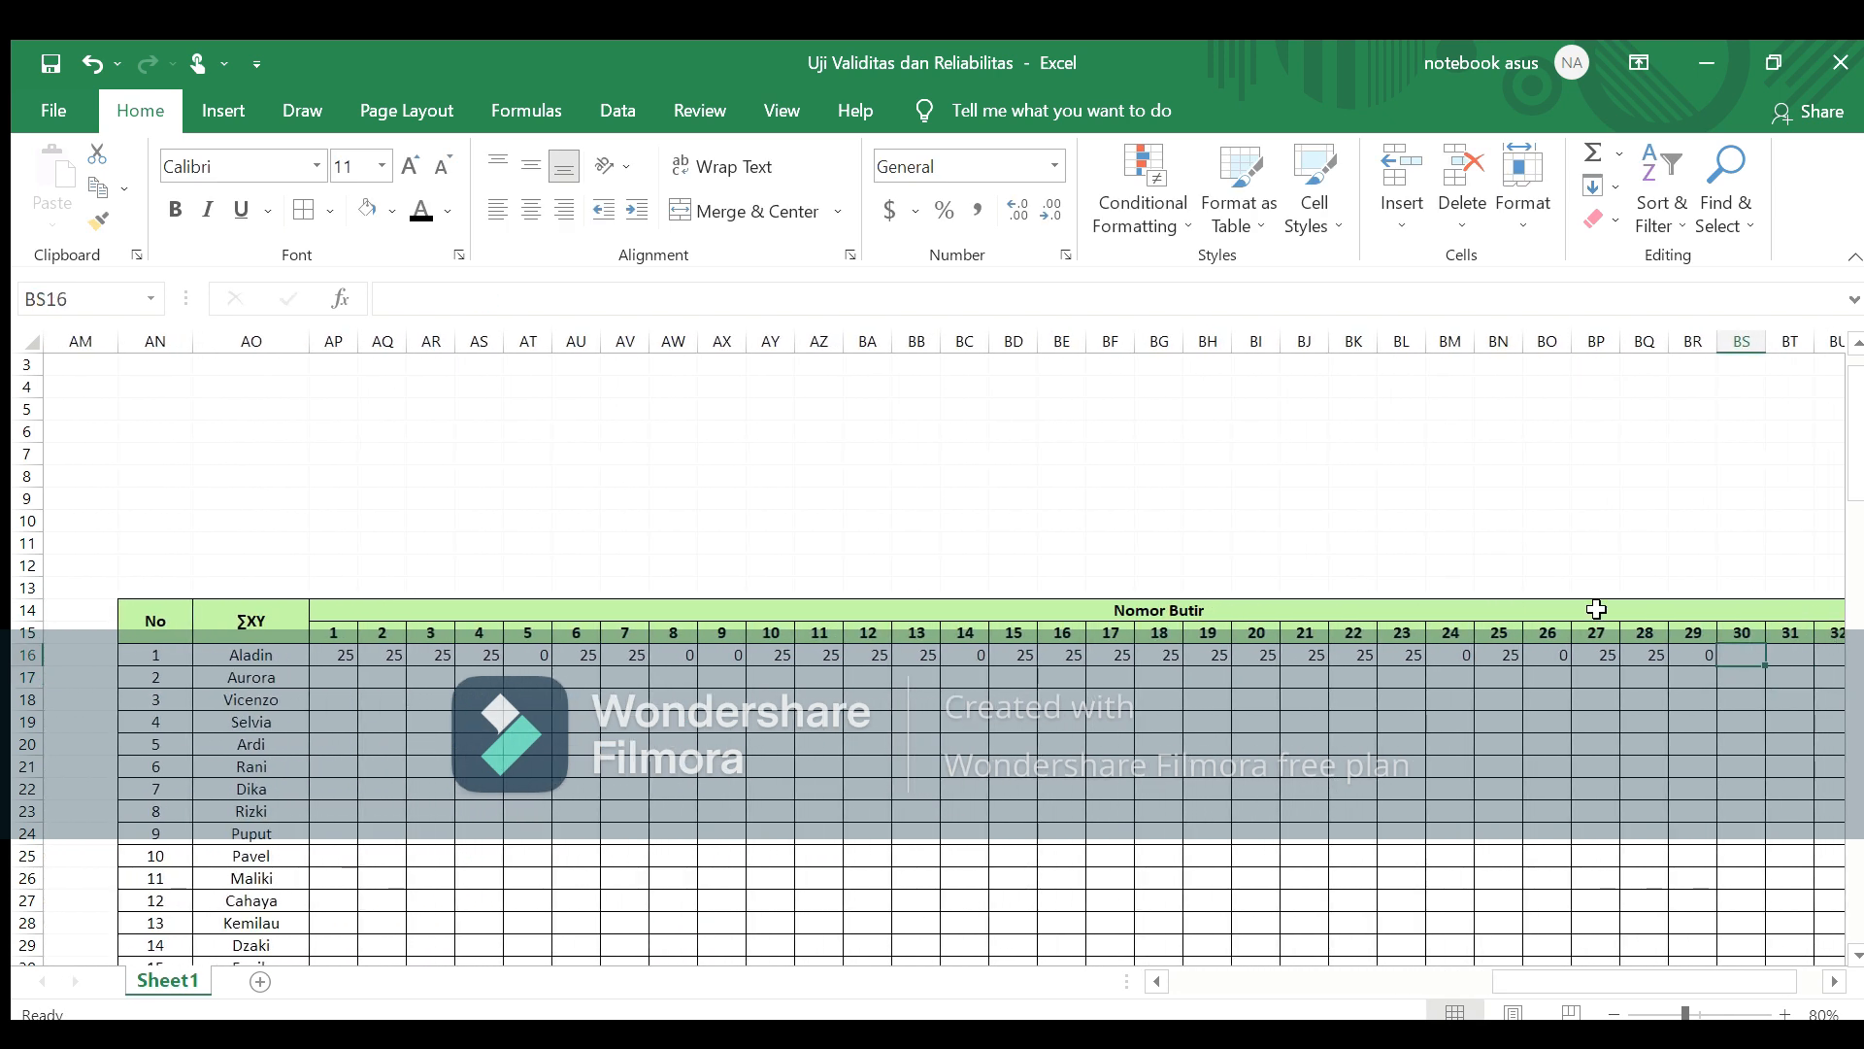
pyautogui.write('=')
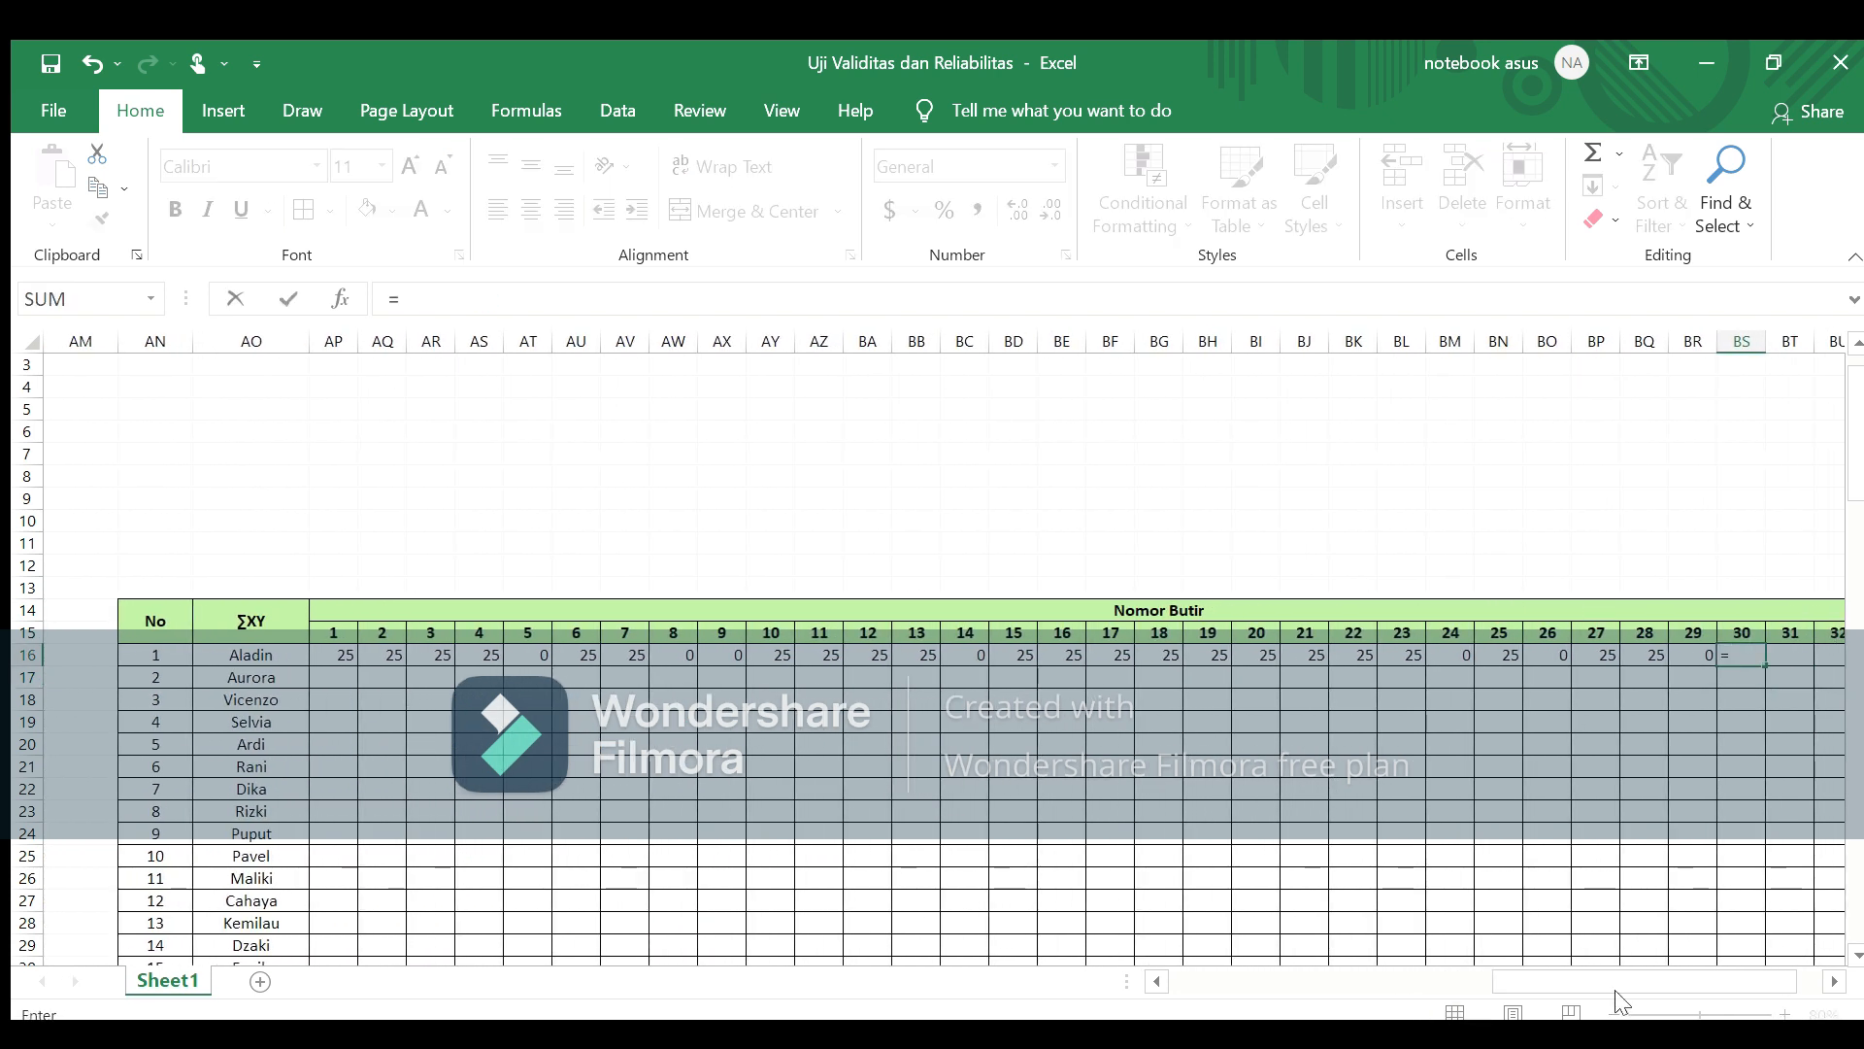
pyautogui.moveTo(1614, 981); pyautogui.dragTo(1475, 975)
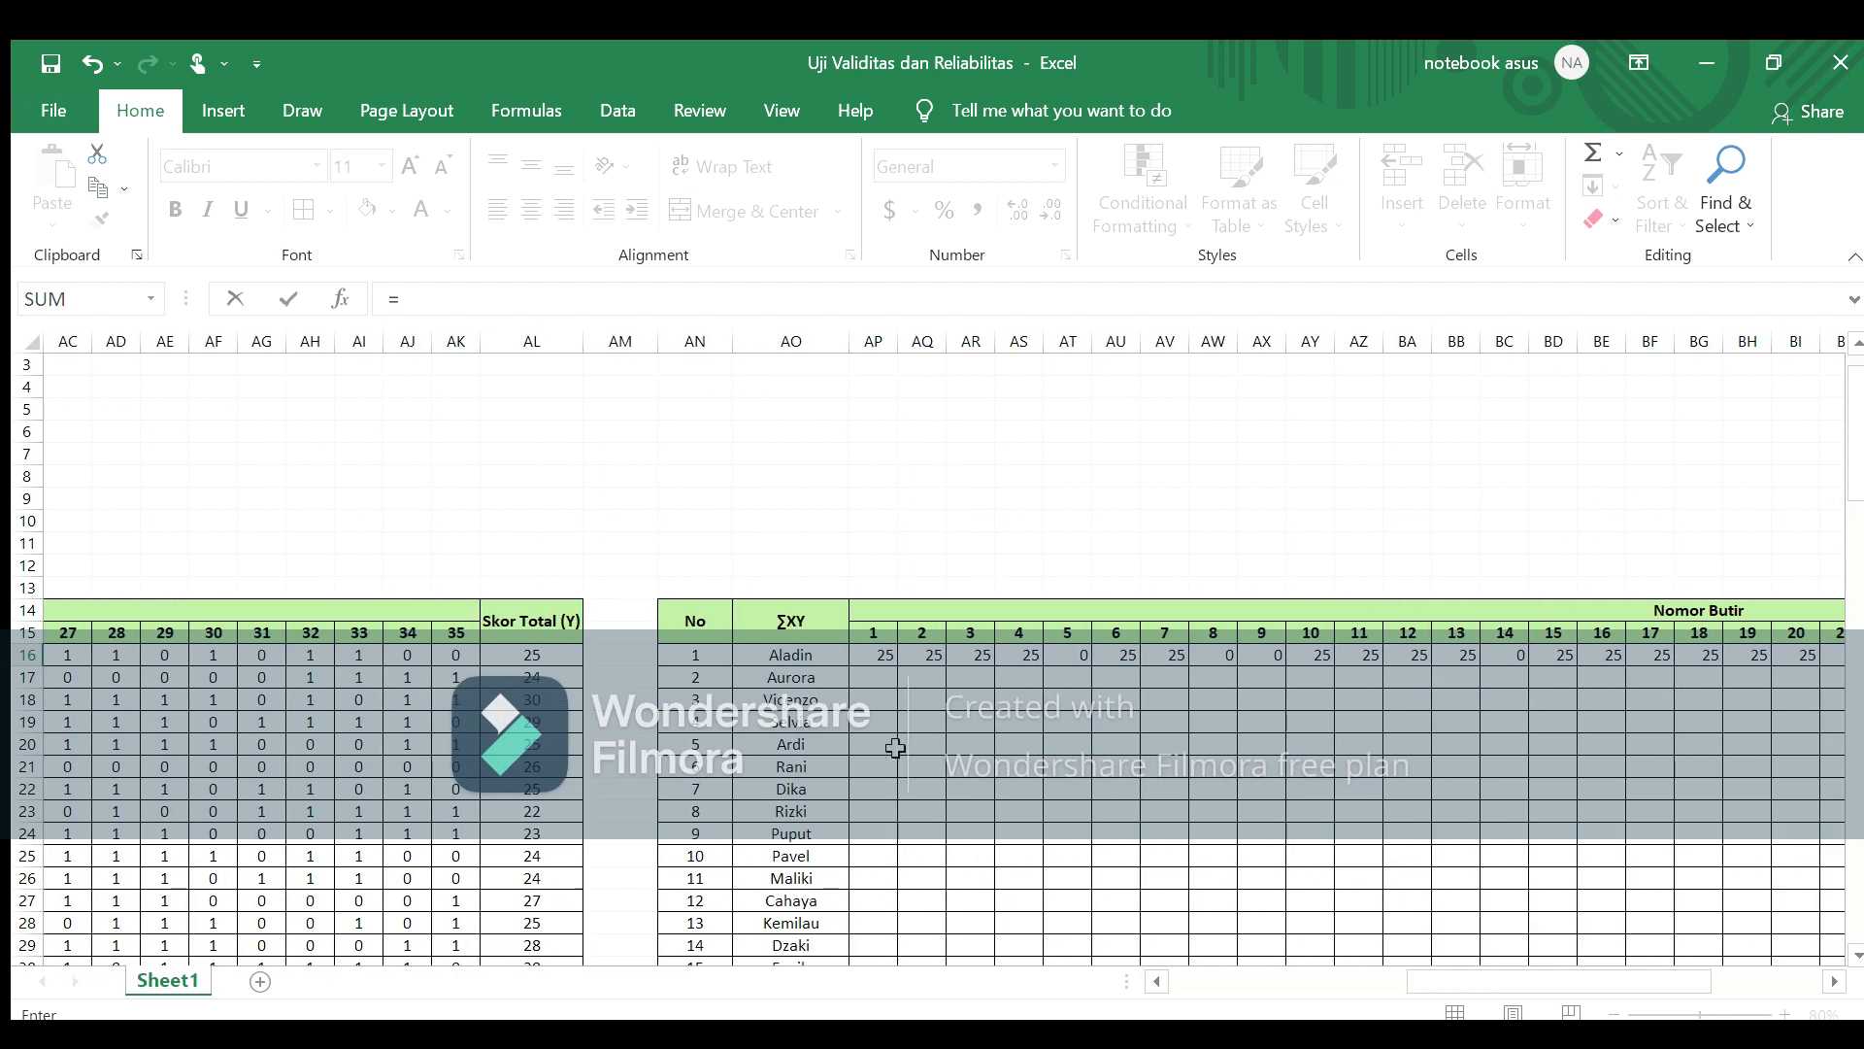
pyautogui.click(205, 651)
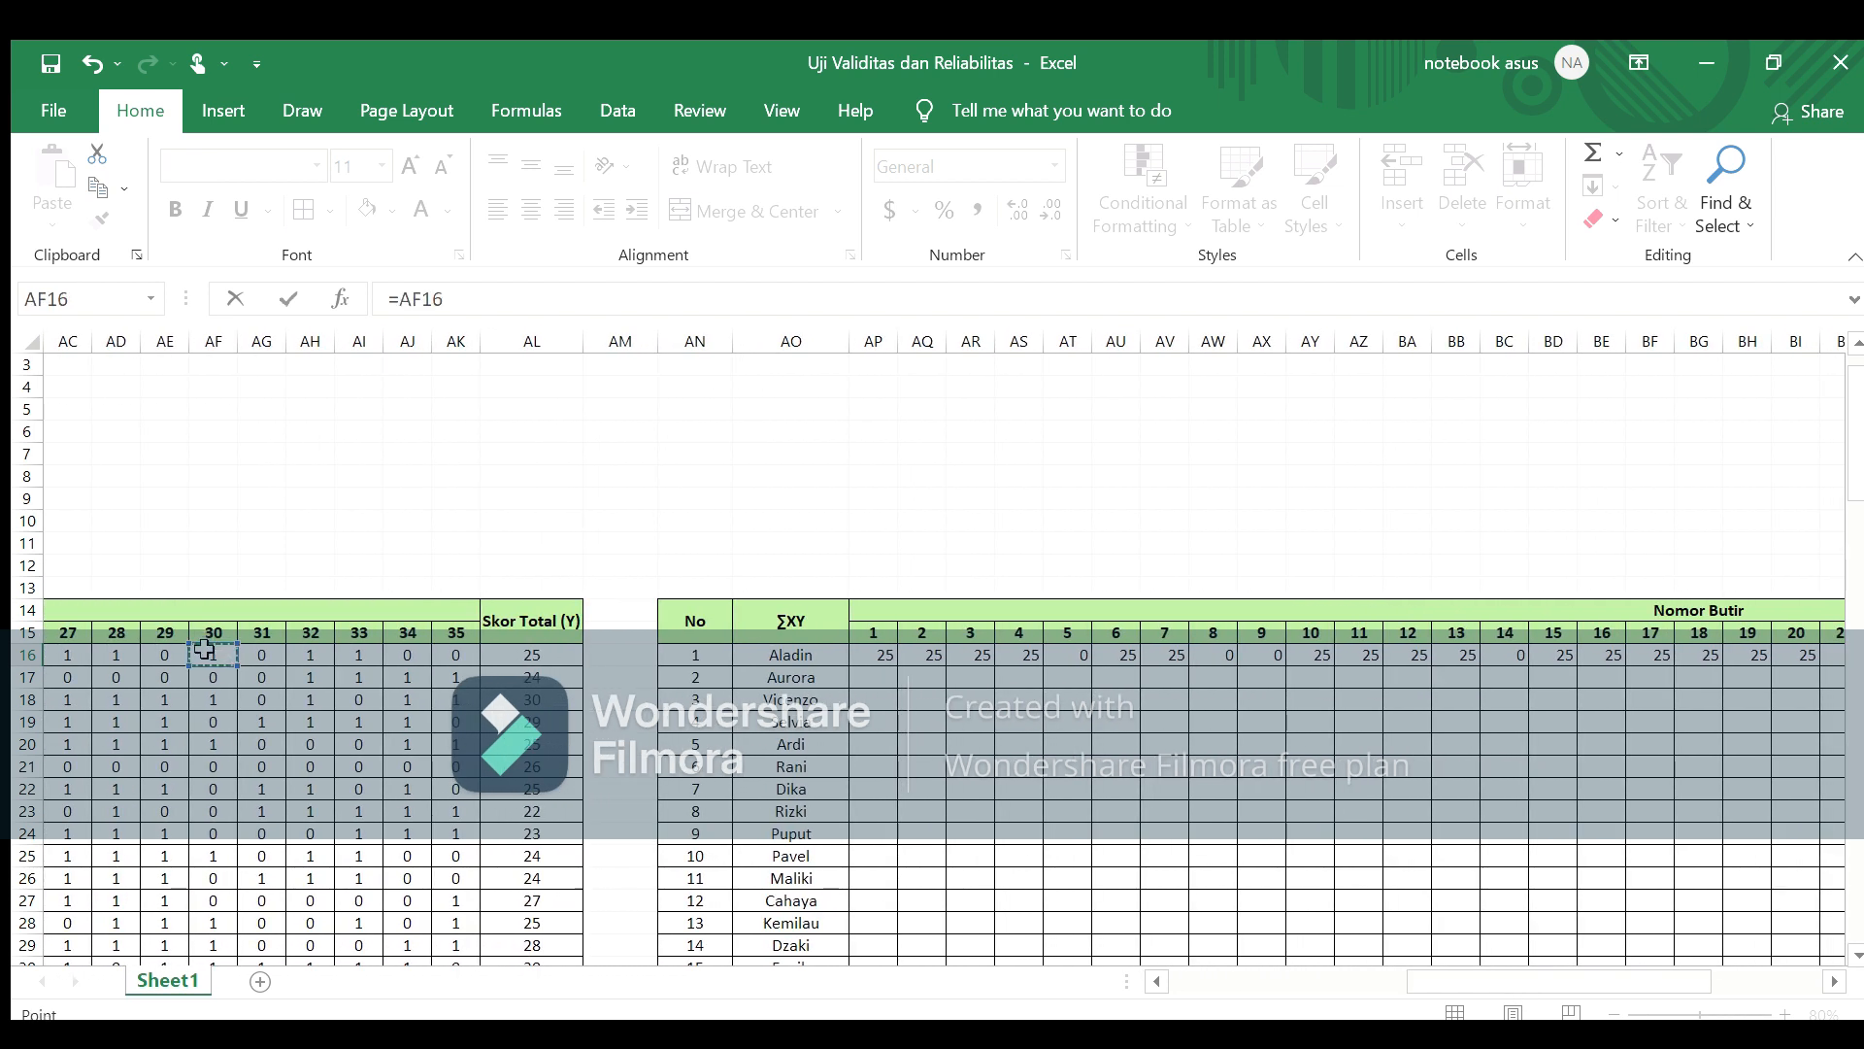
pyautogui.click(530, 653)
pyautogui.press('Return')
# Step: Enter =AG16*AL16 in ∑XY cell BT16 to multiply the first student's item 31 score by the total score
pyautogui.press('Up')
pyautogui.press('Right')
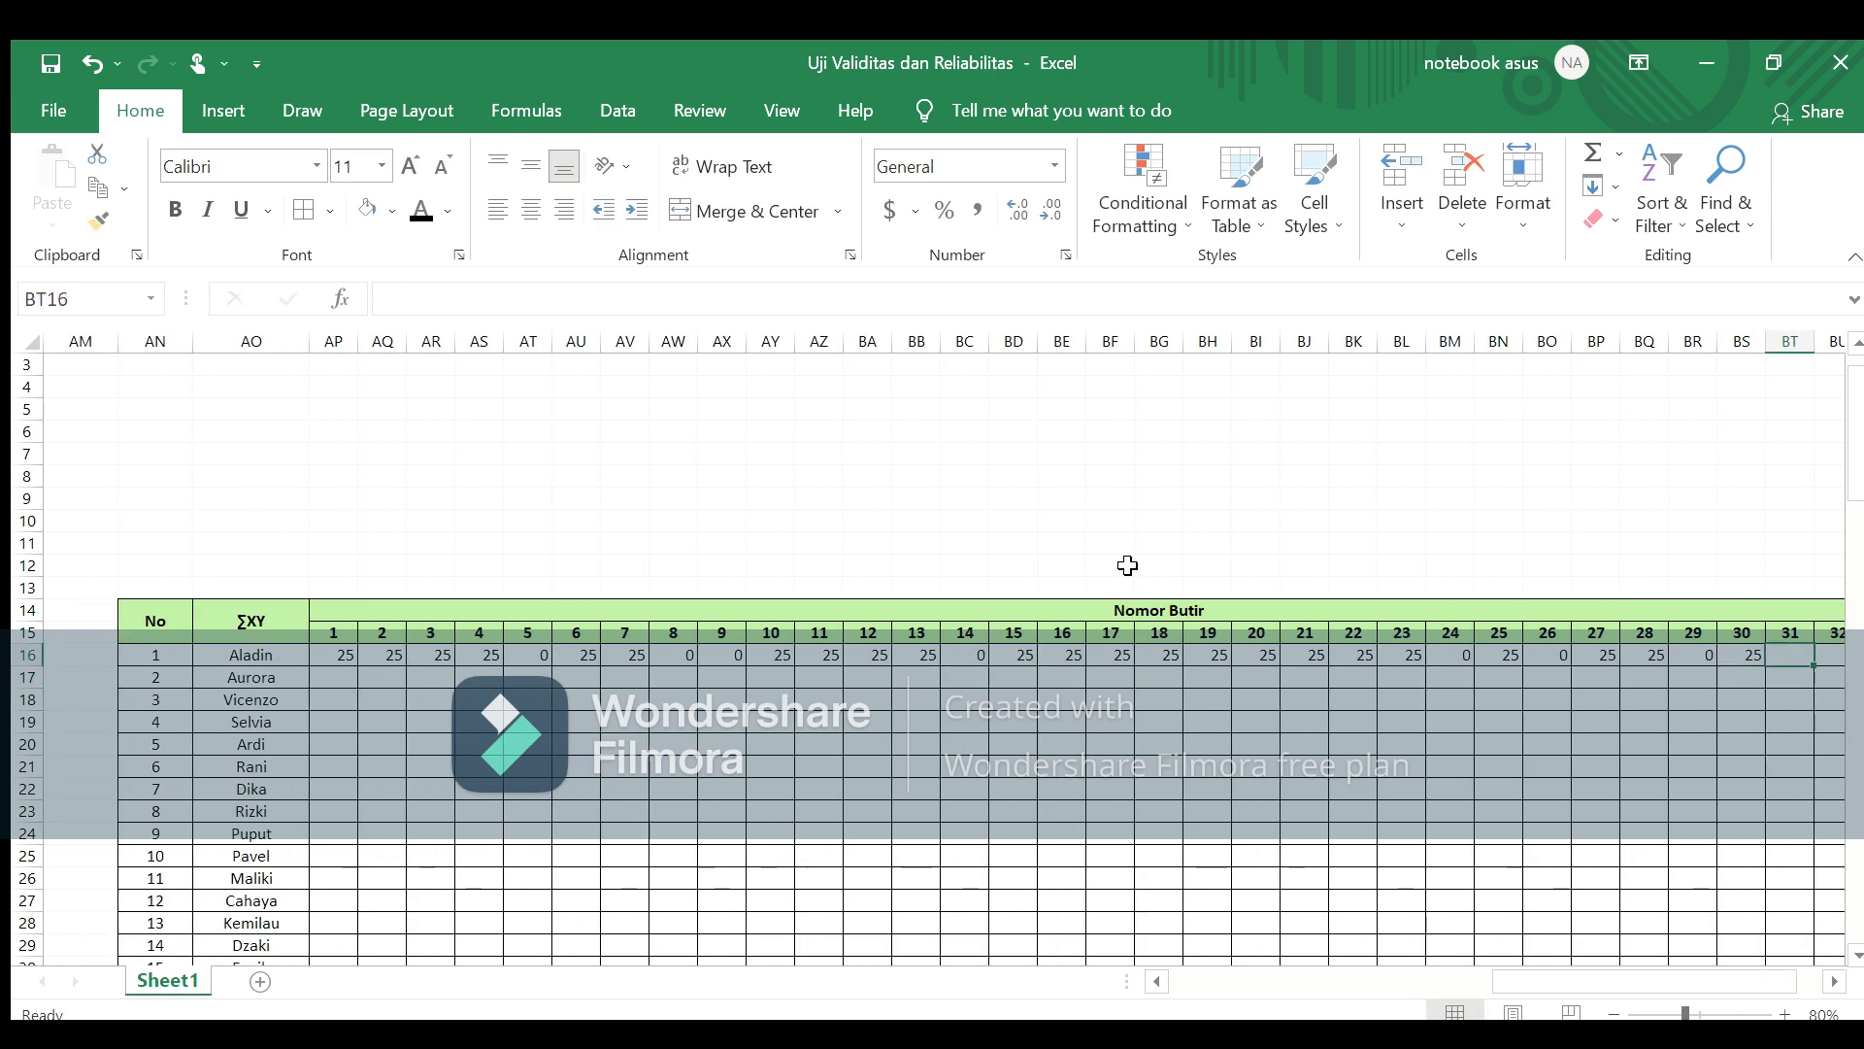
pyautogui.write('=')
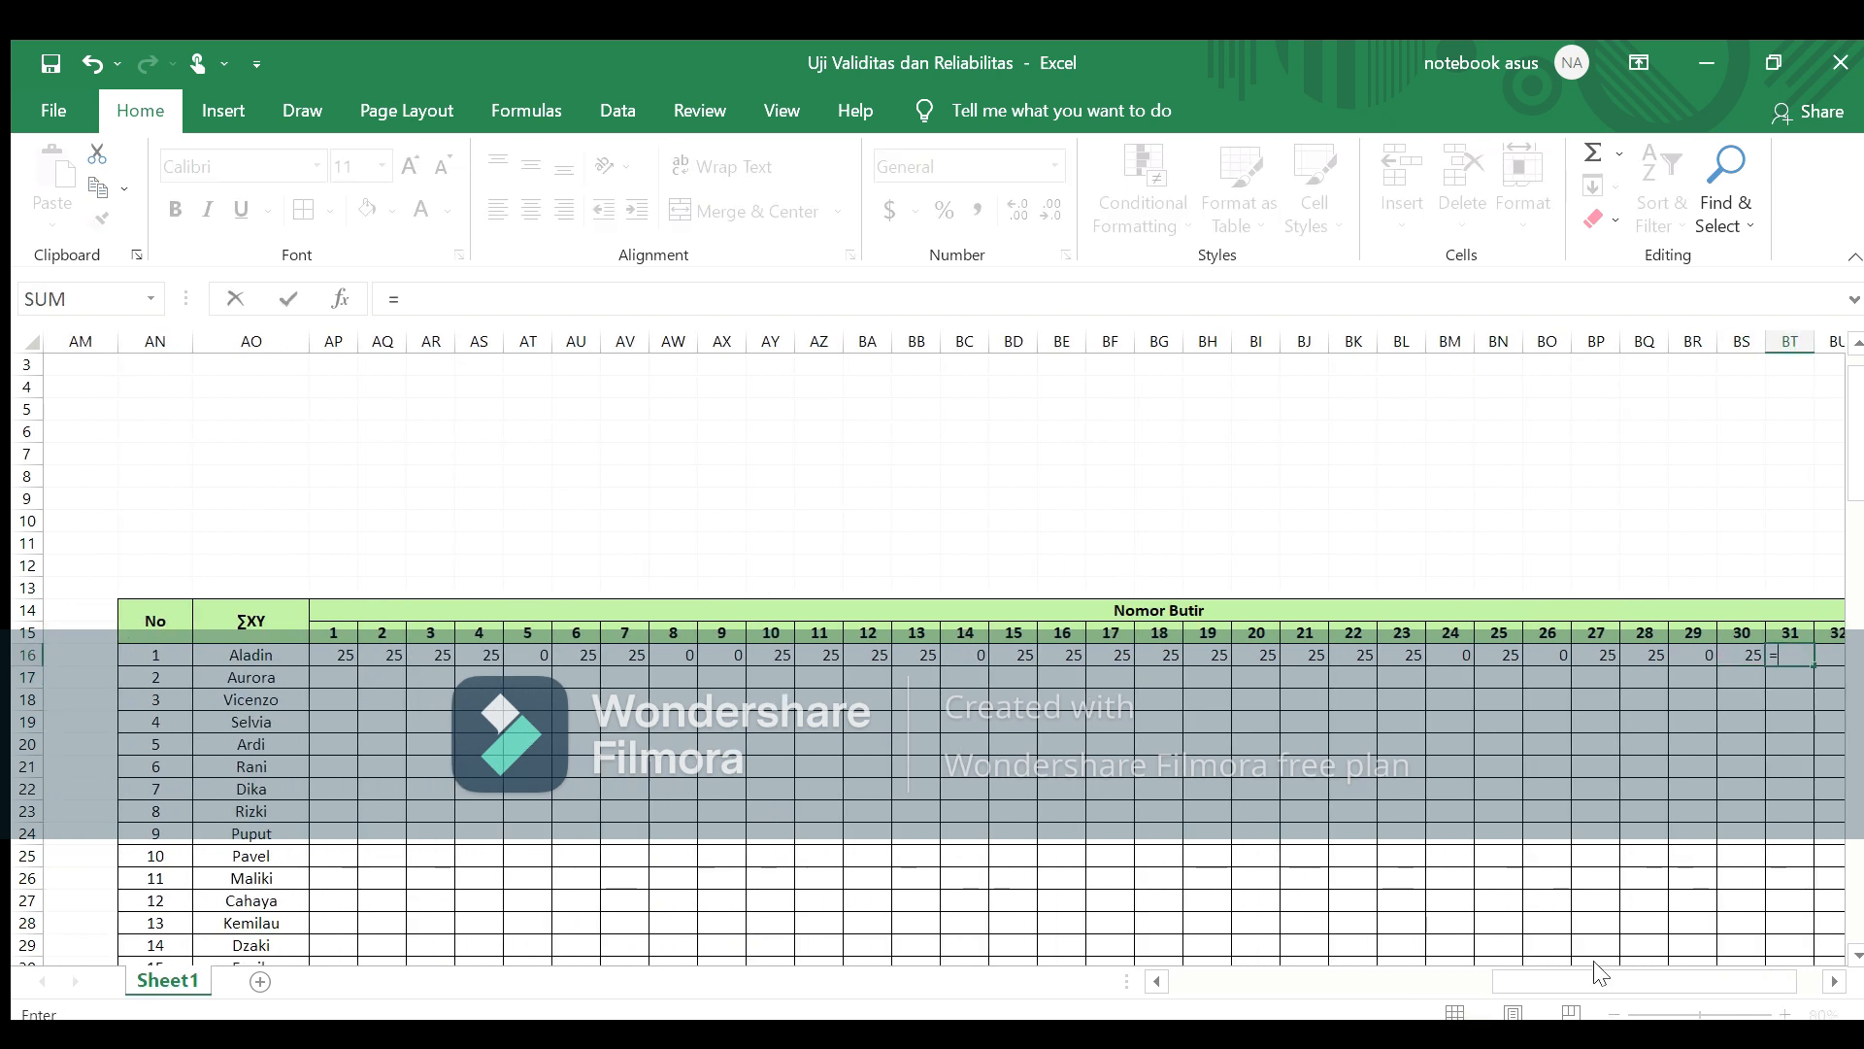
pyautogui.moveTo(1599, 976); pyautogui.dragTo(1436, 986)
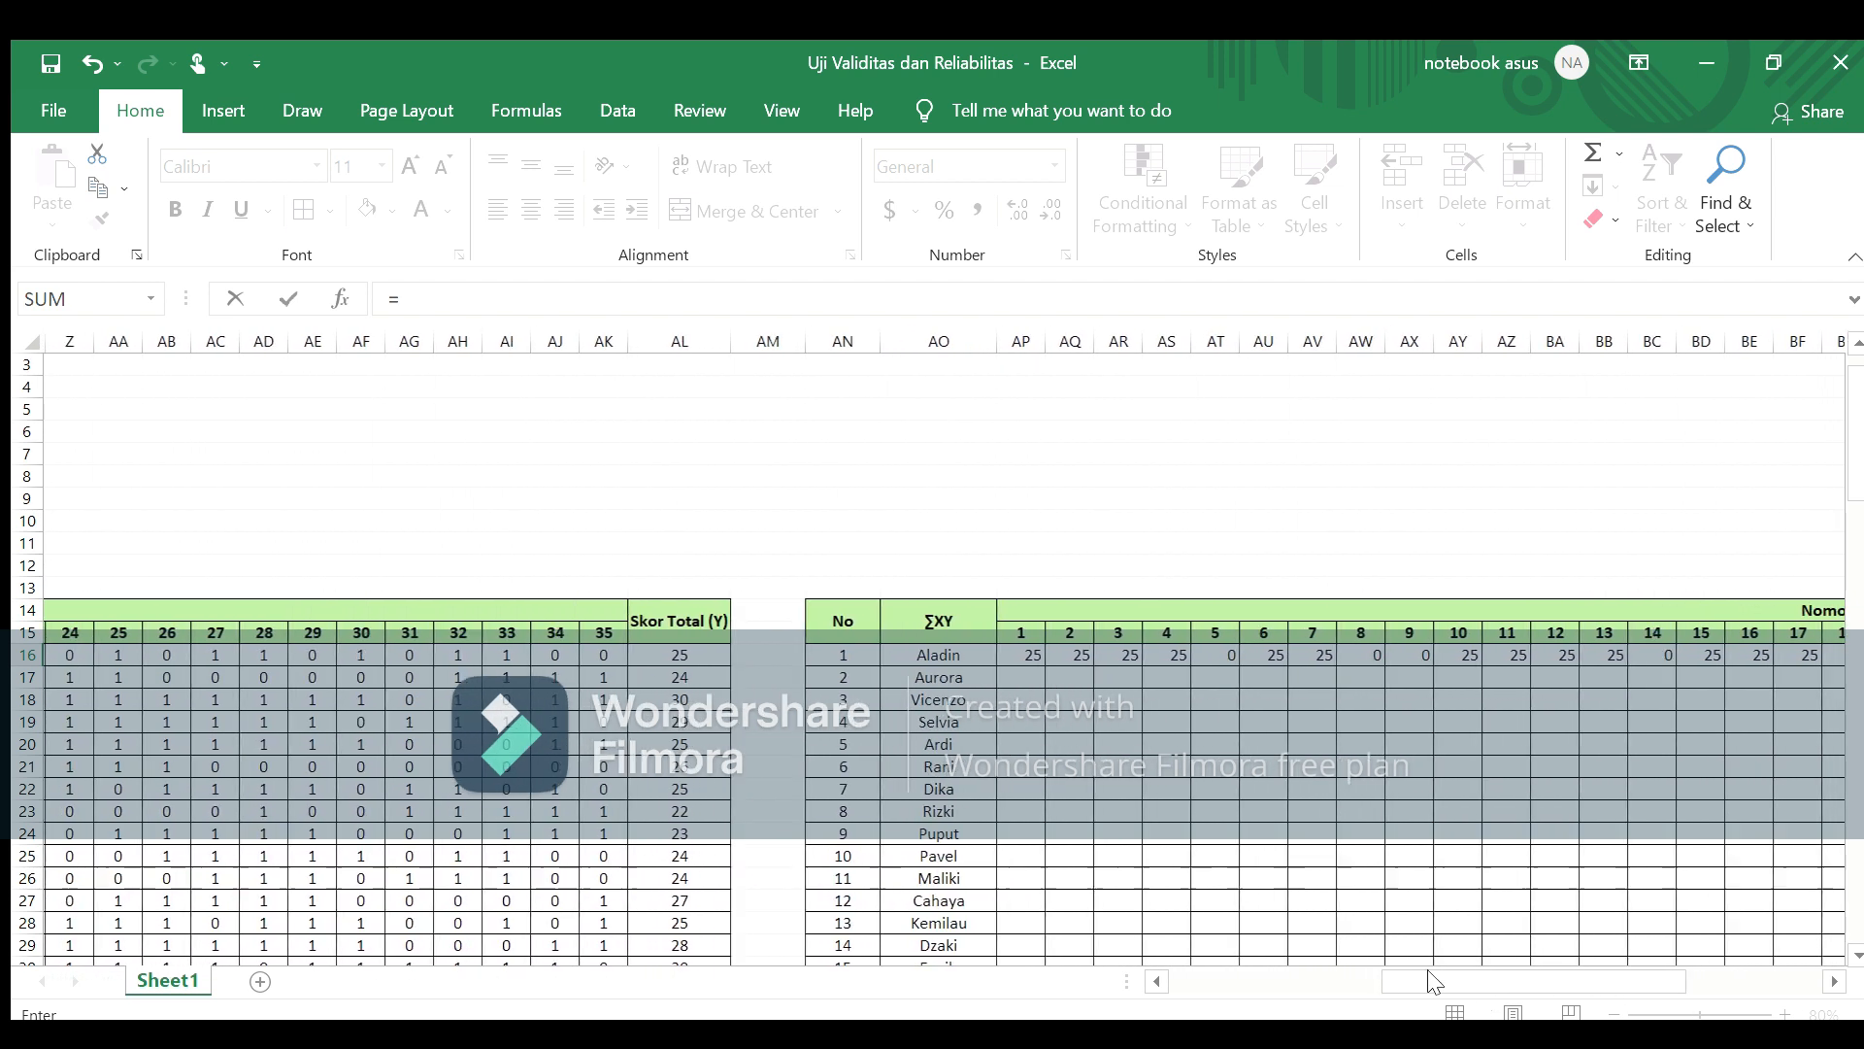
pyautogui.click(423, 657)
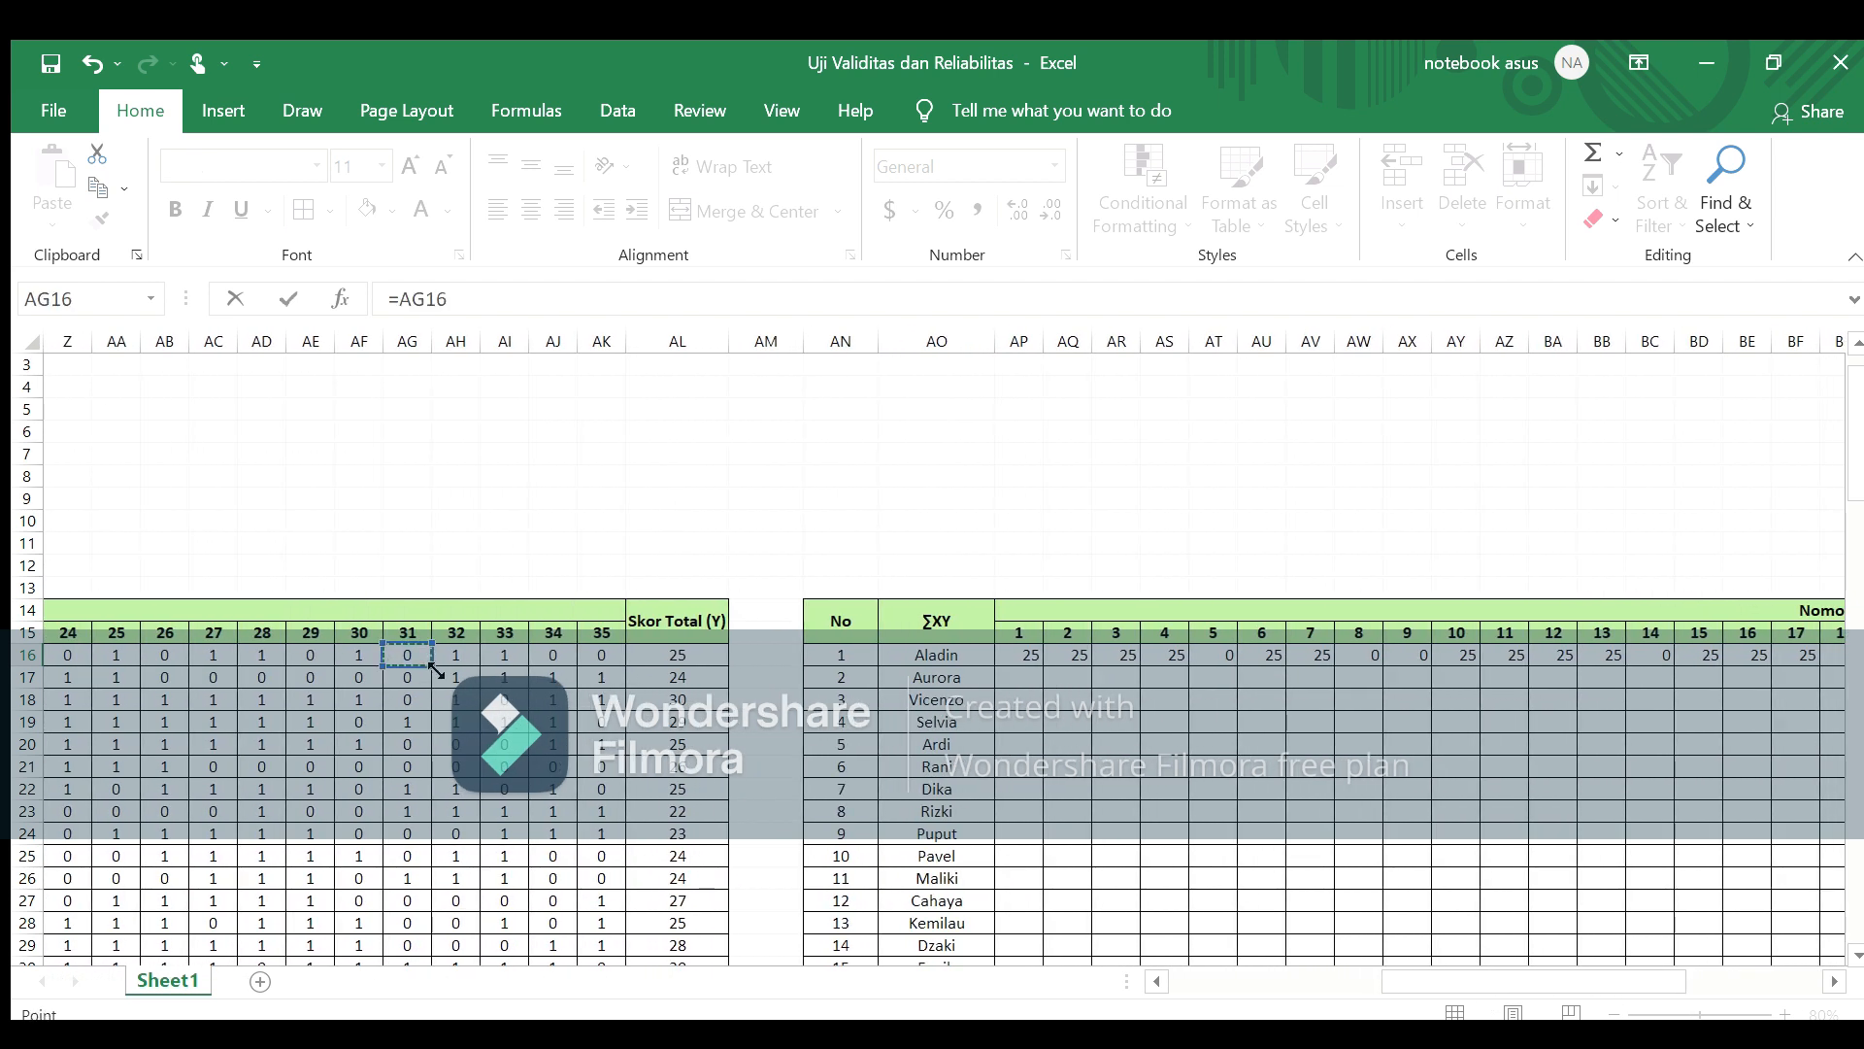
pyautogui.write('*')
pyautogui.click(670, 654)
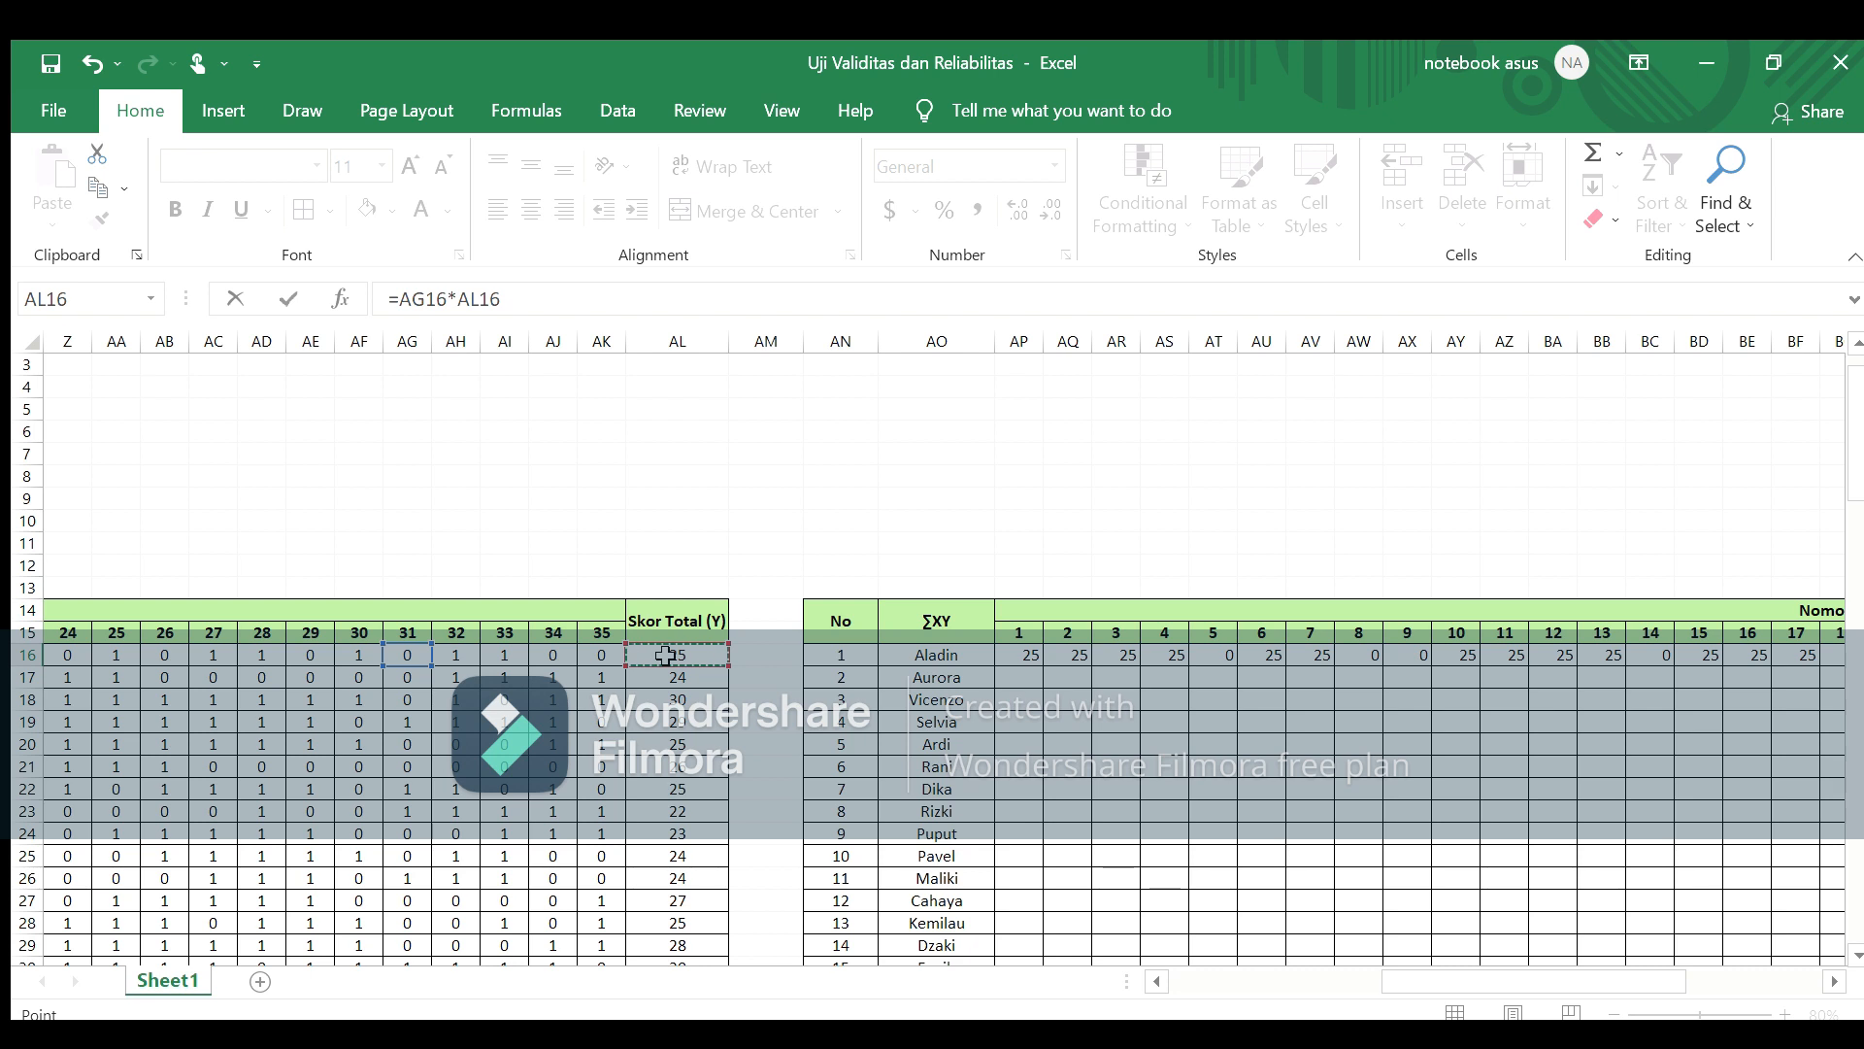
pyautogui.press('Return')
# Step: Enter =AH16*AL16 in ∑XY cell BU16 to multiply the first student's item 32 score by the total score
pyautogui.press('Up')
pyautogui.press('Right')
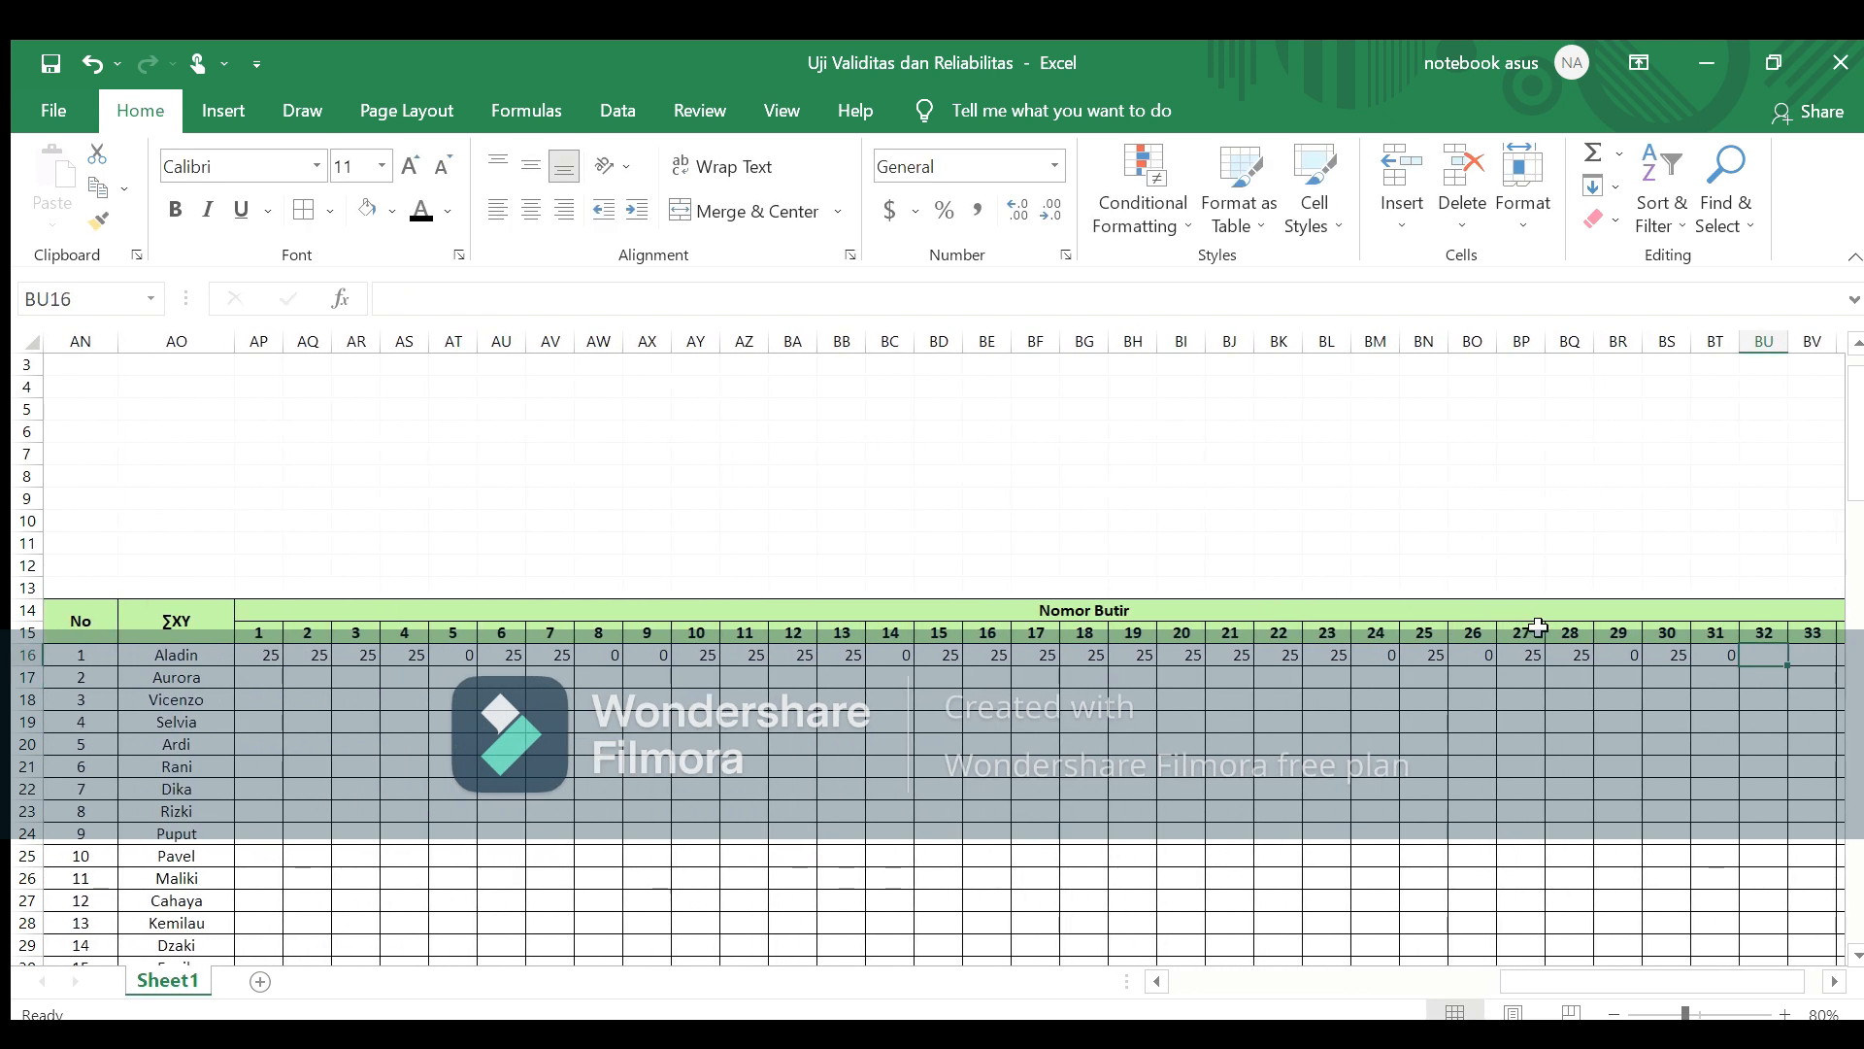
pyautogui.write('=')
pyautogui.moveTo(1677, 979); pyautogui.dragTo(1601, 981)
pyautogui.click(224, 658)
pyautogui.write('*')
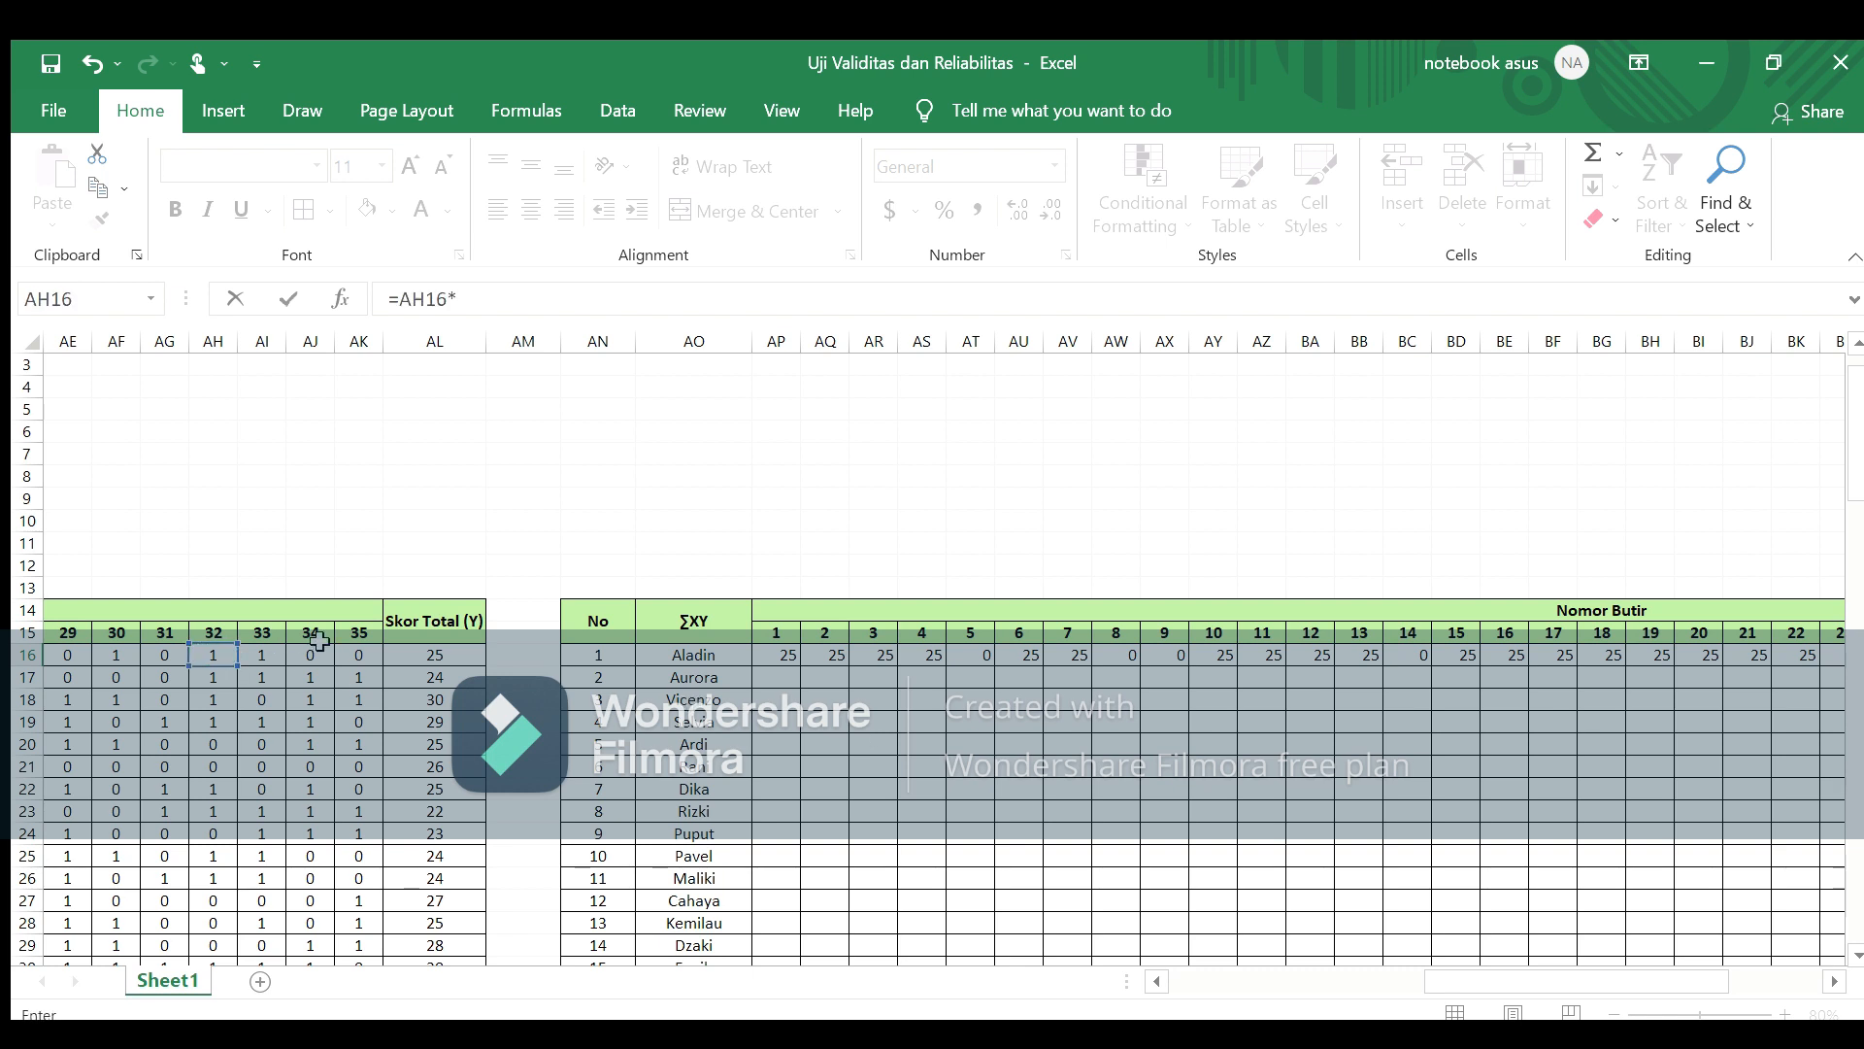
pyautogui.click(390, 654)
pyautogui.press('Return')
# Step: Enter =AI16*AL16 in ∑XY cell BV16 to multiply the first student's item 33 score by the total score
pyautogui.press('Right')
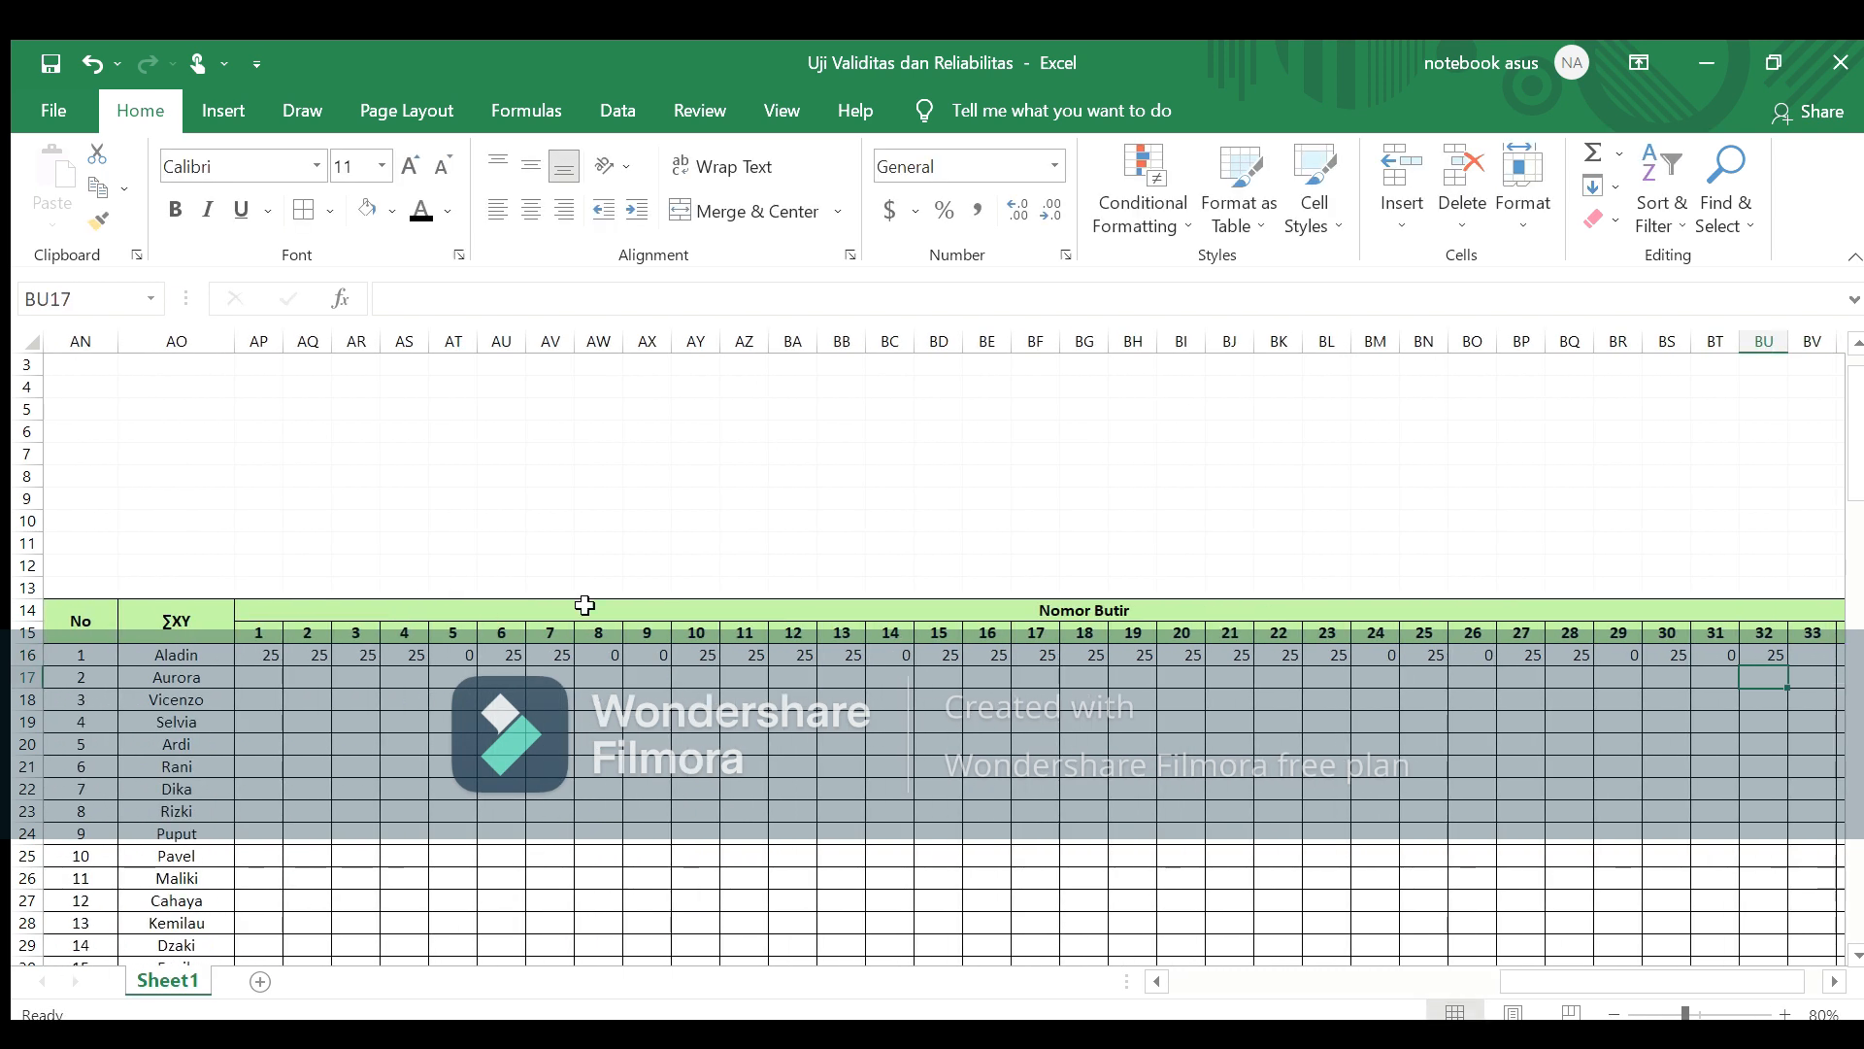
pyautogui.write('=')
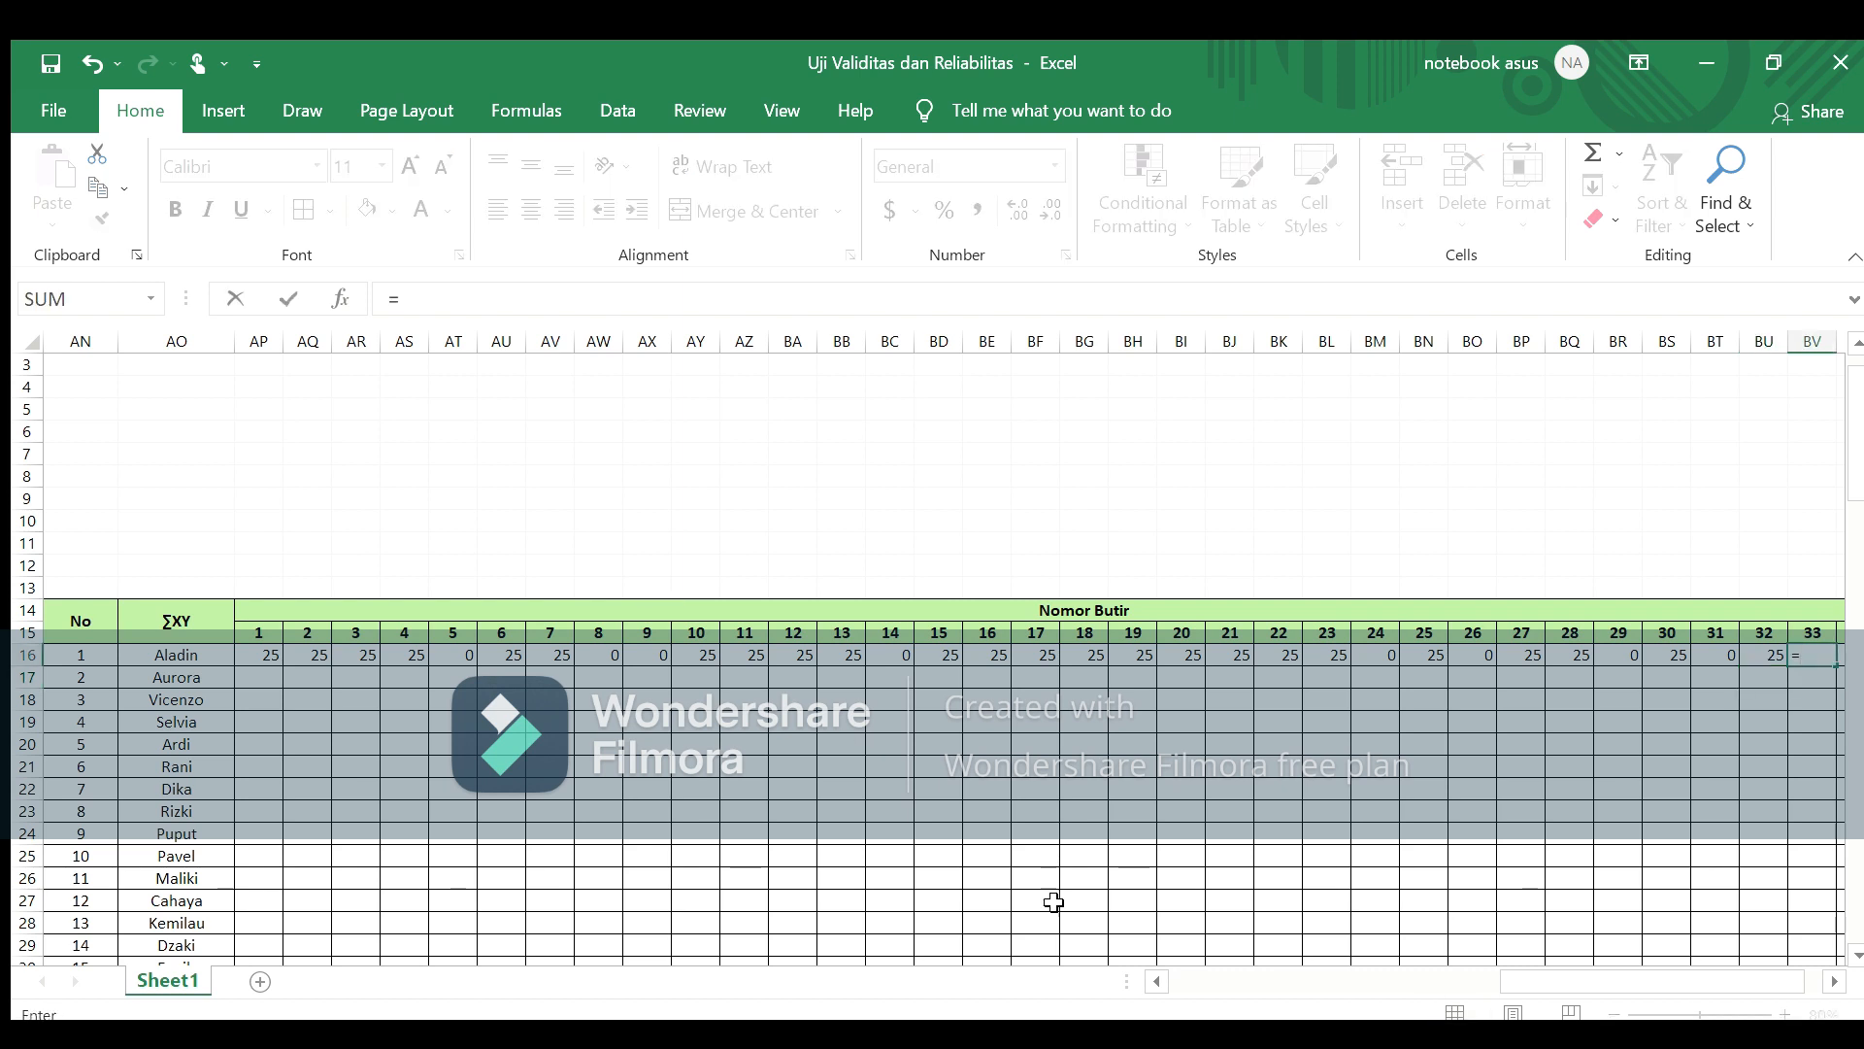
pyautogui.click(1157, 981)
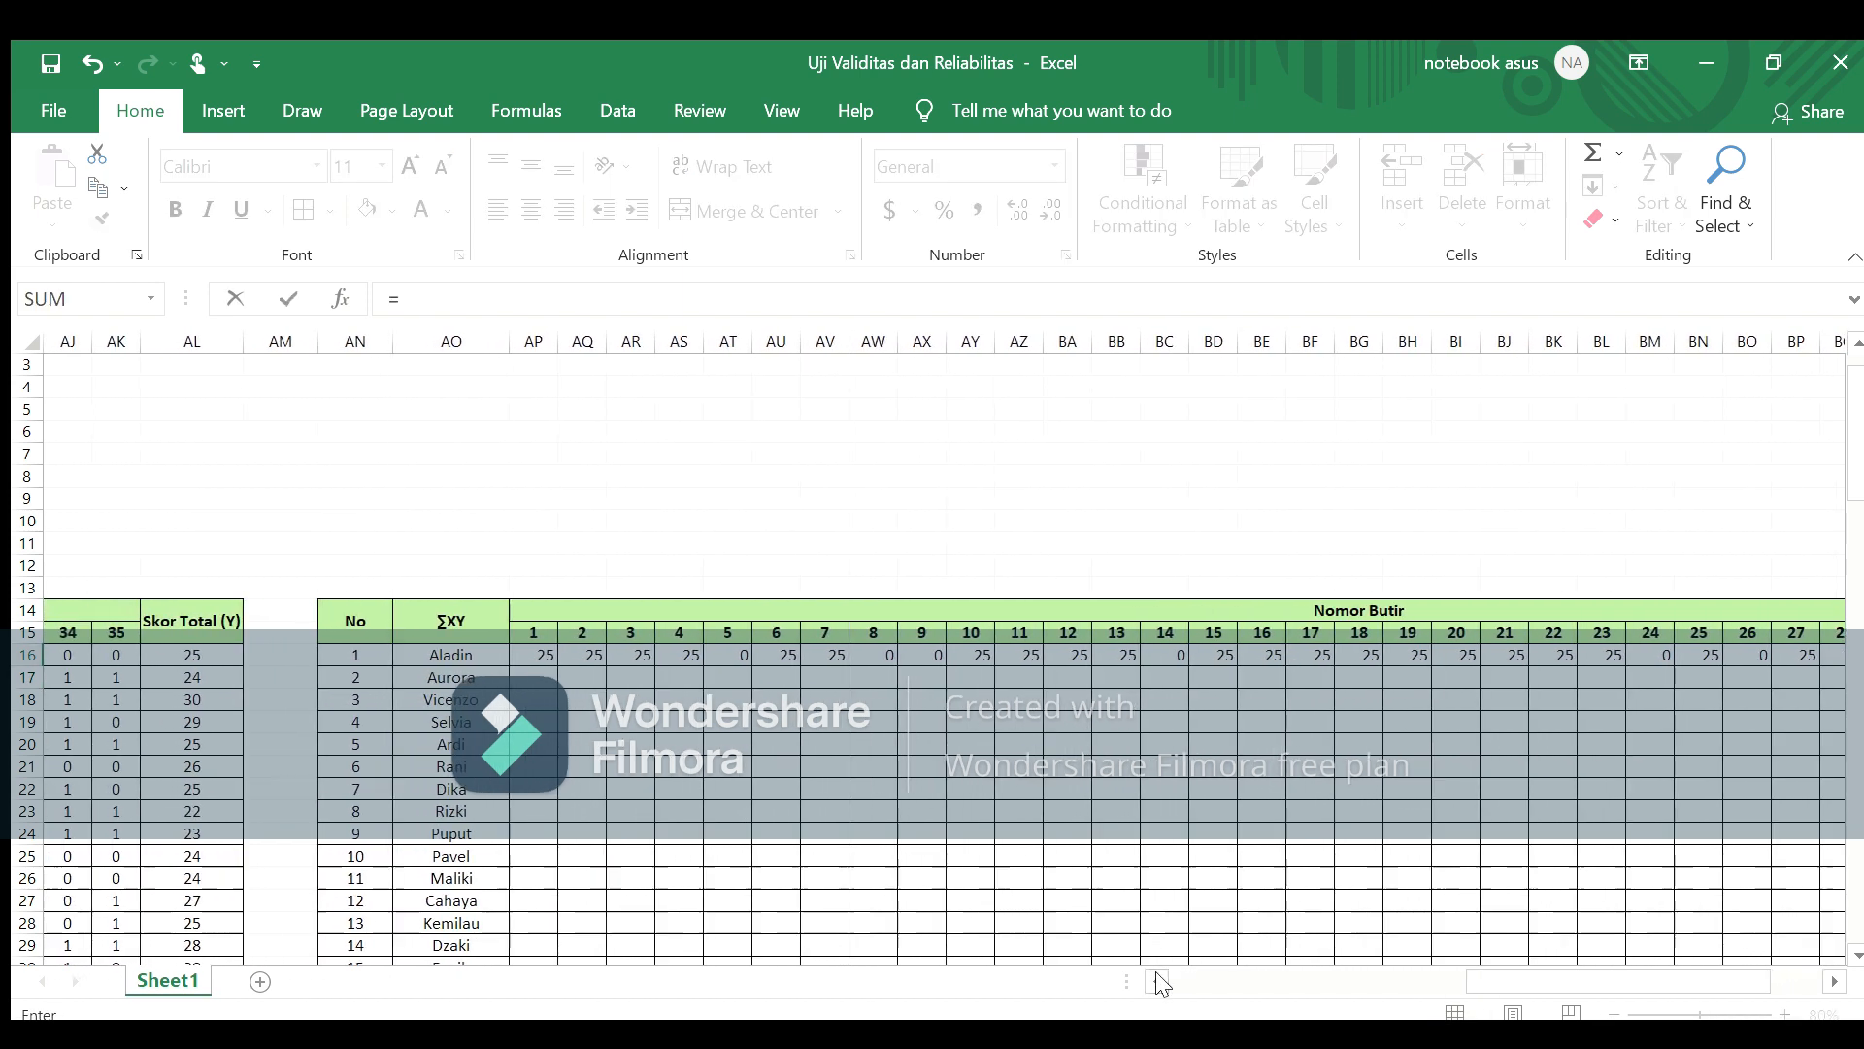
pyautogui.click(127, 656)
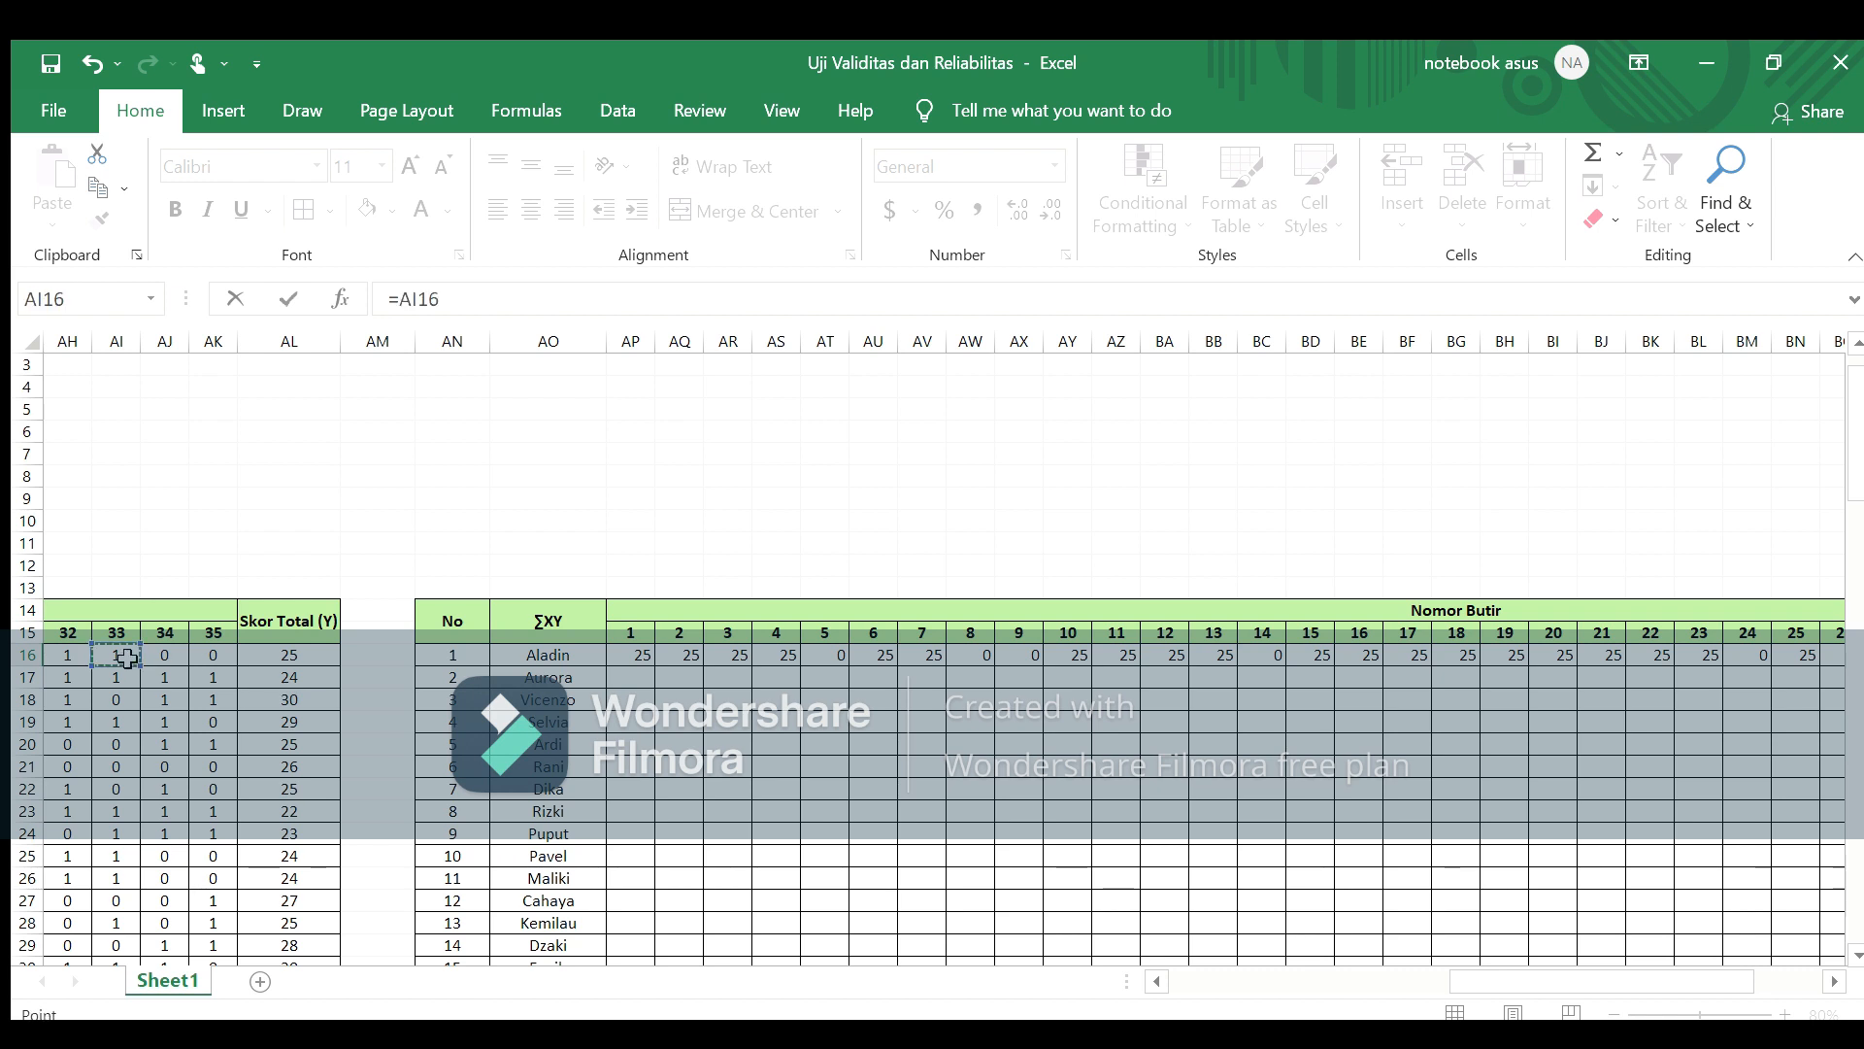
pyautogui.click(276, 654)
pyautogui.press('Return')
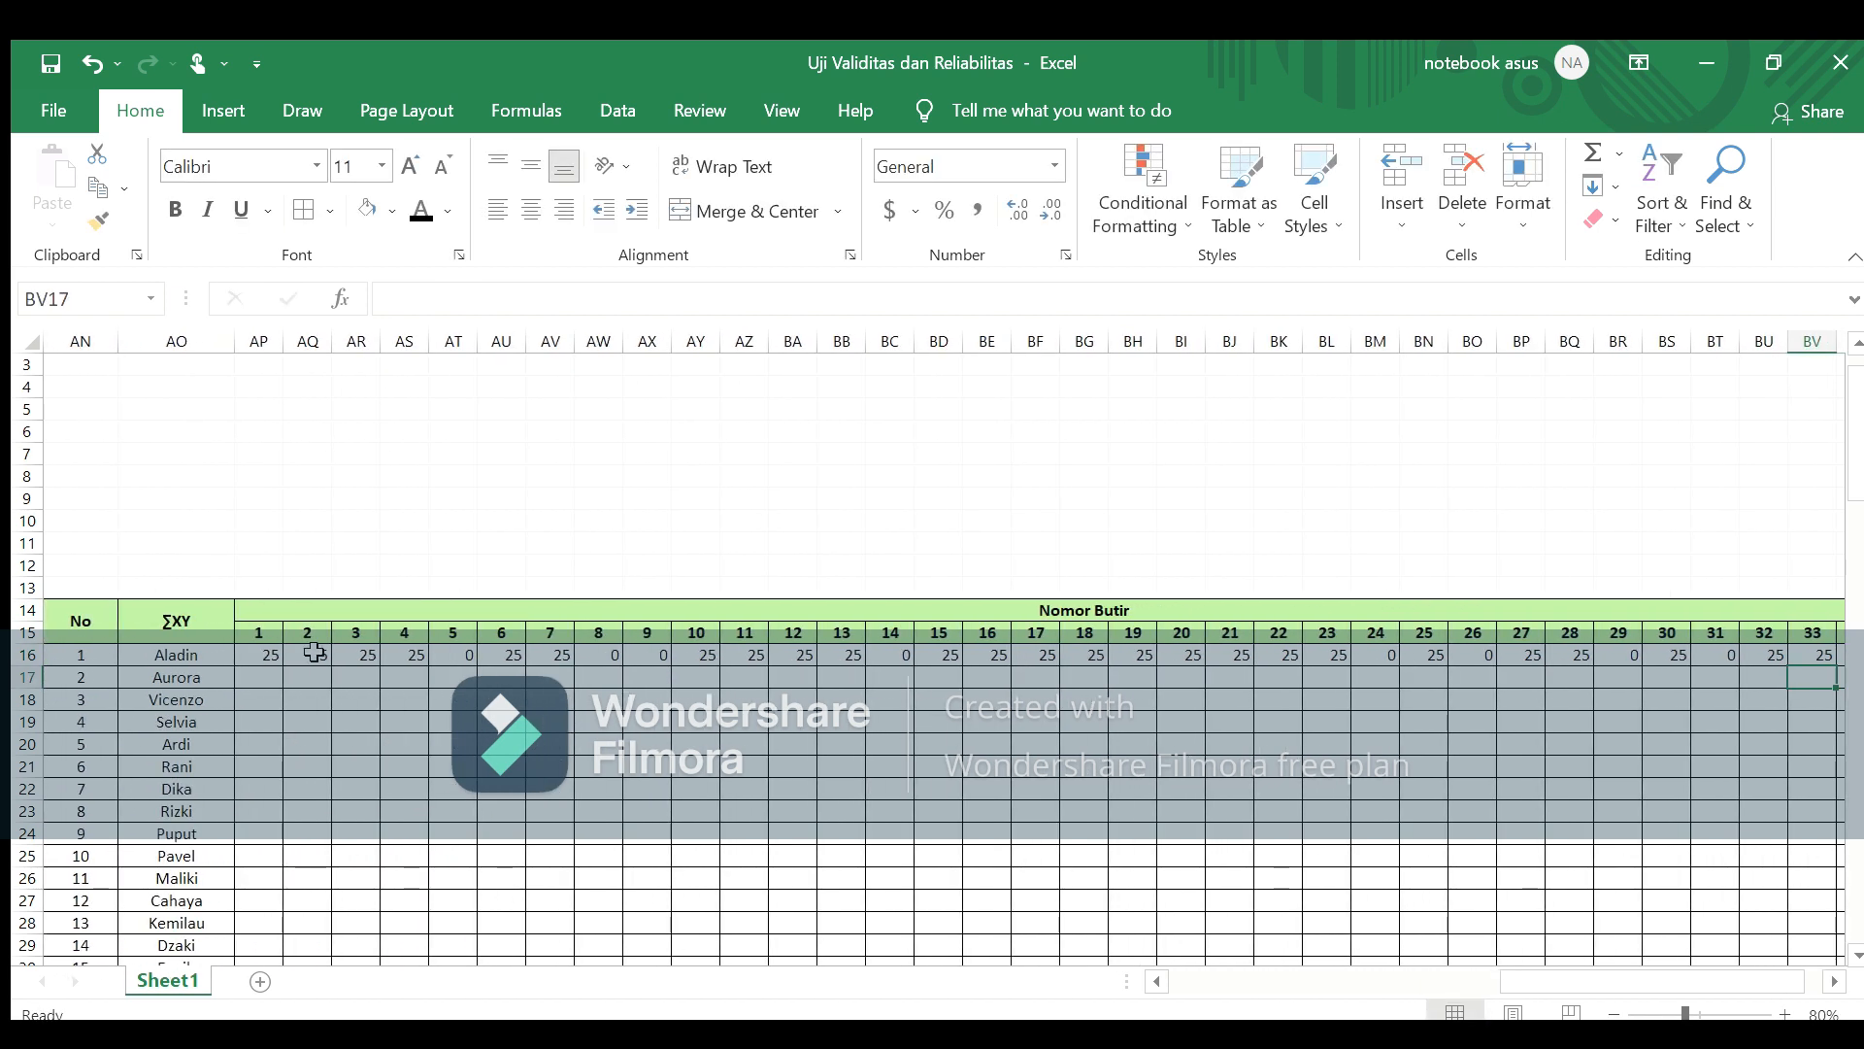
# Step: Enter =AJ16*AL16 in ∑XY cell BW16 to multiply the first student's item 34 score by the total score
pyautogui.press('Up')
pyautogui.press('Right')
pyautogui.write('=')
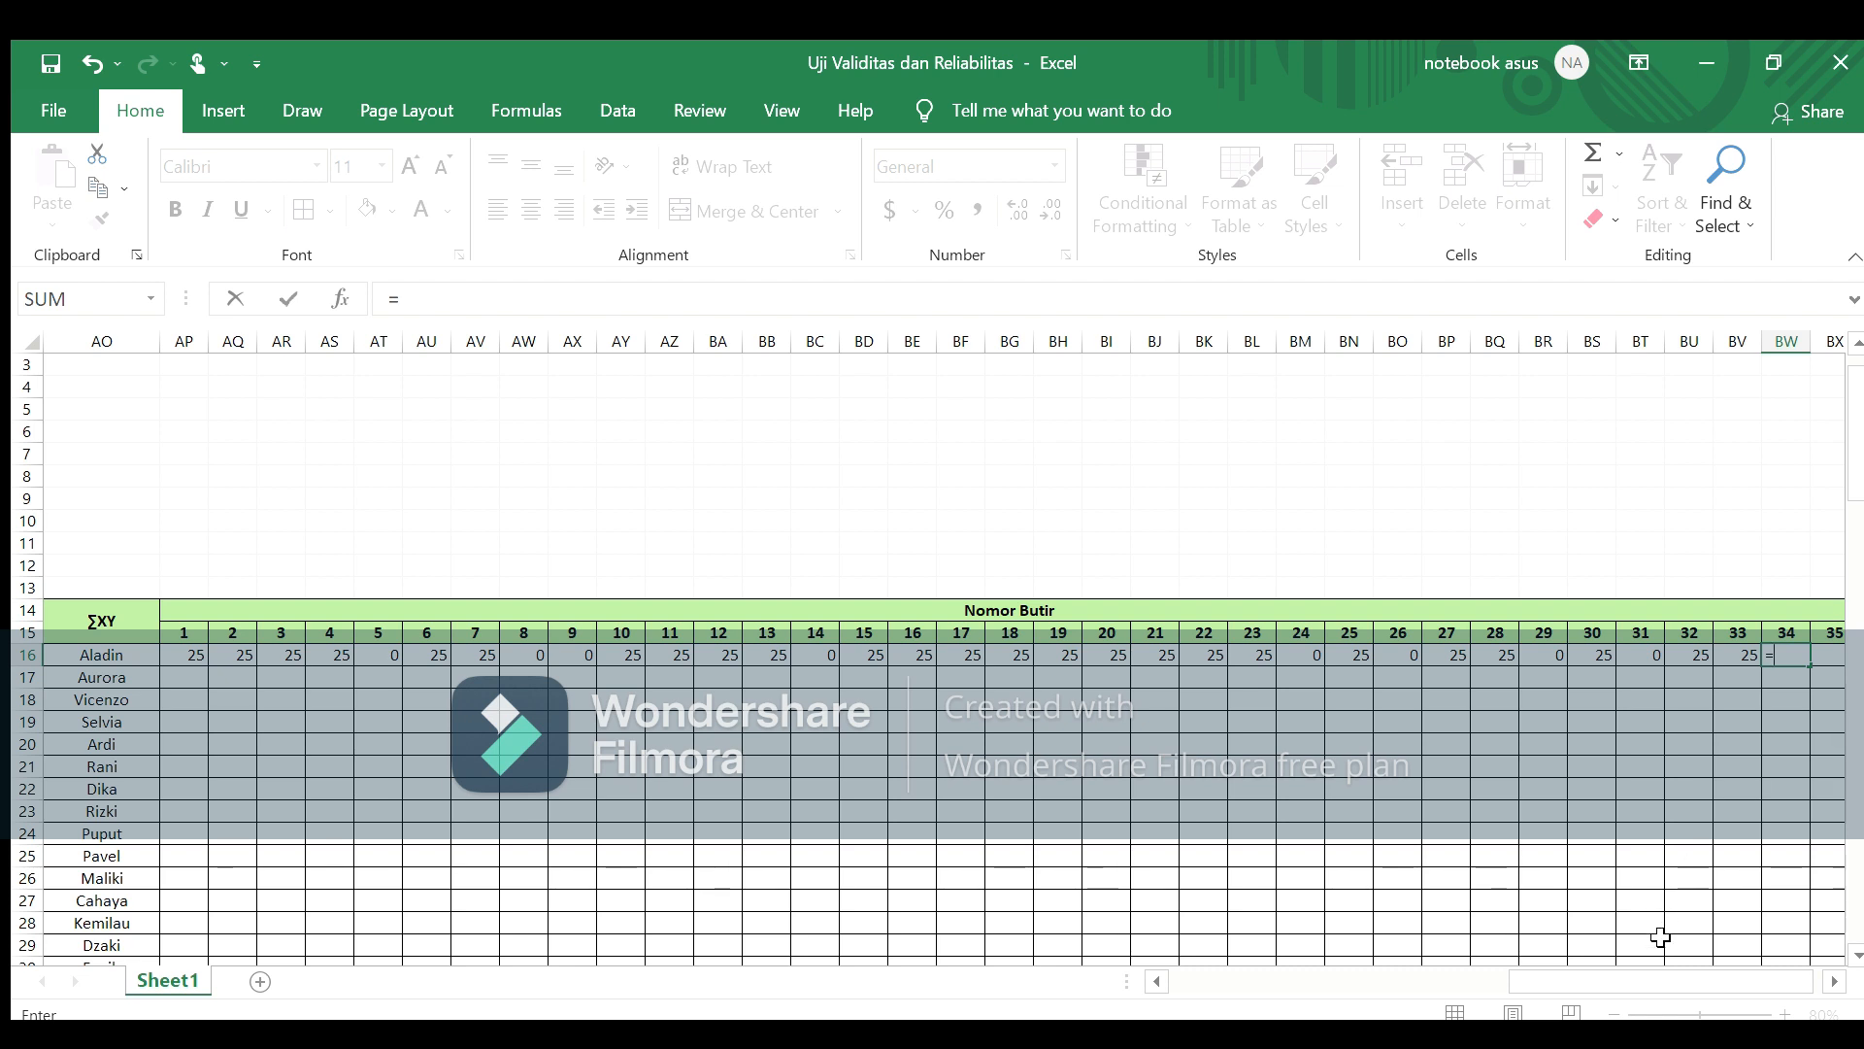
pyautogui.moveTo(1631, 982); pyautogui.dragTo(1476, 992)
pyautogui.click(694, 655)
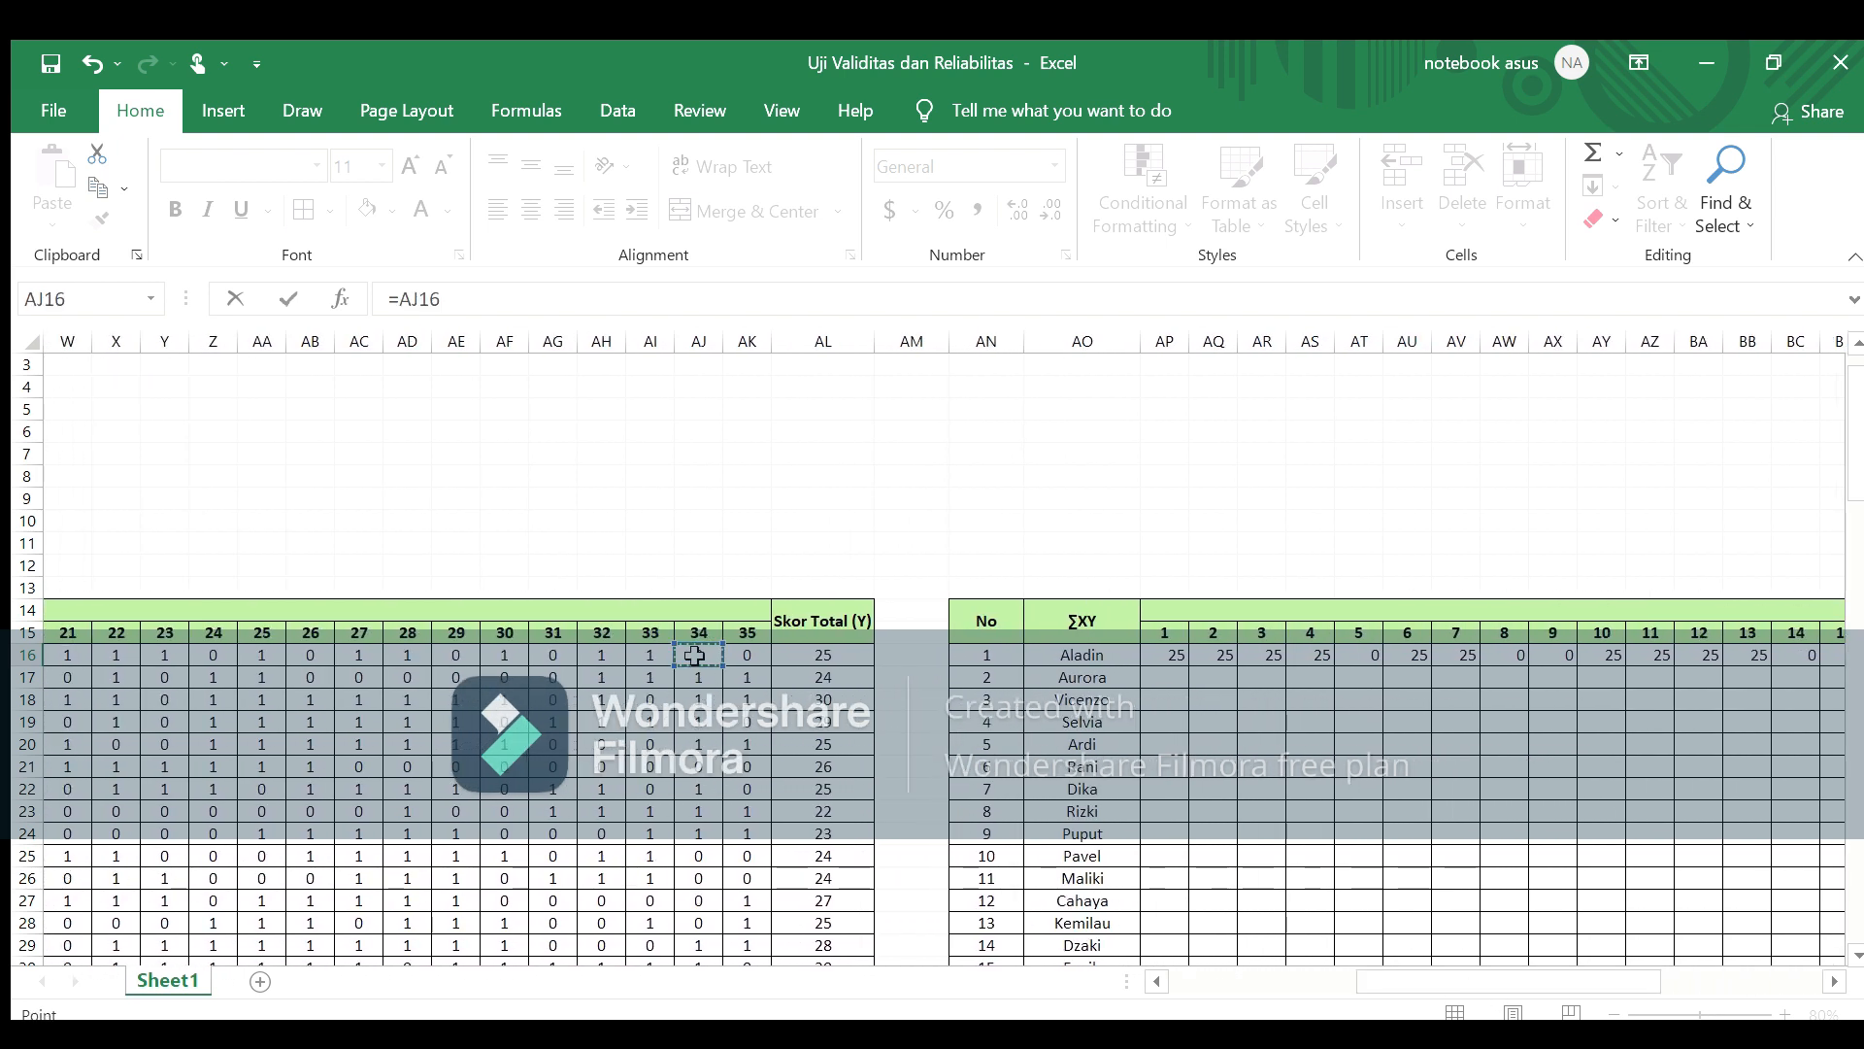
pyautogui.click(832, 655)
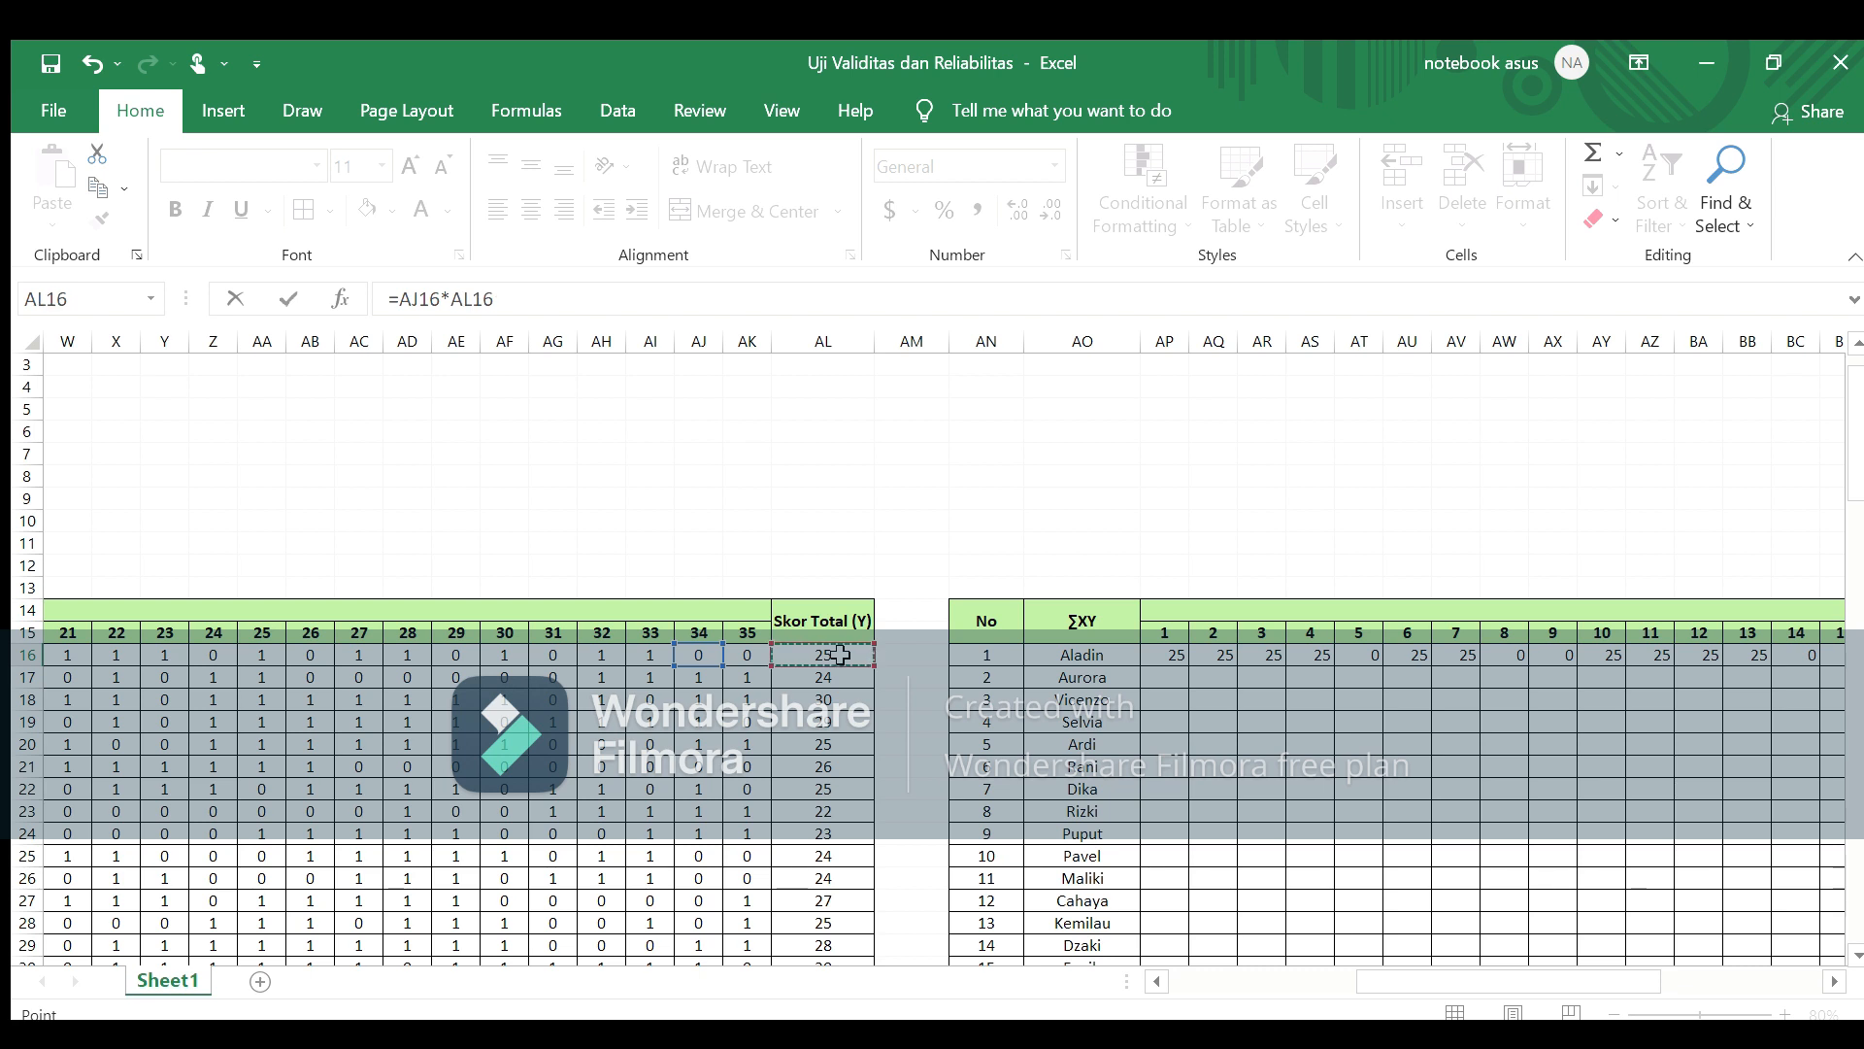
pyautogui.press('Return')
# Step: Enter =AK16*AL16 in ∑XY cell BX16 to multiply the first student's item 35 score by the total score
pyautogui.click(1824, 656)
pyautogui.write('=')
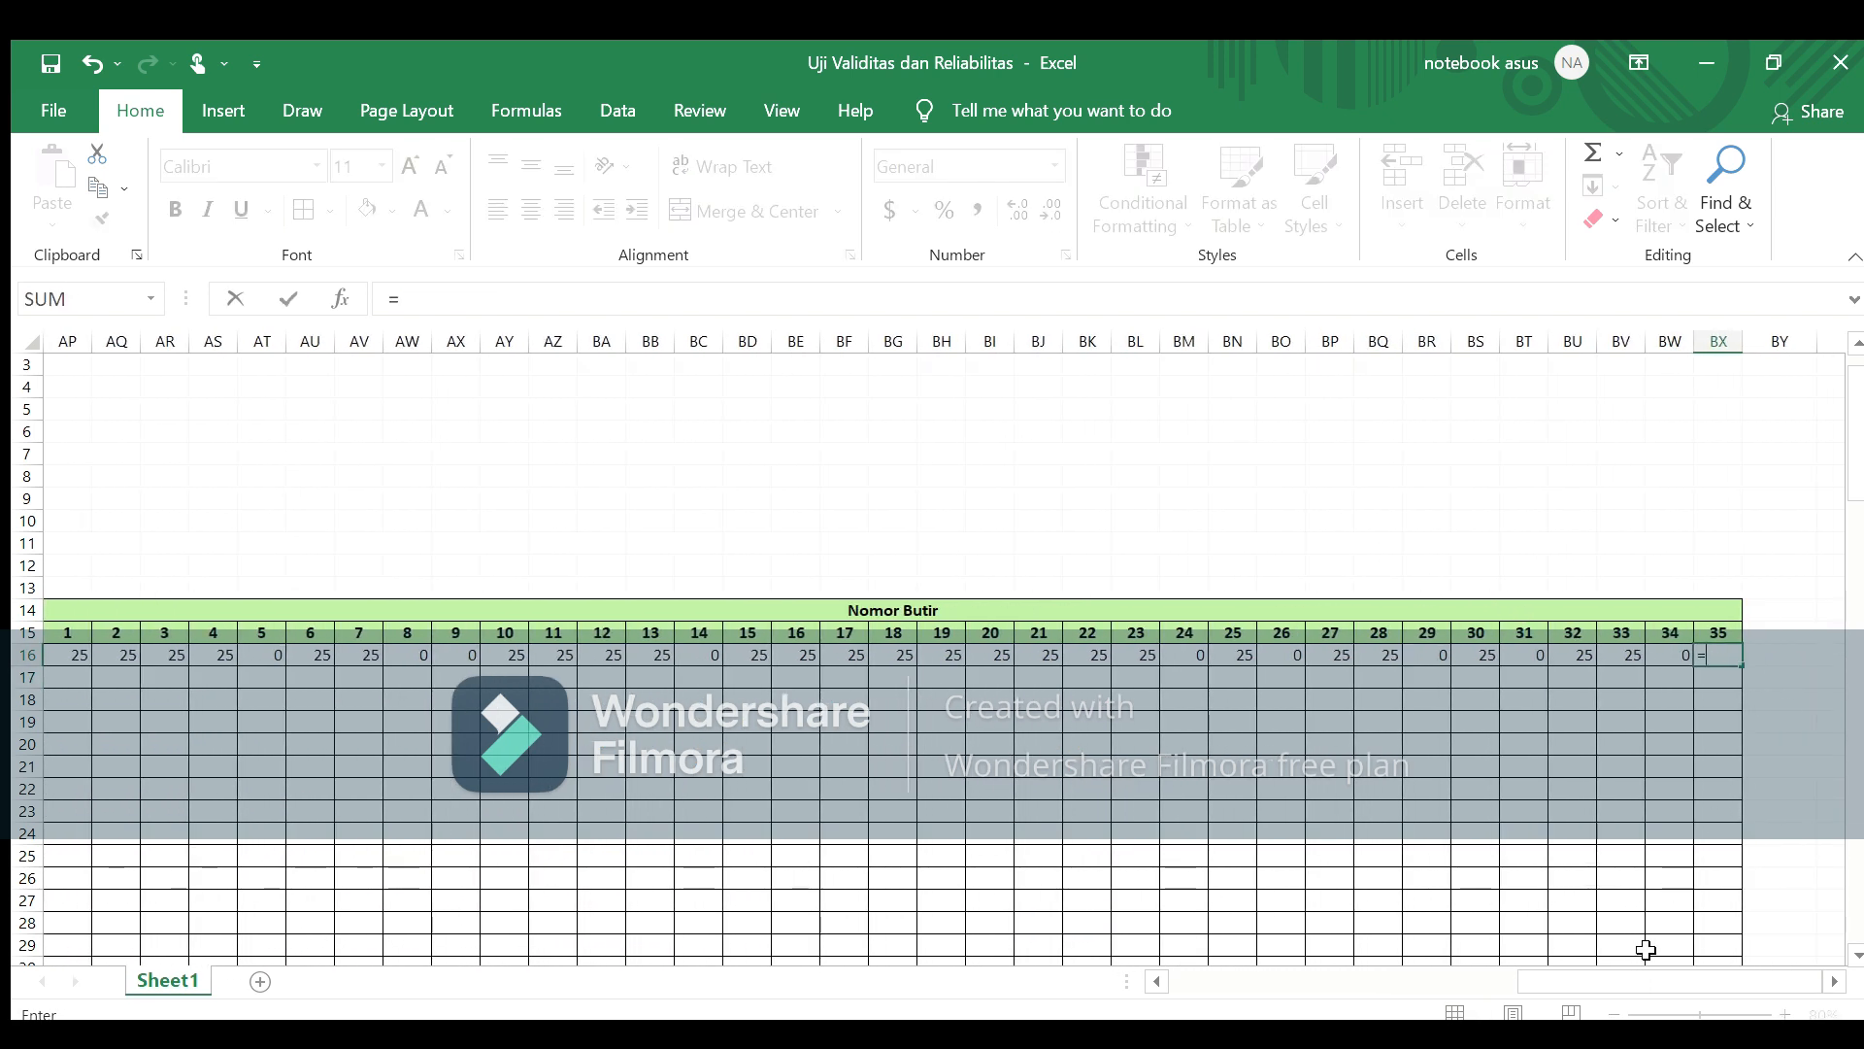
pyautogui.moveTo(1623, 980); pyautogui.dragTo(1426, 985)
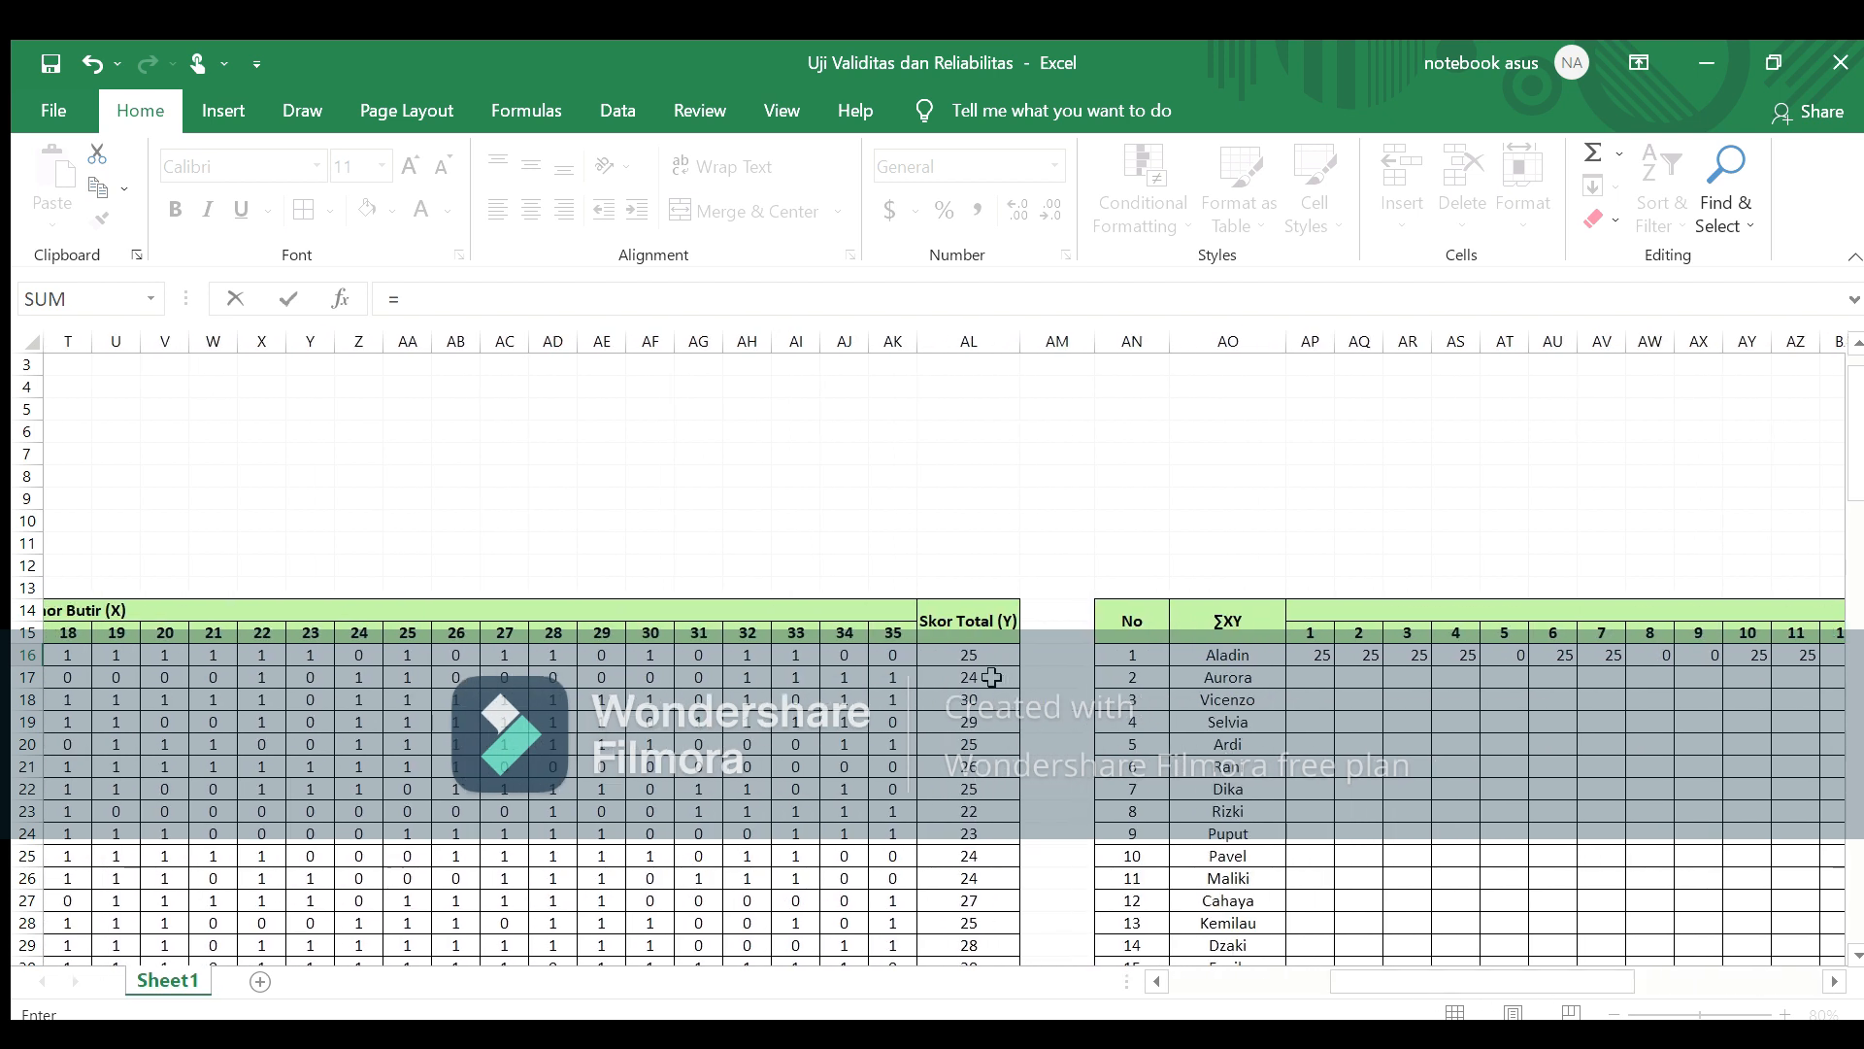
pyautogui.click(889, 656)
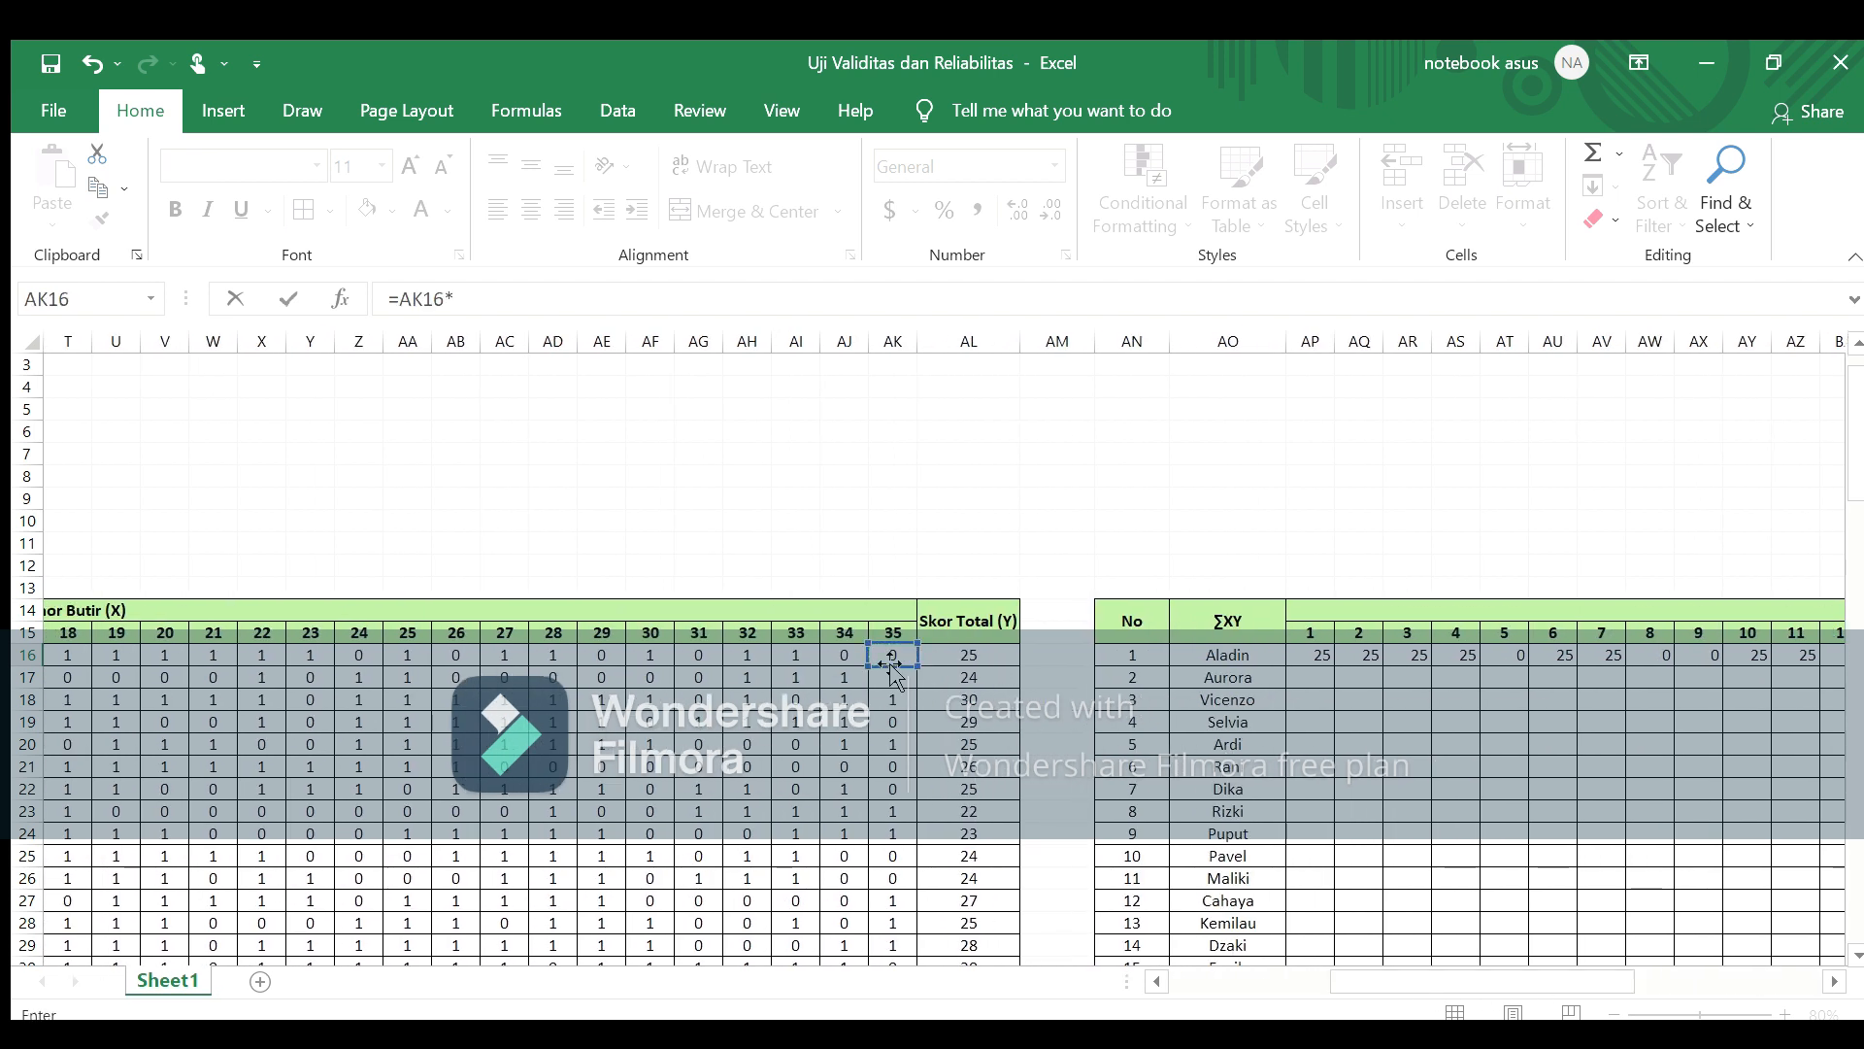
pyautogui.write('*')
pyautogui.click(961, 659)
pyautogui.press('Return')
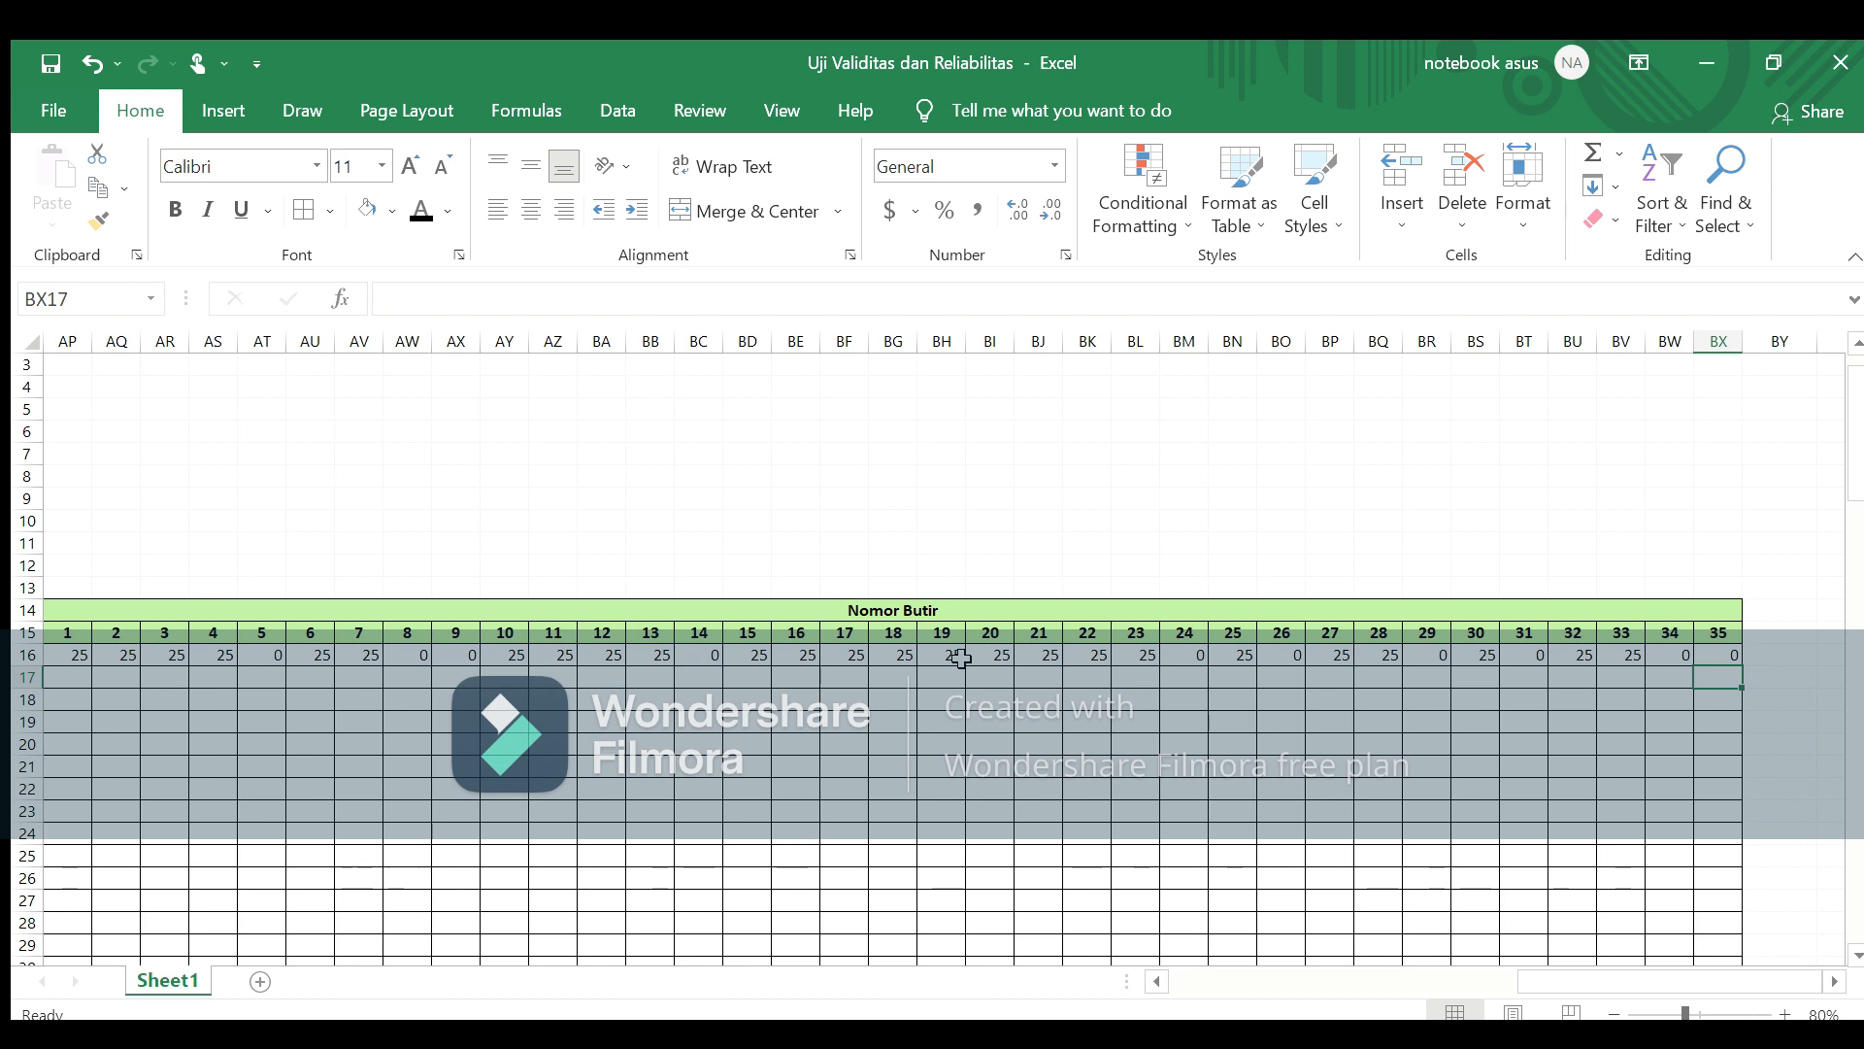
# Step: Examine the student rows and the first items of the ∑XY table beside the total scores at 100% zoom
pyautogui.click(1784, 1013)
pyautogui.click(1784, 1014)
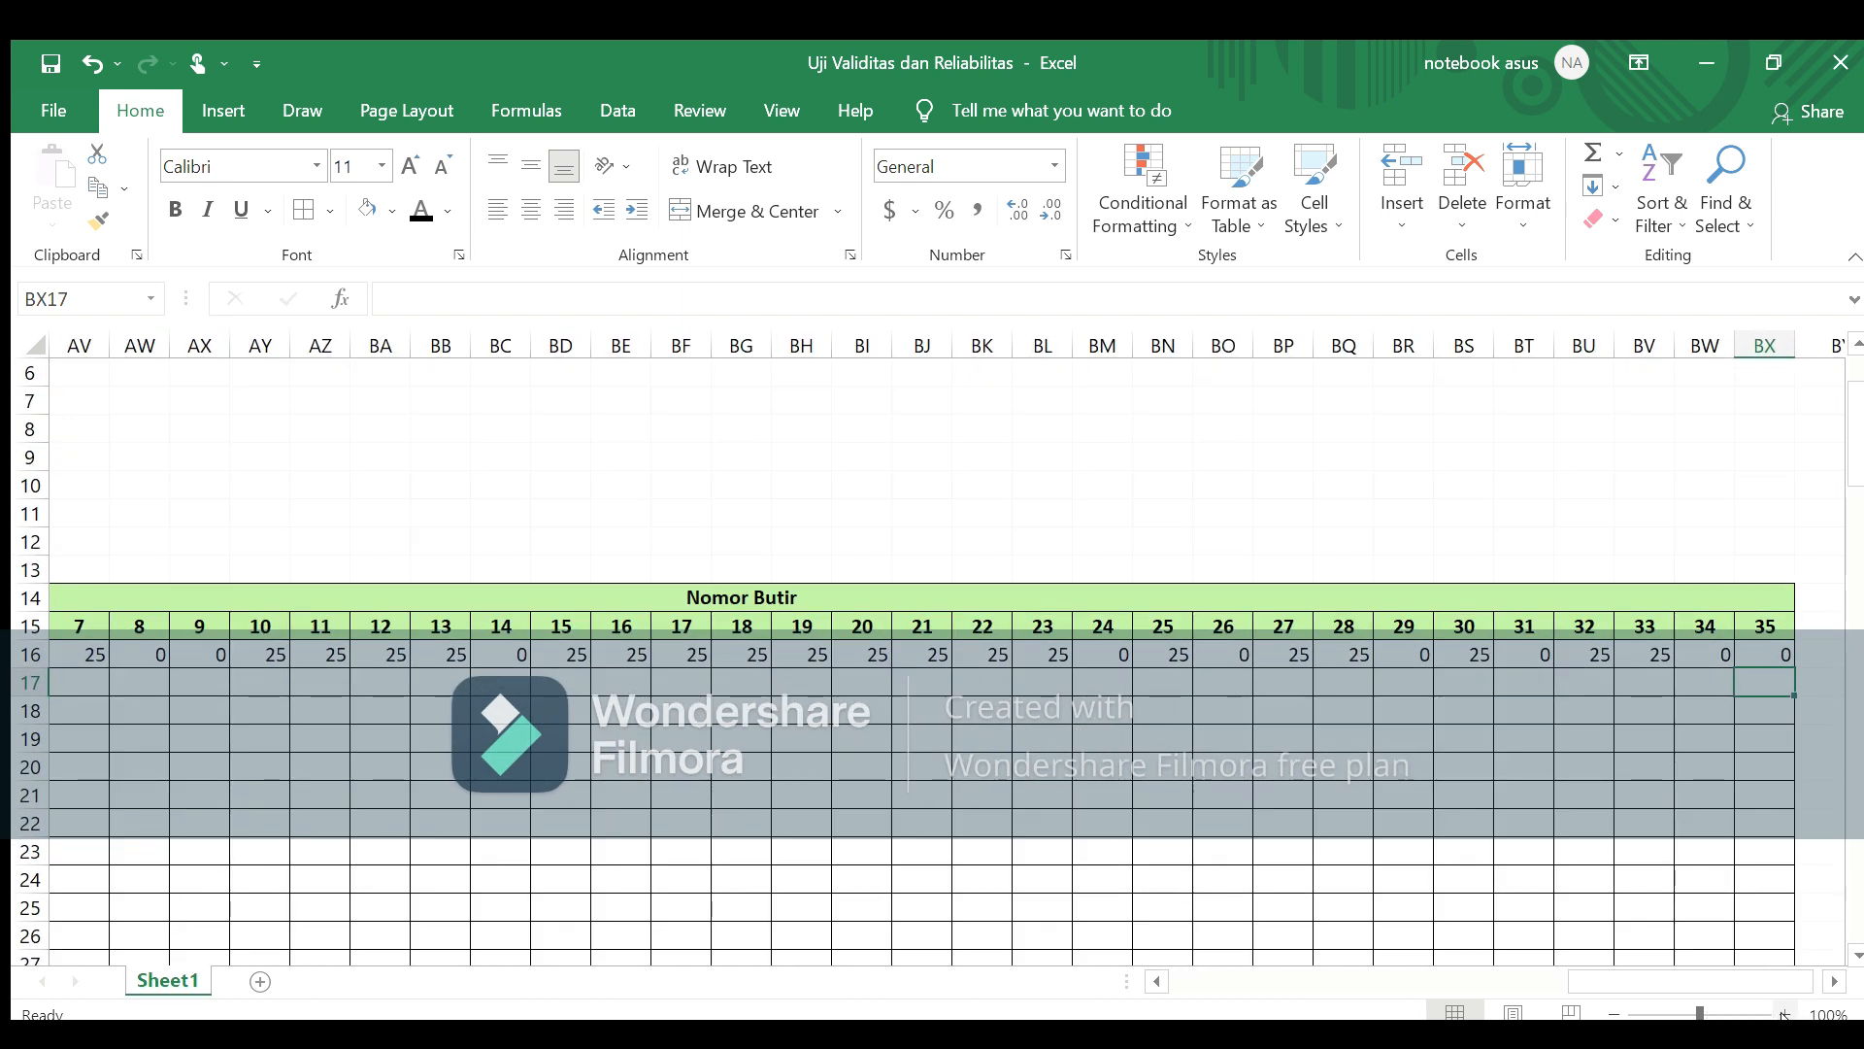
pyautogui.moveTo(1705, 979); pyautogui.dragTo(1484, 986)
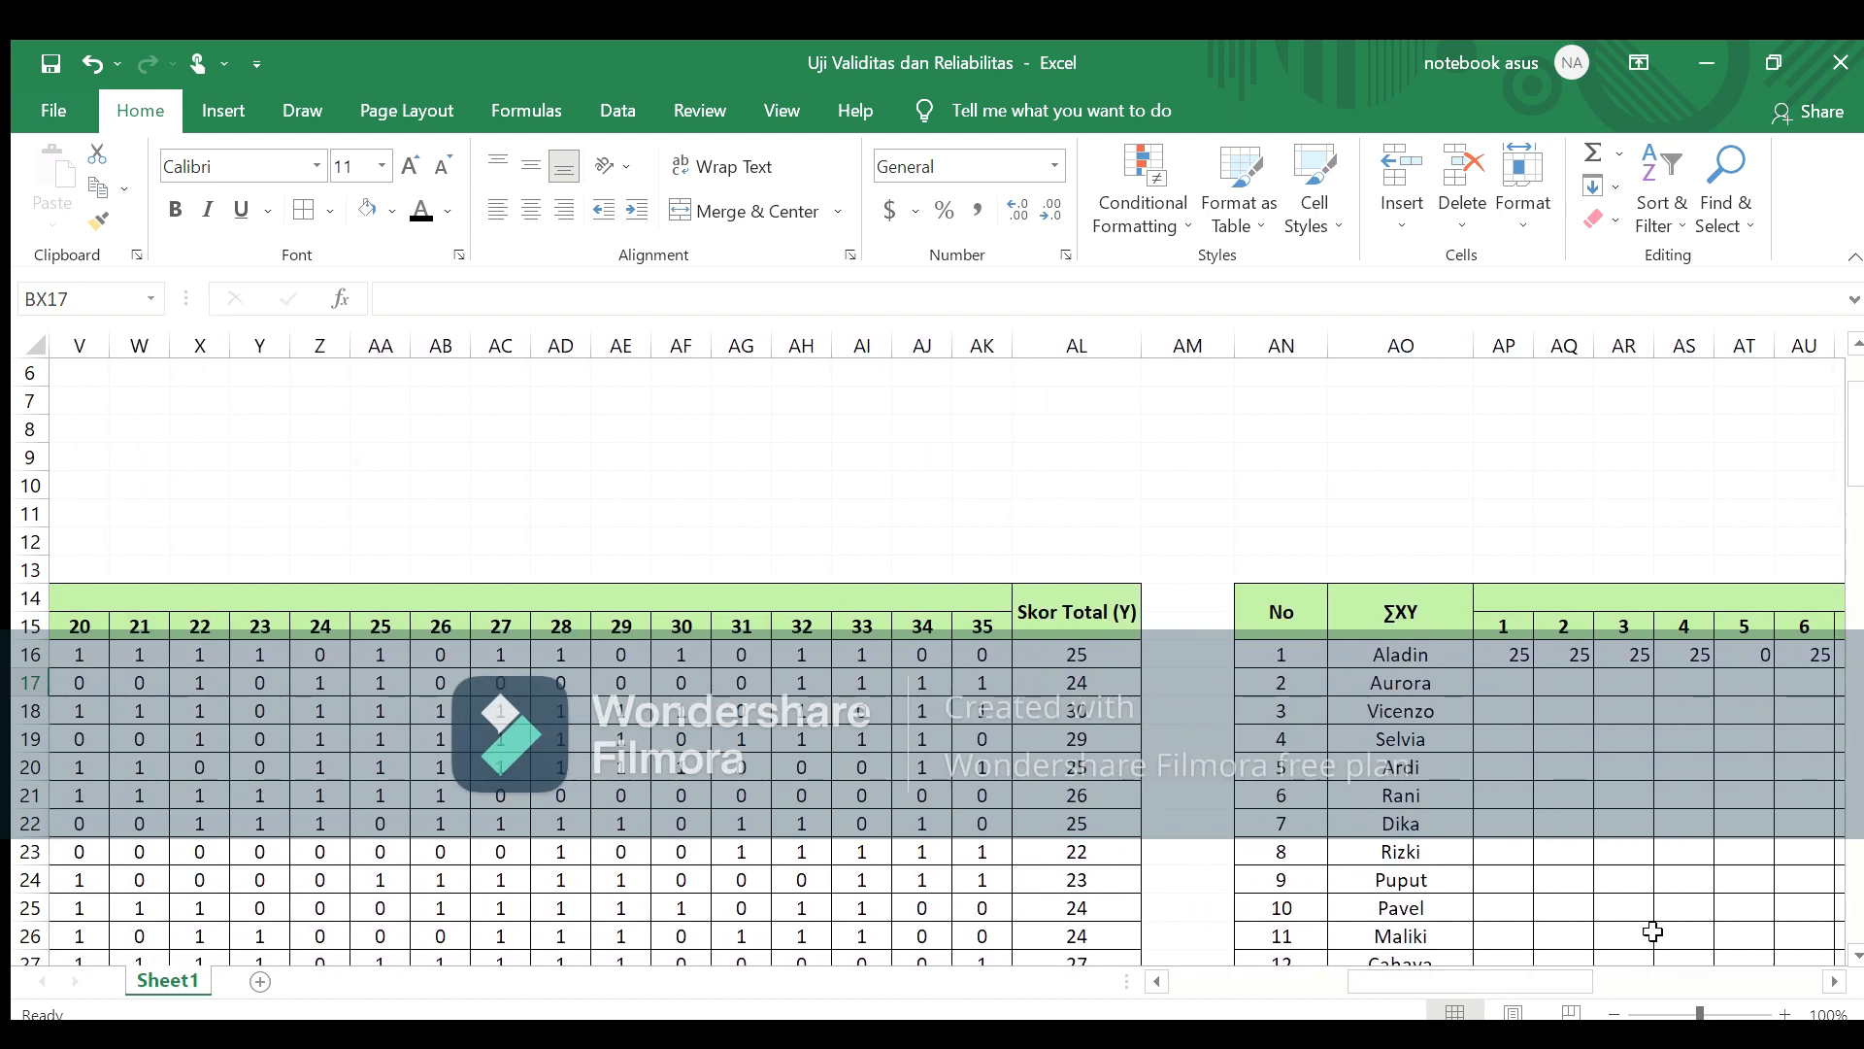
pyautogui.scroll(-3, 1857, 954)
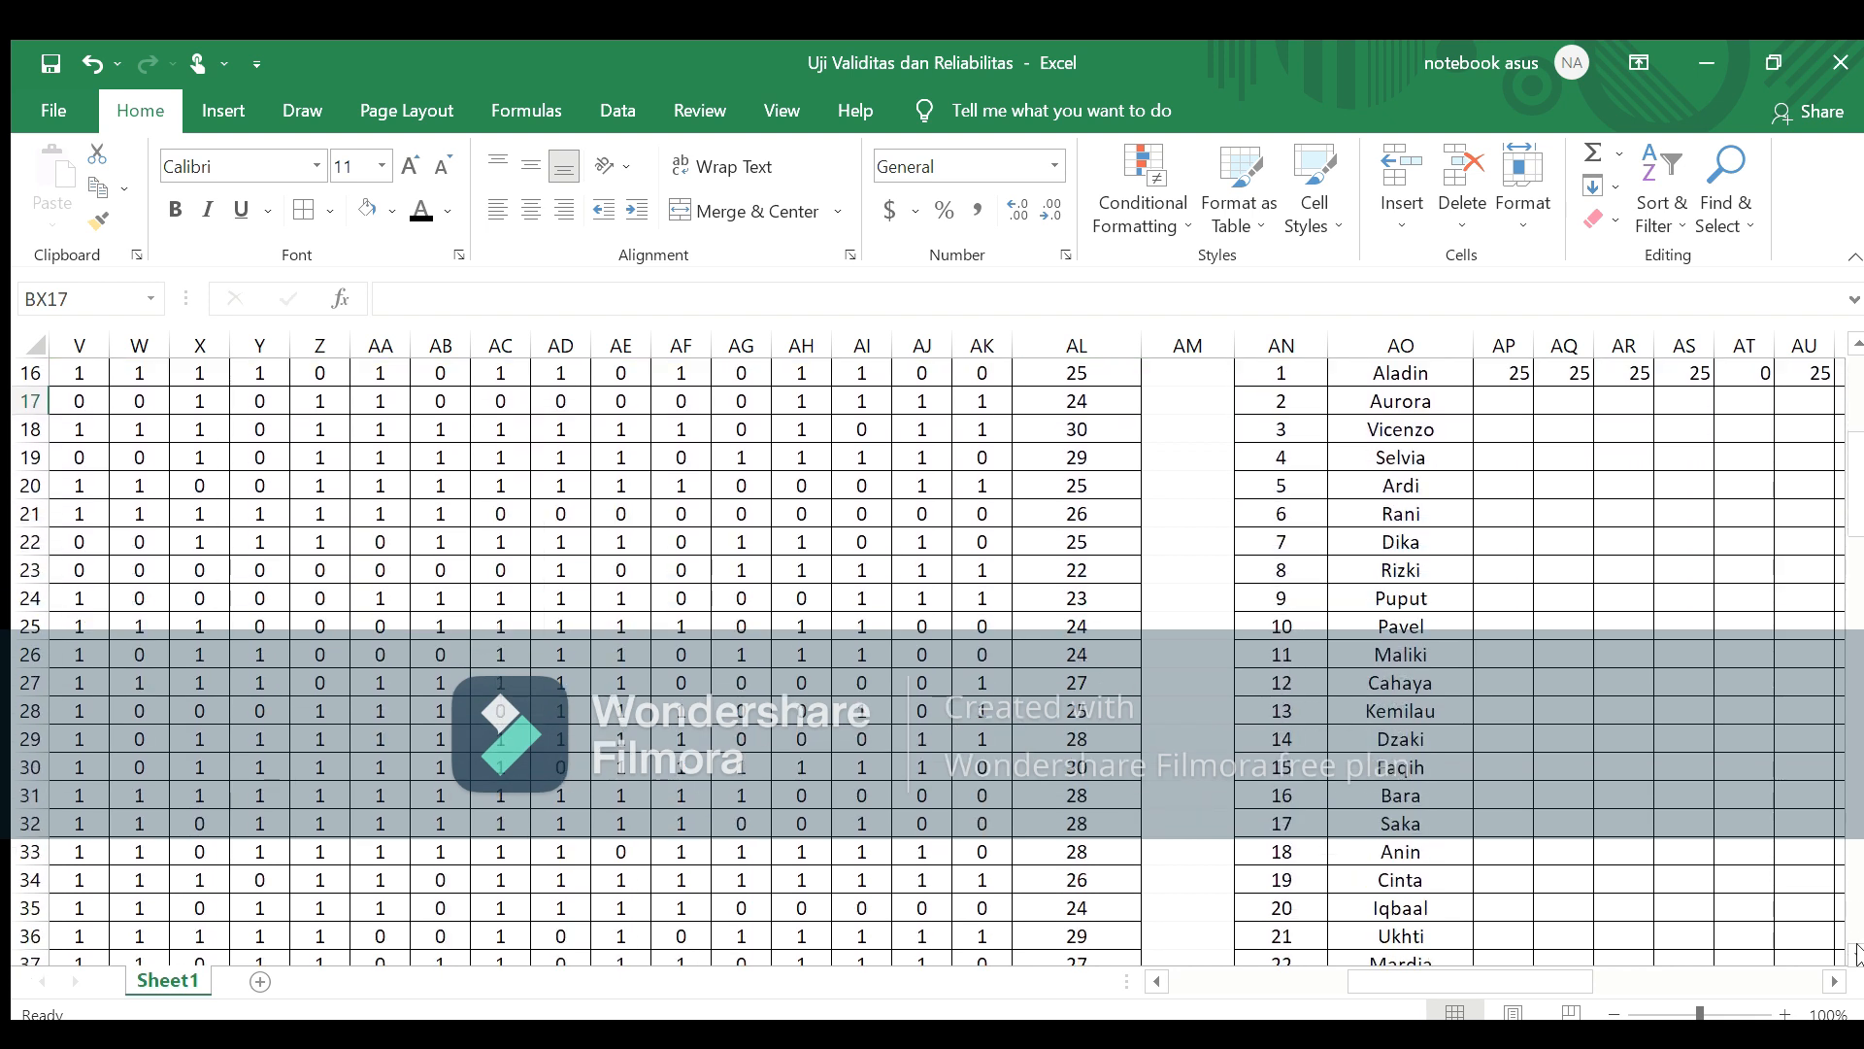
pyautogui.click(1834, 982)
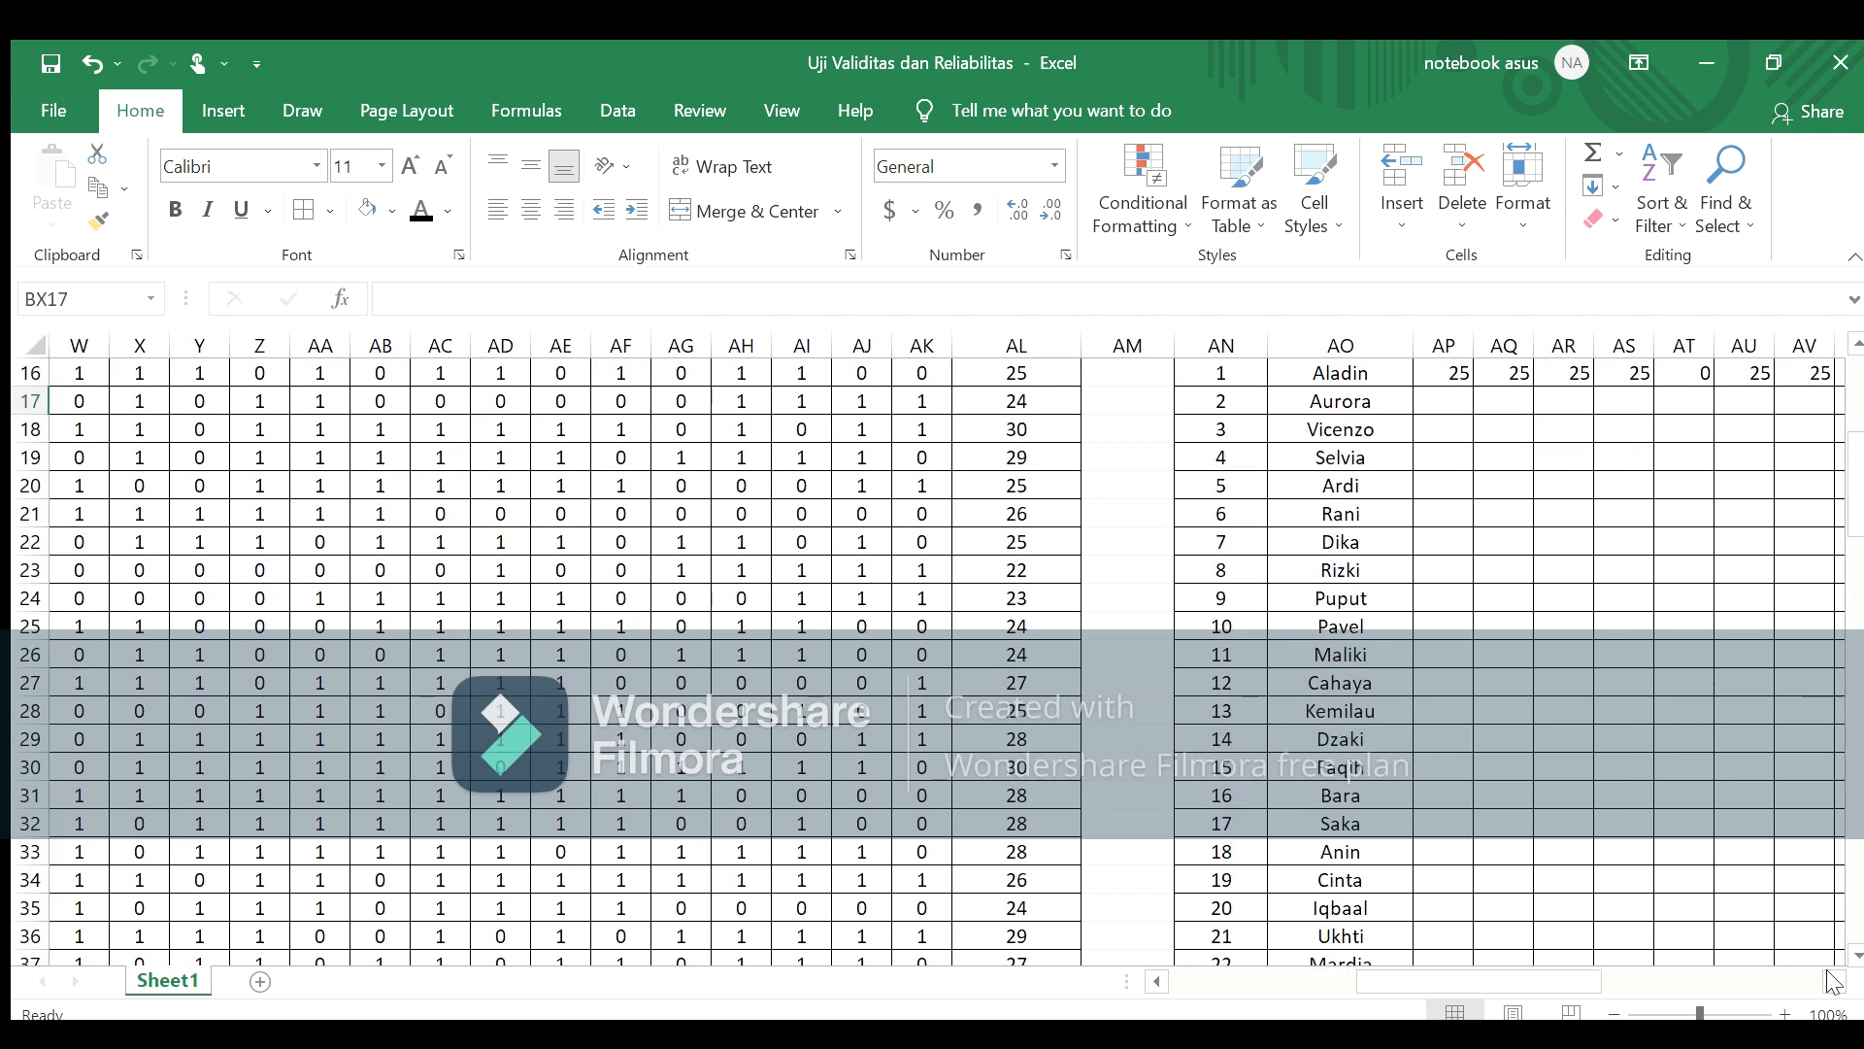
pyautogui.click(1834, 983)
pyautogui.click(1834, 982)
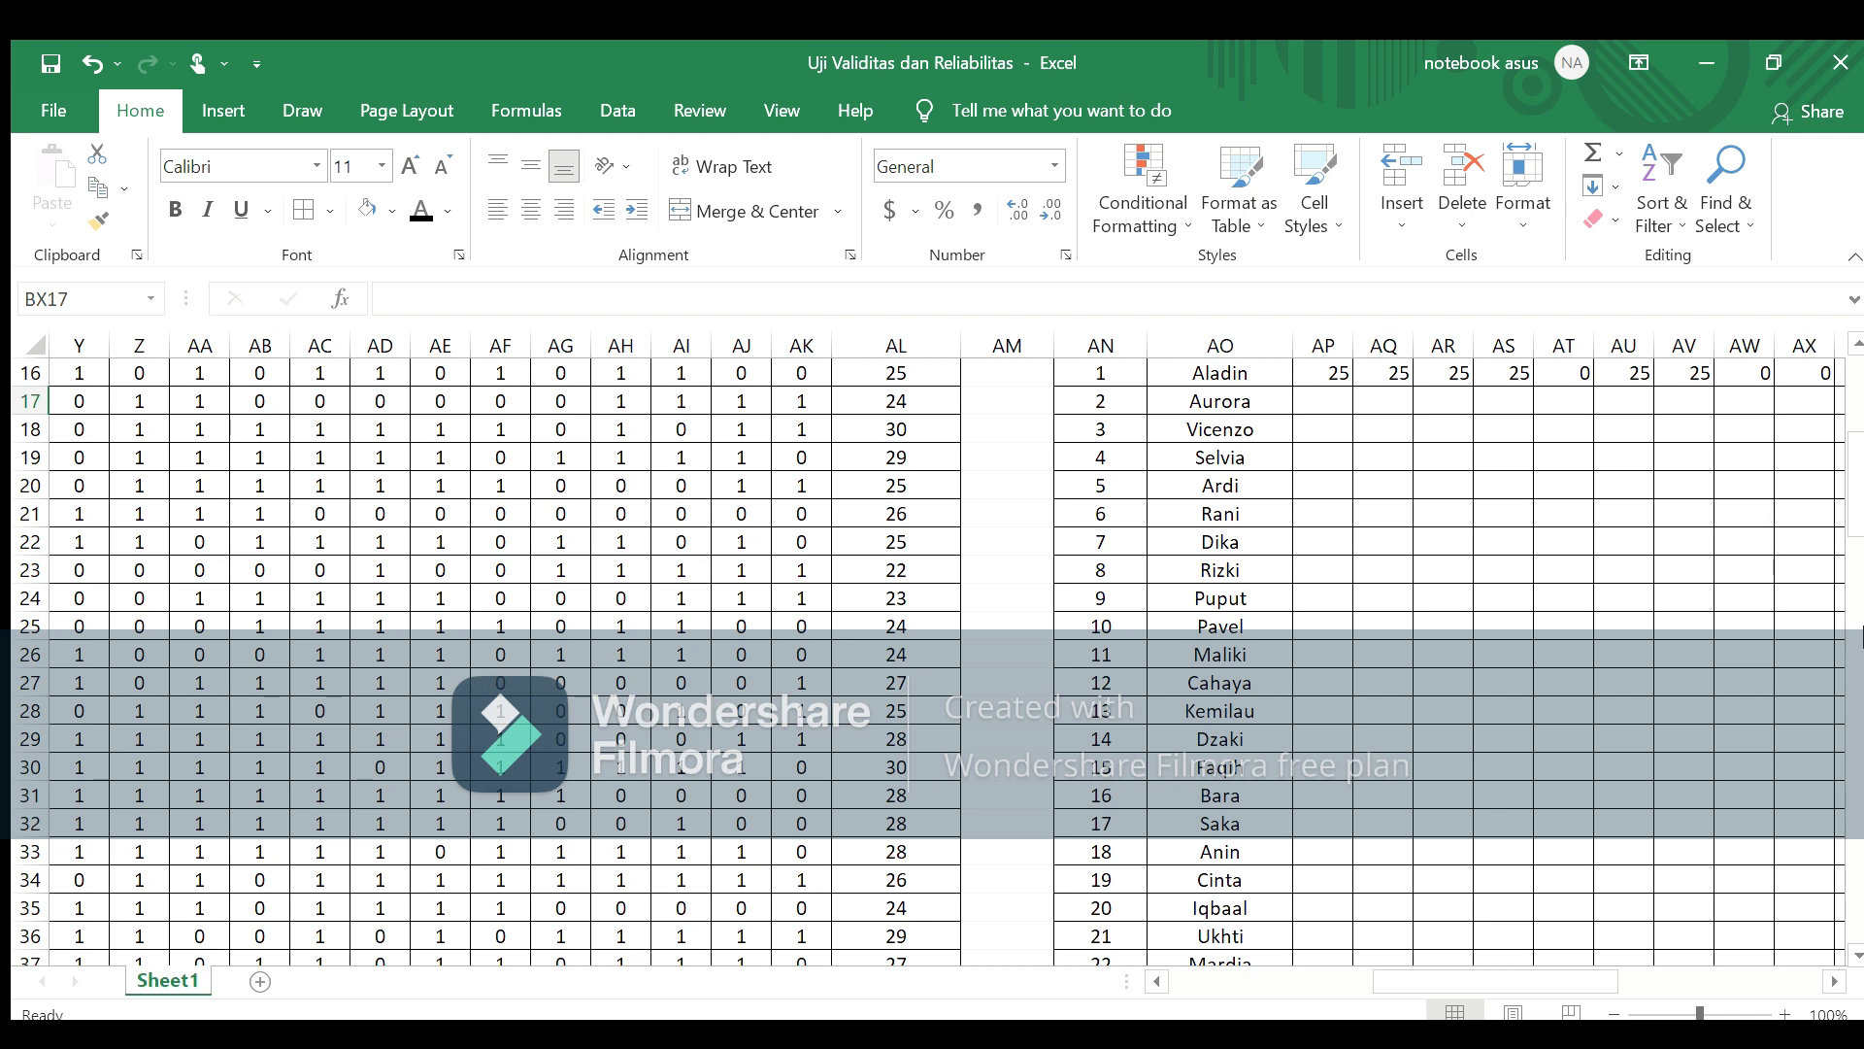
pyautogui.scroll(1, 1359, 476)
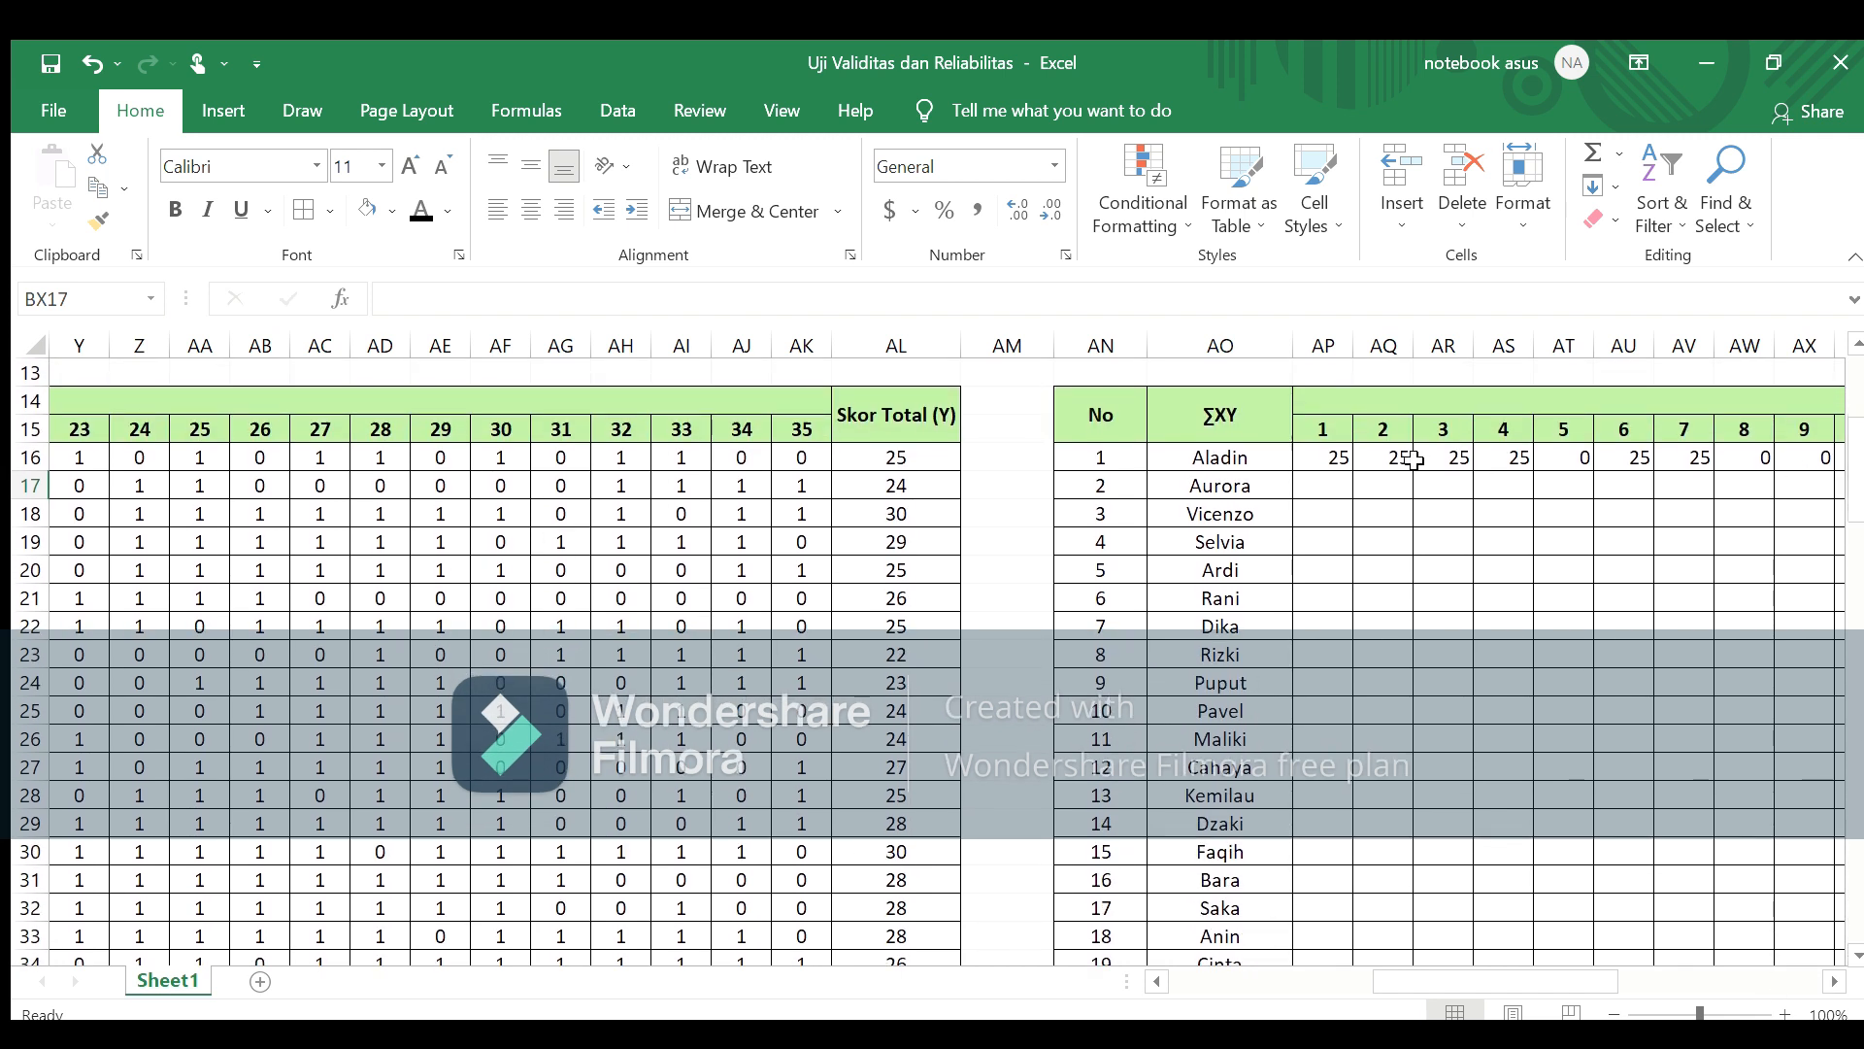
# Step: Fill the item 1 product formula in ∑XY cell AP16 down through AP45 for all 30 students
pyautogui.click(1339, 454)
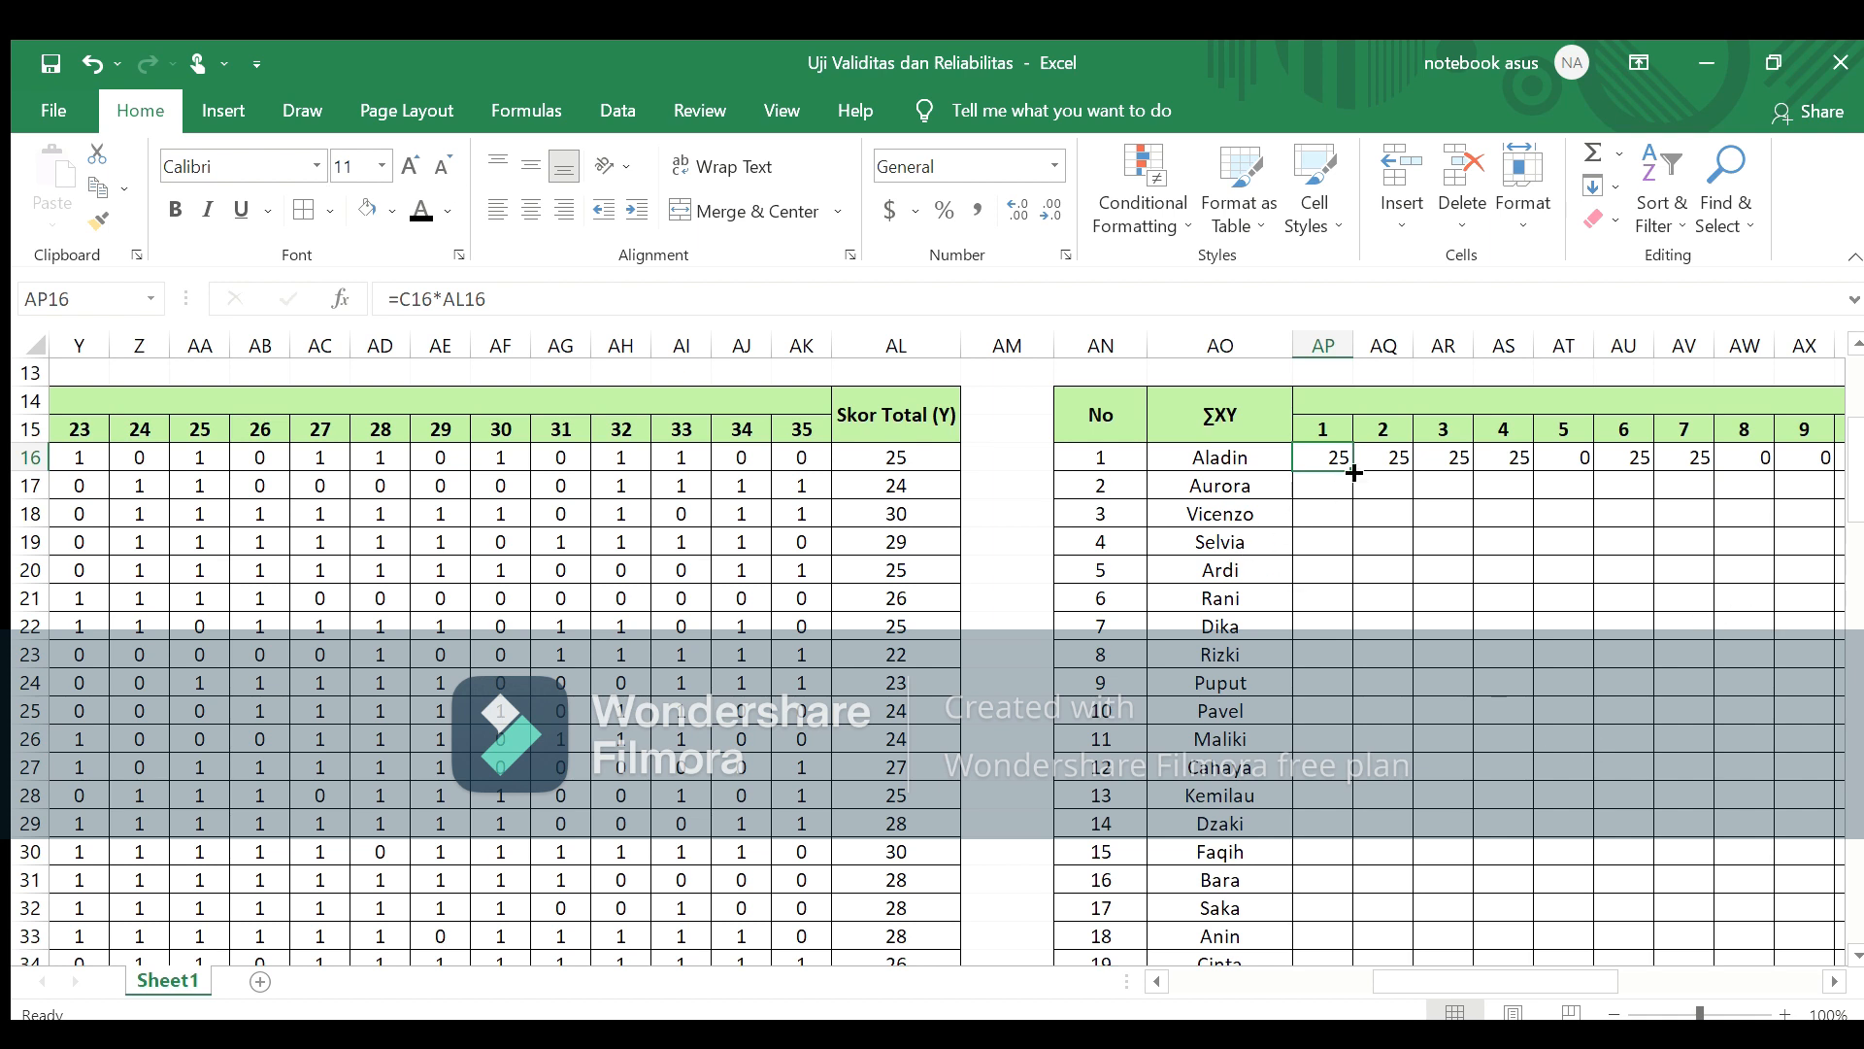
pyautogui.moveTo(1352, 472); pyautogui.dragTo(1344, 900)
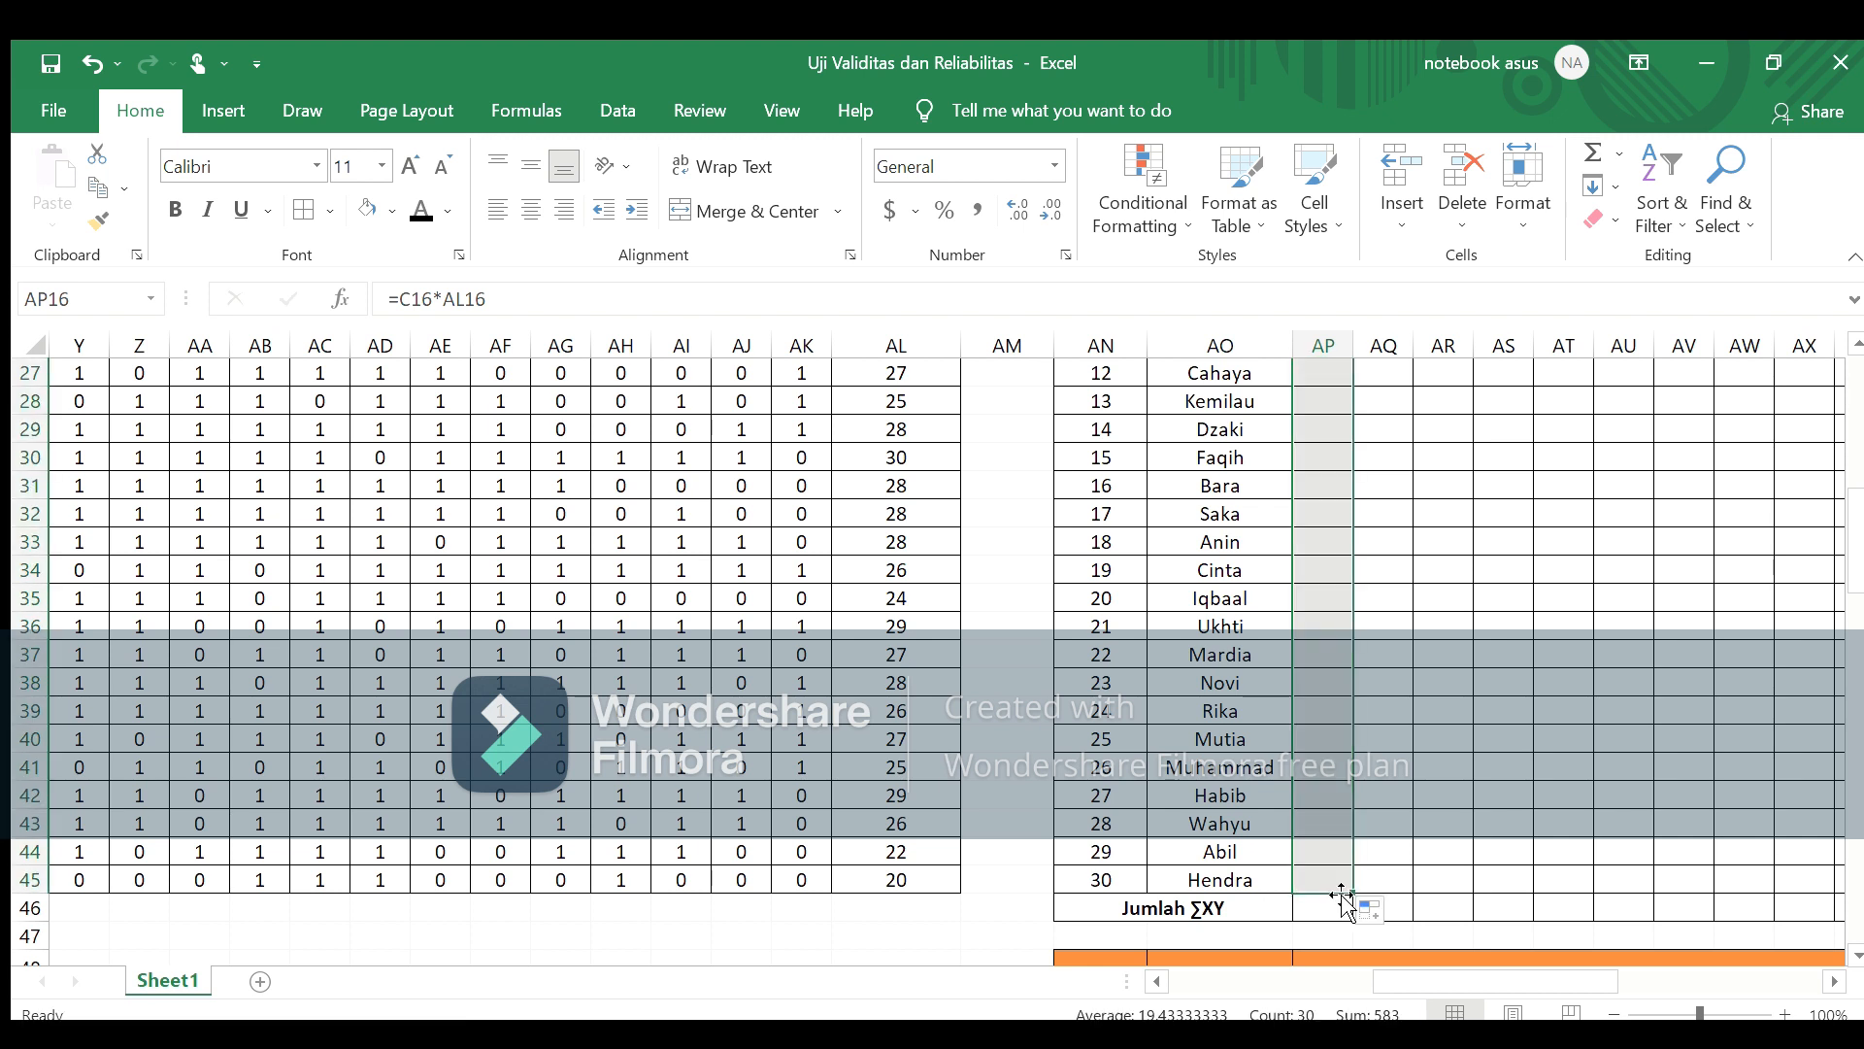
# Step: Fill the item 2 product formula in ∑XY cell AQ16 down through AQ45 for the remaining students
pyautogui.click(1398, 877)
pyautogui.press('Up')
pyautogui.press('Up')
pyautogui.press('Up')
pyautogui.press('Up')
pyautogui.press('Up')
pyautogui.press('Up')
pyautogui.press('Up')
pyautogui.press('Up')
pyautogui.press('Up')
pyautogui.press('Up')
pyautogui.press('Up')
pyautogui.press('Up')
pyautogui.press('Up')
pyautogui.press('Up')
pyautogui.press('Up')
pyautogui.press('Up')
pyautogui.press('Up')
pyautogui.press('Up')
pyautogui.press('Up')
pyautogui.press('Up')
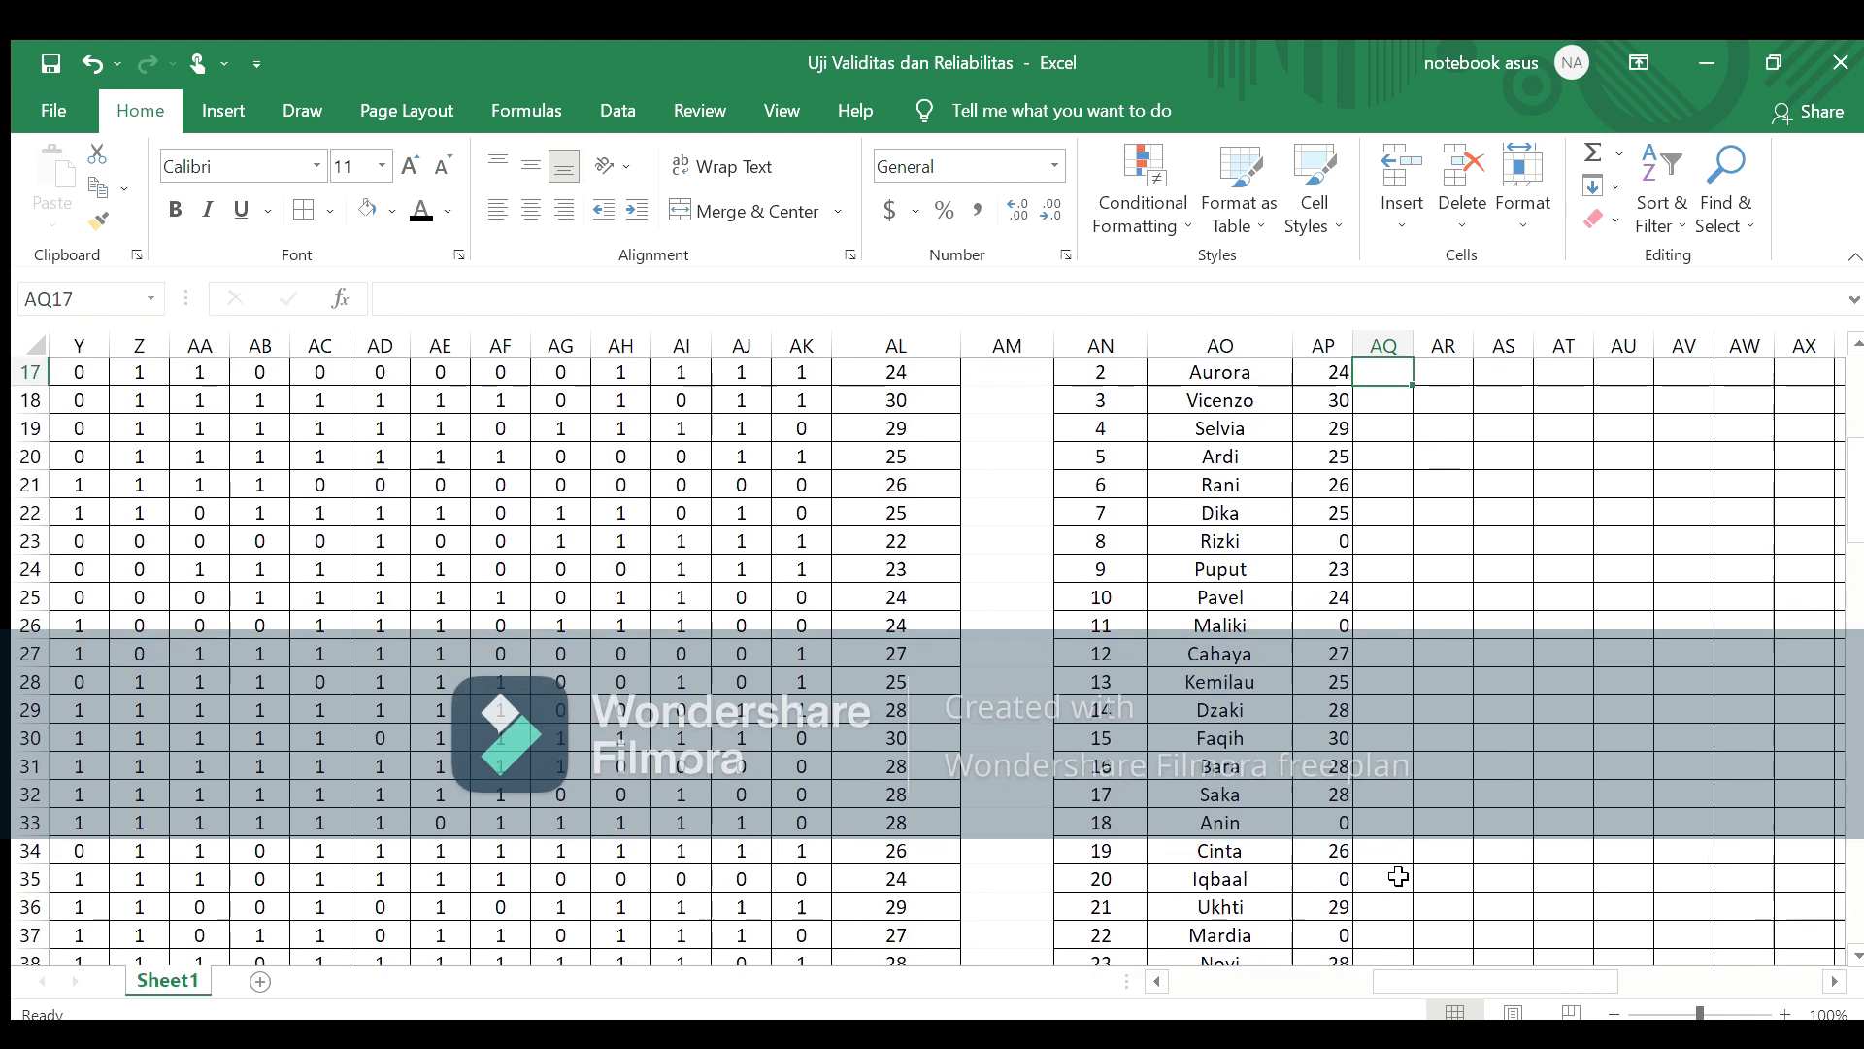
pyautogui.press('Up')
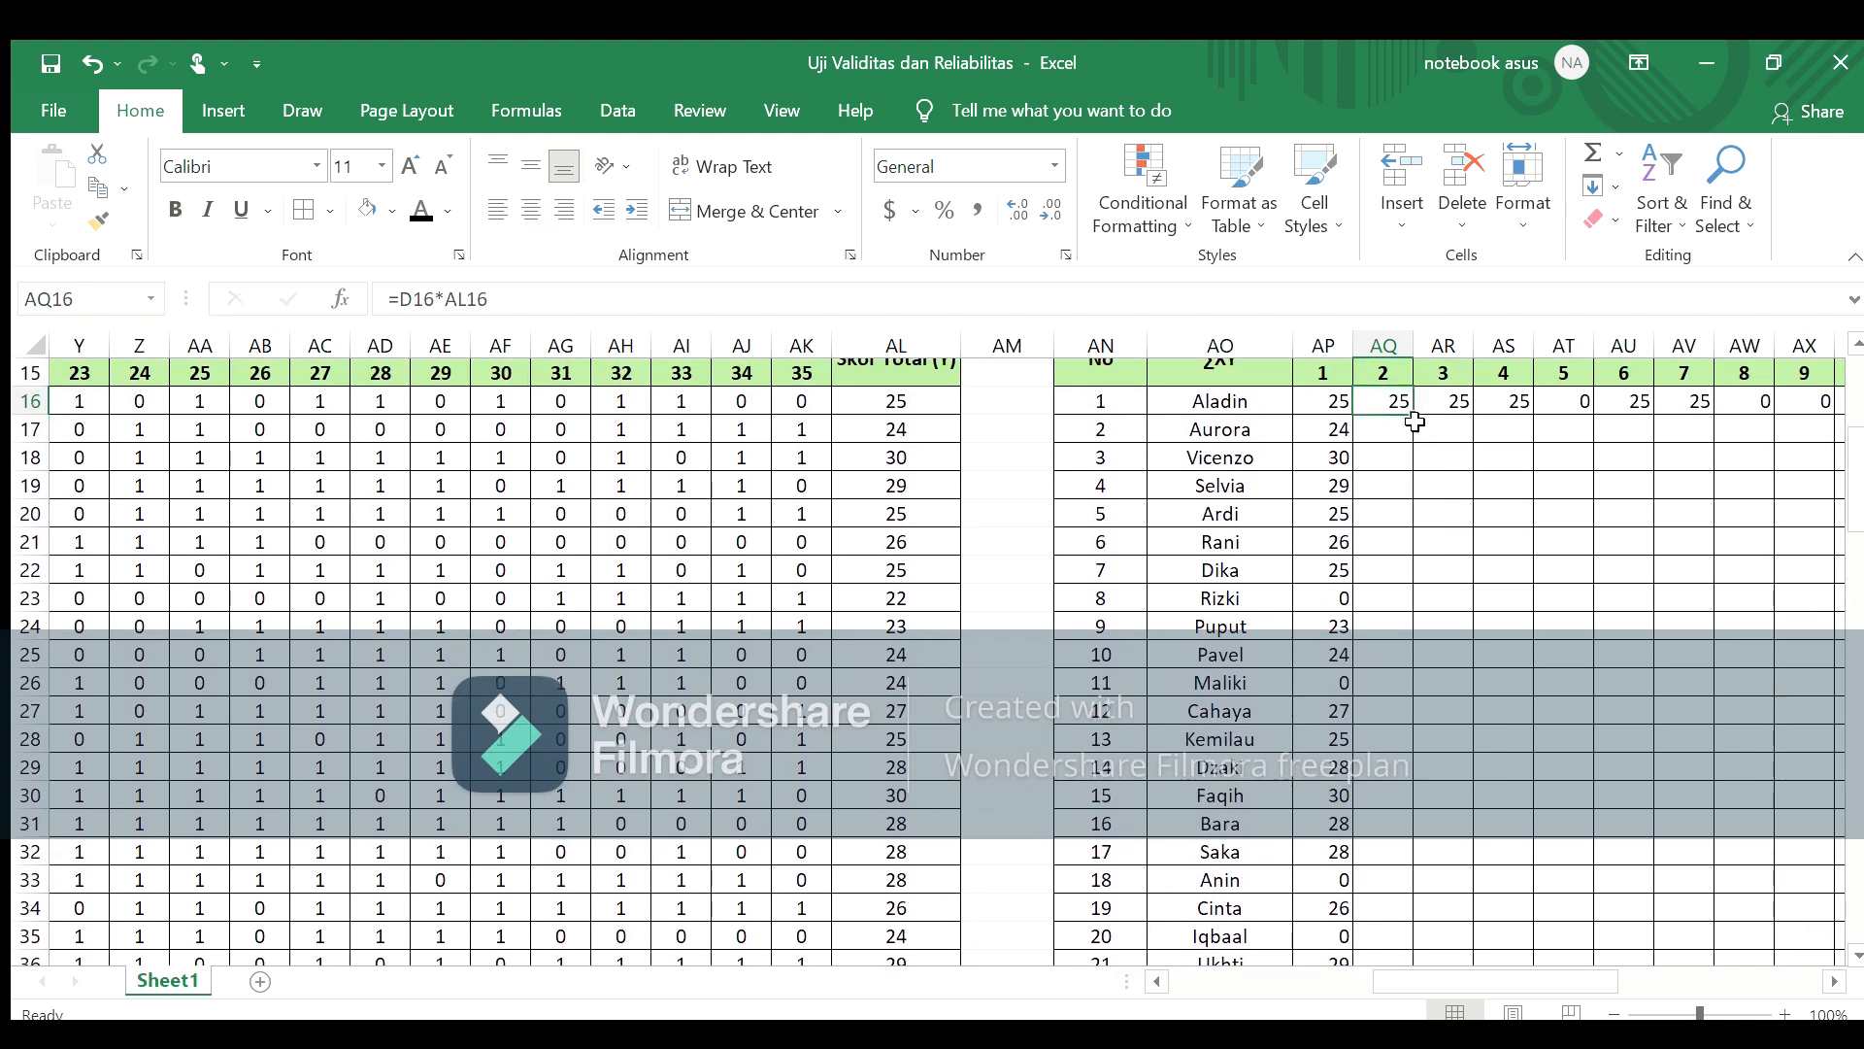
pyautogui.moveTo(1414, 416); pyautogui.dragTo(1430, 1013)
pyautogui.moveTo(1427, 1013); pyautogui.dragTo(1412, 897)
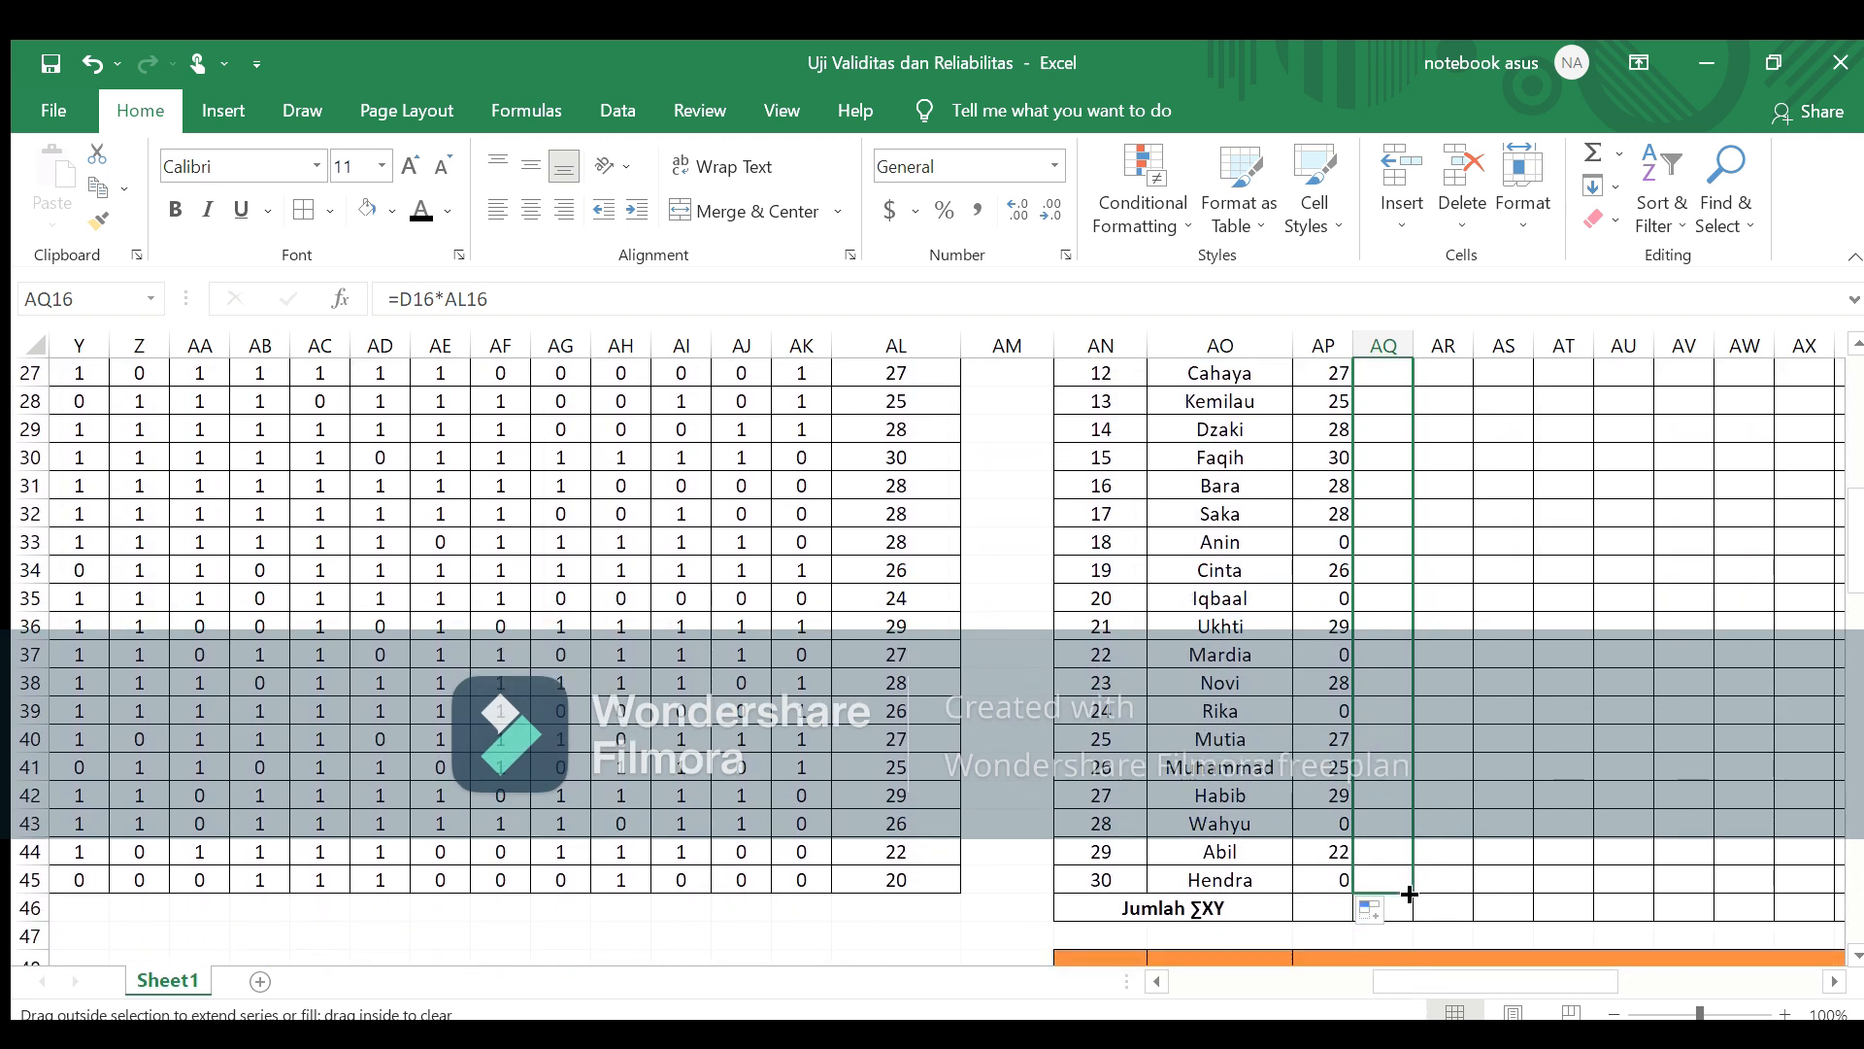
# Step: Fill the item 3 product formula in ∑XY cell AR16 down through AR45 for the remaining students
pyautogui.click(1440, 878)
pyautogui.press('Up')
pyautogui.press('Up')
pyautogui.press('Up')
pyautogui.press('Up')
pyautogui.press('Up')
pyautogui.press('Up')
pyautogui.press('Up')
pyautogui.press('Up')
pyautogui.press('Up')
pyautogui.press('Up')
pyautogui.press('Up')
pyautogui.press('Up')
pyautogui.press('Up')
pyautogui.press('Up')
pyautogui.press('Up')
pyautogui.press('Up')
pyautogui.press('Up')
pyautogui.press('Up')
pyautogui.press('Up')
pyautogui.press('Up')
pyautogui.press('Up')
pyautogui.press('Up')
pyautogui.press('Up')
pyautogui.press('Up')
pyautogui.press('Up')
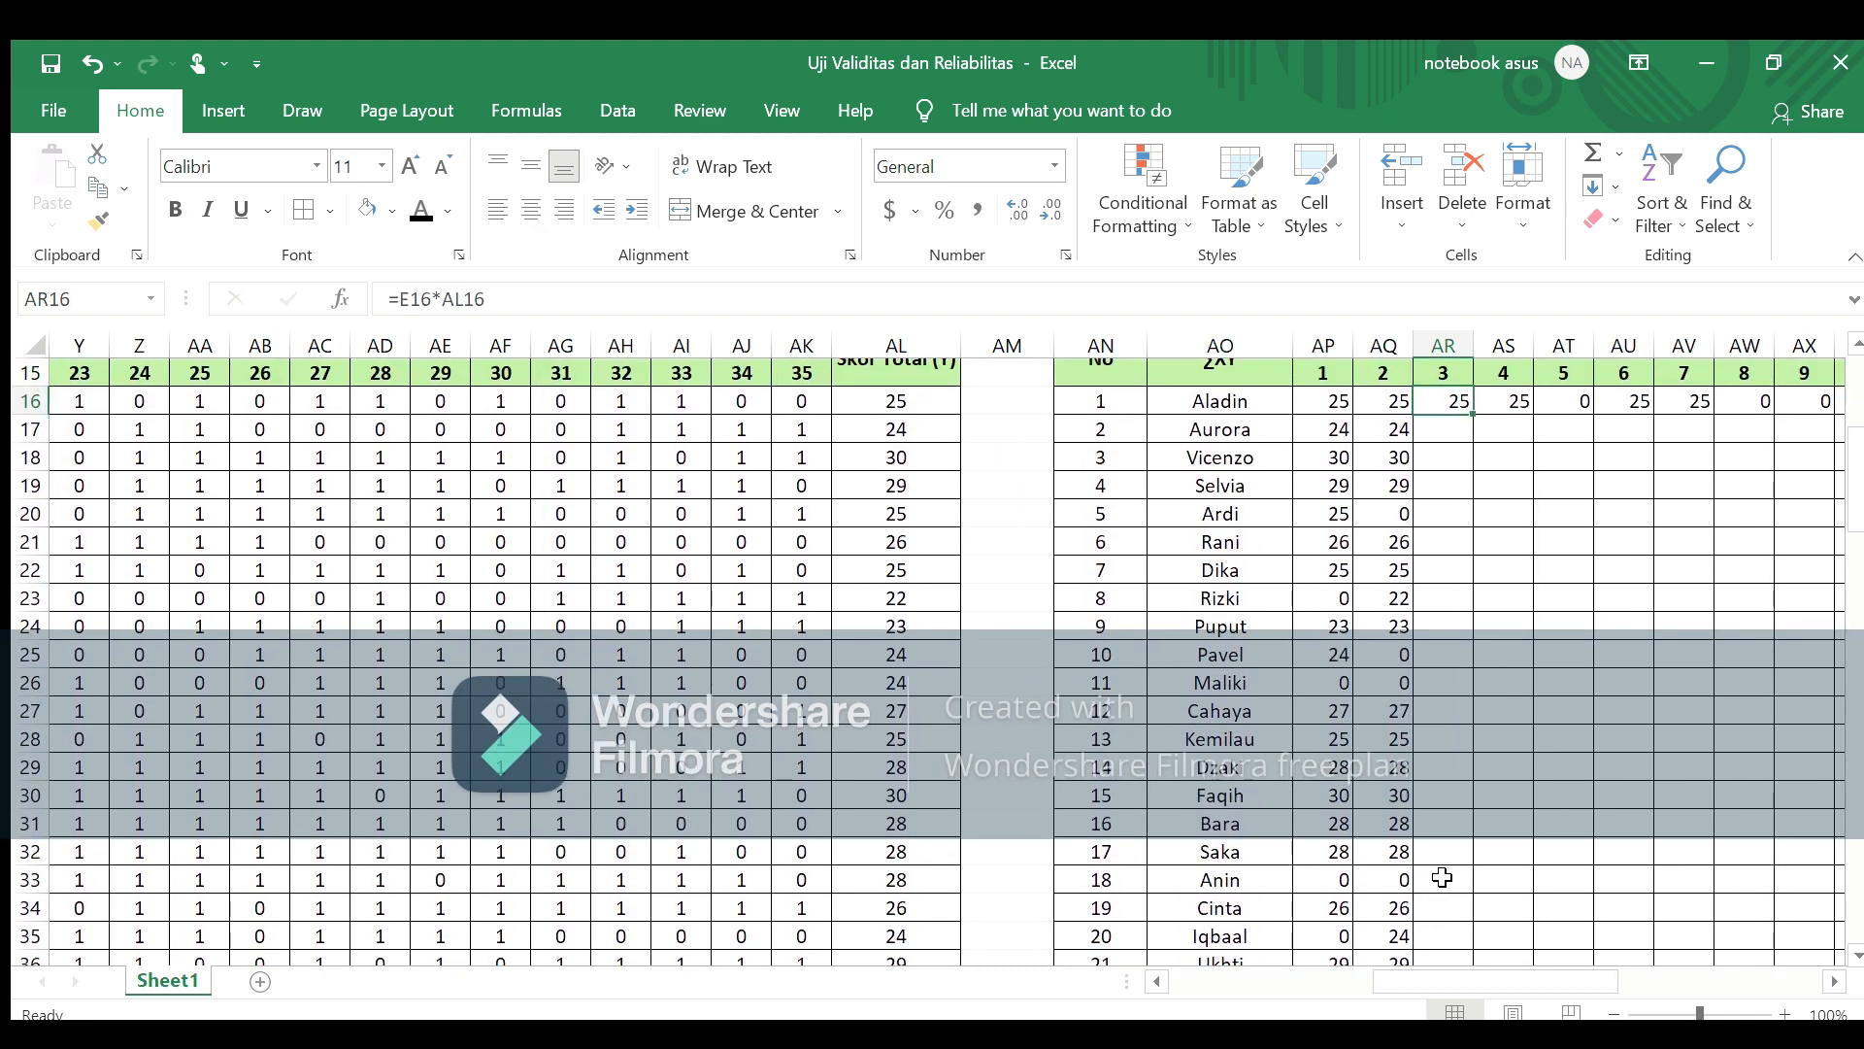
pyautogui.moveTo(1472, 415); pyautogui.dragTo(1449, 886)
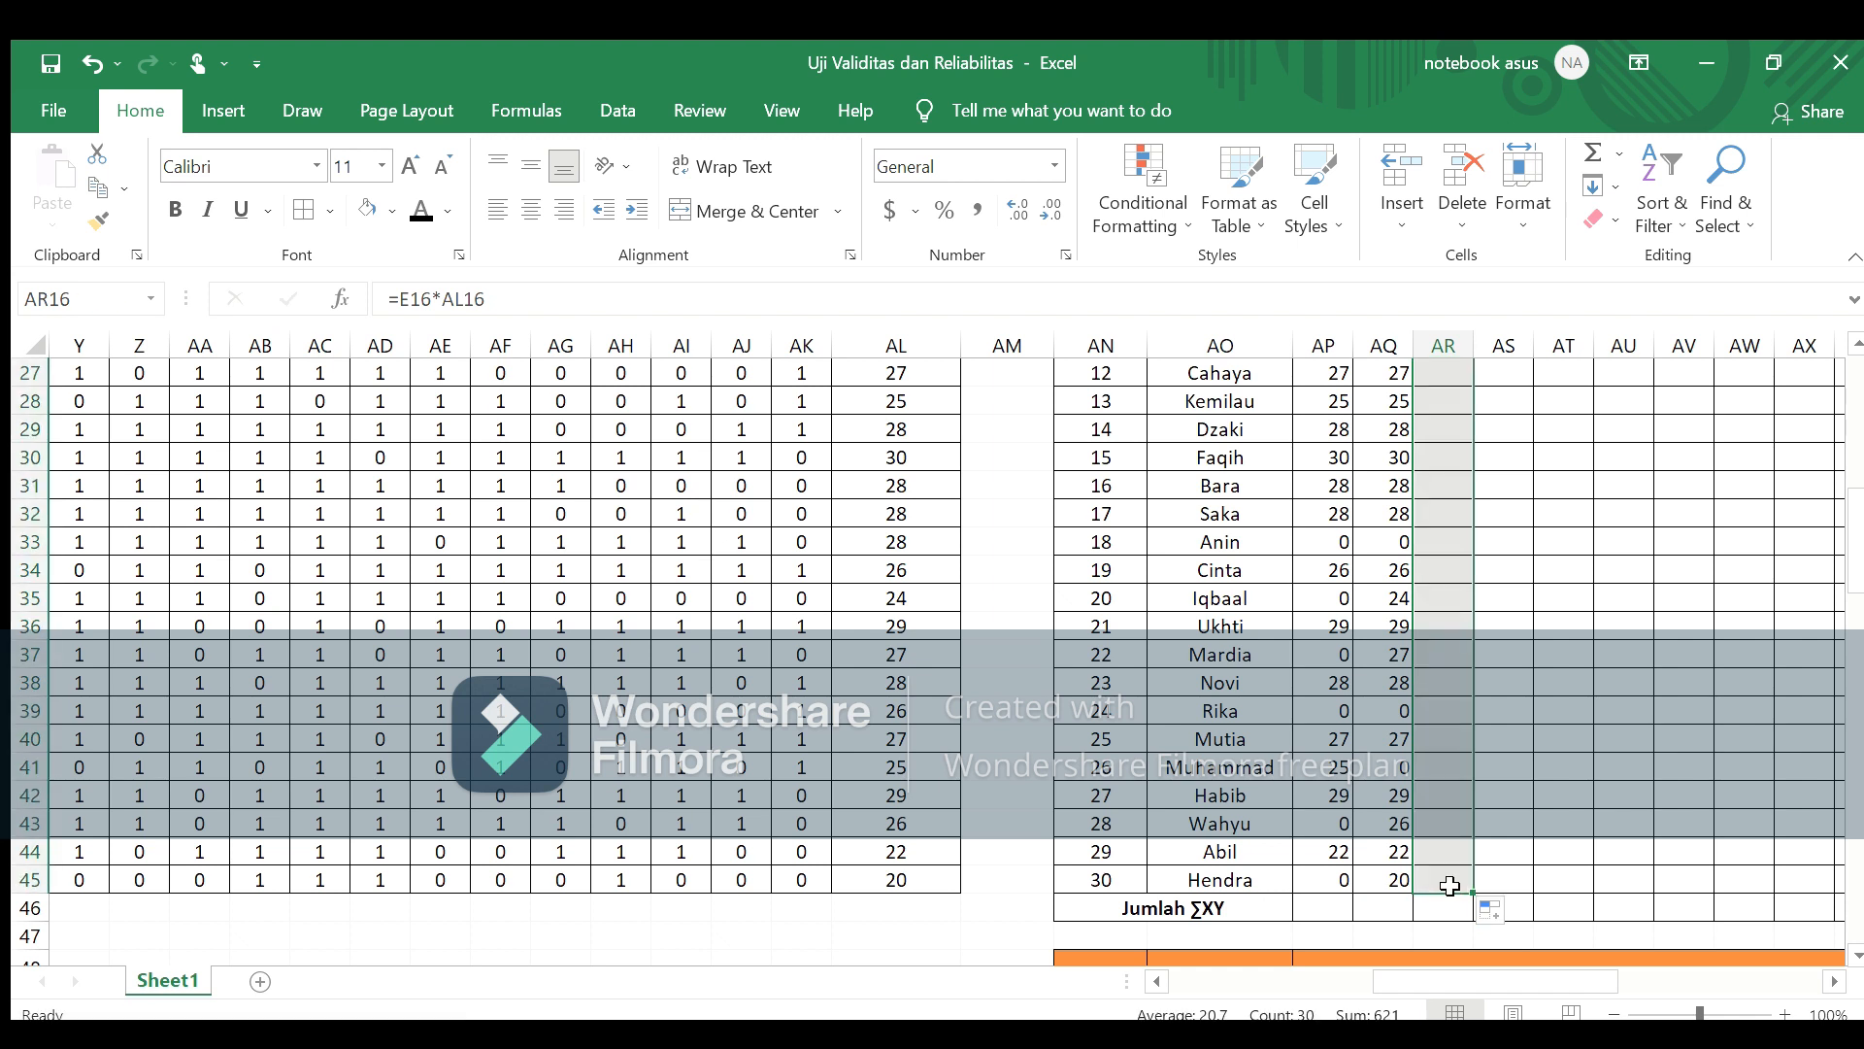
# Step: Fill the item 4 product formula in ∑XY cell AS16 down through AS45 for the remaining students
pyautogui.doubleClick(1528, 881)
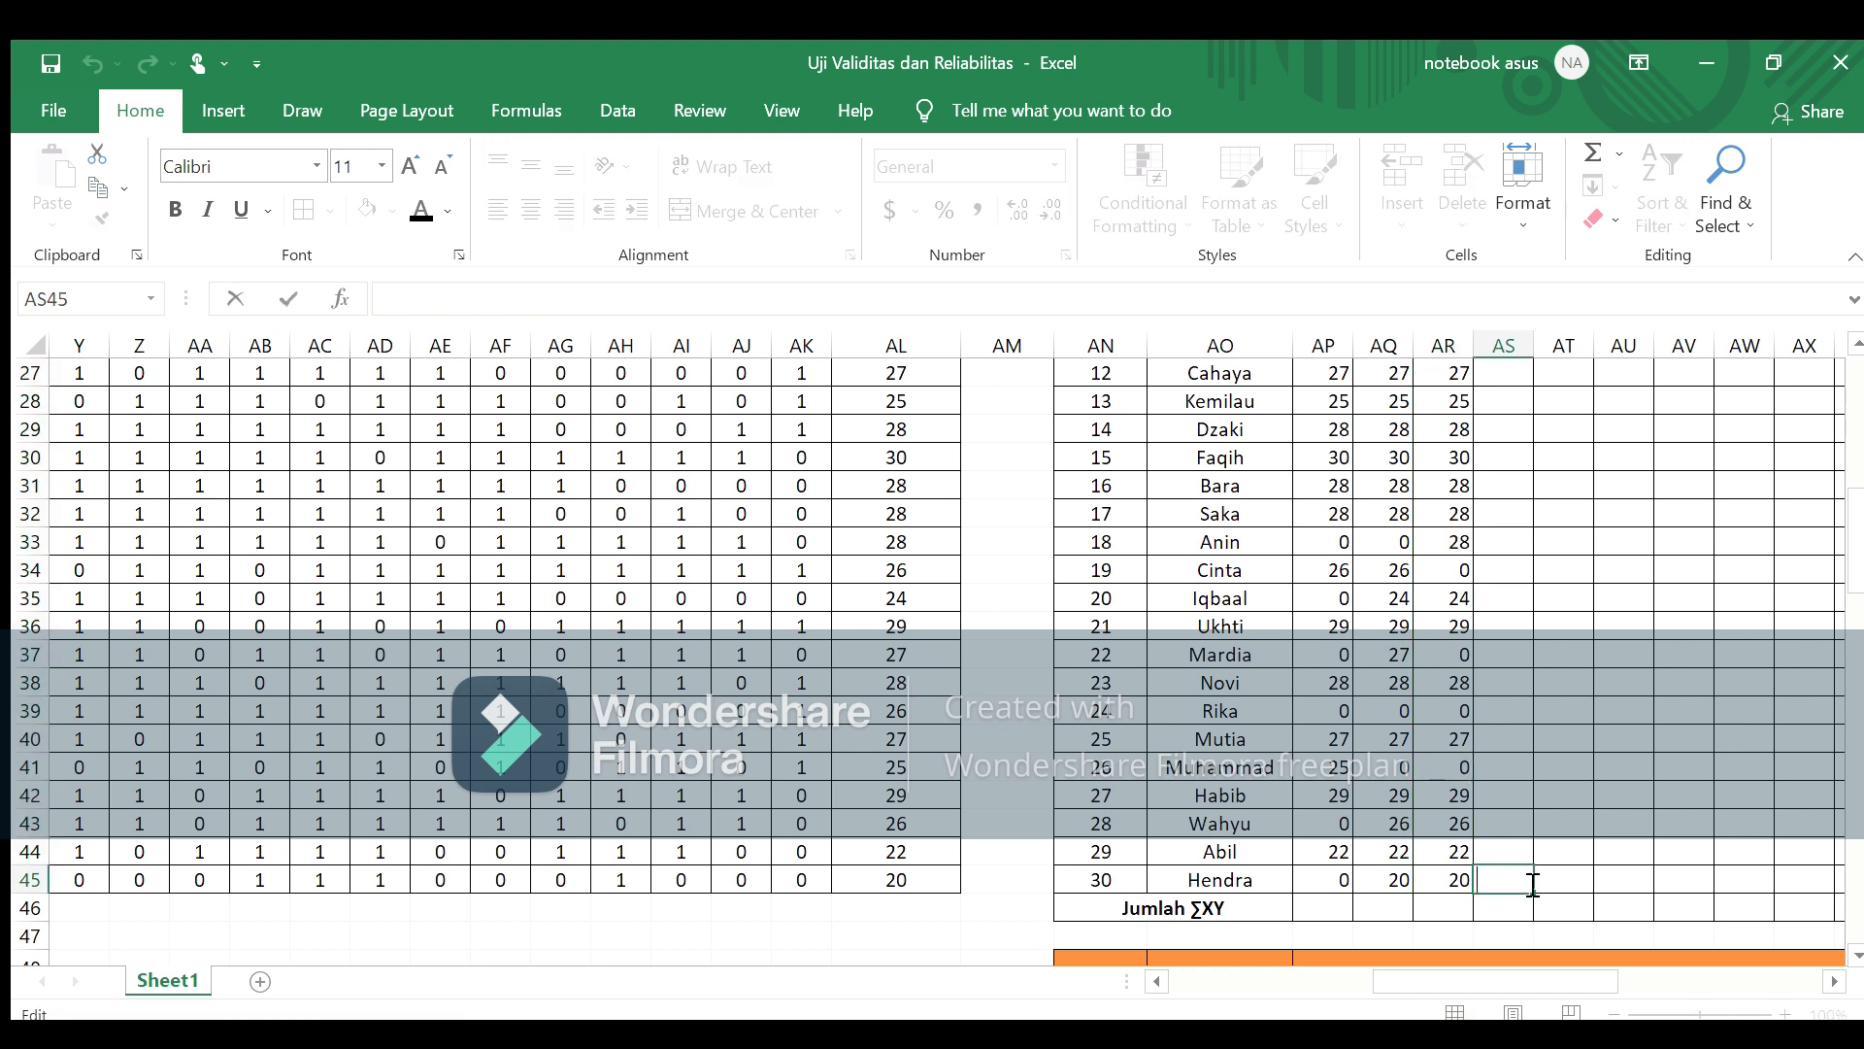
pyautogui.click(1522, 850)
pyautogui.doubleClick(1522, 851)
pyautogui.press('Up')
pyautogui.press('Up')
pyautogui.press('Up')
pyautogui.press('Up')
pyautogui.press('Up')
pyautogui.press('Up')
pyautogui.press('Up')
pyautogui.press('Up')
pyautogui.press('Up')
pyautogui.press('Up')
pyautogui.press('Up')
pyautogui.press('Up')
pyautogui.press('Up')
pyautogui.press('Up')
pyautogui.press('Up')
pyautogui.press('Up')
pyautogui.press('Up')
pyautogui.press('Up')
pyautogui.press('Up')
pyautogui.press('Up')
pyautogui.press('Up')
pyautogui.press('Up')
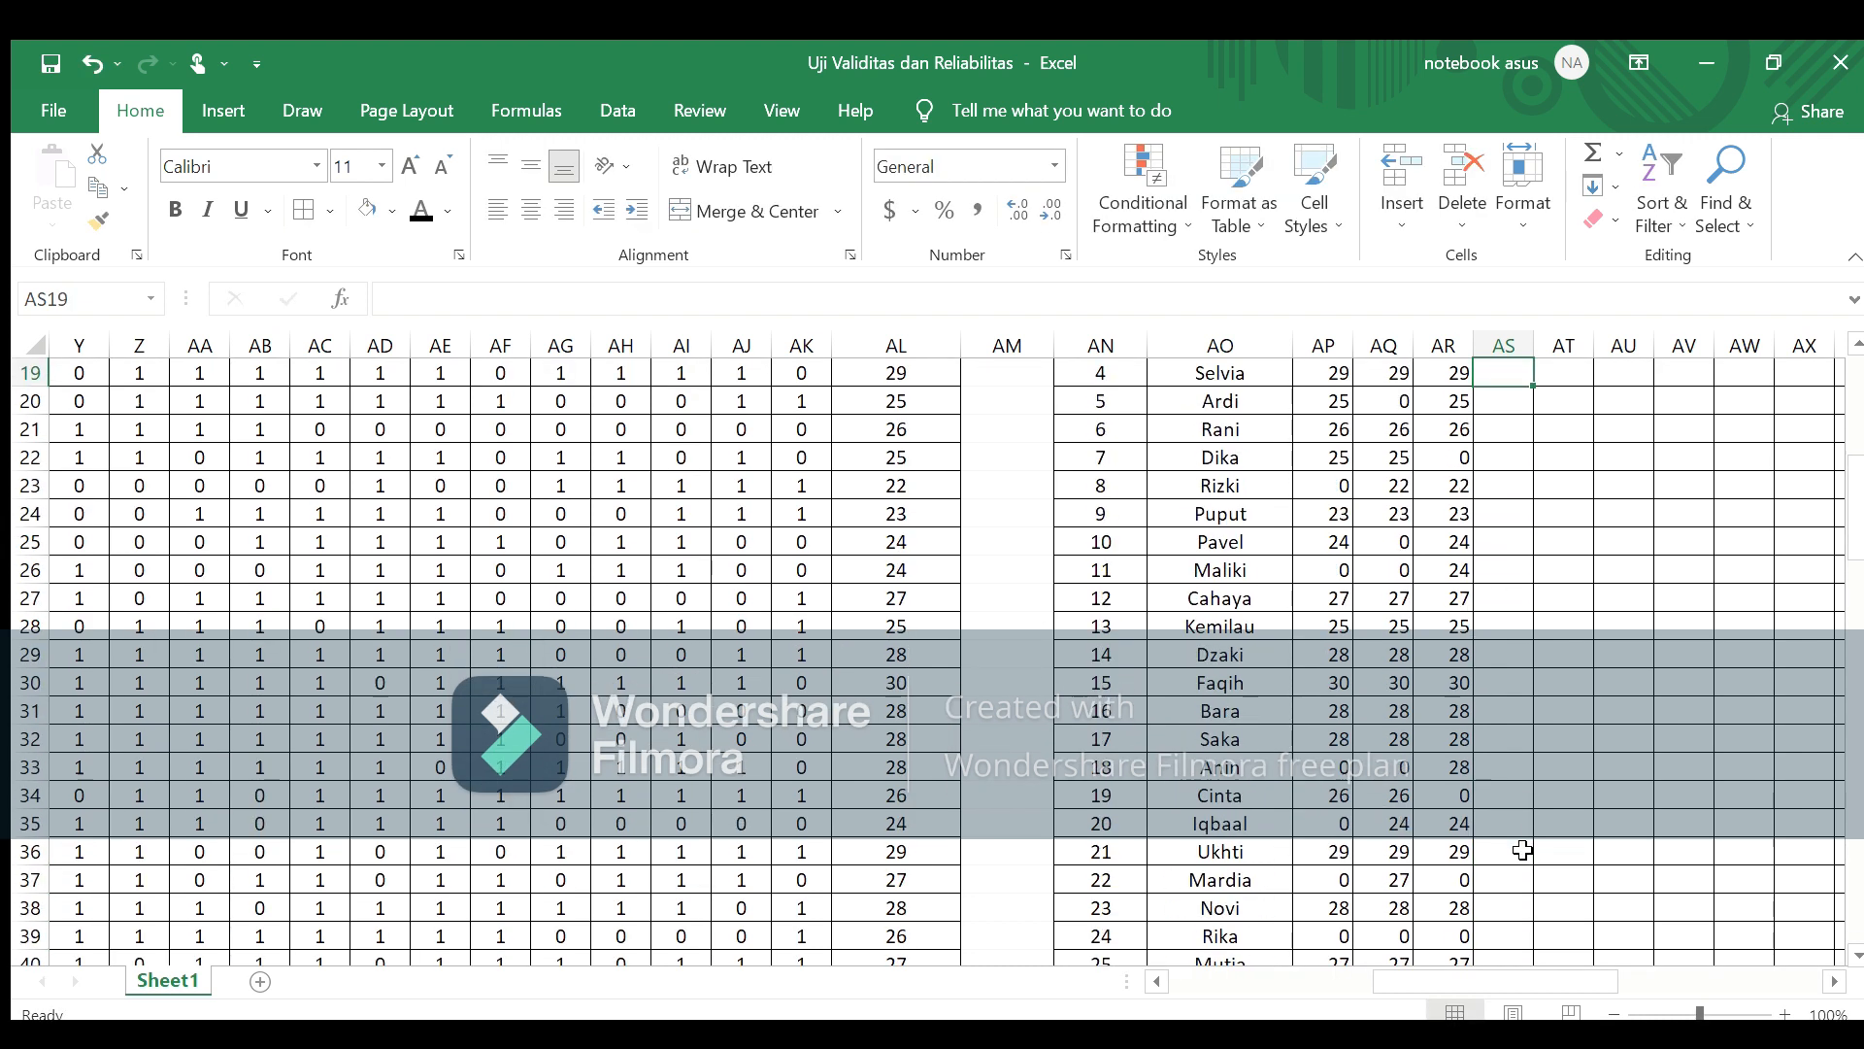
pyautogui.press('Down')
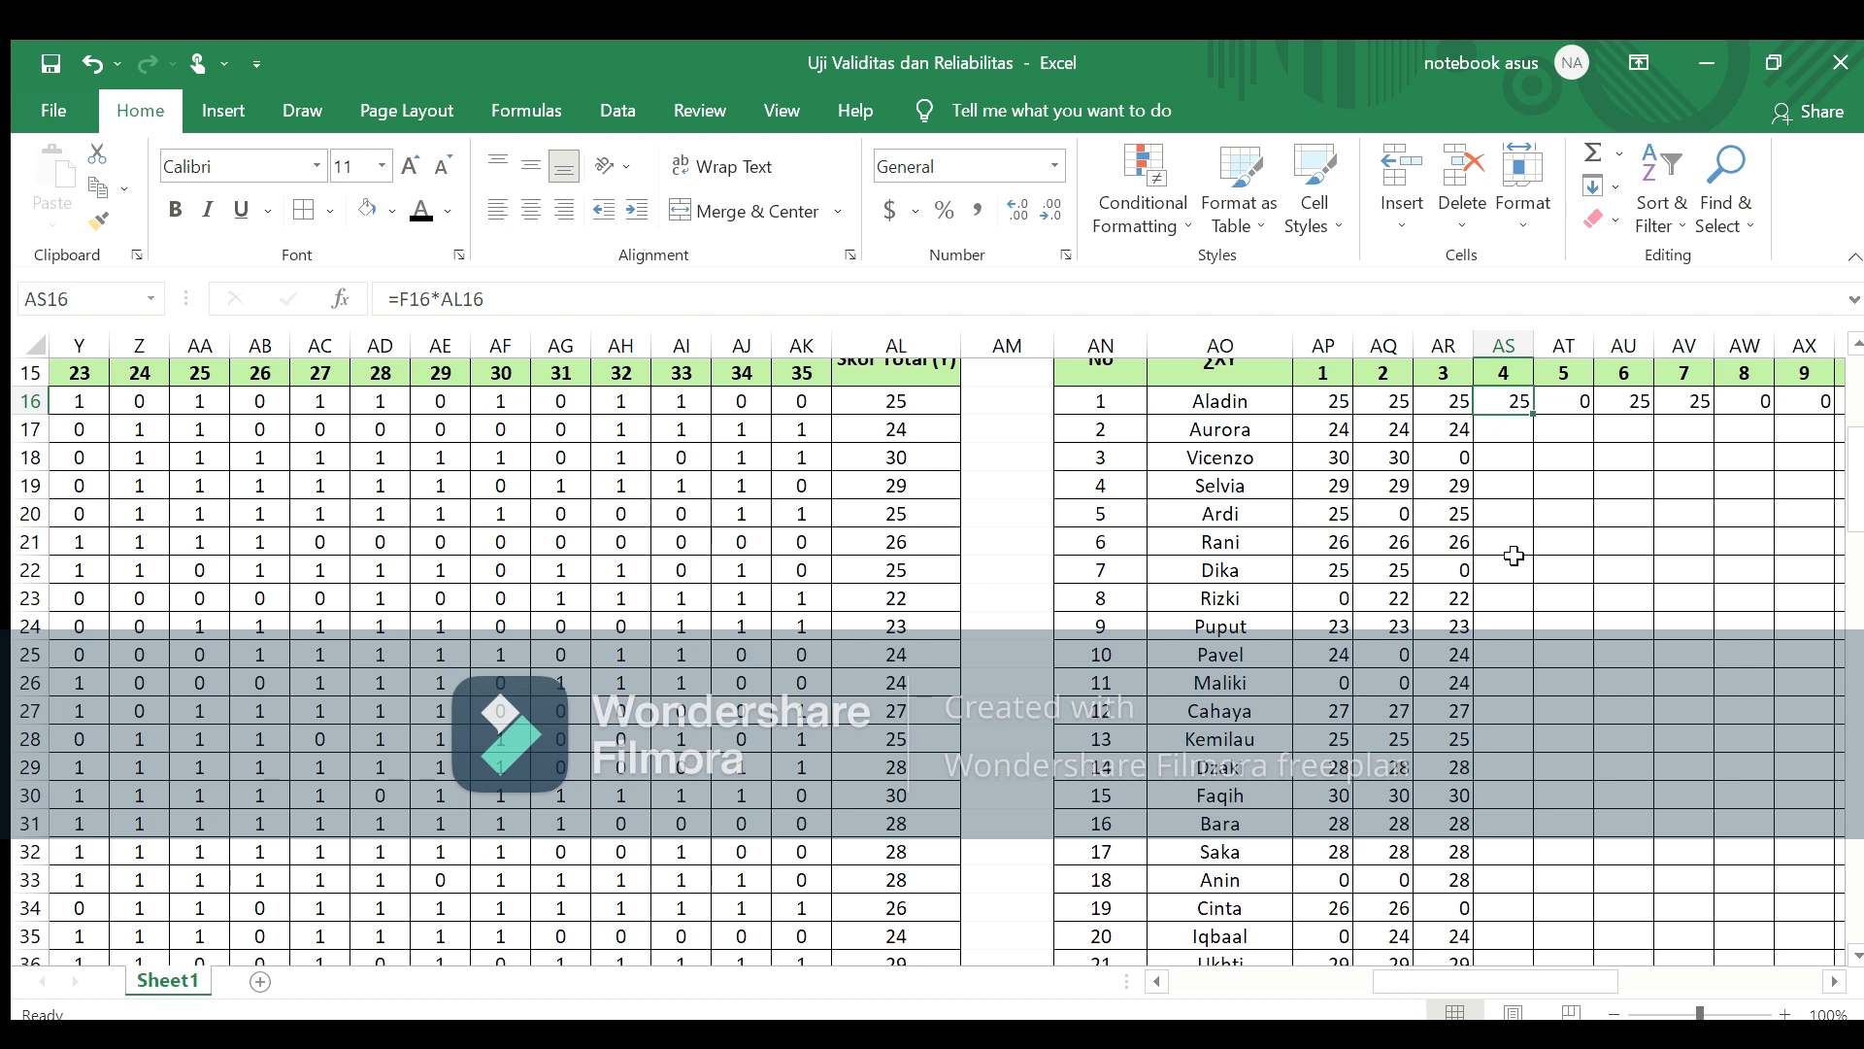
pyautogui.moveTo(1533, 414); pyautogui.dragTo(1530, 886)
# Step: Fill the item 5 product formula in ∑XY cell AT16 down through AT45 for the remaining students
pyautogui.click(1569, 757)
pyautogui.press('Up')
pyautogui.press('Up')
pyautogui.press('Up')
pyautogui.press('Up')
pyautogui.press('Up')
pyautogui.press('Up')
pyautogui.press('Up')
pyautogui.press('Up')
pyautogui.press('Up')
pyautogui.press('Up')
pyautogui.press('Up')
pyautogui.press('Up')
pyautogui.press('Up')
pyautogui.press('Up')
pyautogui.press('Up')
pyautogui.press('Up')
pyautogui.press('Up')
pyautogui.press('Up')
pyautogui.press('Up')
pyautogui.press('Up')
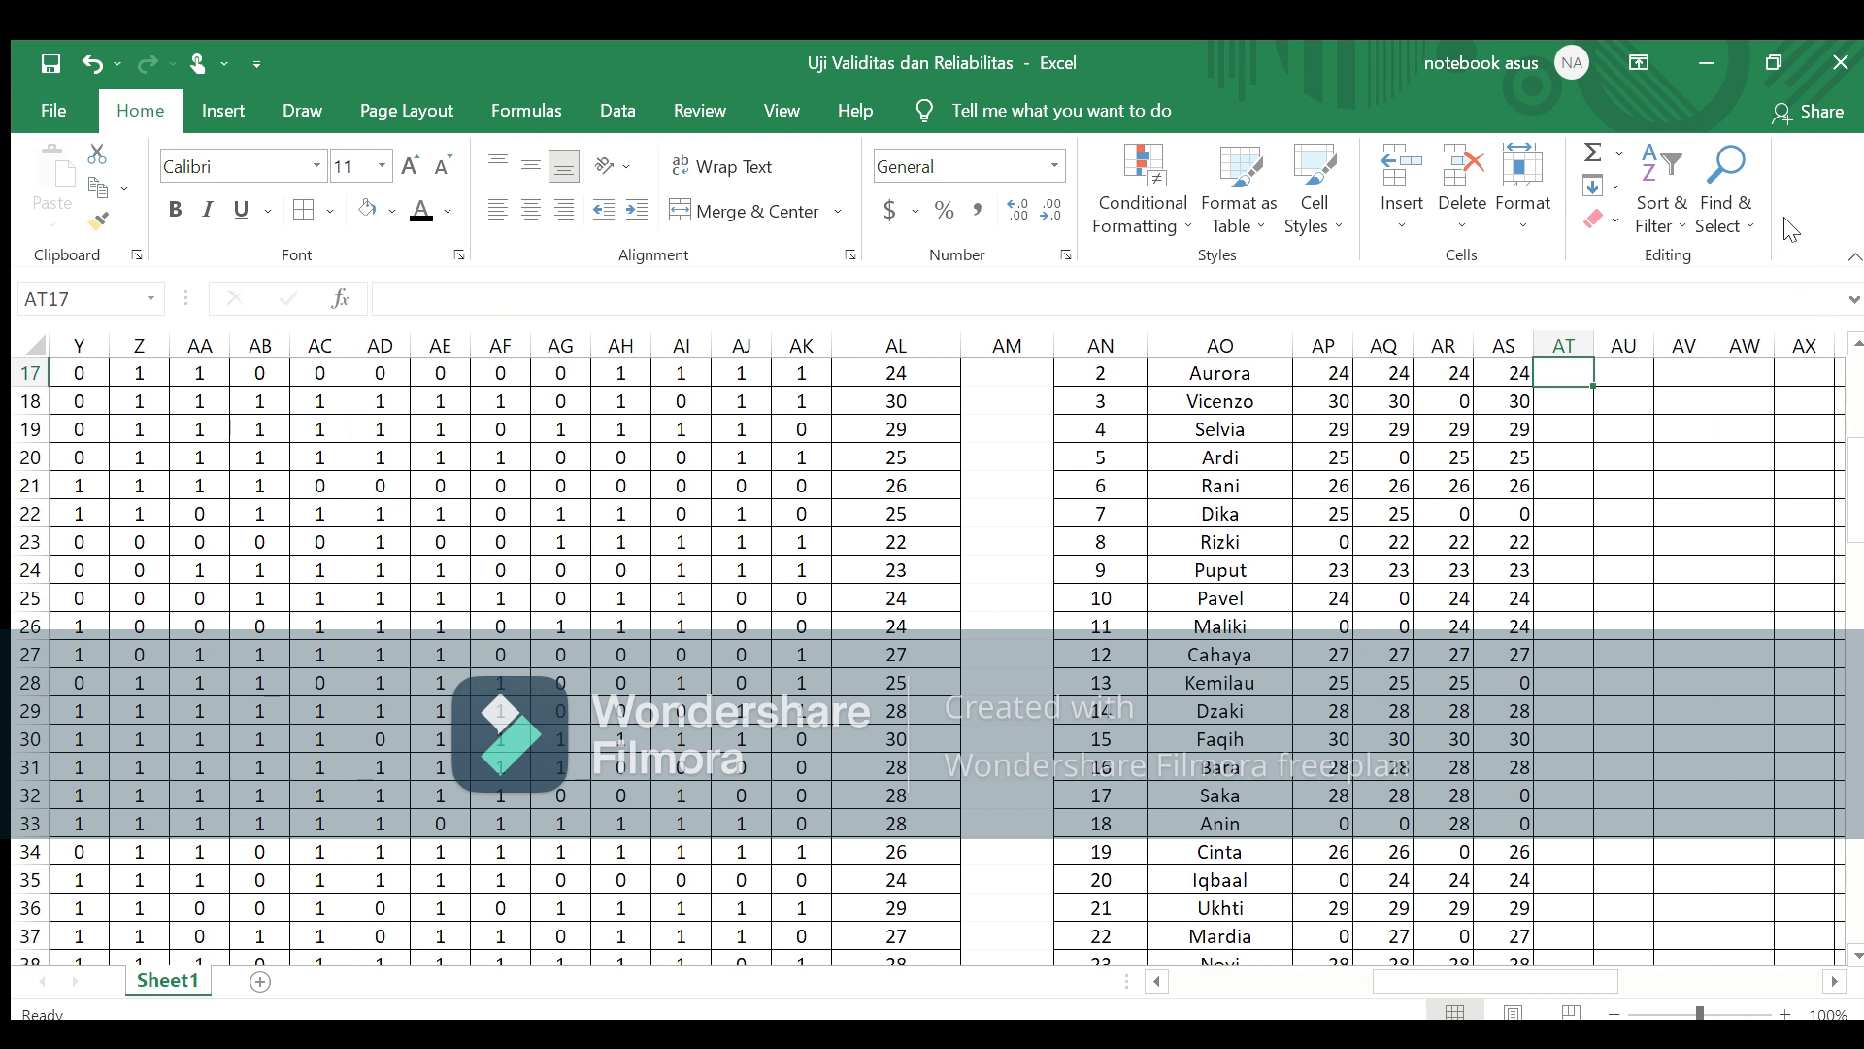
pyautogui.press('Up')
pyautogui.press('Up')
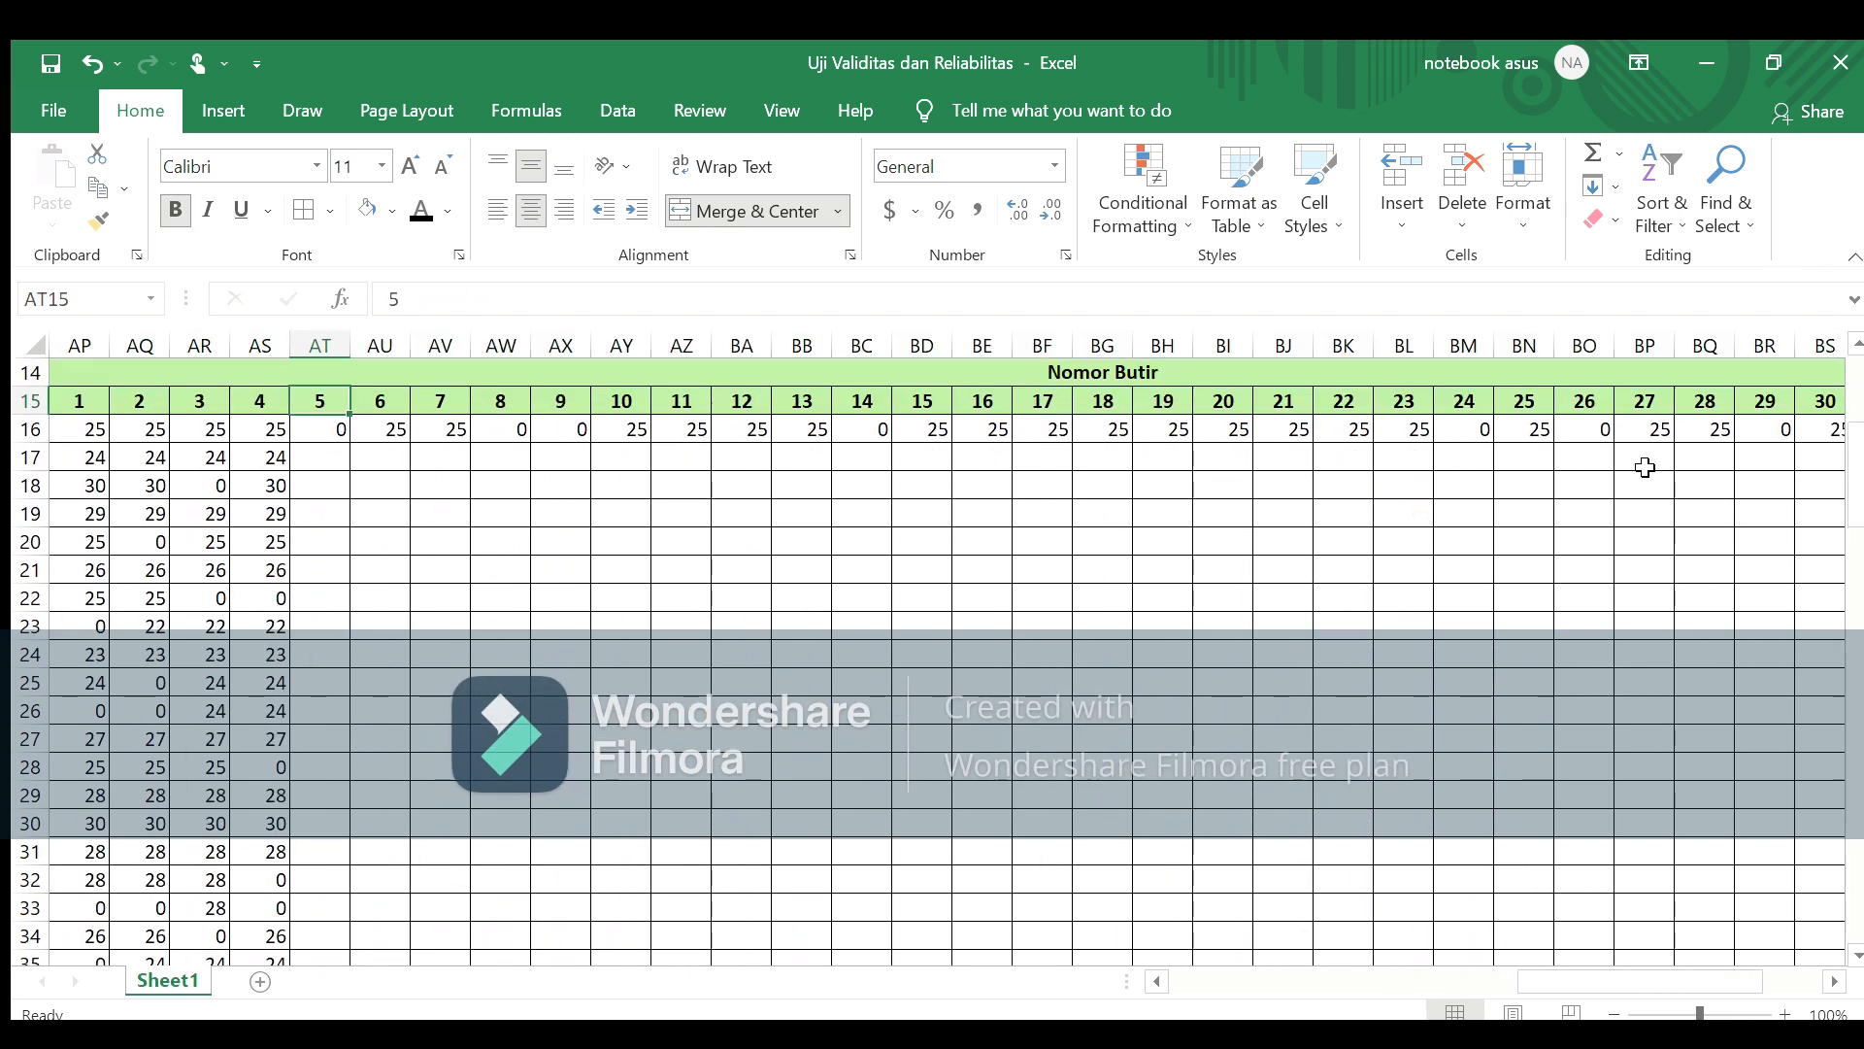
pyautogui.click(323, 434)
pyautogui.moveTo(351, 442); pyautogui.dragTo(351, 887)
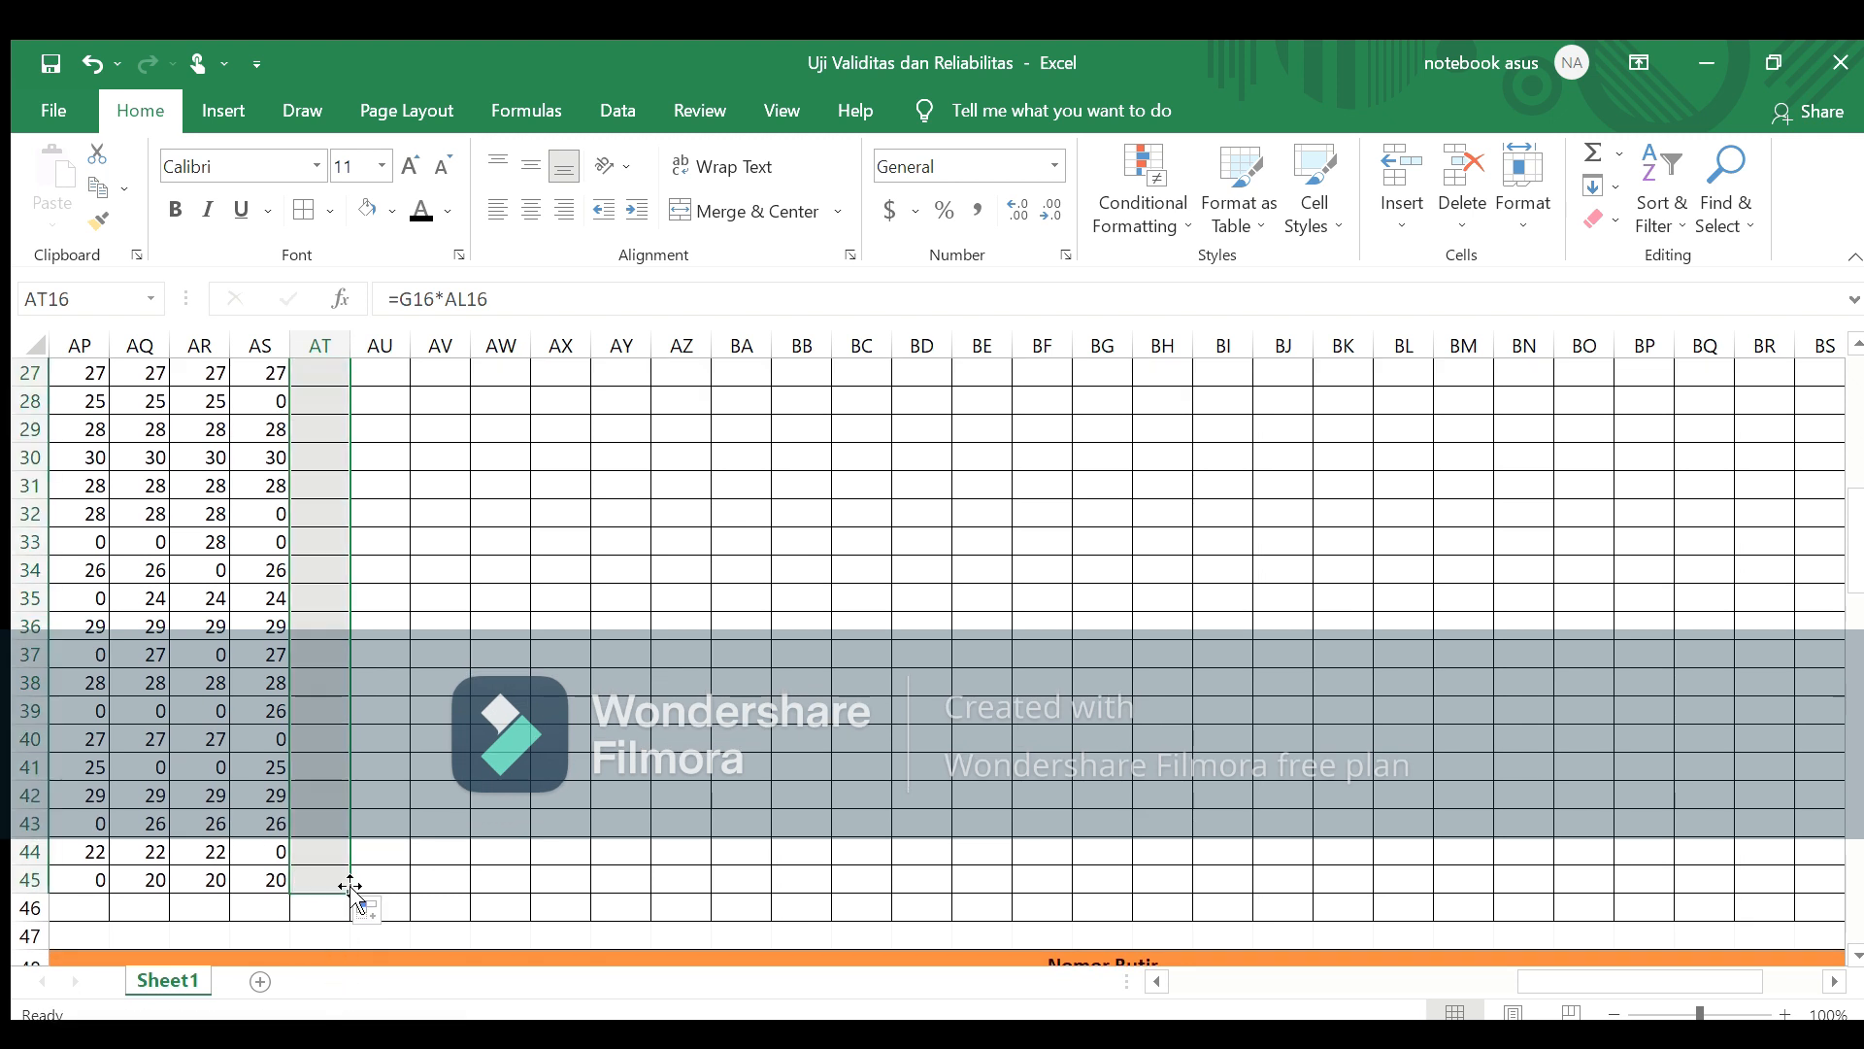
# Step: Fill the item 6 product formula in ∑XY cell AU16 down through AU45 for the remaining students
pyautogui.click(399, 878)
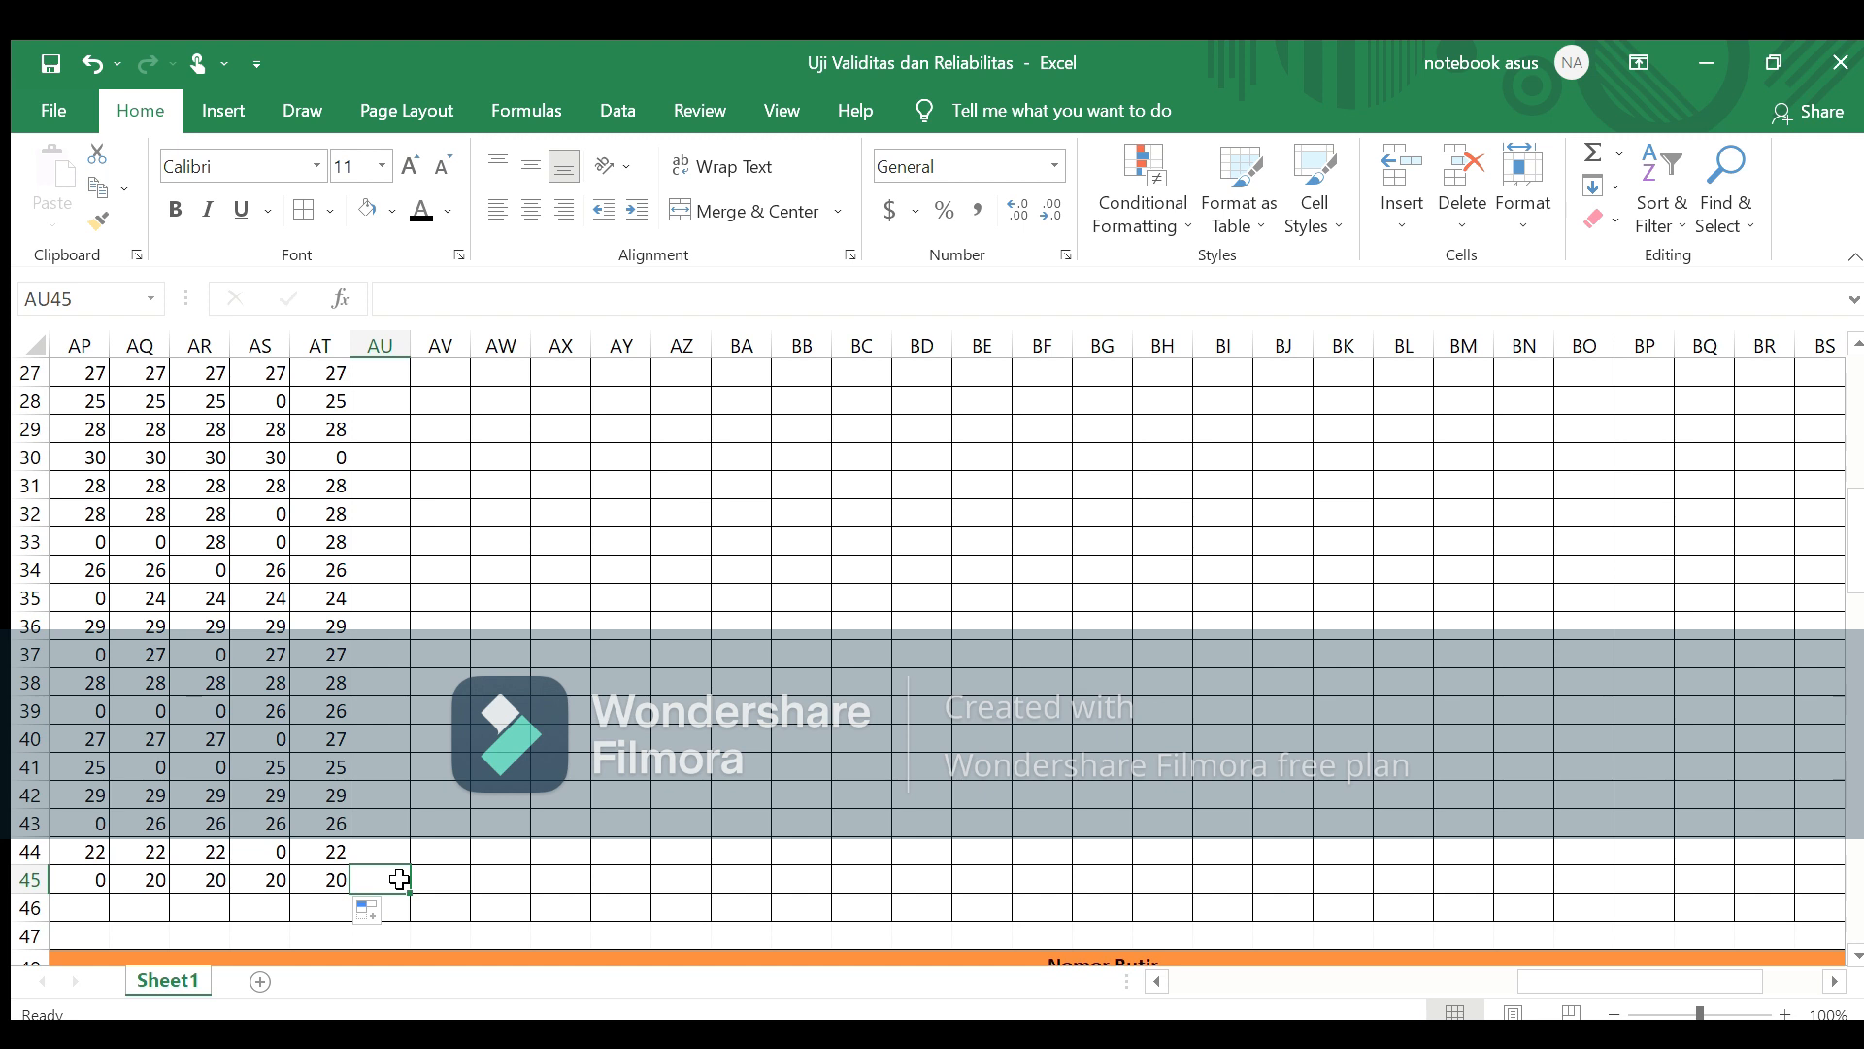
pyautogui.press('Up')
pyautogui.press('Up')
pyautogui.press('Up')
pyautogui.press('Up')
pyautogui.press('Up')
pyautogui.press('Up')
pyautogui.press('Up')
pyautogui.press('Up')
pyautogui.press('Up')
pyautogui.press('Up')
pyautogui.press('Up')
pyautogui.press('Up')
pyautogui.press('Up')
pyautogui.press('Up')
pyautogui.press('Up')
pyautogui.press('Up')
pyautogui.press('Up')
pyautogui.press('Up')
pyautogui.press('Up')
pyautogui.press('Up')
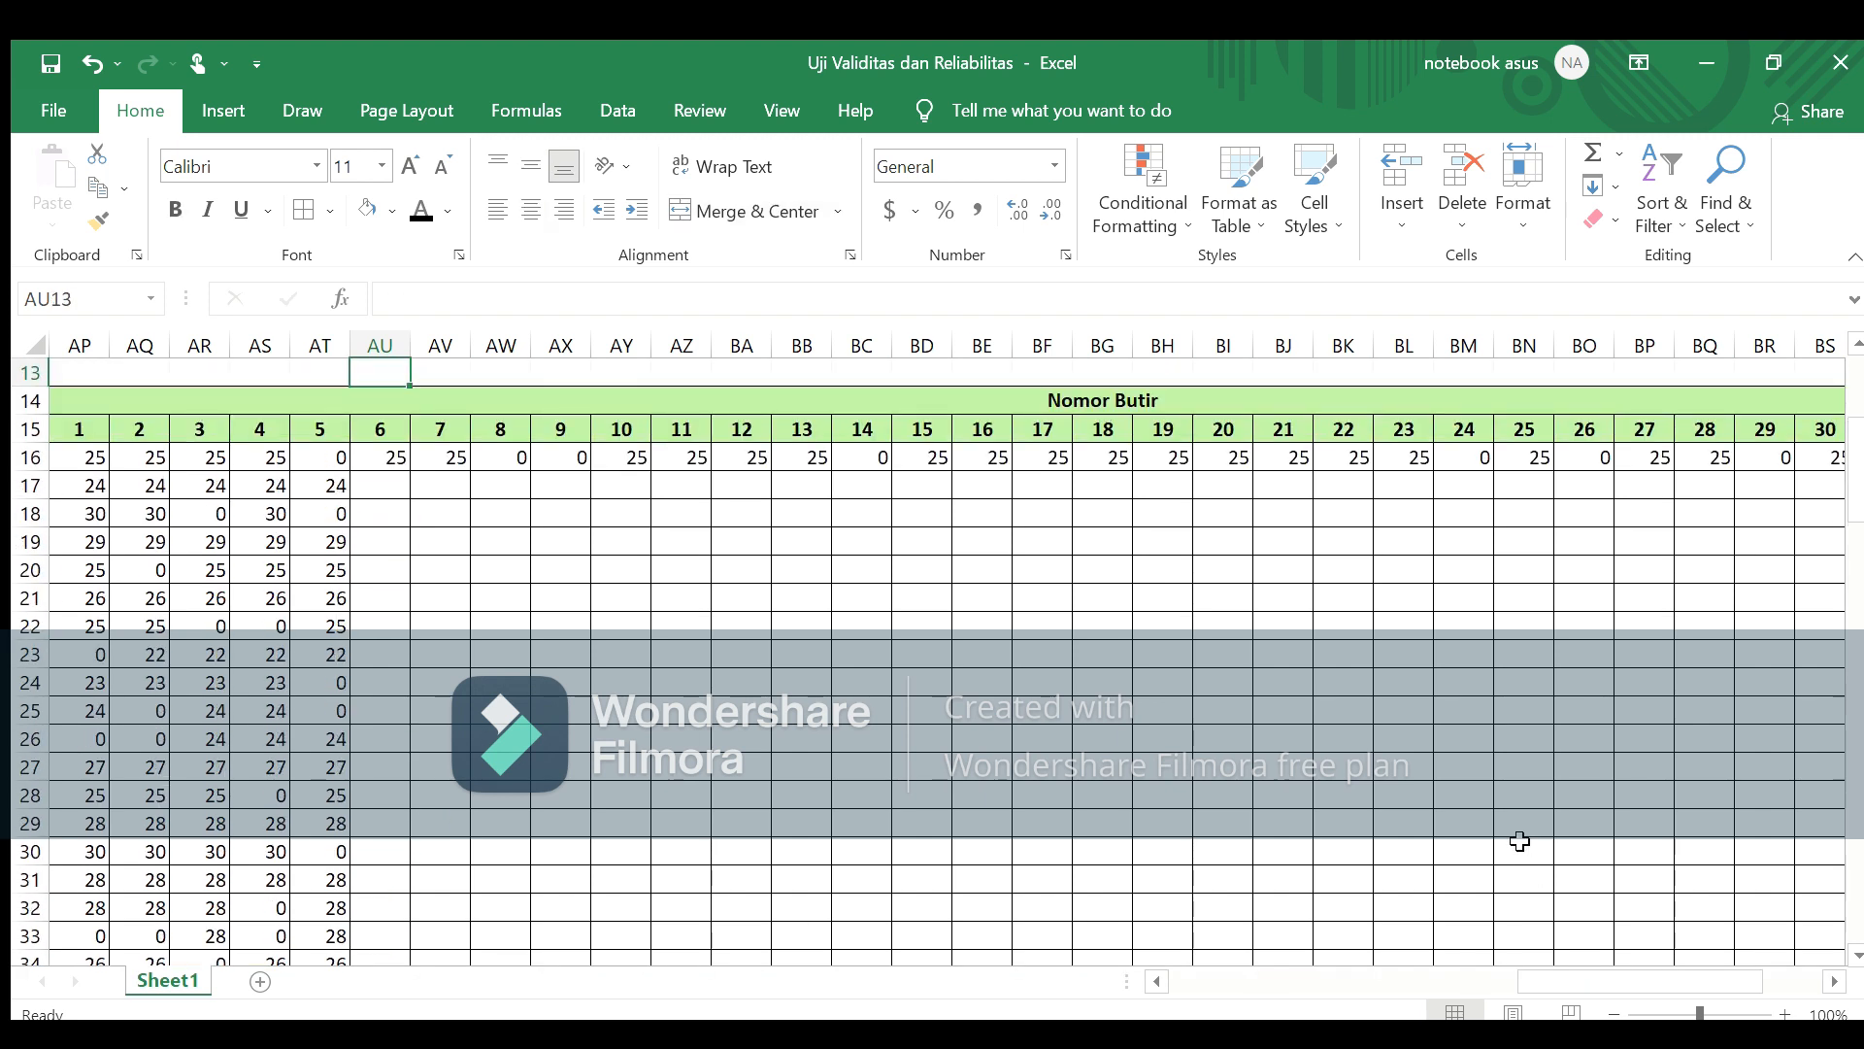
pyautogui.click(401, 466)
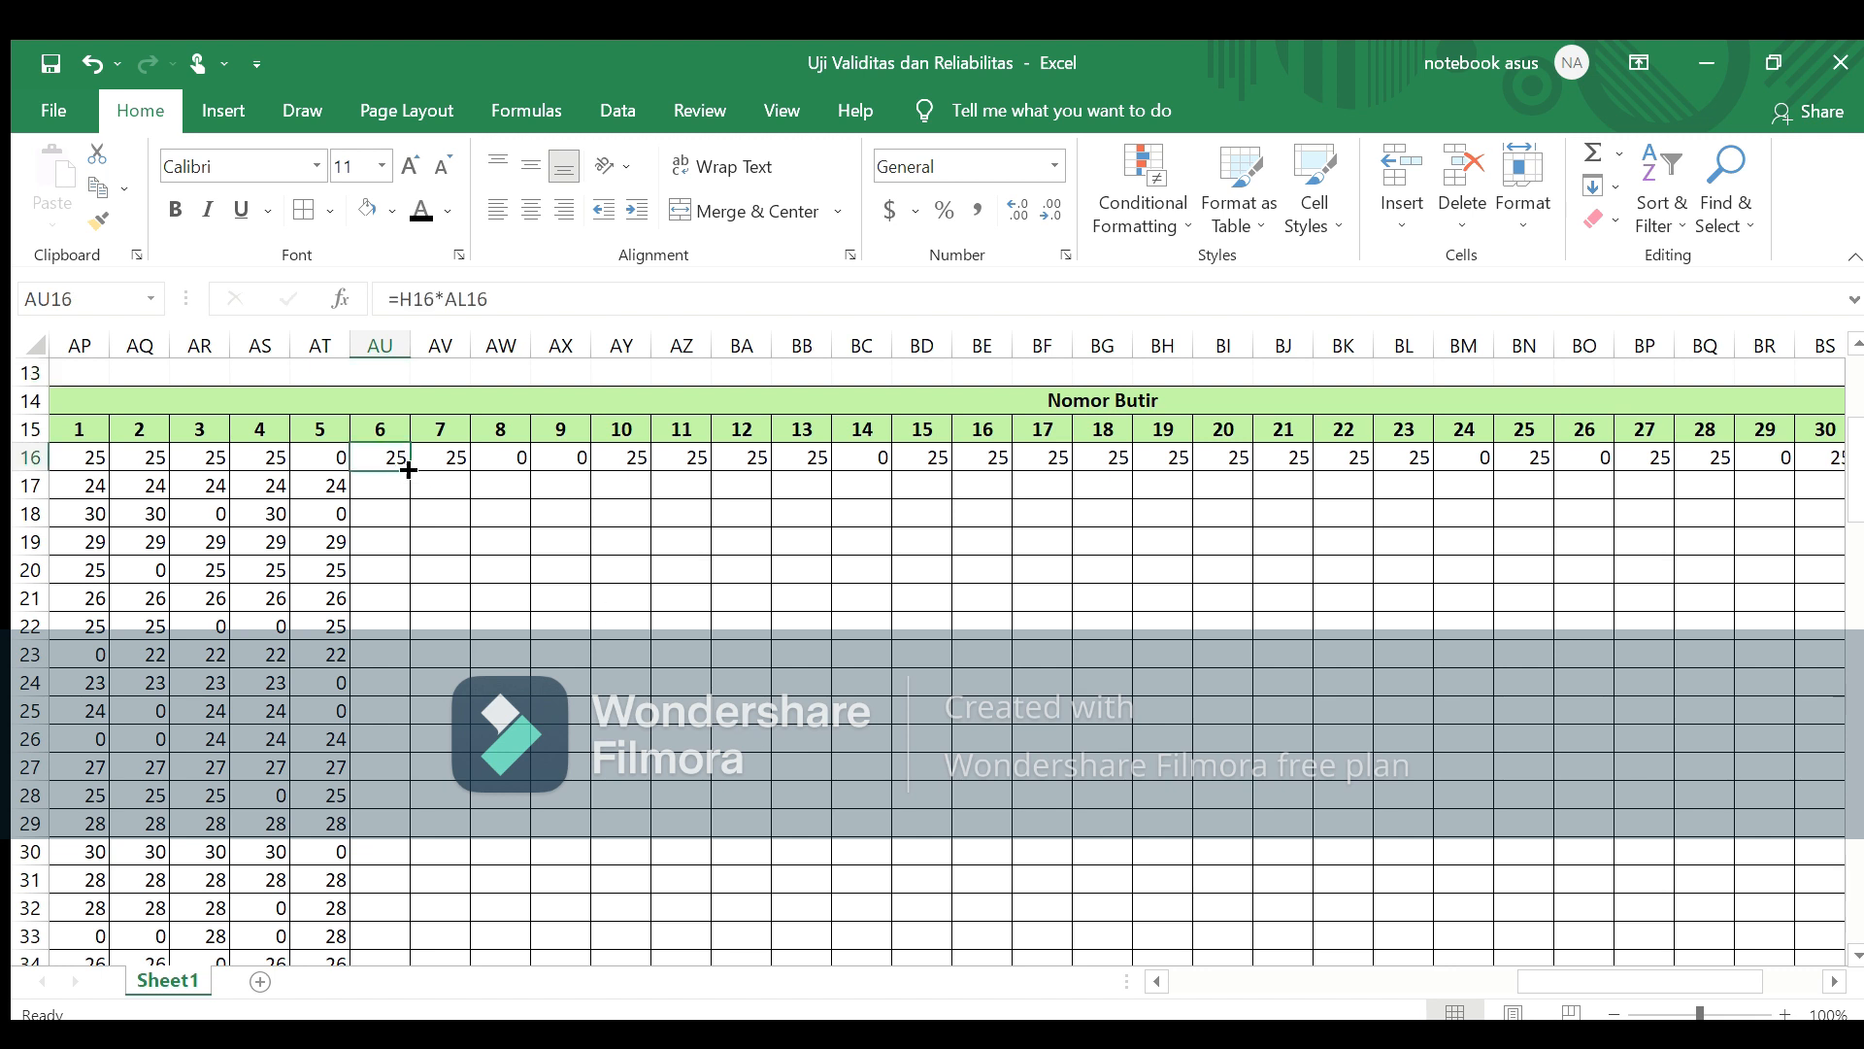
pyautogui.moveTo(412, 474); pyautogui.dragTo(390, 881)
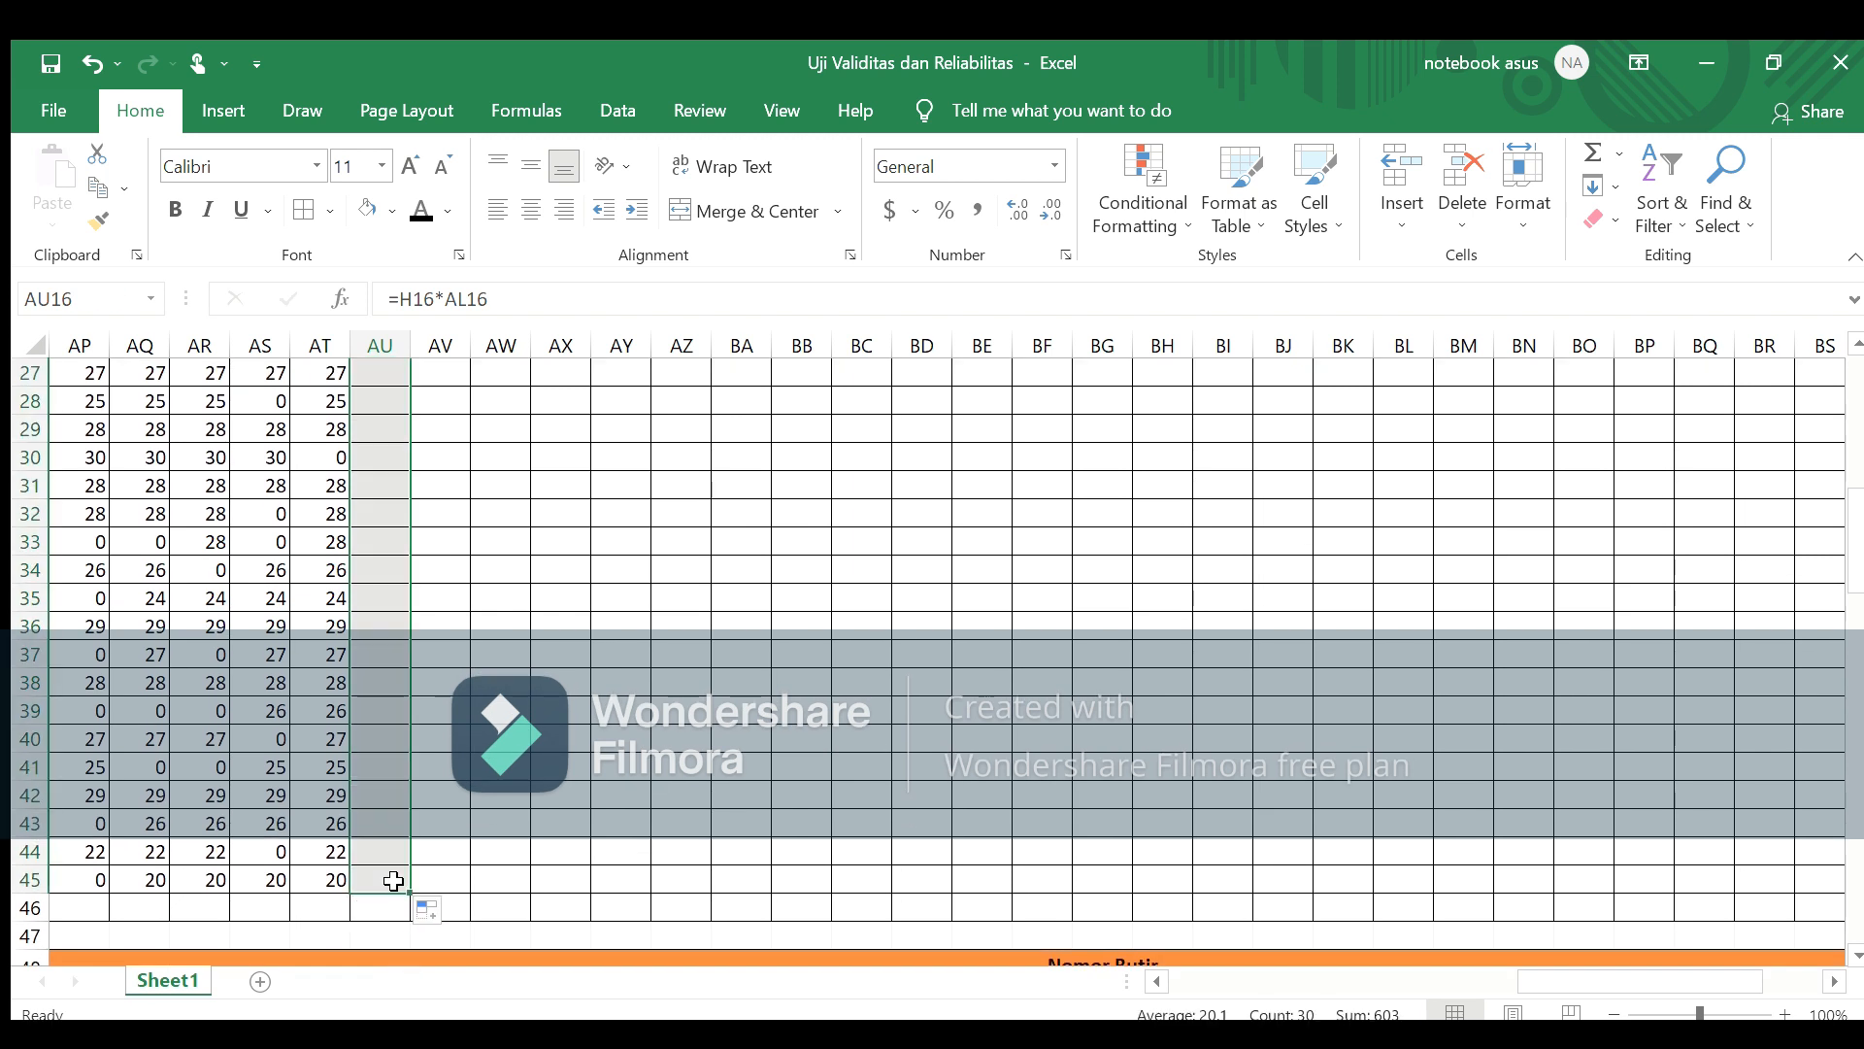
# Step: Fill the item 7 product formula in ∑XY cell AV16 down through AV45 for the remaining students
pyautogui.click(465, 877)
pyautogui.press('Up')
pyautogui.press('Up')
pyautogui.press('Up')
pyautogui.press('Up')
pyautogui.press('Up')
pyautogui.press('Up')
pyautogui.press('Up')
pyautogui.press('Up')
pyautogui.press('Up')
pyautogui.press('Up')
pyautogui.press('Up')
pyautogui.press('Up')
pyautogui.press('Up')
pyautogui.press('Up')
pyautogui.press('Up')
pyautogui.press('Up')
pyautogui.press('Up')
pyautogui.press('Up')
pyautogui.press('Up')
pyautogui.press('Up')
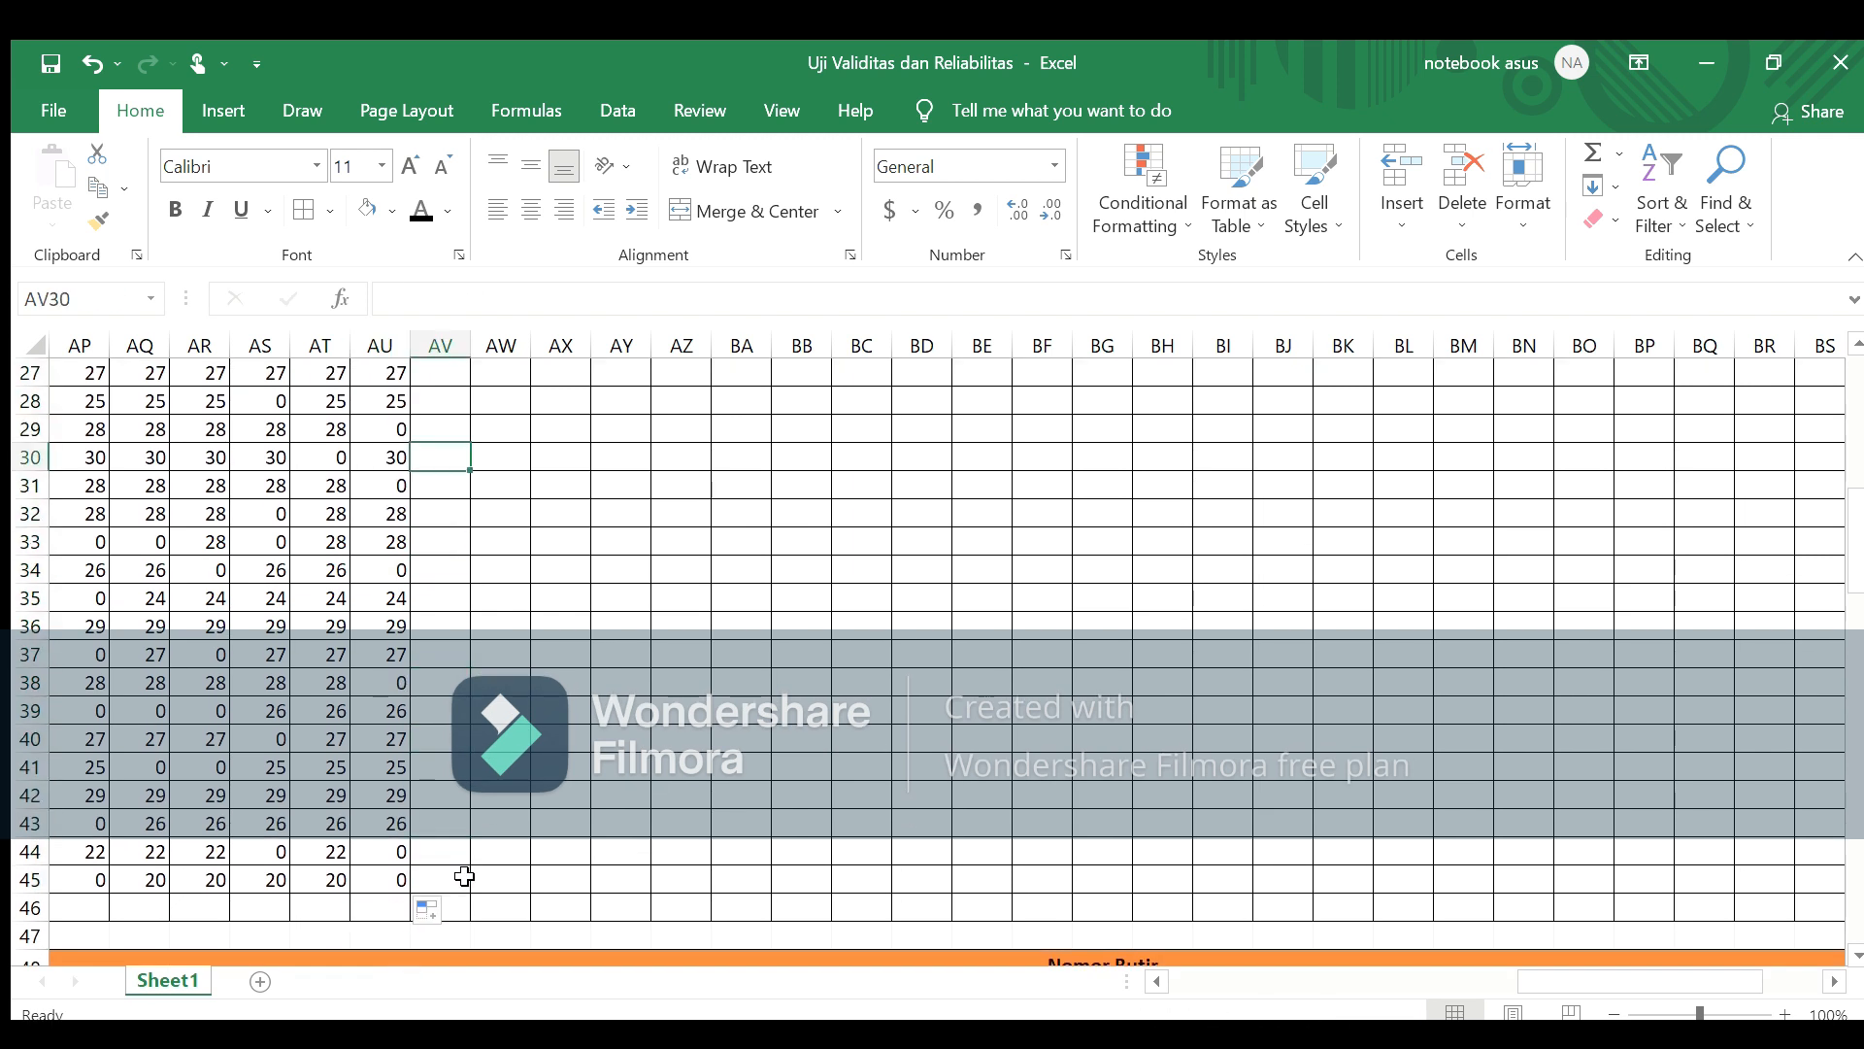
pyautogui.press('Down')
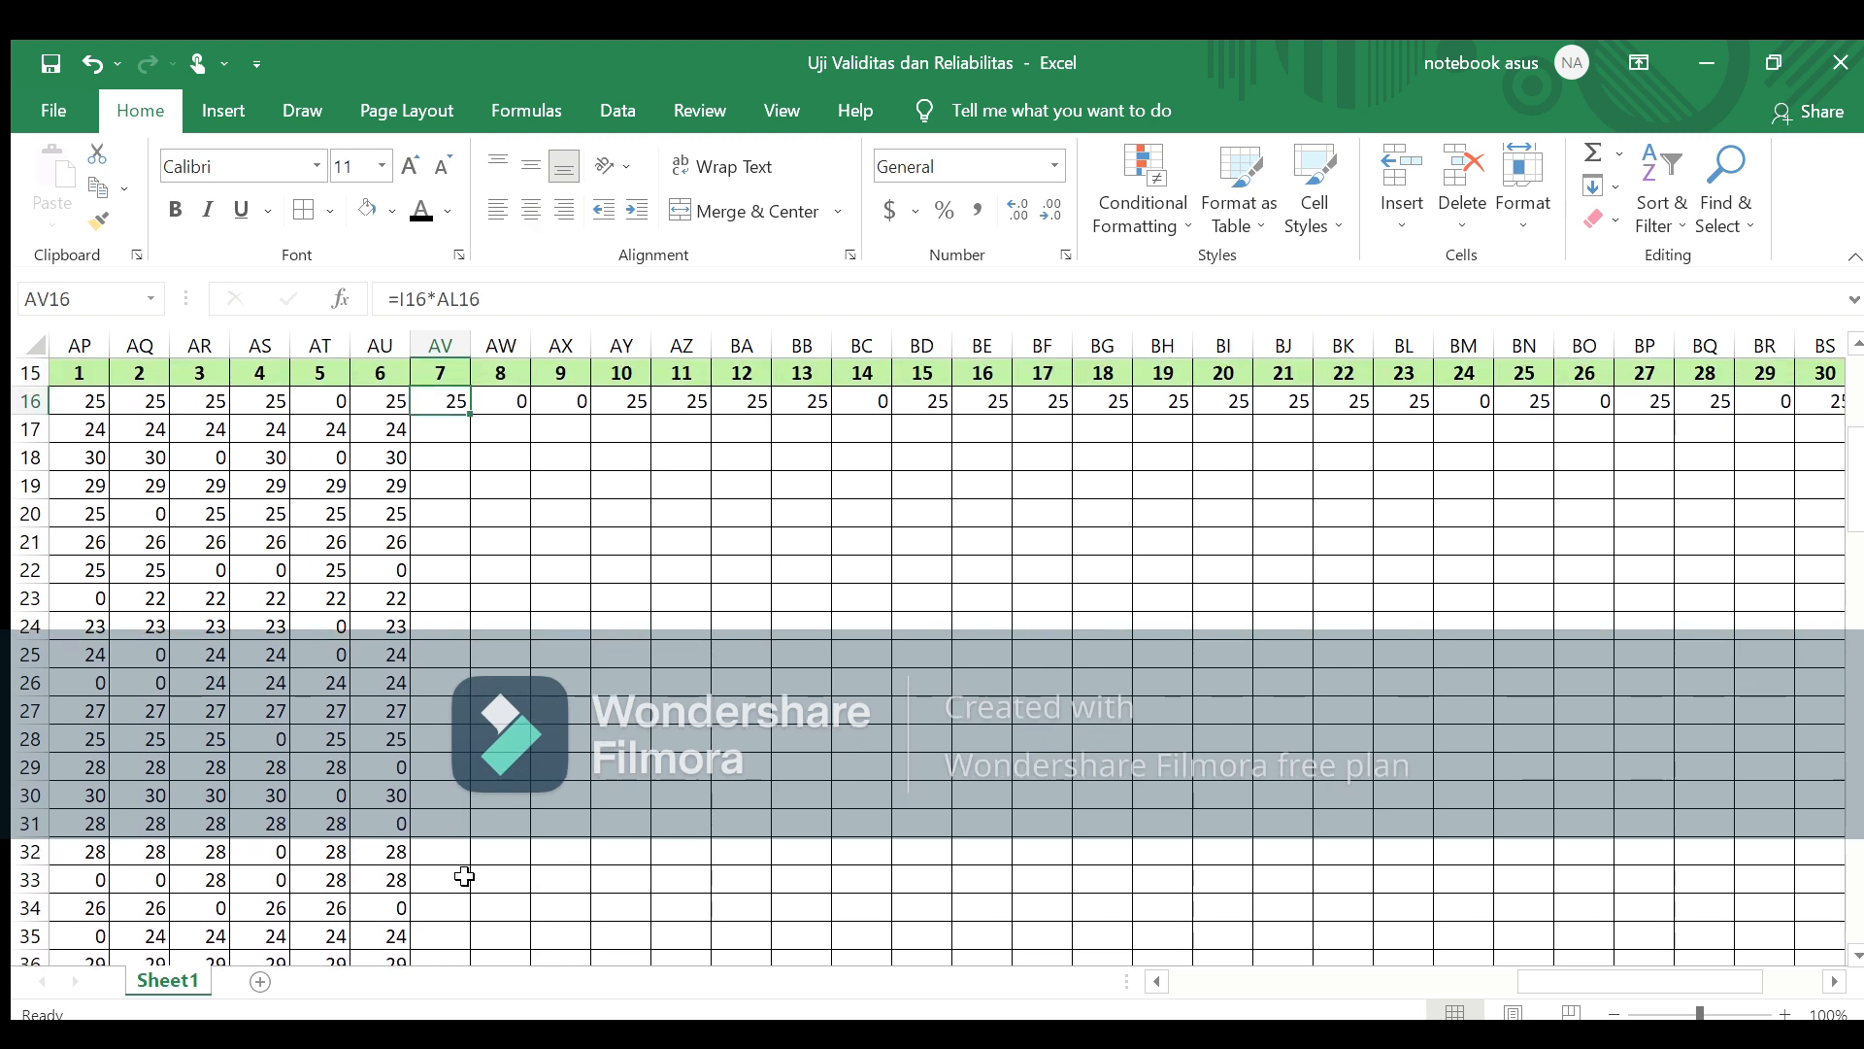
pyautogui.moveTo(465, 415); pyautogui.dragTo(460, 887)
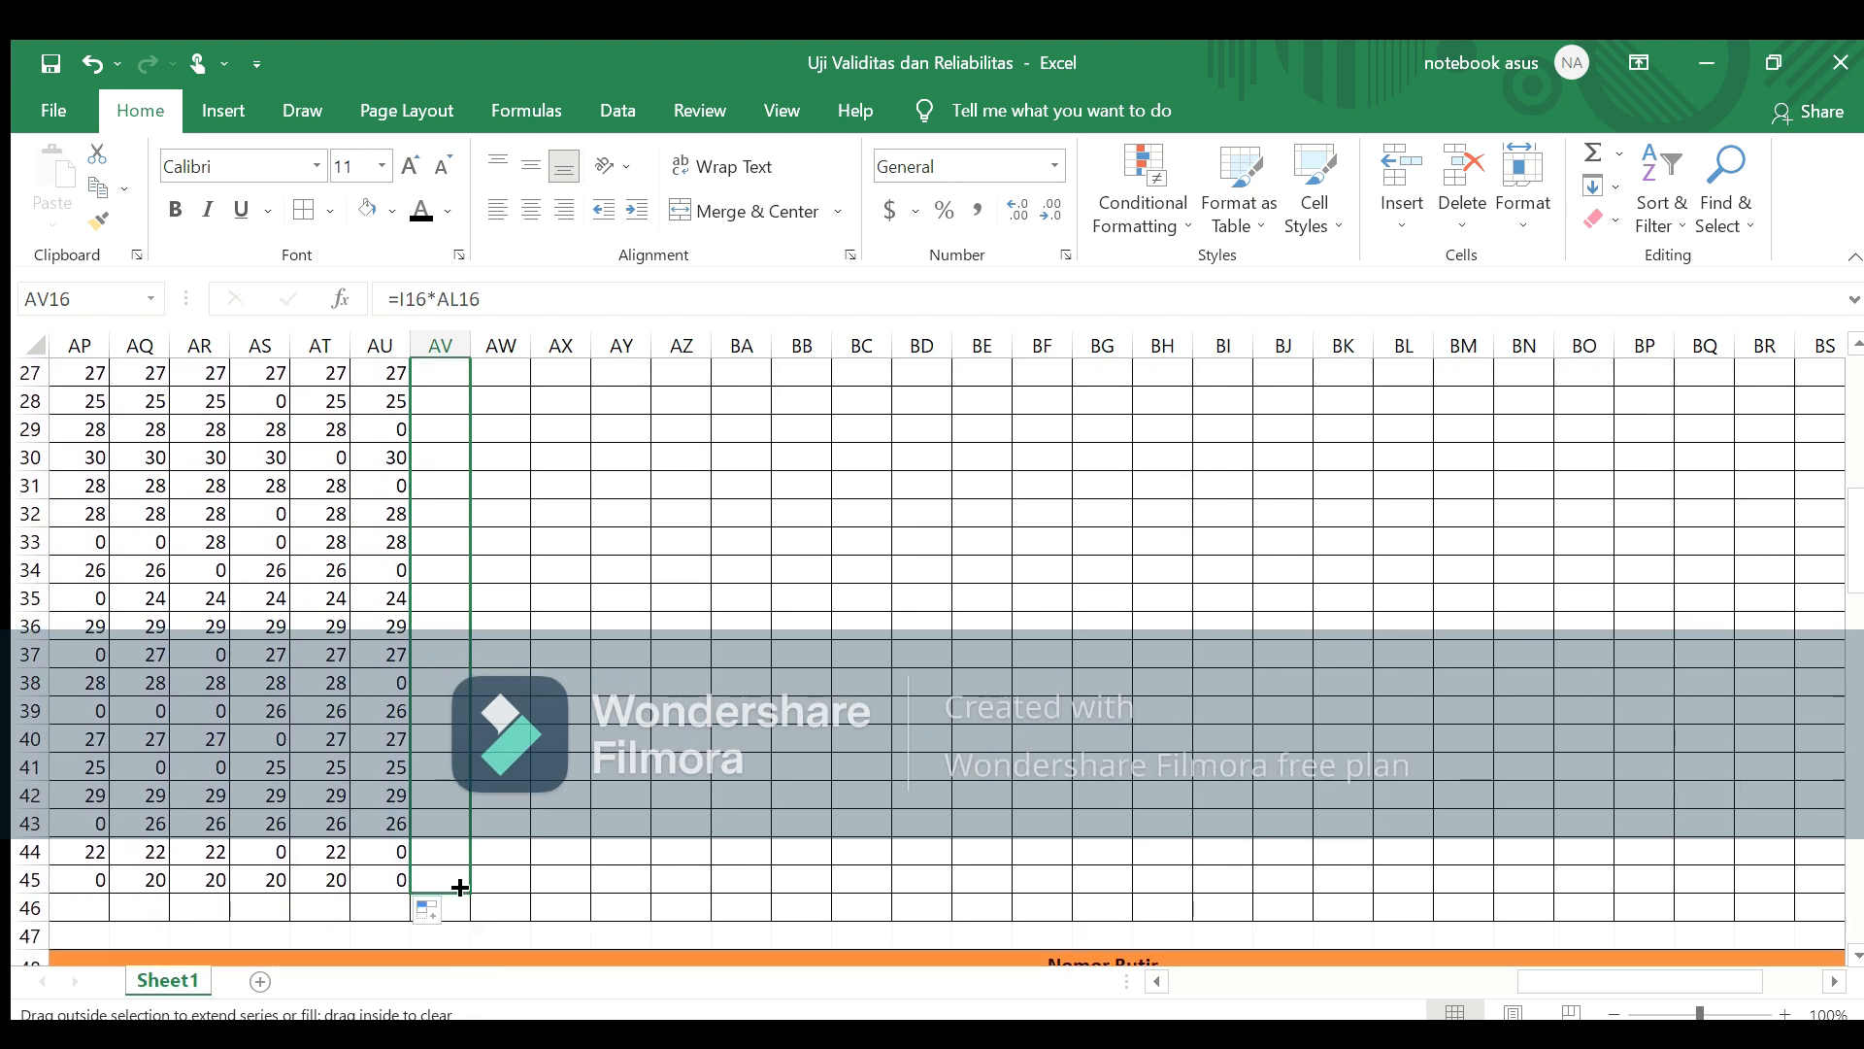
# Step: Fill the item 8 product formula in ∑XY cell AW16 down through AW45 for the remaining students
pyautogui.click(504, 883)
pyautogui.press('Up')
pyautogui.press('Up')
pyautogui.press('Up')
pyautogui.press('Up')
pyautogui.press('Up')
pyautogui.press('Up')
pyautogui.press('Up')
pyautogui.press('Up')
pyautogui.press('Up')
pyautogui.press('Up')
pyautogui.press('Up')
pyautogui.press('Up')
pyautogui.press('Up')
pyautogui.press('Up')
pyautogui.press('Up')
pyautogui.press('Up')
pyautogui.press('Up')
pyautogui.press('Up')
pyautogui.press('Up')
pyautogui.press('Up')
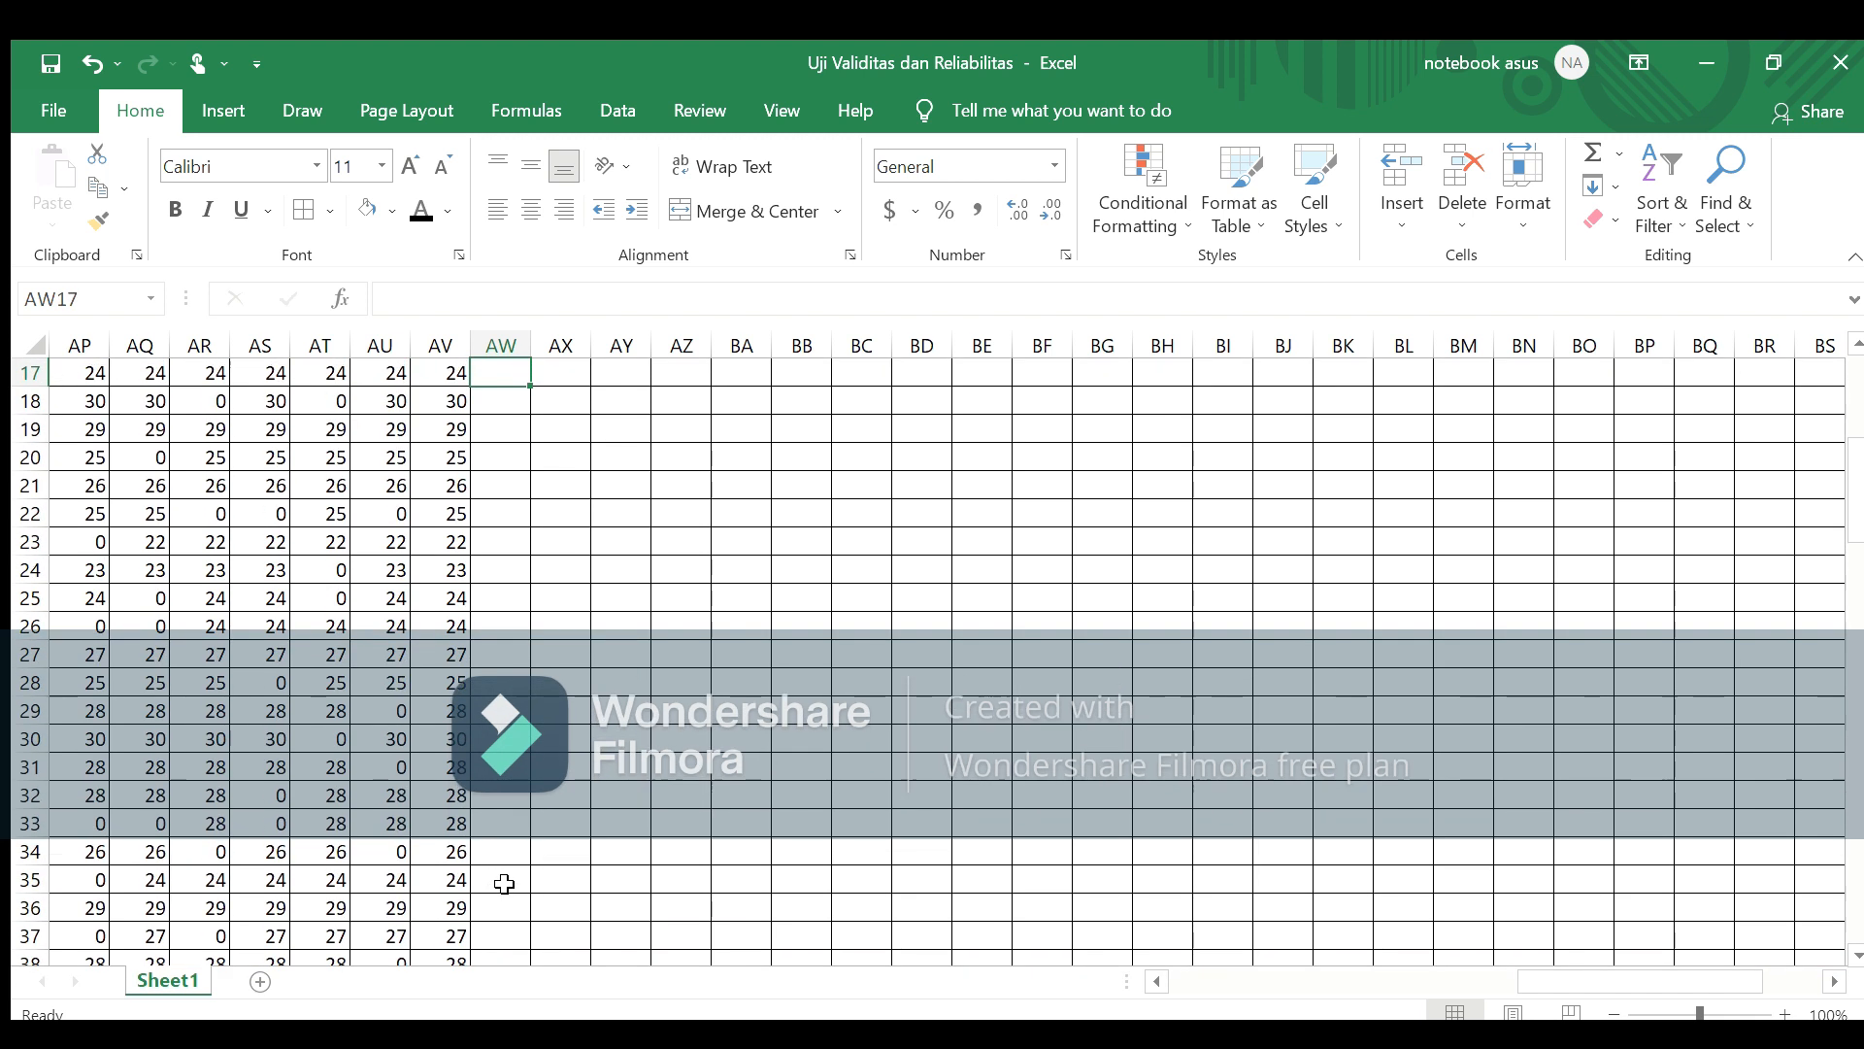
pyautogui.press('Up')
pyautogui.scroll(1, 504, 882)
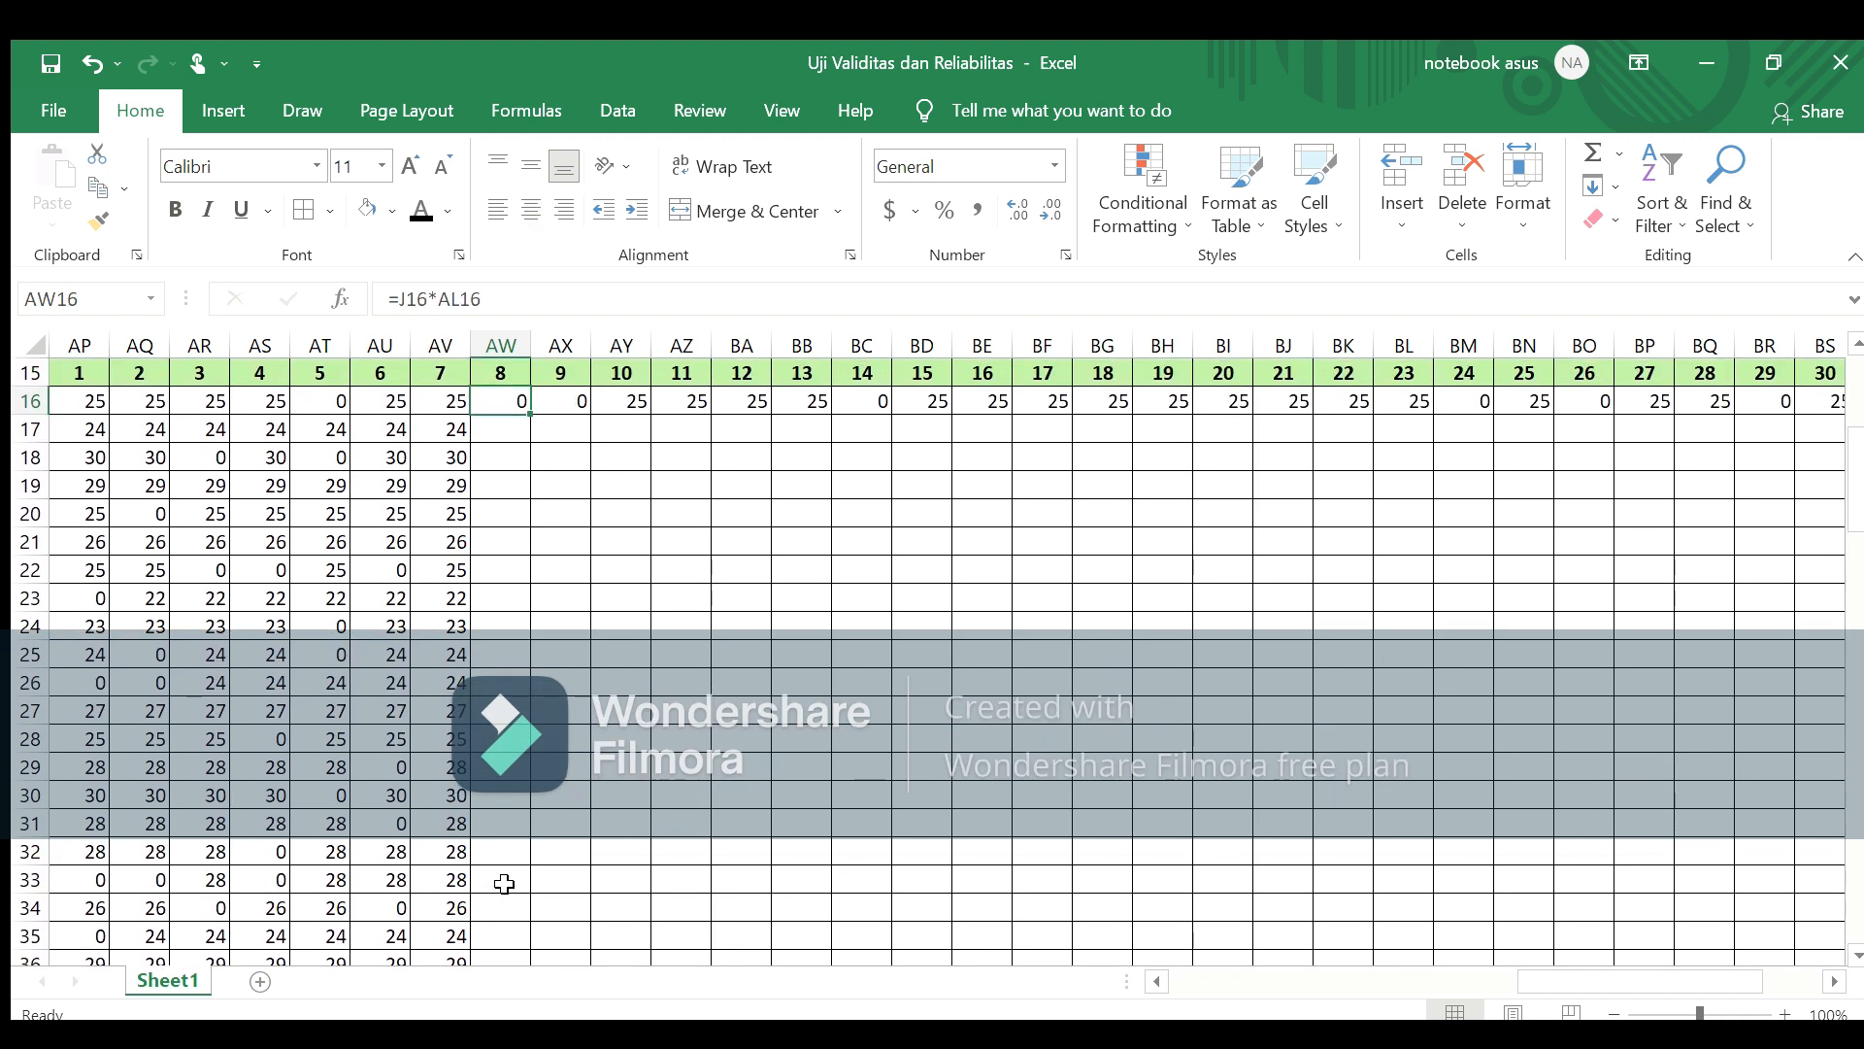
pyautogui.moveTo(526, 414); pyautogui.dragTo(506, 895)
# Step: Fill the item 9 product formula in ∑XY cell AX16 down through AX45 for the remaining students
pyautogui.click(561, 893)
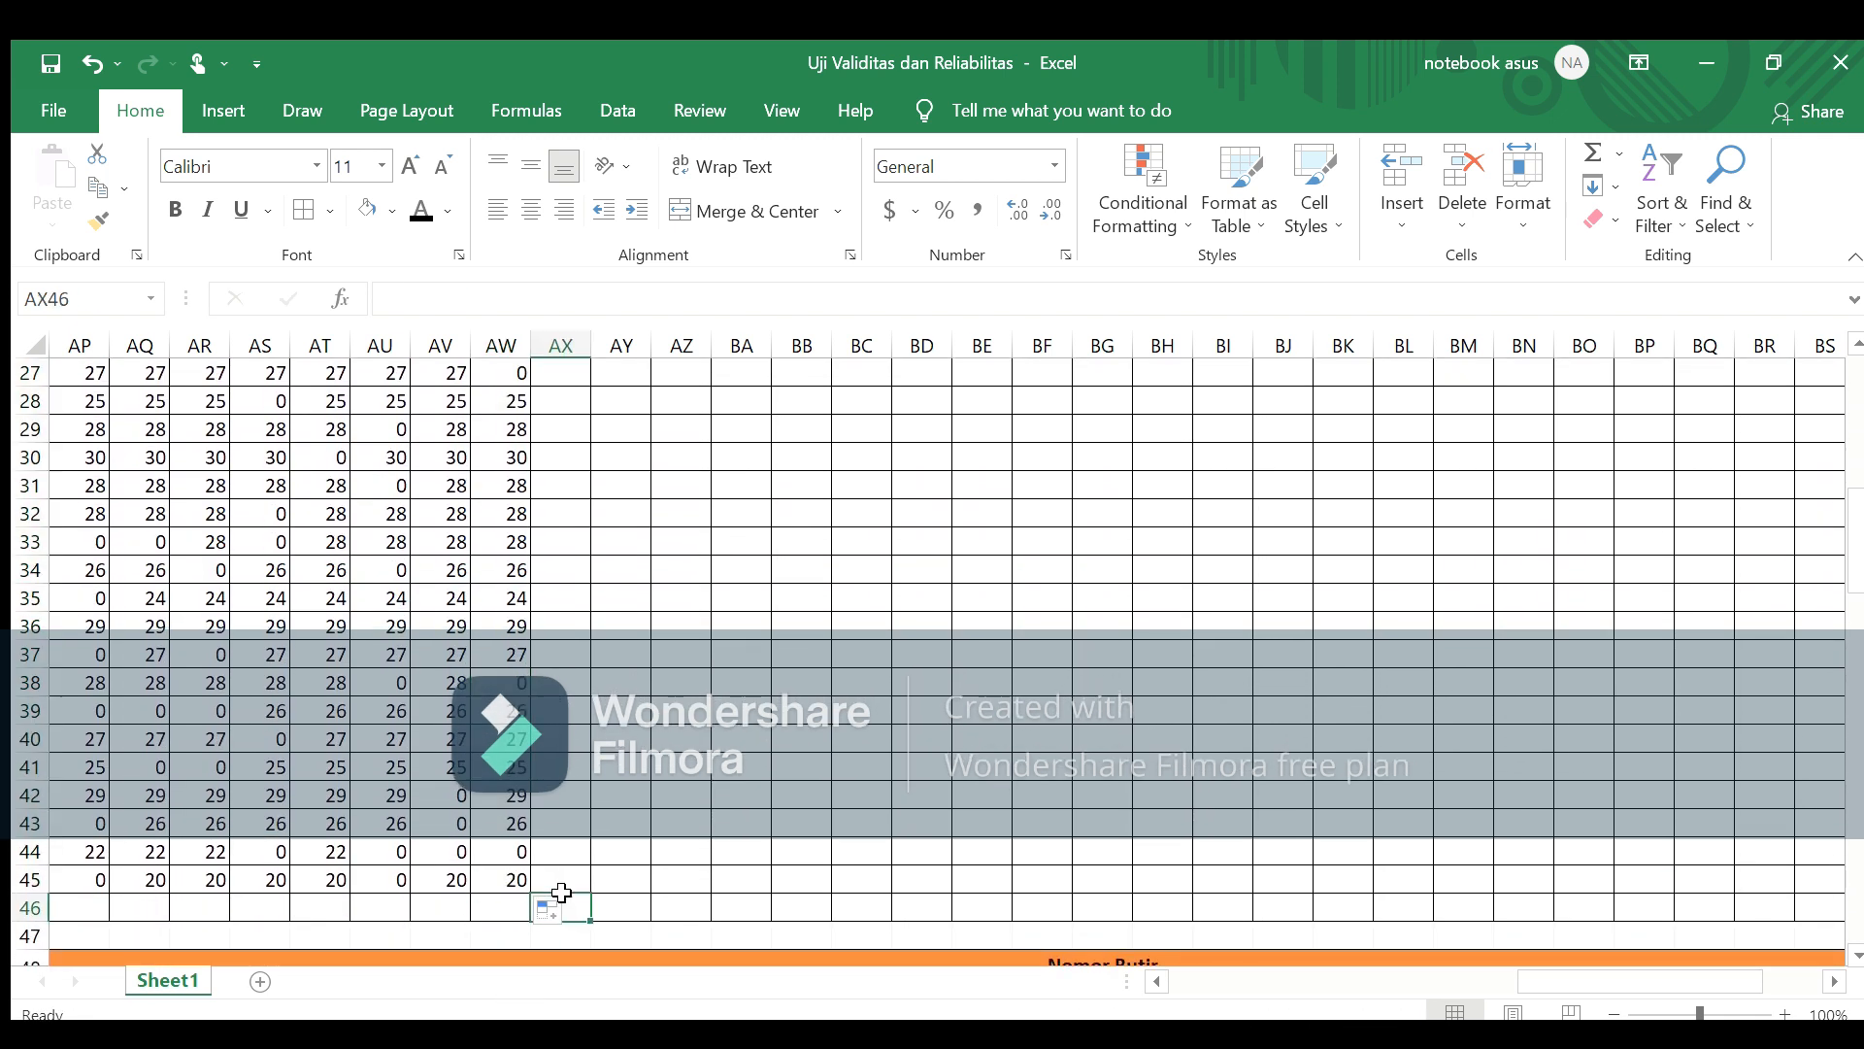
pyautogui.press('Up')
pyautogui.press('Up')
pyautogui.press('Up')
pyautogui.press('Up')
pyautogui.press('Up')
pyautogui.press('Up')
pyautogui.press('Up')
pyautogui.press('Up')
pyautogui.press('Up')
pyautogui.press('Up')
pyautogui.press('Up')
pyautogui.press('Up')
pyautogui.press('Up')
pyautogui.press('Up')
pyautogui.press('Up')
pyautogui.press('Up')
pyautogui.press('Up')
pyautogui.press('Up')
pyautogui.press('Up')
pyautogui.press('Up')
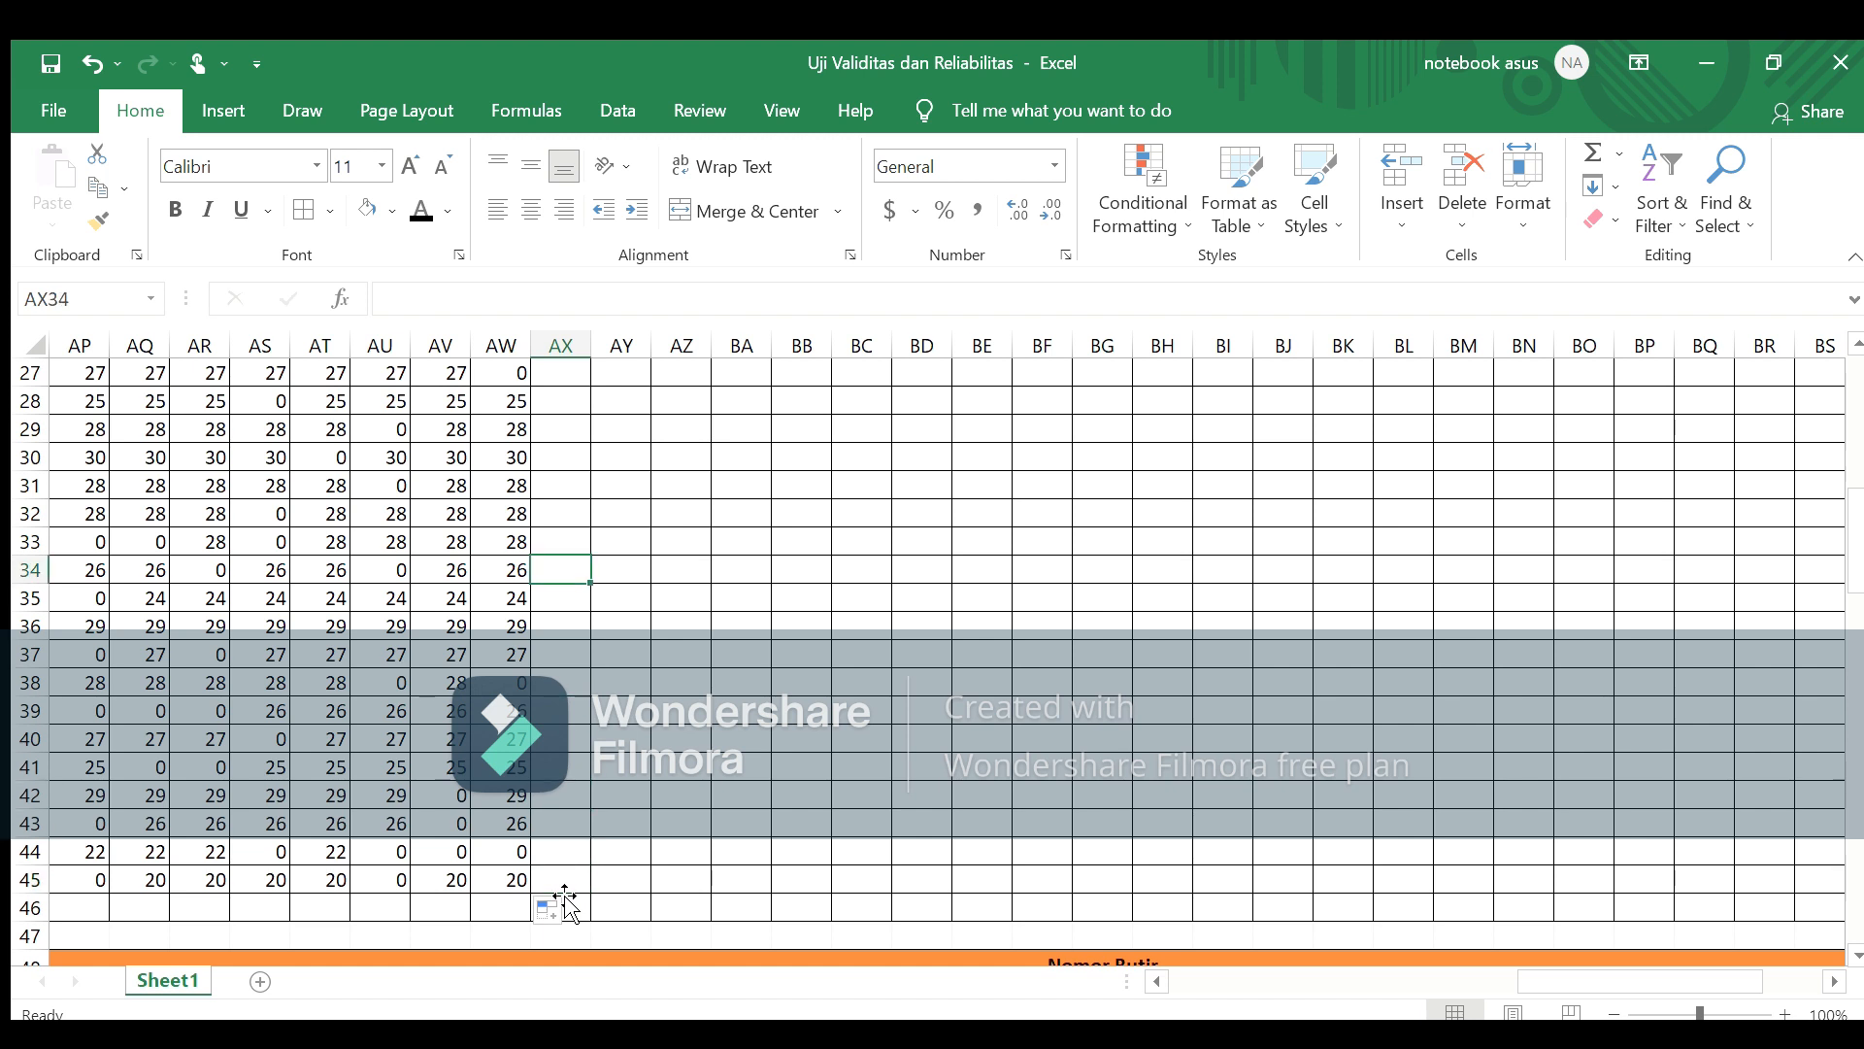
pyautogui.press('Up')
pyautogui.press('Up')
pyautogui.press('Up')
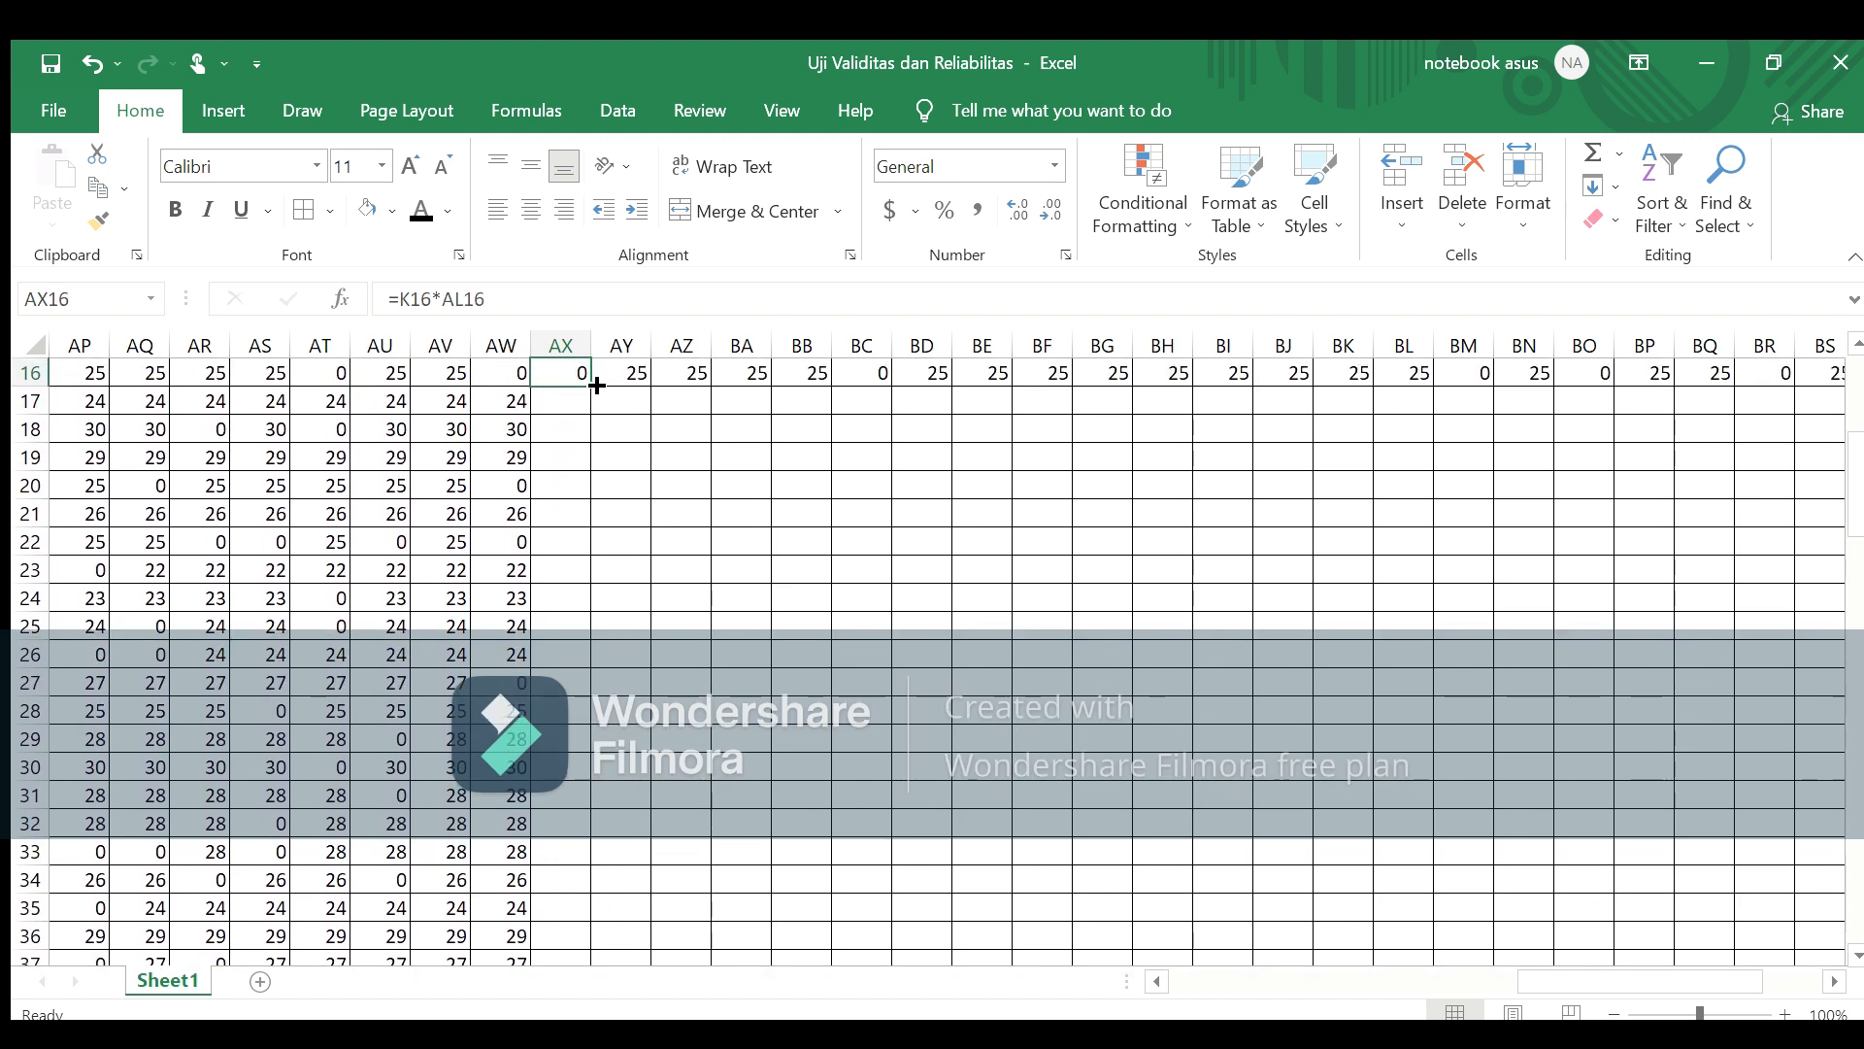
pyautogui.moveTo(587, 386); pyautogui.dragTo(624, 520)
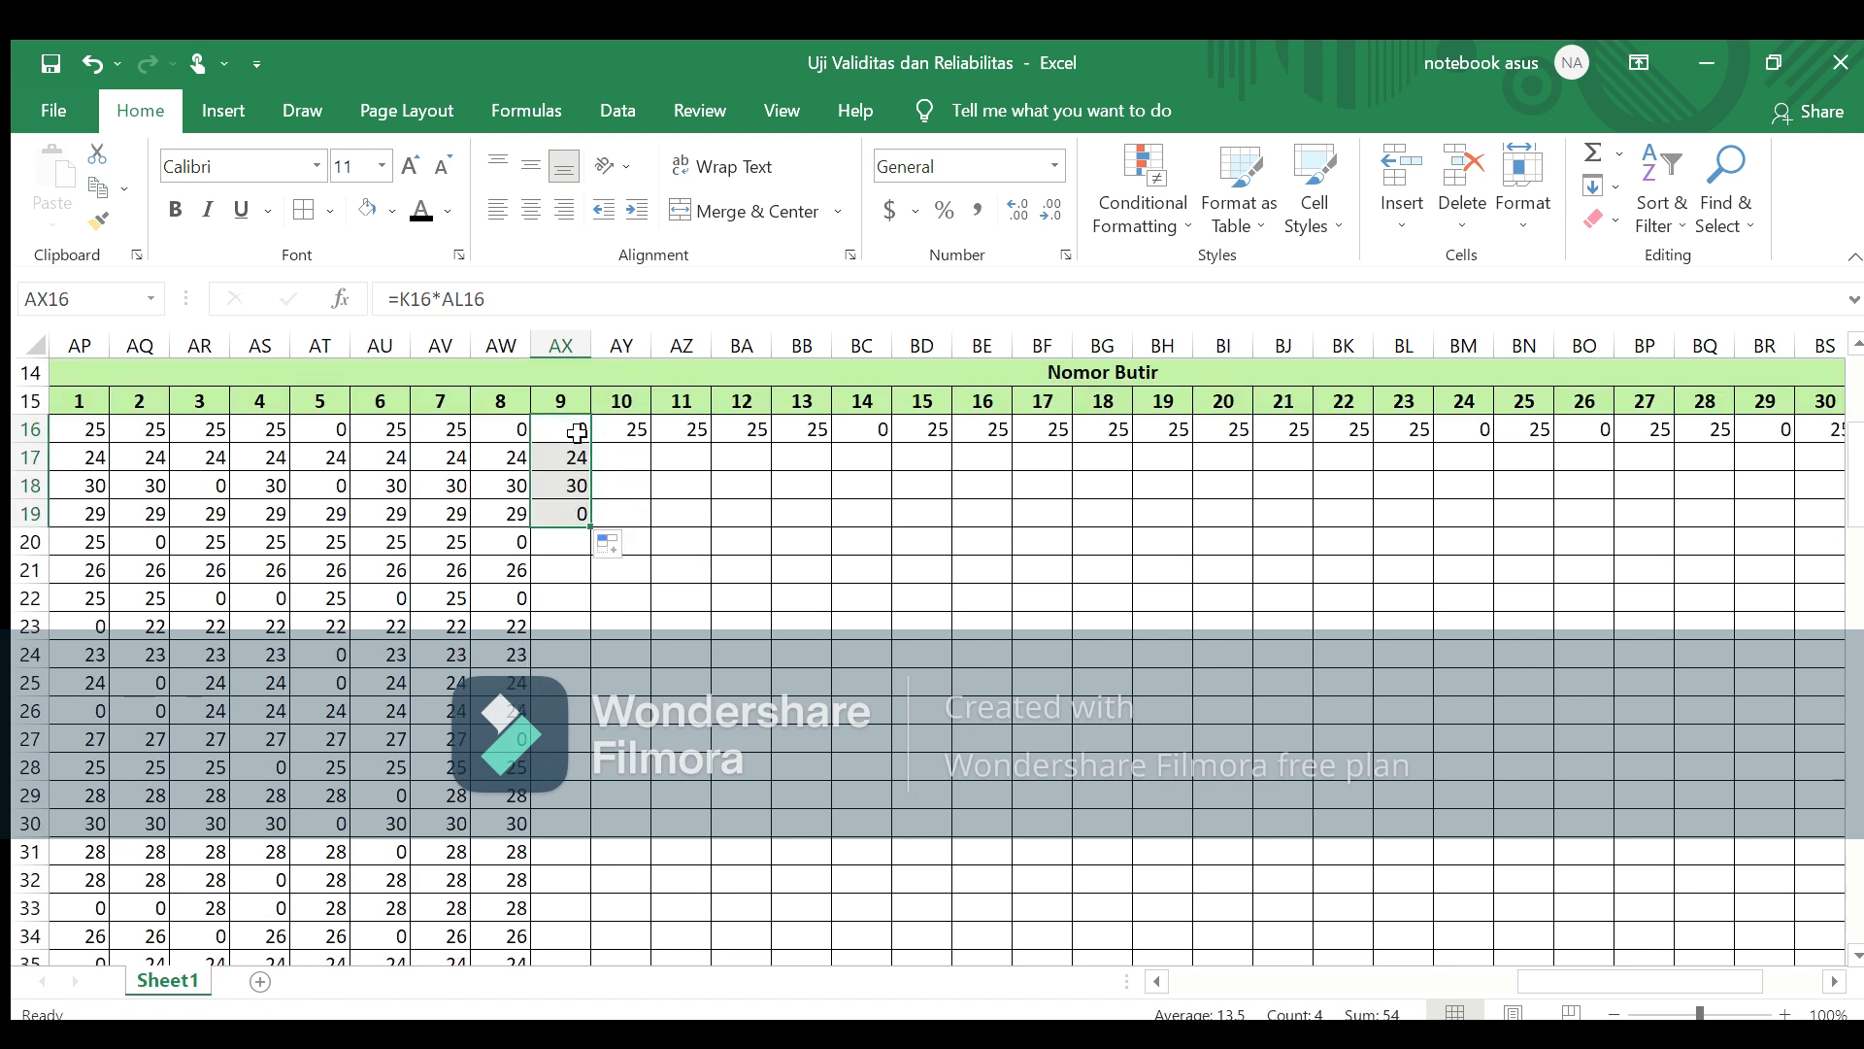
pyautogui.click(577, 432)
pyautogui.moveTo(589, 445); pyautogui.dragTo(609, 902)
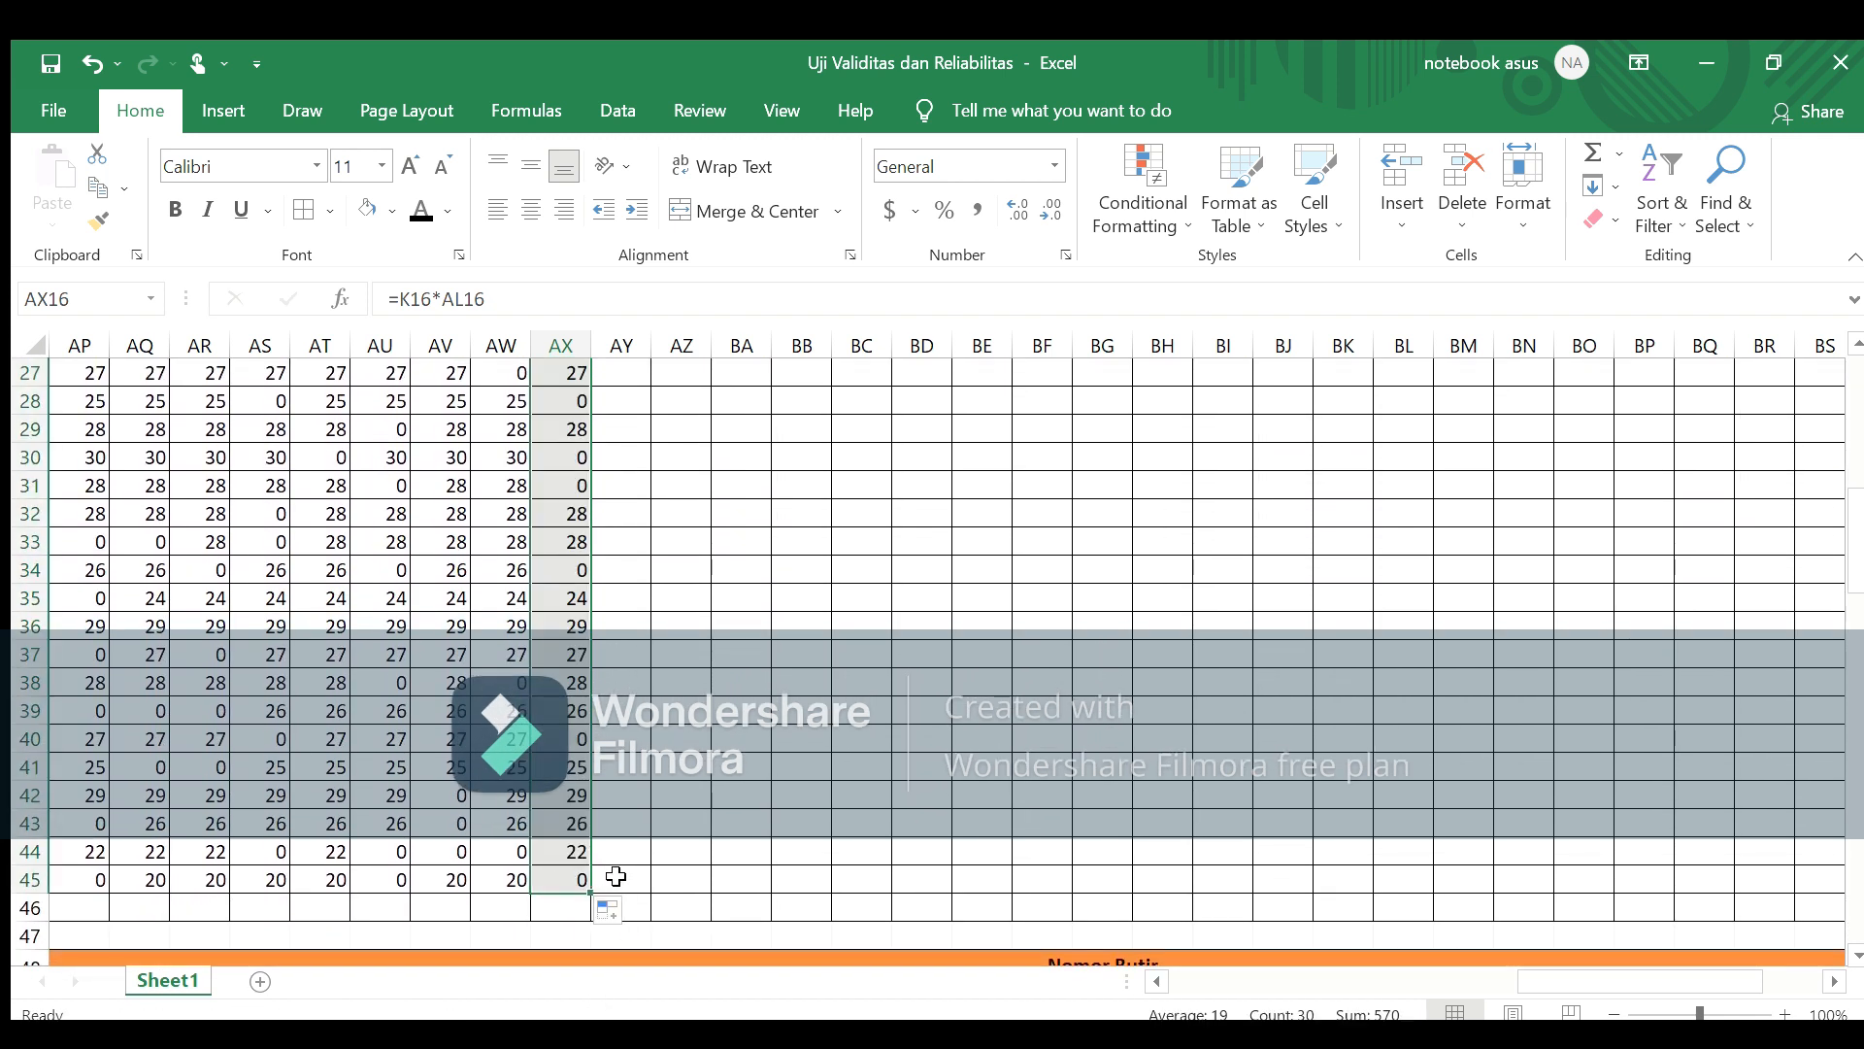
# Step: Fill the item 10 product formula in ∑XY cell AY16 down through AY45 for the remaining students
pyautogui.click(619, 875)
pyautogui.press('Up')
pyautogui.press('Up')
pyautogui.press('Up')
pyautogui.press('Up')
pyautogui.press('Up')
pyautogui.press('Up')
pyautogui.press('Up')
pyautogui.press('Up')
pyautogui.press('Up')
pyautogui.press('Up')
pyautogui.press('Up')
pyautogui.press('Up')
pyautogui.press('Up')
pyautogui.press('Up')
pyautogui.press('Up')
pyautogui.press('Up')
pyautogui.press('Up')
pyautogui.press('Up')
pyautogui.press('Up')
pyautogui.press('Up')
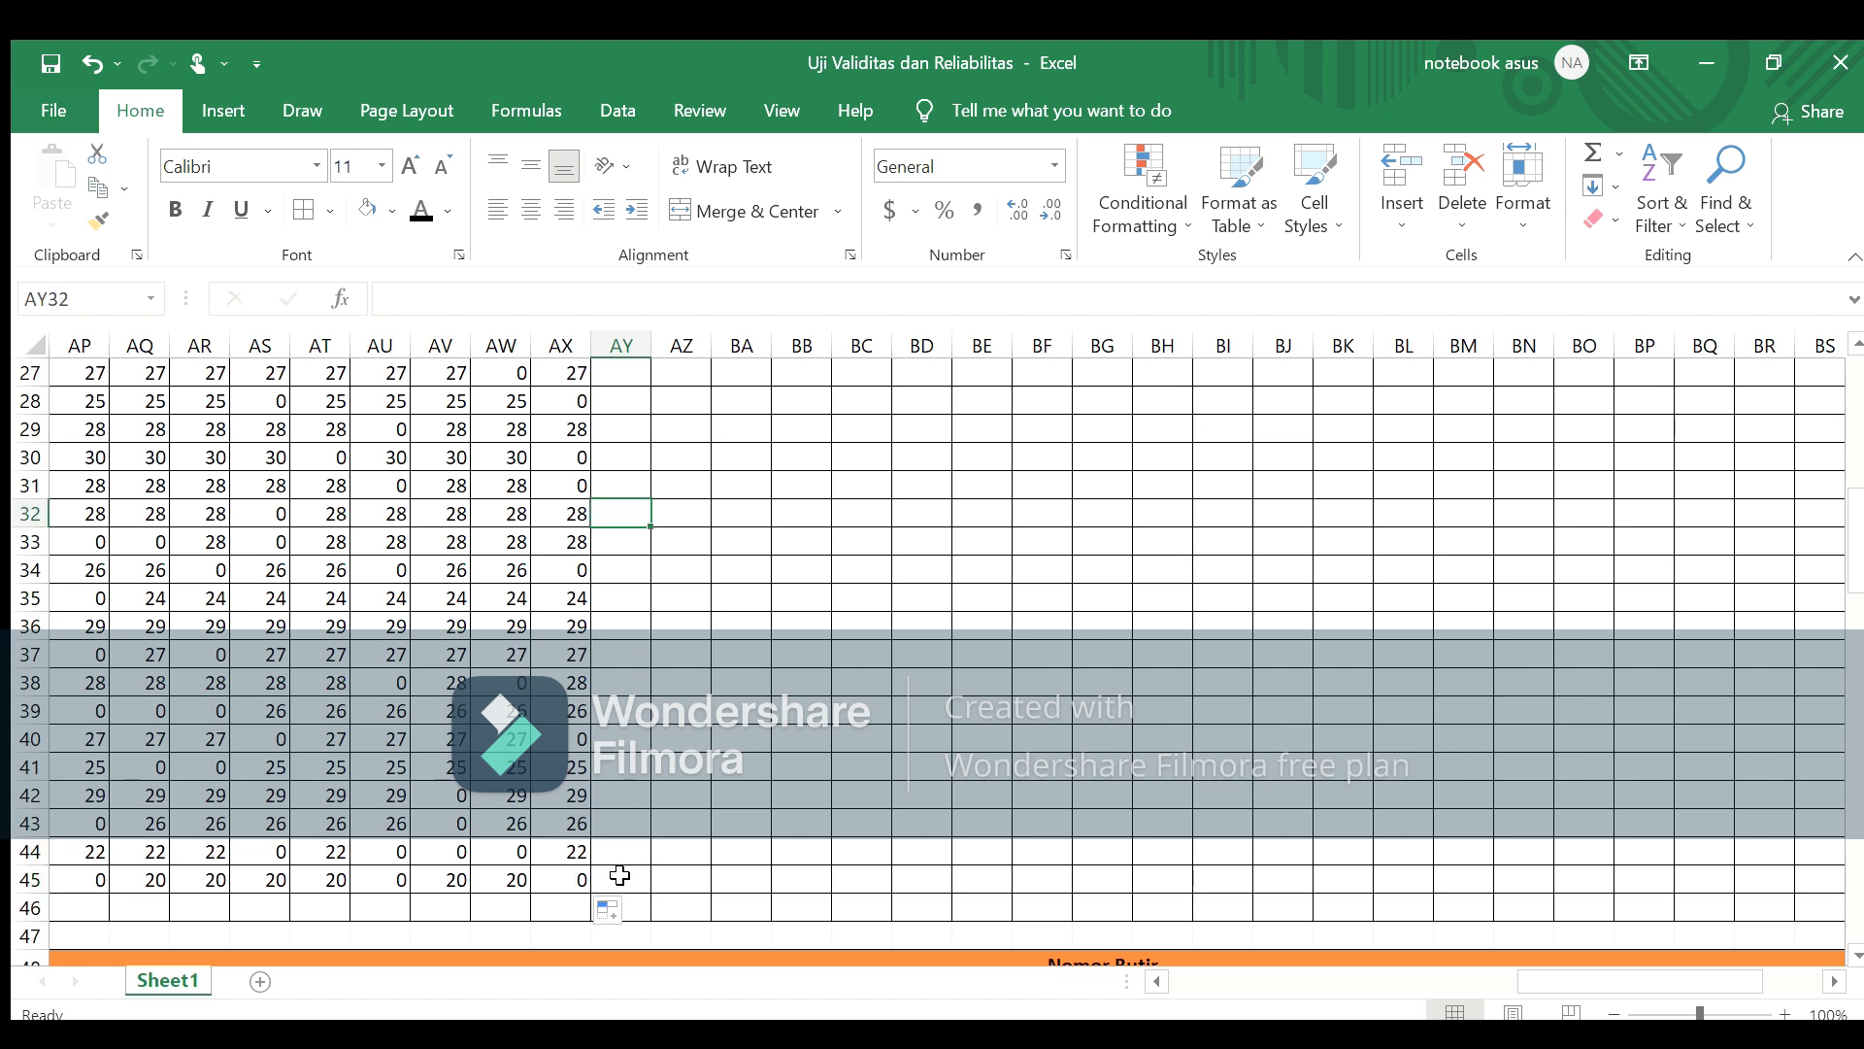
pyautogui.press('Up')
pyautogui.press('Up')
pyautogui.press('Up')
pyautogui.press('Down')
pyautogui.press('Down')
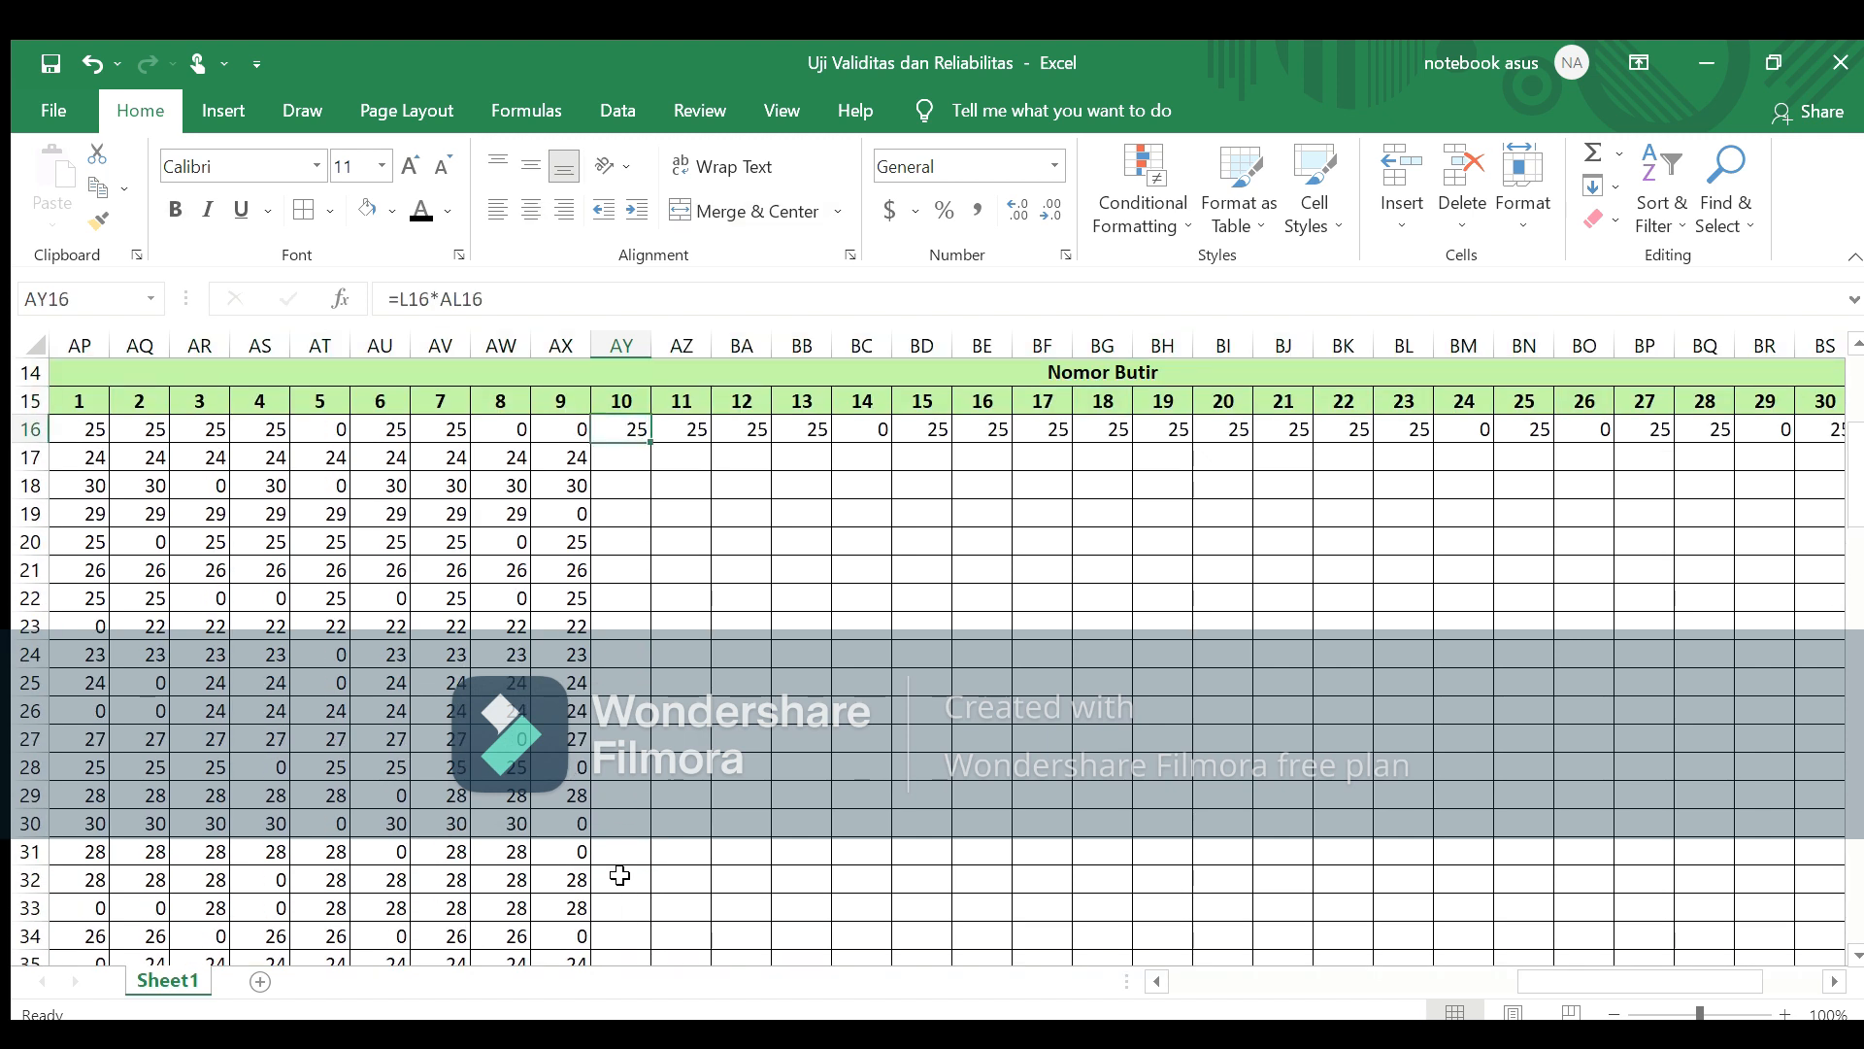
pyautogui.moveTo(650, 440); pyautogui.dragTo(653, 883)
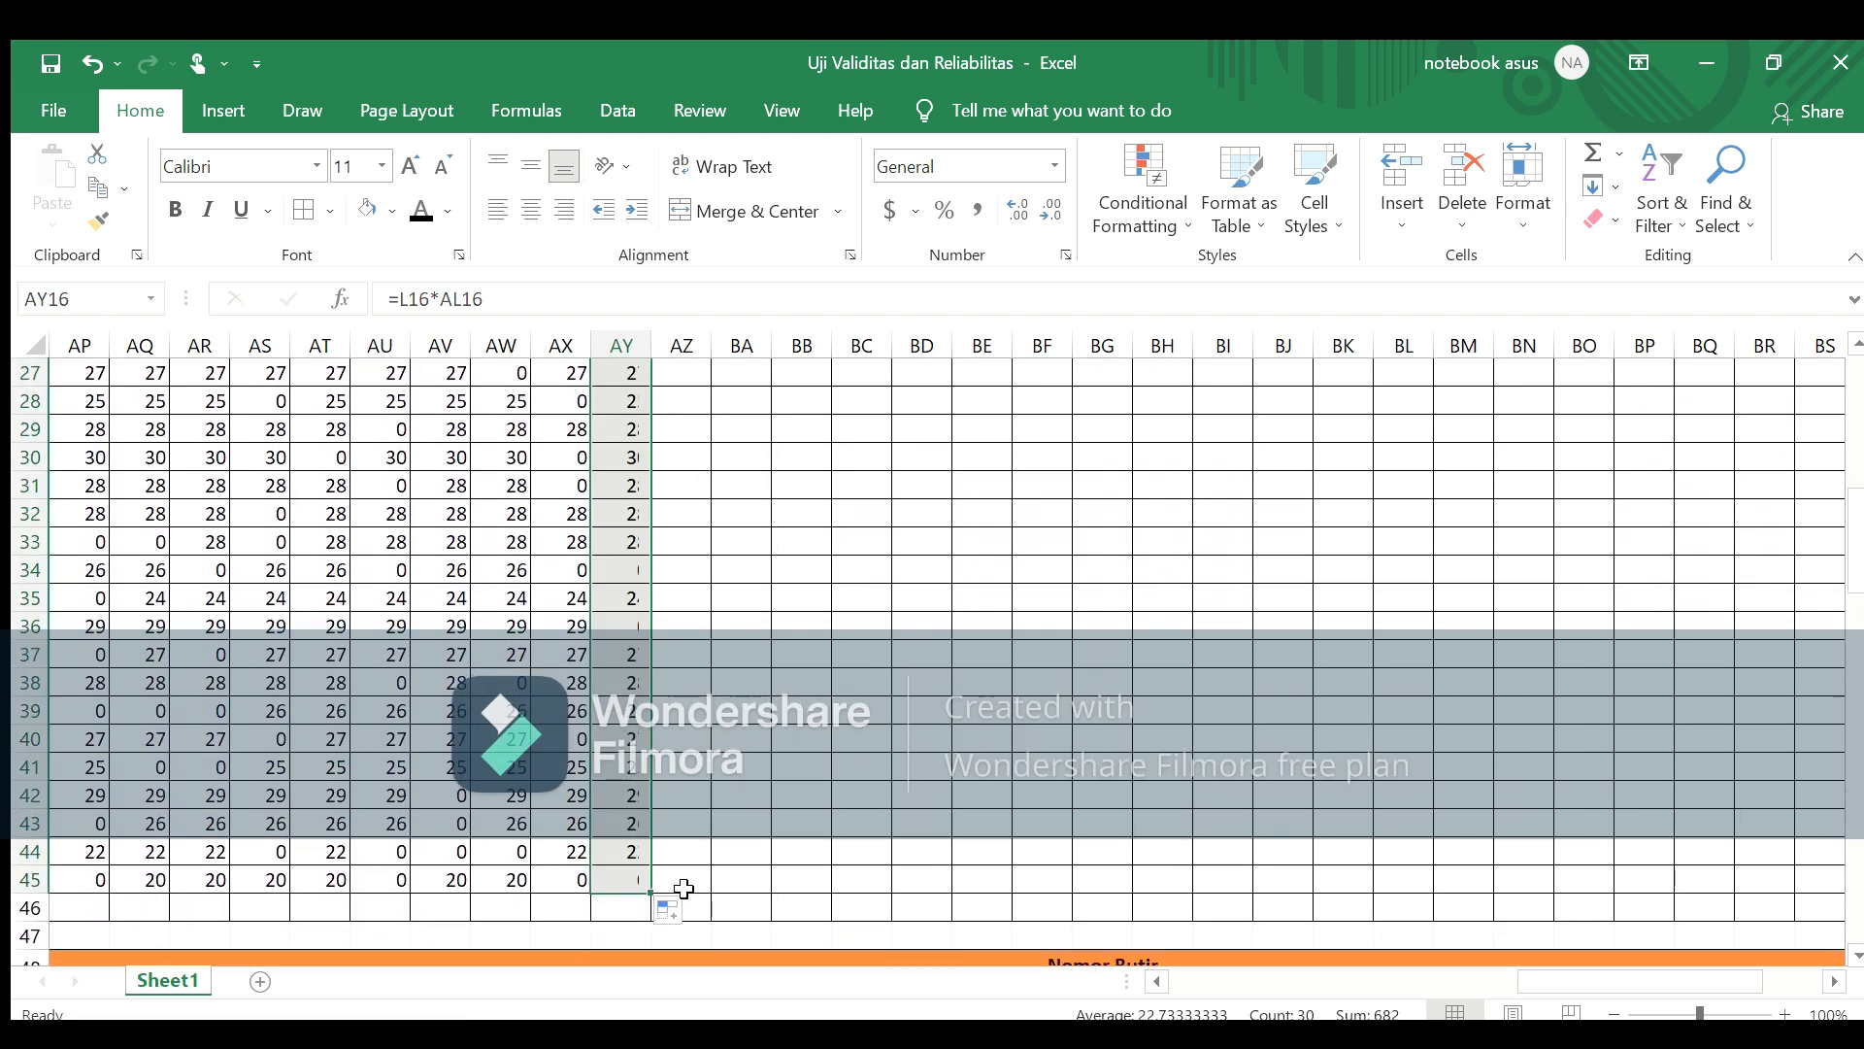
# Step: Fill the item 11 product formula in ∑XY cell AZ16 down through AZ45 for the remaining students
pyautogui.click(686, 889)
pyautogui.press('Up')
pyautogui.press('Up')
pyautogui.press('Up')
pyautogui.press('Up')
pyautogui.press('Up')
pyautogui.press('Up')
pyautogui.press('Up')
pyautogui.press('Up')
pyautogui.press('Up')
pyautogui.press('Up')
pyautogui.press('Up')
pyautogui.press('Up')
pyautogui.press('Up')
pyautogui.press('Up')
pyautogui.press('Up')
pyautogui.press('Up')
pyautogui.press('Up')
pyautogui.press('Up')
pyautogui.press('Up')
pyautogui.press('Up')
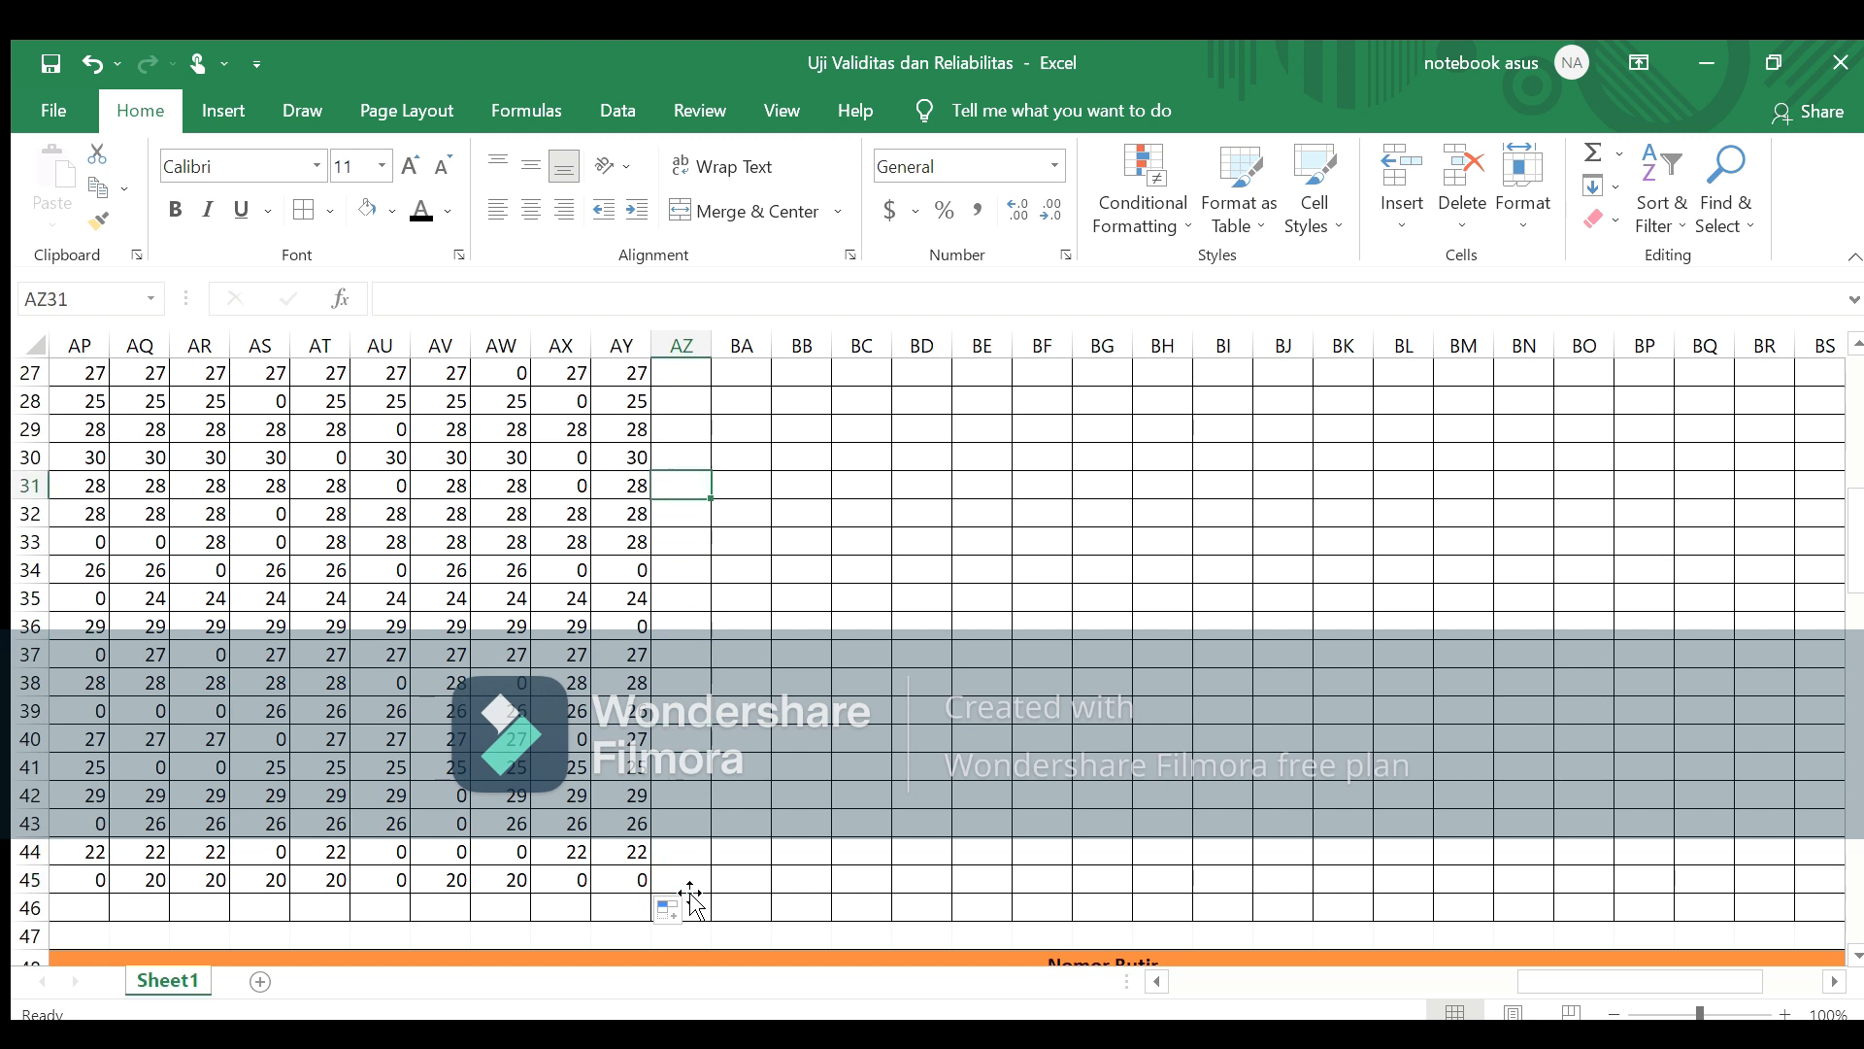
pyautogui.press('Down')
pyautogui.press('Down')
pyautogui.press('Down')
pyautogui.press('Down')
pyautogui.press('Down')
pyautogui.press('Down')
pyautogui.press('Down')
pyautogui.press('Down')
pyautogui.press('Down')
pyautogui.press('Down')
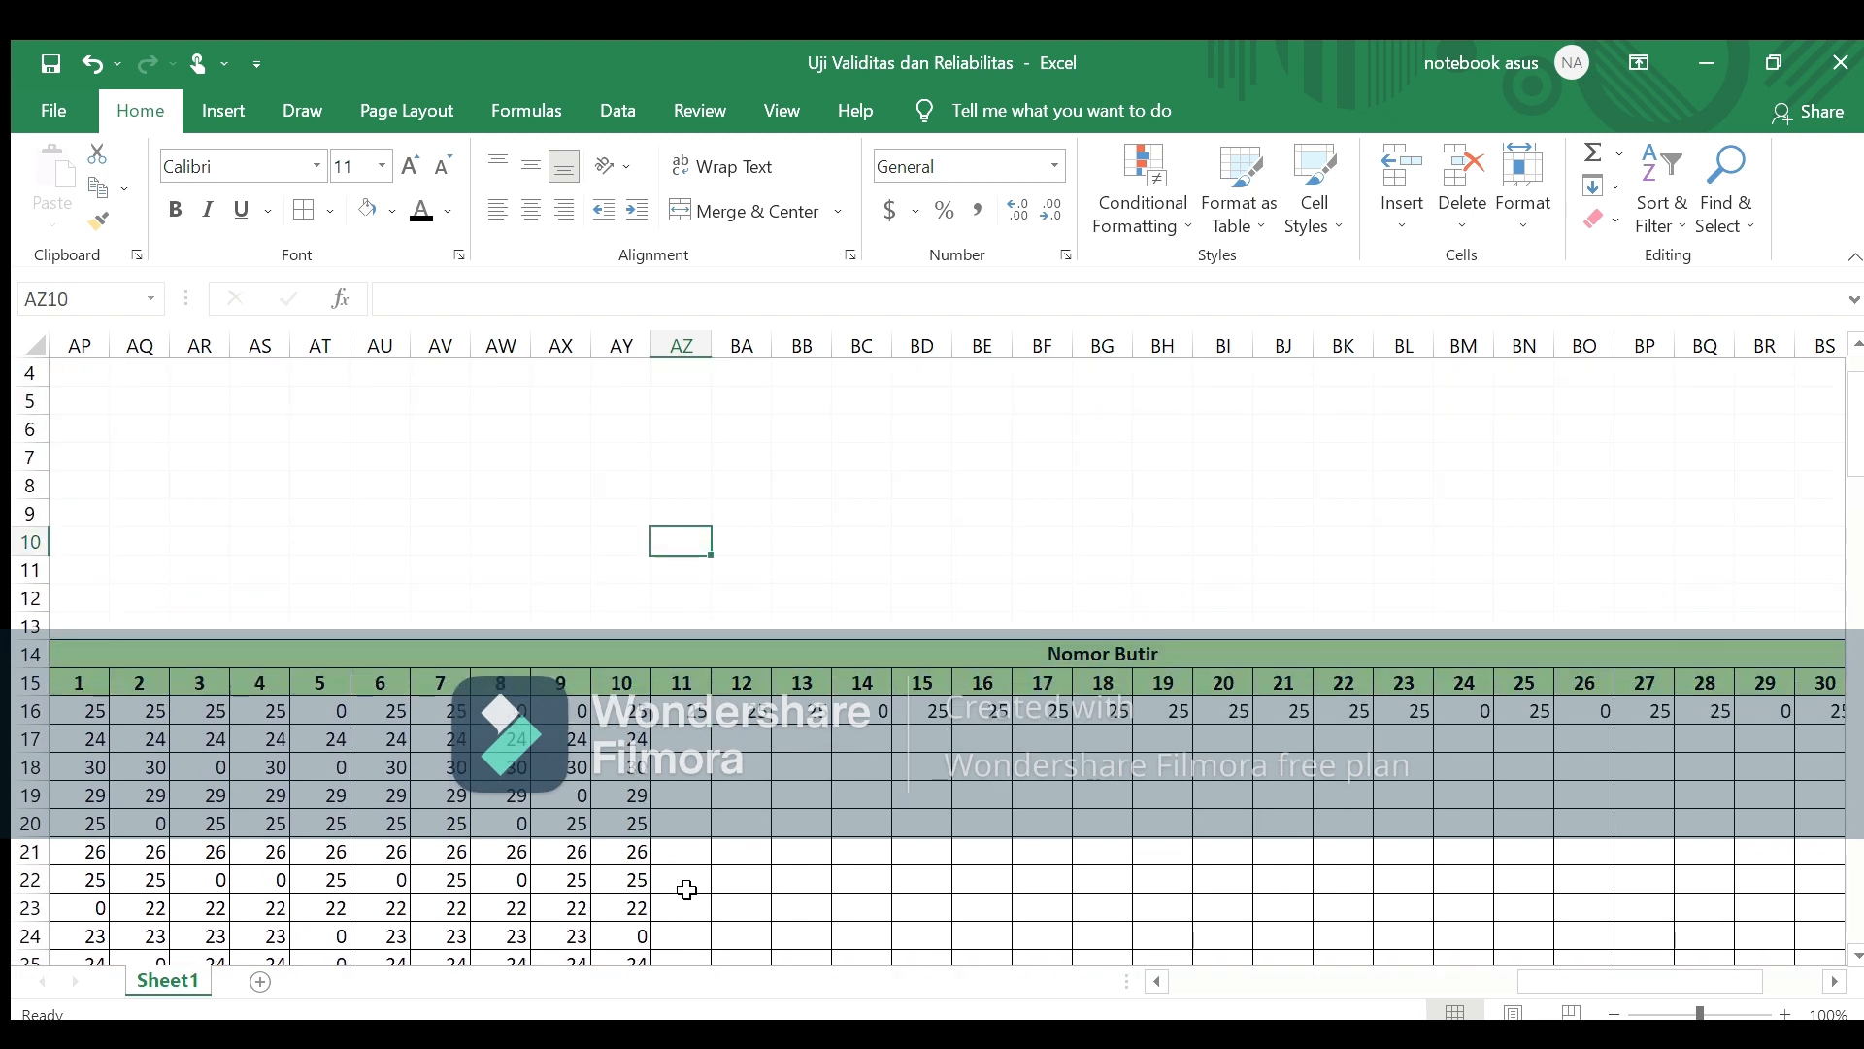
pyautogui.press('Down')
pyautogui.press('Down')
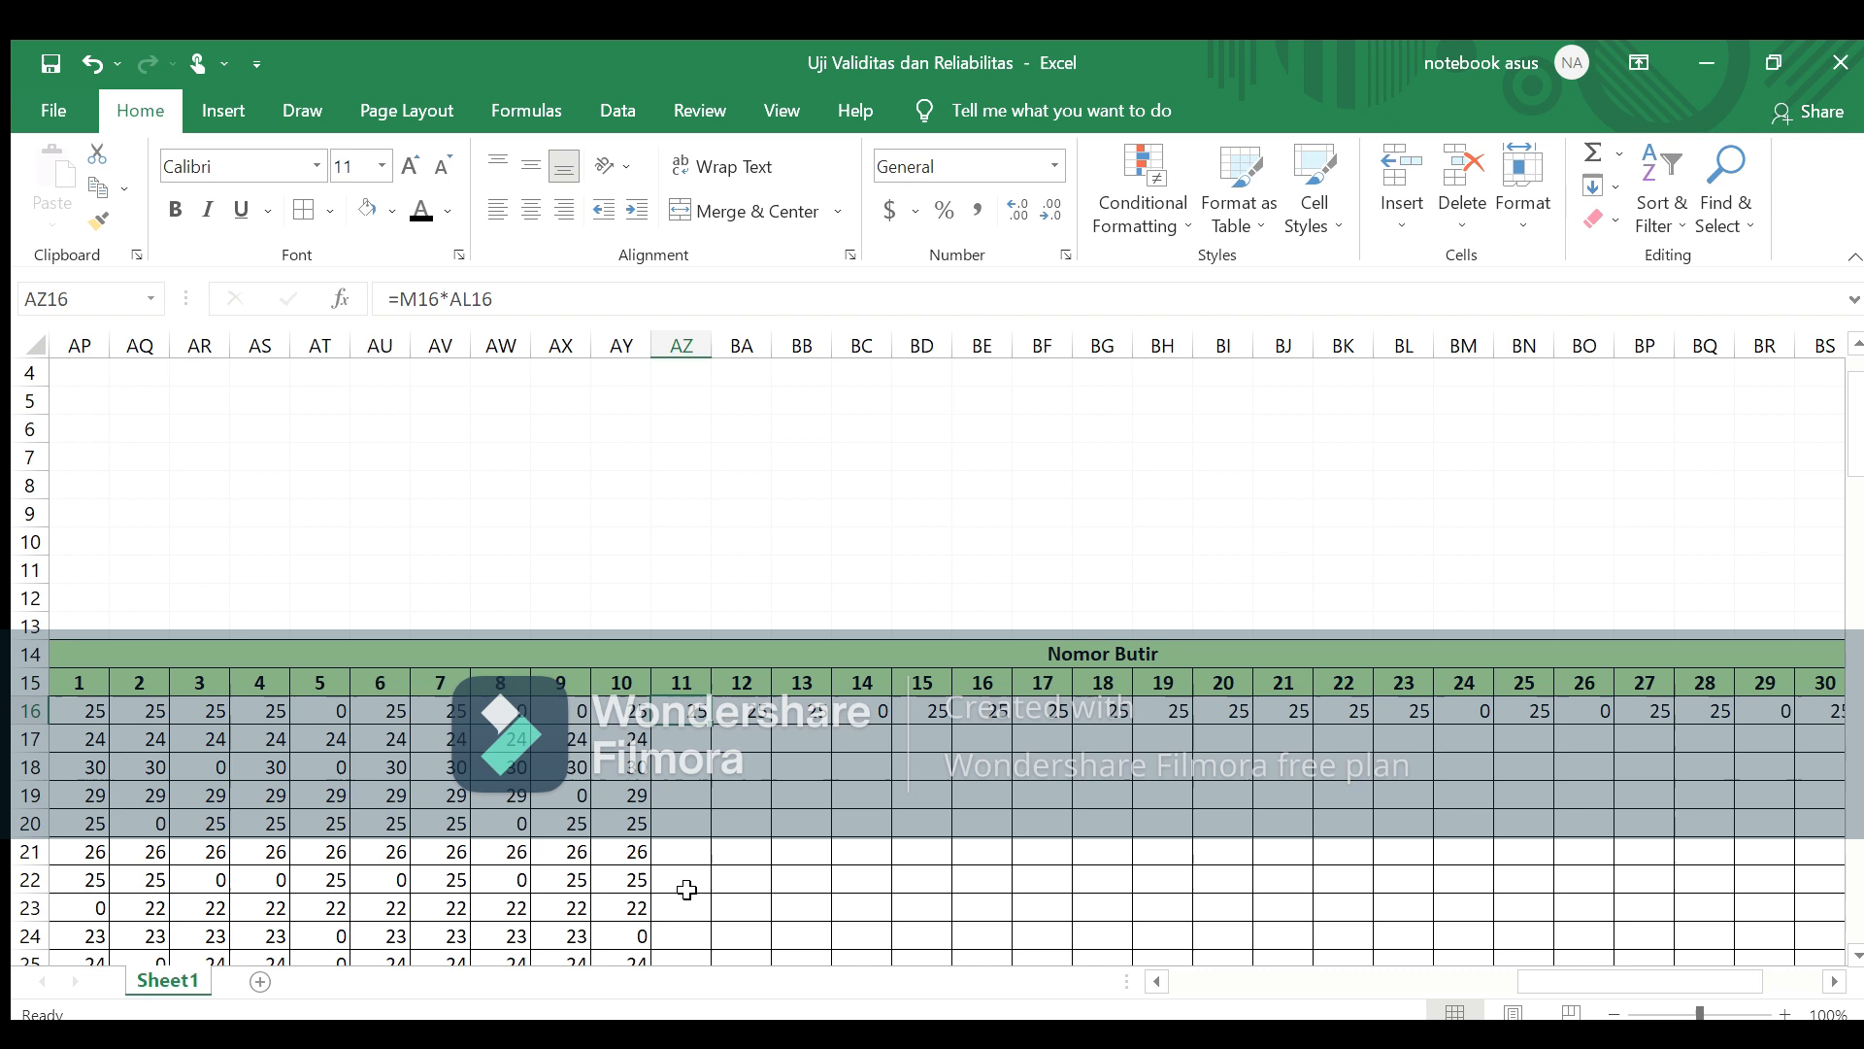
pyautogui.moveTo(712, 720); pyautogui.dragTo(686, 841)
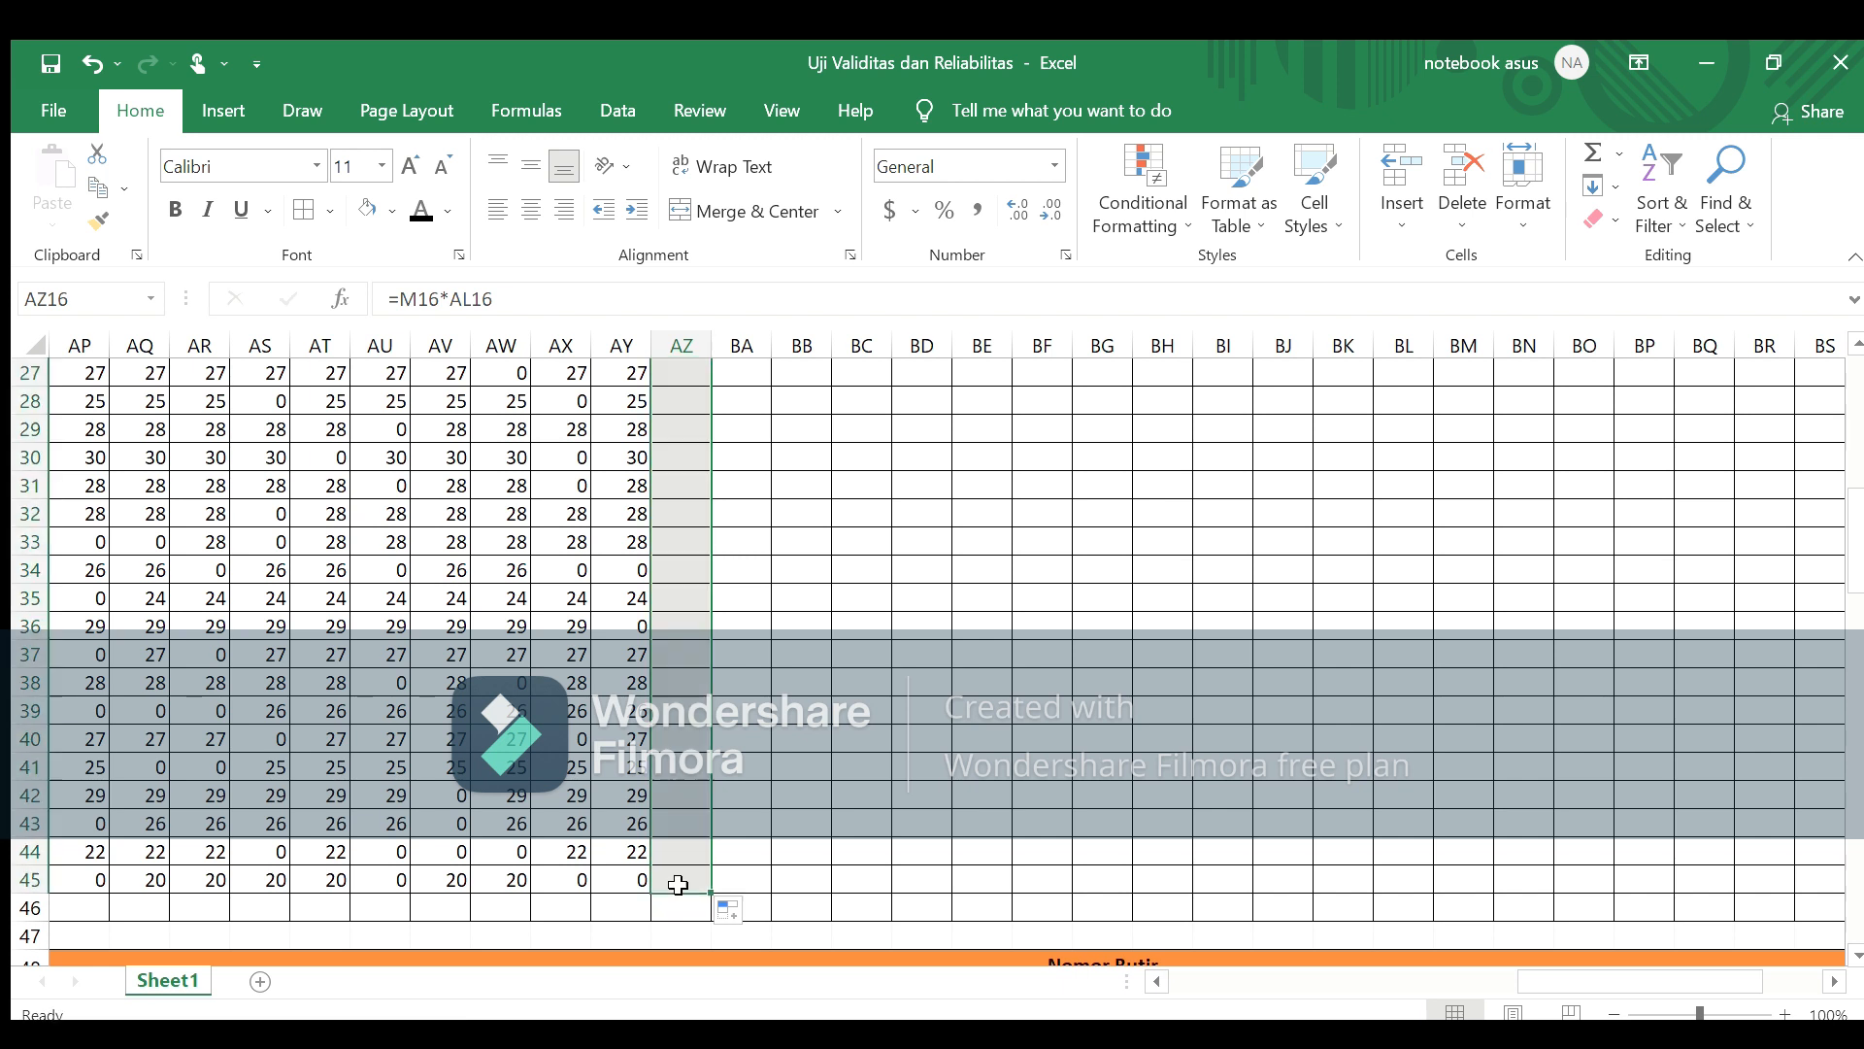
# Step: Fill the item 12 and item 13 product formulas in ∑XY cells BA16 and BB16 down through row 45, one column at a time
pyautogui.press('Right')
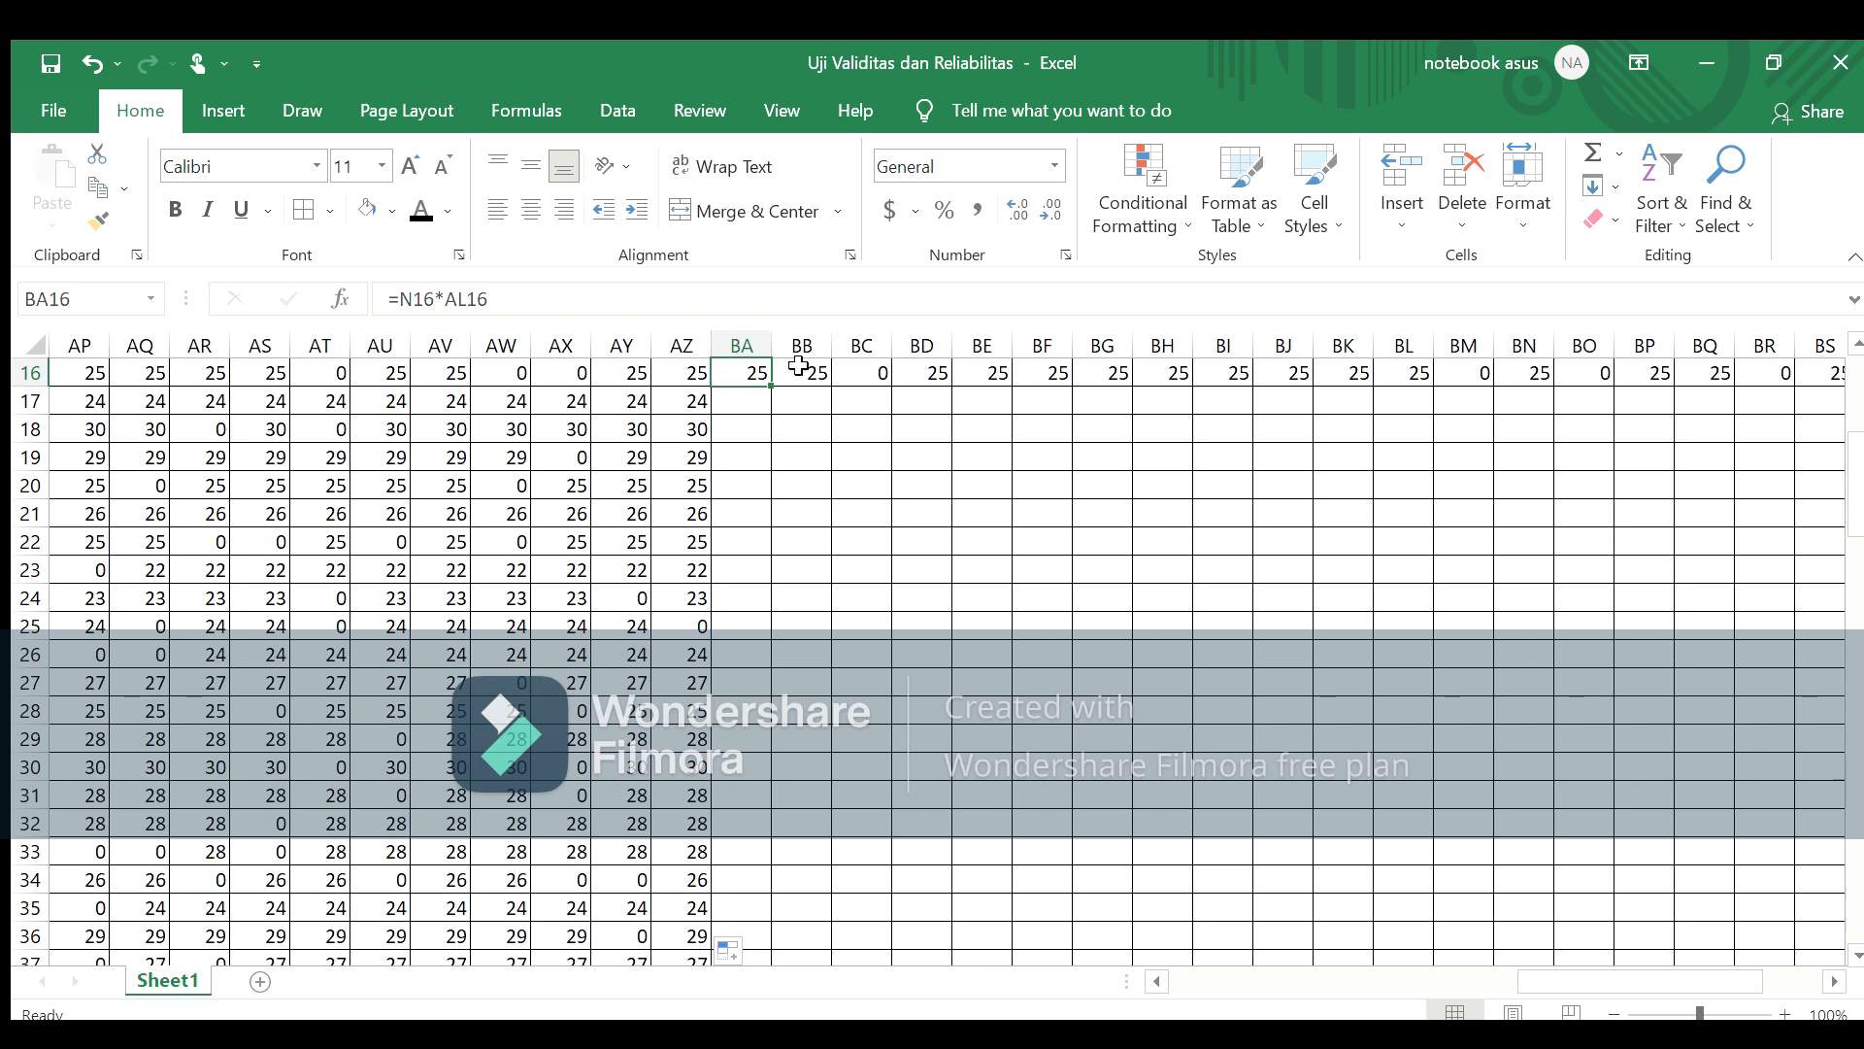
pyautogui.moveTo(769, 393); pyautogui.dragTo(753, 882)
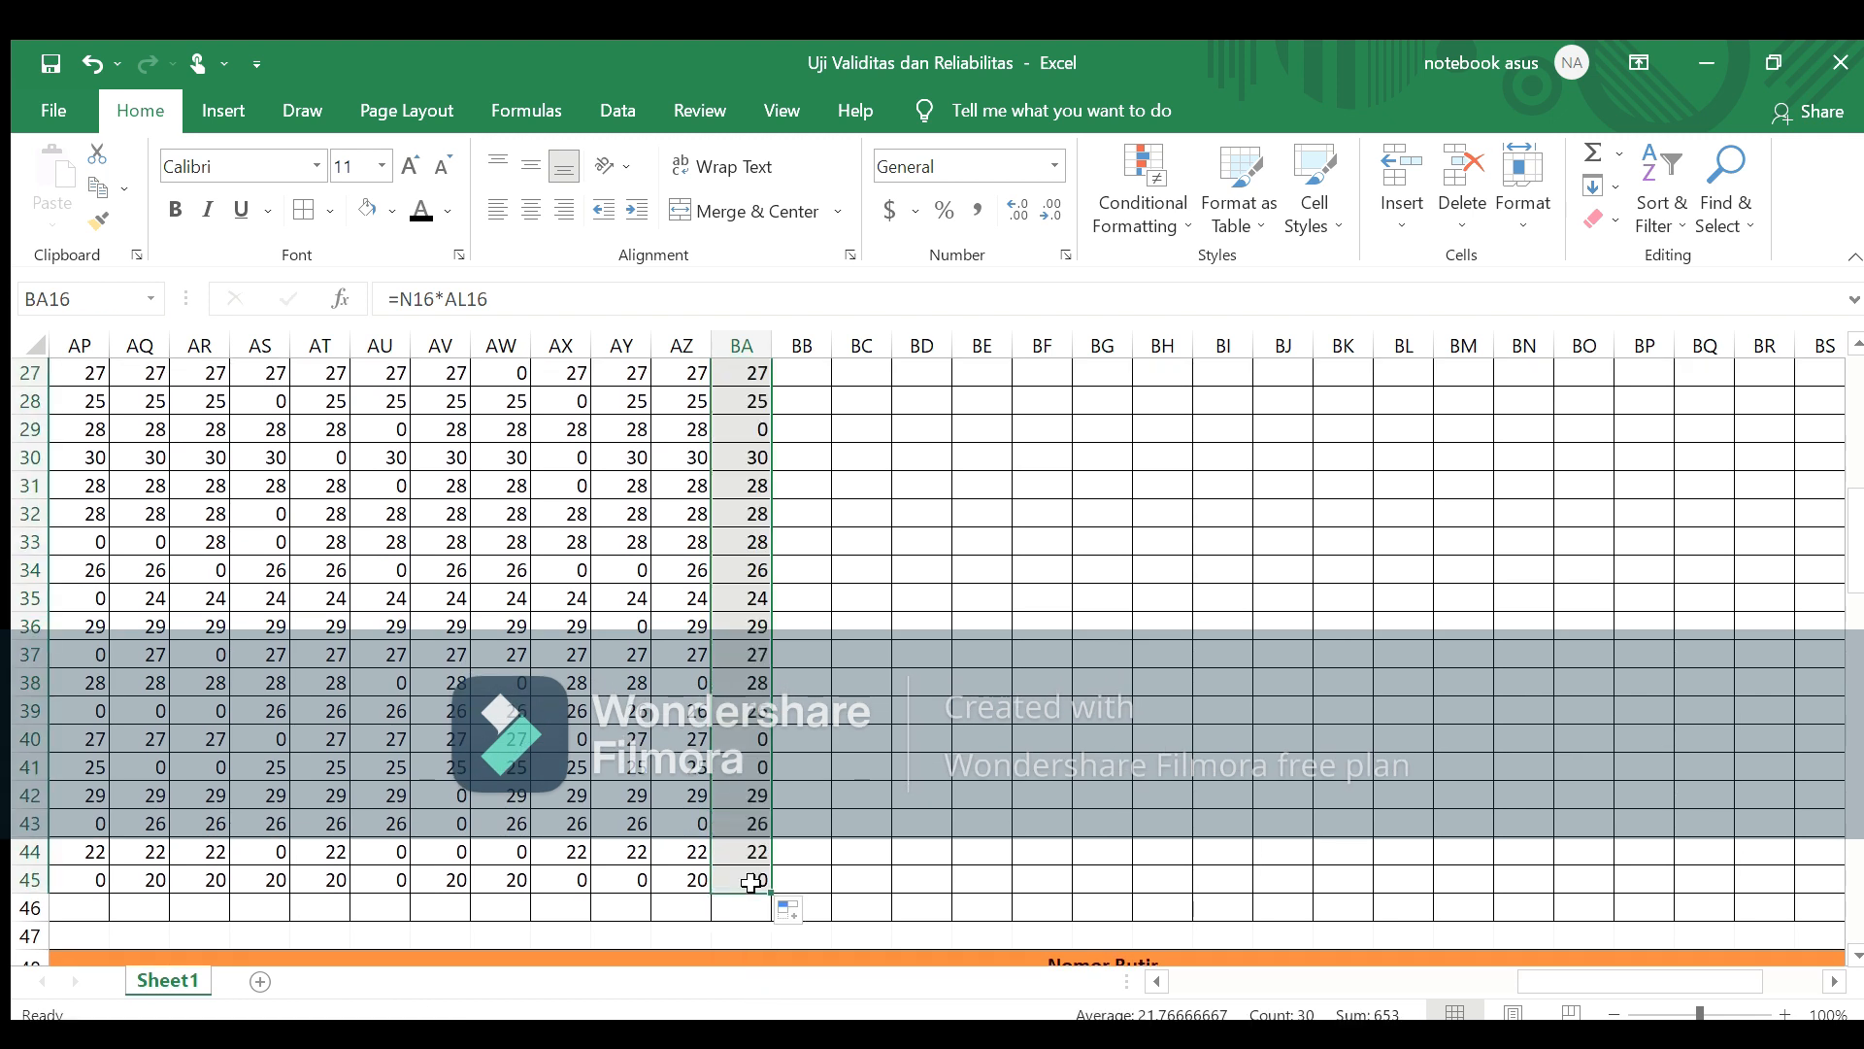
pyautogui.press('Right')
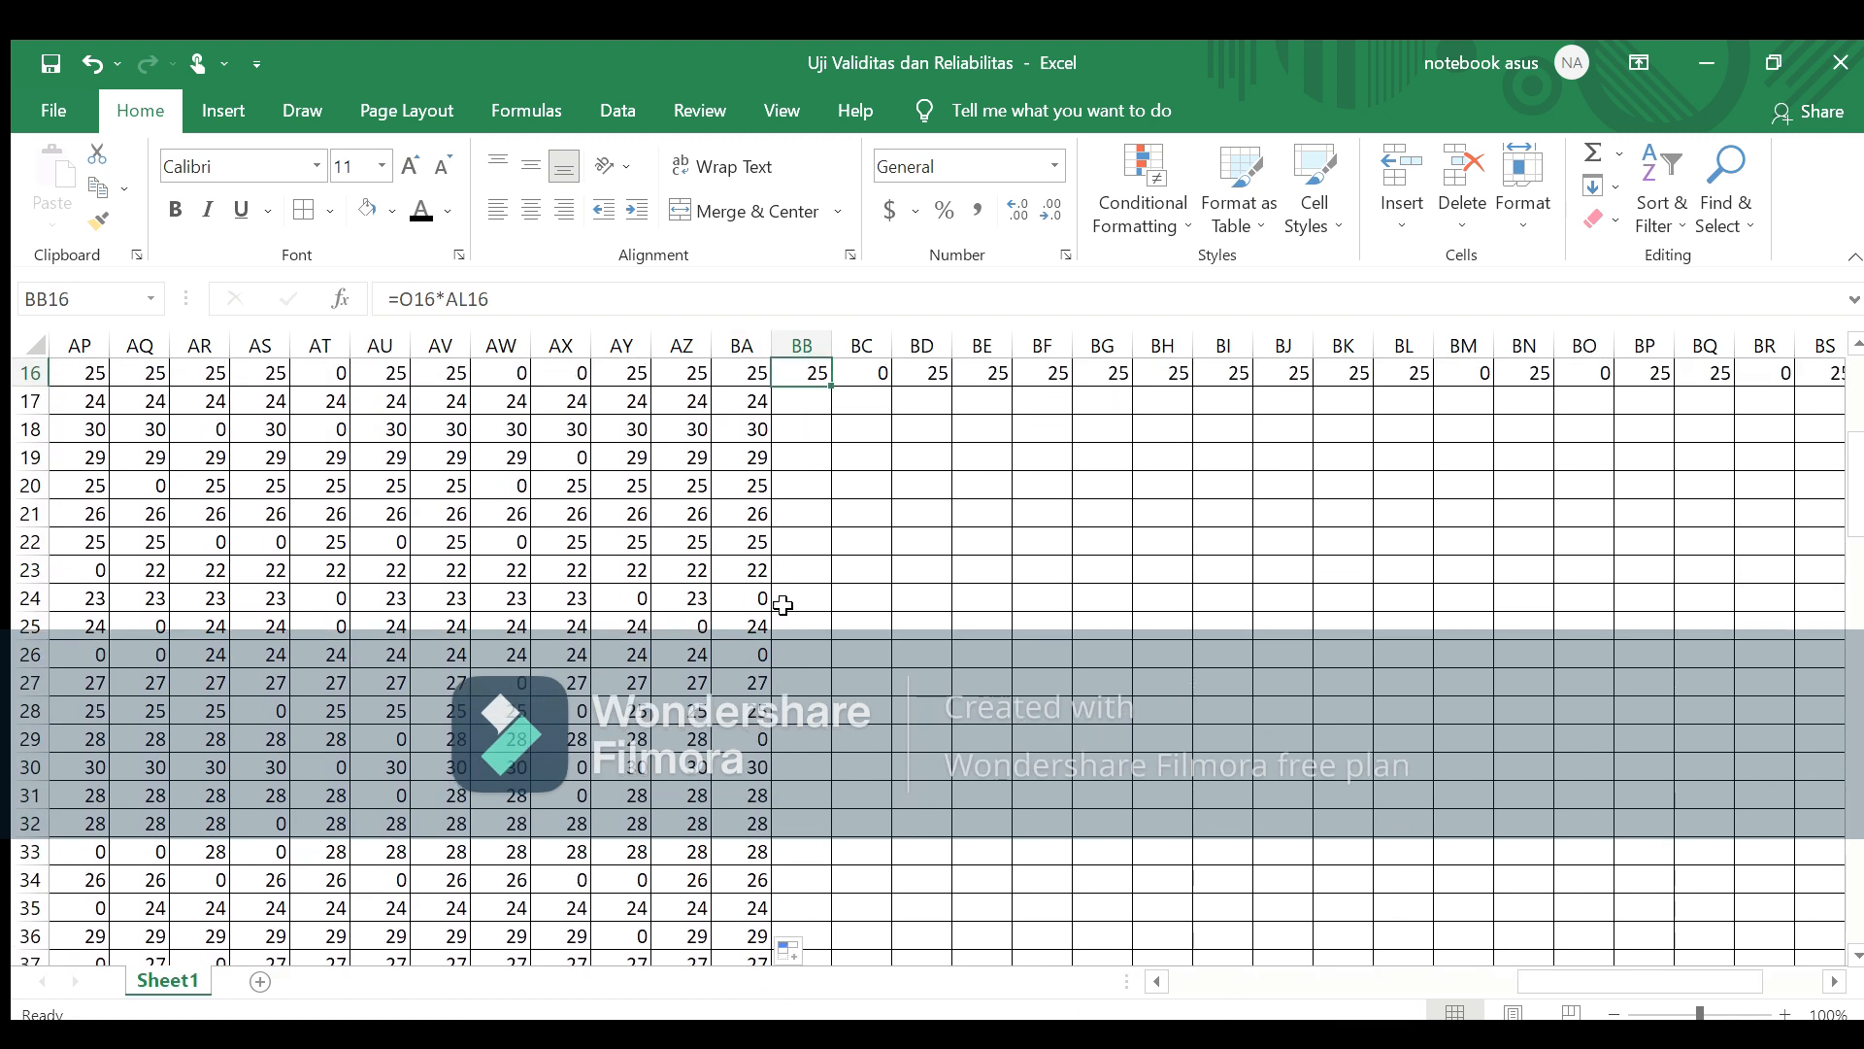
pyautogui.moveTo(835, 390)
pyautogui.mouseDown()
pyautogui.moveTo(852, 874)
pyautogui.moveTo(836, 998)
pyautogui.moveTo(816, 881)
pyautogui.mouseUp()
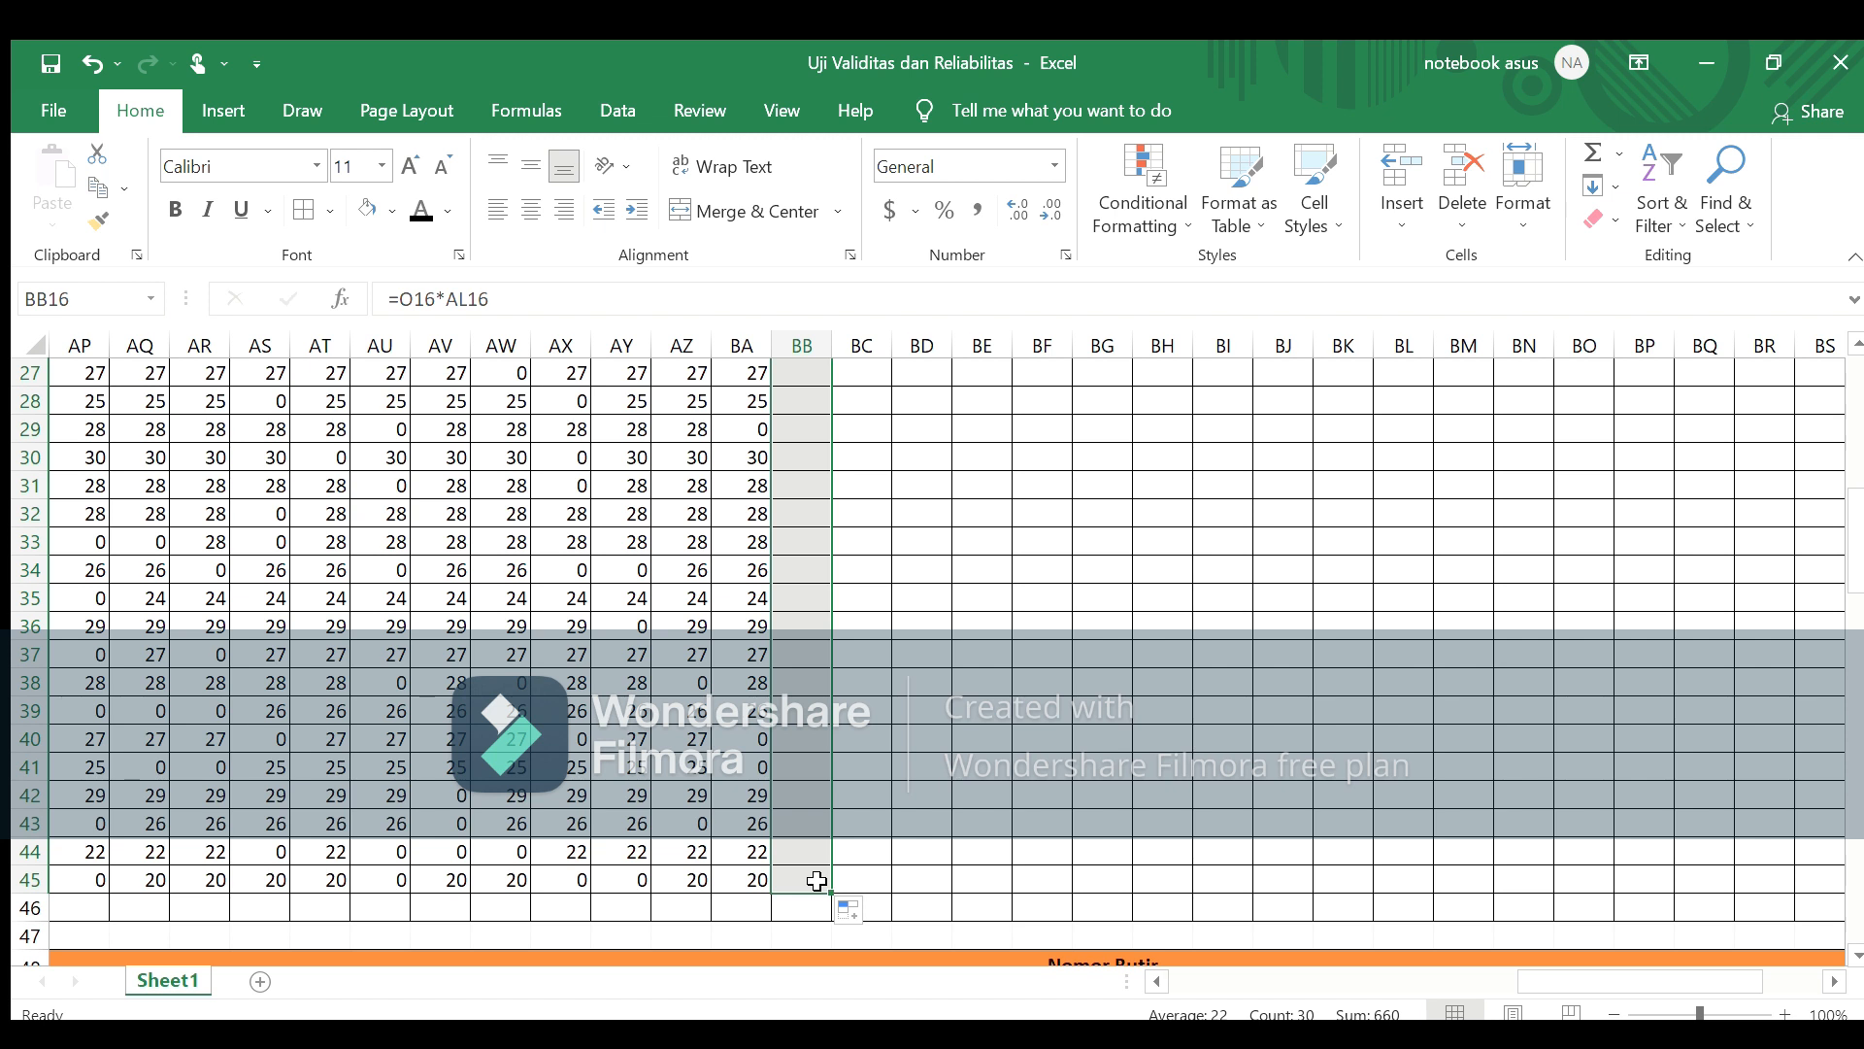
# Step: Fill the item 14 and item 15 product formulas in ∑XY cells BC16 and BD16 down through row 45, one column at a time
pyautogui.press('Right')
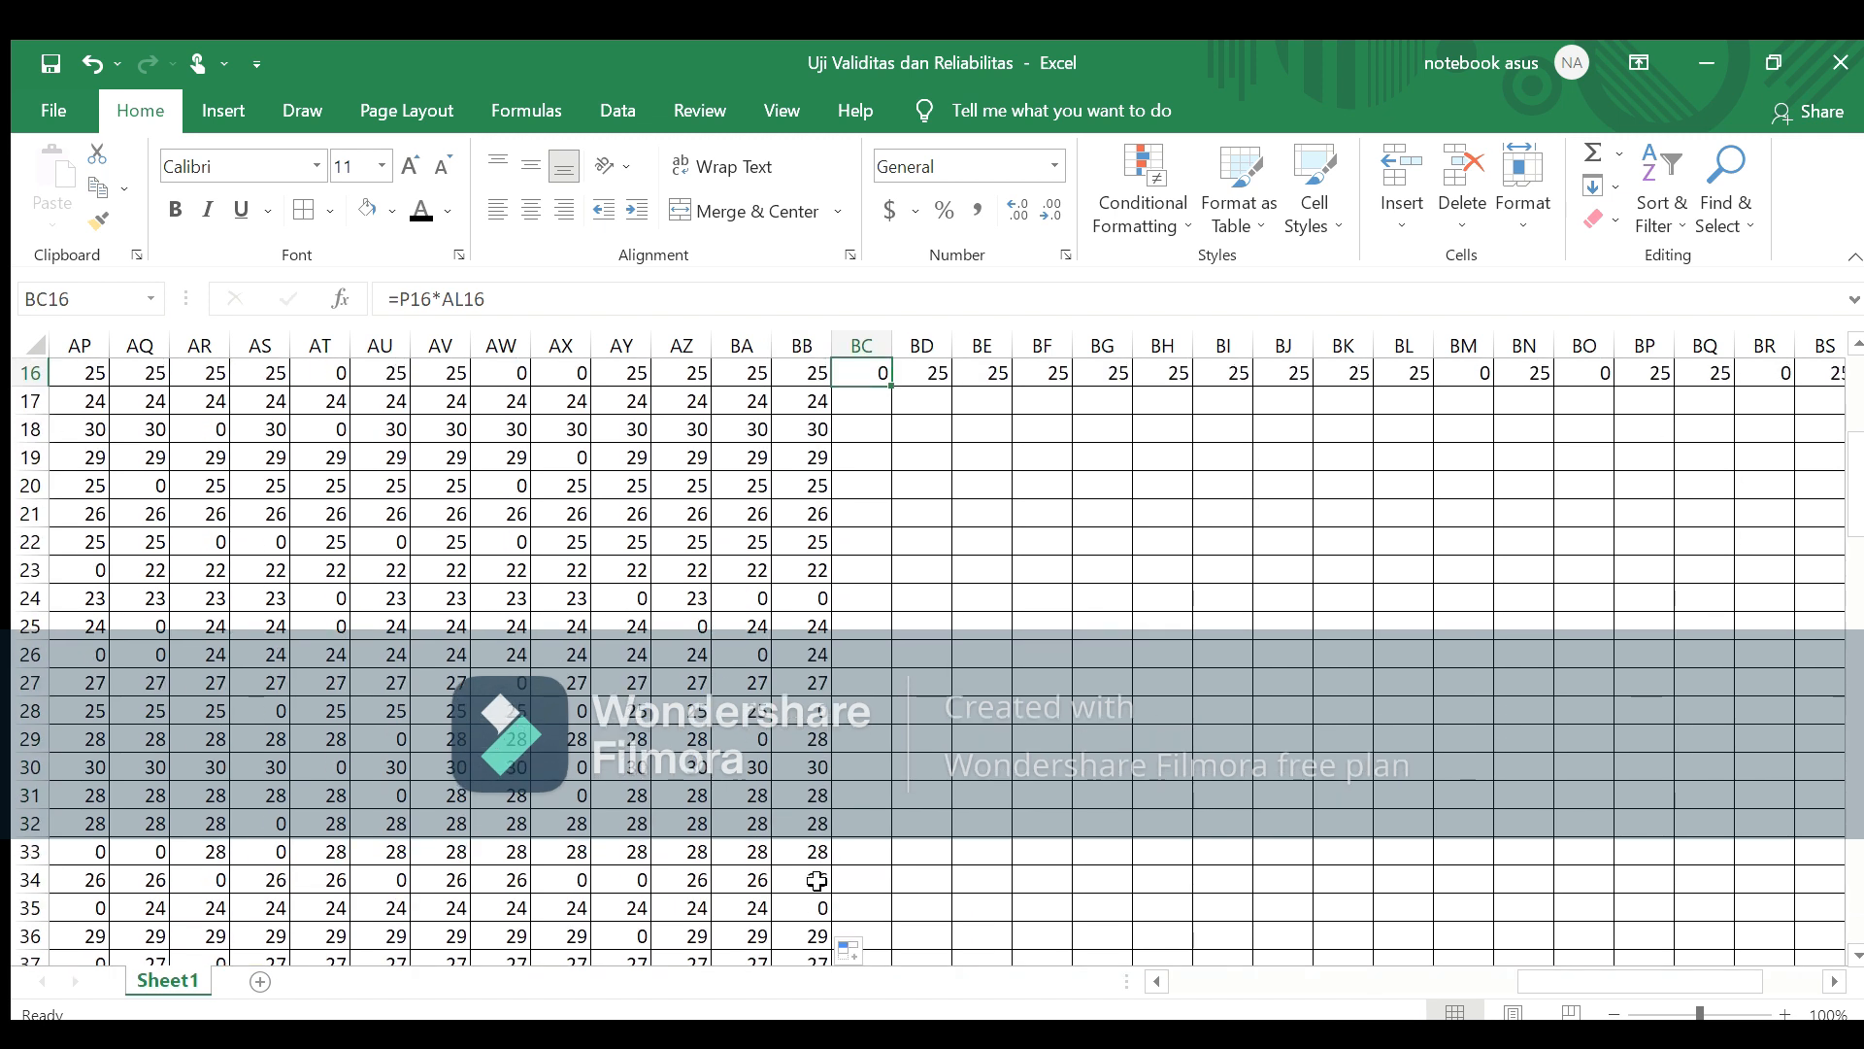
pyautogui.moveTo(893, 389); pyautogui.dragTo(889, 890)
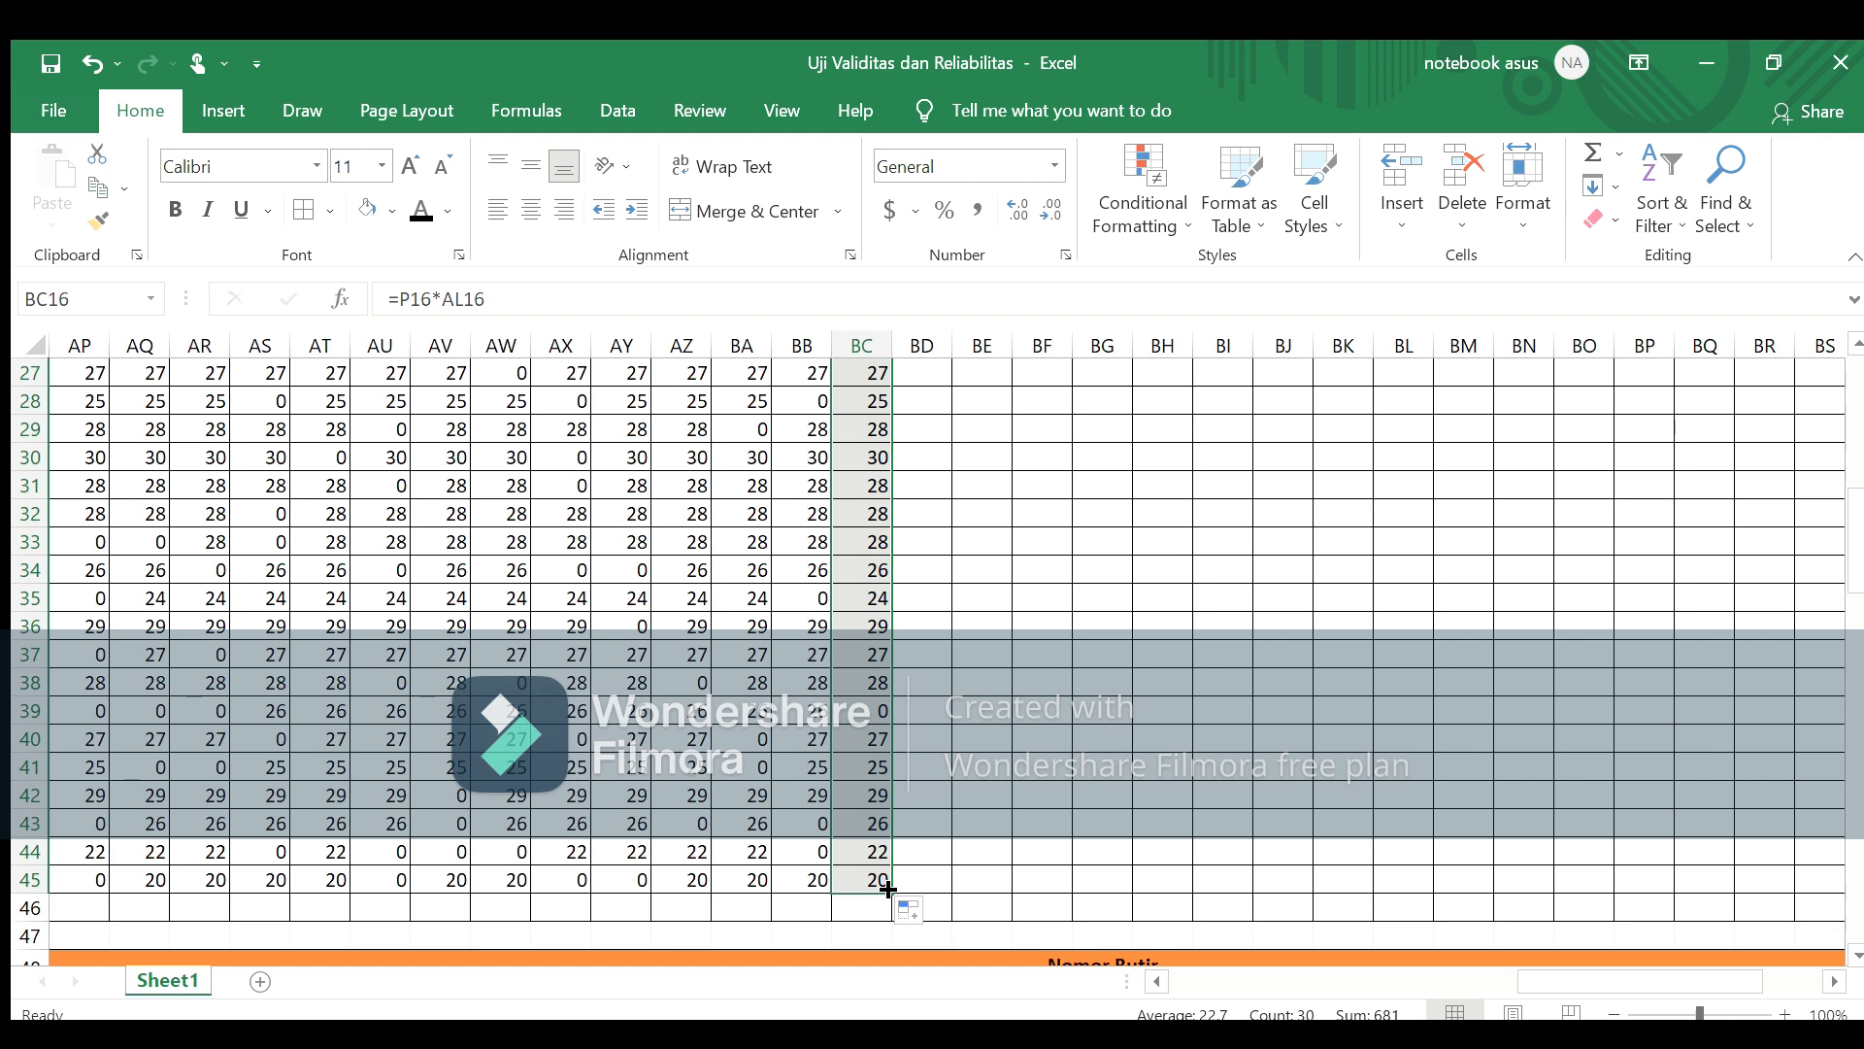
pyautogui.press('Right')
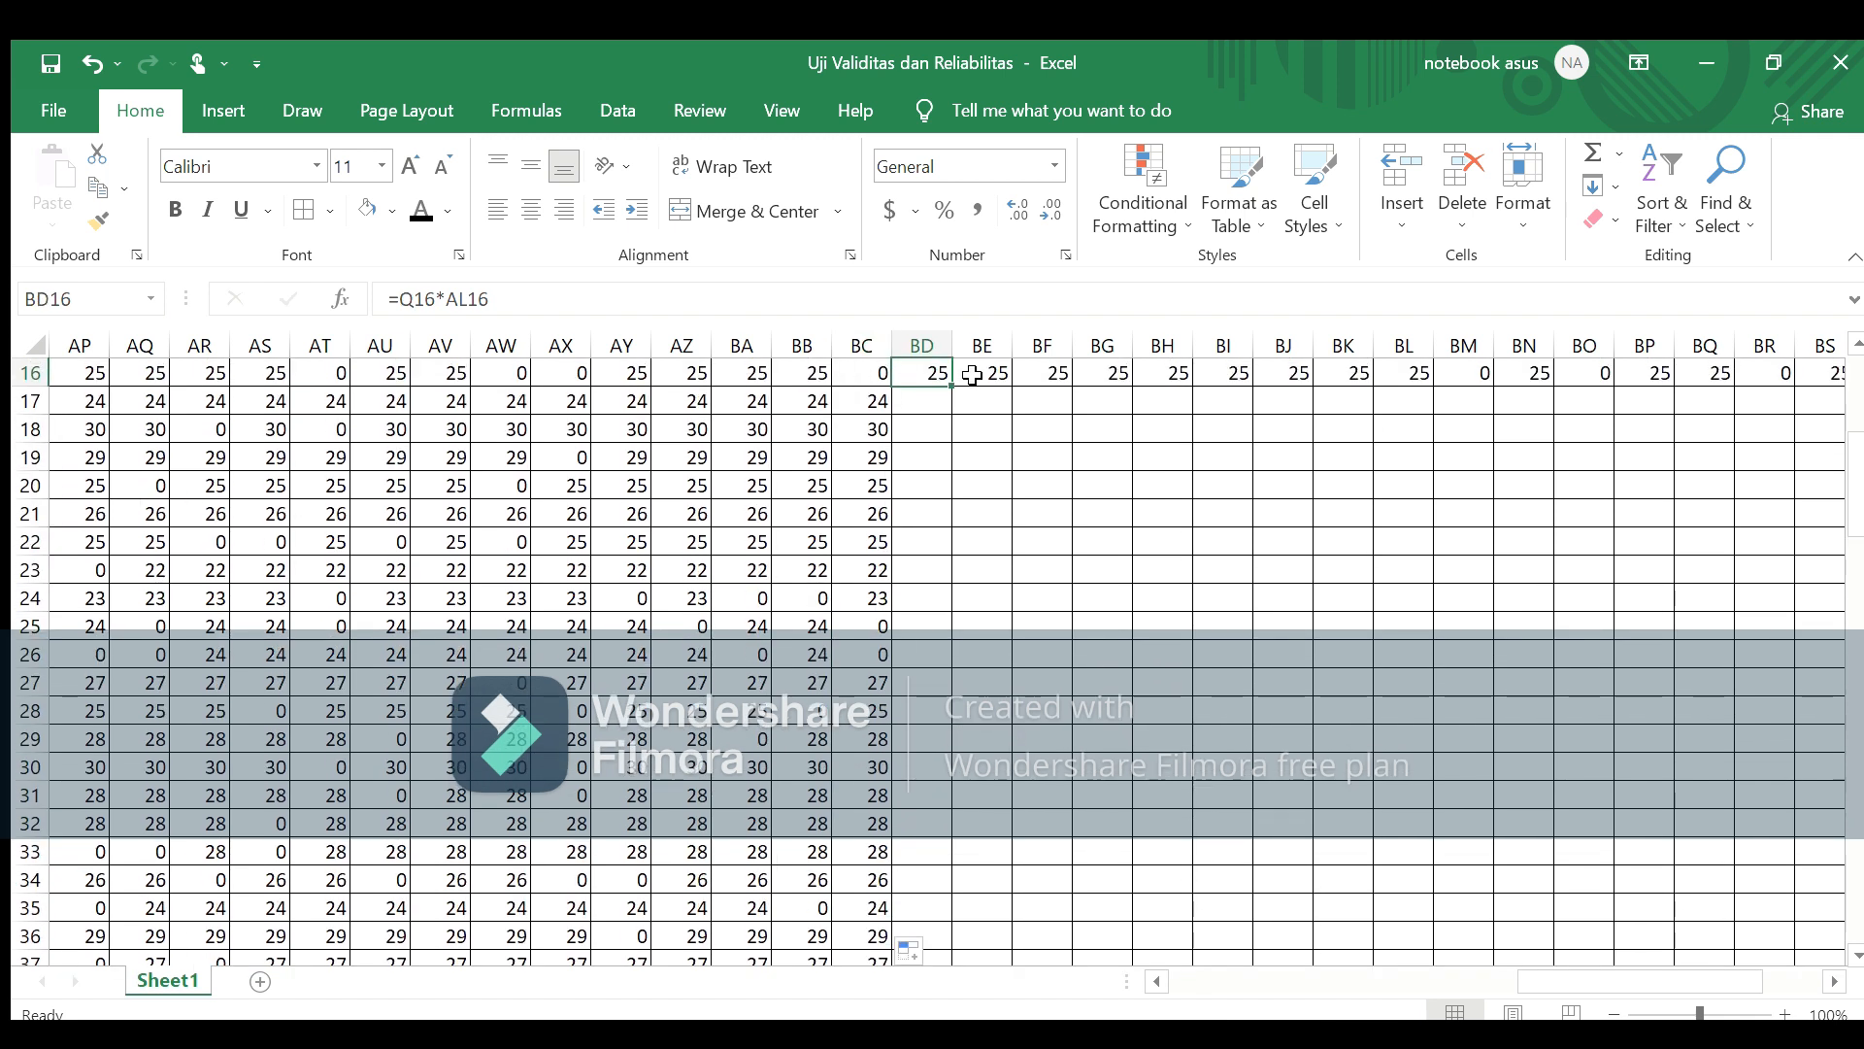
pyautogui.moveTo(956, 383); pyautogui.dragTo(926, 874)
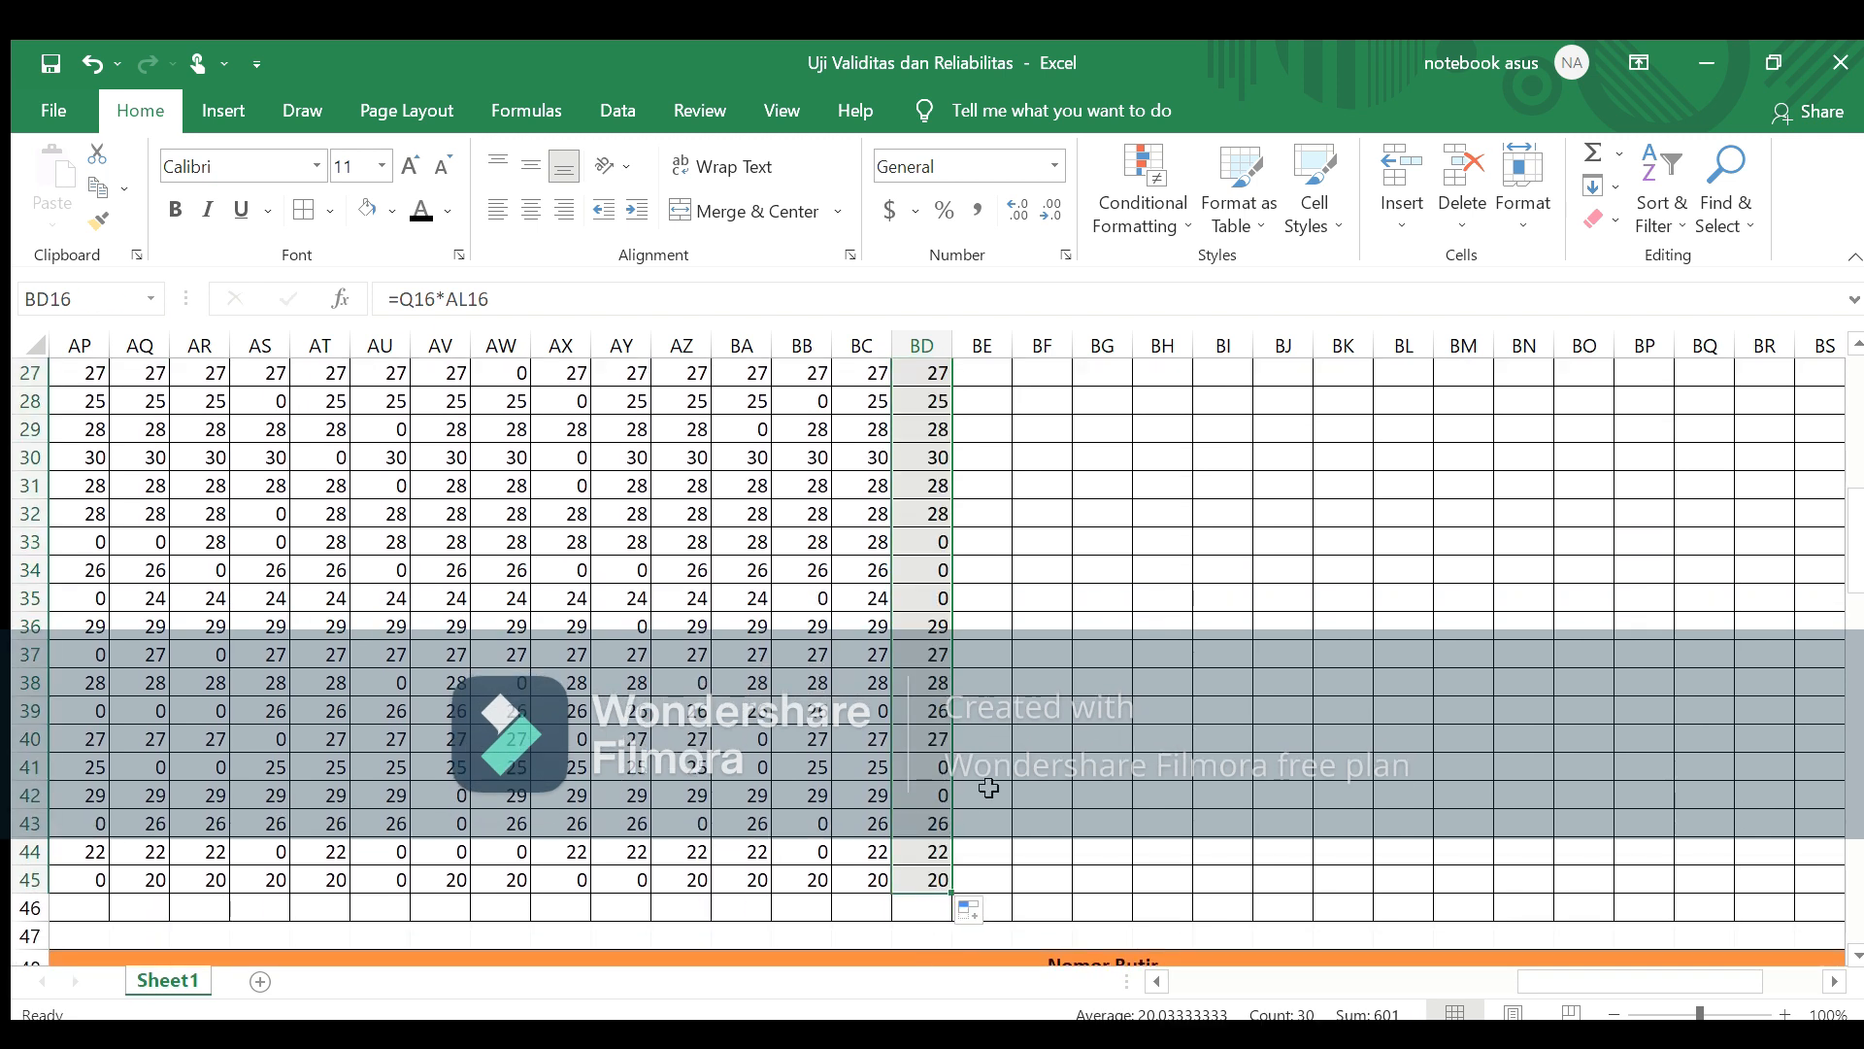
# Step: Fill the item 16 and item 17 product formulas in ∑XY cells BE16 and BF16 down through row 45, one column at a time
pyautogui.press('Right')
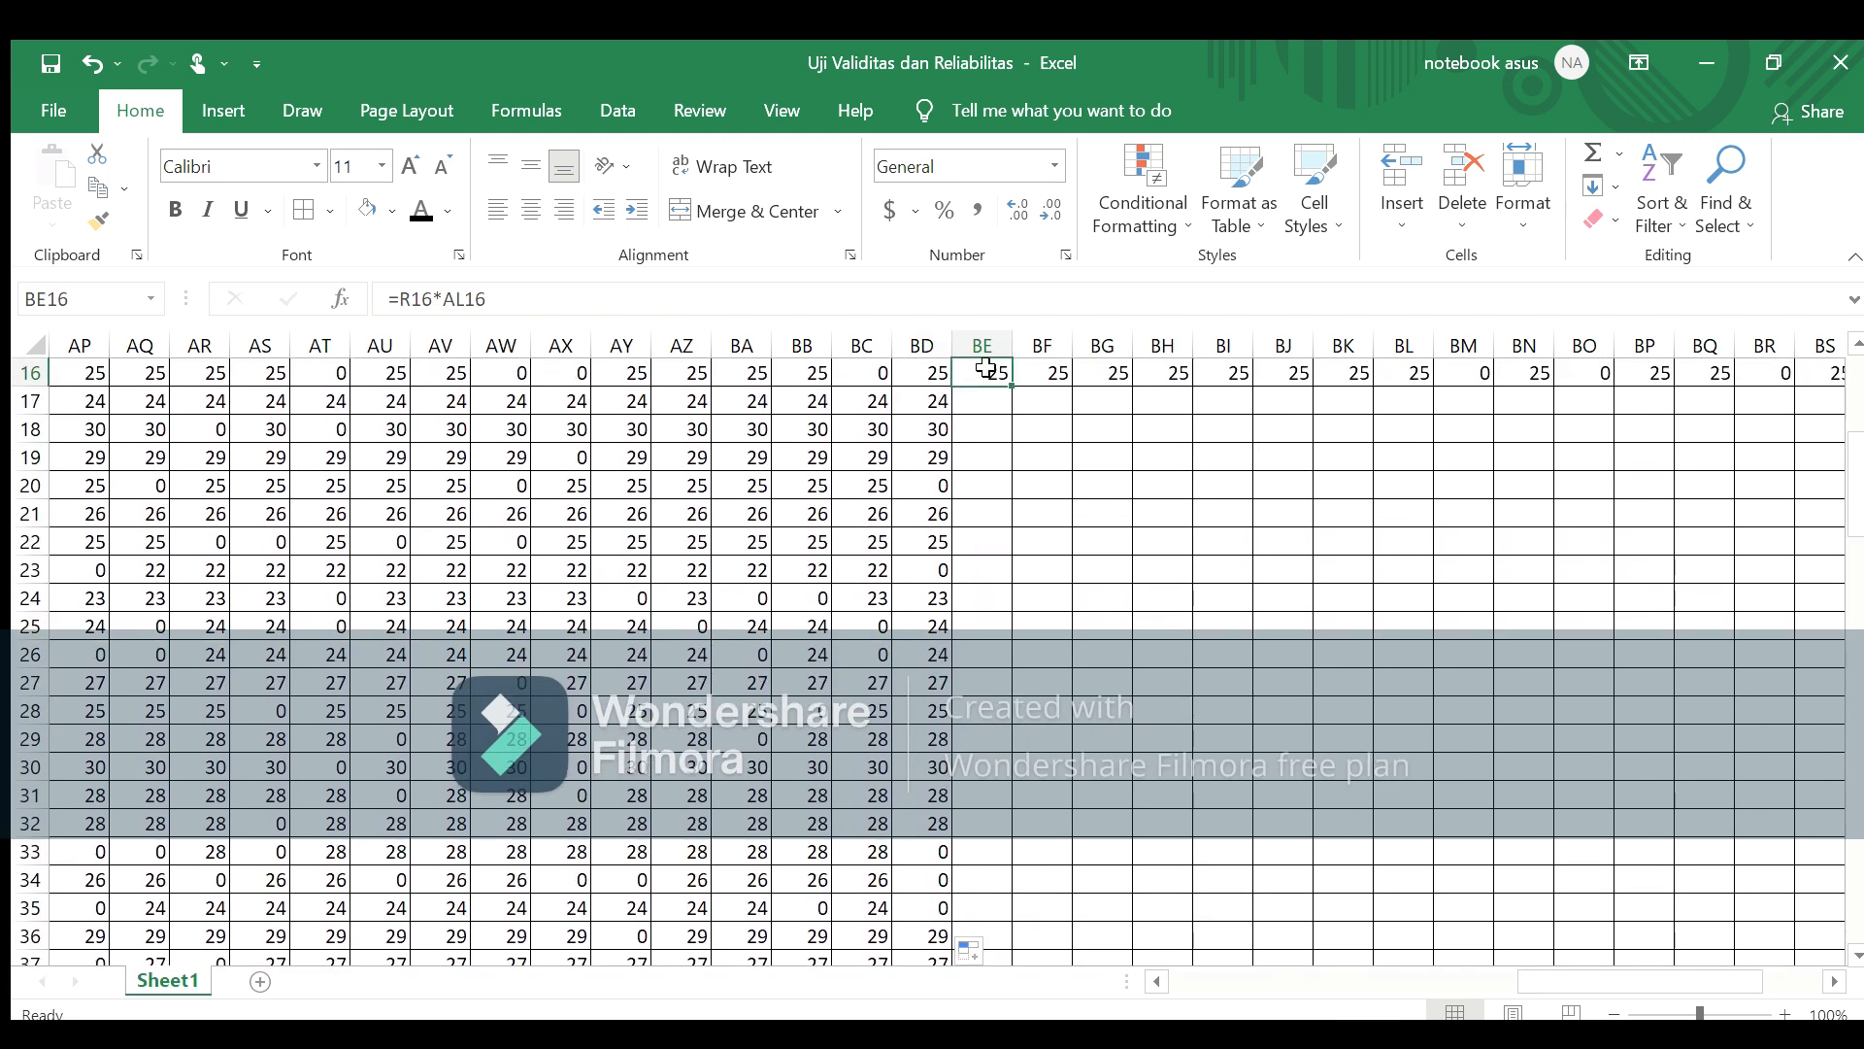
pyautogui.moveTo(1011, 388); pyautogui.dragTo(997, 918)
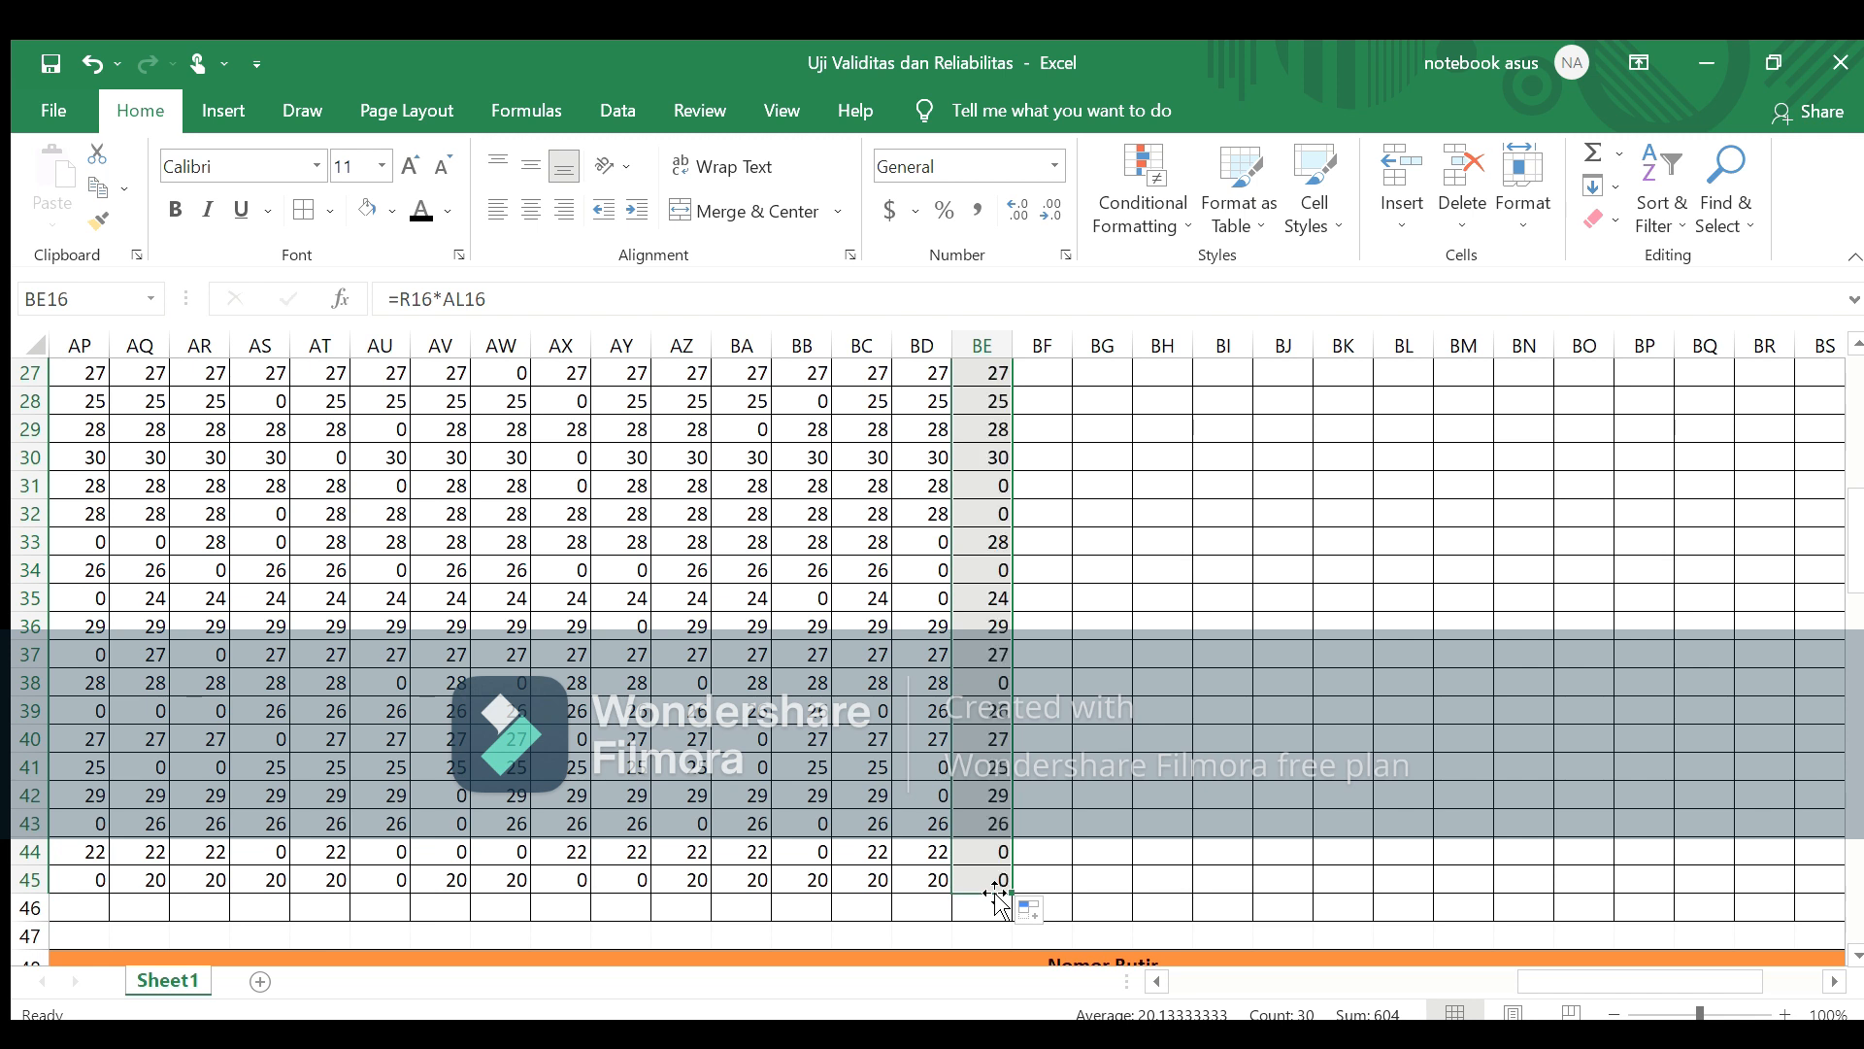
pyautogui.press('Right')
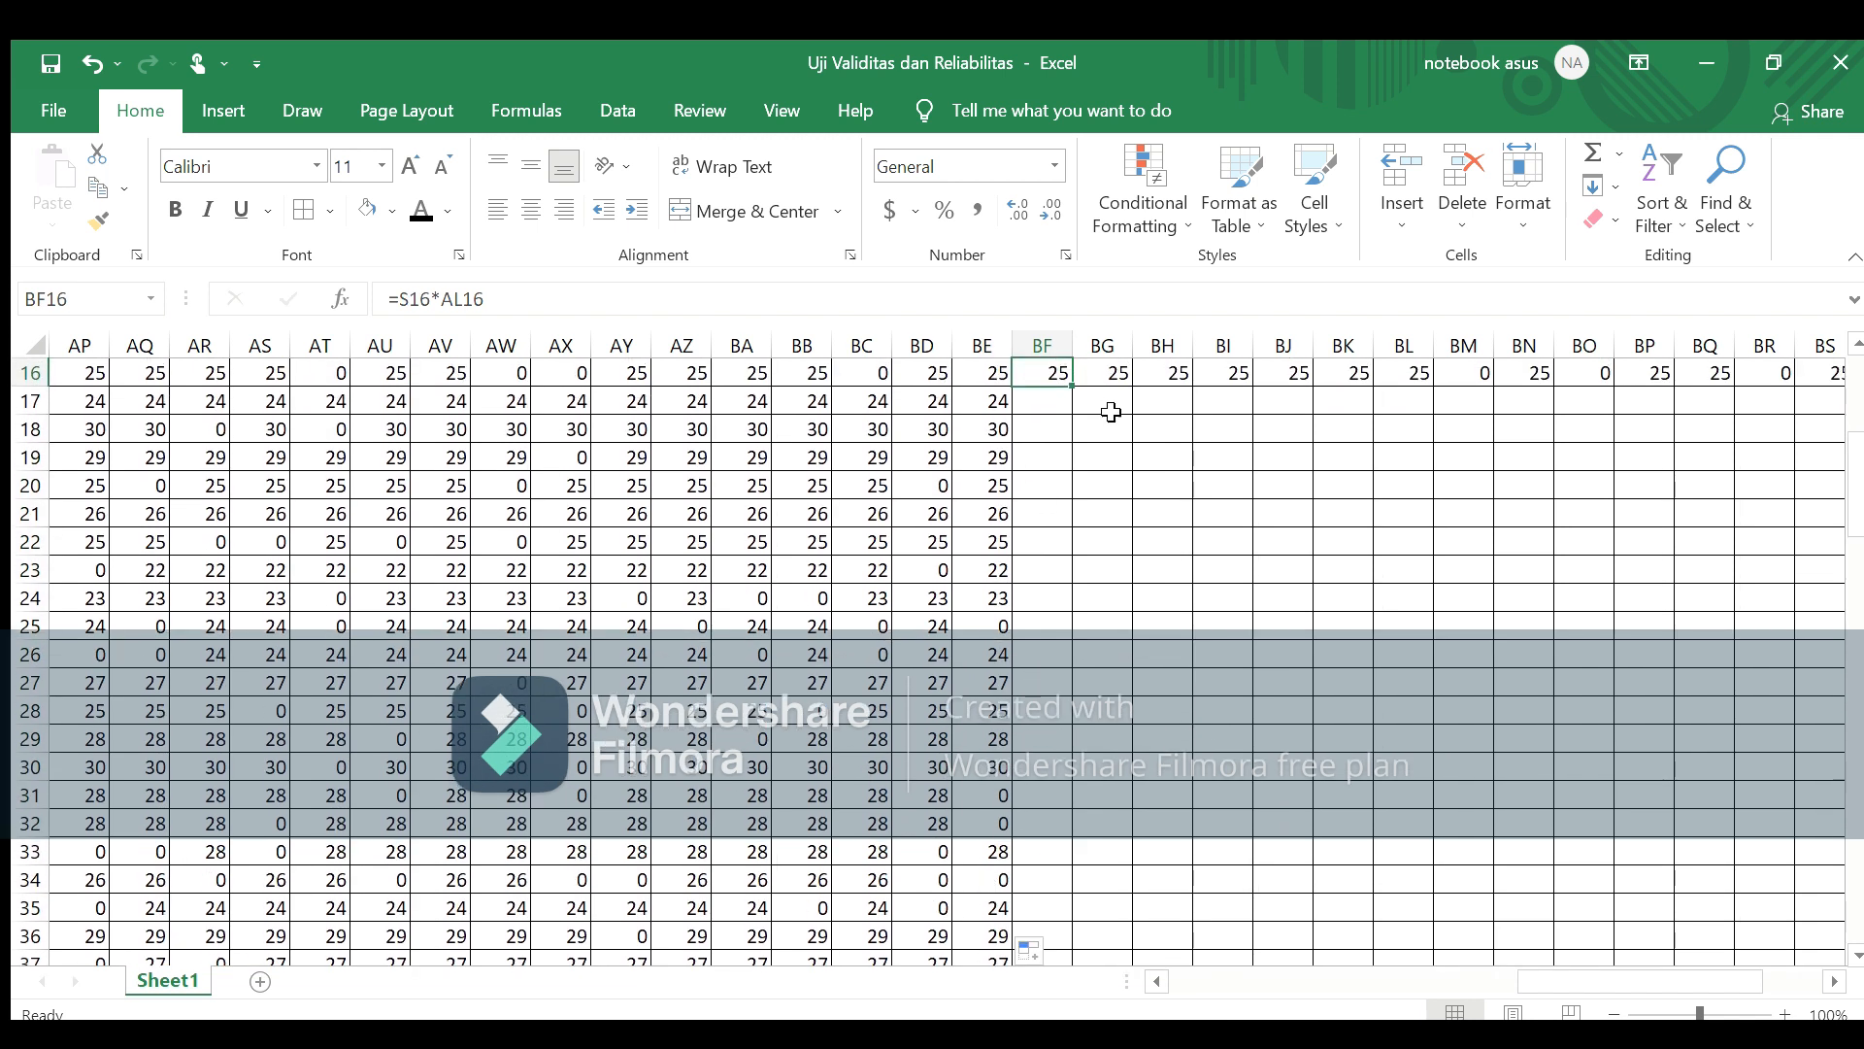
pyautogui.moveTo(1069, 385); pyautogui.dragTo(1056, 882)
# Step: Fill the item 18 and item 19 product formulas in ∑XY cells BG16 and BH16 down through row 45, one column at a time
pyautogui.press('Right')
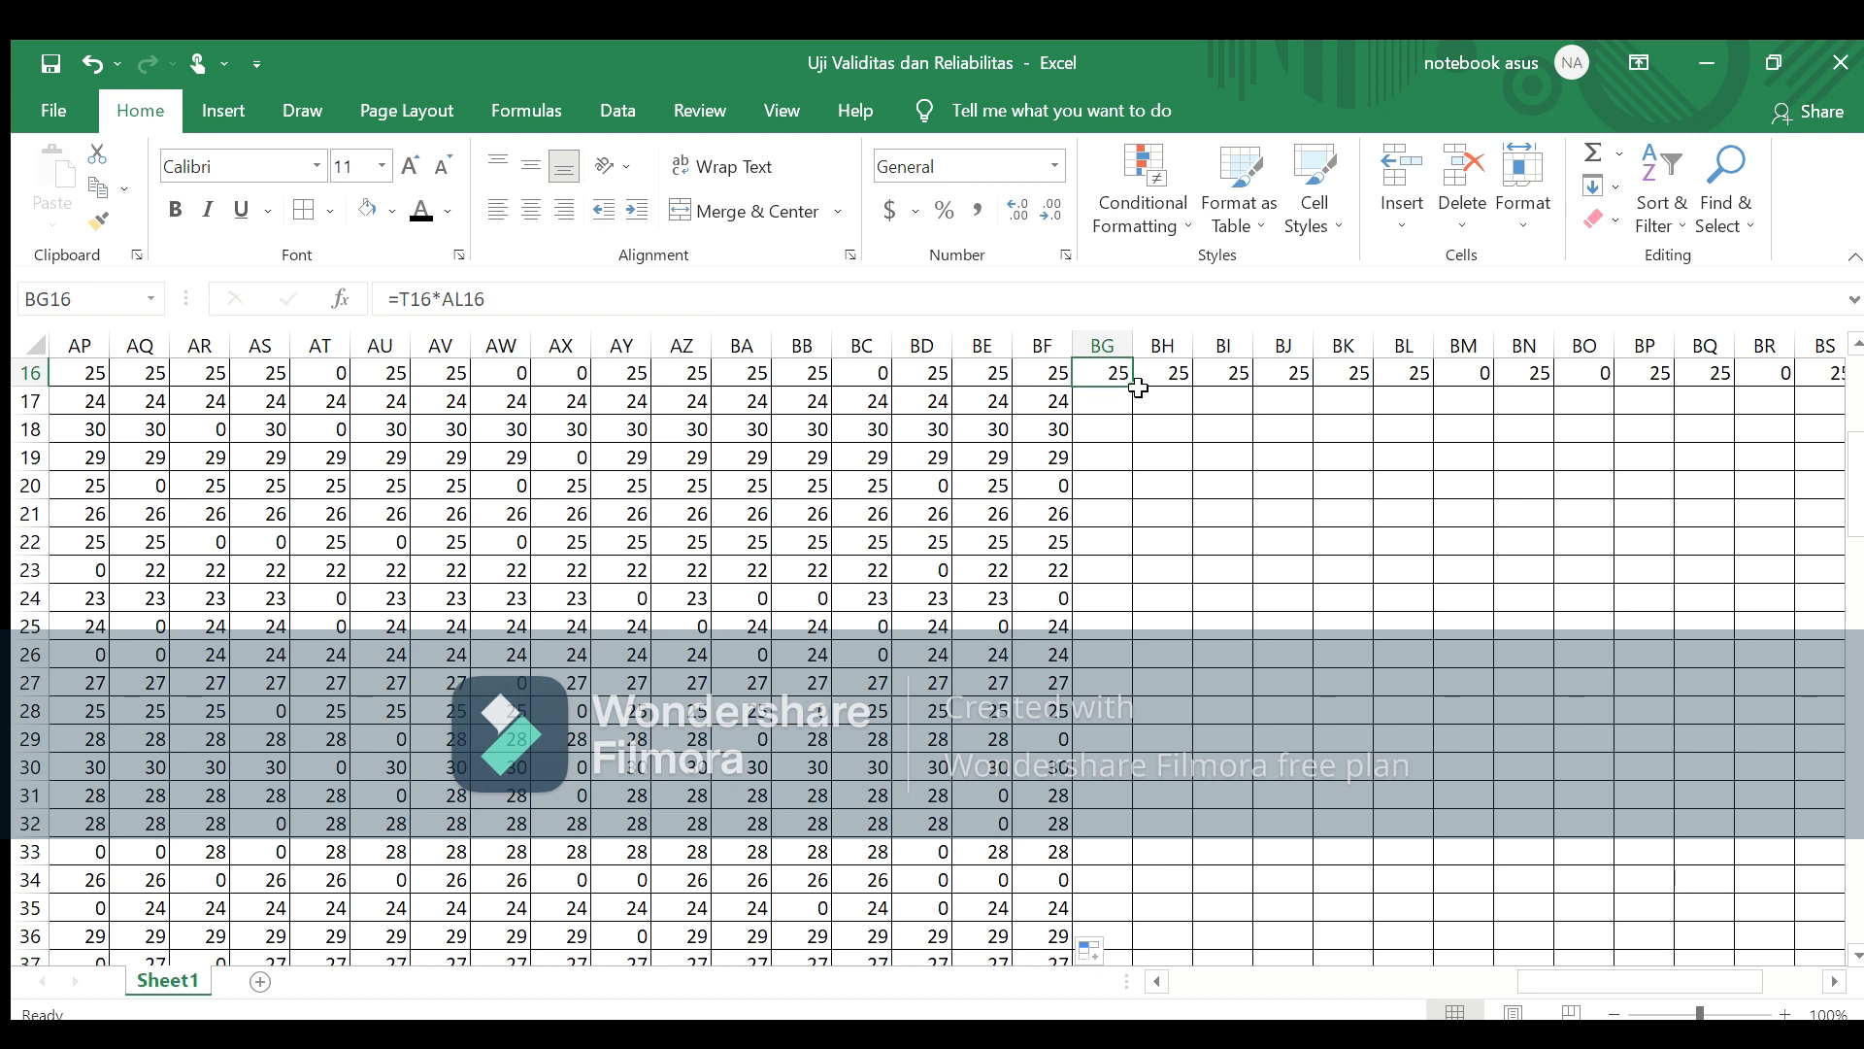
pyautogui.moveTo(1129, 387); pyautogui.dragTo(1116, 898)
pyautogui.press('Right')
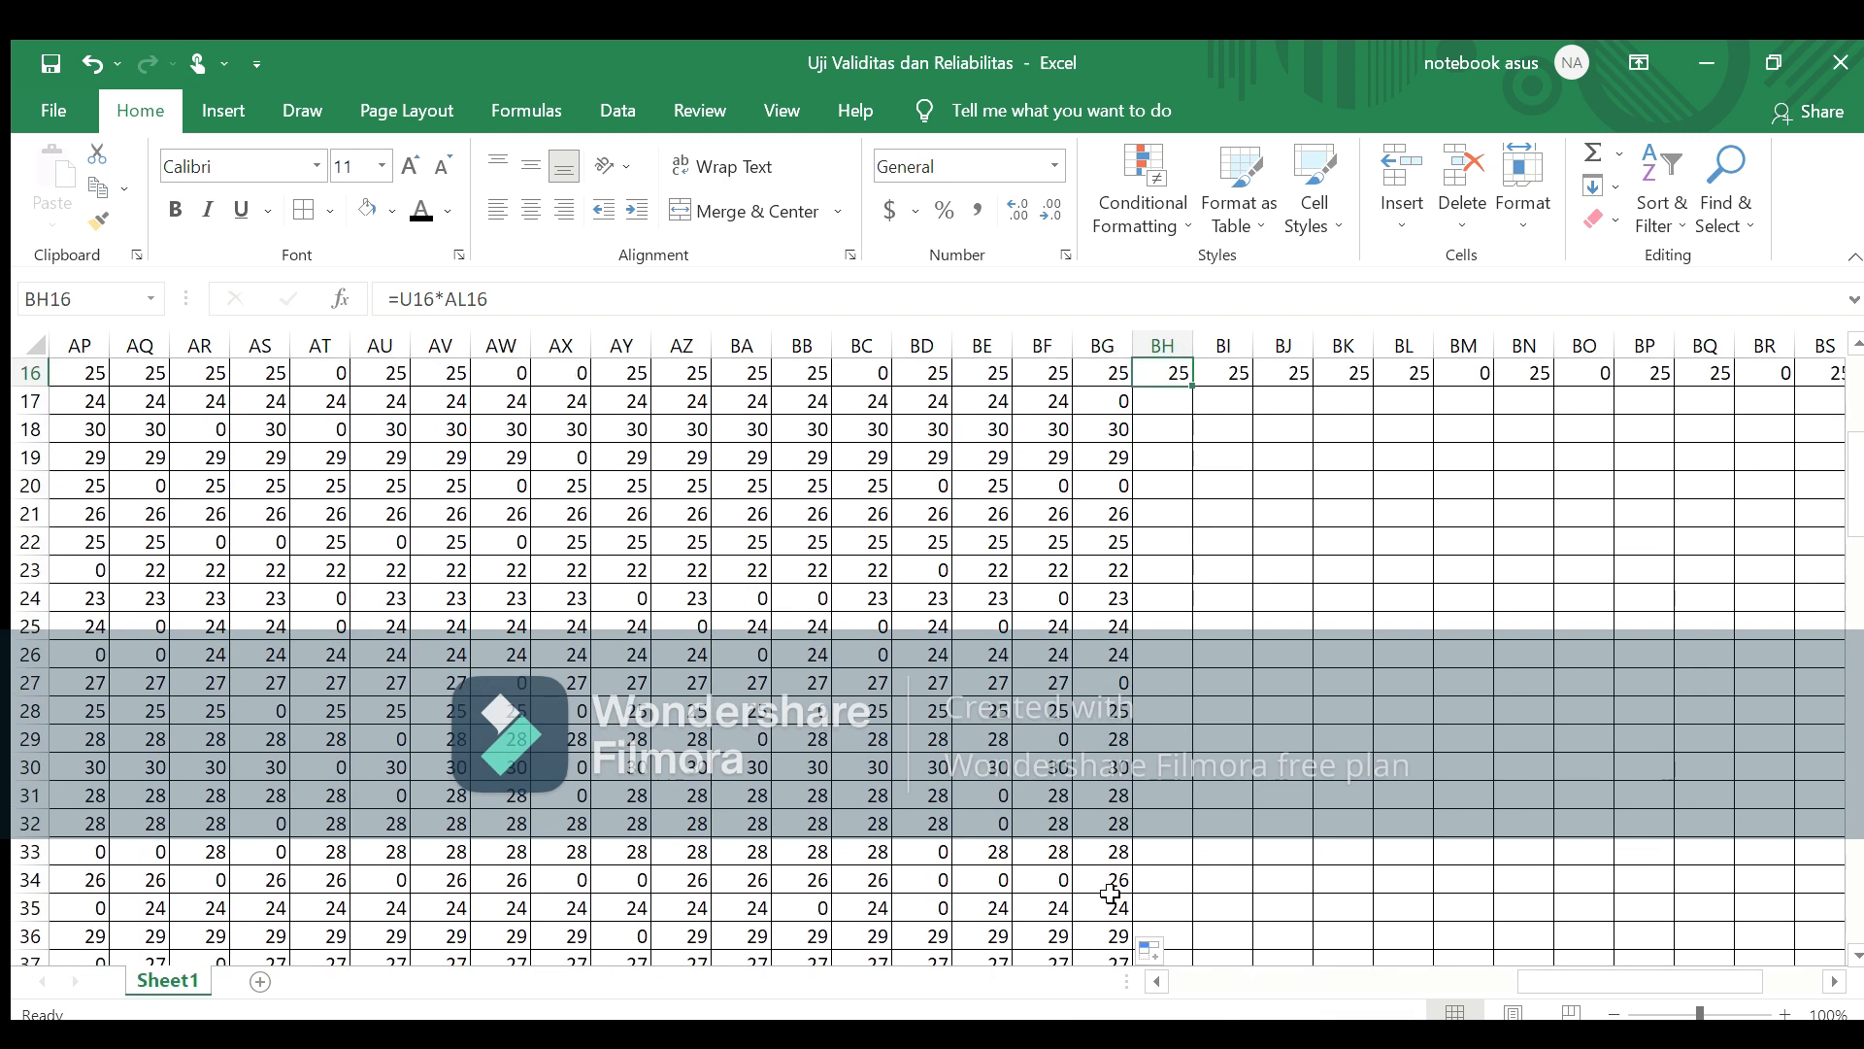
pyautogui.moveTo(1193, 388); pyautogui.dragTo(1173, 920)
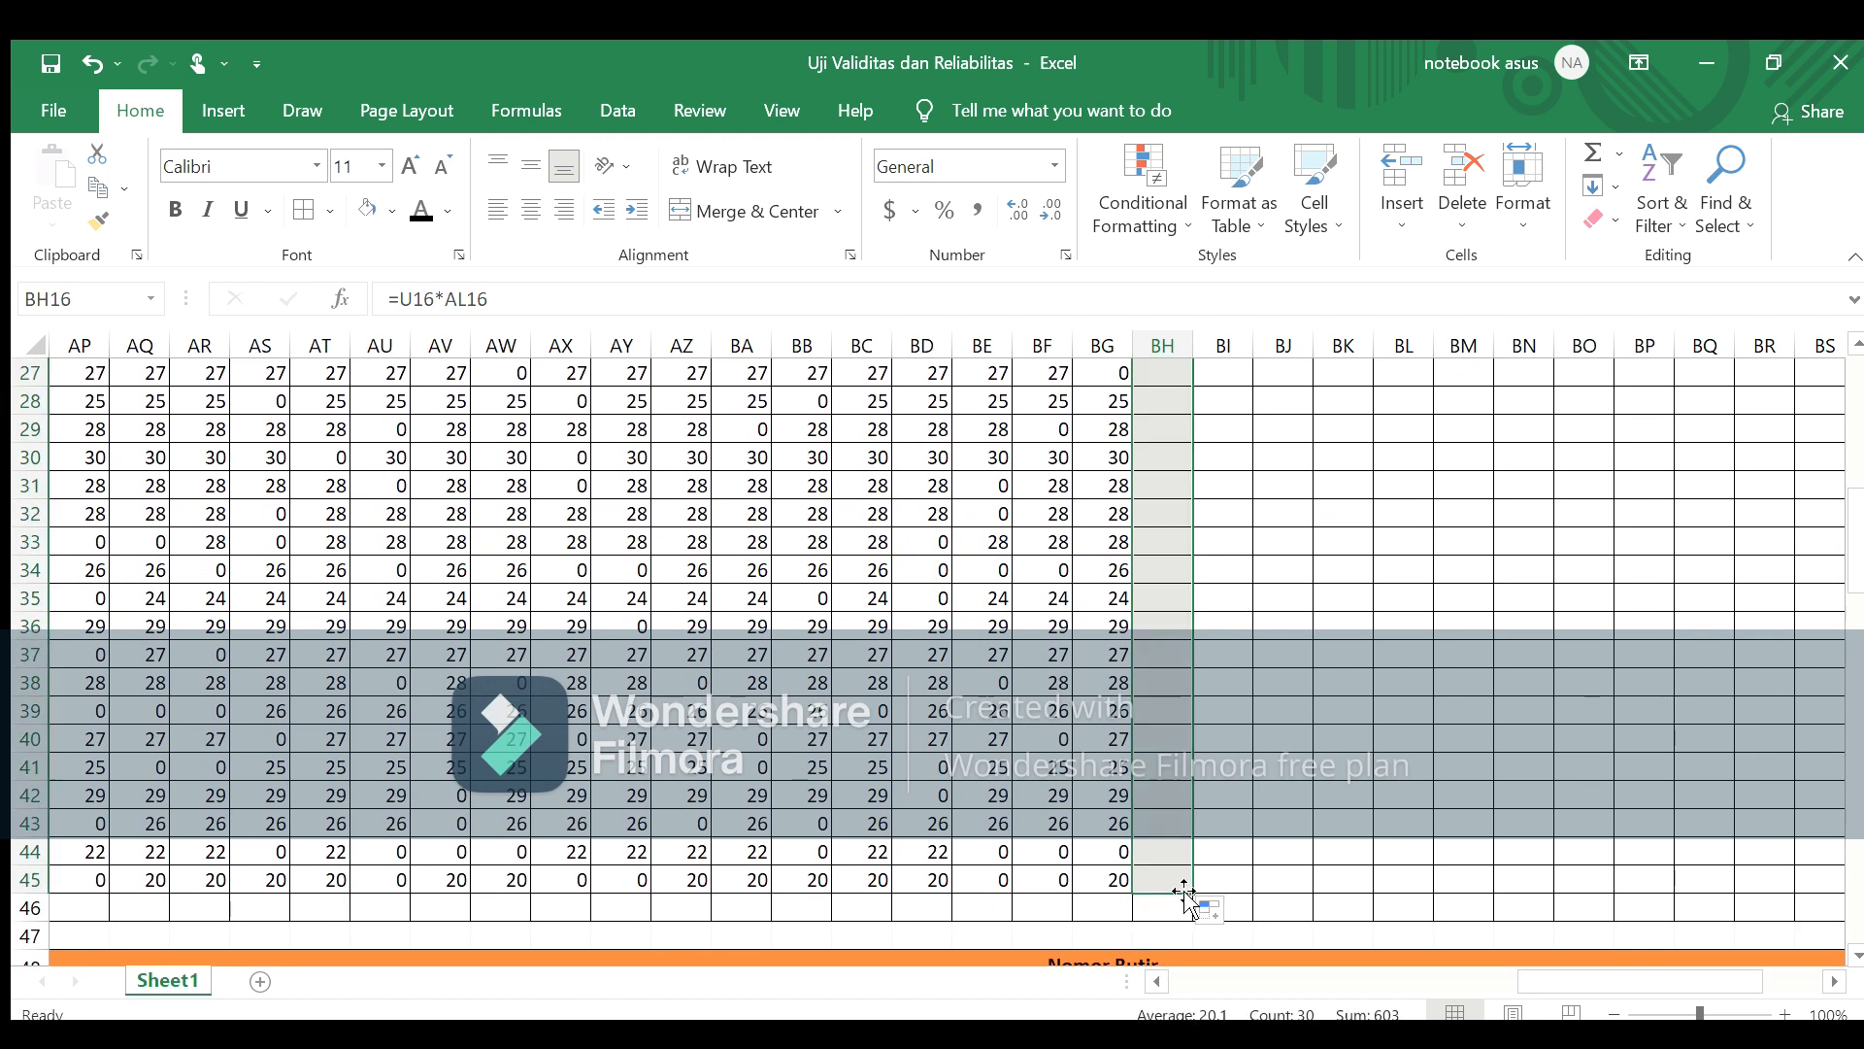
# Step: Fill the item 20 and item 21 product formulas in ∑XY cells BI16 and BJ16 down through row 45, one column at a time
pyautogui.press('Right')
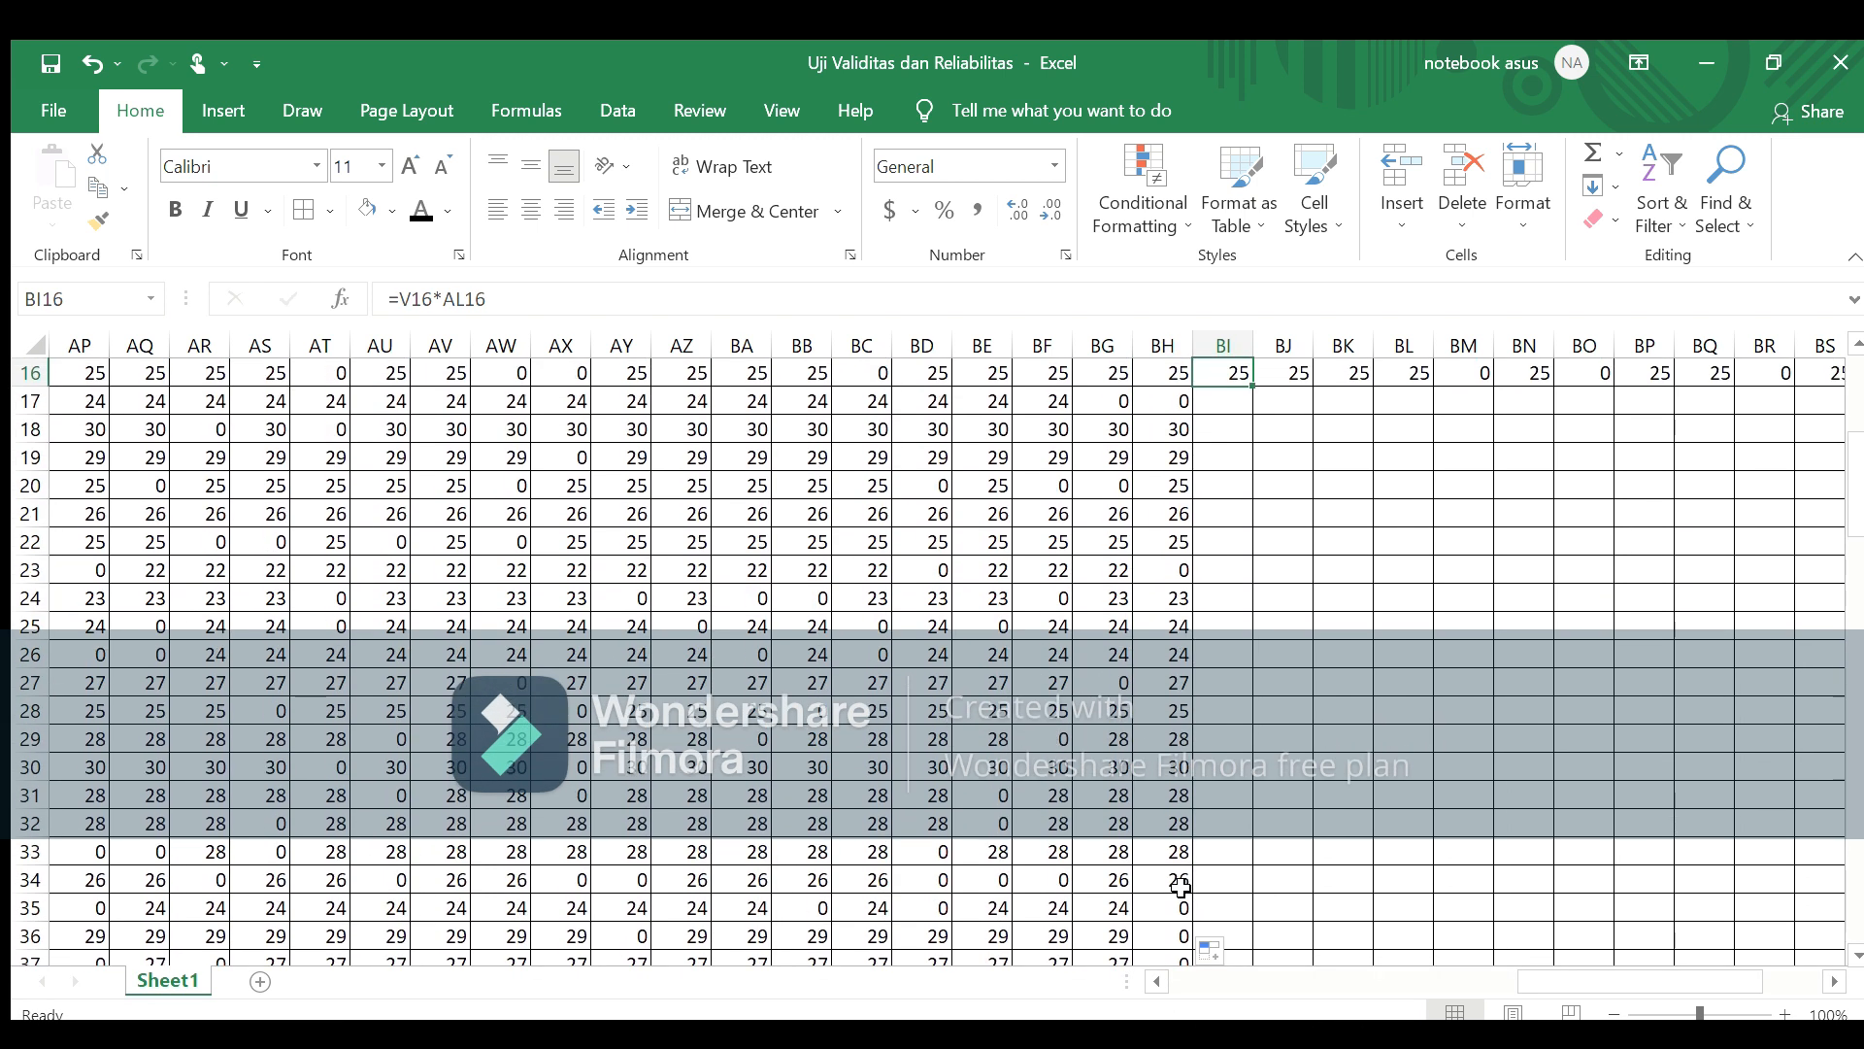
pyautogui.moveTo(1259, 389); pyautogui.dragTo(1233, 895)
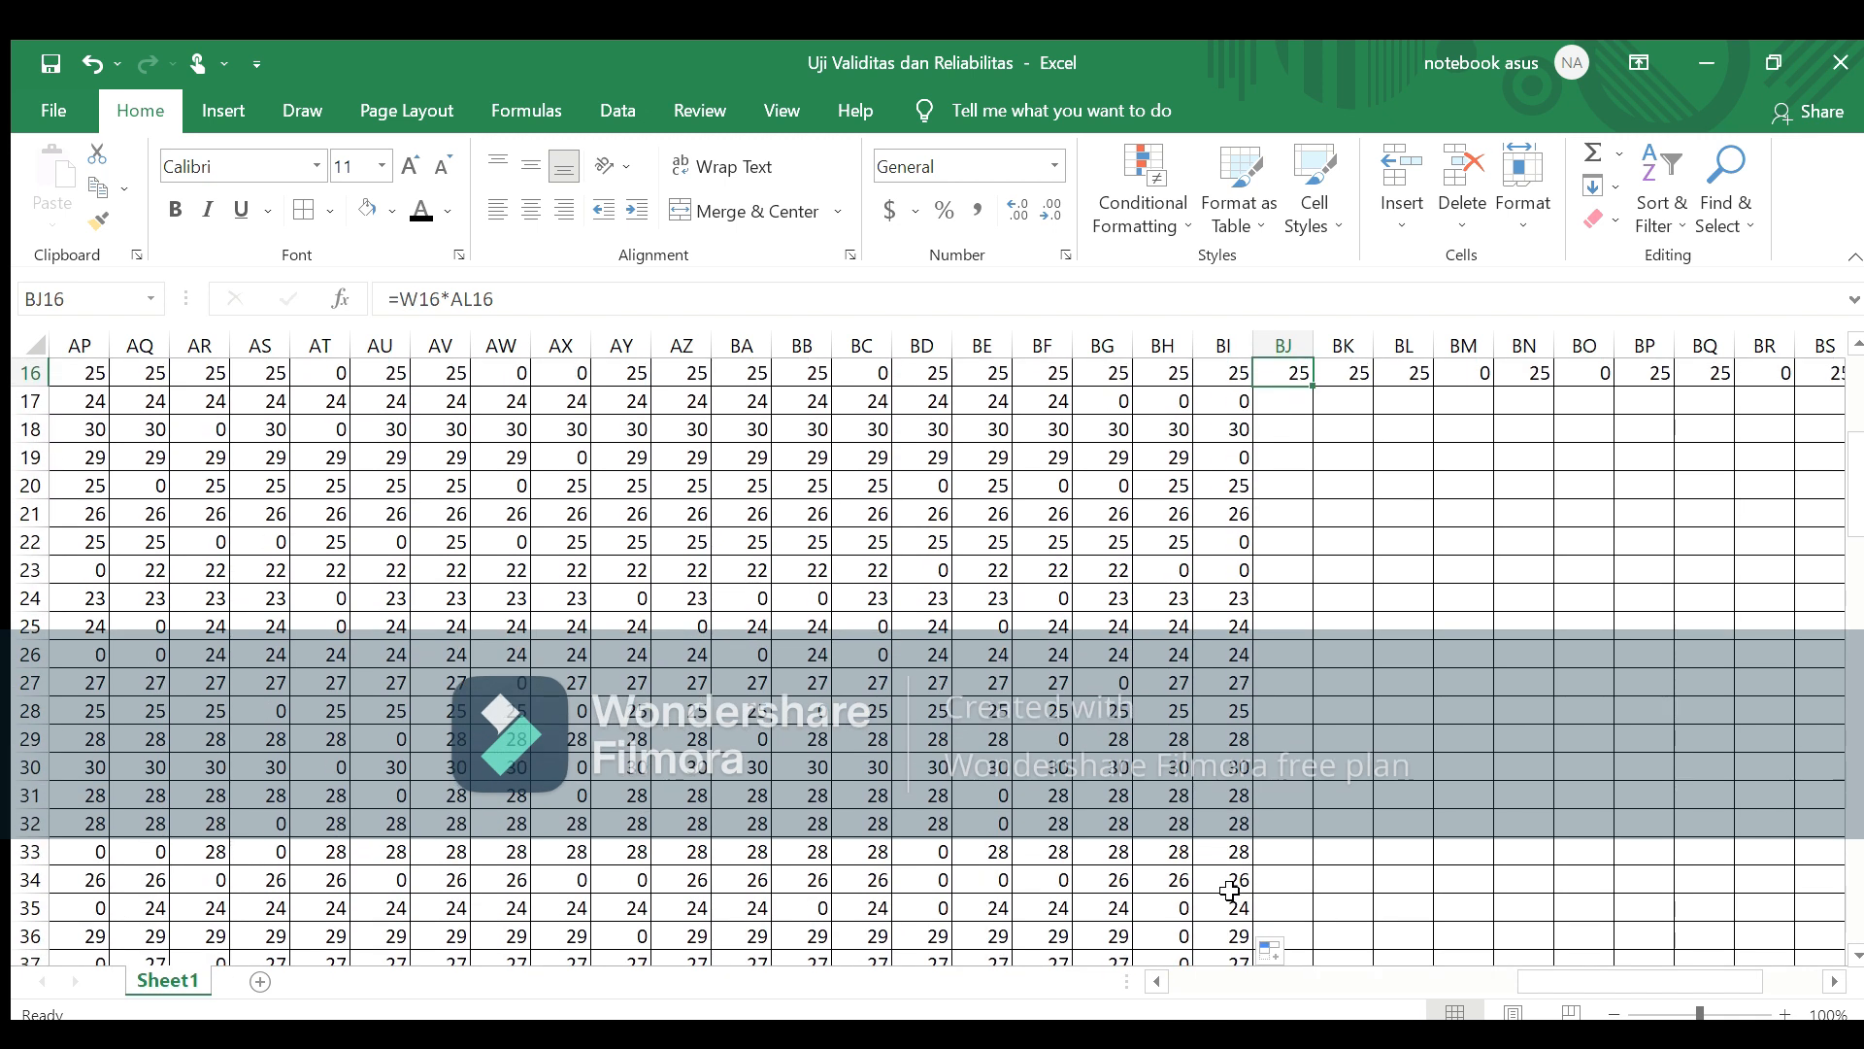
pyautogui.moveTo(1312, 384); pyautogui.dragTo(1308, 897)
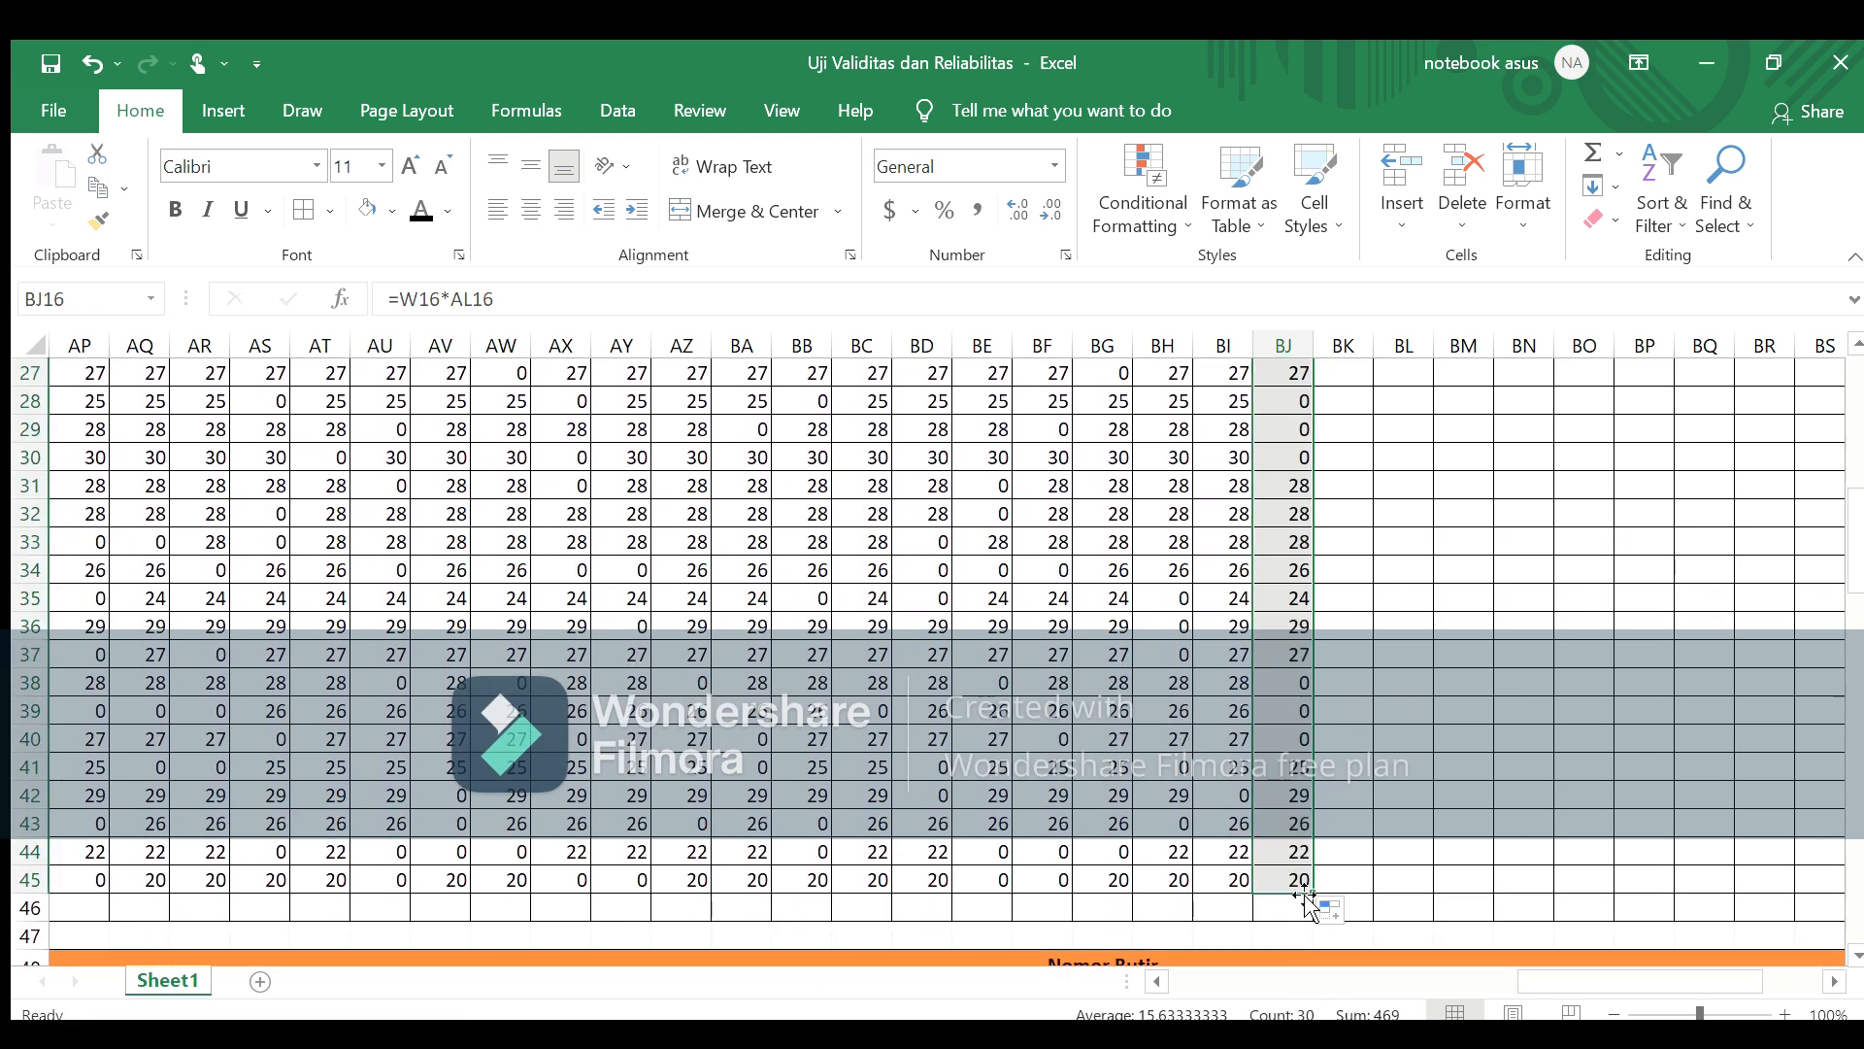
# Step: Fill the item 22 and item 23 product formulas in ∑XY cells BK16 and BL16 down through row 45, one column at a time
pyautogui.press('Right')
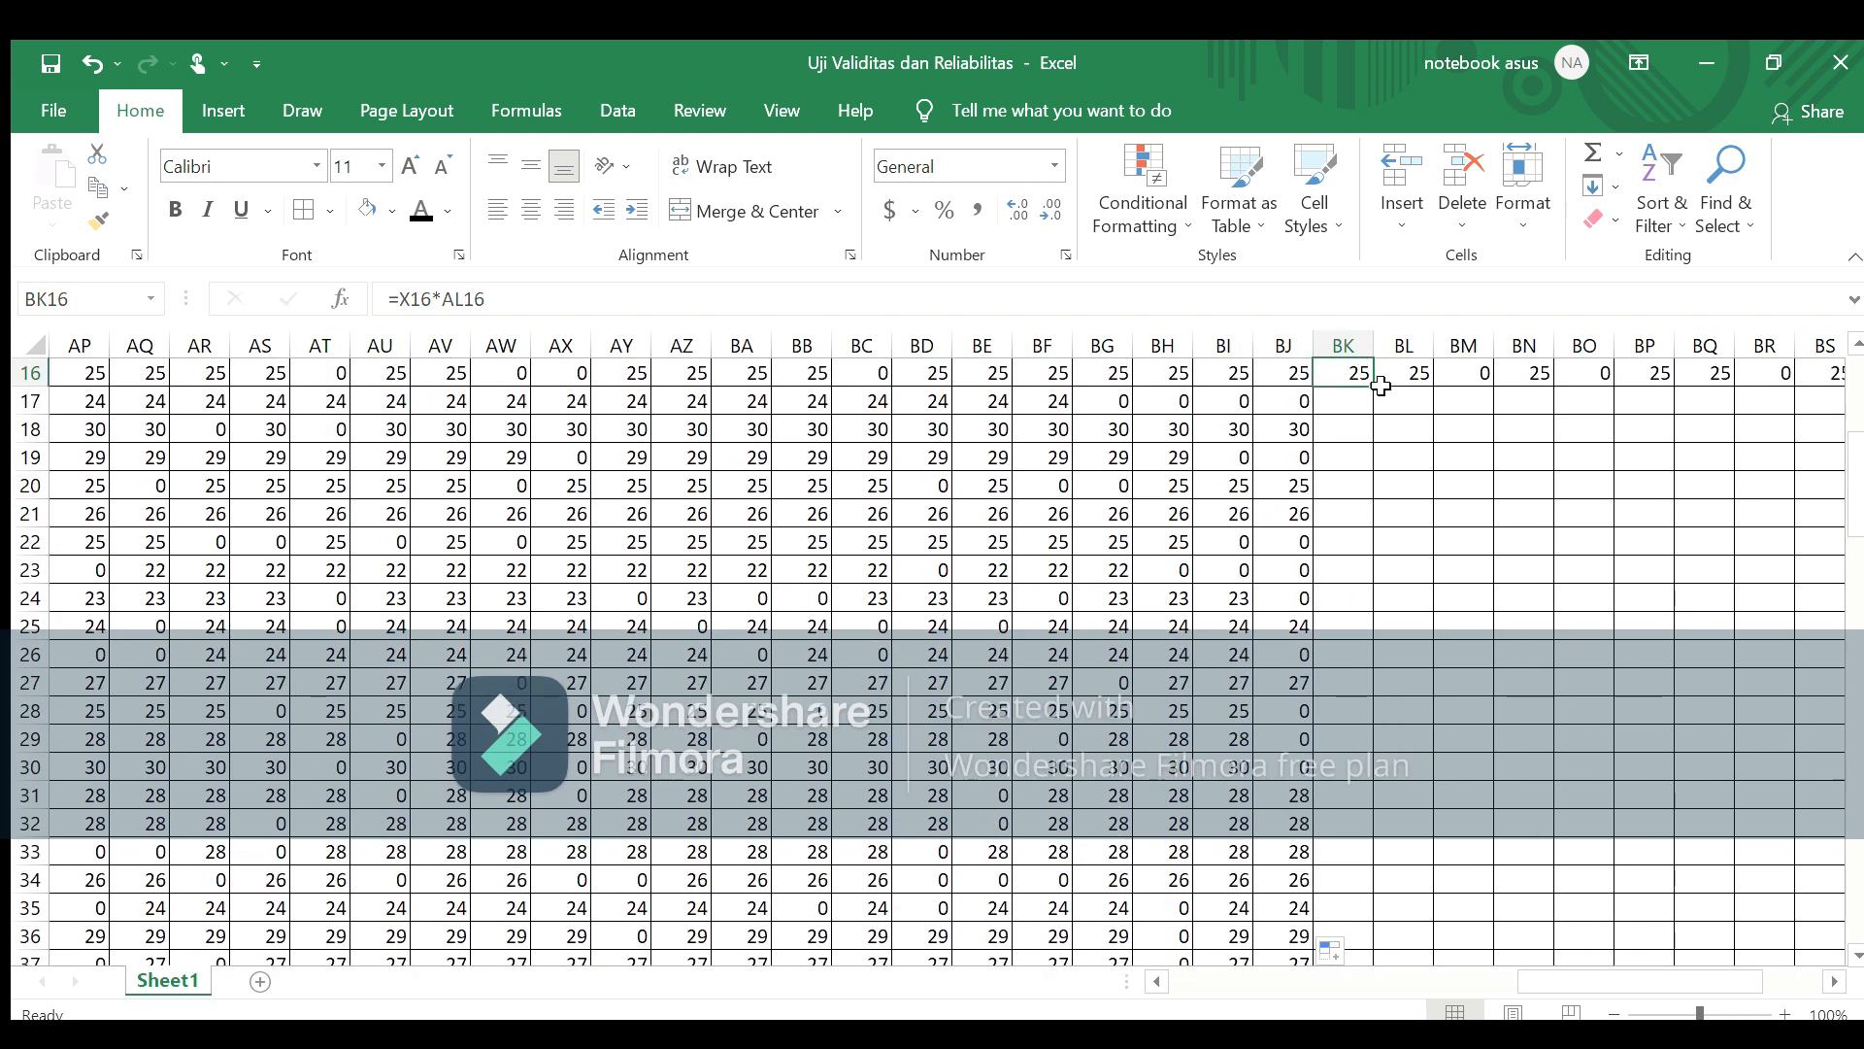
pyautogui.moveTo(1372, 384); pyautogui.dragTo(1351, 910)
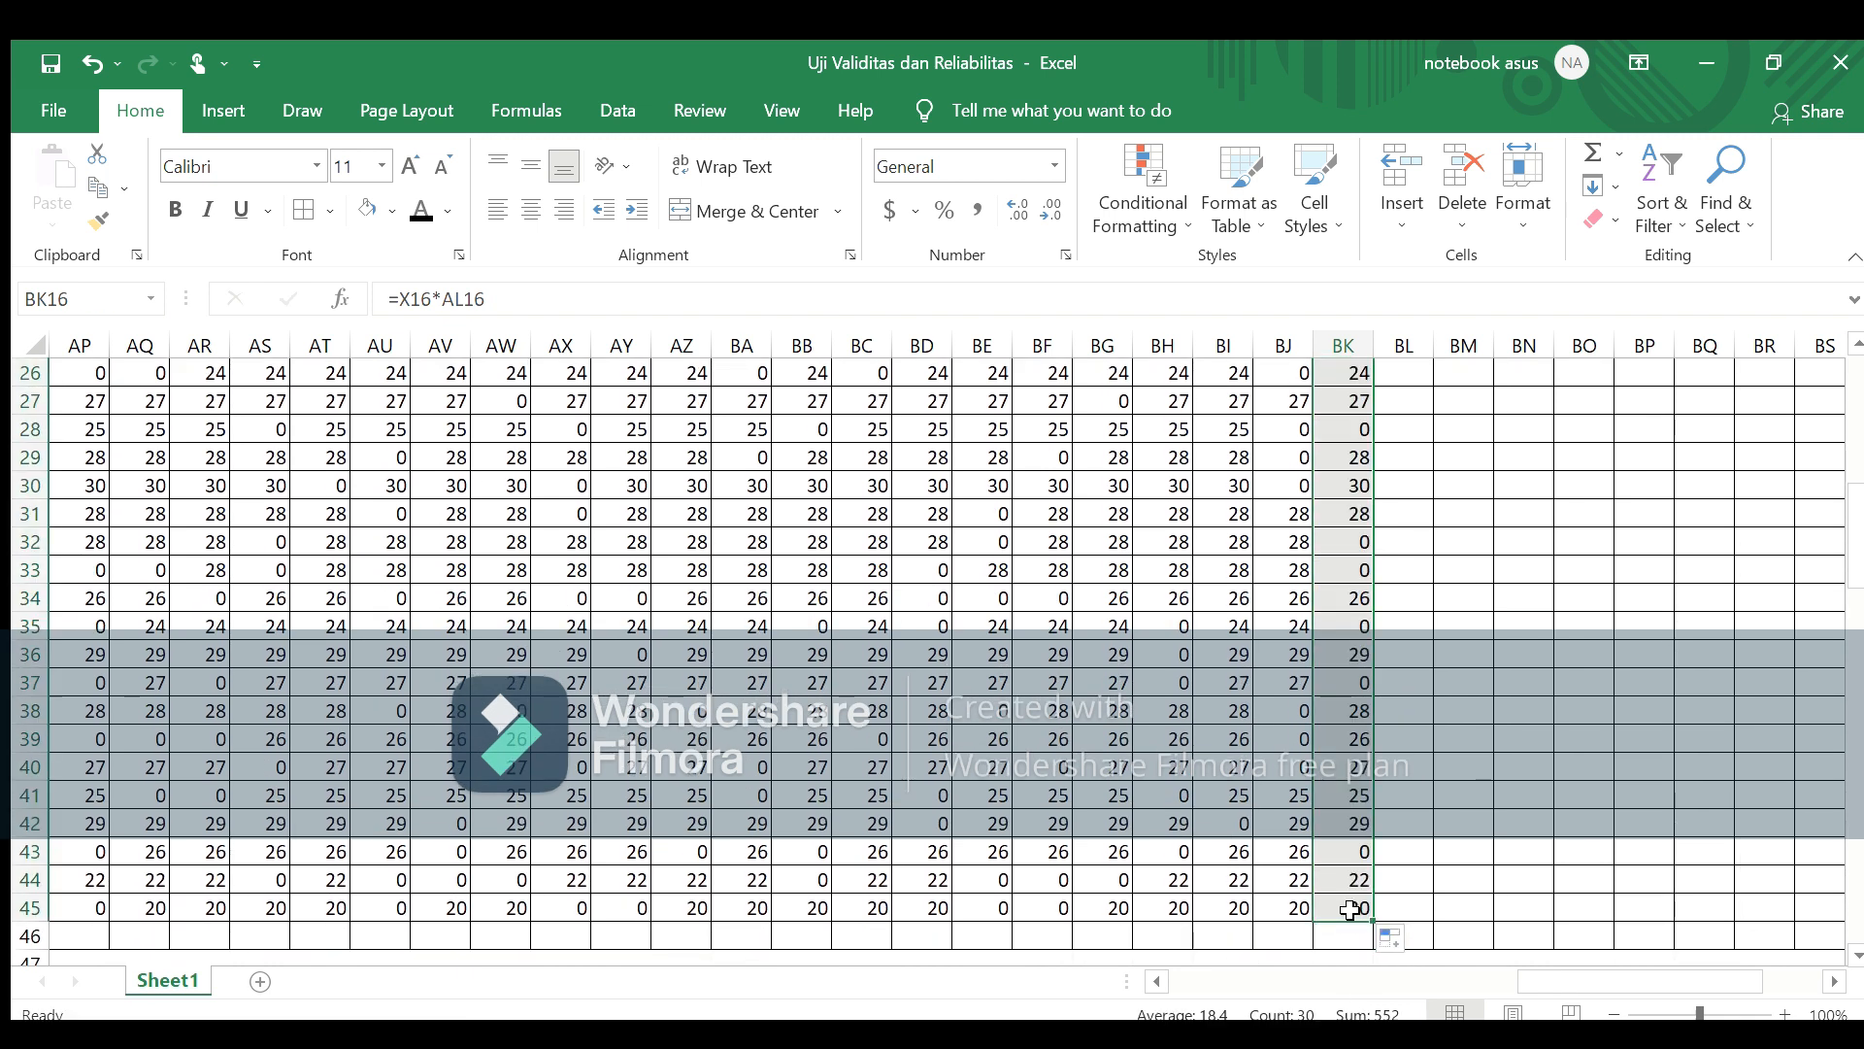
pyautogui.press('Right')
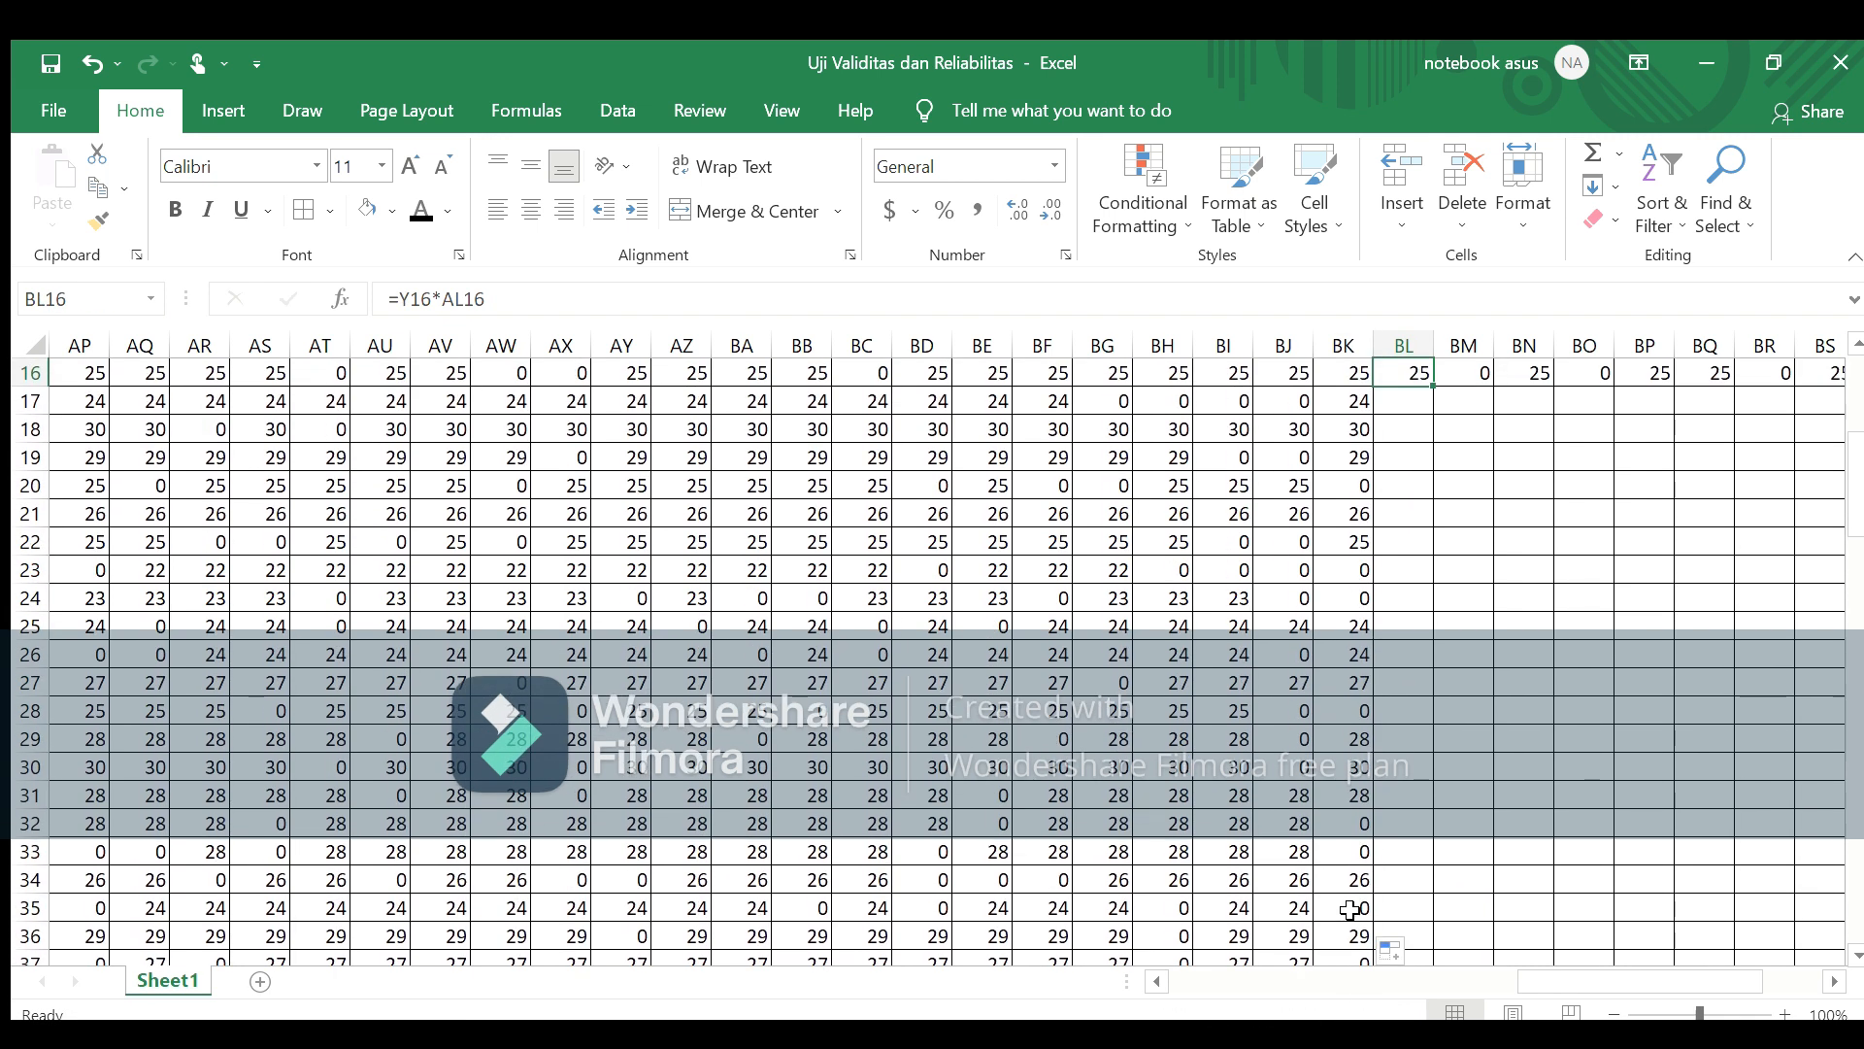
pyautogui.moveTo(1435, 386); pyautogui.dragTo(1414, 895)
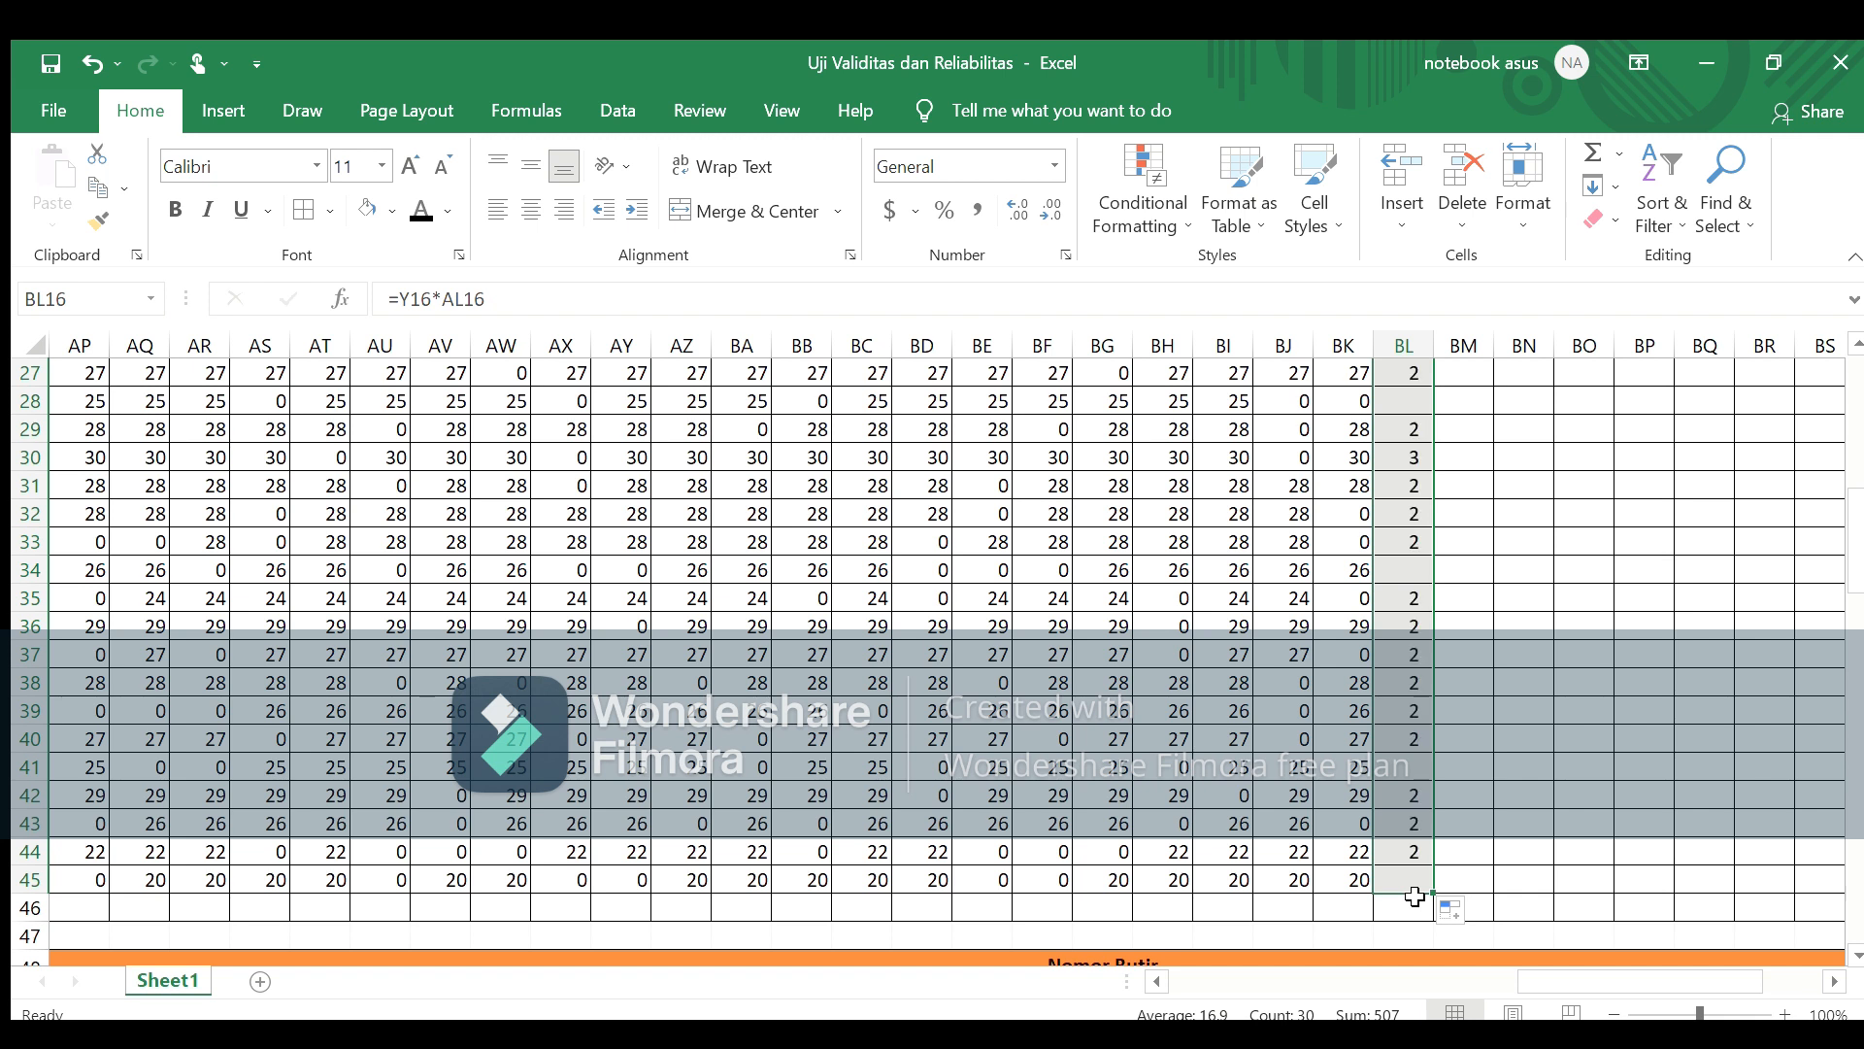
# Step: Fill the item 24 and item 25 product formulas in ∑XY cells BM16 and BN16 down through row 45, one column at a time
pyautogui.press('Right')
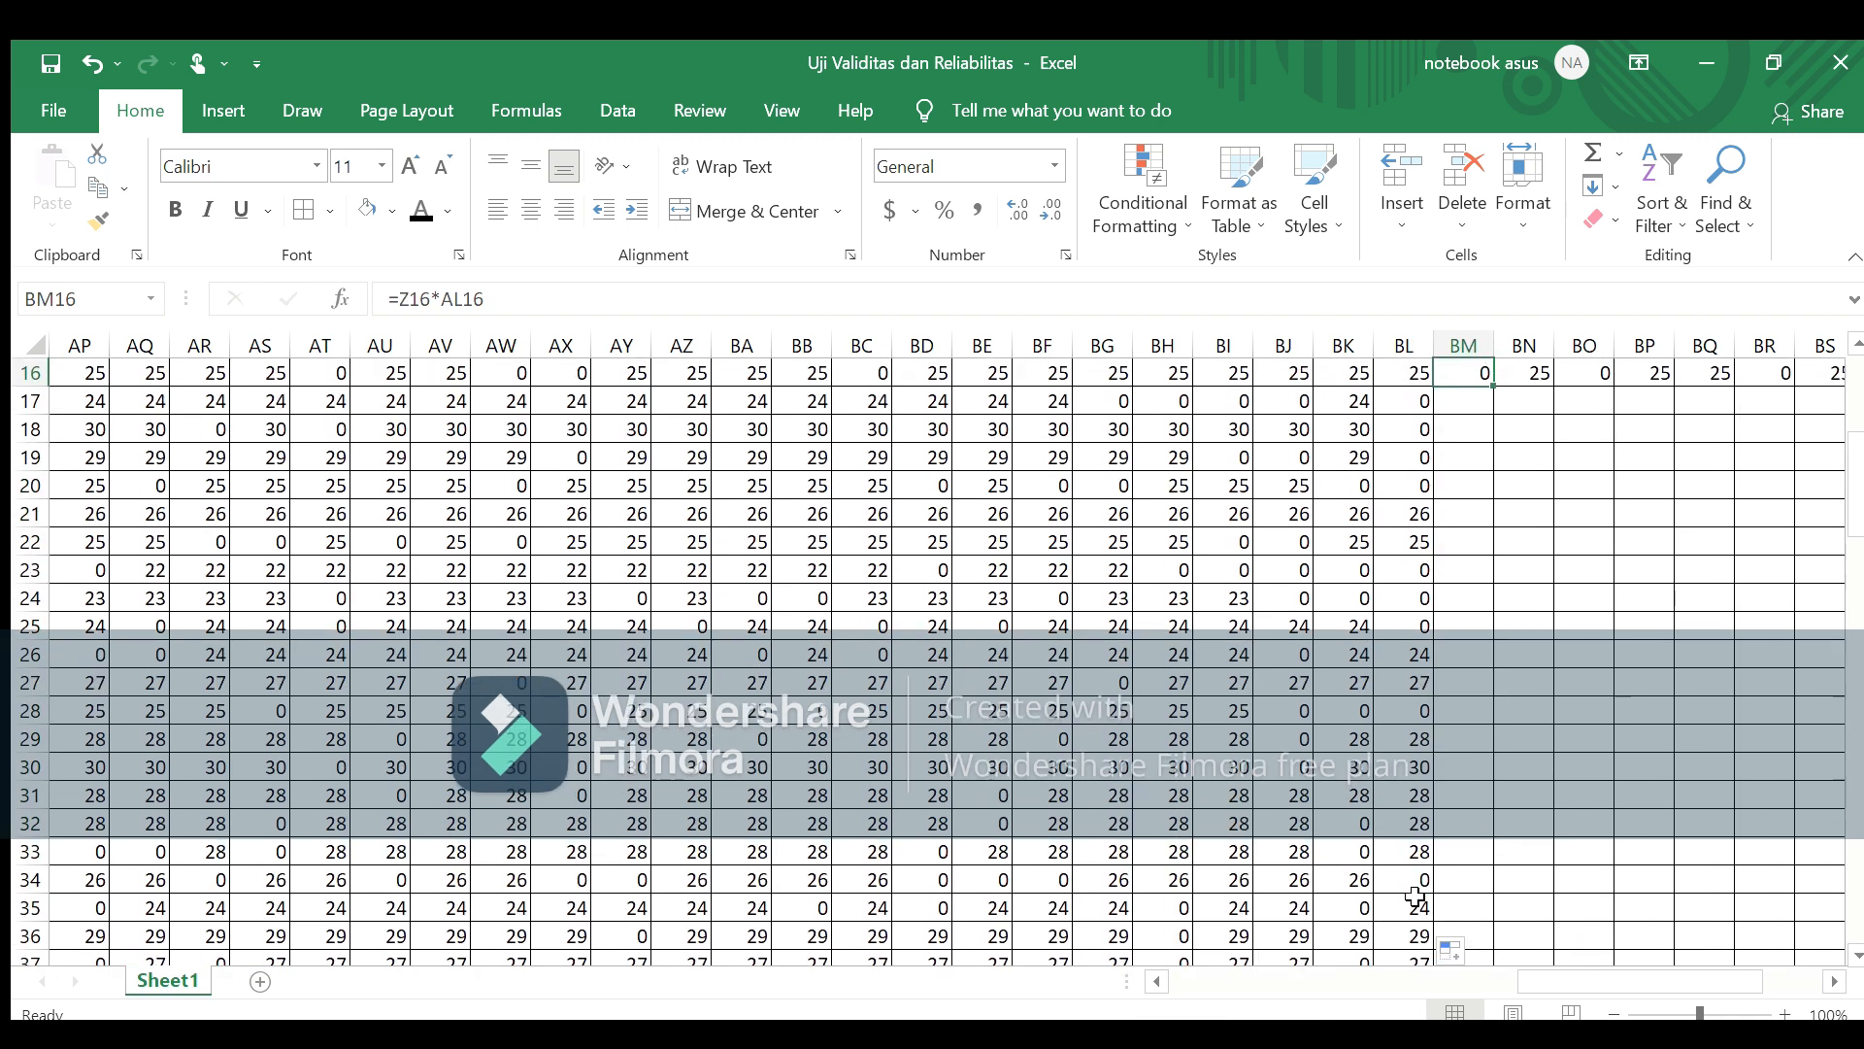
pyautogui.moveTo(1493, 387); pyautogui.dragTo(1461, 921)
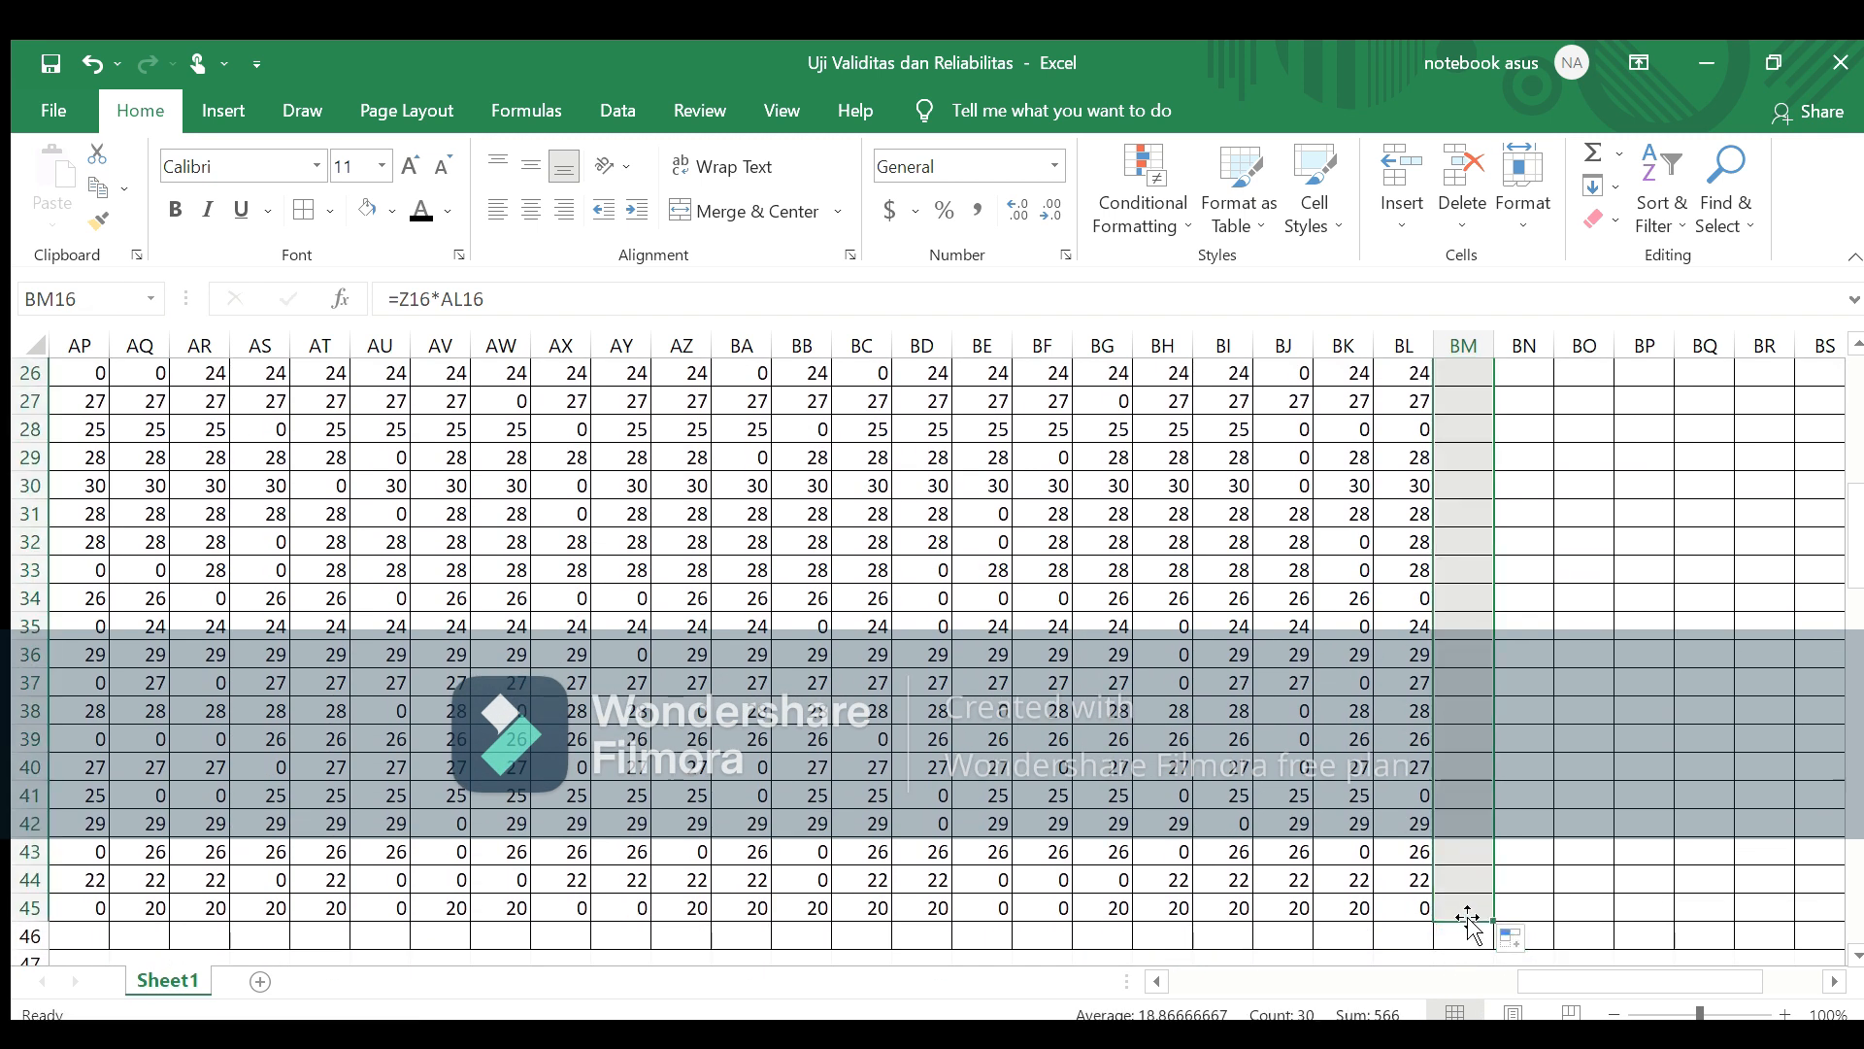
pyautogui.press('Right')
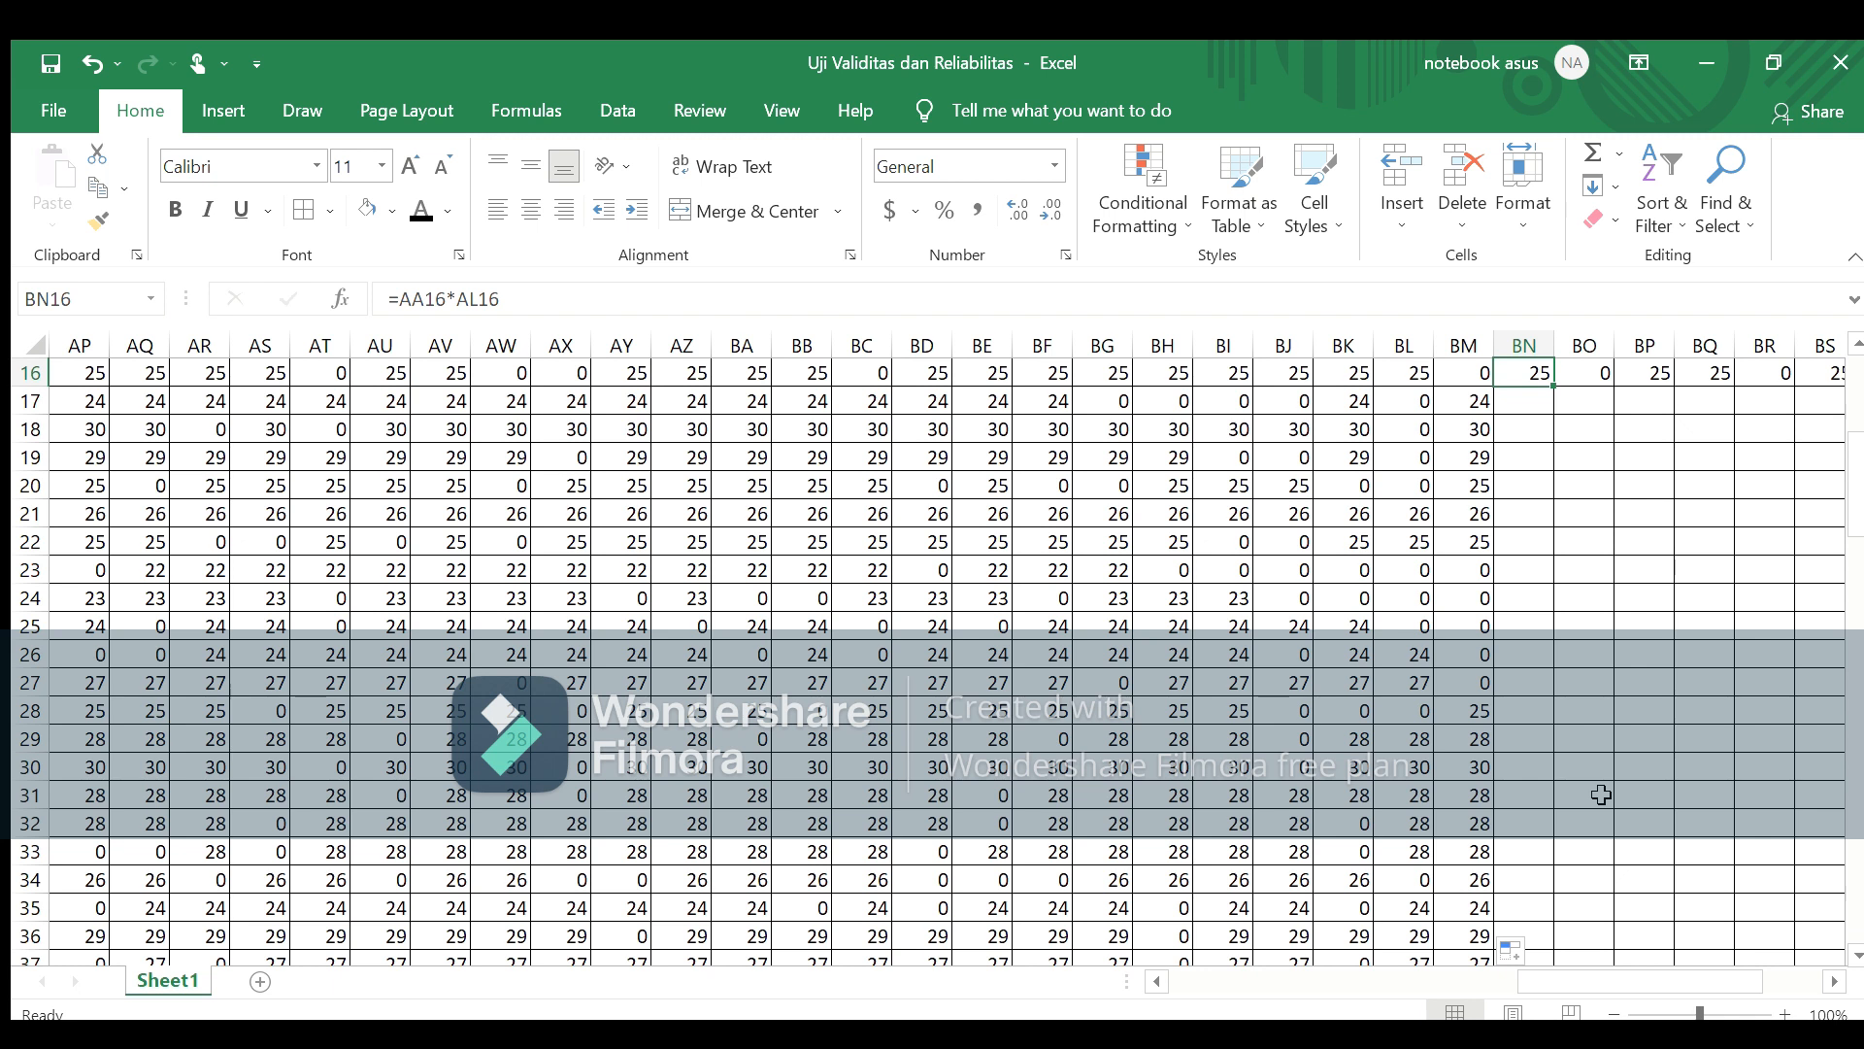
pyautogui.moveTo(1554, 389); pyautogui.dragTo(1540, 894)
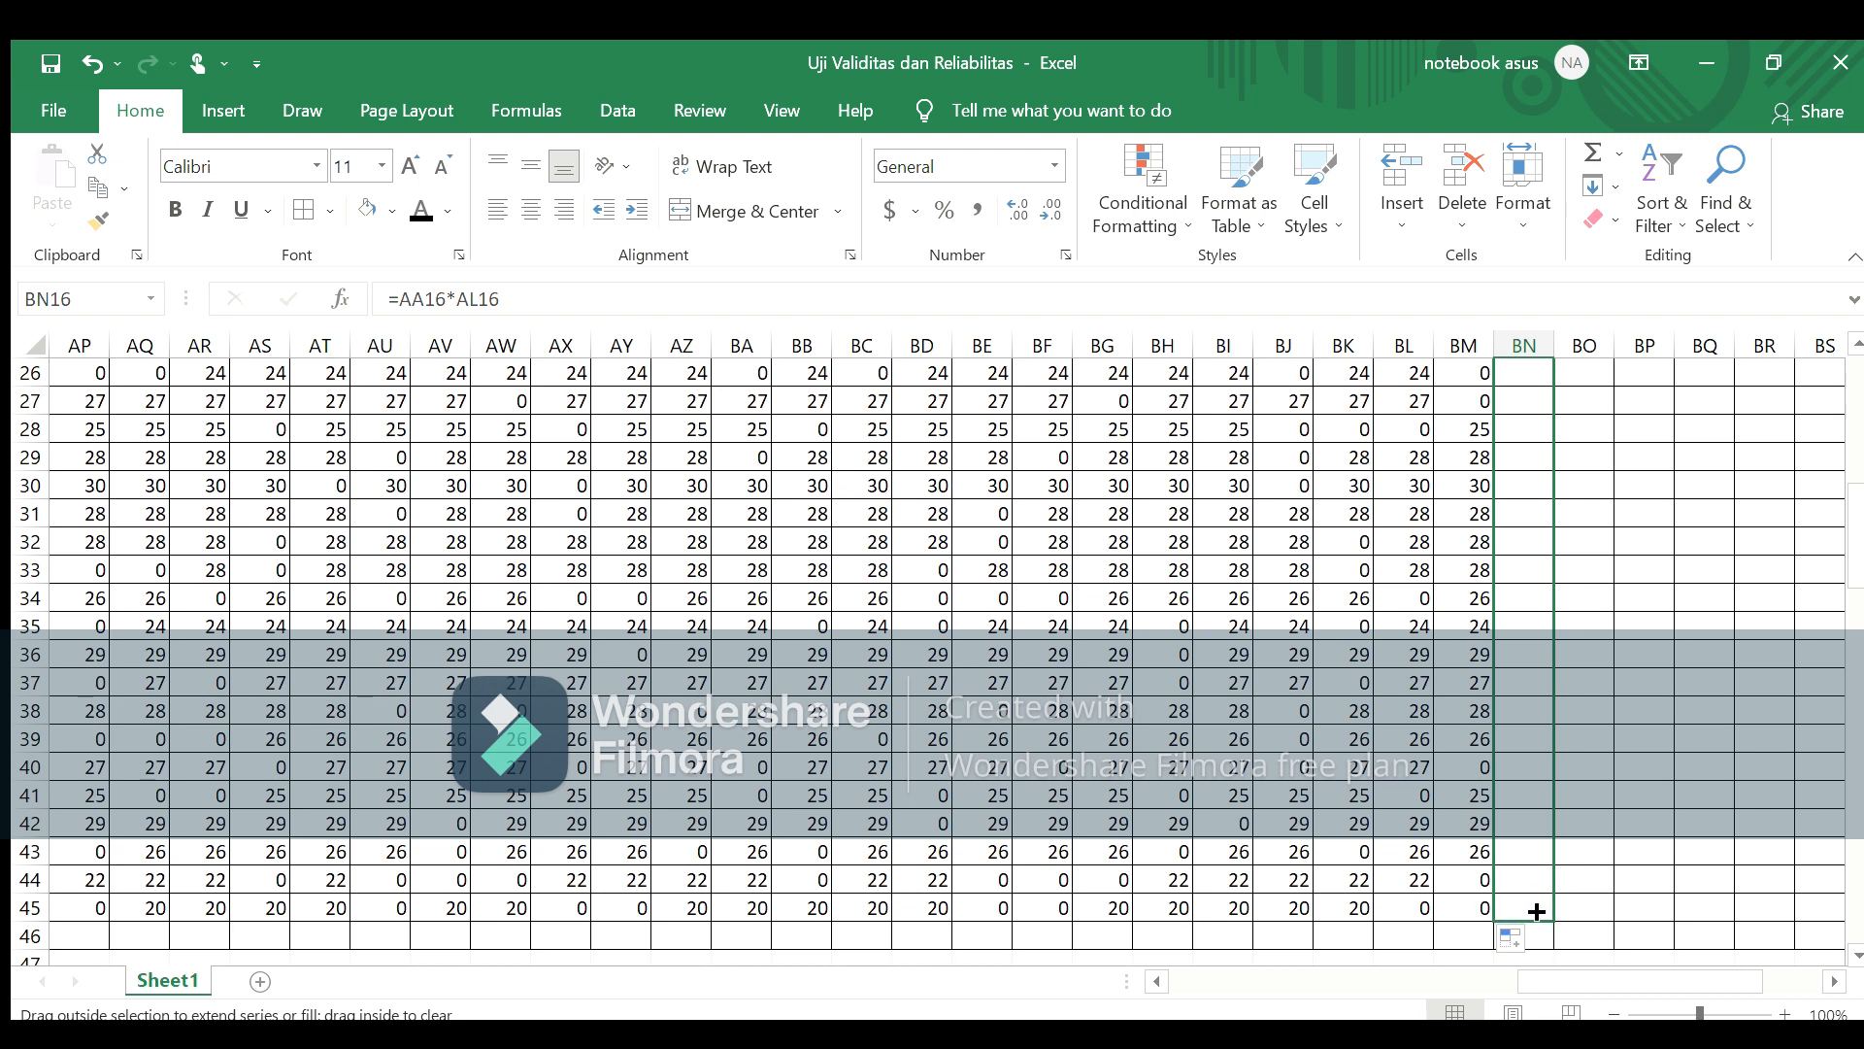
# Step: Fill the item 26 and item 27 product formulas in ∑XY cells BO16 and BP16 down through row 45, one column at a time
pyautogui.press('Right')
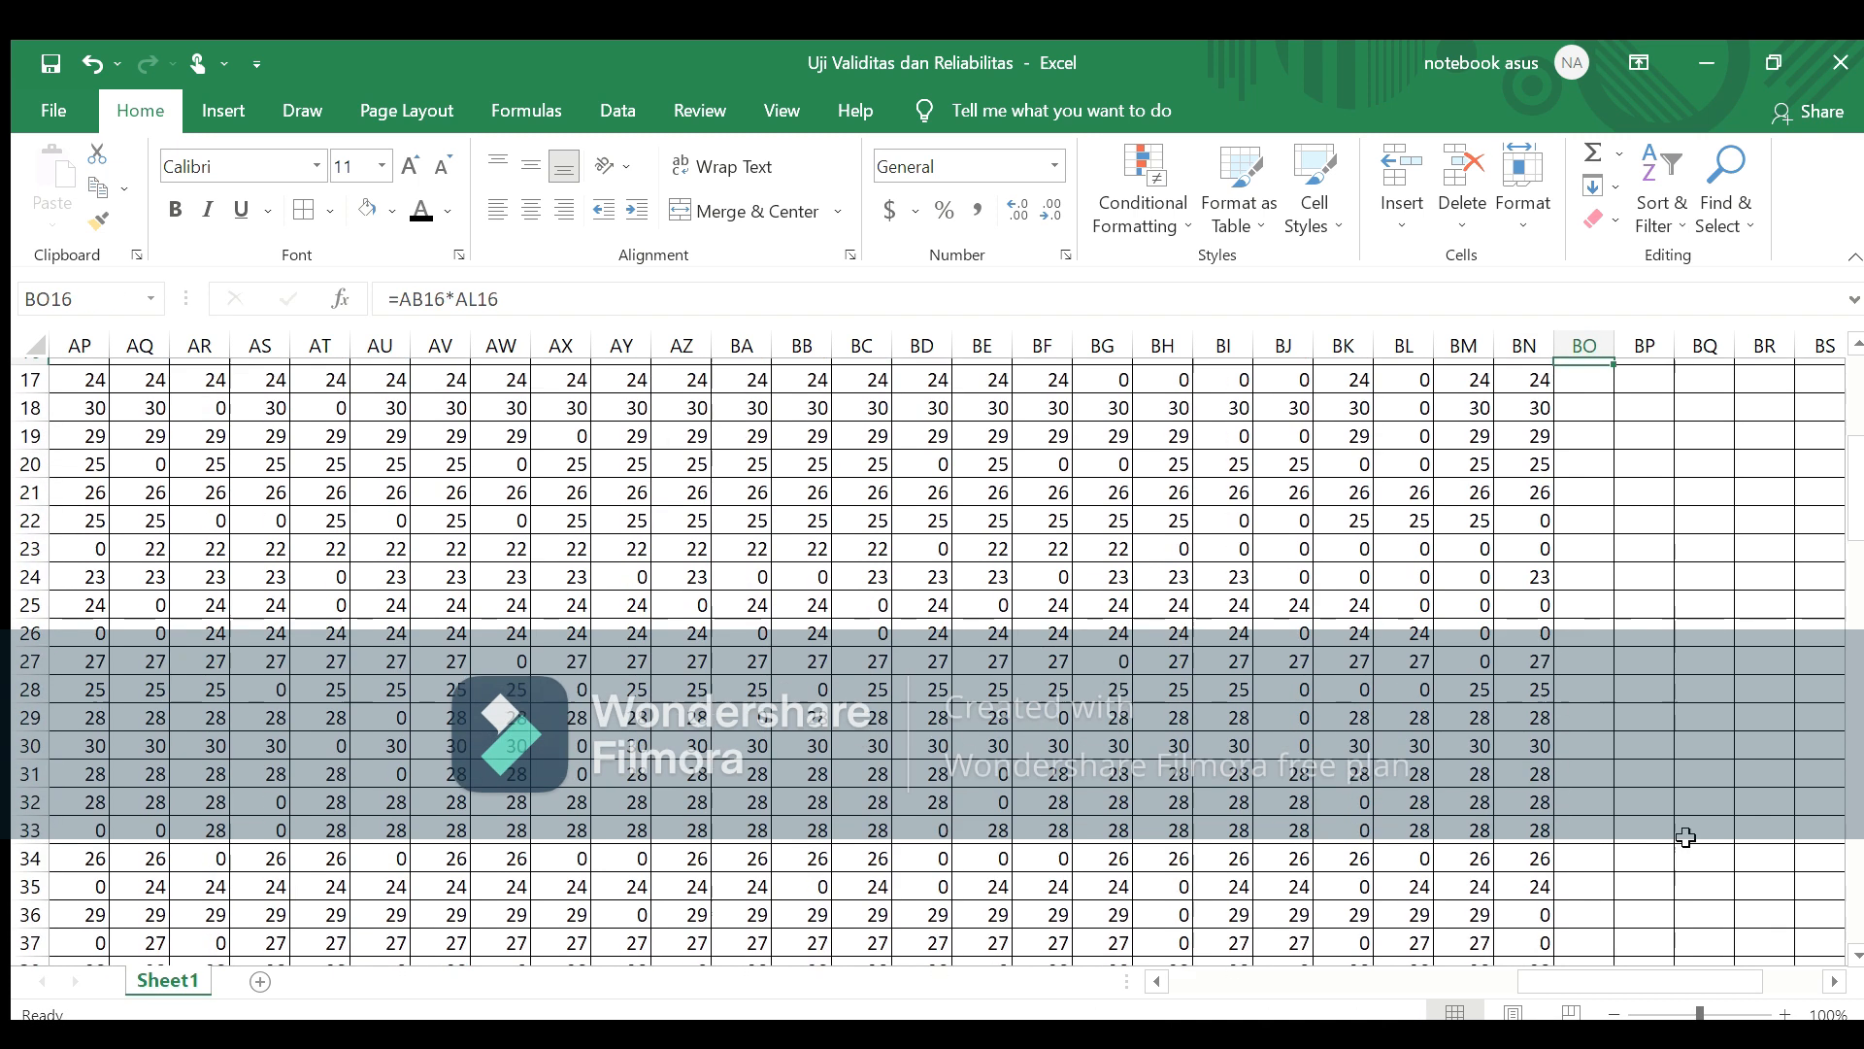
pyautogui.moveTo(1612, 385); pyautogui.dragTo(1586, 885)
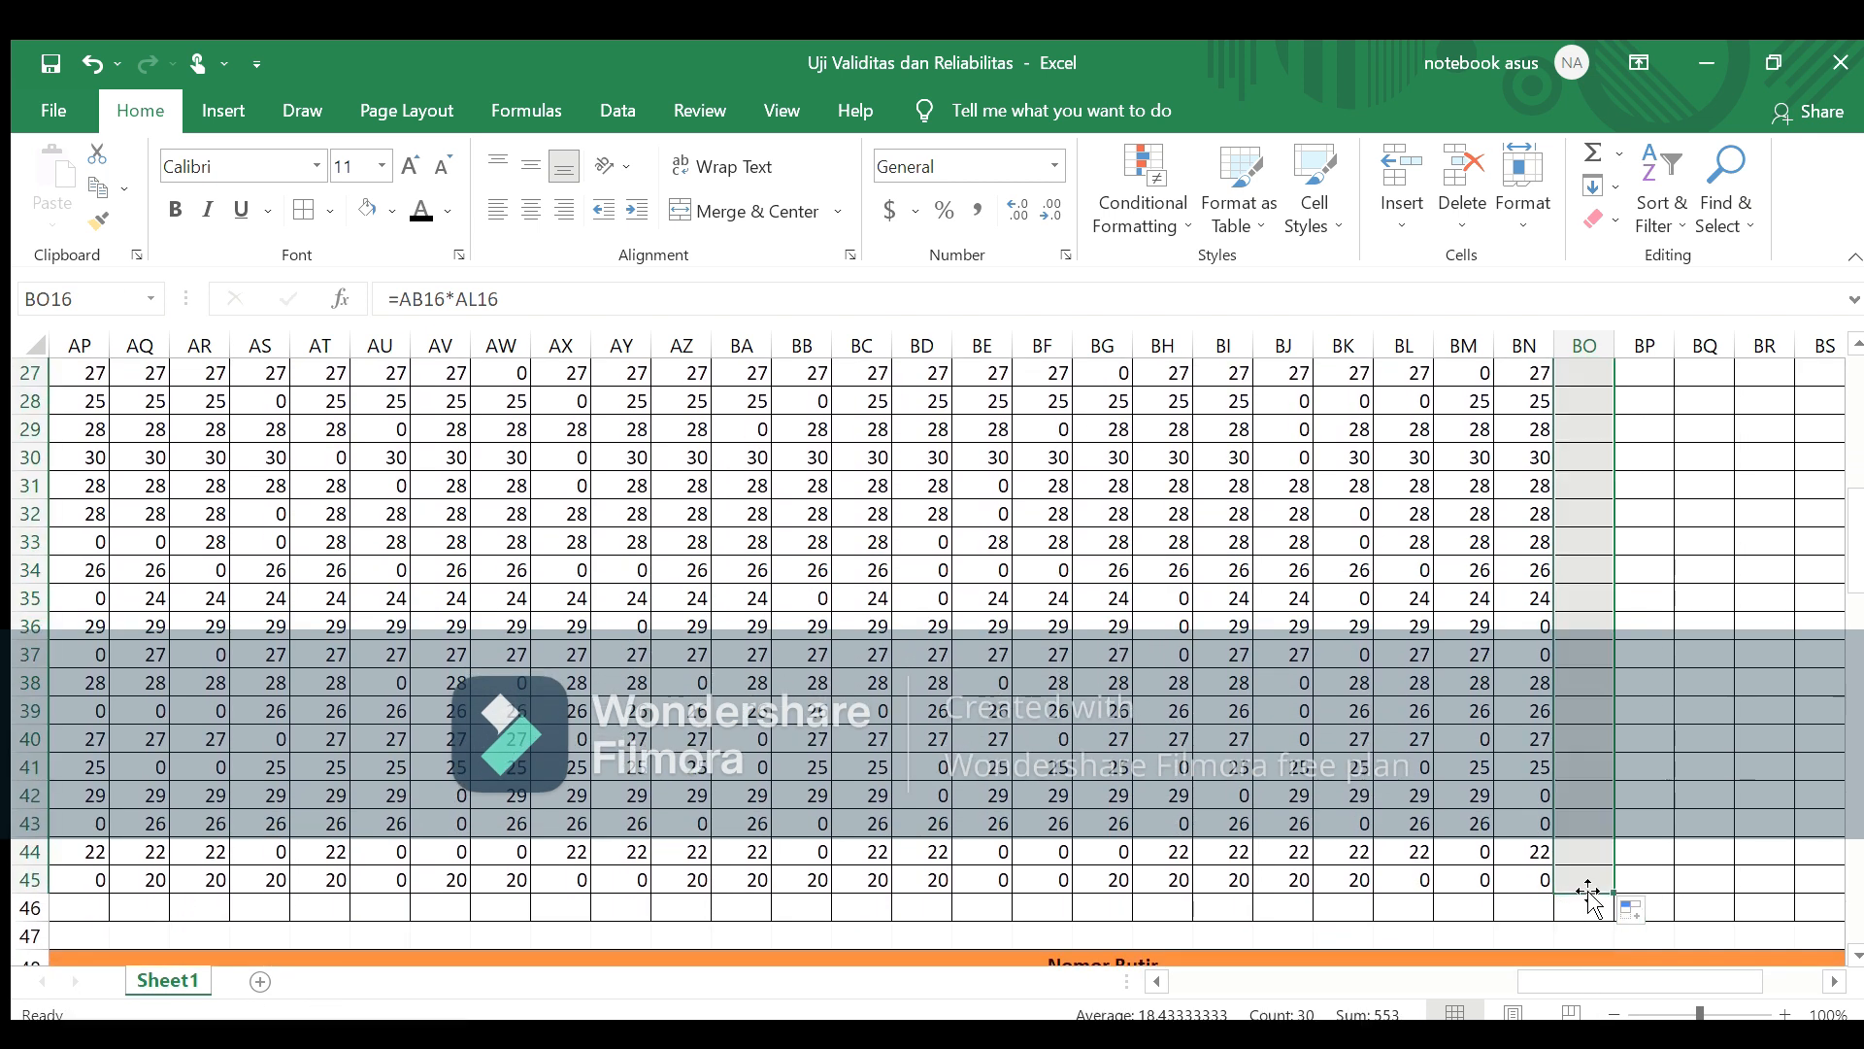
pyautogui.press('Right')
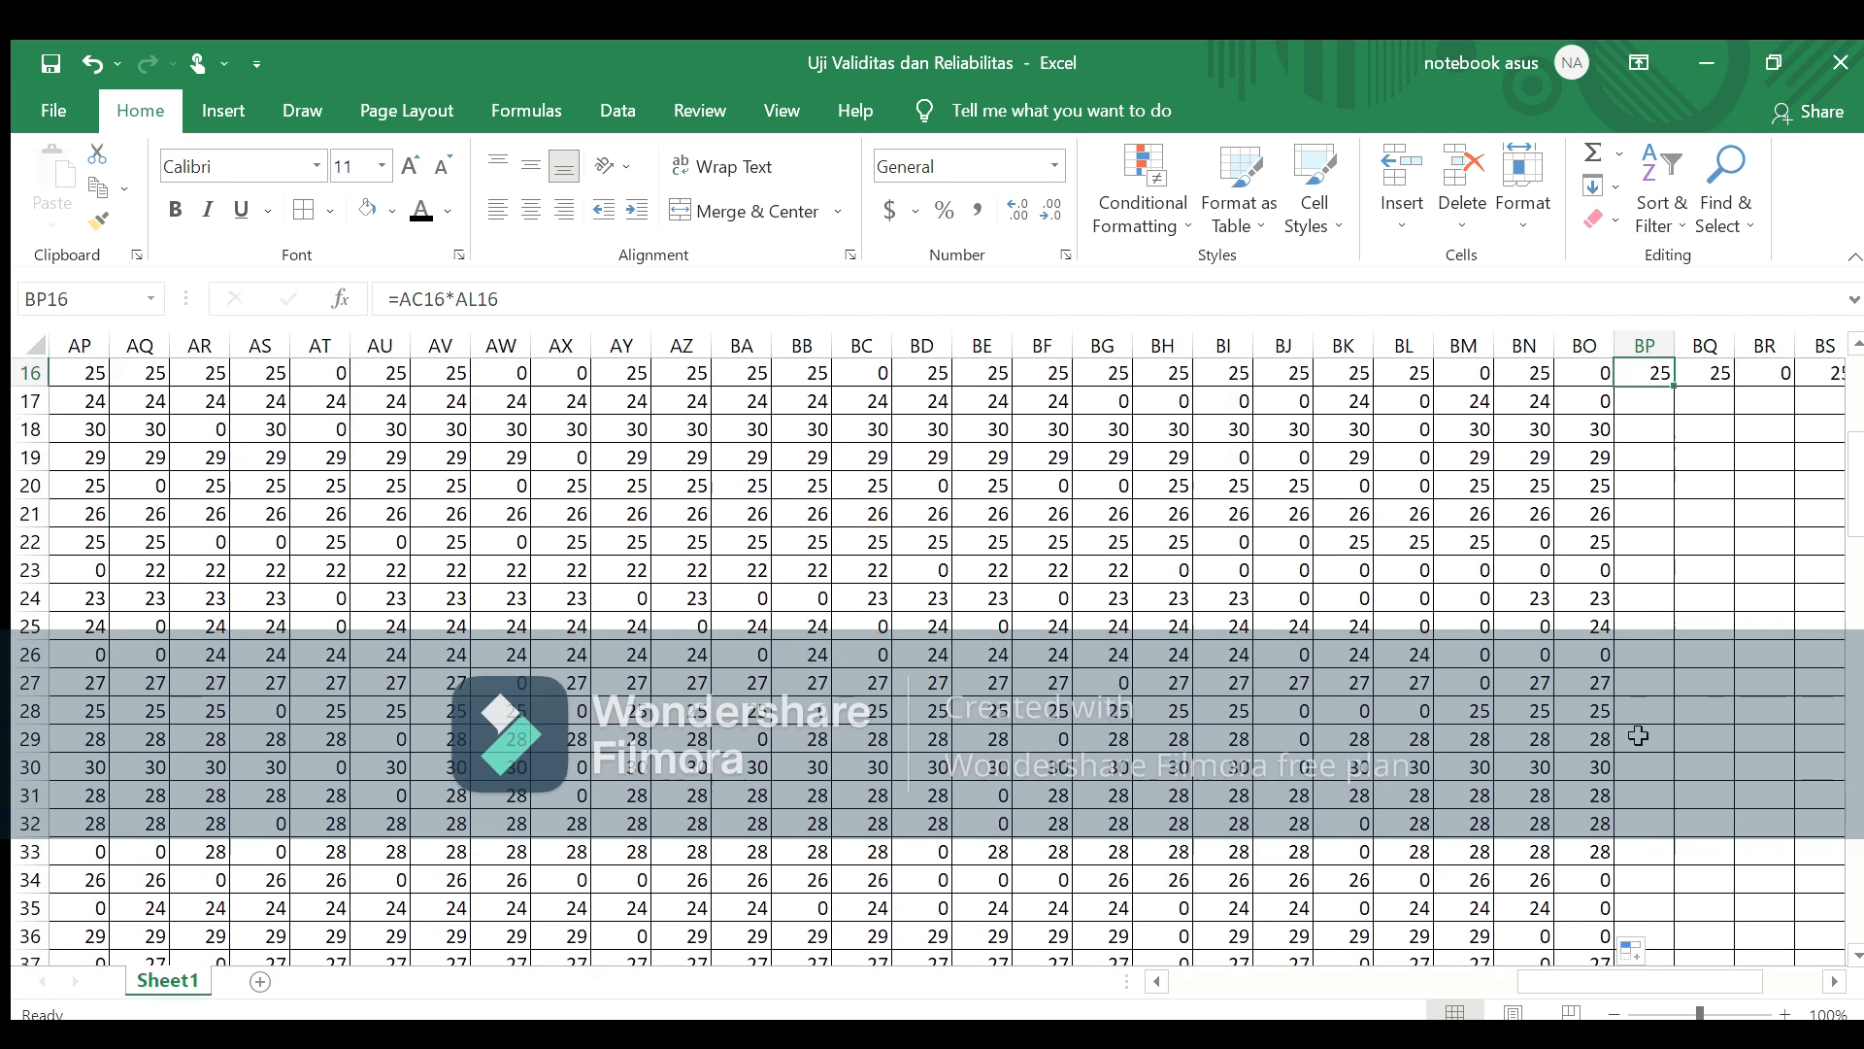
pyautogui.click(1830, 982)
pyautogui.click(1831, 982)
pyautogui.click(1830, 982)
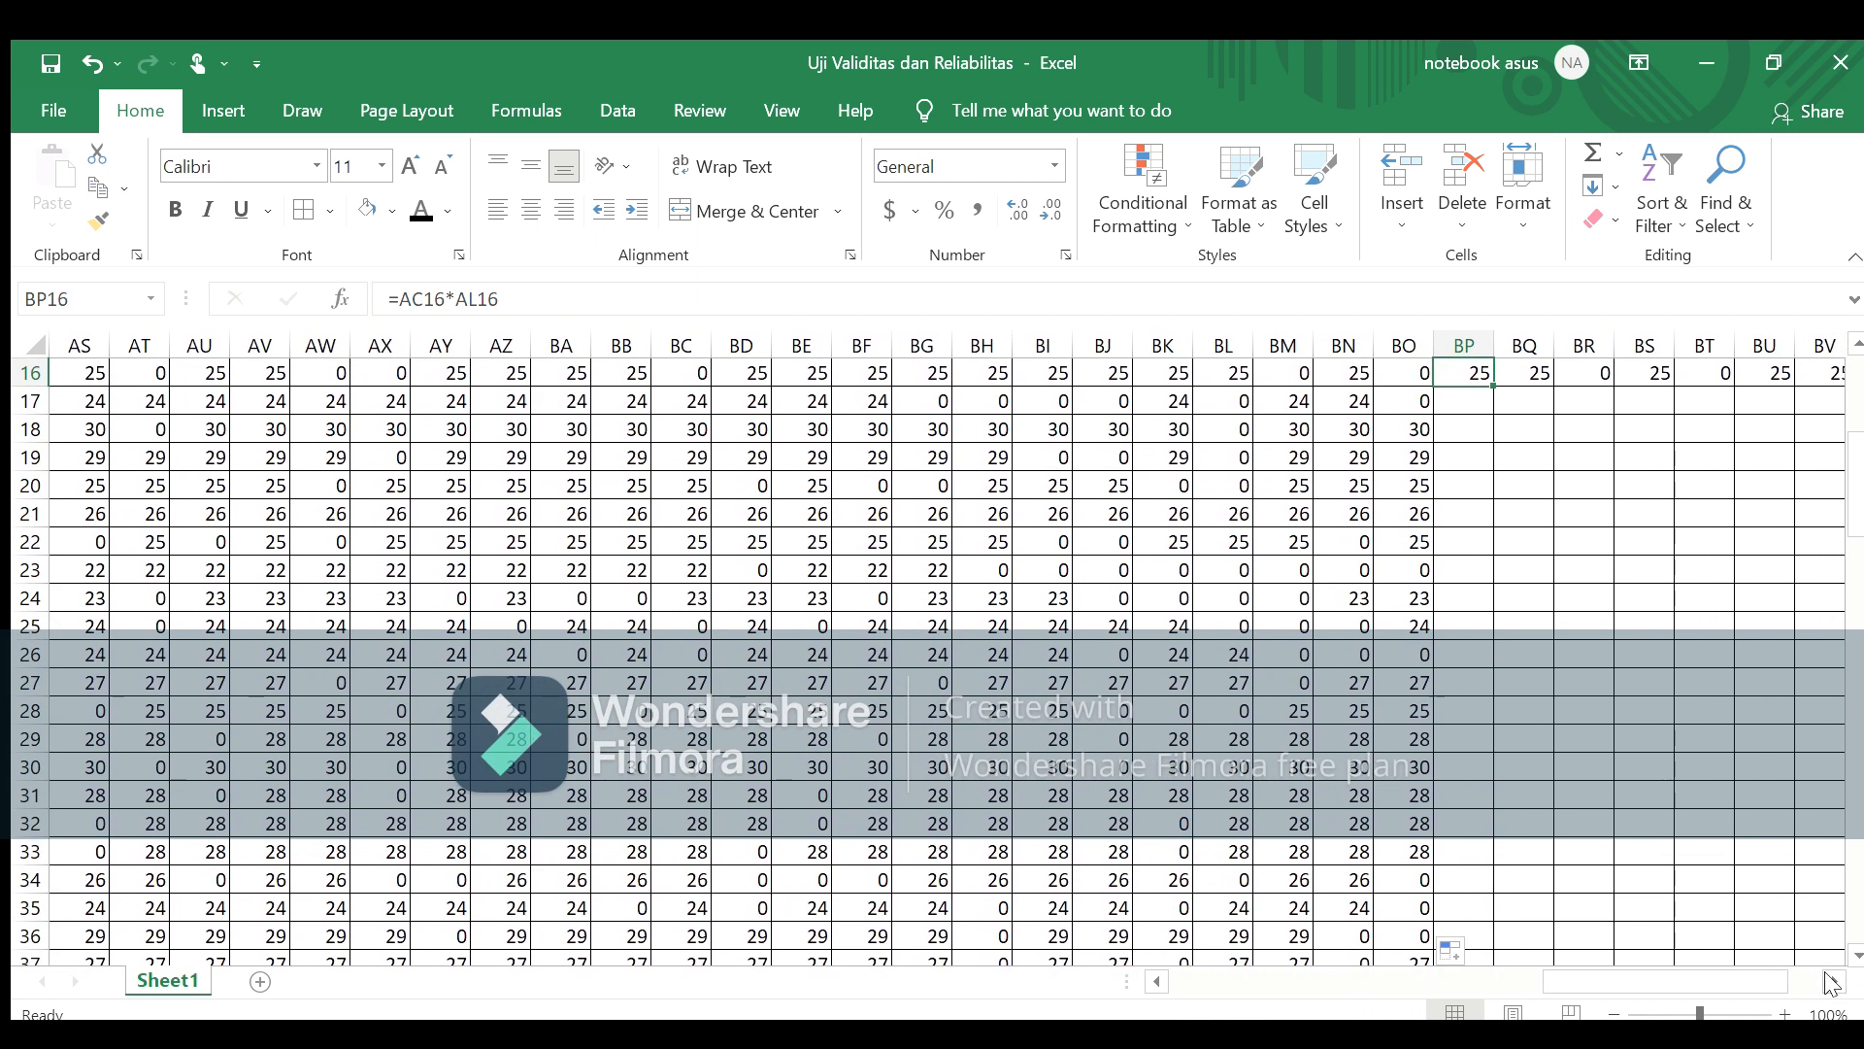
pyautogui.moveTo(1496, 387); pyautogui.dragTo(1473, 883)
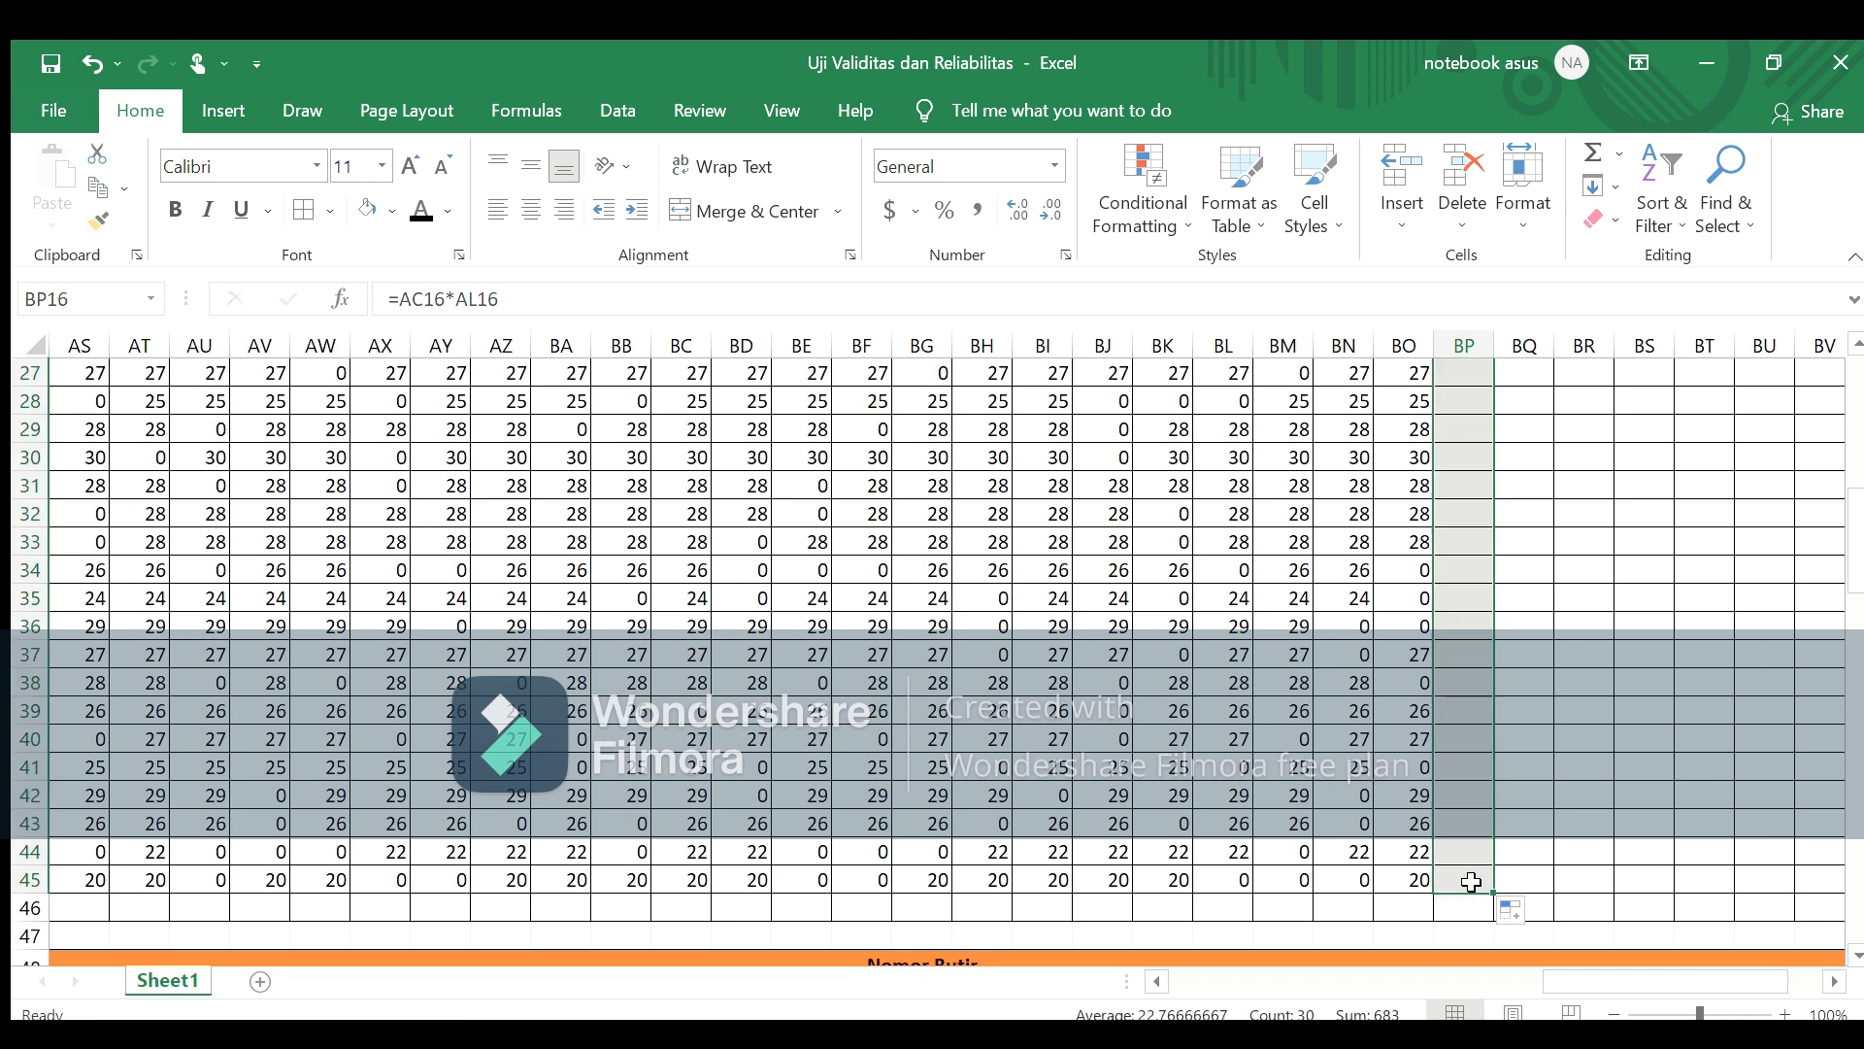
# Step: Fill the item 28 and item 29 product formulas in ∑XY cells BQ16 and BR16 down through row 45, one column at a time
pyautogui.press('Right')
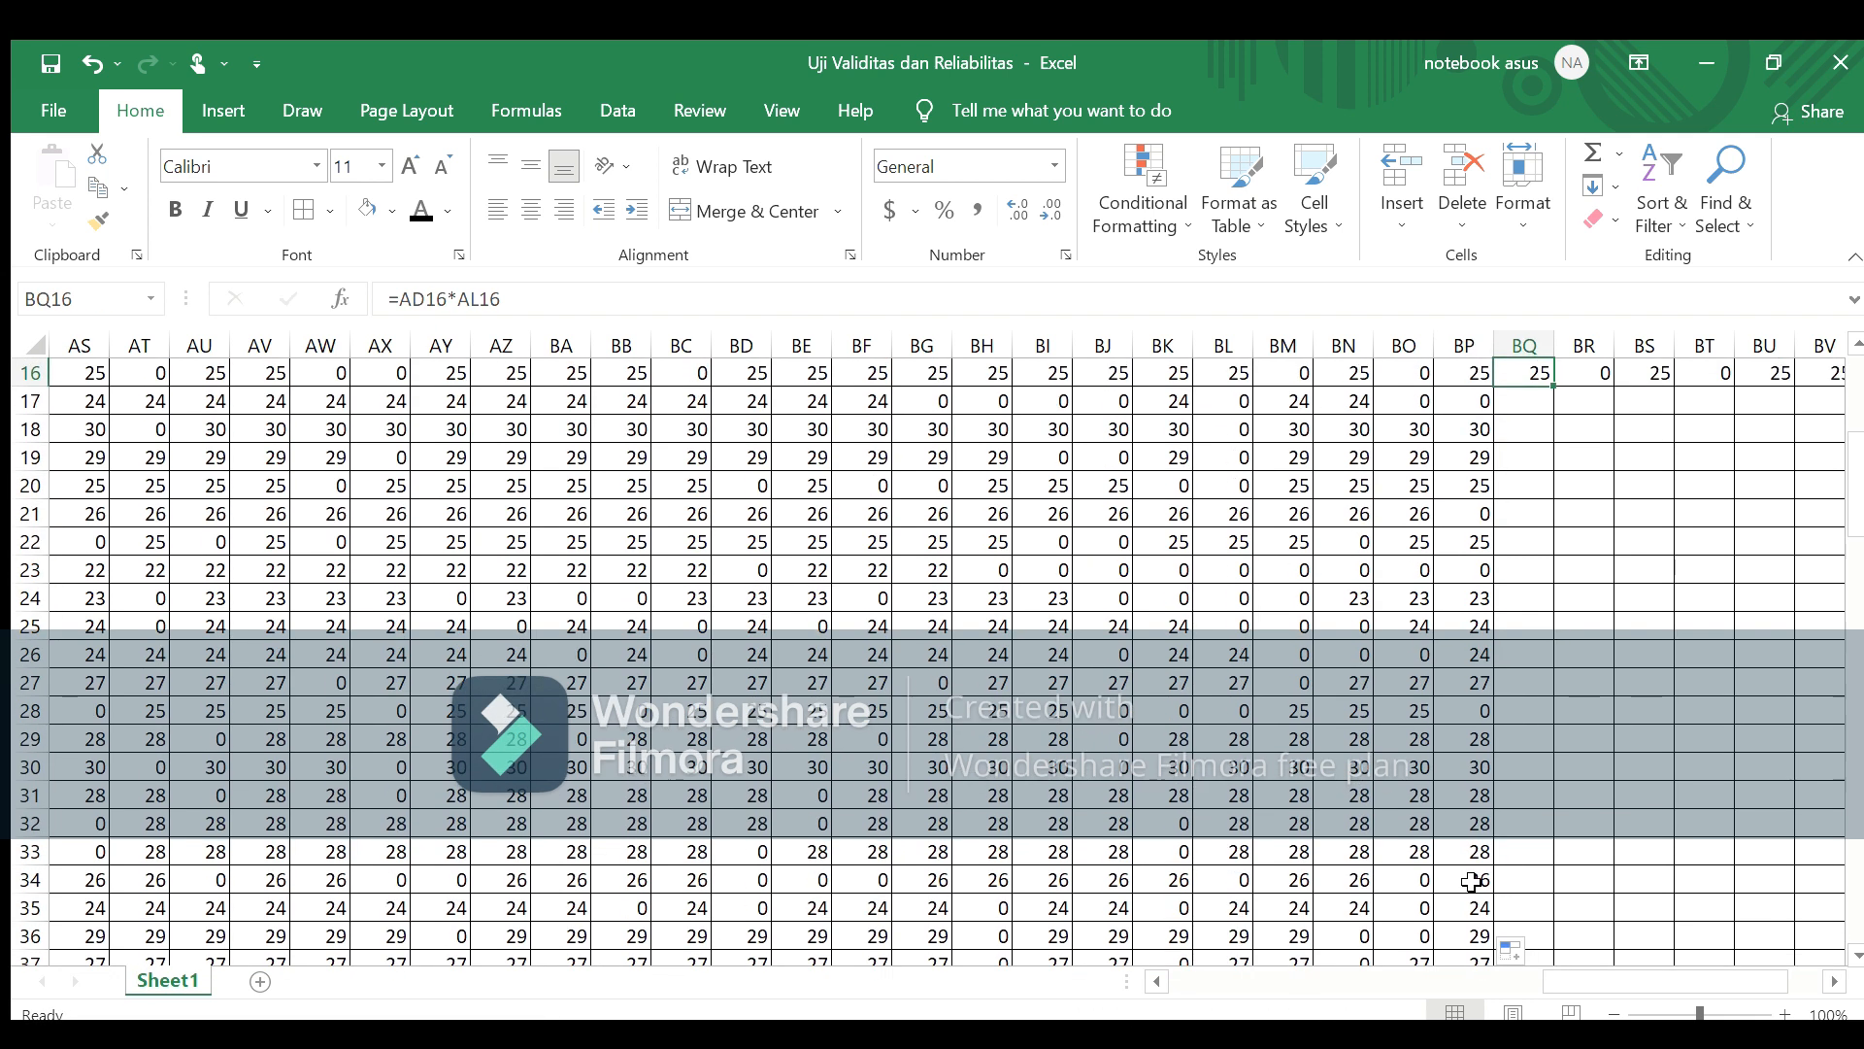
pyautogui.moveTo(1555, 390); pyautogui.dragTo(1557, 888)
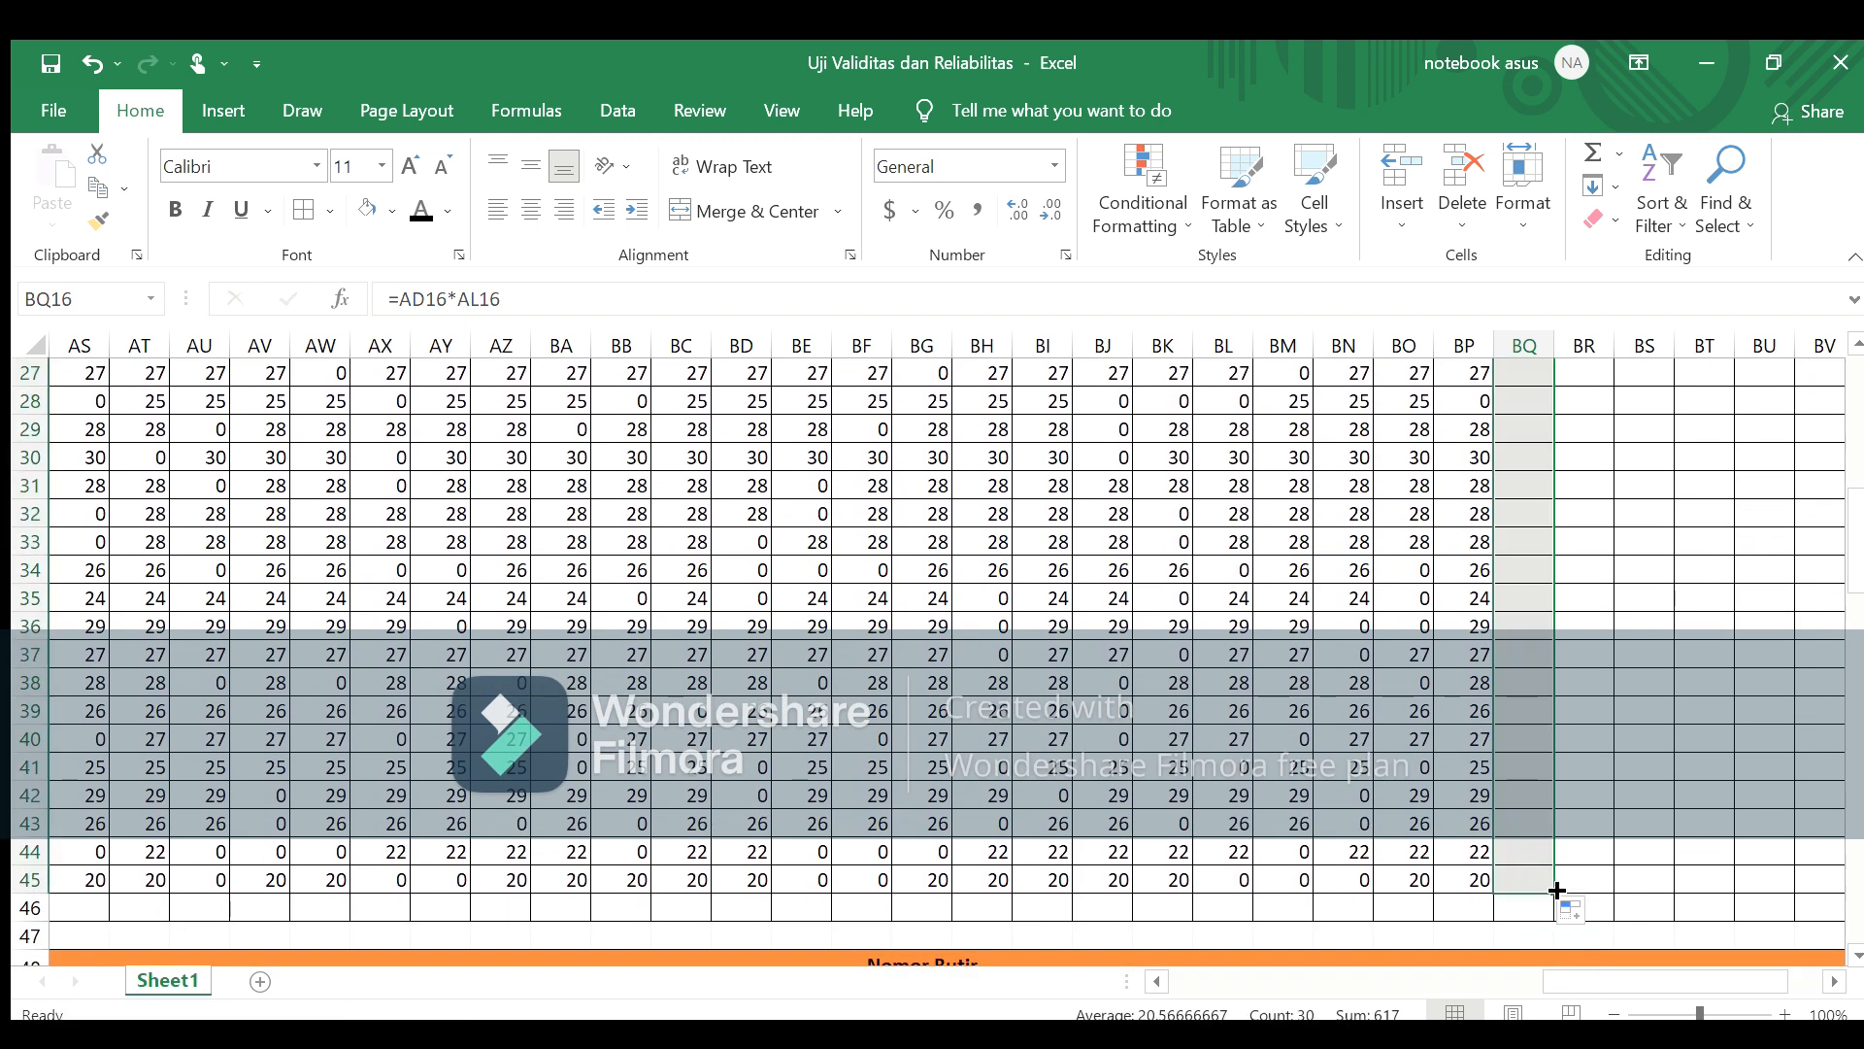
pyautogui.press('Right')
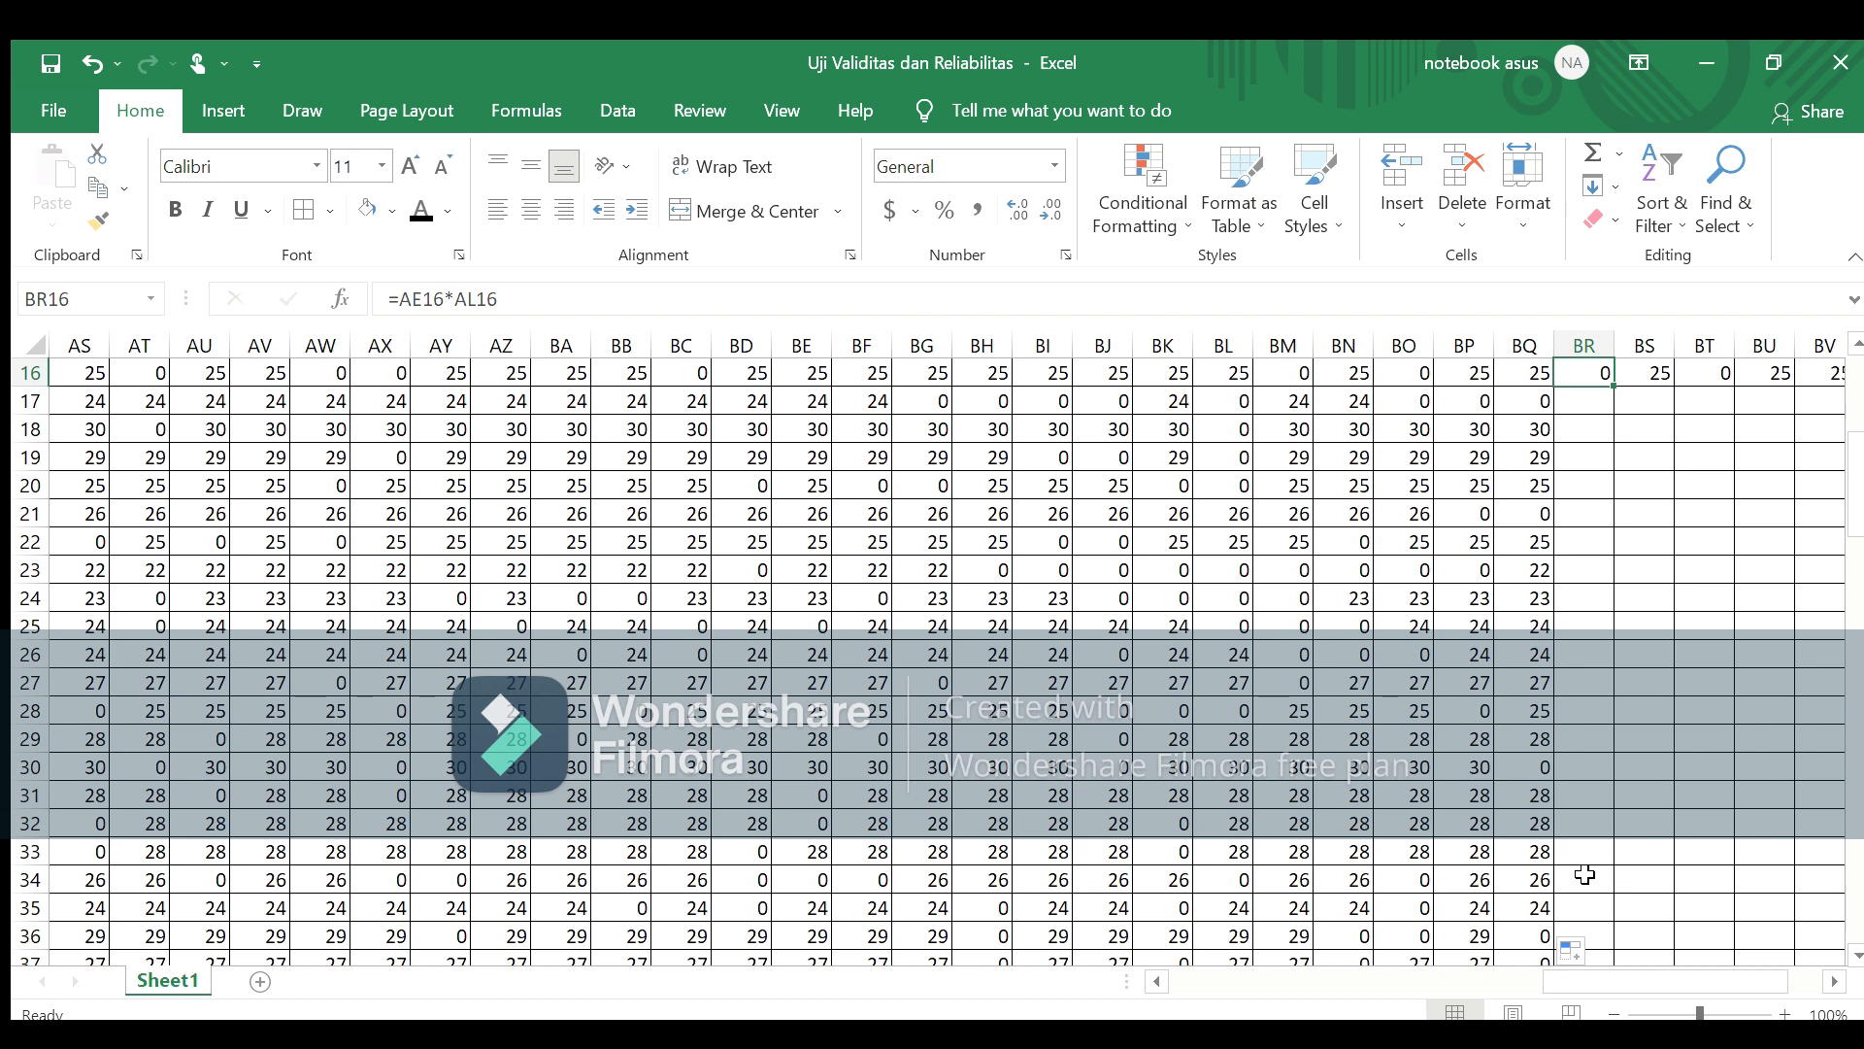
pyautogui.moveTo(1613, 390); pyautogui.dragTo(1592, 901)
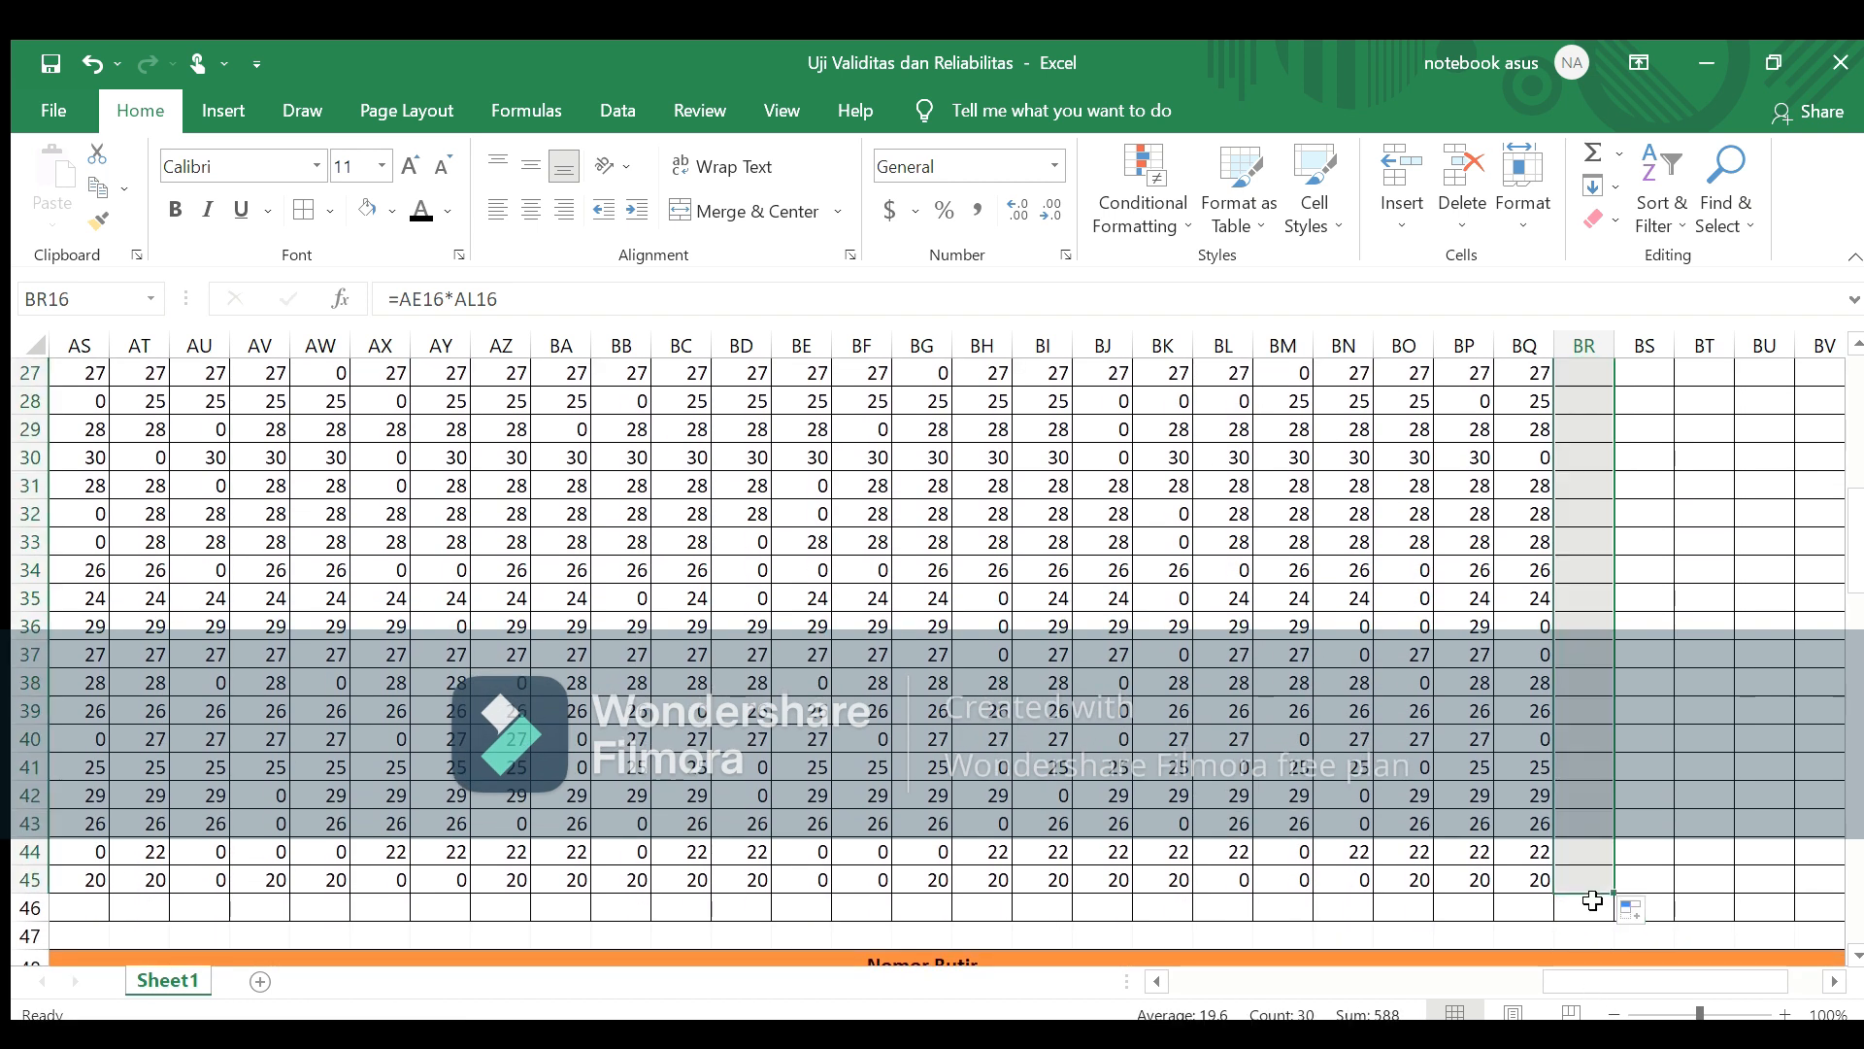
# Step: Fill the item 30 and item 31 product formulas in ∑XY cells BS16 and BT16 down through row 45, one column at a time
pyautogui.press('Right')
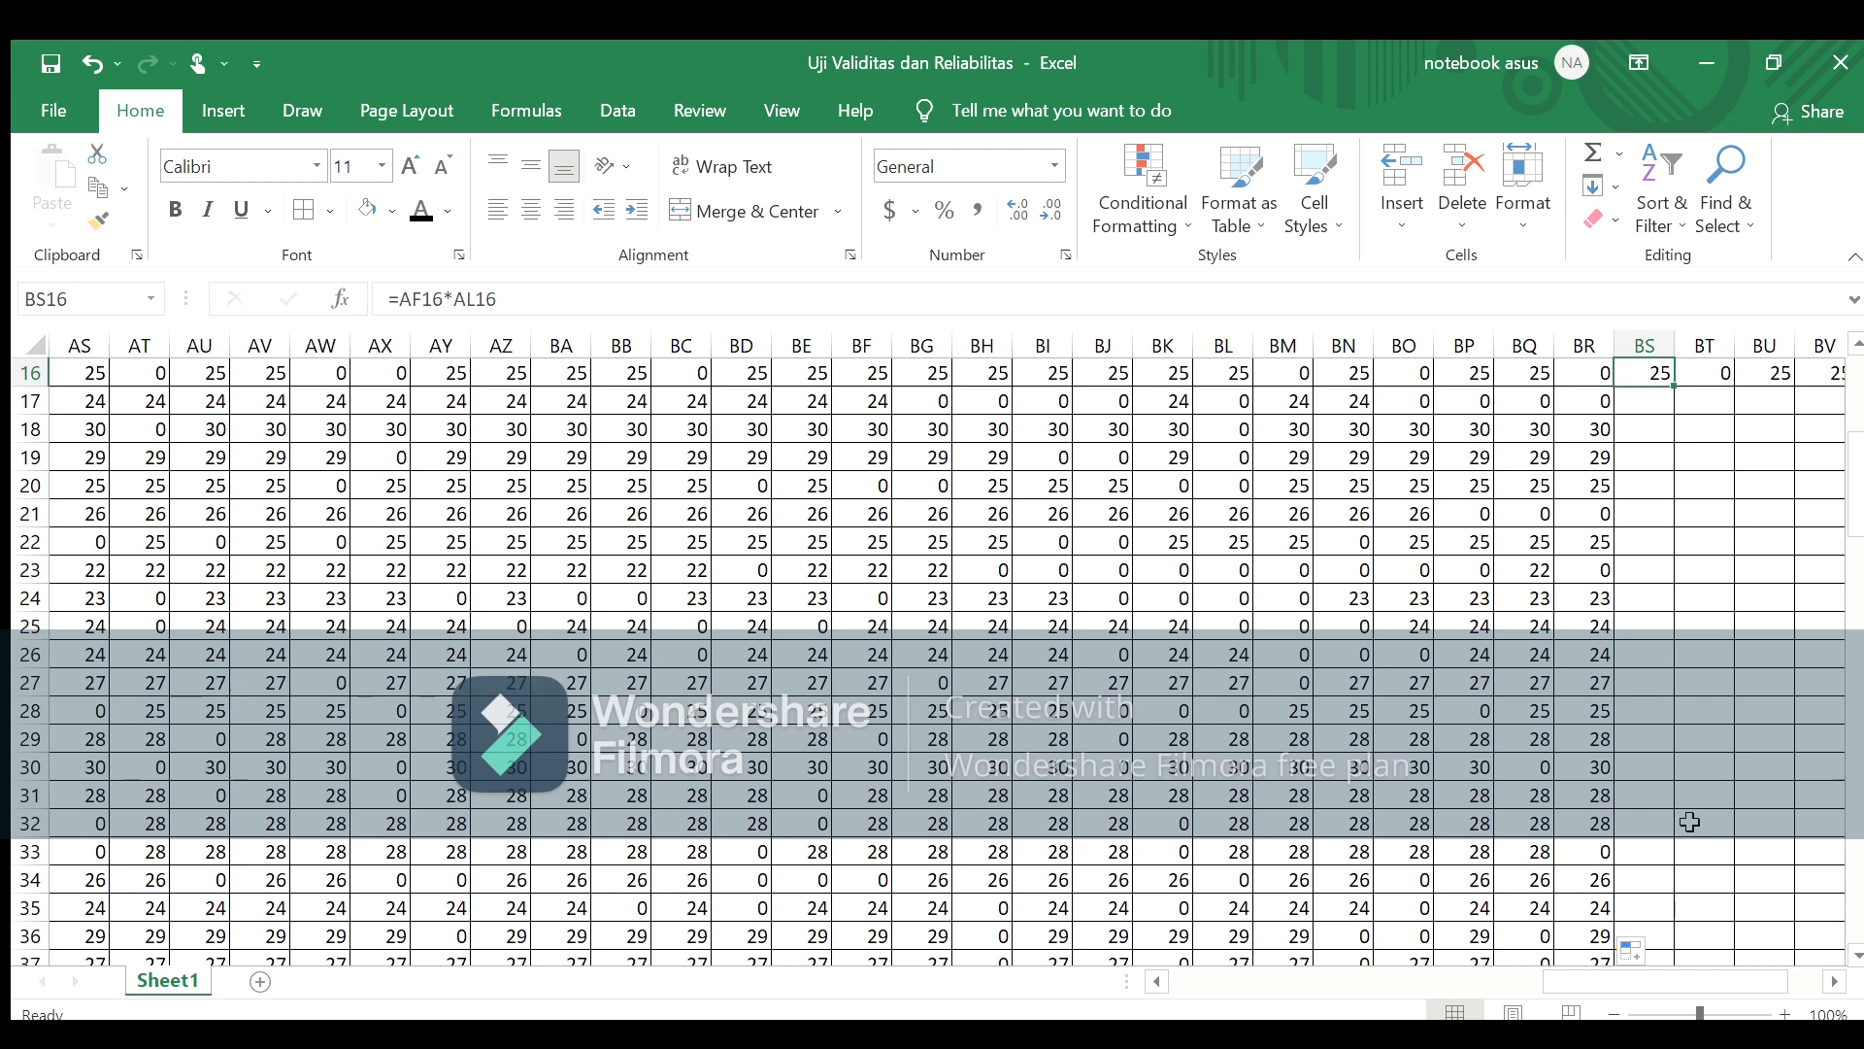
pyautogui.click(1833, 983)
pyautogui.click(1833, 982)
pyautogui.click(1833, 983)
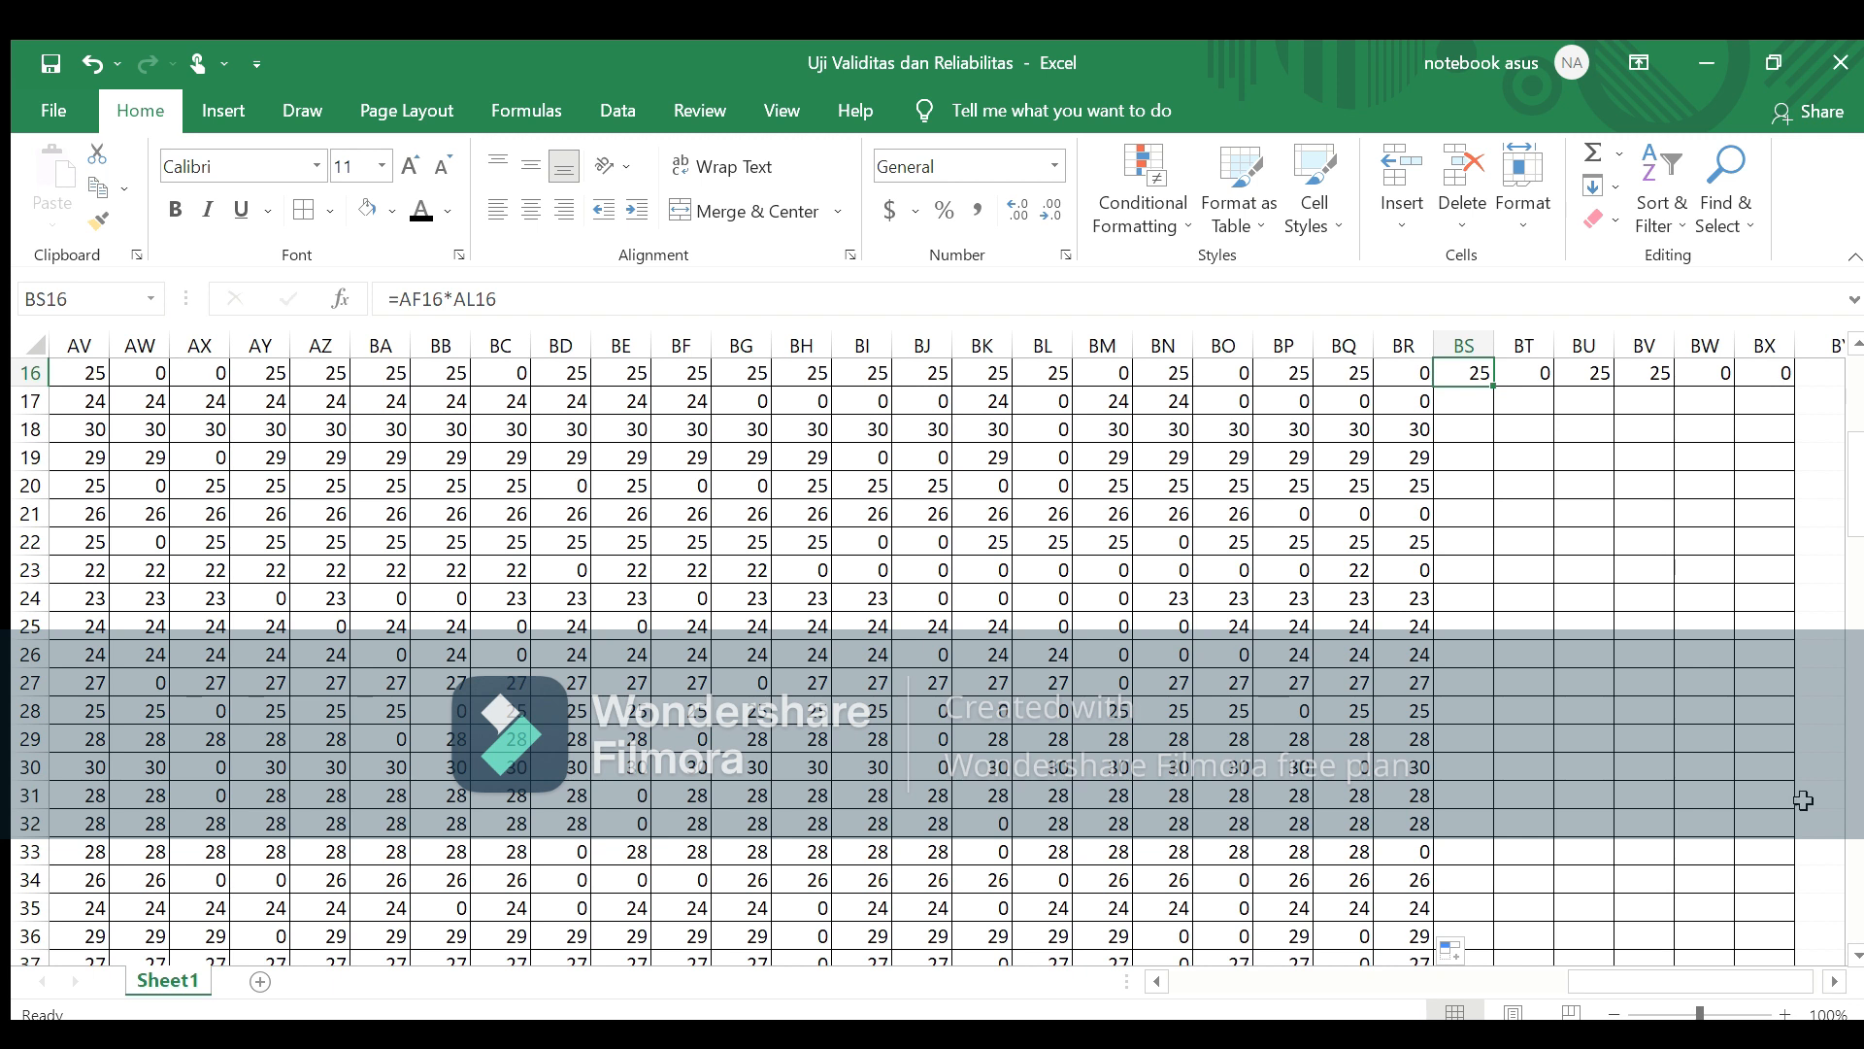
pyautogui.moveTo(1493, 385); pyautogui.dragTo(1500, 888)
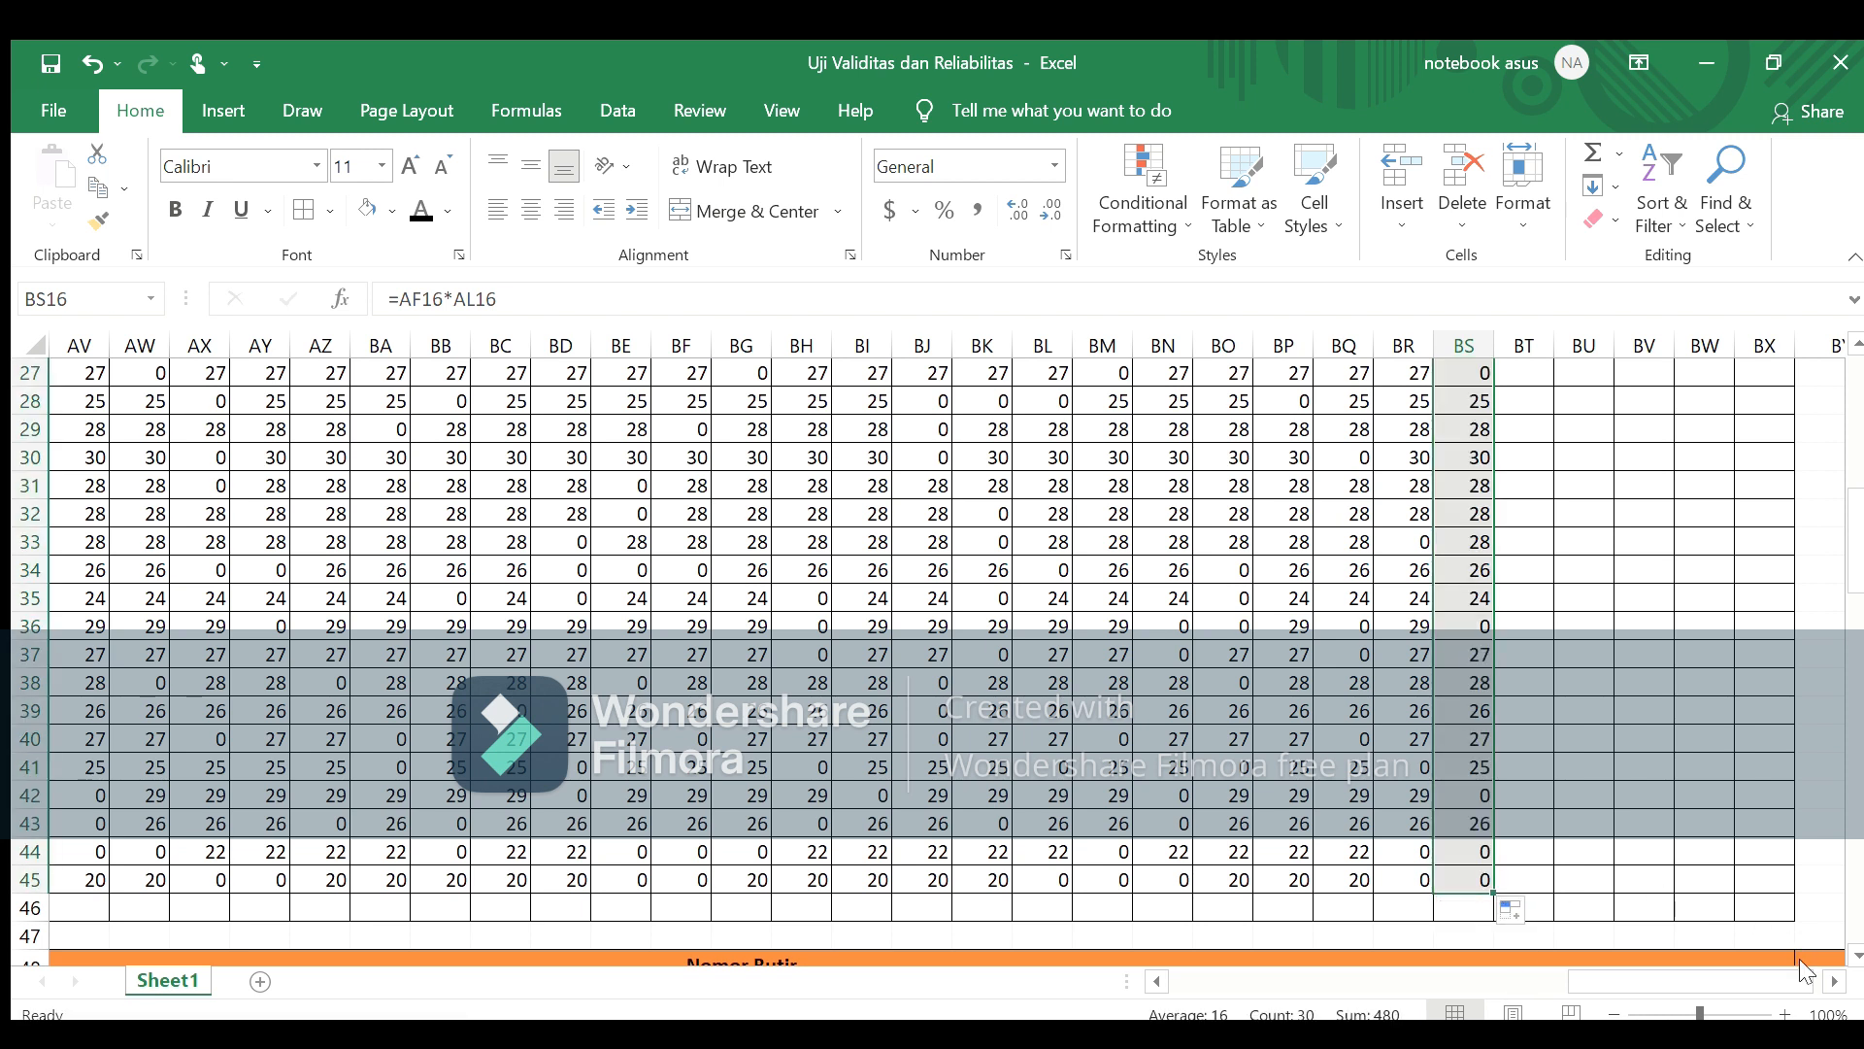
pyautogui.hscroll(2, 1835, 979)
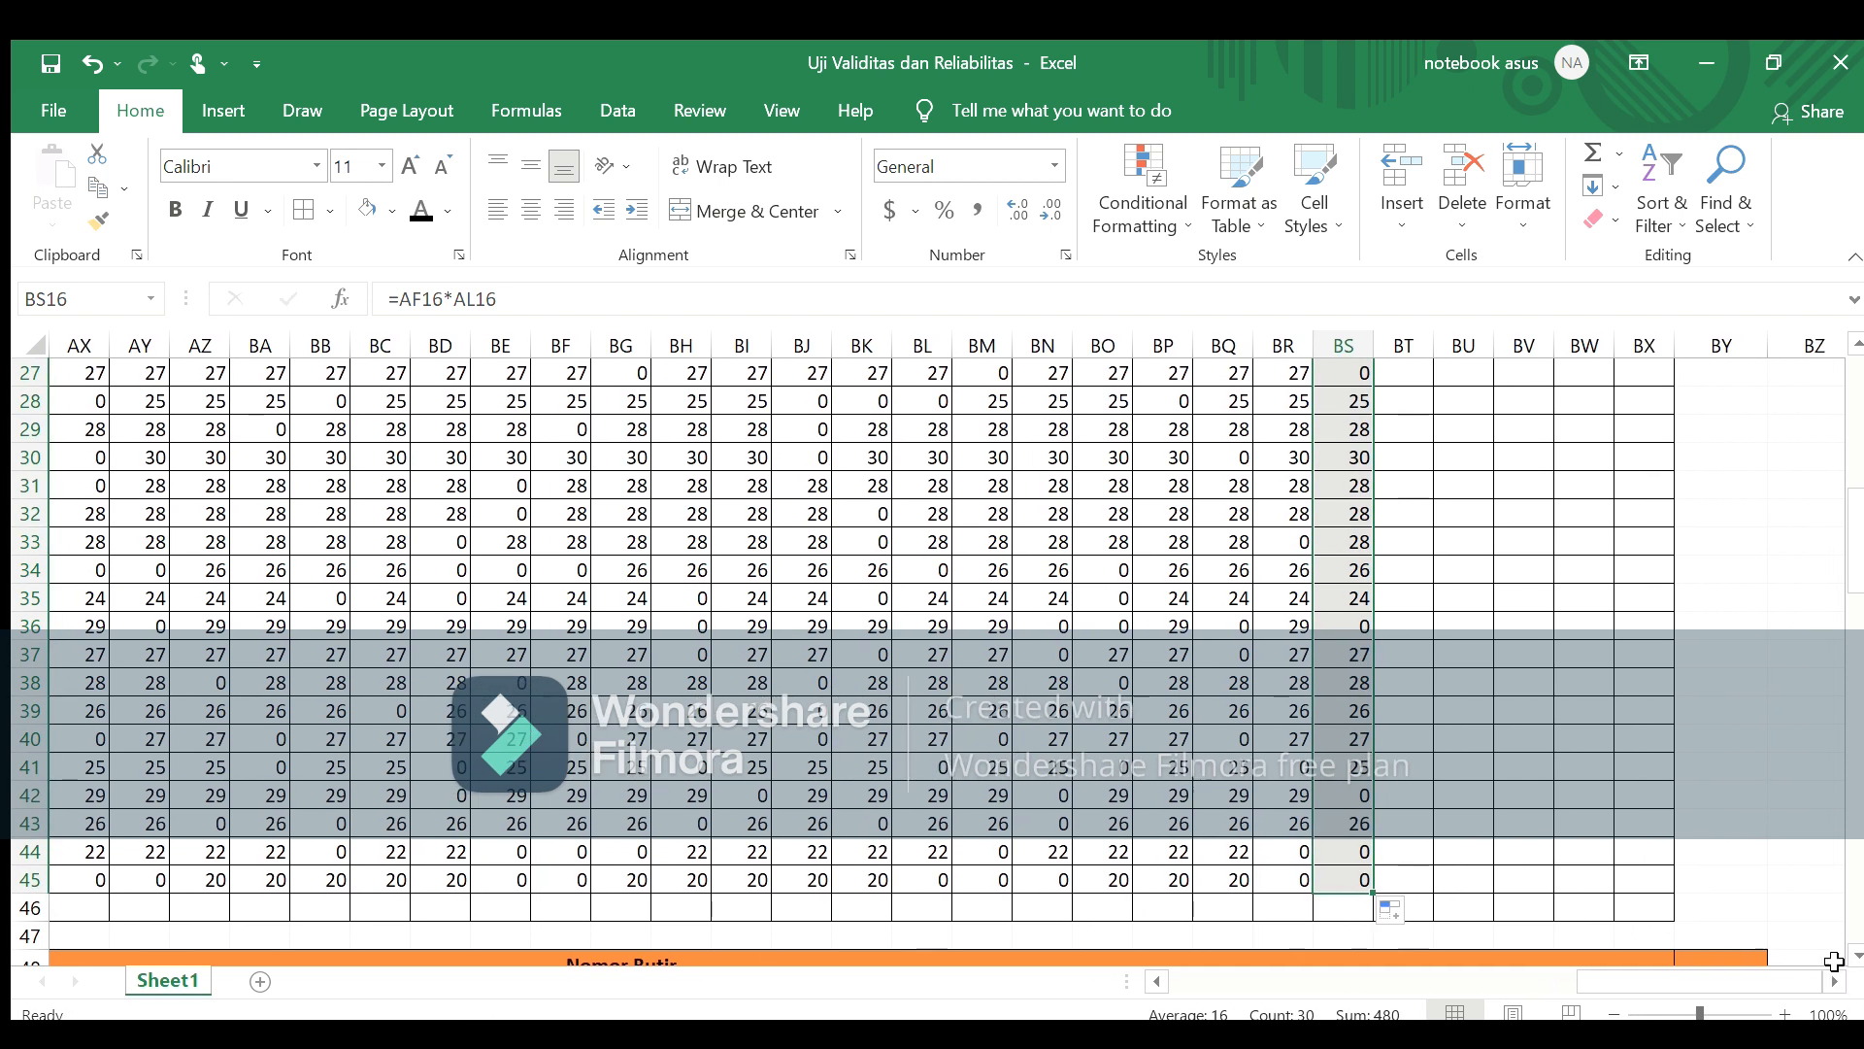
pyautogui.press('Right')
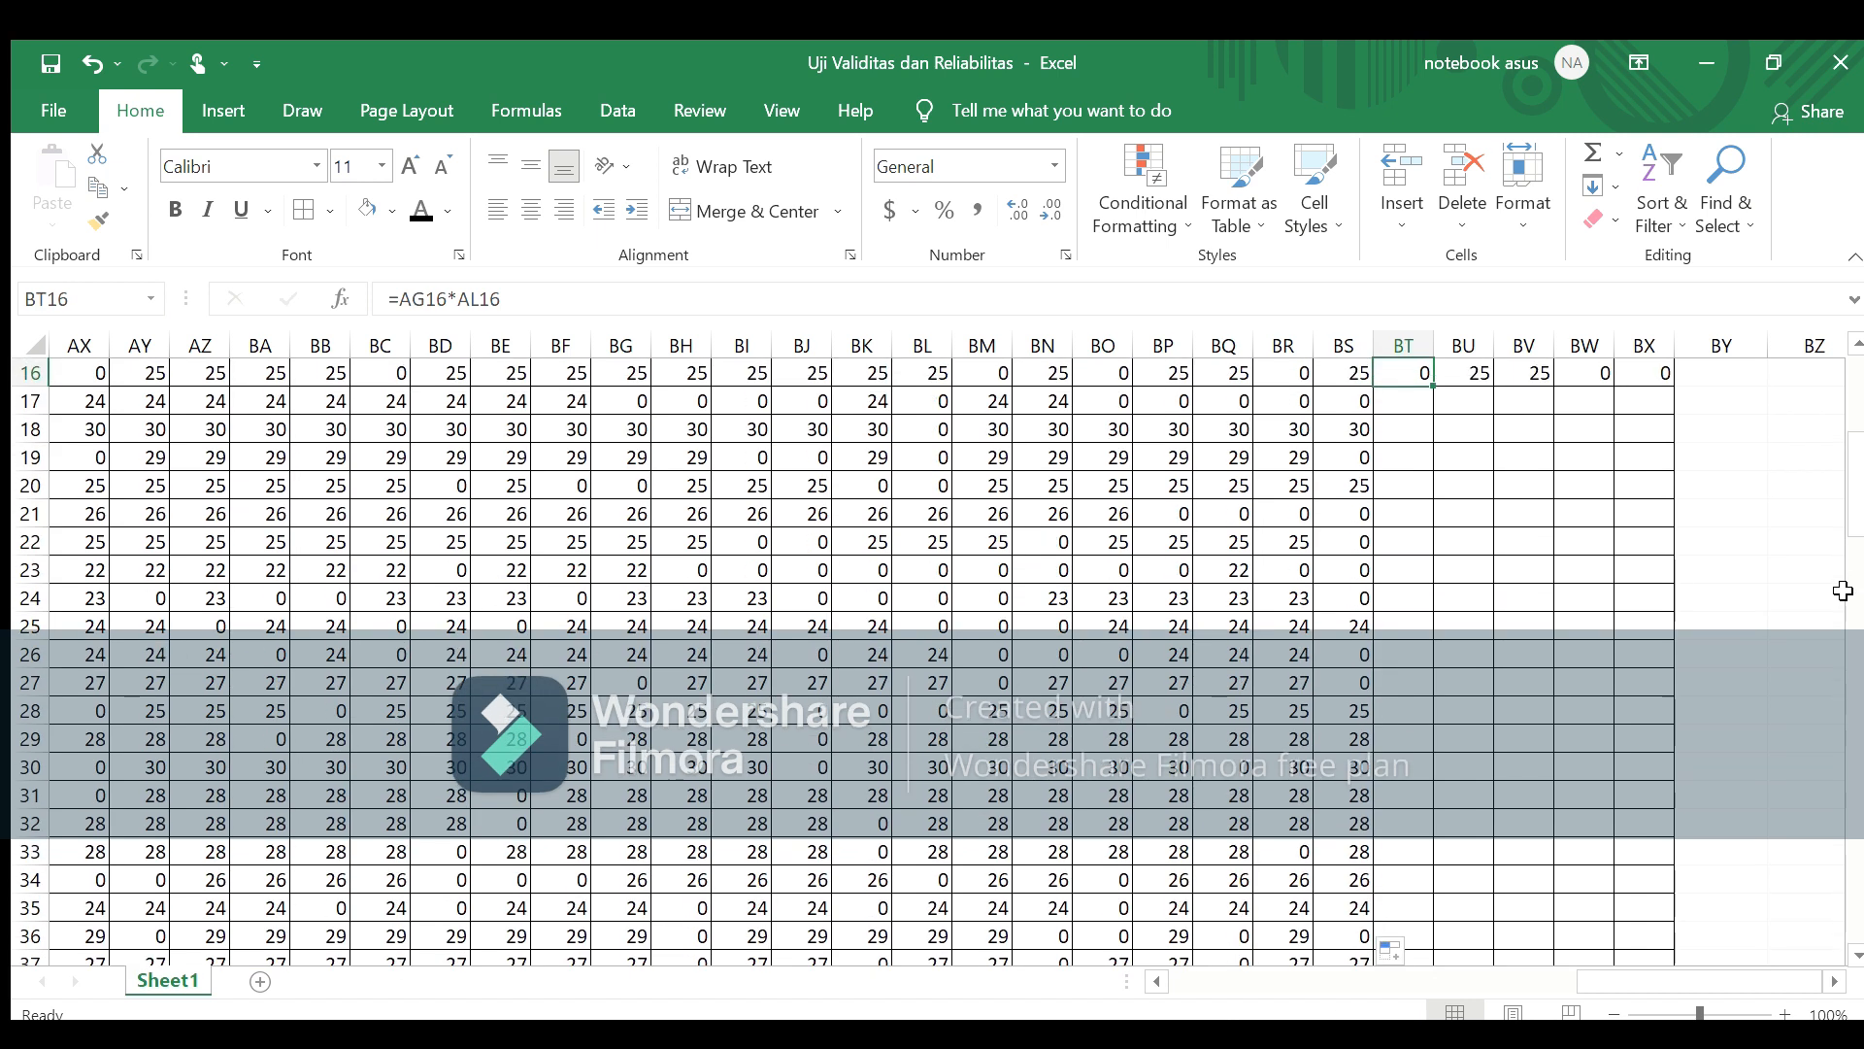
pyautogui.moveTo(1436, 390); pyautogui.dragTo(1428, 882)
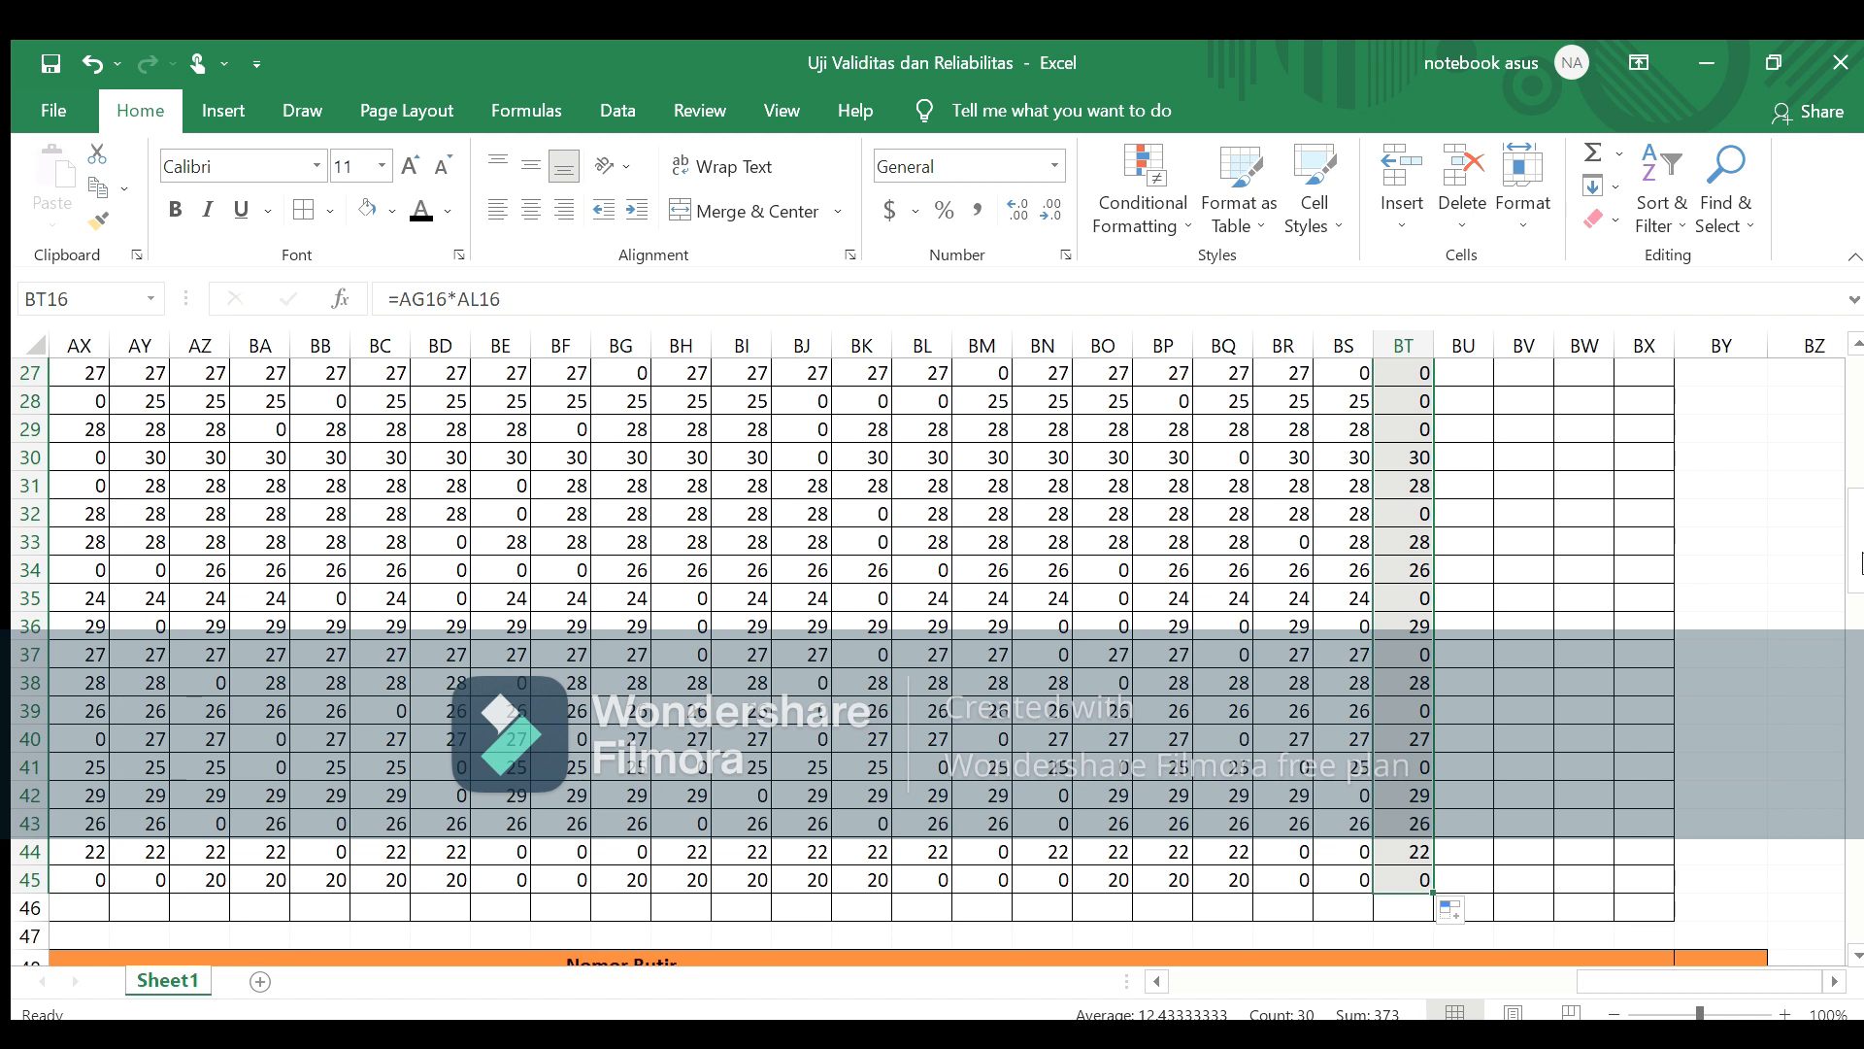
# Step: Fill the item 32 and item 33 product formulas in ∑XY cells BU16 and BV16 down through row 45, one column at a time
pyautogui.press('Right')
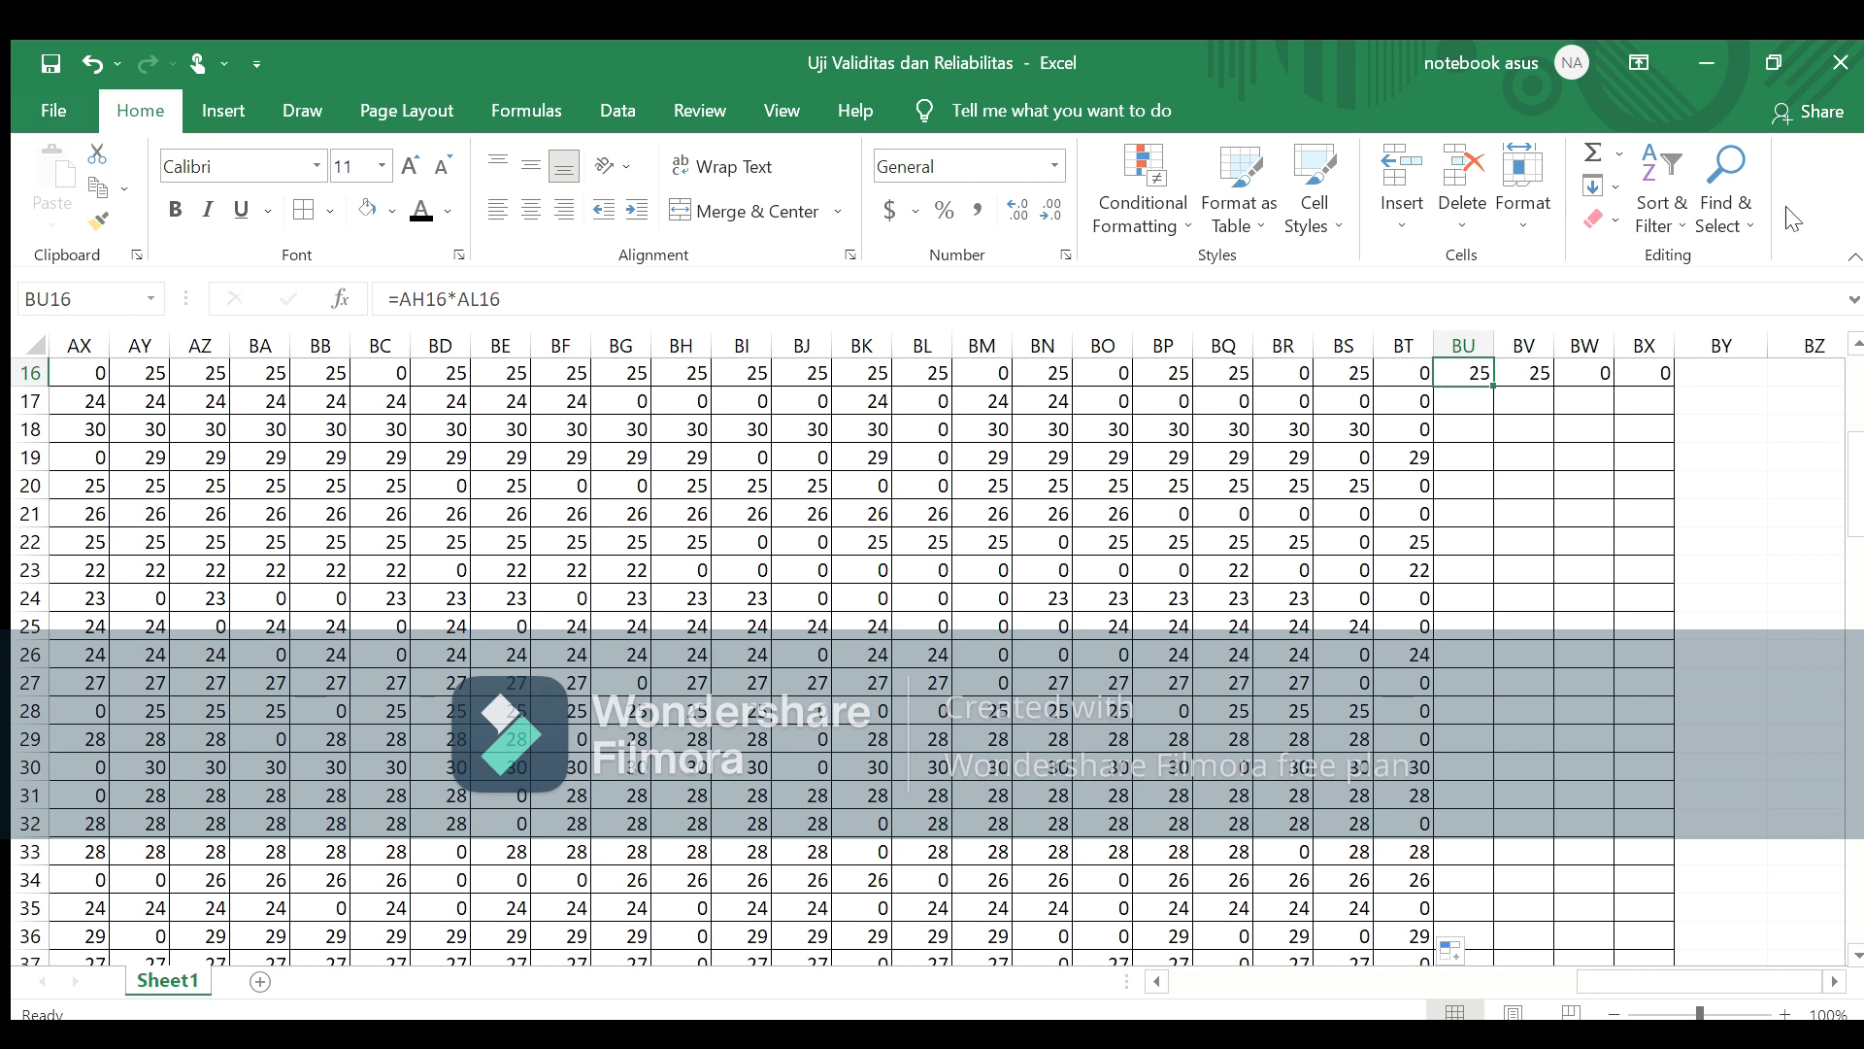
pyautogui.click(1855, 344)
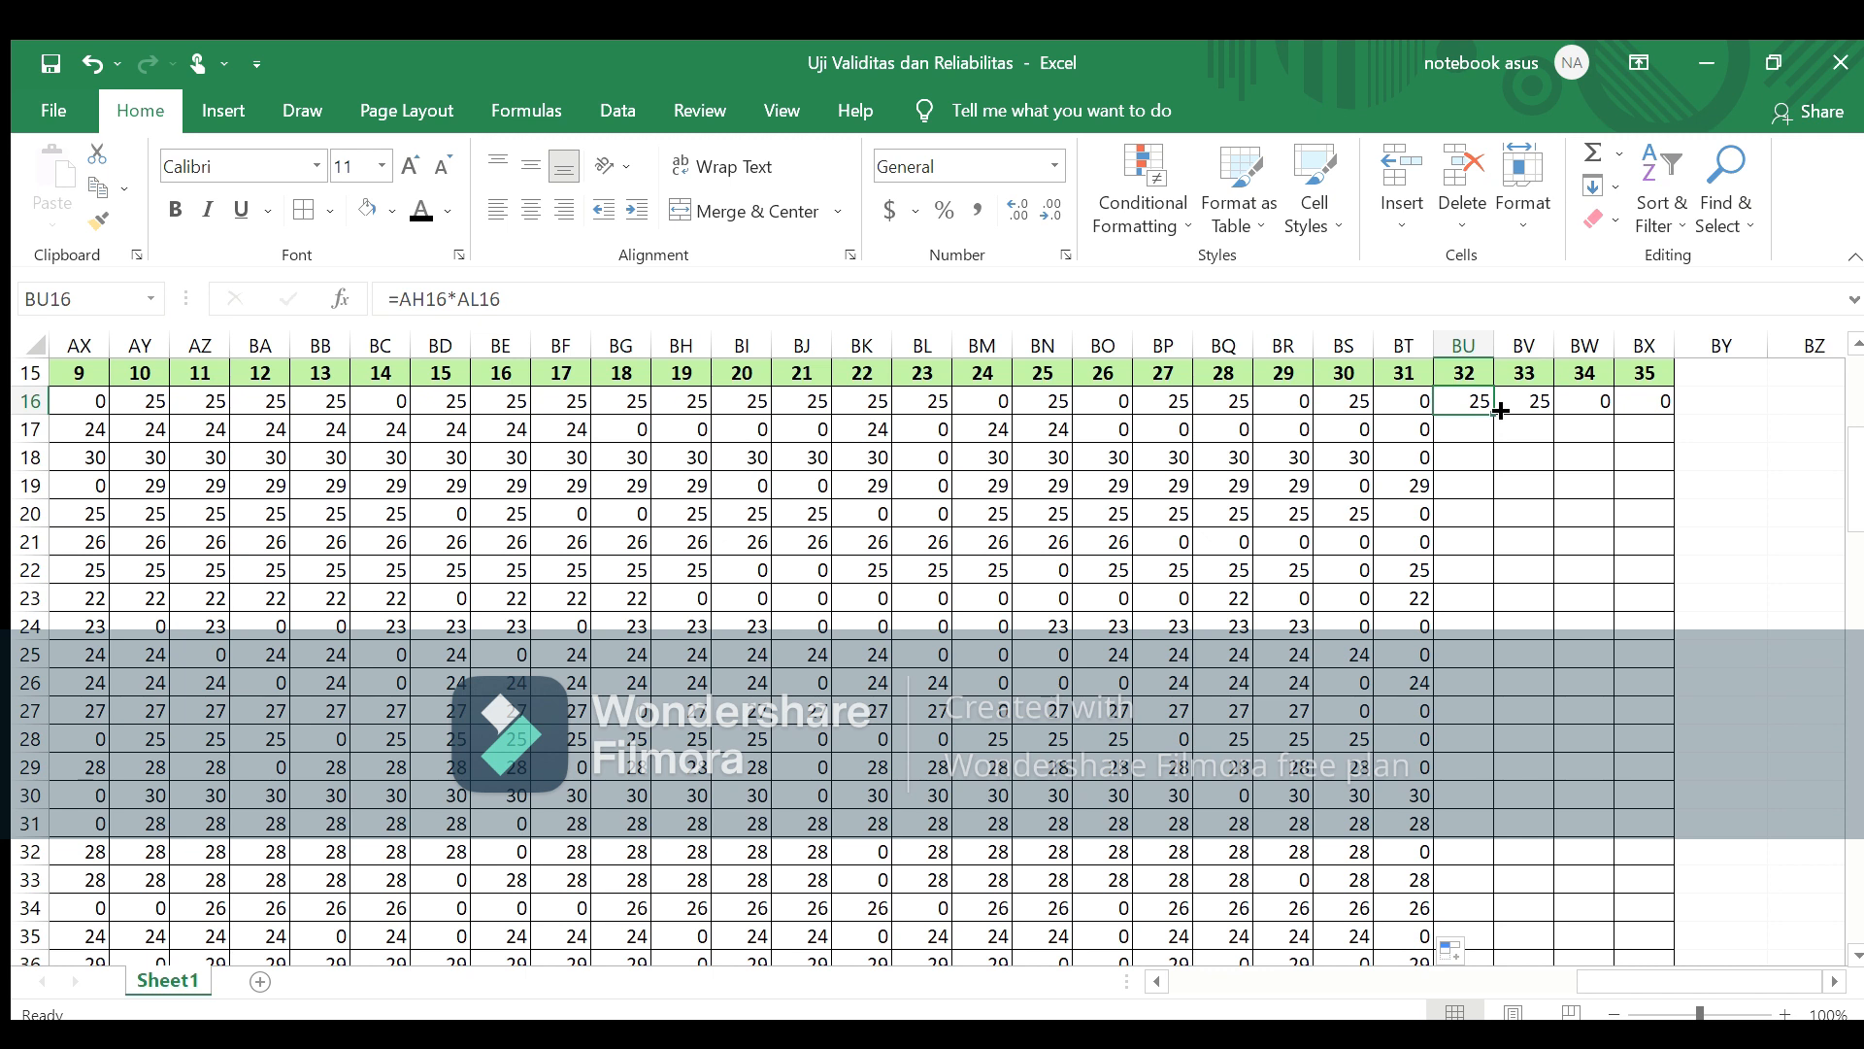
pyautogui.moveTo(1493, 414); pyautogui.dragTo(1481, 895)
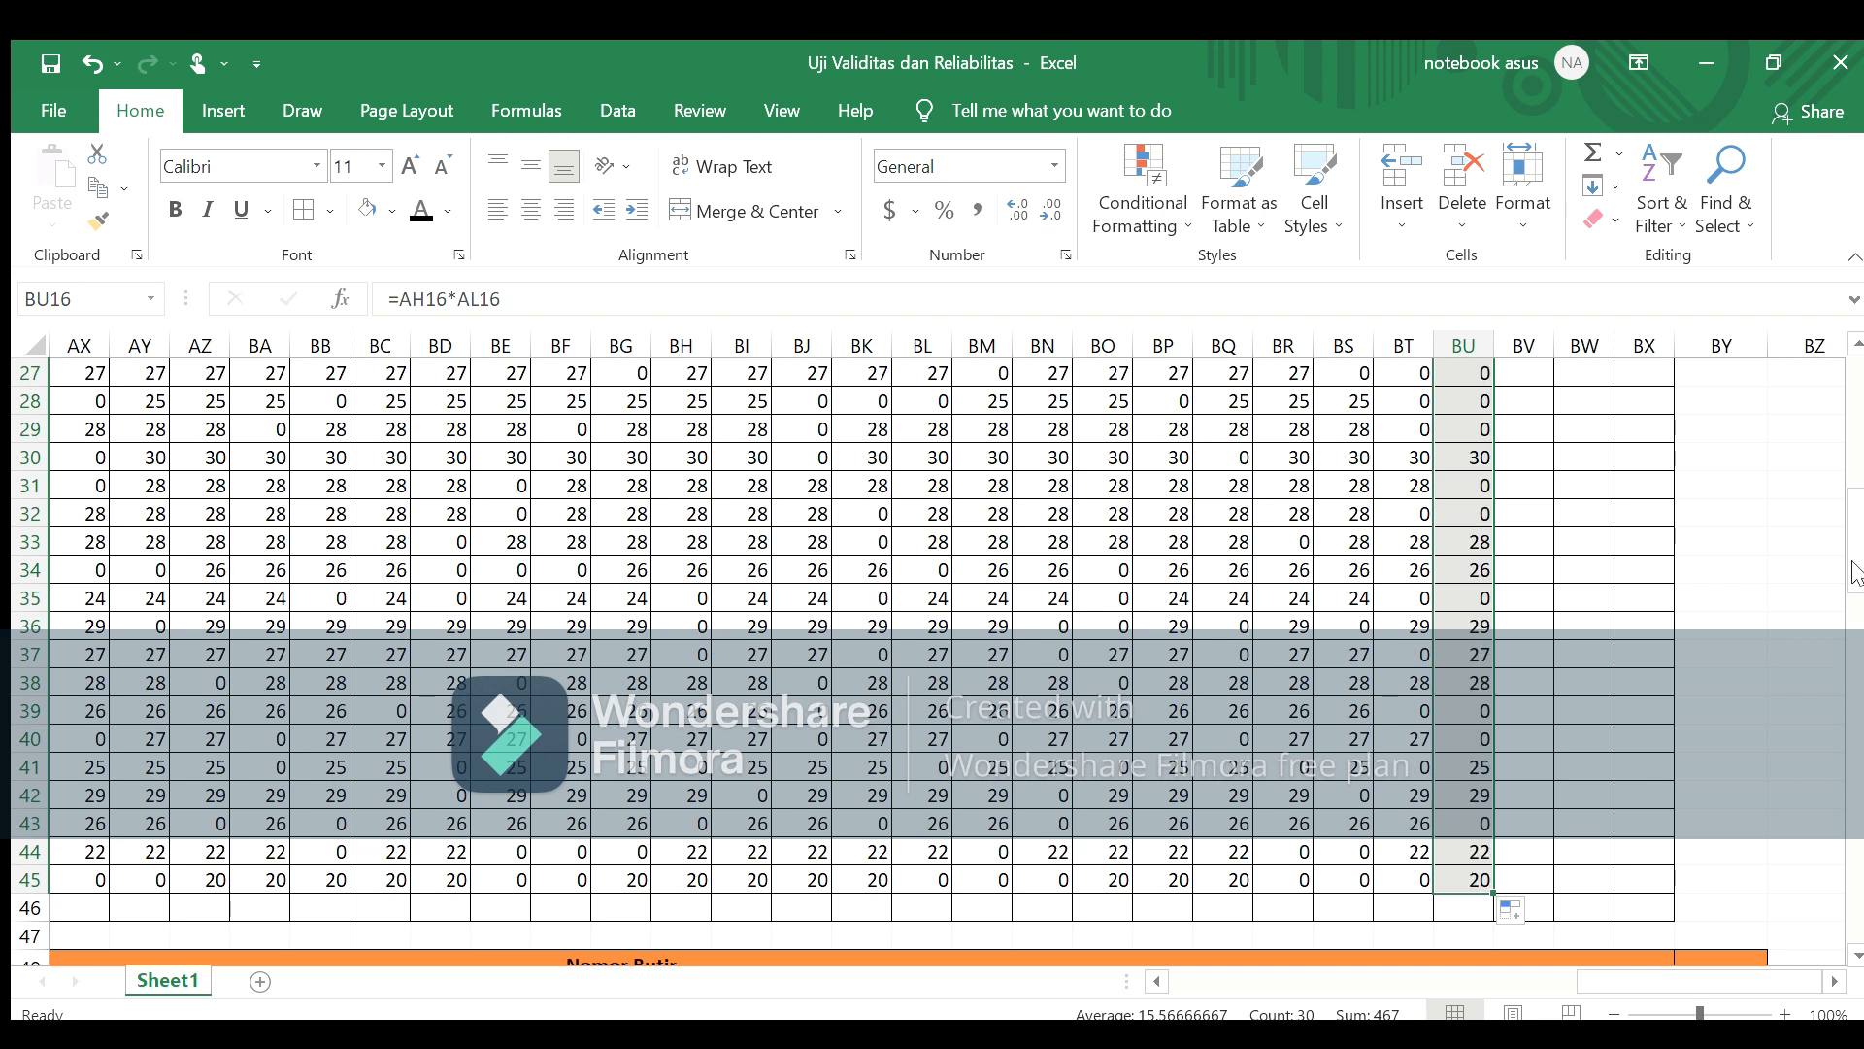
pyautogui.moveTo(1855, 573); pyautogui.dragTo(1855, 492)
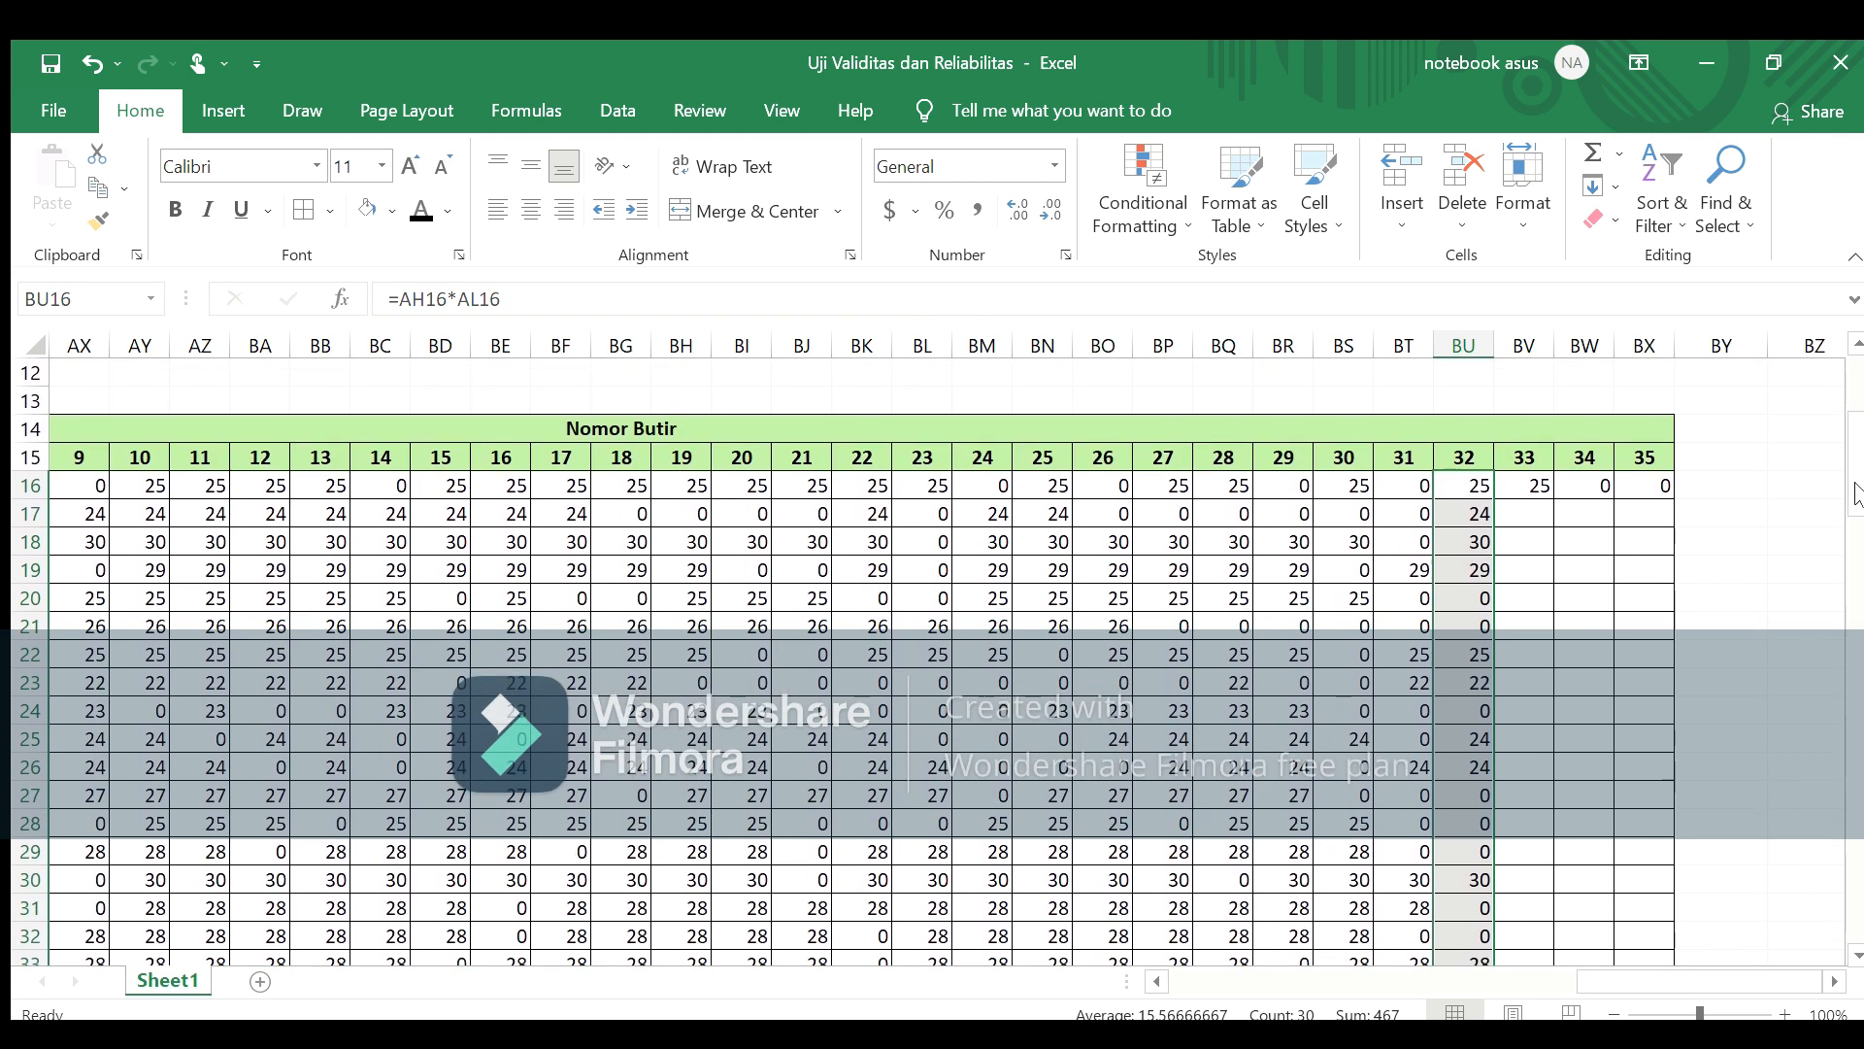
pyautogui.press('Right')
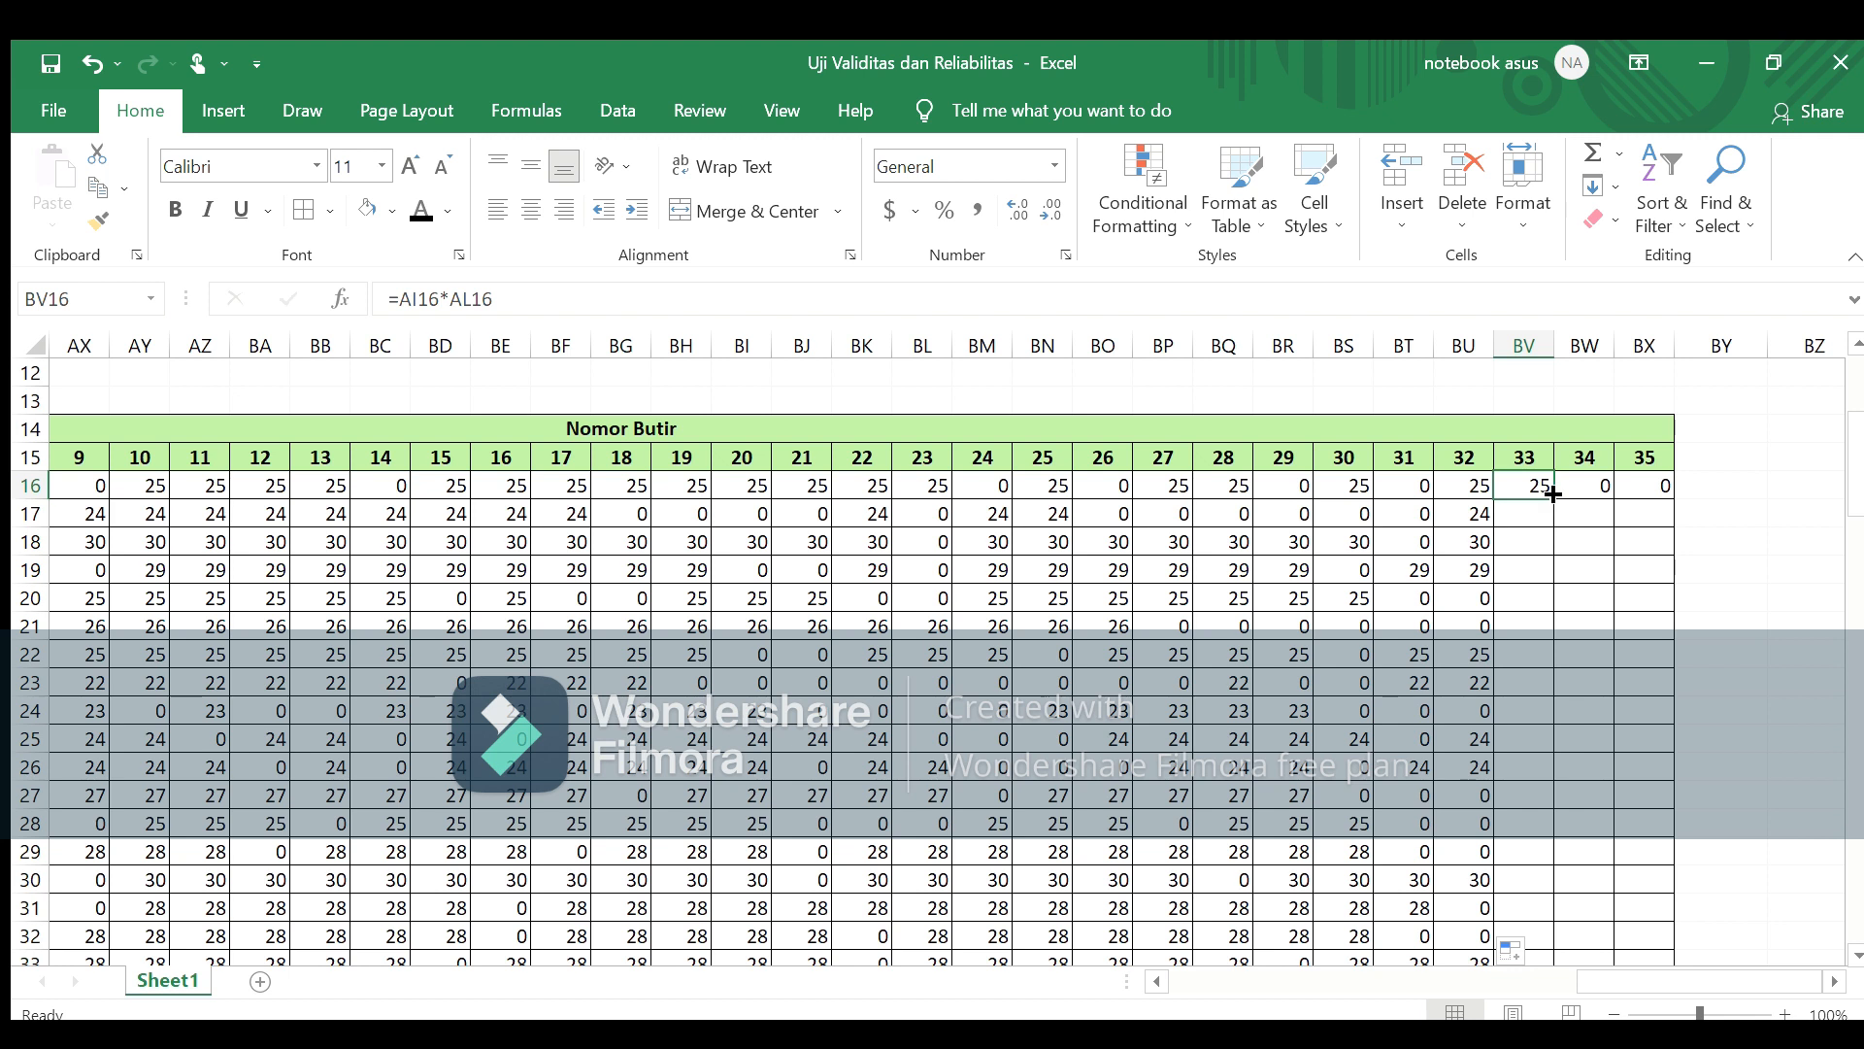
pyautogui.moveTo(1550, 497); pyautogui.dragTo(1542, 898)
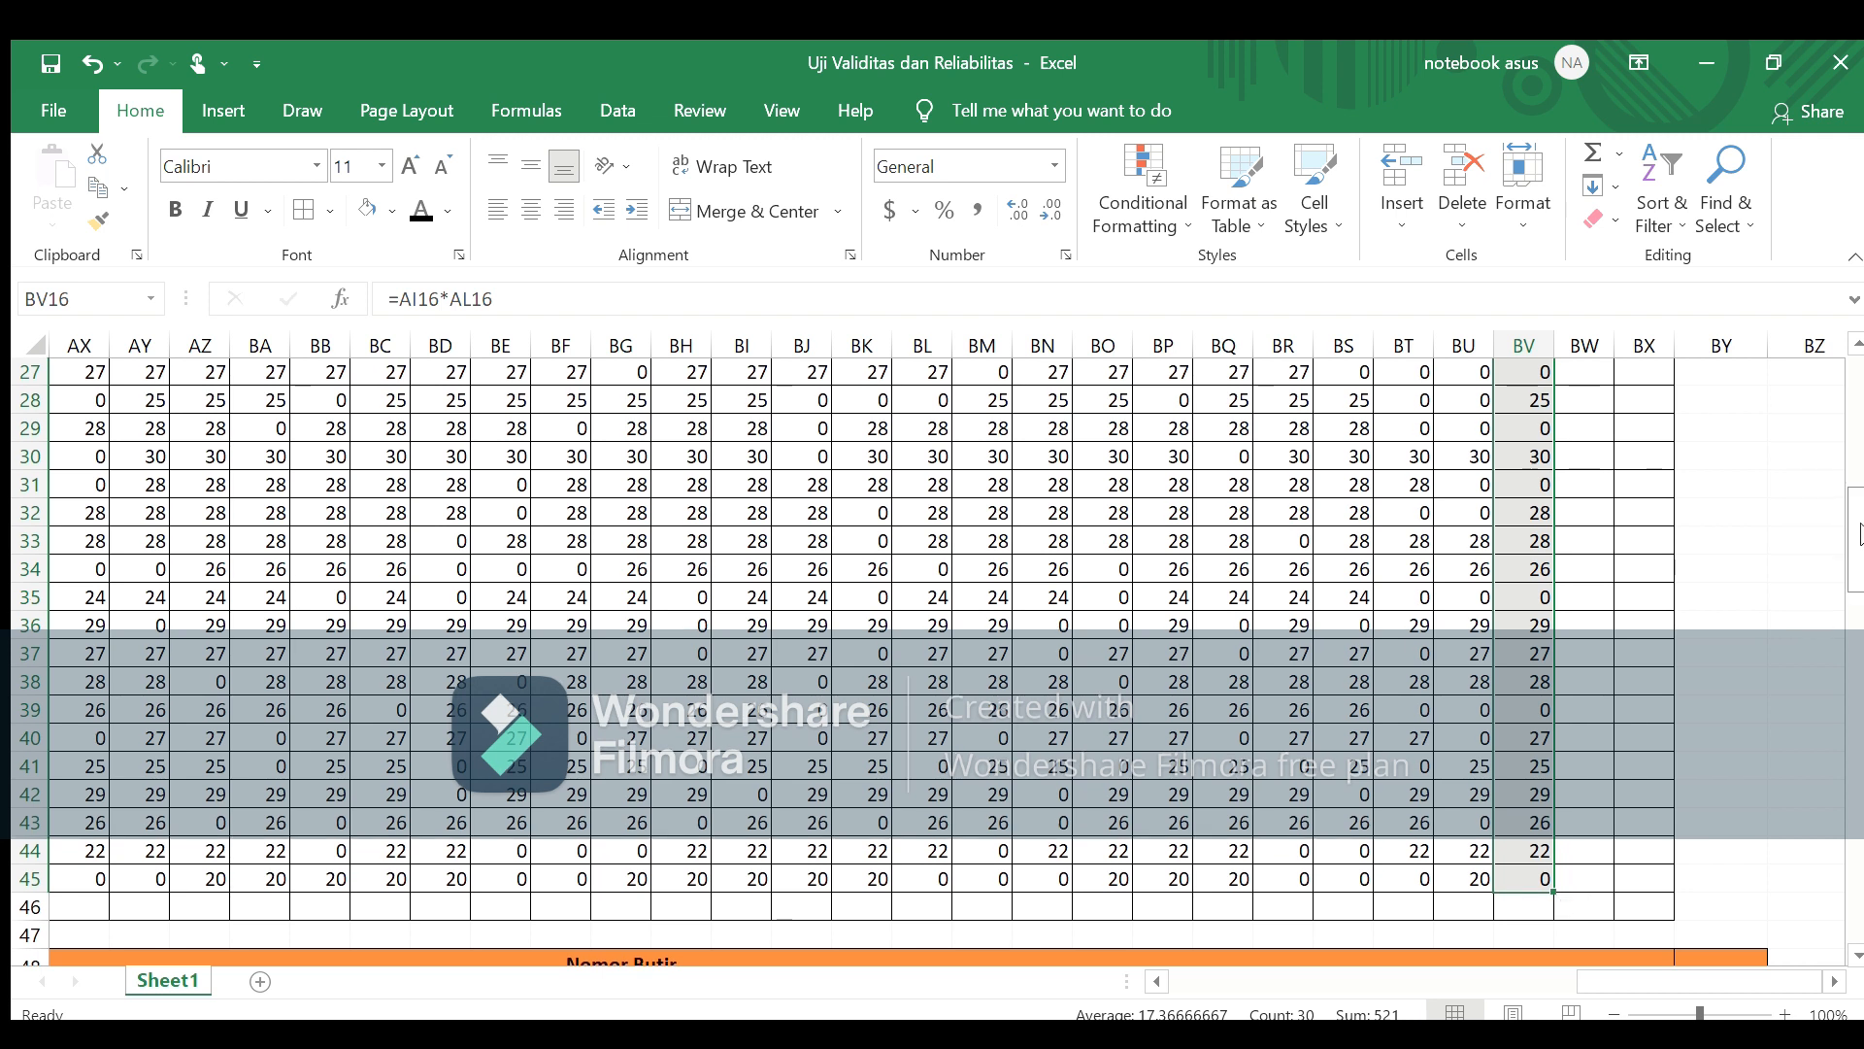
# Step: Fill the item 34 and item 35 product formulas in ∑XY cells BW16 and BX16 down through row 45, one column at a time
pyautogui.scroll(4, 1856, 525)
pyautogui.scroll(1, 1857, 505)
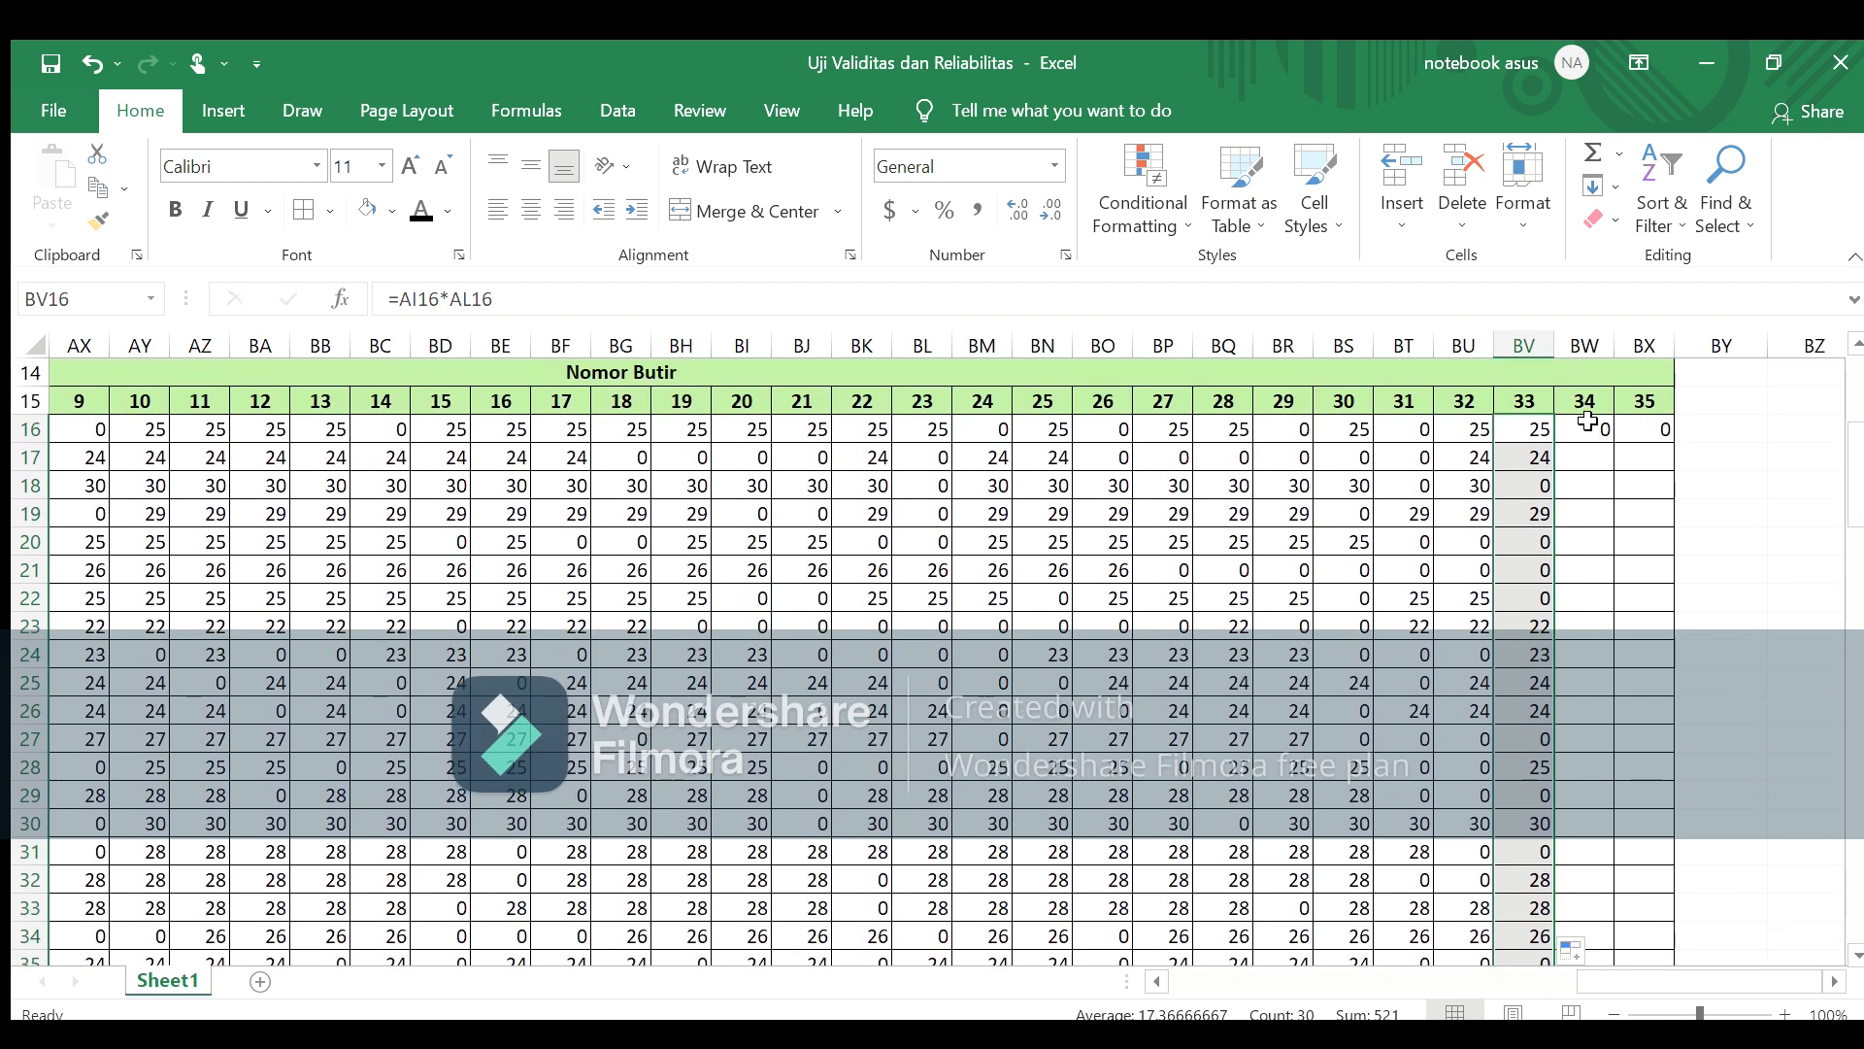
pyautogui.click(1588, 425)
pyautogui.moveTo(1616, 443); pyautogui.dragTo(1612, 891)
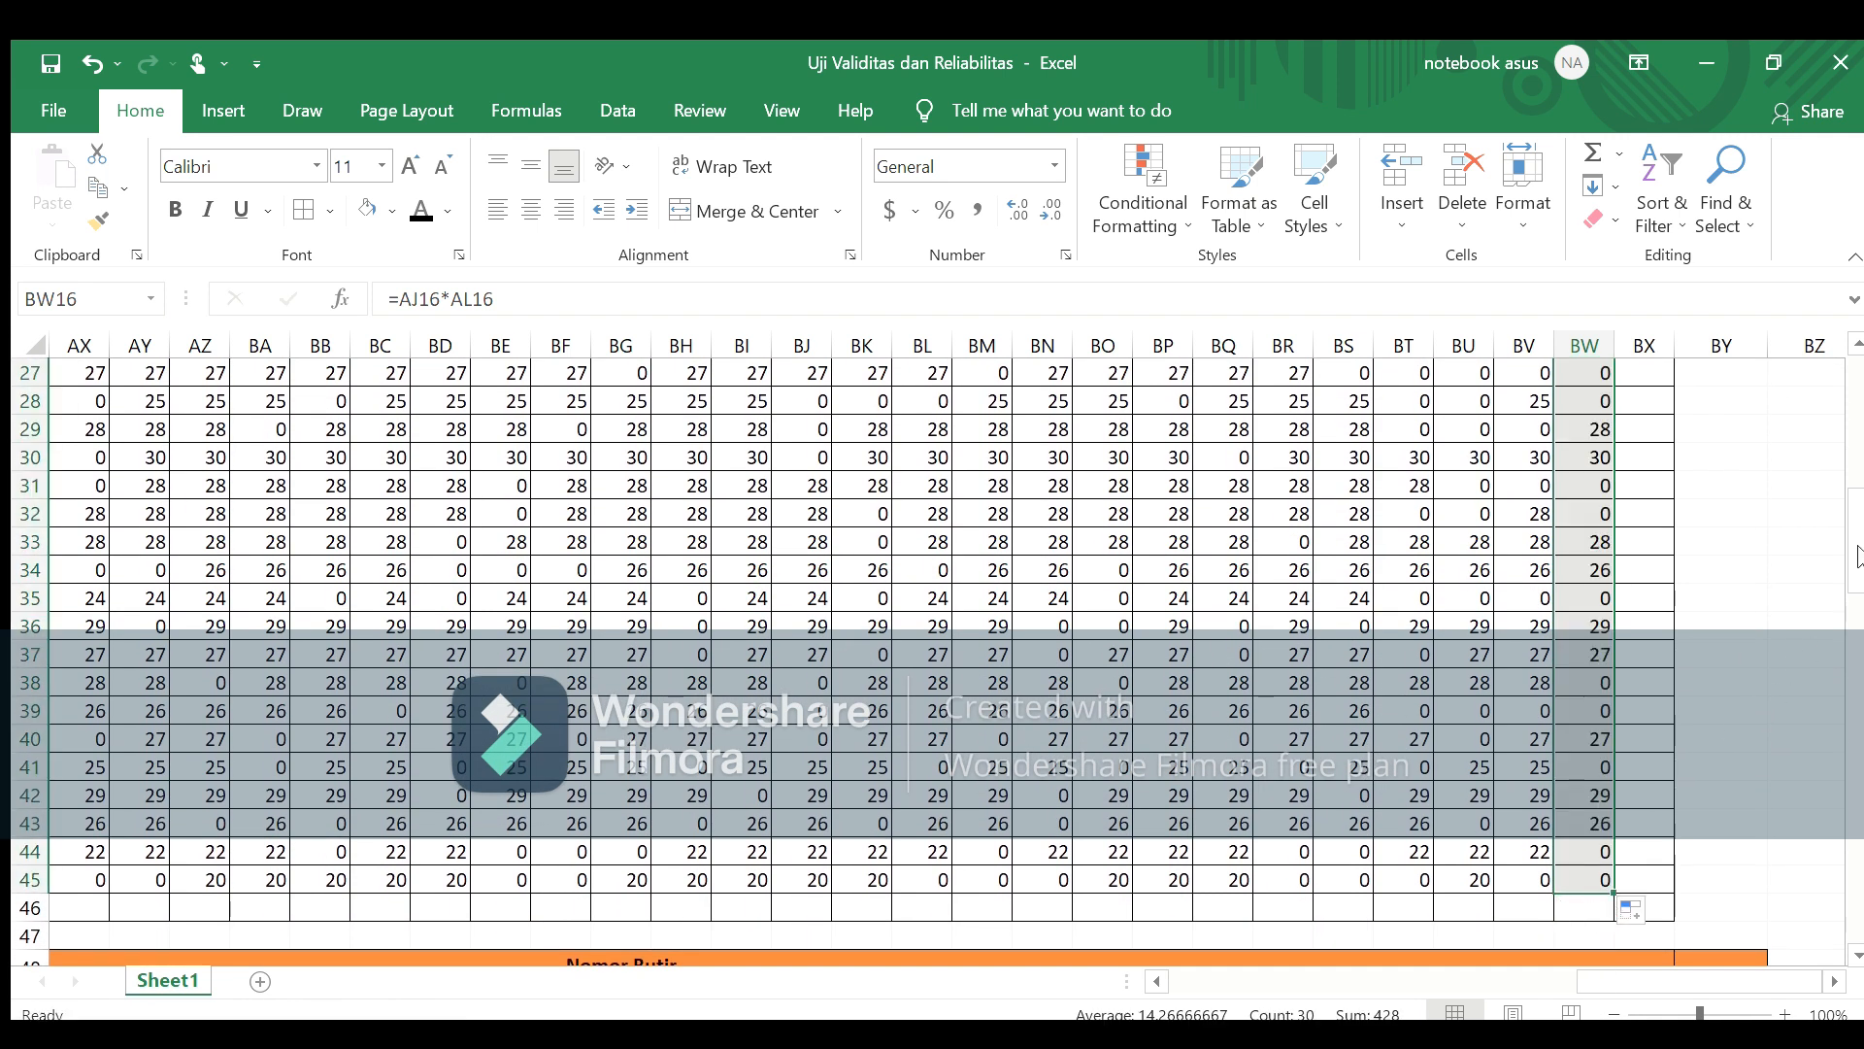
pyautogui.press('Right')
pyautogui.moveTo(1675, 385); pyautogui.dragTo(1659, 901)
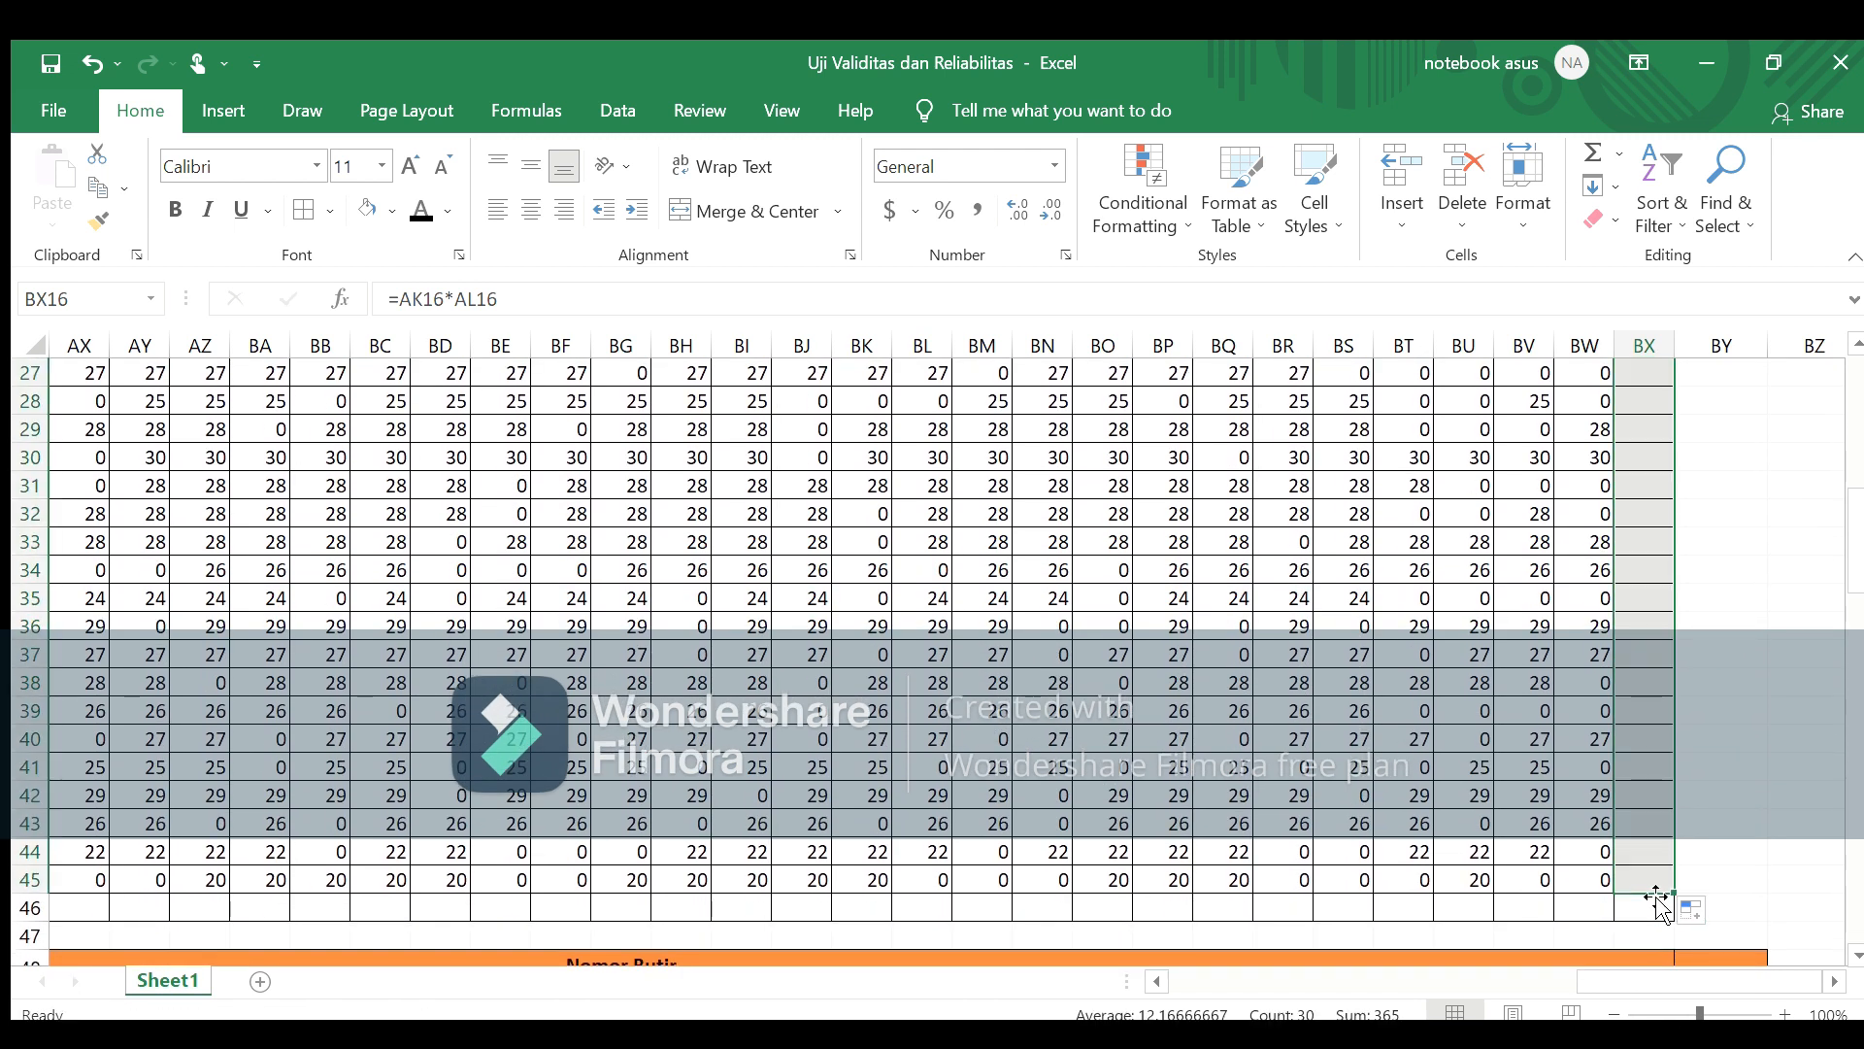
pyautogui.click(1745, 767)
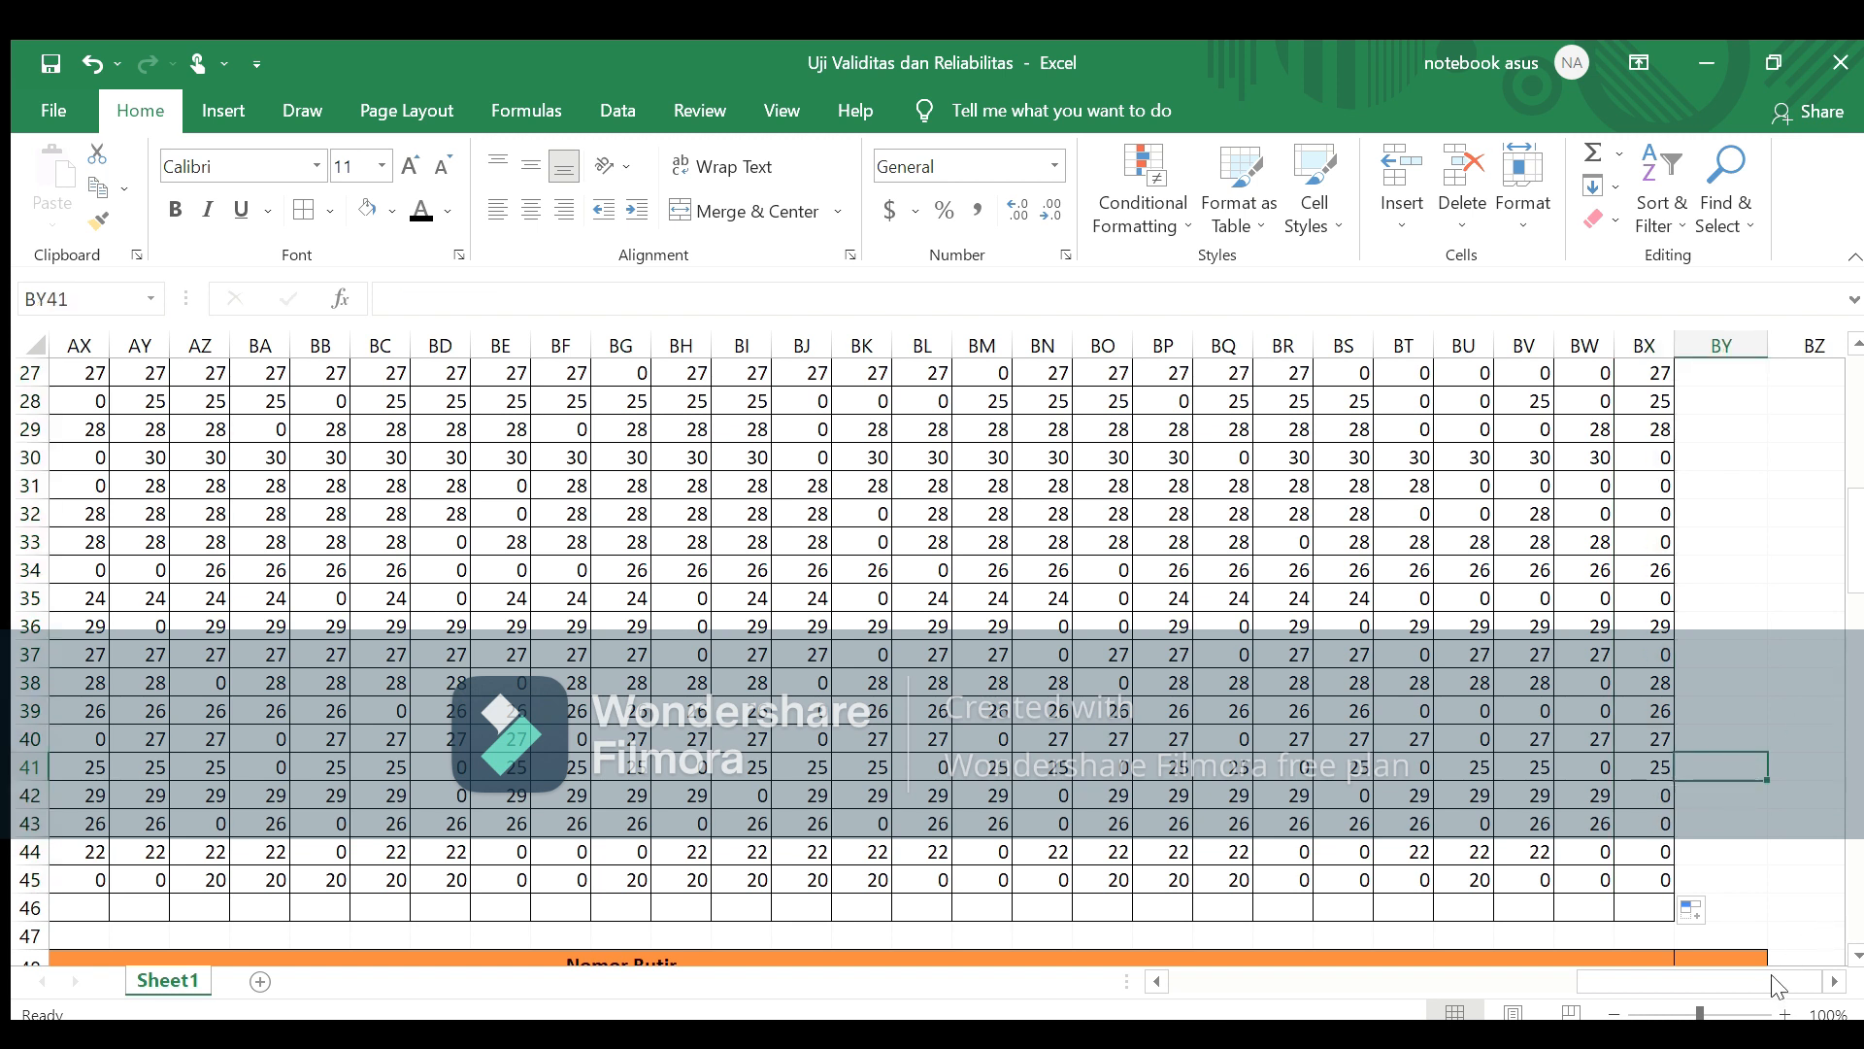
# Step: Sum the item 1 products in the Jumlah ∑XY row by entering =SUM(AP16:AP45) in cell AP46
pyautogui.moveTo(1777, 986); pyautogui.dragTo(1620, 987)
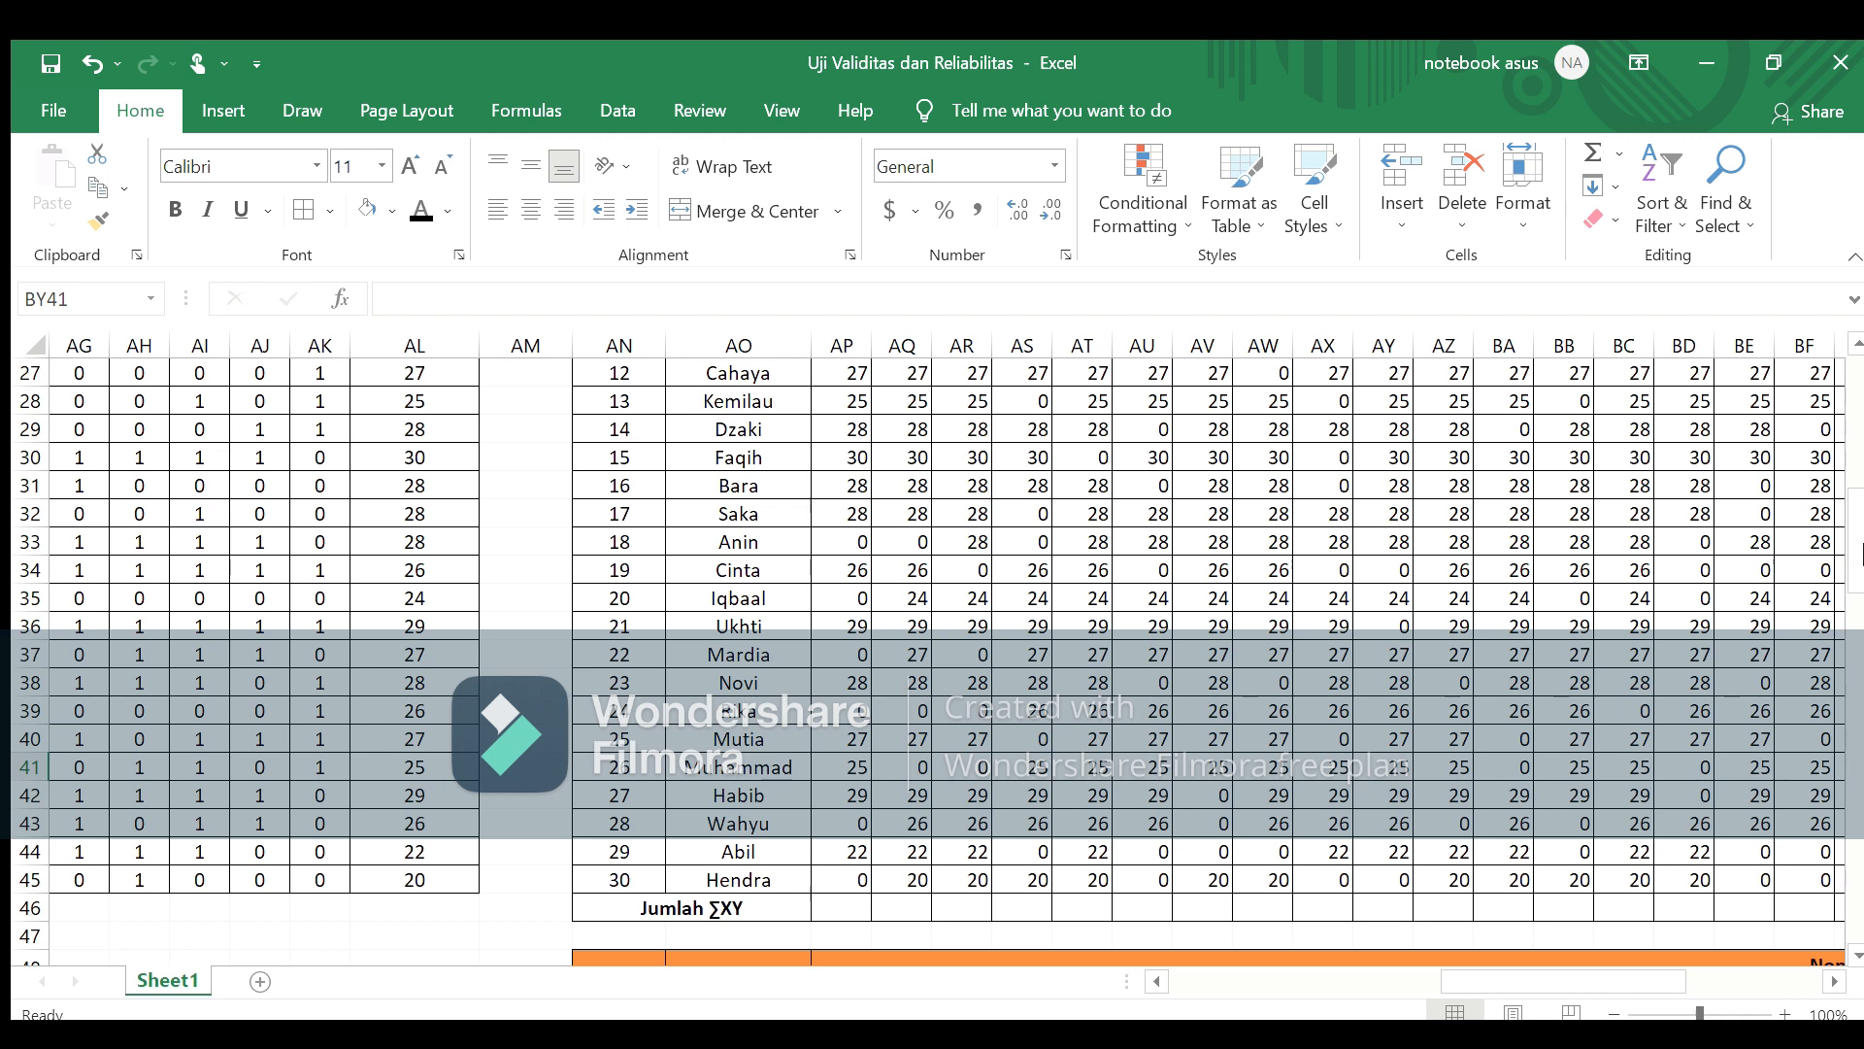
pyautogui.scroll(3, 1859, 544)
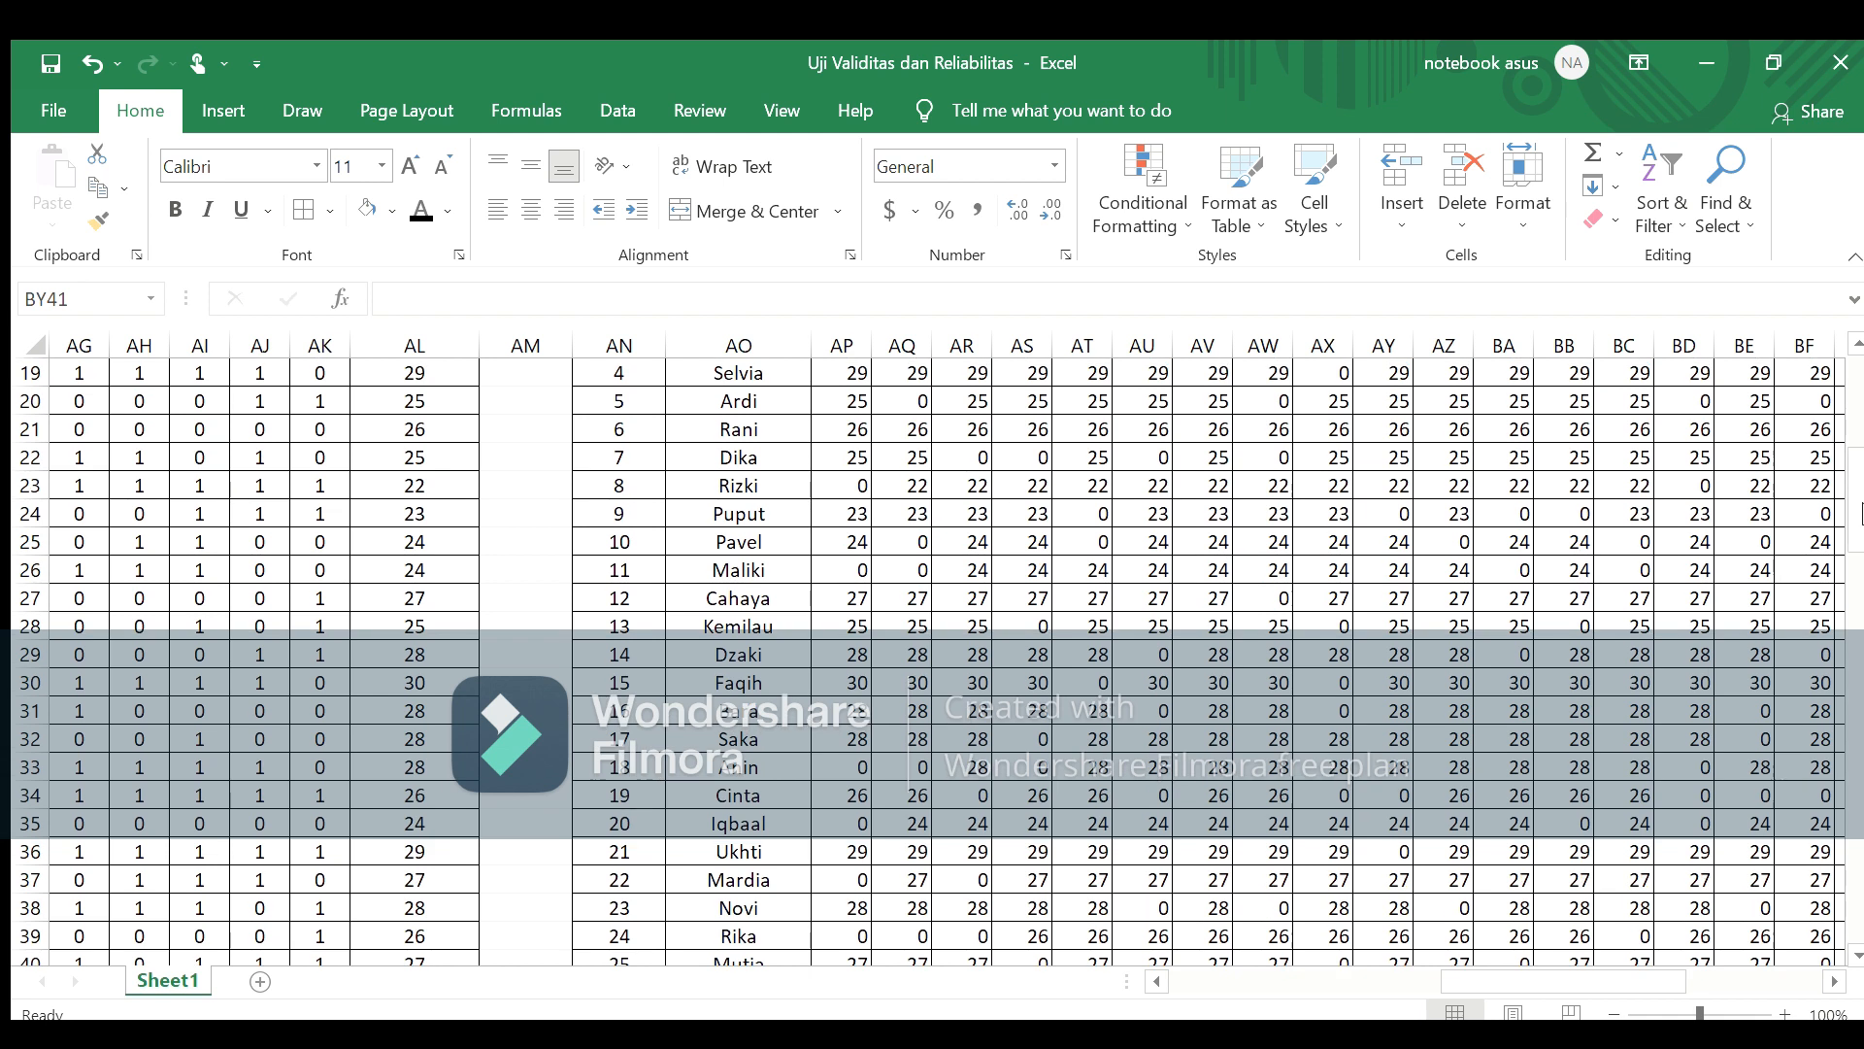
pyautogui.scroll(2, 1854, 466)
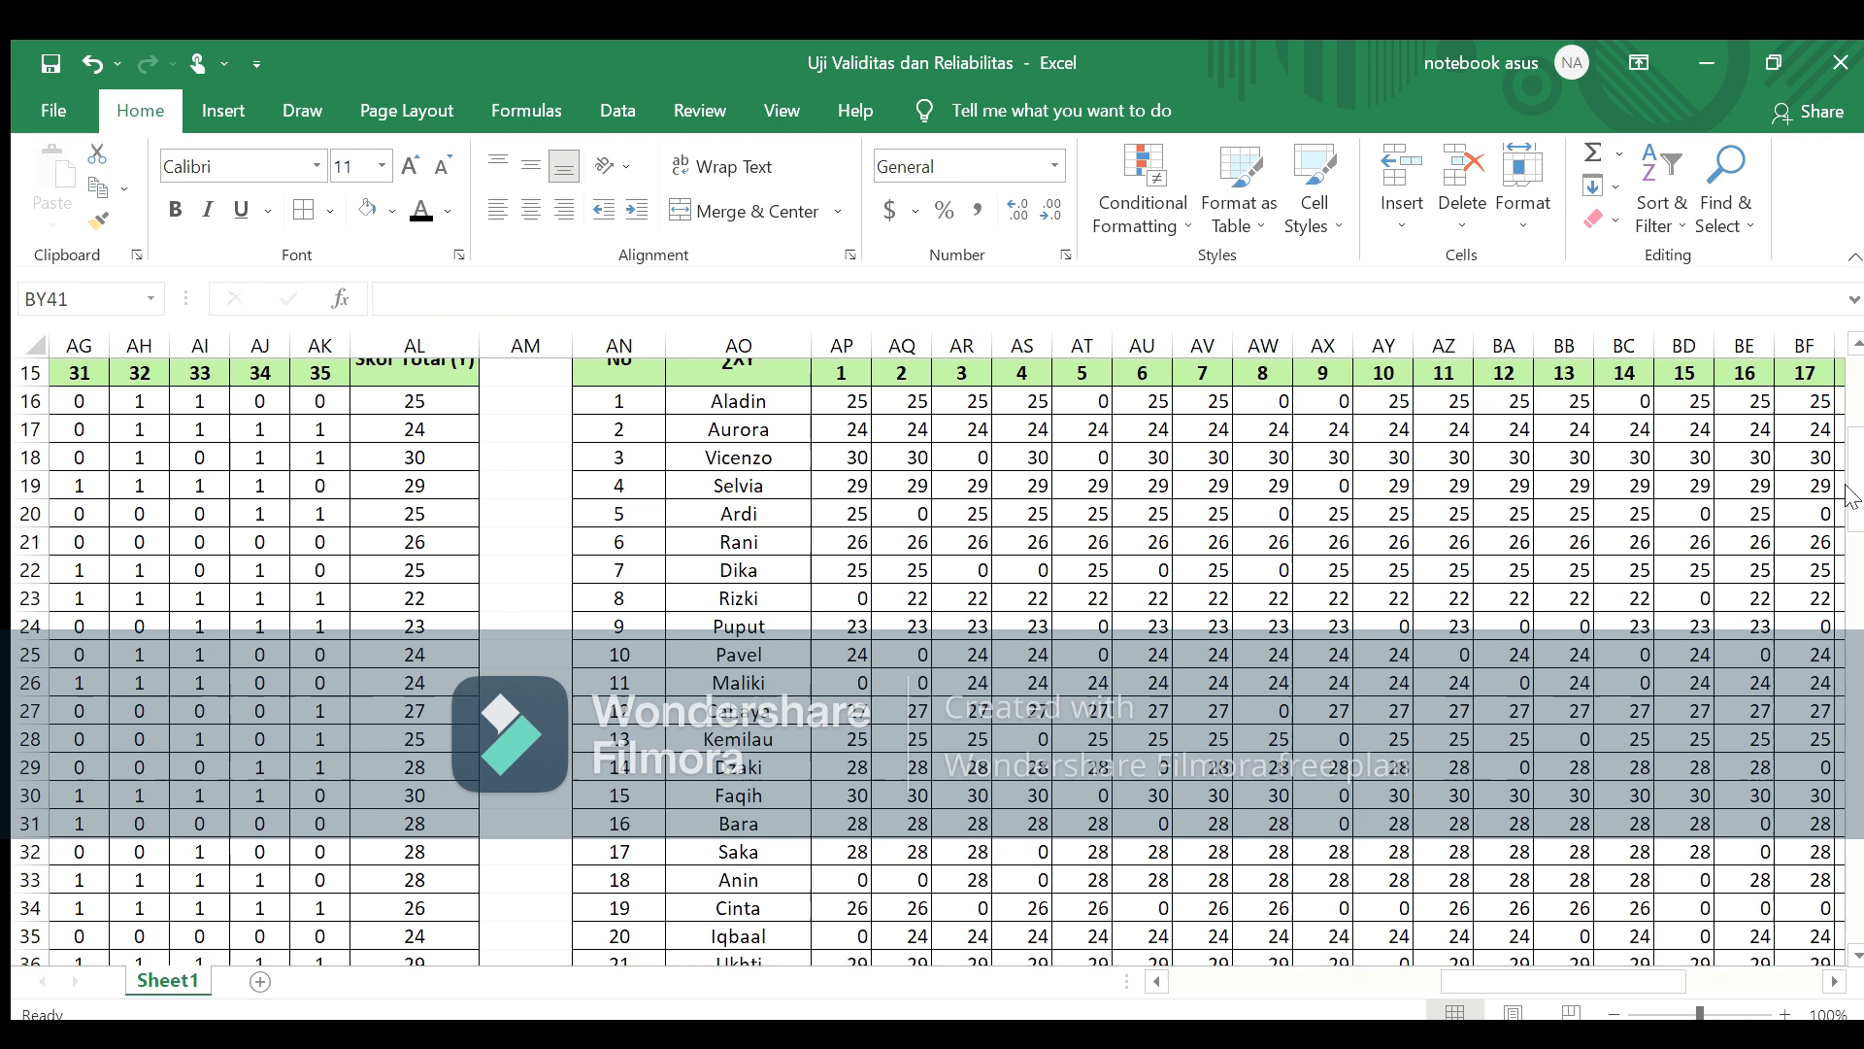
pyautogui.scroll(-7, 1850, 497)
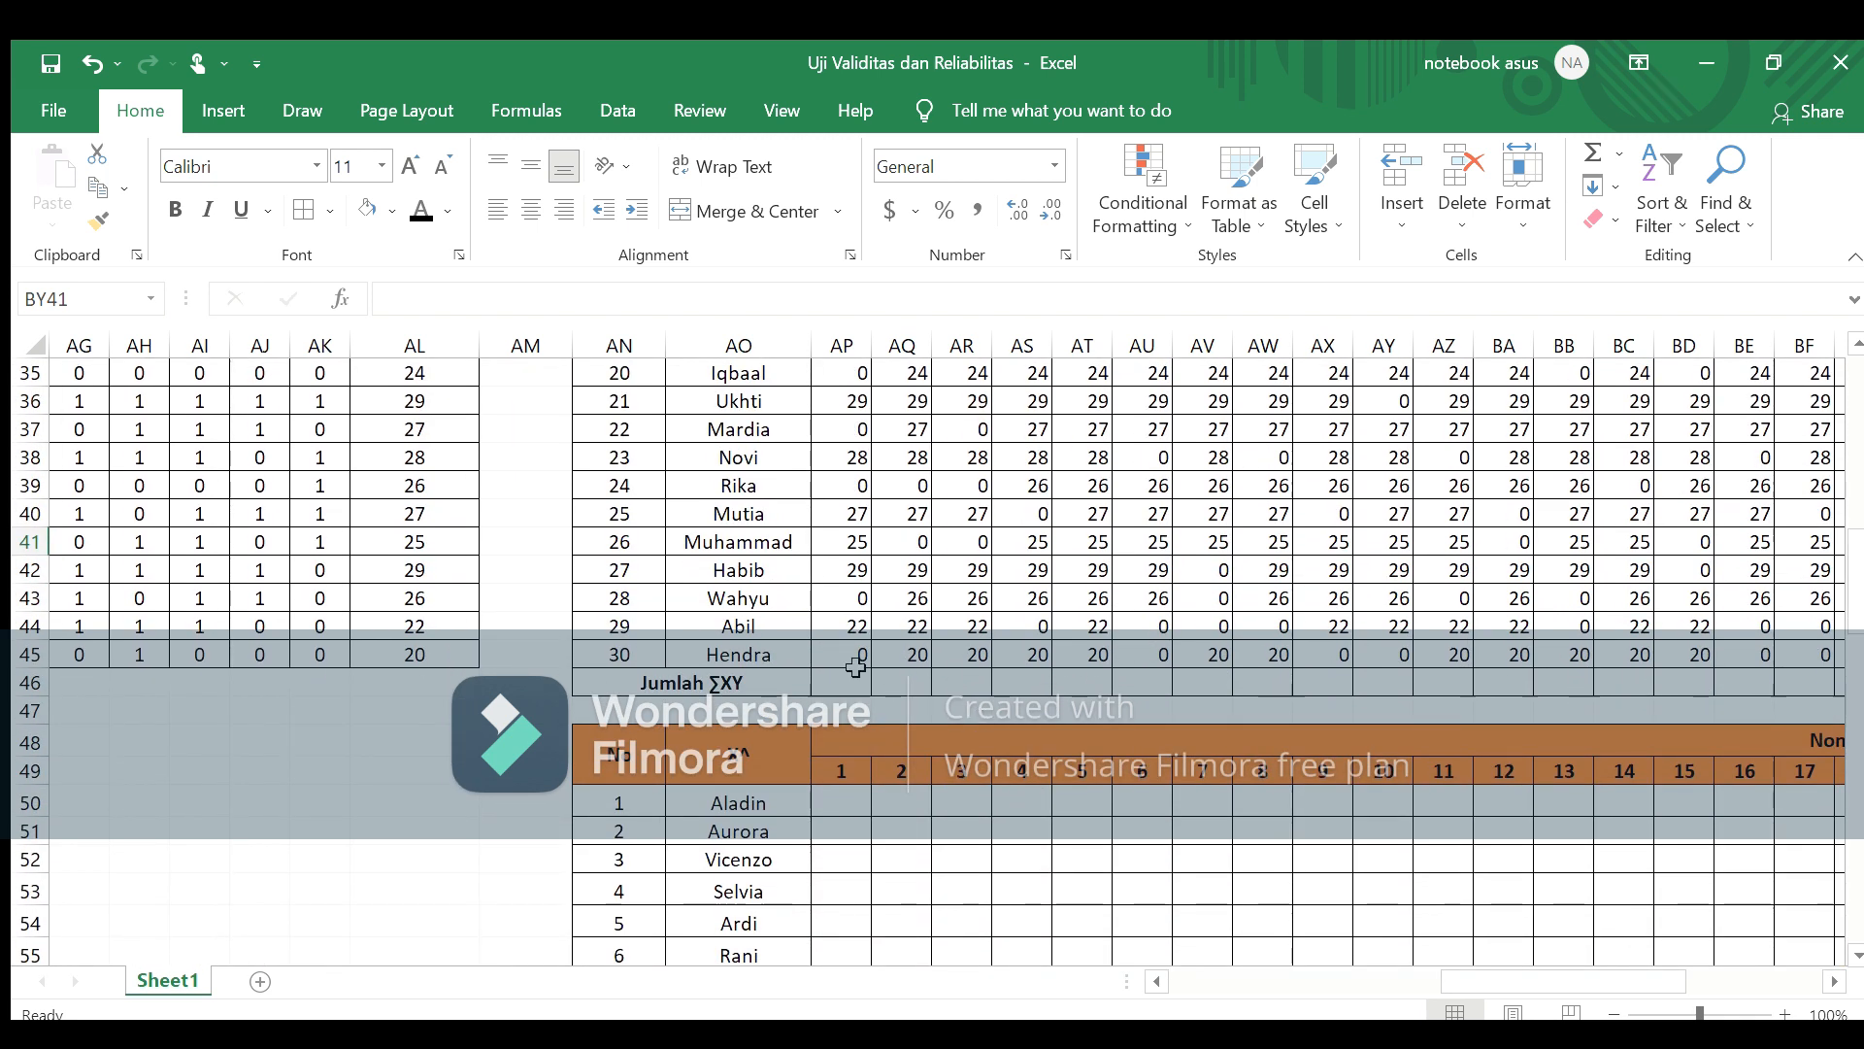
pyautogui.click(847, 684)
pyautogui.write('=sum(')
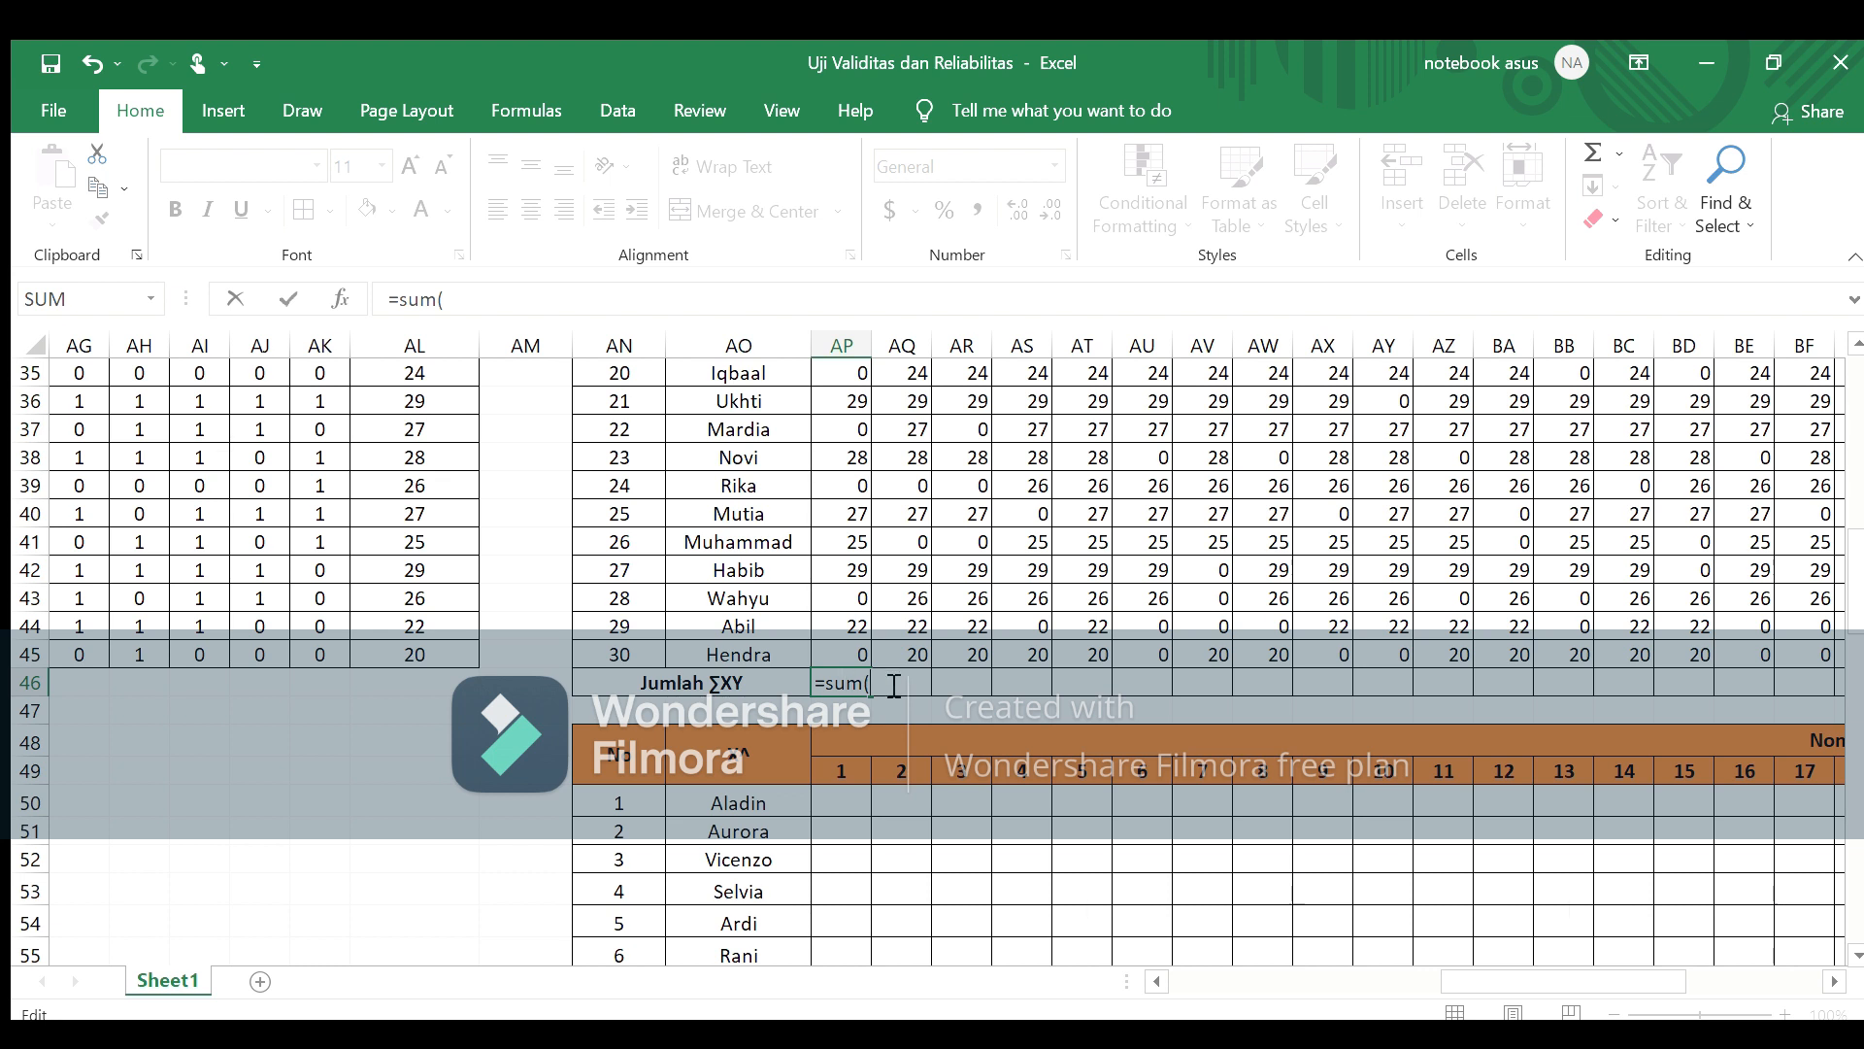
pyautogui.scroll(4, 971, 660)
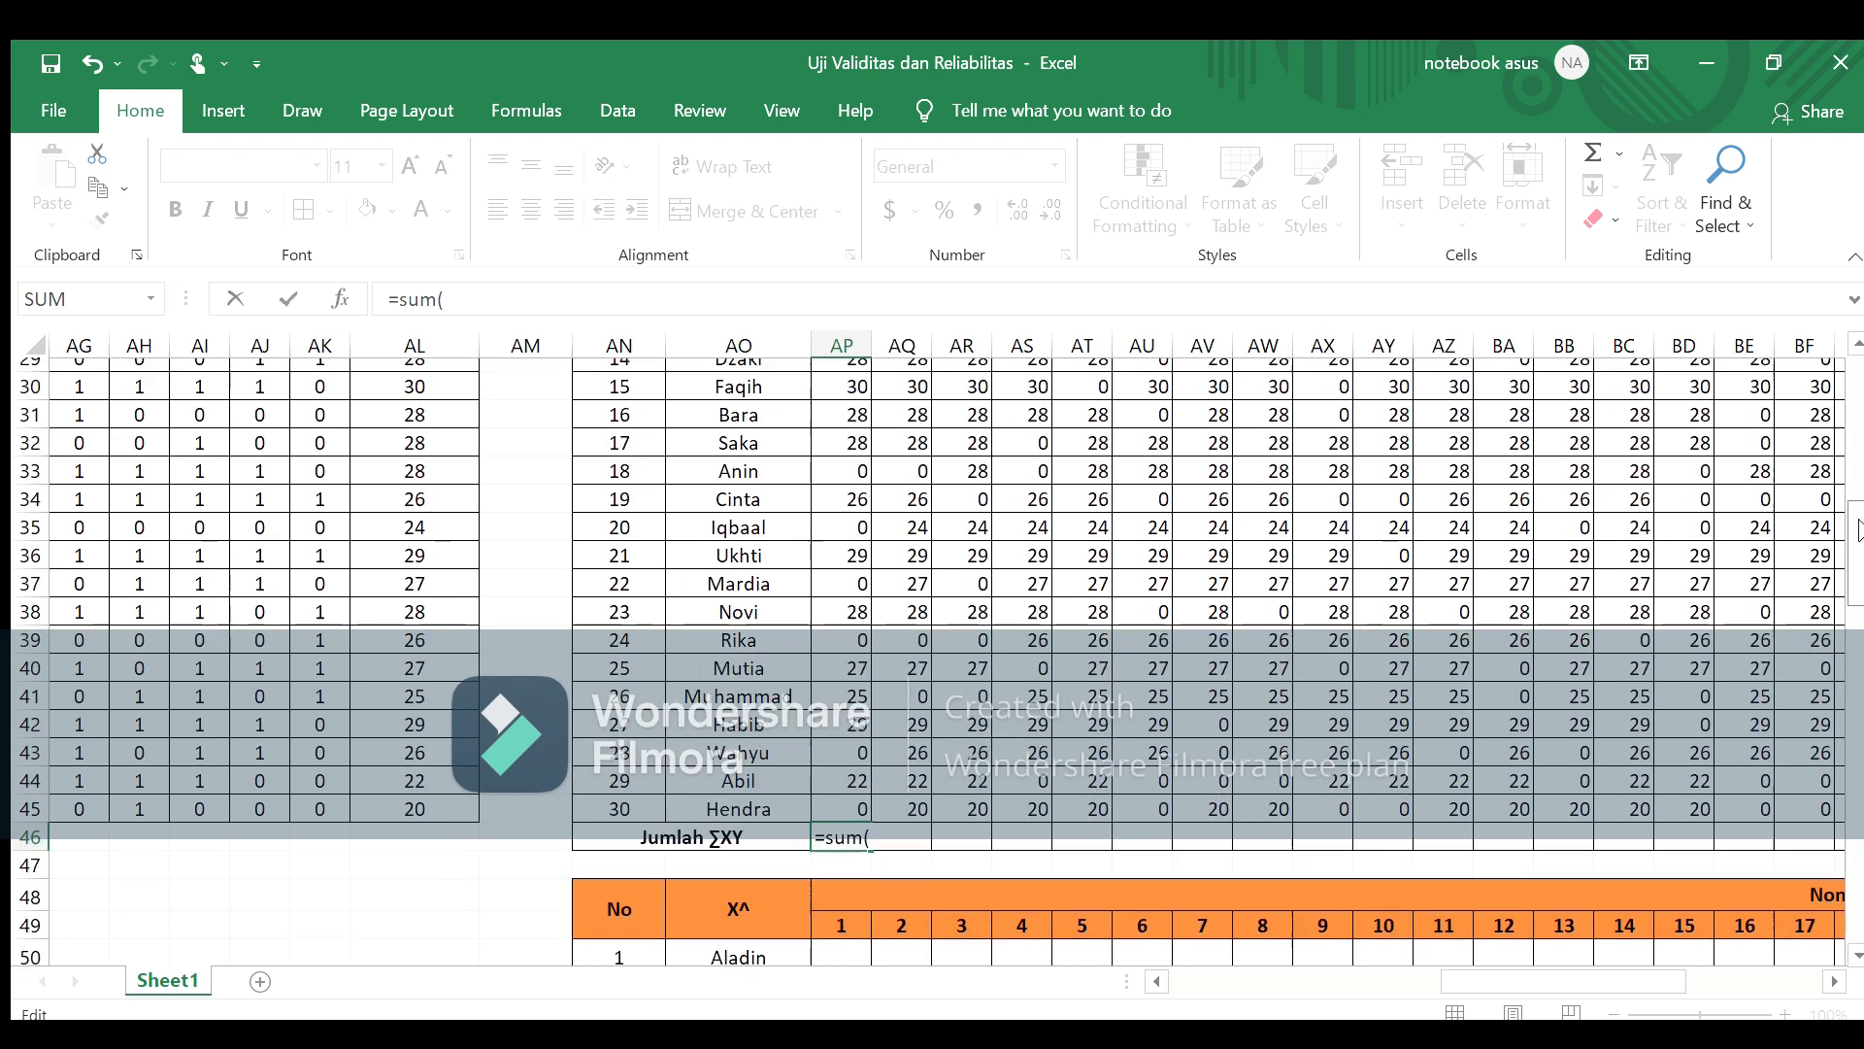
pyautogui.scroll(2, 937, 661)
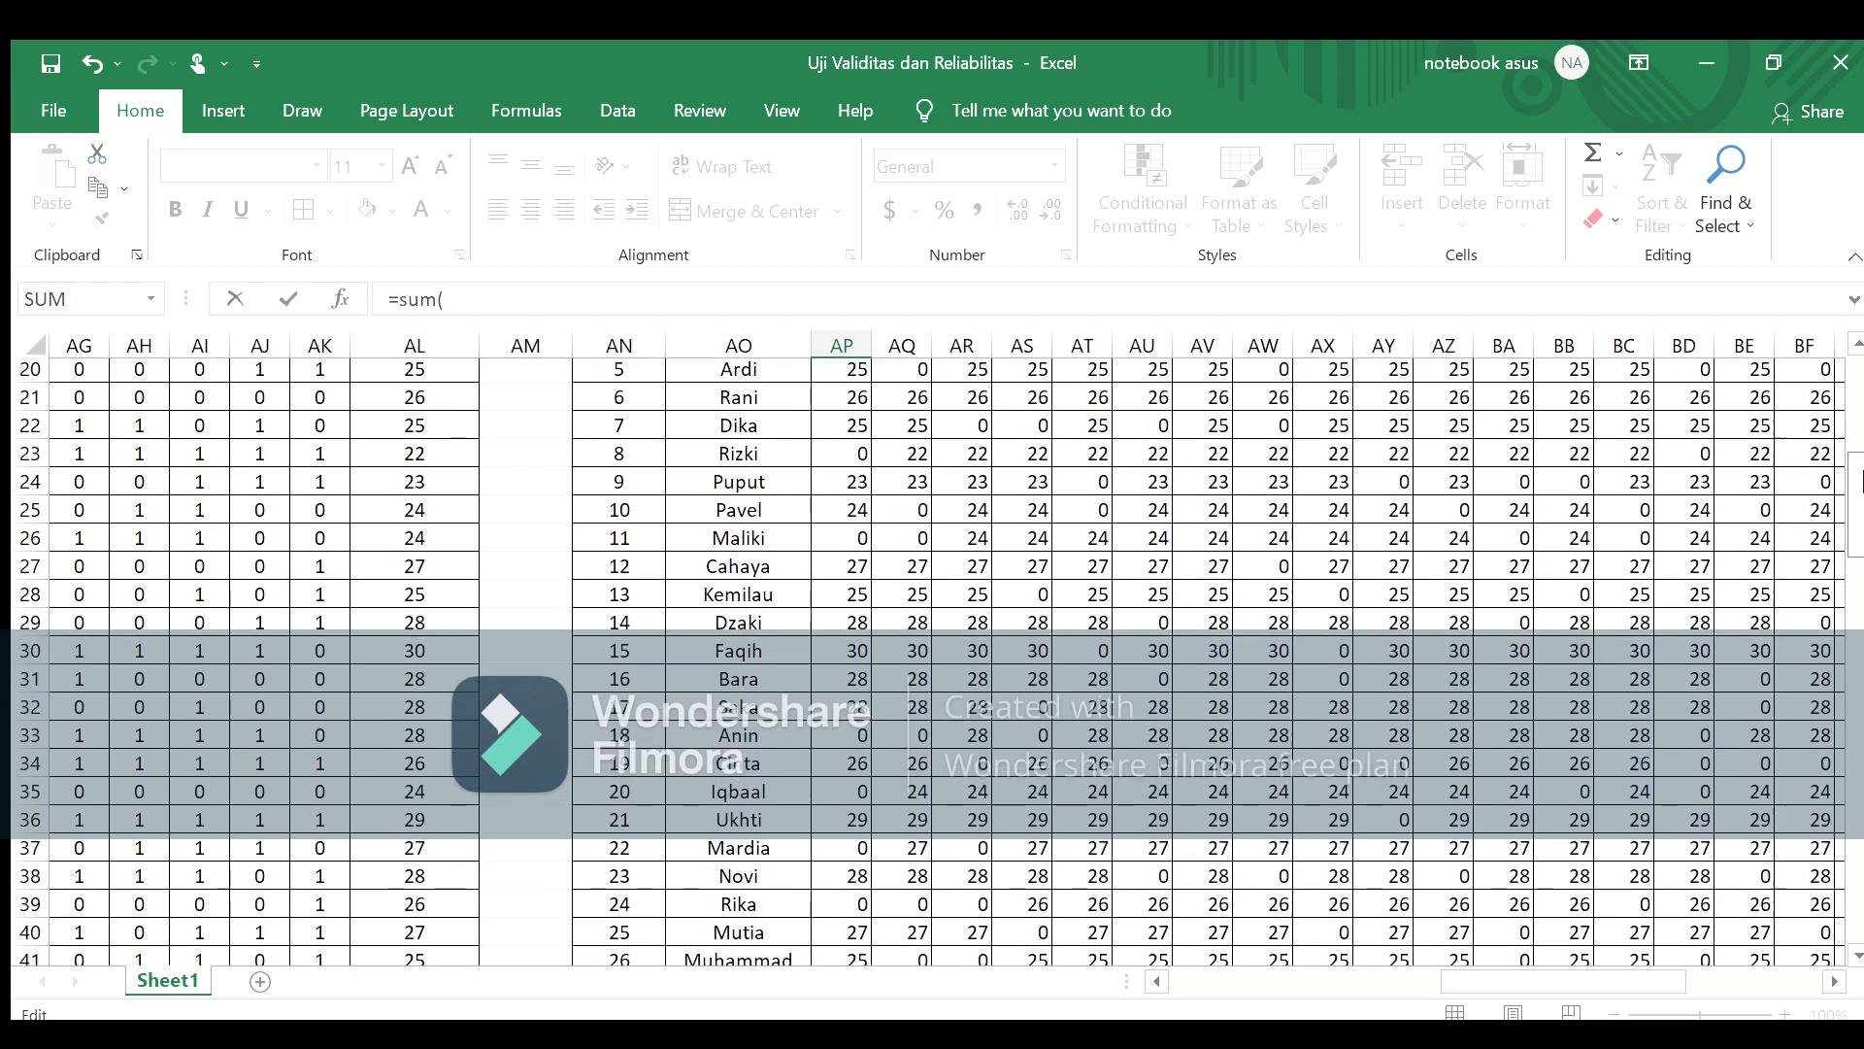
pyautogui.scroll(1, 1131, 513)
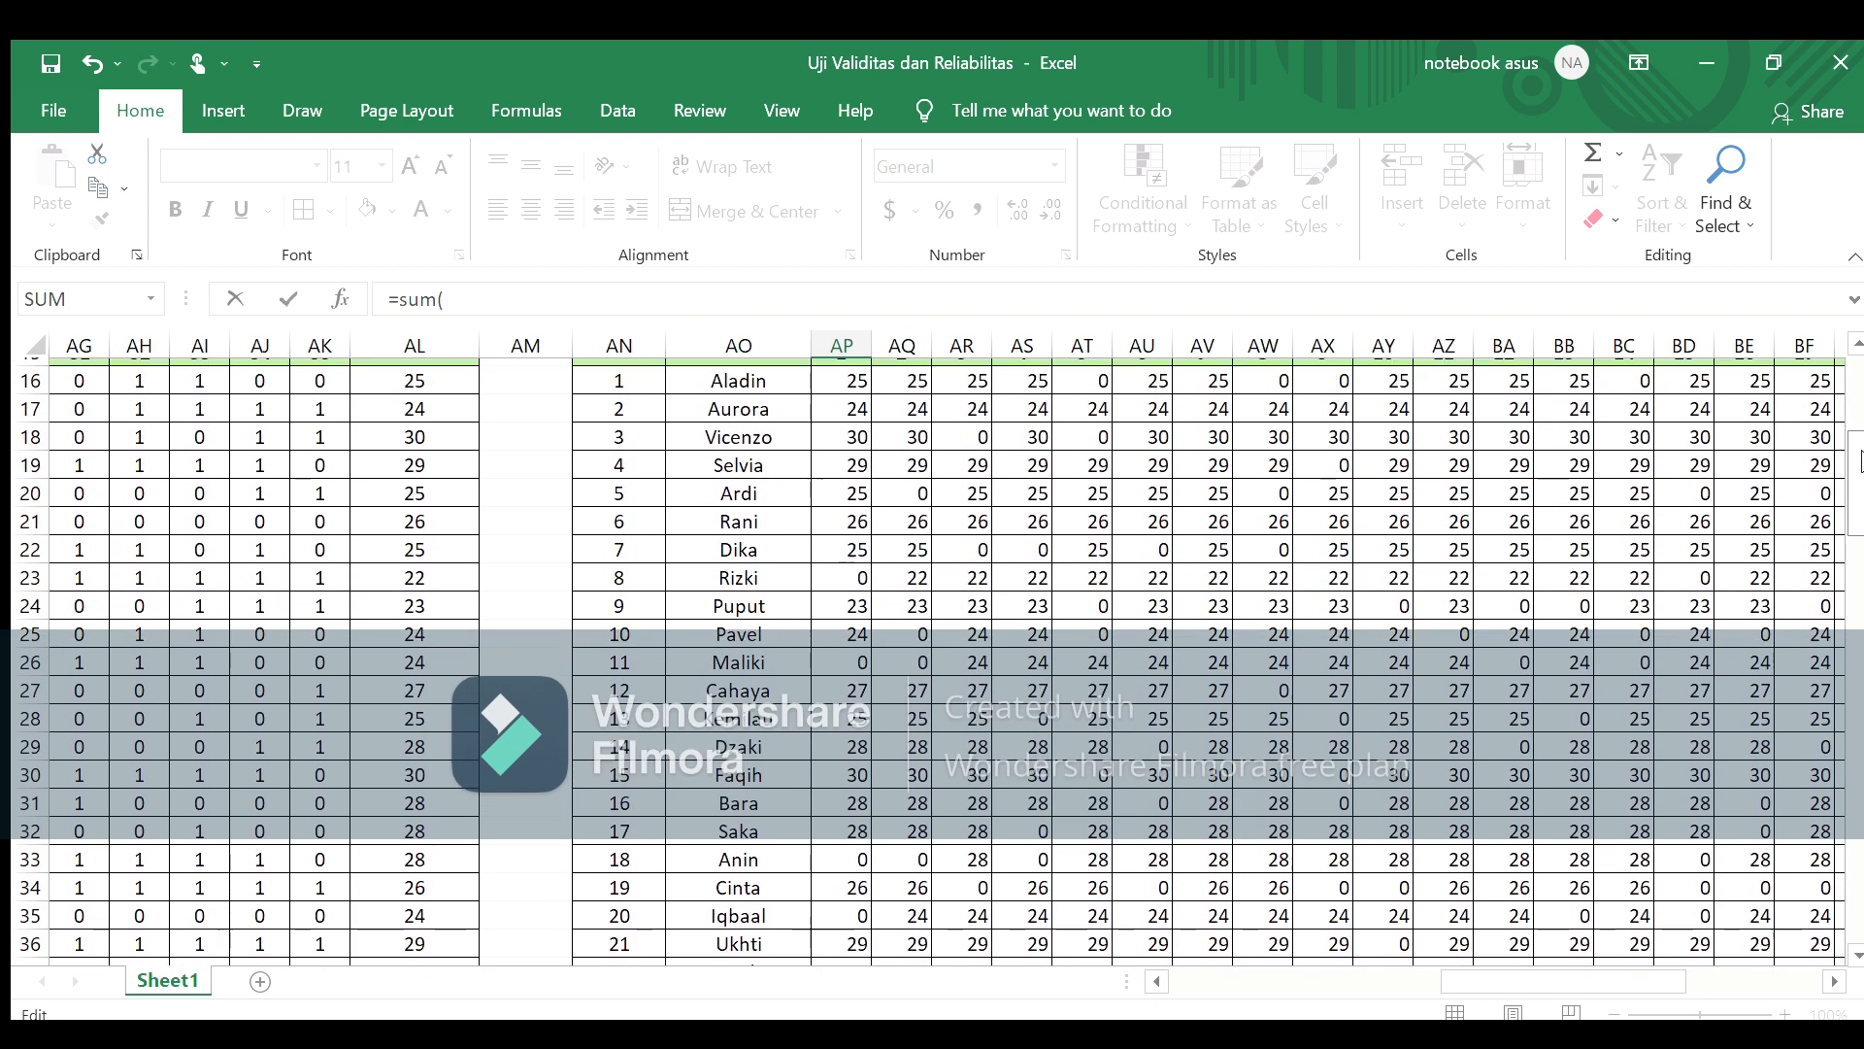
pyautogui.click(853, 373)
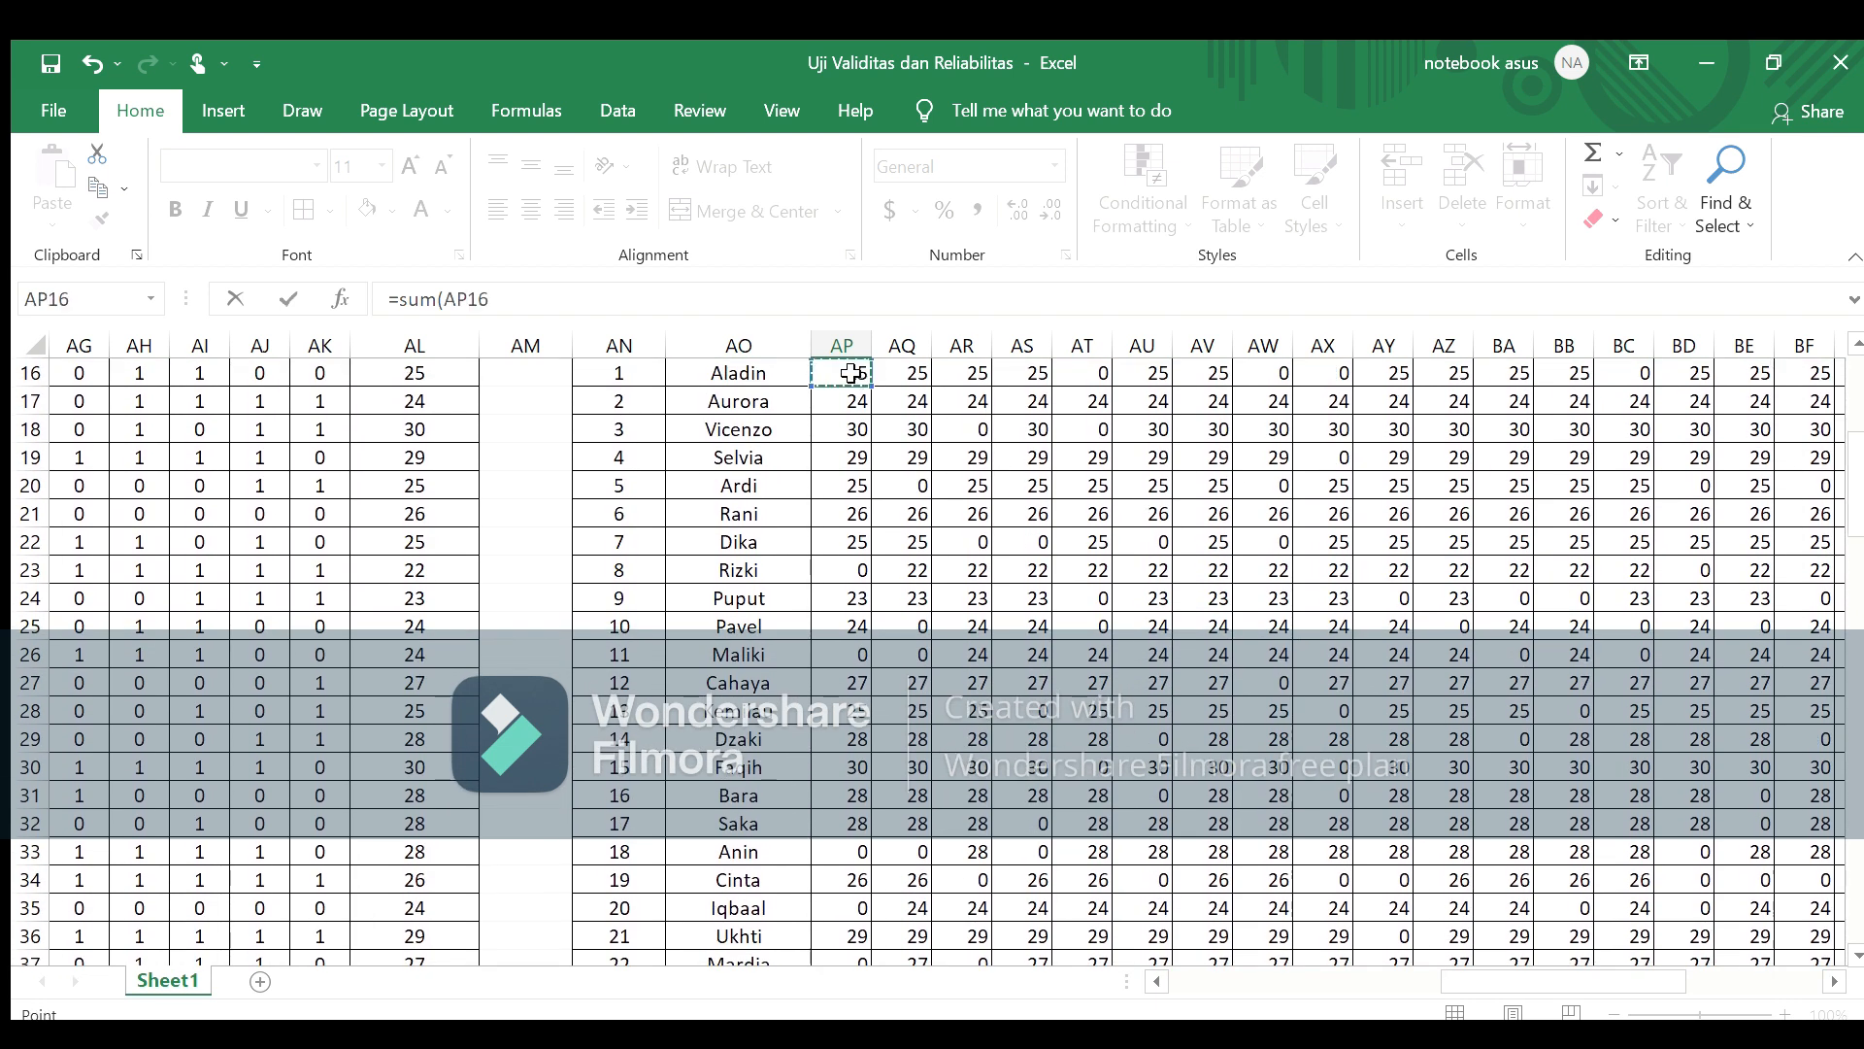
pyautogui.moveTo(852, 373); pyautogui.dragTo(867, 561)
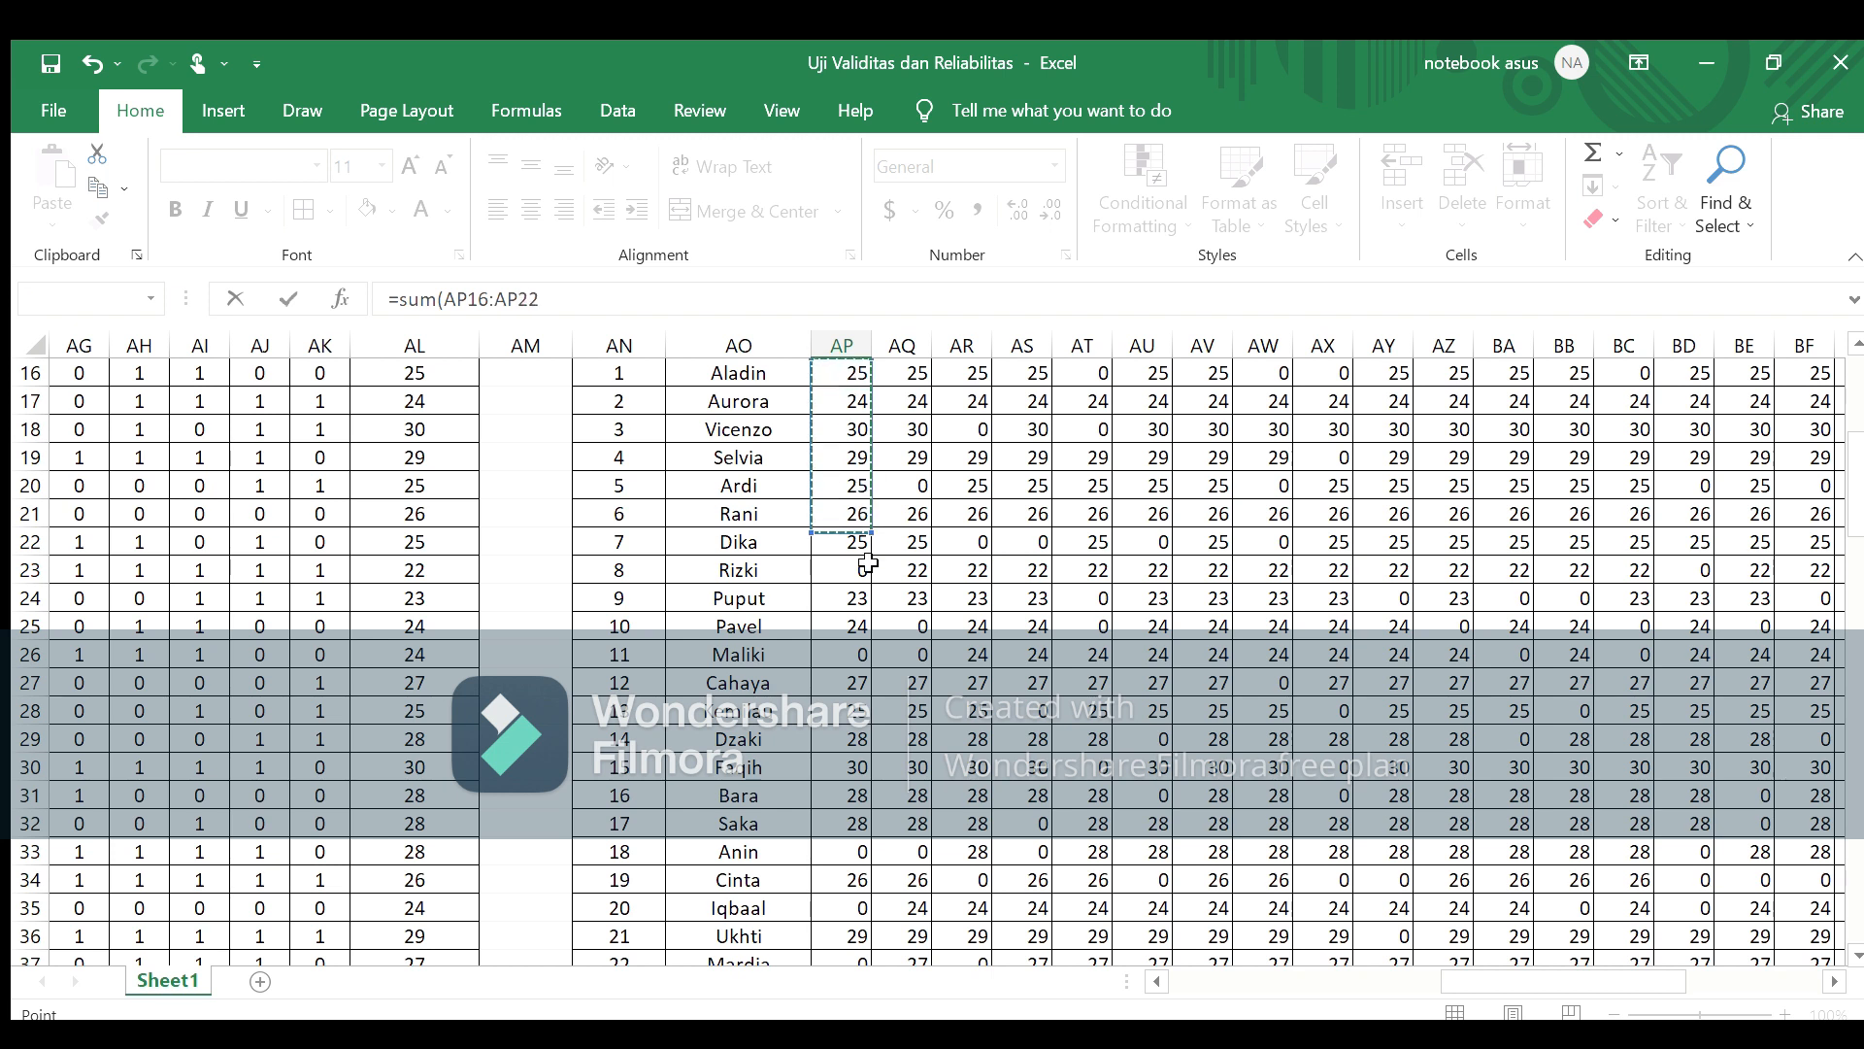
pyautogui.moveTo(867, 667); pyautogui.dragTo(842, 935)
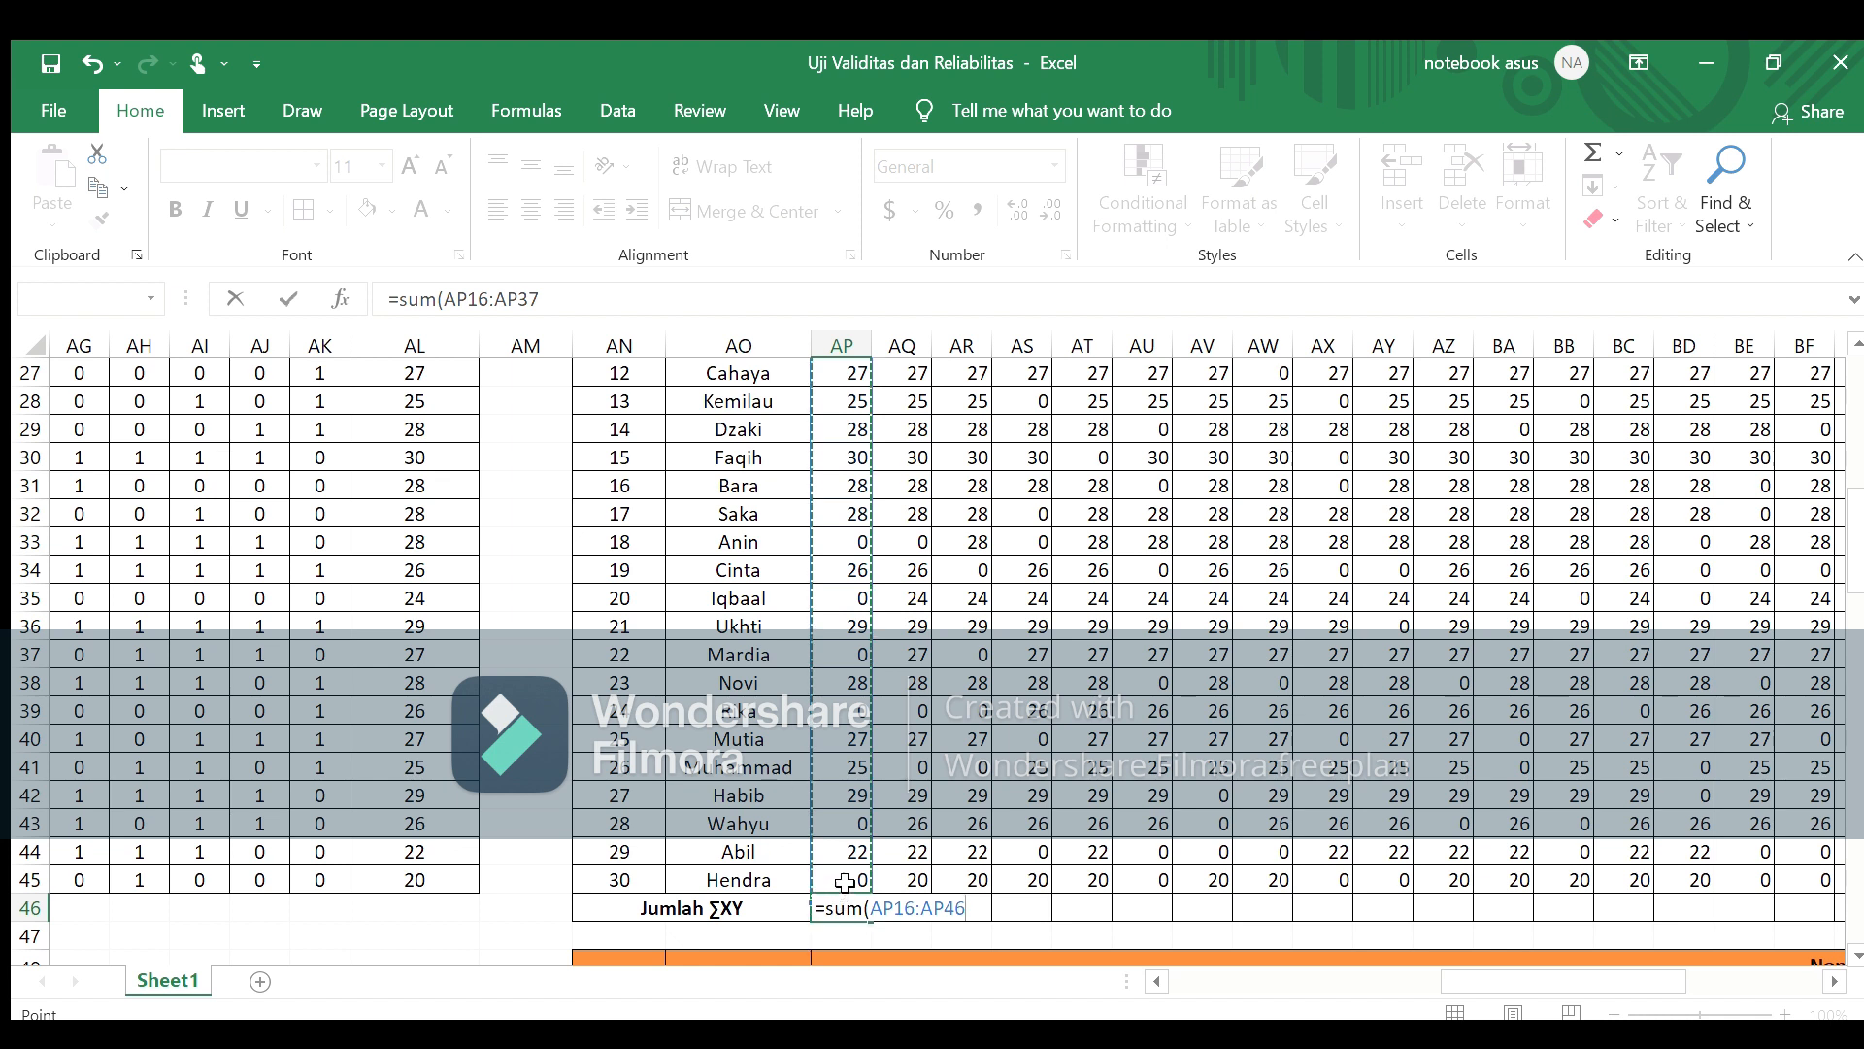
pyautogui.moveTo(843, 885); pyautogui.dragTo(842, 885)
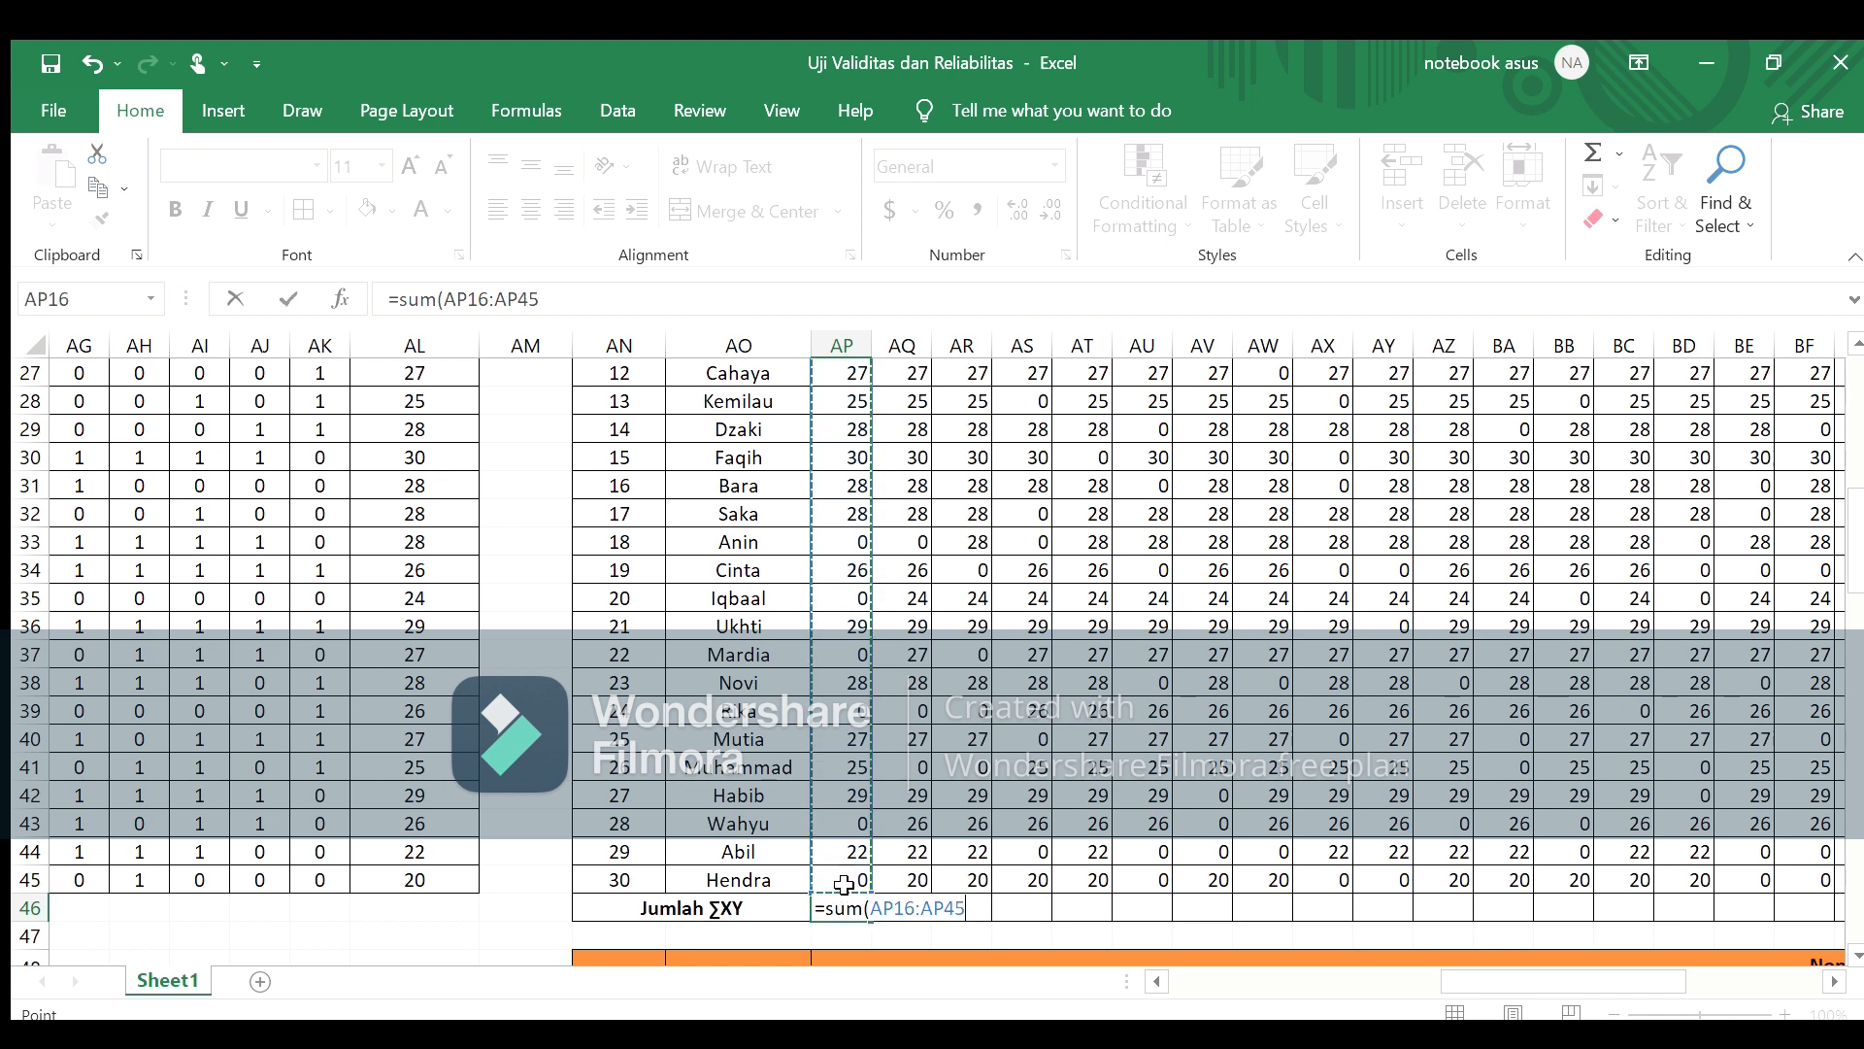
pyautogui.write(')')
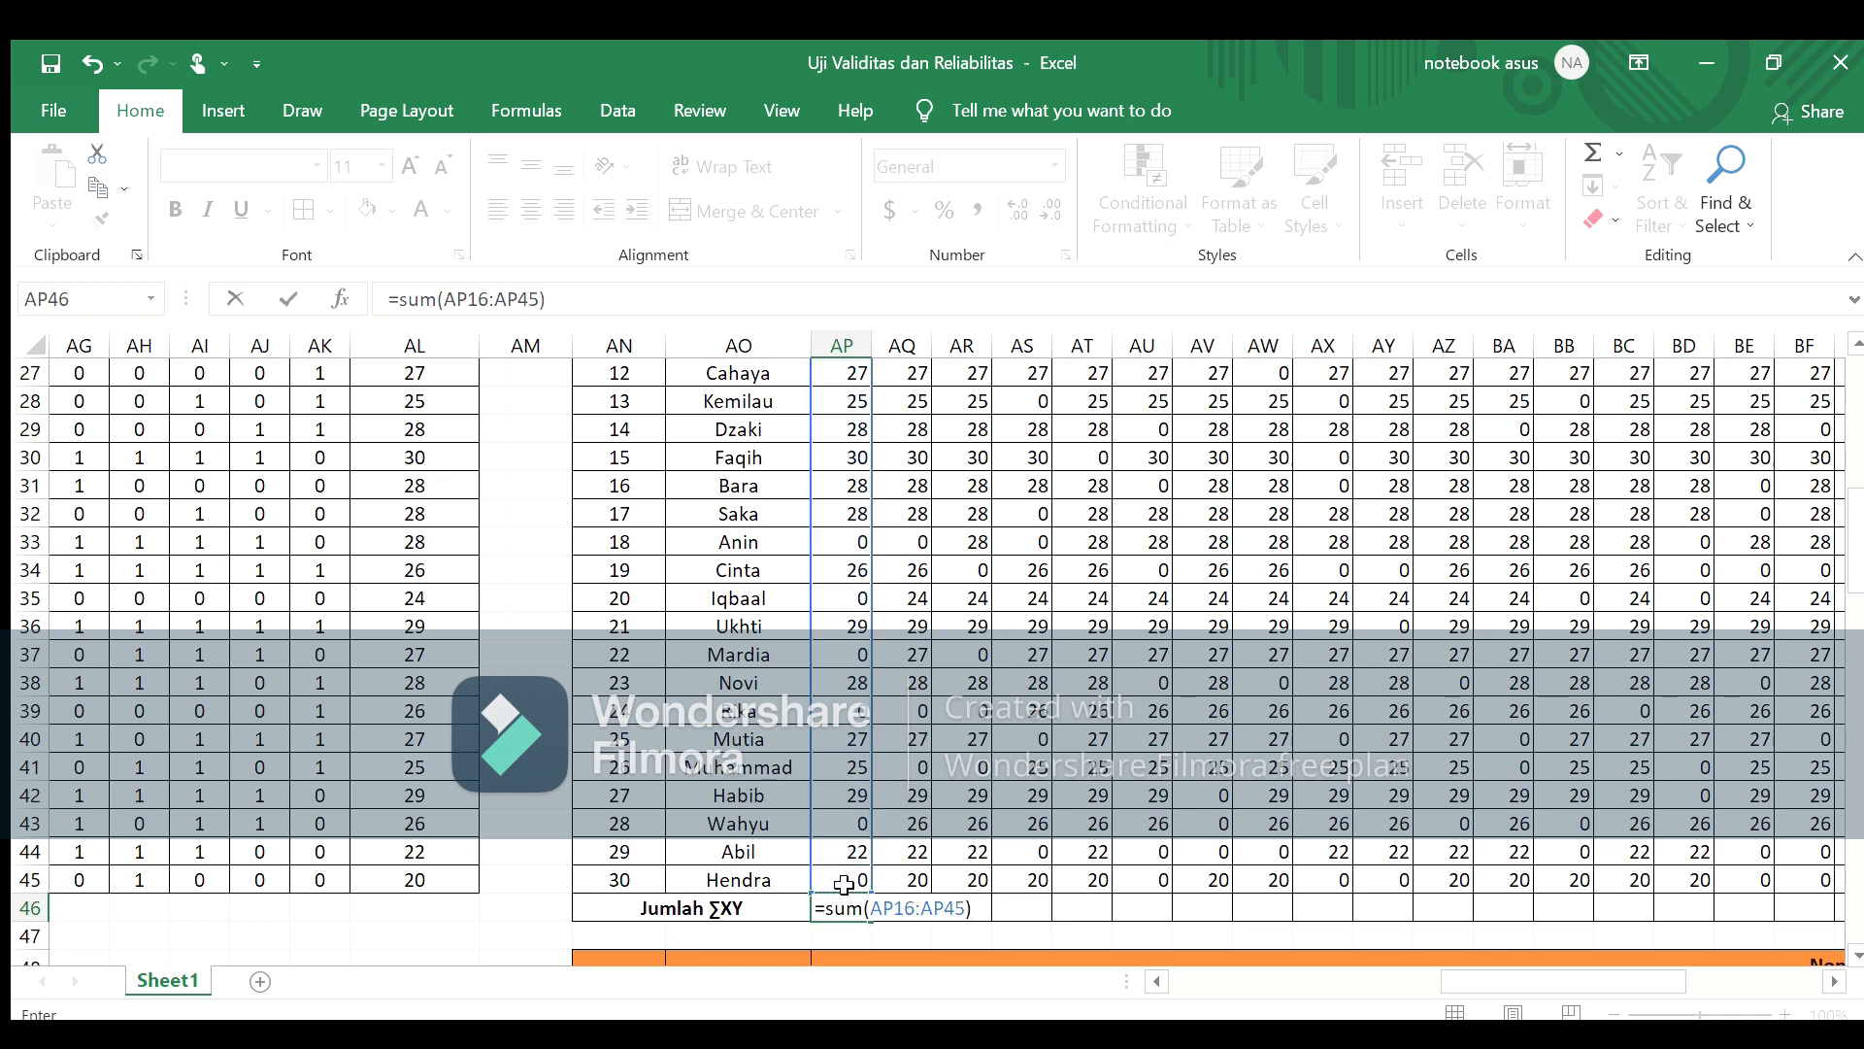
pyautogui.press('Return')
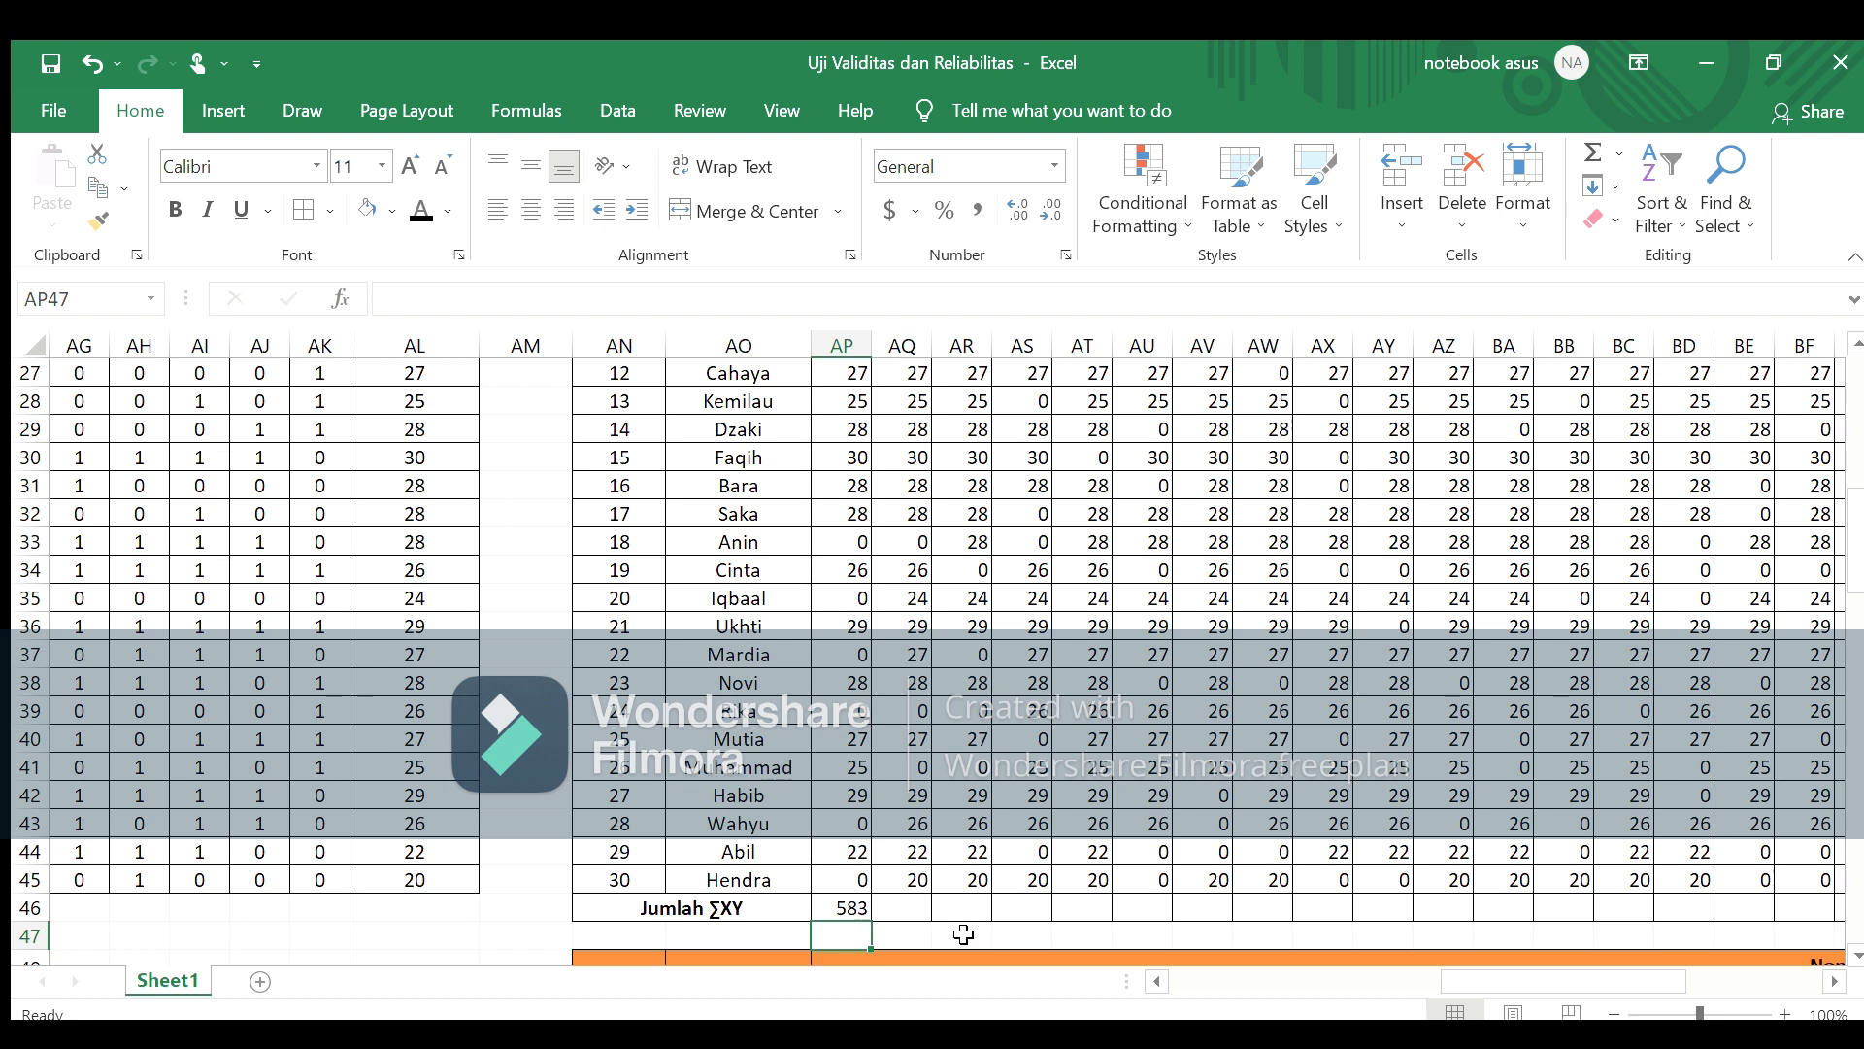
# Step: Fill the sum formula from AP46 across the Jumlah ∑XY row to BX46 and check the formulas in AQ46 and AP46
pyautogui.click(841, 911)
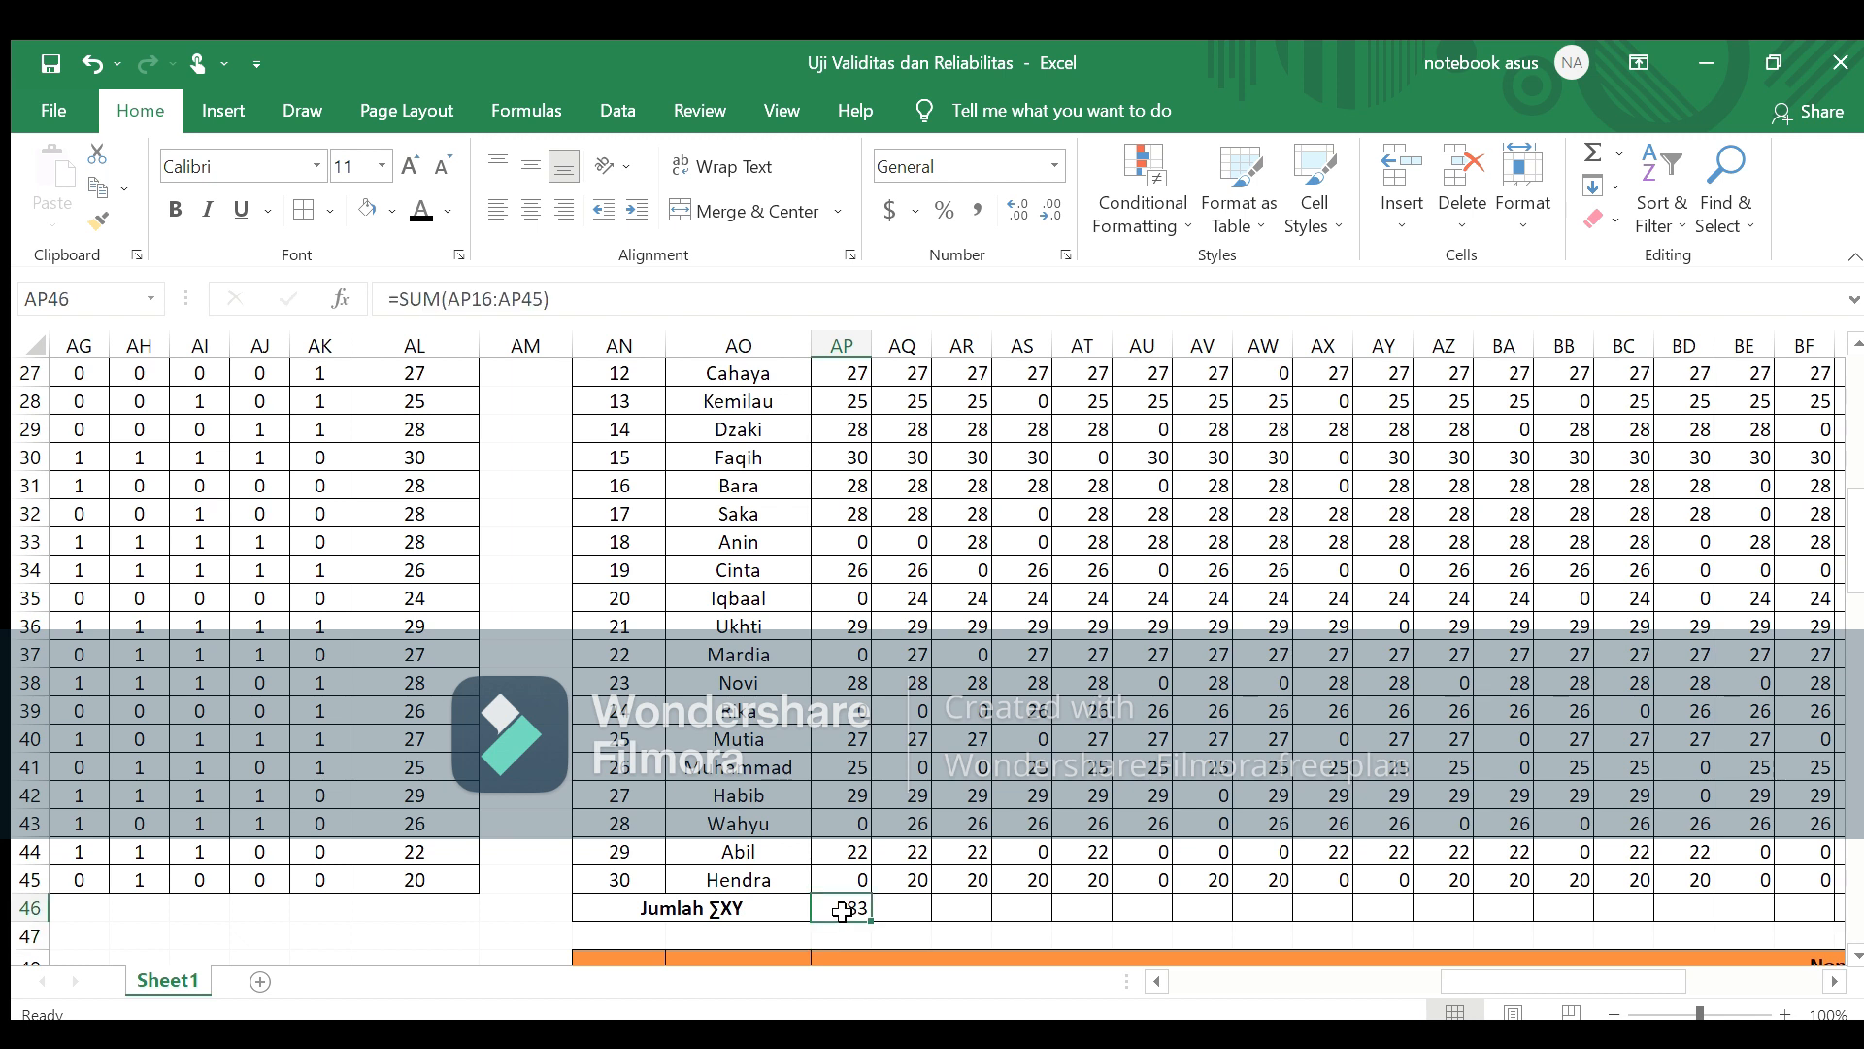
pyautogui.moveTo(871, 923); pyautogui.dragTo(1726, 924)
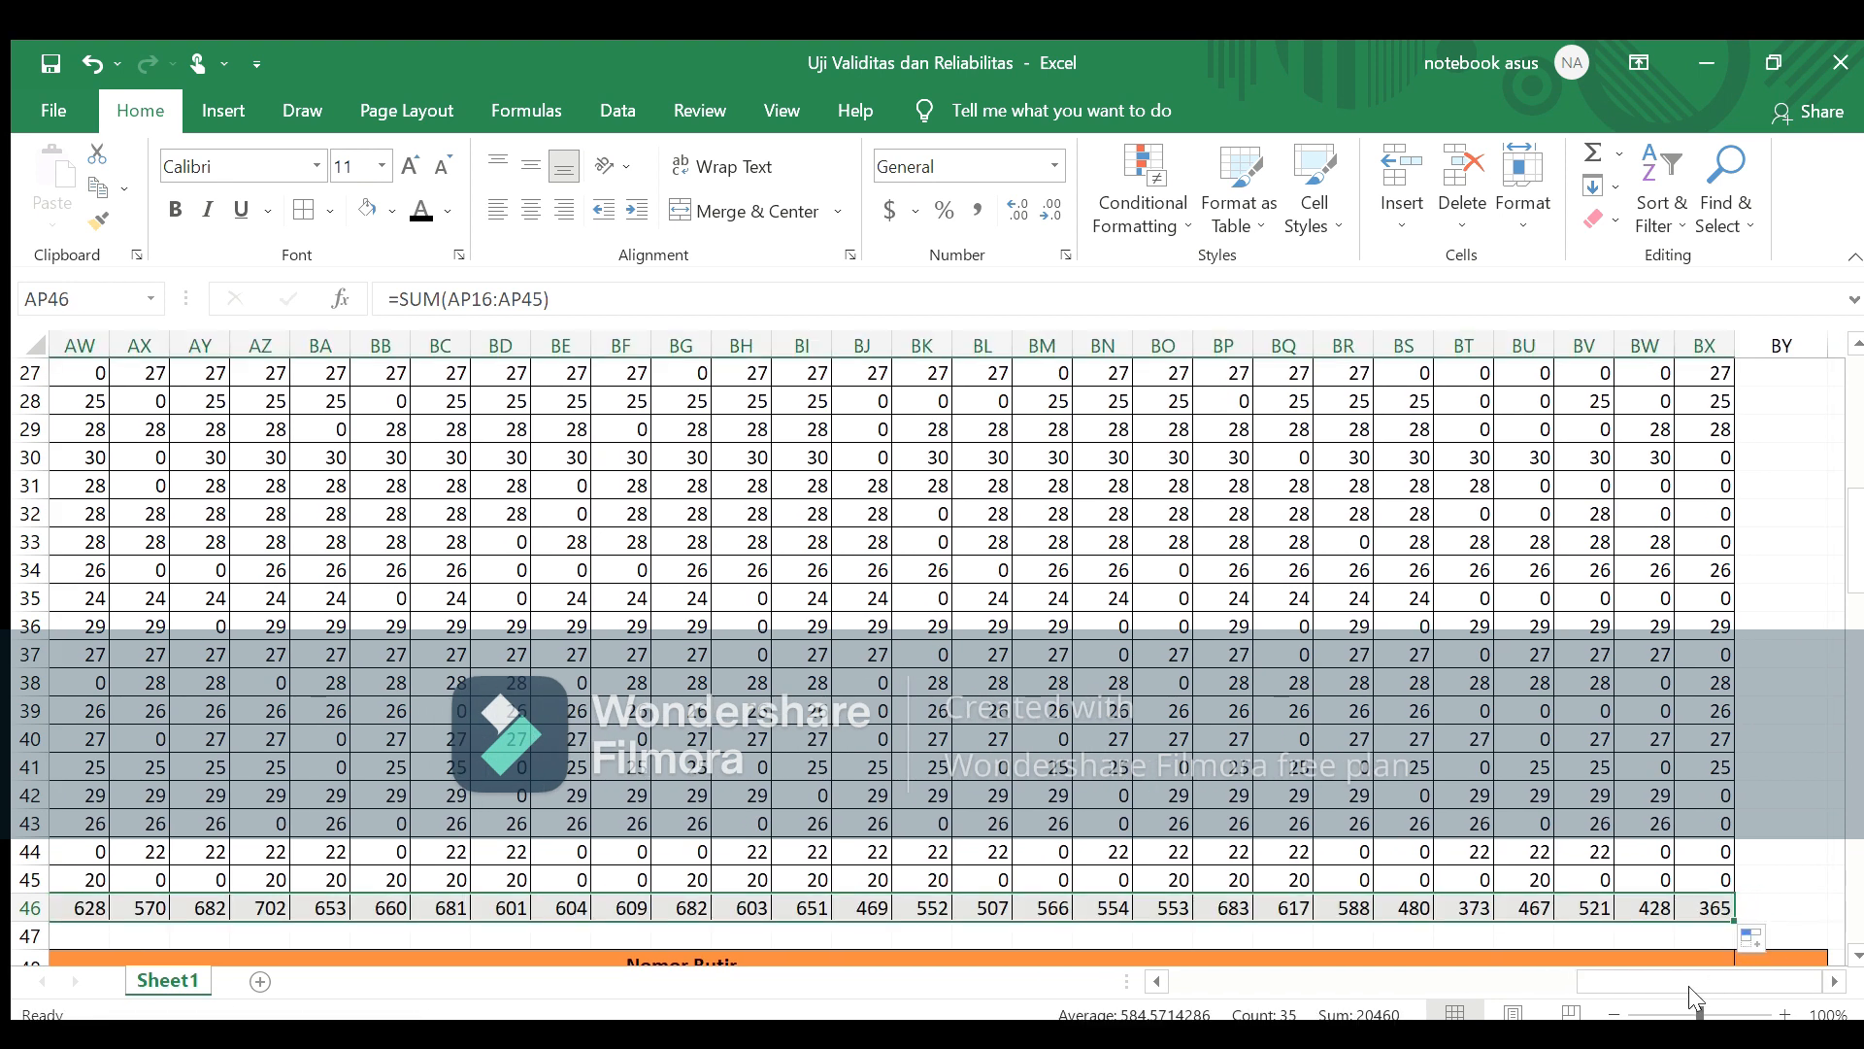
pyautogui.moveTo(1690, 985); pyautogui.dragTo(1534, 998)
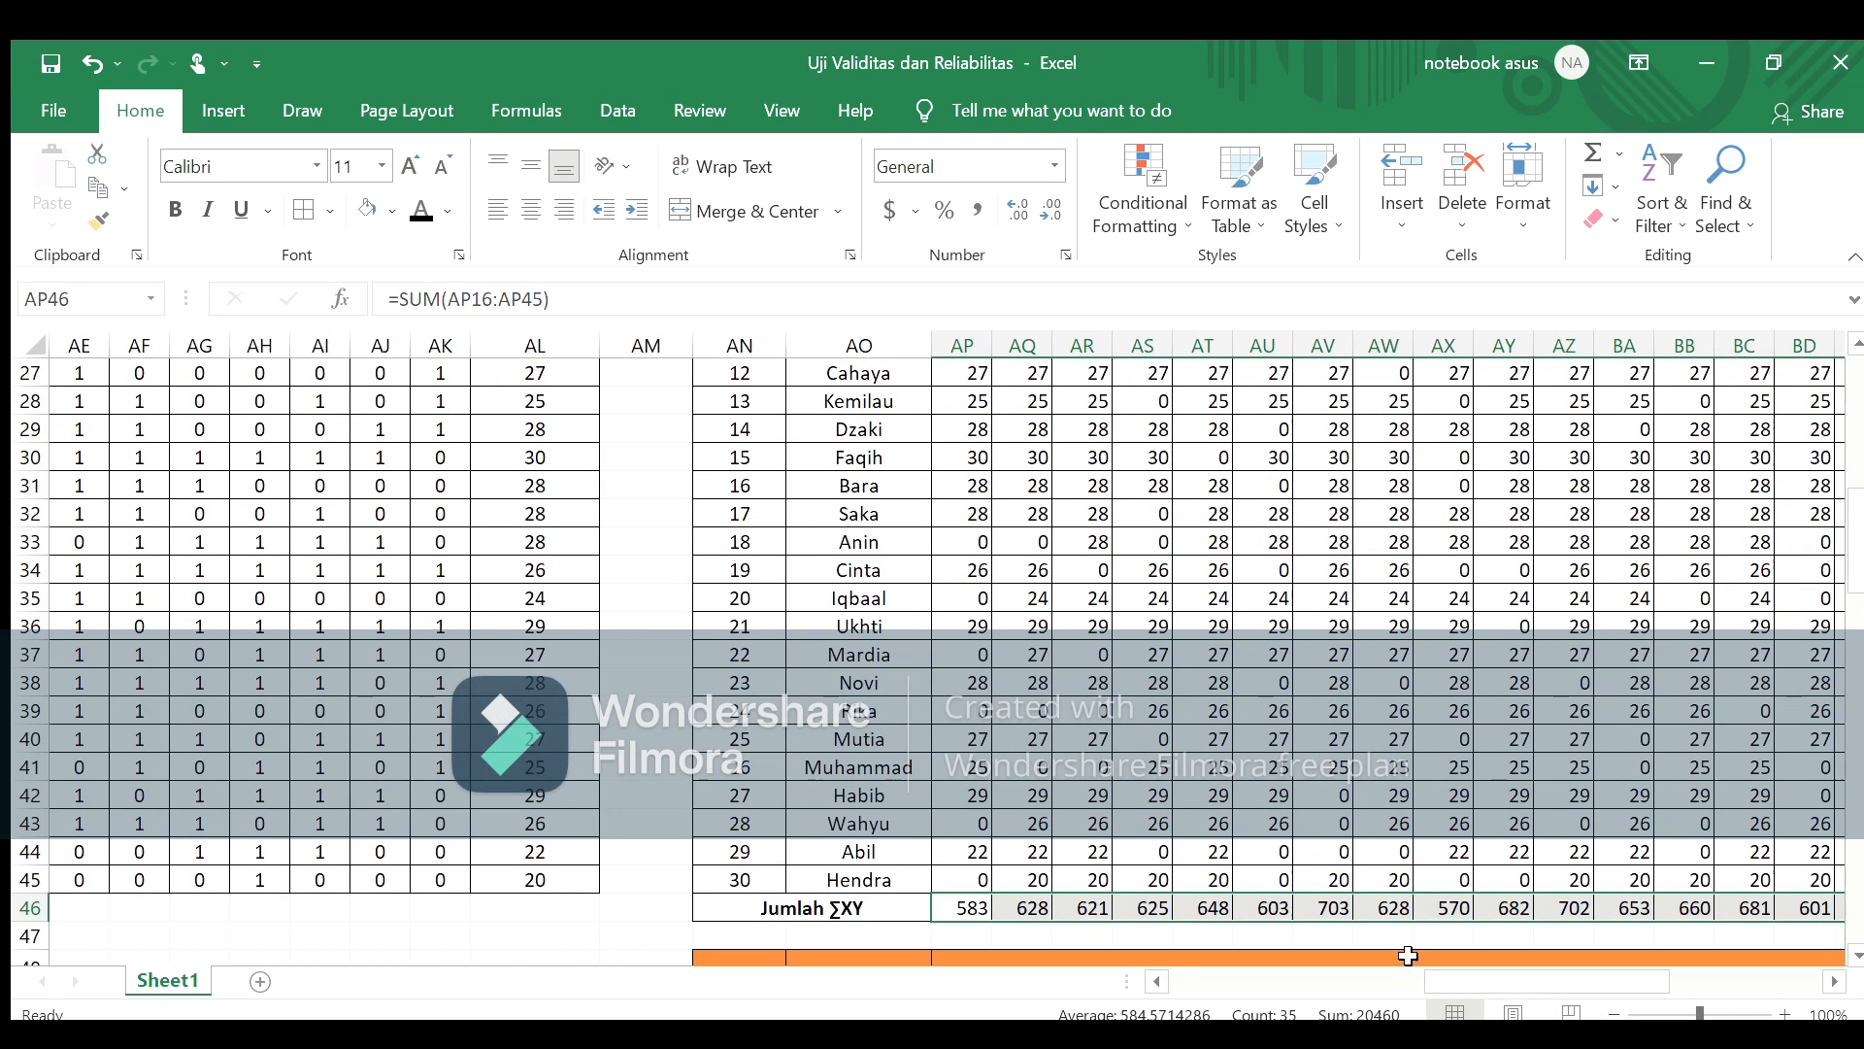
pyautogui.click(1031, 908)
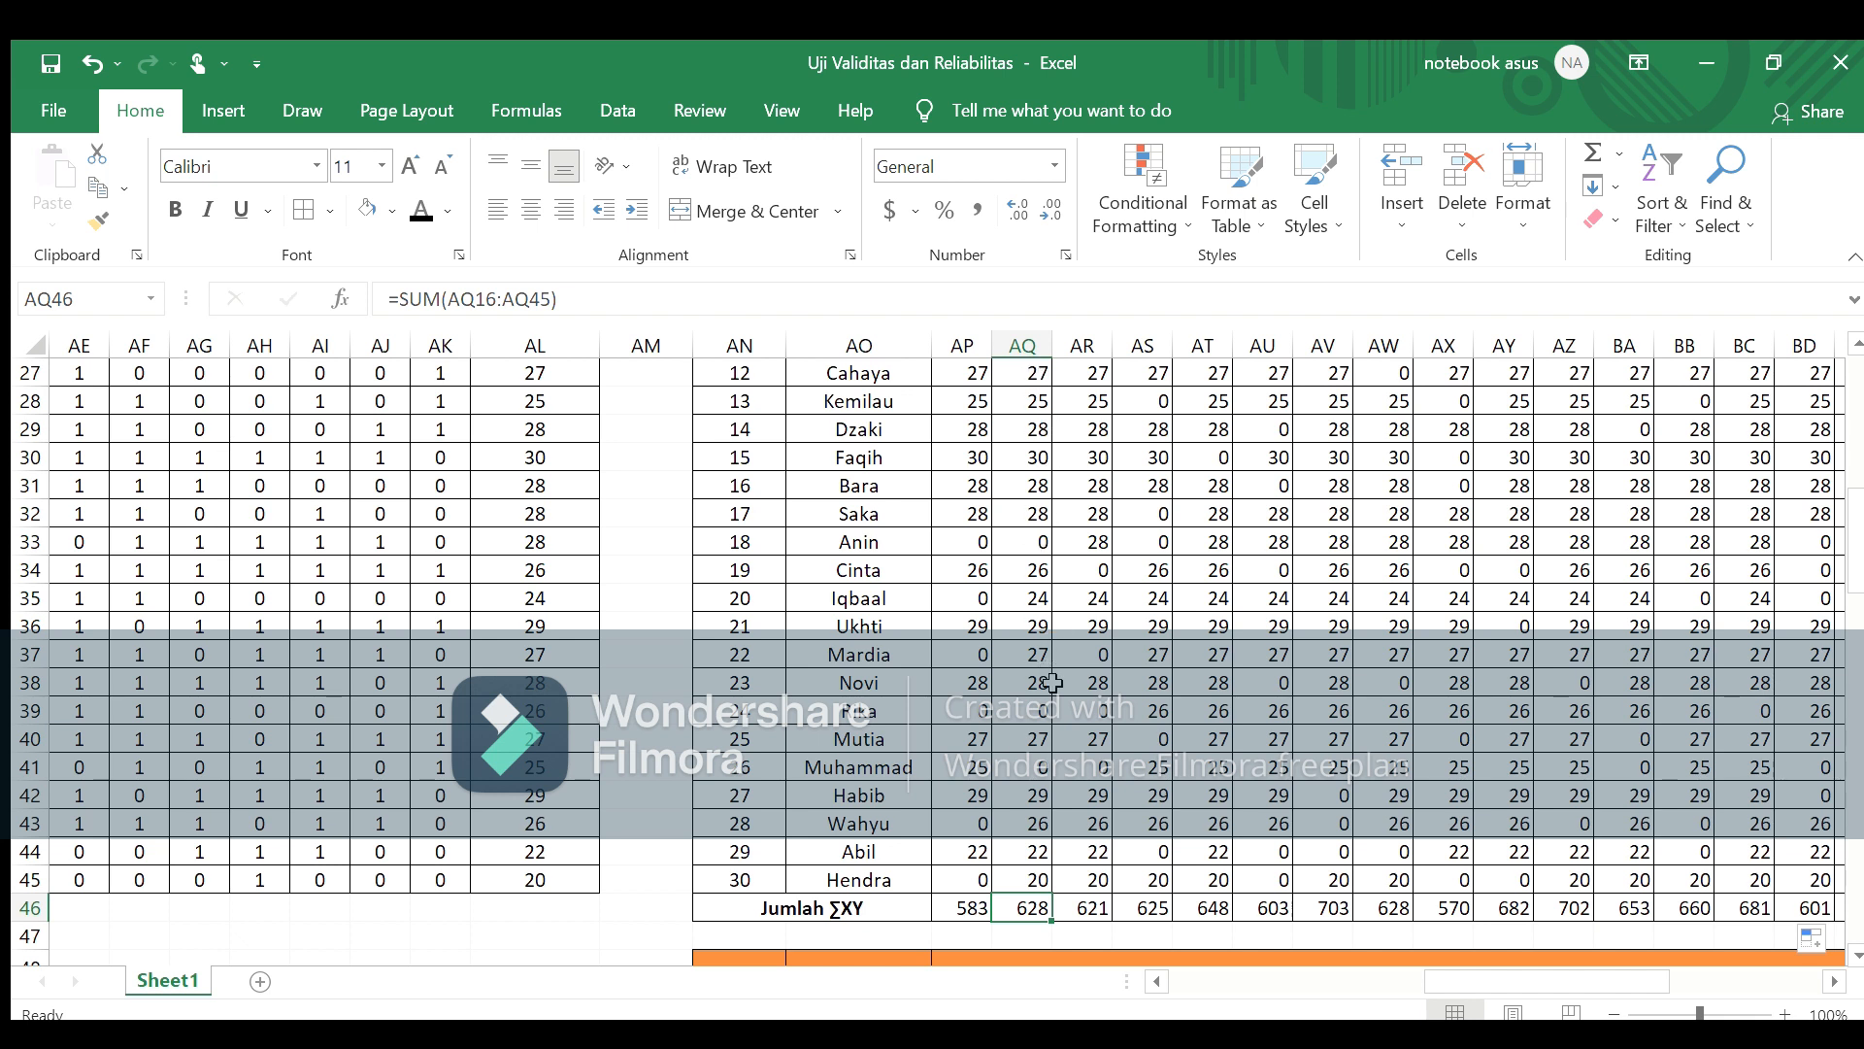
pyautogui.click(974, 907)
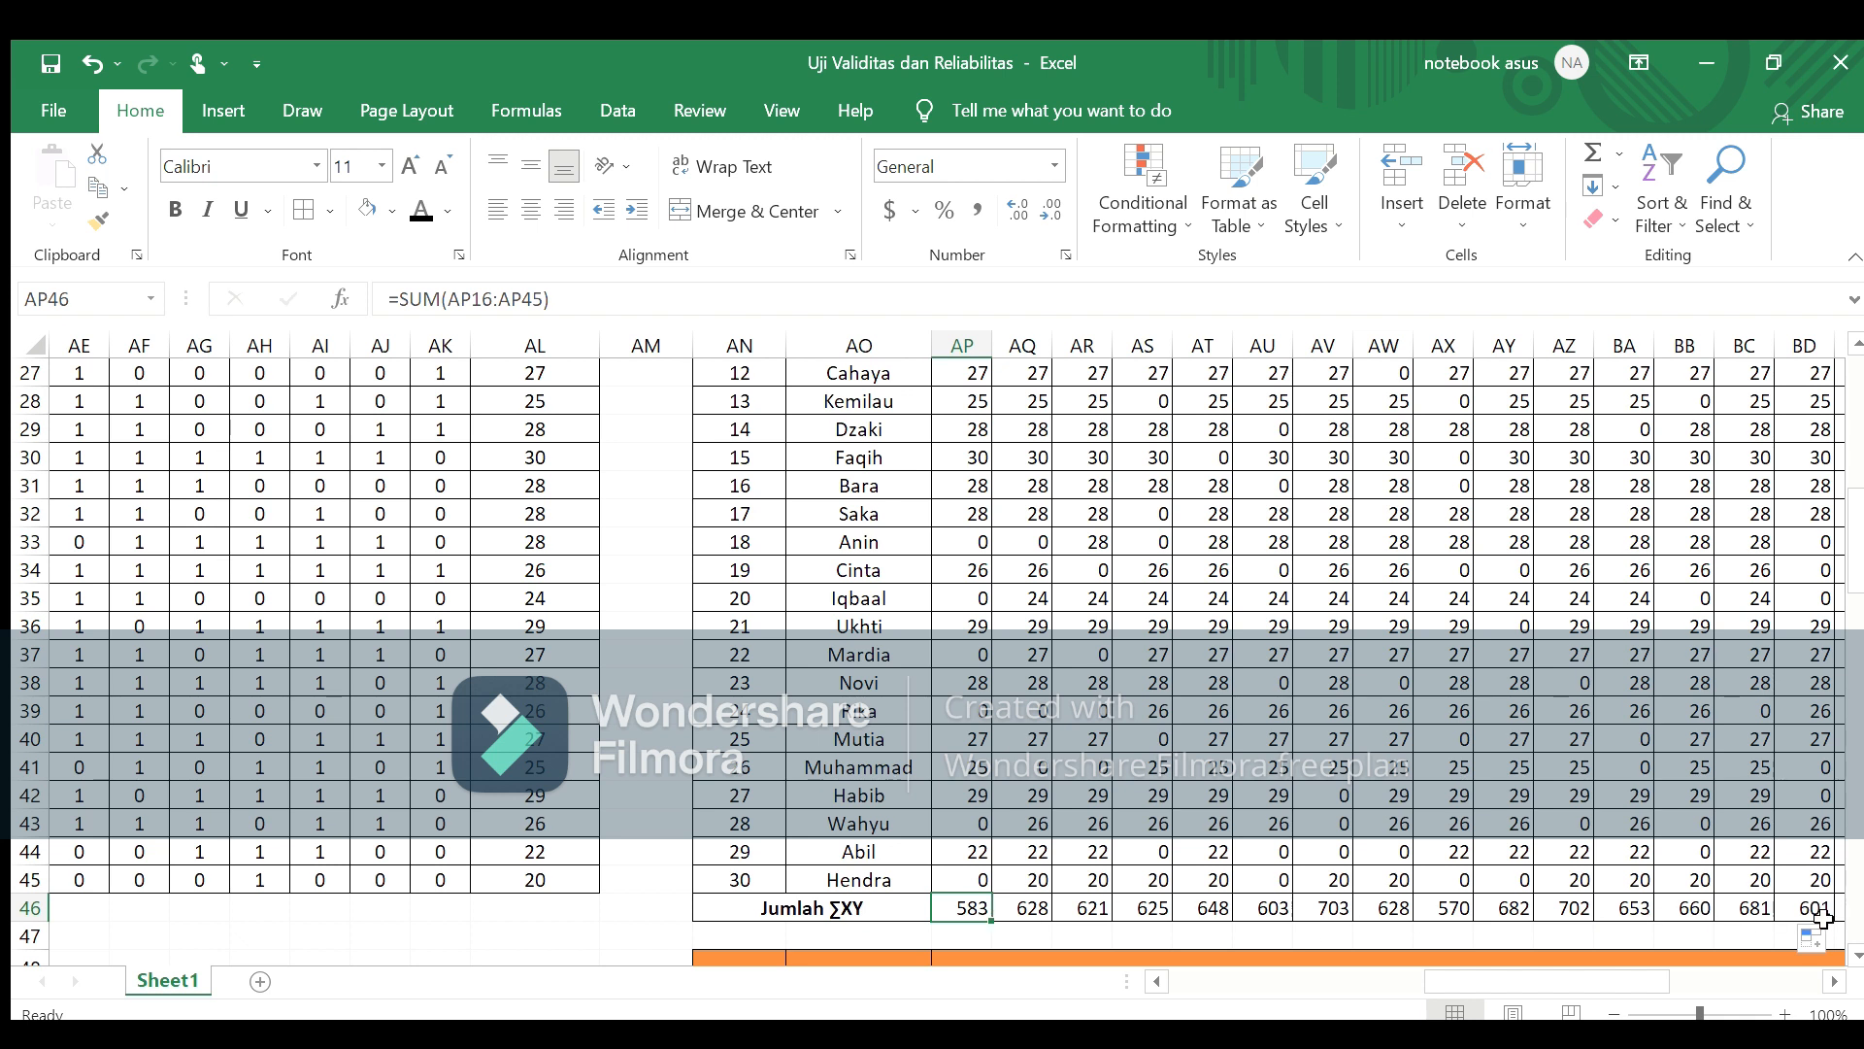
pyautogui.hscroll(2, 1811, 932)
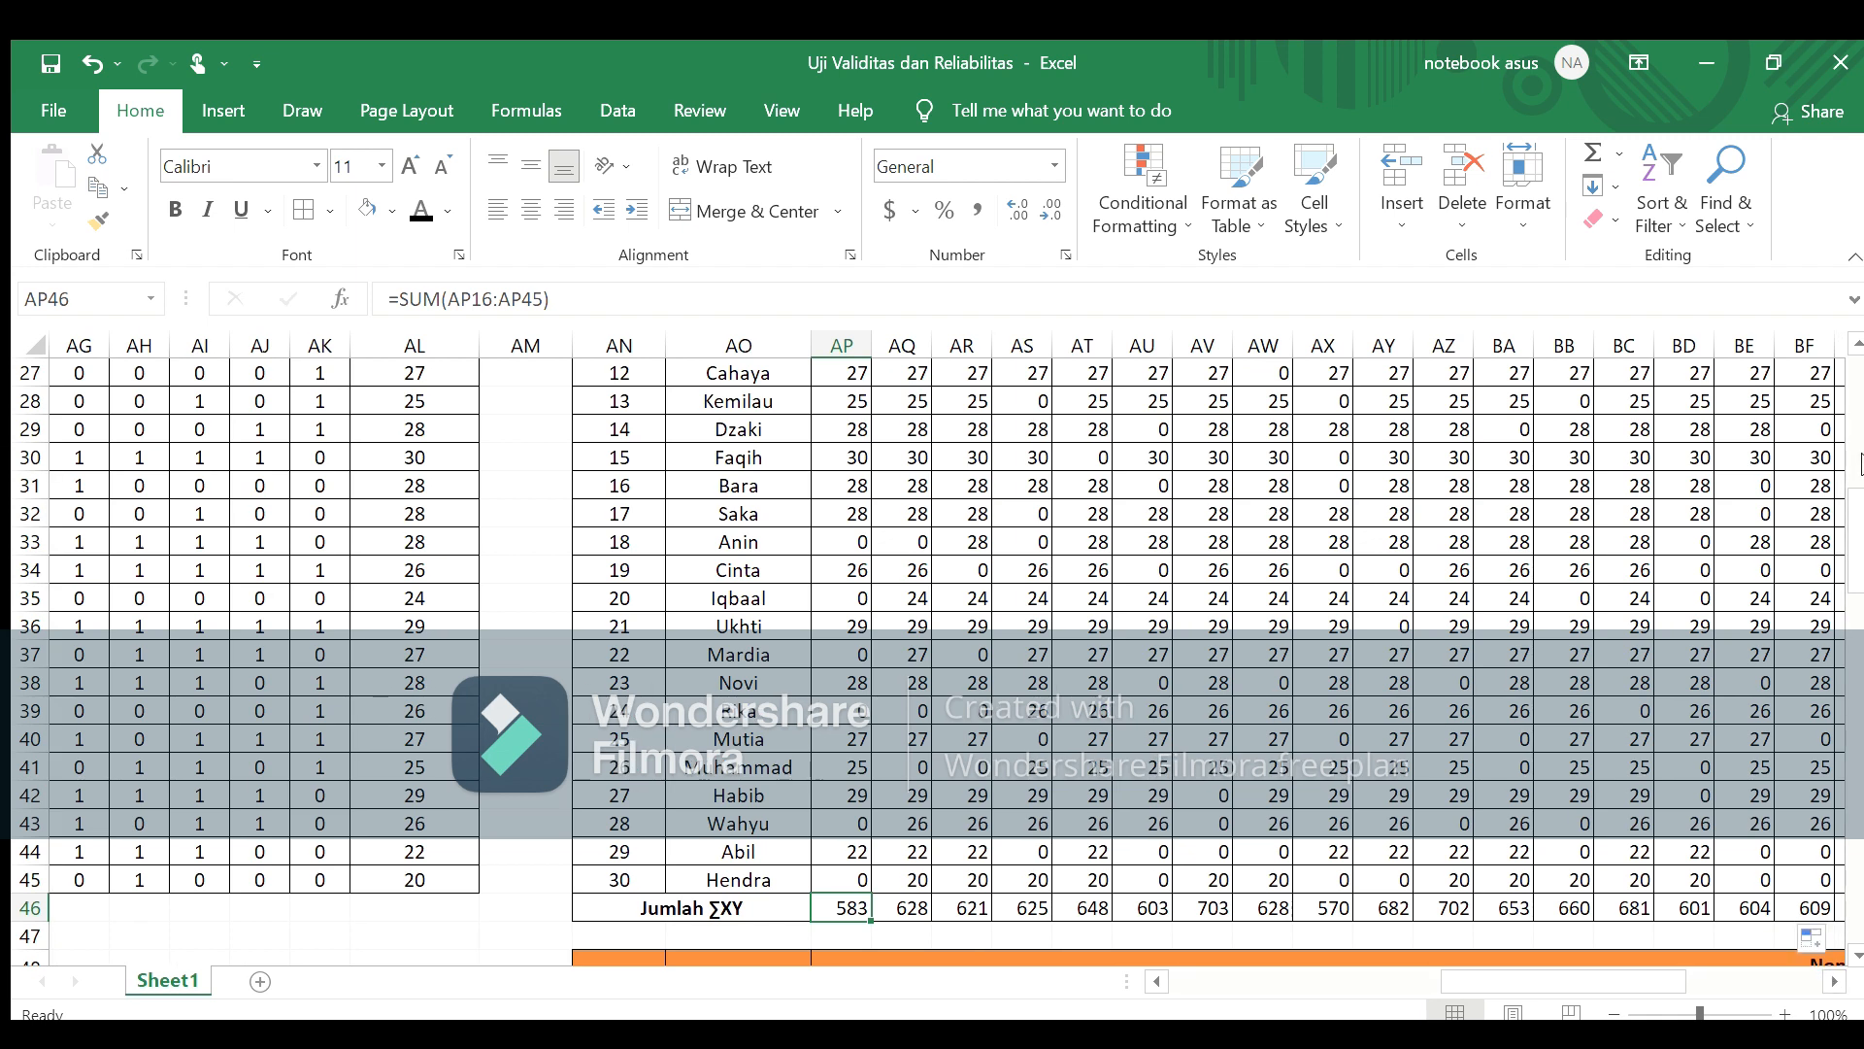
# Step: Center-align all values of the ∑XY table, including the Jumlah row, in the range AP16:BX46
pyautogui.click(1855, 344)
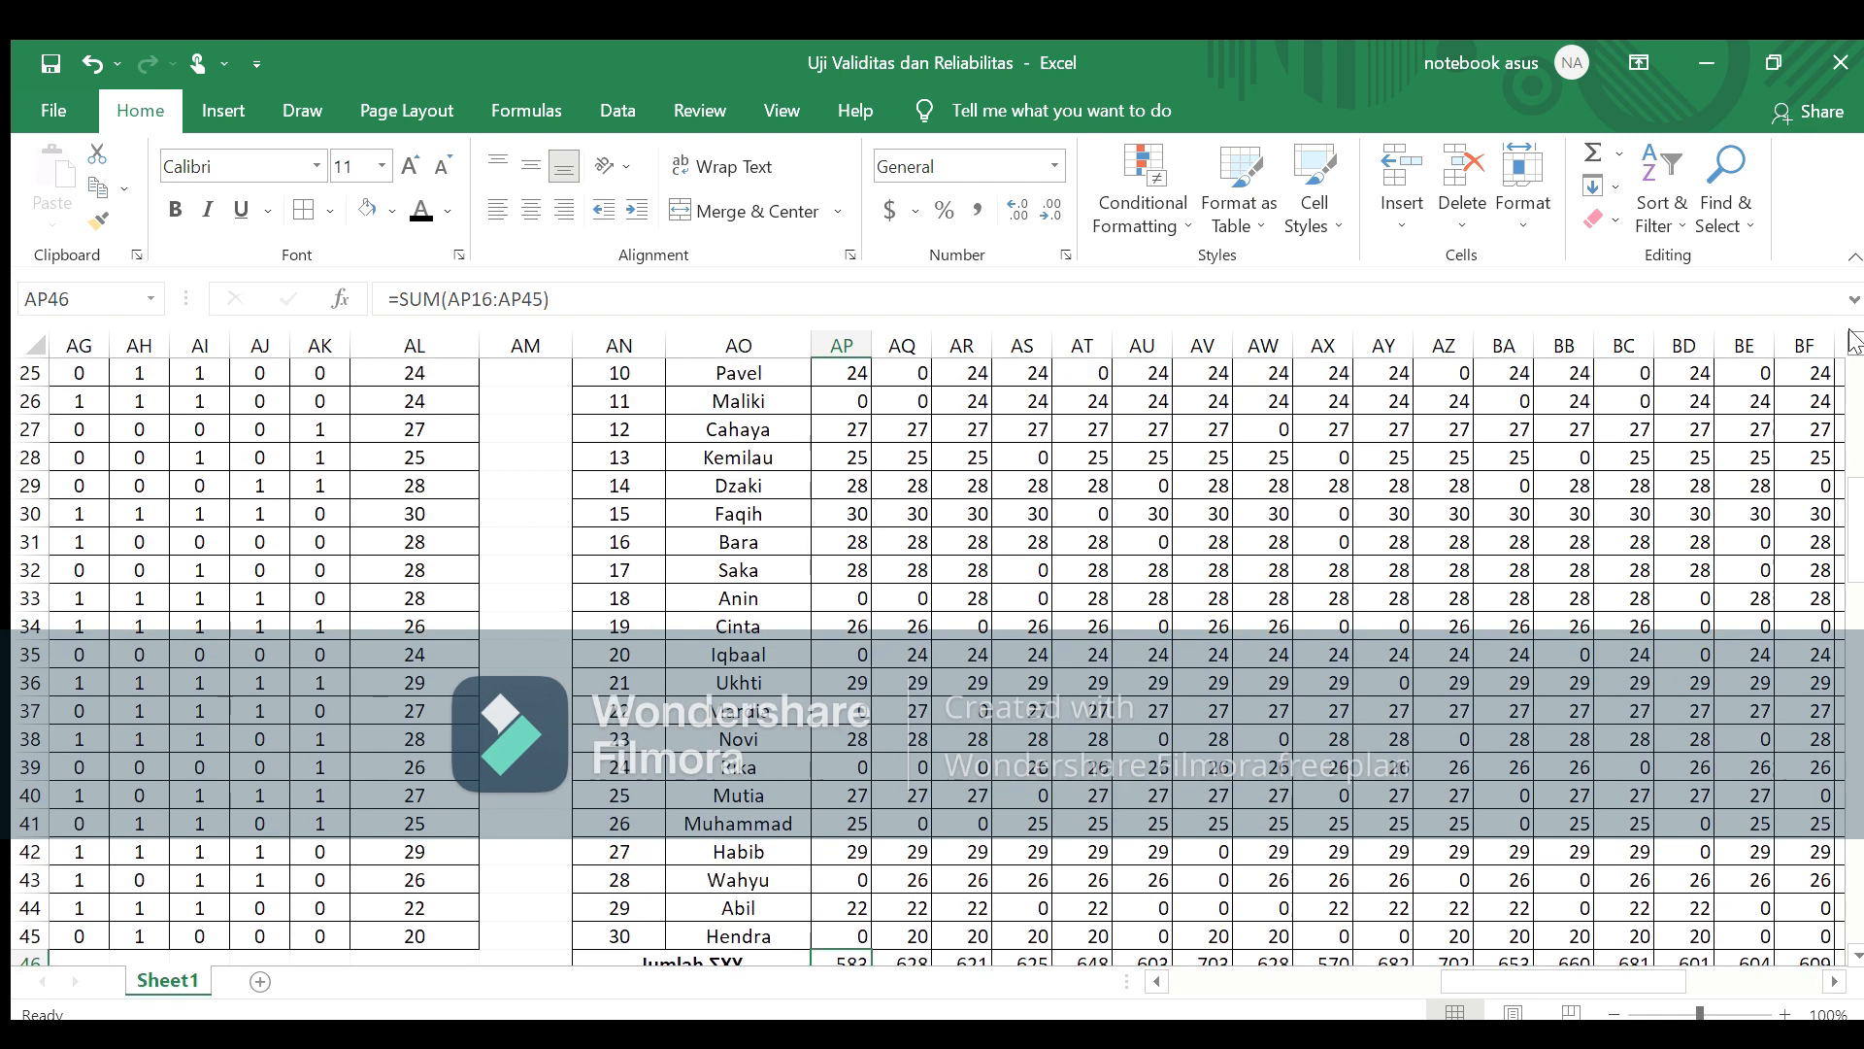
pyautogui.click(1855, 344)
pyautogui.click(1855, 344)
pyautogui.click(1855, 344)
pyautogui.click(1855, 343)
pyautogui.click(1856, 344)
pyautogui.click(1856, 343)
pyautogui.click(1855, 344)
pyautogui.click(1855, 344)
pyautogui.click(858, 460)
pyautogui.doubleClick(858, 459)
pyautogui.click(1057, 535)
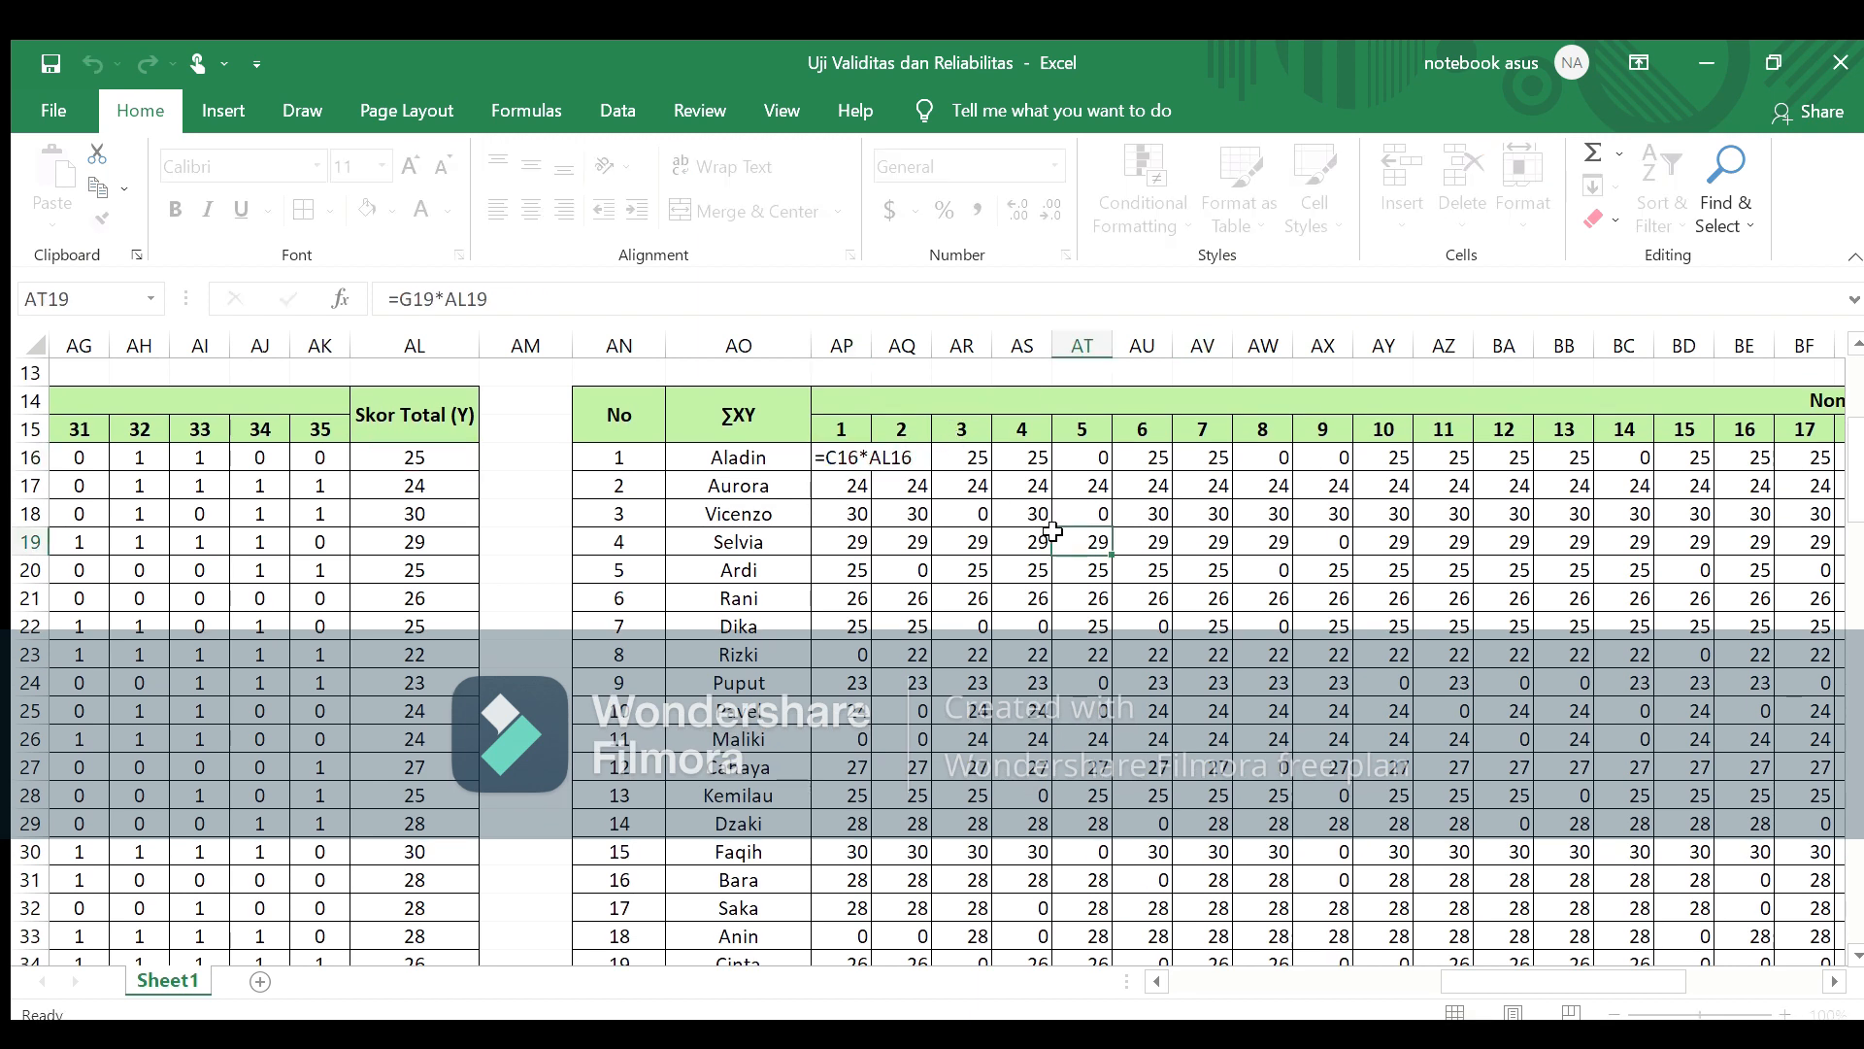
pyautogui.click(850, 459)
pyautogui.moveTo(850, 459); pyautogui.dragTo(1699, 583)
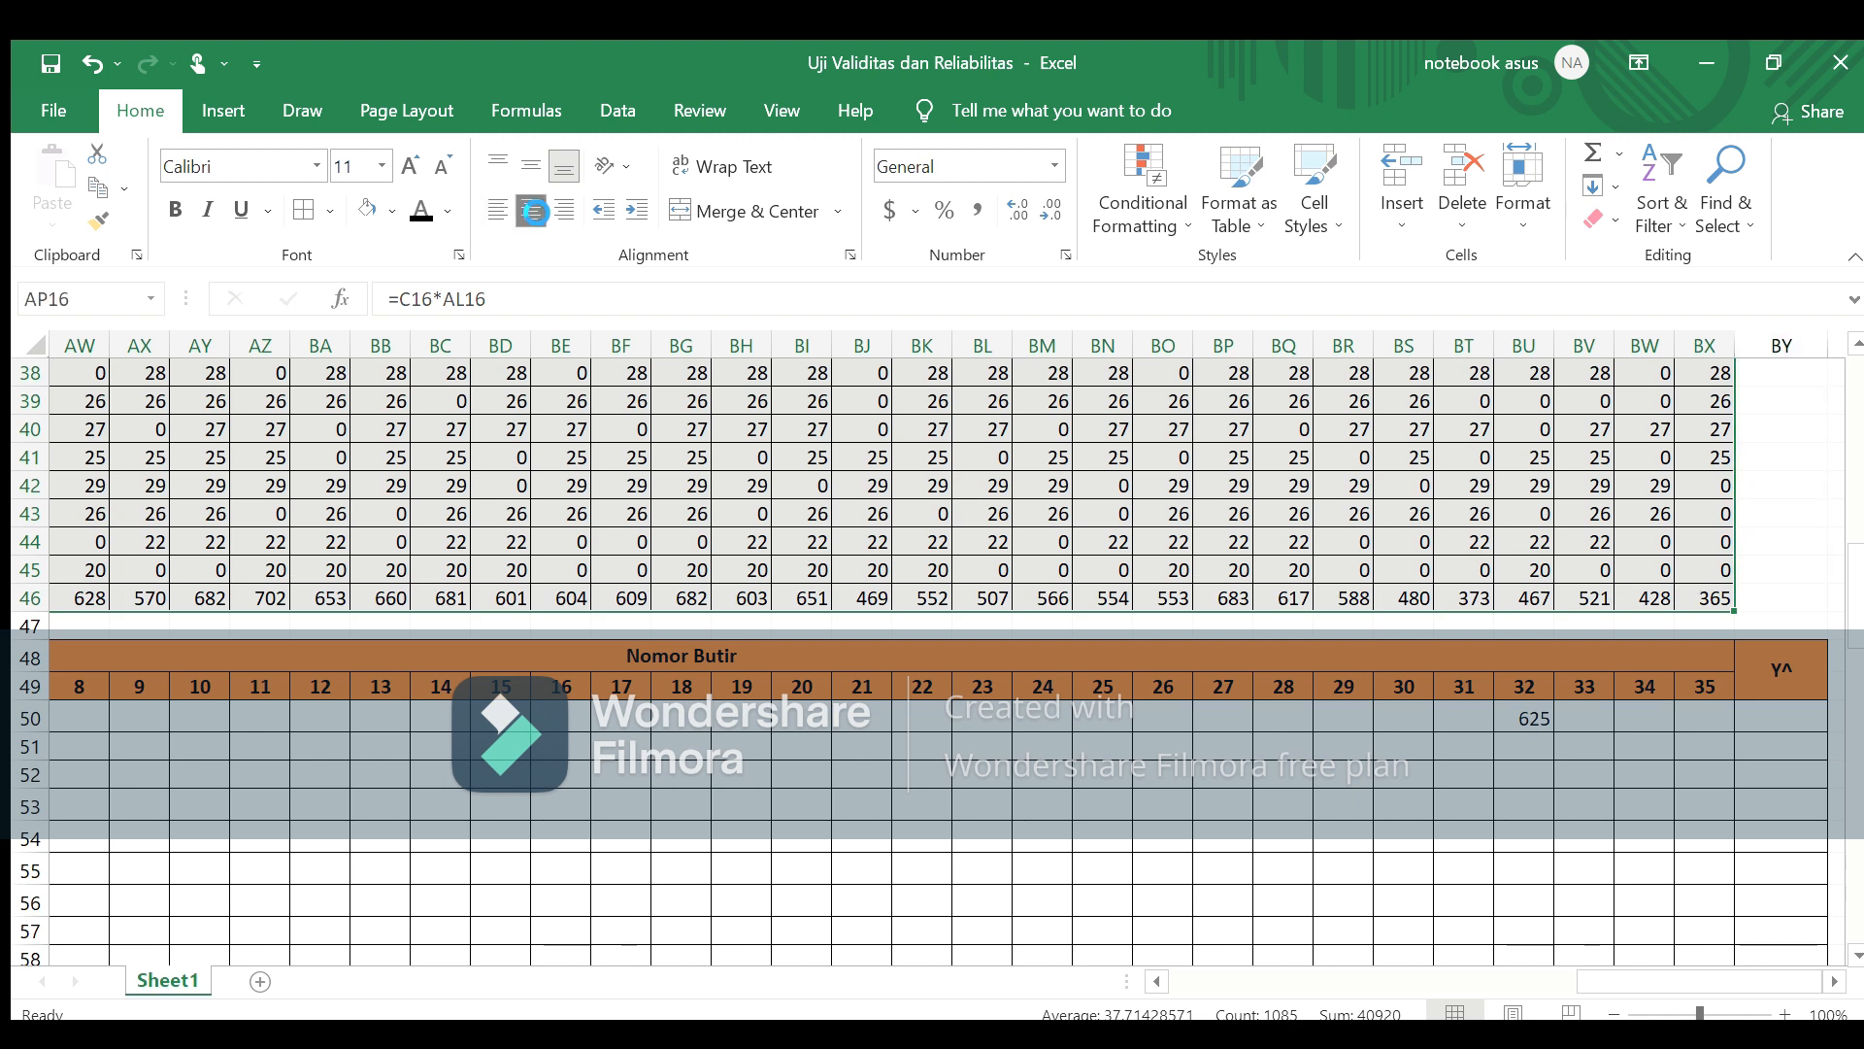
pyautogui.click(533, 210)
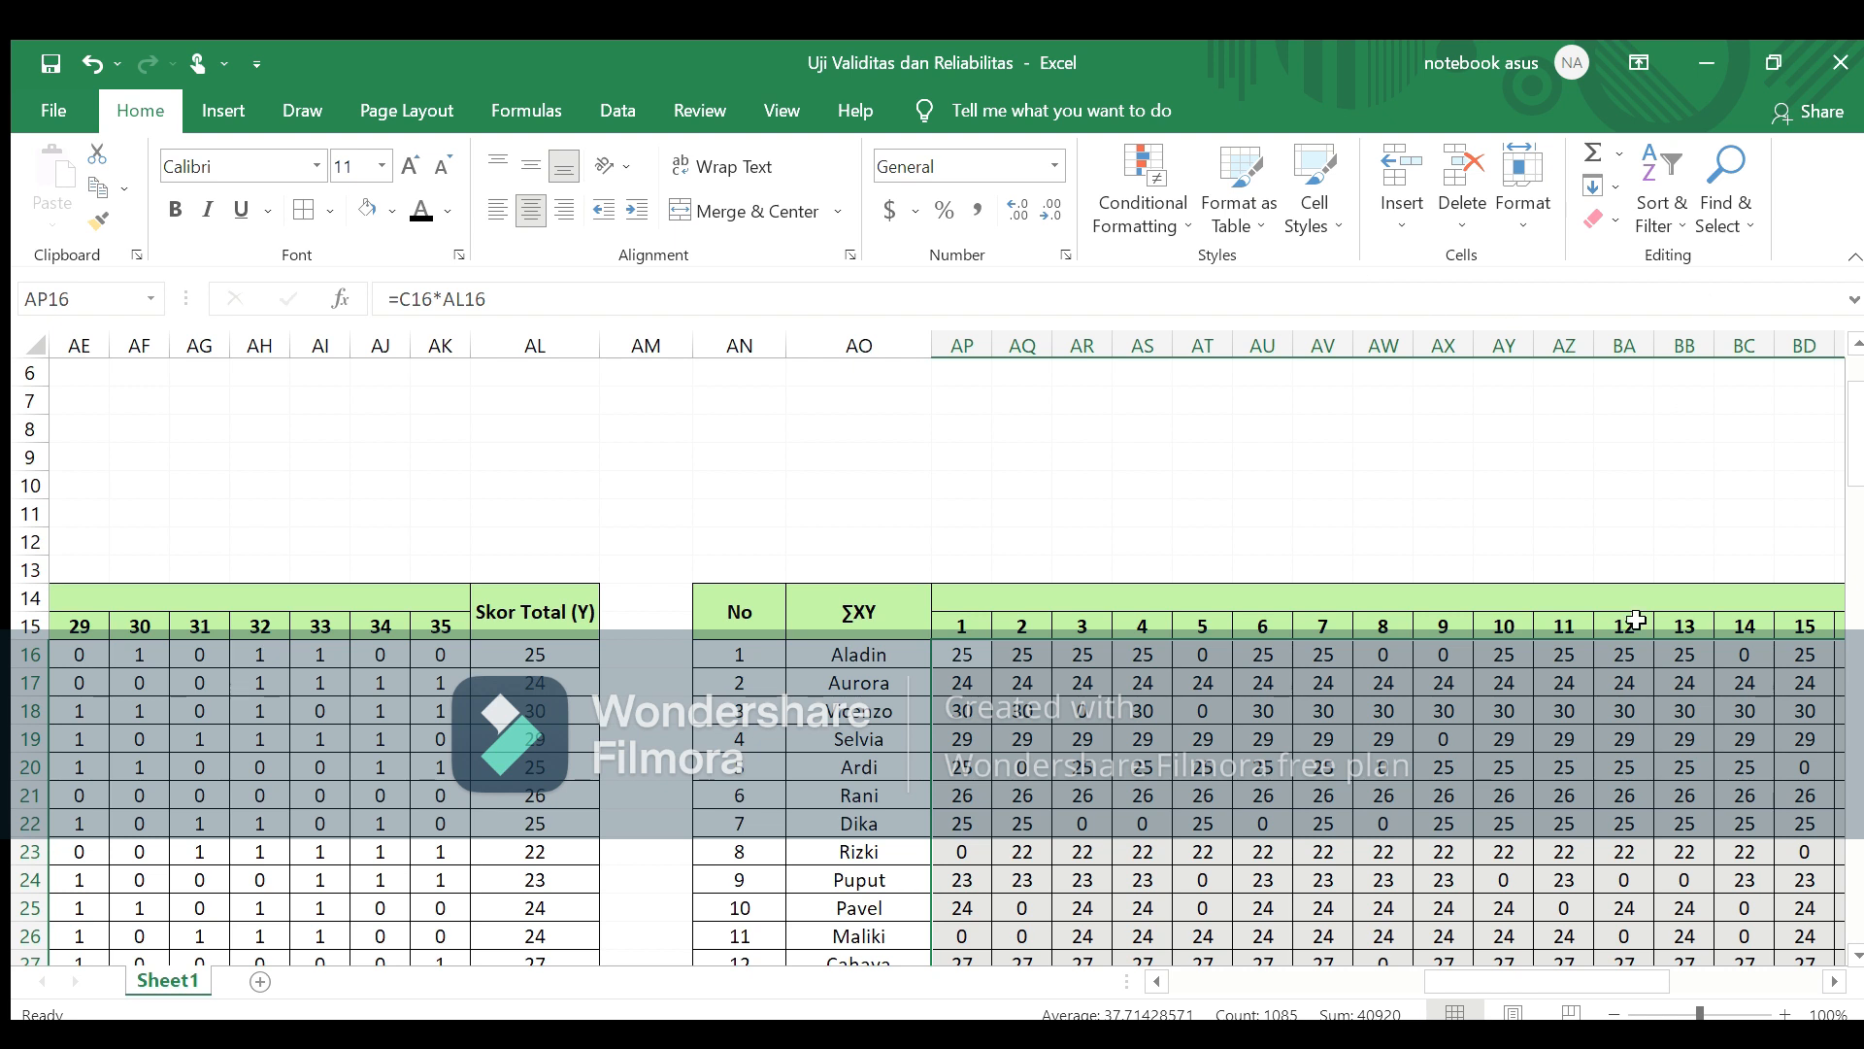
# Step: Square the first respondent's item 1 score in the X^ table by entering =C16*C16 in cell AP50
pyautogui.click(1623, 689)
pyautogui.press('Down')
pyautogui.press('Down')
pyautogui.press('Down')
pyautogui.press('Down')
pyautogui.press('Down')
pyautogui.press('Down')
pyautogui.press('Down')
pyautogui.press('Down')
pyautogui.press('Down')
pyautogui.press('Down')
pyautogui.press('Down')
pyautogui.press('Down')
pyautogui.press('Down')
pyautogui.press('Down')
pyautogui.press('Down')
pyautogui.press('Down')
pyautogui.press('Down')
pyautogui.press('Down')
pyautogui.press('Down')
pyautogui.press('Down')
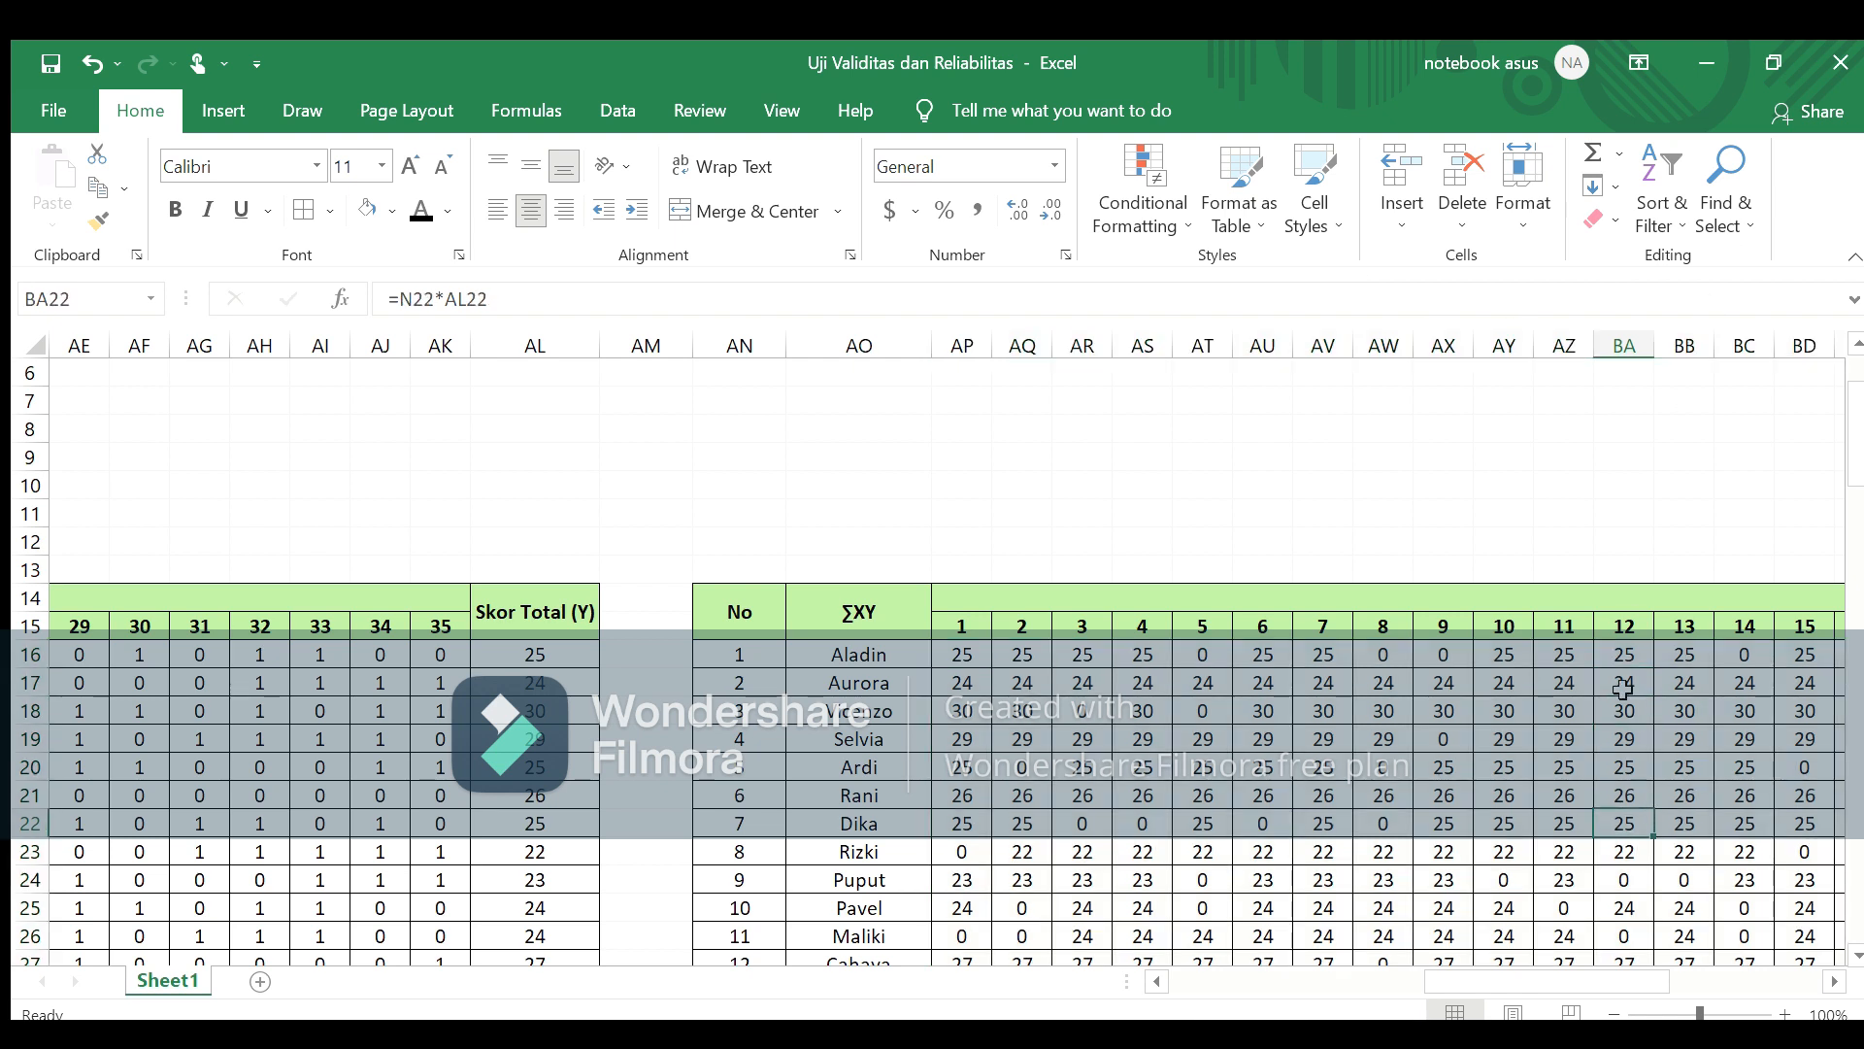
pyautogui.press('Down')
pyautogui.press('Down')
pyautogui.press('Down')
pyautogui.press('Down')
pyautogui.press('Down')
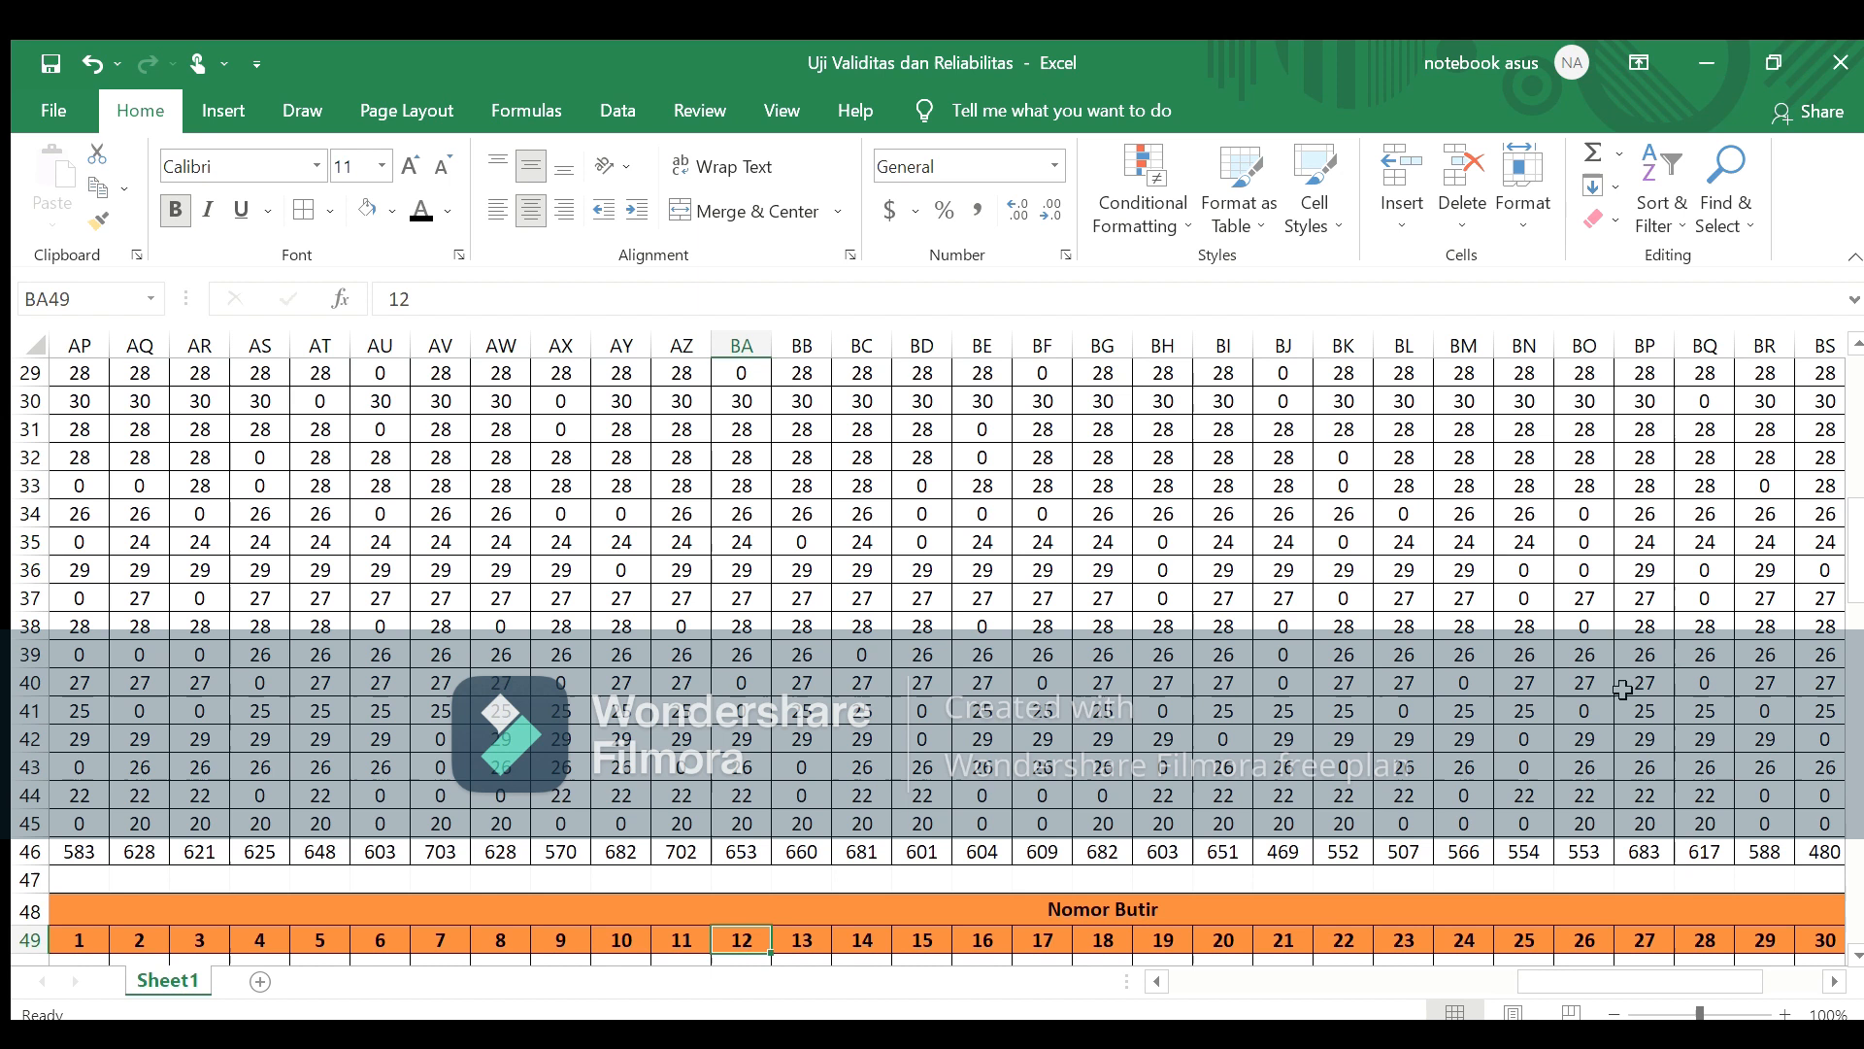
pyautogui.press('Up')
pyautogui.press('Up')
pyautogui.press('Down')
pyautogui.press('Down')
pyautogui.press('Down')
pyautogui.press('Down')
pyautogui.press('Down')
pyautogui.press('Down')
pyautogui.press('Down')
pyautogui.press('Down')
pyautogui.press('Left')
pyautogui.press('Left')
pyautogui.press('Left')
pyautogui.press('Left')
pyautogui.press('Left')
pyautogui.press('Left')
pyautogui.press('Left')
pyautogui.press('Left')
pyautogui.press('Left')
pyautogui.press('Left')
pyautogui.press('Left')
pyautogui.press('Left')
pyautogui.press('Left')
pyautogui.press('Left')
pyautogui.press('Left')
pyautogui.press('Right')
pyautogui.press('Right')
pyautogui.press('Right')
pyautogui.press('Right')
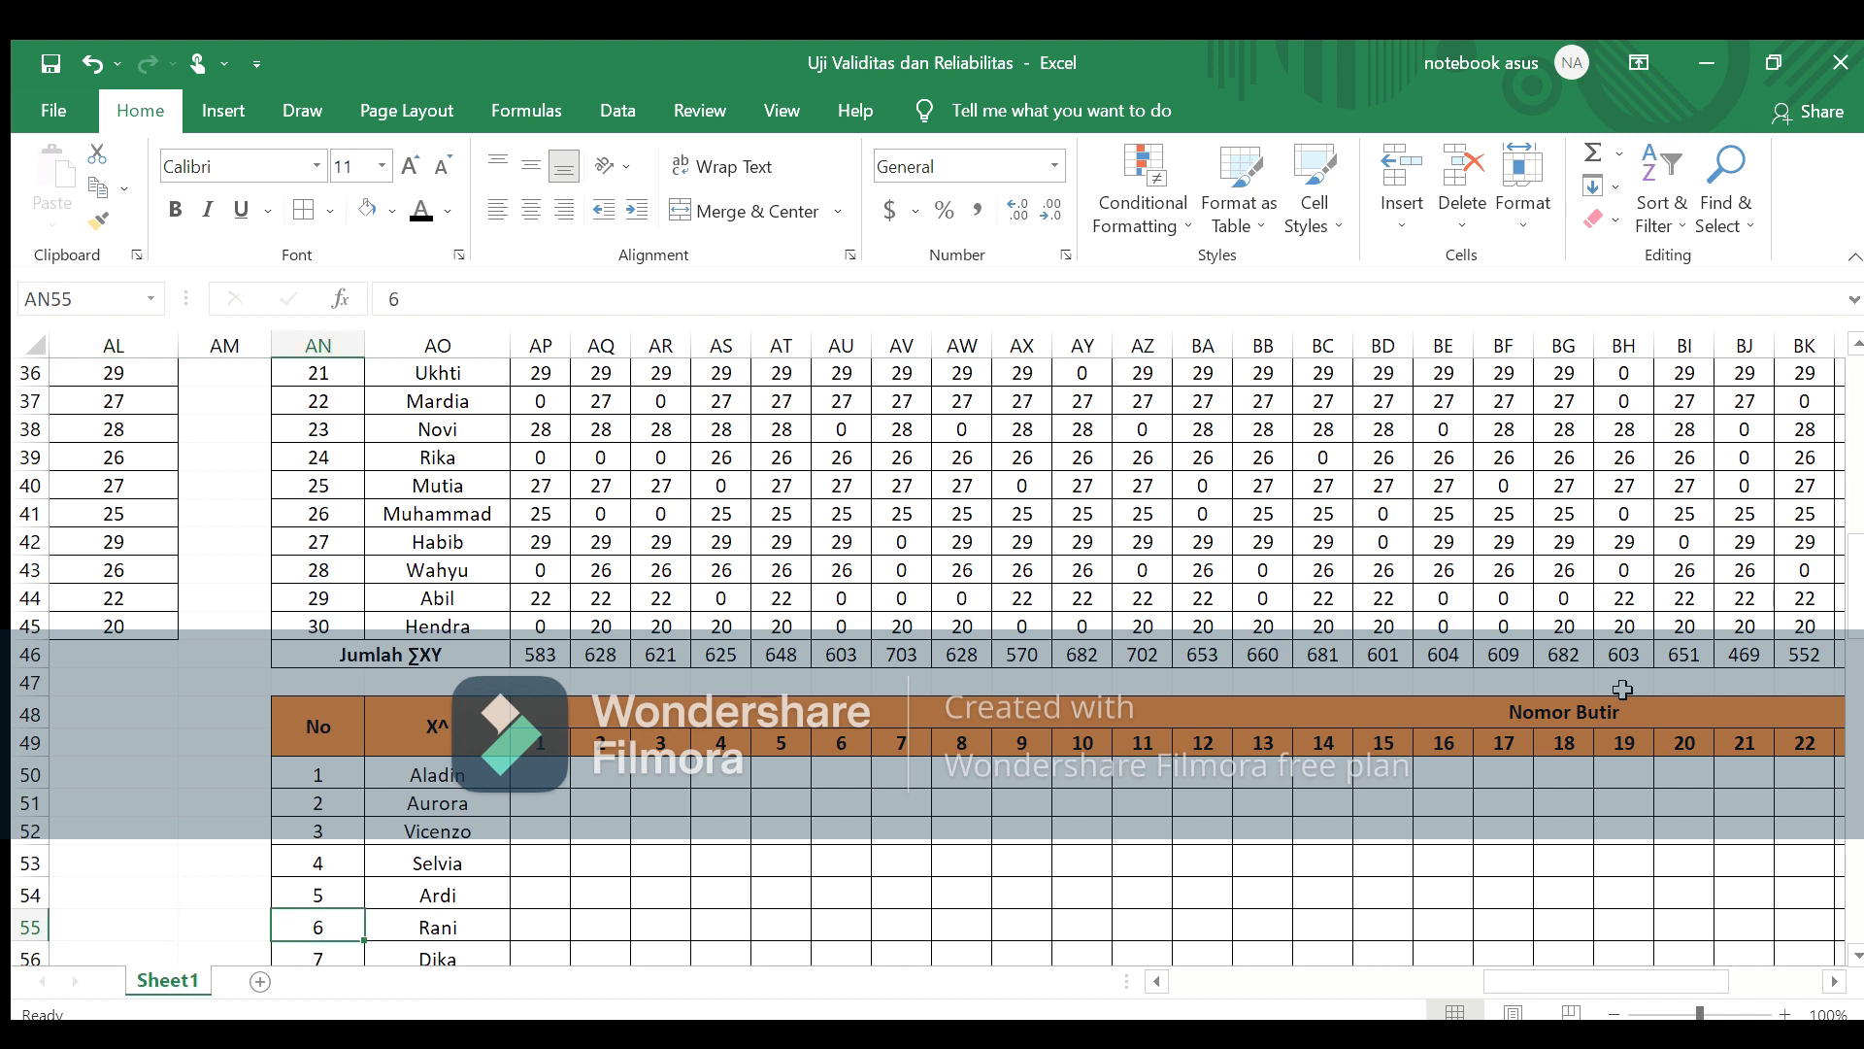
pyautogui.press('Up')
pyautogui.press('Up')
pyautogui.press('Up')
pyautogui.press('Up')
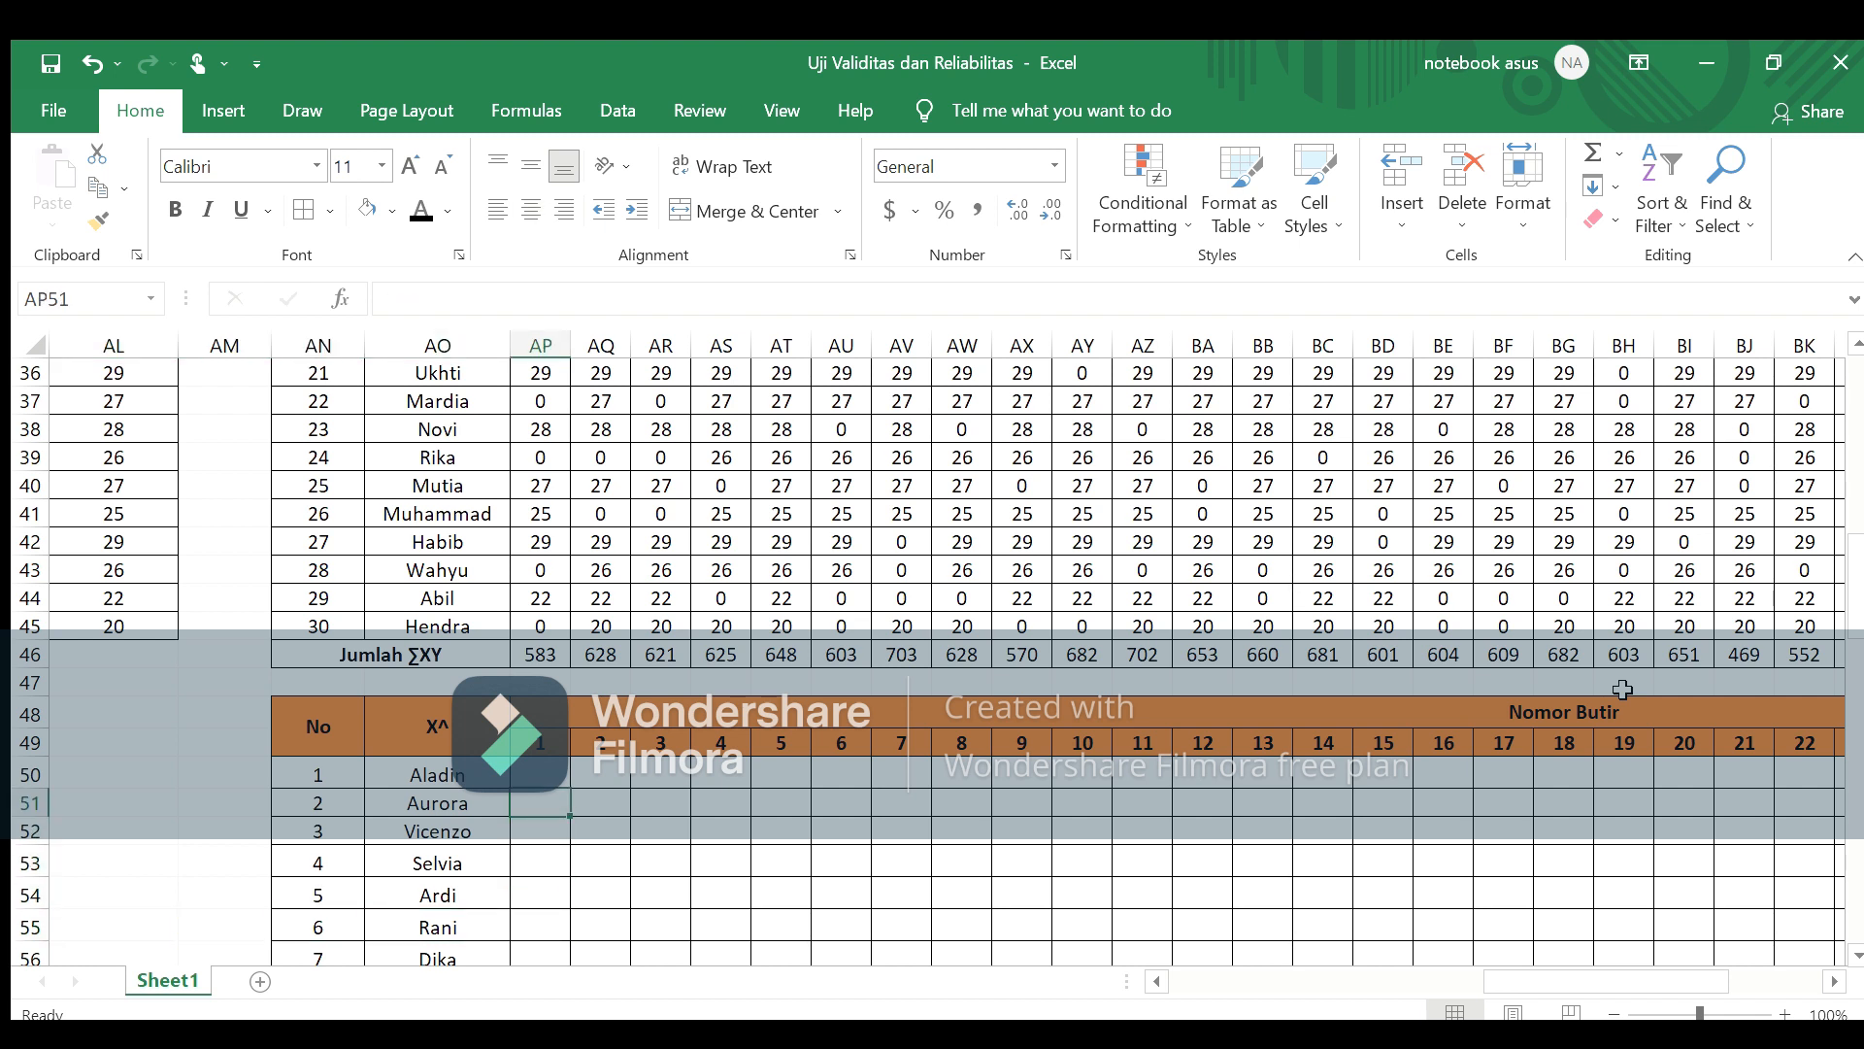
pyautogui.press('Up')
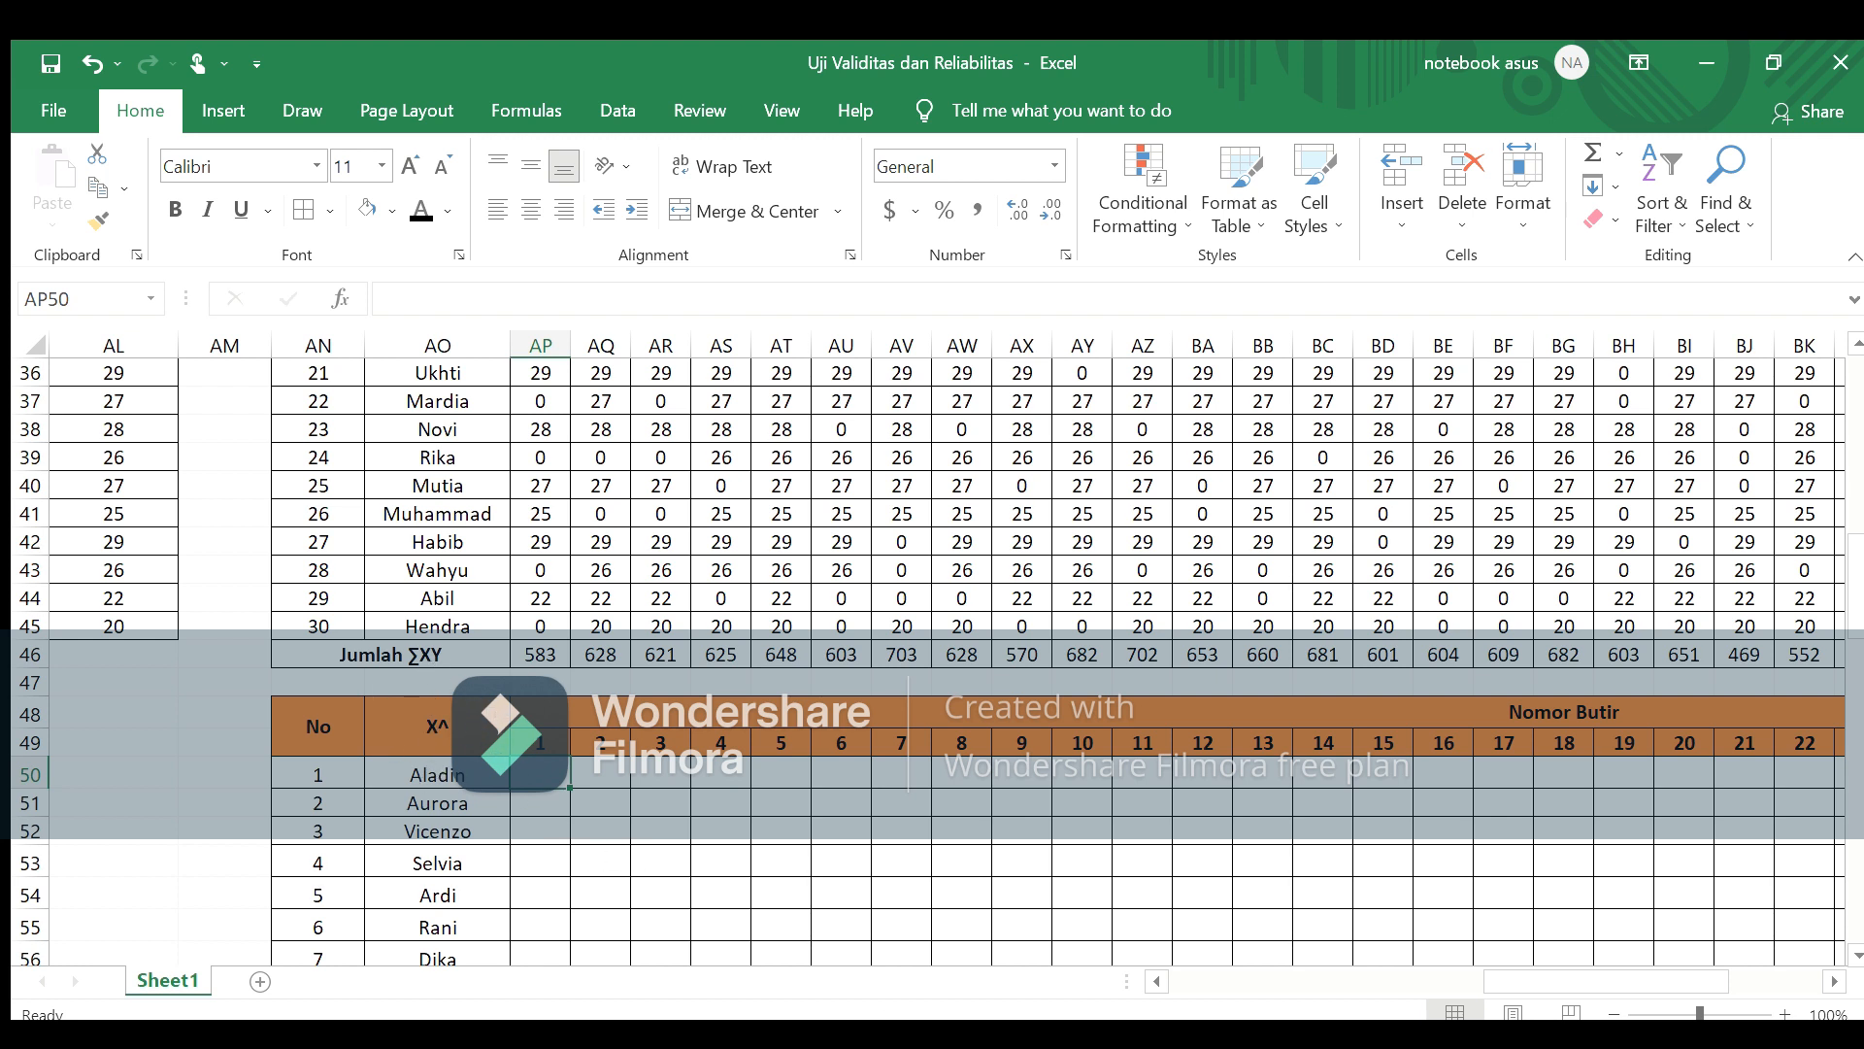
pyautogui.moveTo(1522, 976); pyautogui.dragTo(1456, 990)
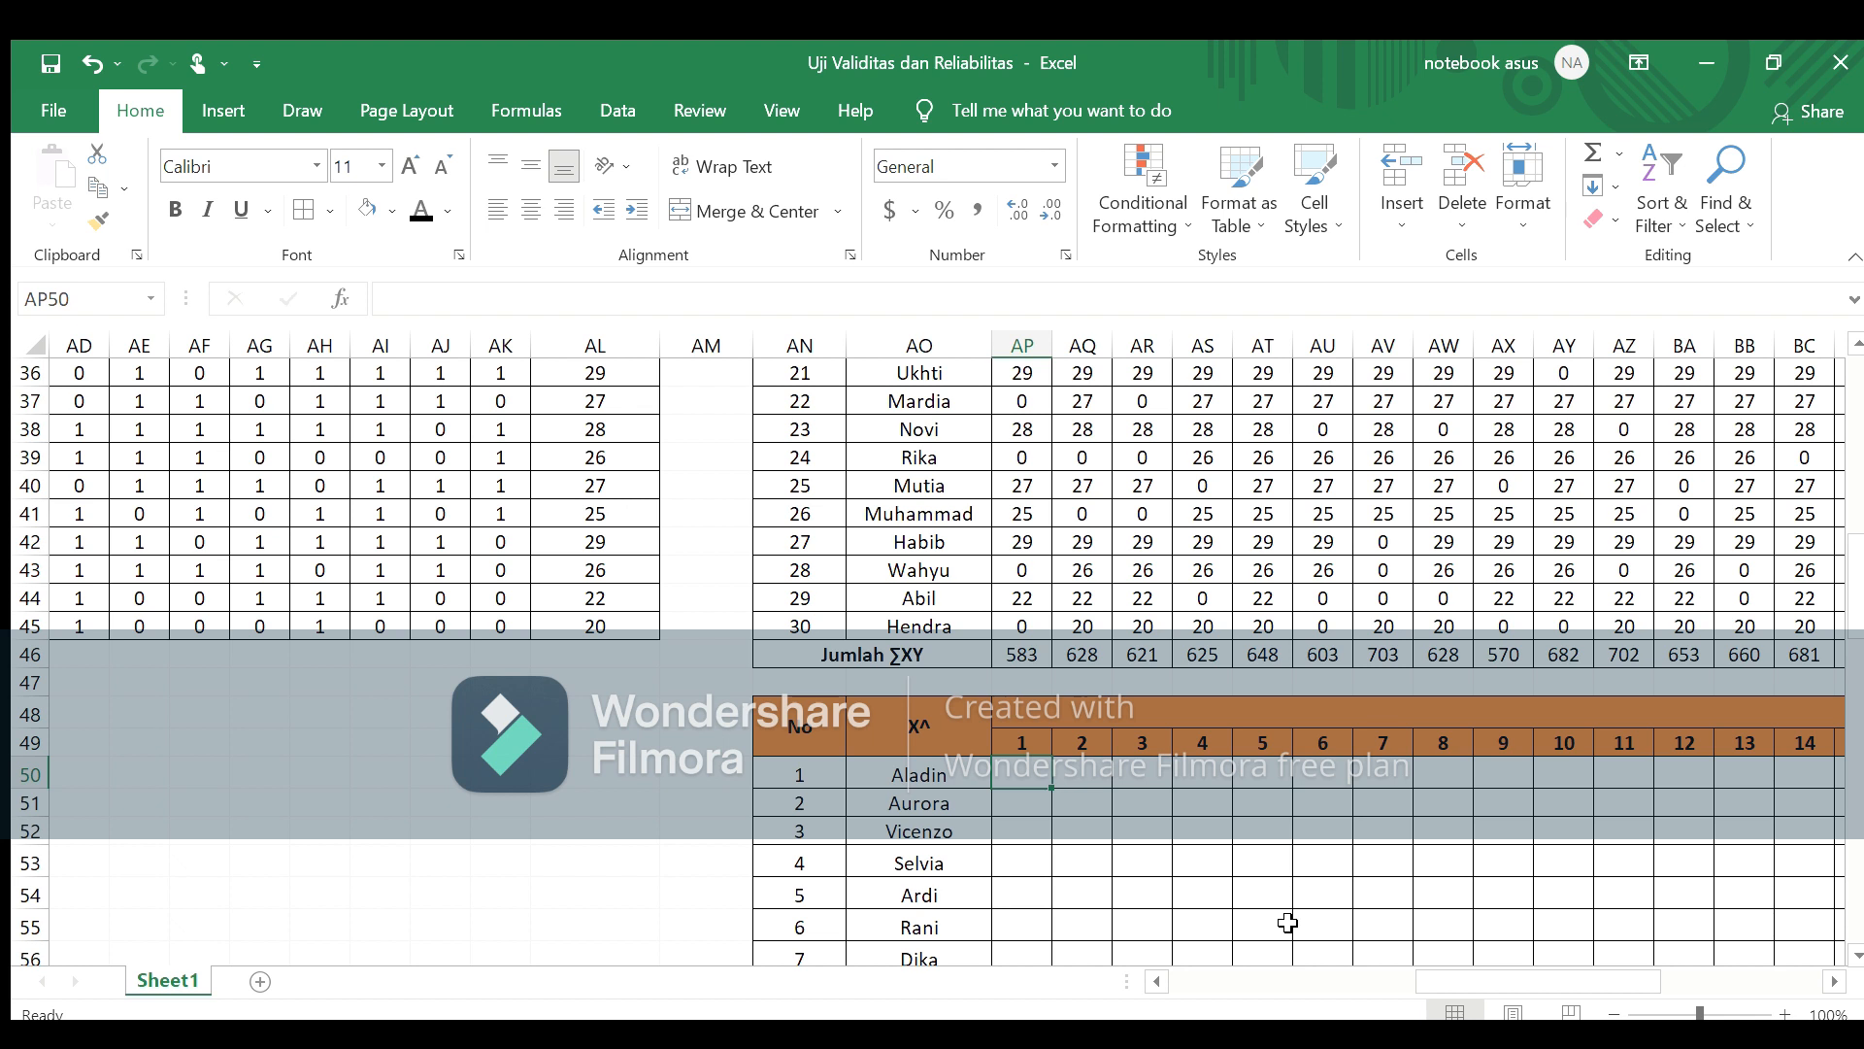
pyautogui.write('=')
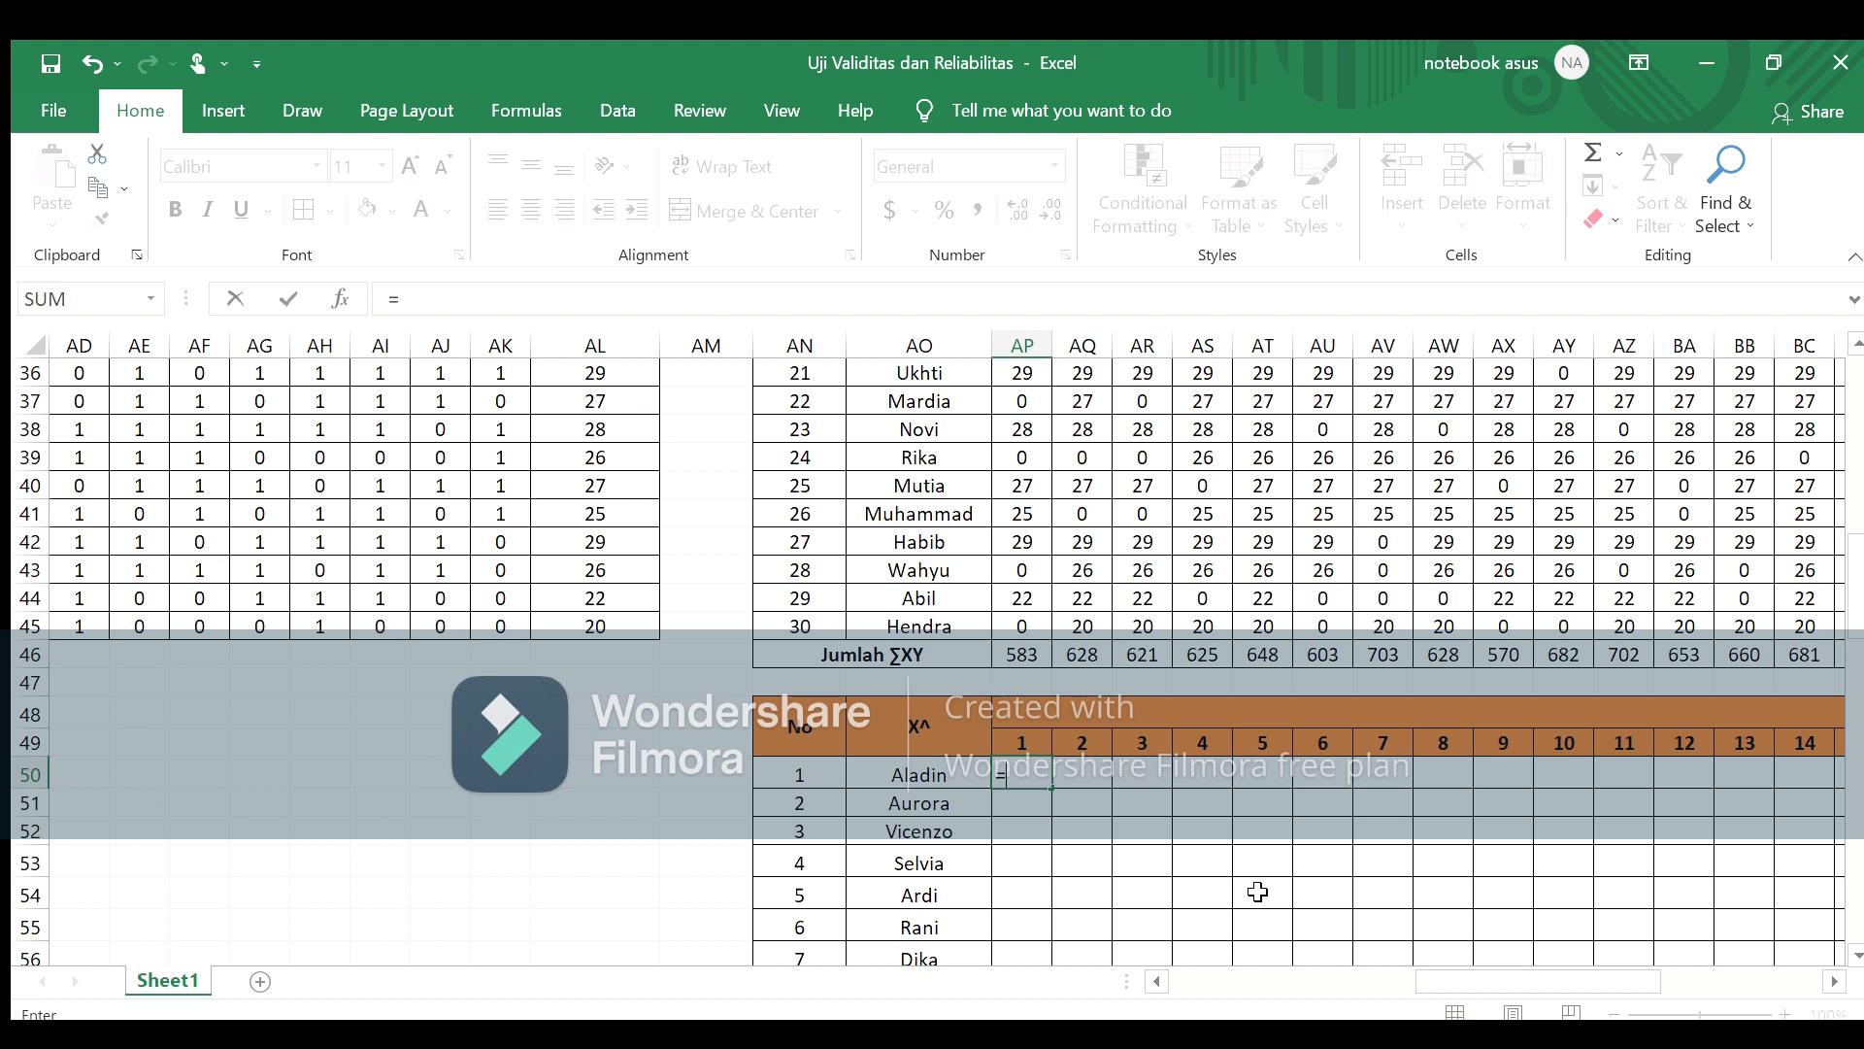
pyautogui.moveTo(1478, 975); pyautogui.dragTo(1402, 980)
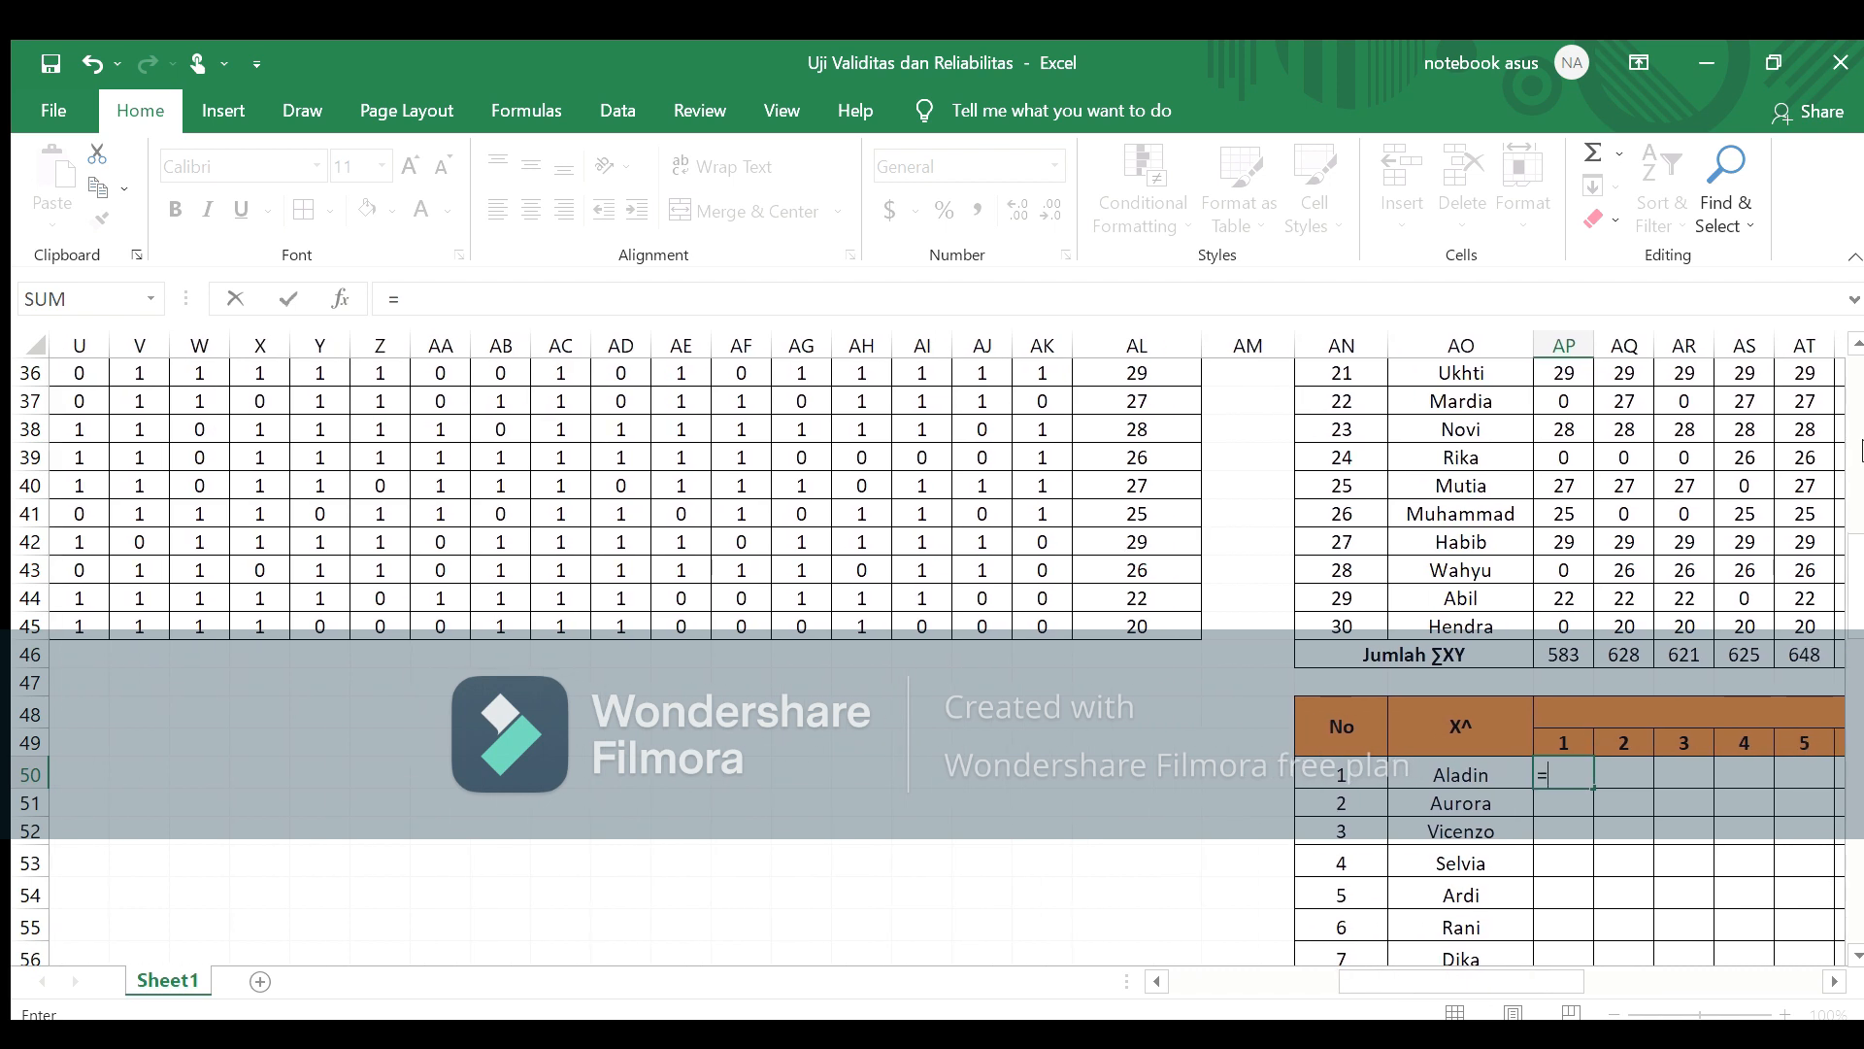
pyautogui.moveTo(1857, 556); pyautogui.dragTo(1852, 504)
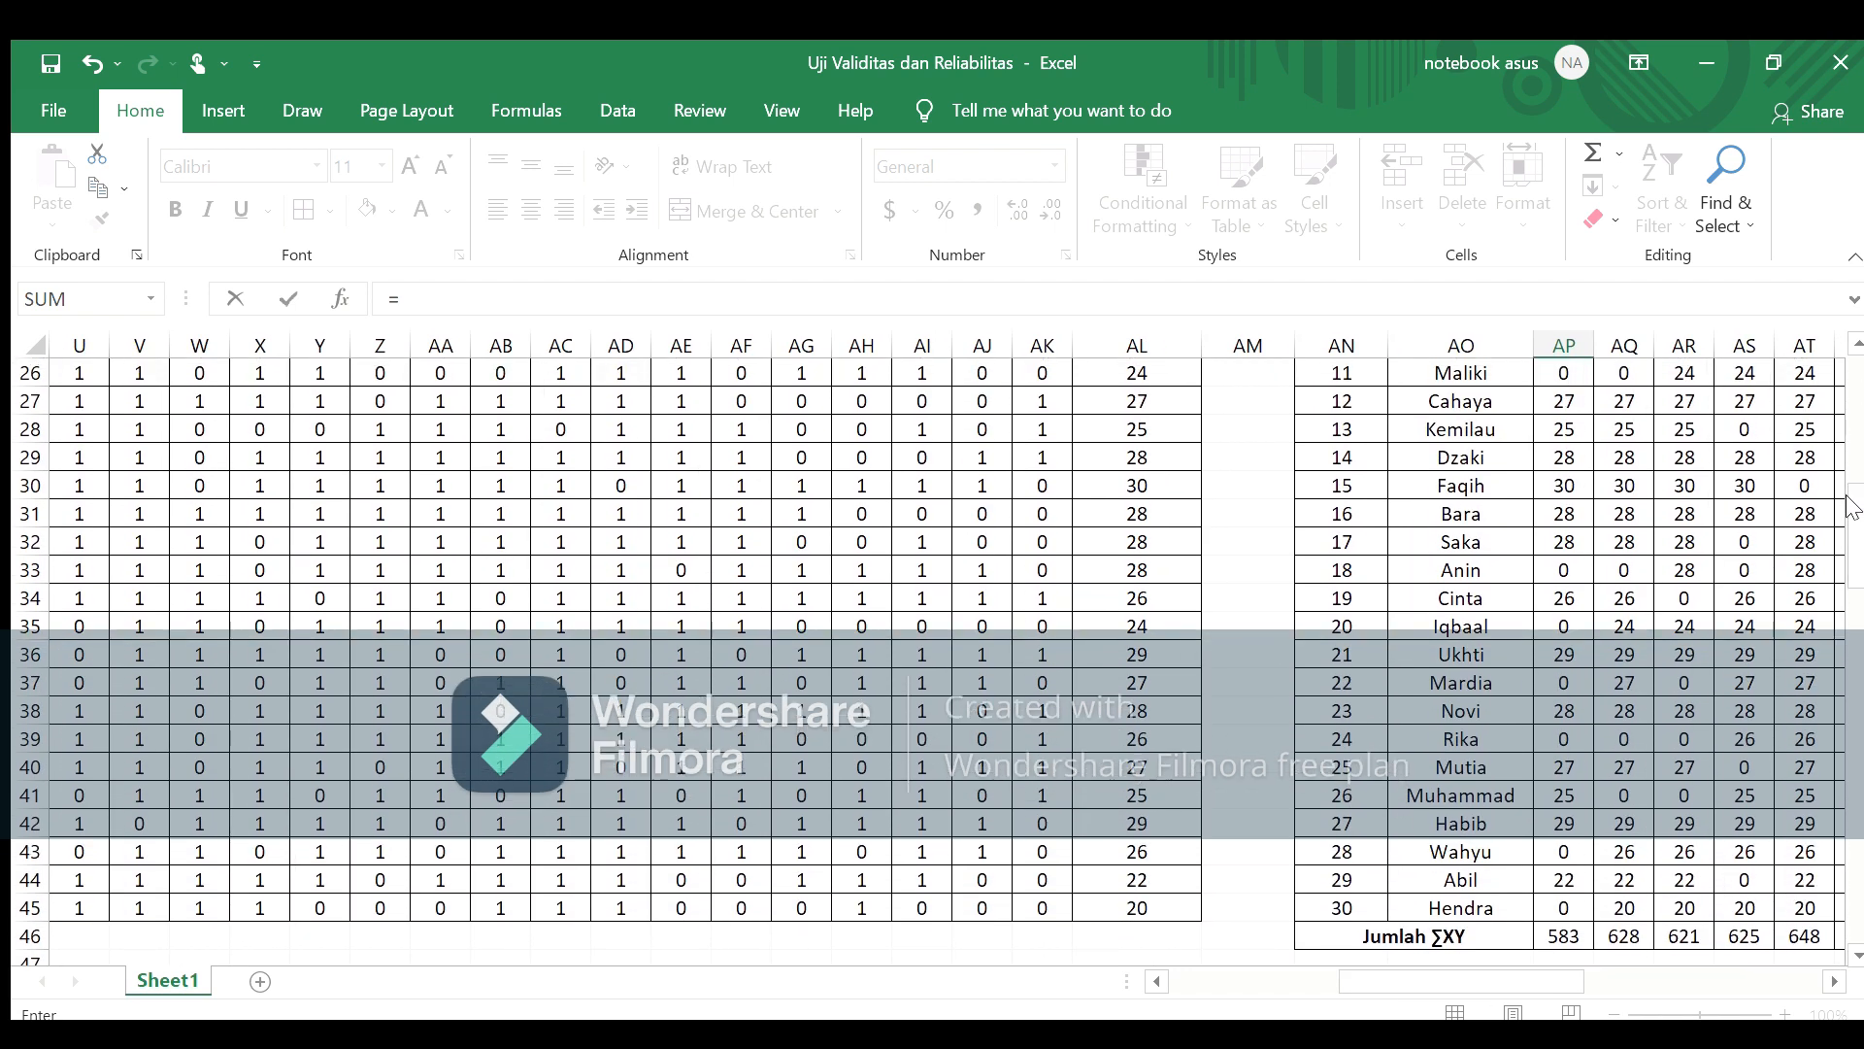
pyautogui.click(1154, 982)
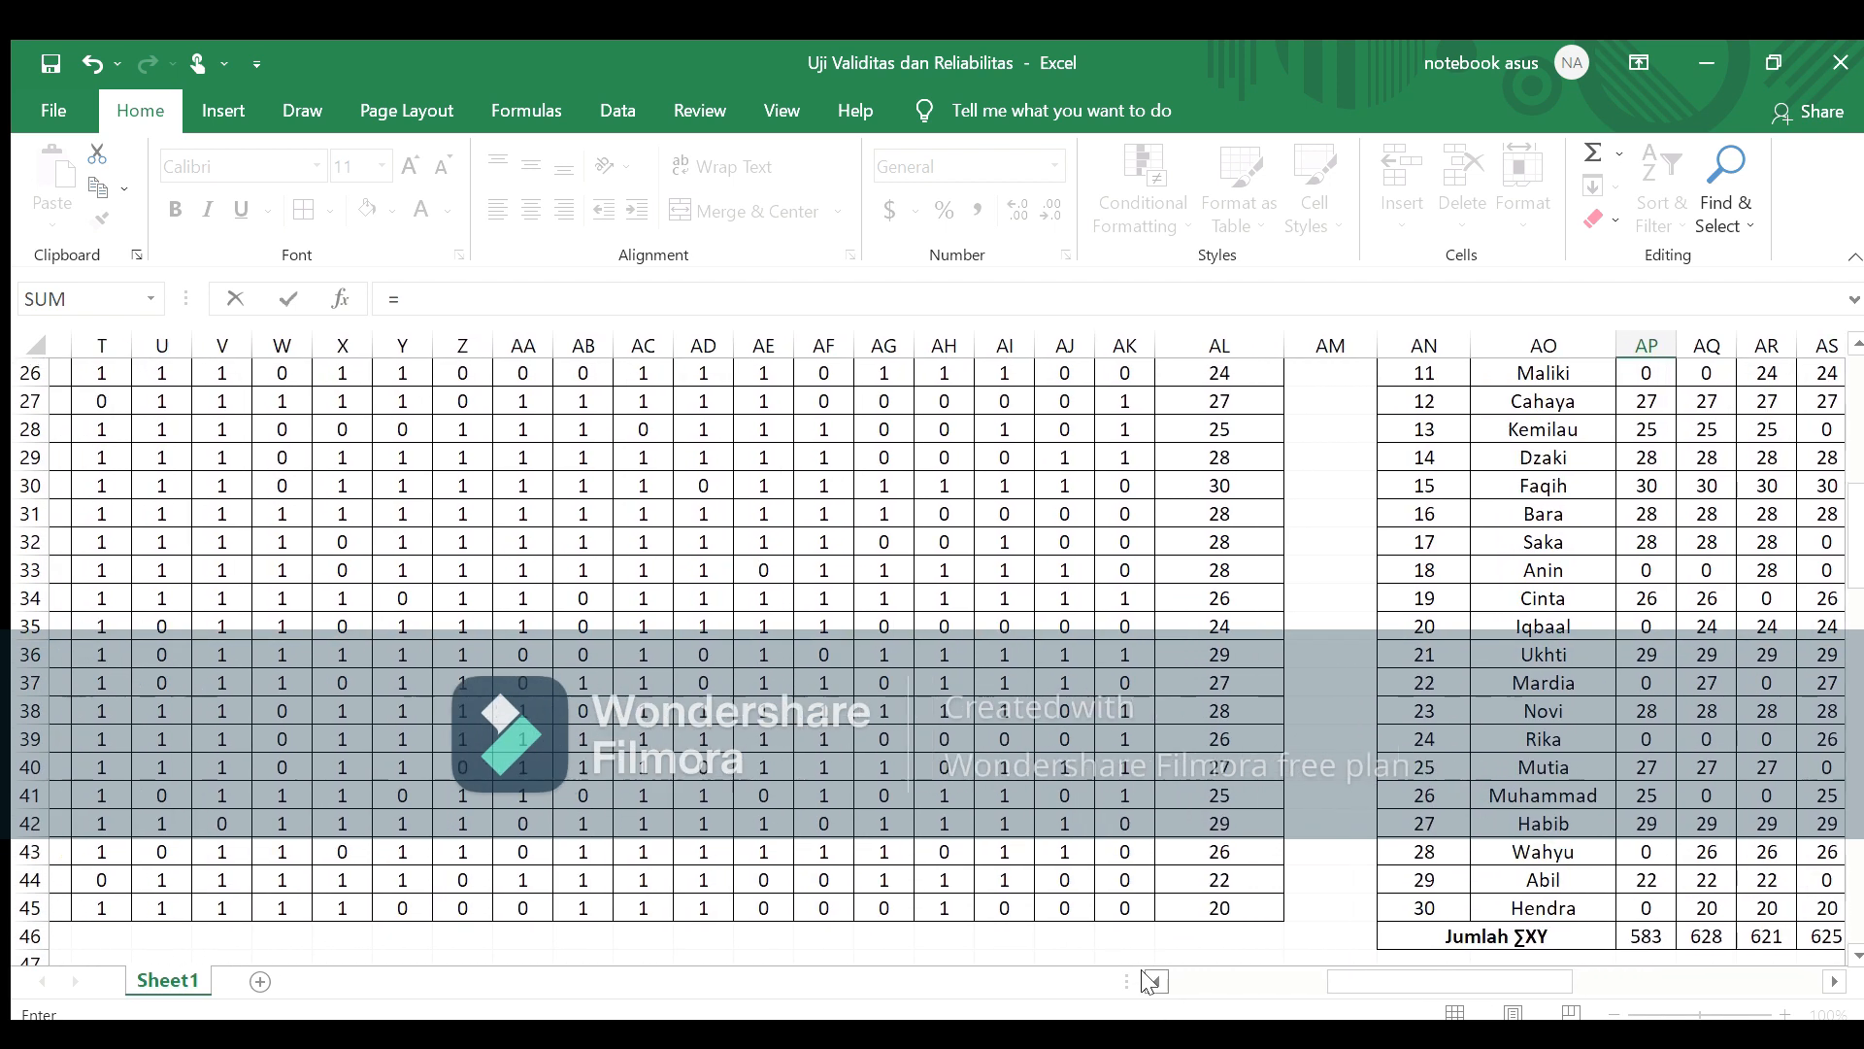
pyautogui.moveTo(1150, 981); pyautogui.dragTo(1149, 982)
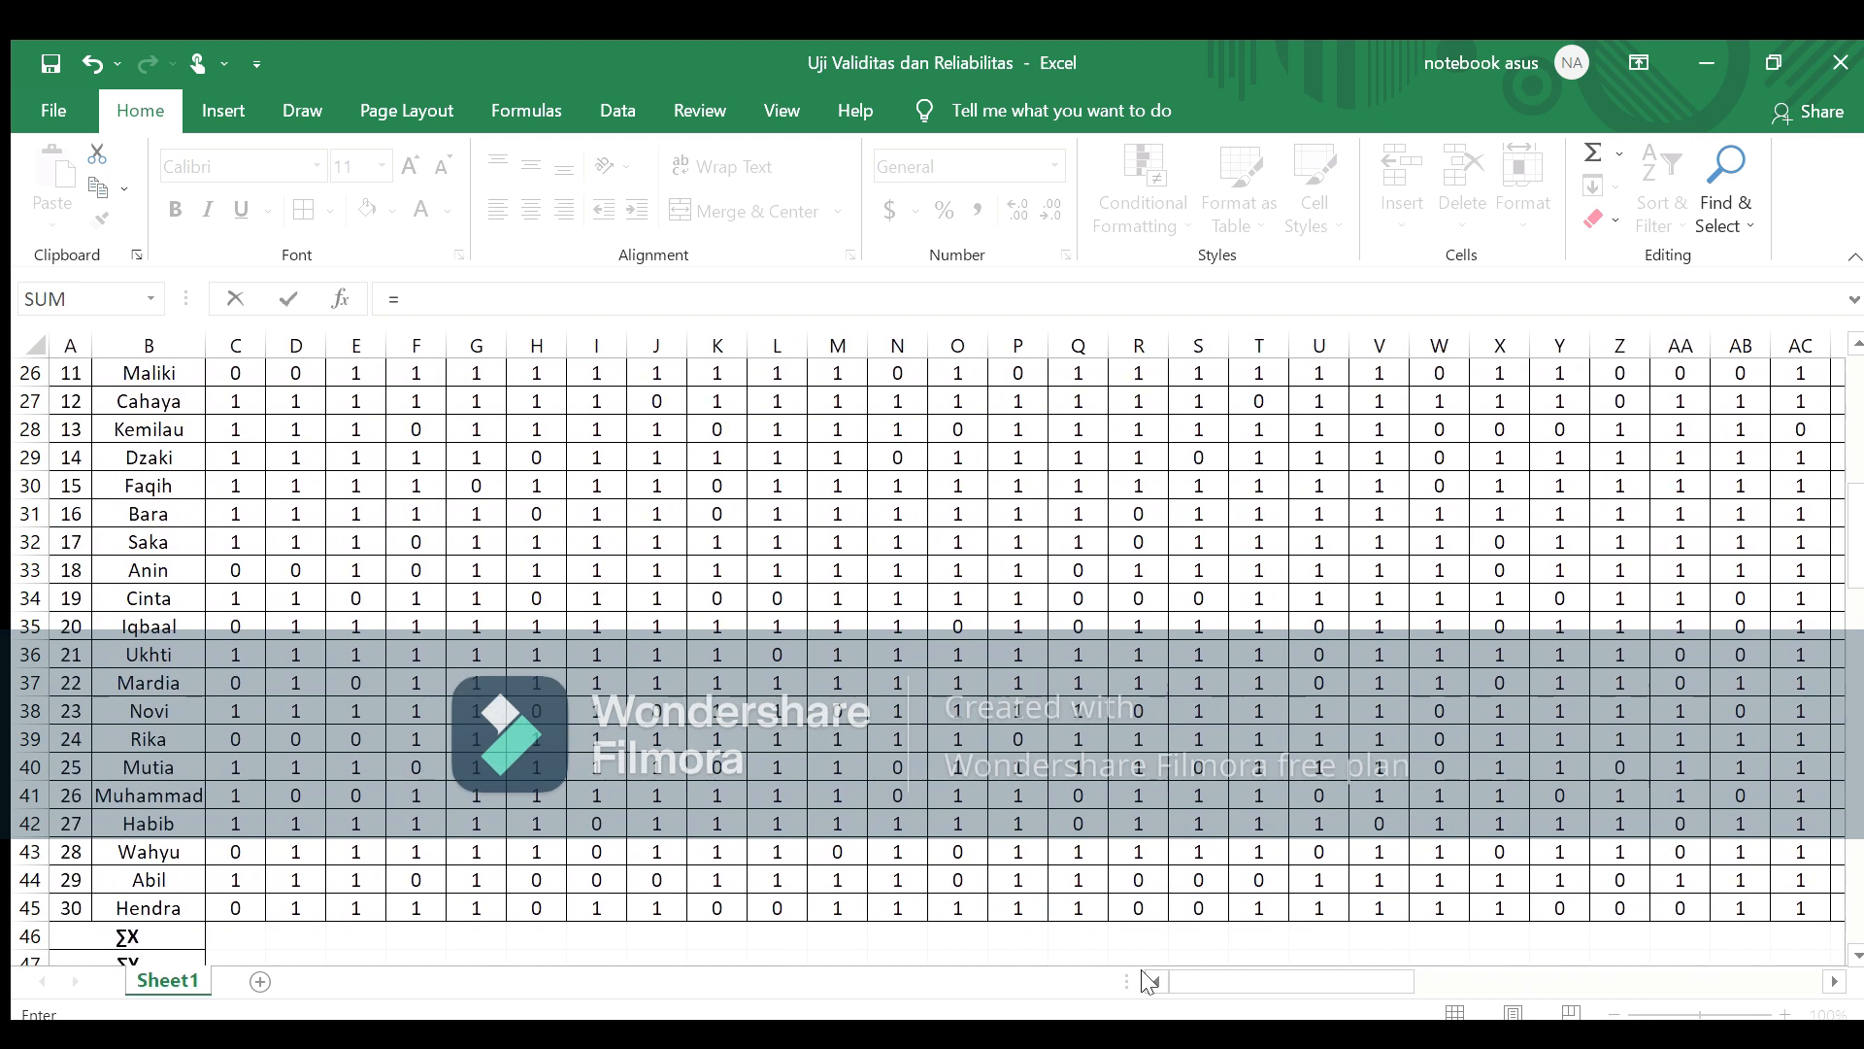
pyautogui.moveTo(1856, 355); pyautogui.dragTo(1856, 355)
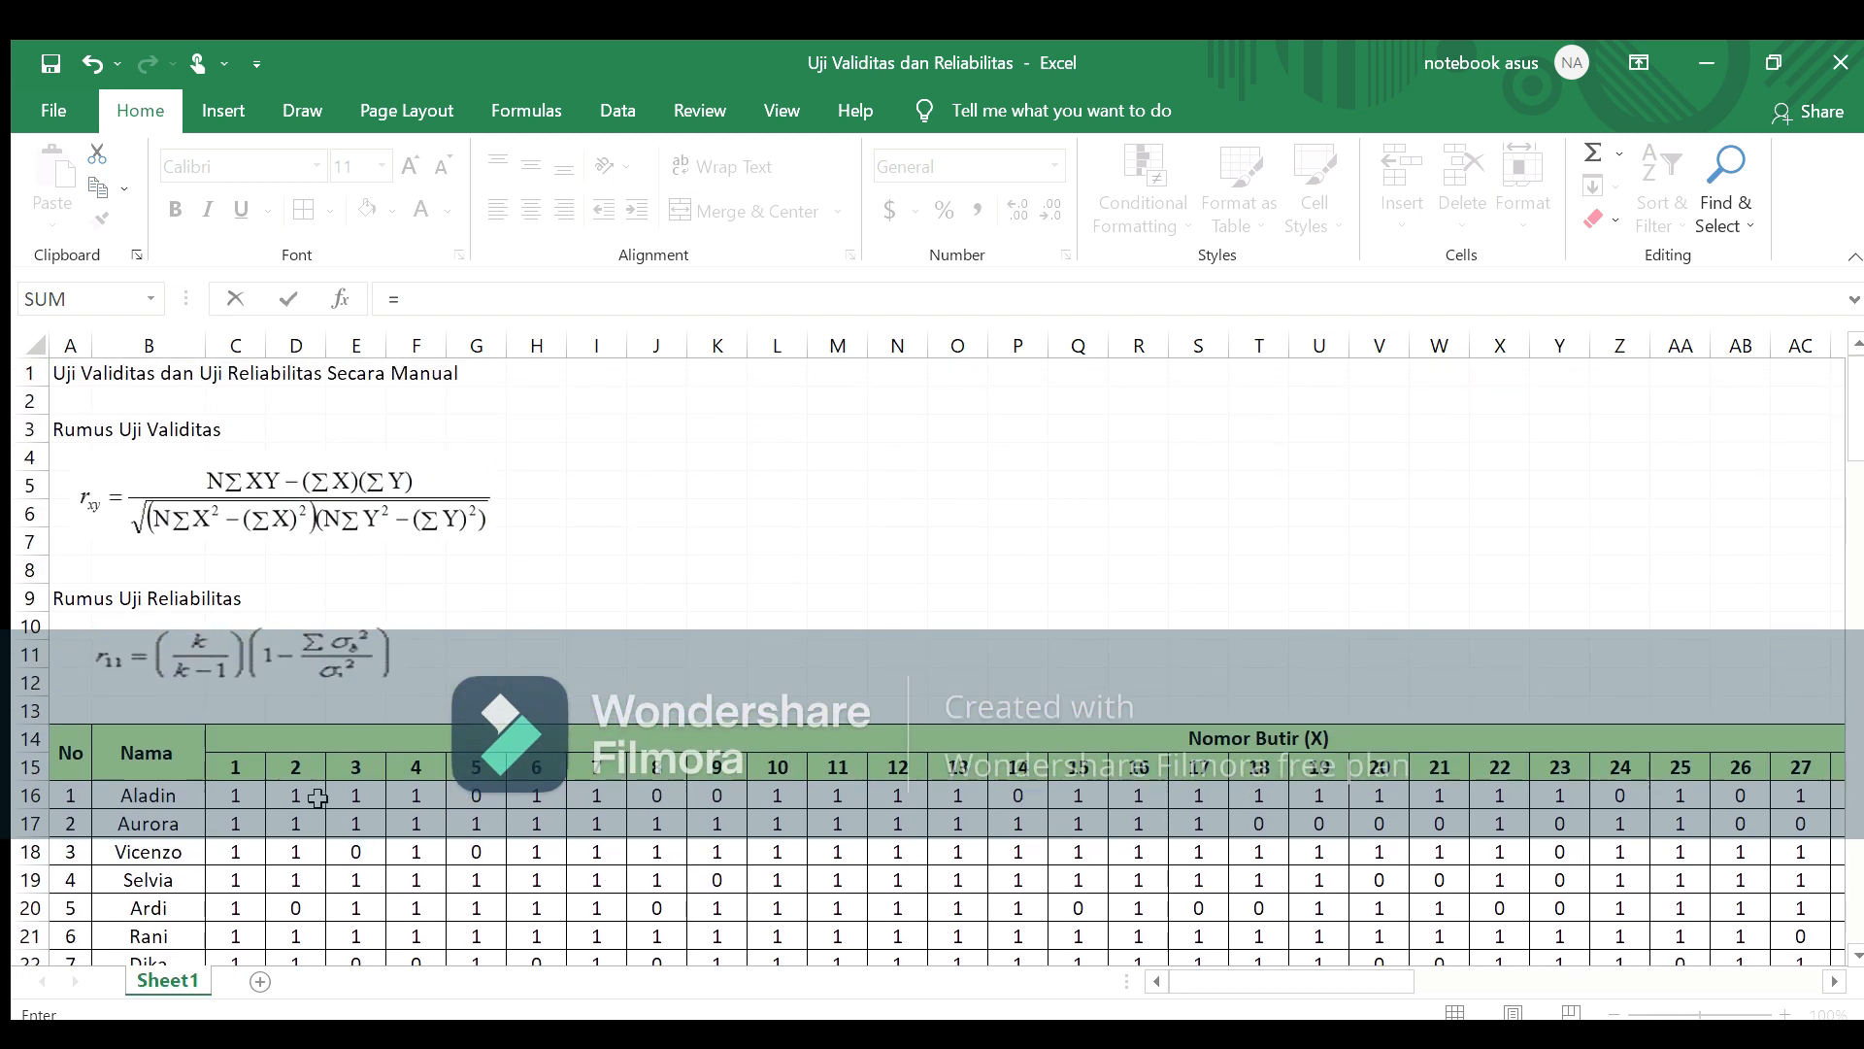
pyautogui.click(225, 791)
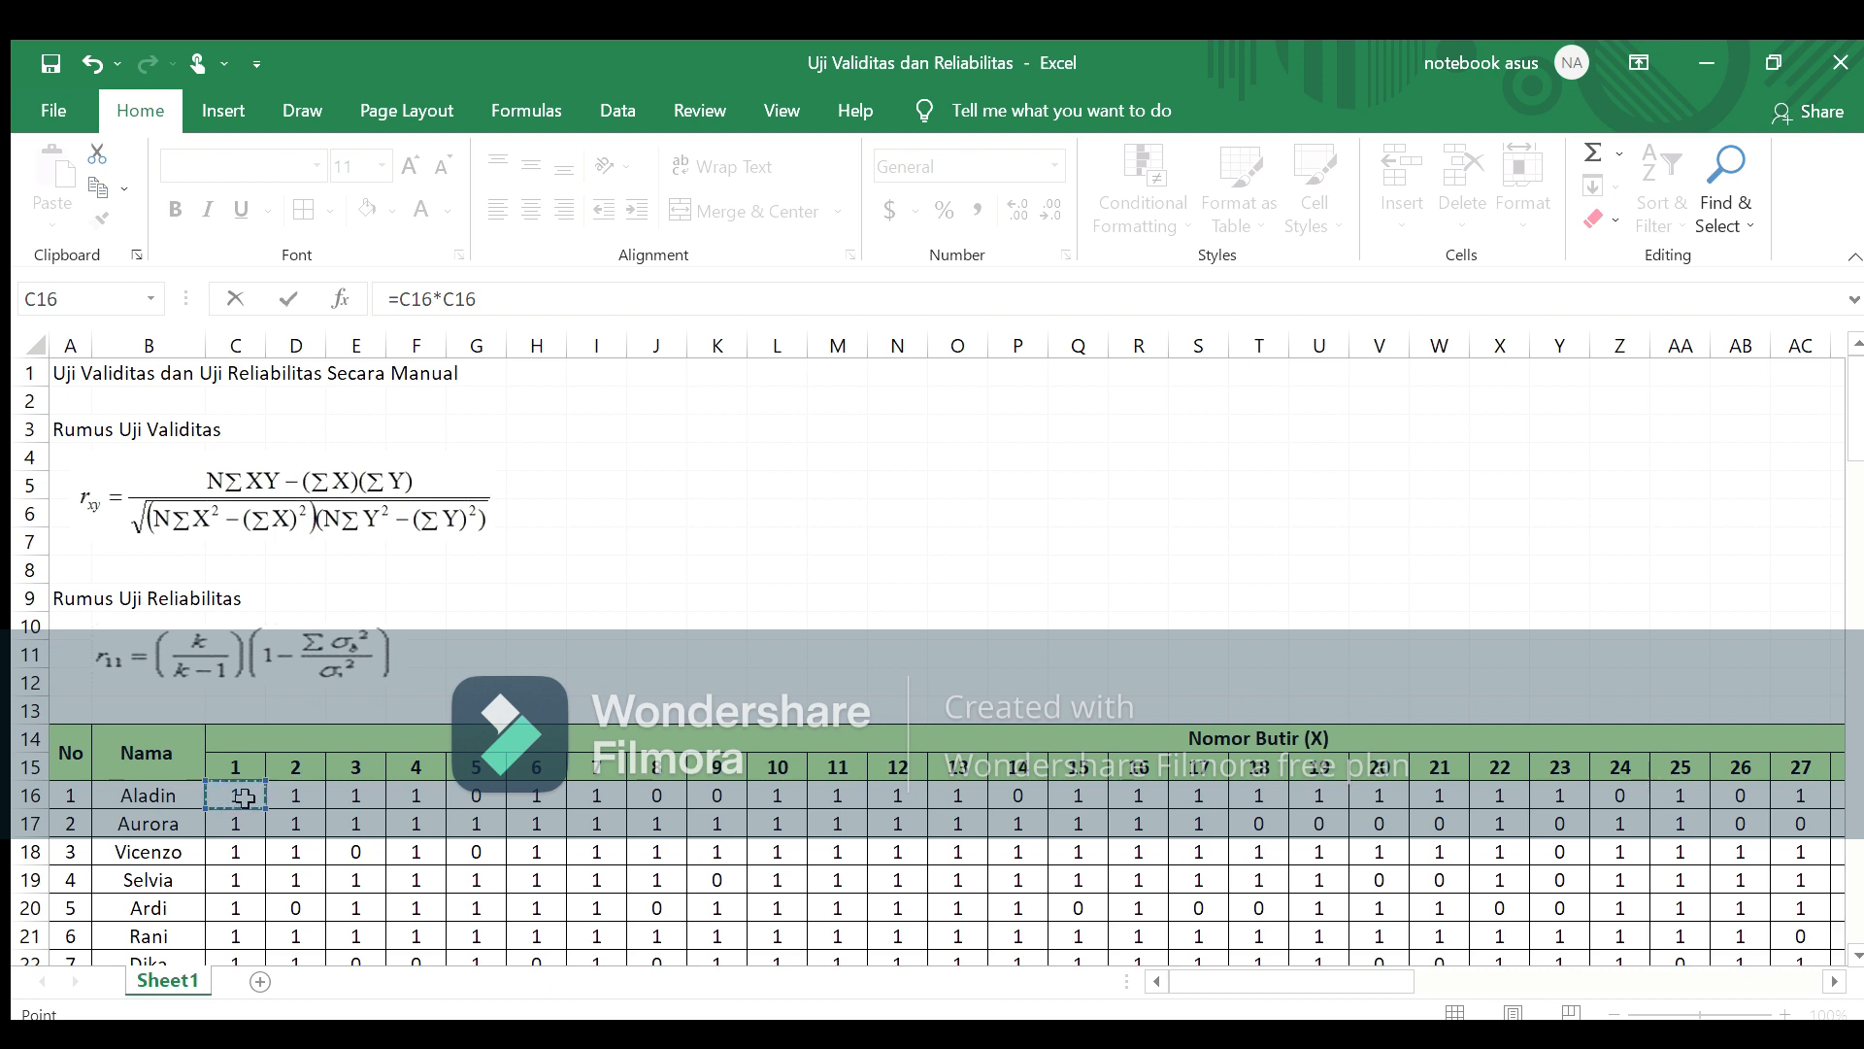
pyautogui.press('Return')
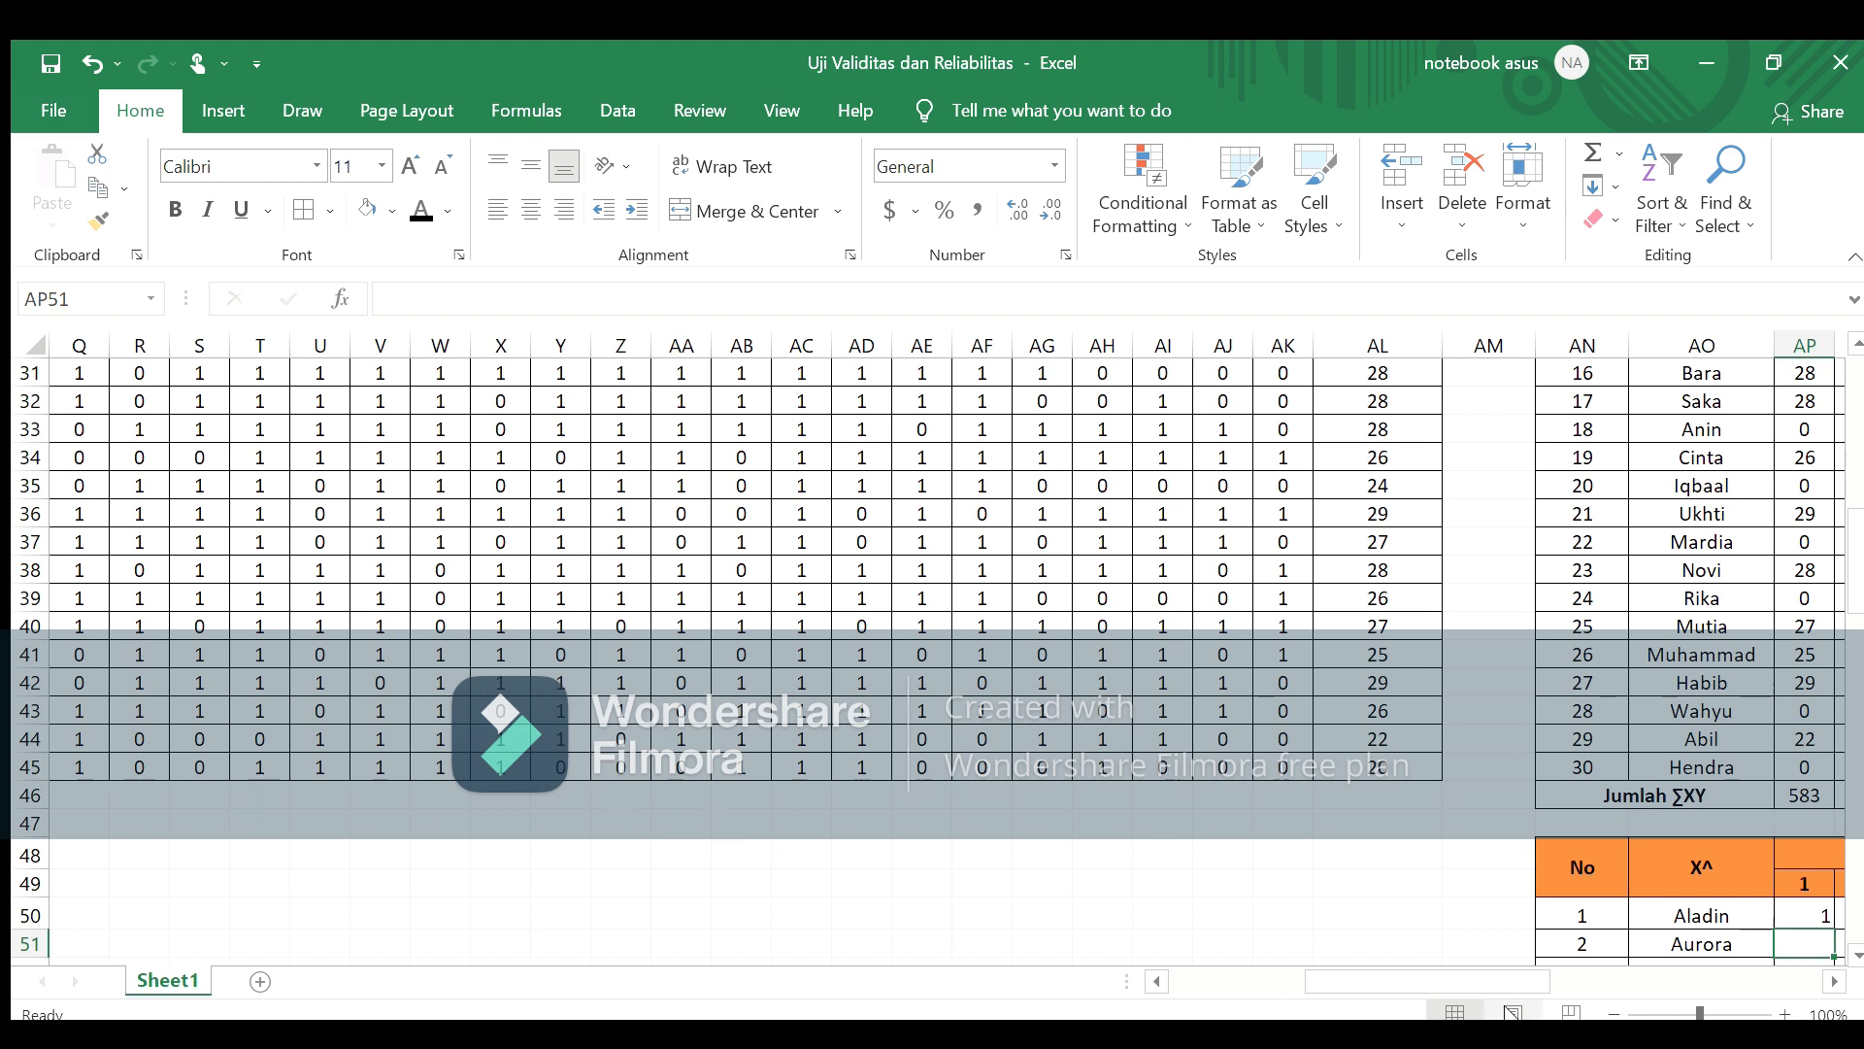
# Step: Check the formula in AP50 and start the first respondent's item 2 formula in cell AQ50 of the X^ table
pyautogui.hscroll(7, 1837, 981)
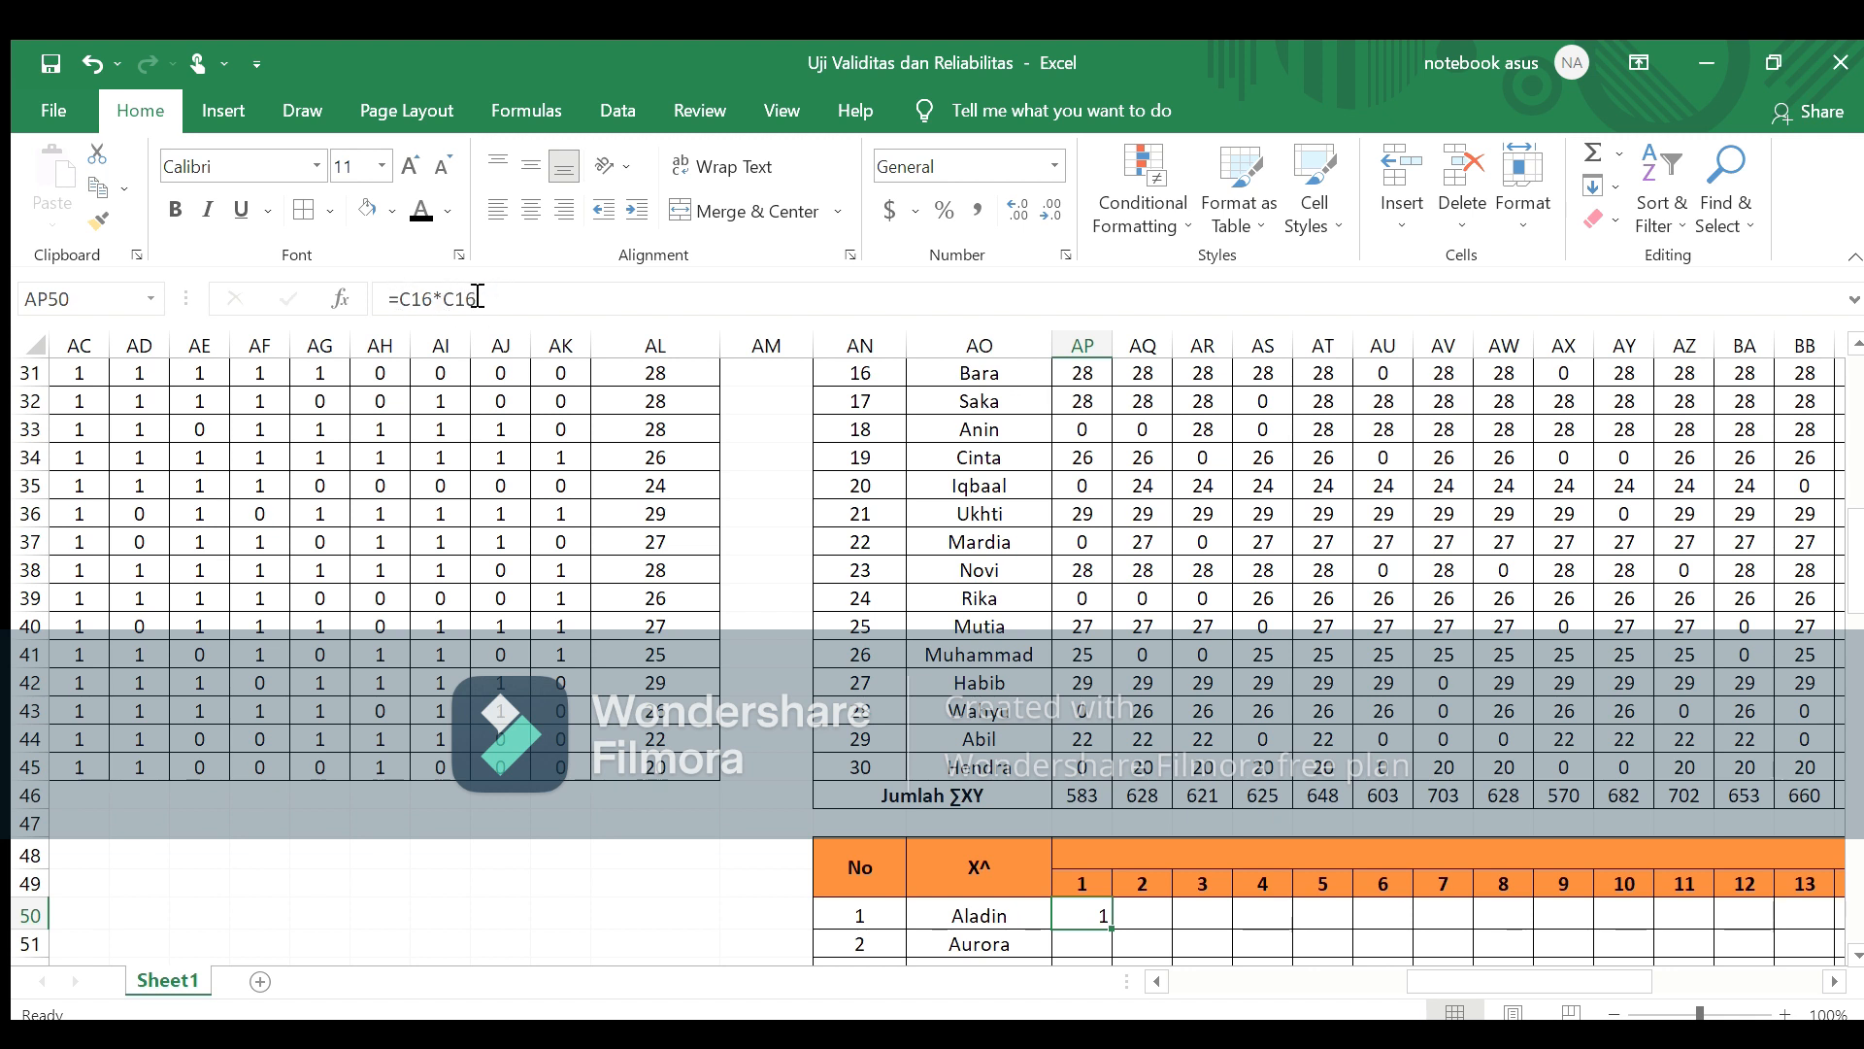
pyautogui.click(1164, 915)
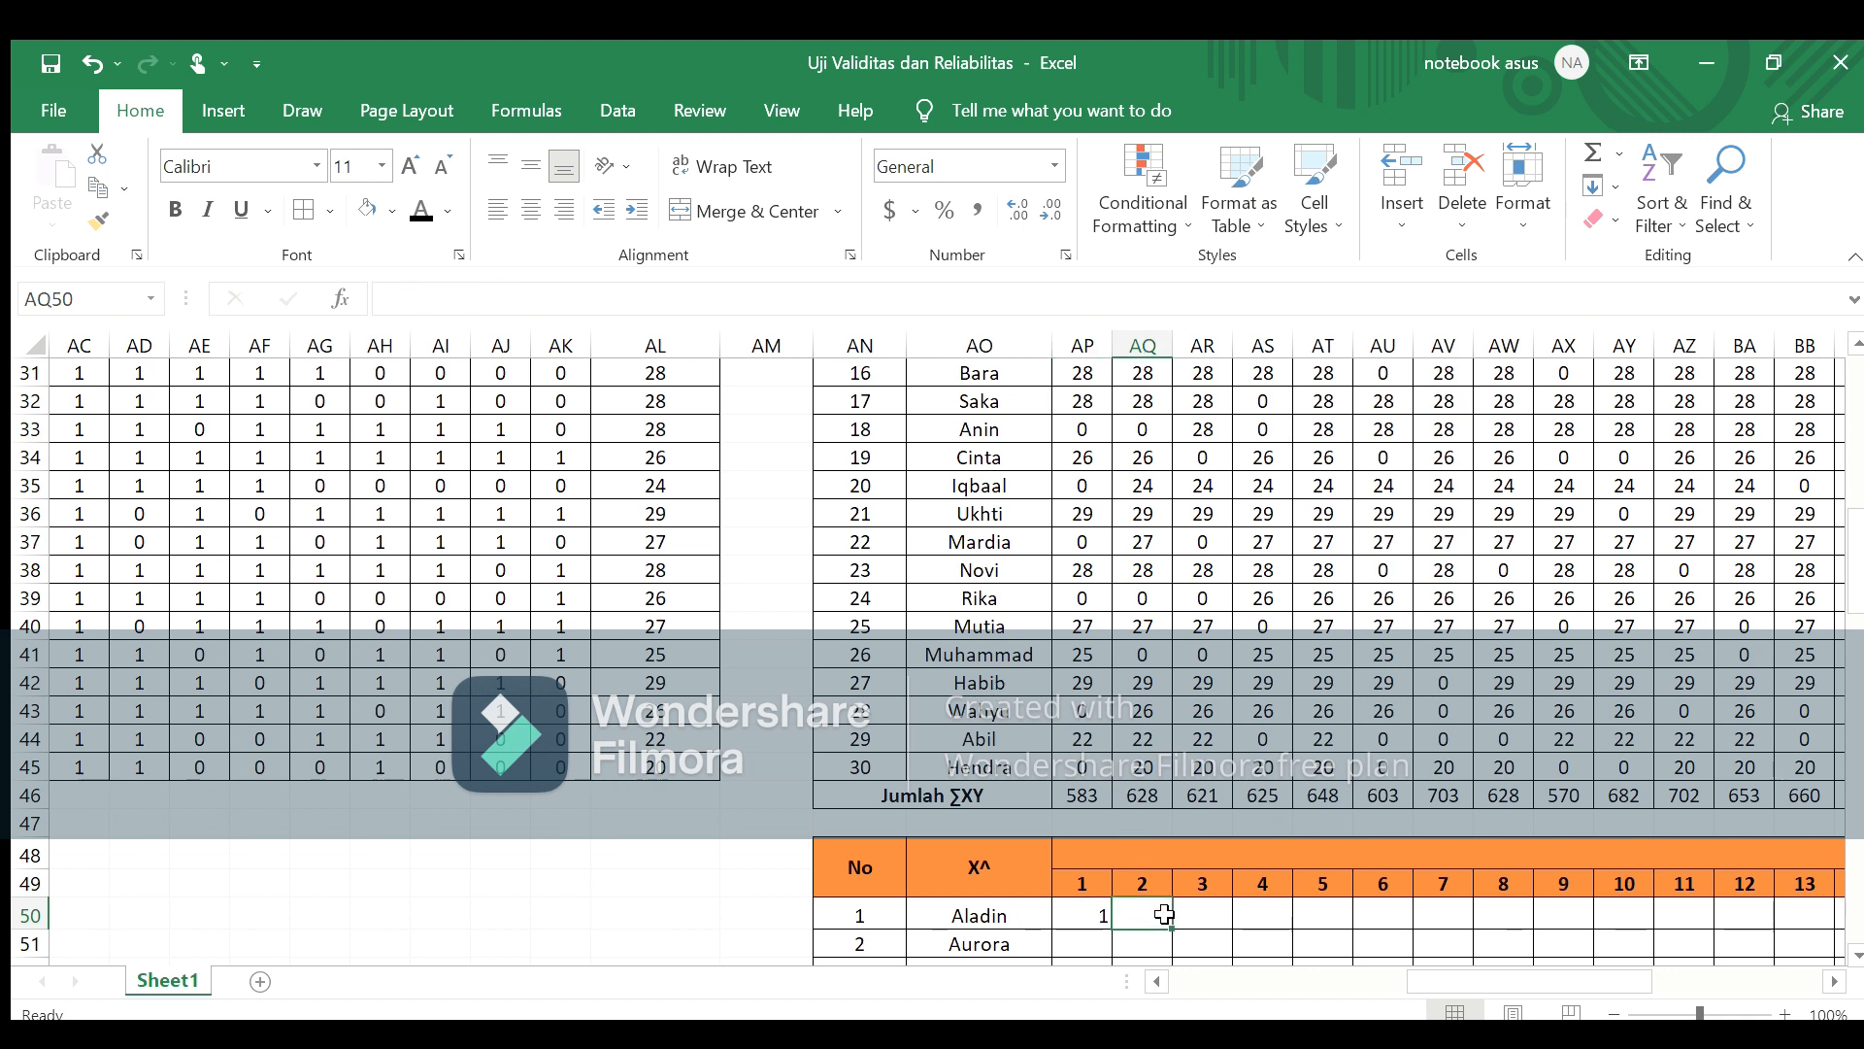
pyautogui.write('=')
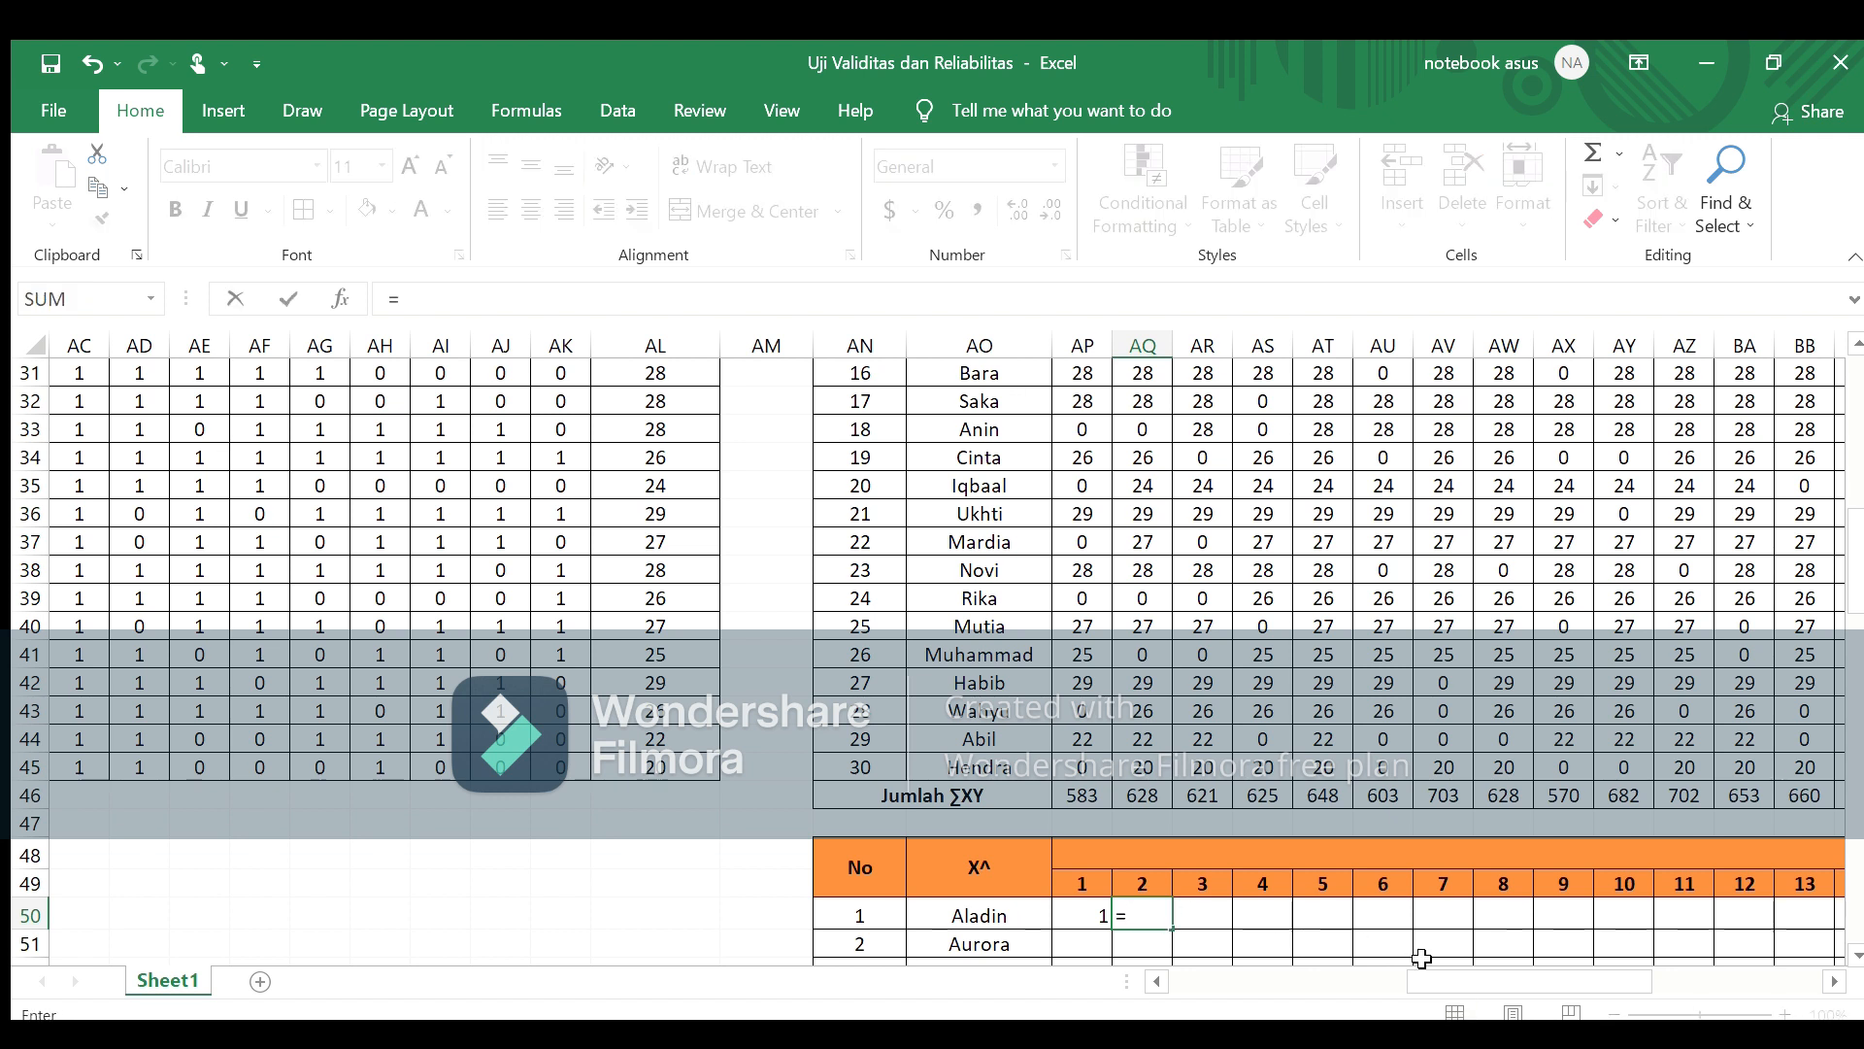
# Step: Square the first respondent's item 2 score in AQ50 of the X^ table with the formula =D16*D16
pyautogui.moveTo(1444, 982); pyautogui.dragTo(1268, 980)
pyautogui.moveTo(1857, 594); pyautogui.dragTo(1847, 476)
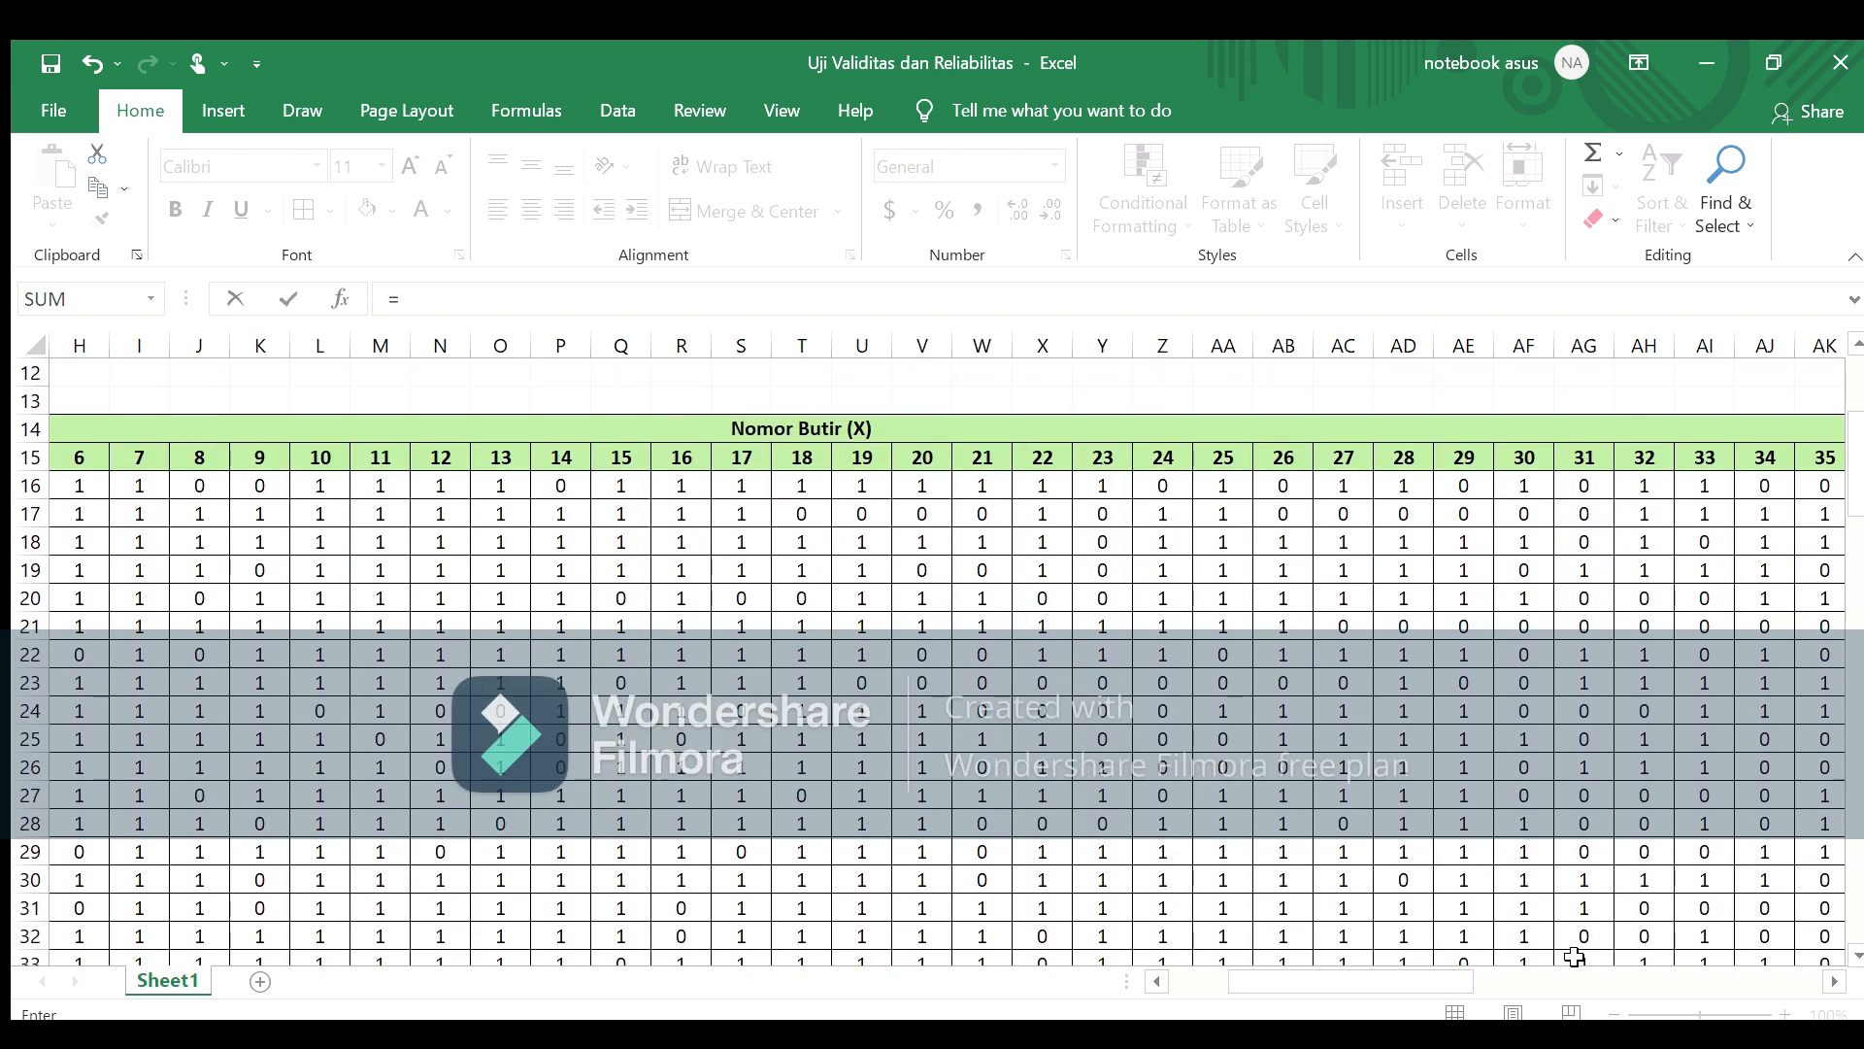
pyautogui.moveTo(1438, 986); pyautogui.dragTo(1324, 1006)
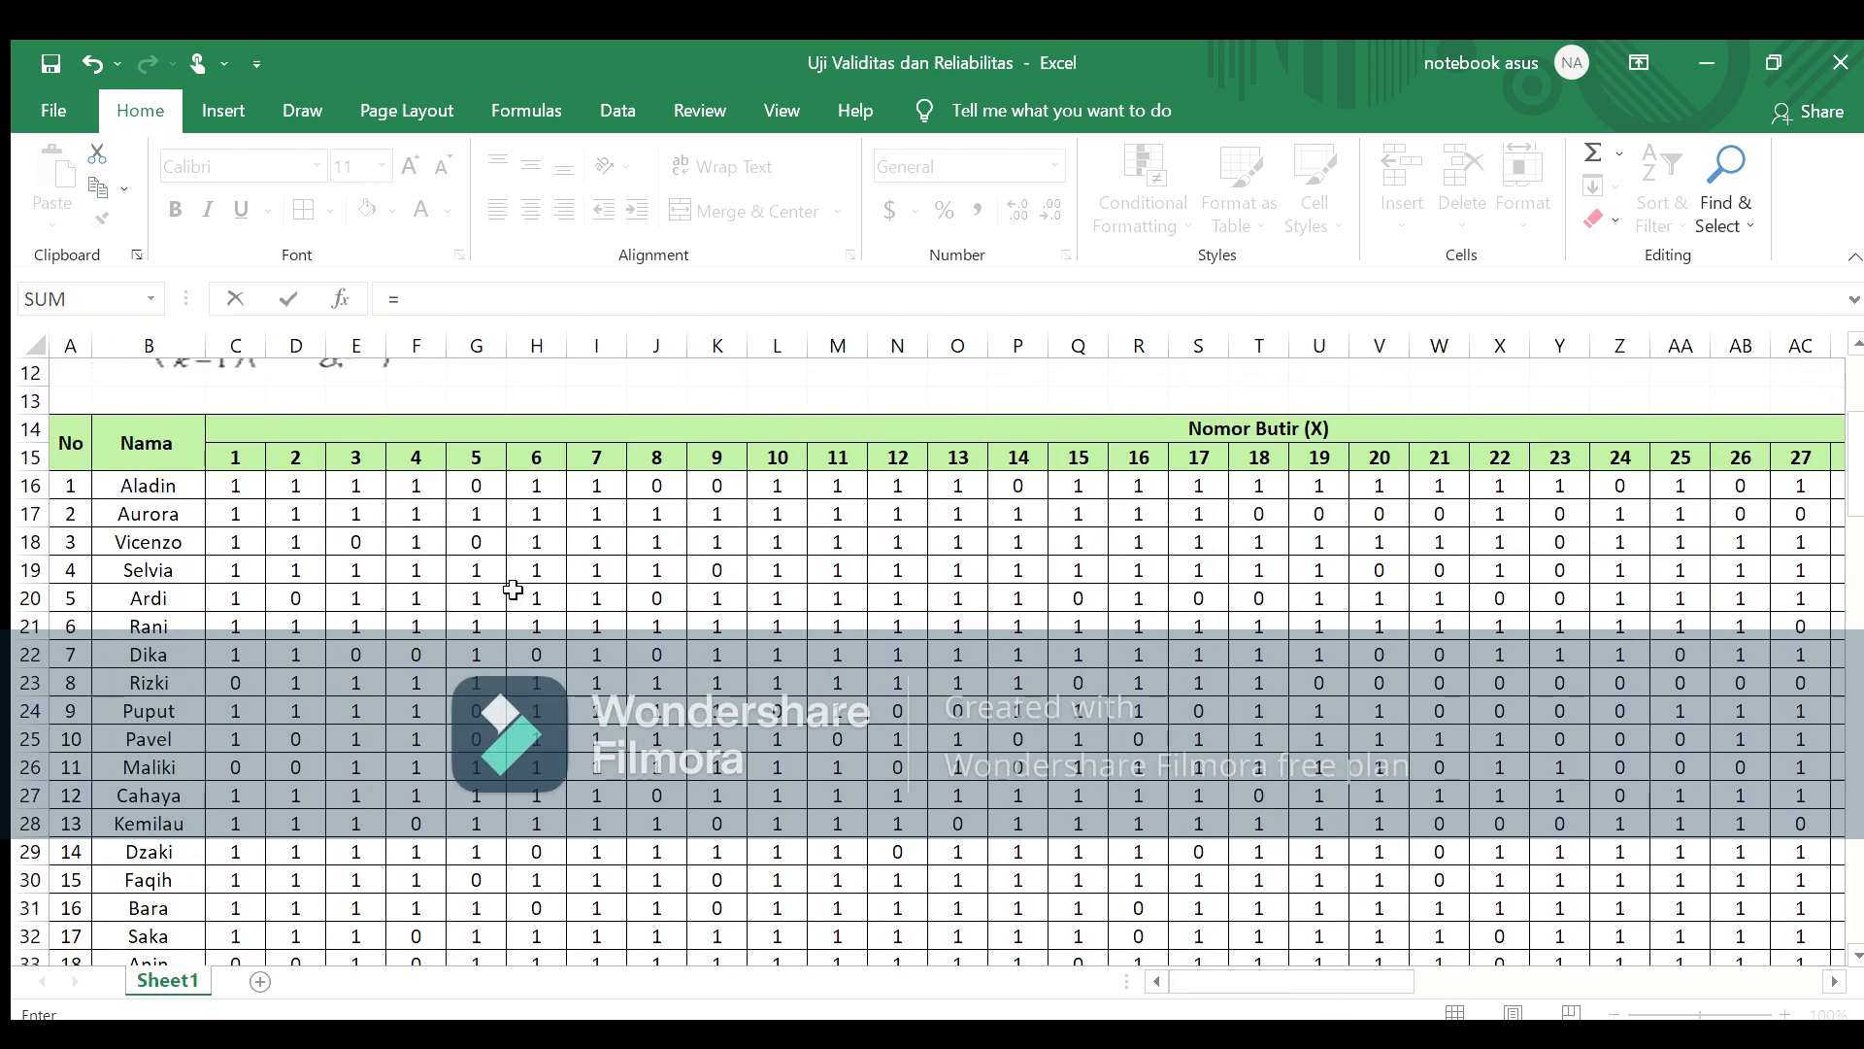
pyautogui.click(305, 482)
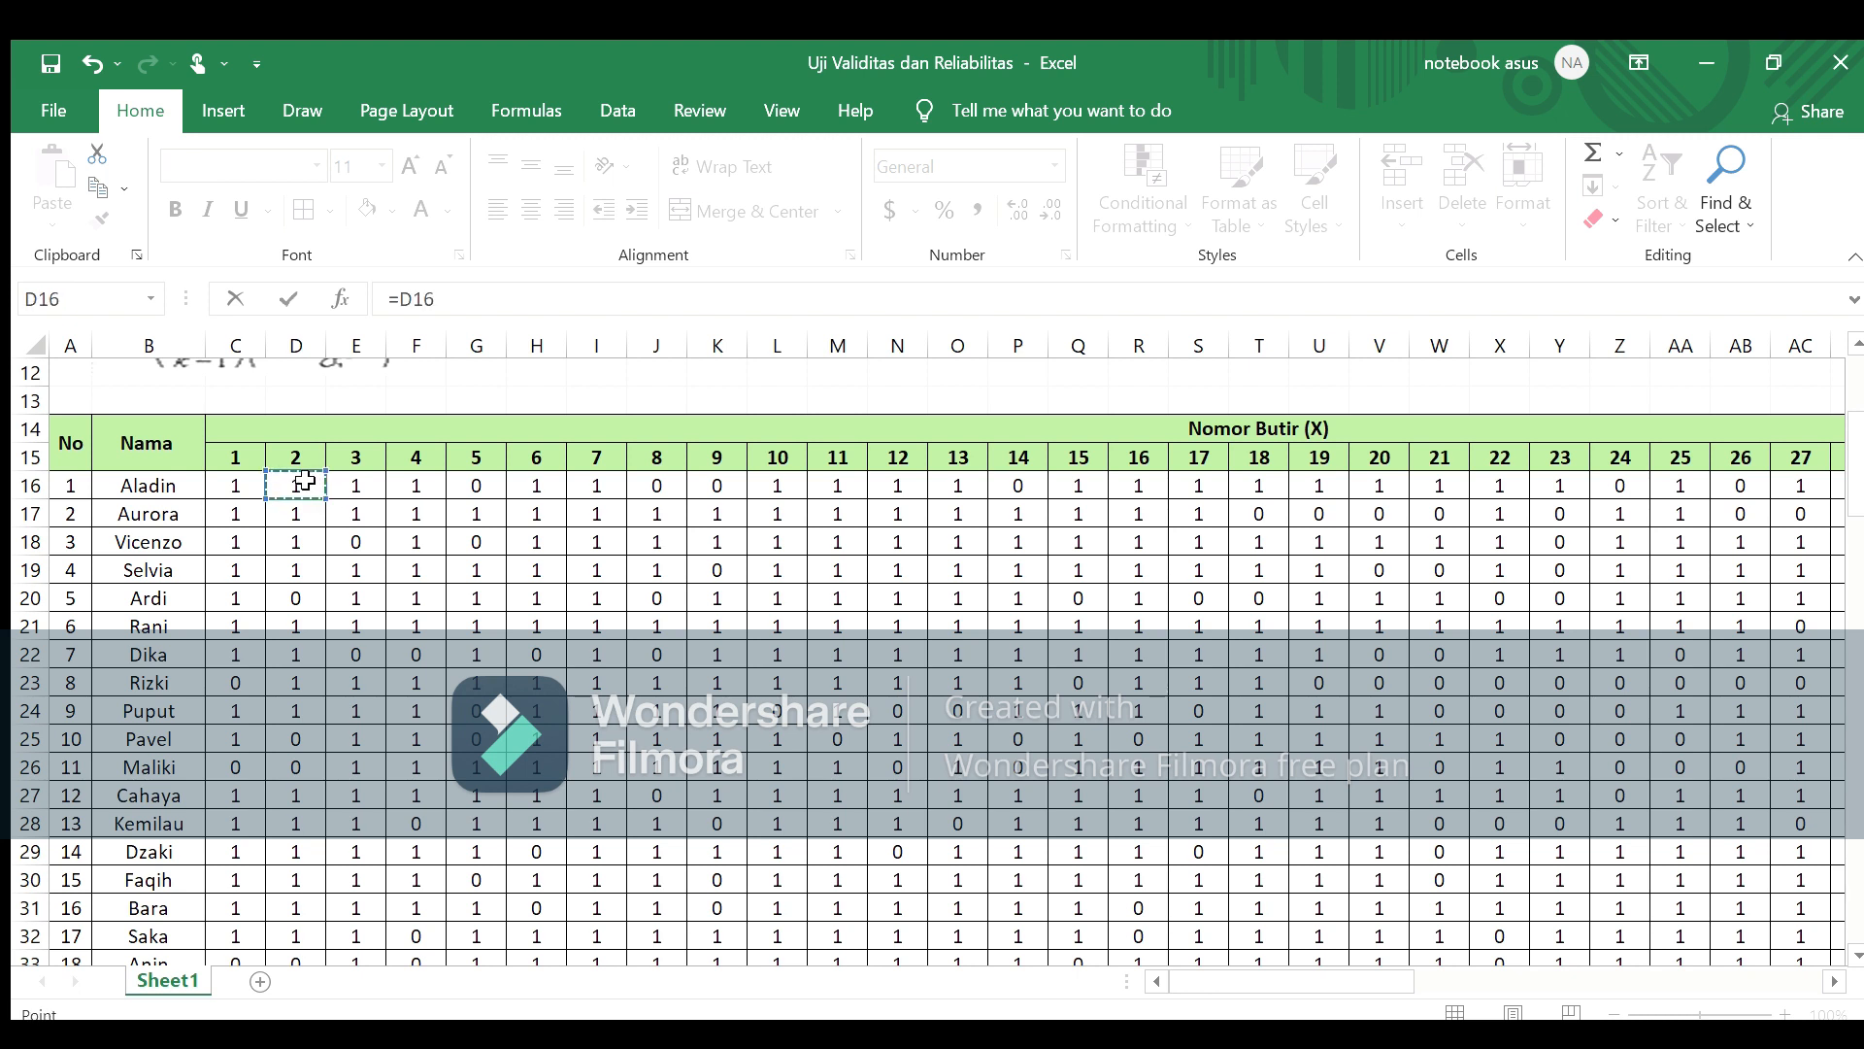
pyautogui.write('*')
pyautogui.click(305, 482)
pyautogui.press('Return')
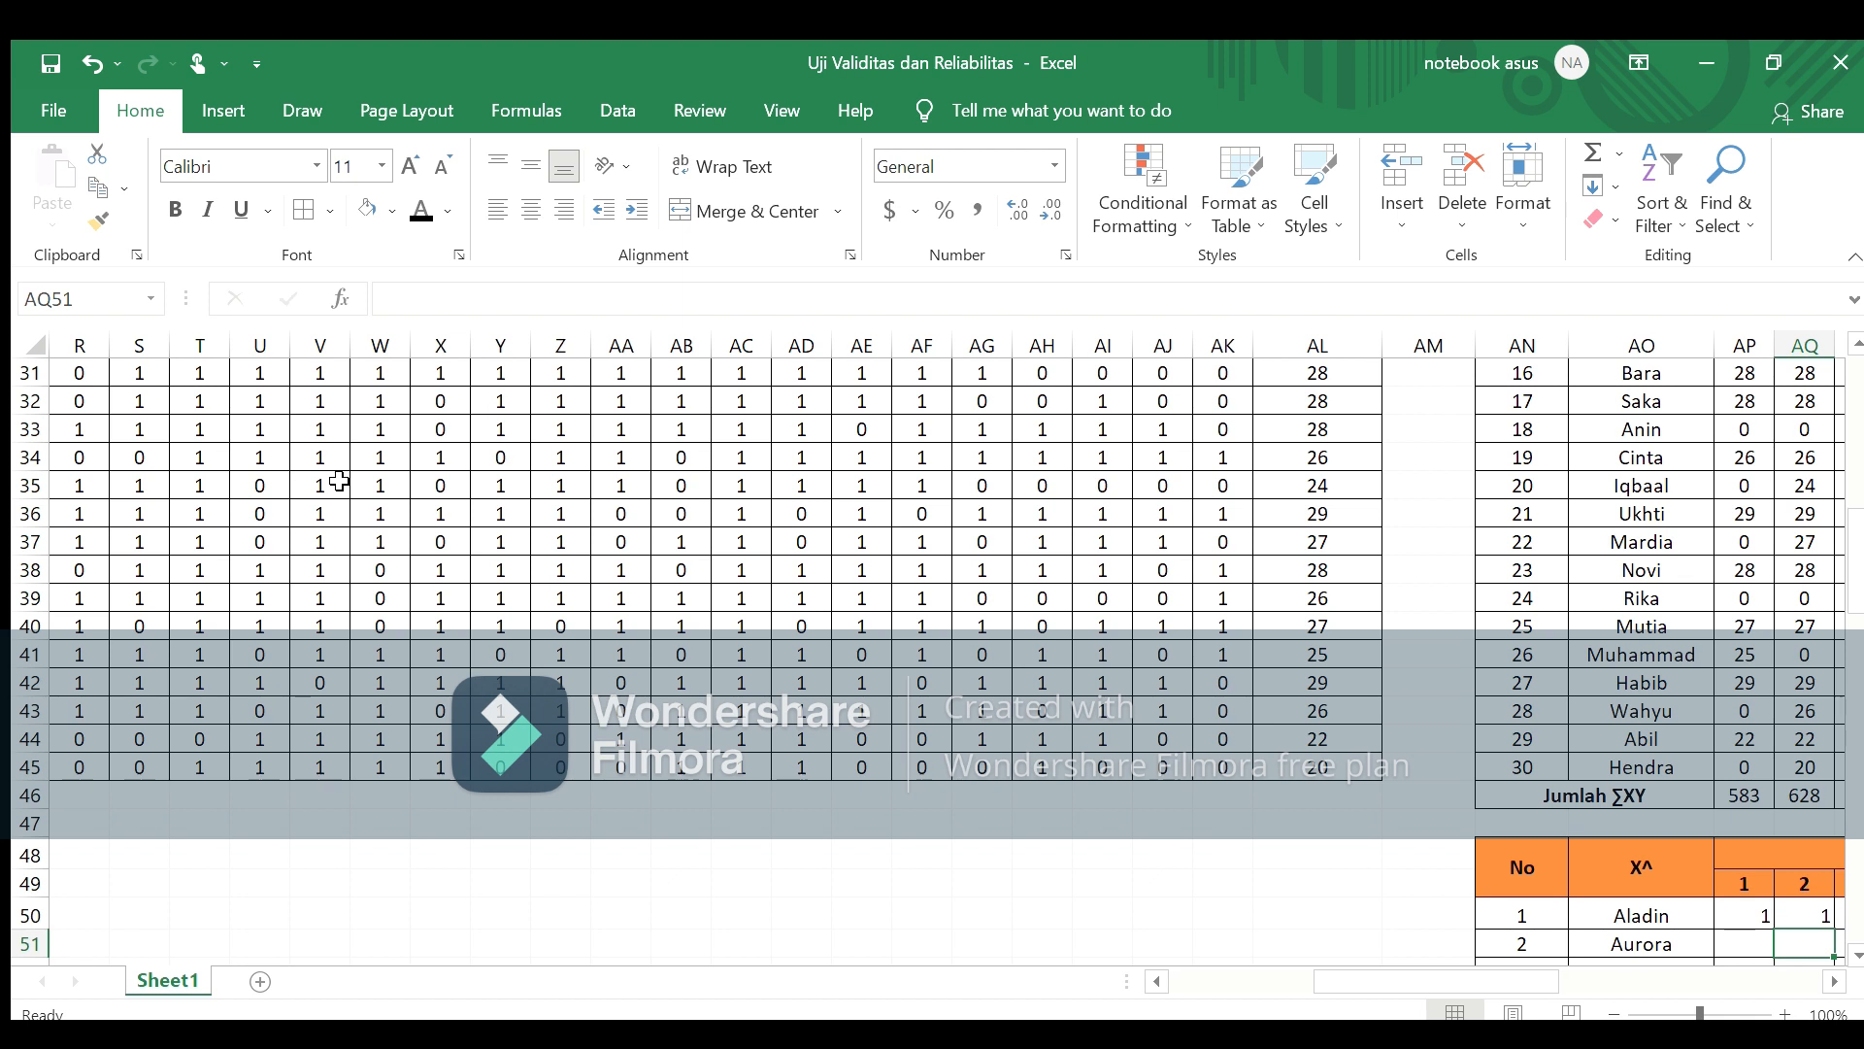
# Step: Square the first respondent's item 3 score in AR50 of the X^ table with the formula =E16*E16
pyautogui.click(1835, 982)
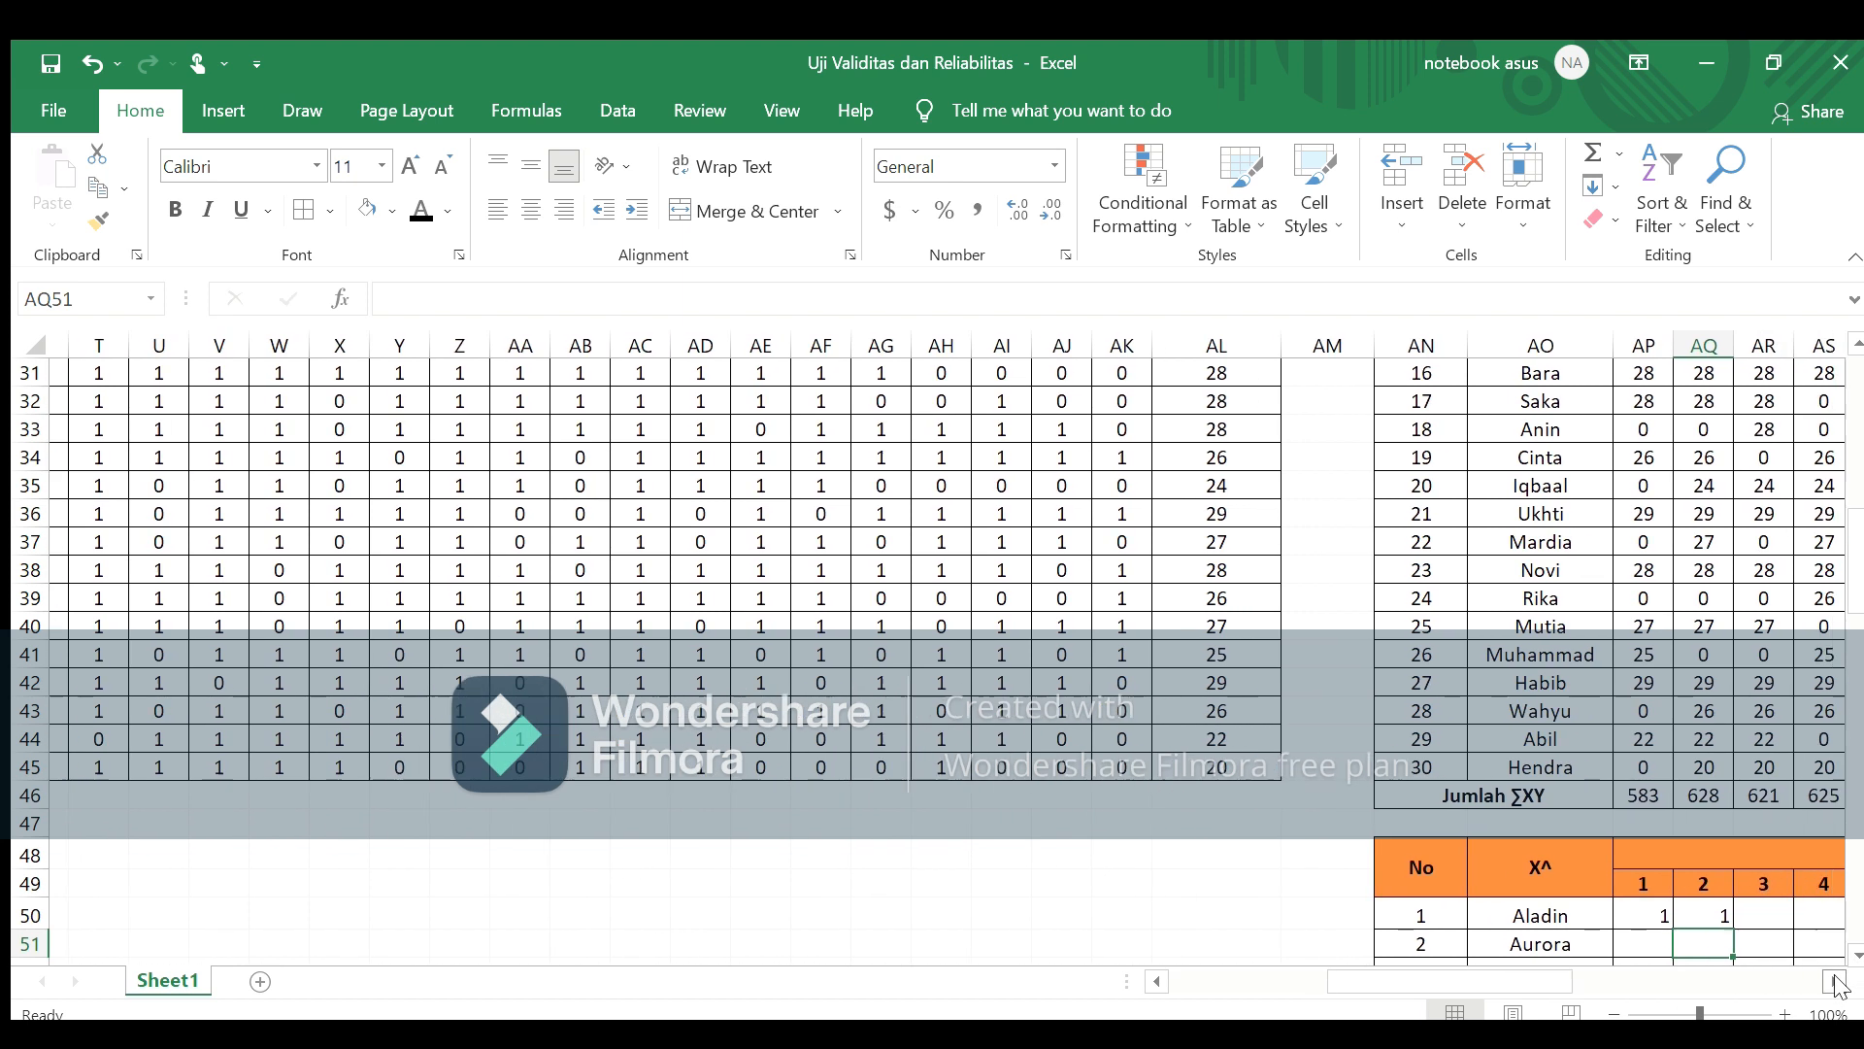
pyautogui.click(1697, 913)
pyautogui.write('=')
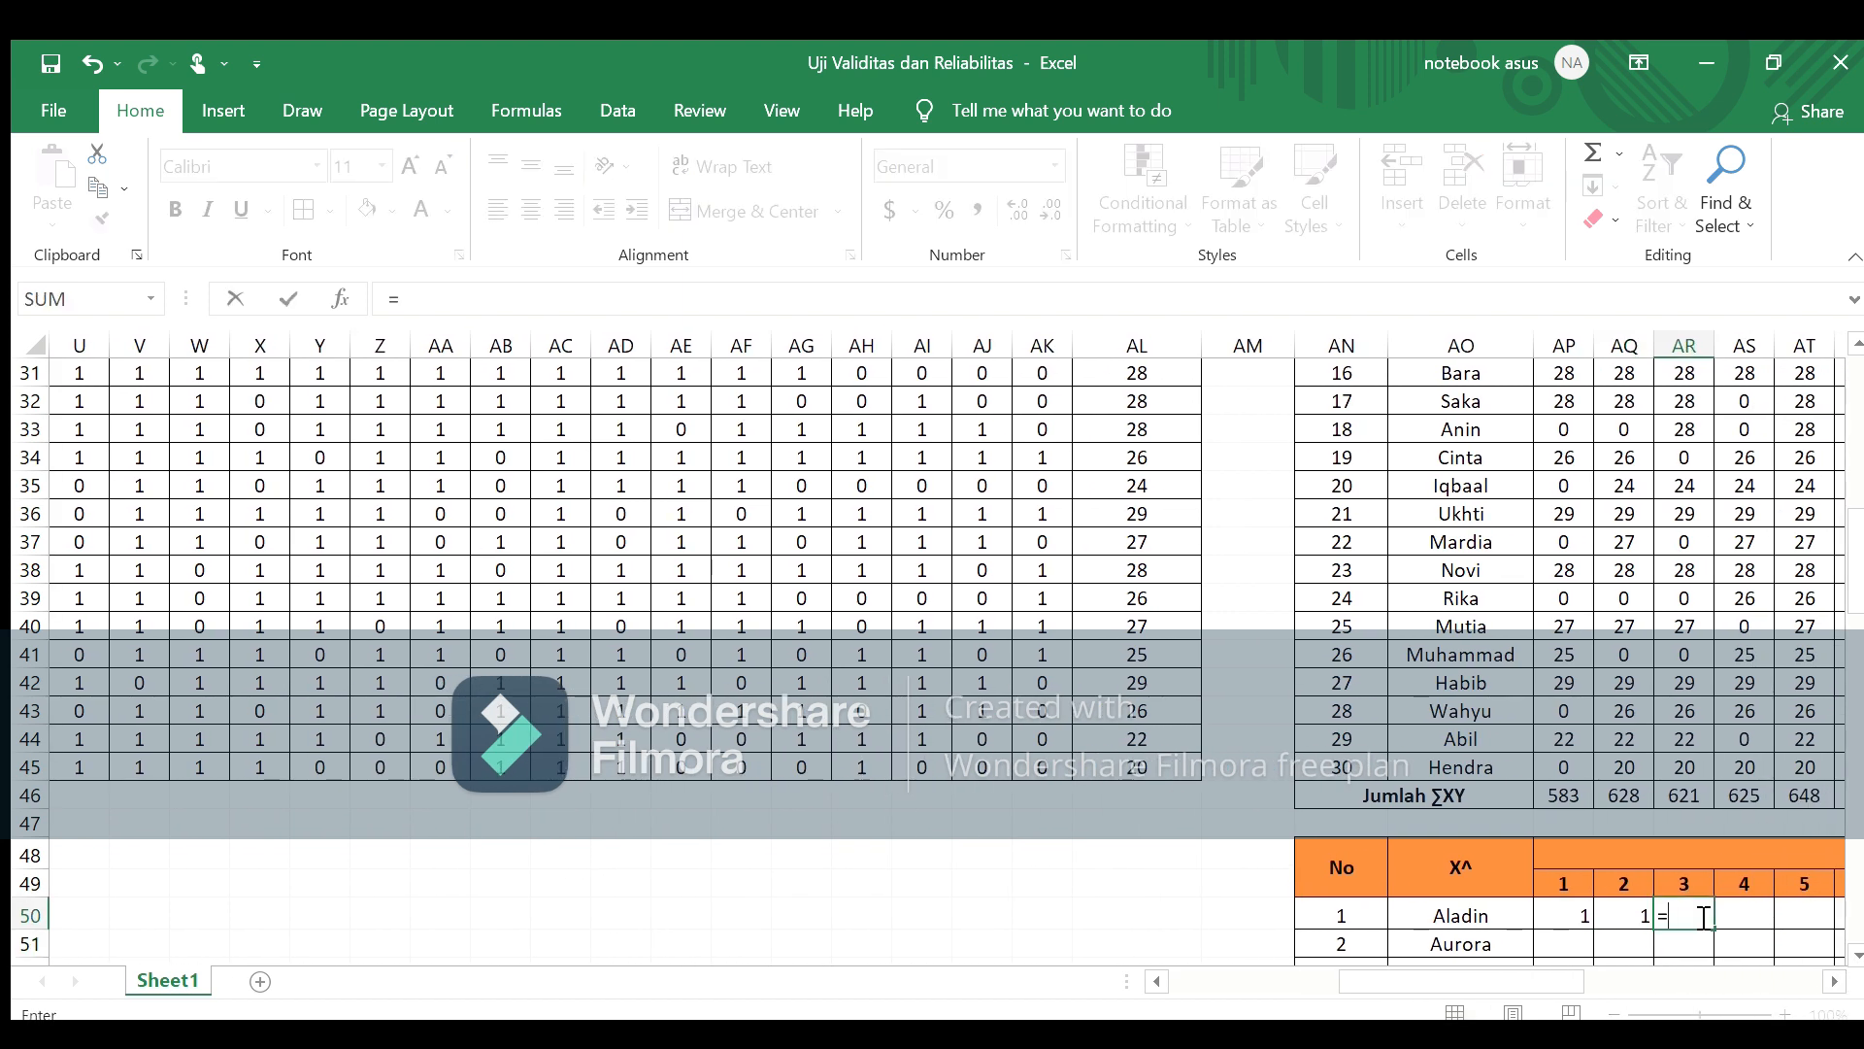
pyautogui.moveTo(1527, 984); pyautogui.dragTo(1365, 984)
pyautogui.scroll(7, 1855, 586)
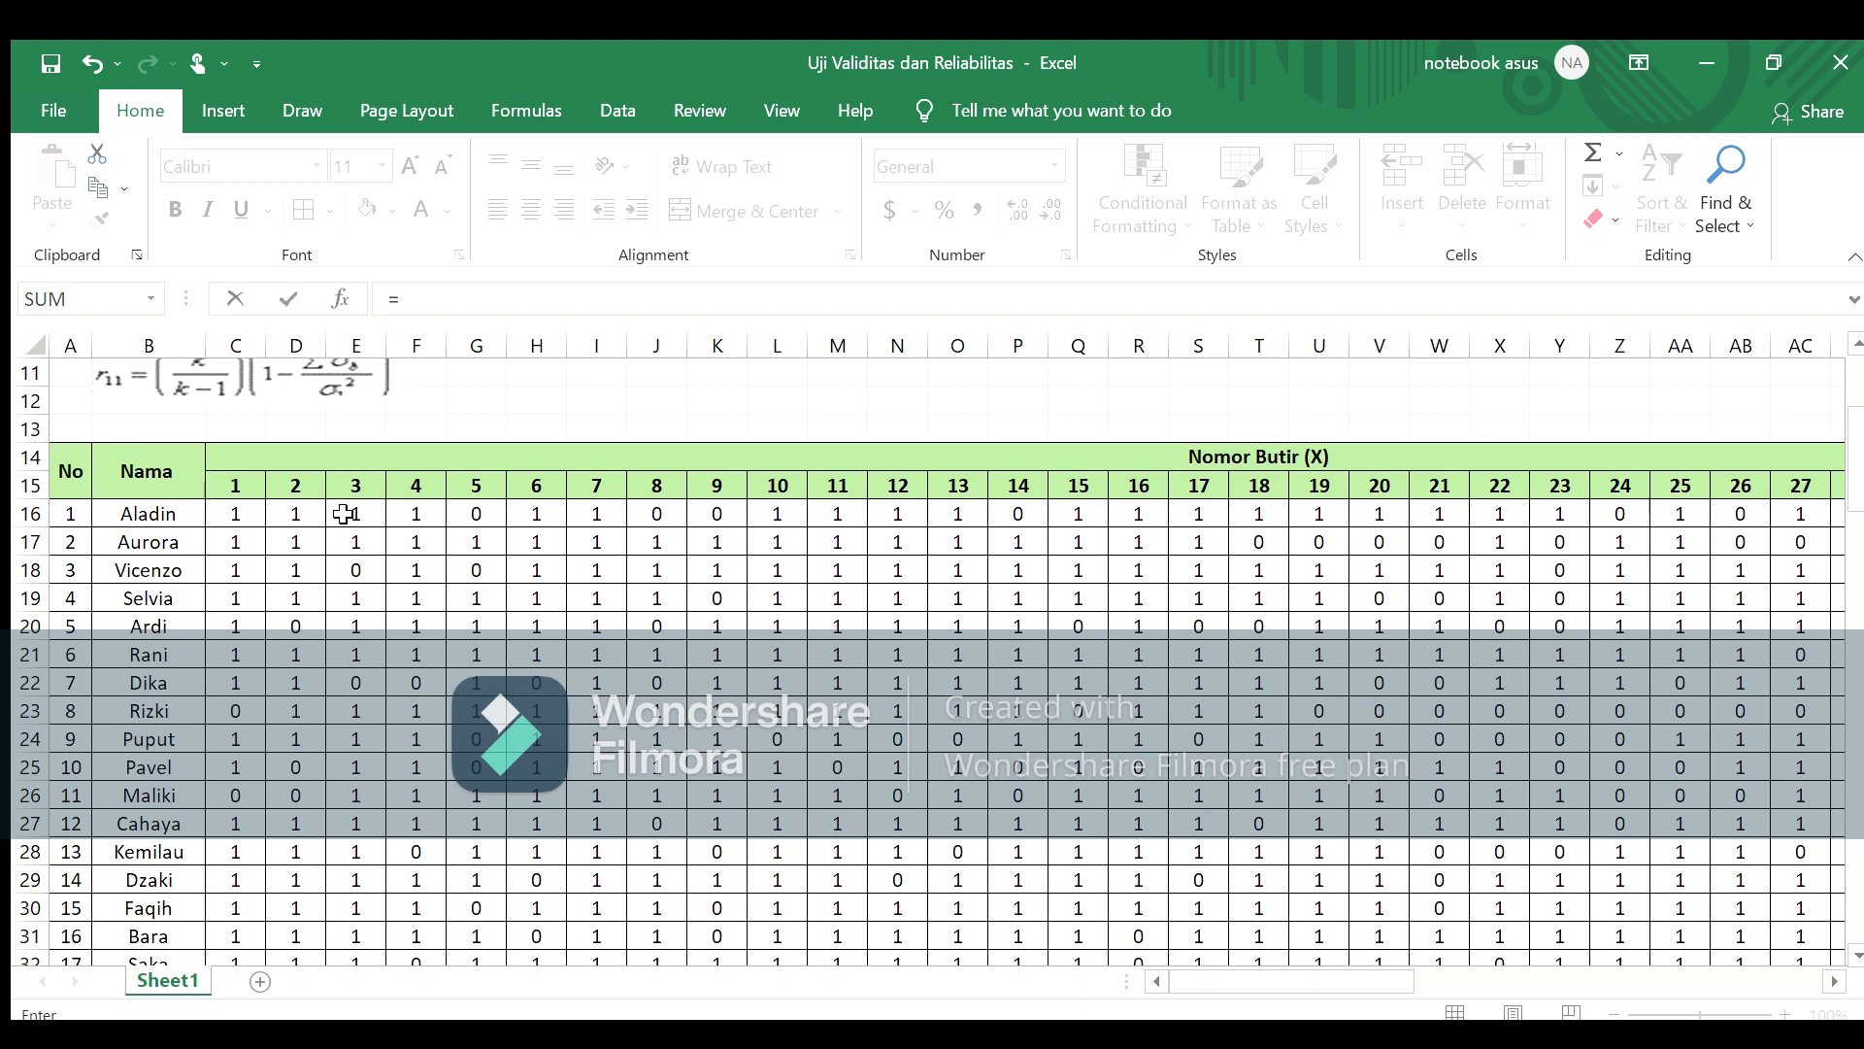
pyautogui.click(339, 511)
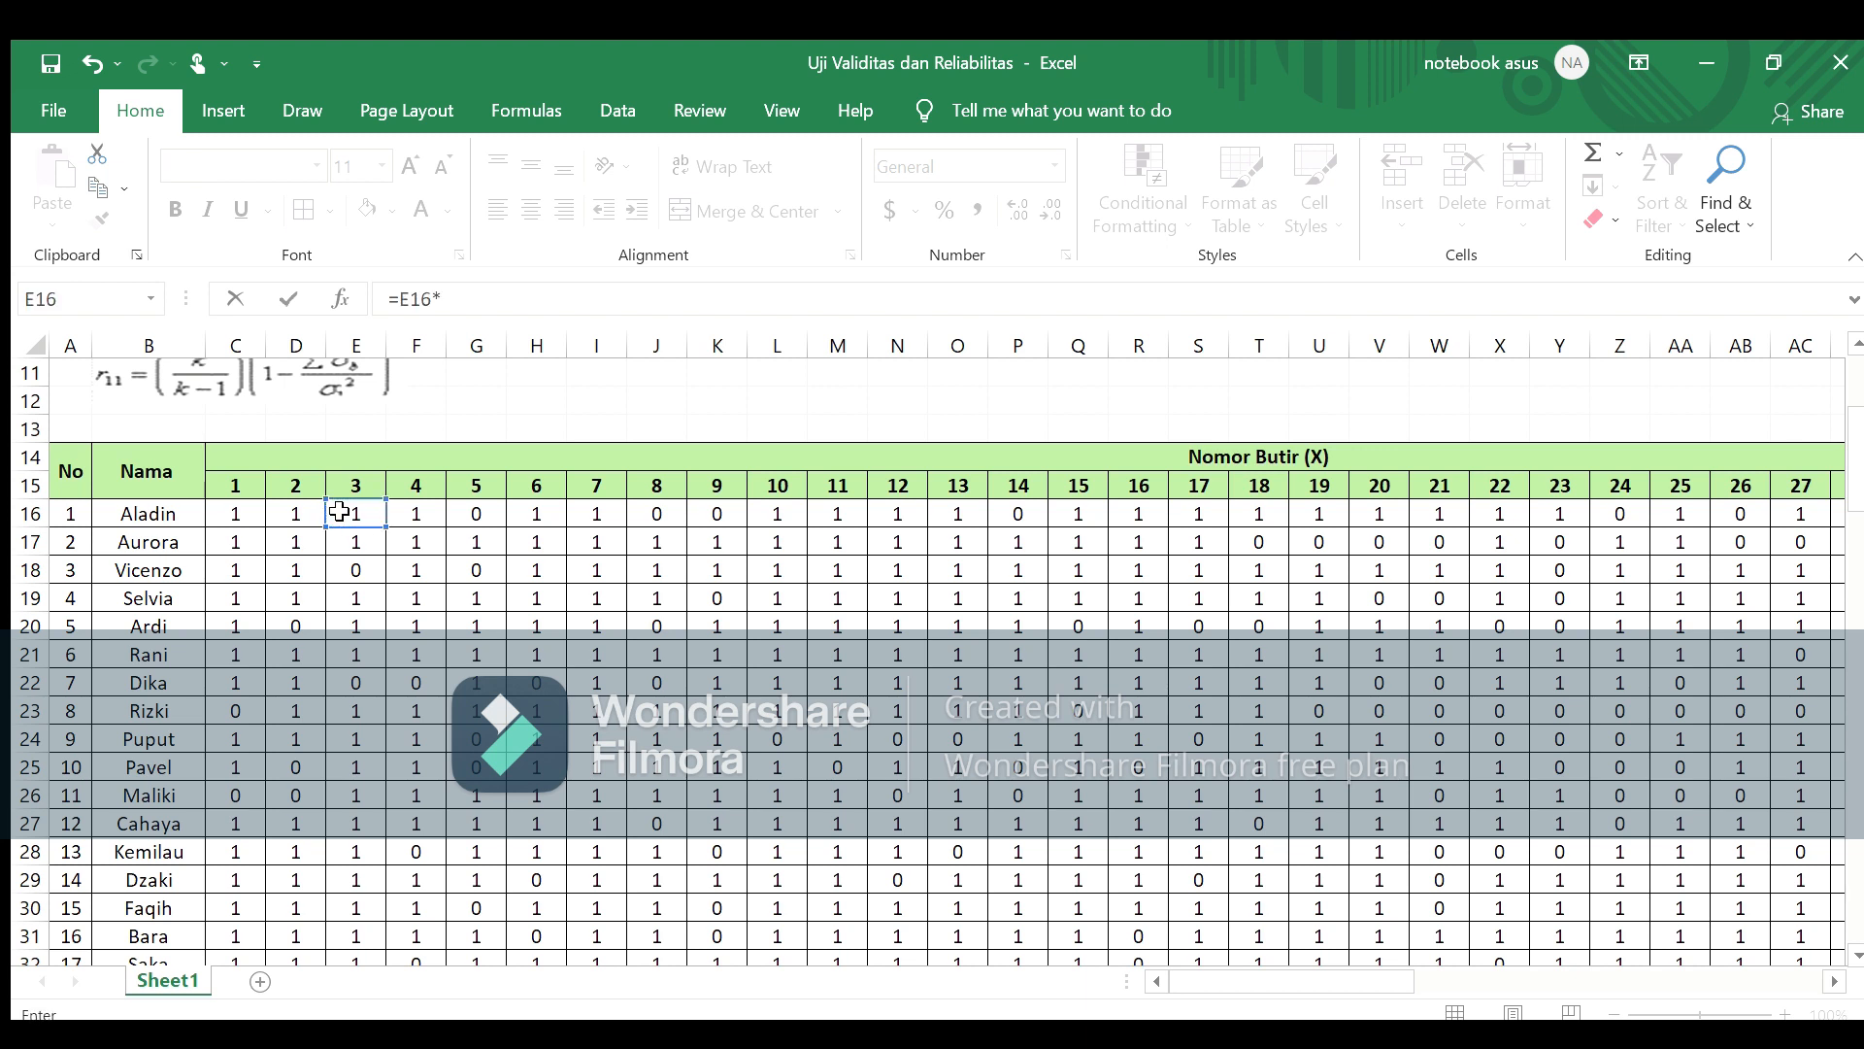
pyautogui.click(338, 511)
pyautogui.press('Return')
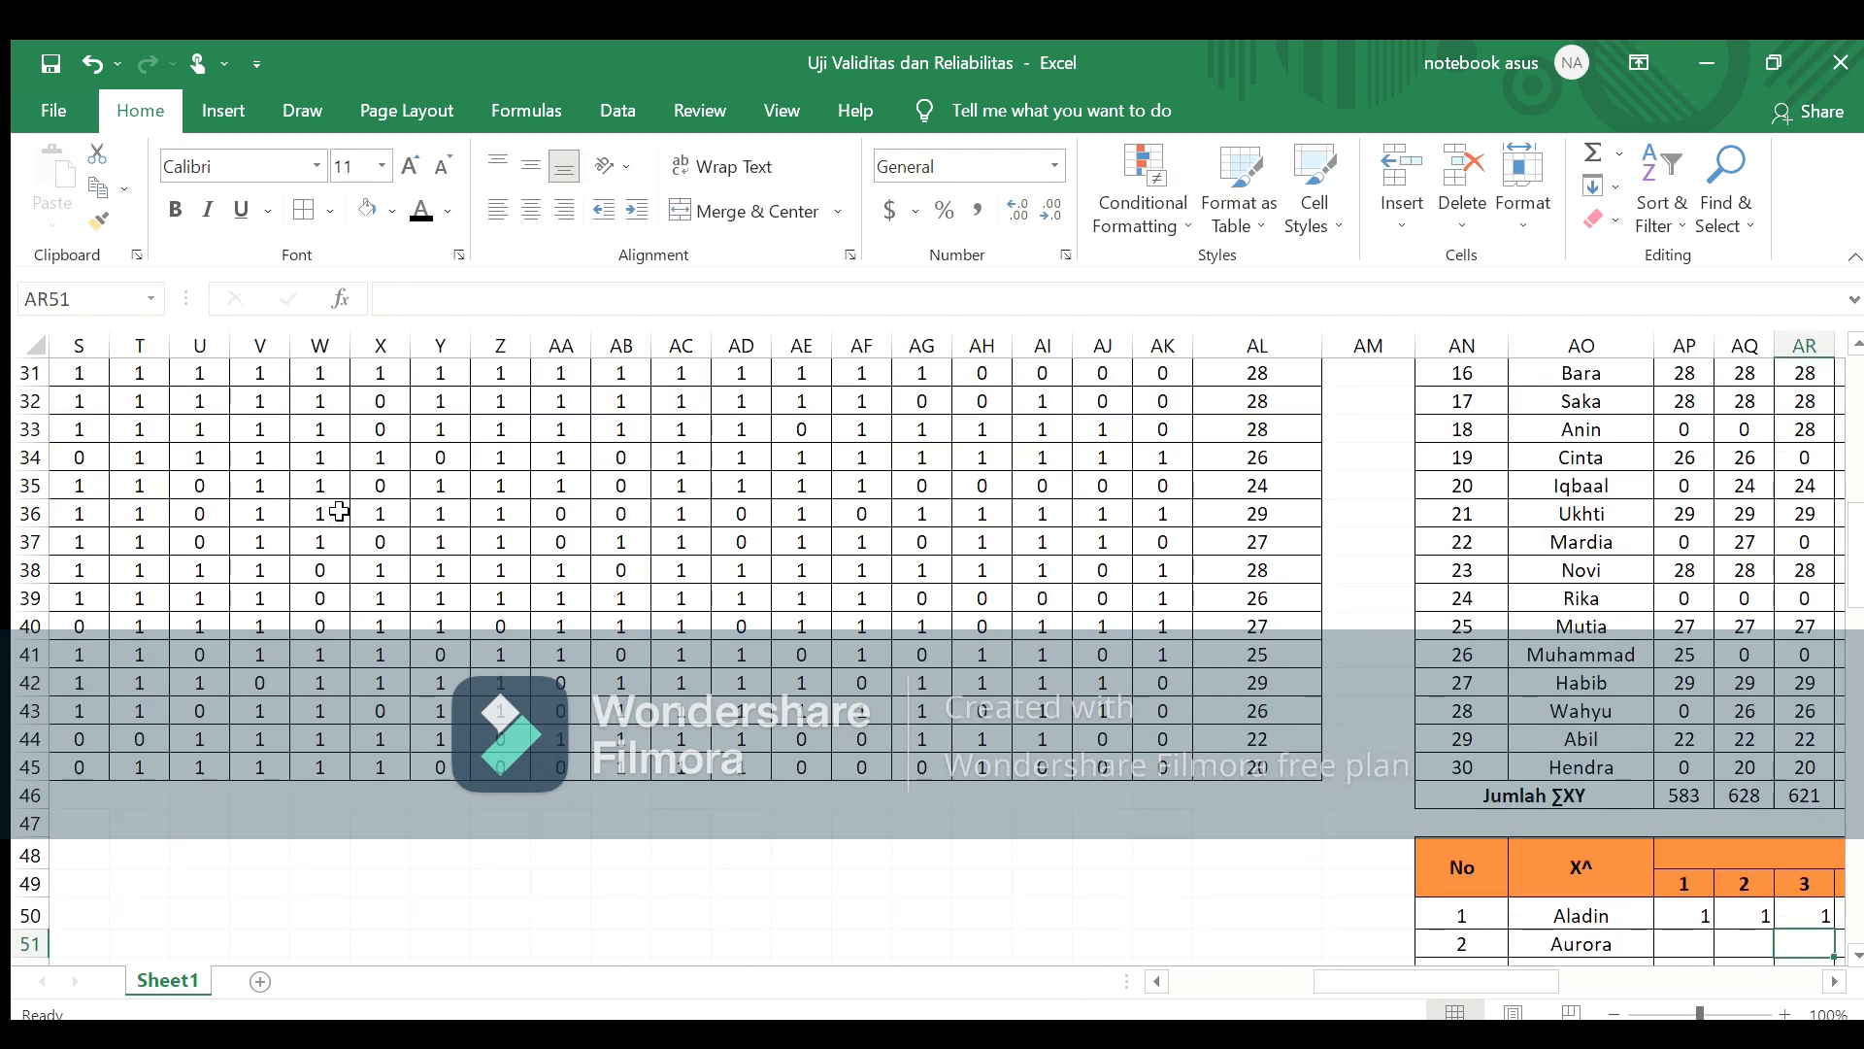
# Step: Square the first respondent's item 4 score in AS50 of the X^ table with the formula =F16*F16
pyautogui.press('Right')
pyautogui.press('Up')
pyautogui.write('=')
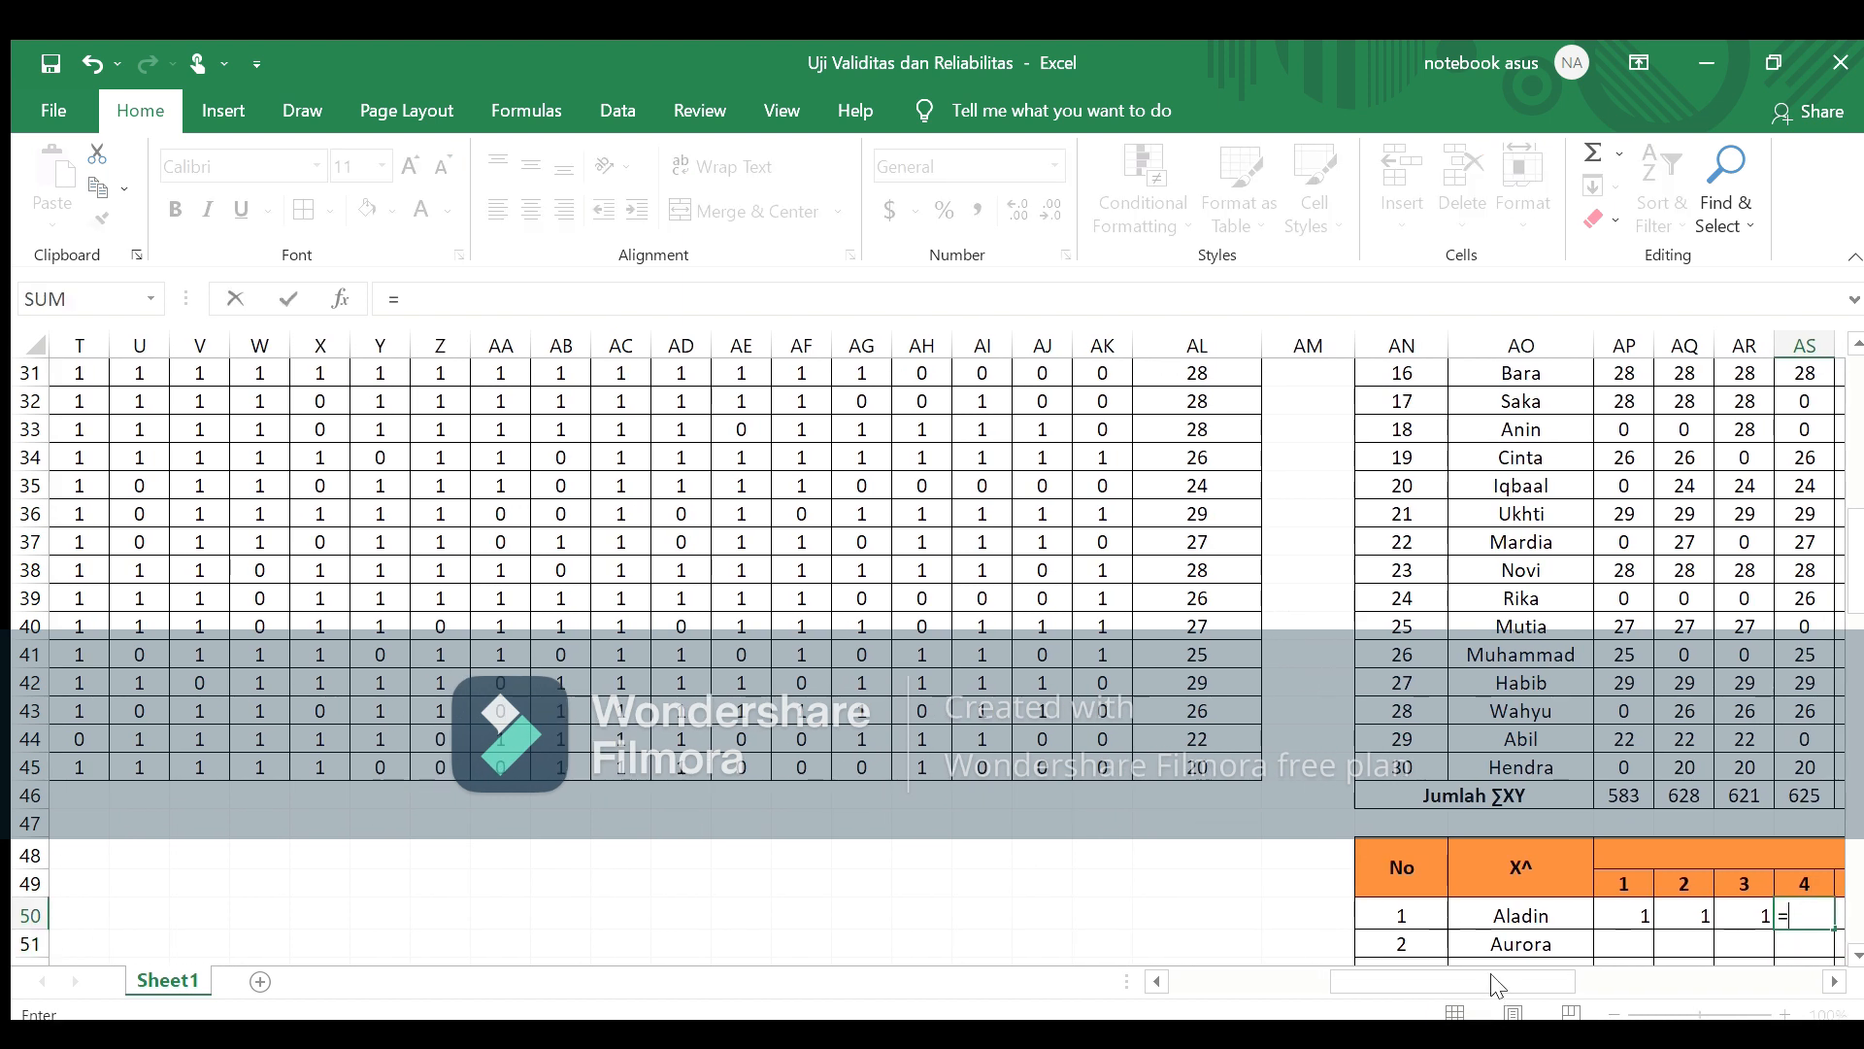
pyautogui.moveTo(1488, 976); pyautogui.dragTo(1226, 1000)
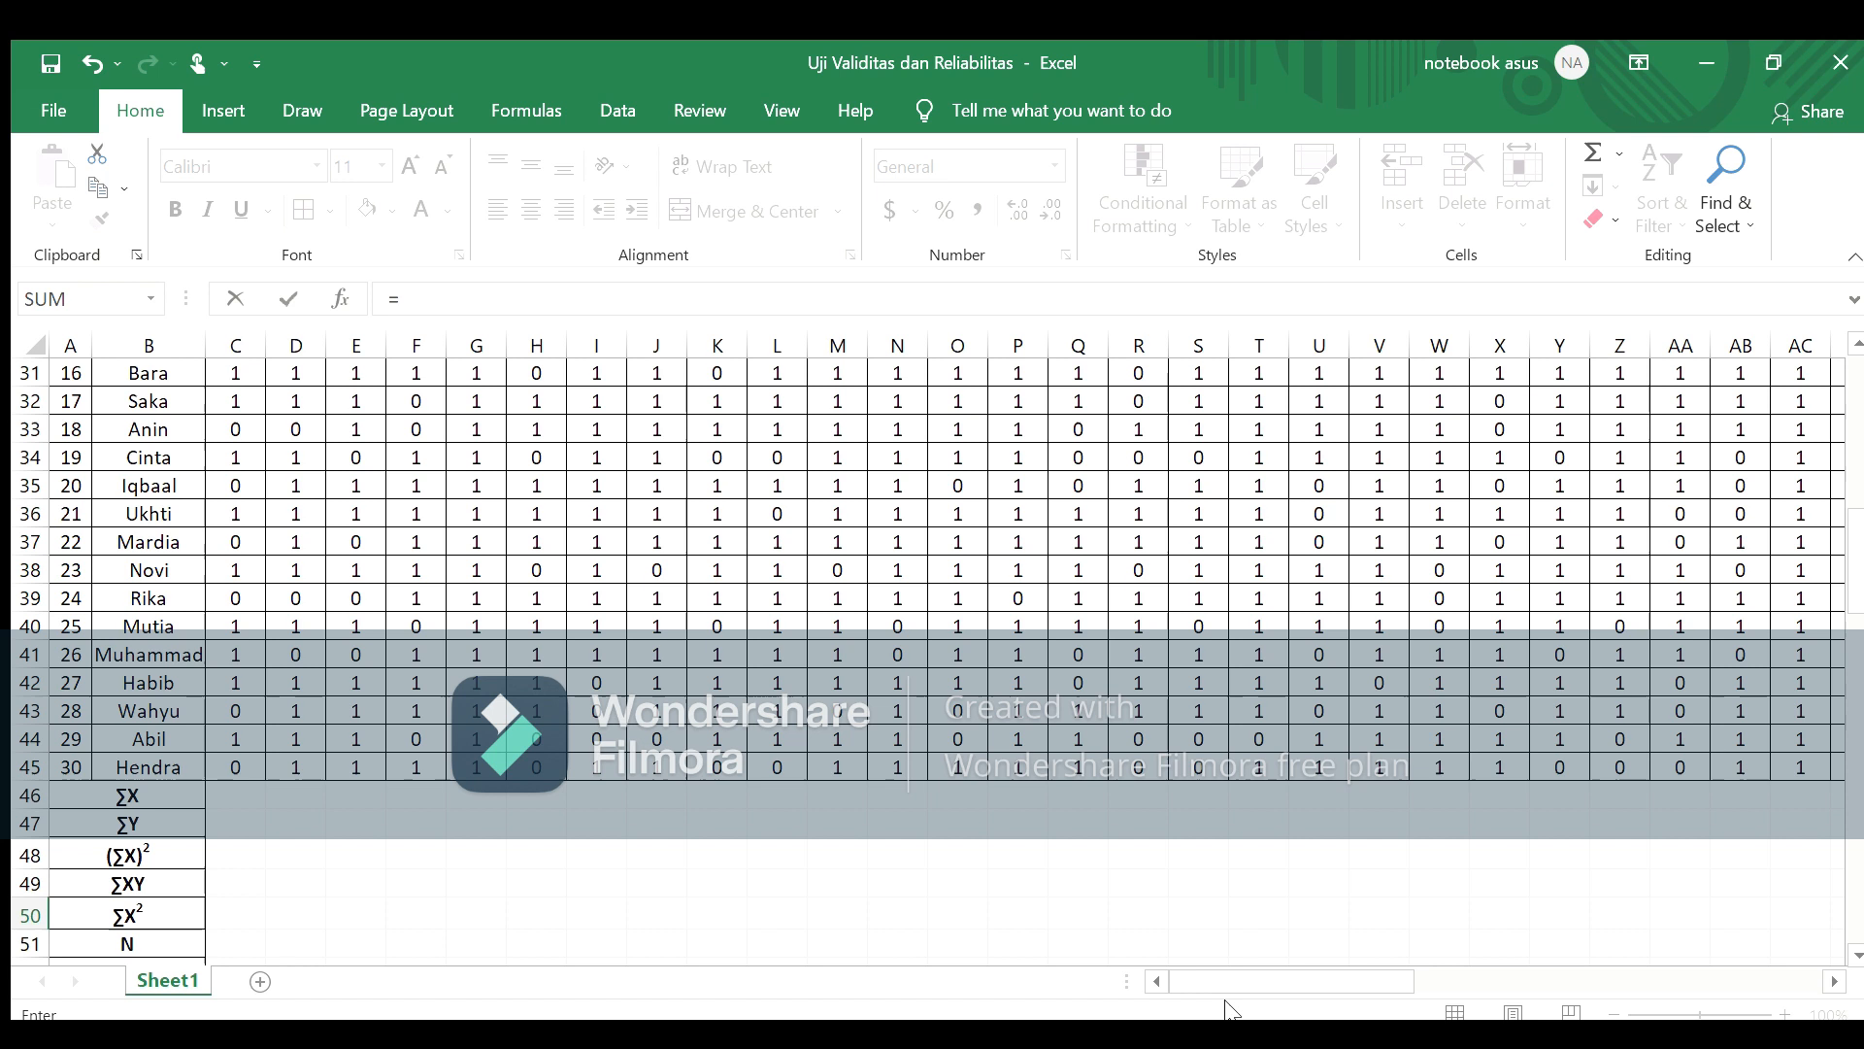
pyautogui.moveTo(1852, 561); pyautogui.dragTo(1842, 445)
pyautogui.click(431, 541)
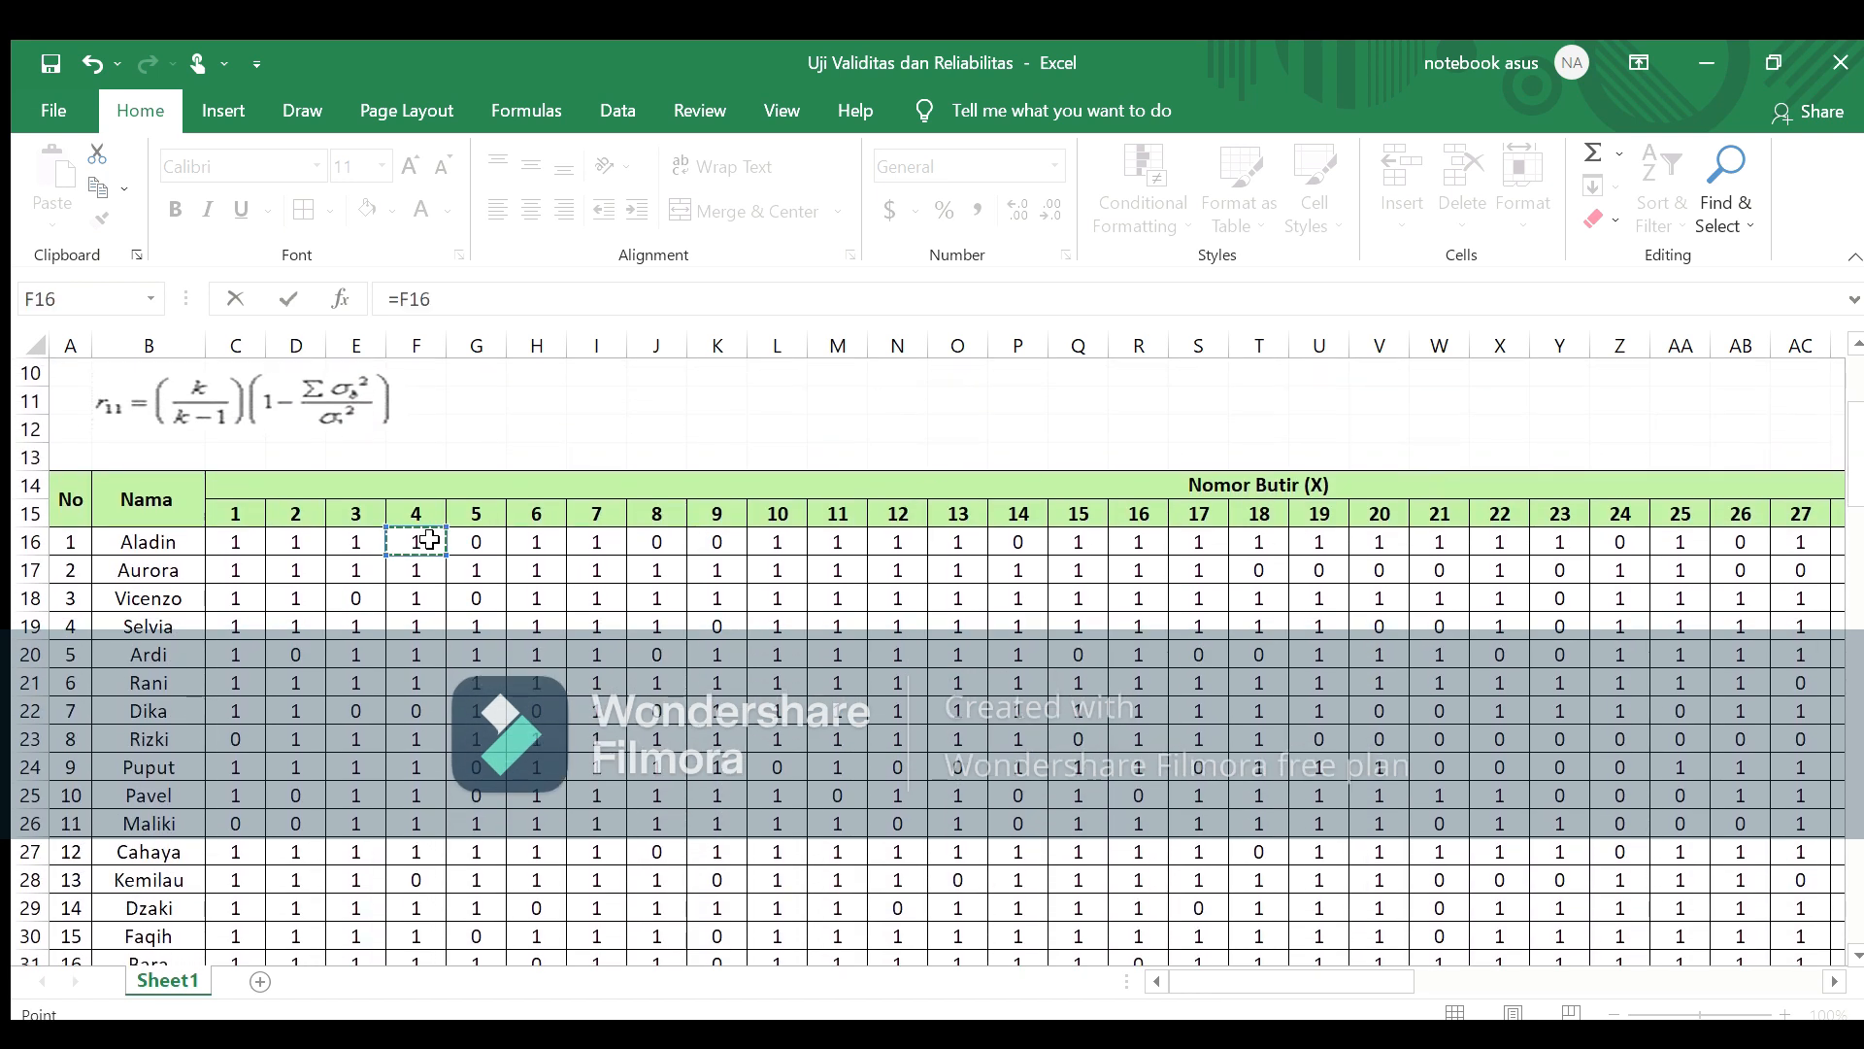
pyautogui.write('*')
pyautogui.click(430, 541)
pyautogui.press('Return')
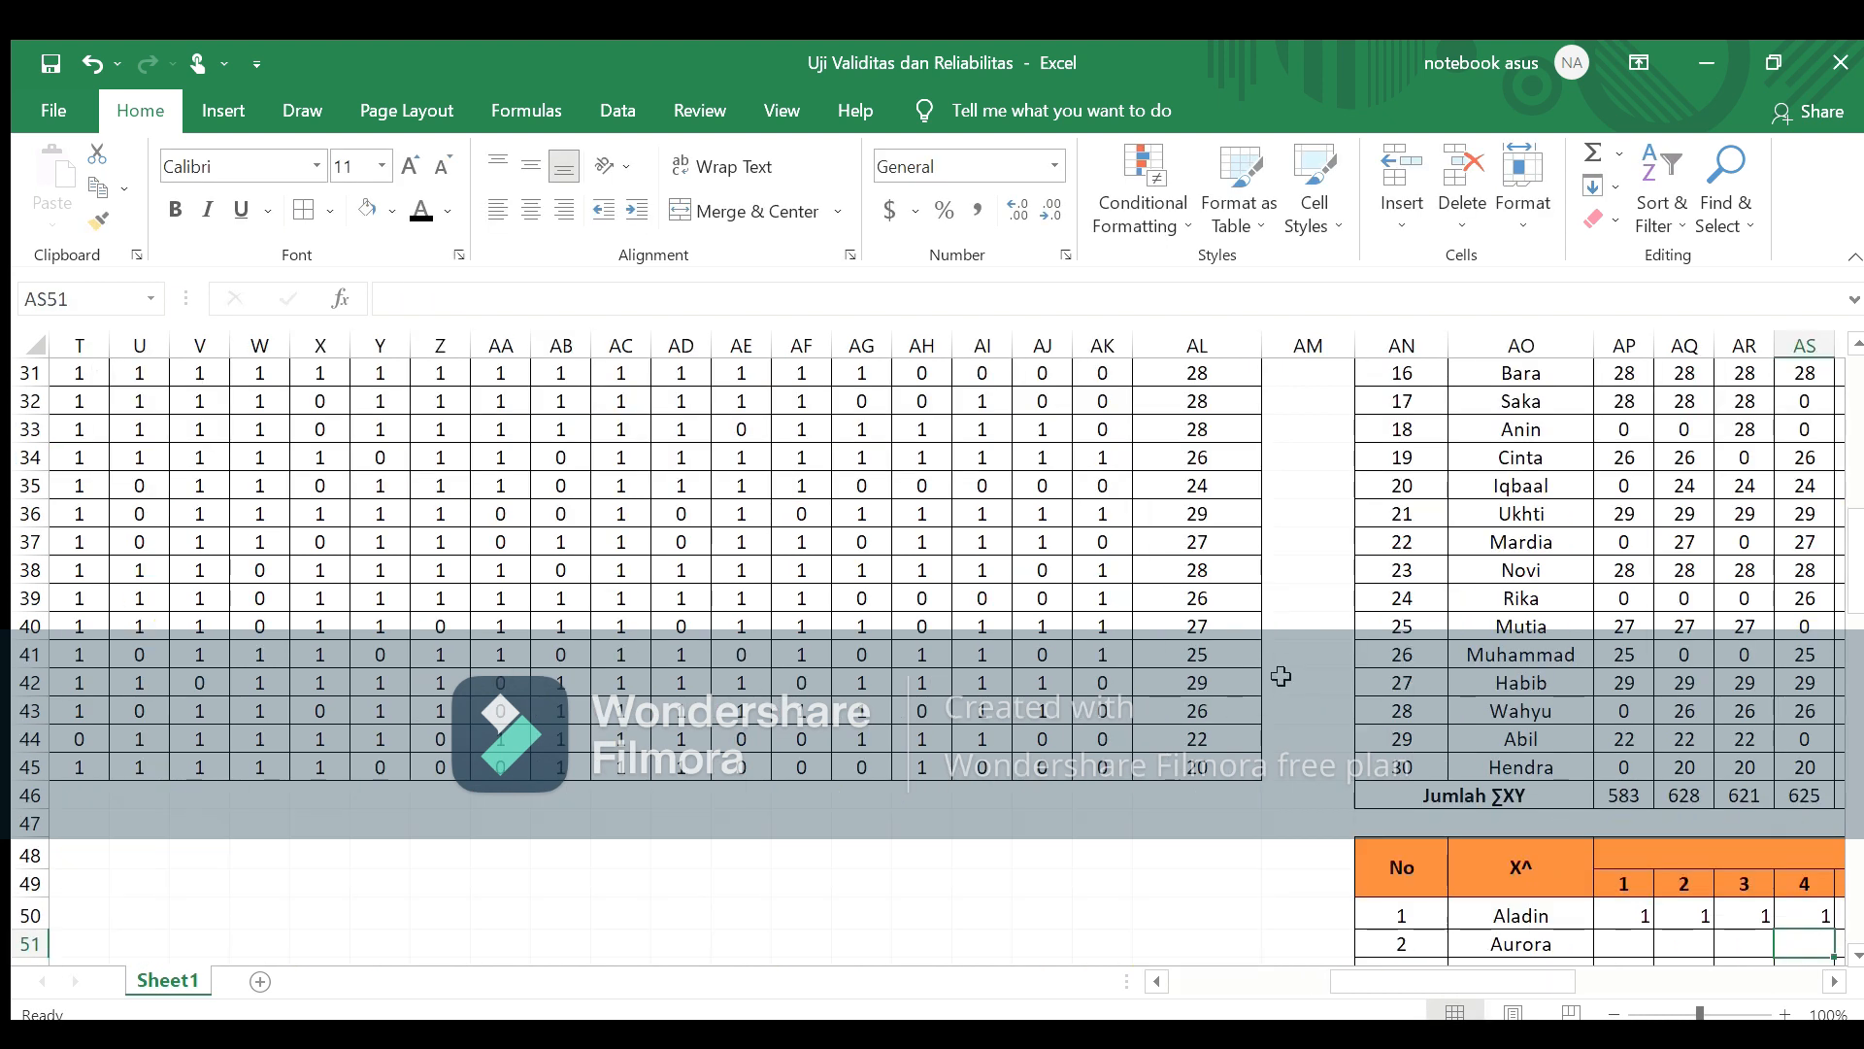
# Step: Fill the AS50 squaring formula across row 50 through item 35 in column BX
pyautogui.click(1833, 982)
pyautogui.click(1833, 981)
pyautogui.click(1833, 981)
pyautogui.click(1831, 983)
pyautogui.click(1627, 906)
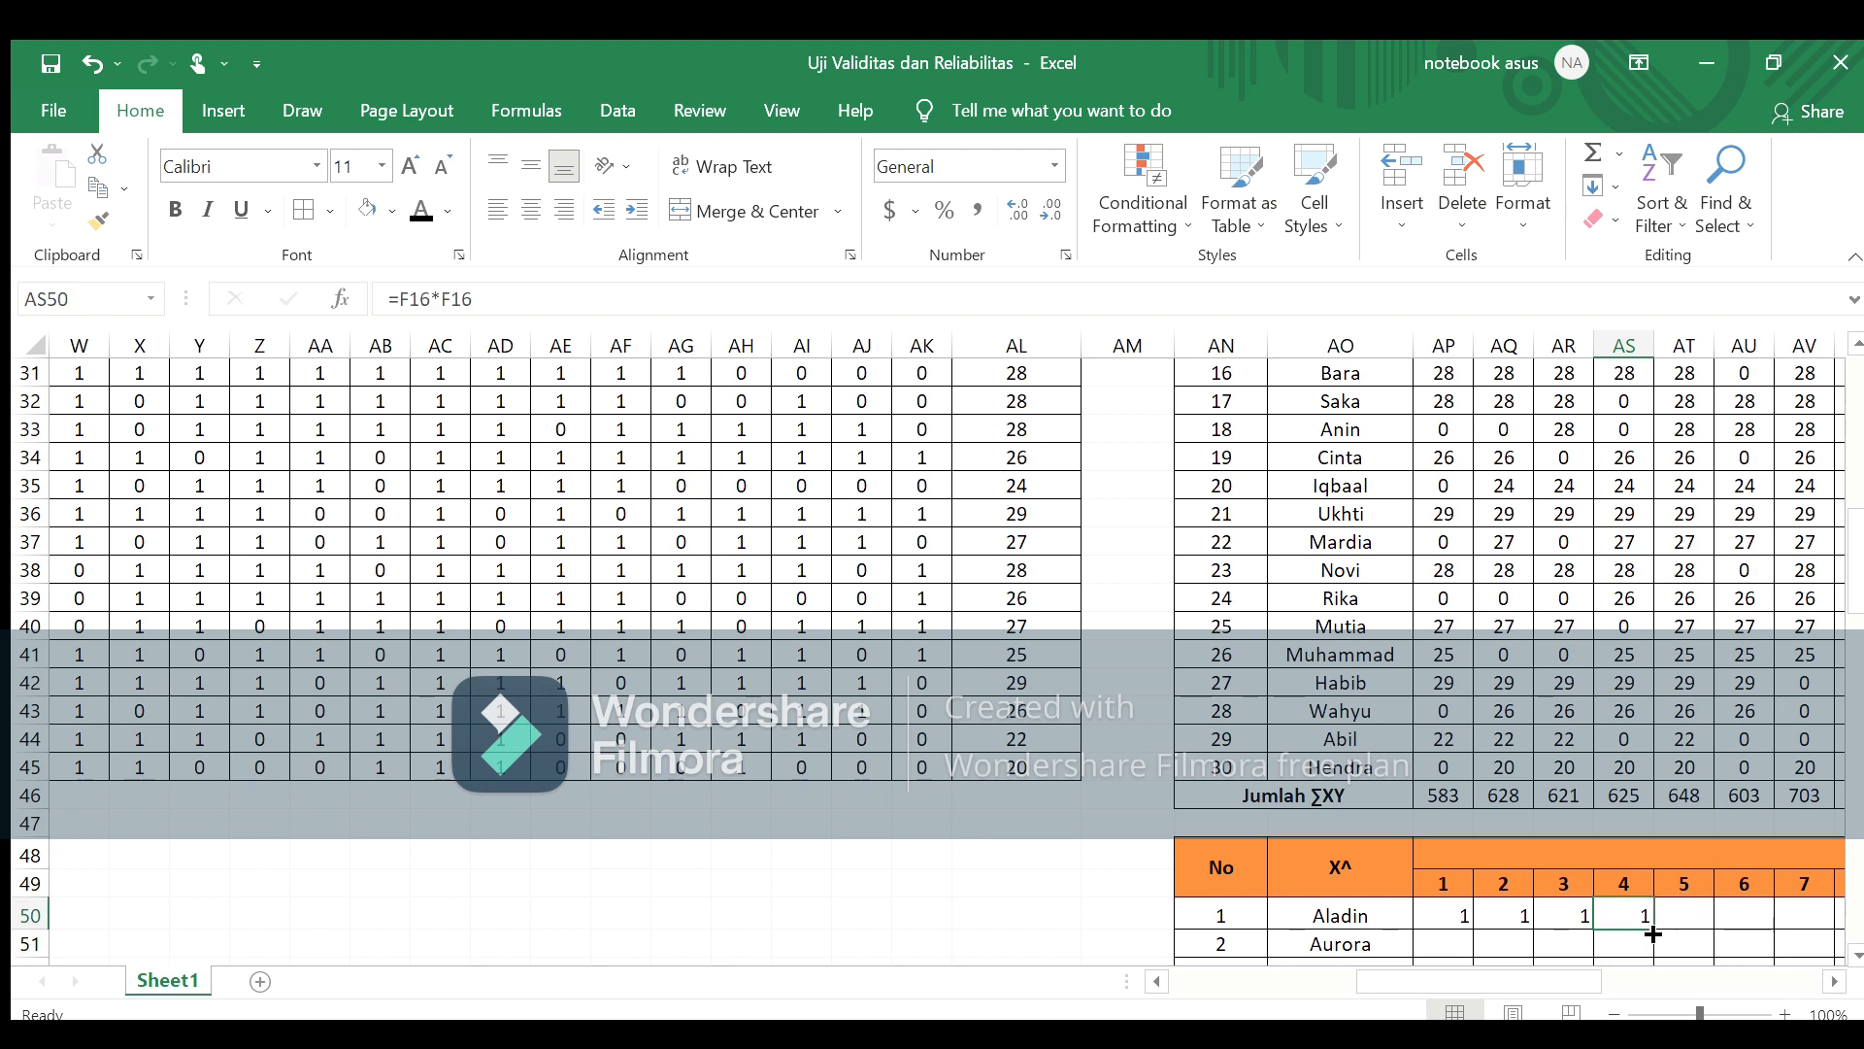
pyautogui.moveTo(1650, 930); pyautogui.dragTo(1831, 773)
pyautogui.moveTo(1720, 789); pyautogui.dragTo(1722, 791)
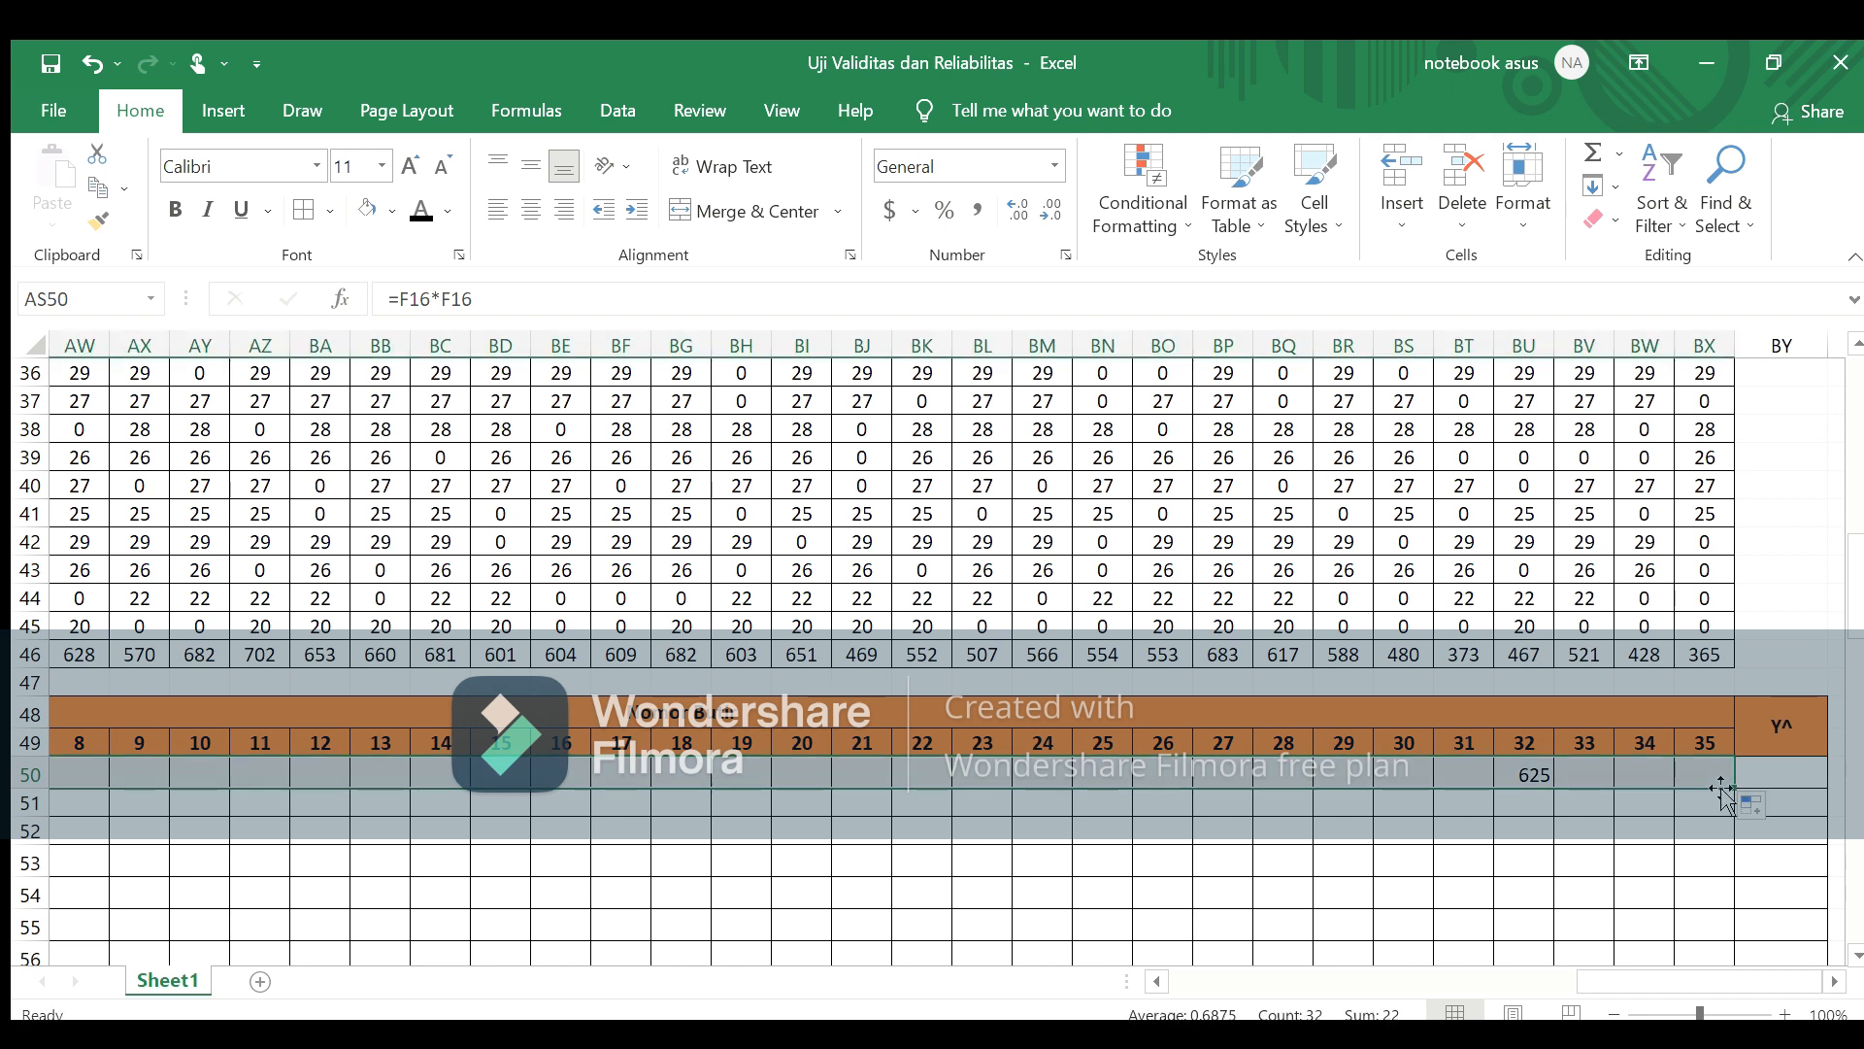
pyautogui.click(1533, 795)
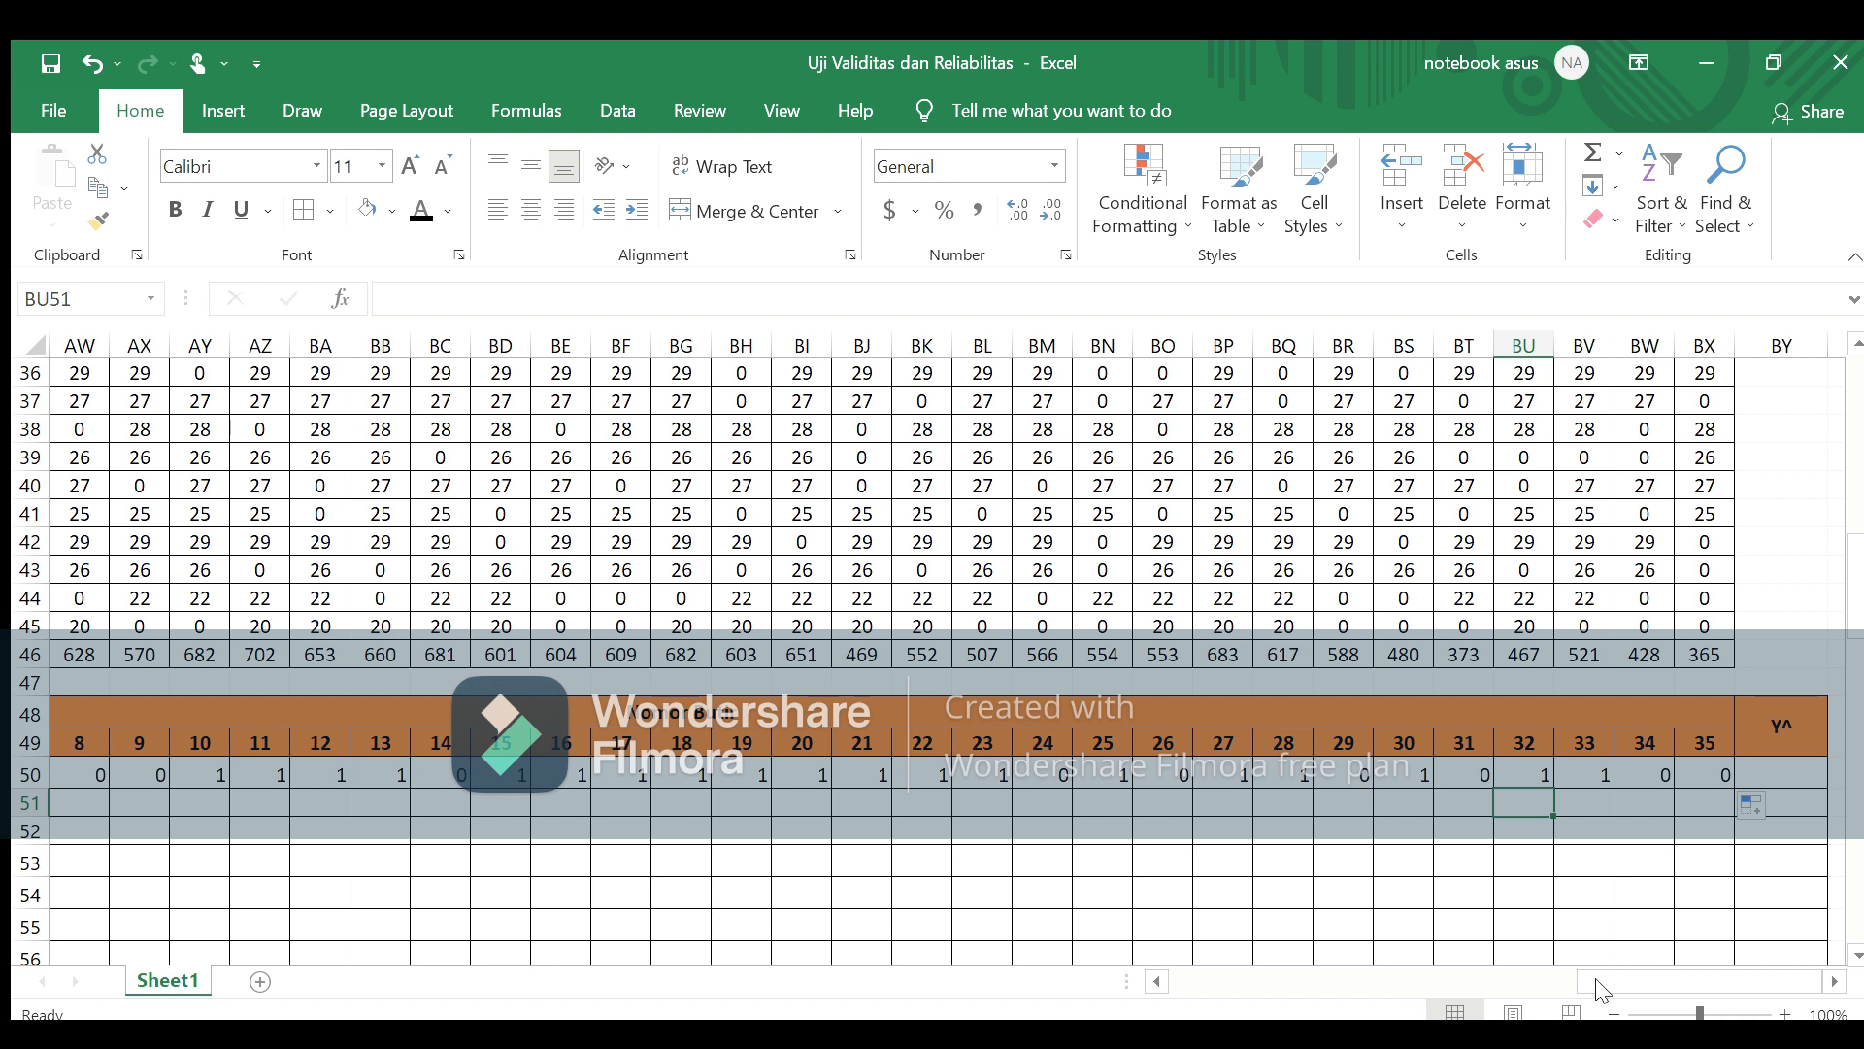
# Step: Fill the item 1 squaring formula from AP50 down to the last respondent in AP79
pyautogui.moveTo(1592, 977); pyautogui.dragTo(1454, 966)
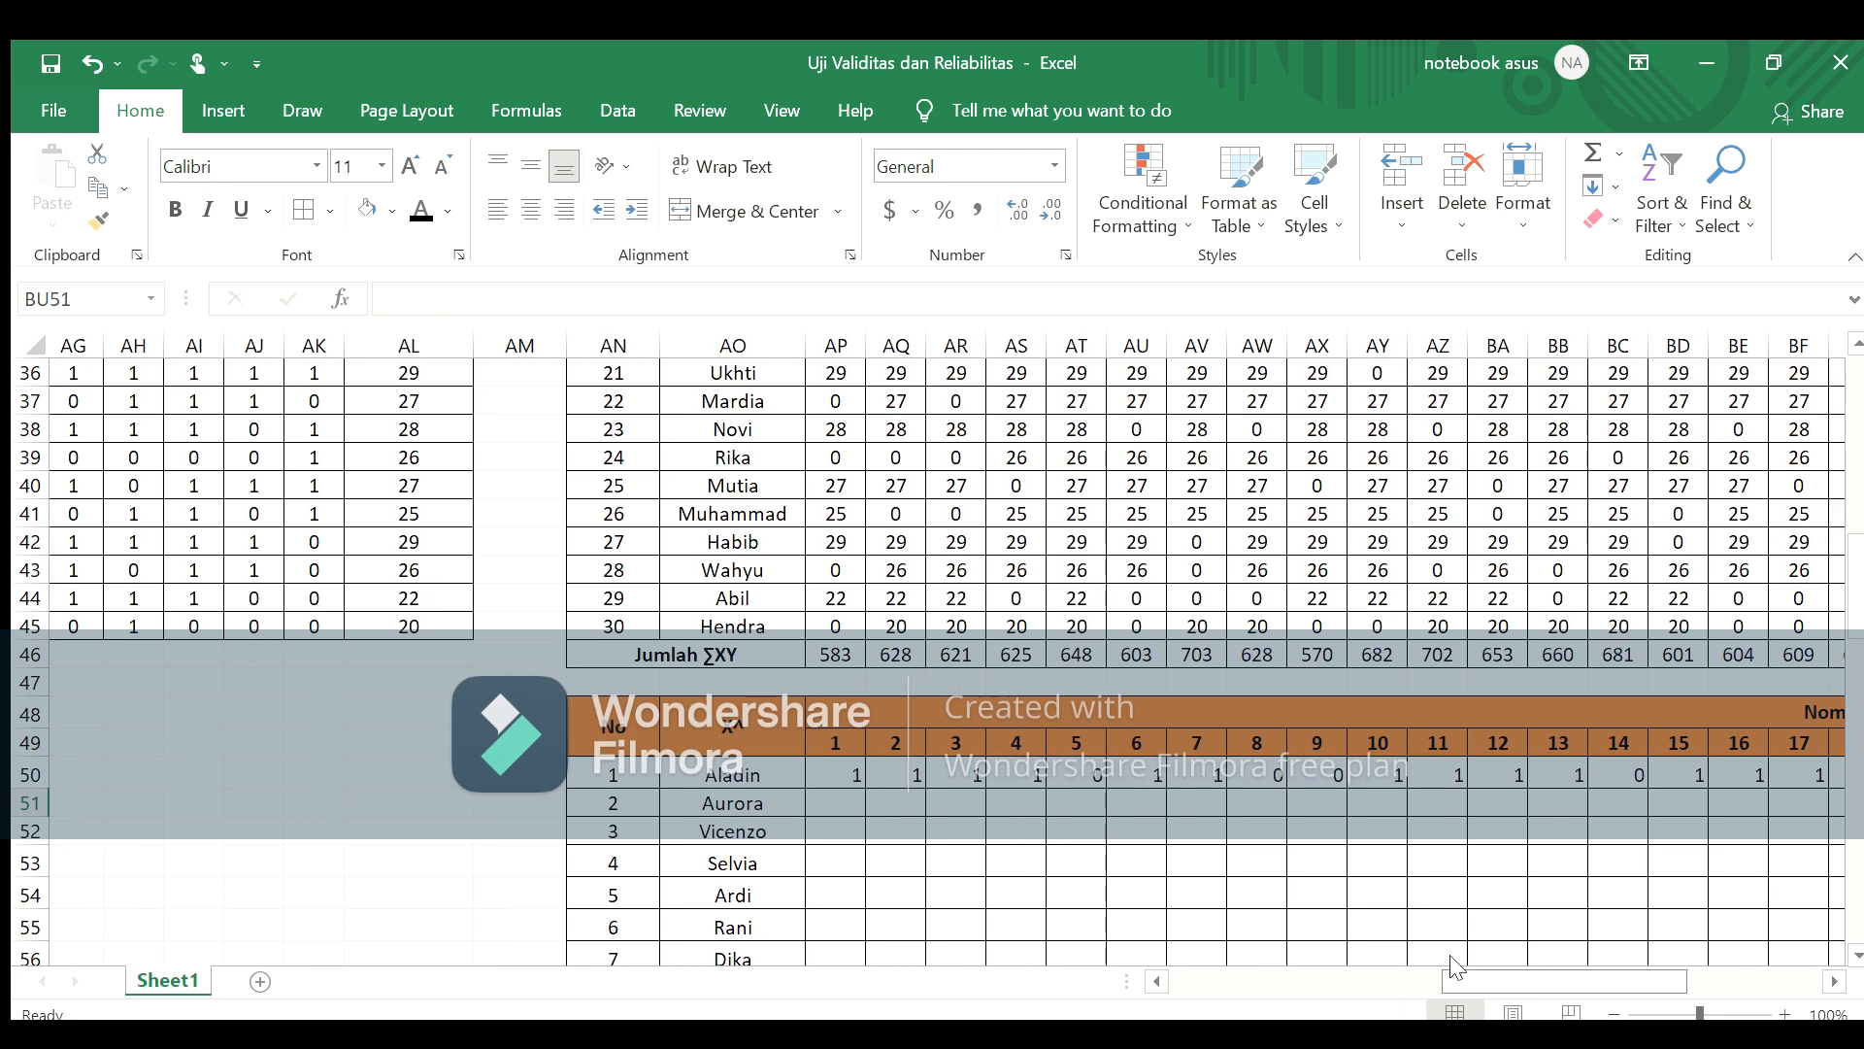
pyautogui.click(854, 770)
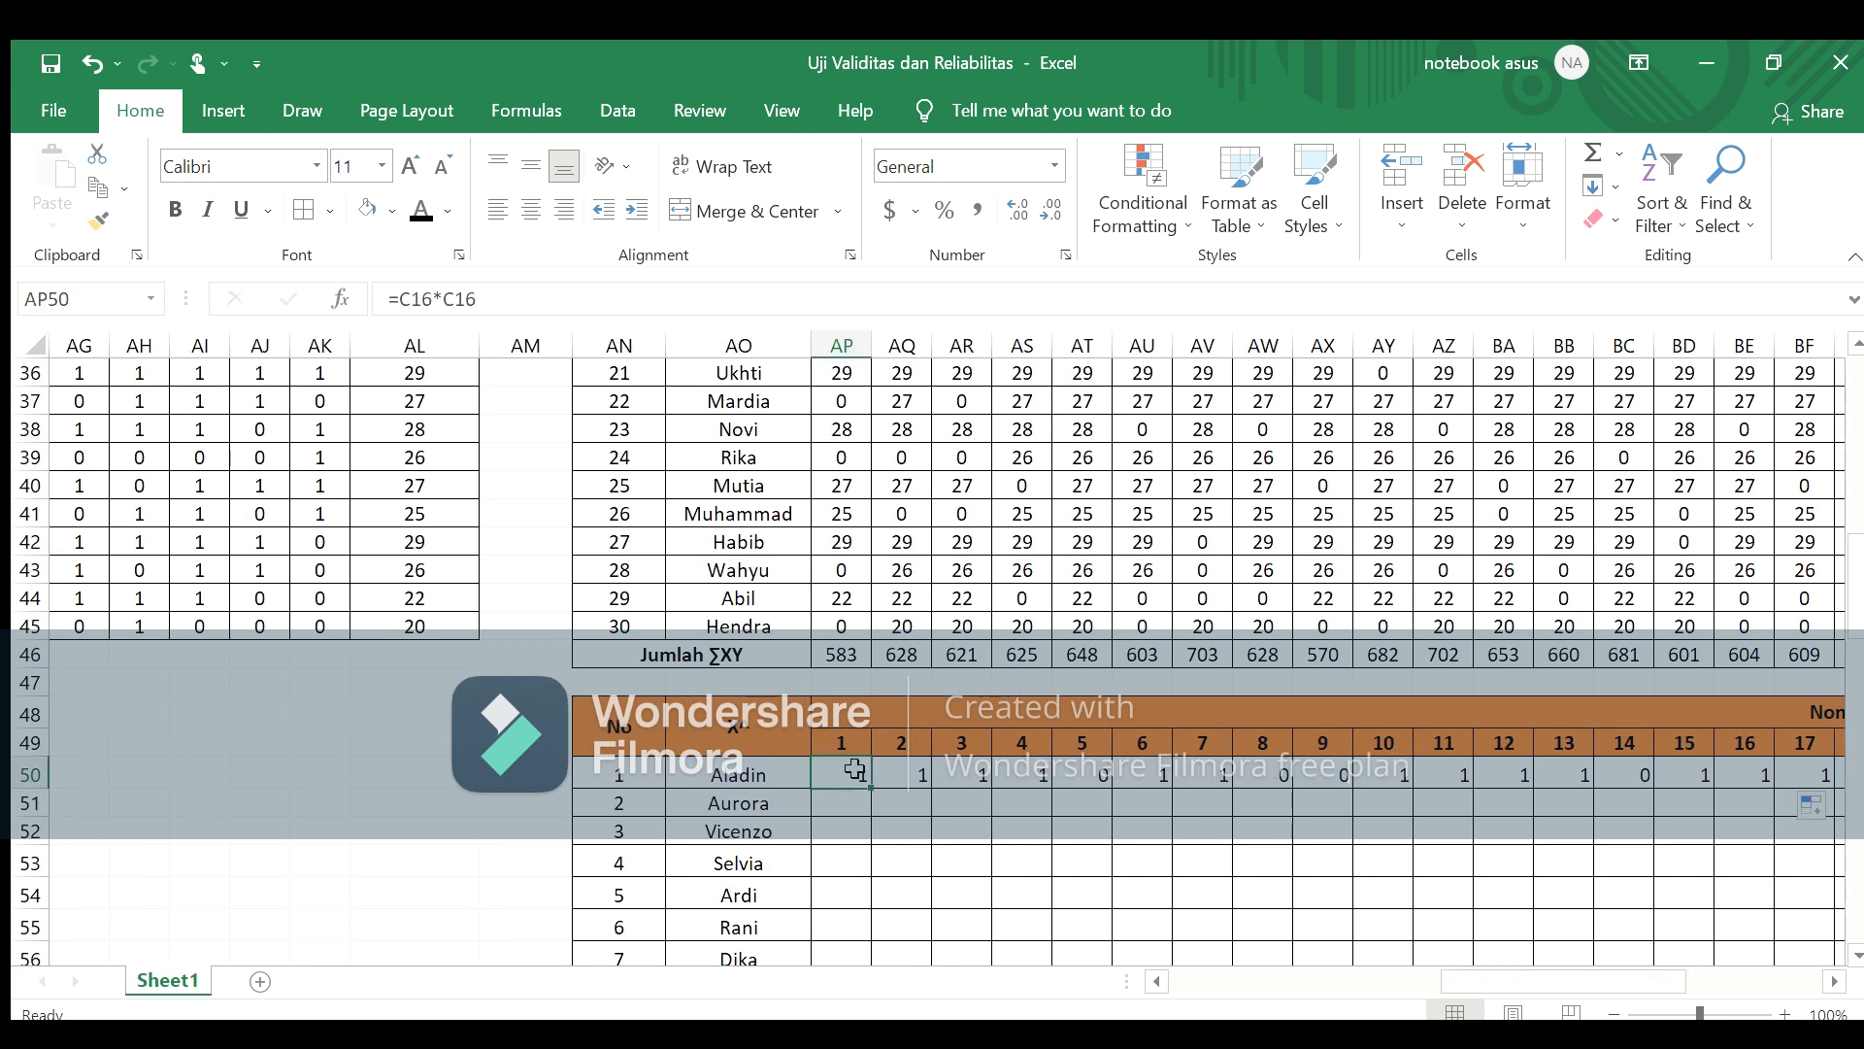
pyautogui.moveTo(869, 788)
pyautogui.mouseDown()
pyautogui.moveTo(872, 1016)
pyautogui.moveTo(855, 894)
pyautogui.mouseUp()
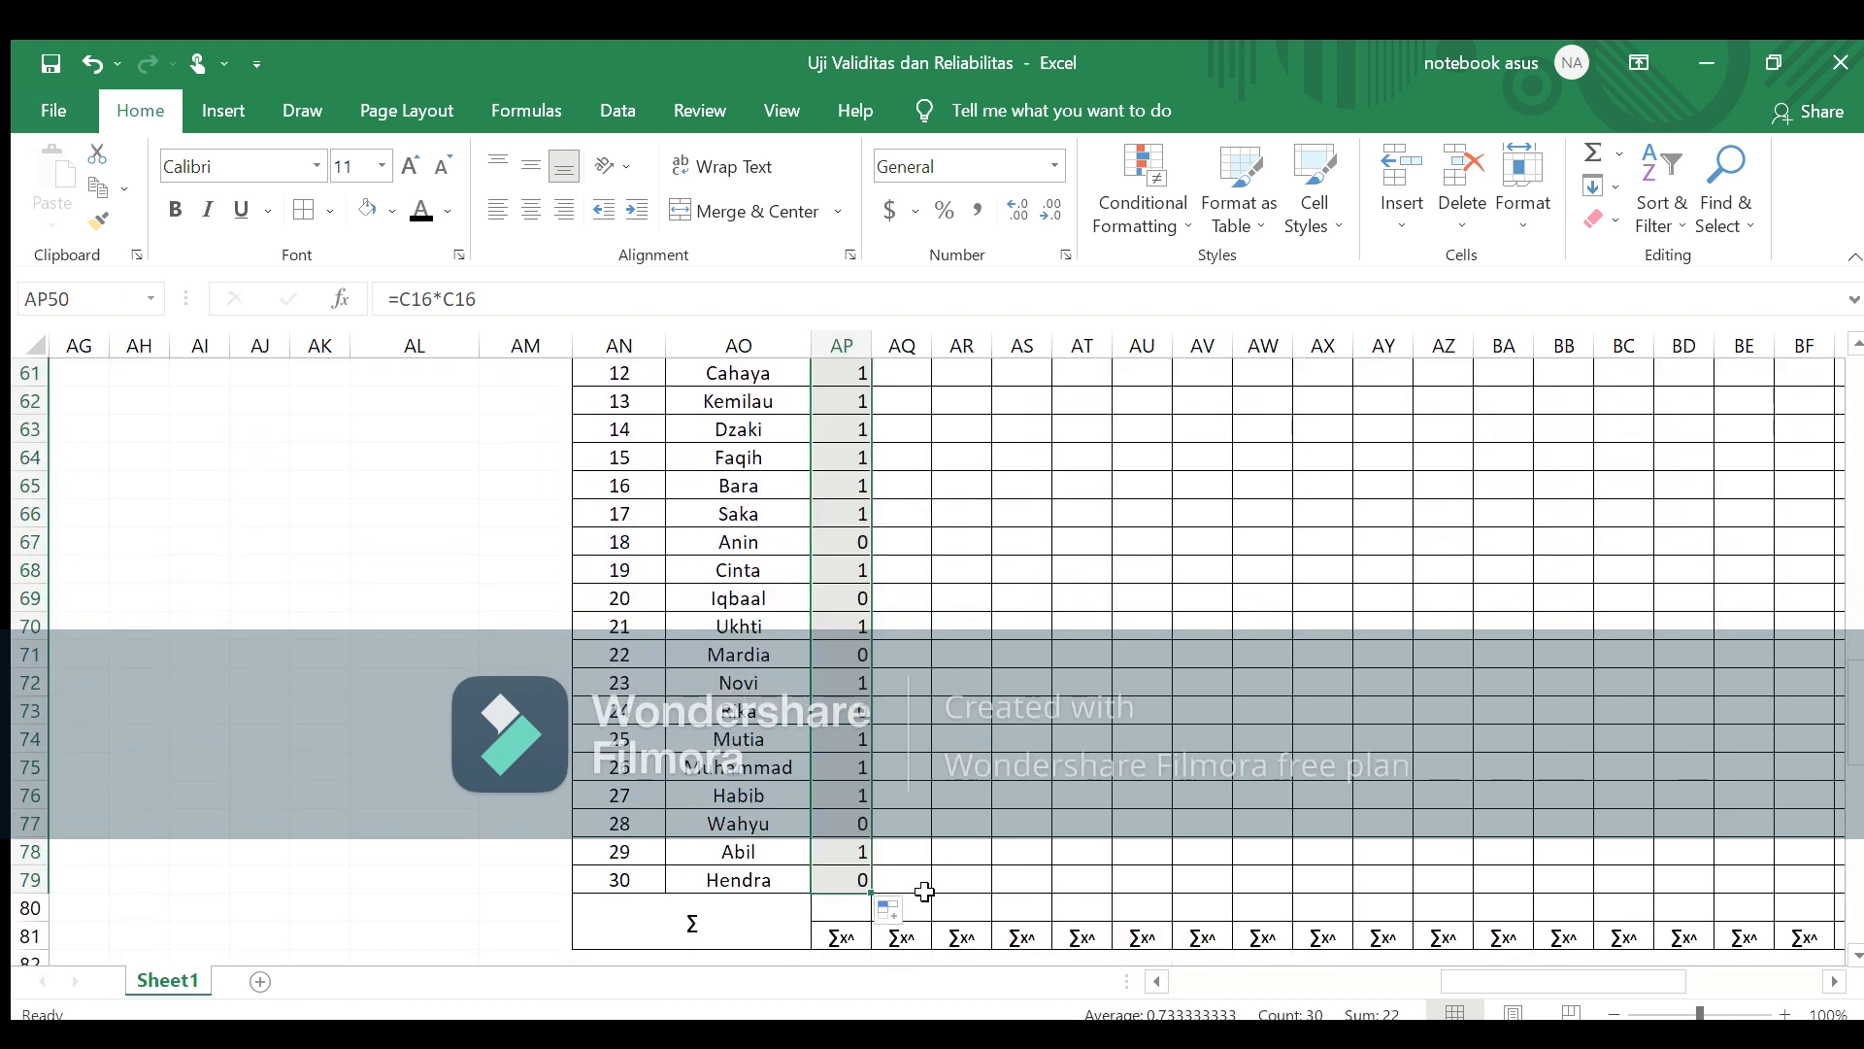
# Step: Fill the item 2 squaring formula from AQ50 down through the last respondent in row 79, leaving the sum cell AQ80 empty
pyautogui.press('Right')
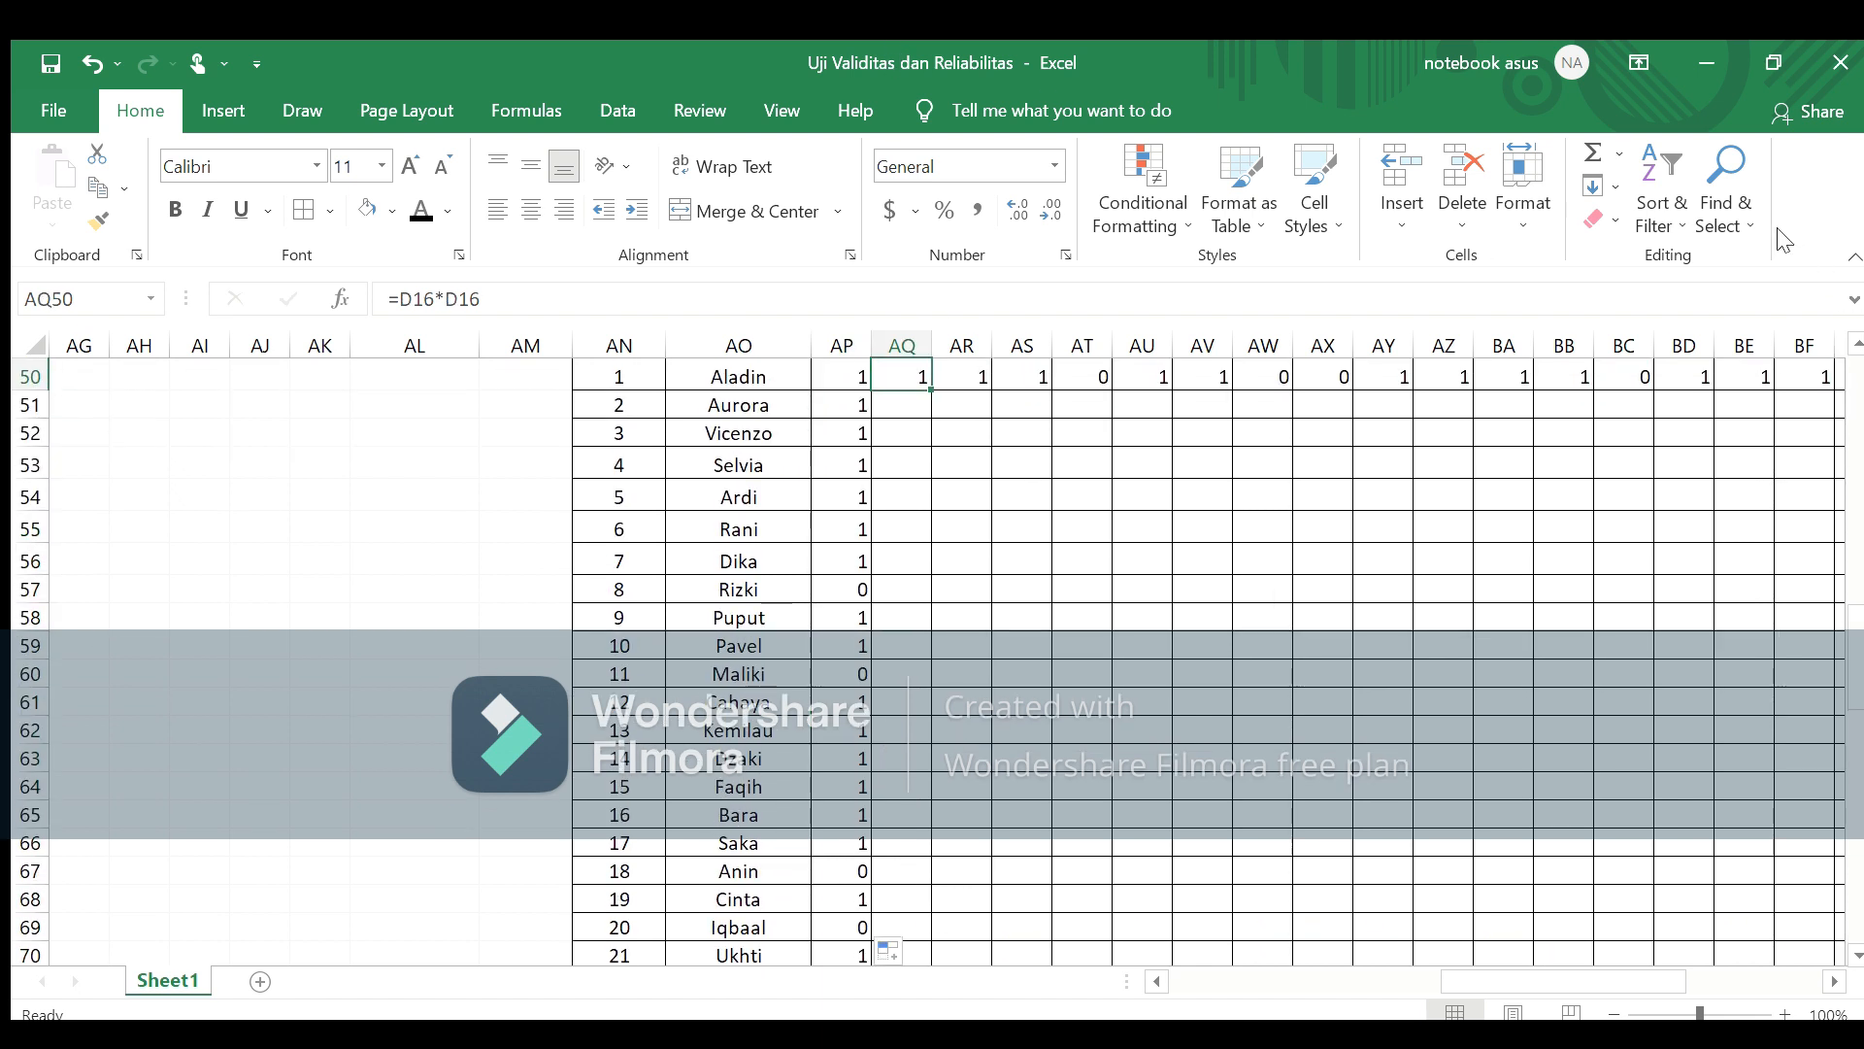
pyautogui.moveTo(932, 389); pyautogui.dragTo(939, 890)
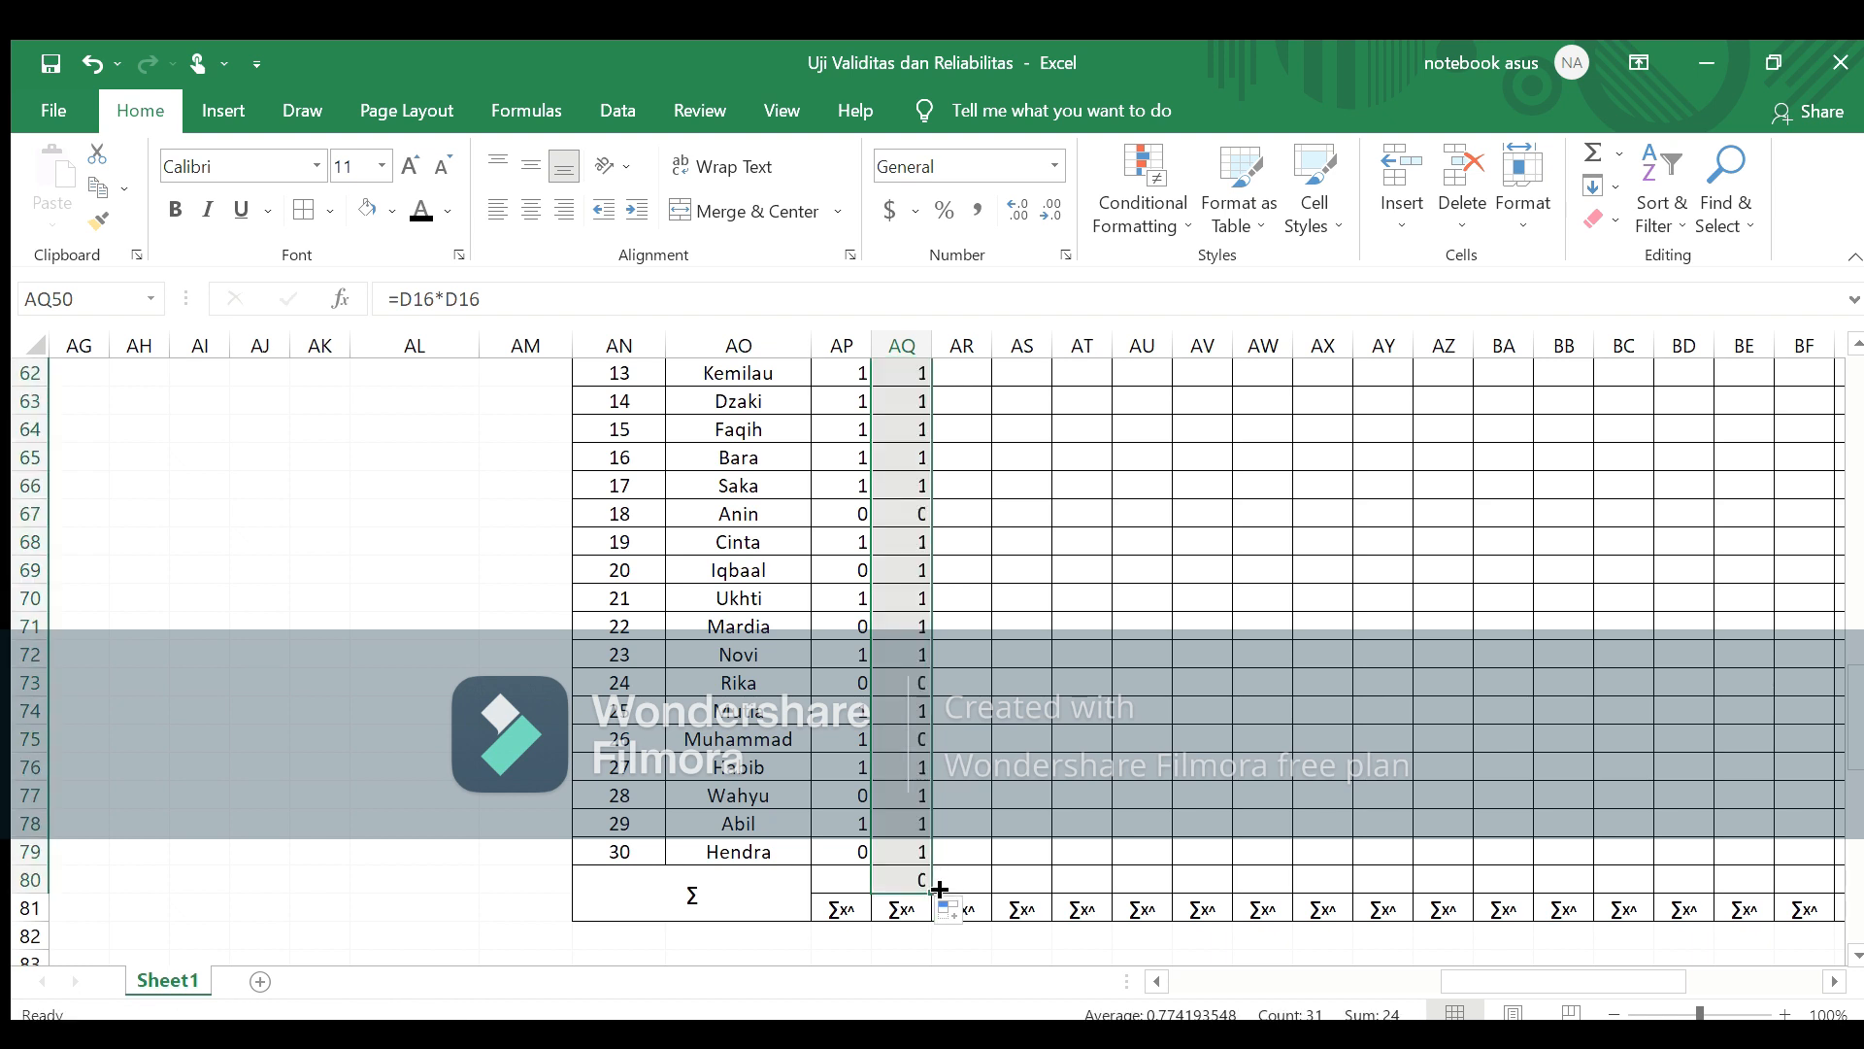
pyautogui.doubleClick(908, 876)
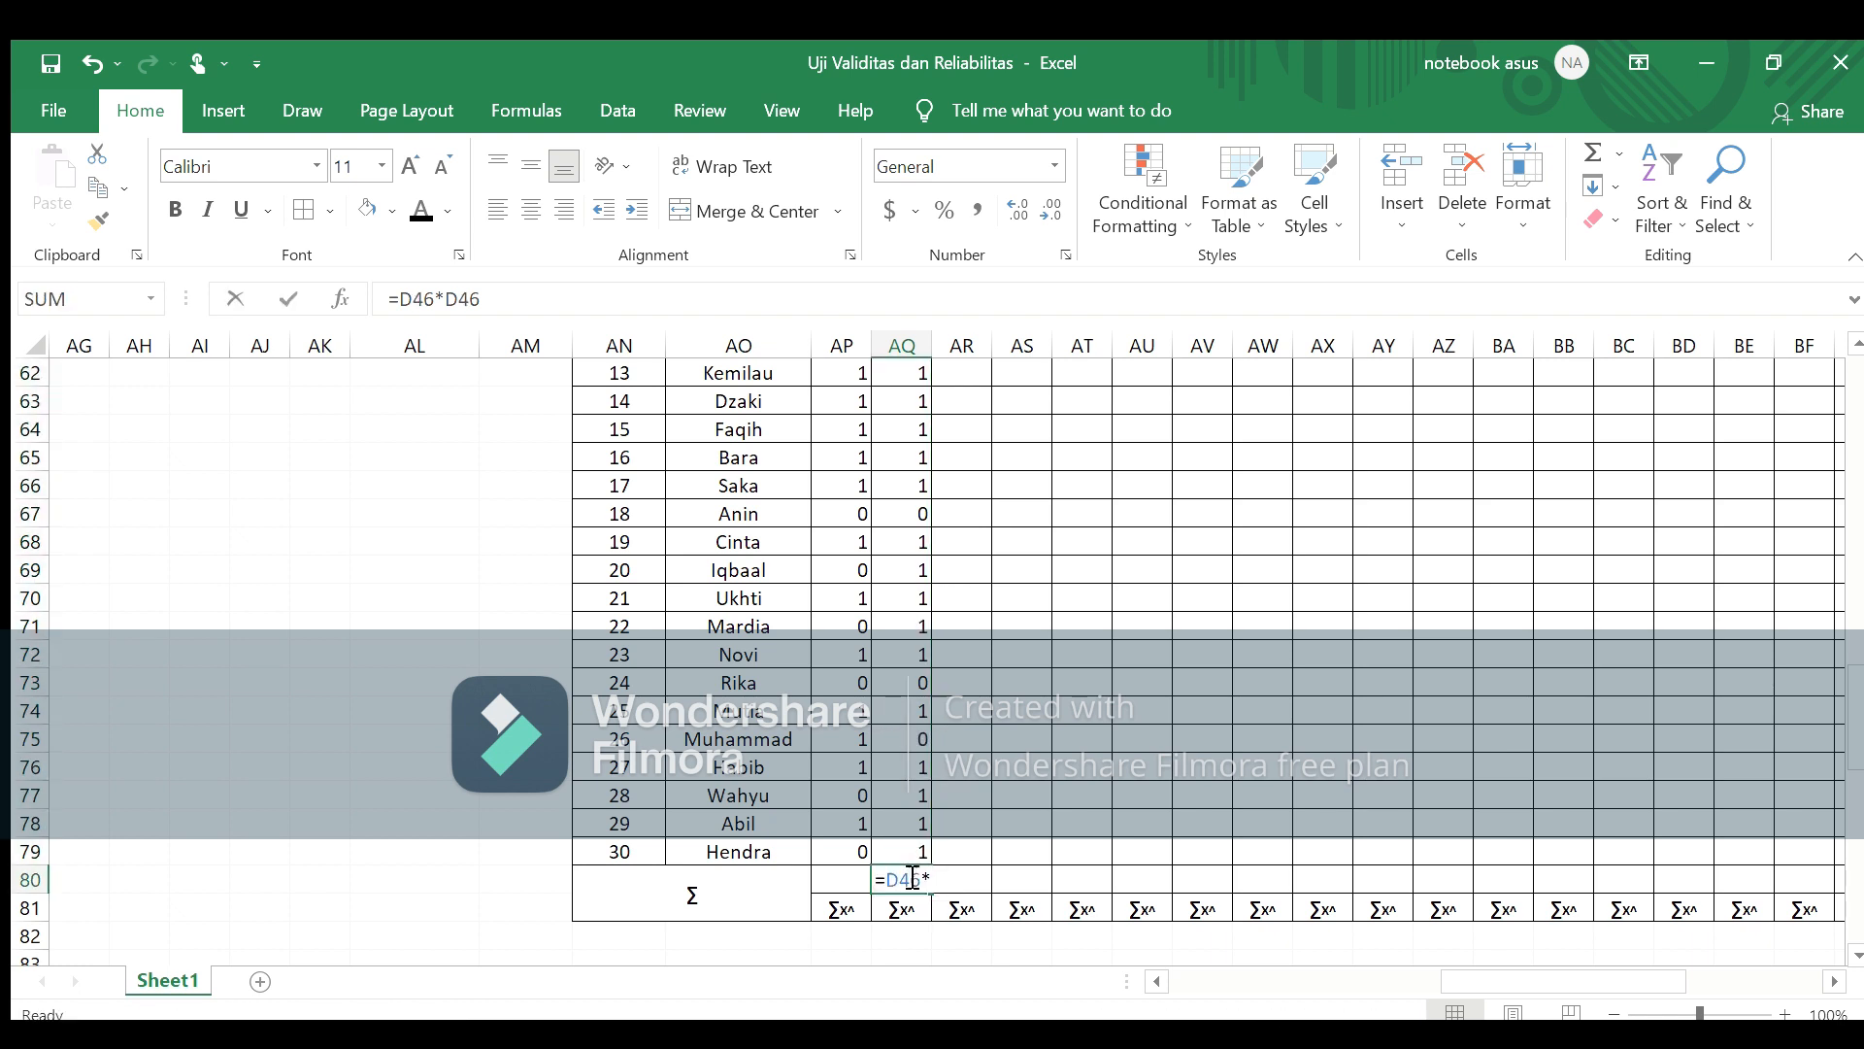
pyautogui.press('BackSpace')
pyautogui.press('BackSpace')
pyautogui.press('BackSpace')
pyautogui.press('BackSpace')
pyautogui.press('BackSpace')
pyautogui.press('BackSpace')
pyautogui.press('BackSpace')
pyautogui.press('BackSpace')
pyautogui.press('Tab')
# Step: Fill the item 3 squaring formula from AR50 down to the last respondent in AR79
pyautogui.press('Up')
pyautogui.press('Up')
pyautogui.press('Up')
pyautogui.press('Up')
pyautogui.press('Up')
pyautogui.press('Up')
pyautogui.press('Up')
pyautogui.press('Up')
pyautogui.press('Up')
pyautogui.press('Up')
pyautogui.press('Up')
pyautogui.press('Up')
pyautogui.press('Up')
pyautogui.press('Up')
pyautogui.press('Up')
pyautogui.press('Up')
pyautogui.press('Up')
pyautogui.press('Up')
pyautogui.press('Up')
pyautogui.press('Up')
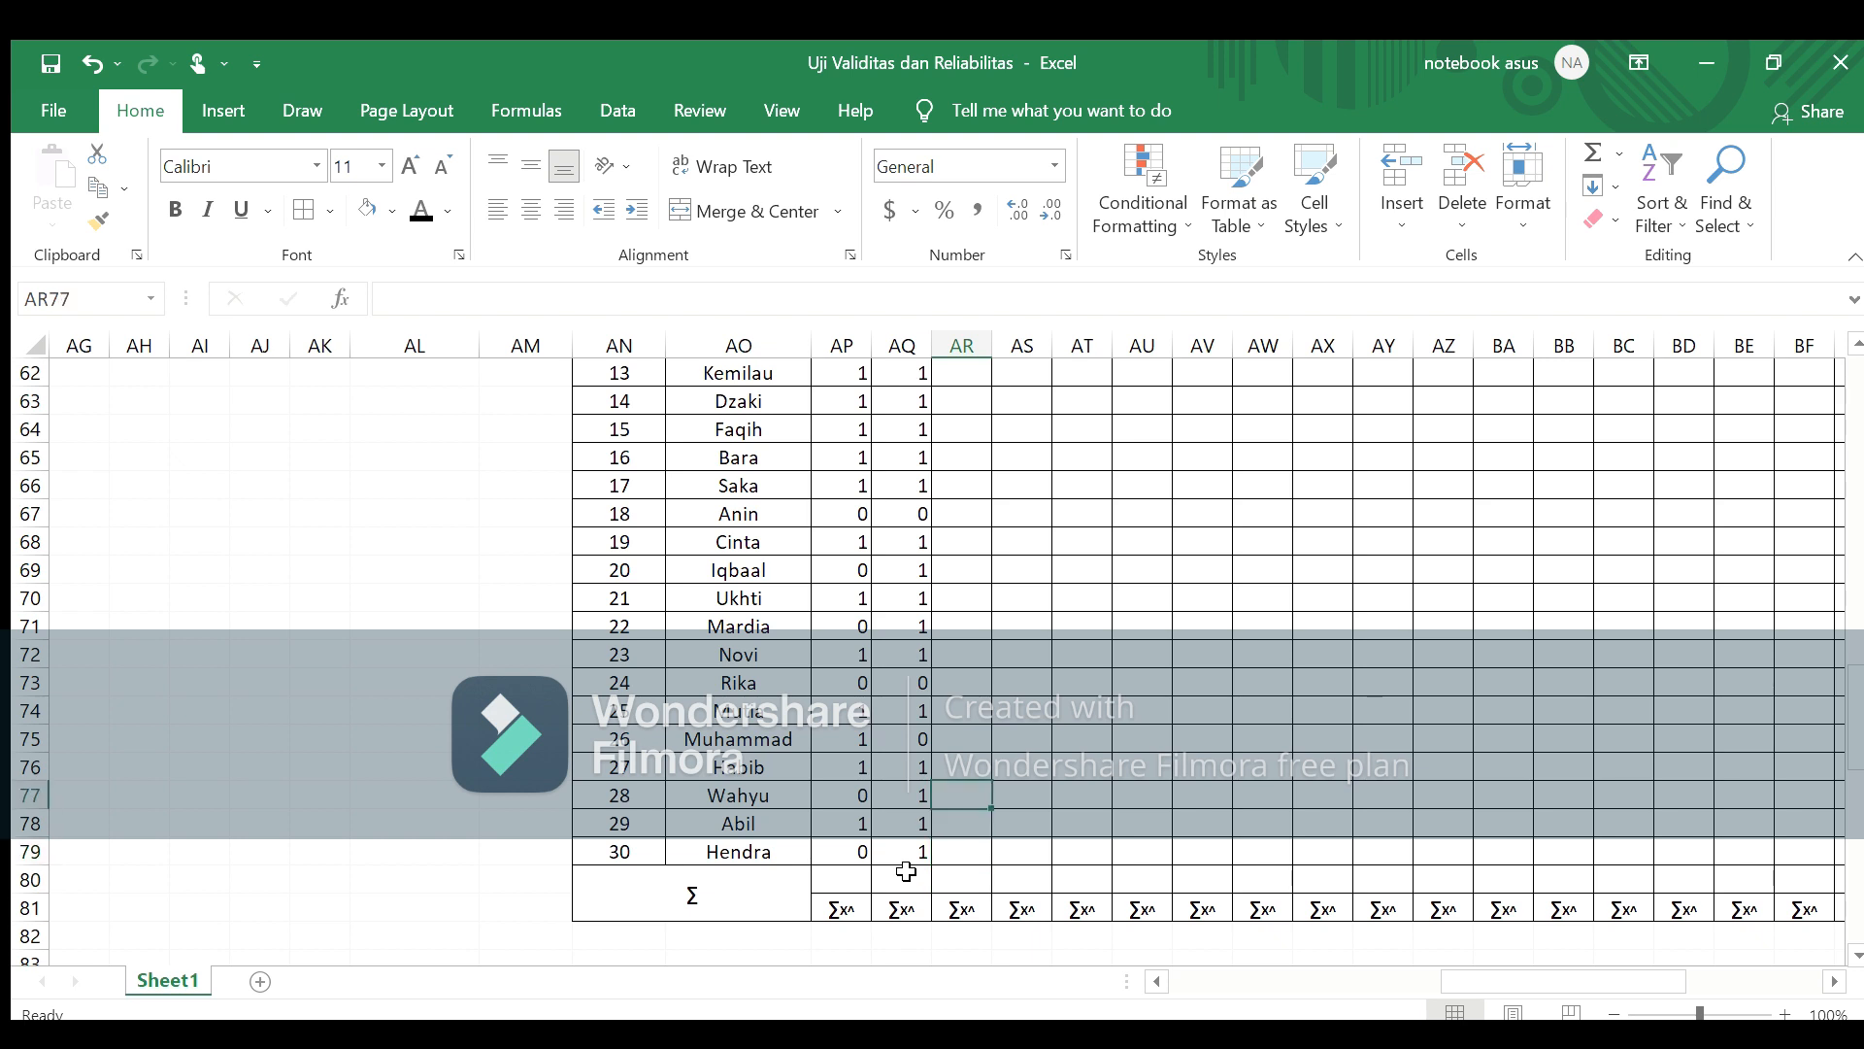
pyautogui.press('Up')
pyautogui.press('Up')
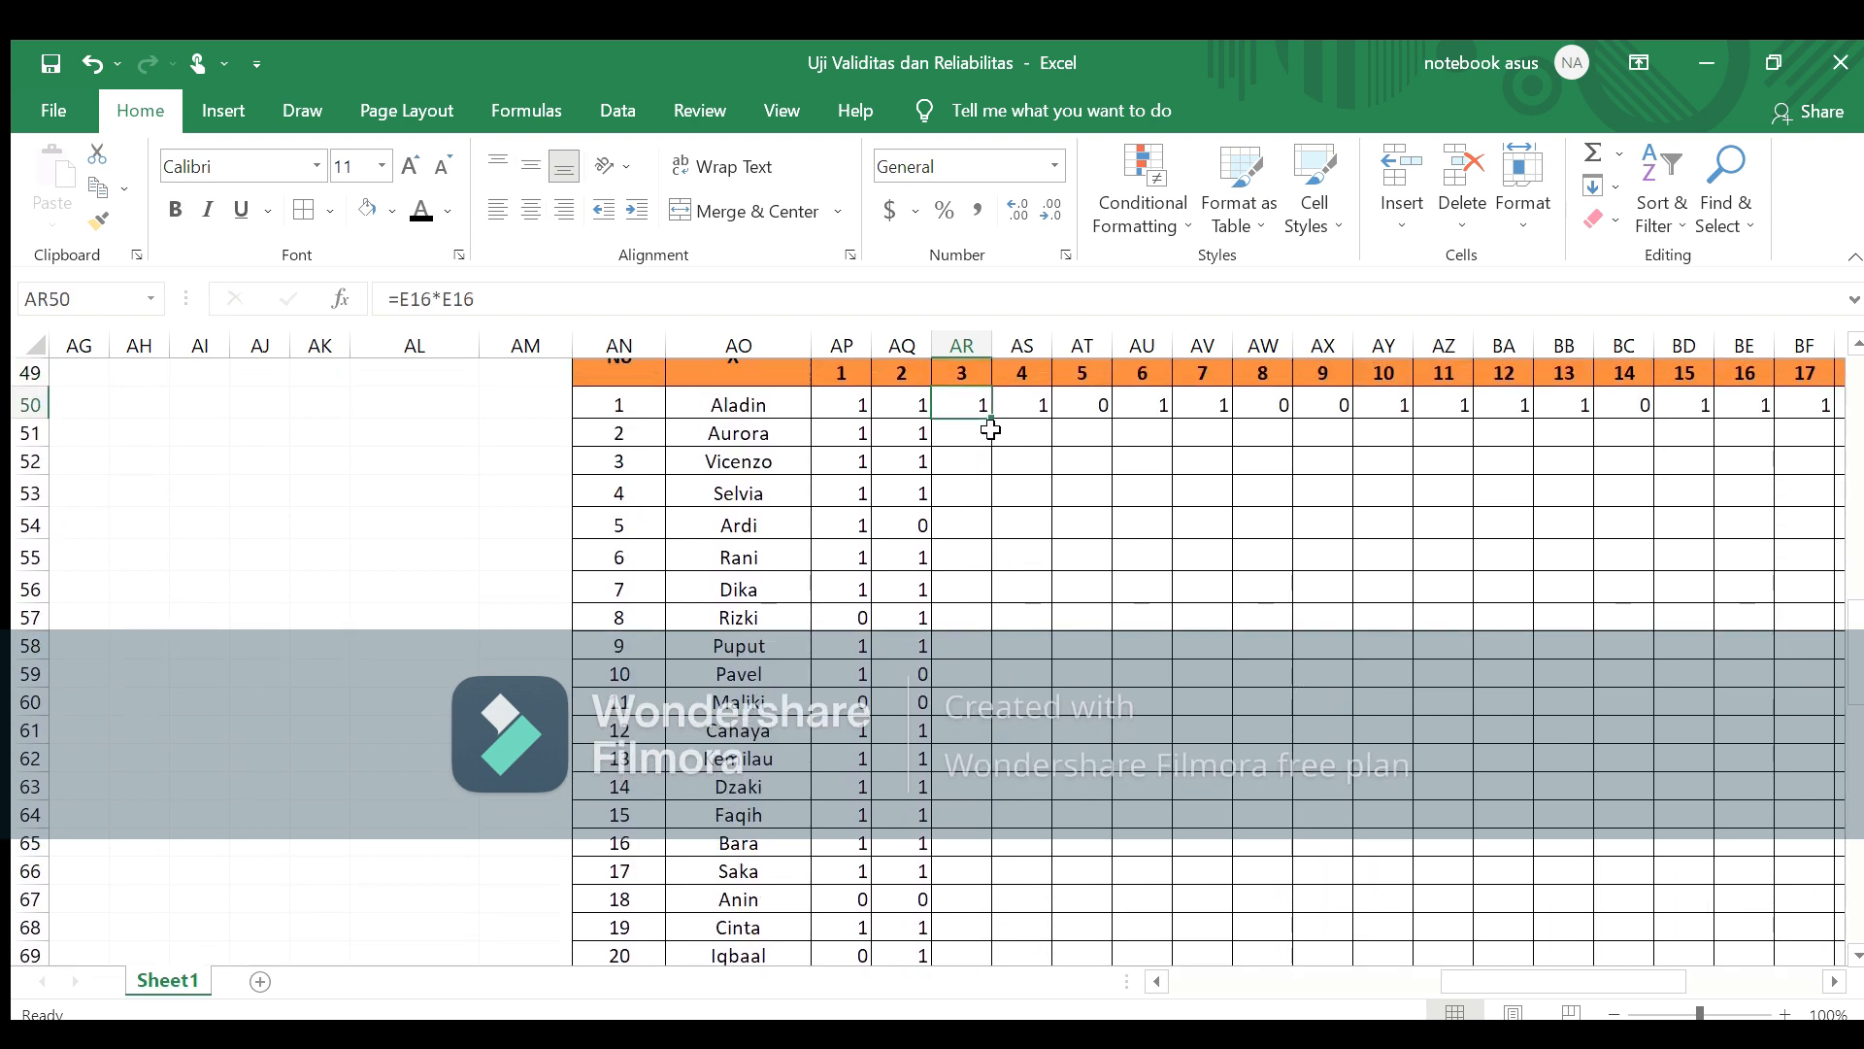
pyautogui.moveTo(995, 417); pyautogui.dragTo(994, 863)
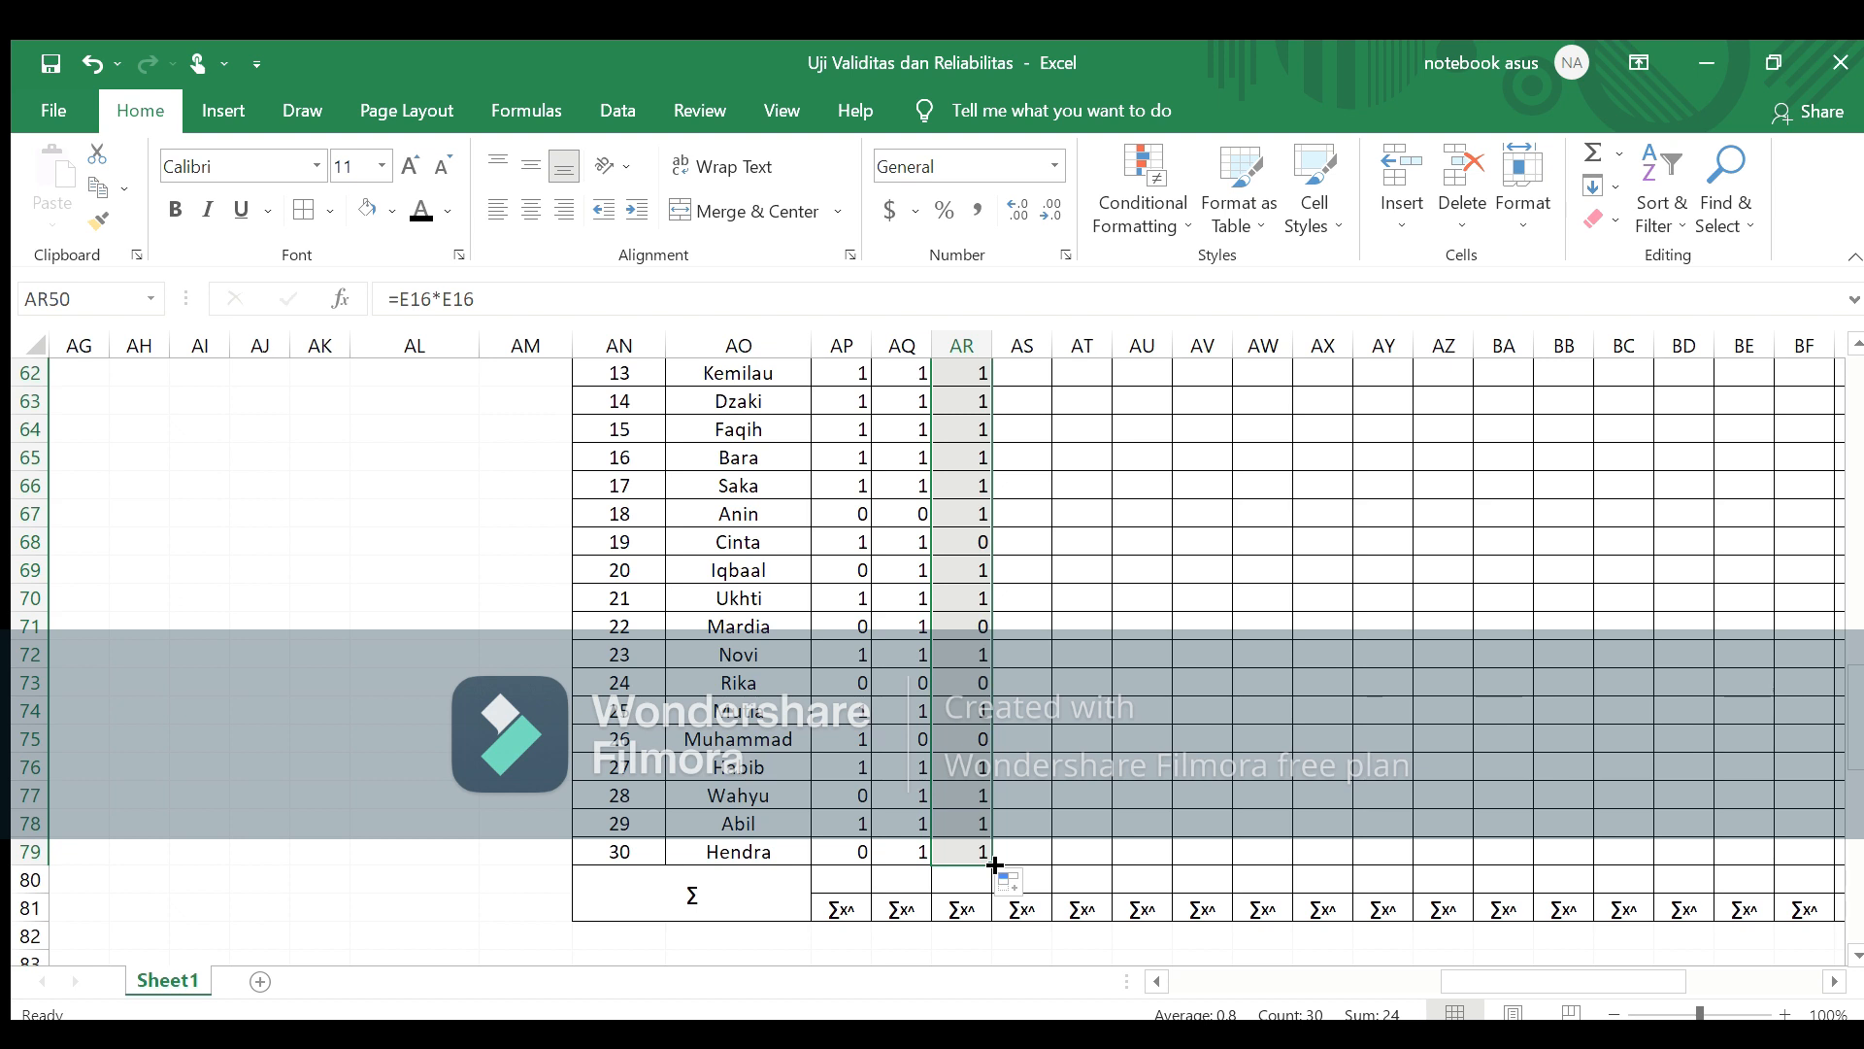
# Step: Fill the item 4 and item 5 squaring formulas from AS50 and AT50 down to row 79, one column at a time
pyautogui.press('Right')
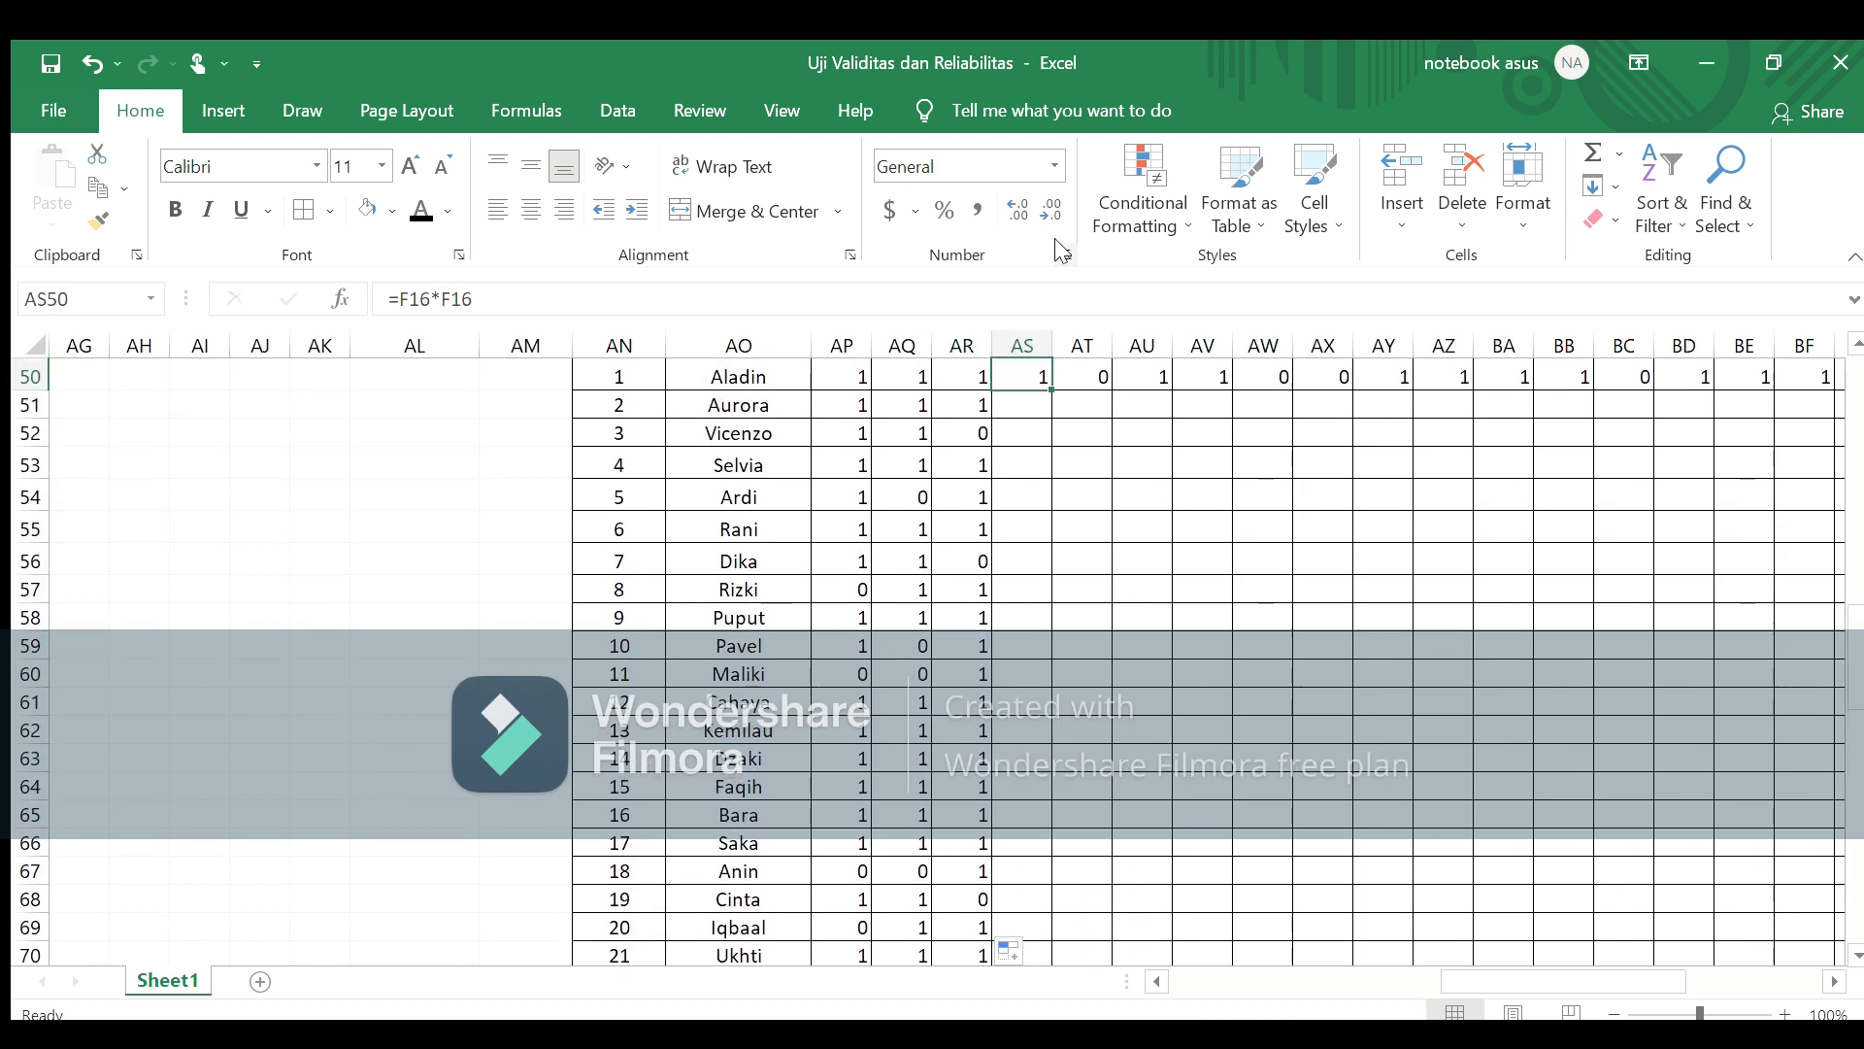
pyautogui.moveTo(1053, 396); pyautogui.dragTo(1023, 858)
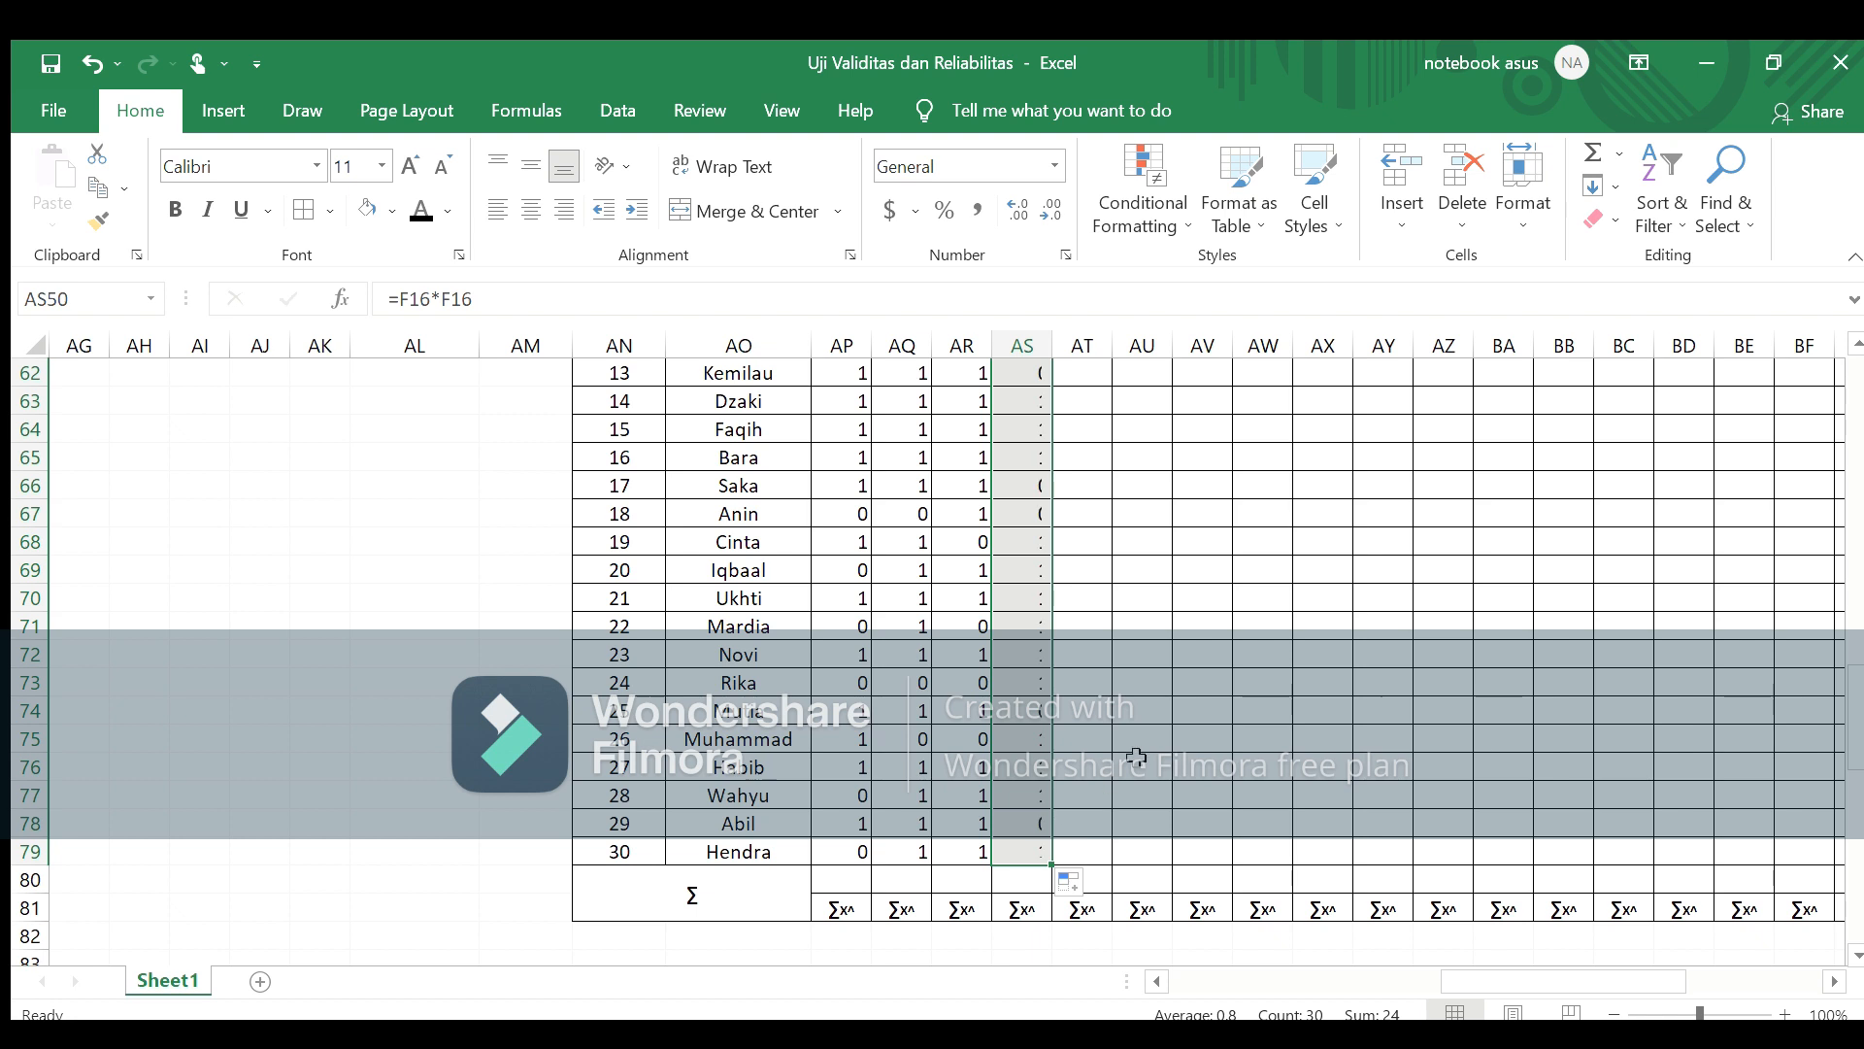
pyautogui.press('Right')
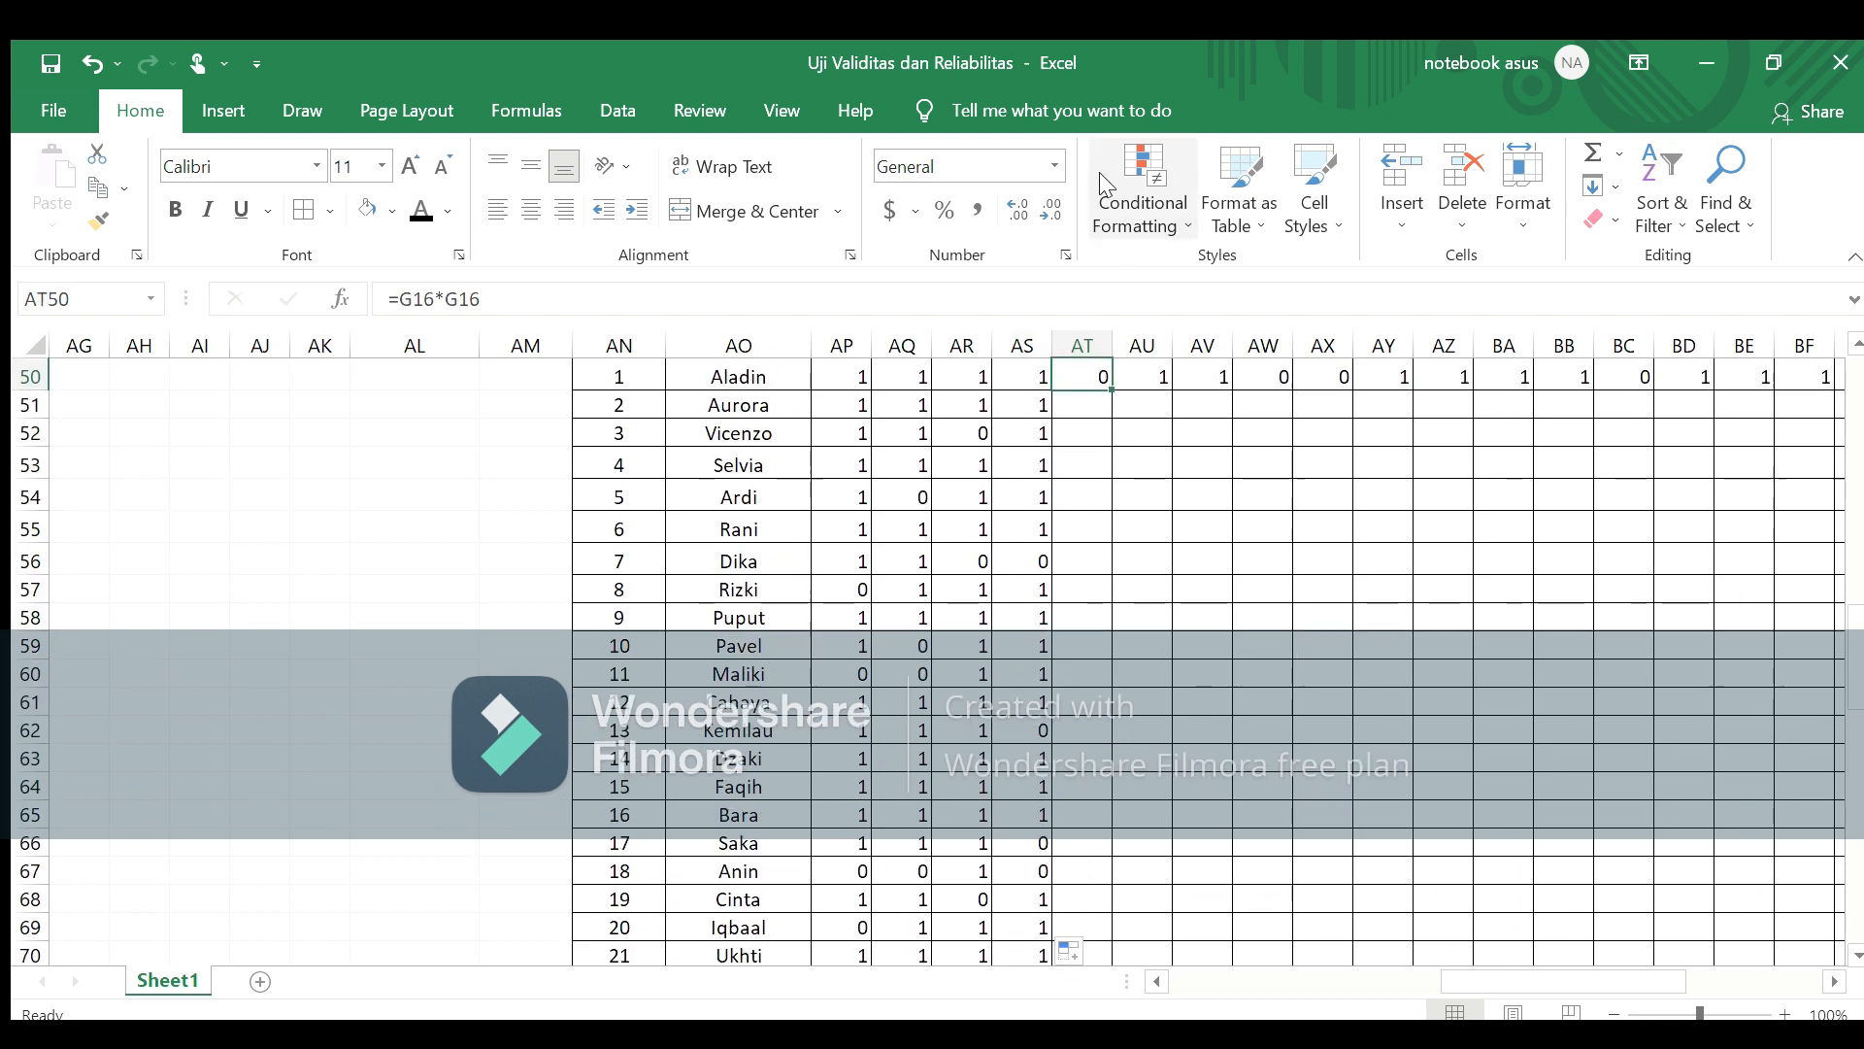
pyautogui.moveTo(1114, 393); pyautogui.dragTo(1151, 875)
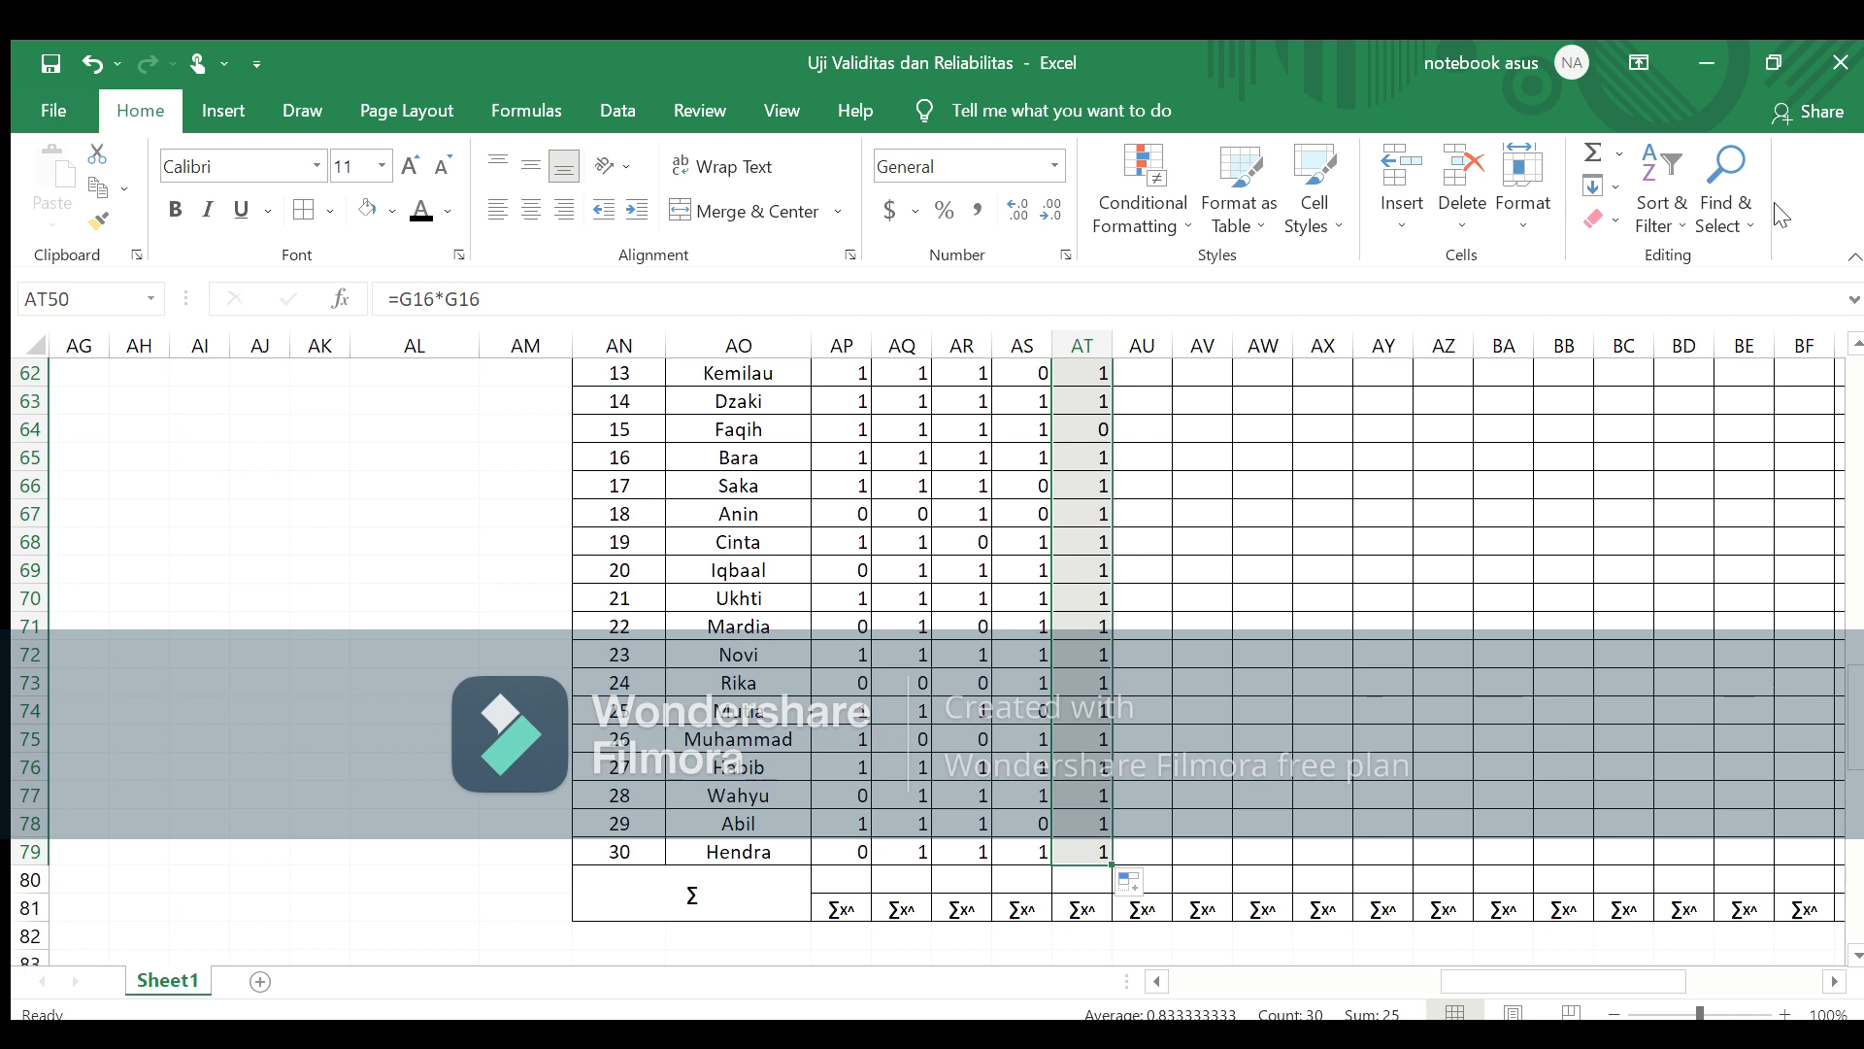
# Step: Fill the item 6 squaring formula from AU50 down to the last respondent in AU79
pyautogui.press('Right')
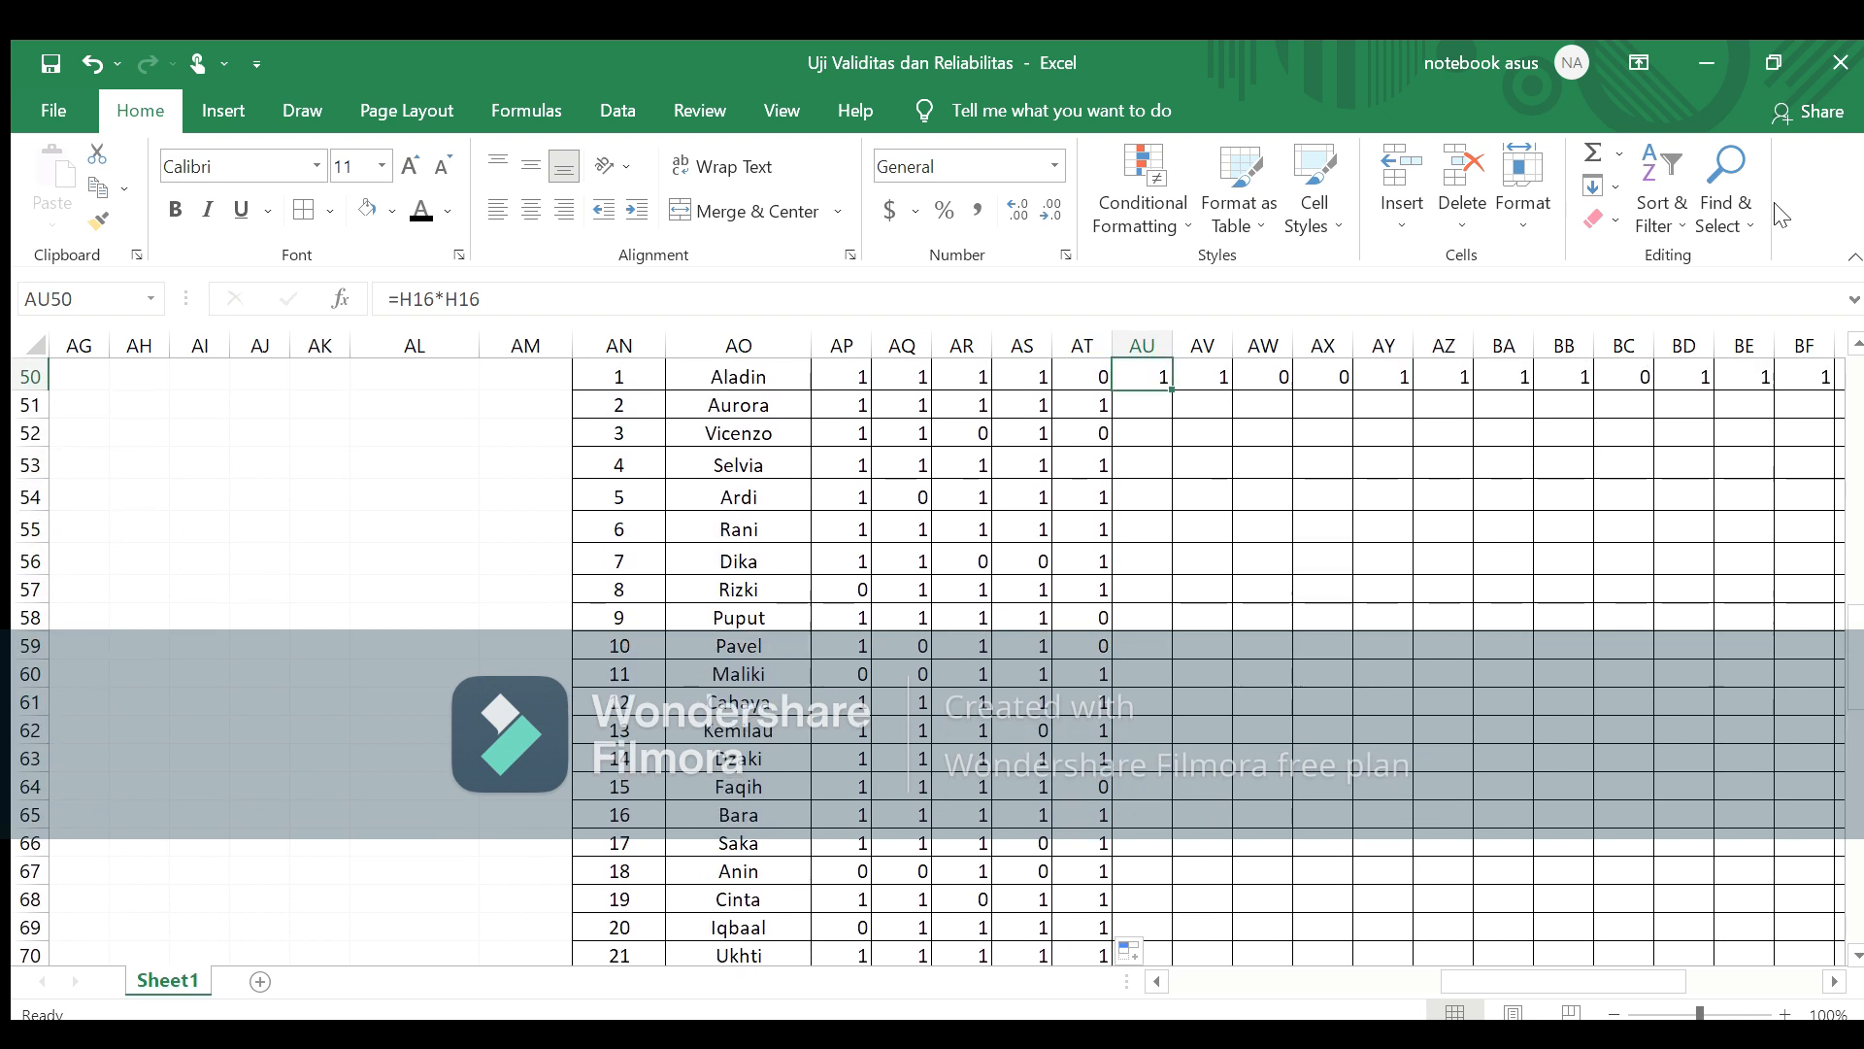
pyautogui.moveTo(1165, 378); pyautogui.dragTo(1176, 462)
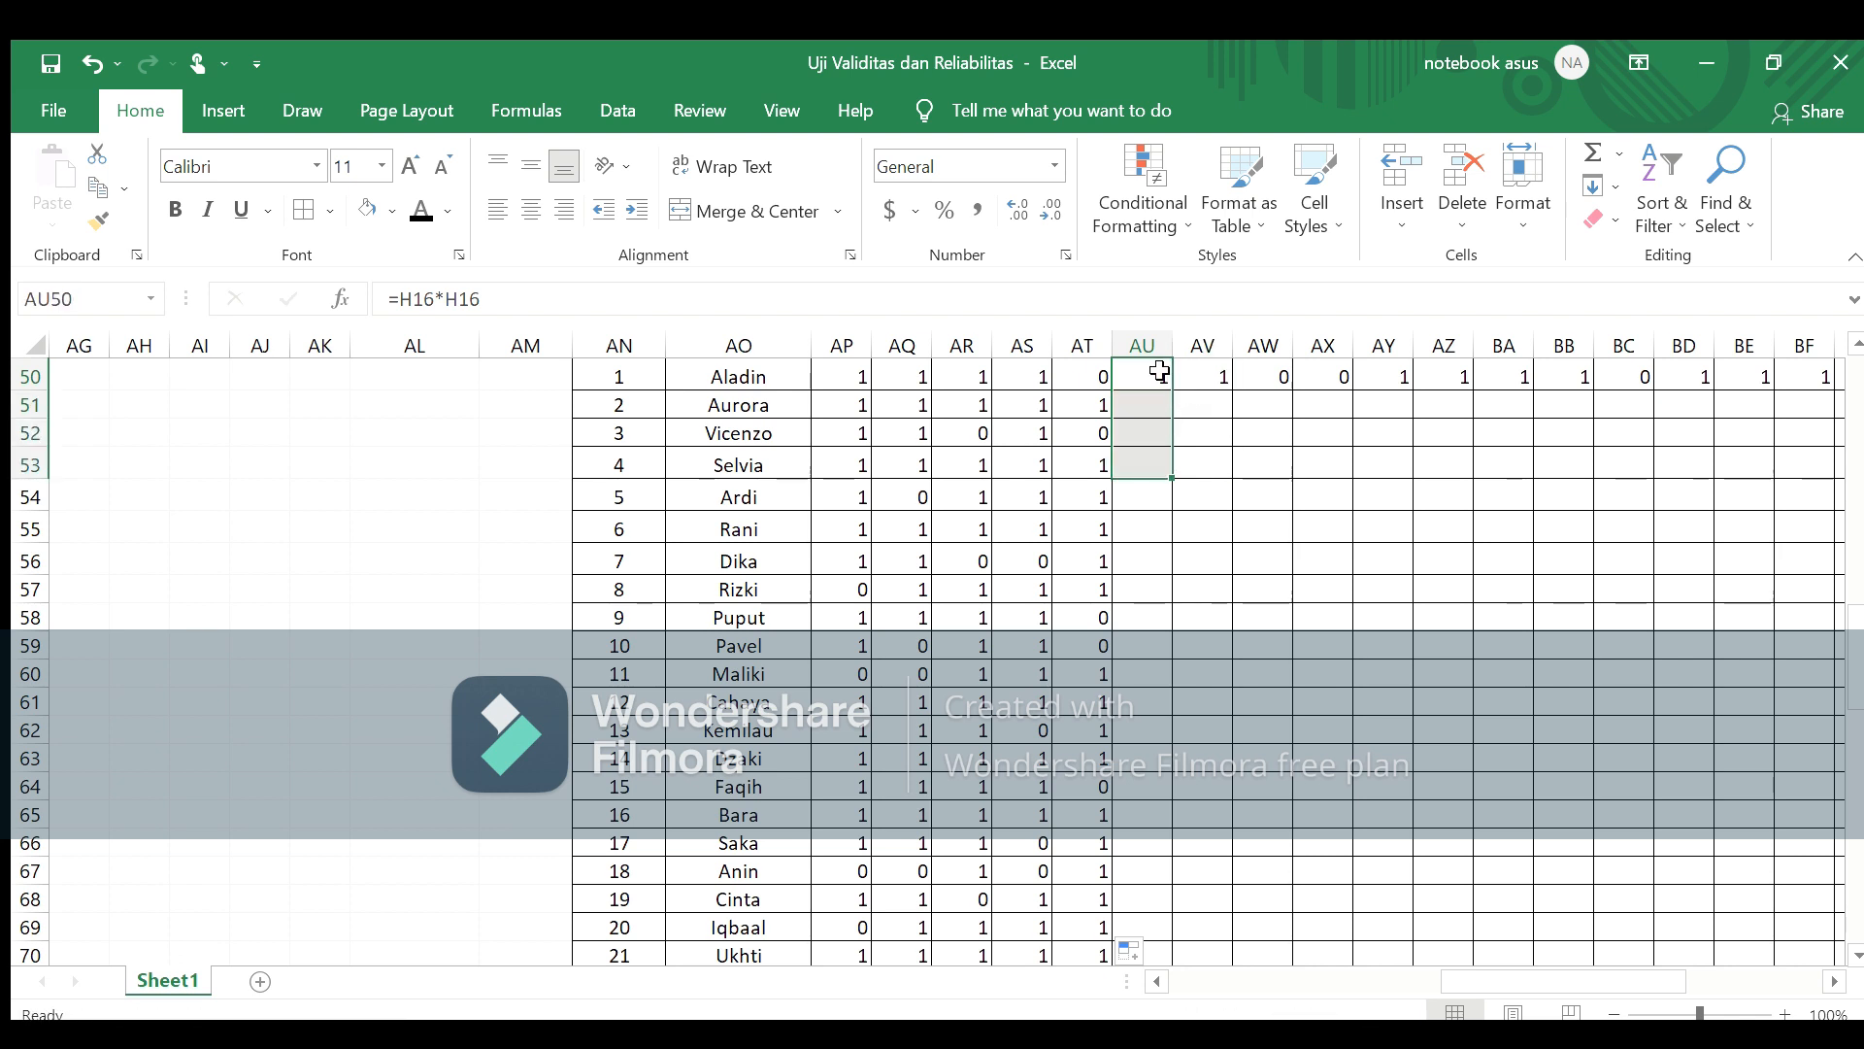
pyautogui.click(1160, 406)
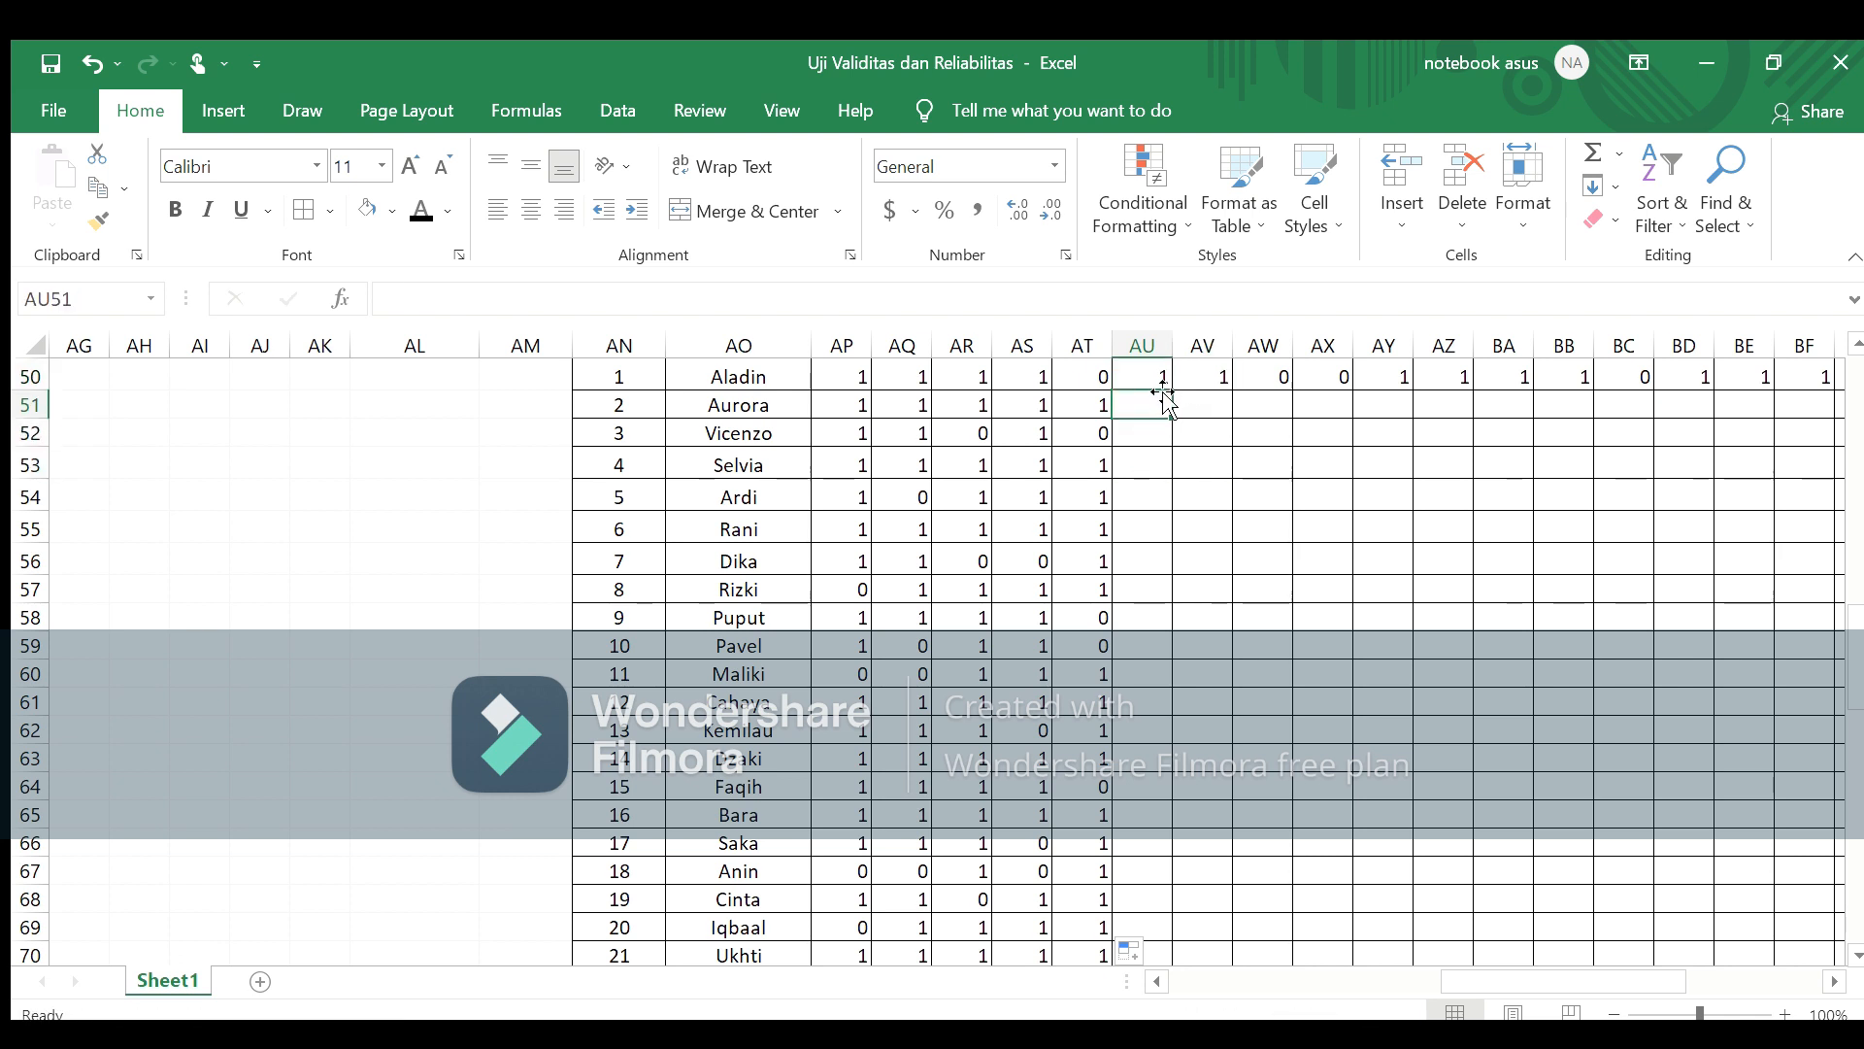
pyautogui.click(1155, 366)
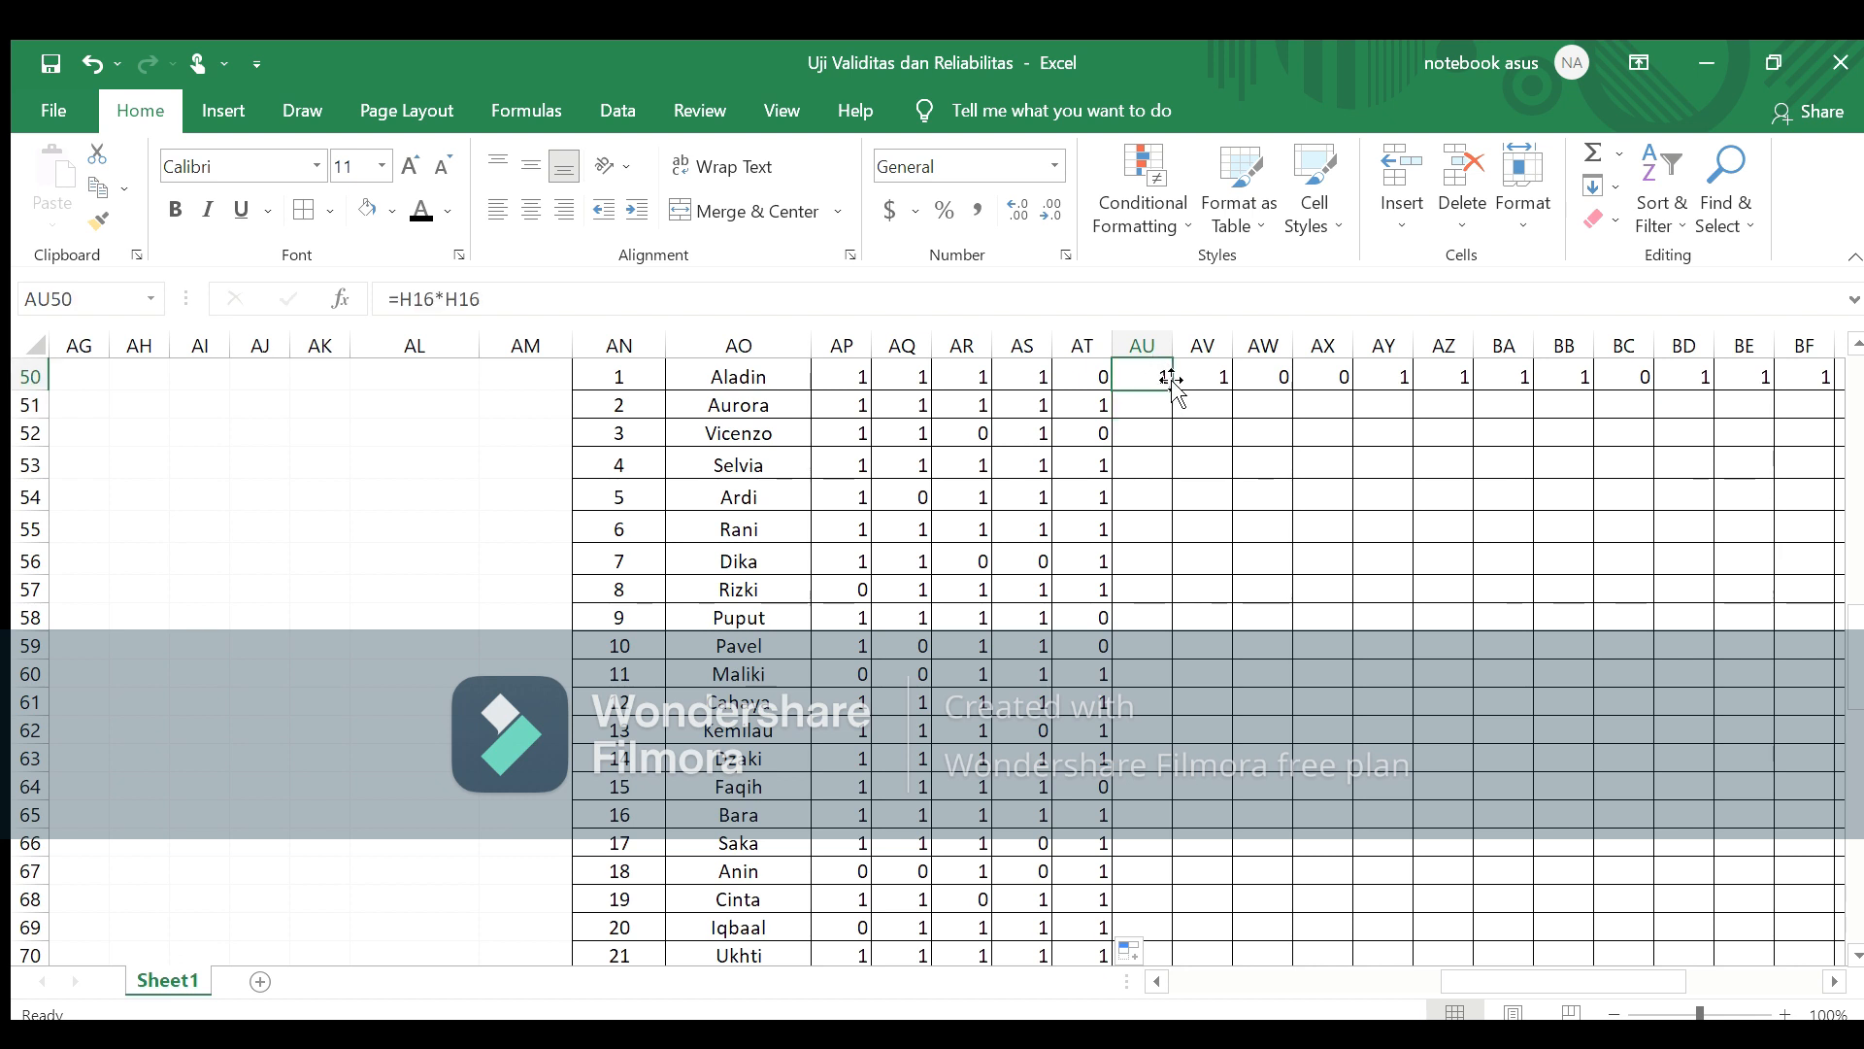
pyautogui.moveTo(1174, 390); pyautogui.dragTo(1160, 859)
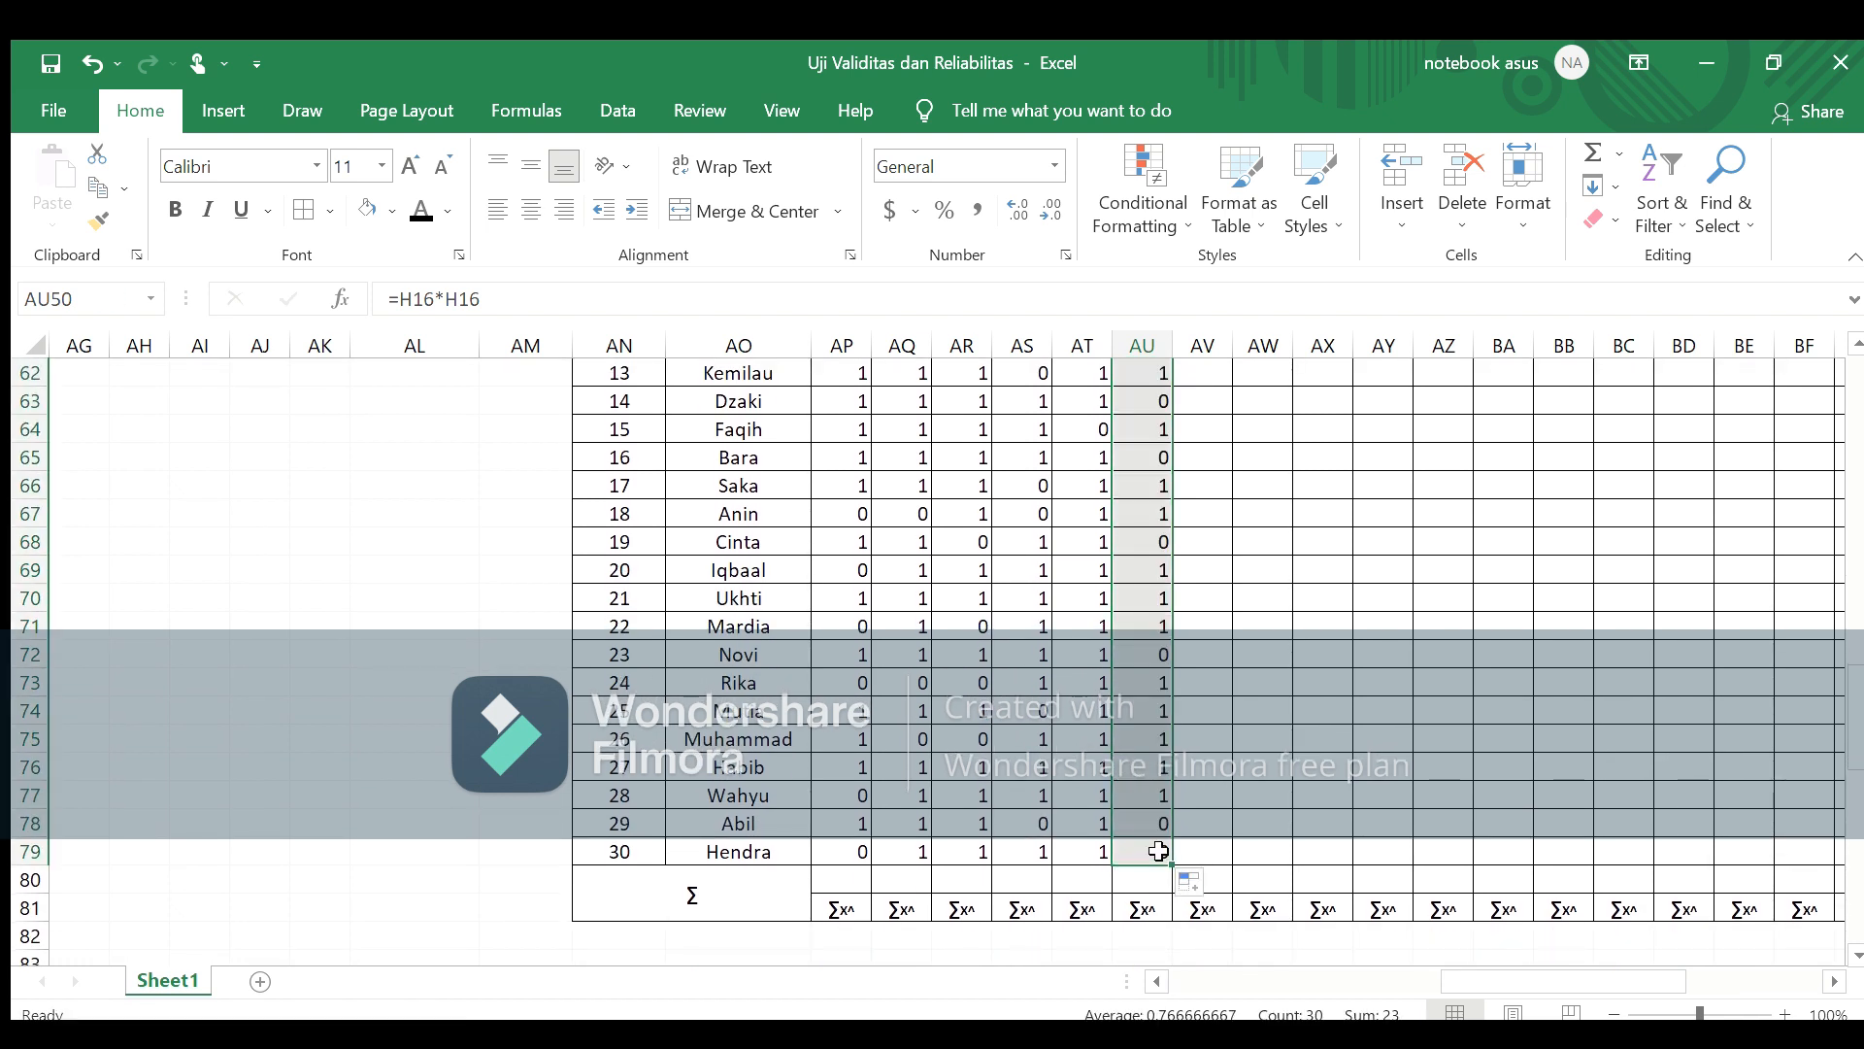
pyautogui.click(1577, 670)
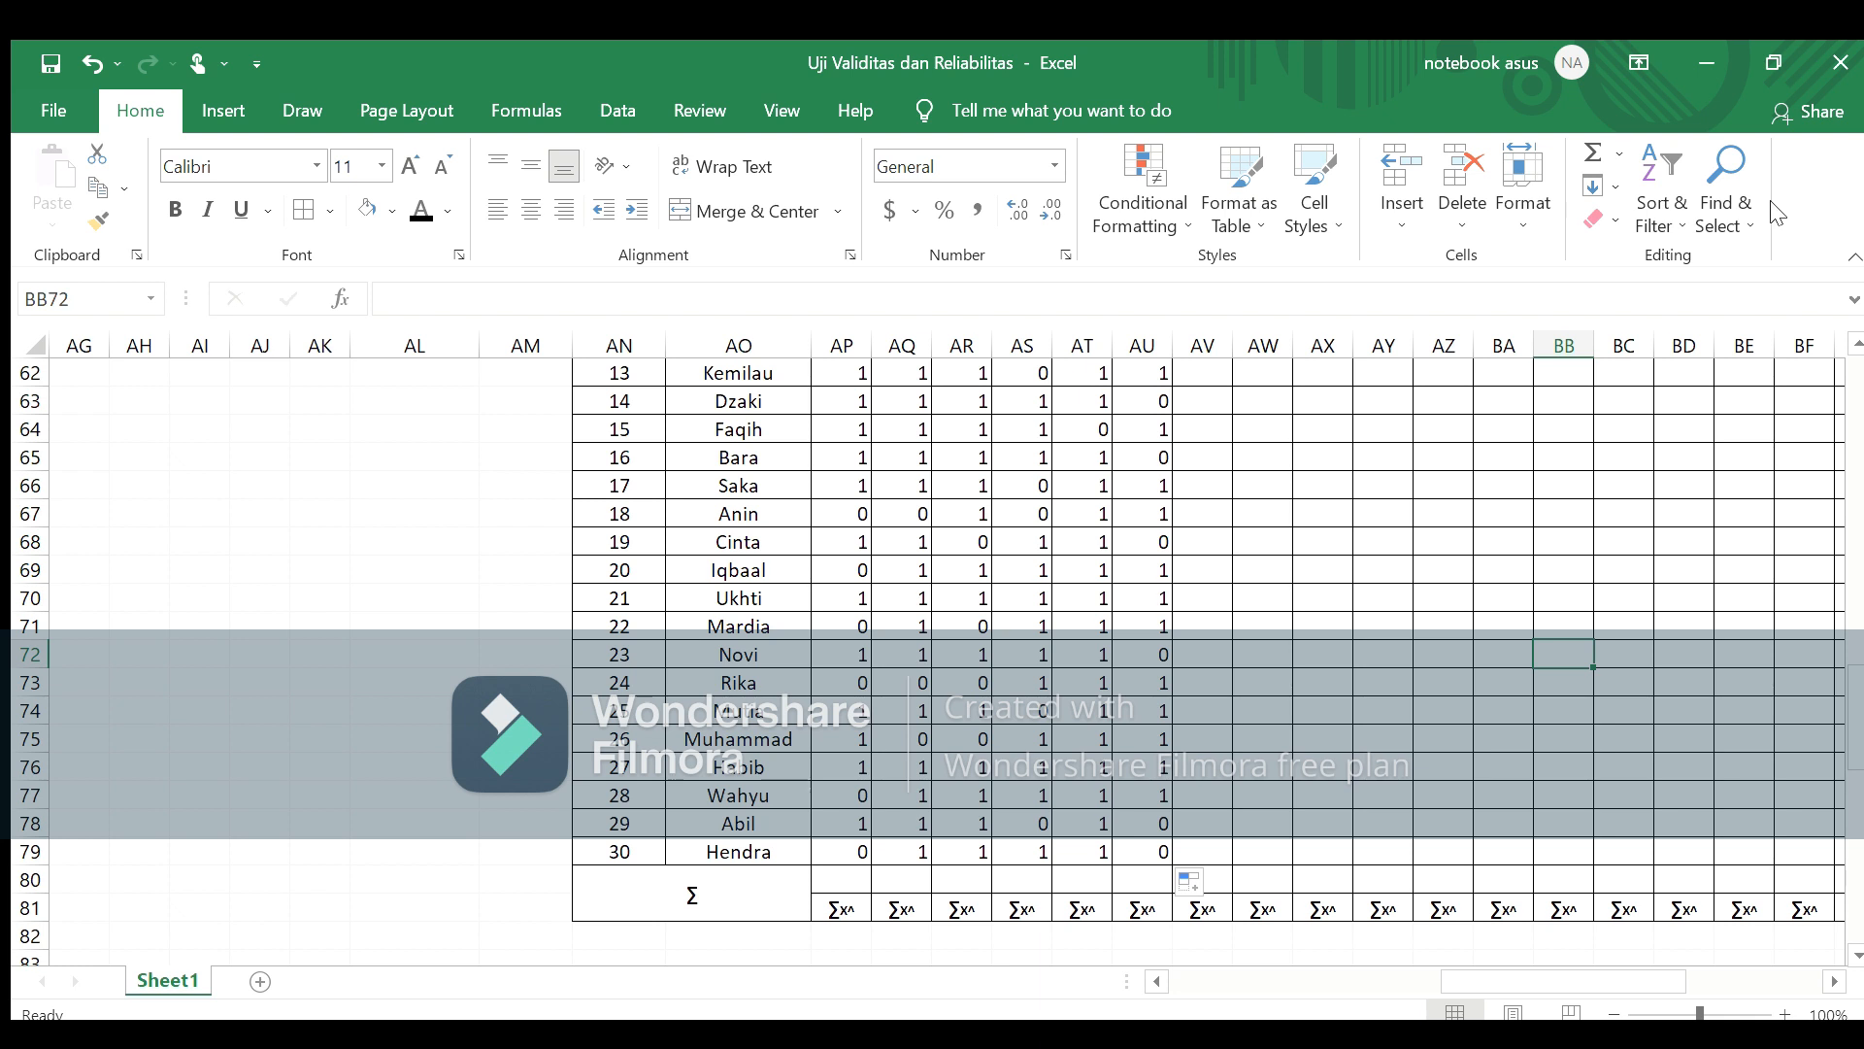
# Step: Fill the item 7 and item 8 squaring formulas from AV50 and AW50 down to row 79, one column at a time
pyautogui.press('Right')
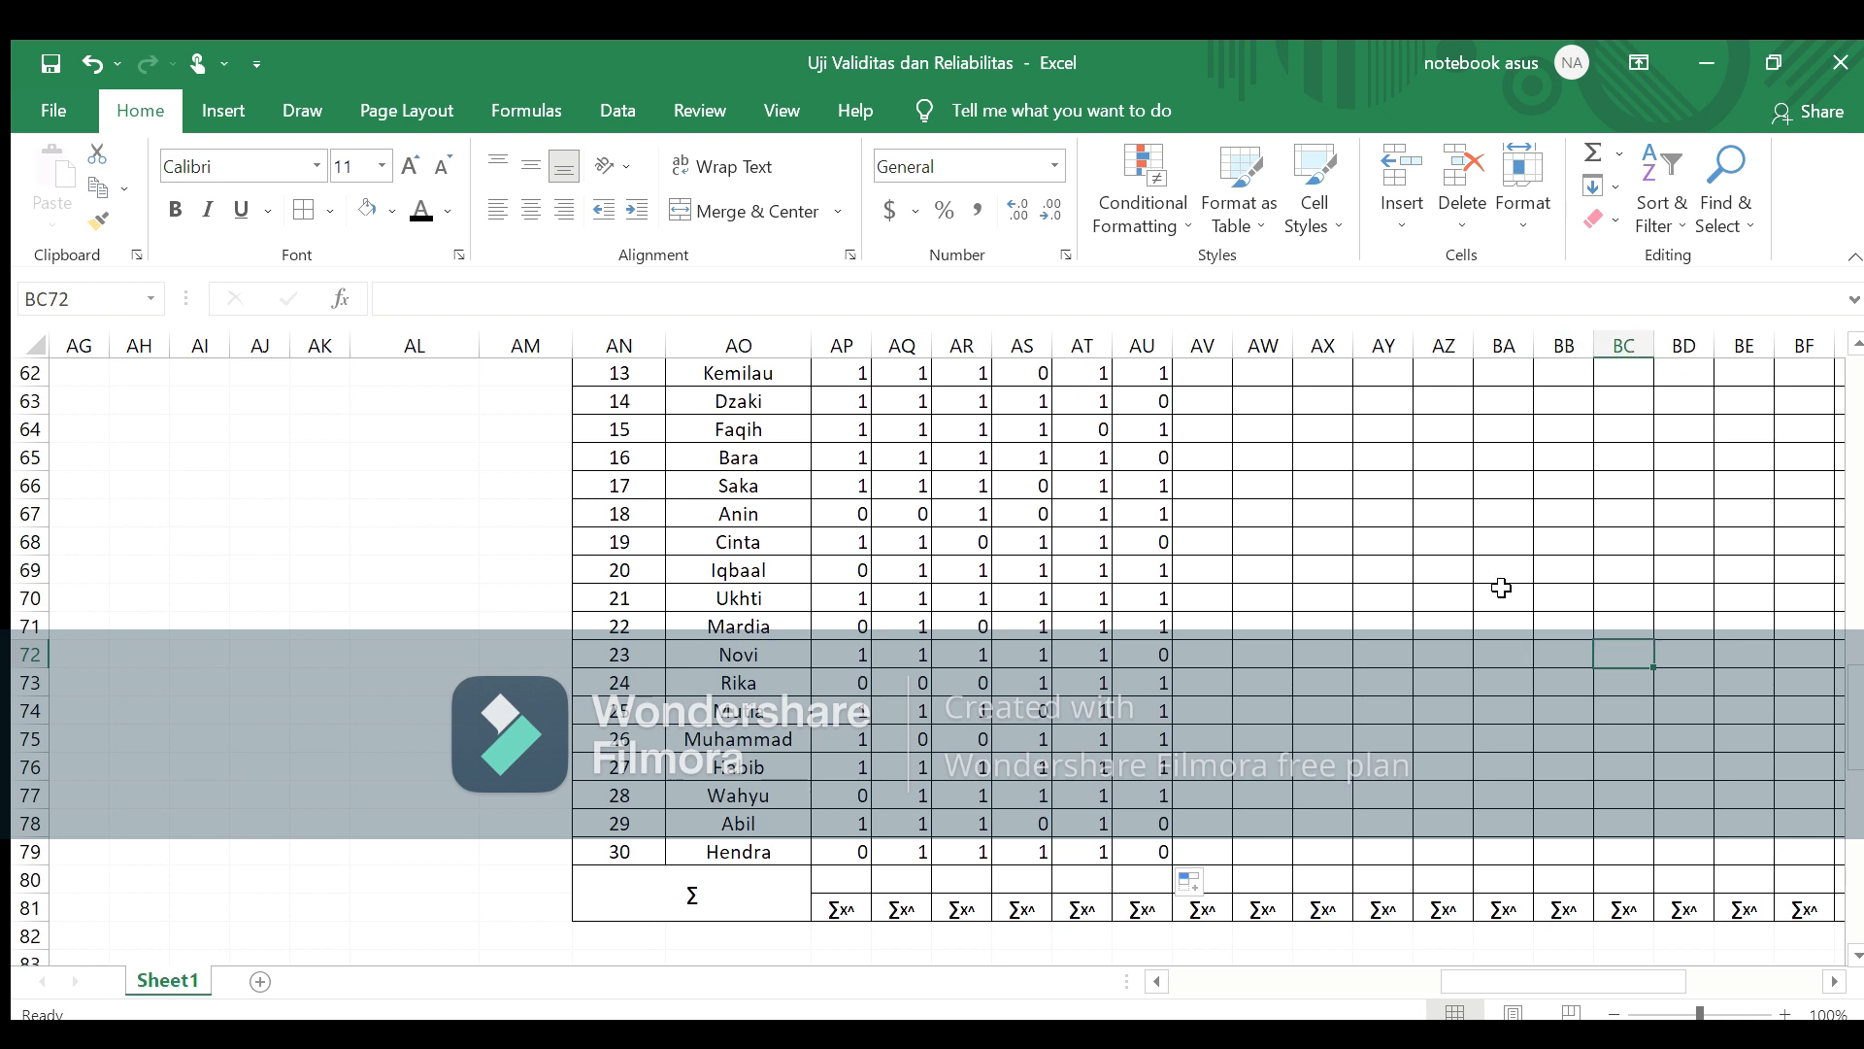
pyautogui.moveTo(1855, 707); pyautogui.dragTo(1845, 550)
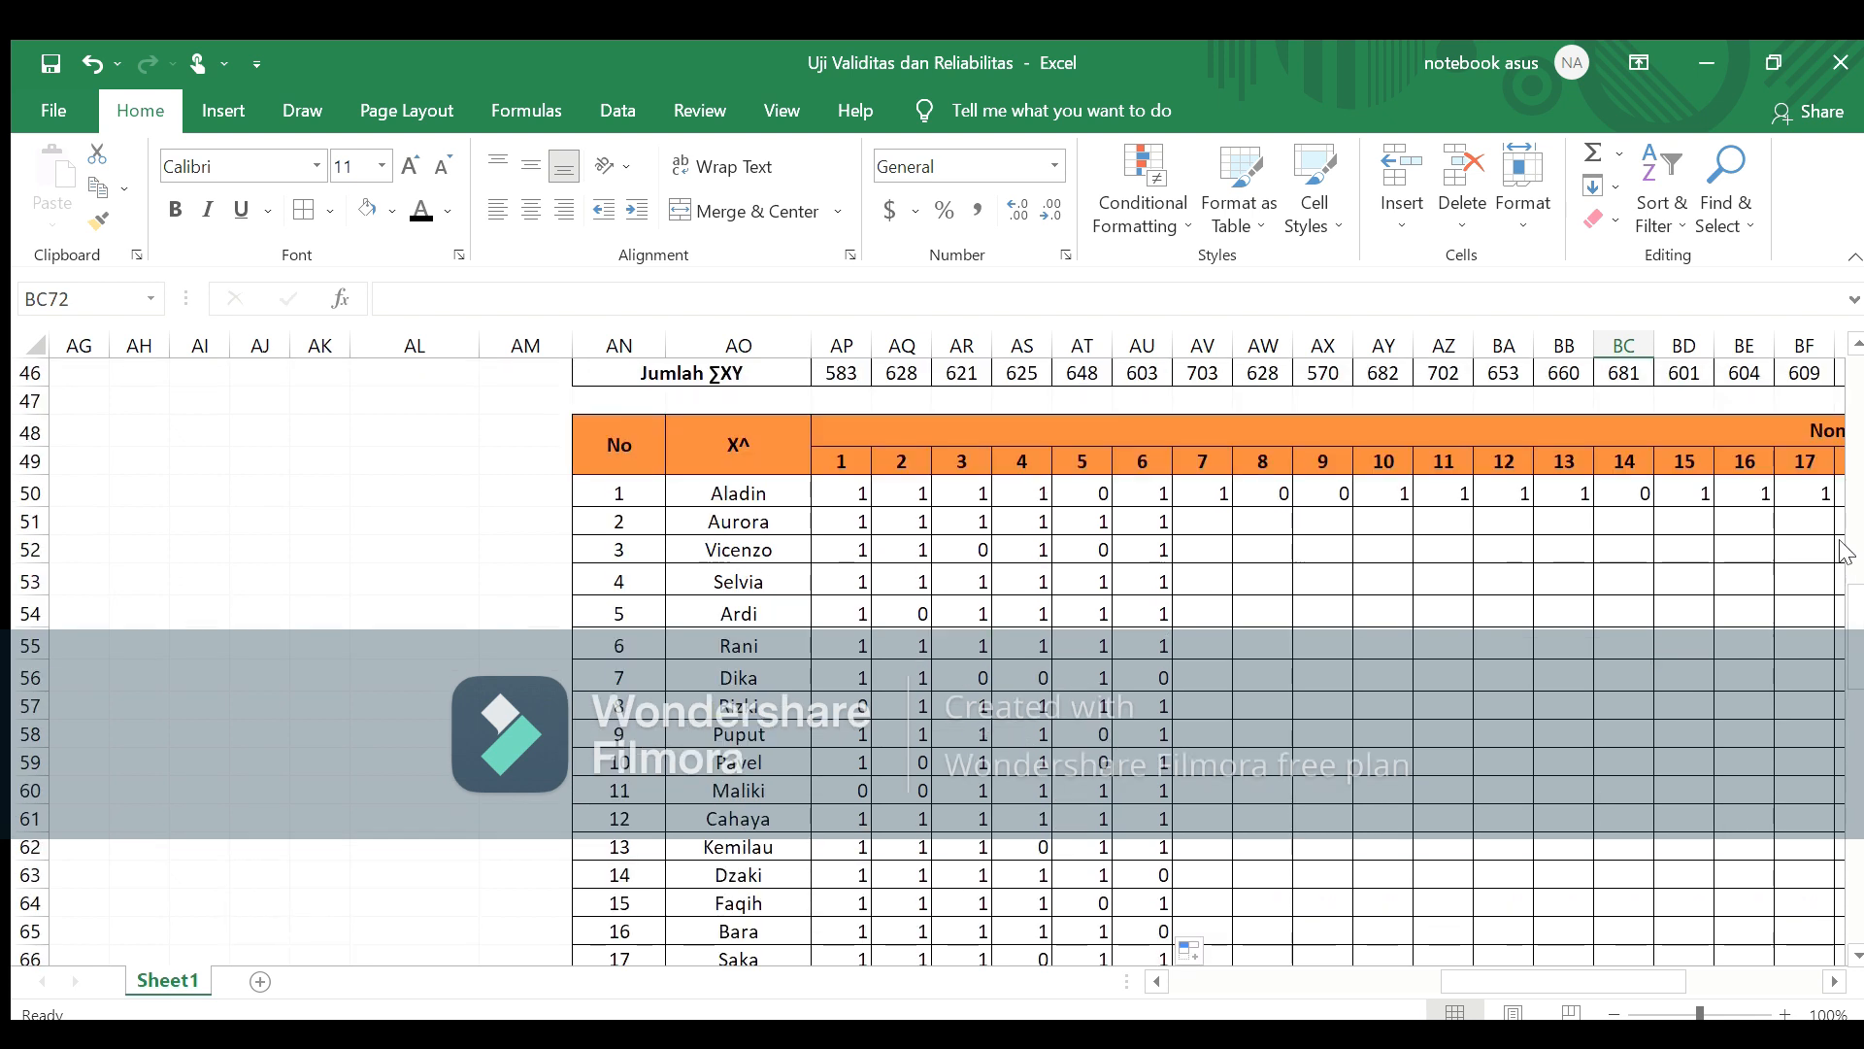
pyautogui.click(1201, 491)
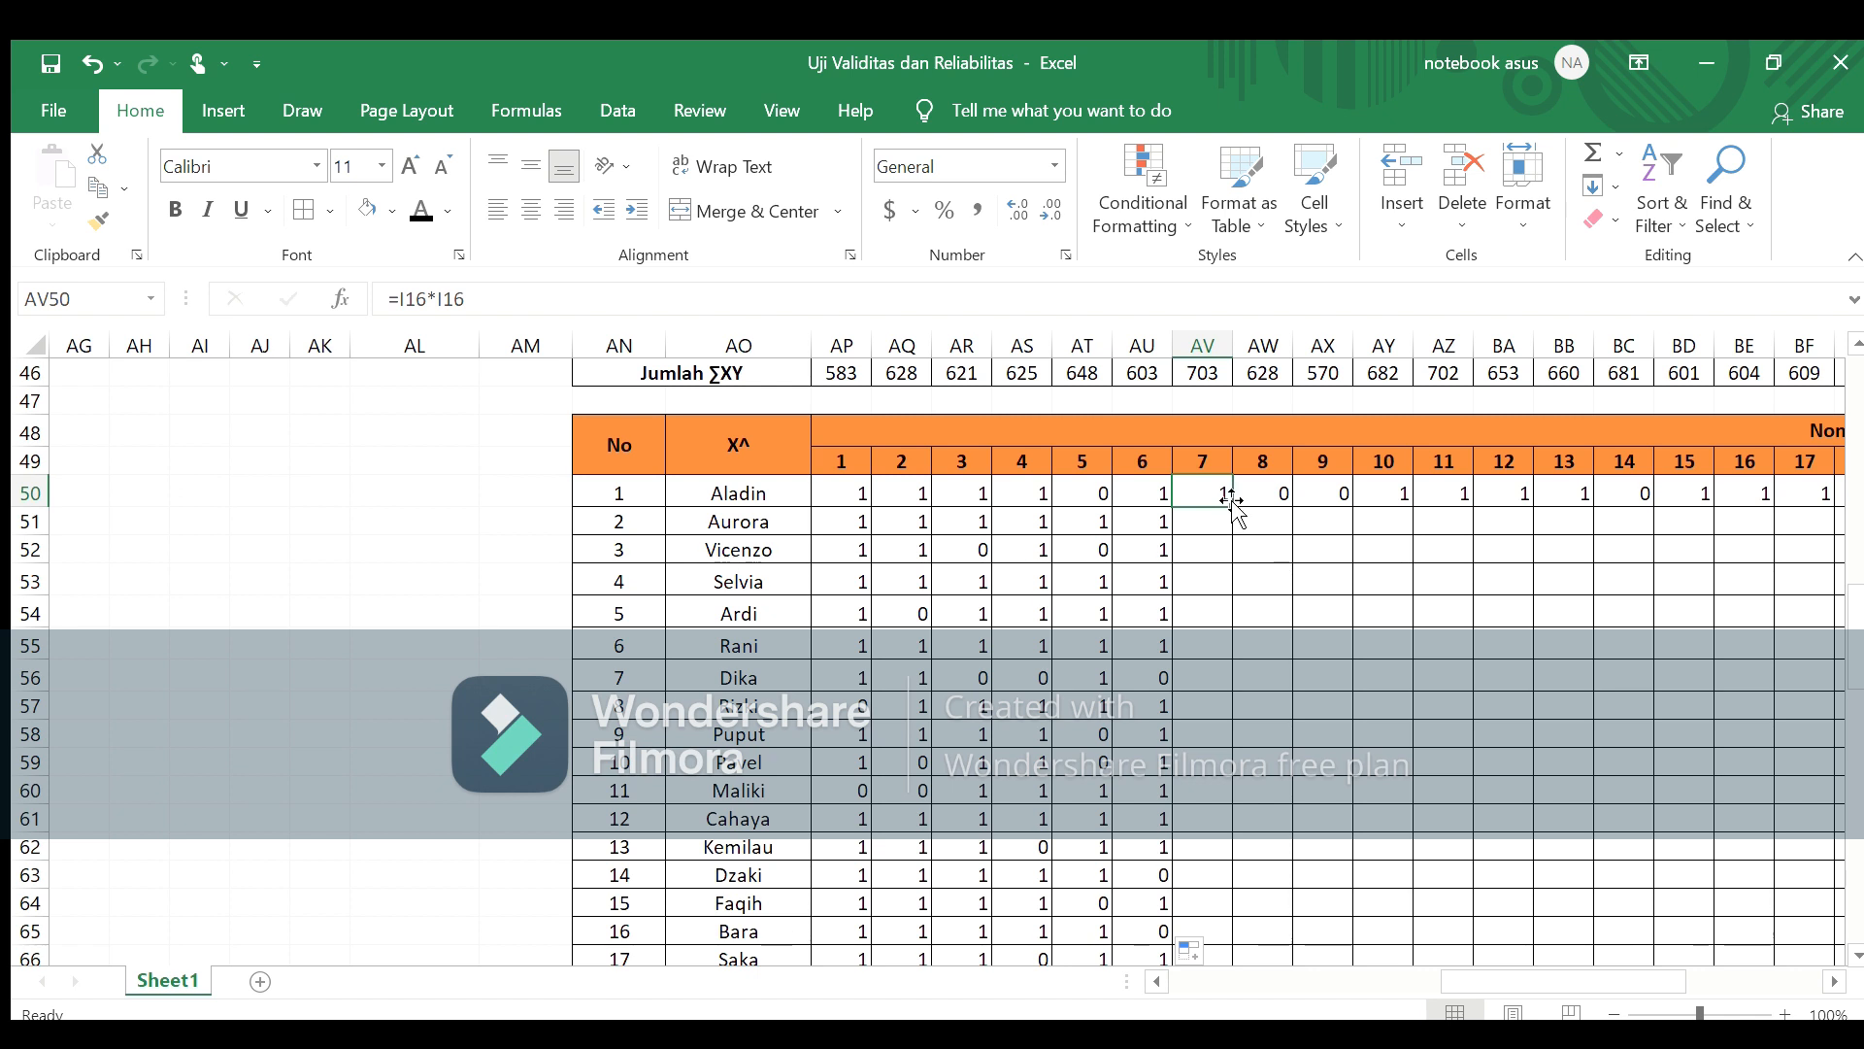
pyautogui.moveTo(1233, 502); pyautogui.dragTo(1214, 877)
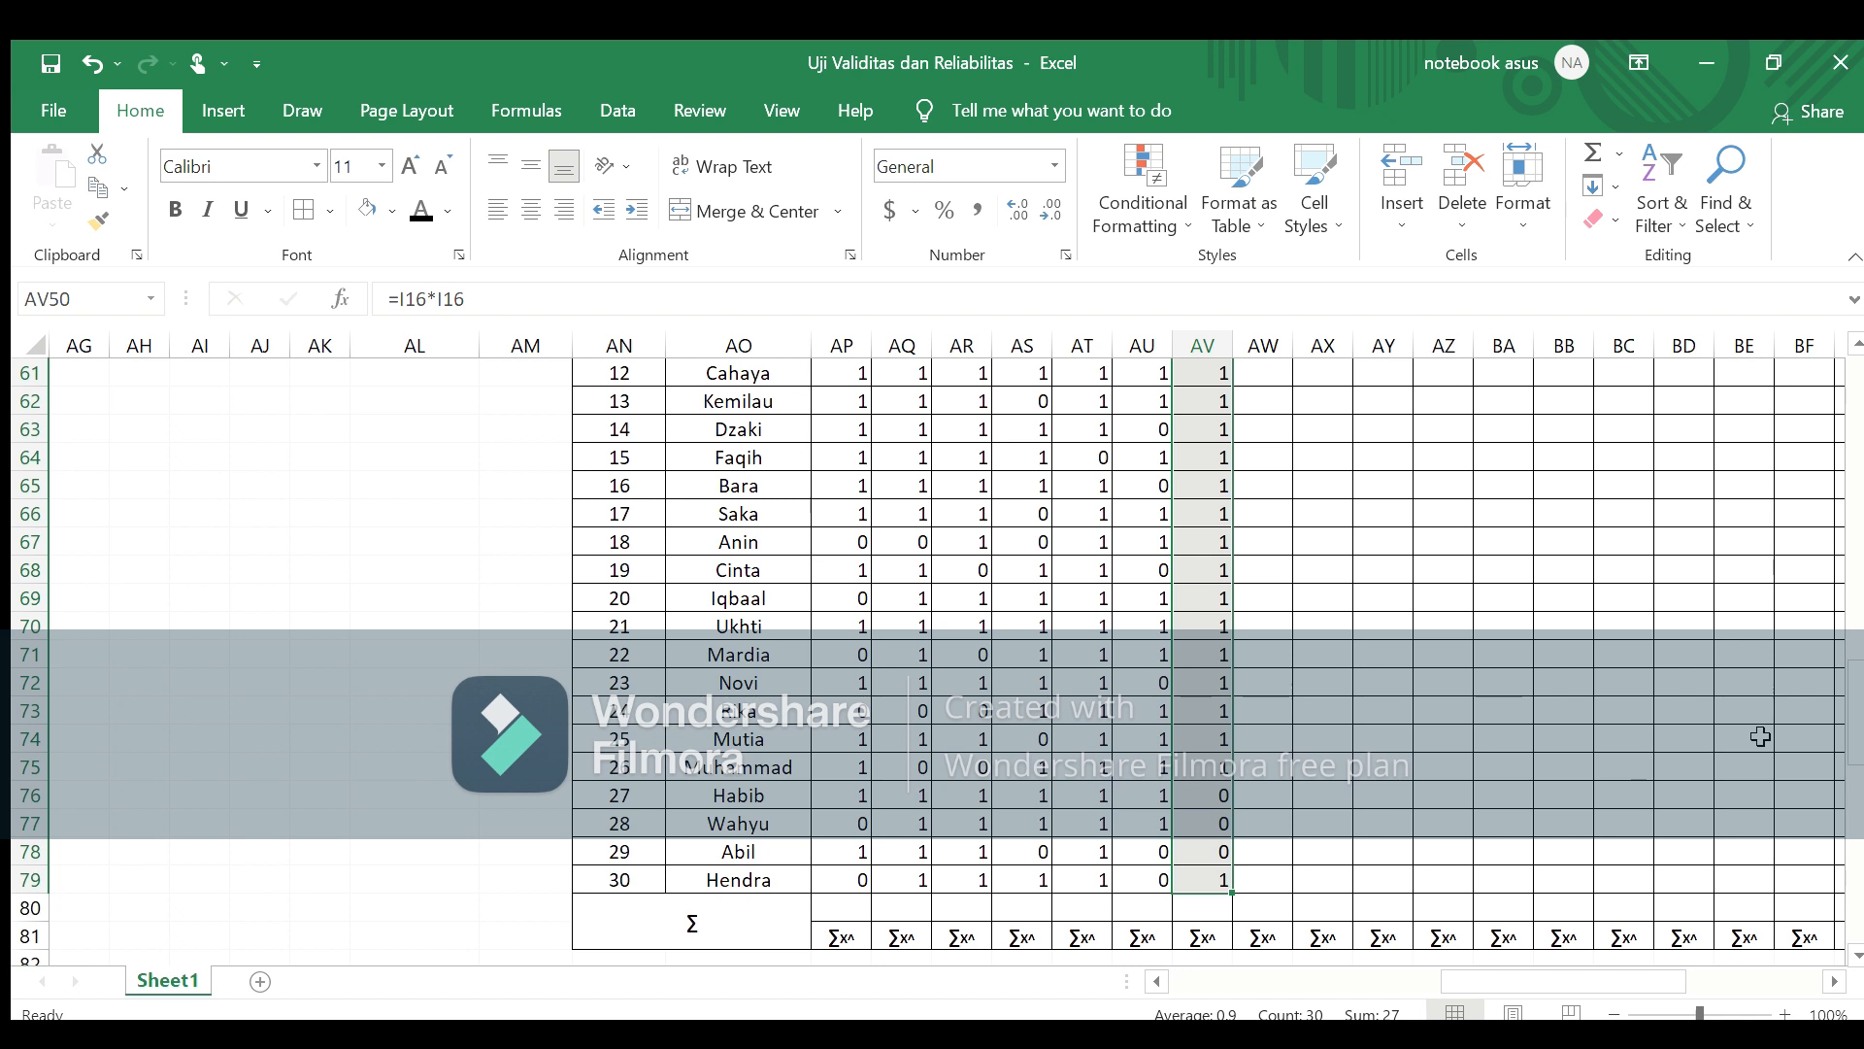
pyautogui.press('Right')
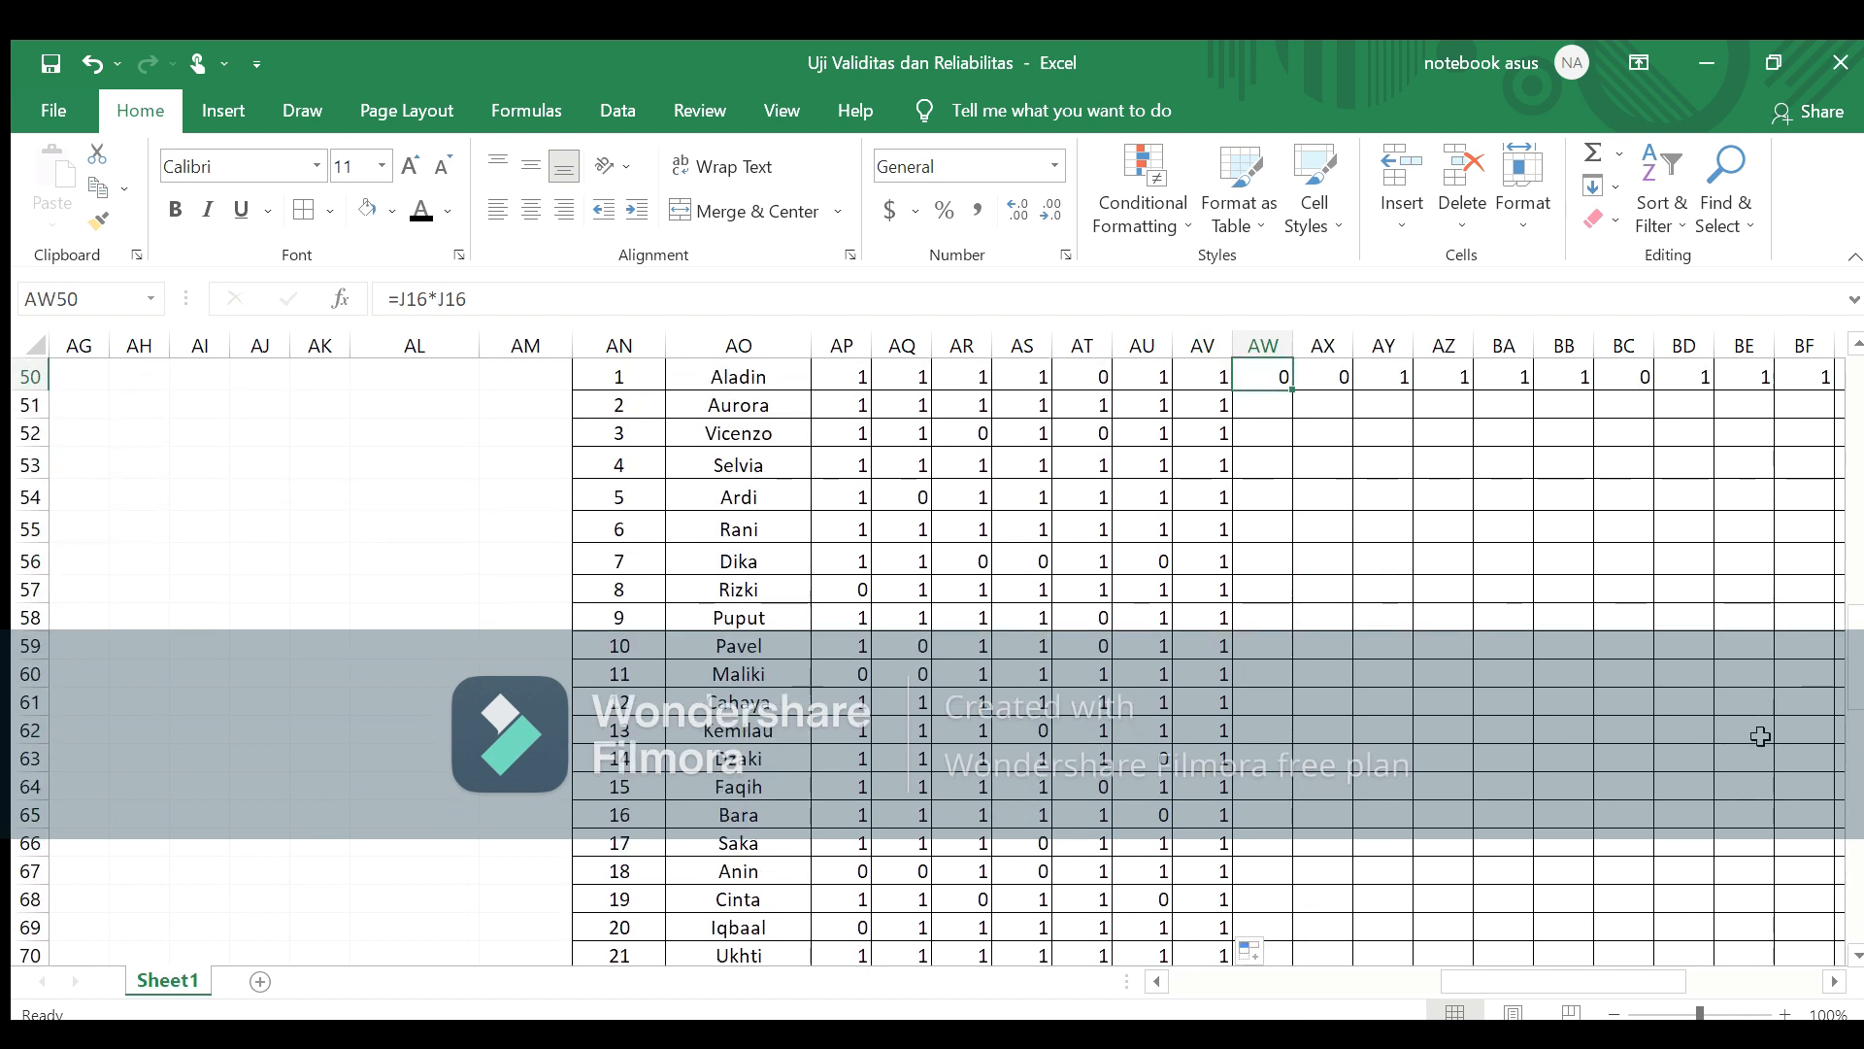
pyautogui.moveTo(1293, 387)
pyautogui.mouseDown()
pyautogui.moveTo(1278, 995)
pyautogui.moveTo(1263, 858)
pyautogui.mouseUp()
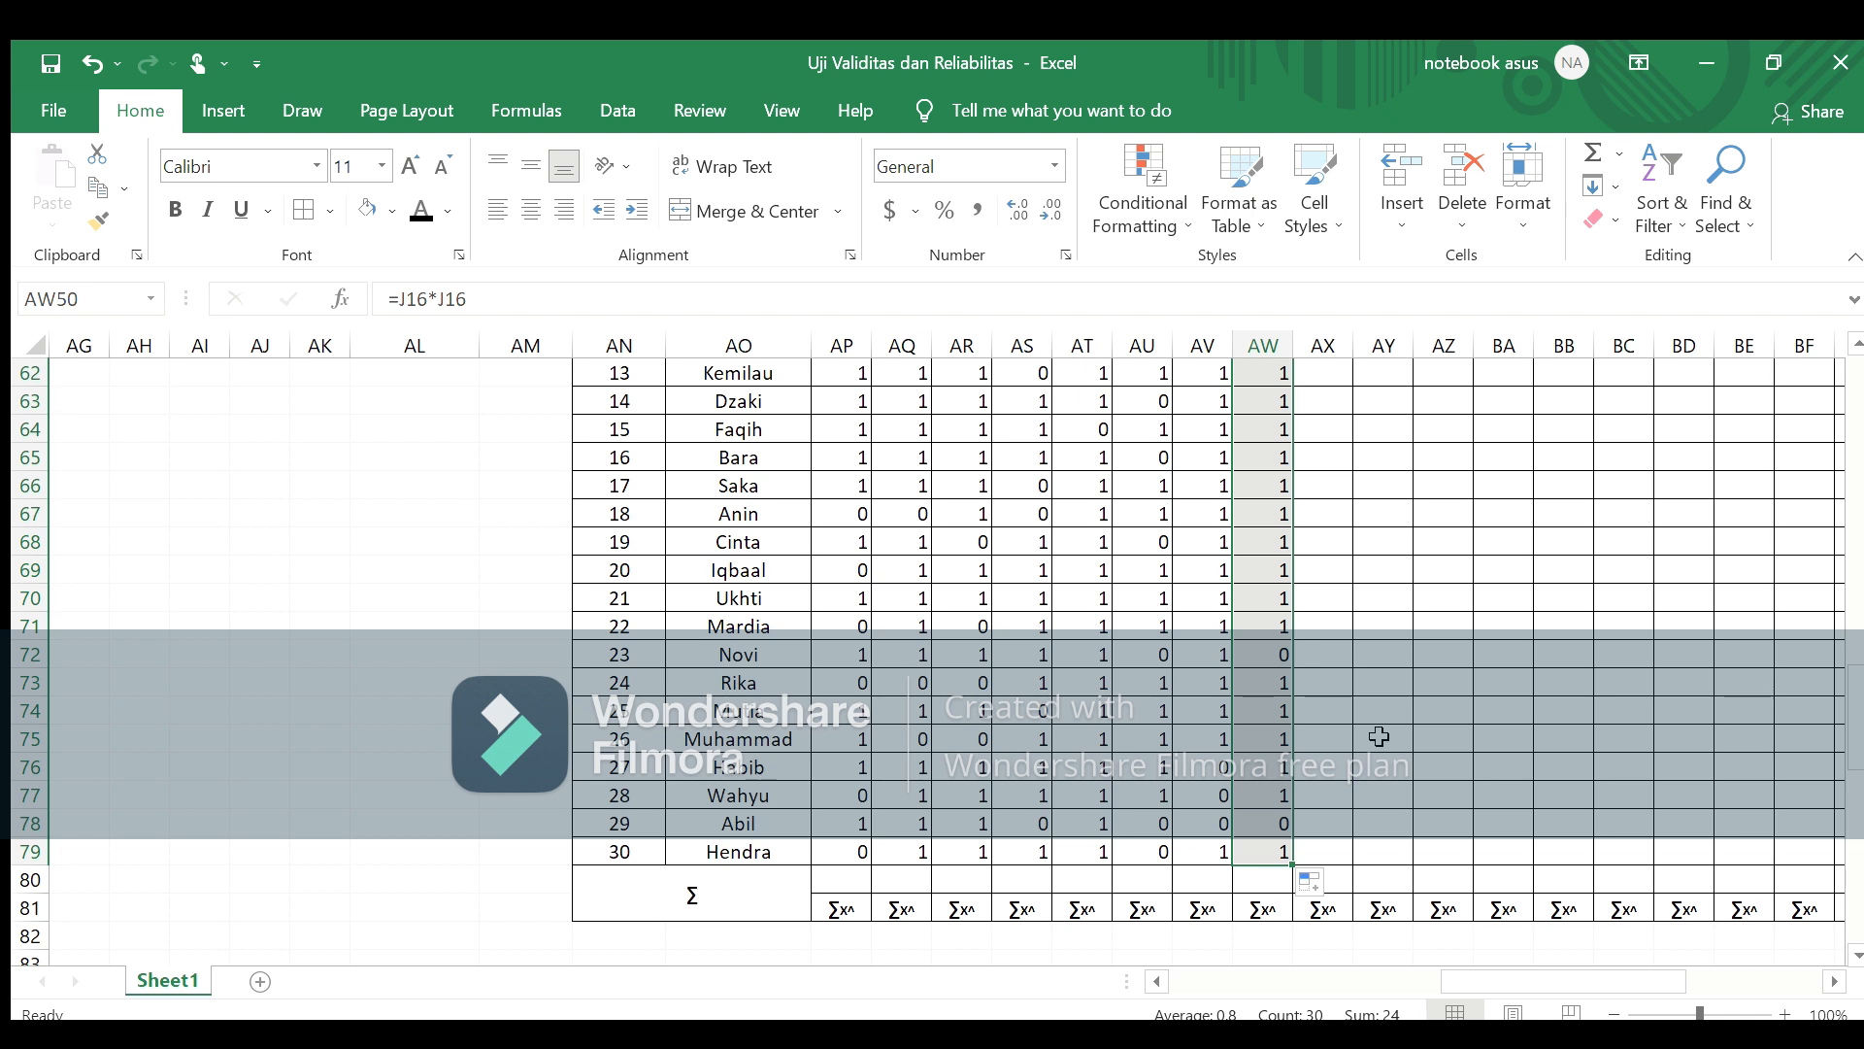
# Step: Fill the squaring formulas for items 9, 10 and 11 from AX50, AY50 and AZ50 down to the last respondent in row 79
pyautogui.press('Right')
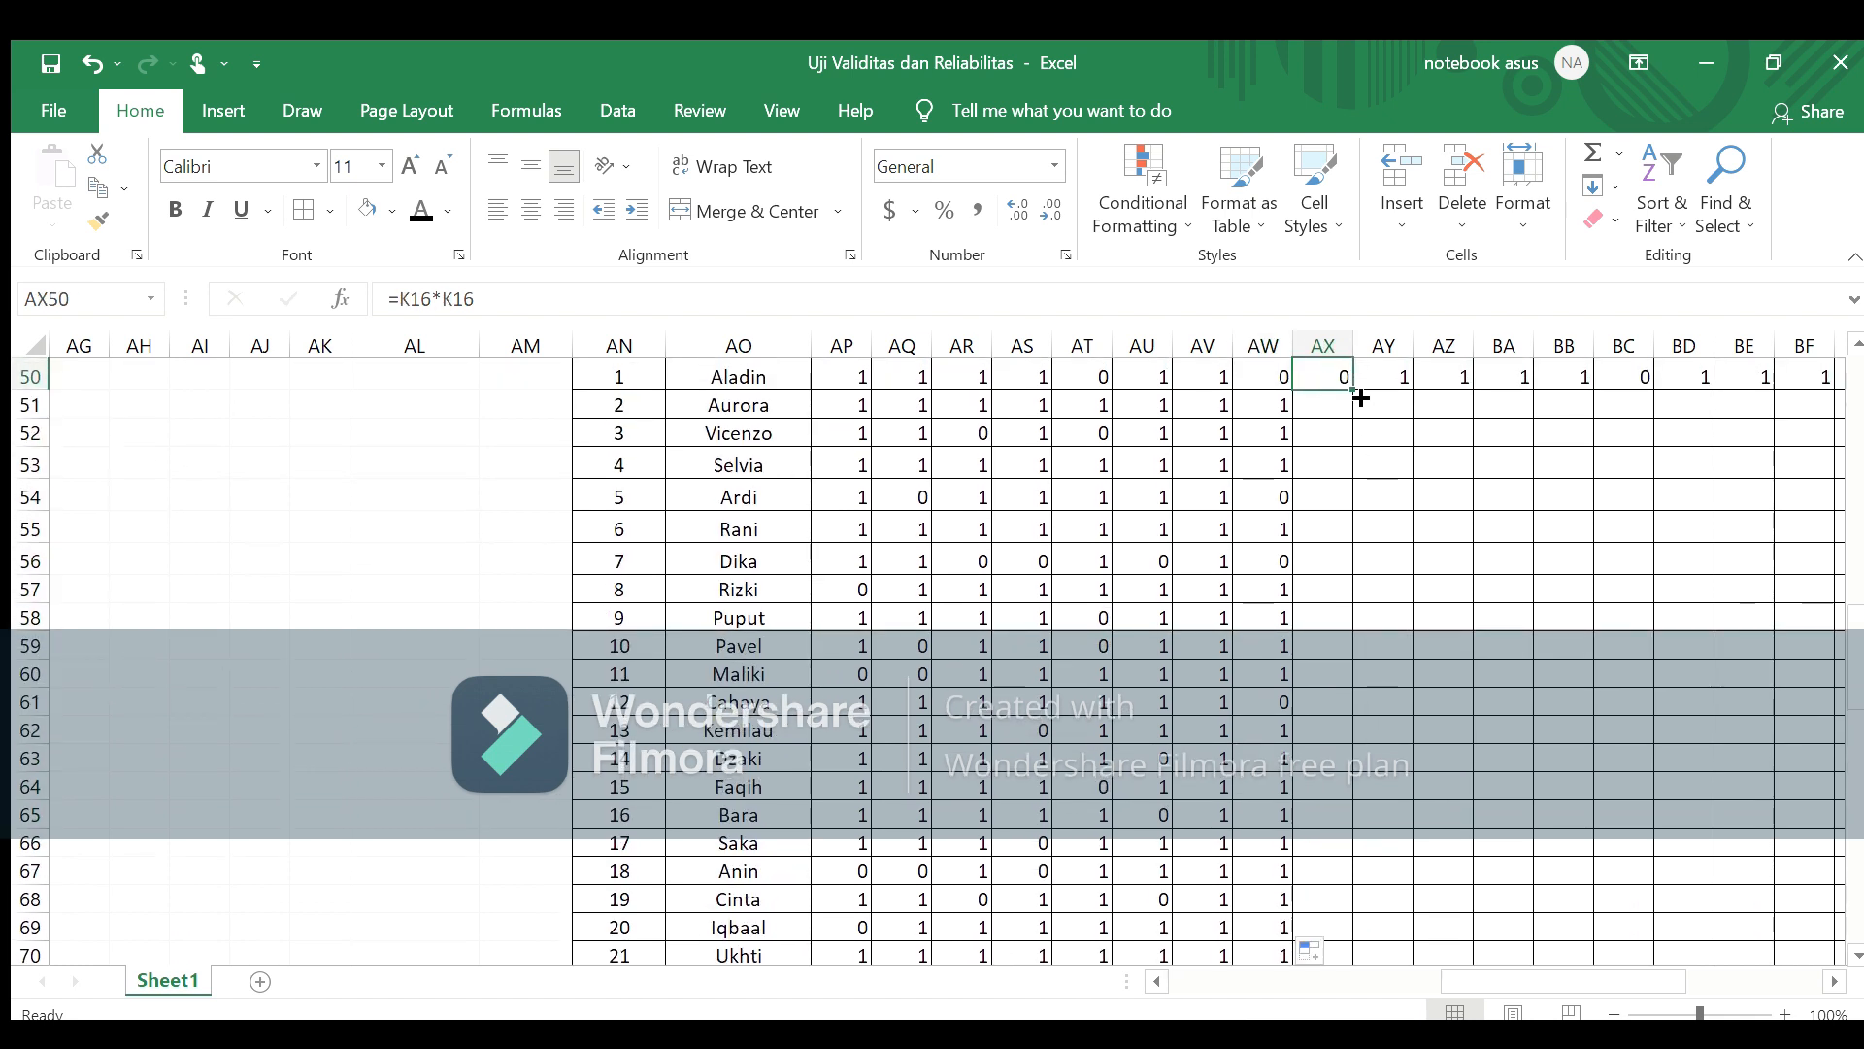
pyautogui.moveTo(1352, 388); pyautogui.dragTo(1358, 902)
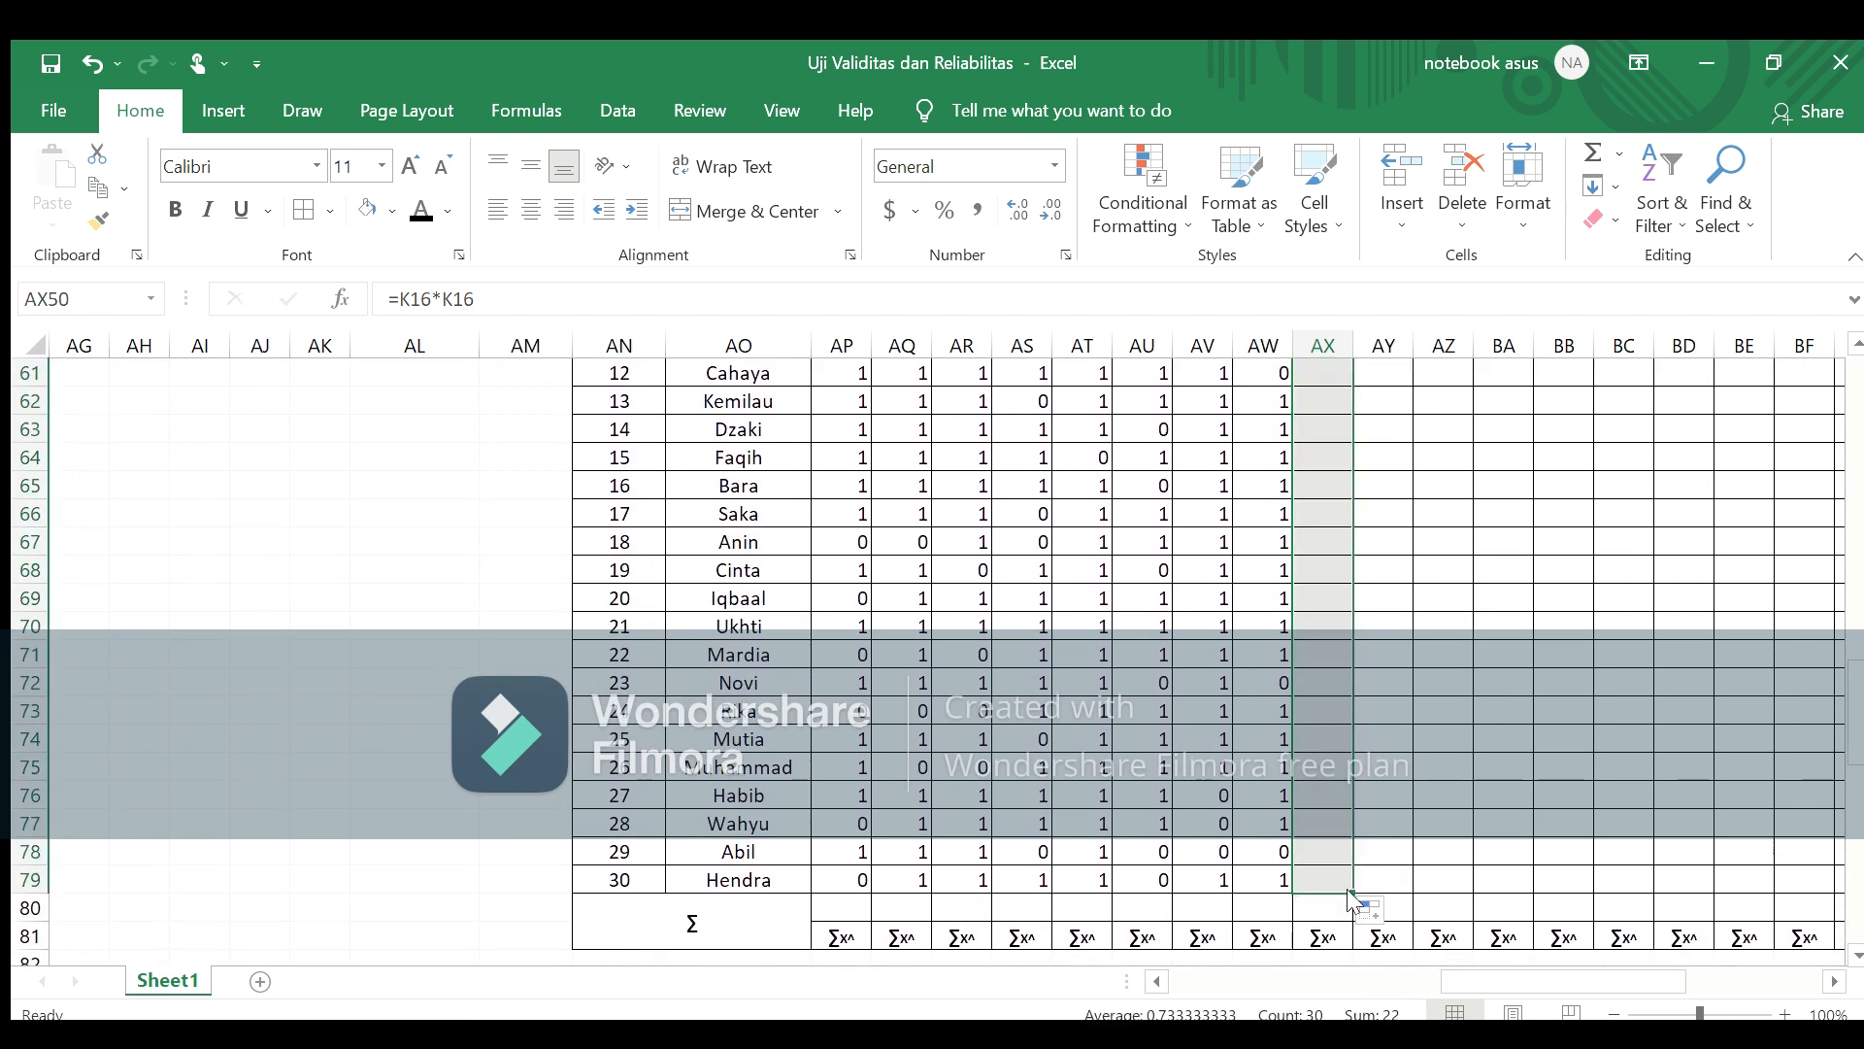
pyautogui.press('Right')
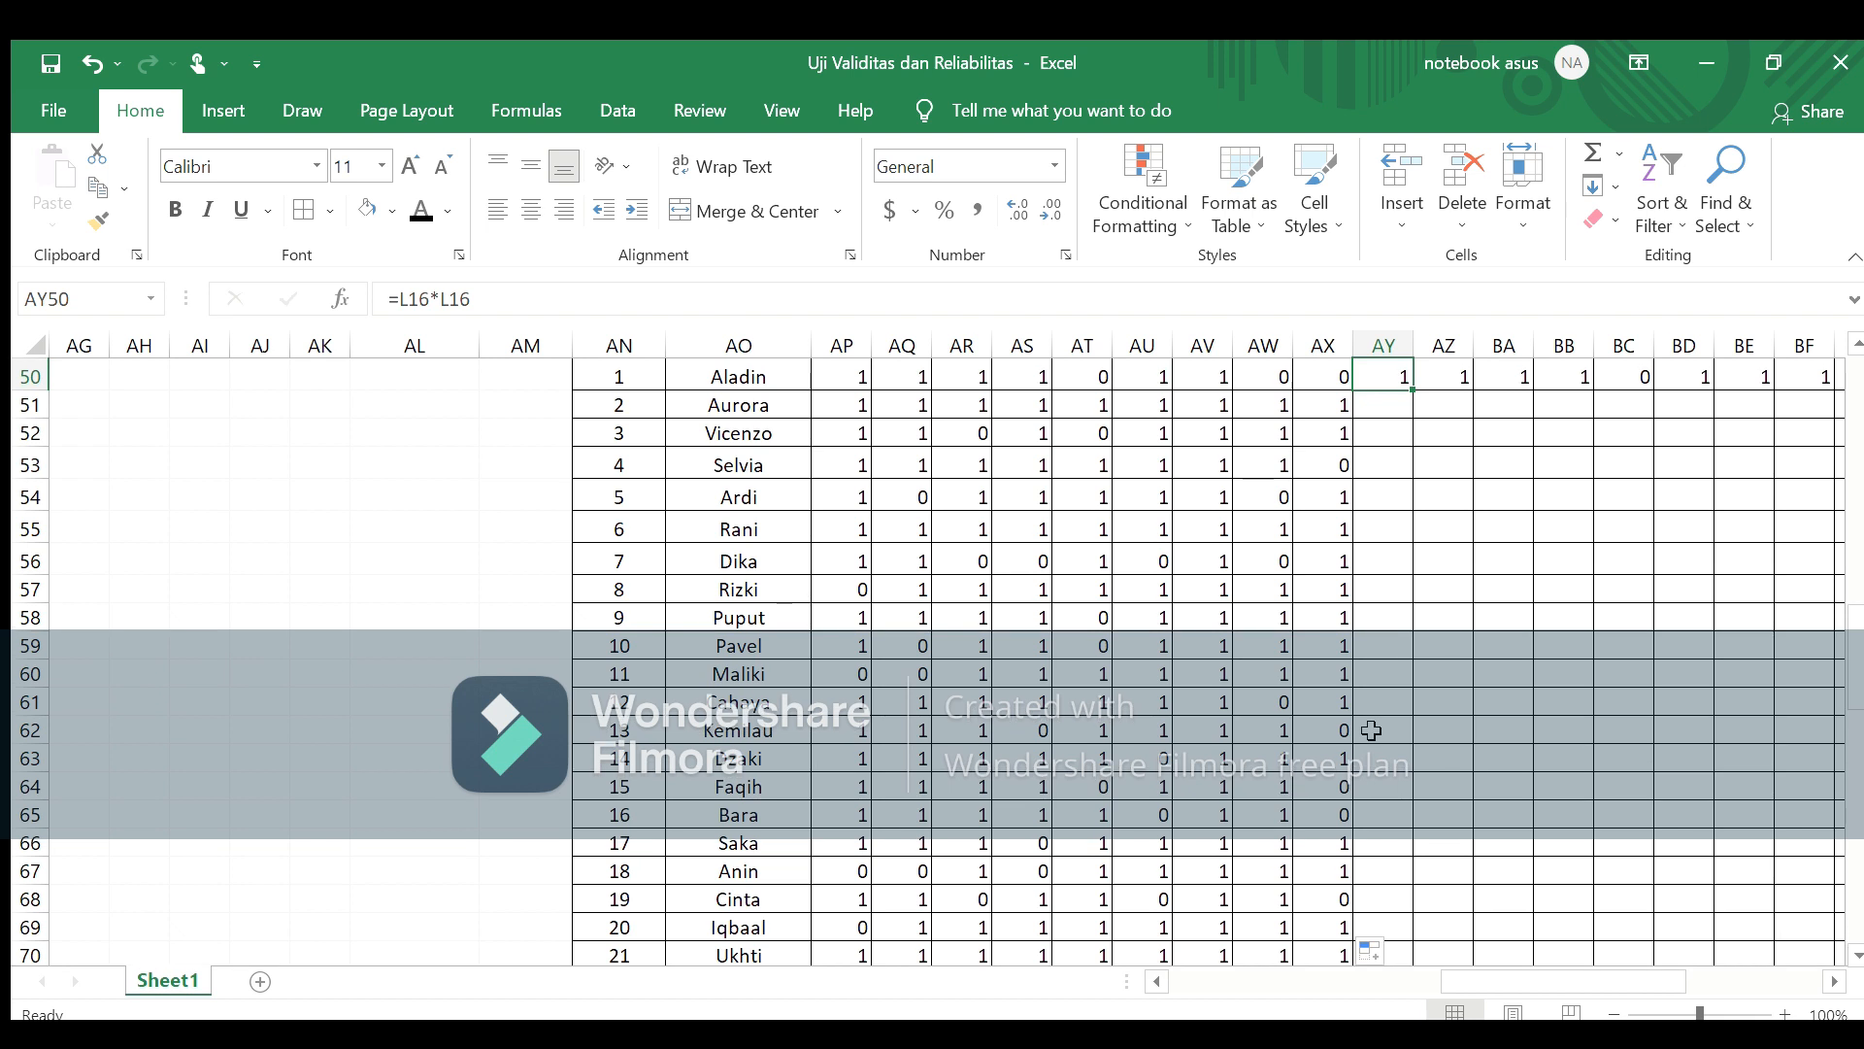
pyautogui.moveTo(1413, 394); pyautogui.dragTo(1420, 887)
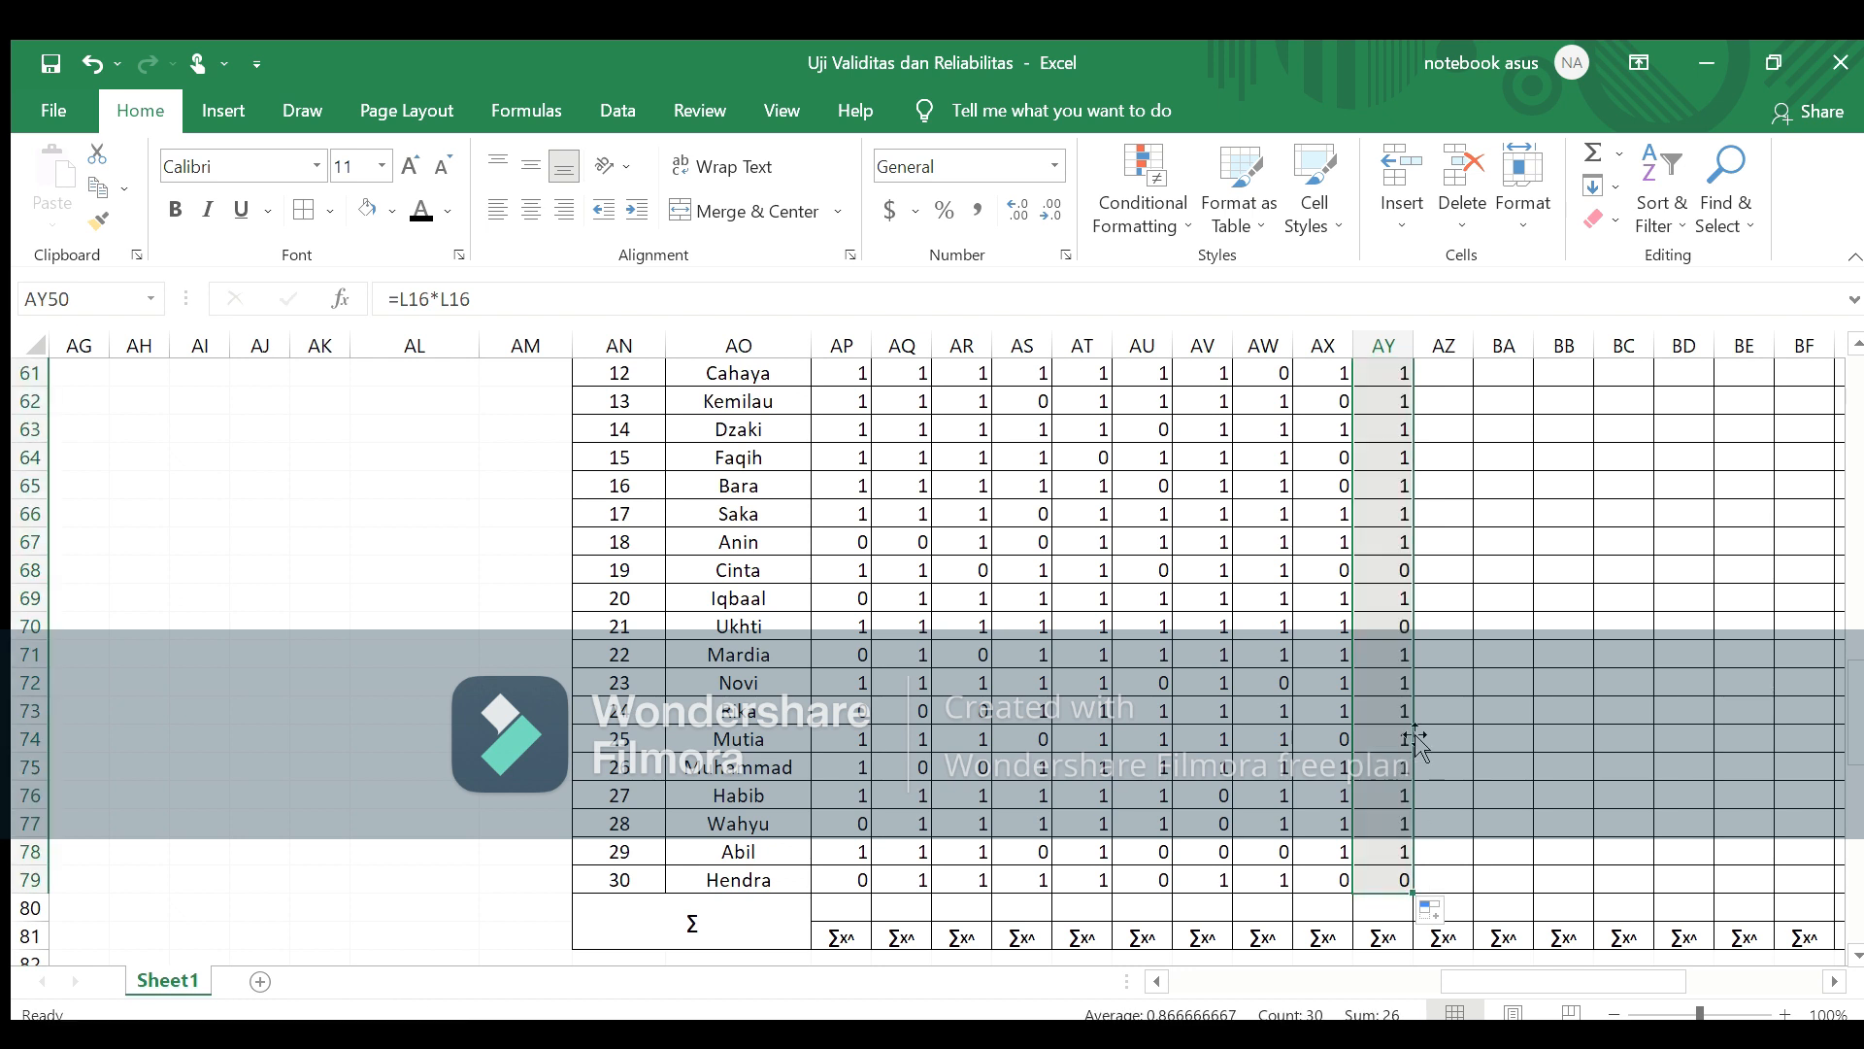
pyautogui.press('Right')
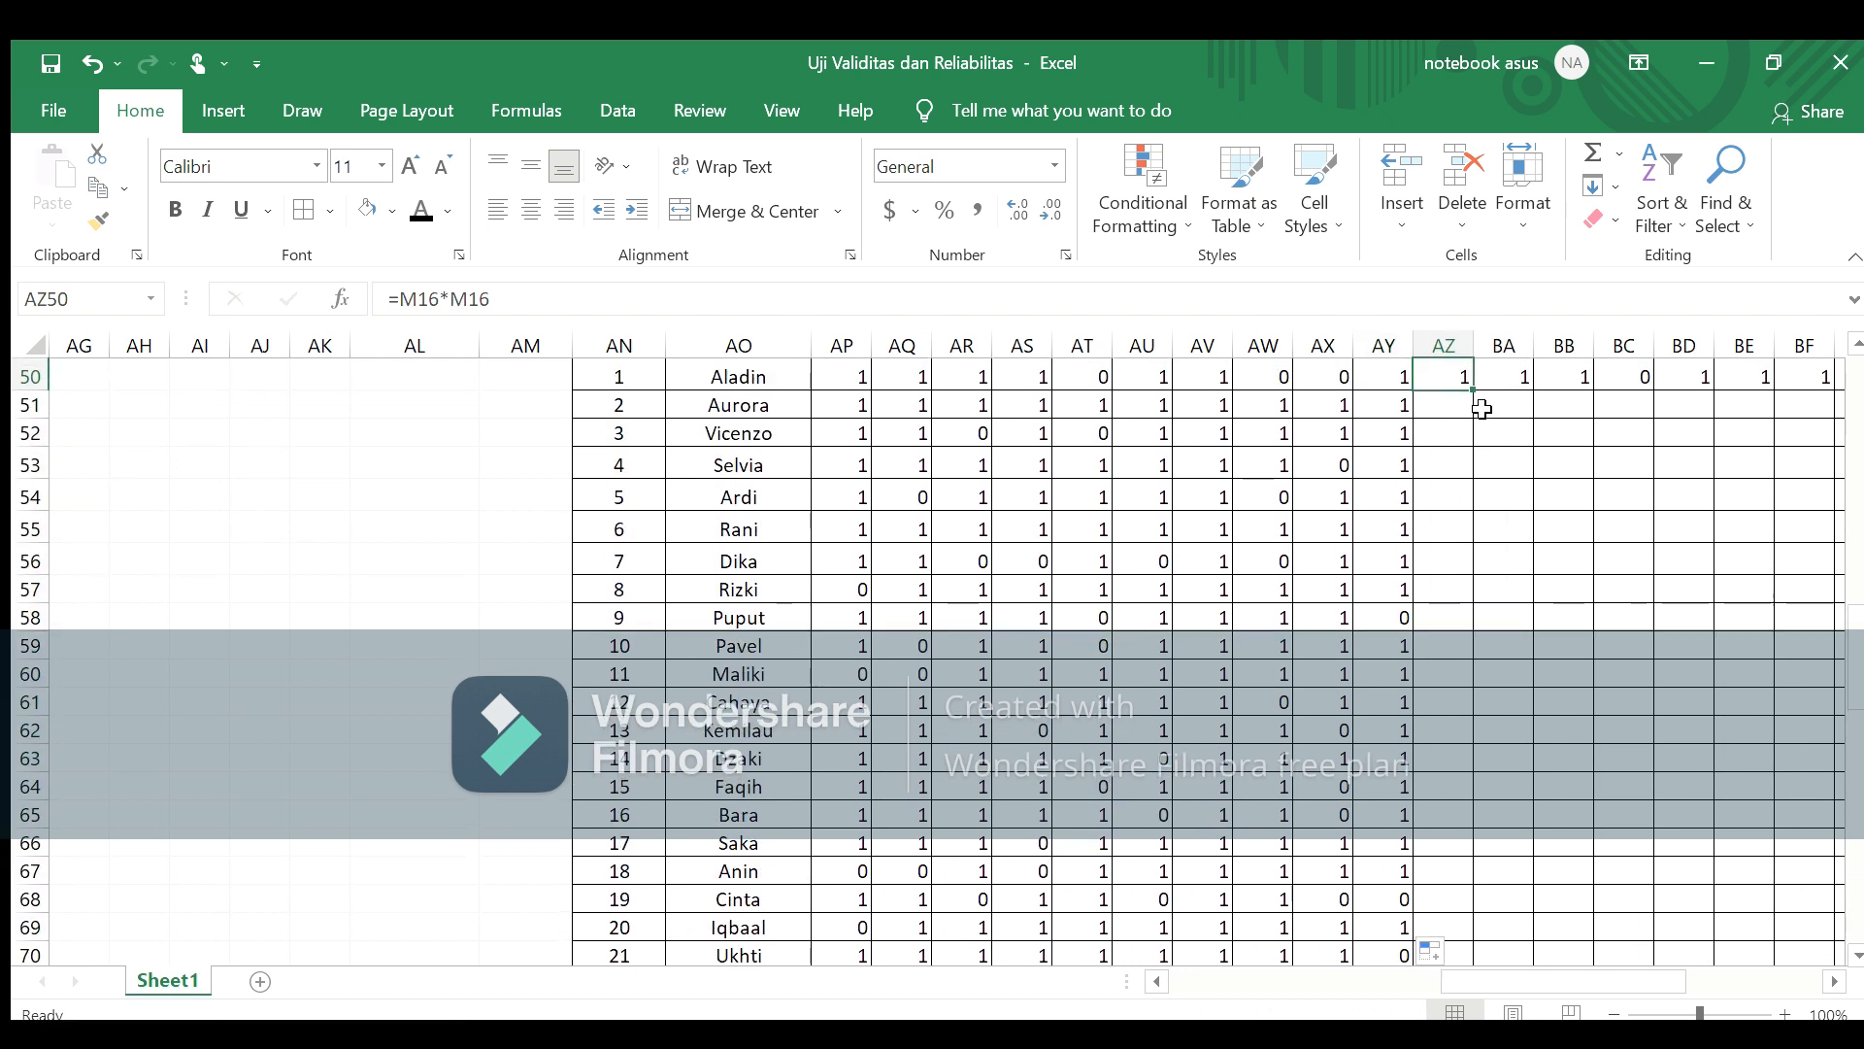
pyautogui.moveTo(1476, 394); pyautogui.dragTo(1475, 864)
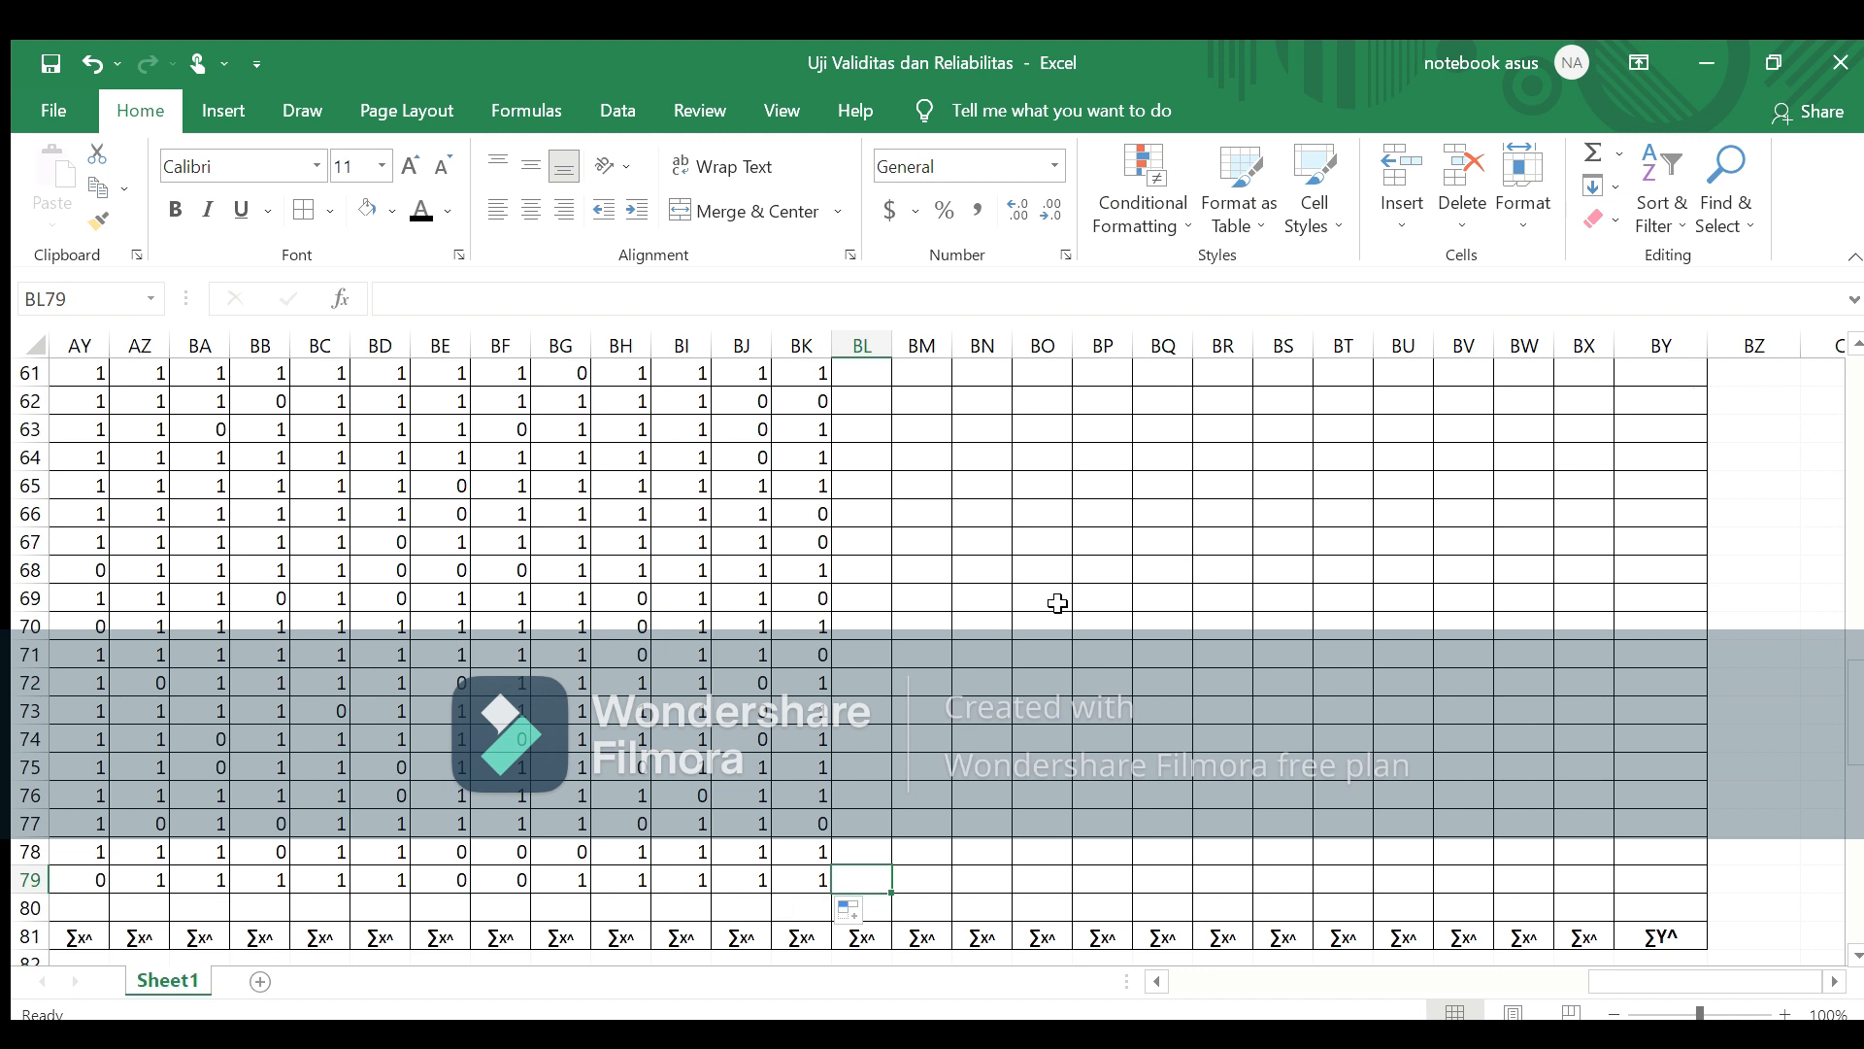
# Step: Fill the squaring formulas for items 23, 24 and 25 from BL50, BM50 and BN50 down to row 79
pyautogui.hotkey('ctrl', 'Up')
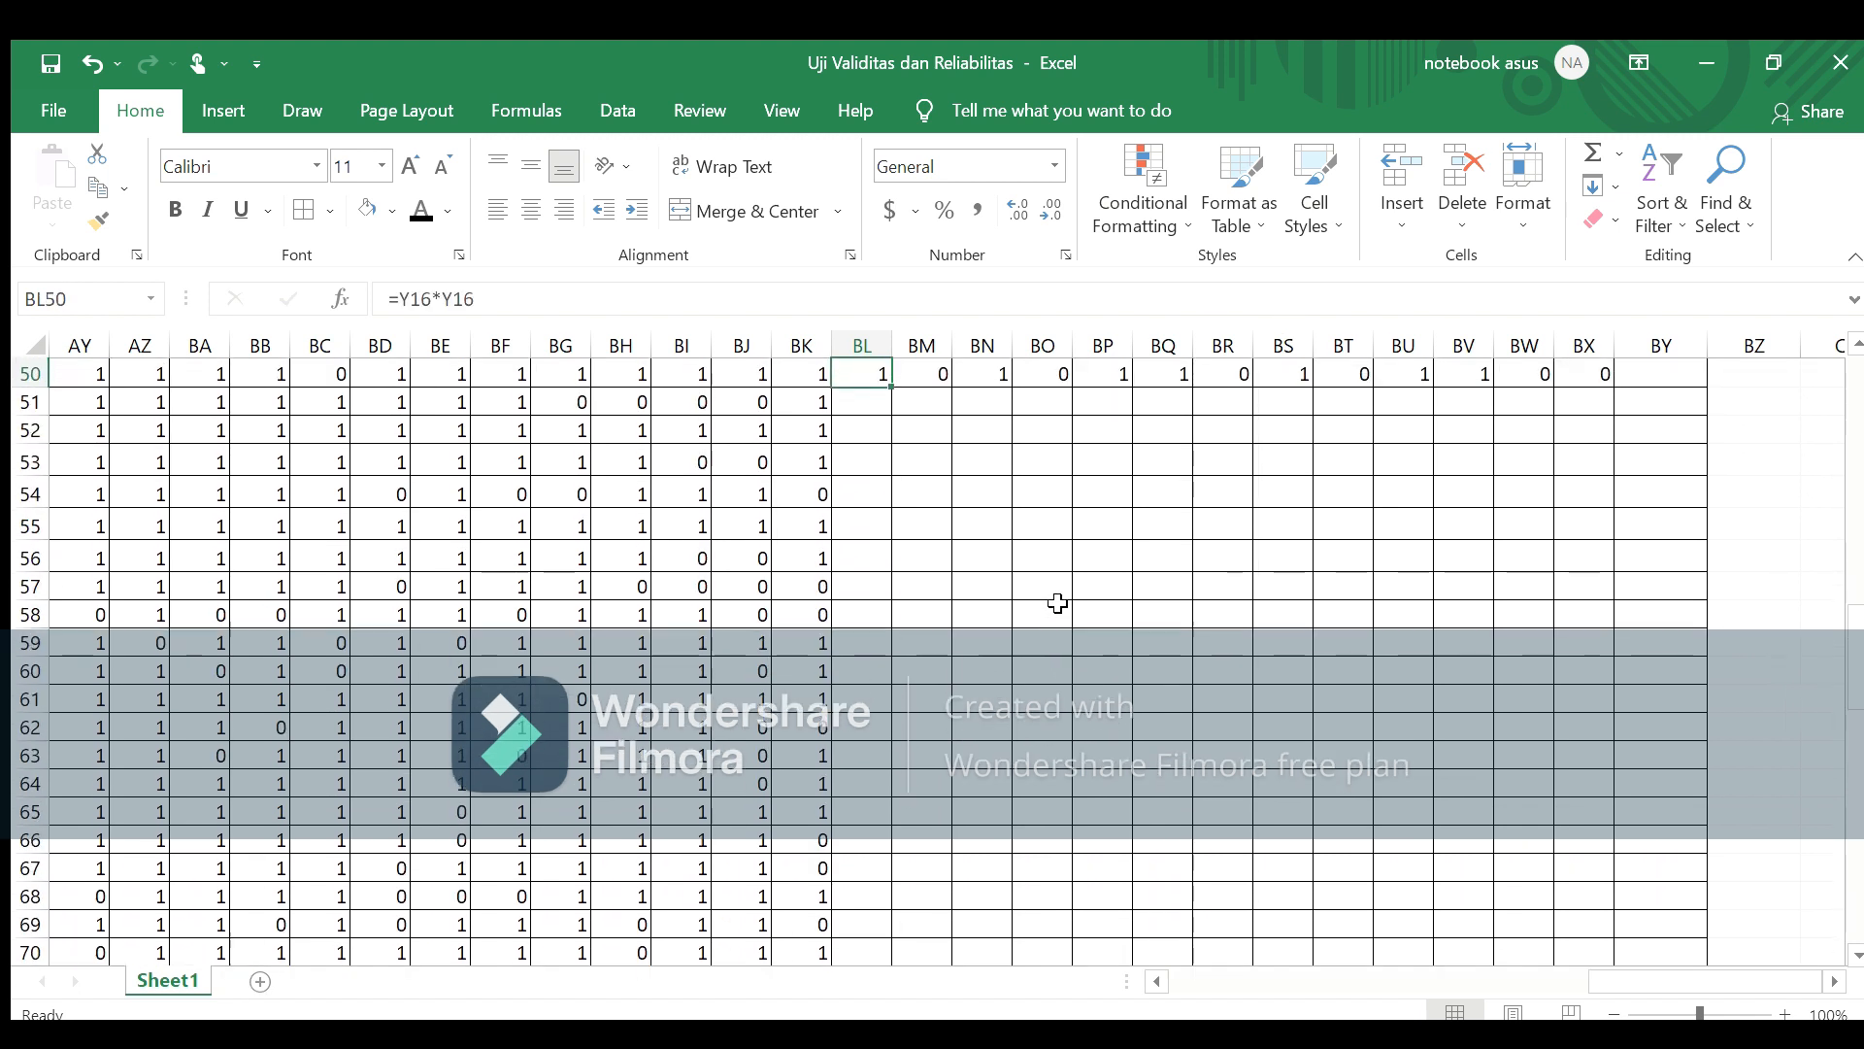
pyautogui.scroll(1, 1057, 603)
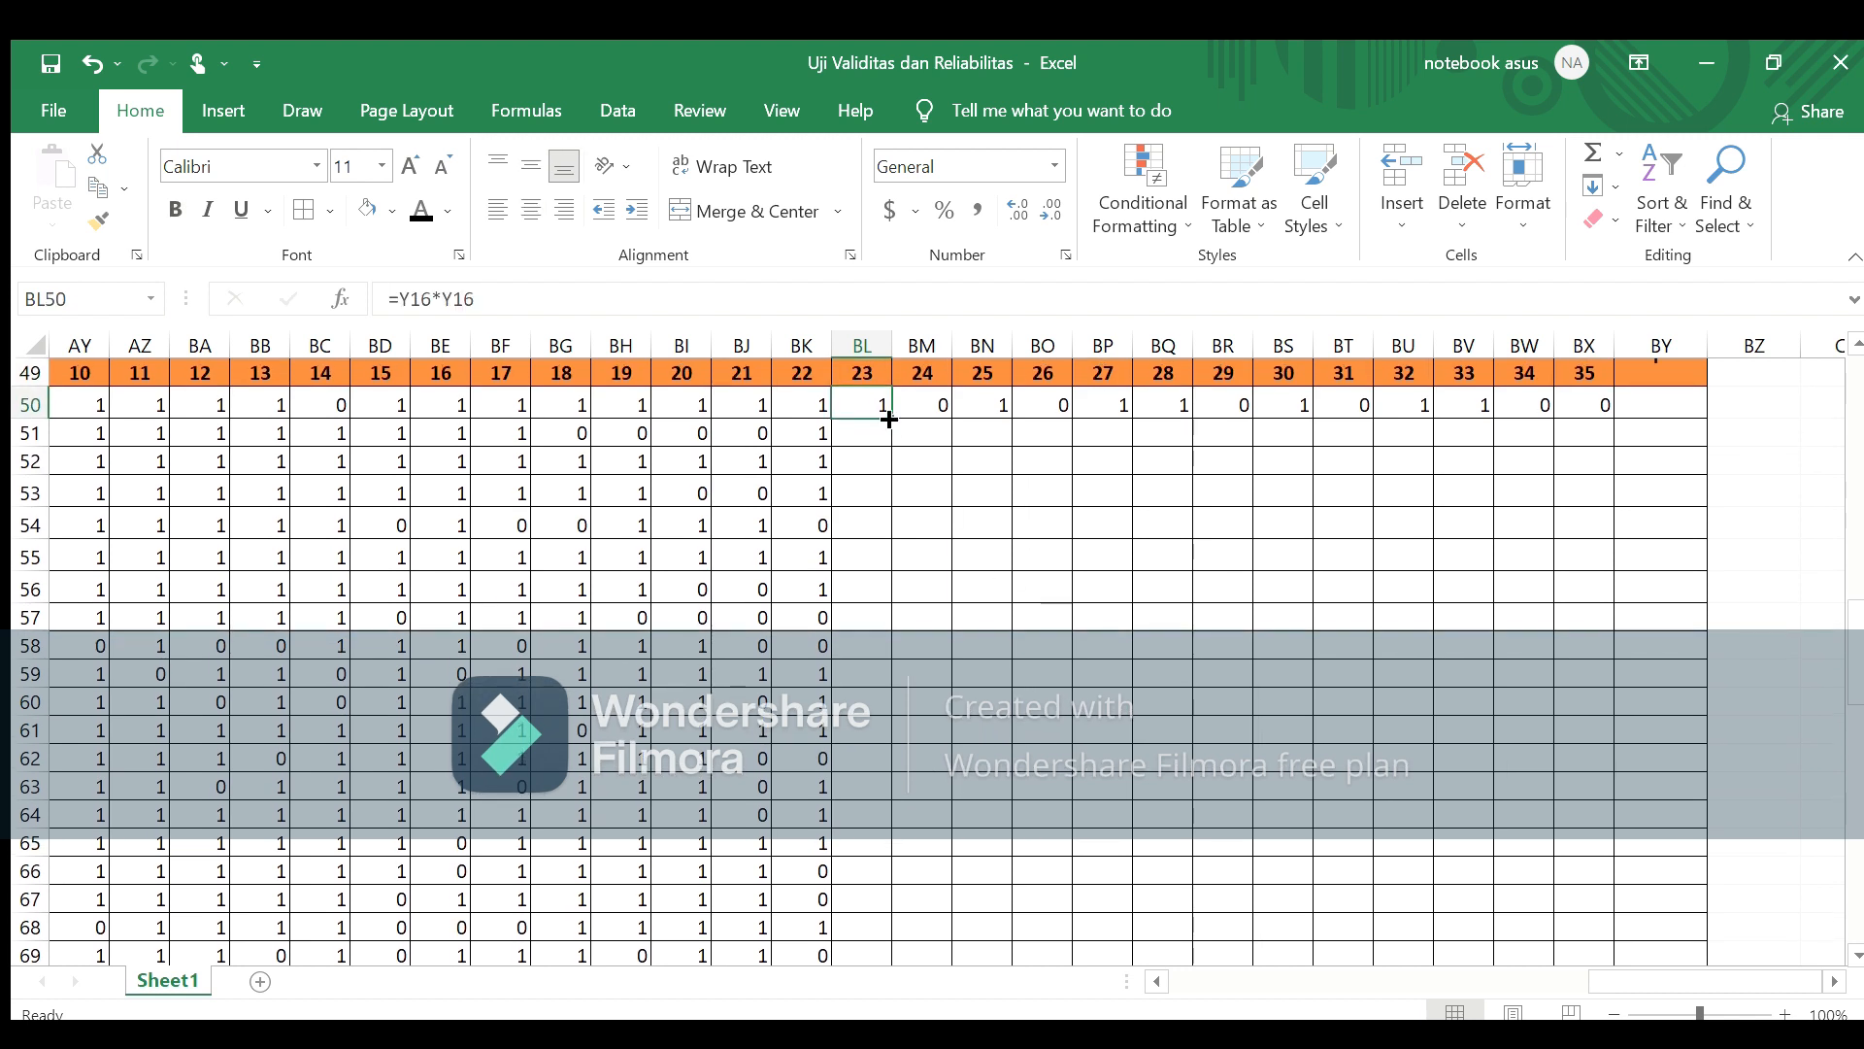
pyautogui.moveTo(893, 422); pyautogui.dragTo(874, 867)
pyautogui.press('Right')
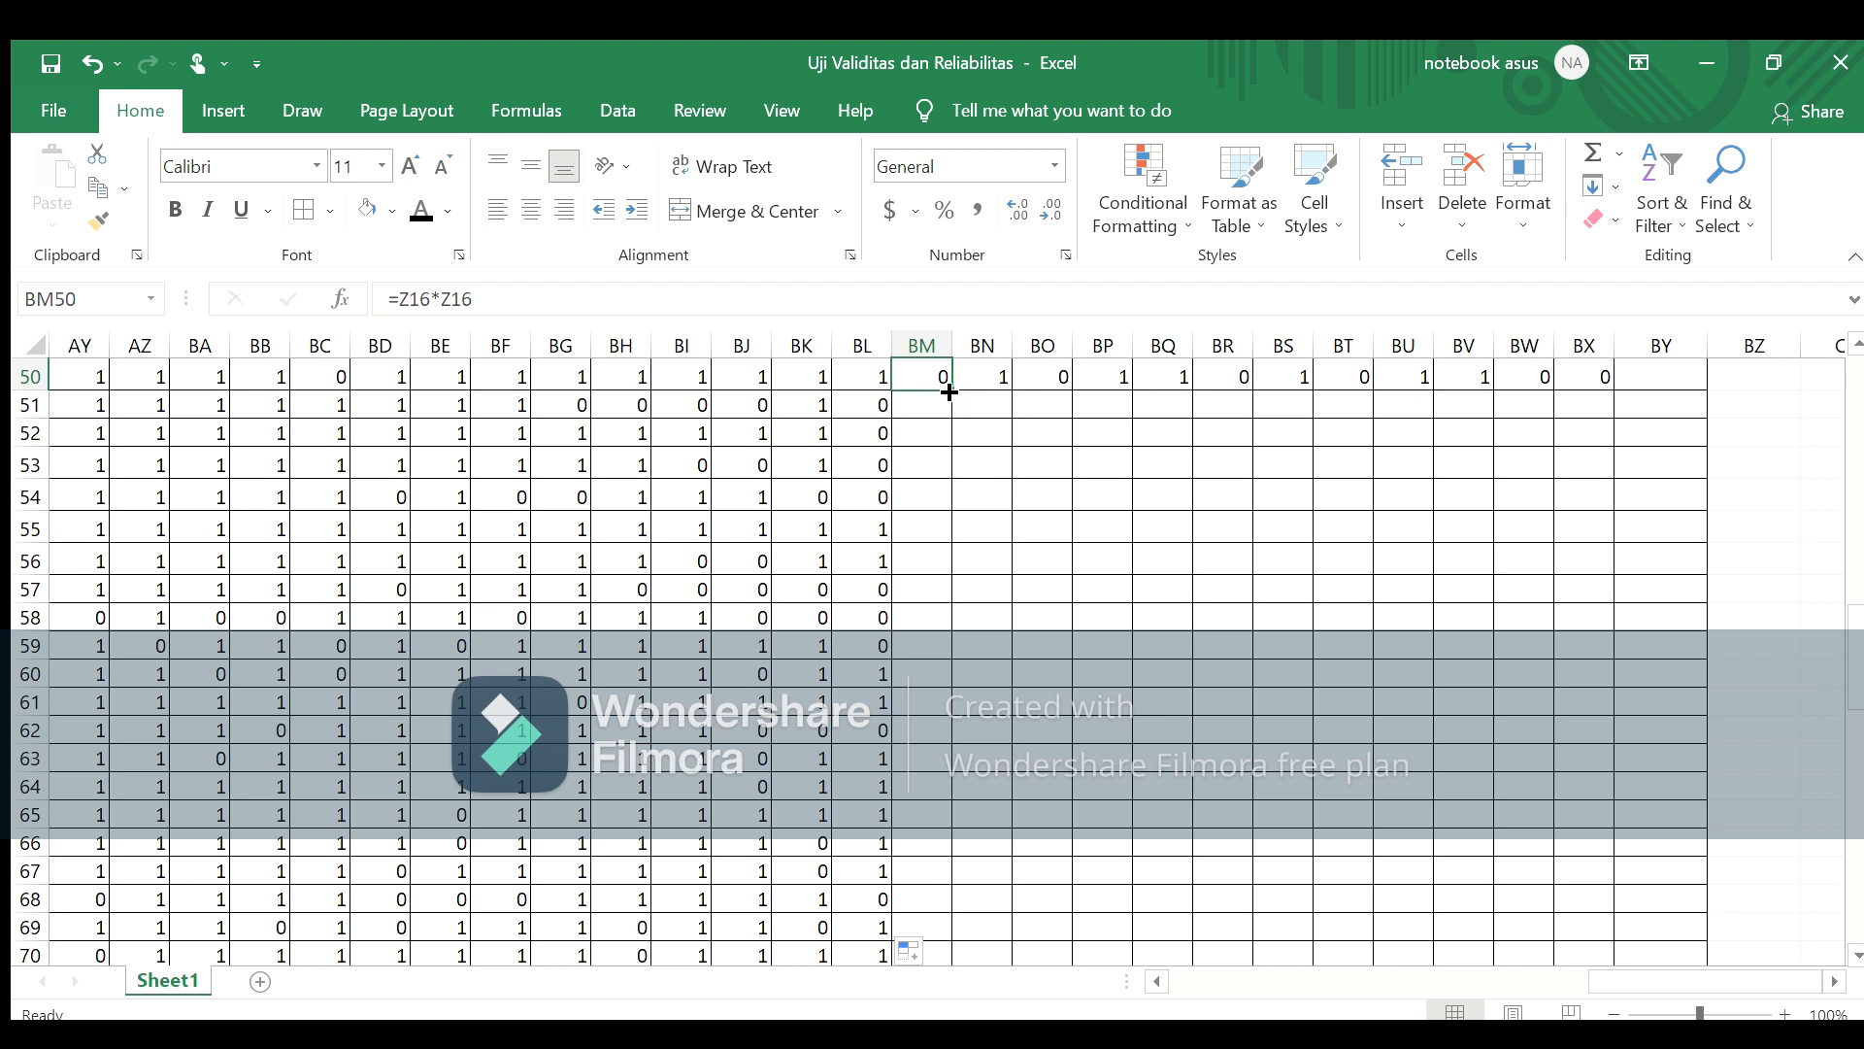
pyautogui.moveTo(949, 389); pyautogui.dragTo(959, 899)
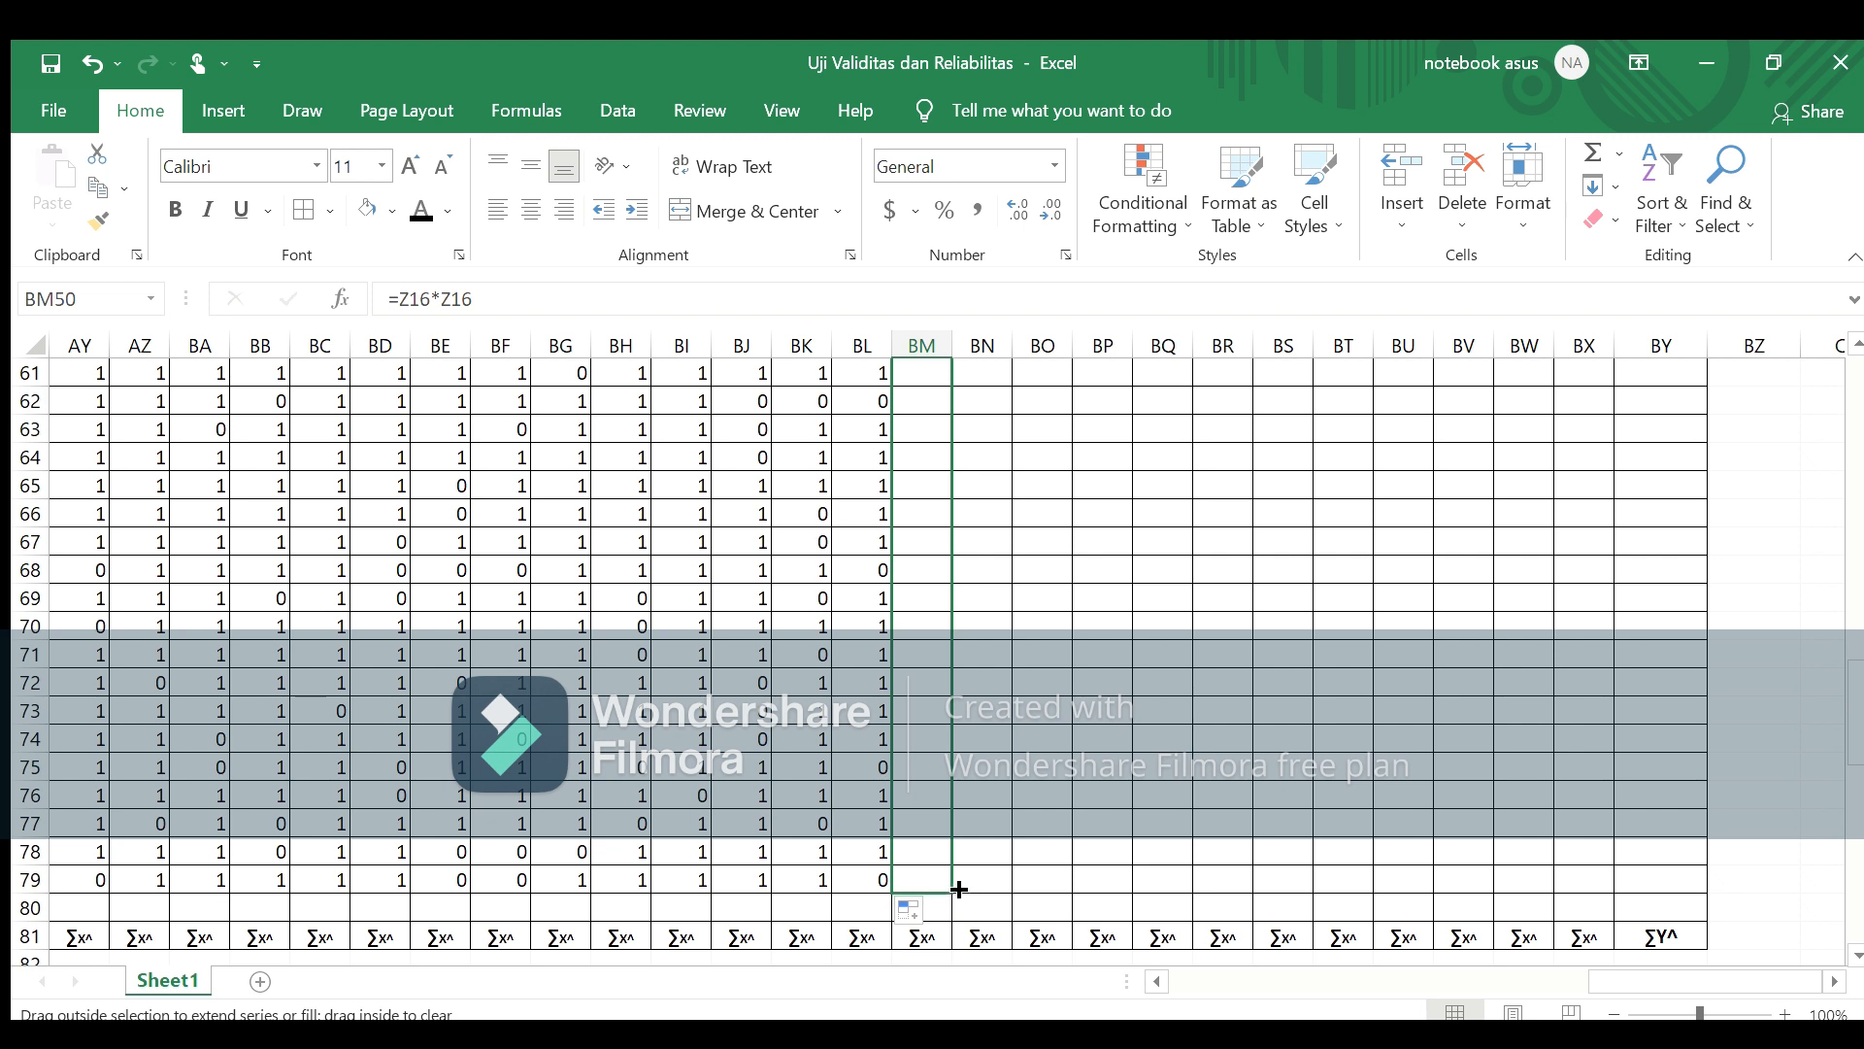
pyautogui.press('Right')
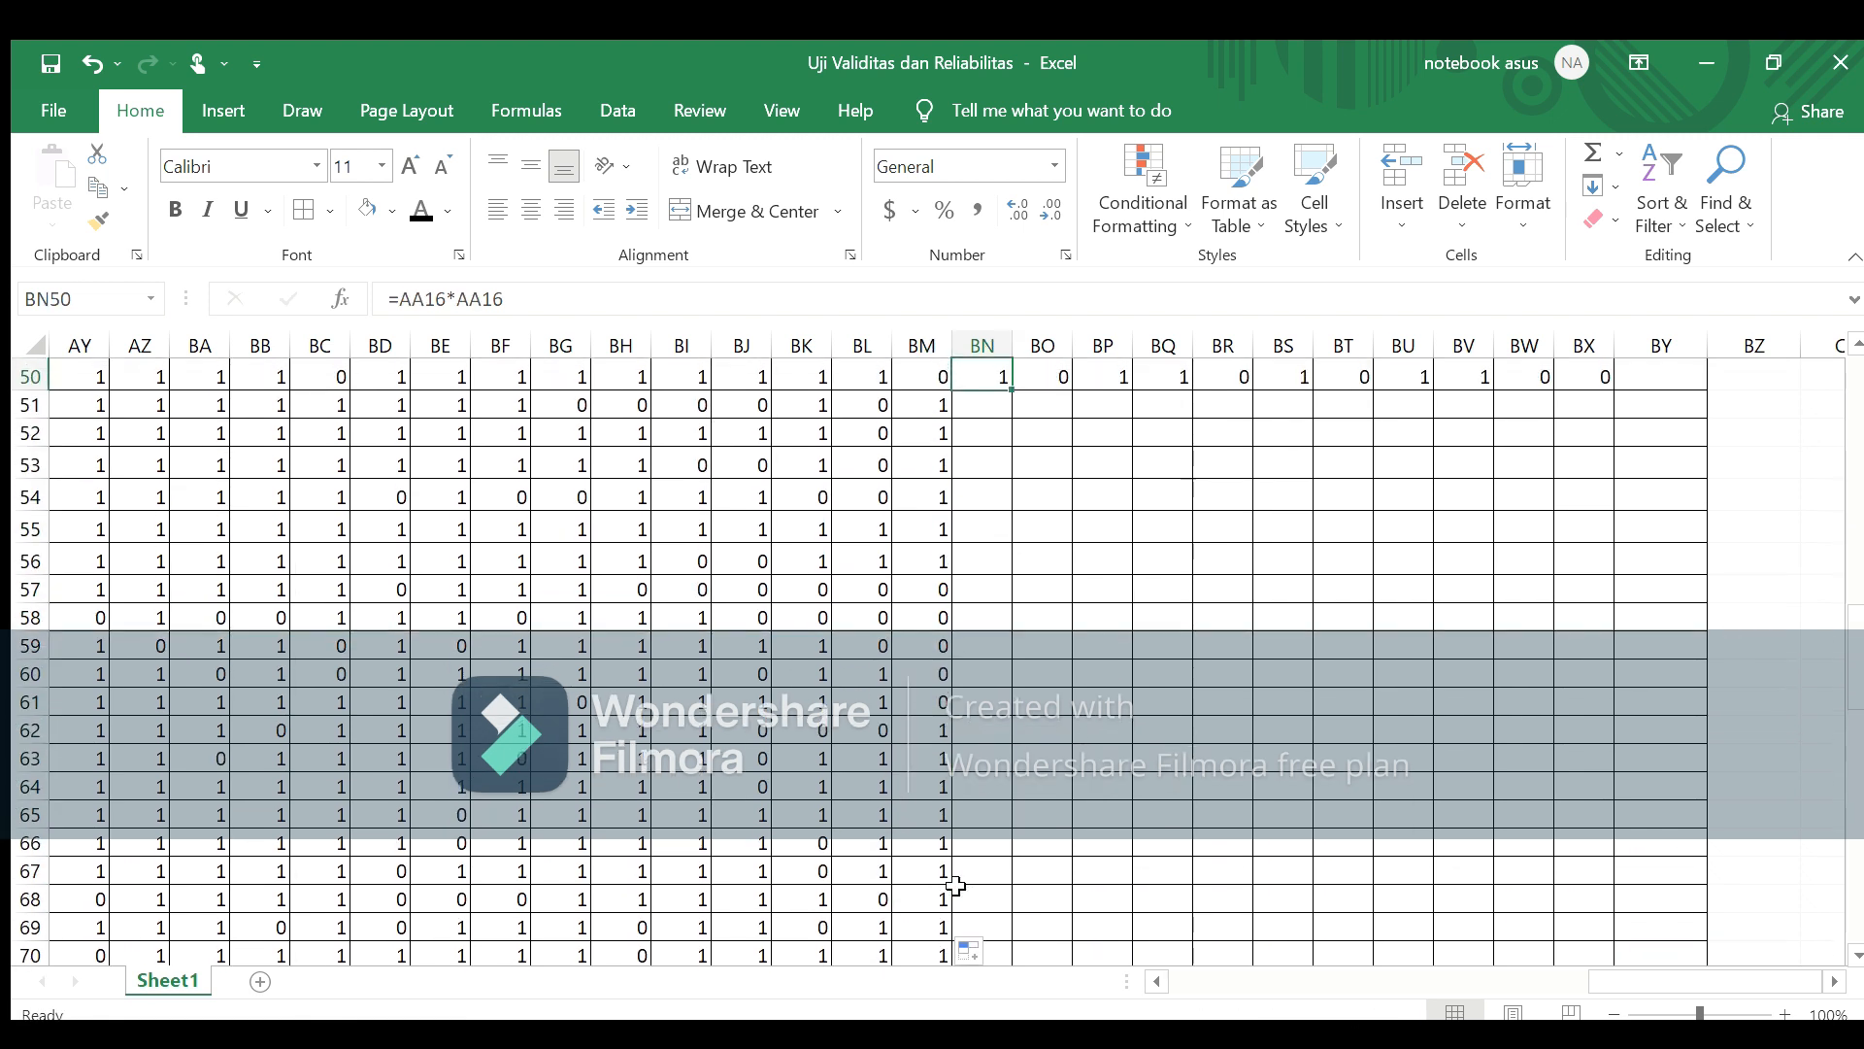
pyautogui.moveTo(1010, 388); pyautogui.dragTo(981, 911)
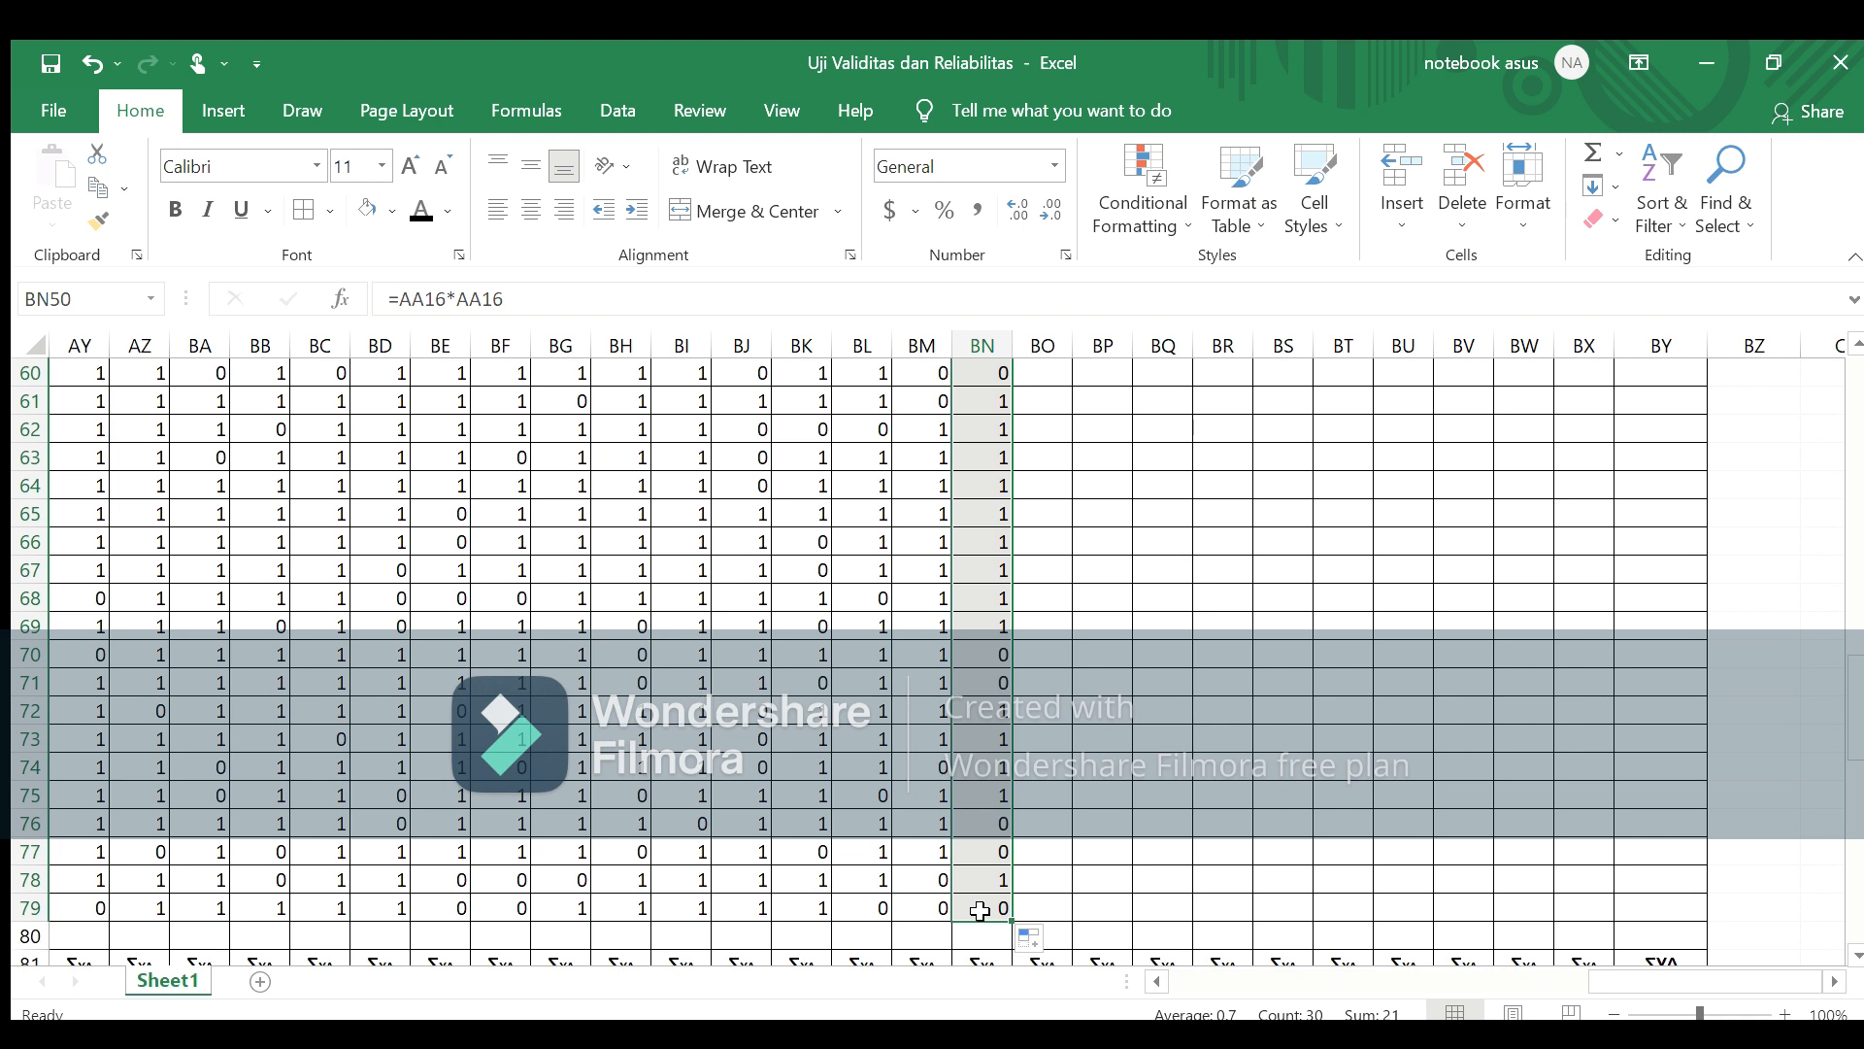
# Step: Fill the squaring formulas for items 26, 27 and 28 from BO50, BP50 and BQ50 down to row 79
pyautogui.press('Right')
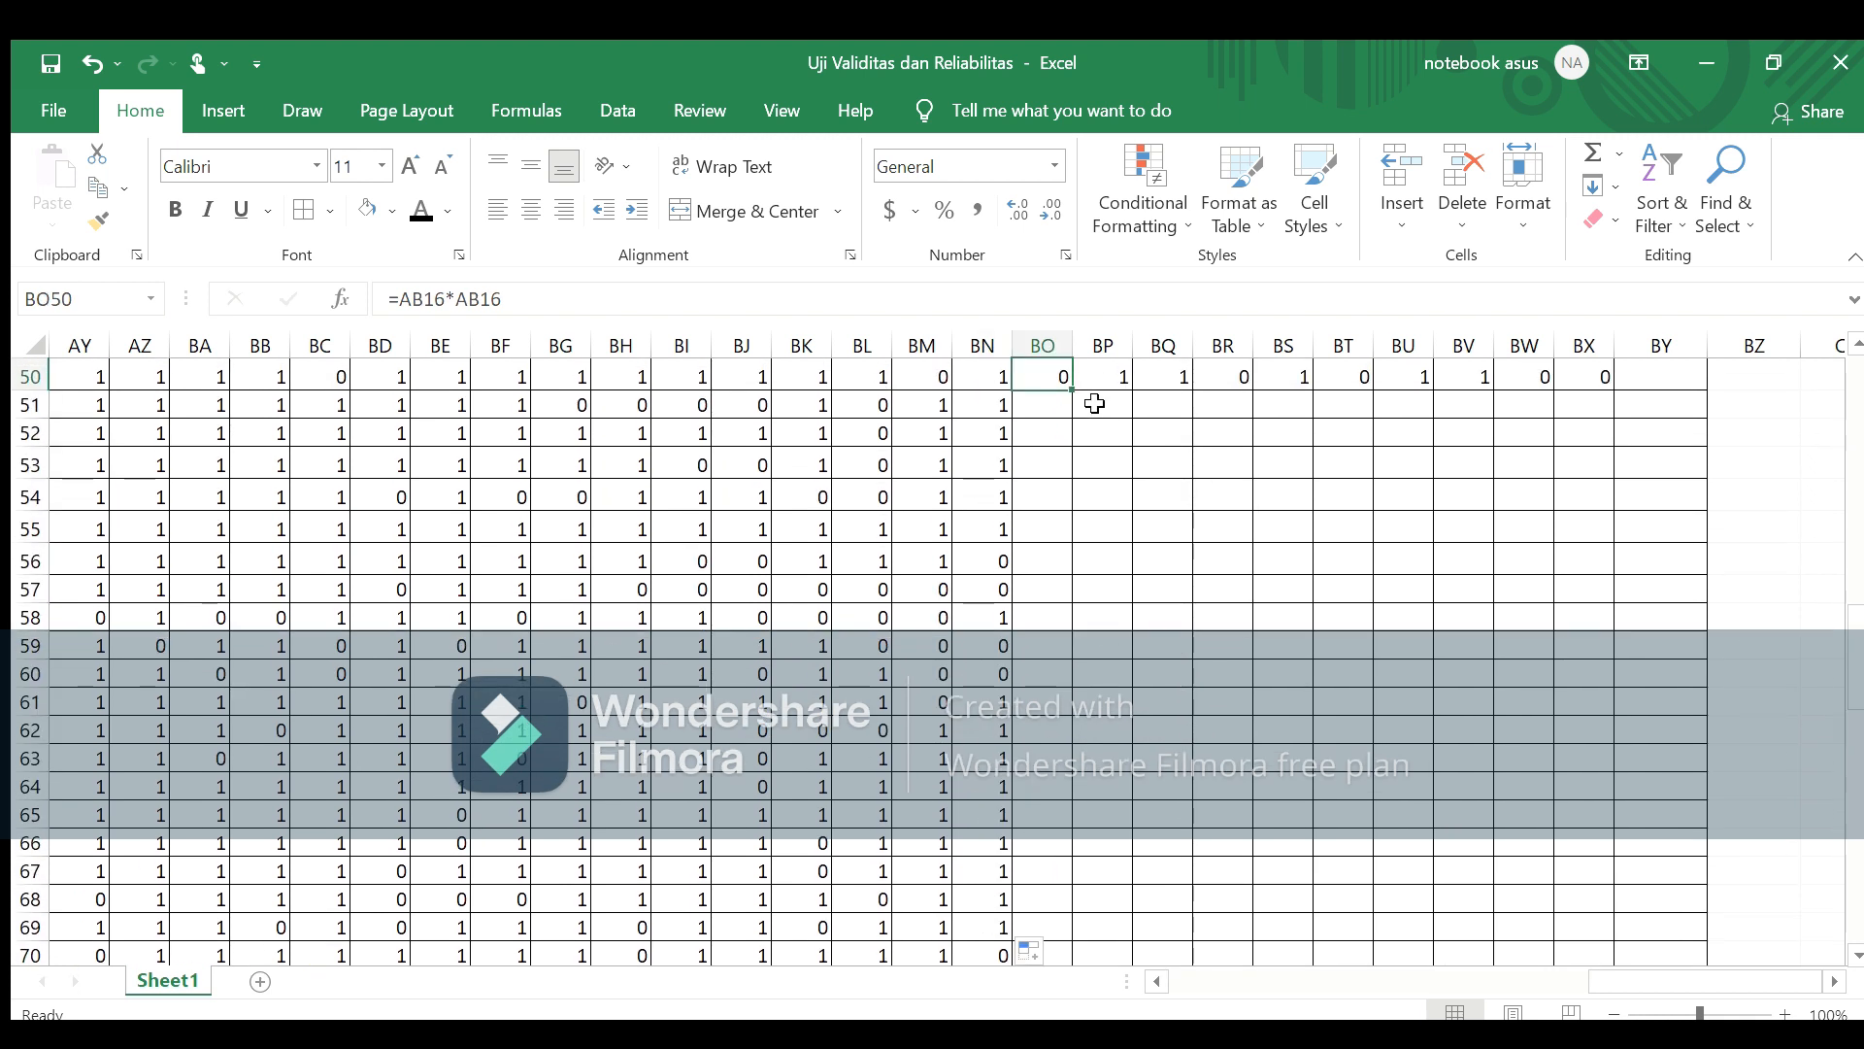
pyautogui.moveTo(1070, 390); pyautogui.dragTo(1059, 885)
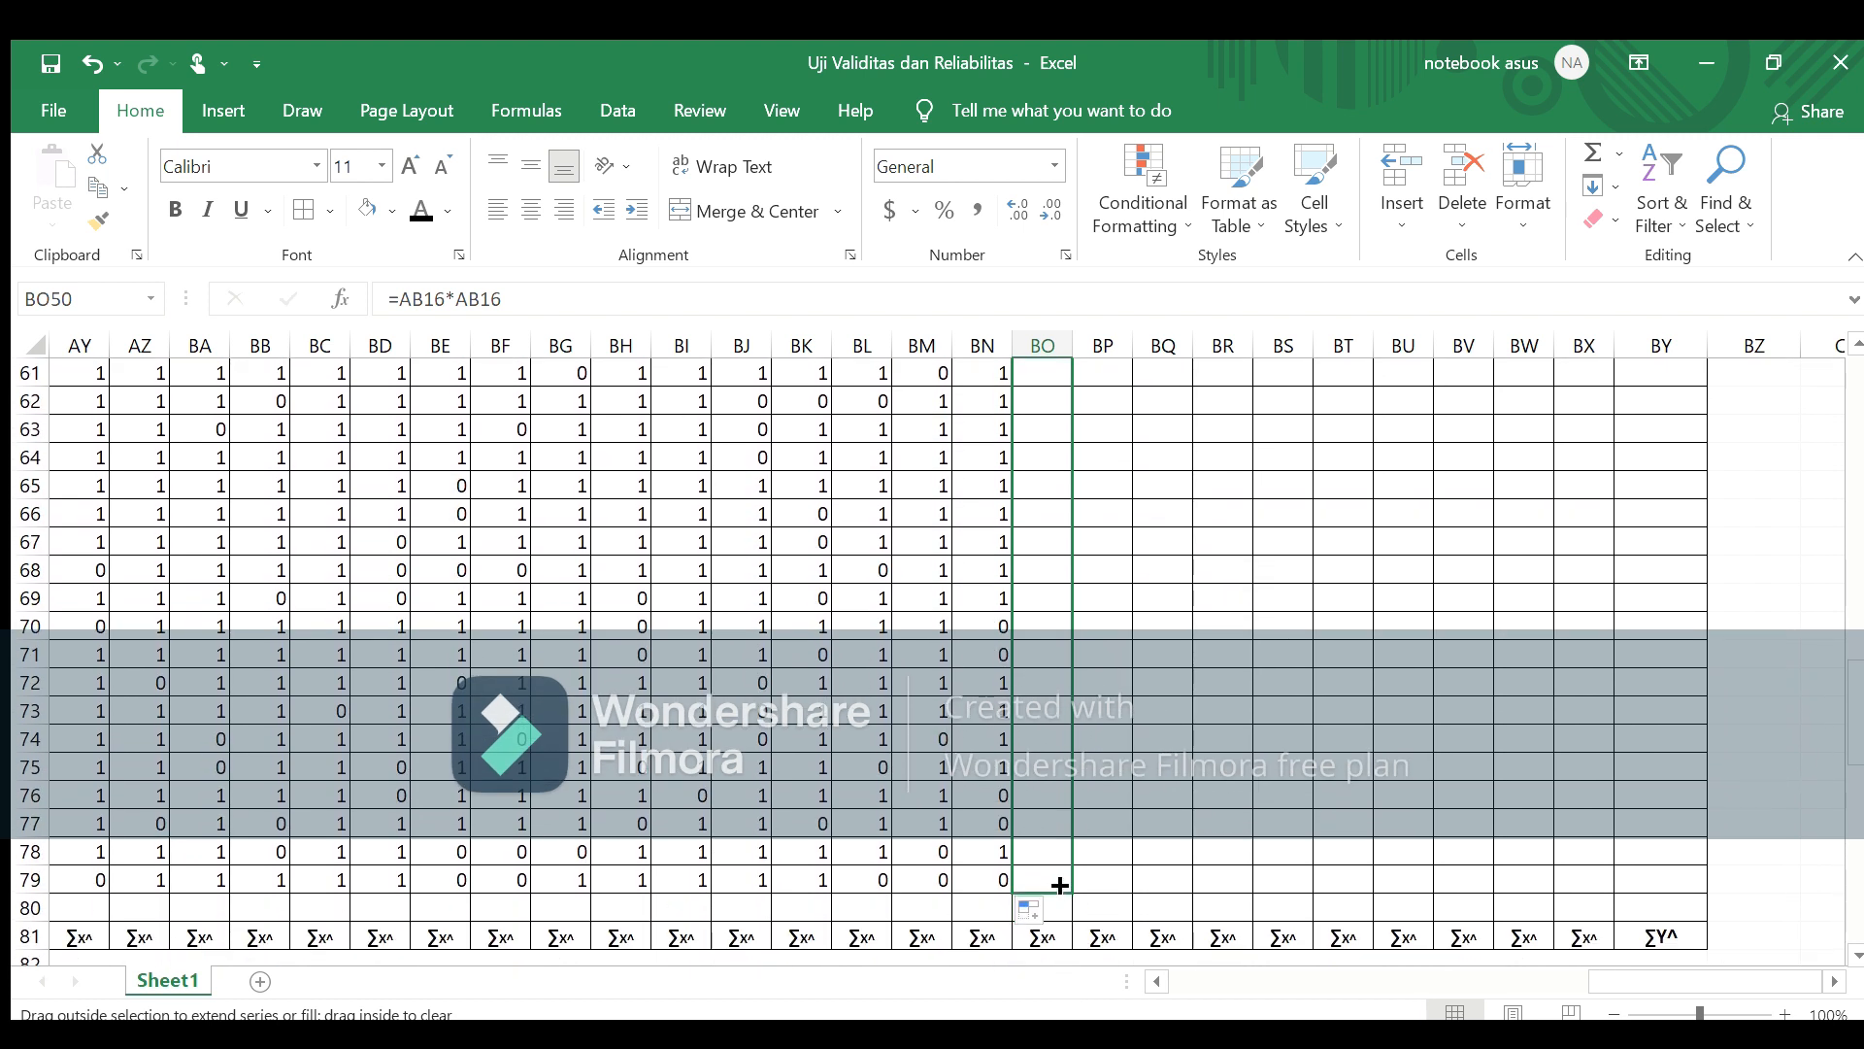
pyautogui.press('Right')
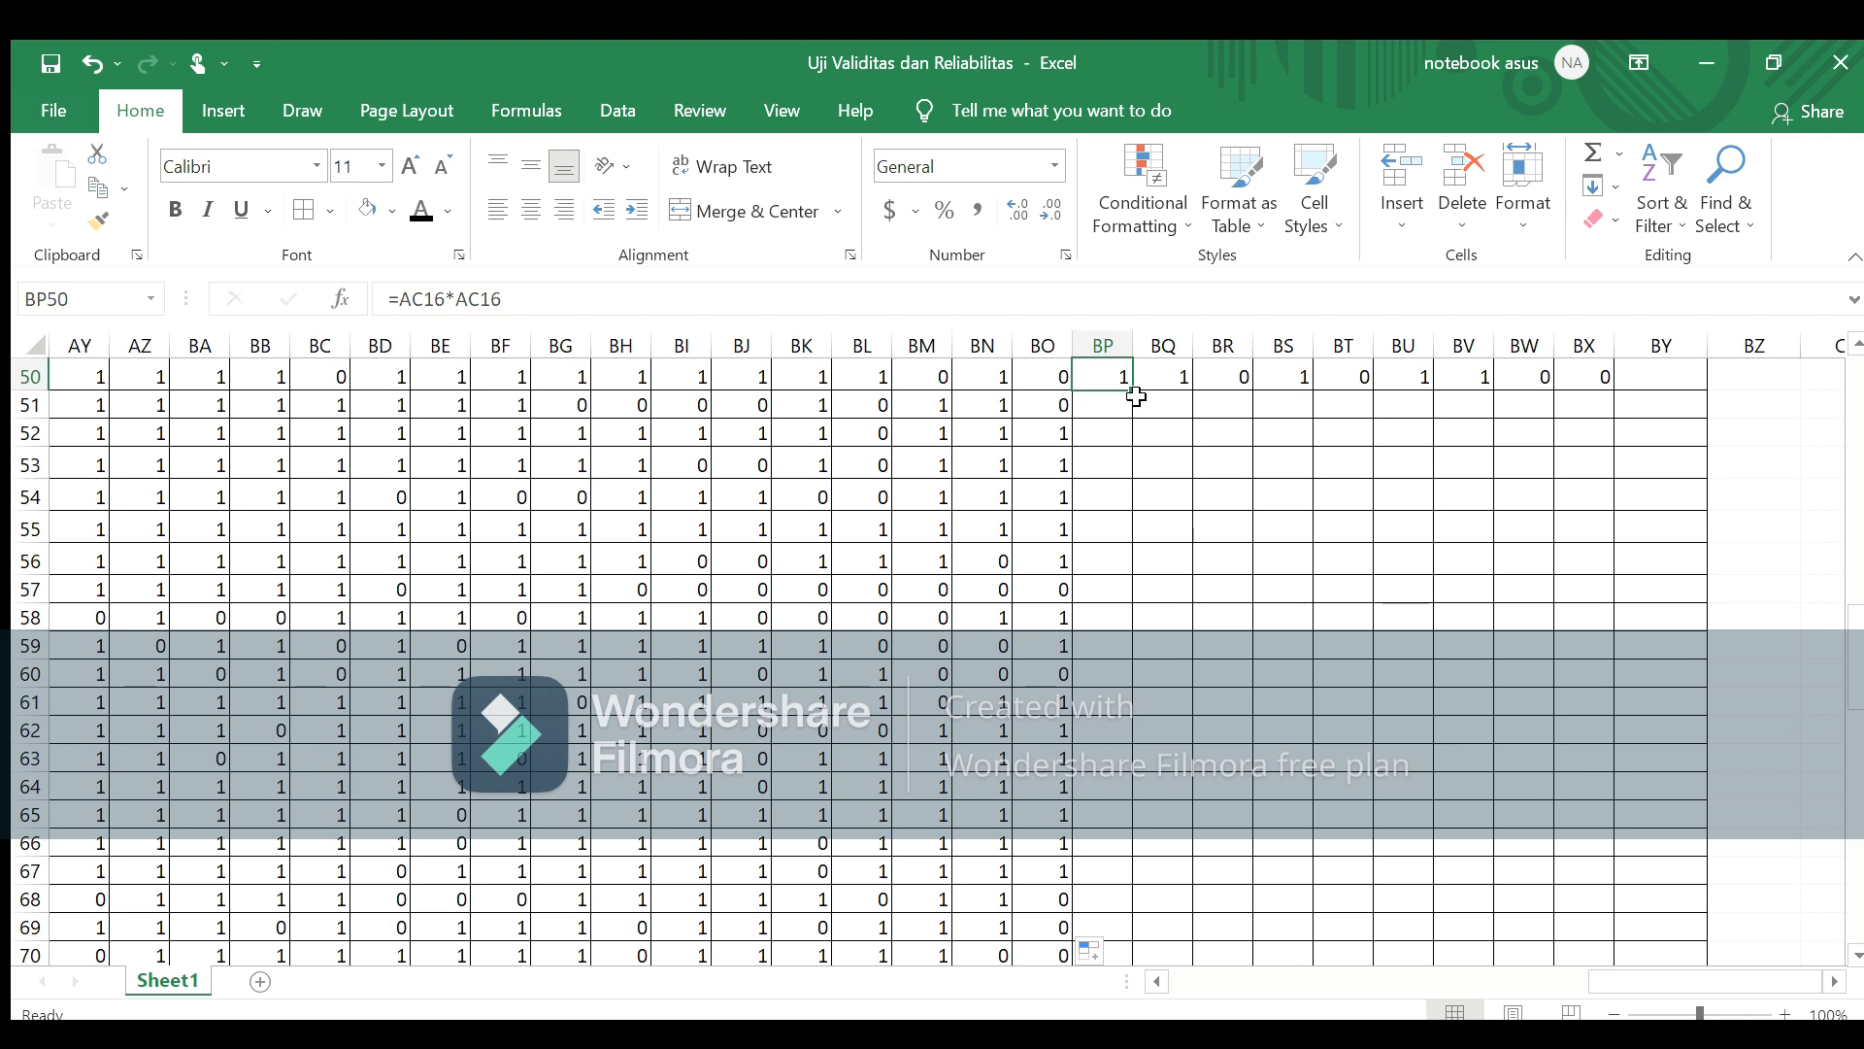
pyautogui.moveTo(1136, 389); pyautogui.dragTo(1121, 909)
pyautogui.press('Right')
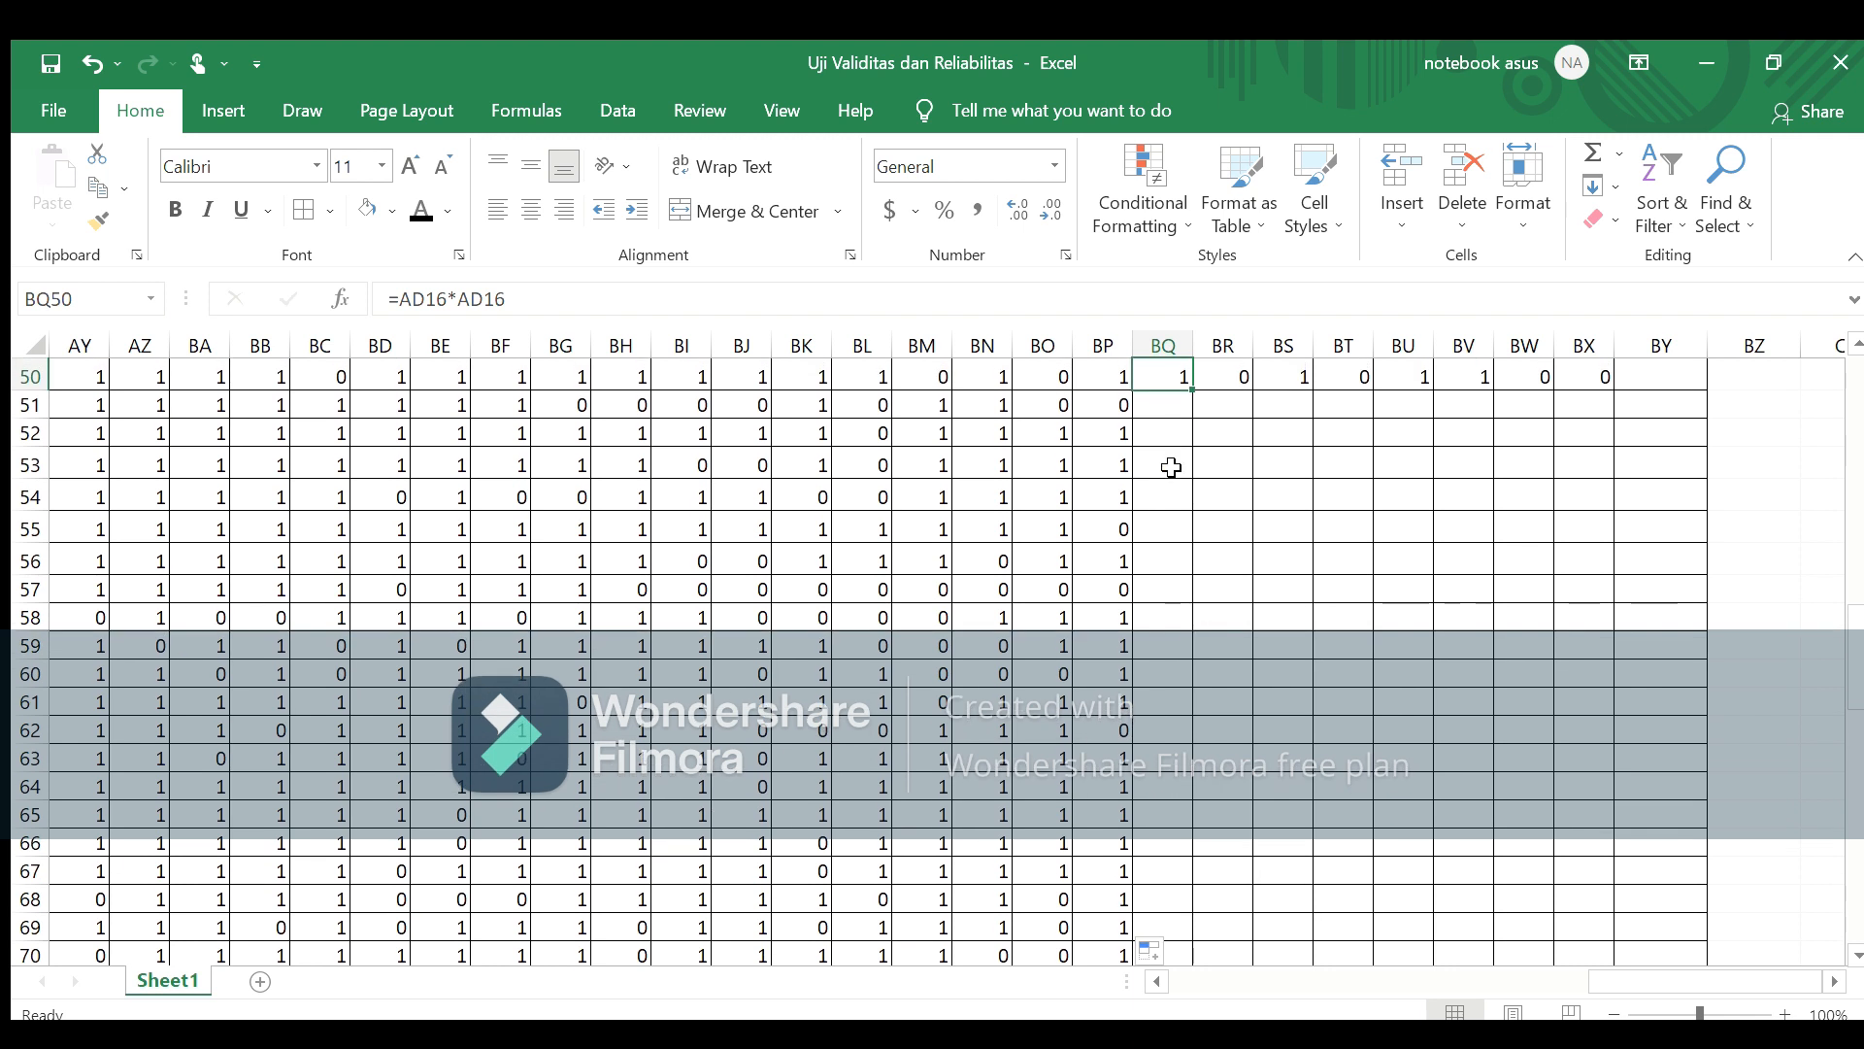
pyautogui.moveTo(1192, 388); pyautogui.dragTo(1163, 853)
# Step: Fill the squaring formulas for items 29, 30 and 31 from BR50, BS50 and BT50 down to row 79
pyautogui.press('Right')
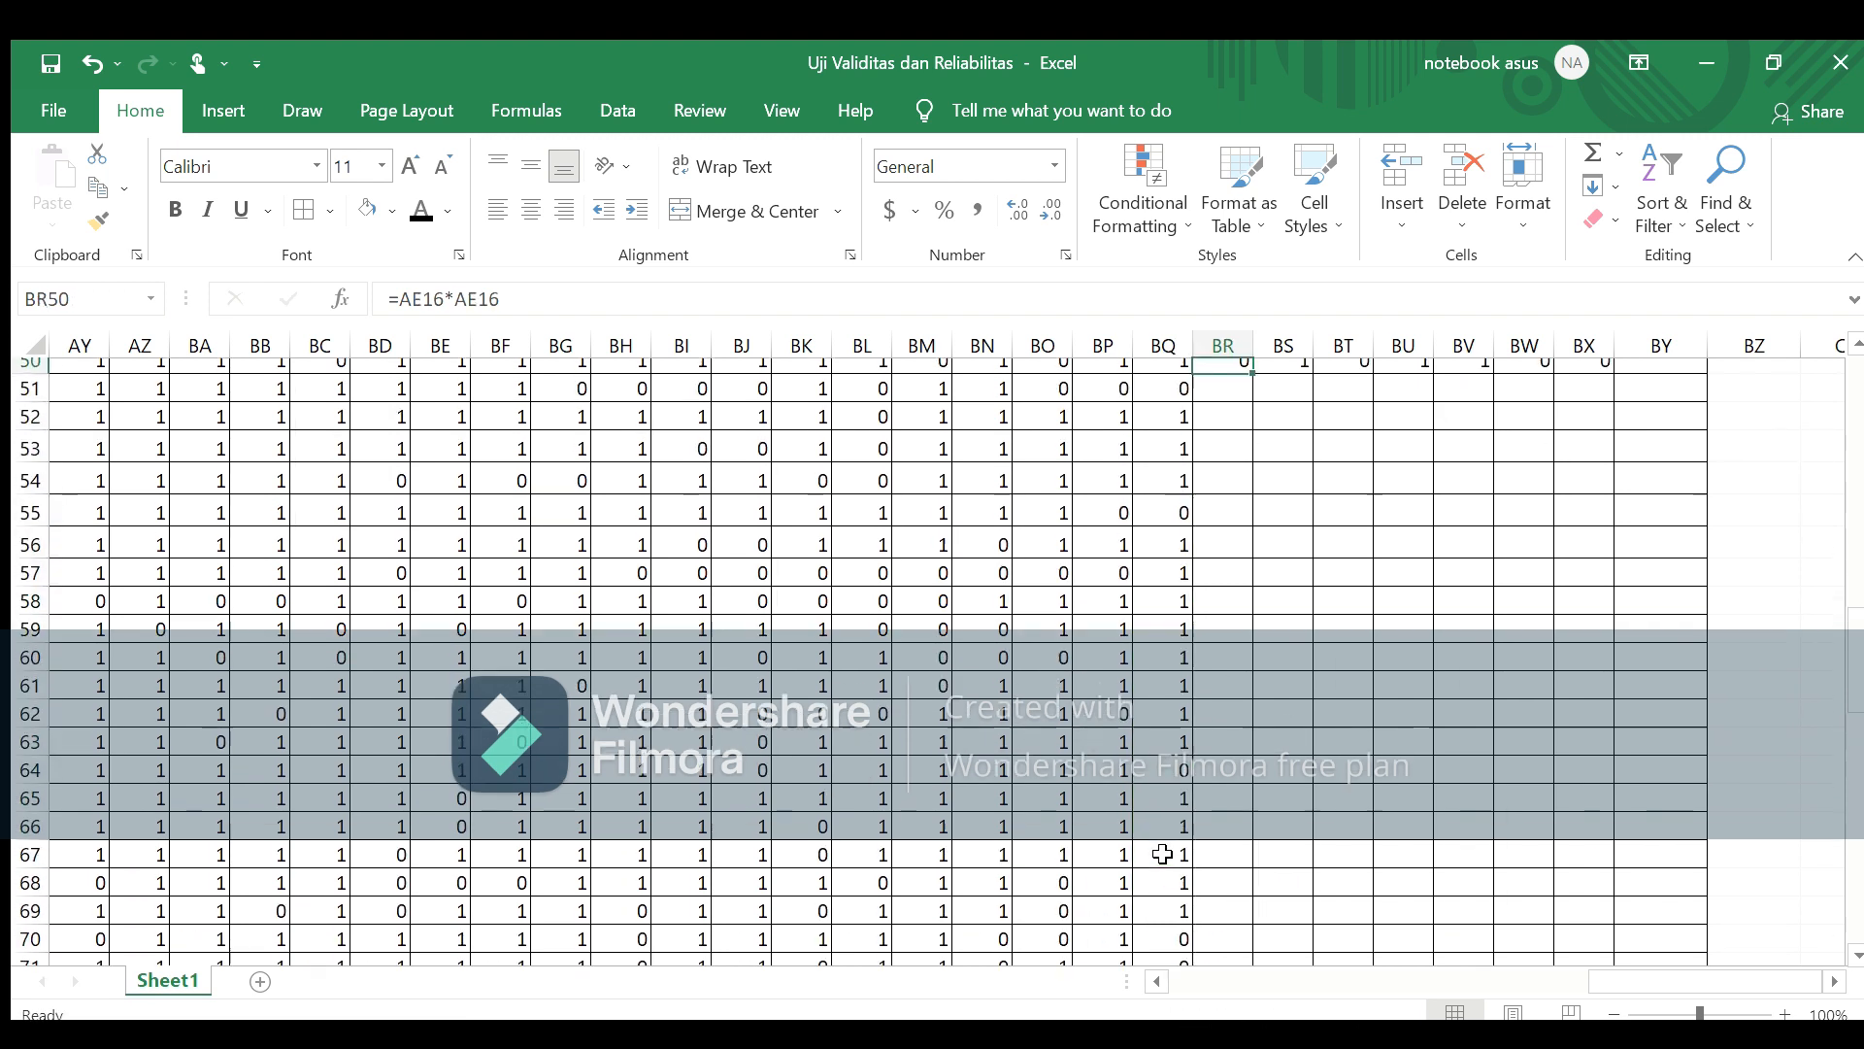
pyautogui.moveTo(1252, 395); pyautogui.dragTo(1254, 872)
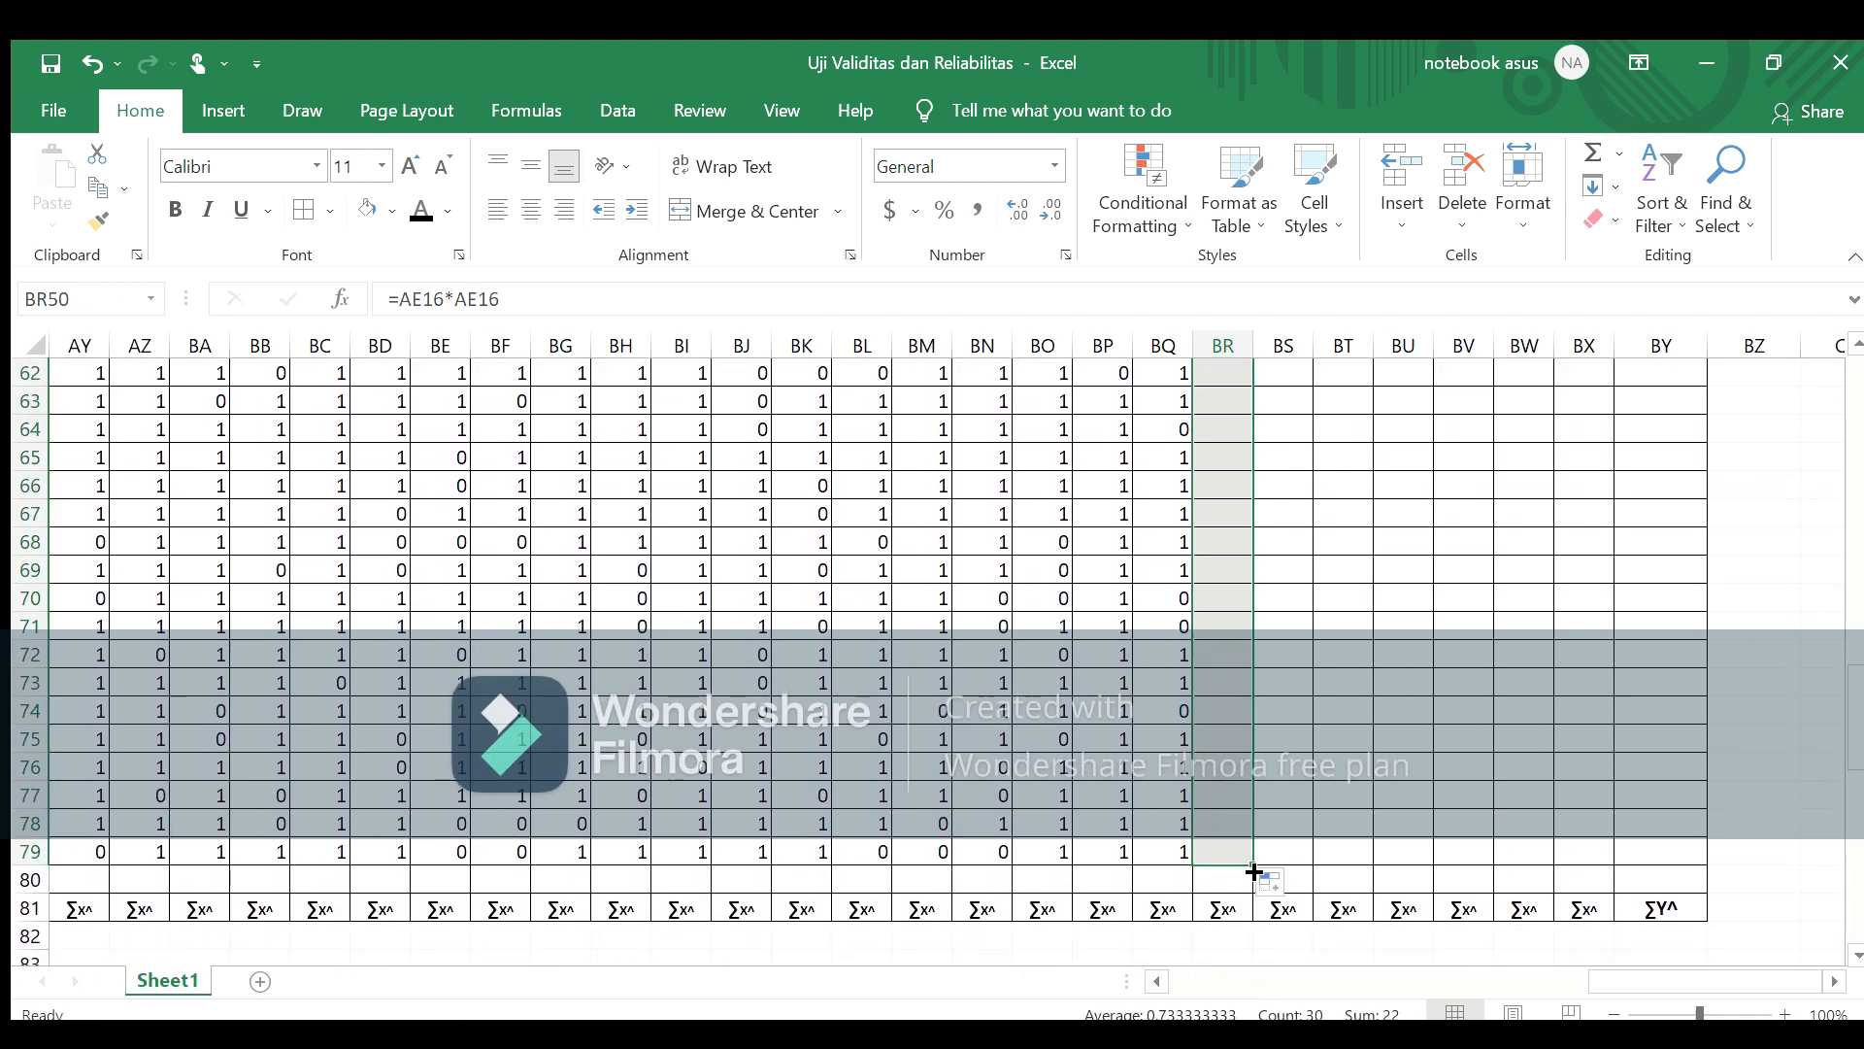
pyautogui.press('Right')
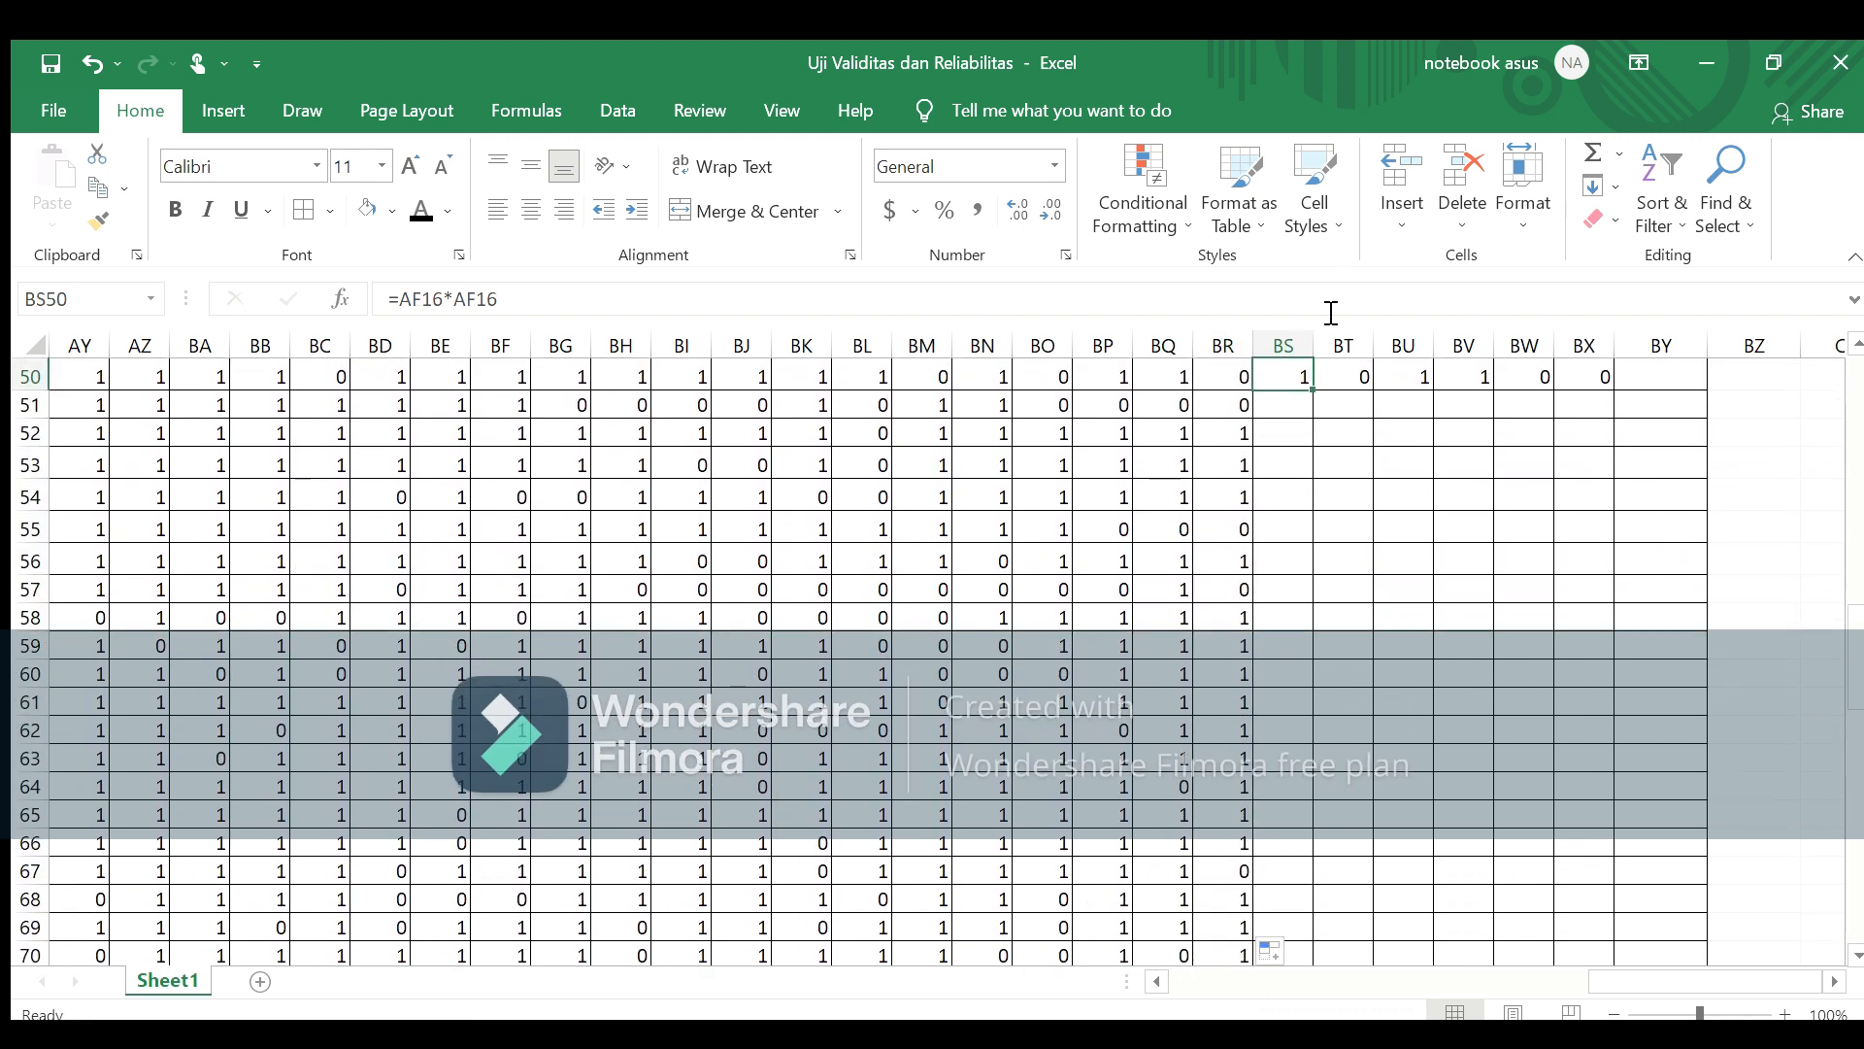
pyautogui.moveTo(1317, 391); pyautogui.dragTo(1288, 894)
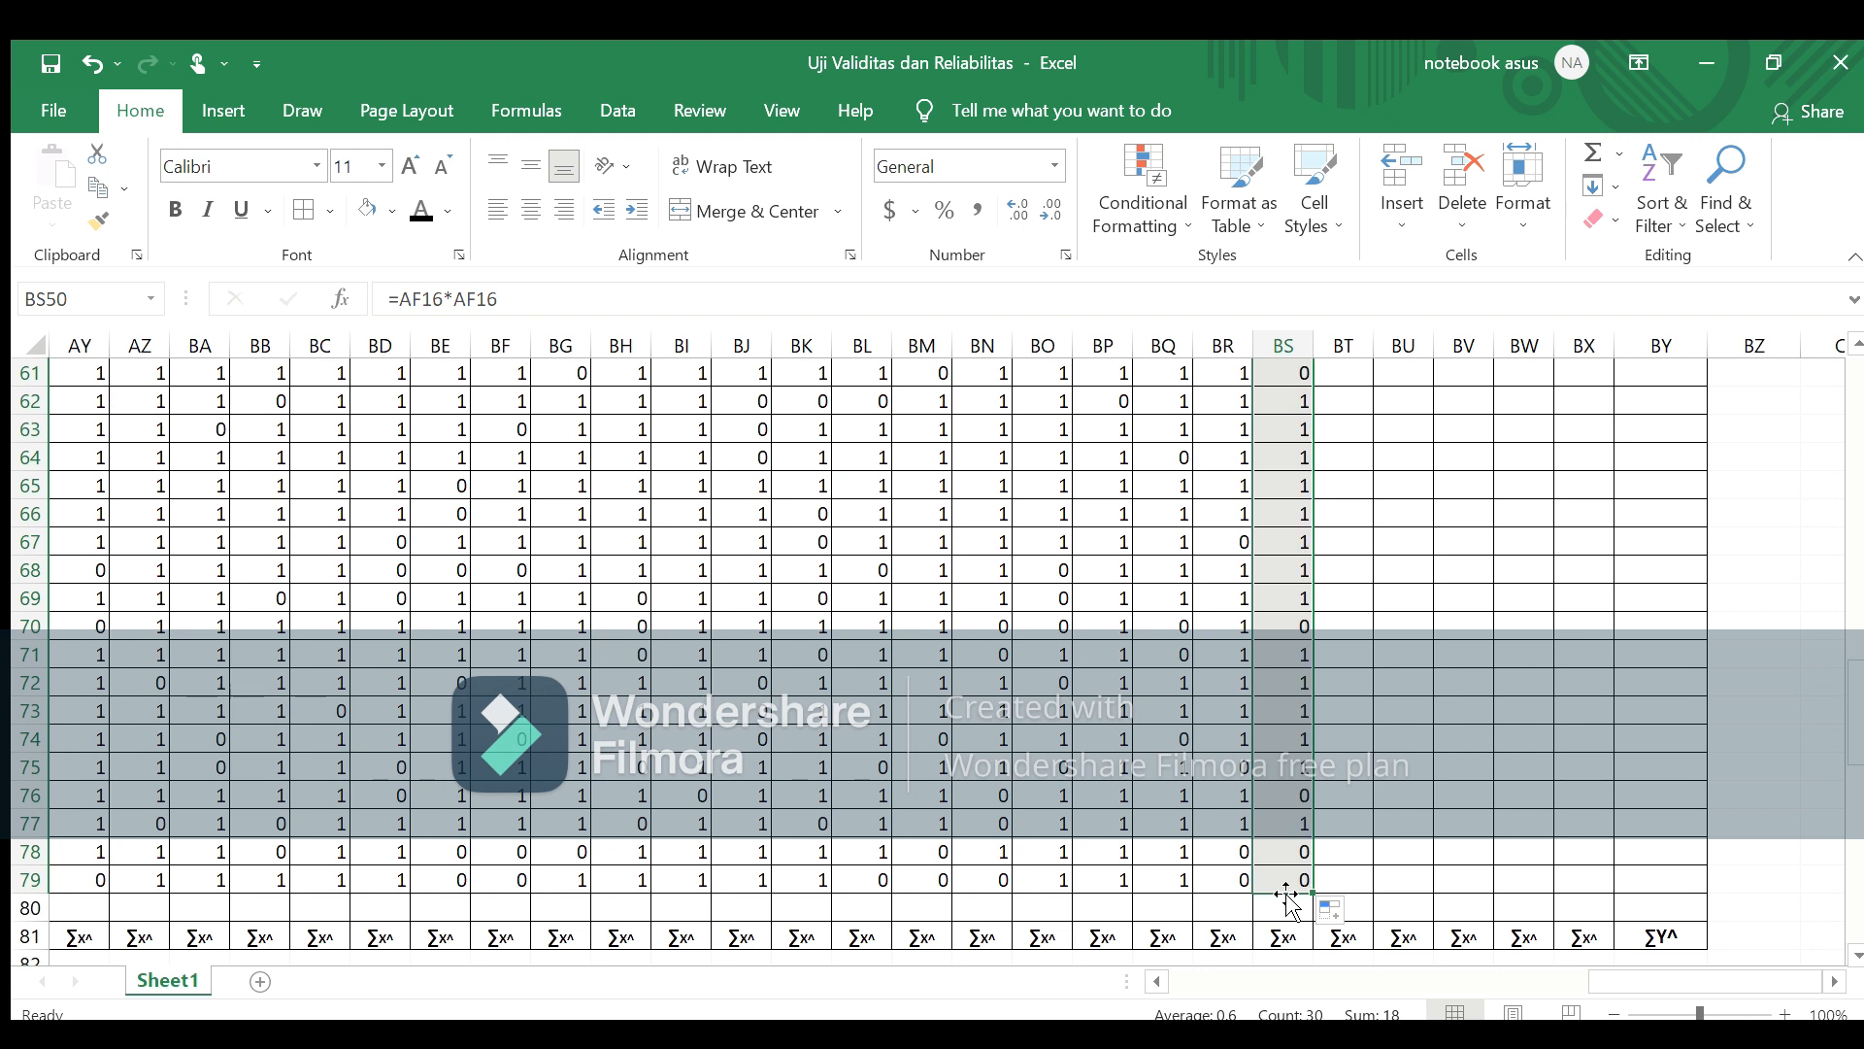
pyautogui.press('Right')
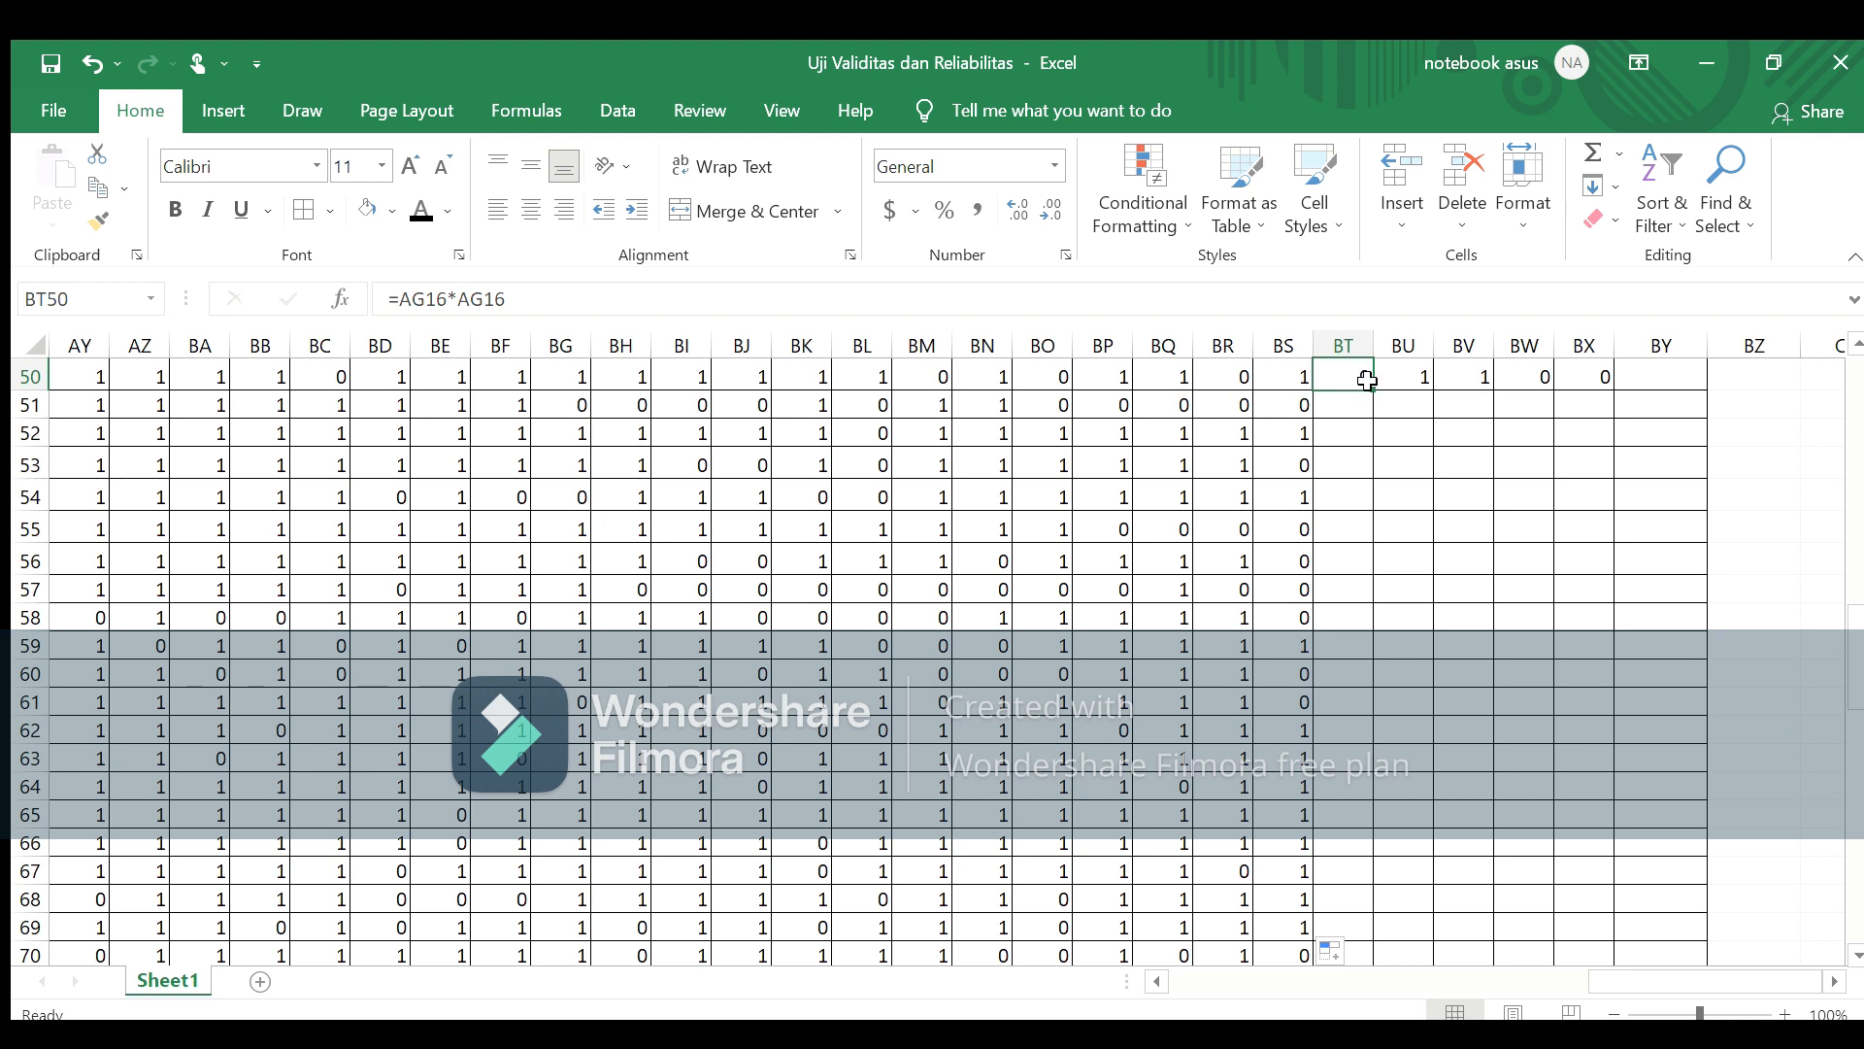
pyautogui.moveTo(1373, 390); pyautogui.dragTo(1367, 867)
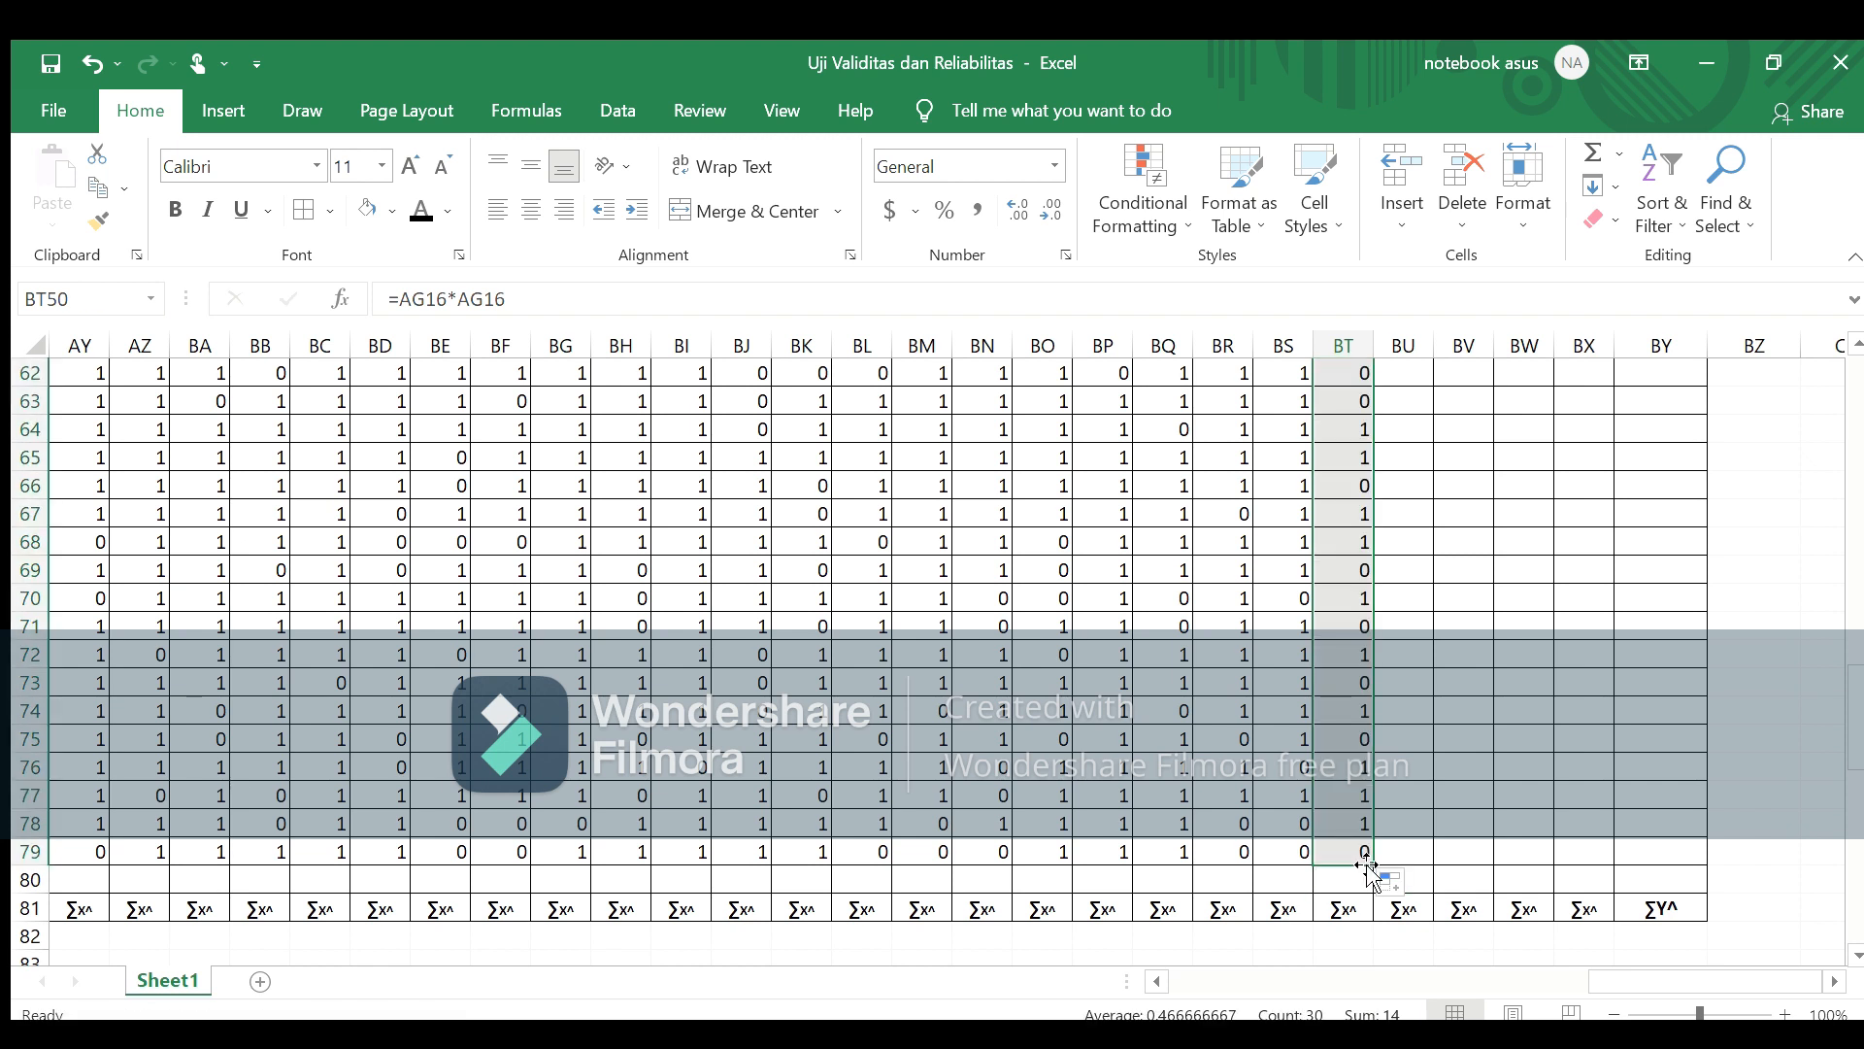
# Step: Fill the item 32 and item 33 squaring formulas from BU50 and BV50 down to the last respondent in row 79
pyautogui.press('Right')
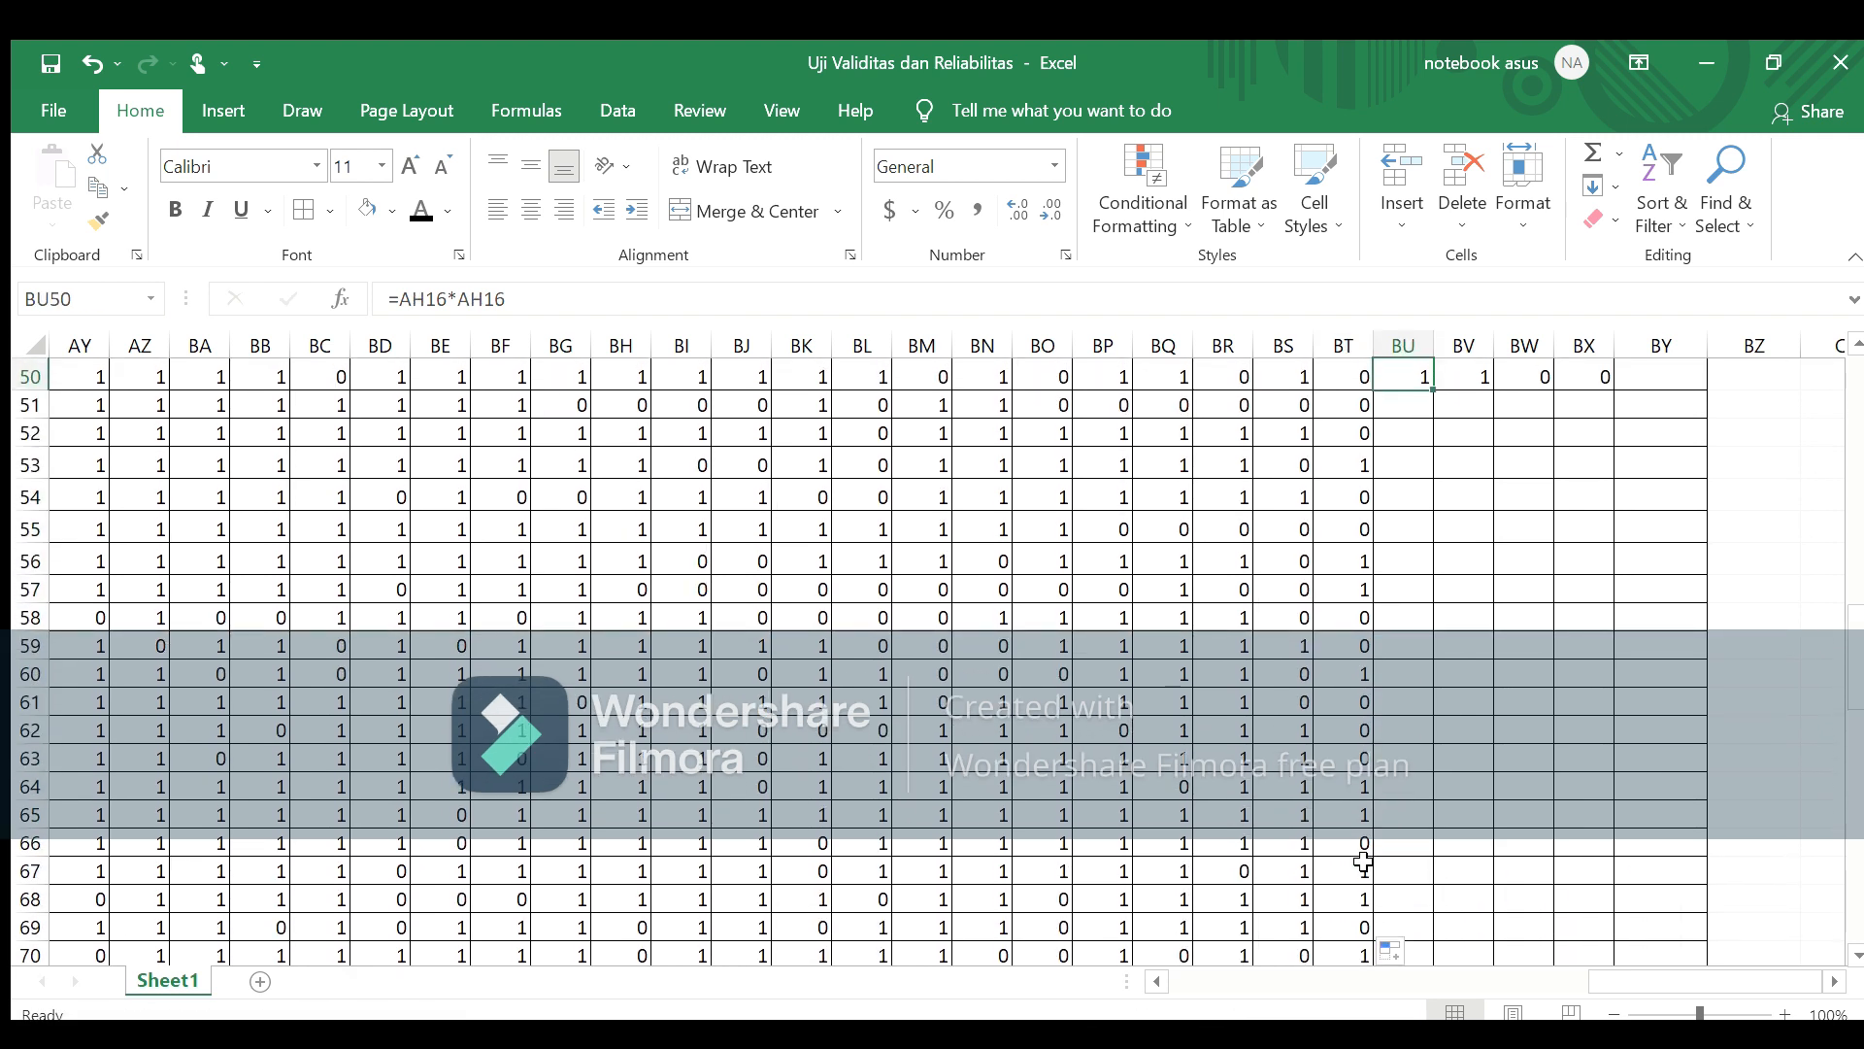
pyautogui.moveTo(1435, 392)
pyautogui.mouseDown()
pyautogui.moveTo(1413, 1011)
pyautogui.moveTo(1399, 856)
pyautogui.mouseUp()
pyautogui.press('Right')
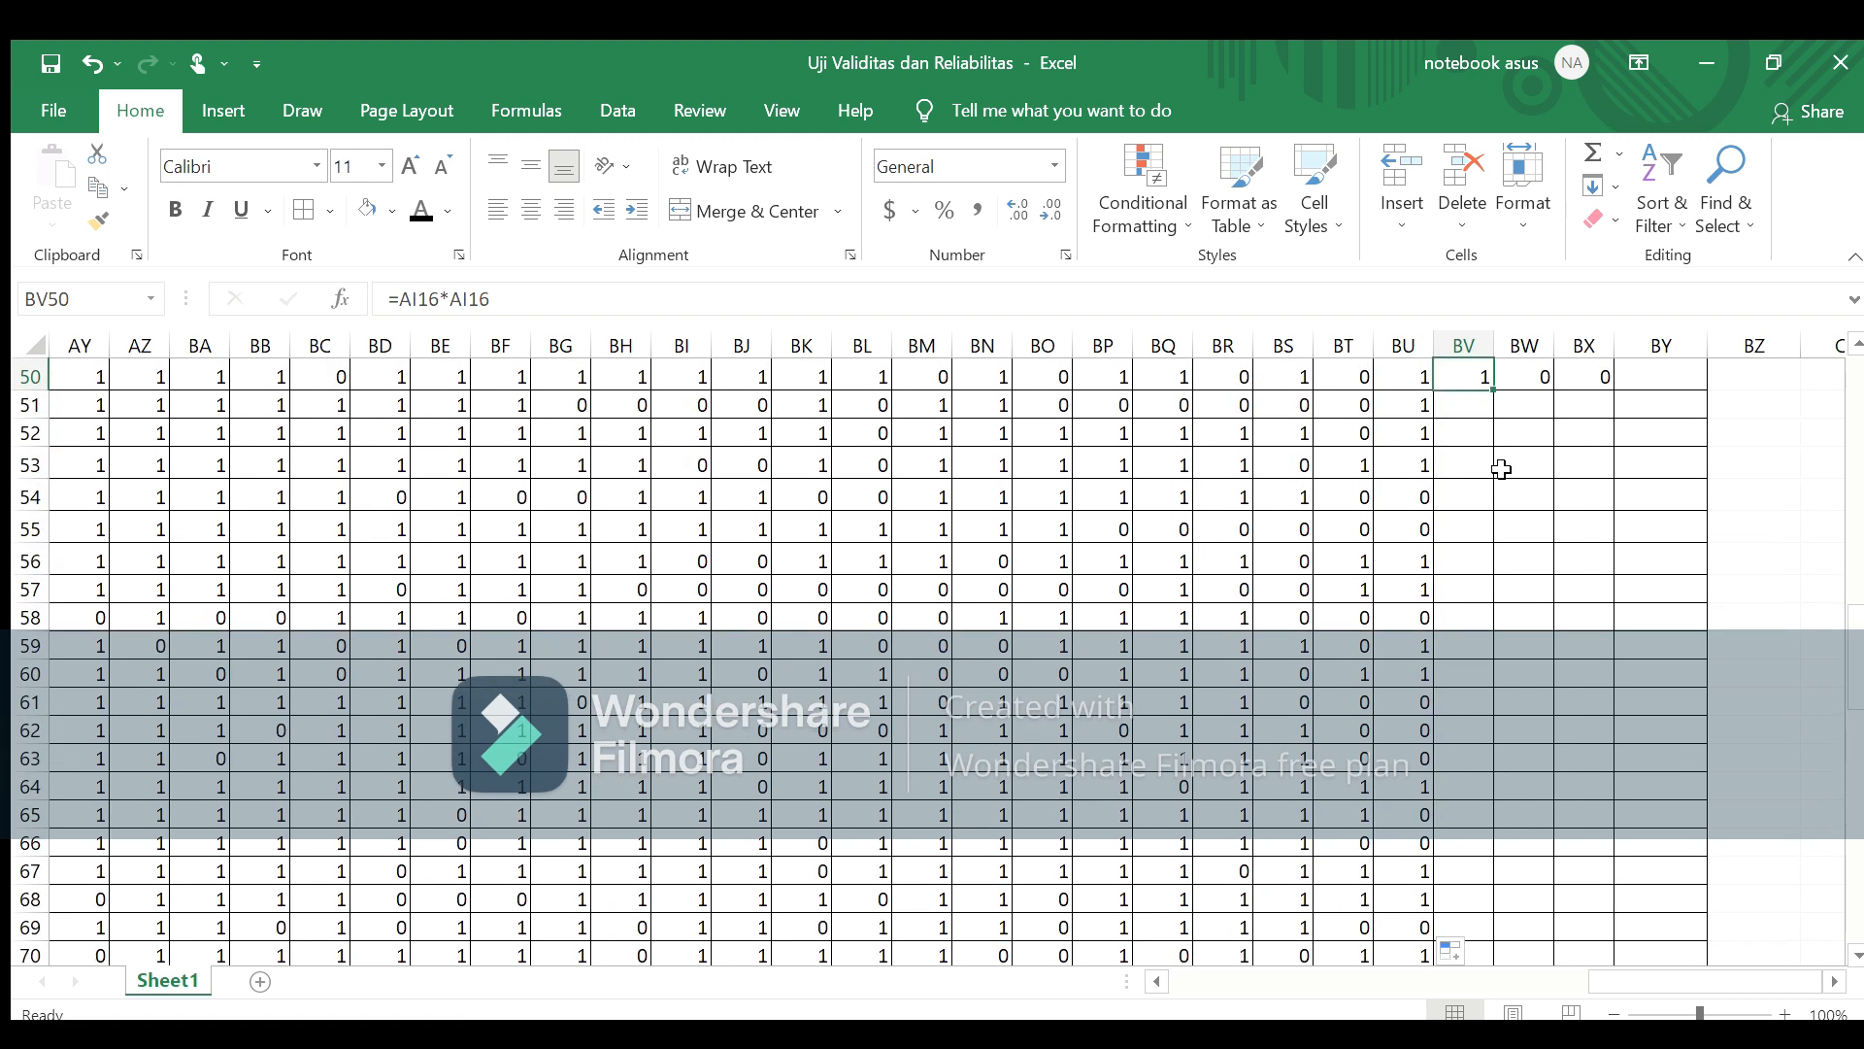
pyautogui.moveTo(1492, 387)
pyautogui.mouseDown()
pyautogui.moveTo(1489, 1002)
pyautogui.moveTo(1477, 854)
pyautogui.mouseUp()
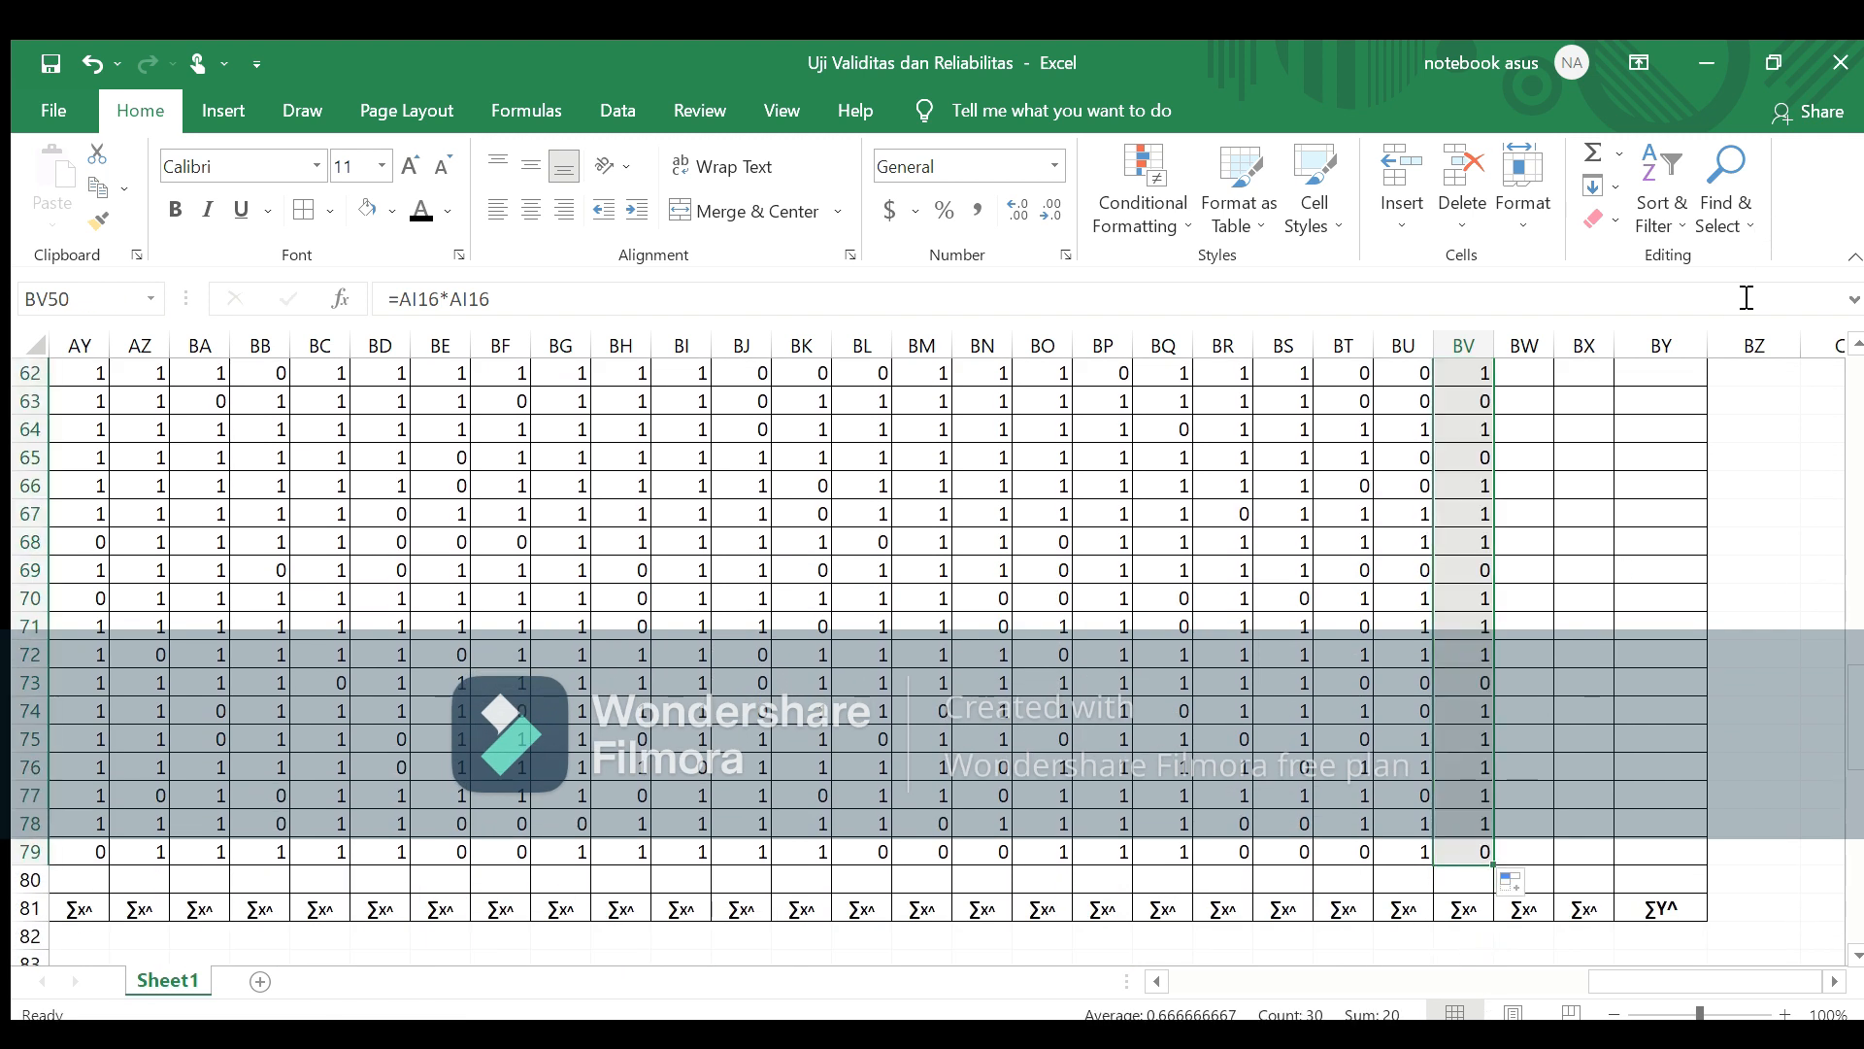
# Step: Fill the item 34 and item 35 squaring formulas from BW50 and BX50 down to row 79, completing the item columns
pyautogui.press('Right')
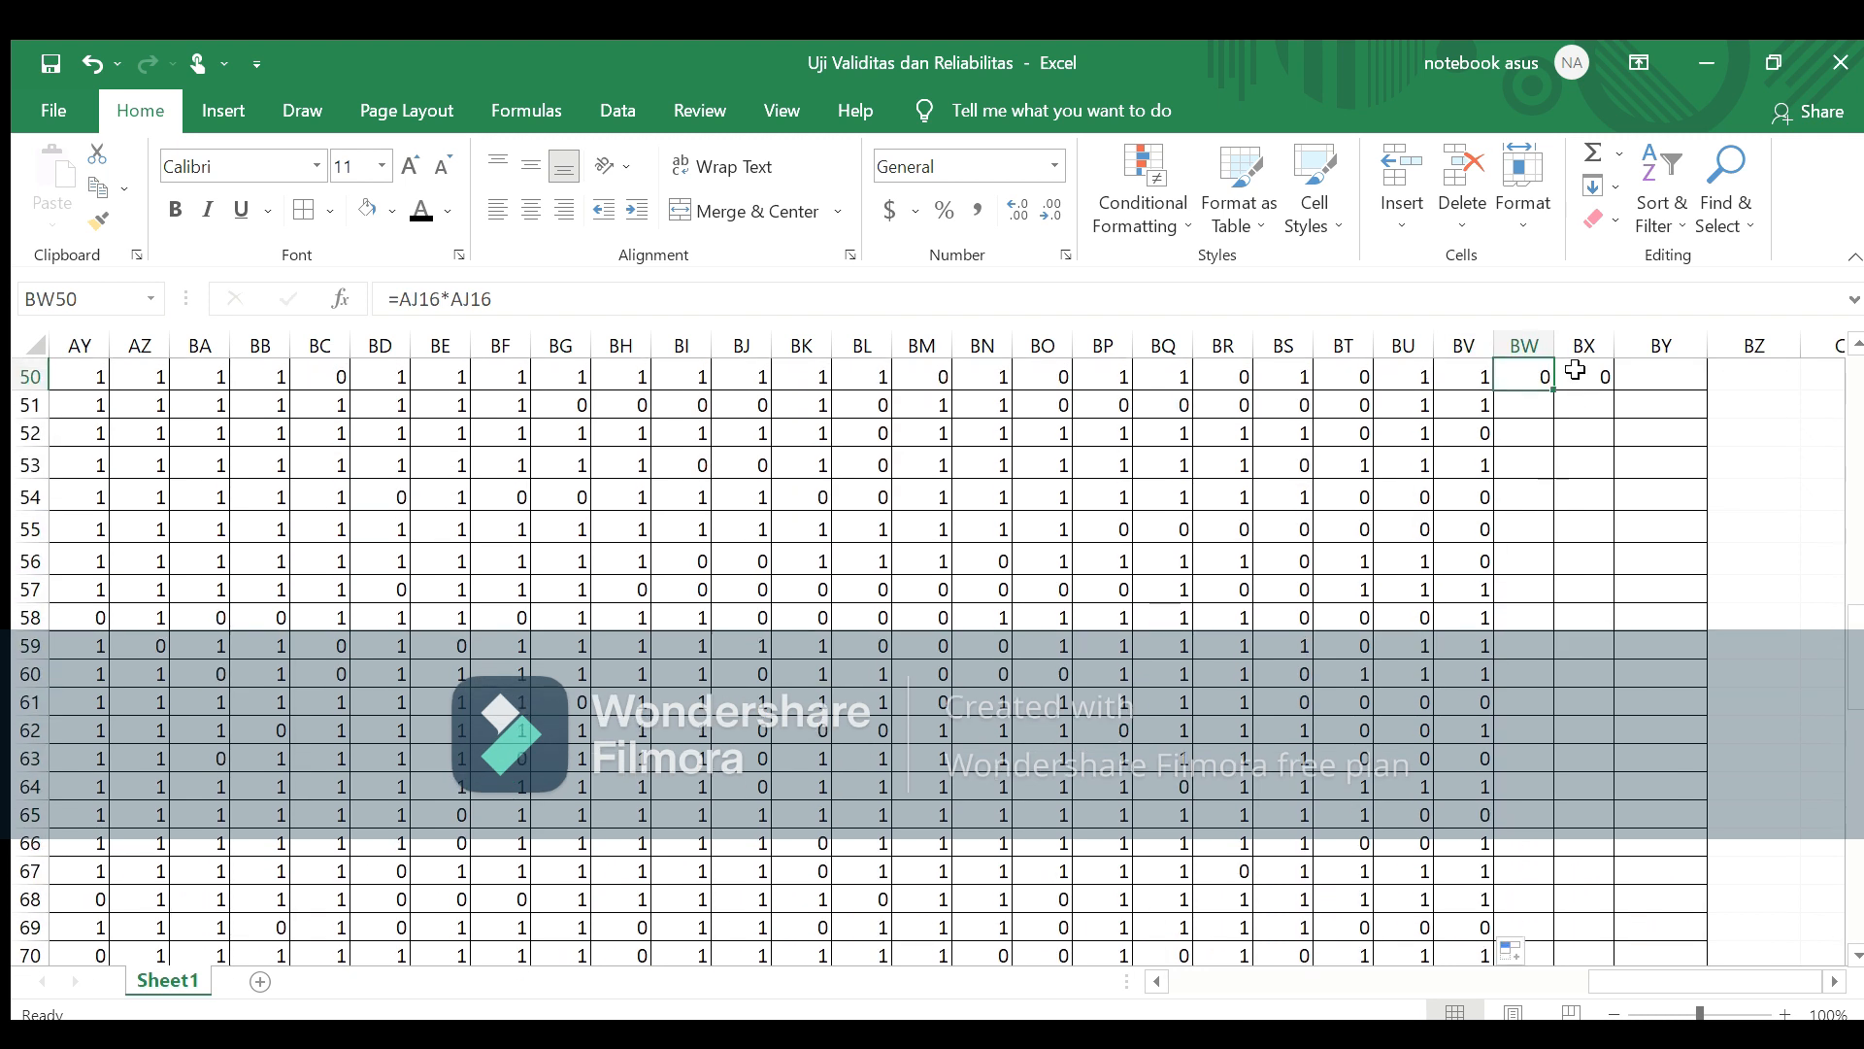
pyautogui.moveTo(1551, 392); pyautogui.dragTo(1522, 853)
pyautogui.press('Right')
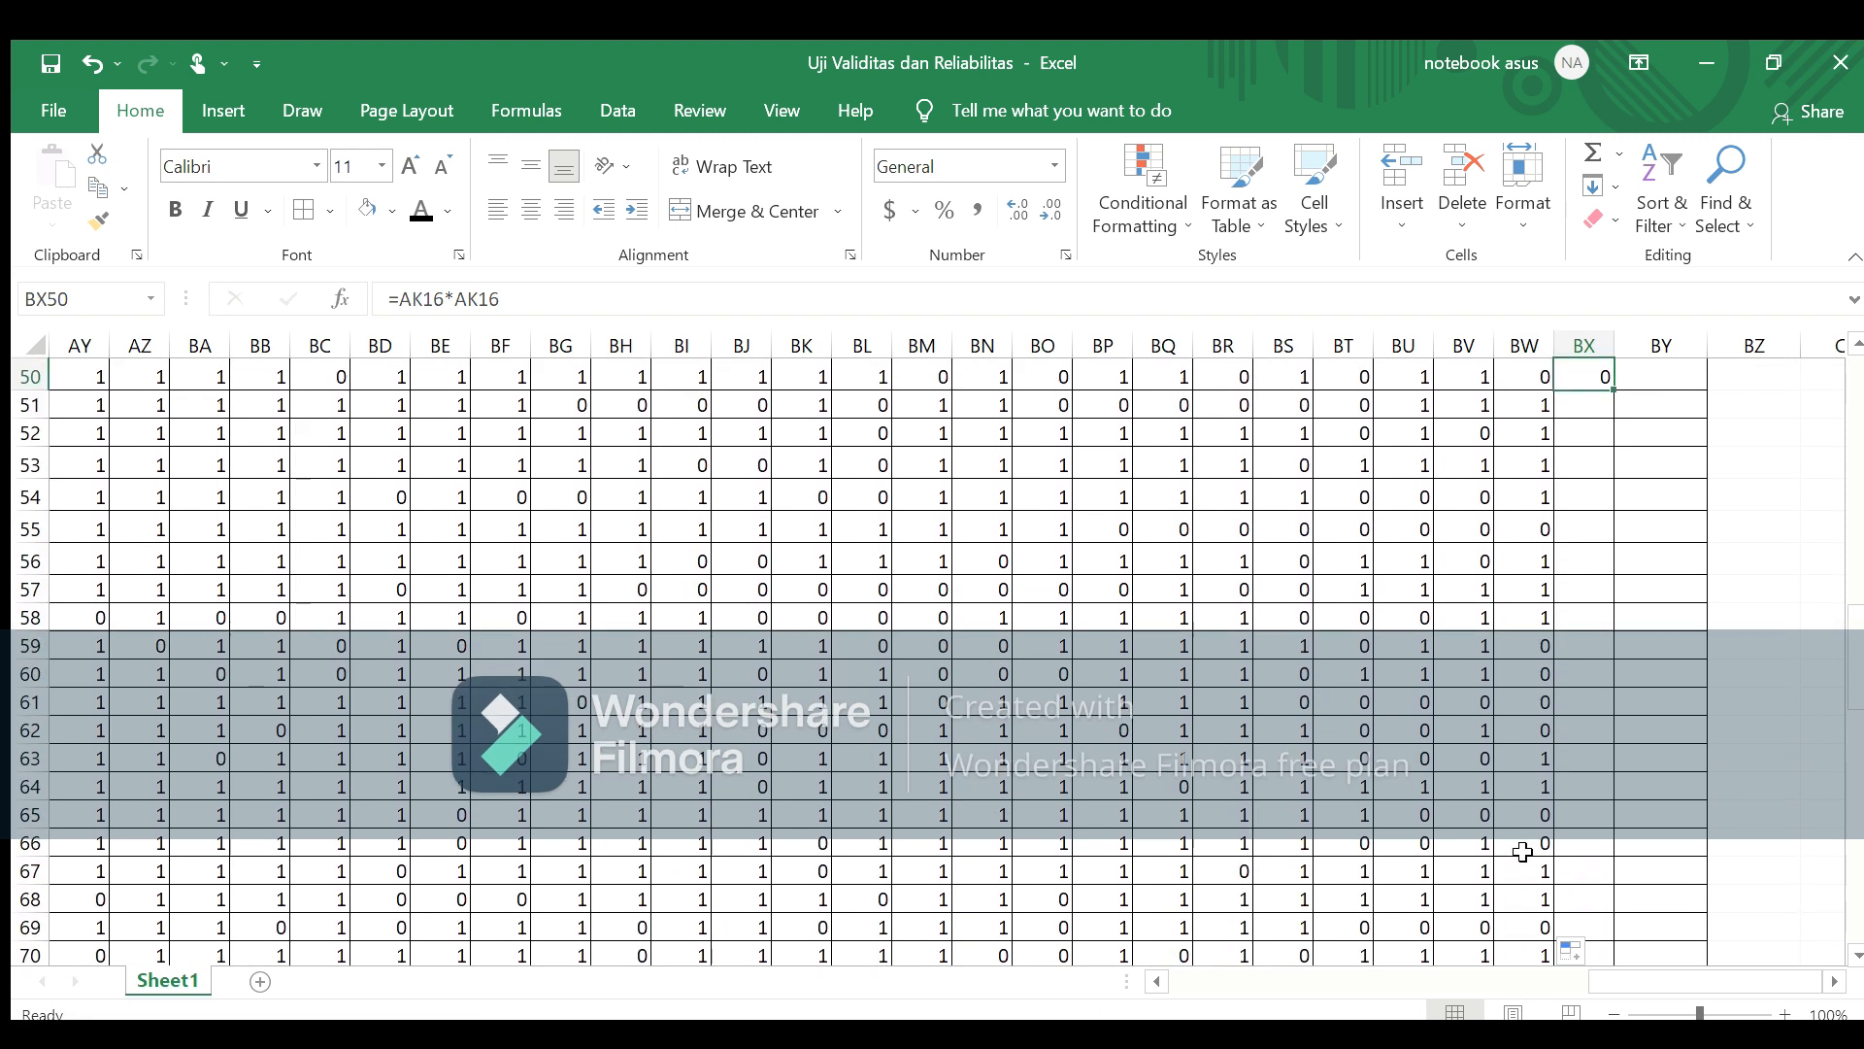
pyautogui.moveTo(1616, 396); pyautogui.dragTo(1615, 883)
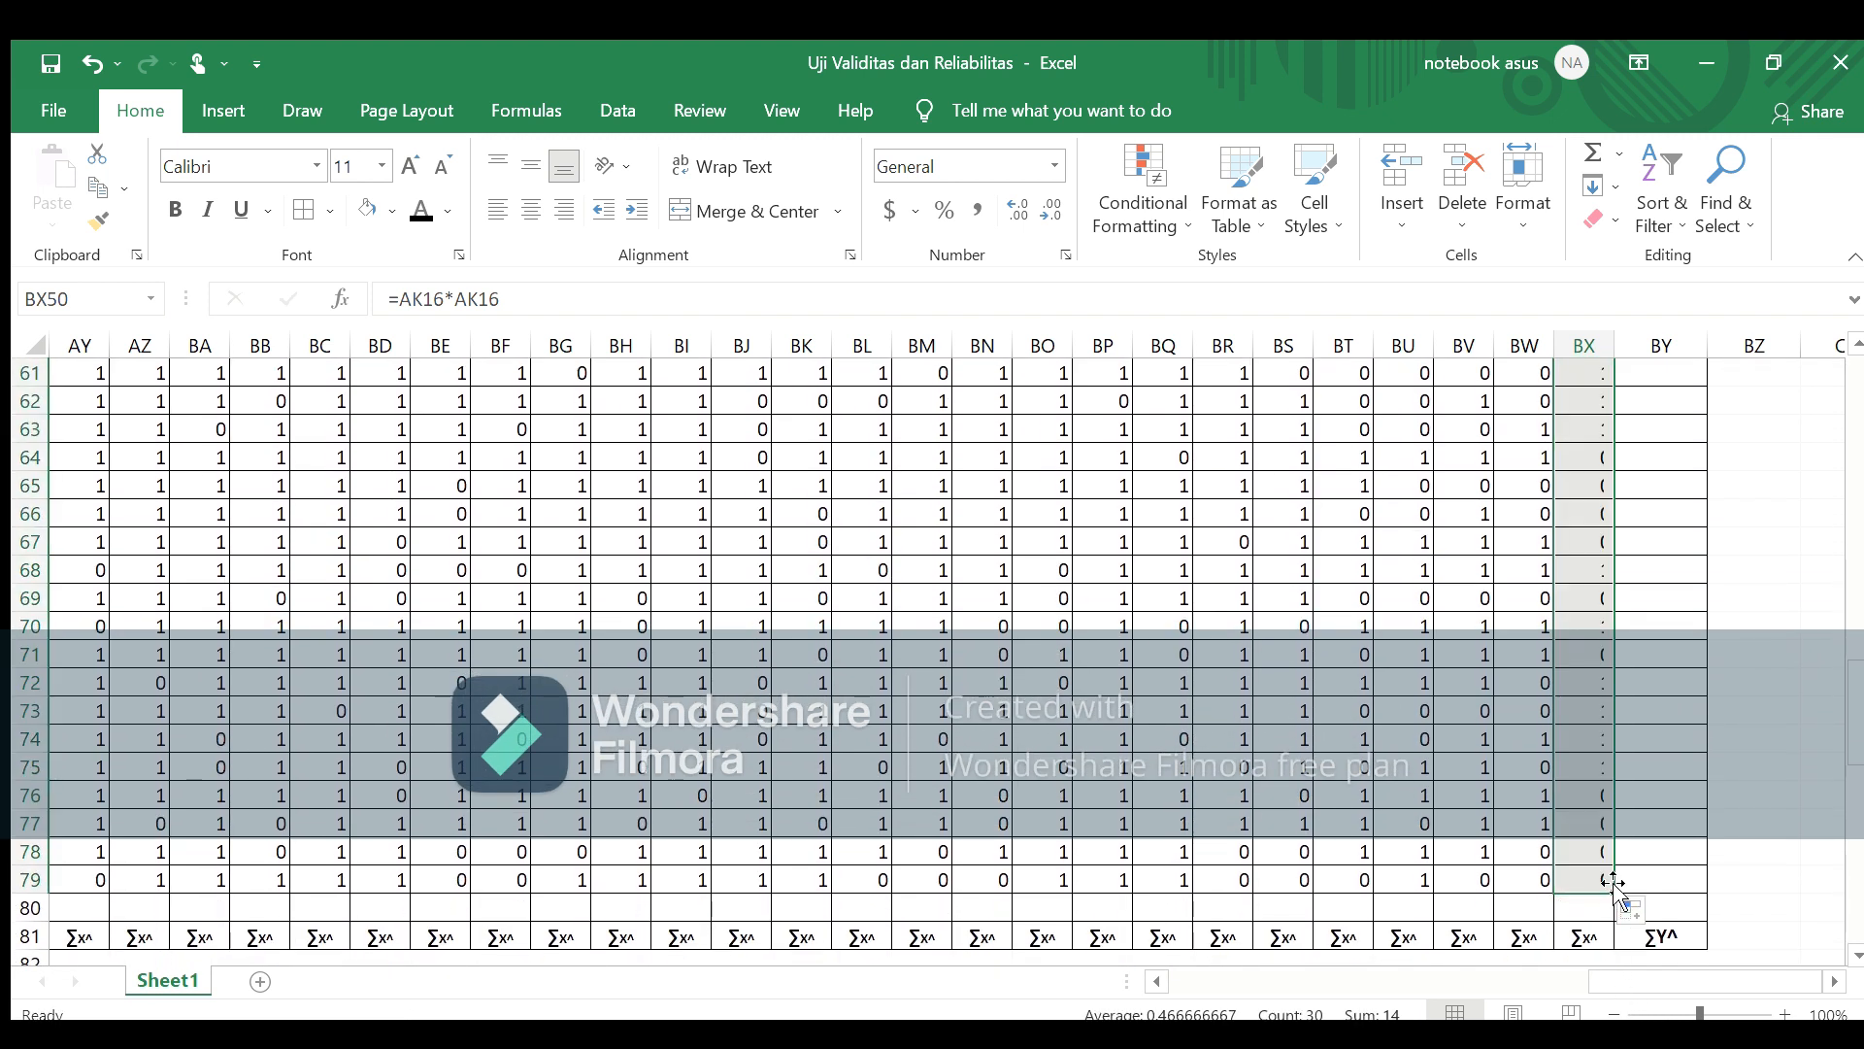
# Step: Enter the formula =AL16*AL16 in BY50 to square the first respondent's total score under the Y^ heading
pyautogui.click(1545, 766)
pyautogui.press('Up')
pyautogui.press('Up')
pyautogui.press('Up')
pyautogui.press('Up')
pyautogui.press('Up')
pyautogui.press('Up')
pyautogui.press('Up')
pyautogui.press('Up')
pyautogui.press('Up')
pyautogui.press('Up')
pyautogui.press('Up')
pyautogui.press('Up')
pyautogui.press('Up')
pyautogui.press('Up')
pyautogui.press('Up')
pyautogui.press('Up')
pyautogui.press('Up')
pyautogui.press('Up')
pyautogui.press('Up')
pyautogui.press('Up')
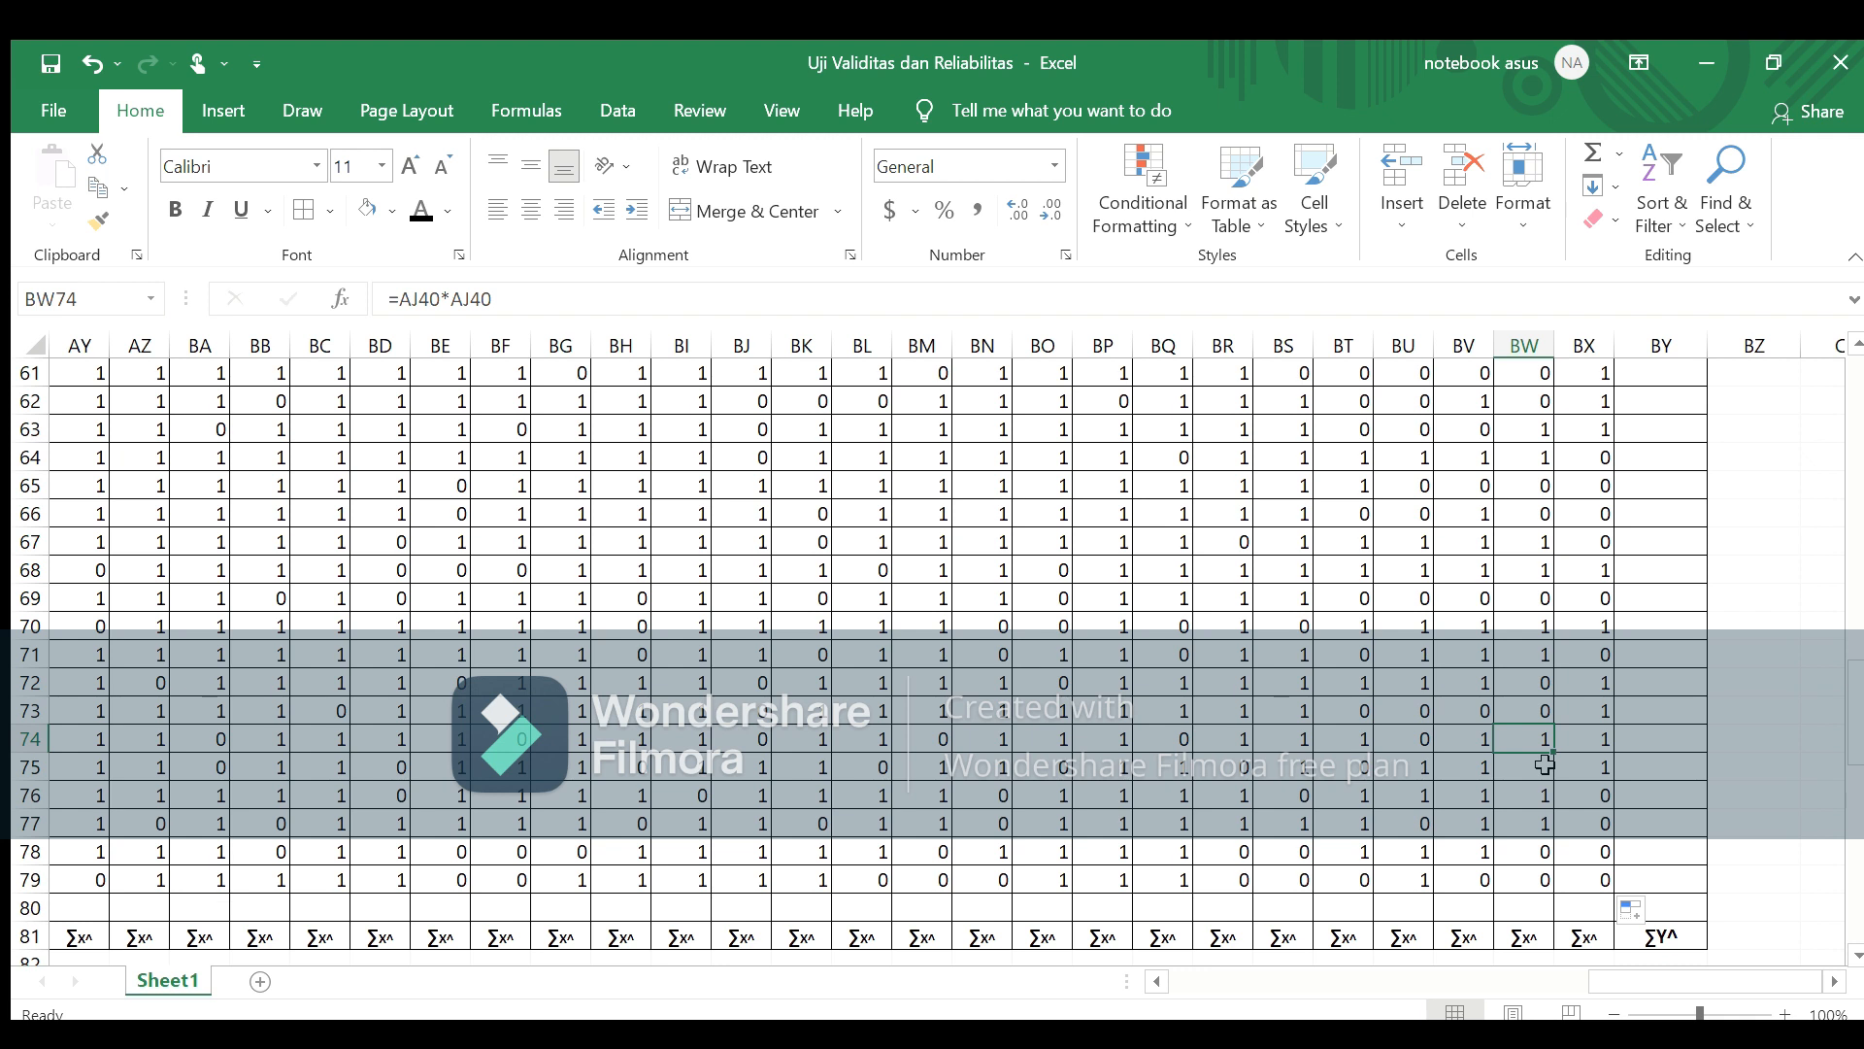
pyautogui.press('Up')
pyautogui.press('Up')
pyautogui.press('Up')
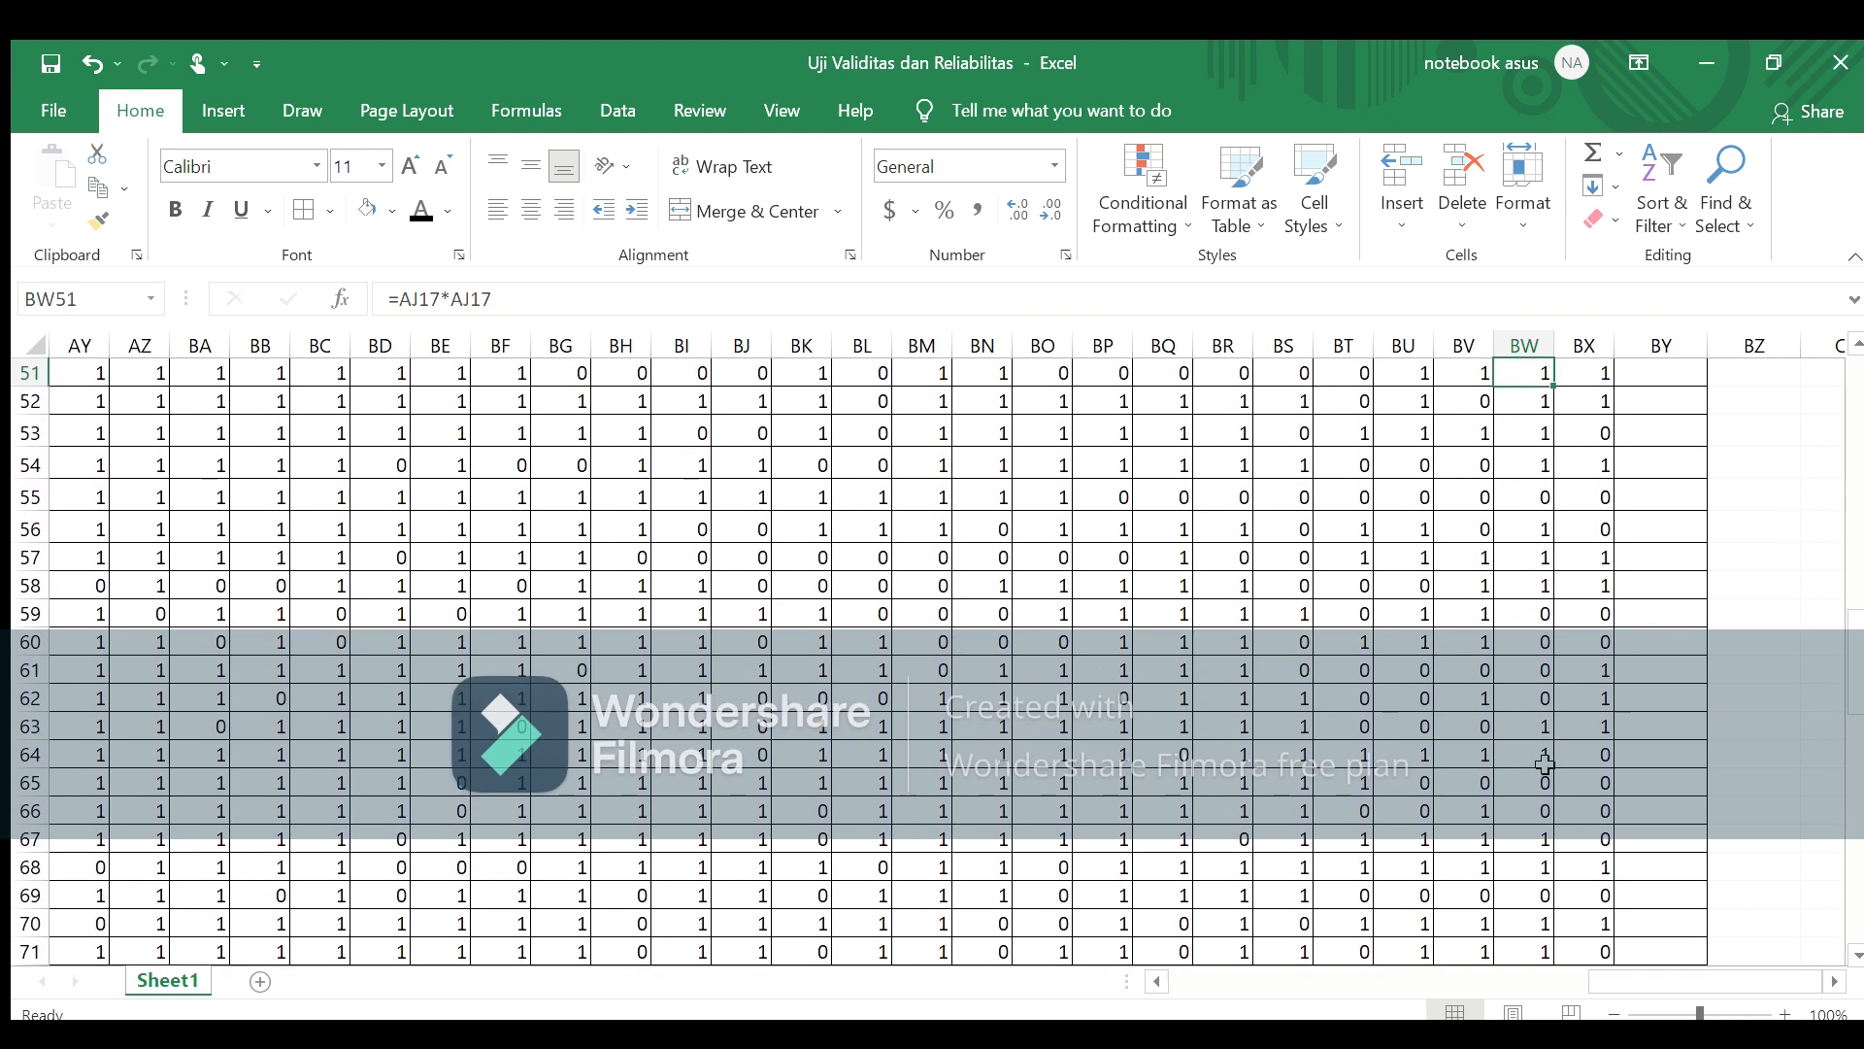
pyautogui.press('Right')
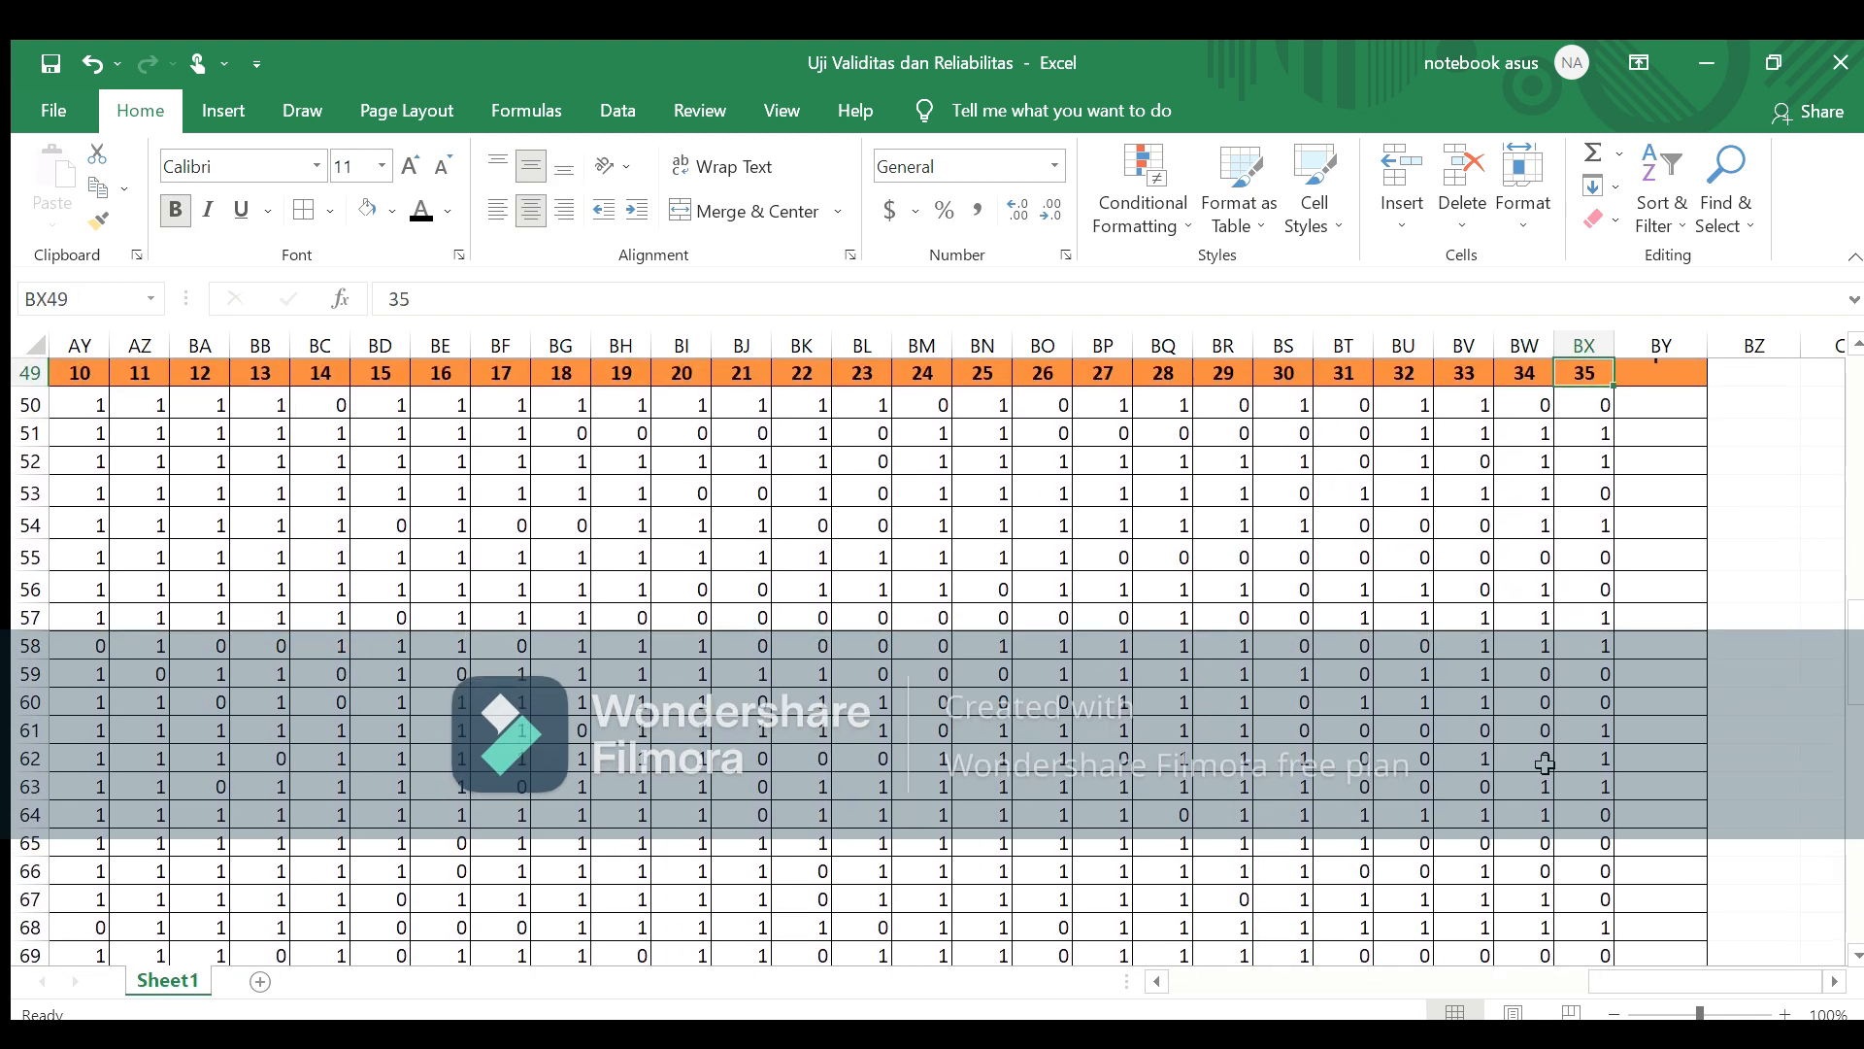
pyautogui.press('Up')
pyautogui.press('Right')
pyautogui.press('Right')
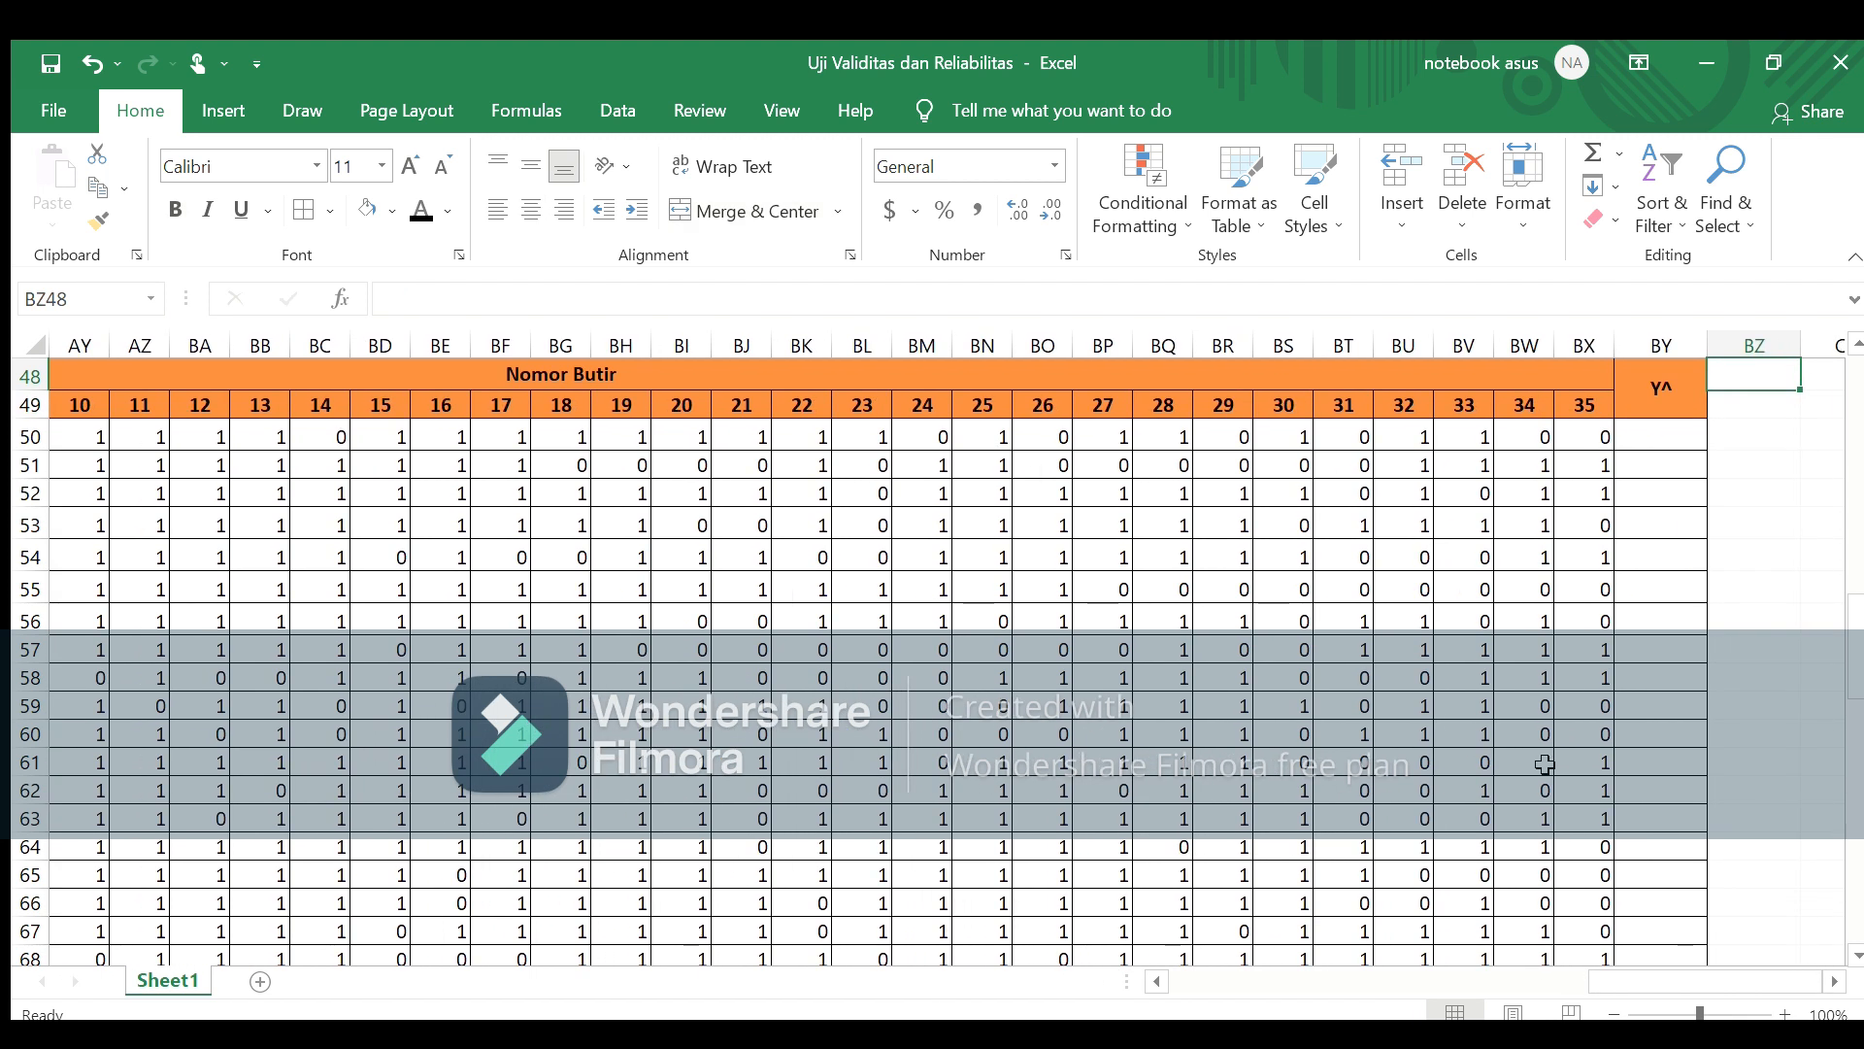
pyautogui.press('Left')
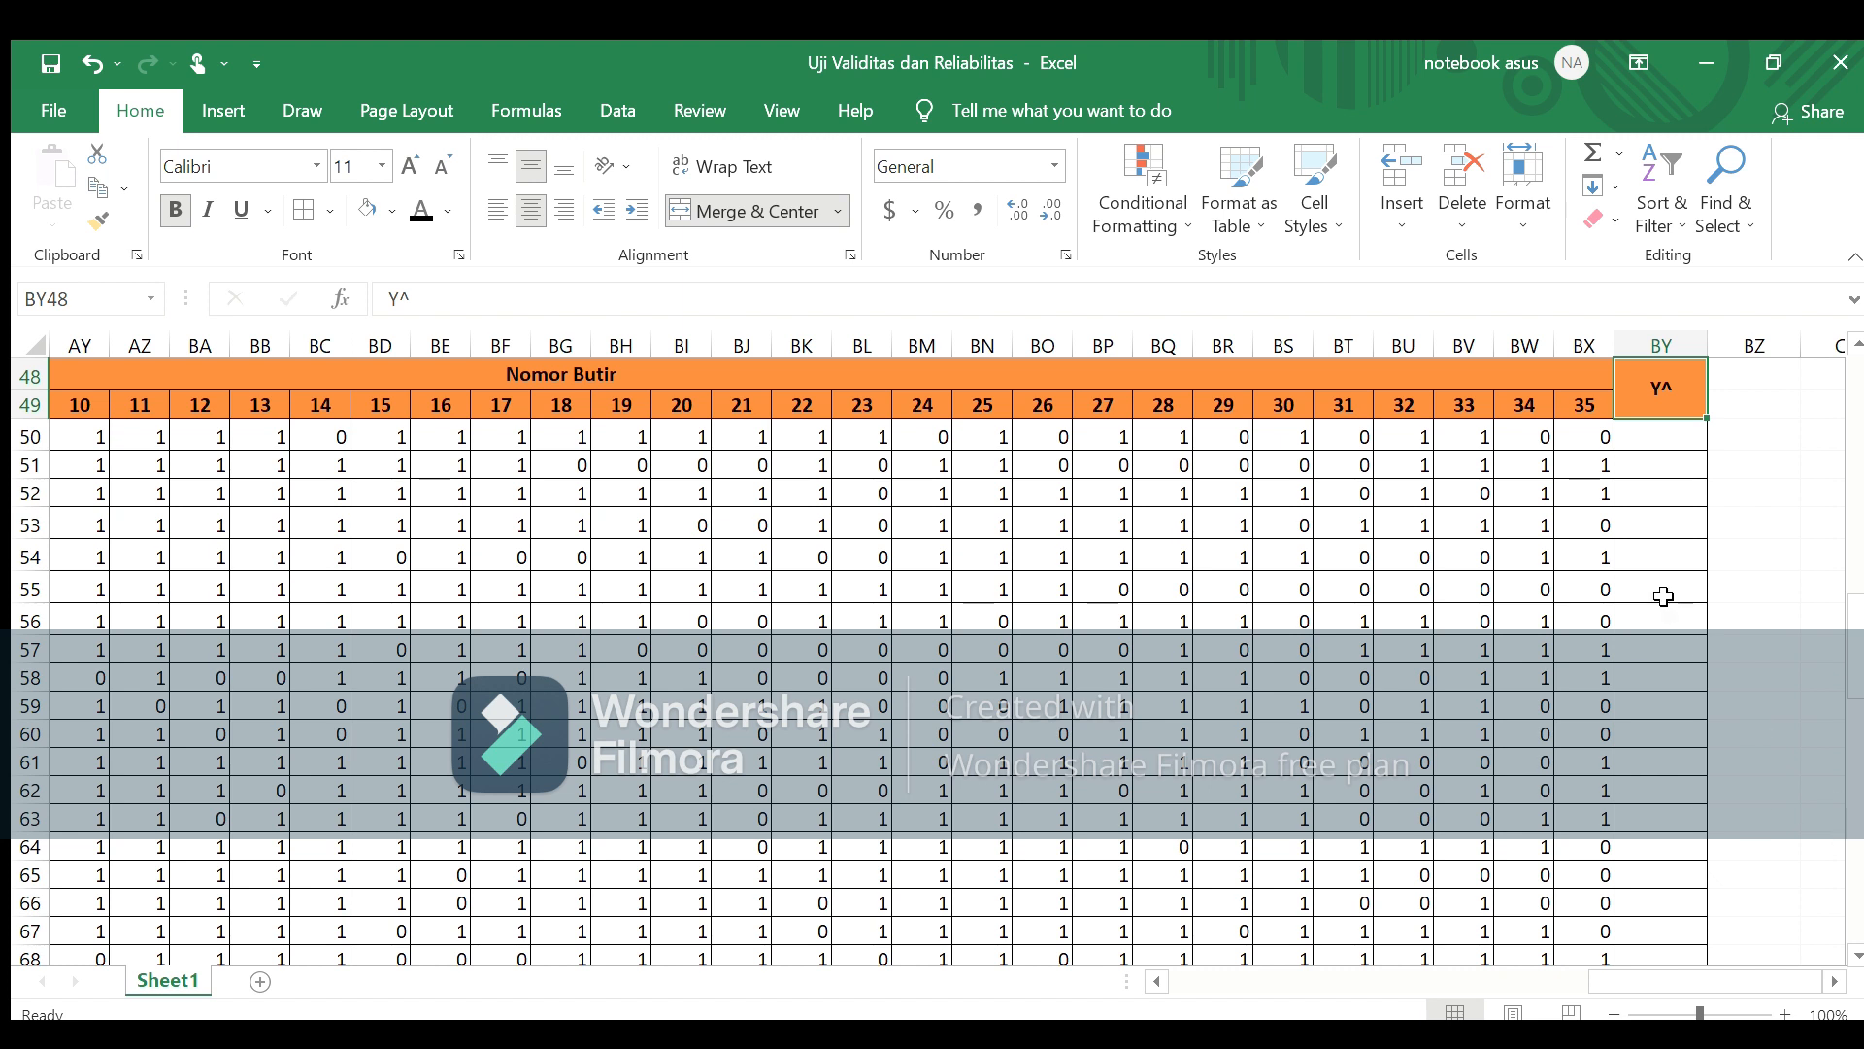
pyautogui.click(1669, 436)
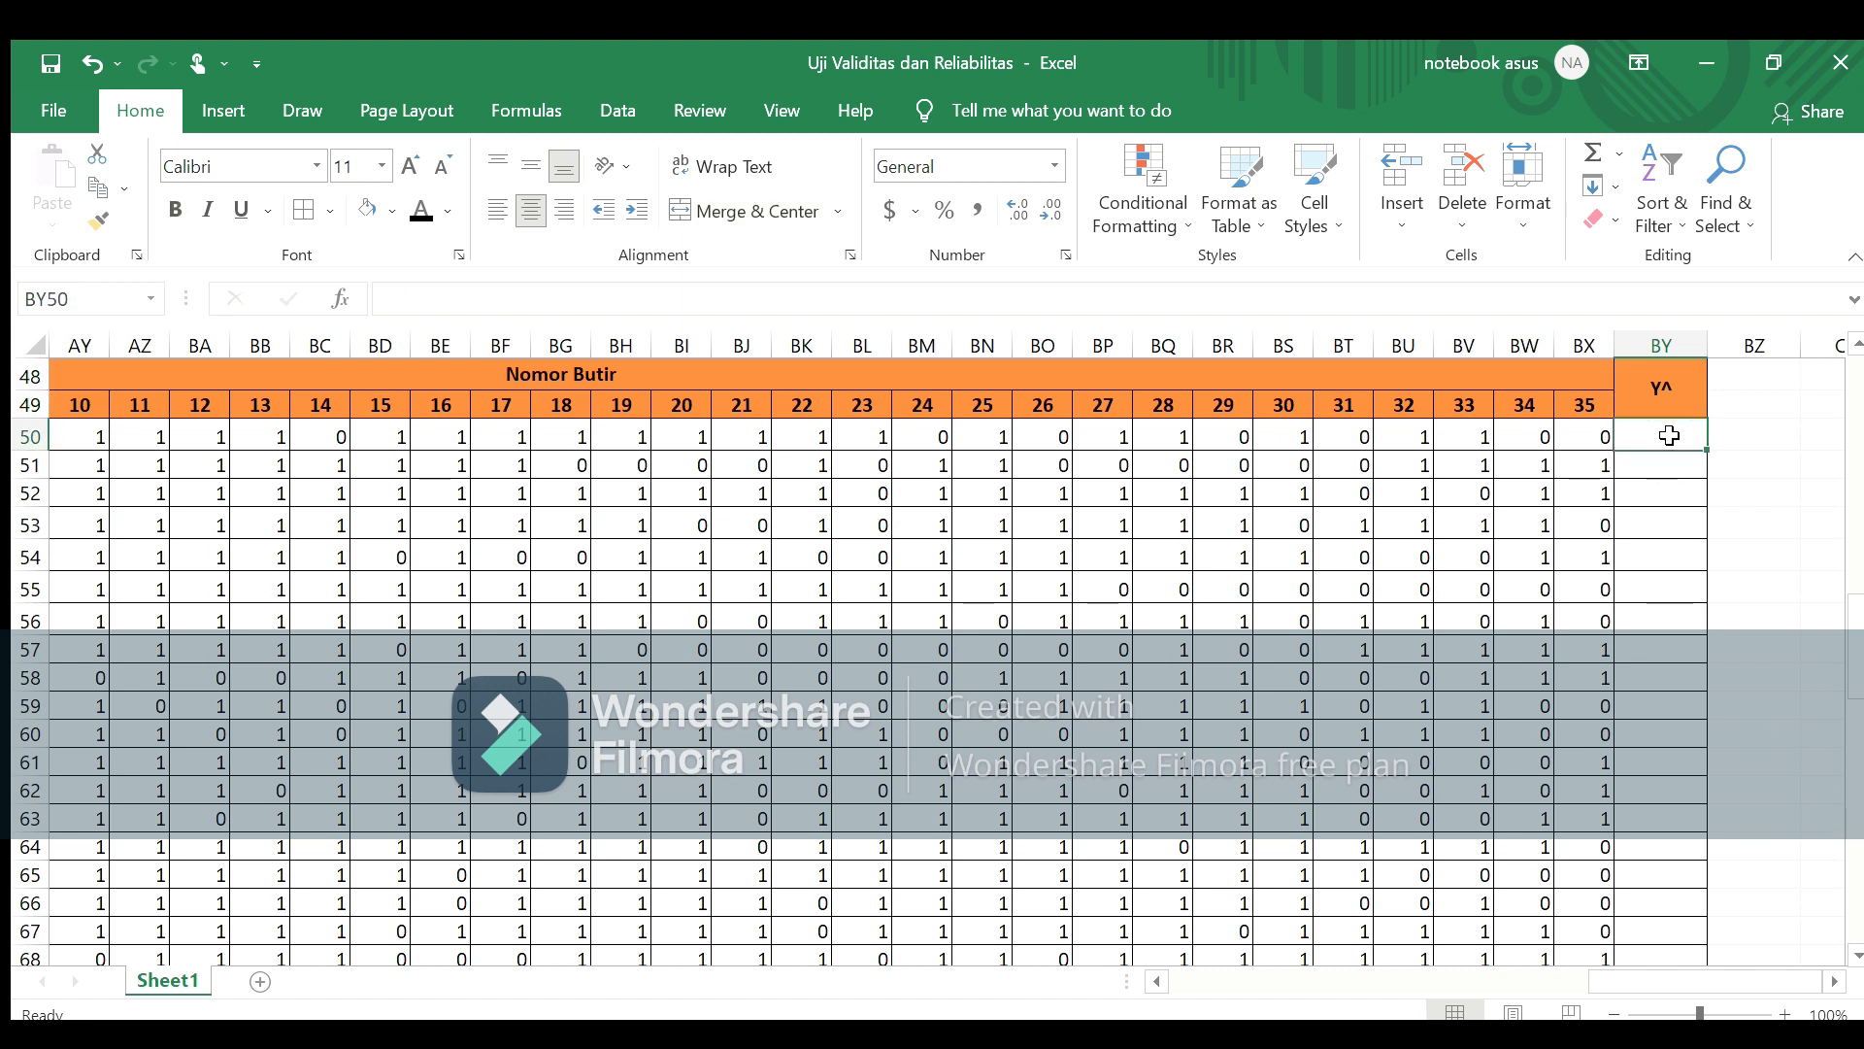
pyautogui.write('=')
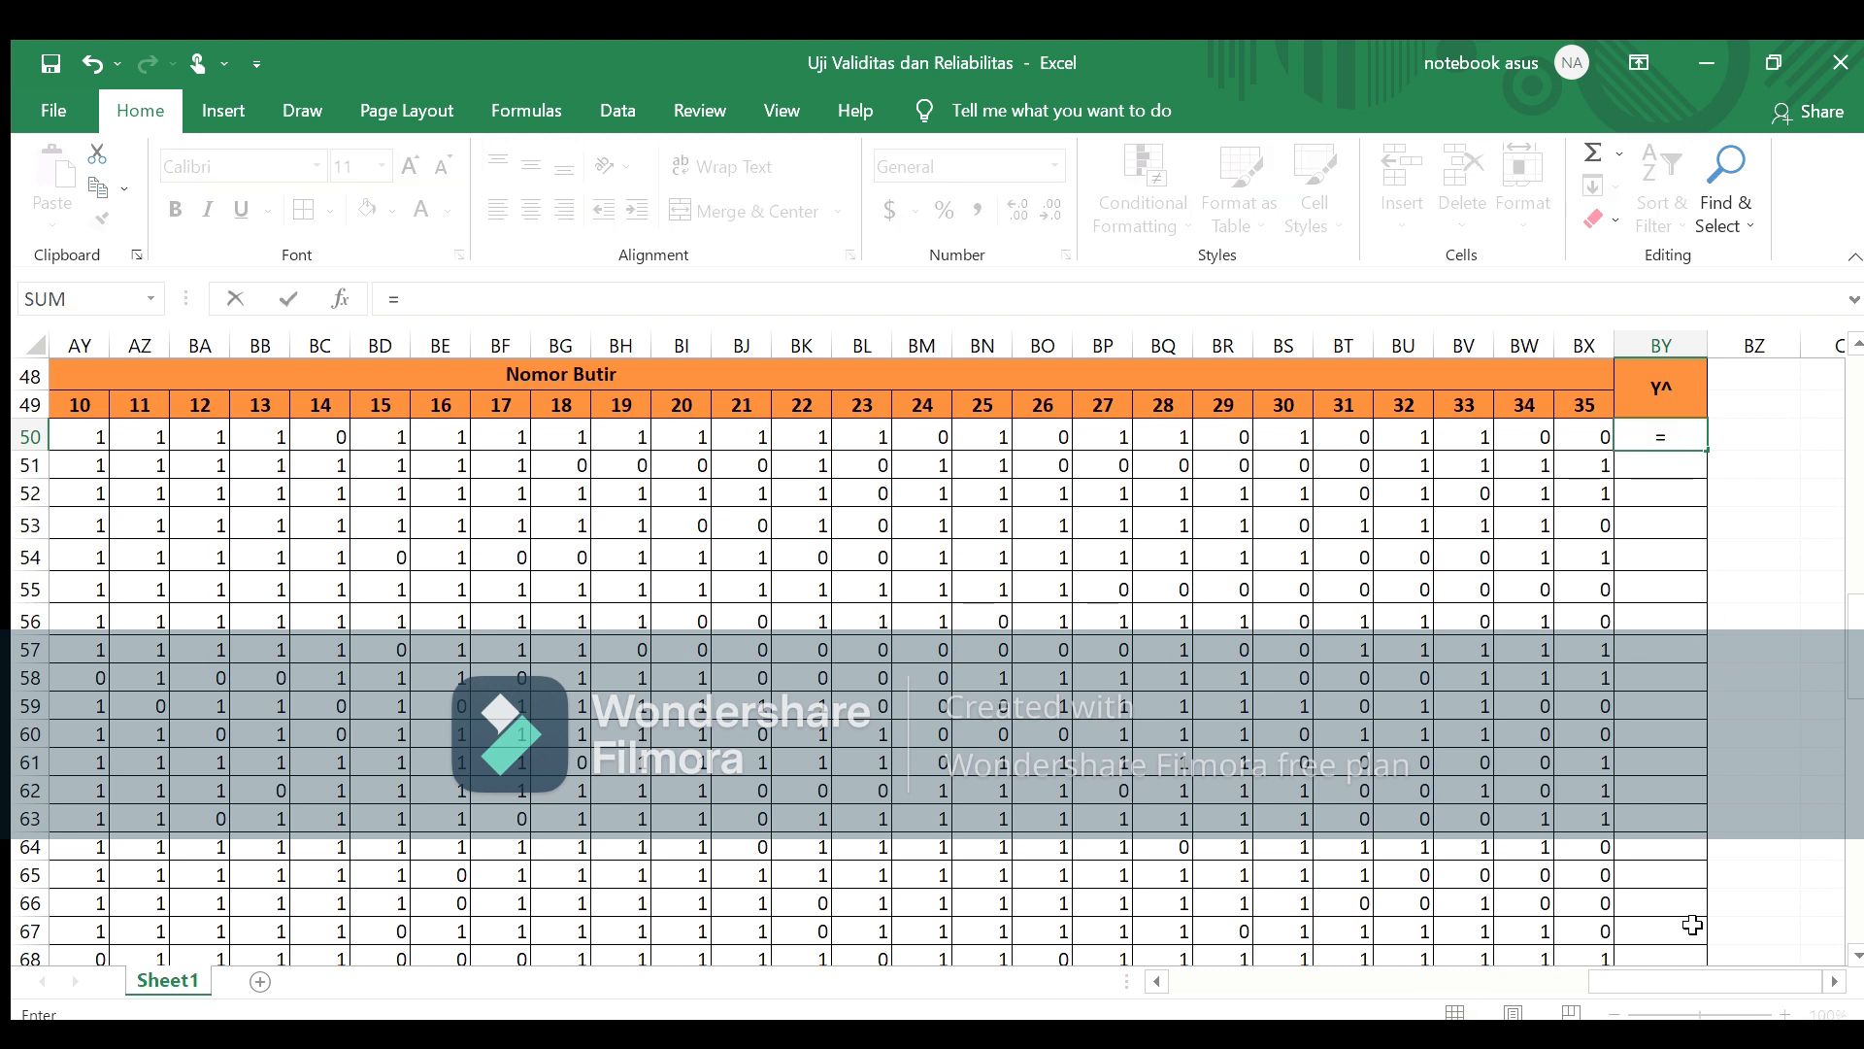
pyautogui.moveTo(1675, 980); pyautogui.dragTo(1339, 961)
pyautogui.moveTo(1855, 347); pyautogui.dragTo(1855, 347)
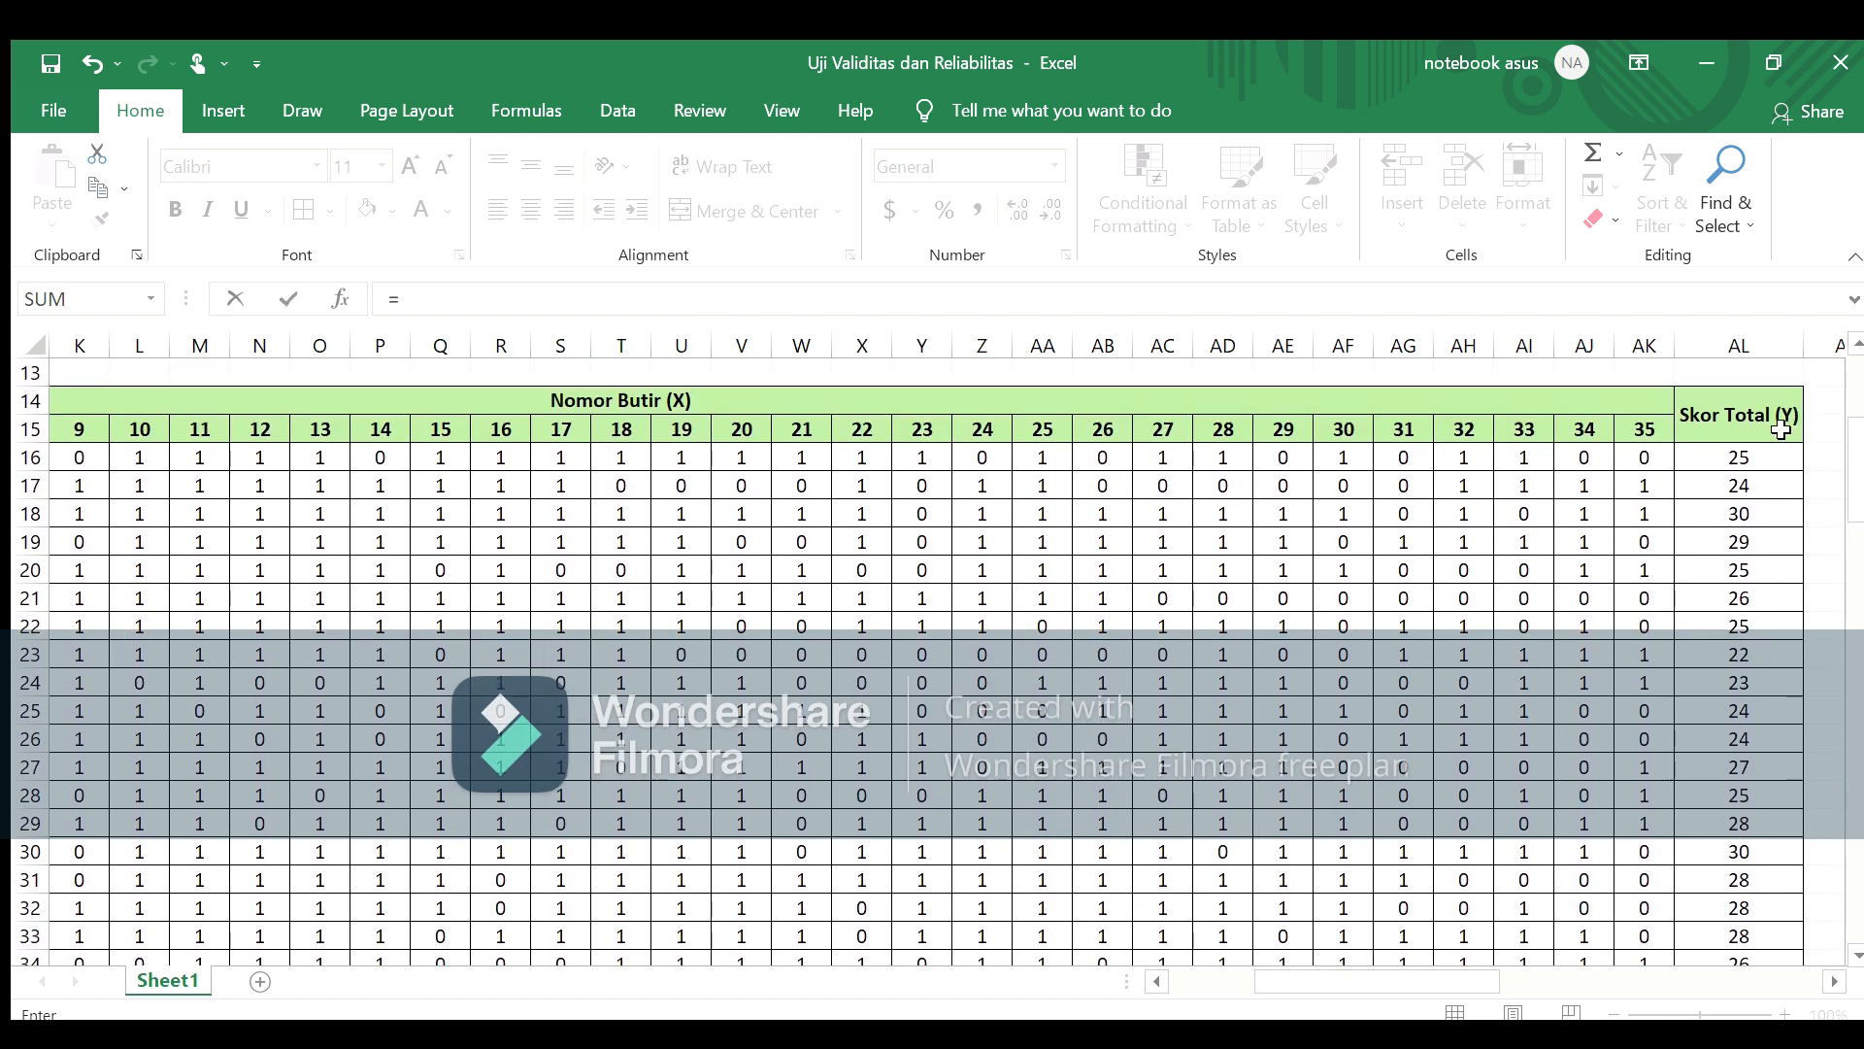
pyautogui.click(1739, 459)
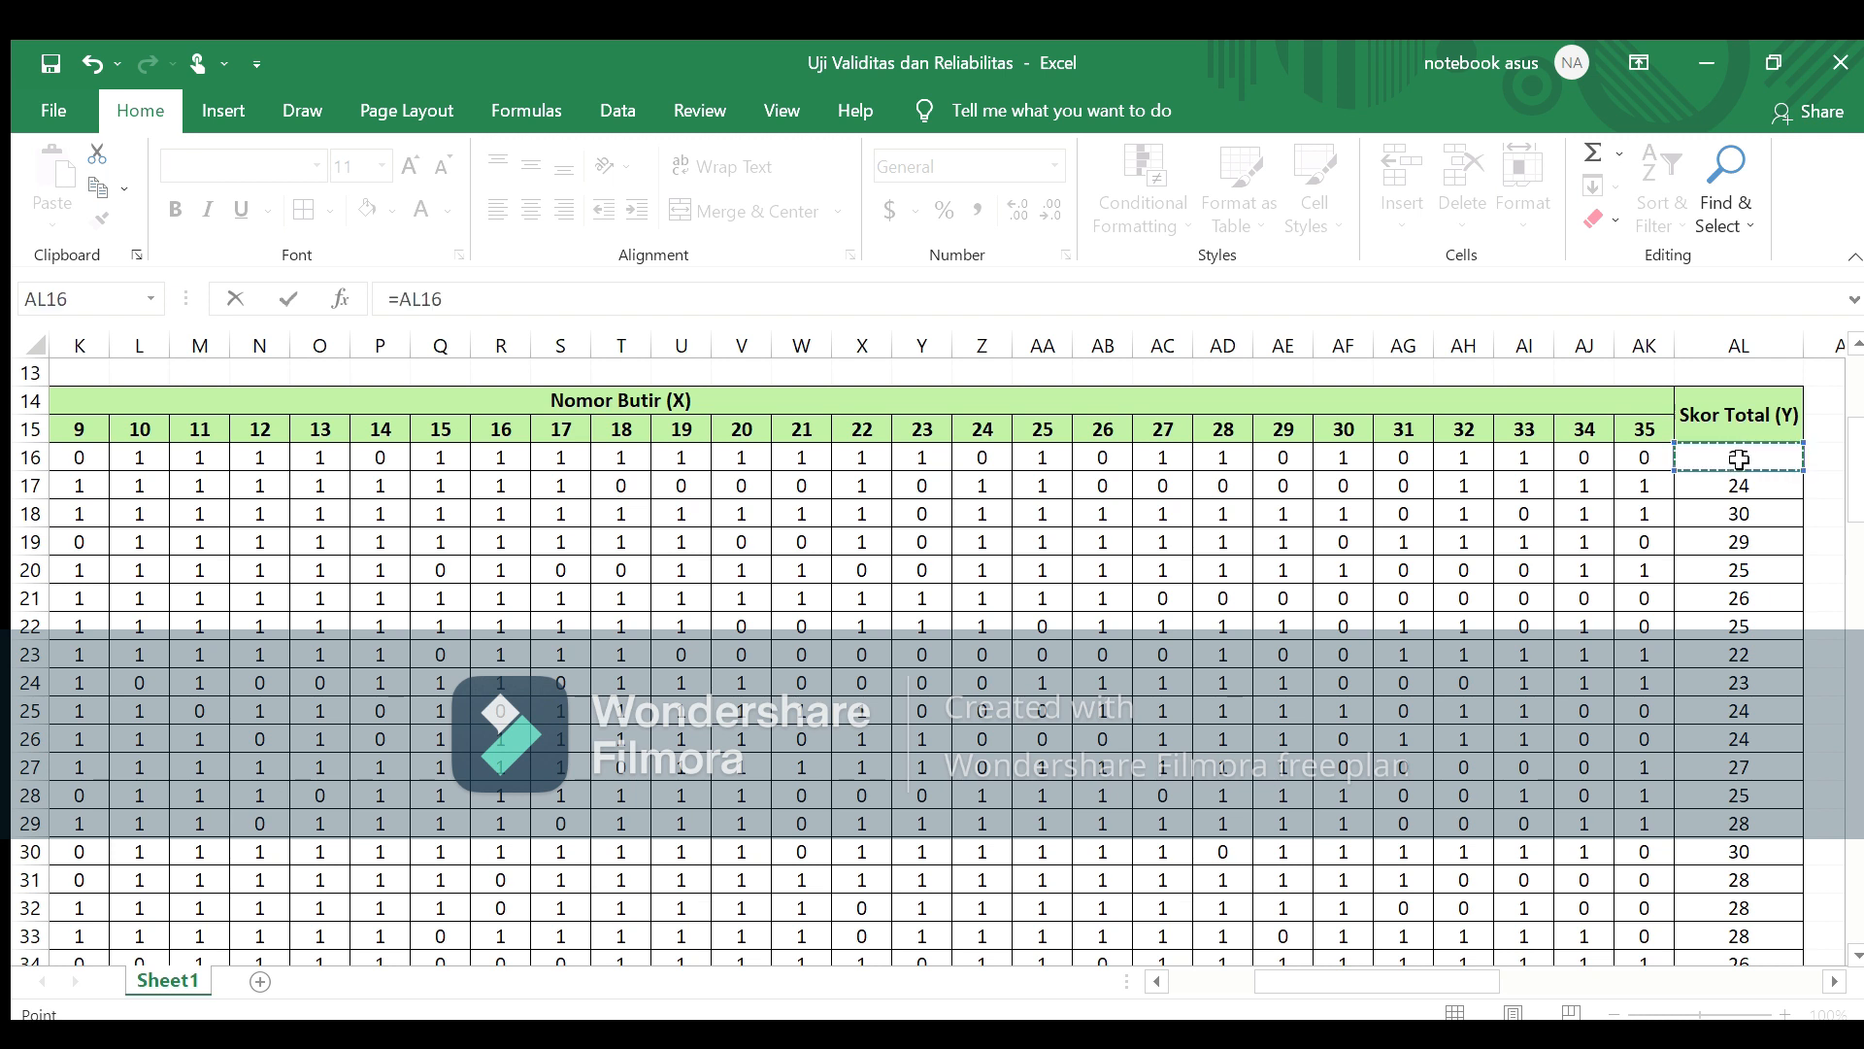
pyautogui.click(1739, 459)
pyautogui.hotkey('ctrl', 'Return')
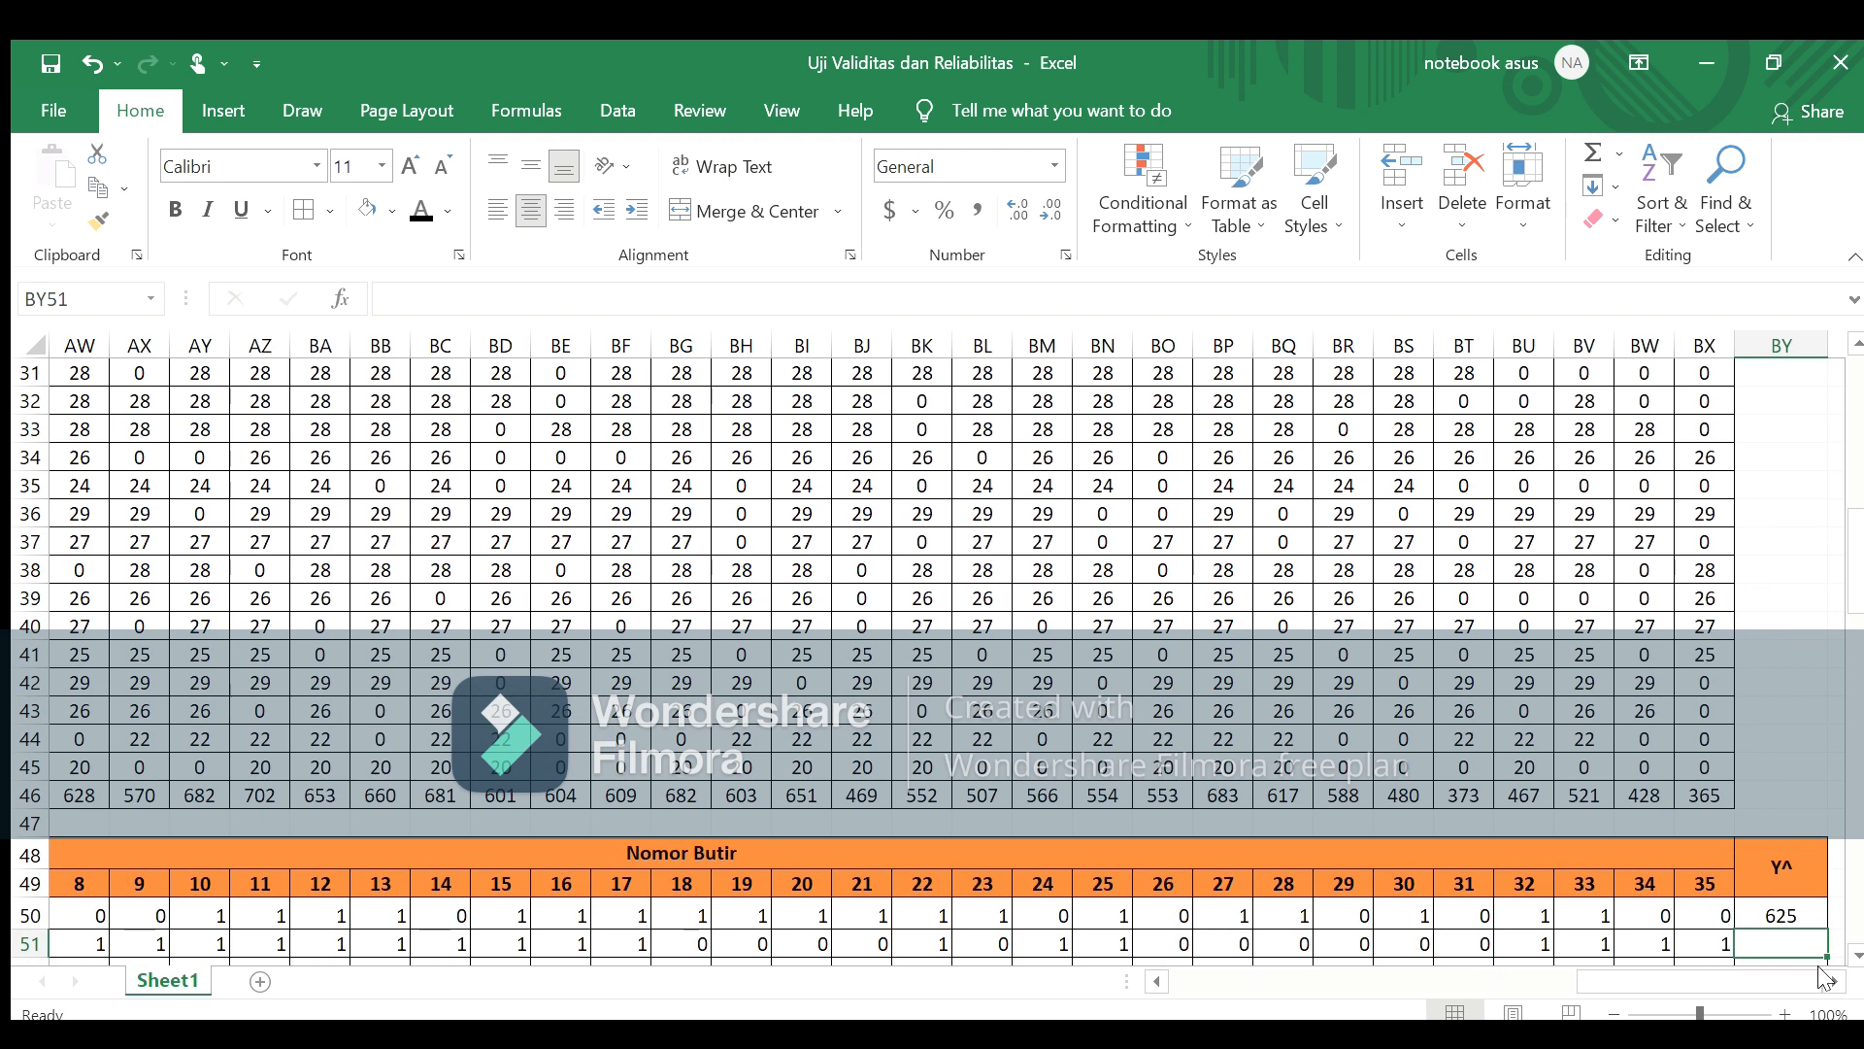
# Step: Fill the squared total score formula from BY50 down to the last respondent in row 79
pyautogui.scroll(-3, 1855, 949)
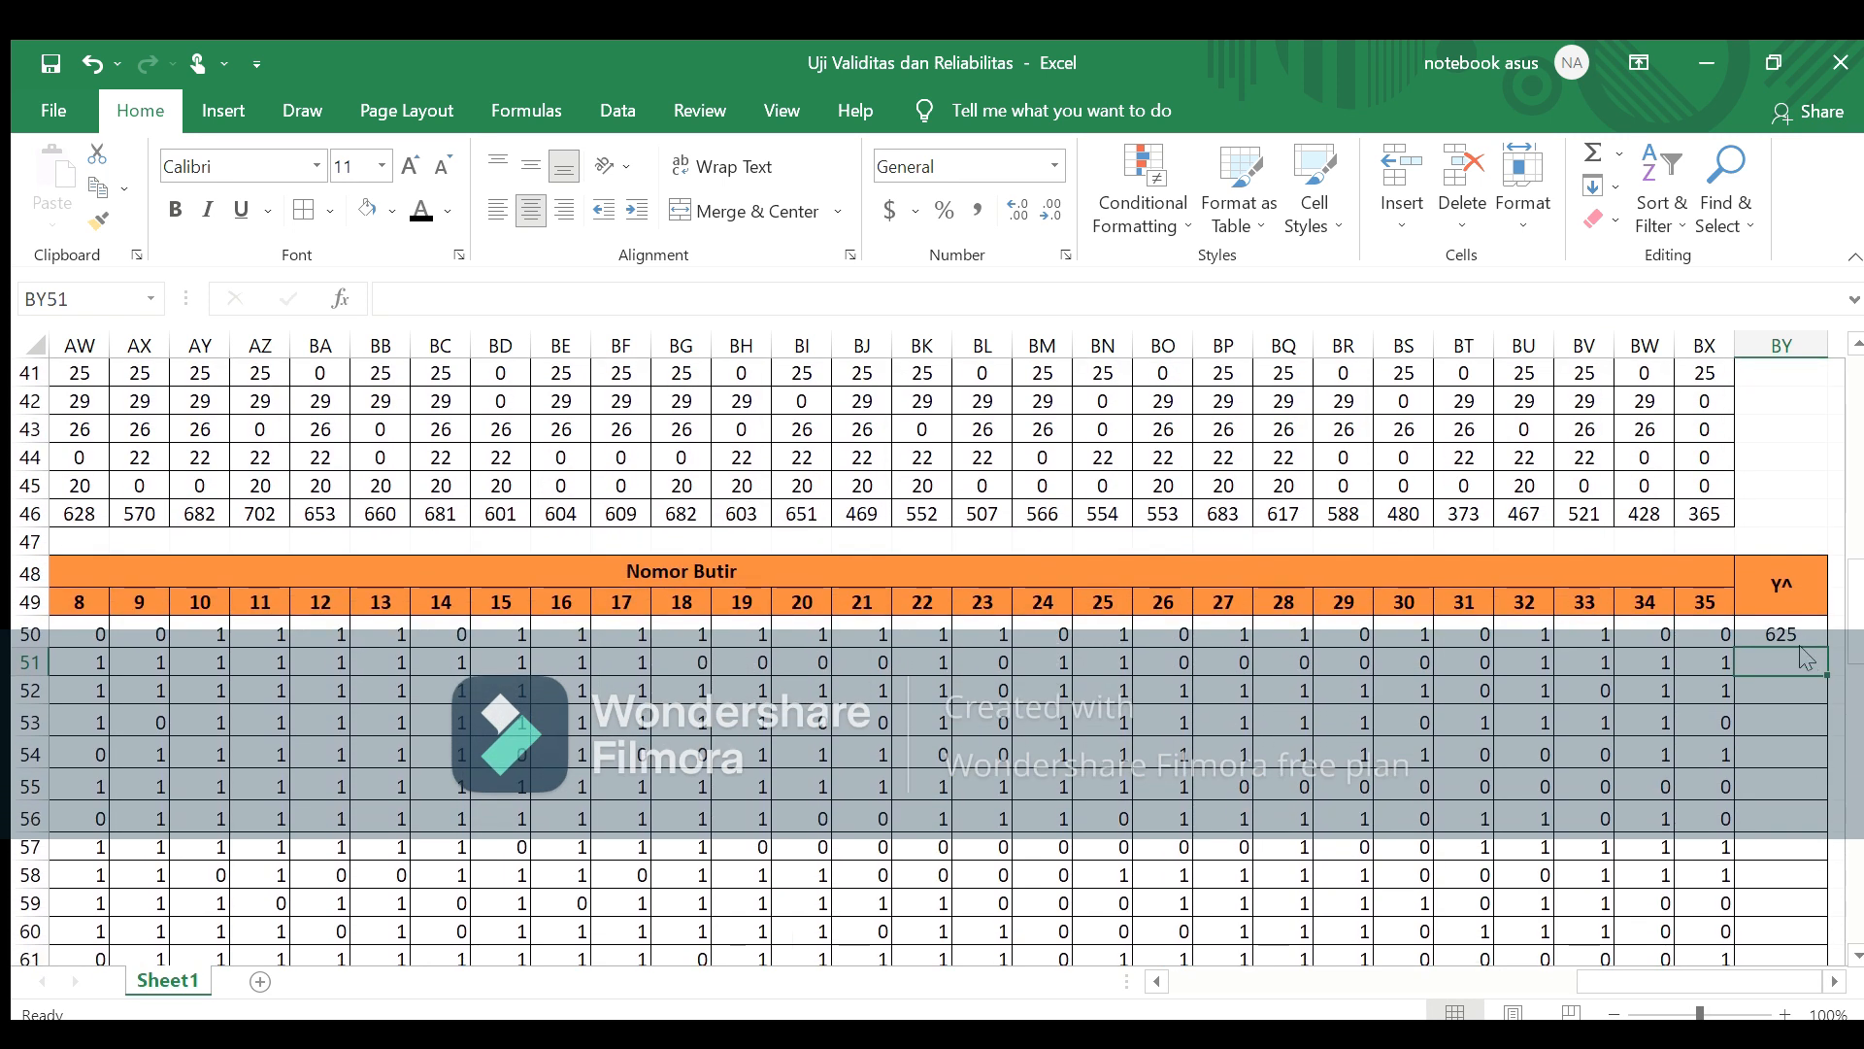
pyautogui.click(1791, 633)
pyautogui.moveTo(1828, 649); pyautogui.dragTo(1790, 858)
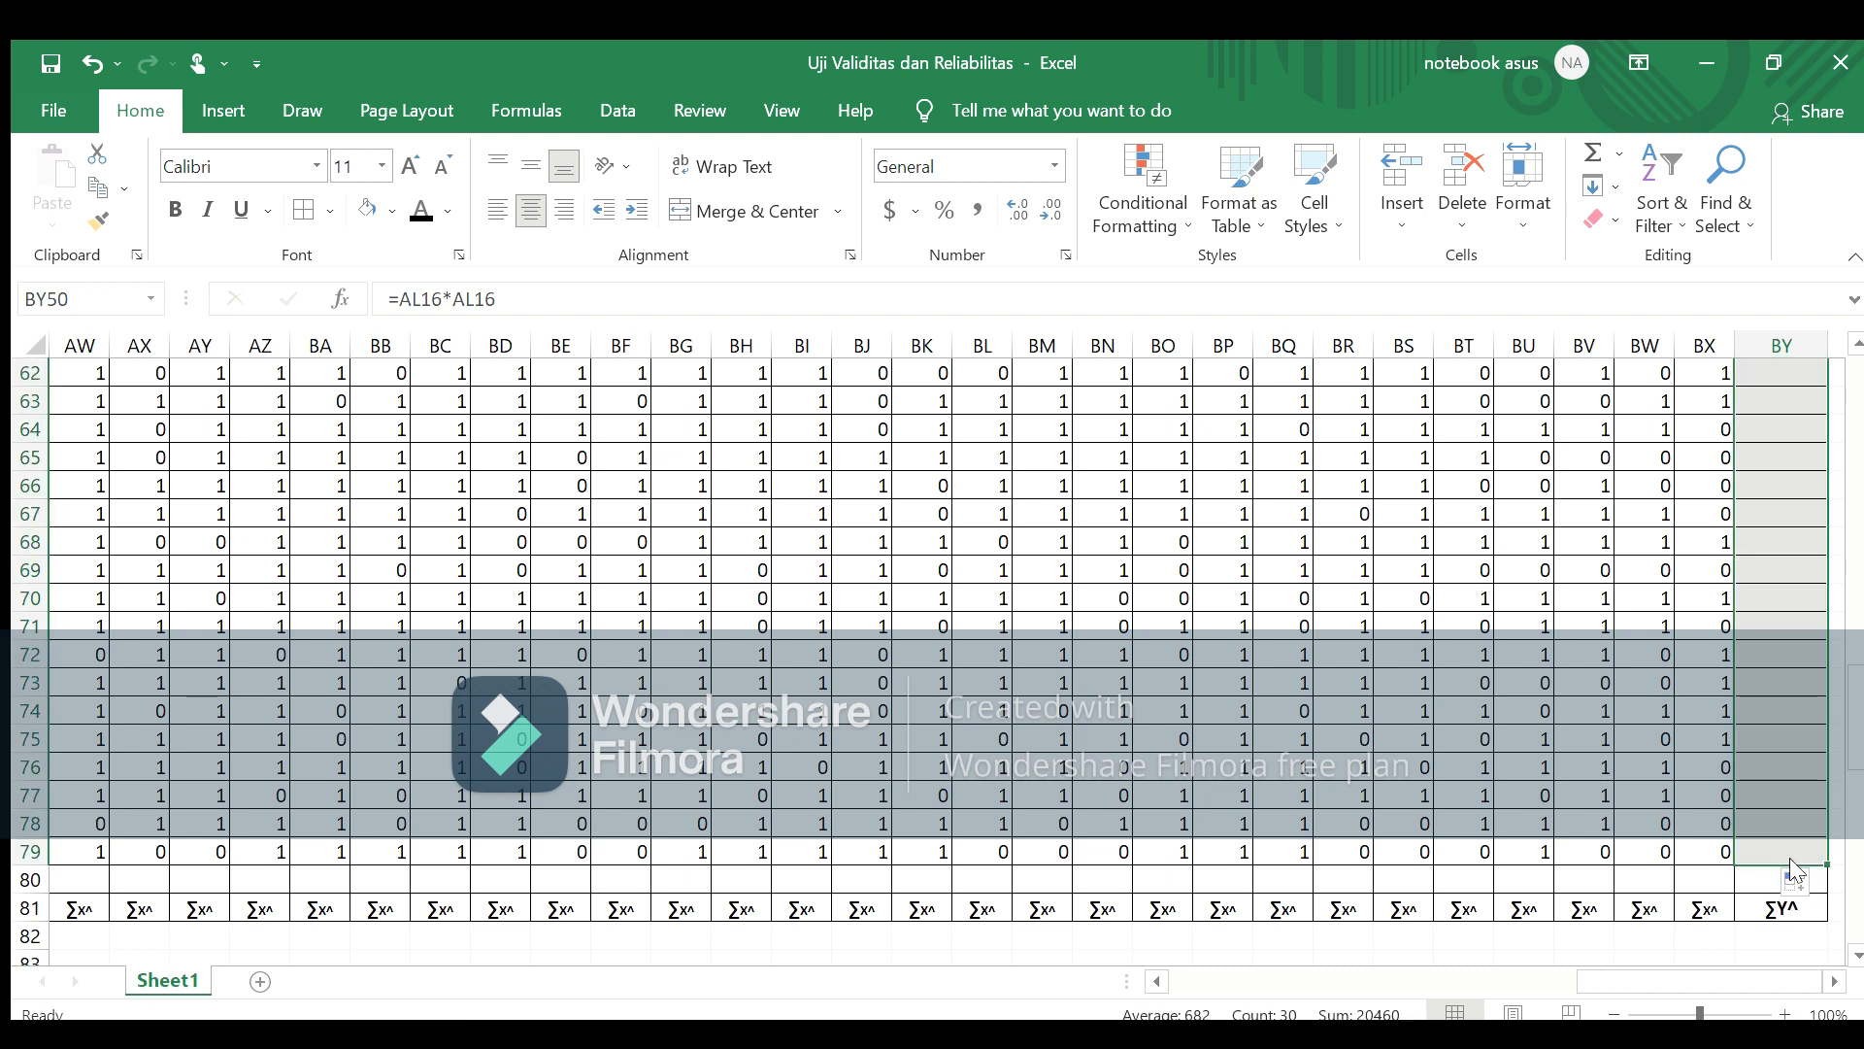
# Step: Sum item 1's squared scores in AP80 with =SUM(AP50:AP79) and fill the formula across to item 35 in BX80
pyautogui.click(1732, 878)
pyautogui.moveTo(1711, 986); pyautogui.dragTo(1597, 975)
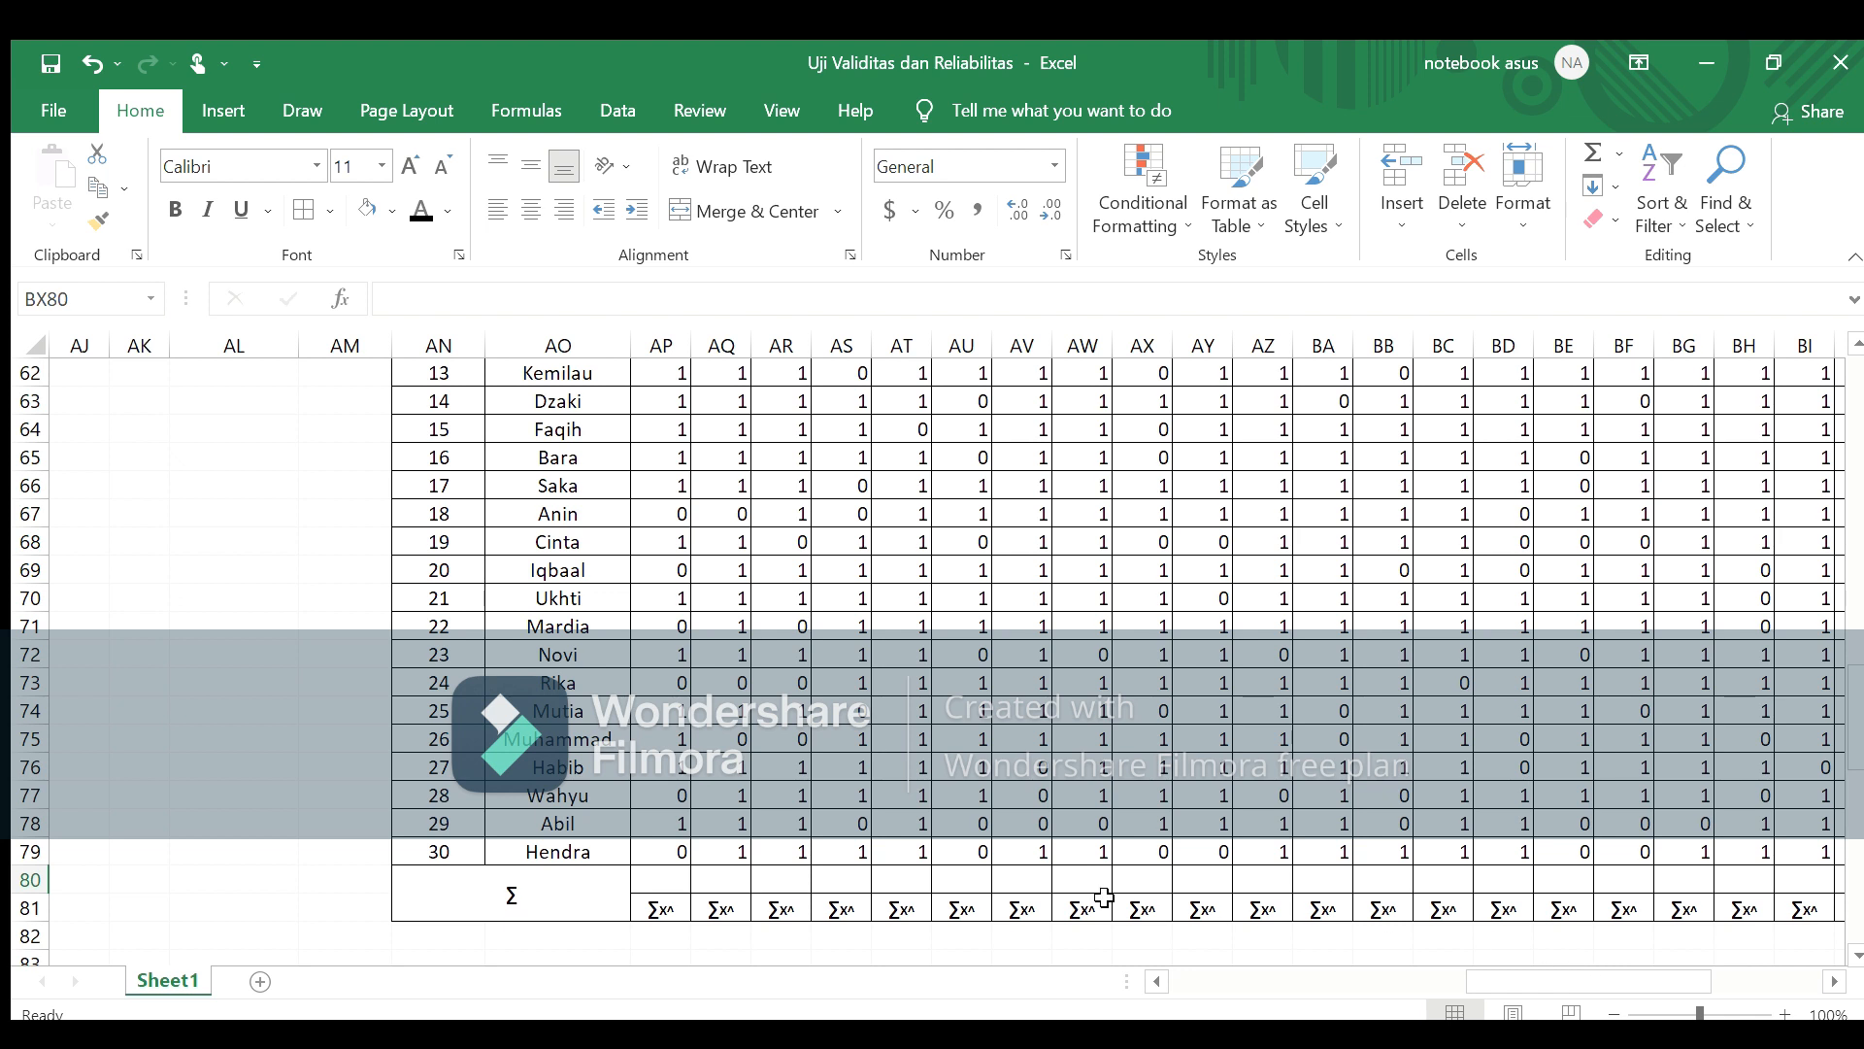
pyautogui.click(664, 891)
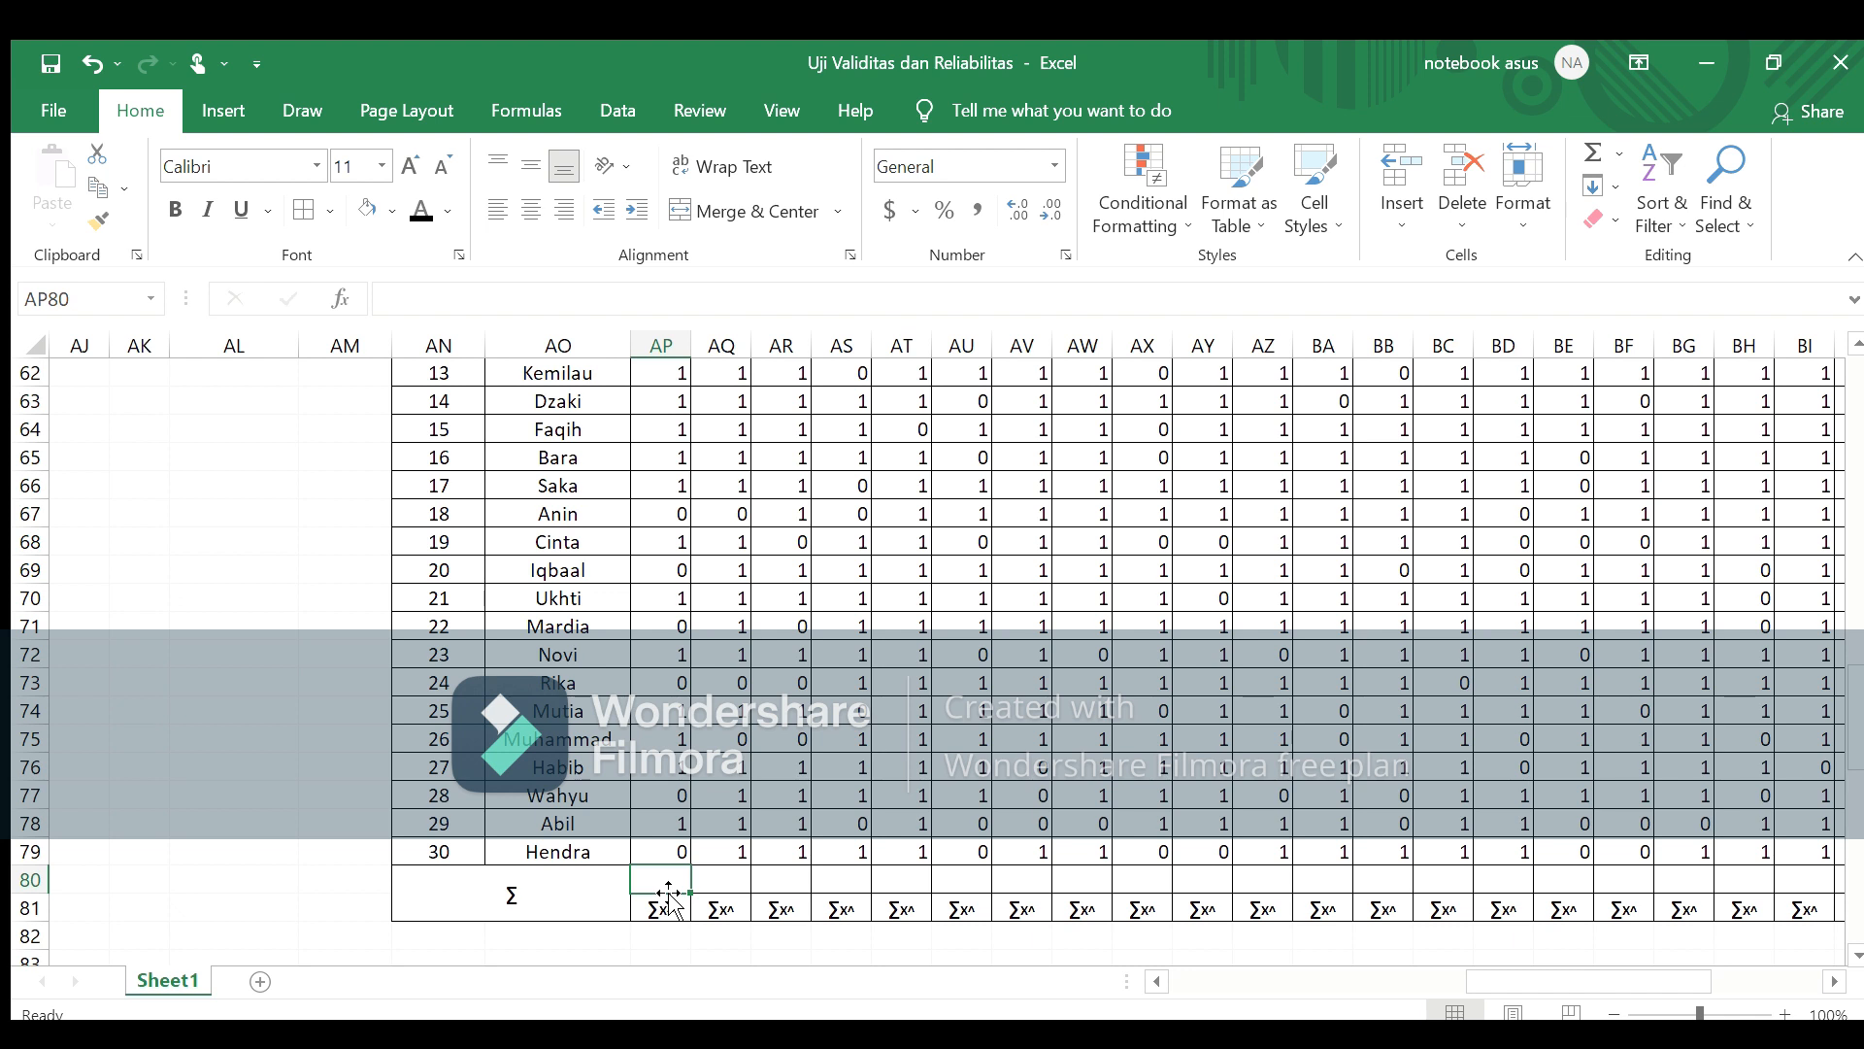
pyautogui.write('=')
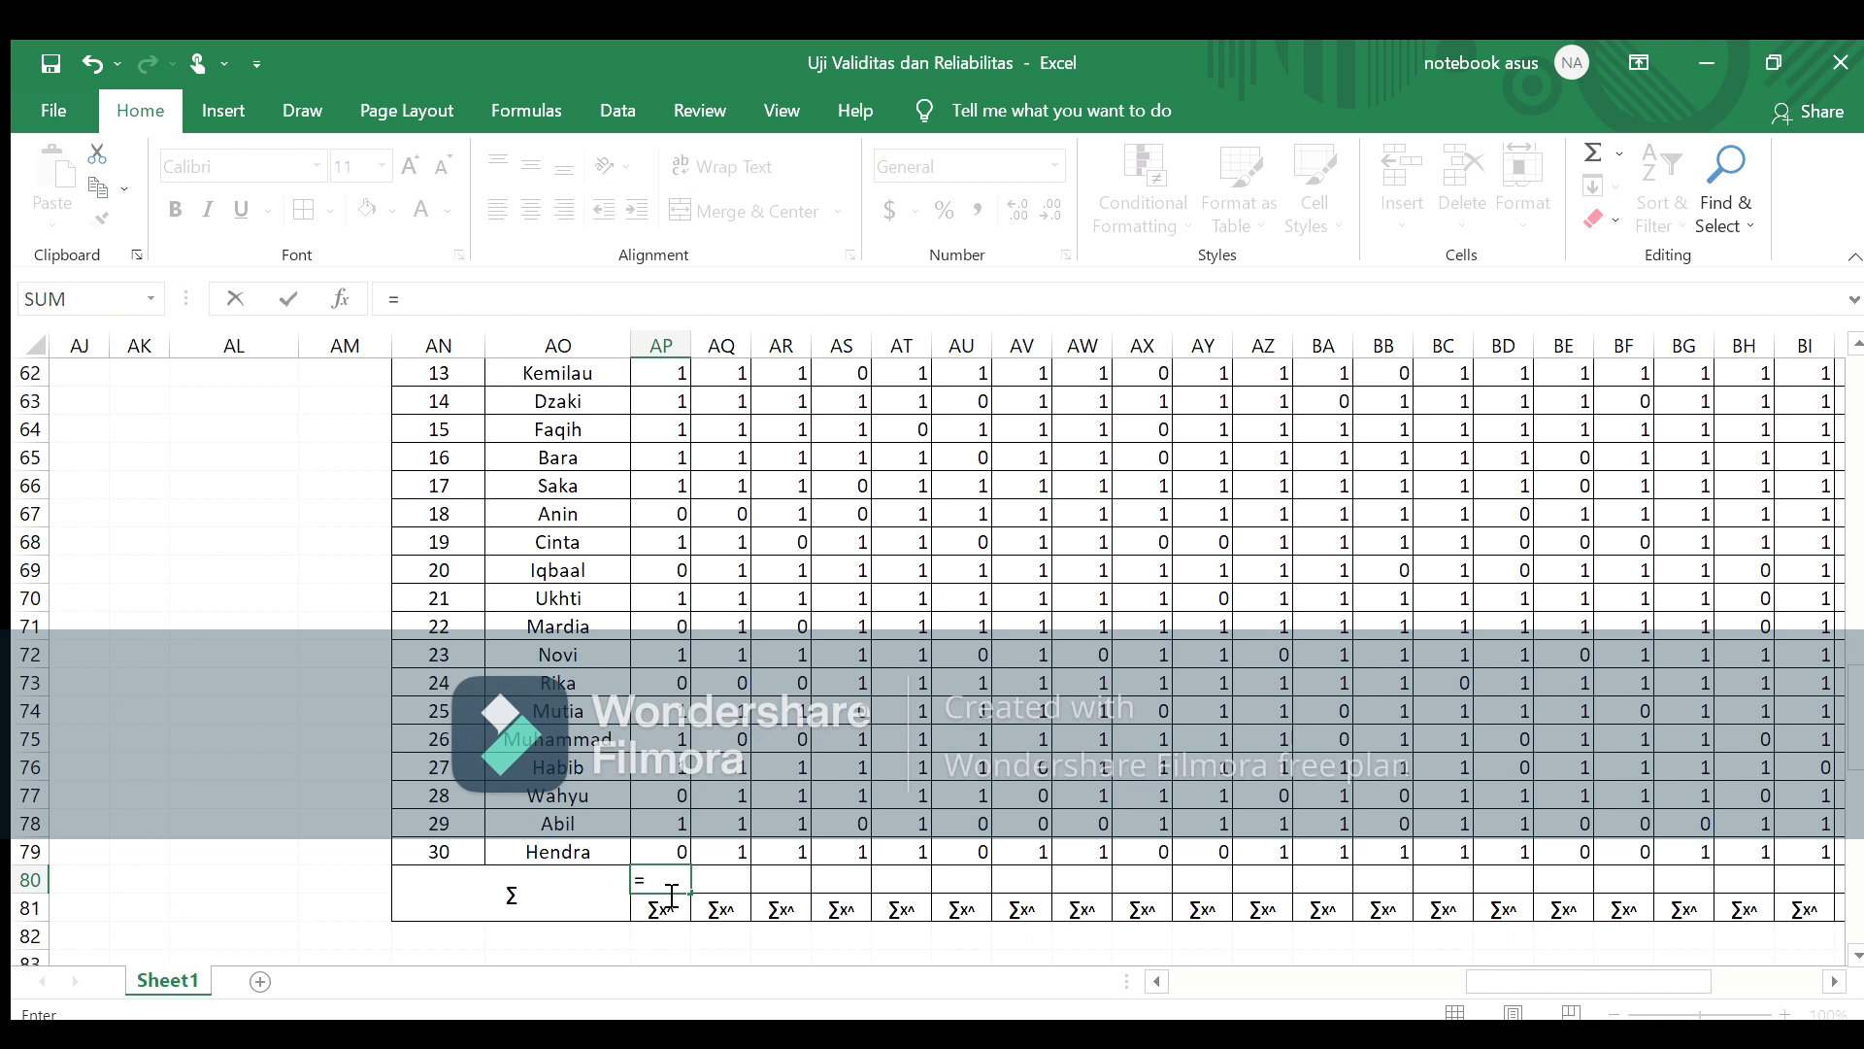
pyautogui.write('sum(')
pyautogui.moveTo(1859, 718); pyautogui.dragTo(1859, 650)
pyautogui.click(671, 430)
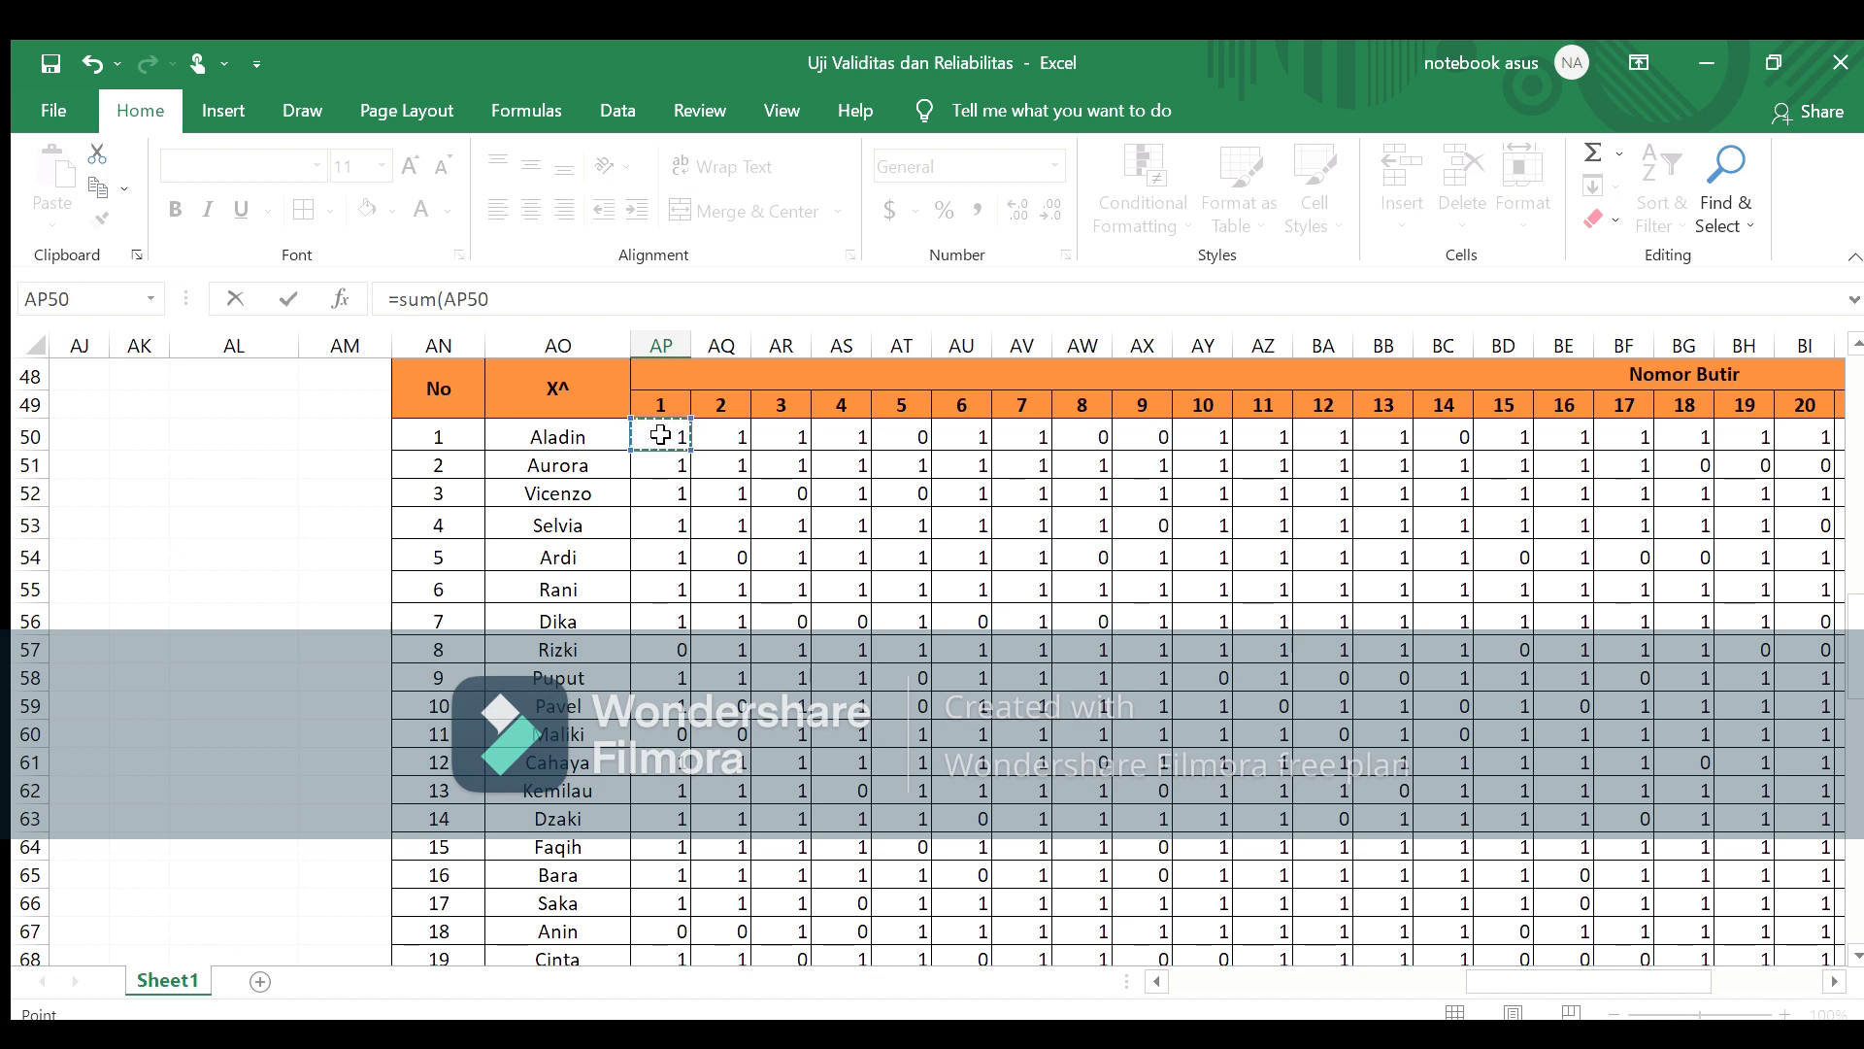
pyautogui.moveTo(661, 435); pyautogui.dragTo(661, 848)
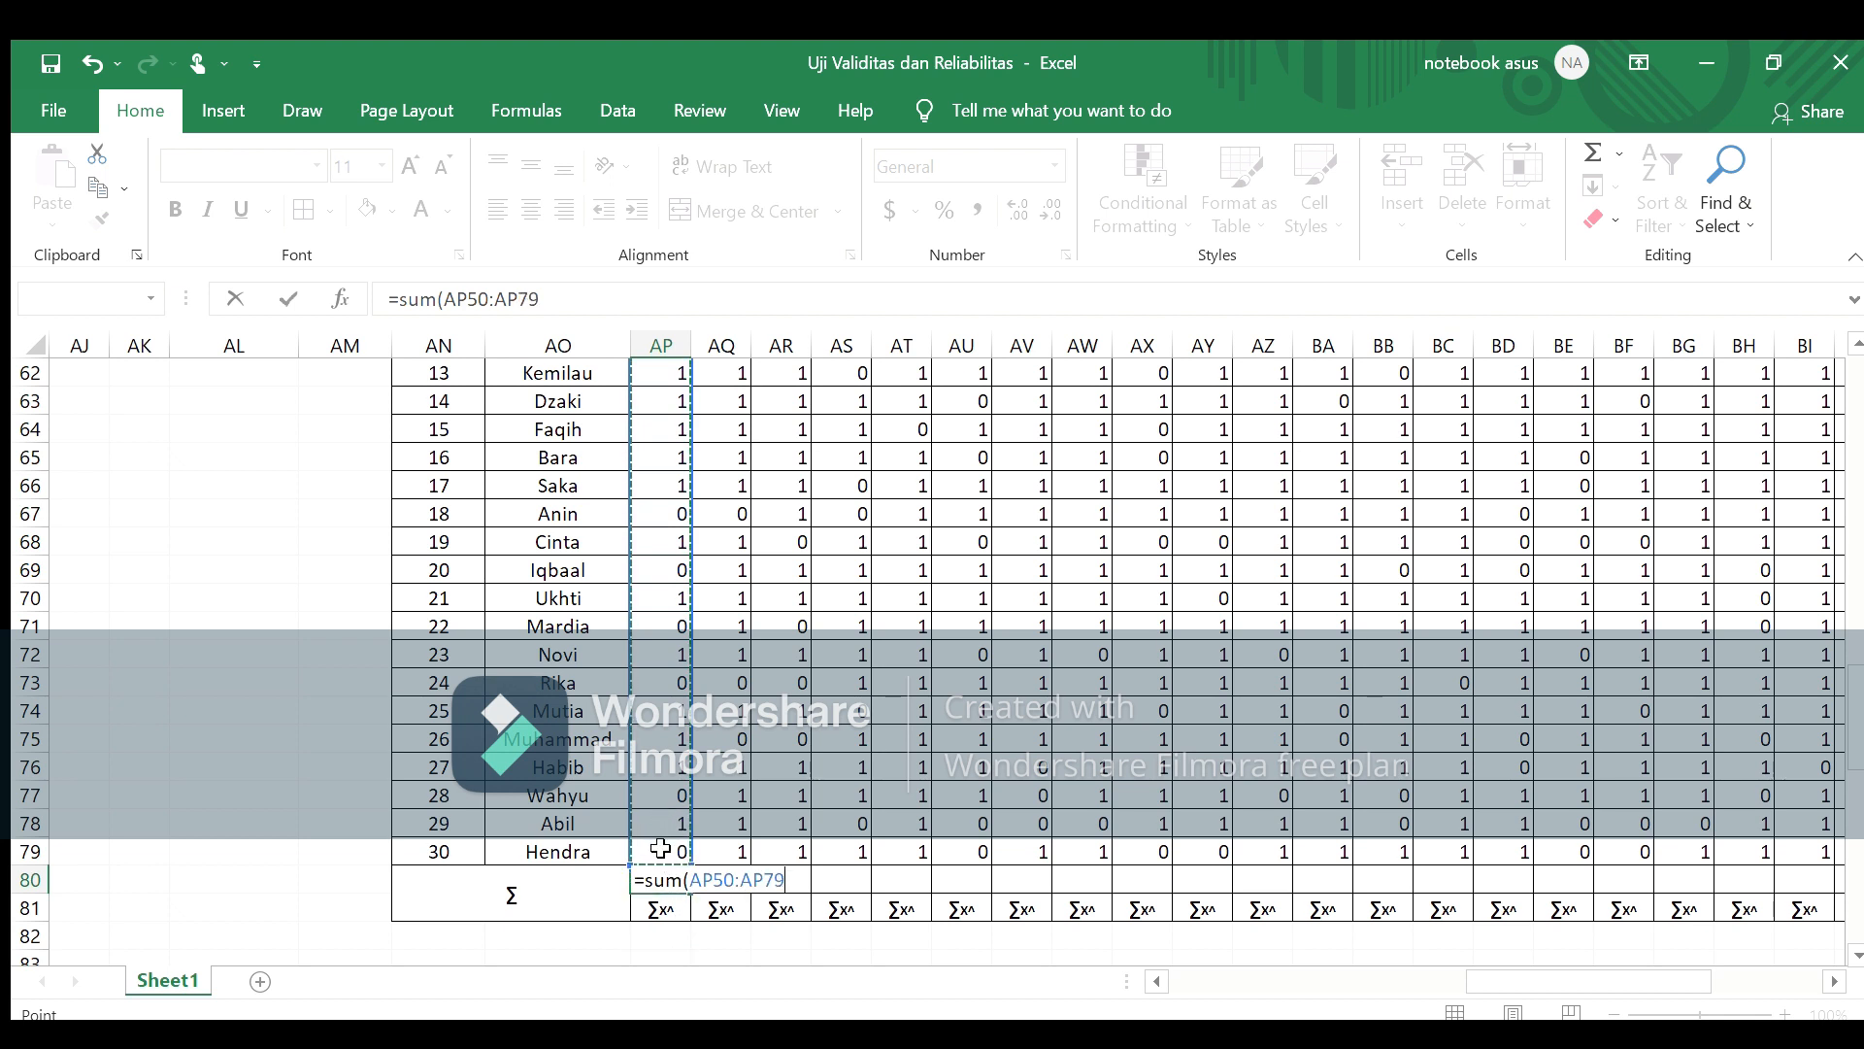
pyautogui.write(')')
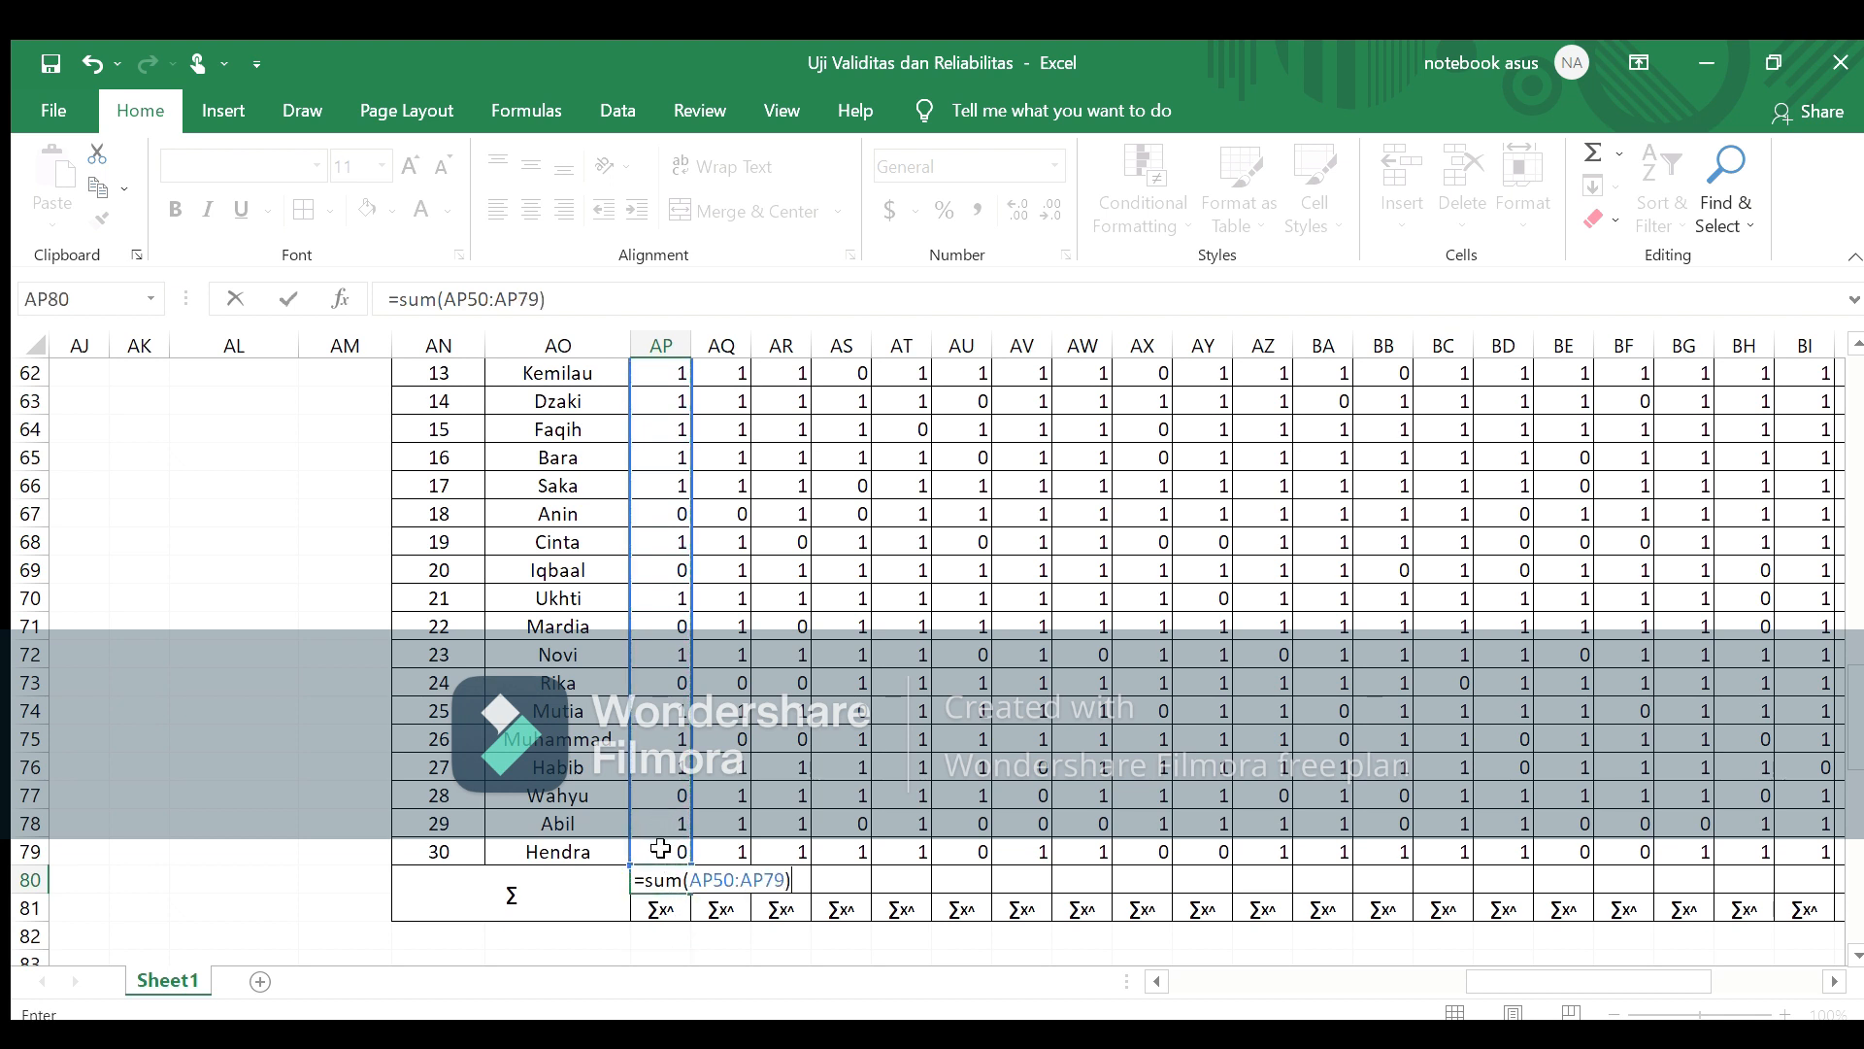
pyautogui.press('Return')
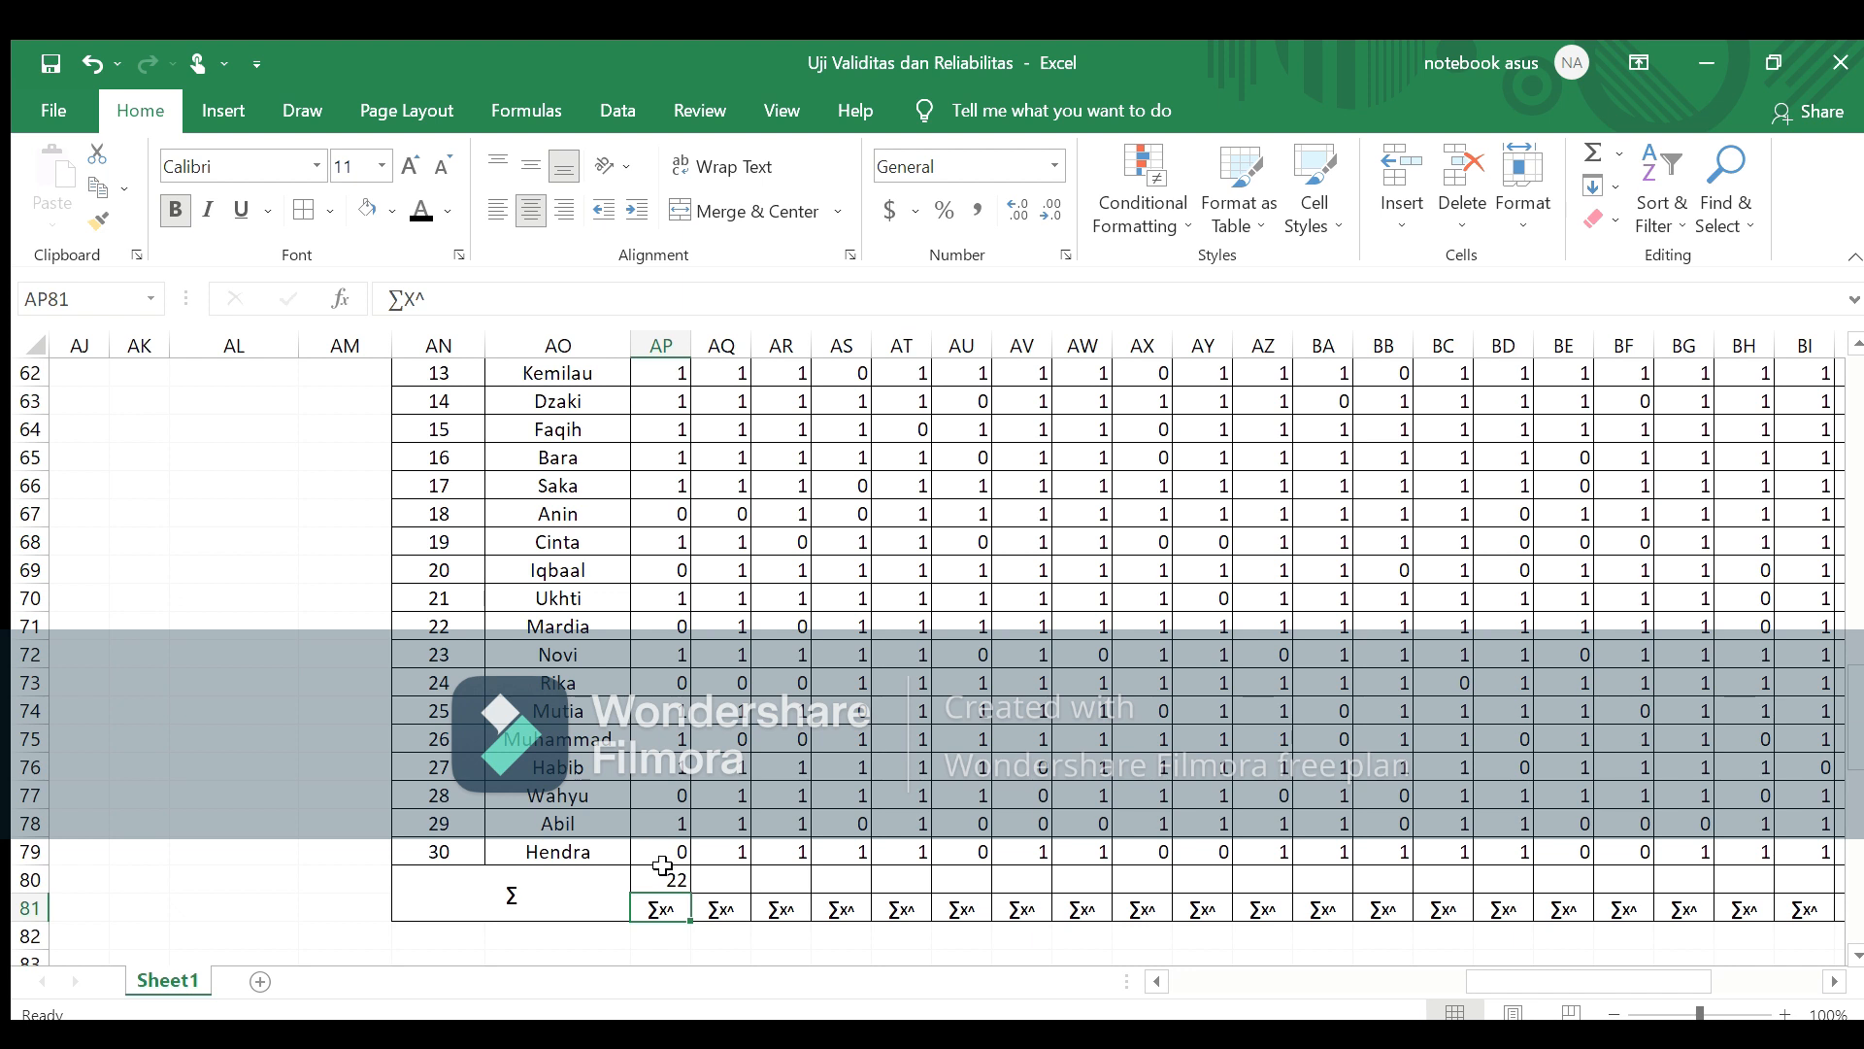
pyautogui.click(663, 877)
pyautogui.moveTo(688, 892); pyautogui.dragTo(1770, 893)
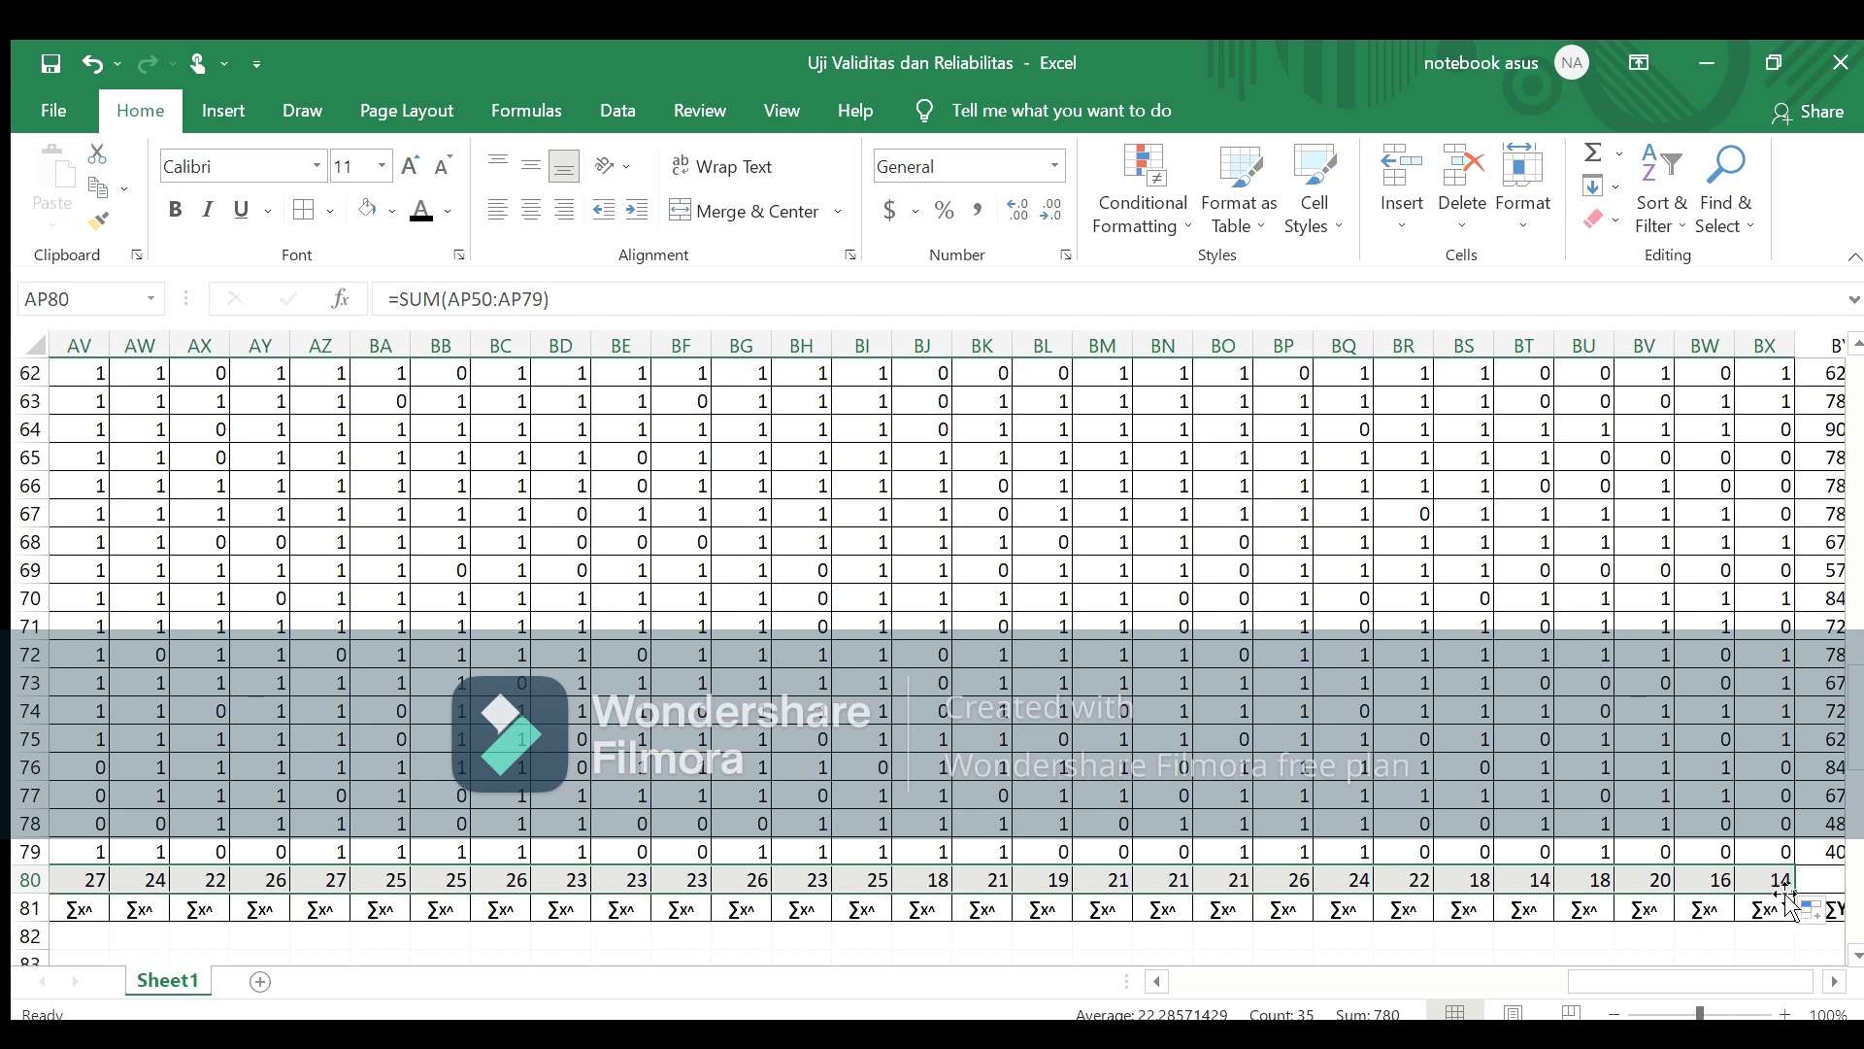
# Step: Total the Y^ column in BY80 by summing BY50:BY79
pyautogui.click(1827, 879)
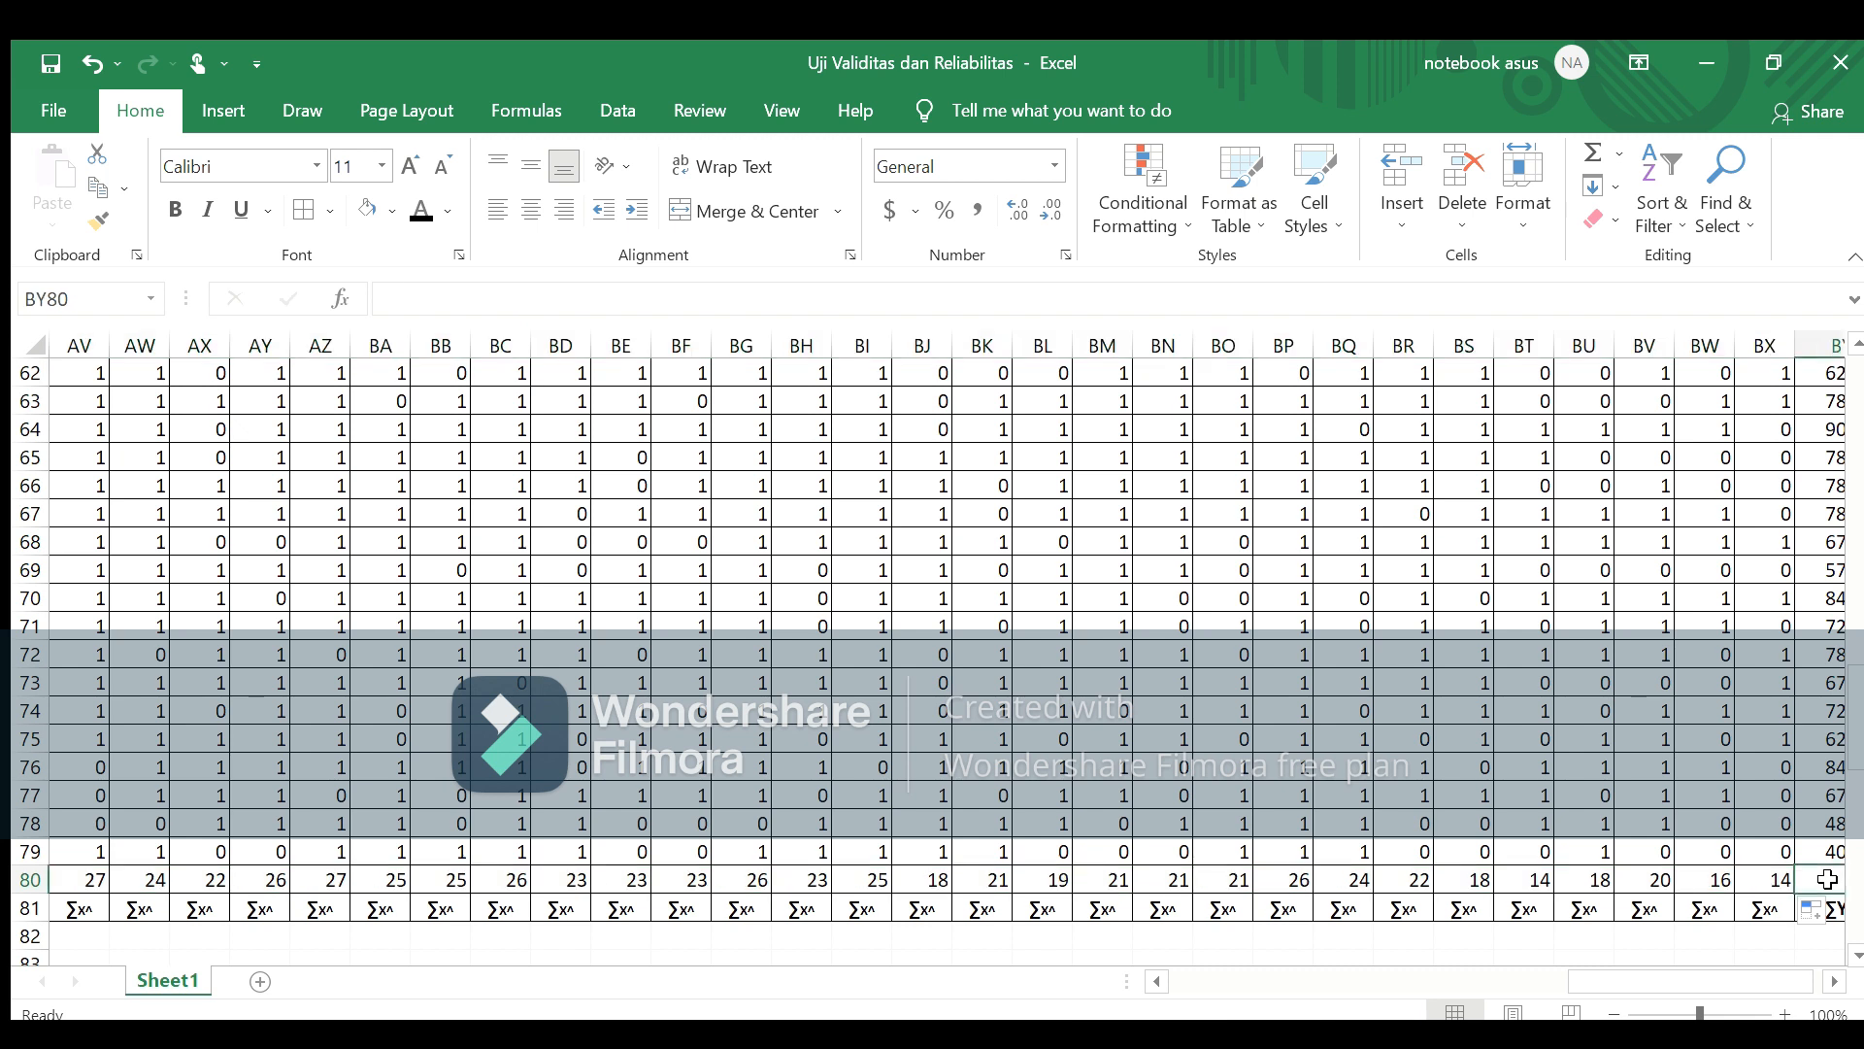
pyautogui.click(1832, 982)
pyautogui.click(1832, 982)
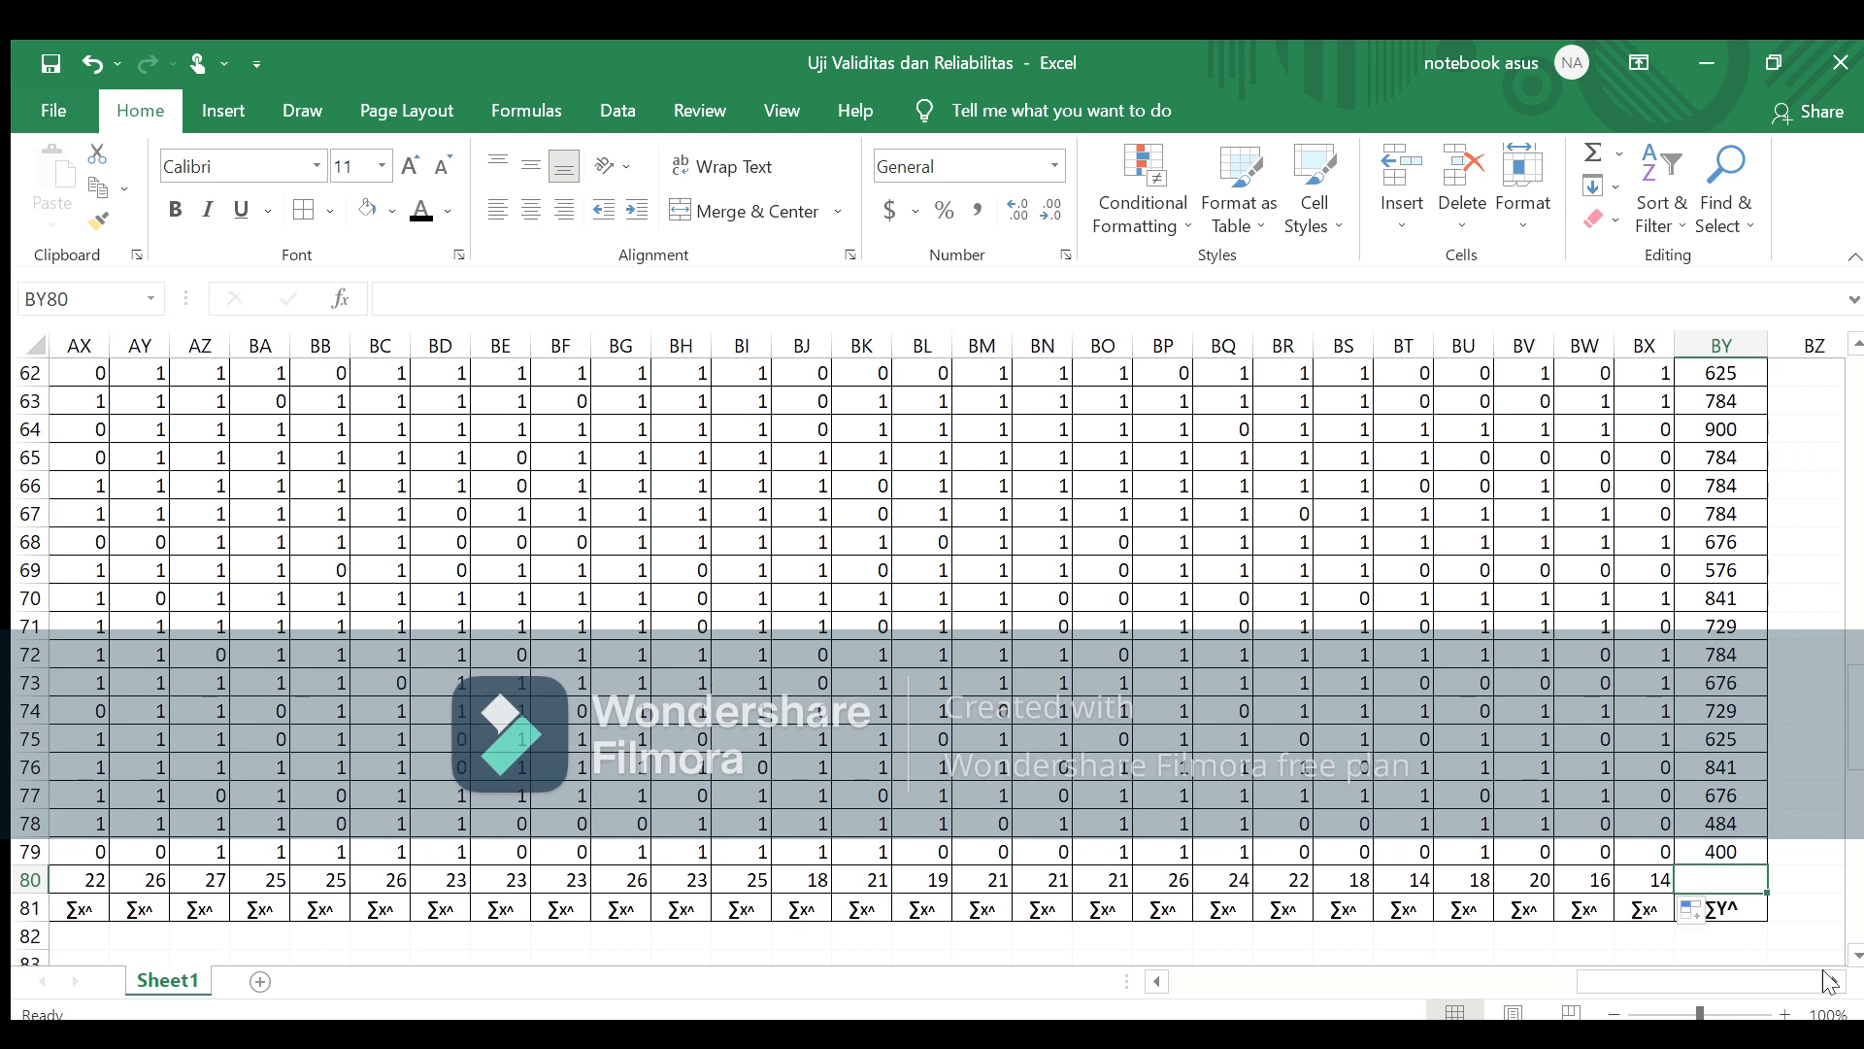
pyautogui.write('=')
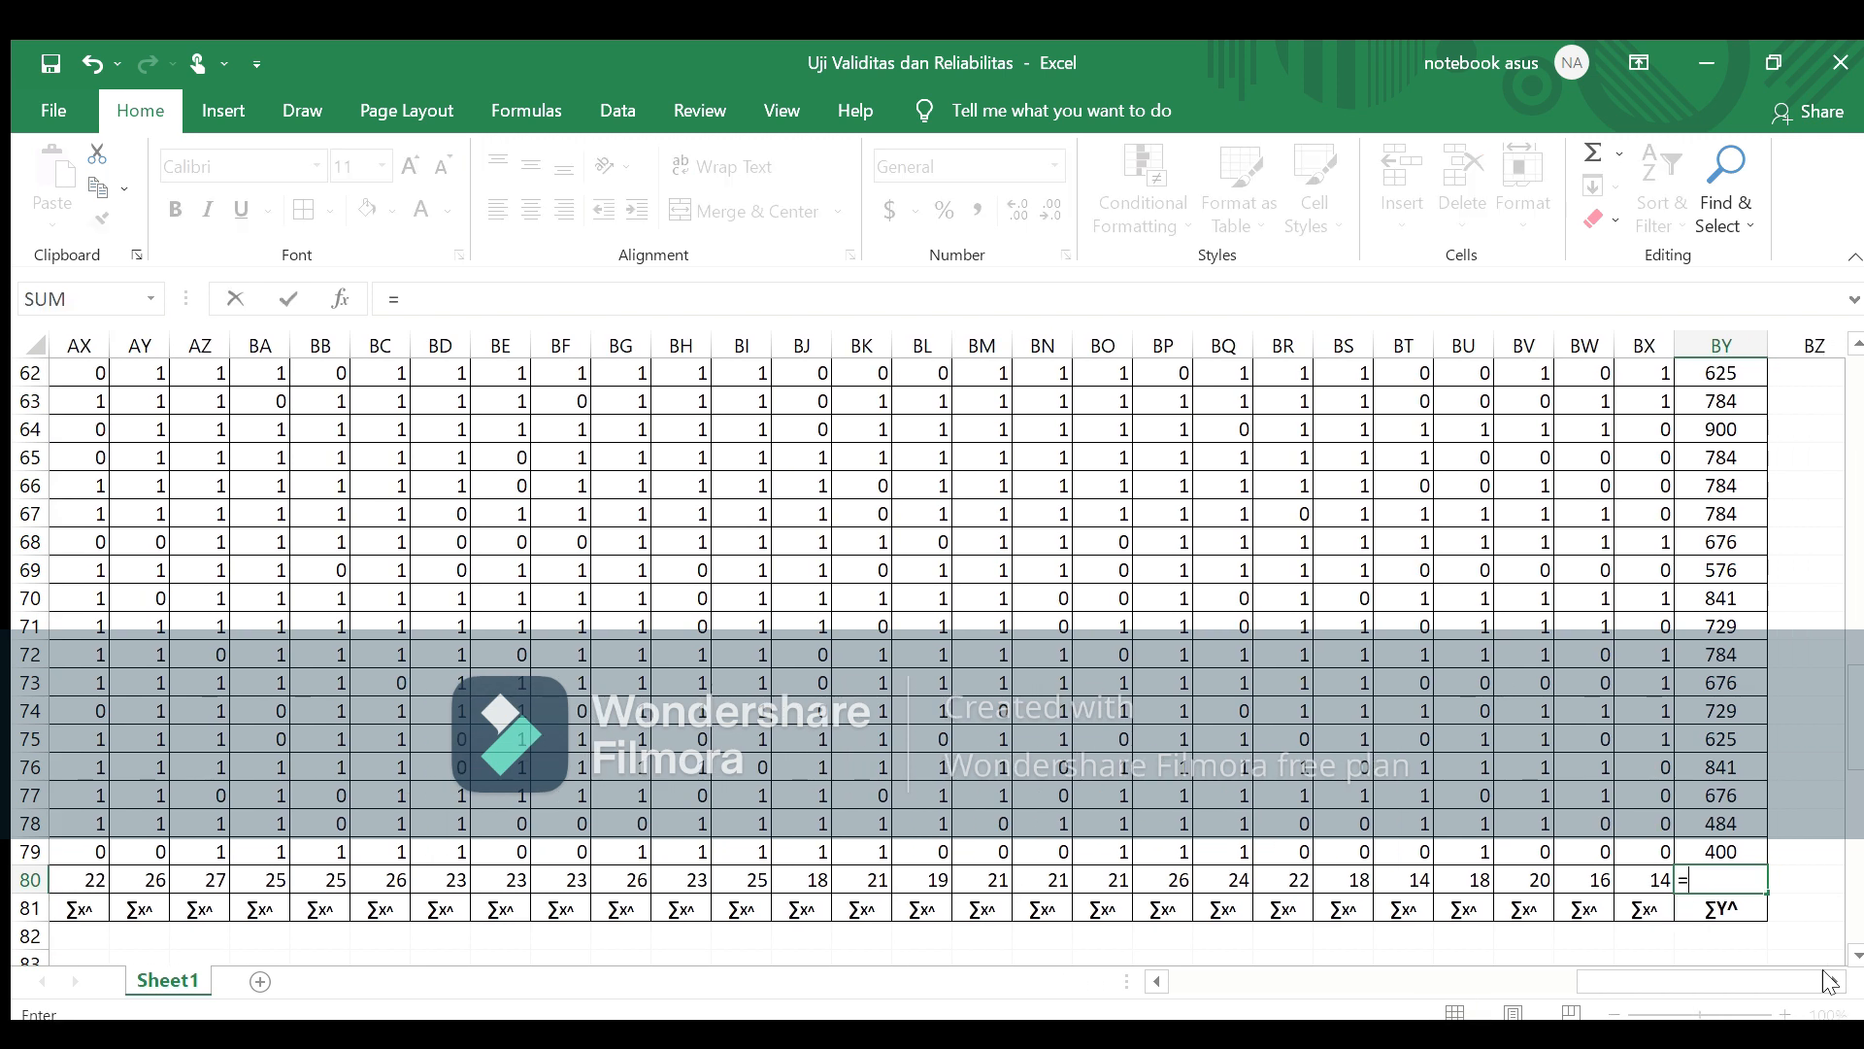
pyautogui.write('sum(')
pyautogui.scroll(5, 932, 660)
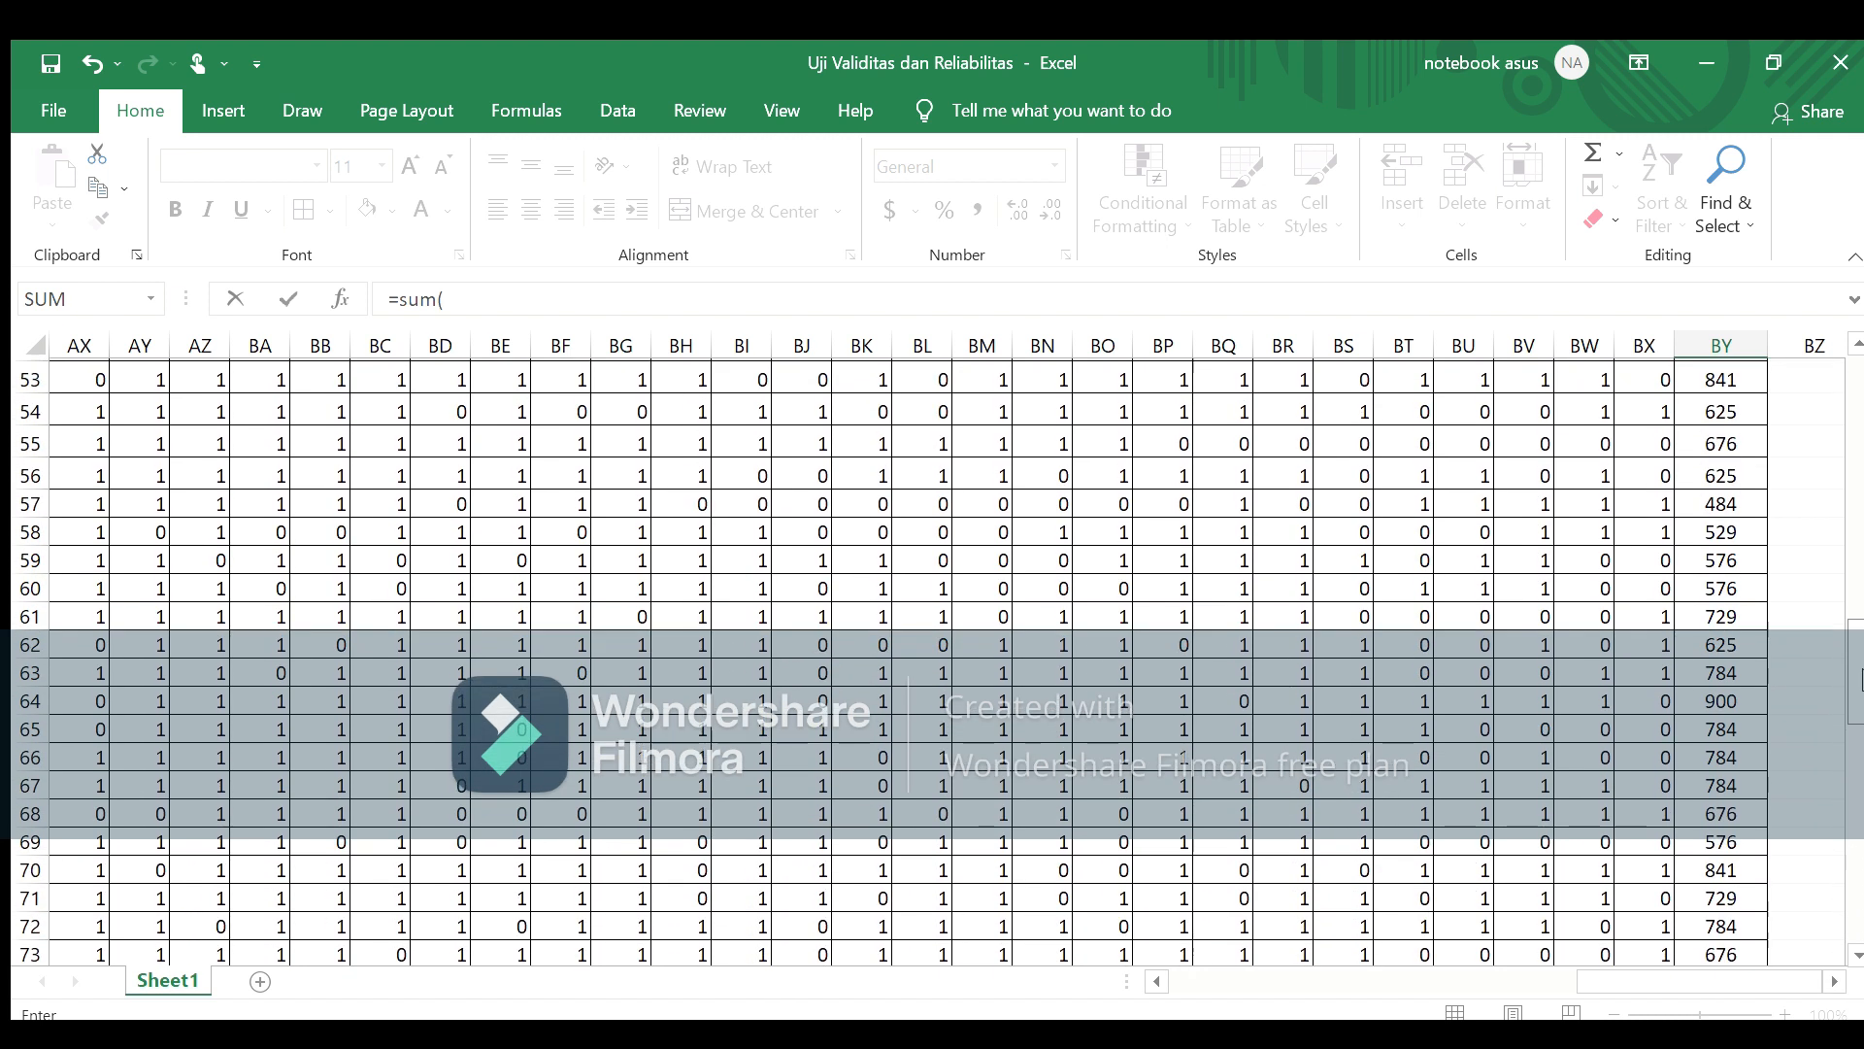
pyautogui.moveTo(1862, 655); pyautogui.dragTo(1863, 658)
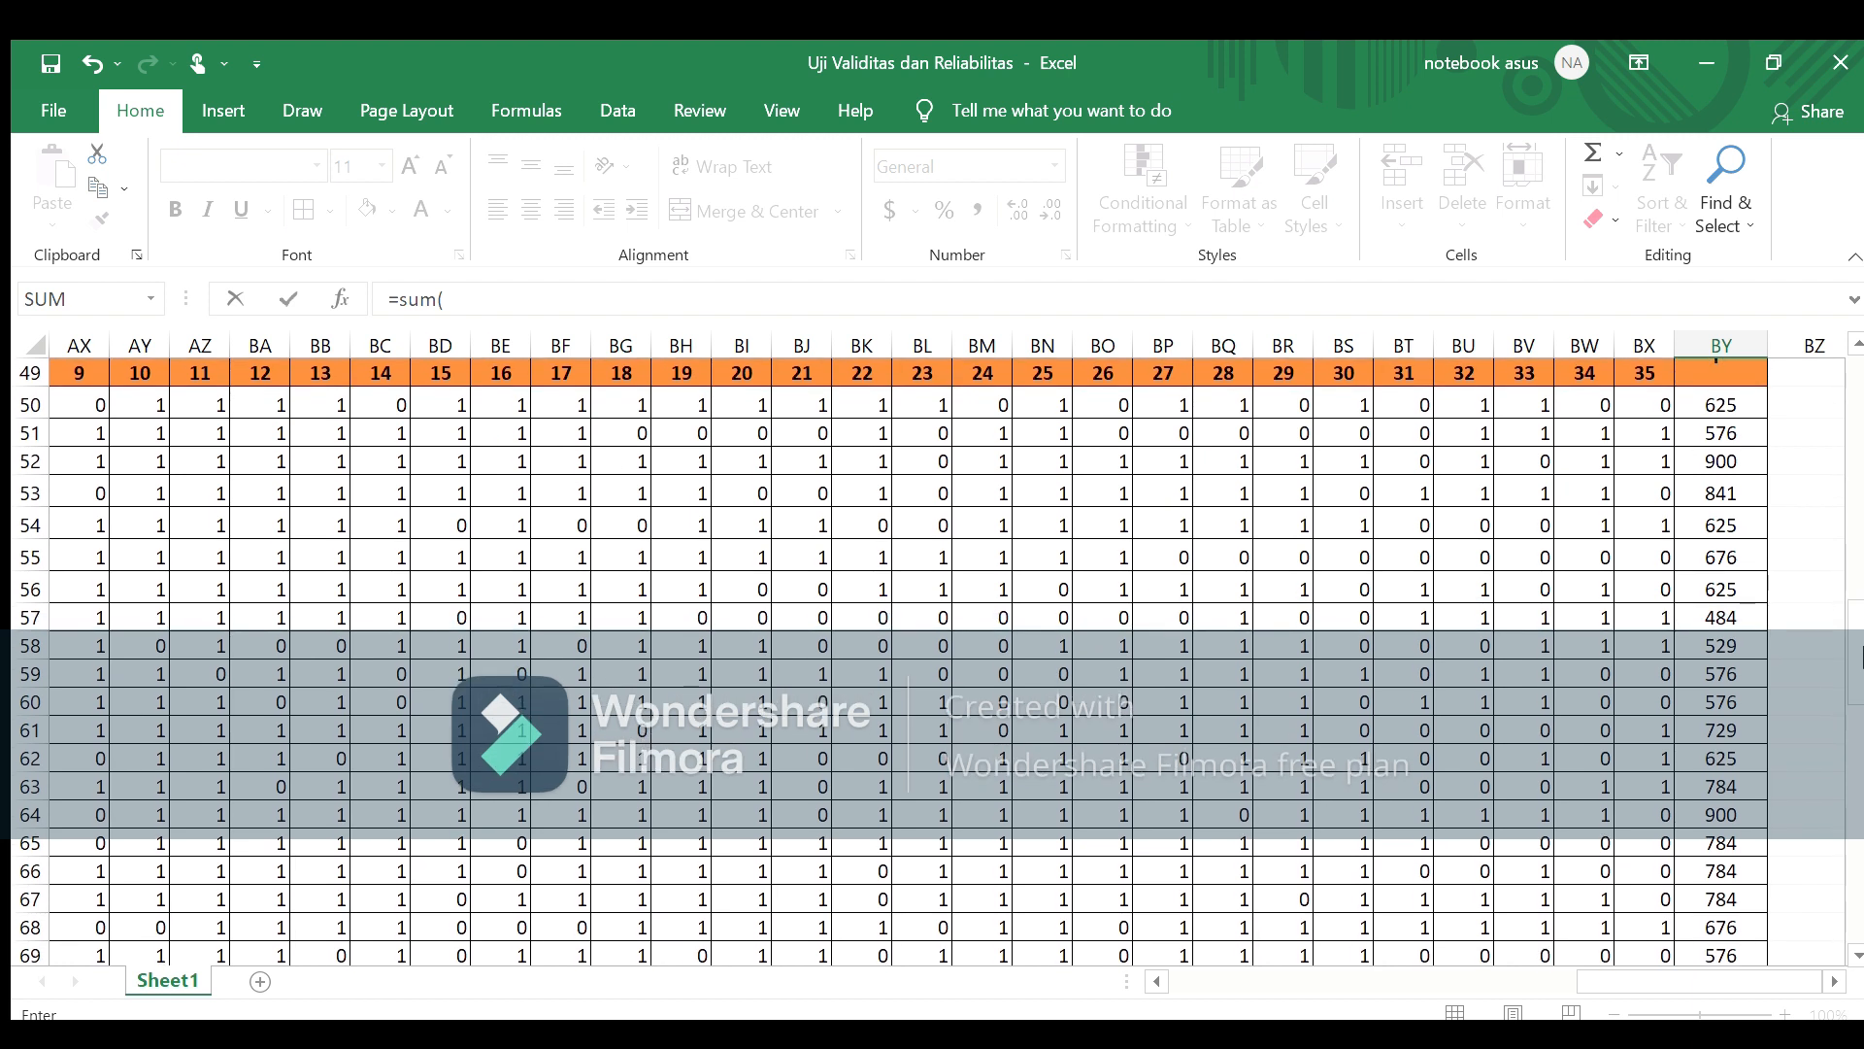
pyautogui.click(1736, 399)
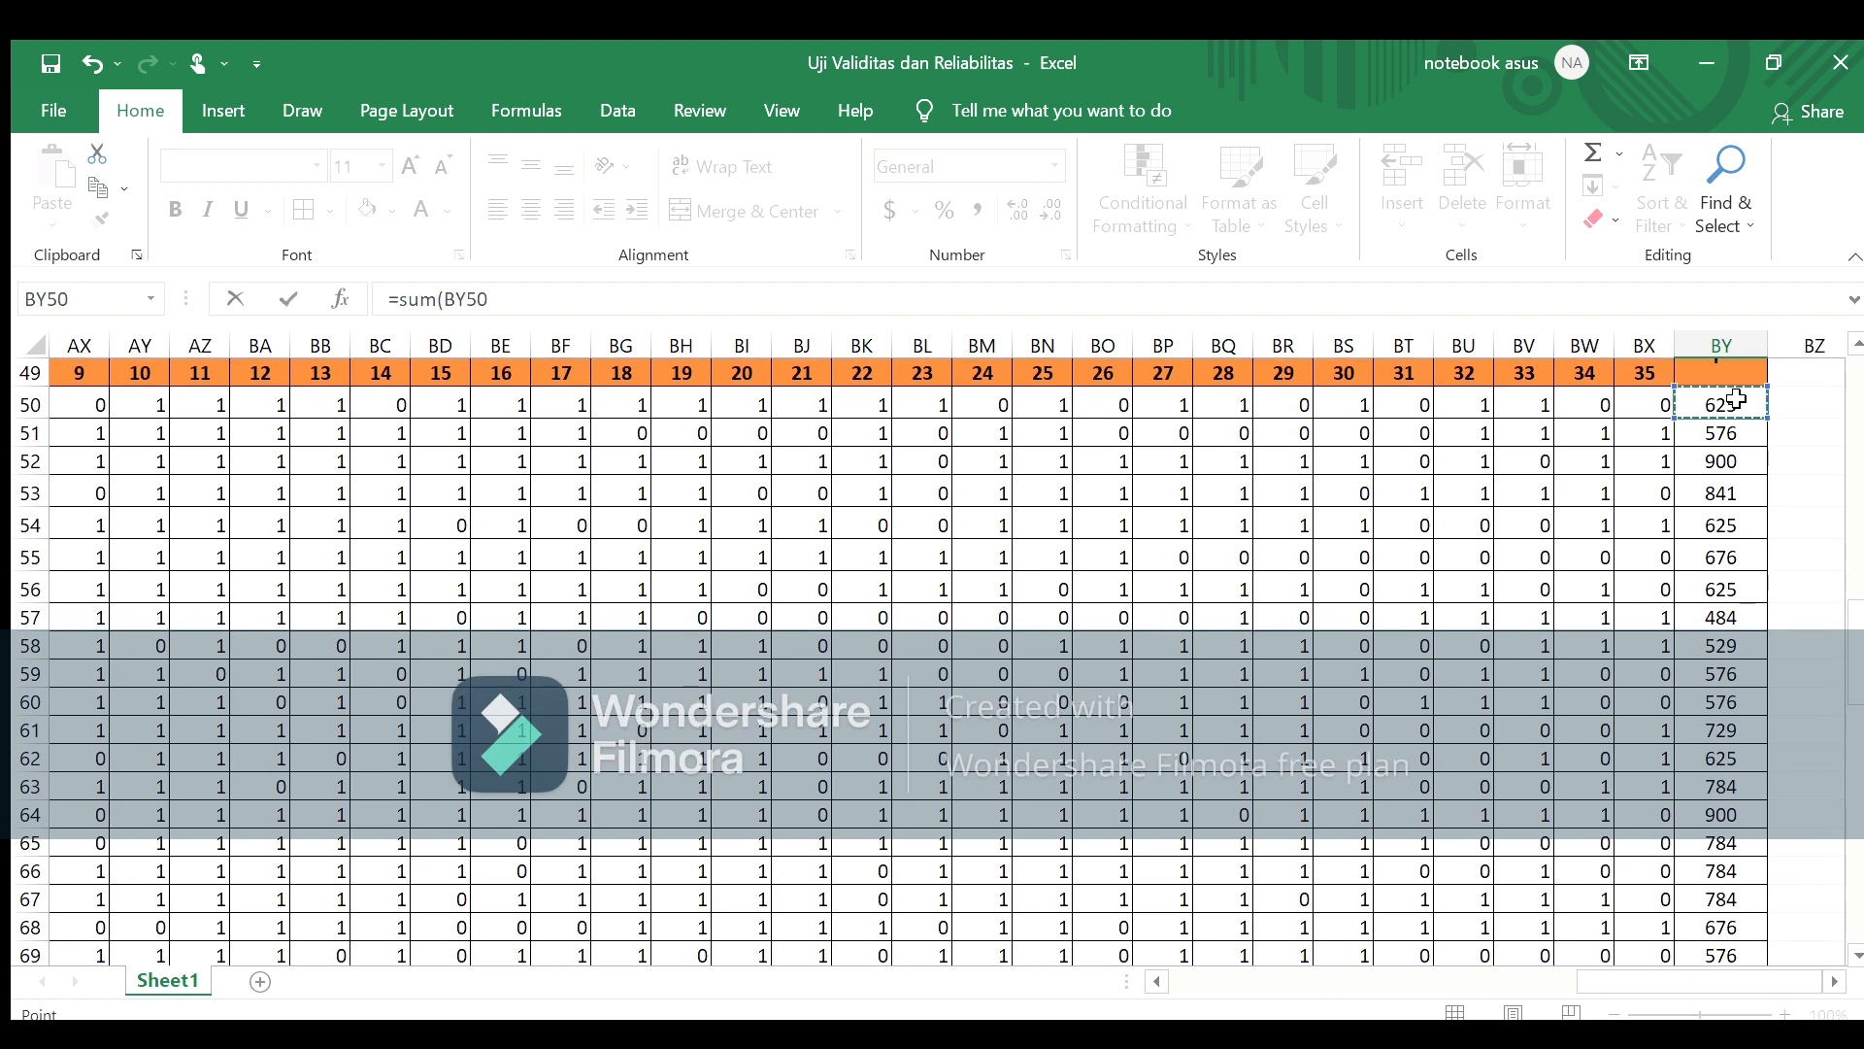
pyautogui.moveTo(1736, 399); pyautogui.dragTo(1723, 851)
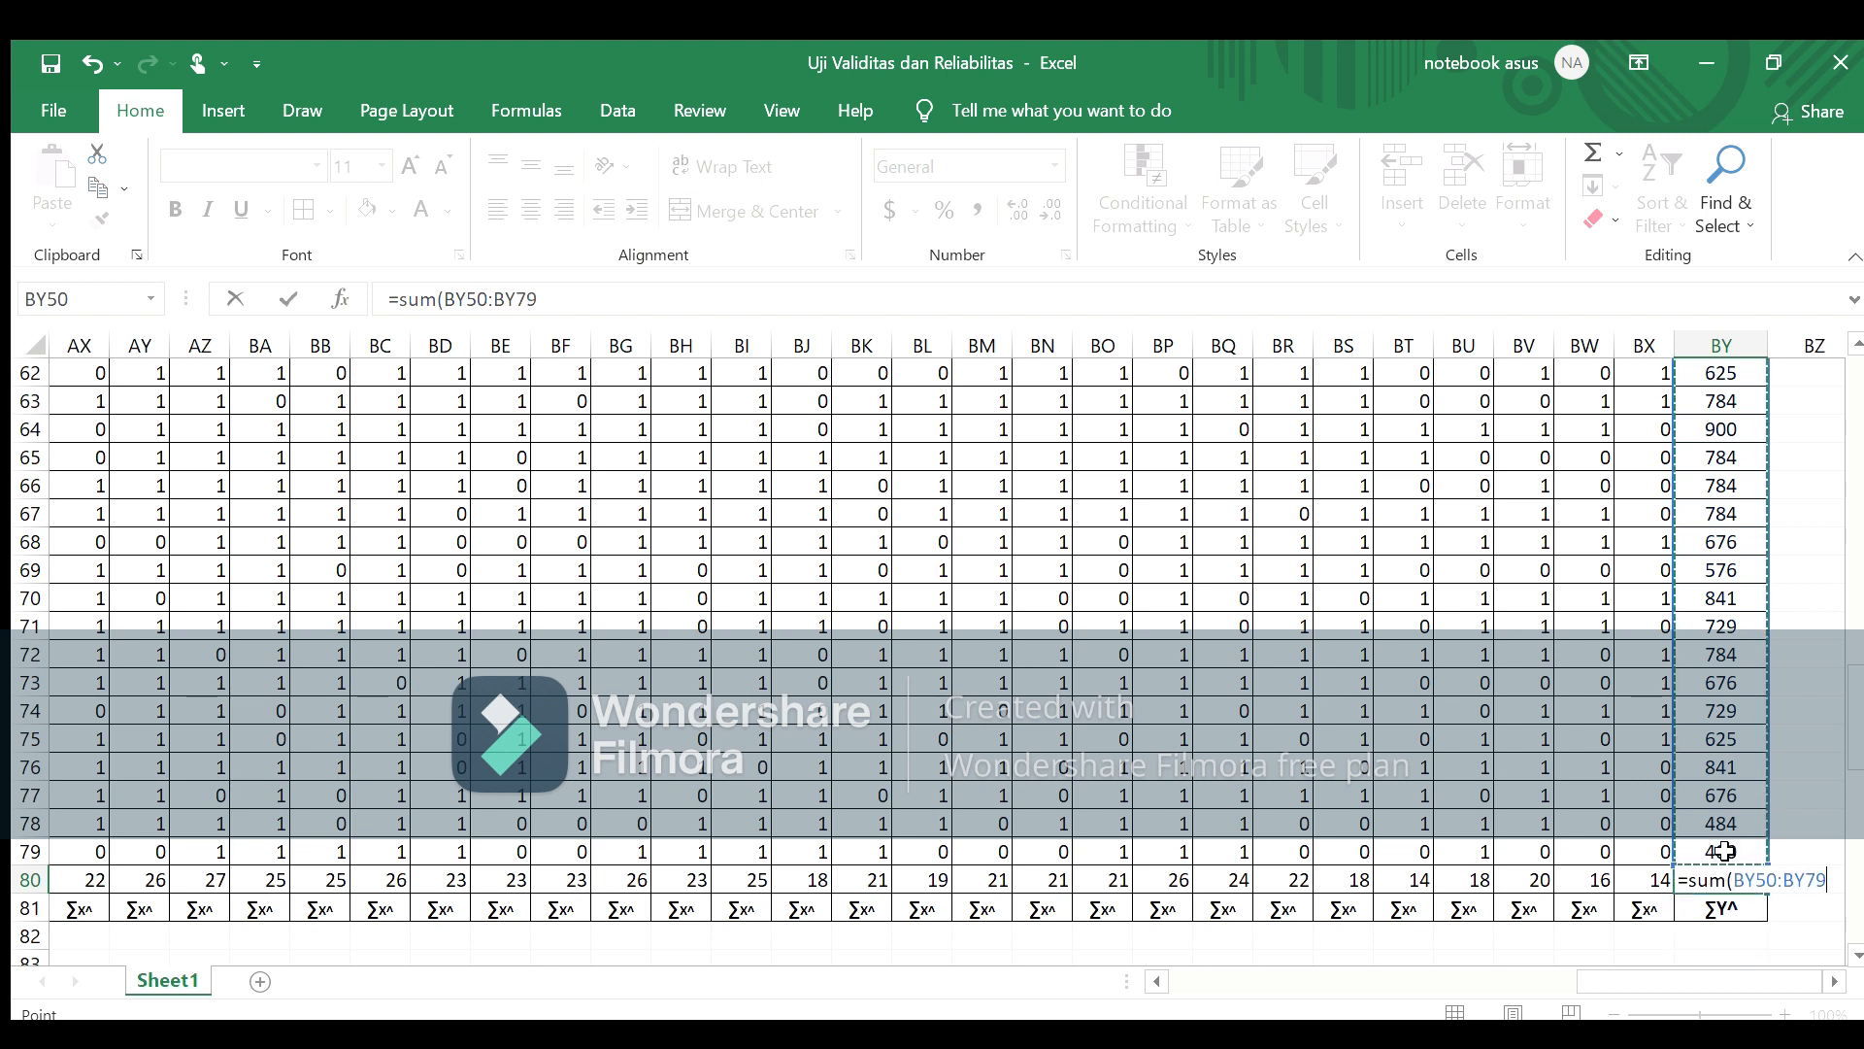
pyautogui.press('Return')
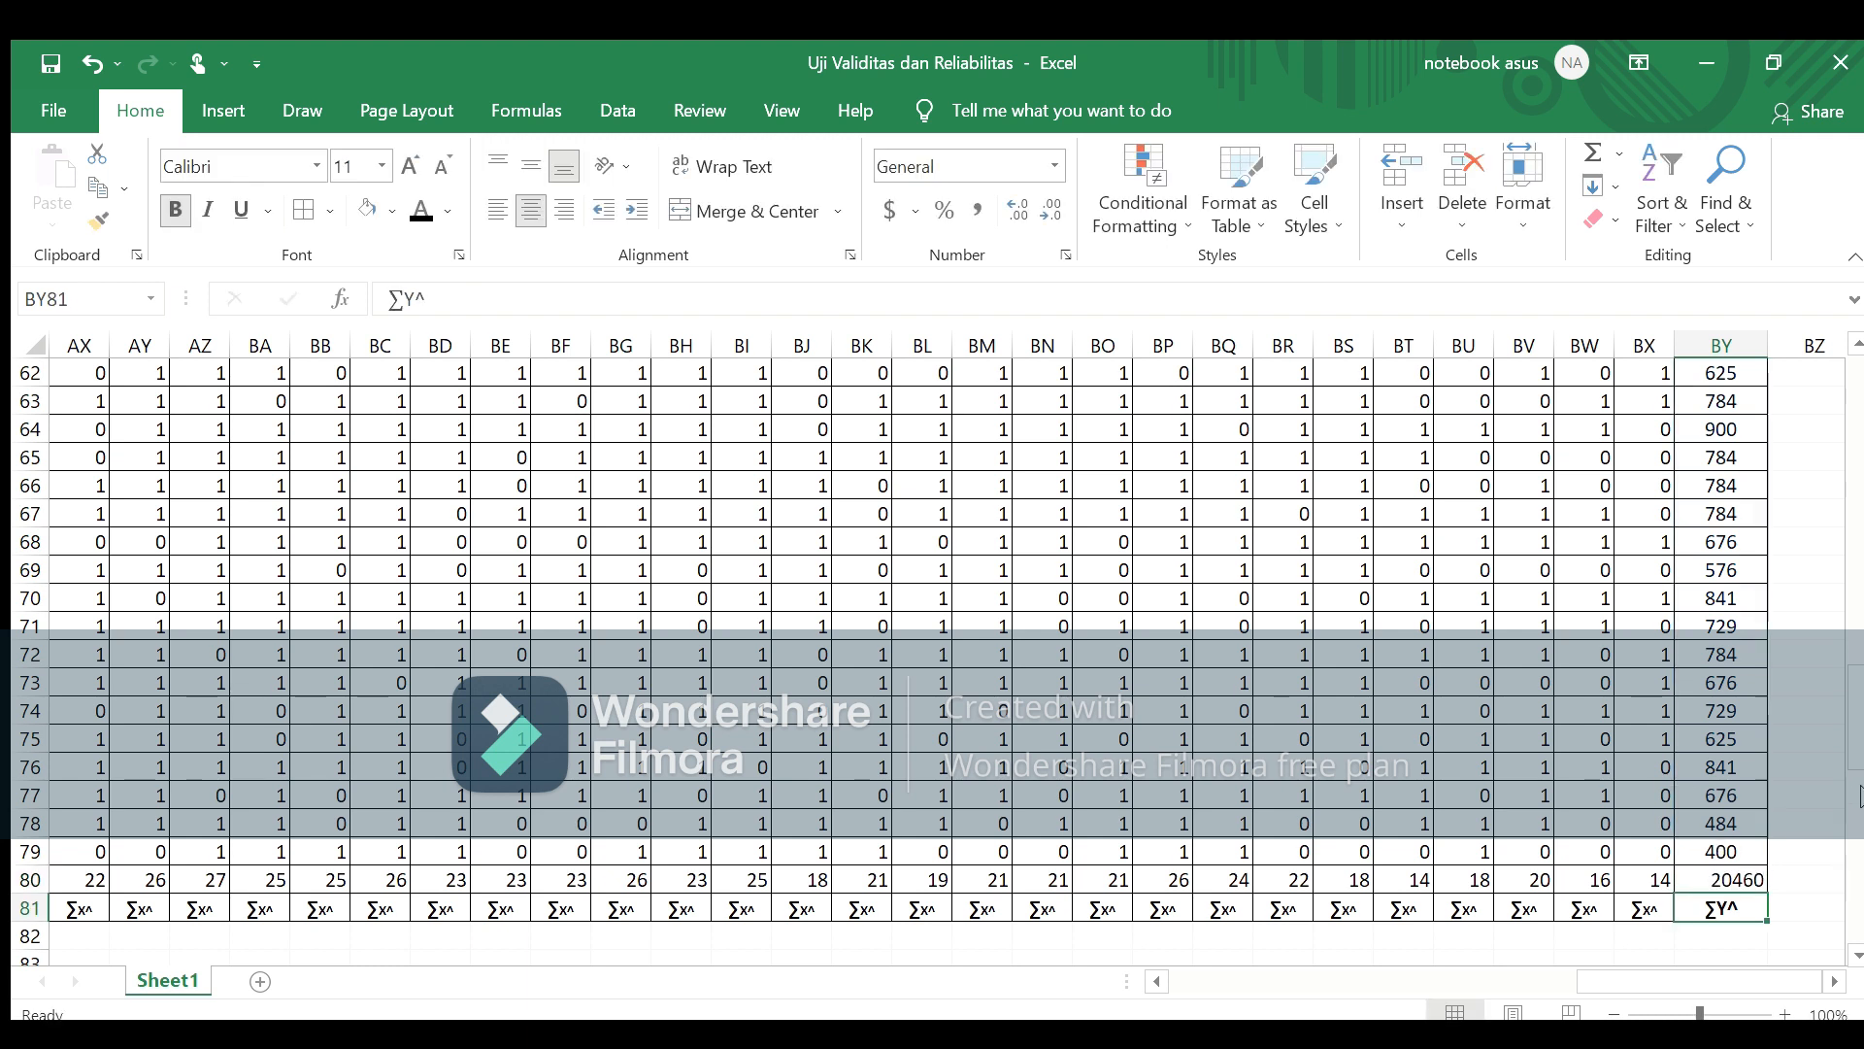
# Step: Center the Y^ column total in BY80 horizontally
pyautogui.scroll(2, 1852, 772)
pyautogui.scroll(-2, 1852, 758)
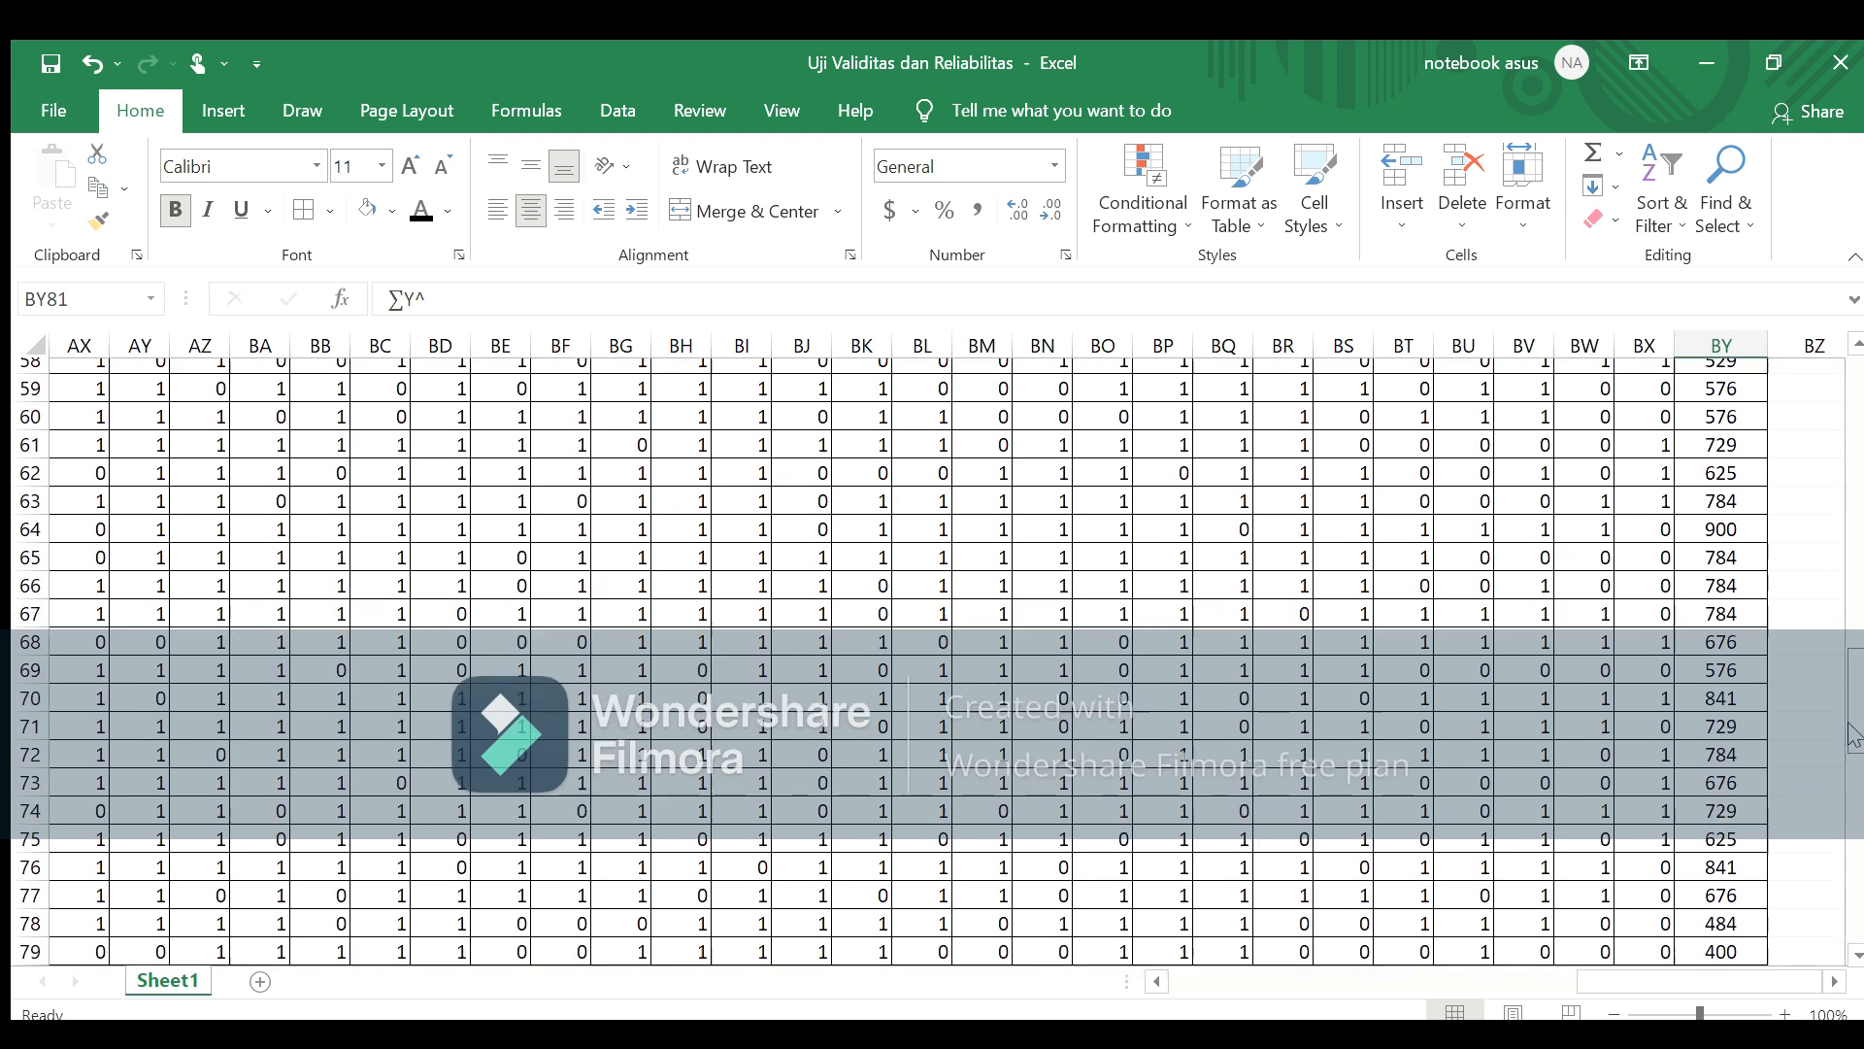
pyautogui.click(1710, 878)
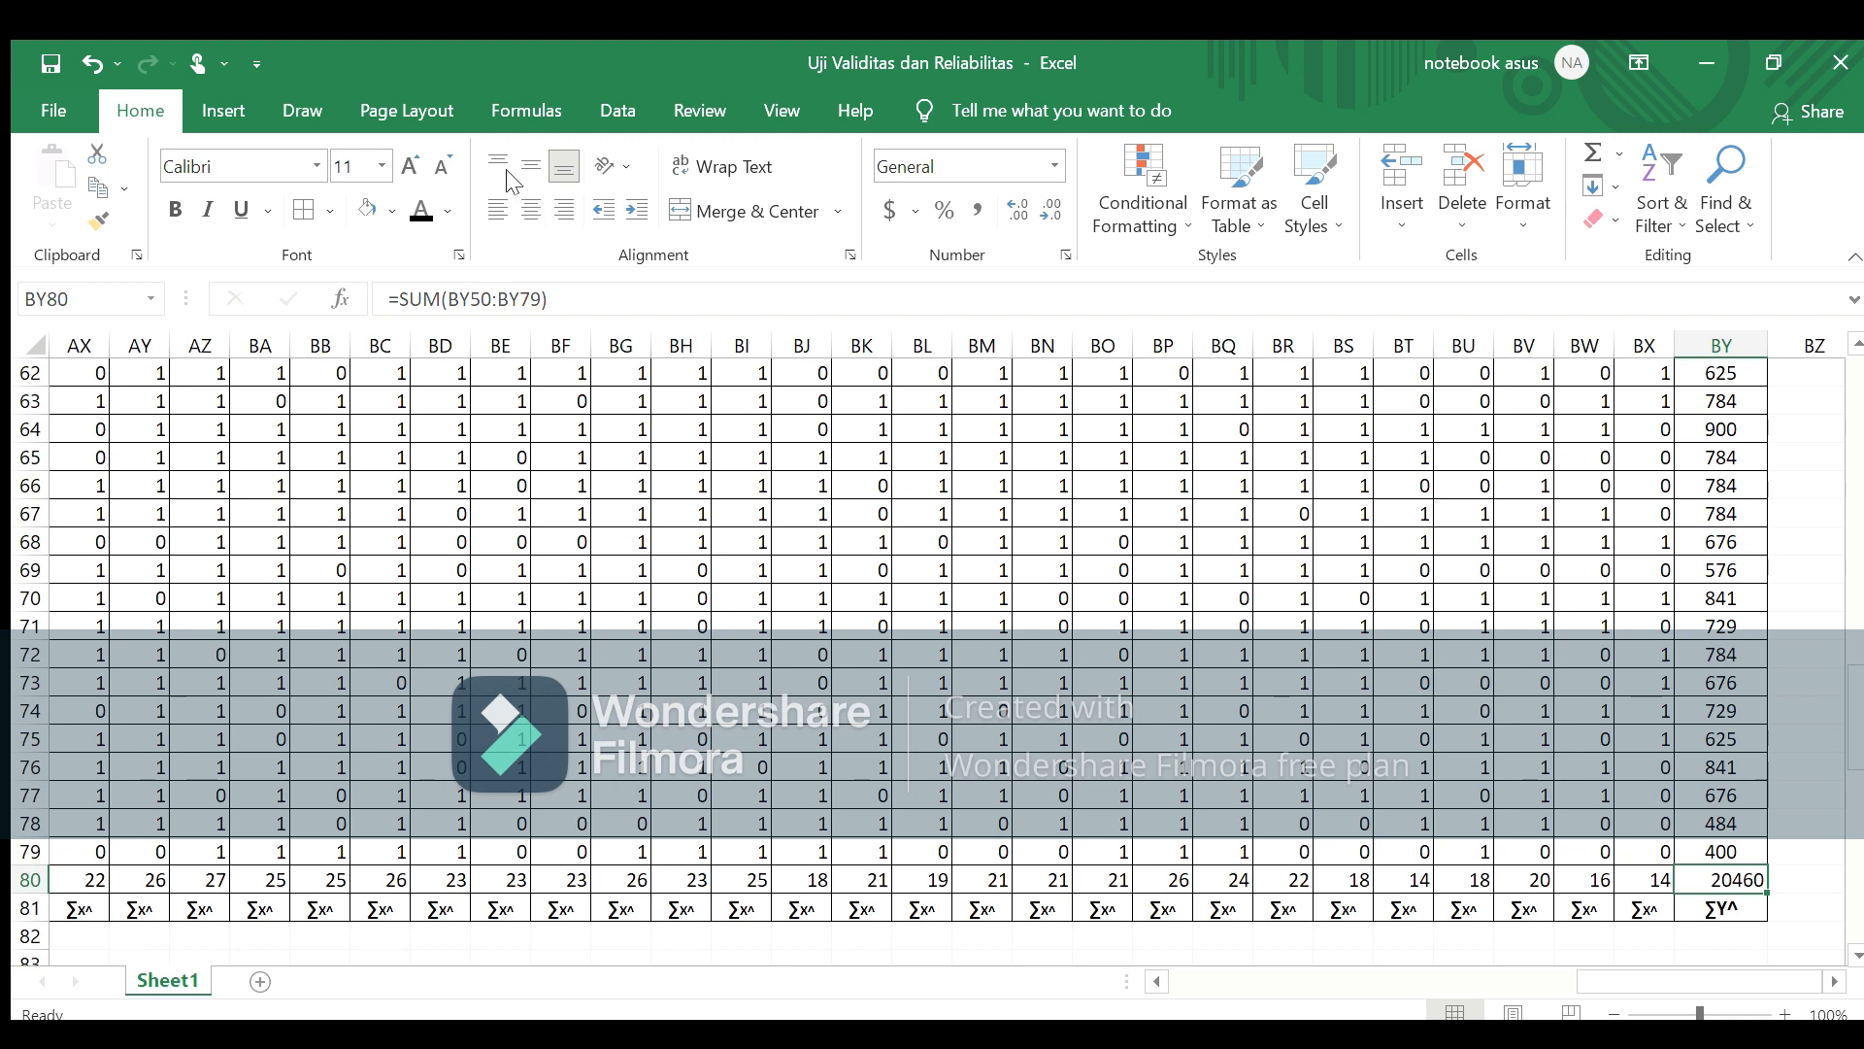
pyautogui.click(530, 209)
# Step: Center the squared item scores and their sums in AP50:BX80 horizontally
pyautogui.click(1462, 715)
pyautogui.press('Up')
pyautogui.press('Up')
pyautogui.press('Up')
pyautogui.press('Up')
pyautogui.press('Up')
pyautogui.press('Up')
pyautogui.press('Up')
pyautogui.press('Up')
pyautogui.press('Up')
pyautogui.press('Up')
pyautogui.press('Up')
pyautogui.press('Up')
pyautogui.press('Up')
pyautogui.press('Up')
pyautogui.press('Up')
pyautogui.press('Up')
pyautogui.press('Up')
pyautogui.press('Up')
pyautogui.press('Up')
pyautogui.press('Up')
pyautogui.press('Up')
pyautogui.press('Up')
pyautogui.press('Up')
pyautogui.press('Left')
pyautogui.press('Left')
pyautogui.press('Left')
pyautogui.press('Left')
pyautogui.press('Left')
pyautogui.press('Left')
pyautogui.press('Left')
pyautogui.press('Left')
pyautogui.press('Left')
pyautogui.press('Left')
pyautogui.press('Left')
pyautogui.press('Left')
pyautogui.press('Left')
pyautogui.press('Left')
pyautogui.press('Left')
pyautogui.press('Left')
pyautogui.press('Left')
pyautogui.press('Left')
pyautogui.press('Left')
pyautogui.press('Left')
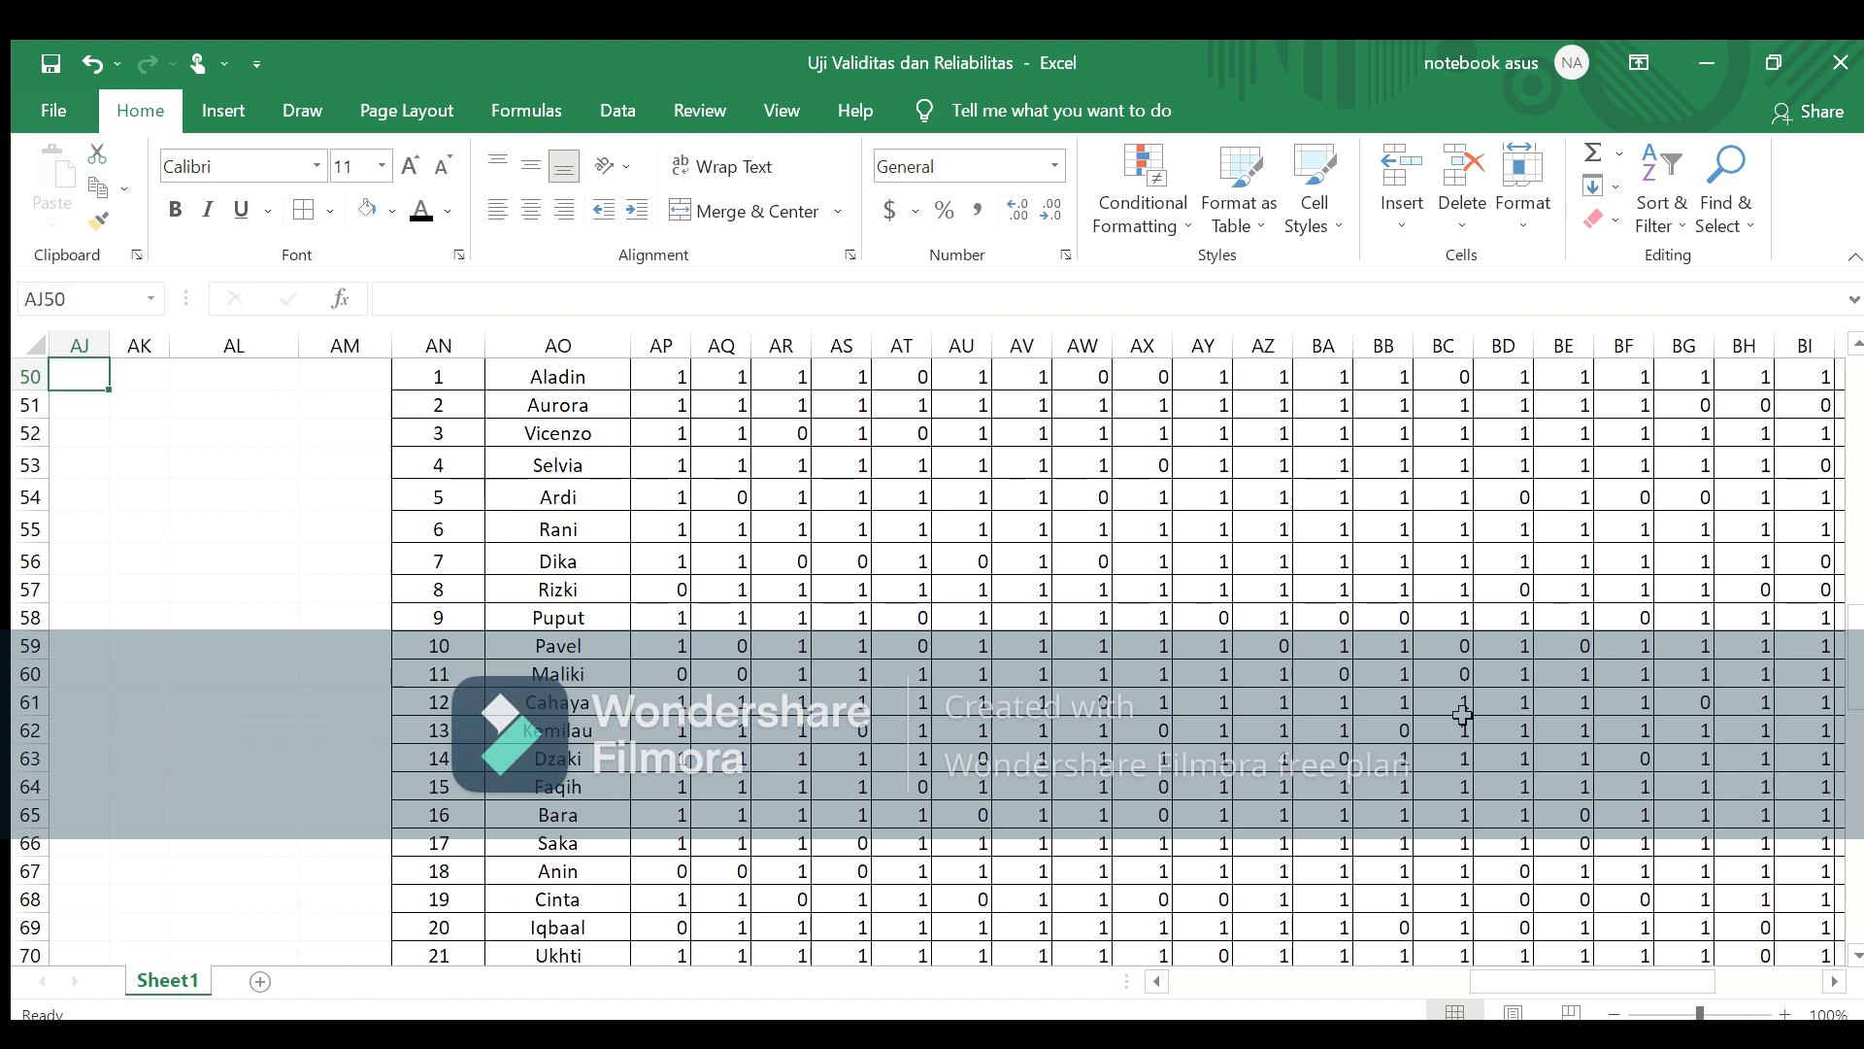
pyautogui.press('Right')
pyautogui.press('Right')
pyautogui.press('Right')
pyautogui.press('Right')
pyautogui.press('Right')
pyautogui.press('Right')
pyautogui.press('Right')
pyautogui.press('Right')
pyautogui.press('Right')
pyautogui.press('Right')
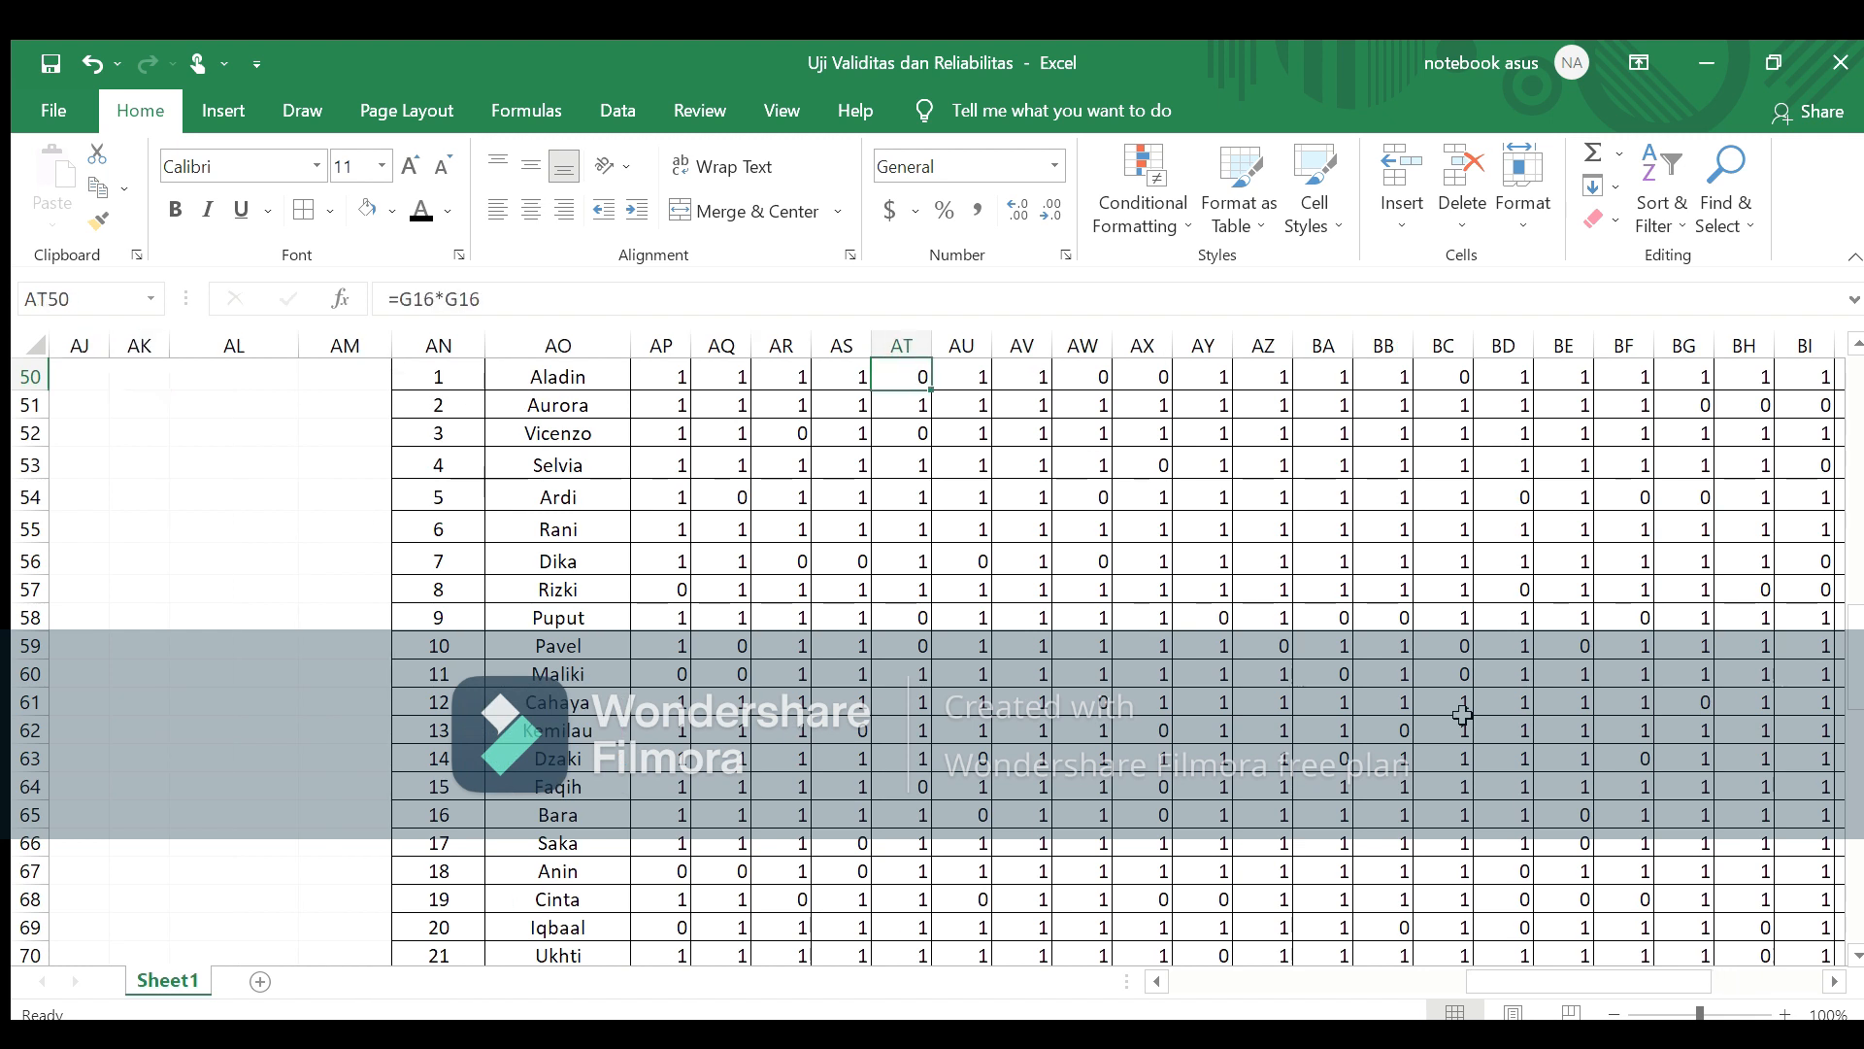
pyautogui.press('Up')
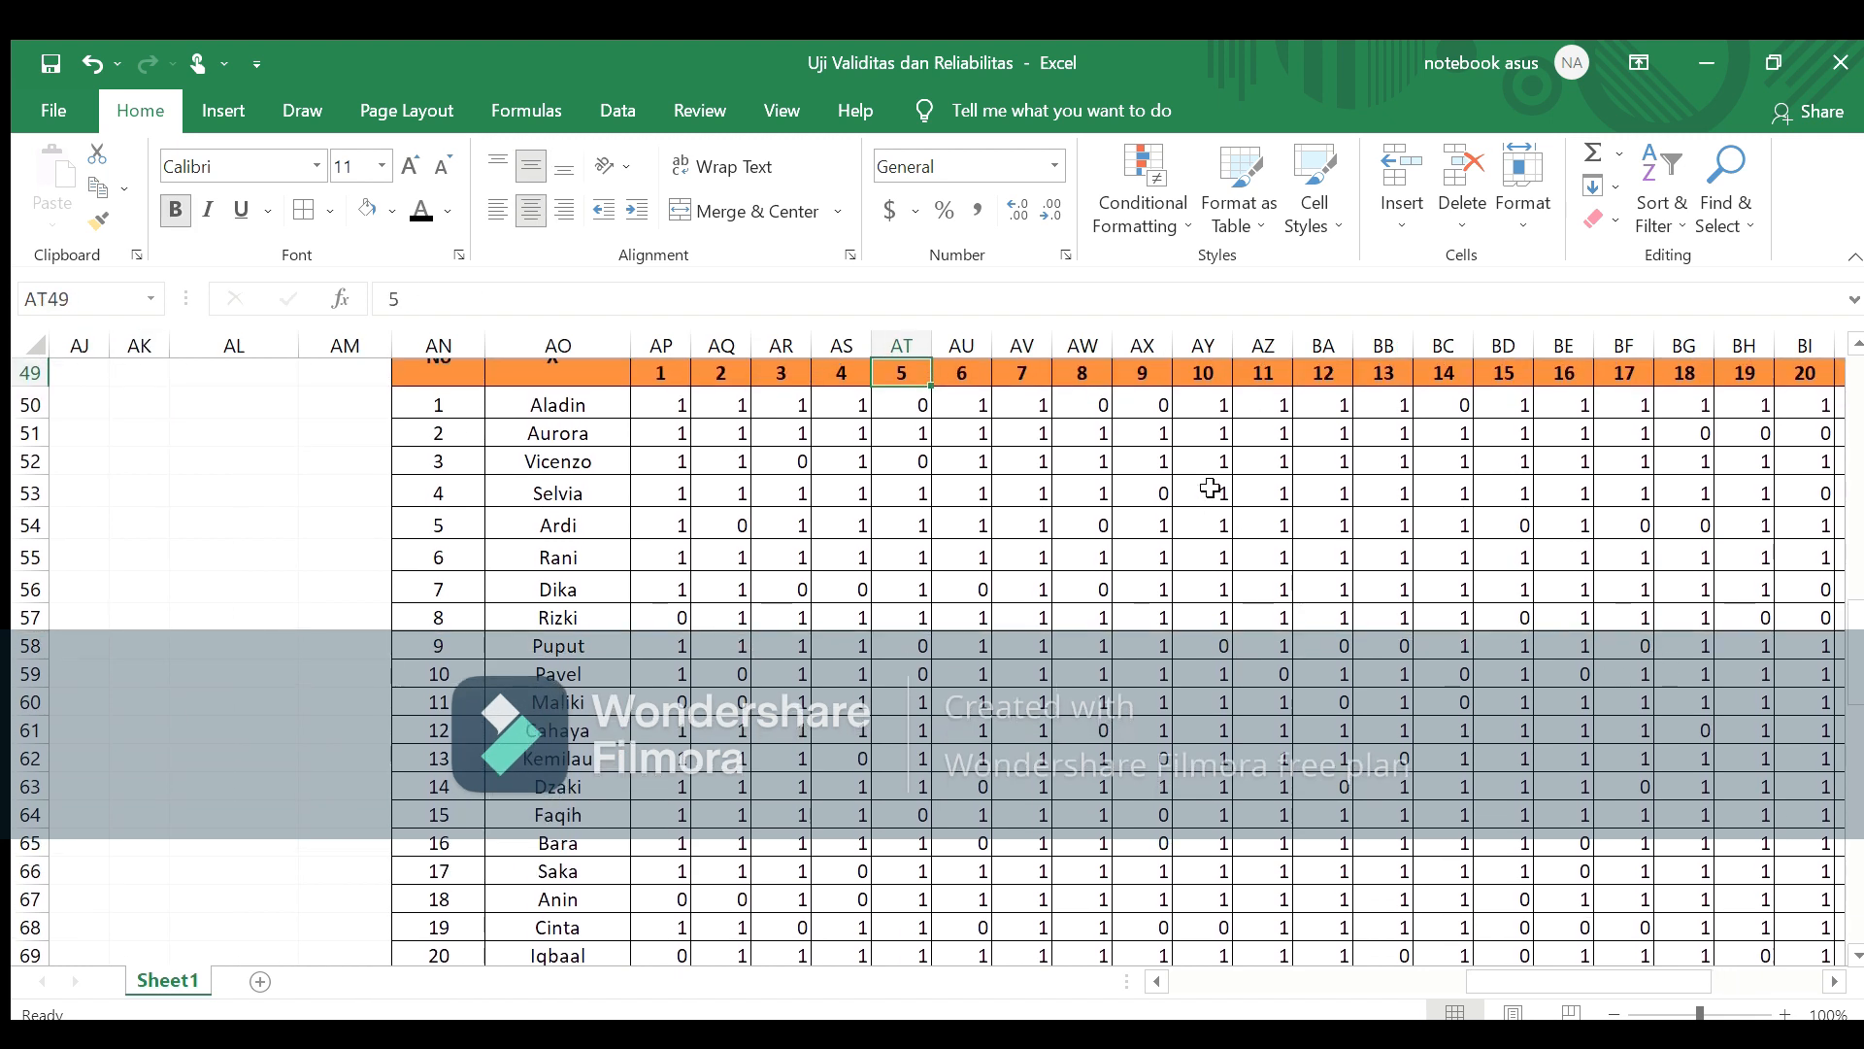
pyautogui.click(686, 408)
pyautogui.moveTo(678, 407); pyautogui.dragTo(1590, 879)
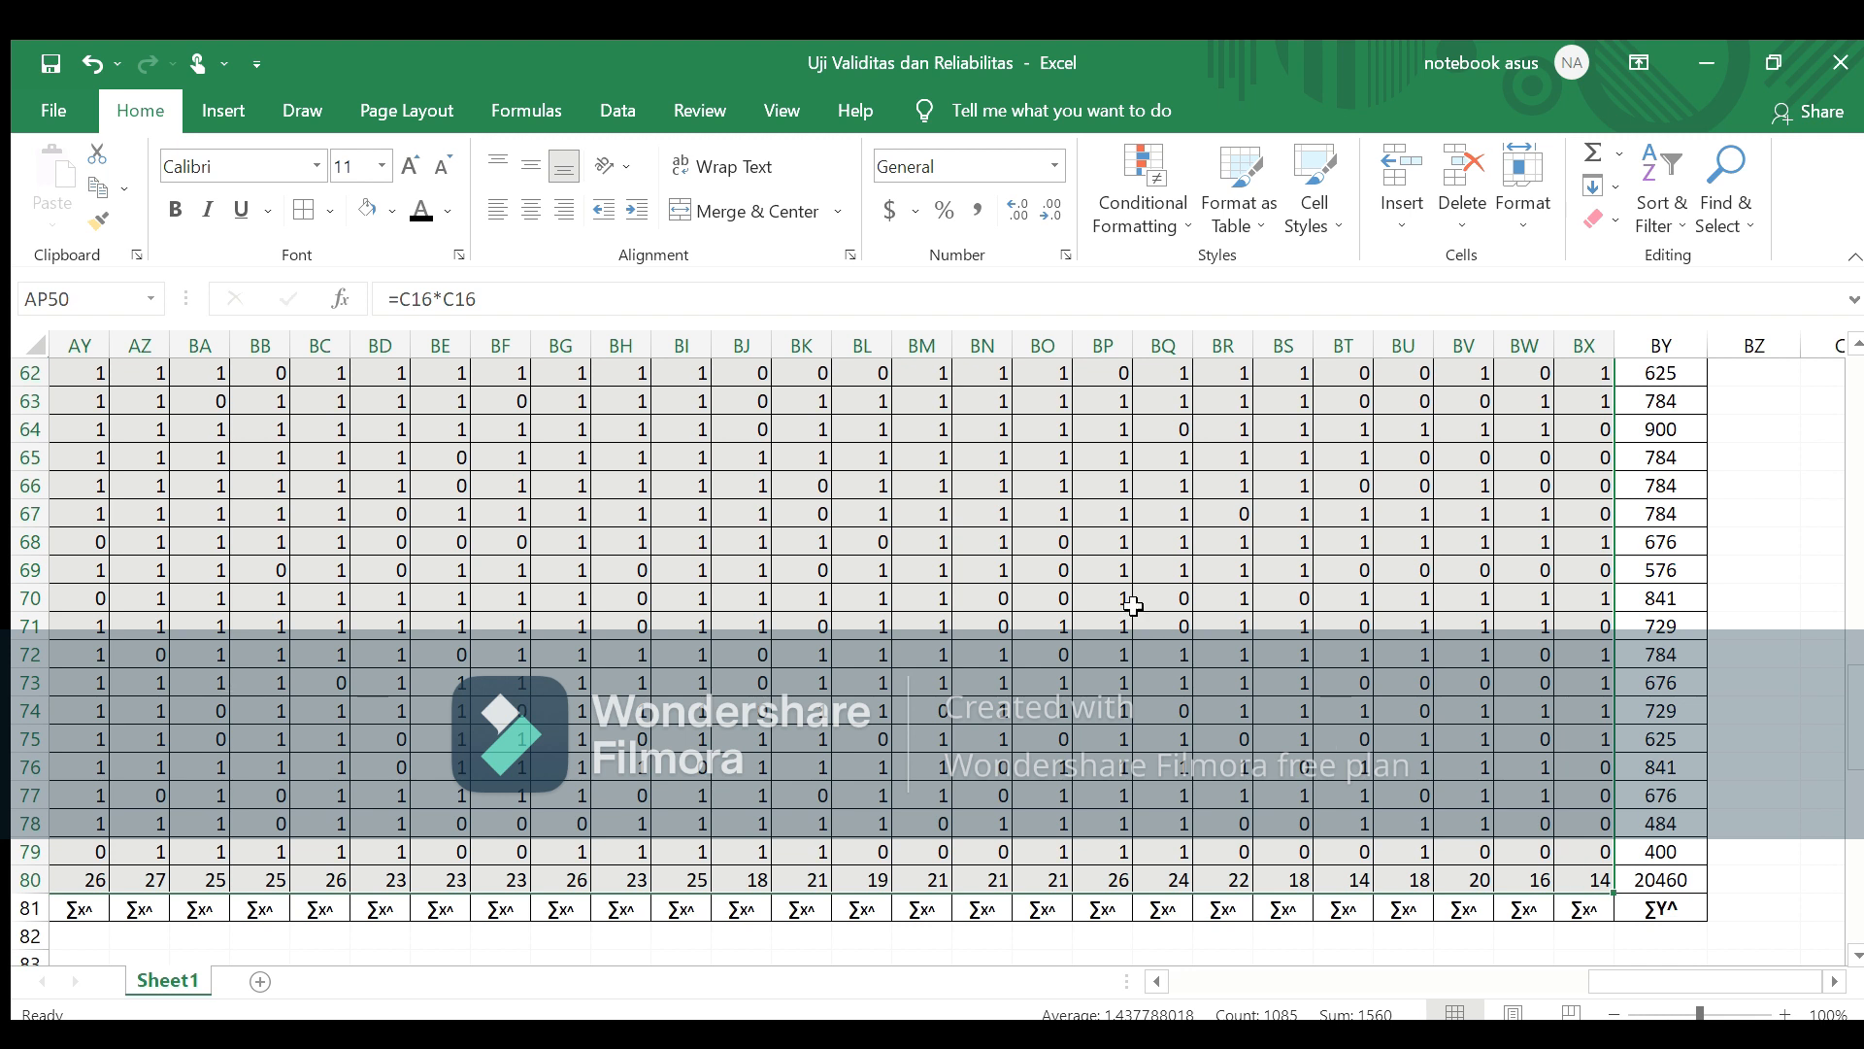
pyautogui.click(516, 199)
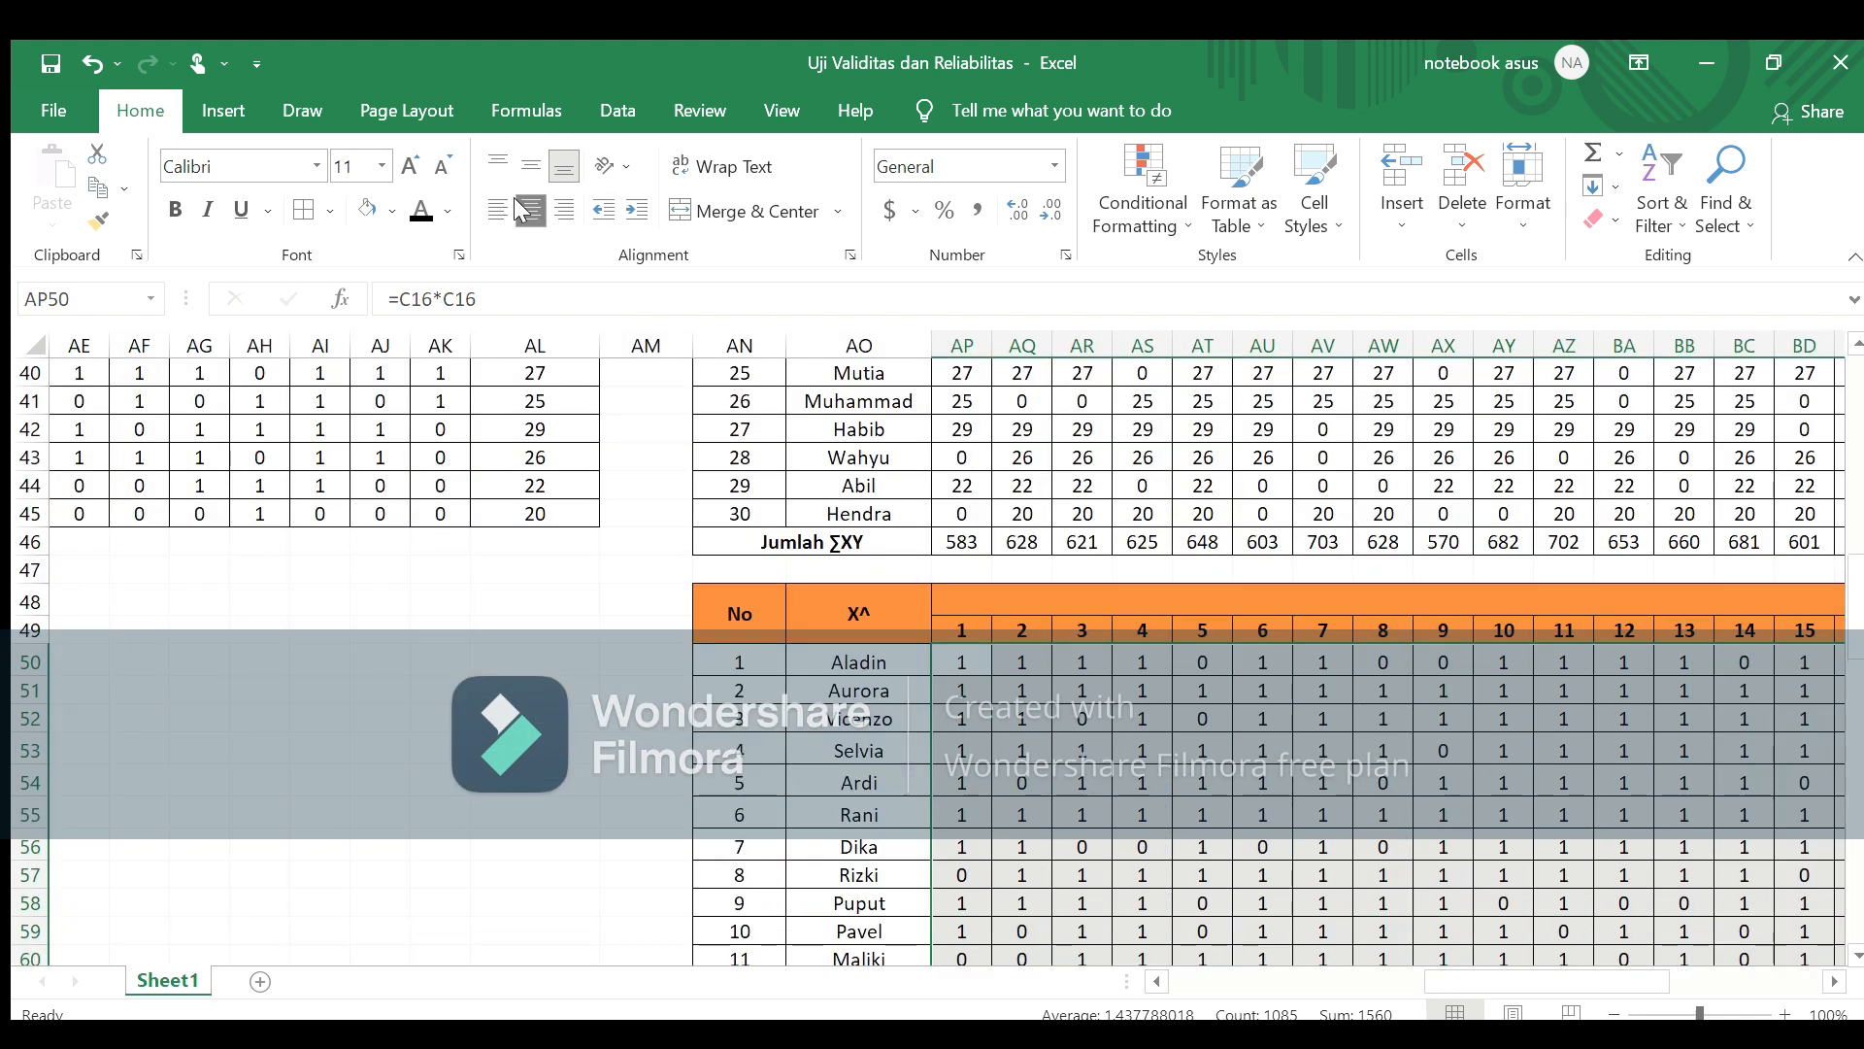
# Step: Look over the squared scores in the X^ table down to its column sums in row 80
pyautogui.click(1277, 691)
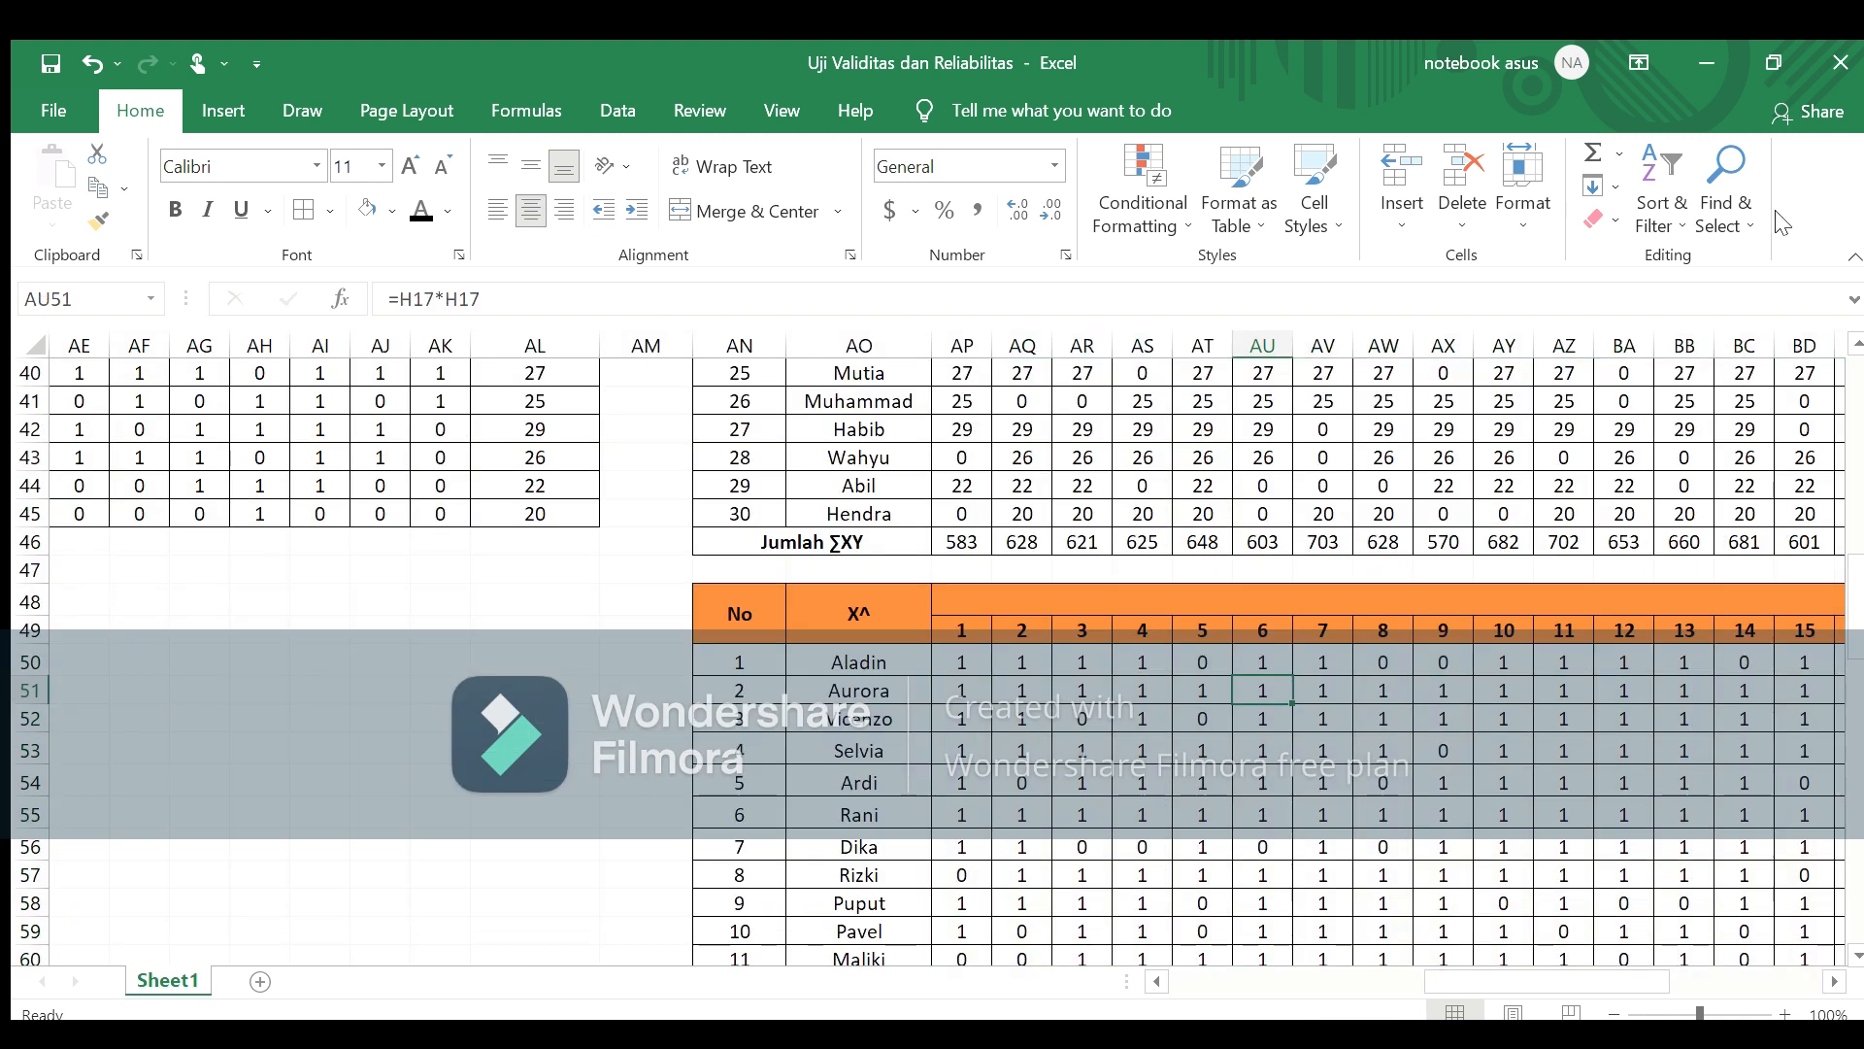
pyautogui.click(1477, 864)
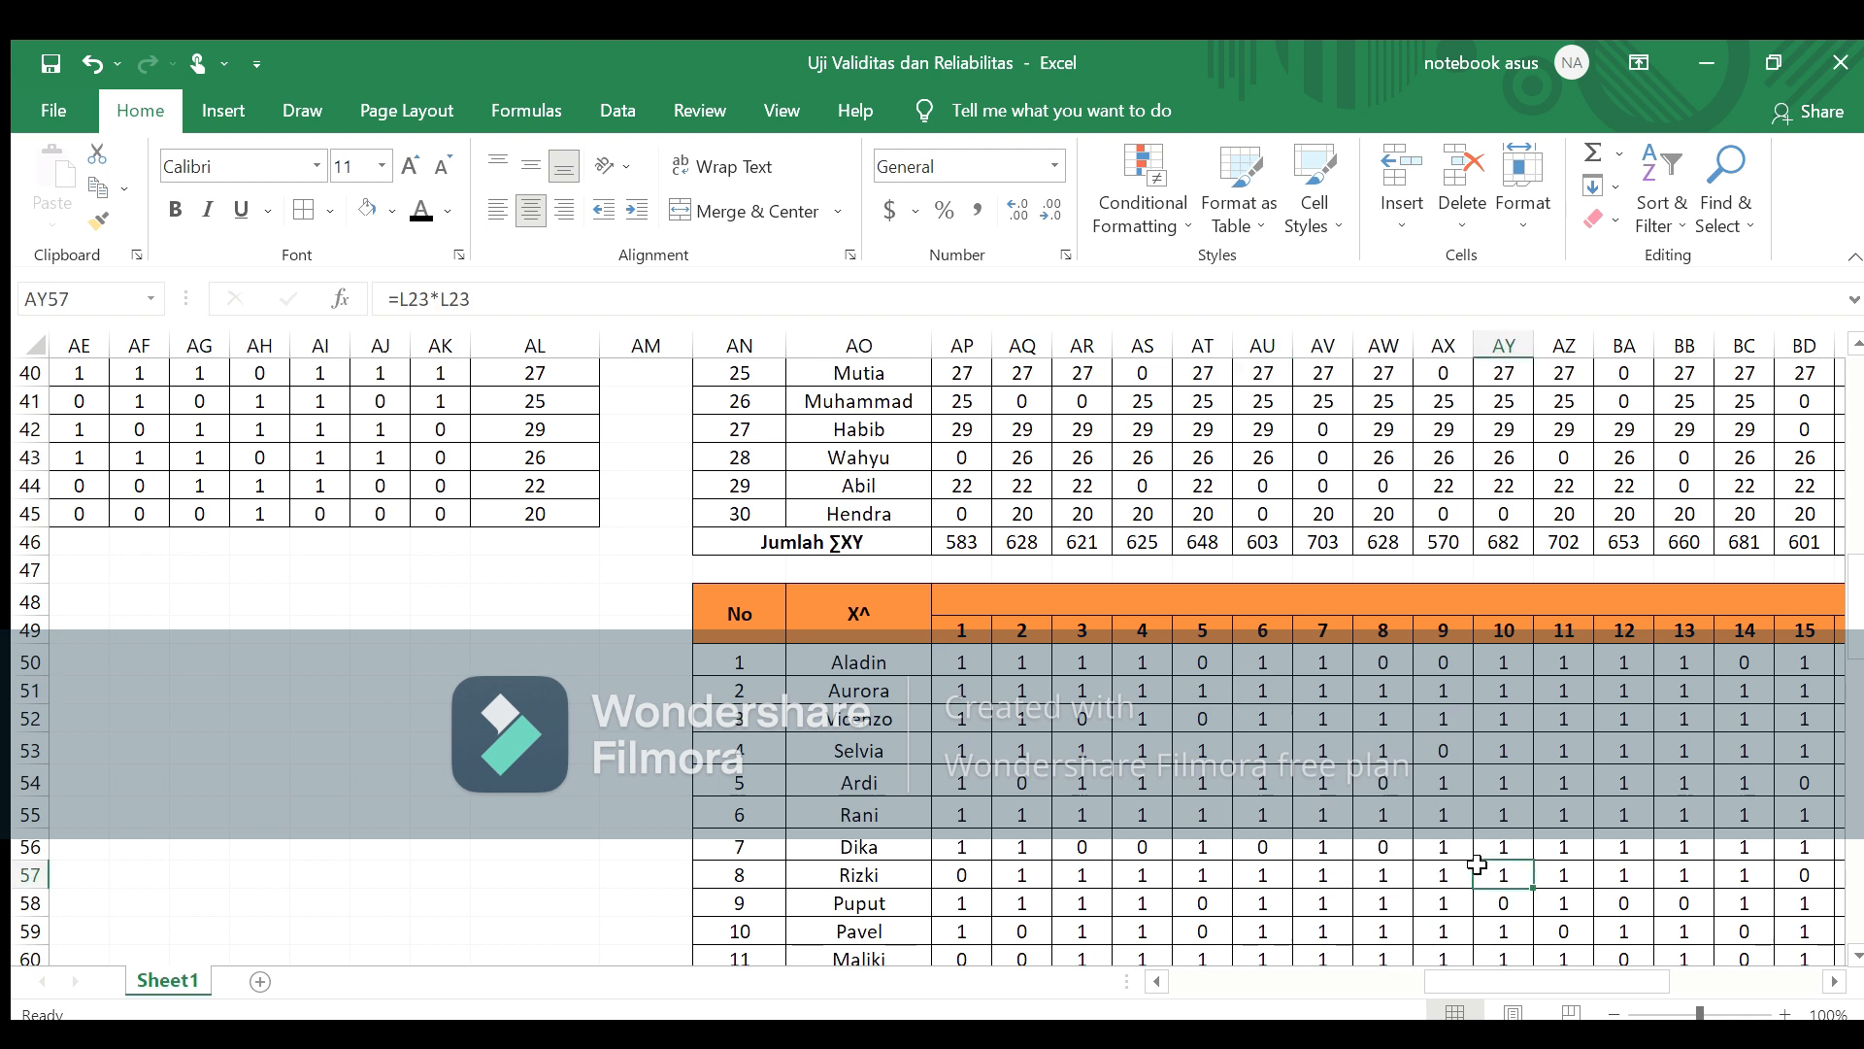
pyautogui.press('Down')
pyautogui.press('Down')
pyautogui.press('Down')
pyautogui.press('Down')
pyautogui.press('Down')
pyautogui.press('Down')
pyautogui.press('Down')
pyautogui.press('Down')
pyautogui.press('Down')
pyautogui.press('Down')
pyautogui.press('Down')
pyautogui.press('Down')
pyautogui.press('Down')
pyautogui.press('Down')
pyautogui.press('Down')
pyautogui.press('Down')
pyautogui.press('Down')
pyautogui.press('Down')
pyautogui.press('Down')
pyautogui.press('Down')
pyautogui.press('Down')
pyautogui.press('Down')
pyautogui.press('Down')
pyautogui.press('Down')
pyautogui.press('Down')
pyautogui.press('Down')
pyautogui.press('Right')
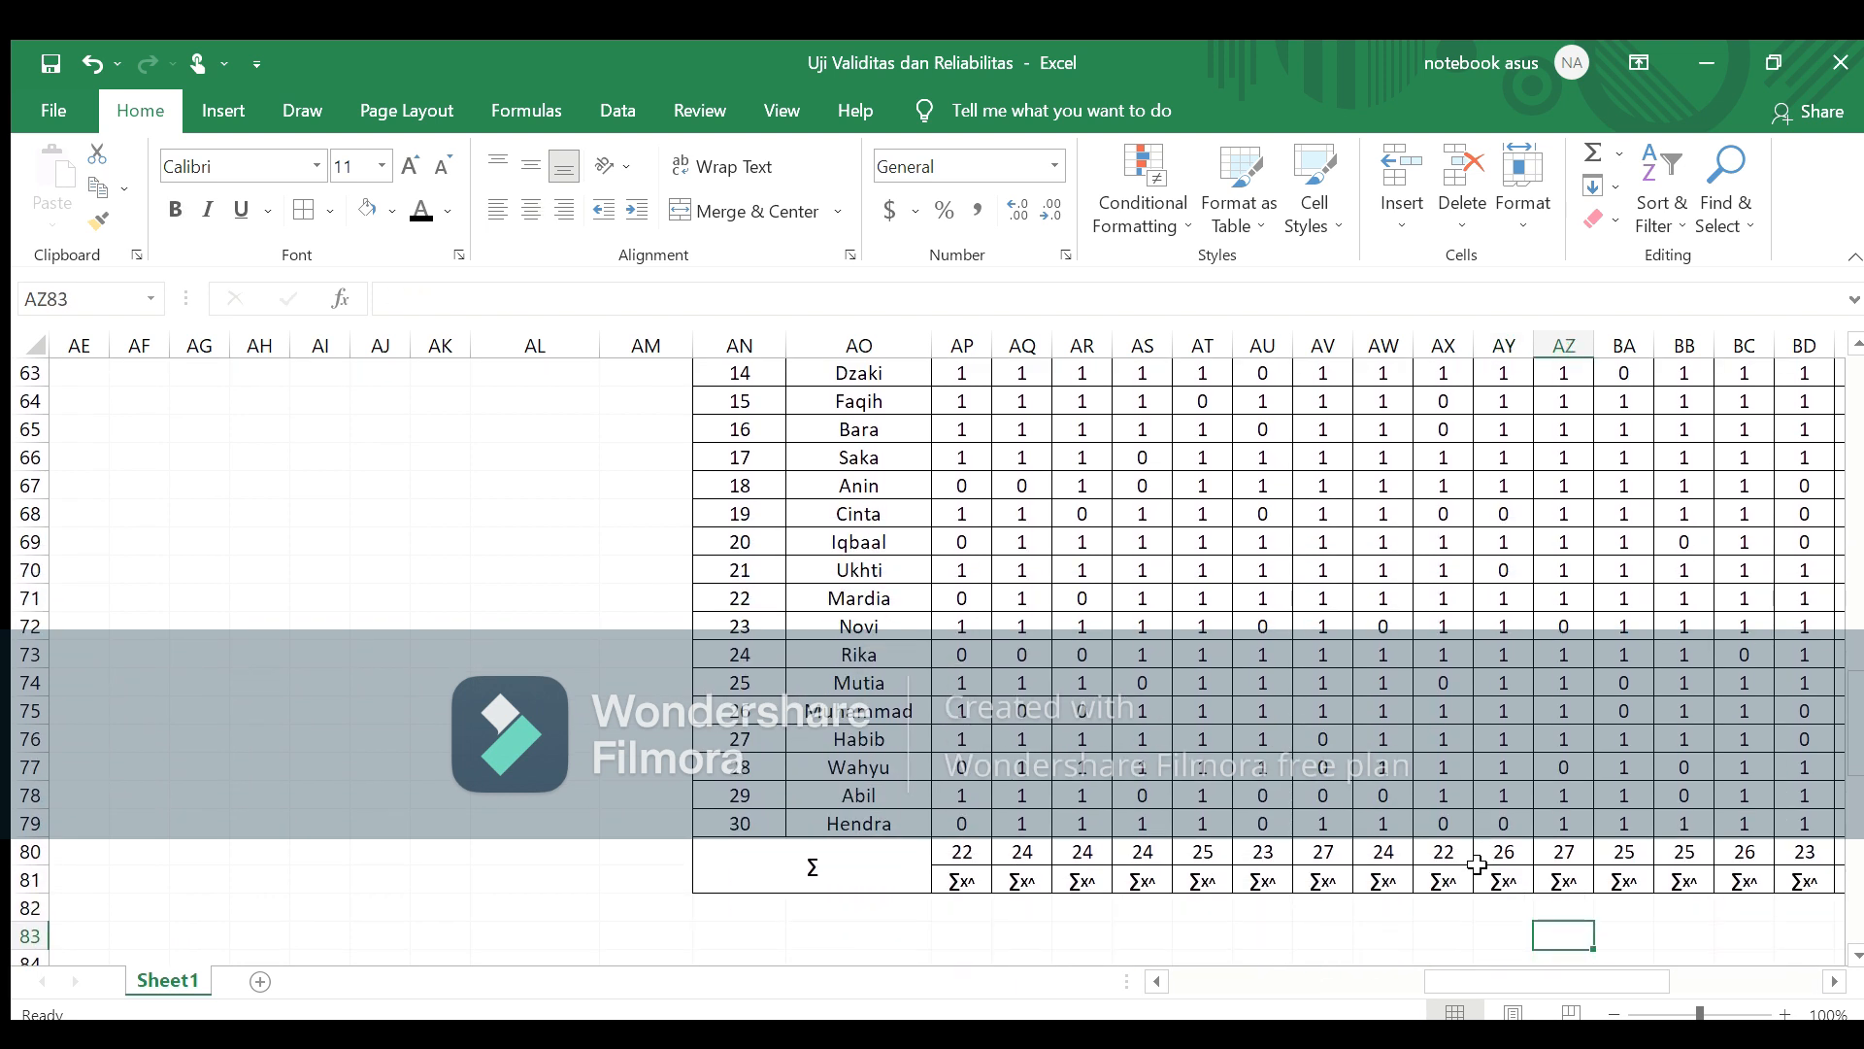
pyautogui.press('Up')
pyautogui.press('Up')
pyautogui.press('Up')
pyautogui.press('Up')
pyautogui.press('Up')
pyautogui.press('Left')
pyautogui.press('Left')
pyautogui.press('Left')
pyautogui.press('Left')
pyautogui.press('Left')
pyautogui.press('Left')
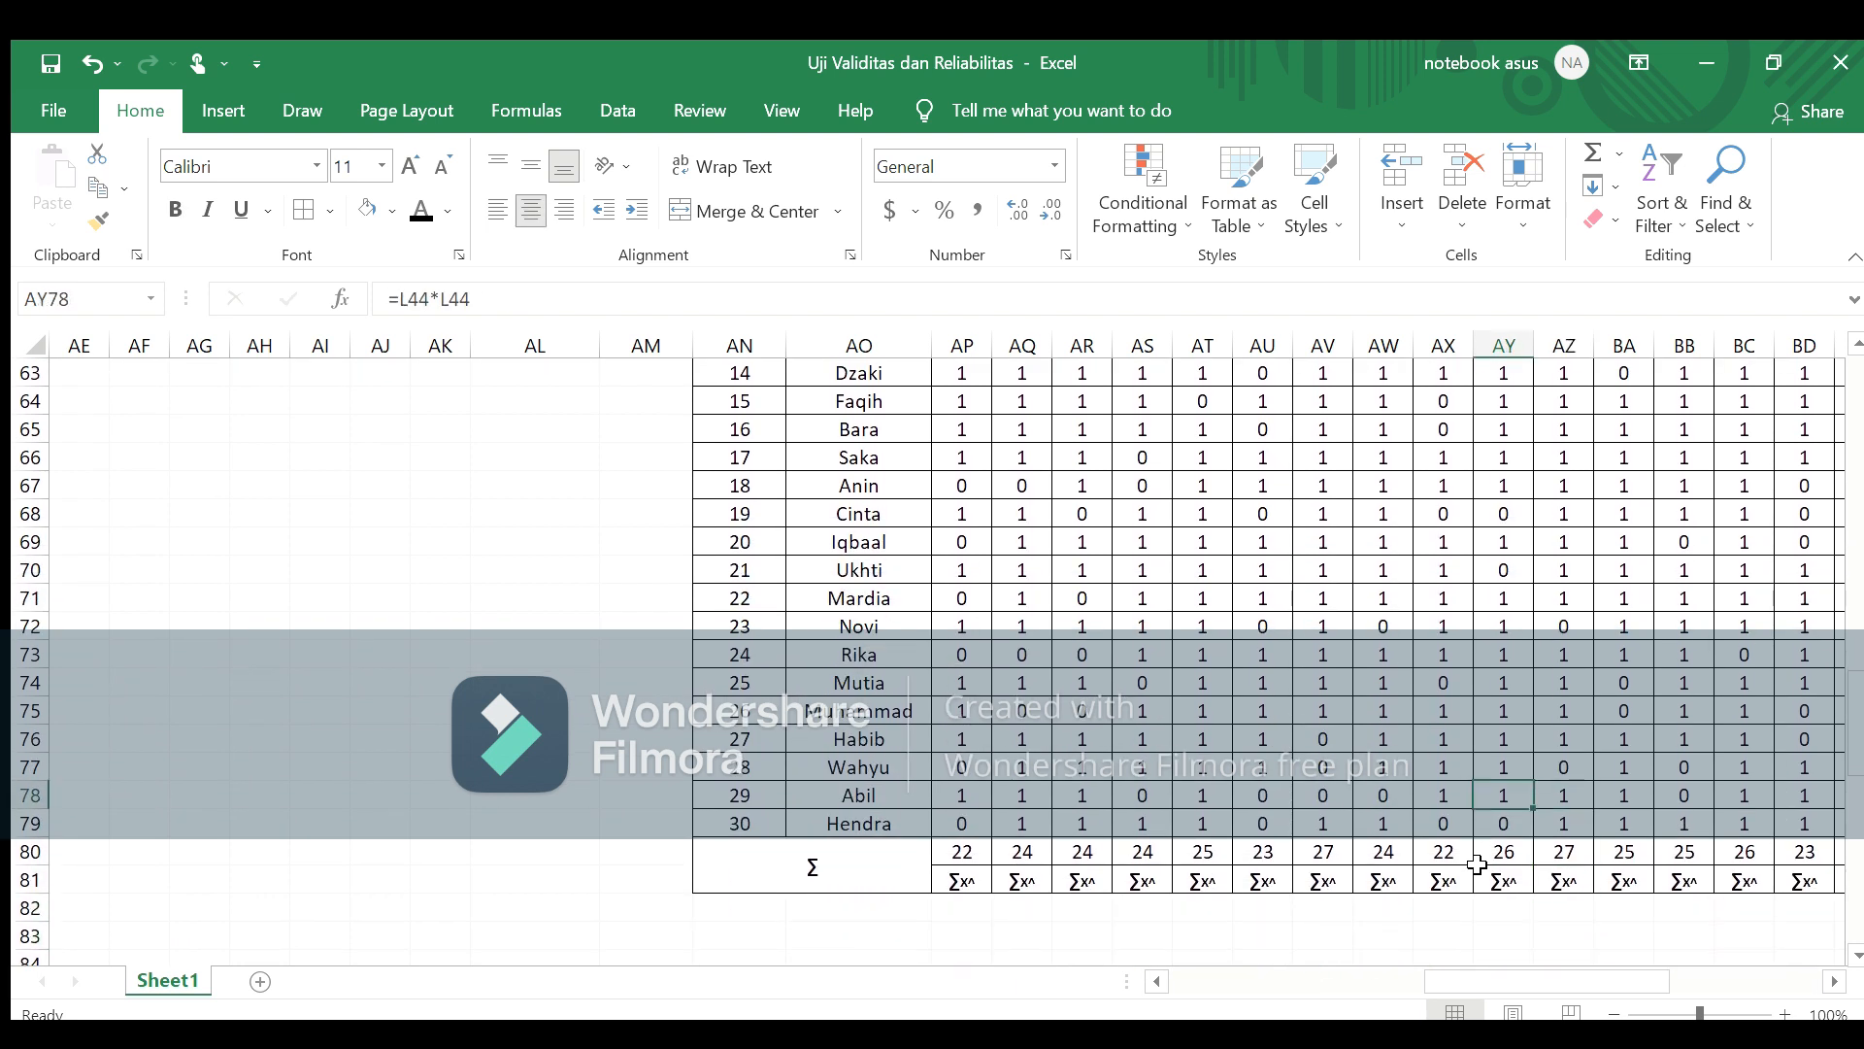
# Step: Examine the calculation row labels below the respondents' item scores, from ∑X in row 46 to Kriteria in row 63
pyautogui.press('Left')
pyautogui.press('Left')
pyautogui.press('Left')
pyautogui.press('Left')
pyautogui.press('Left')
pyautogui.press('Left')
pyautogui.press('Left')
pyautogui.press('Left')
pyautogui.press('Left')
pyautogui.press('Left')
pyautogui.press('Left')
pyautogui.press('Left')
pyautogui.press('Left')
pyautogui.press('Left')
pyautogui.press('Left')
pyautogui.press('Left')
pyautogui.press('Left')
pyautogui.press('Left')
pyautogui.press('Left')
pyautogui.press('Left')
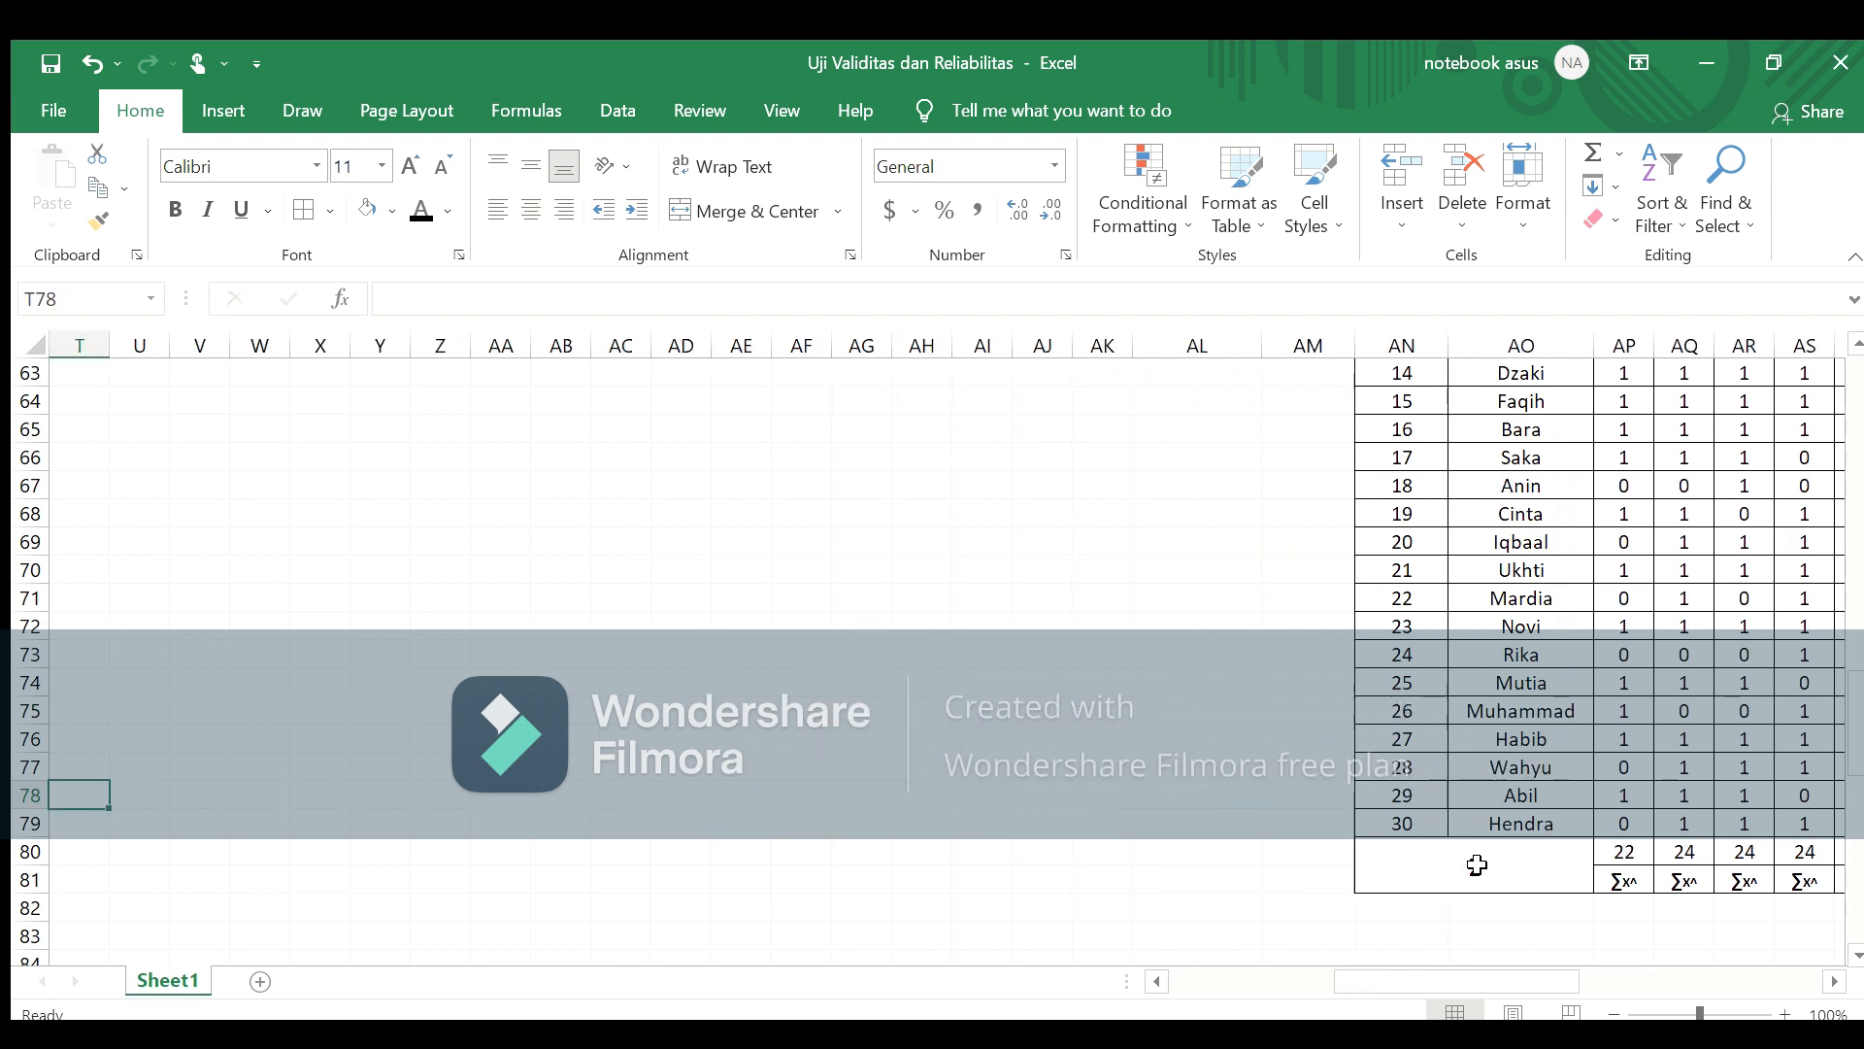
pyautogui.press('Left')
pyautogui.press('Left')
pyautogui.press('Left')
pyautogui.press('Left')
pyautogui.press('Left')
pyautogui.press('Left')
pyautogui.press('Left')
pyautogui.press('Left')
pyautogui.press('Left')
pyautogui.press('Left')
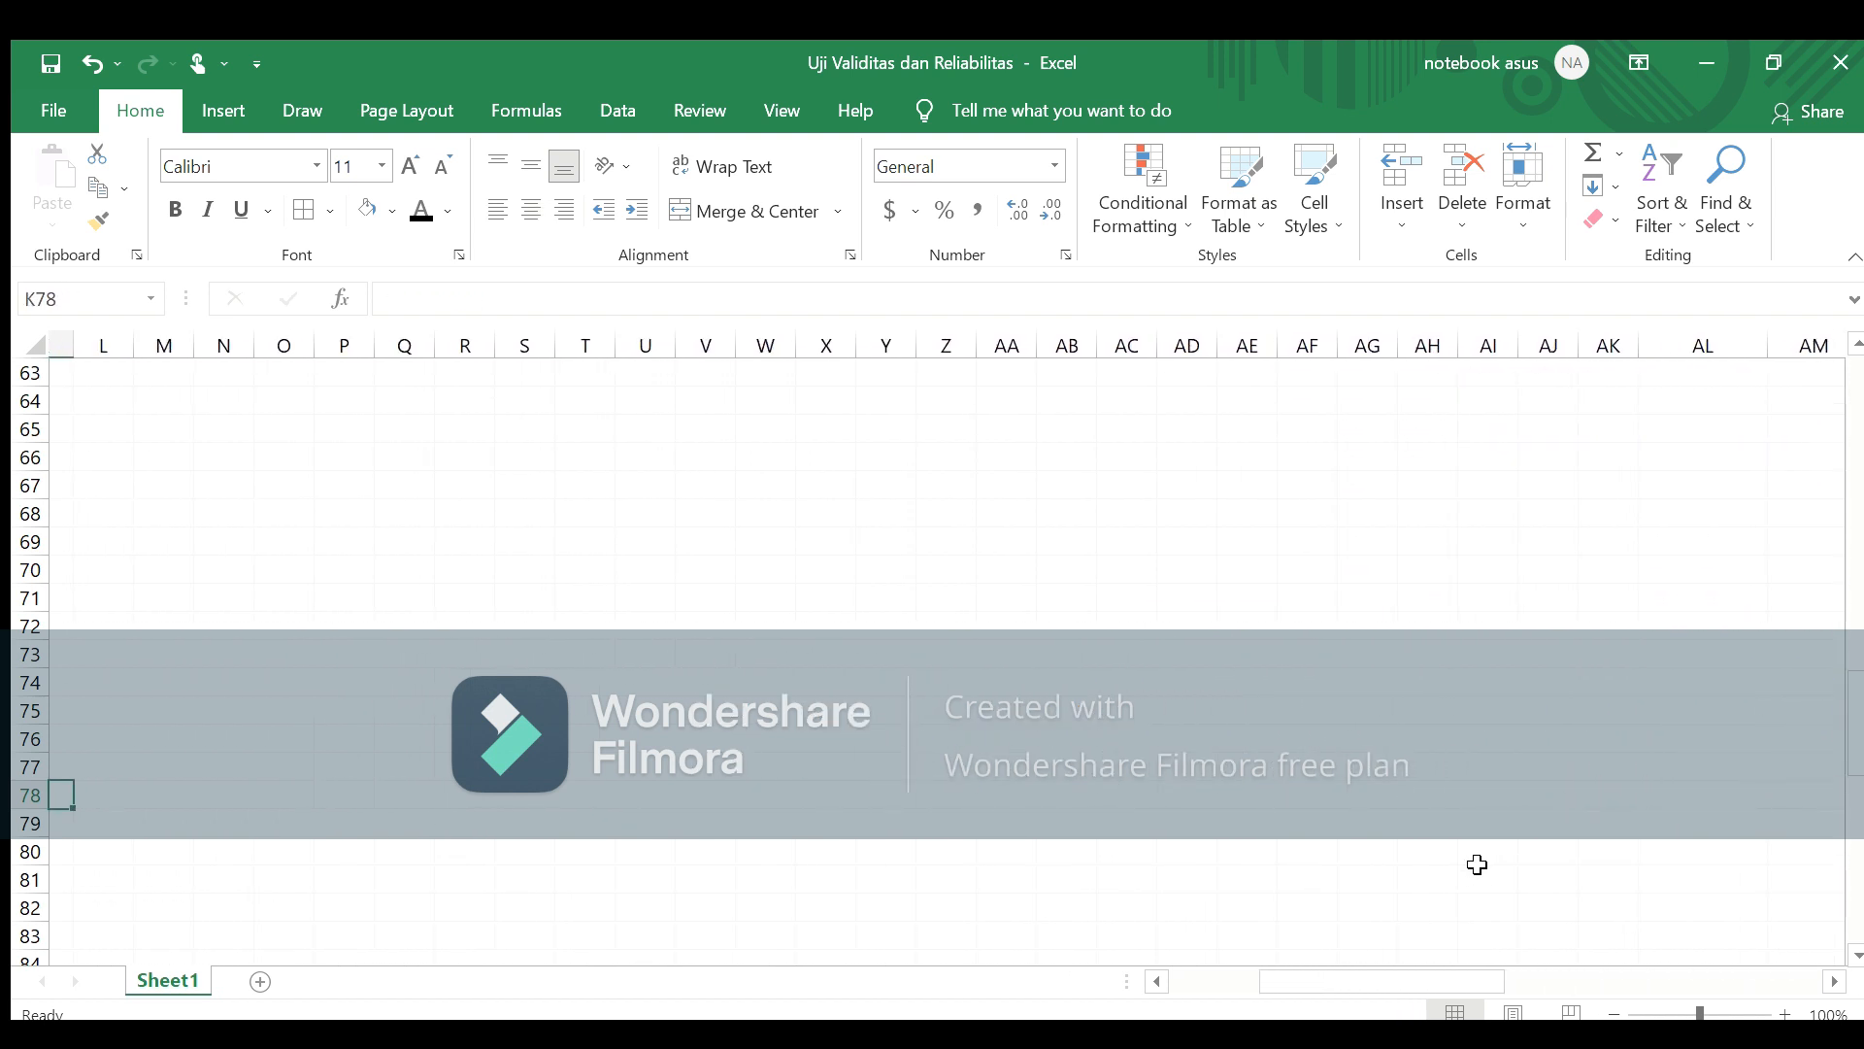
pyautogui.press('Left')
pyautogui.press('Left')
pyautogui.press('Left')
pyautogui.press('Left')
pyautogui.press('Left')
pyautogui.press('Left')
pyautogui.press('Left')
pyautogui.press('Left')
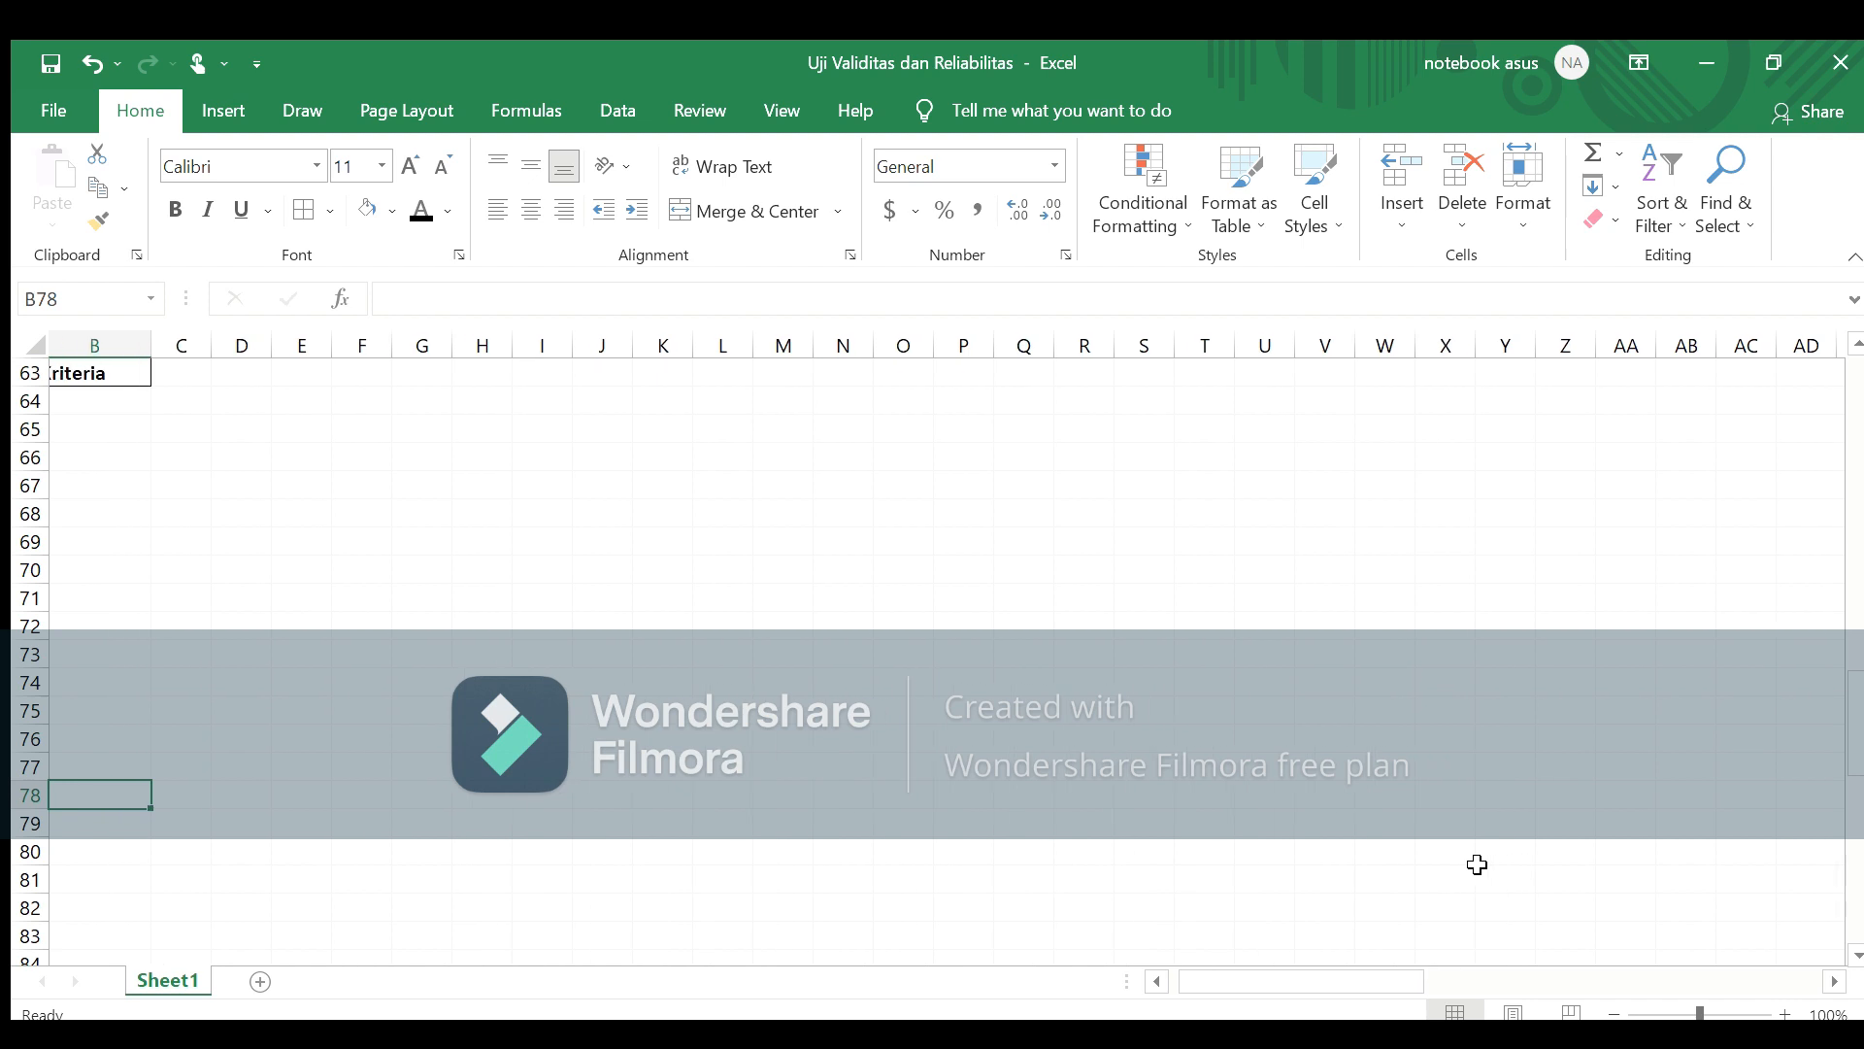
pyautogui.press('Up')
pyautogui.press('Up')
pyautogui.press('Up')
pyautogui.press('Up')
pyautogui.press('Up')
pyautogui.press('Up')
pyautogui.press('Up')
pyautogui.press('Up')
pyautogui.press('Up')
pyautogui.press('Up')
pyautogui.press('Up')
pyautogui.press('Up')
pyautogui.press('Up')
pyautogui.press('Up')
pyautogui.press('Up')
pyautogui.press('Up')
pyautogui.press('Up')
pyautogui.press('Up')
pyautogui.press('Up')
pyautogui.press('Up')
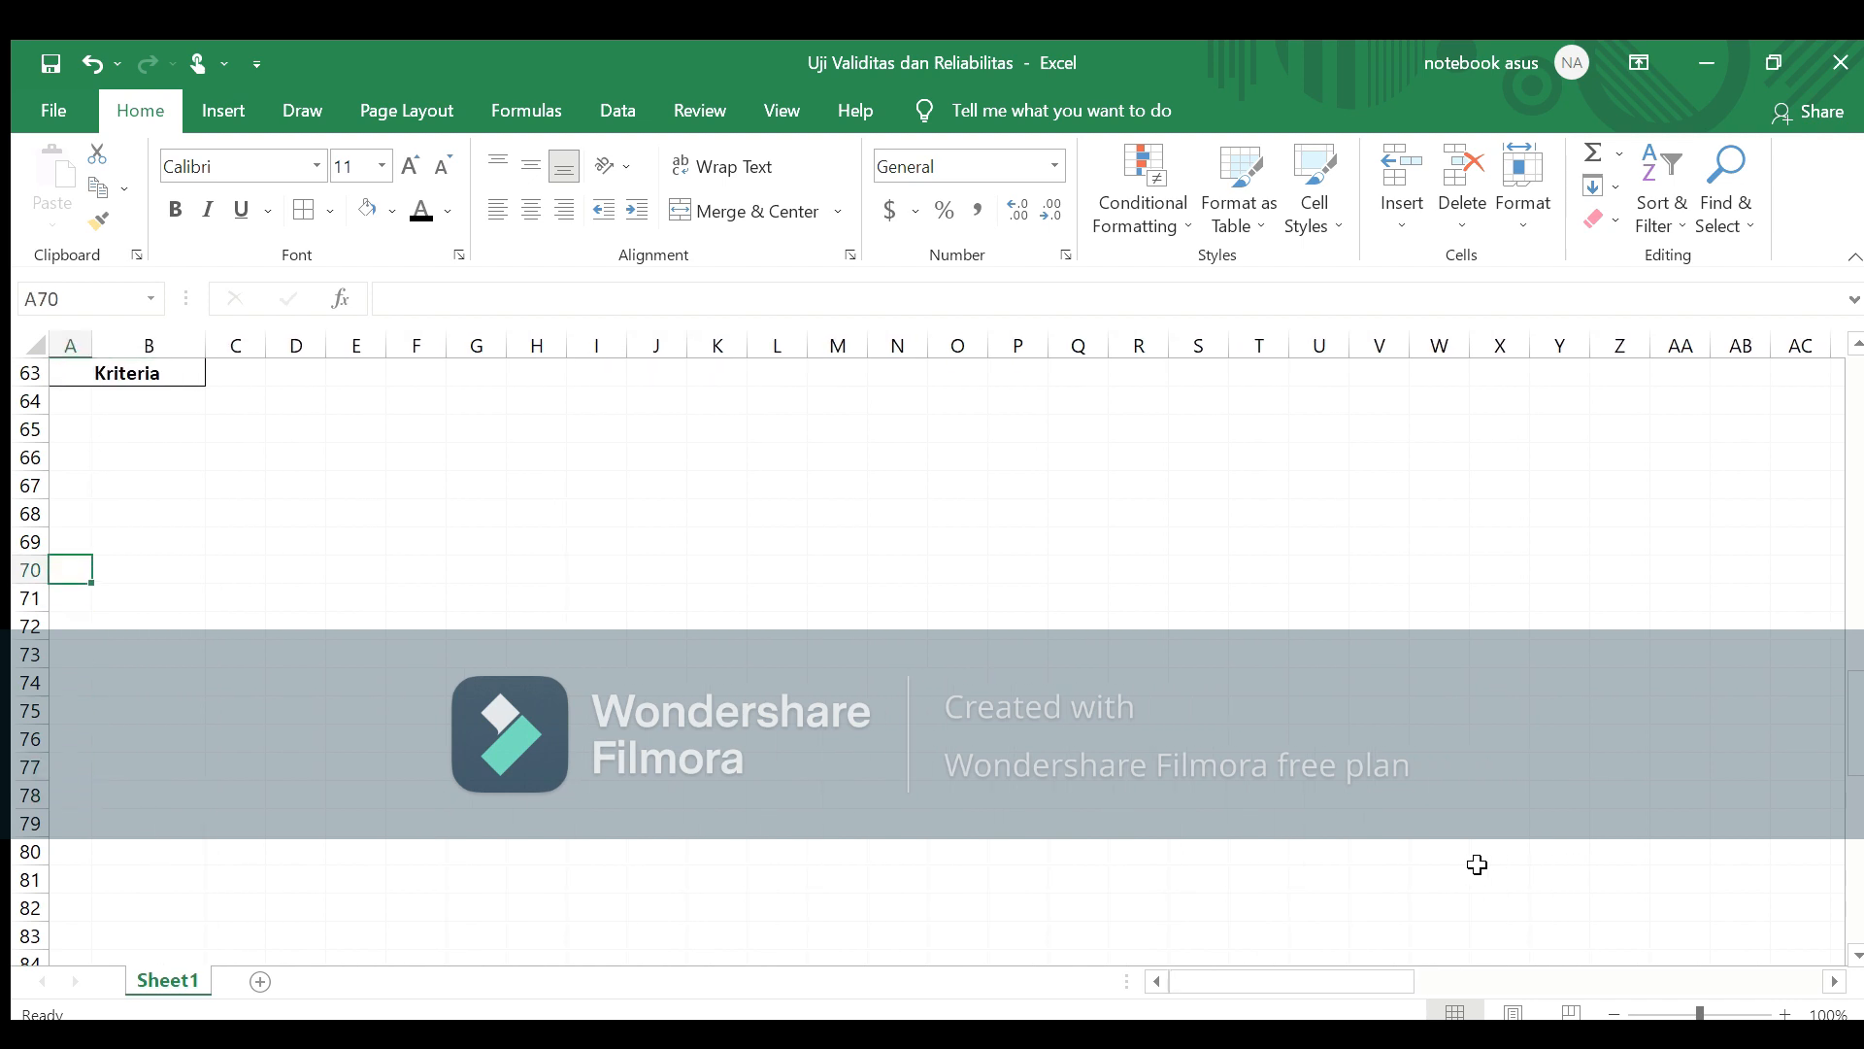
pyautogui.press('Up')
pyautogui.press('Up')
pyautogui.press('Up')
pyautogui.press('Up')
pyautogui.press('Up')
pyautogui.press('Up')
pyautogui.press('Up')
pyautogui.press('Up')
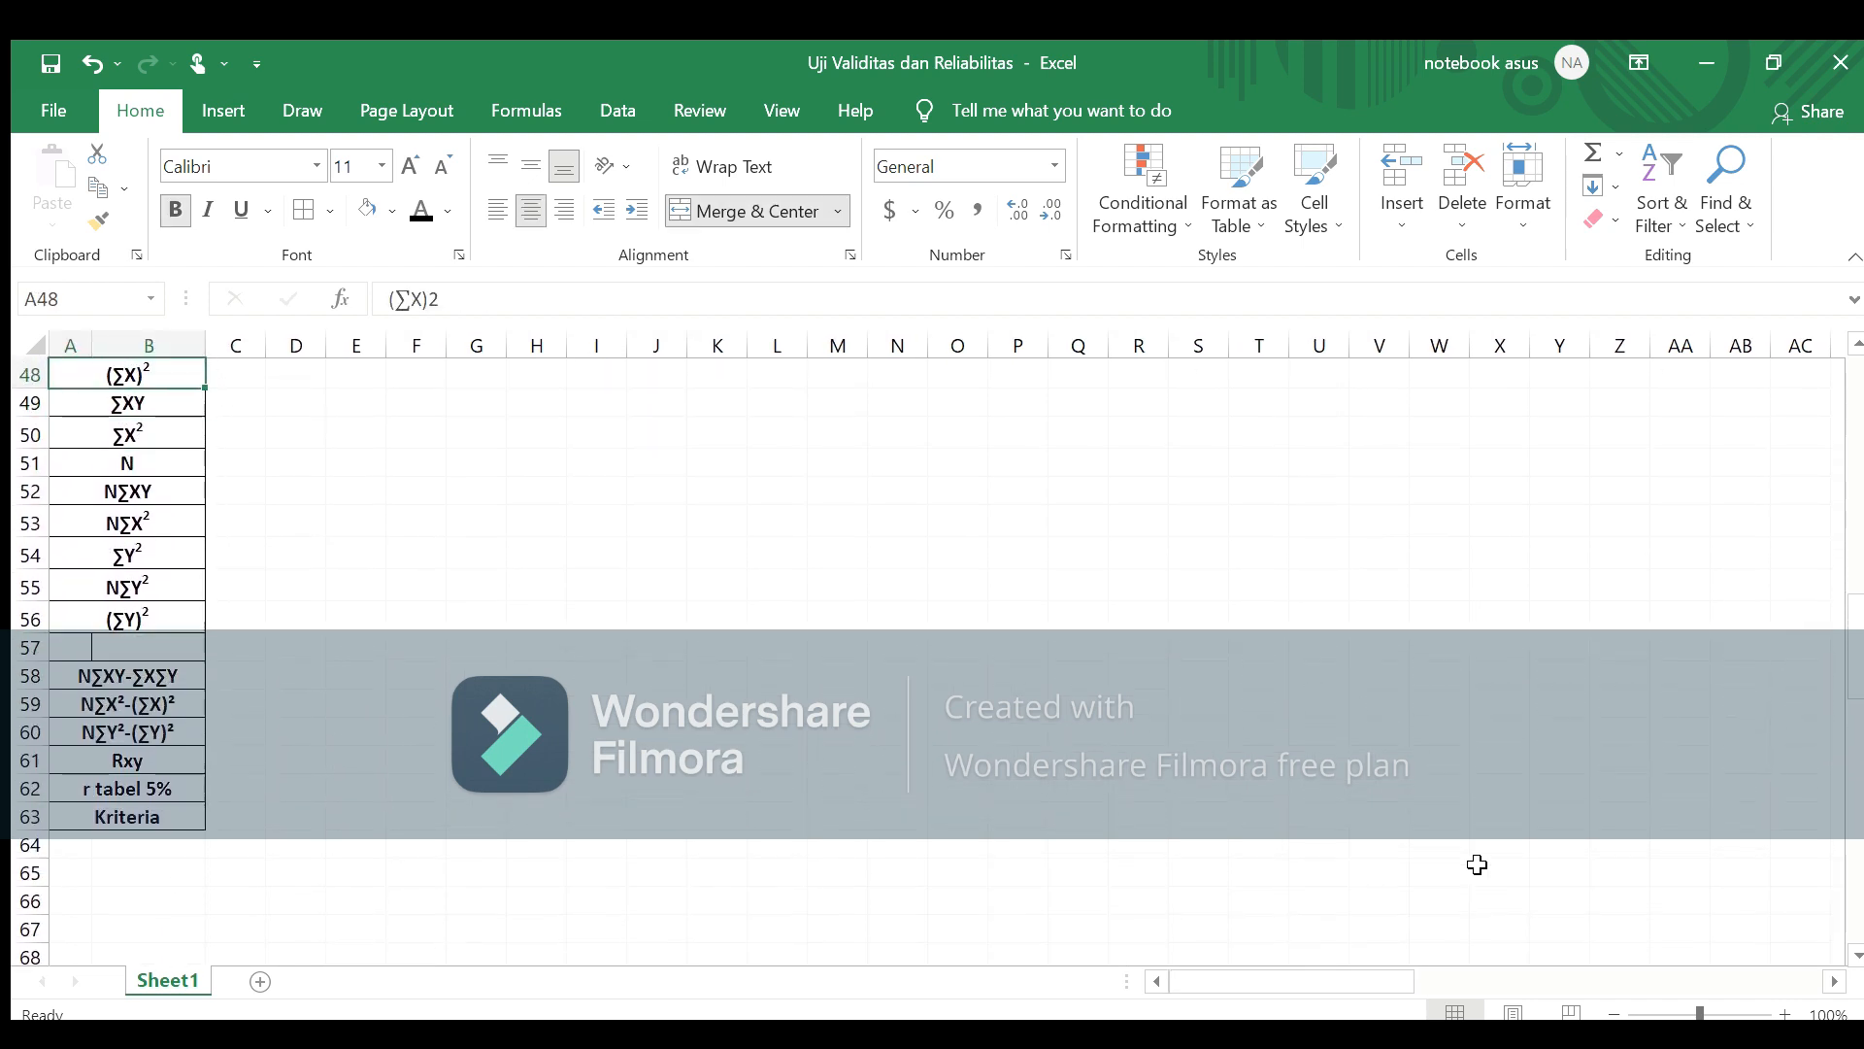
pyautogui.press('Down')
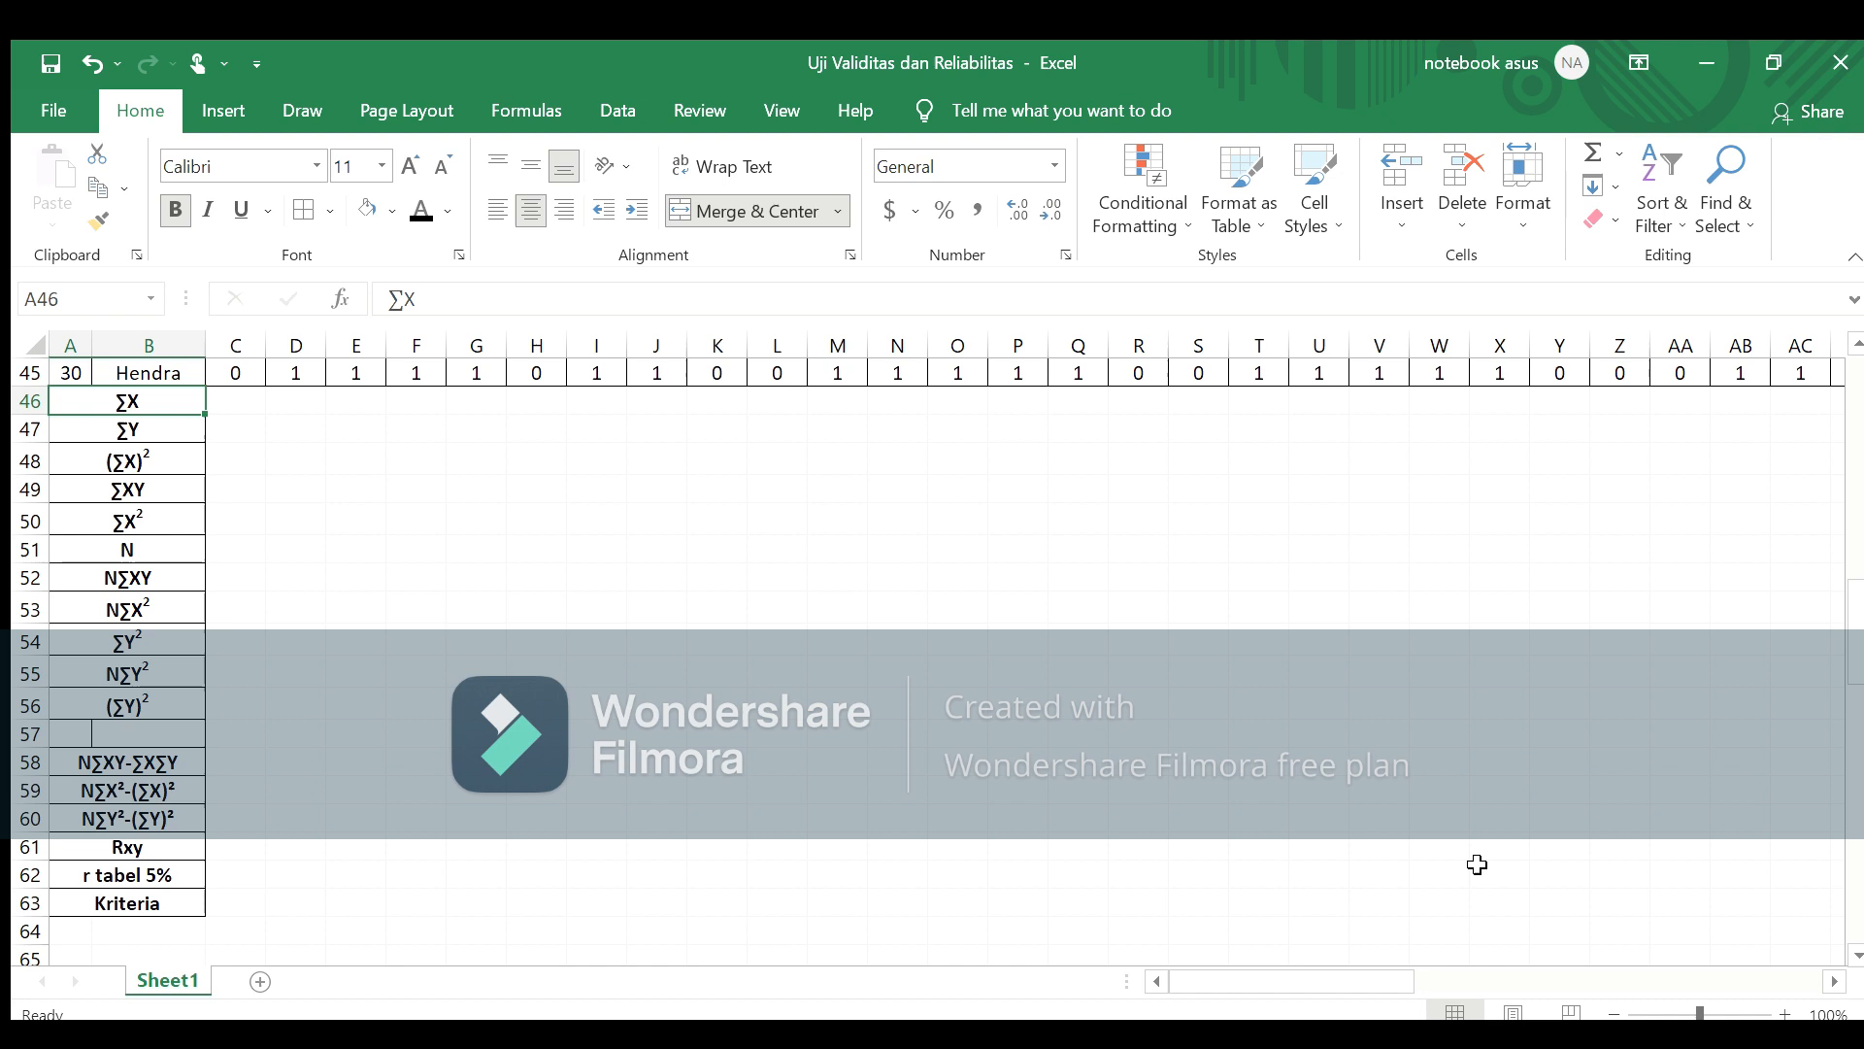
pyautogui.press('Up')
pyautogui.press('Down')
pyautogui.press('Up')
pyautogui.press('Right')
pyautogui.press('Right')
pyautogui.press('Down')
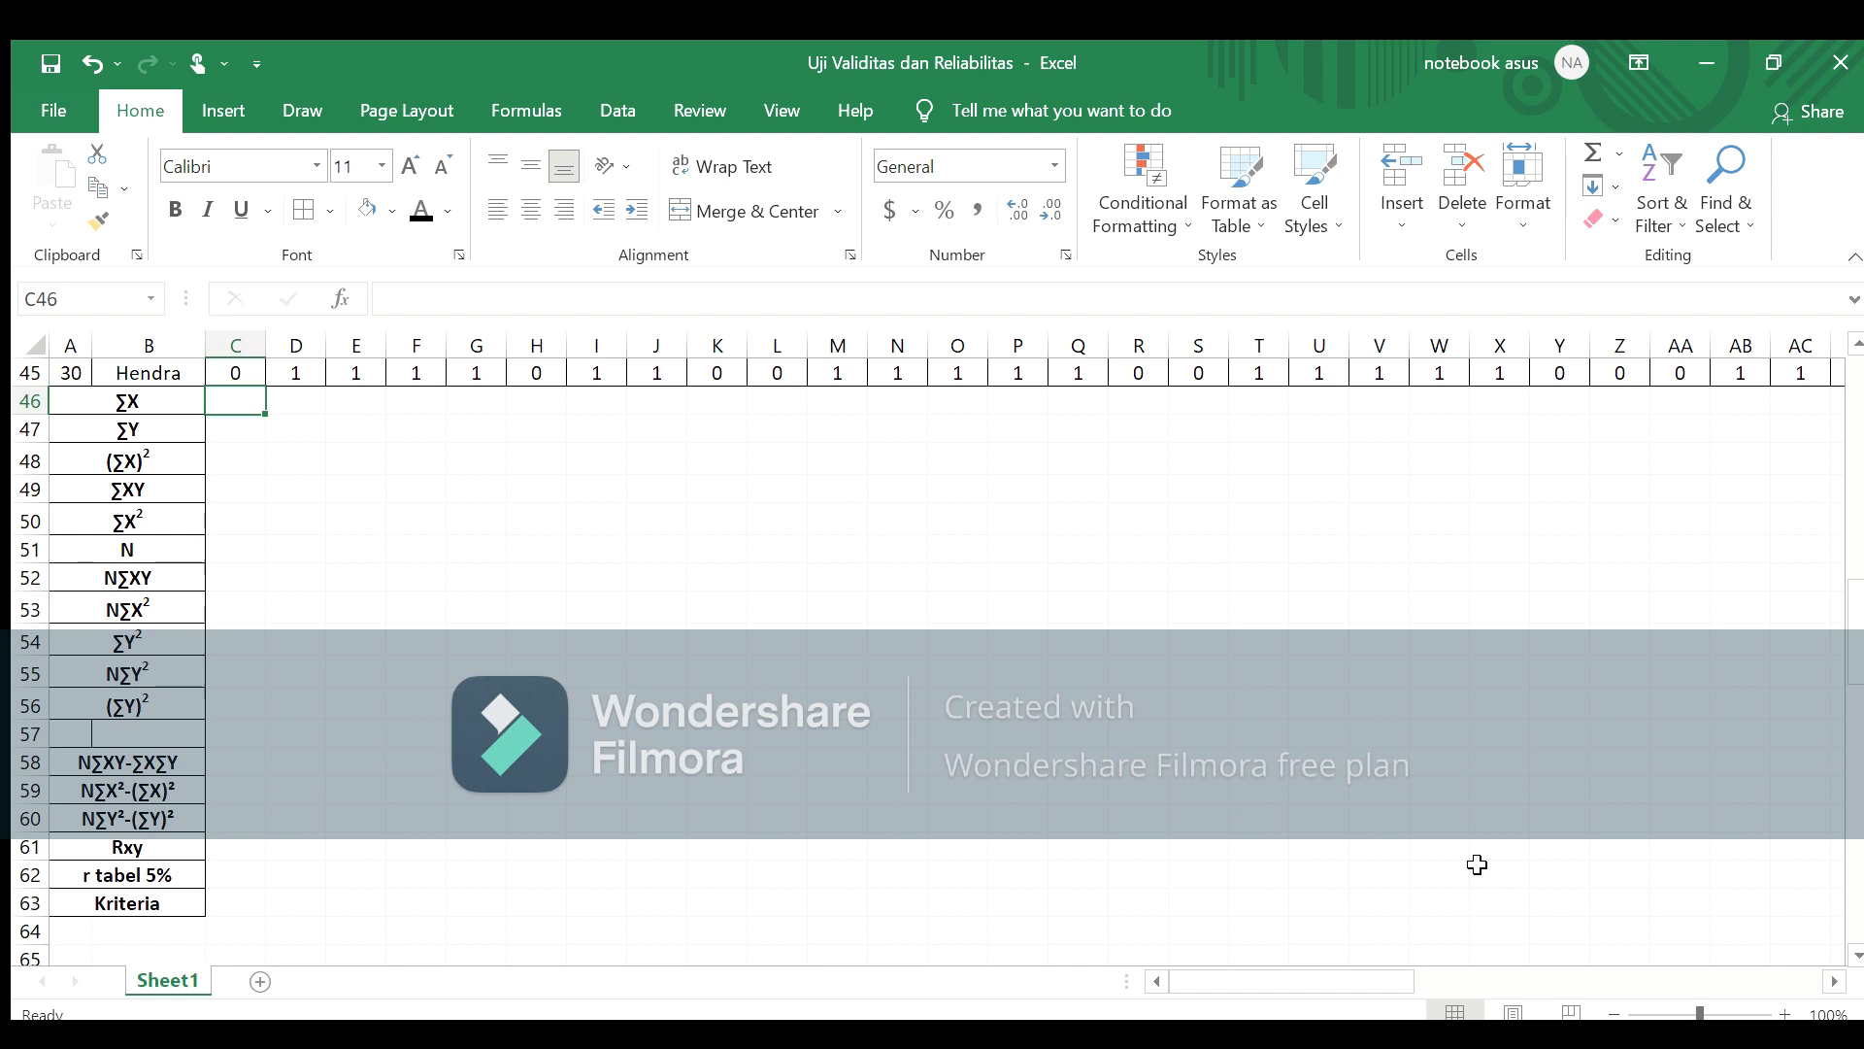
pyautogui.doubleClick(1477, 864)
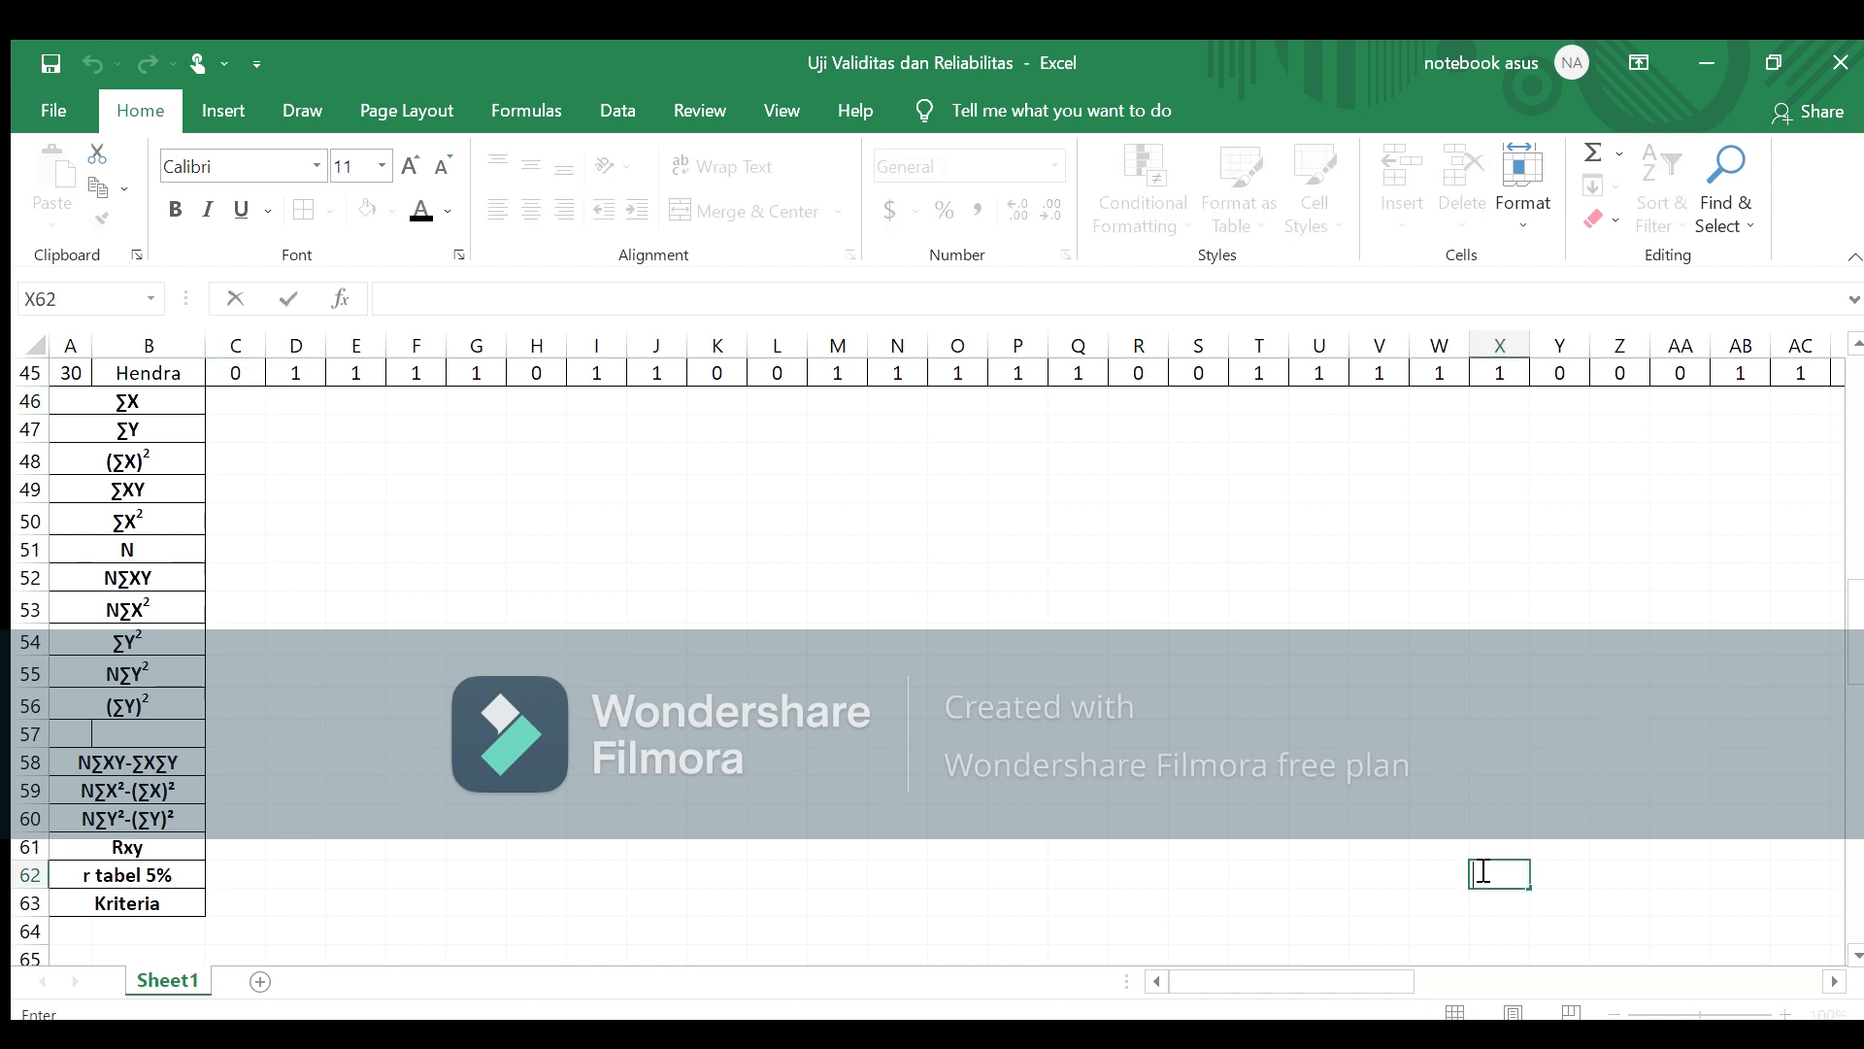
pyautogui.click(1137, 723)
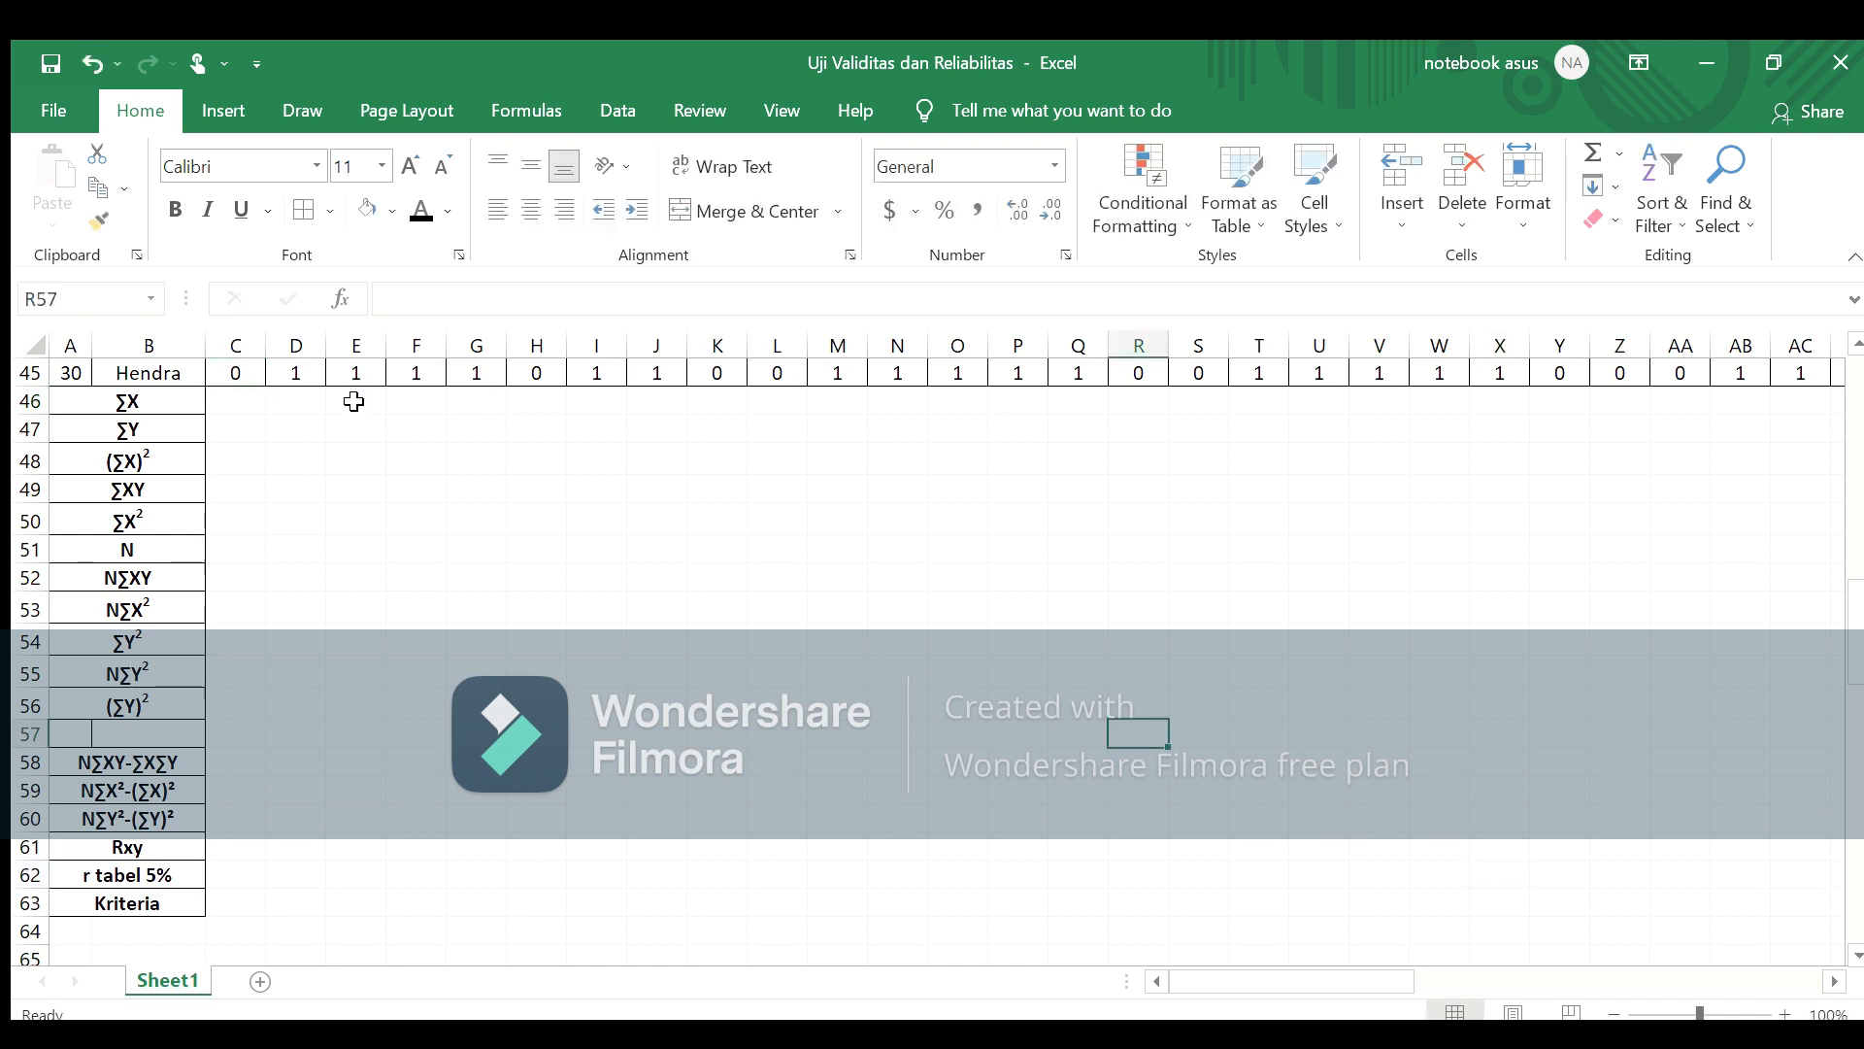
# Step: Sum item 1's scores in the ∑X row at C46 with =SUM(C16:C45)
pyautogui.click(251, 401)
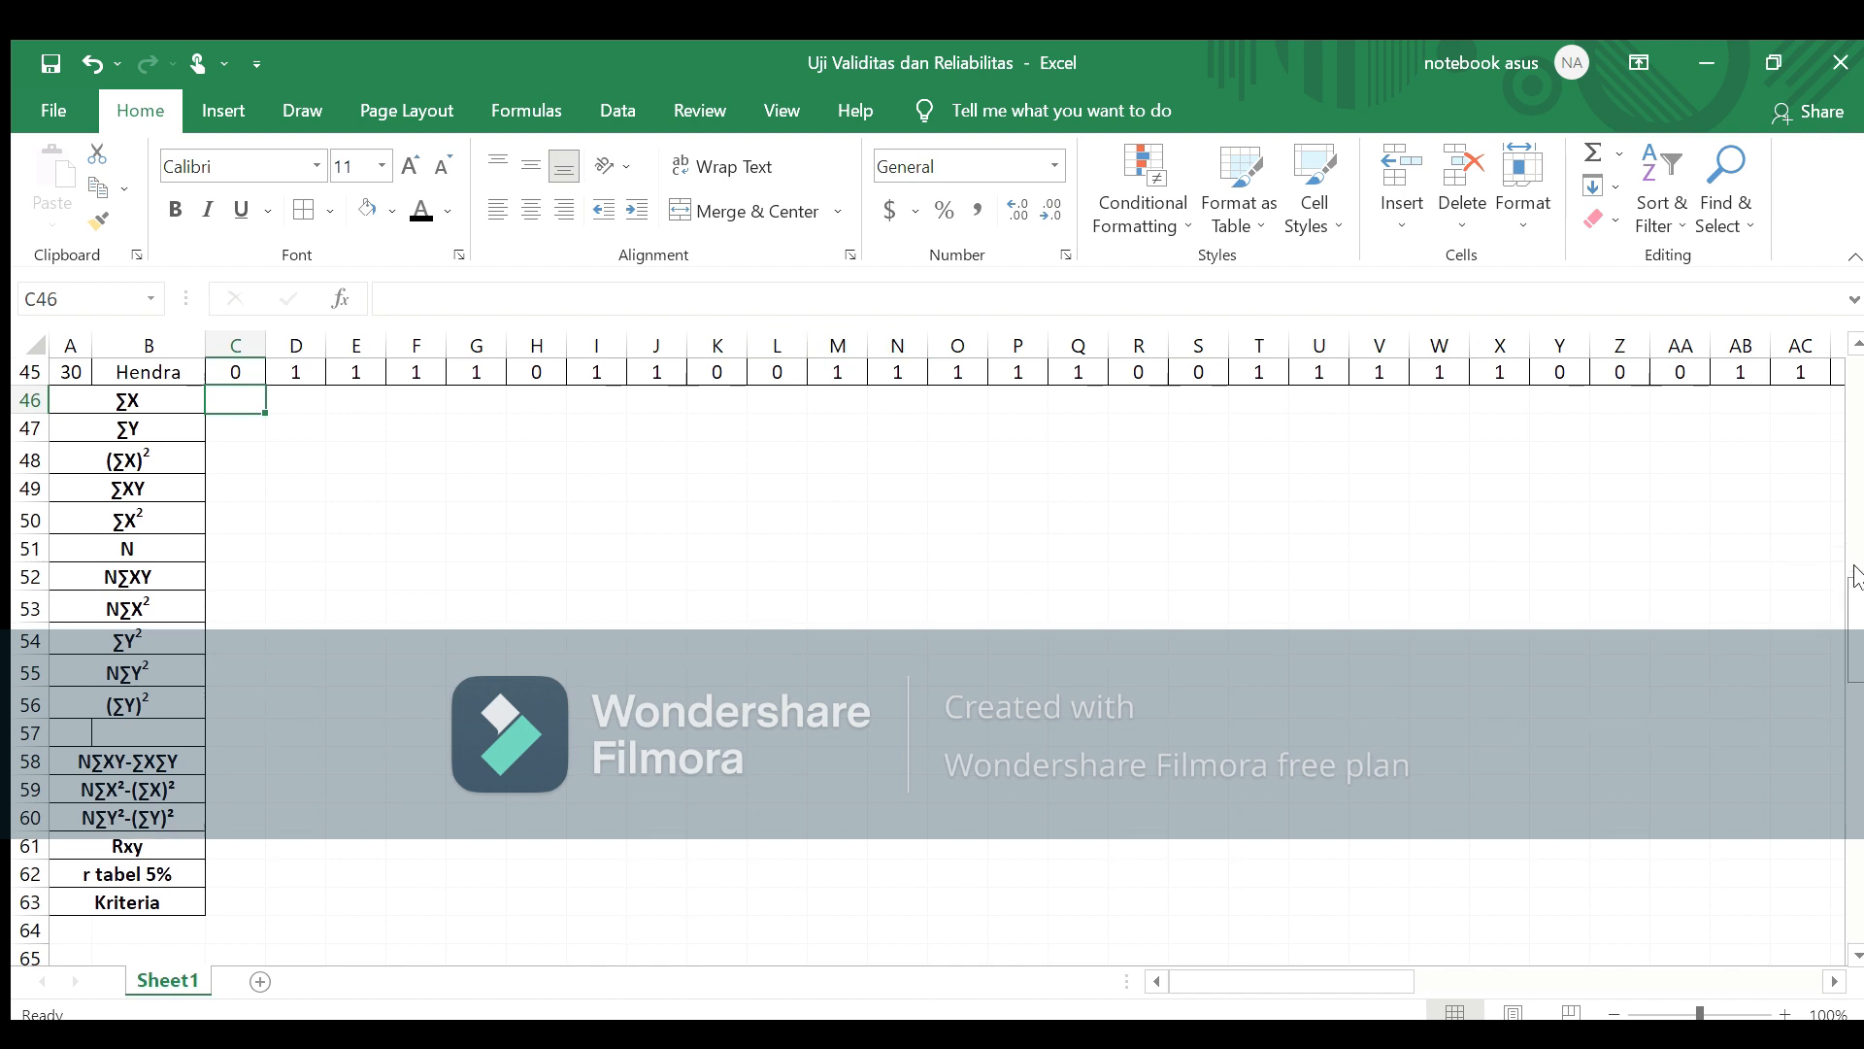
pyautogui.moveTo(1854, 602); pyautogui.dragTo(1857, 542)
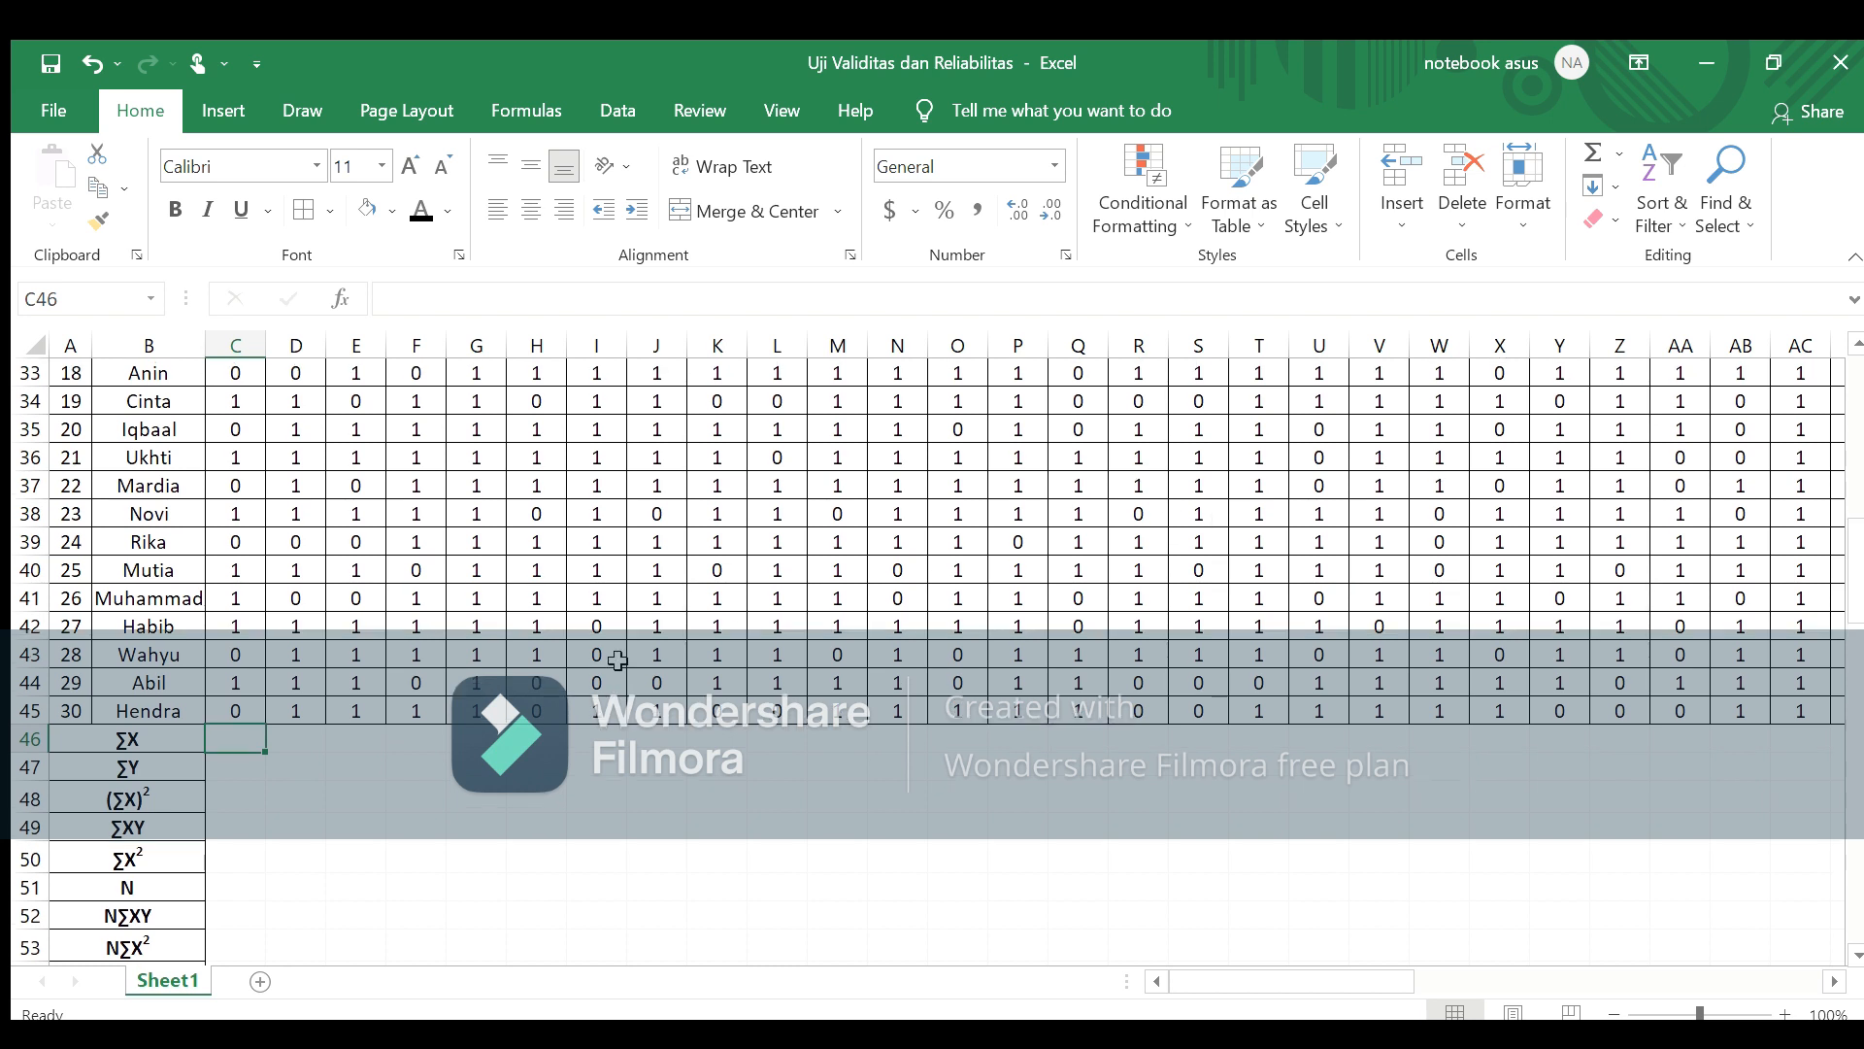
pyautogui.write('=')
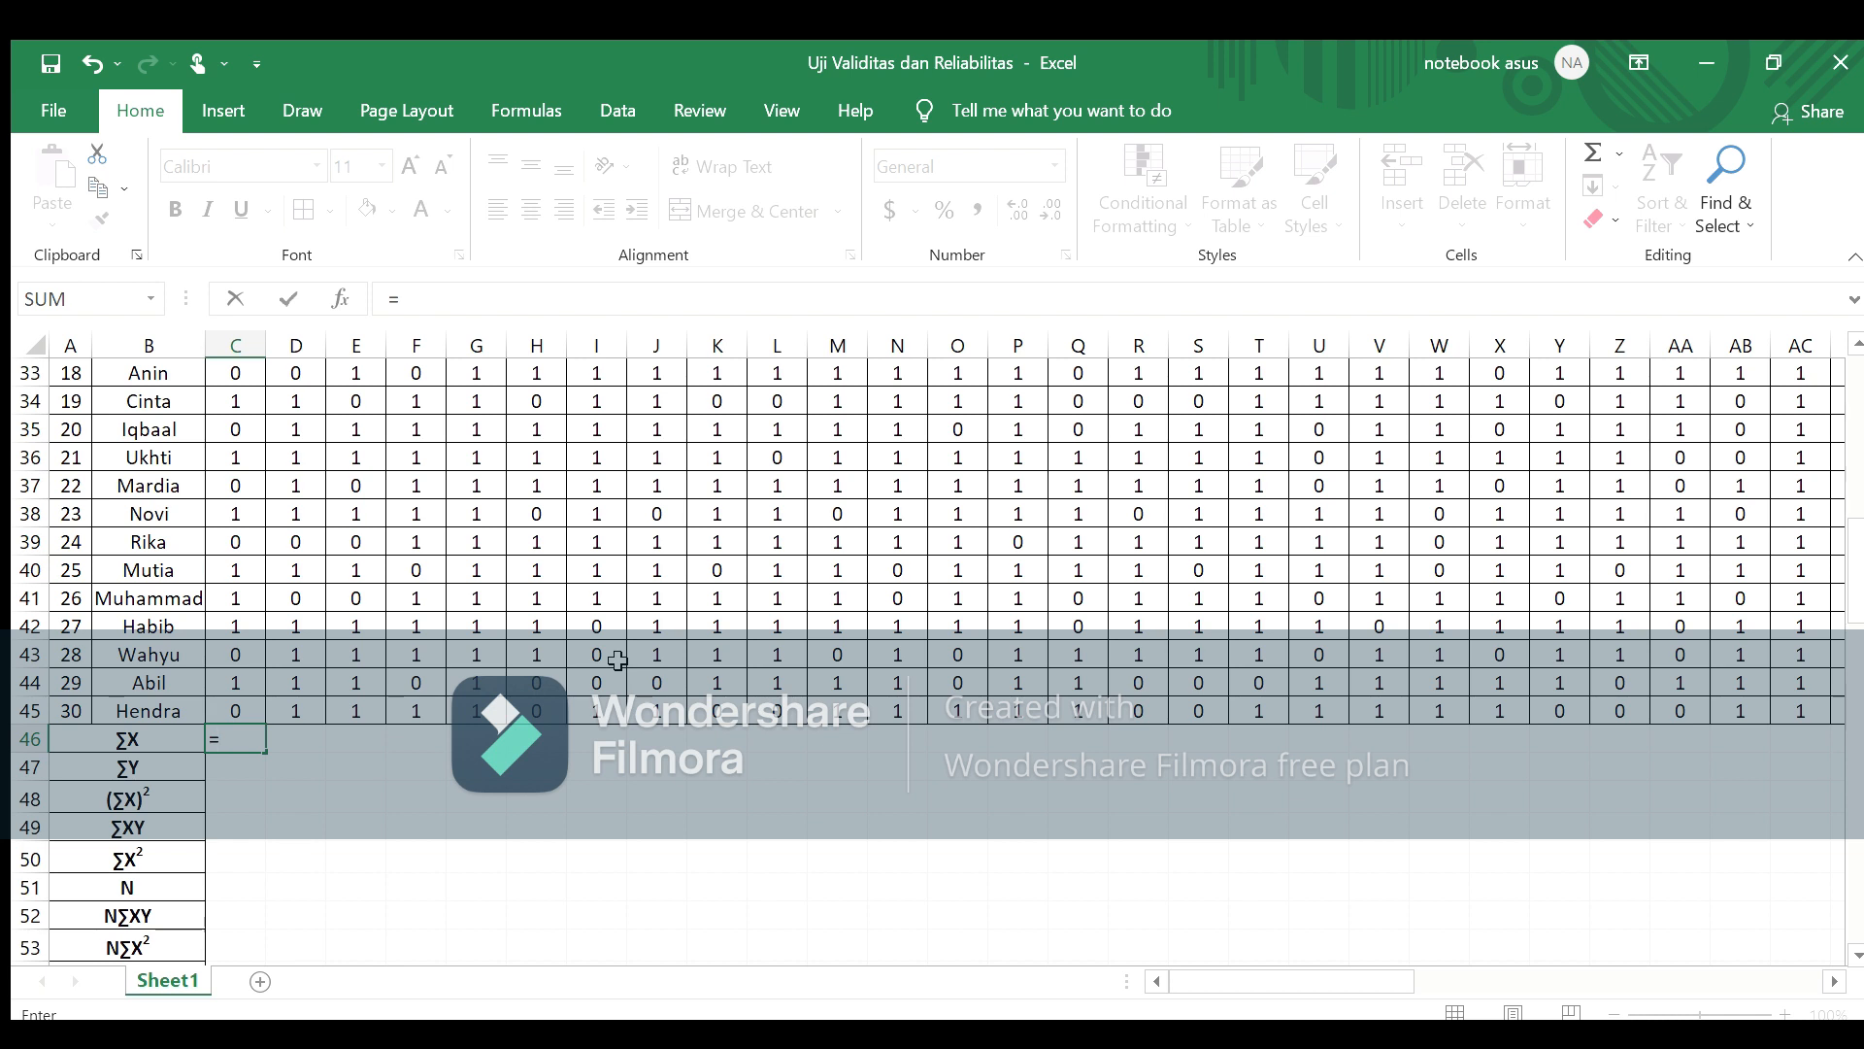
pyautogui.write('sum(')
pyautogui.moveTo(1859, 559); pyautogui.dragTo(1858, 464)
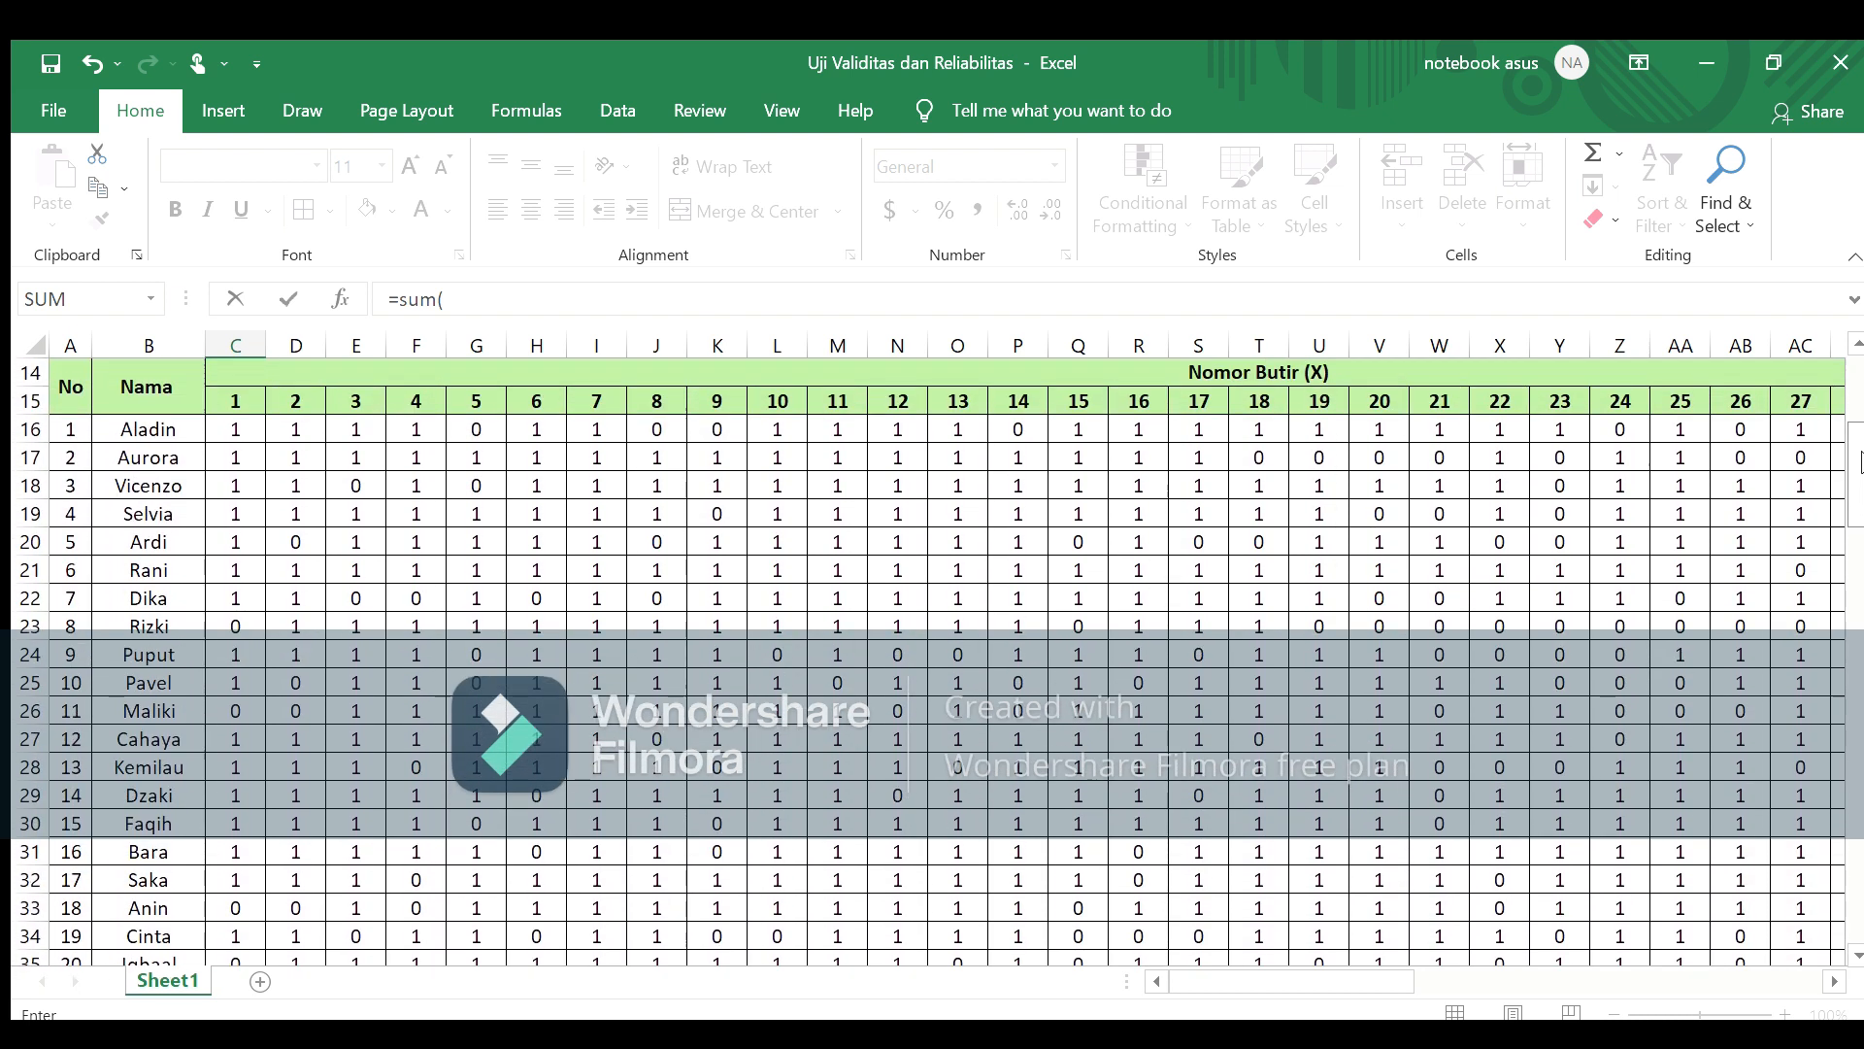
pyautogui.click(225, 423)
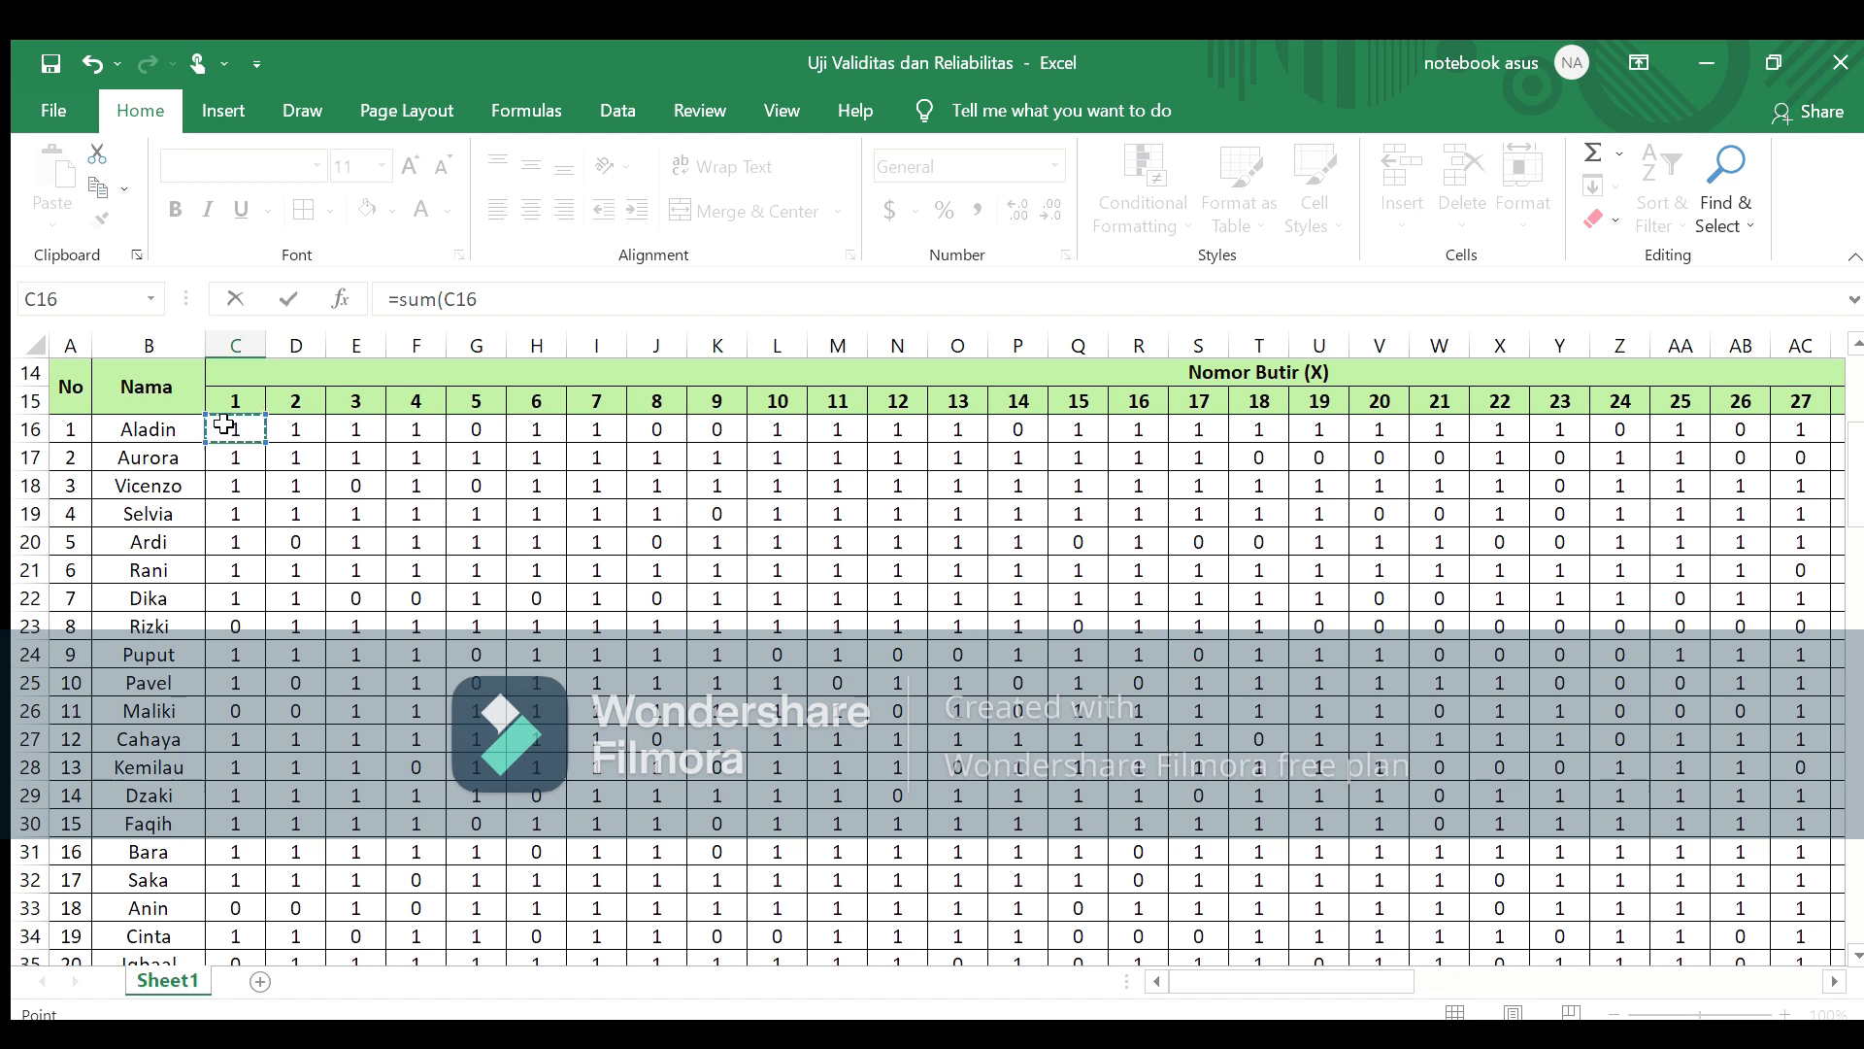
pyautogui.moveTo(239, 428); pyautogui.dragTo(238, 754)
pyautogui.write(')')
pyautogui.press('Return')
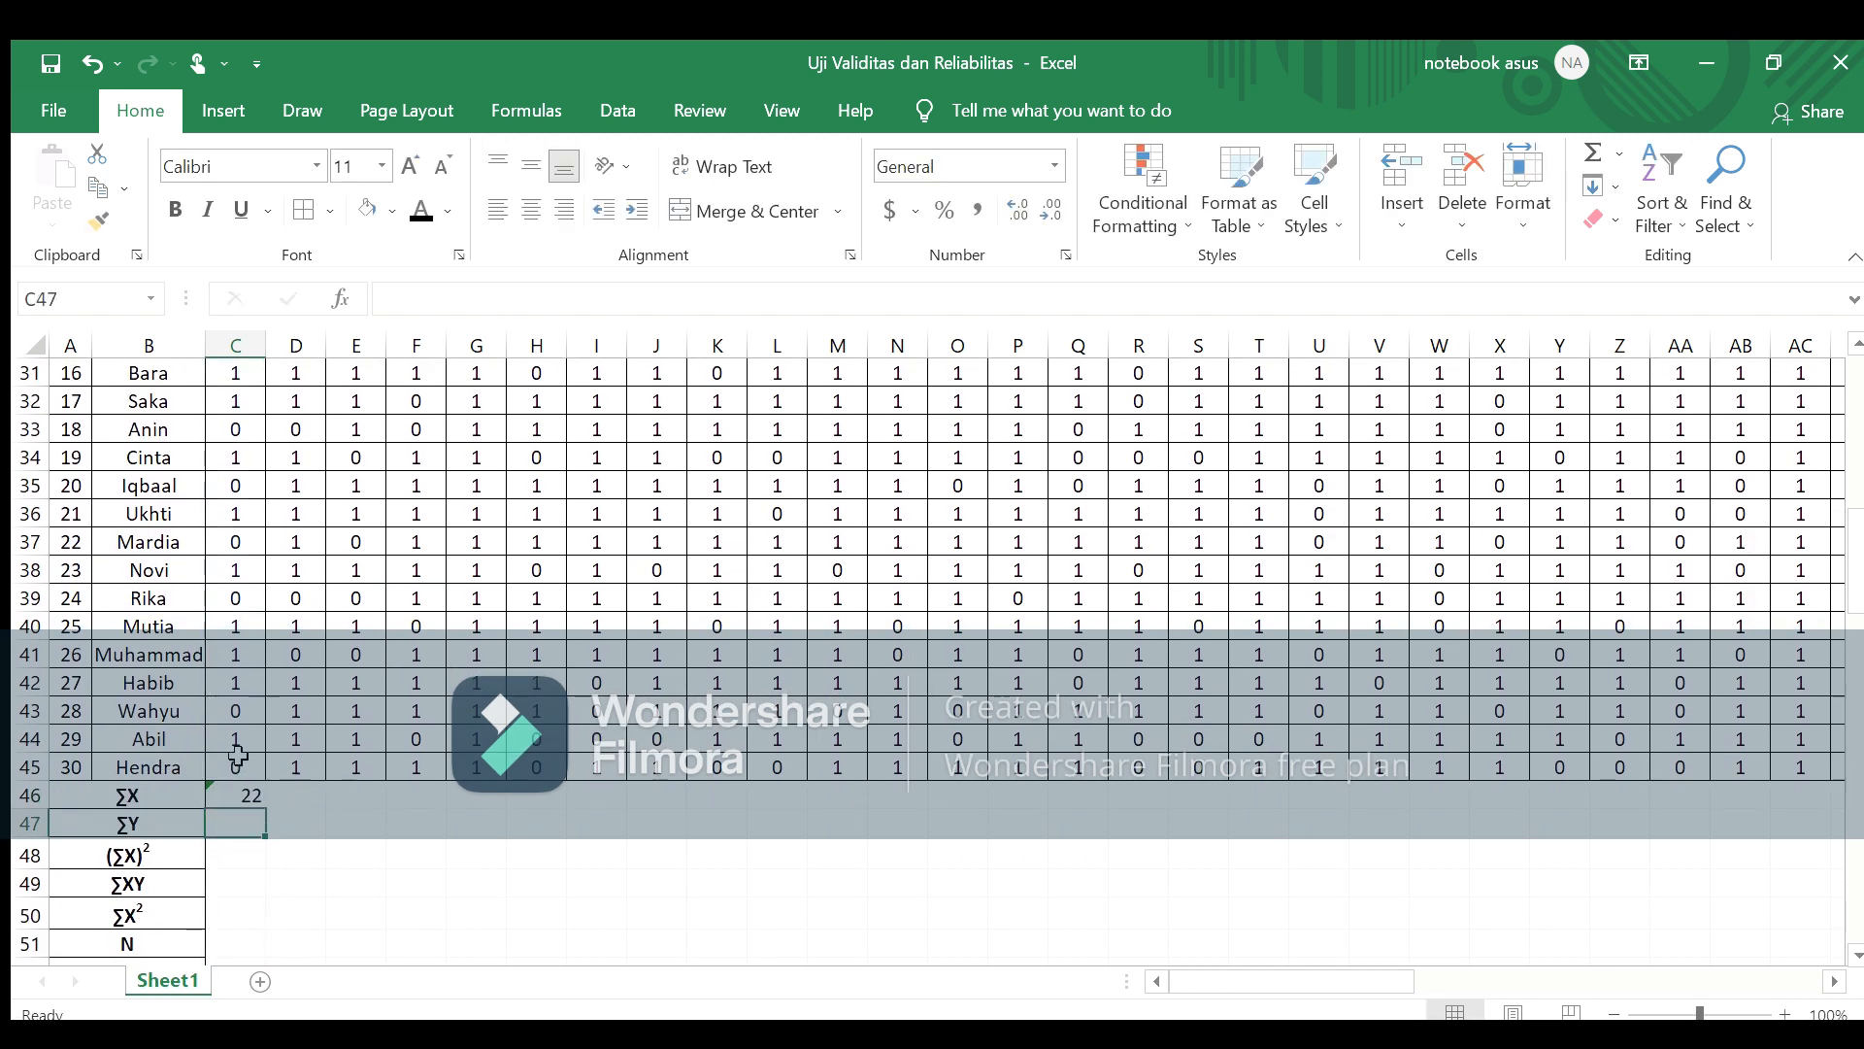
# Step: Fill the ∑X formula from C46 across to item 35 in AK46
pyautogui.click(248, 796)
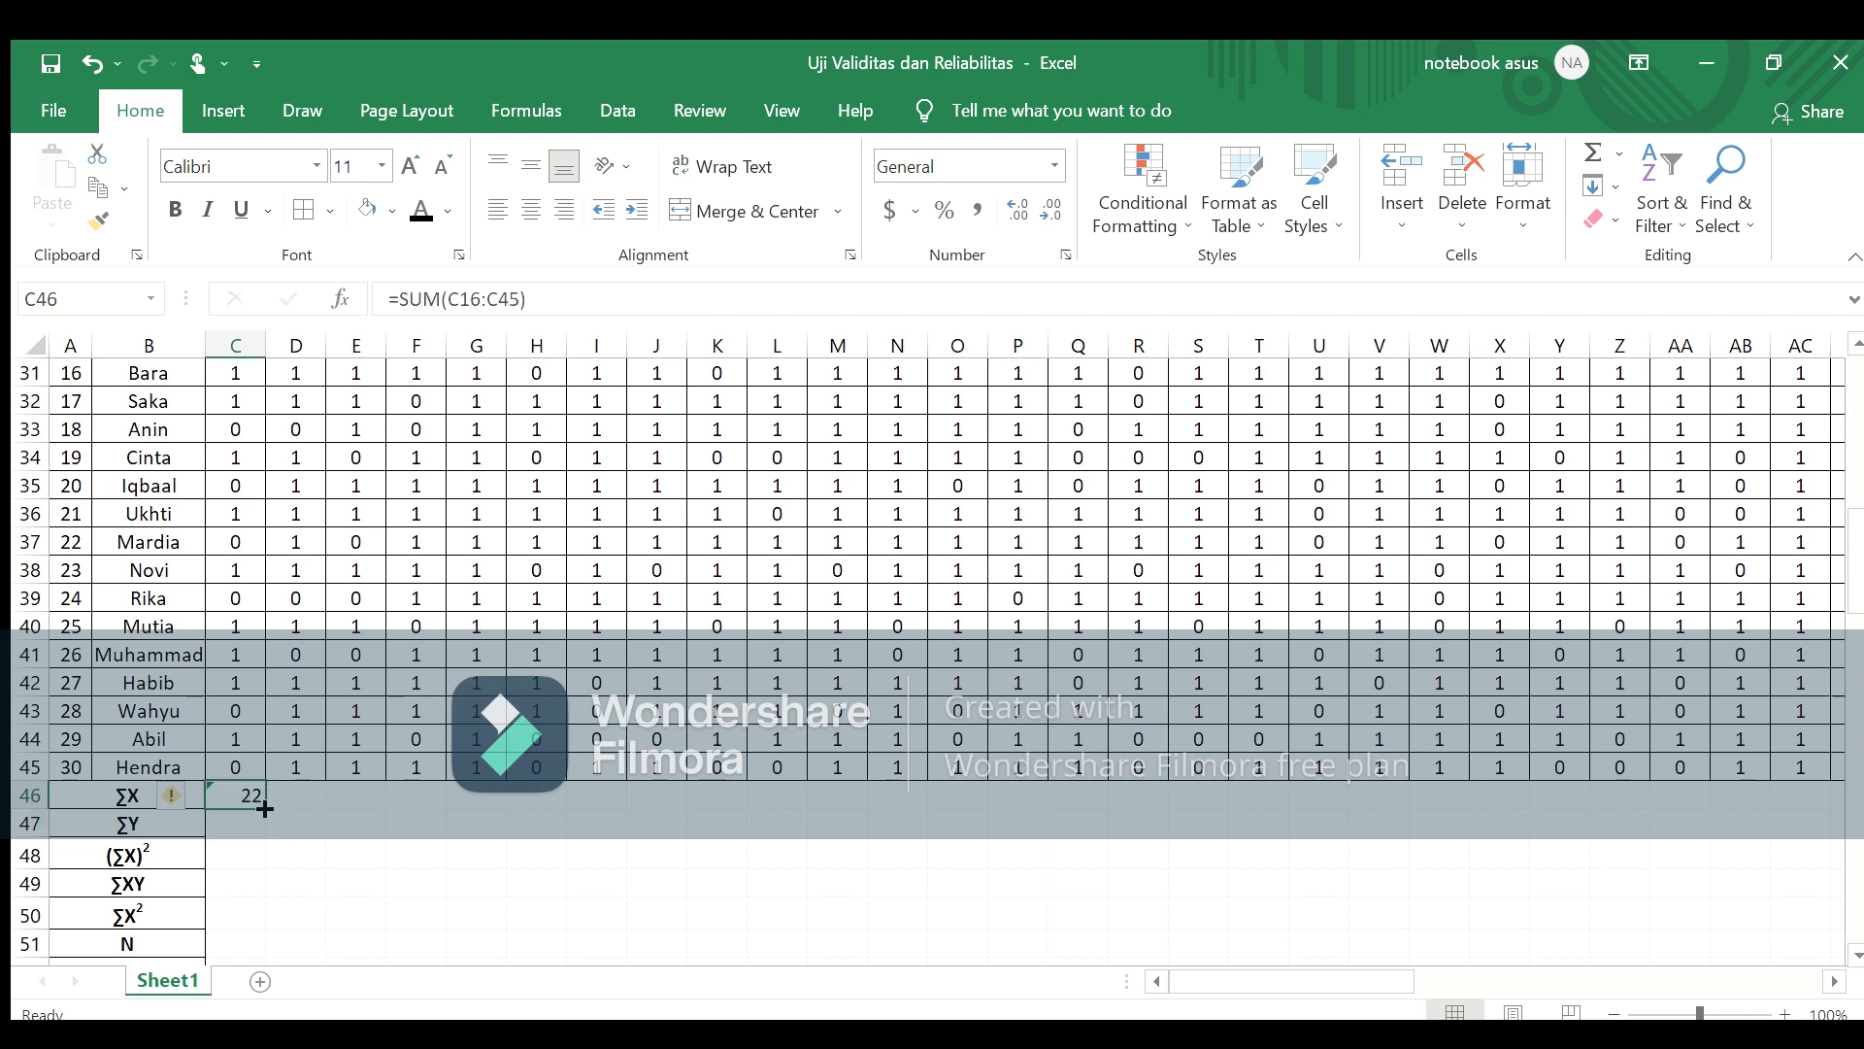
pyautogui.moveTo(264, 808); pyautogui.dragTo(1589, 801)
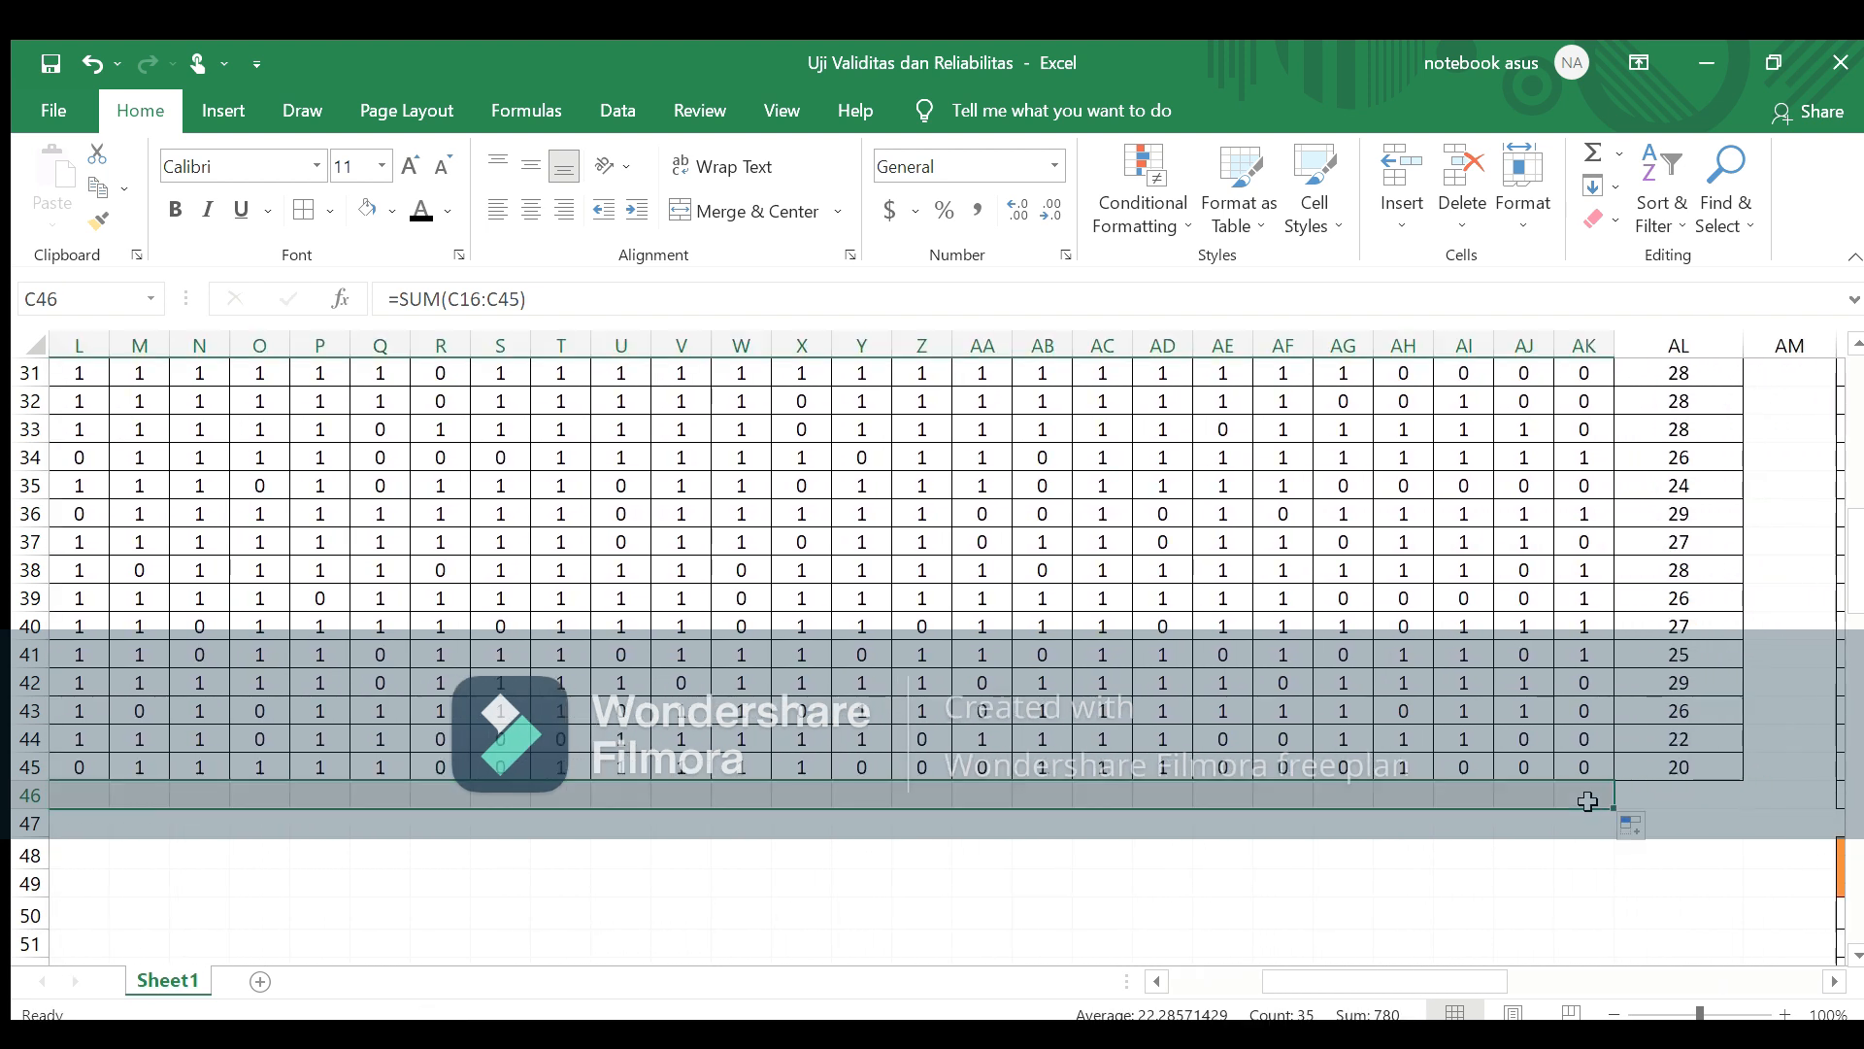
pyautogui.click(1549, 849)
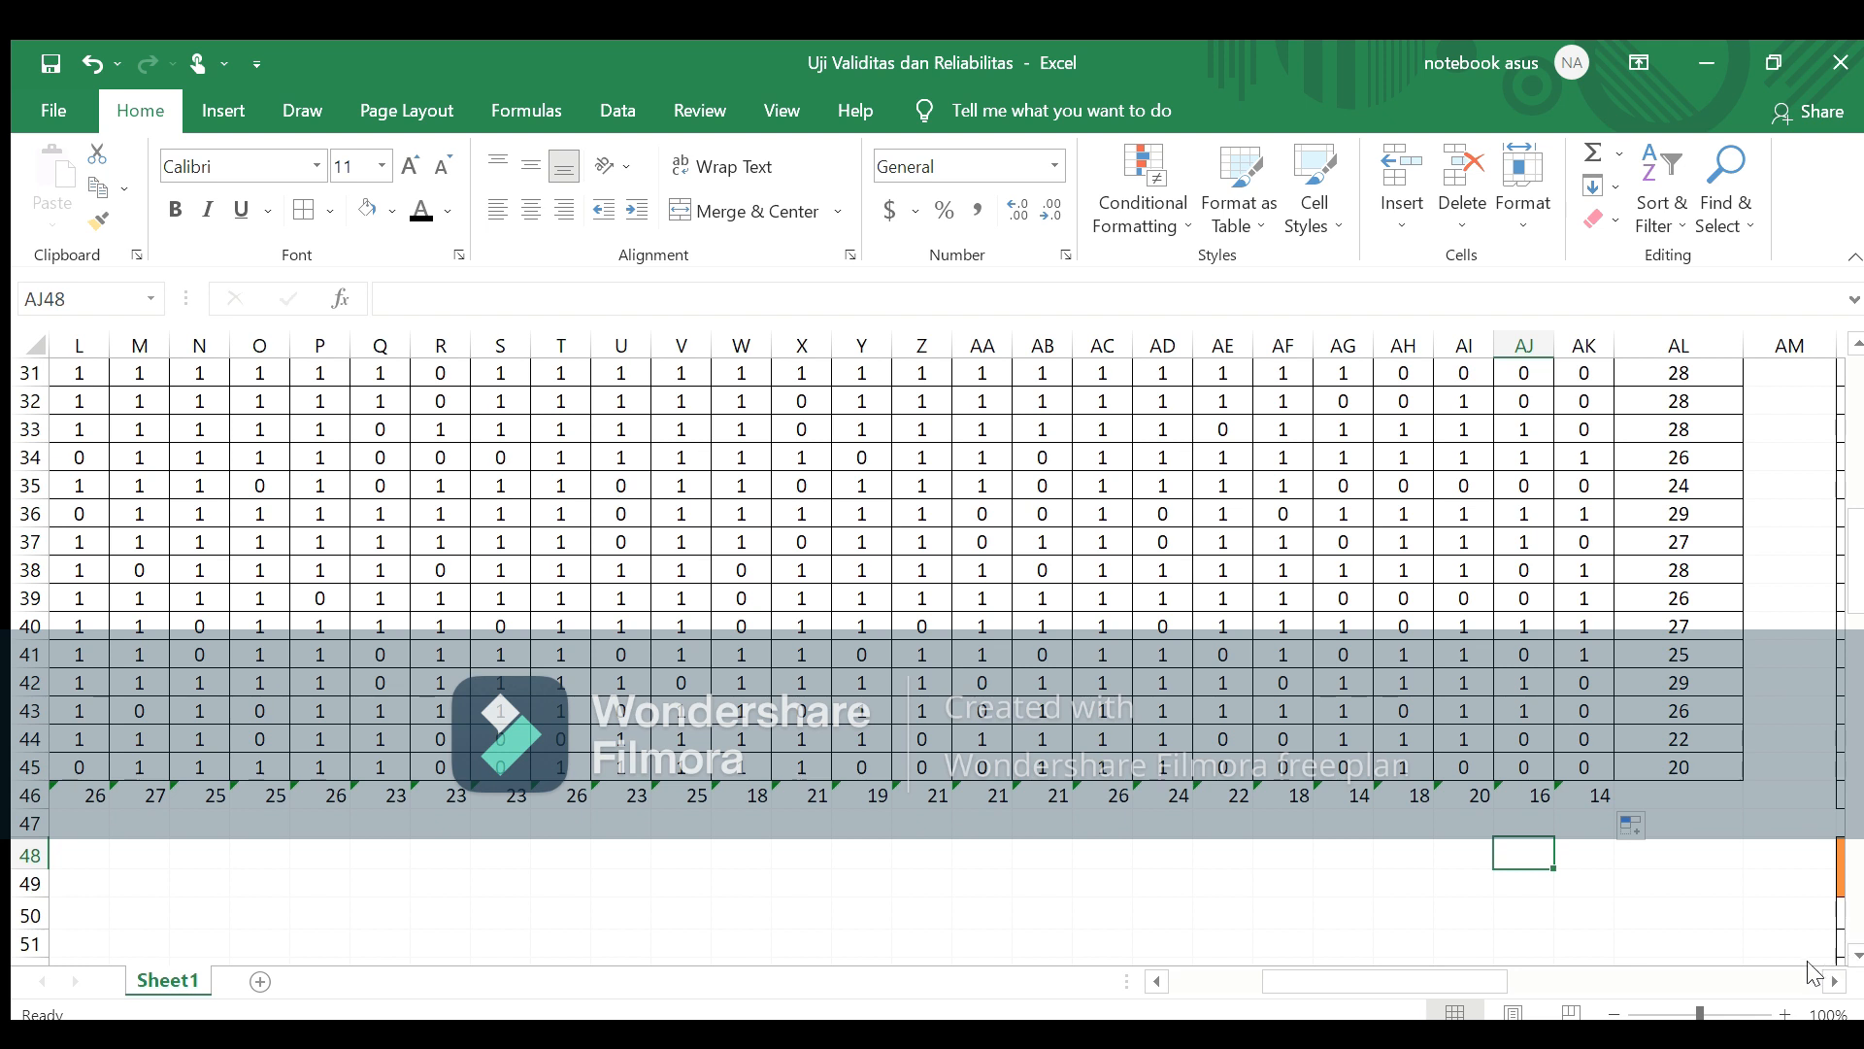
pyautogui.moveTo(1278, 981); pyautogui.dragTo(1178, 982)
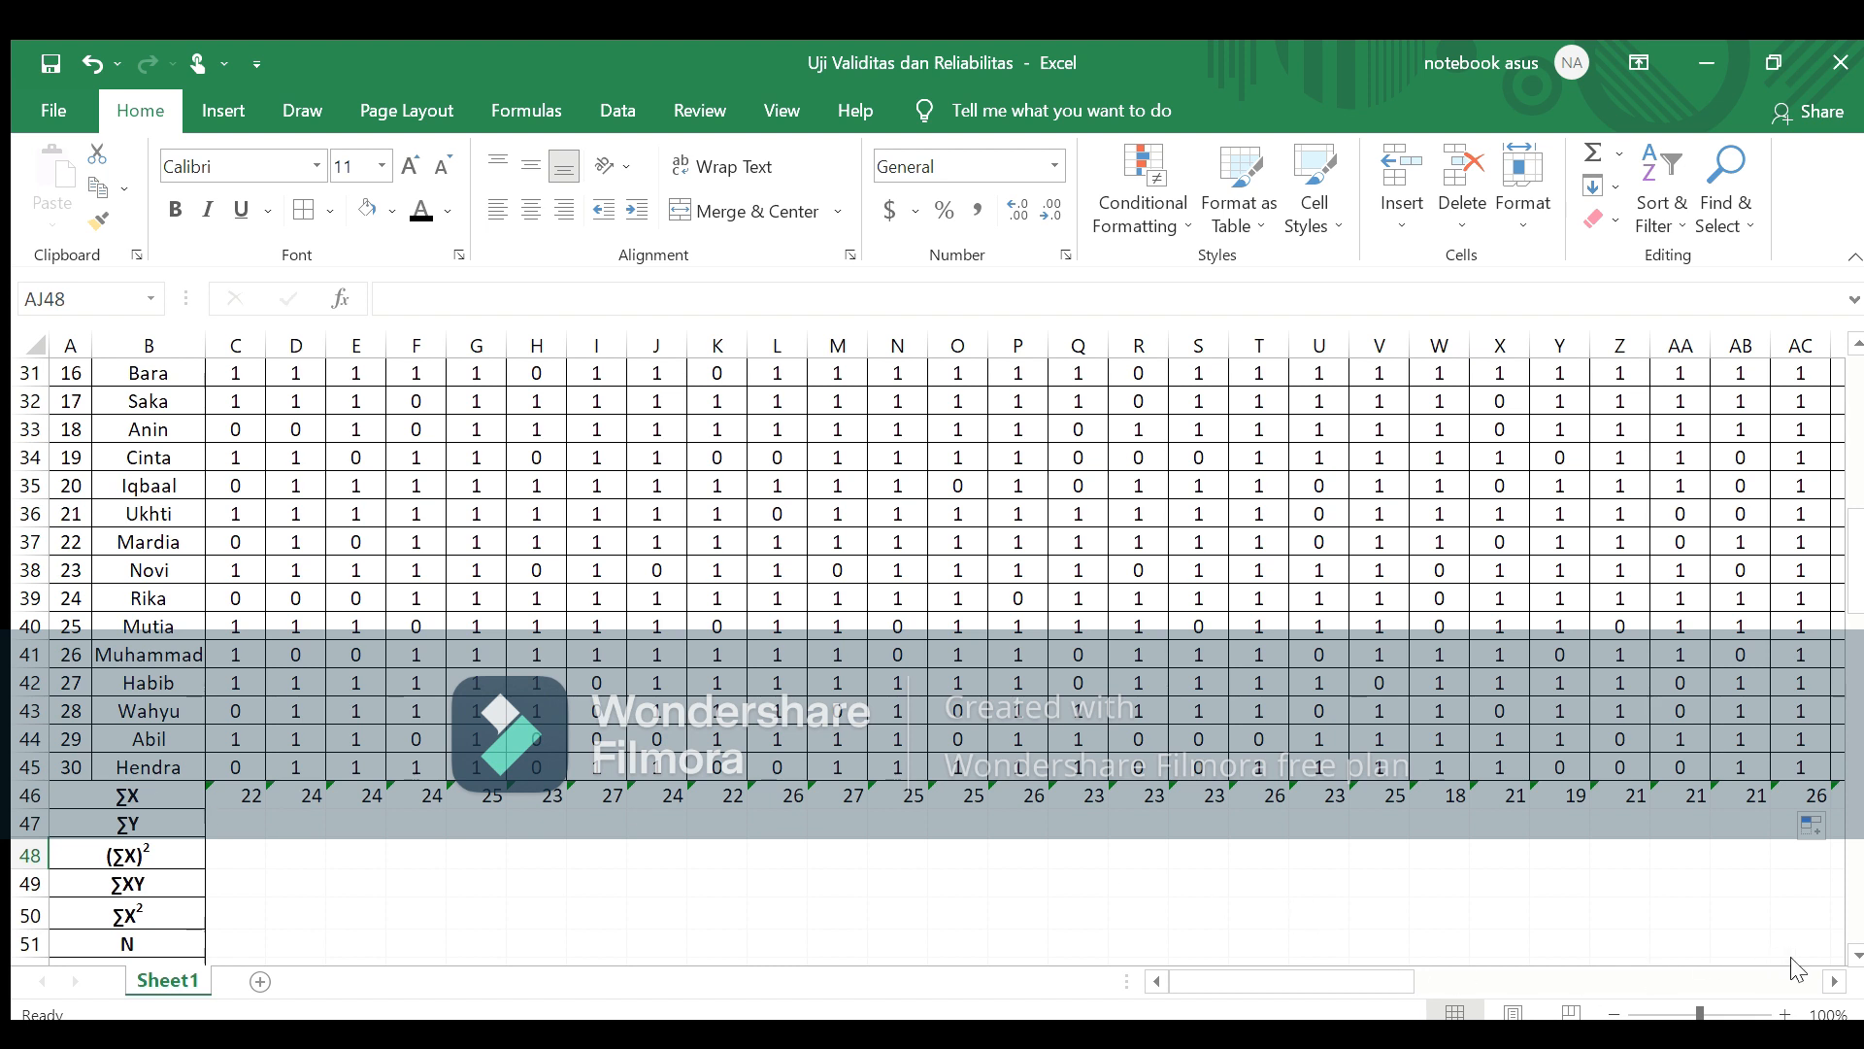
# Step: Total the Skor Total (Y) column in the ∑Y row at AL47 with =SUM(AL16:AL45)
pyautogui.click(1834, 981)
pyautogui.click(1834, 982)
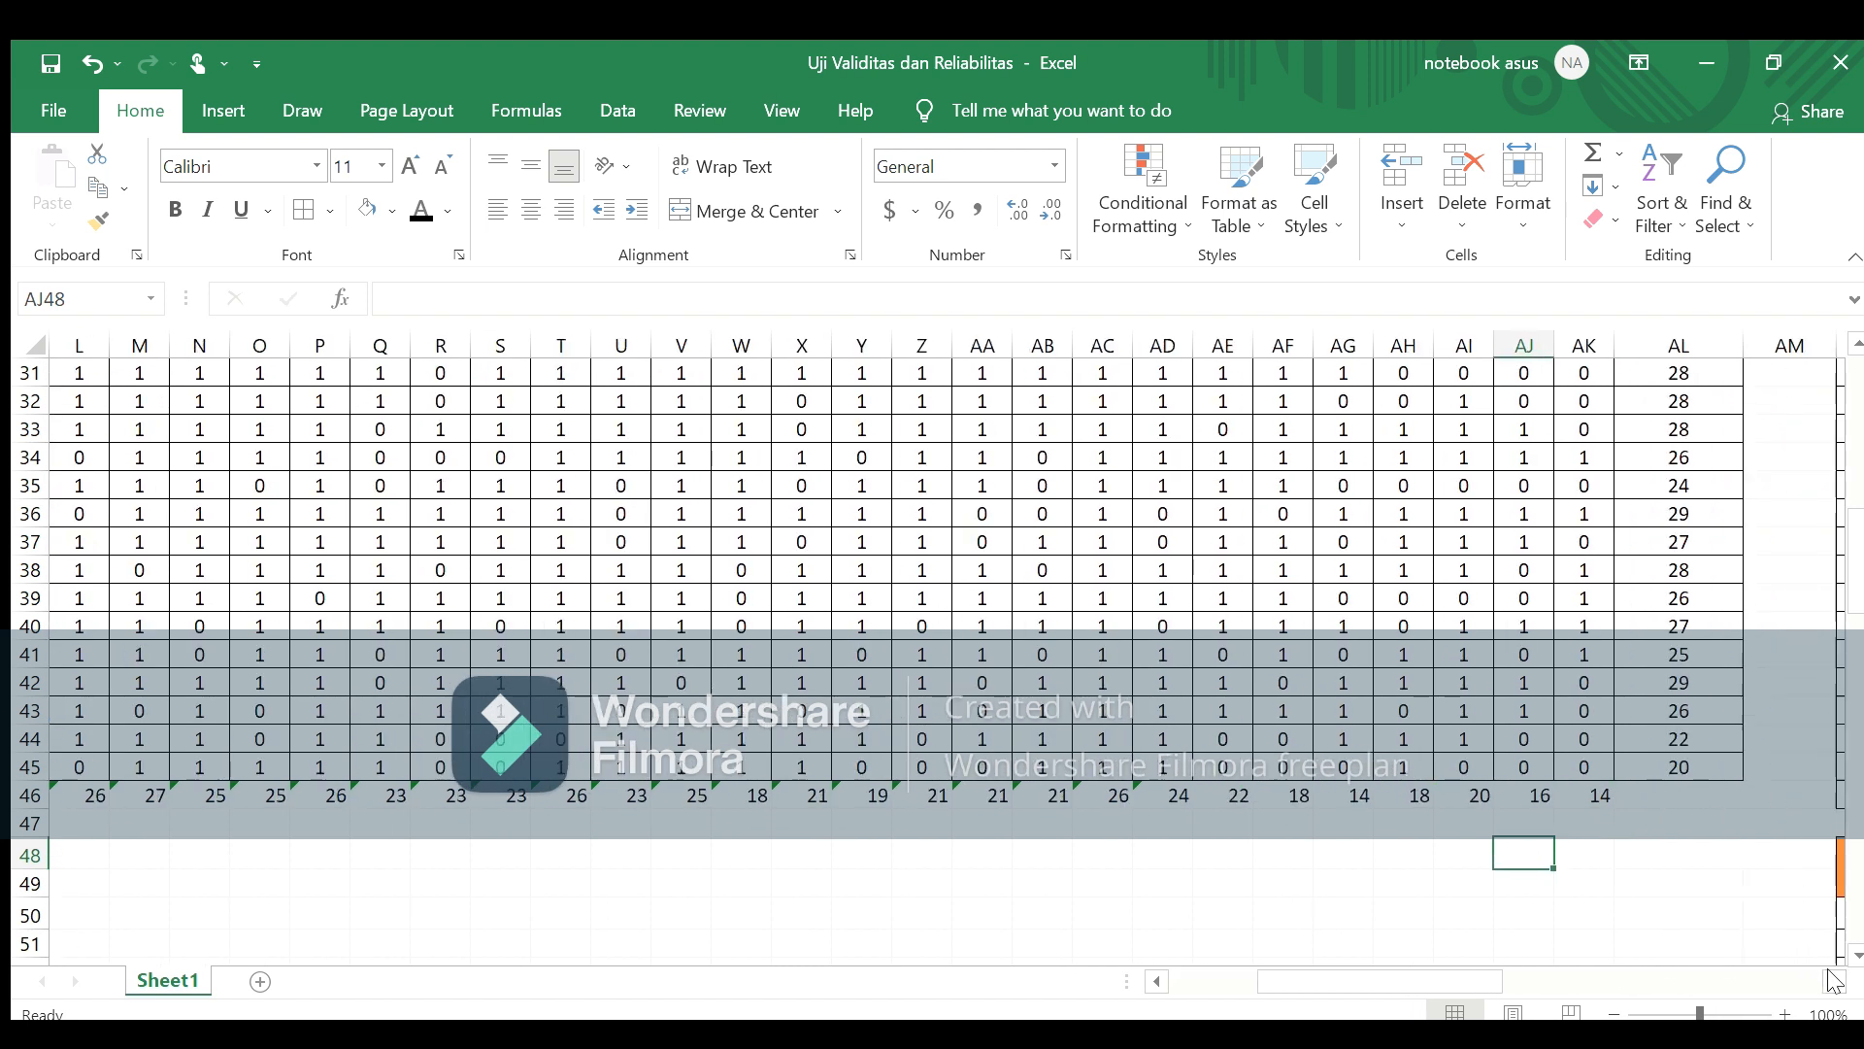
pyautogui.click(1834, 981)
pyautogui.click(1652, 824)
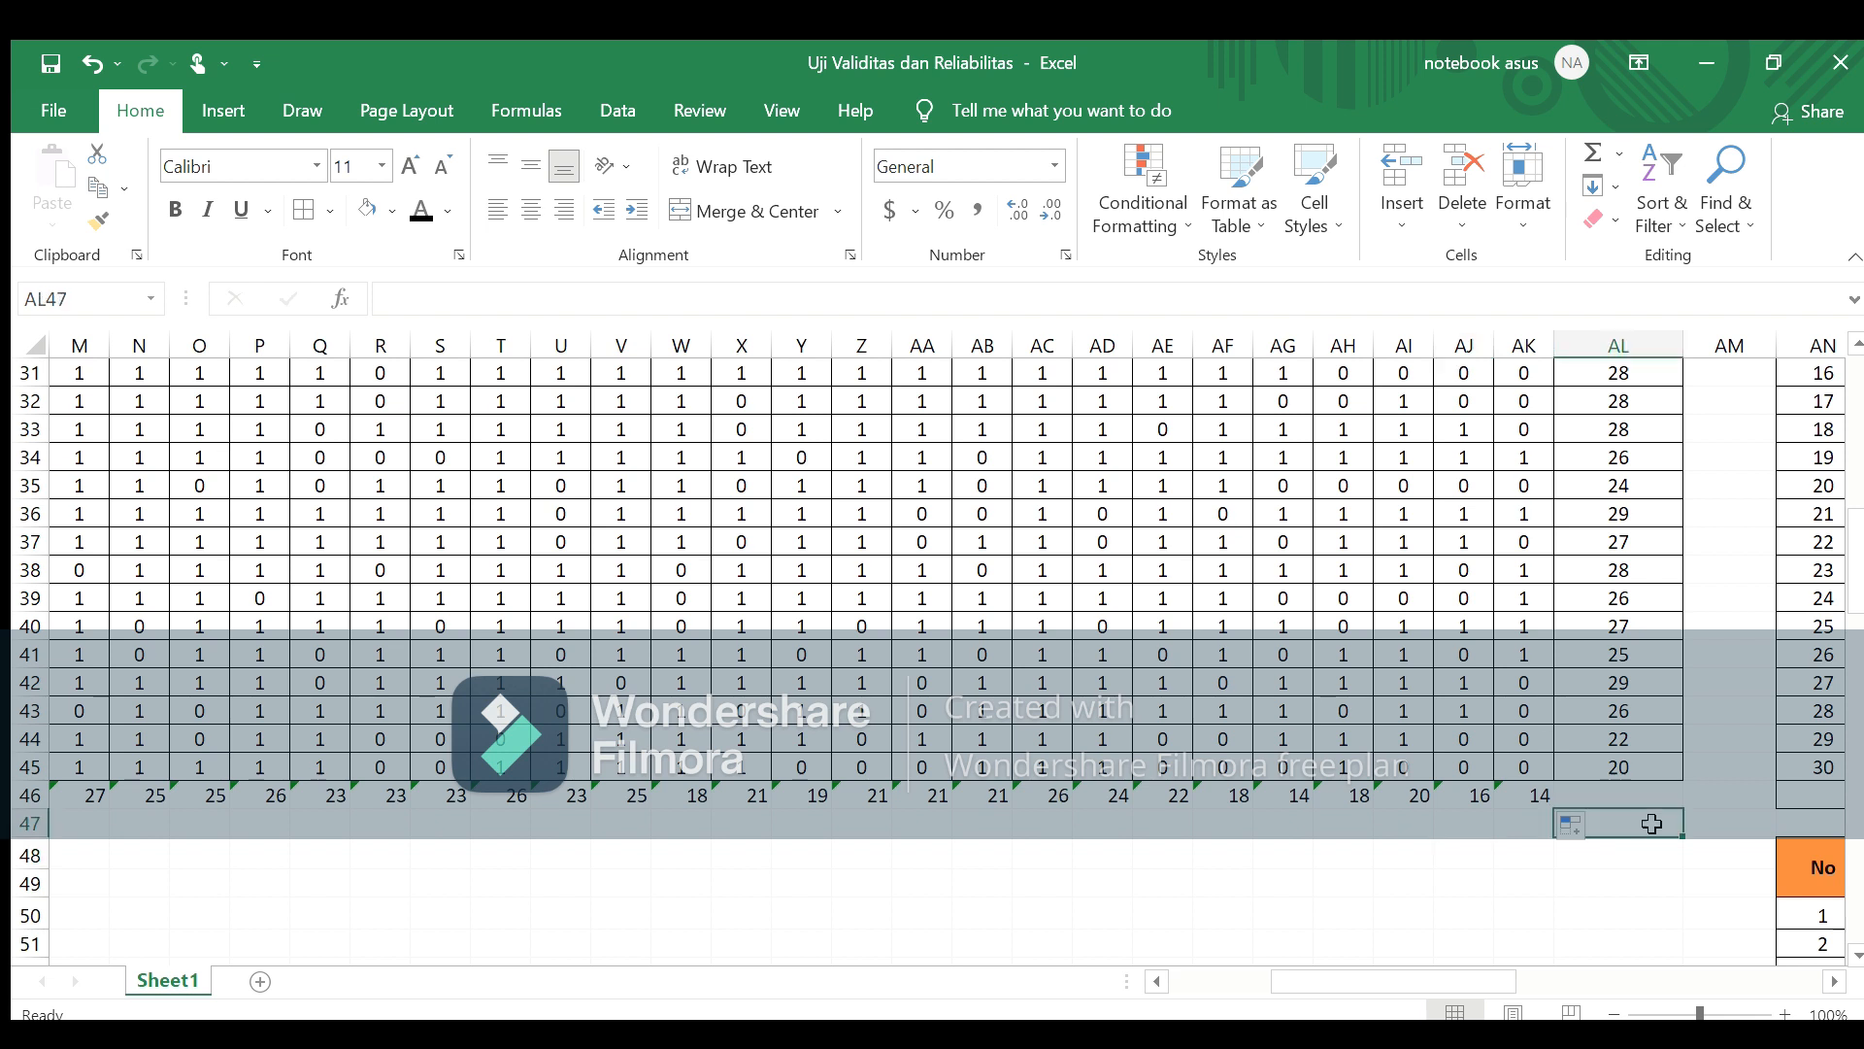
pyautogui.write('=sum(')
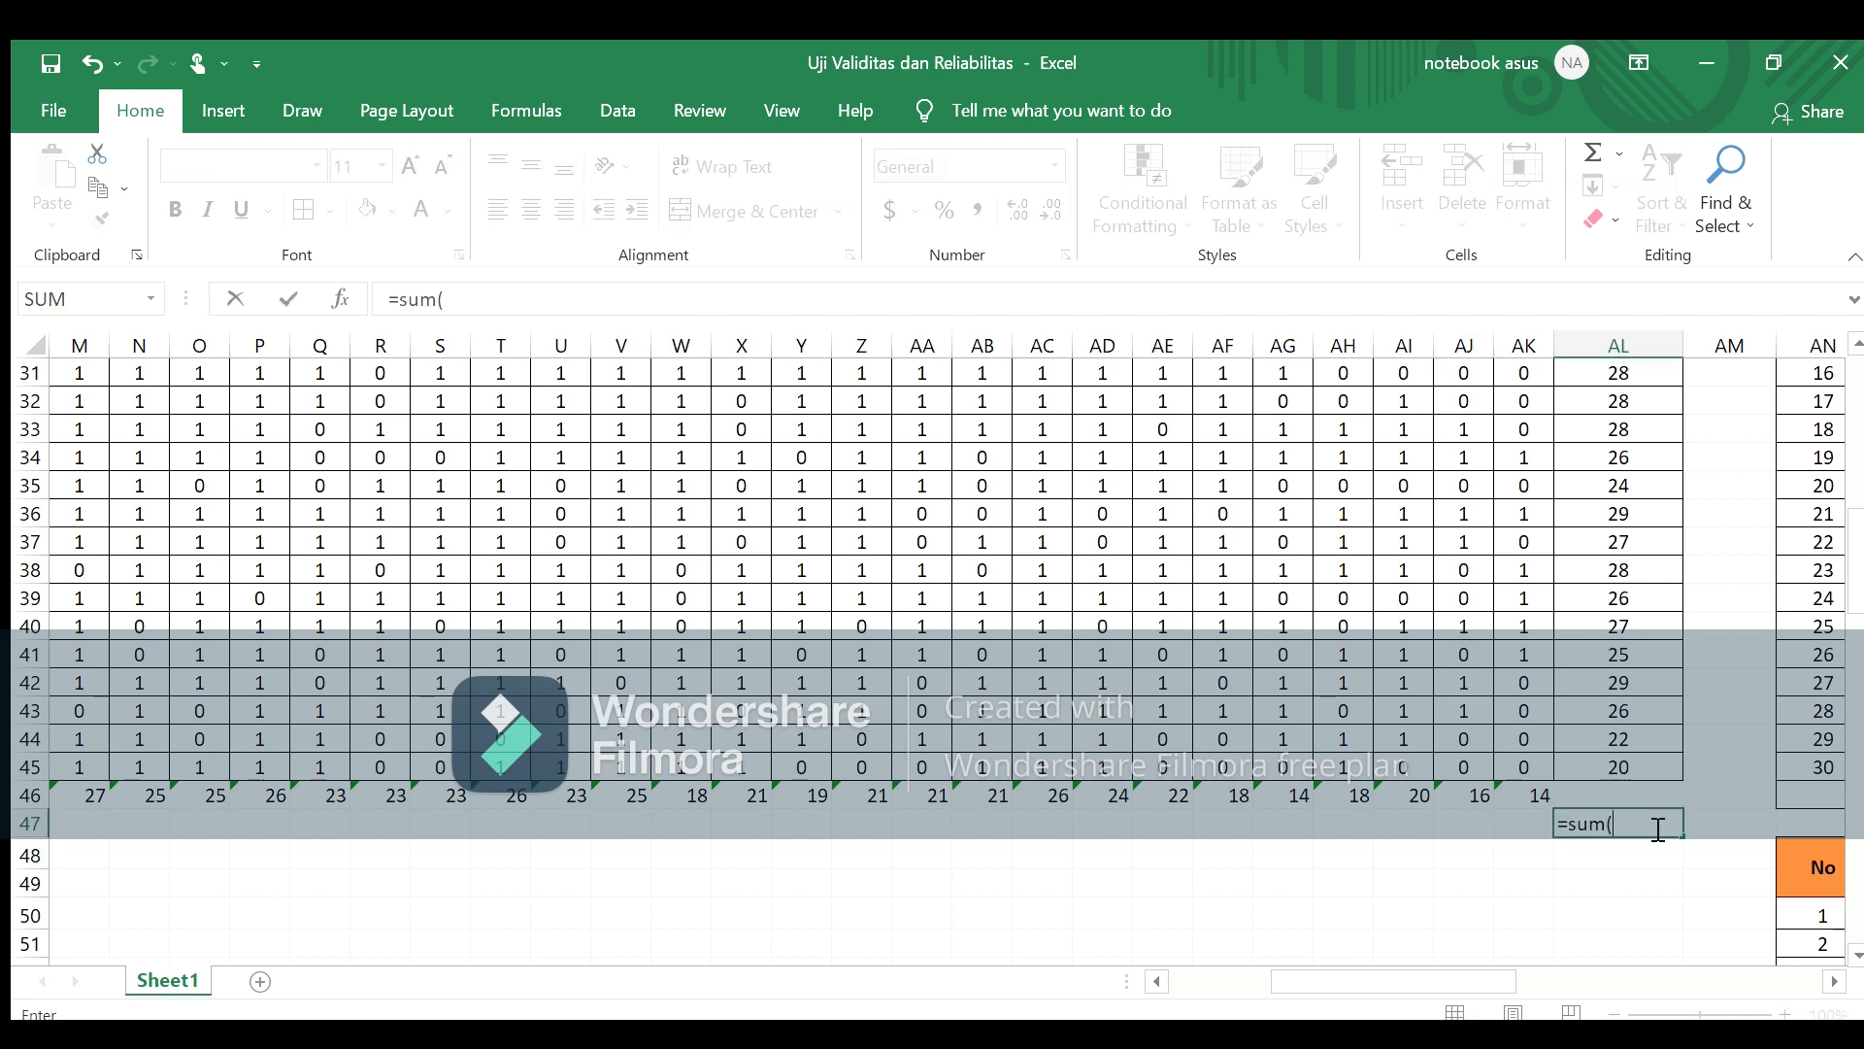
pyautogui.scroll(3, 1856, 490)
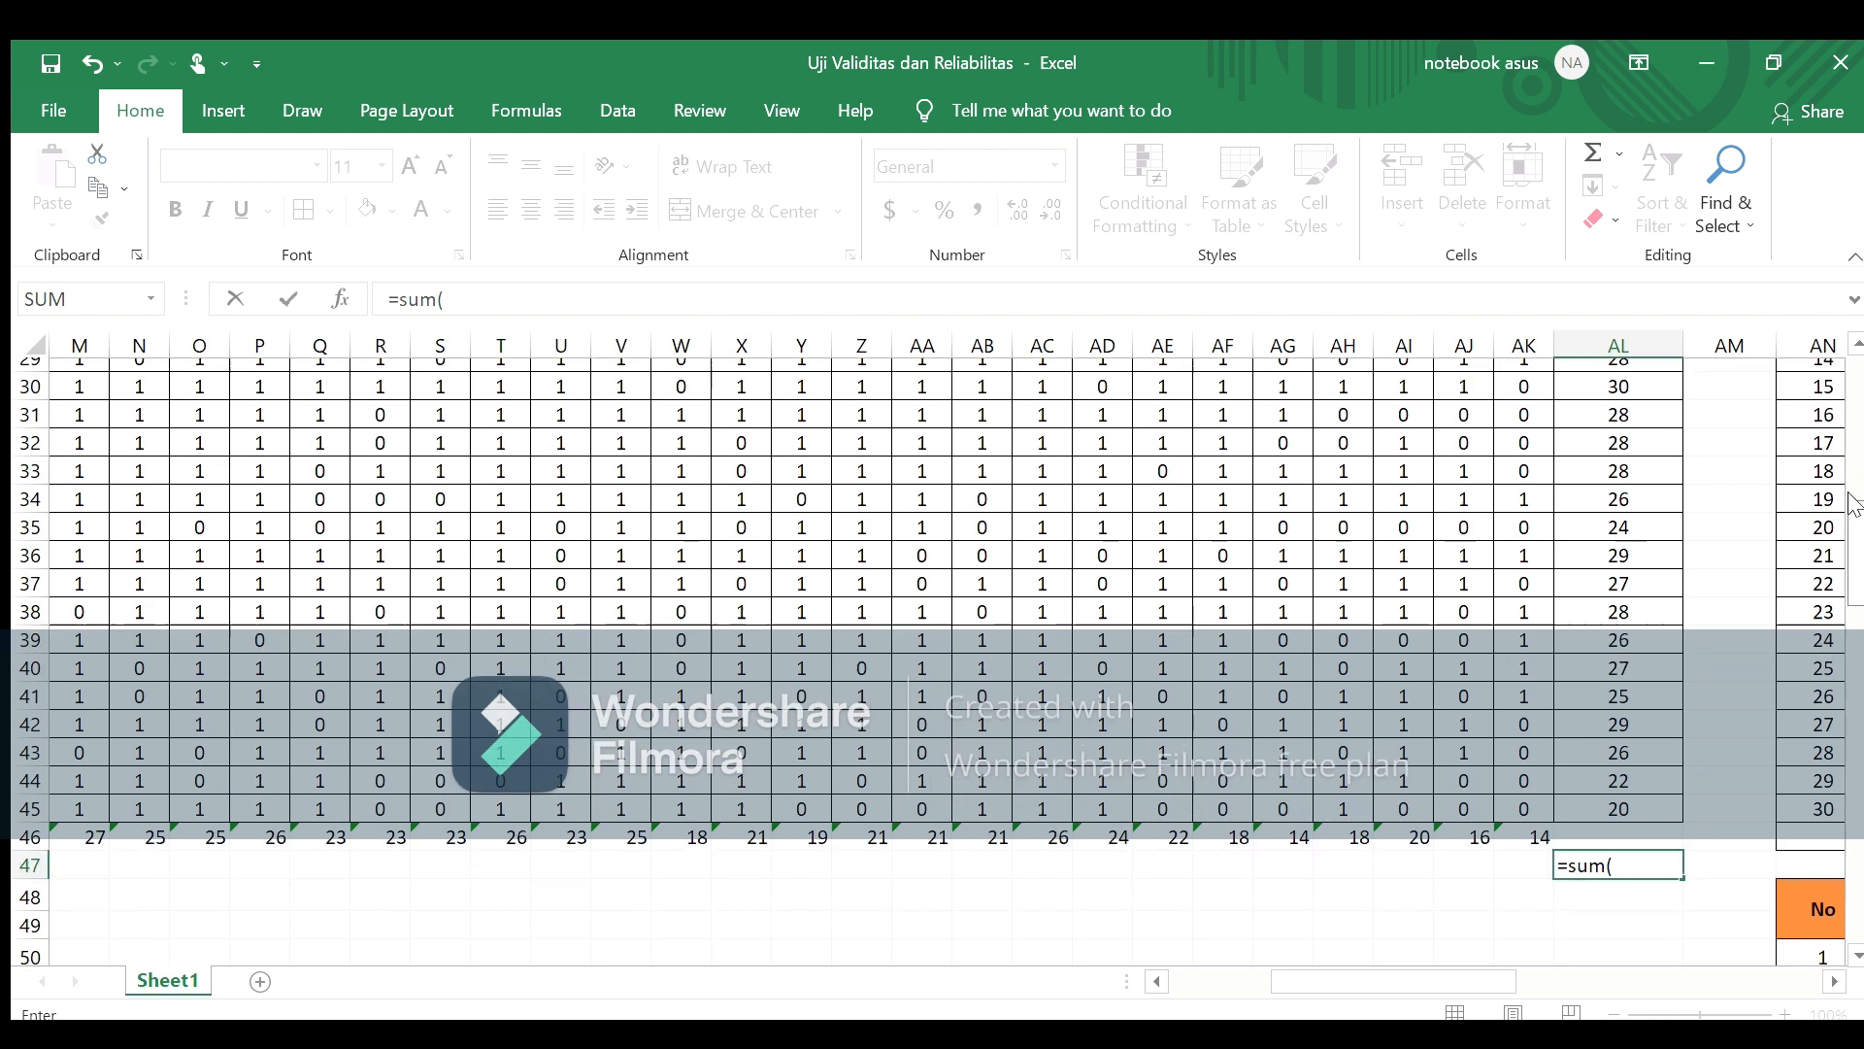
pyautogui.scroll(2, 1857, 476)
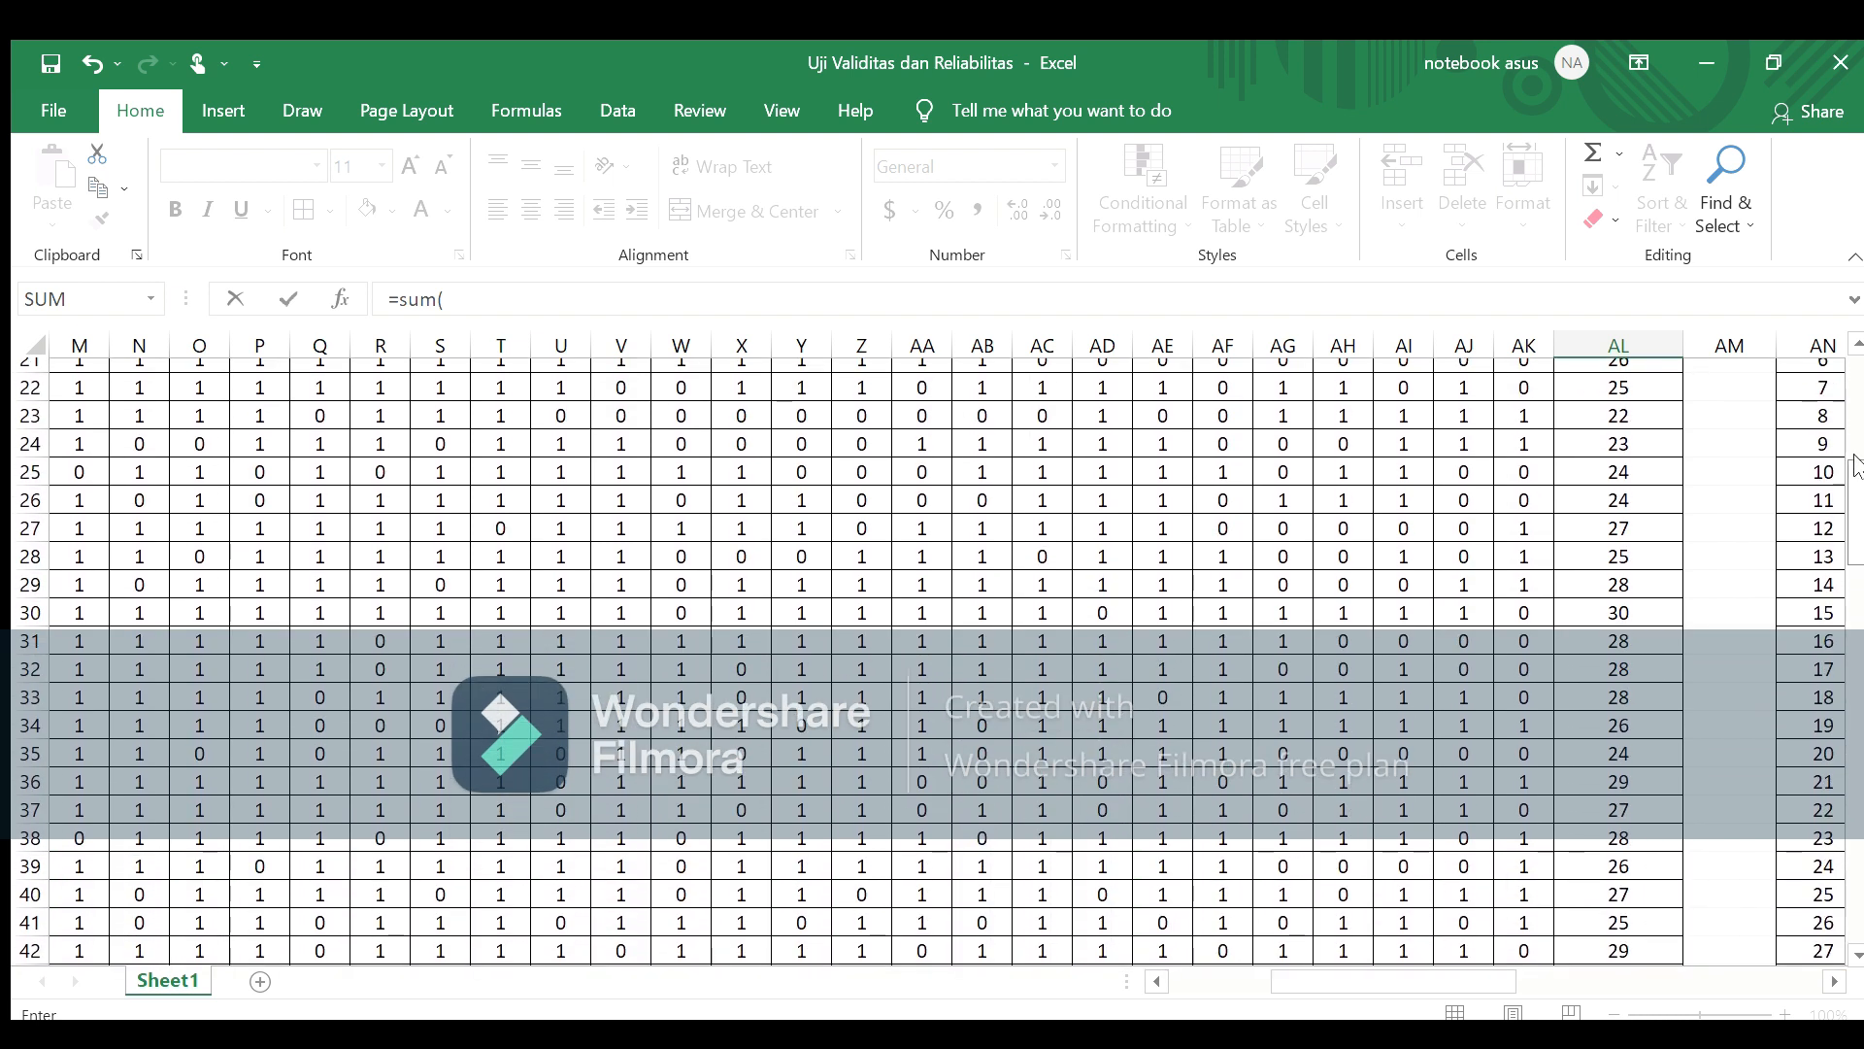
pyautogui.scroll(1, 1857, 442)
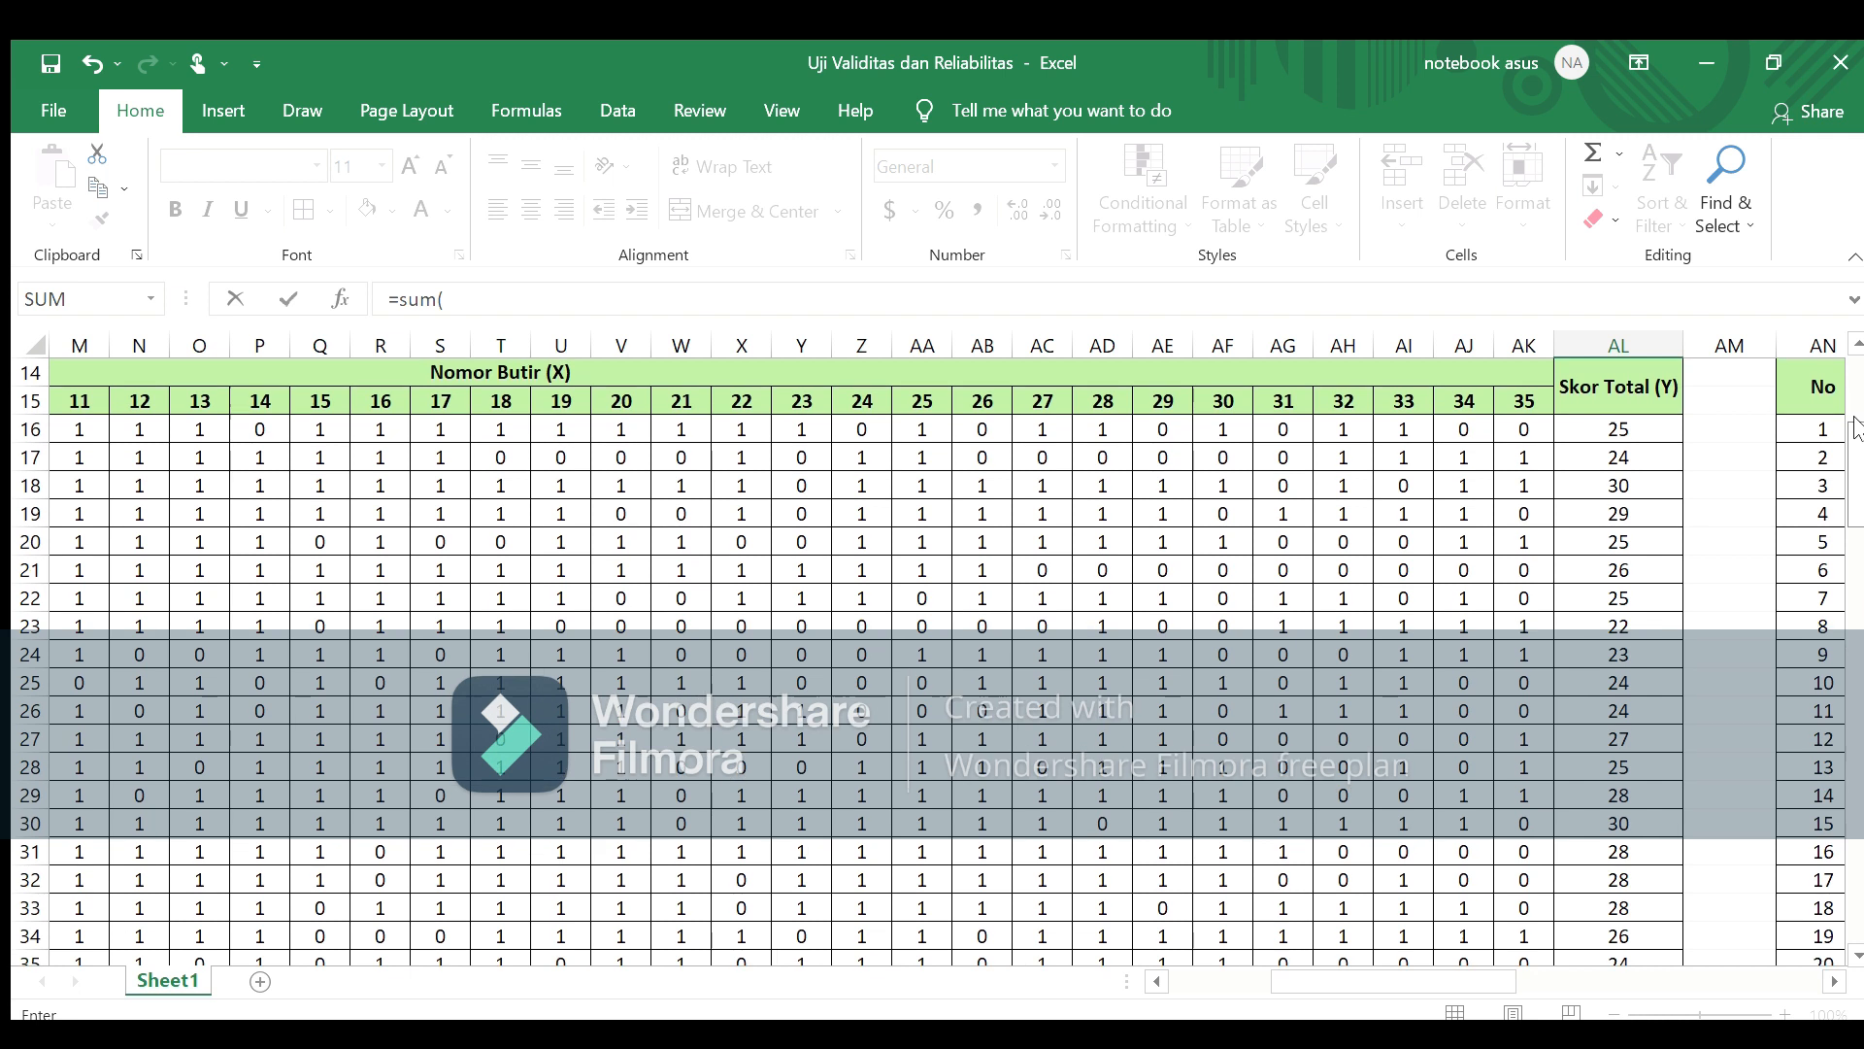
pyautogui.click(1613, 429)
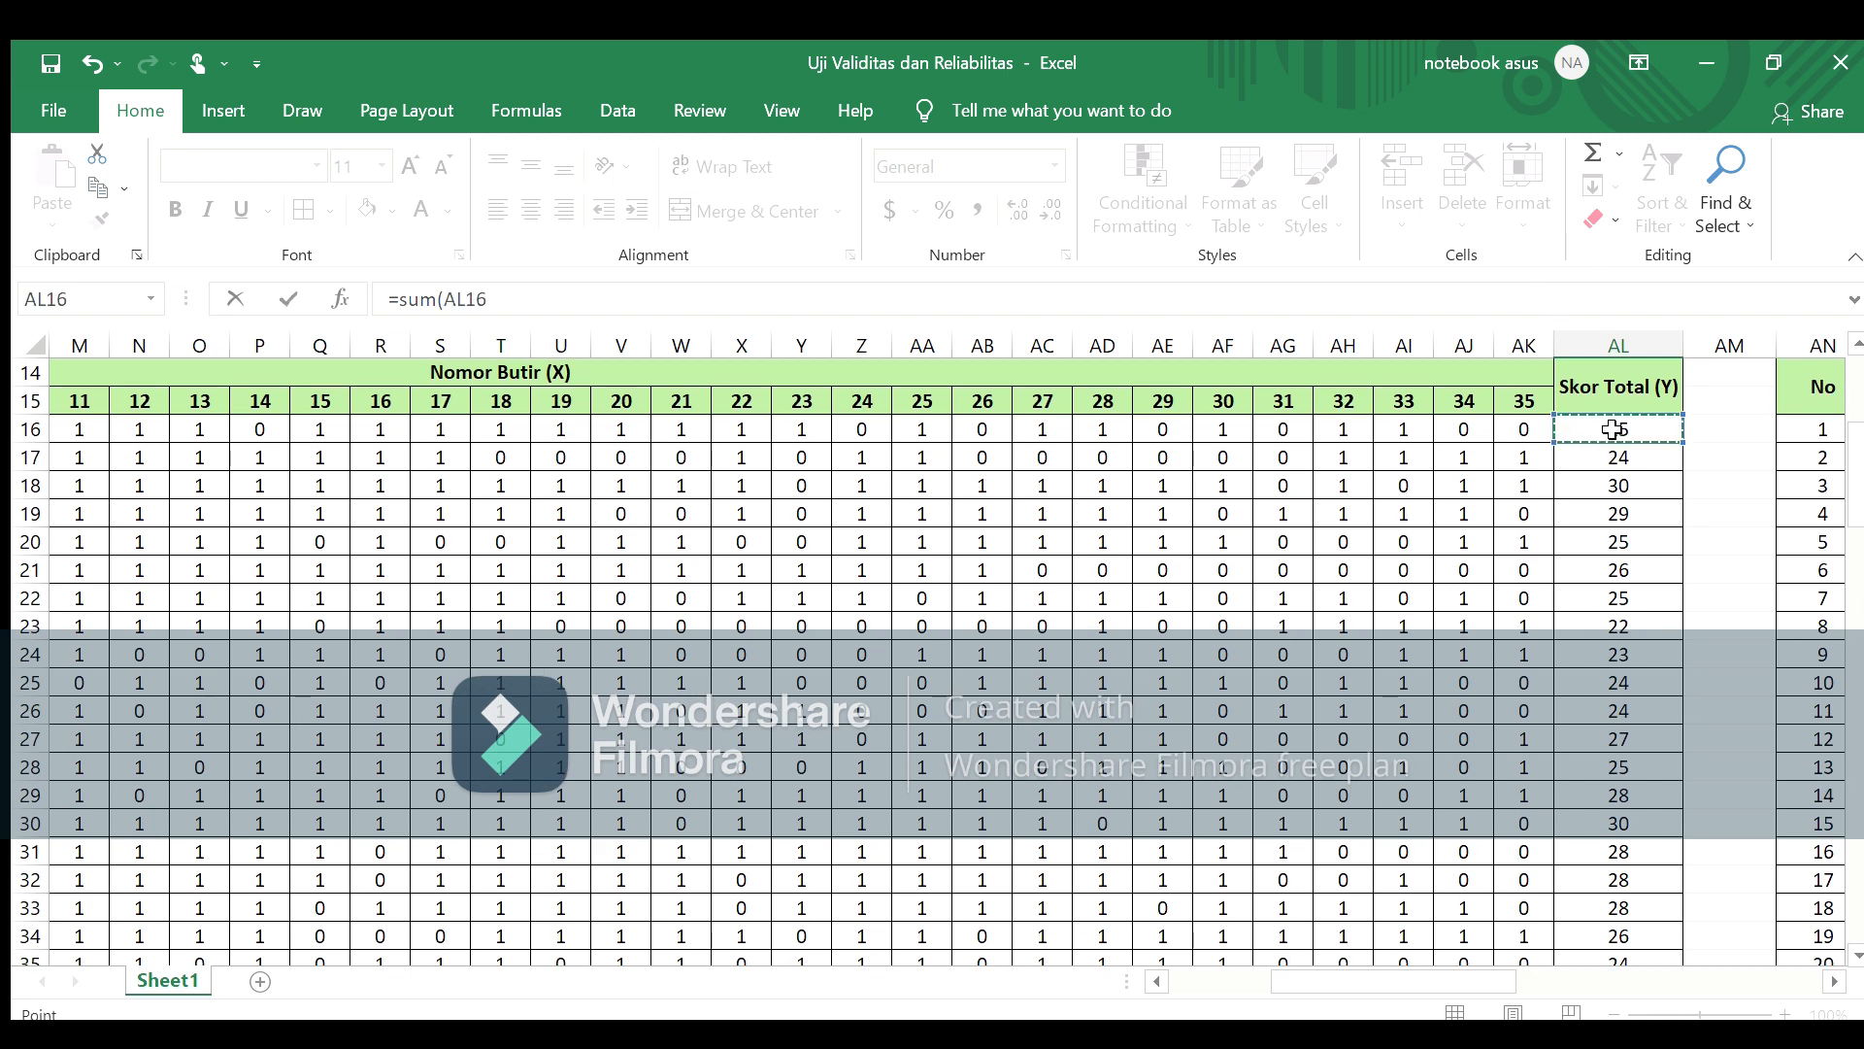
pyautogui.moveTo(1614, 429); pyautogui.dragTo(1620, 905)
pyautogui.write(')')
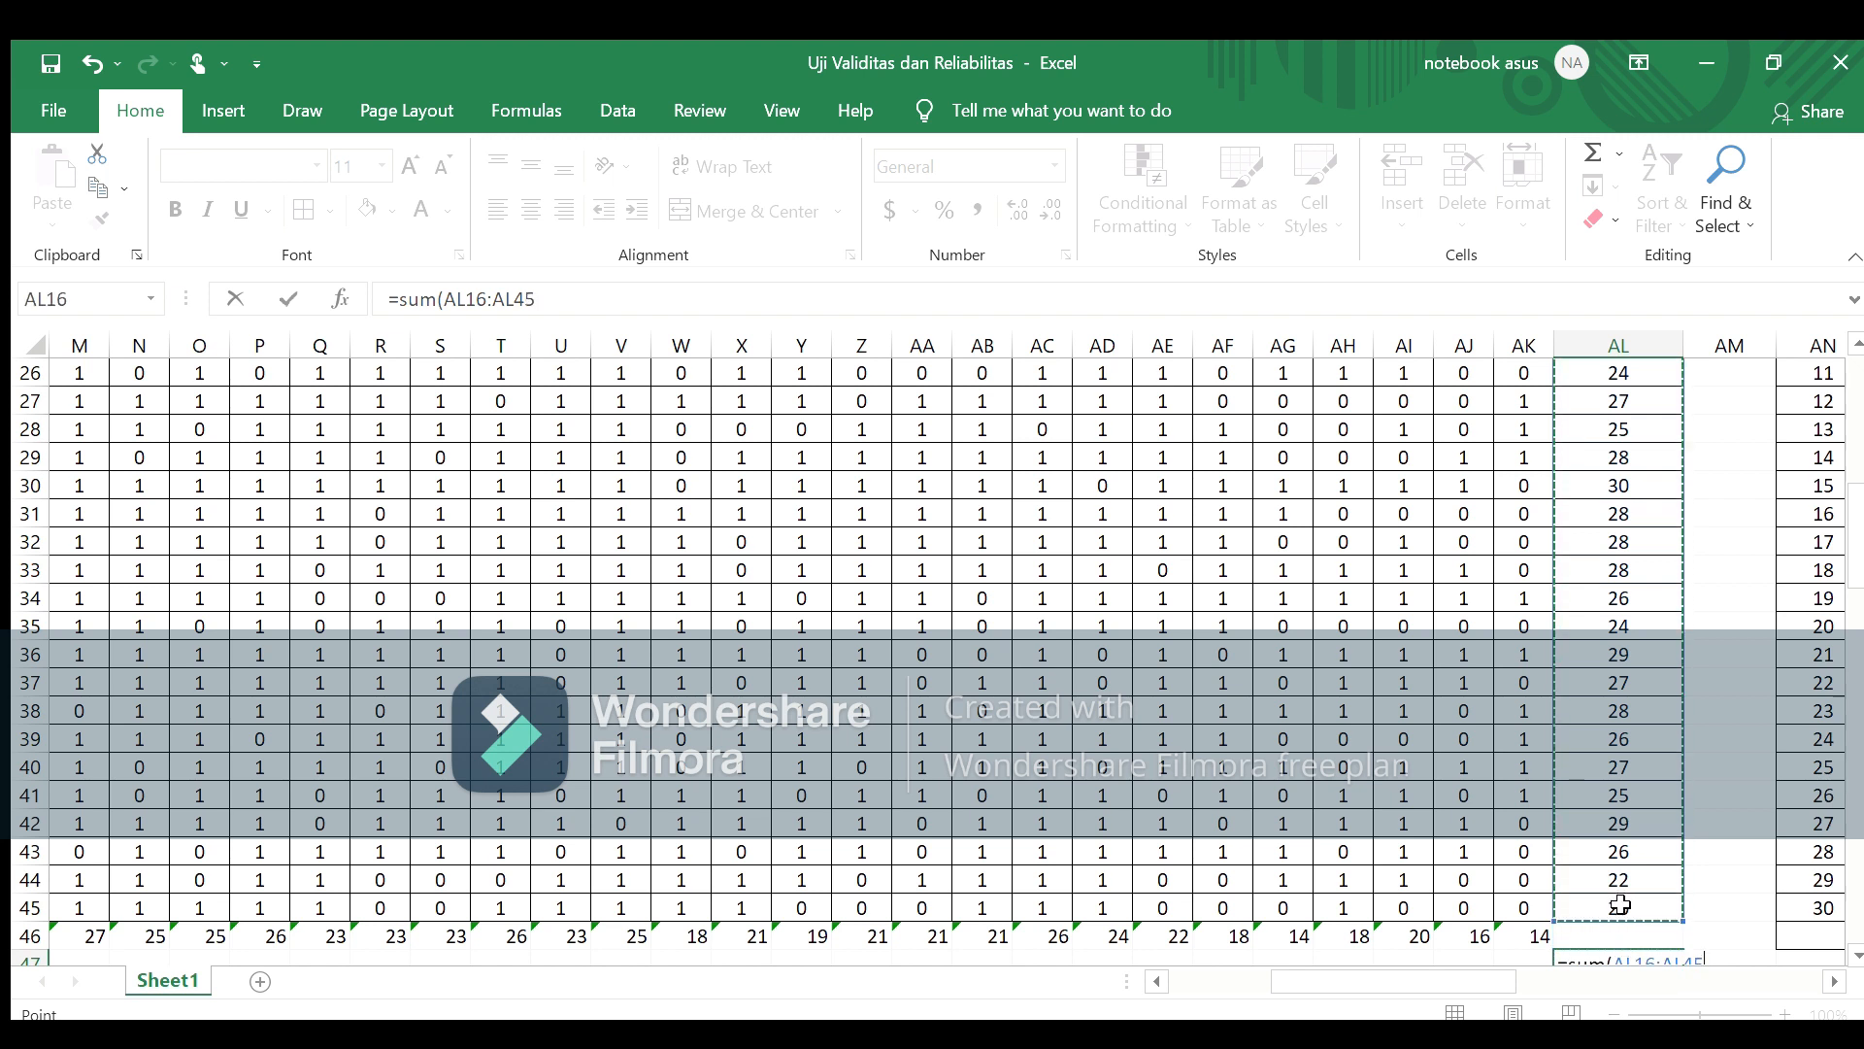
pyautogui.press('Return')
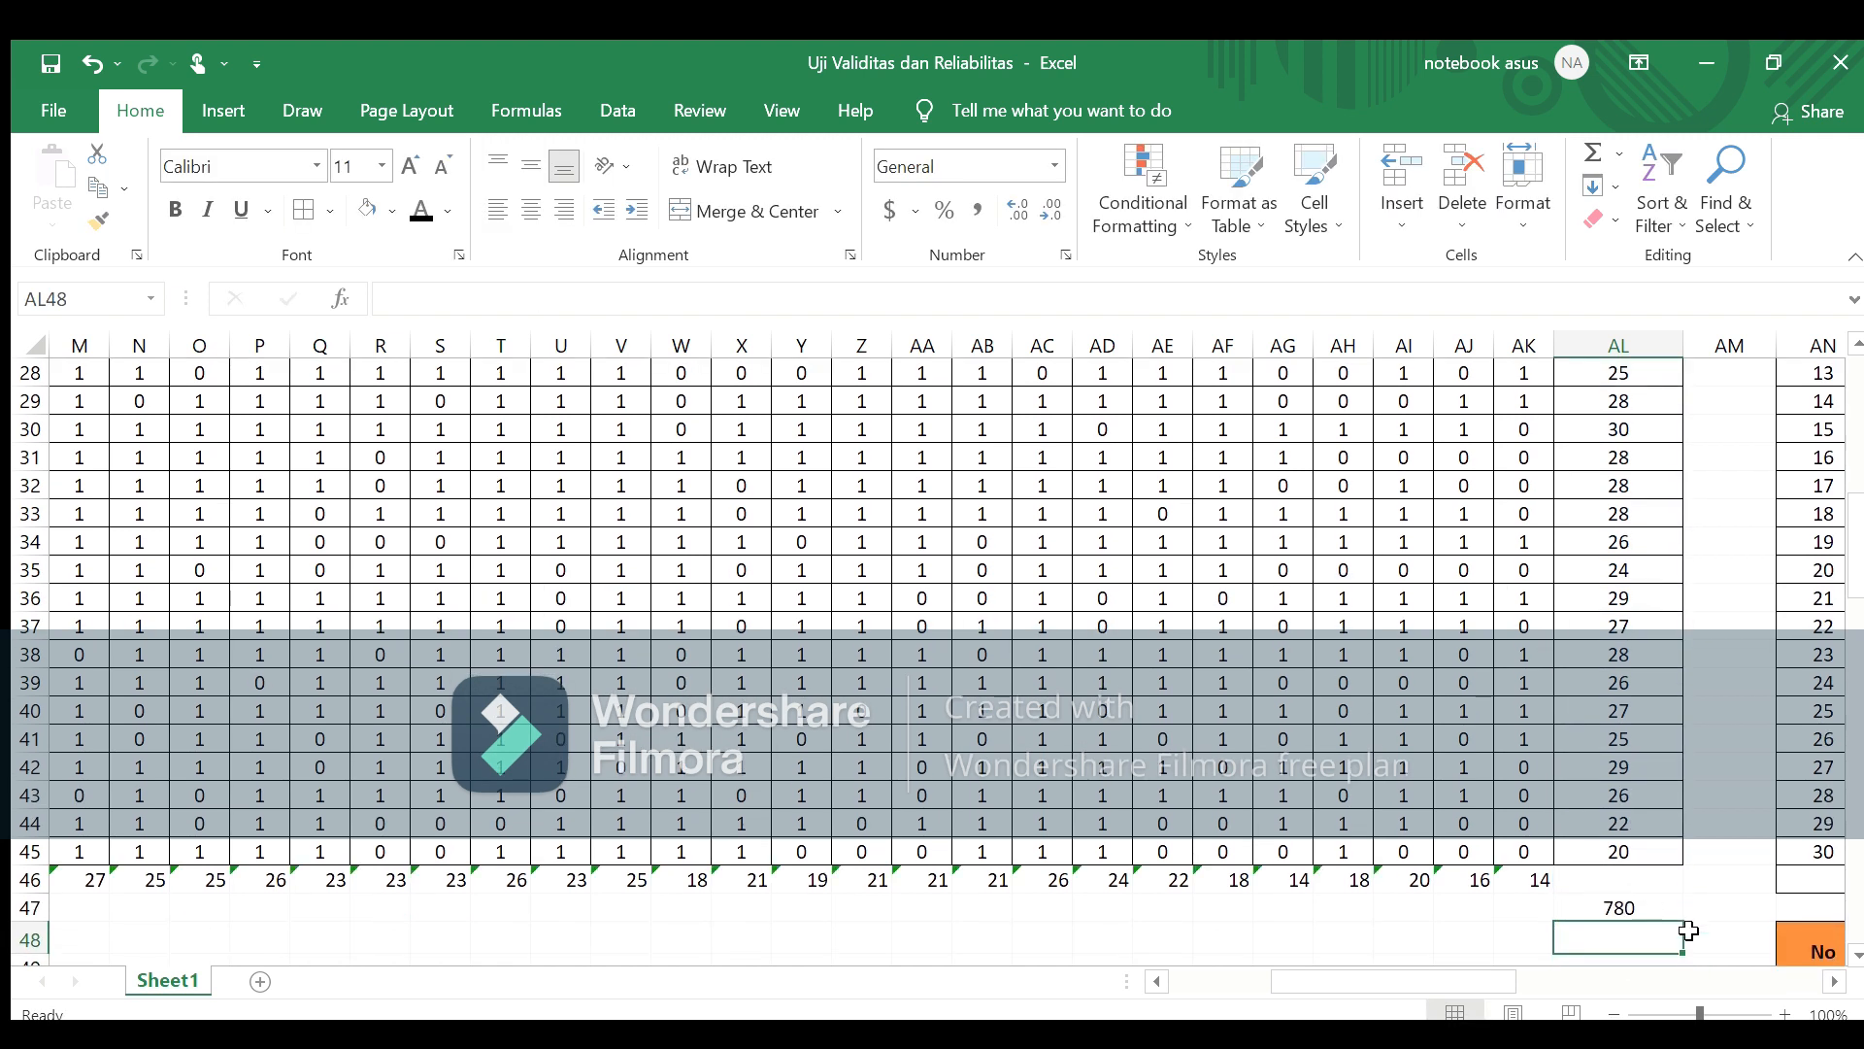
pyautogui.click(1614, 908)
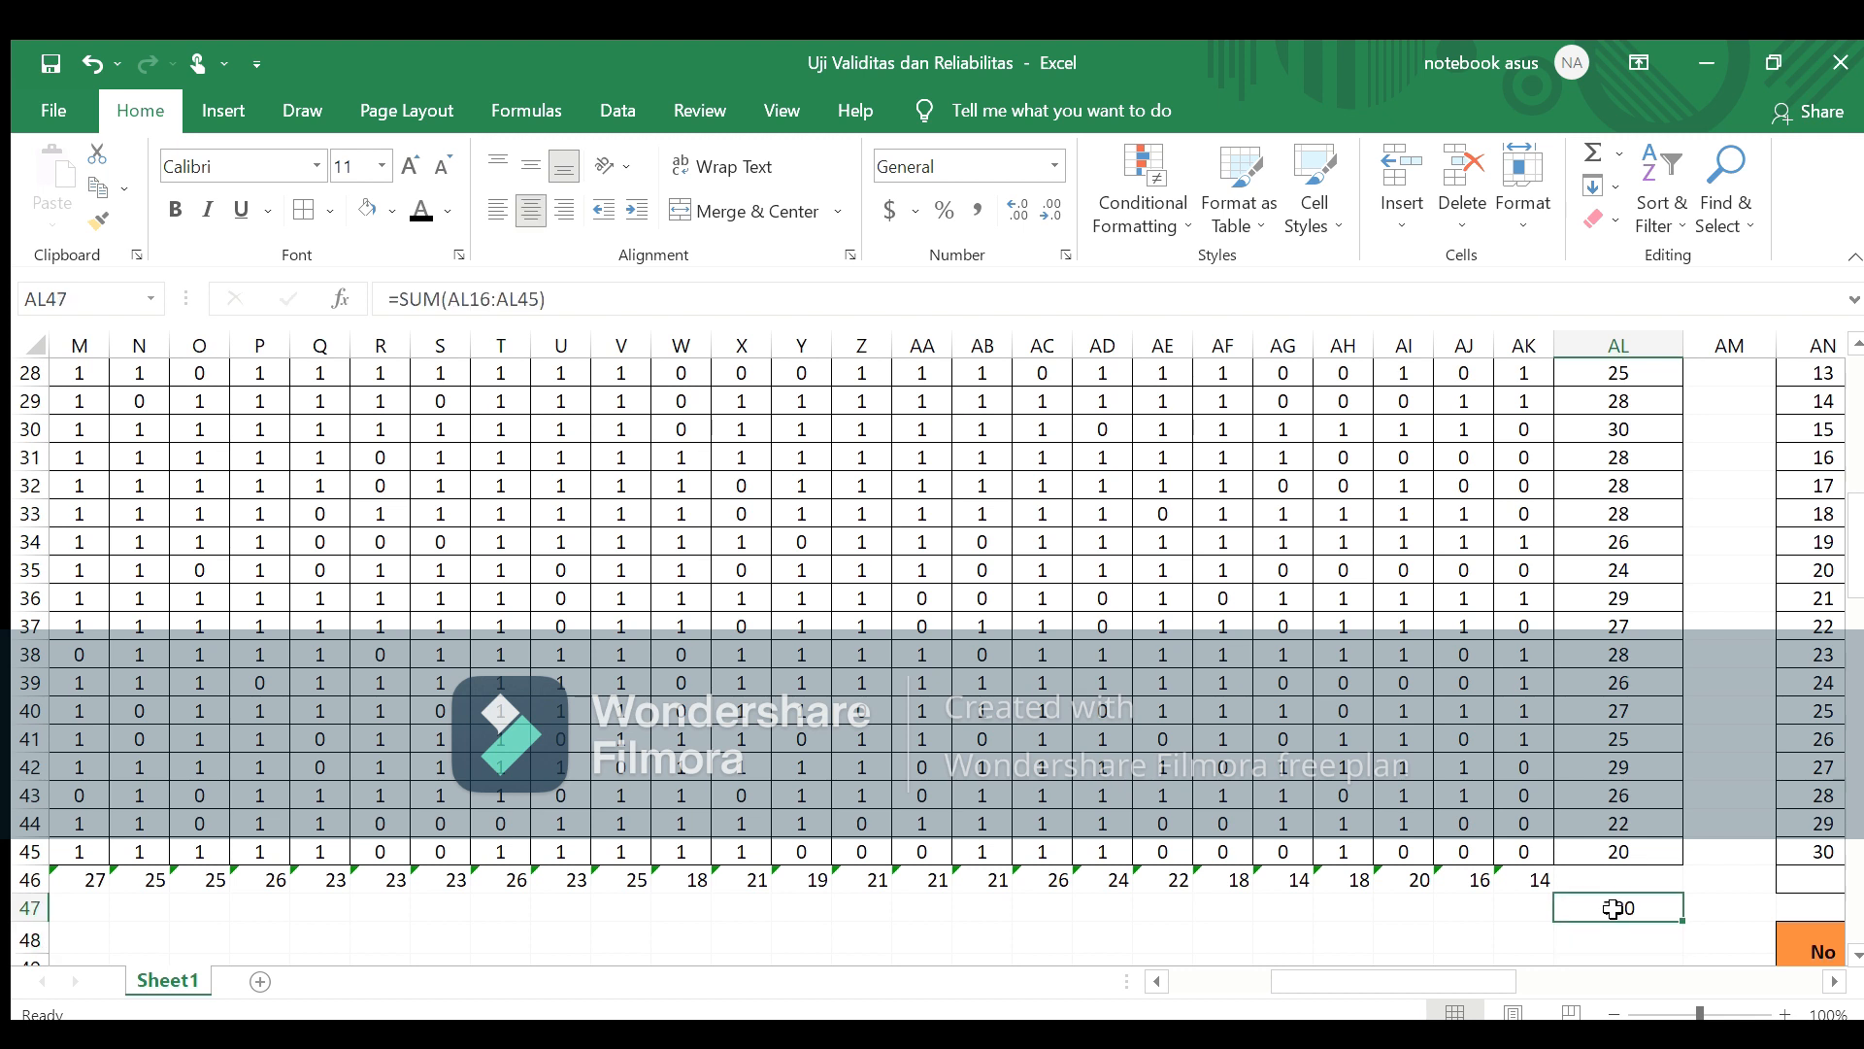
pyautogui.click(1403, 908)
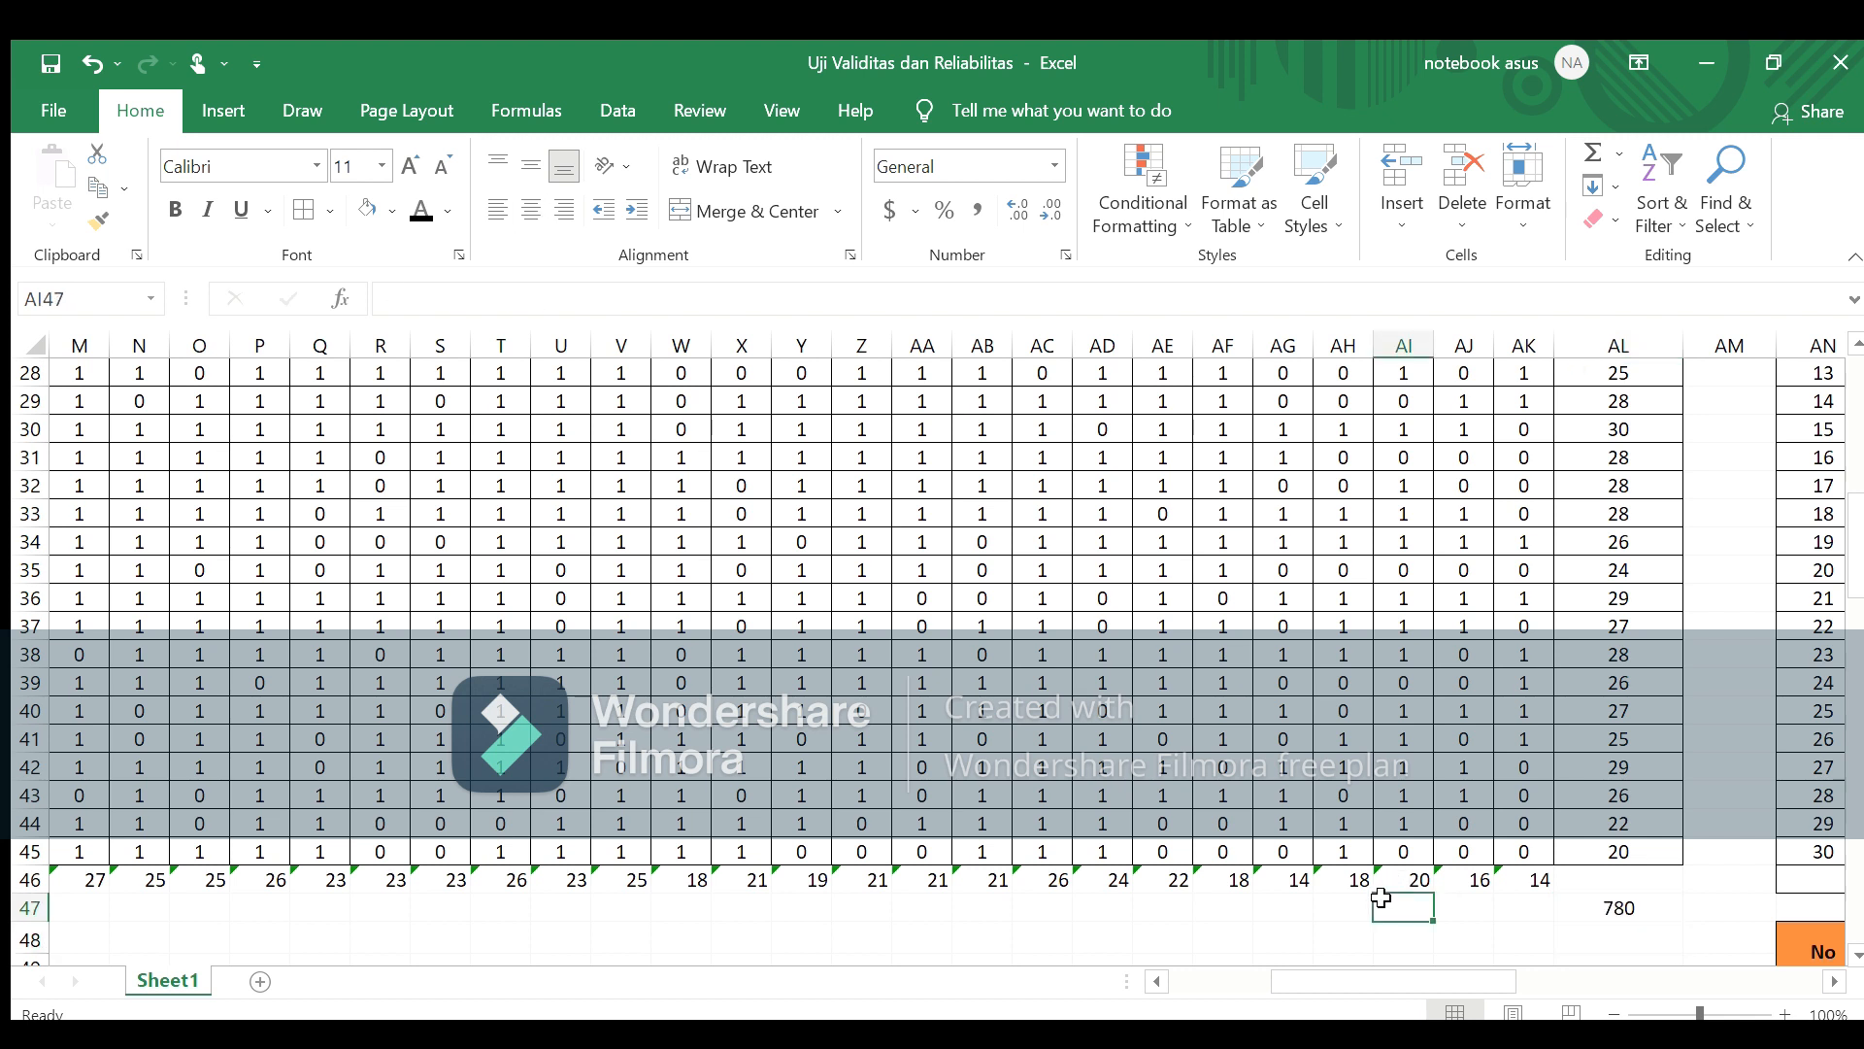
pyautogui.moveTo(1466, 979); pyautogui.dragTo(1344, 978)
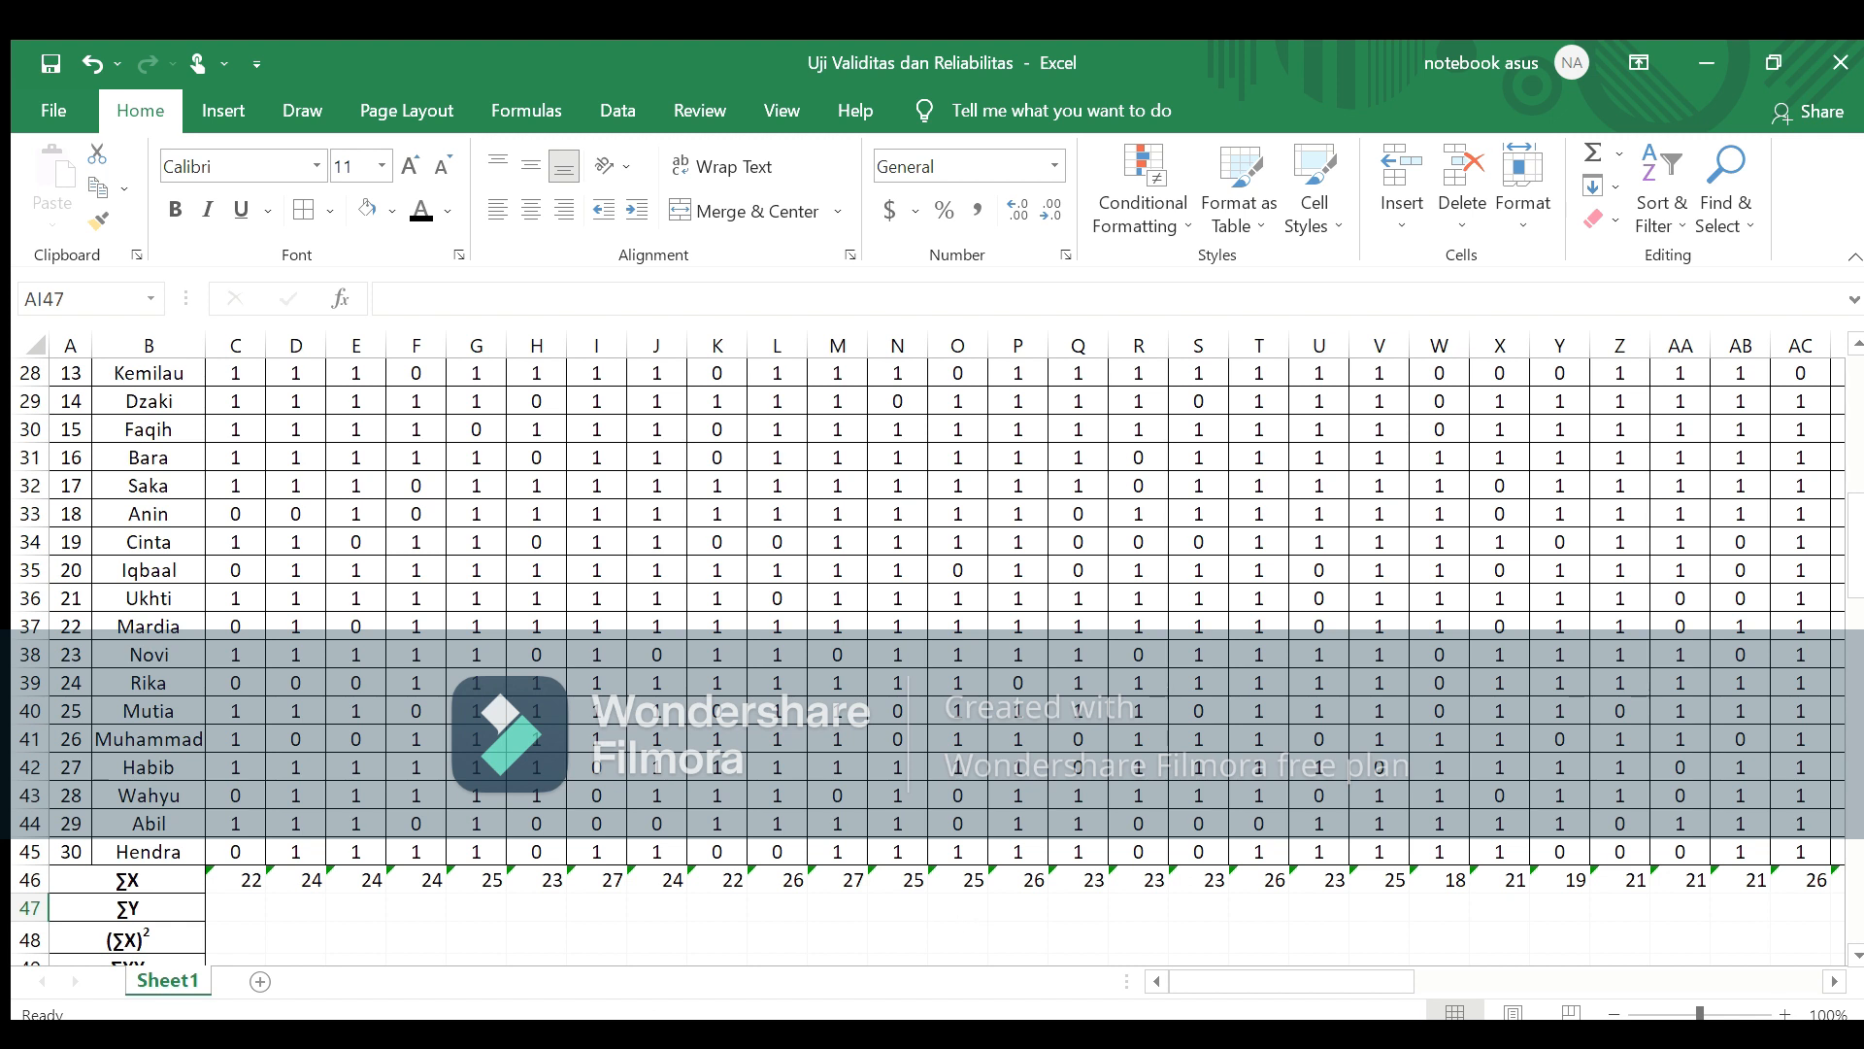
# Step: Square item 1's ∑X in the (∑X)² row at C48 with =C46*C46 and fill it across to AK48
pyautogui.click(248, 947)
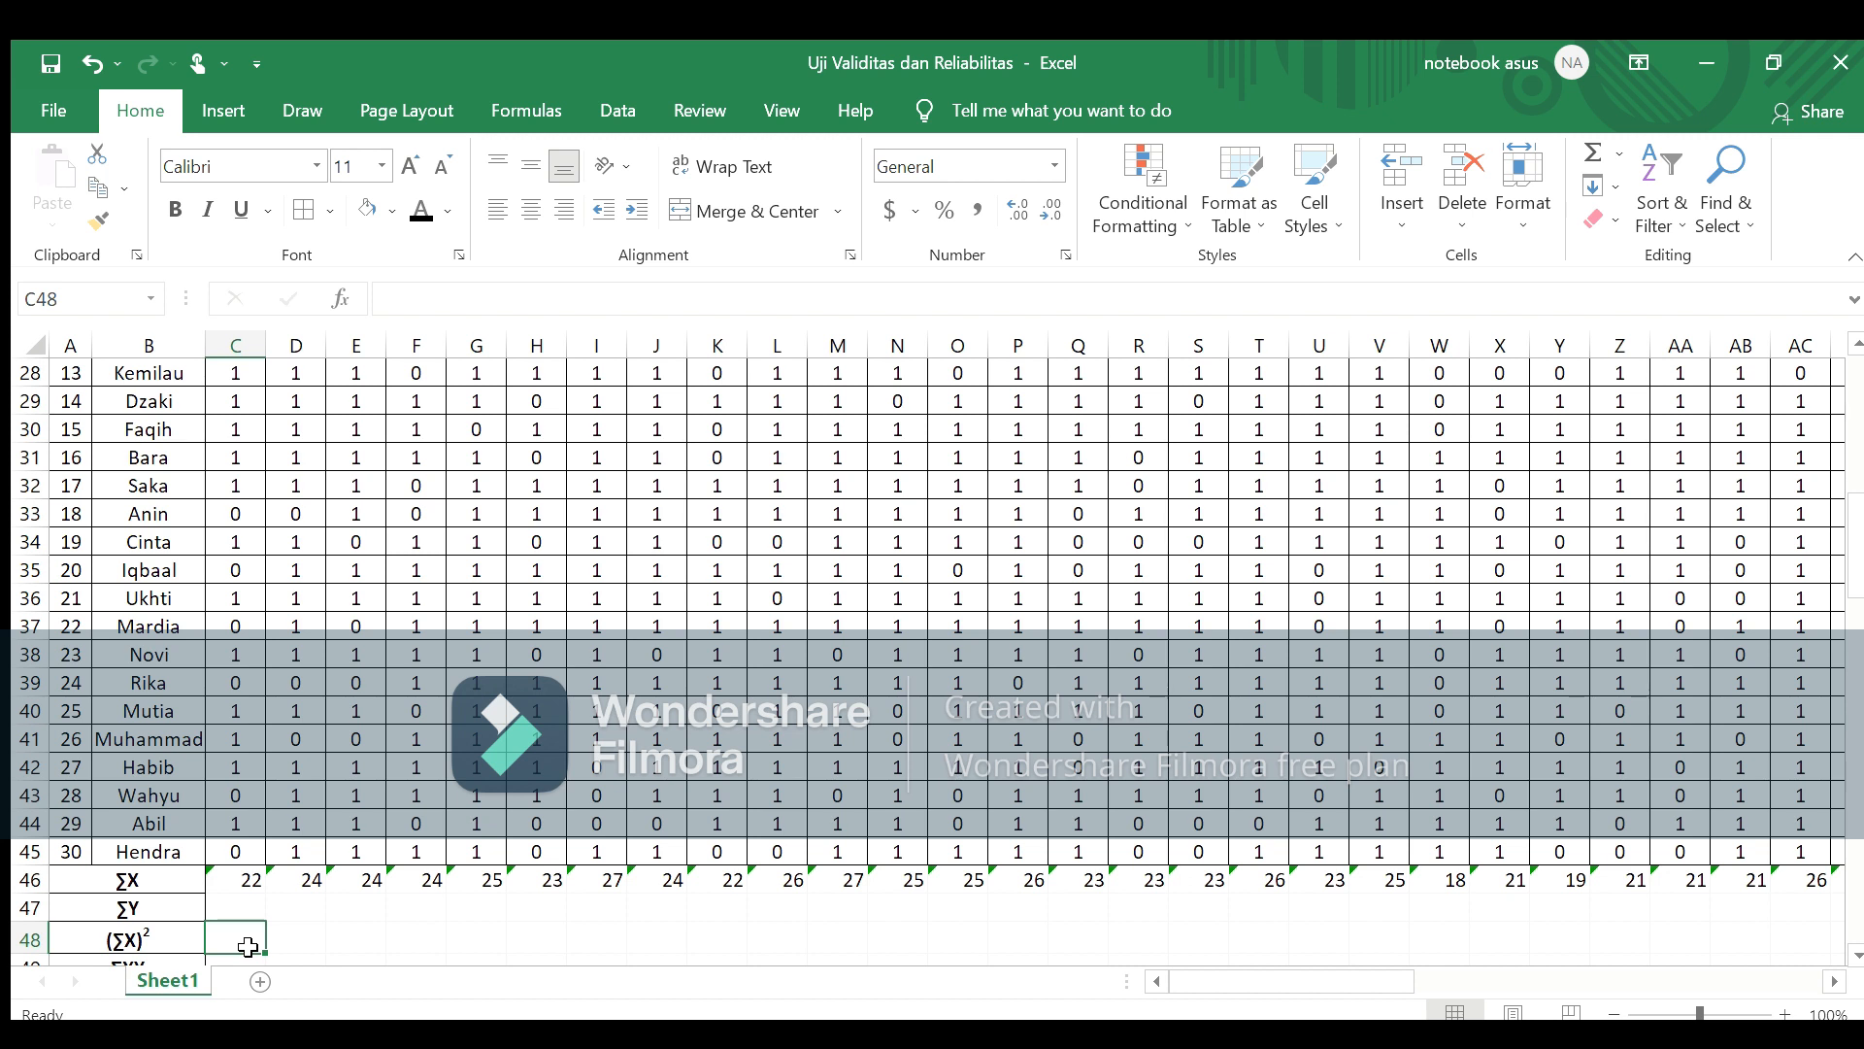
pyautogui.write('=')
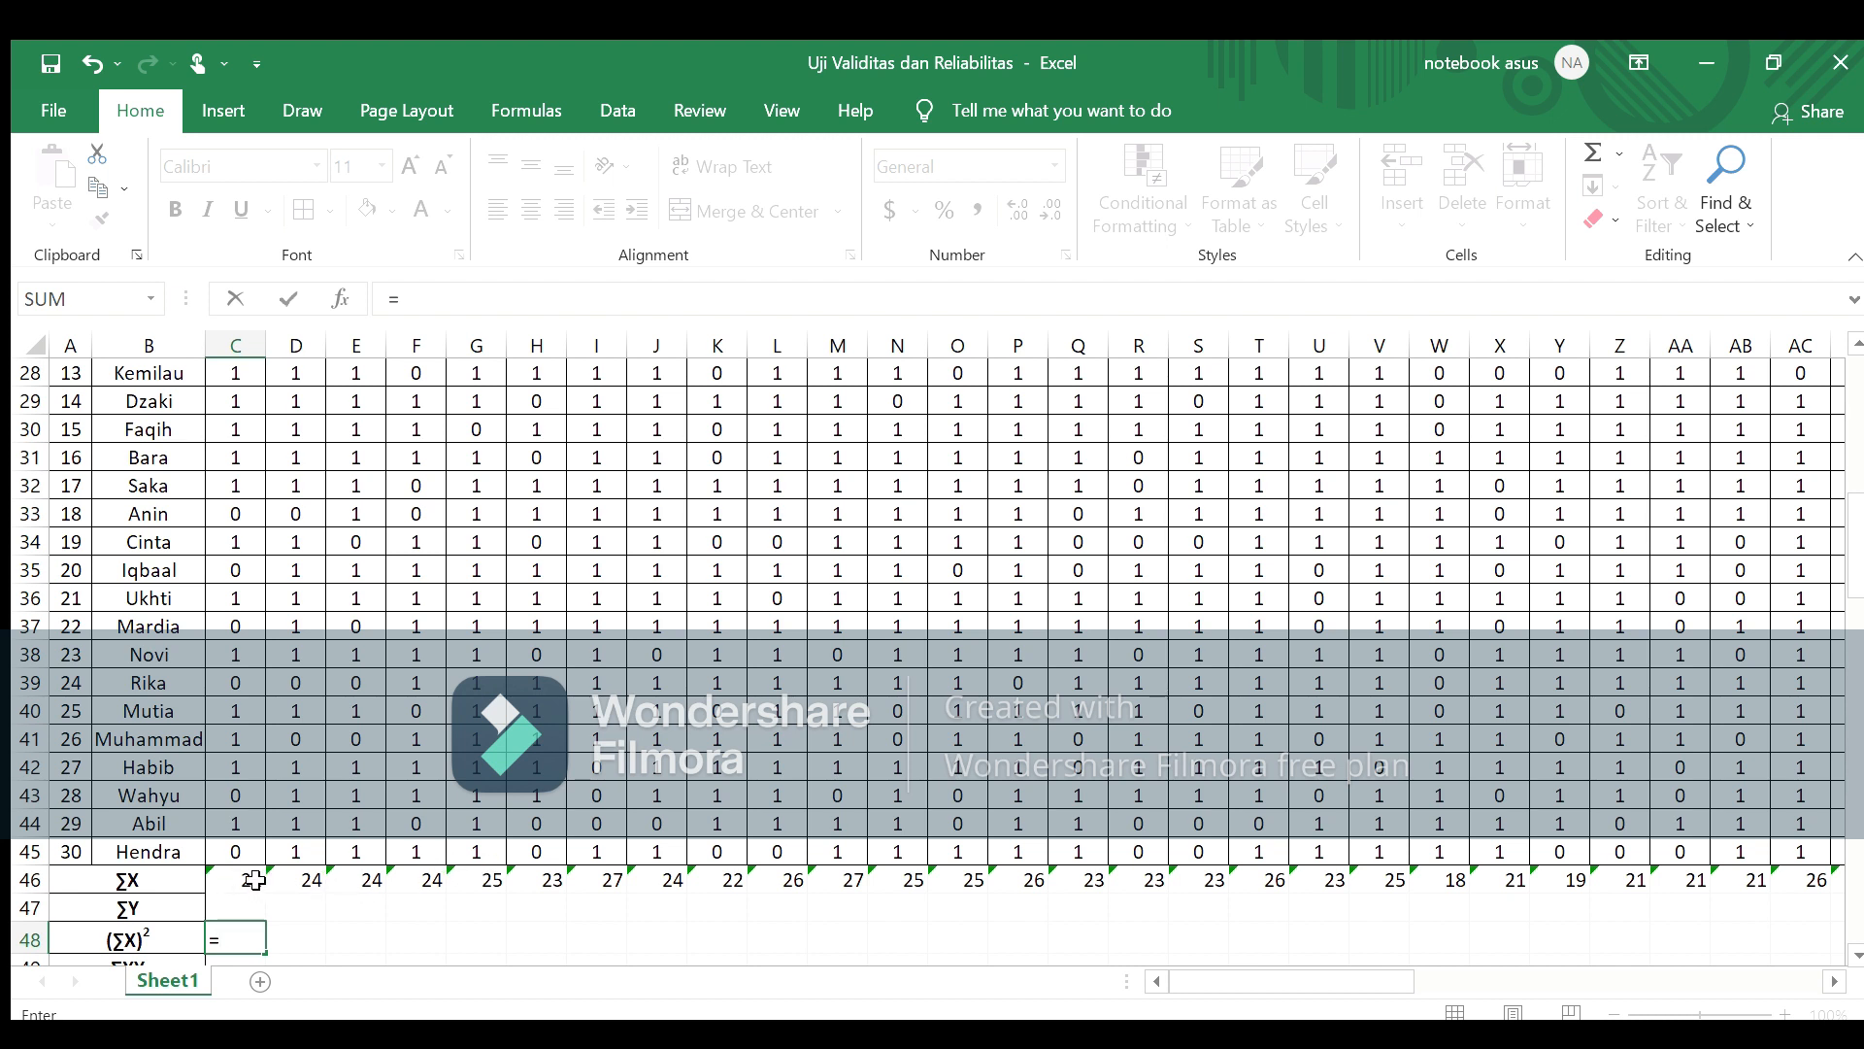
pyautogui.click(254, 880)
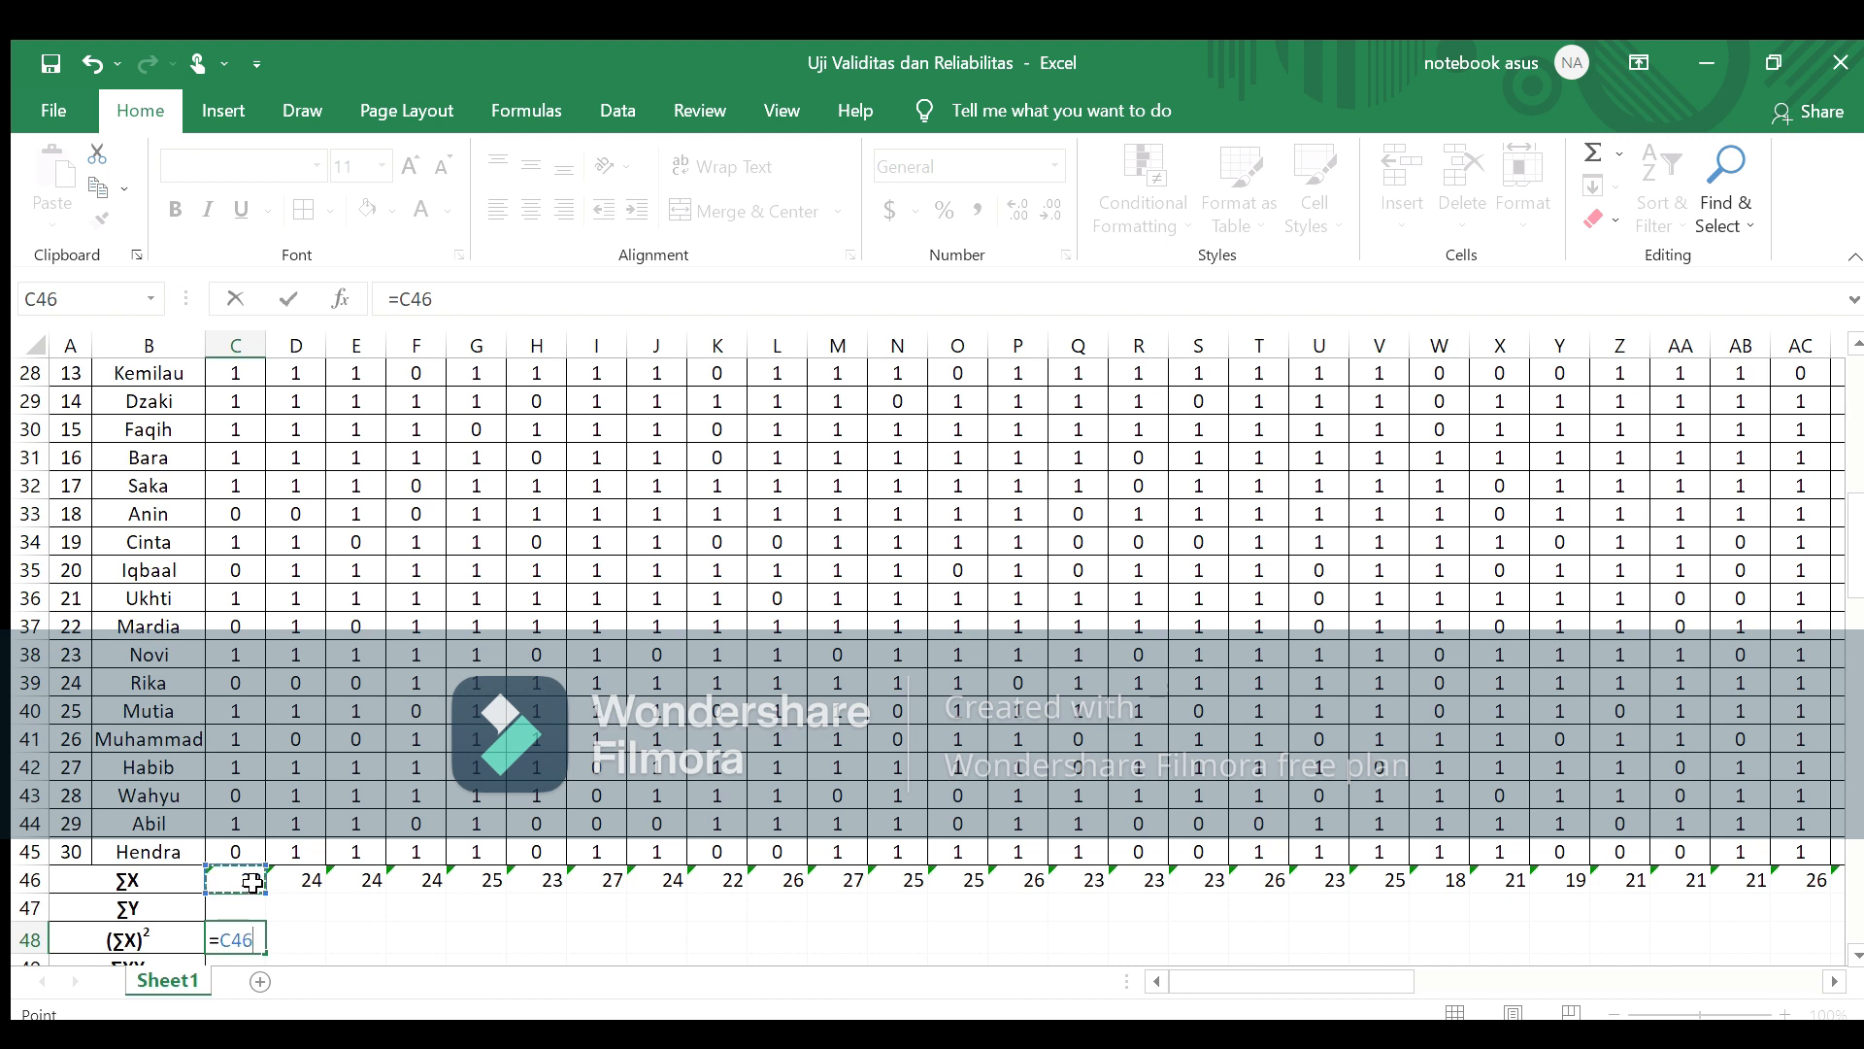
pyautogui.write('*')
pyautogui.click(252, 882)
pyautogui.press('Return')
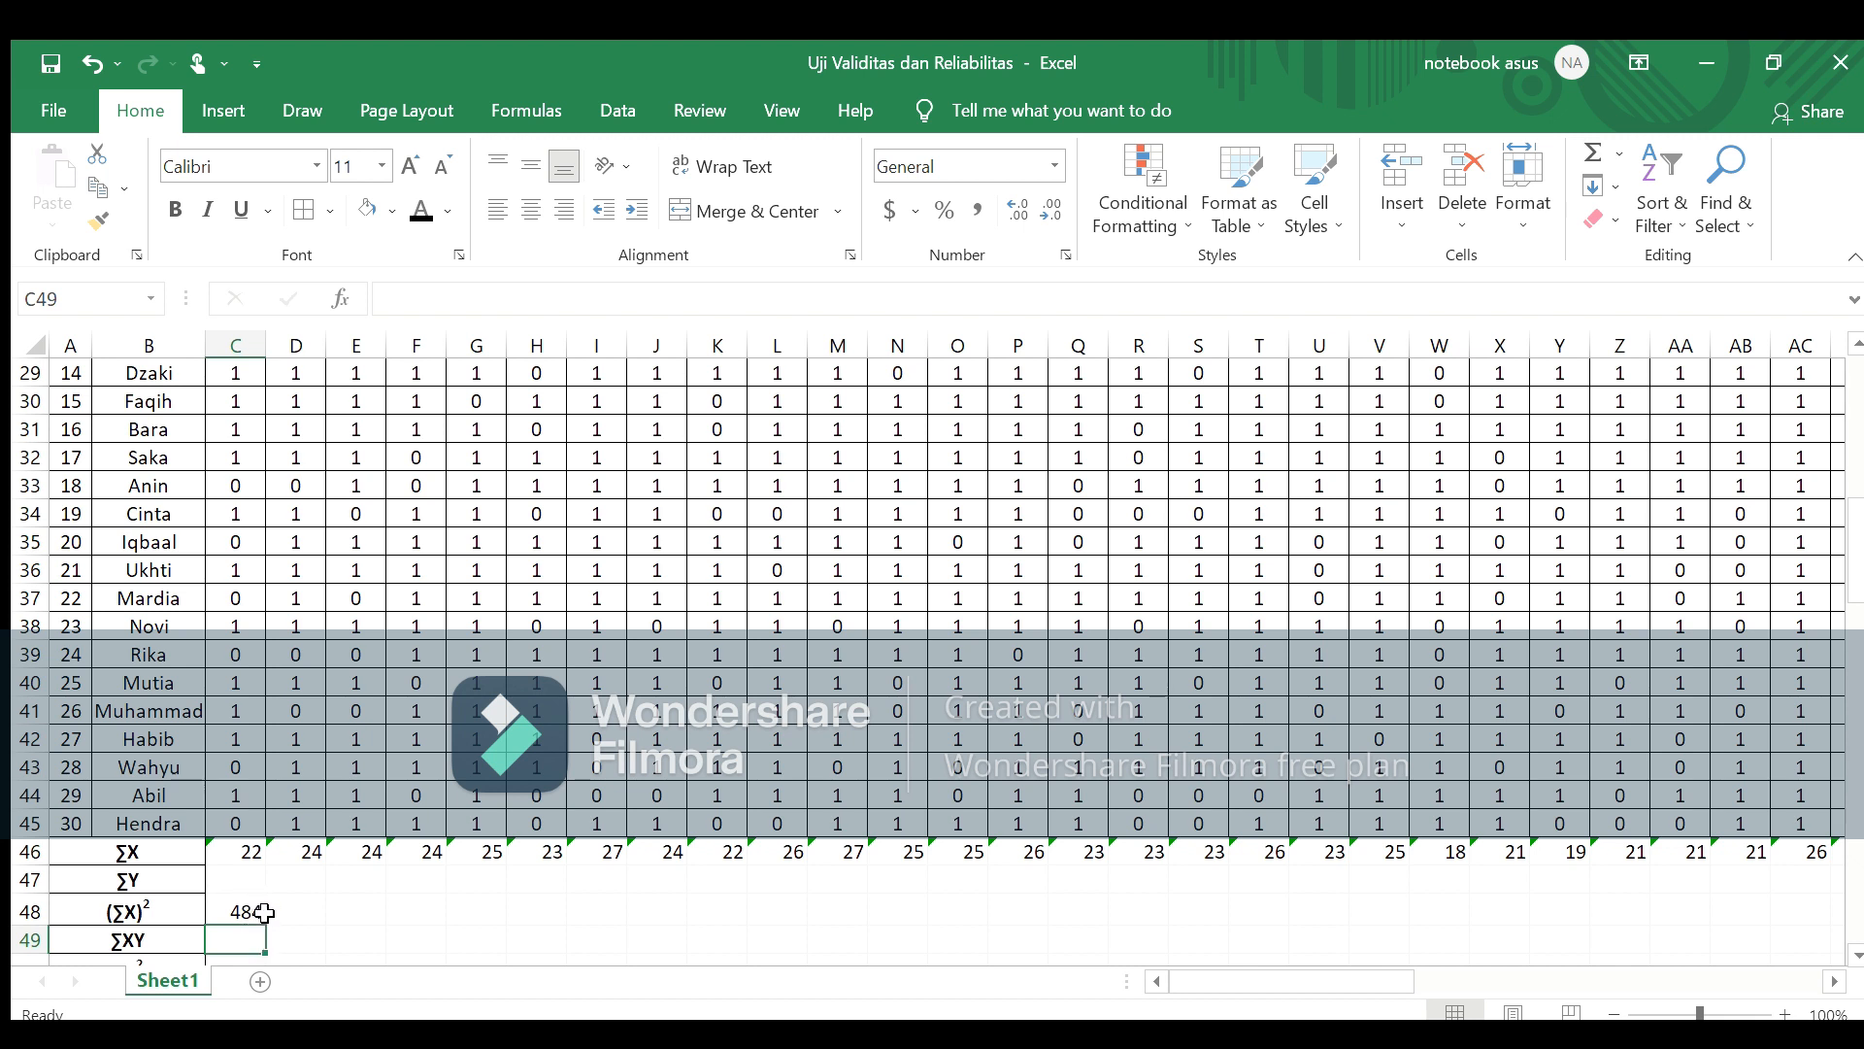
pyautogui.click(252, 911)
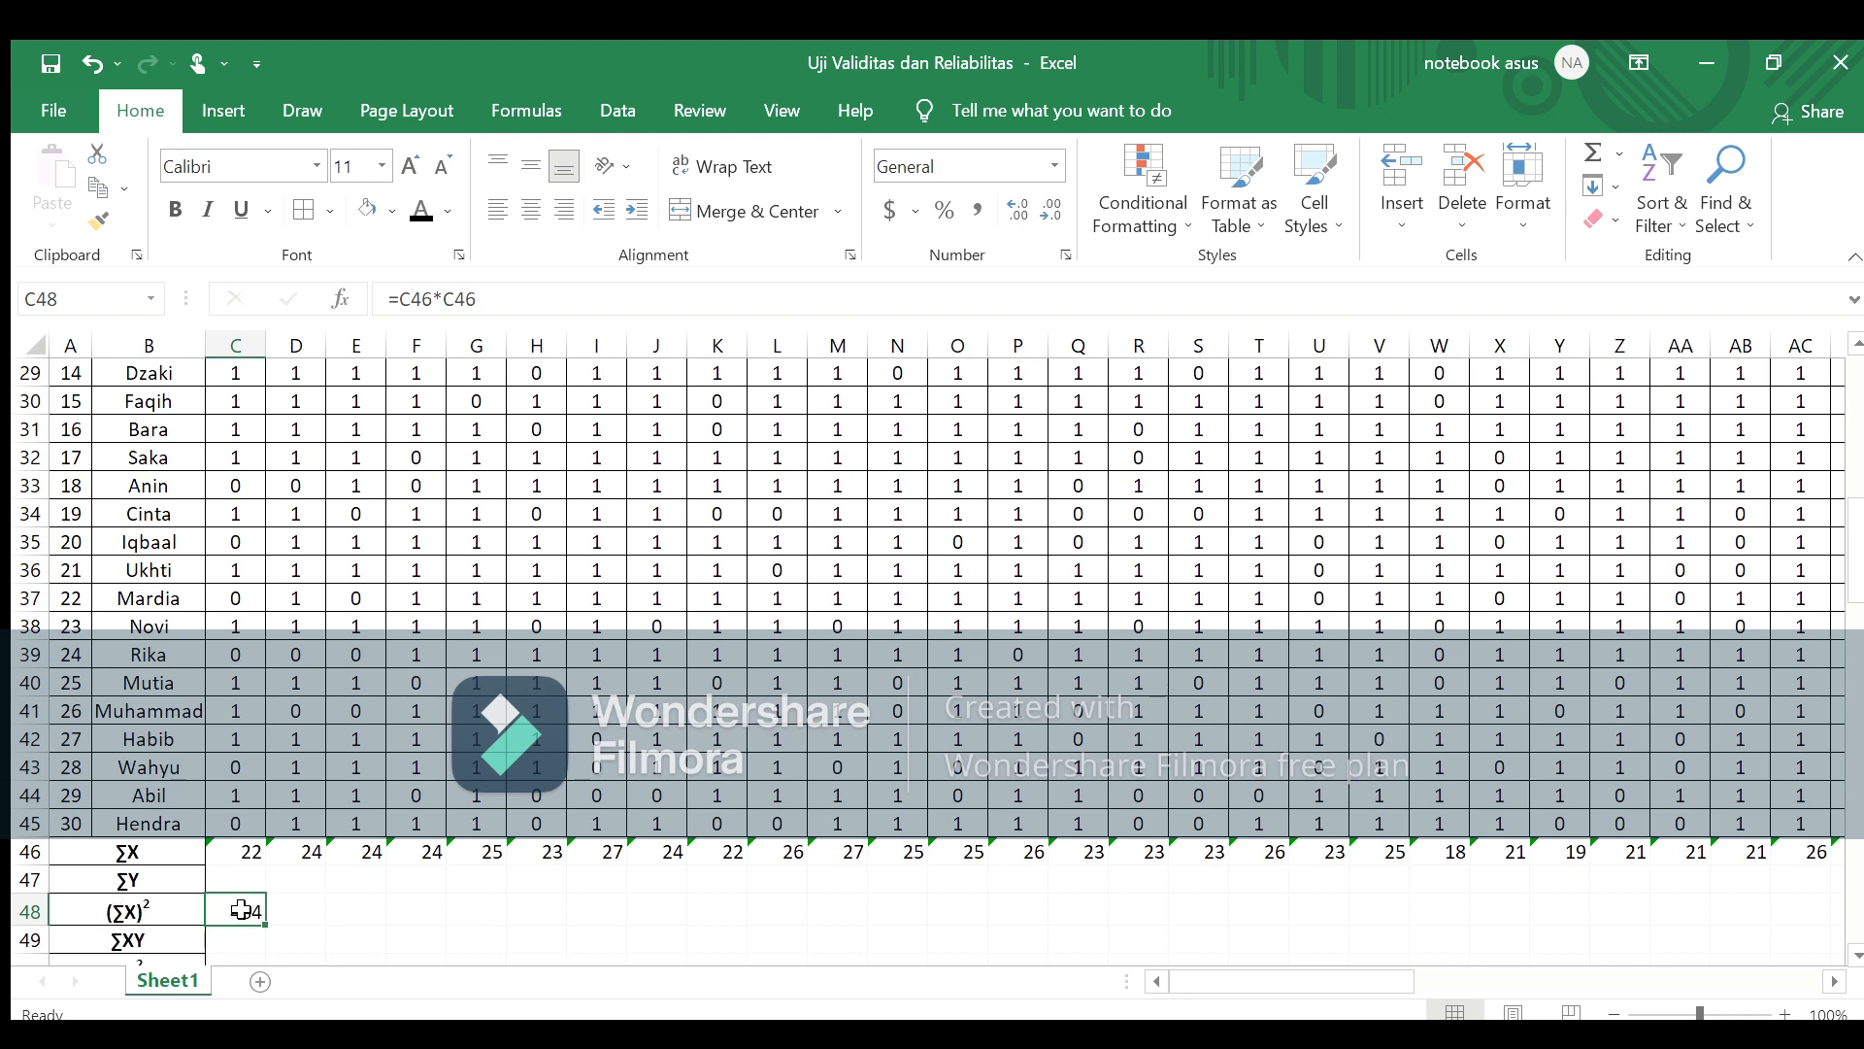
pyautogui.moveTo(265, 928); pyautogui.dragTo(1606, 915)
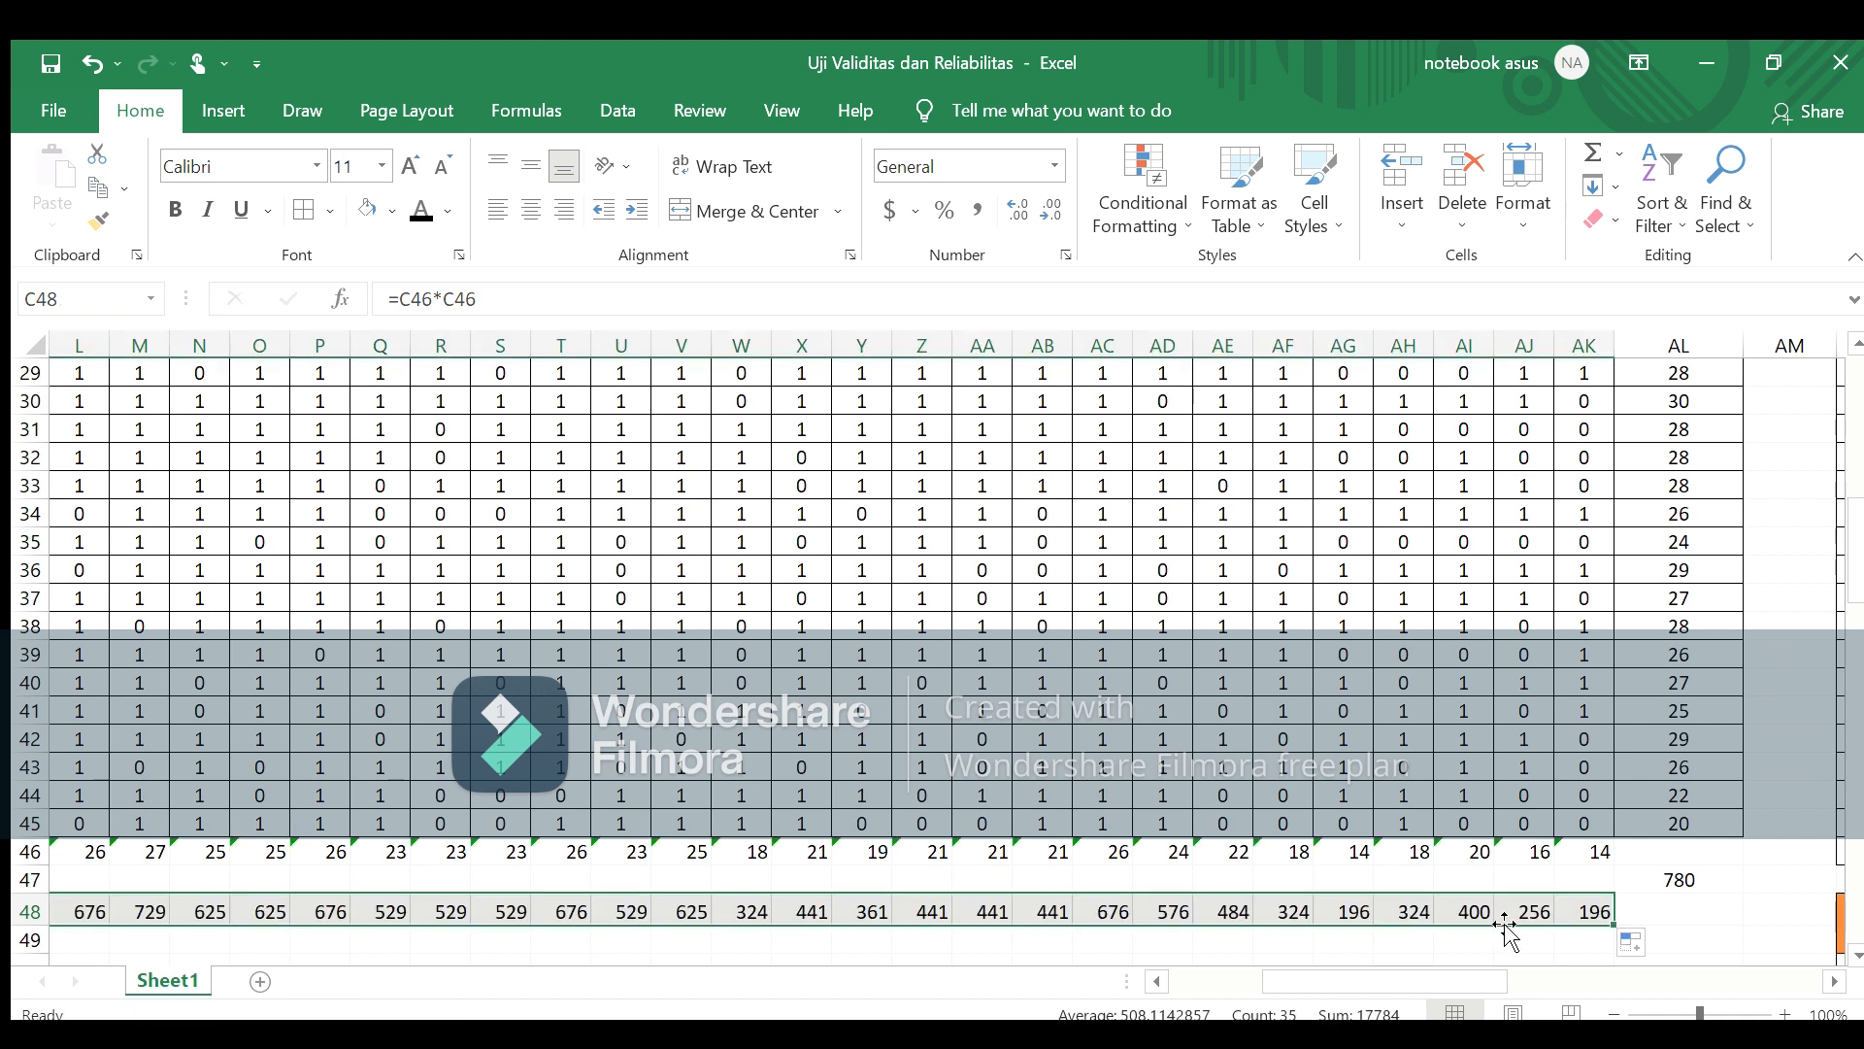
# Step: Link item 1's ∑XY cell C49 to item 1's total in the Jumlah ∑XY row with =AP46
pyautogui.click(1474, 909)
pyautogui.press('Left')
pyautogui.press('Left')
pyautogui.press('Left')
pyautogui.press('Left')
pyautogui.press('Left')
pyautogui.press('Left')
pyautogui.press('Left')
pyautogui.press('Left')
pyautogui.press('Left')
pyautogui.press('Left')
pyautogui.press('Left')
pyautogui.press('Left')
pyautogui.press('Left')
pyautogui.press('Left')
pyautogui.press('Left')
pyautogui.press('Left')
pyautogui.press('Left')
pyautogui.press('Left')
pyautogui.press('Left')
pyautogui.press('Left')
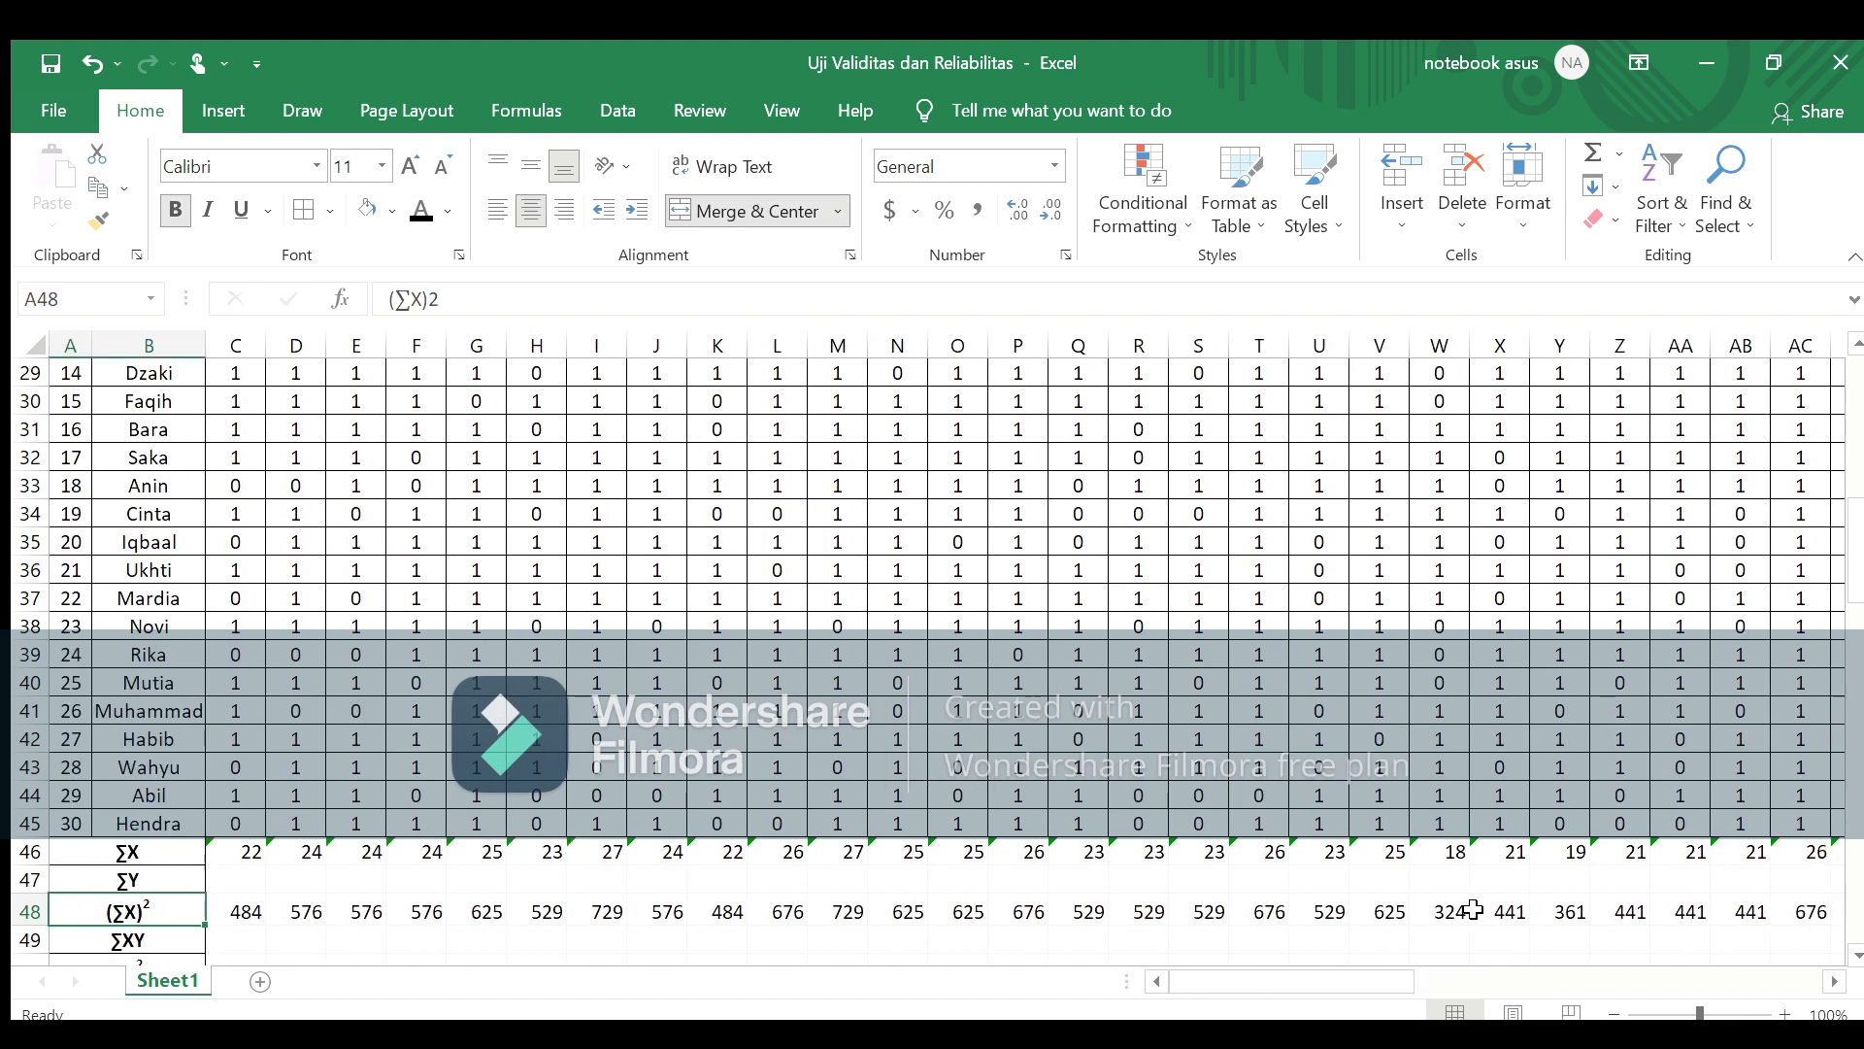
pyautogui.press('Right')
pyautogui.press('Down')
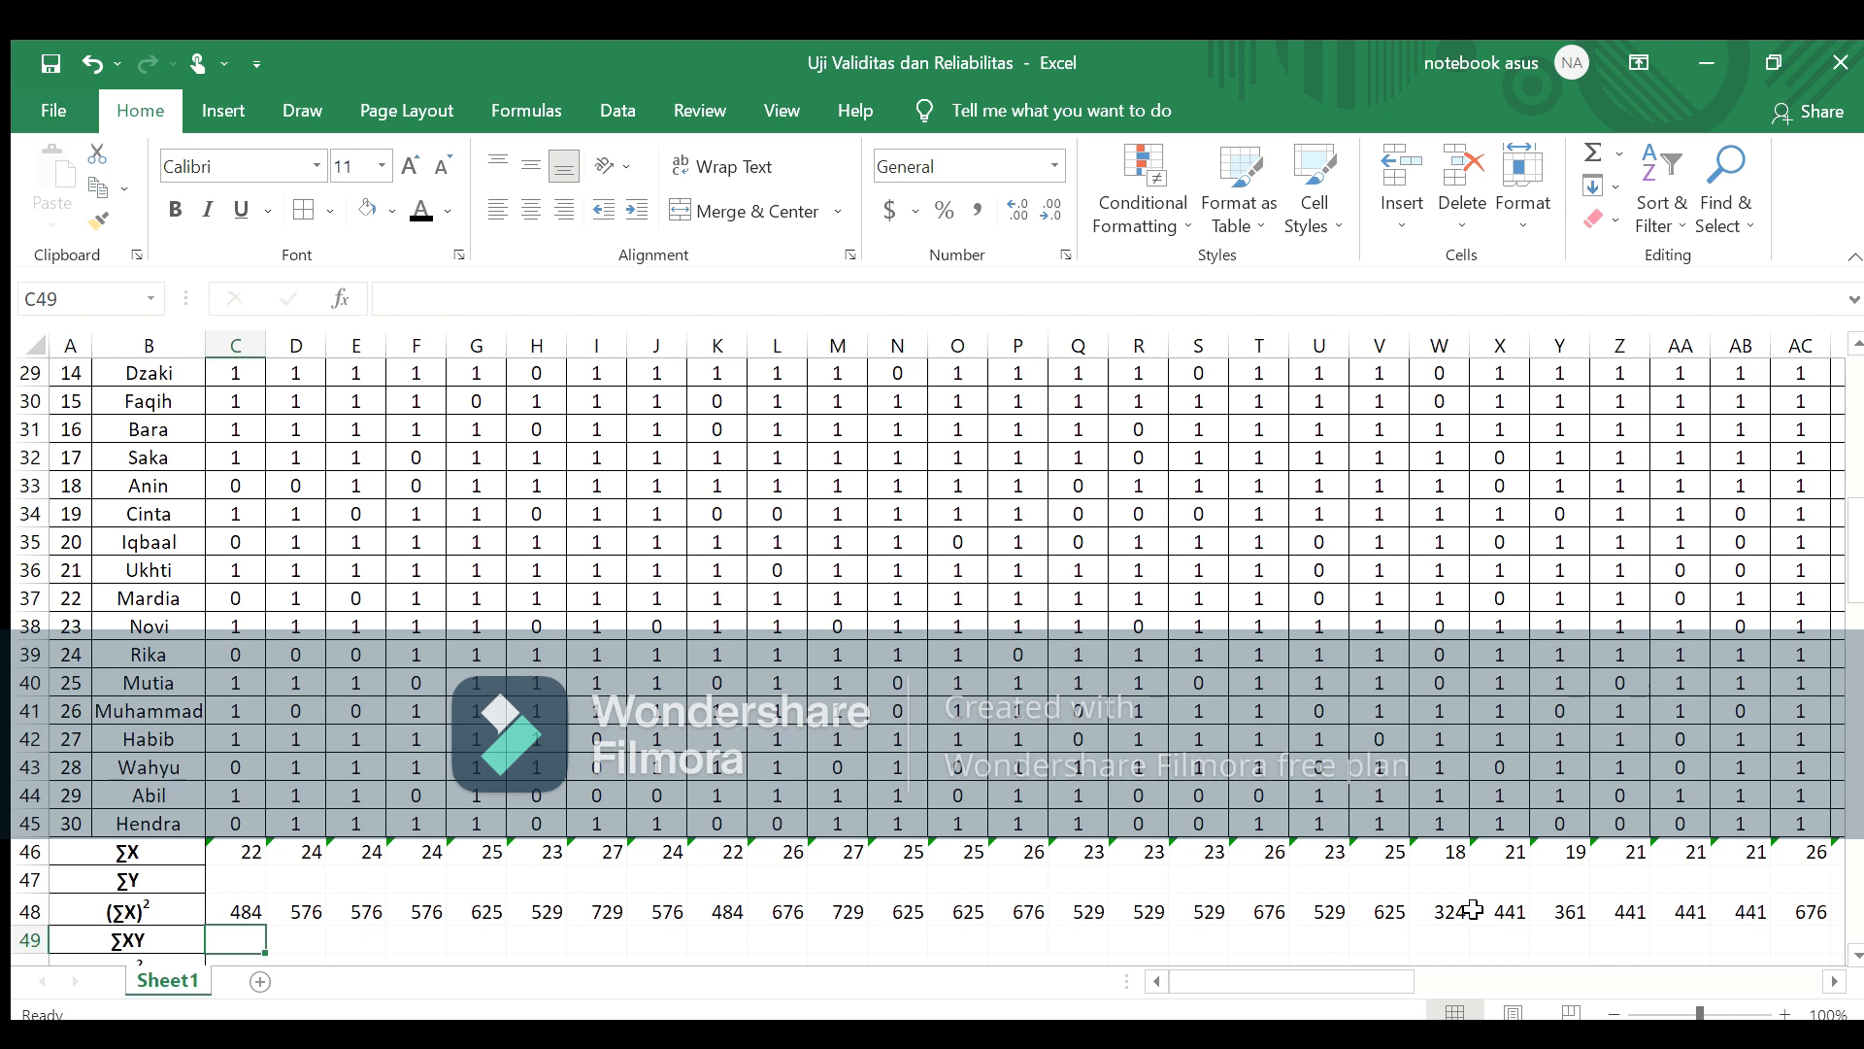
pyautogui.press('Right')
pyautogui.press('Right')
pyautogui.press('Left')
pyautogui.press('Left')
pyautogui.write('=')
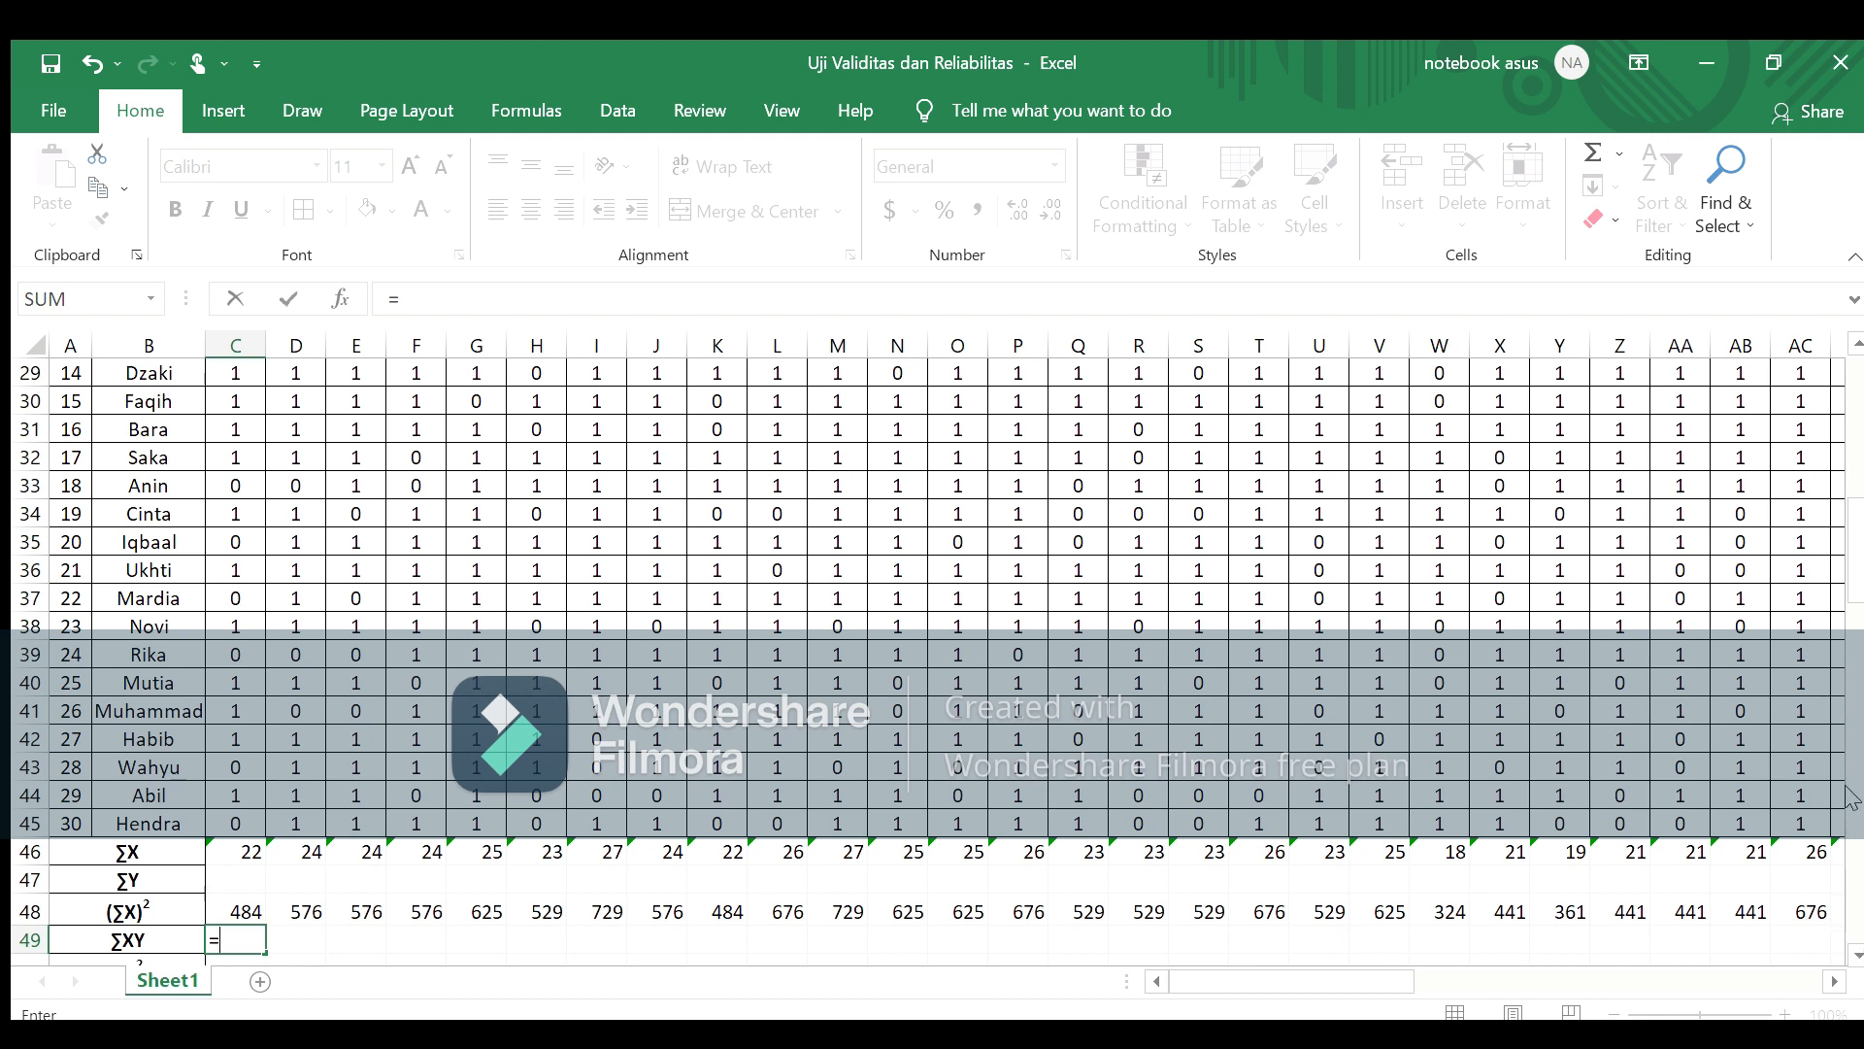
pyautogui.click(1833, 980)
pyautogui.moveTo(1833, 980); pyautogui.dragTo(1833, 981)
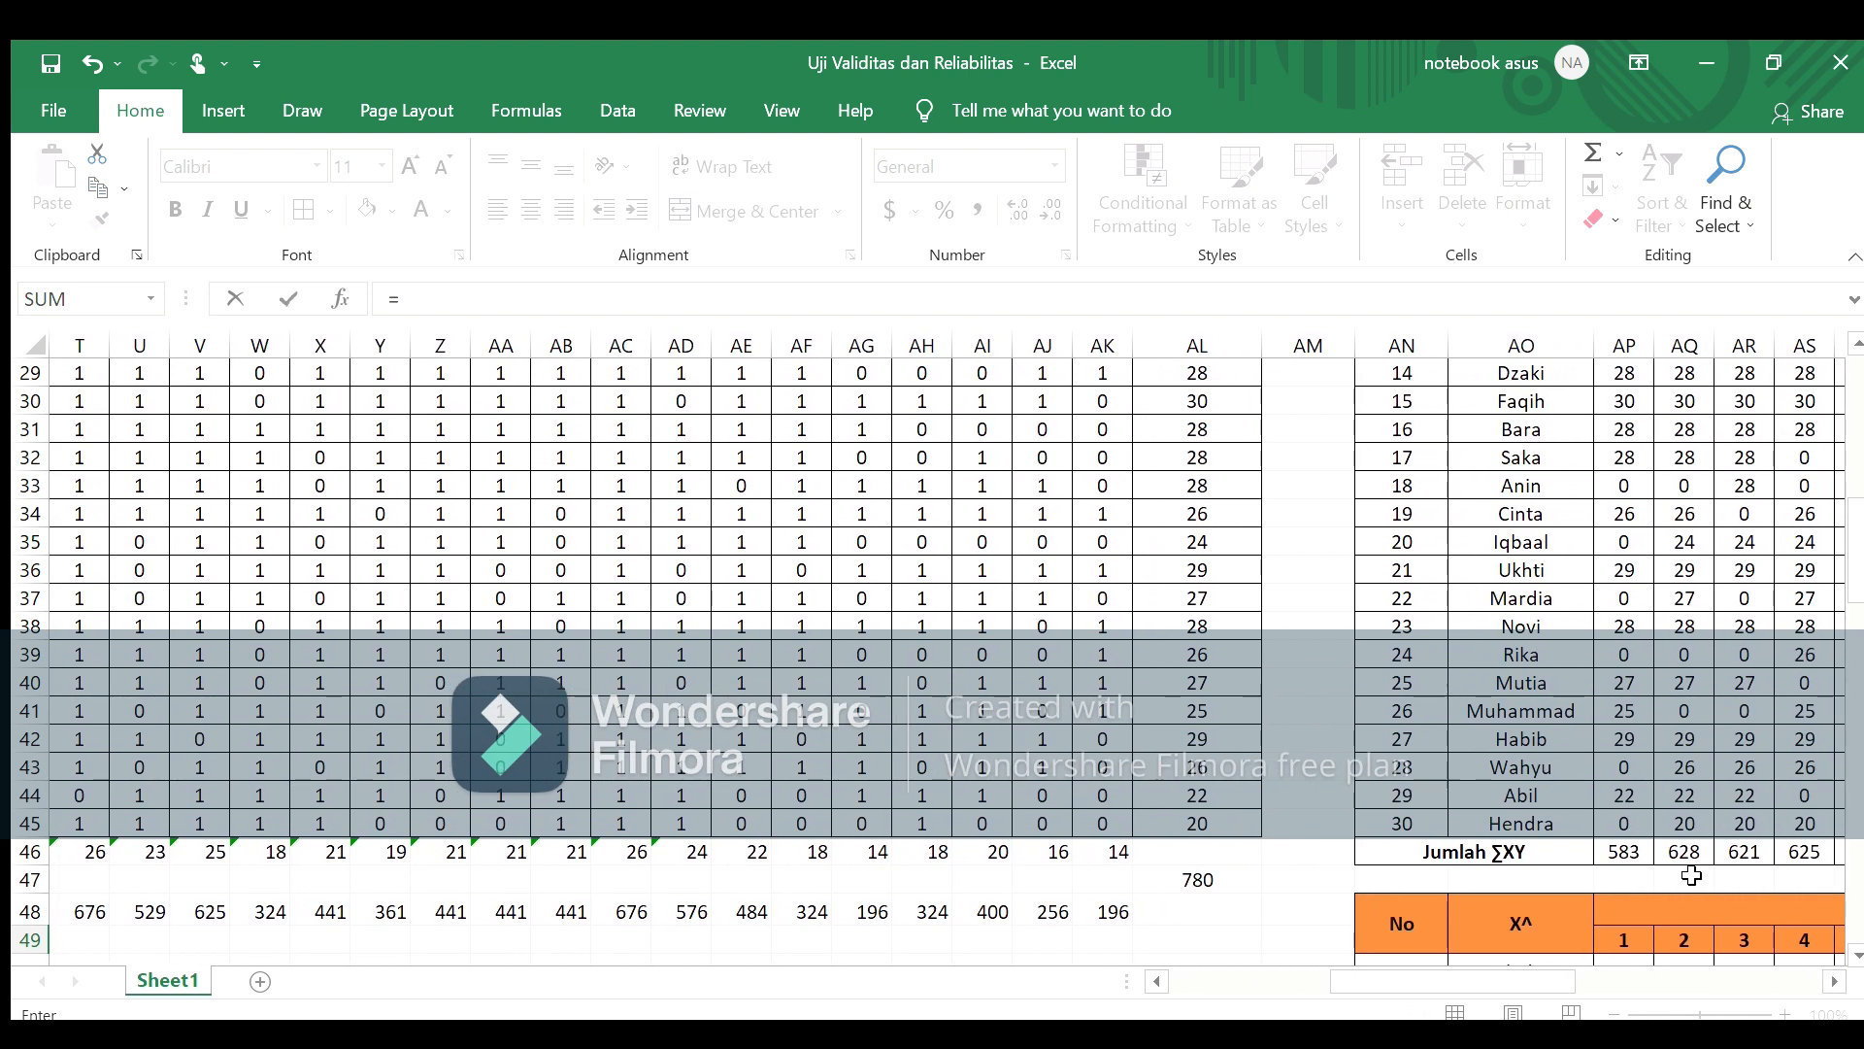
pyautogui.click(1641, 852)
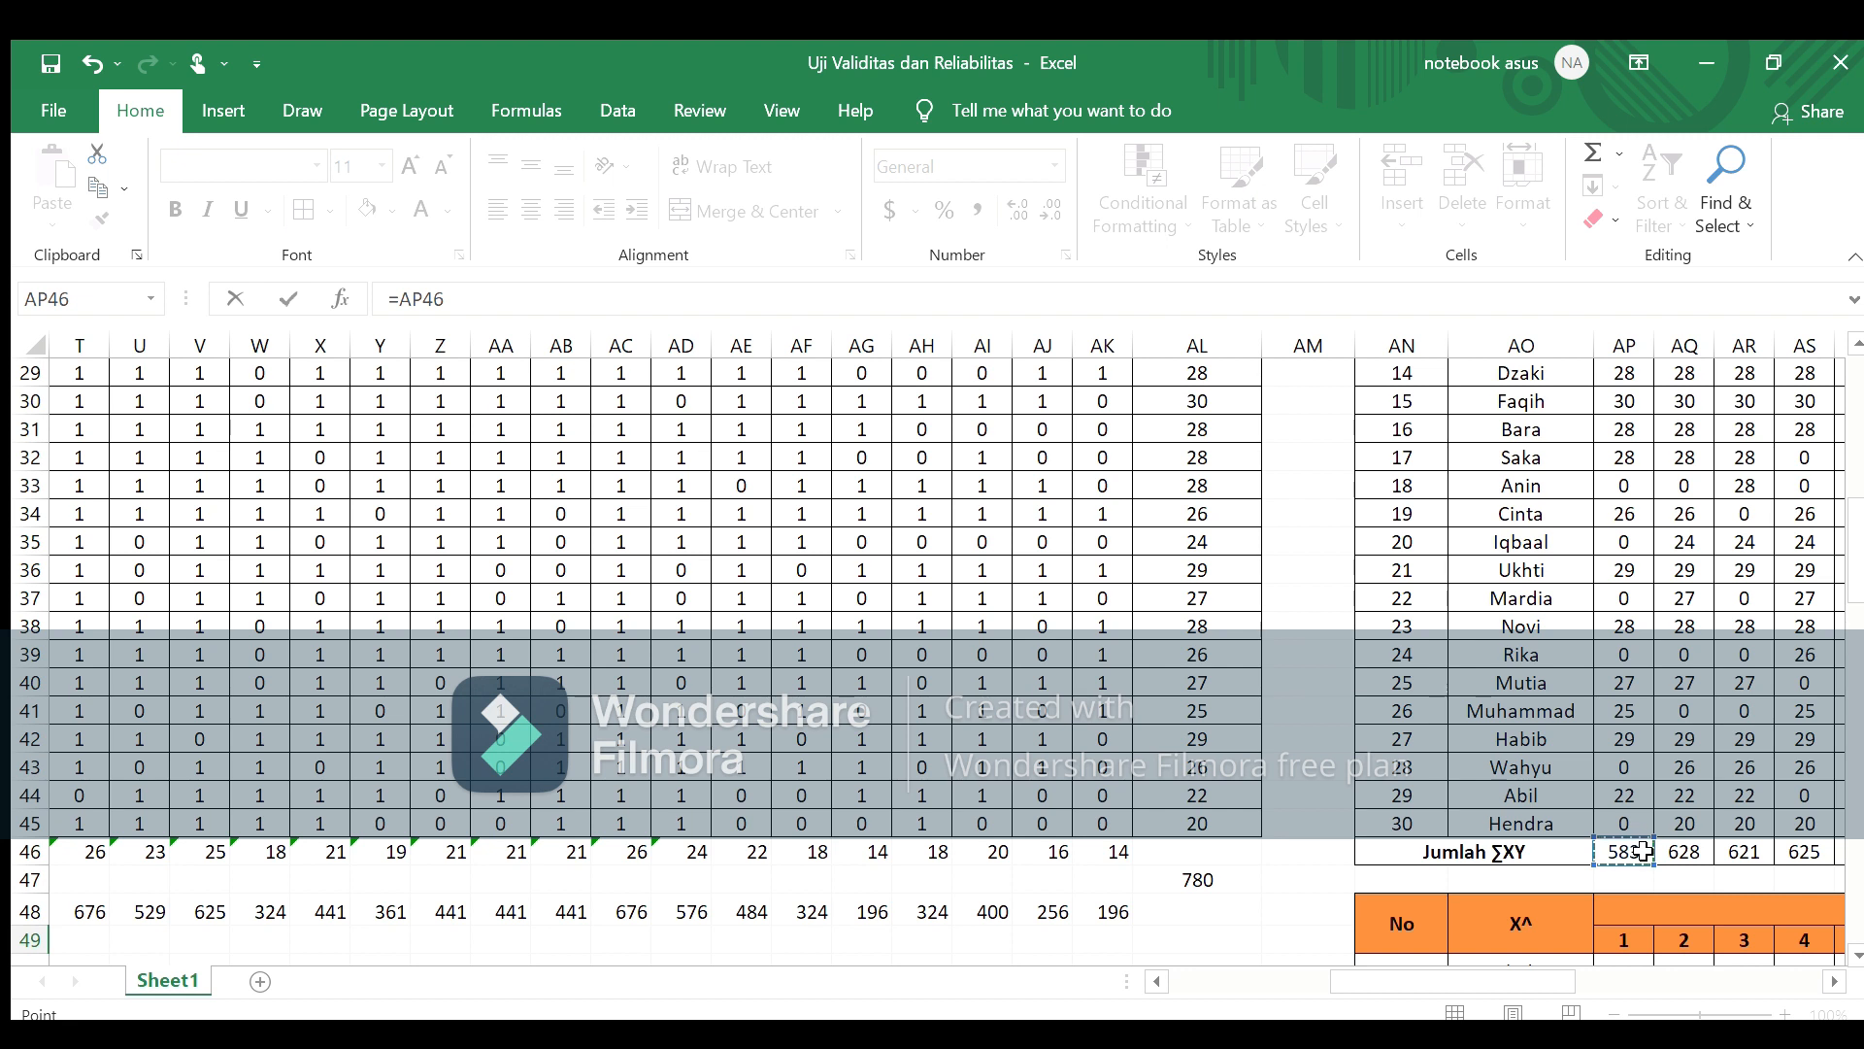
pyautogui.press('Return')
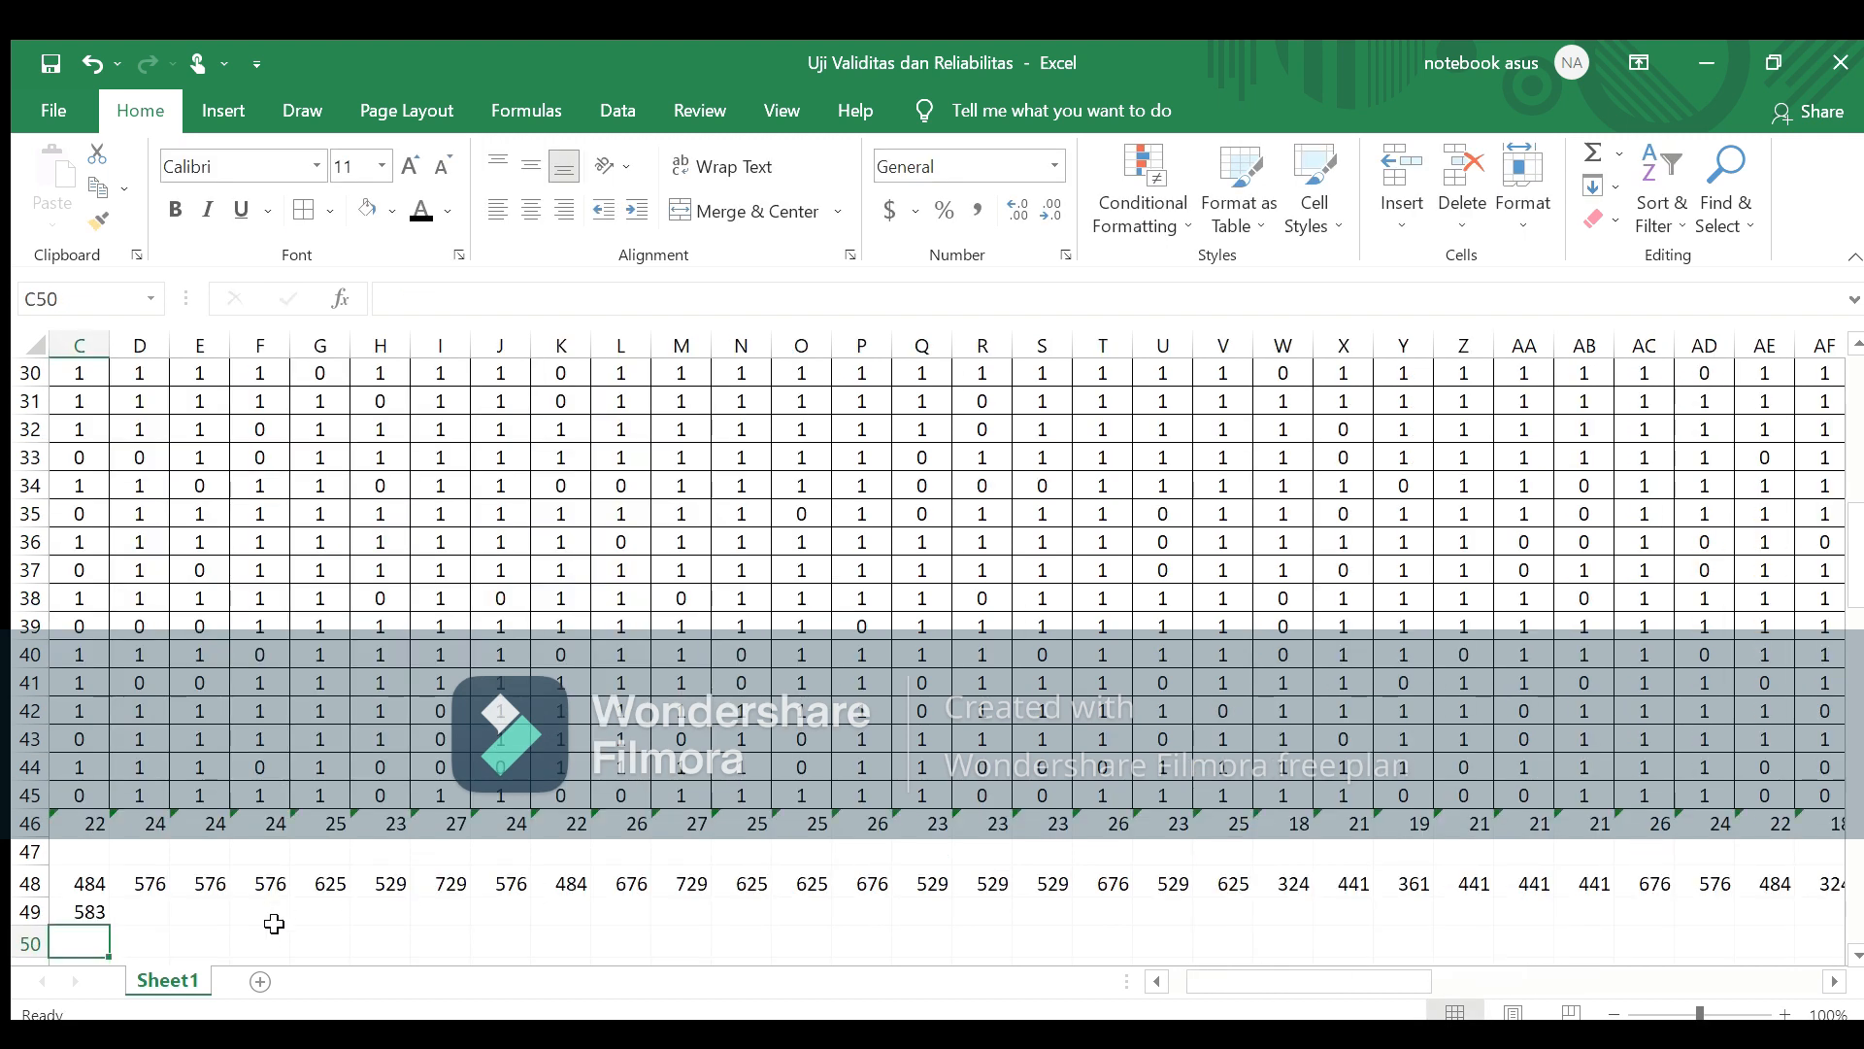
# Step: Fill the ∑XY link from C49 across to item 35 in AK49
pyautogui.click(92, 909)
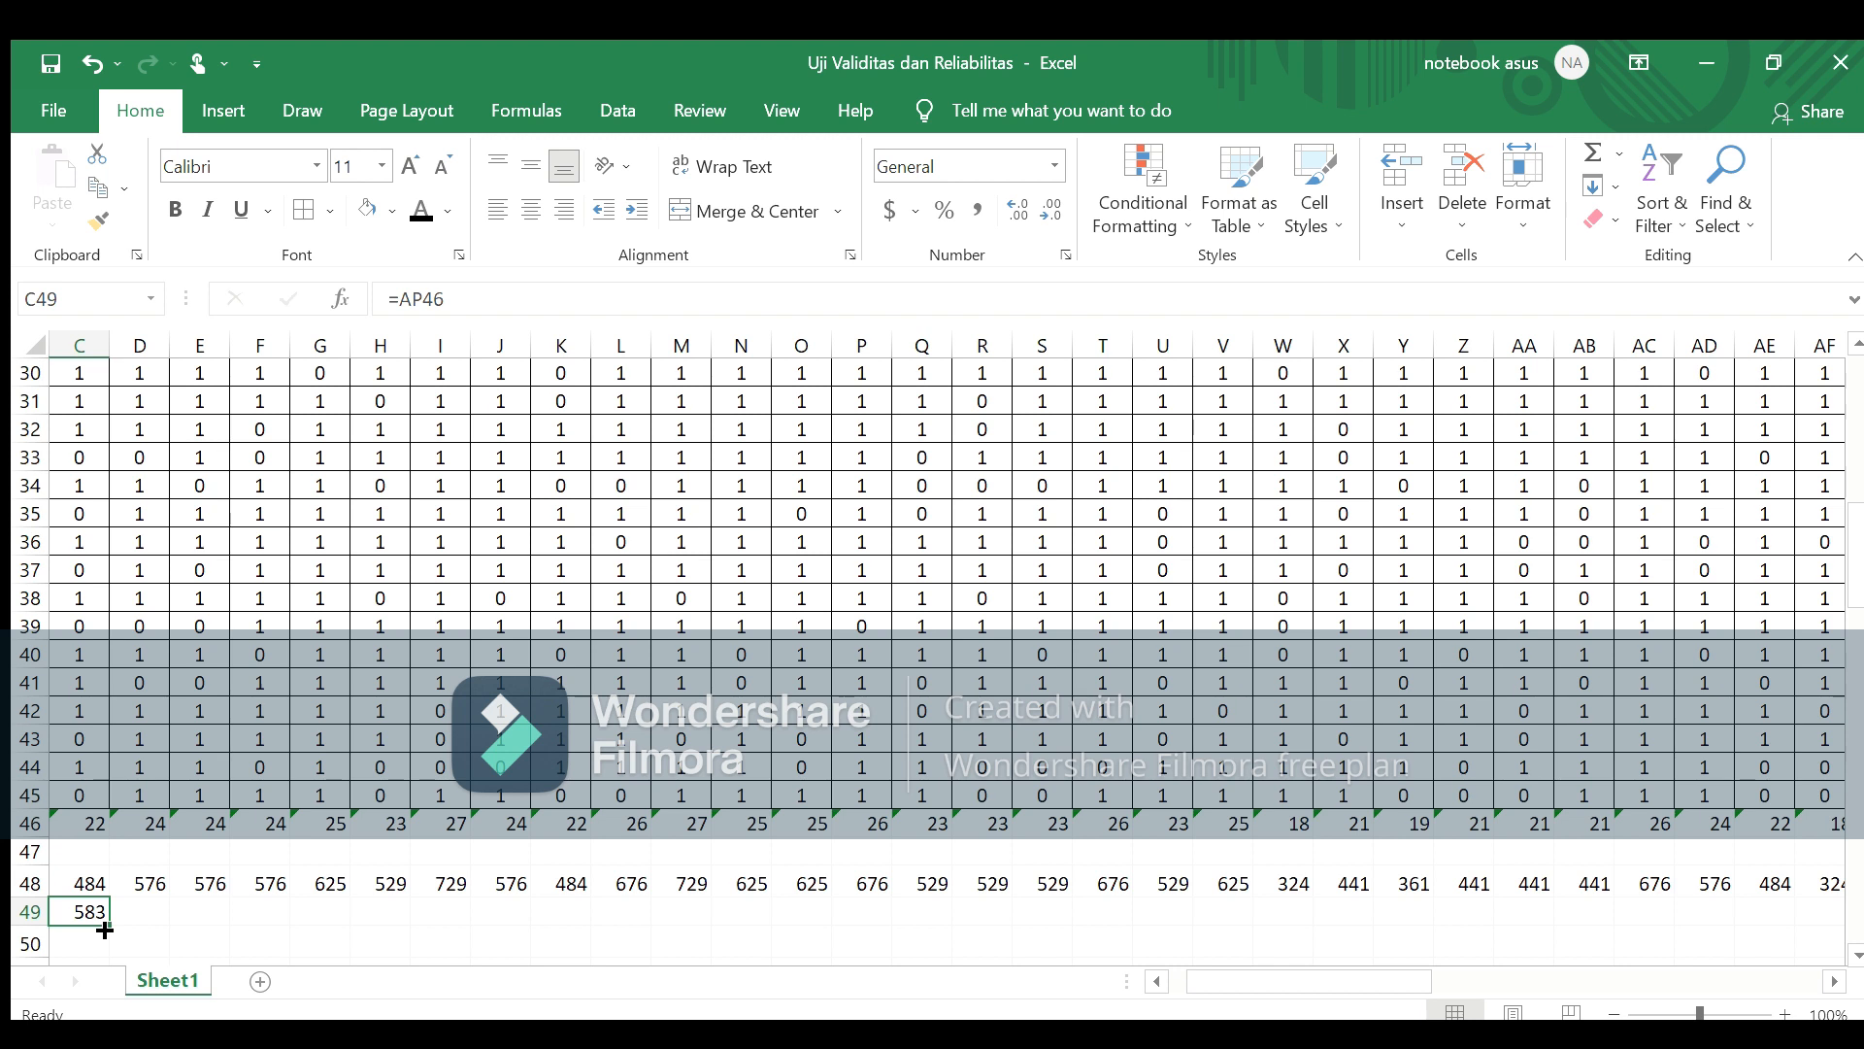
pyautogui.moveTo(106, 928); pyautogui.dragTo(1597, 923)
pyautogui.moveTo(1454, 972); pyautogui.dragTo(1252, 971)
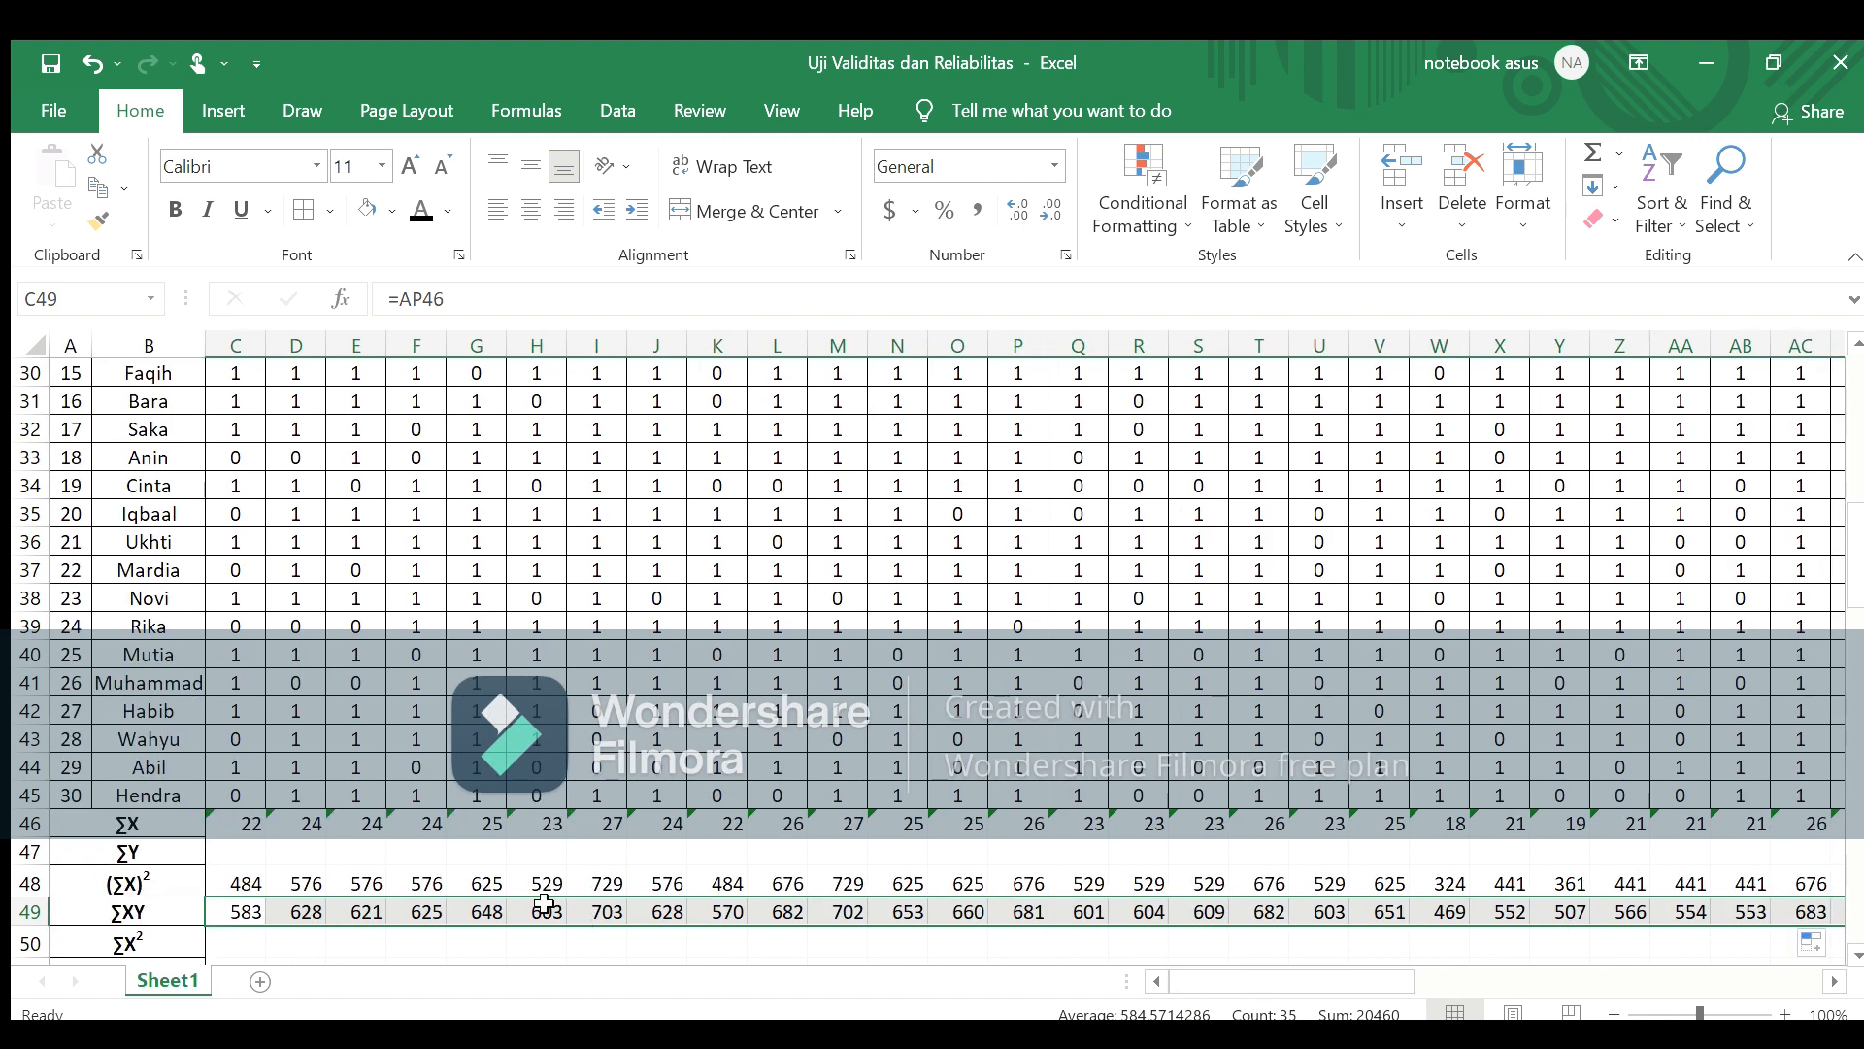
# Step: Link item 1's ∑X² cell C50 to item 1's total below the X^ table with =AP80
pyautogui.click(235, 944)
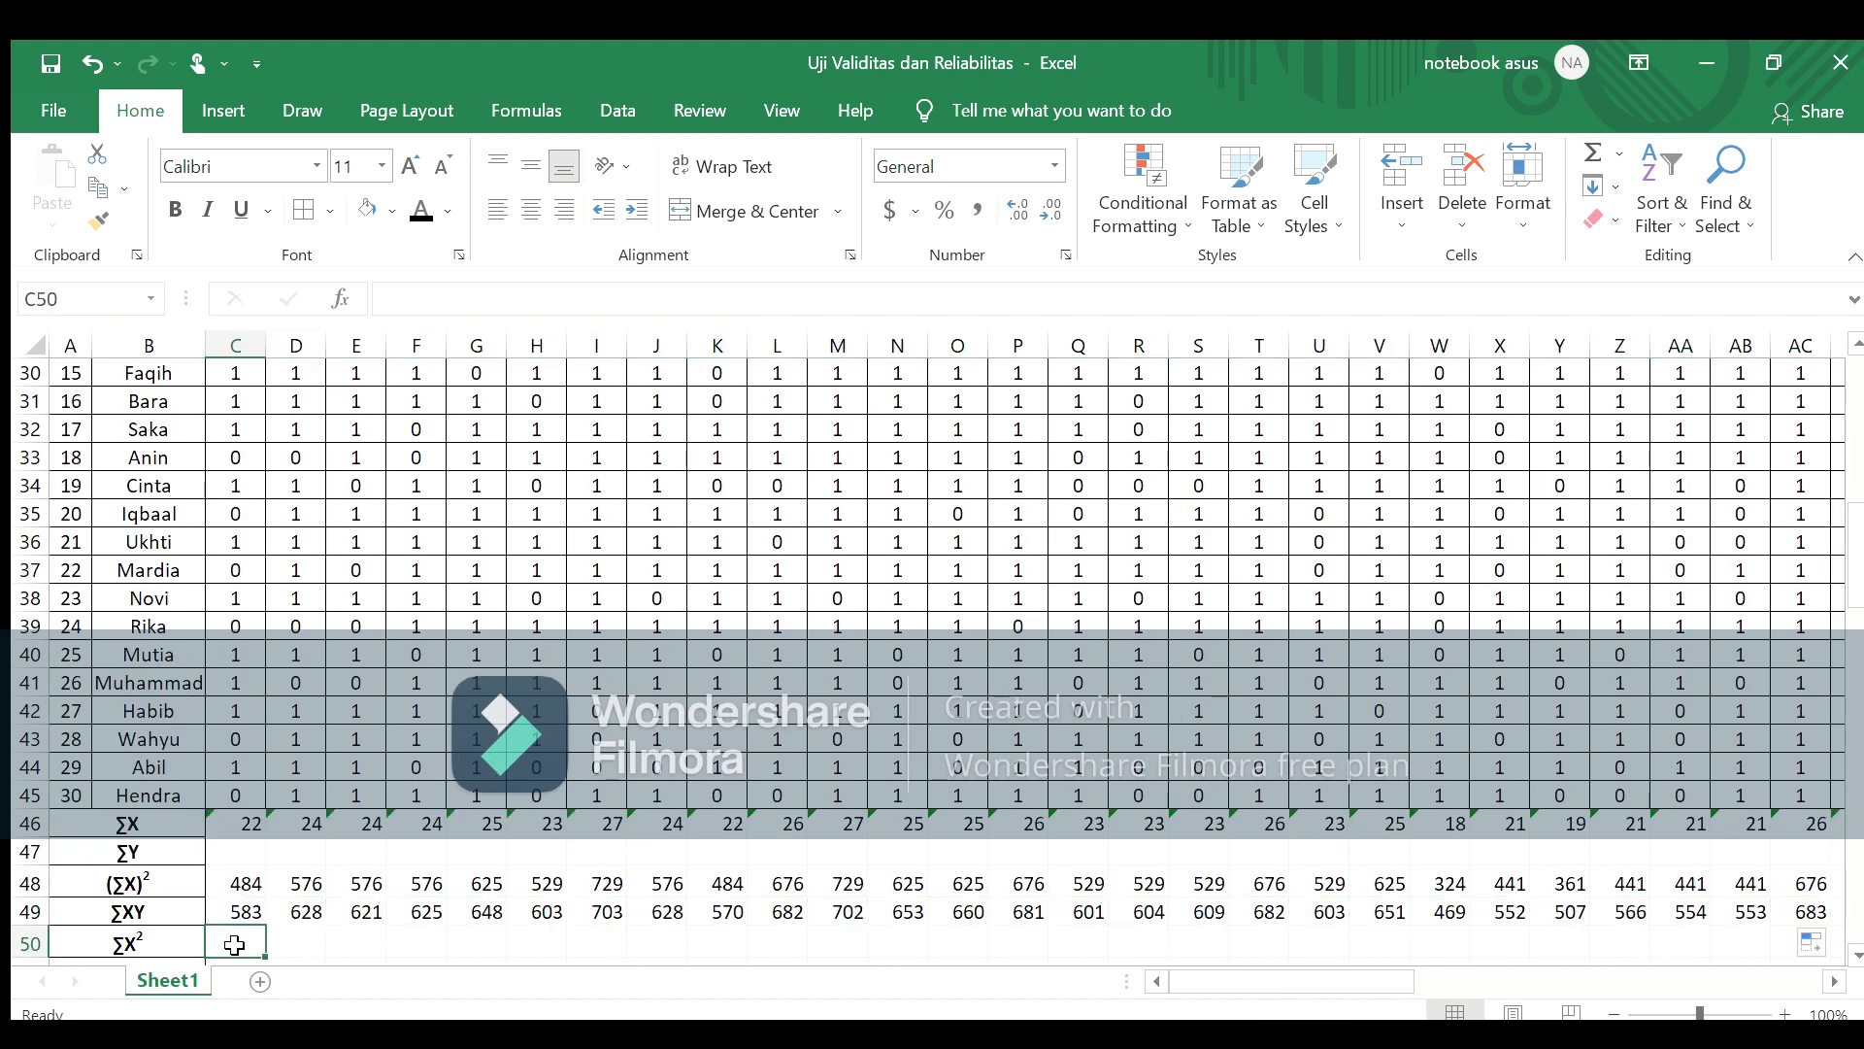
pyautogui.write('=')
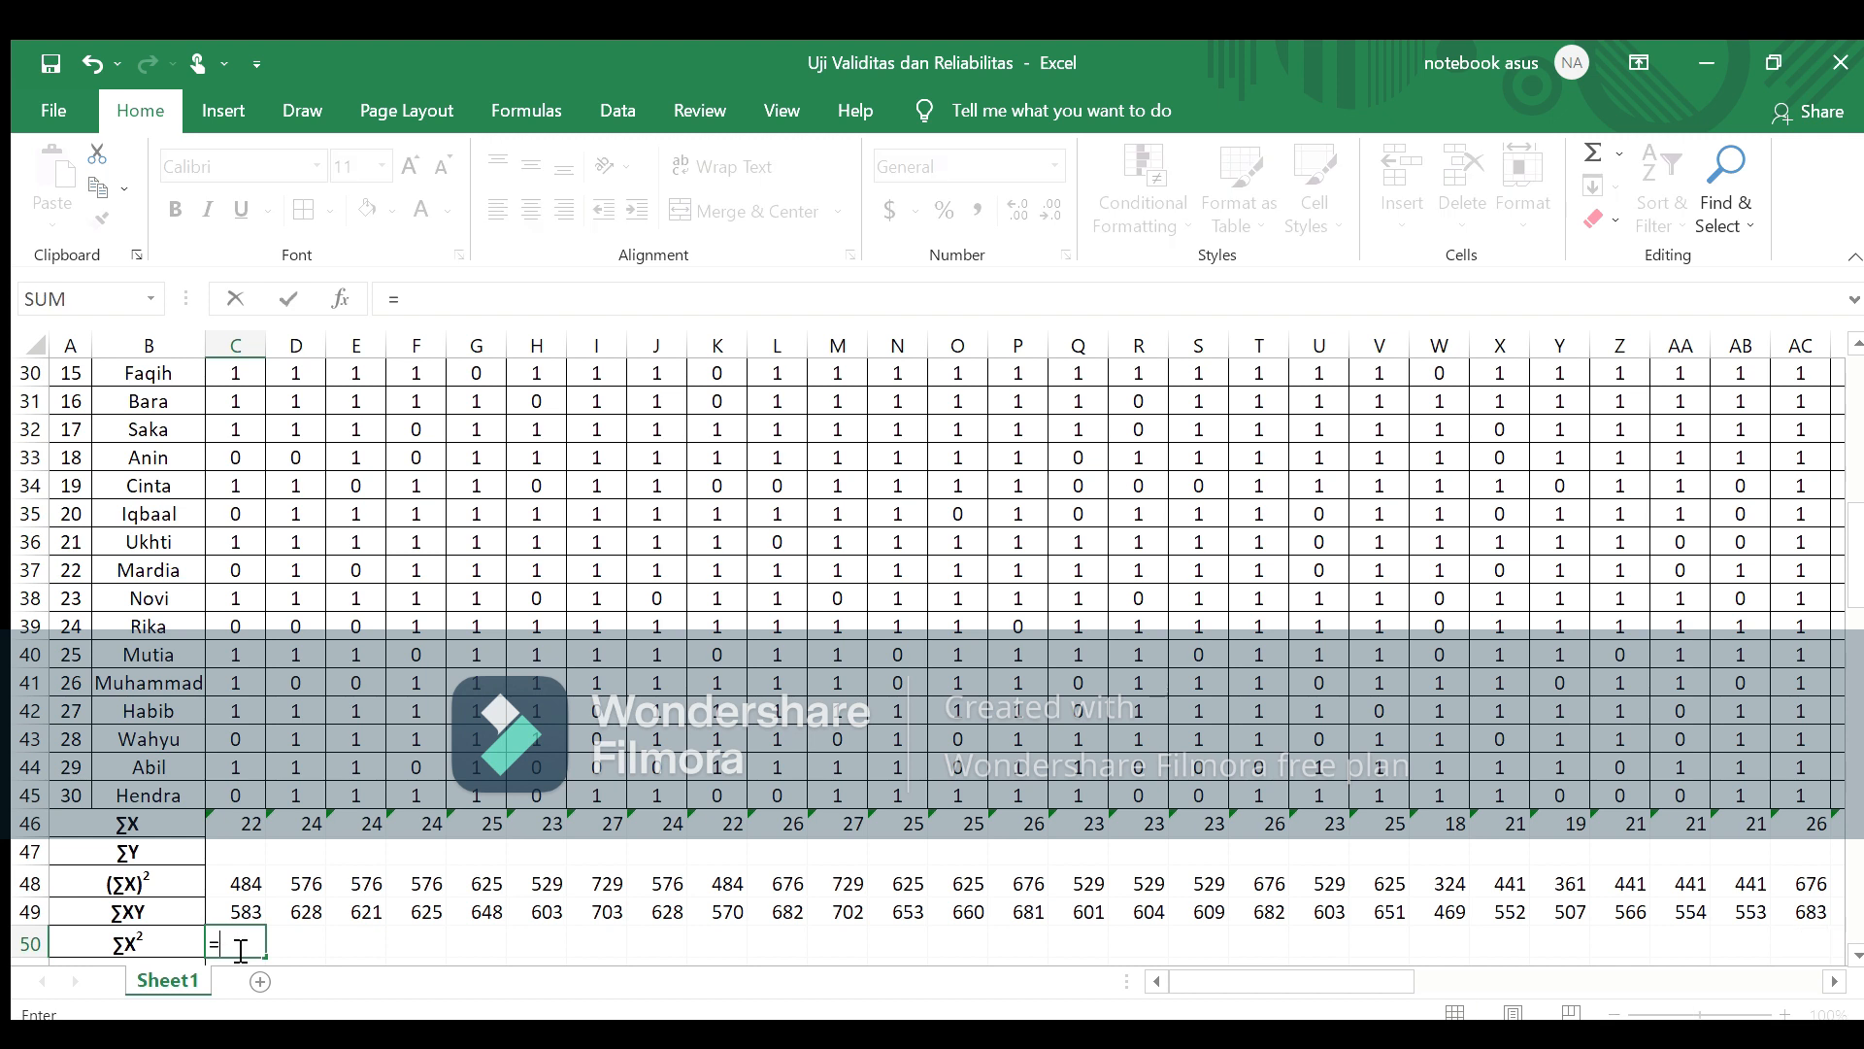
pyautogui.click(1834, 982)
pyautogui.click(1834, 981)
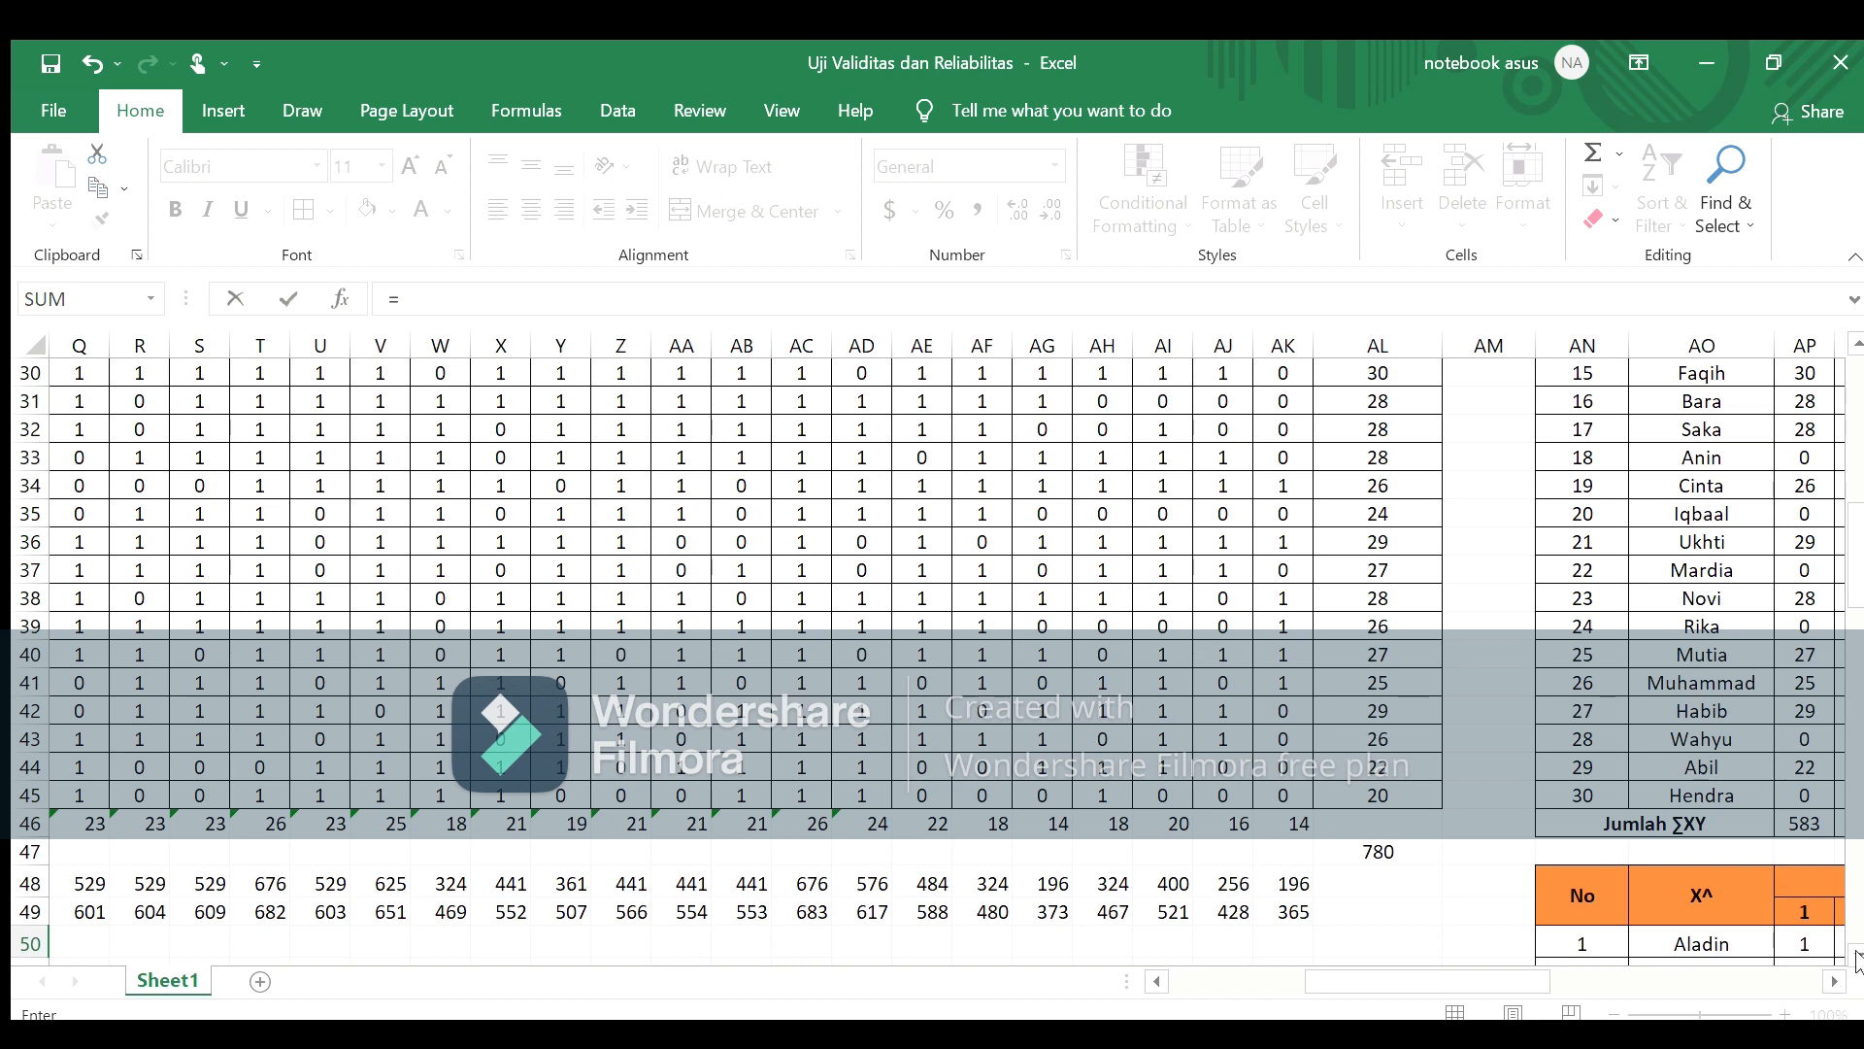
pyautogui.click(1857, 958)
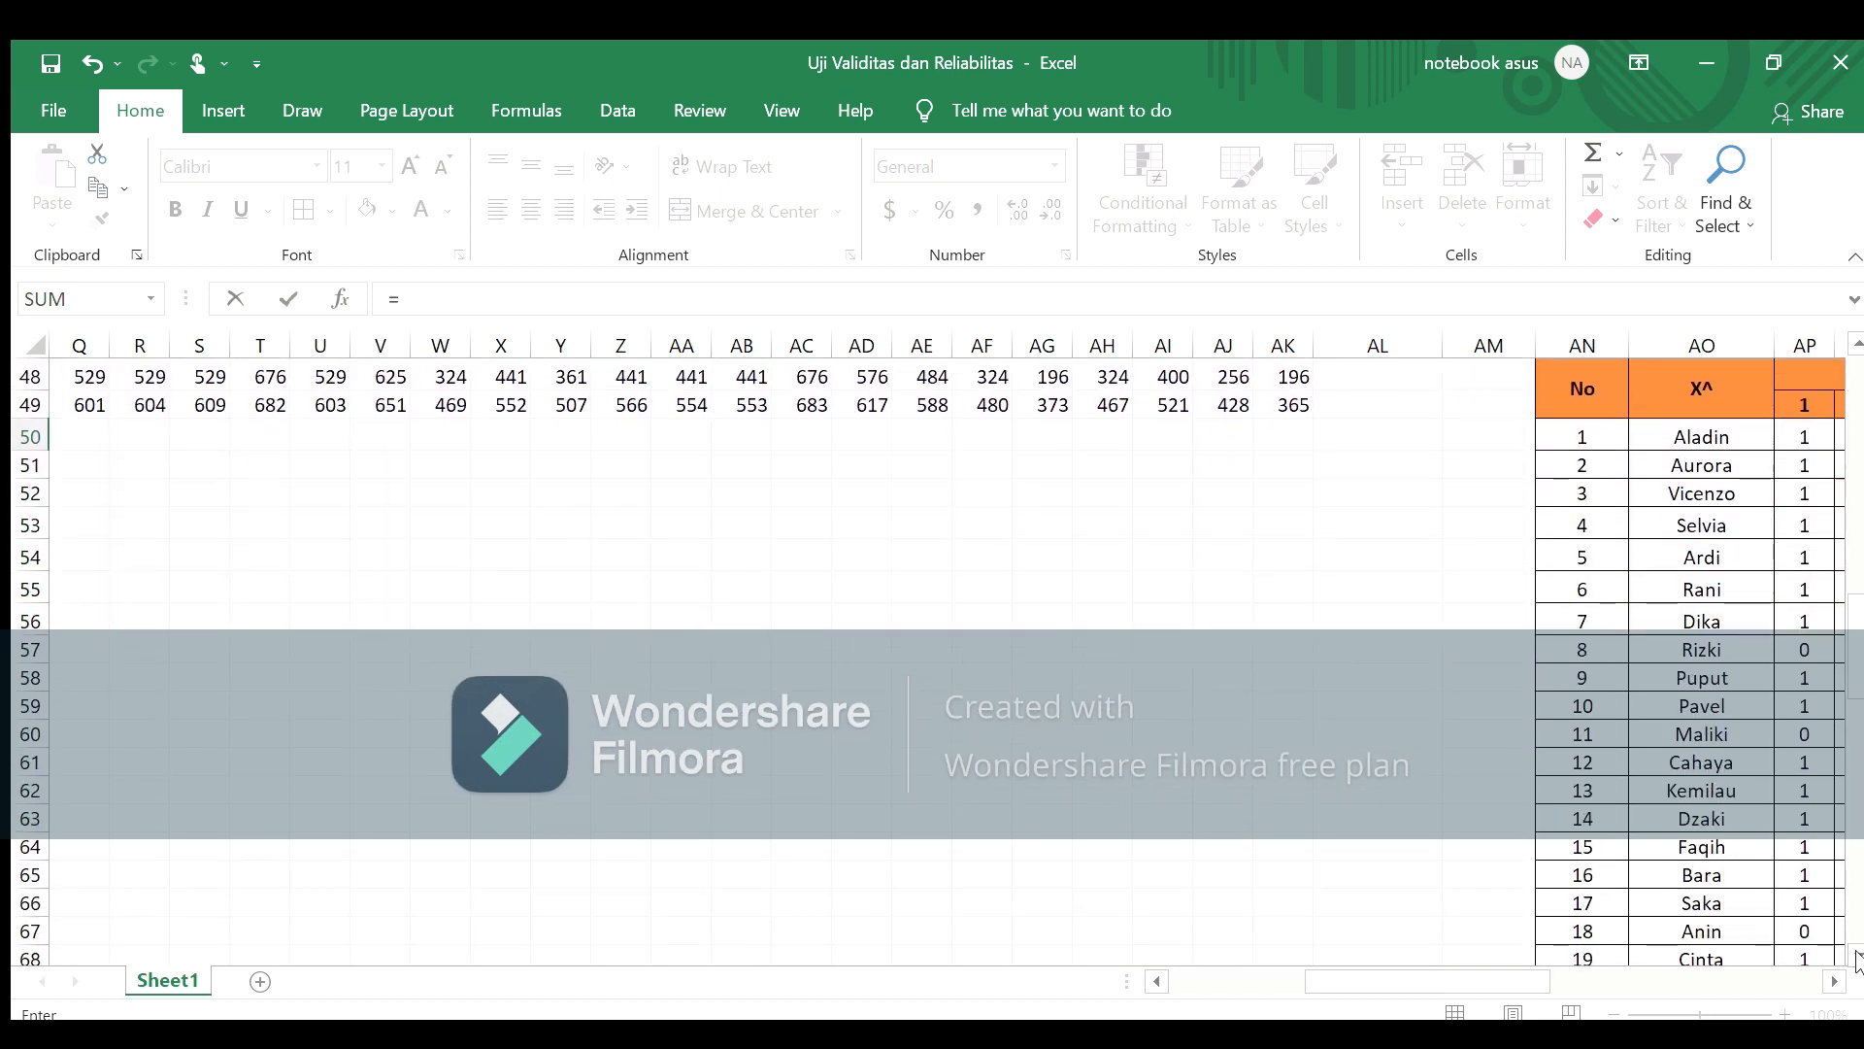
pyautogui.click(1856, 957)
pyautogui.click(1856, 957)
pyautogui.click(1834, 981)
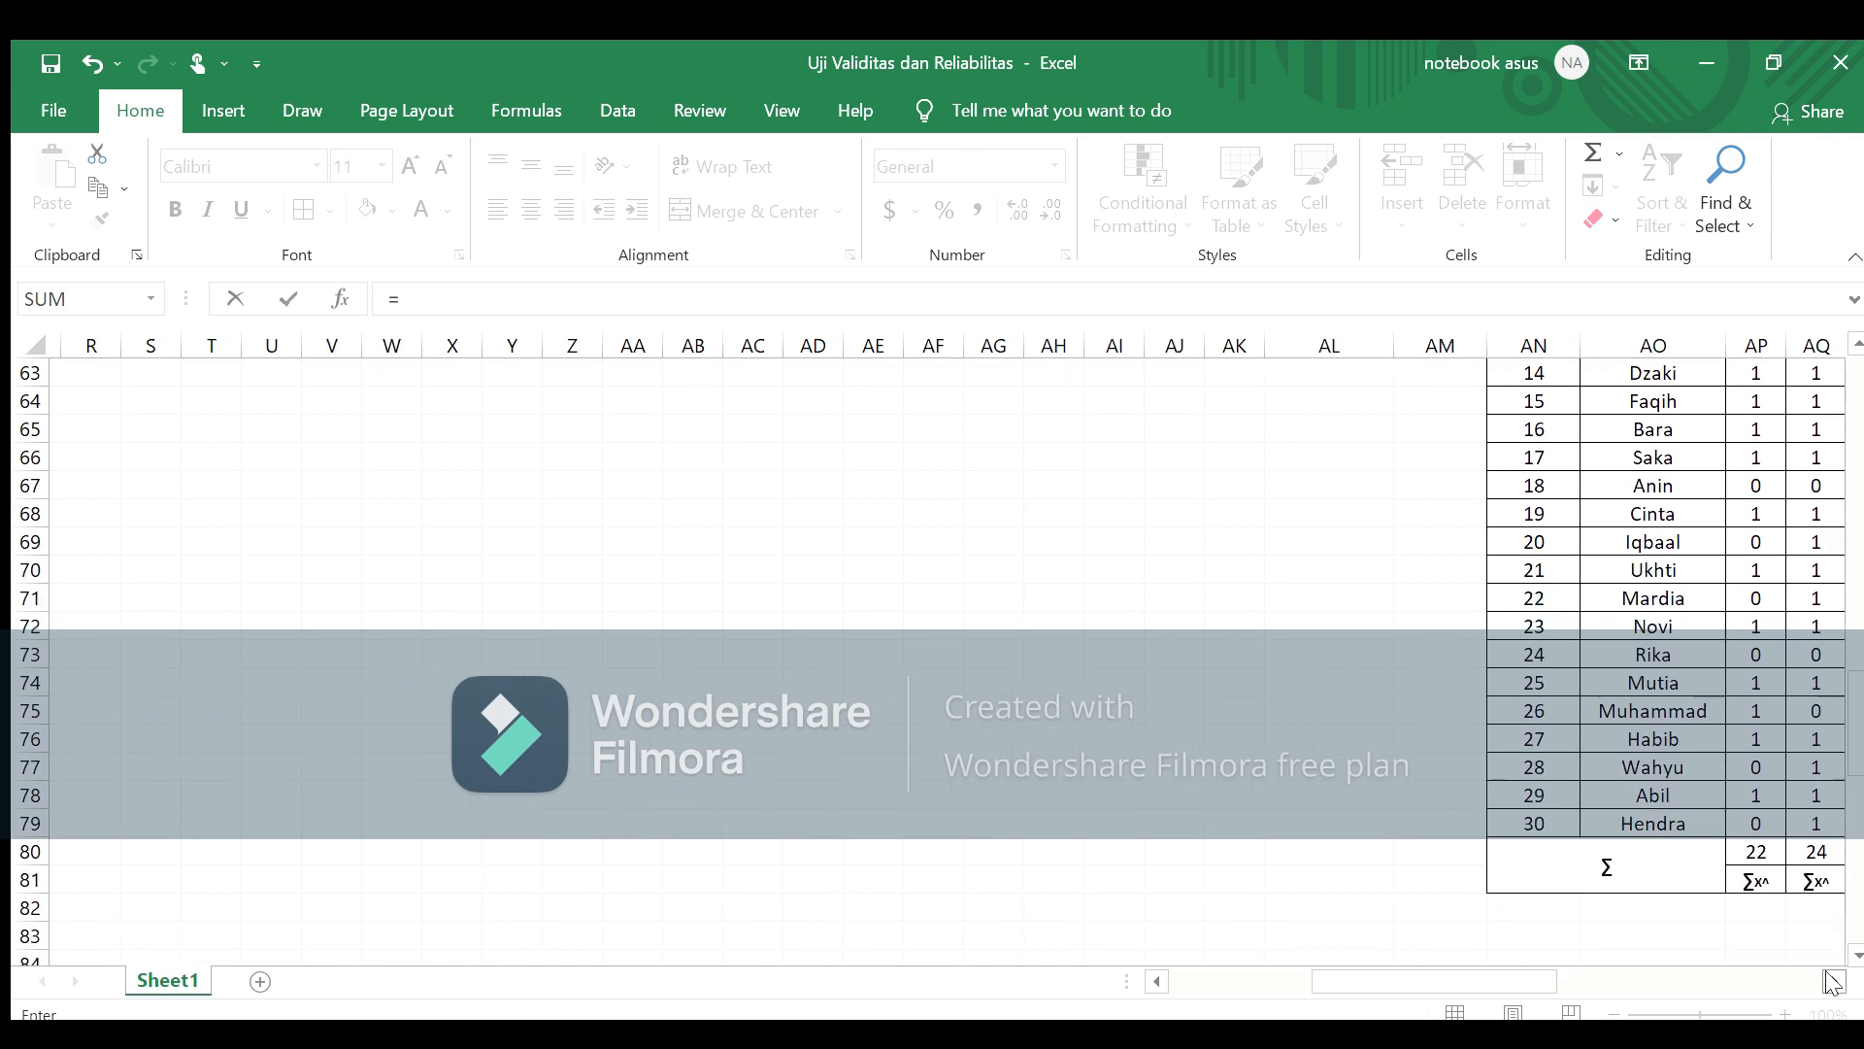
pyautogui.click(1834, 982)
pyautogui.click(1631, 852)
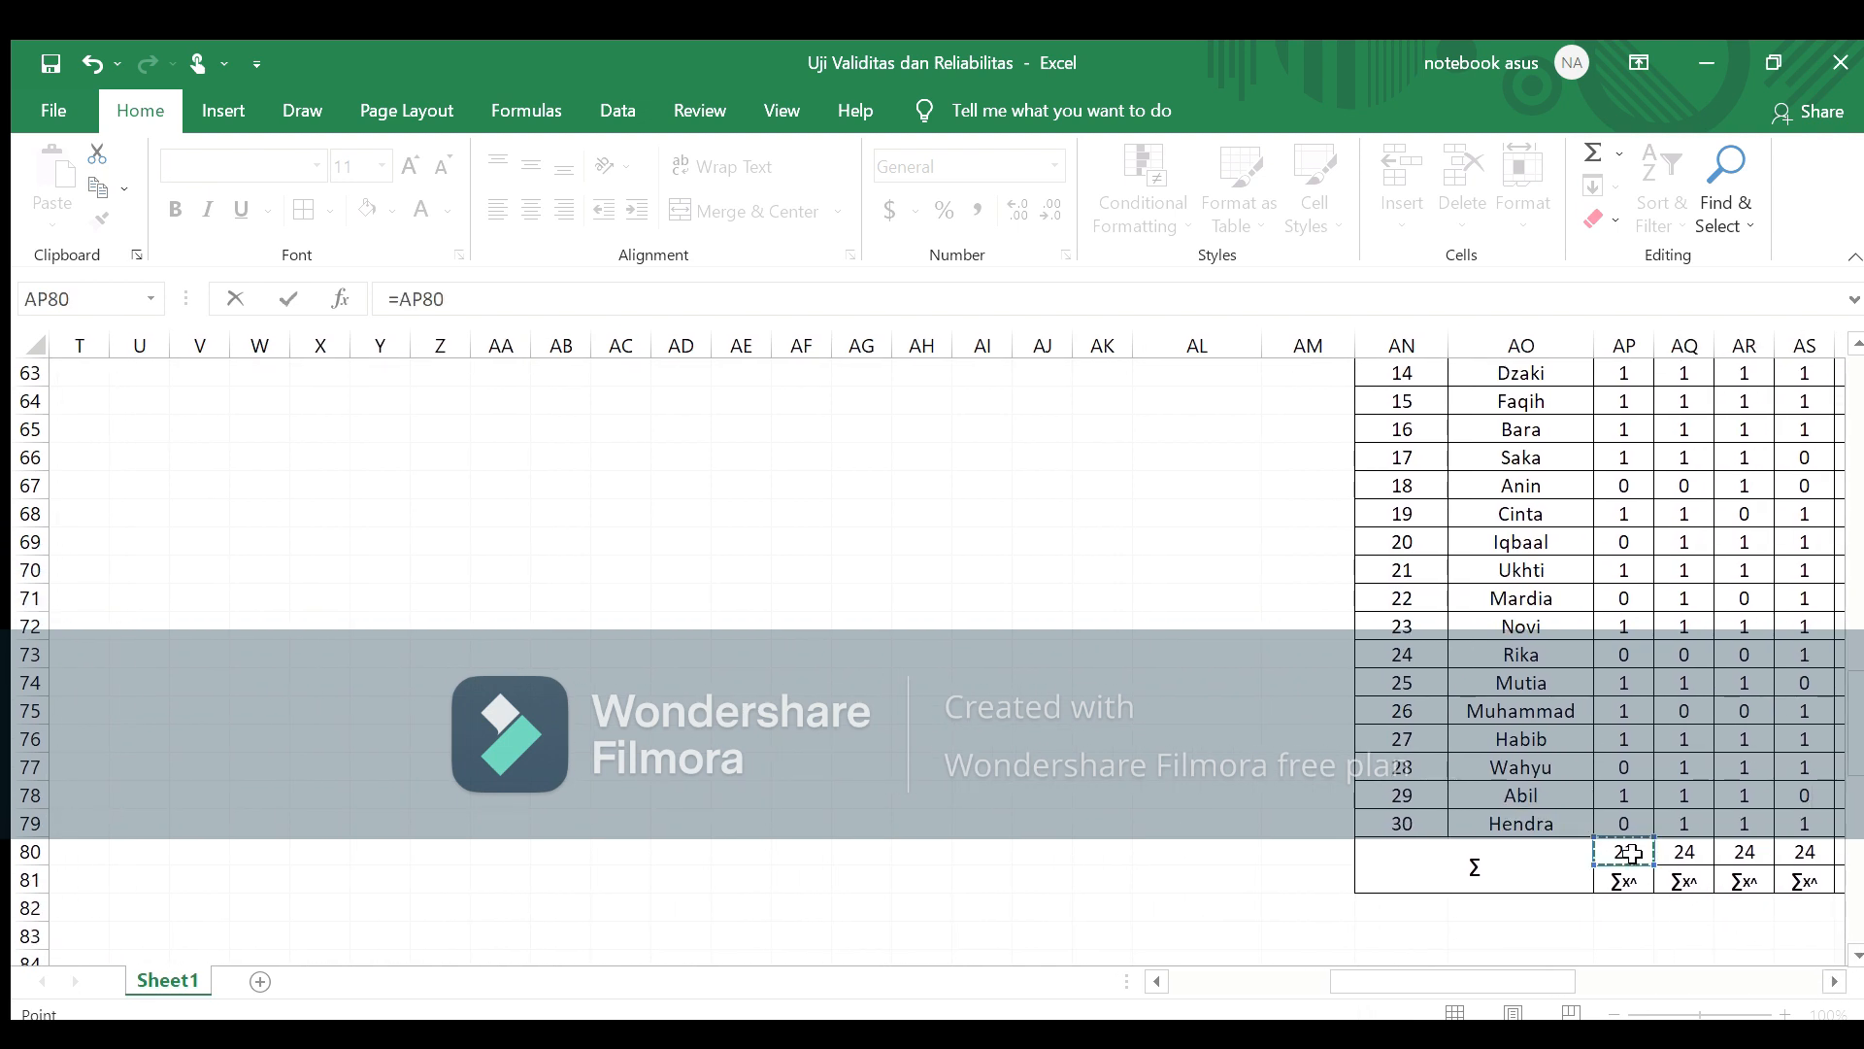
pyautogui.press('Escape')
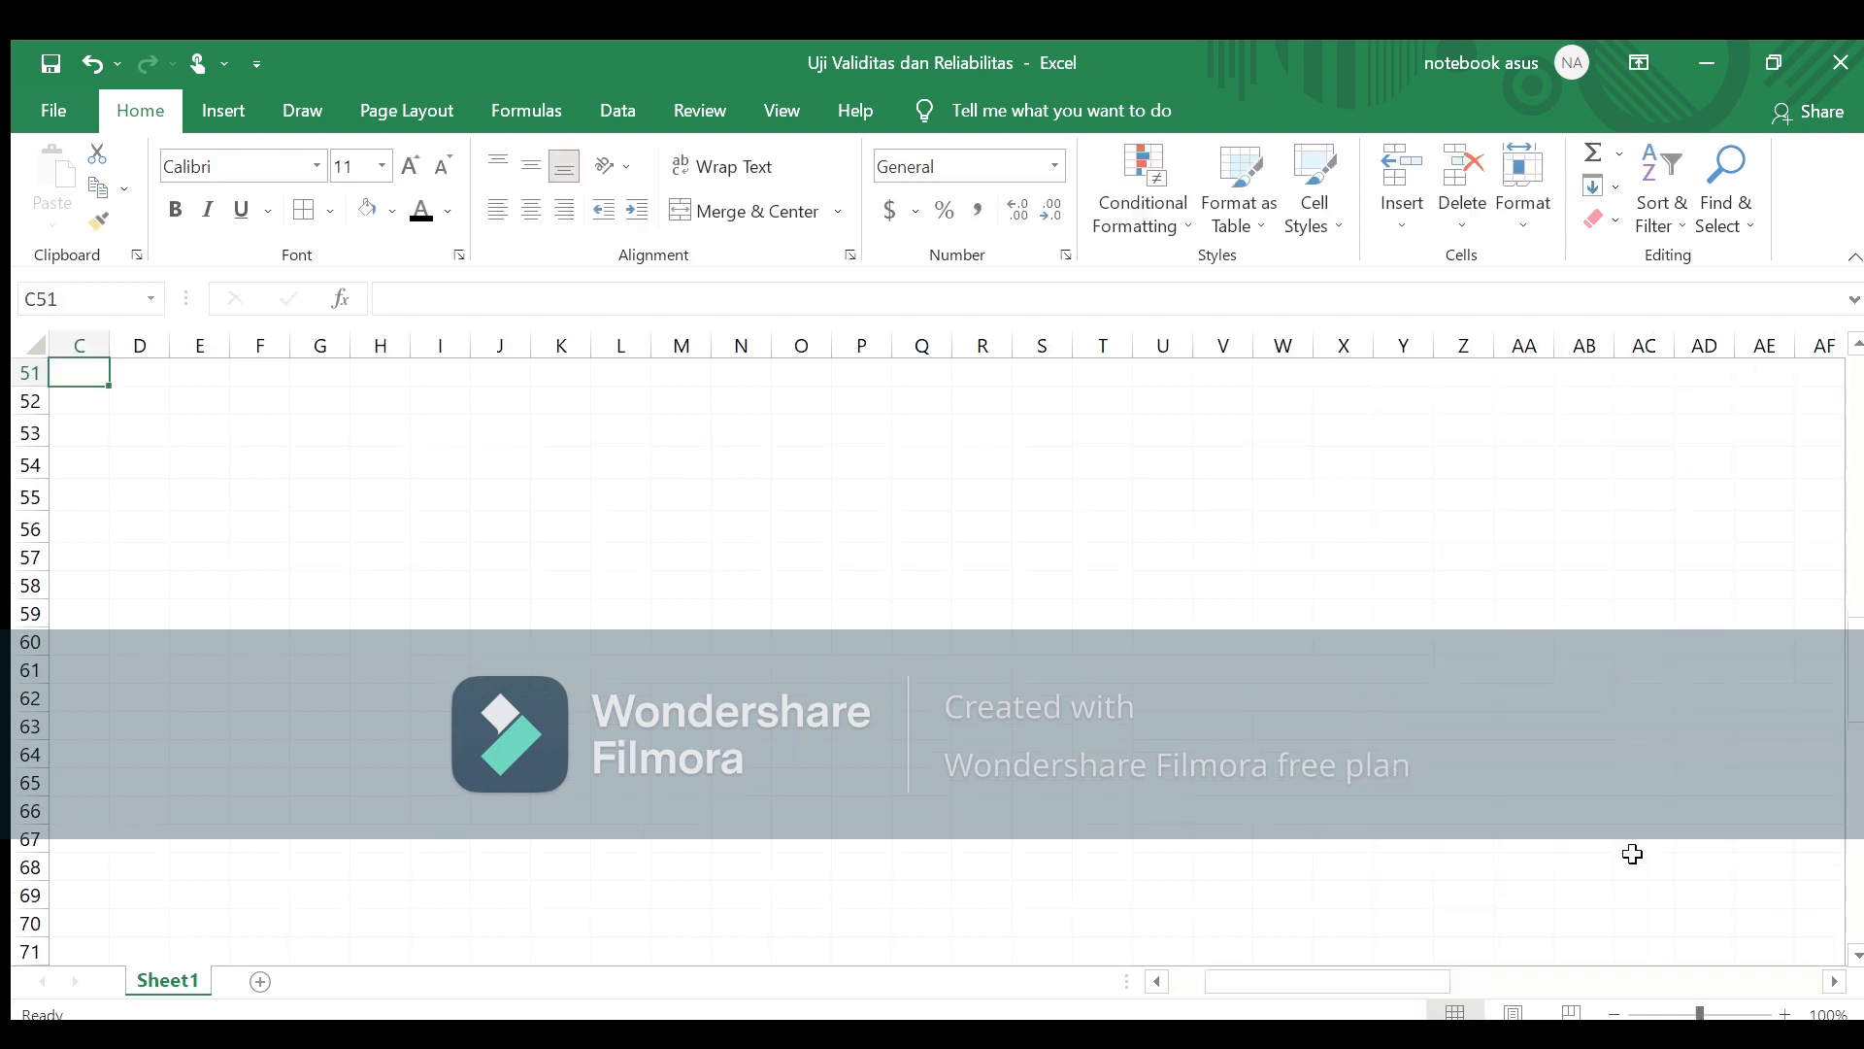
# Step: Fill the ∑X² link from C50 across to item 35 in AK50
pyautogui.moveTo(1380, 995); pyautogui.dragTo(1282, 987)
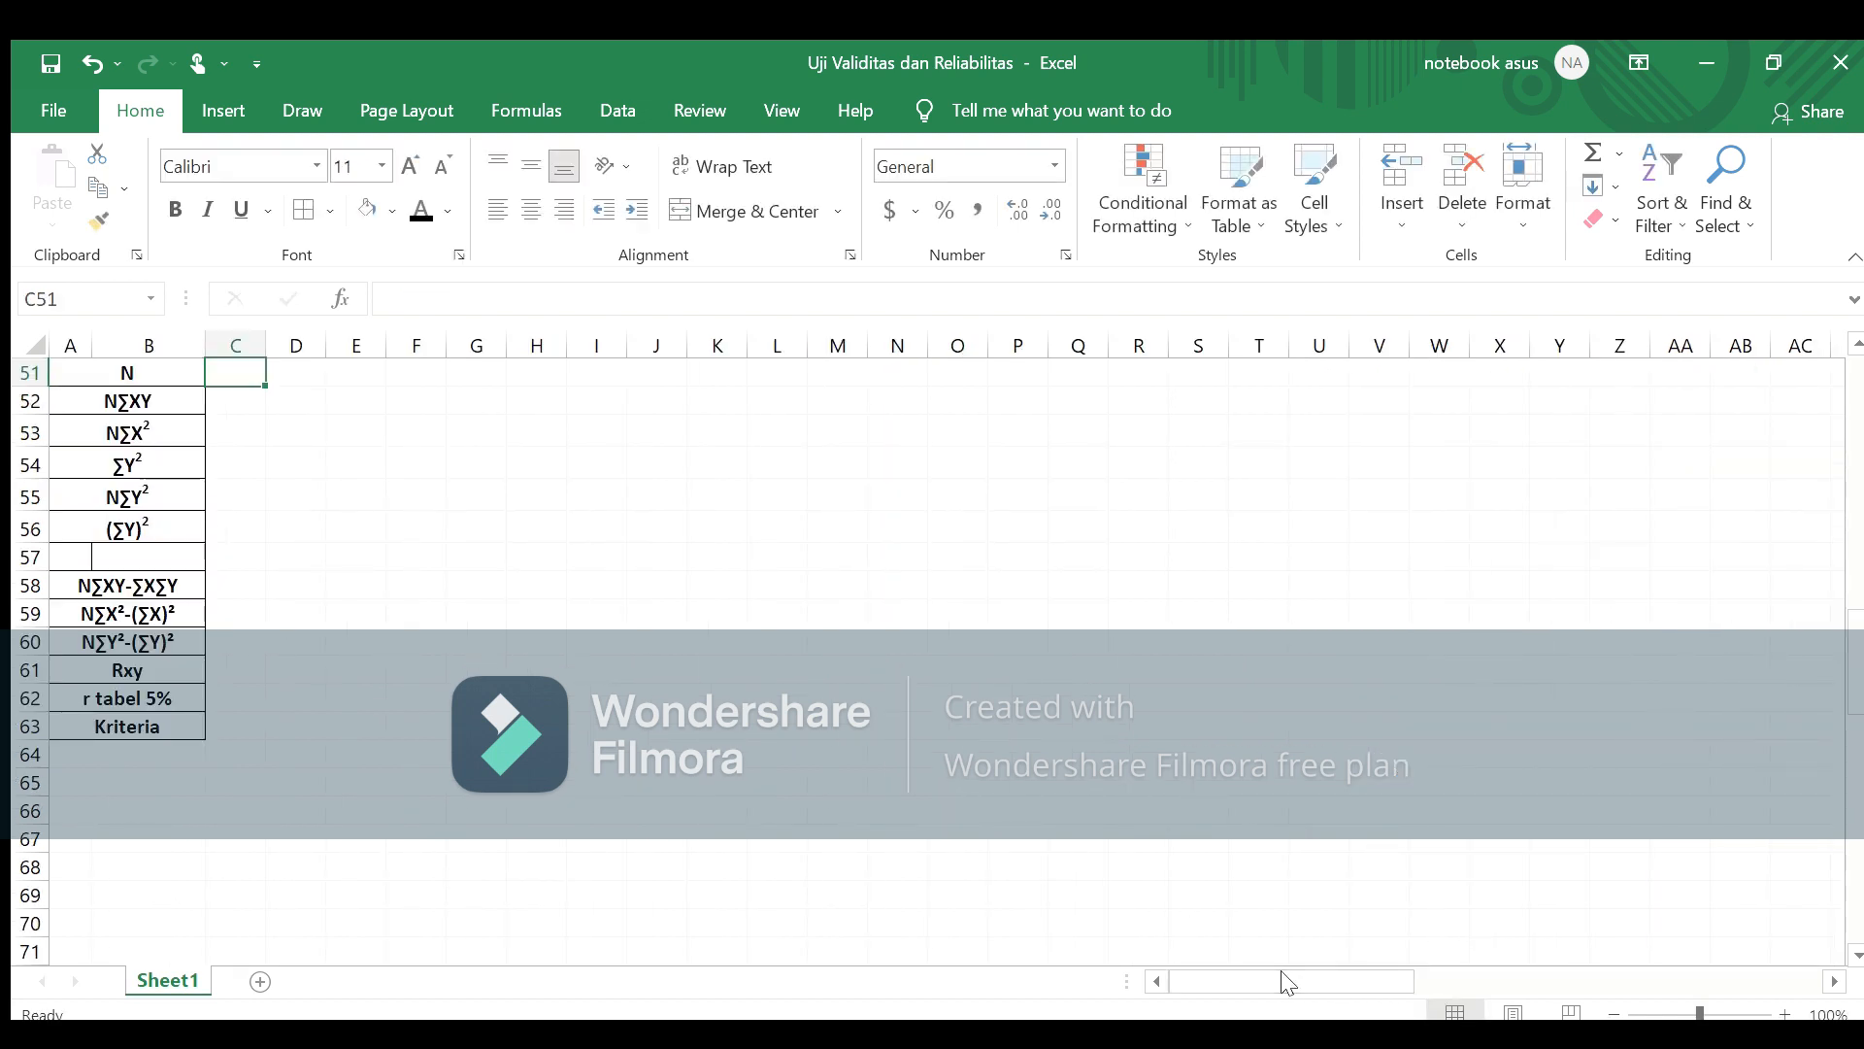
pyautogui.click(1858, 347)
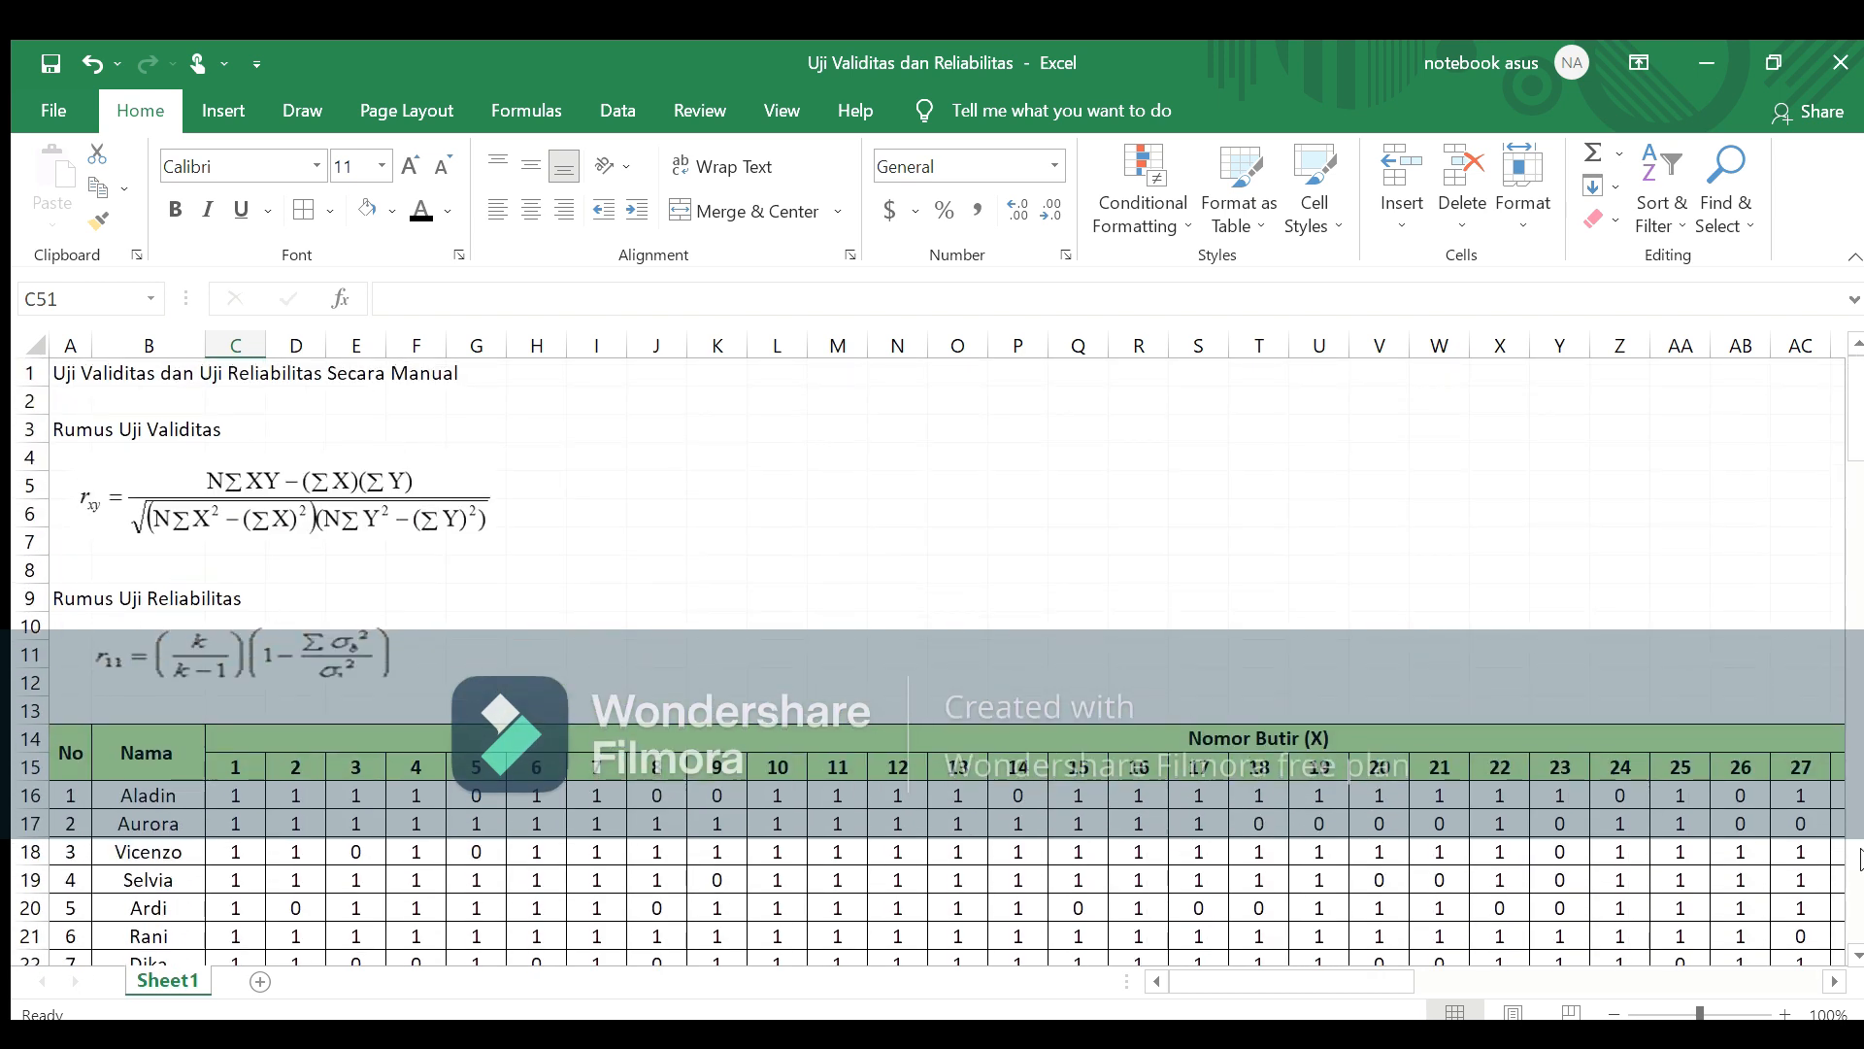
pyautogui.click(1854, 954)
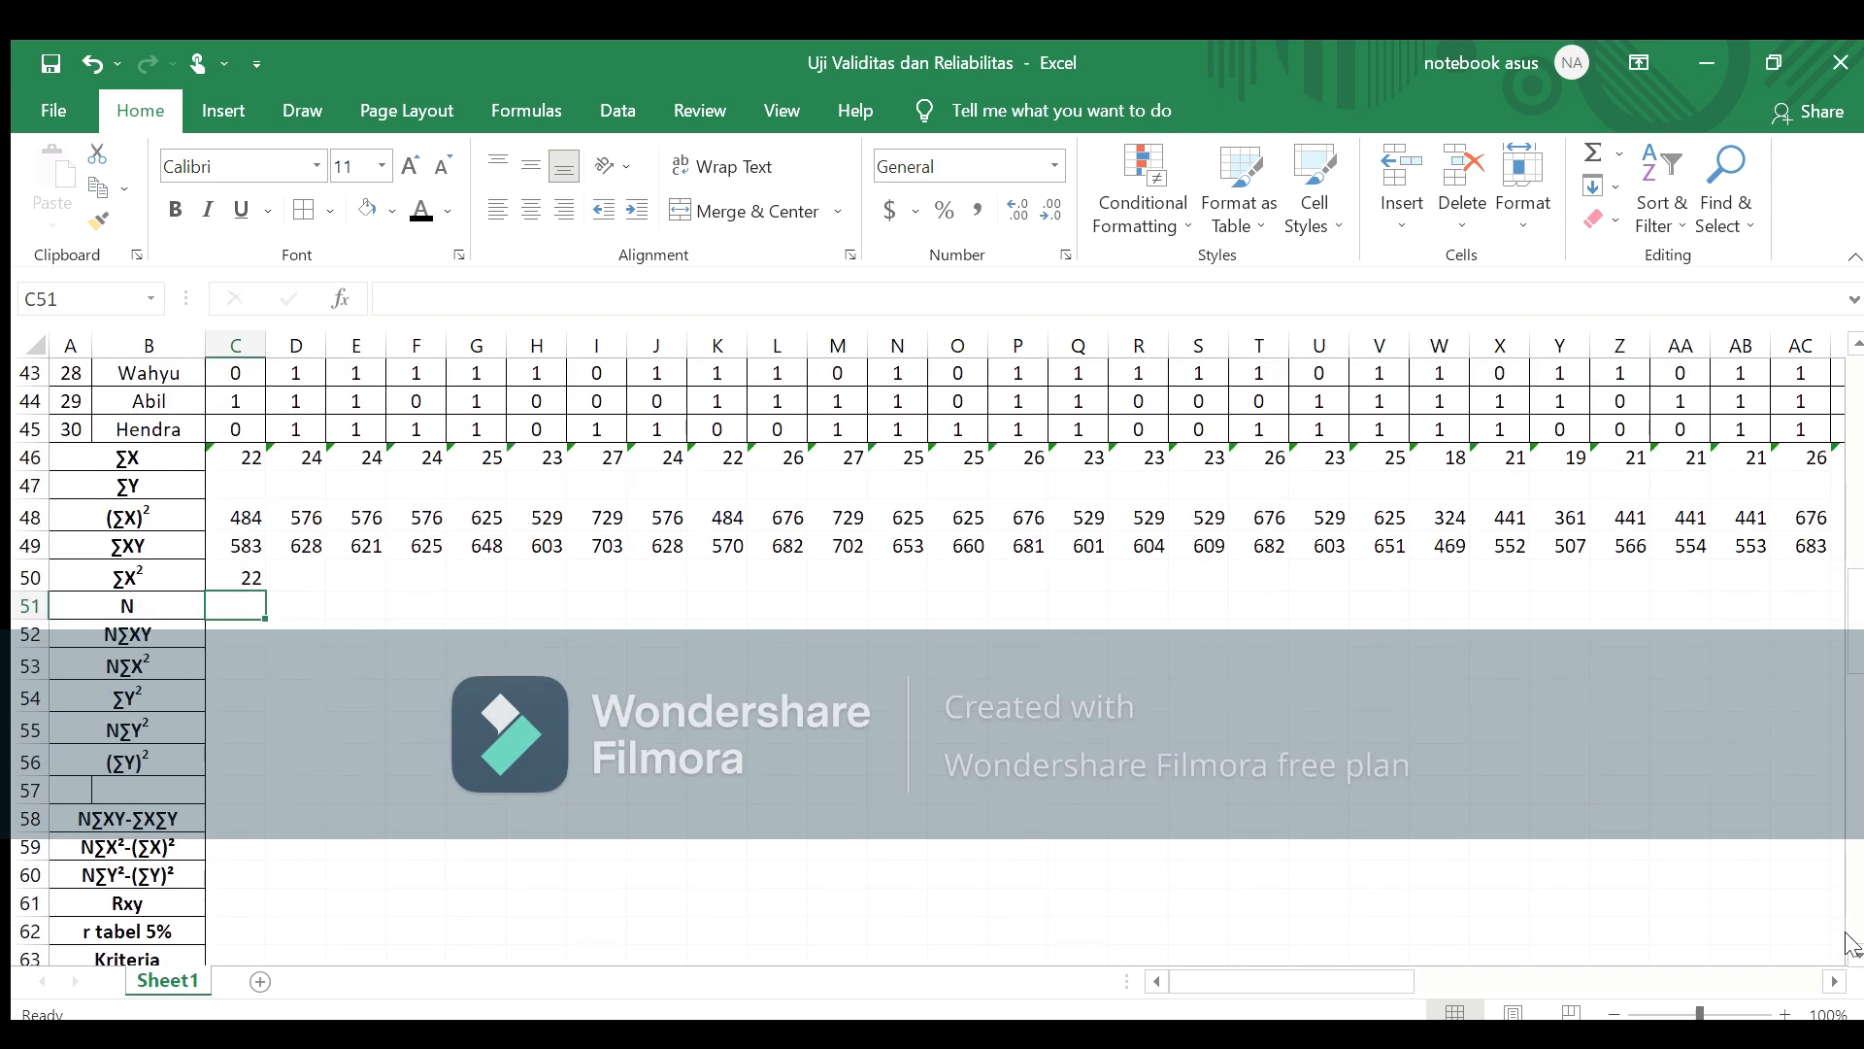
pyautogui.click(251, 575)
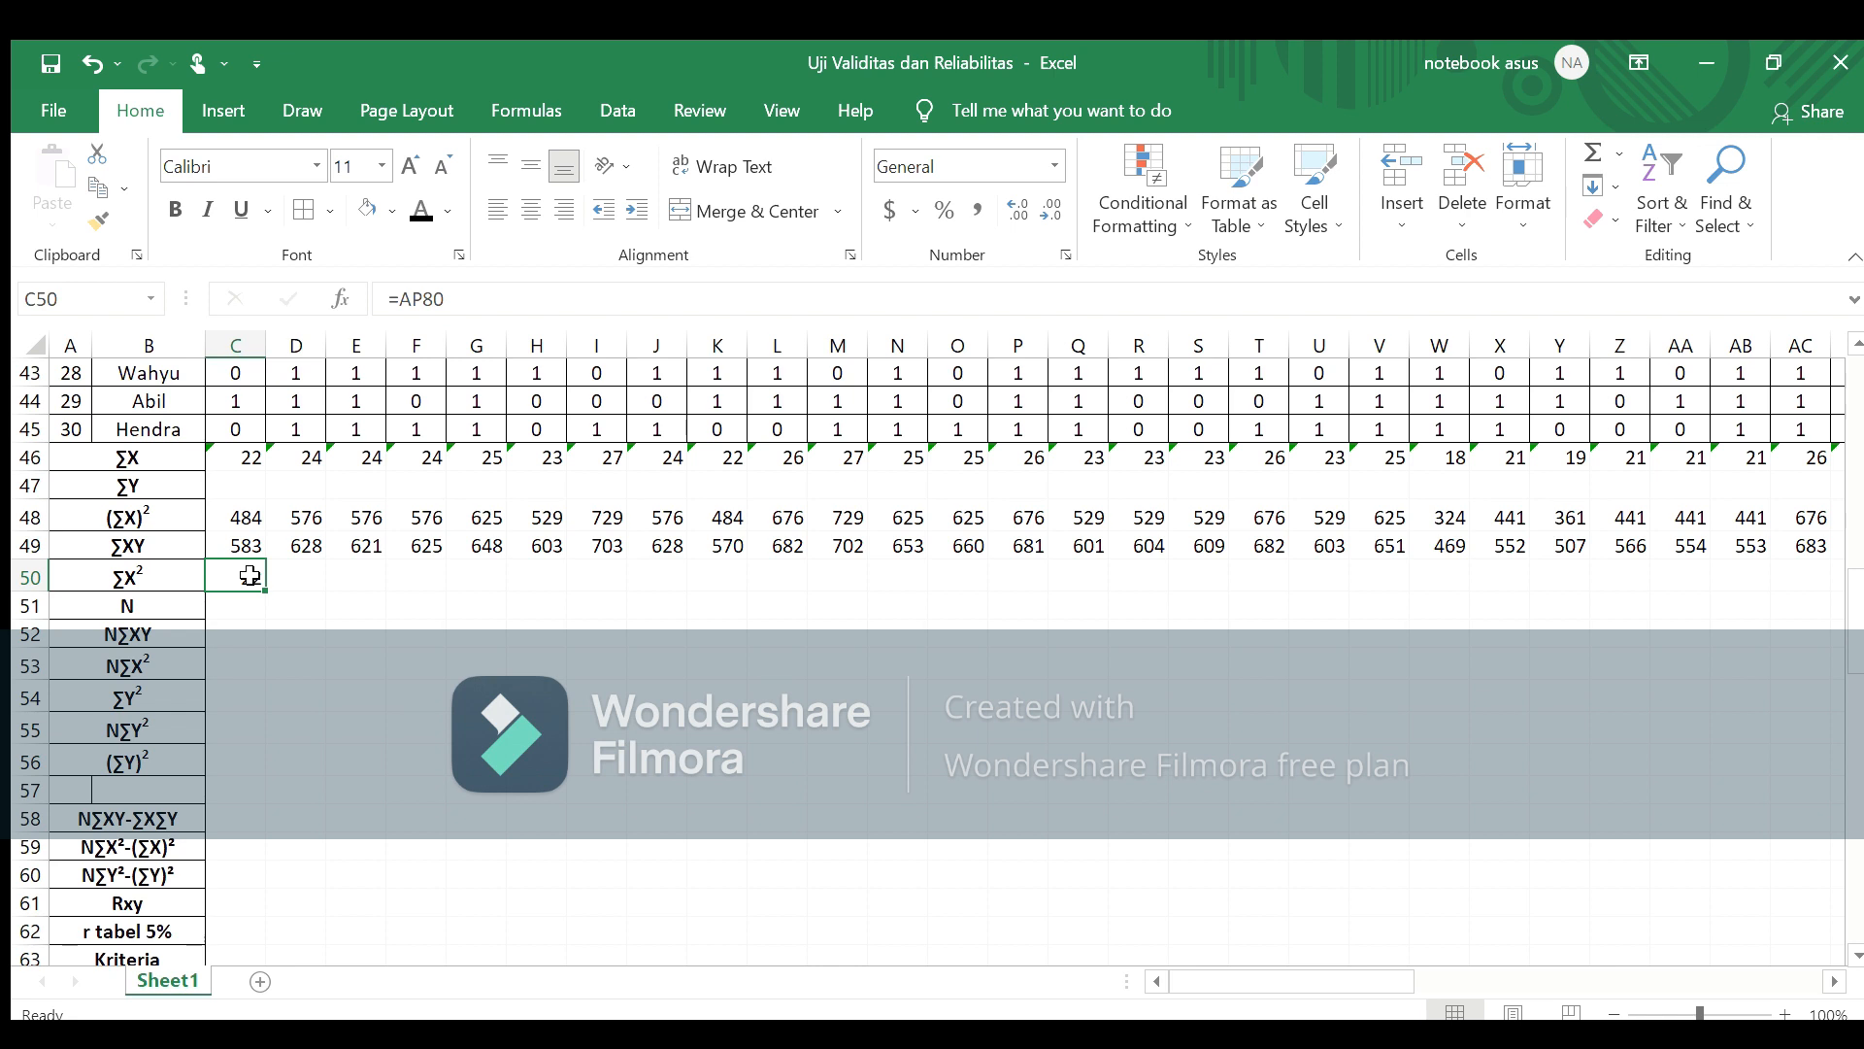
pyautogui.moveTo(265, 589); pyautogui.dragTo(1608, 583)
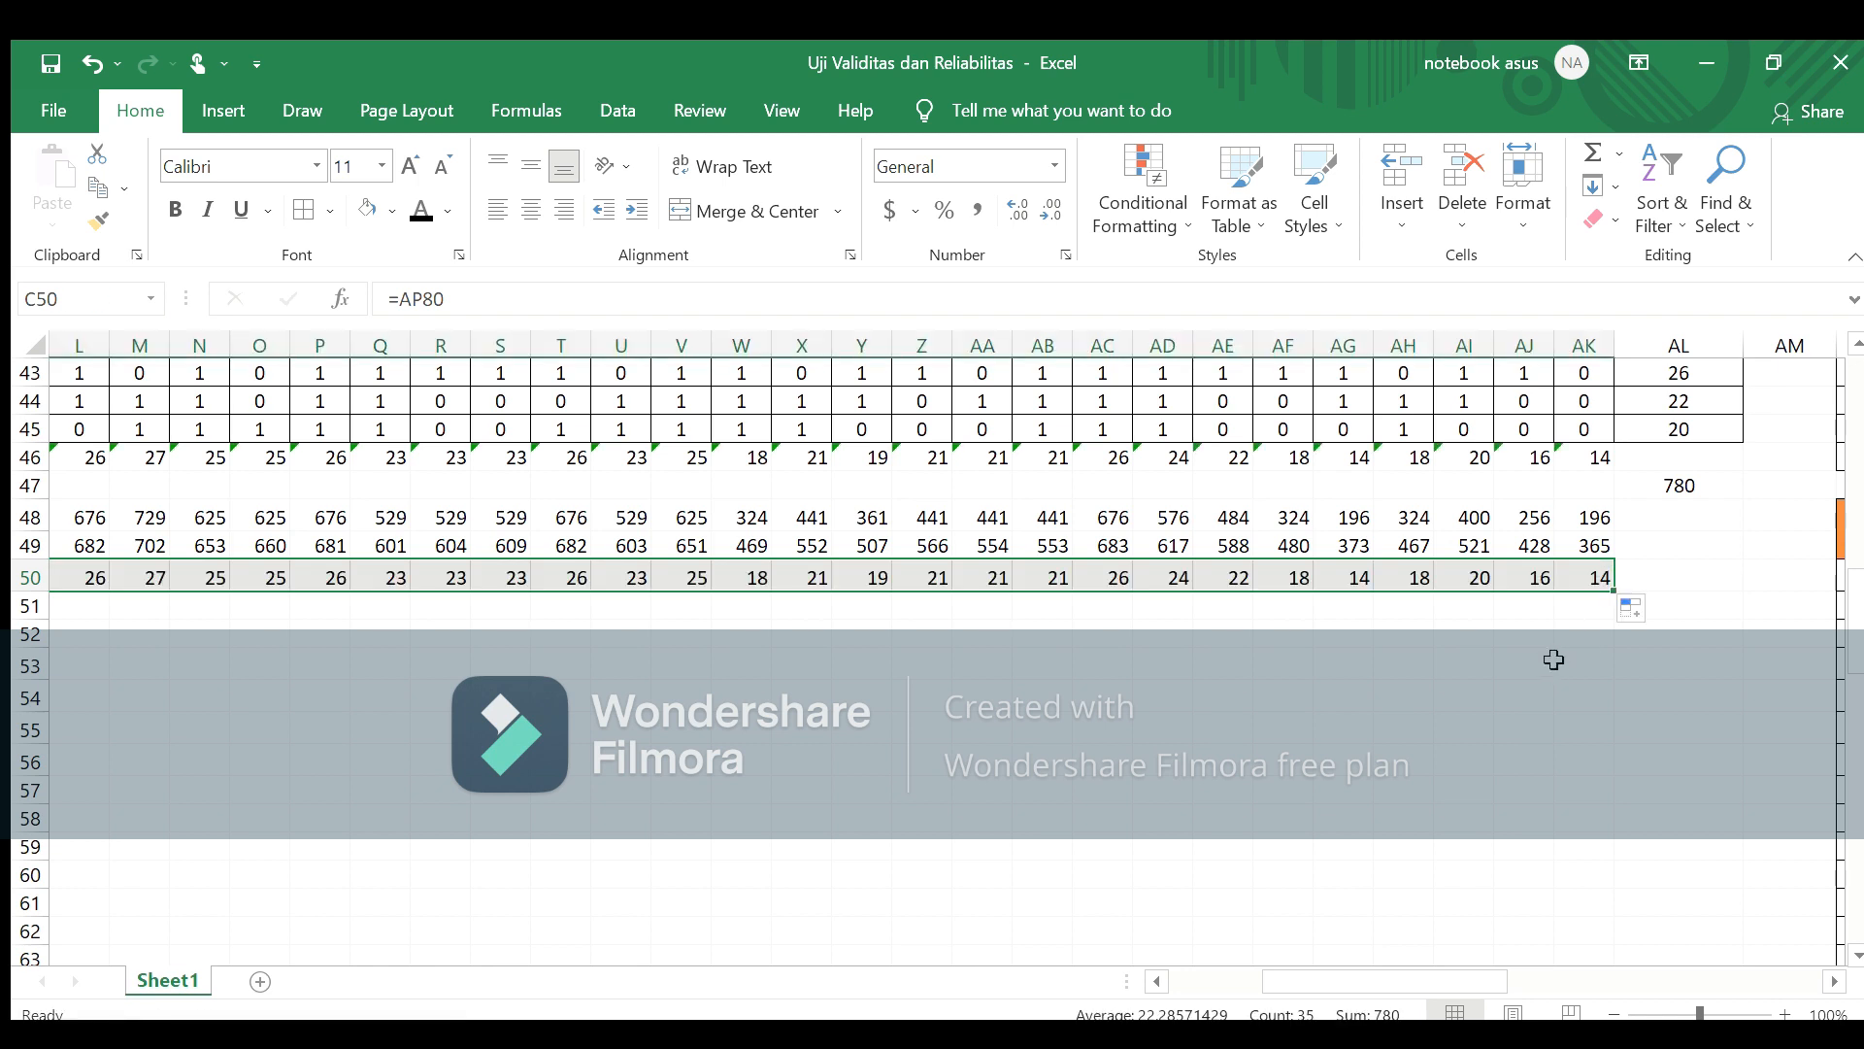
# Step: Enter 30 as the number of respondents in the N row at C51
pyautogui.click(1488, 604)
pyautogui.press('Left')
pyautogui.press('Left')
pyautogui.press('Left')
pyautogui.press('Left')
pyautogui.press('Left')
pyautogui.press('Left')
pyautogui.press('Left')
pyautogui.press('Left')
pyautogui.press('Left')
pyautogui.press('Left')
pyautogui.press('Left')
pyautogui.press('Left')
pyautogui.press('Left')
pyautogui.press('Left')
pyautogui.press('Left')
pyautogui.press('Left')
pyautogui.press('Left')
pyautogui.press('Left')
pyautogui.press('Left')
pyautogui.press('Left')
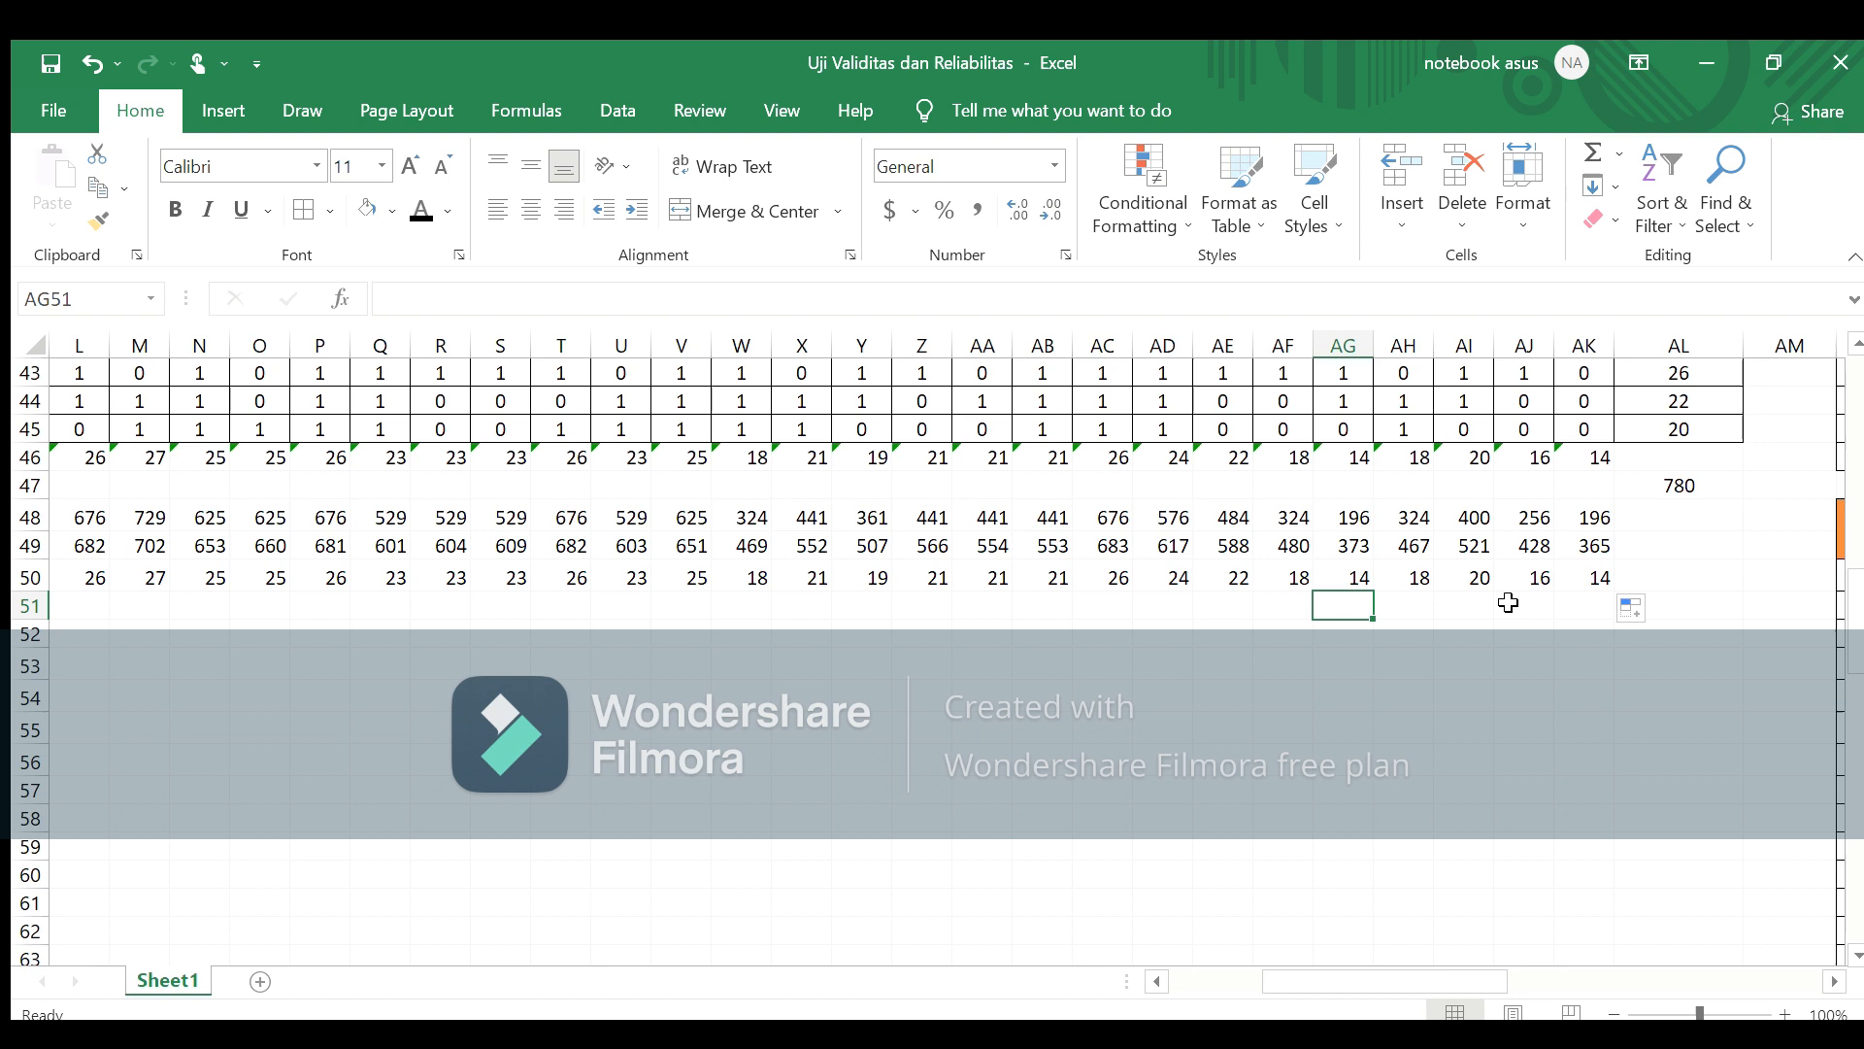
pyautogui.press('Left')
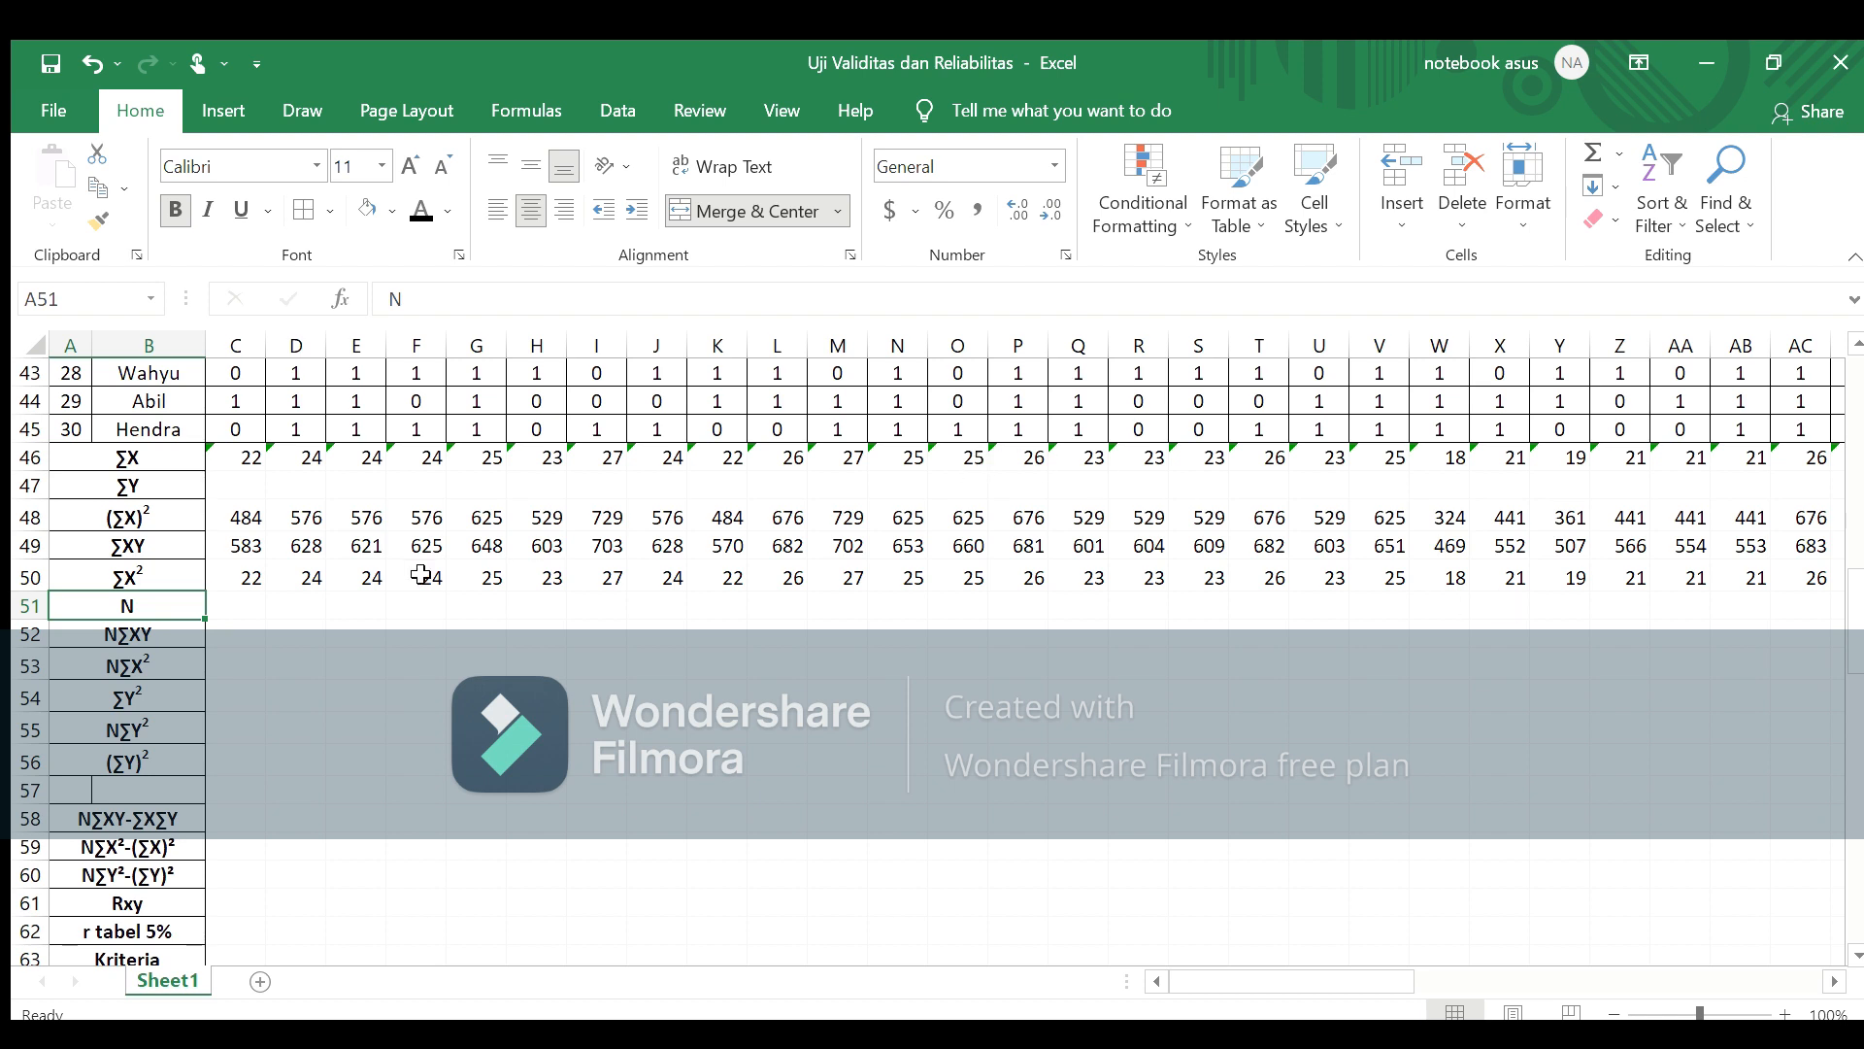
pyautogui.click(238, 599)
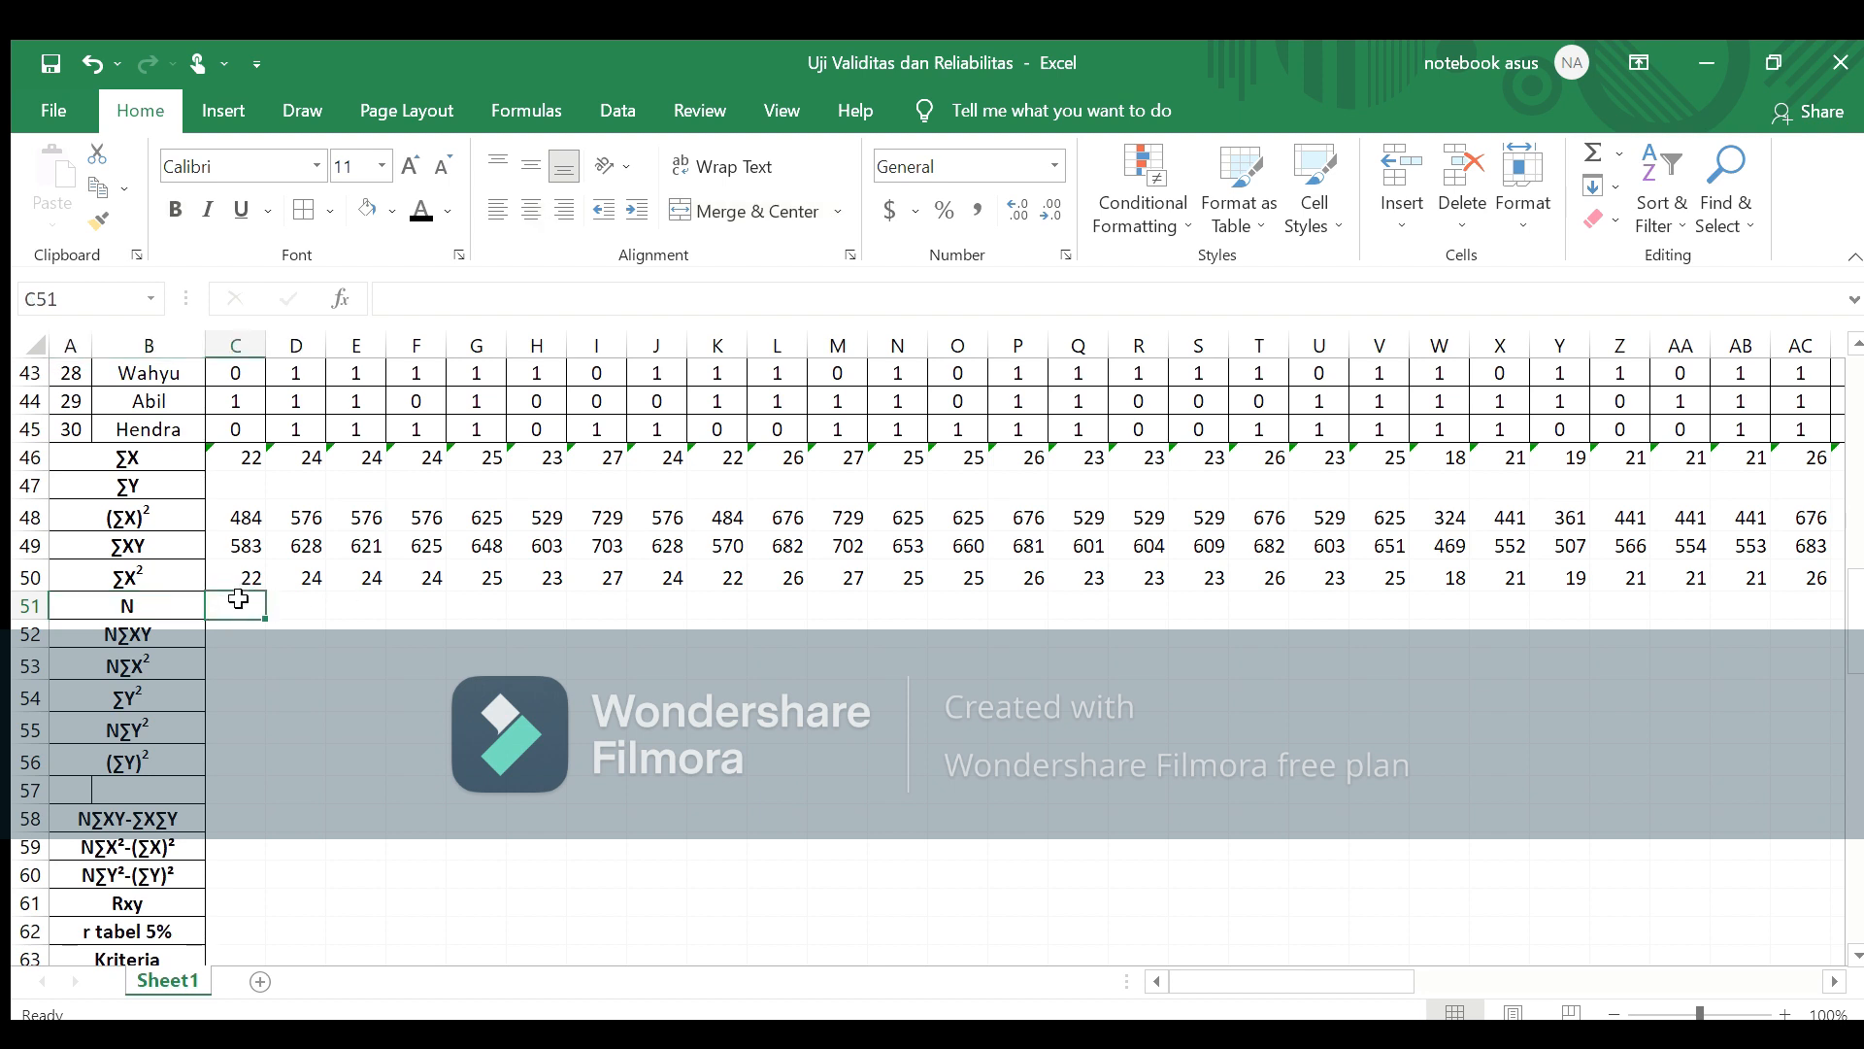
pyautogui.write('30')
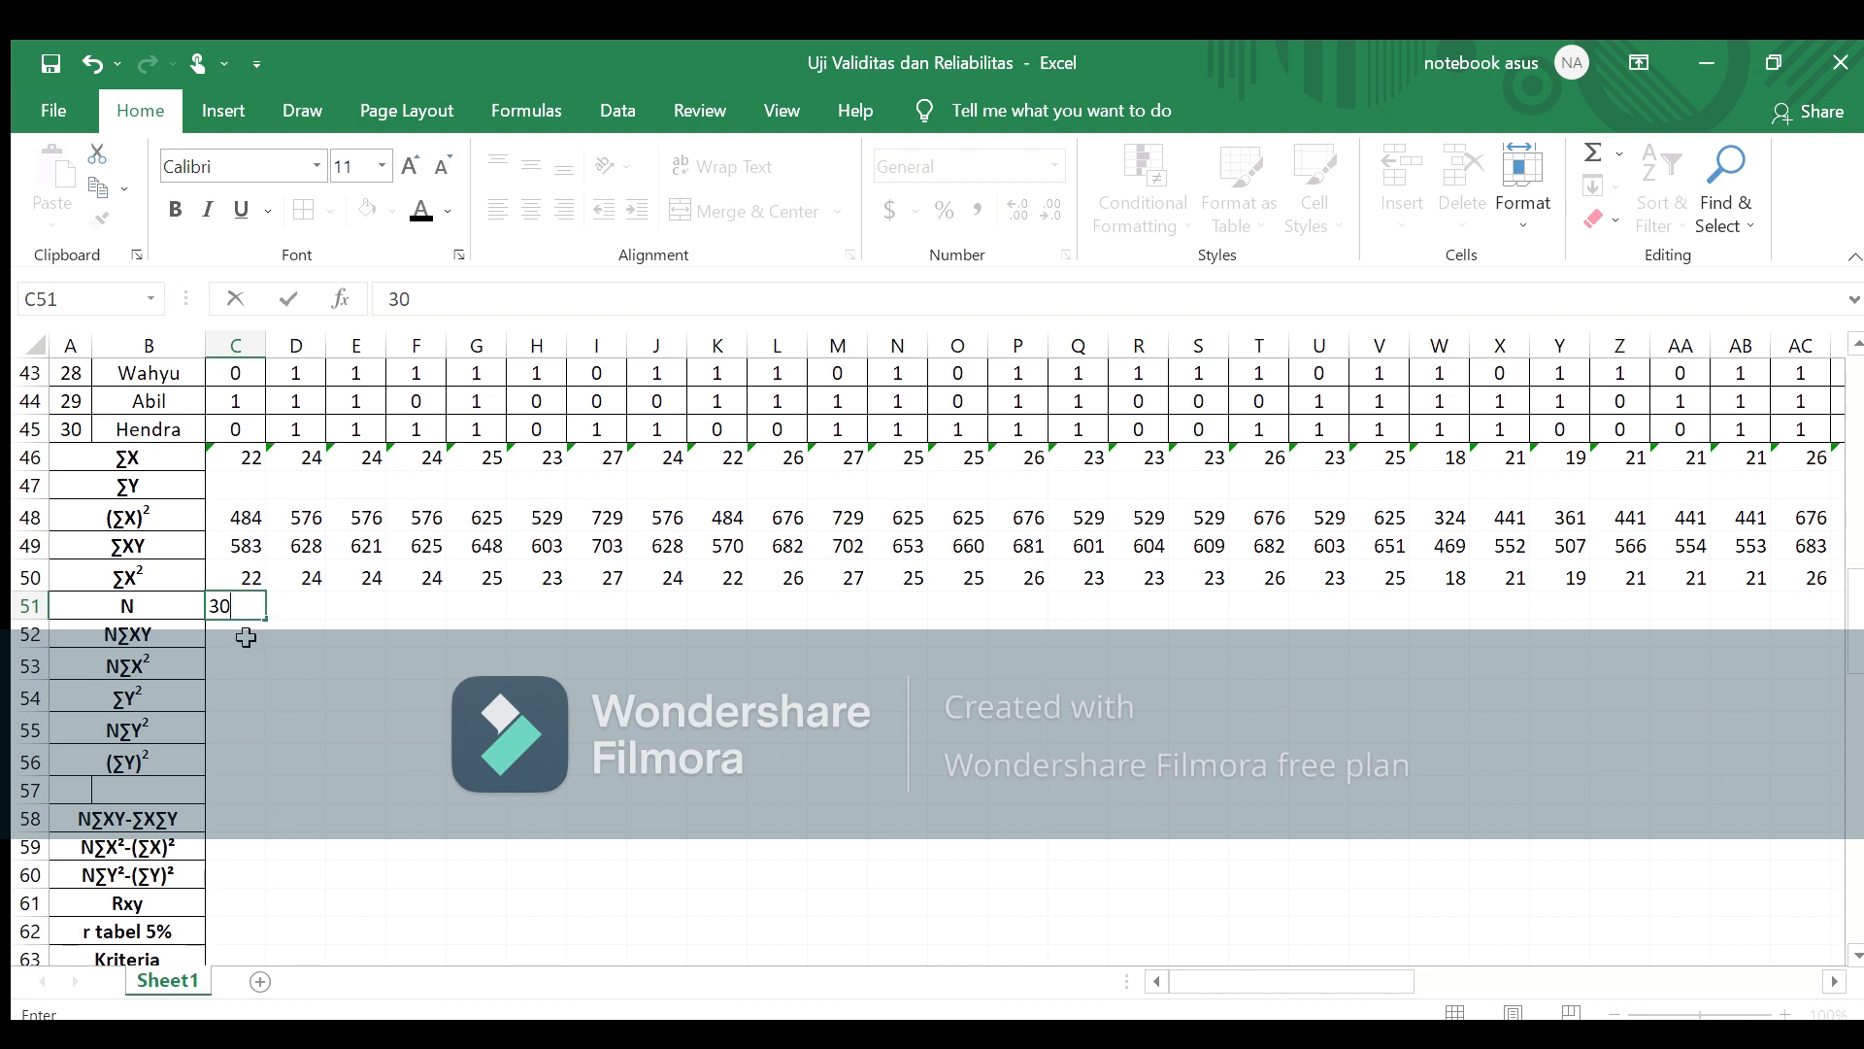
# Step: Calculate item 1's N∑XY in C52 with =$C51*C49 and fill the formula across to item 35 in AK52
pyautogui.click(245, 636)
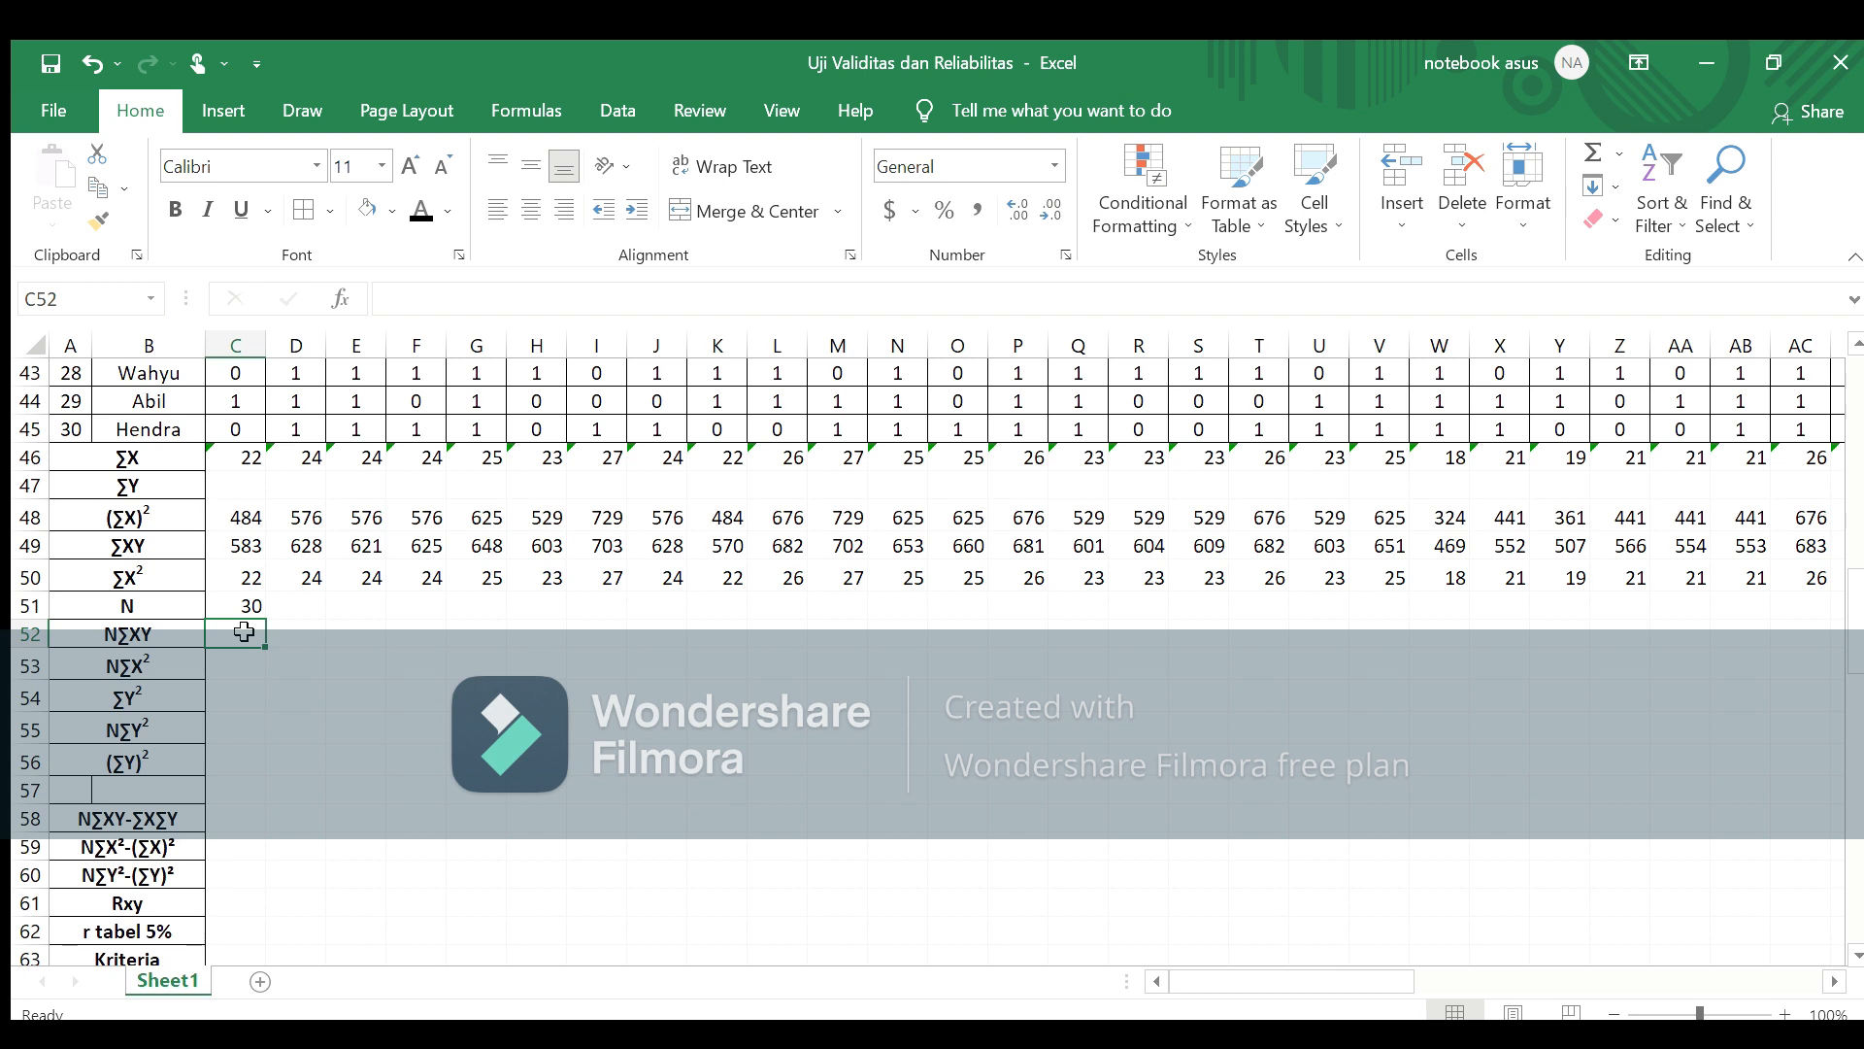
pyautogui.write('=')
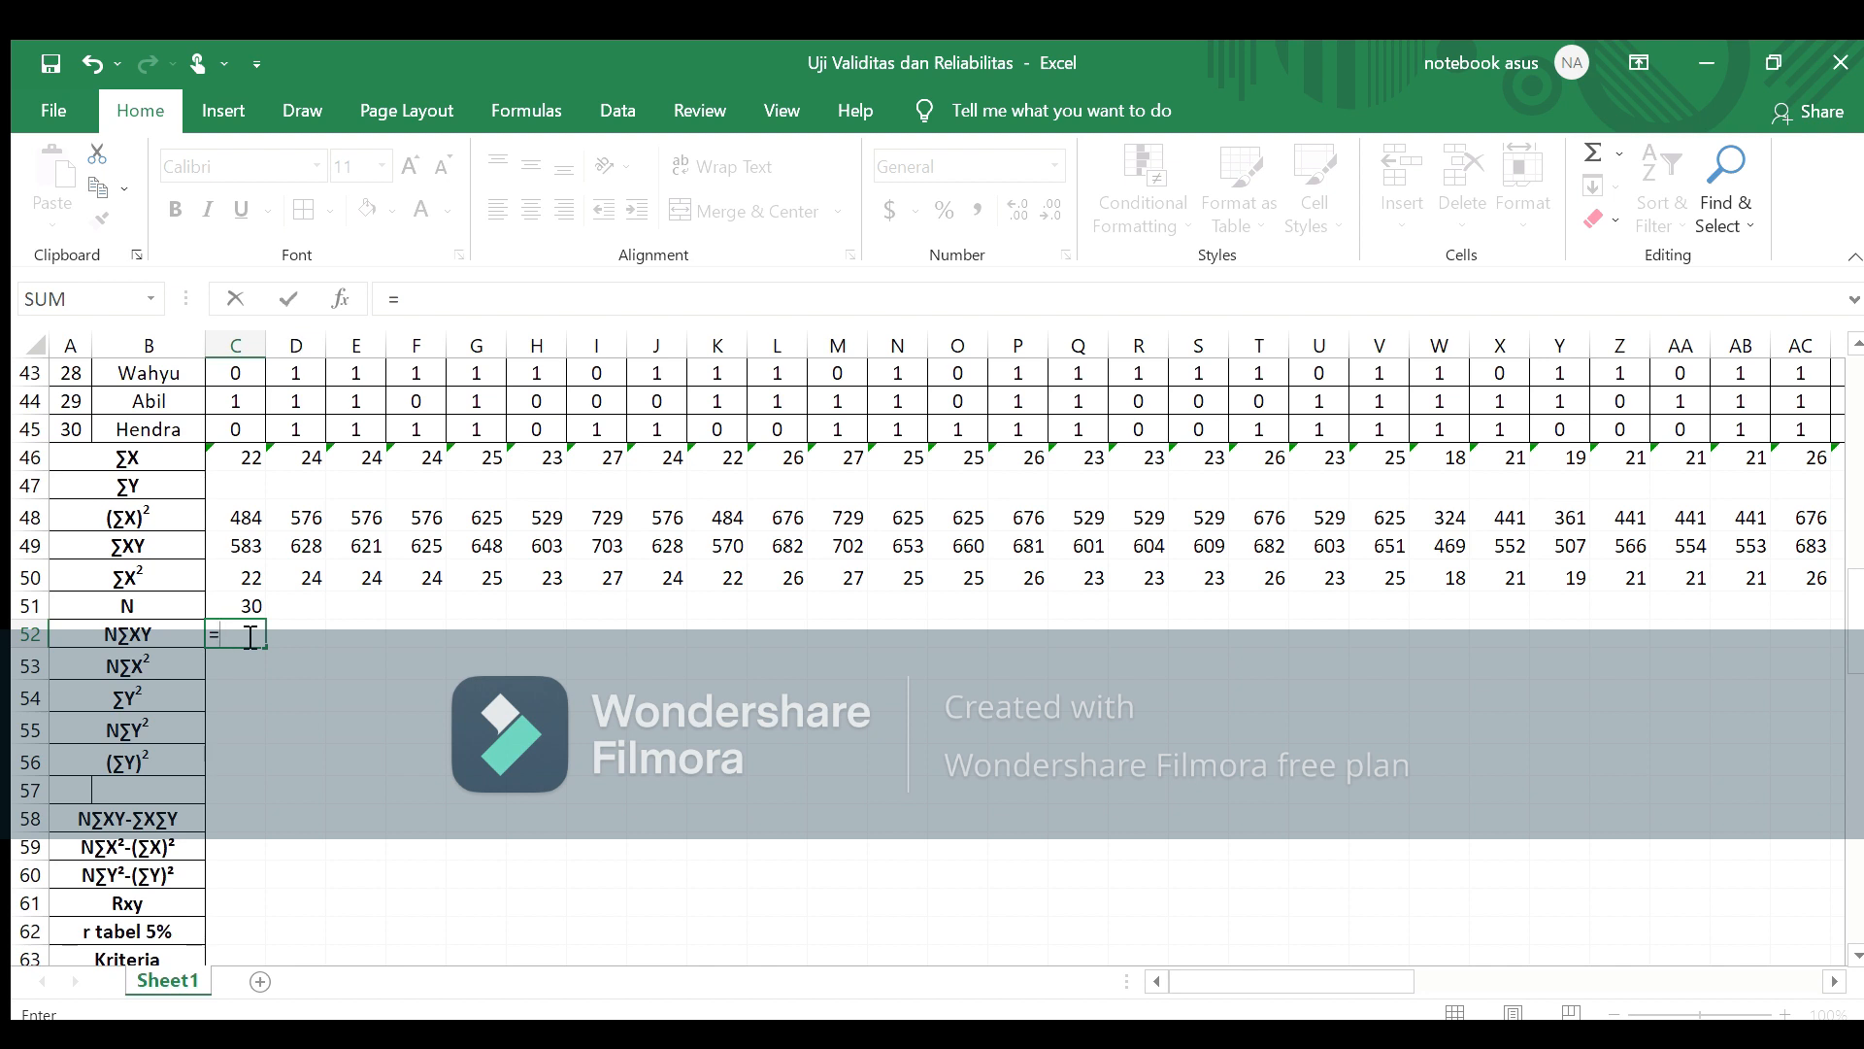
pyautogui.click(248, 604)
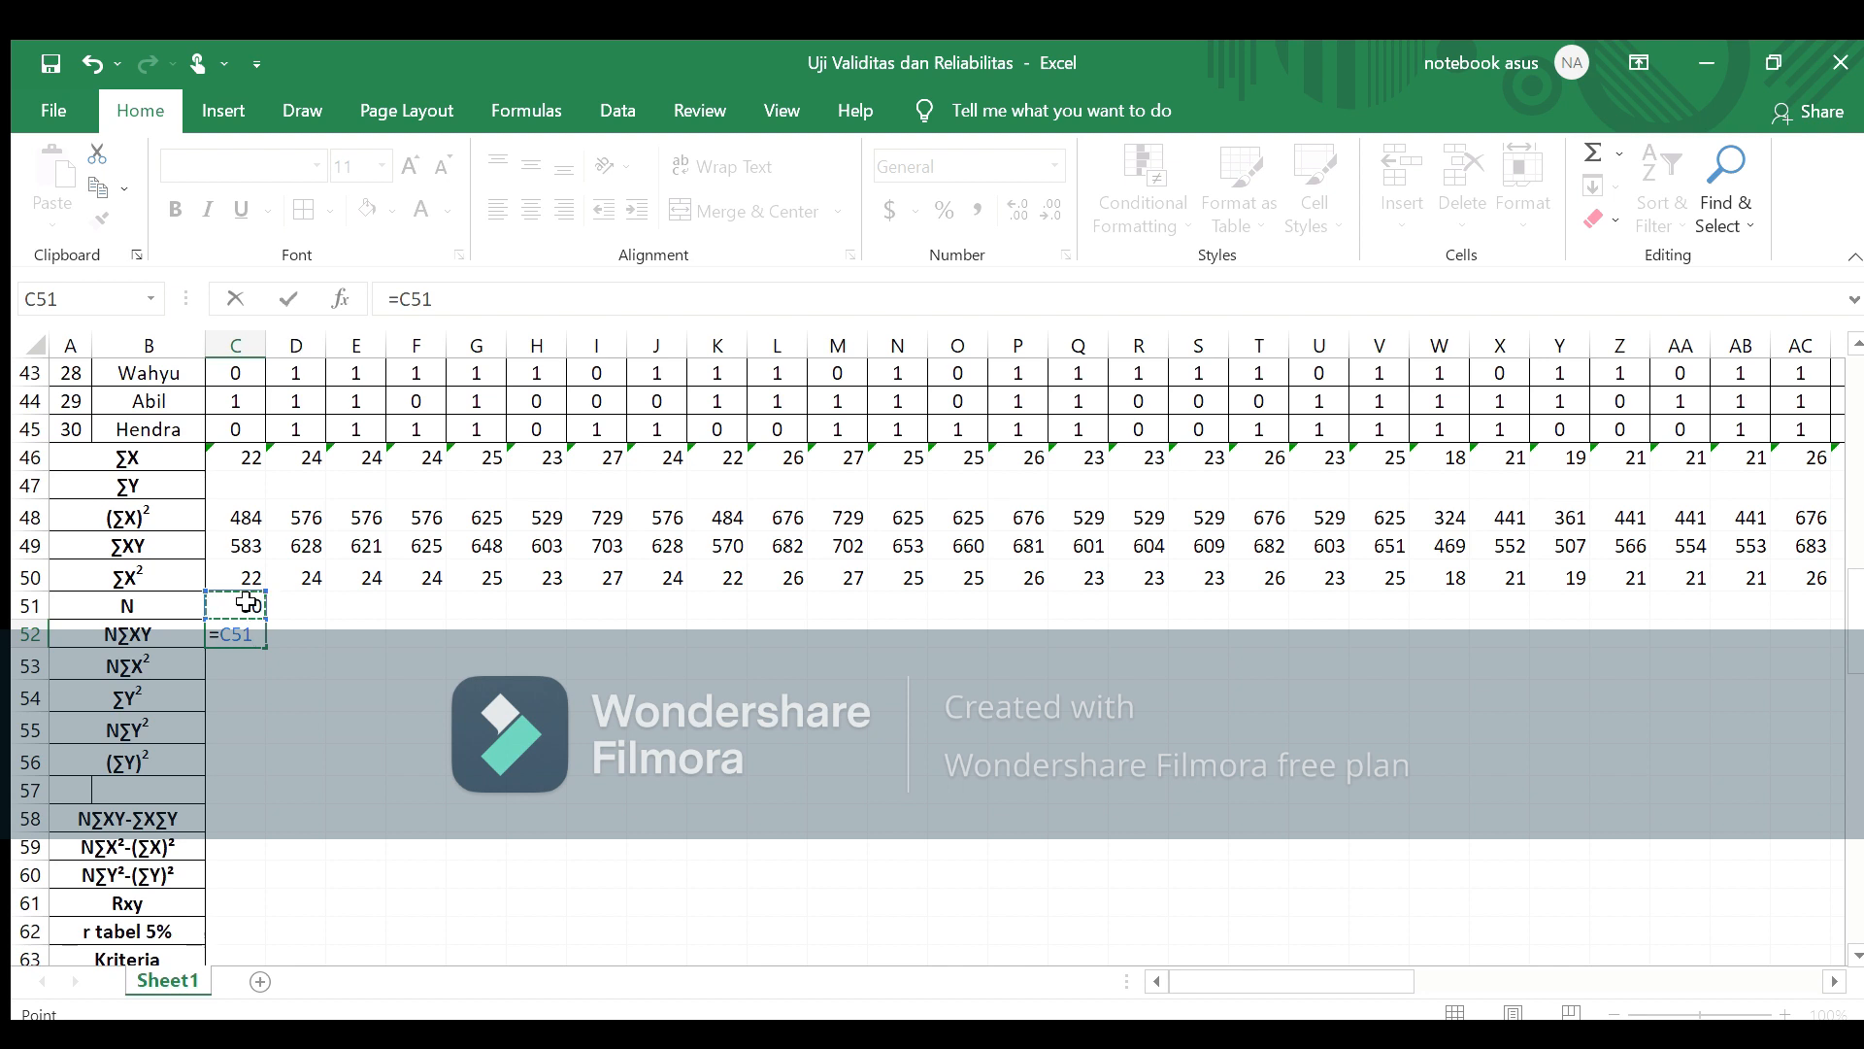
pyautogui.write('*')
pyautogui.click(238, 548)
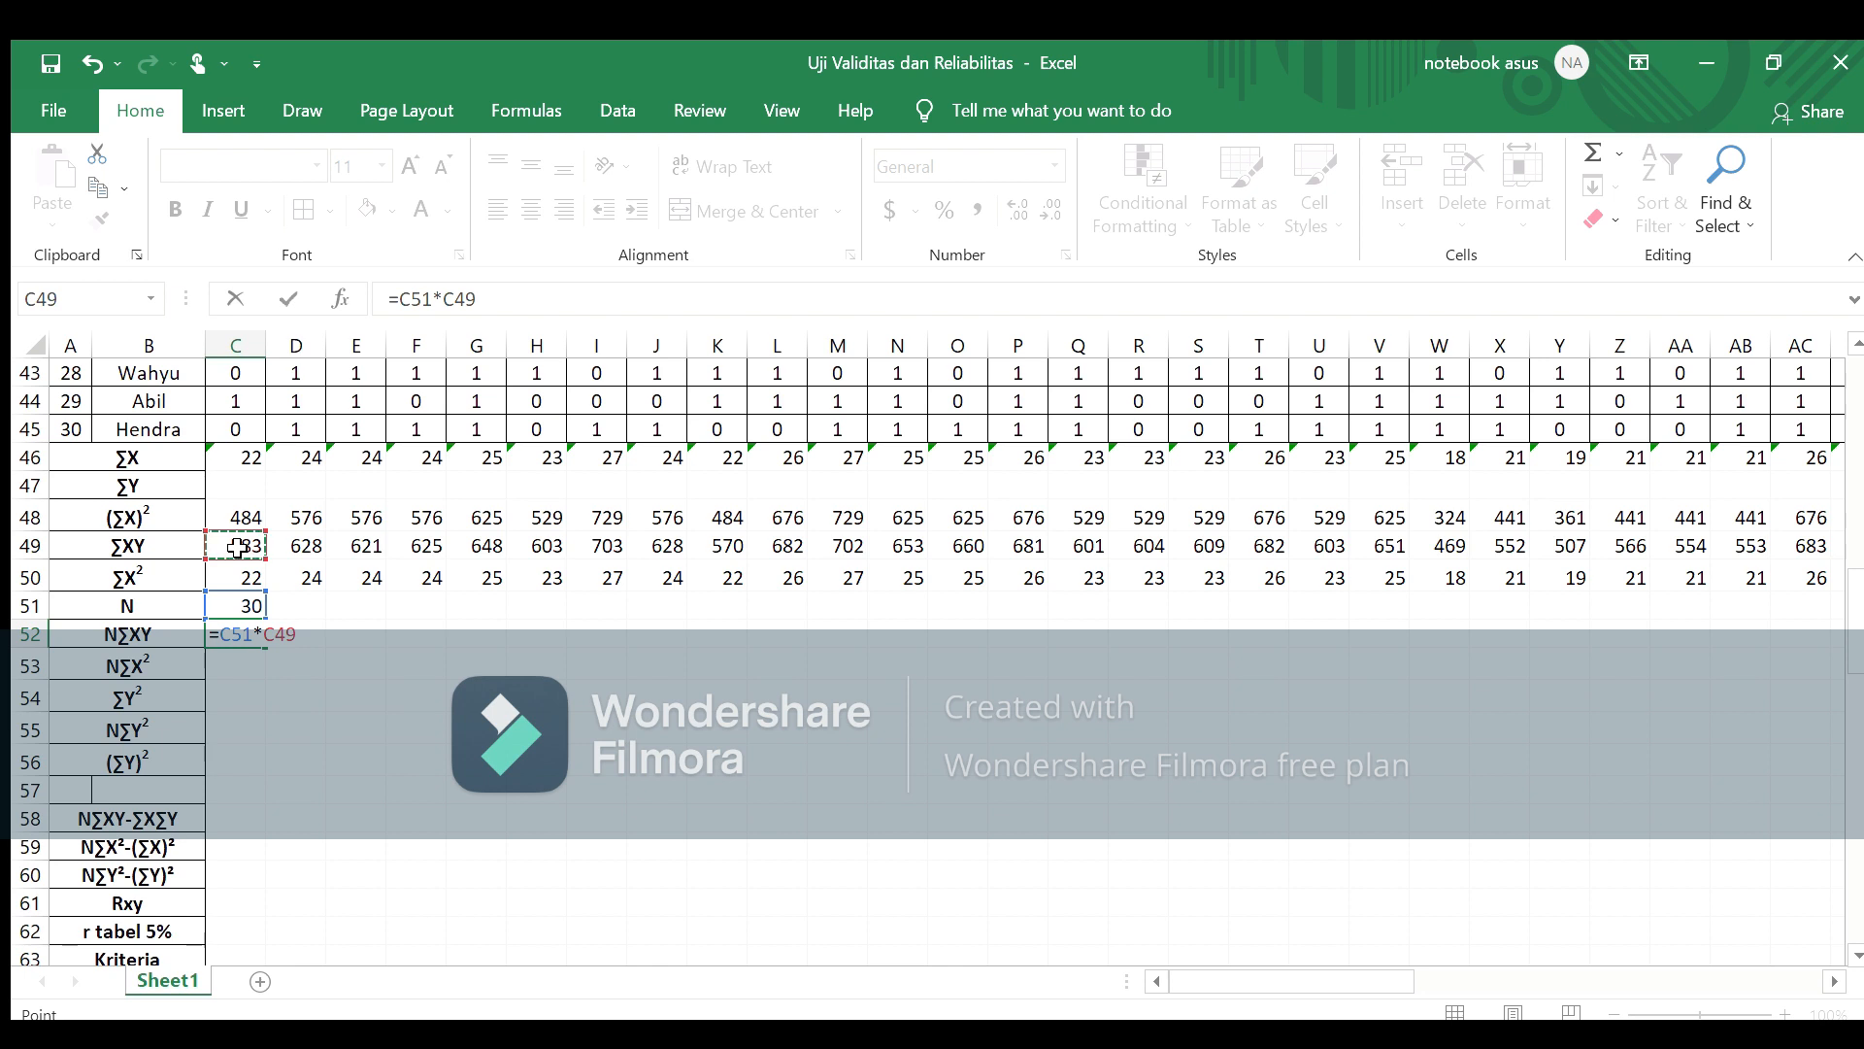
pyautogui.click(407, 307)
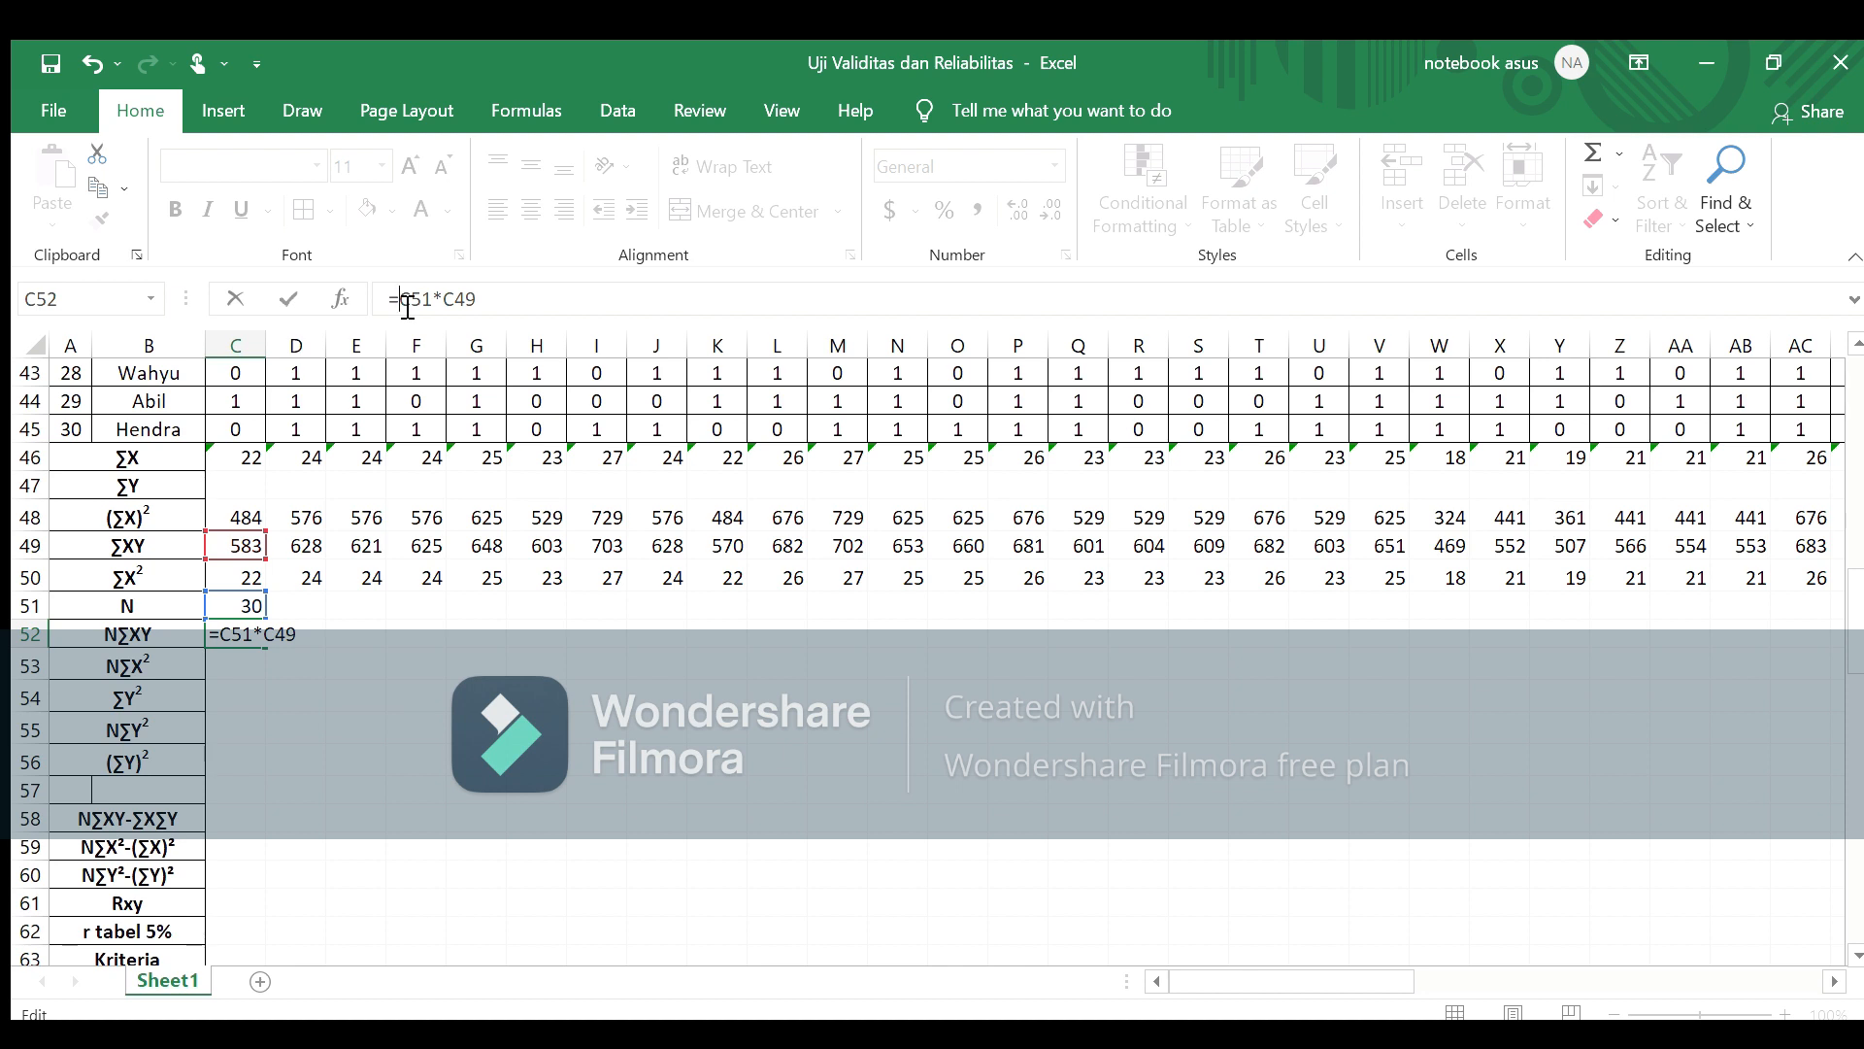
pyautogui.write('$')
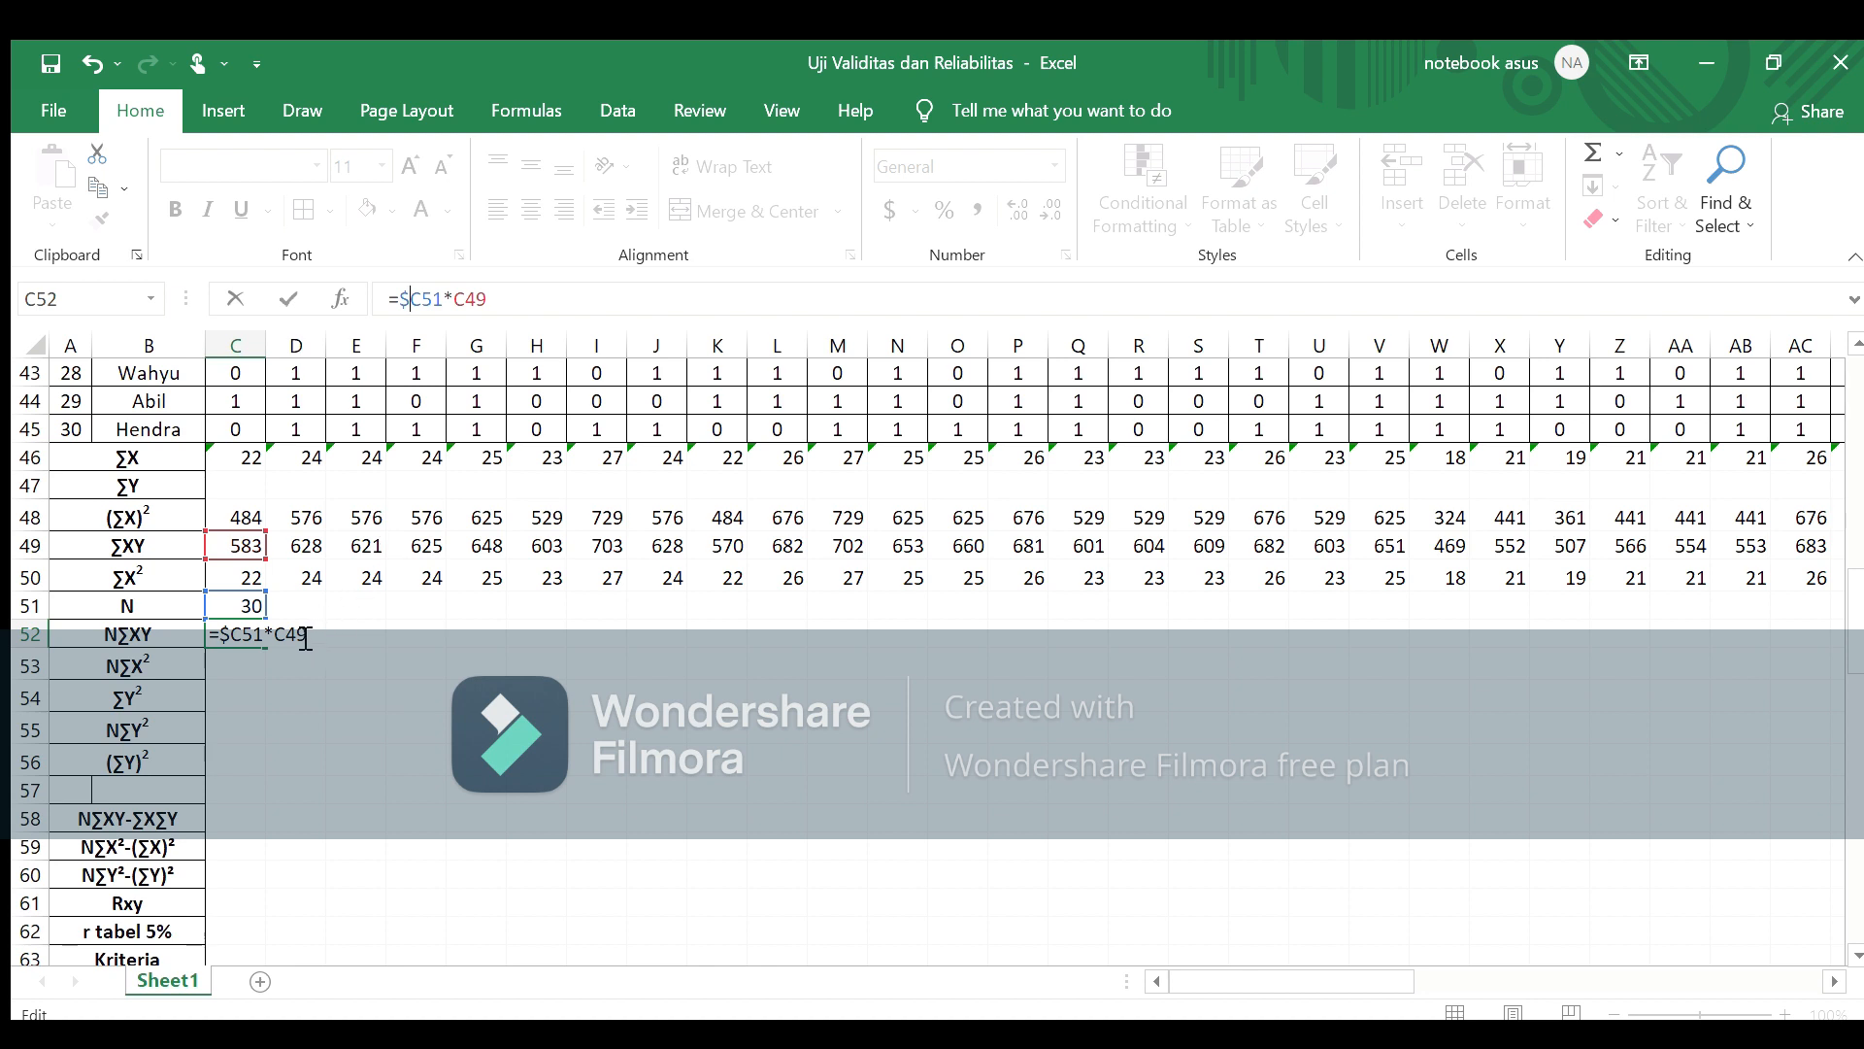
pyautogui.click(413, 307)
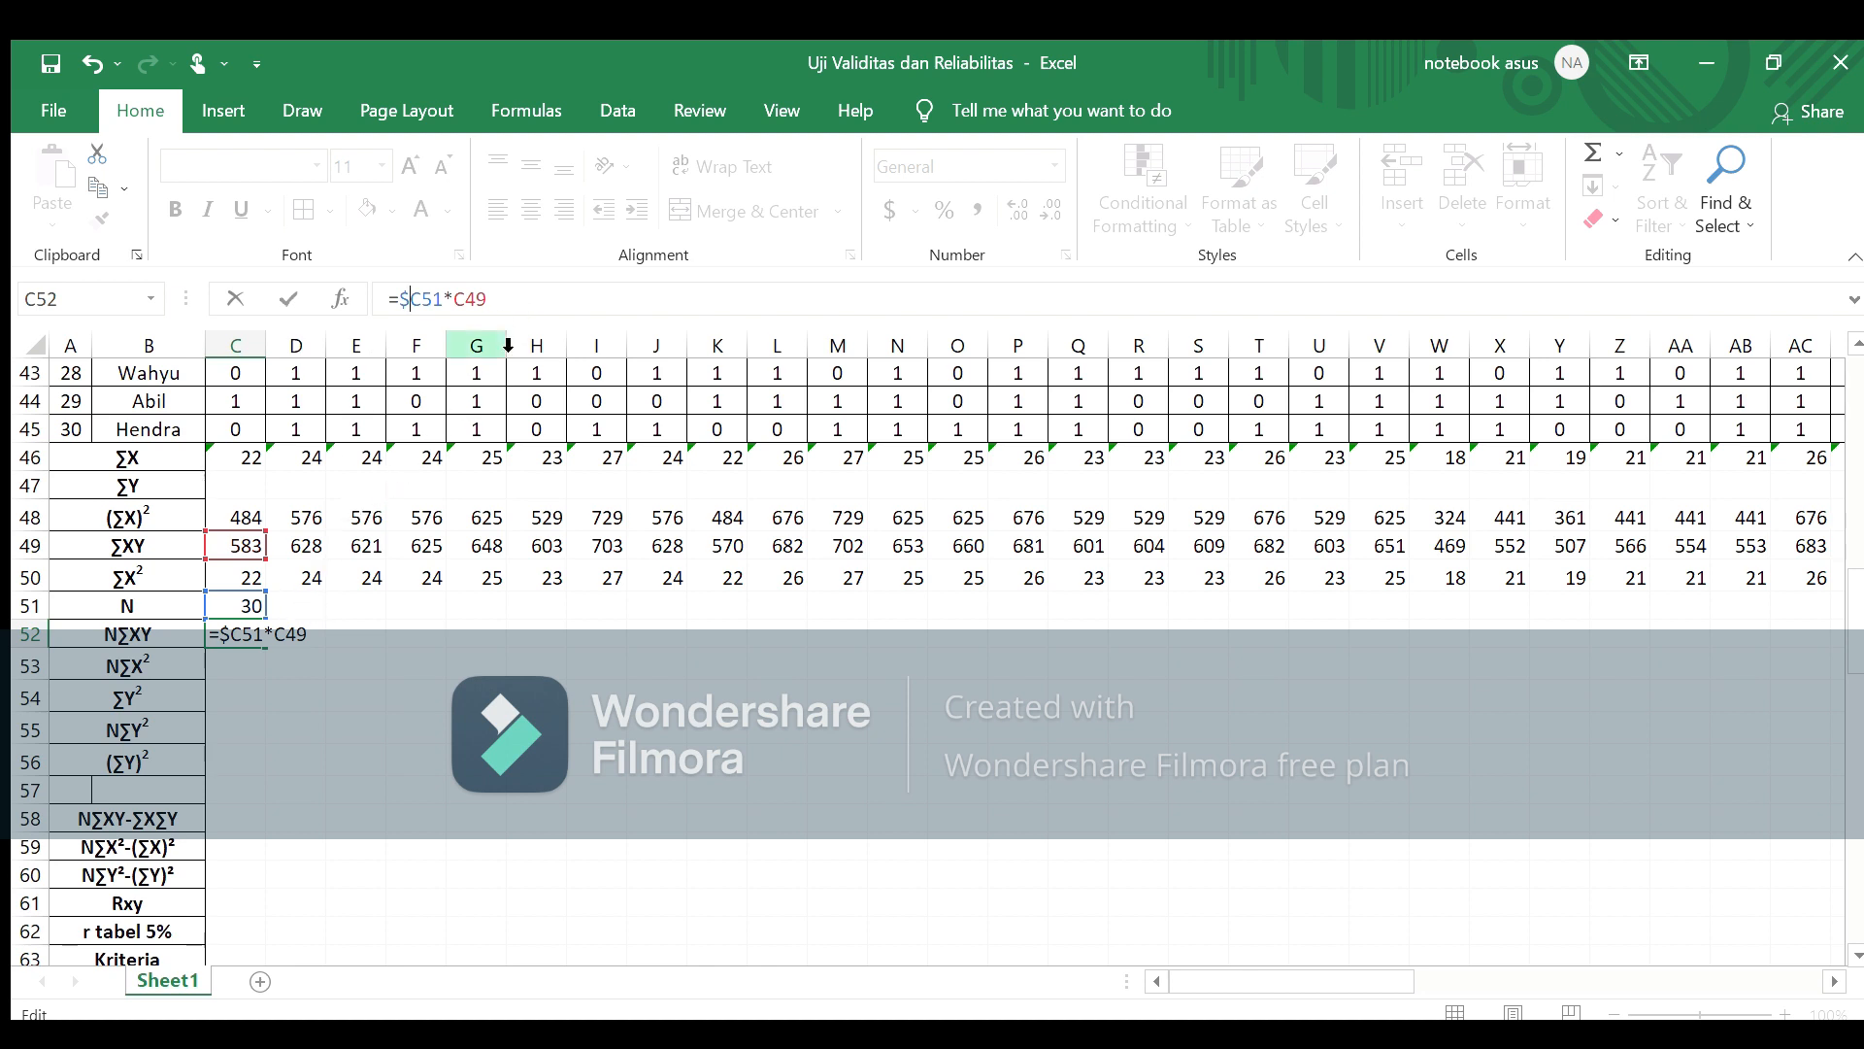
pyautogui.press('Return')
pyautogui.click(240, 633)
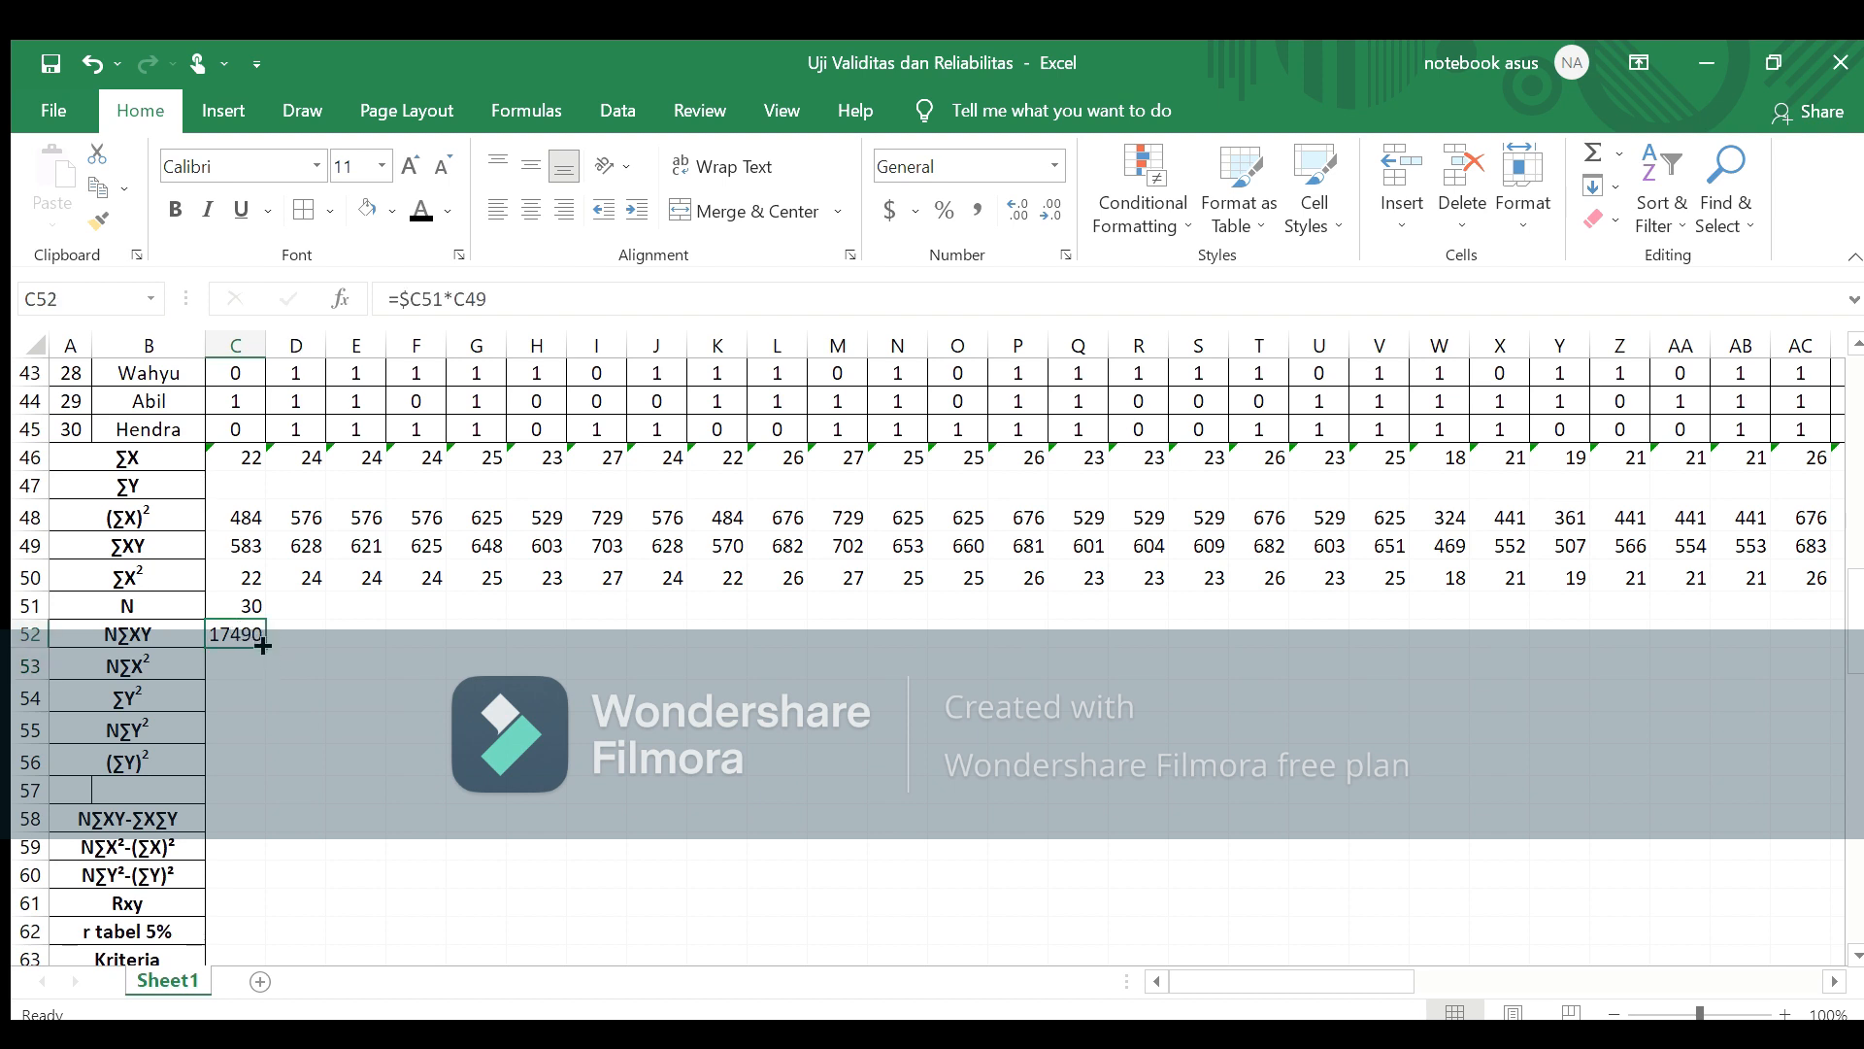
pyautogui.moveTo(263, 644); pyautogui.dragTo(1618, 645)
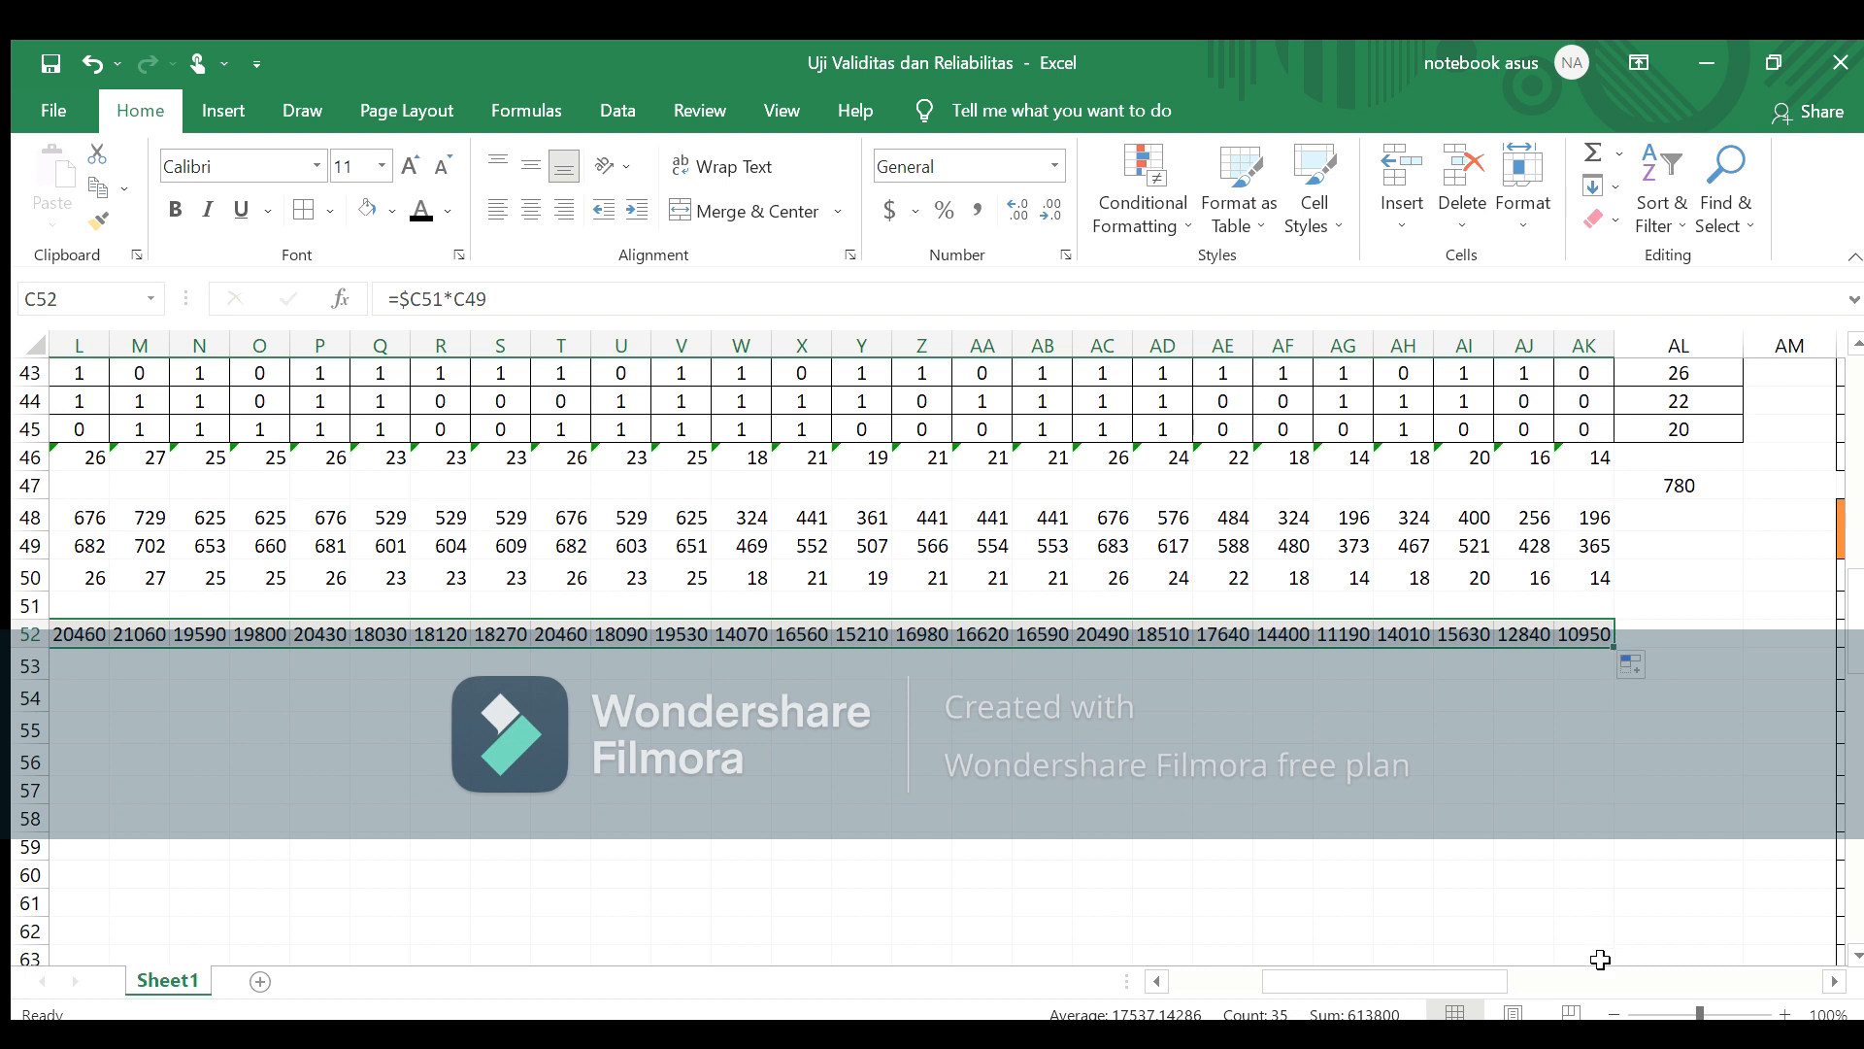
# Step: Calculate item 1's N∑X² in C53 with =$C51*C50 and fill the formula across to item 35 in AK53
pyautogui.moveTo(1435, 983); pyautogui.dragTo(1291, 979)
pyautogui.click(243, 656)
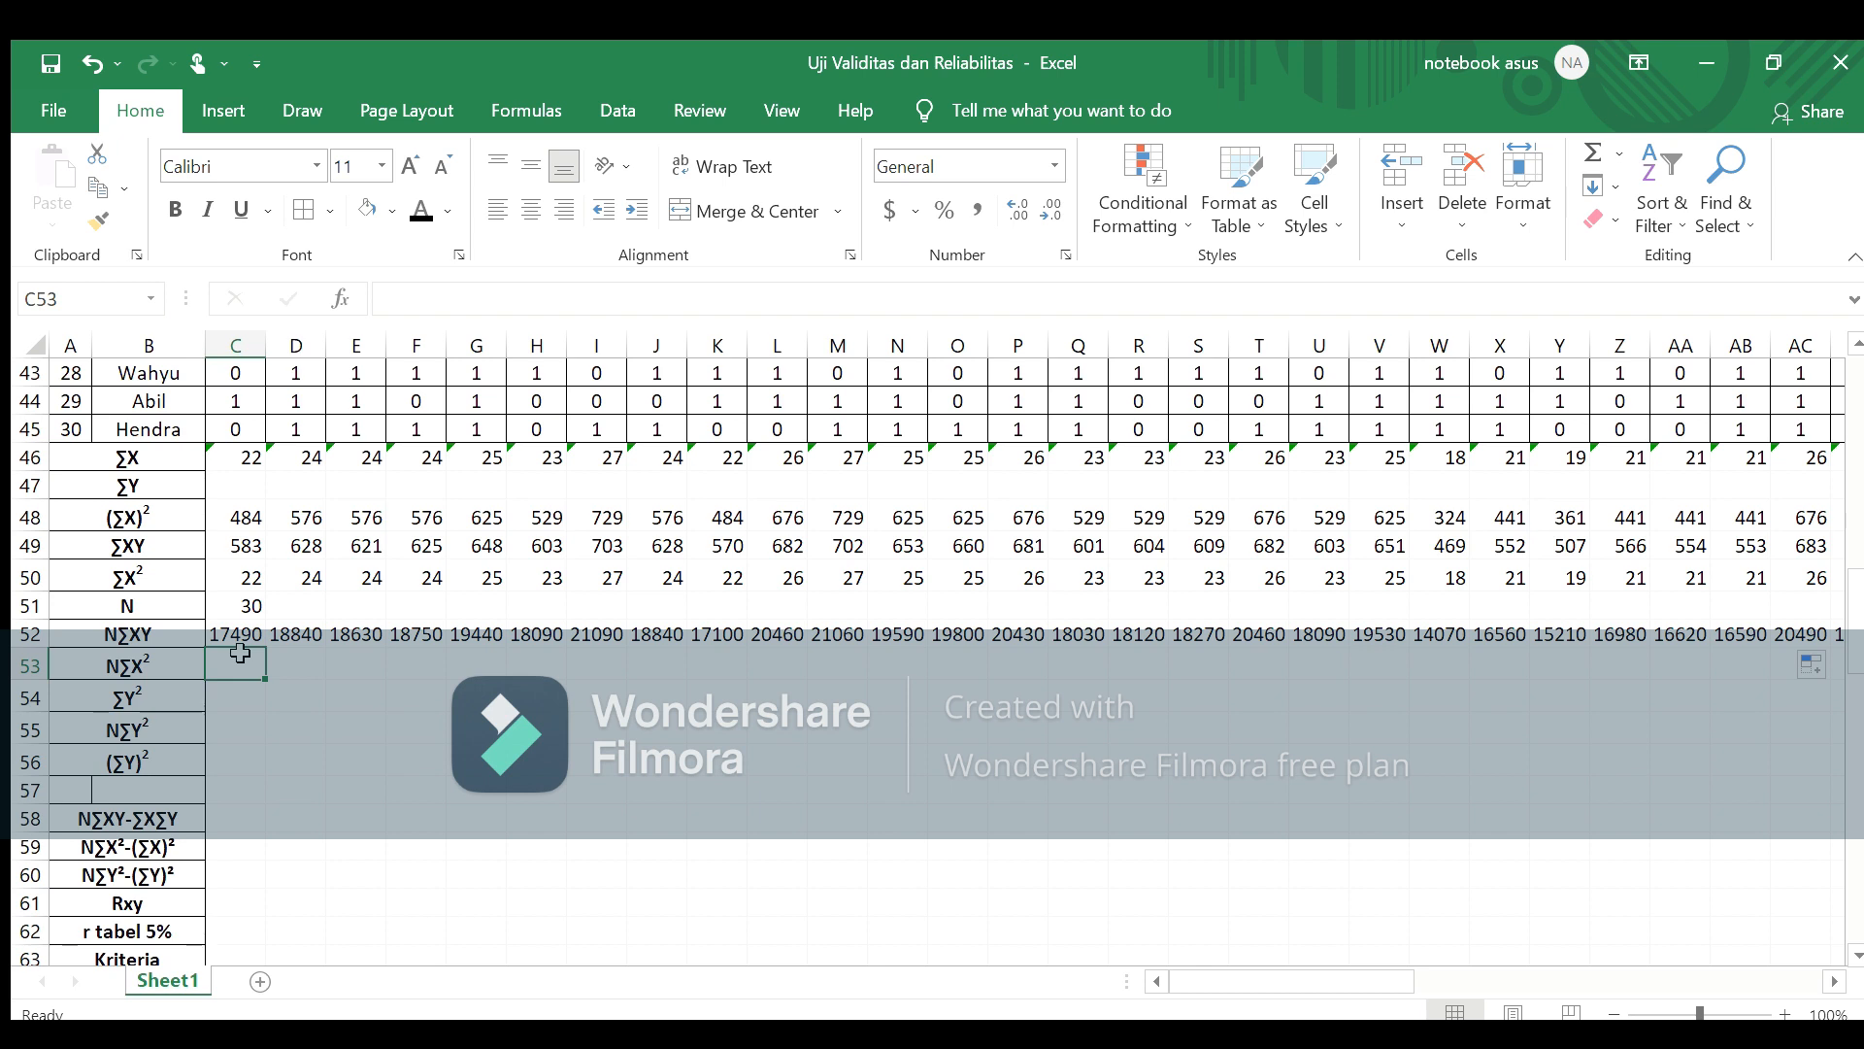
pyautogui.write('=')
pyautogui.click(239, 603)
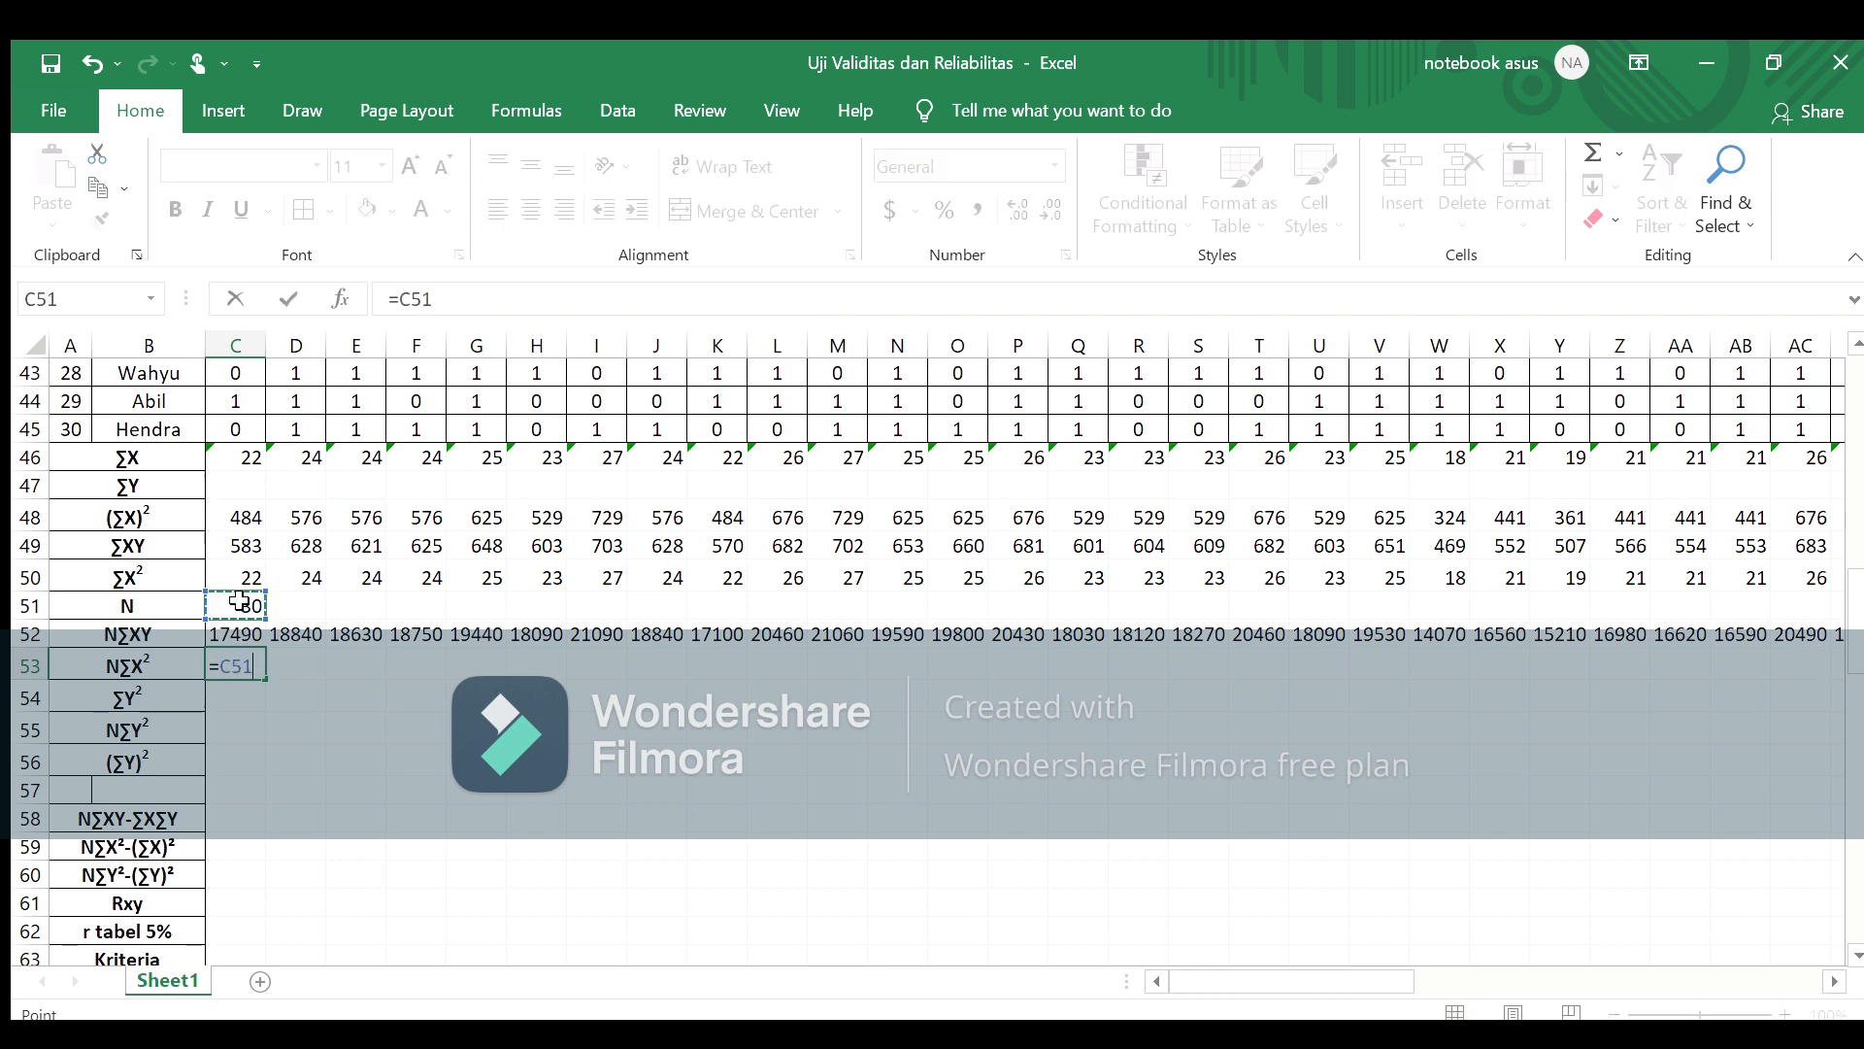
pyautogui.write('*')
pyautogui.click(249, 581)
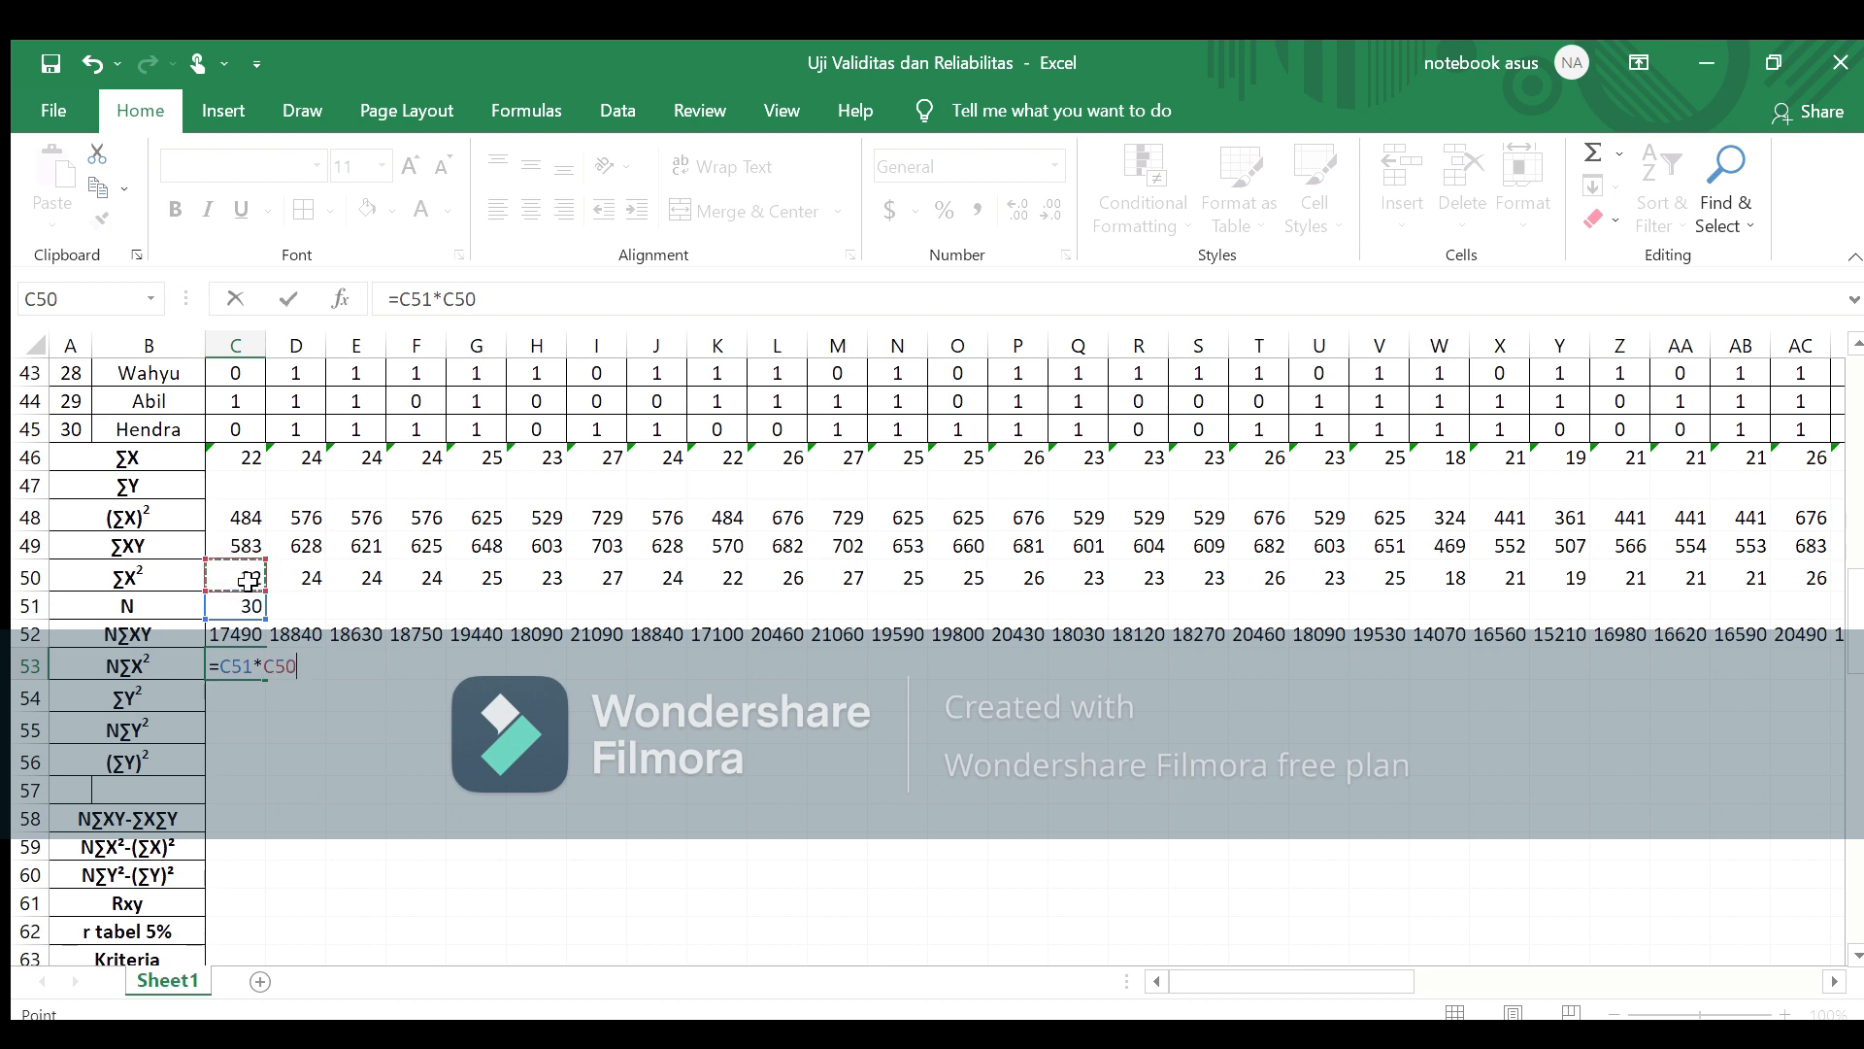
pyautogui.click(407, 303)
pyautogui.write('$')
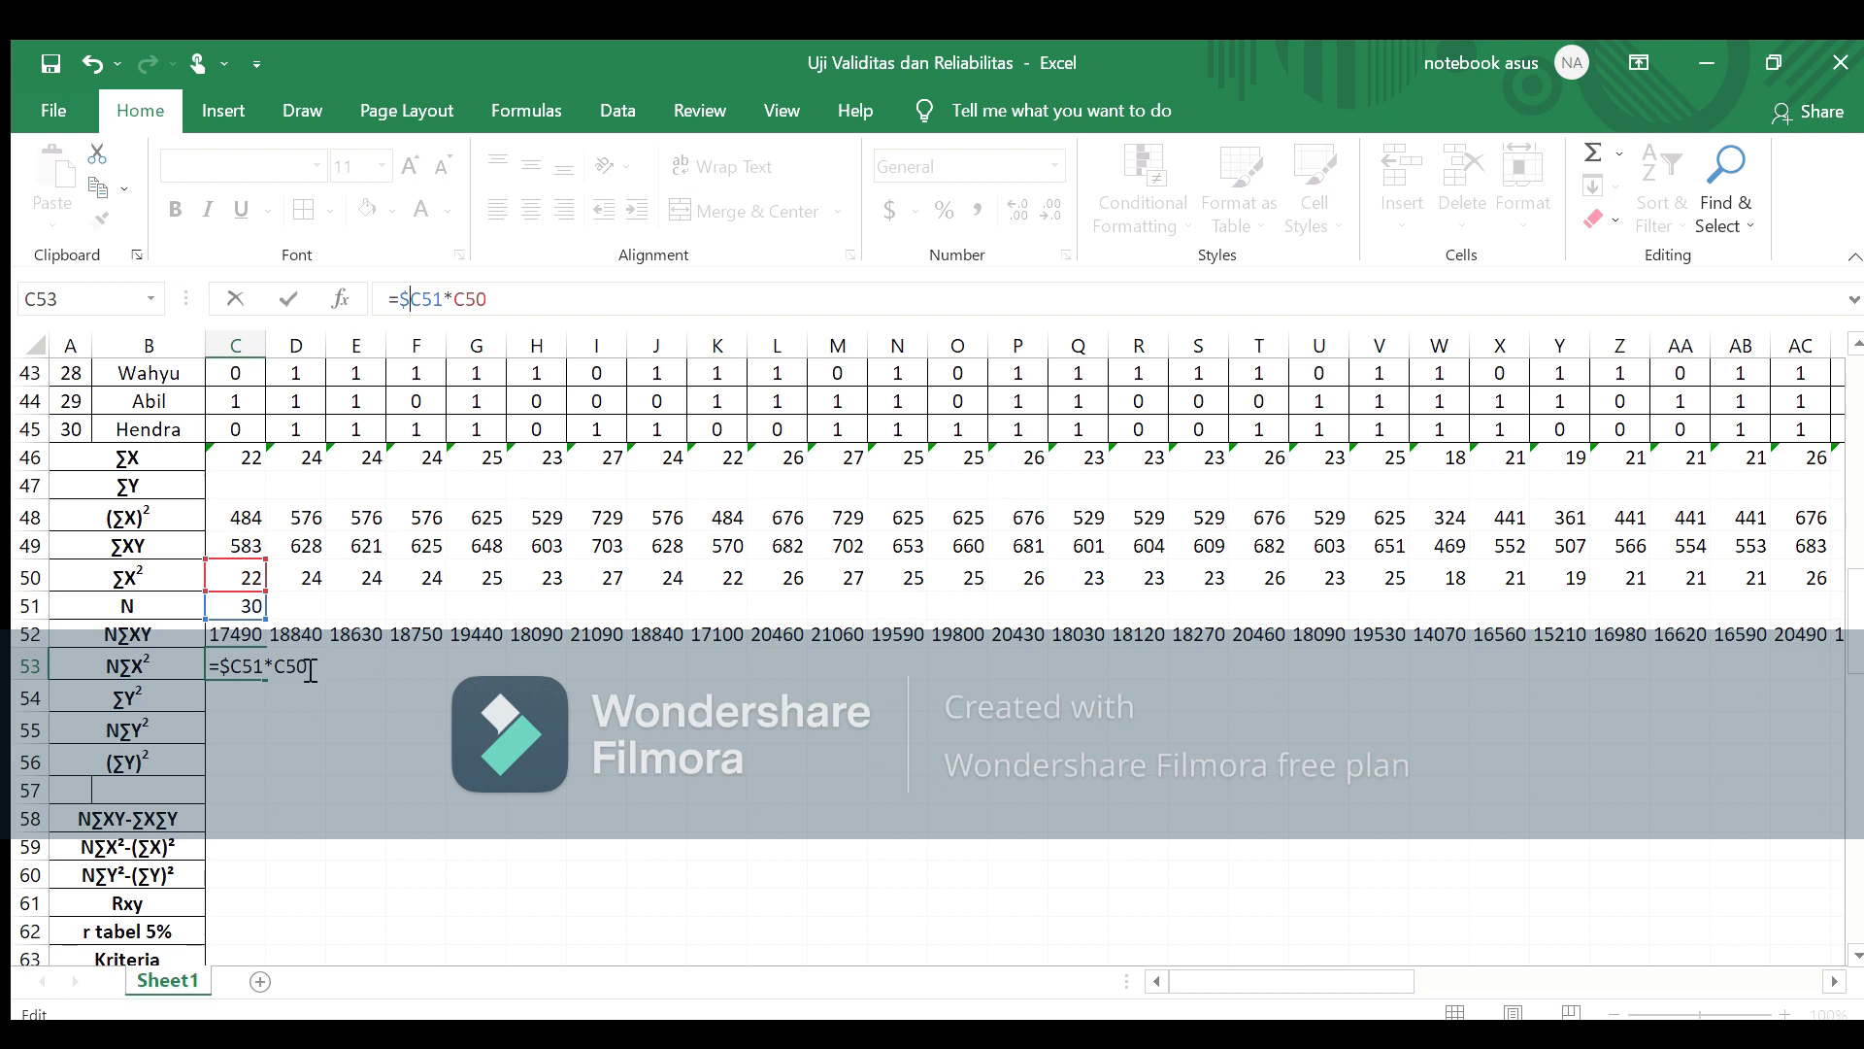
pyautogui.hotkey('ctrl', 'Return')
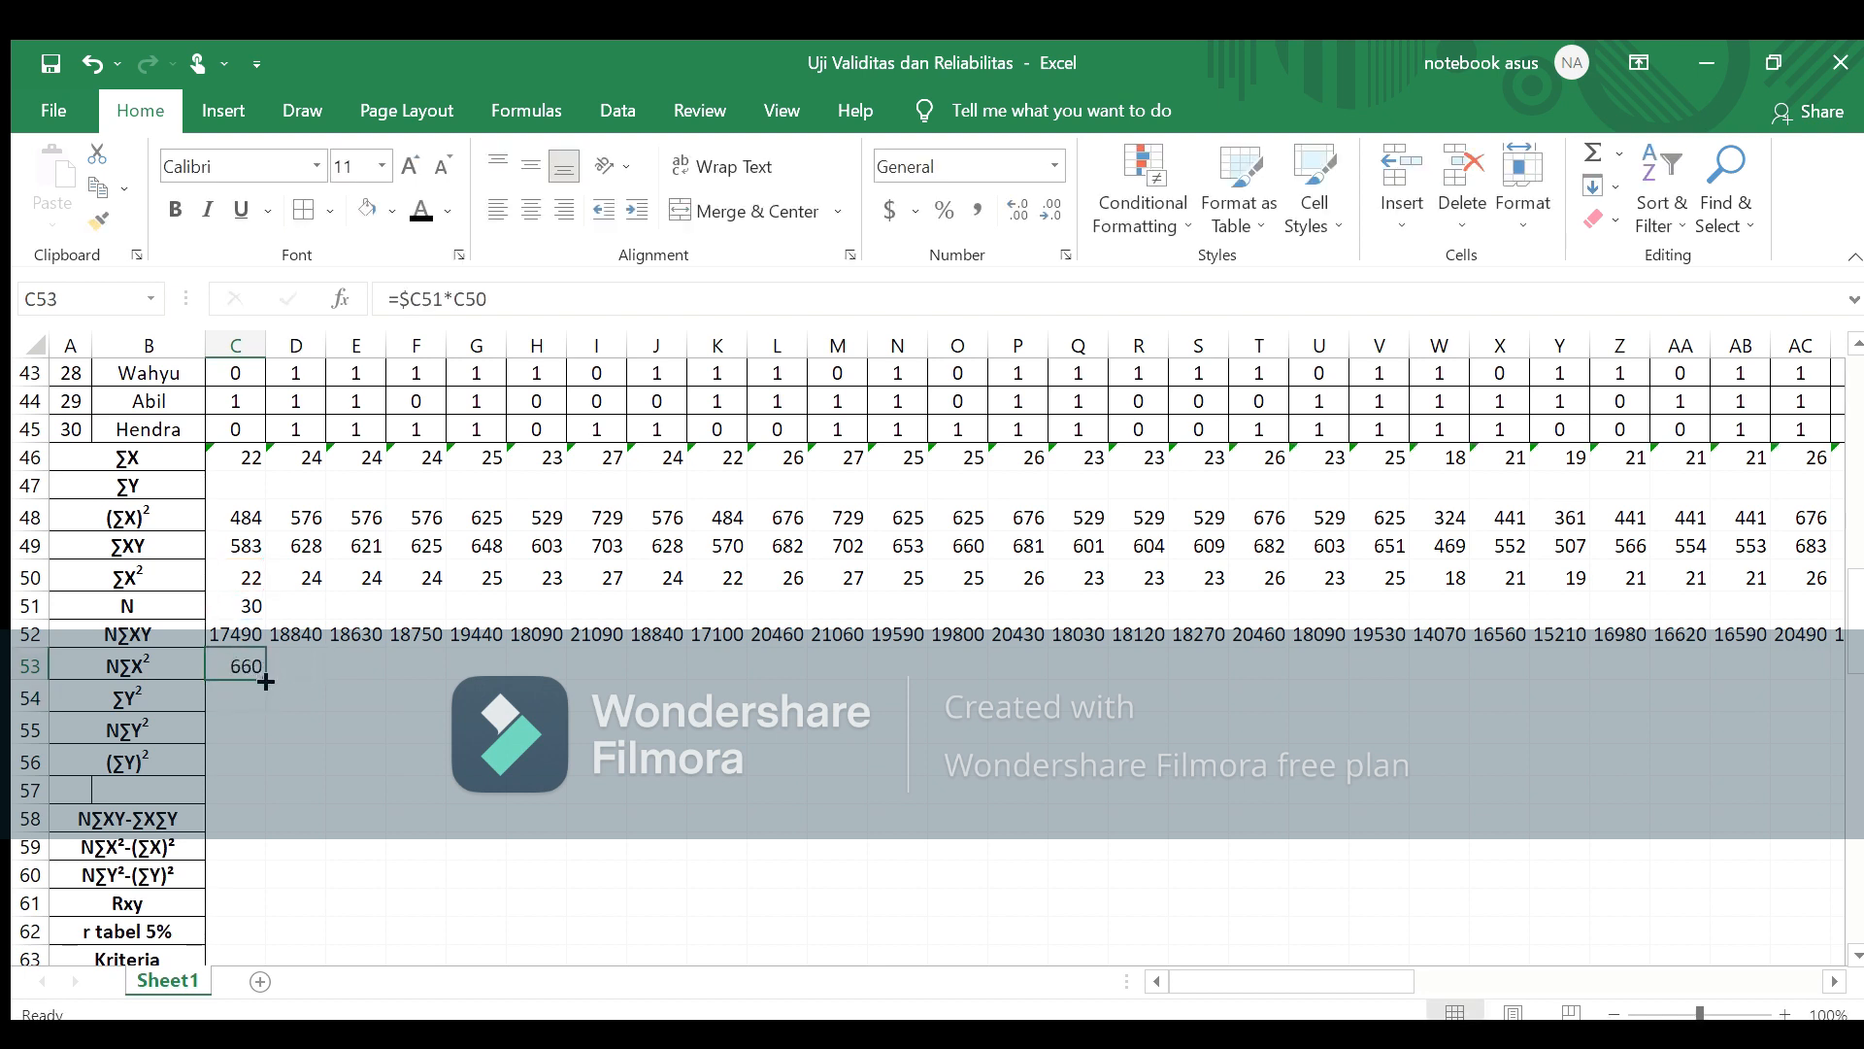
pyautogui.moveTo(264, 681); pyautogui.dragTo(1597, 729)
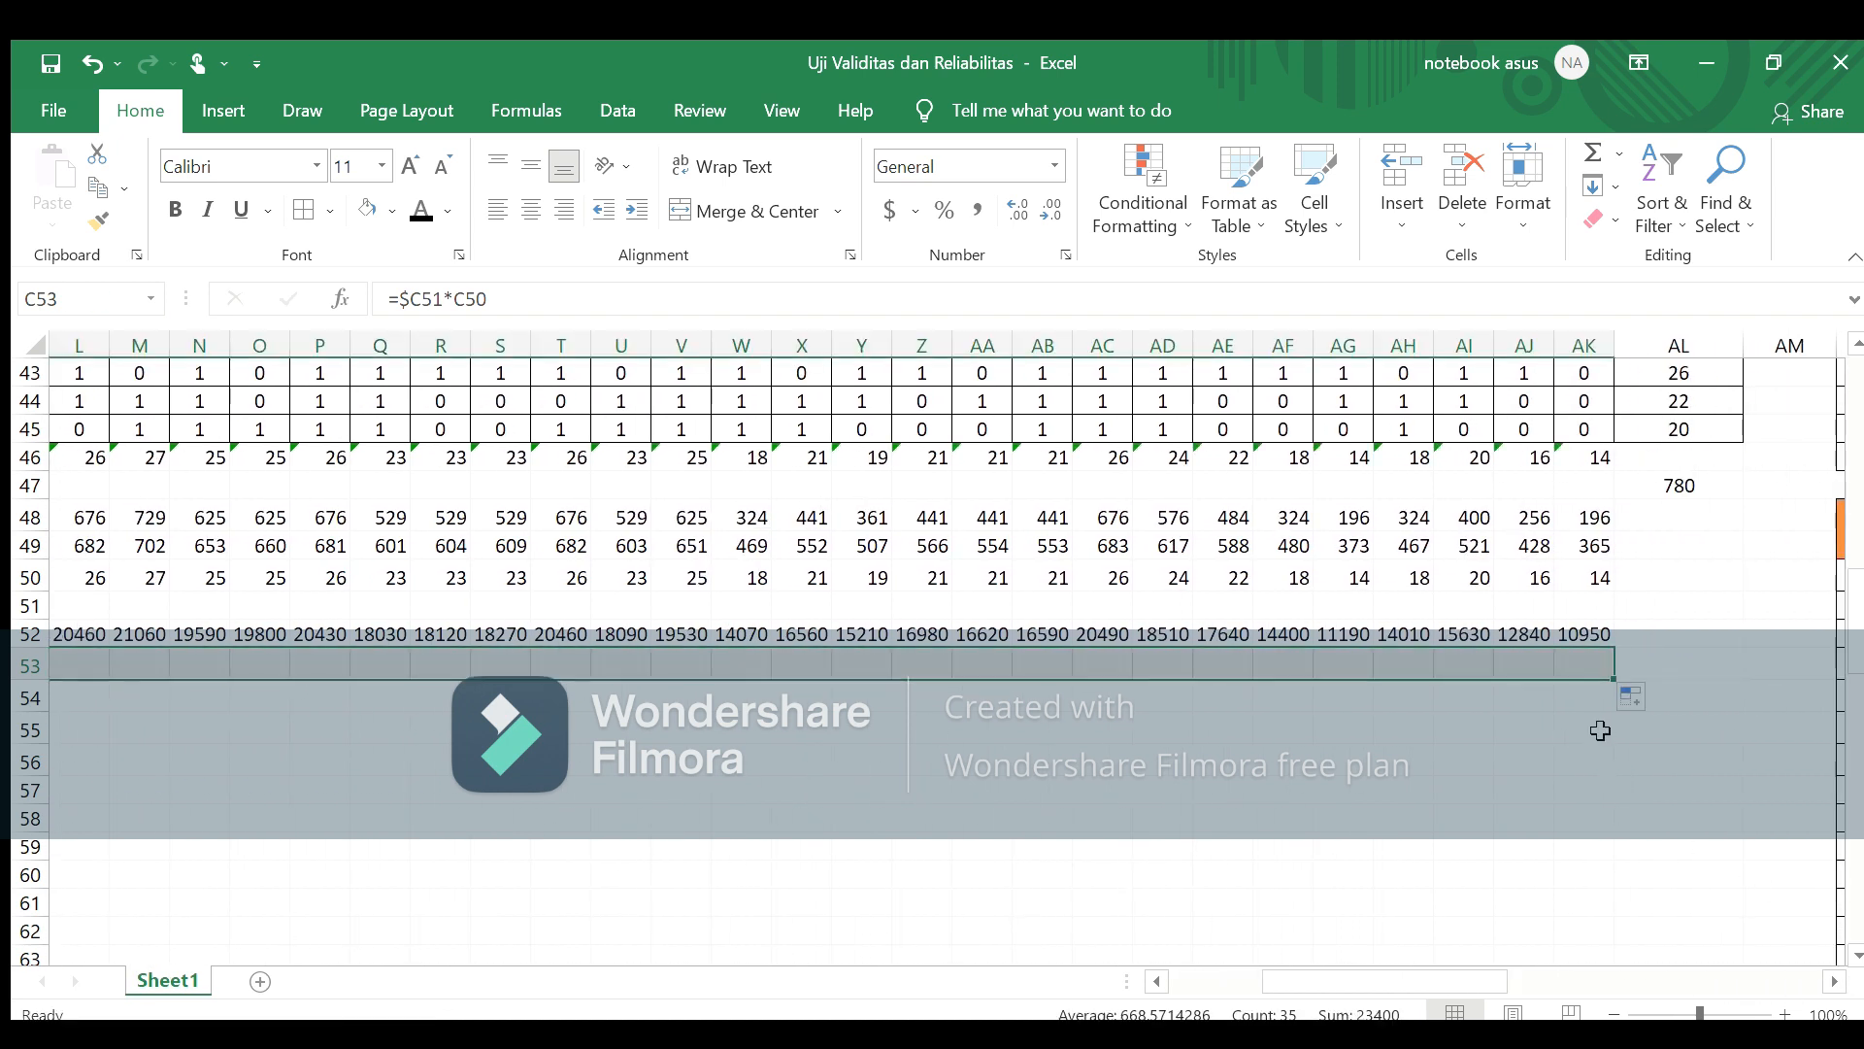
# Step: Check the label of row 54 and go along that row to cell AL54 in the respondents' total column
pyautogui.click(1332, 685)
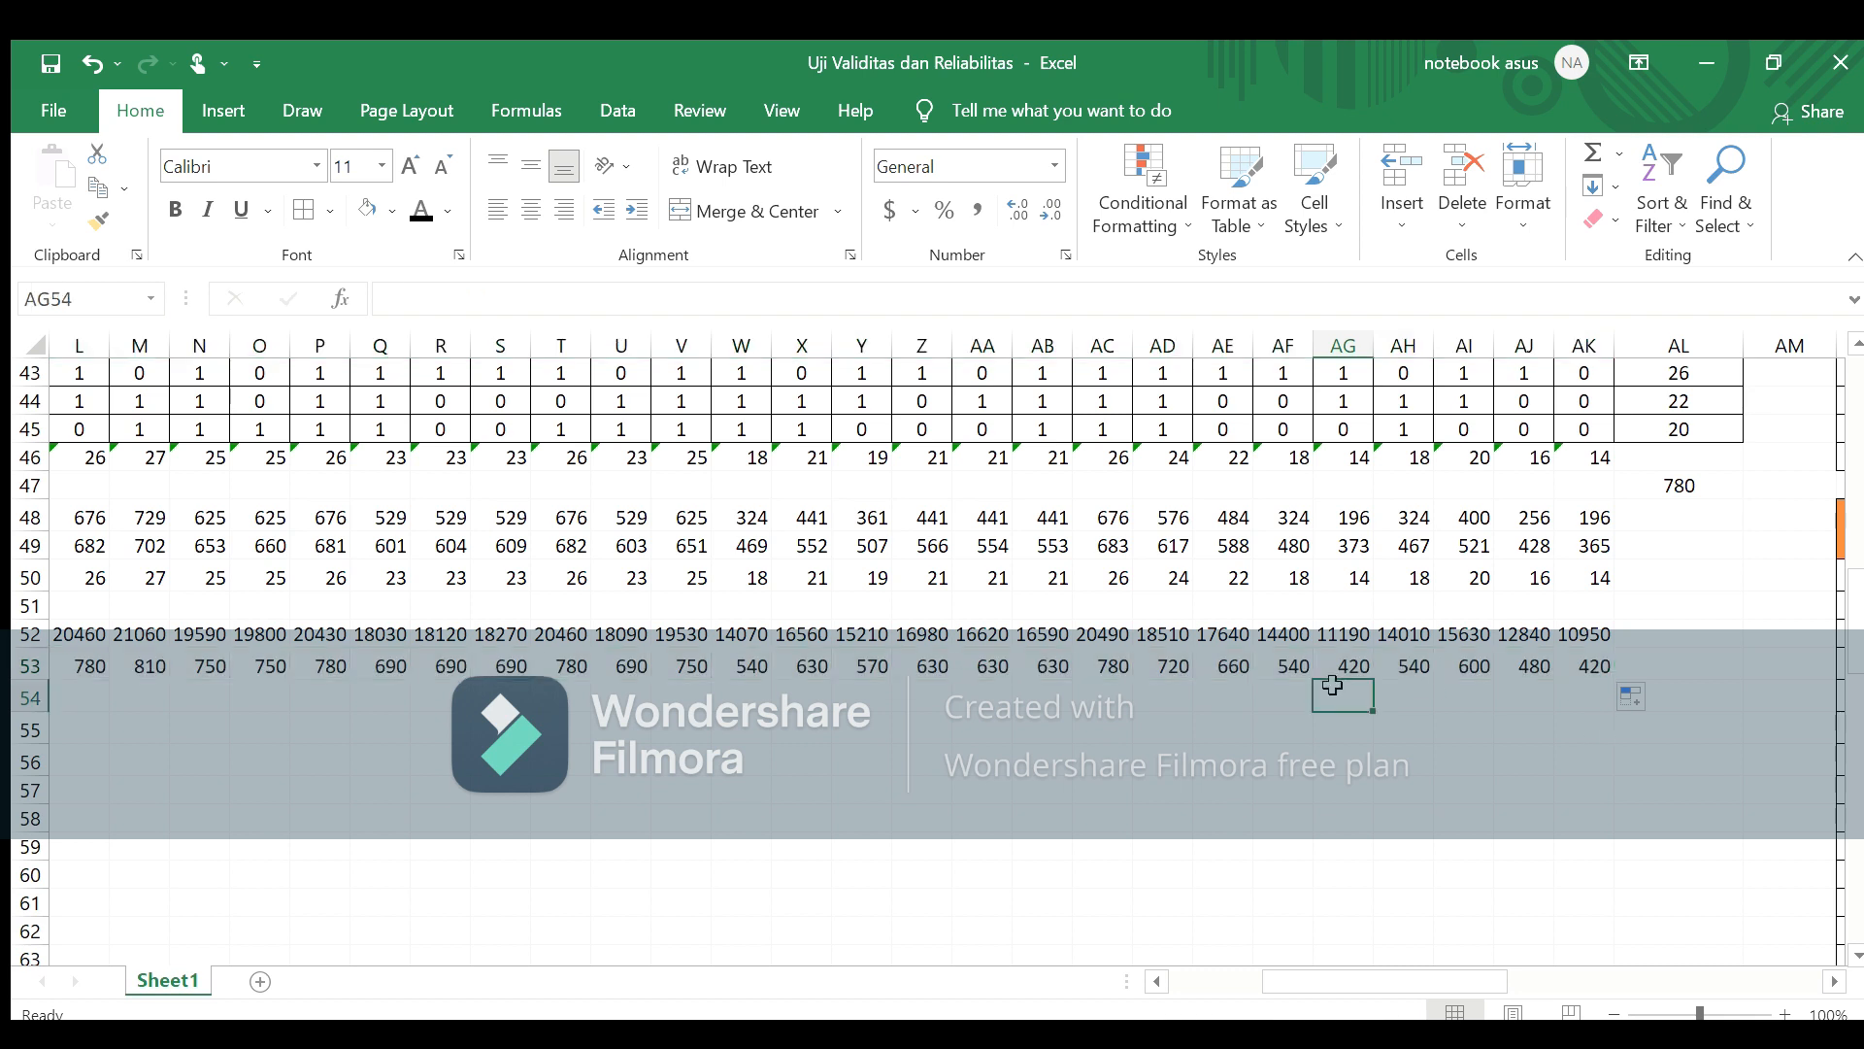
pyautogui.press('Left')
pyautogui.press('Left')
pyautogui.press('Left')
pyautogui.press('Left')
pyautogui.press('Left')
pyautogui.press('Left')
pyautogui.press('Left')
pyautogui.press('Left')
pyautogui.press('Left')
pyautogui.press('Left')
pyautogui.press('Left')
pyautogui.press('Left')
pyautogui.press('Left')
pyautogui.press('Left')
pyautogui.press('Left')
pyautogui.press('Left')
pyautogui.press('Left')
pyautogui.press('Left')
pyautogui.press('Left')
pyautogui.press('Left')
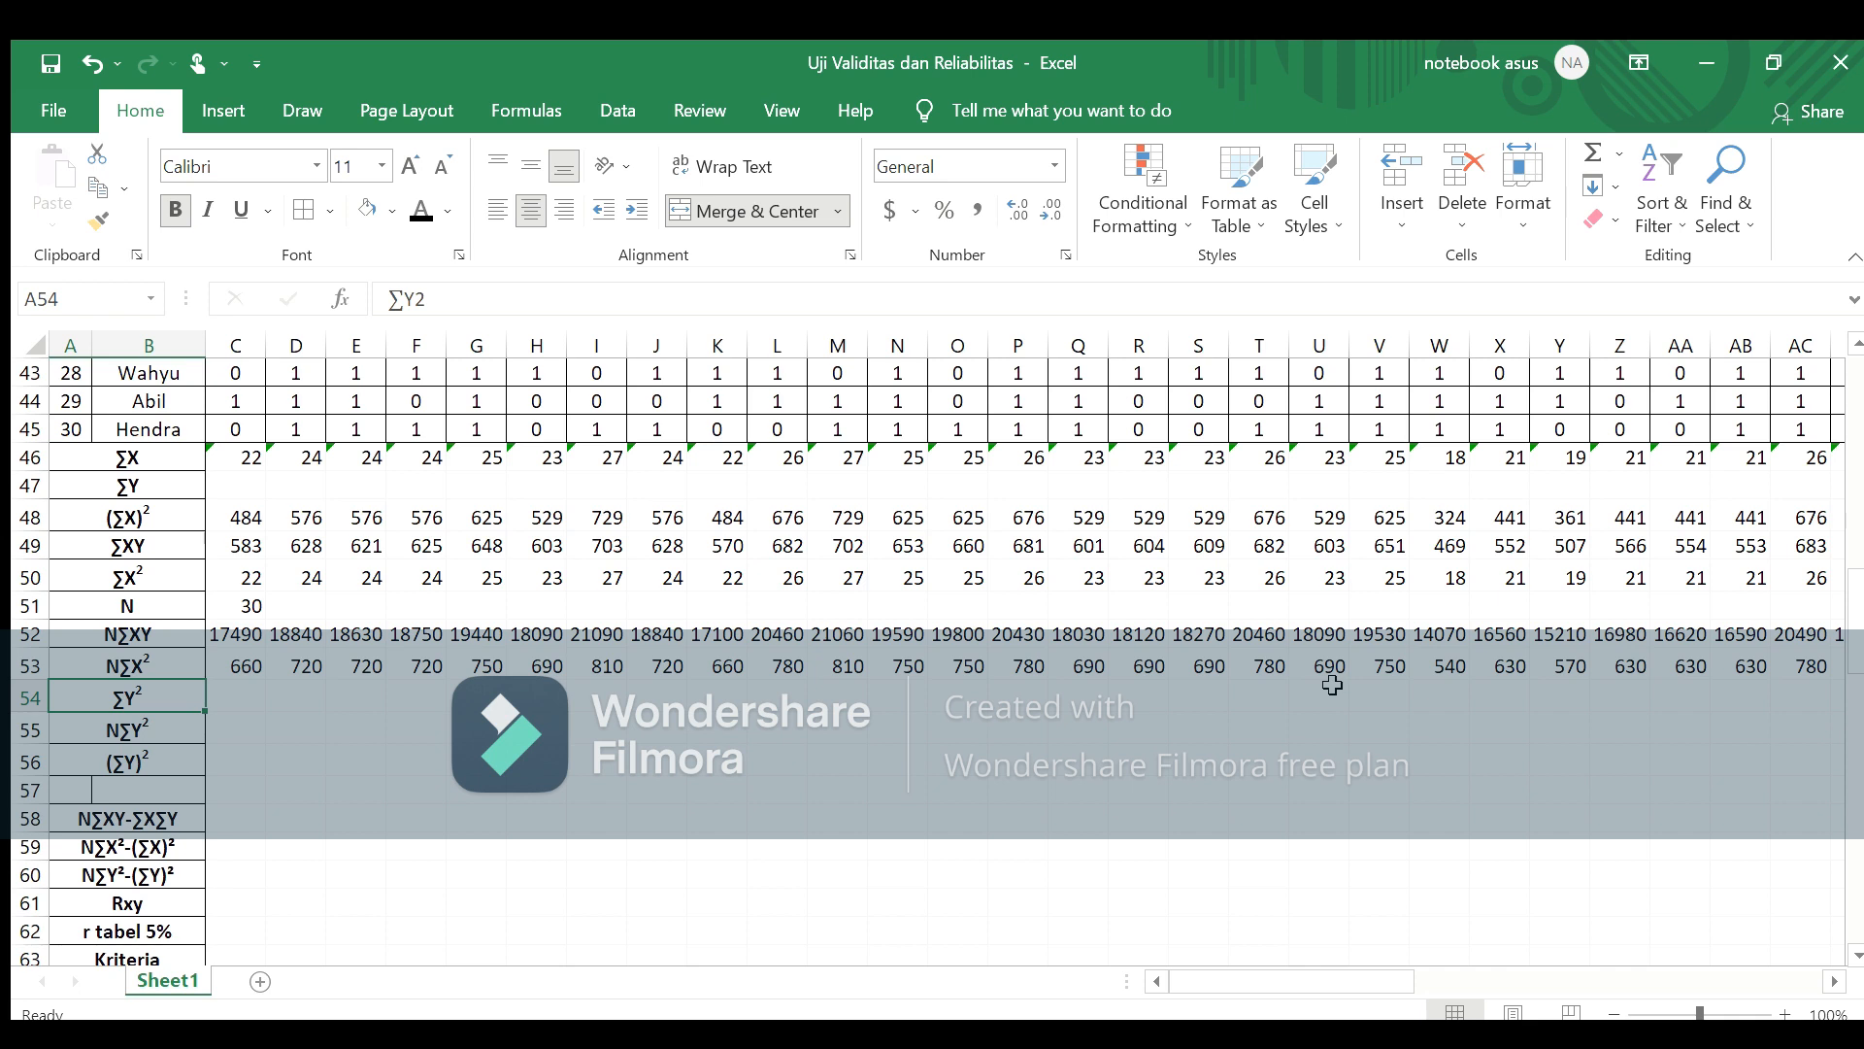
pyautogui.press('Right')
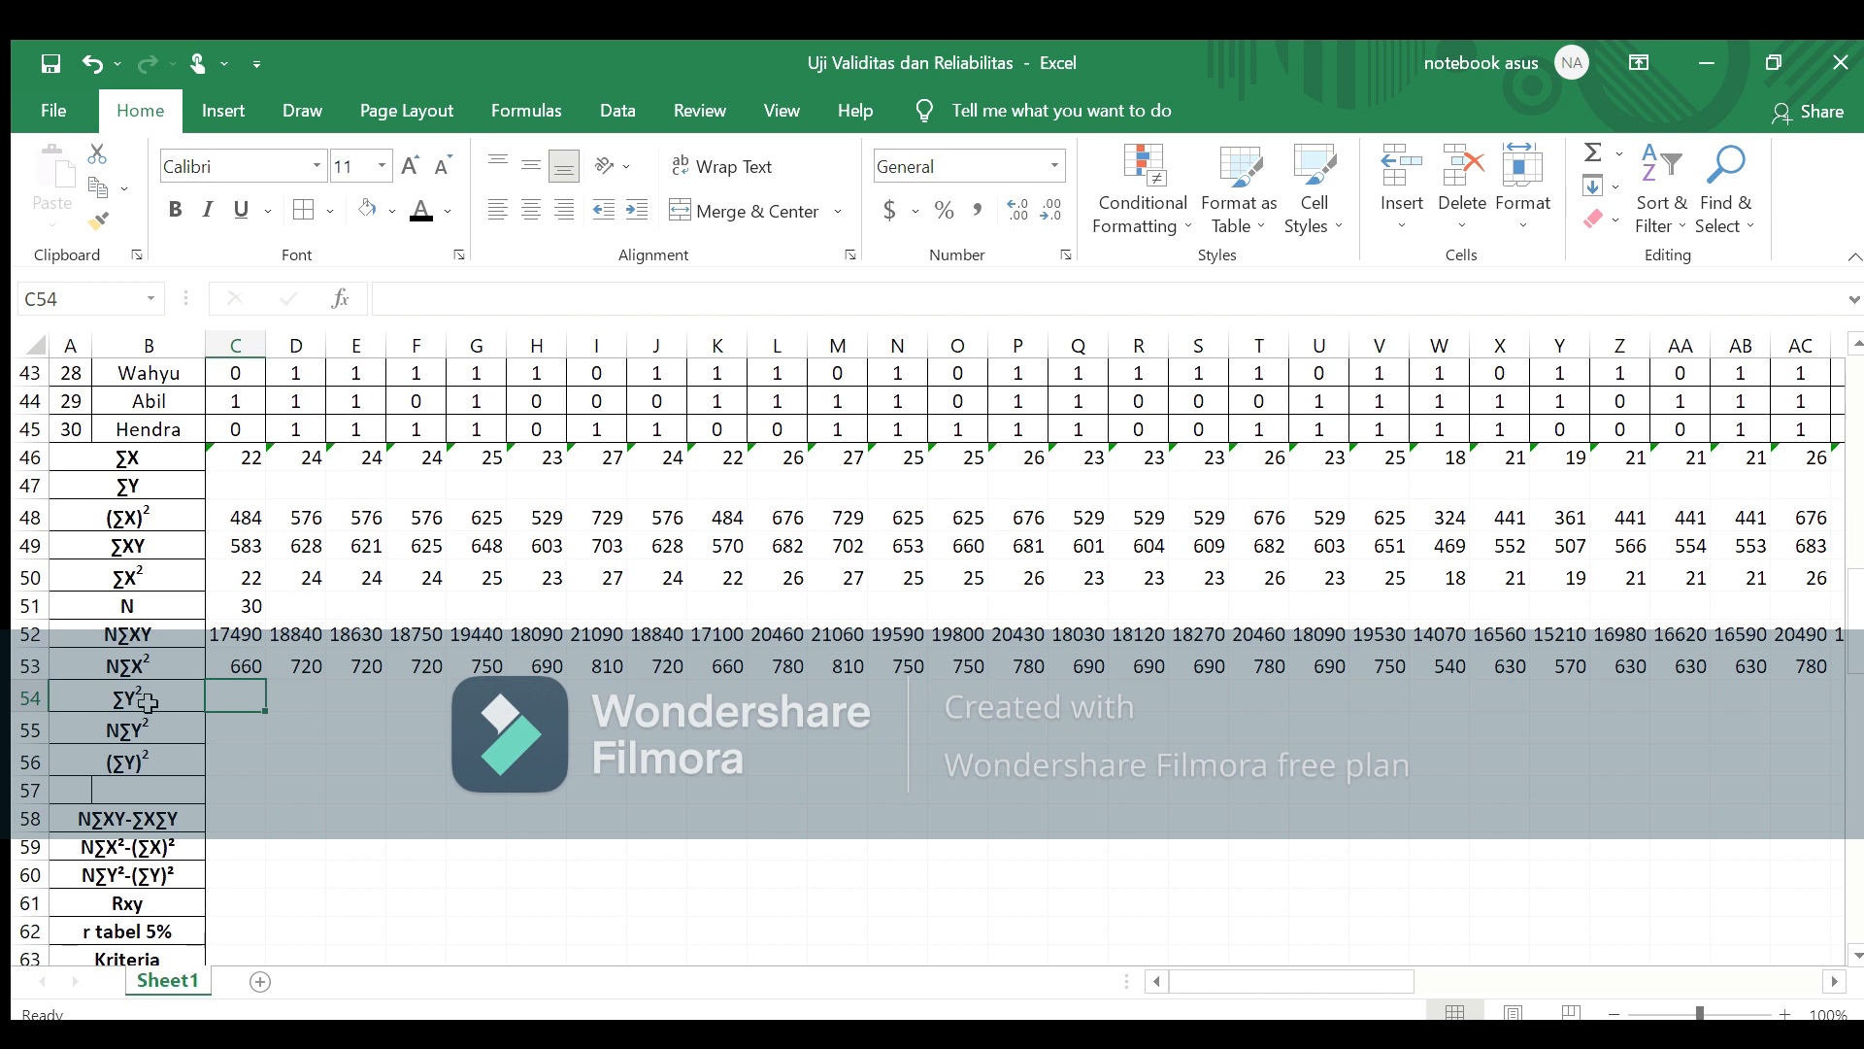
pyautogui.press('Right')
pyautogui.press('Right')
pyautogui.press('Right')
pyautogui.press('Right')
pyautogui.press('Right')
pyautogui.press('Right')
pyautogui.press('Right')
pyautogui.press('Right')
pyautogui.press('Right')
pyautogui.press('Right')
pyautogui.press('Right')
pyautogui.press('Right')
pyautogui.press('Right')
pyautogui.press('Right')
pyautogui.press('Right')
pyautogui.press('Right')
pyautogui.press('Right')
pyautogui.press('Right')
pyautogui.press('Right')
pyautogui.press('Right')
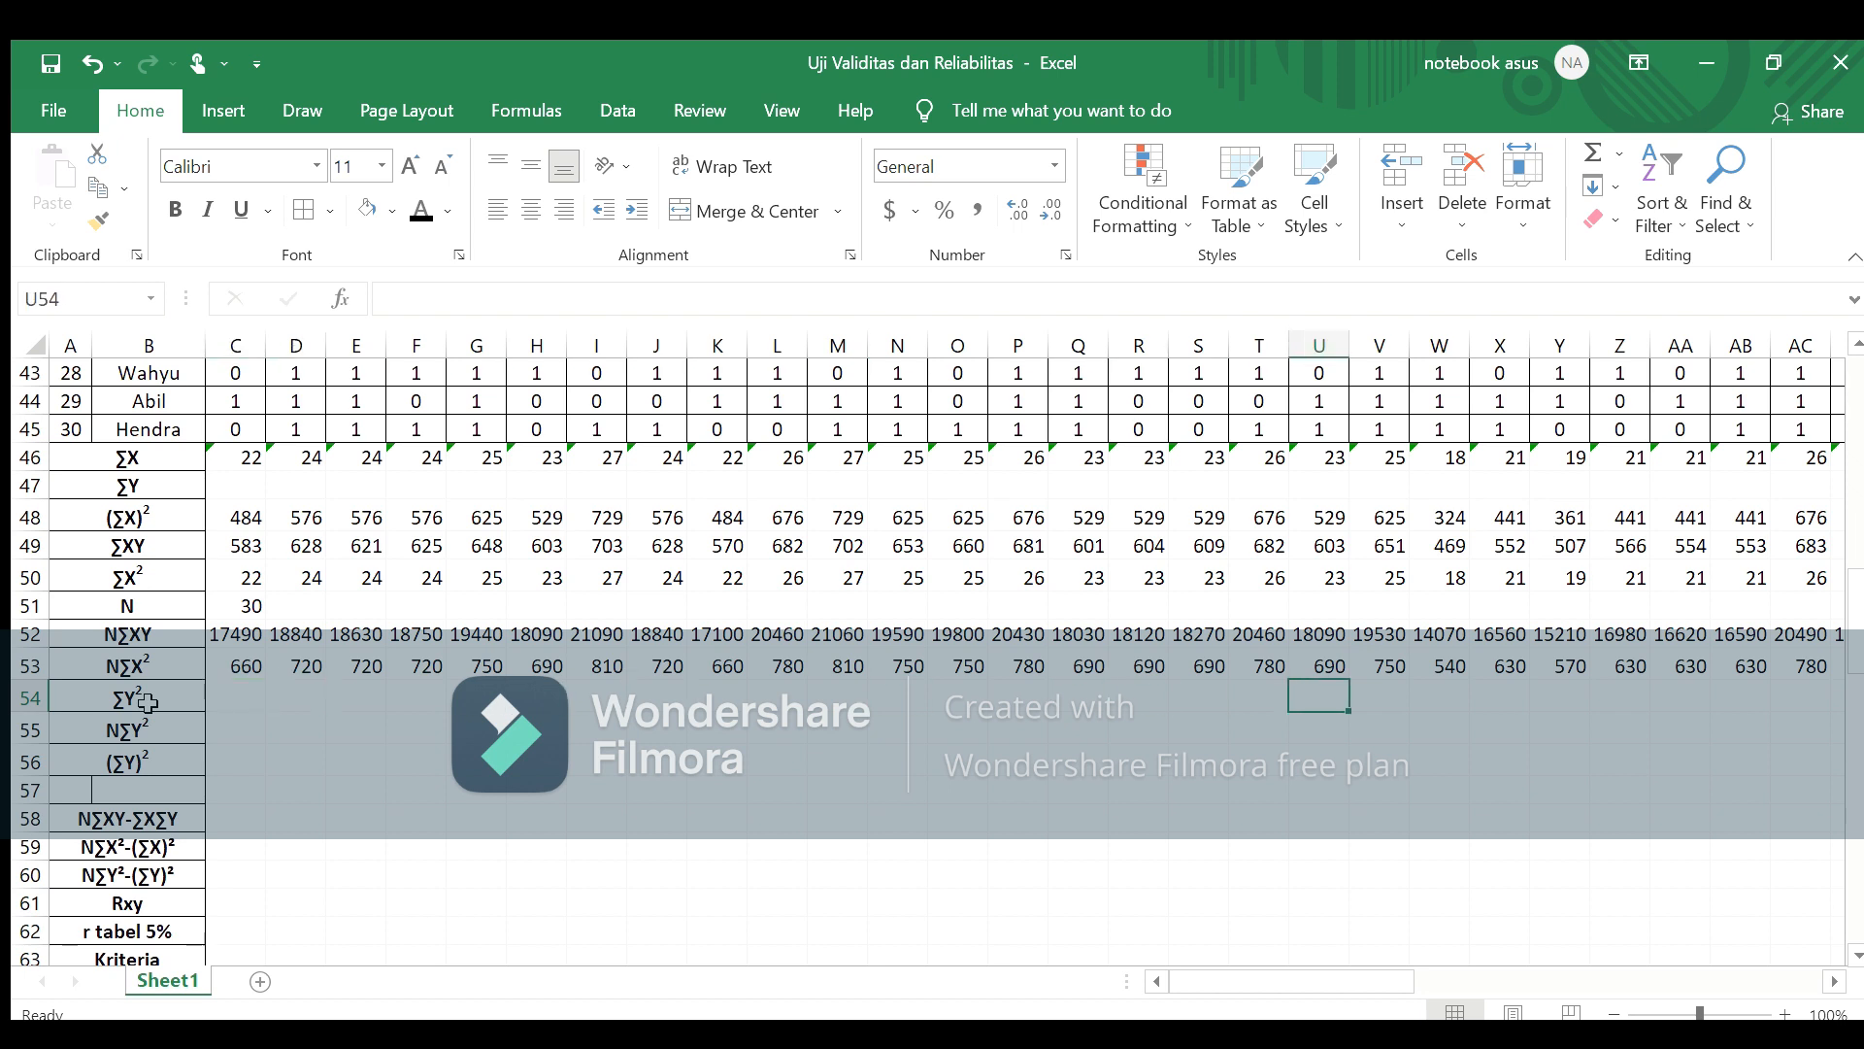
pyautogui.press('Right')
pyautogui.press('Right')
pyautogui.press('Right')
pyautogui.press('Right')
pyautogui.press('Right')
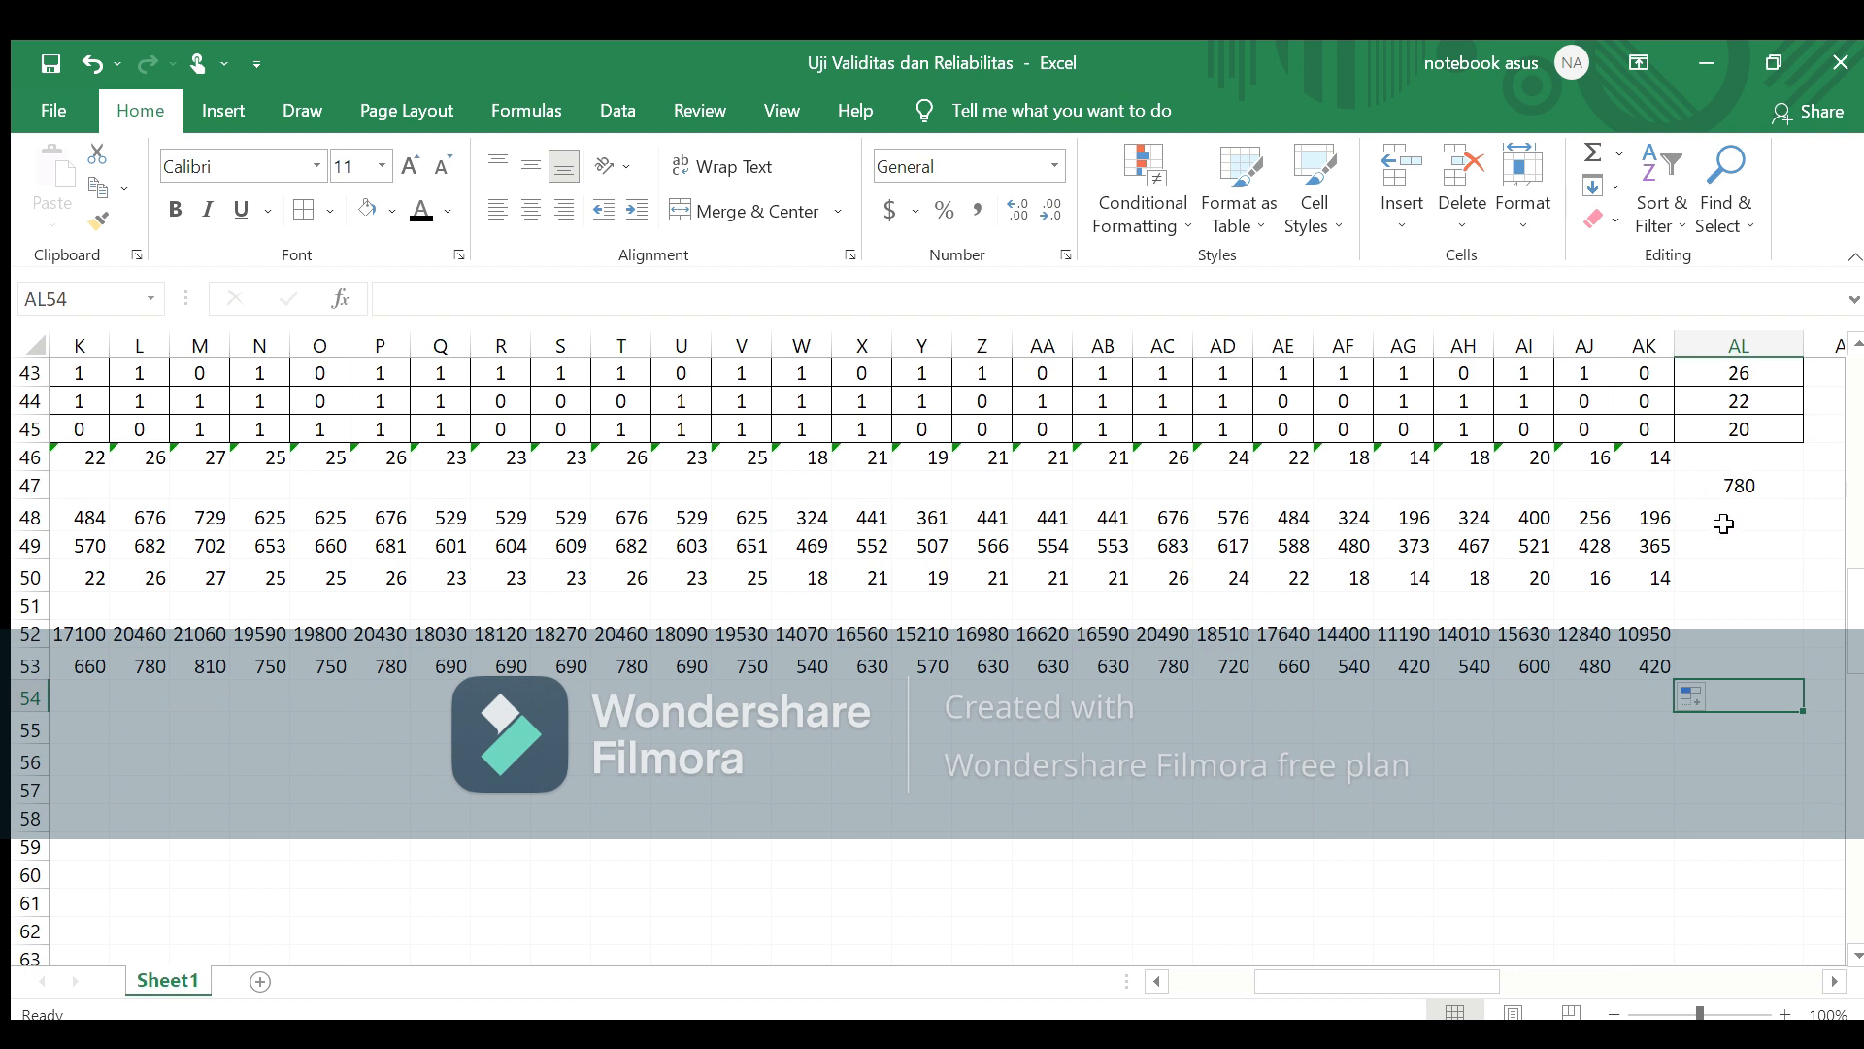
# Step: Try to calculate ∑Y² in AL54 by multiplying the ∑Y total by itself with =AL47*AL47, and undo the entry
pyautogui.write('=')
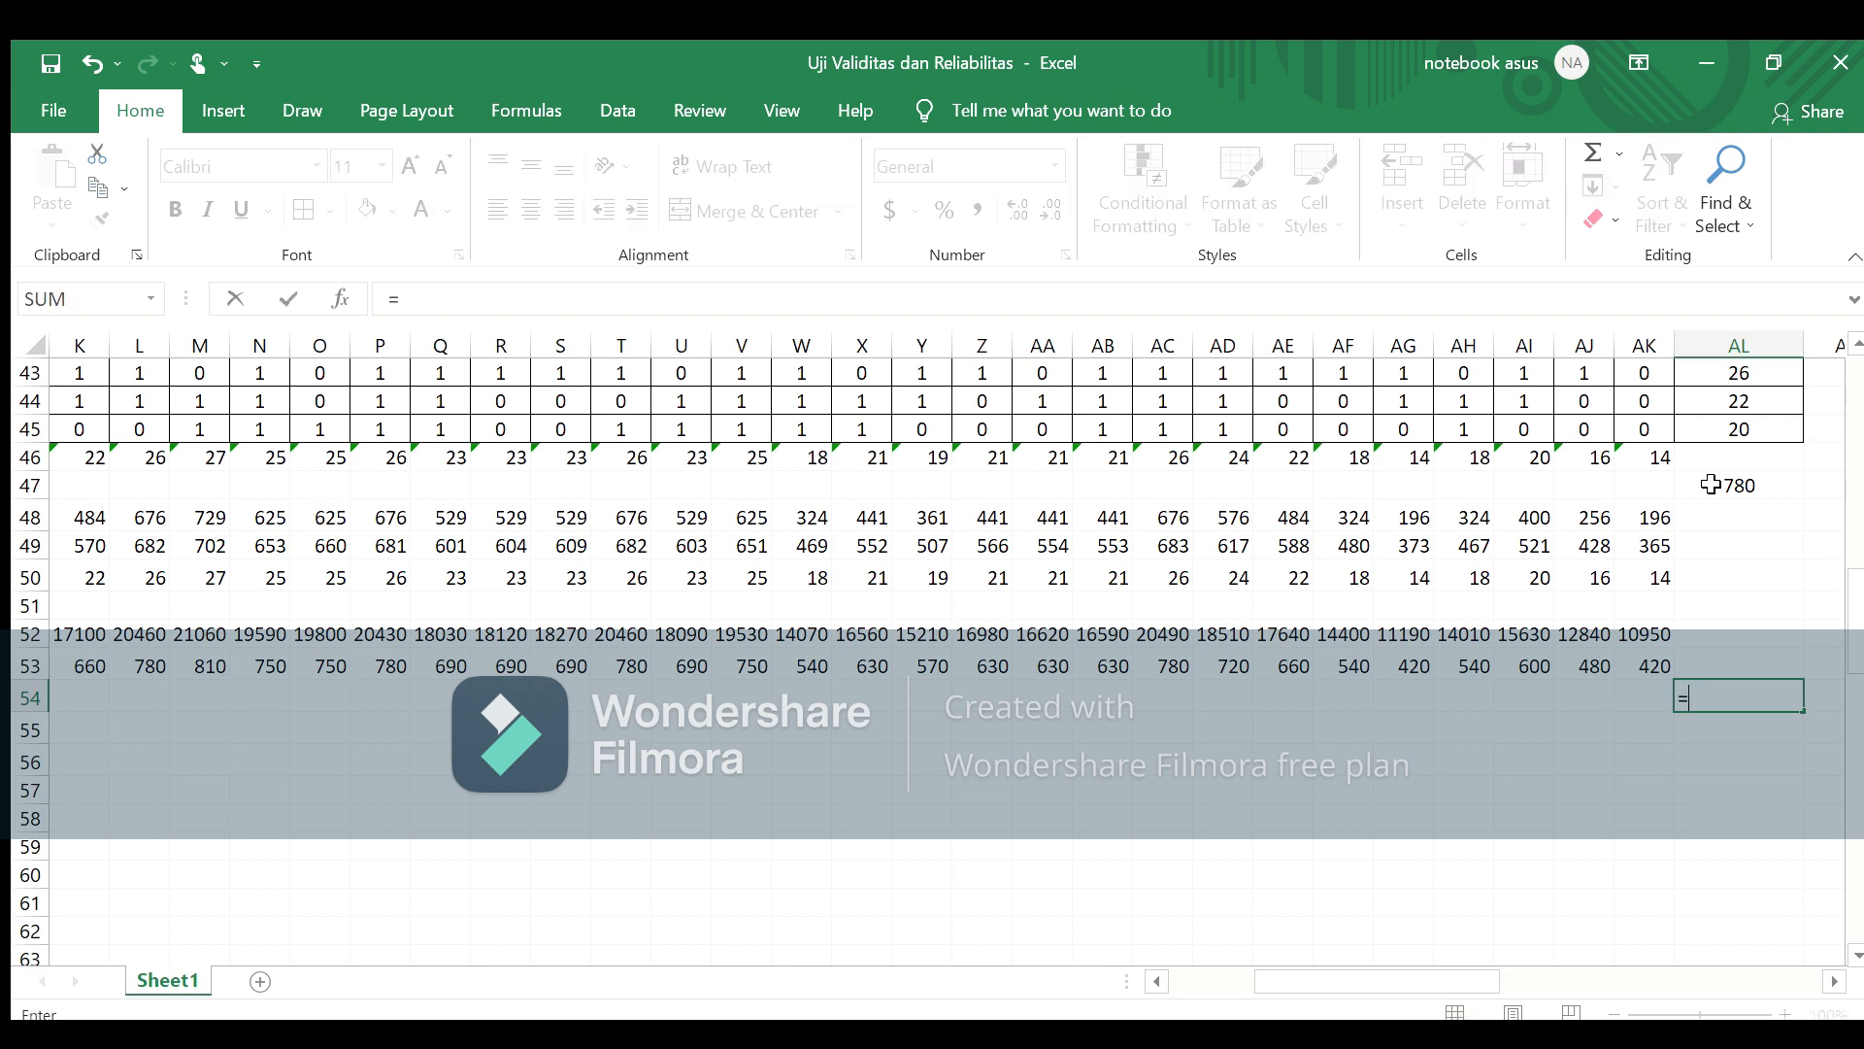
pyautogui.click(1711, 485)
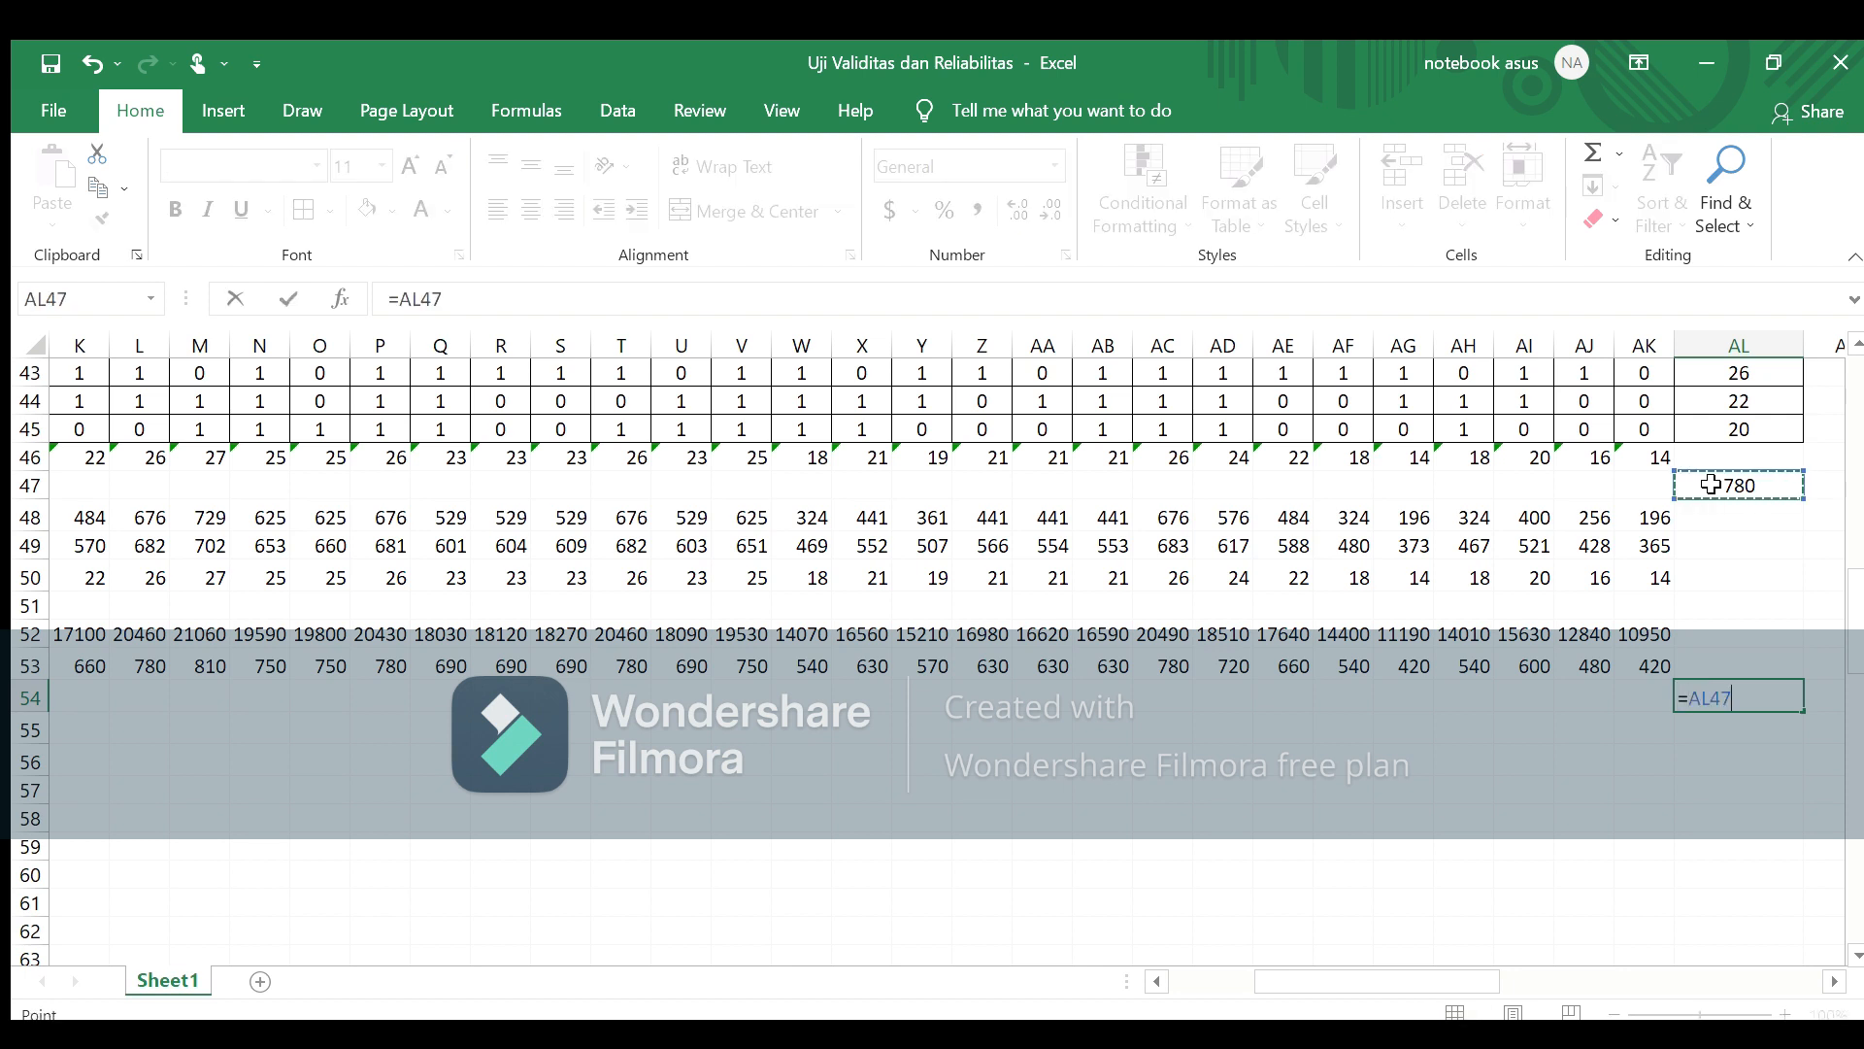
pyautogui.write('*')
pyautogui.click(1711, 485)
pyautogui.press('Return')
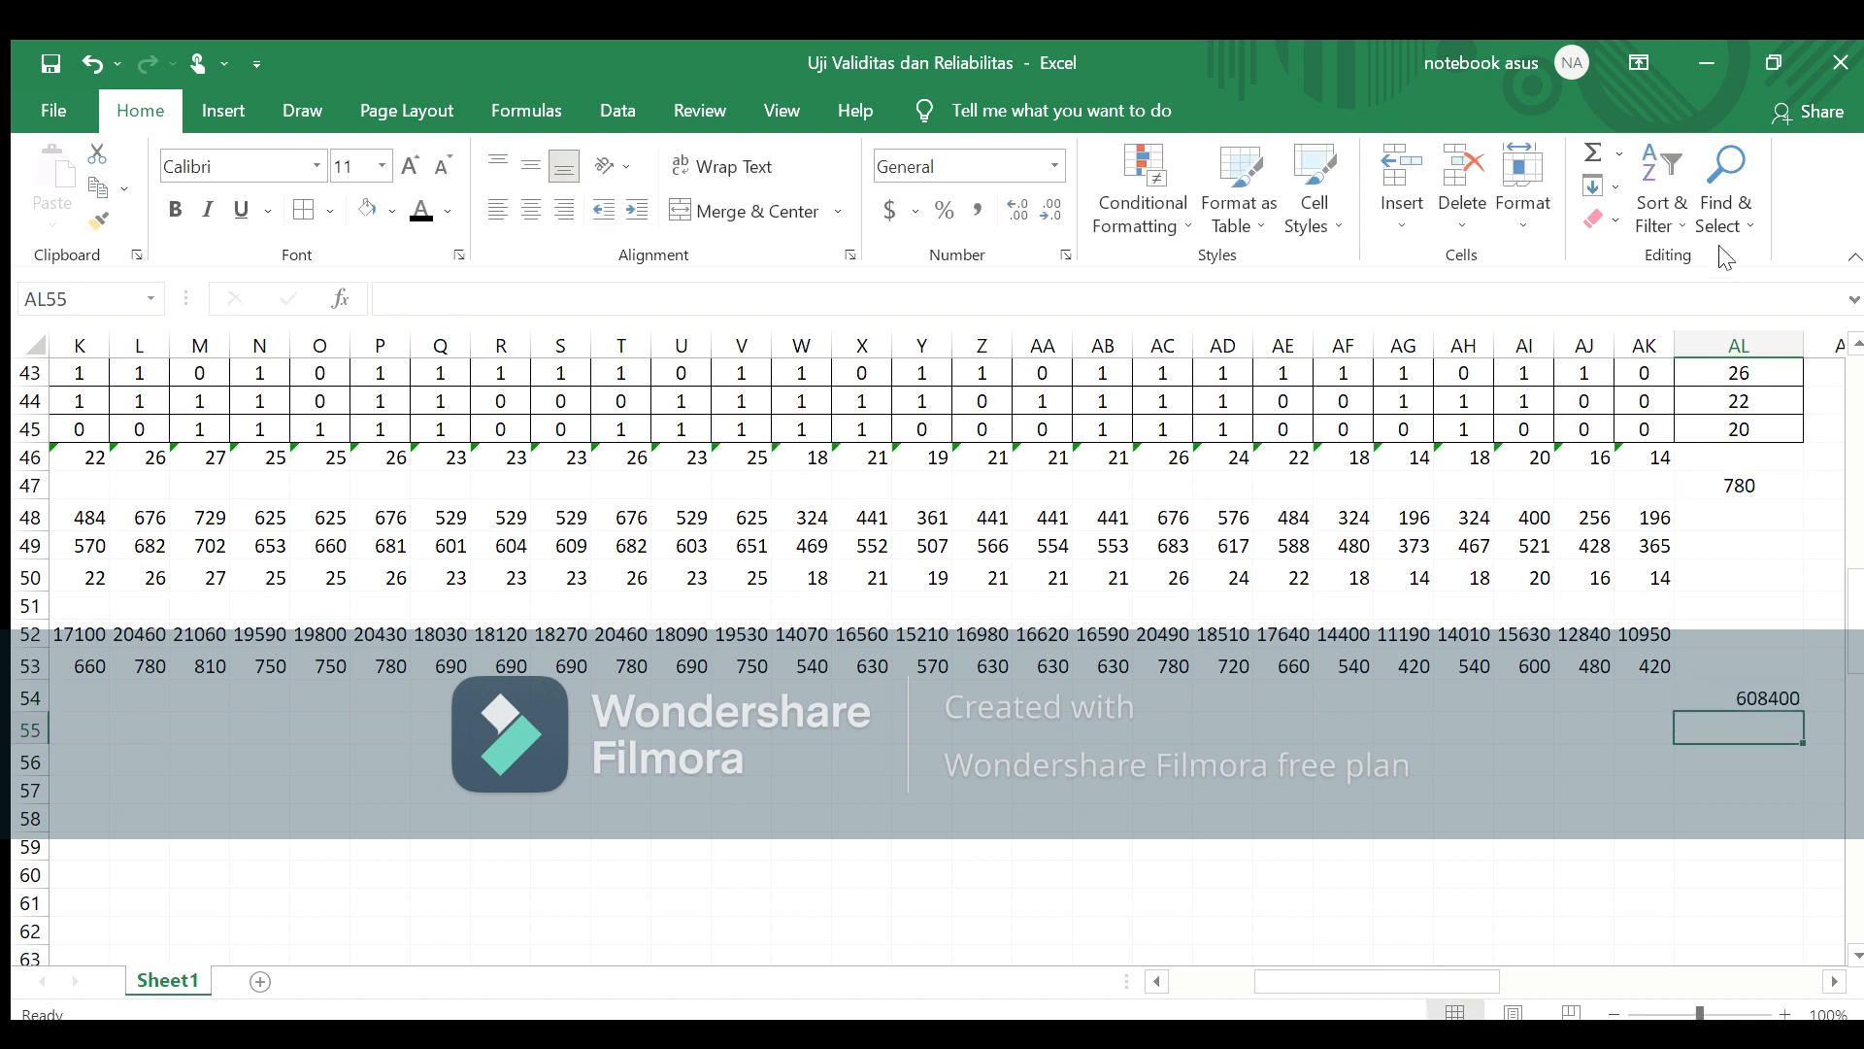
pyautogui.hotkey('ctrl', 'z')
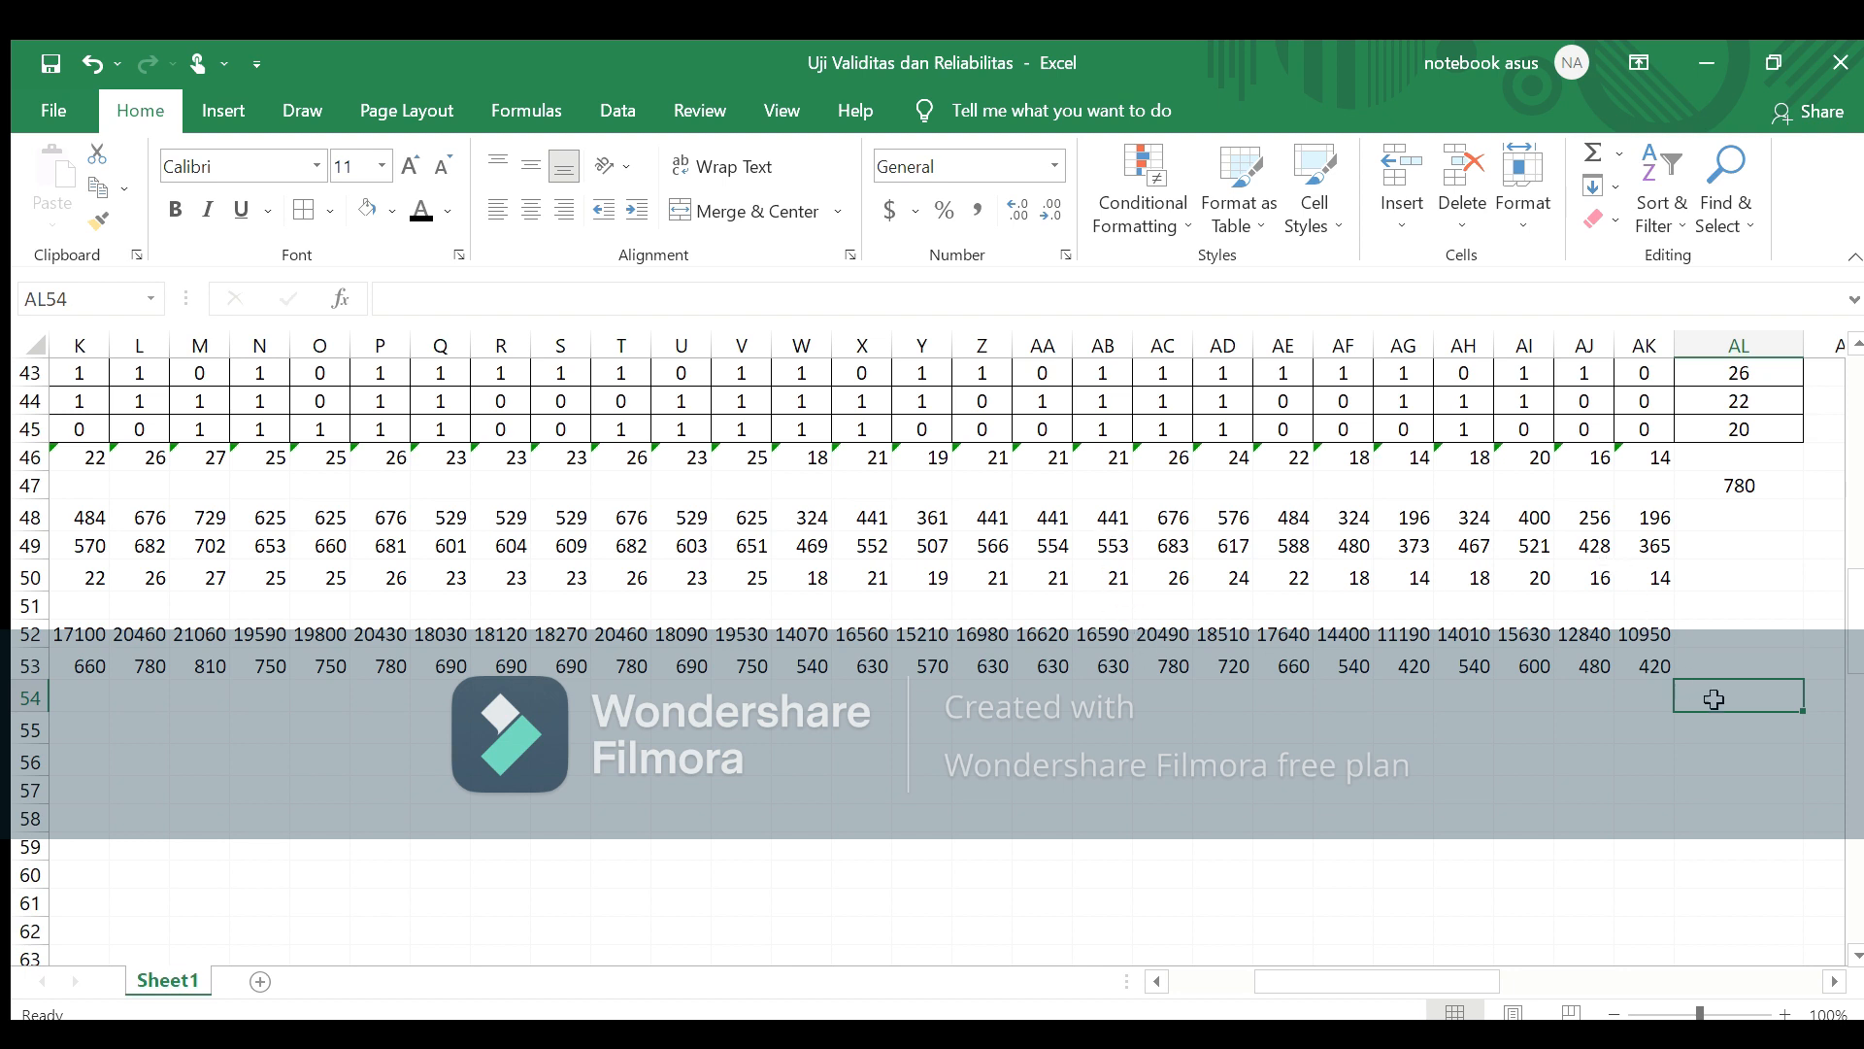
# Step: Link the ∑Y² cell AL54 to the ∑Y^ total below the X^ table with =BY80
pyautogui.write('=')
pyautogui.click(1834, 982)
pyautogui.click(1834, 982)
pyautogui.click(1834, 982)
pyautogui.click(1835, 981)
pyautogui.click(1834, 981)
pyautogui.click(1834, 981)
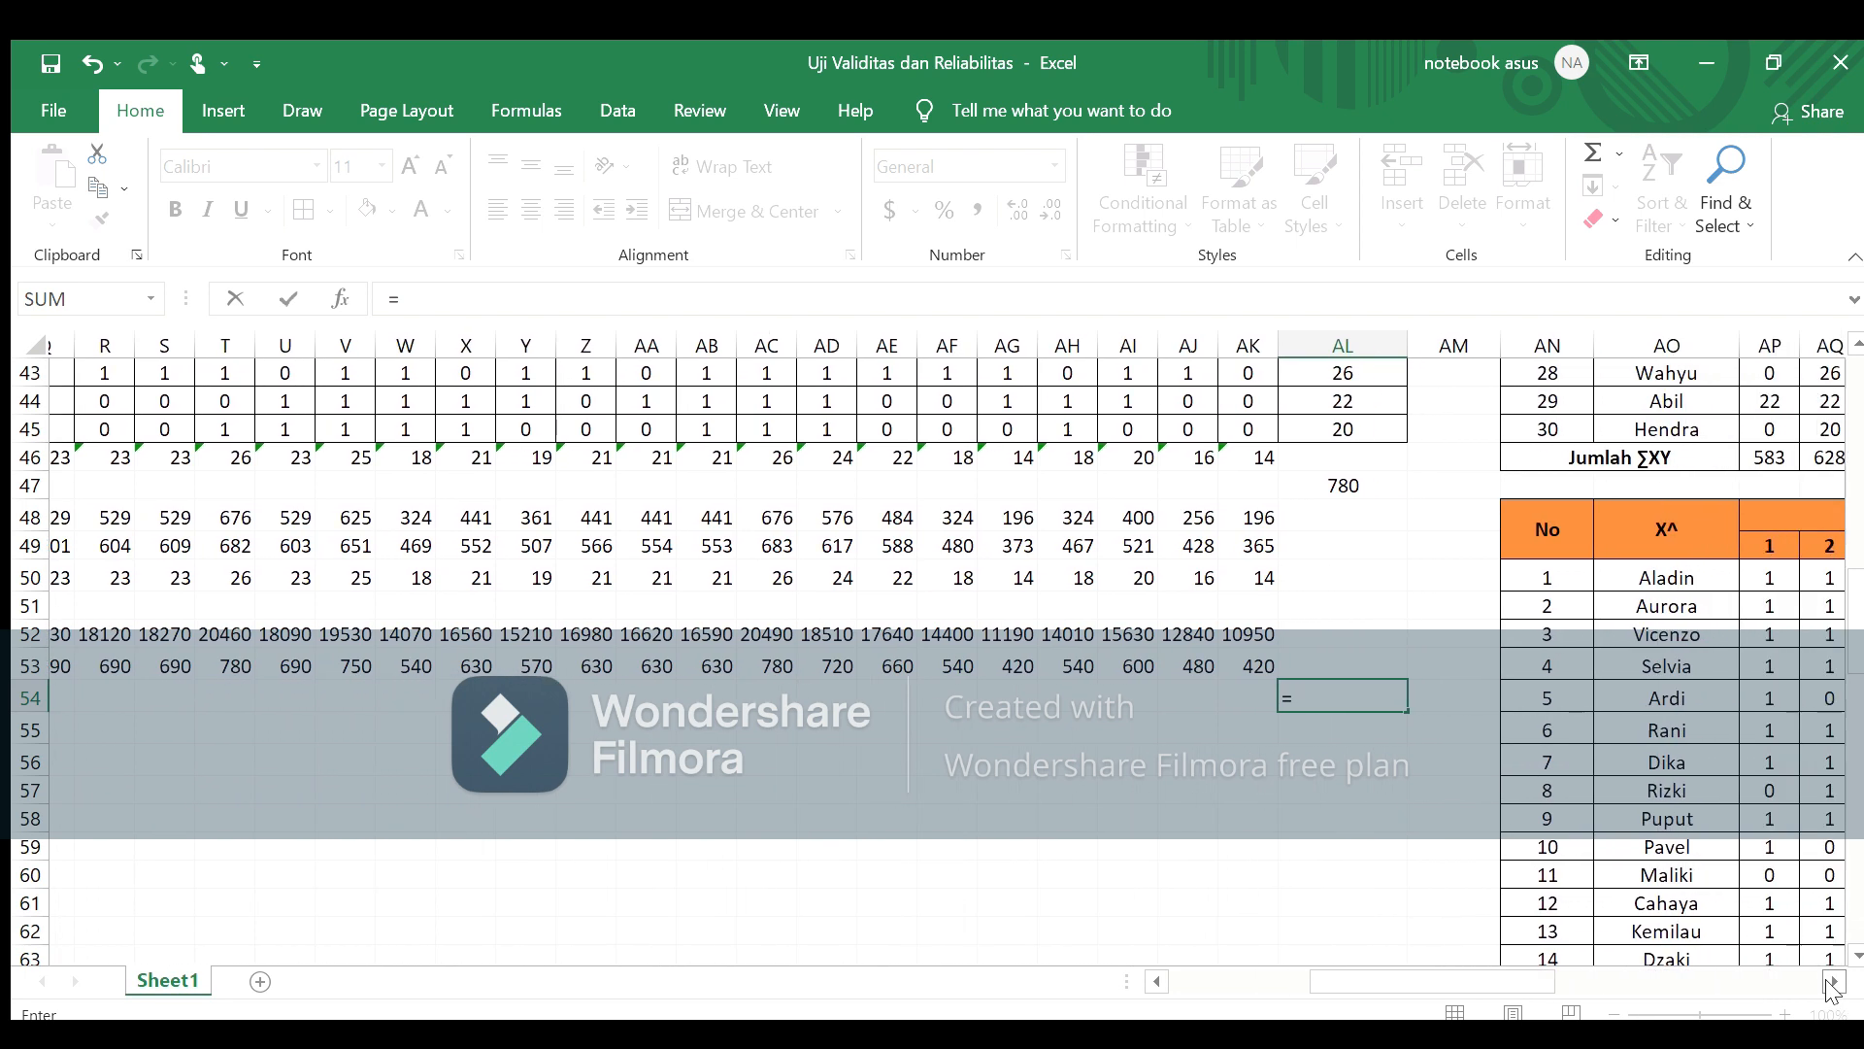
pyautogui.click(1834, 981)
pyautogui.click(1834, 981)
pyautogui.click(1834, 981)
pyautogui.click(1834, 982)
pyautogui.click(1834, 981)
pyautogui.click(1835, 982)
pyautogui.click(1834, 982)
pyautogui.click(1834, 982)
pyautogui.click(1834, 981)
pyautogui.click(1834, 981)
pyautogui.click(1835, 982)
pyautogui.click(1834, 981)
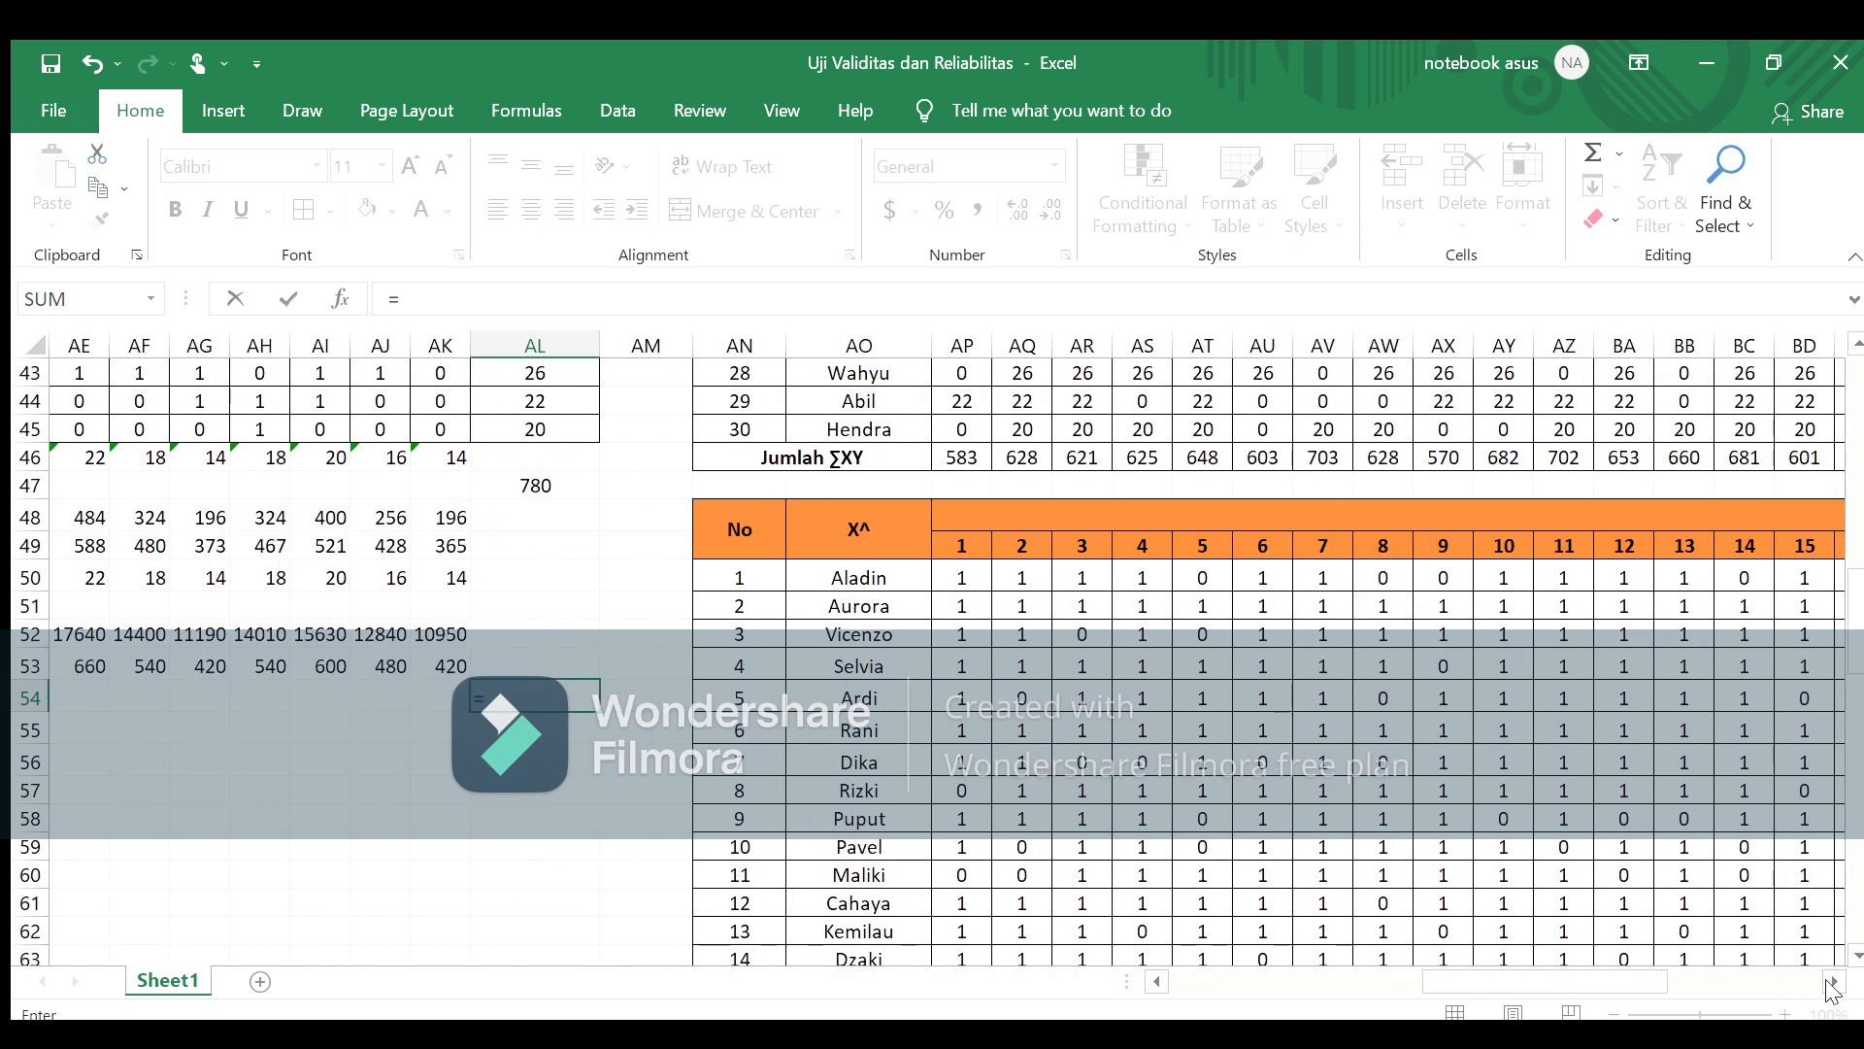
pyautogui.click(1855, 950)
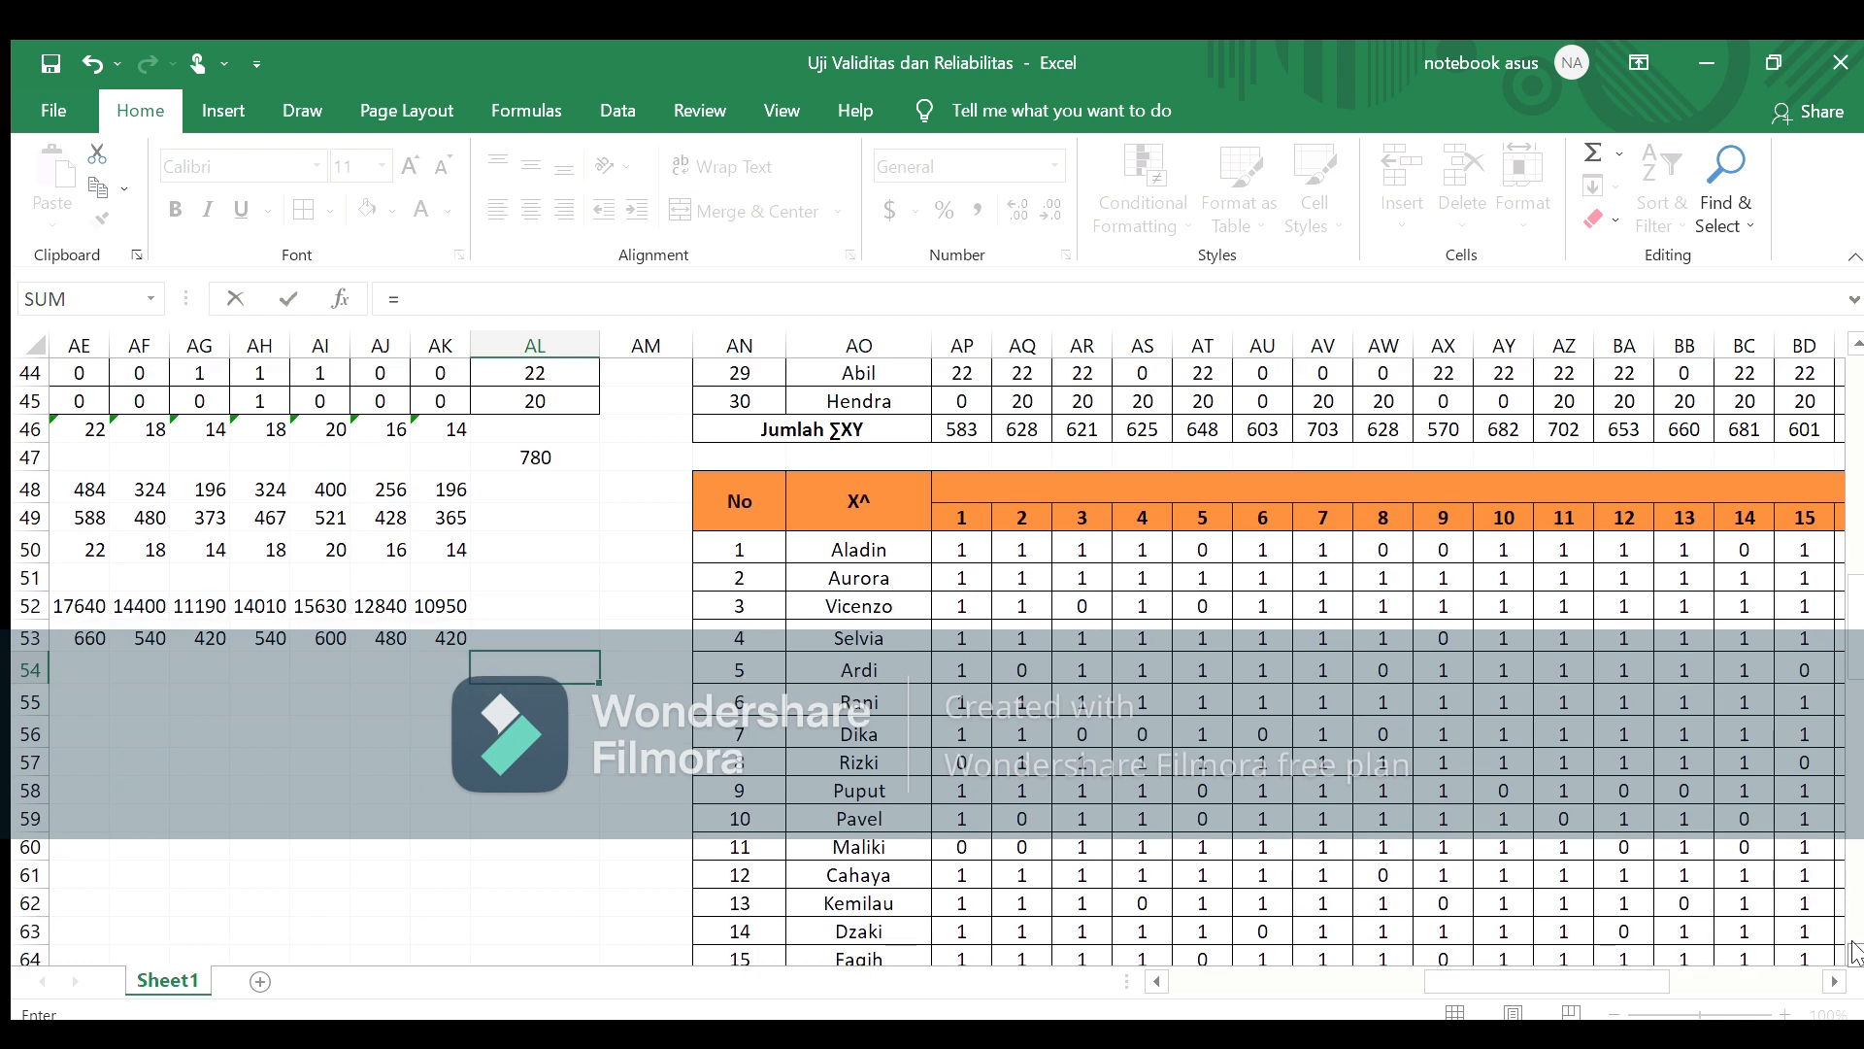
pyautogui.click(1854, 949)
pyautogui.click(1854, 950)
pyautogui.click(1855, 949)
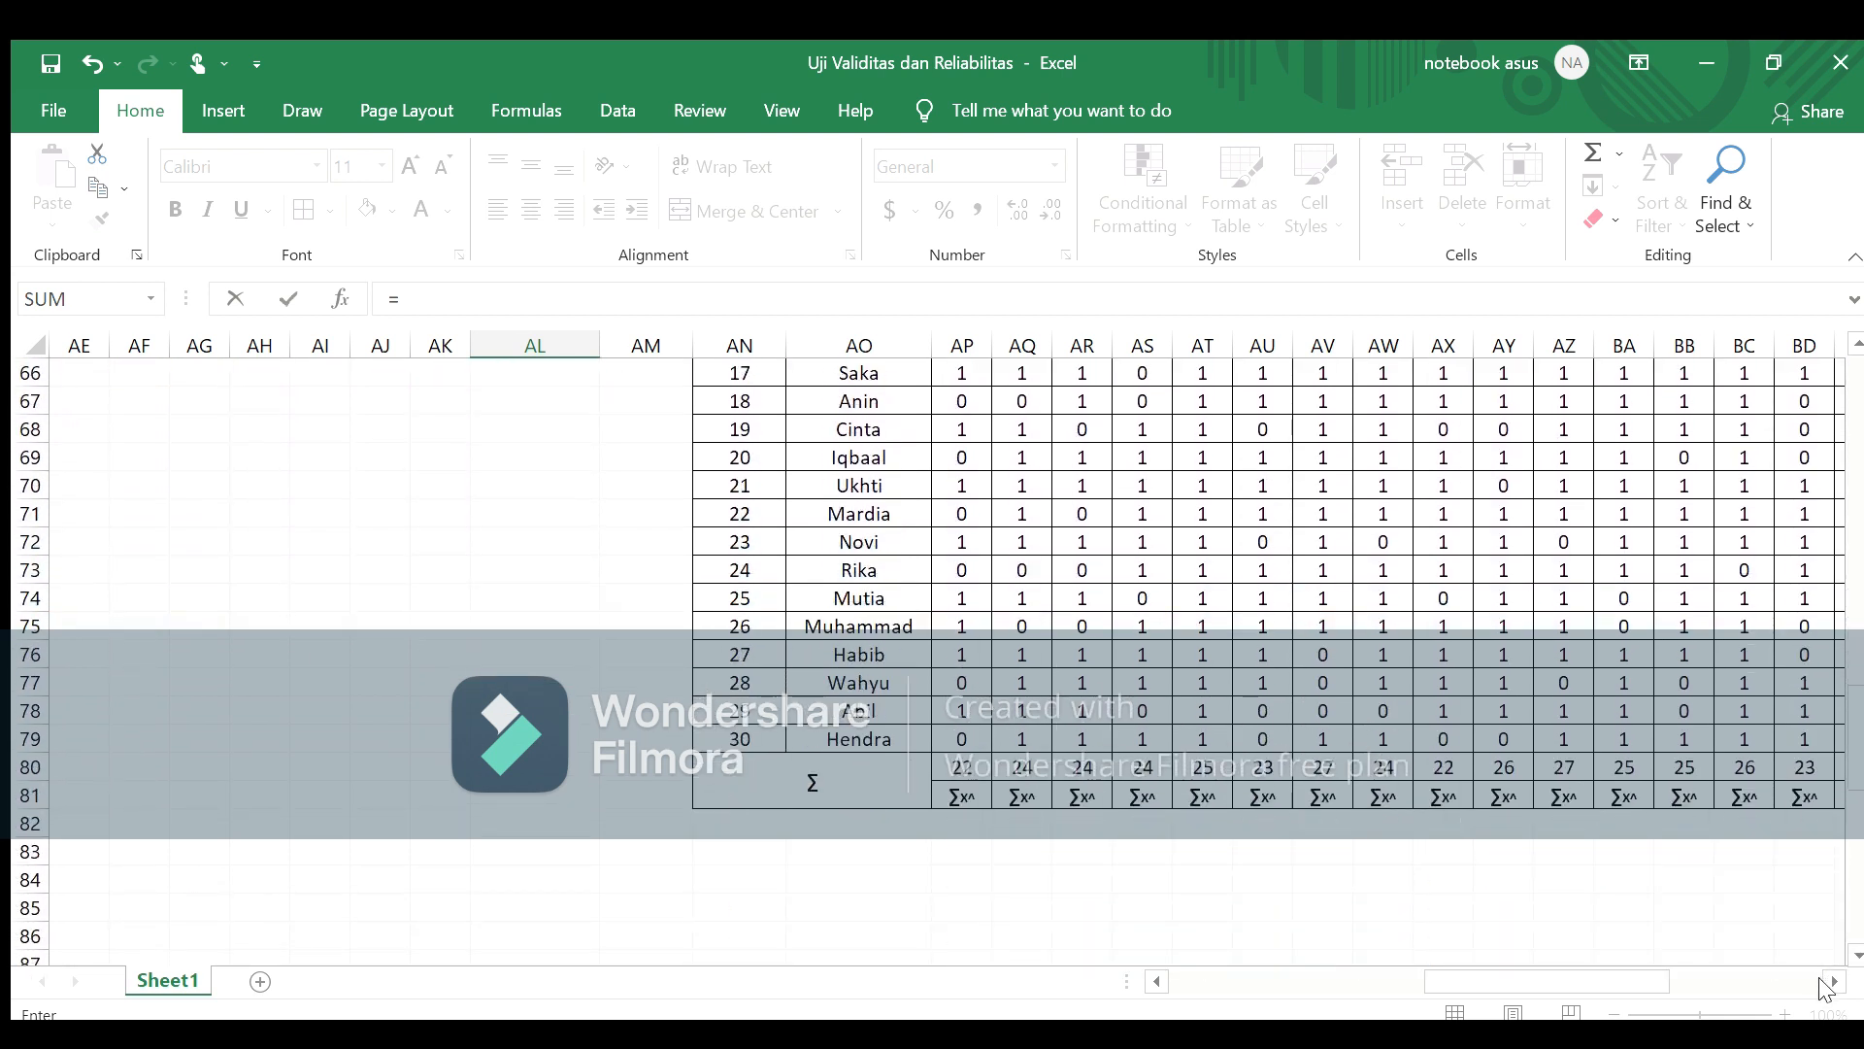
pyautogui.click(1834, 982)
pyautogui.click(1834, 982)
pyautogui.click(1834, 982)
pyautogui.click(1834, 981)
pyautogui.click(1834, 982)
pyautogui.click(1834, 981)
pyautogui.click(1834, 981)
pyautogui.click(1834, 982)
pyautogui.click(1834, 982)
pyautogui.click(1834, 982)
pyautogui.click(1834, 981)
pyautogui.click(1834, 982)
pyautogui.click(1834, 981)
pyautogui.click(1834, 982)
pyautogui.click(1834, 982)
pyautogui.click(1834, 981)
pyautogui.click(1834, 981)
pyautogui.click(1834, 982)
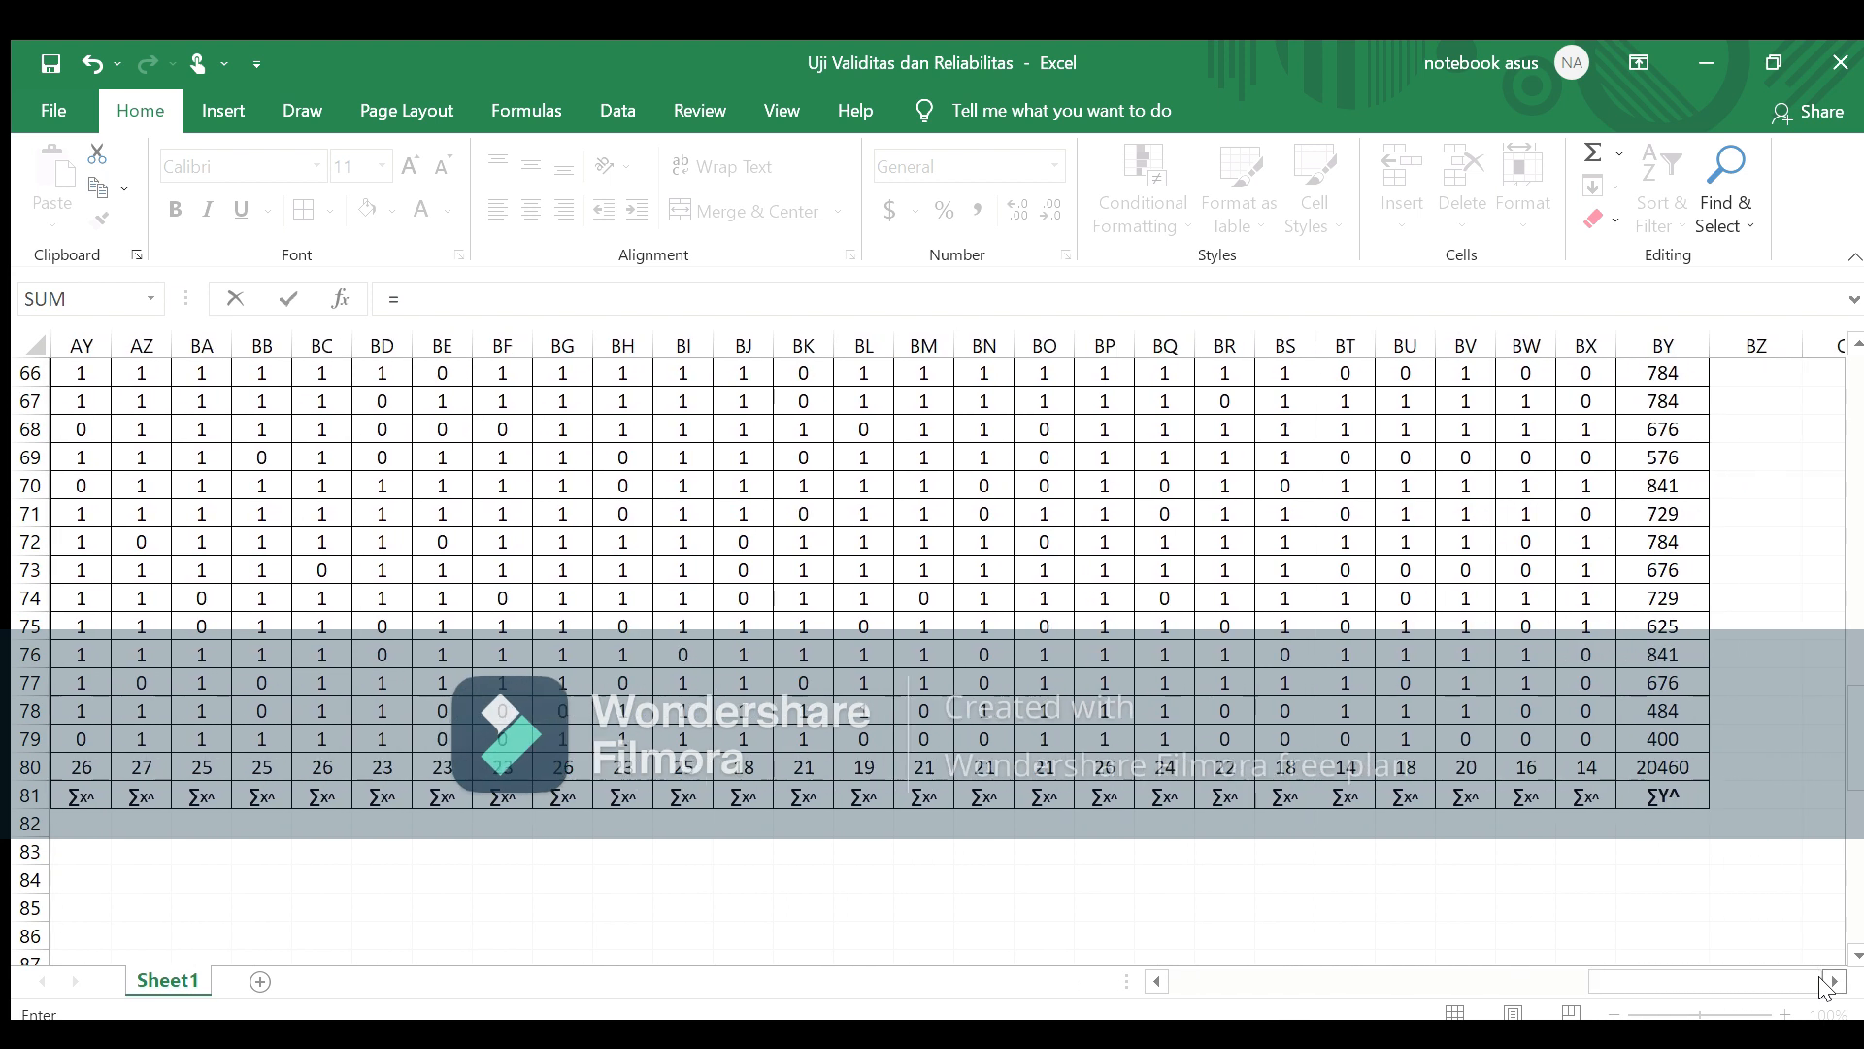
pyautogui.click(1673, 771)
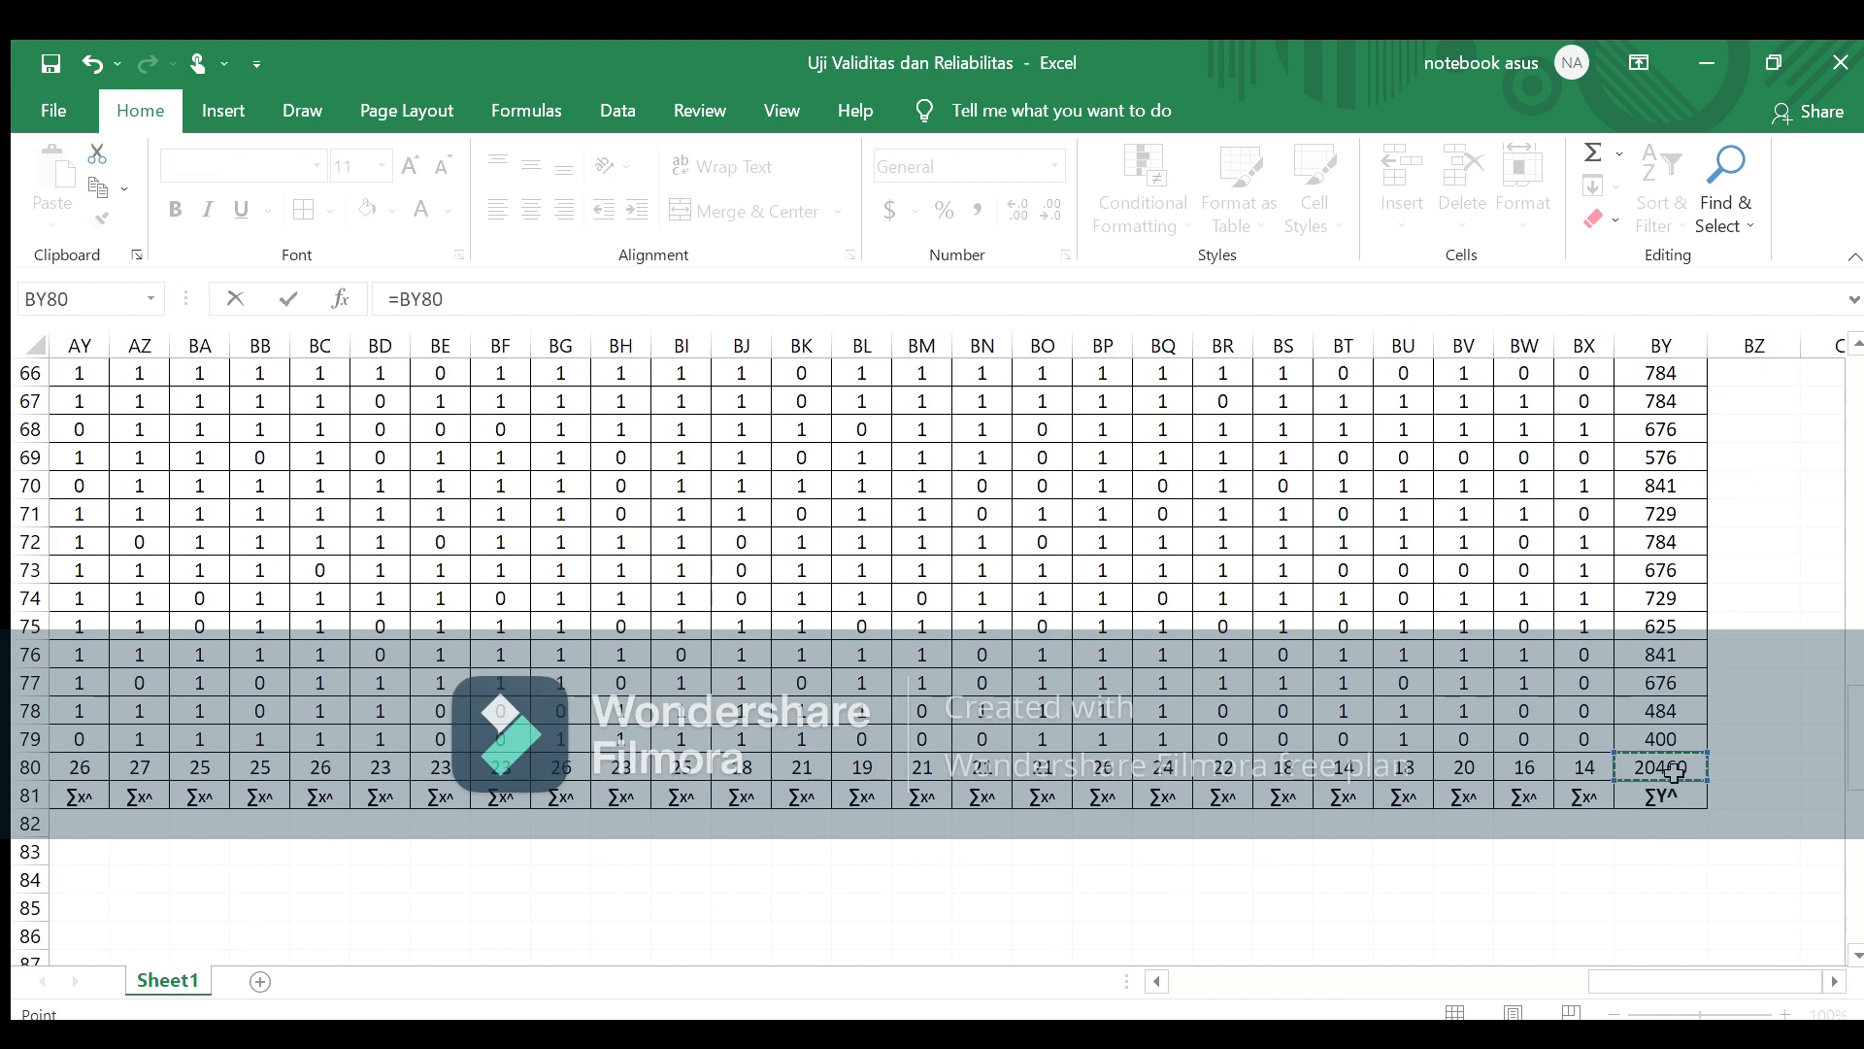
pyautogui.press('Escape')
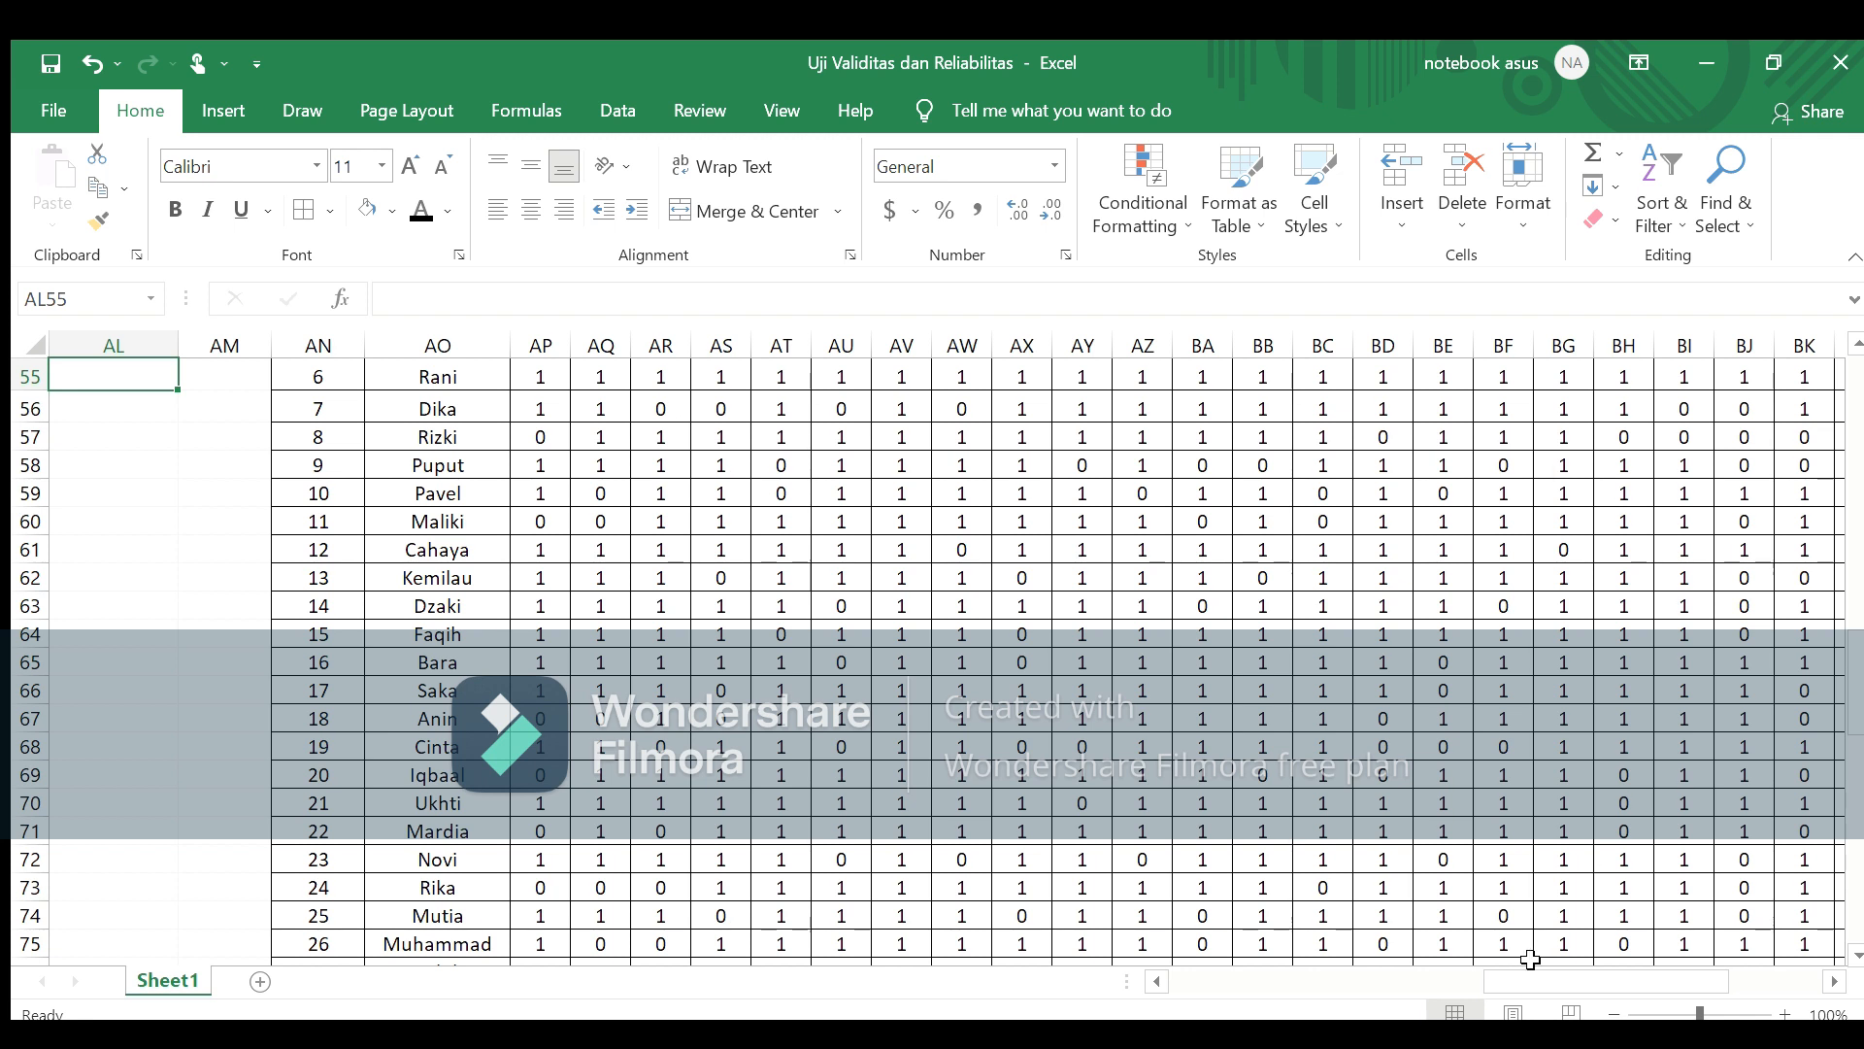
pyautogui.moveTo(1510, 982); pyautogui.dragTo(1375, 988)
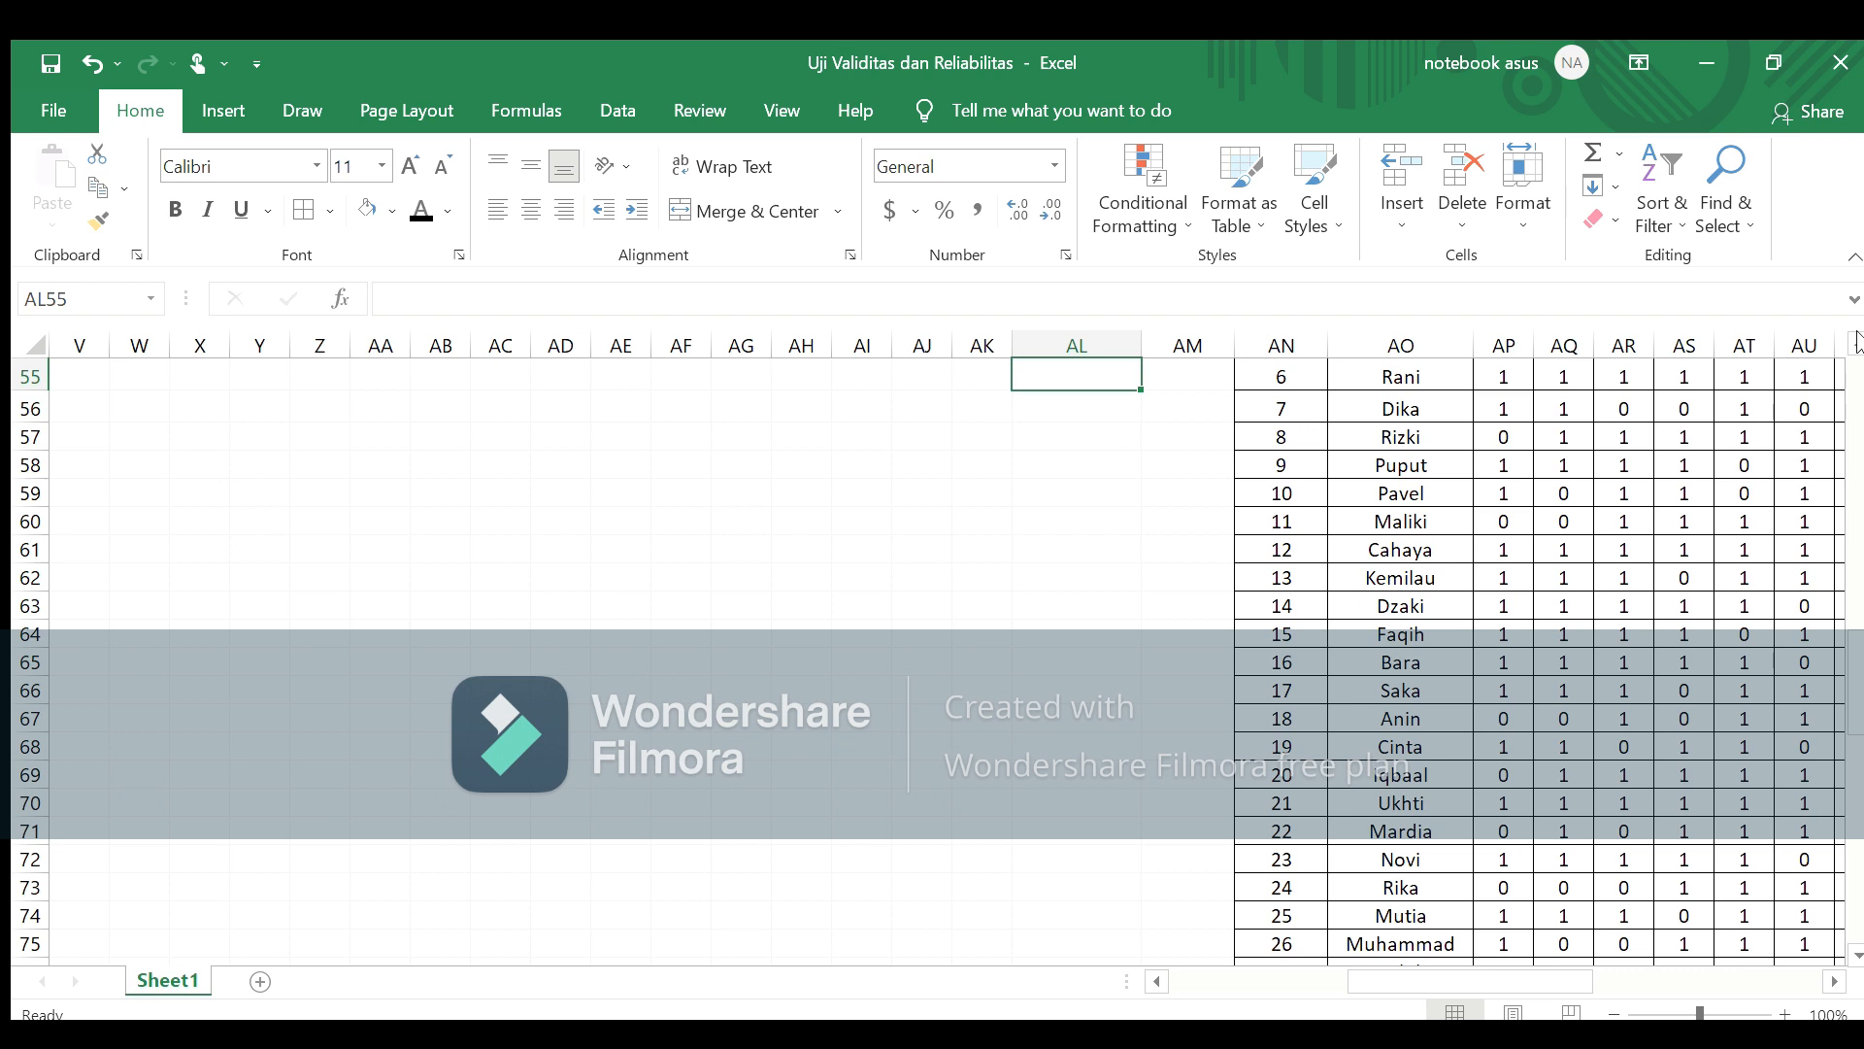
pyautogui.scroll(5, 1857, 361)
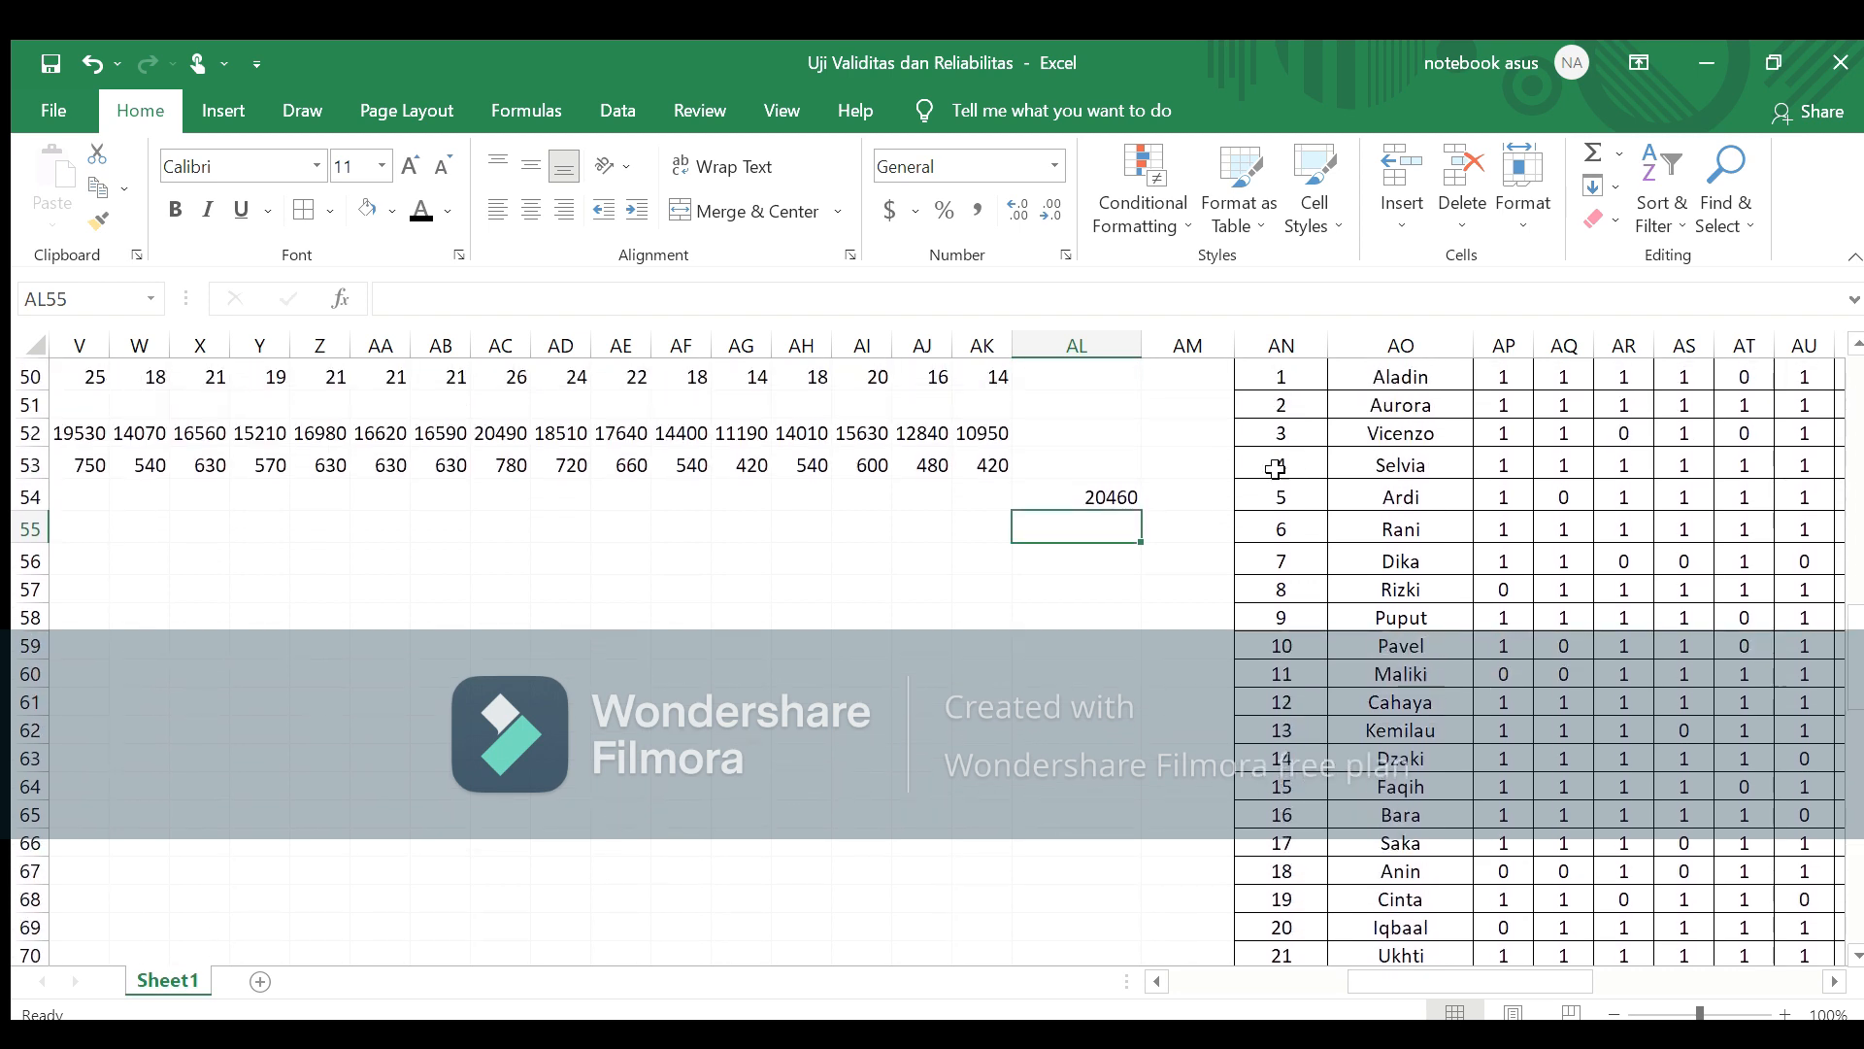
pyautogui.click(1114, 498)
# Step: Check the label of row 55, directly below the ∑Y² row, at the start of the sheet
pyautogui.click(1096, 517)
pyautogui.press('Left')
pyautogui.press('Left')
pyautogui.press('Left')
pyautogui.press('Left')
pyautogui.press('Left')
pyautogui.press('Left')
pyautogui.press('Left')
pyautogui.press('Left')
pyautogui.press('Left')
pyautogui.press('Left')
pyautogui.press('Left')
pyautogui.press('Left')
pyautogui.press('Left')
pyautogui.press('Left')
pyautogui.press('Left')
pyautogui.press('Left')
pyautogui.press('Left')
pyautogui.press('Left')
pyautogui.press('Left')
pyautogui.press('Left')
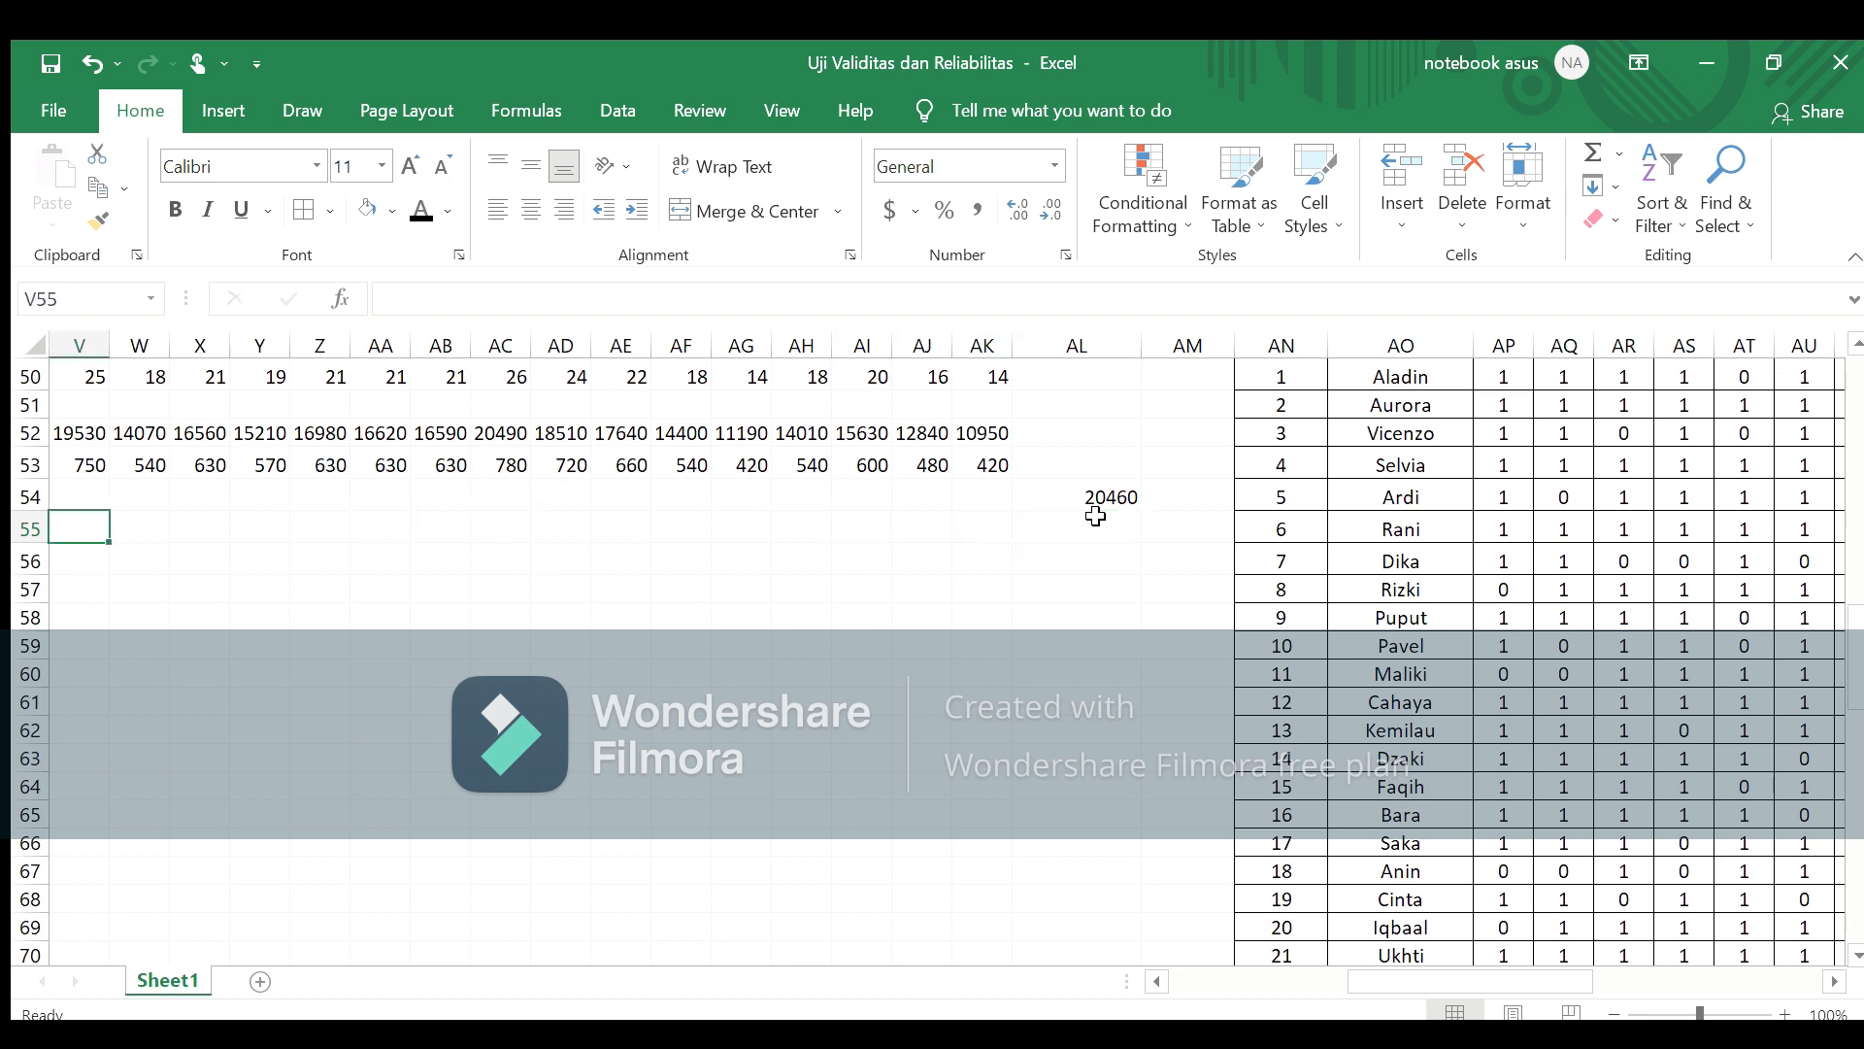
pyautogui.press('Left')
pyautogui.press('Left')
pyautogui.press('Left')
pyautogui.press('Left')
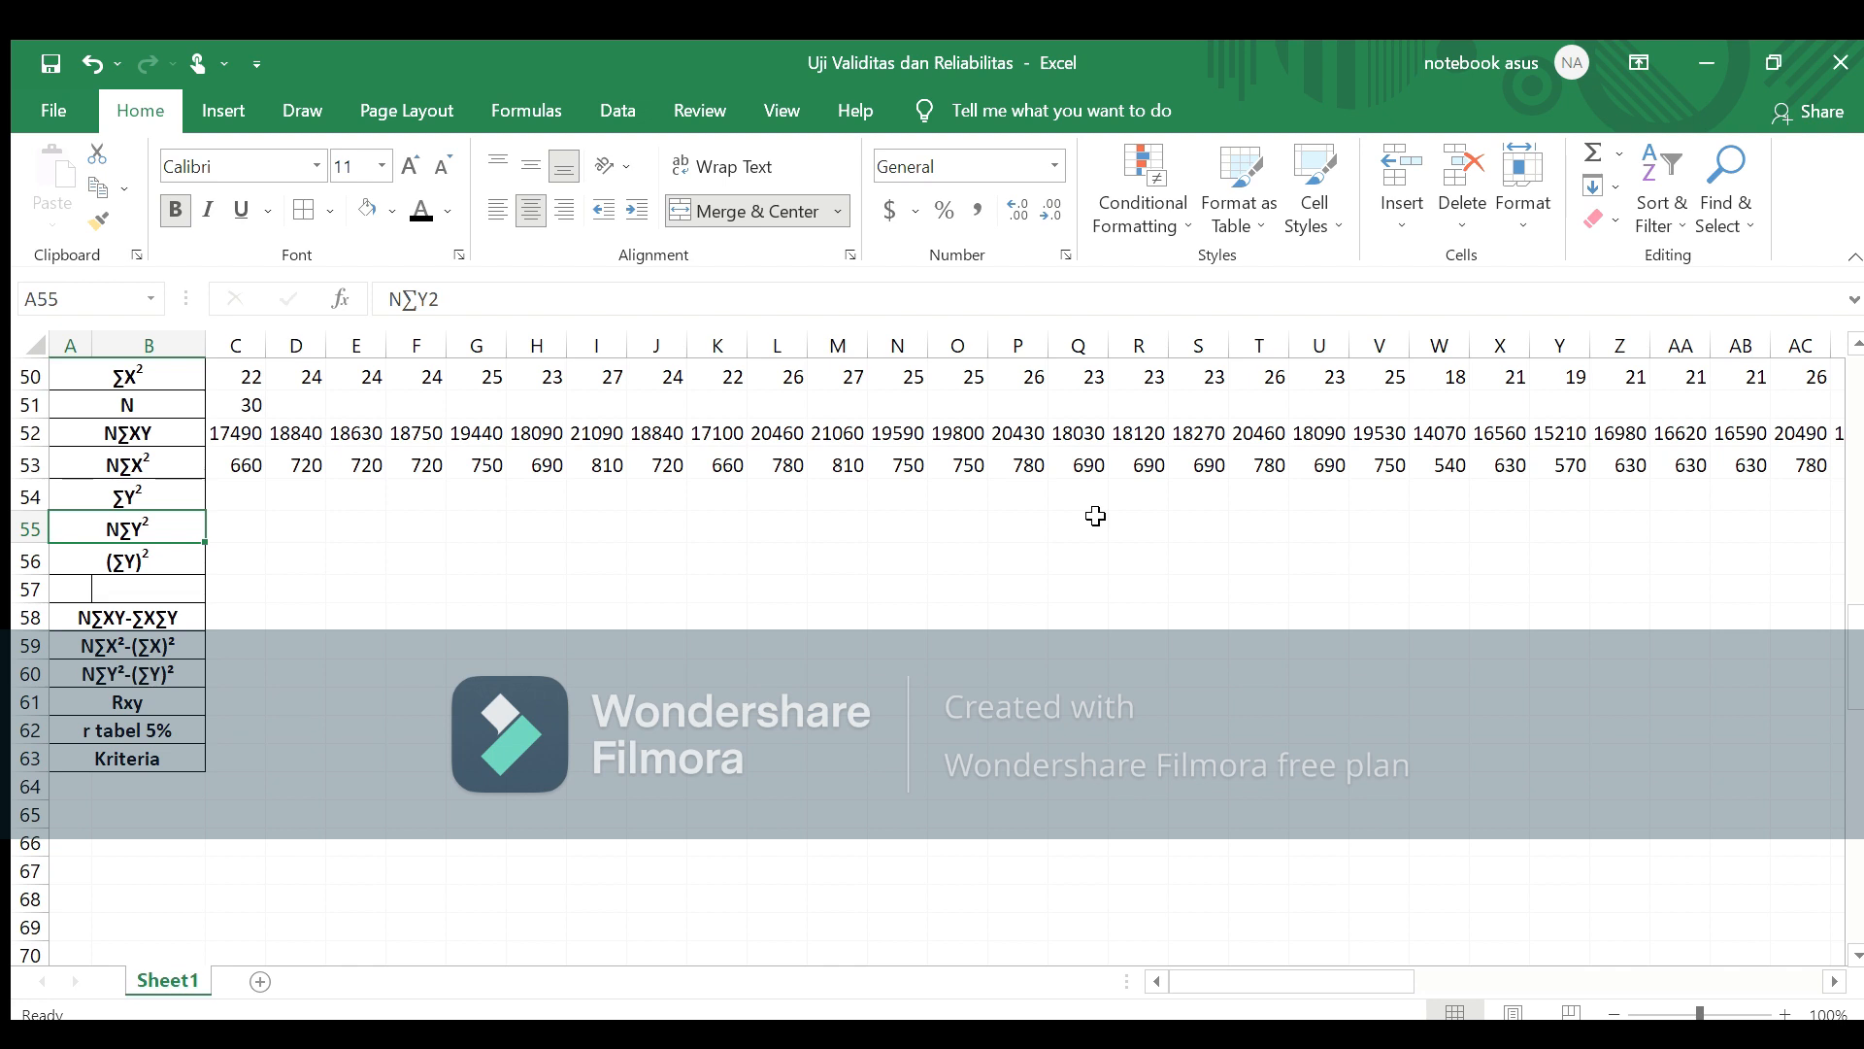
# Step: Calculate N∑Y² in cell AL55 by multiplying N by the ∑Y² total with =C51*AL54
pyautogui.press('Right')
pyautogui.press('Right')
pyautogui.press('Right')
pyautogui.press('Right')
pyautogui.press('Right')
pyautogui.press('Right')
pyautogui.press('Right')
pyautogui.press('Right')
pyautogui.press('Right')
pyautogui.press('Right')
pyautogui.press('Right')
pyautogui.press('Right')
pyautogui.press('Right')
pyautogui.press('Right')
pyautogui.press('Right')
pyautogui.press('Right')
pyautogui.press('Right')
pyautogui.press('Right')
pyautogui.press('Right')
pyautogui.press('Right')
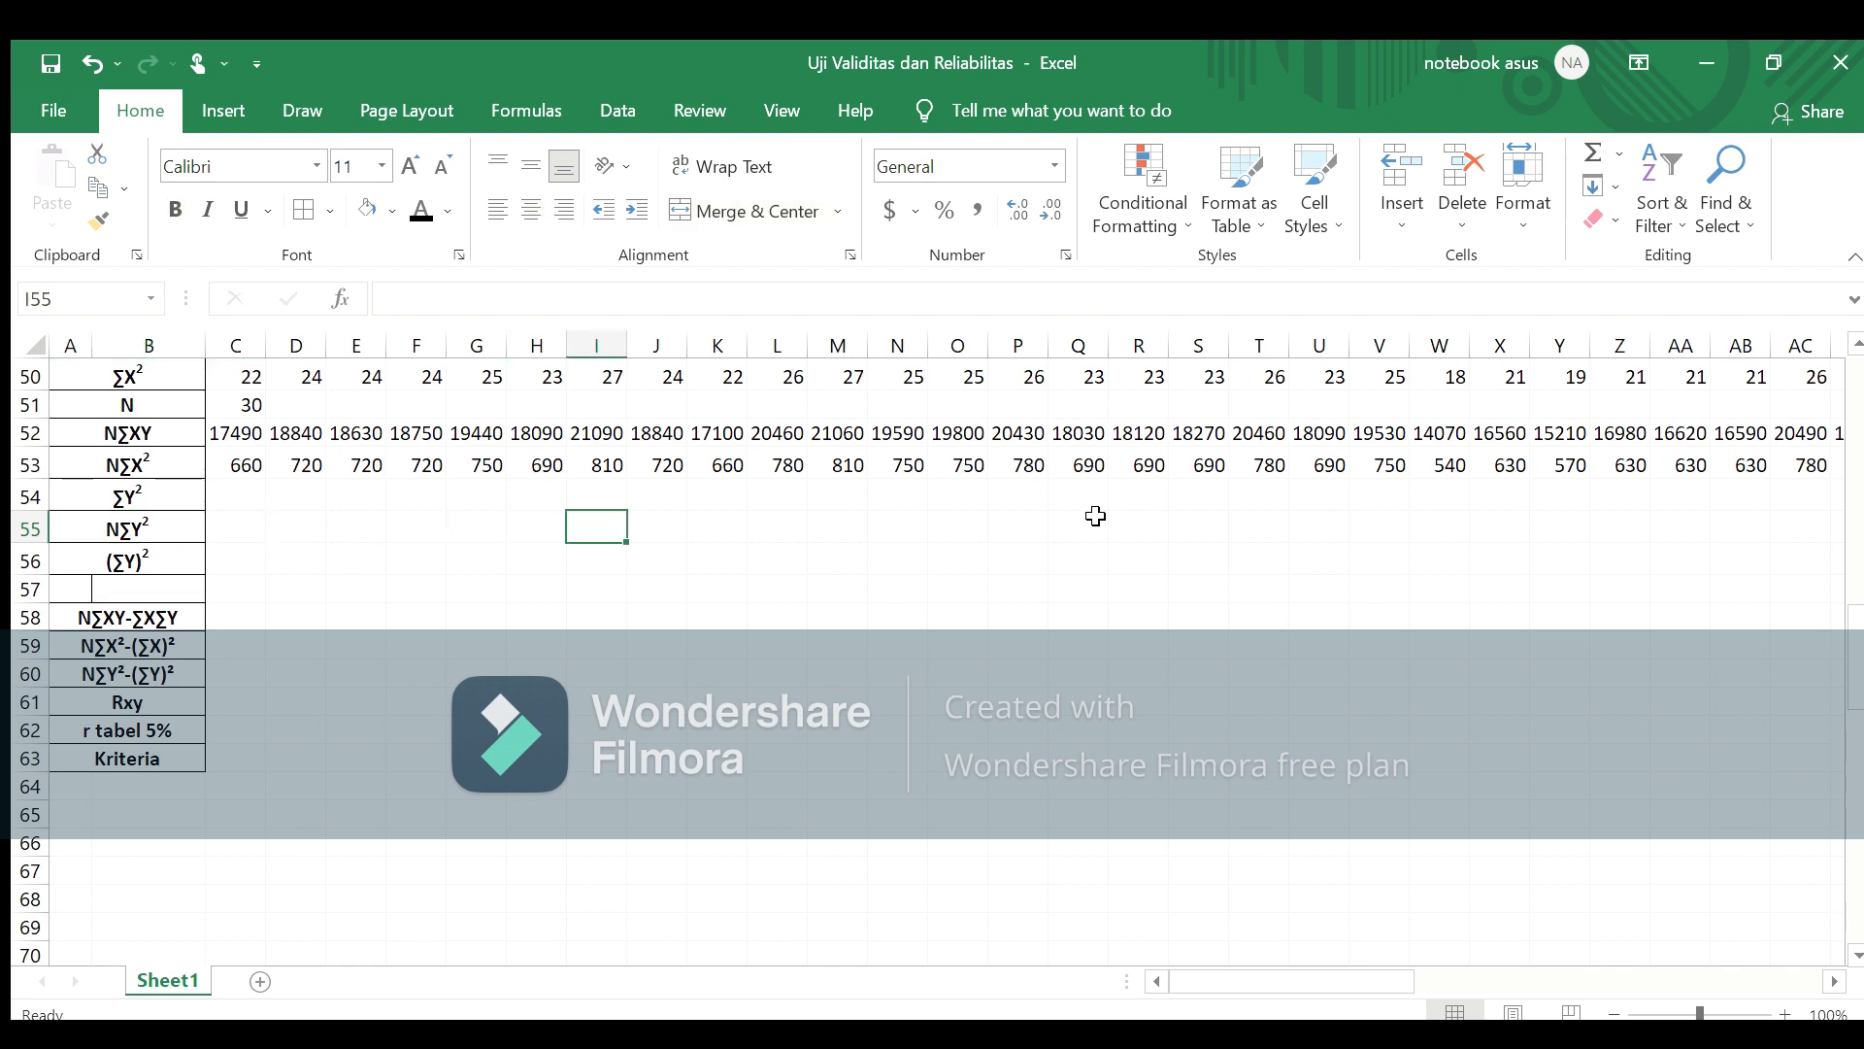
pyautogui.press('Right')
pyautogui.press('Right')
pyautogui.press('Right')
pyautogui.press('Right')
pyautogui.press('Right')
pyautogui.press('Right')
pyautogui.press('Right')
pyautogui.press('Right')
pyautogui.press('Right')
pyautogui.press('Right')
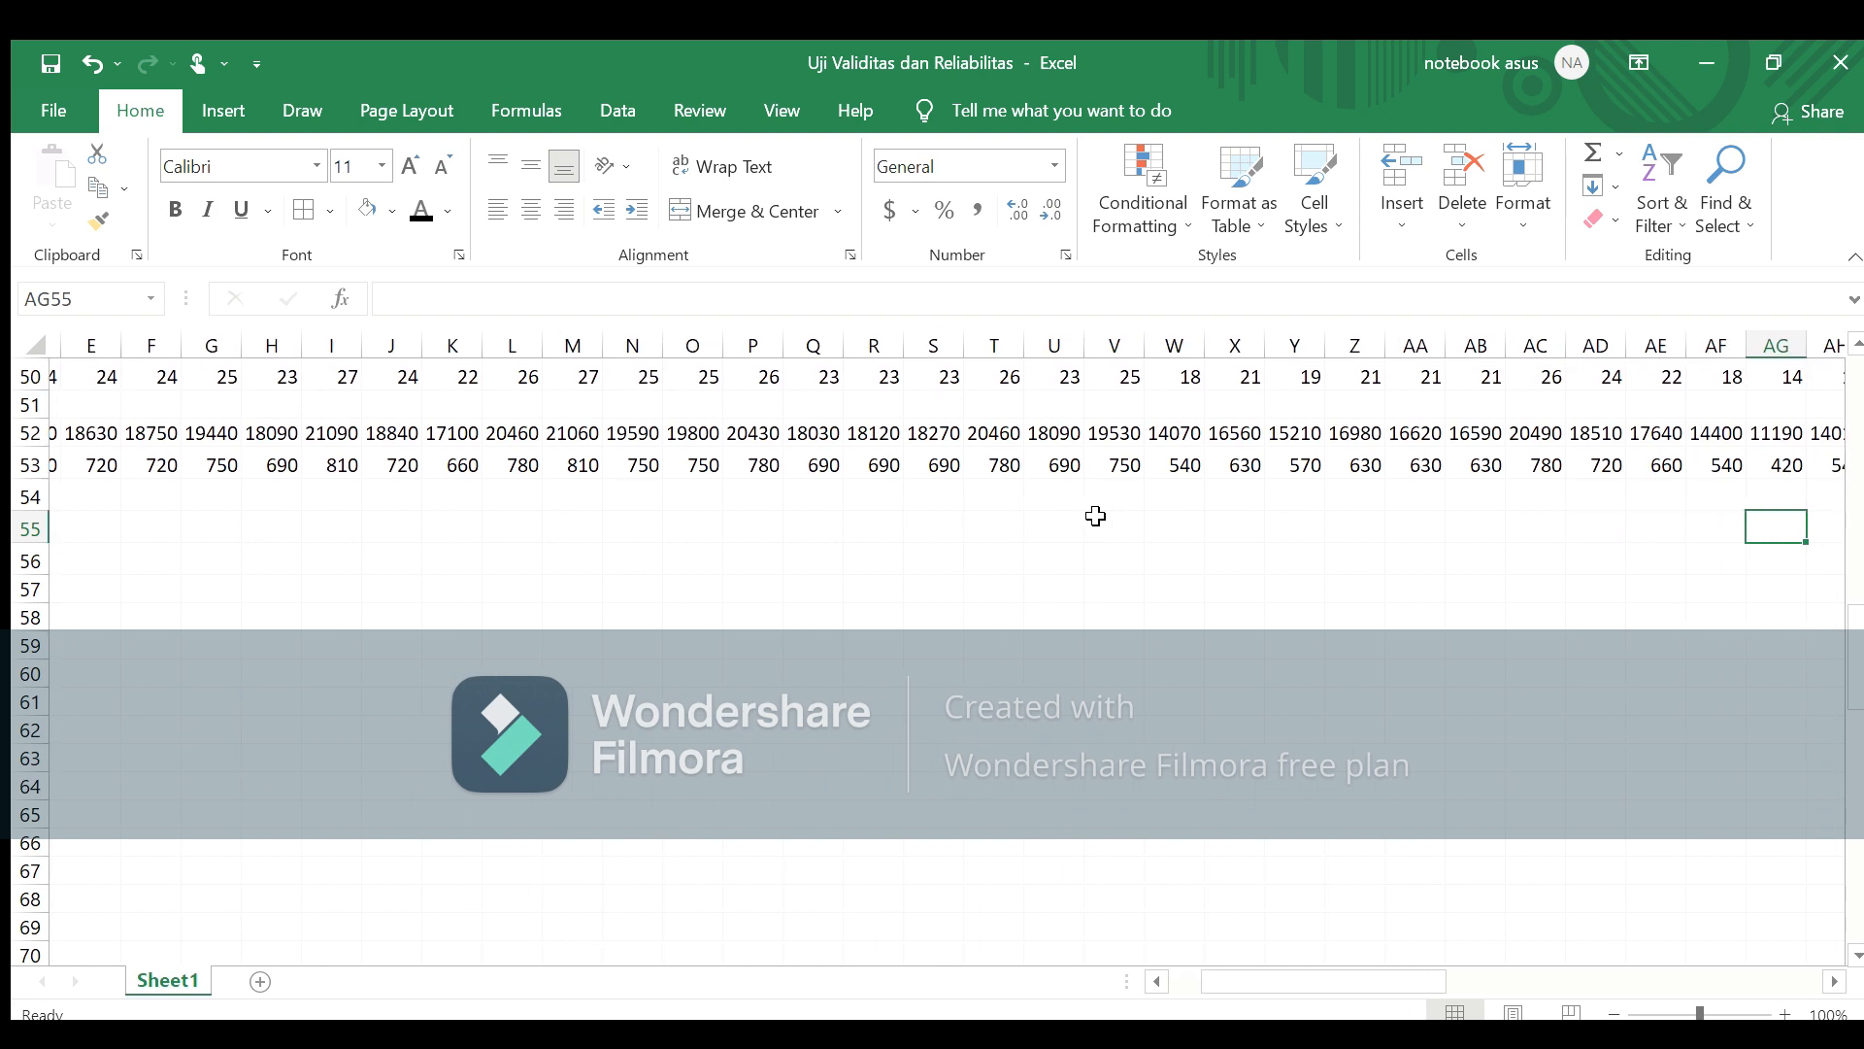
pyautogui.press('Right')
pyautogui.press('Right')
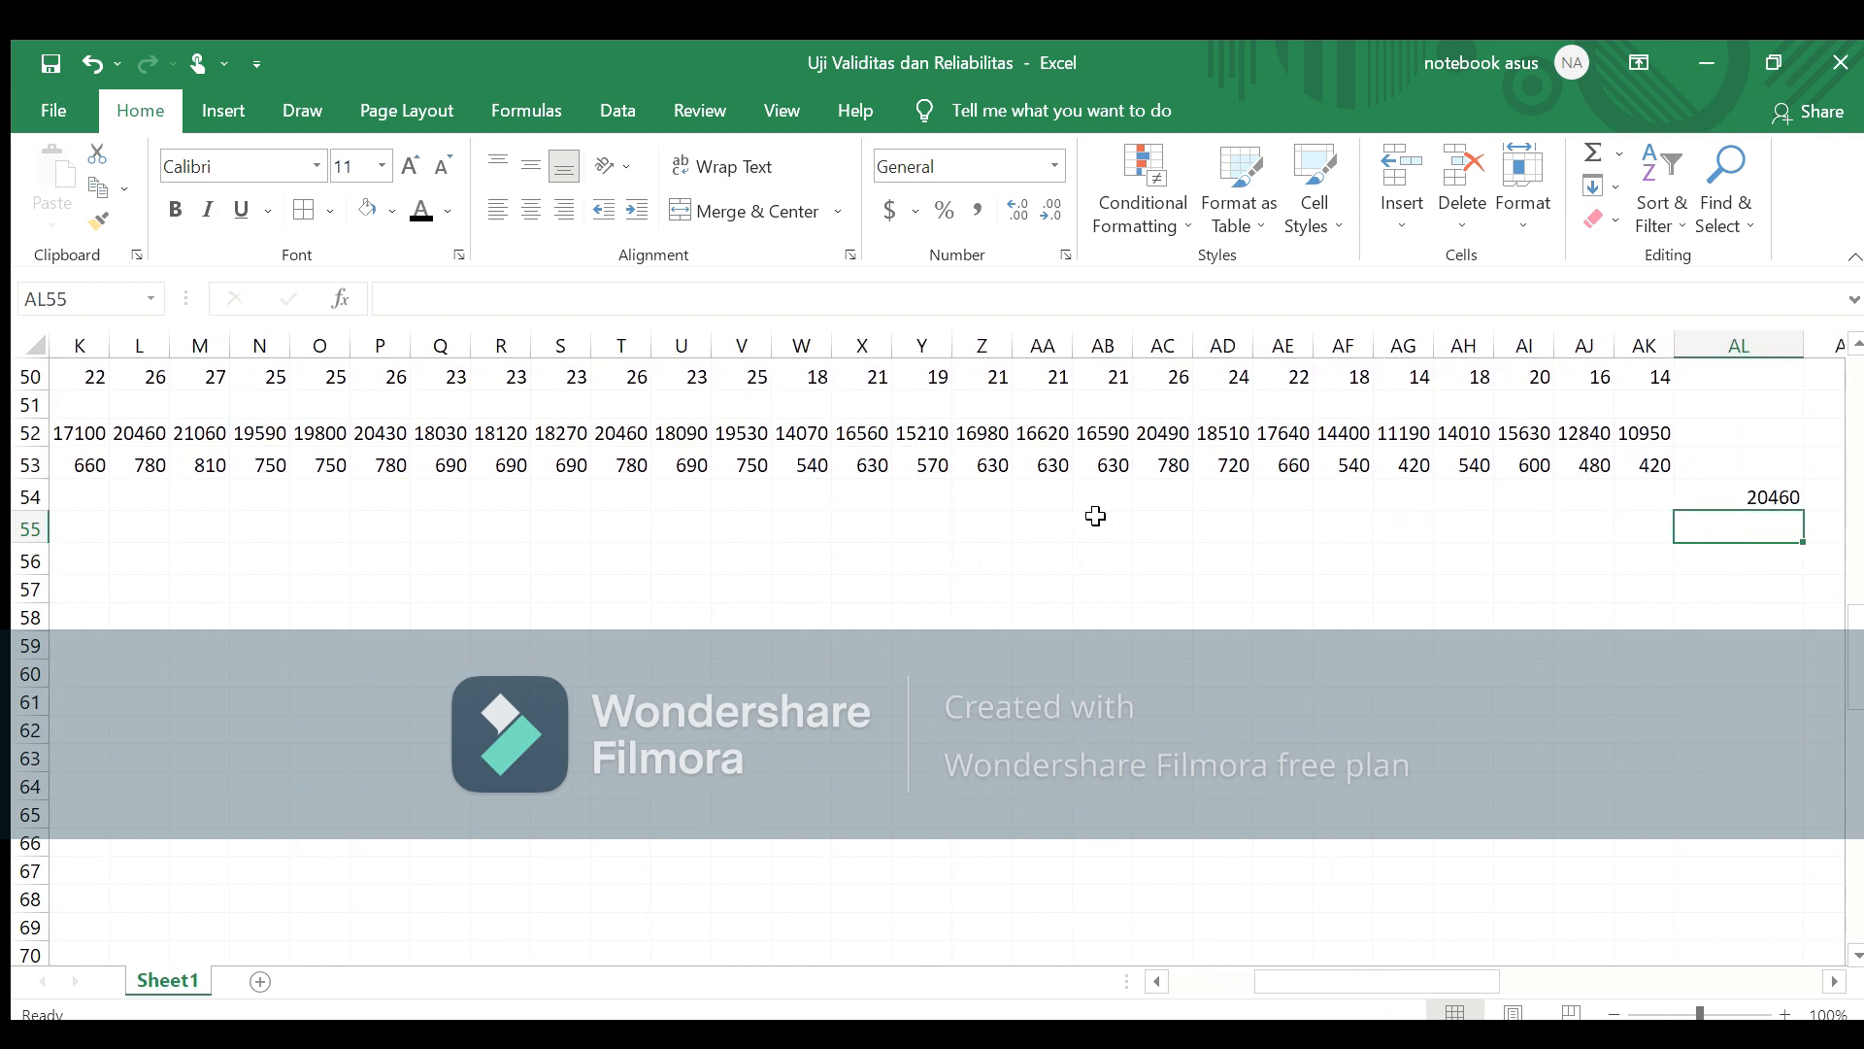
pyautogui.write('=')
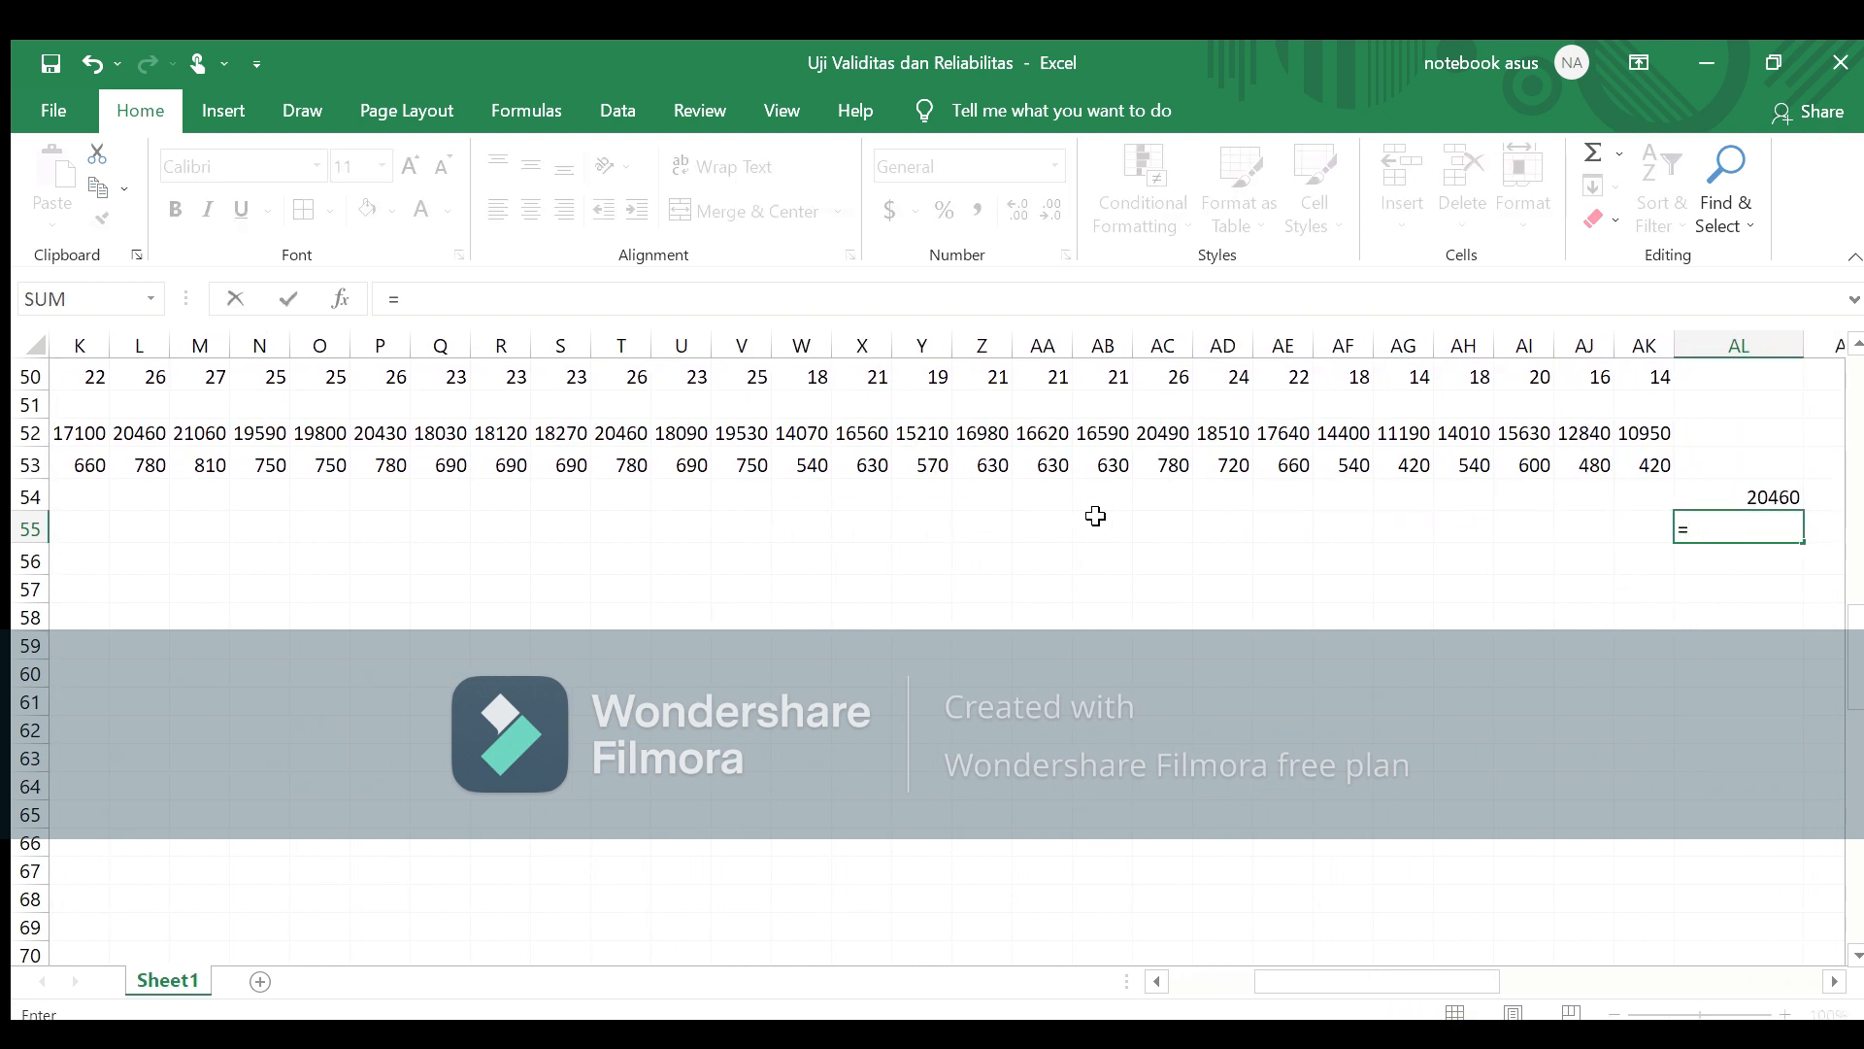
pyautogui.moveTo(1352, 979); pyautogui.dragTo(1231, 981)
pyautogui.click(238, 404)
pyautogui.write('*')
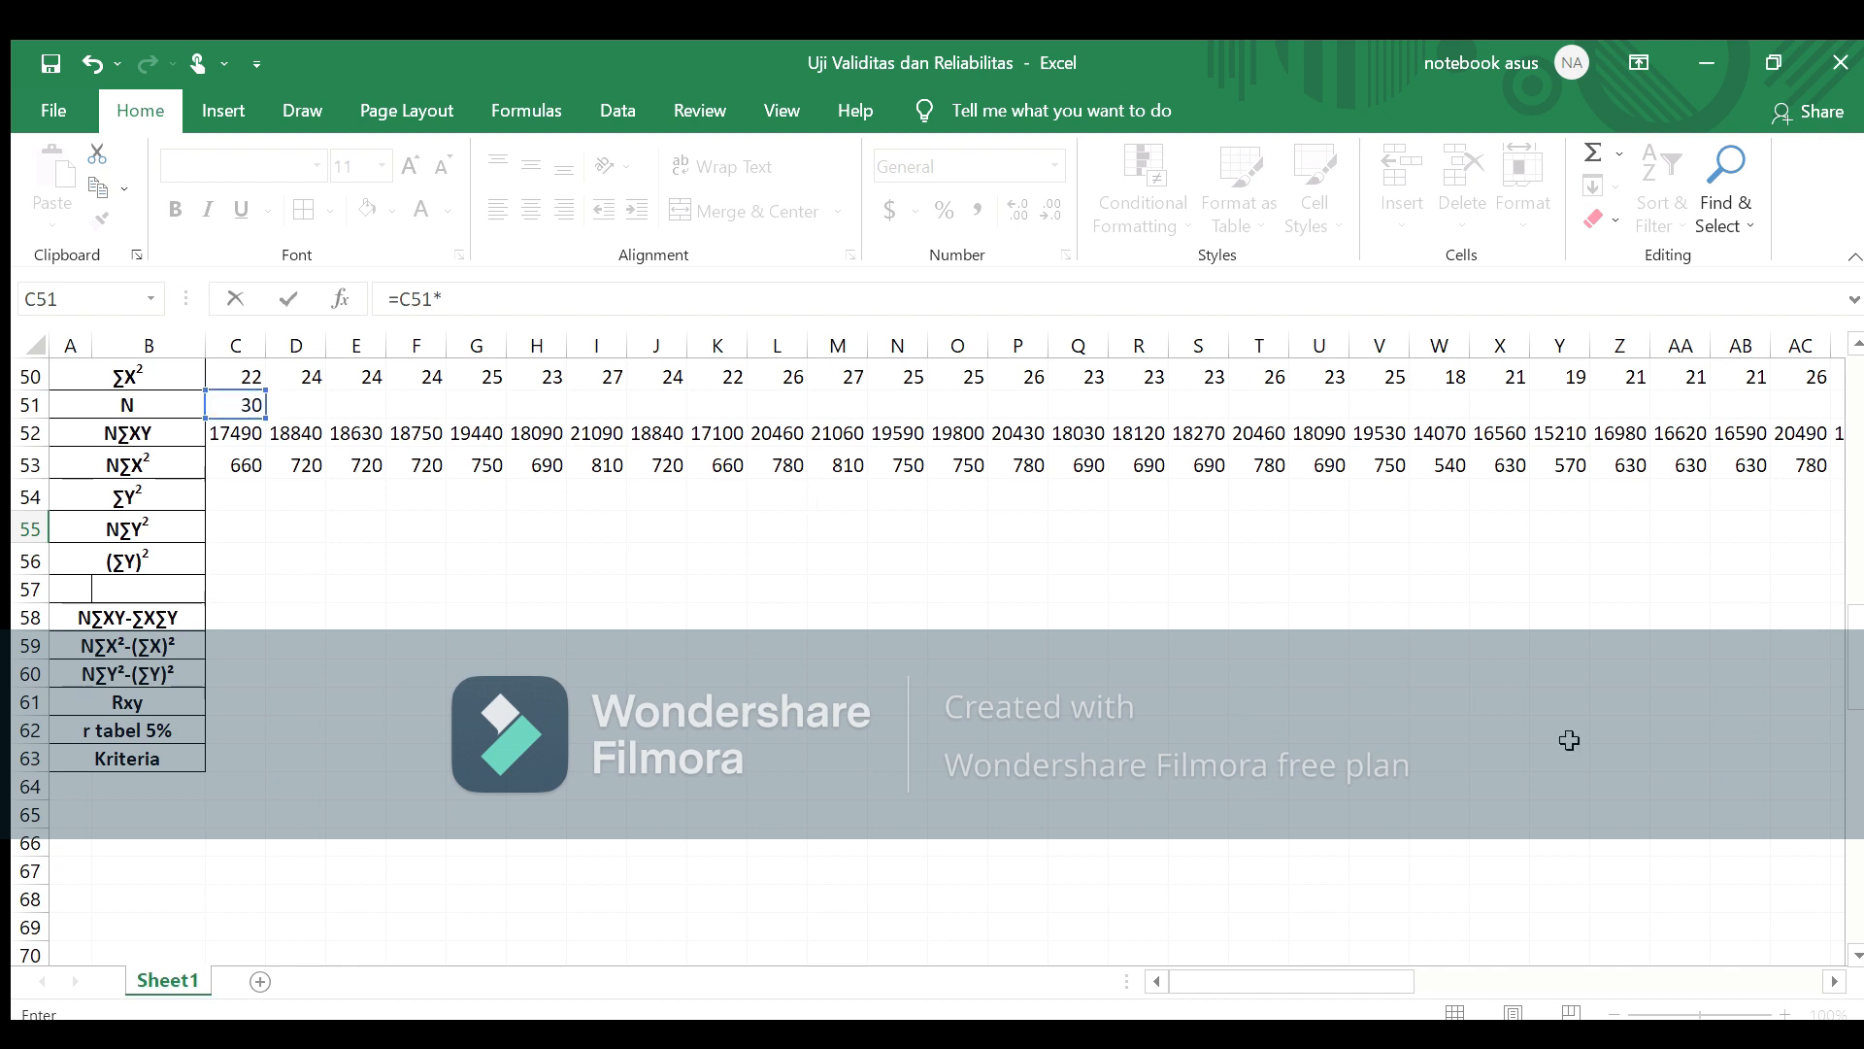
pyautogui.click(1833, 981)
pyautogui.click(1832, 981)
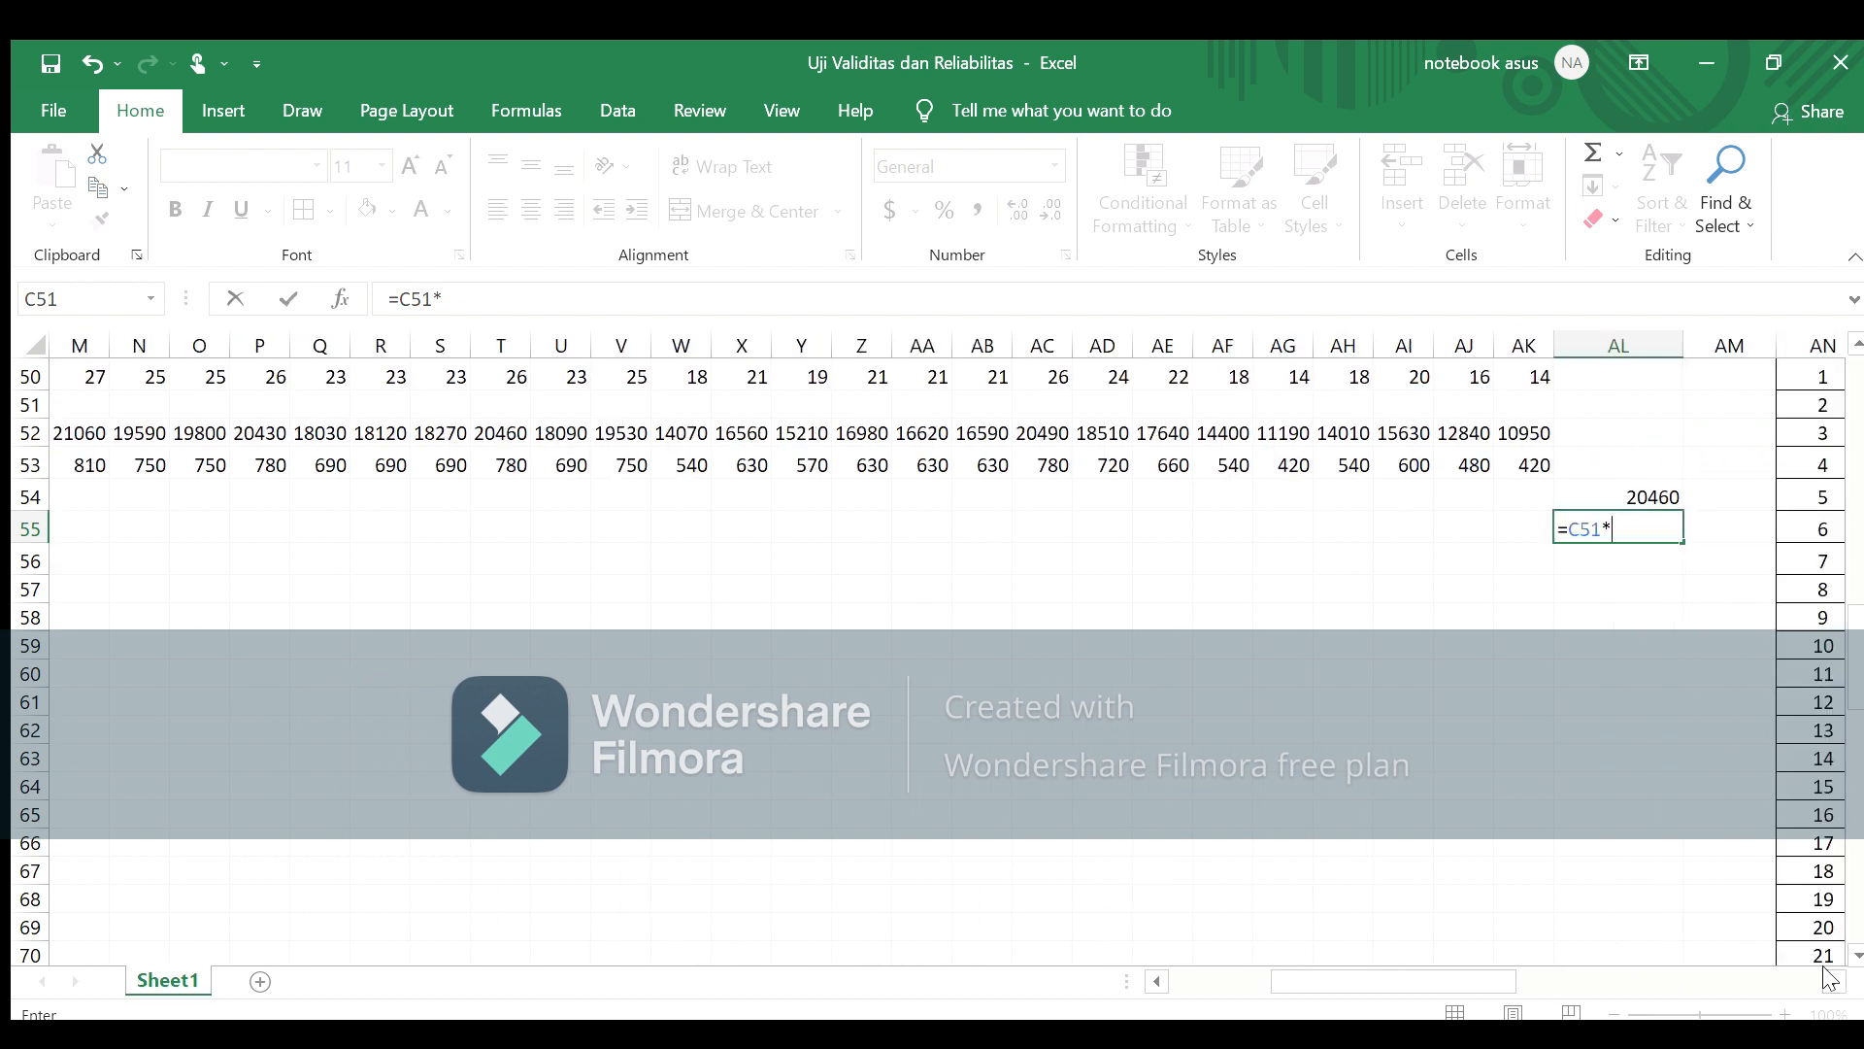
pyautogui.click(1653, 497)
pyautogui.press('Return')
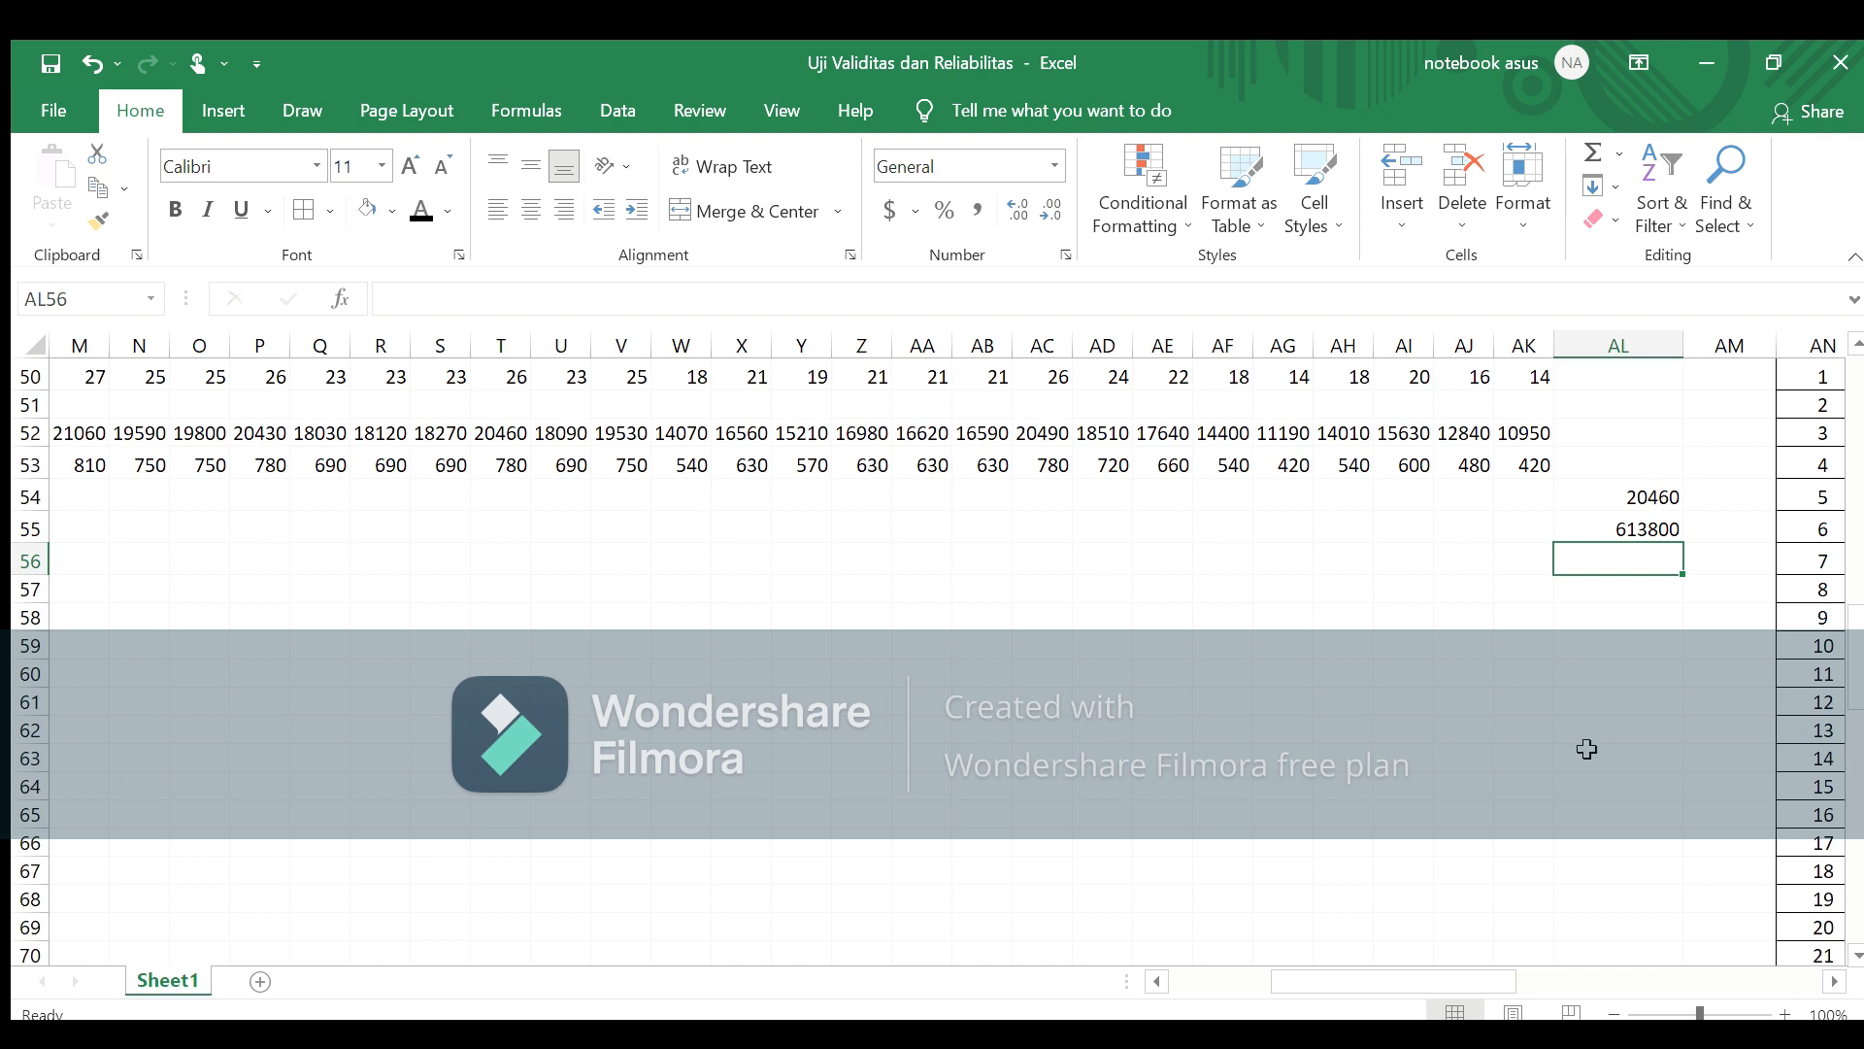
# Step: Calculate (∑Y)² in cell AL56 by multiplying the ∑Y total by itself with =AL47*AL47
pyautogui.moveTo(1420, 983); pyautogui.dragTo(1247, 1008)
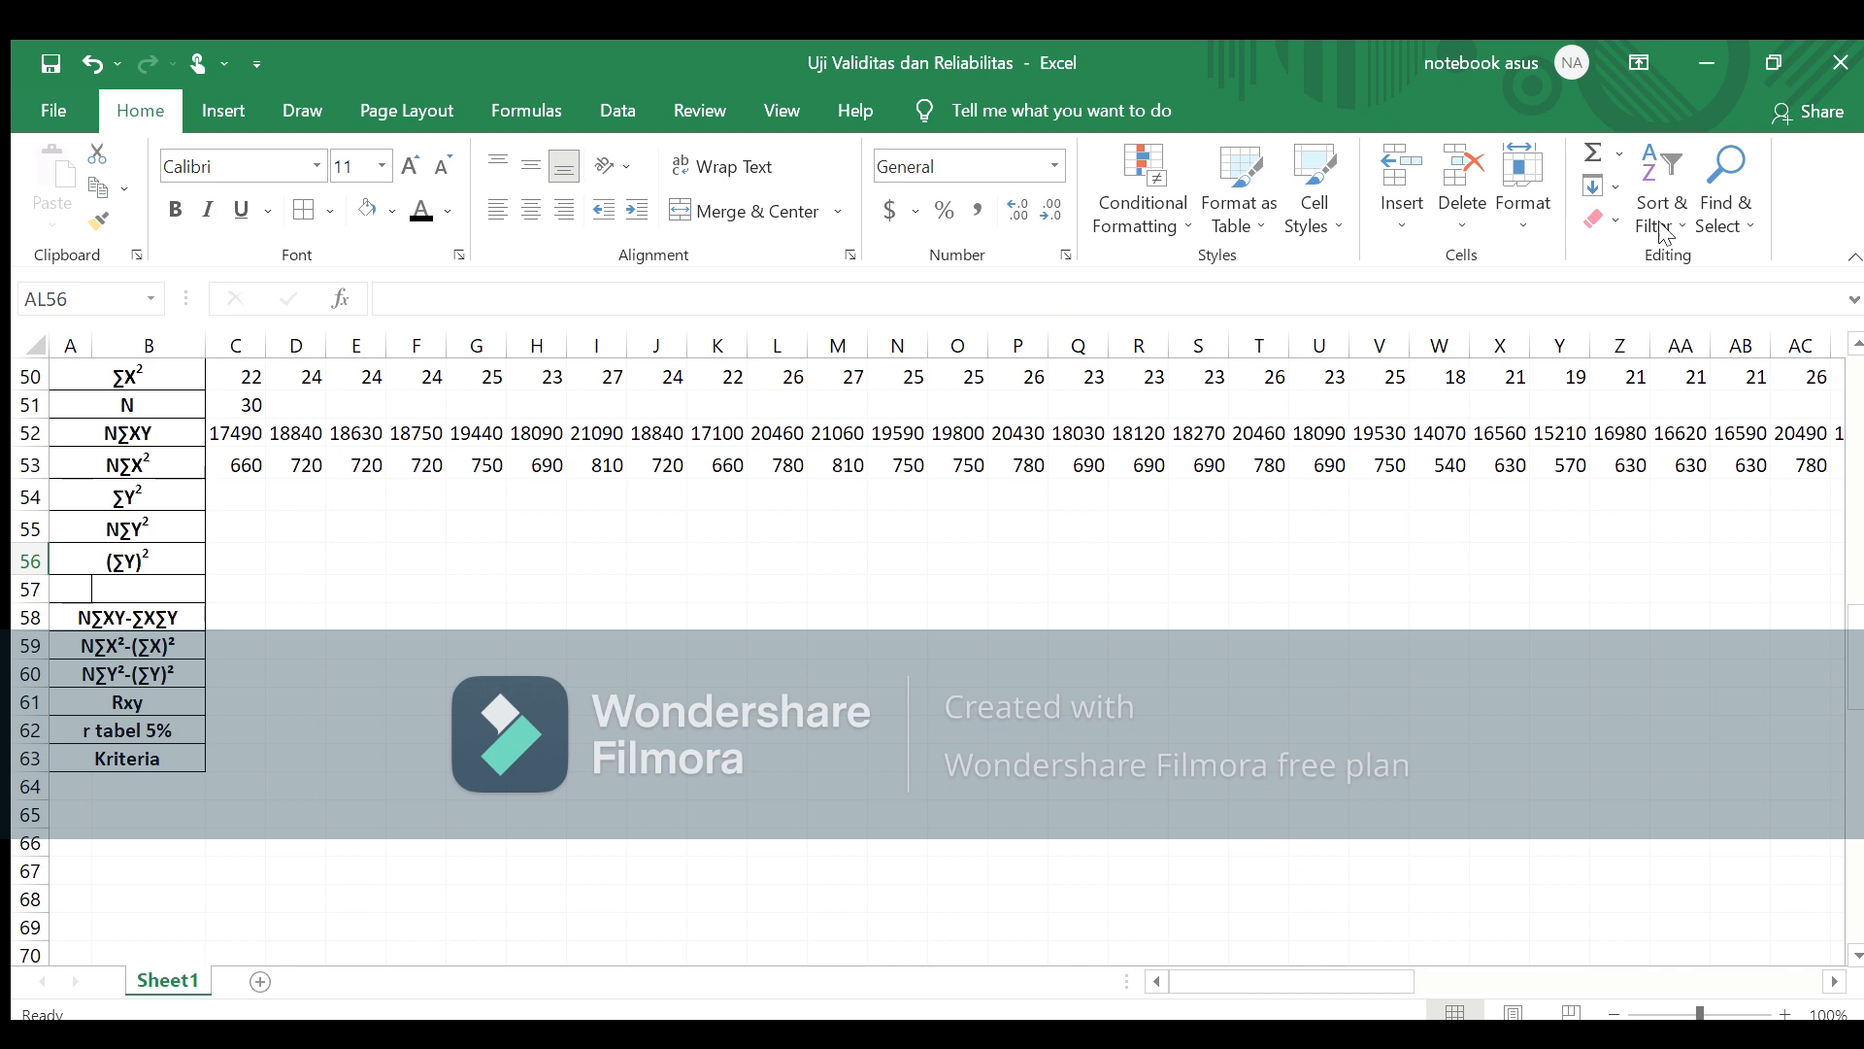
pyautogui.click(234, 495)
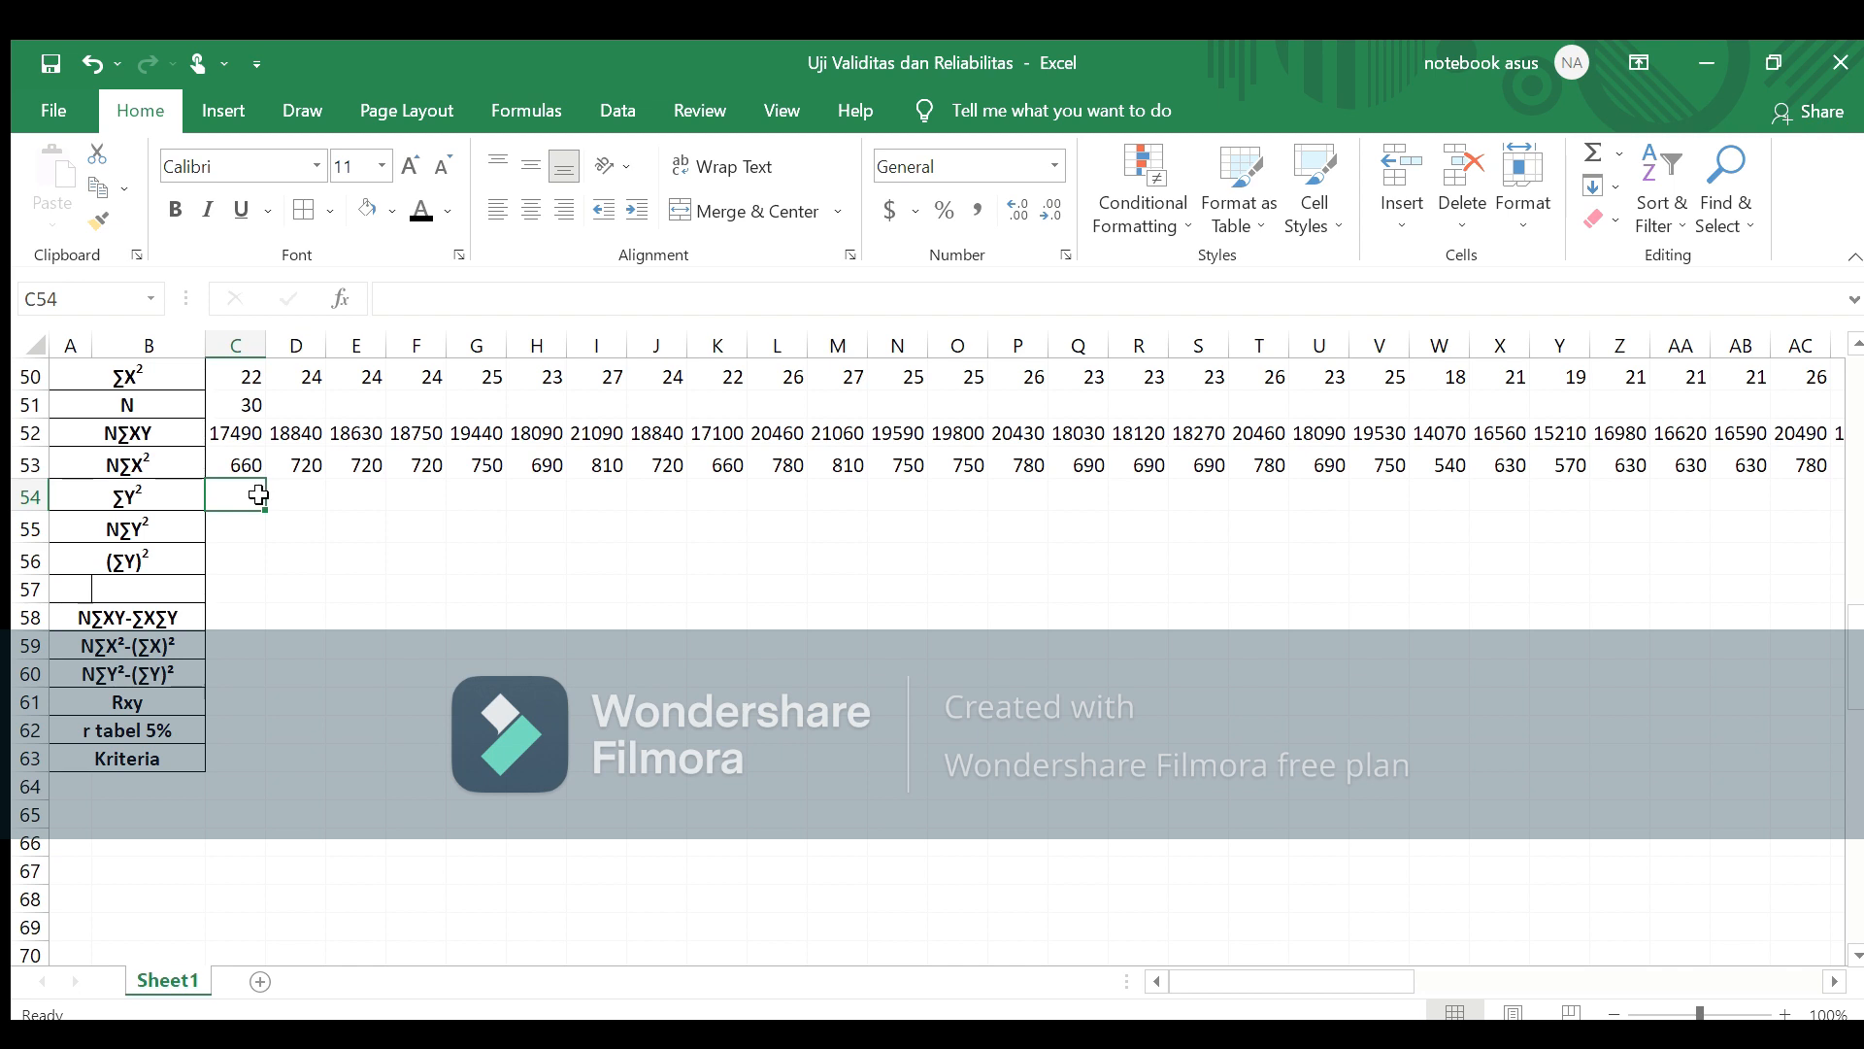
pyautogui.click(222, 552)
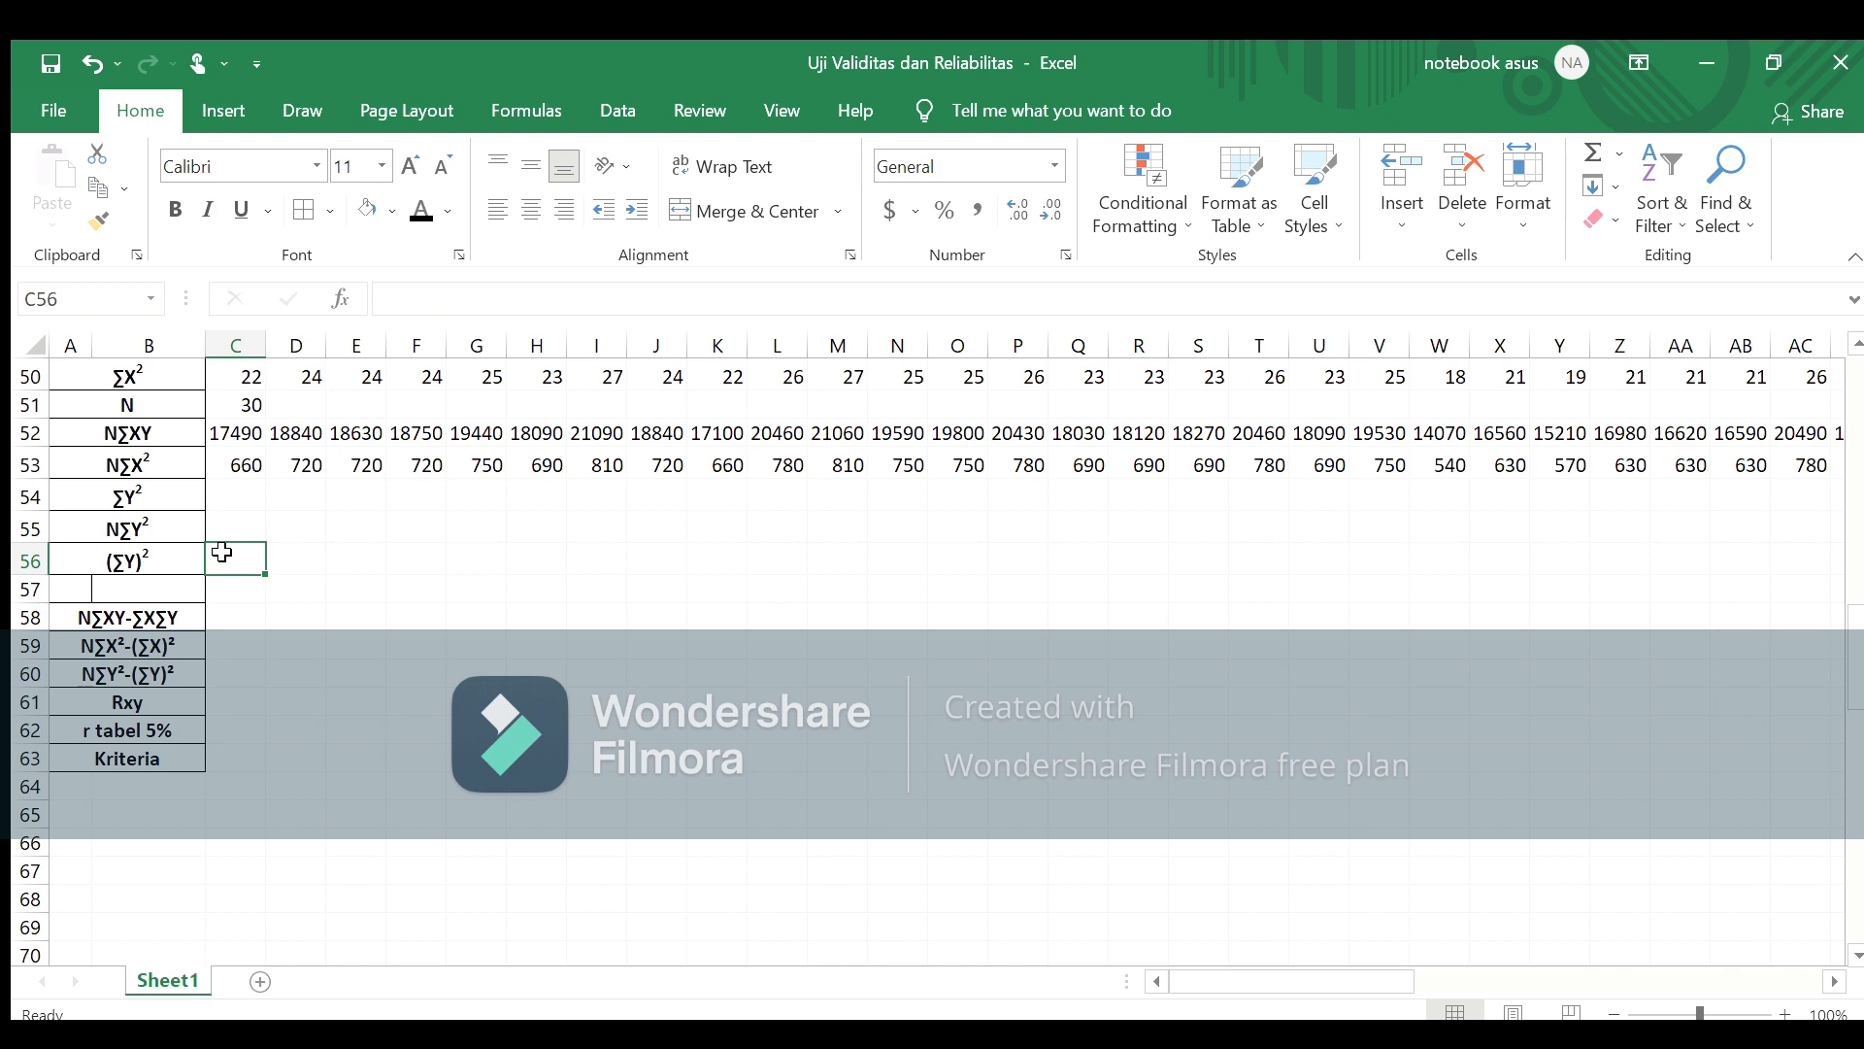
pyautogui.press('Right')
pyautogui.press('Right')
pyautogui.press('Right')
pyautogui.press('Right')
pyautogui.press('Right')
pyautogui.press('Right')
pyautogui.press('Right')
pyautogui.press('Right')
pyautogui.press('Right')
pyautogui.press('Right')
pyautogui.press('Right')
pyautogui.press('Right')
pyautogui.press('Right')
pyautogui.press('Right')
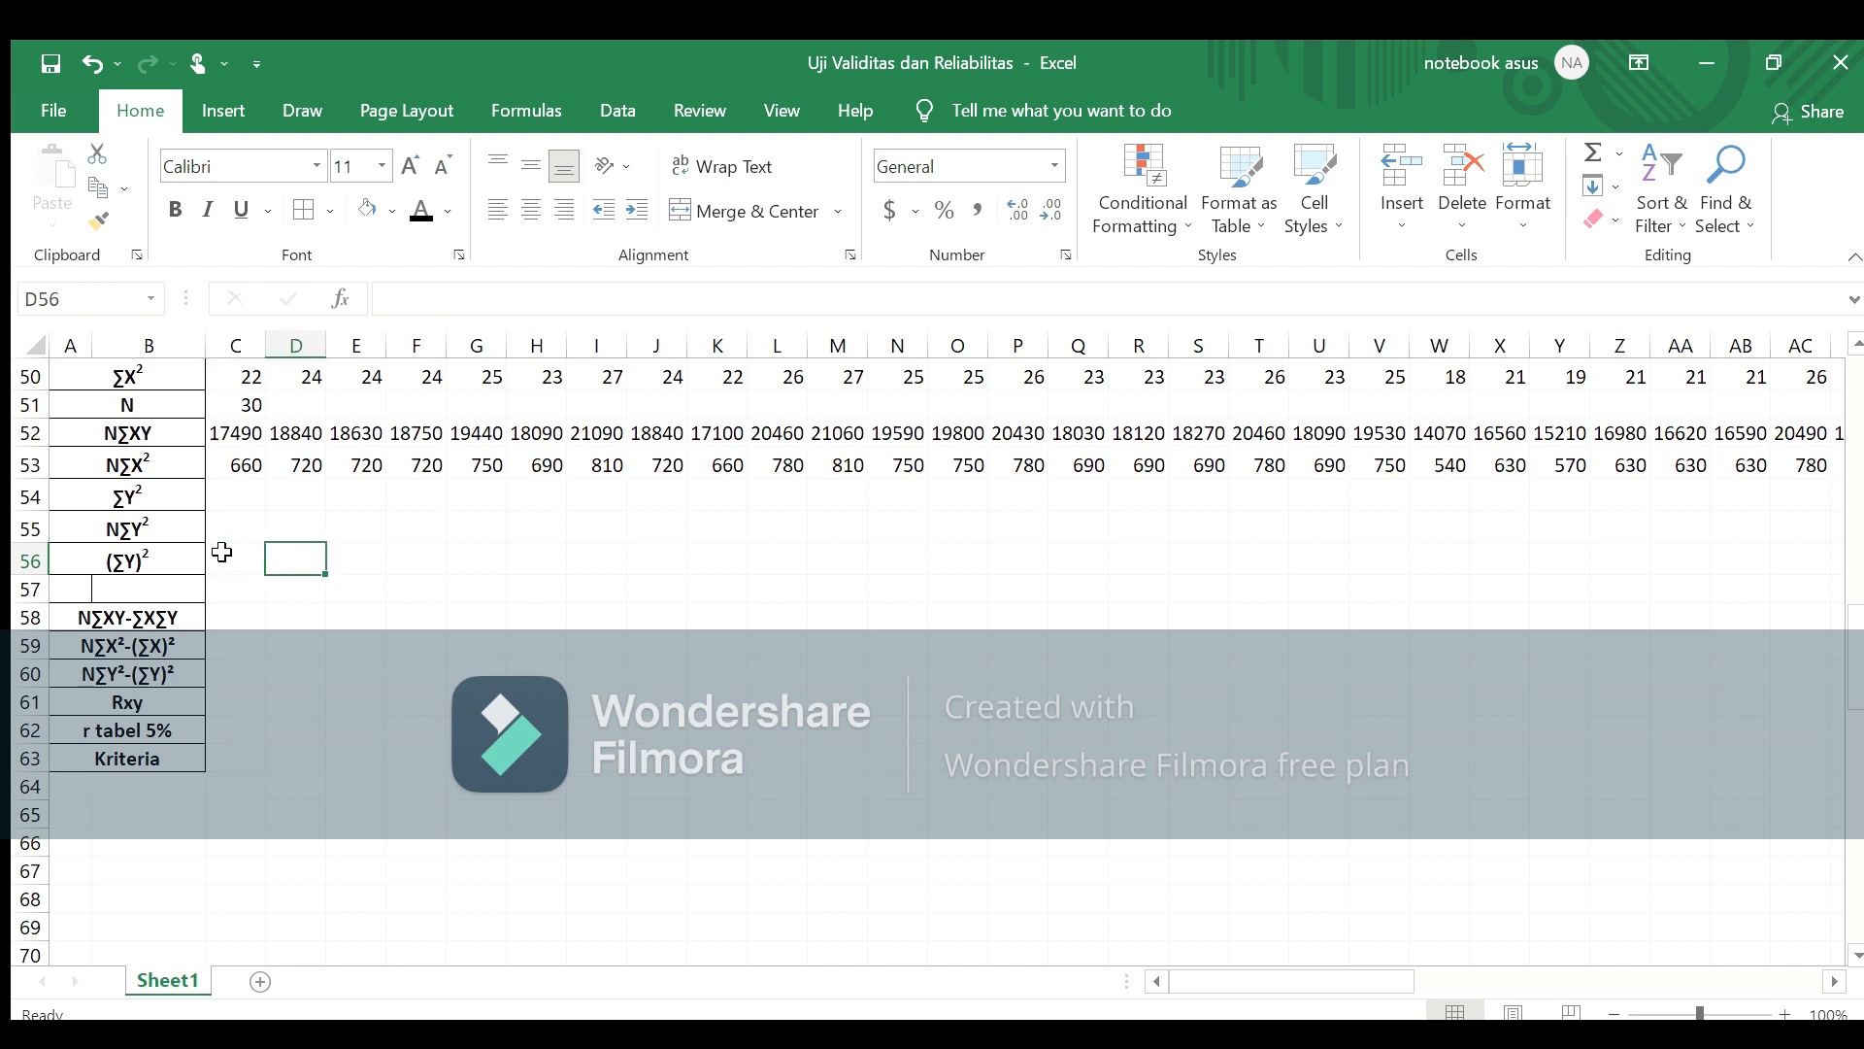
pyautogui.press('Right')
pyautogui.press('Right')
pyautogui.press('Right')
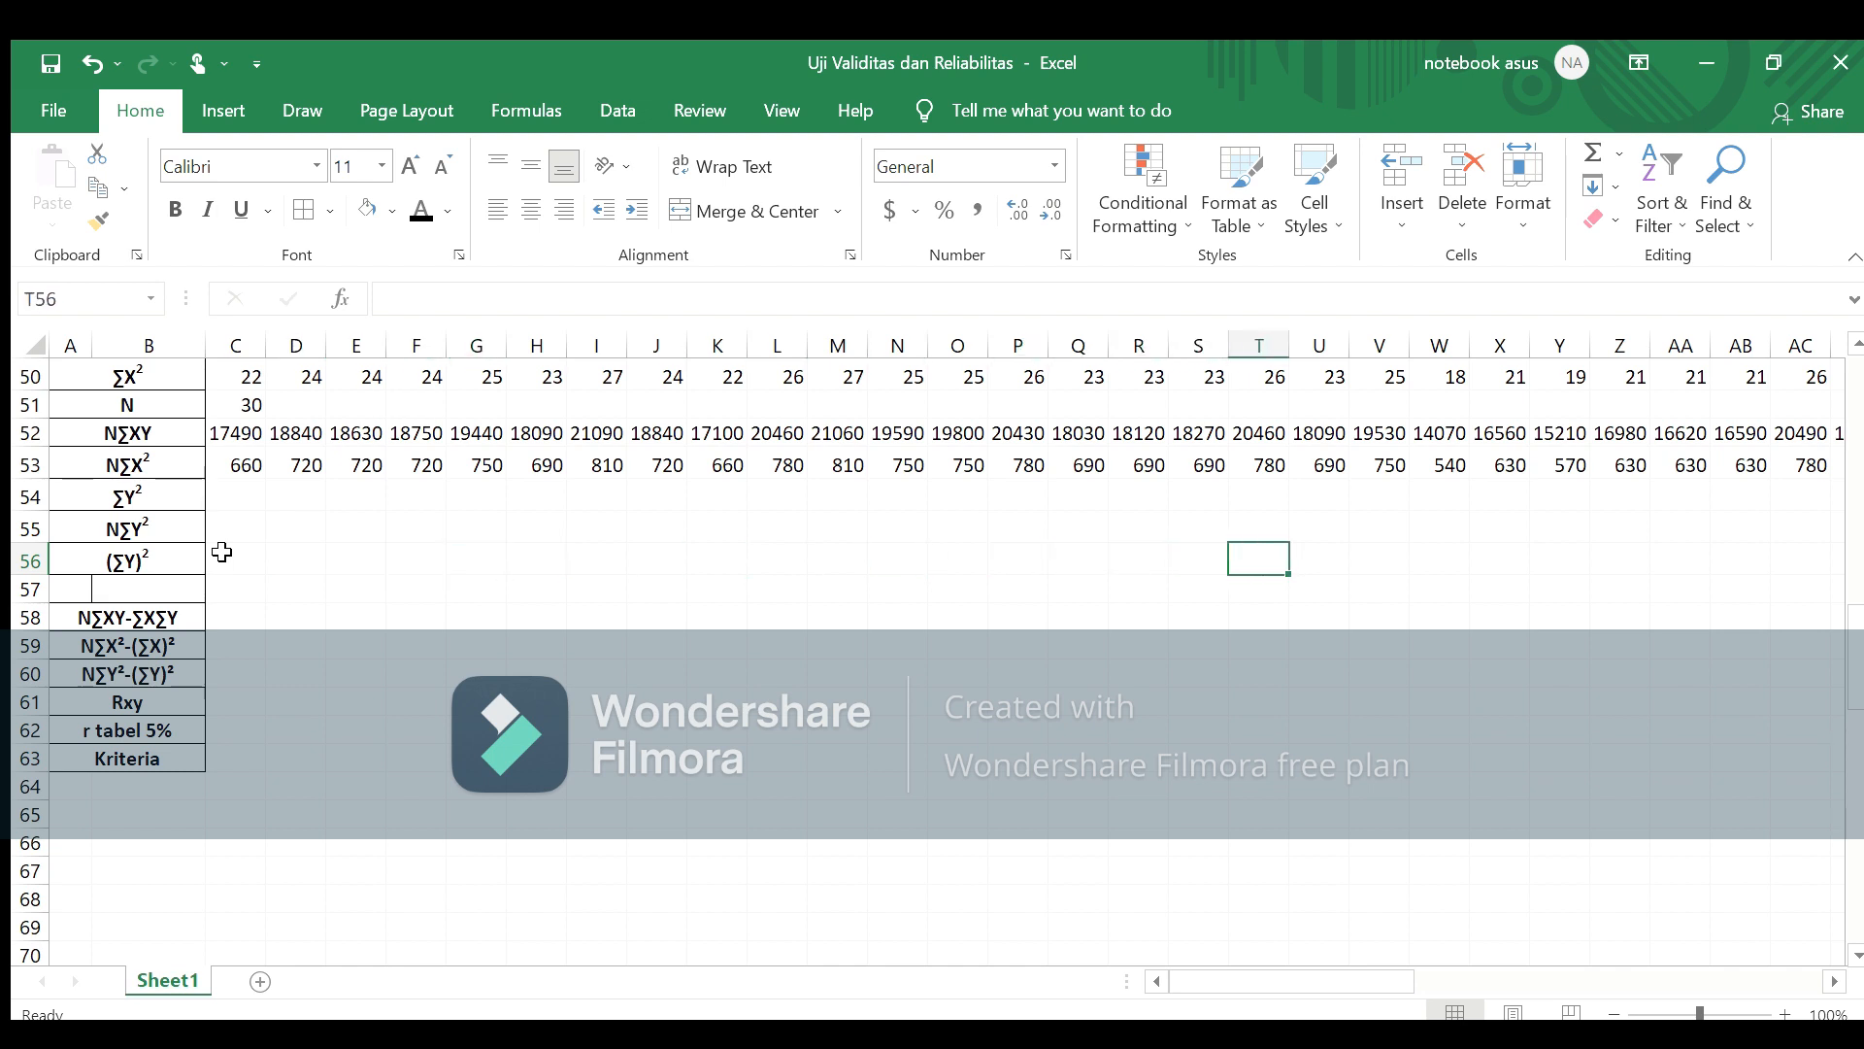
pyautogui.press('Right')
pyautogui.press('Right')
pyautogui.press('Right')
pyautogui.press('Right')
pyautogui.press('Right')
pyautogui.press('Right')
pyautogui.press('Right')
pyautogui.press('Right')
pyautogui.press('Right')
pyautogui.press('Right')
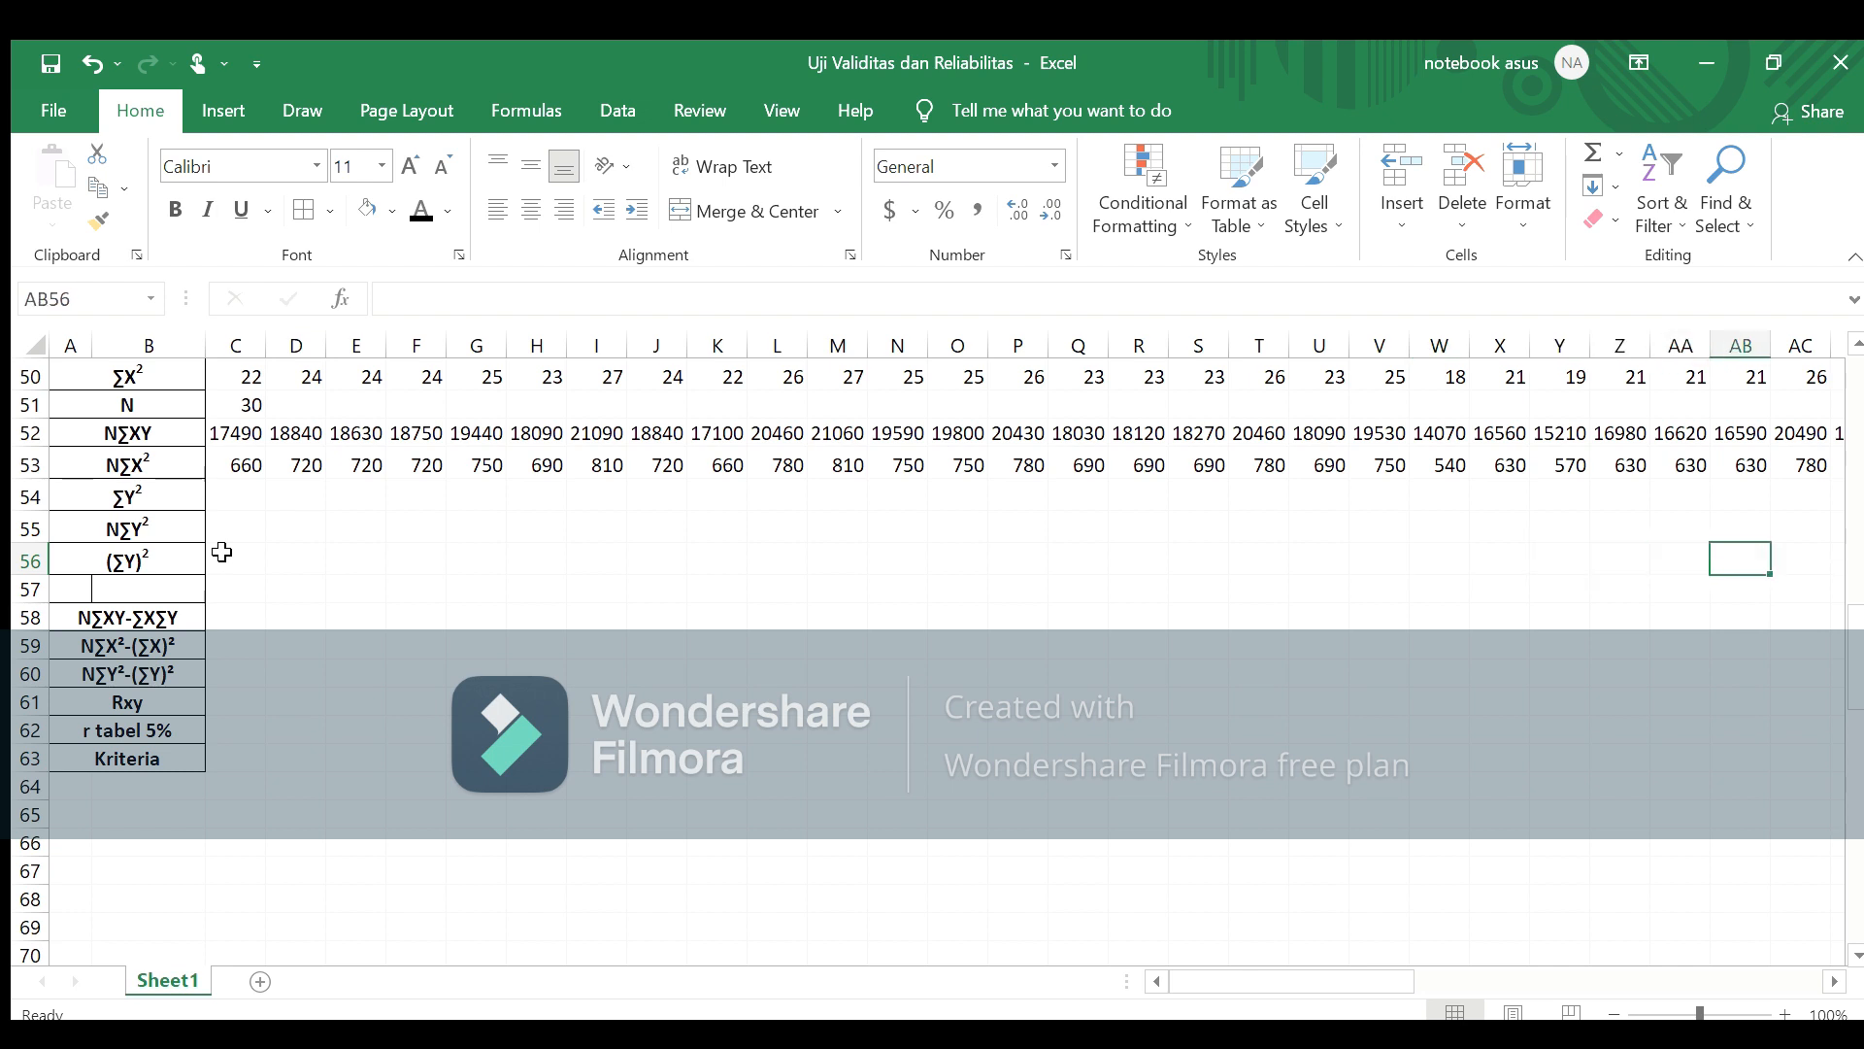
pyautogui.press('Right')
pyautogui.press('Right')
pyautogui.press('Right')
pyautogui.press('Right')
pyautogui.press('Right')
pyautogui.press('Right')
pyautogui.press('Right')
pyautogui.press('Right')
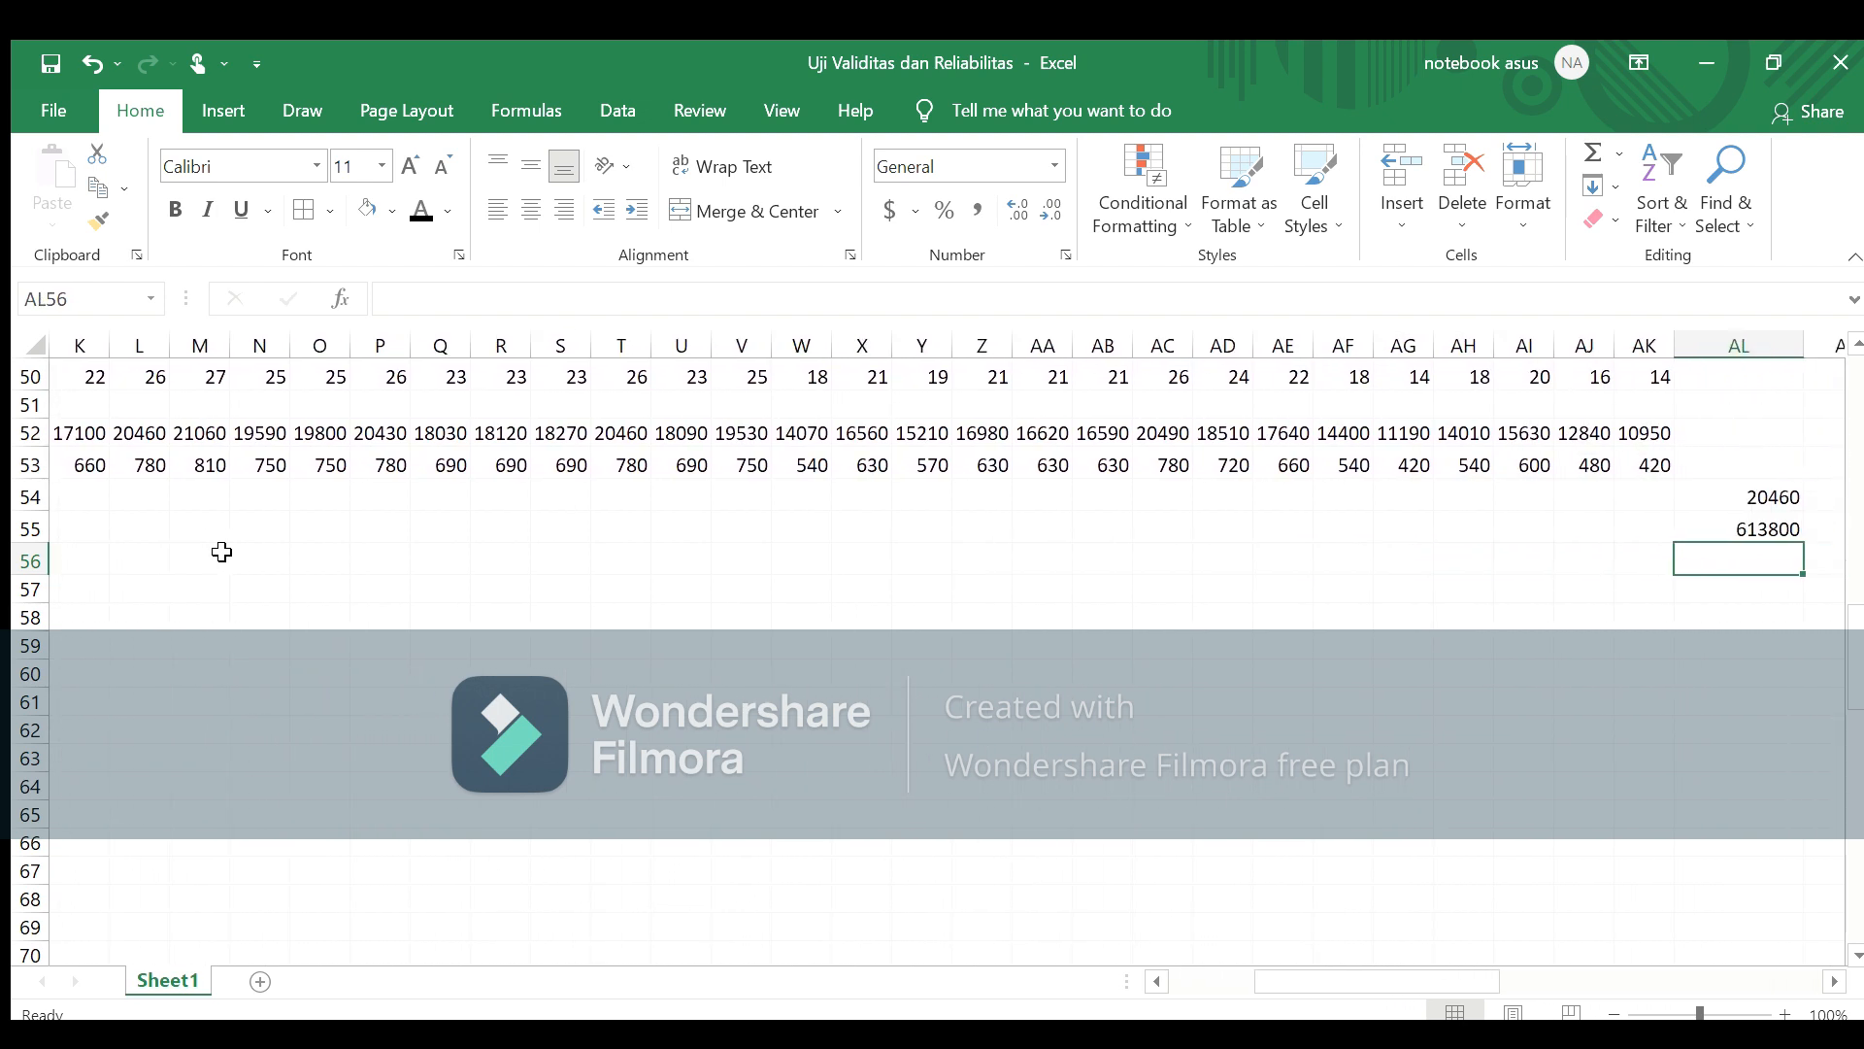
pyautogui.write('=')
pyautogui.moveTo(1361, 973); pyautogui.dragTo(1229, 975)
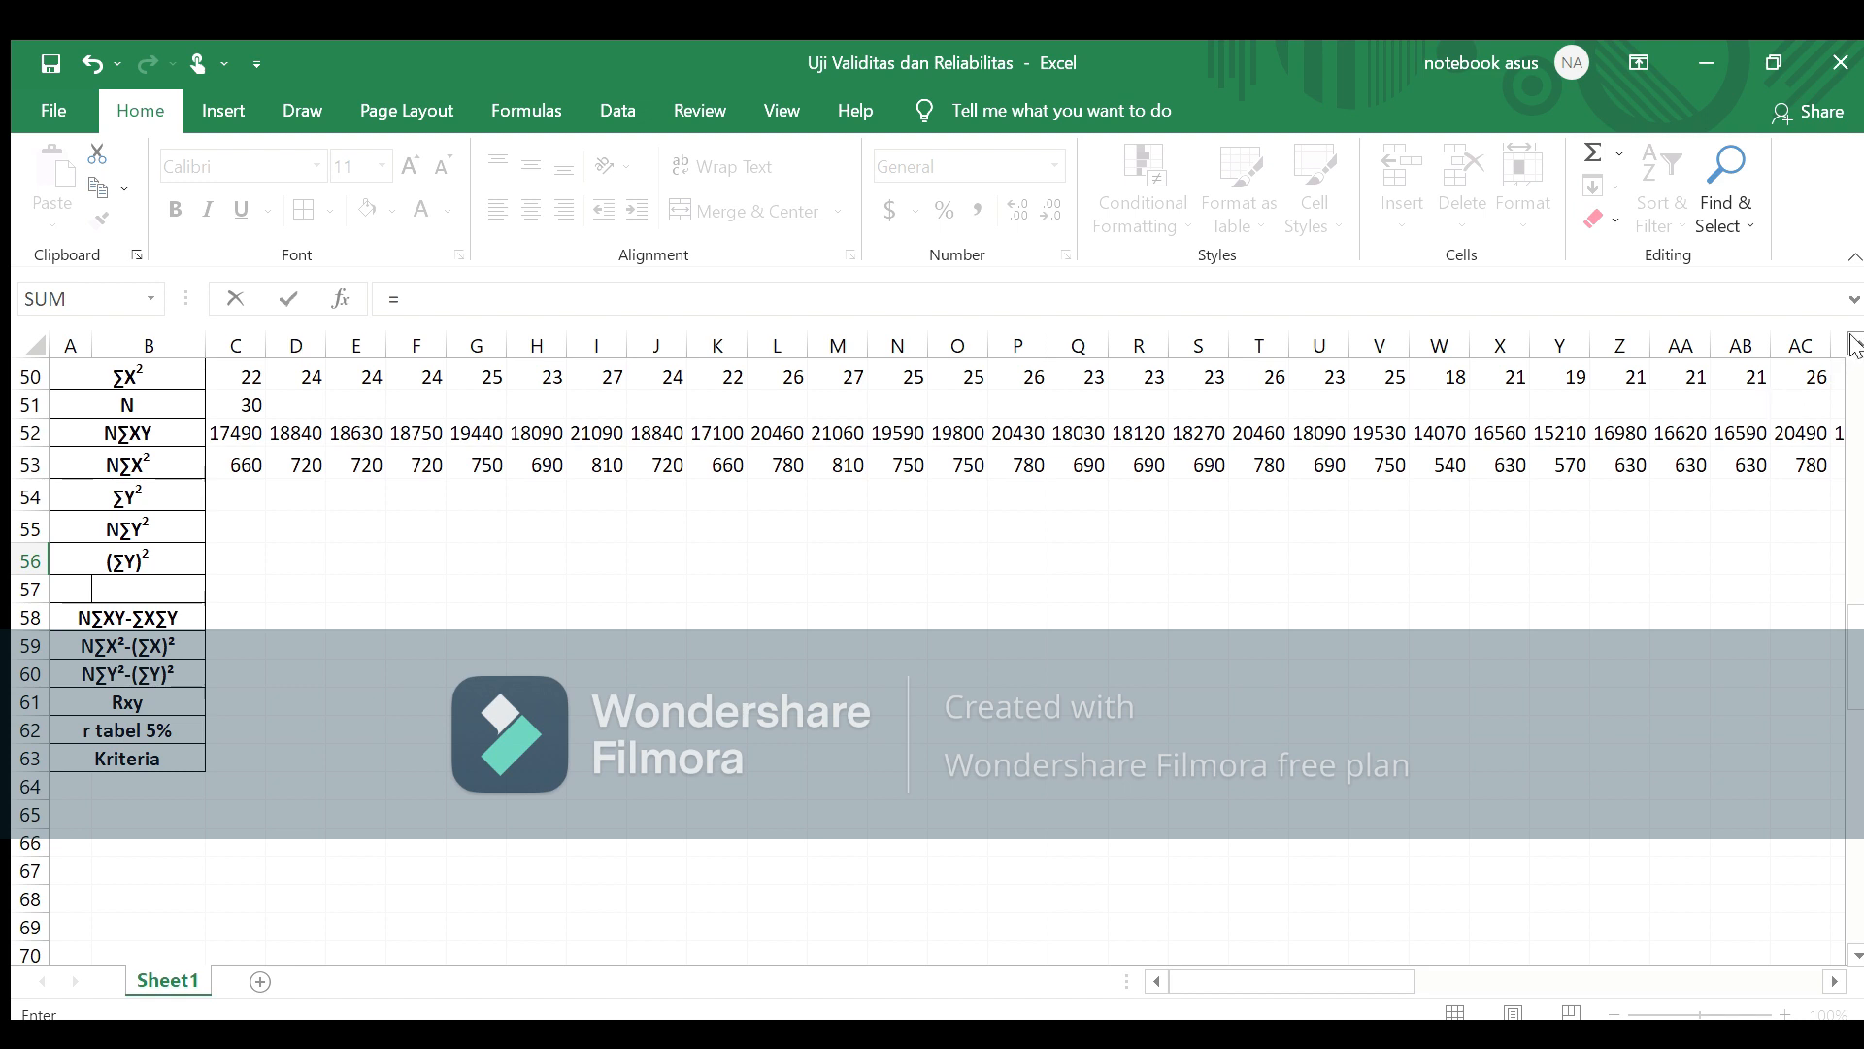
pyautogui.scroll(2, 1855, 345)
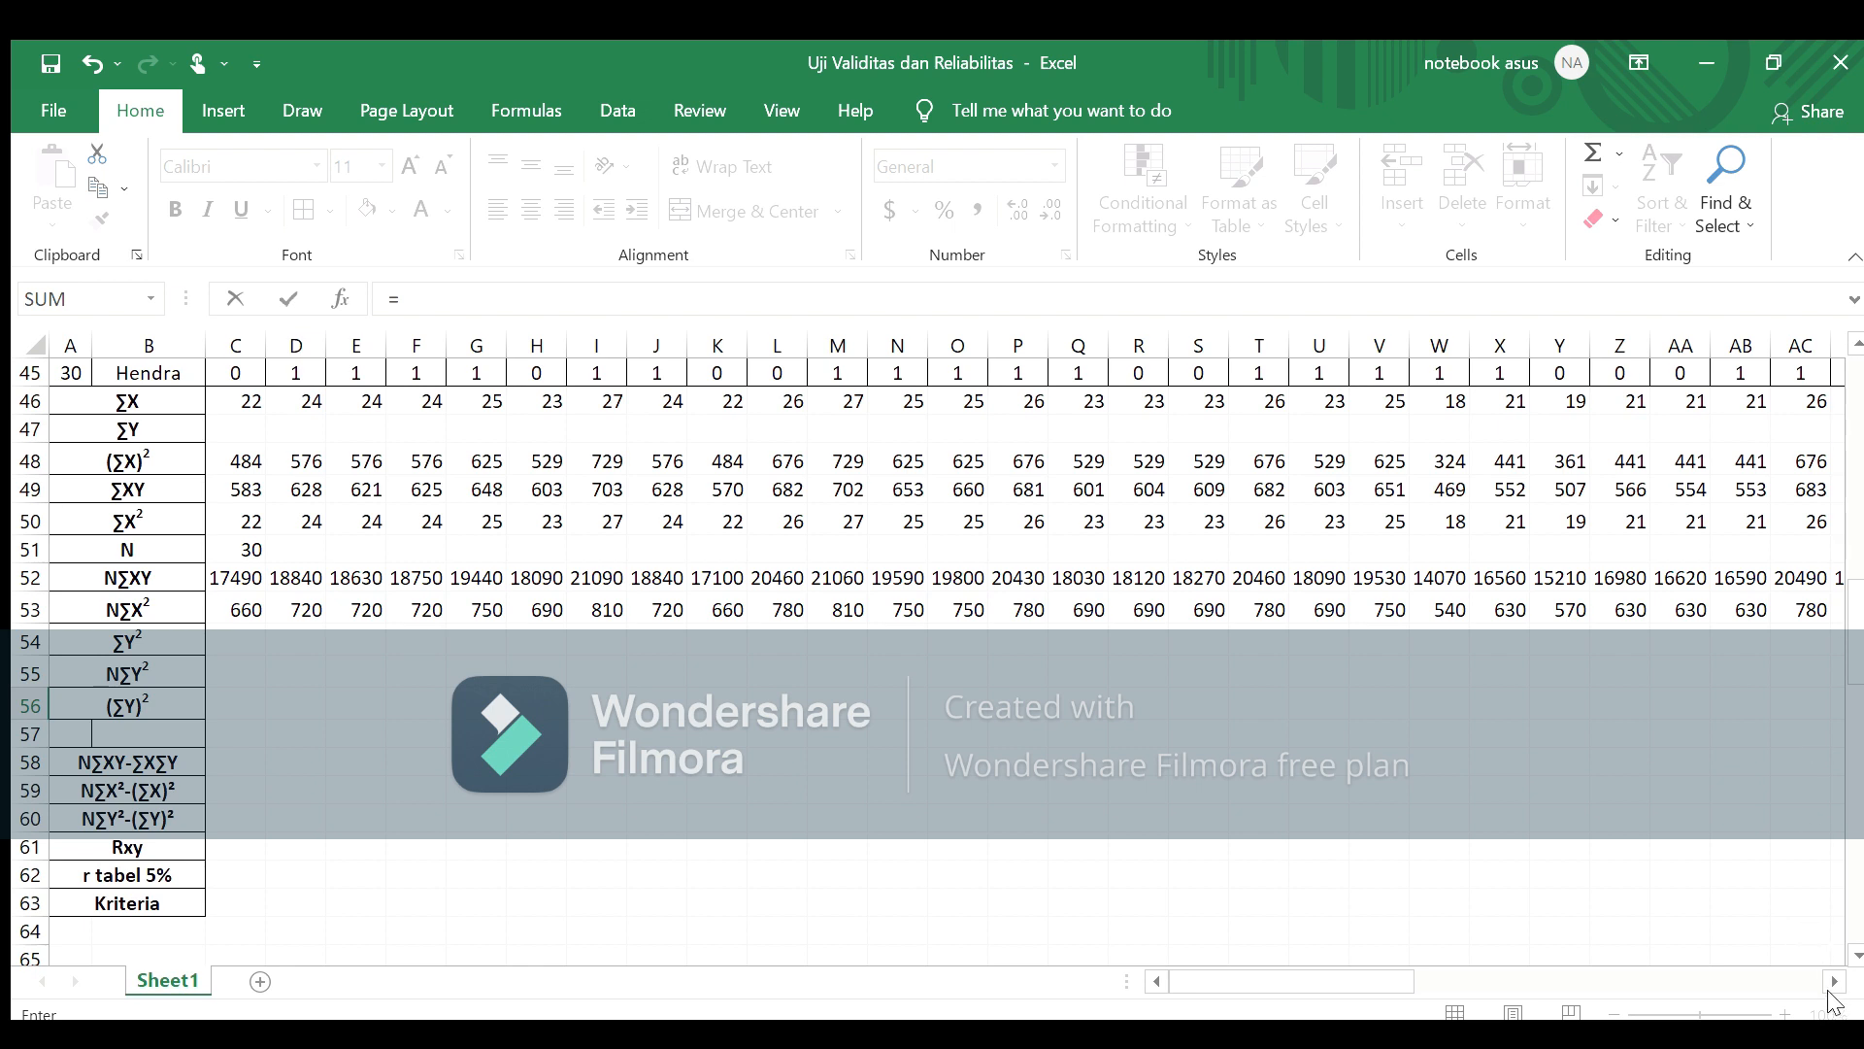
pyautogui.hscroll(9, 1833, 982)
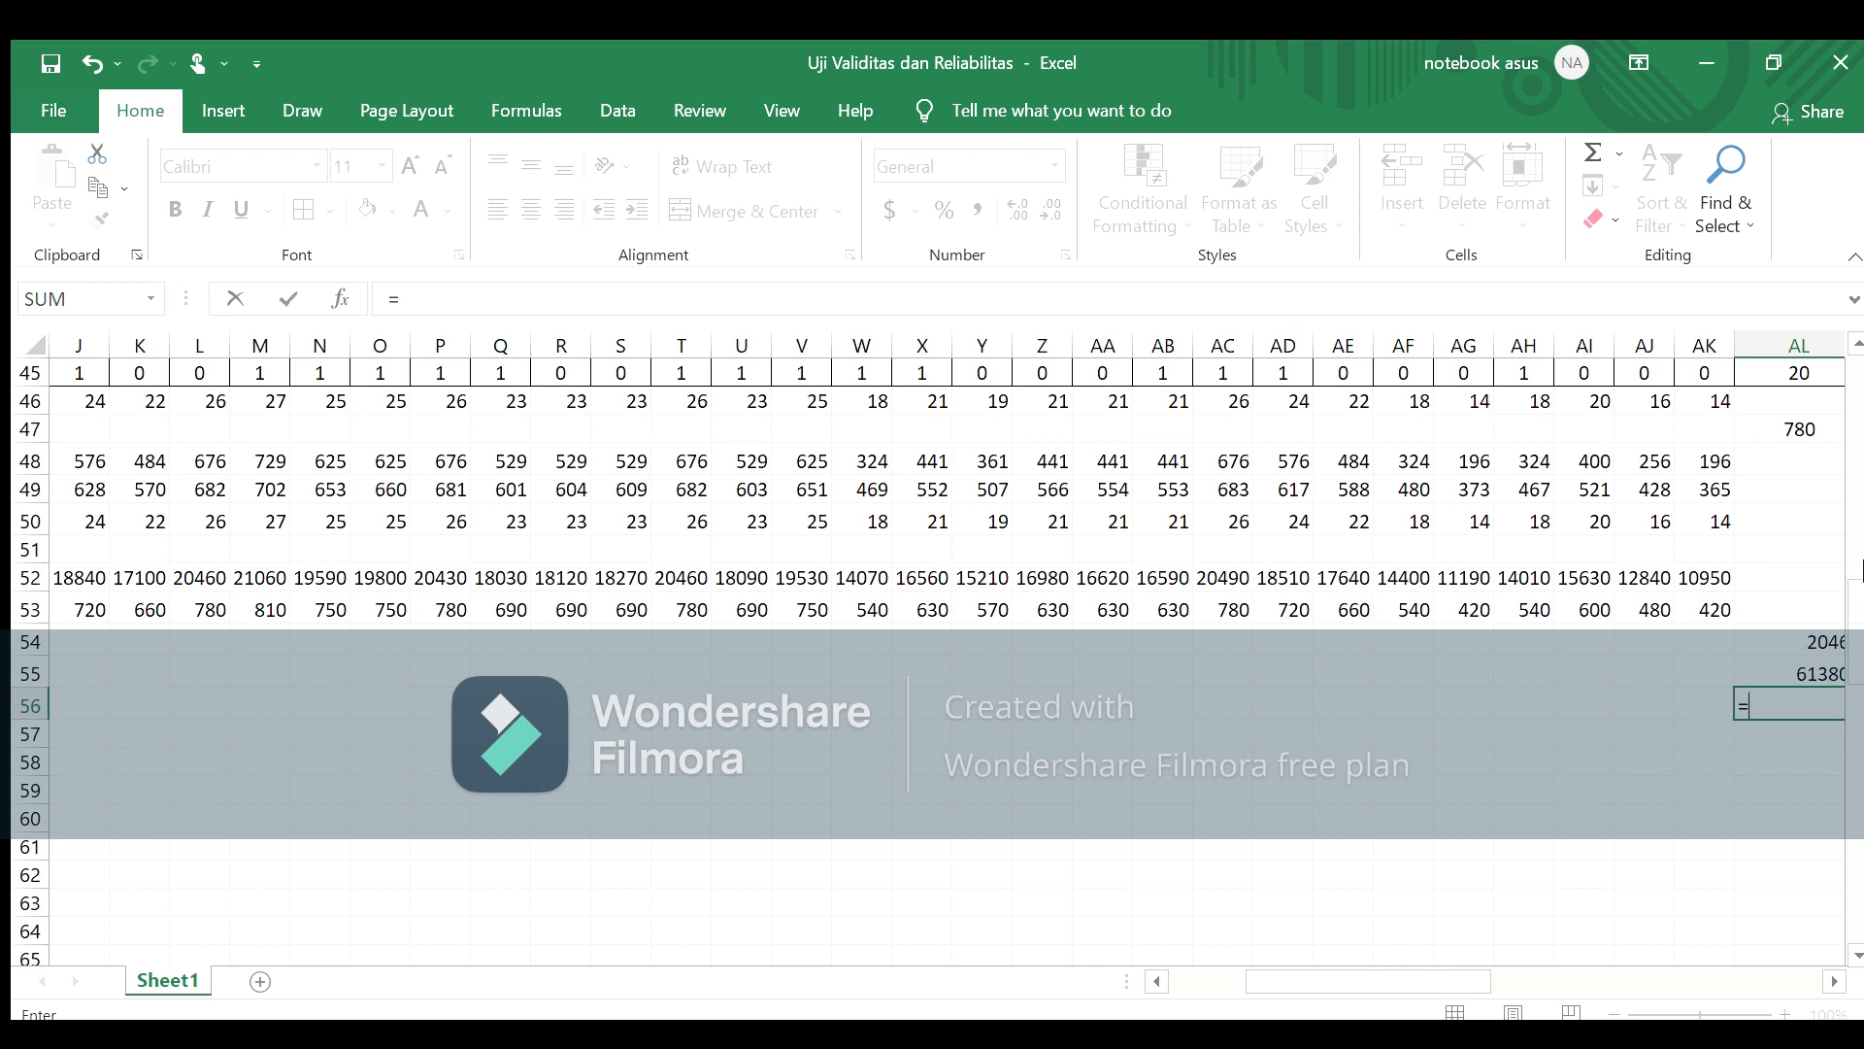
pyautogui.click(1771, 432)
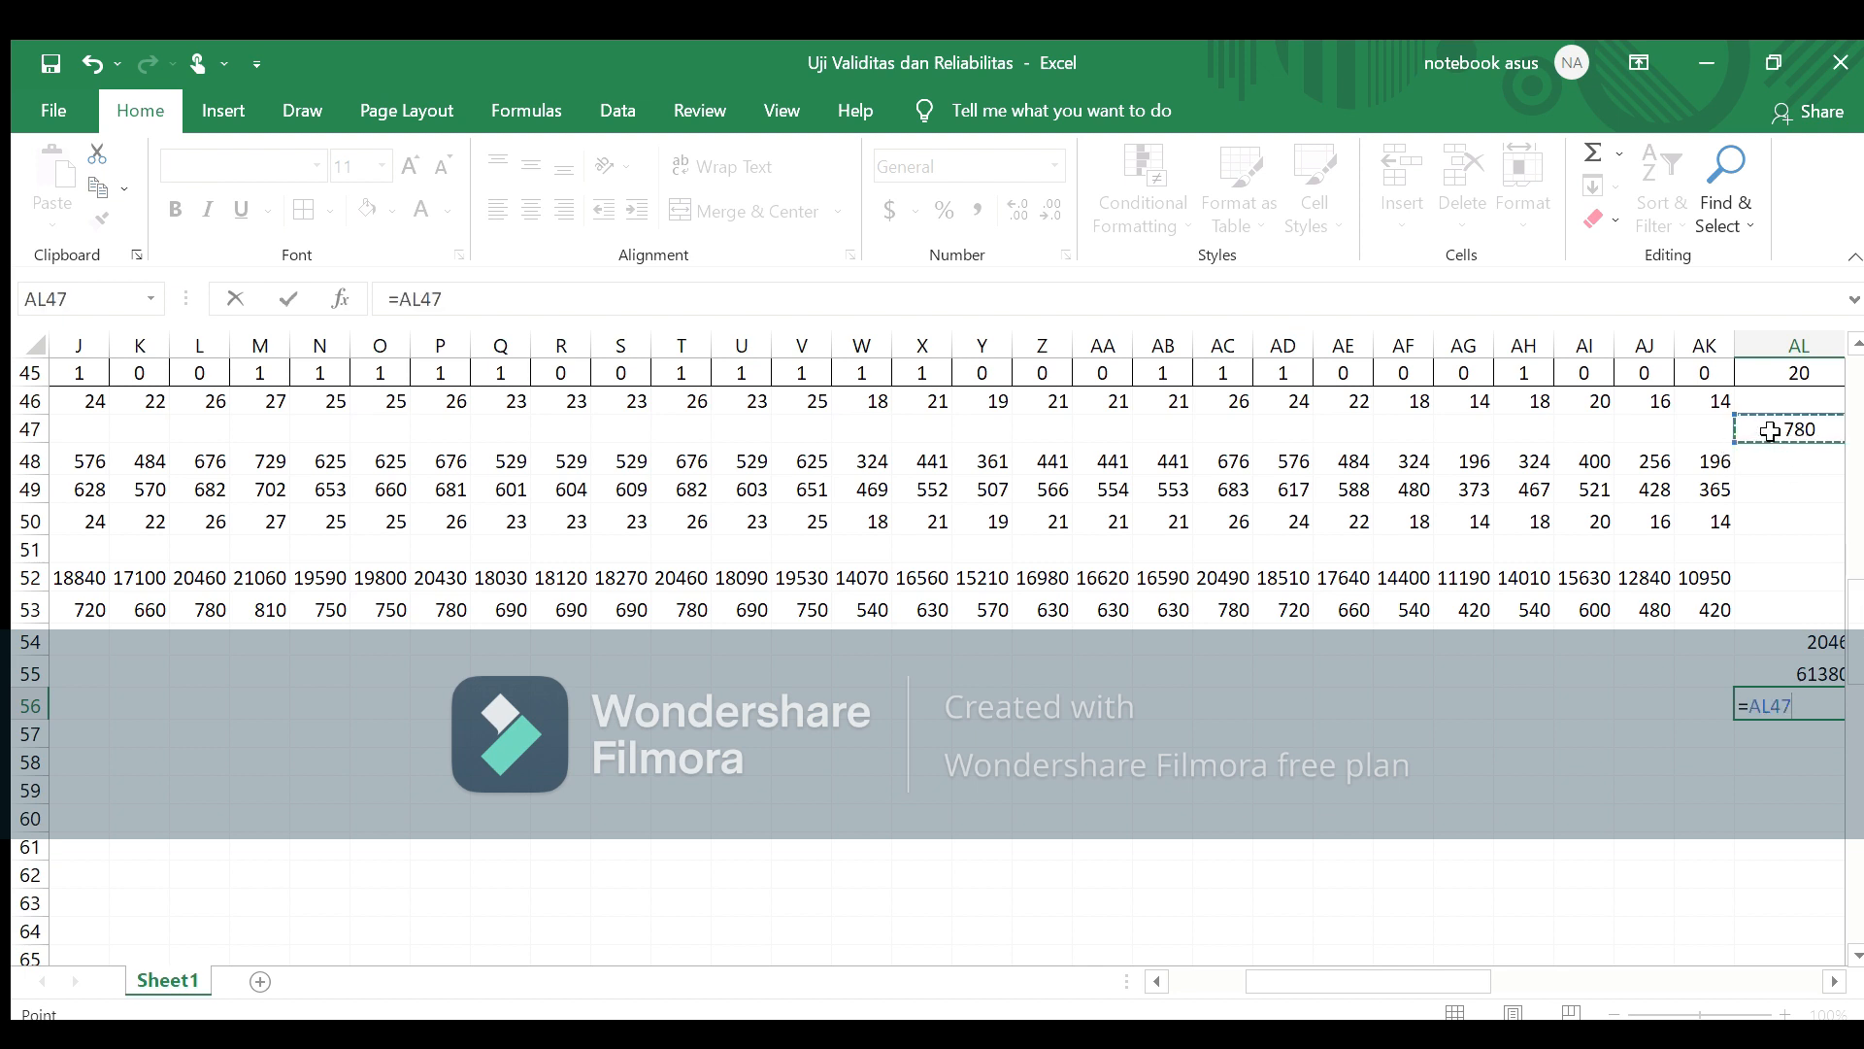
pyautogui.write('*')
pyautogui.click(1771, 431)
pyautogui.press('Return')
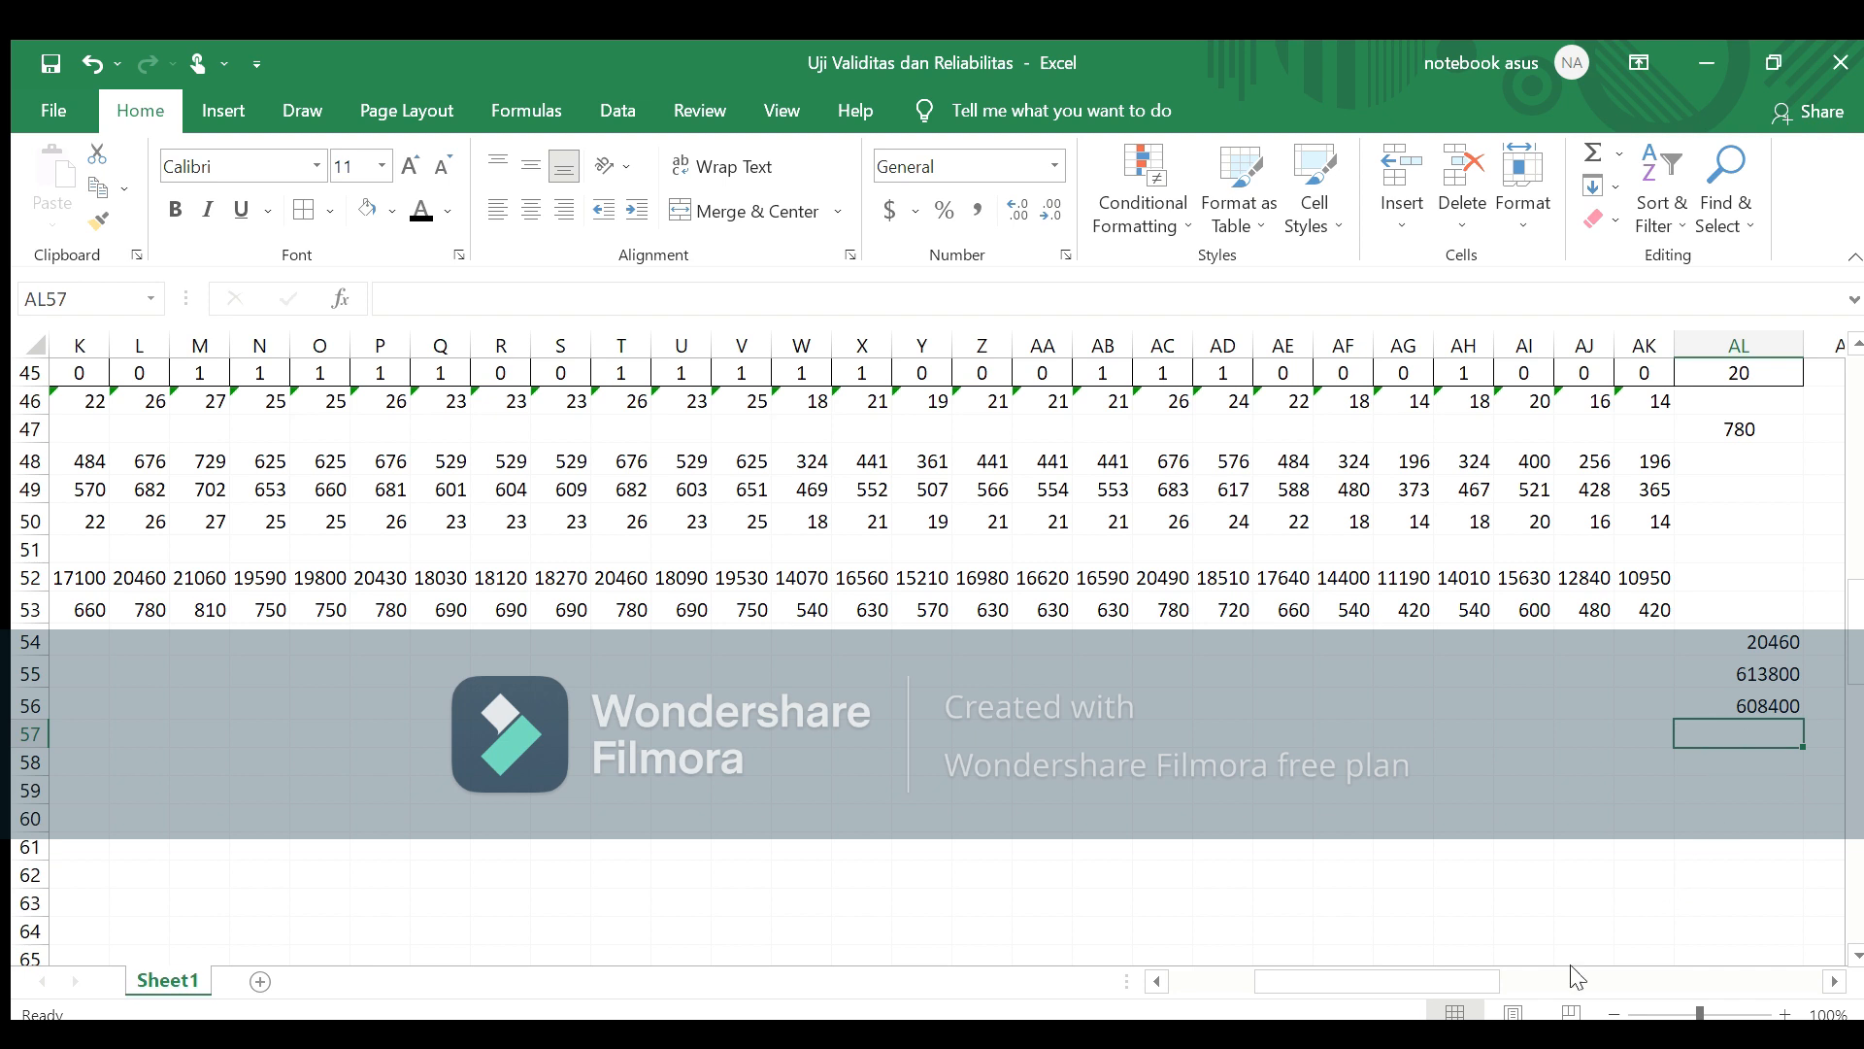
pyautogui.moveTo(1476, 986); pyautogui.dragTo(1343, 990)
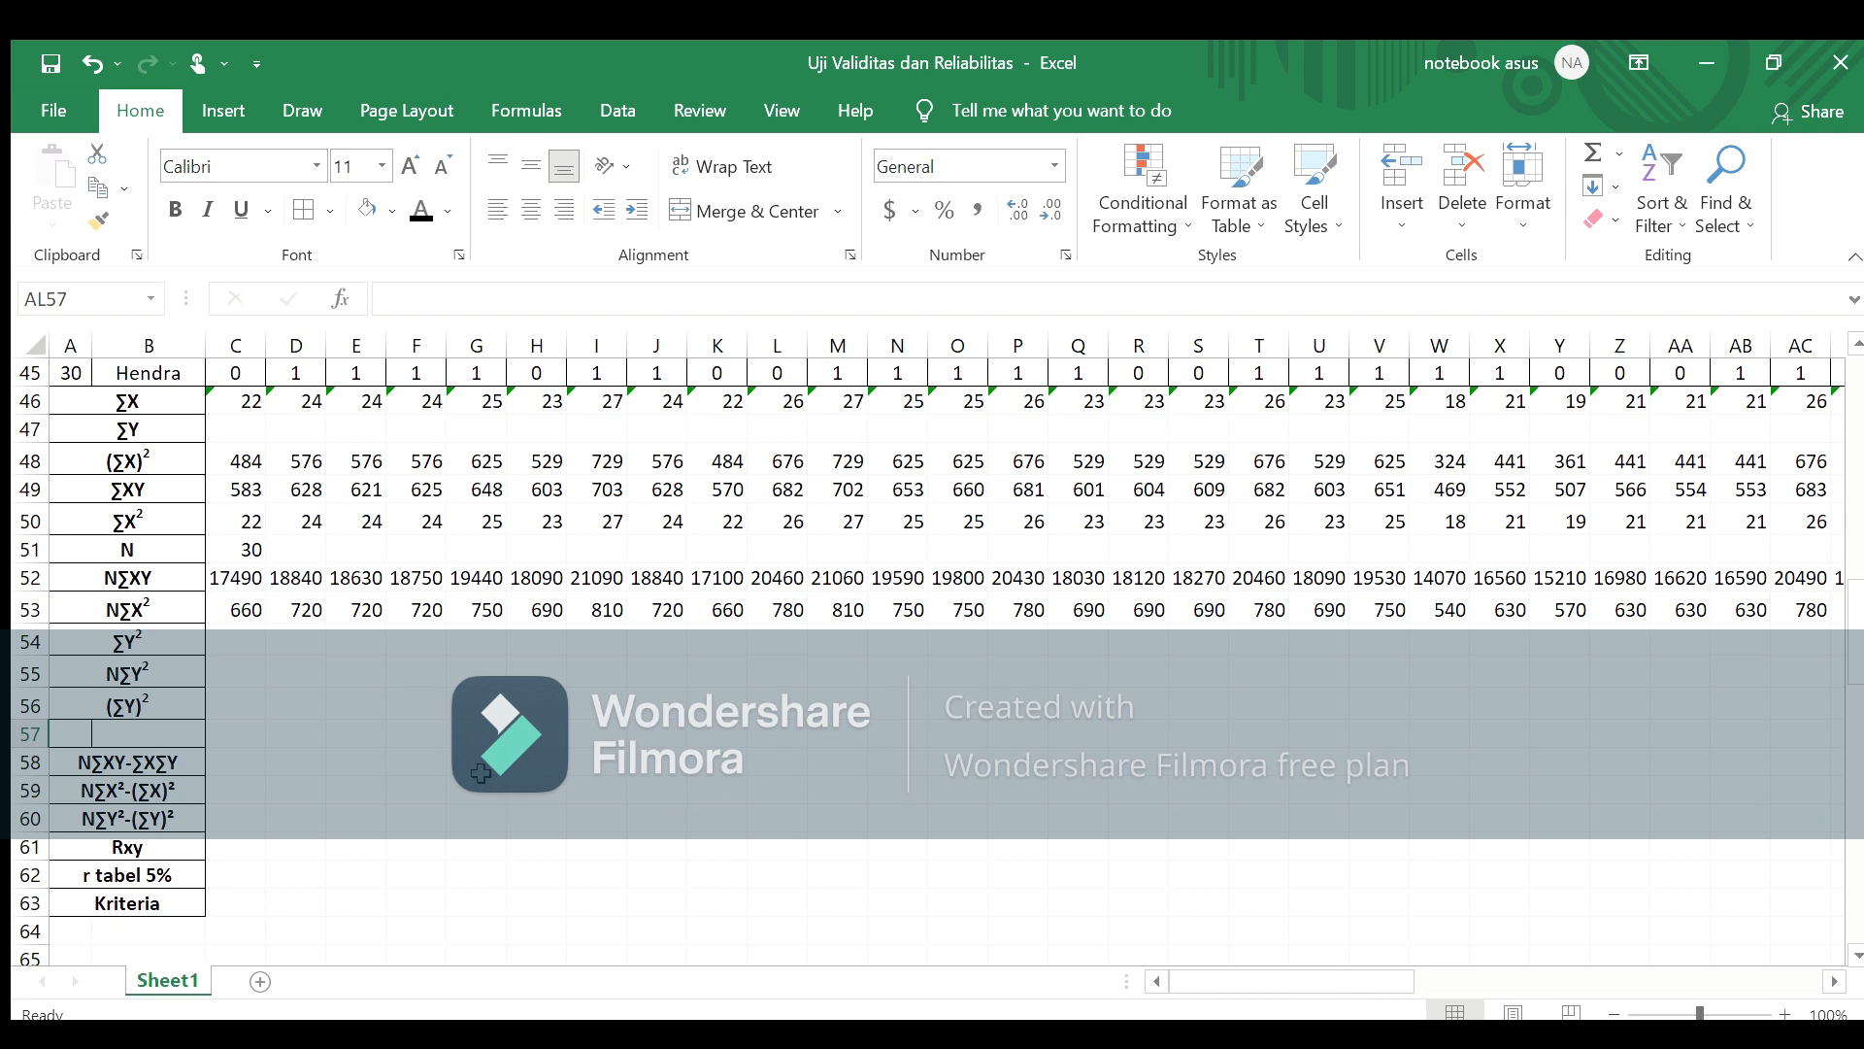
pyautogui.click(242, 760)
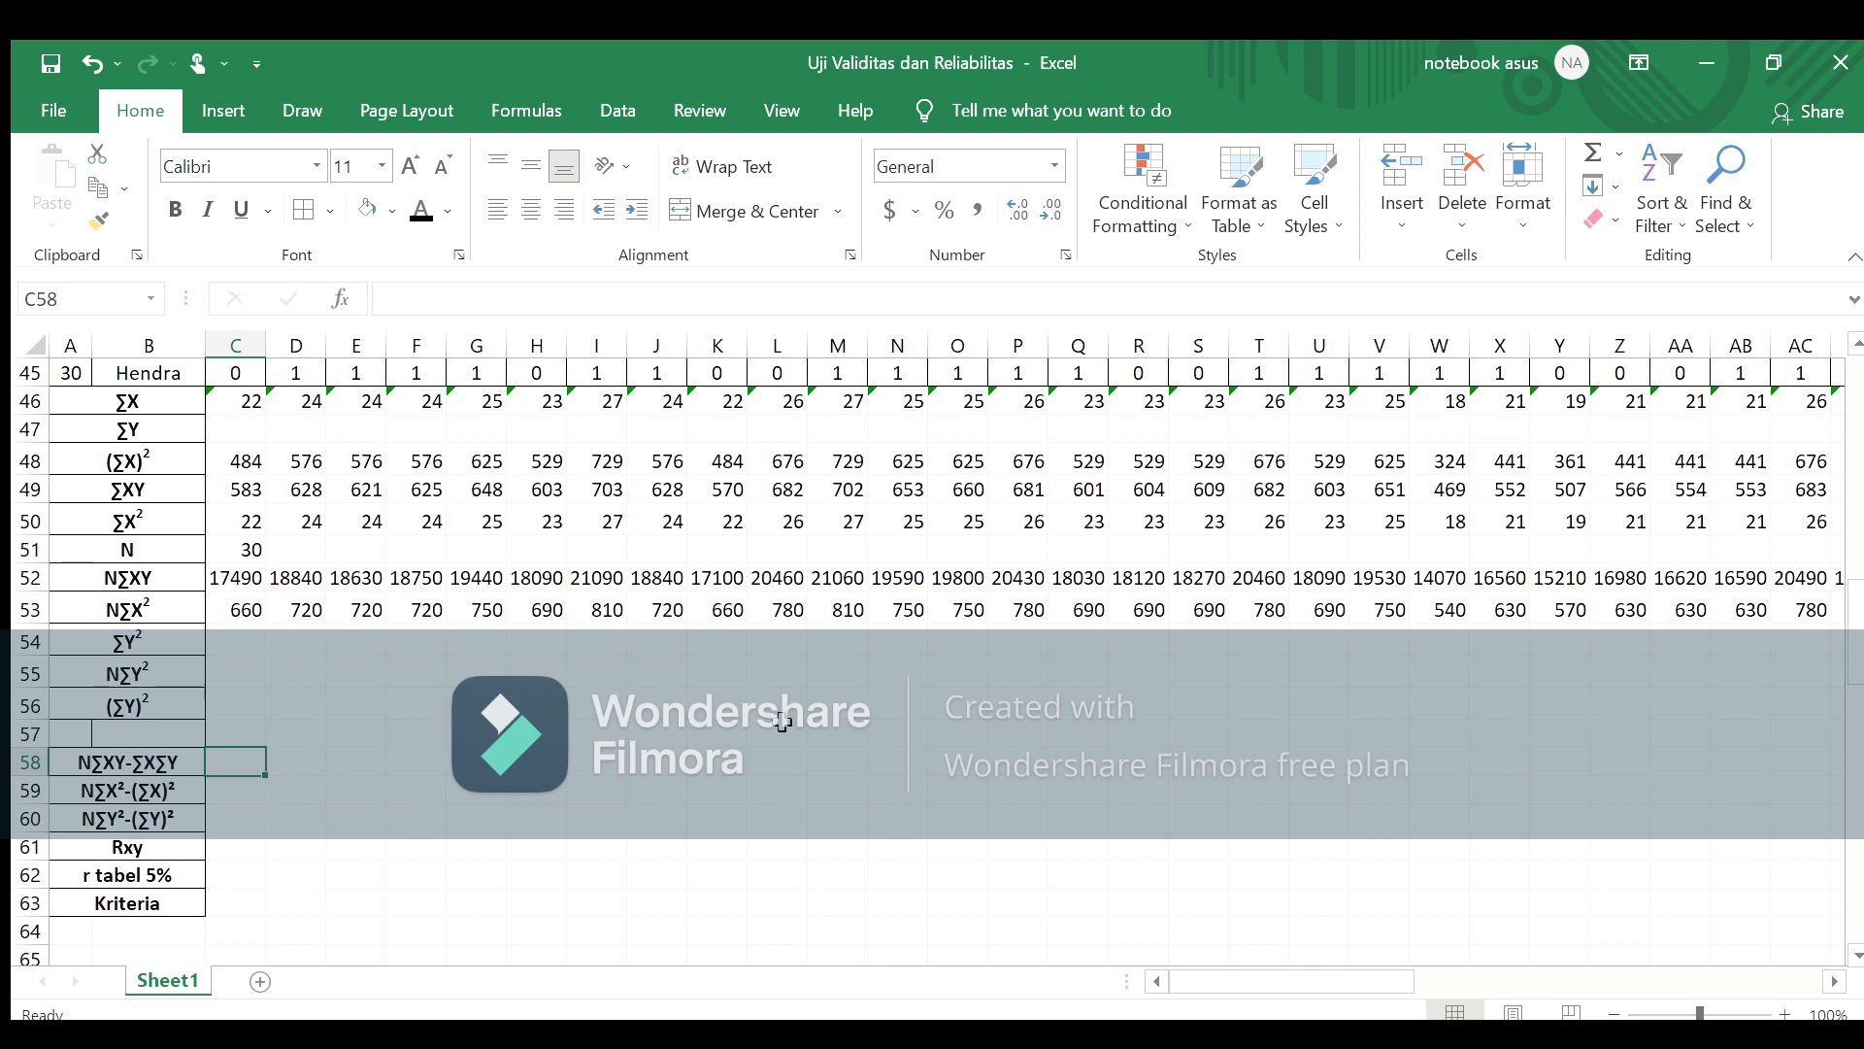
pyautogui.moveTo(251, 550); pyautogui.dragTo(1350, 548)
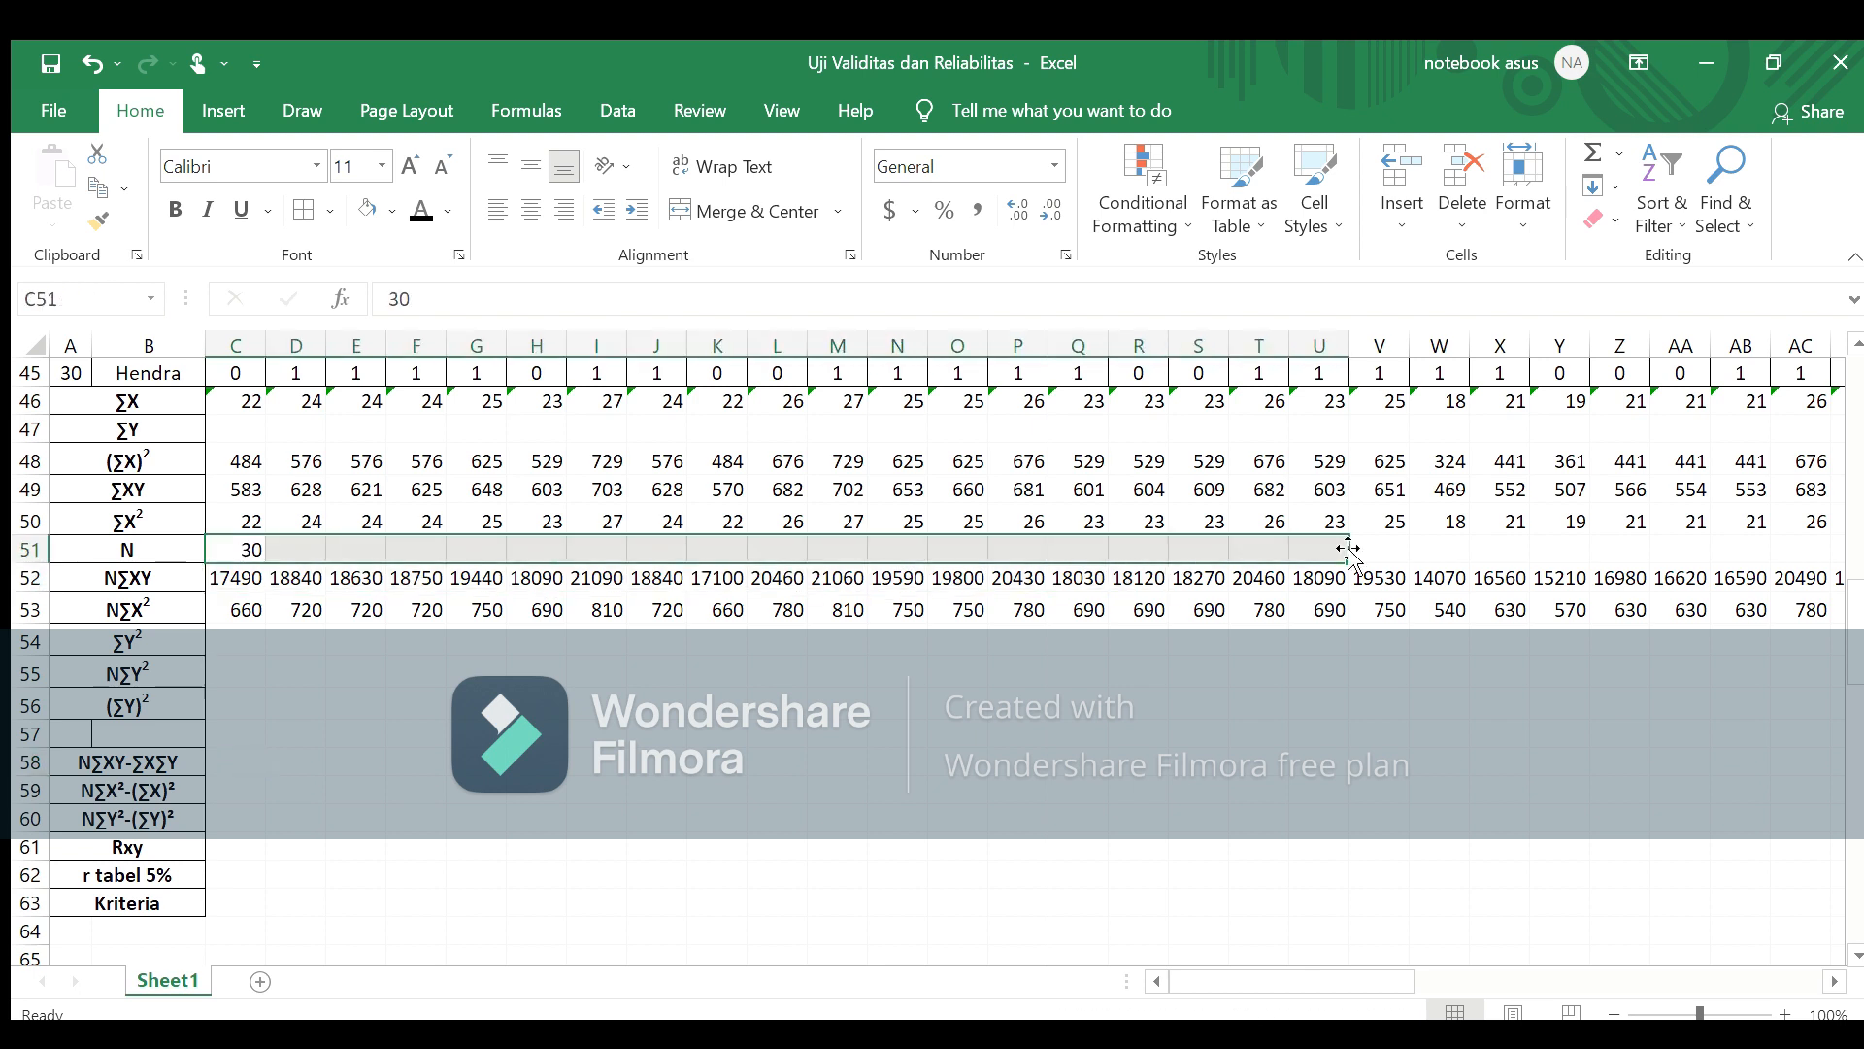
pyautogui.click(1319, 639)
pyautogui.click(257, 553)
pyautogui.moveTo(264, 563); pyautogui.dragTo(261, 609)
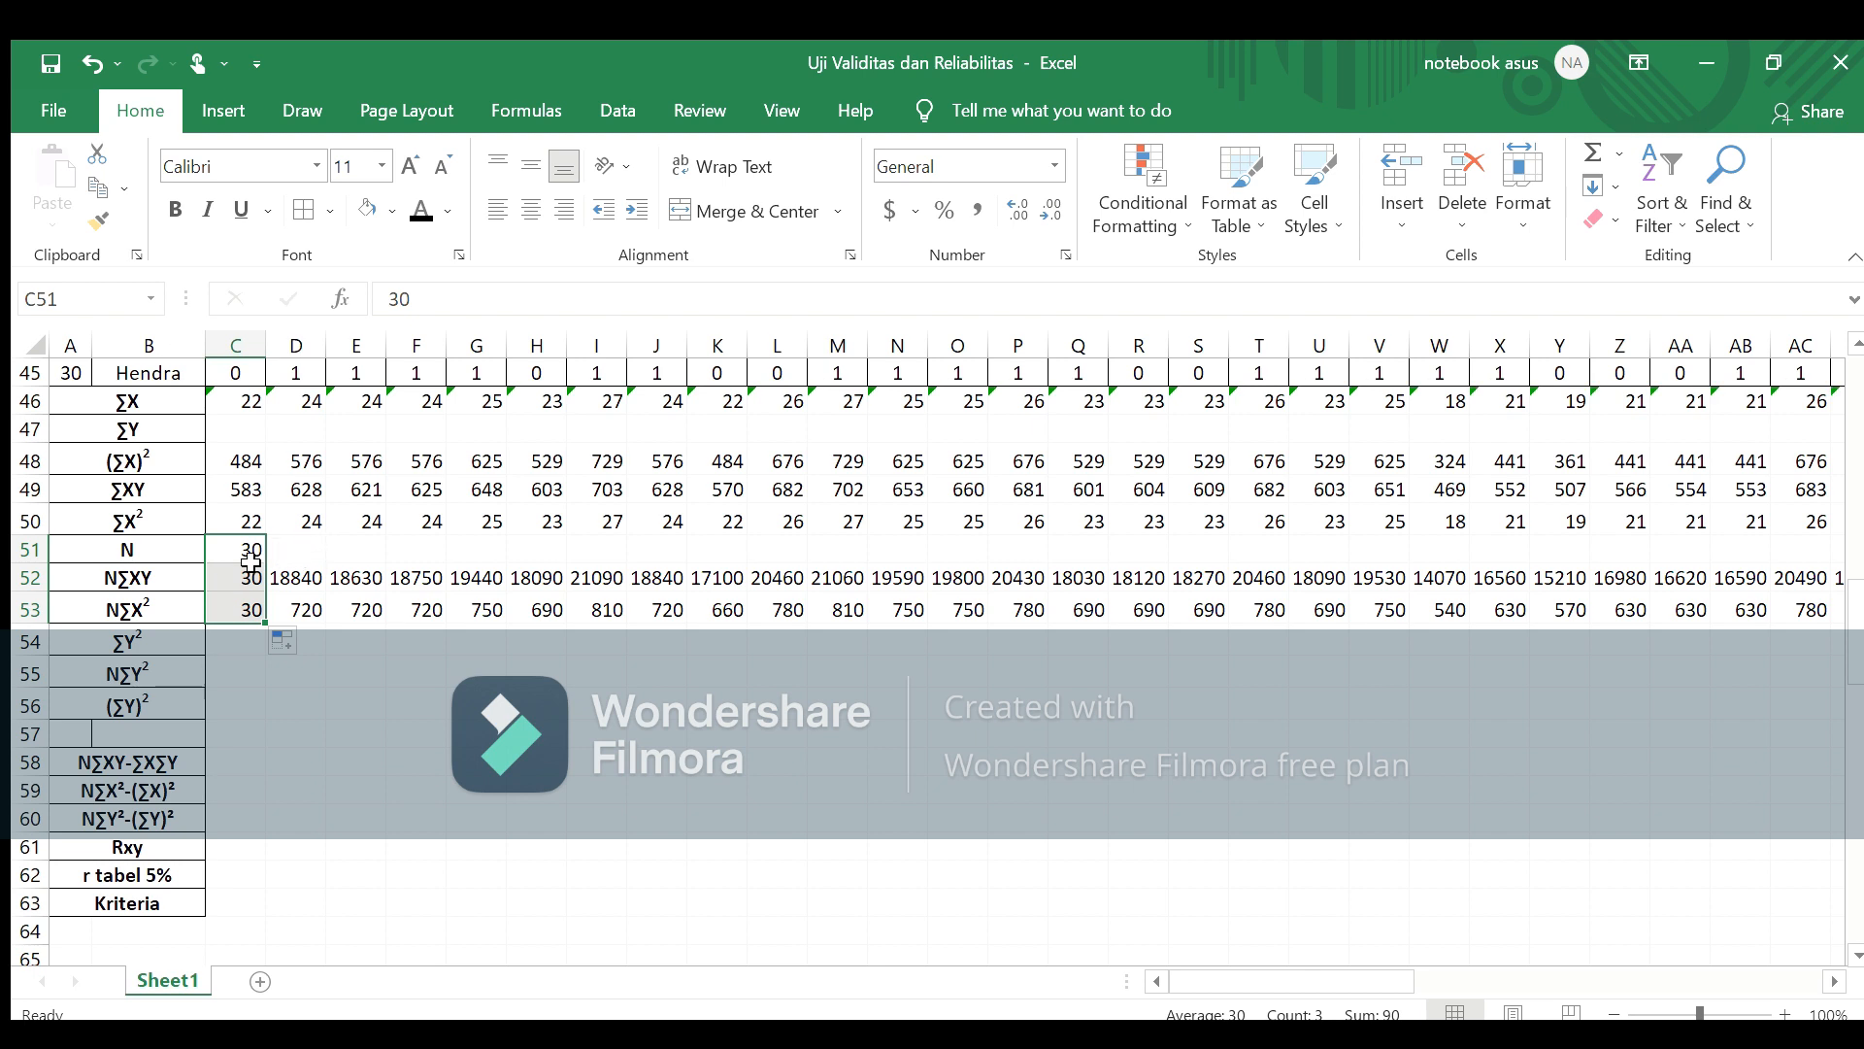
pyautogui.click(89, 62)
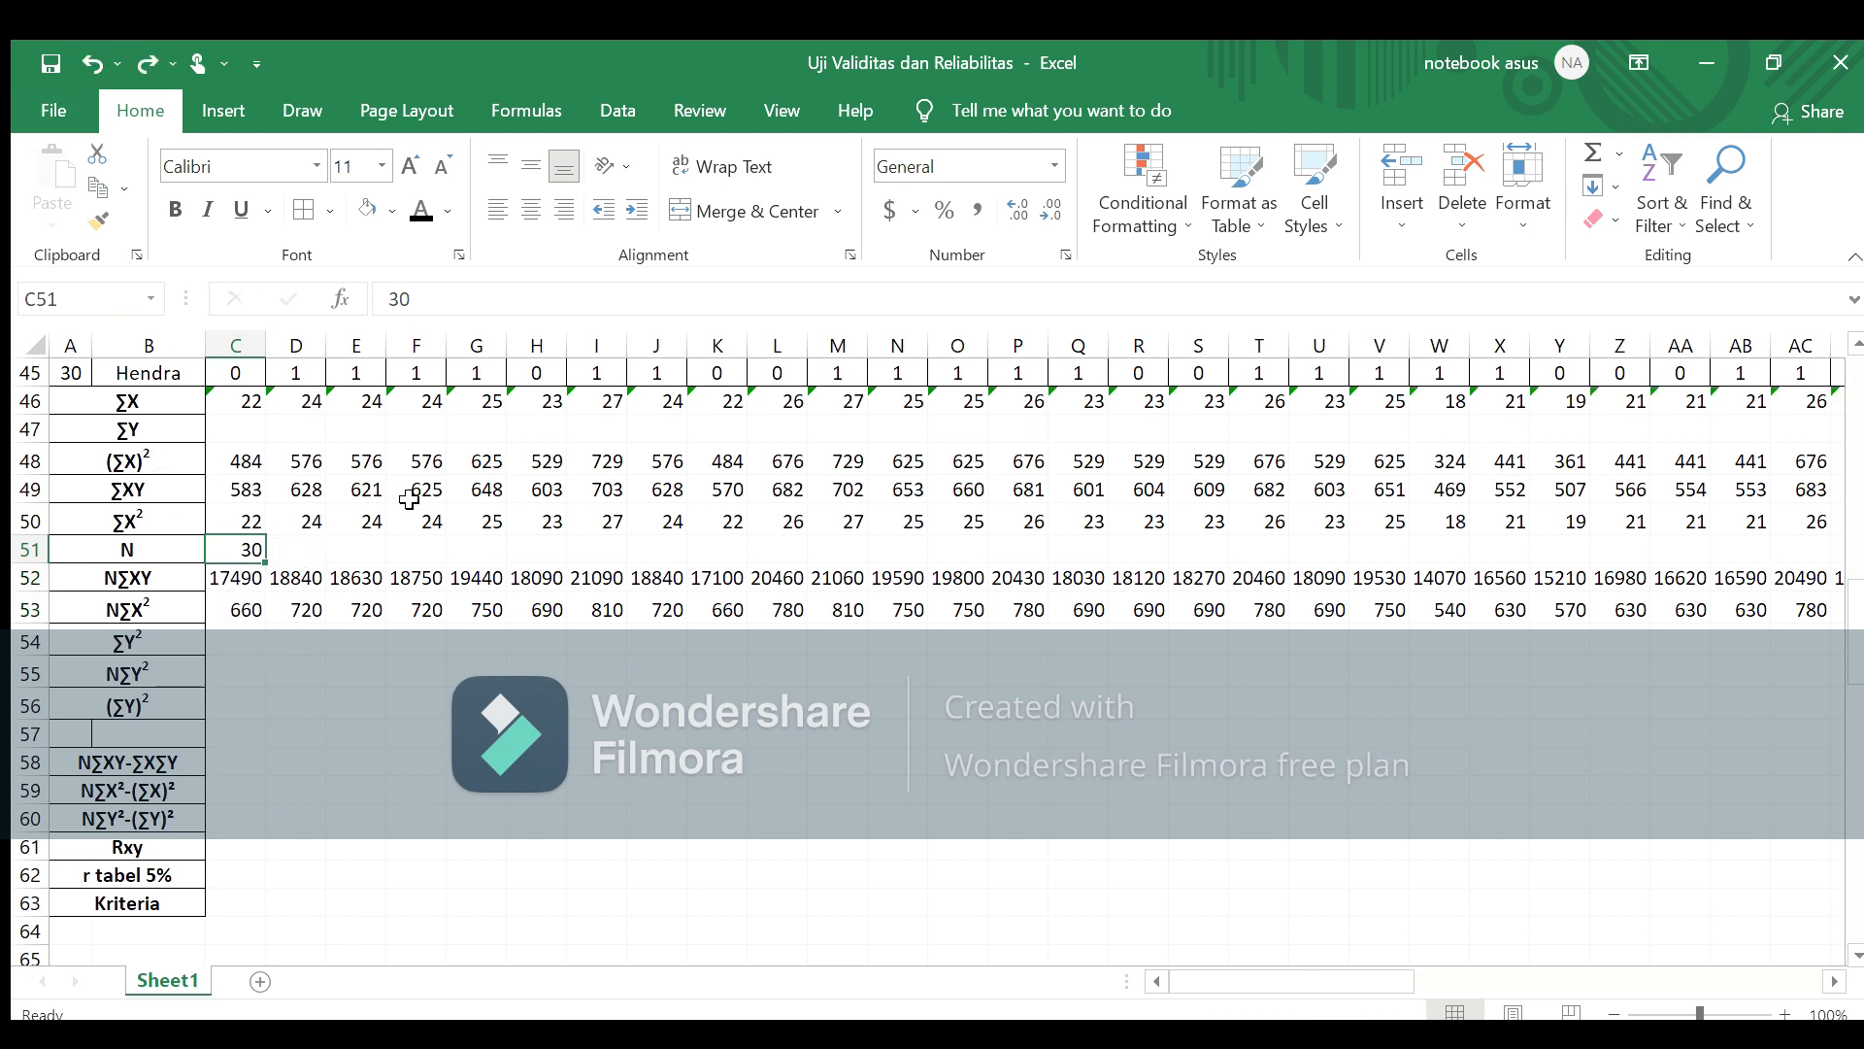
# Step: Merge and center the N value across the item columns and the total column, C51 to AL51
pyautogui.moveTo(257, 550); pyautogui.dragTo(1710, 552)
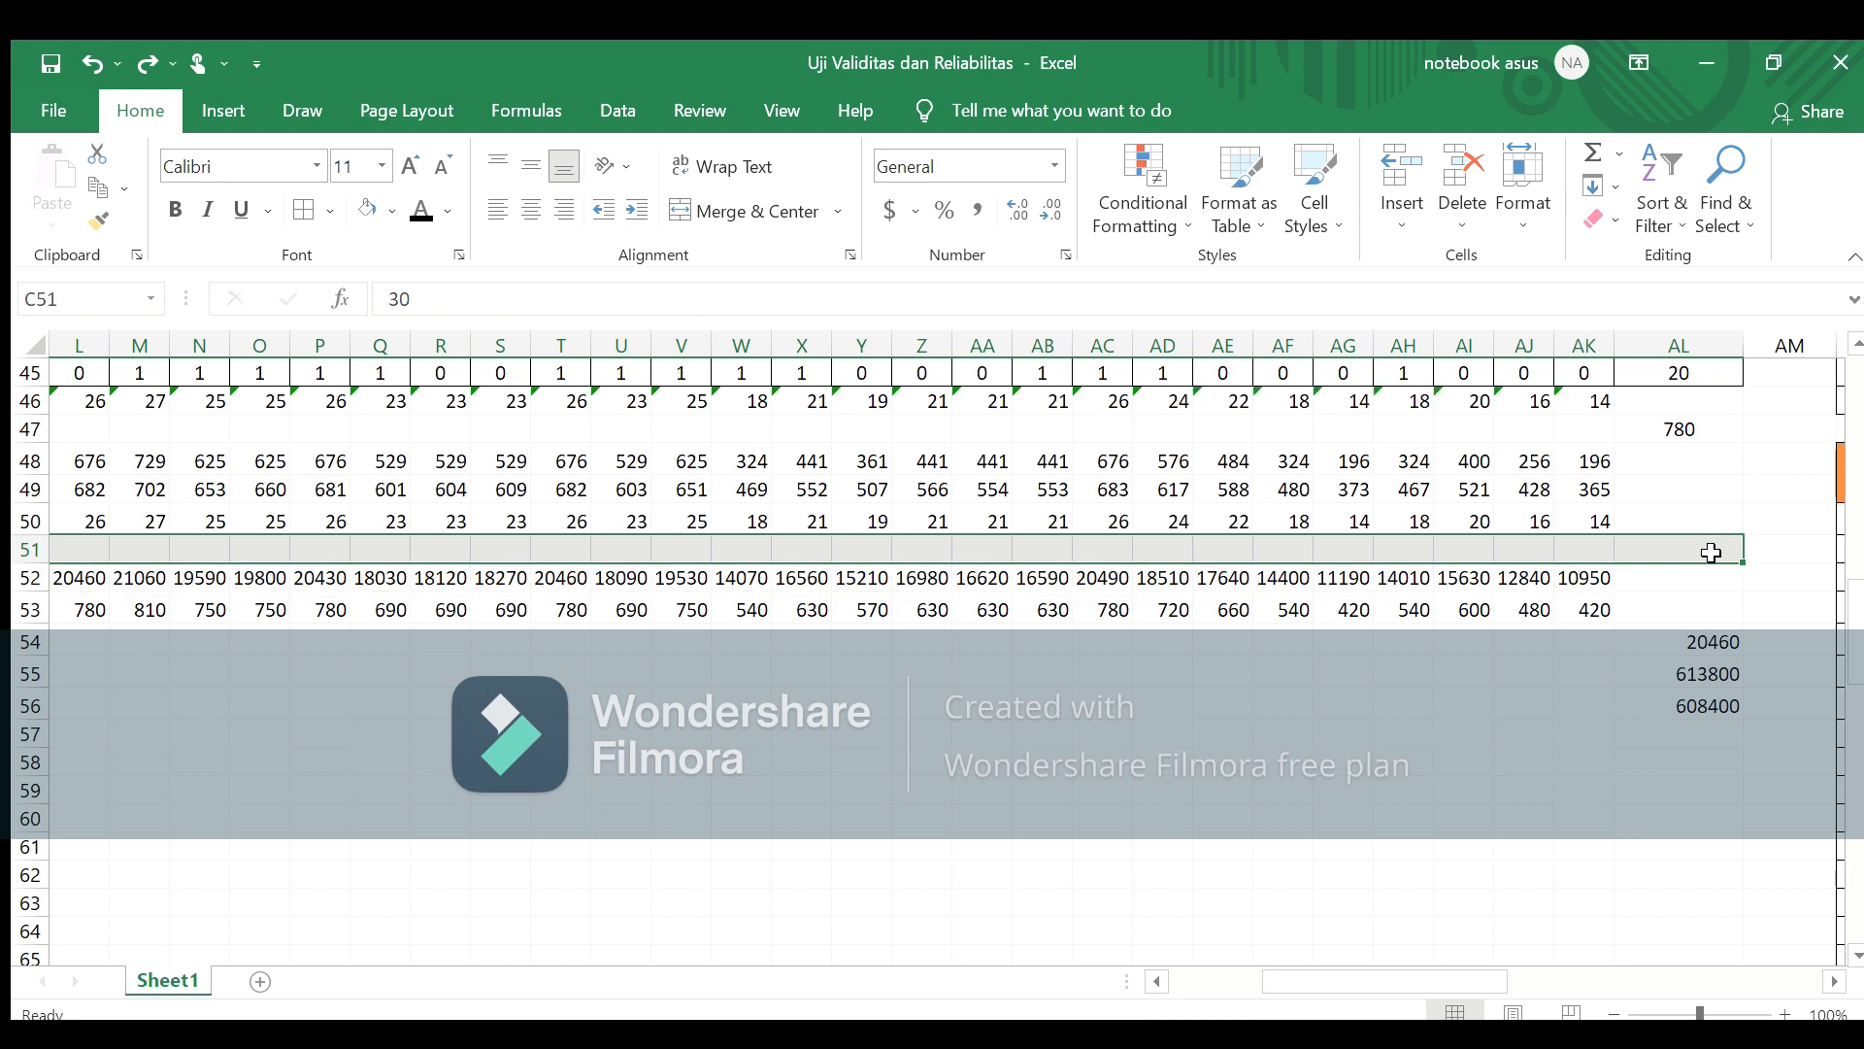
pyautogui.click(697, 199)
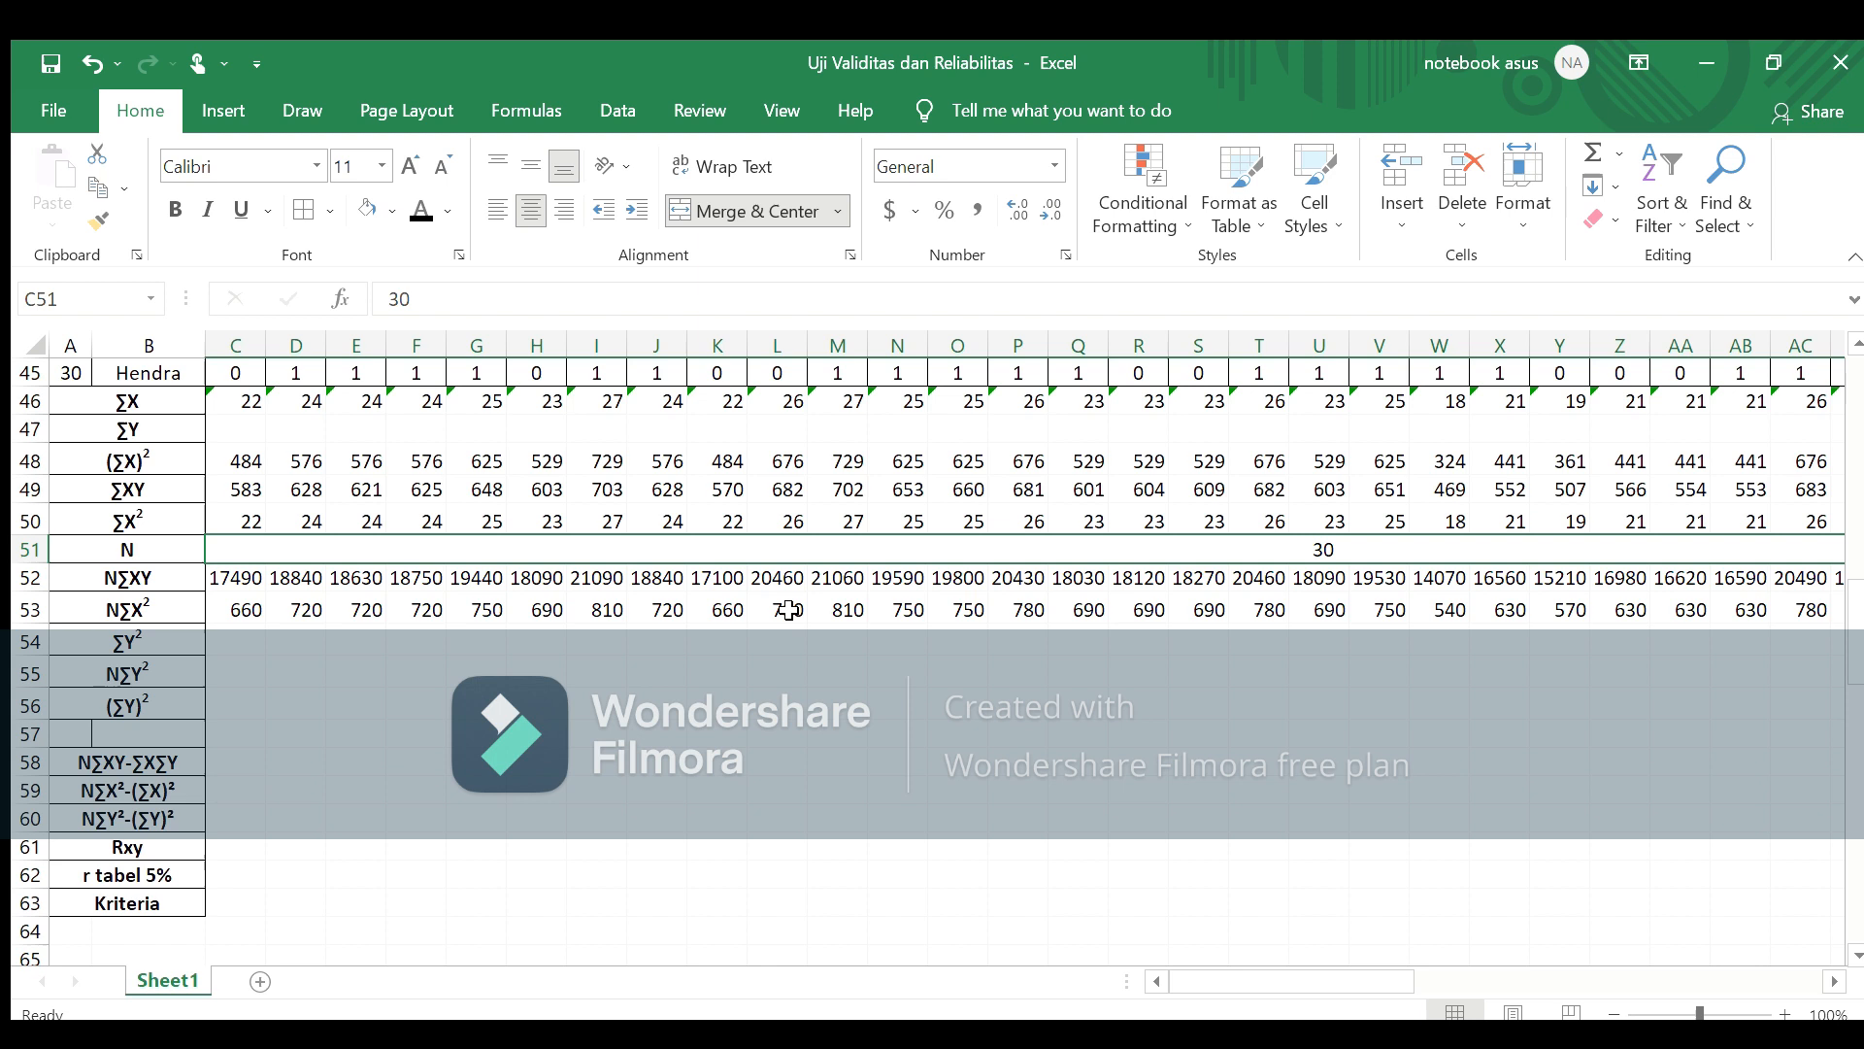
pyautogui.click(247, 641)
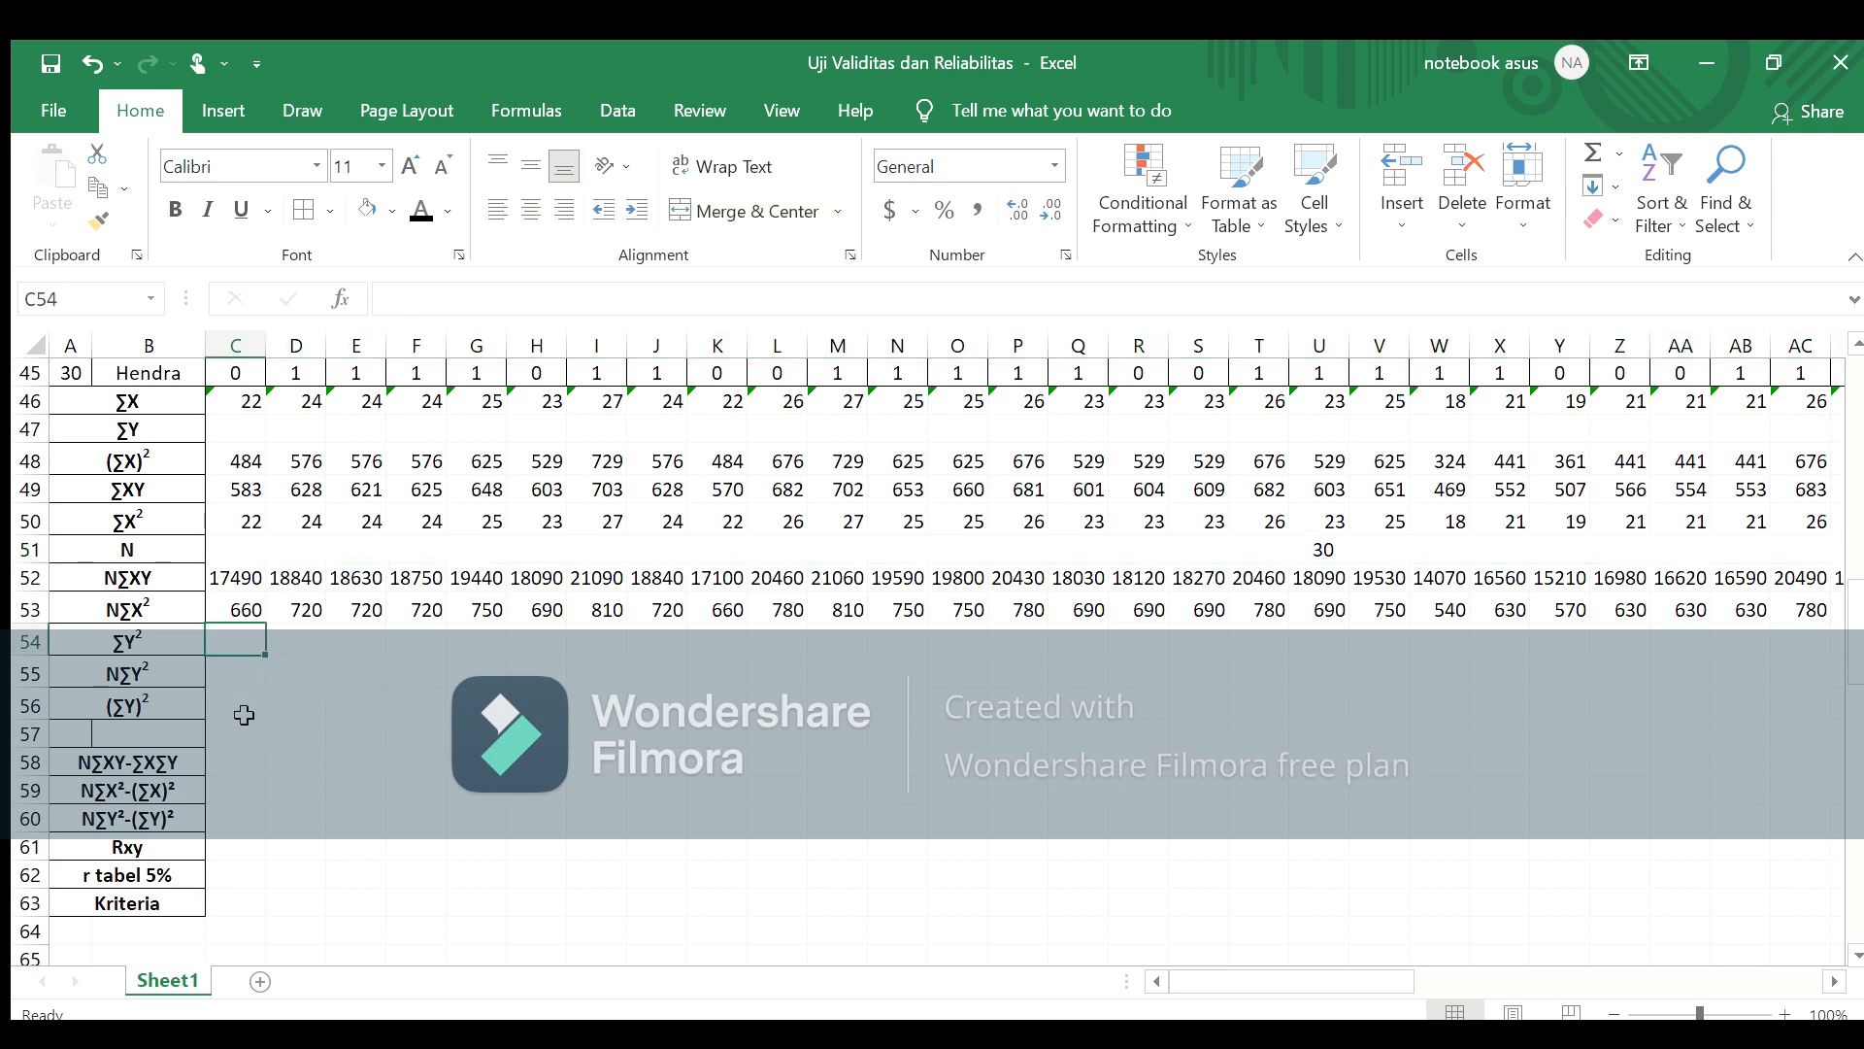
# Step: Calculate N∑XY-∑X∑Y for the first item in cell C58 with =C52-C46*AL47
pyautogui.click(226, 763)
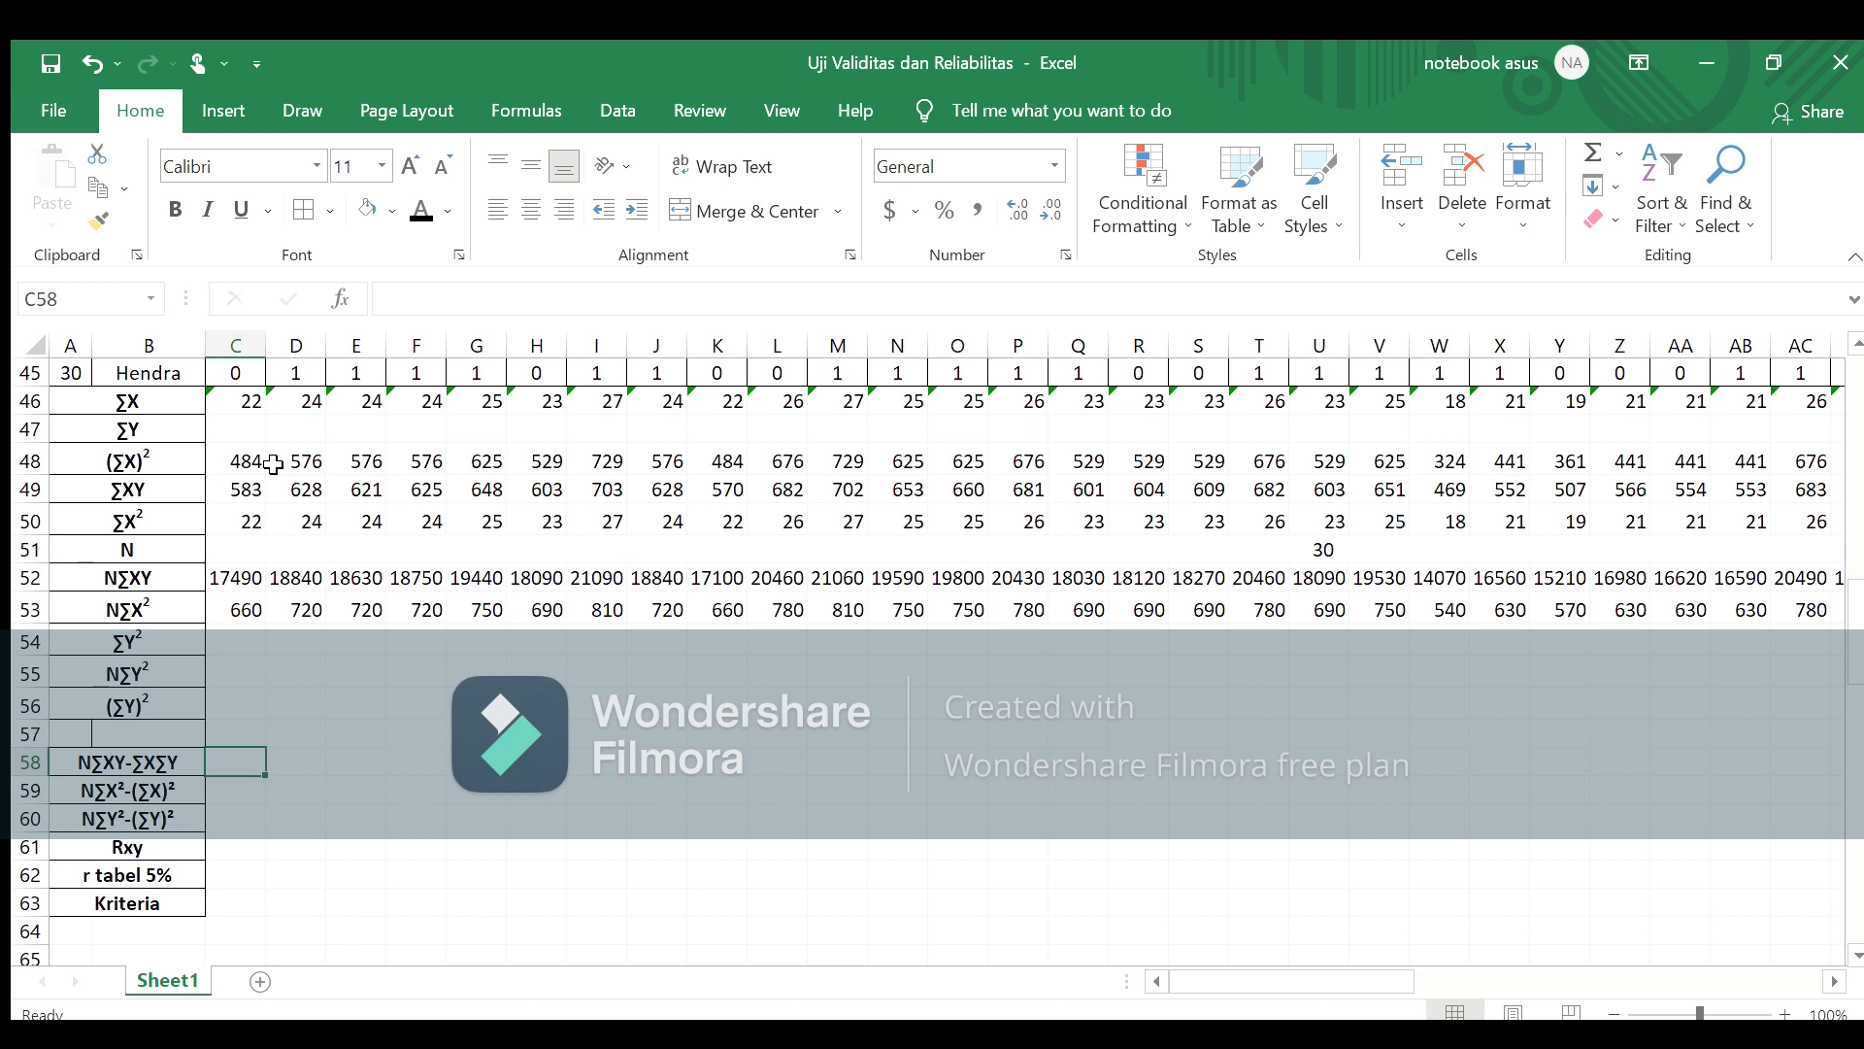
pyautogui.write('=')
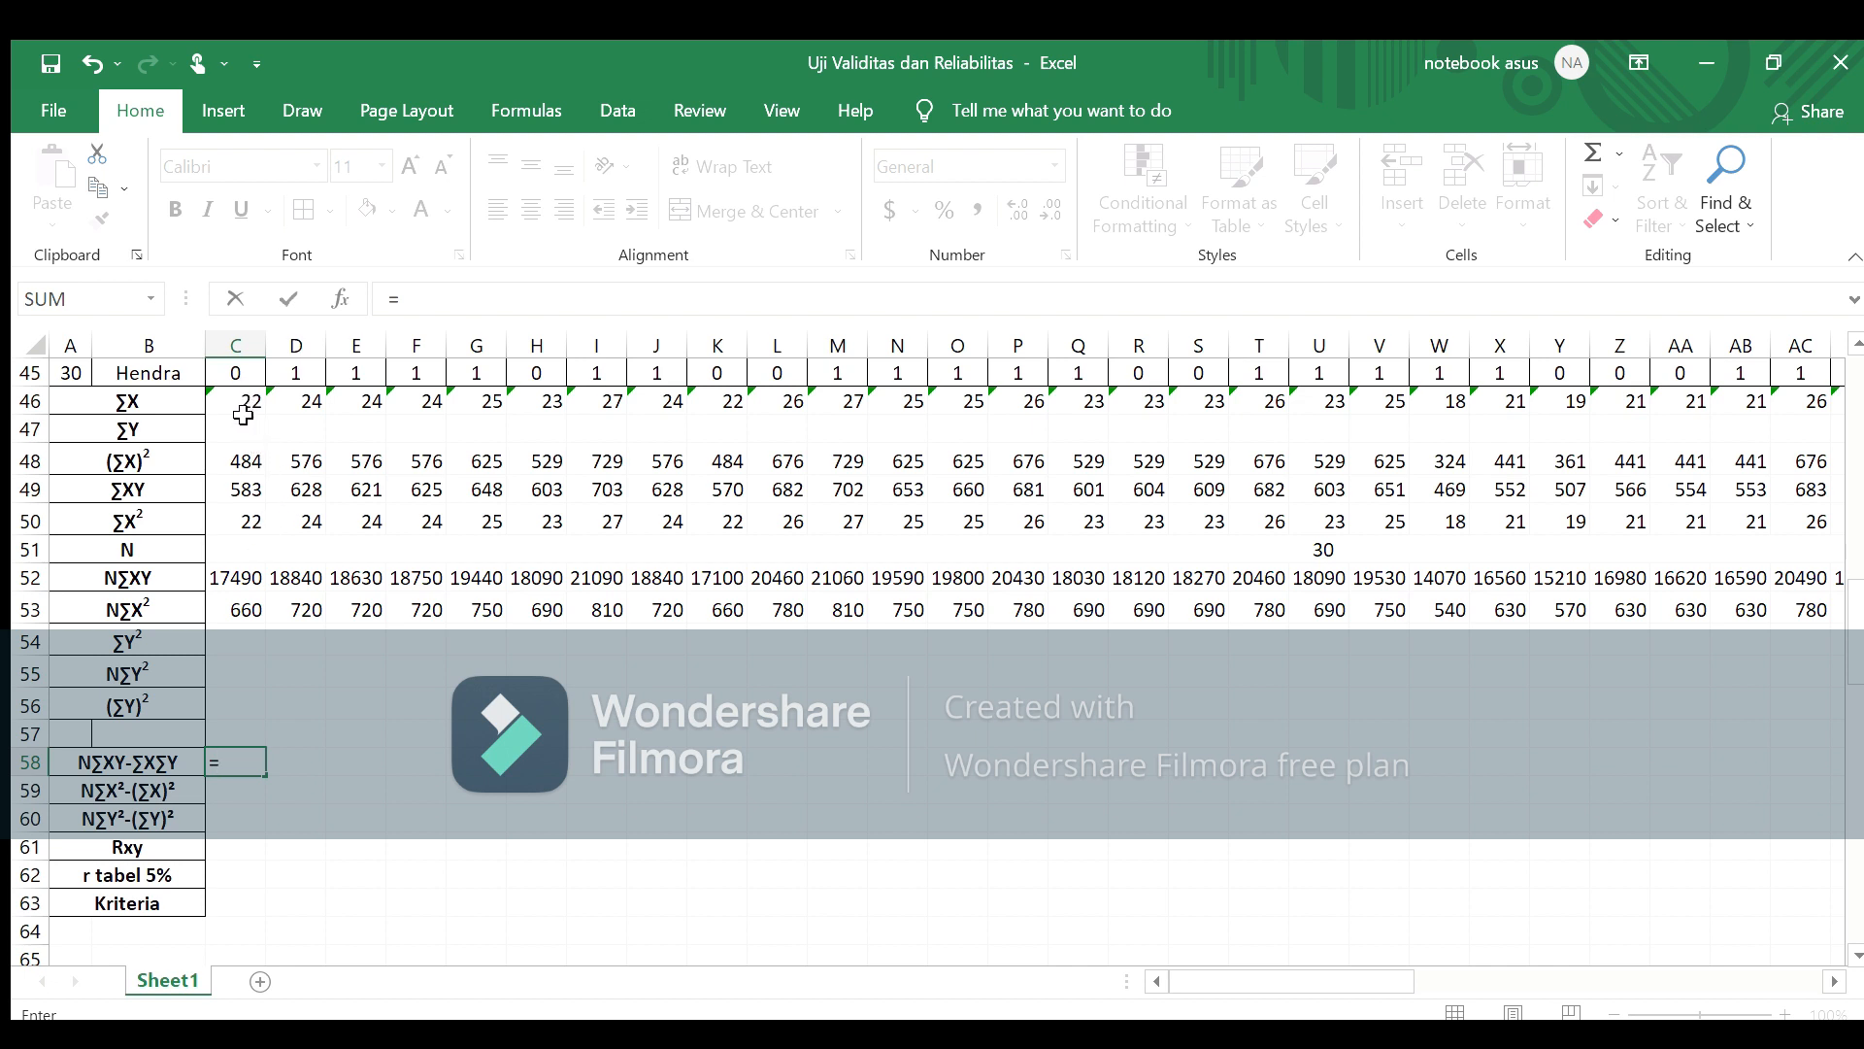
pyautogui.click(226, 575)
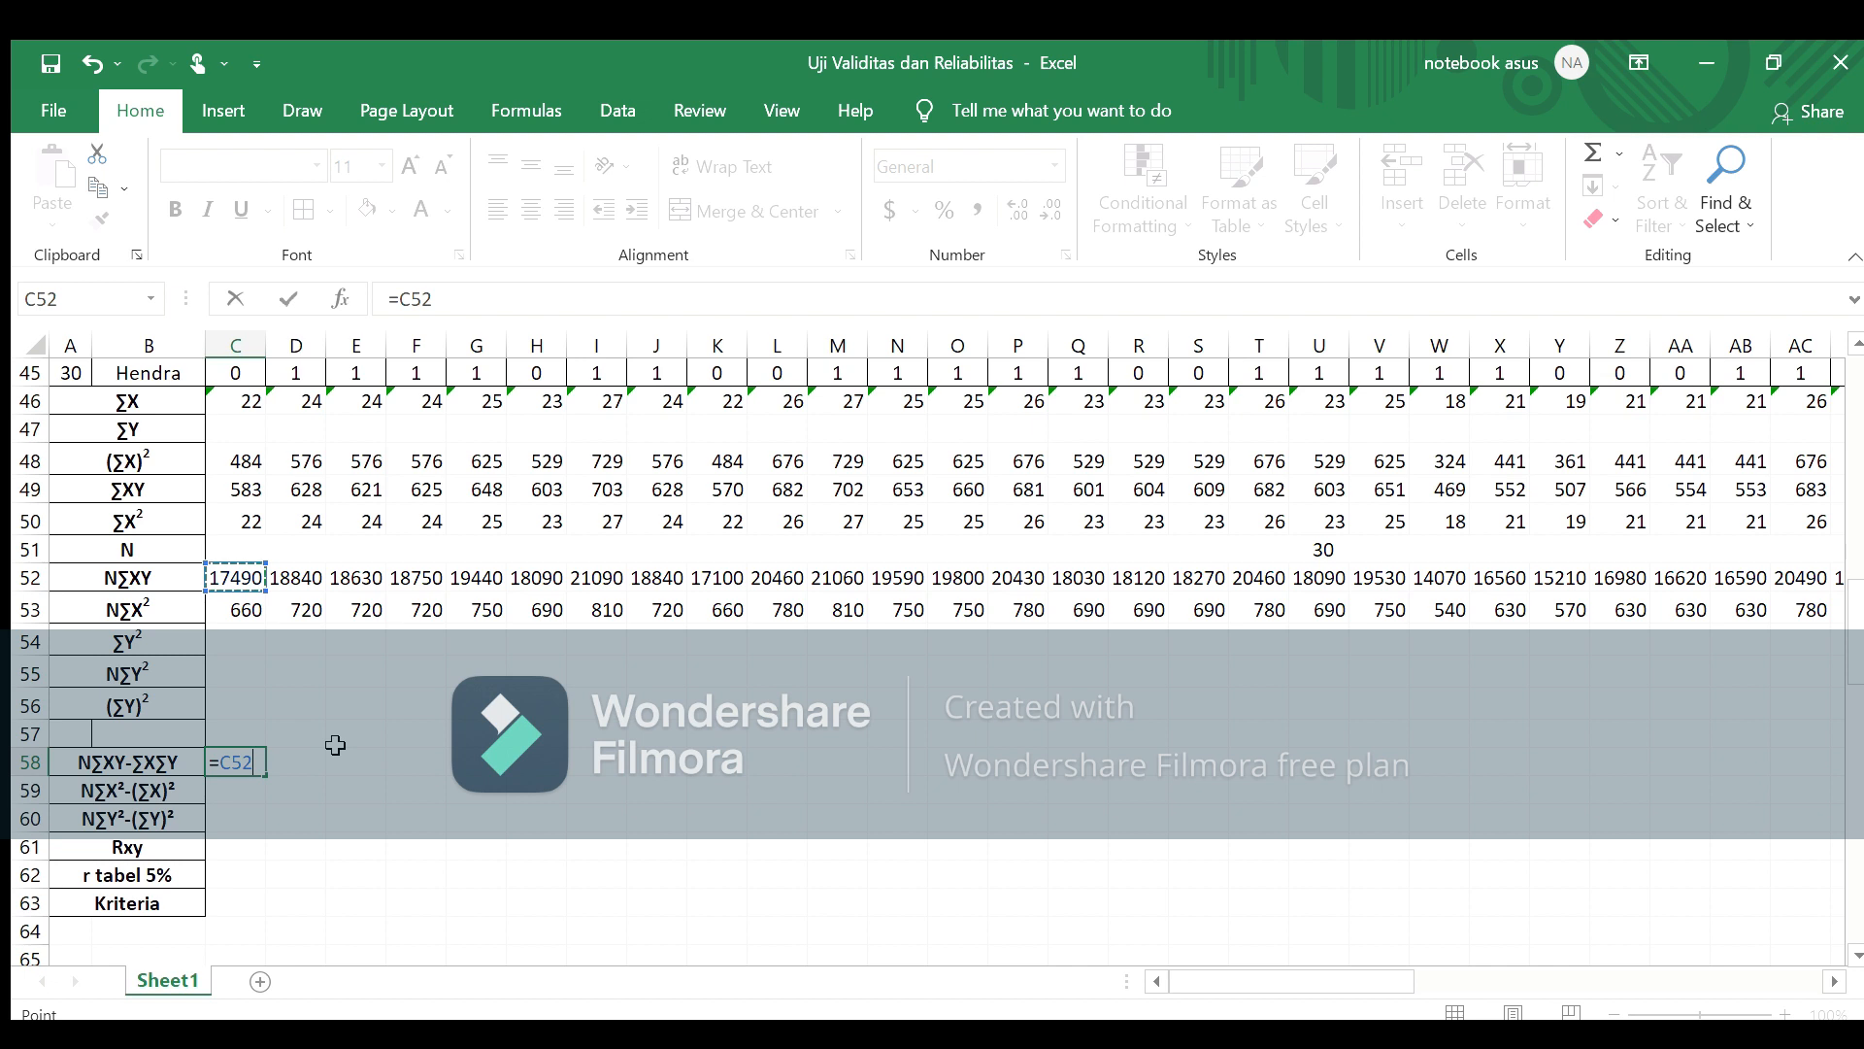
pyautogui.write('-')
pyautogui.click(247, 403)
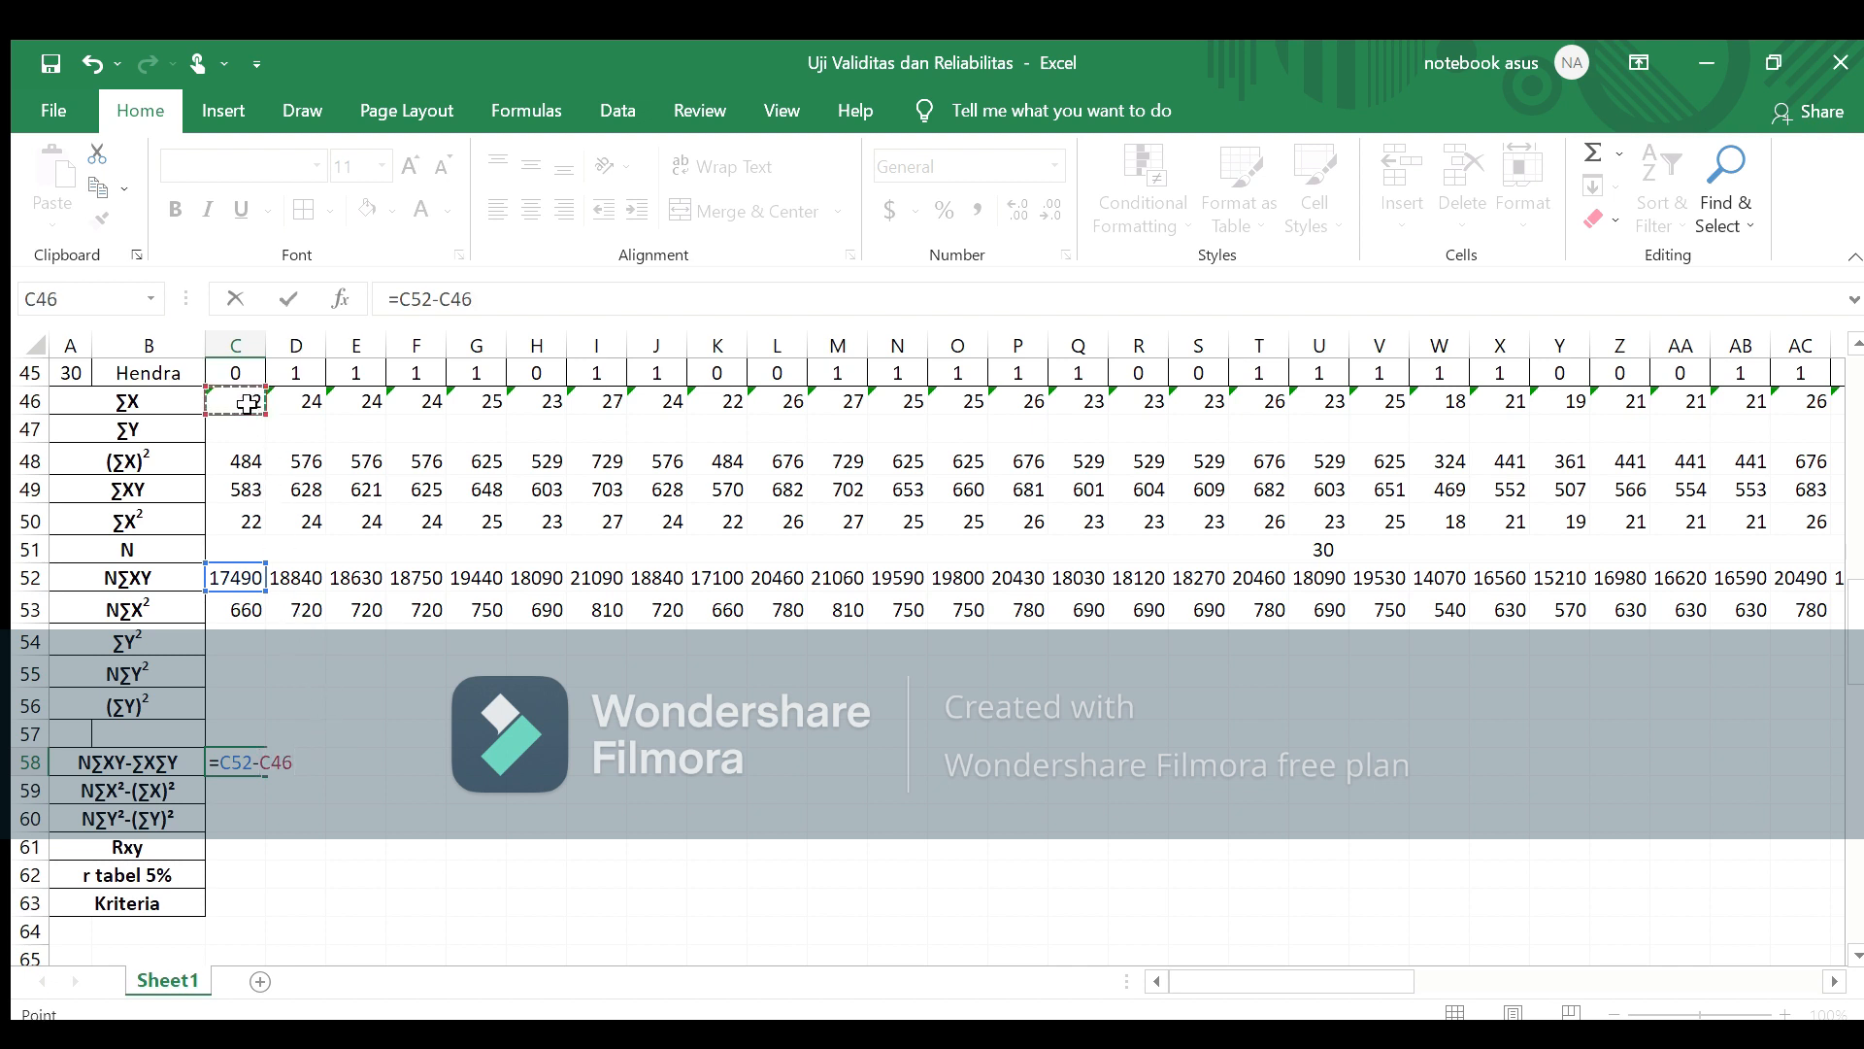
pyautogui.write('*')
pyautogui.click(1834, 982)
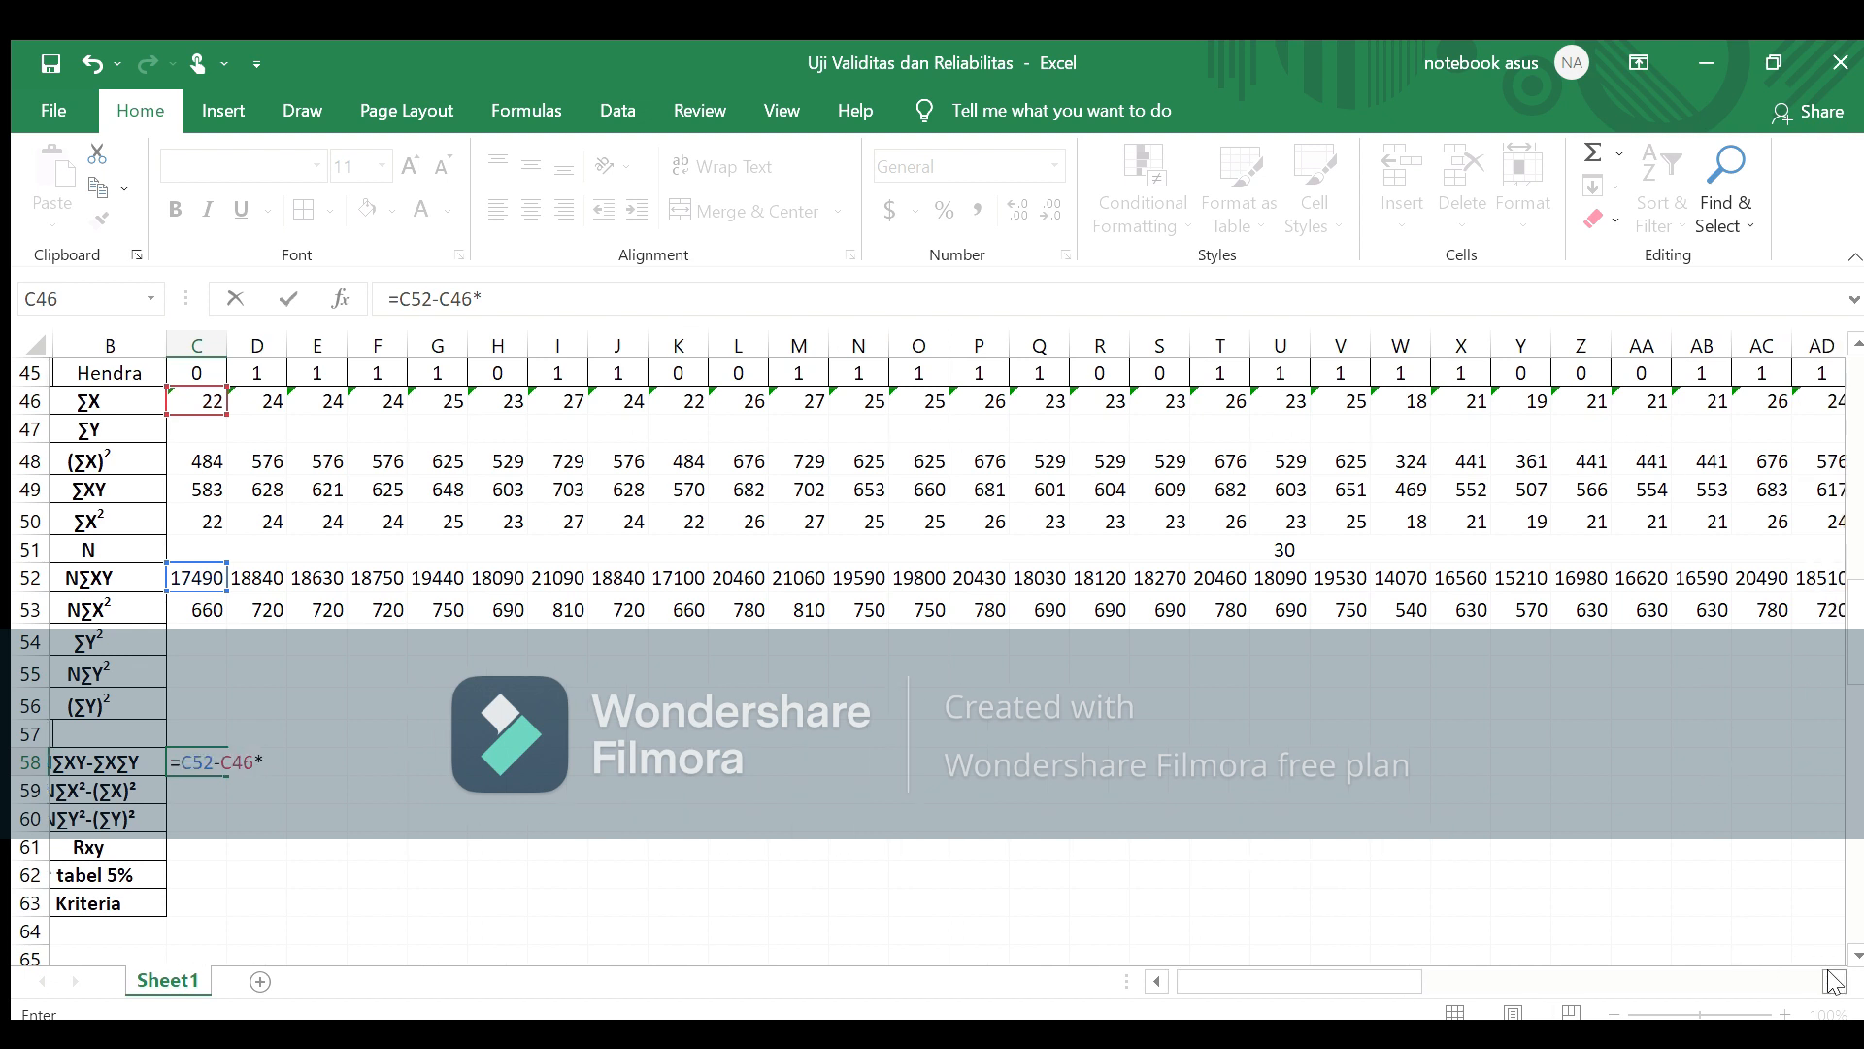
pyautogui.click(1834, 981)
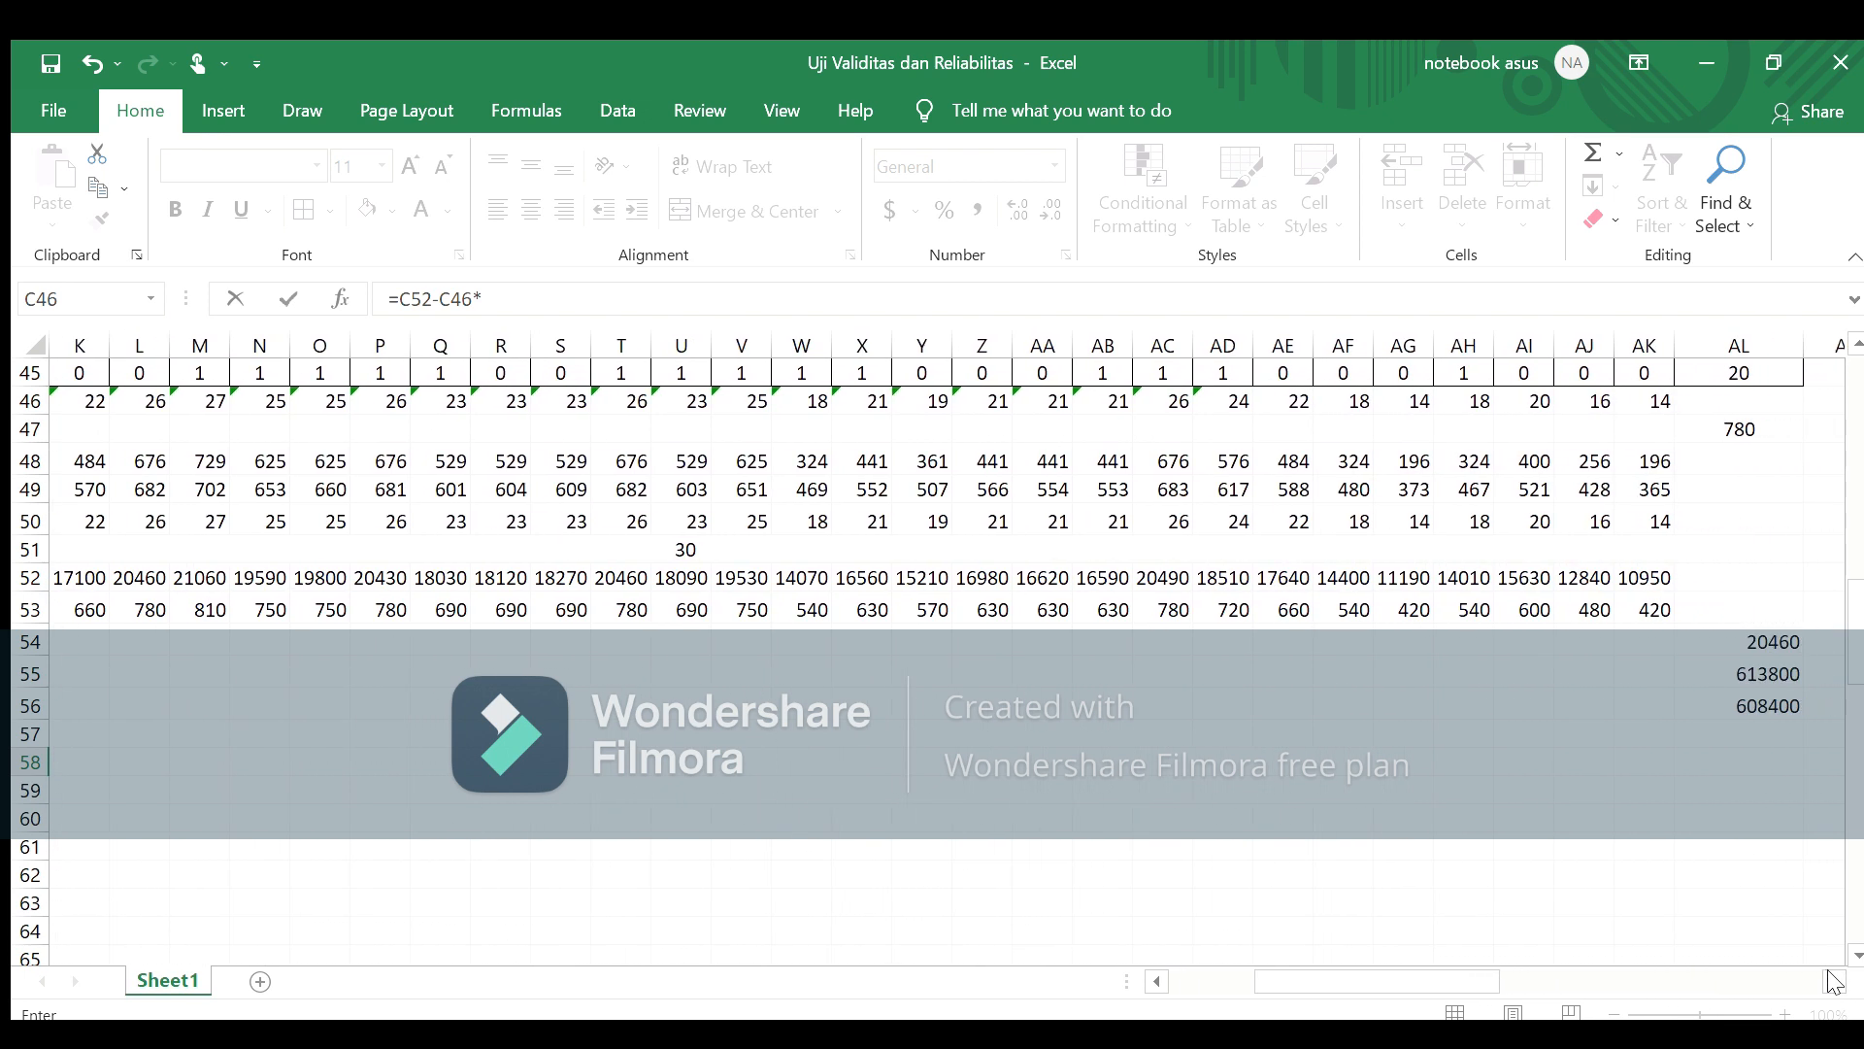
pyautogui.click(1744, 440)
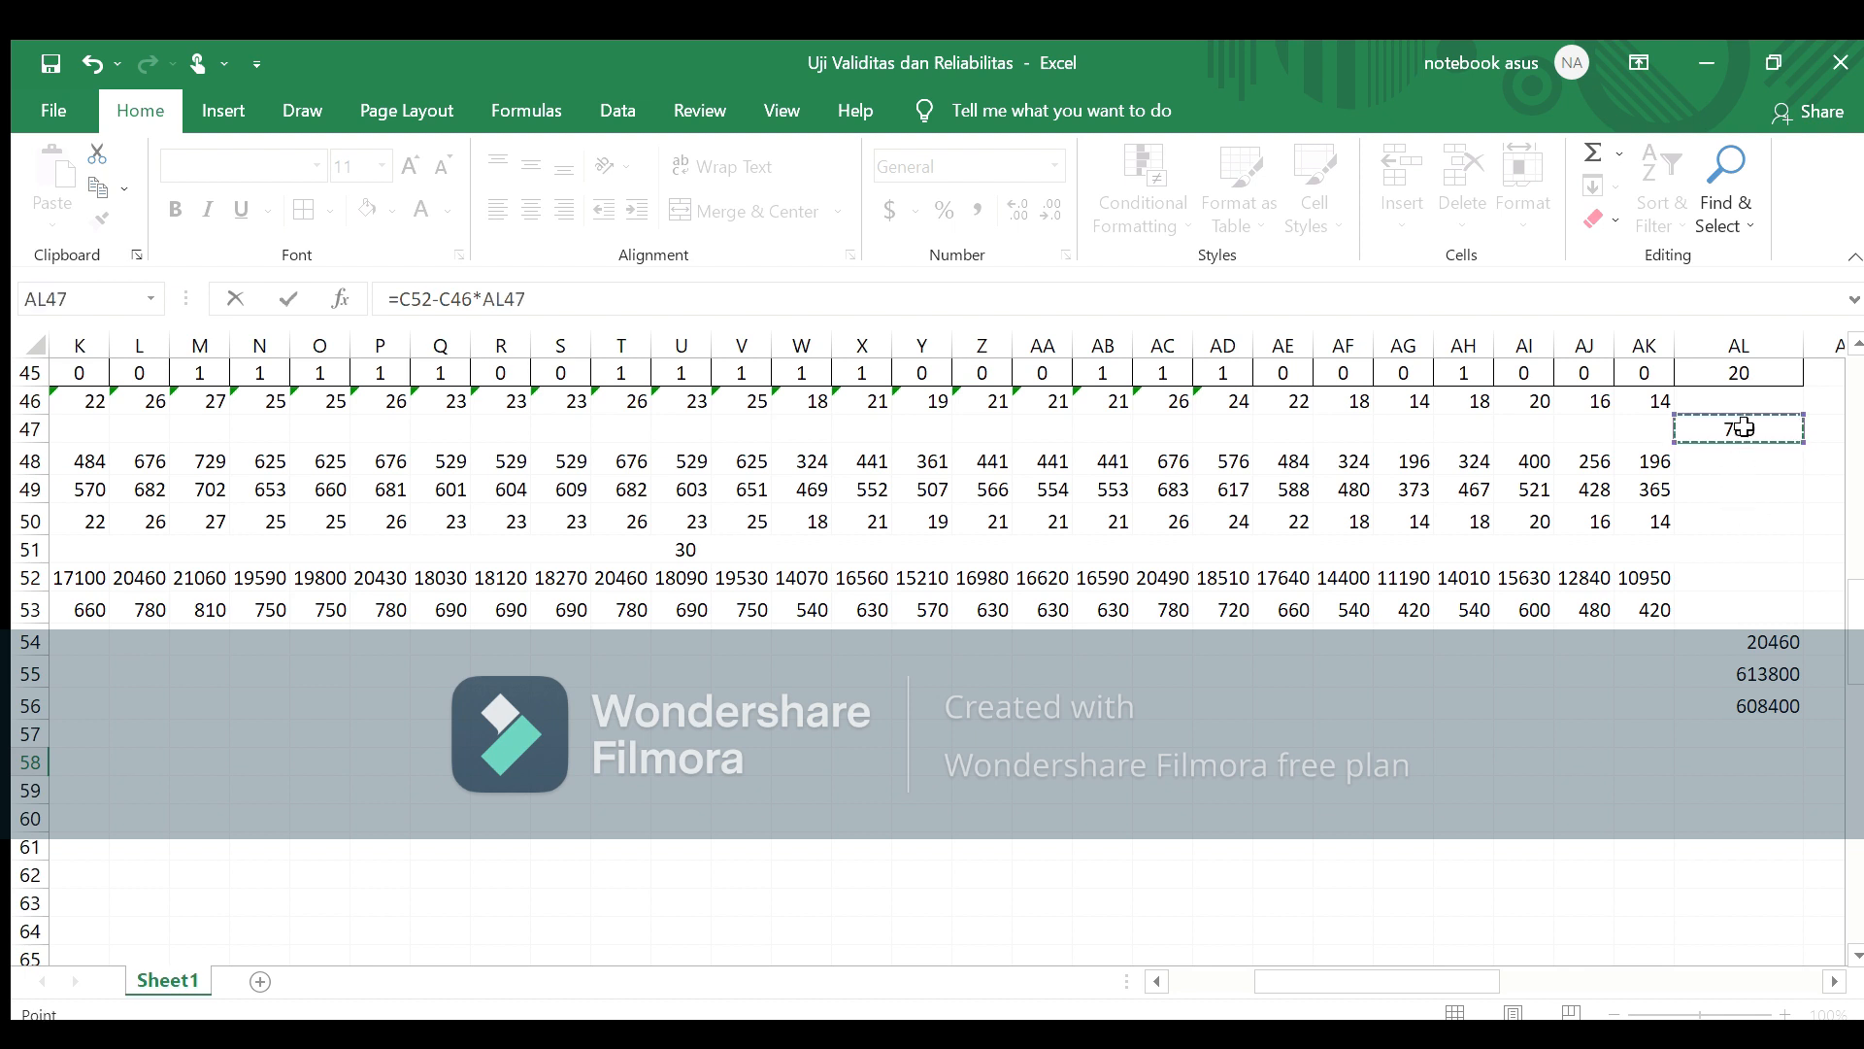
pyautogui.press('Return')
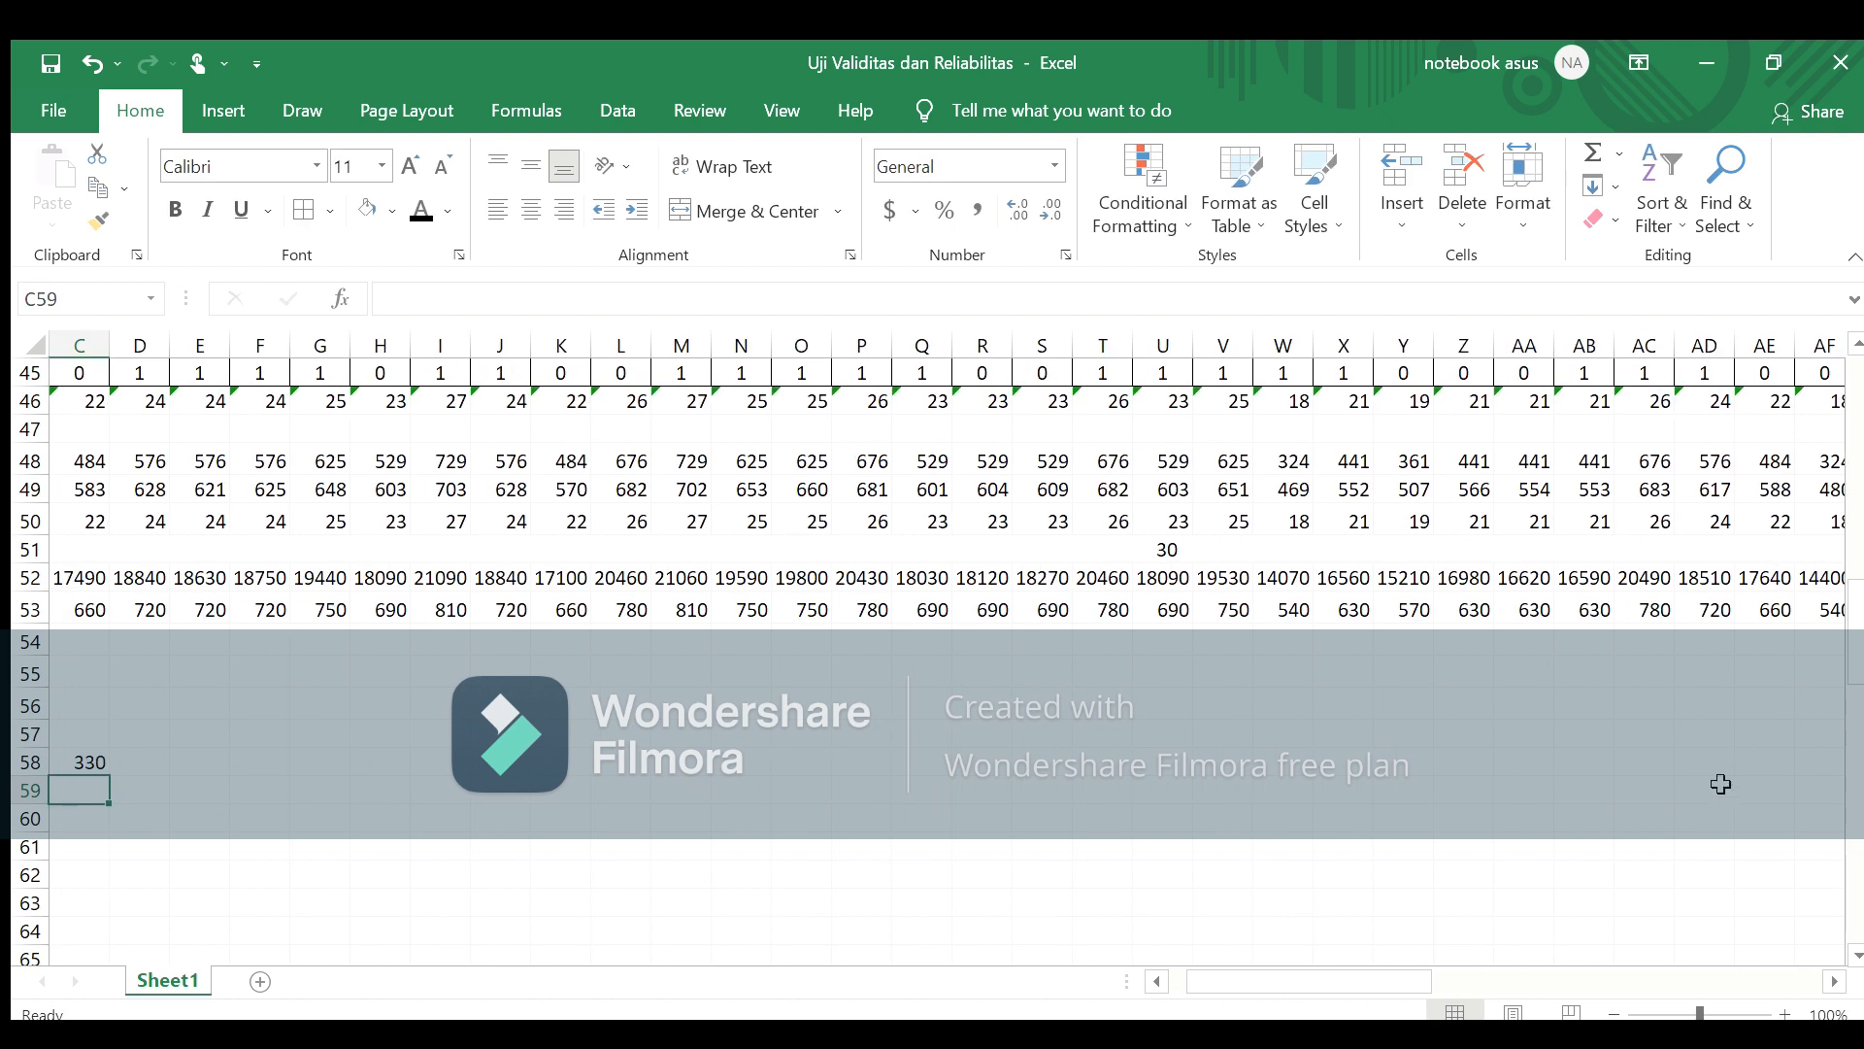
# Step: Calculate N∑XY-∑X∑Y for the second item in cell D58 with =D52-D46*AL47
pyautogui.moveTo(1322, 977); pyautogui.dragTo(1286, 976)
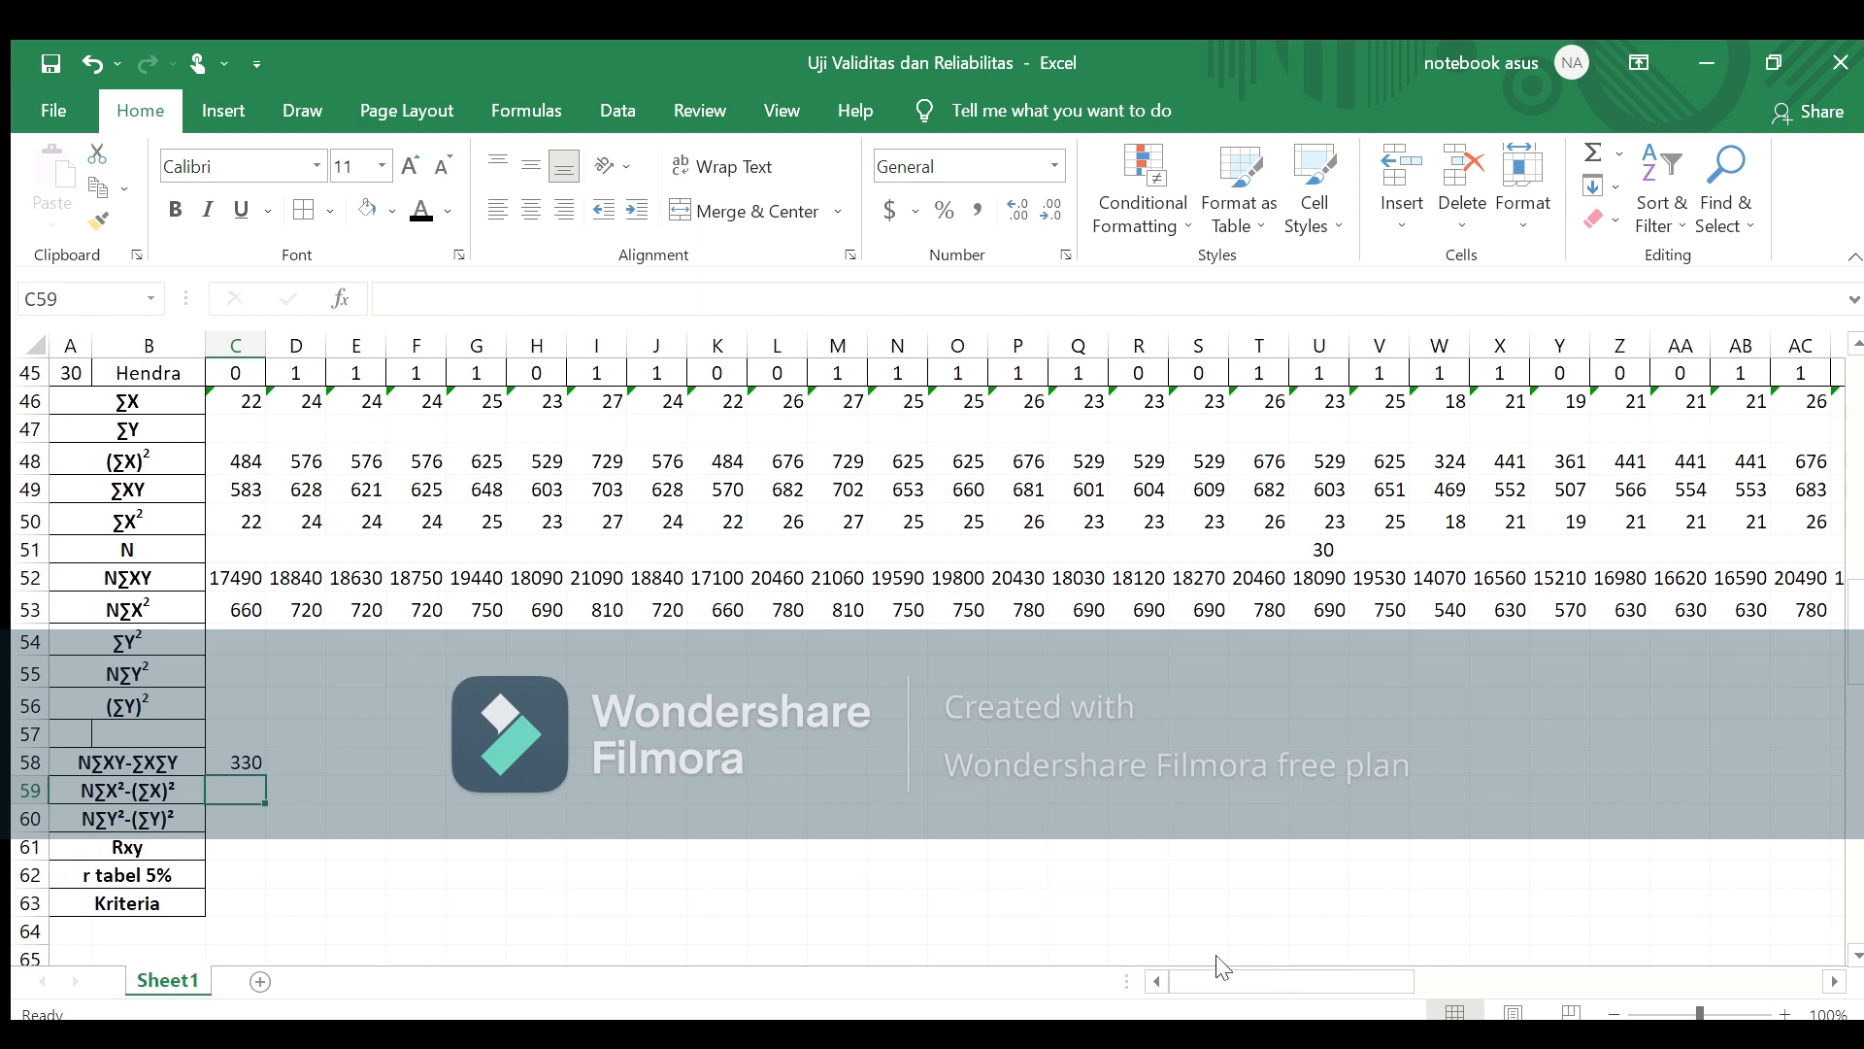
pyautogui.click(936, 874)
pyautogui.press('Left')
pyautogui.press('Left')
pyautogui.press('Left')
pyautogui.press('Left')
pyautogui.press('Left')
pyautogui.press('Left')
pyautogui.press('Left')
pyautogui.press('Left')
pyautogui.press('Left')
pyautogui.press('Left')
pyautogui.press('Left')
pyautogui.press('Up')
pyautogui.press('Up')
pyautogui.press('Up')
pyautogui.press('Up')
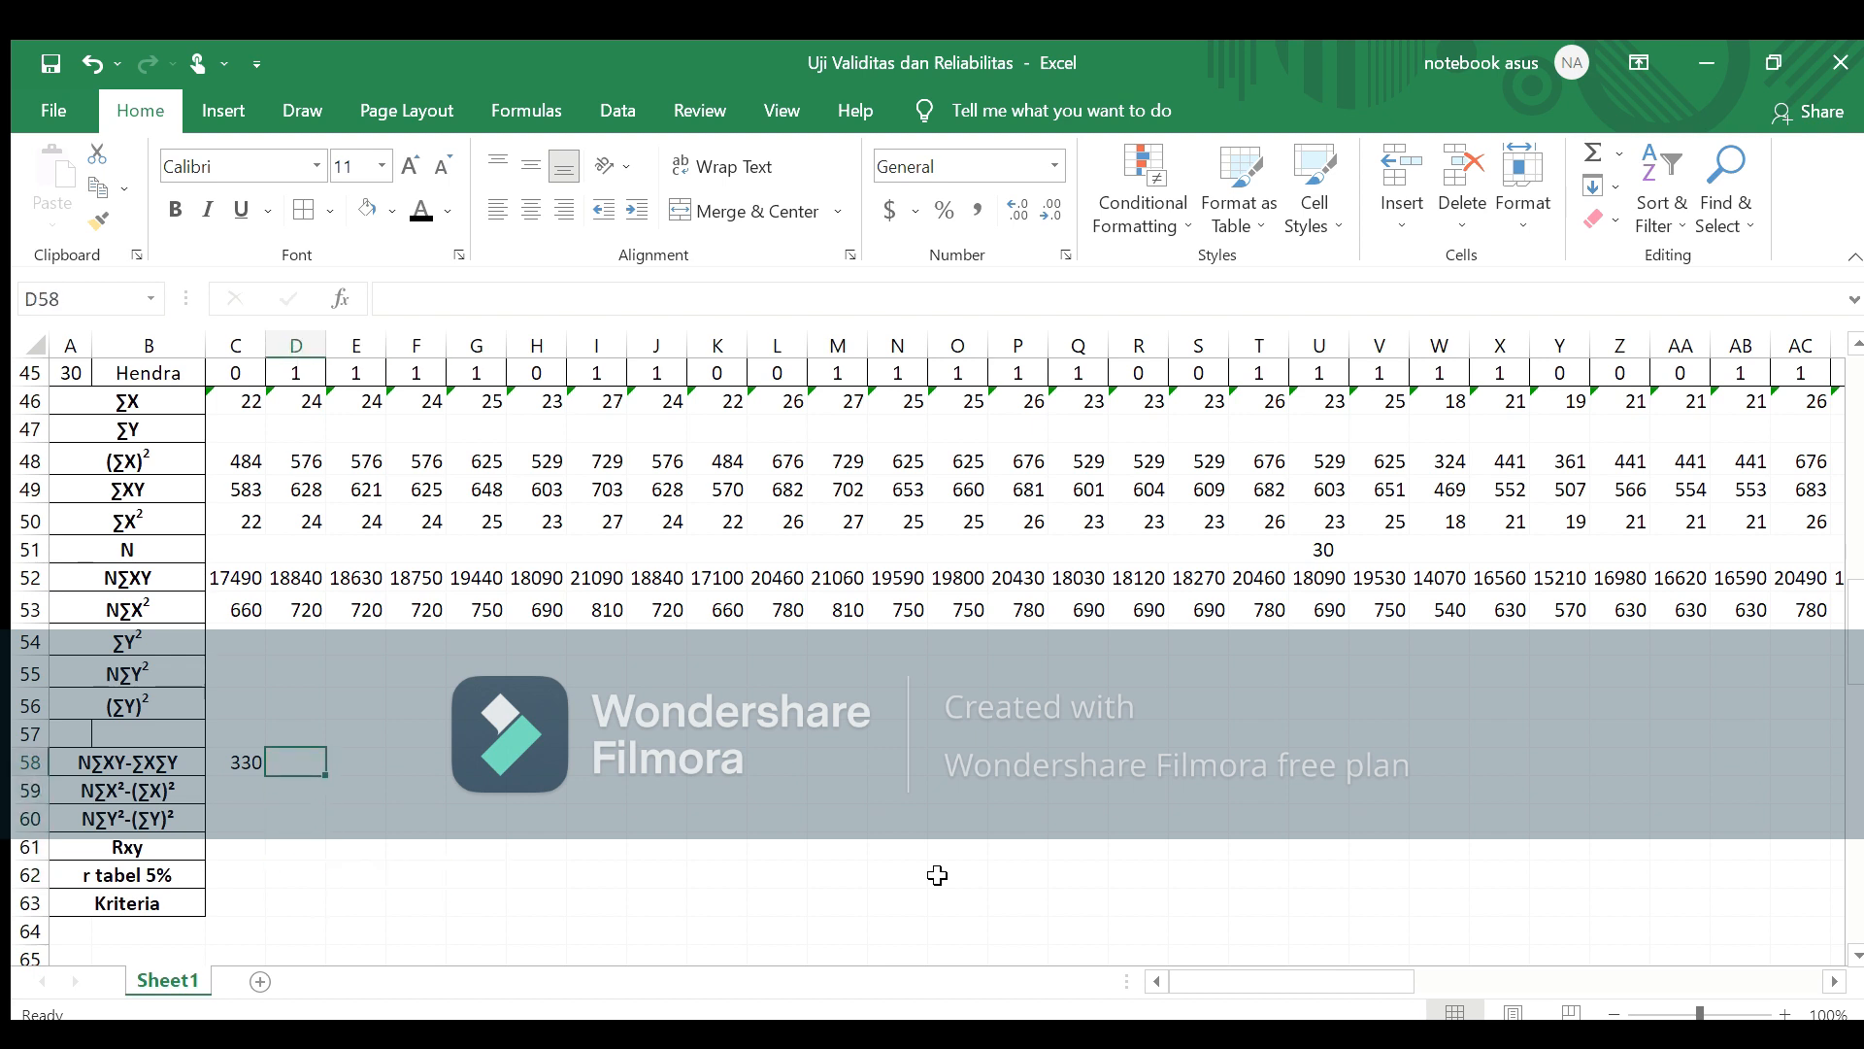
pyautogui.write('=')
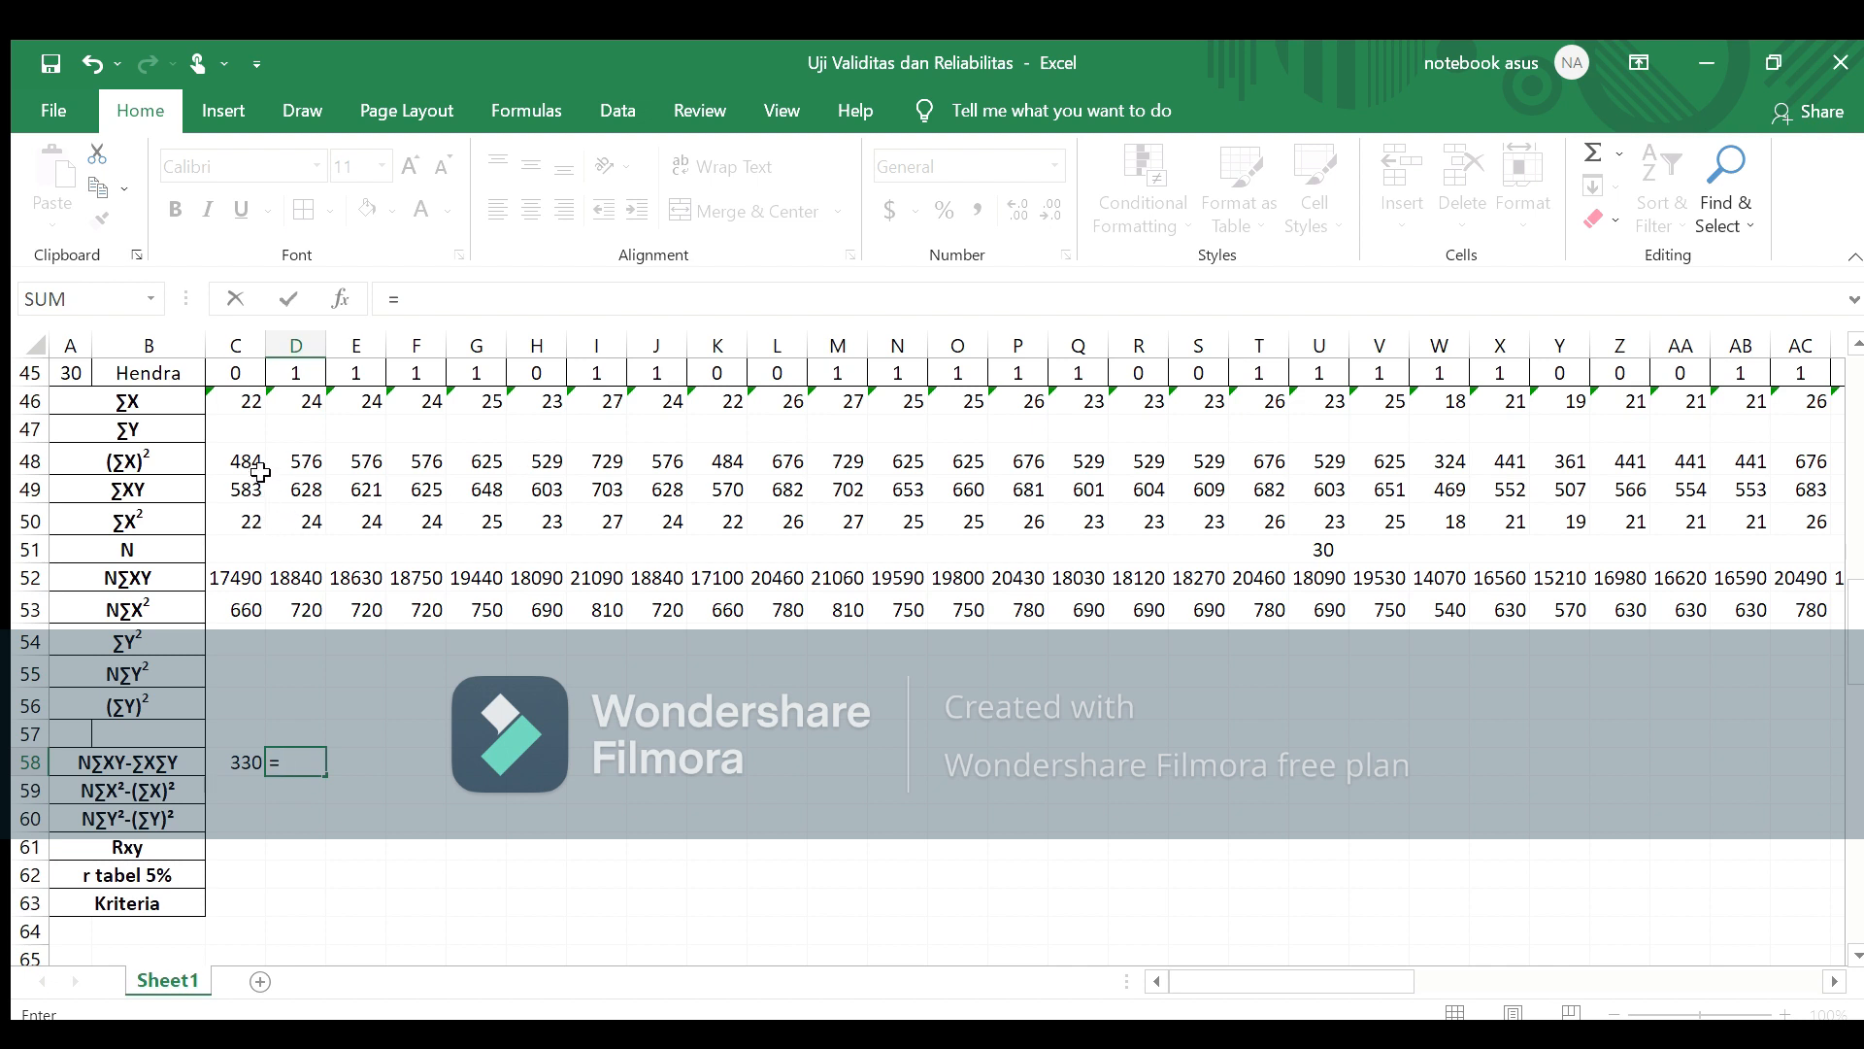
pyautogui.click(311, 580)
pyautogui.write('-')
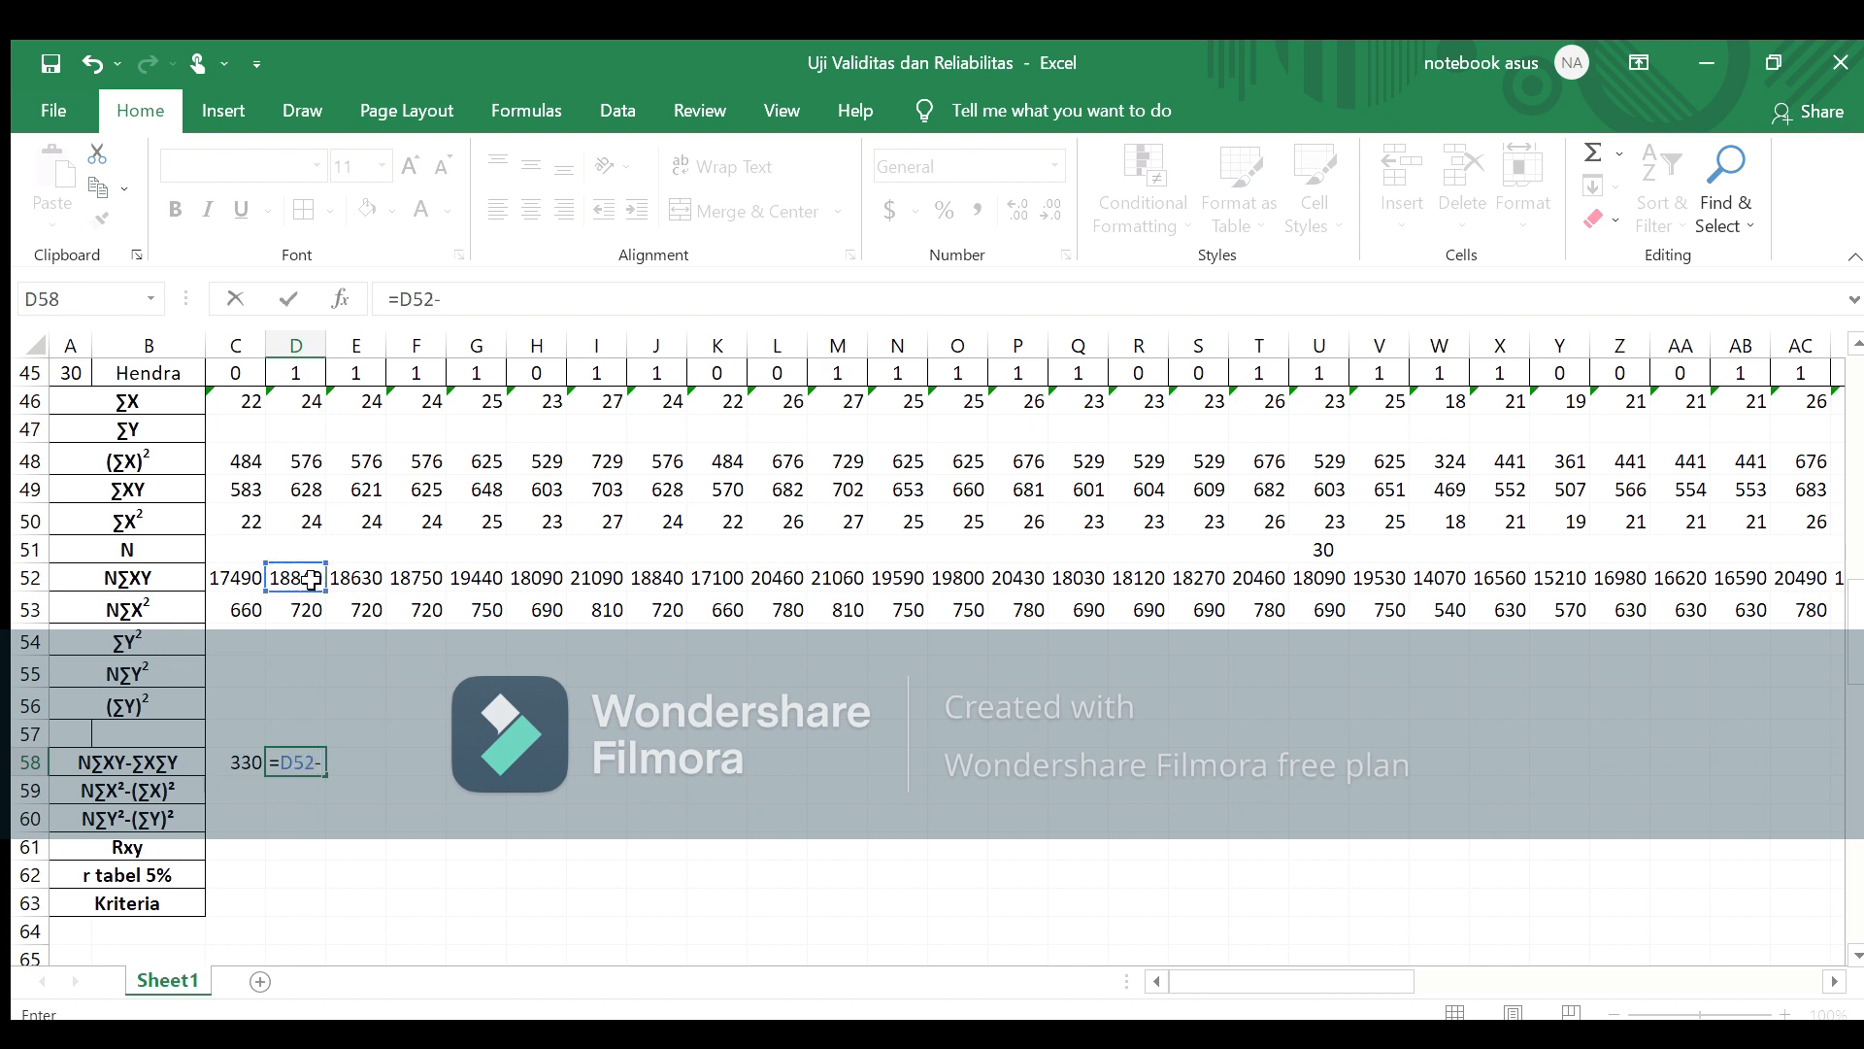
pyautogui.click(305, 399)
pyautogui.write('*')
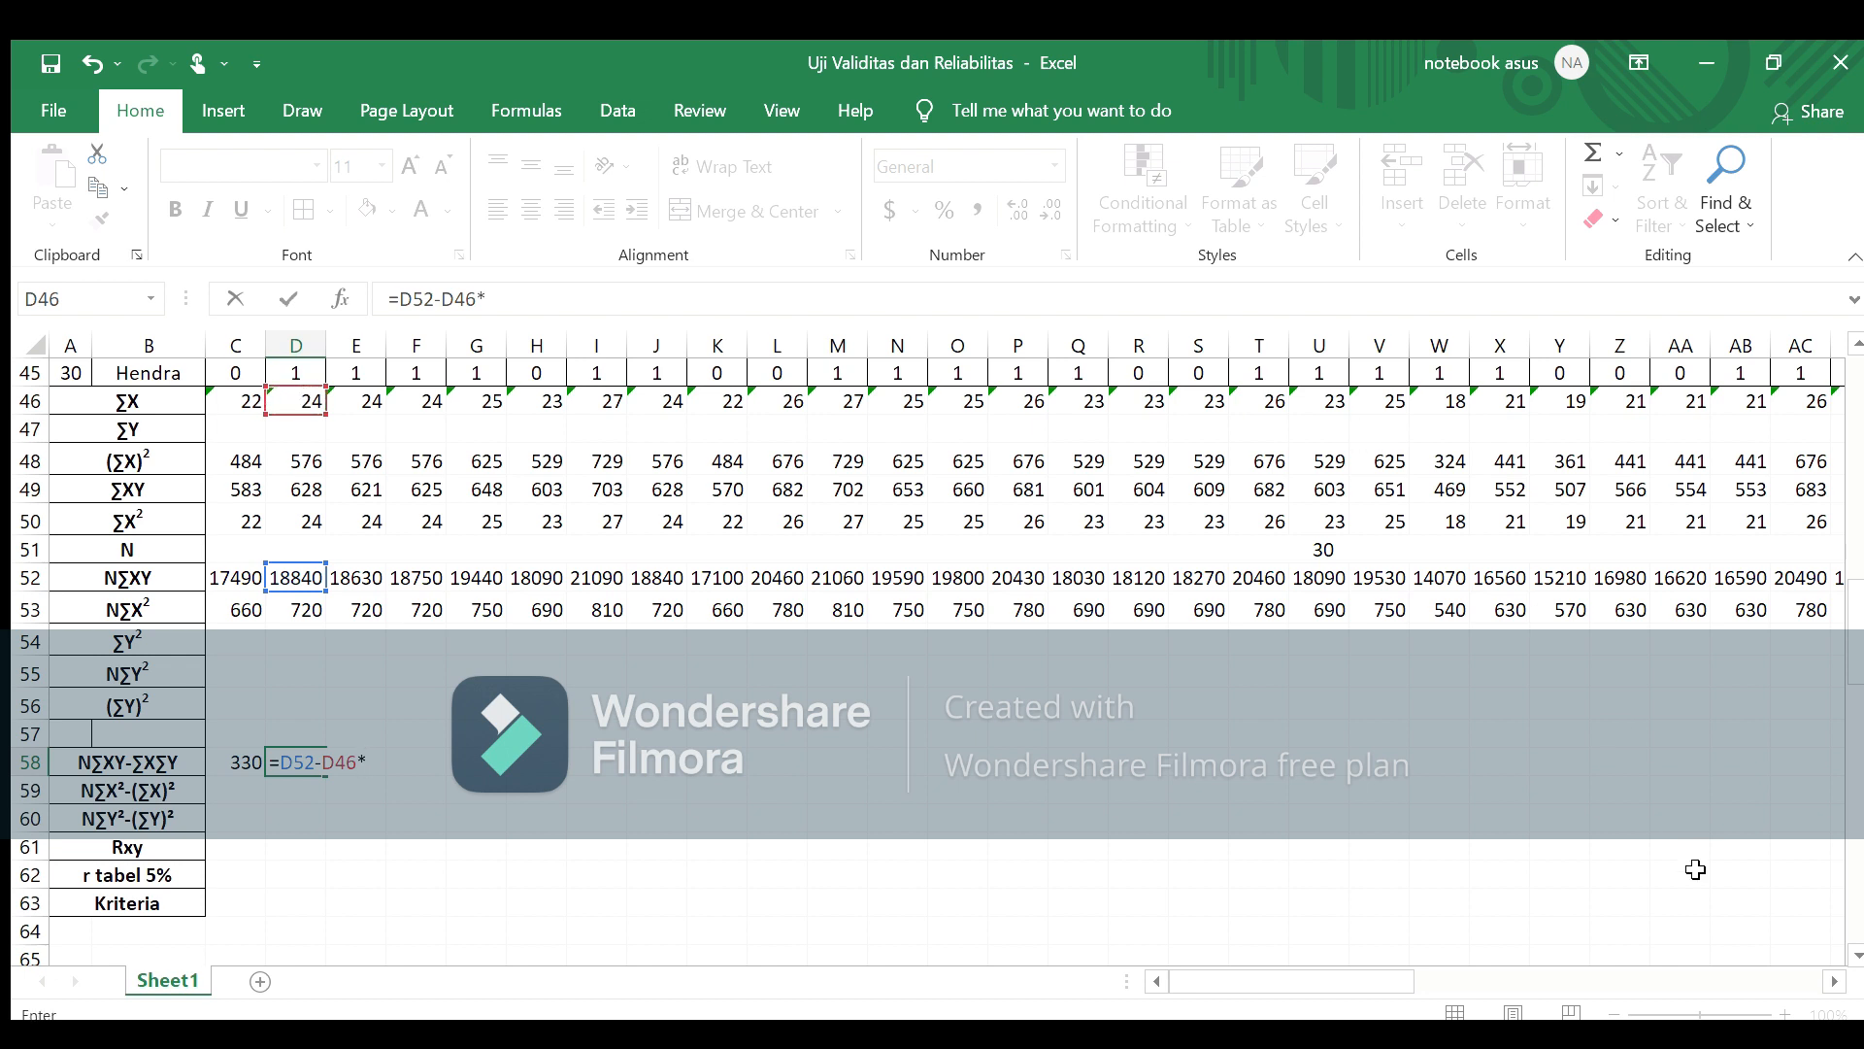
pyautogui.moveTo(1819, 971); pyautogui.dragTo(1819, 970)
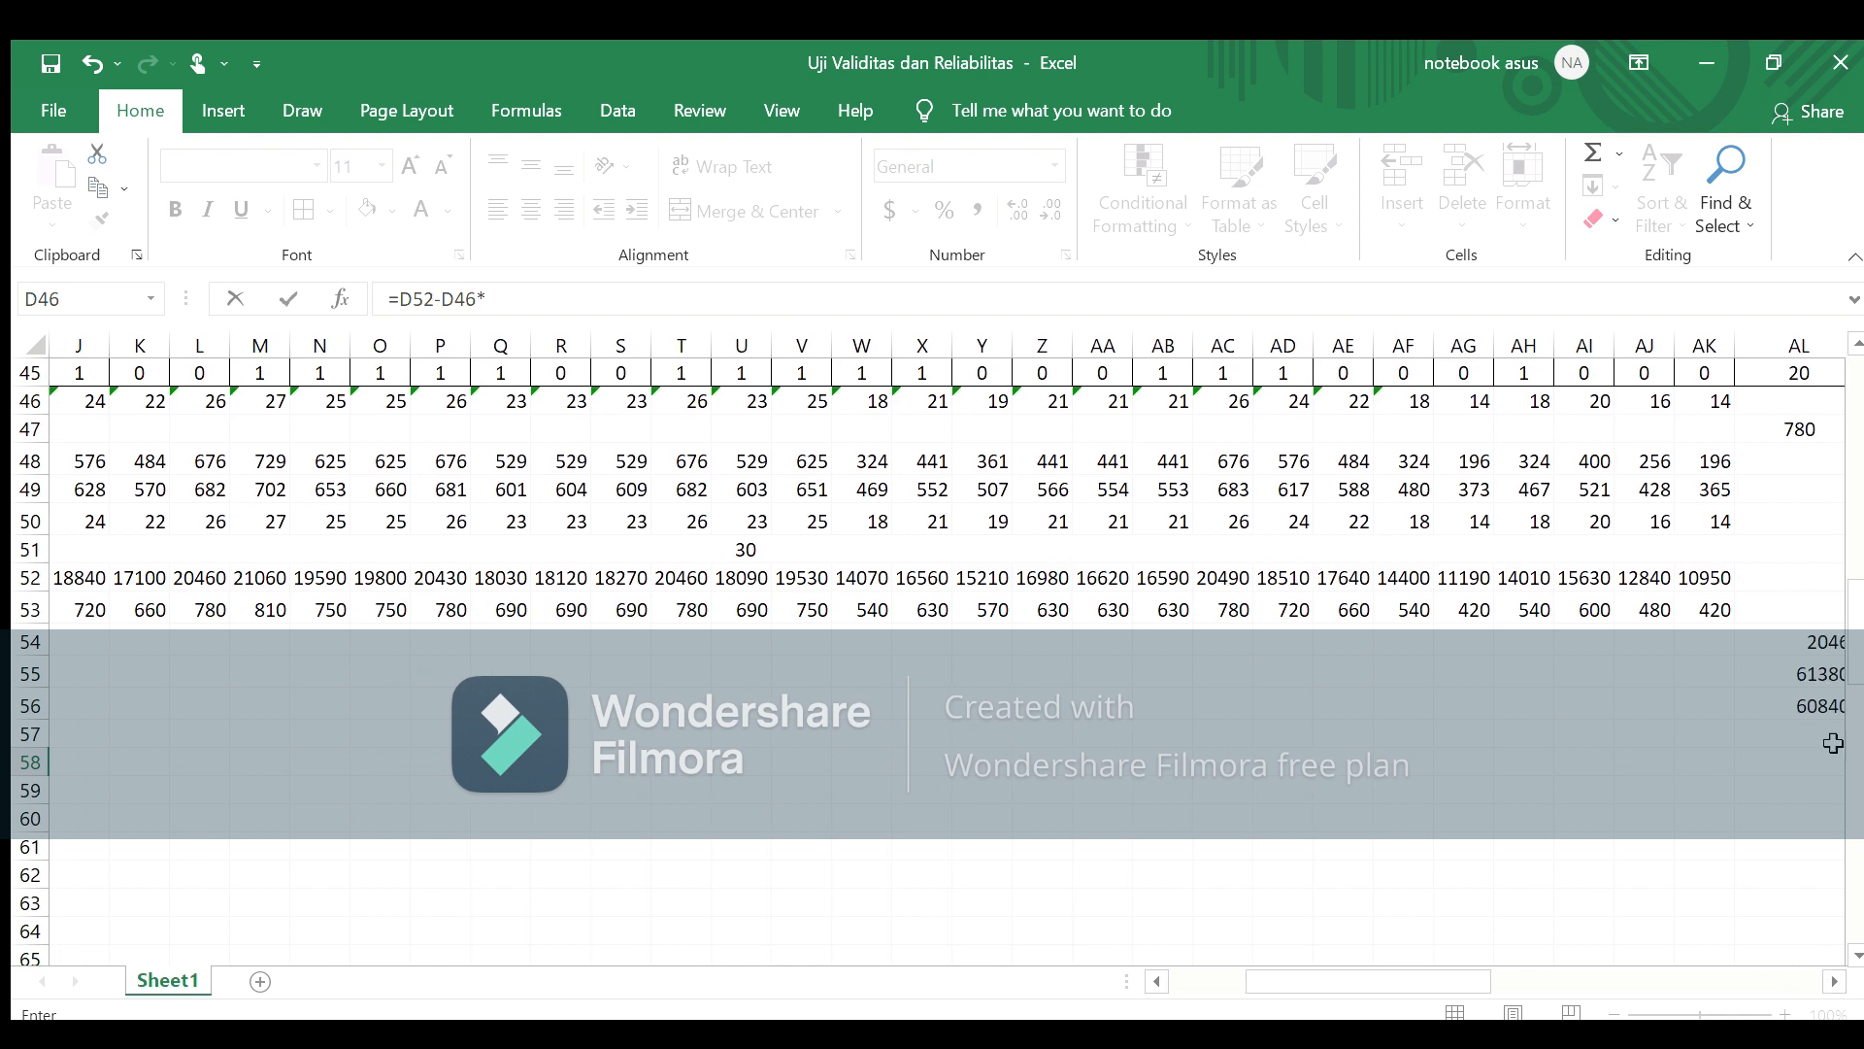
pyautogui.click(1796, 429)
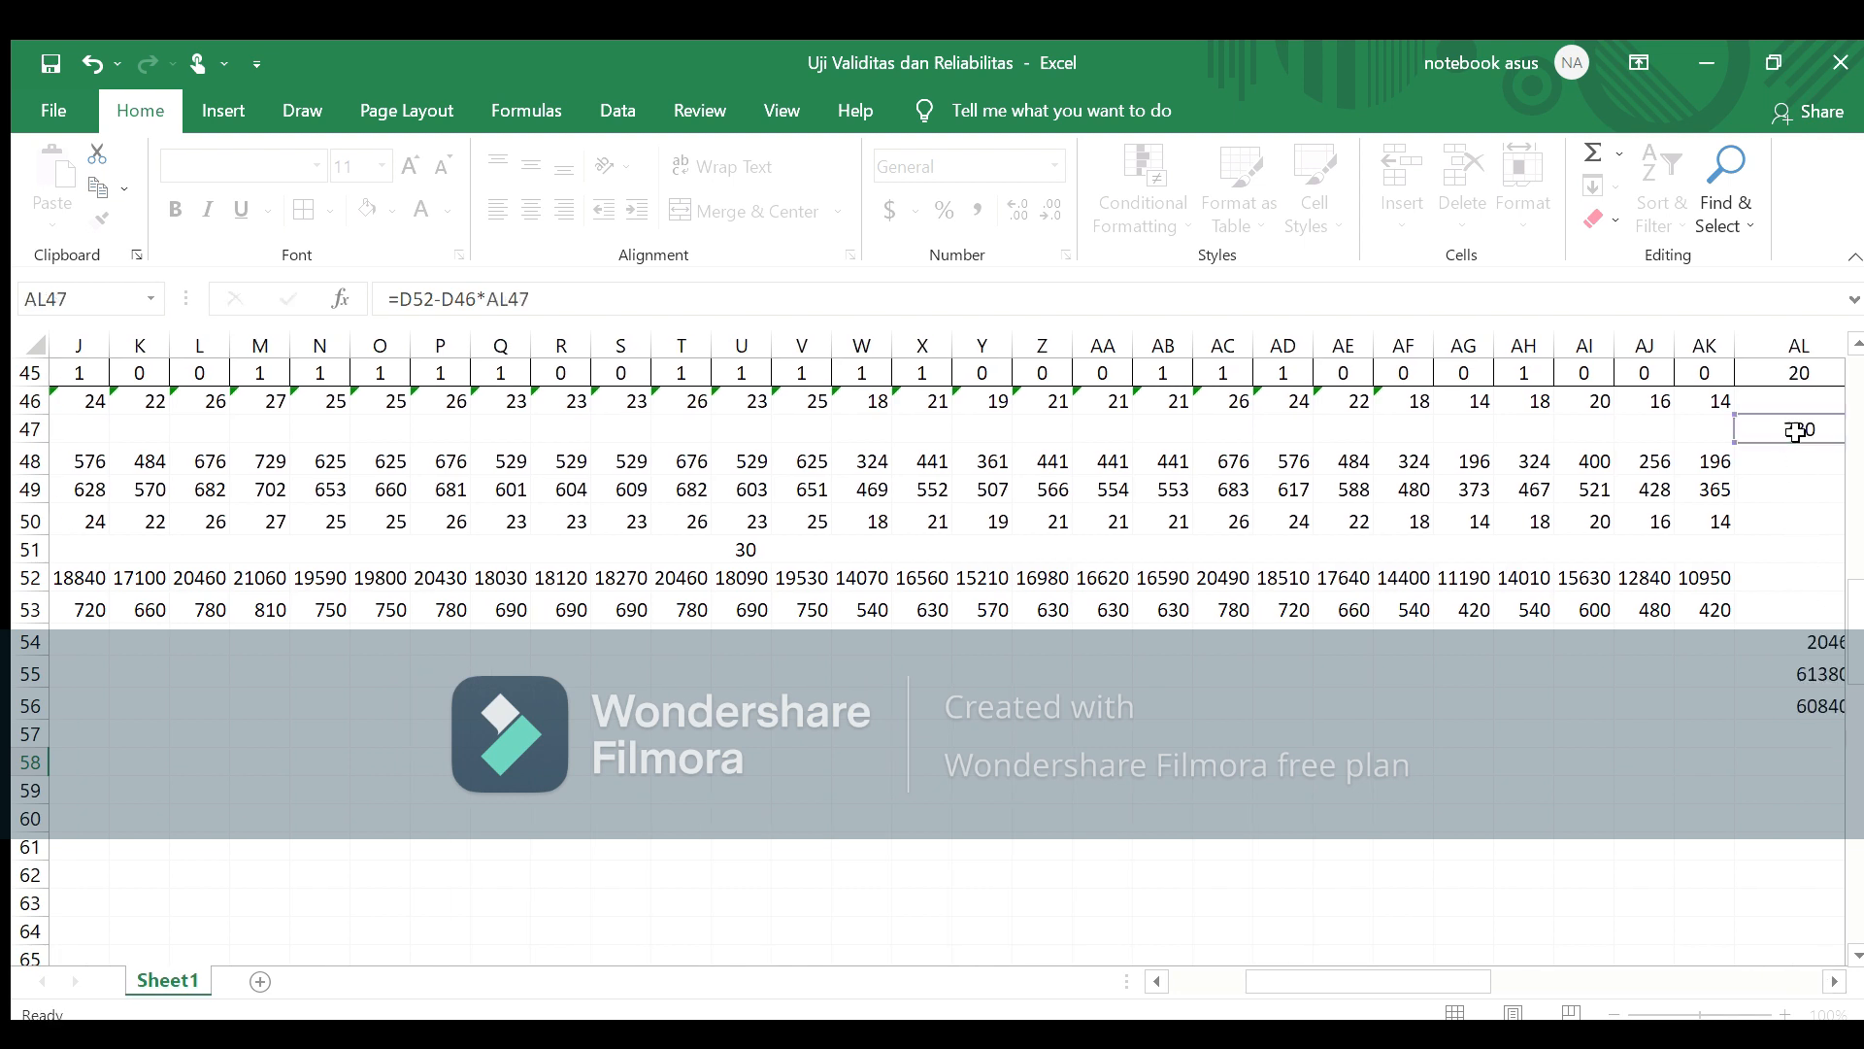
pyautogui.press('Return')
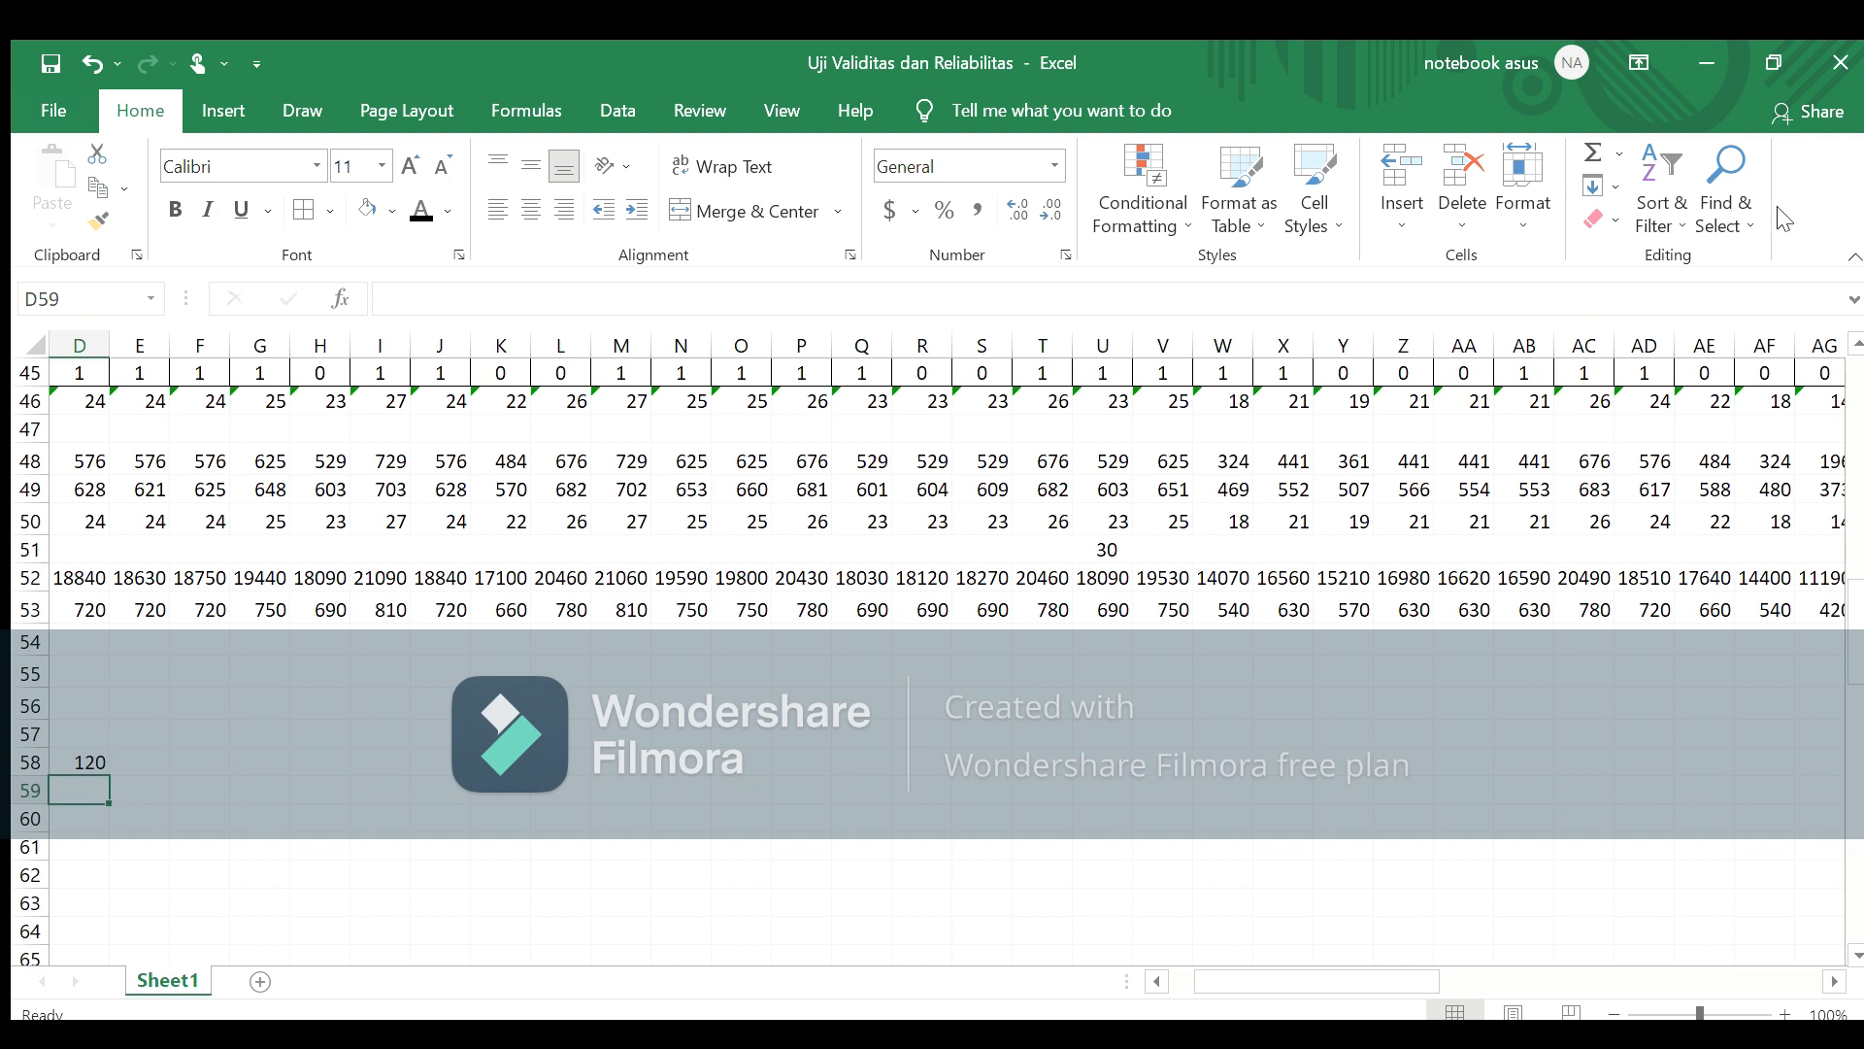
# Step: Zoom the sheet out to 80% and widen the first three item columns, C to E
pyautogui.click(1612, 1013)
pyautogui.click(1614, 1013)
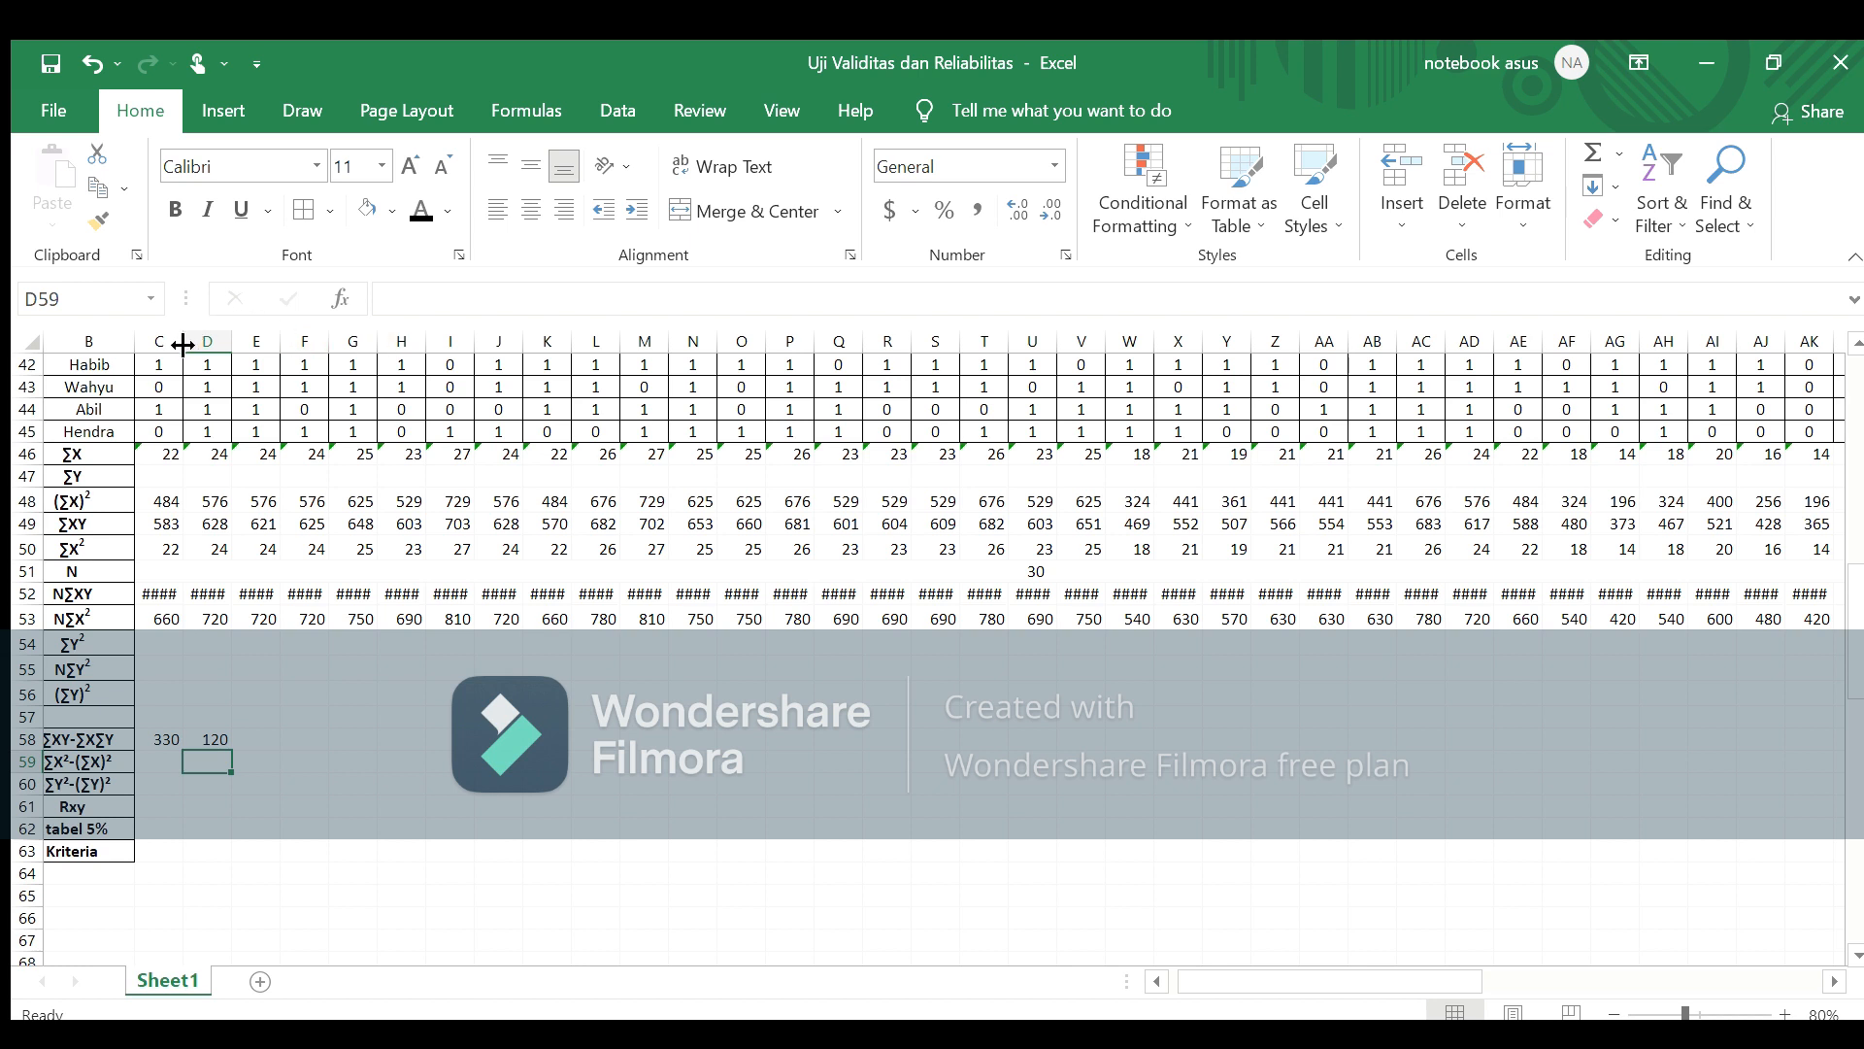
pyautogui.moveTo(182, 342); pyautogui.dragTo(331, 340)
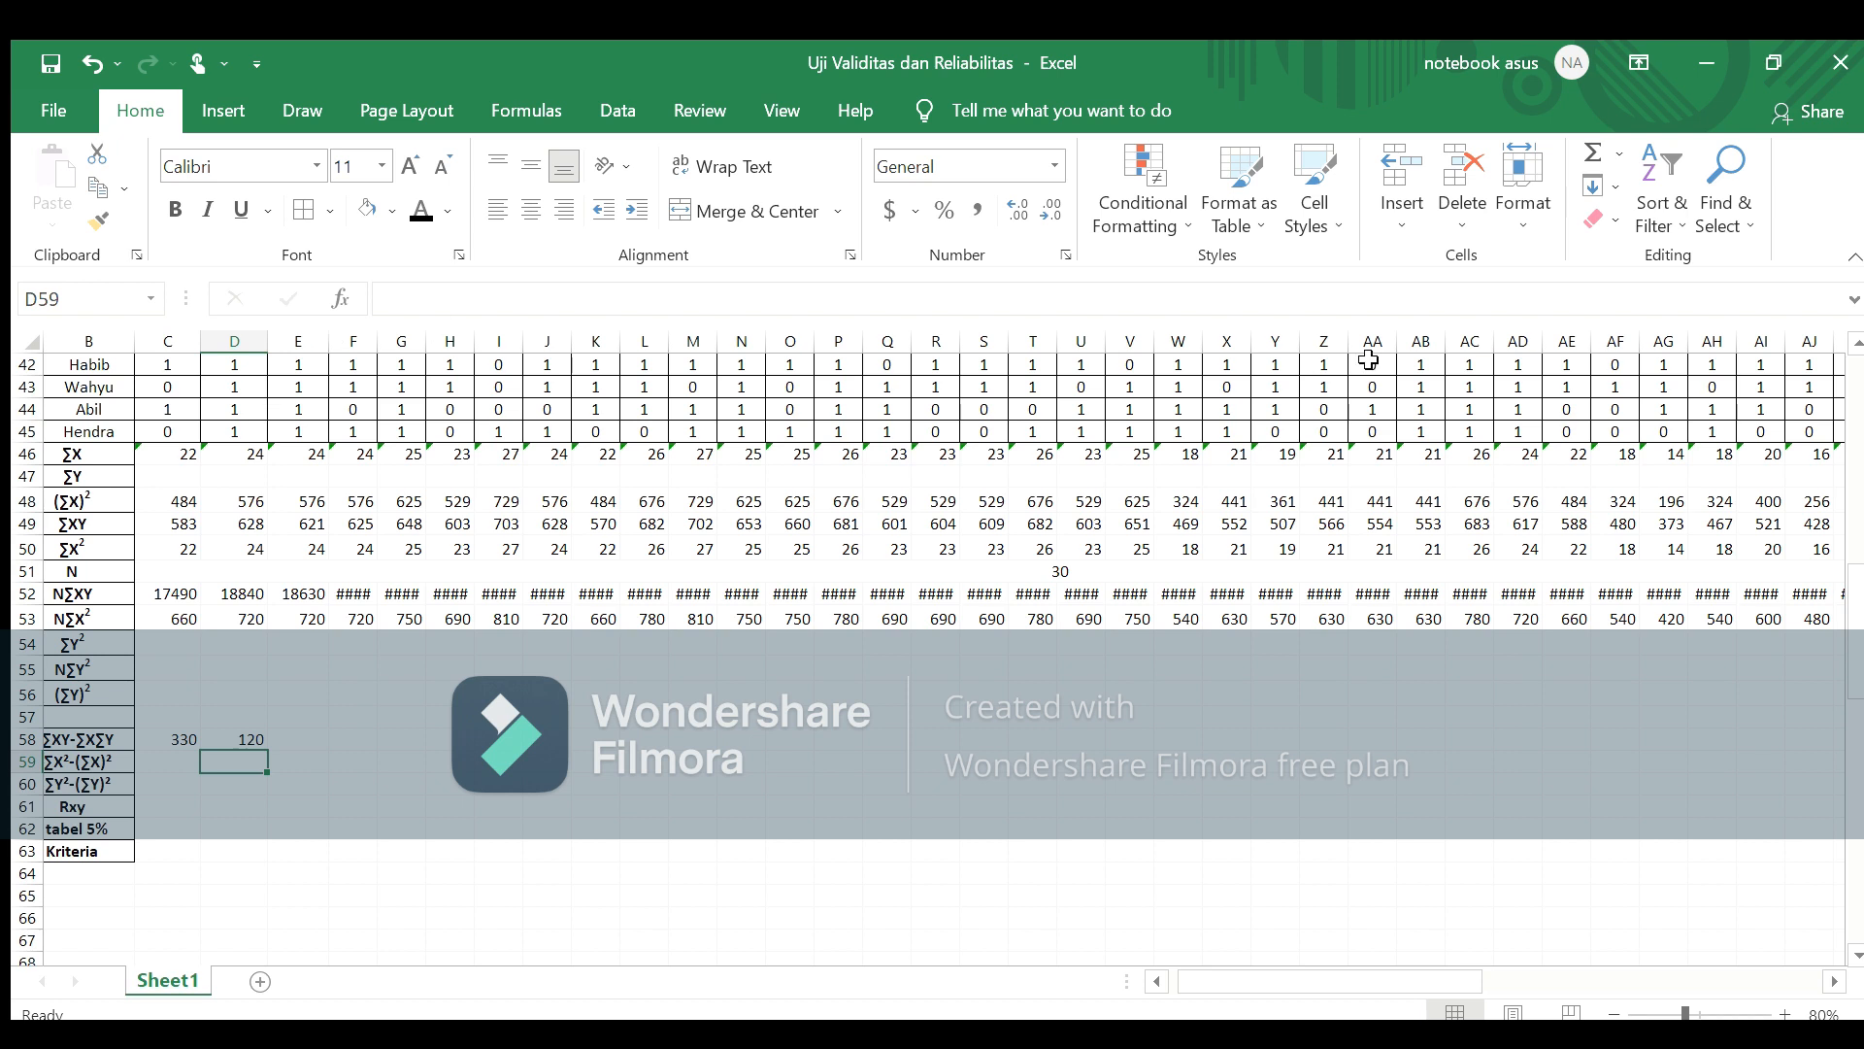
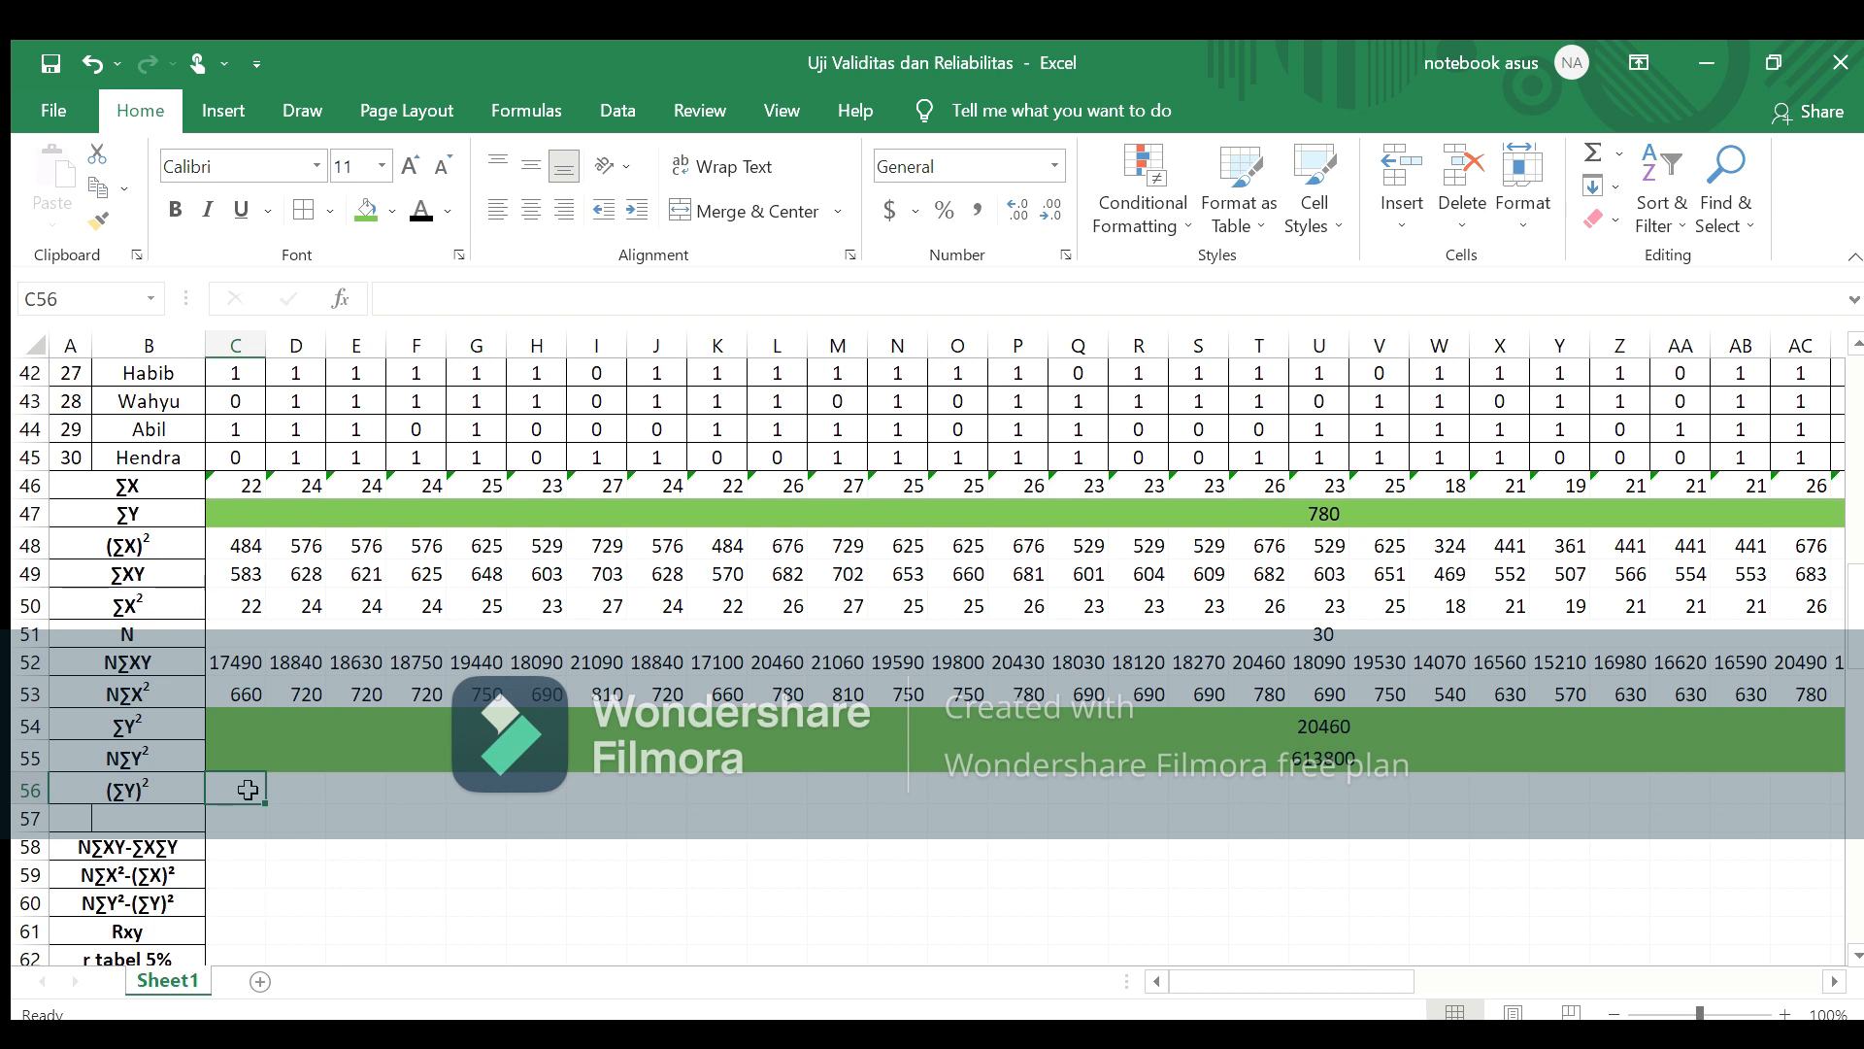
# Step: Calculate (∑Y)² in cell C56 by multiplying the merged ∑Y value by itself with =C47*C47
pyautogui.write('=')
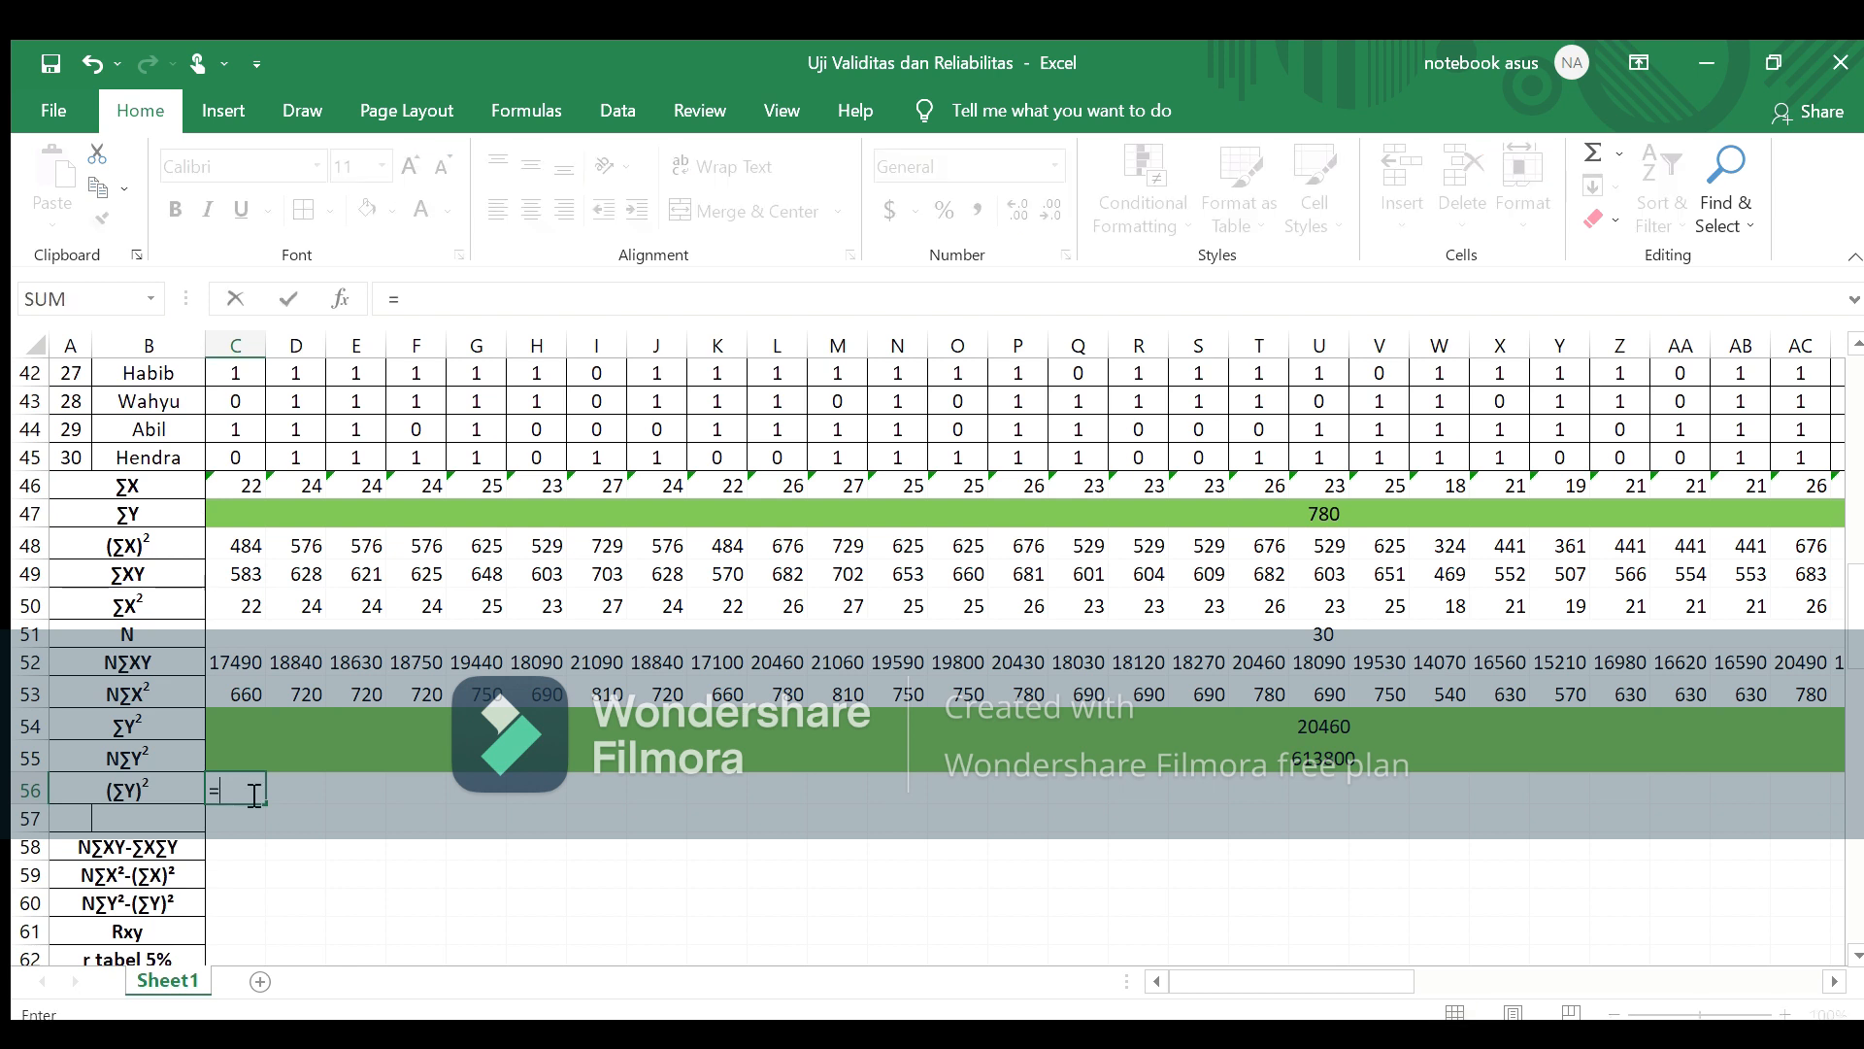
pyautogui.click(241, 512)
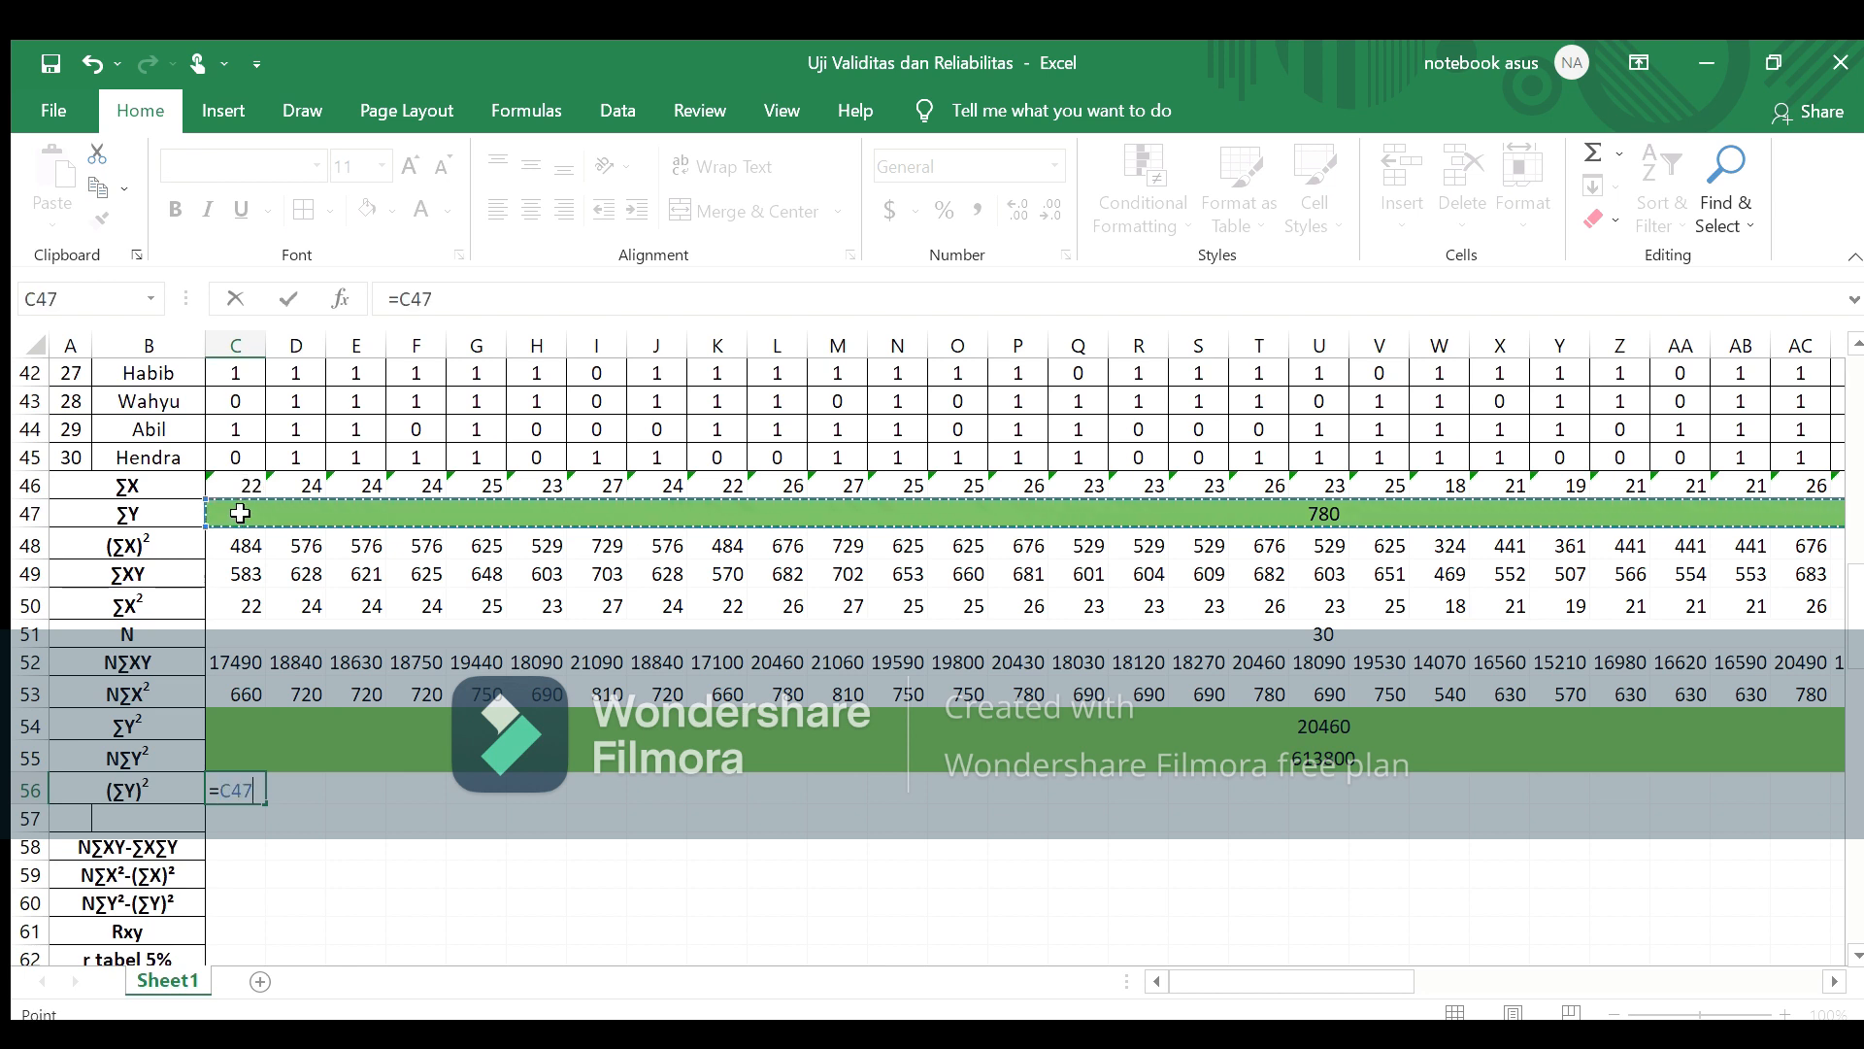
pyautogui.write('*')
pyautogui.click(241, 512)
pyautogui.press('Return')
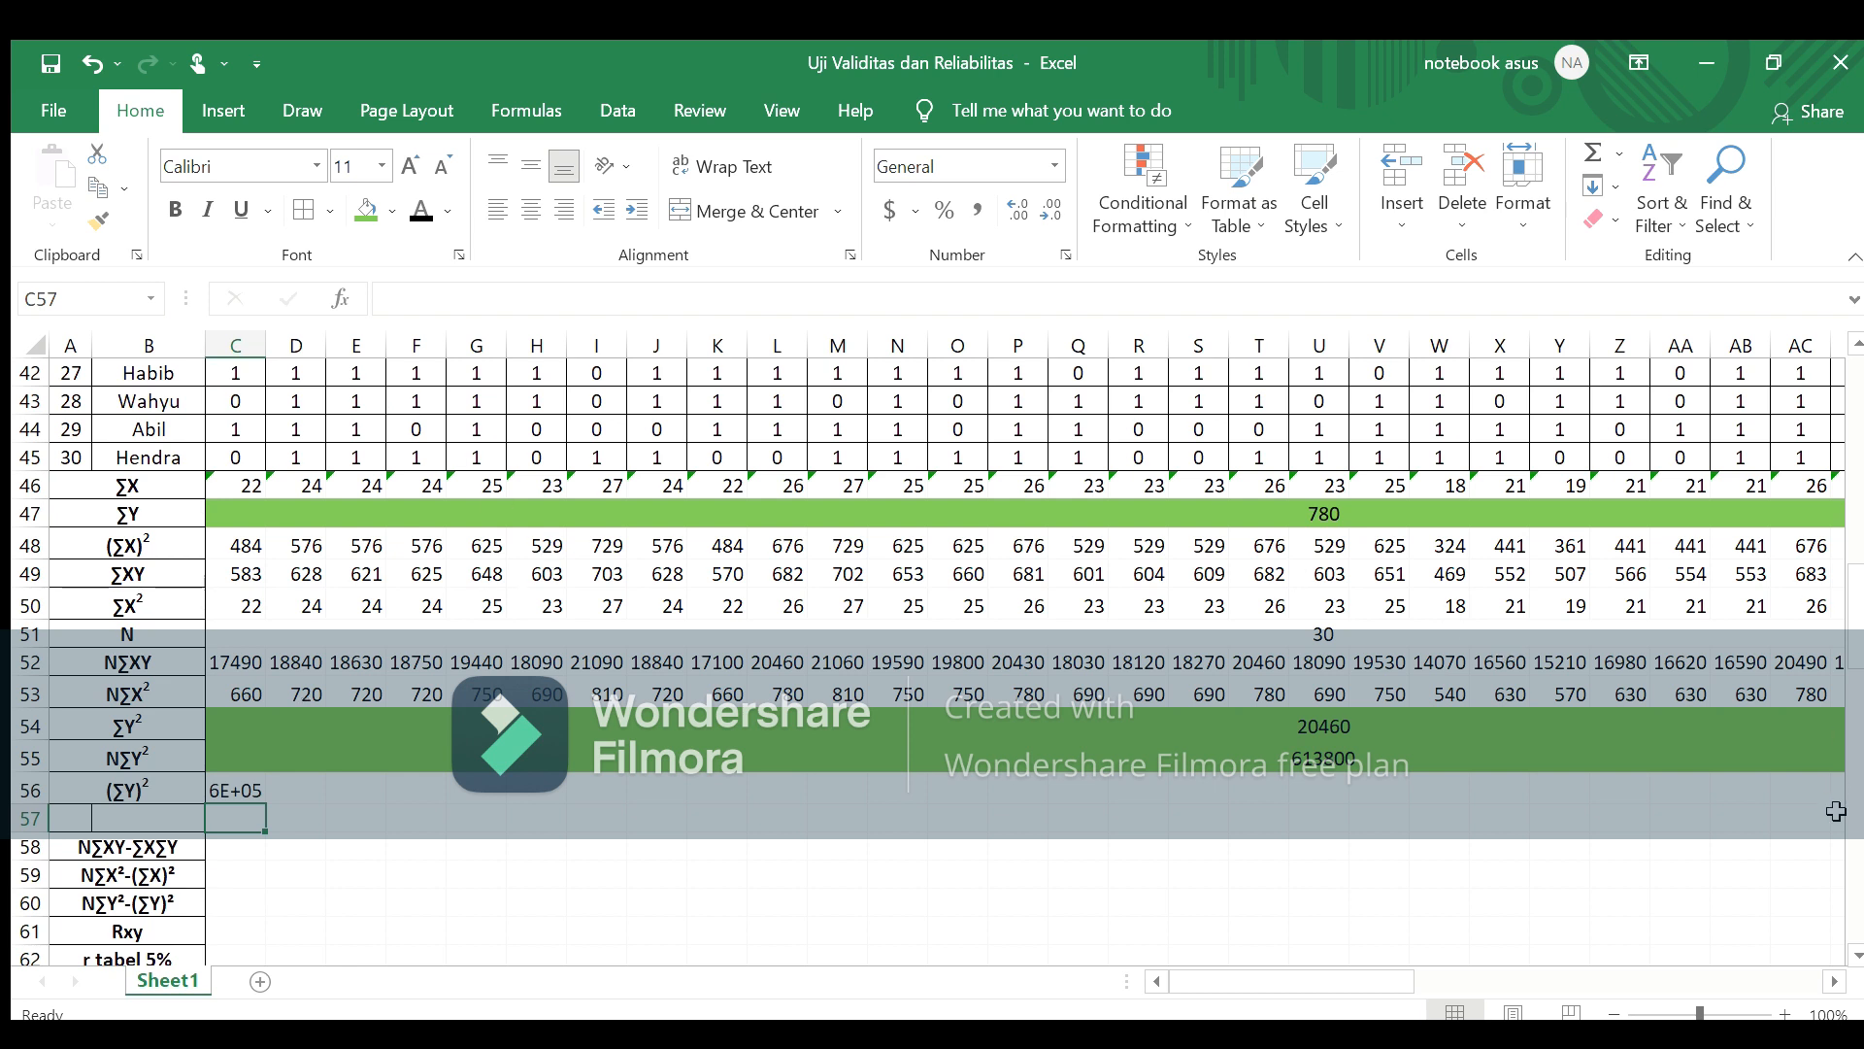
# Step: Widen all item columns, C through AK, equally so the six-digit (∑Y)² value fits in its cell
pyautogui.click(1832, 982)
pyautogui.click(1833, 982)
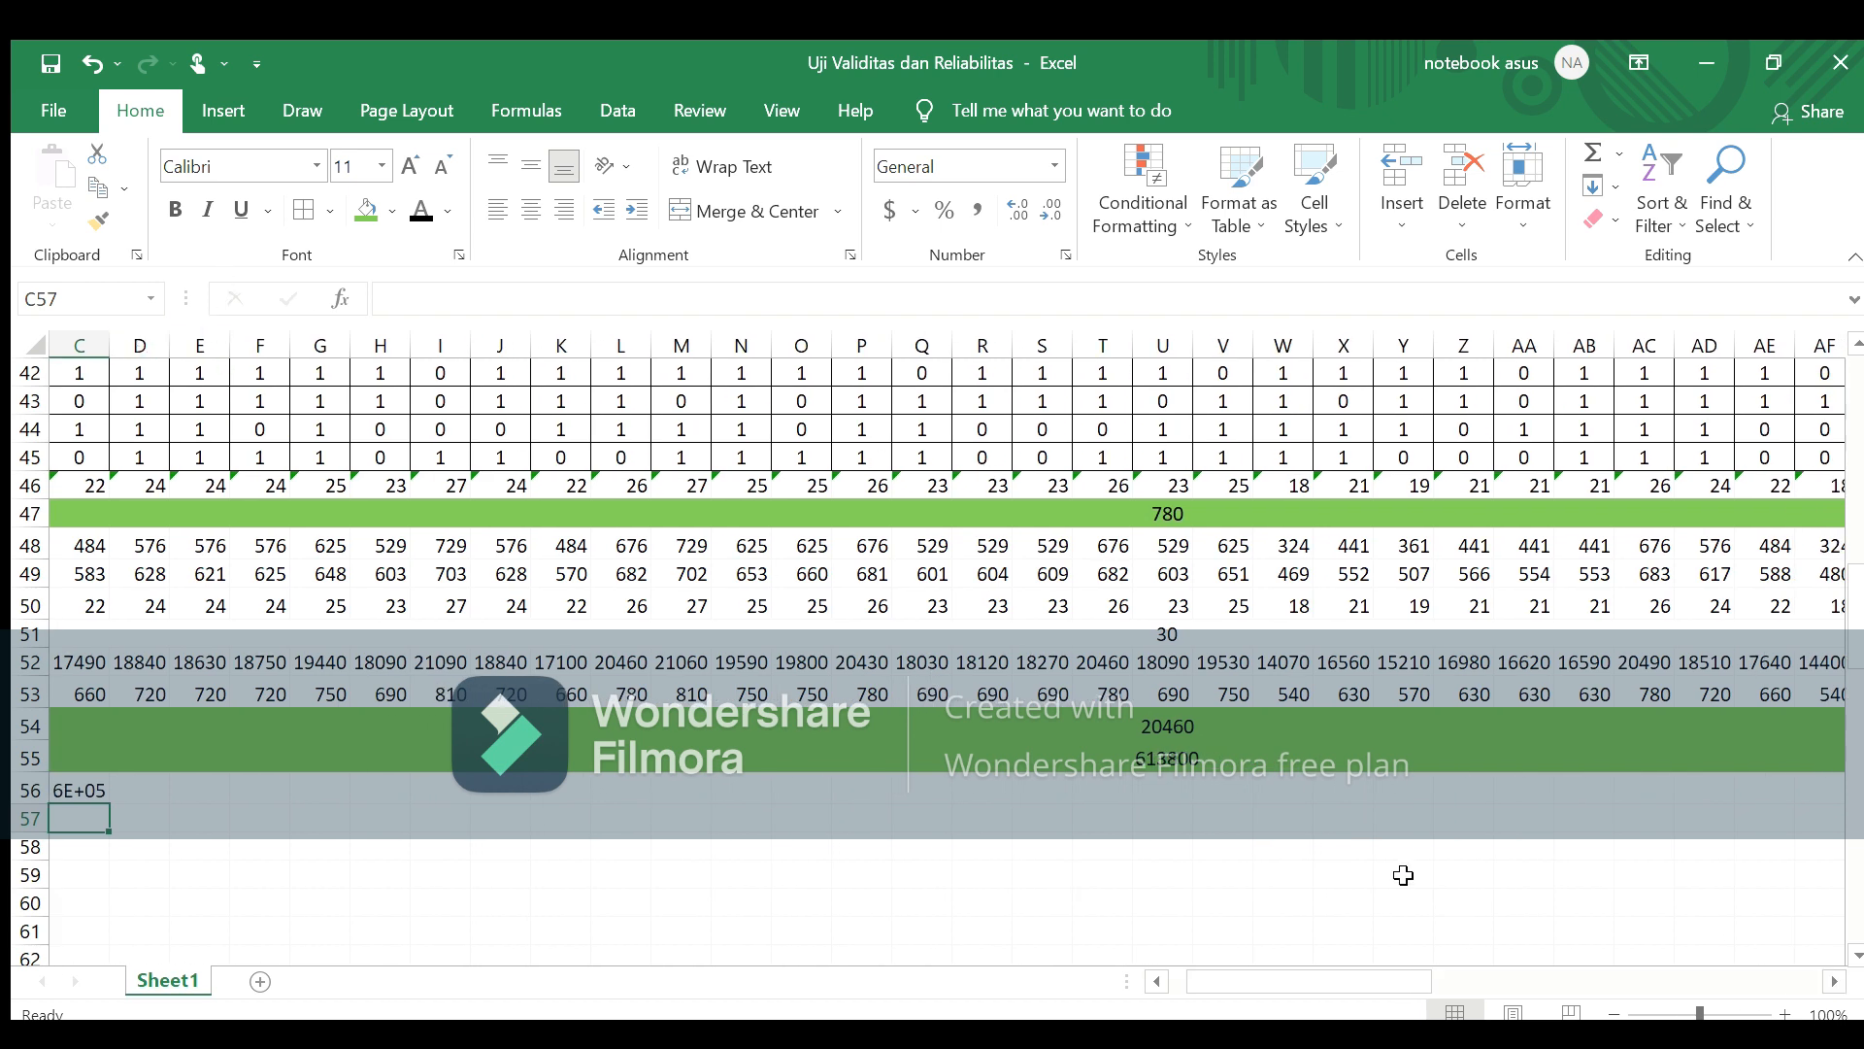
pyautogui.moveTo(1321, 982); pyautogui.dragTo(1294, 985)
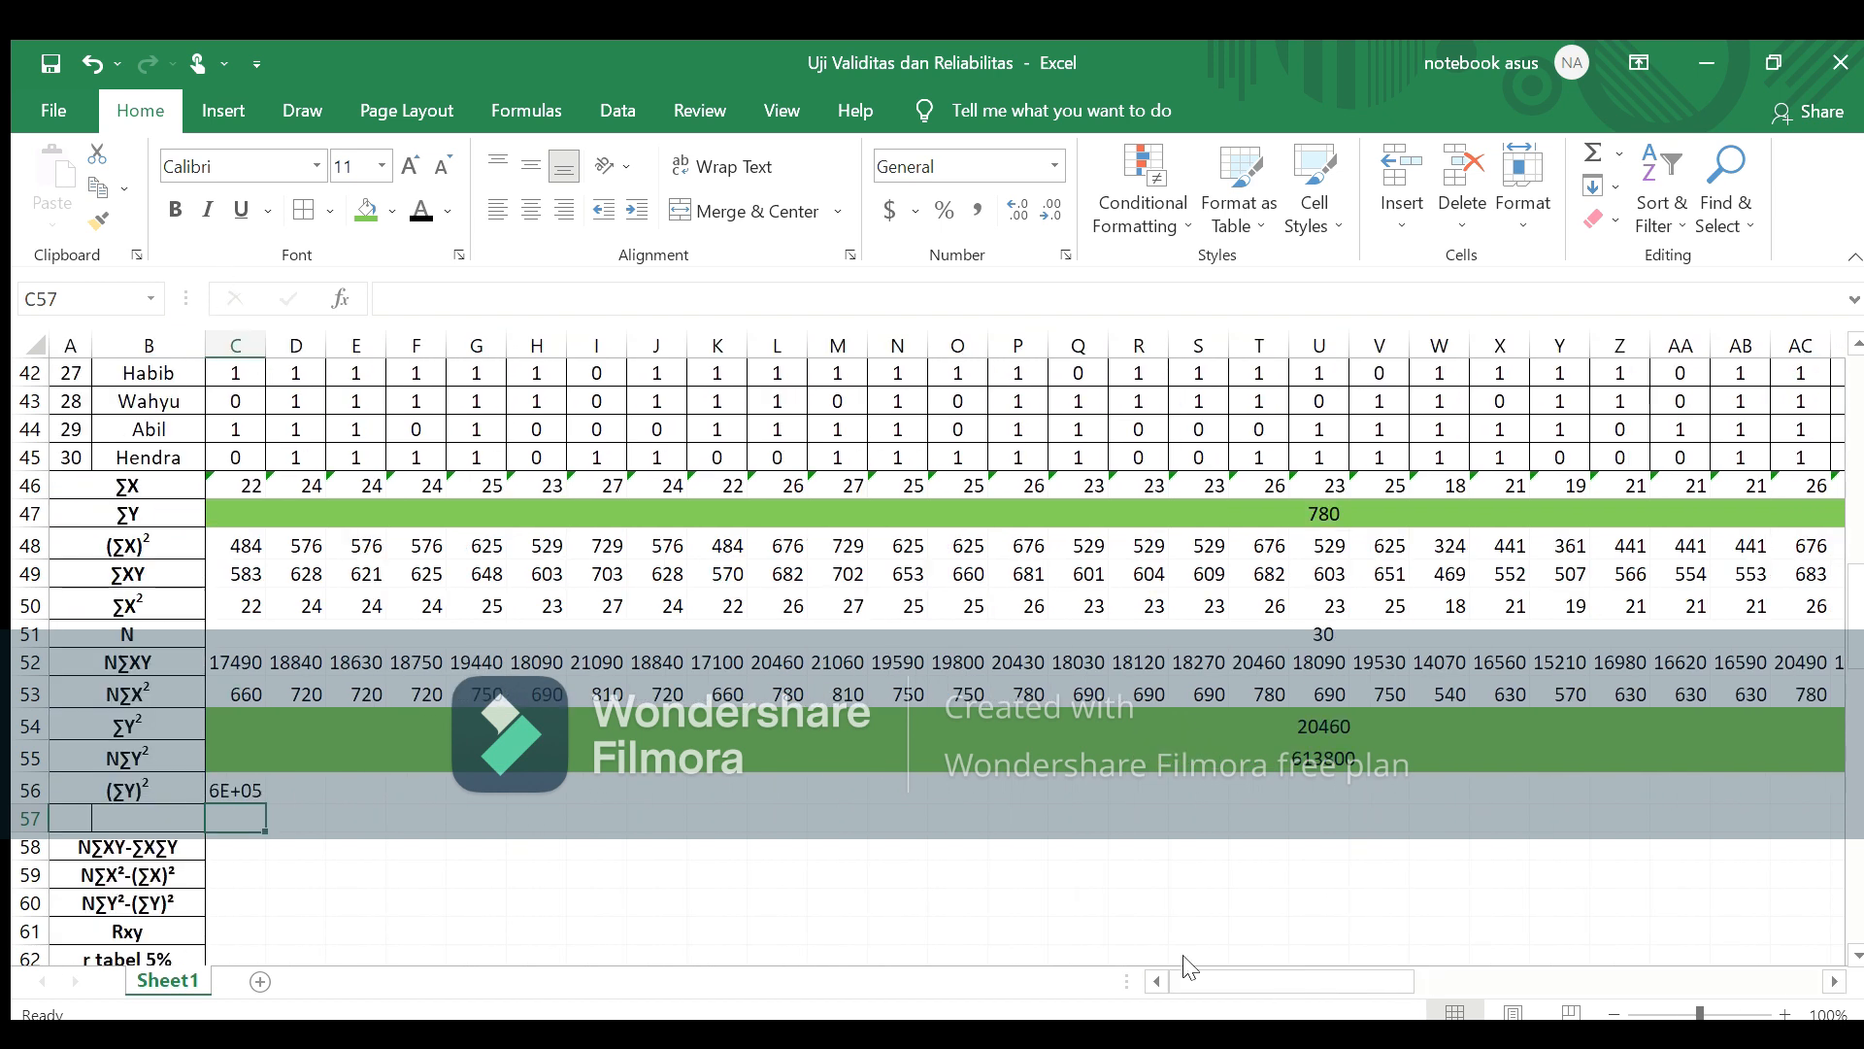
pyautogui.moveTo(263, 355); pyautogui.dragTo(1581, 394)
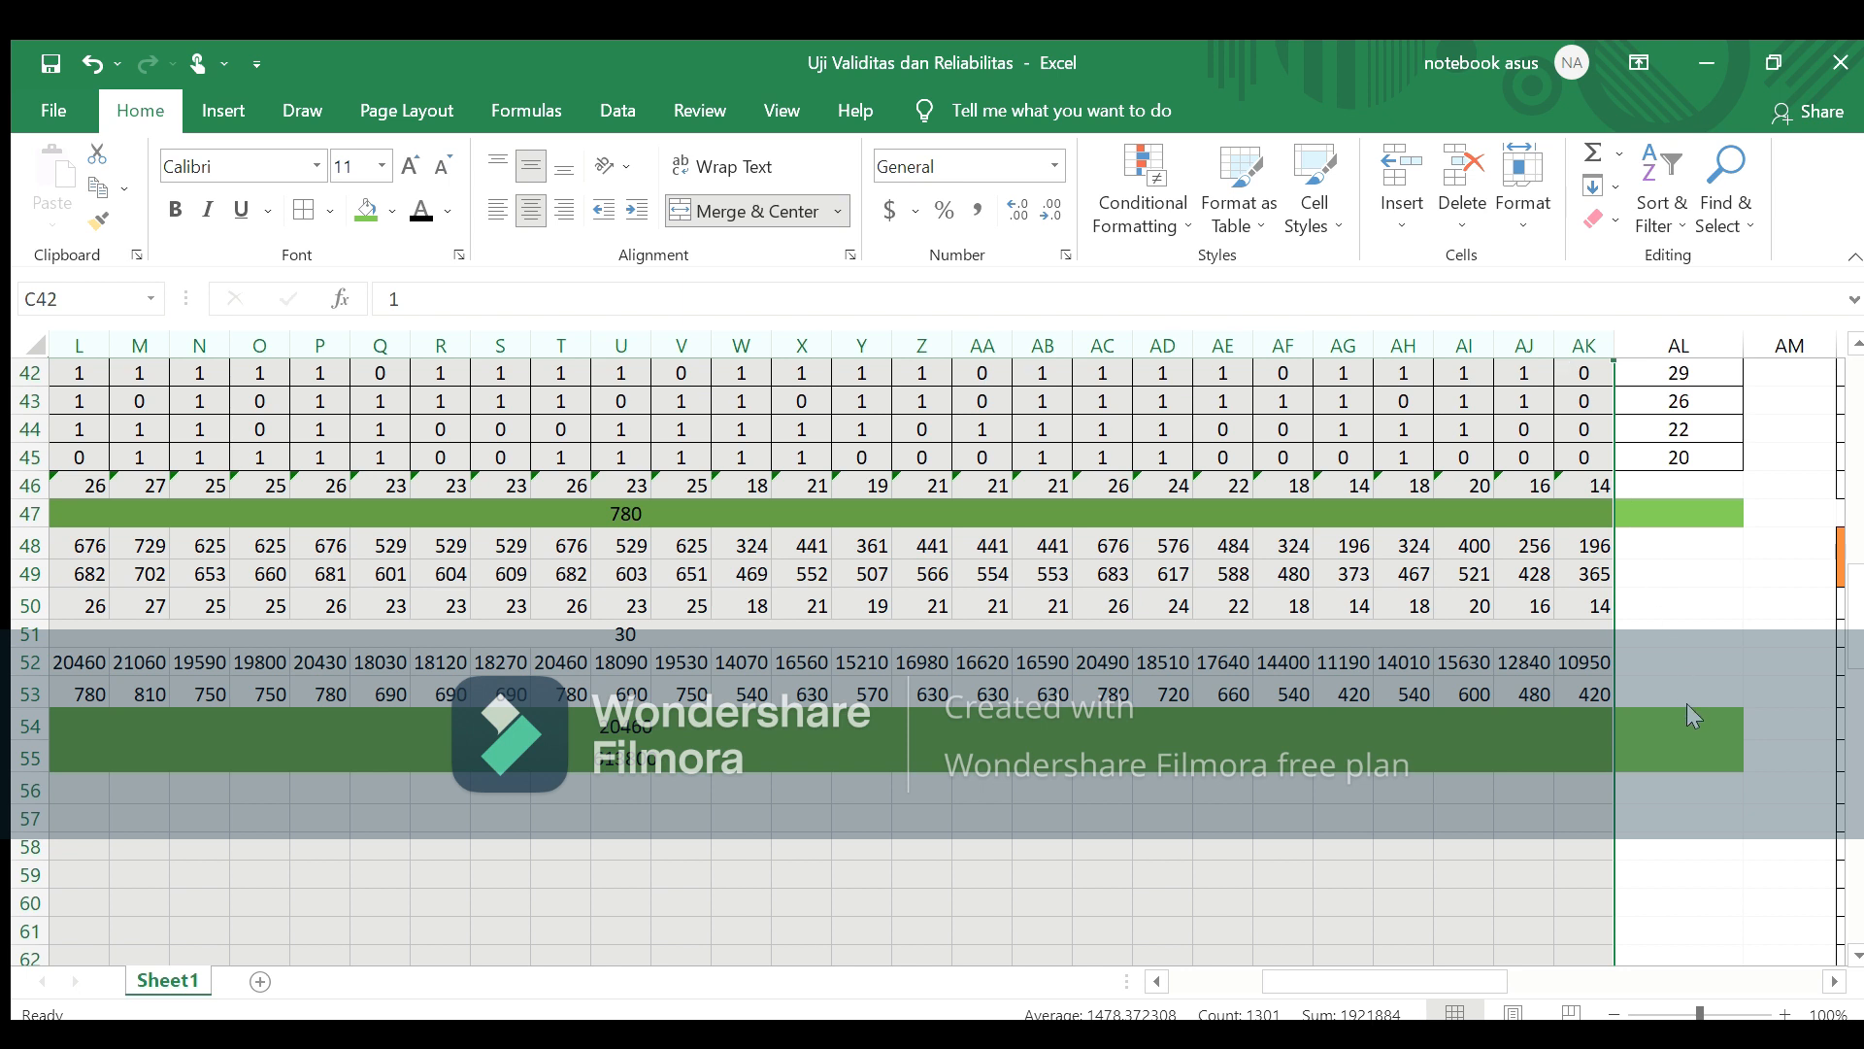
pyautogui.hscroll(-5, 1687, 703)
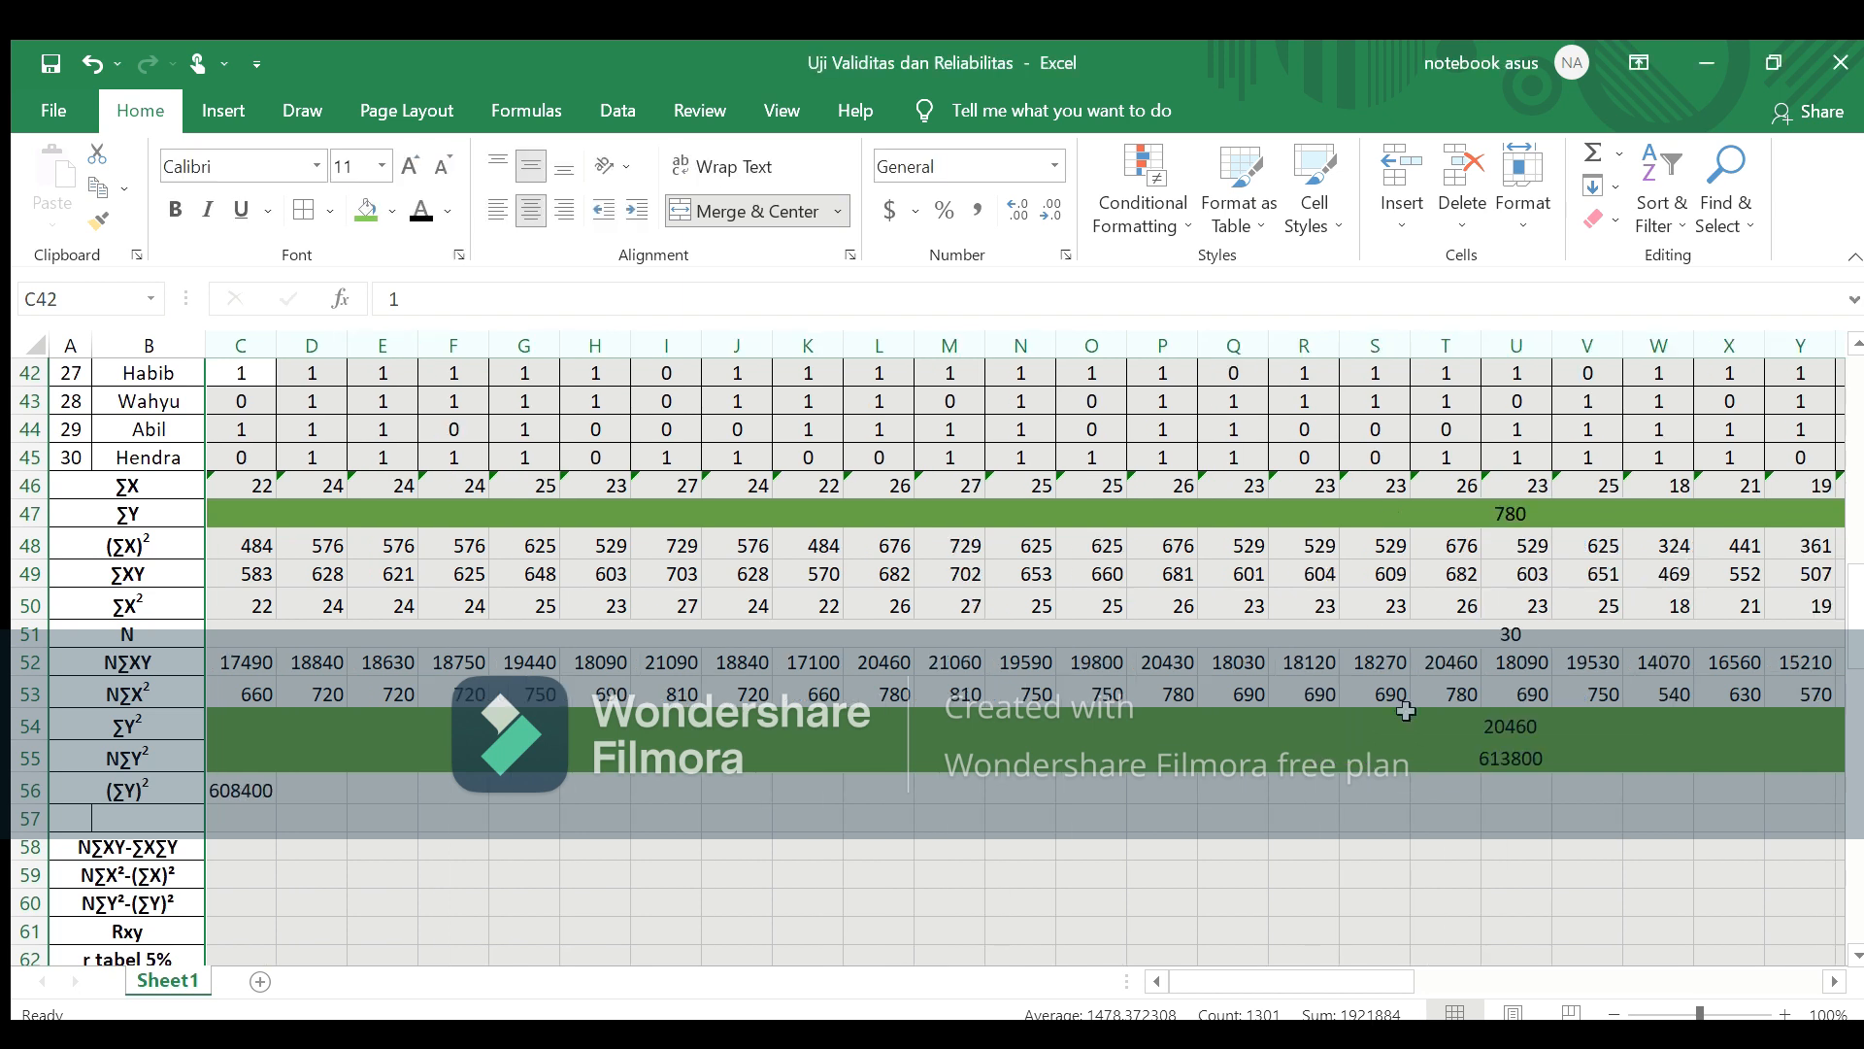
pyautogui.click(1399, 715)
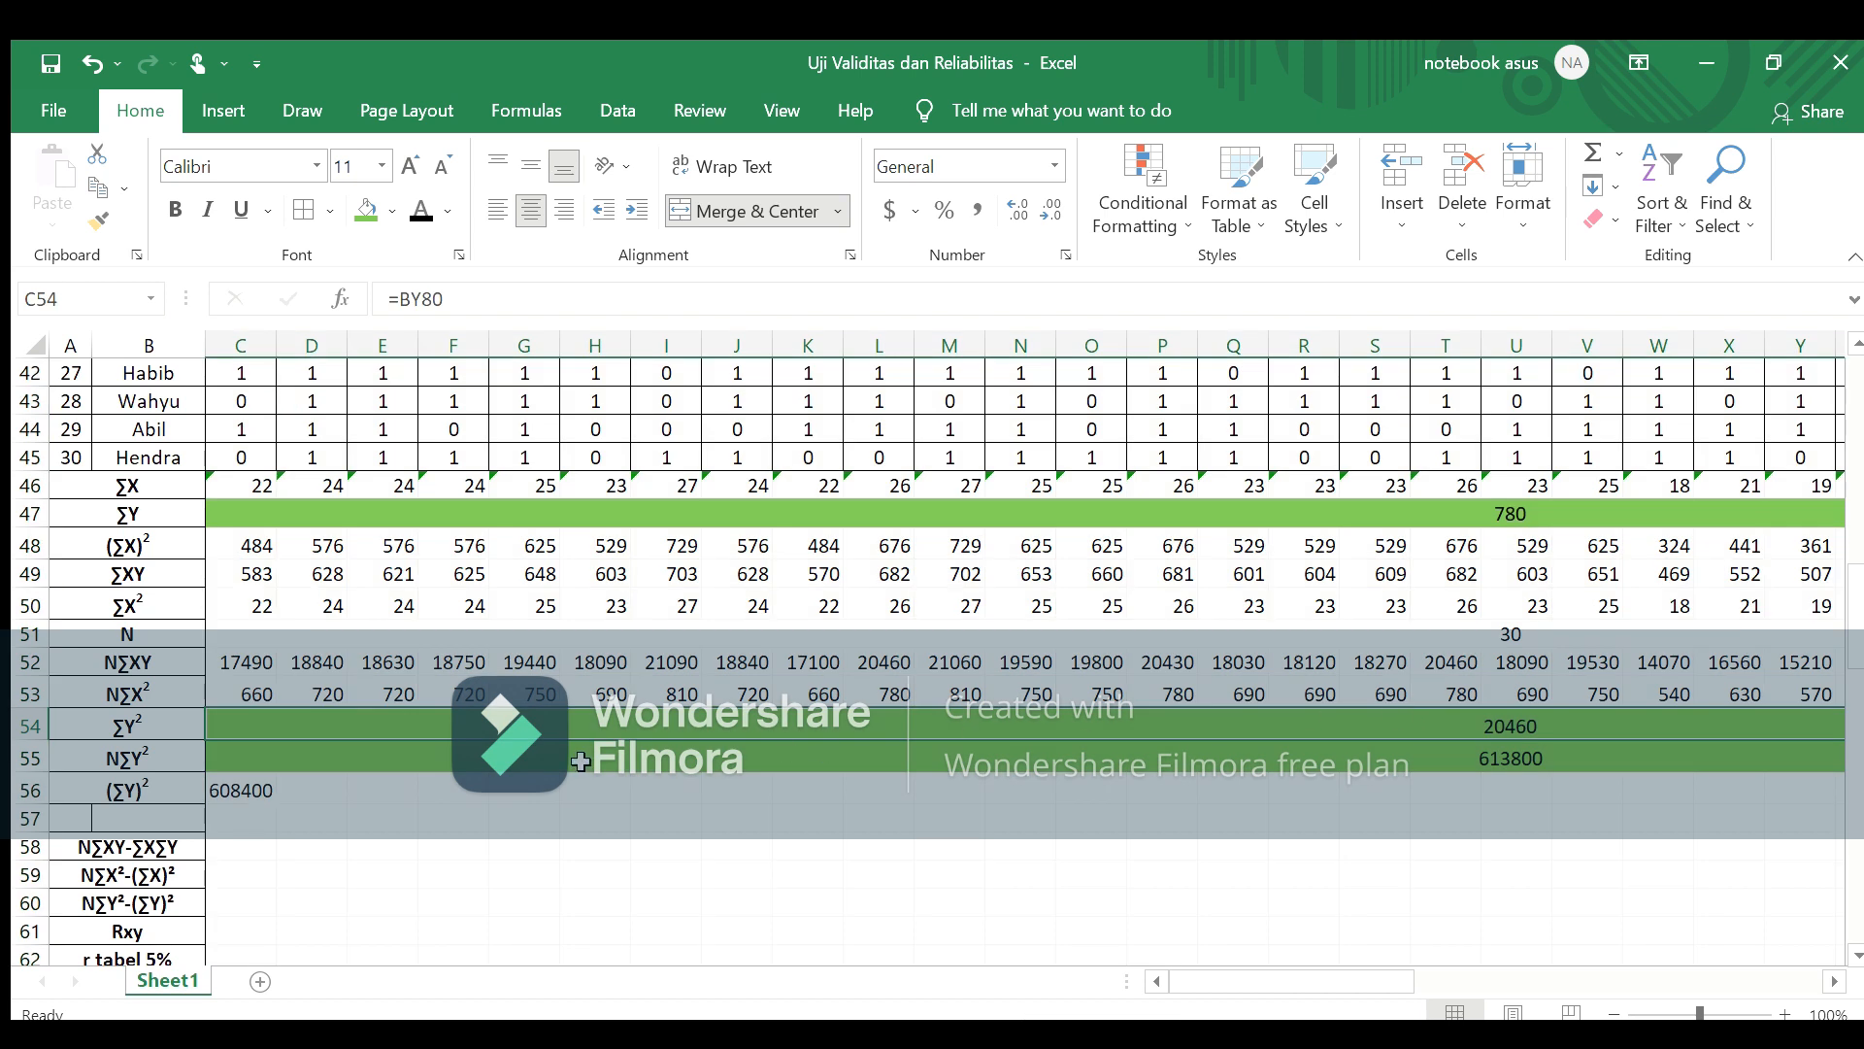
# Step: Merge and center the (∑Y)² value across C56 to AL56 and fill the merged cell with green
pyautogui.click(241, 791)
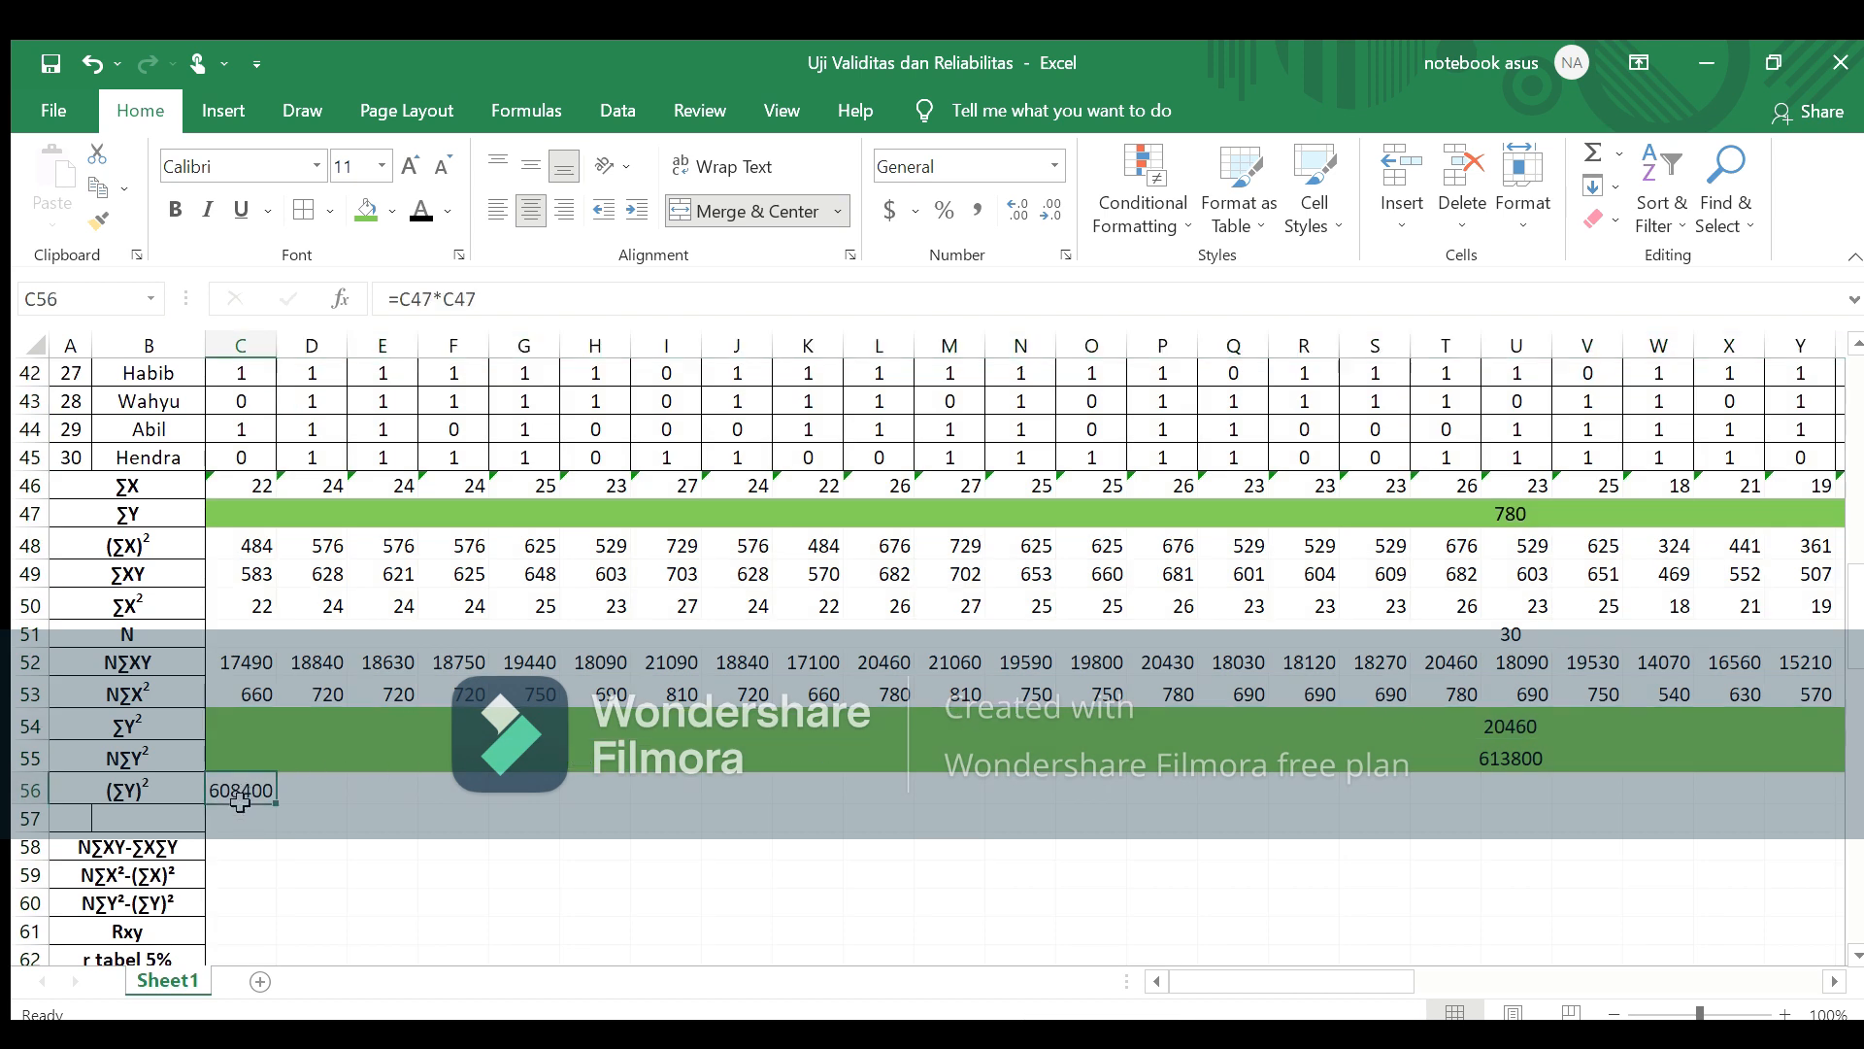
pyautogui.moveTo(241, 791); pyautogui.dragTo(1729, 802)
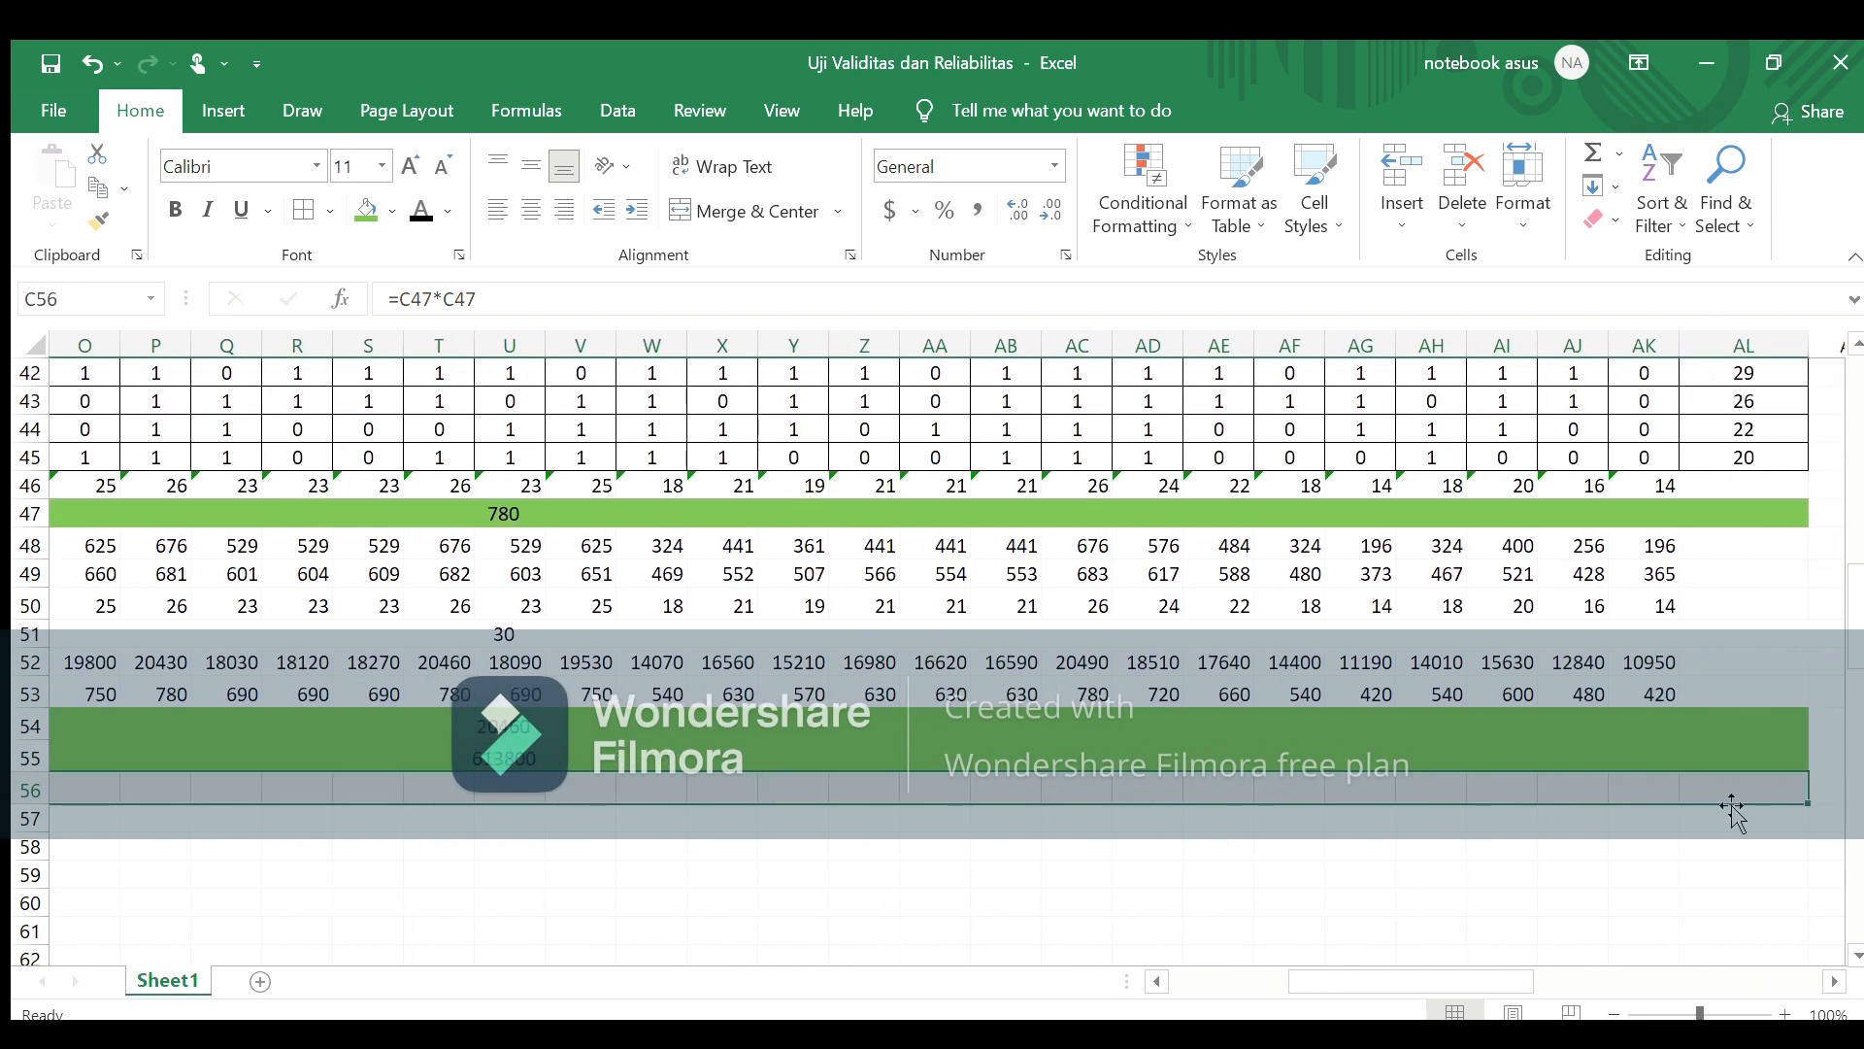
pyautogui.click(687, 209)
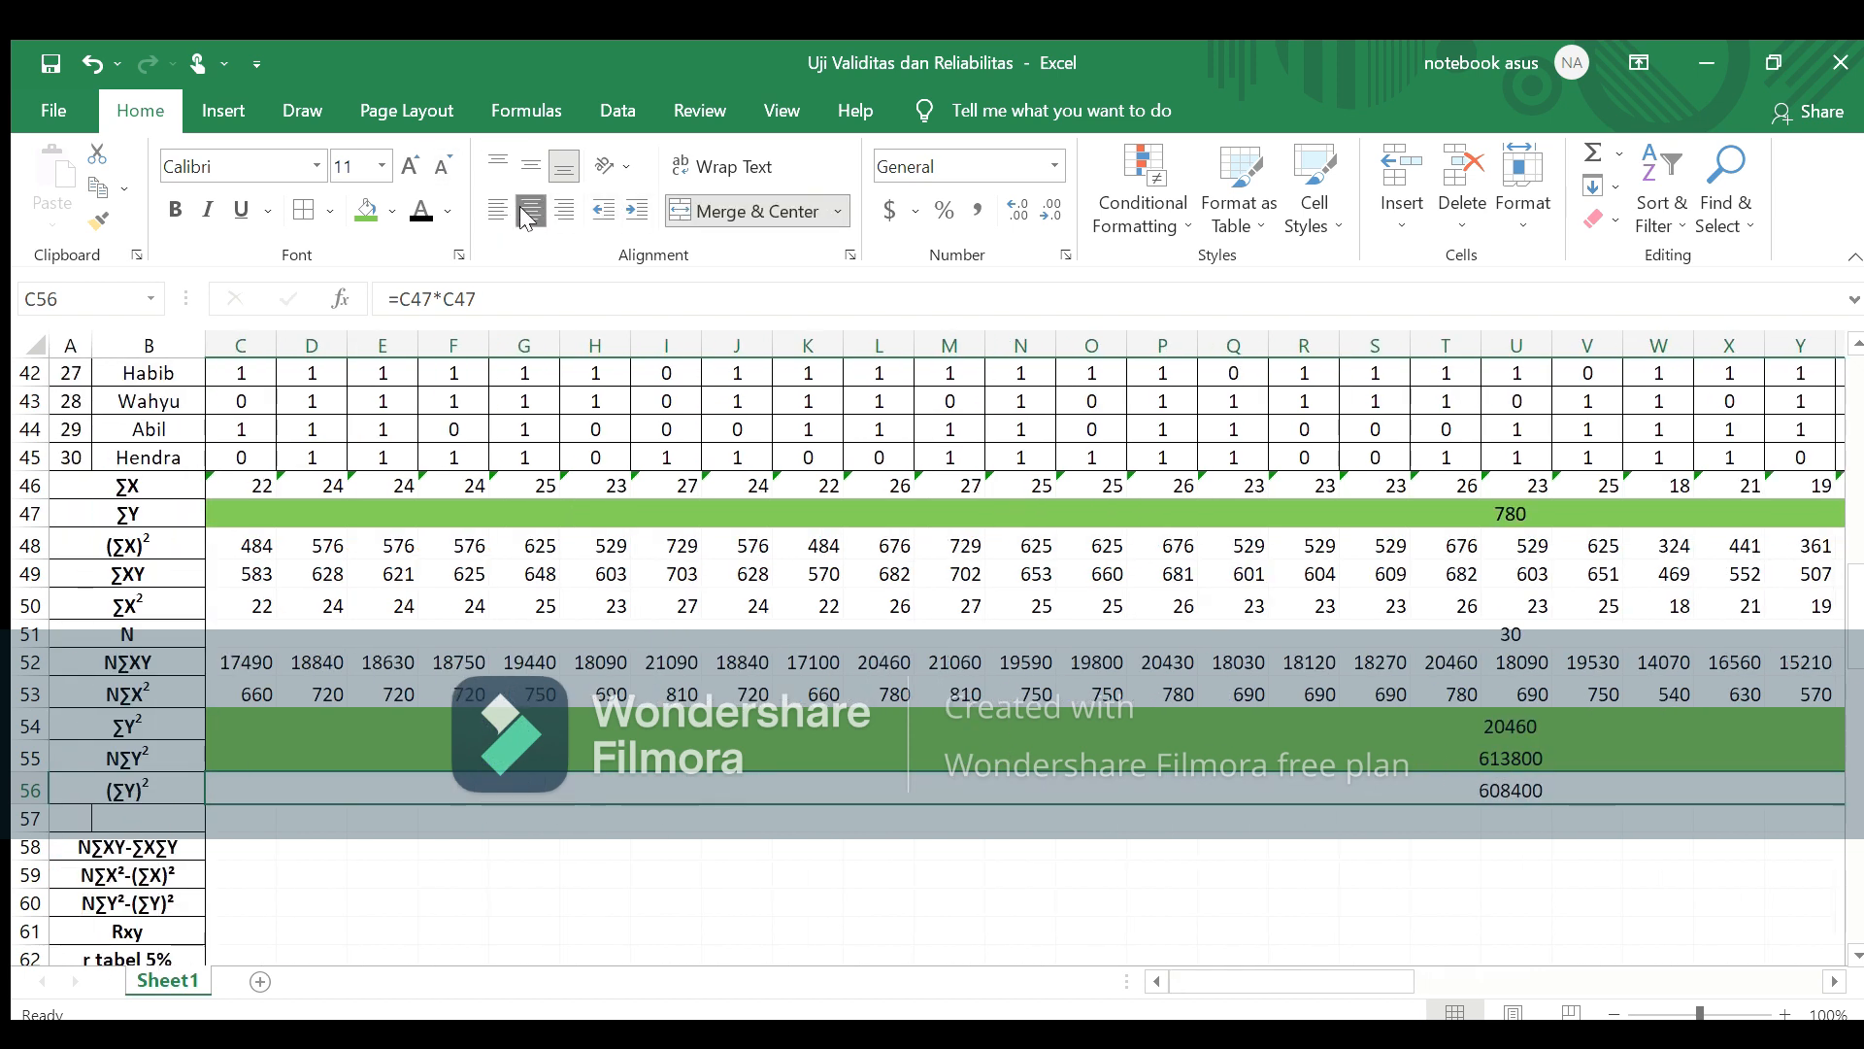
pyautogui.click(367, 210)
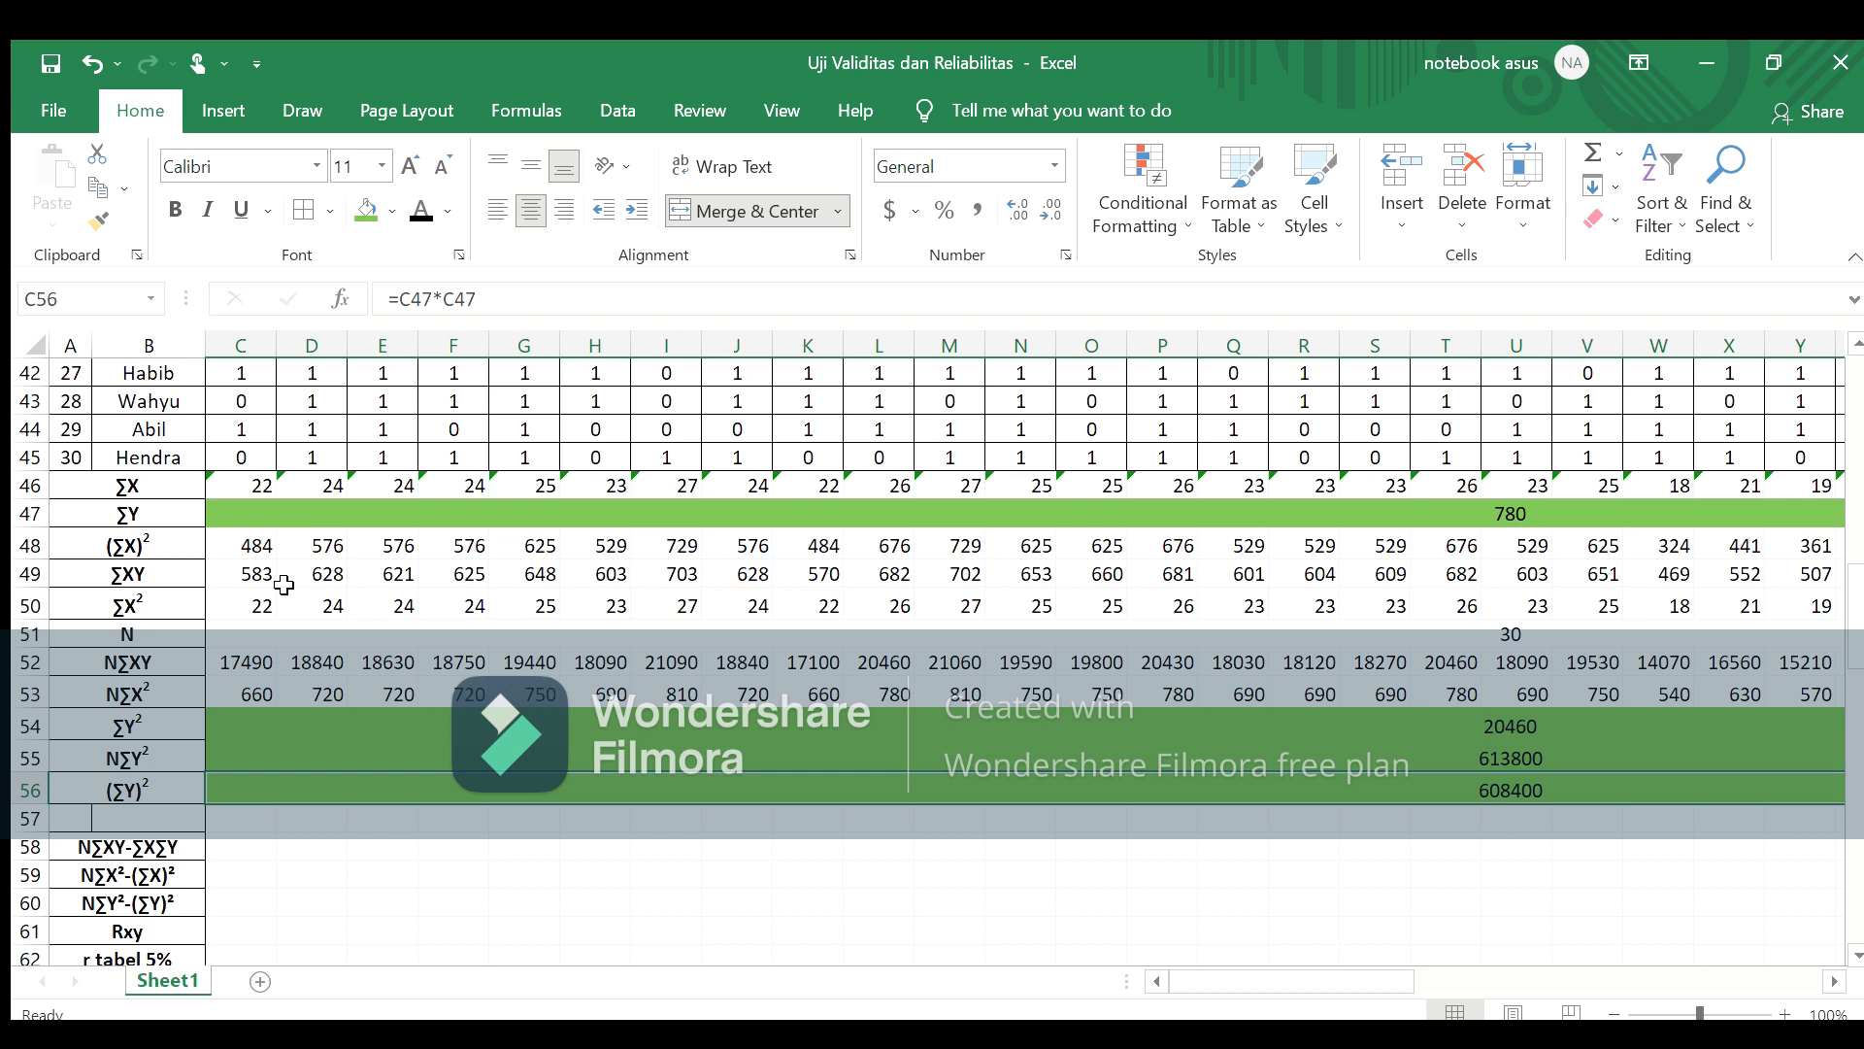
# Step: Calculate N∑XY-∑X∑Y for the first item in cell C58 with =C52-C46*C47
pyautogui.click(238, 842)
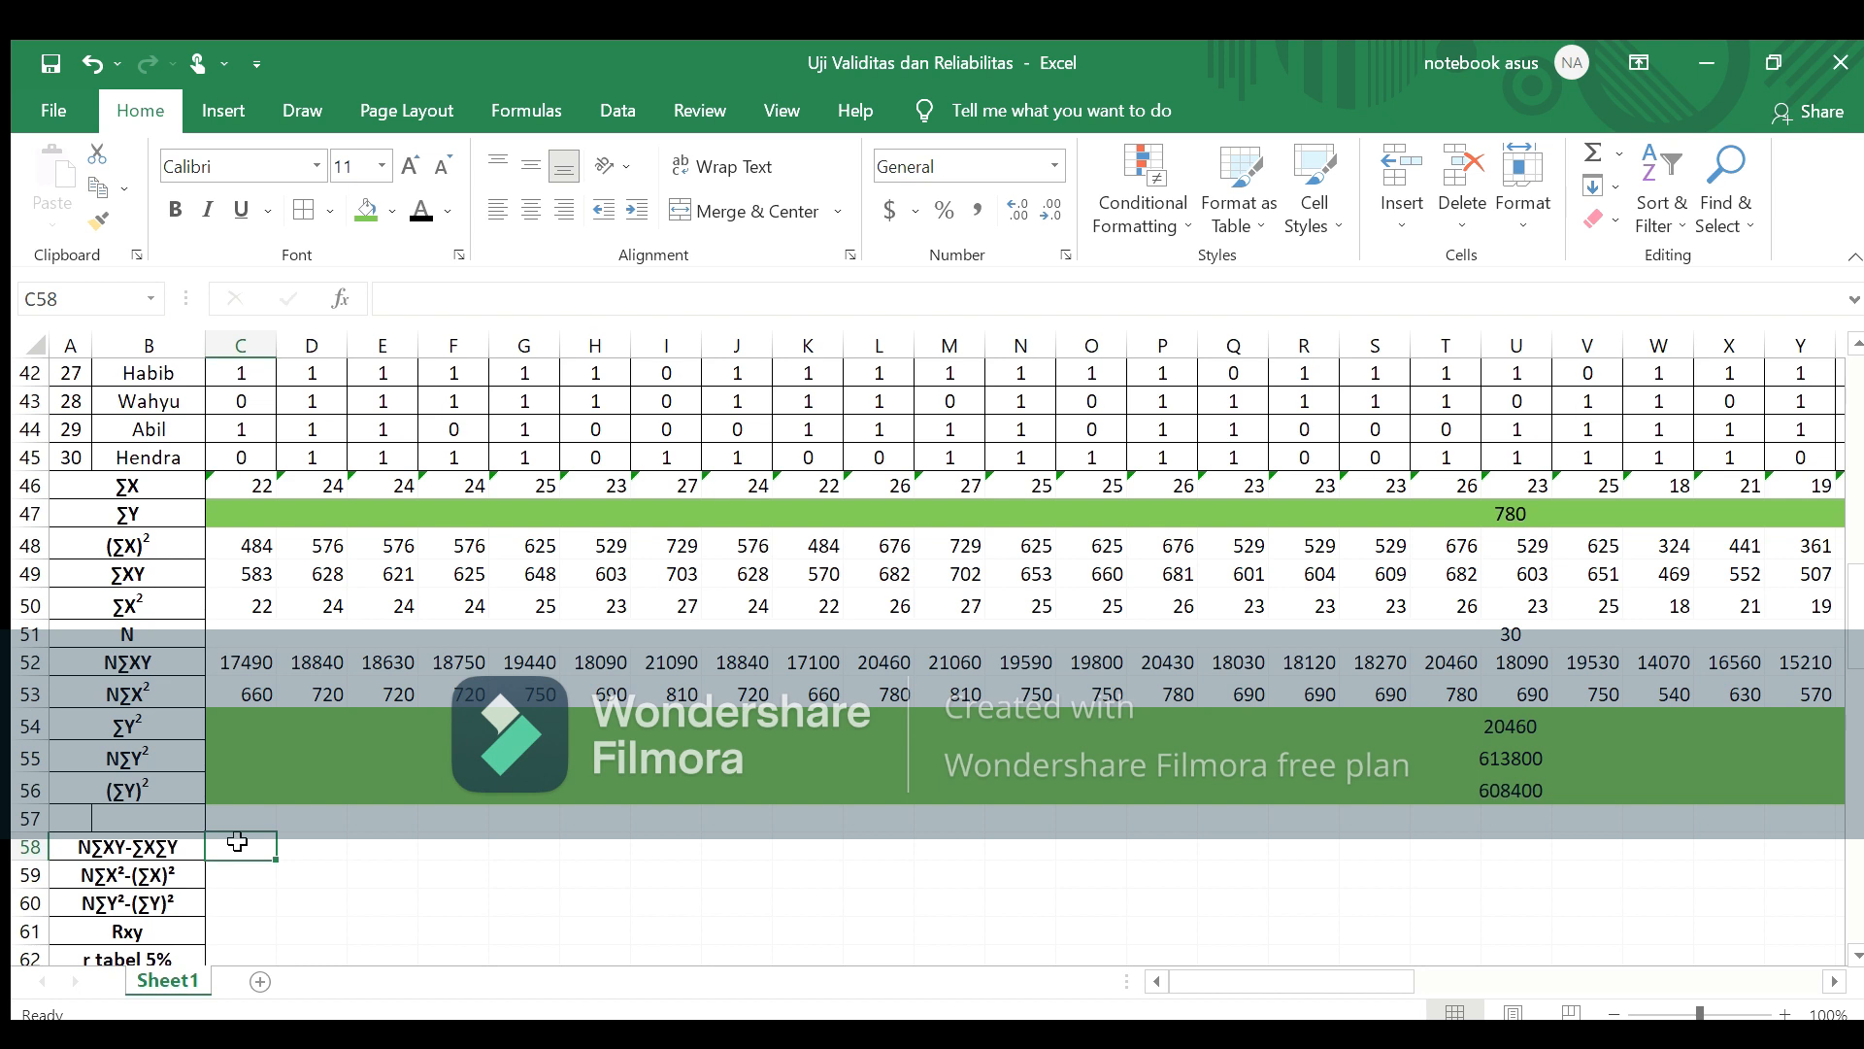
pyautogui.write('=')
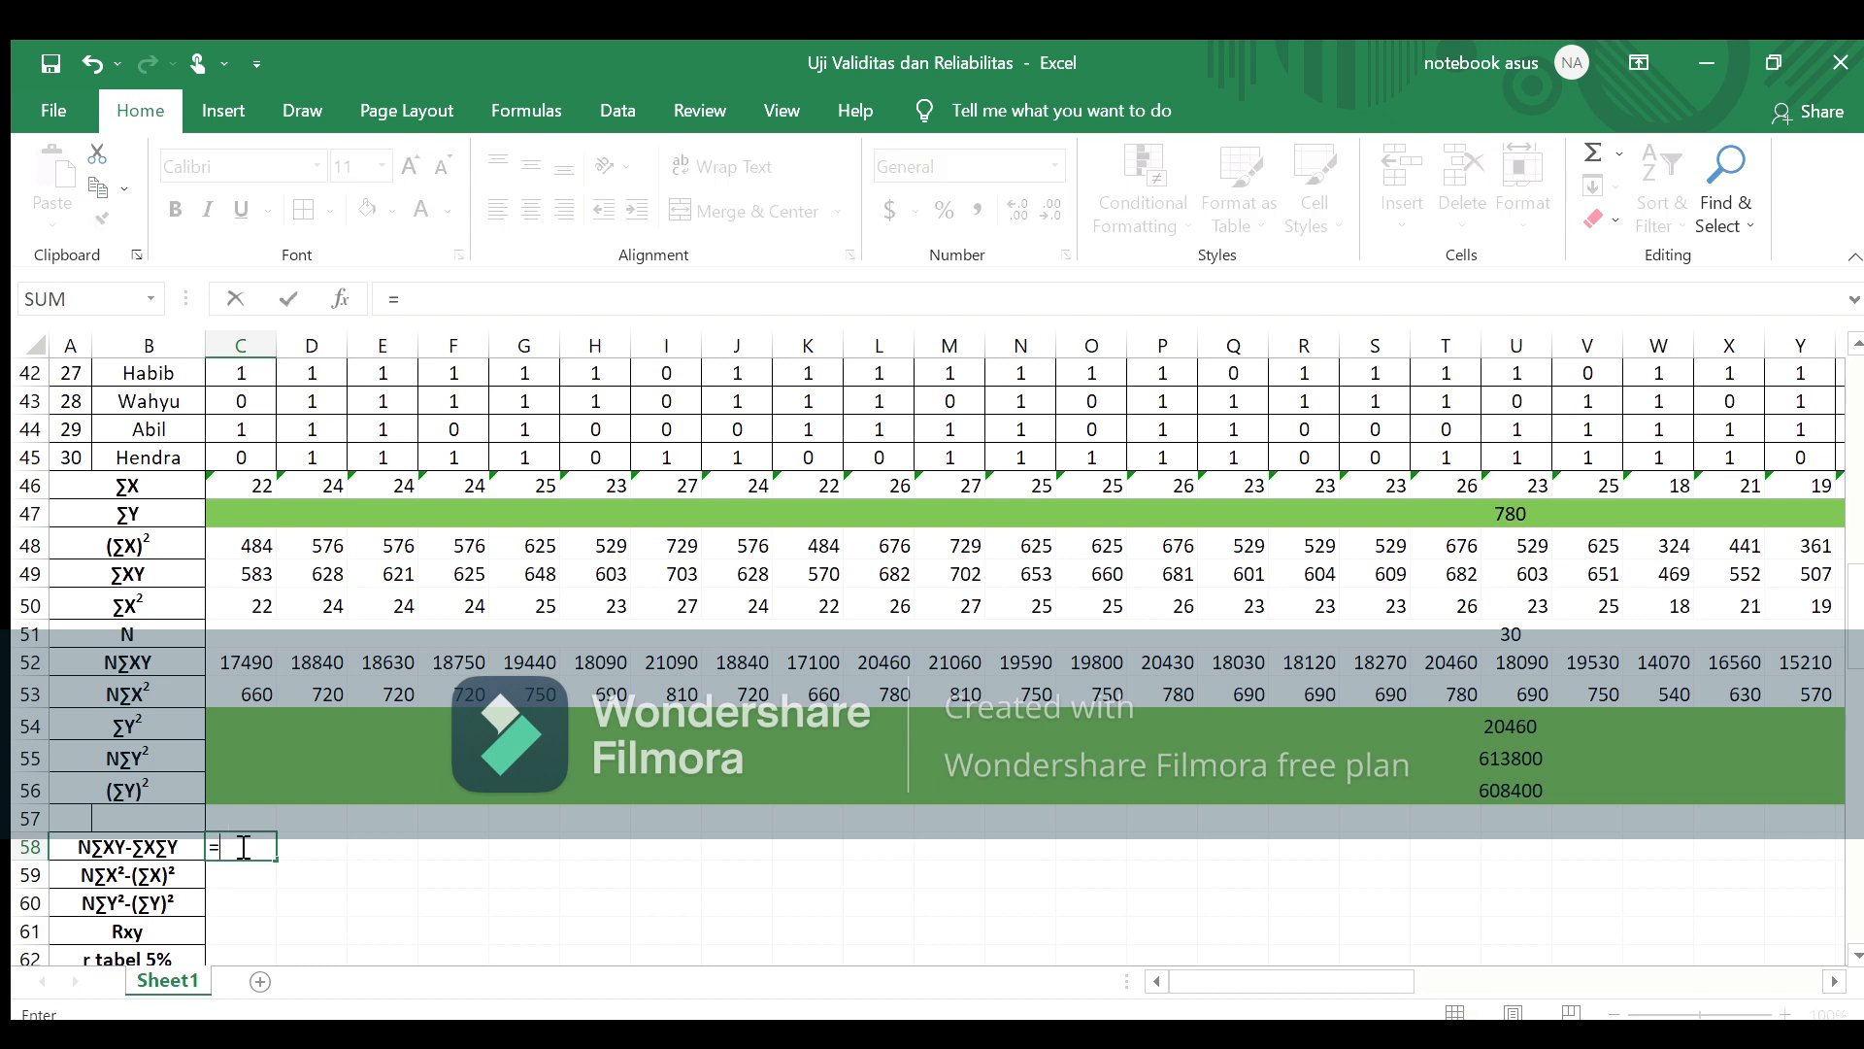
pyautogui.click(233, 667)
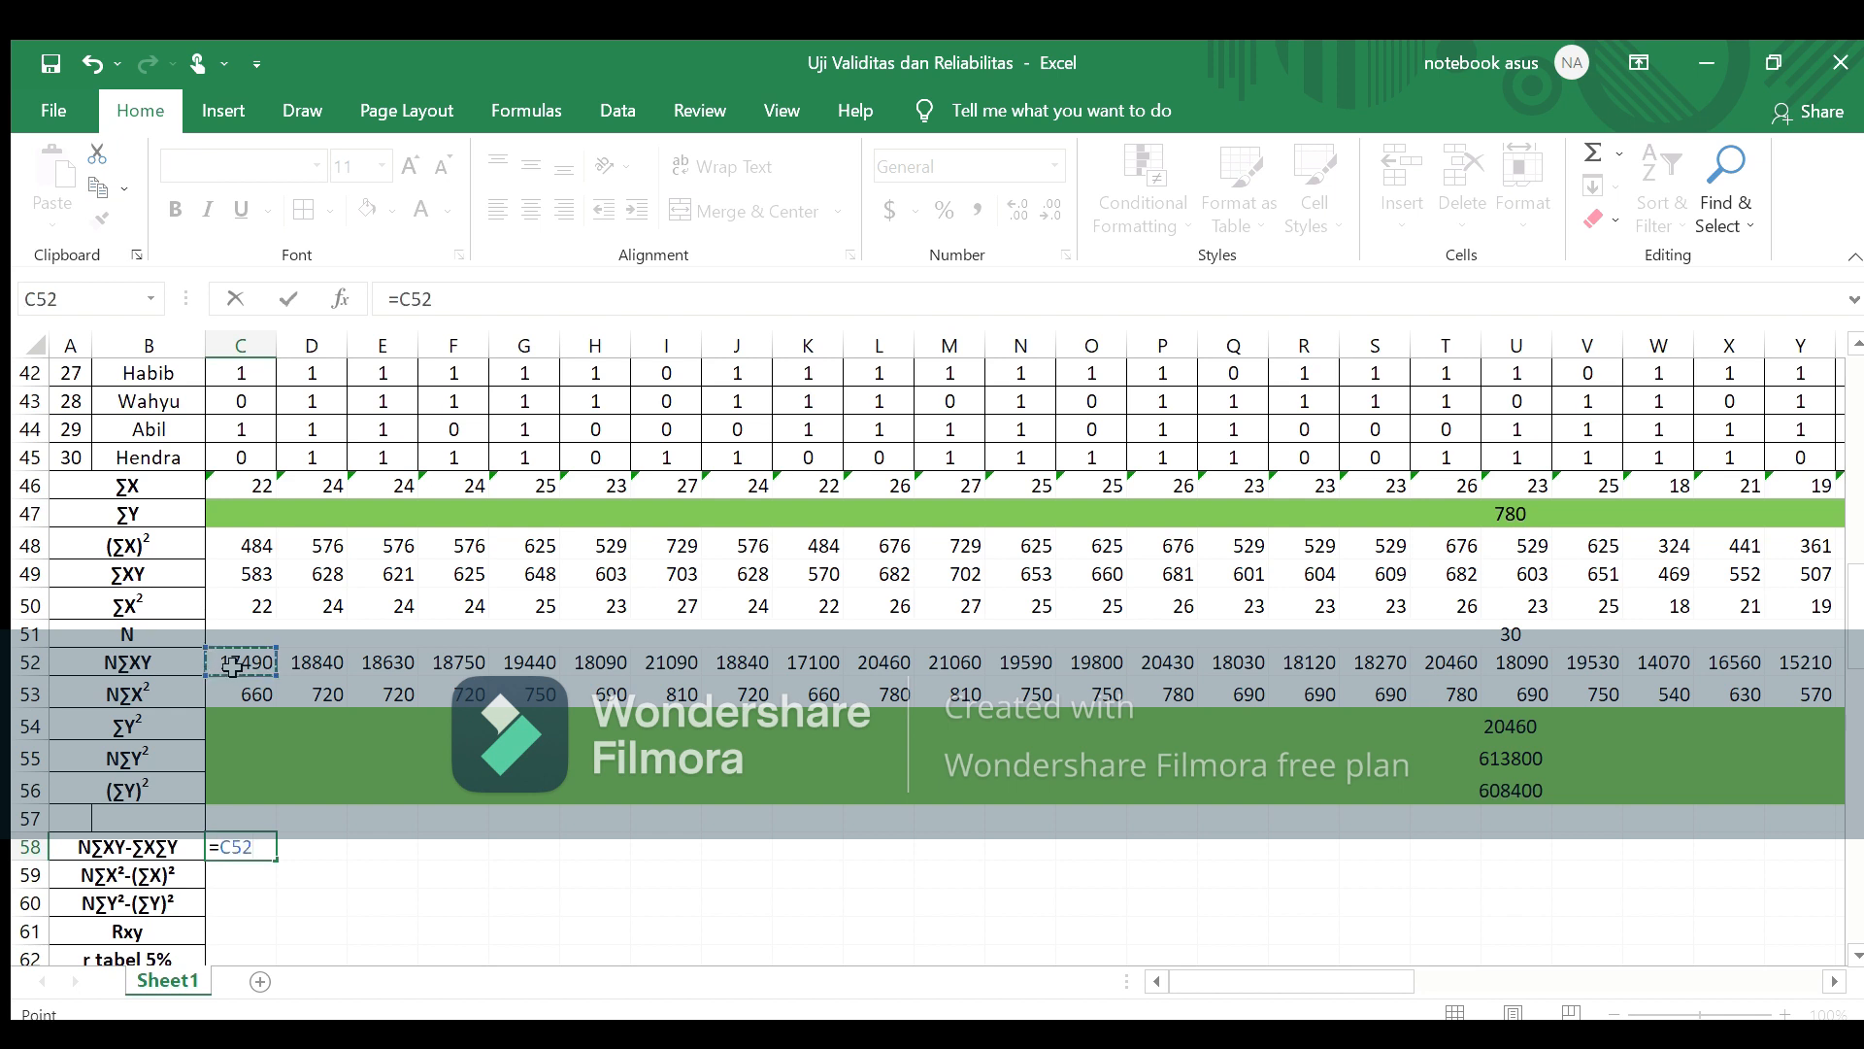
pyautogui.write('-')
pyautogui.click(260, 493)
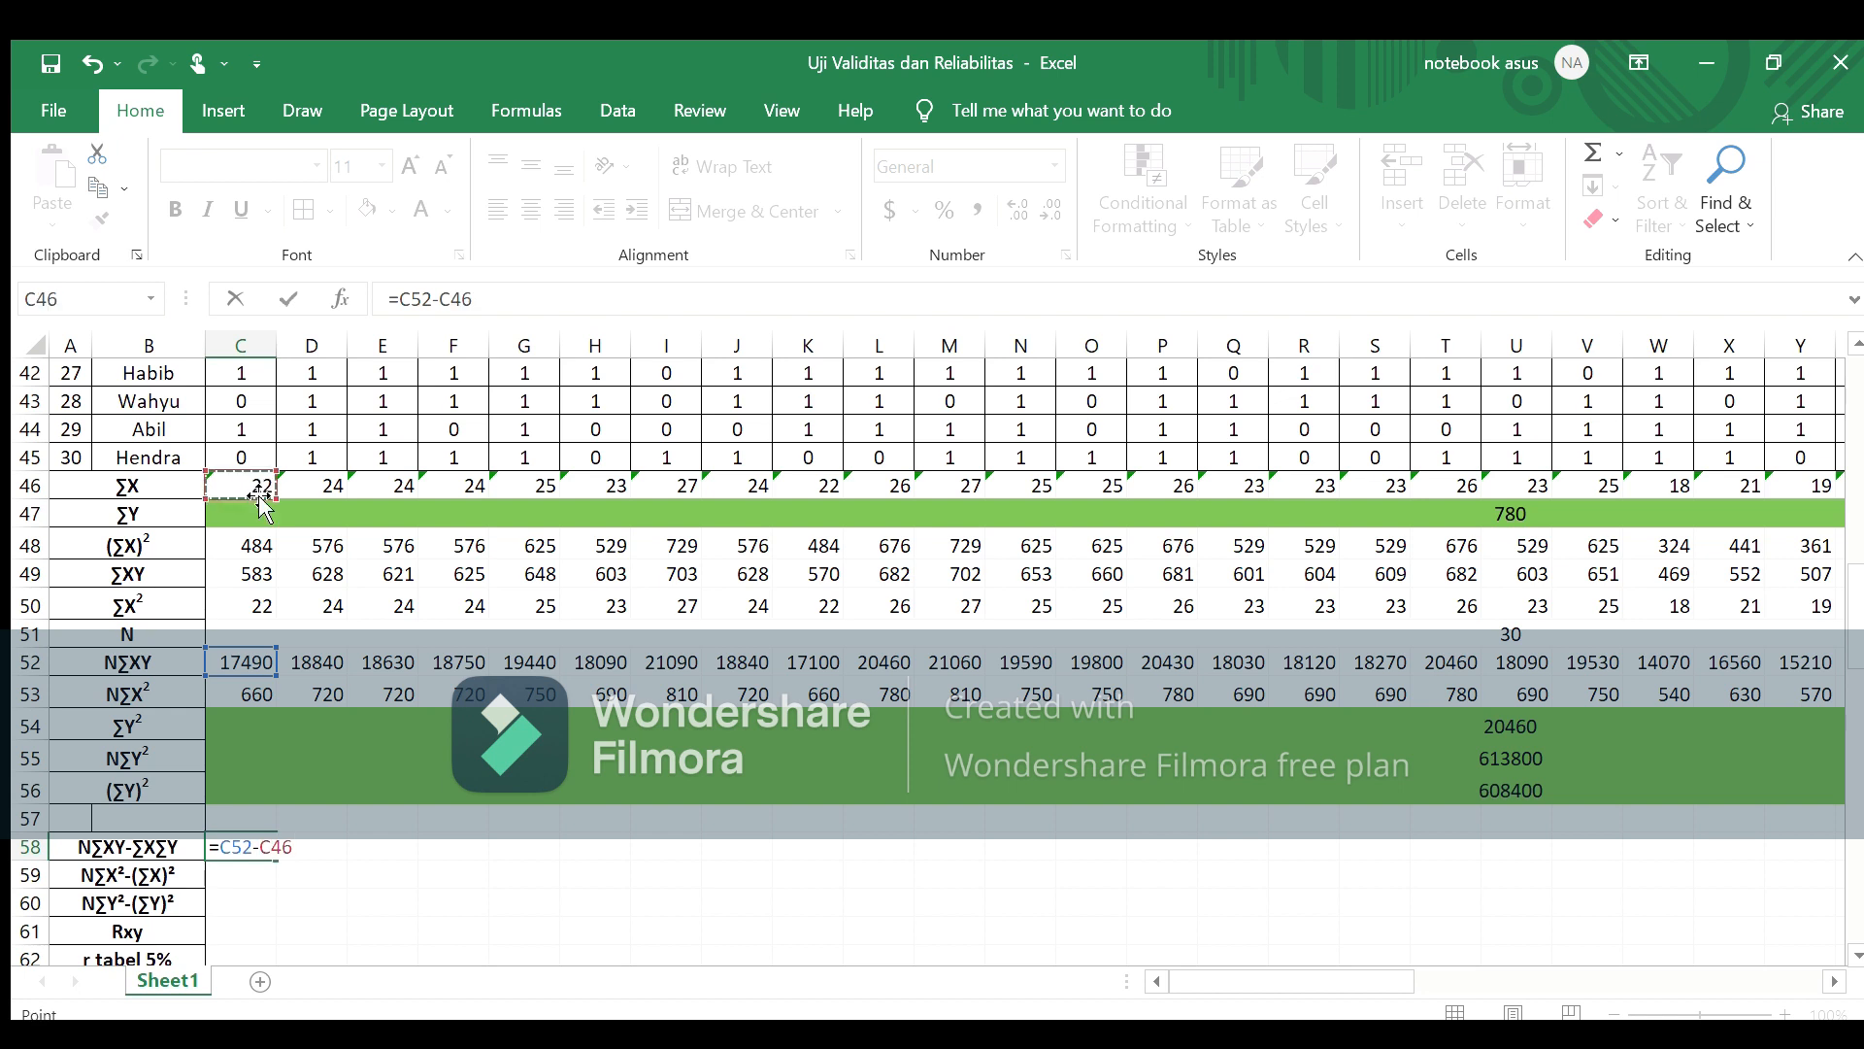
pyautogui.write('*')
pyautogui.click(332, 512)
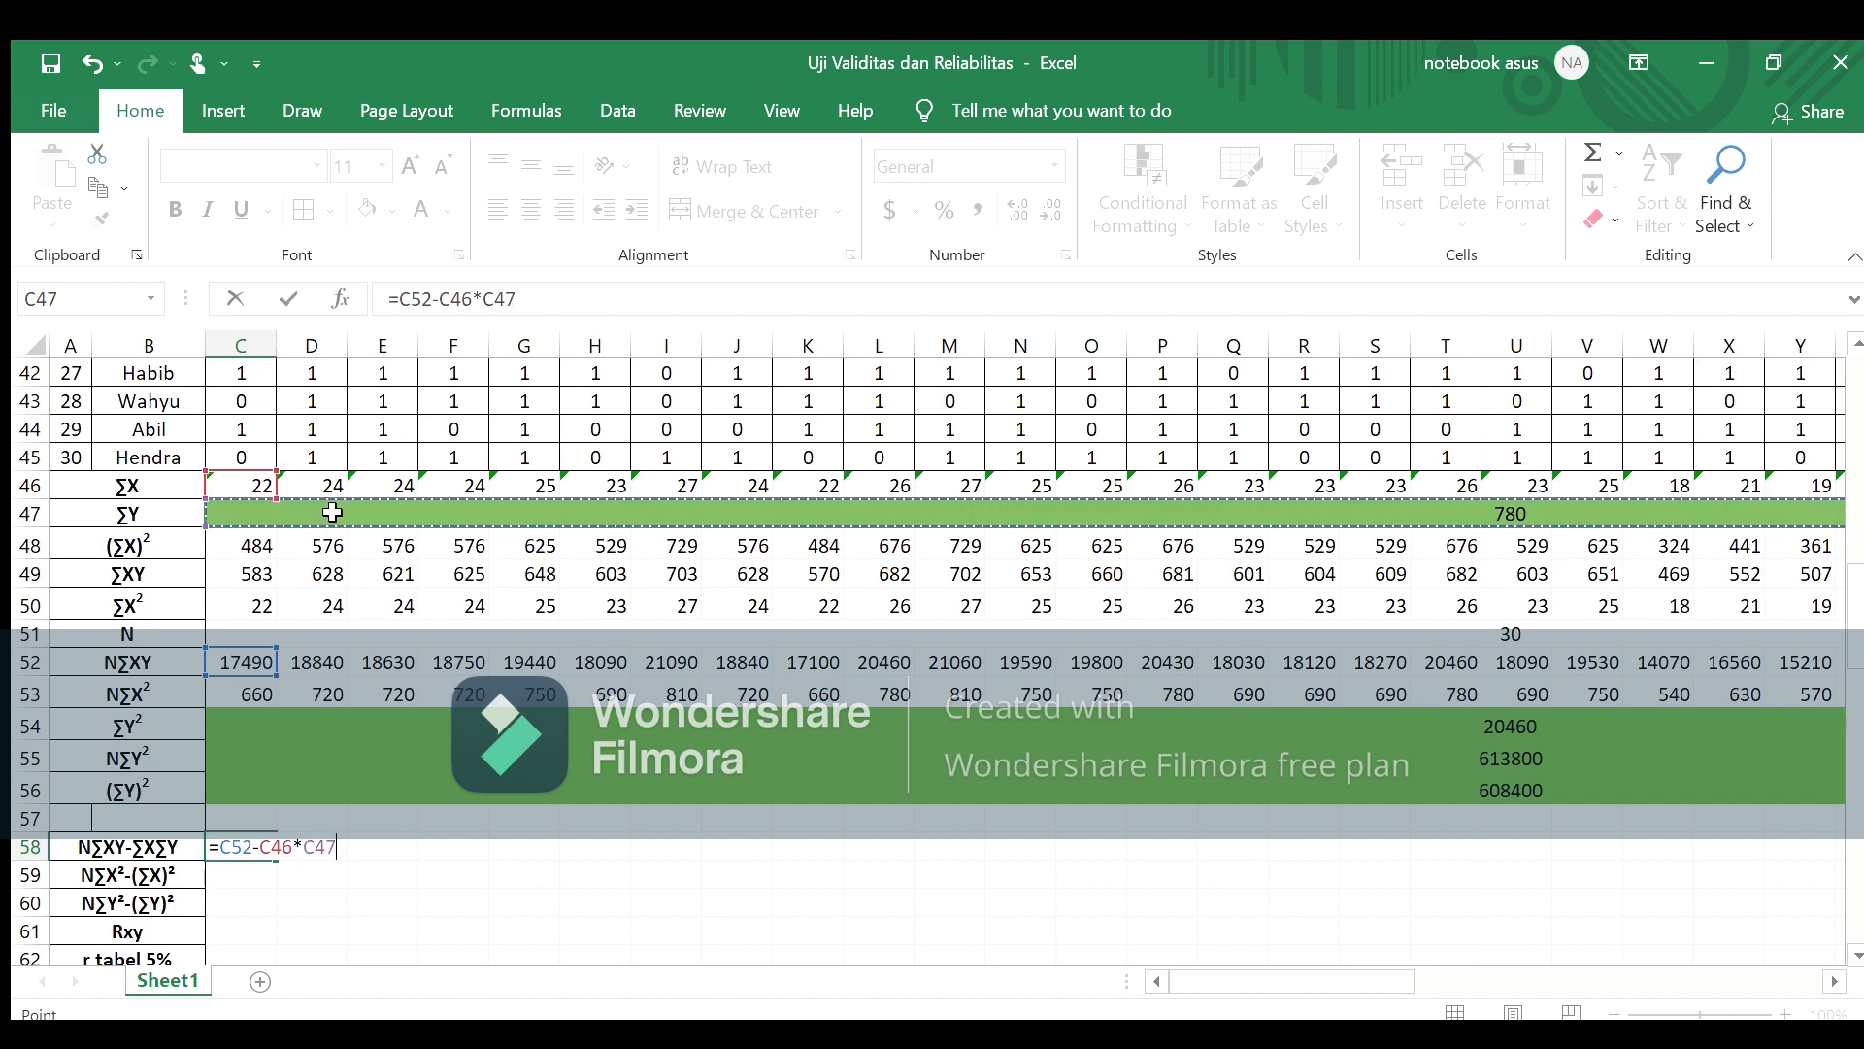
pyautogui.press('Return')
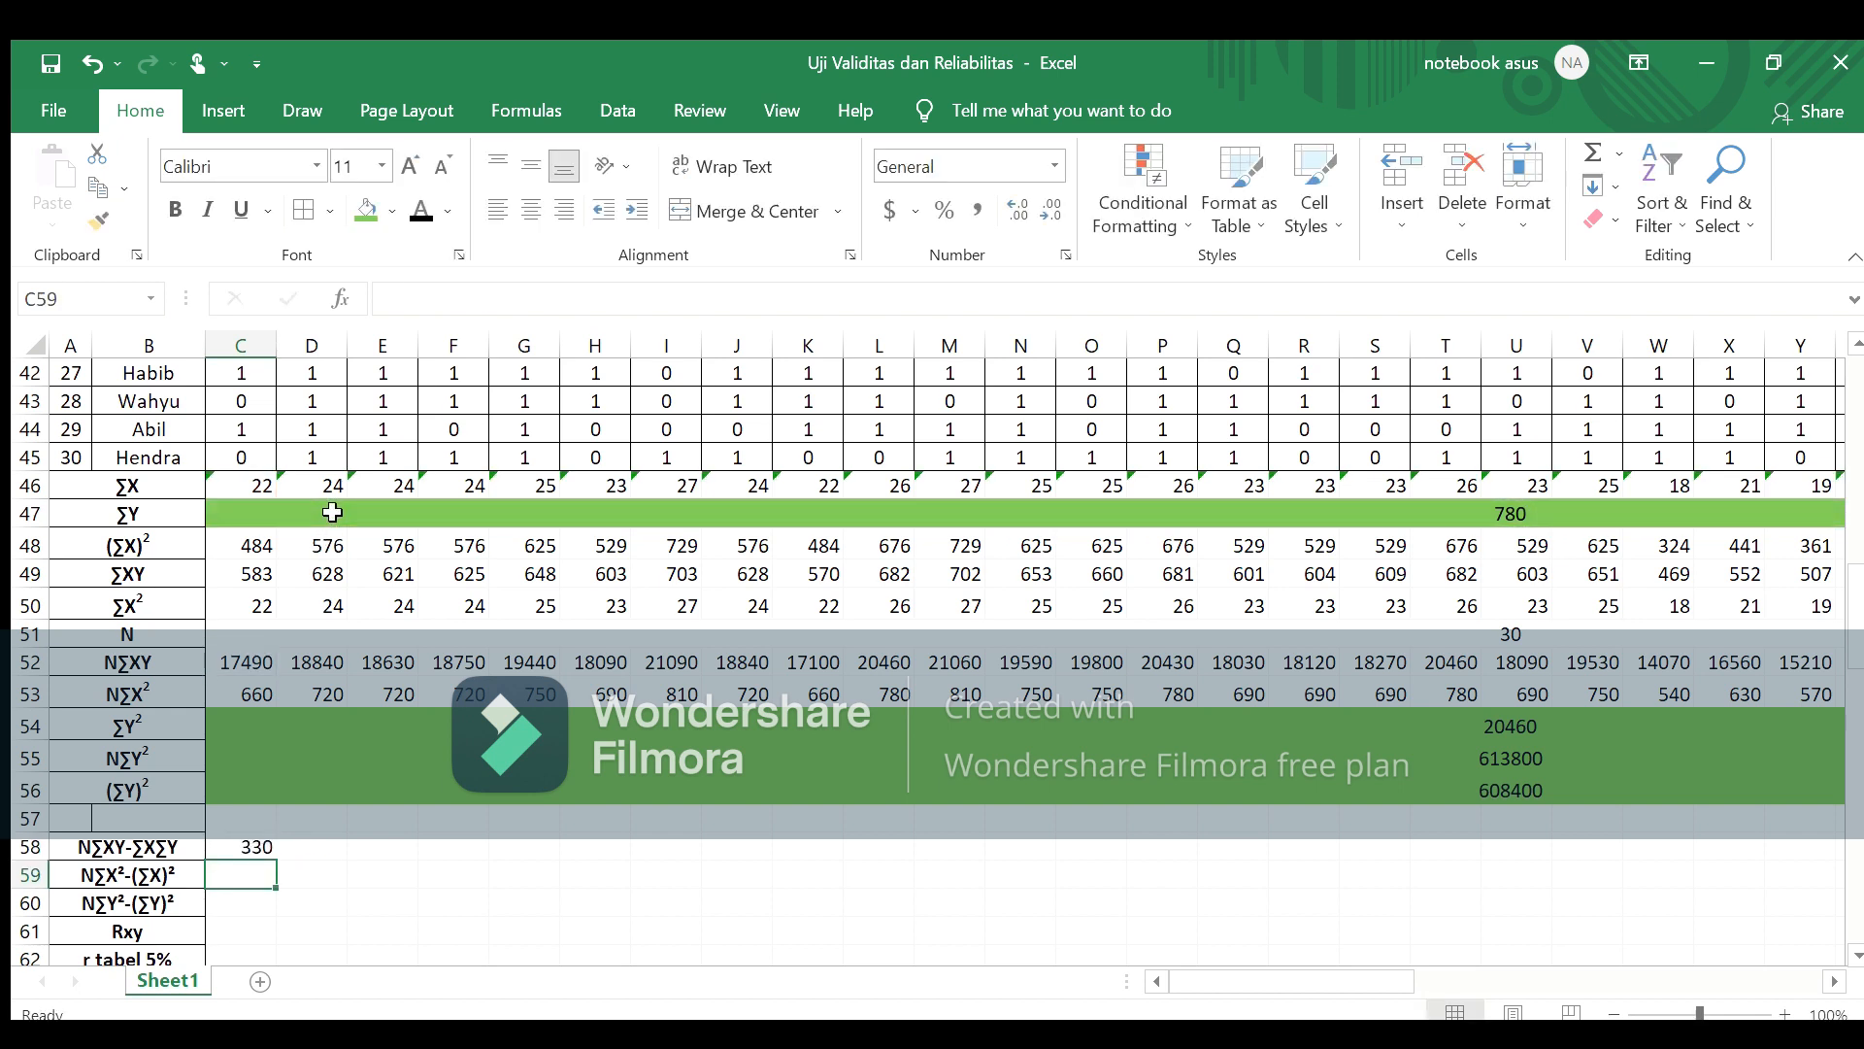
# Step: Calculate N∑XY-∑X∑Y for the second item in cell D58 with =D52-D46*C47
pyautogui.click(306, 843)
pyautogui.write('=')
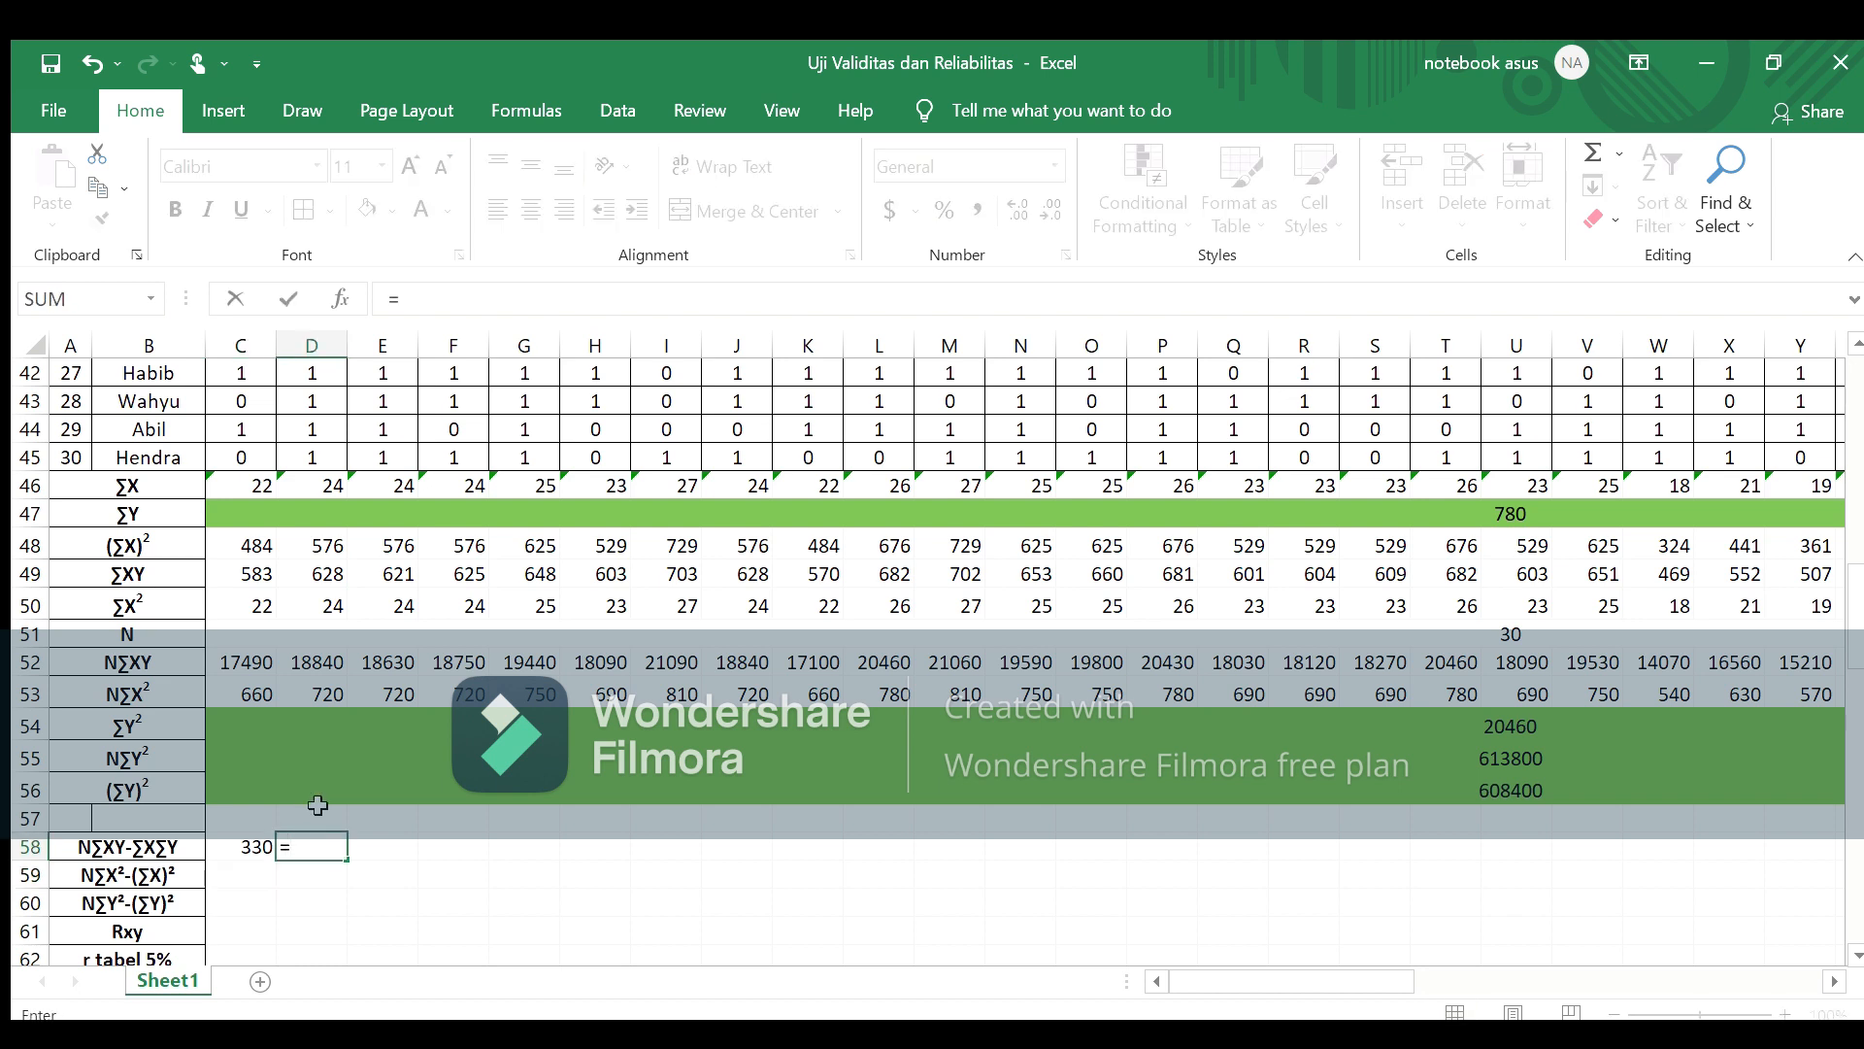
pyautogui.click(314, 663)
pyautogui.write('-')
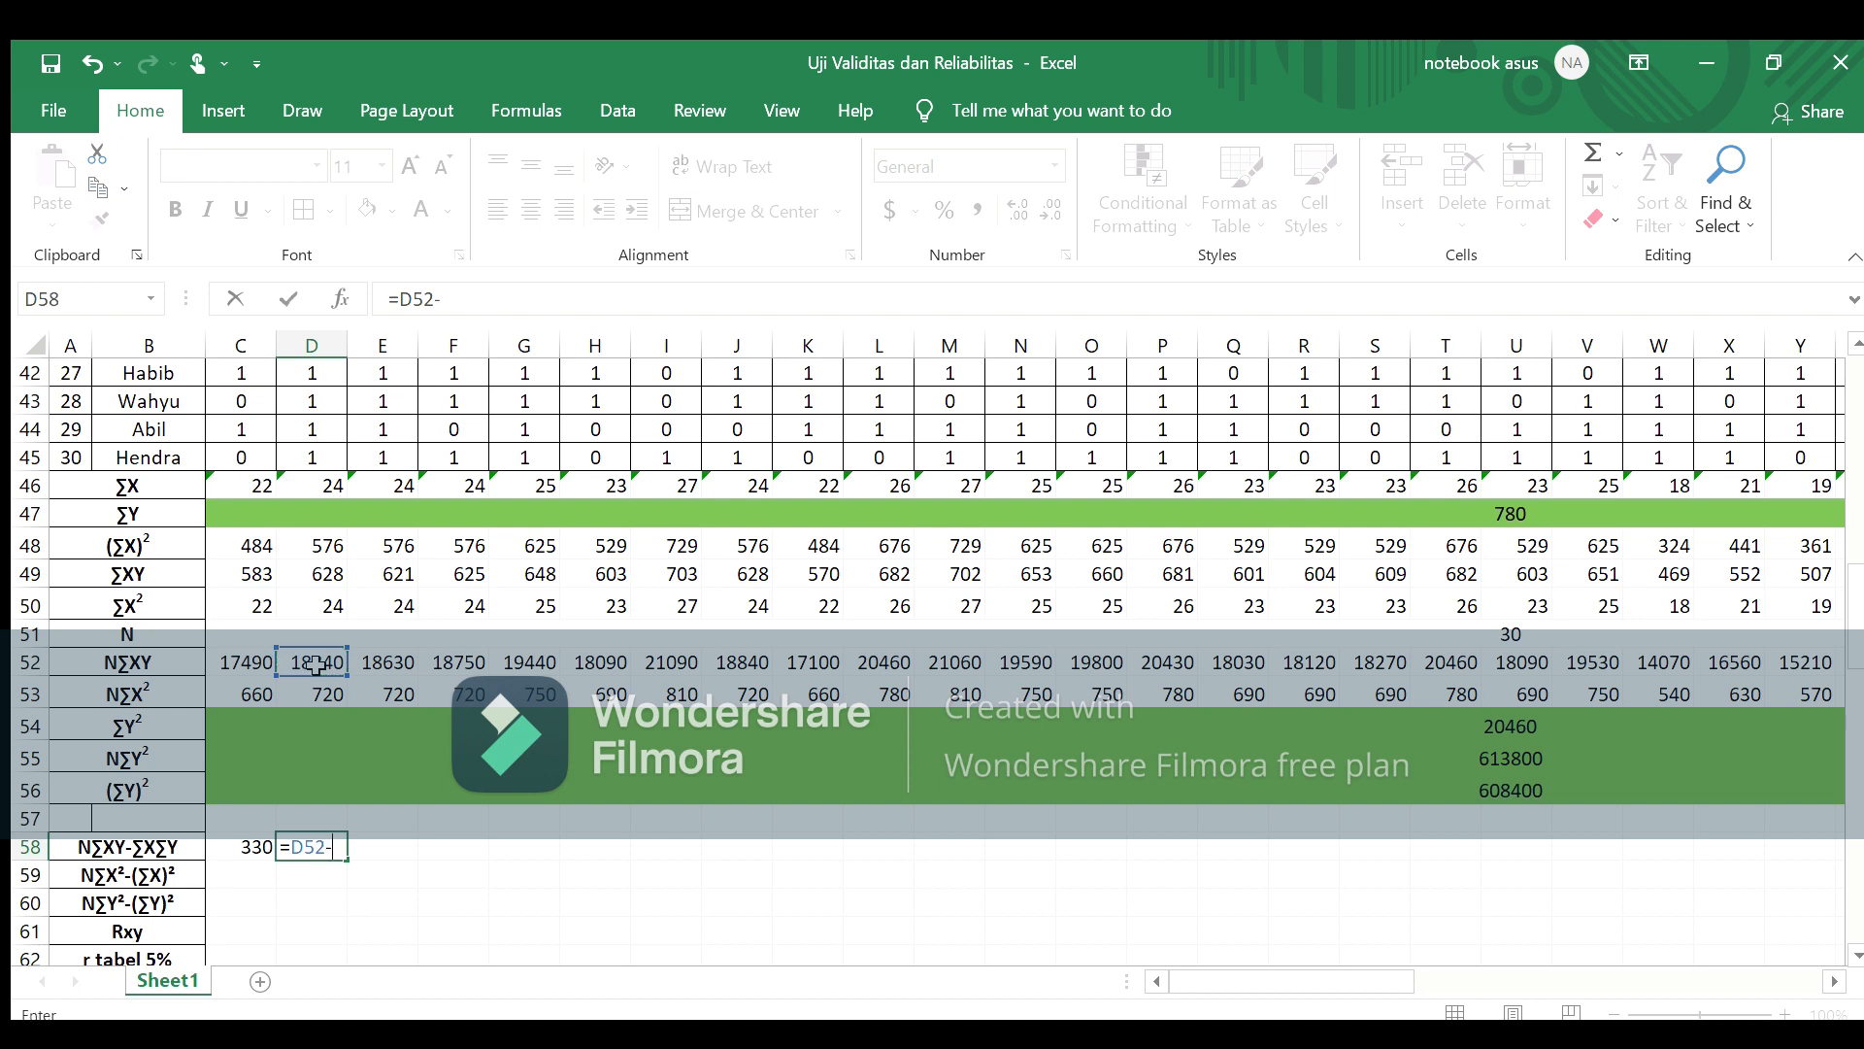
pyautogui.click(331, 488)
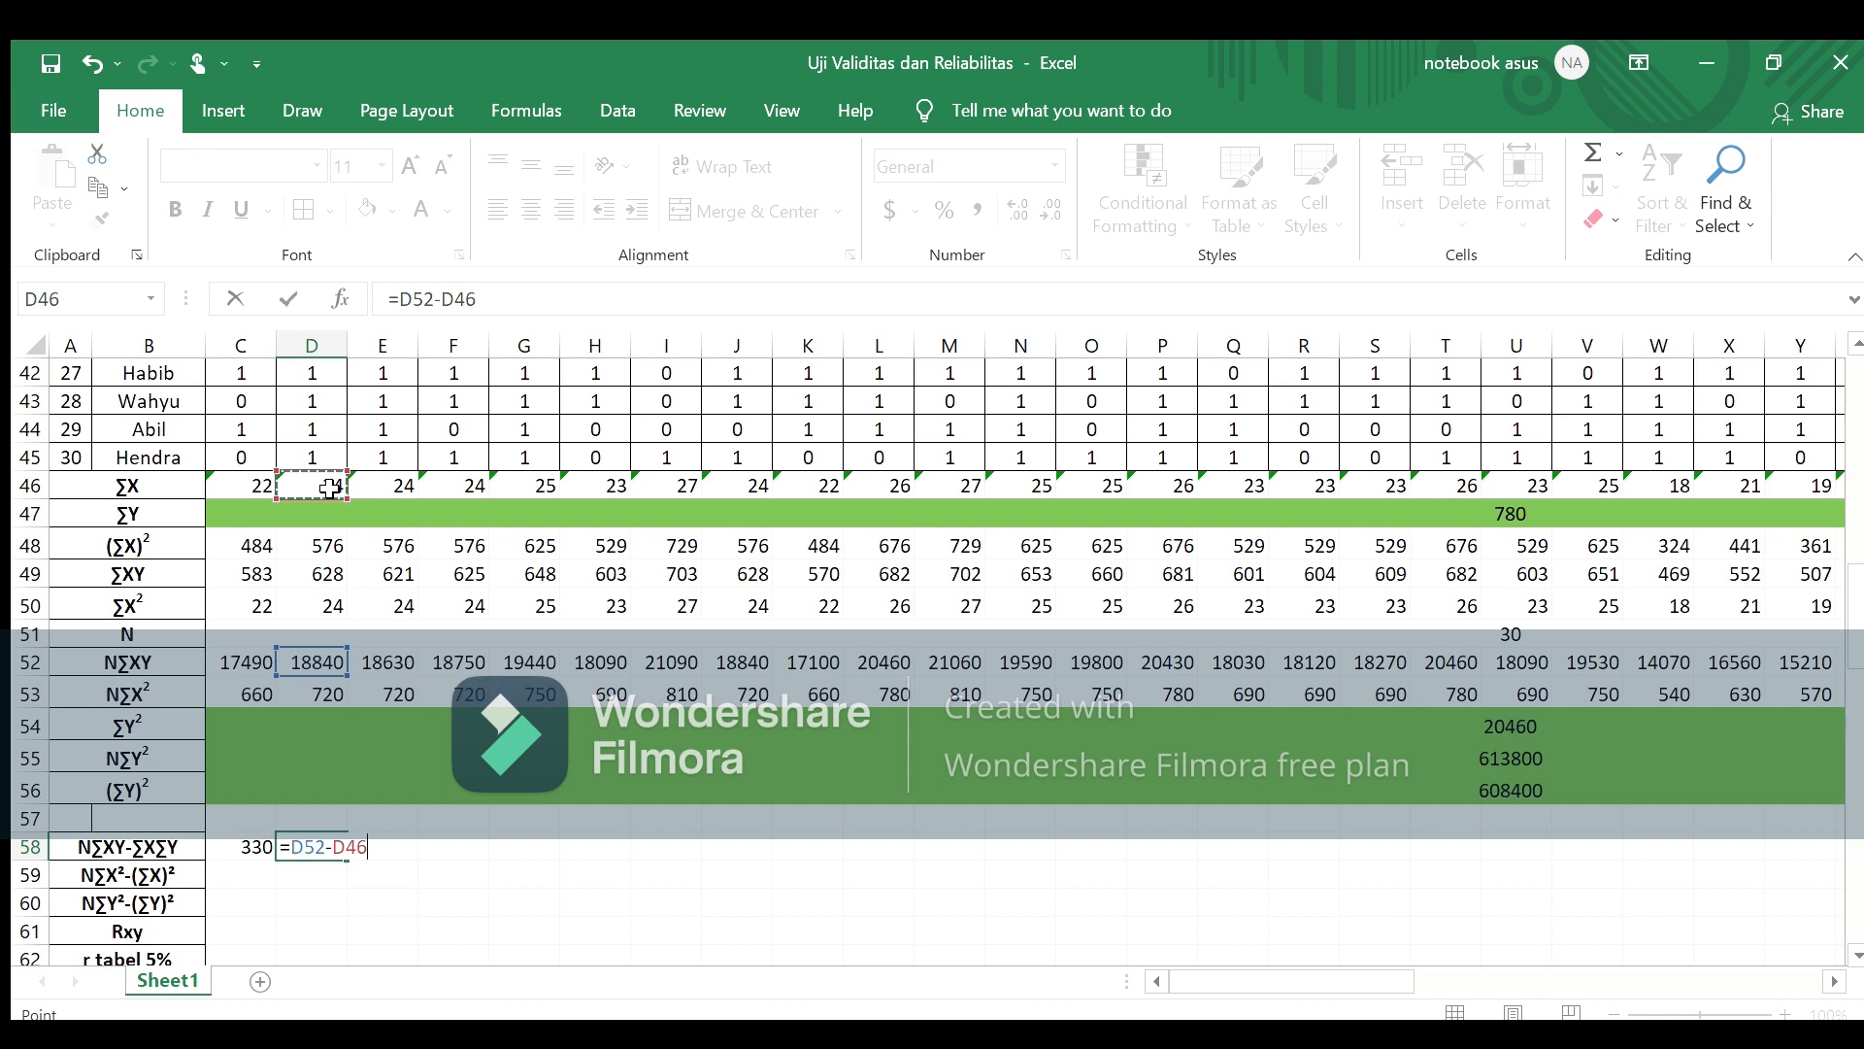
pyautogui.write('*')
pyautogui.click(553, 519)
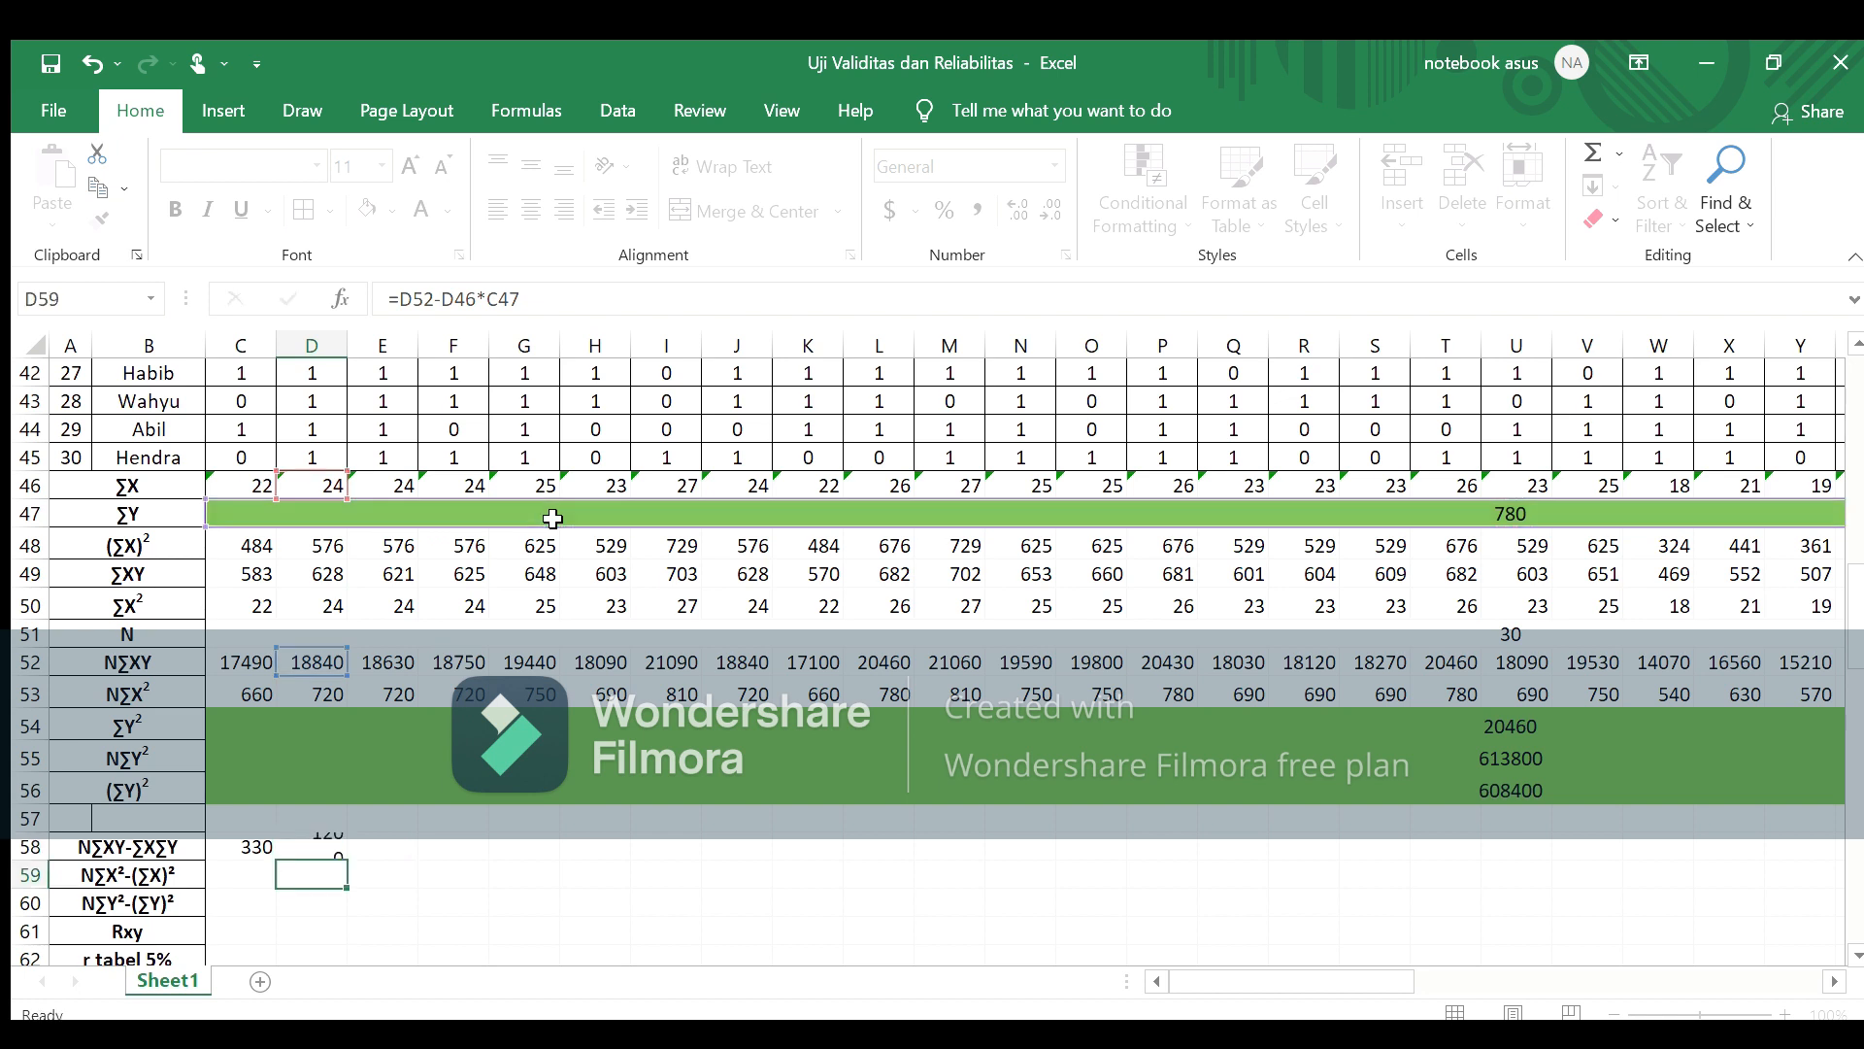
pyautogui.press('Return')
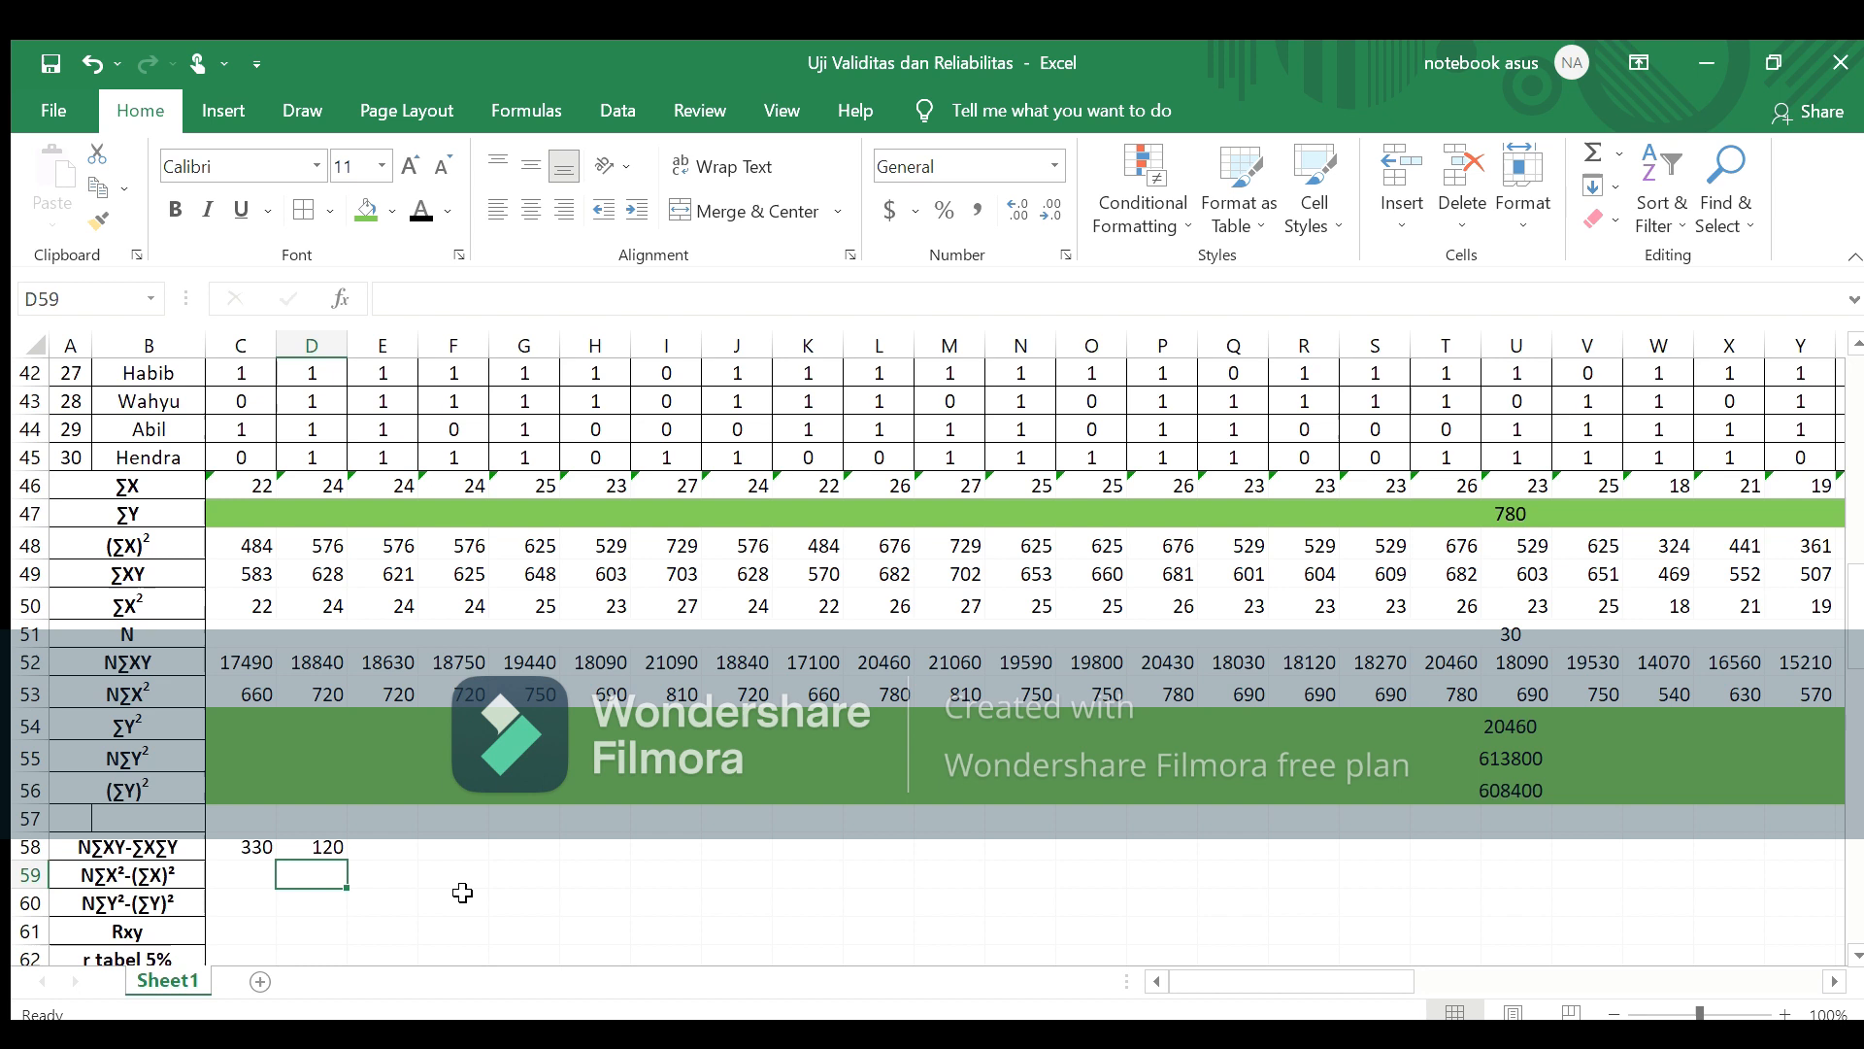
# Step: Calculate N∑XY-∑X∑Y for the third item in cell E58 with =E52-E46*C47, and begin the fourth item's formula in F58
pyautogui.click(407, 853)
pyautogui.write('=')
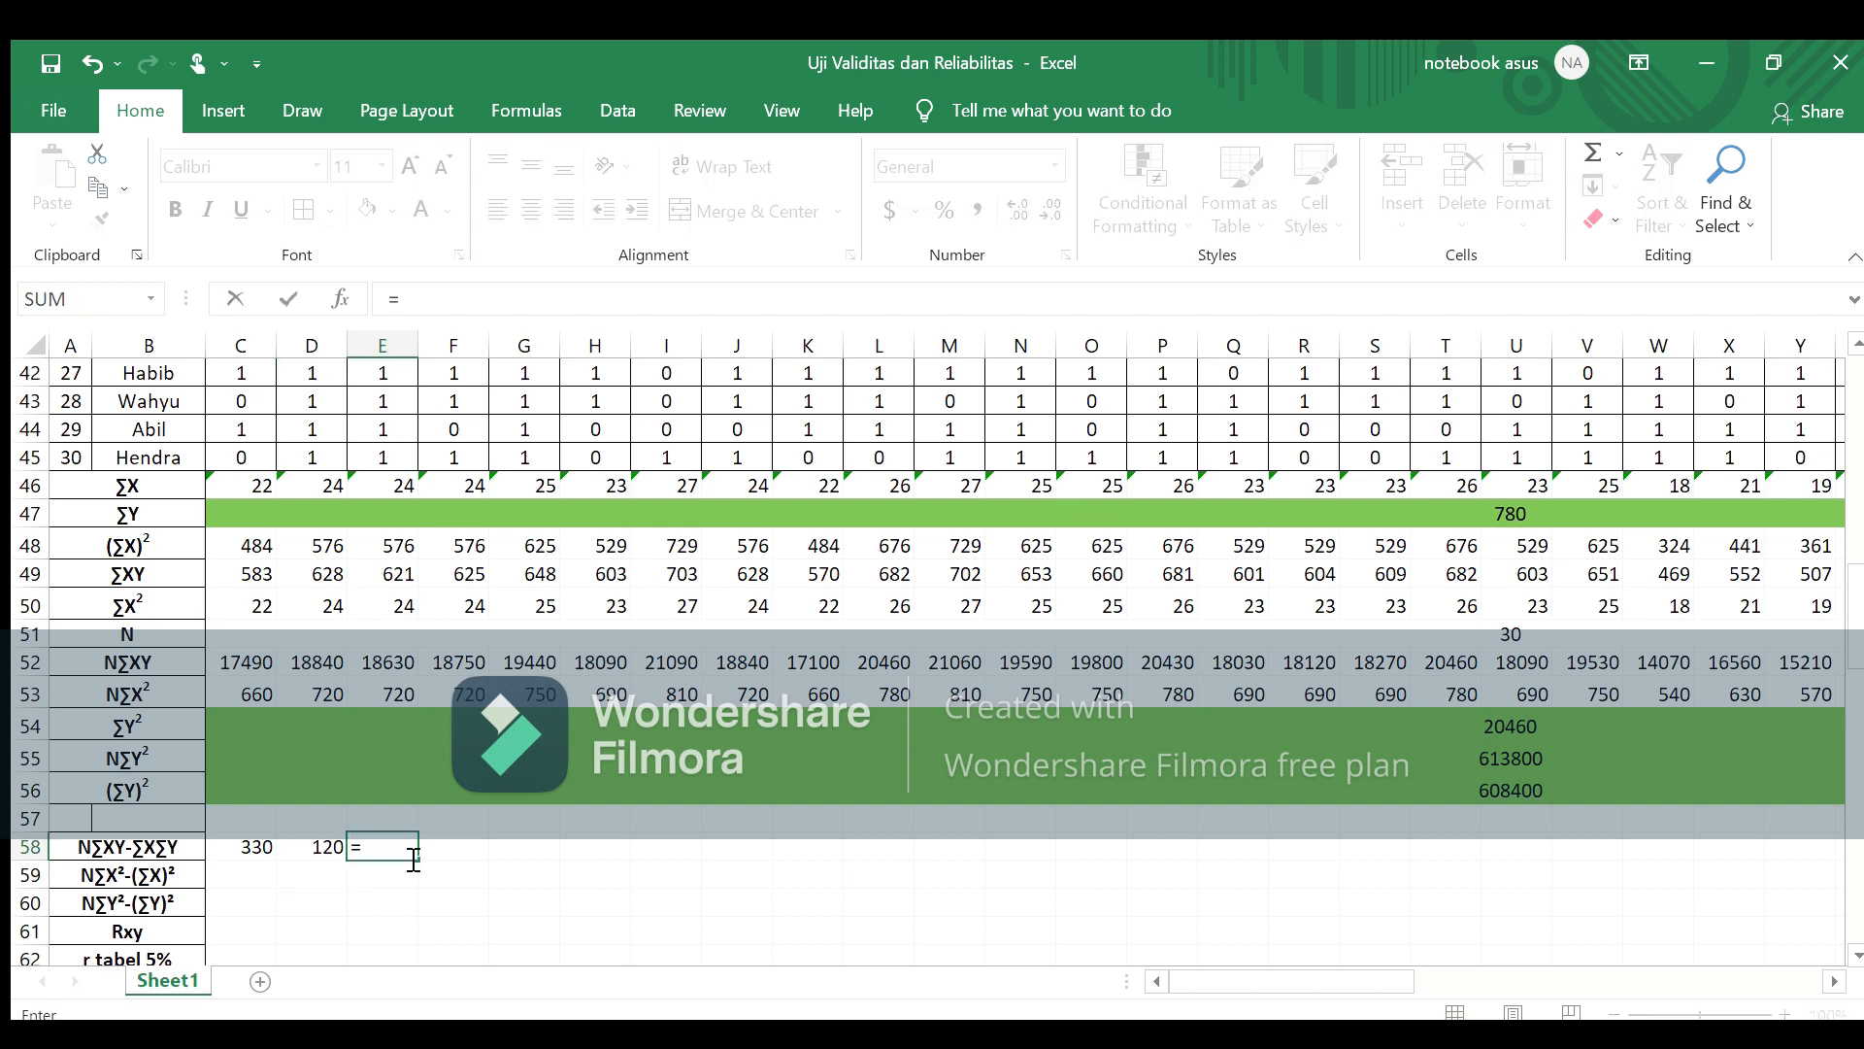
pyautogui.click(393, 662)
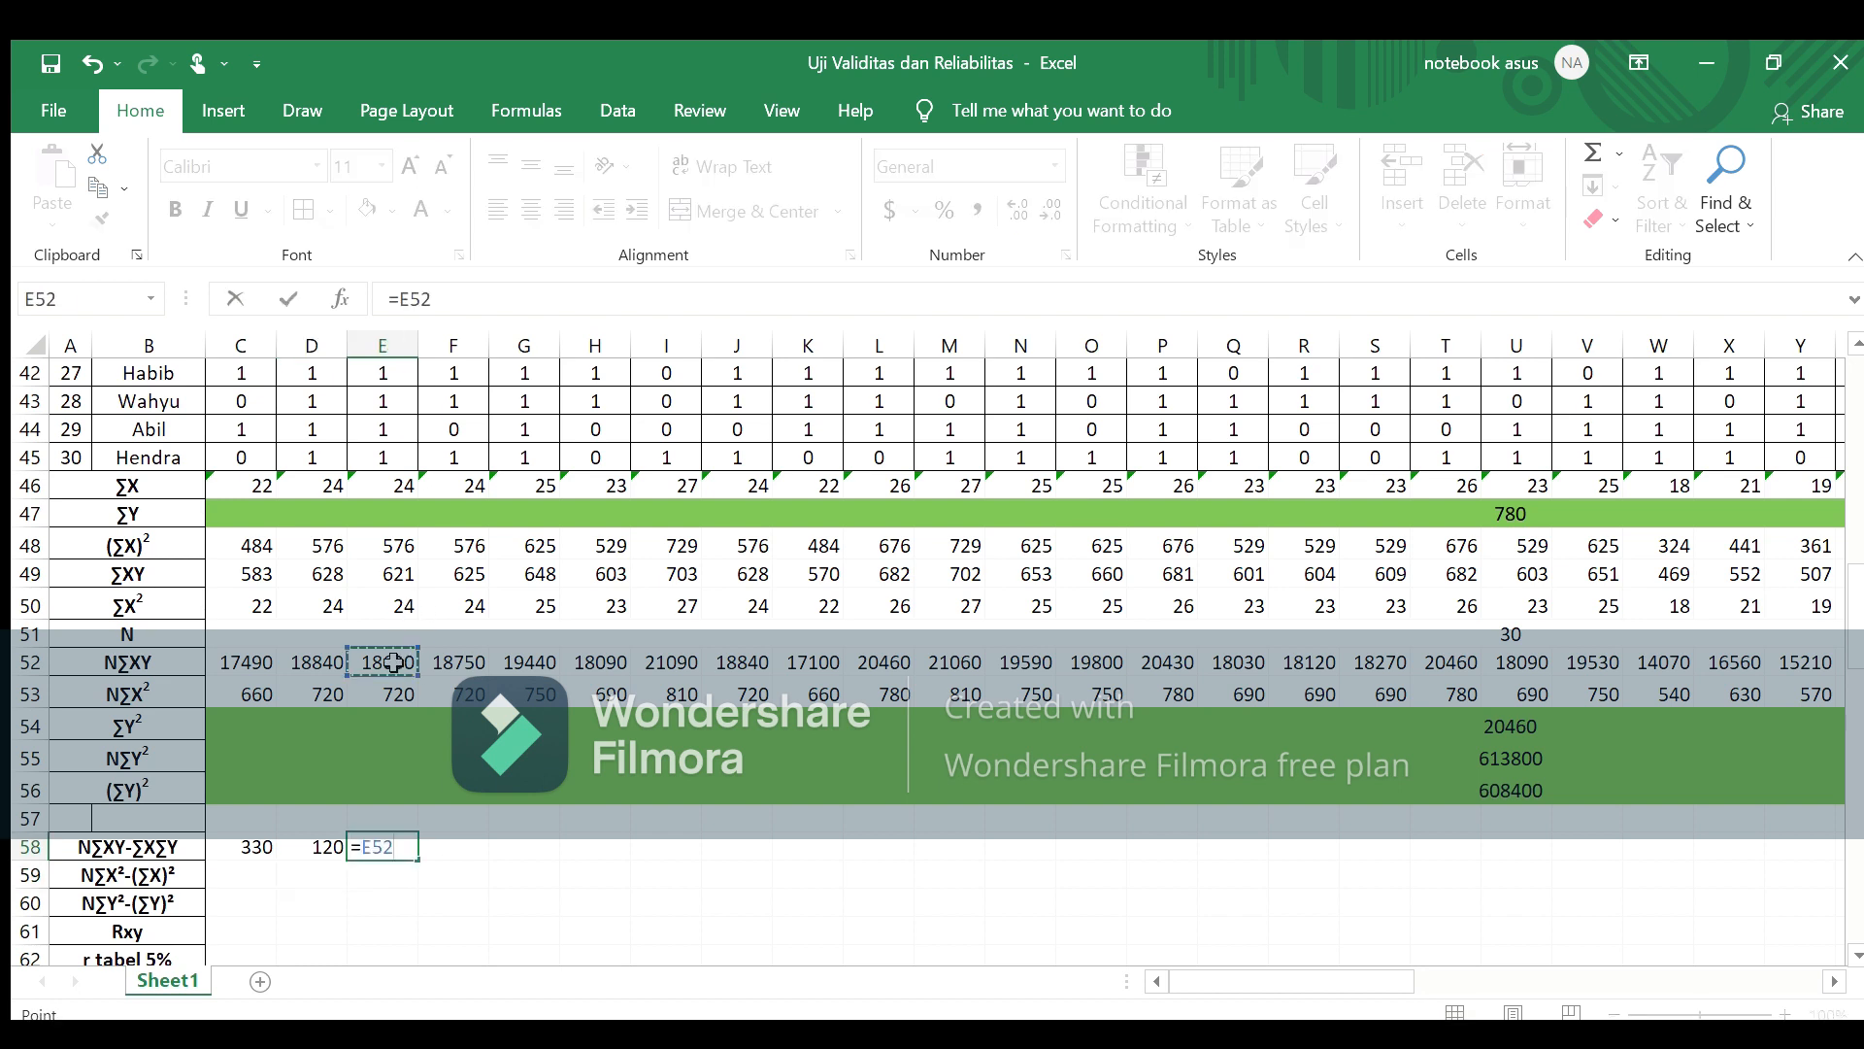
pyautogui.write('-')
pyautogui.click(389, 488)
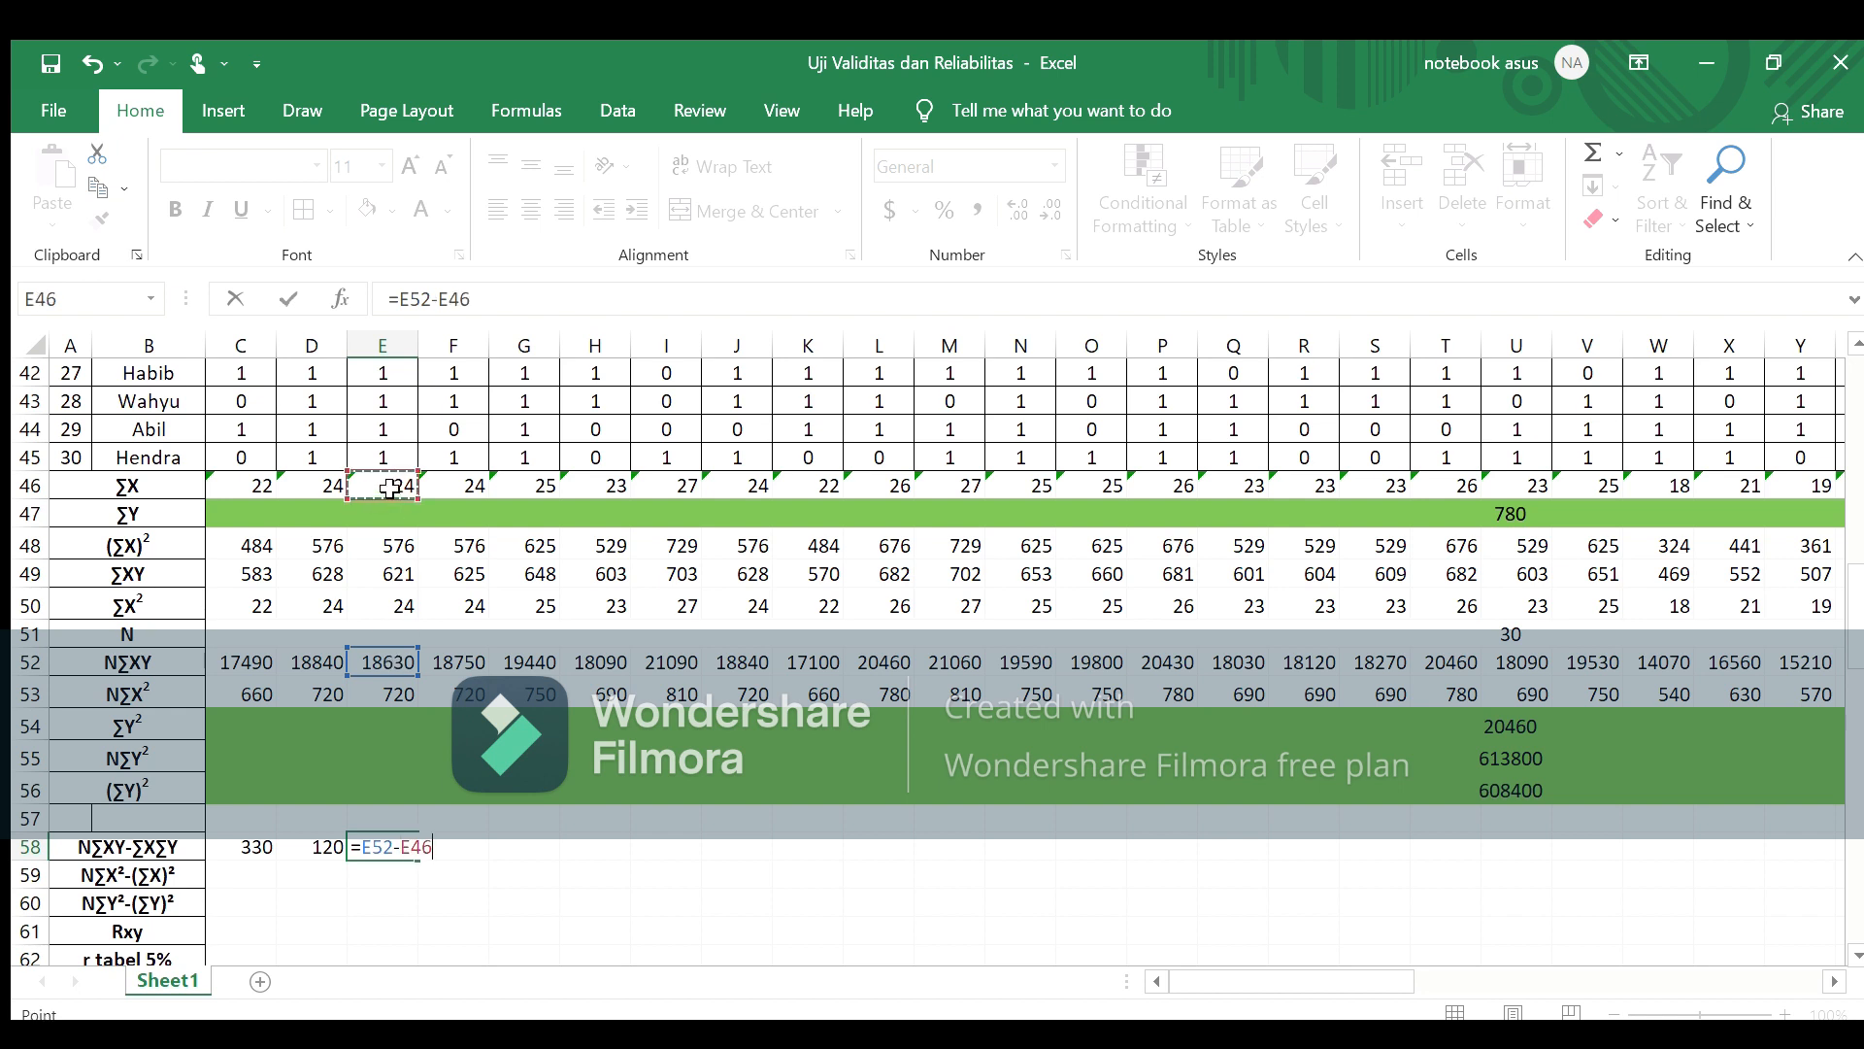
pyautogui.write('*')
pyautogui.click(1378, 524)
pyautogui.press('Return')
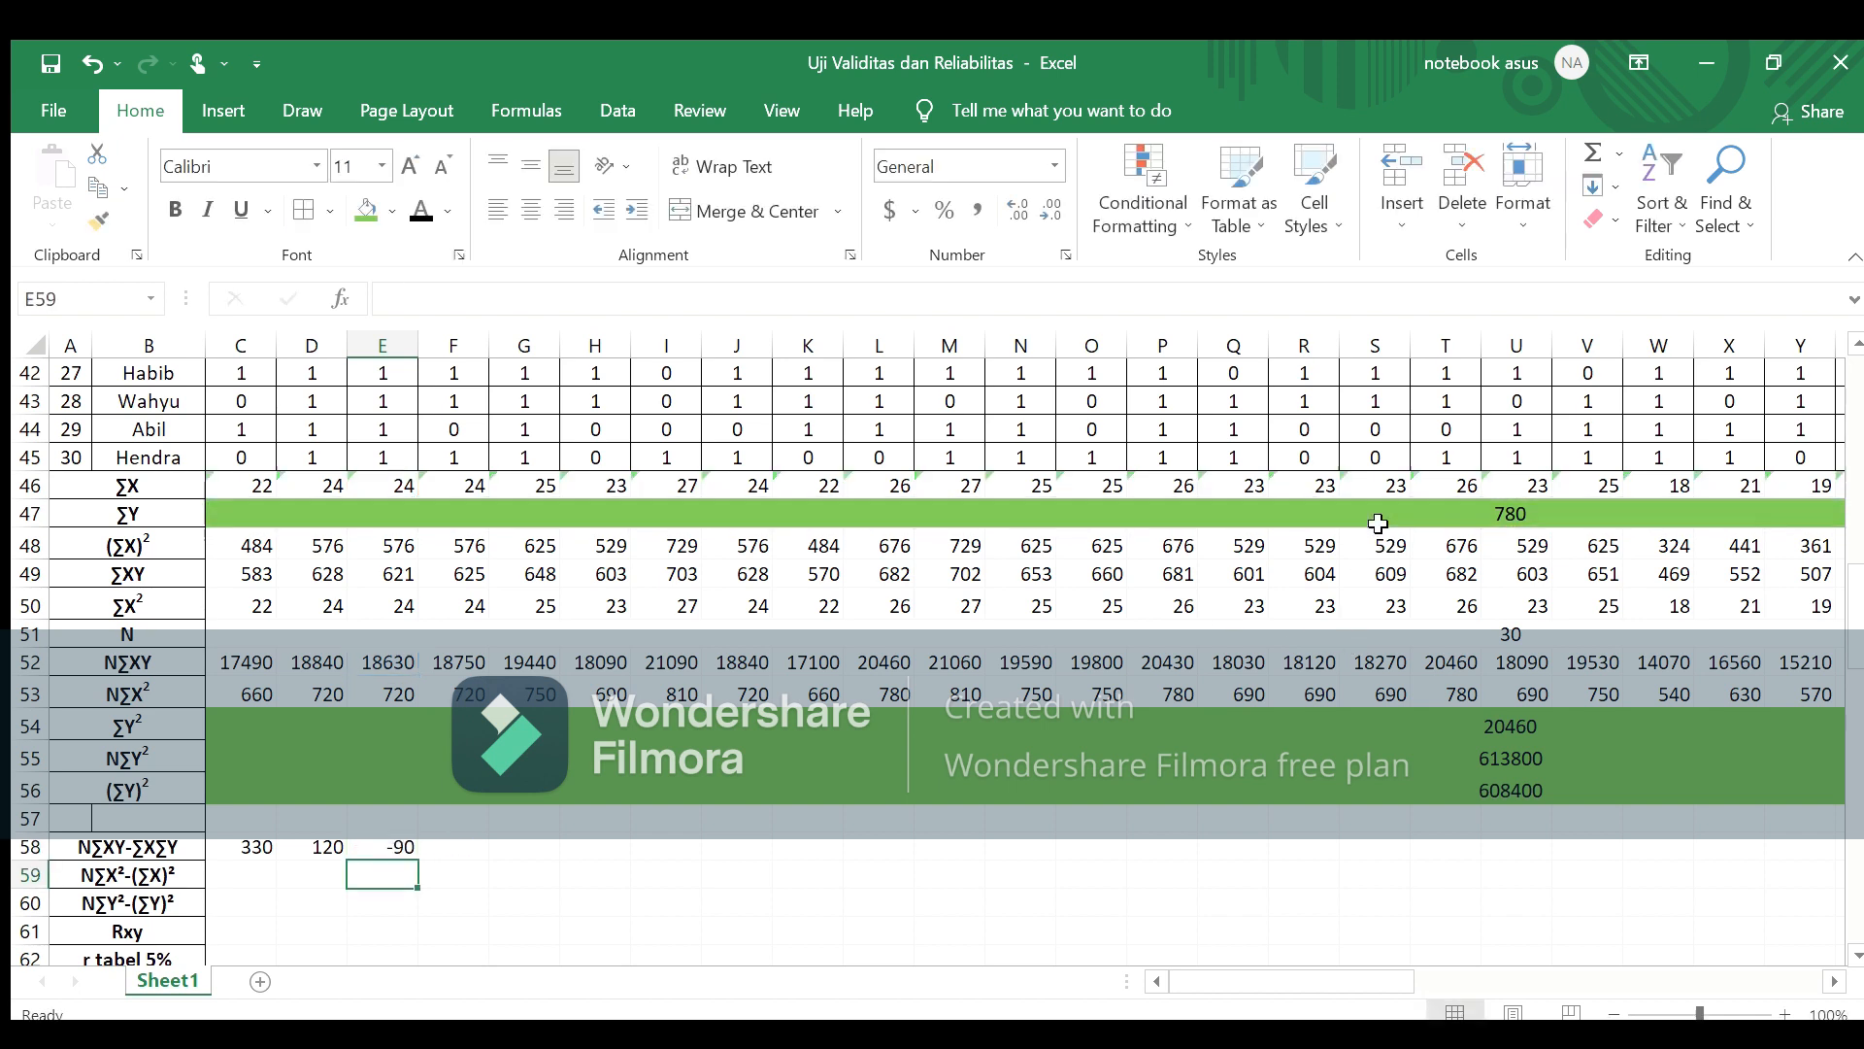
pyautogui.click(430, 847)
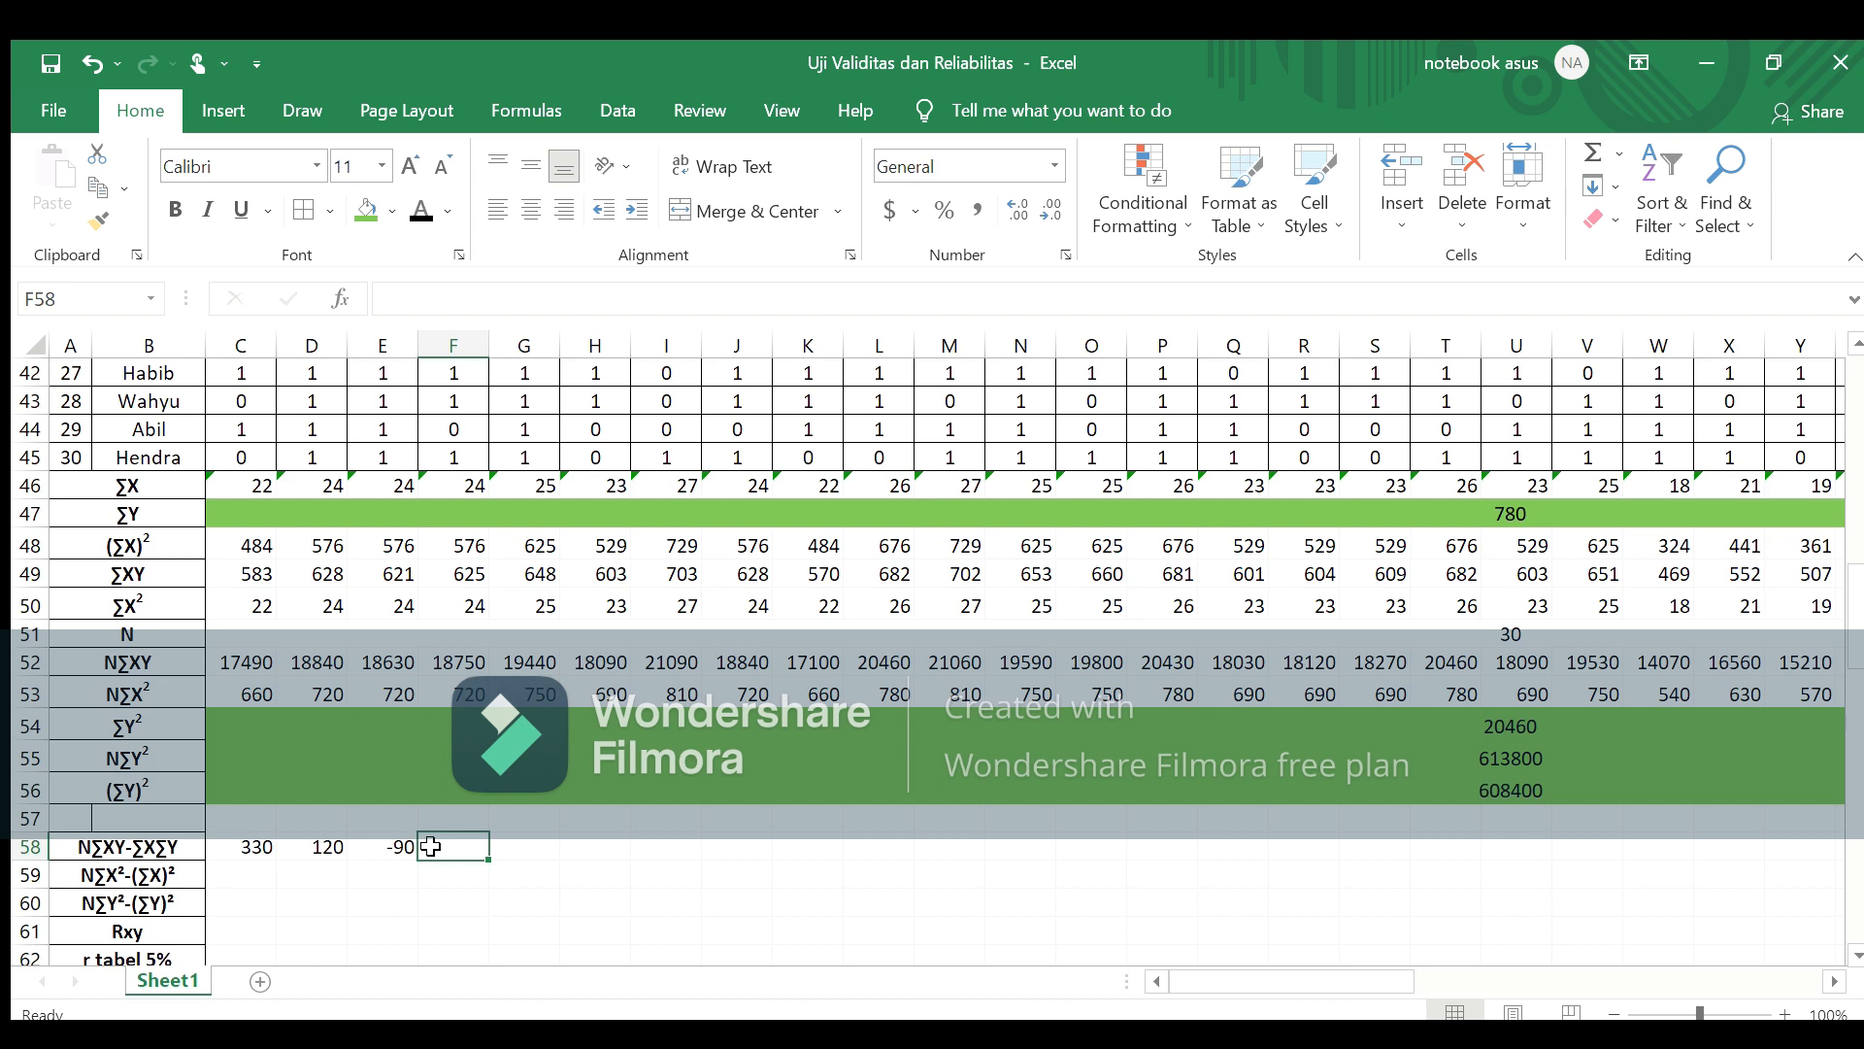
pyautogui.write('=')
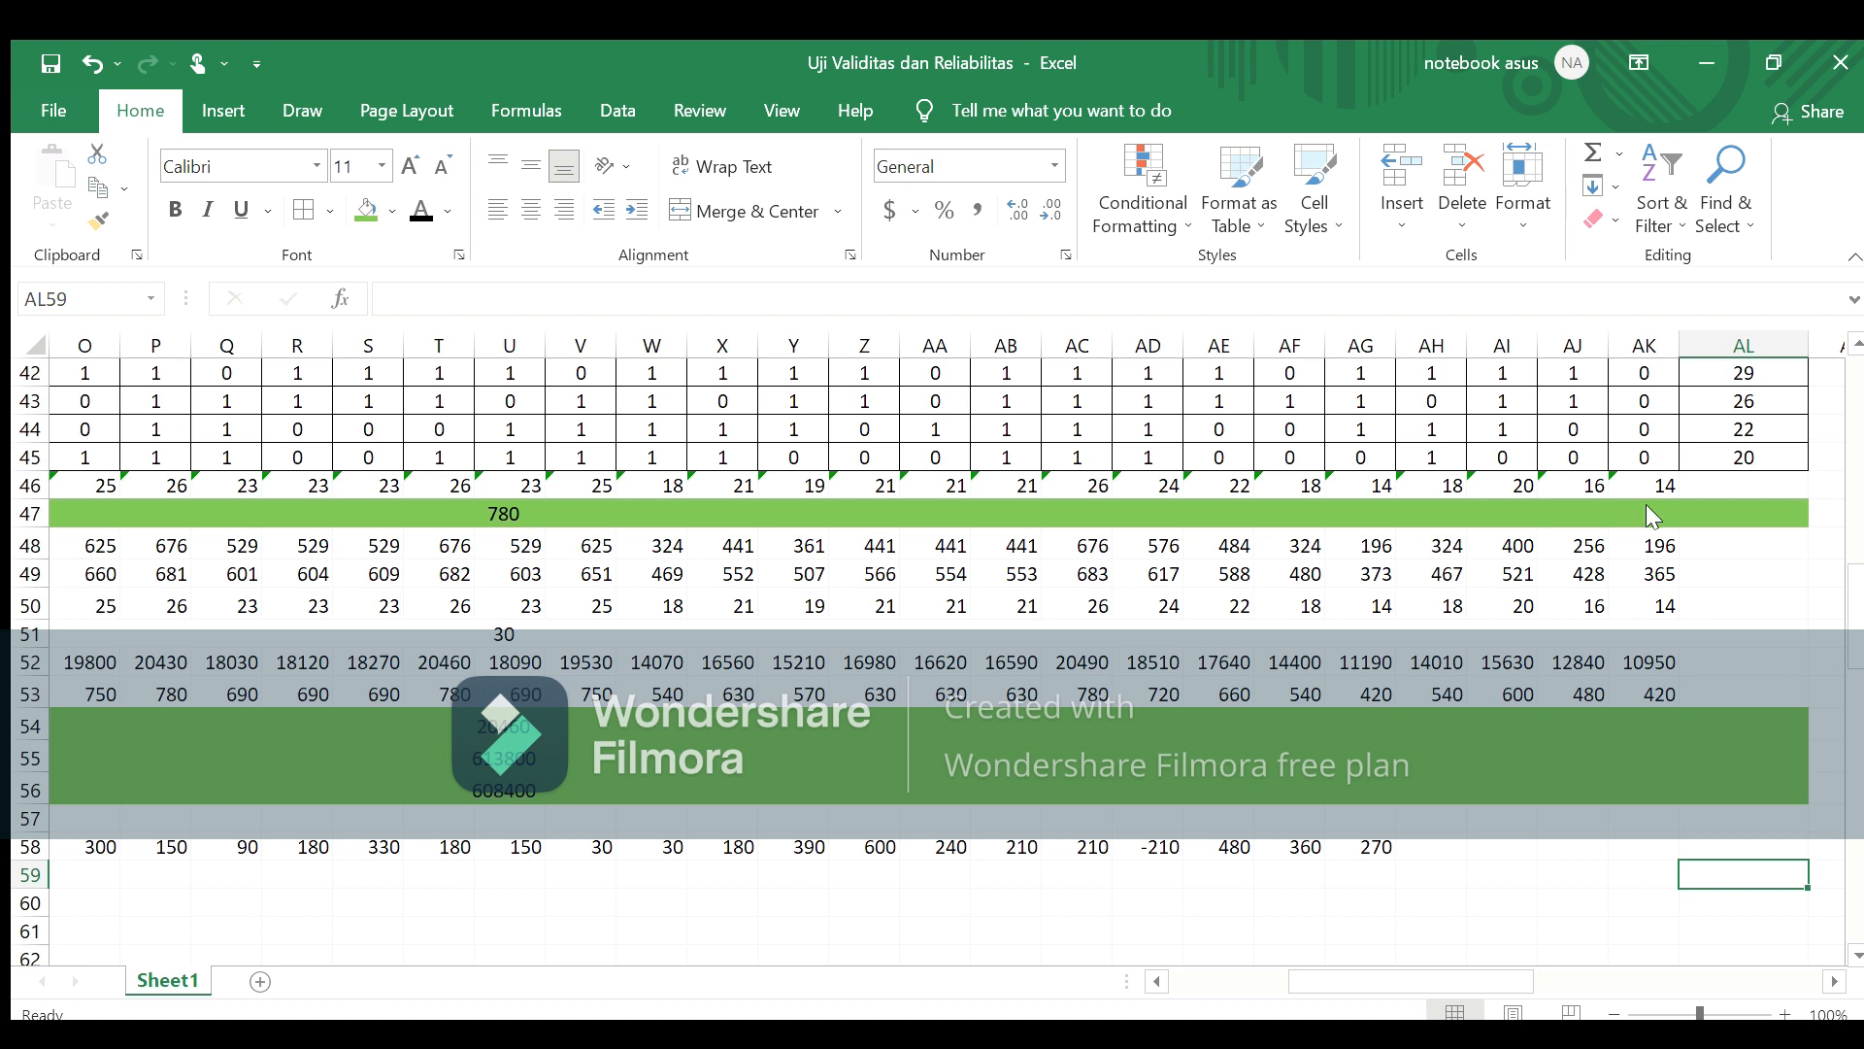
# Step: Calculate N∑XY-∑X∑Y for item 32 in cell AH58 with =AH52-AH46*C47
pyautogui.click(1443, 837)
pyautogui.write('=')
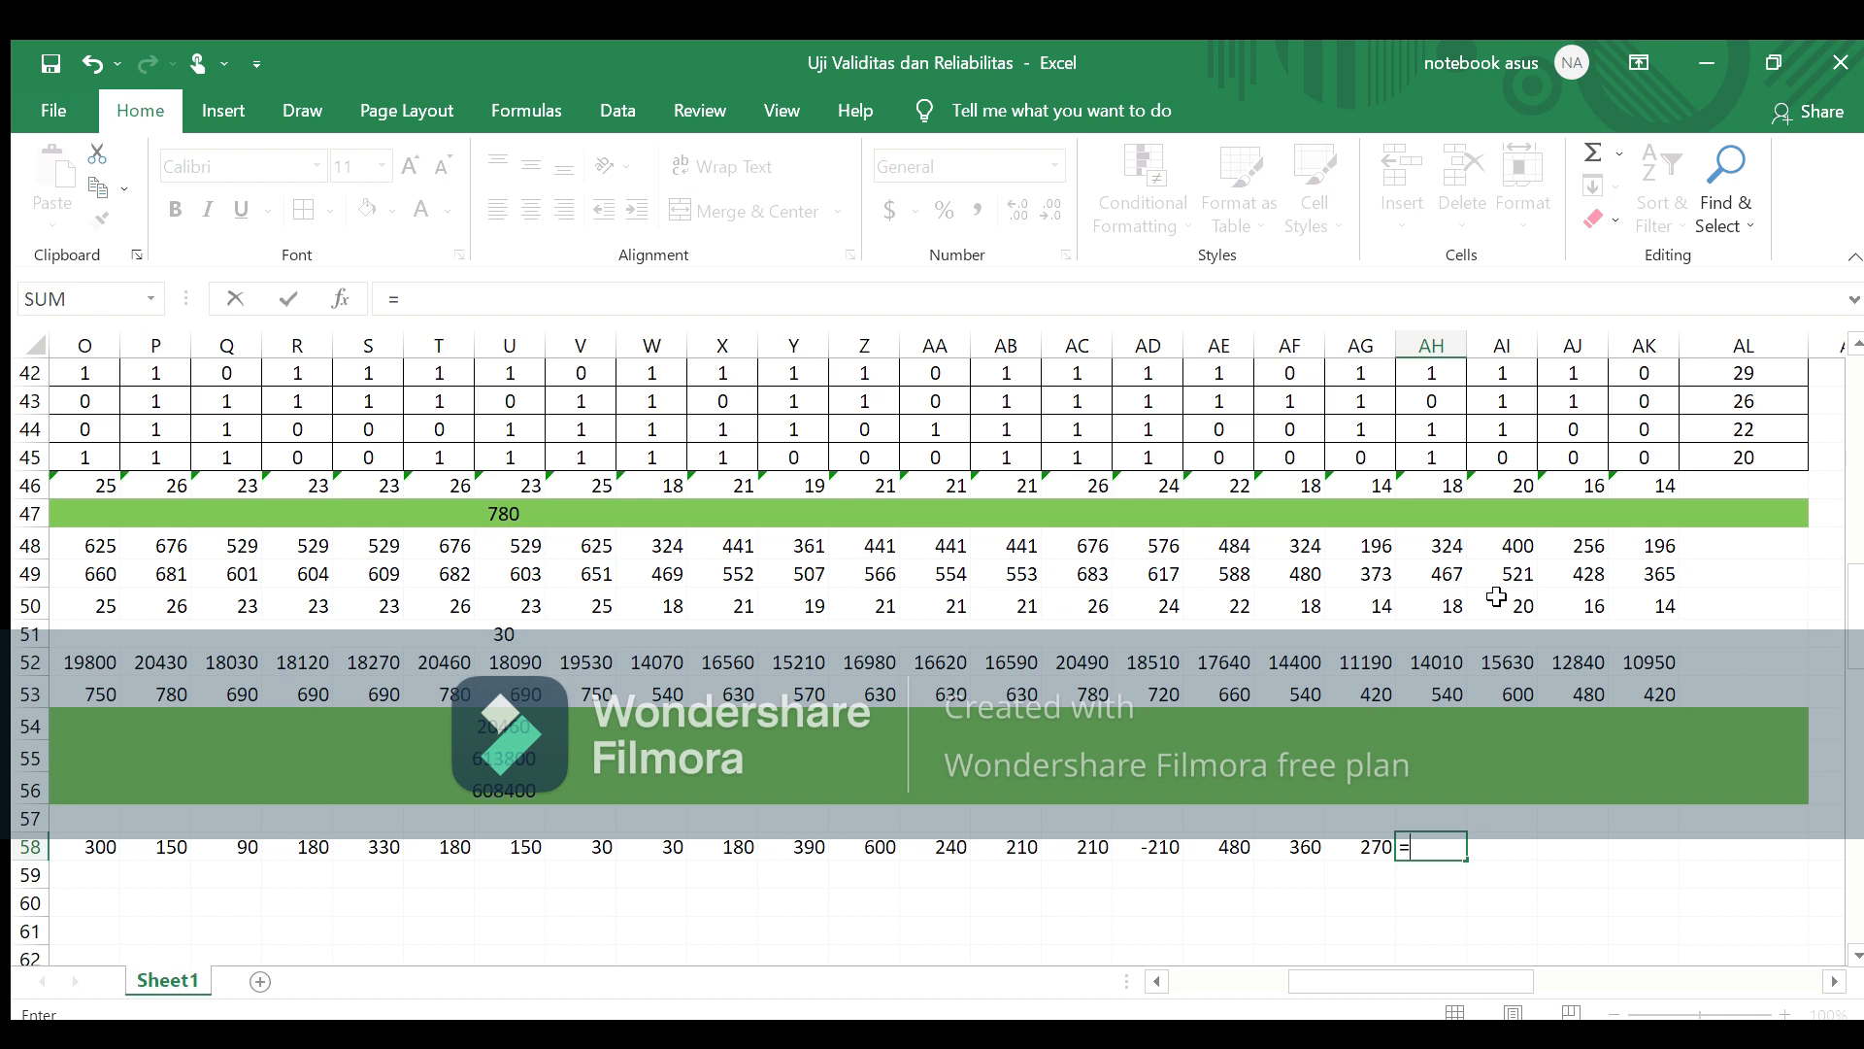
pyautogui.click(1439, 665)
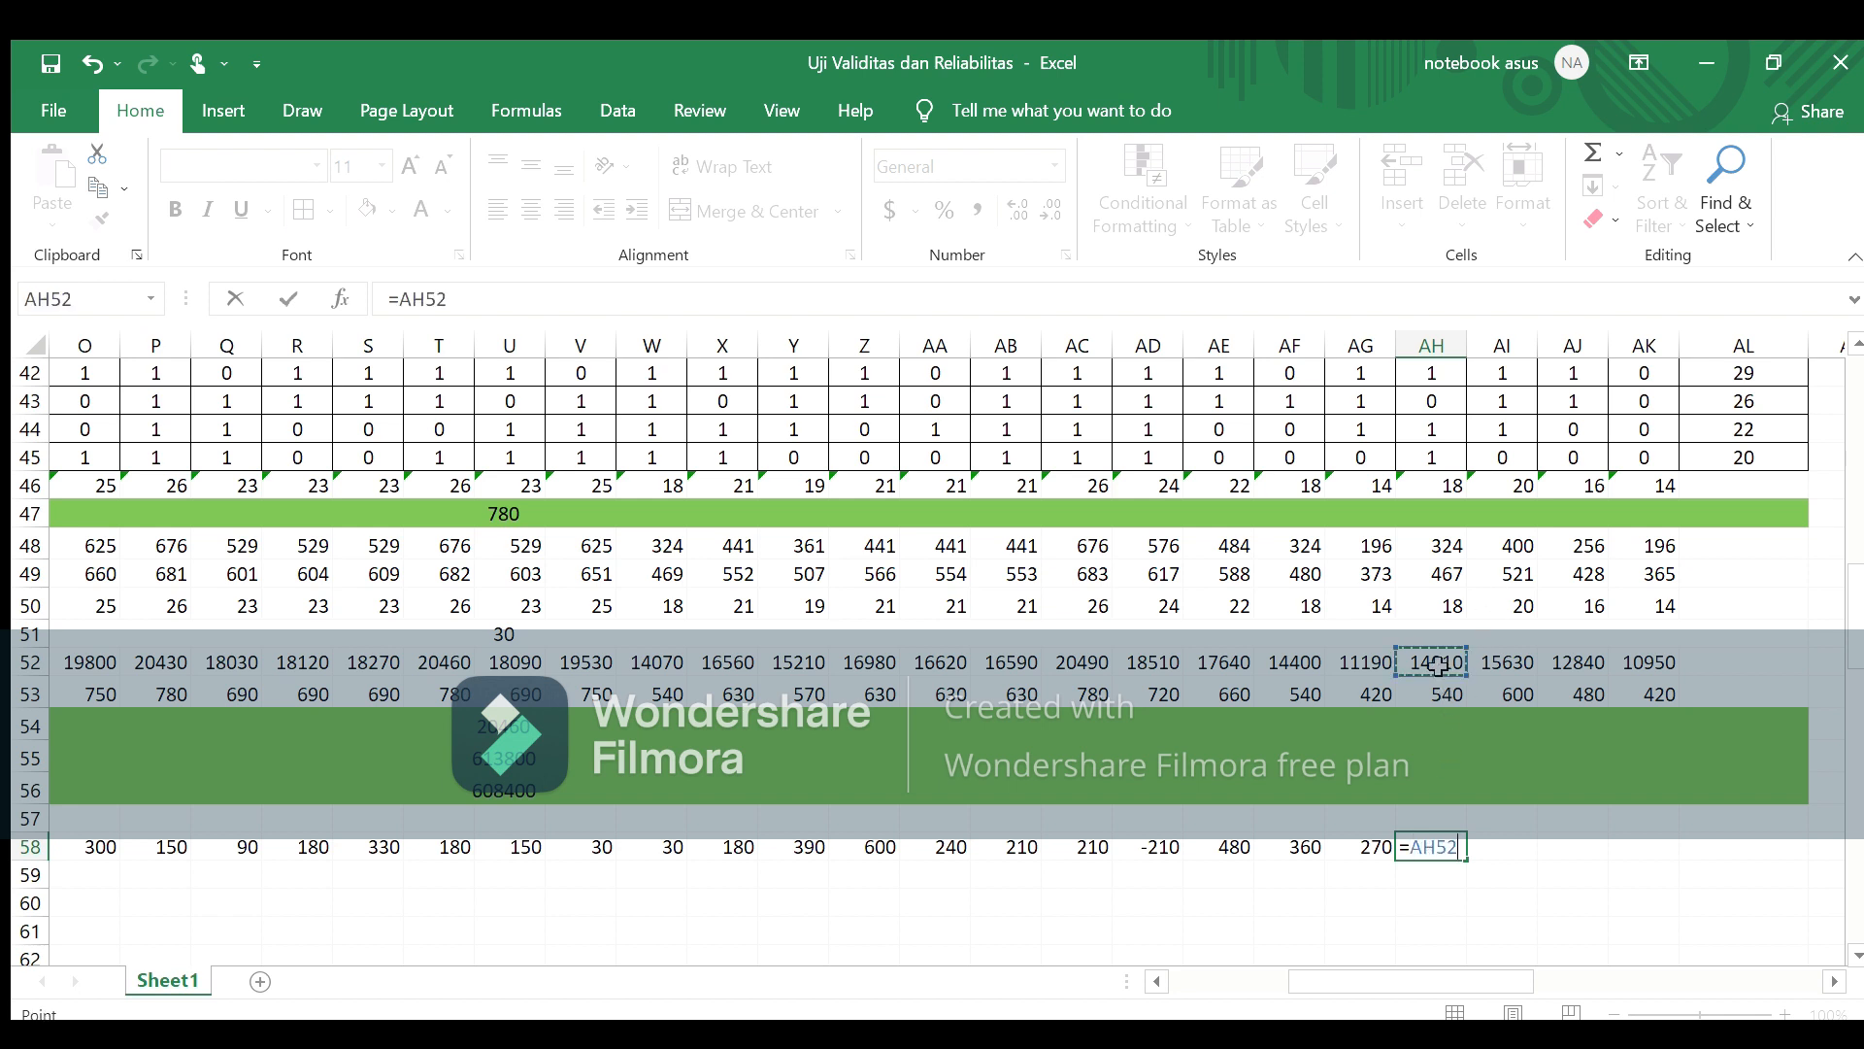
pyautogui.write('-')
pyautogui.click(1433, 488)
pyautogui.write('*')
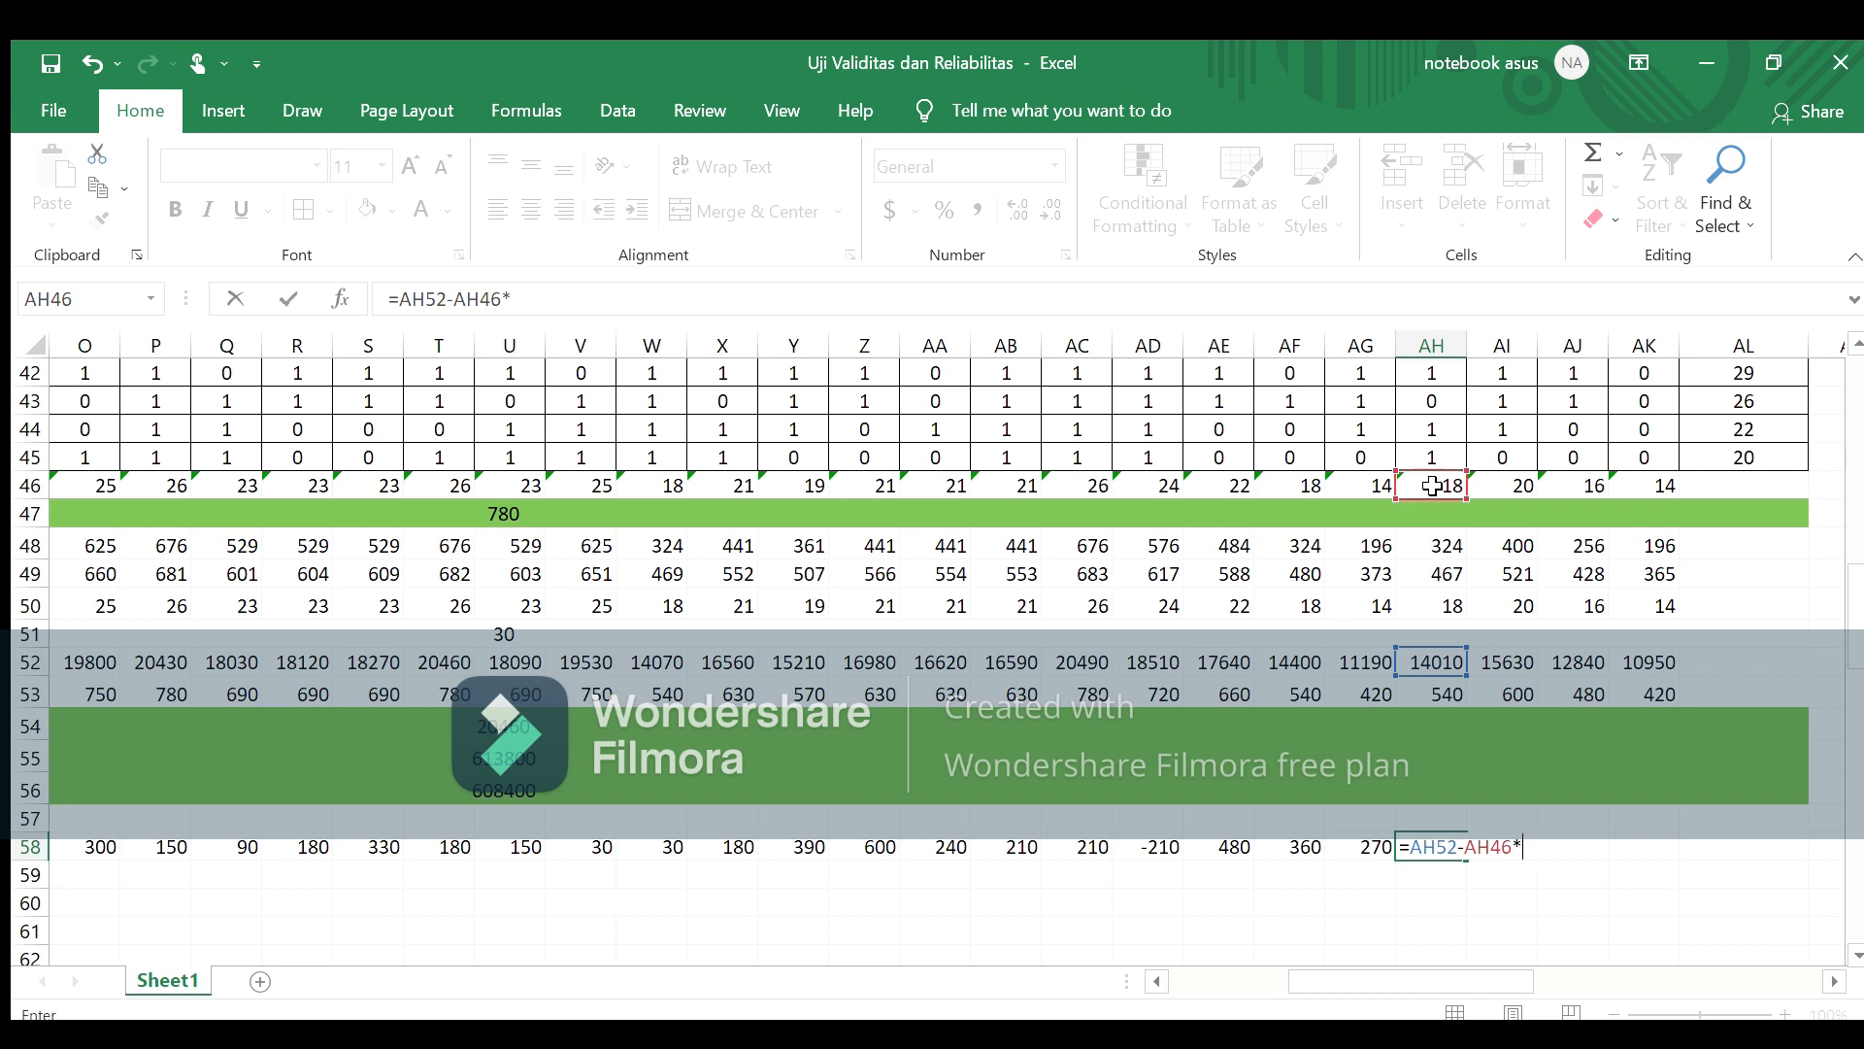
pyautogui.click(1438, 518)
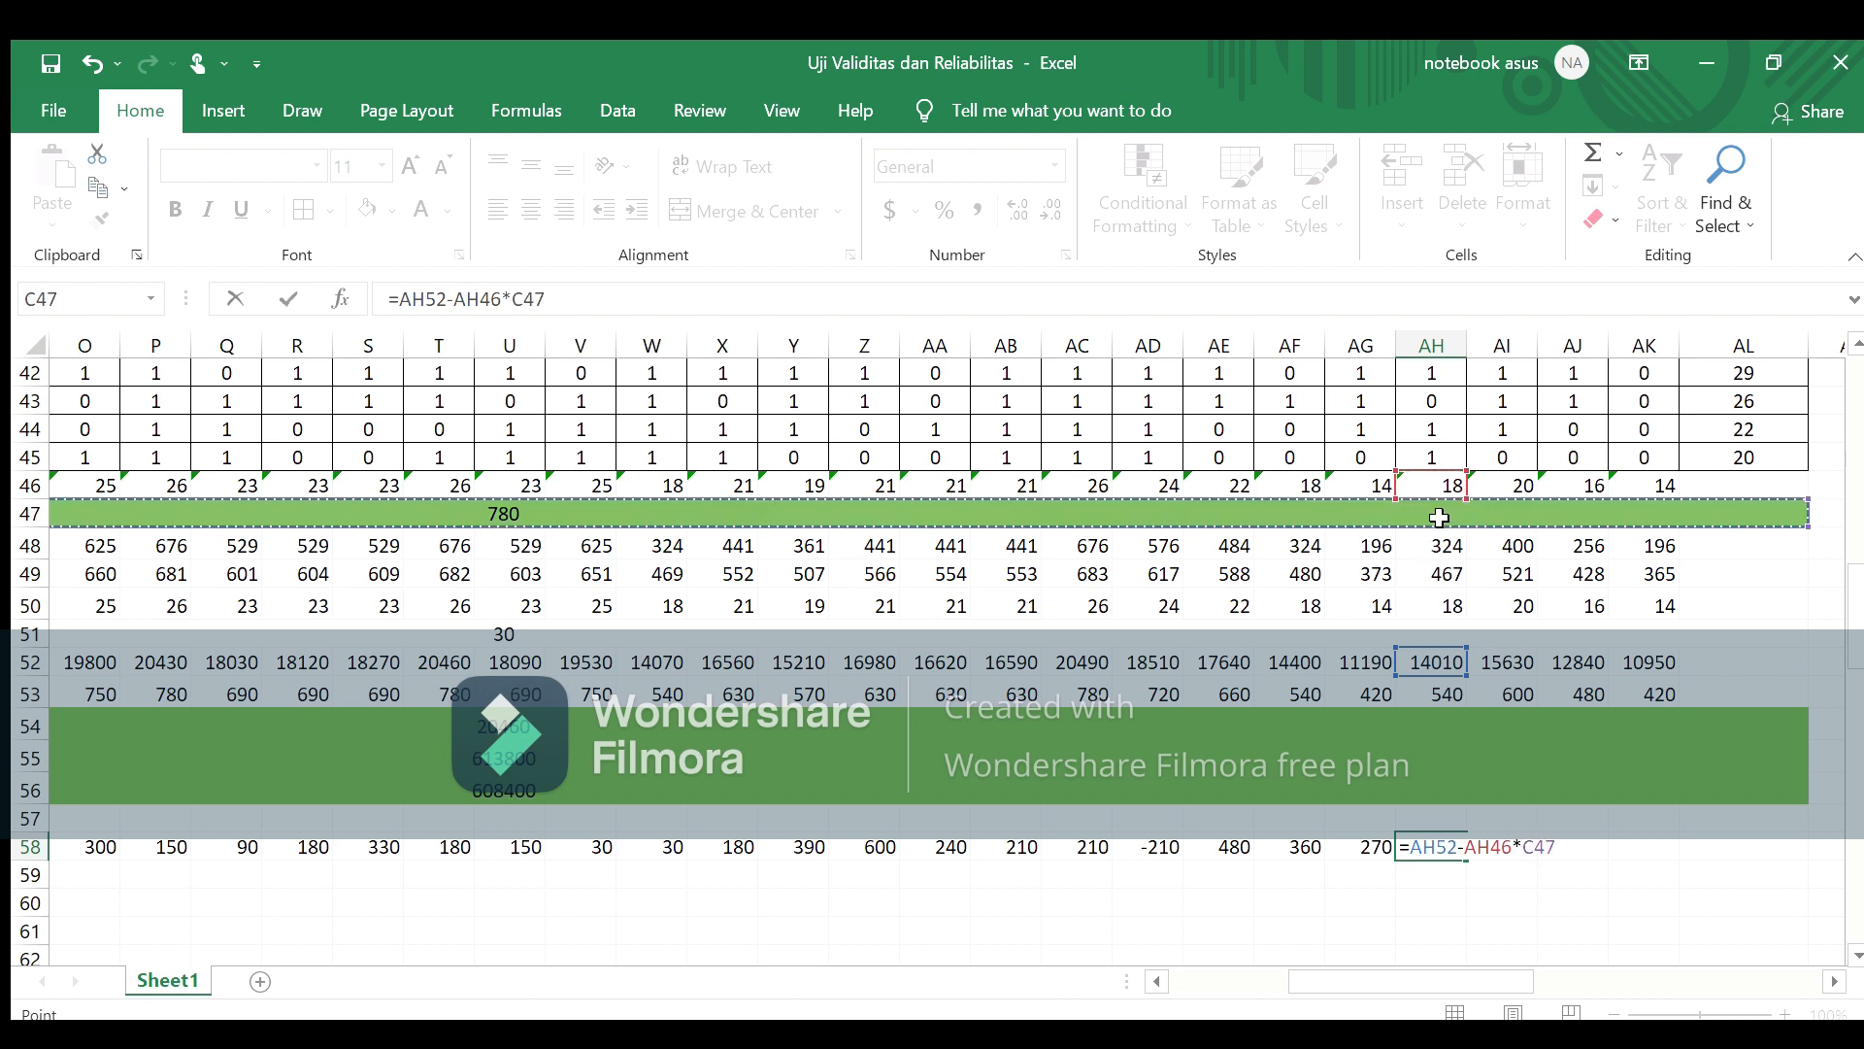
pyautogui.press('Tab')
# Step: Calculate N∑XY-∑X∑Y for item 33 in cell AI58 with =AI52-AI46*C47
pyautogui.write('=')
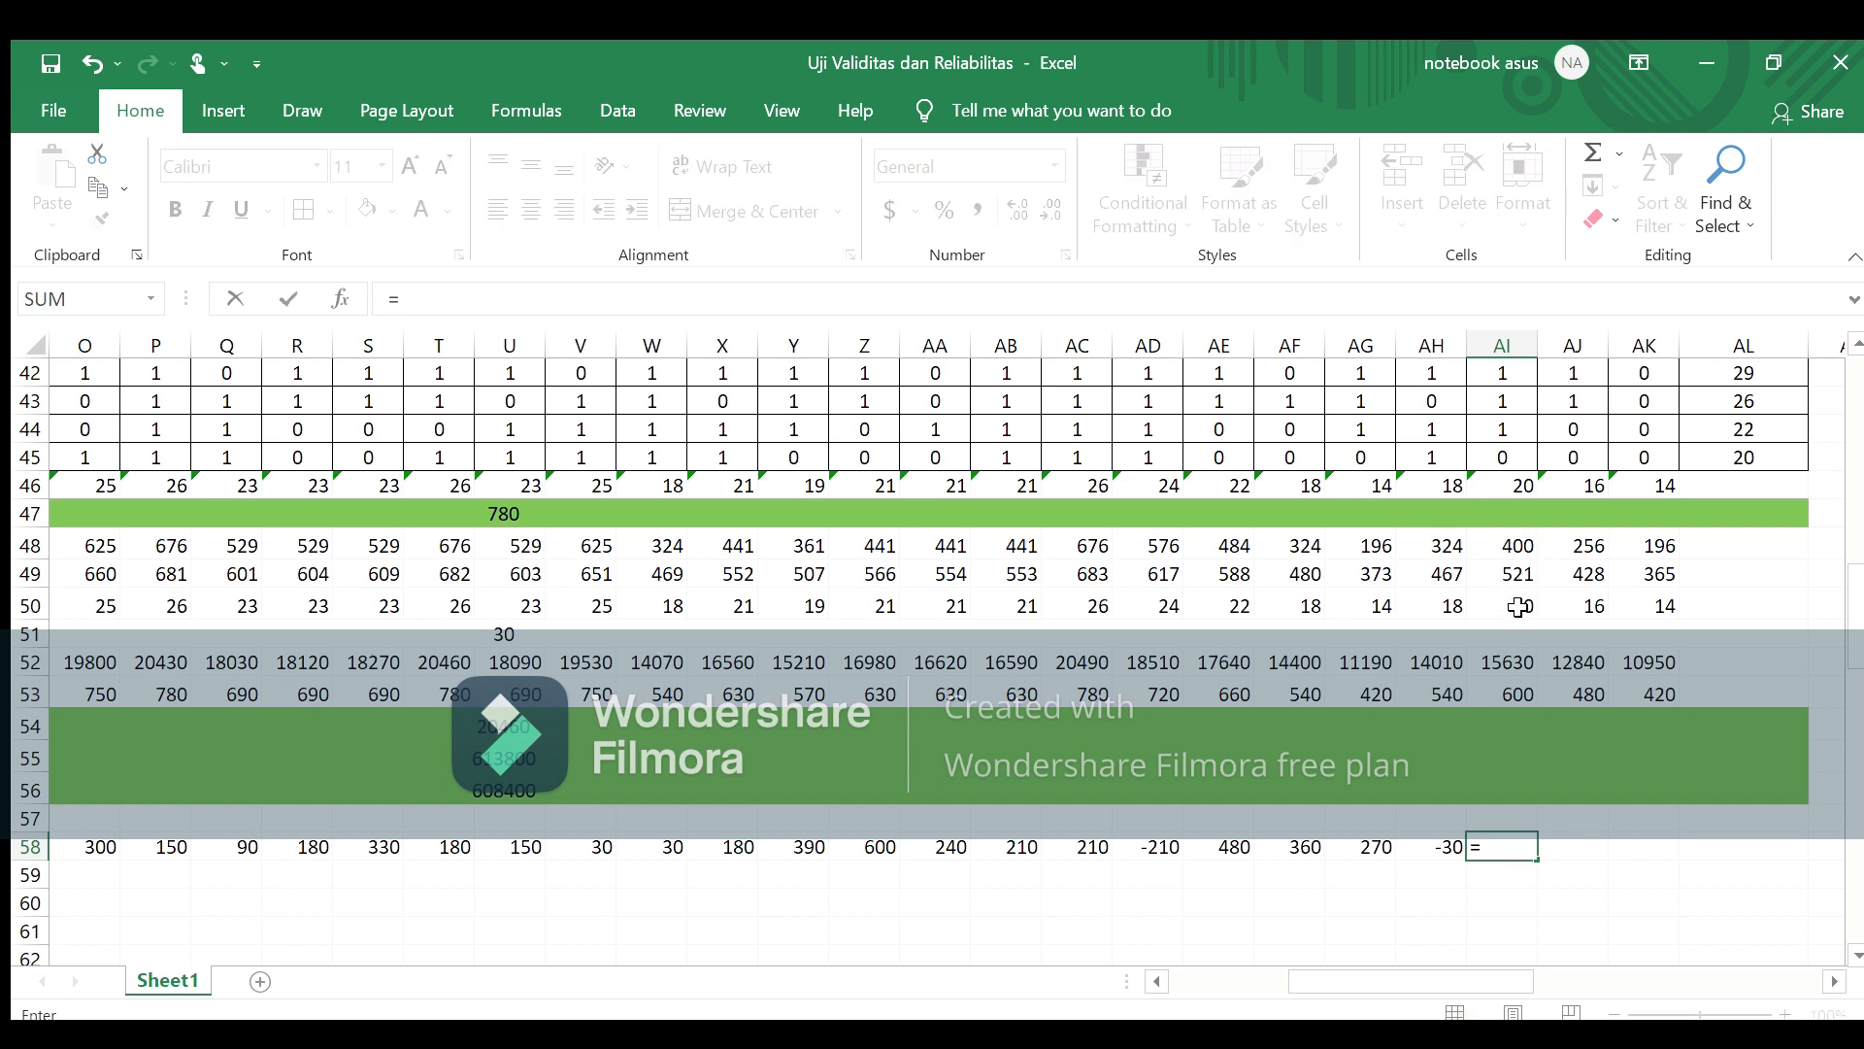
pyautogui.click(1507, 658)
pyautogui.write('-')
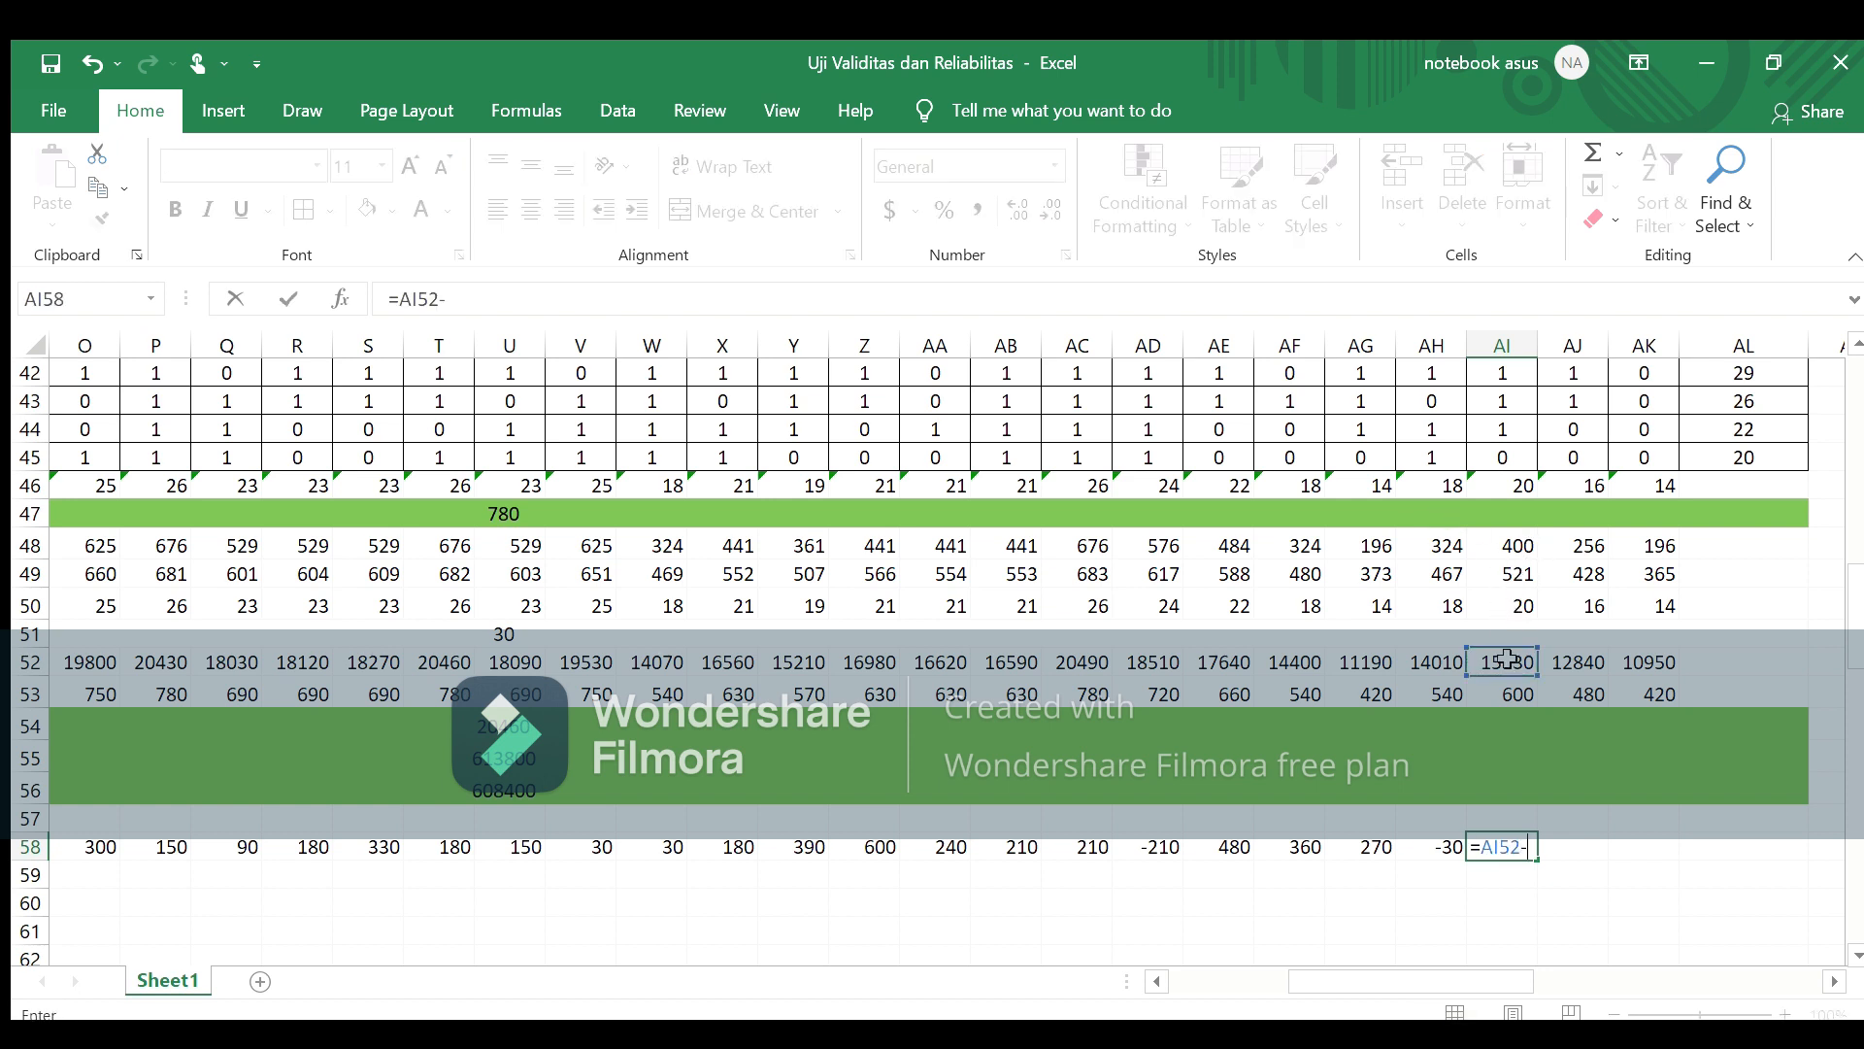
pyautogui.click(1516, 484)
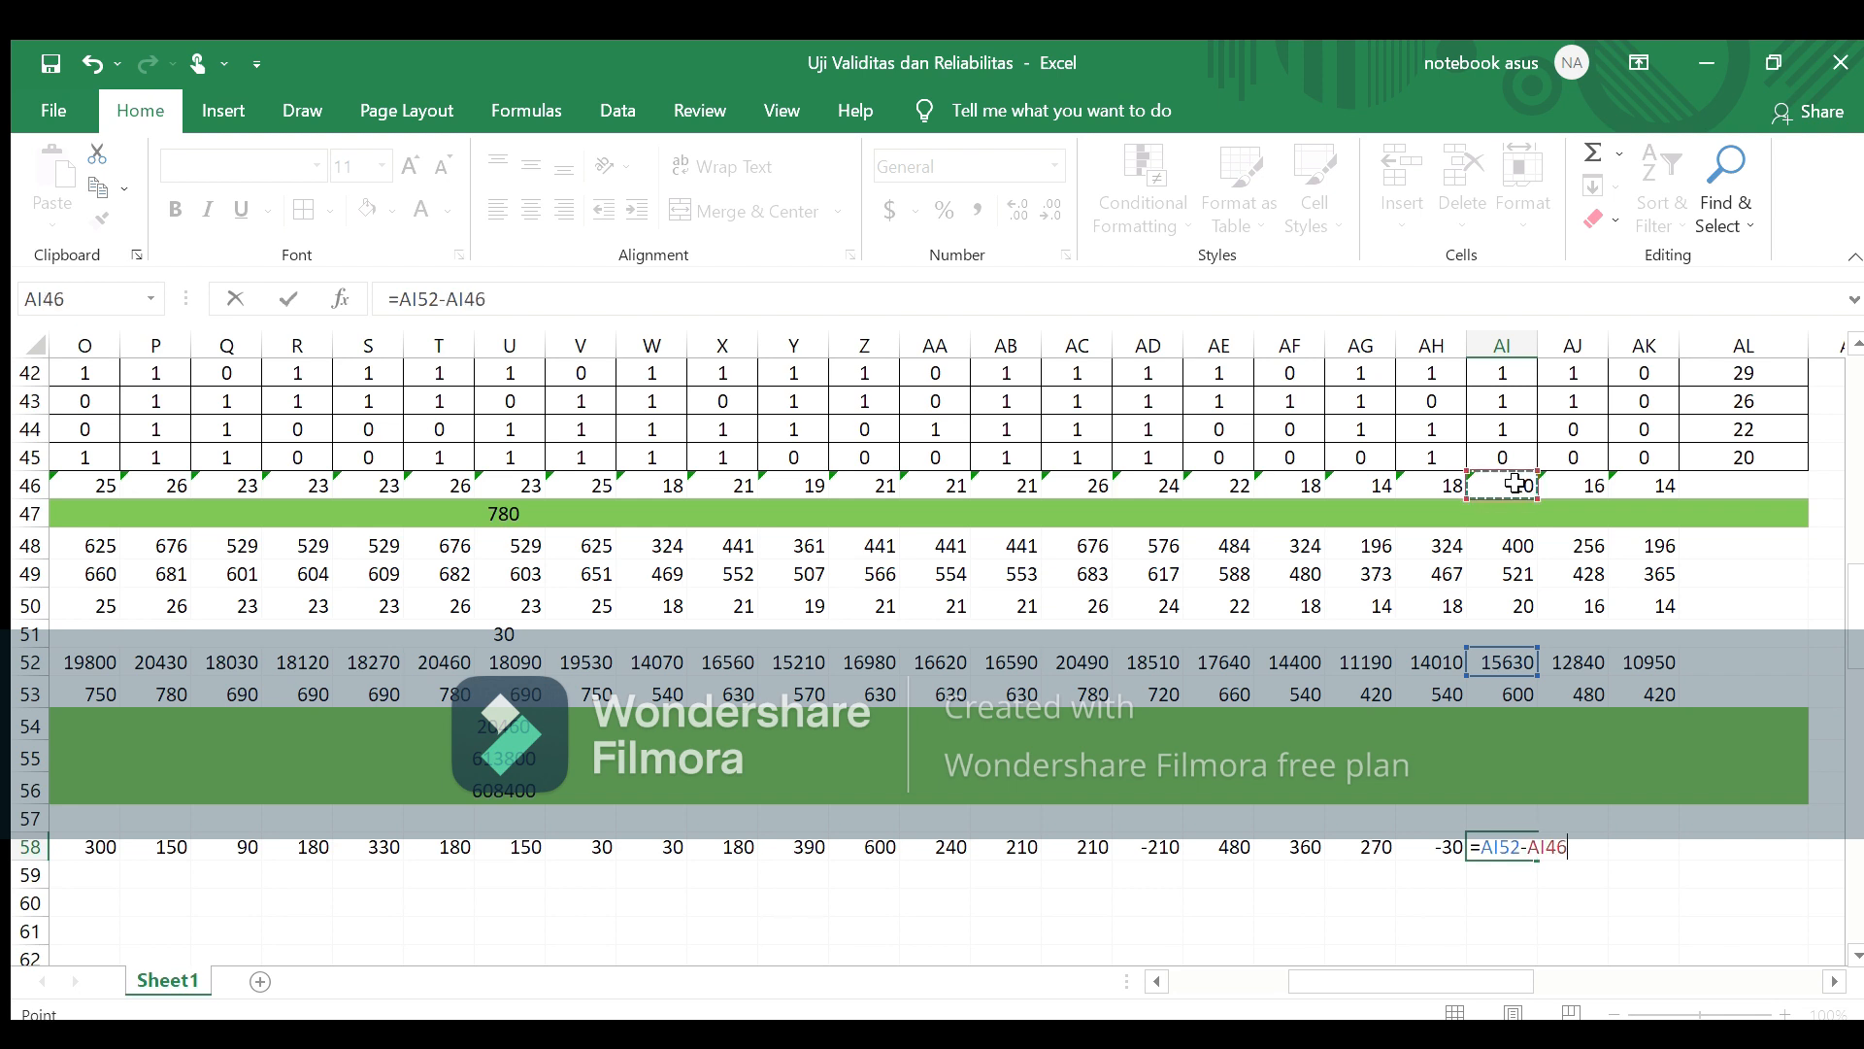
pyautogui.write('*')
pyautogui.click(1517, 517)
pyautogui.press('Return')
# Step: Calculate N∑XY-∑X∑Y for item 34 in cell AJ58 with =AJ52-AJ46*C47
pyautogui.press('Right')
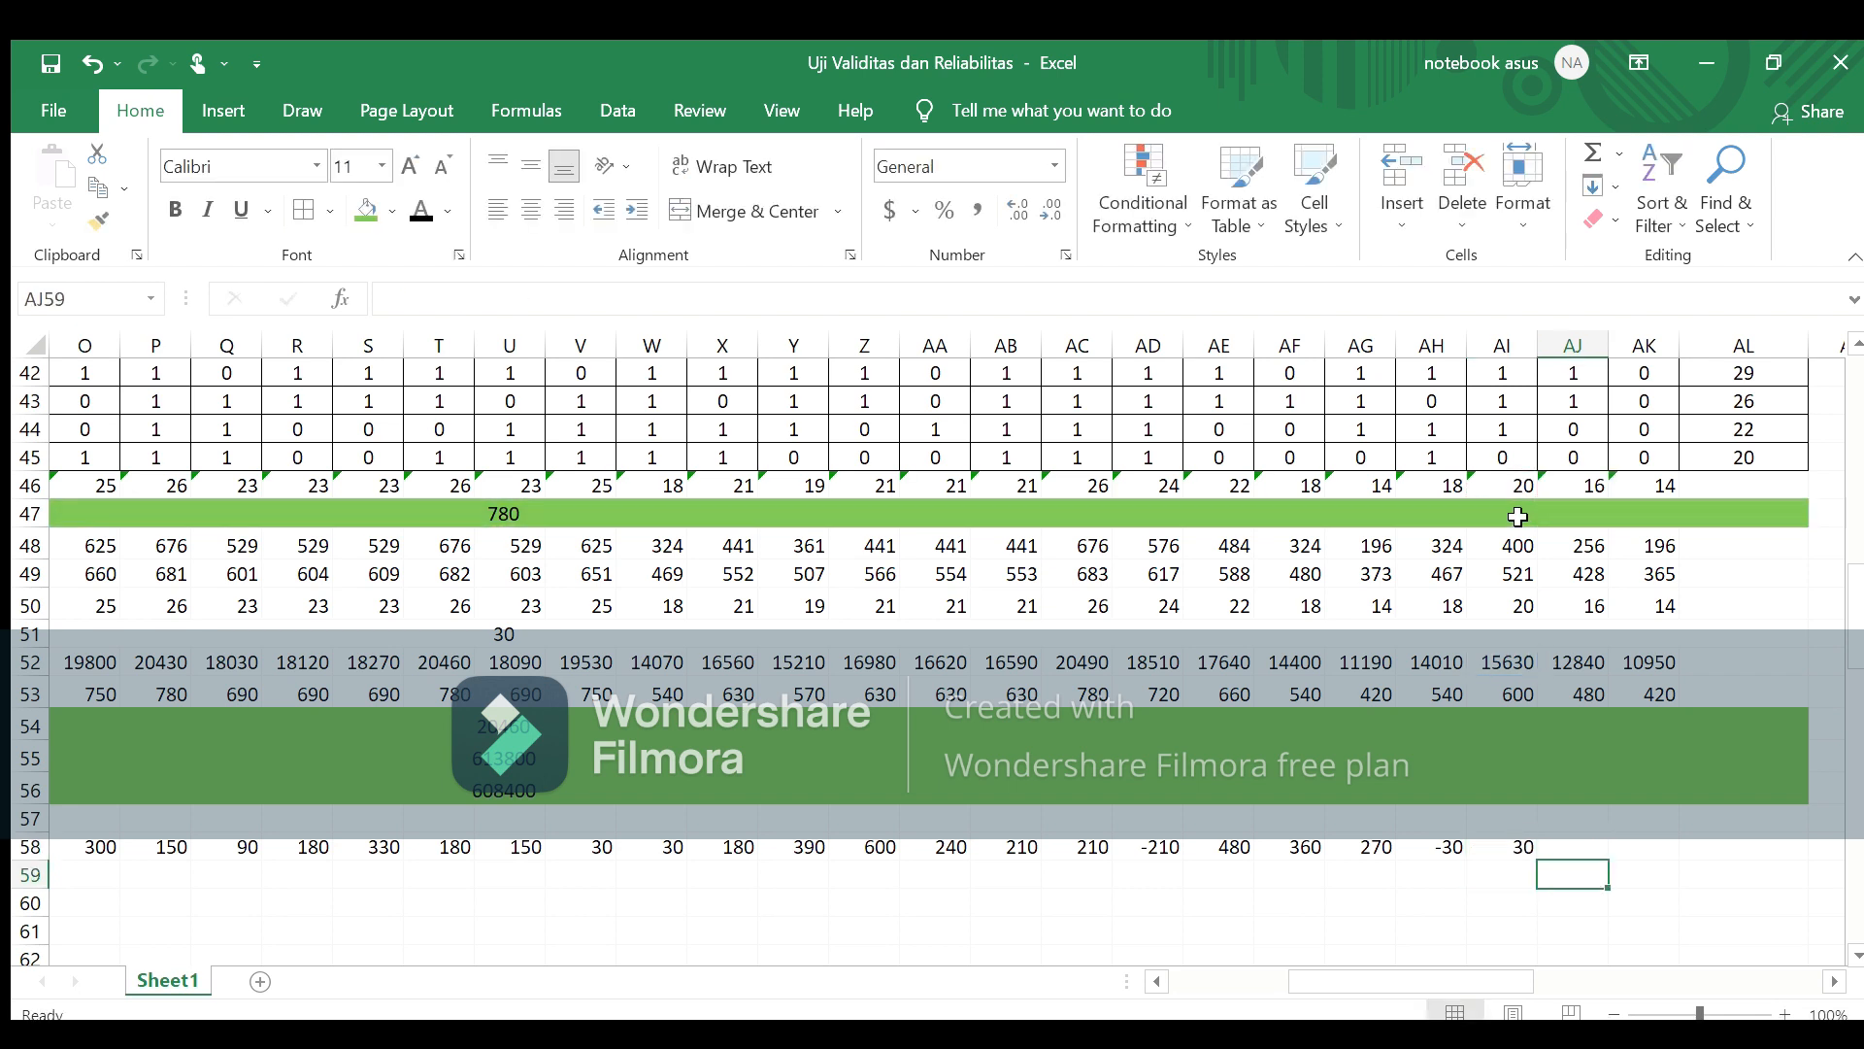
pyautogui.press('Up')
pyautogui.write('=')
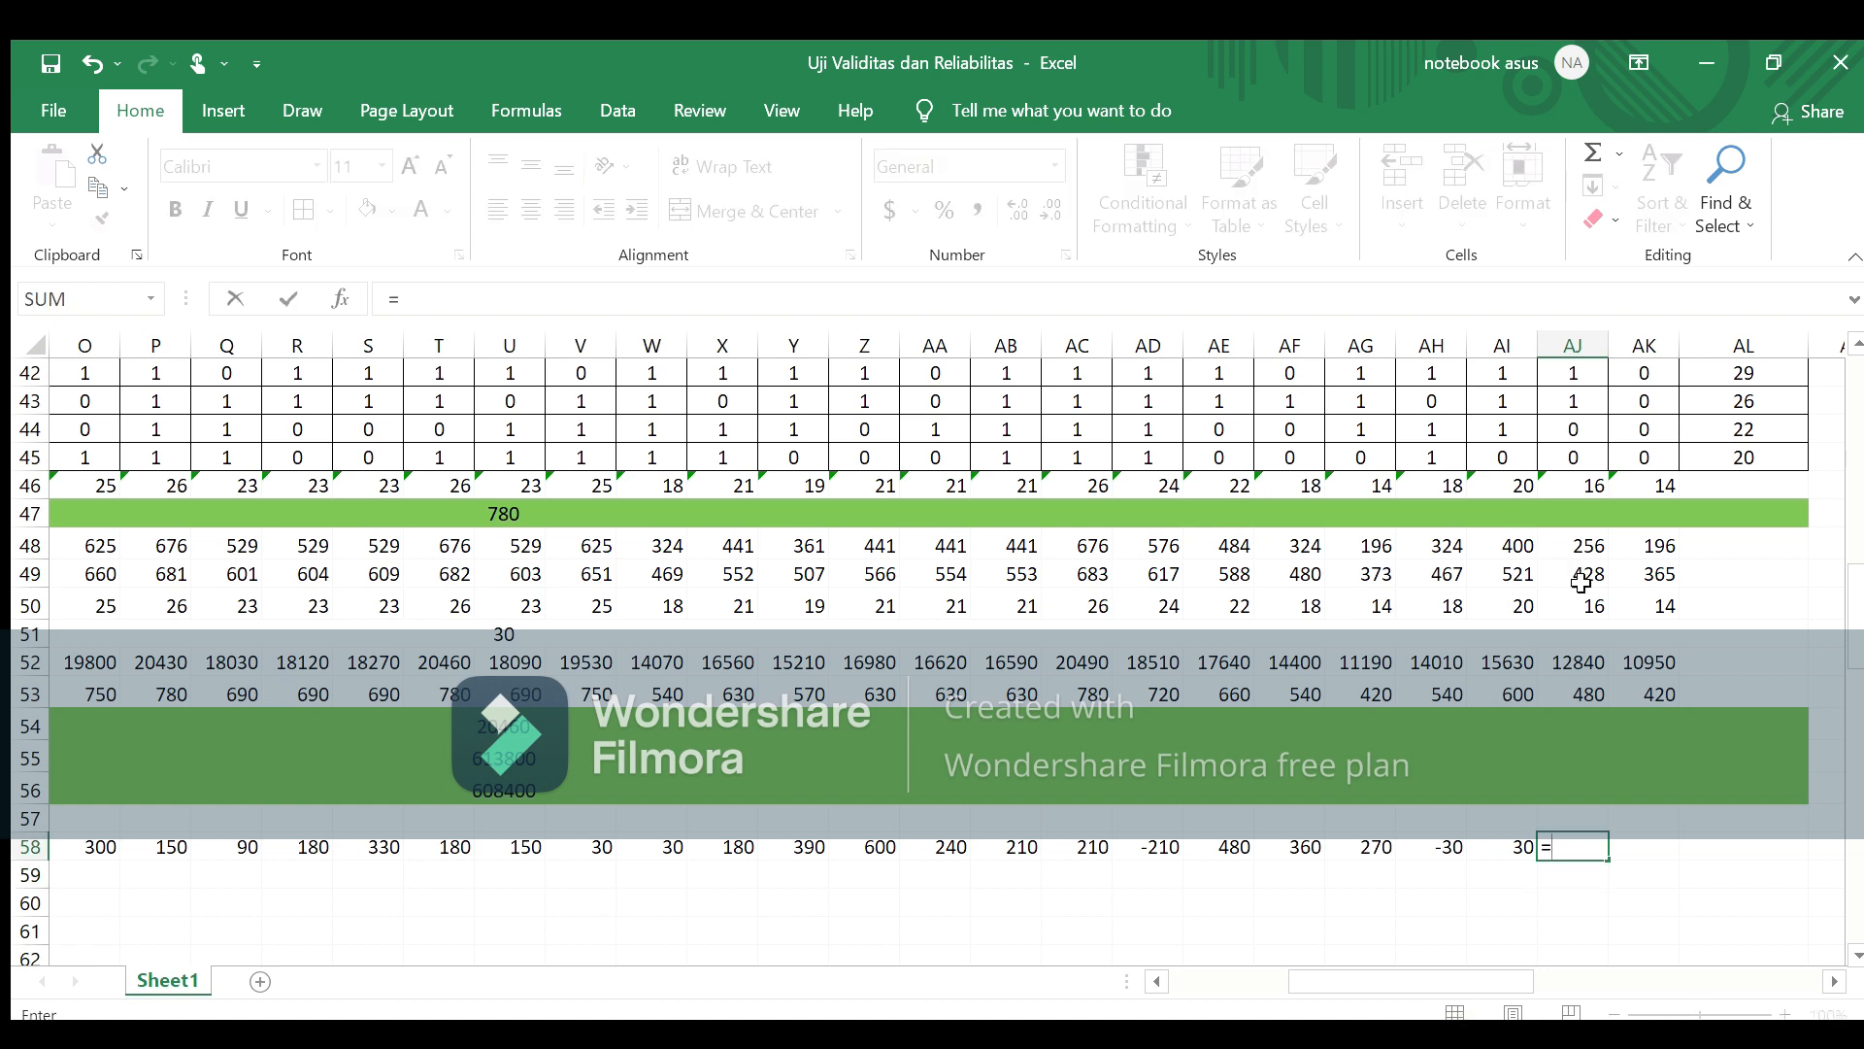
pyautogui.click(1575, 665)
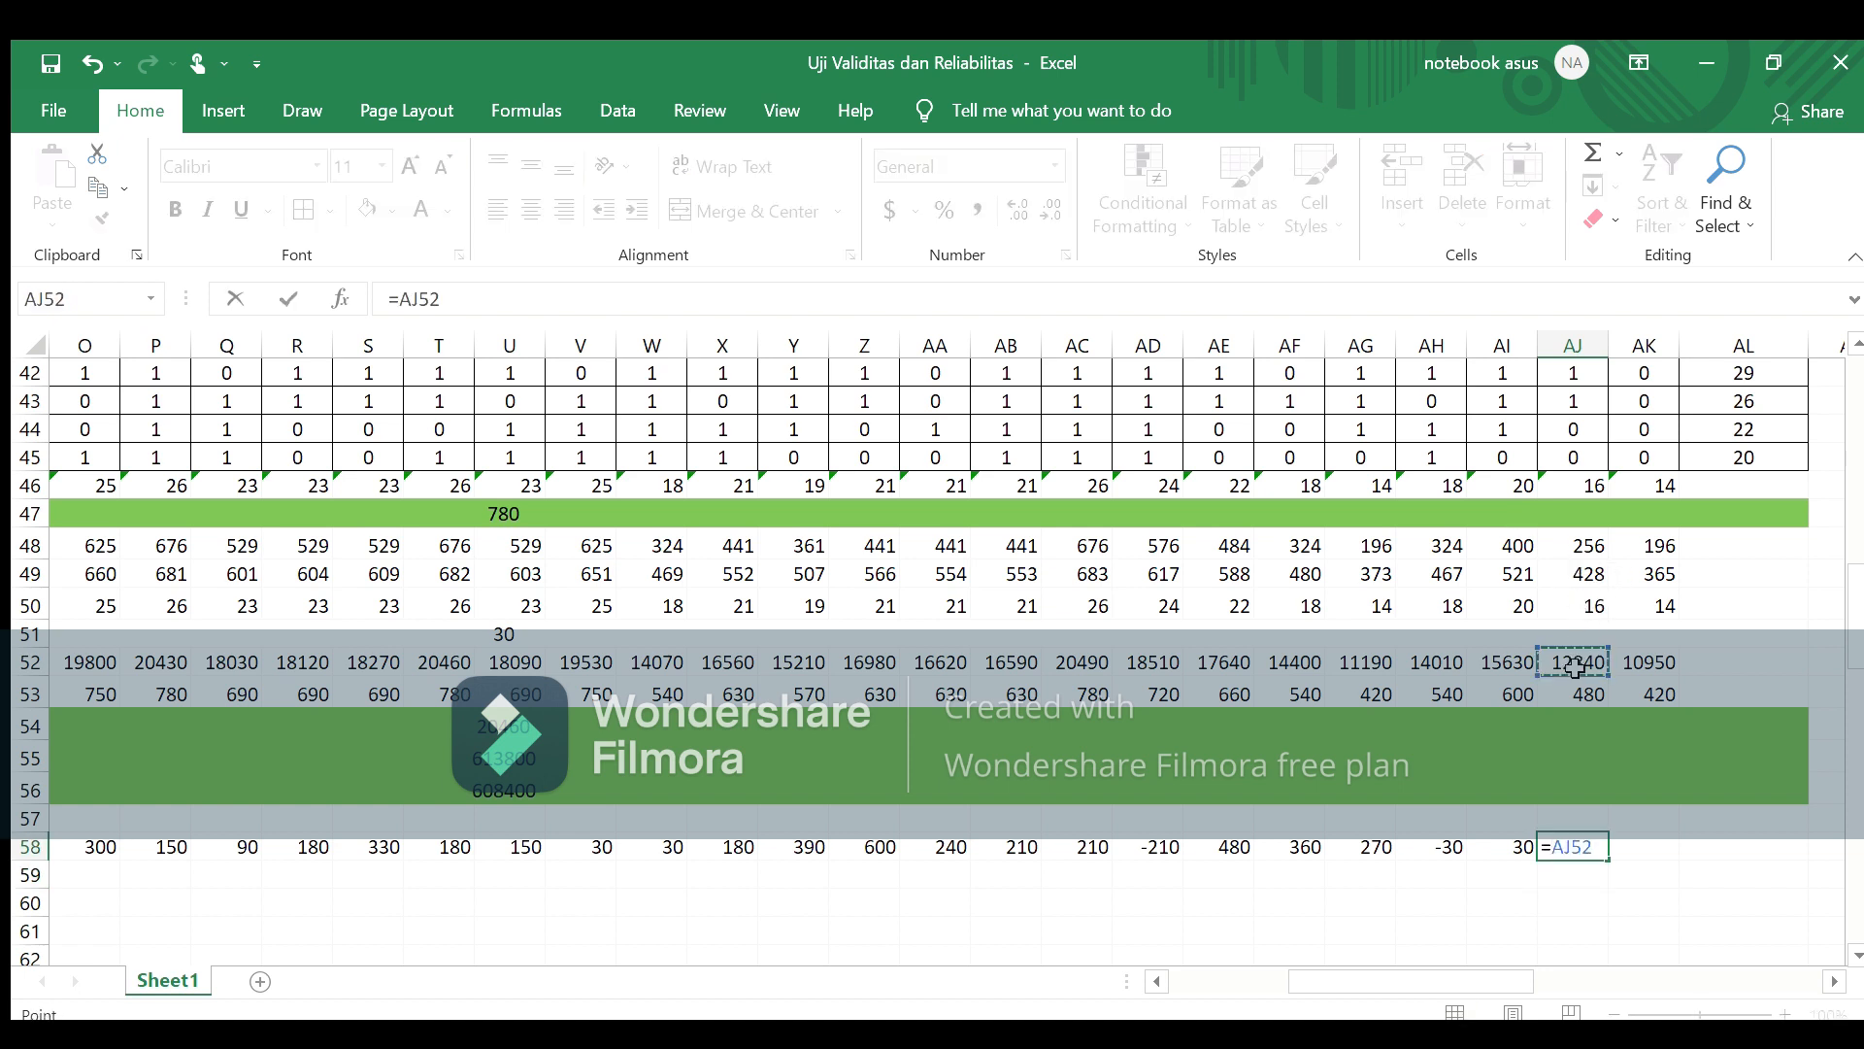
pyautogui.write('-')
pyautogui.click(1569, 489)
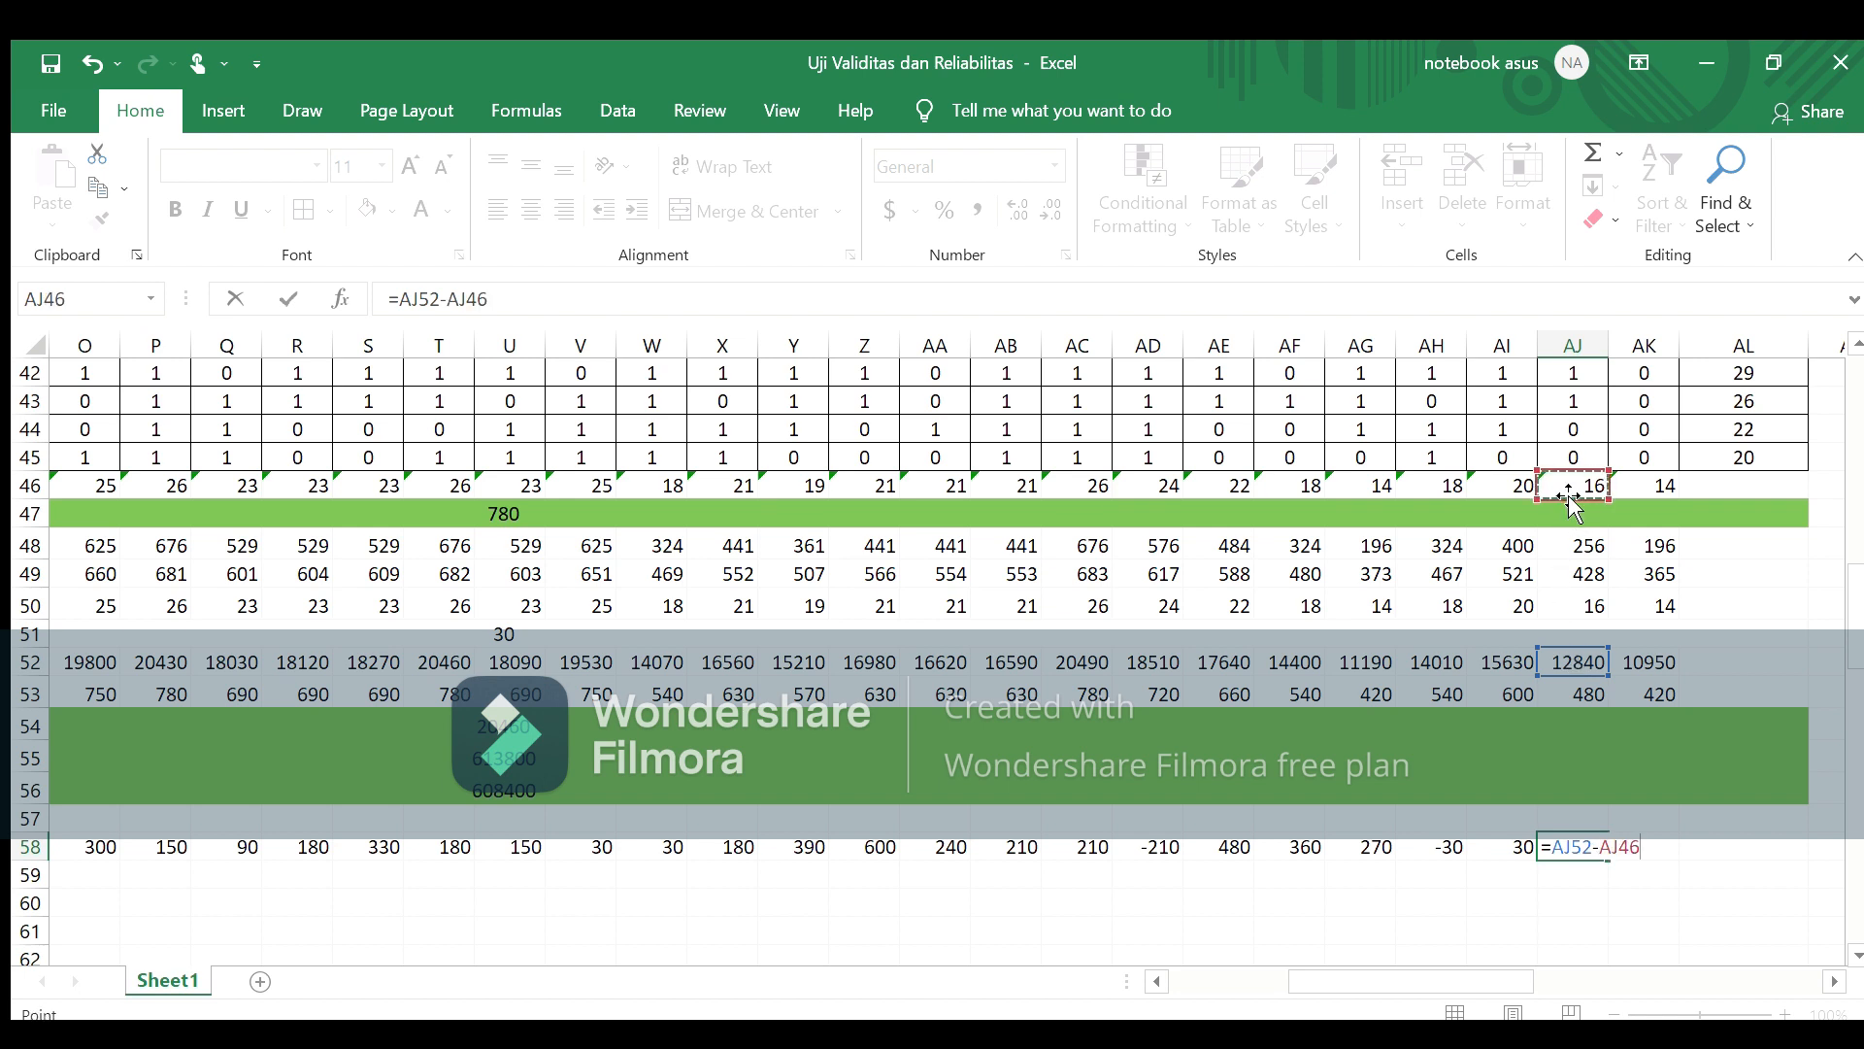
pyautogui.write('*')
pyautogui.click(1581, 517)
pyautogui.press('Tab')
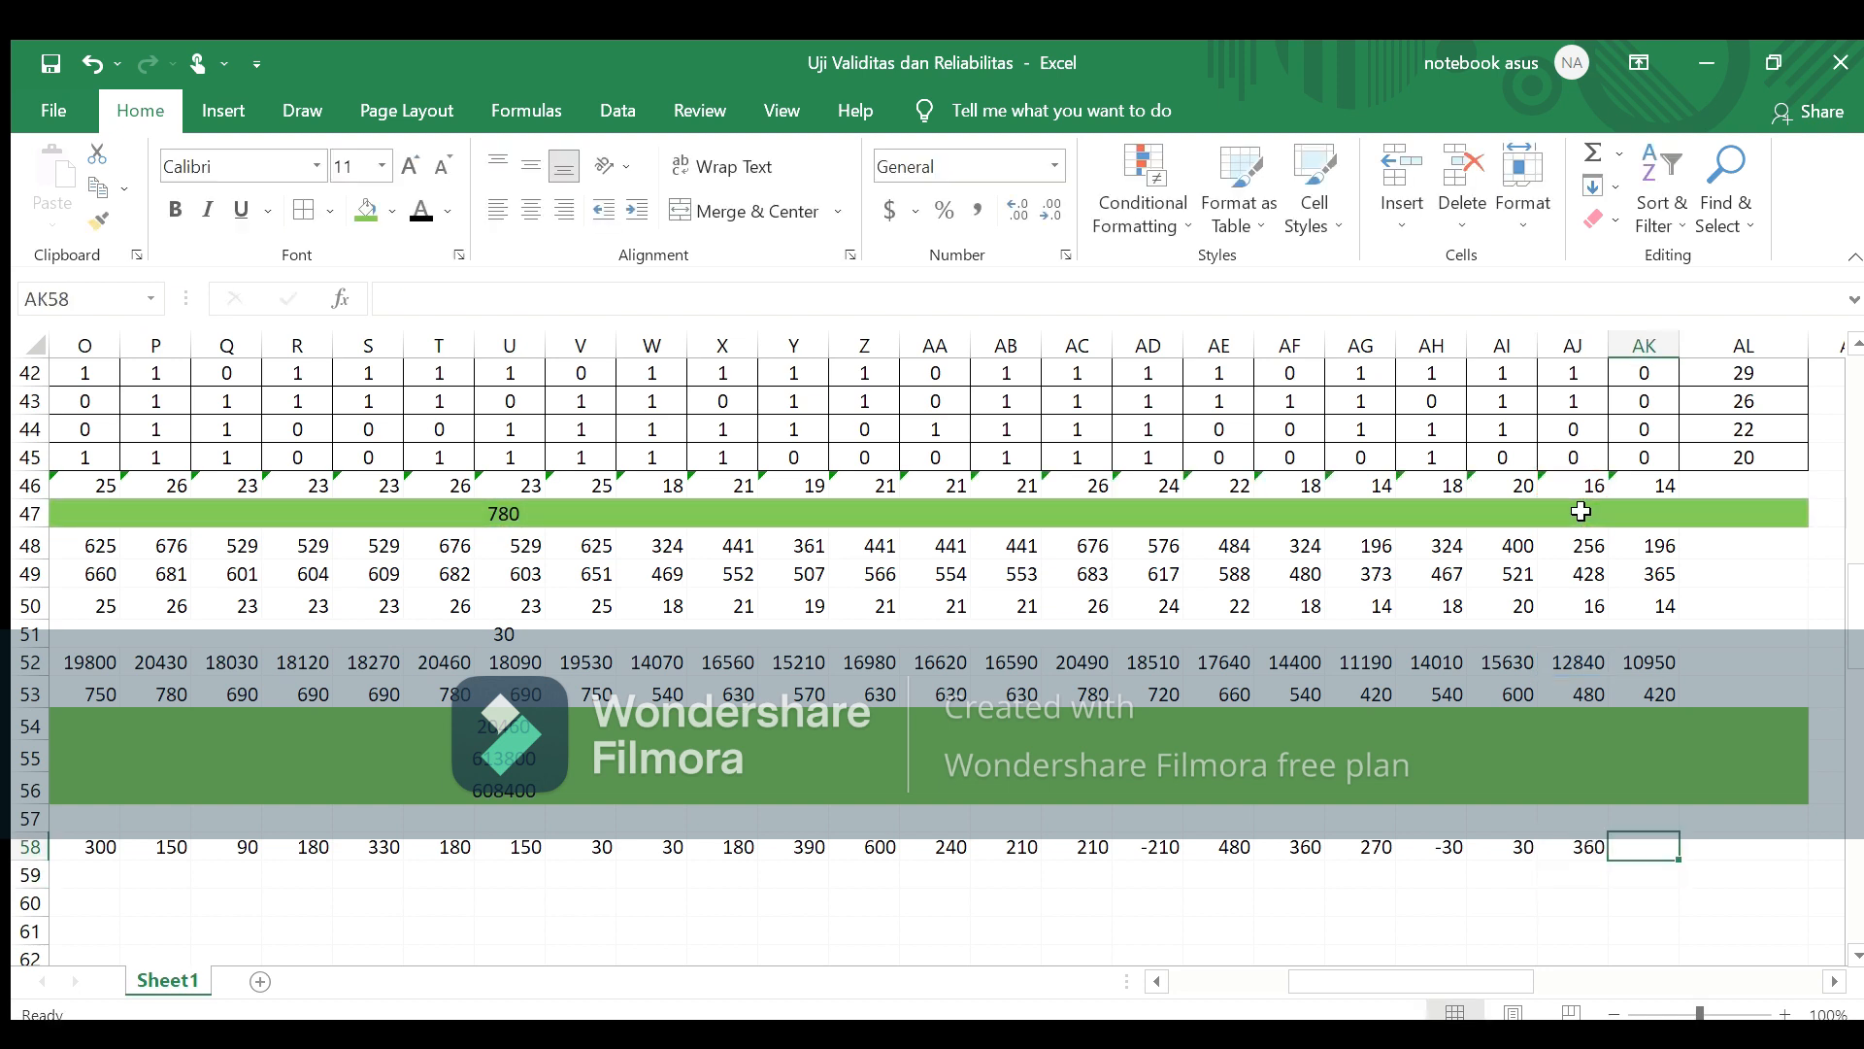
# Step: Enter the N∑XY-∑X∑Y formula for item 35 in cell AK58, starting with =AK52-
pyautogui.write('=')
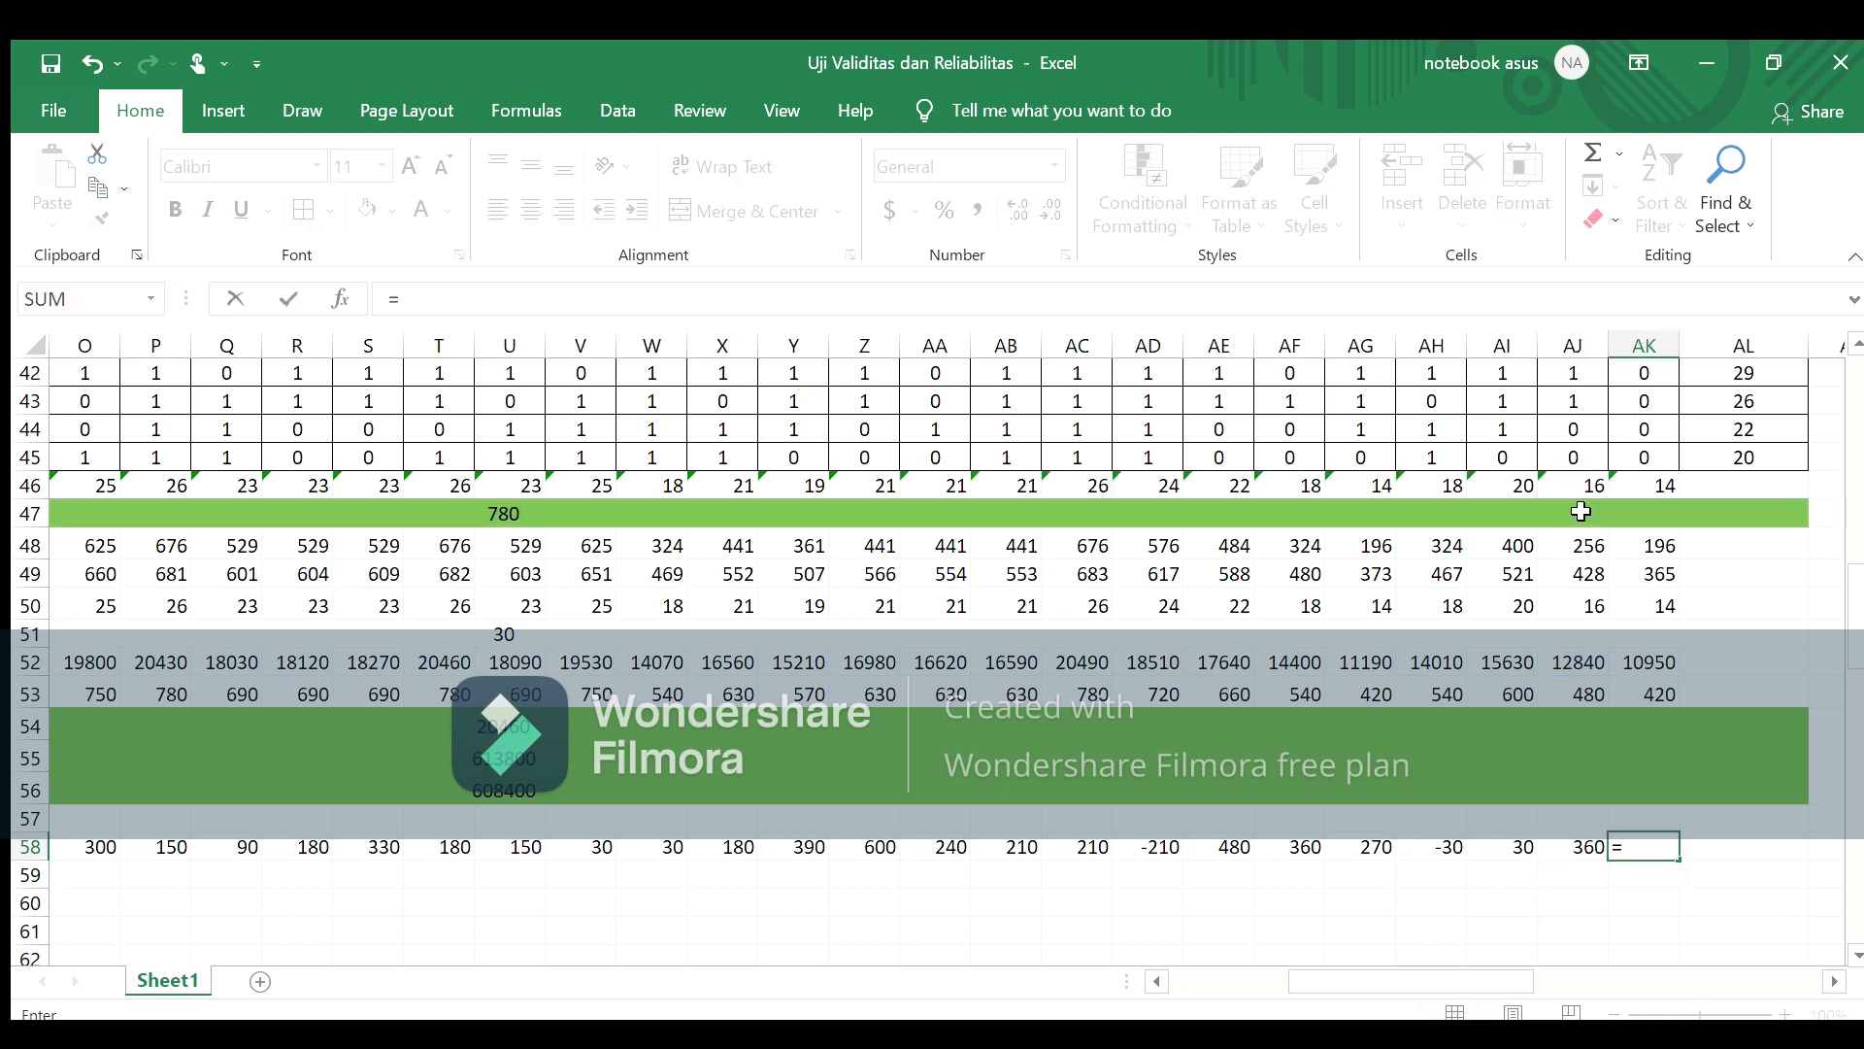
pyautogui.click(1647, 663)
pyautogui.write('-')
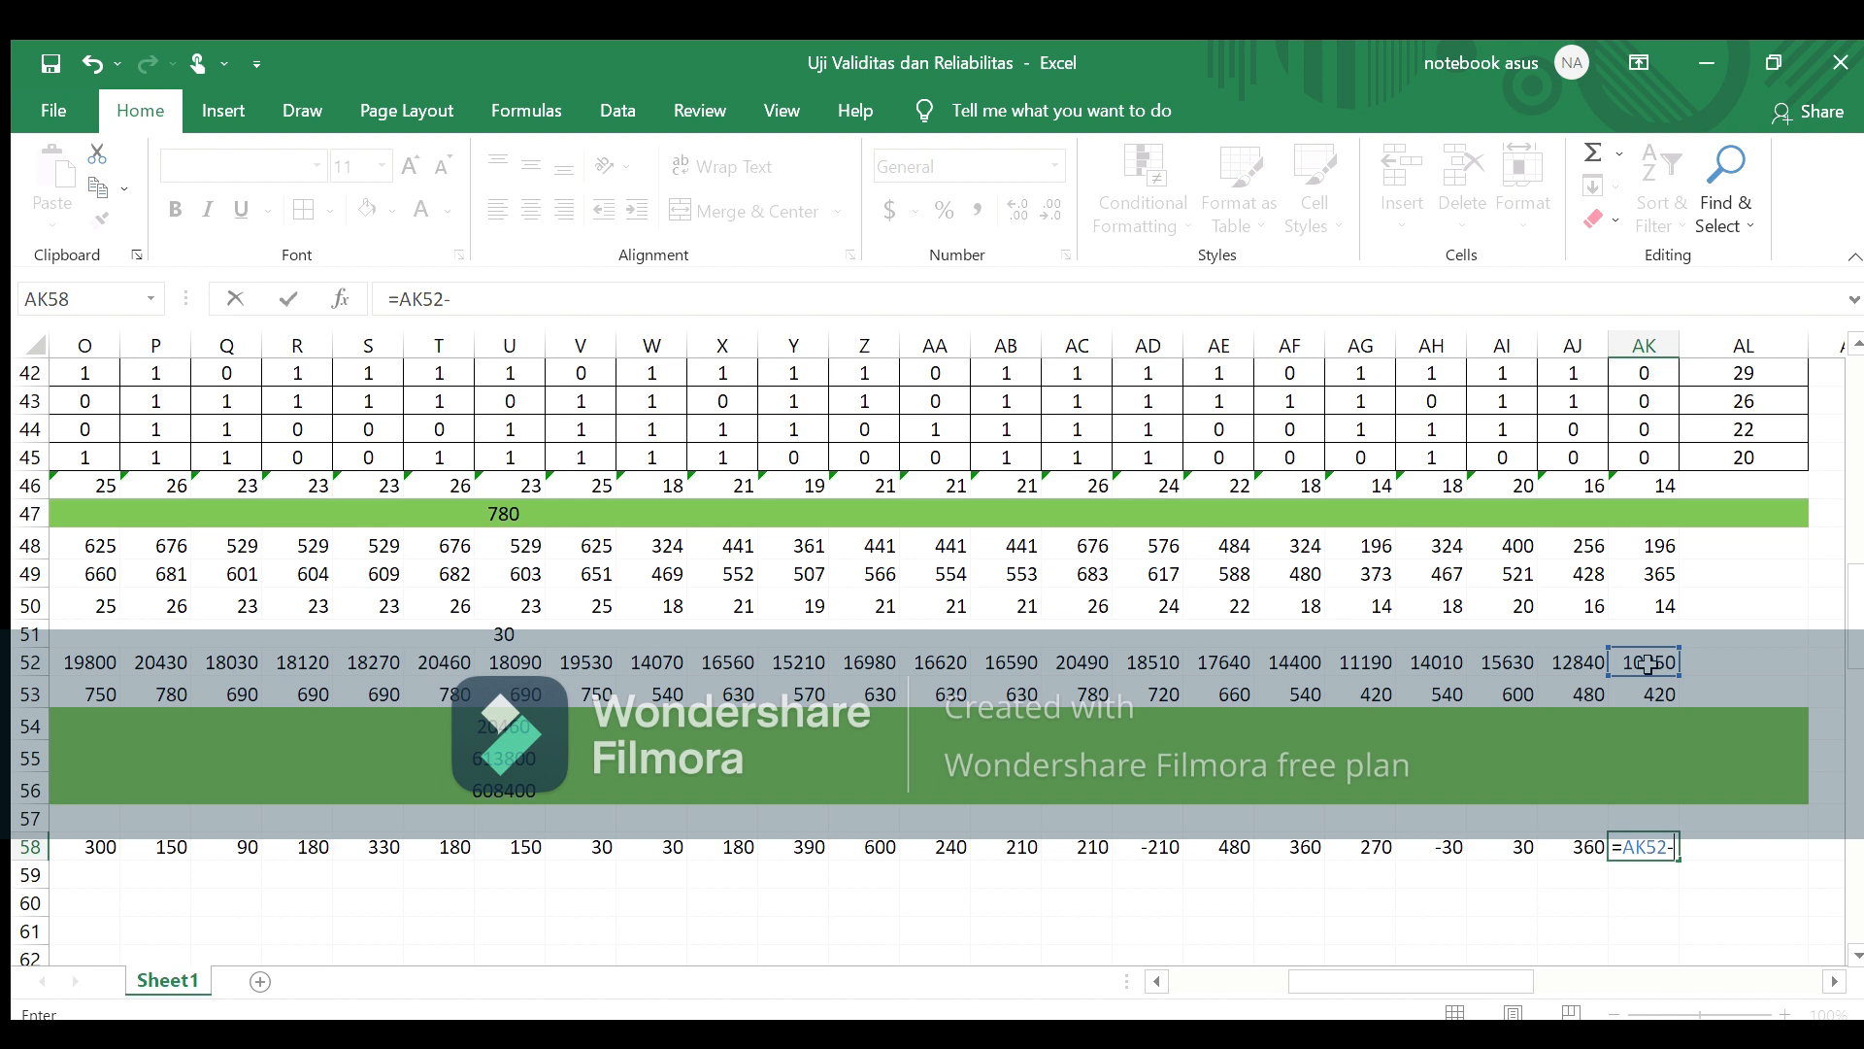
# Step: Complete the N∑XY-∑X∑Y formula in cell AK58 as =AK52-AK46*C47
pyautogui.click(1662, 483)
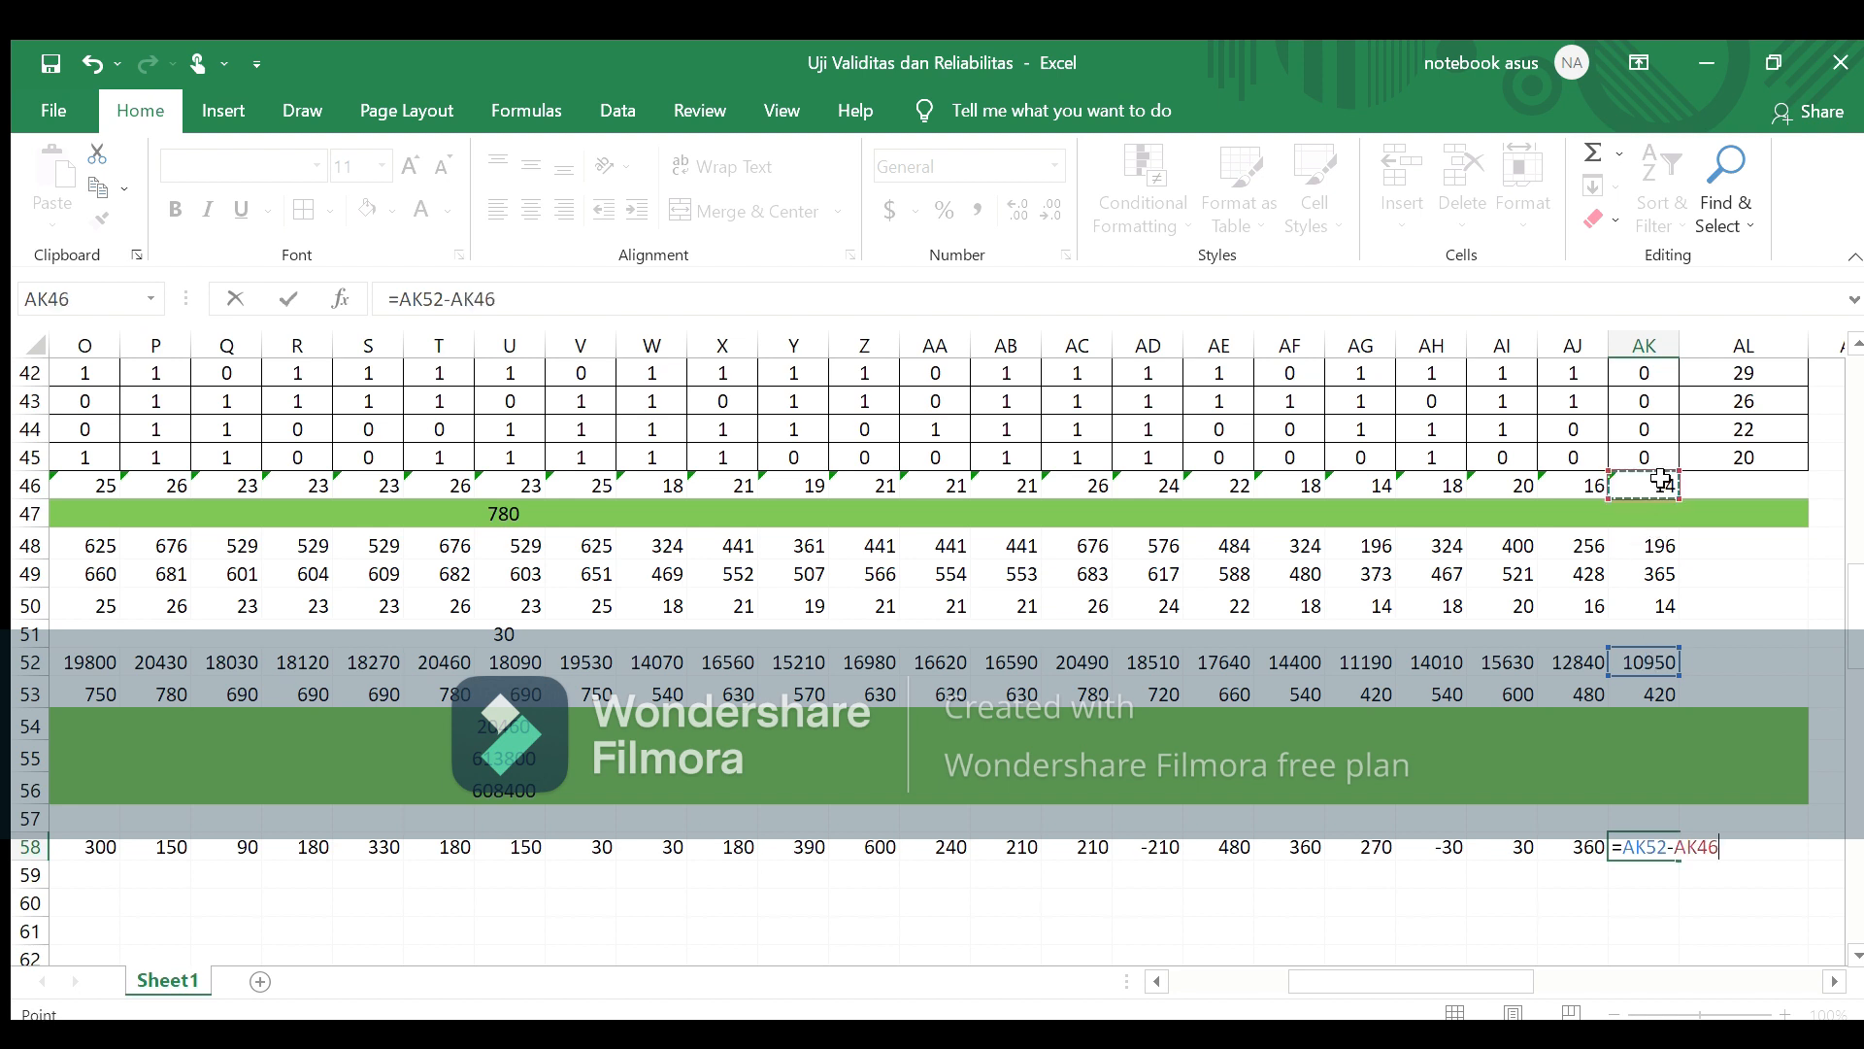
pyautogui.write('*')
pyautogui.click(1651, 514)
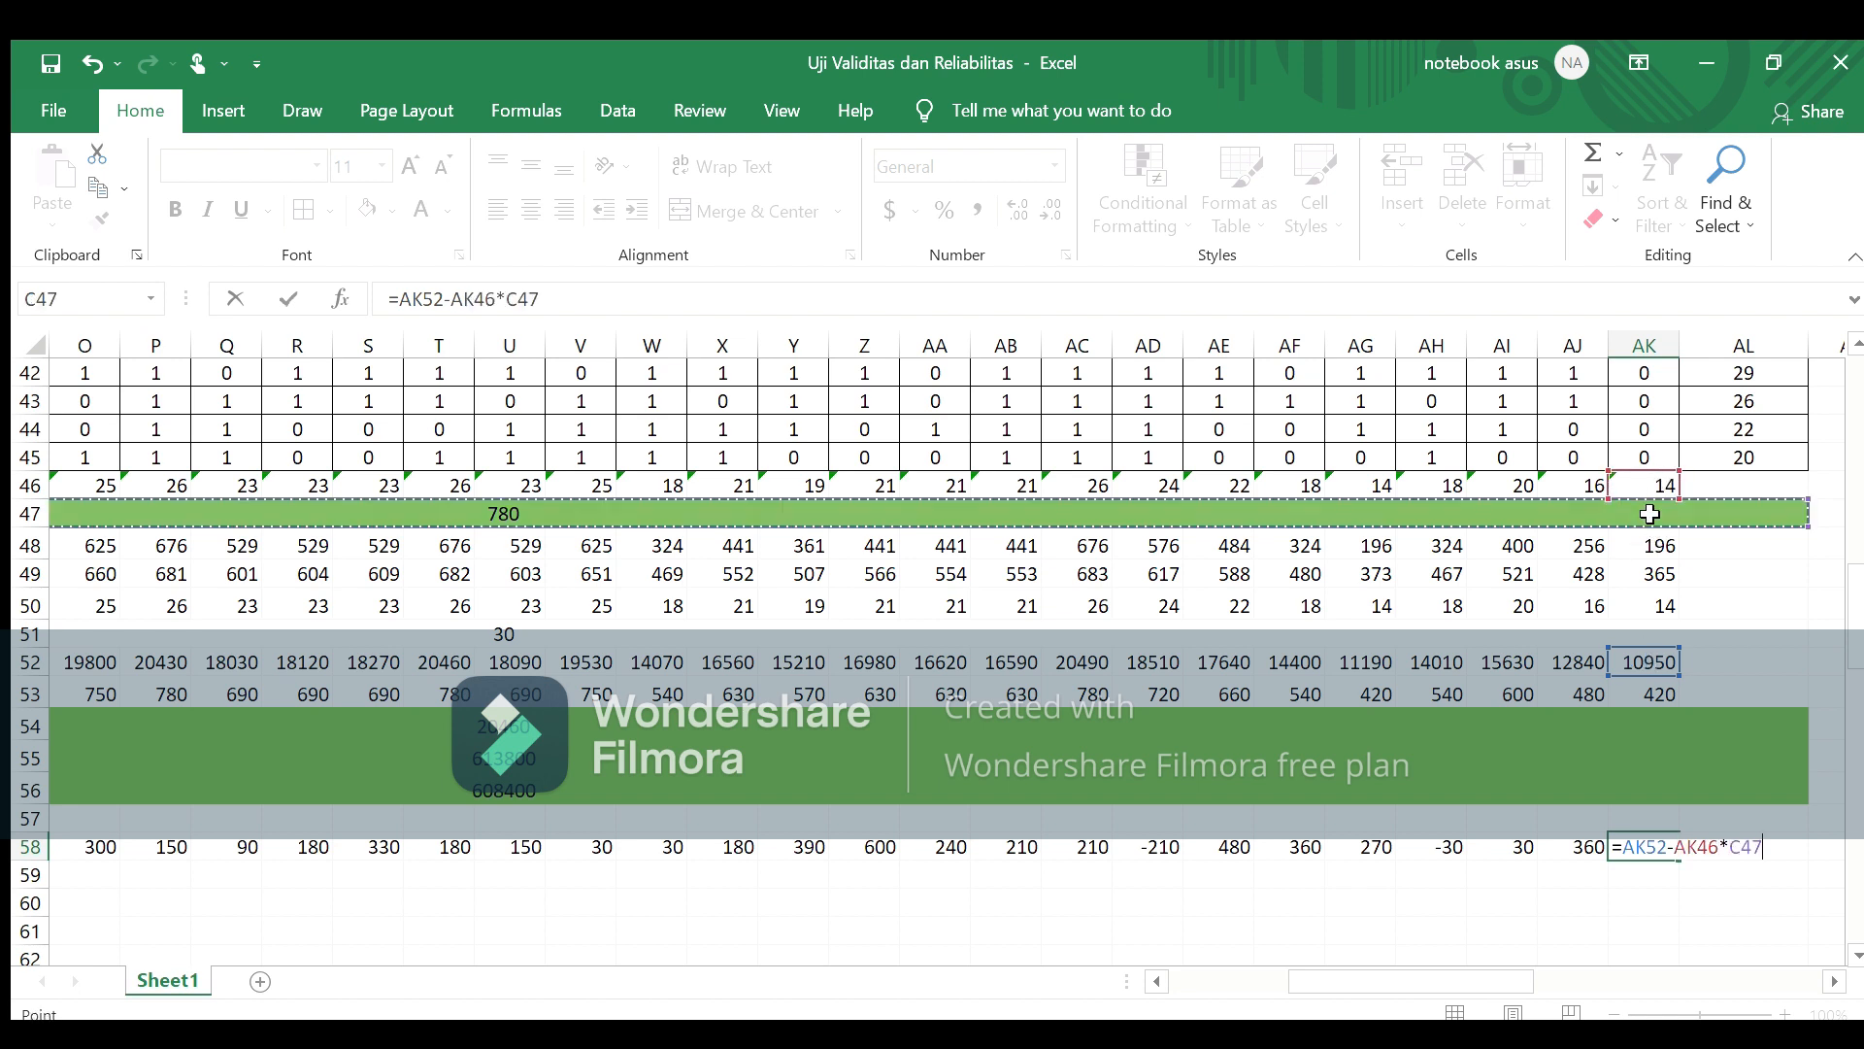
pyautogui.press('Return')
# Step: Enter =C53-C48 in C59 for N∑X²-(∑X)² and fill the formula across row 59 to column AK
pyautogui.press('Left')
pyautogui.press('Left')
pyautogui.press('Left')
pyautogui.press('Left')
pyautogui.press('Left')
pyautogui.press('Left')
pyautogui.press('Left')
pyautogui.press('Left')
pyautogui.press('Left')
pyautogui.press('Left')
pyautogui.press('Left')
pyautogui.press('Left')
pyautogui.press('Left')
pyautogui.press('Left')
pyautogui.press('Left')
pyautogui.press('Left')
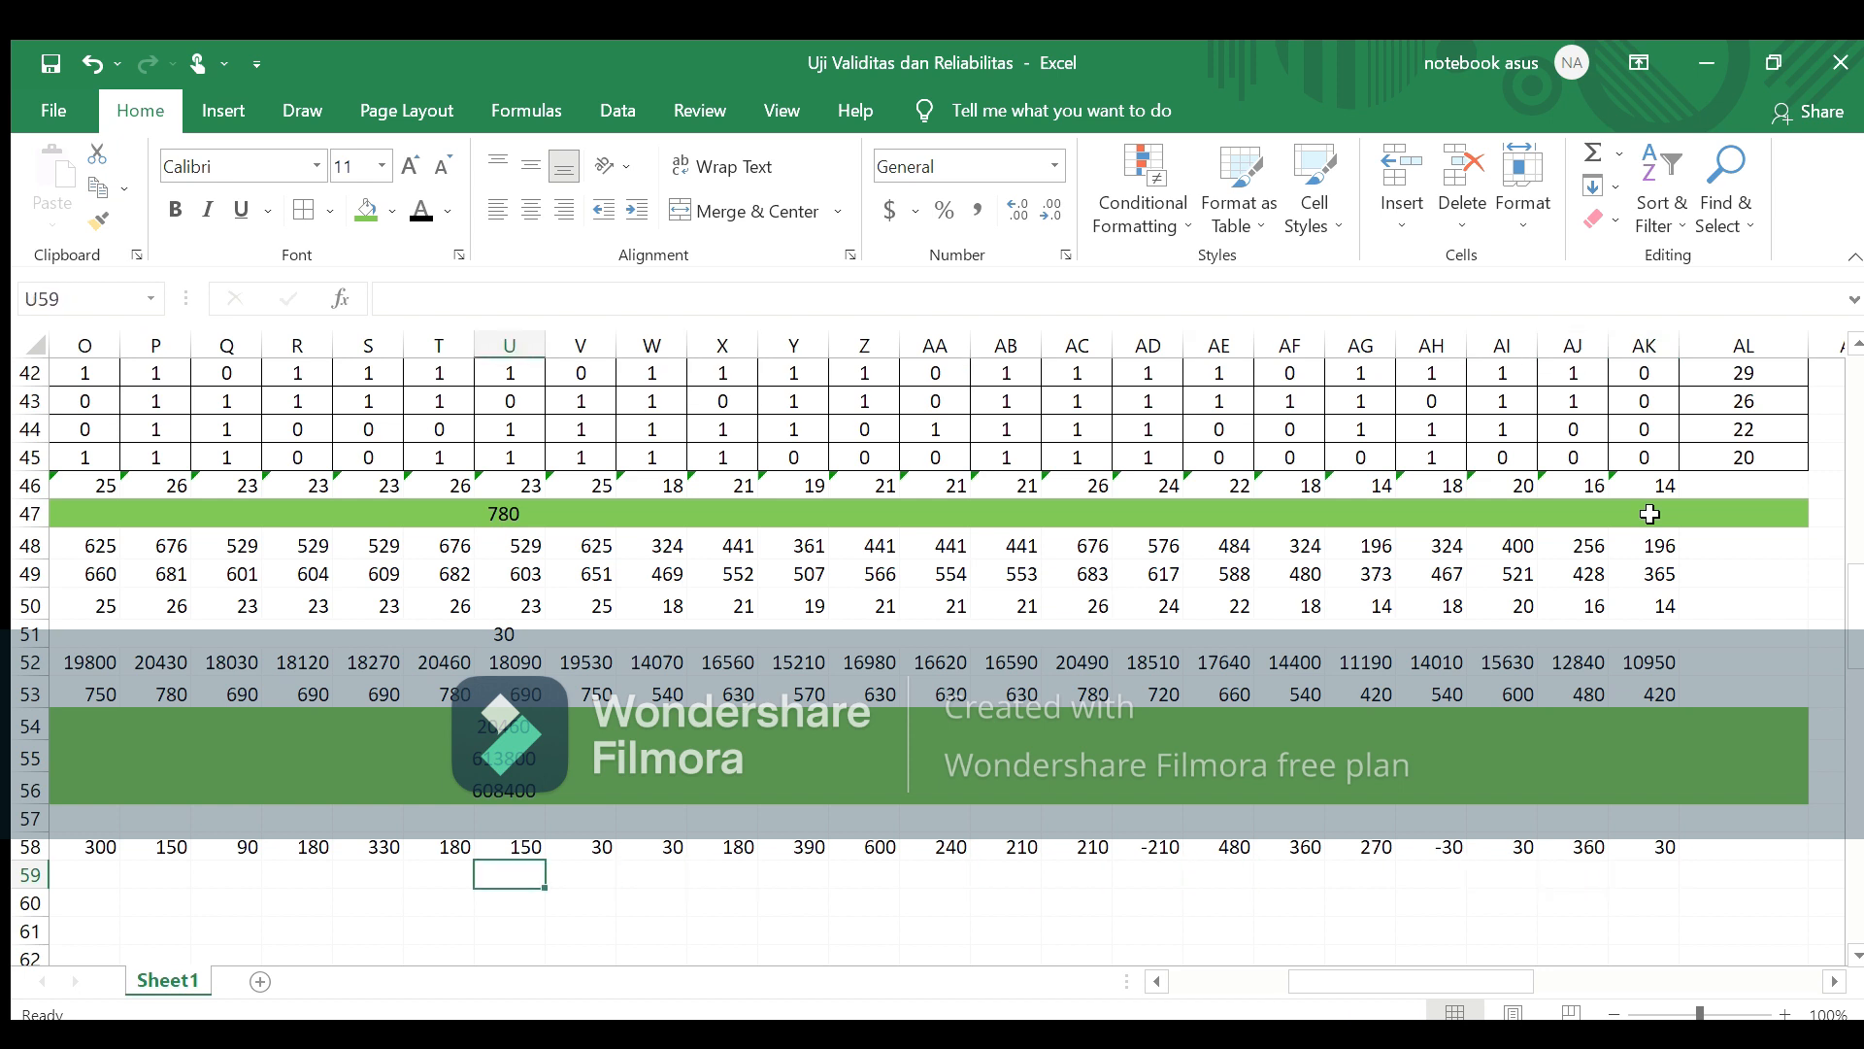
pyautogui.click(1612, 1006)
pyautogui.click(1612, 1006)
pyautogui.click(1613, 1005)
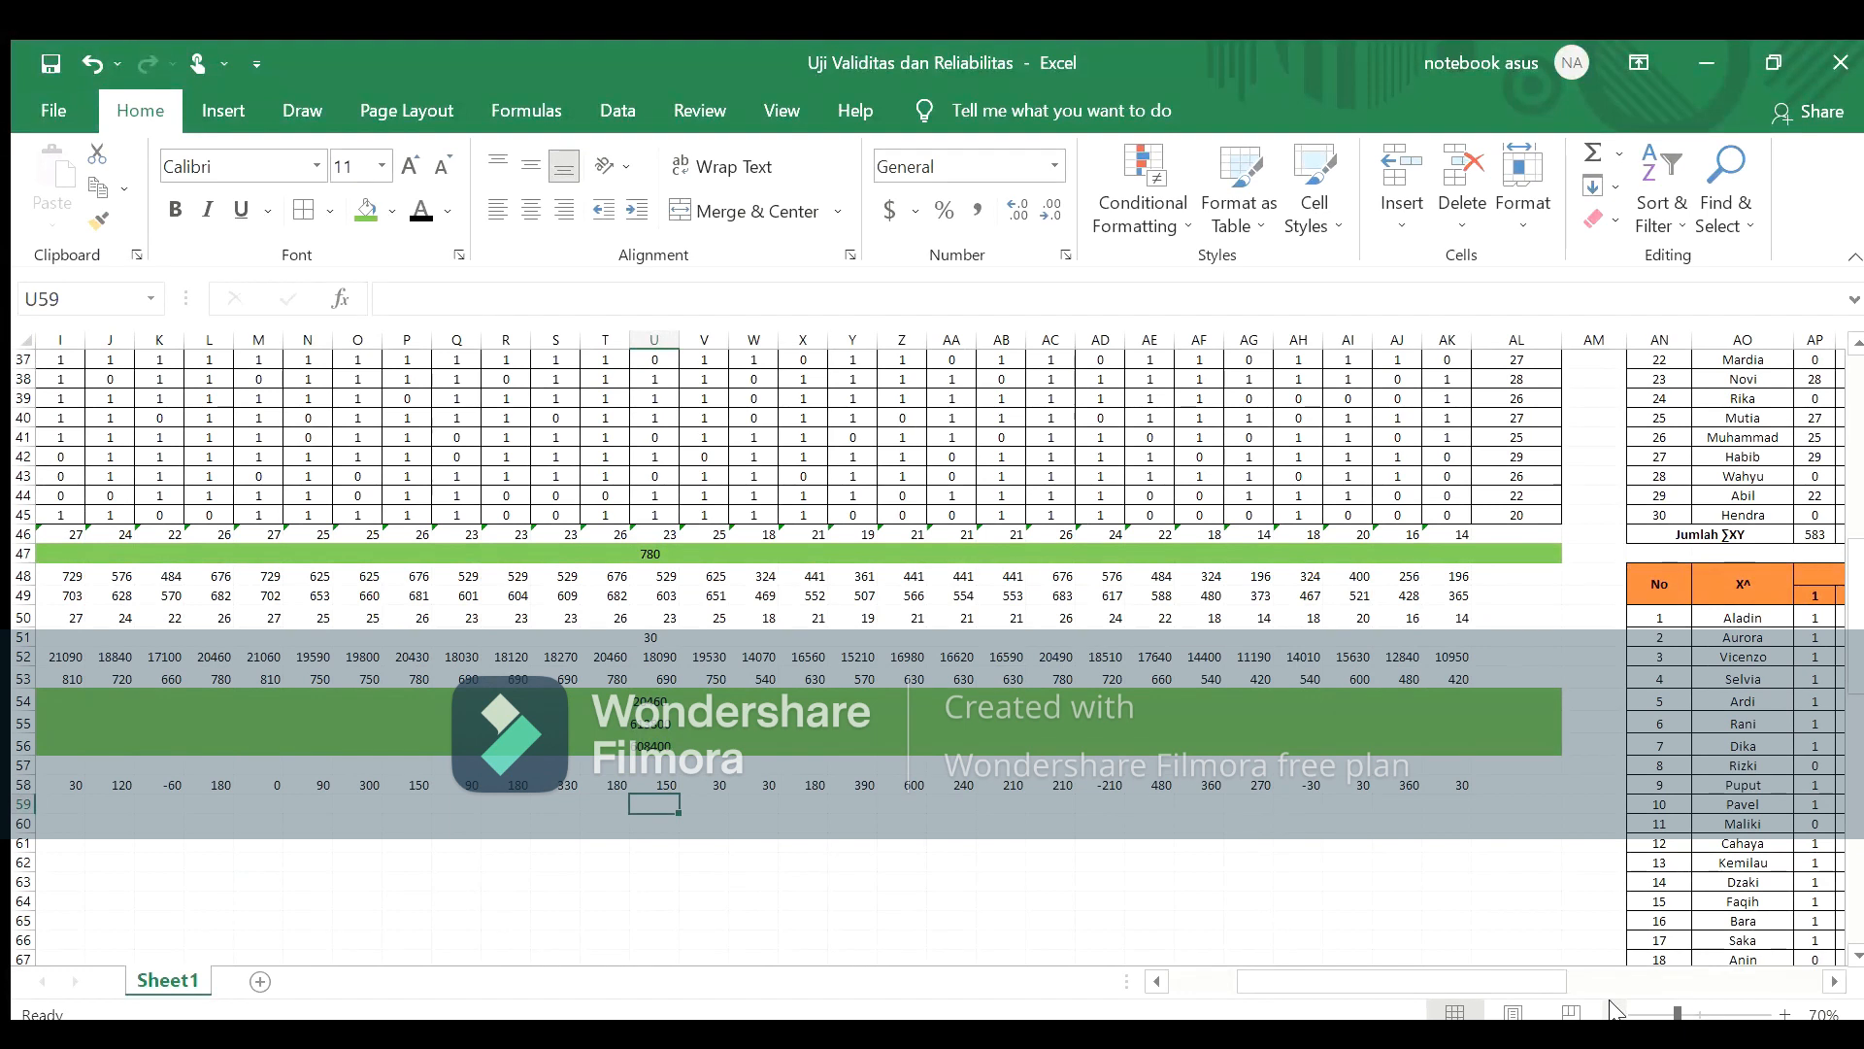
pyautogui.moveTo(1476, 982); pyautogui.dragTo(1402, 982)
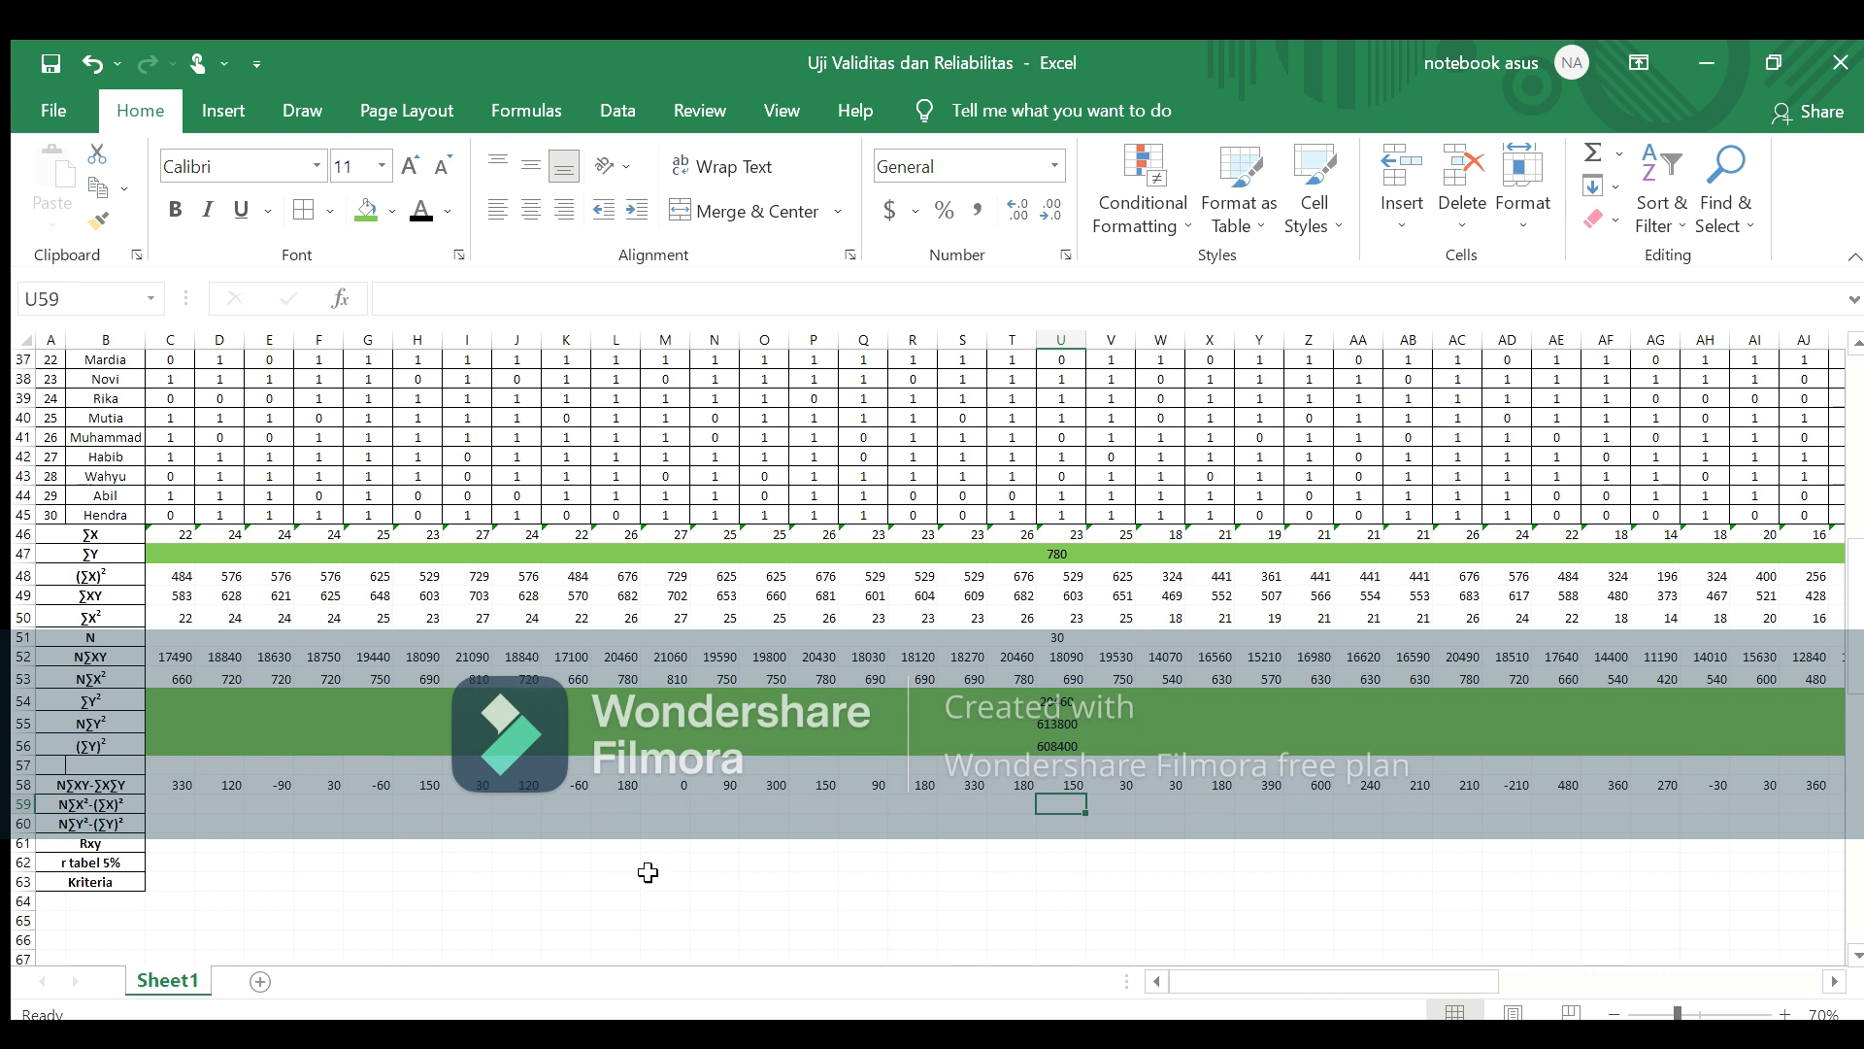
pyautogui.click(183, 802)
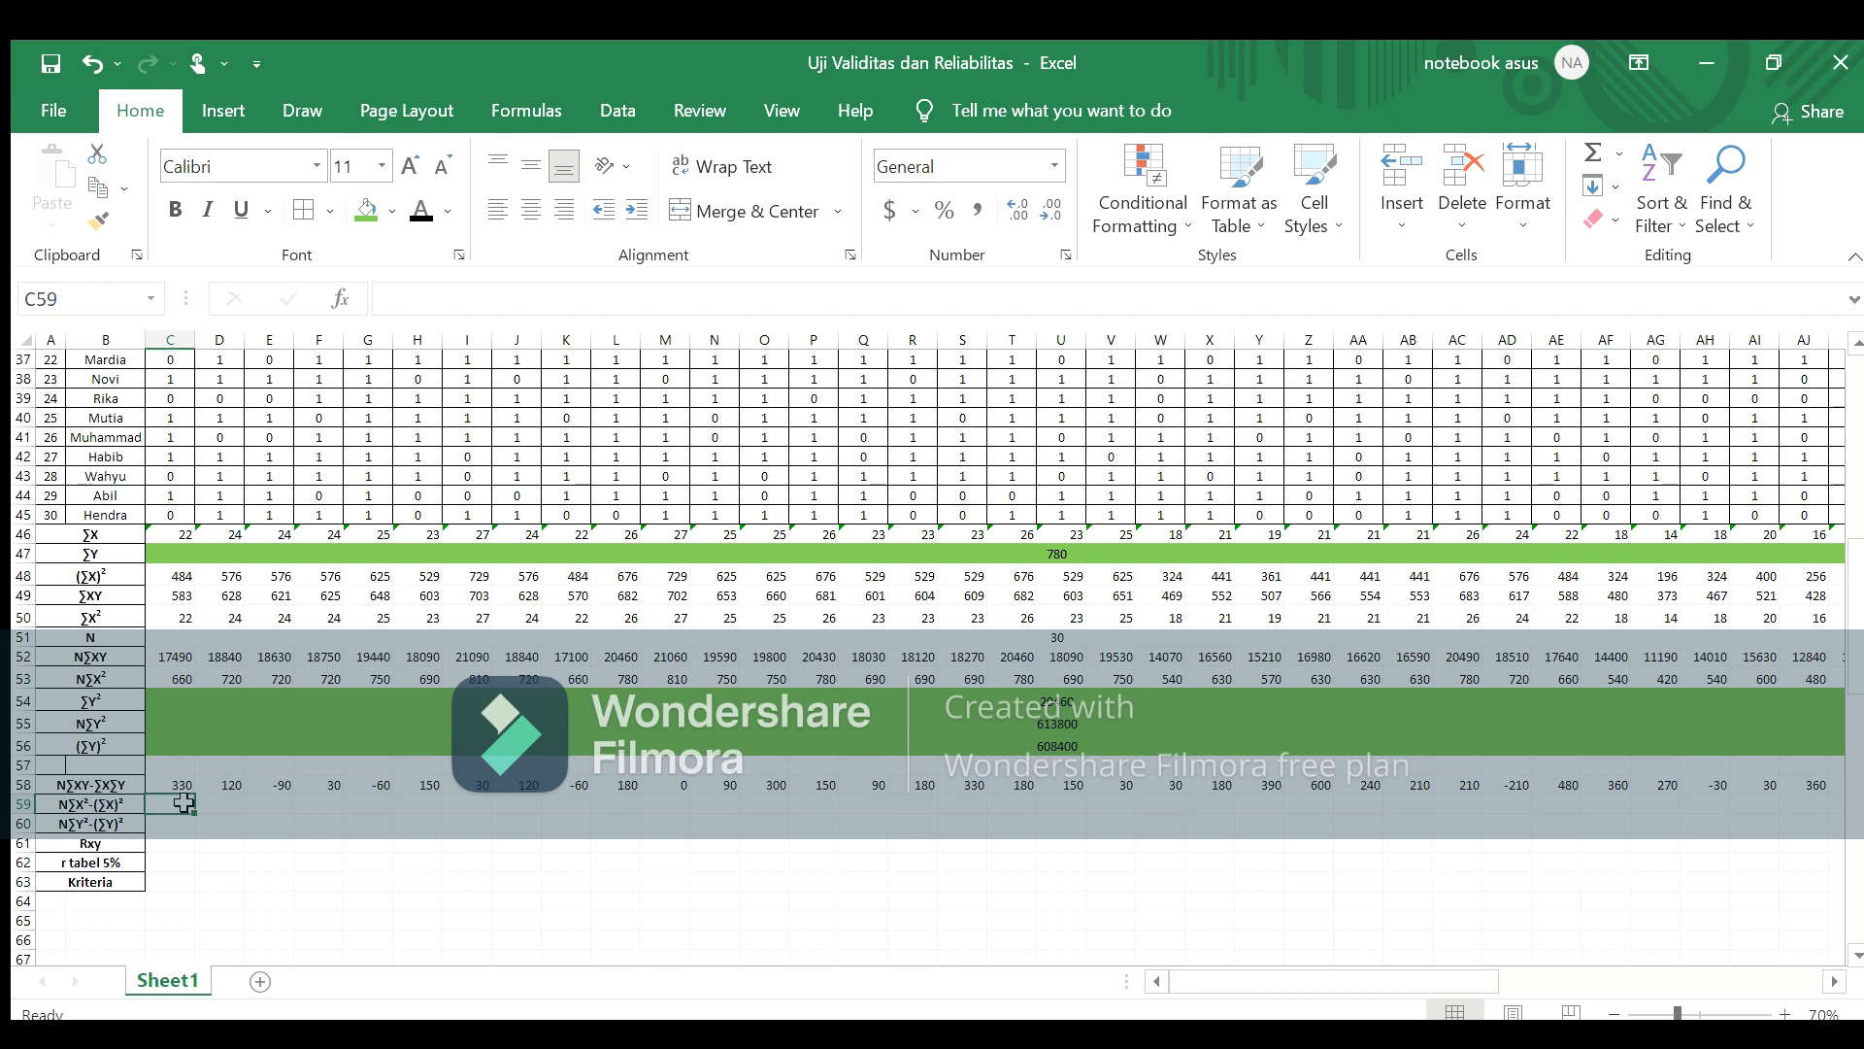
pyautogui.write('=')
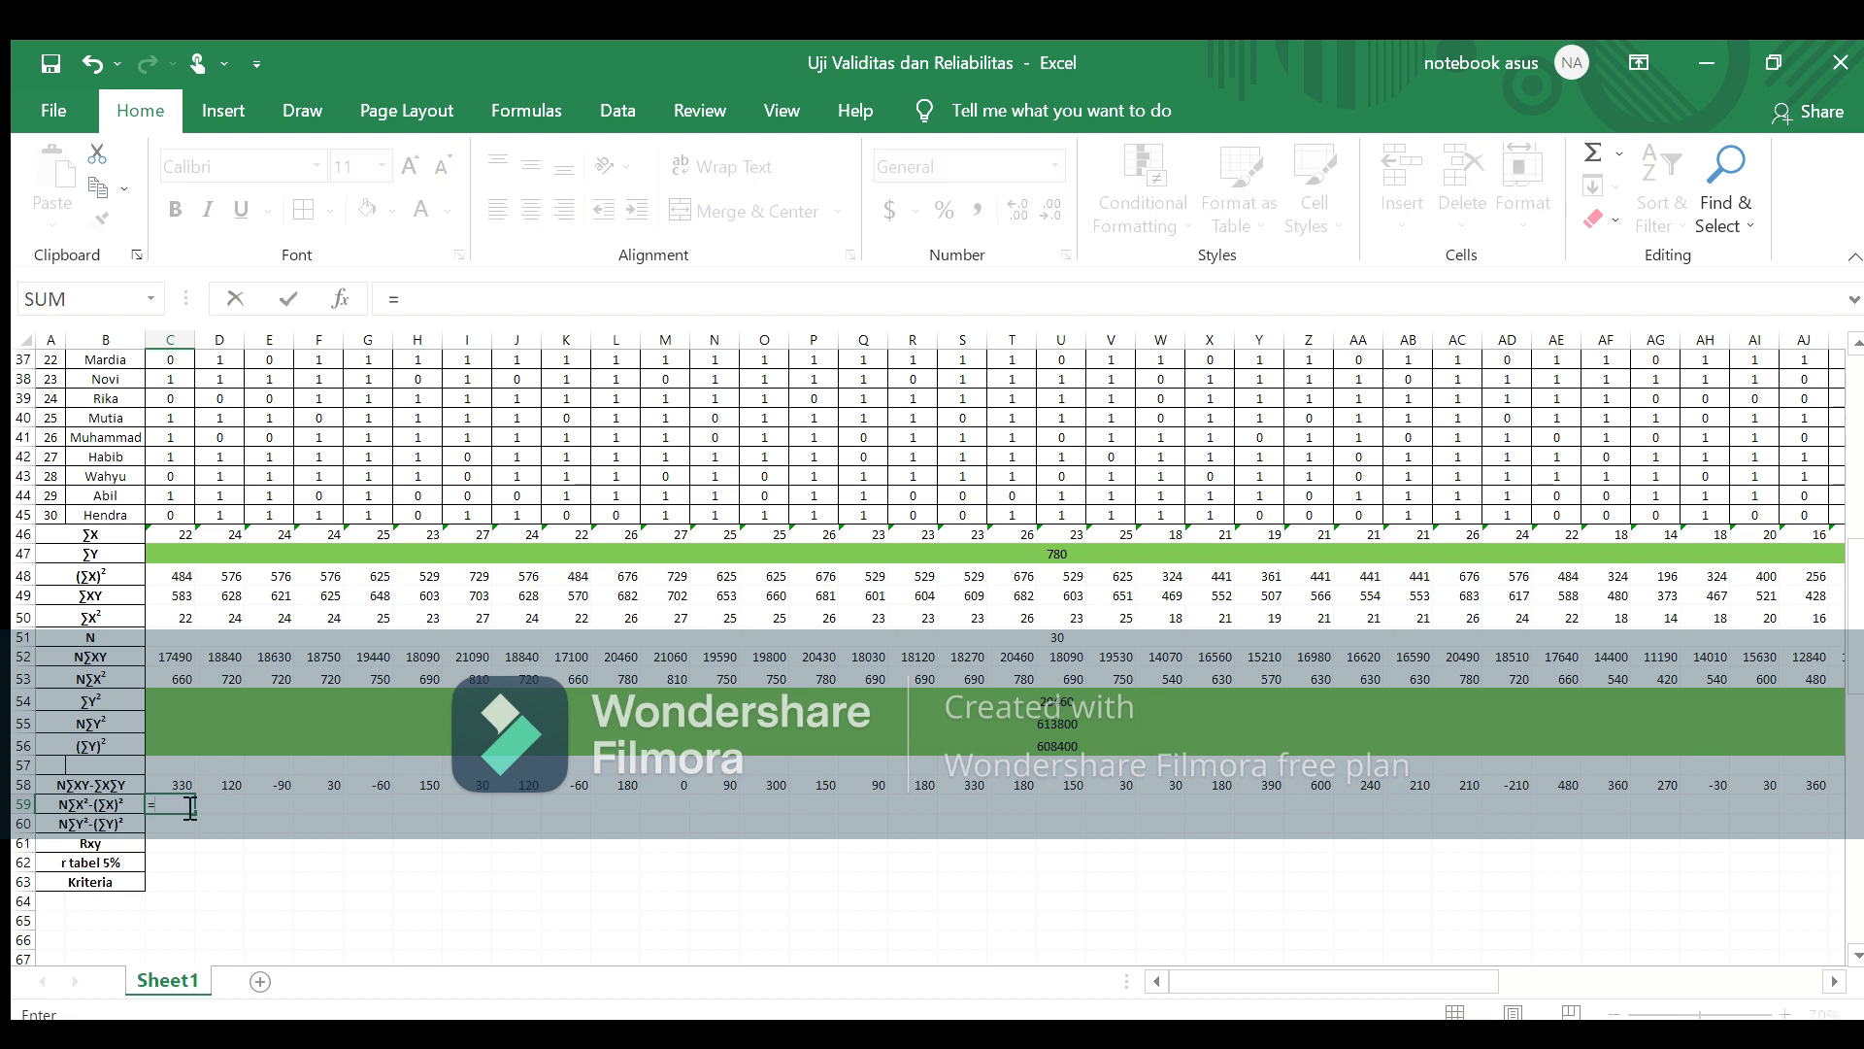
pyautogui.click(177, 679)
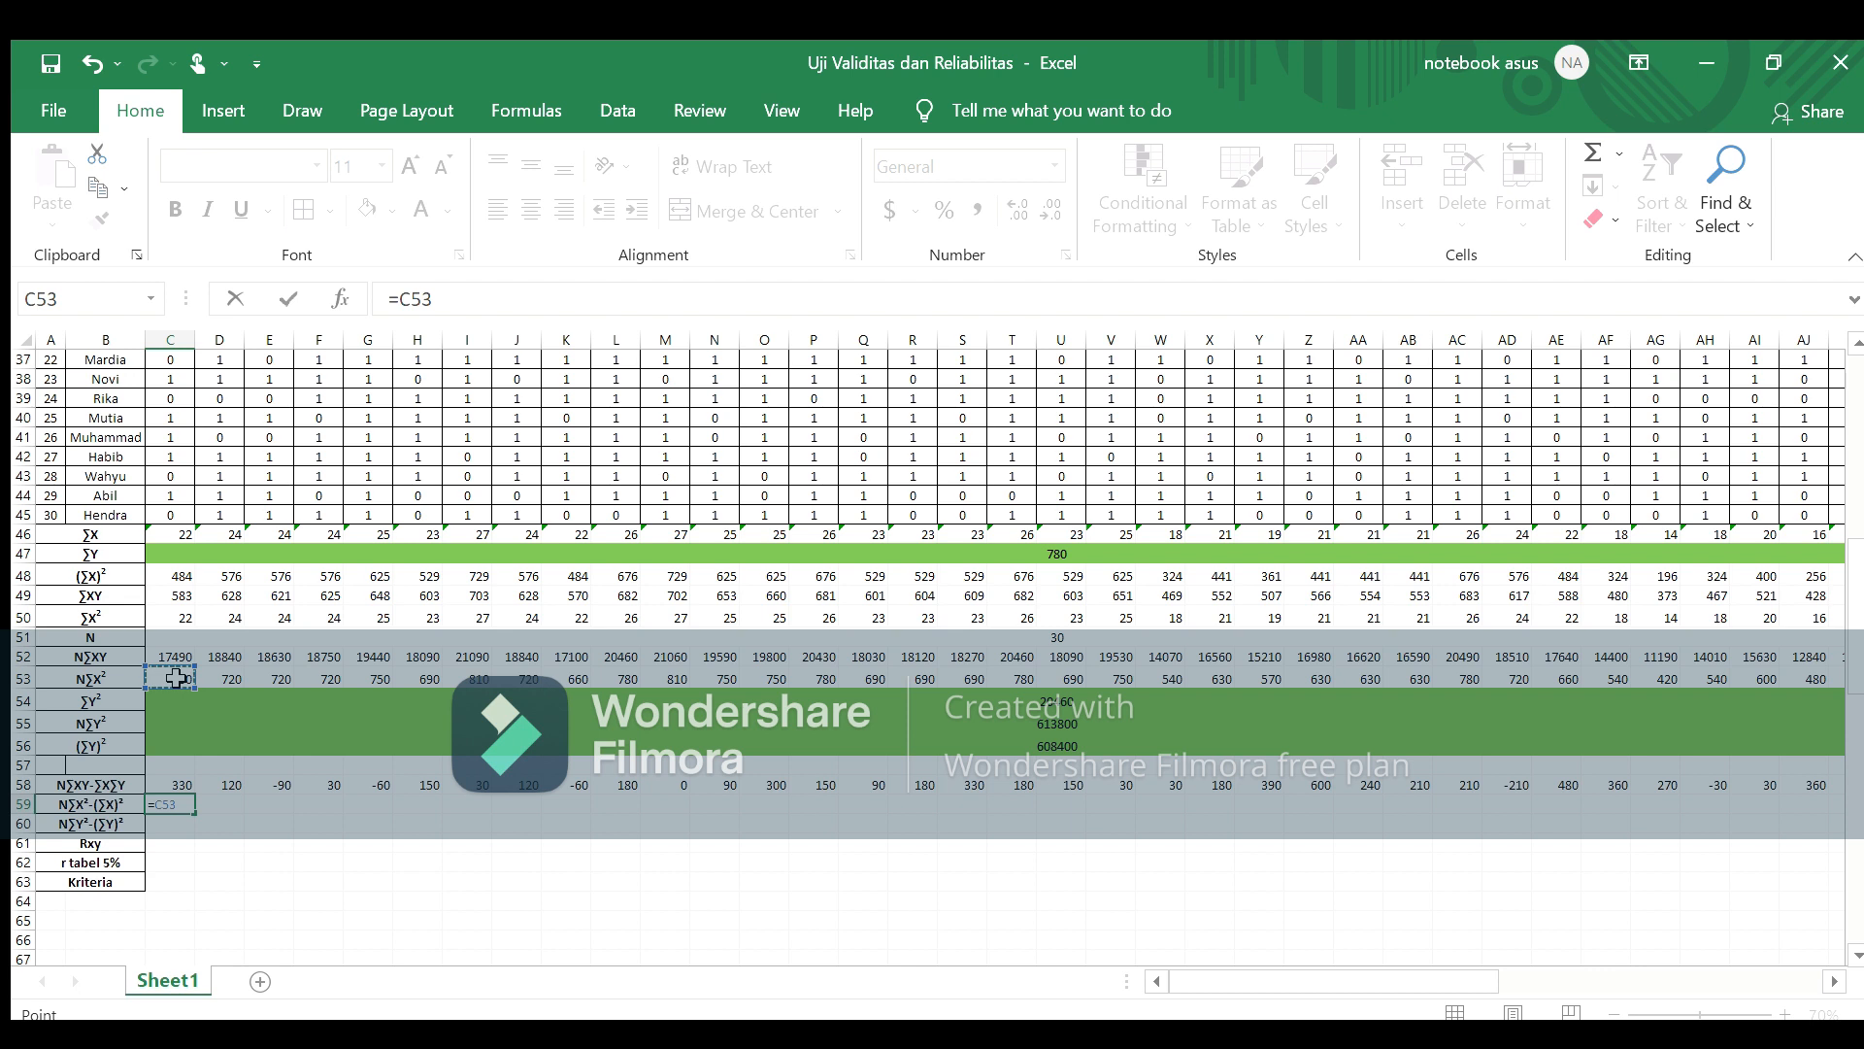
pyautogui.write('-')
pyautogui.click(175, 579)
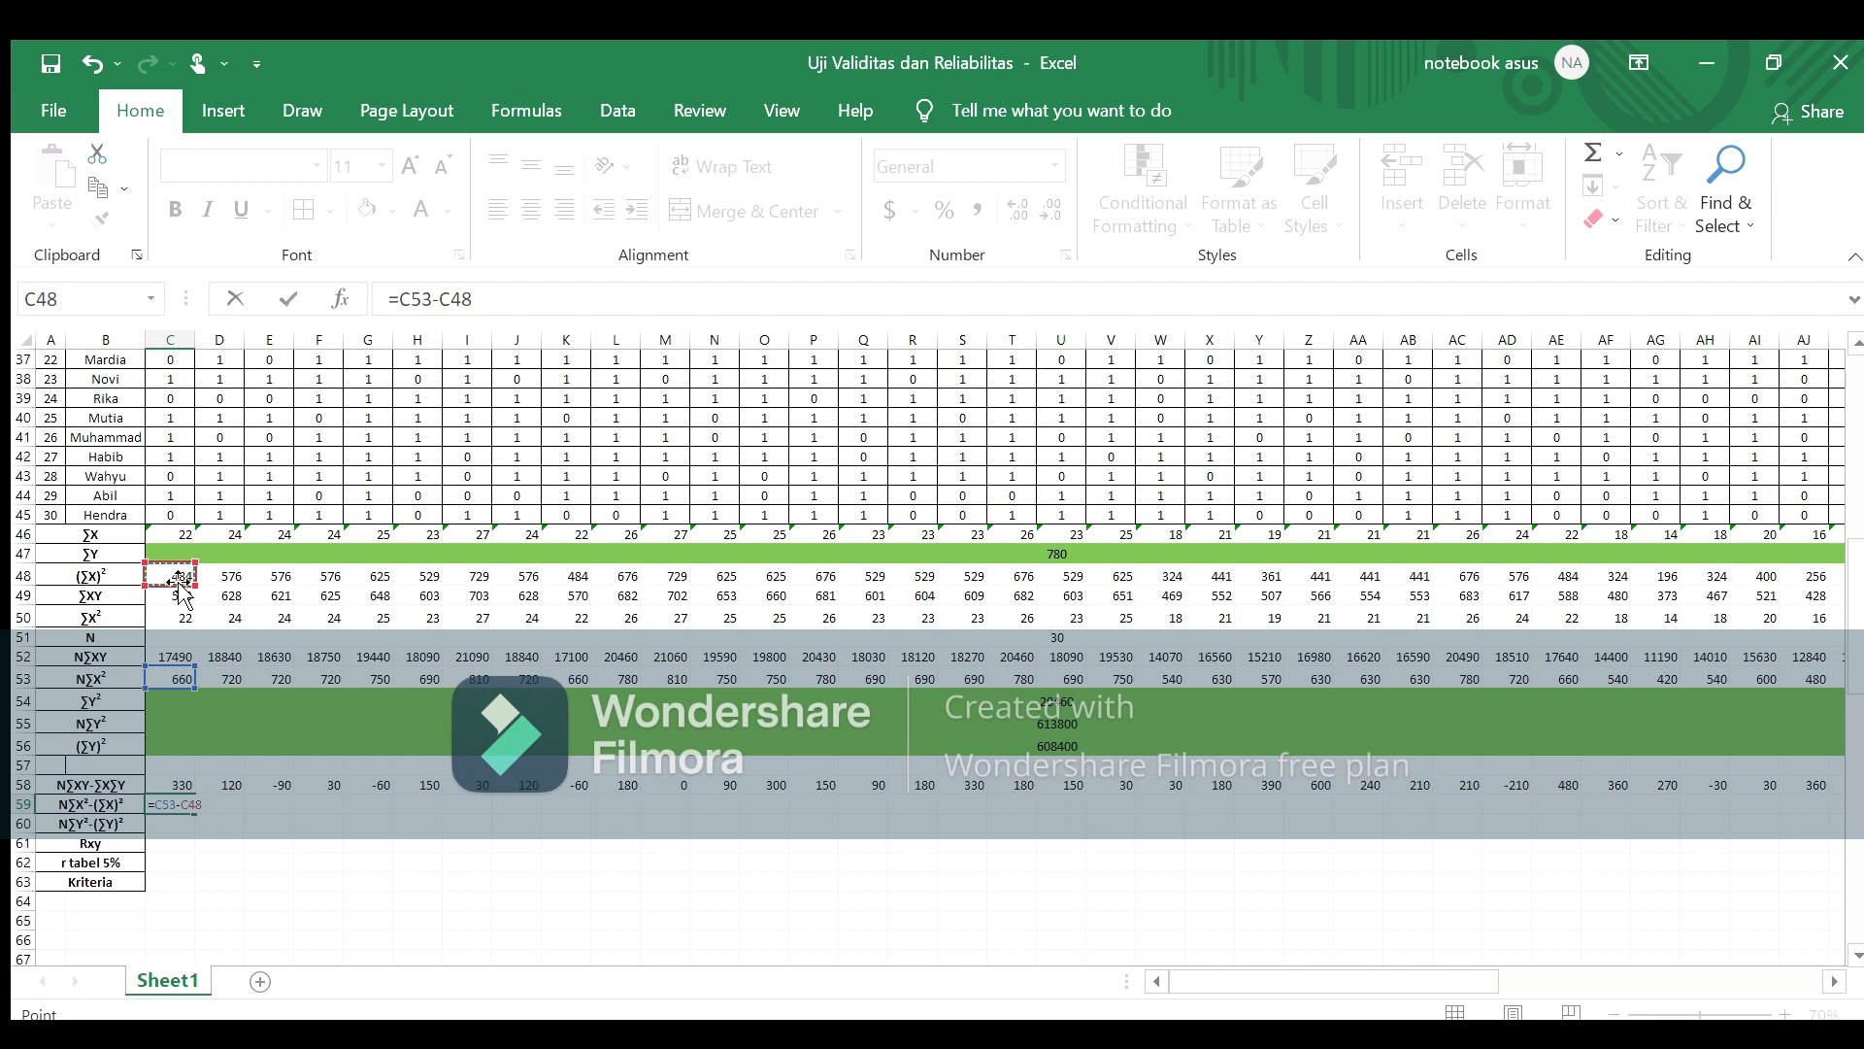
pyautogui.press('Return')
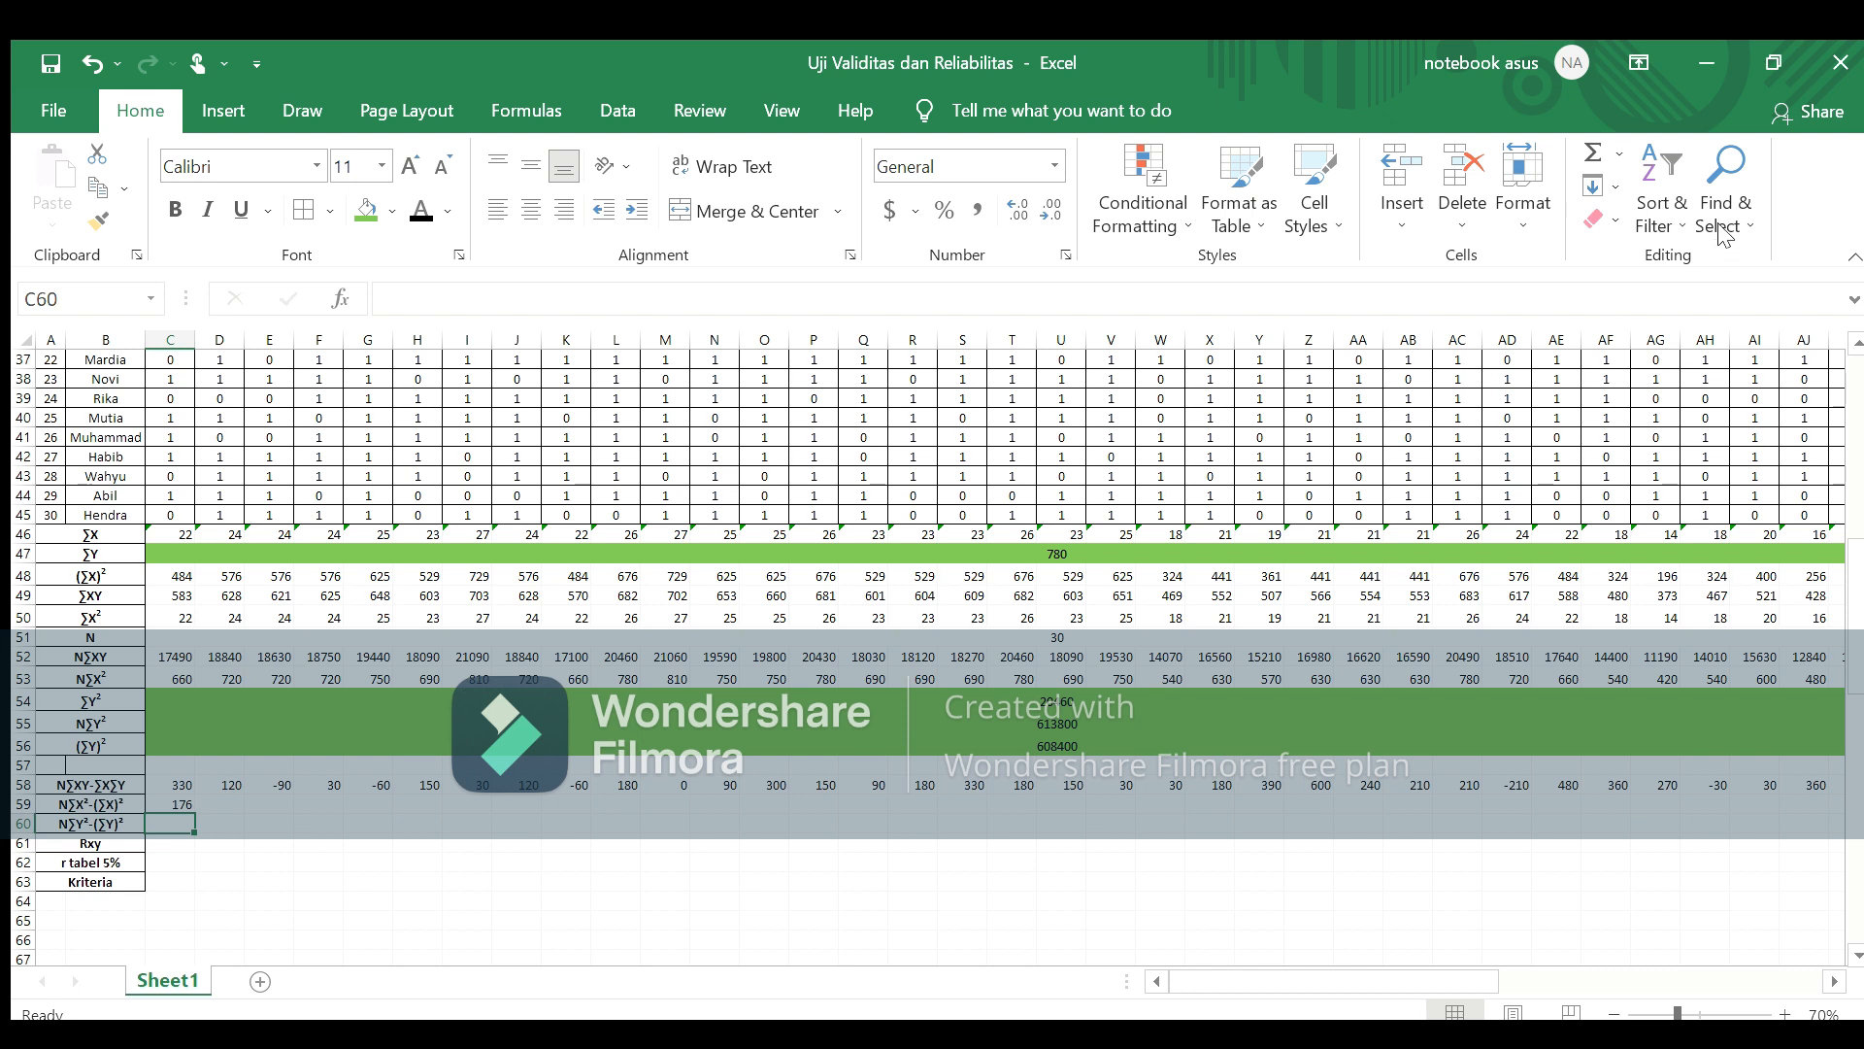
pyautogui.press('Up')
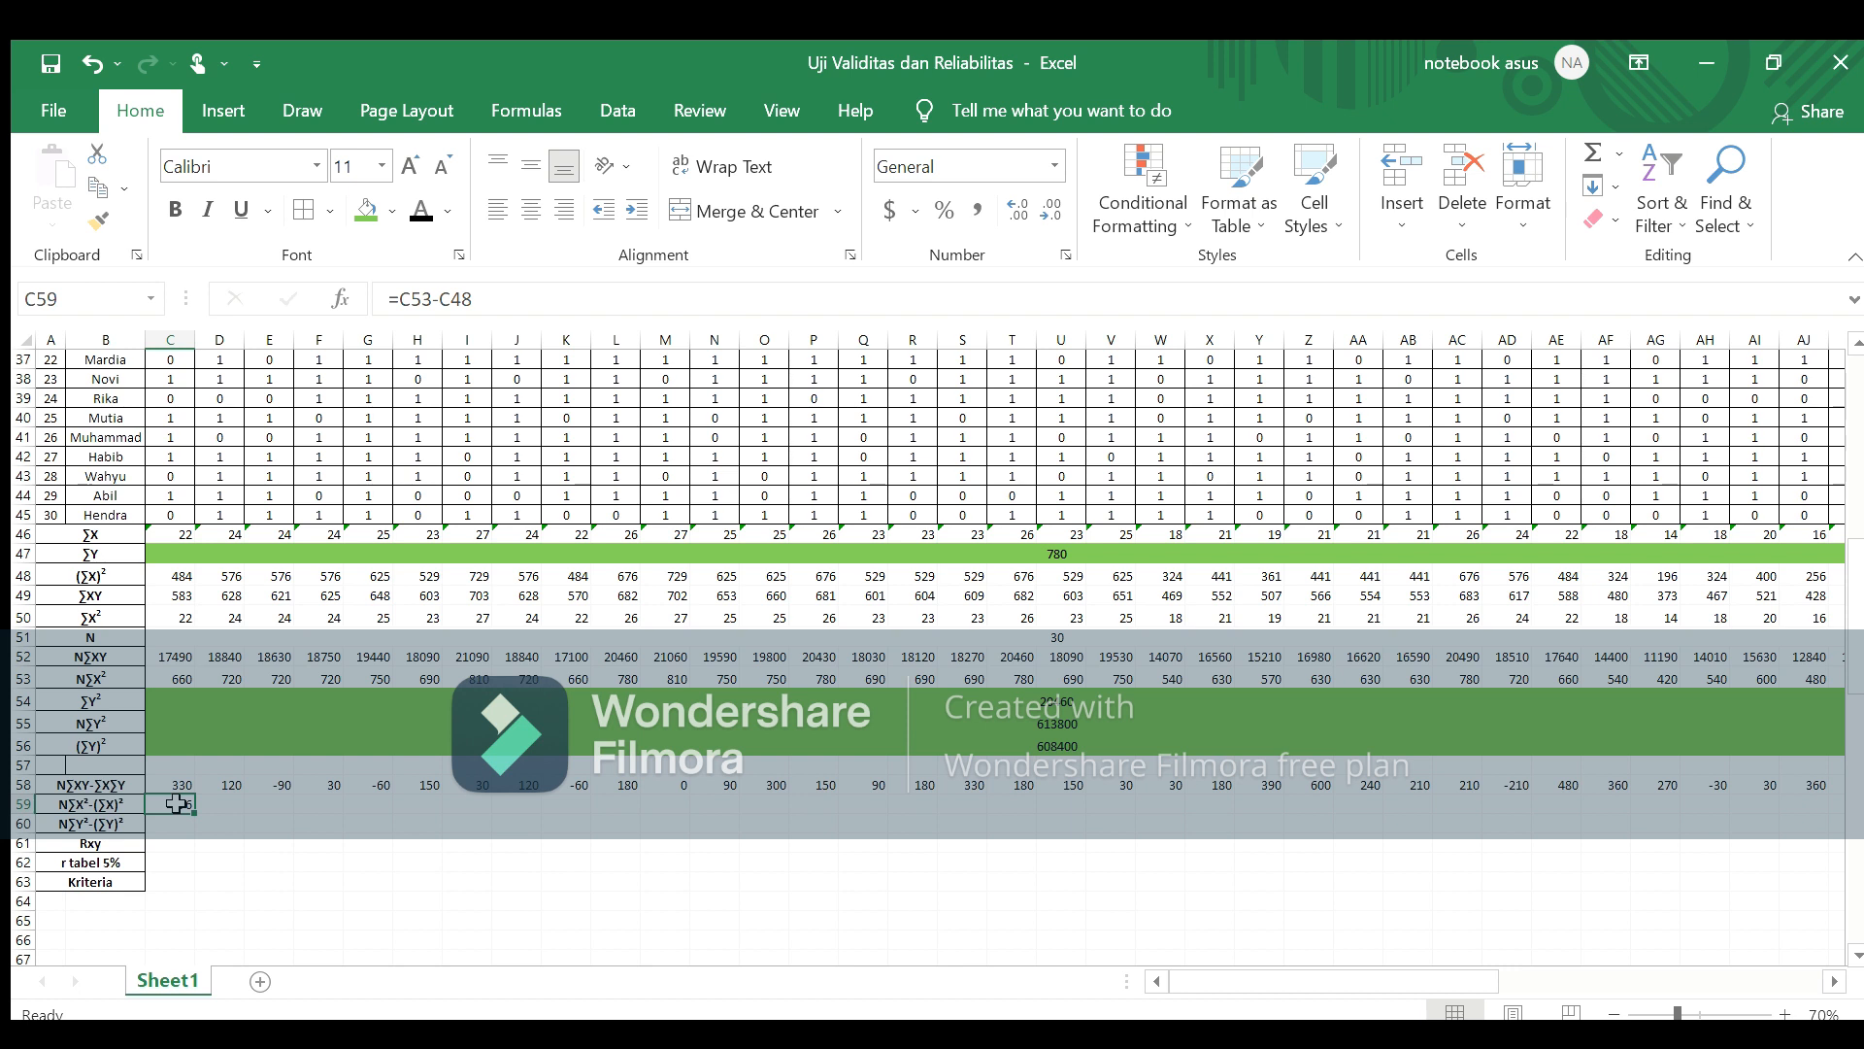
pyautogui.moveTo(197, 812); pyautogui.dragTo(1615, 831)
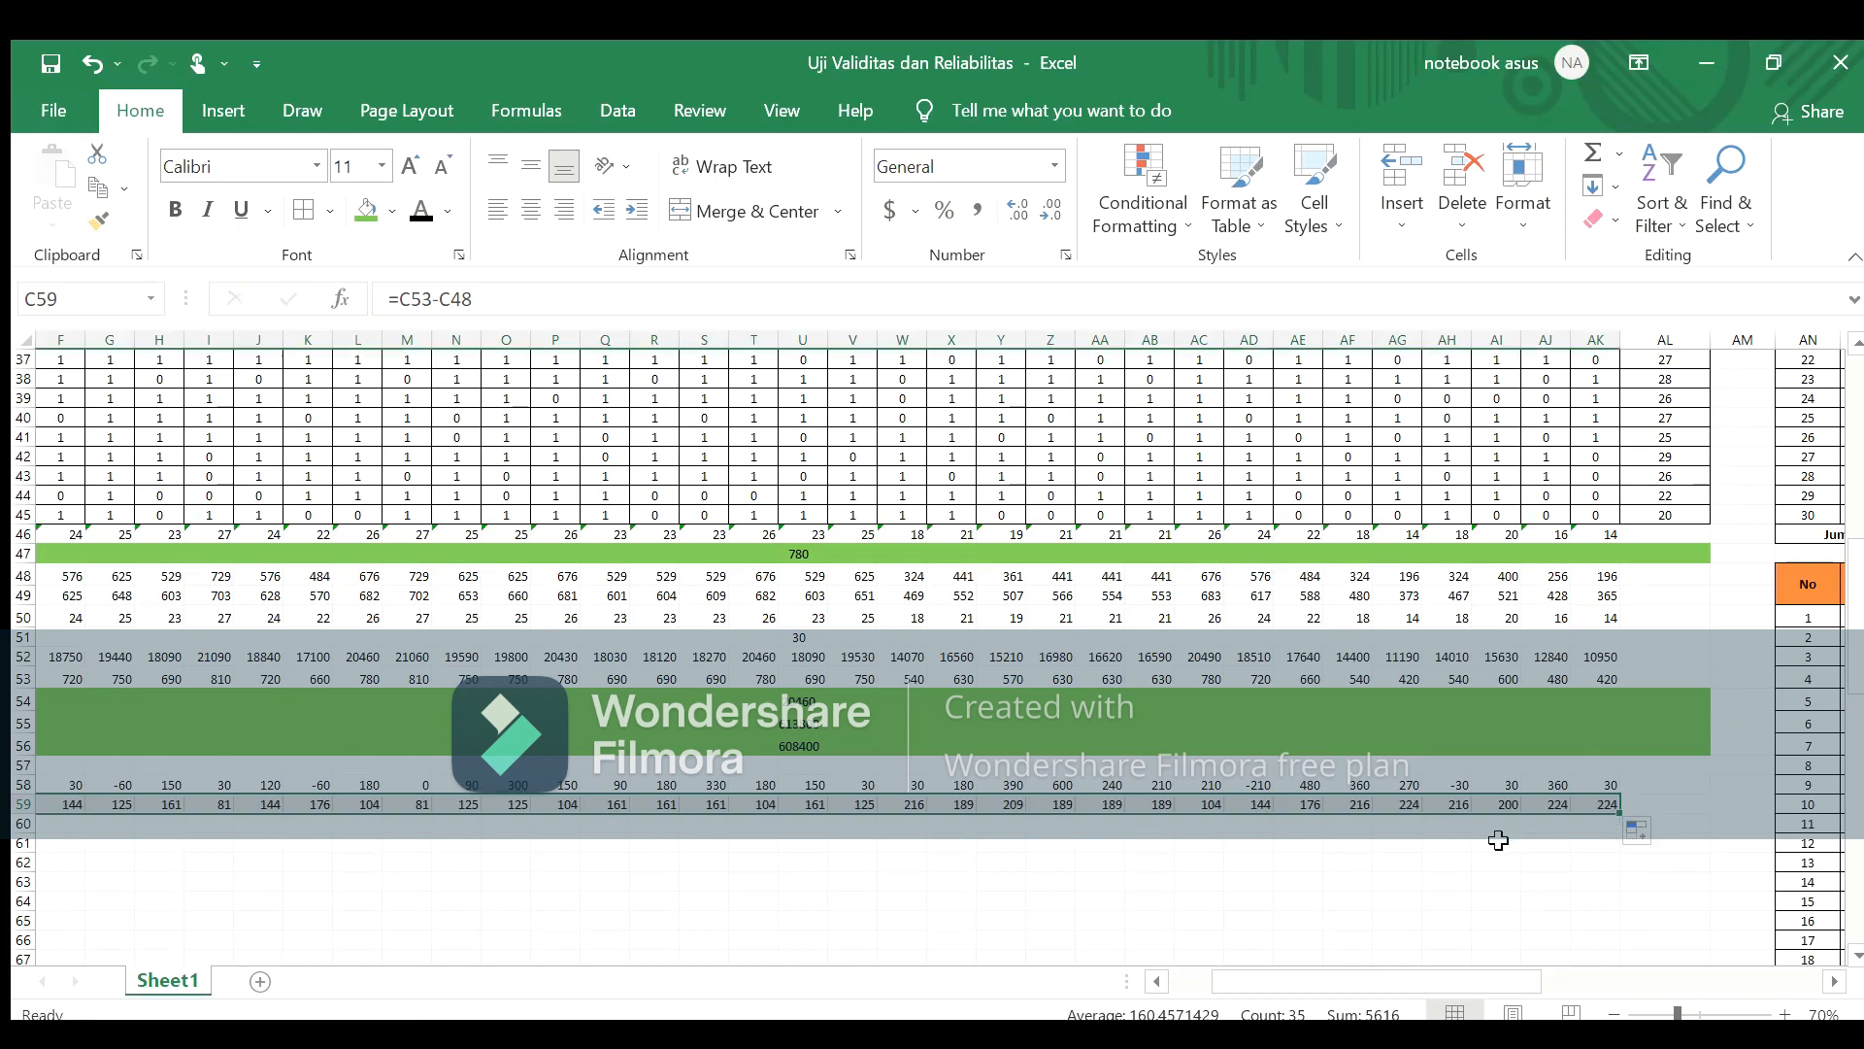
# Step: Enter =C55-C56 in cell C60 to calculate N∑Y²-(∑Y)²
pyautogui.click(1493, 841)
pyautogui.press('Left')
pyautogui.press('Left')
pyautogui.press('Left')
pyautogui.press('Left')
pyautogui.press('Left')
pyautogui.press('Left')
pyautogui.press('Left')
pyautogui.press('Left')
pyautogui.press('Left')
pyautogui.press('Left')
pyautogui.press('Left')
pyautogui.press('Left')
pyautogui.press('Left')
pyautogui.press('Left')
pyautogui.press('Left')
pyautogui.press('Left')
pyautogui.press('Left')
pyautogui.press('Left')
pyautogui.press('Left')
pyautogui.press('Left')
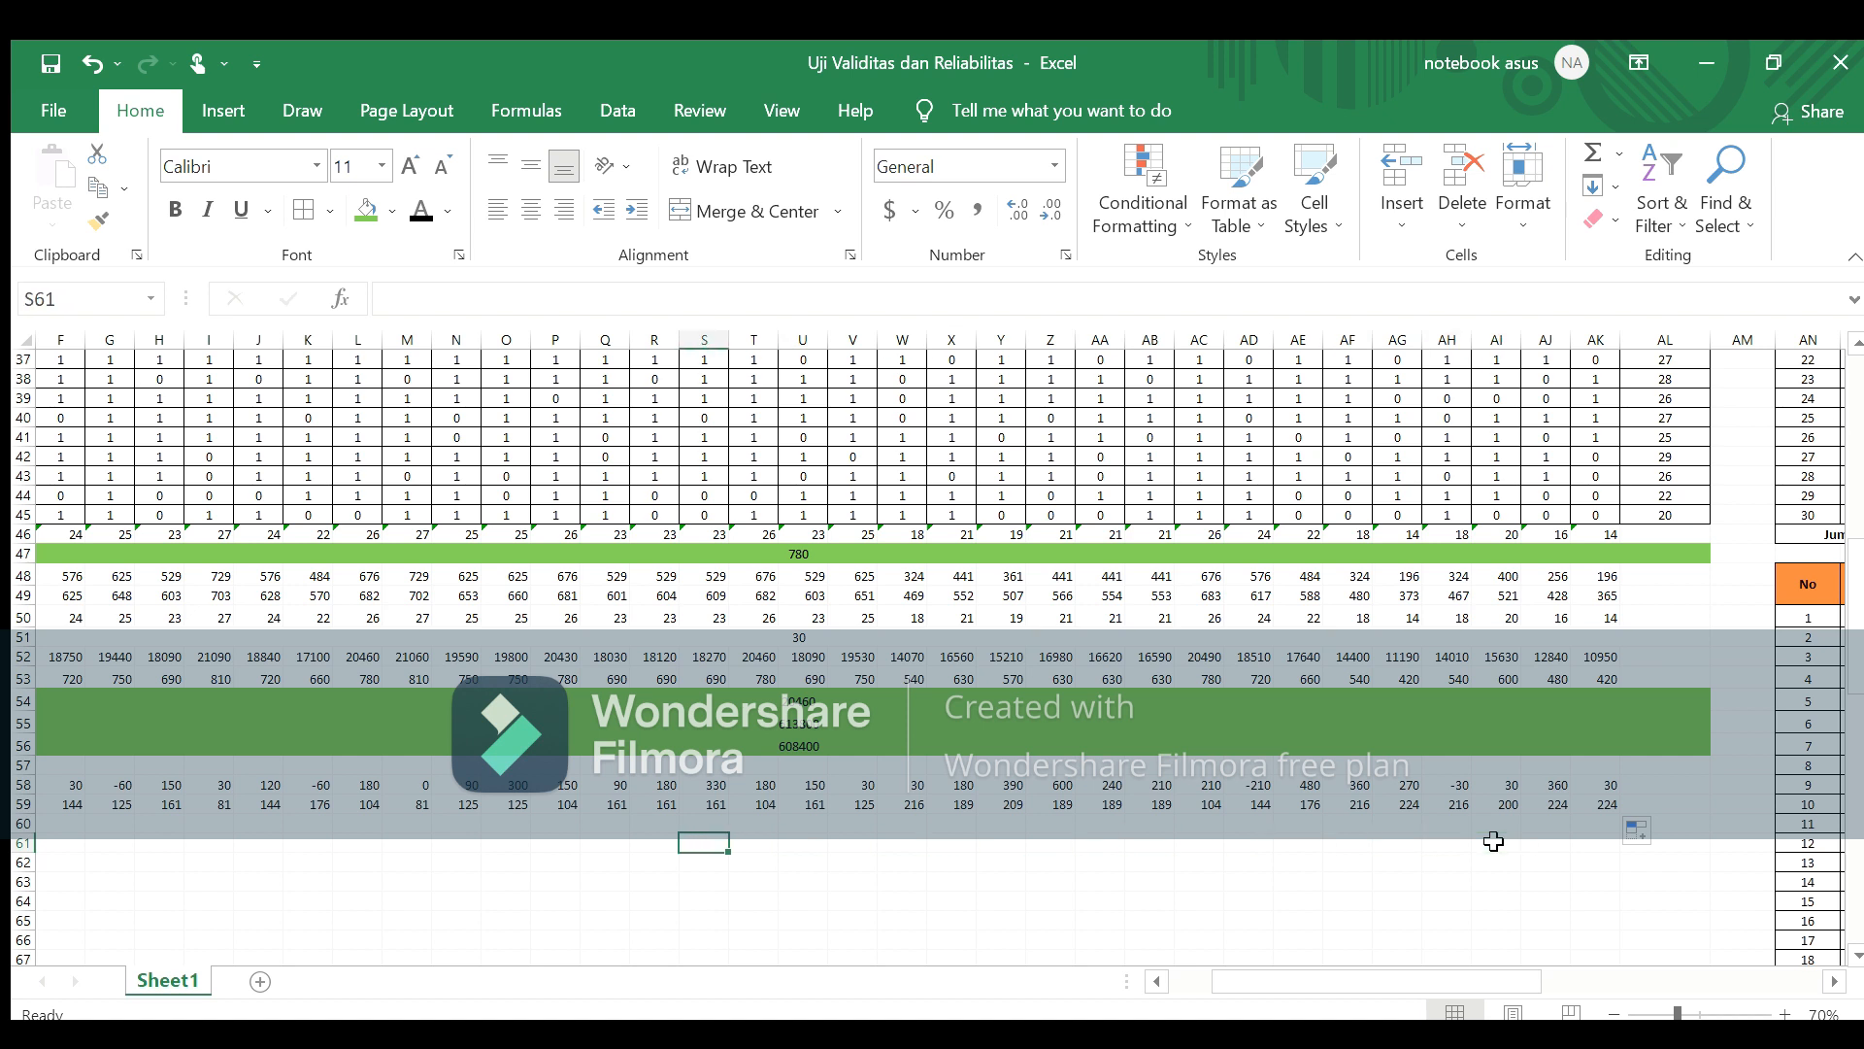
pyautogui.press('Up')
pyautogui.press('Right')
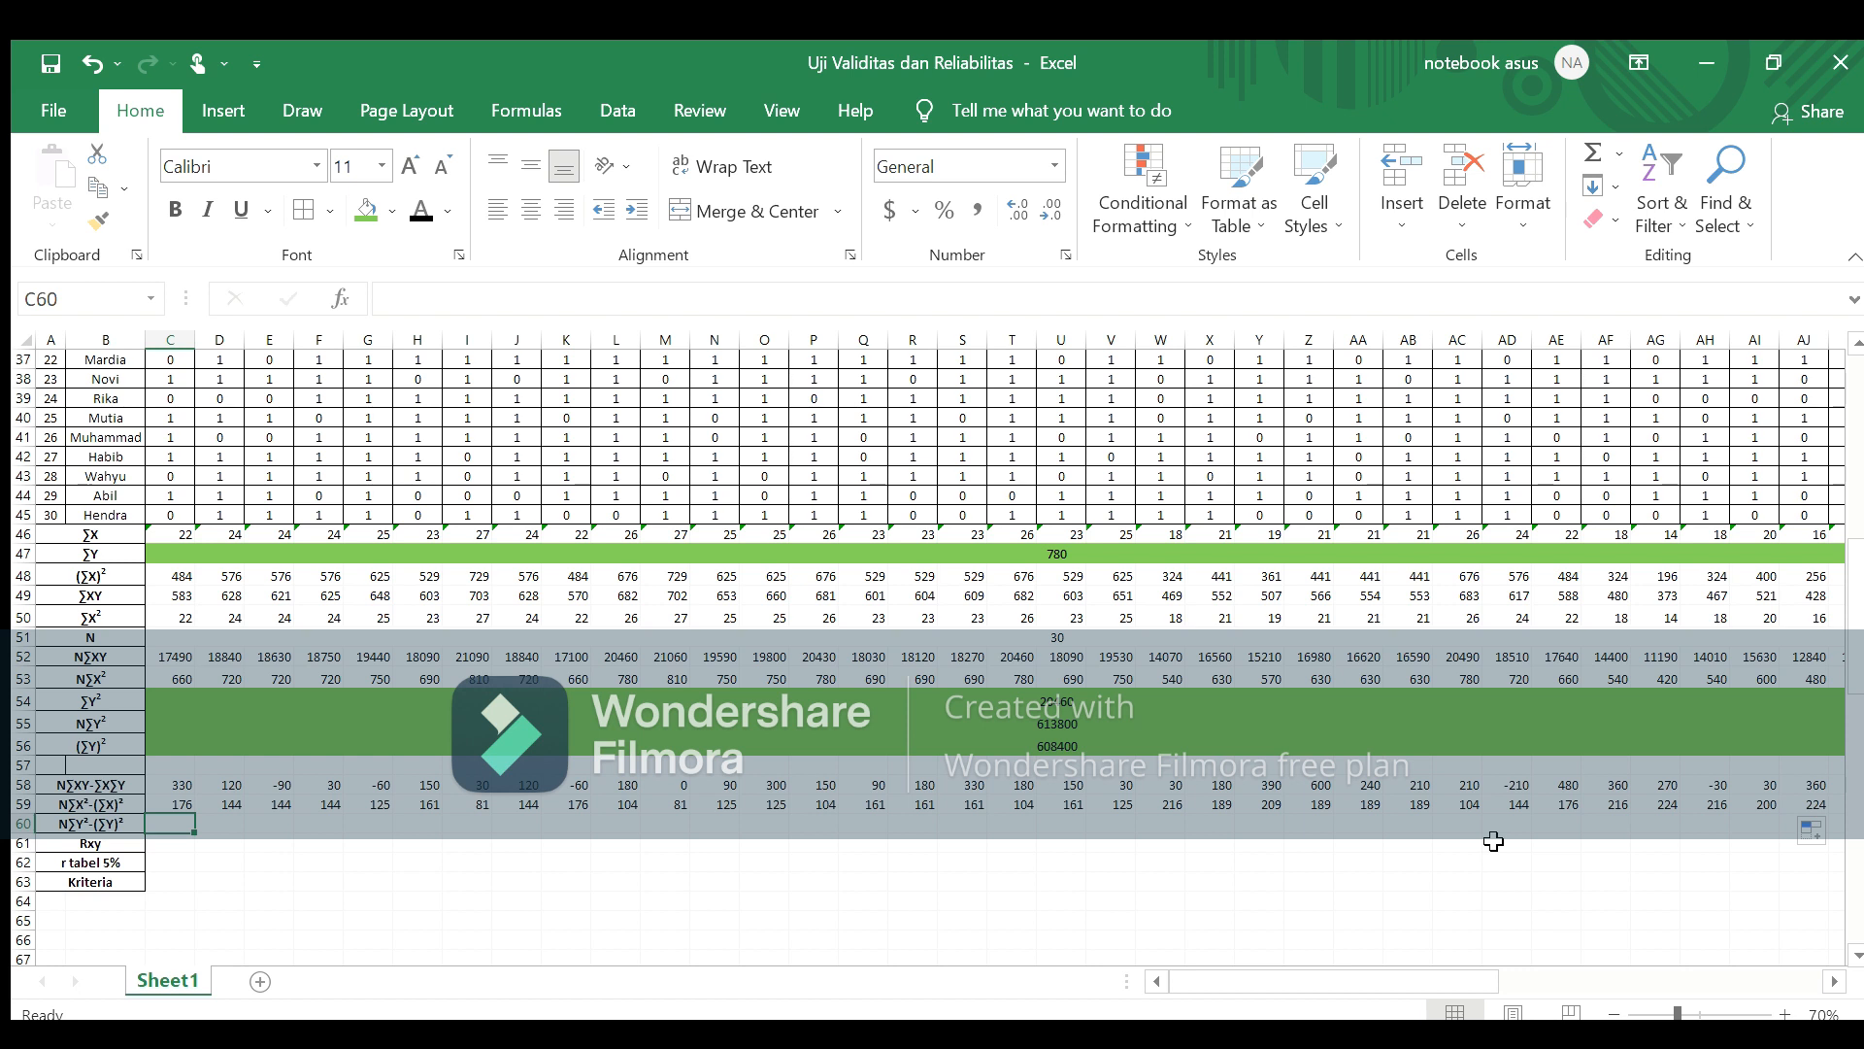
pyautogui.write('=')
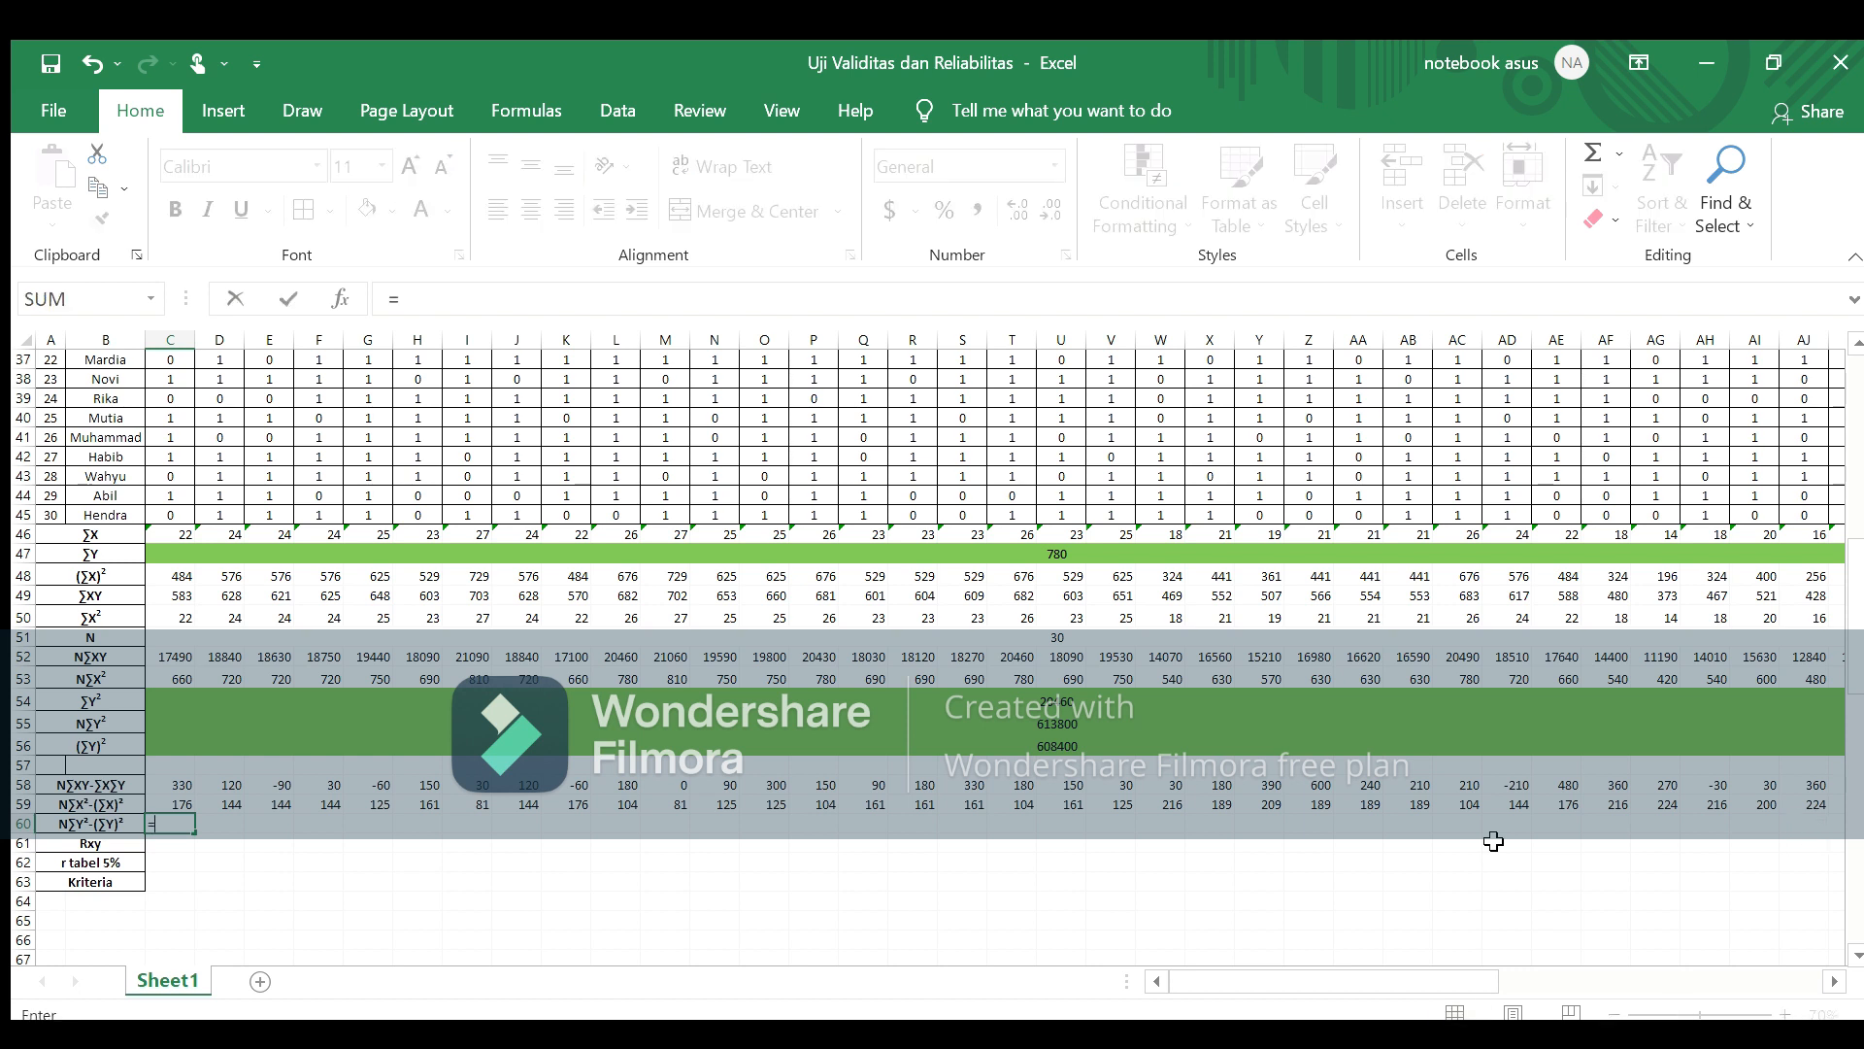
pyautogui.click(176, 717)
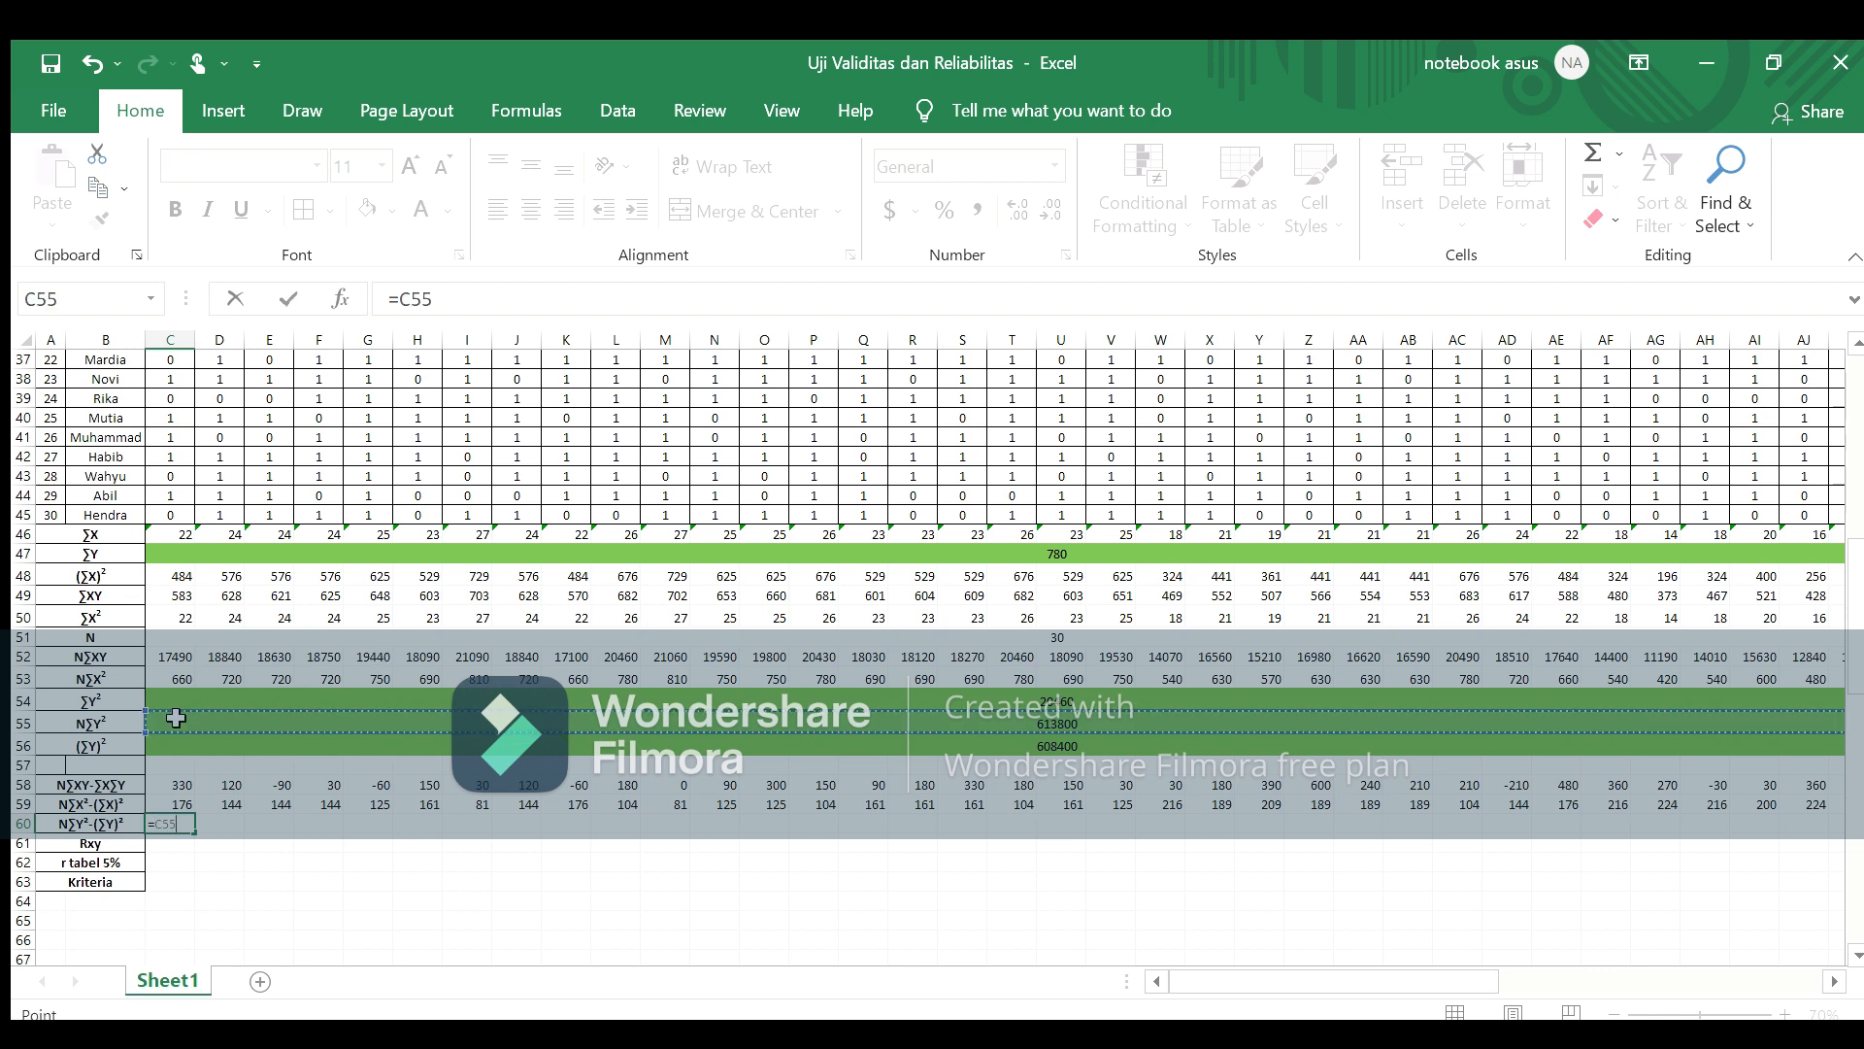
pyautogui.write('-')
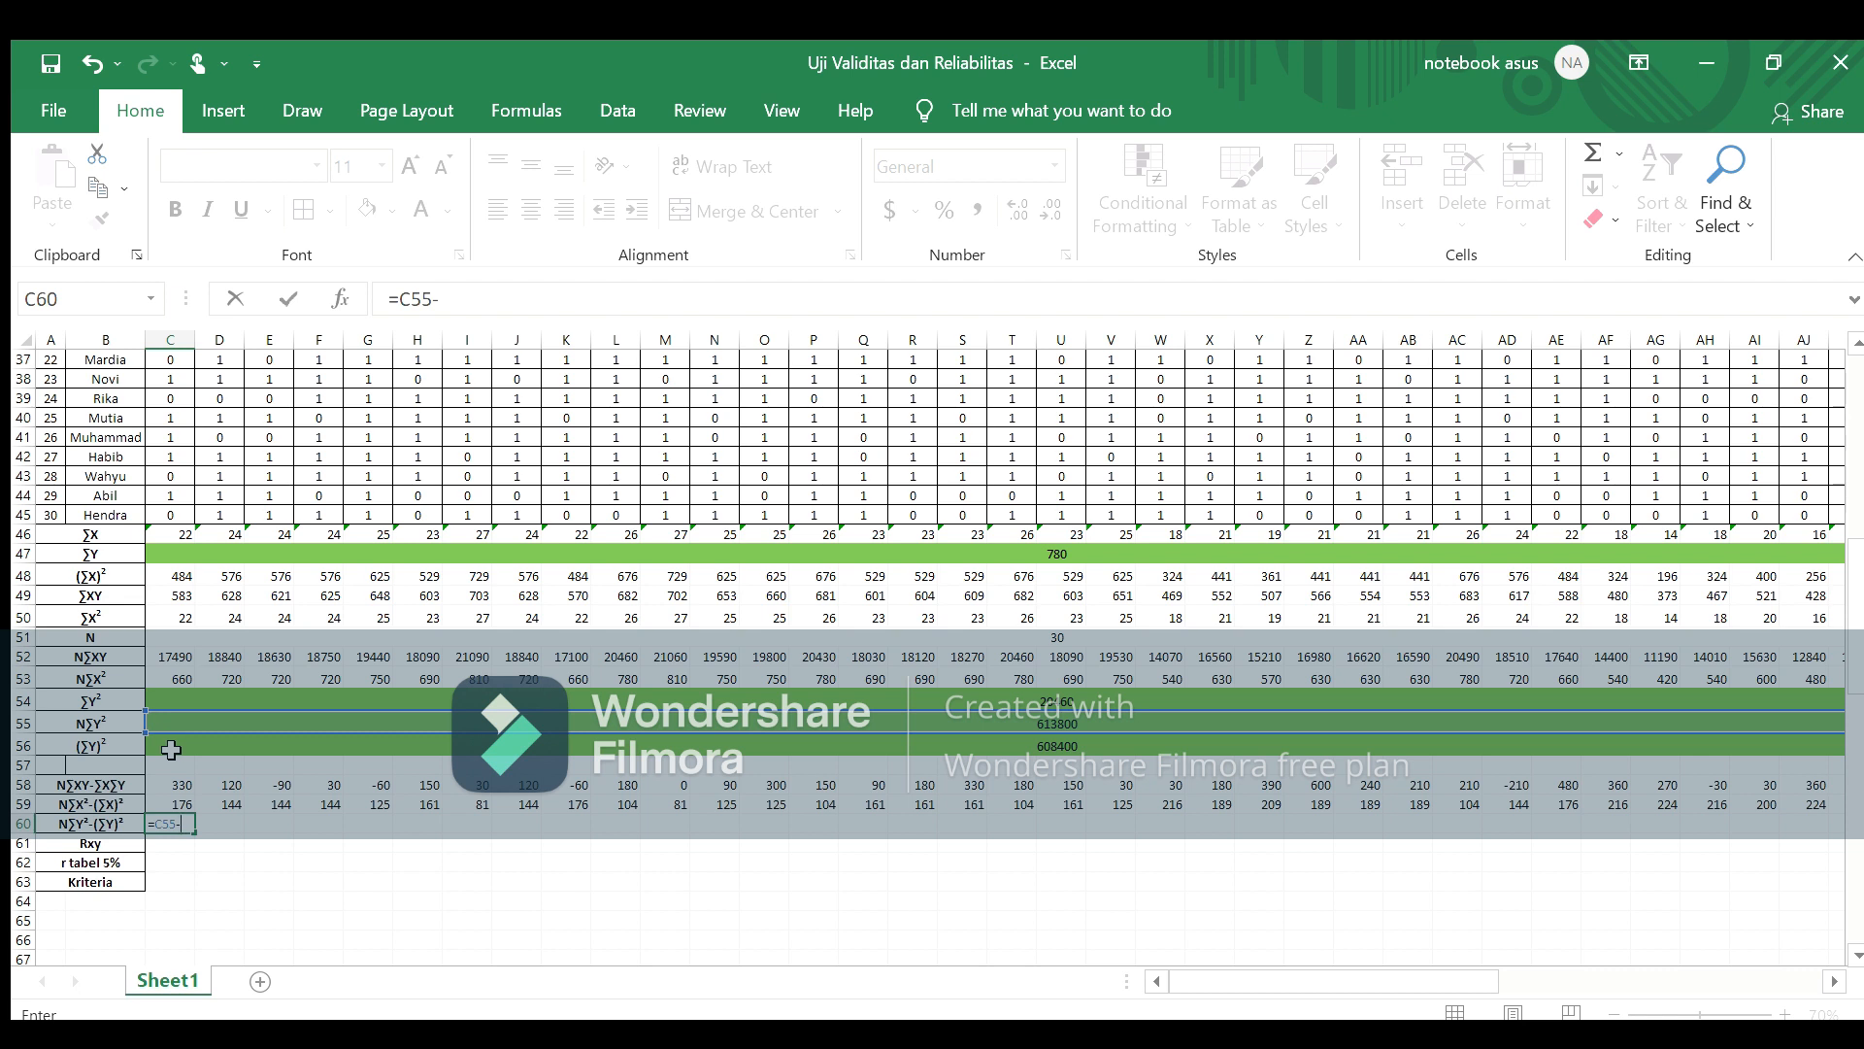
pyautogui.click(171, 750)
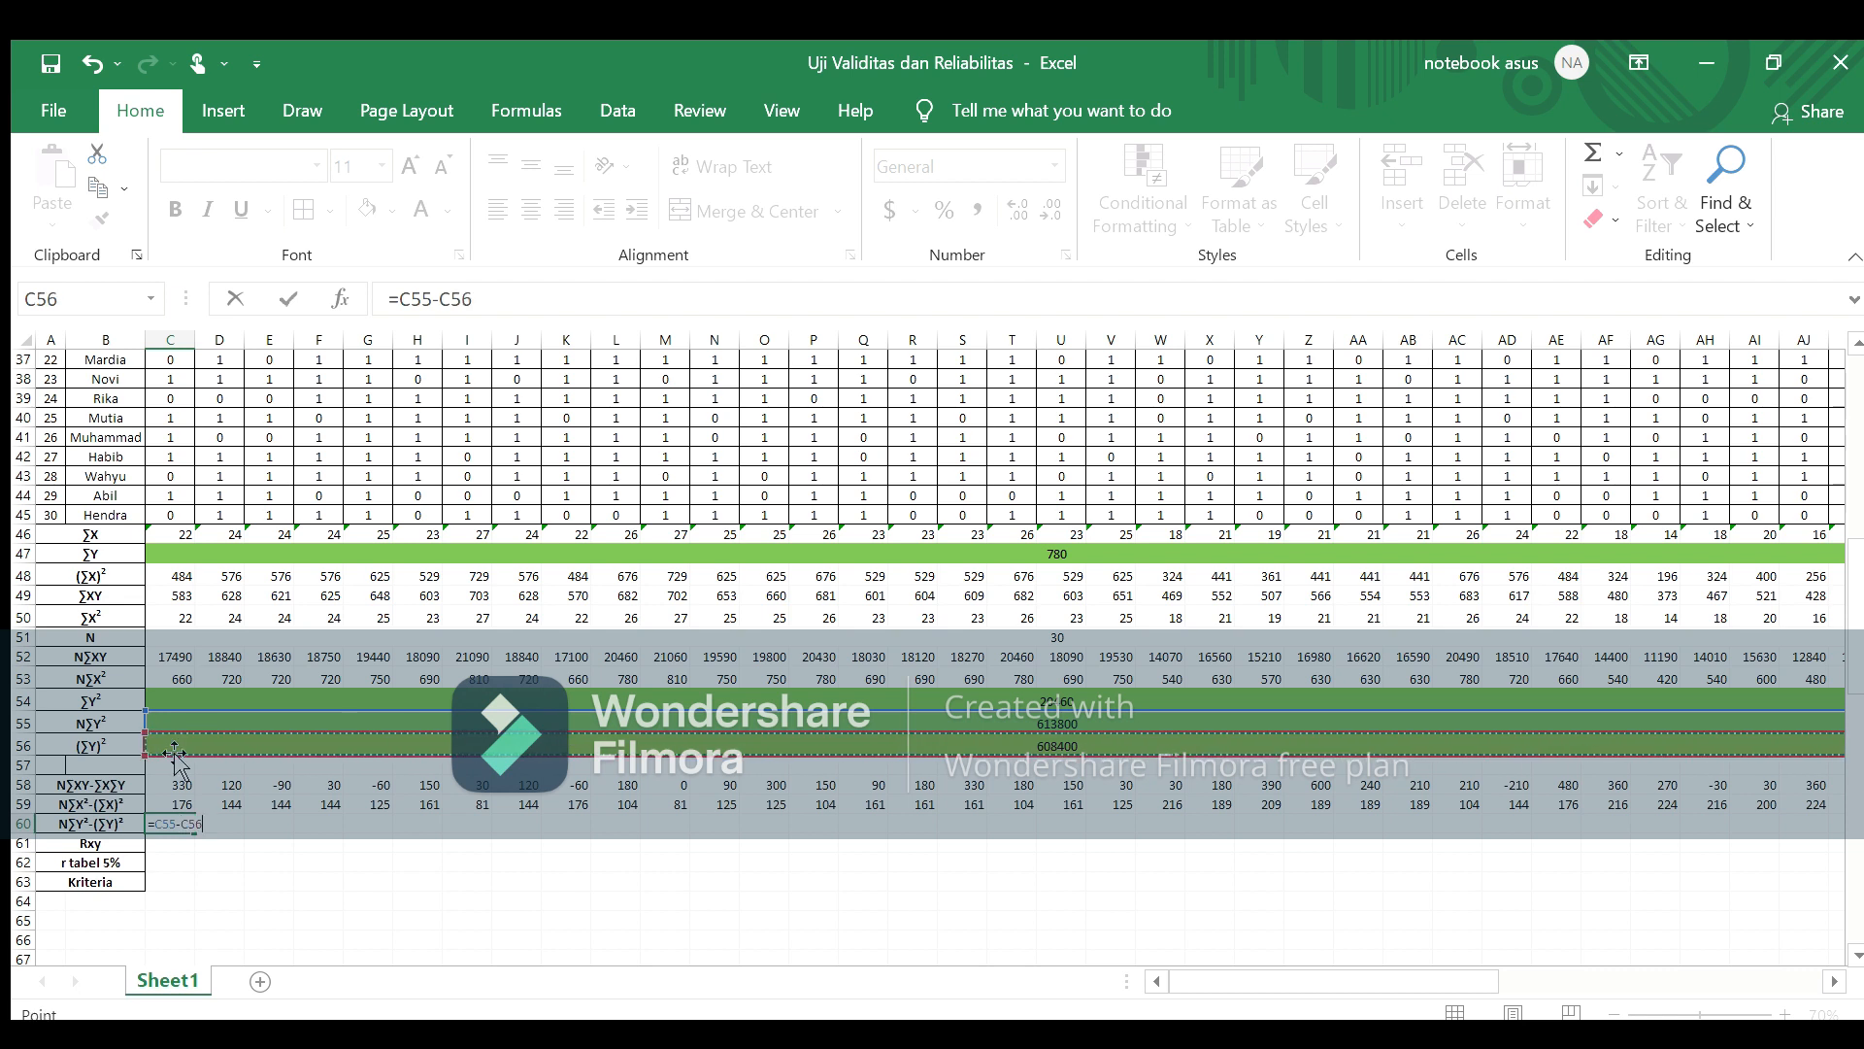
pyautogui.press('Return')
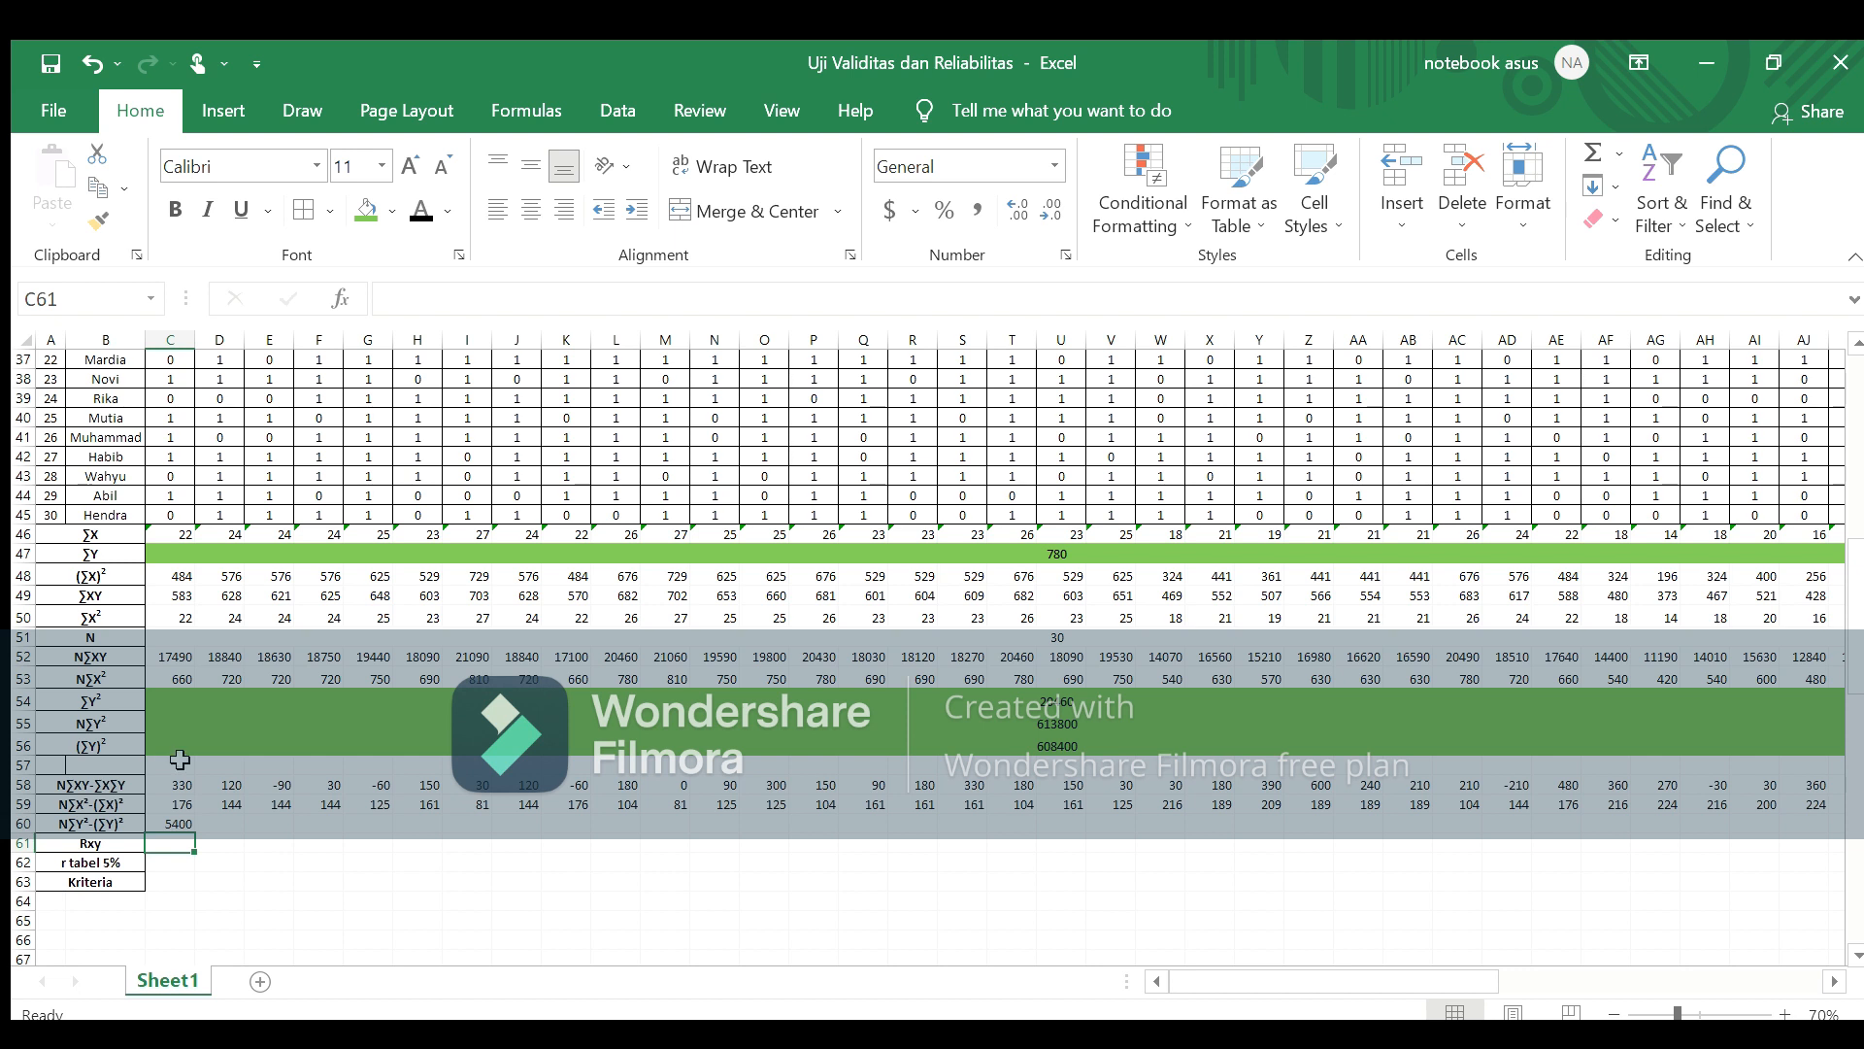
# Step: Merge and center C60 through AL60 and give the merged cell the green fill
pyautogui.click(176, 821)
pyautogui.moveTo(177, 822); pyautogui.dragTo(1713, 817)
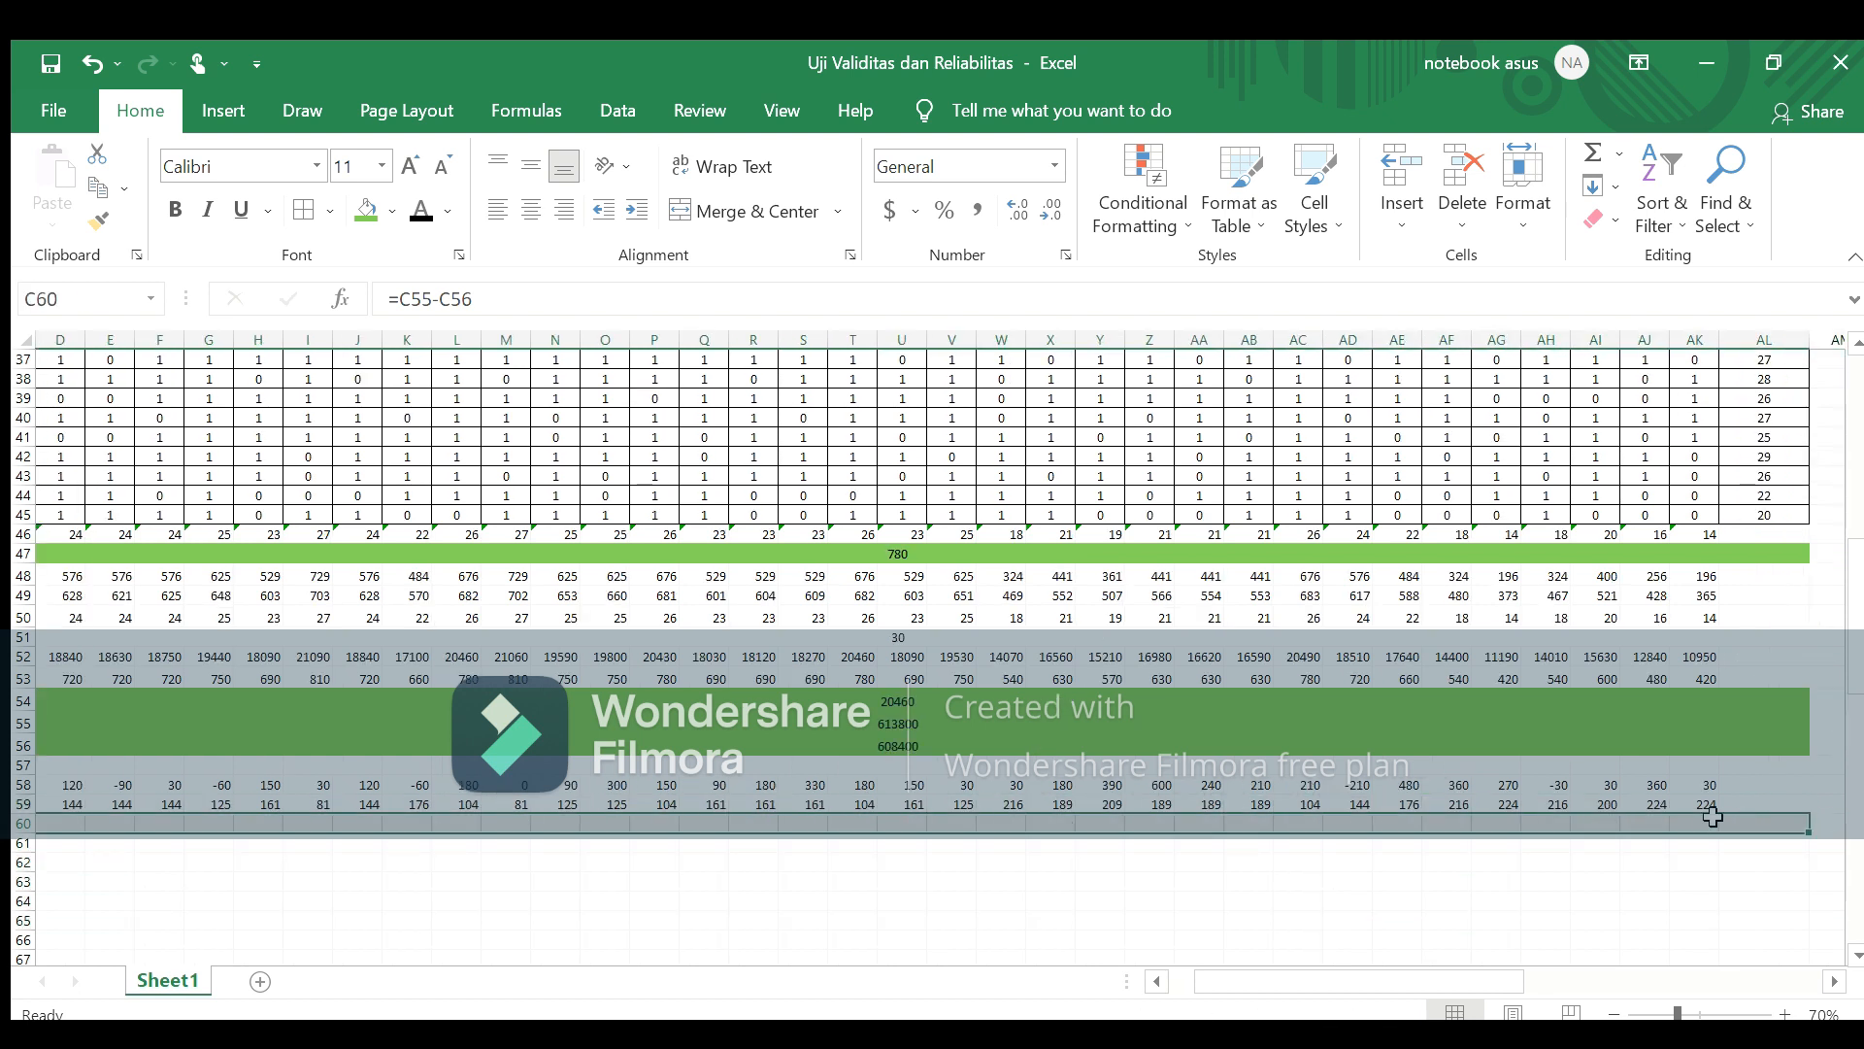
pyautogui.click(753, 213)
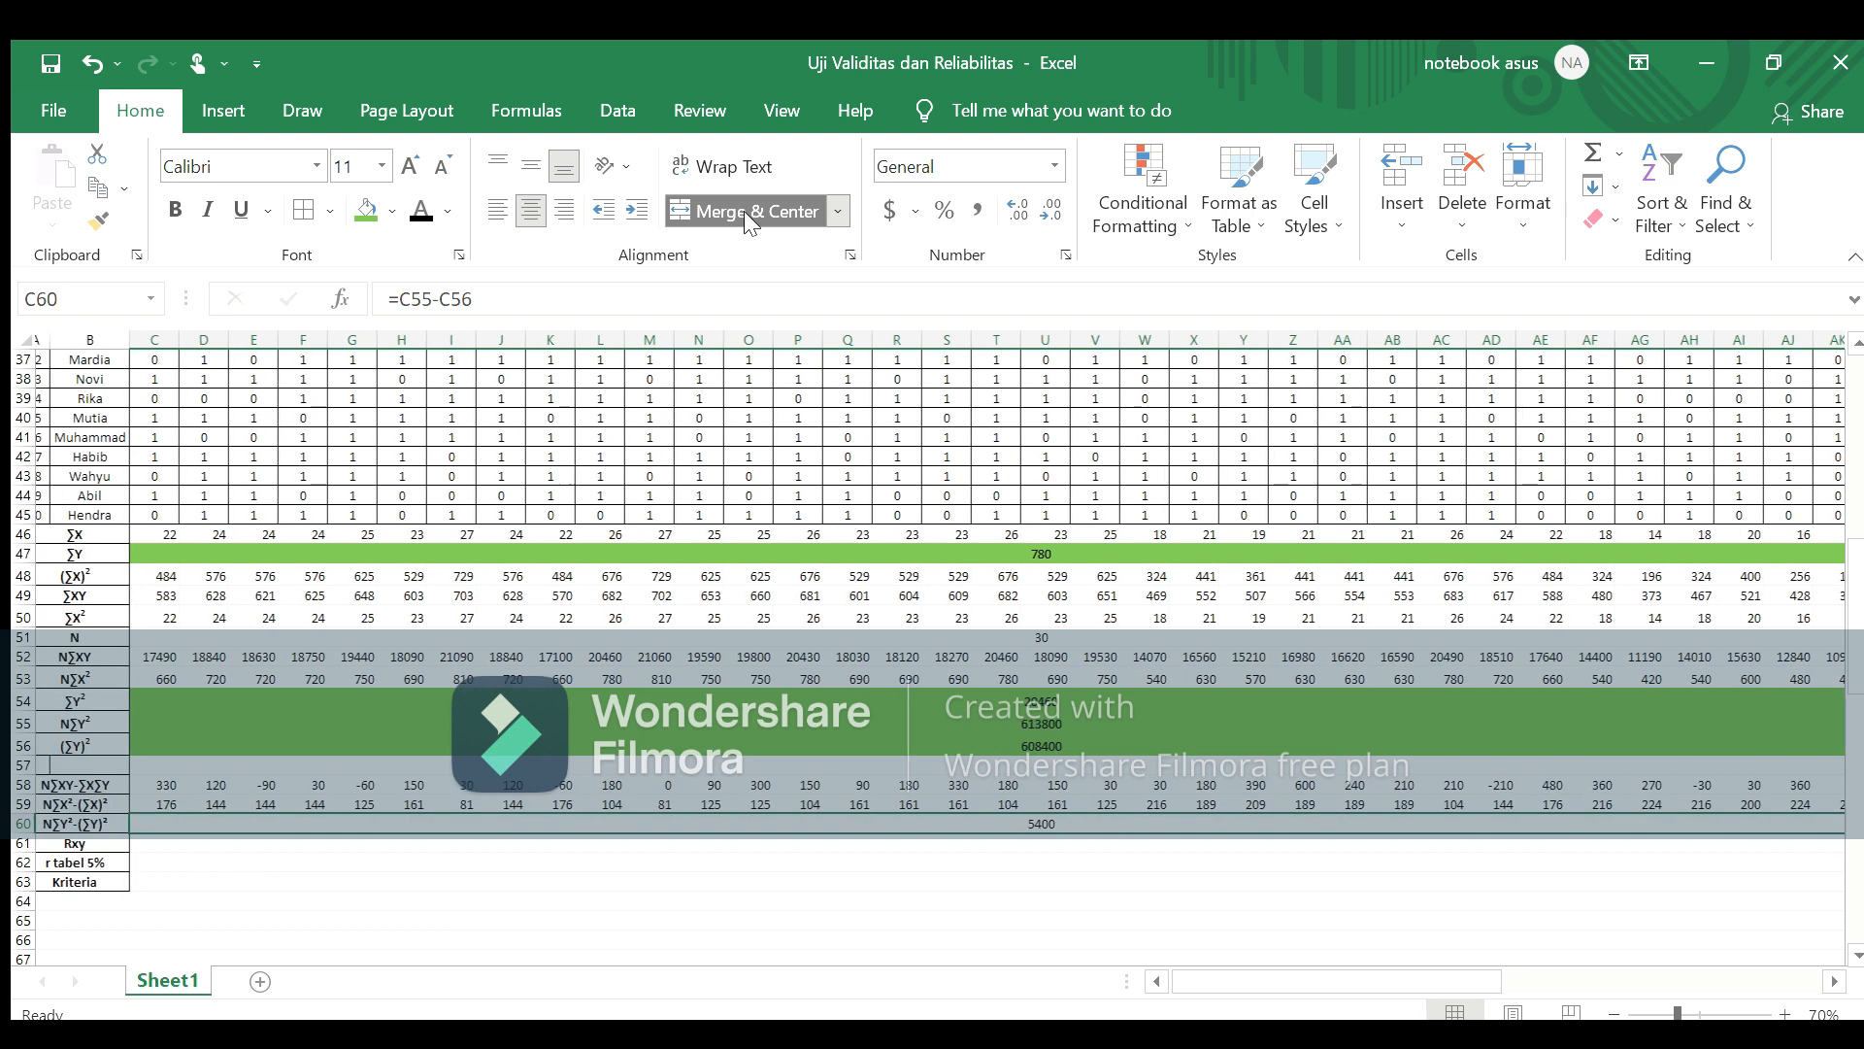
pyautogui.click(362, 210)
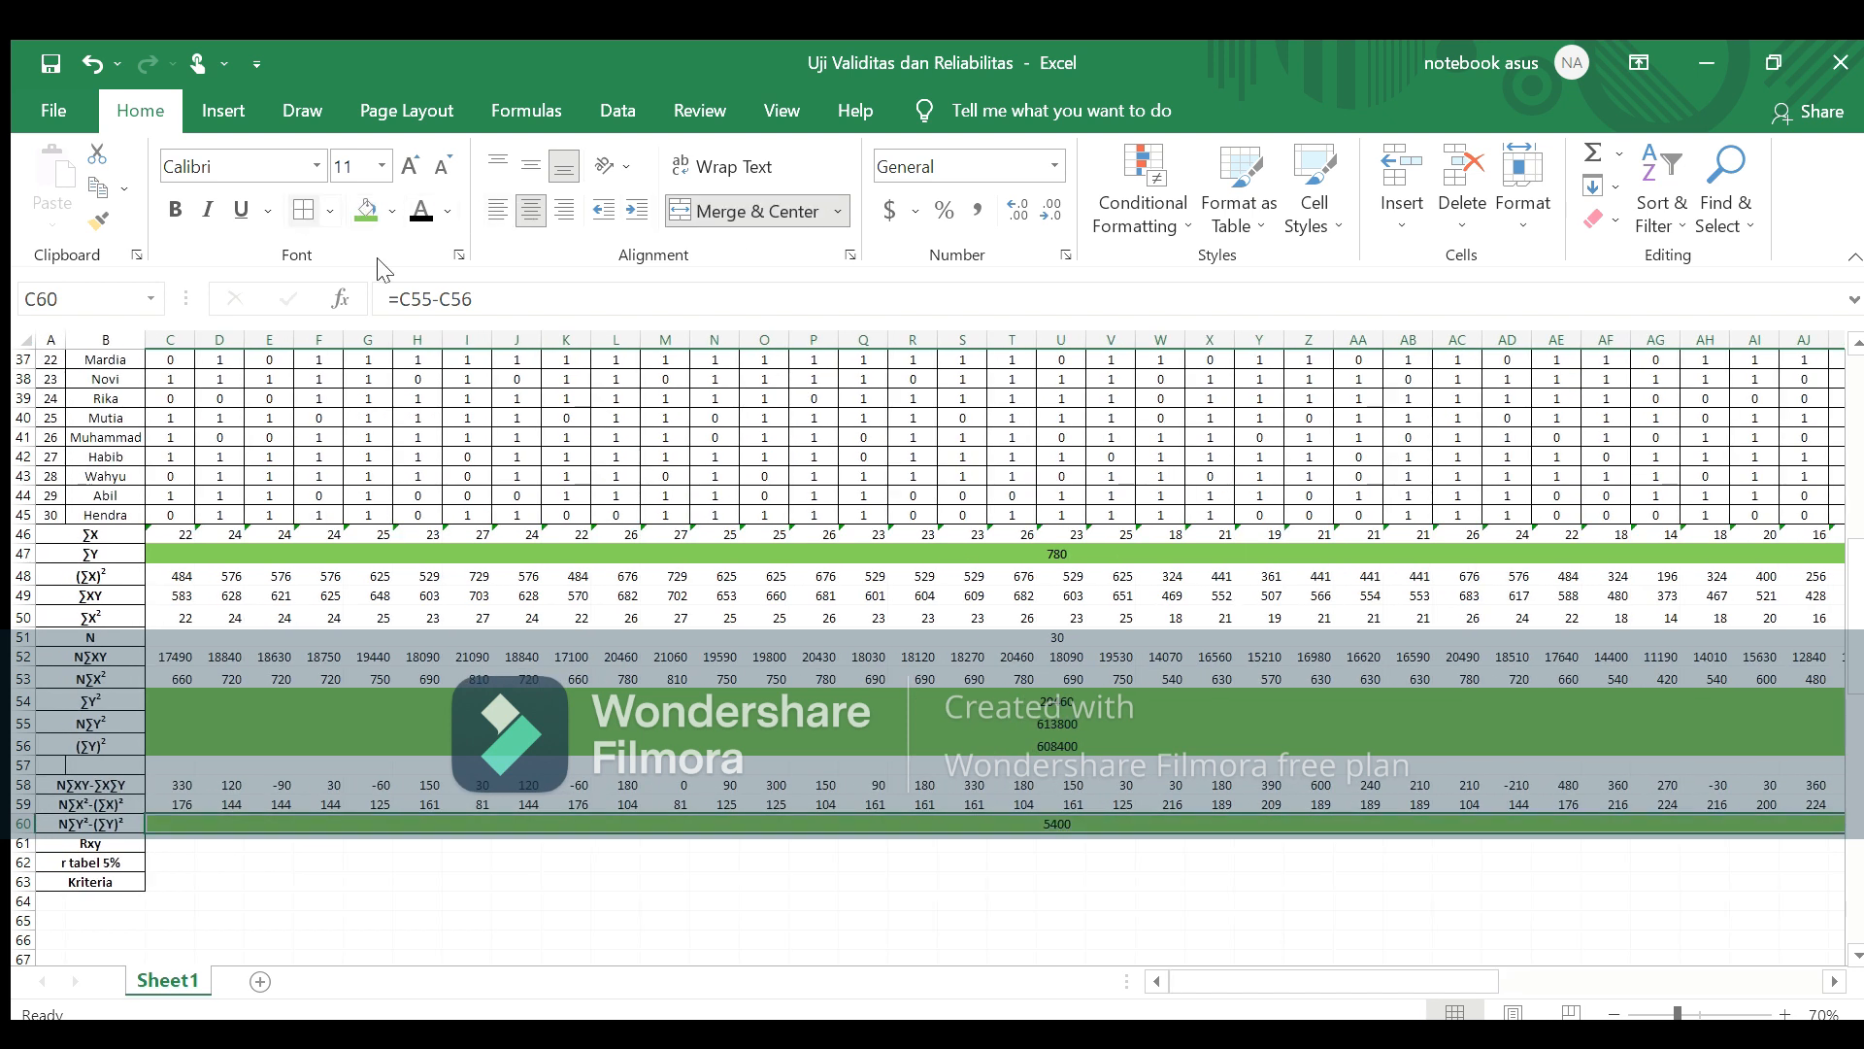
pyautogui.click(772, 744)
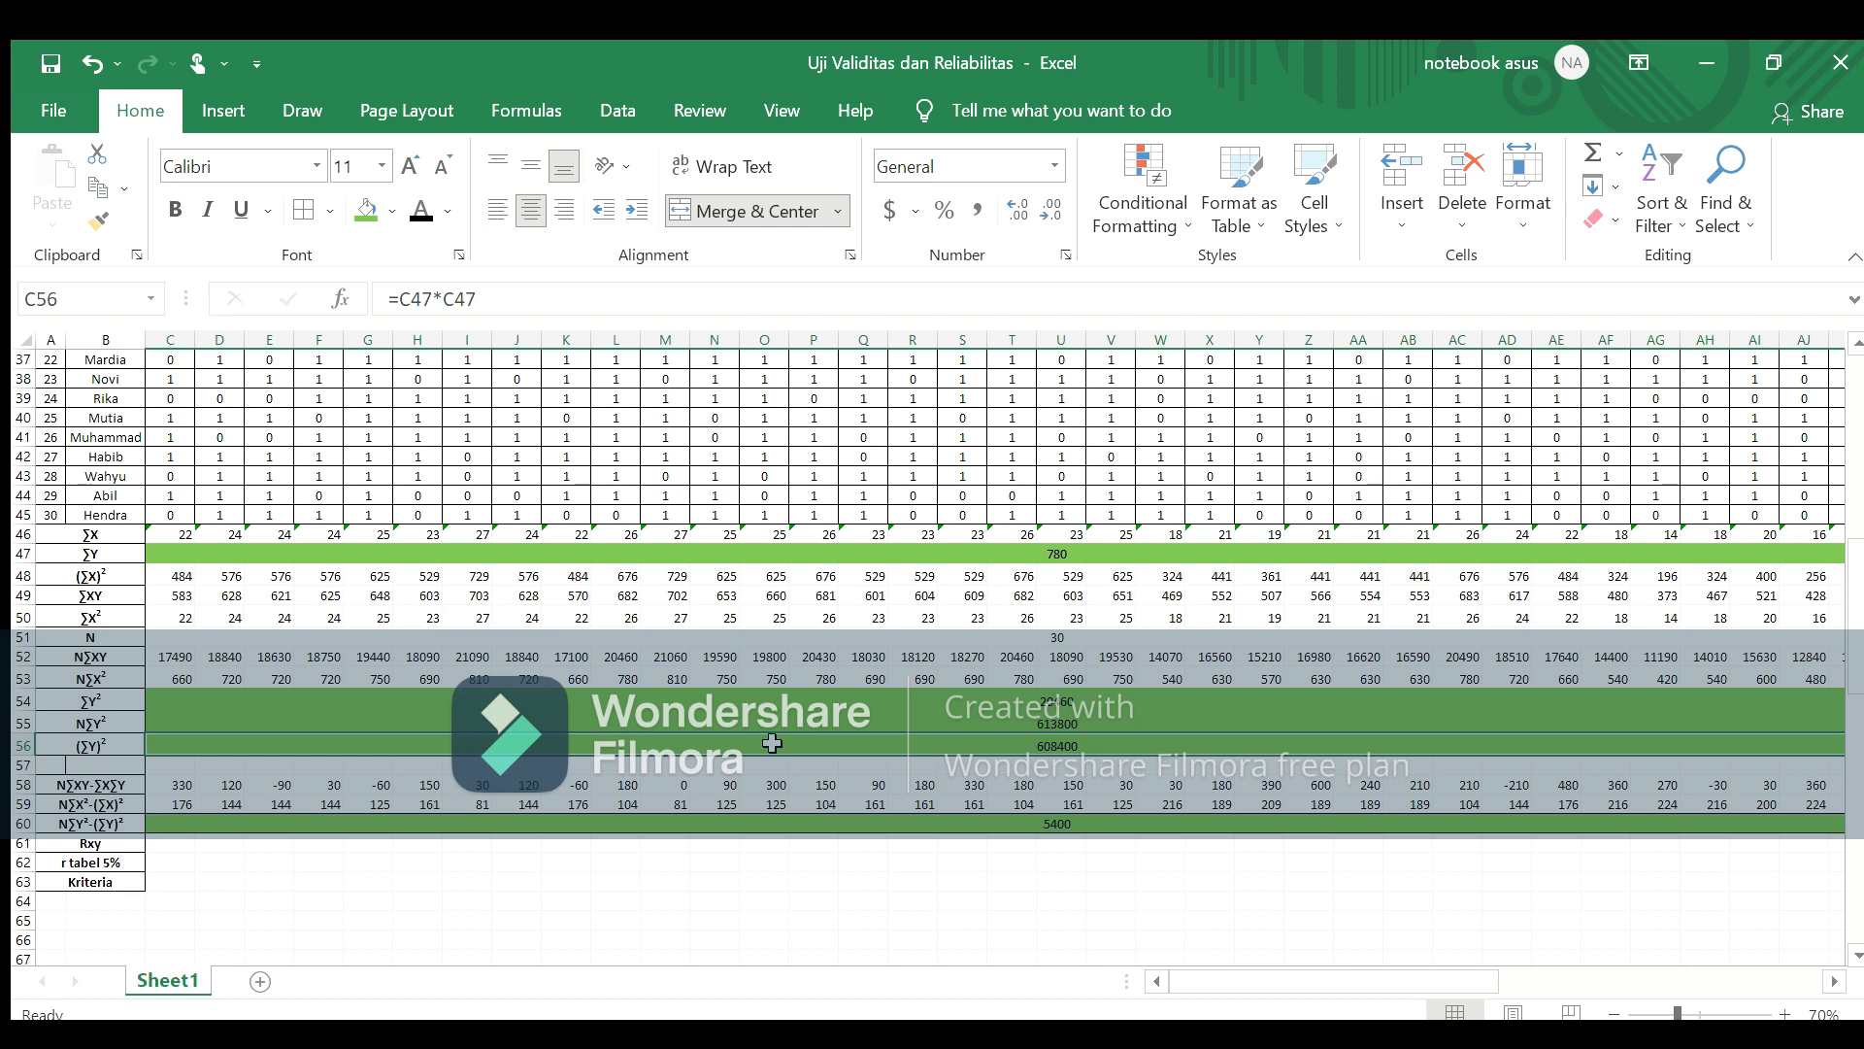
pyautogui.click(798, 879)
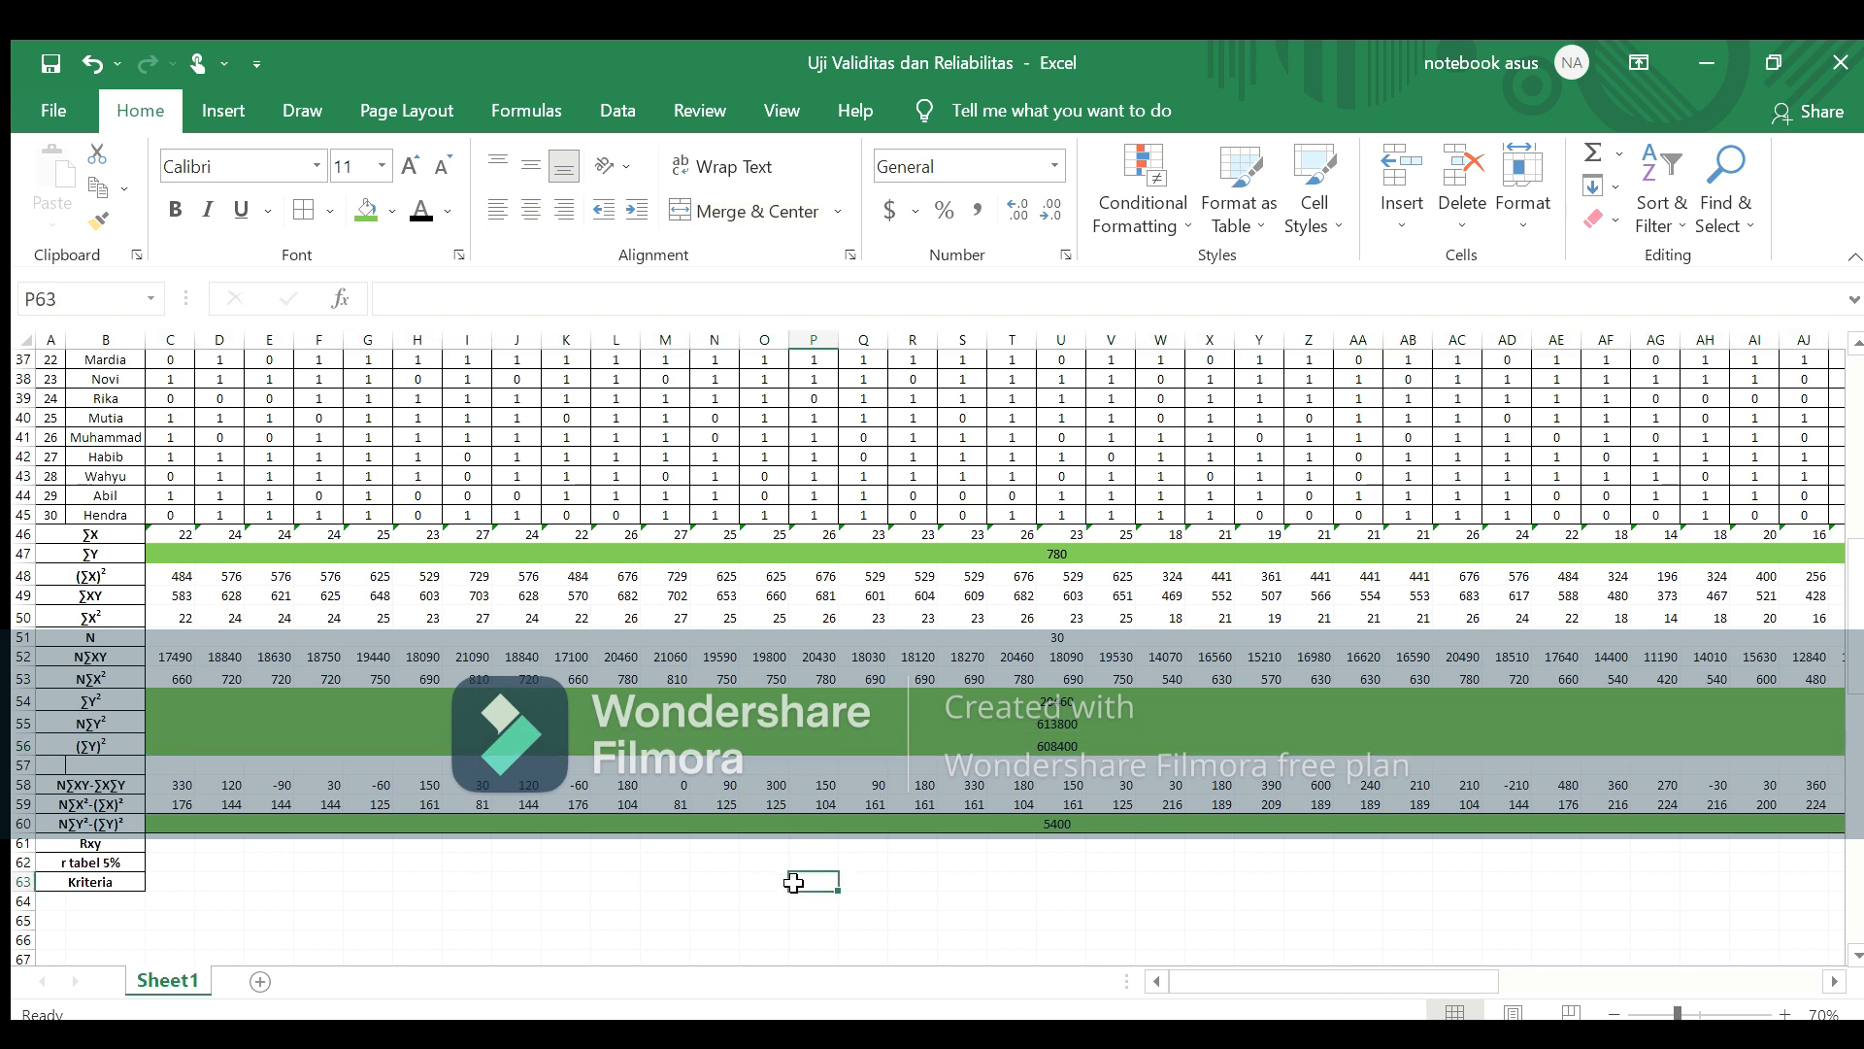
# Step: Apply borders to the merged green cells of ∑Y², N∑Y² and (∑Y)² in rows 54 to 56
pyautogui.click(512, 699)
pyautogui.moveTo(512, 699); pyautogui.dragTo(510, 744)
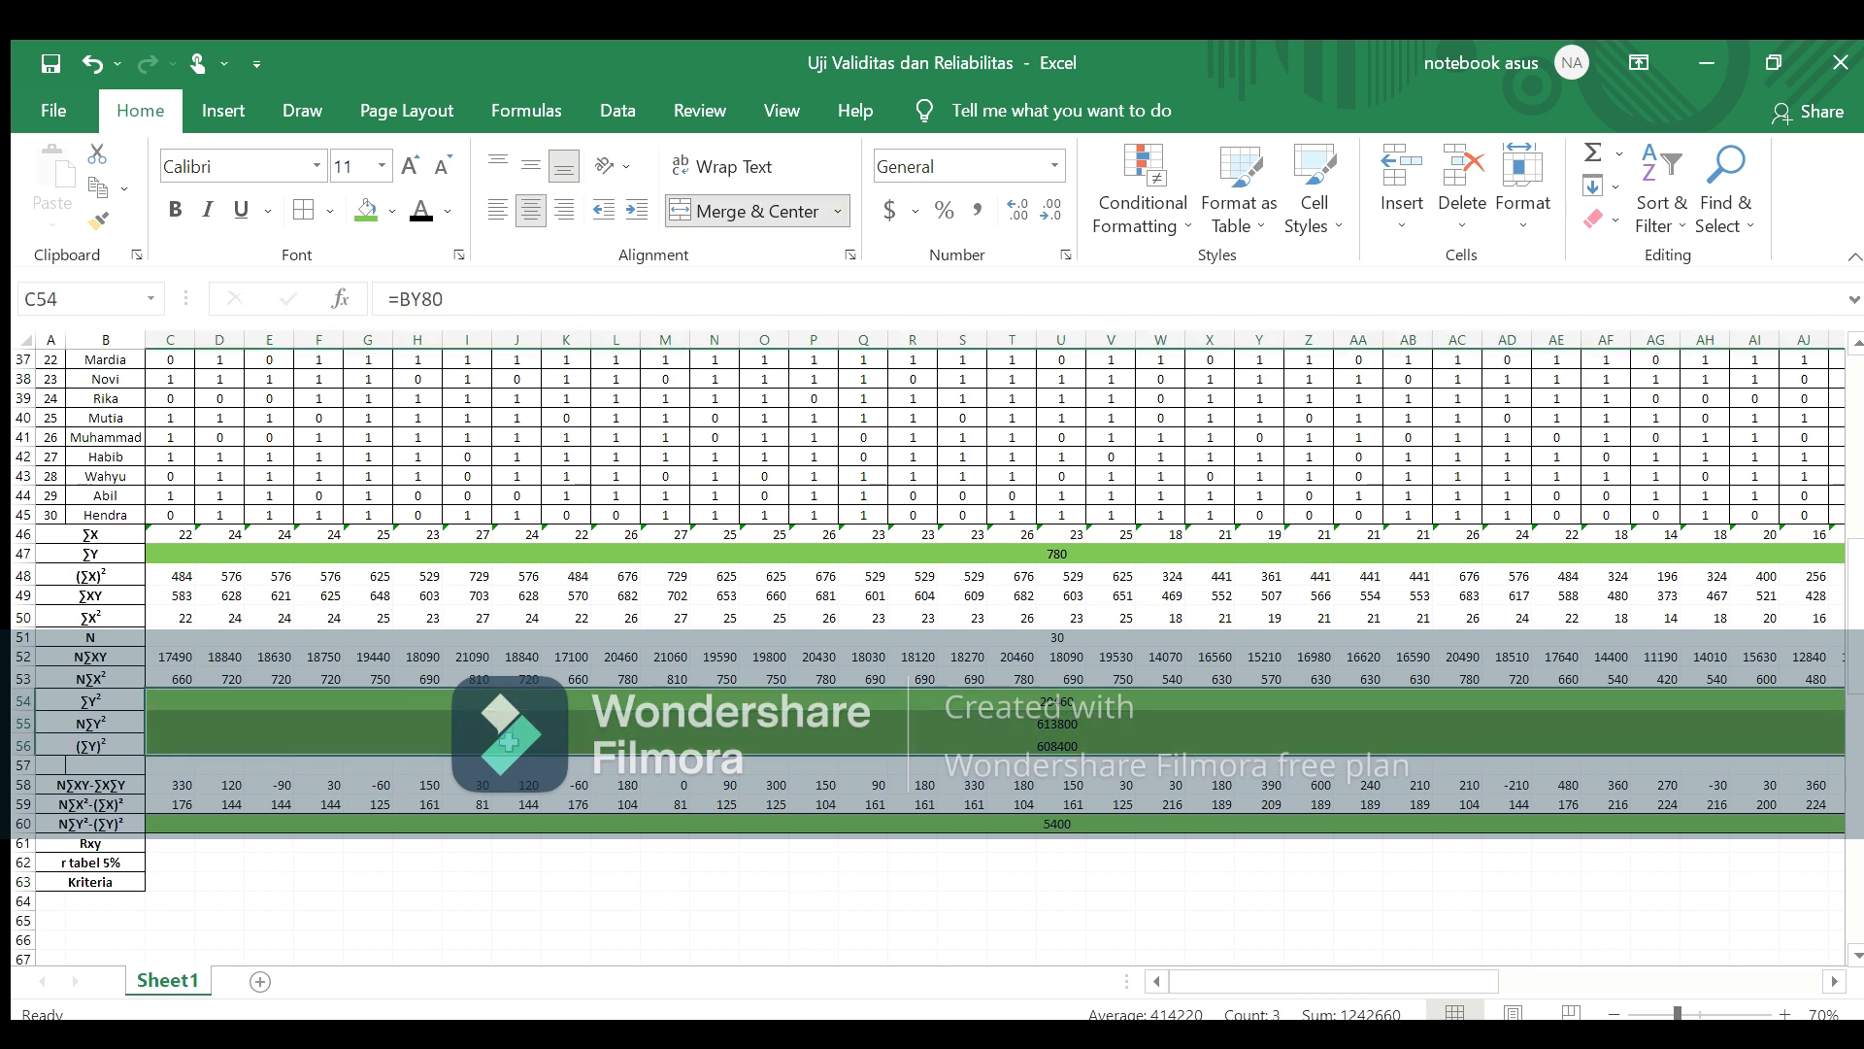
pyautogui.click(304, 210)
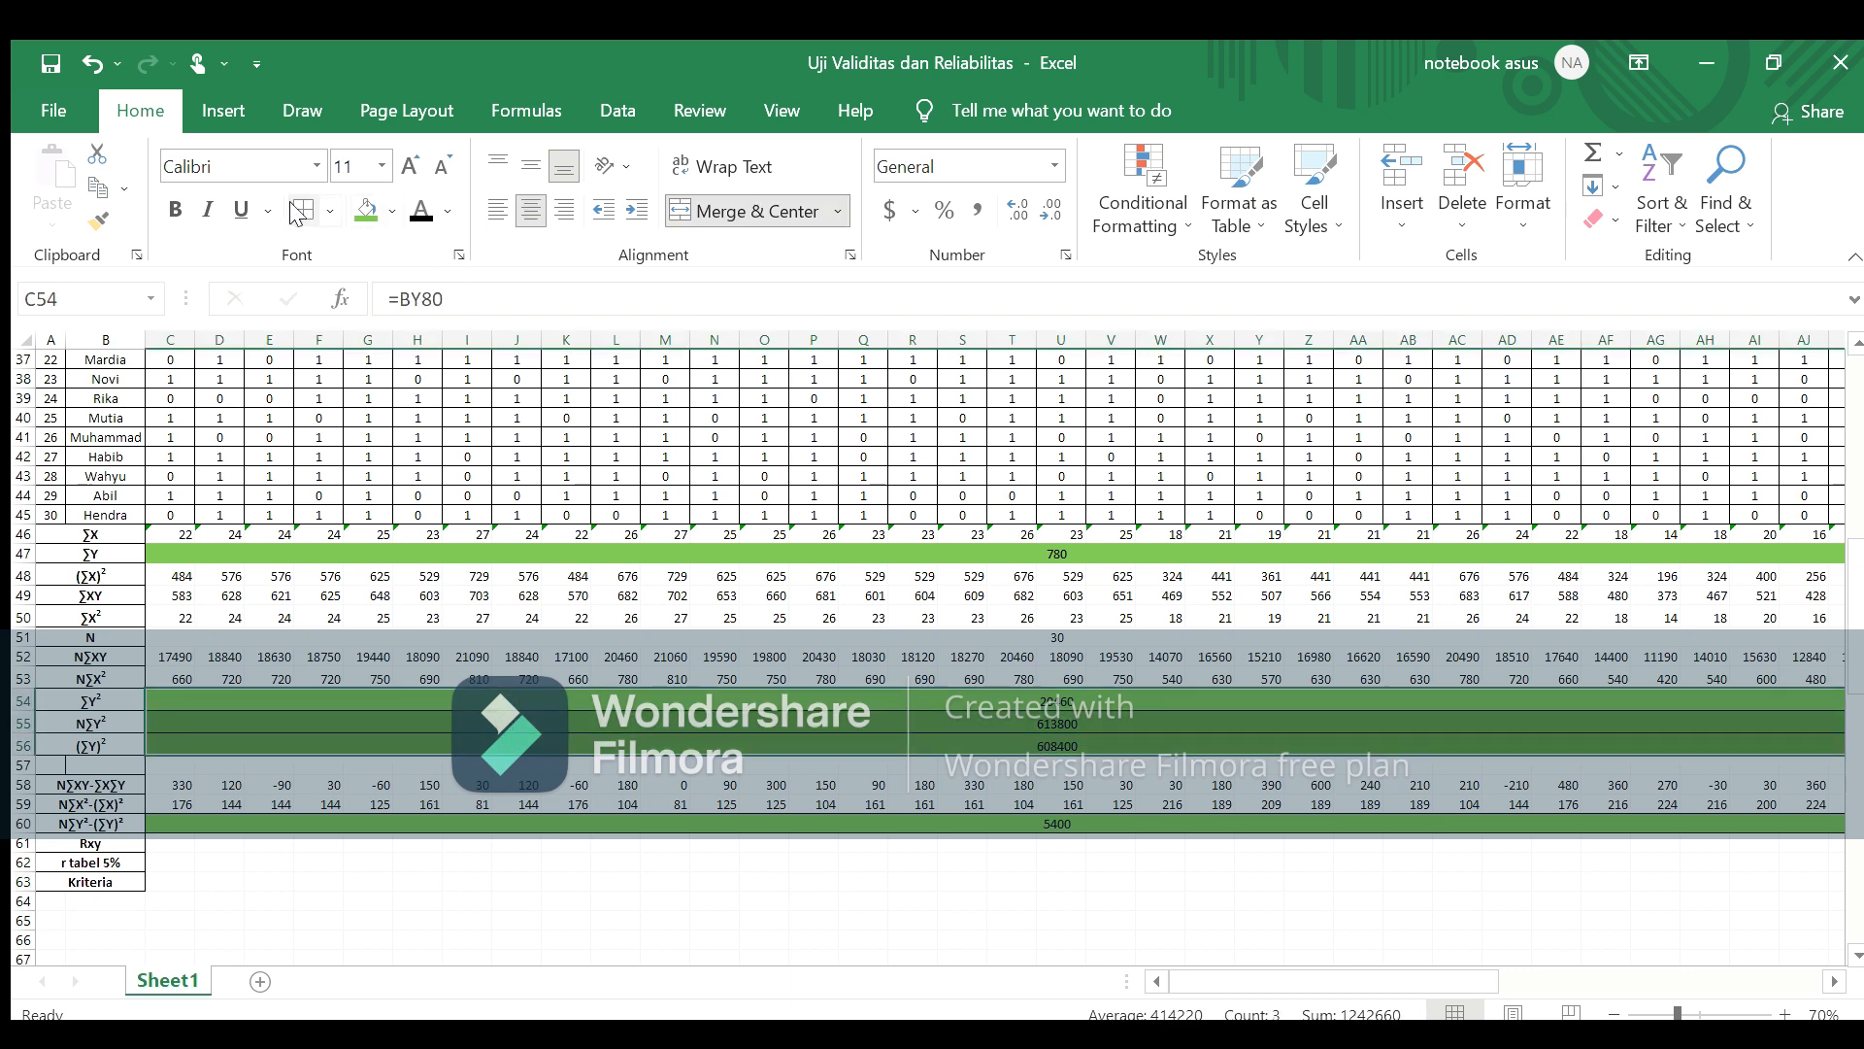
pyautogui.click(172, 842)
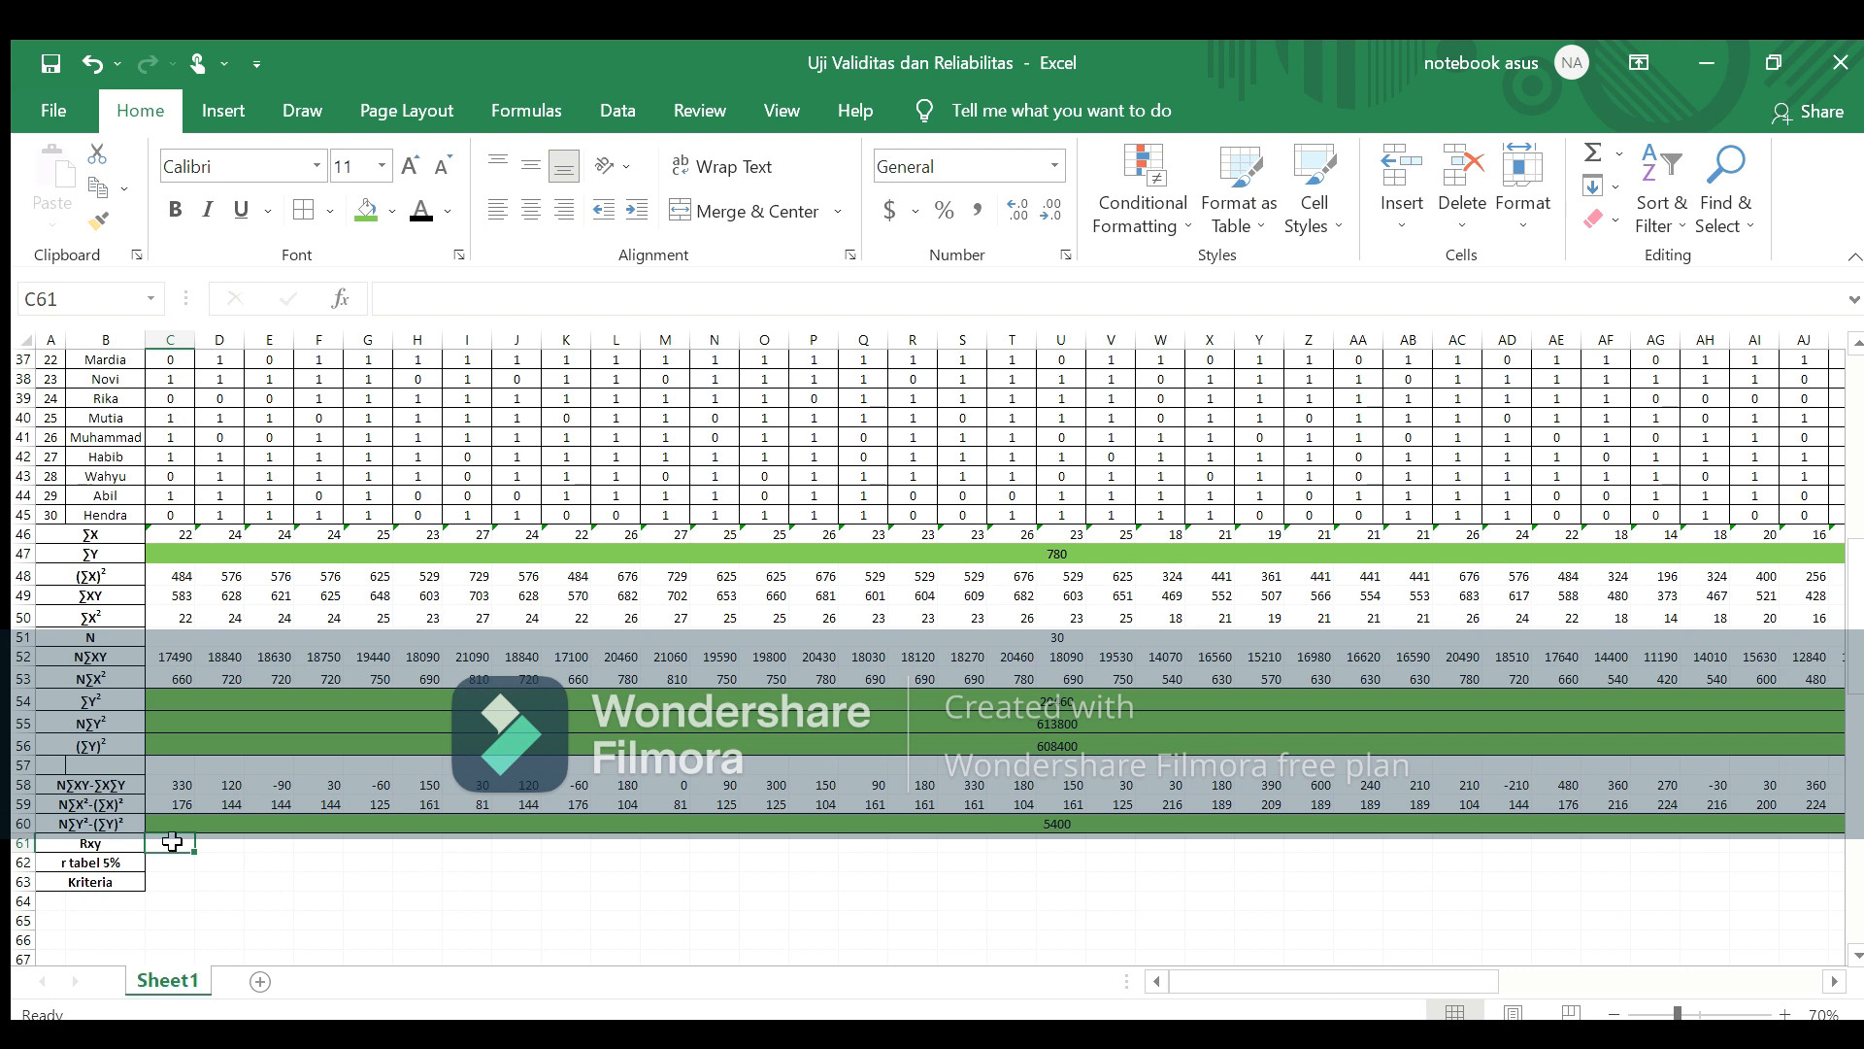
pyautogui.write('=')
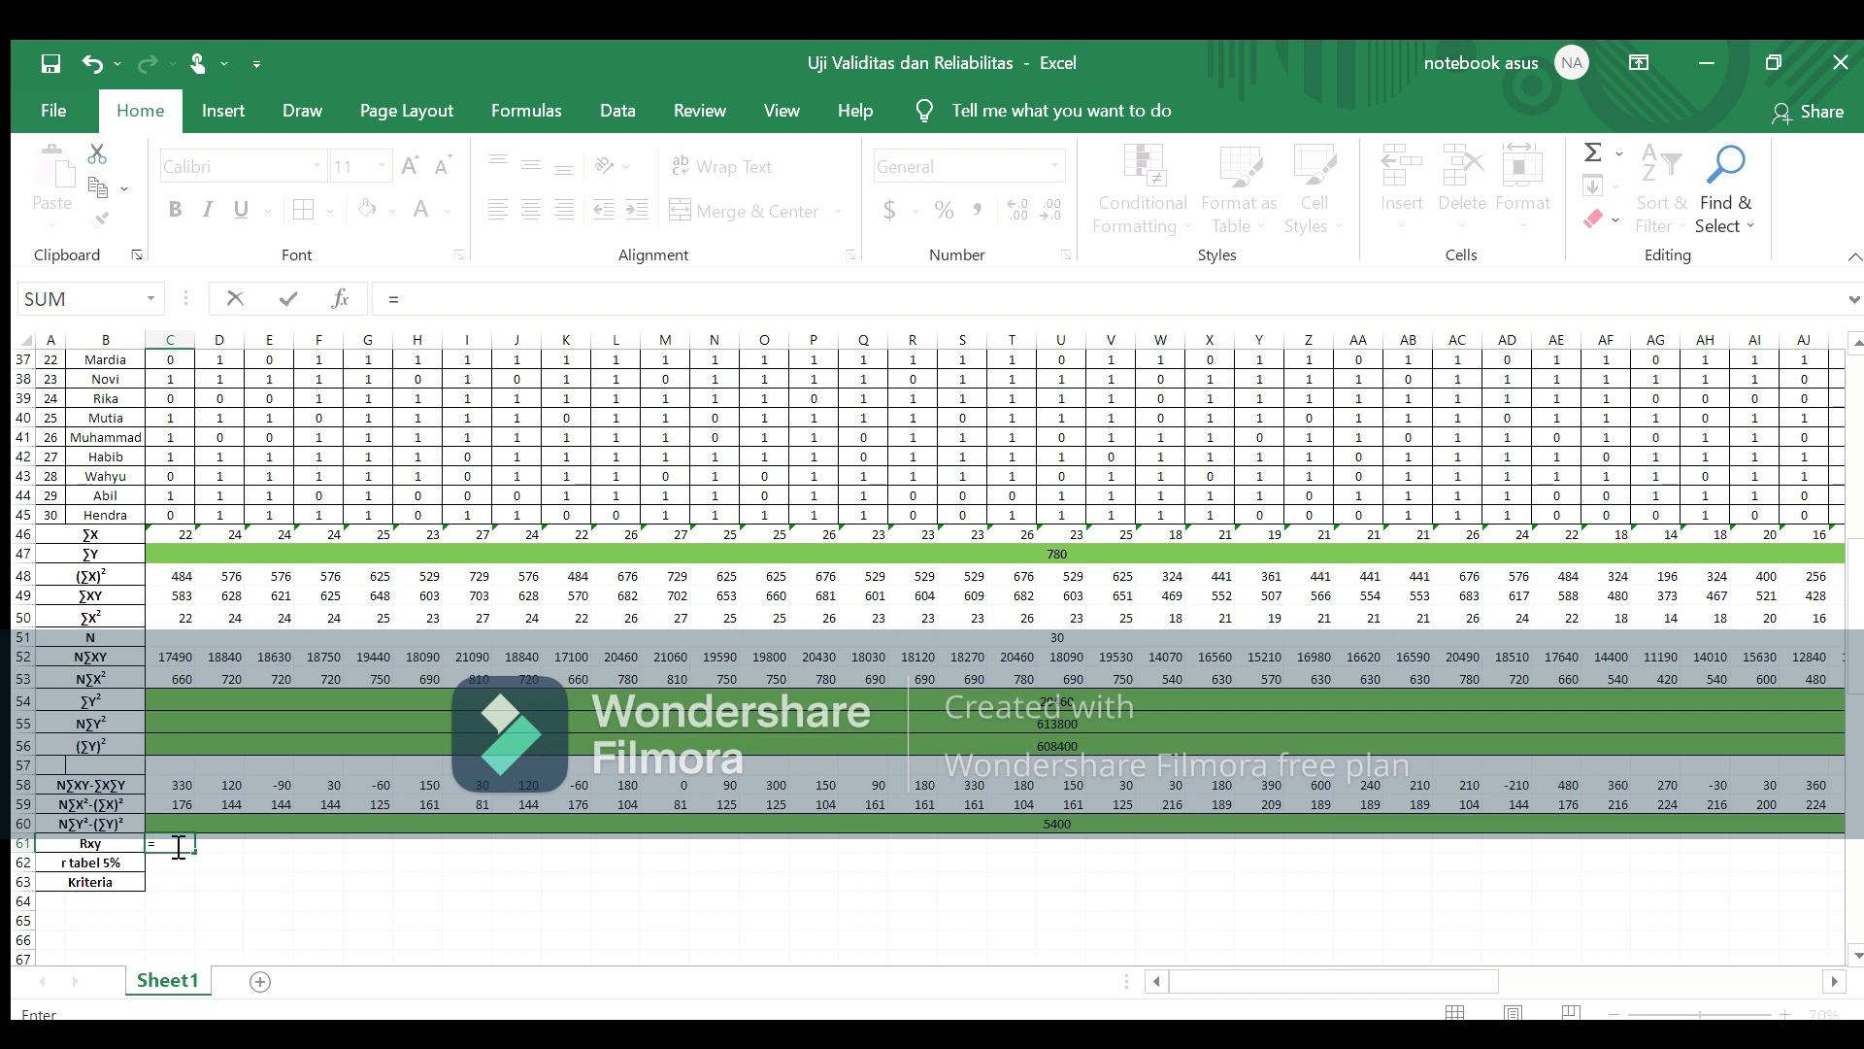
pyautogui.click(165, 657)
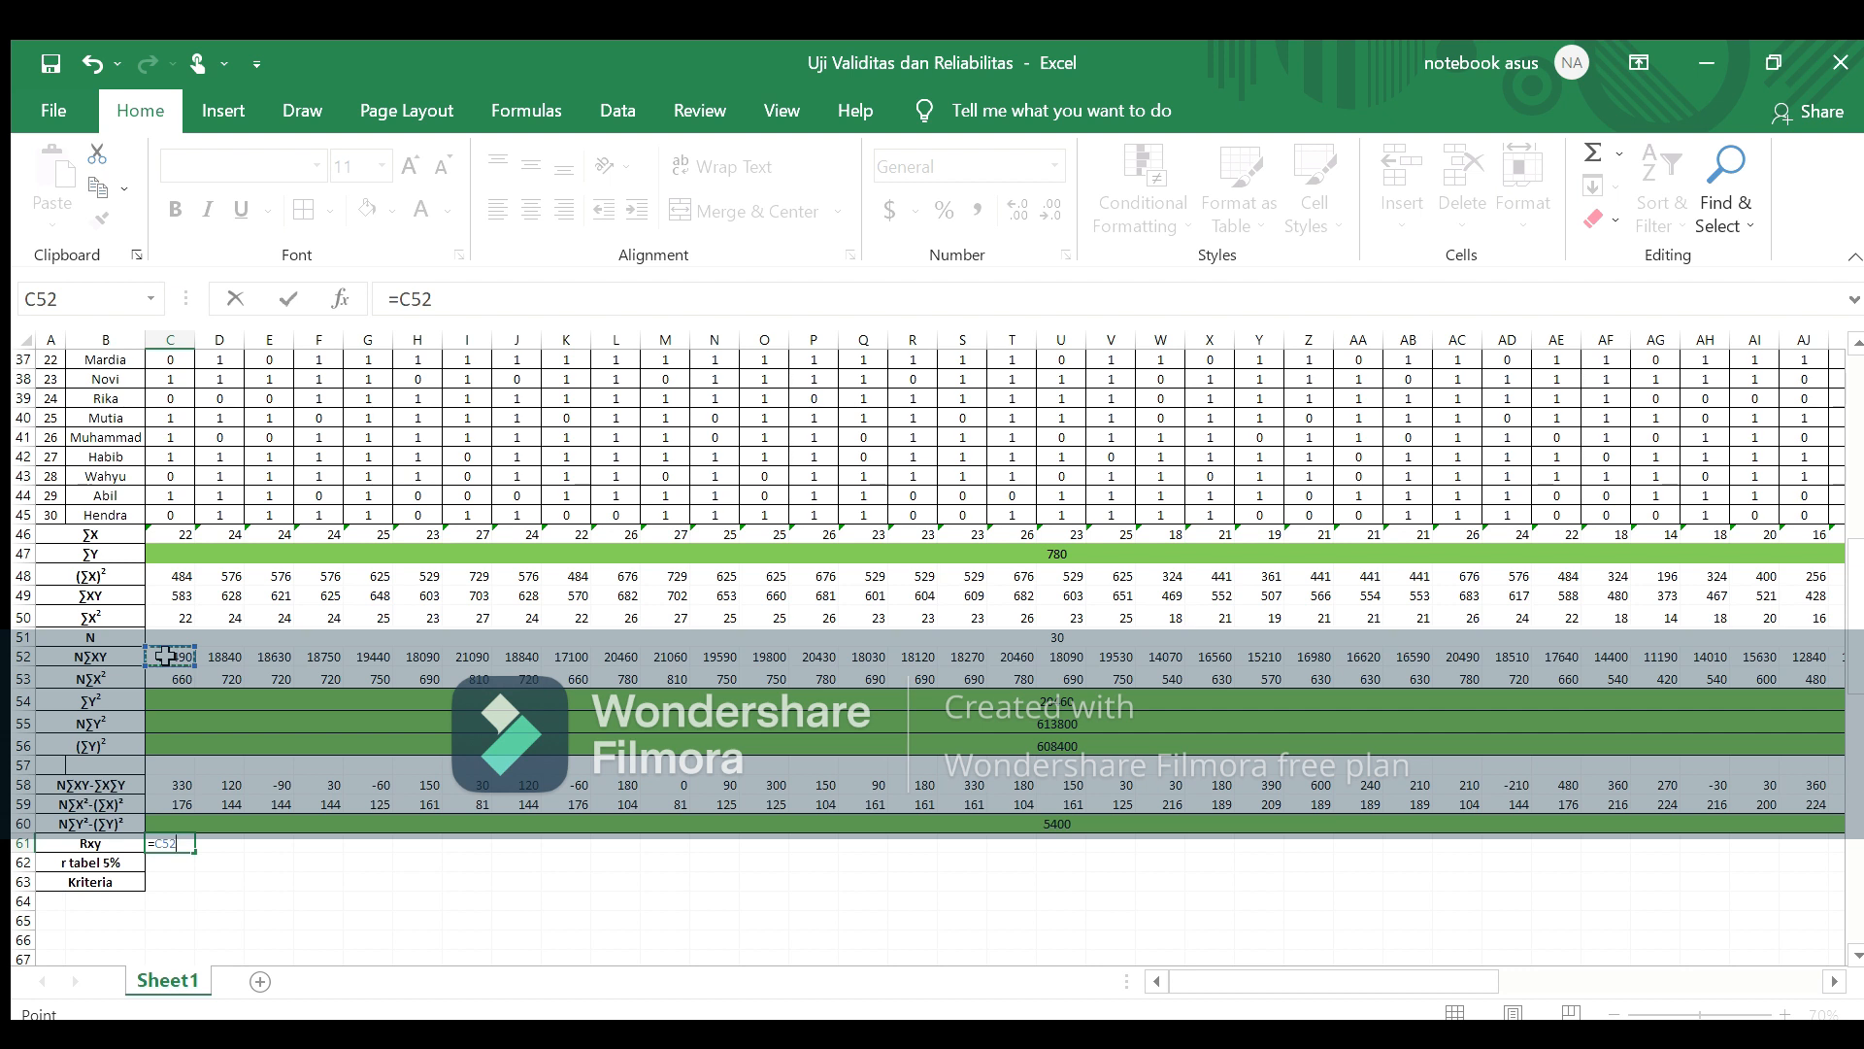
pyautogui.write('/')
pyautogui.write('sqrt(')
pyautogui.click(165, 677)
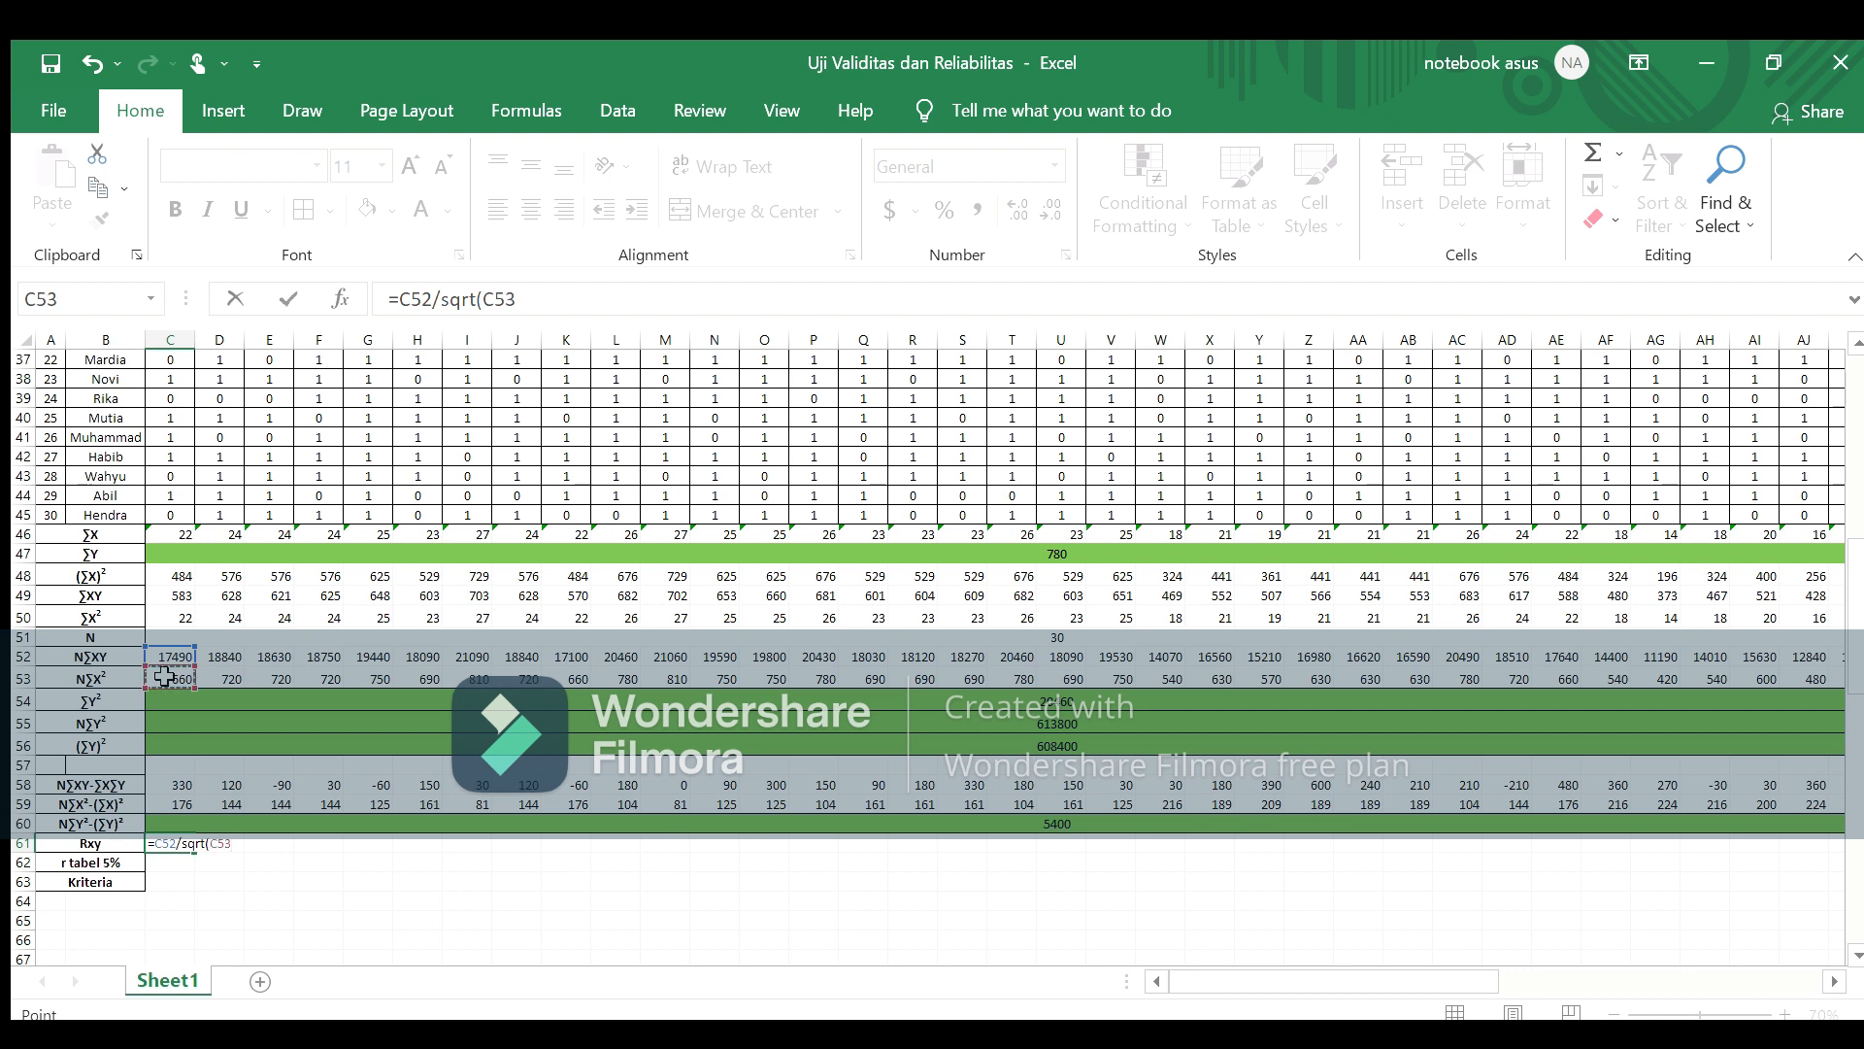
pyautogui.write('*')
pyautogui.press('BackSpace')
pyautogui.press('BackSpace')
pyautogui.press('BackSpace')
pyautogui.press('BackSpace')
pyautogui.press('BackSpace')
pyautogui.press('BackSpace')
pyautogui.press('BackSpace')
pyautogui.press('BackSpace')
pyautogui.press('BackSpace')
pyautogui.press('BackSpace')
pyautogui.press('BackSpace')
pyautogui.press('BackSpace')
pyautogui.press('BackSpace')
pyautogui.press('BackSpace')
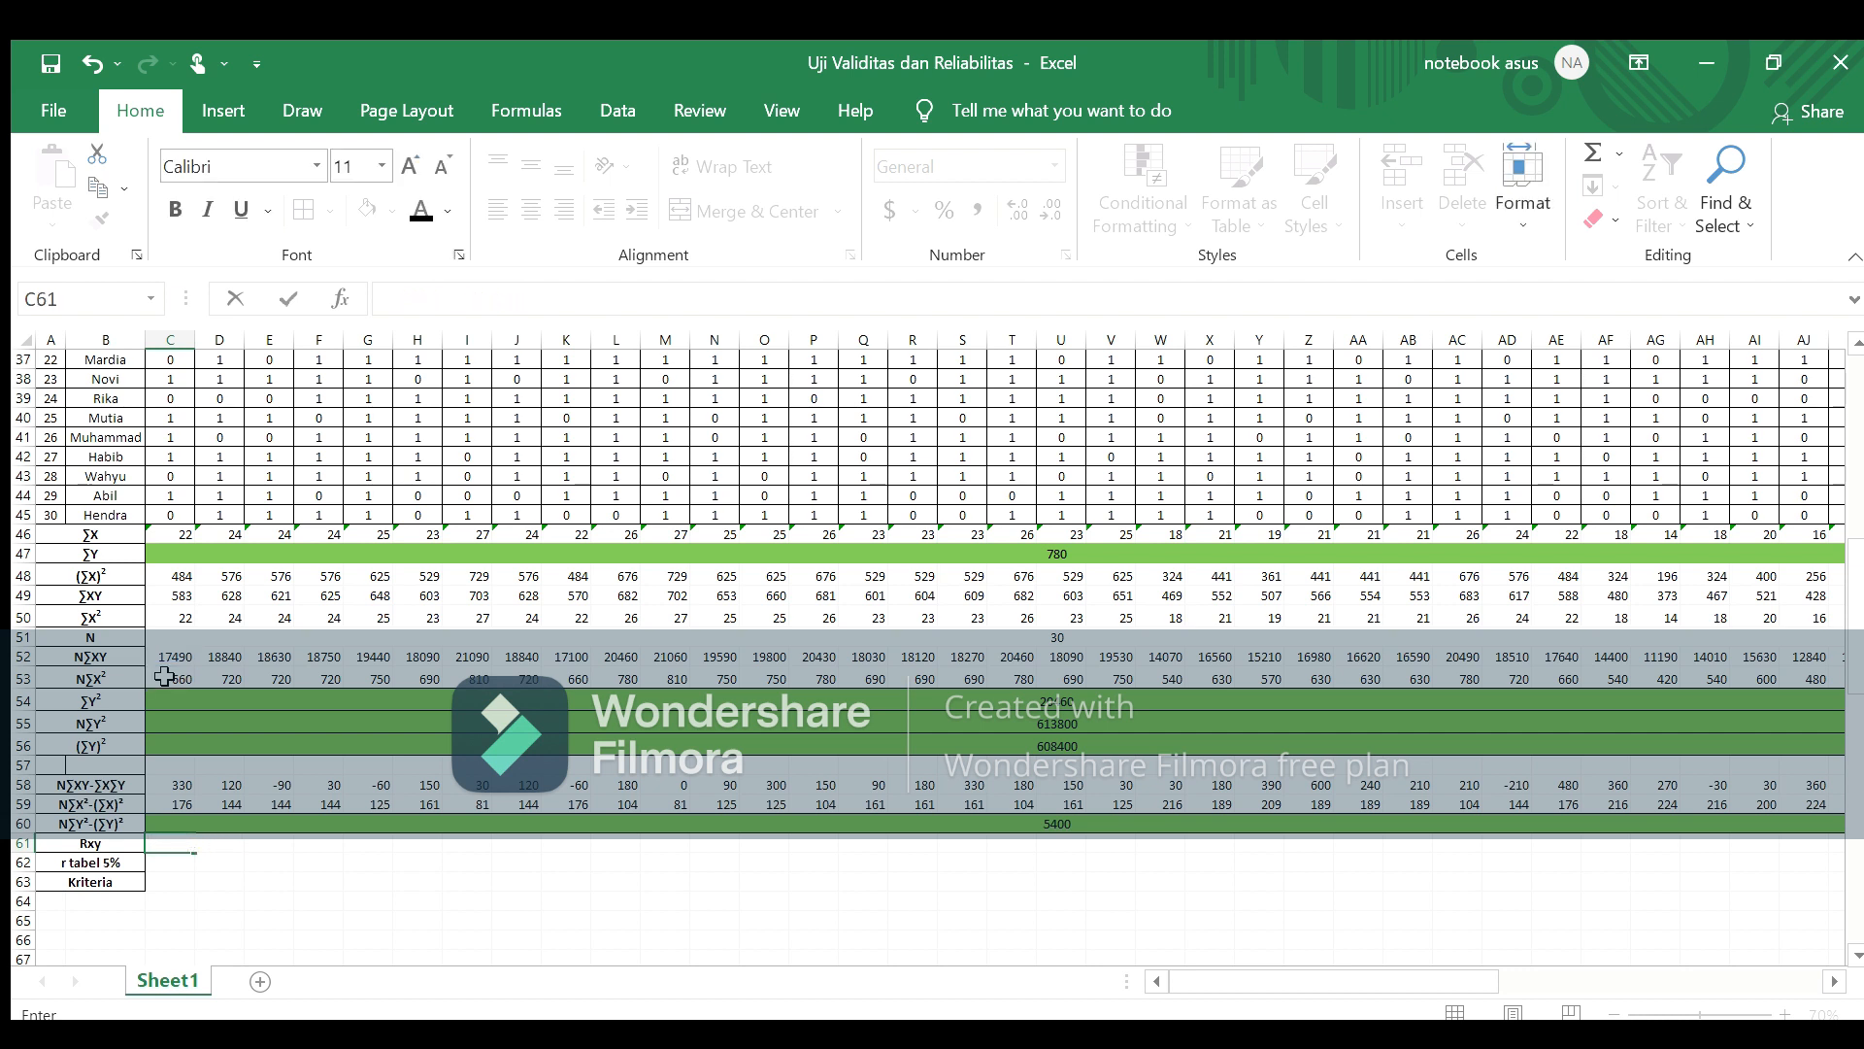
pyautogui.press('Escape')
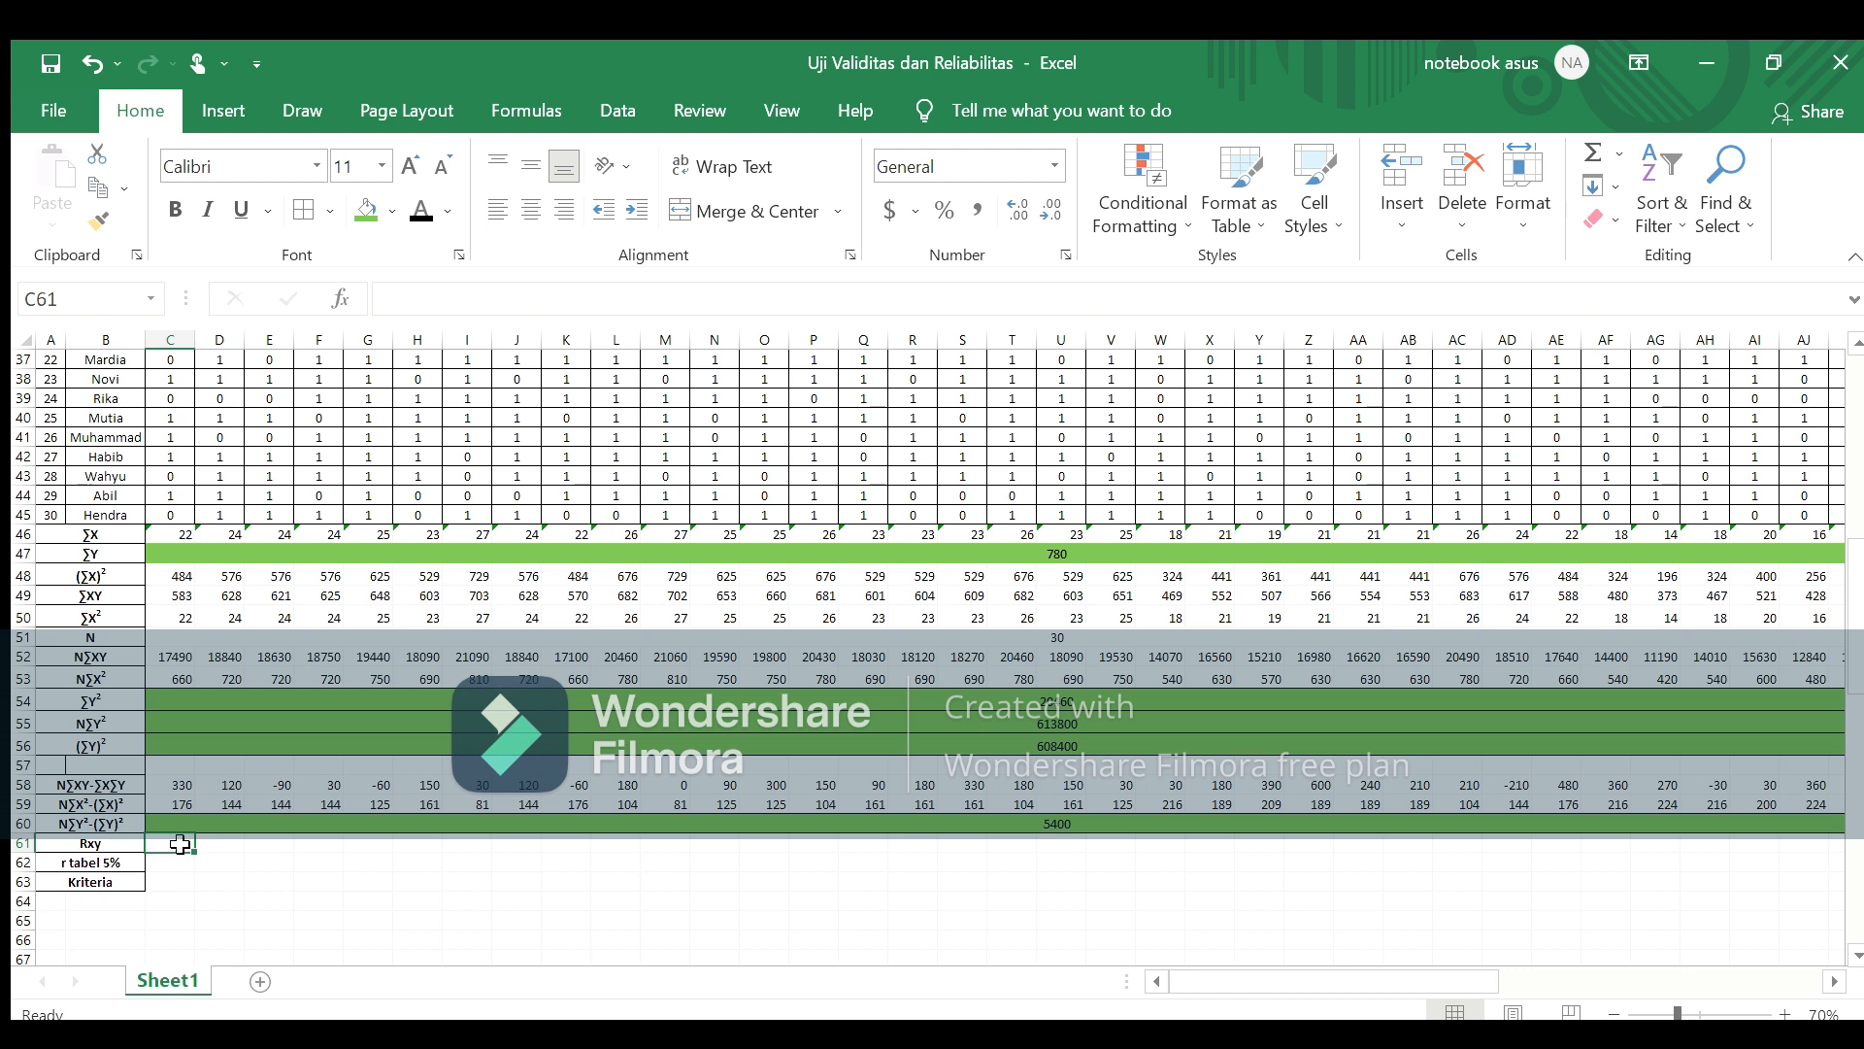
# Step: Enter =C58/sqrt(C59*C60) in cell C61 to calculate Rxy for the first item
pyautogui.write('=')
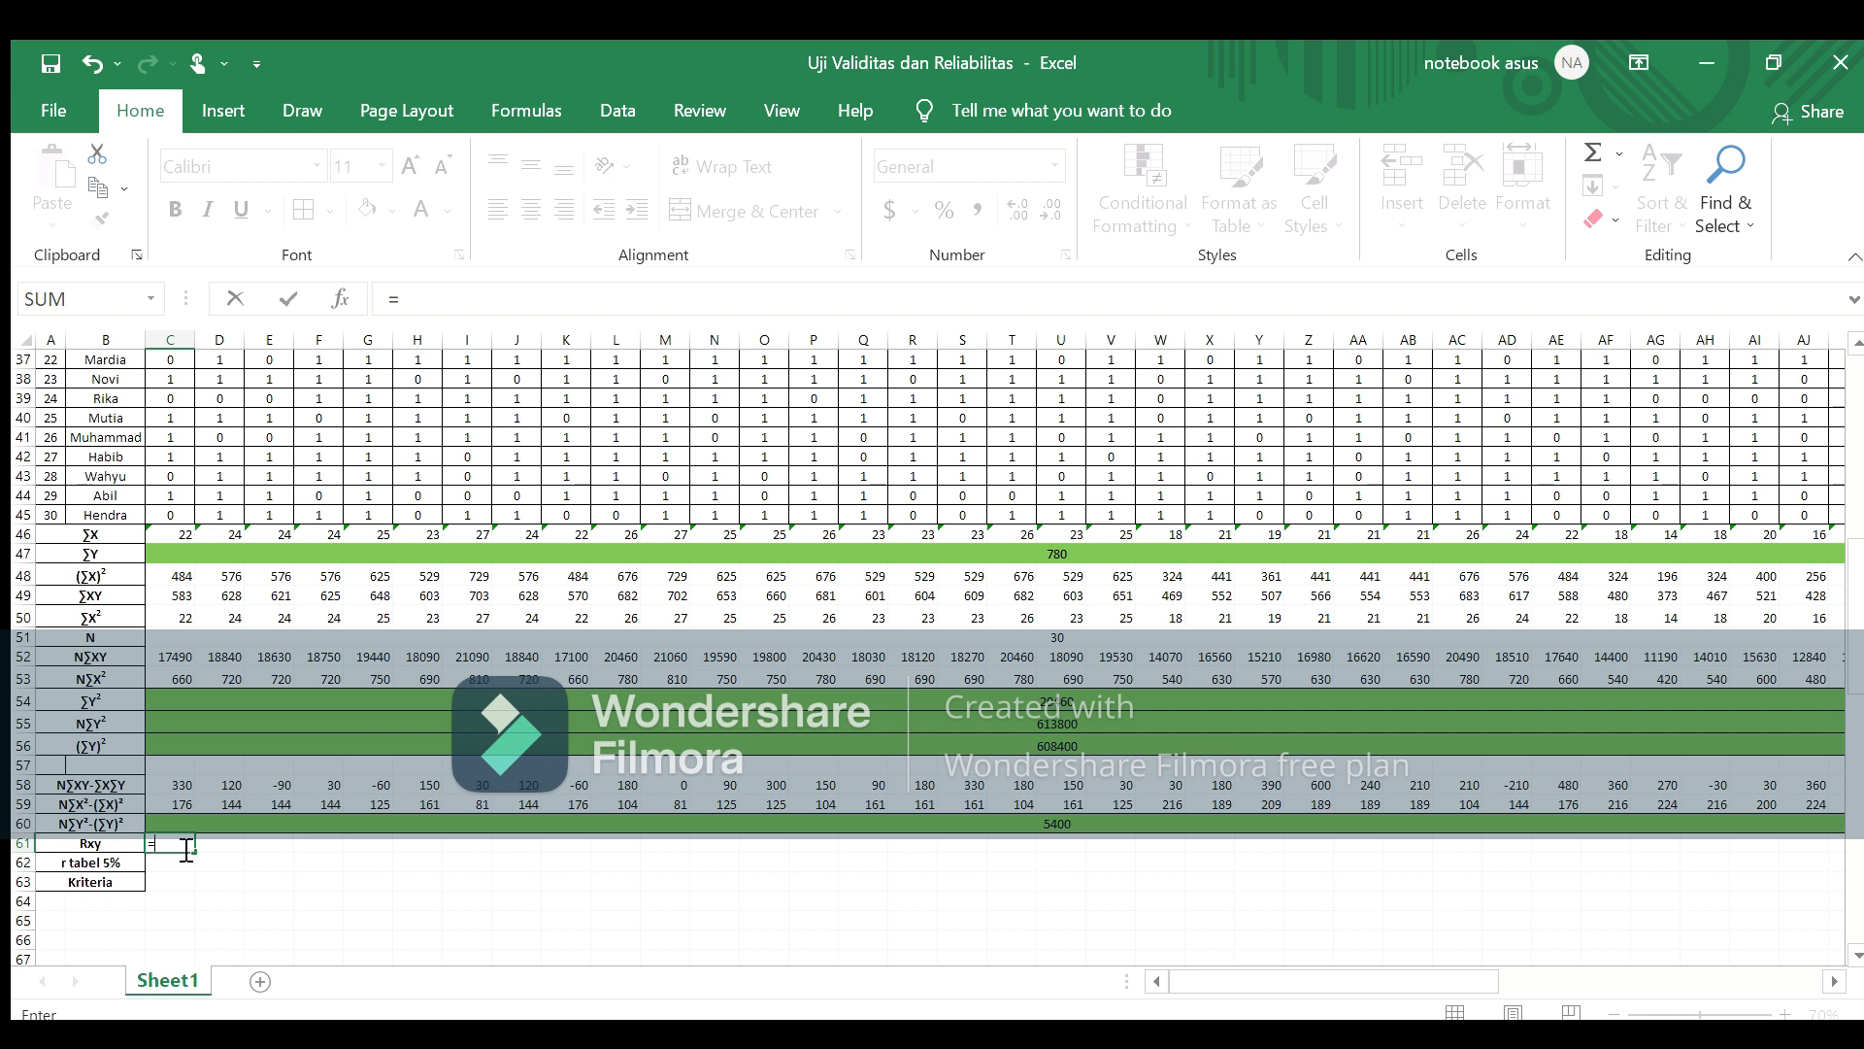
pyautogui.click(173, 786)
pyautogui.write('/')
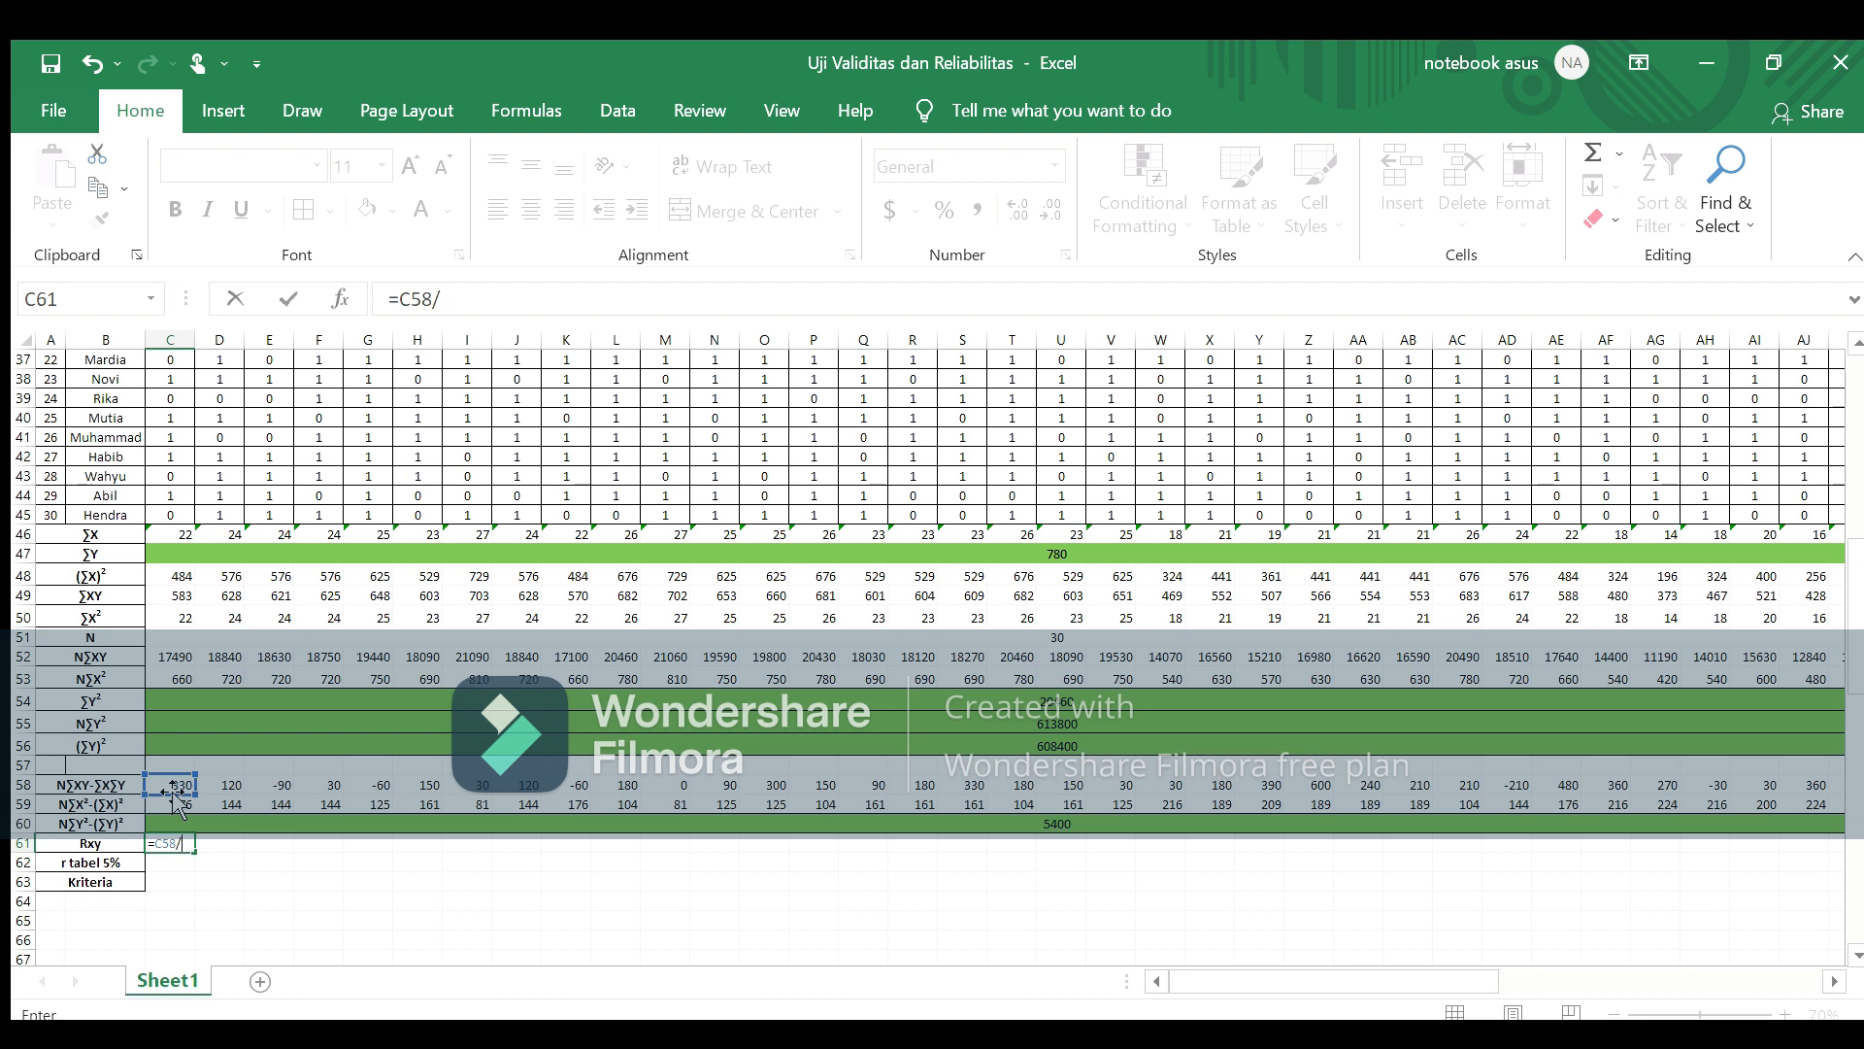
pyautogui.write('sqrt(')
pyautogui.click(170, 801)
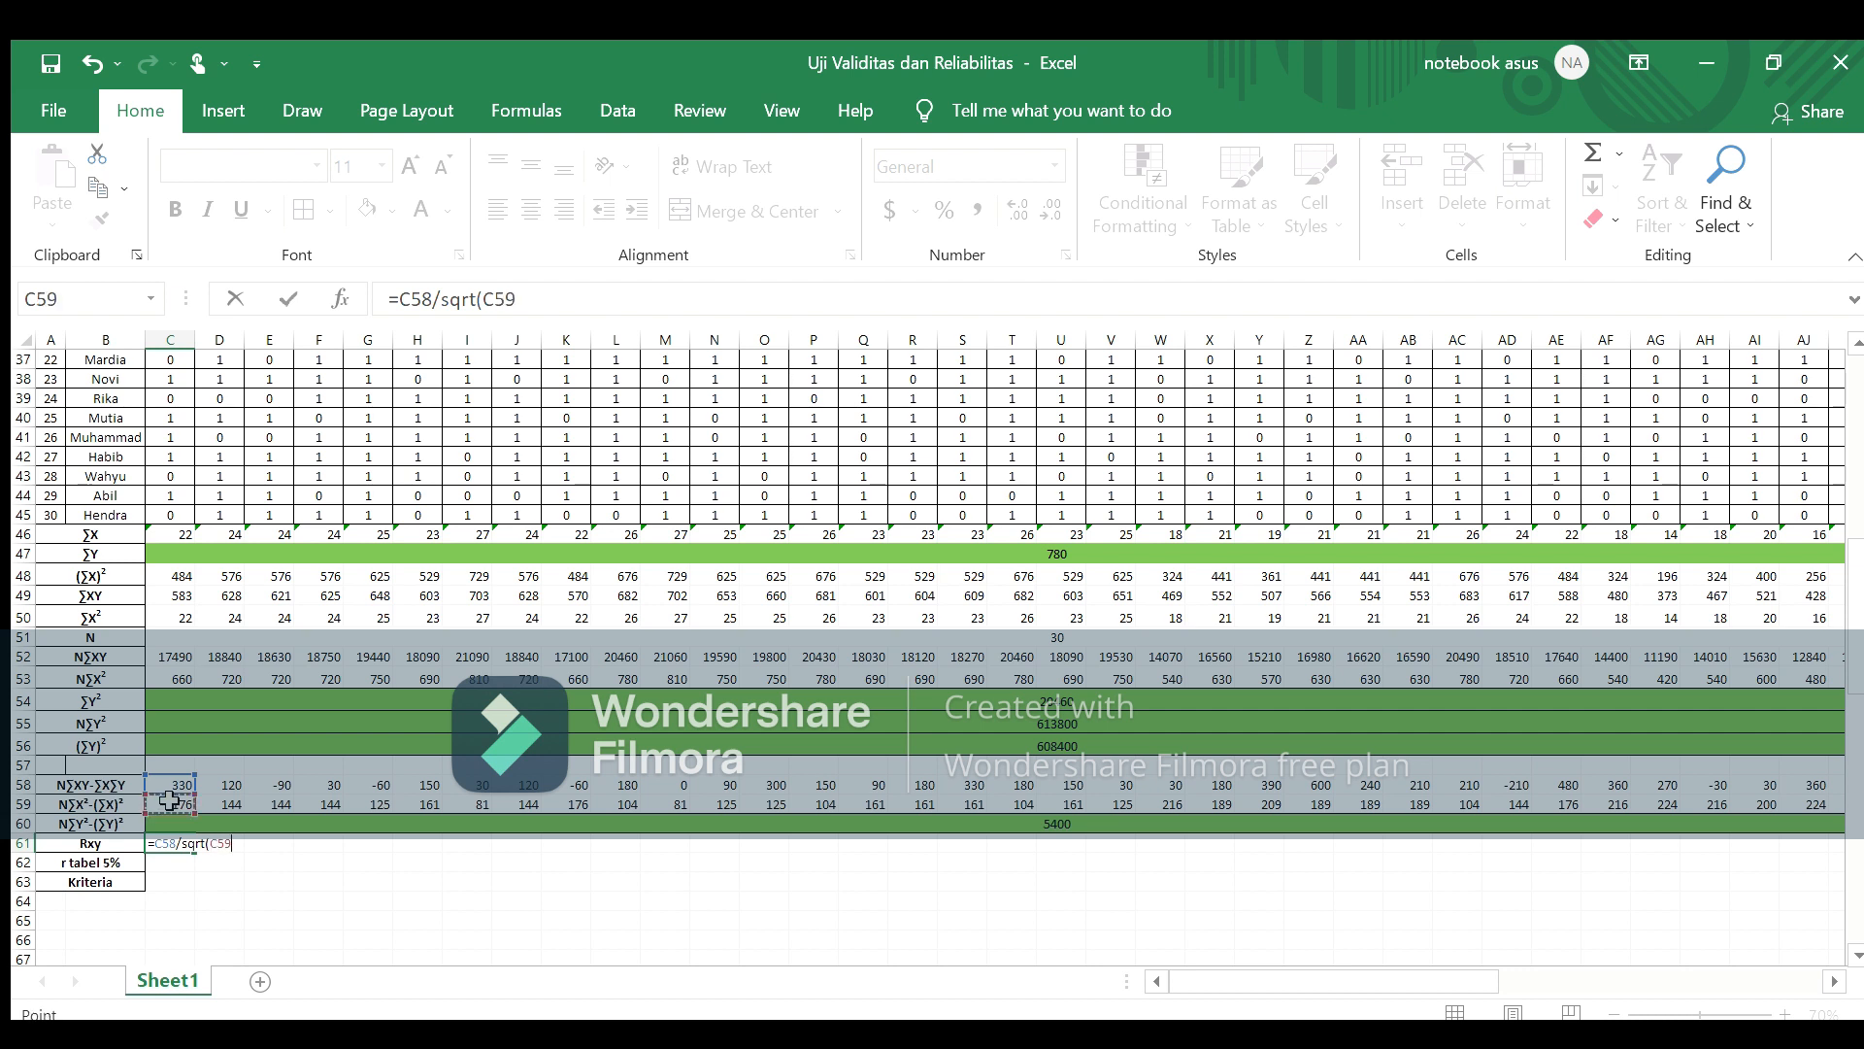
pyautogui.write('*')
pyautogui.click(176, 823)
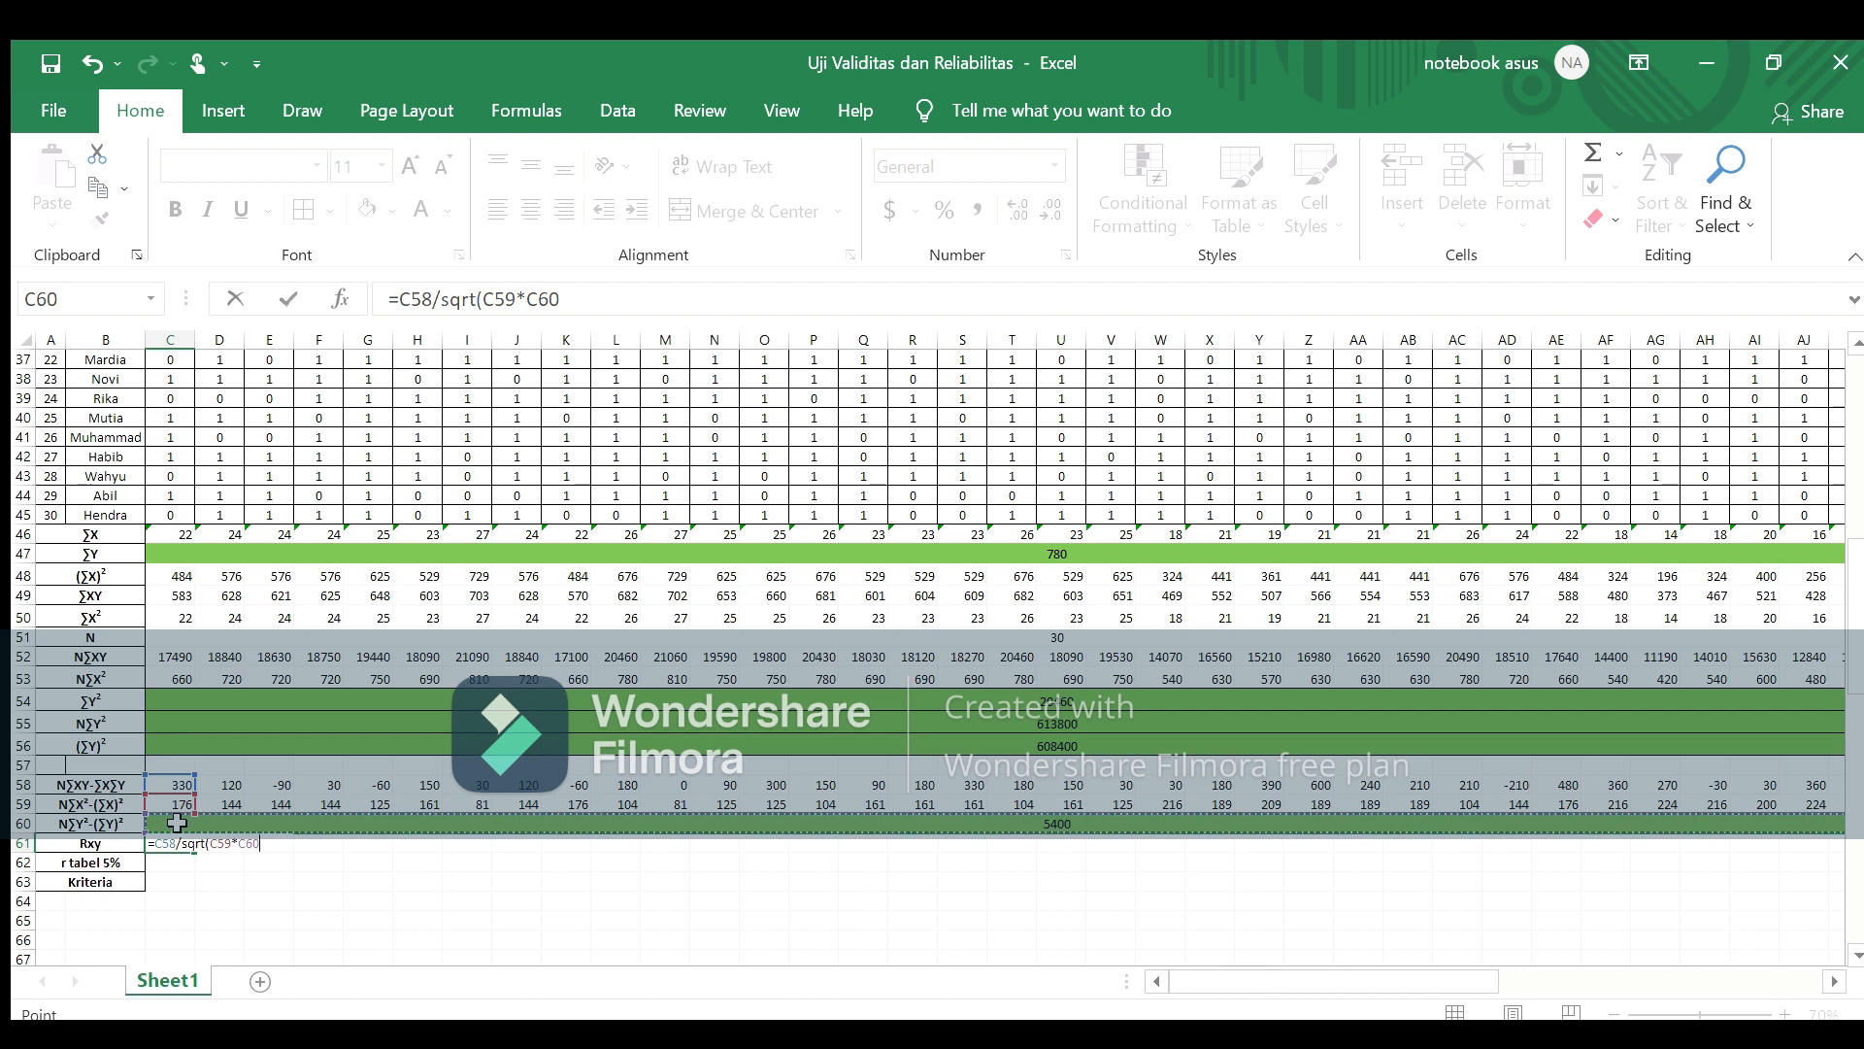
pyautogui.write(')')
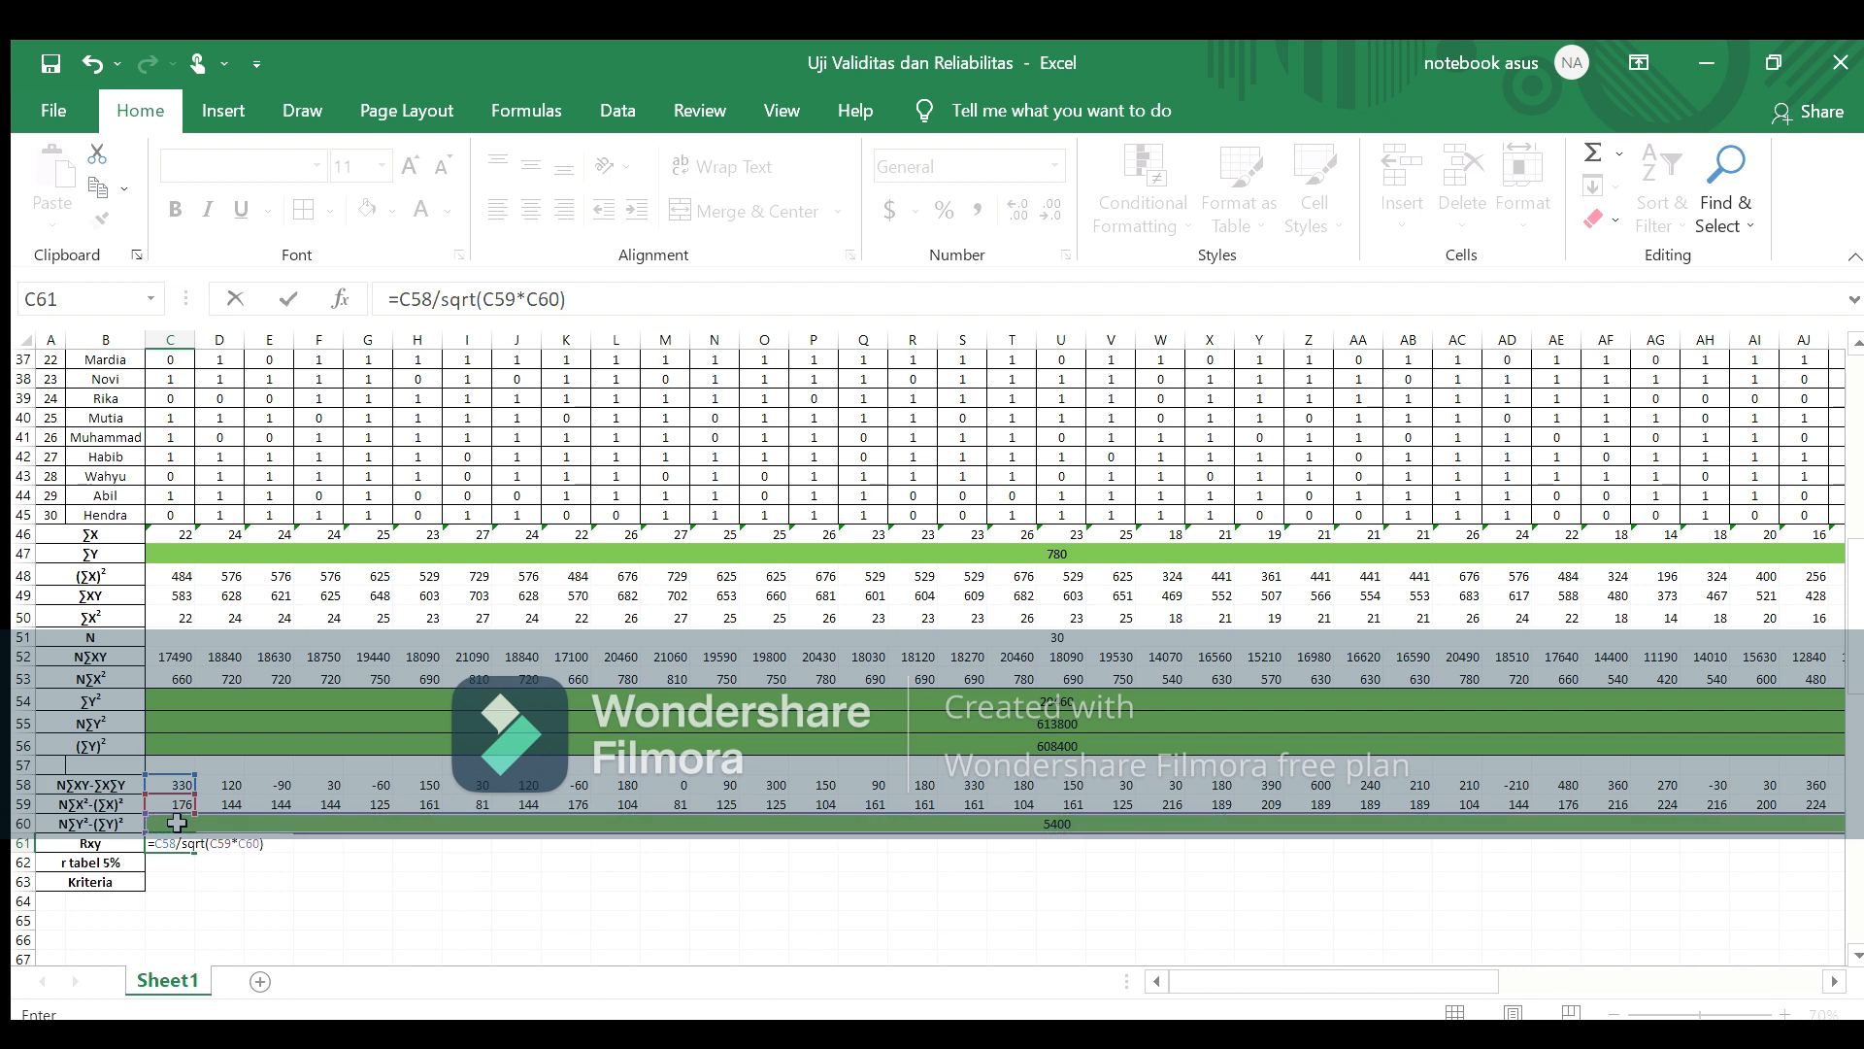
pyautogui.press('Return')
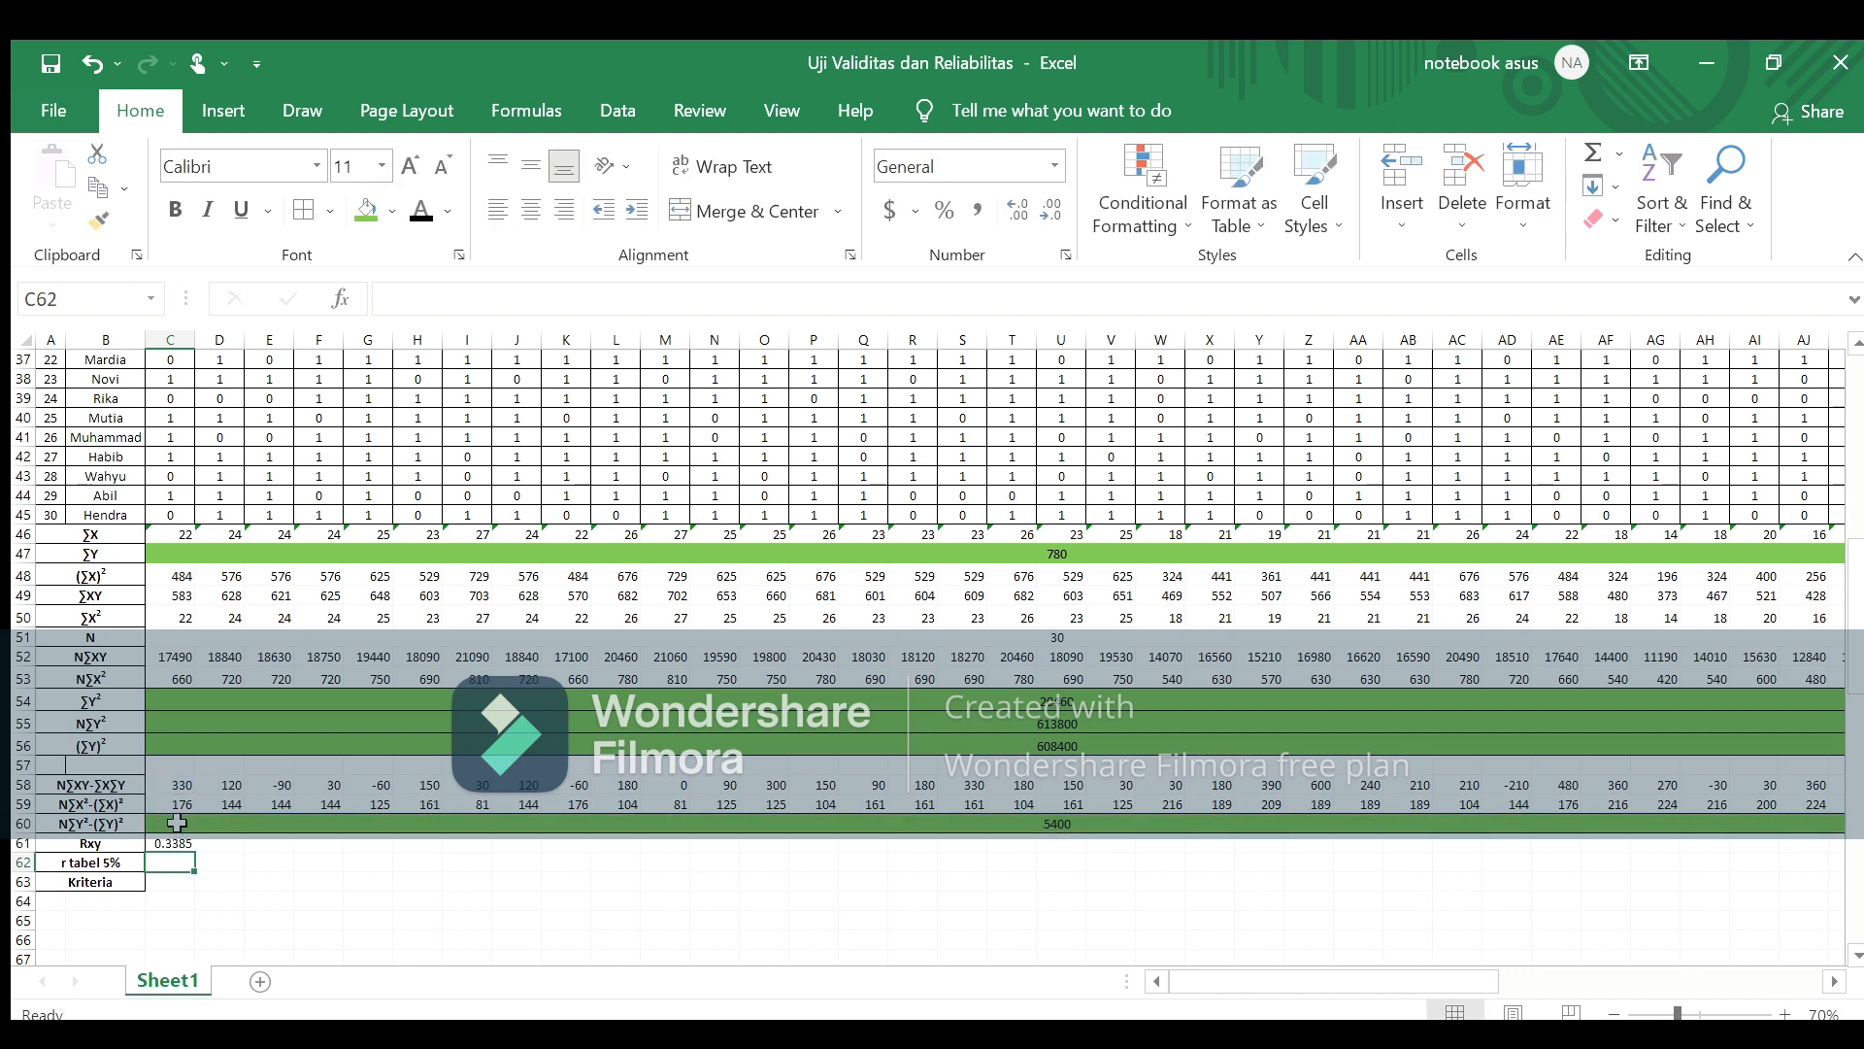
pyautogui.click(183, 842)
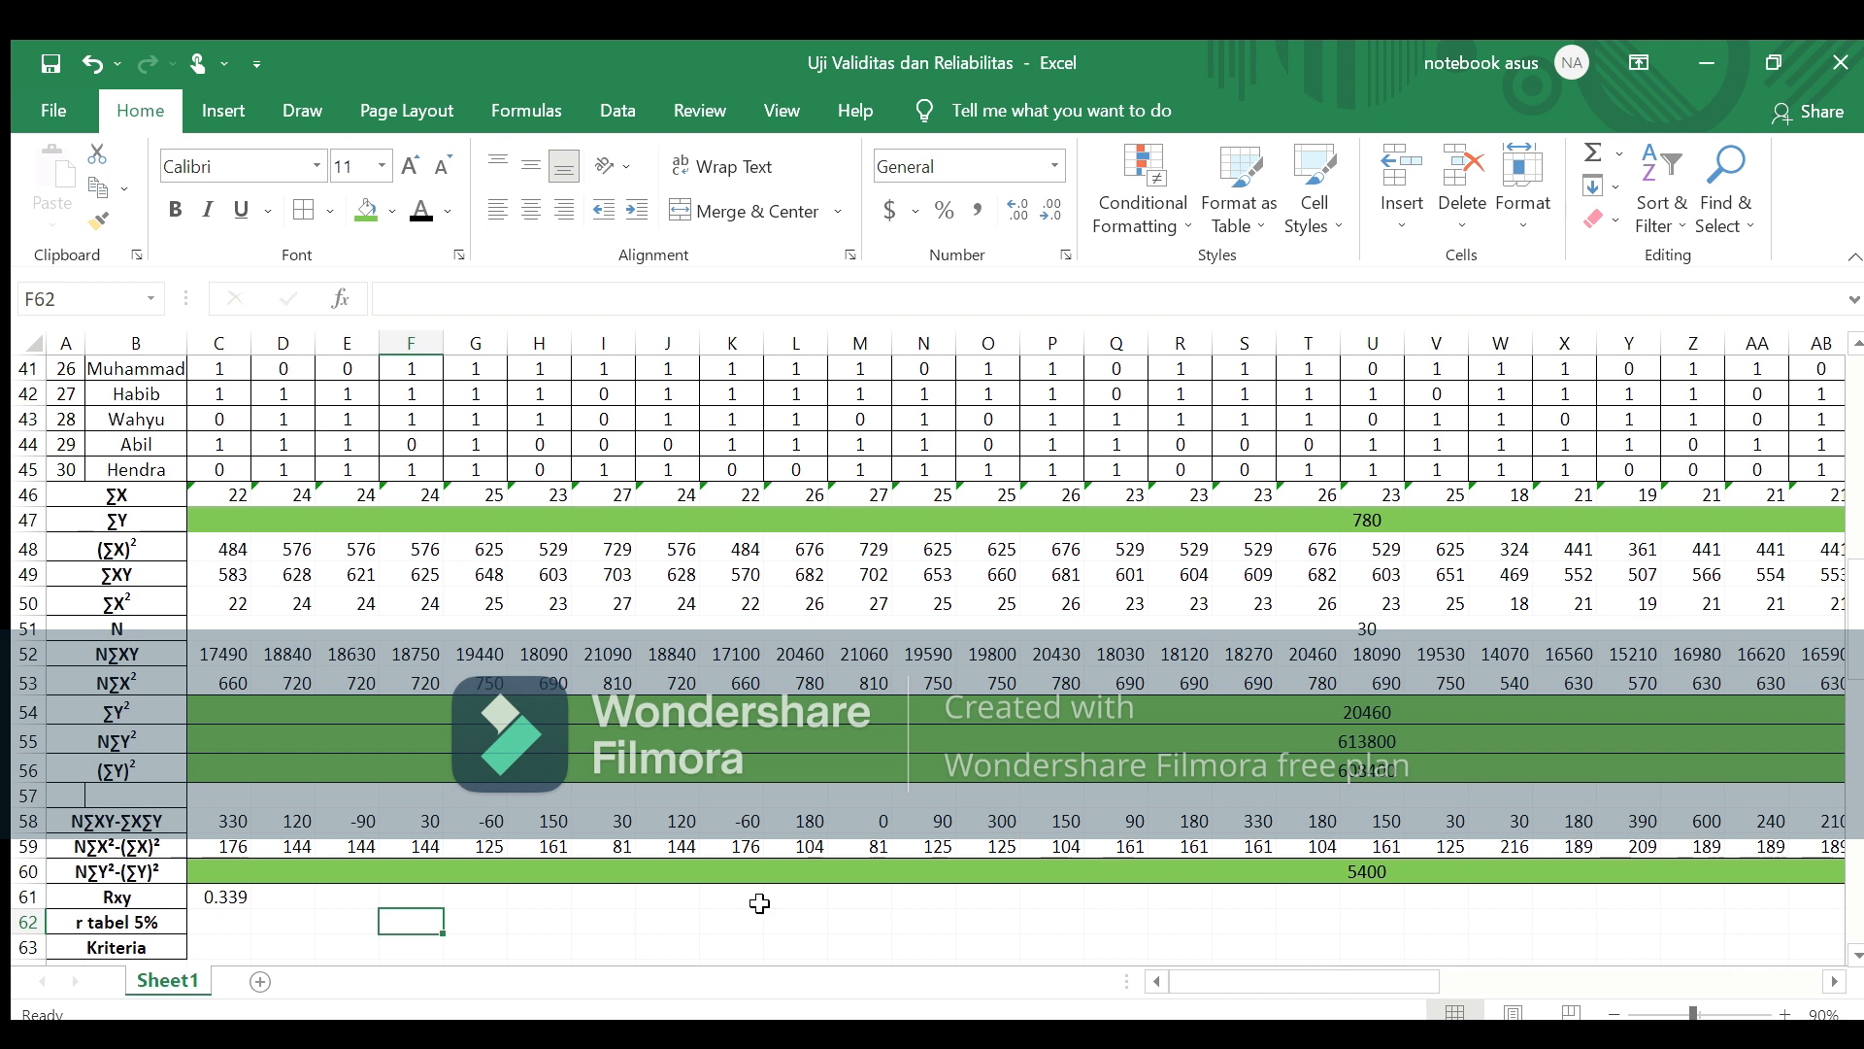
# Step: Enter =D58/sqrt(D59*C60) in cell D61 to calculate Rxy for the second item
pyautogui.click(295, 895)
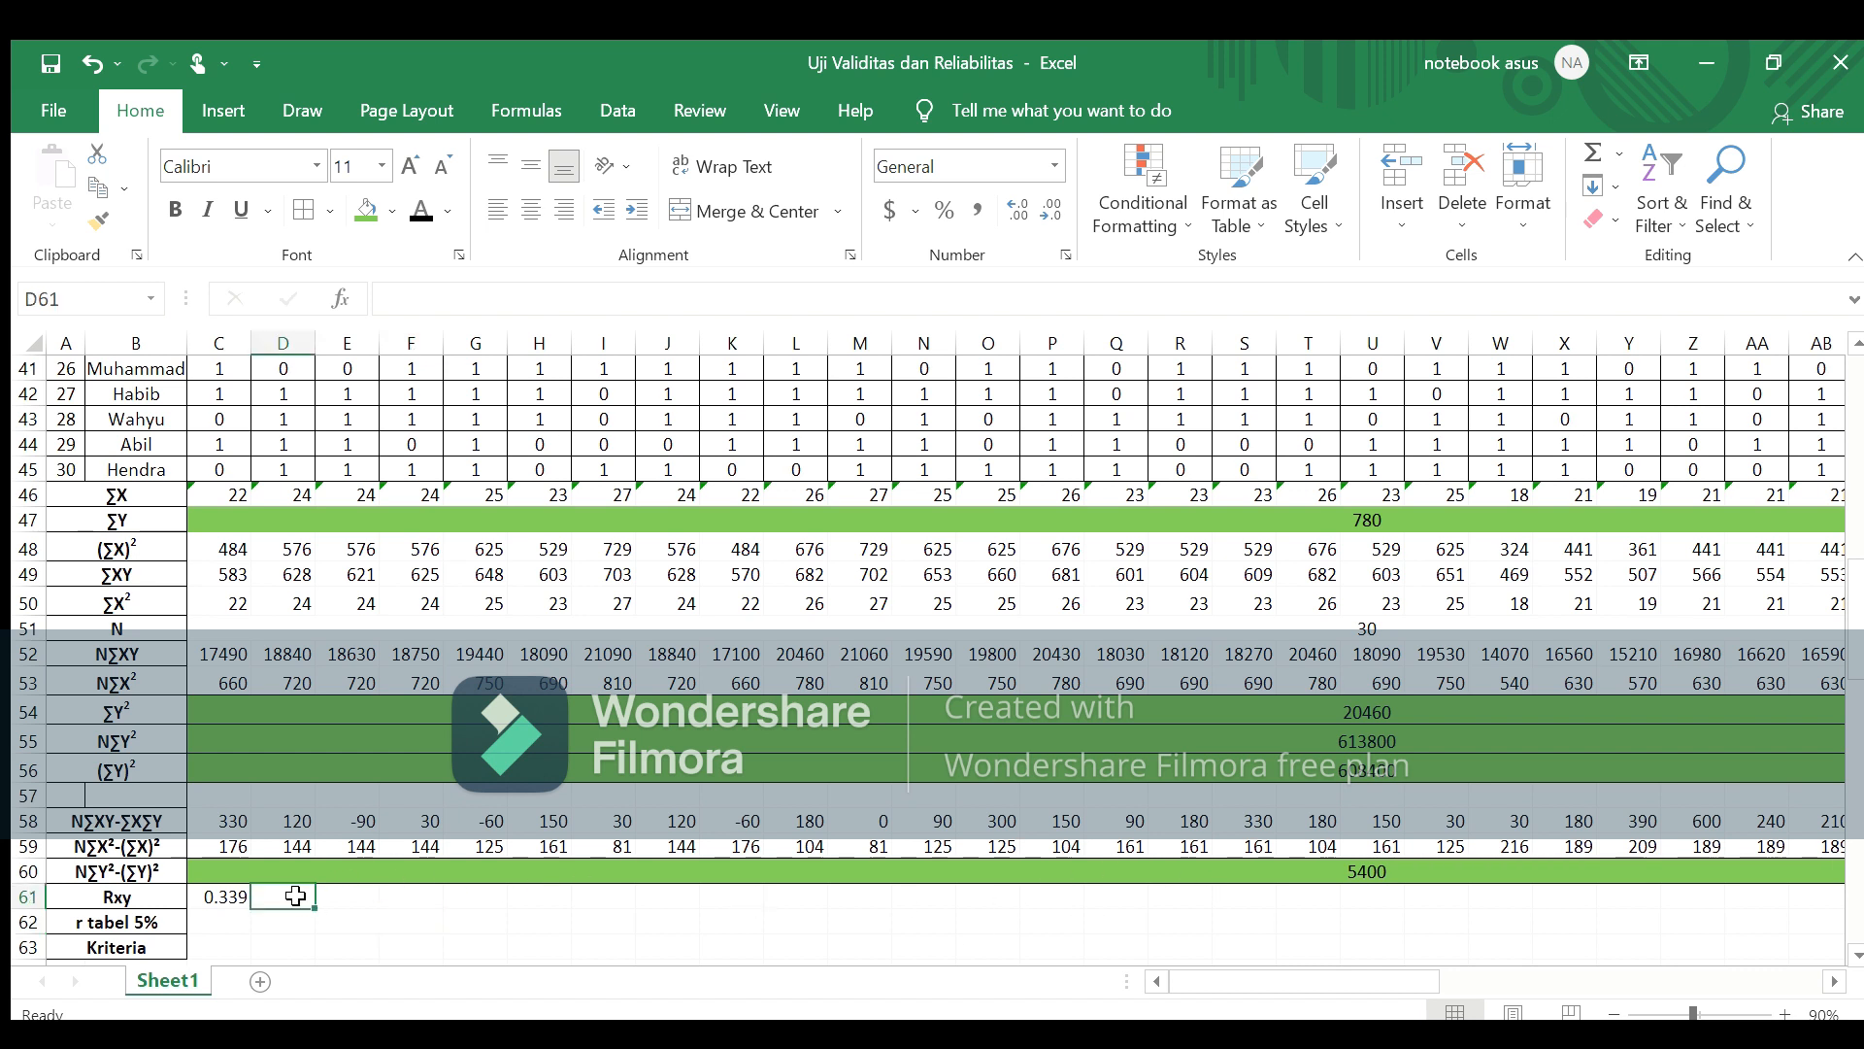
pyautogui.write('=')
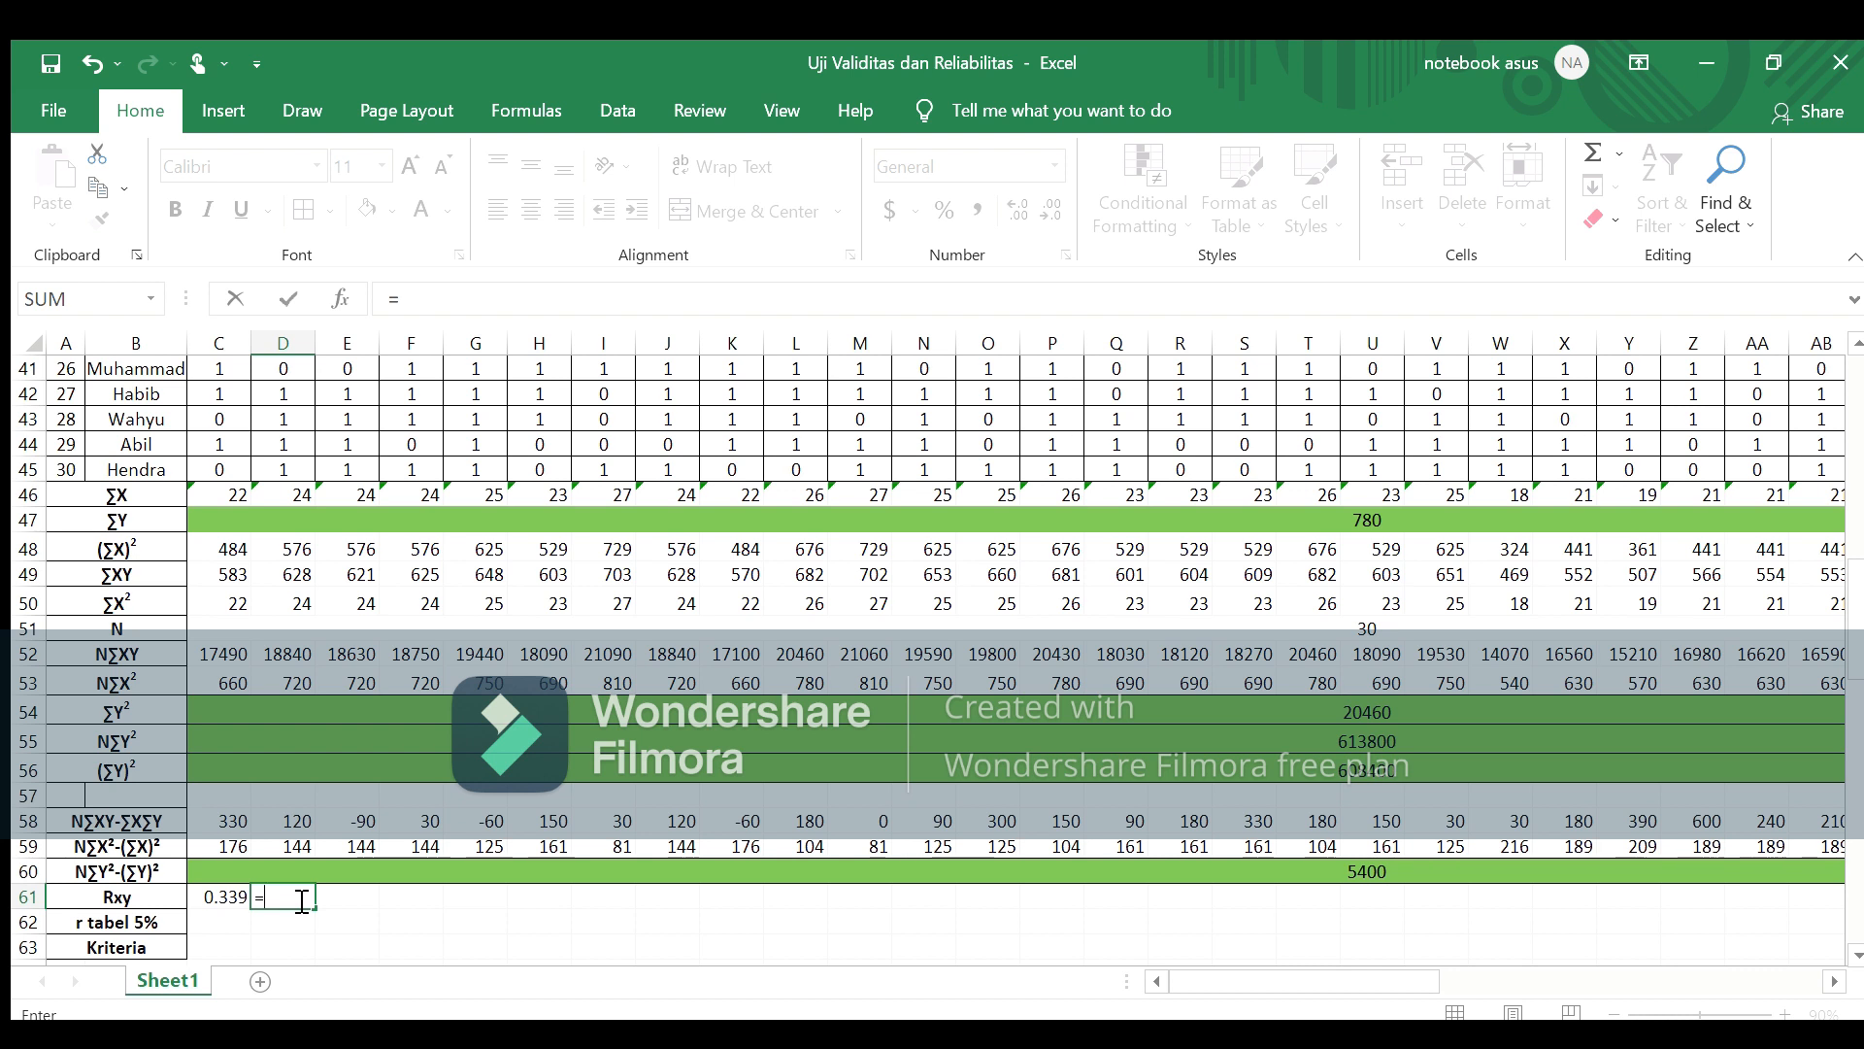
pyautogui.click(290, 817)
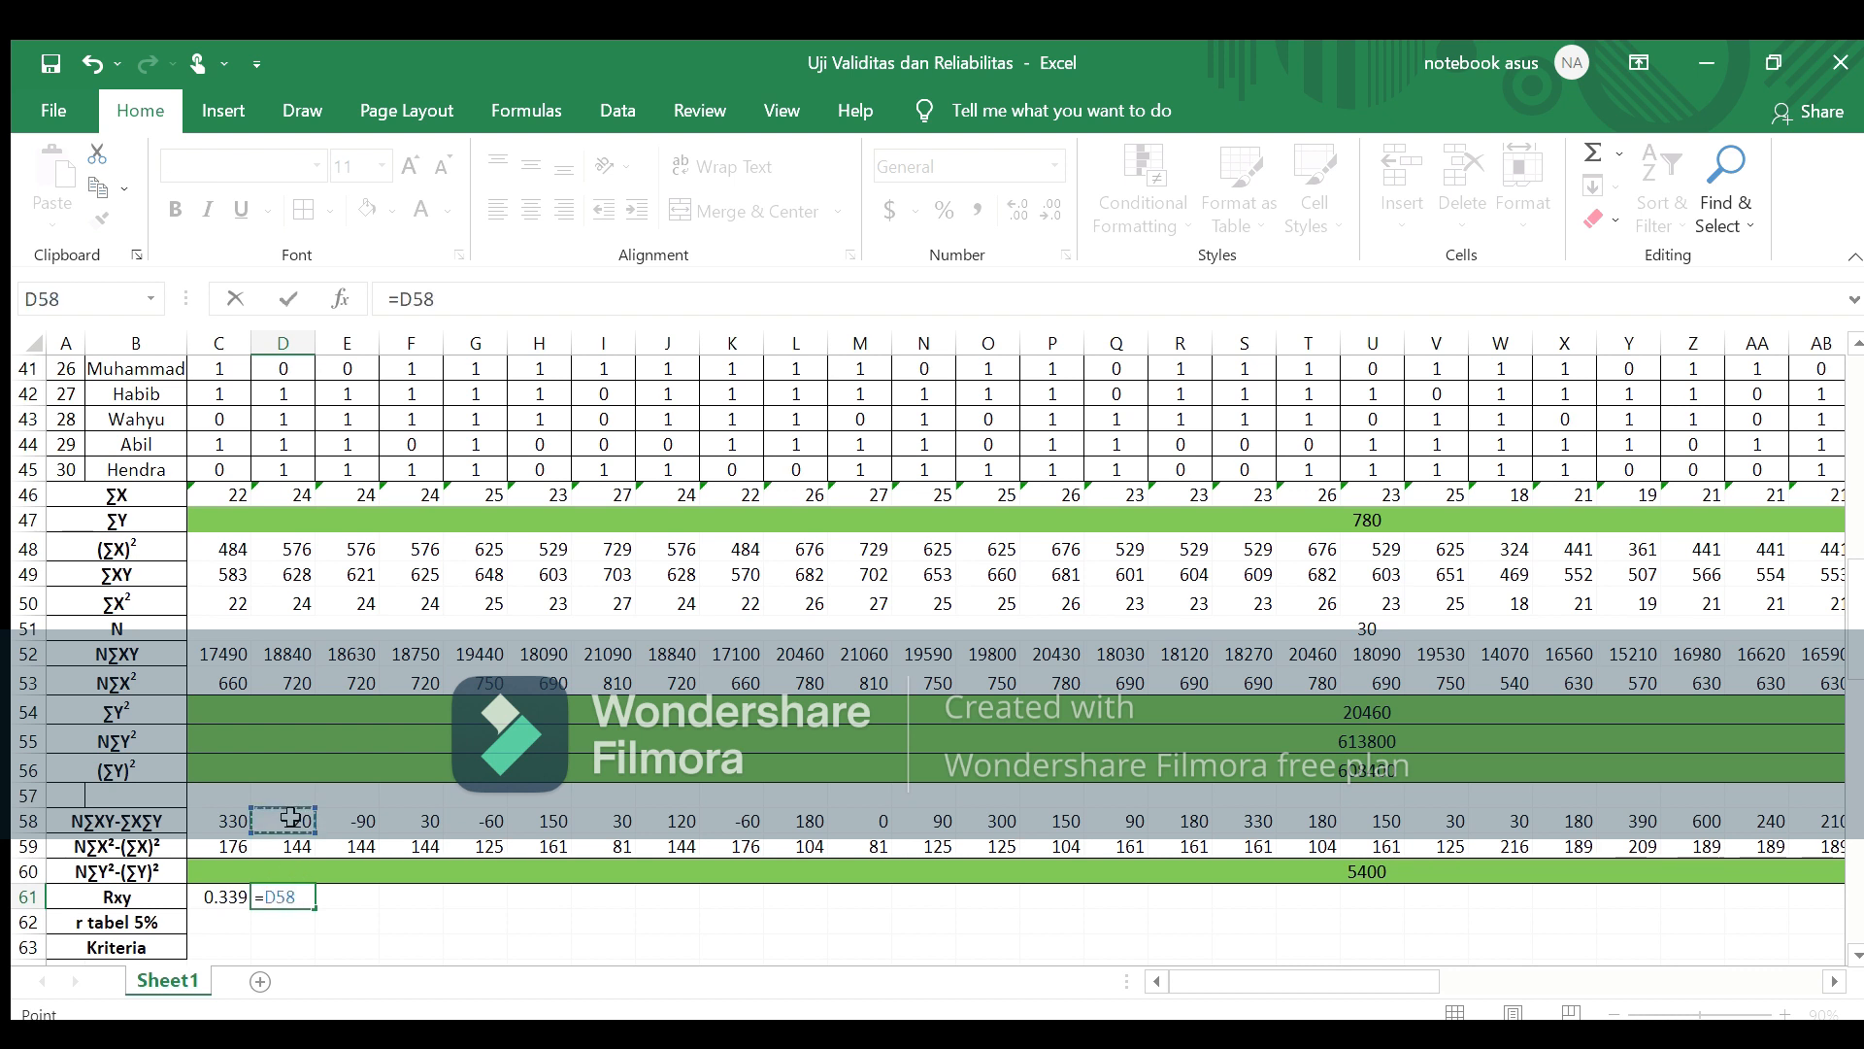
pyautogui.write('/sqrt(')
pyautogui.click(290, 843)
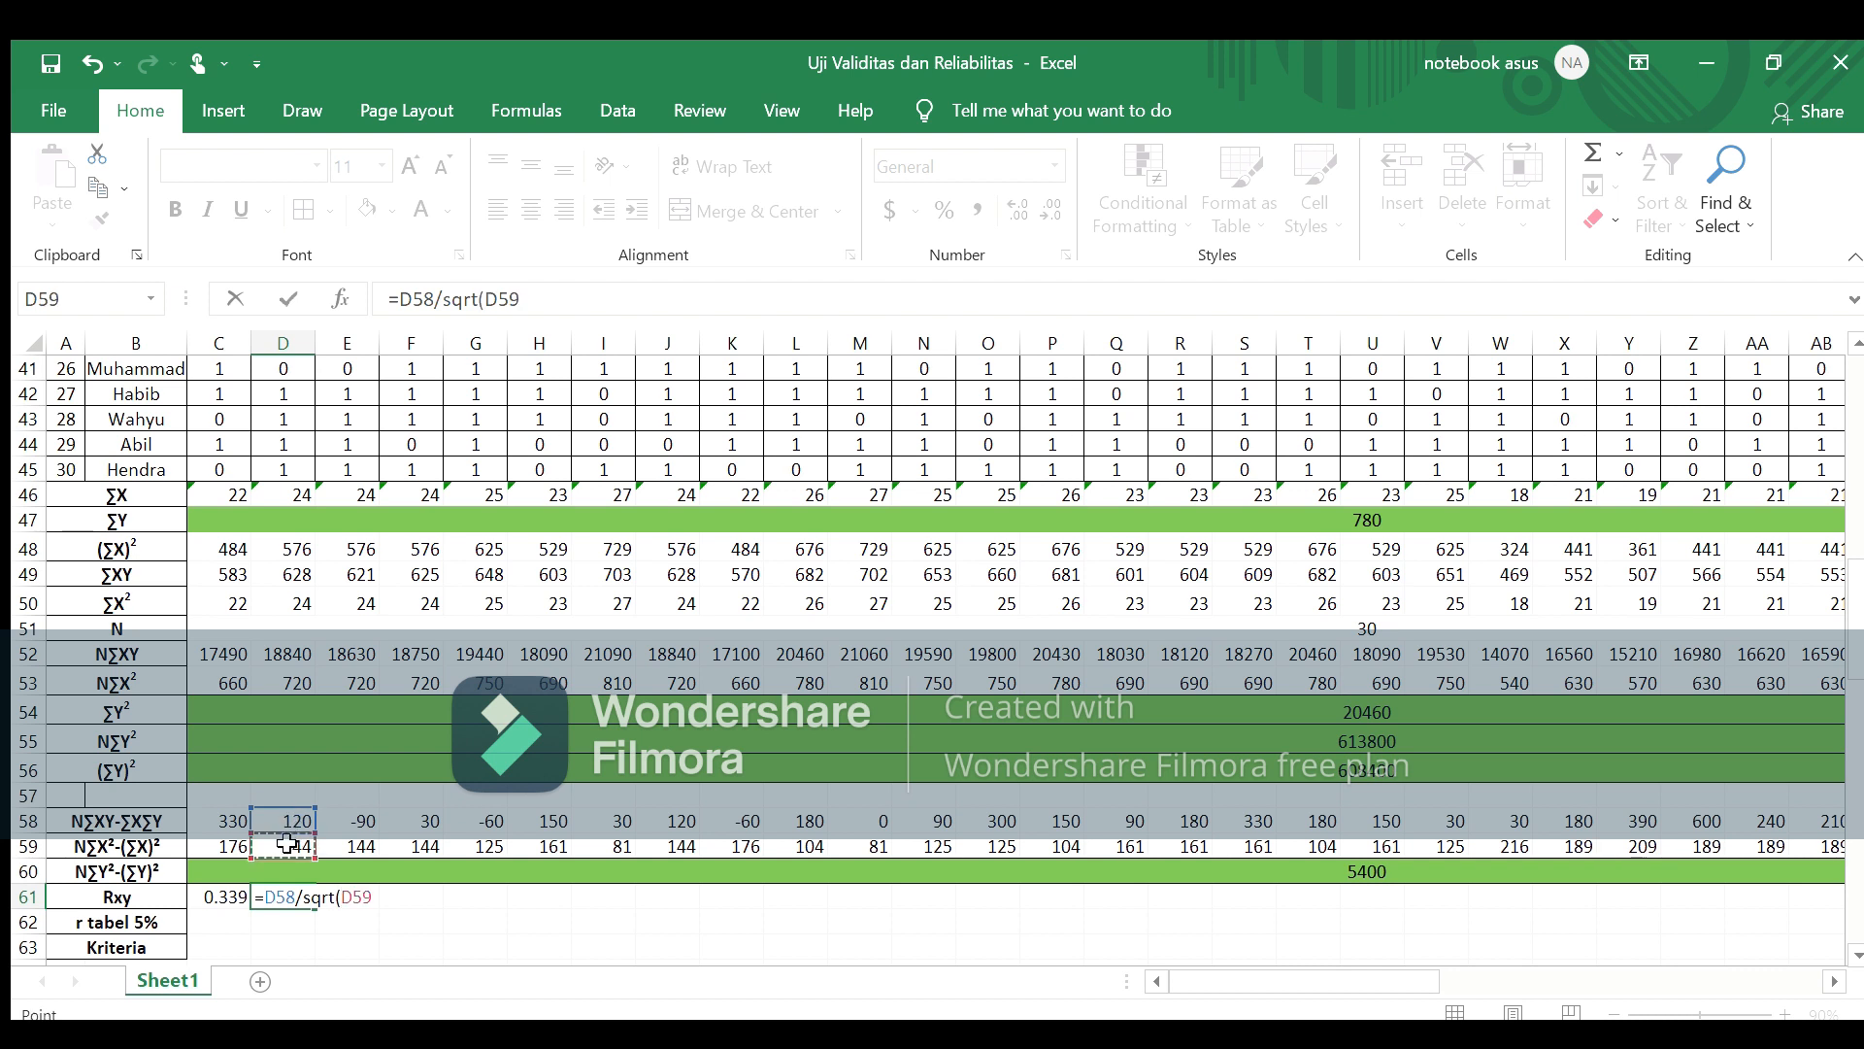
pyautogui.write('*')
pyautogui.click(291, 870)
pyautogui.write(')')
pyautogui.press('Return')
# Step: Enter =E58/sqrt(E59*C60) in cell E61 to calculate Rxy for the third item
pyautogui.click(351, 900)
pyautogui.write('=')
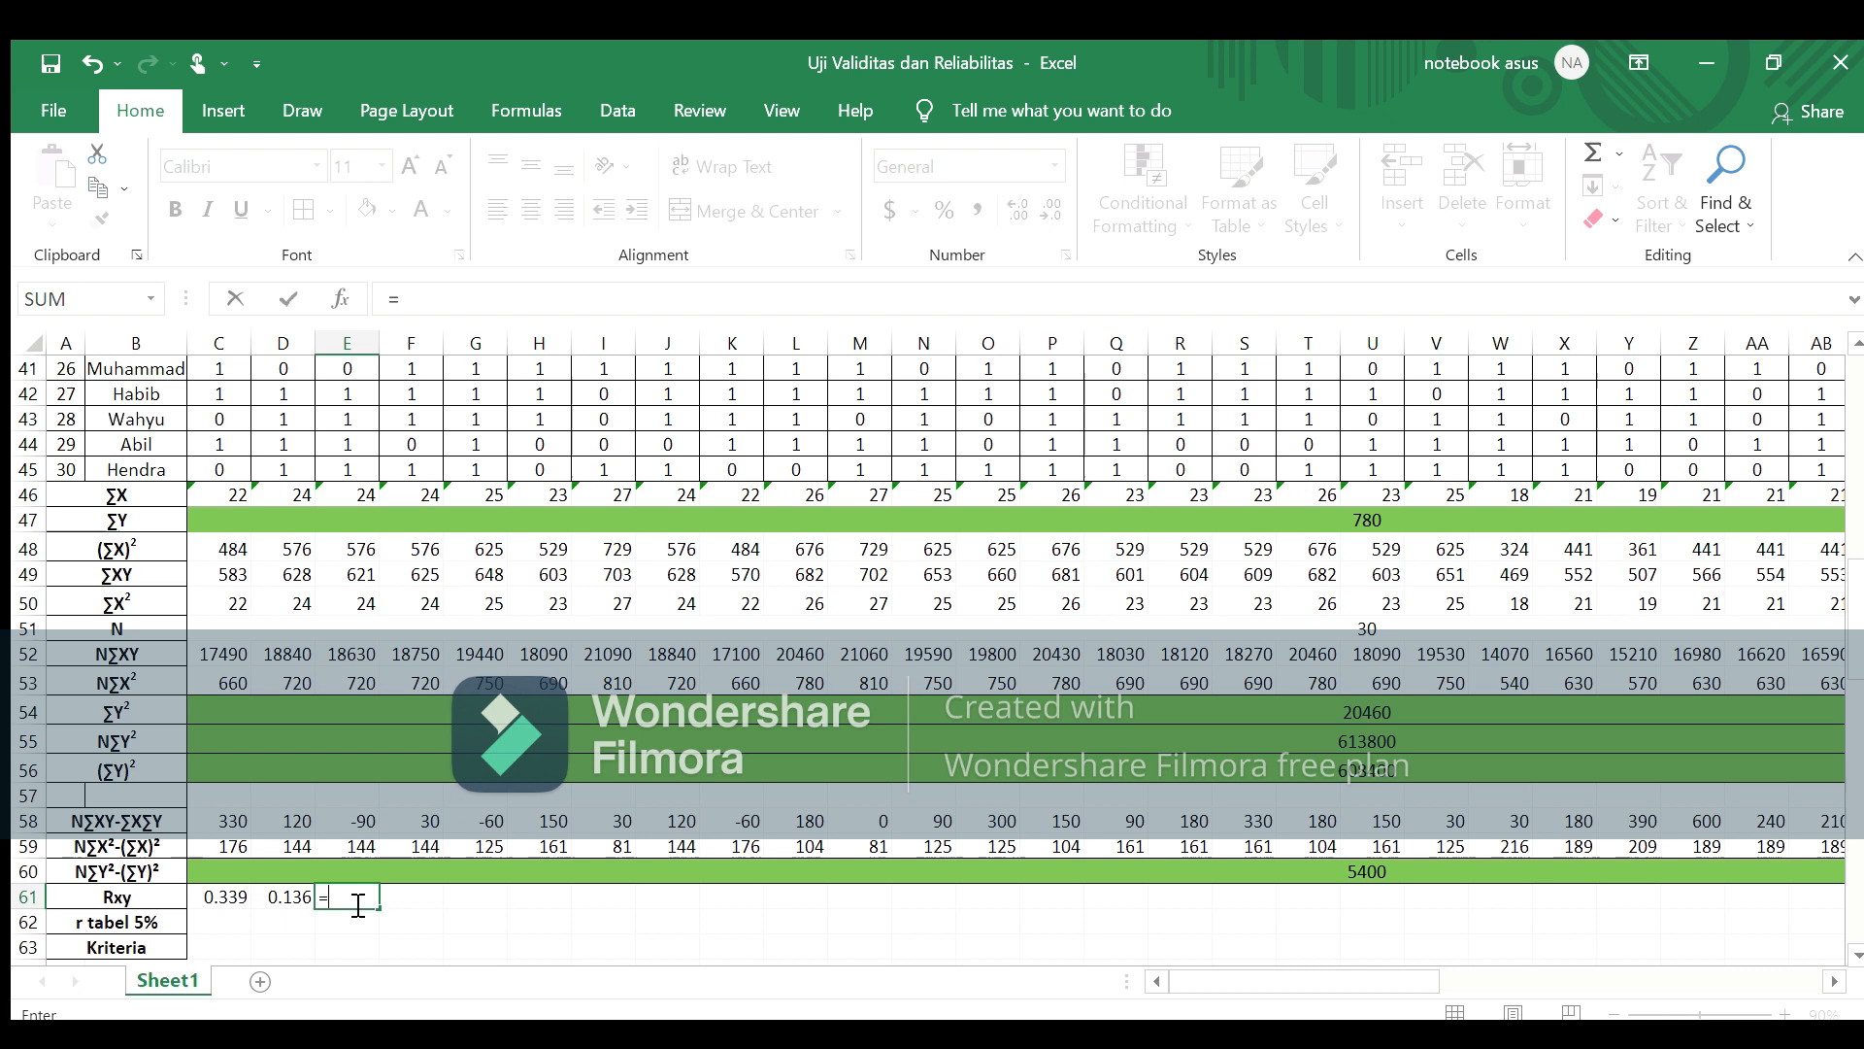
pyautogui.click(358, 822)
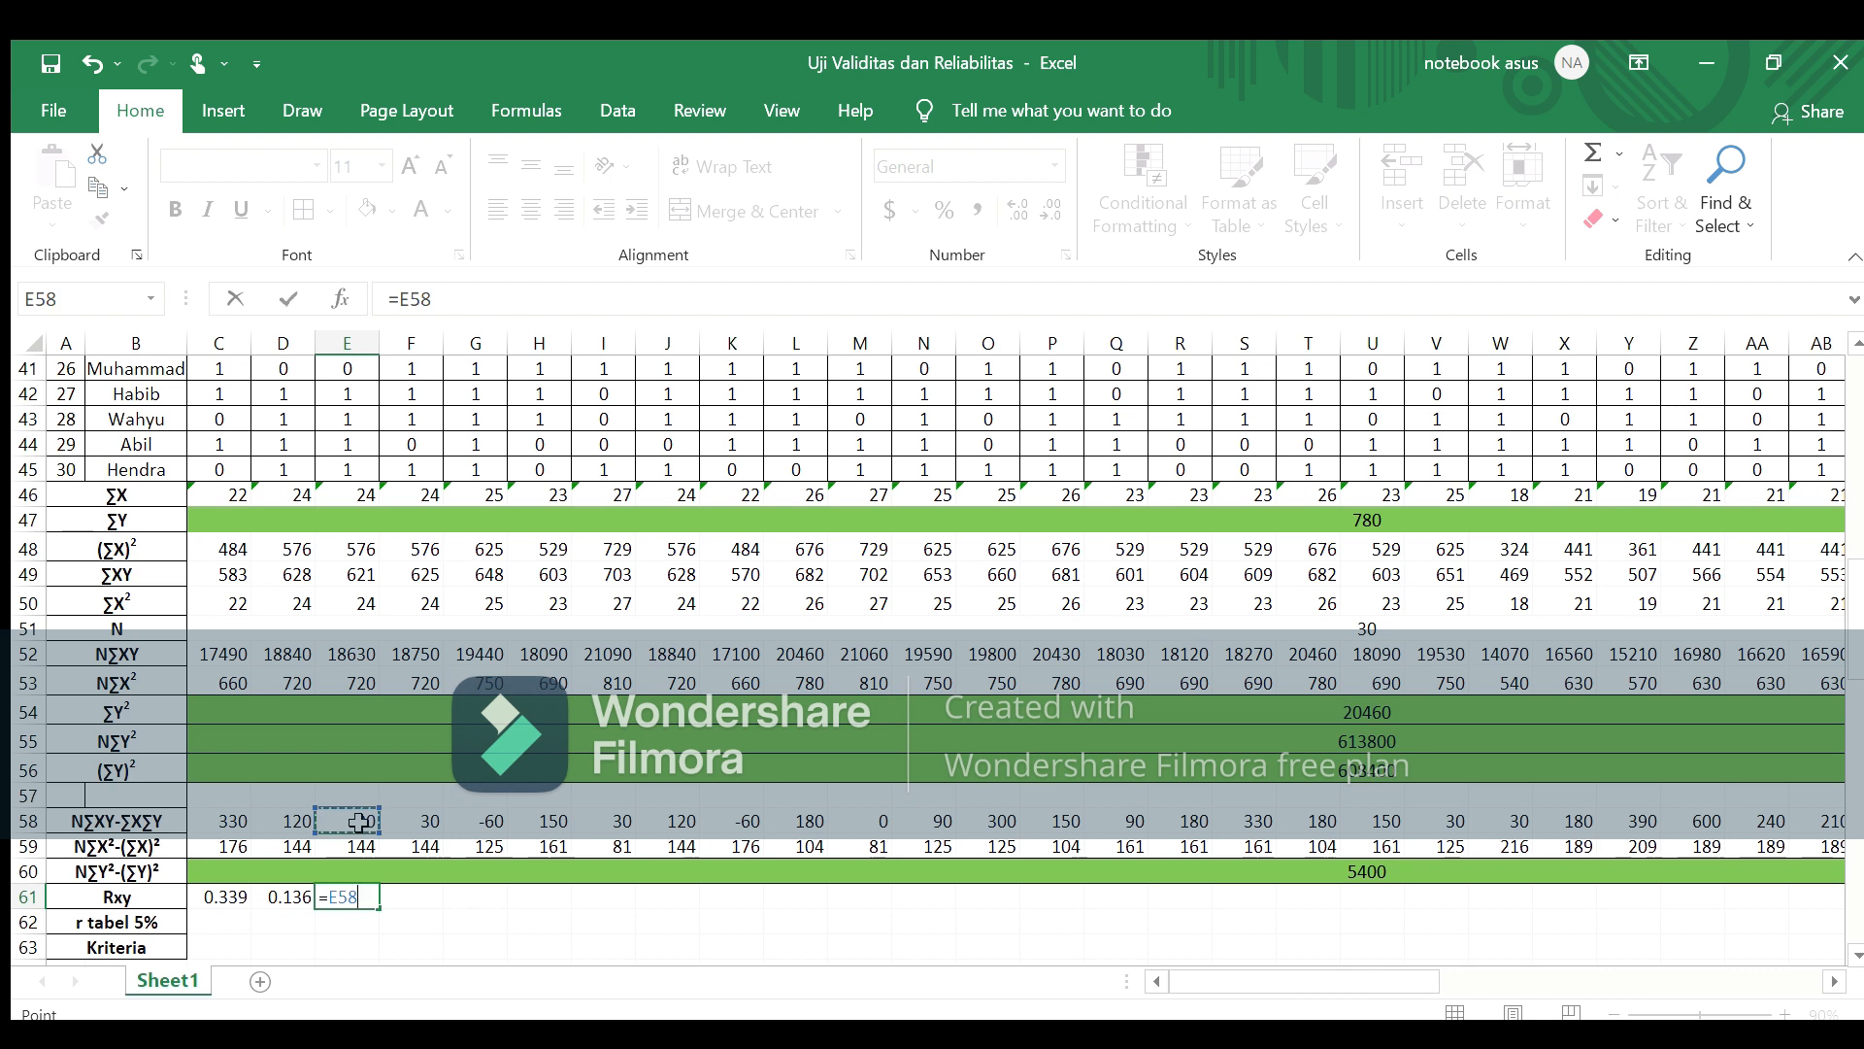
pyautogui.write('/sqrt(')
pyautogui.click(356, 843)
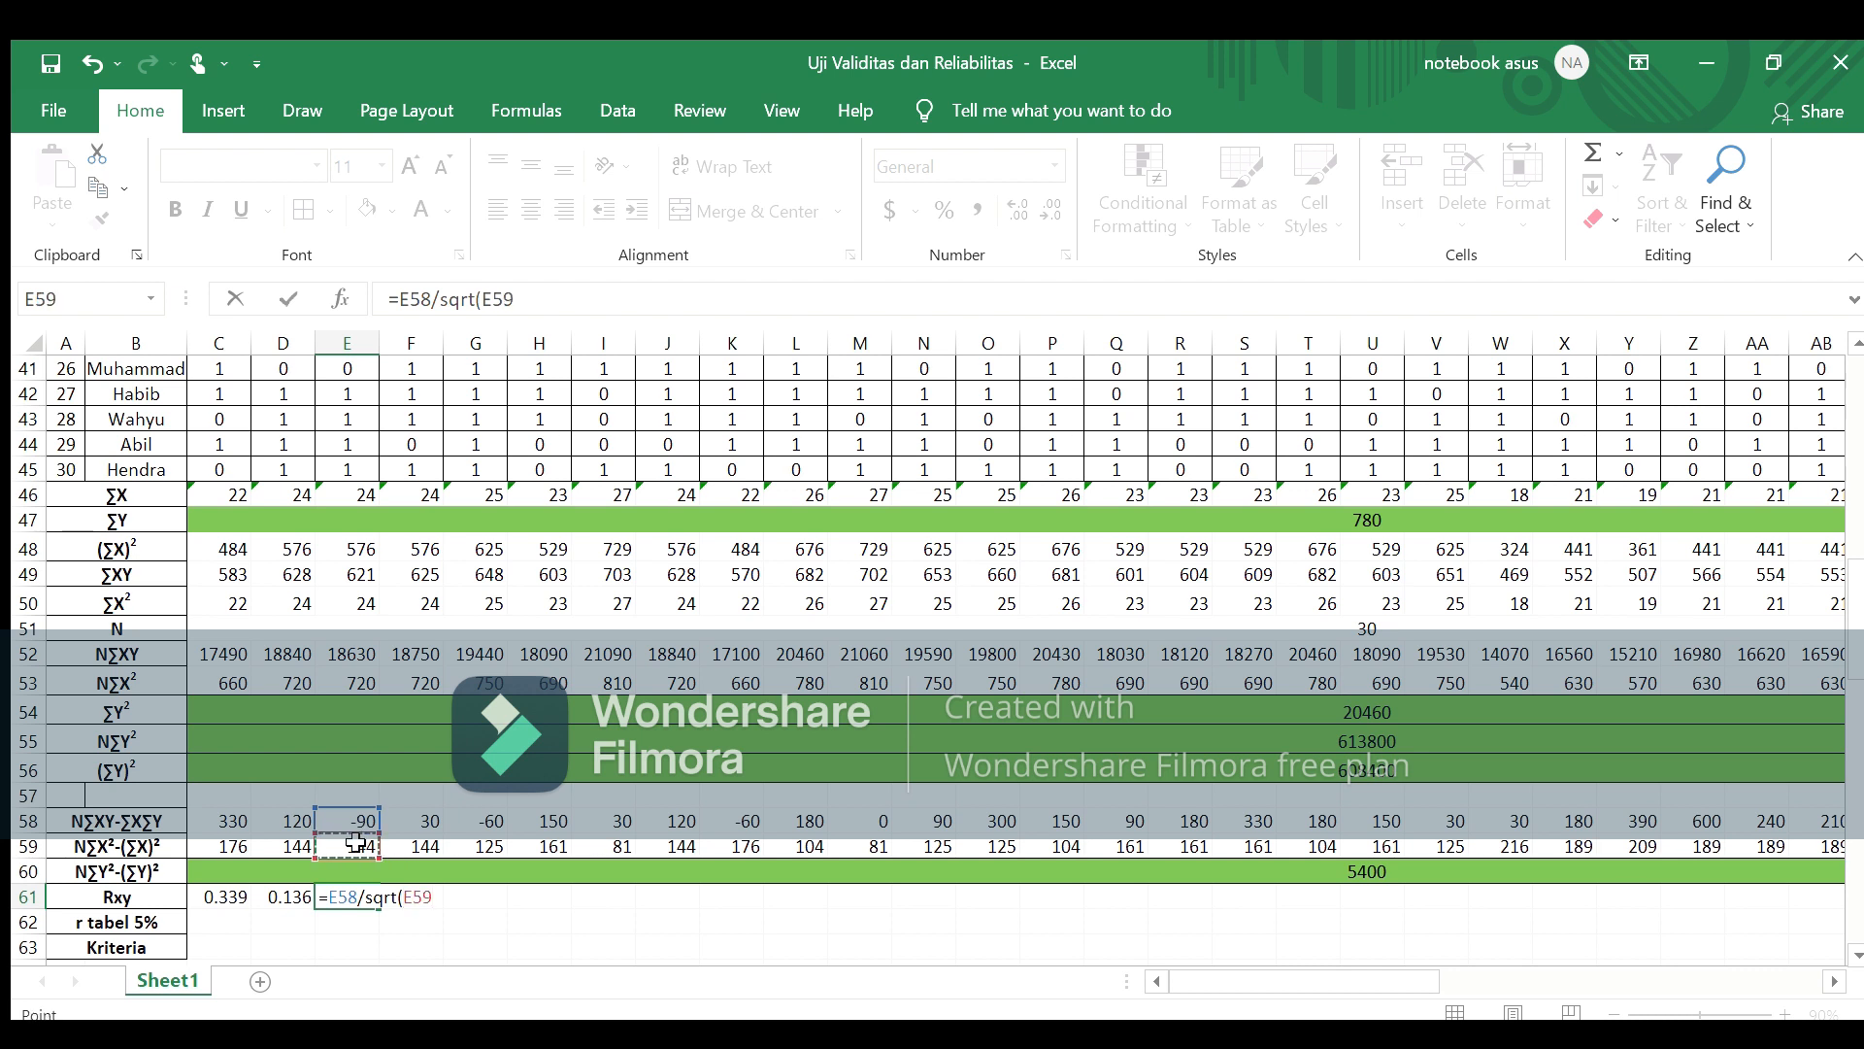
pyautogui.write('*')
pyautogui.click(364, 875)
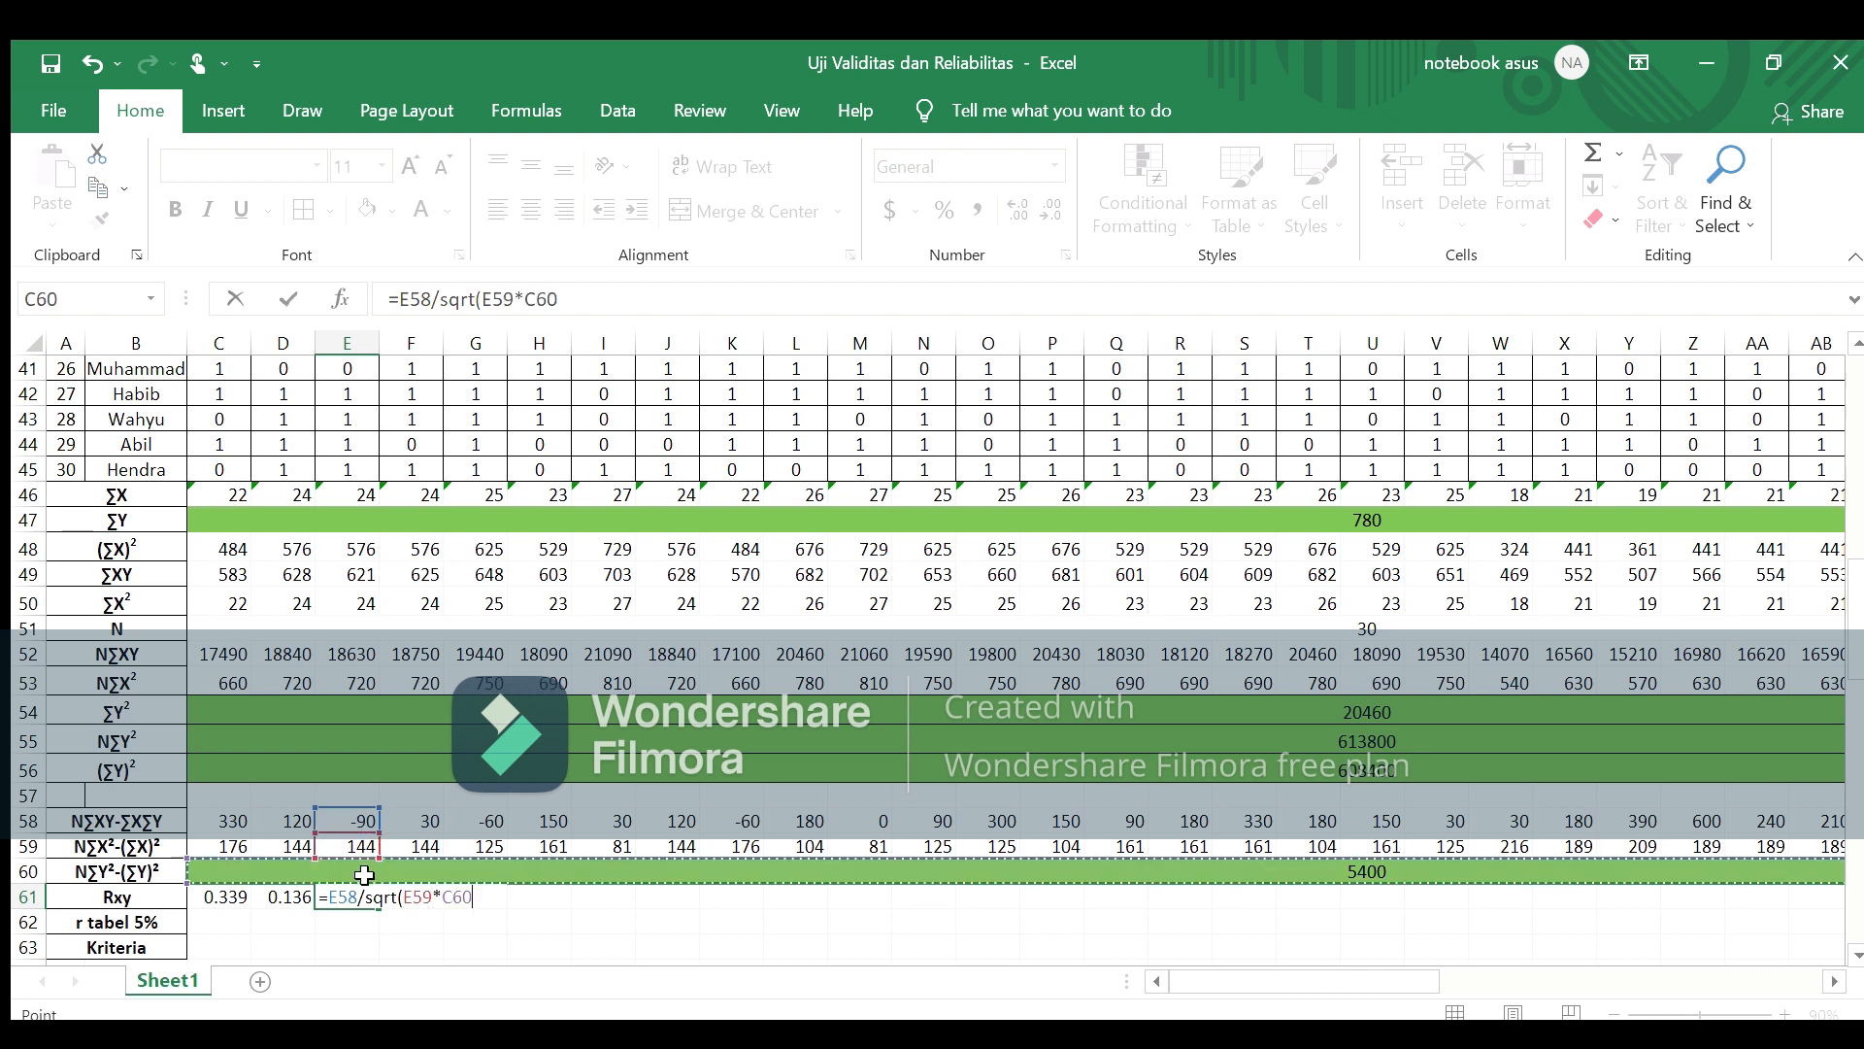
pyautogui.press('Return')
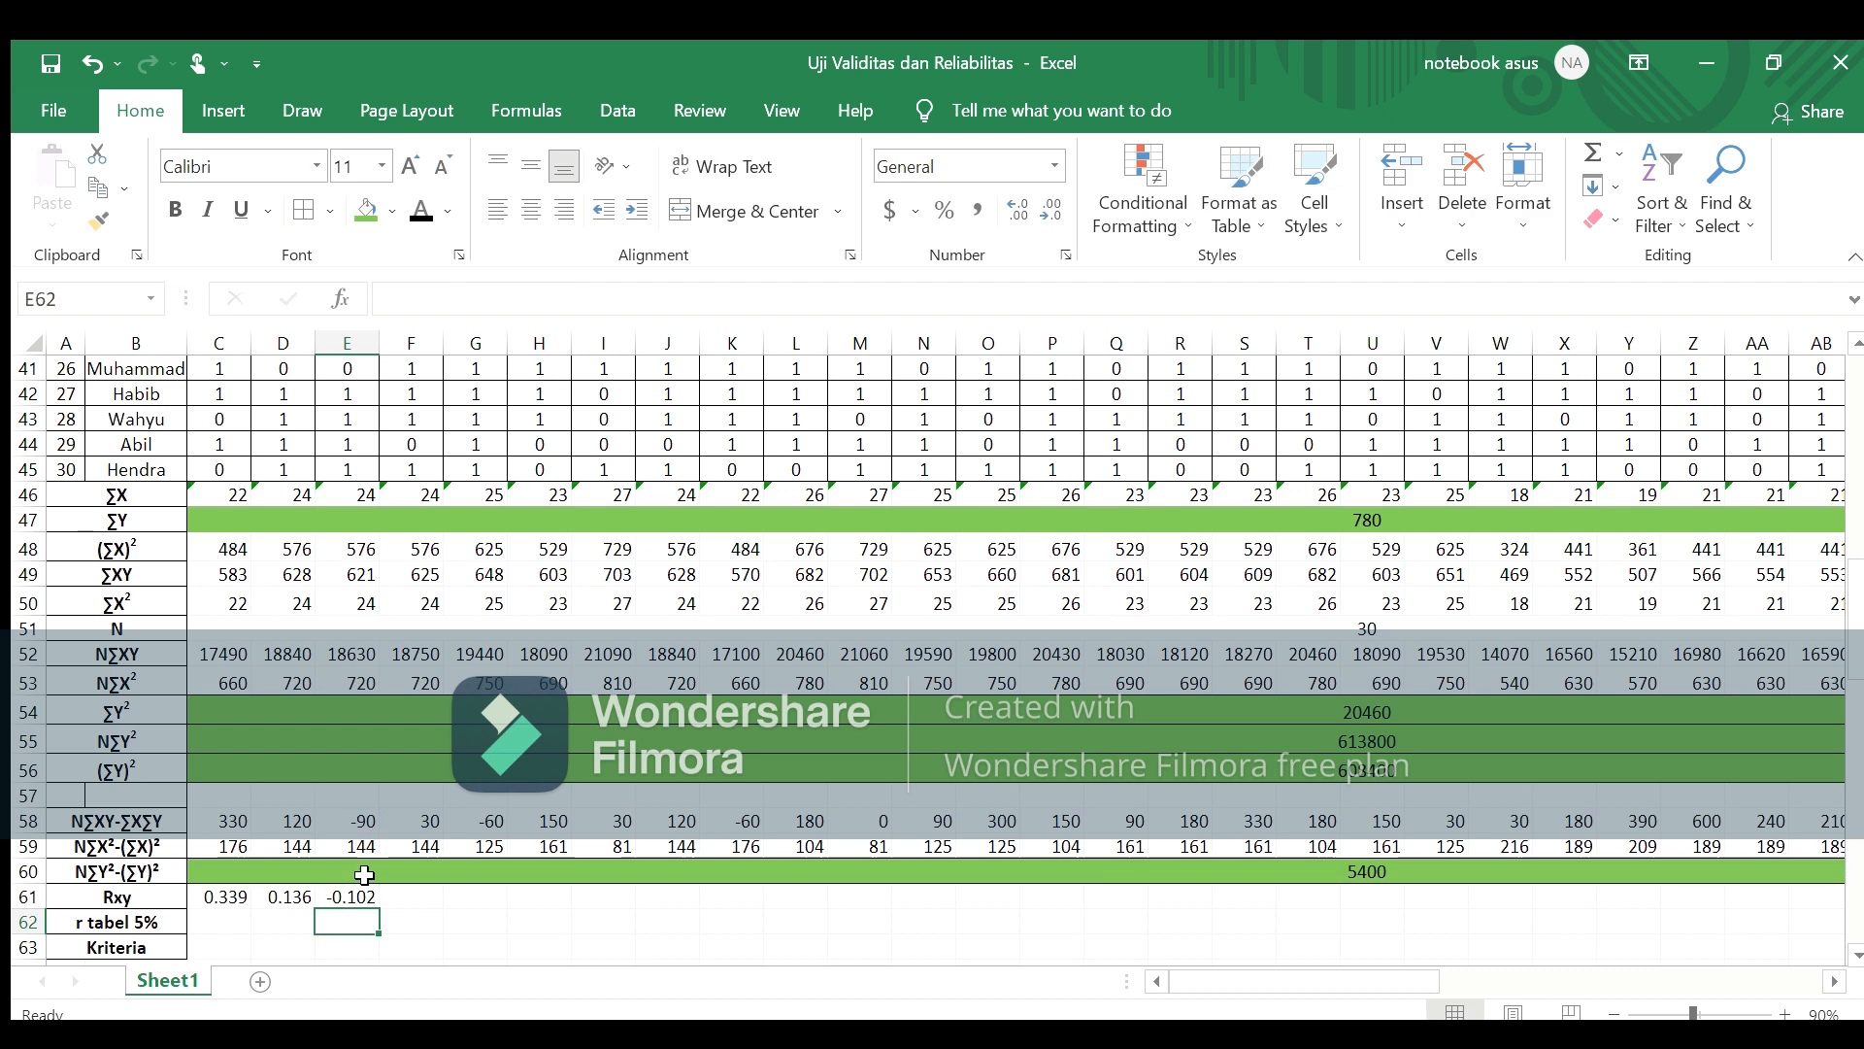
# Step: Enter =F58/sqrt(F59*C60) in cell F61 for the fourth item's Rxy and start a formula in G61
pyautogui.click(418, 900)
pyautogui.write('=')
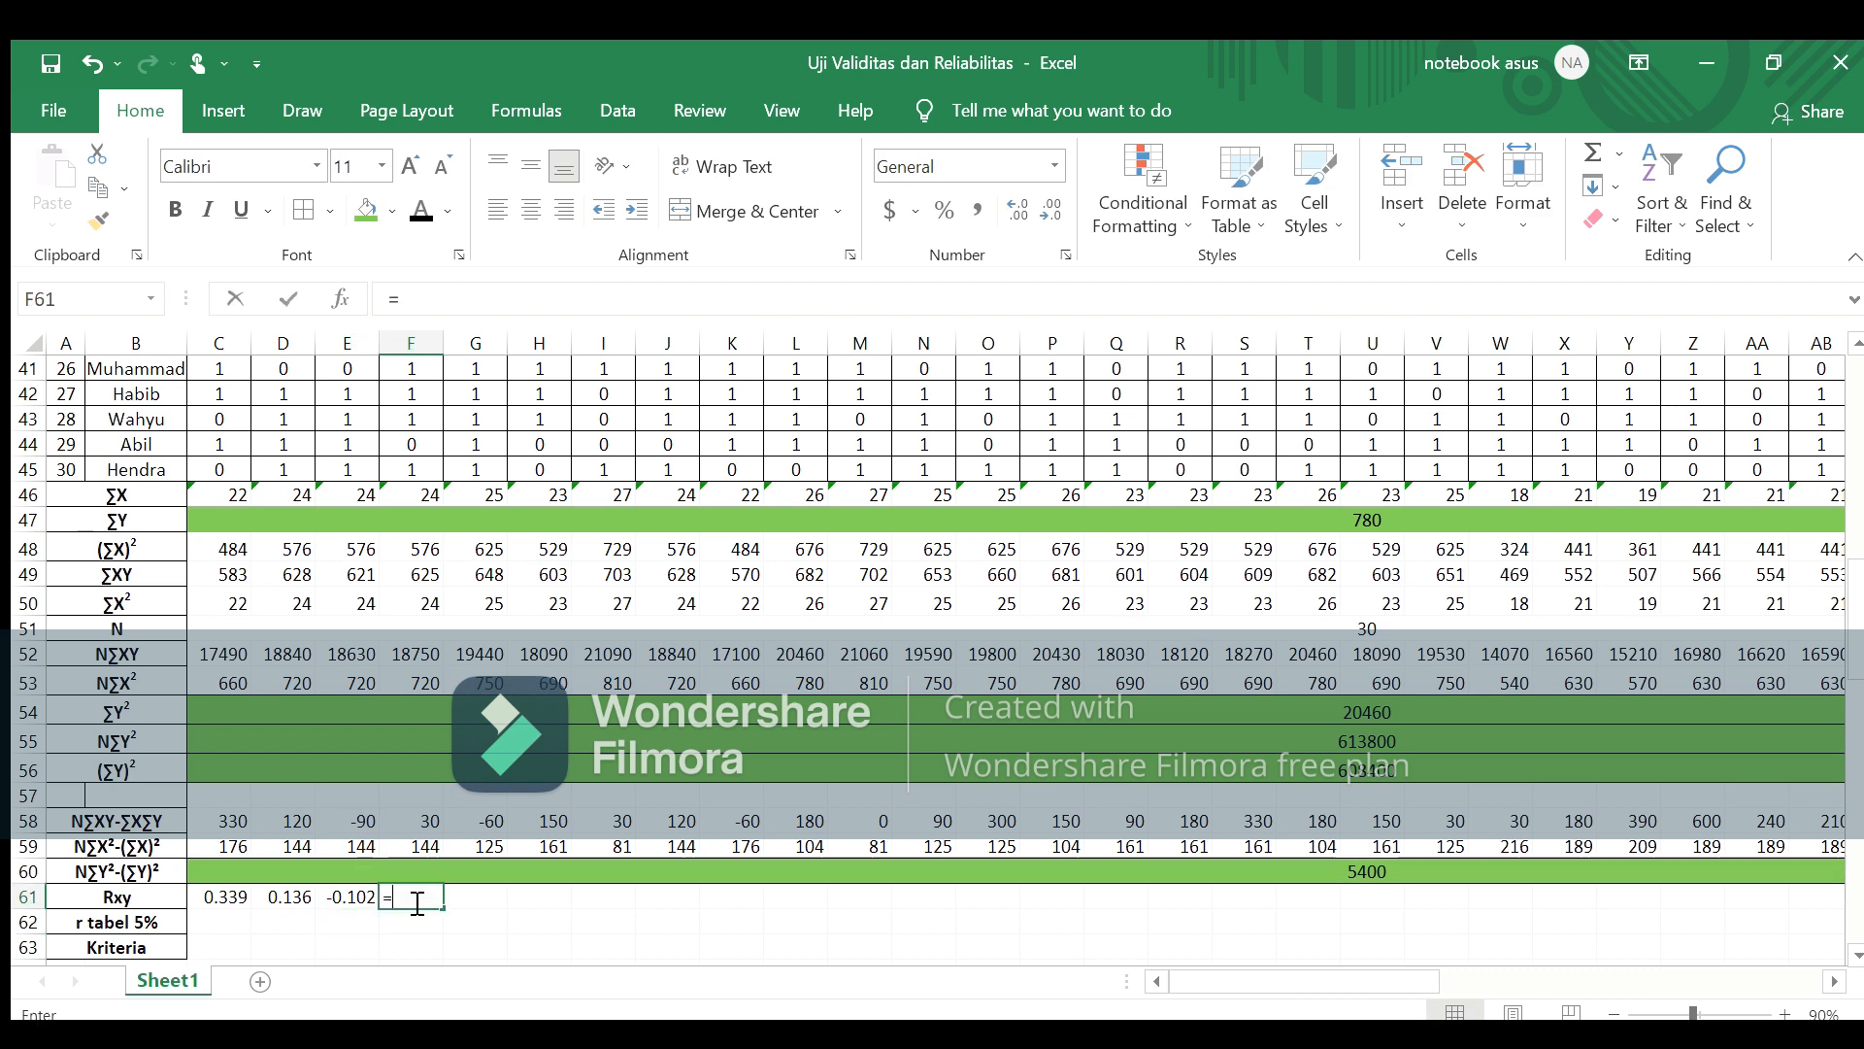
pyautogui.click(422, 822)
pyautogui.write('/sqrt(')
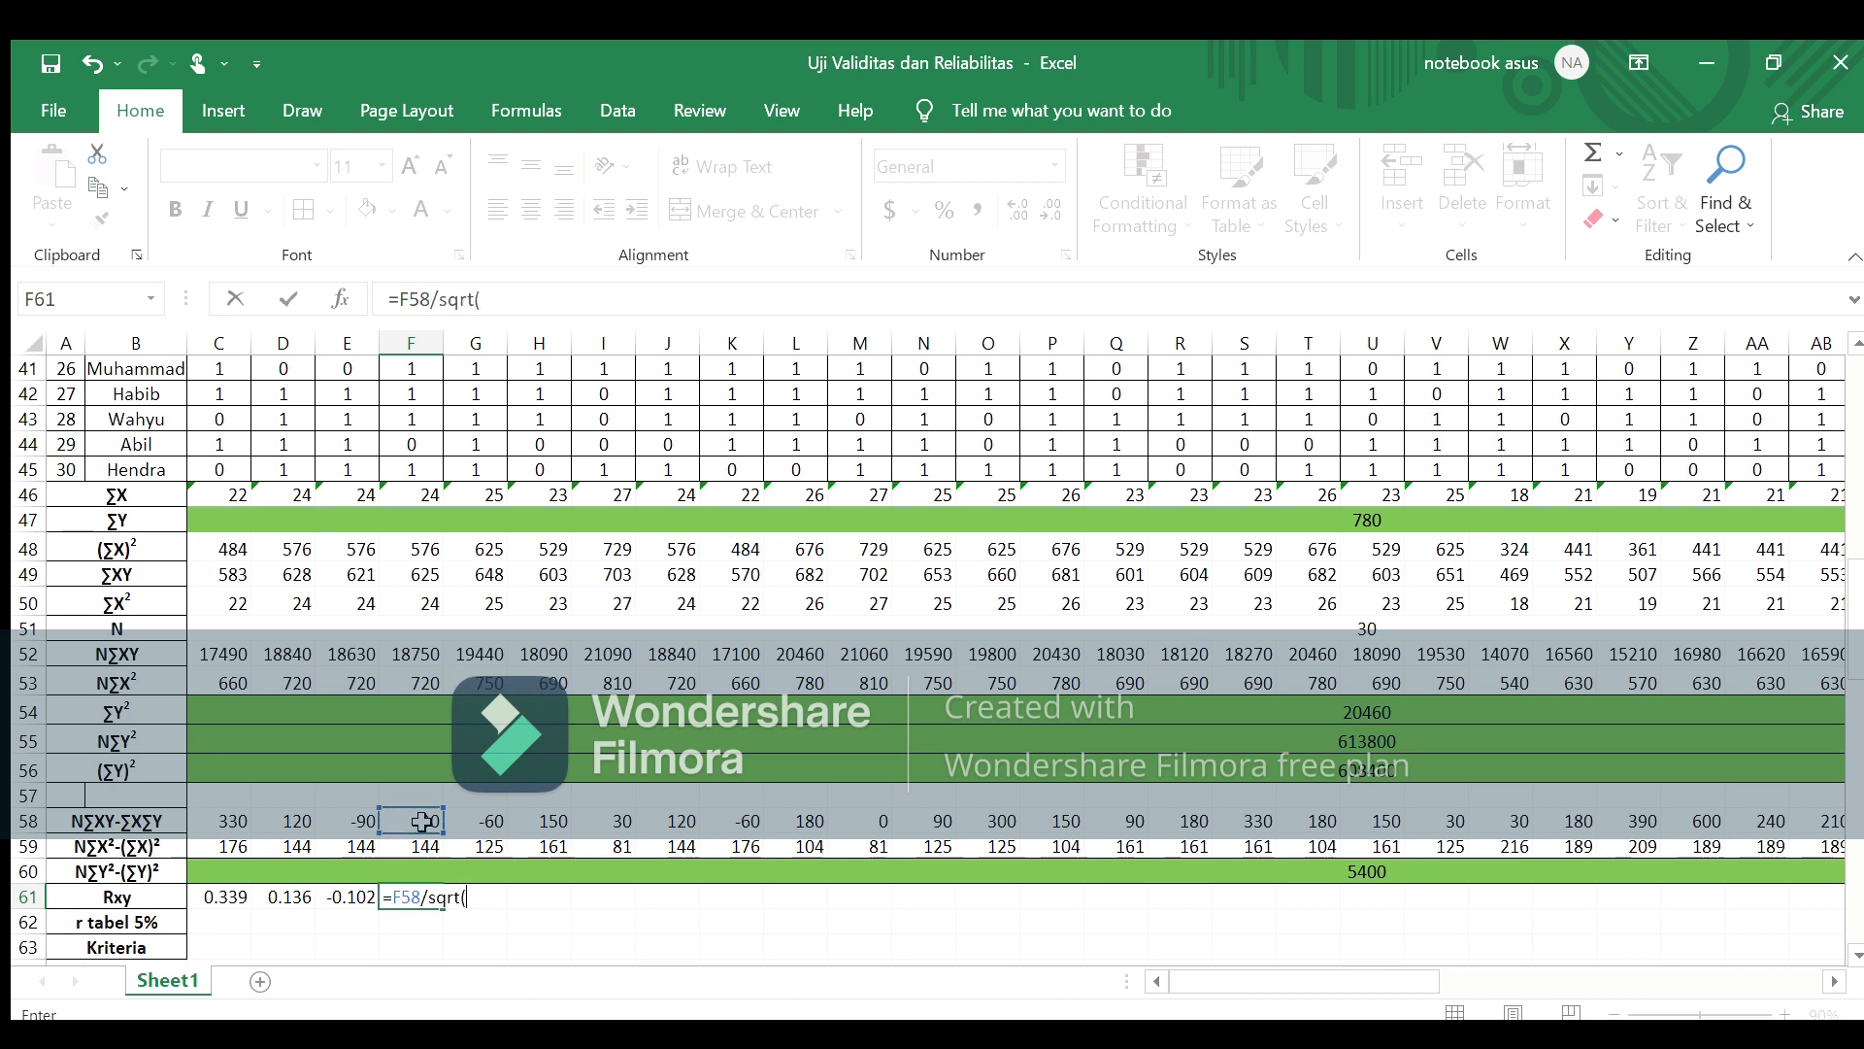
pyautogui.click(419, 841)
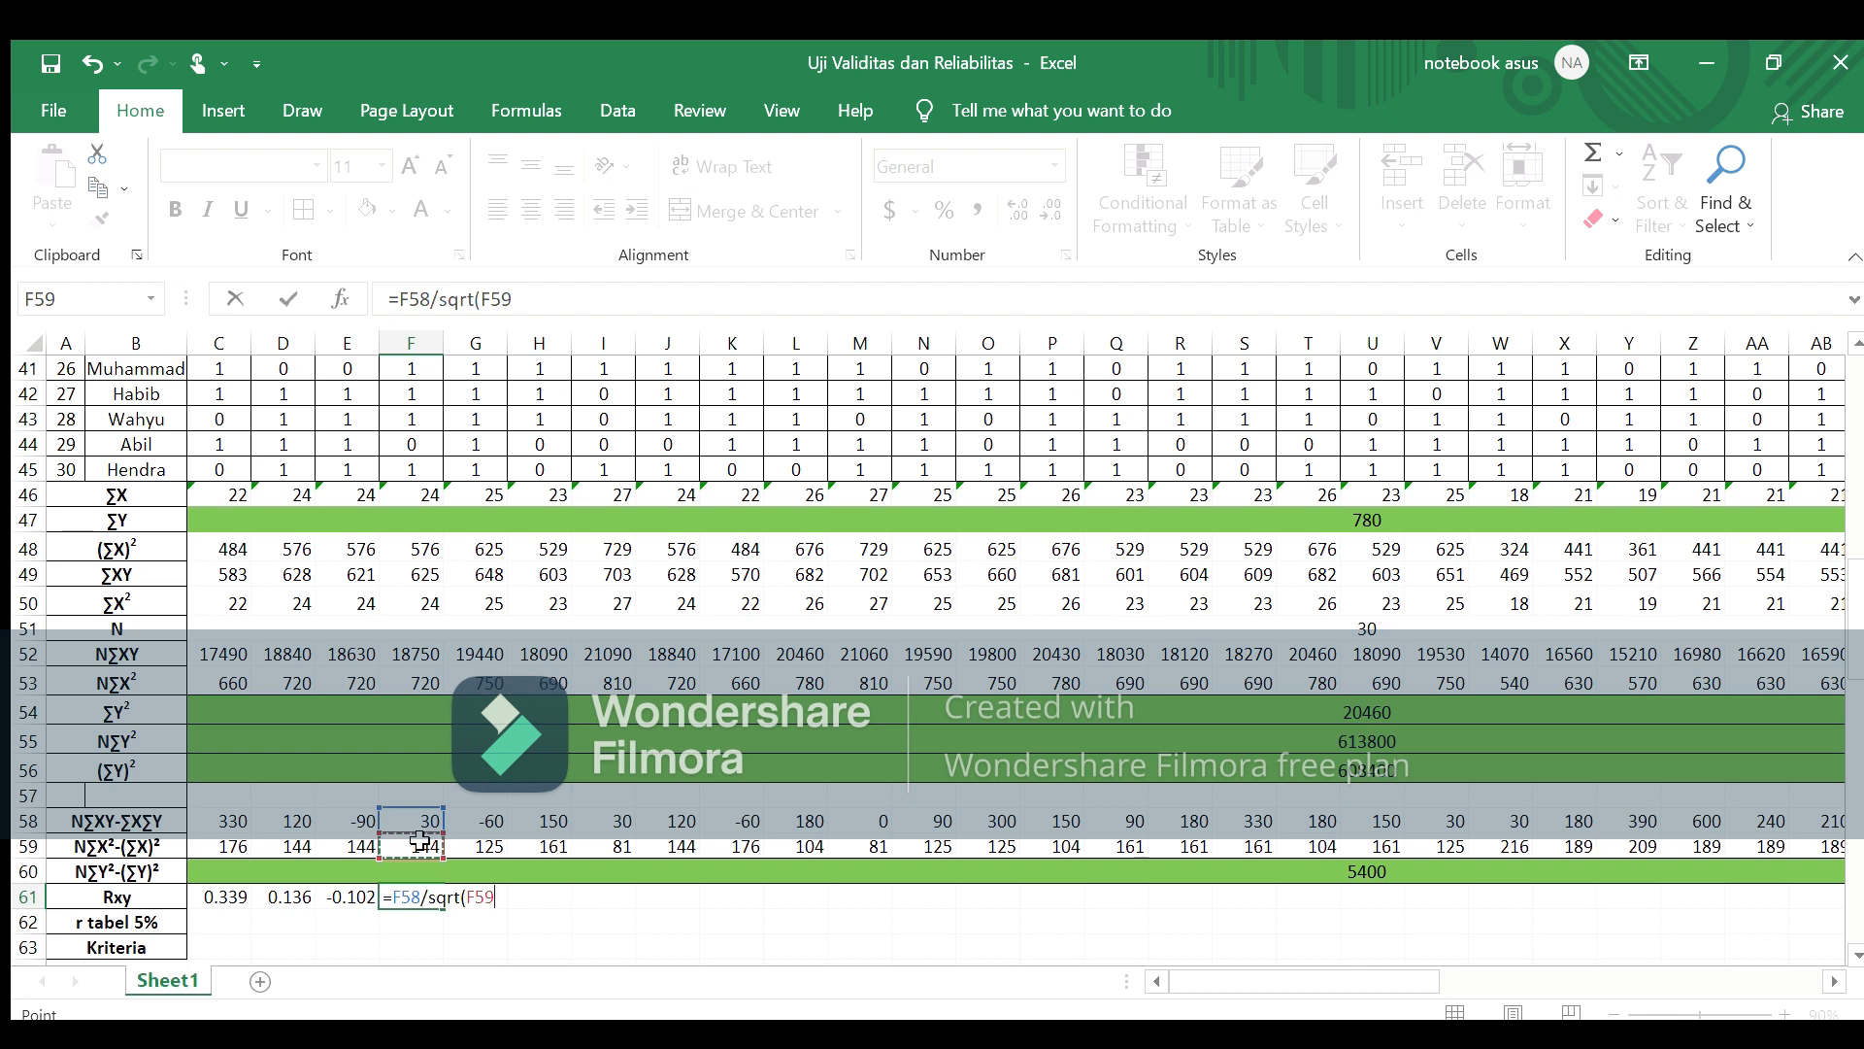
pyautogui.write('*')
pyautogui.click(424, 871)
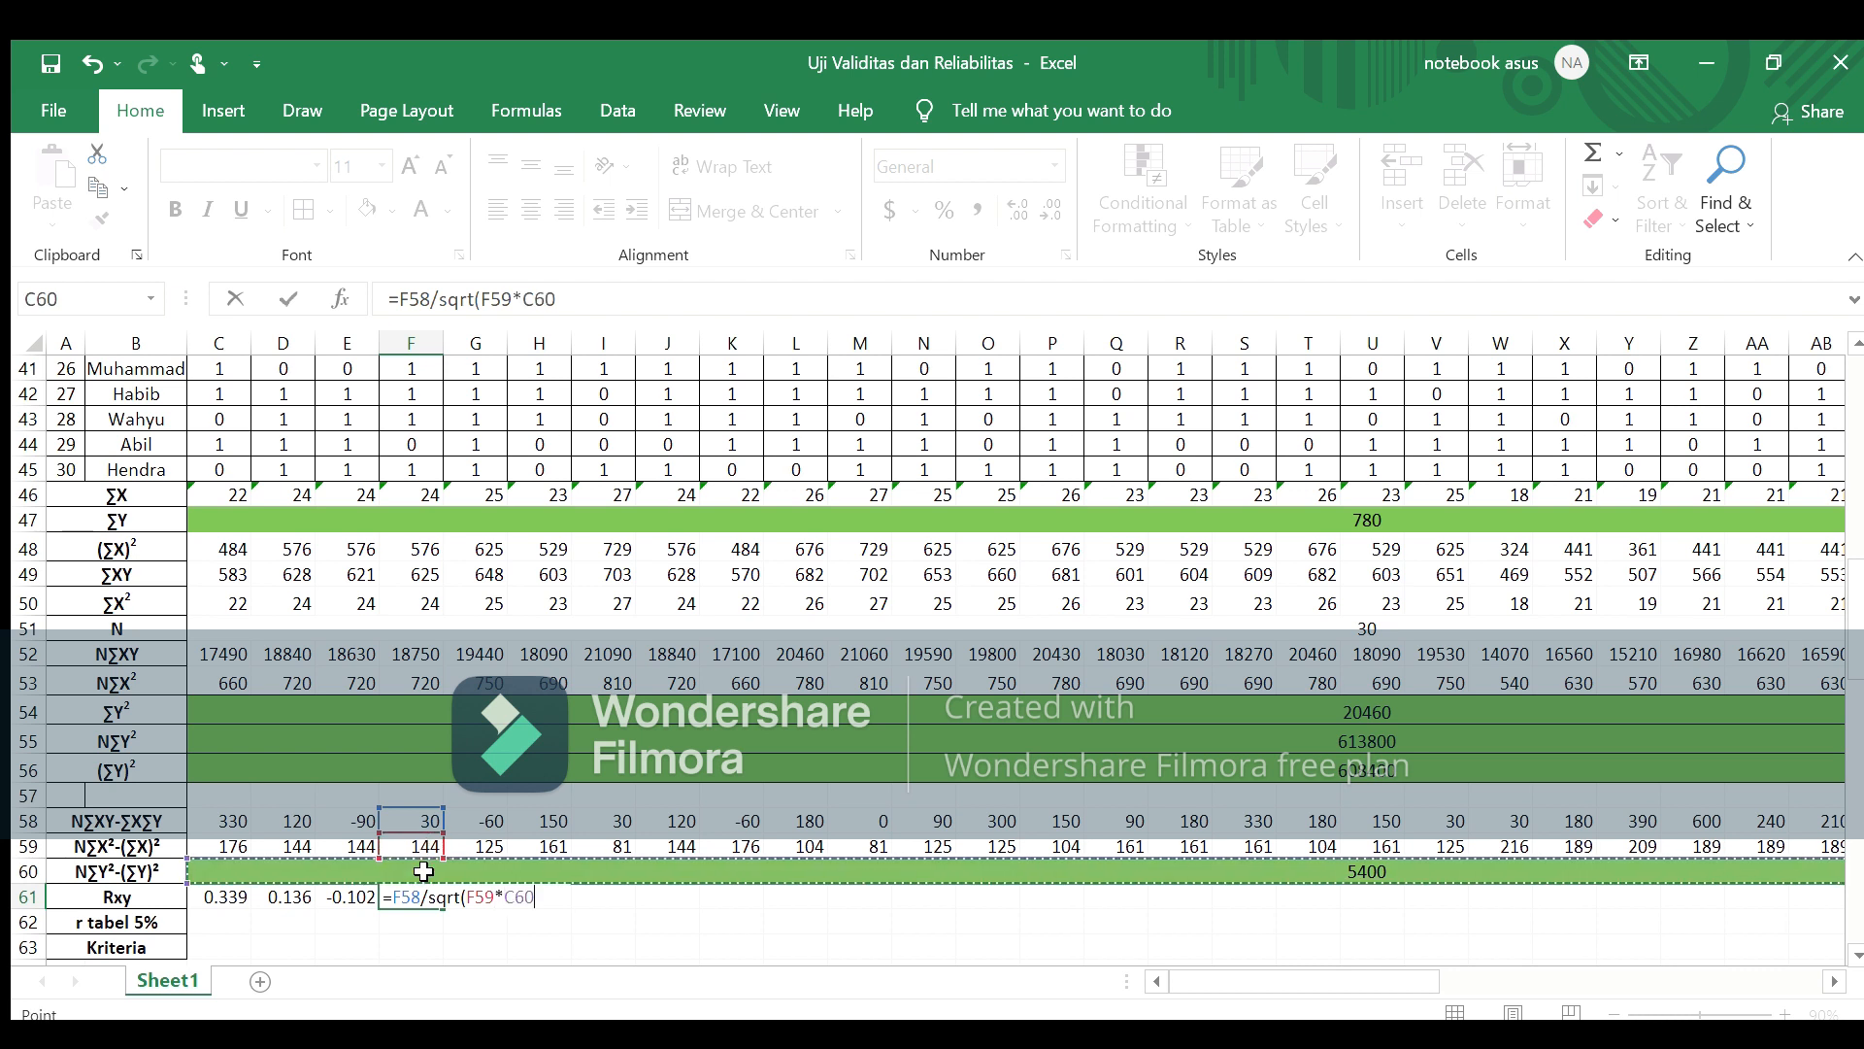
pyautogui.write(')')
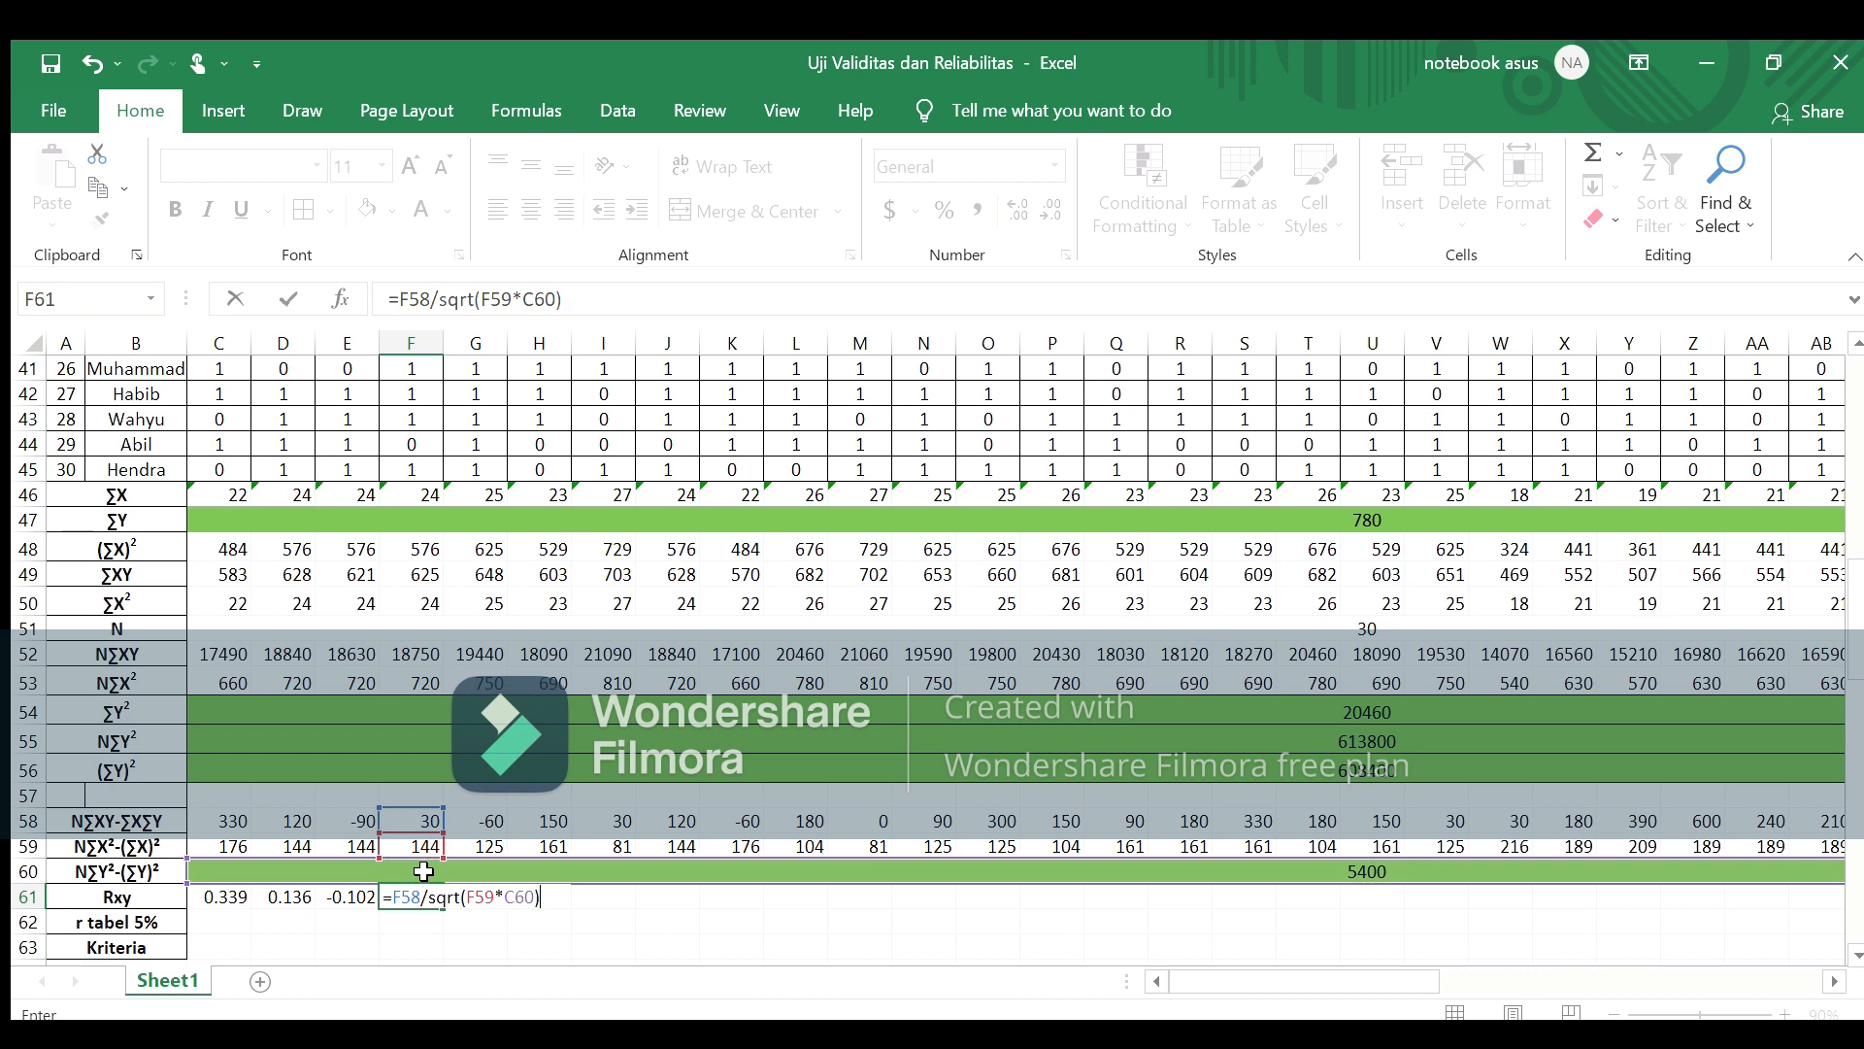
pyautogui.press('Return')
pyautogui.press('Right')
pyautogui.press('Up')
pyautogui.write('=')
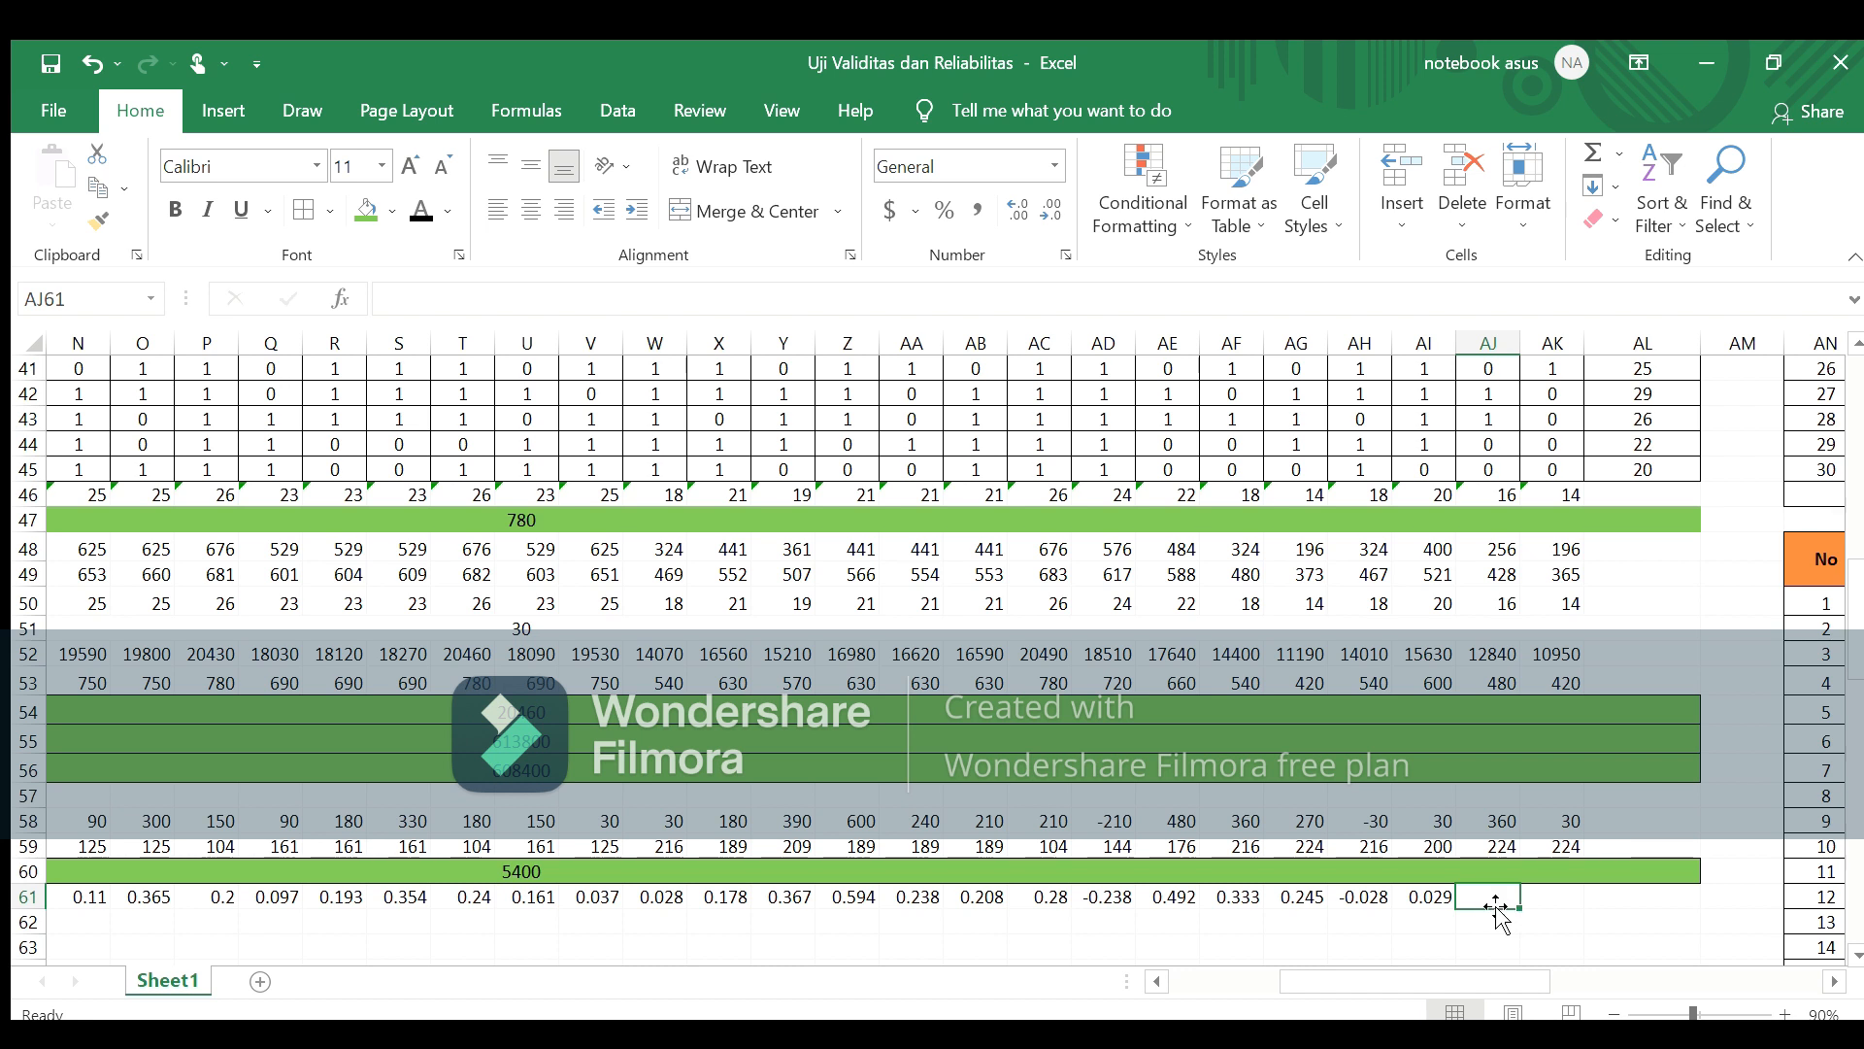
# Step: Enter =AJ58/sqrt(AJ59*C60) in cell AJ61 to calculate that item's Rxy
pyautogui.write('=')
pyautogui.click(1494, 823)
pyautogui.write('/')
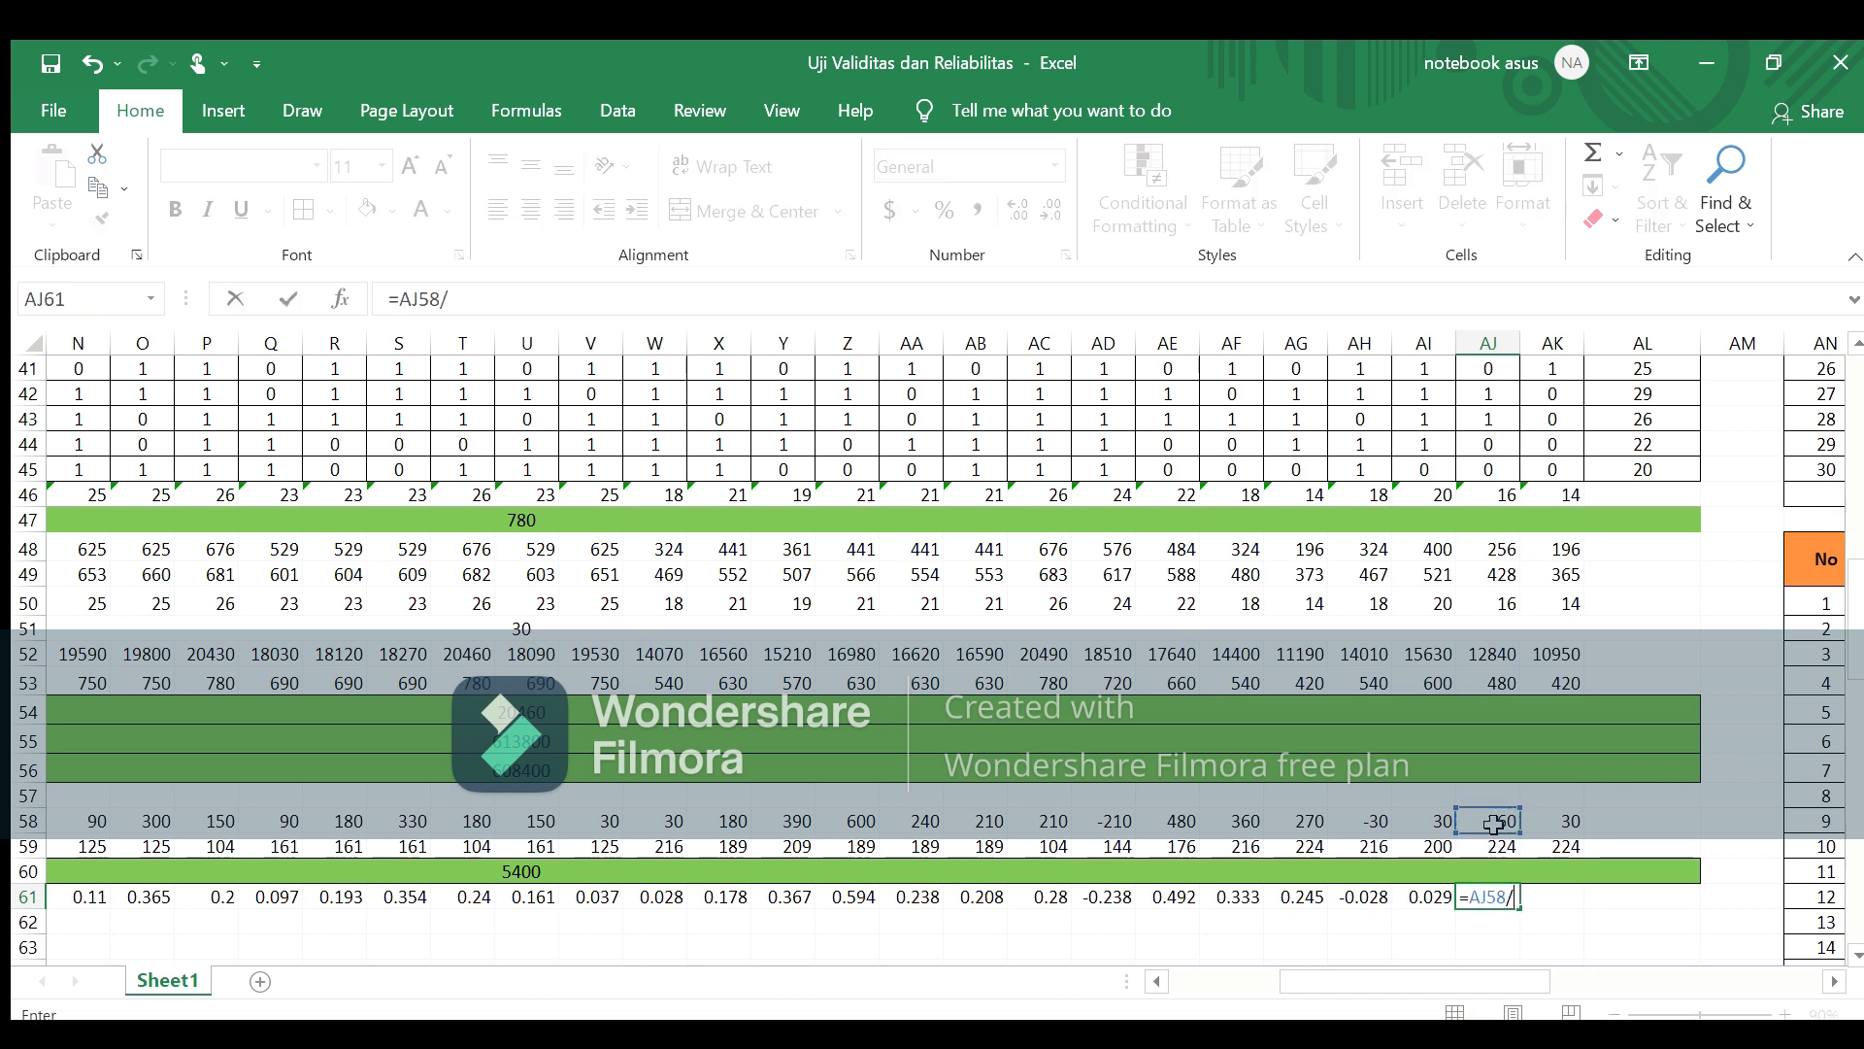
pyautogui.write('sqrt(')
pyautogui.click(1490, 849)
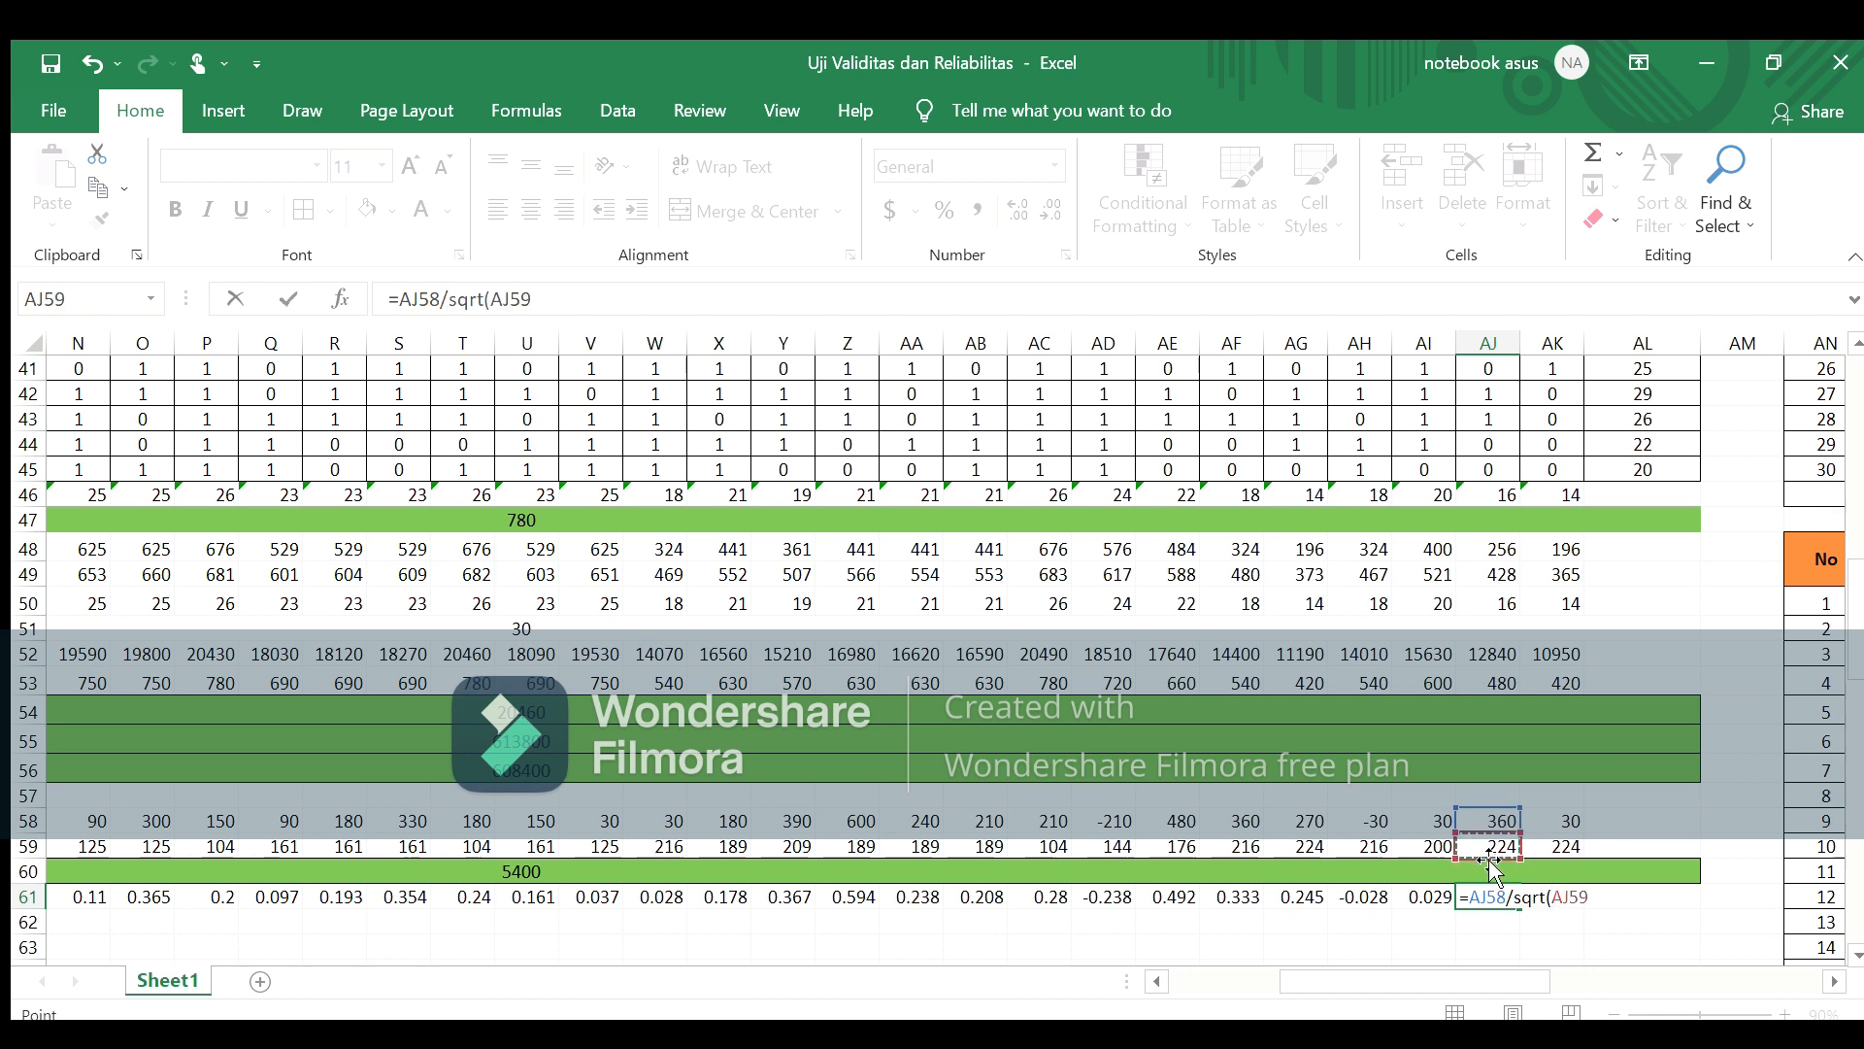
pyautogui.write('*')
pyautogui.click(1481, 867)
pyautogui.write(')')
pyautogui.press('Return')
# Step: Enter =AK58/sqrt(AK59*C60) in cell AK61 to calculate the last item's Rxy
pyautogui.press('Right')
pyautogui.press('Up')
pyautogui.write('=')
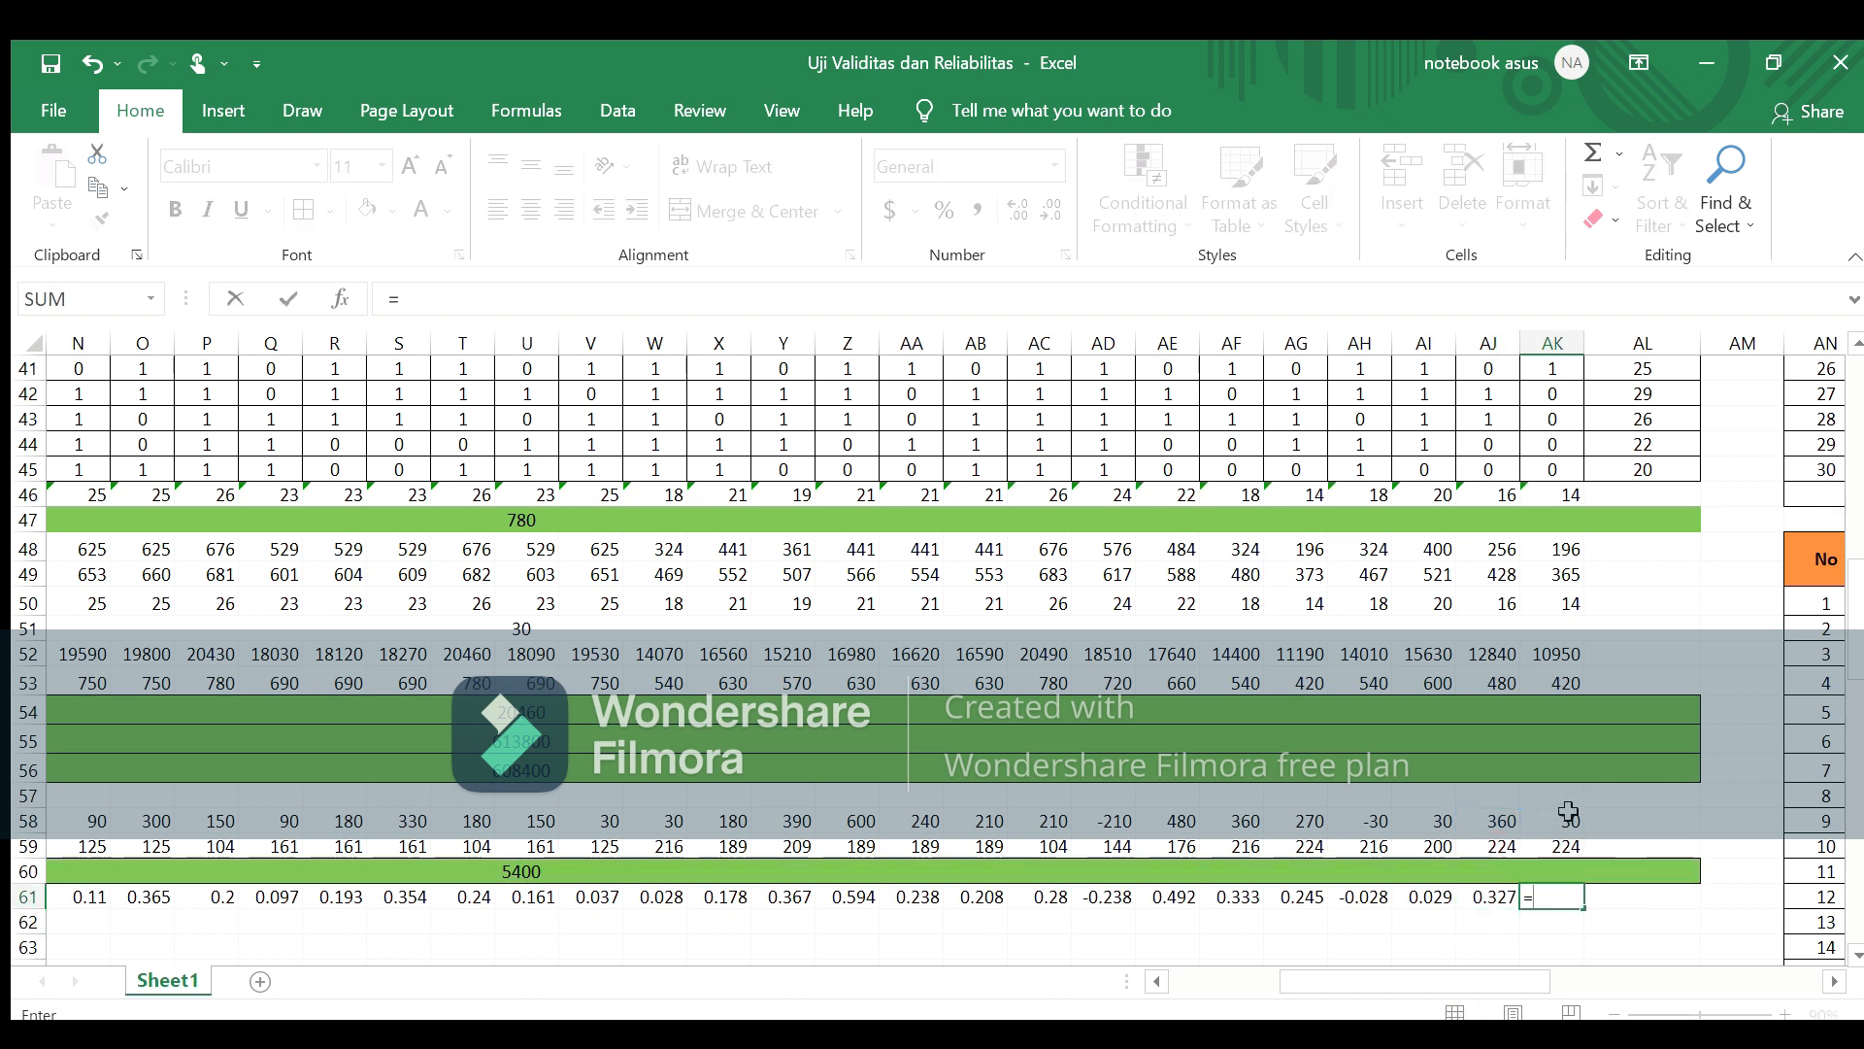
pyautogui.click(1568, 816)
pyautogui.write('/sqrt(')
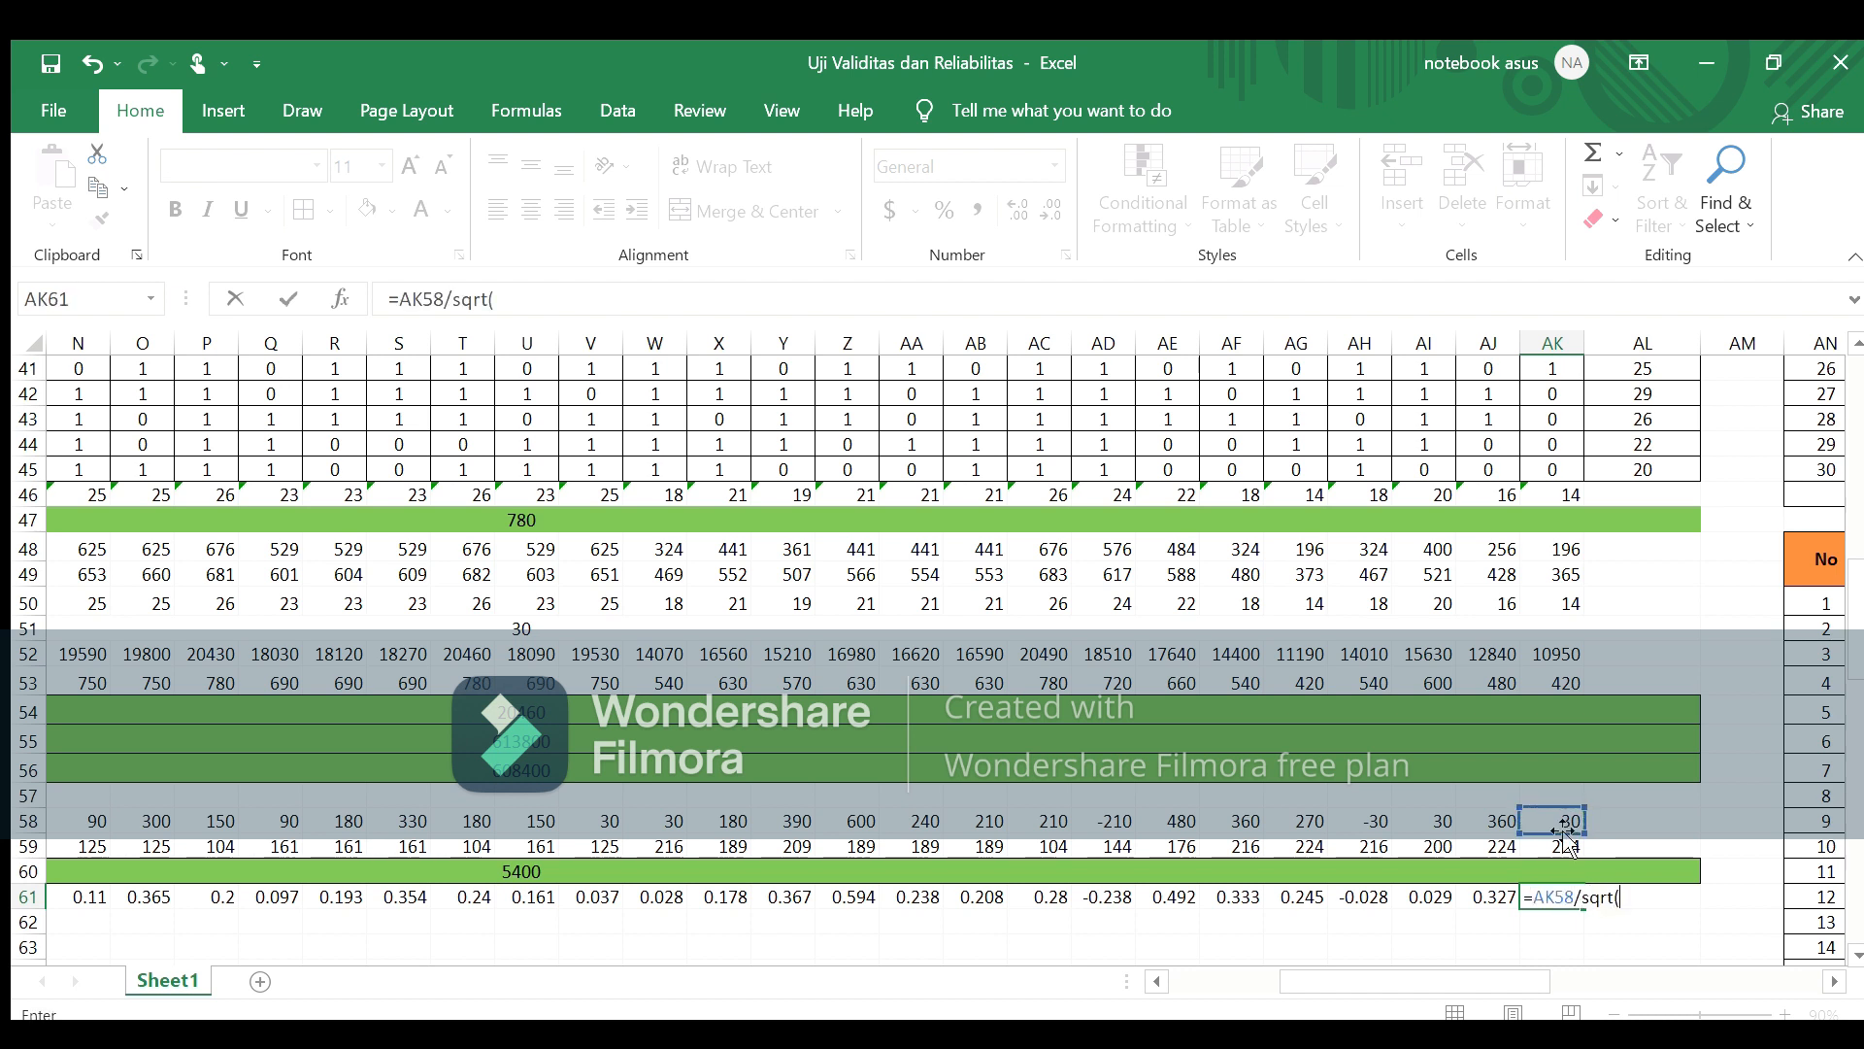
pyautogui.click(1552, 846)
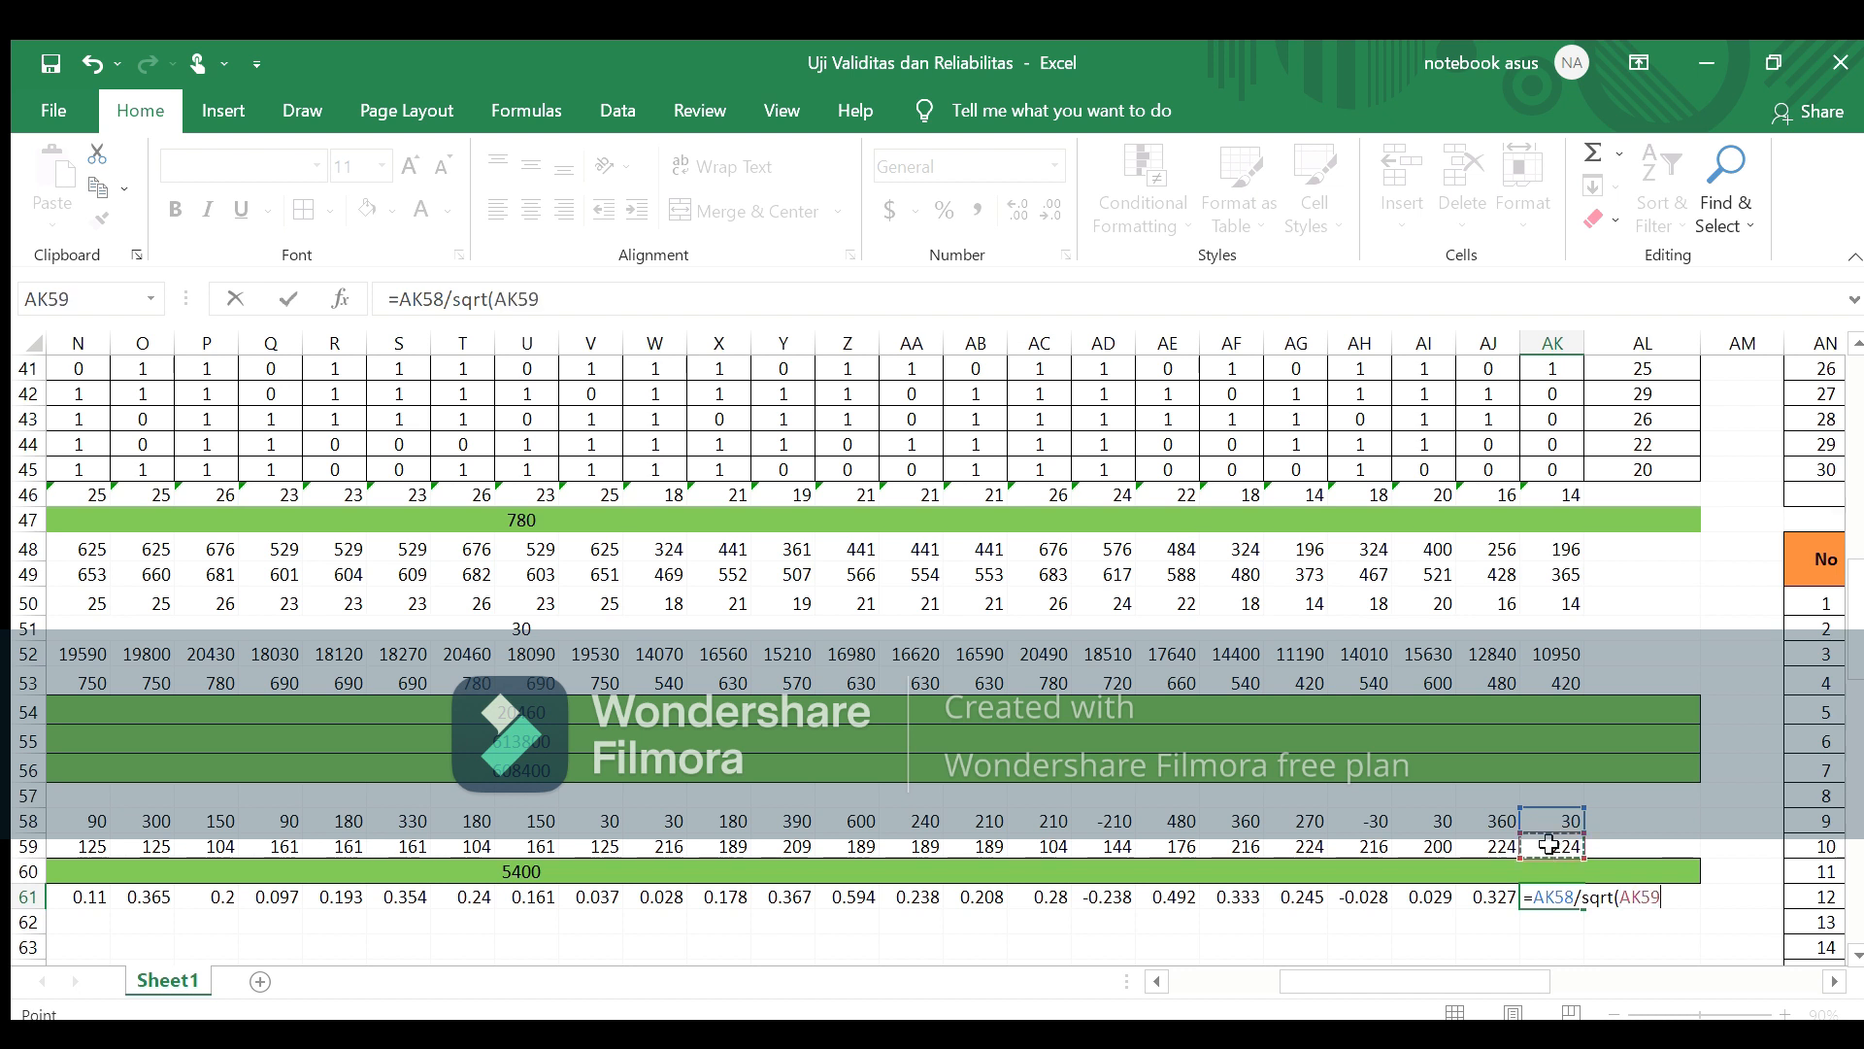
pyautogui.write('*')
pyautogui.click(1535, 871)
pyautogui.write(')')
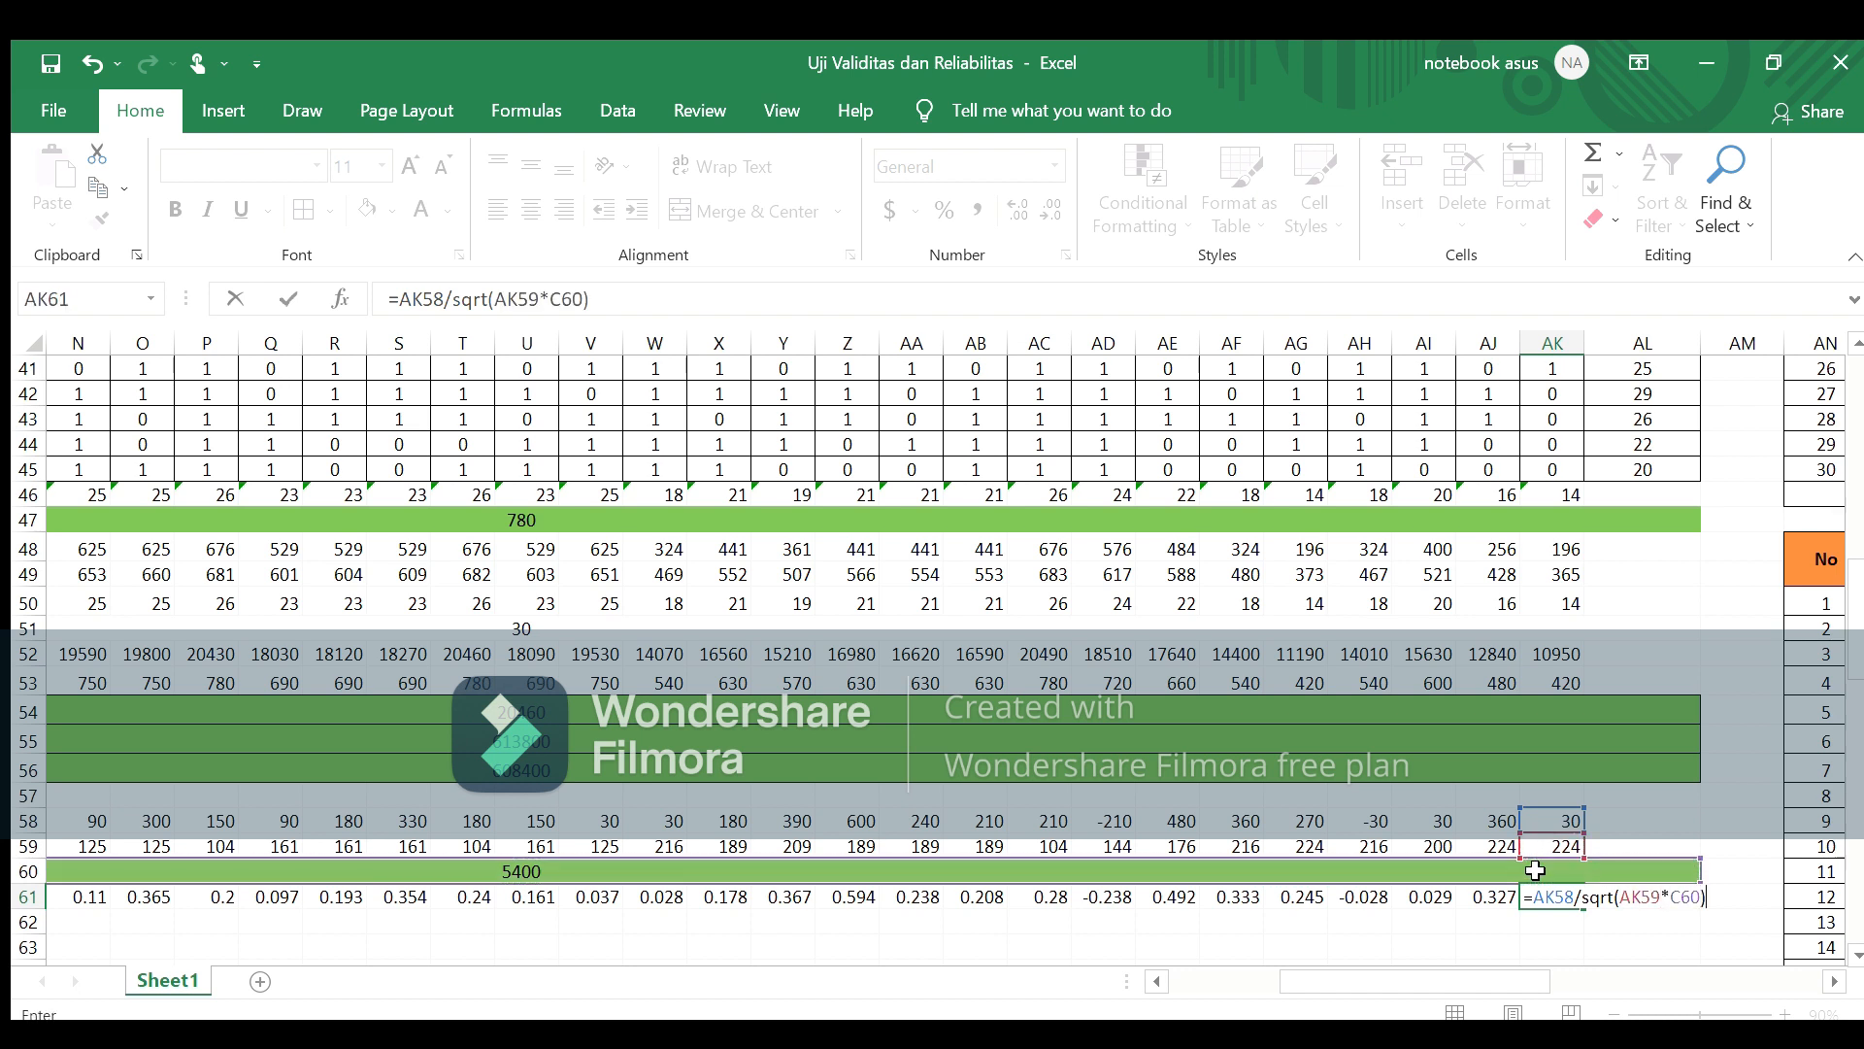
pyautogui.press('Return')
# Step: Enter the r tabel 5% value 0.361 in C62 and fill it across row 62 to column AK
pyautogui.press('Left')
pyautogui.press('Left')
pyautogui.press('Left')
pyautogui.press('Left')
pyautogui.press('Left')
pyautogui.press('Left')
pyautogui.press('Left')
pyautogui.press('Left')
pyautogui.press('Left')
pyautogui.press('Left')
pyautogui.press('Left')
pyautogui.press('Left')
pyautogui.press('Left')
pyautogui.press('Left')
pyautogui.press('Left')
pyautogui.press('Left')
pyautogui.press('Left')
pyautogui.press('Left')
pyautogui.press('Left')
pyautogui.press('Left')
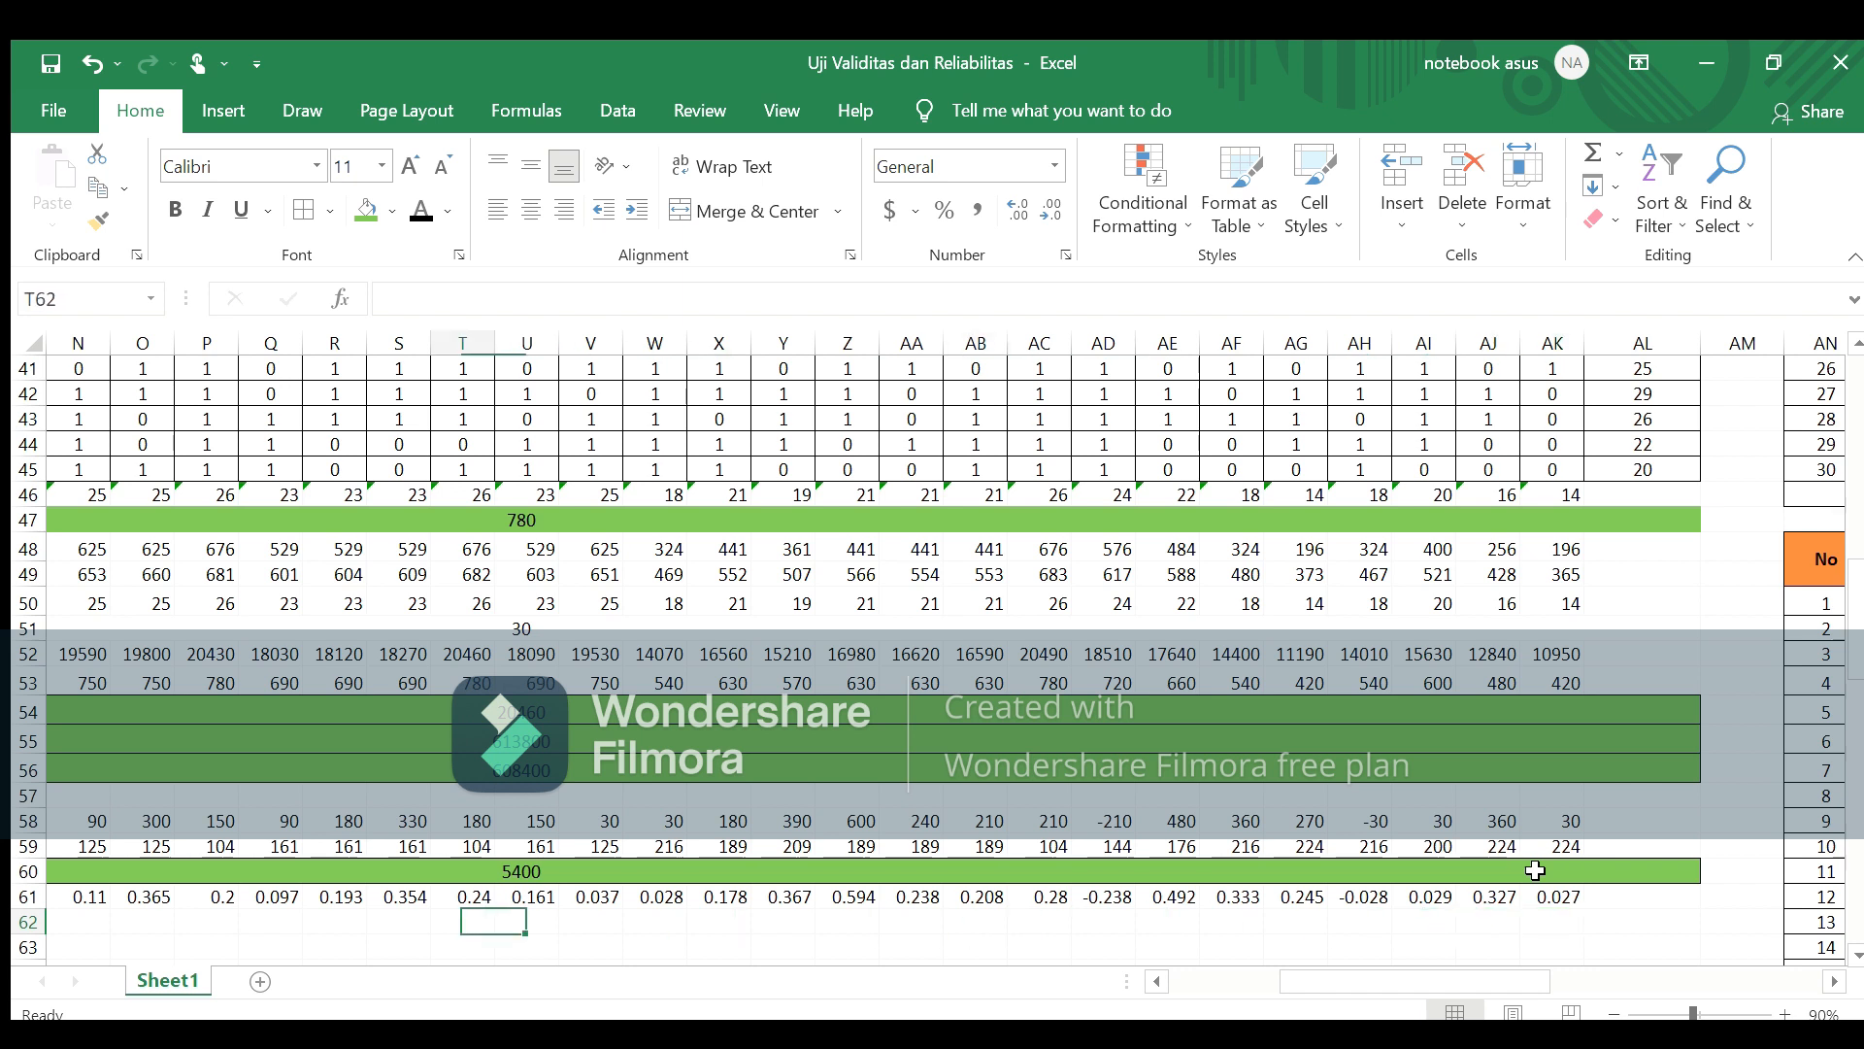
pyautogui.press('Left')
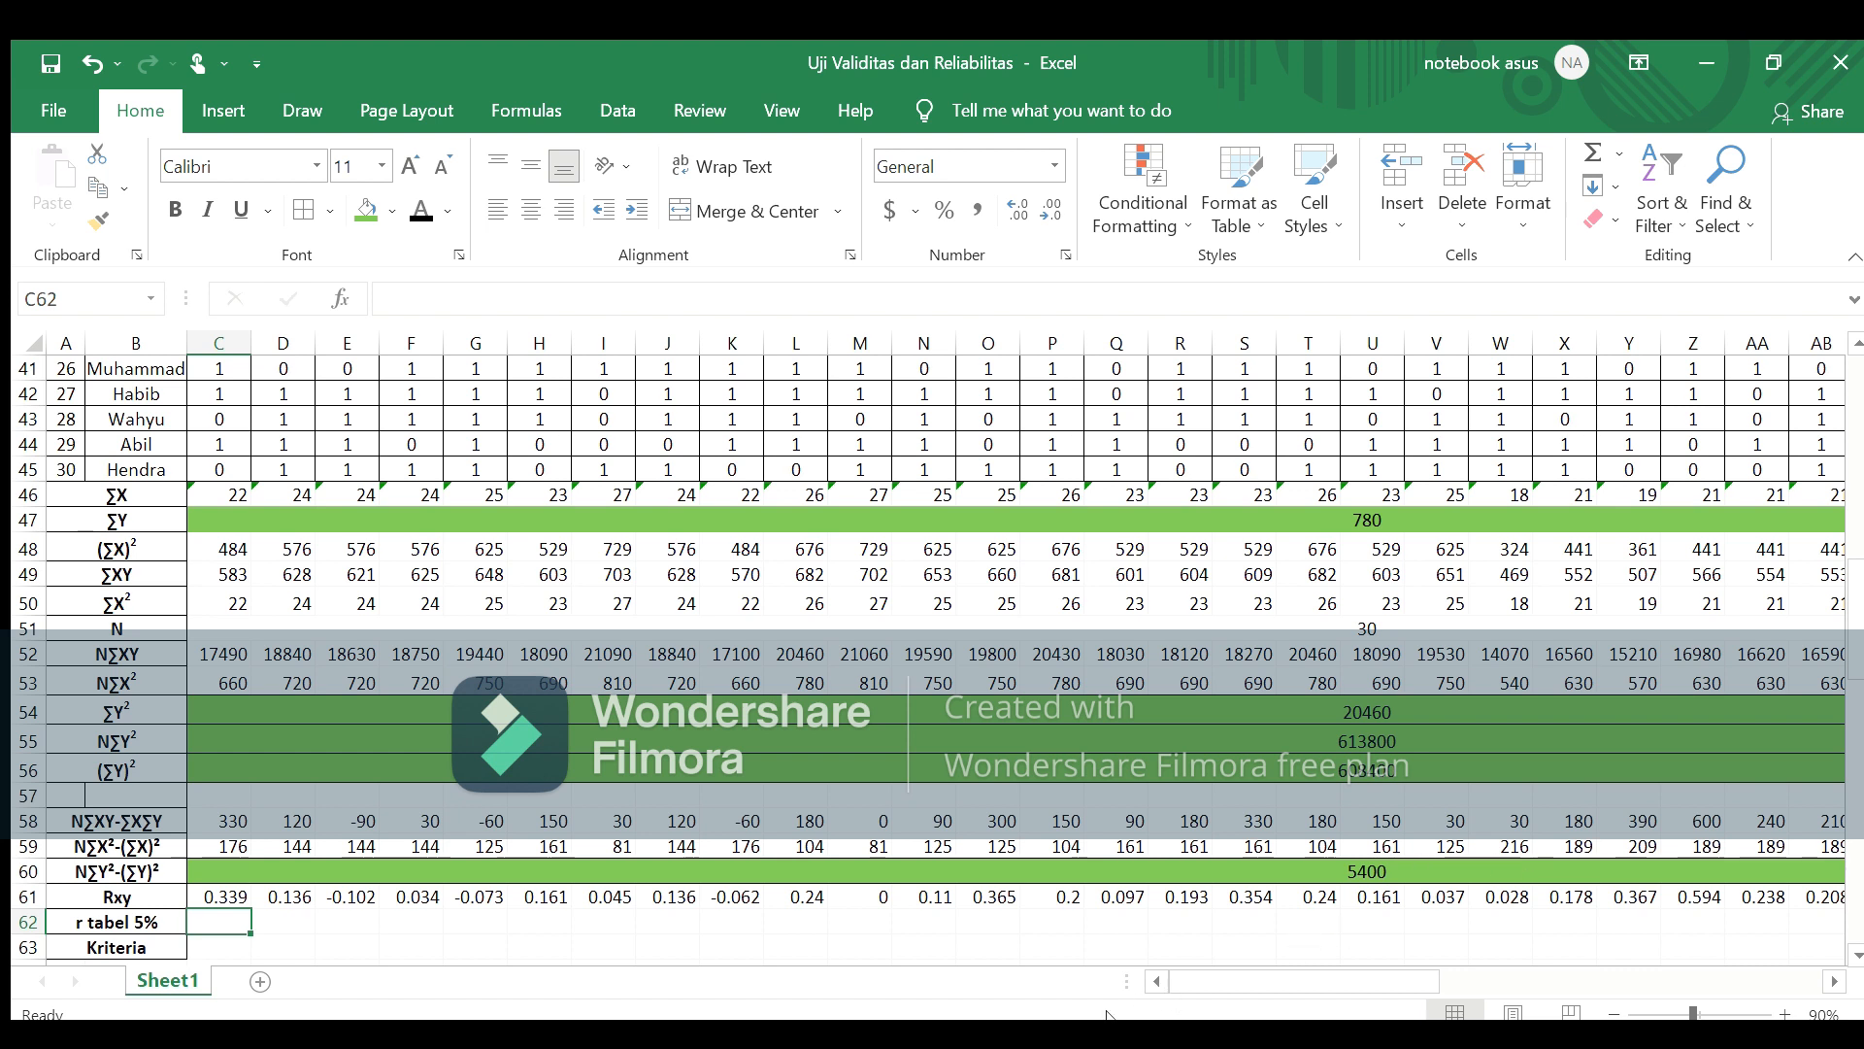
pyautogui.click(1113, 947)
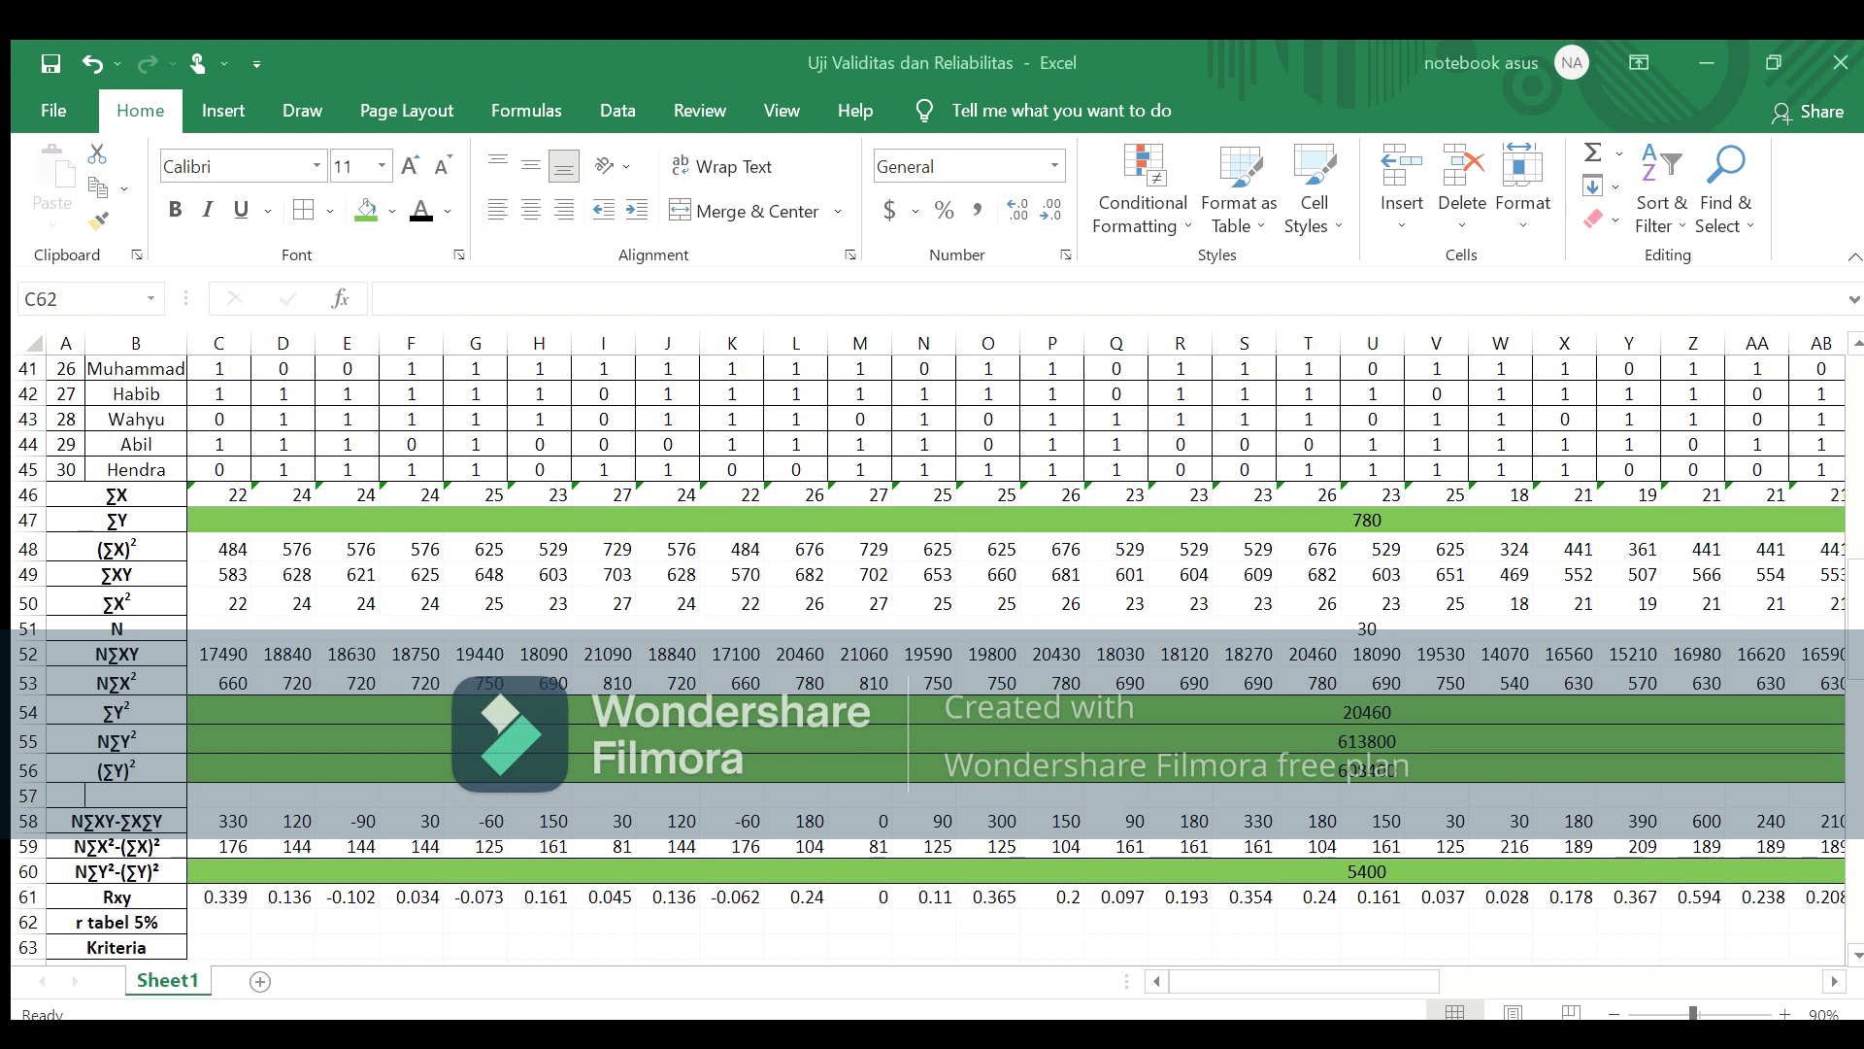
pyautogui.click(979, 942)
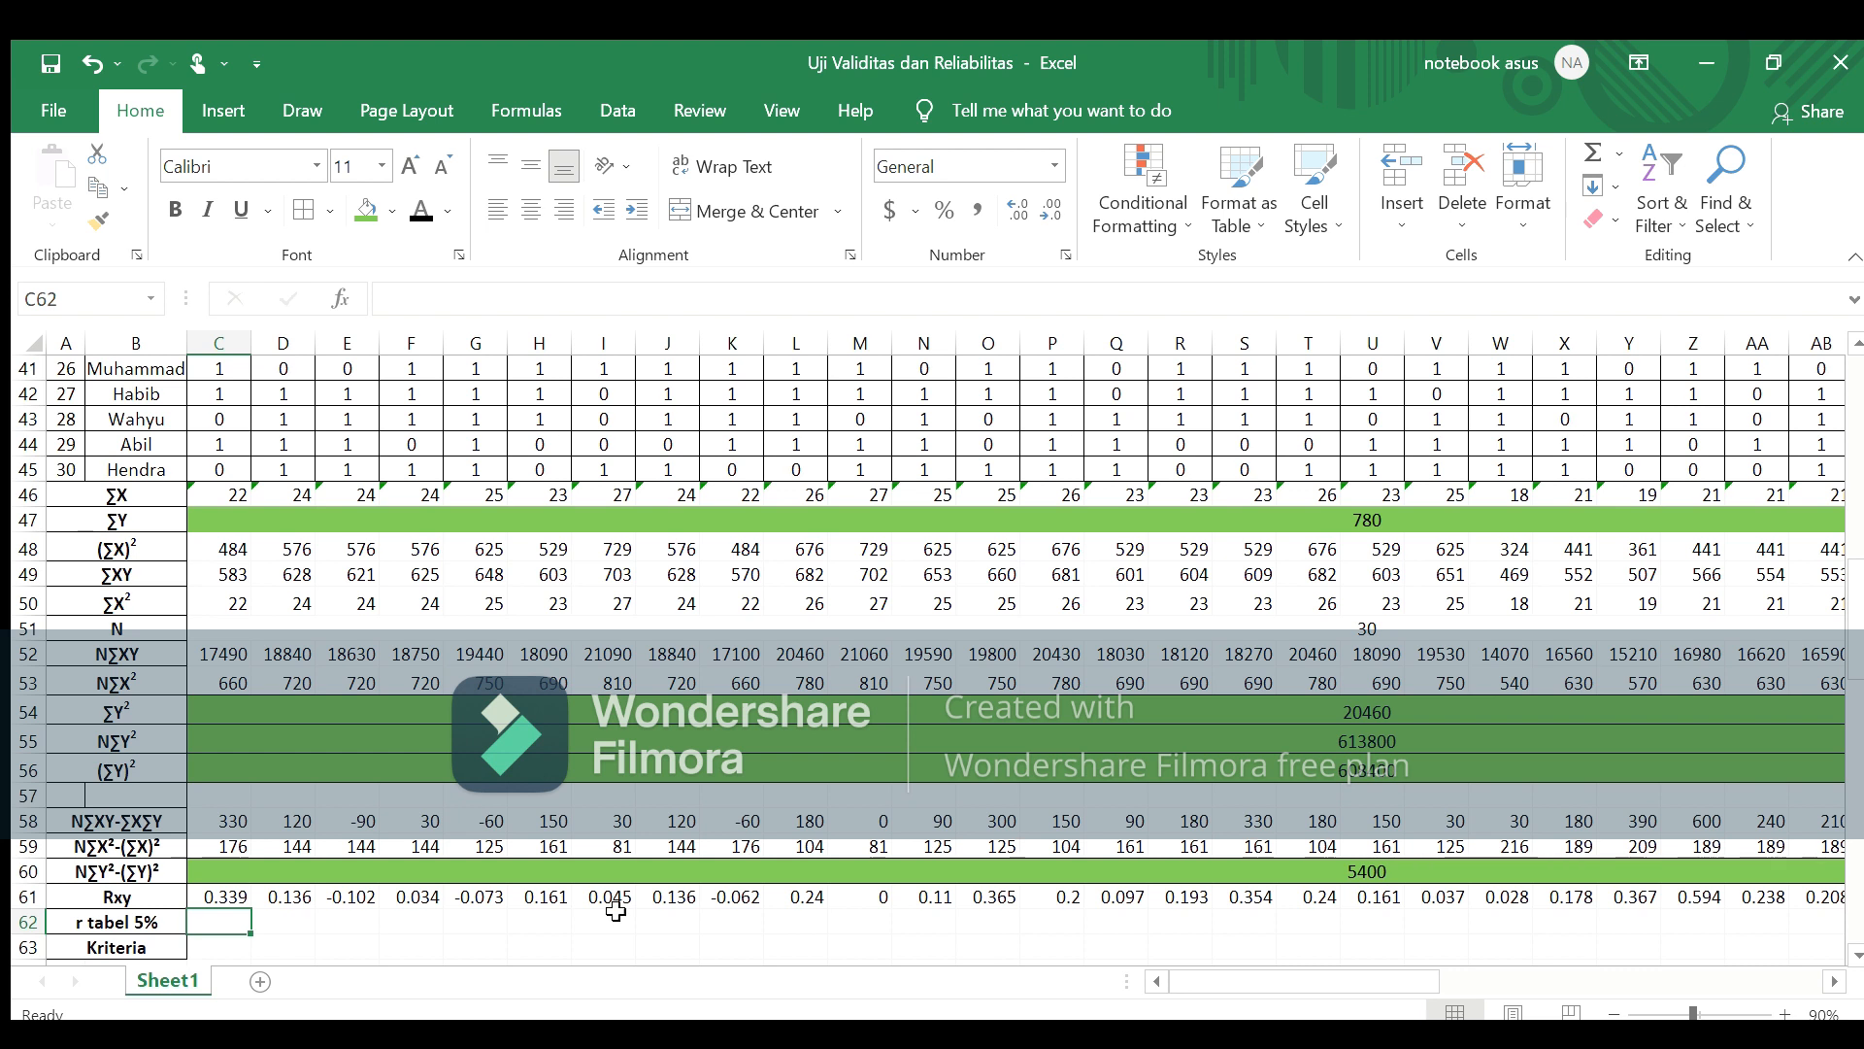
pyautogui.write('0.361')
pyautogui.press('Tab')
pyautogui.click(229, 923)
pyautogui.moveTo(248, 934); pyautogui.dragTo(1577, 928)
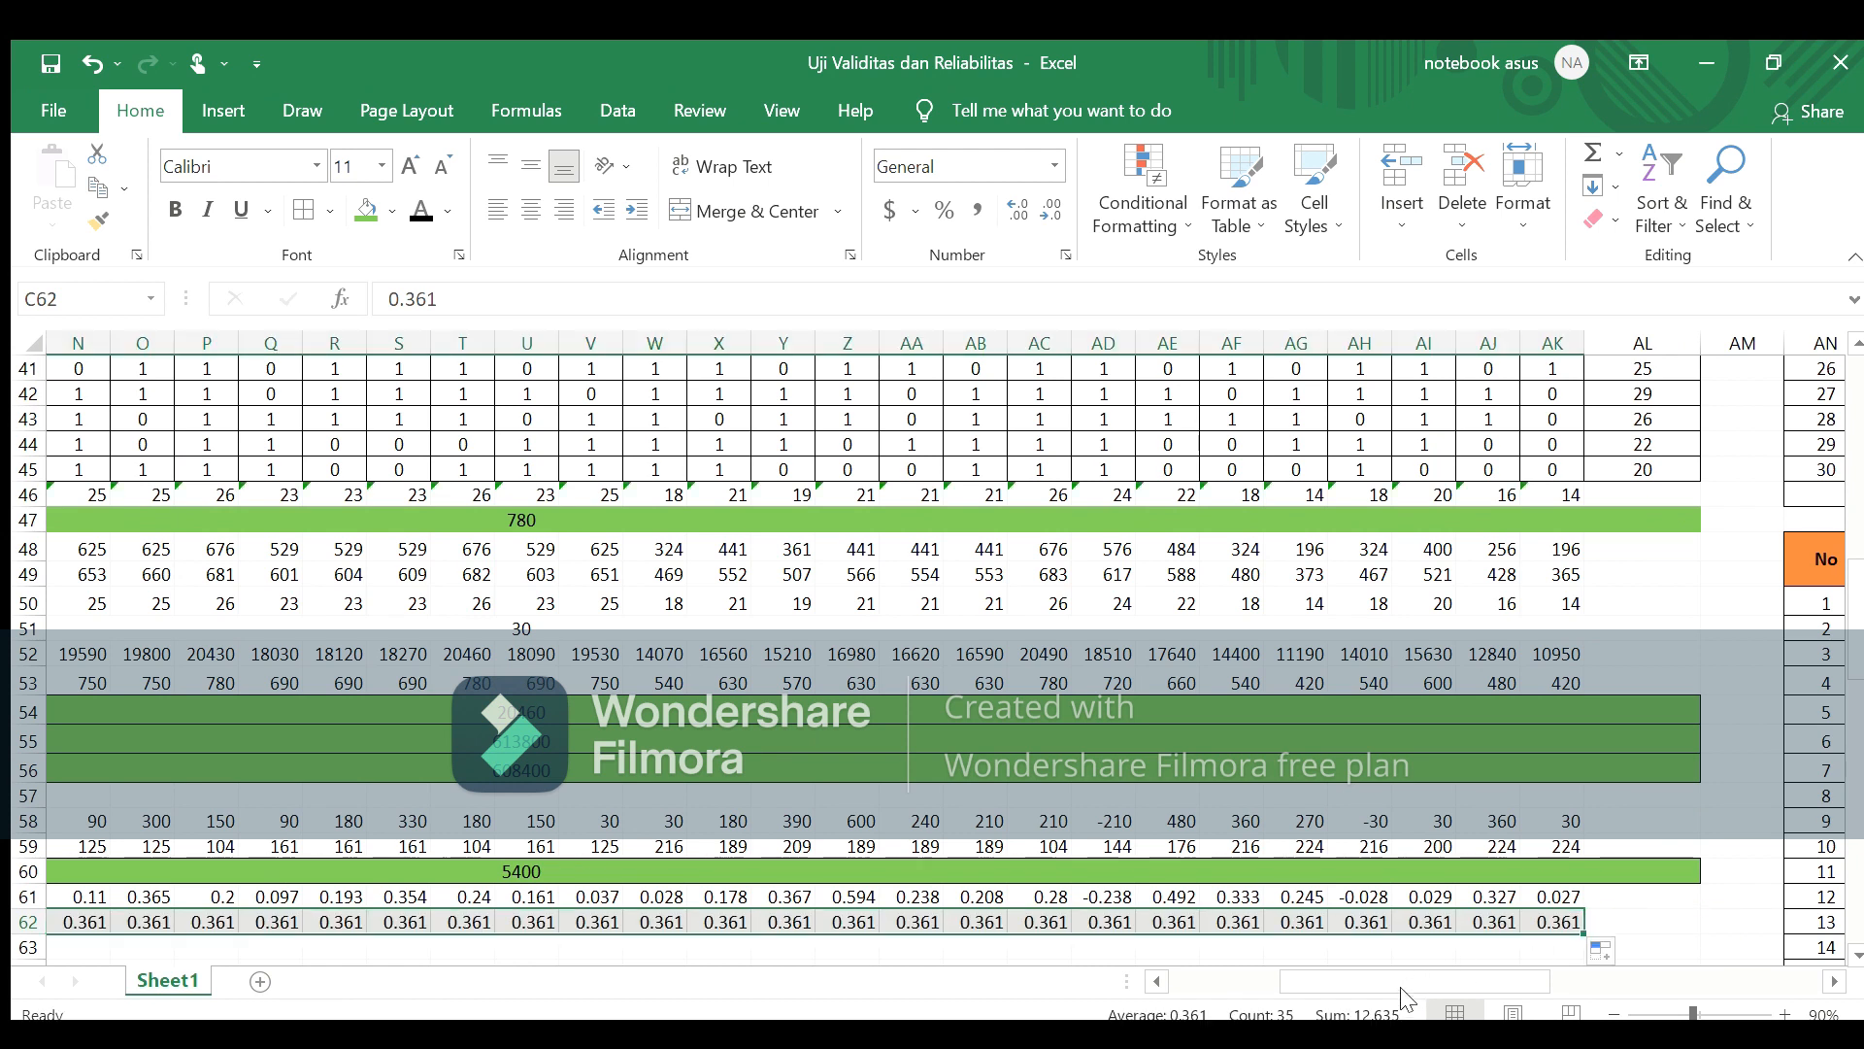
# Step: Enter =IF(C61>C62,"Valid","Tidak Valid") in cell C63 to judge the first item's validity
pyautogui.moveTo(1401, 983); pyautogui.dragTo(1289, 983)
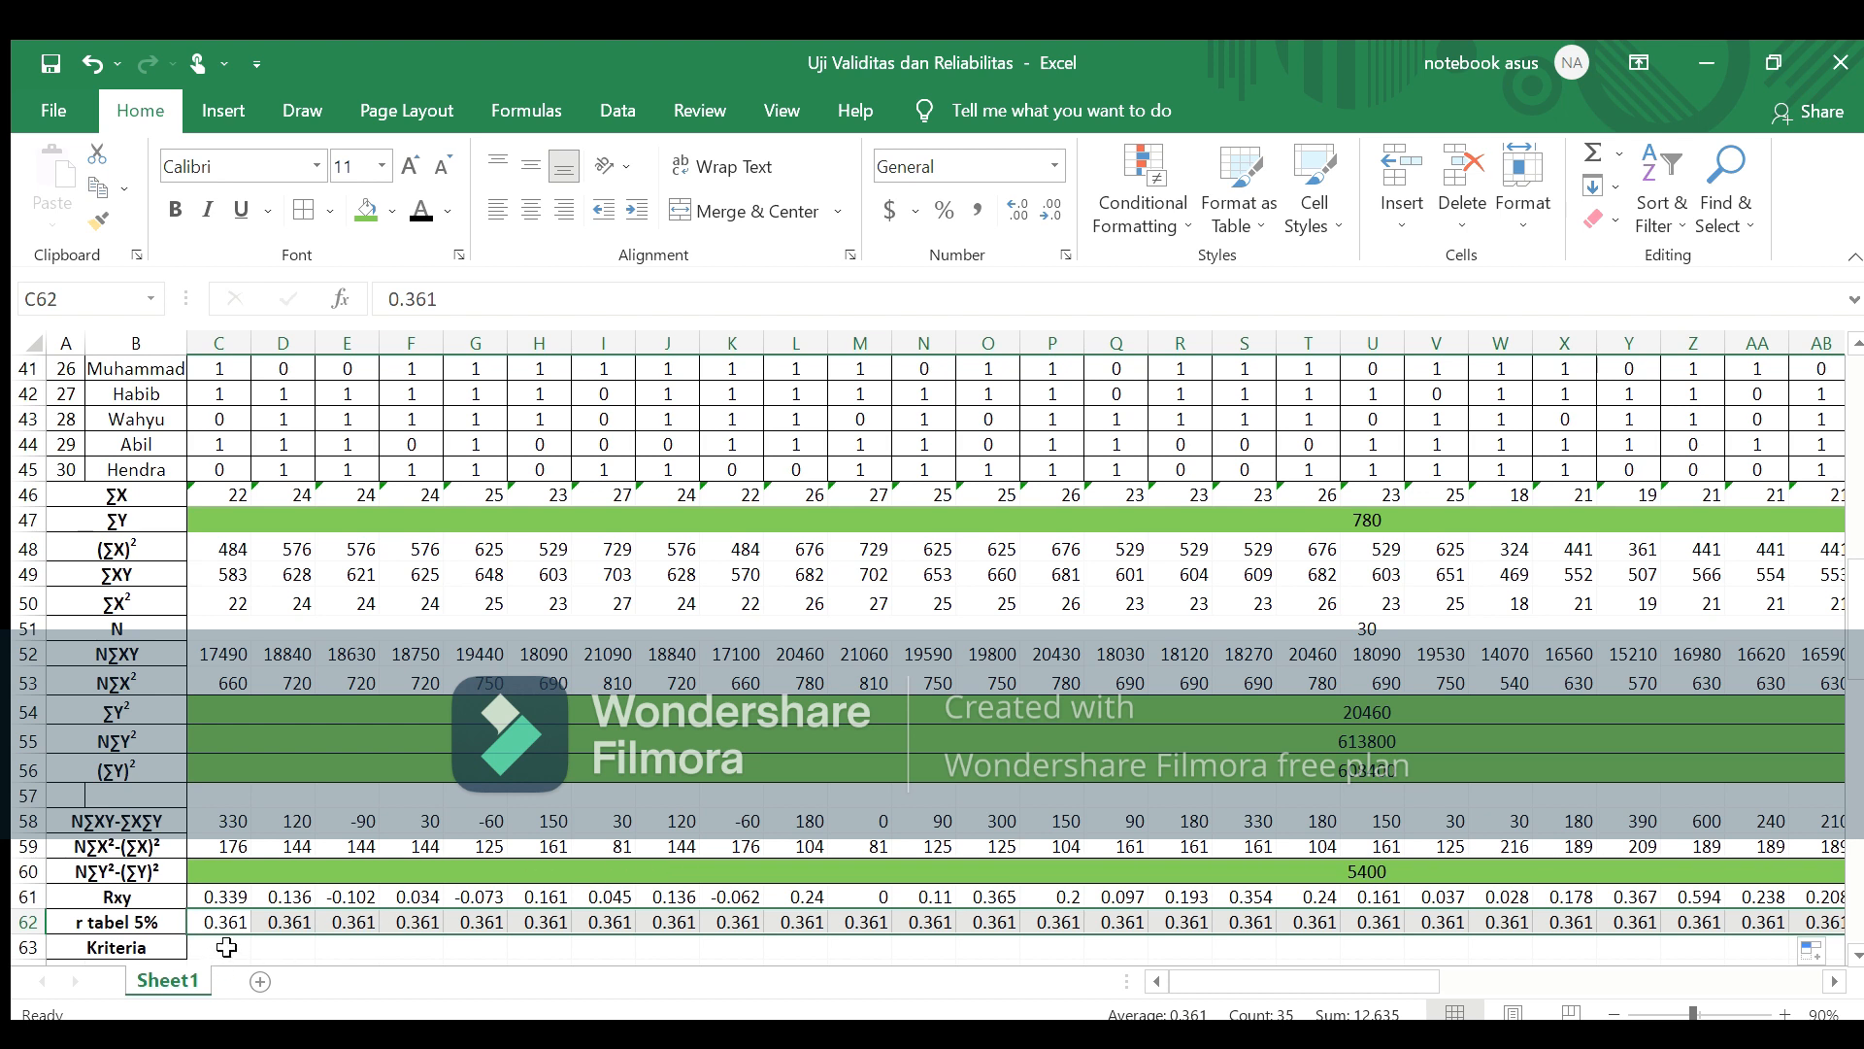
pyautogui.click(226, 946)
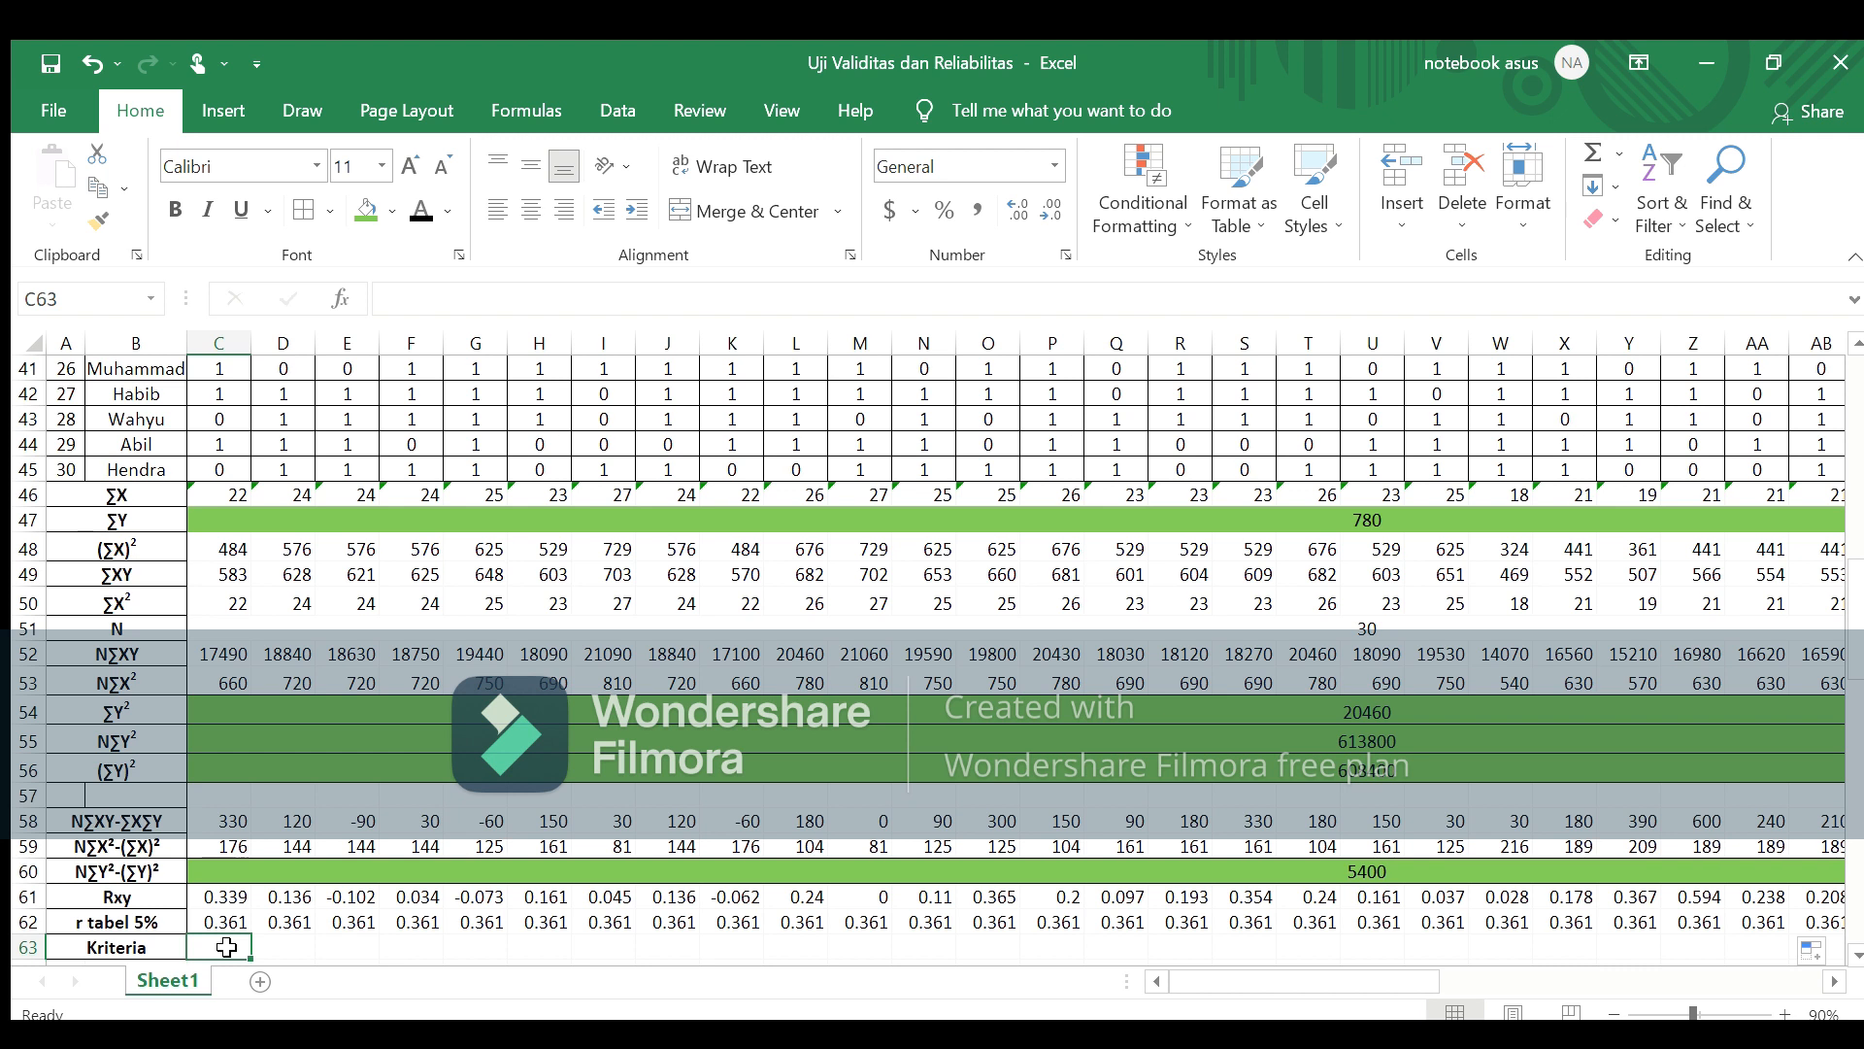
pyautogui.write('=i')
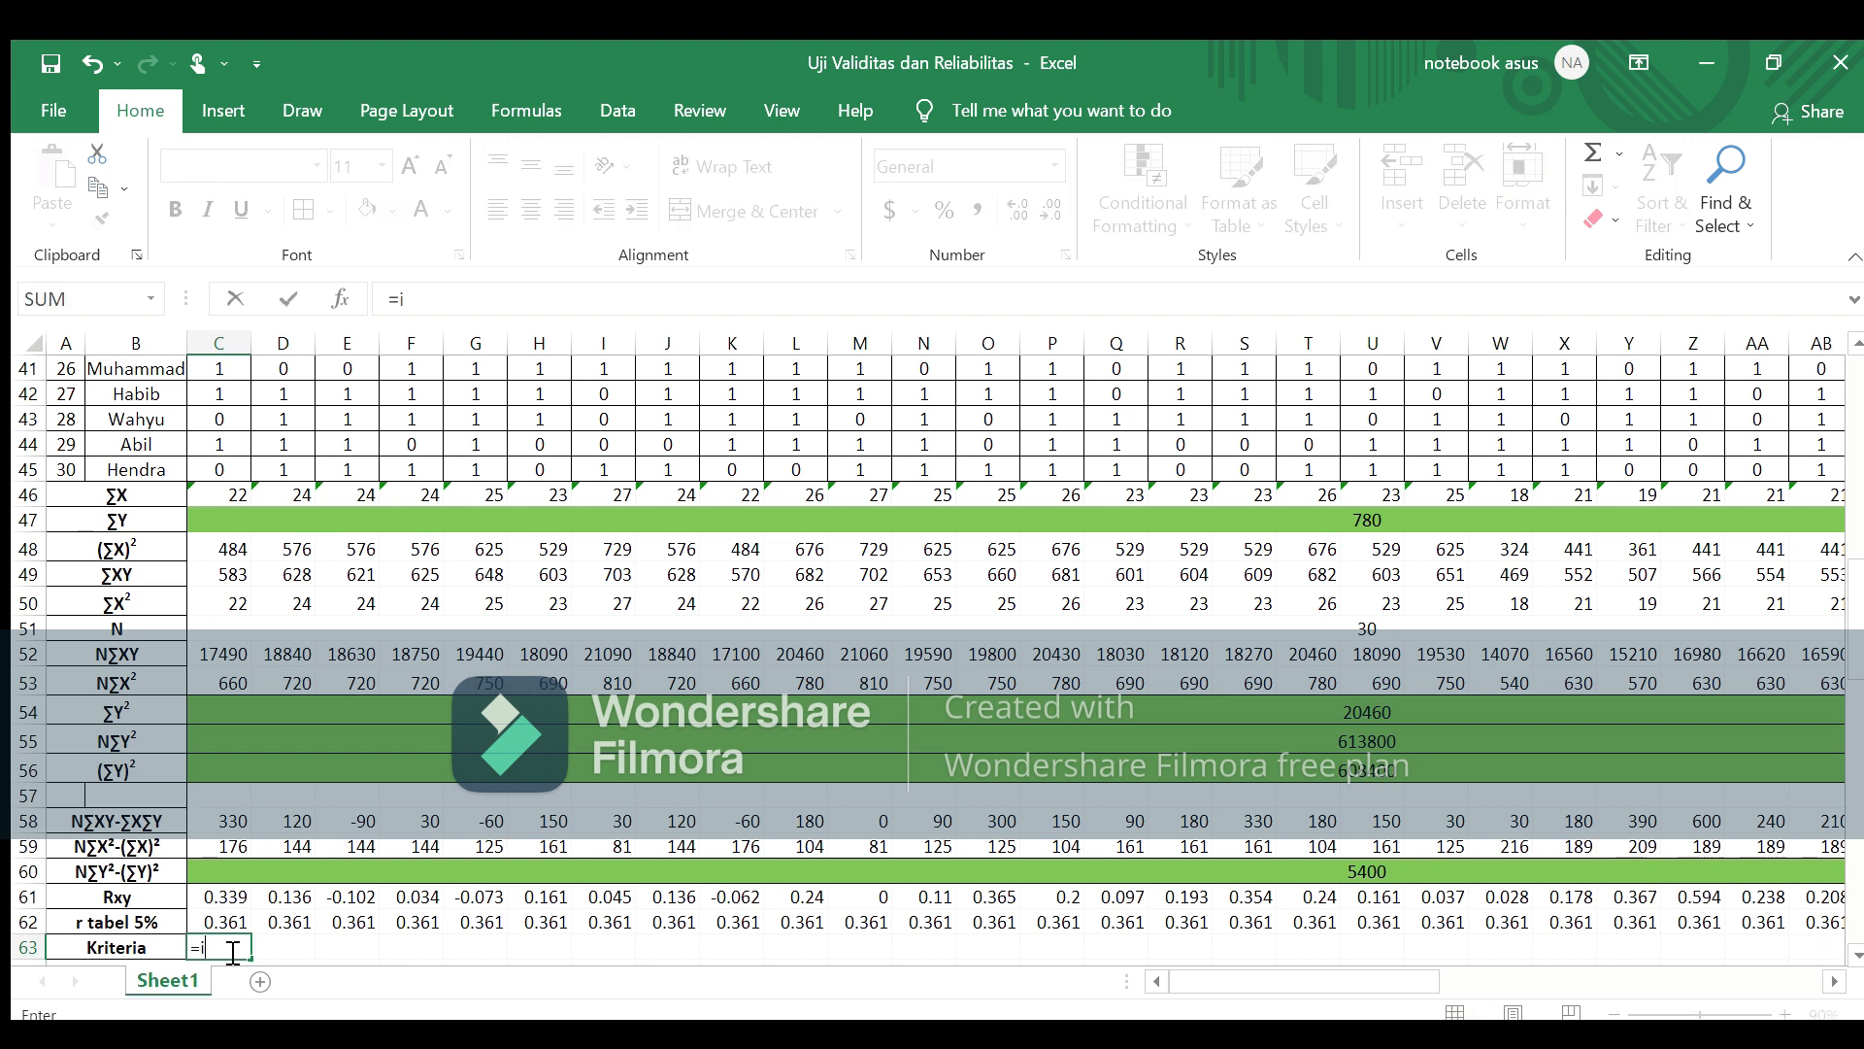
pyautogui.write('f(')
pyautogui.click(237, 899)
pyautogui.write('>')
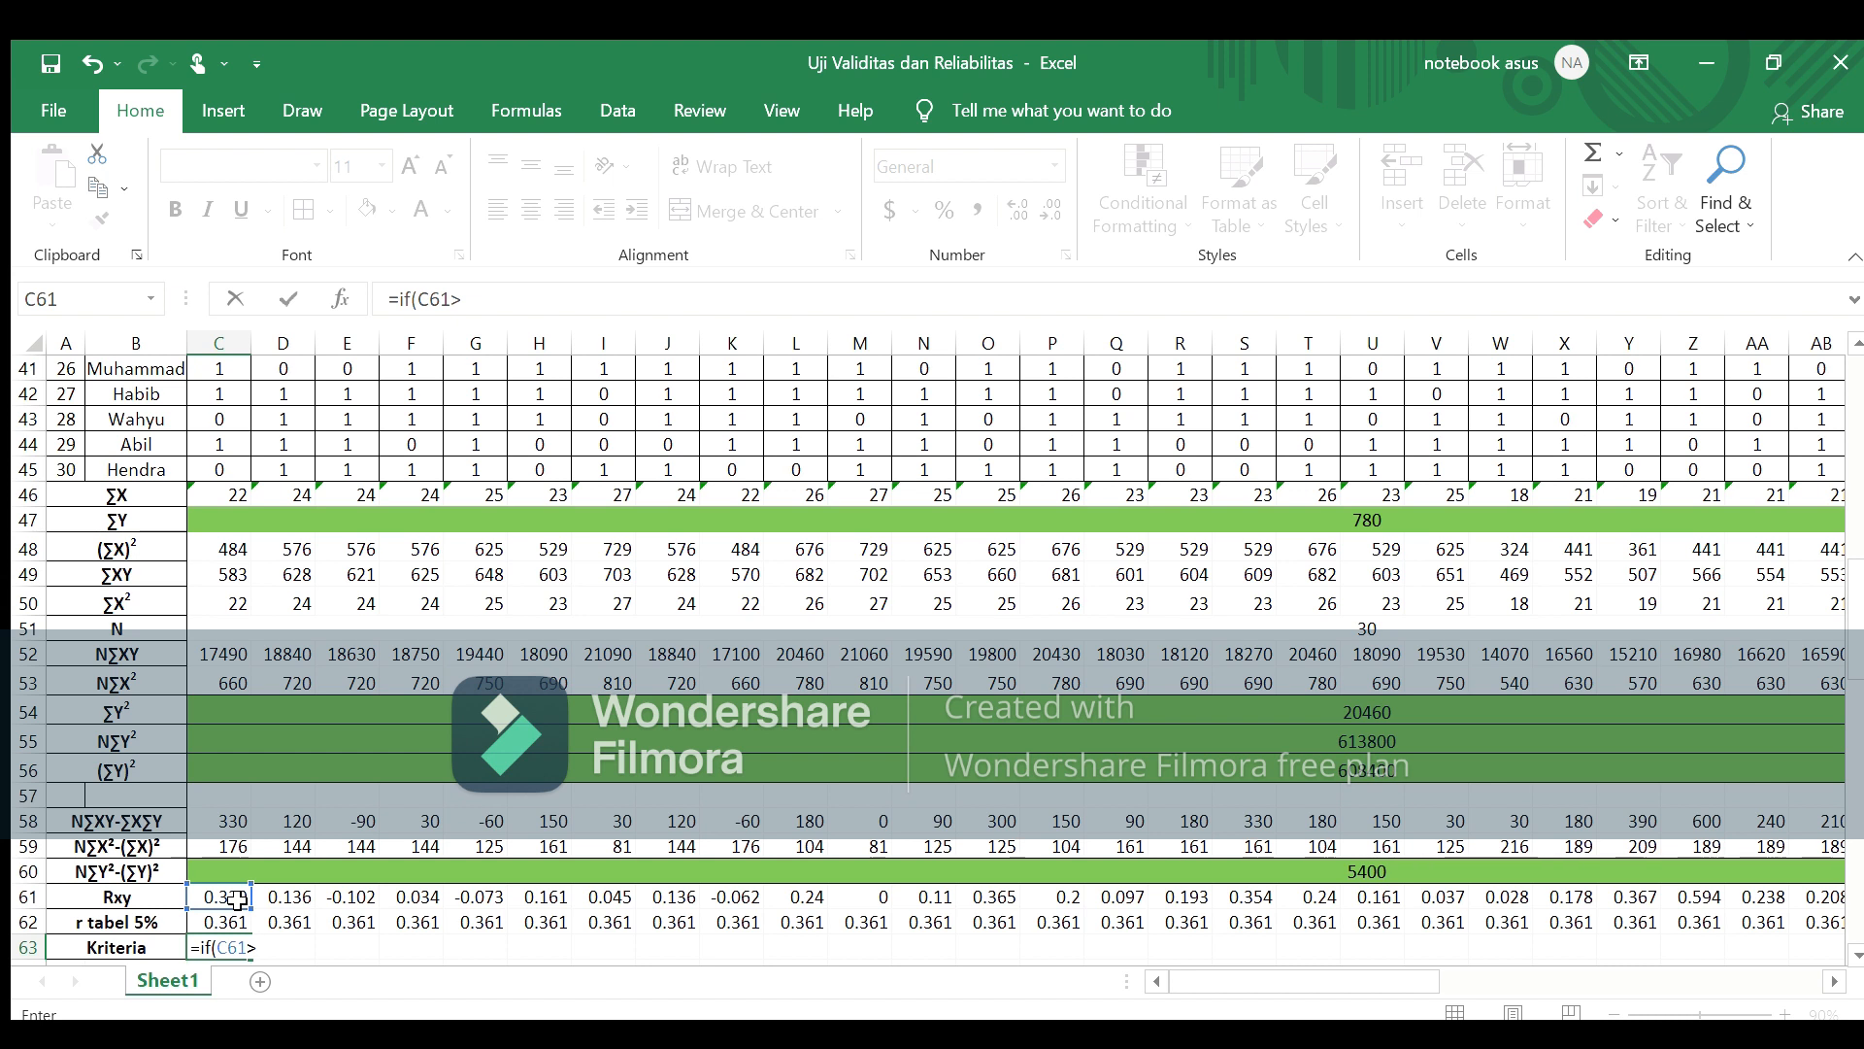
pyautogui.click(235, 923)
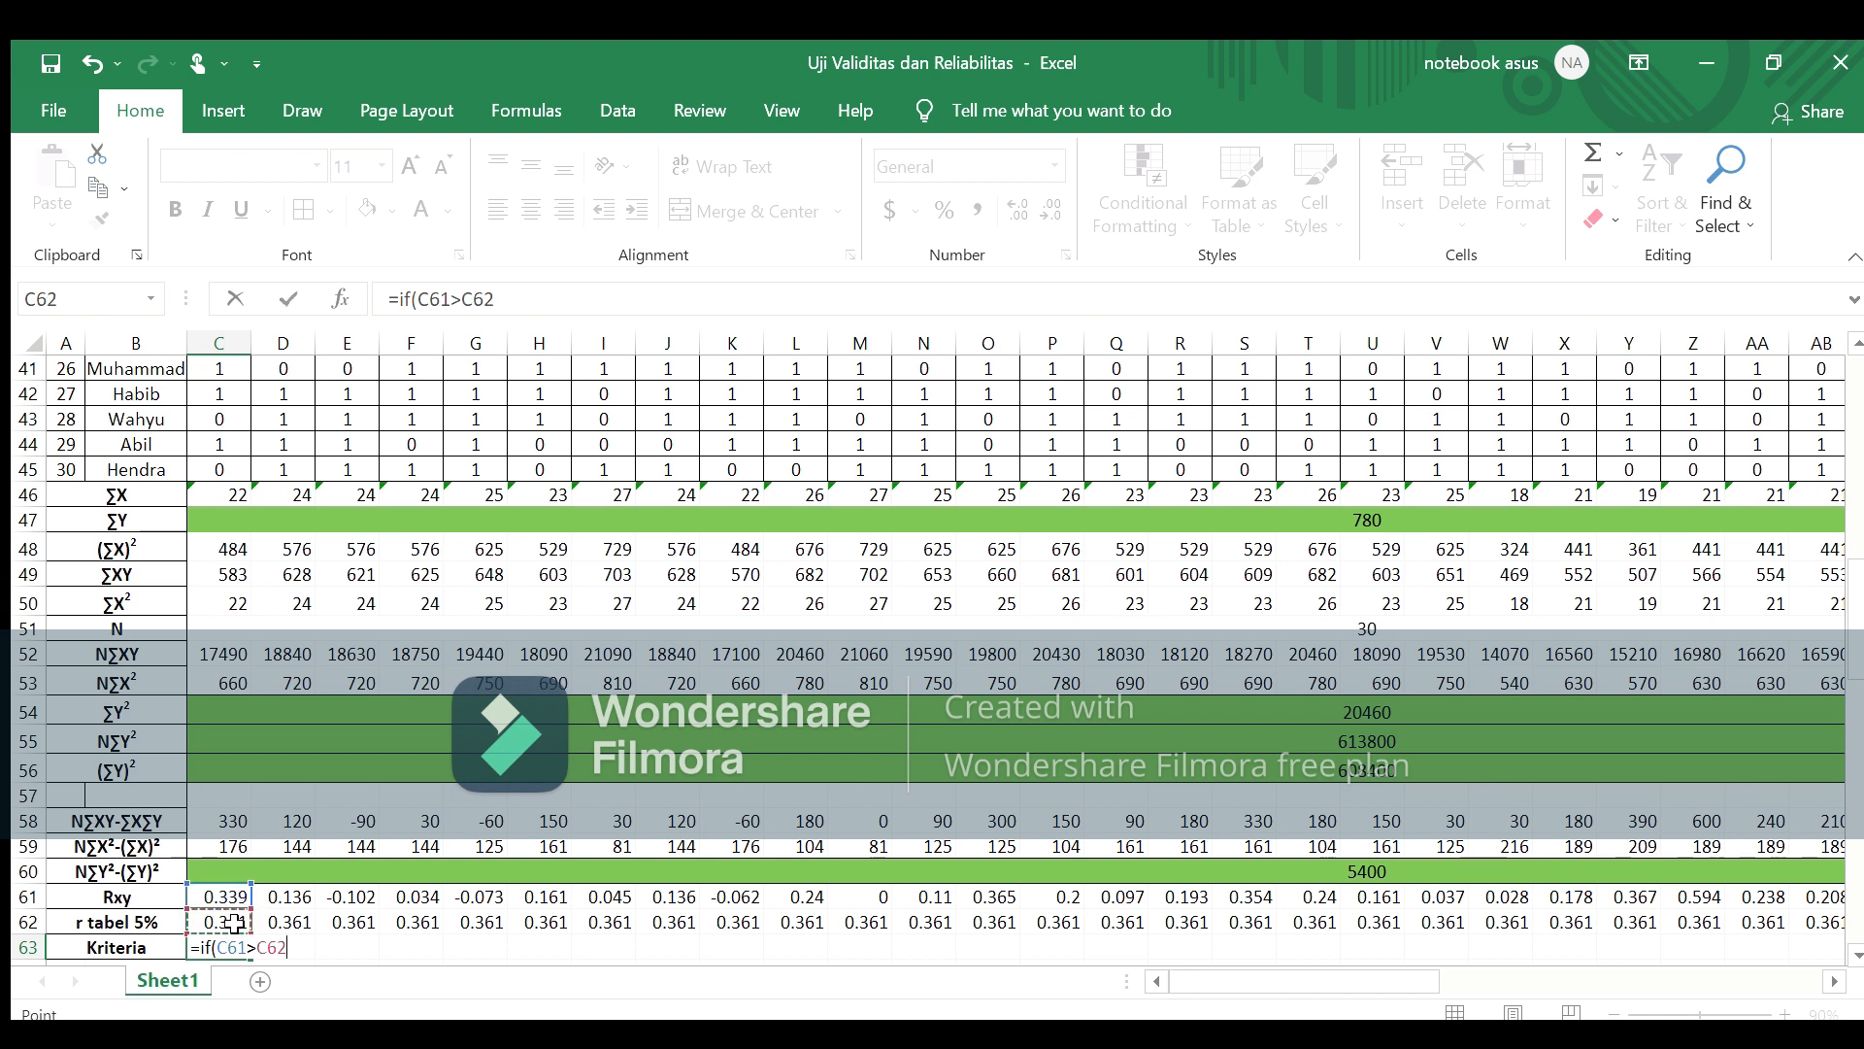
pyautogui.write(',"Valid","T')
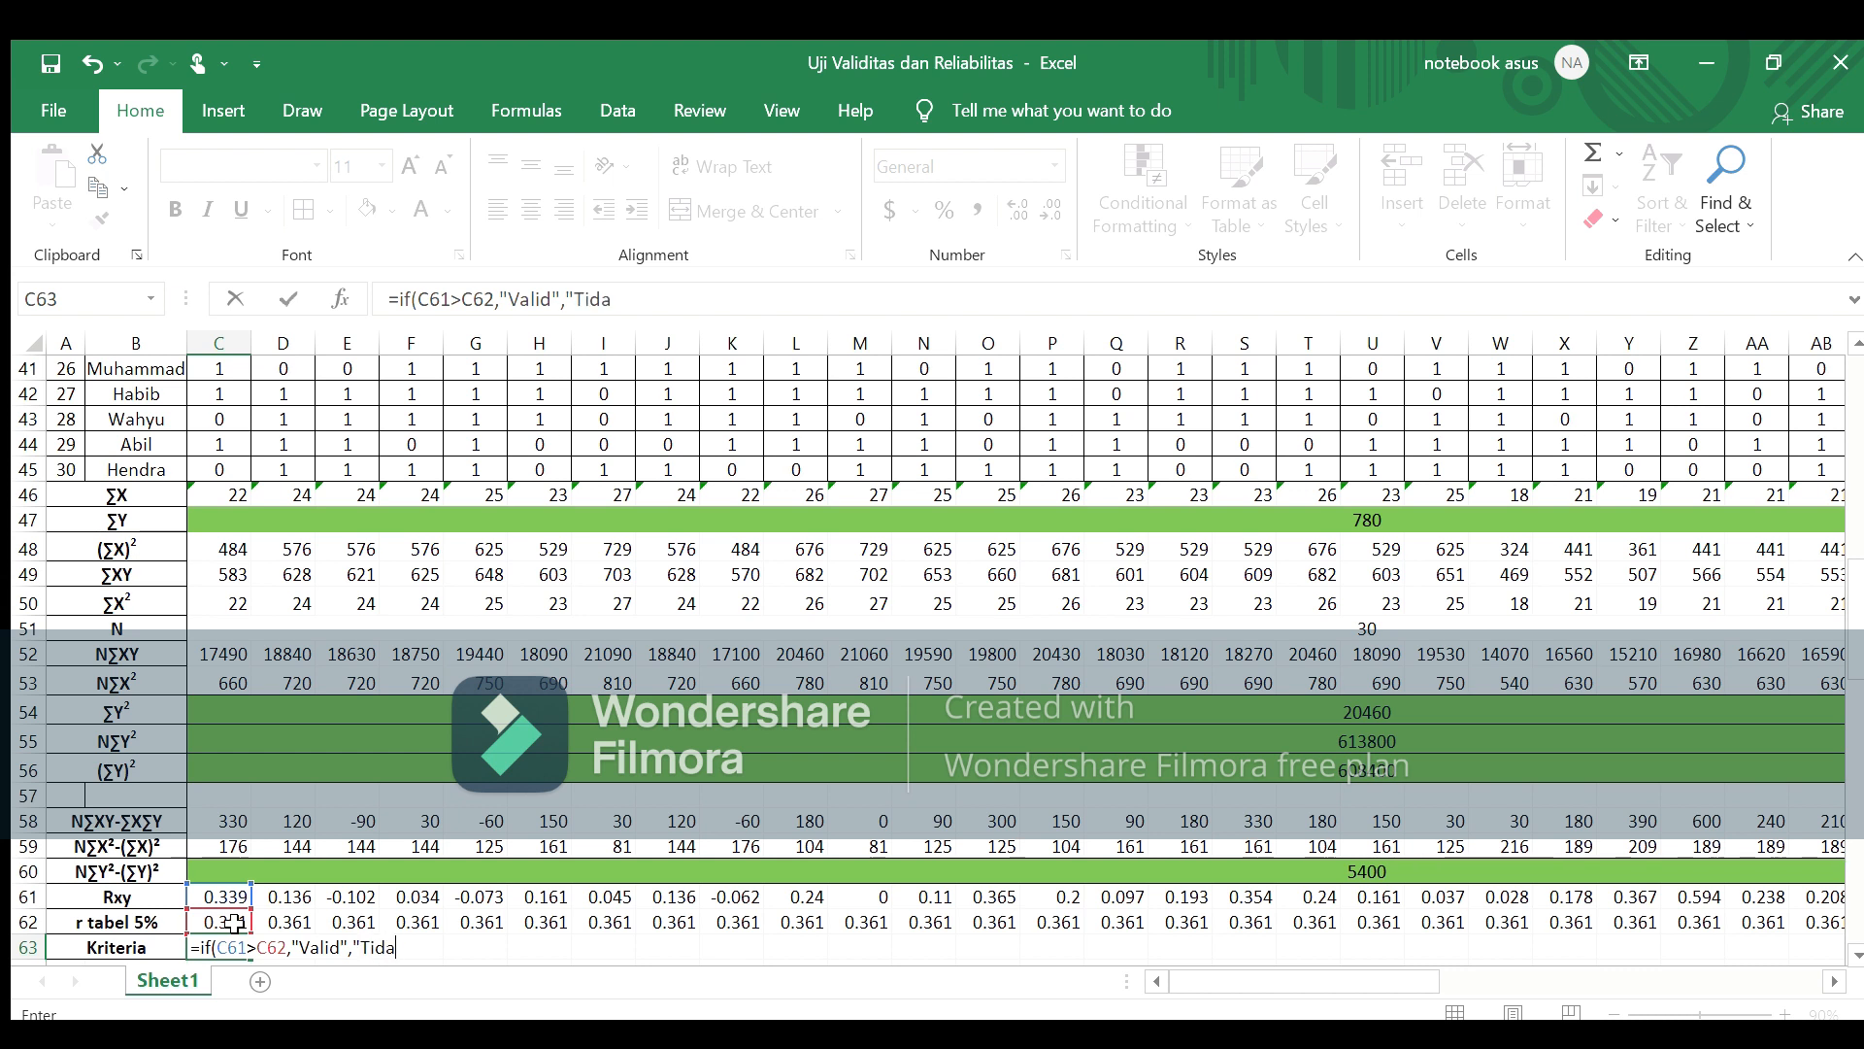
pyautogui.write('id')
pyautogui.press('Return')
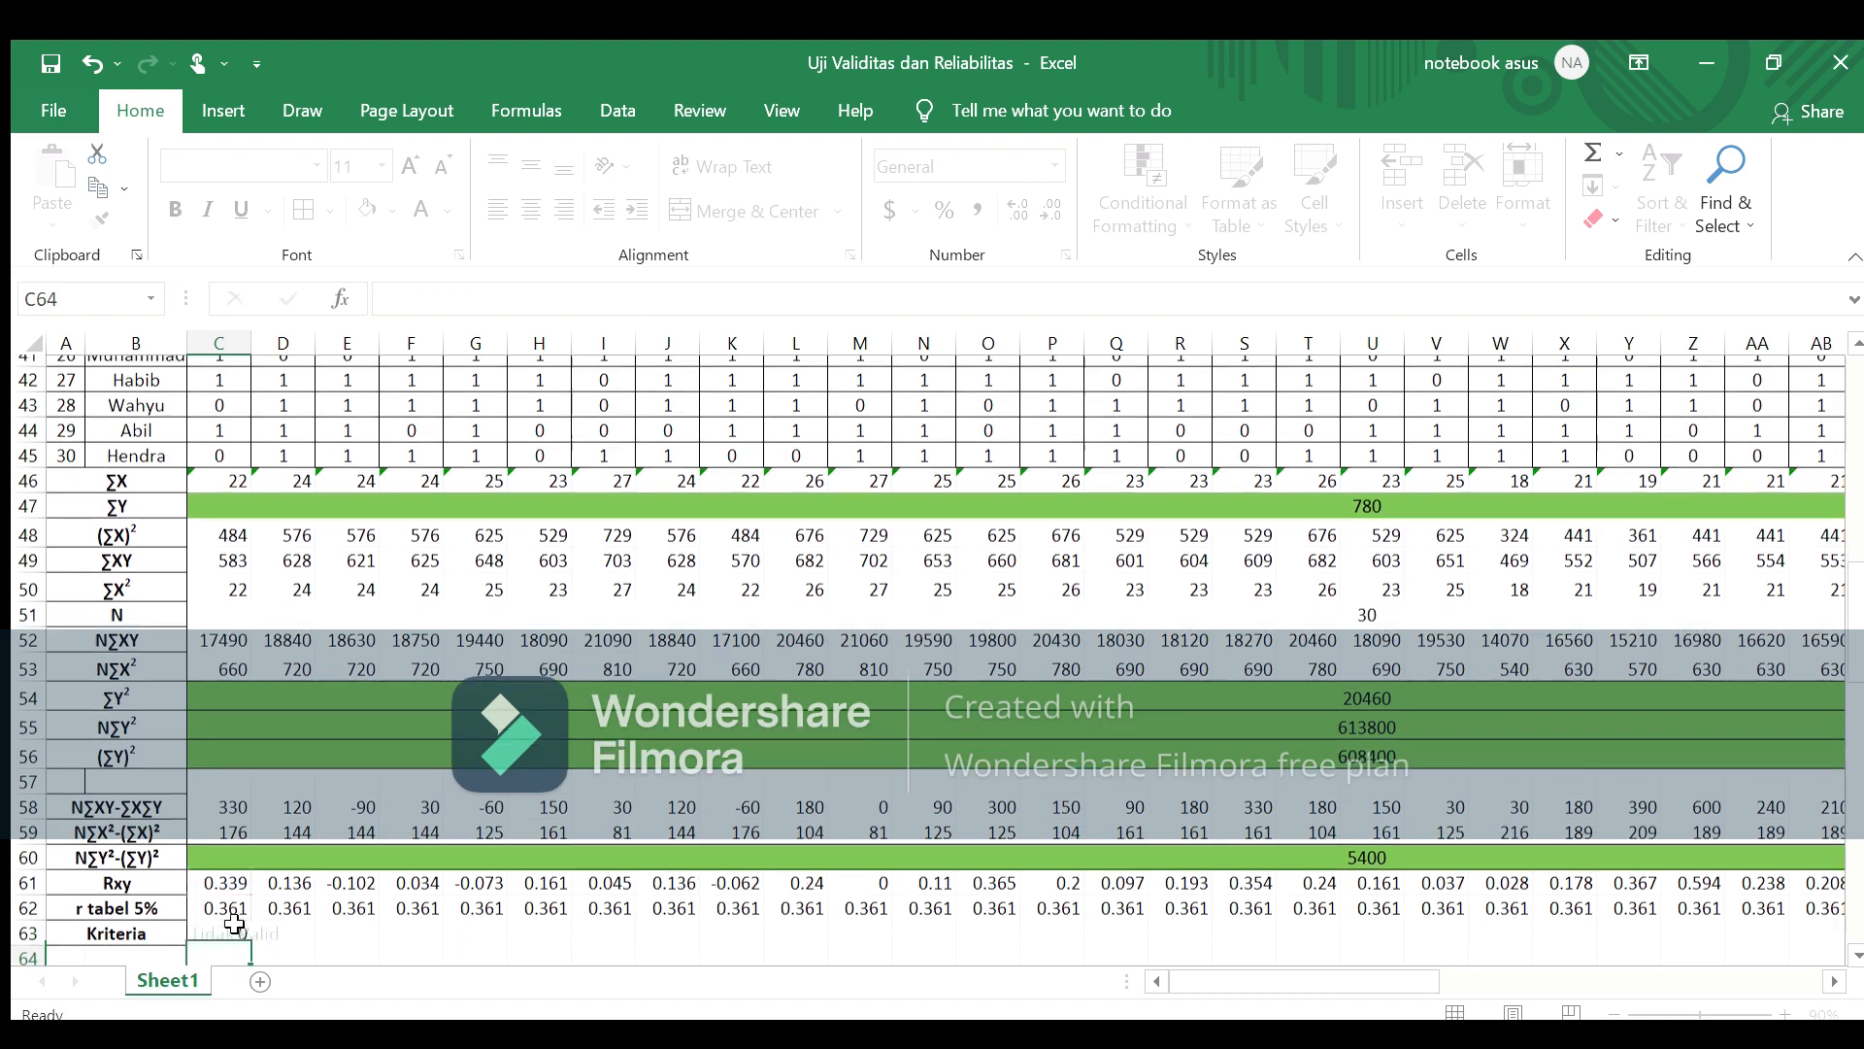
# Step: Widen item columns C through AK equally so the criteria text fits inside each cell
pyautogui.click(325, 922)
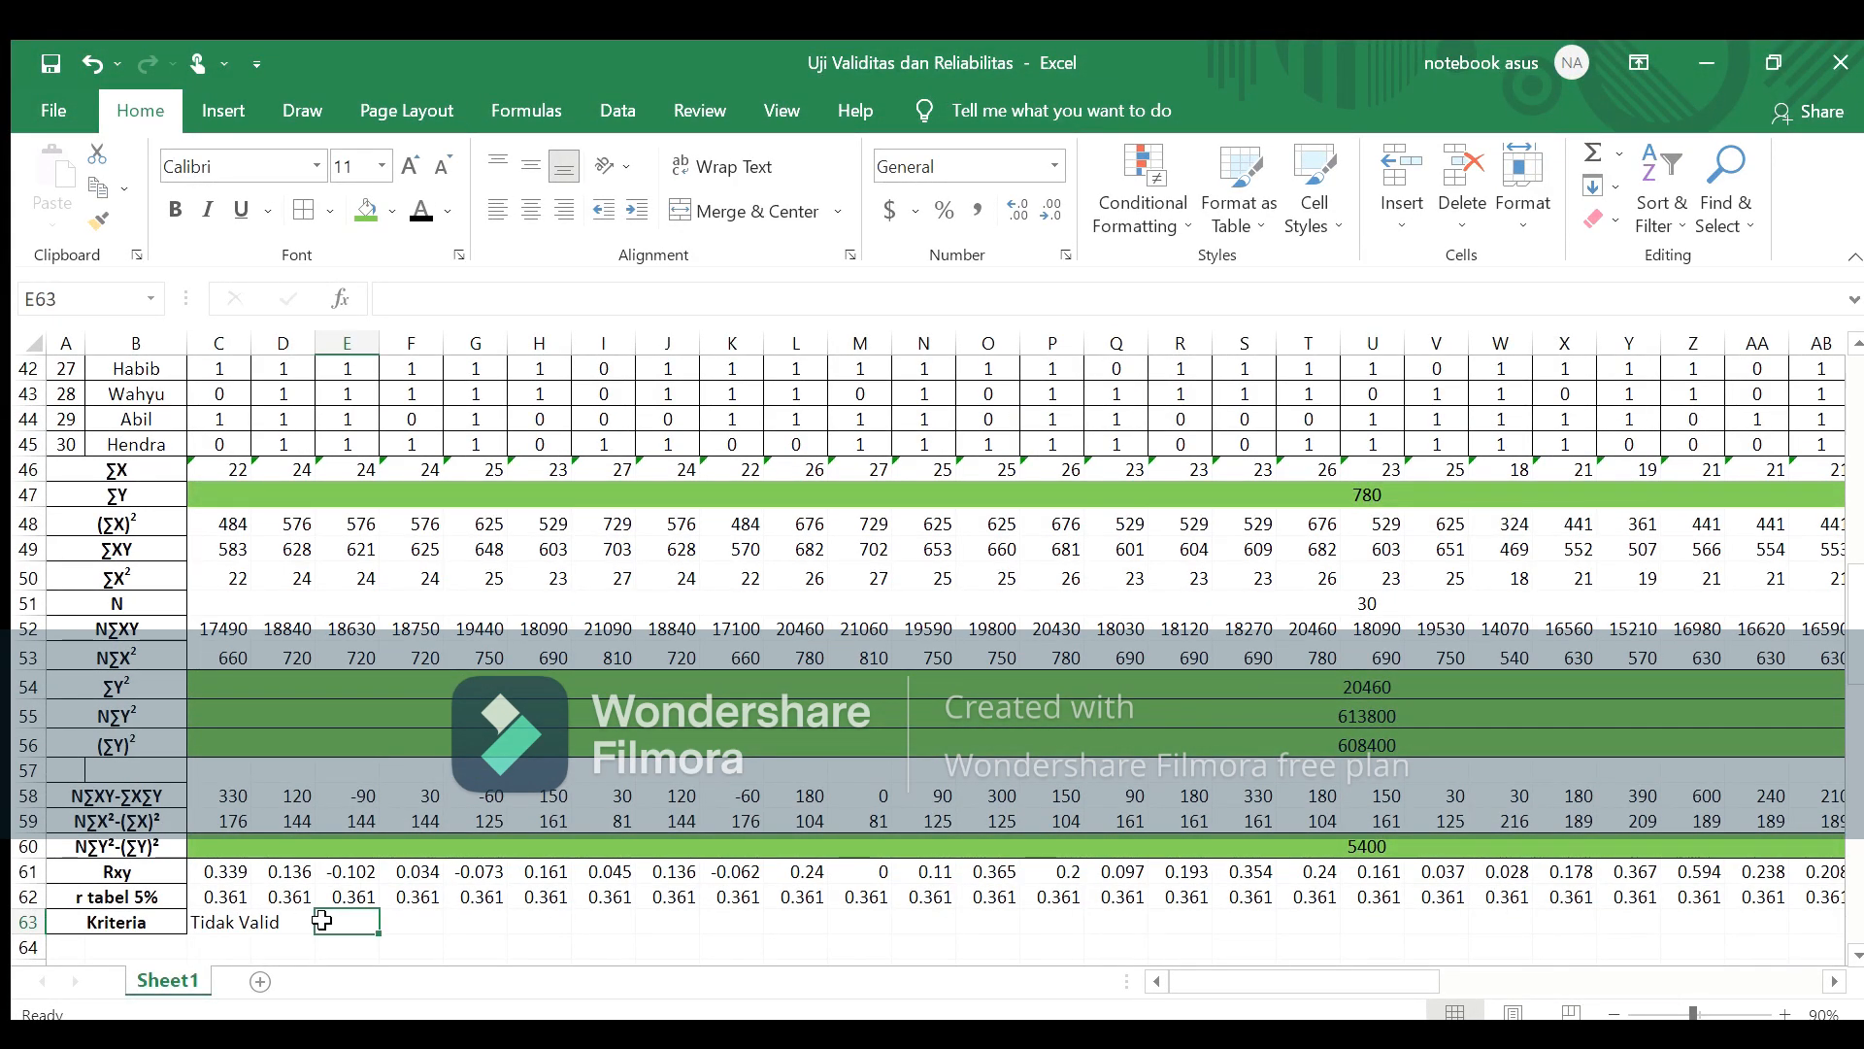
pyautogui.click(264, 920)
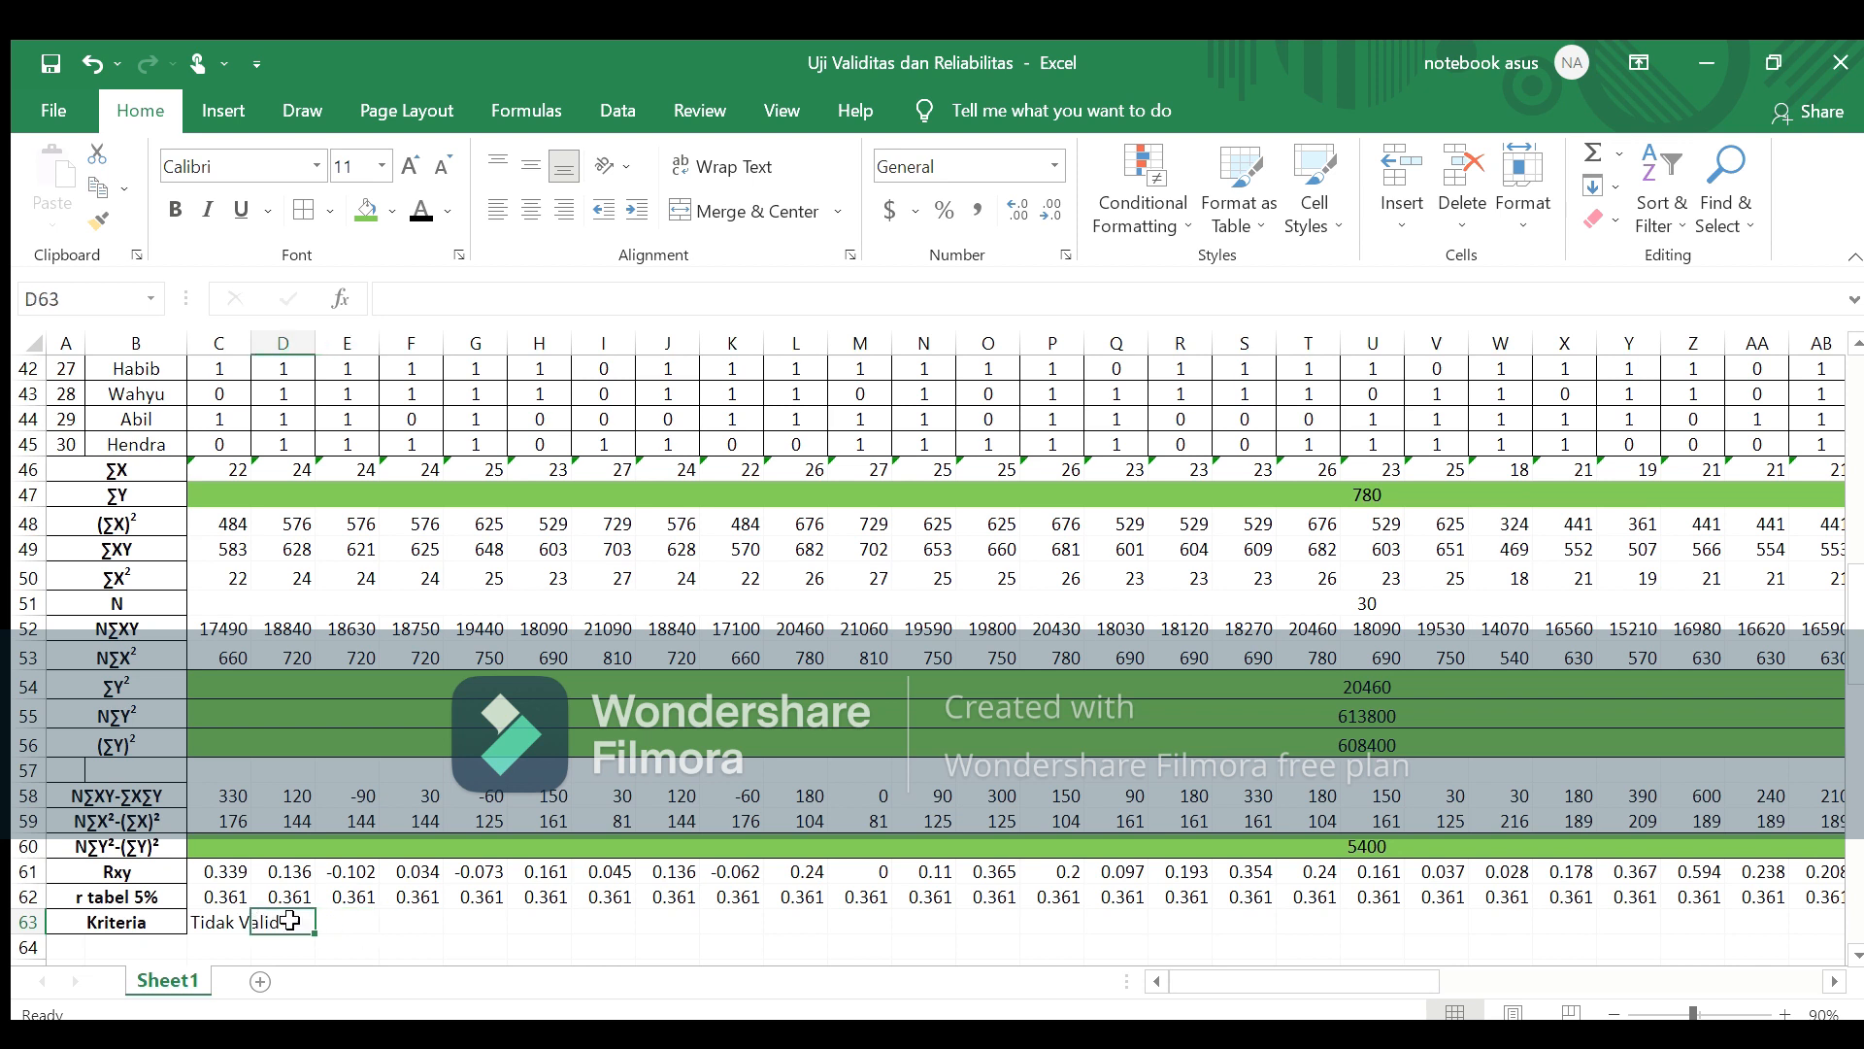
pyautogui.click(222, 924)
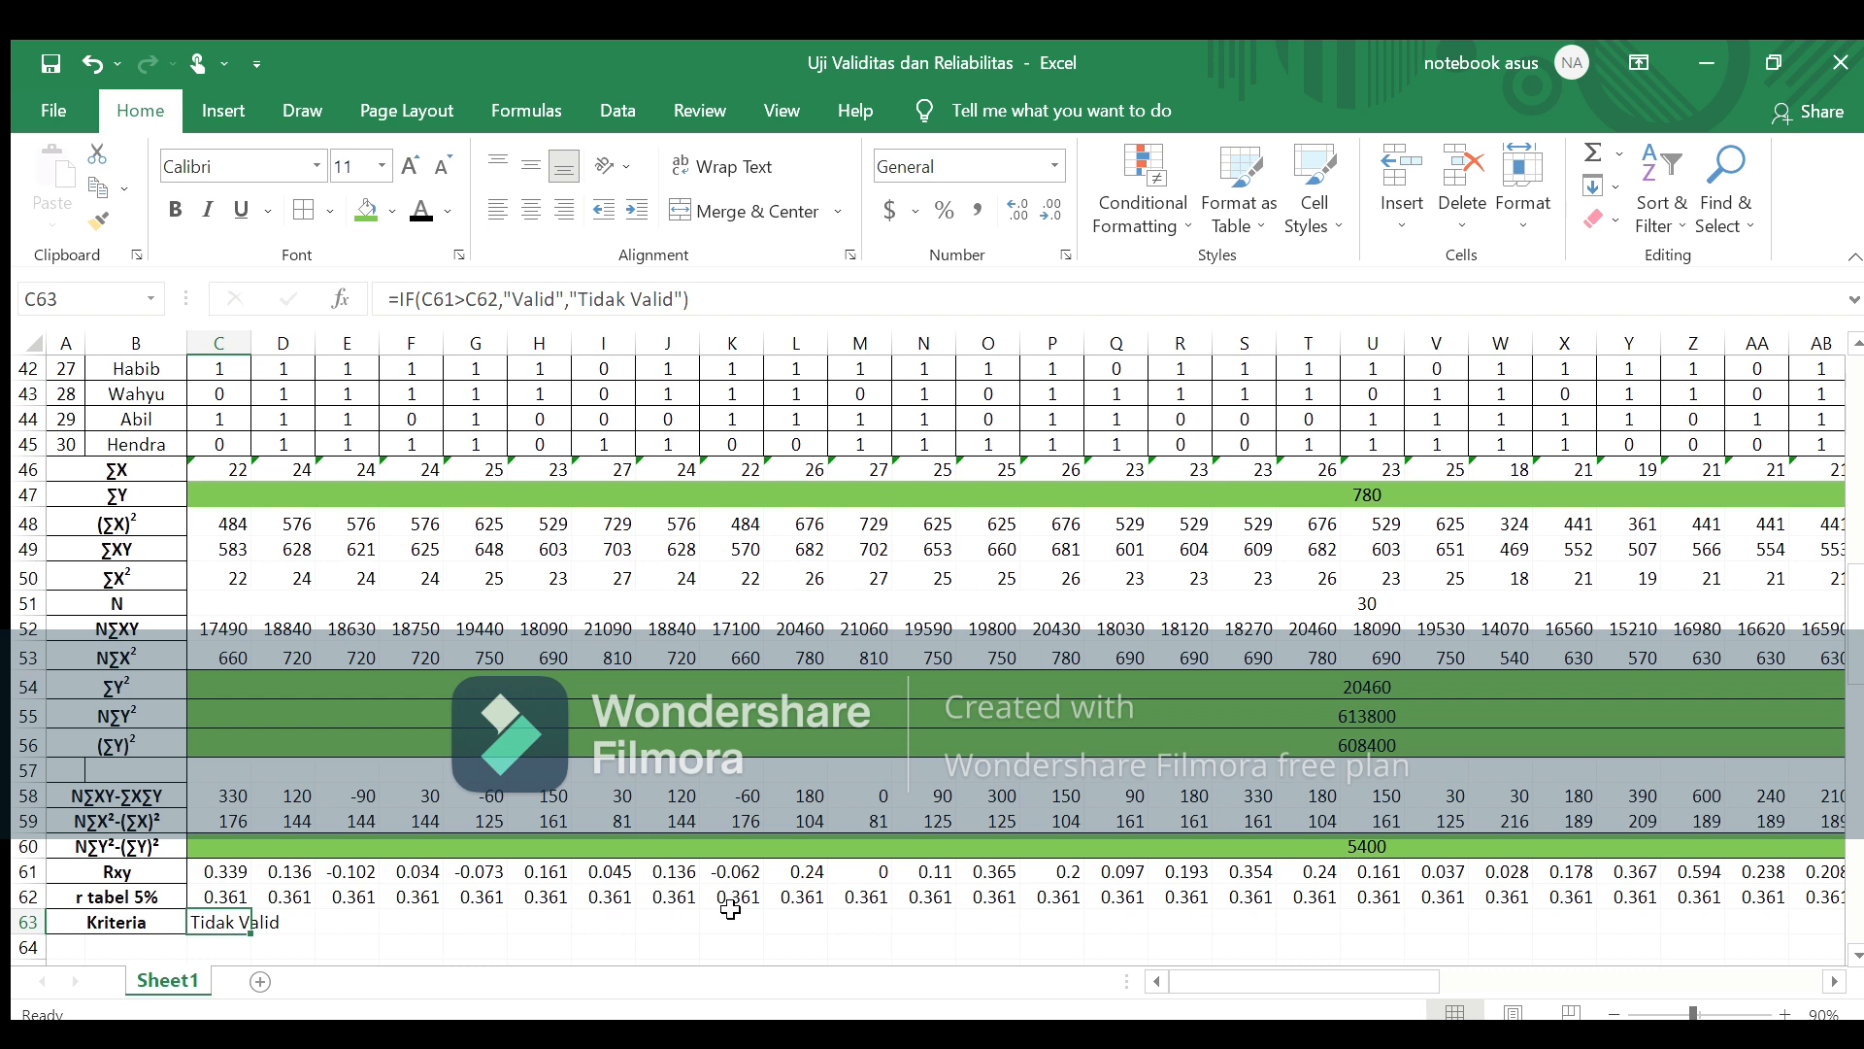
pyautogui.click(235, 355)
pyautogui.moveTo(235, 356); pyautogui.dragTo(1701, 383)
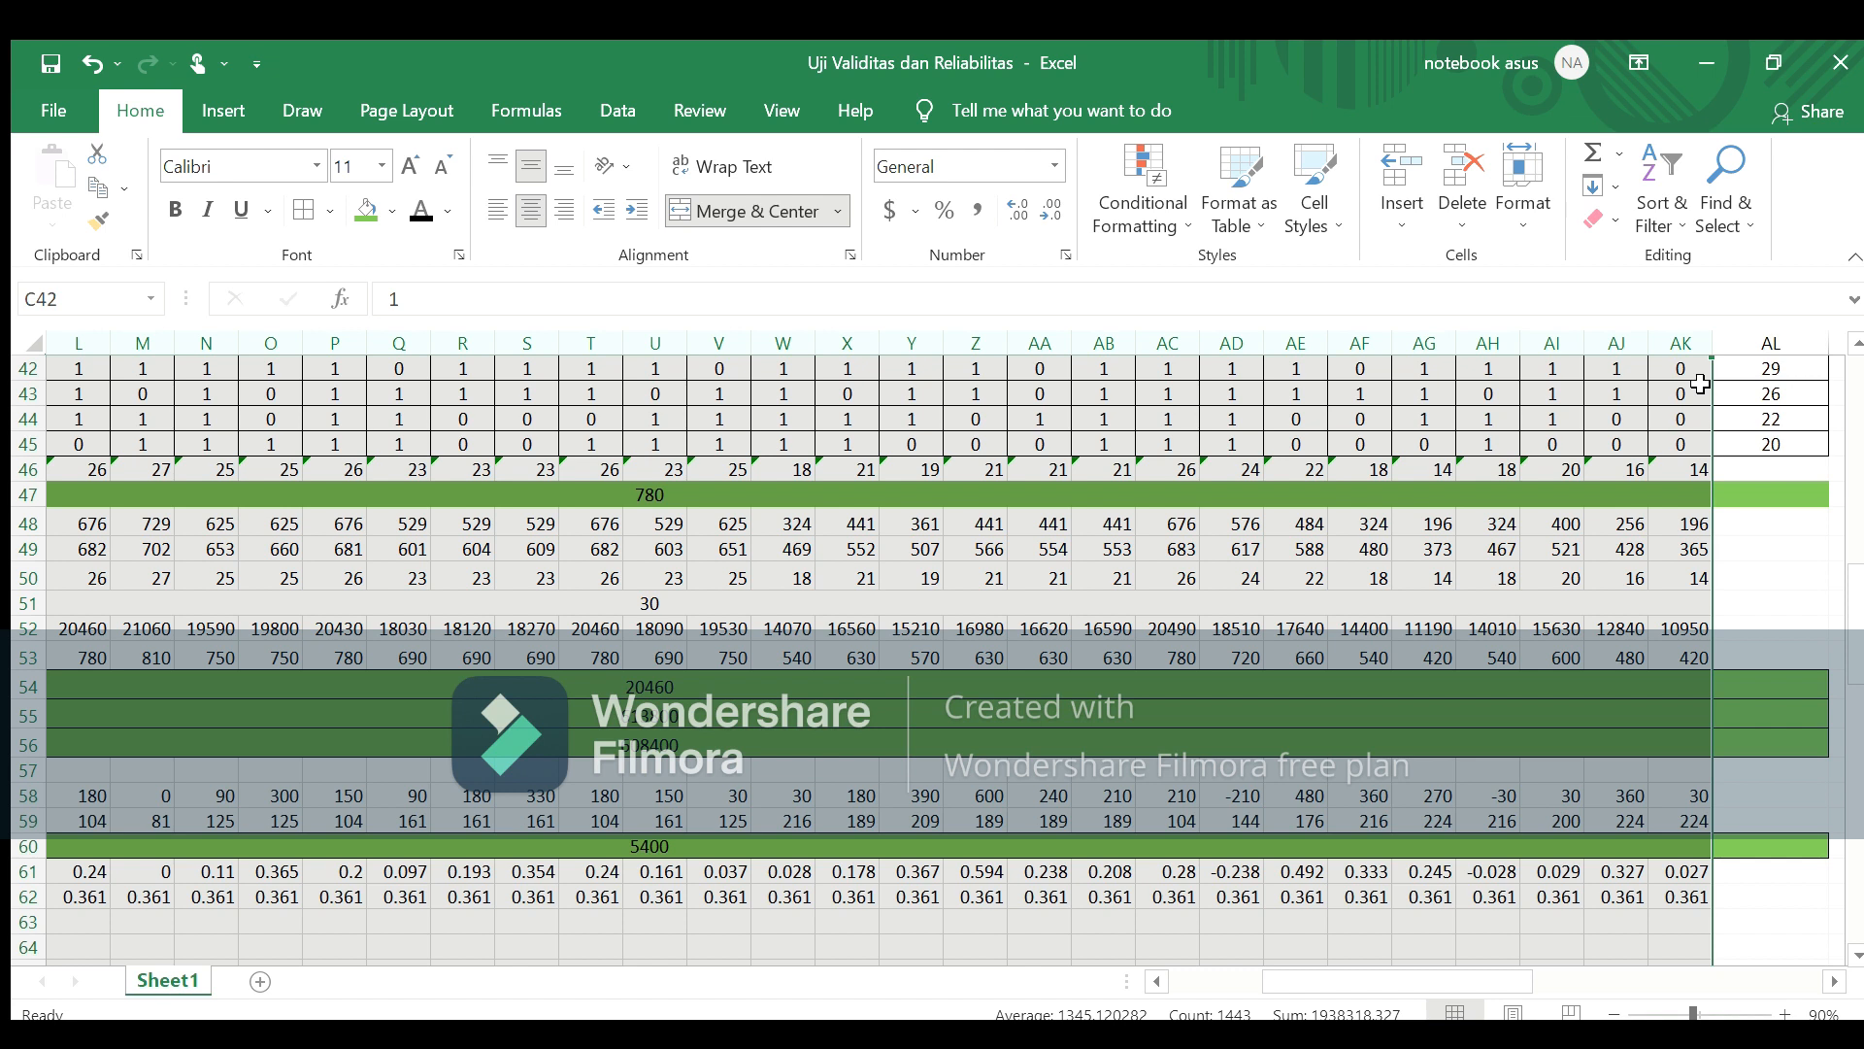
pyautogui.click(1671, 481)
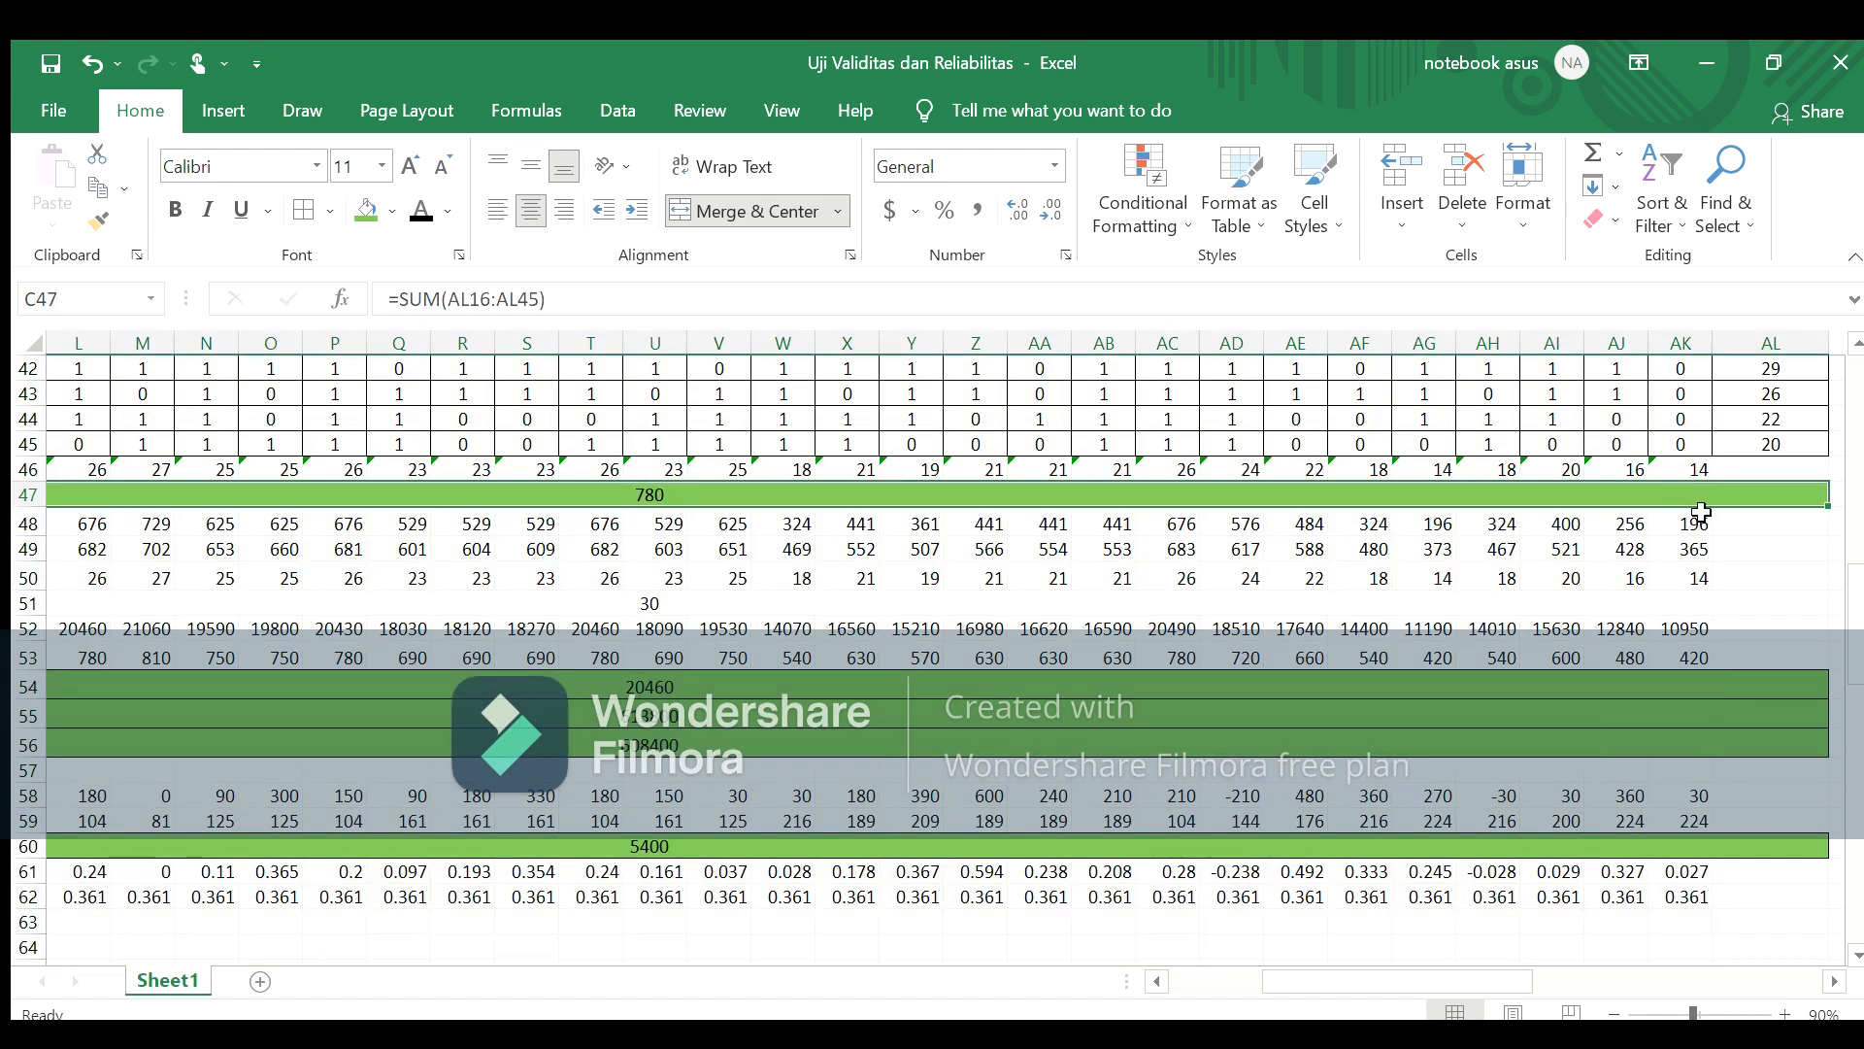
pyautogui.moveTo(1686, 352); pyautogui.dragTo(224, 379)
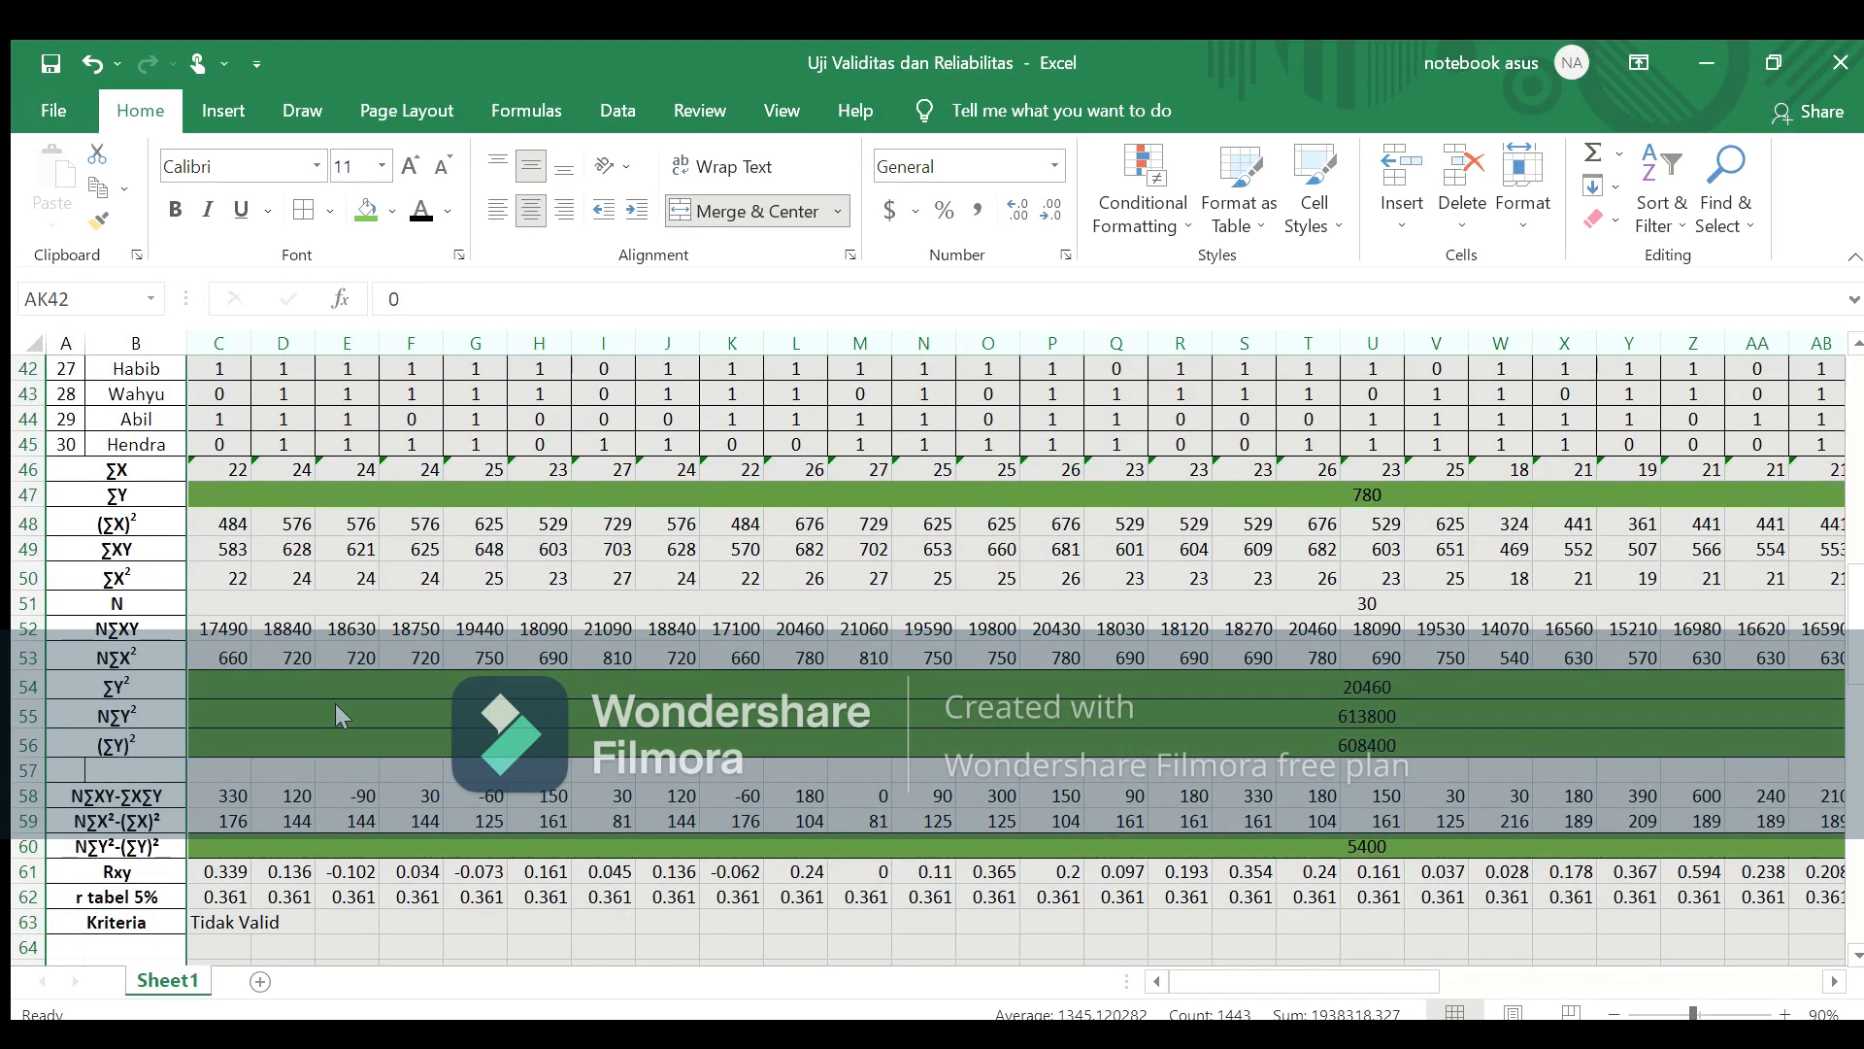
pyautogui.hscroll(10, 336, 712)
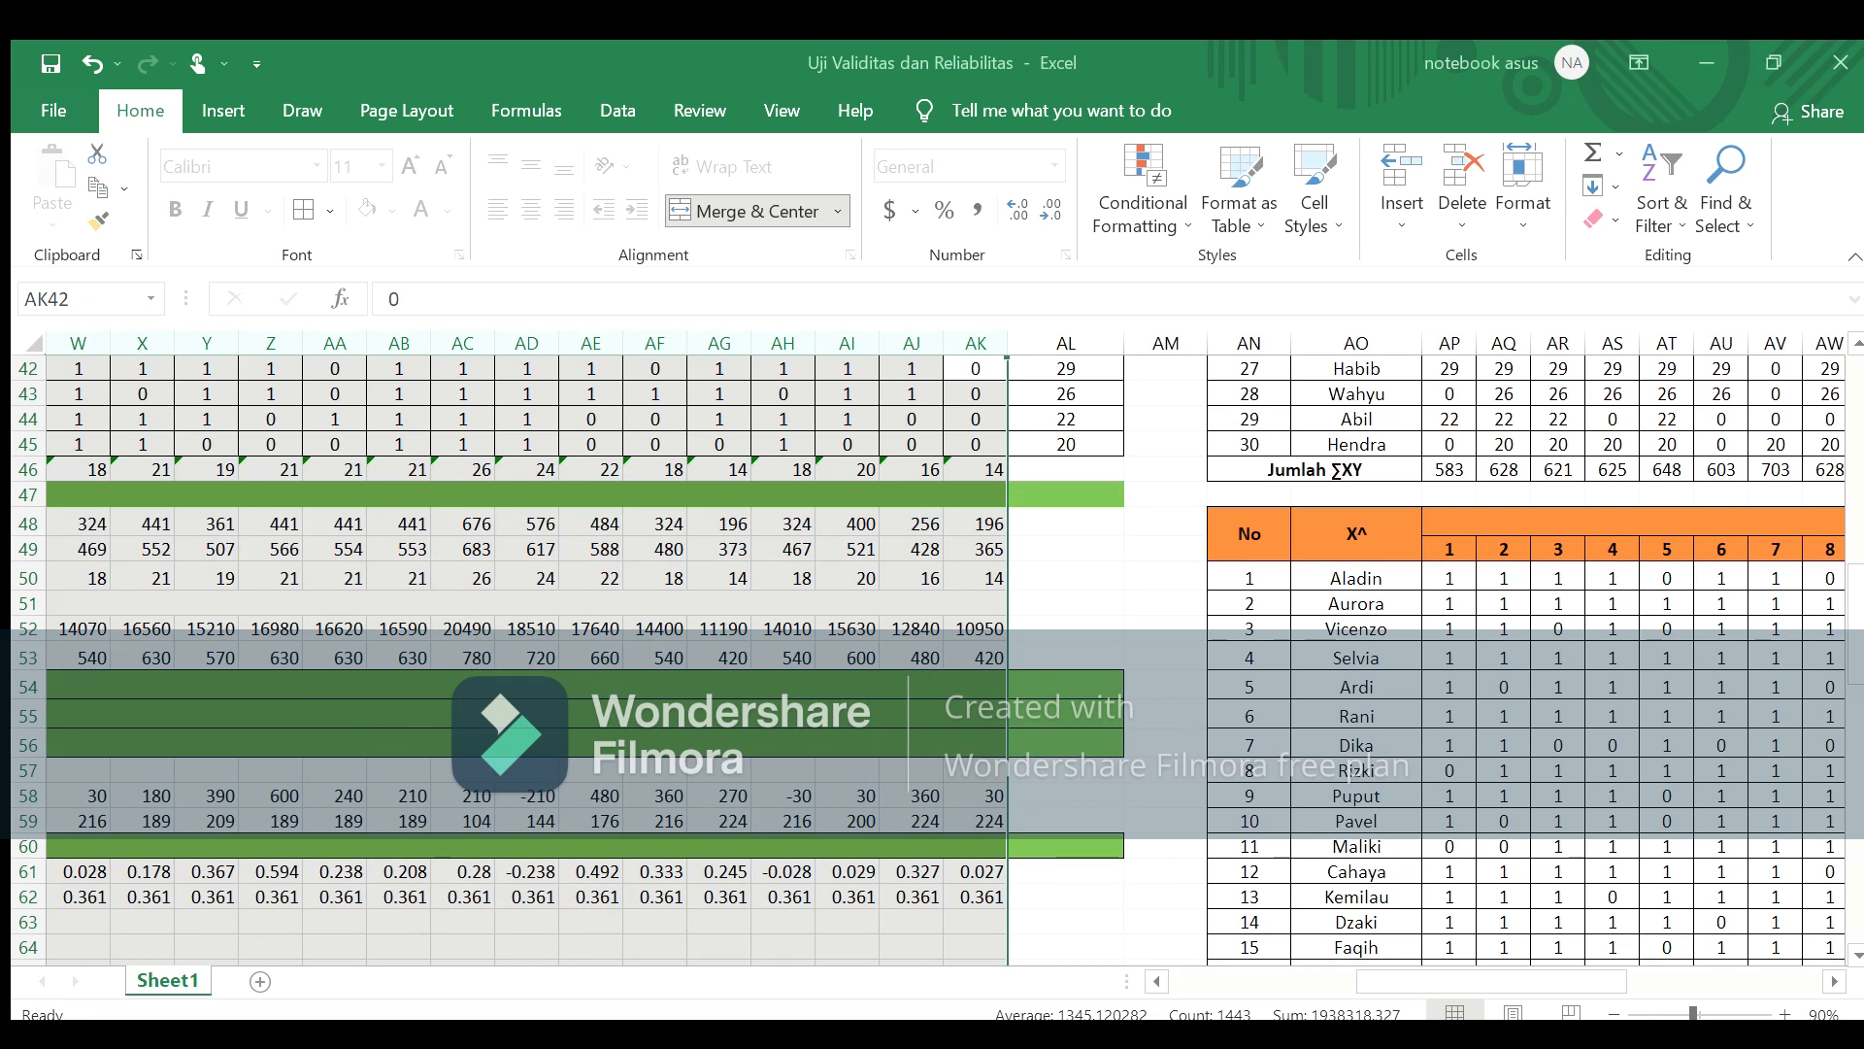
pyautogui.click(399, 746)
pyautogui.click(539, 871)
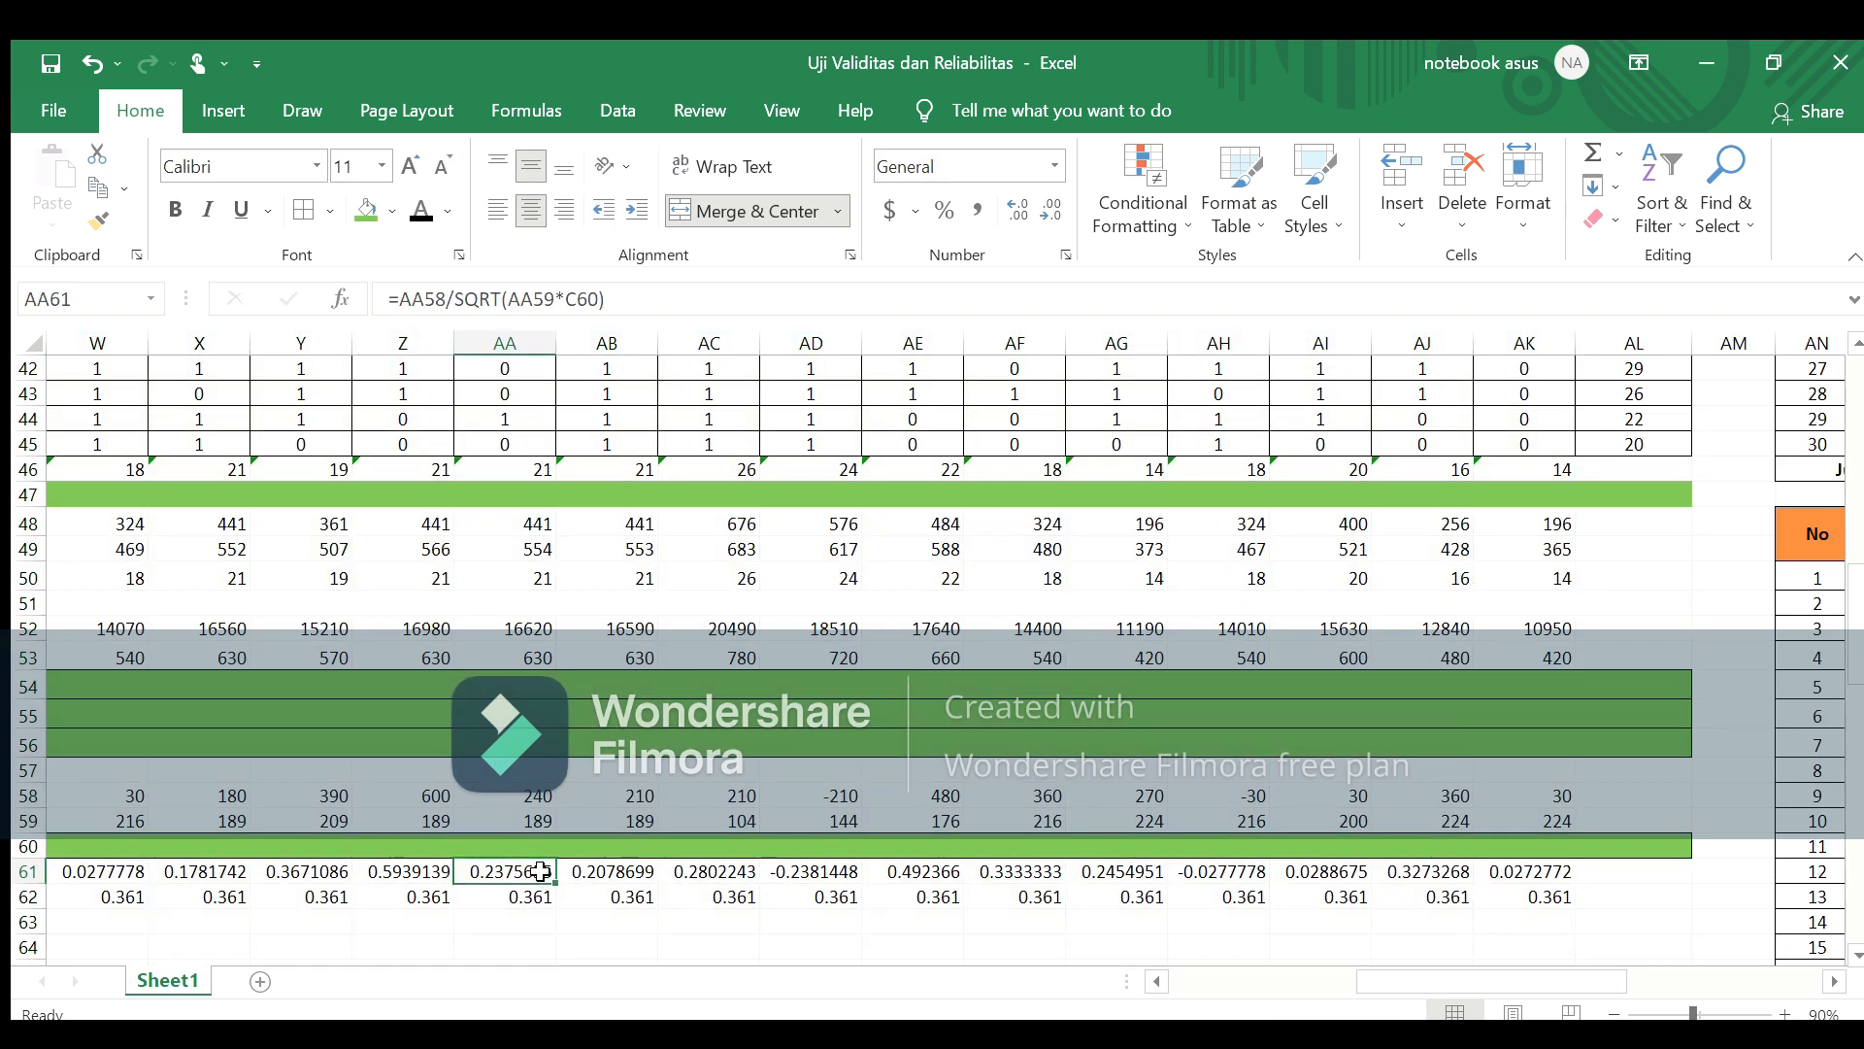
# Step: Fill the validity formula from C63 across the Kriteria row to column AK
pyautogui.press('Left')
pyautogui.press('Left')
pyautogui.press('Left')
pyautogui.press('Left')
pyautogui.press('Left')
pyautogui.press('Left')
pyautogui.press('Left')
pyautogui.press('Left')
pyautogui.press('Left')
pyautogui.press('Left')
pyautogui.press('Left')
pyautogui.press('Left')
pyautogui.press('Left')
pyautogui.press('Left')
pyautogui.press('Left')
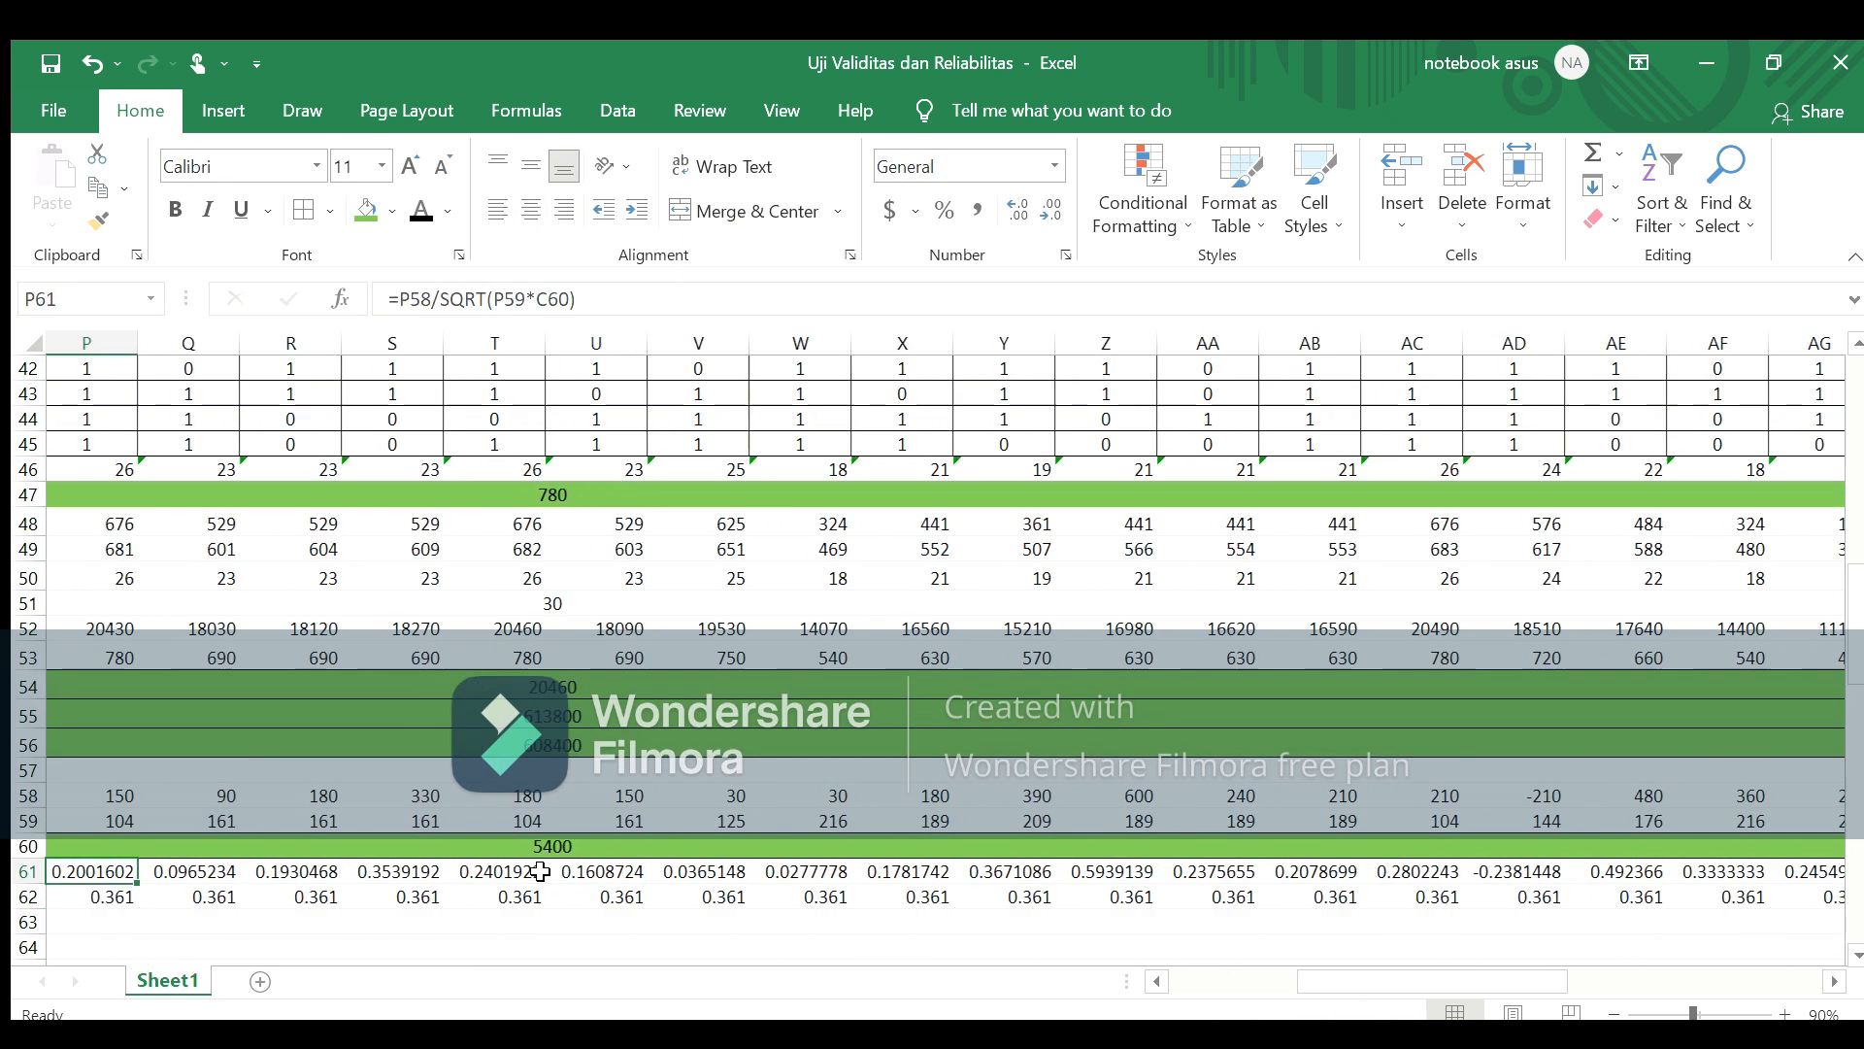
pyautogui.press('Left')
pyautogui.press('Left')
pyautogui.press('Left')
pyautogui.press('Left')
pyautogui.press('Left')
pyautogui.press('Left')
pyautogui.press('Left')
pyautogui.press('Left')
pyautogui.press('Left')
pyautogui.press('Left')
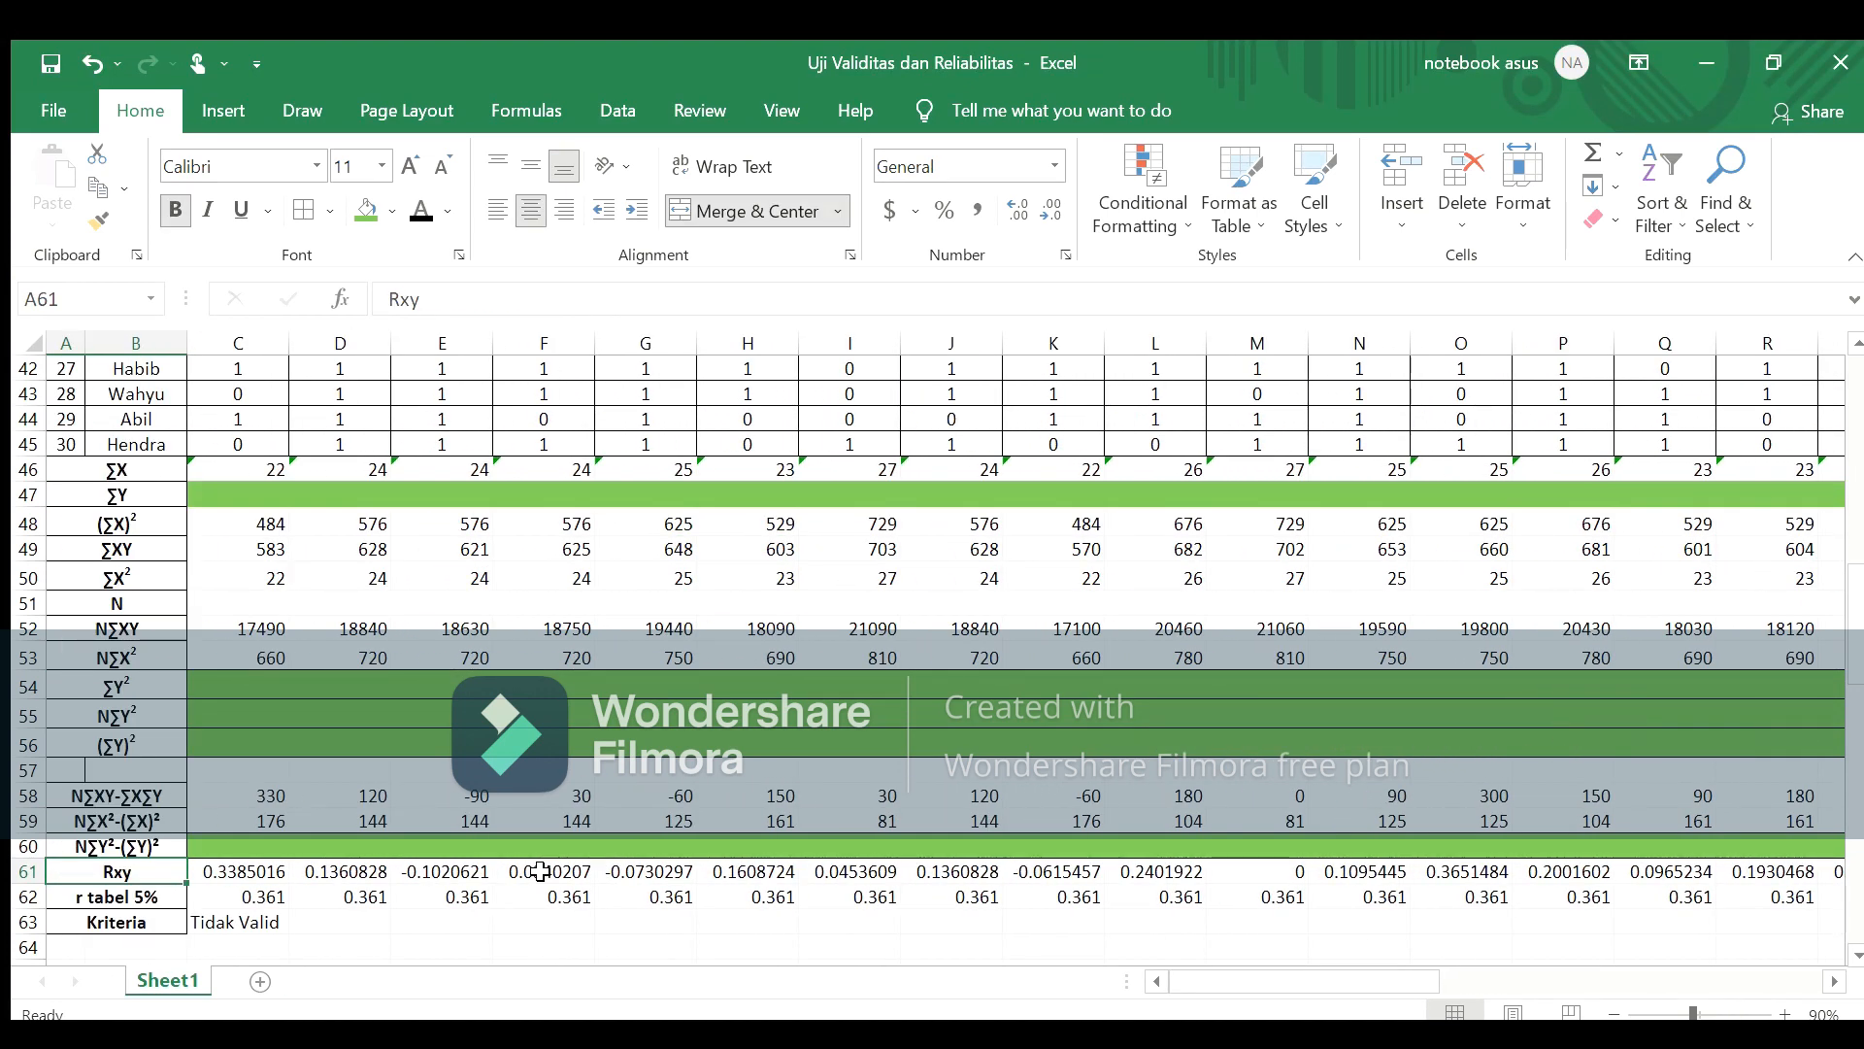
pyautogui.press('Down')
pyautogui.press('Down')
pyautogui.press('Right')
pyautogui.press('Right')
pyautogui.press('Left')
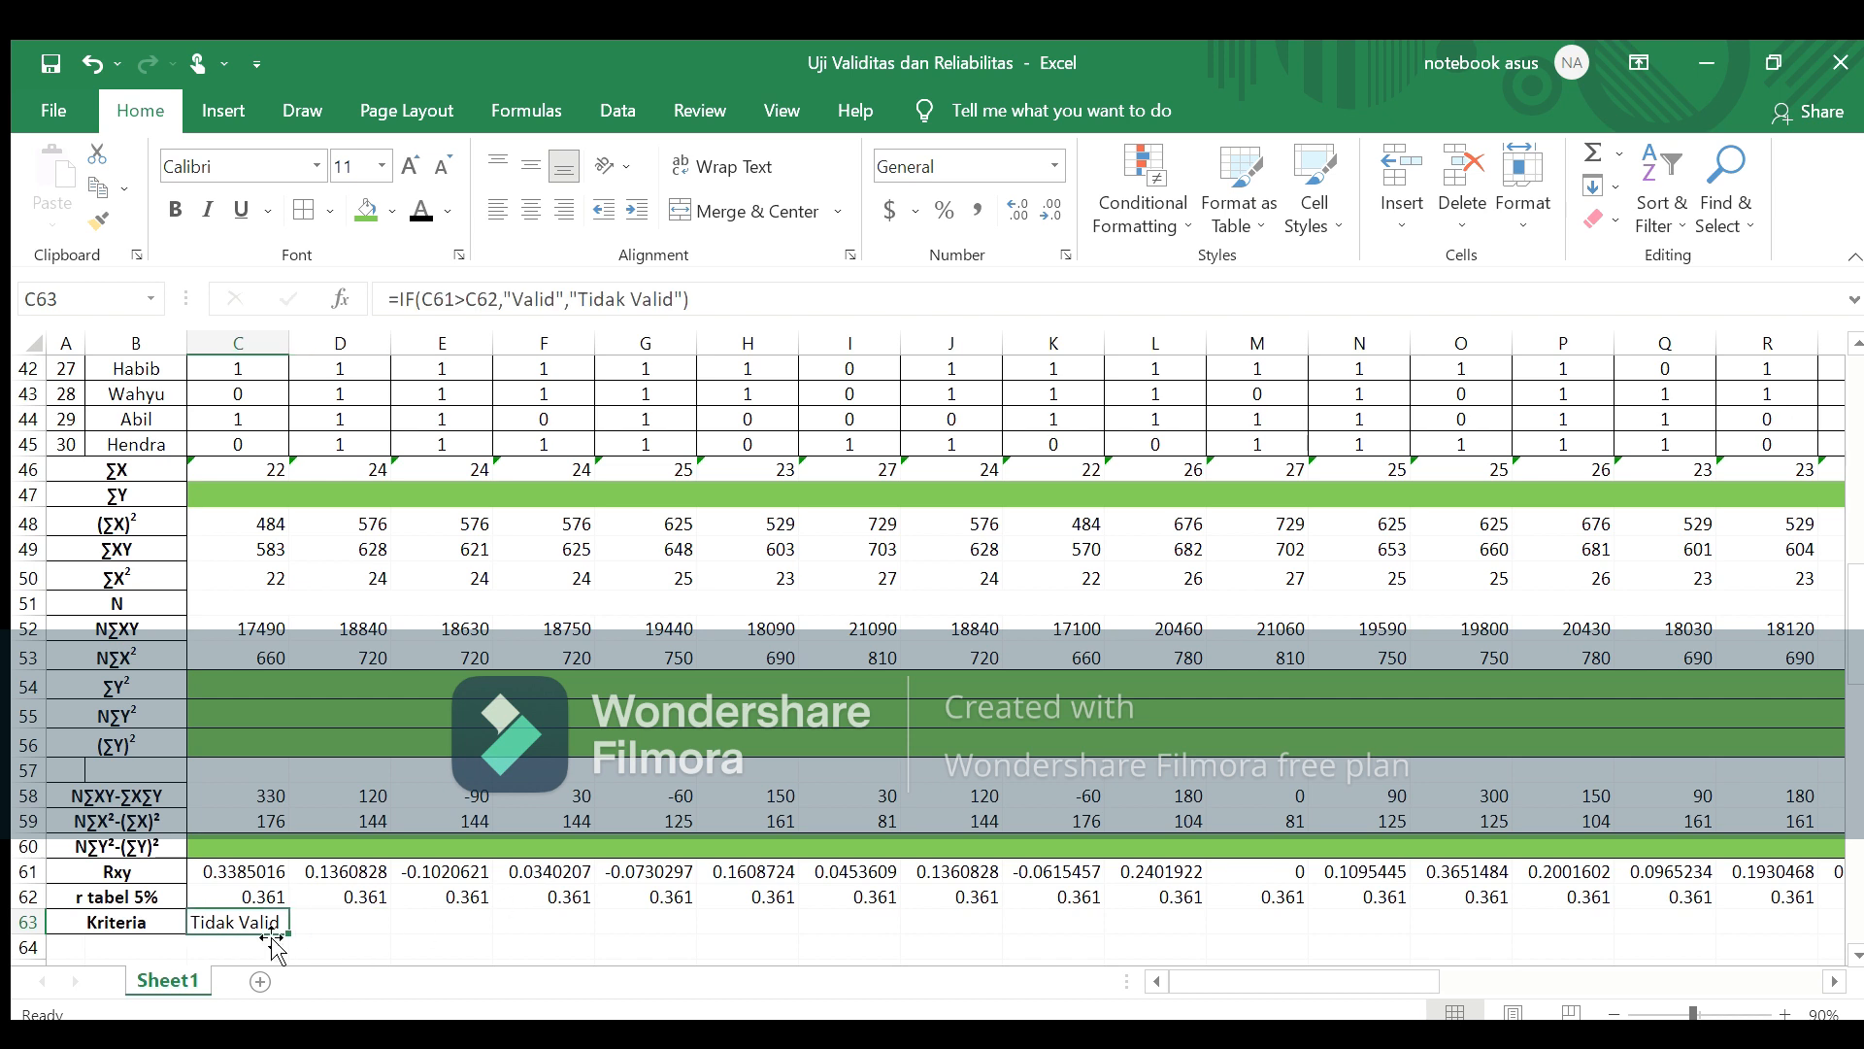
pyautogui.moveTo(288, 931); pyautogui.dragTo(1664, 924)
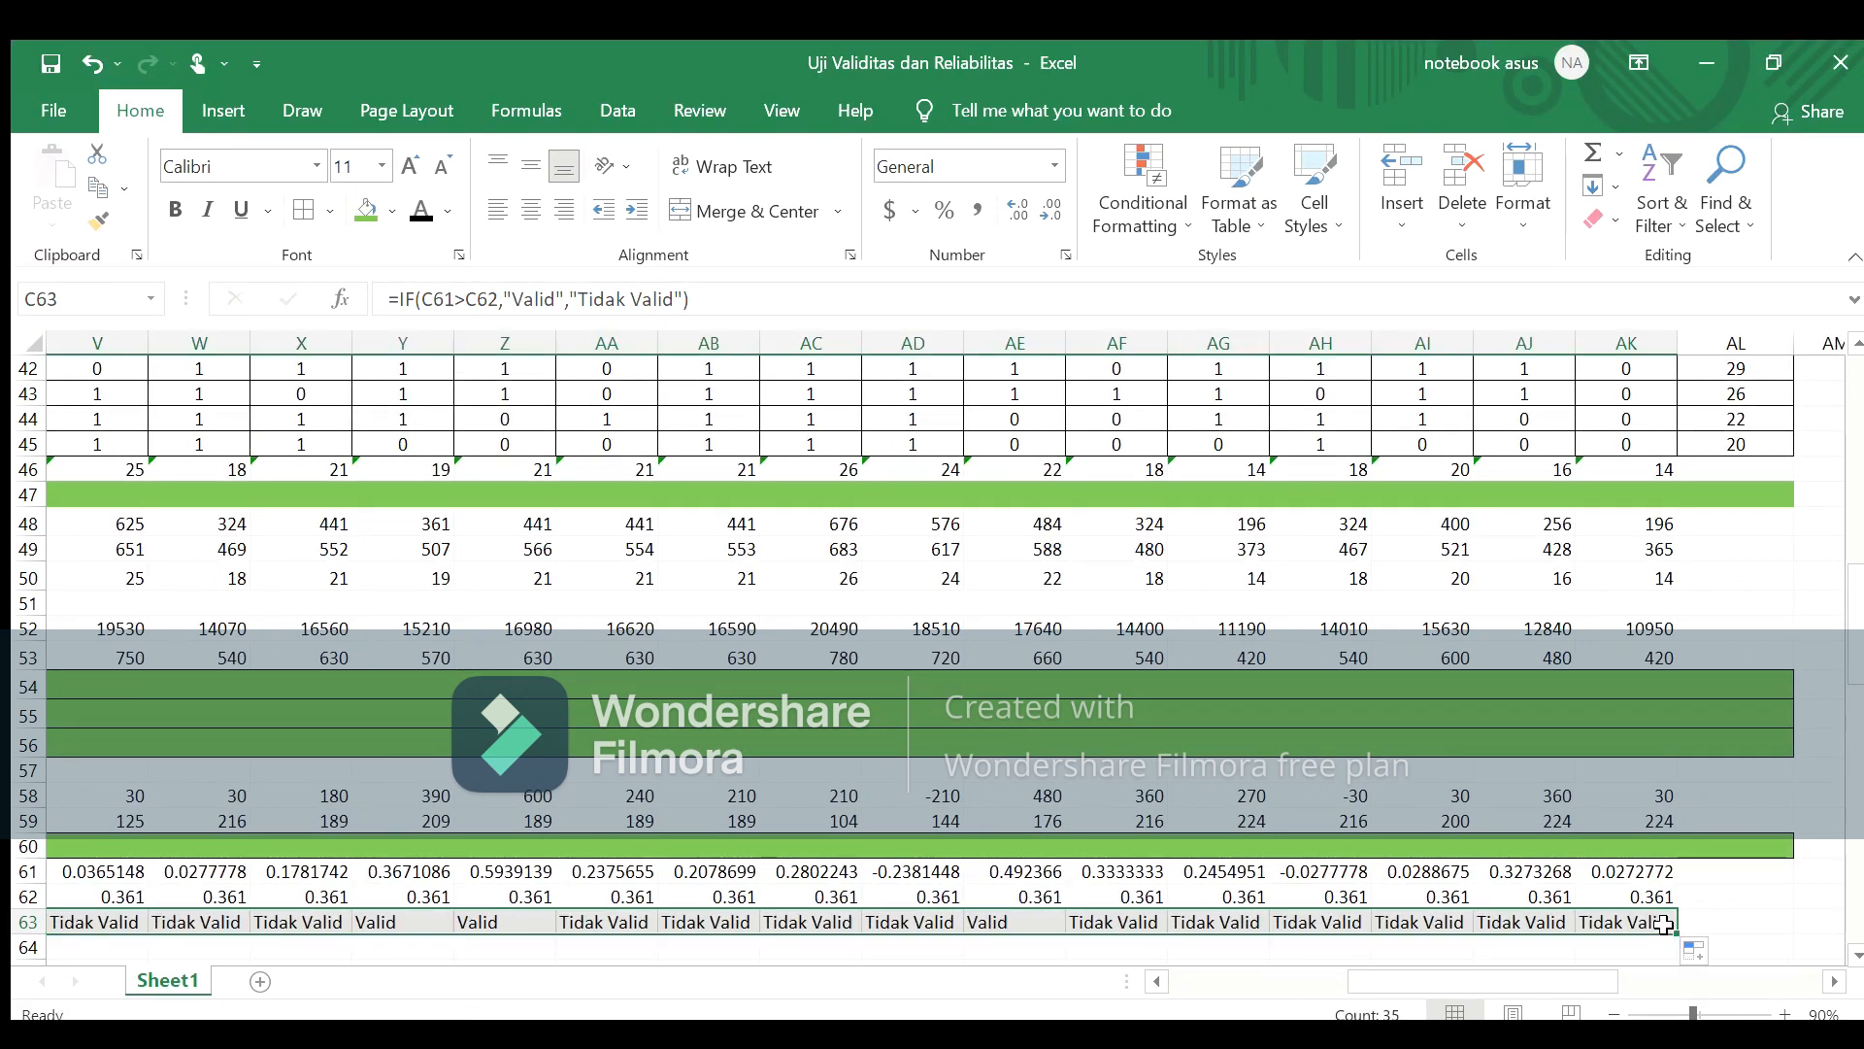
# Step: Center the Kriteria results in row 63 horizontally within their cells
pyautogui.moveTo(1570, 992); pyautogui.dragTo(1339, 1006)
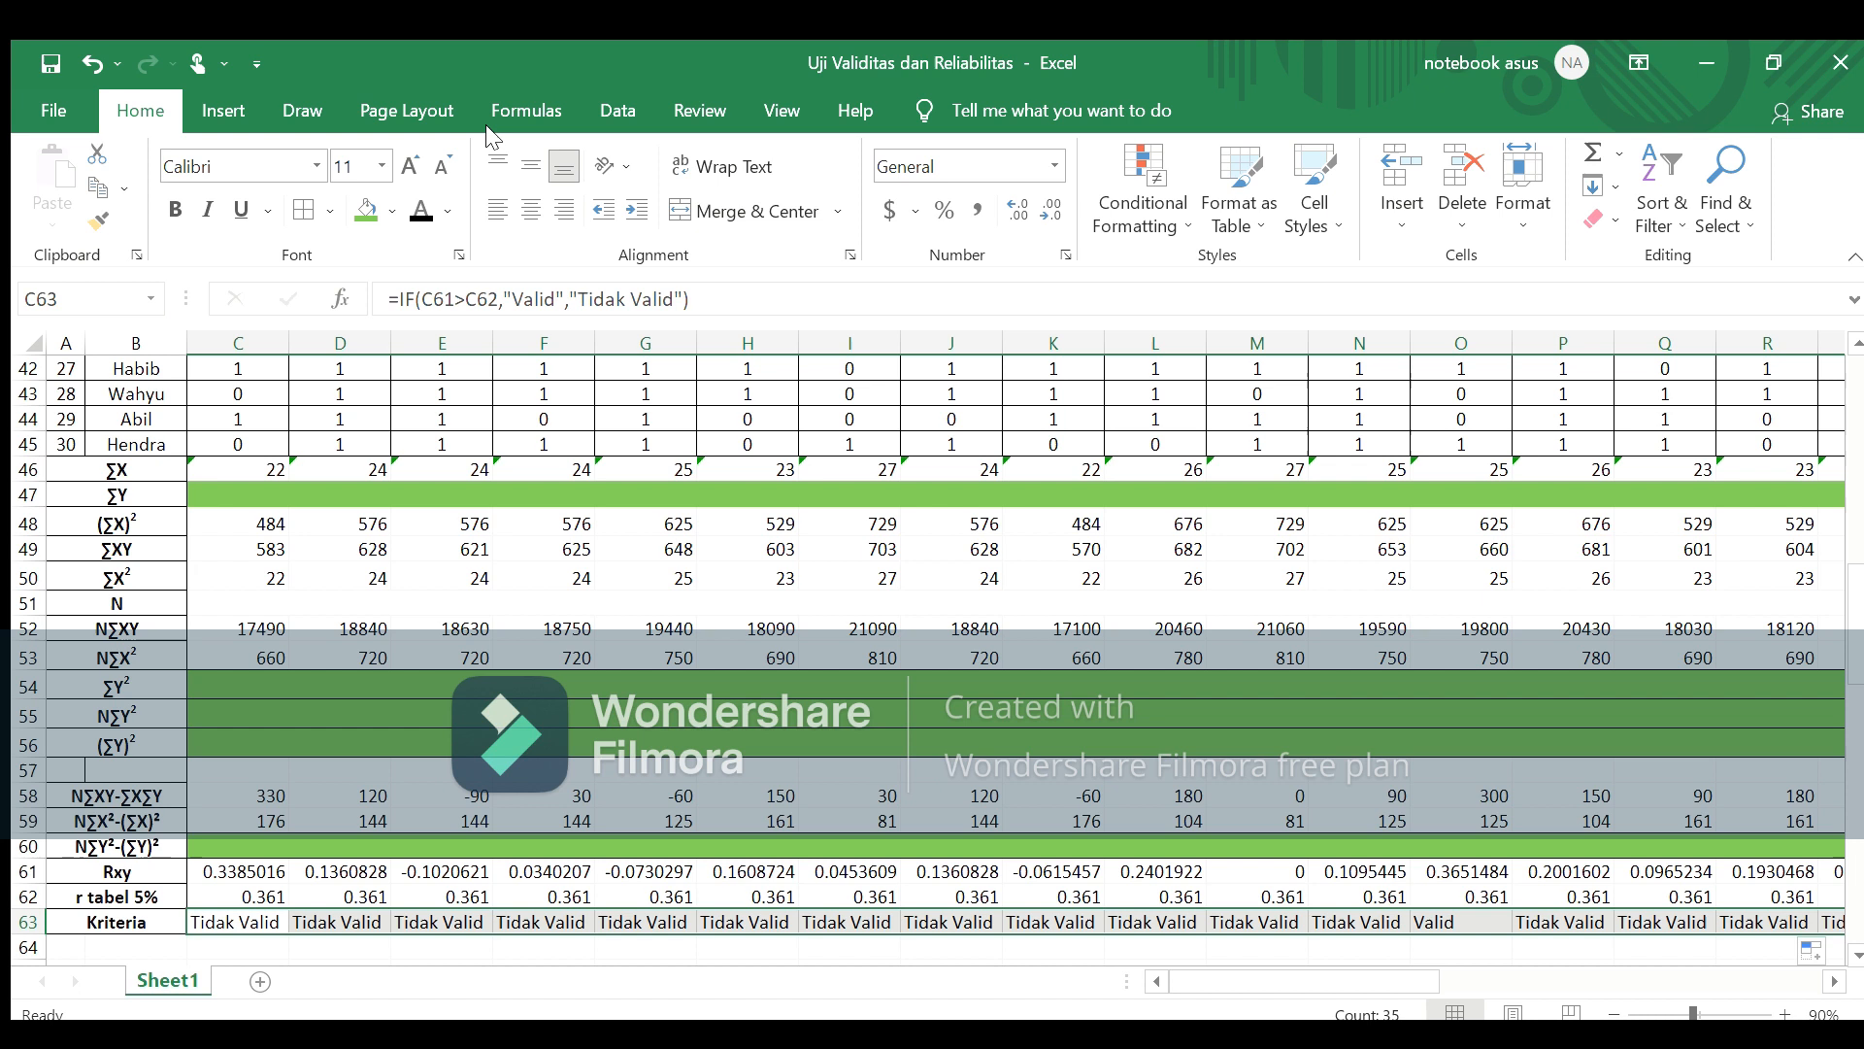
pyautogui.click(529, 211)
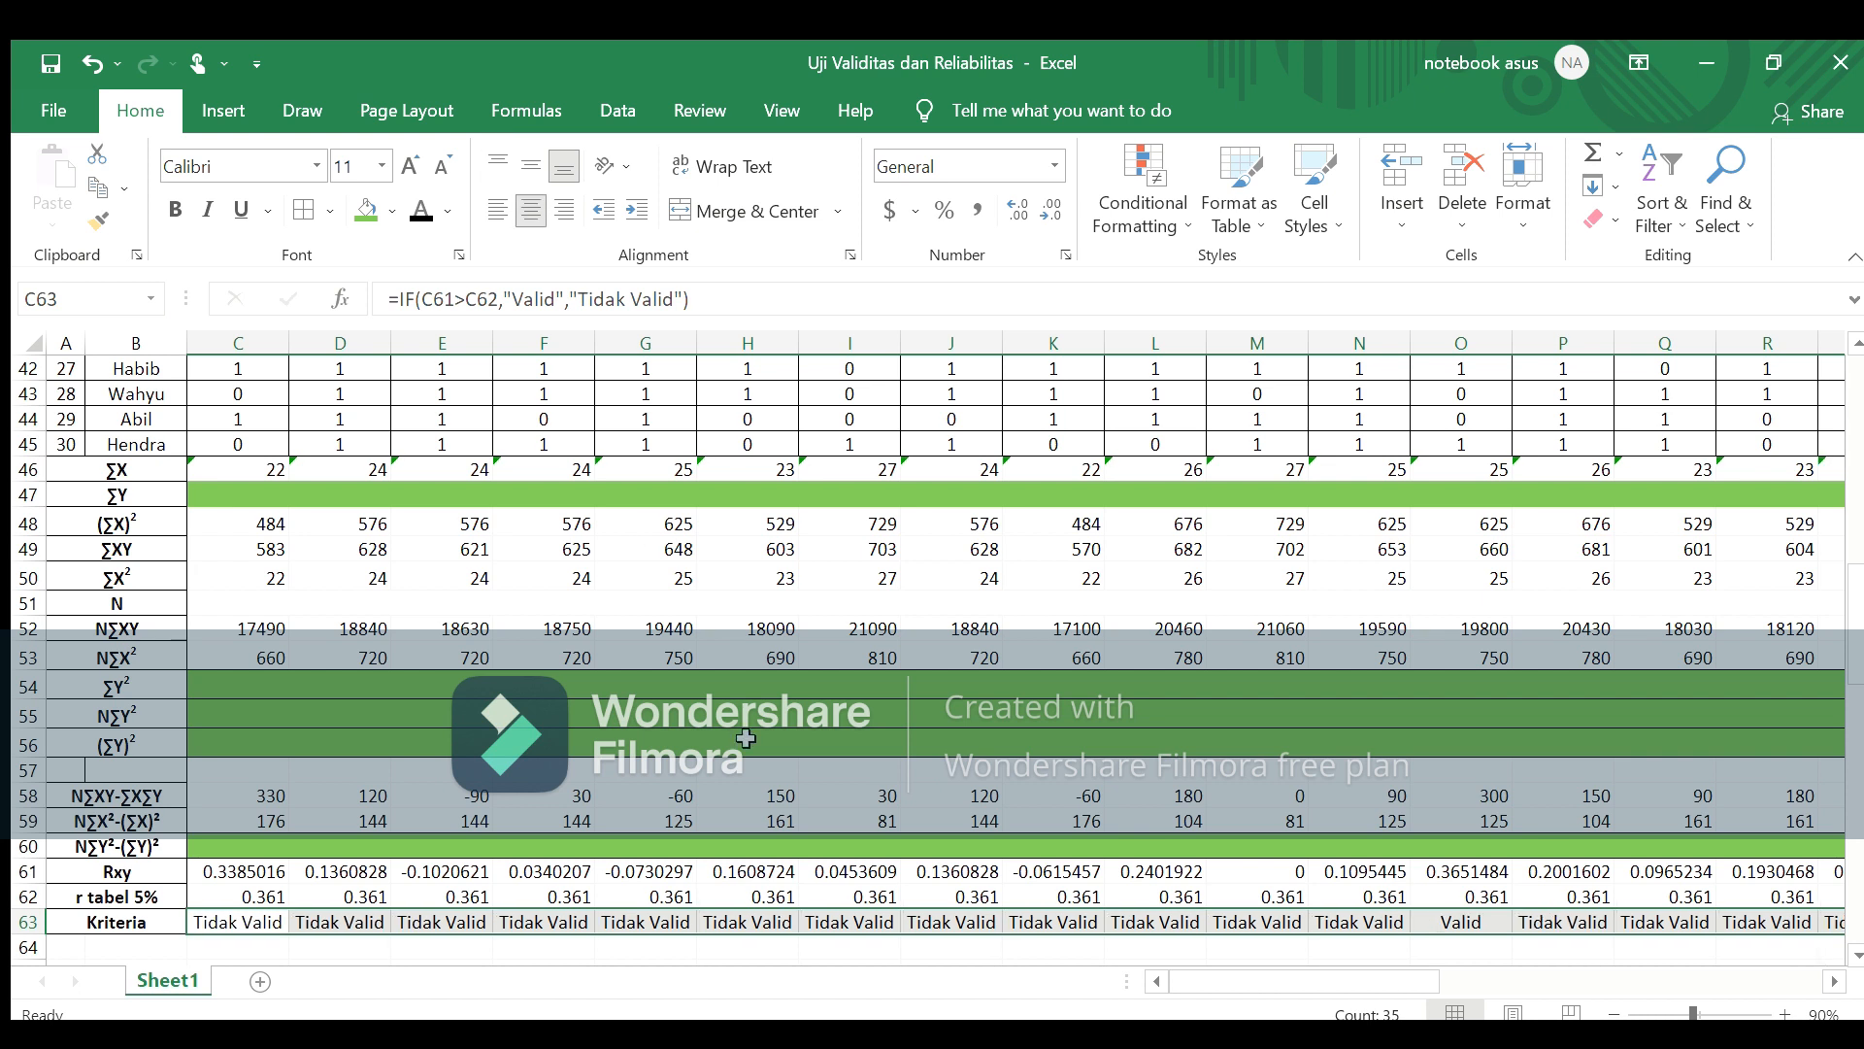
pyautogui.click(136, 941)
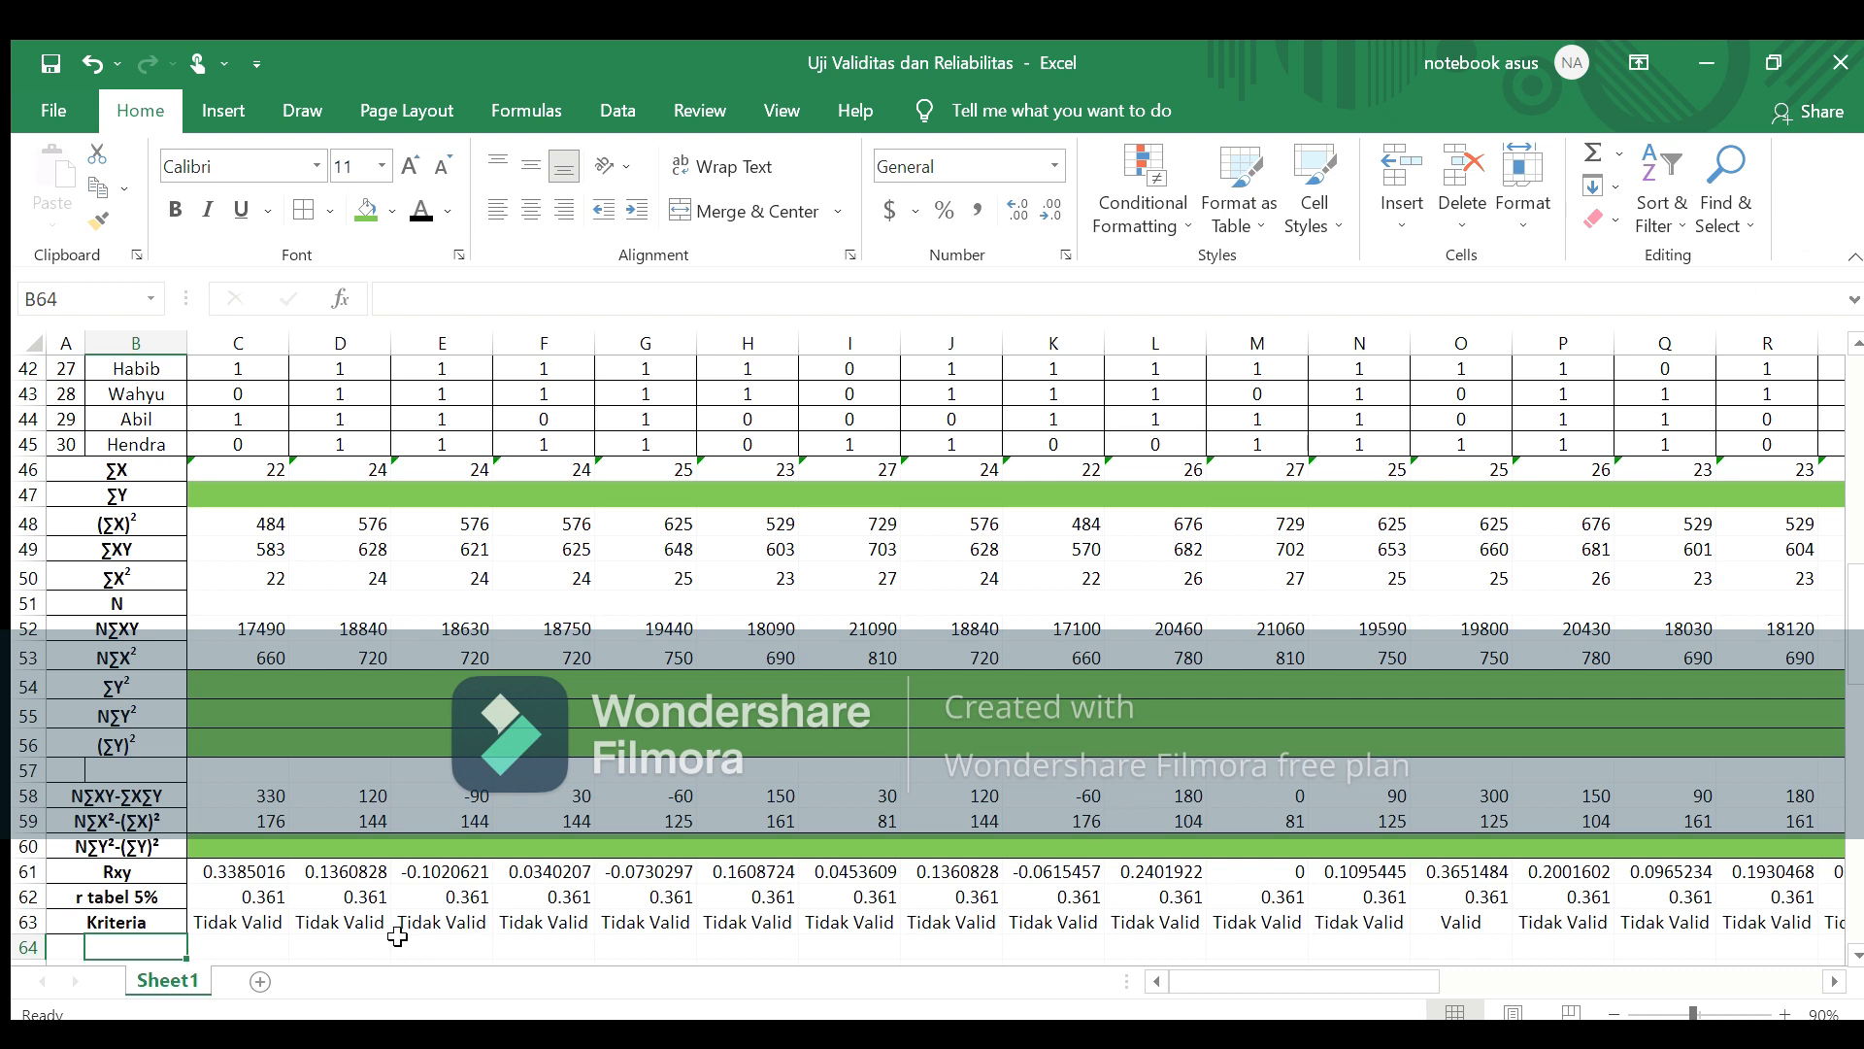
# Step: Examine the Kriteria results in row 63 from column C to column AK, looking for the valid items
pyautogui.click(243, 926)
pyautogui.press('Right')
pyautogui.press('Right')
pyautogui.press('Right')
pyautogui.press('Right')
pyautogui.press('Right')
pyautogui.press('Right')
pyautogui.press('Right')
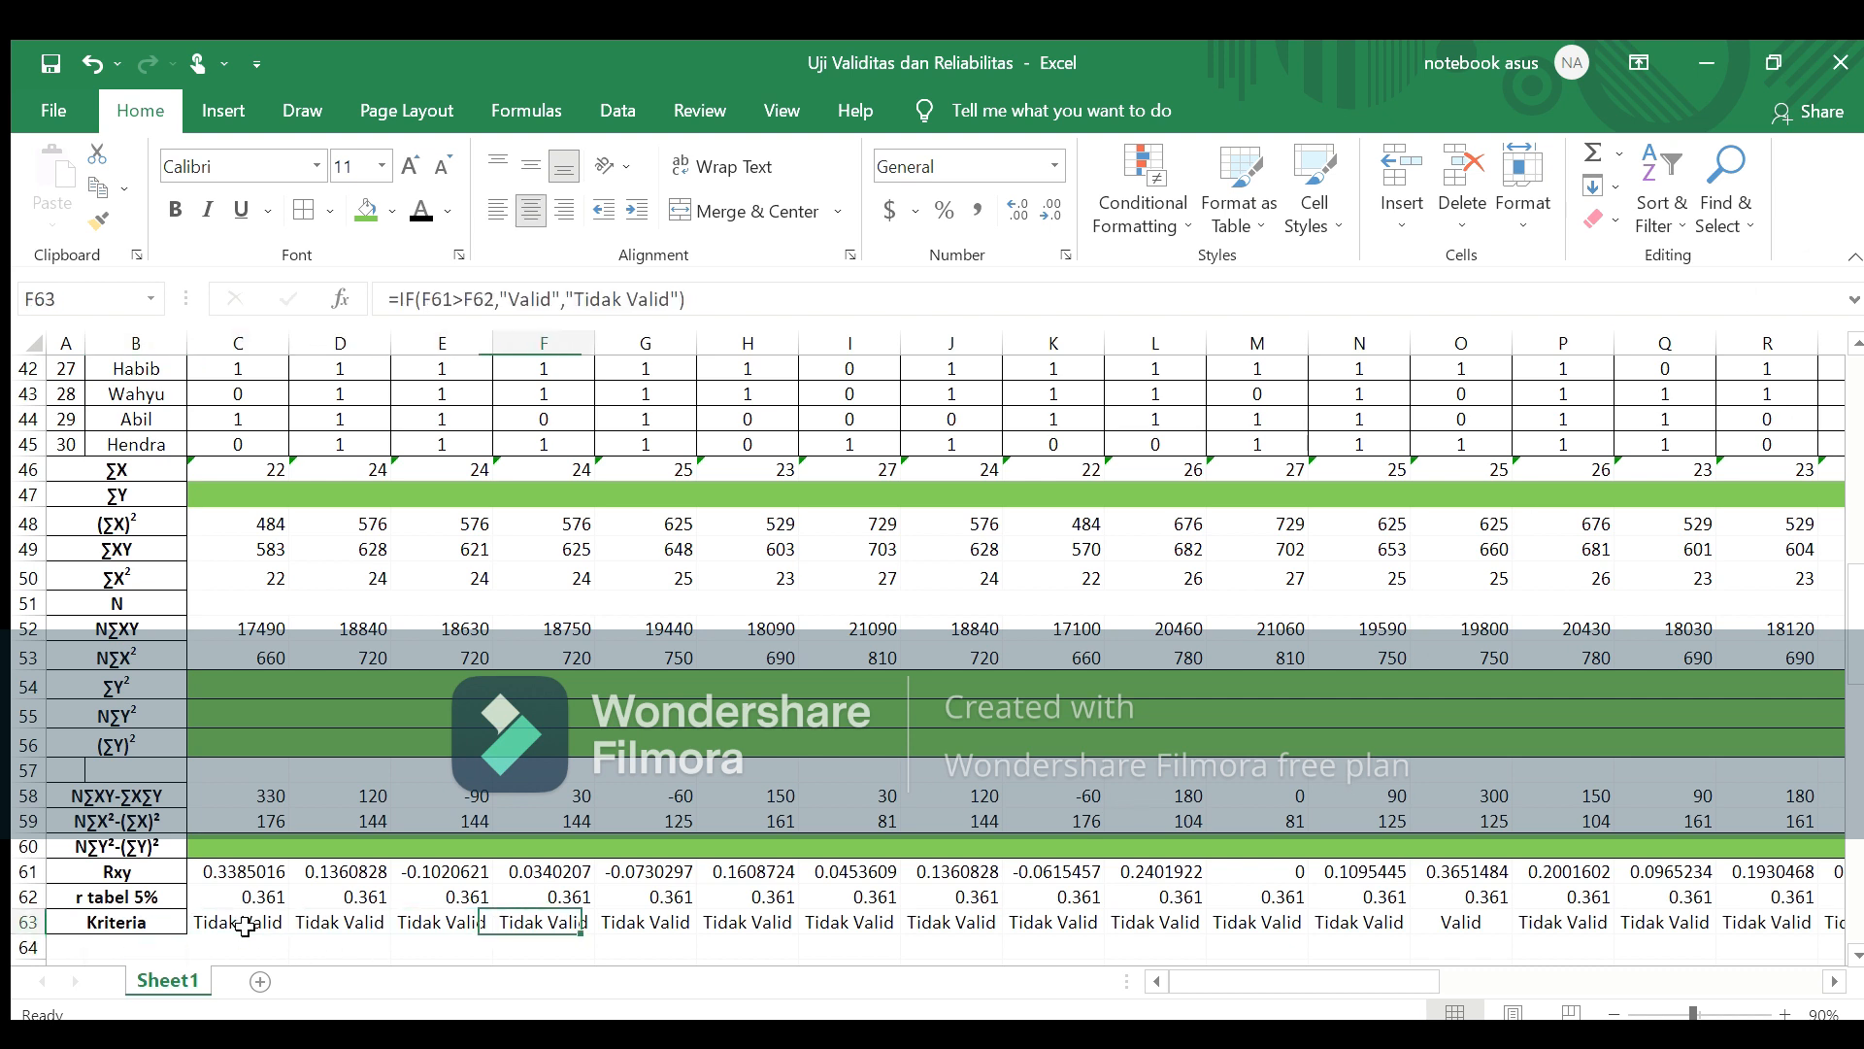
pyautogui.press('Right')
pyautogui.press('Right')
pyautogui.press('Right')
pyautogui.press('Right')
pyautogui.press('Right')
pyautogui.press('Right')
pyautogui.press('Right')
pyautogui.press('Right')
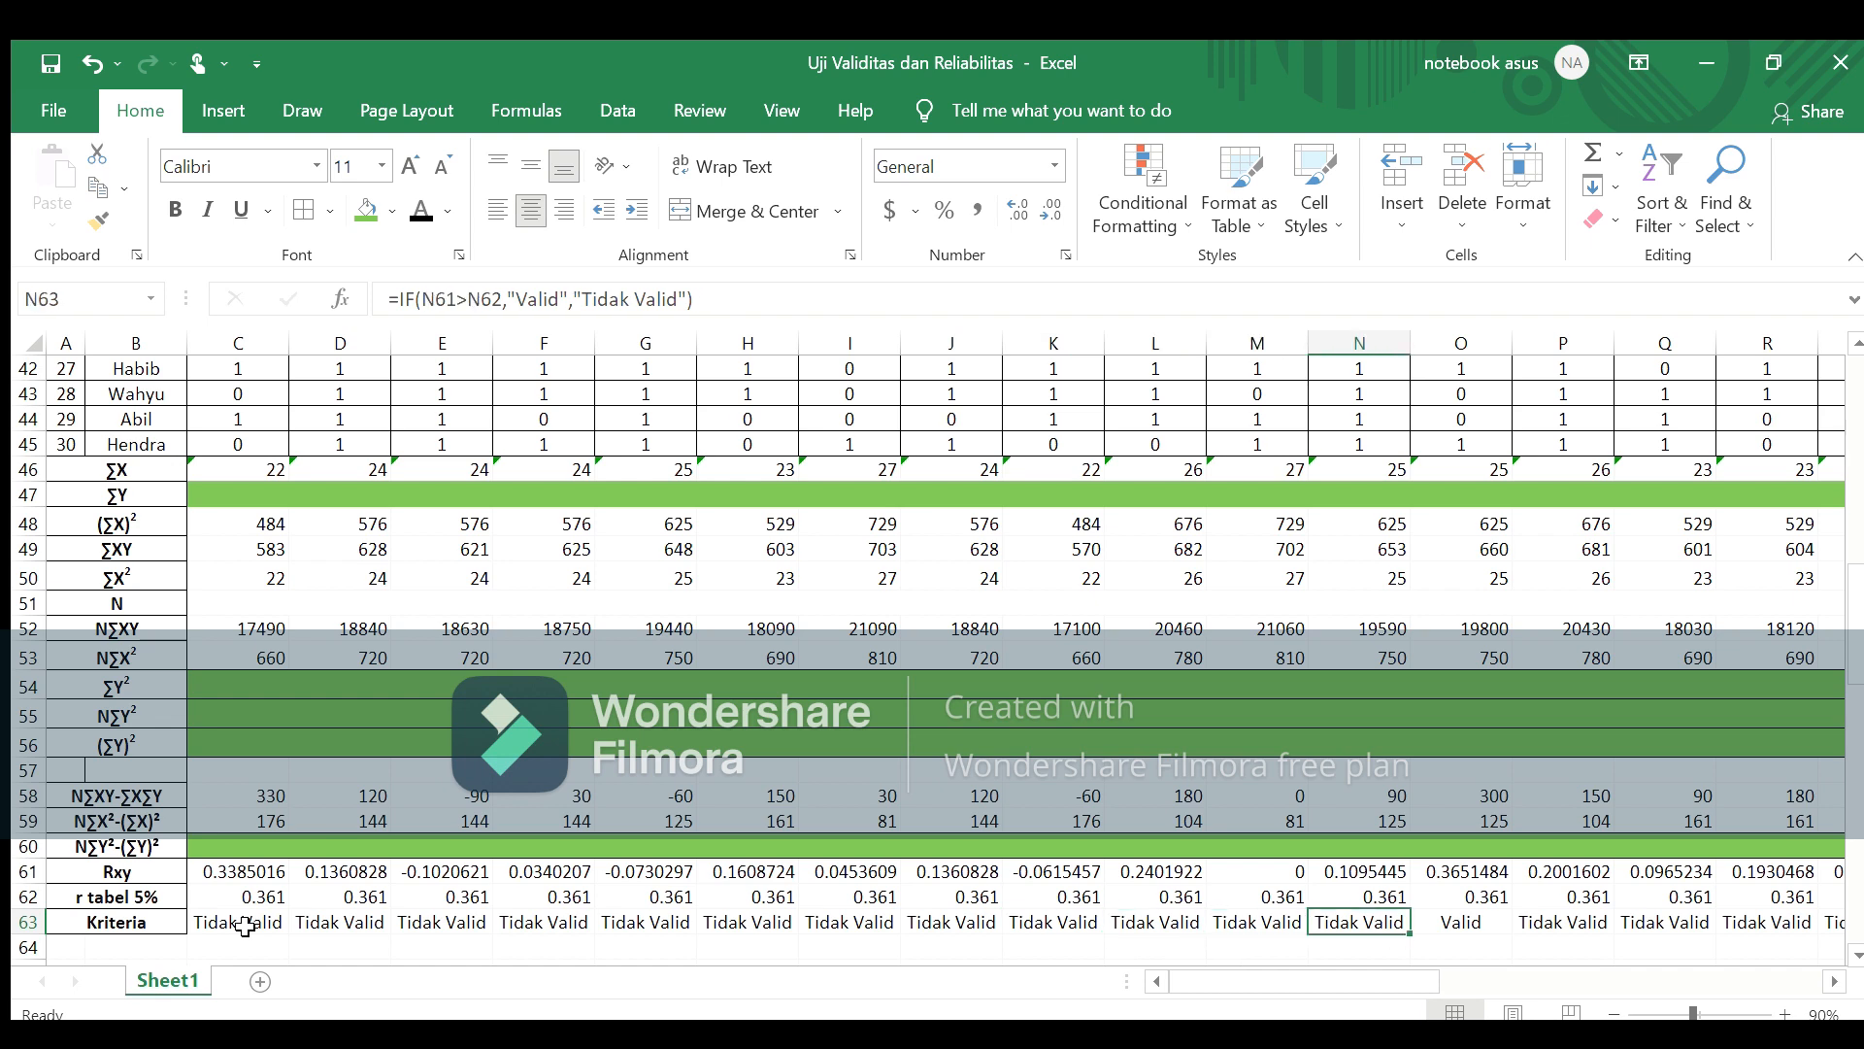
pyautogui.press('Right')
pyautogui.press('Right')
pyautogui.press('Right')
pyautogui.press('Right')
pyautogui.press('Right')
pyautogui.press('Right')
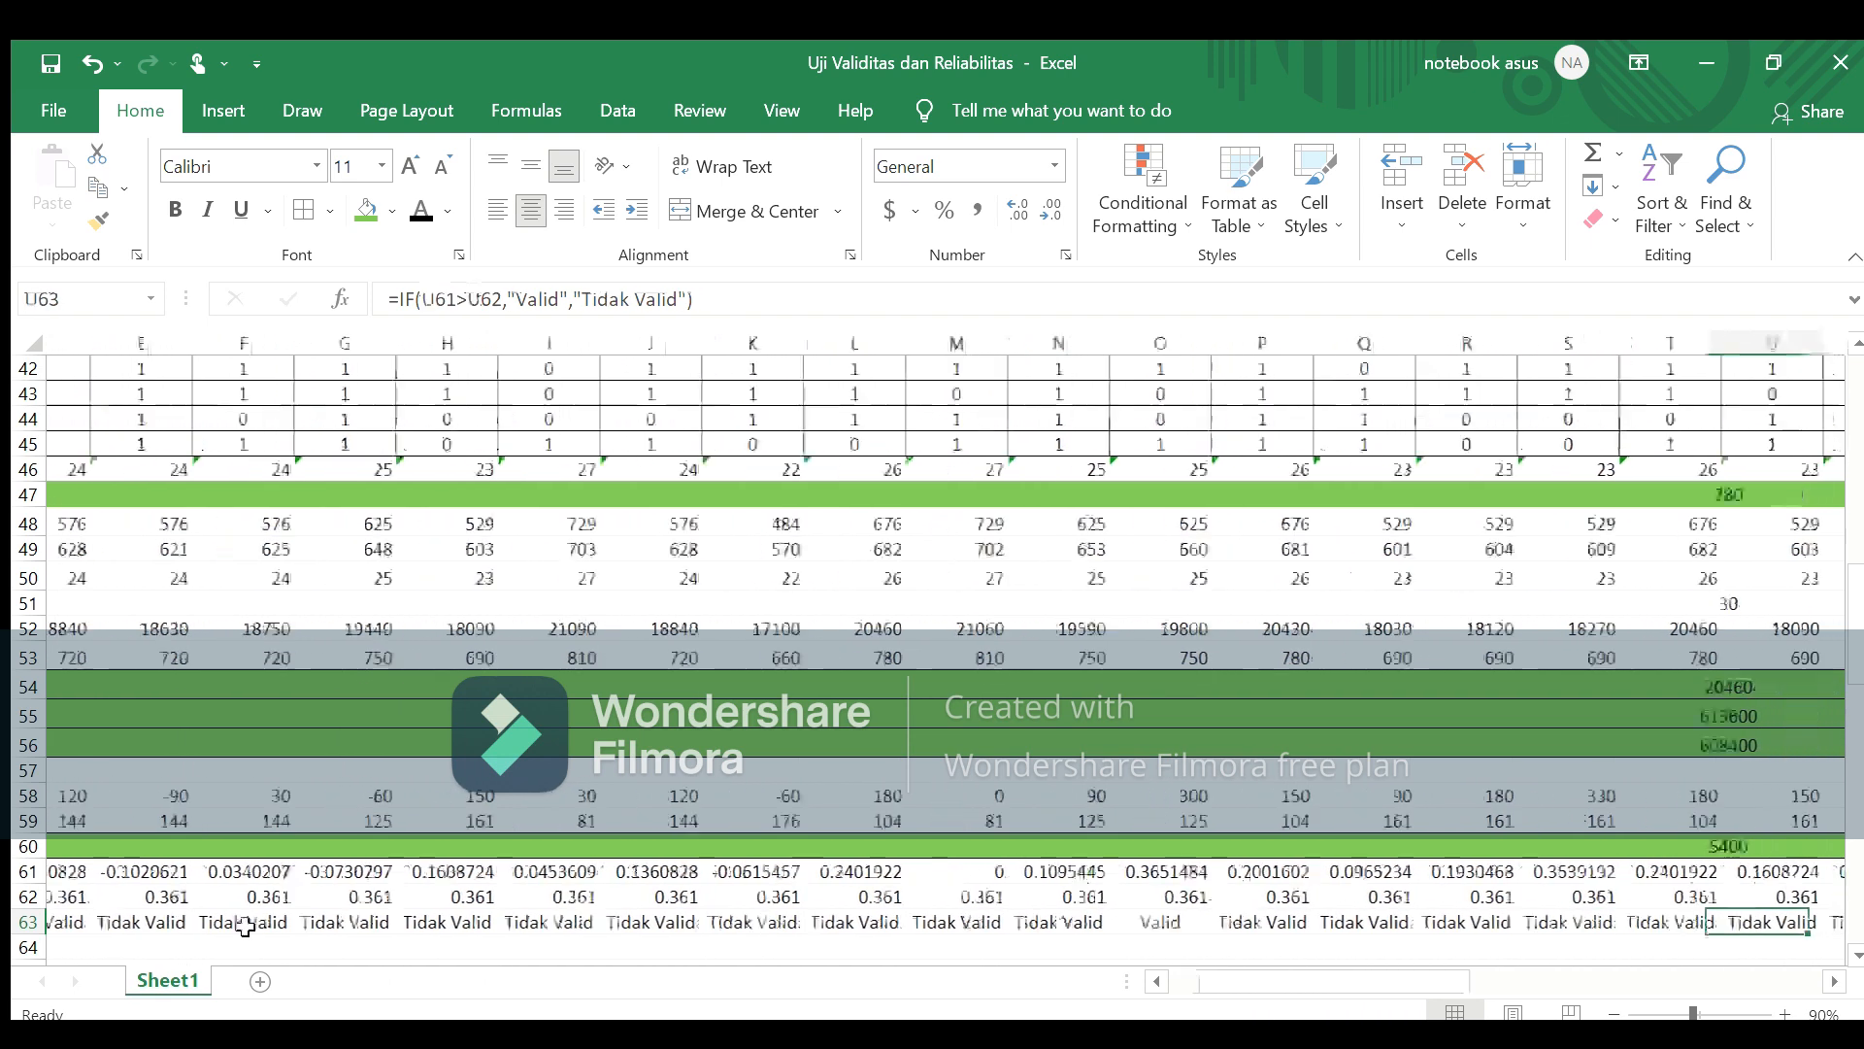
pyautogui.press('Right')
pyautogui.press('Right')
pyautogui.press('Right')
pyautogui.press('Right')
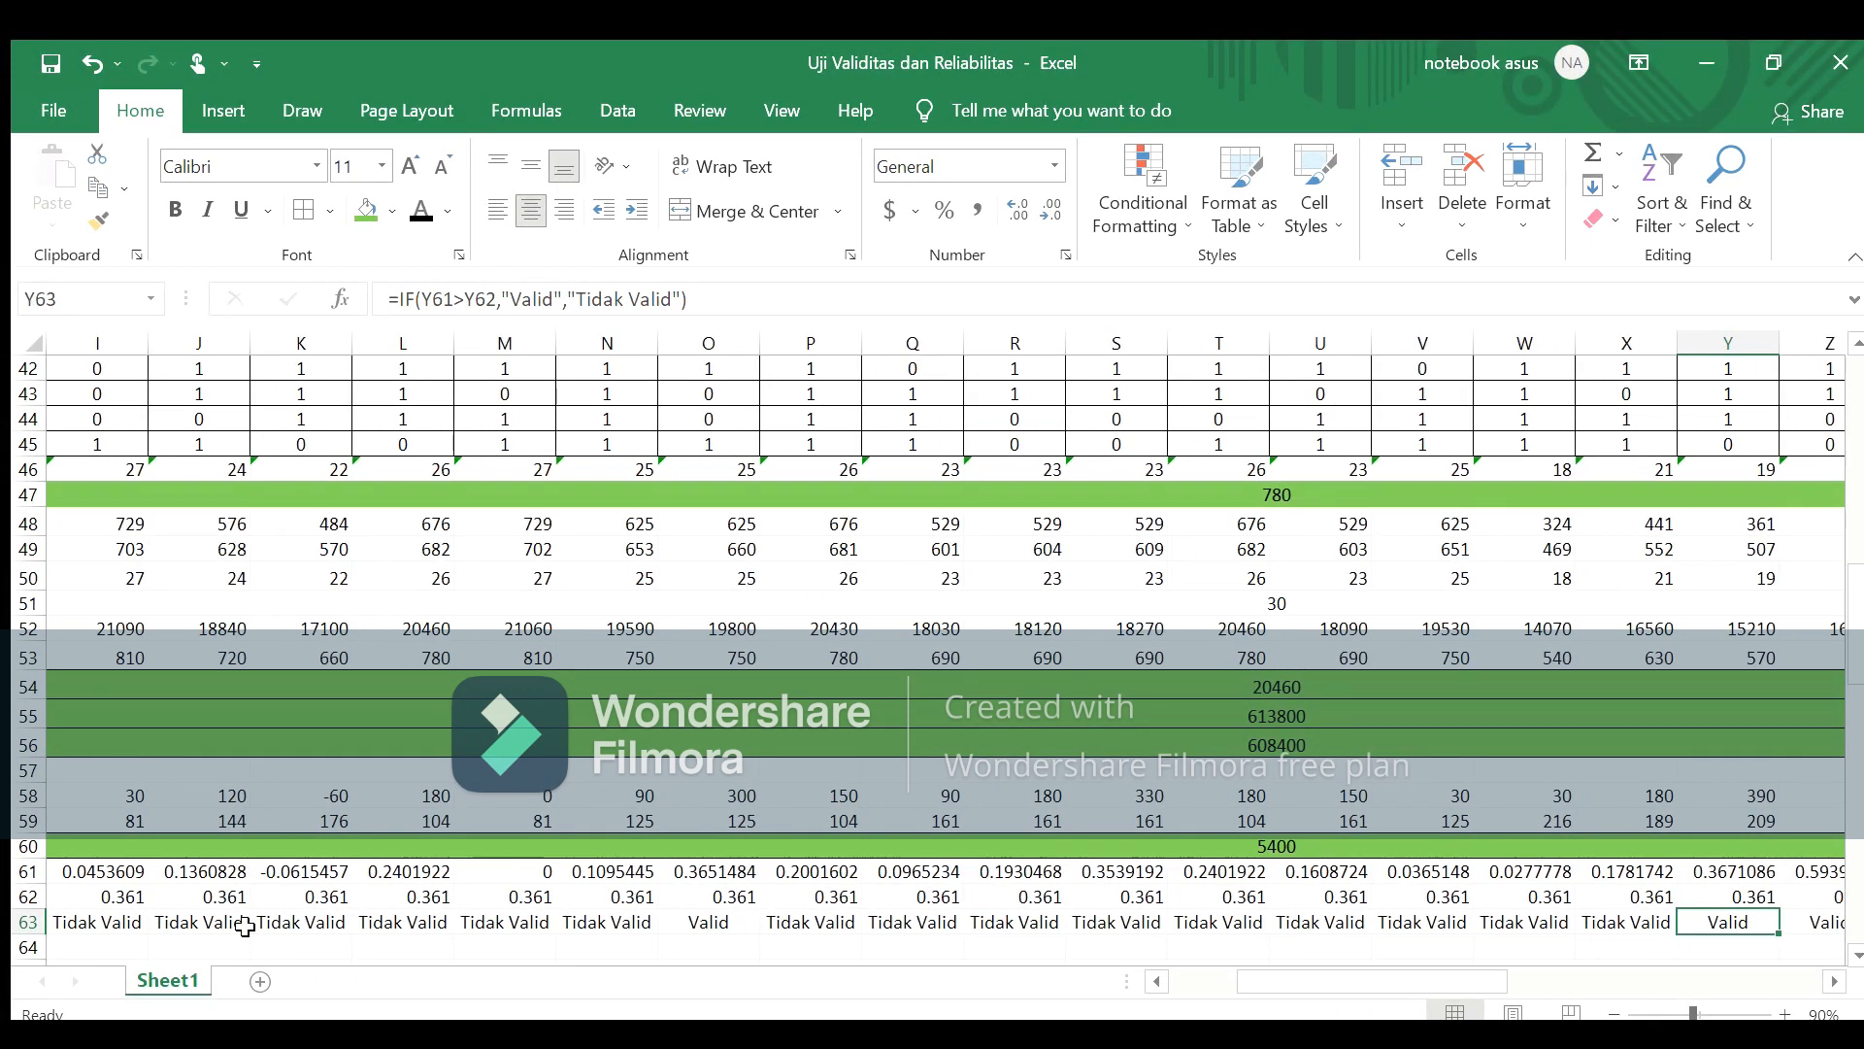
pyautogui.press('Right')
pyautogui.press('Right')
pyautogui.press('Right')
pyautogui.press('Right')
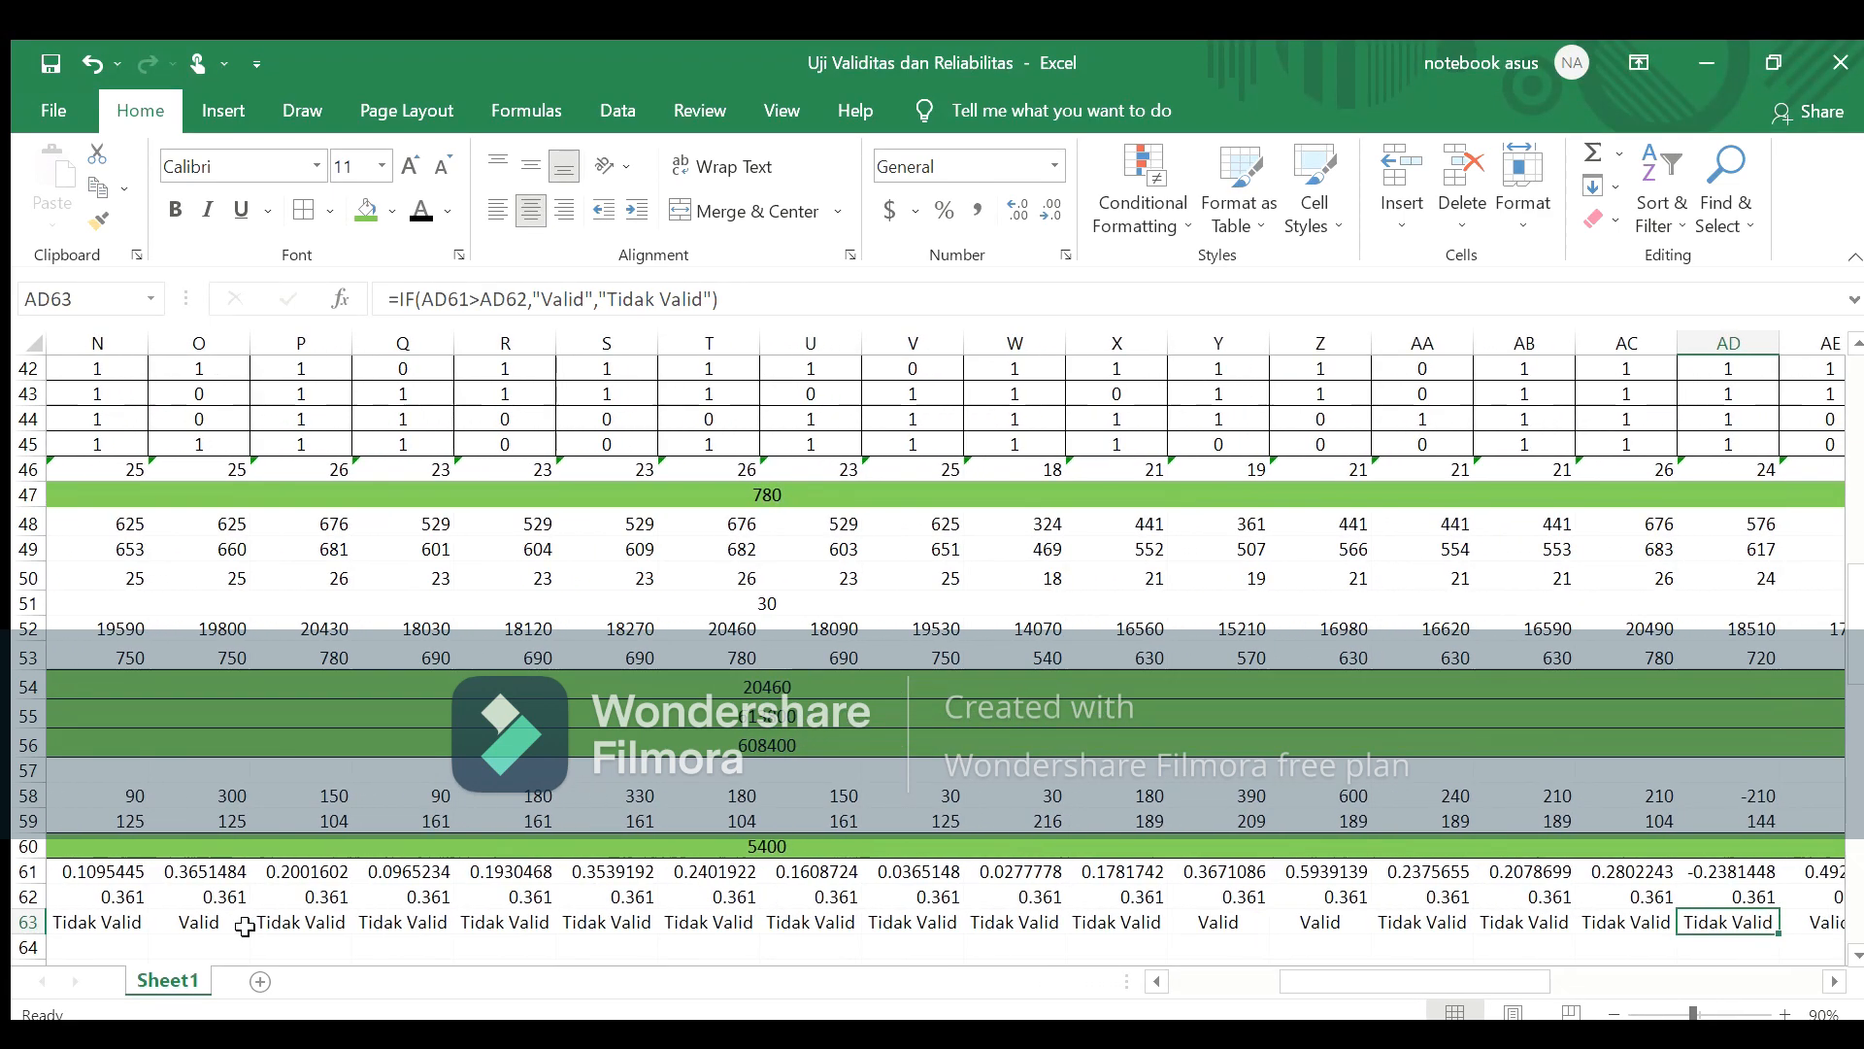
pyautogui.press('Right')
pyautogui.press('Right')
pyautogui.press('Right')
pyautogui.press('Right')
pyautogui.press('Right')
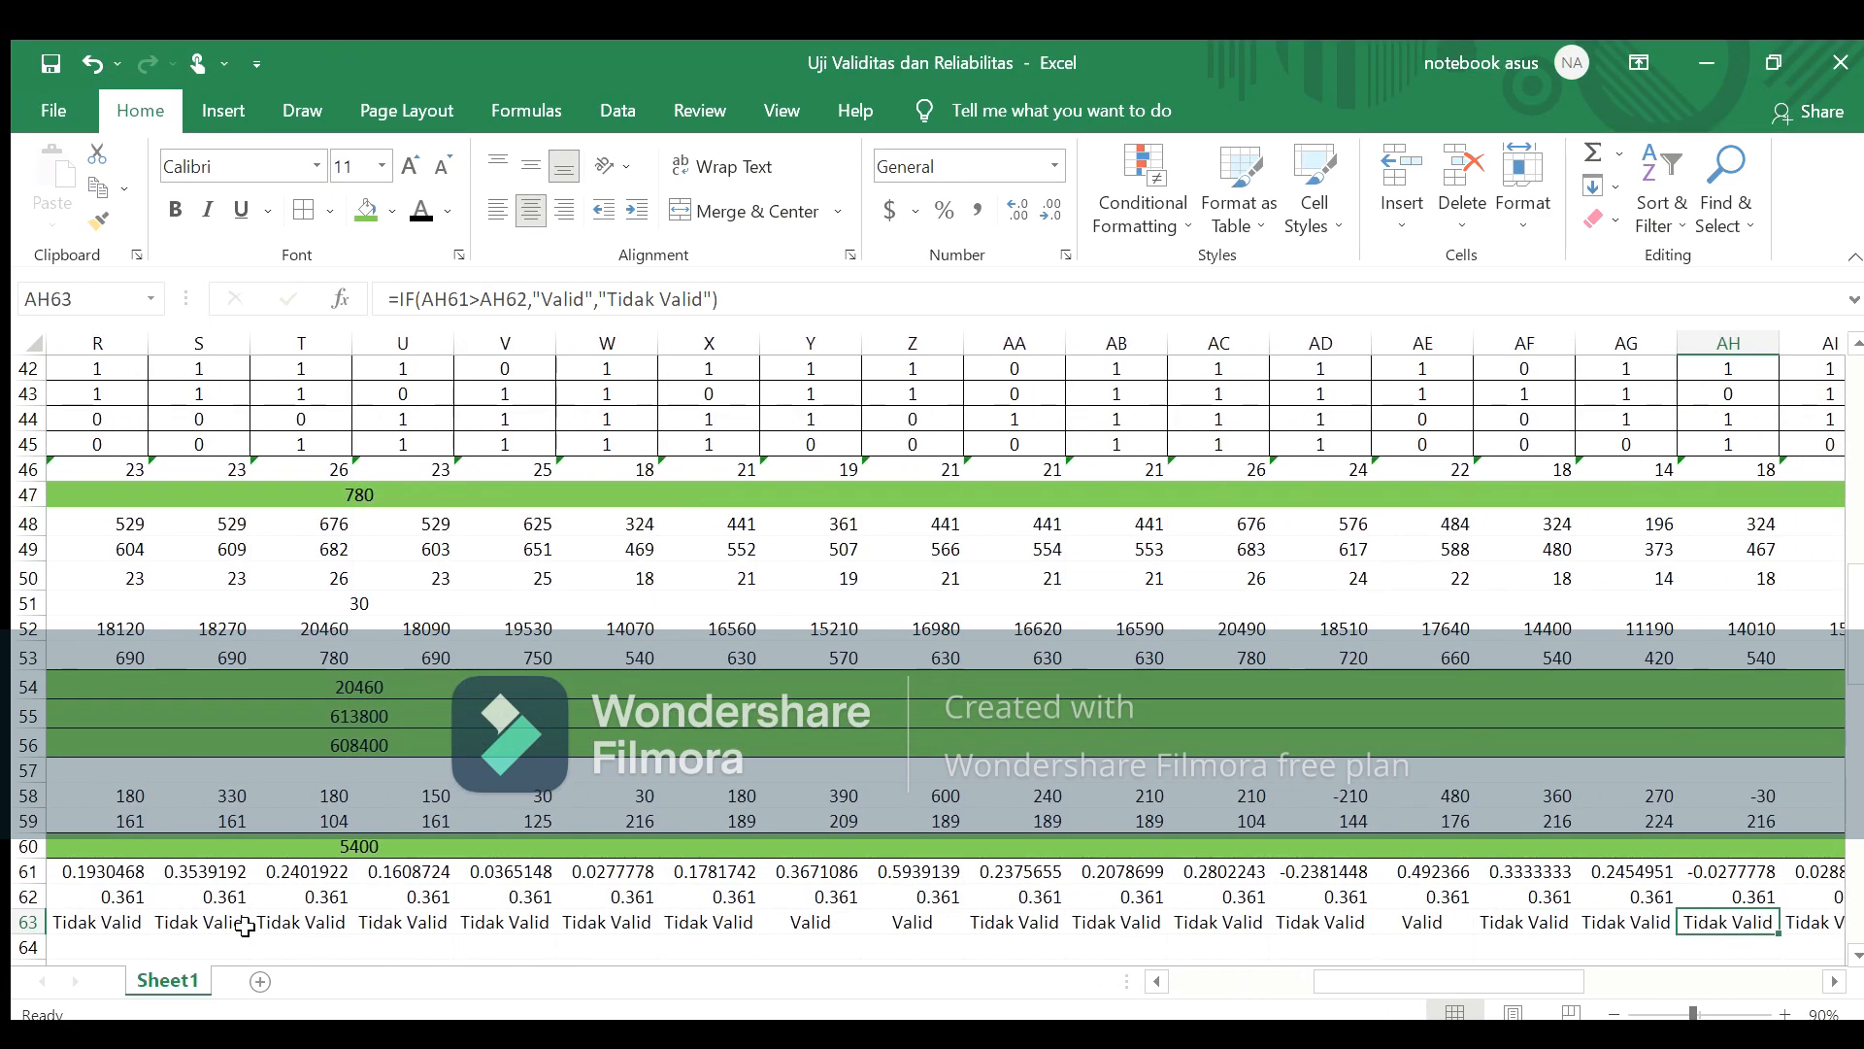
pyautogui.press('Right')
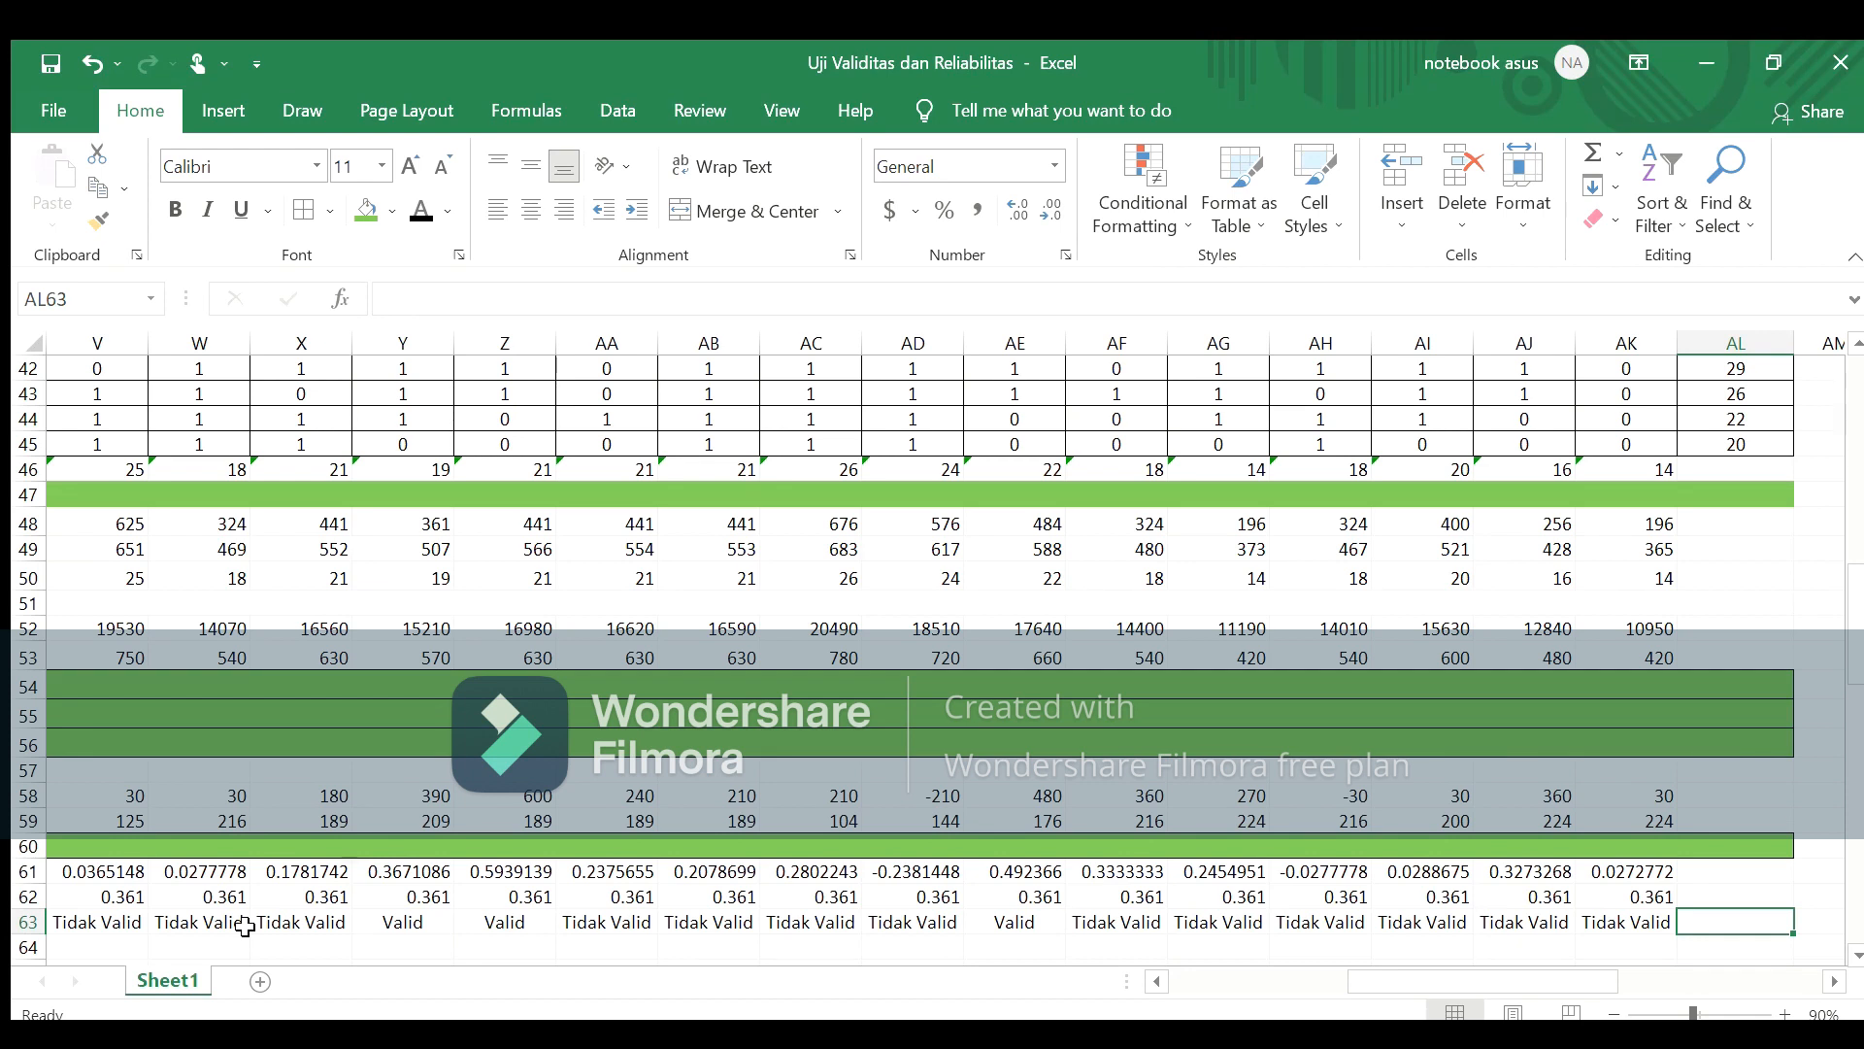
# Step: Enter the label Jumlah in cell B64 below Kriteria
pyautogui.press('Left')
pyautogui.press('Left')
pyautogui.press('Left')
pyautogui.press('Left')
pyautogui.press('Left')
pyautogui.press('Left')
pyautogui.press('Left')
pyautogui.press('Left')
pyautogui.press('Left')
pyautogui.press('Left')
pyautogui.press('Left')
pyautogui.press('Left')
pyautogui.press('Left')
pyautogui.press('Left')
pyautogui.press('Left')
pyautogui.press('Left')
pyautogui.press('Left')
pyautogui.press('Left')
pyautogui.press('Left')
pyautogui.press('Left')
pyautogui.press('Left')
pyautogui.press('Left')
pyautogui.press('Left')
pyautogui.press('Left')
pyautogui.press('Left')
pyautogui.press('Left')
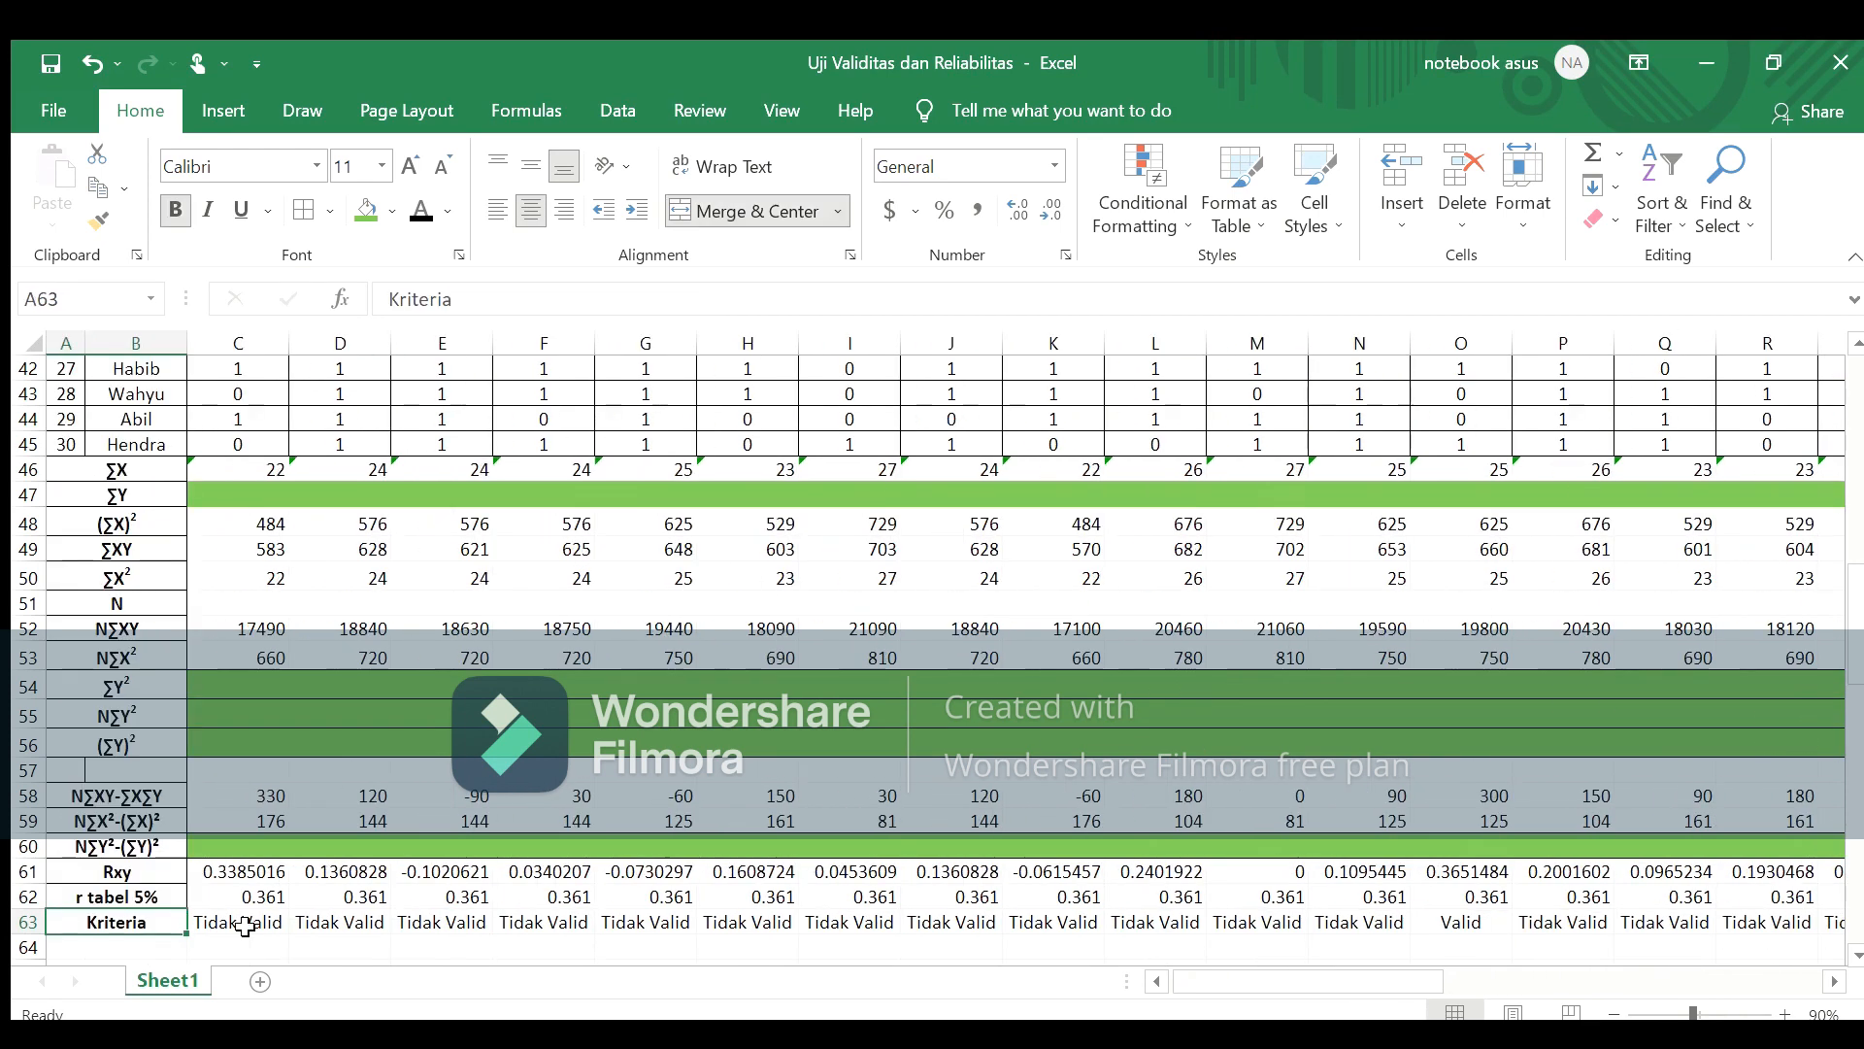
pyautogui.press('Down')
pyautogui.write('Ju')
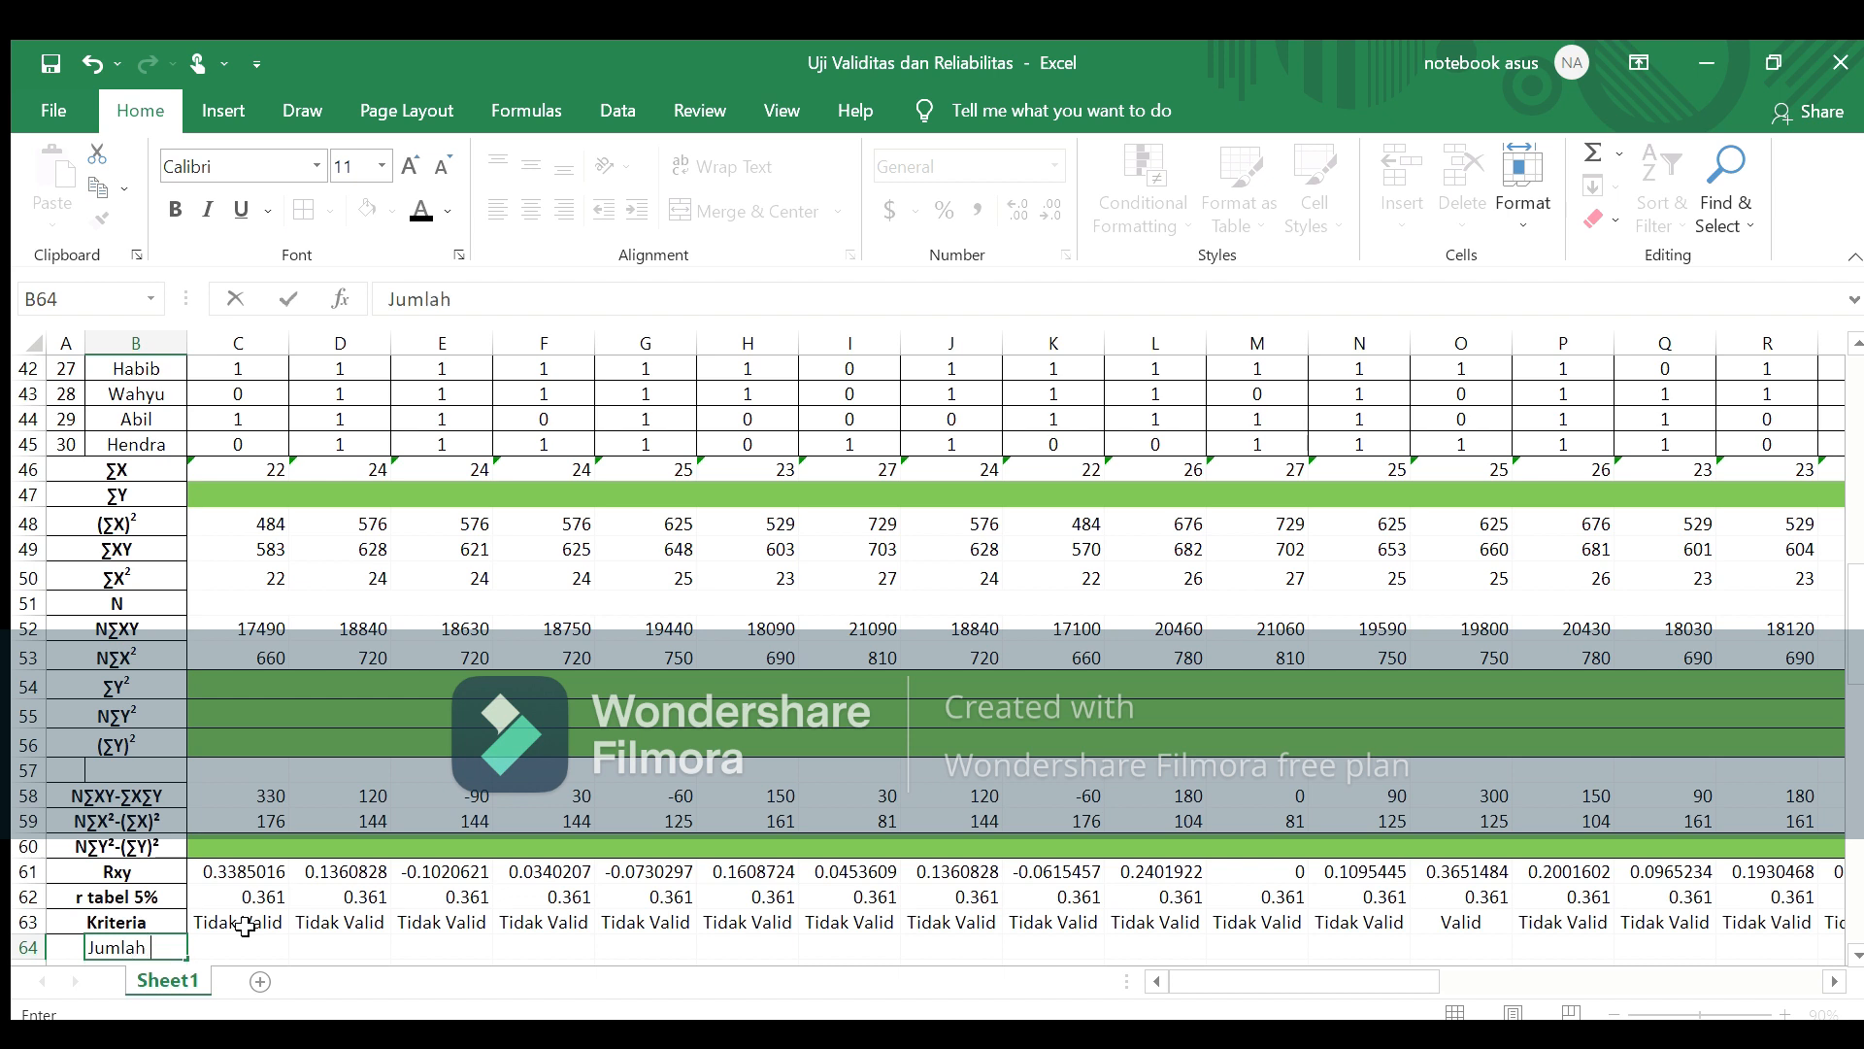
pyautogui.press('Tab')
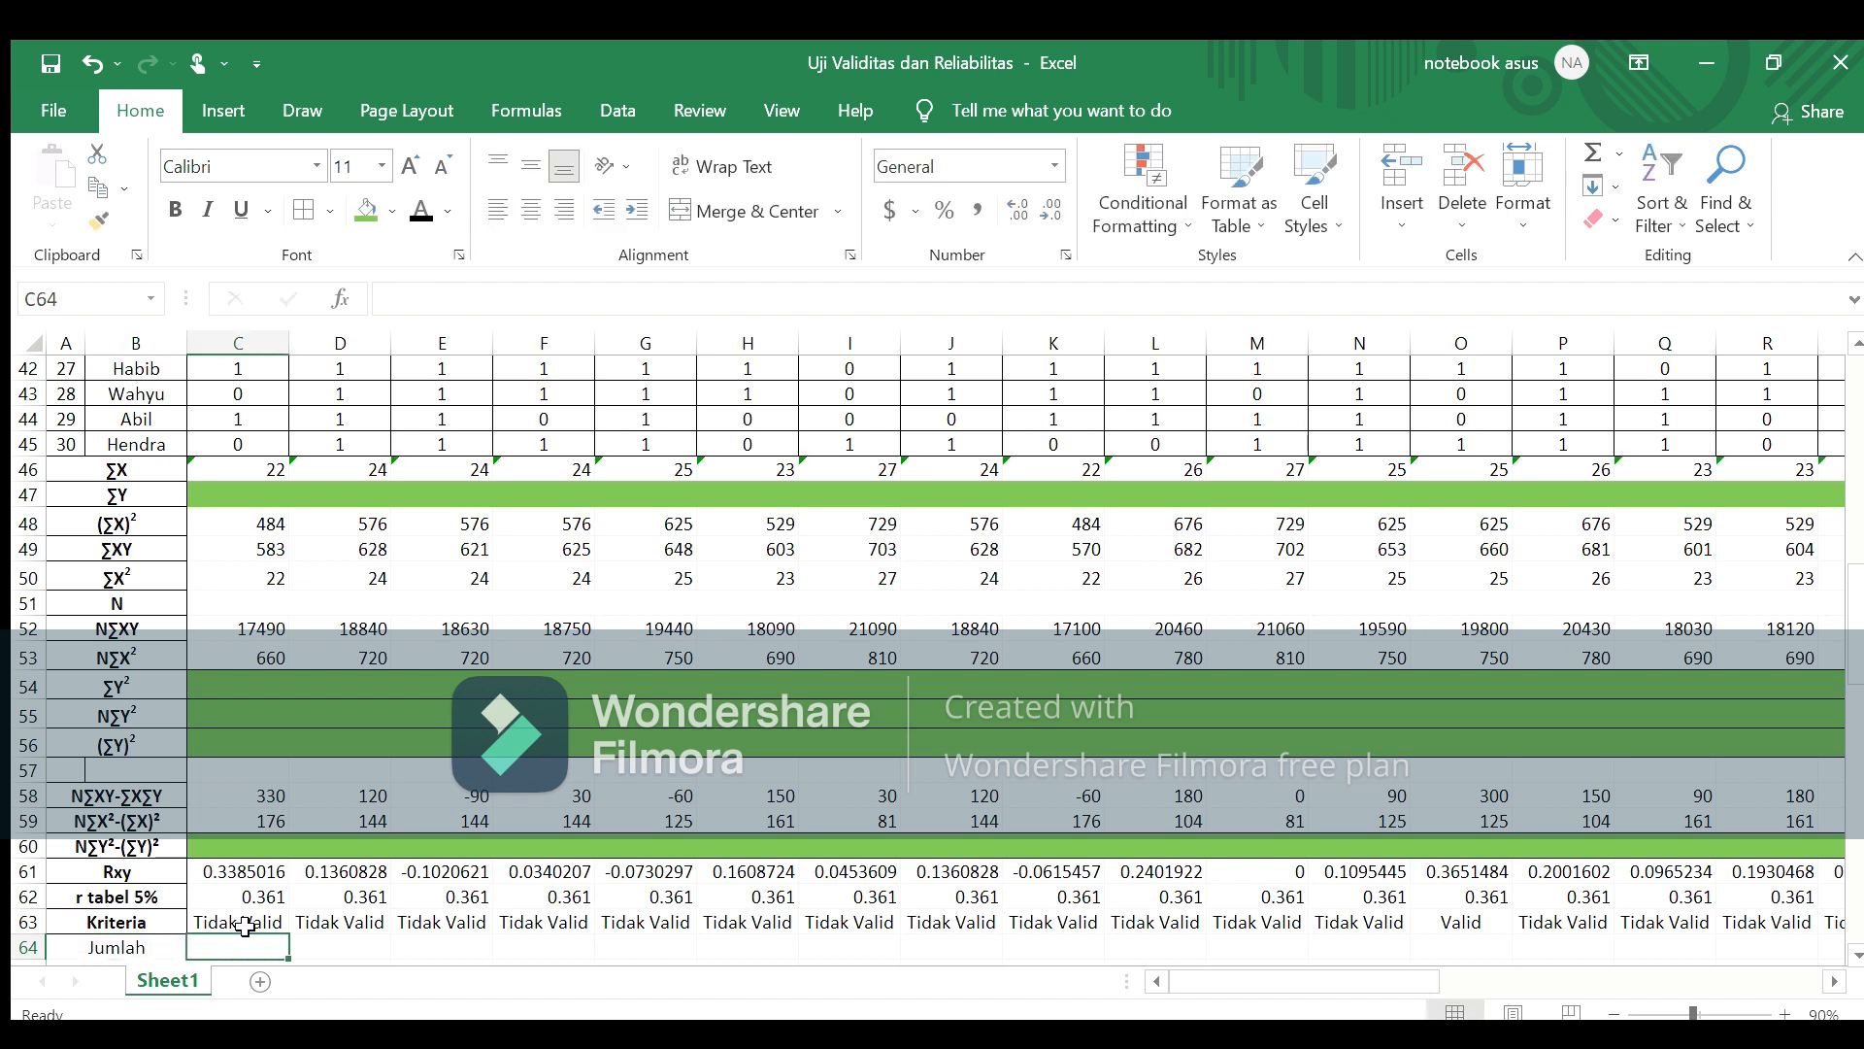
pyautogui.press('Left')
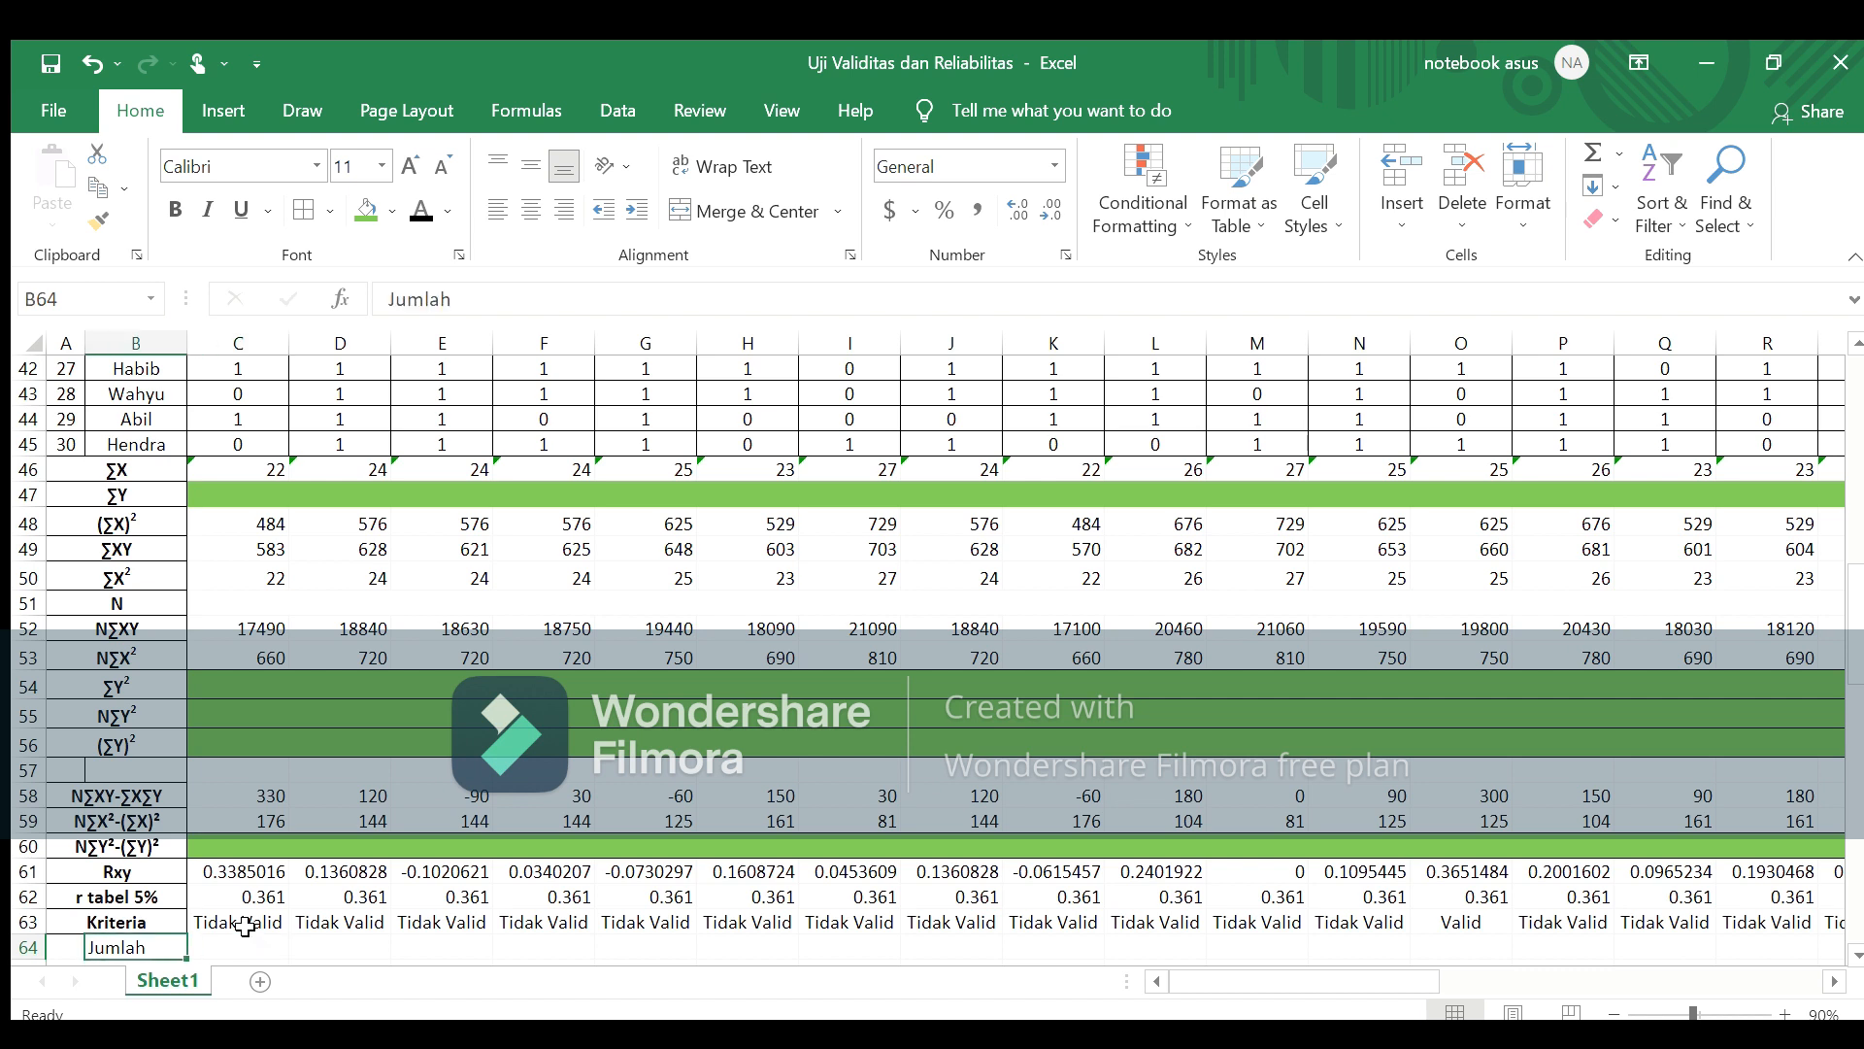
# Step: Enter 4 Valid in cell C64 and 31 Tidak Valid in cell C65 beside the Jumlah label
pyautogui.press('Right')
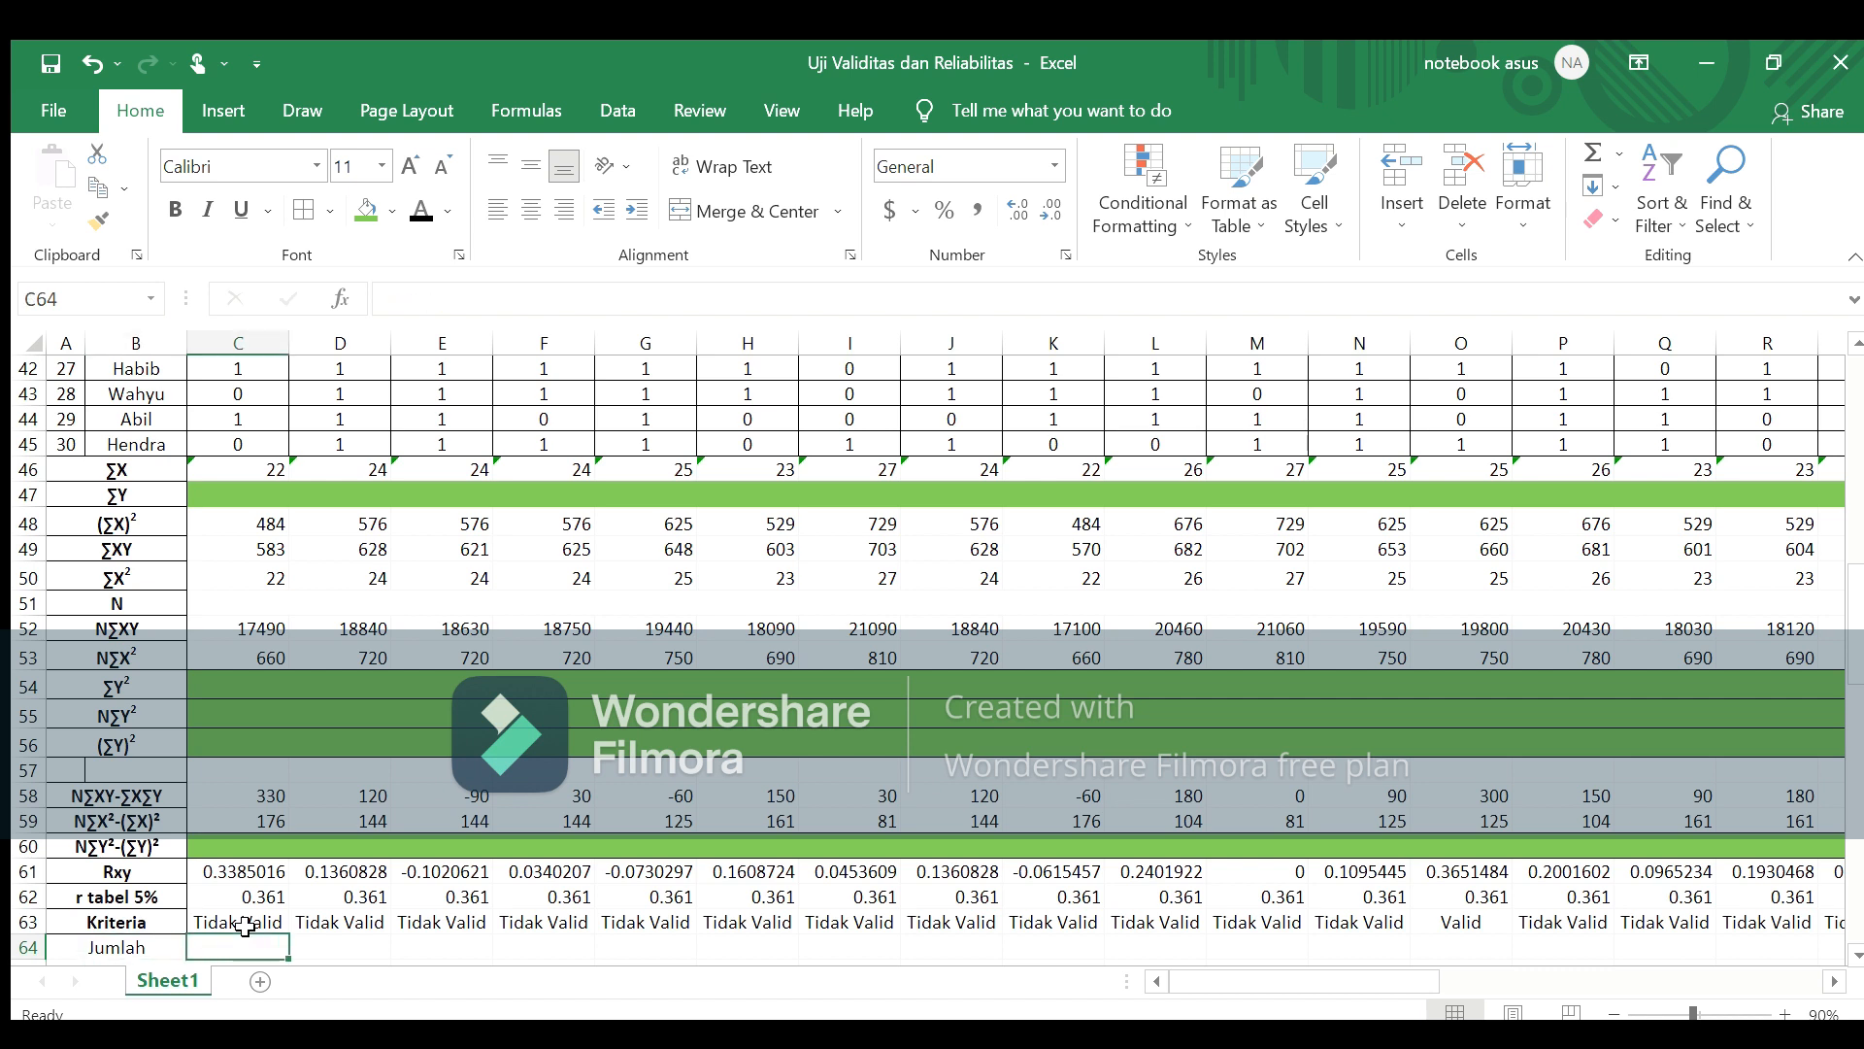
pyautogui.write('$')
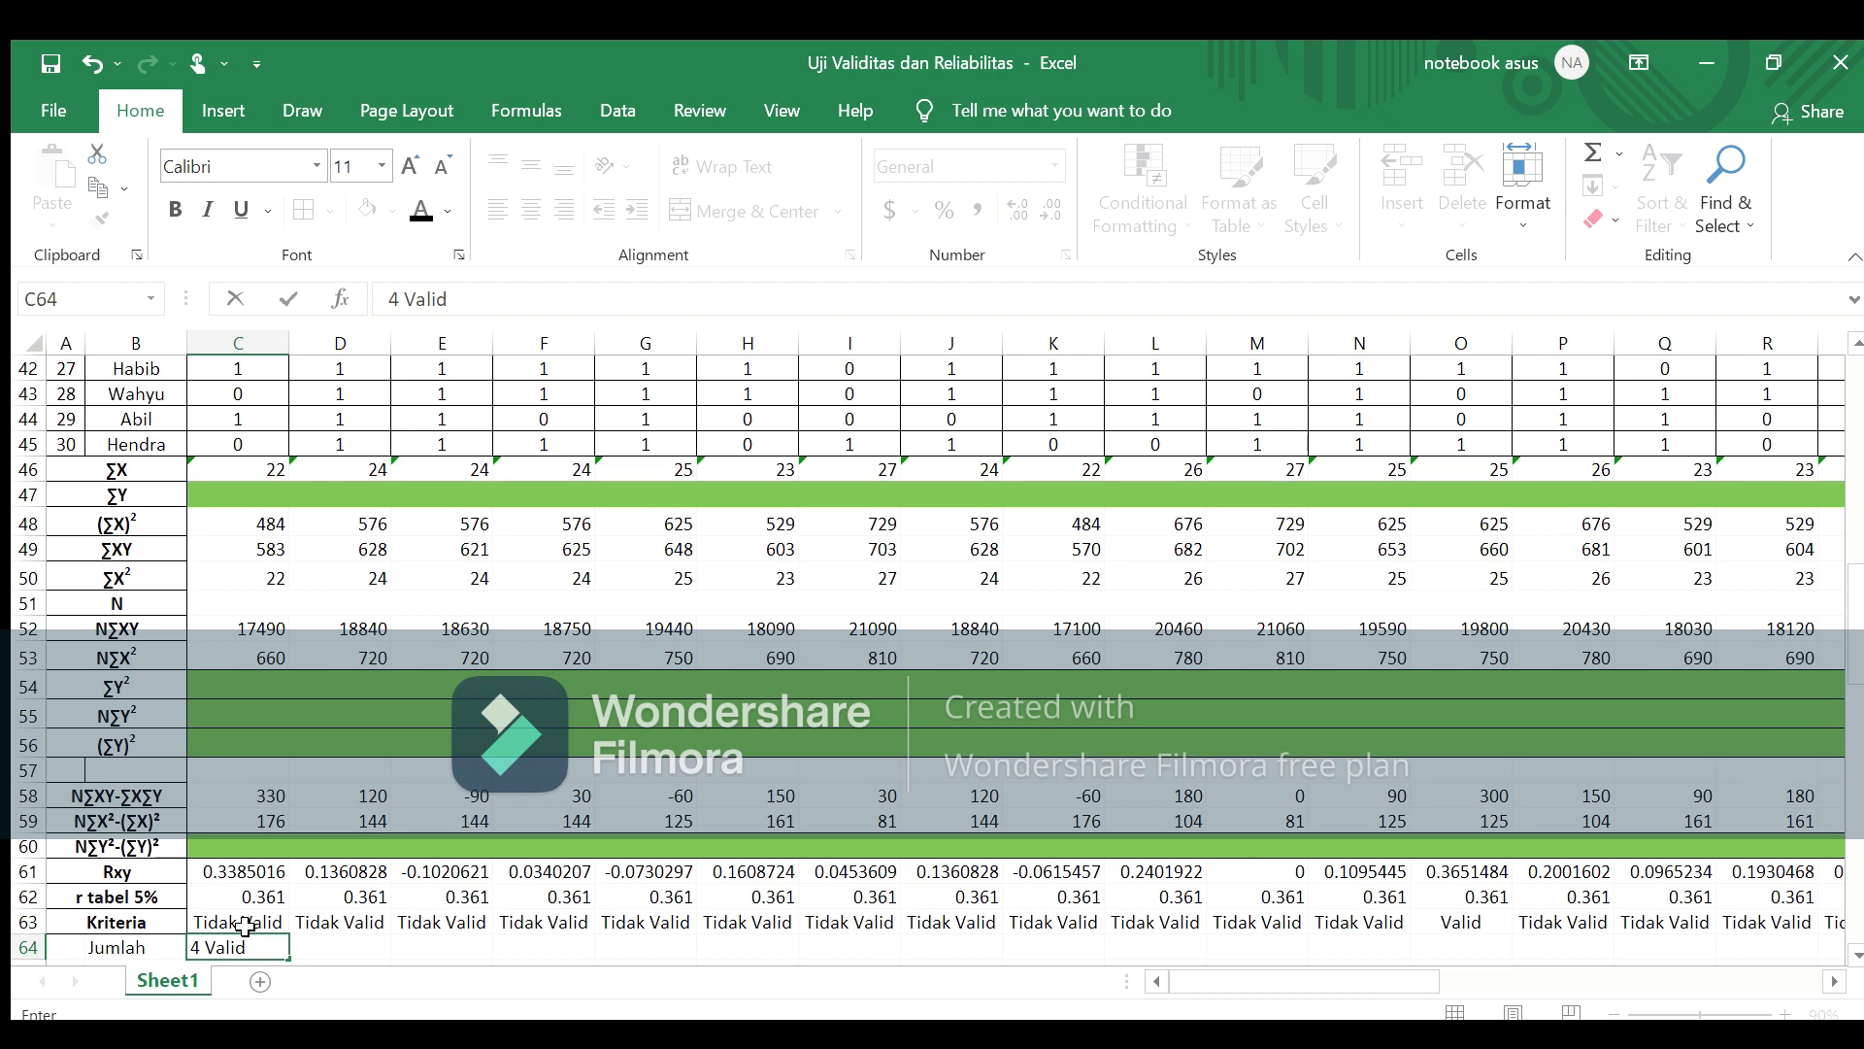
pyautogui.press('Return')
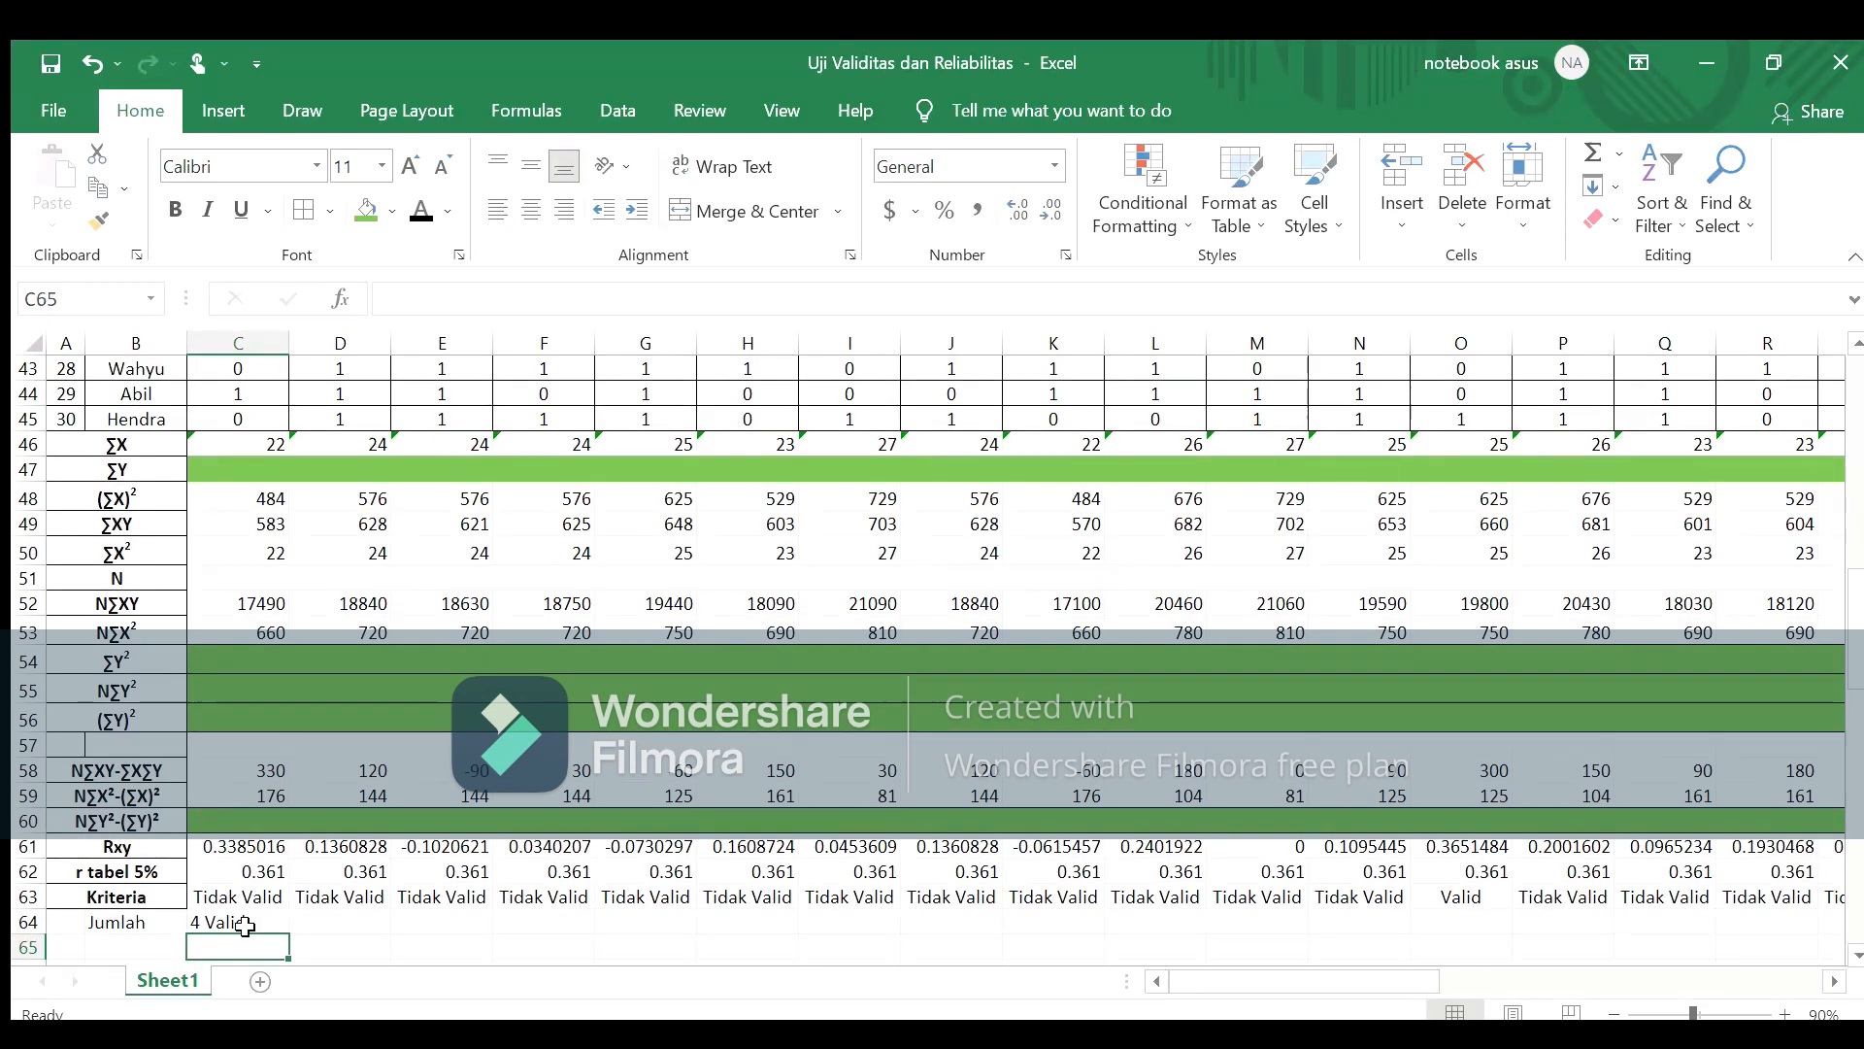
pyautogui.write('31 Tida')
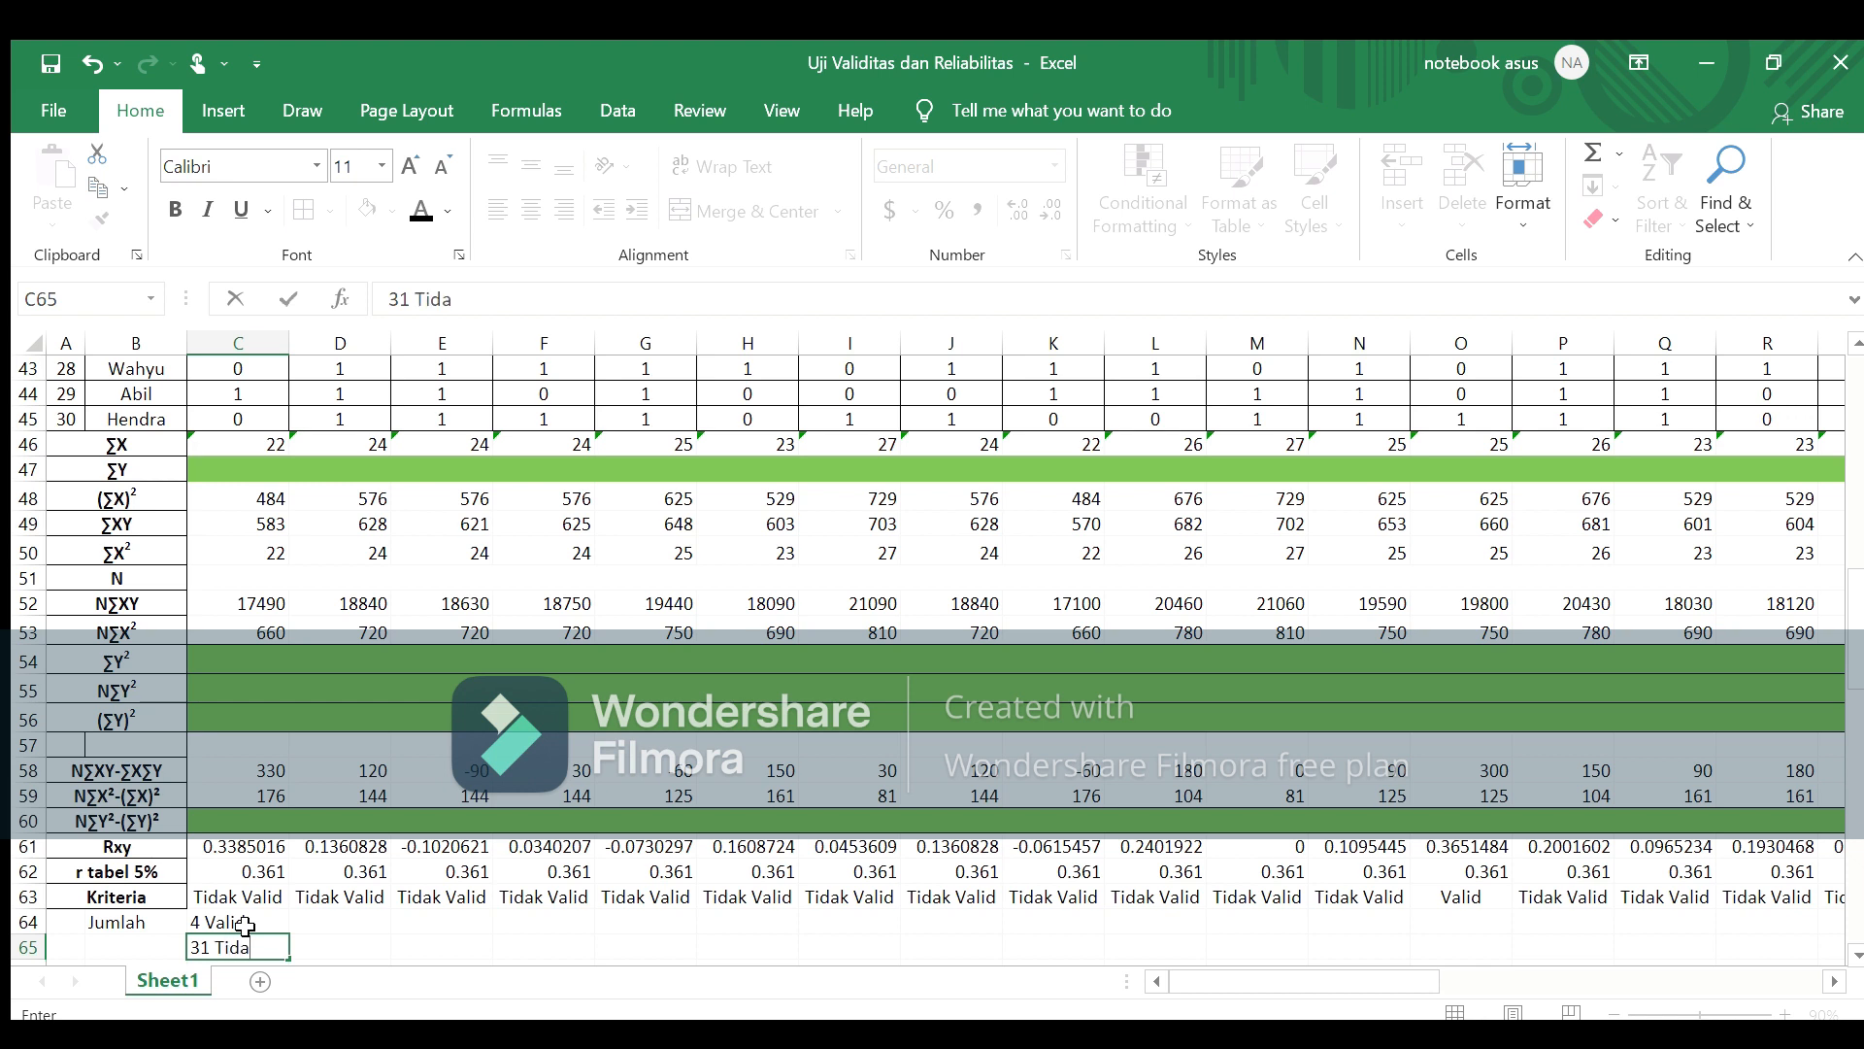
pyautogui.write('k Valid')
# Step: Merge and center the Jumlah label across A64:B65, align it to the vertical middle and make it bold
pyautogui.moveTo(329, 938)
pyautogui.mouseDown()
pyautogui.moveTo(64, 922)
pyautogui.moveTo(138, 944)
pyautogui.mouseUp()
pyautogui.click(64, 922)
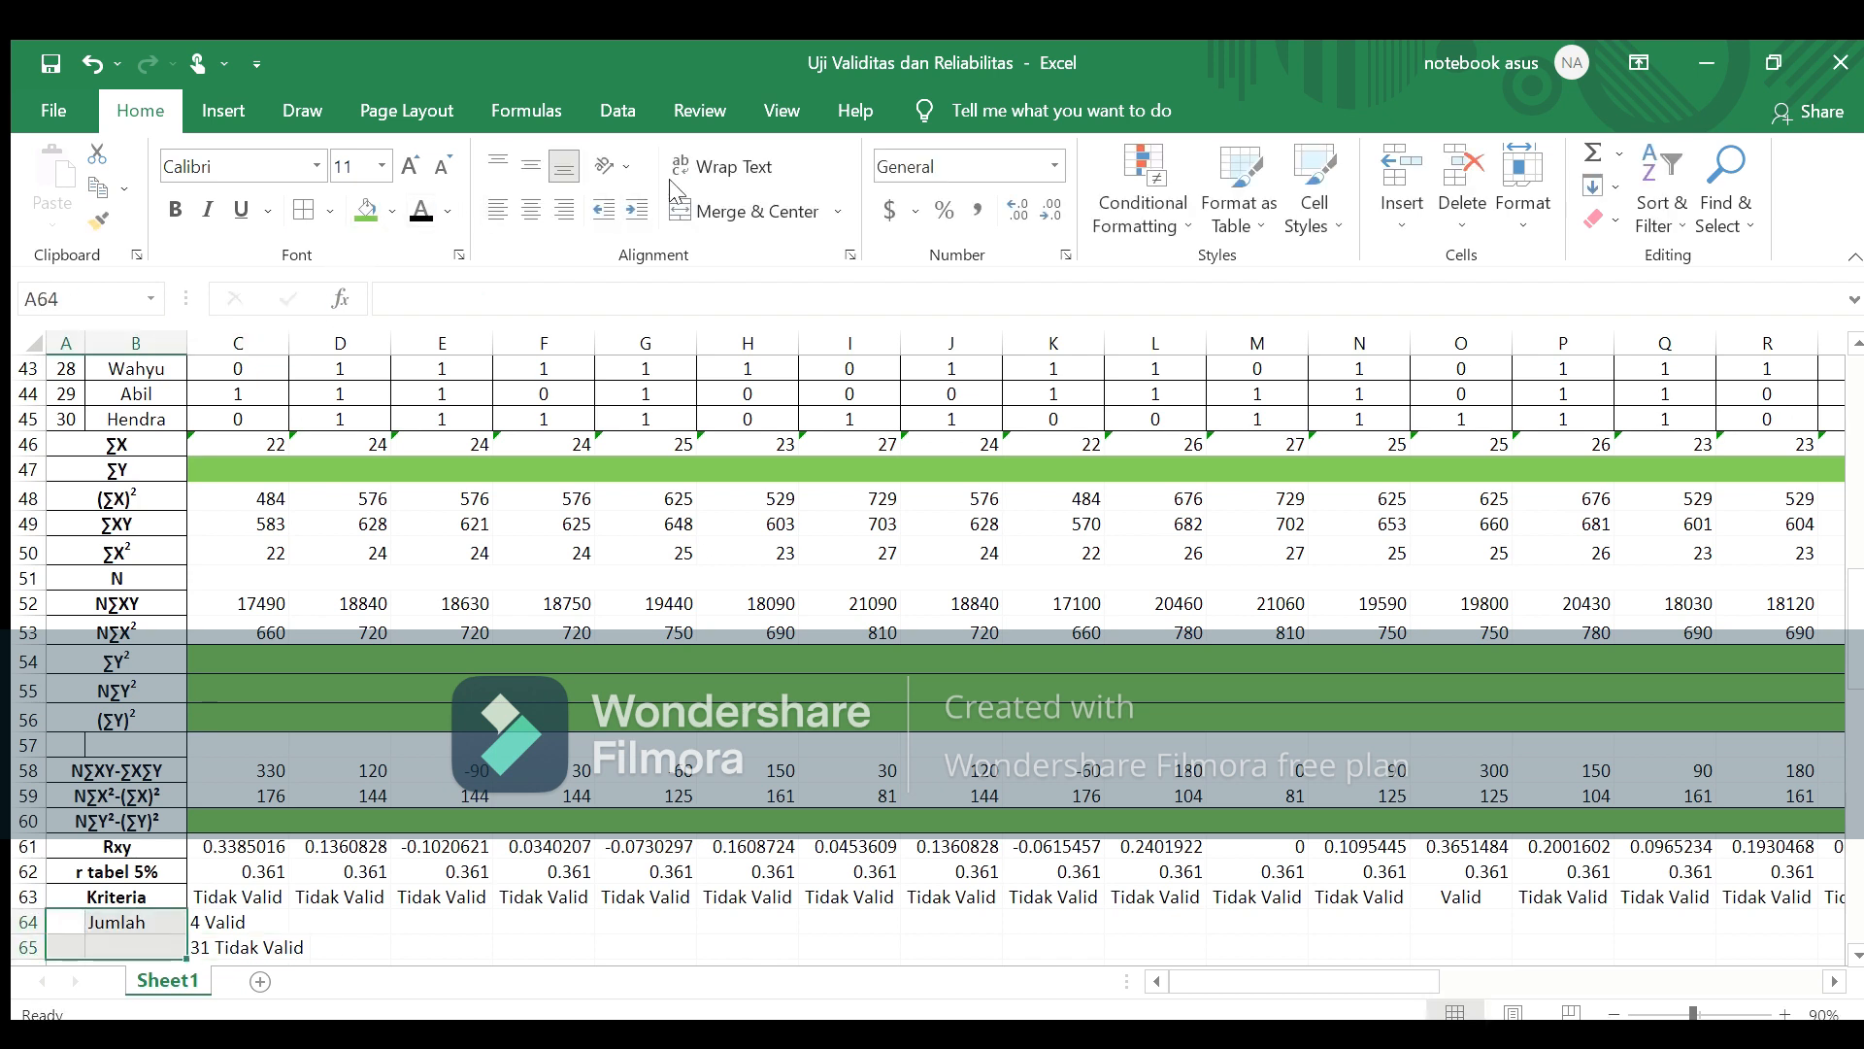
pyautogui.click(730, 210)
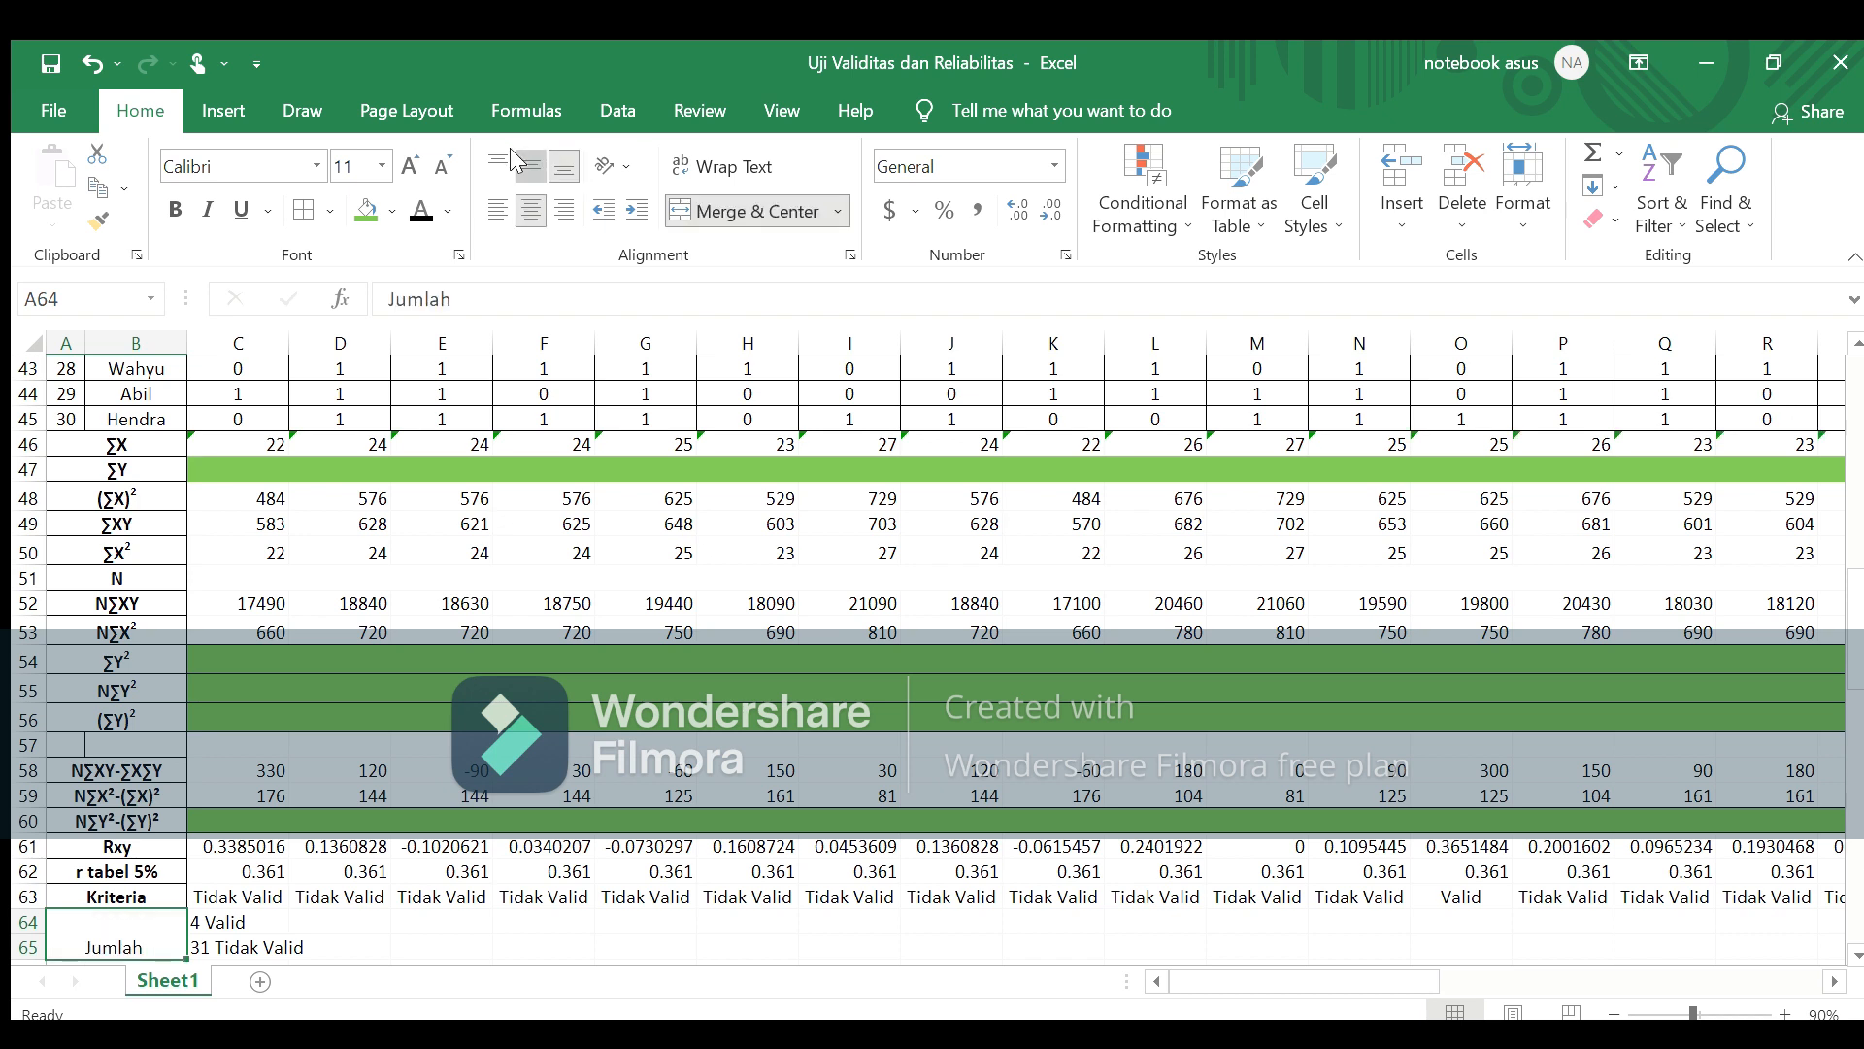
pyautogui.click(531, 165)
pyautogui.click(173, 212)
# Step: Merge and center 4 Valid across C64:D64 and 31 Tidak Valid across C65:D65
pyautogui.moveTo(252, 921); pyautogui.dragTo(340, 920)
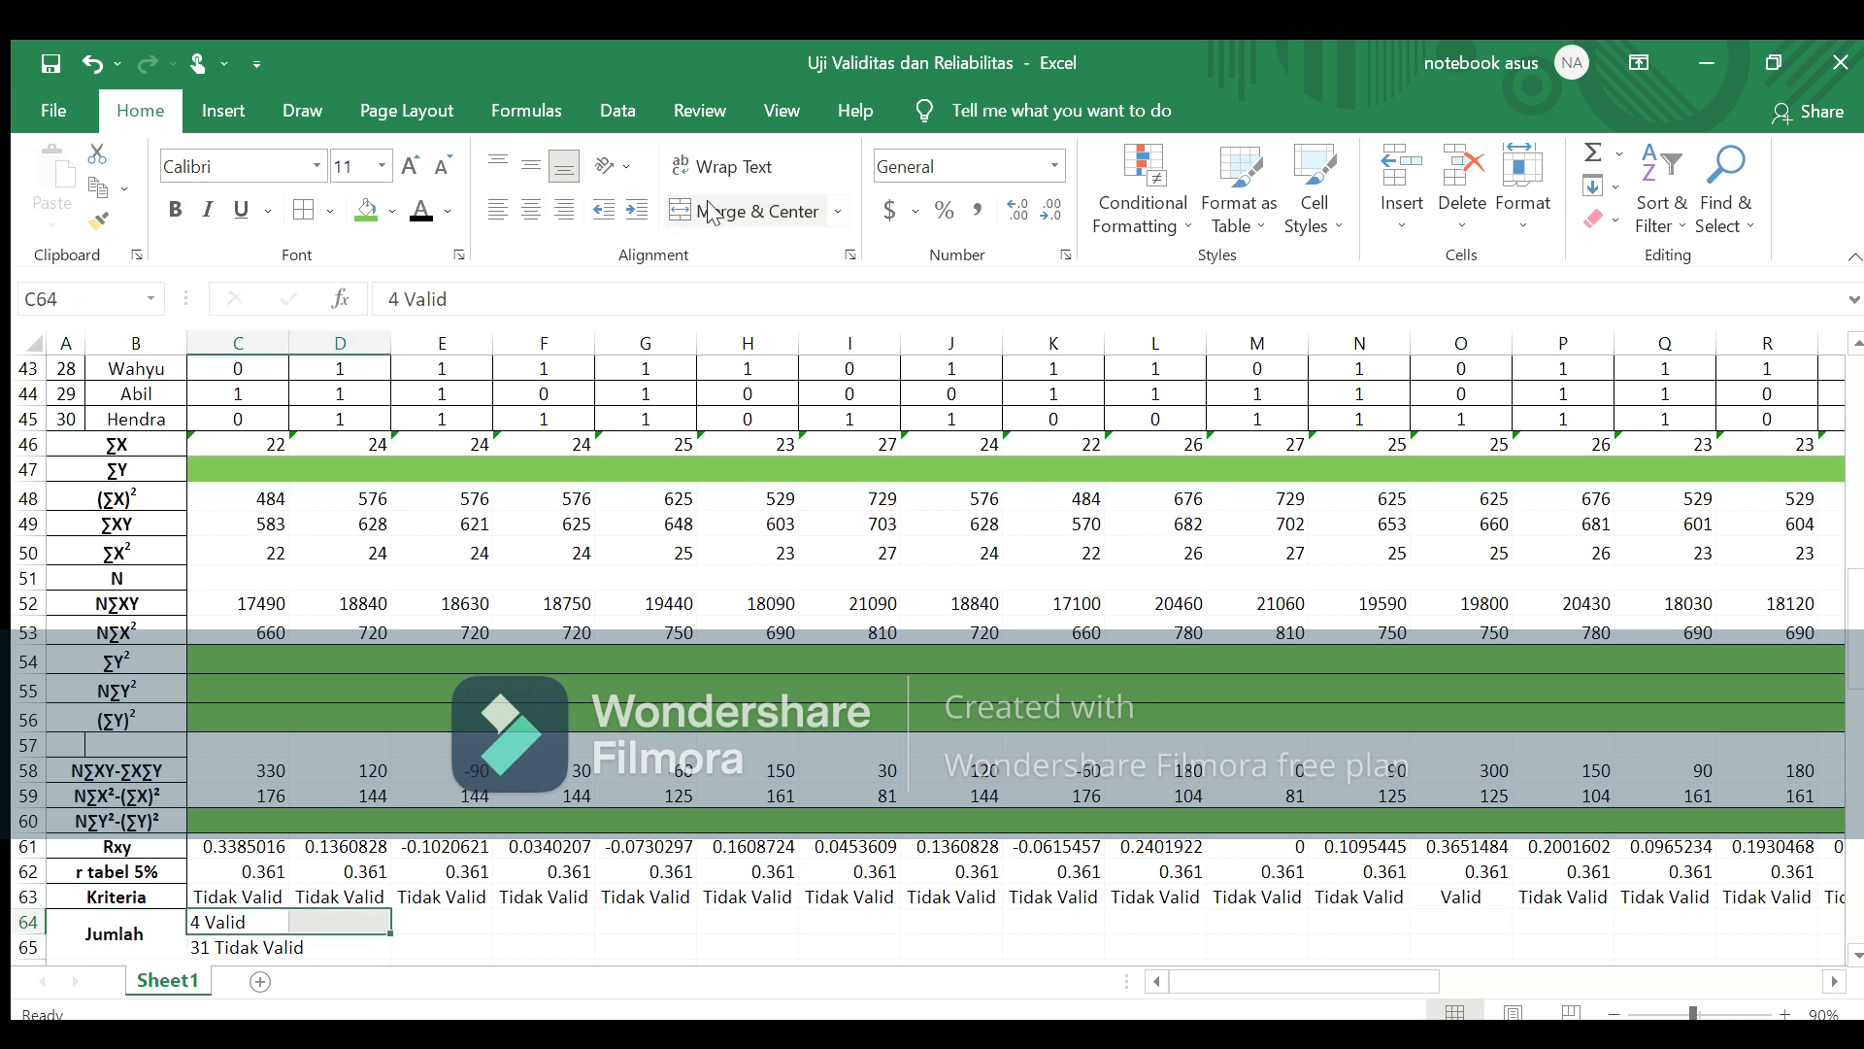
pyautogui.click(737, 211)
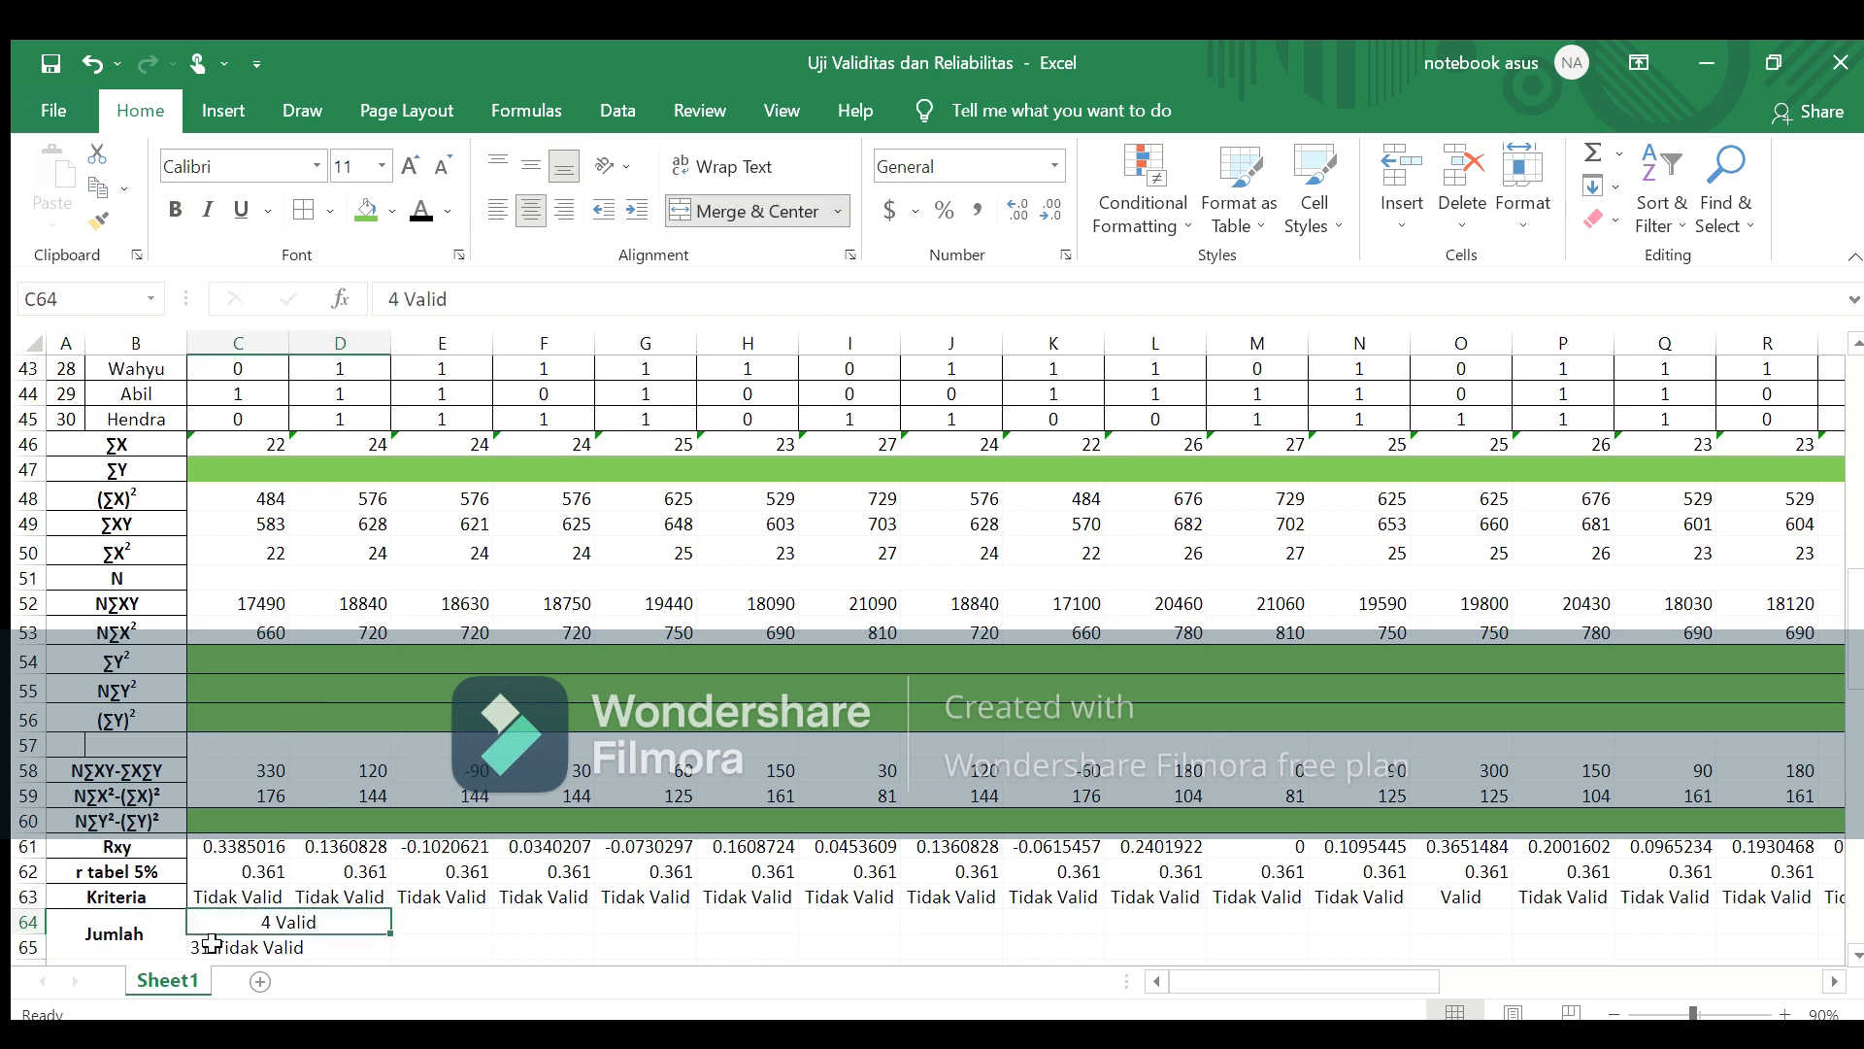
pyautogui.moveTo(201, 947); pyautogui.dragTo(317, 942)
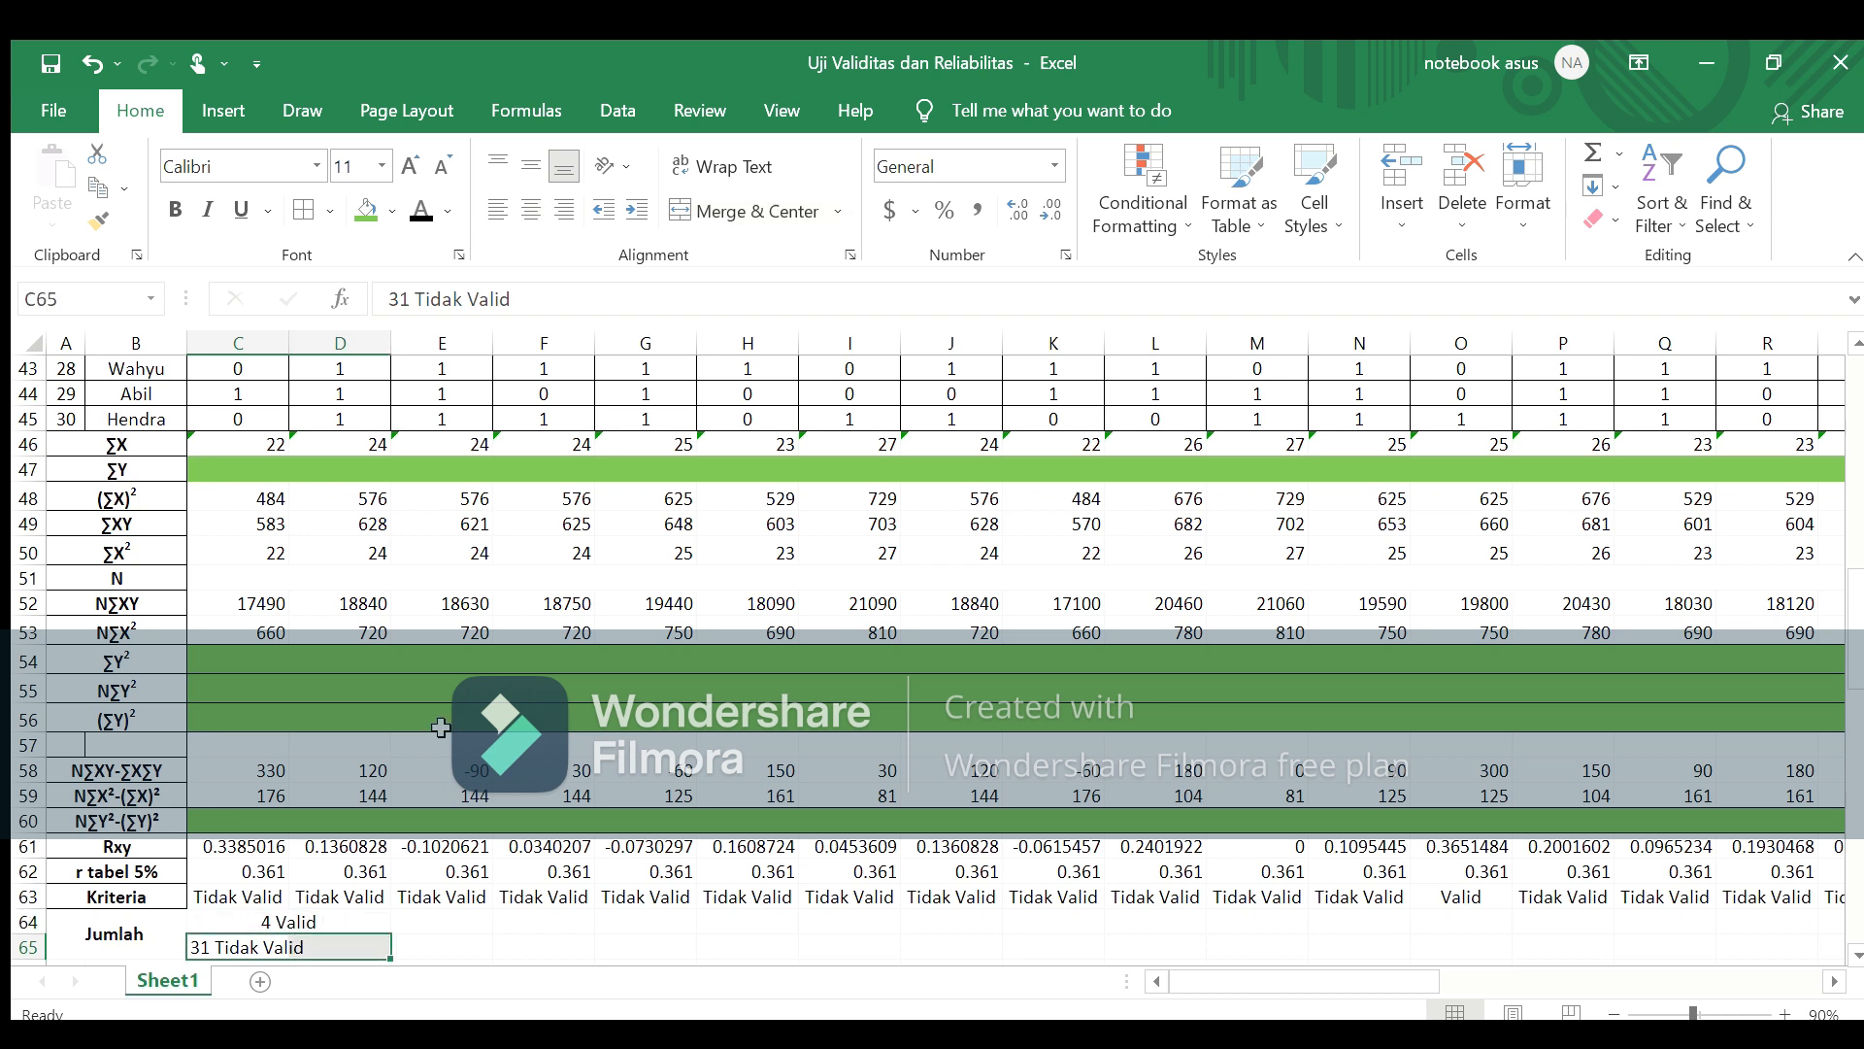
pyautogui.click(720, 195)
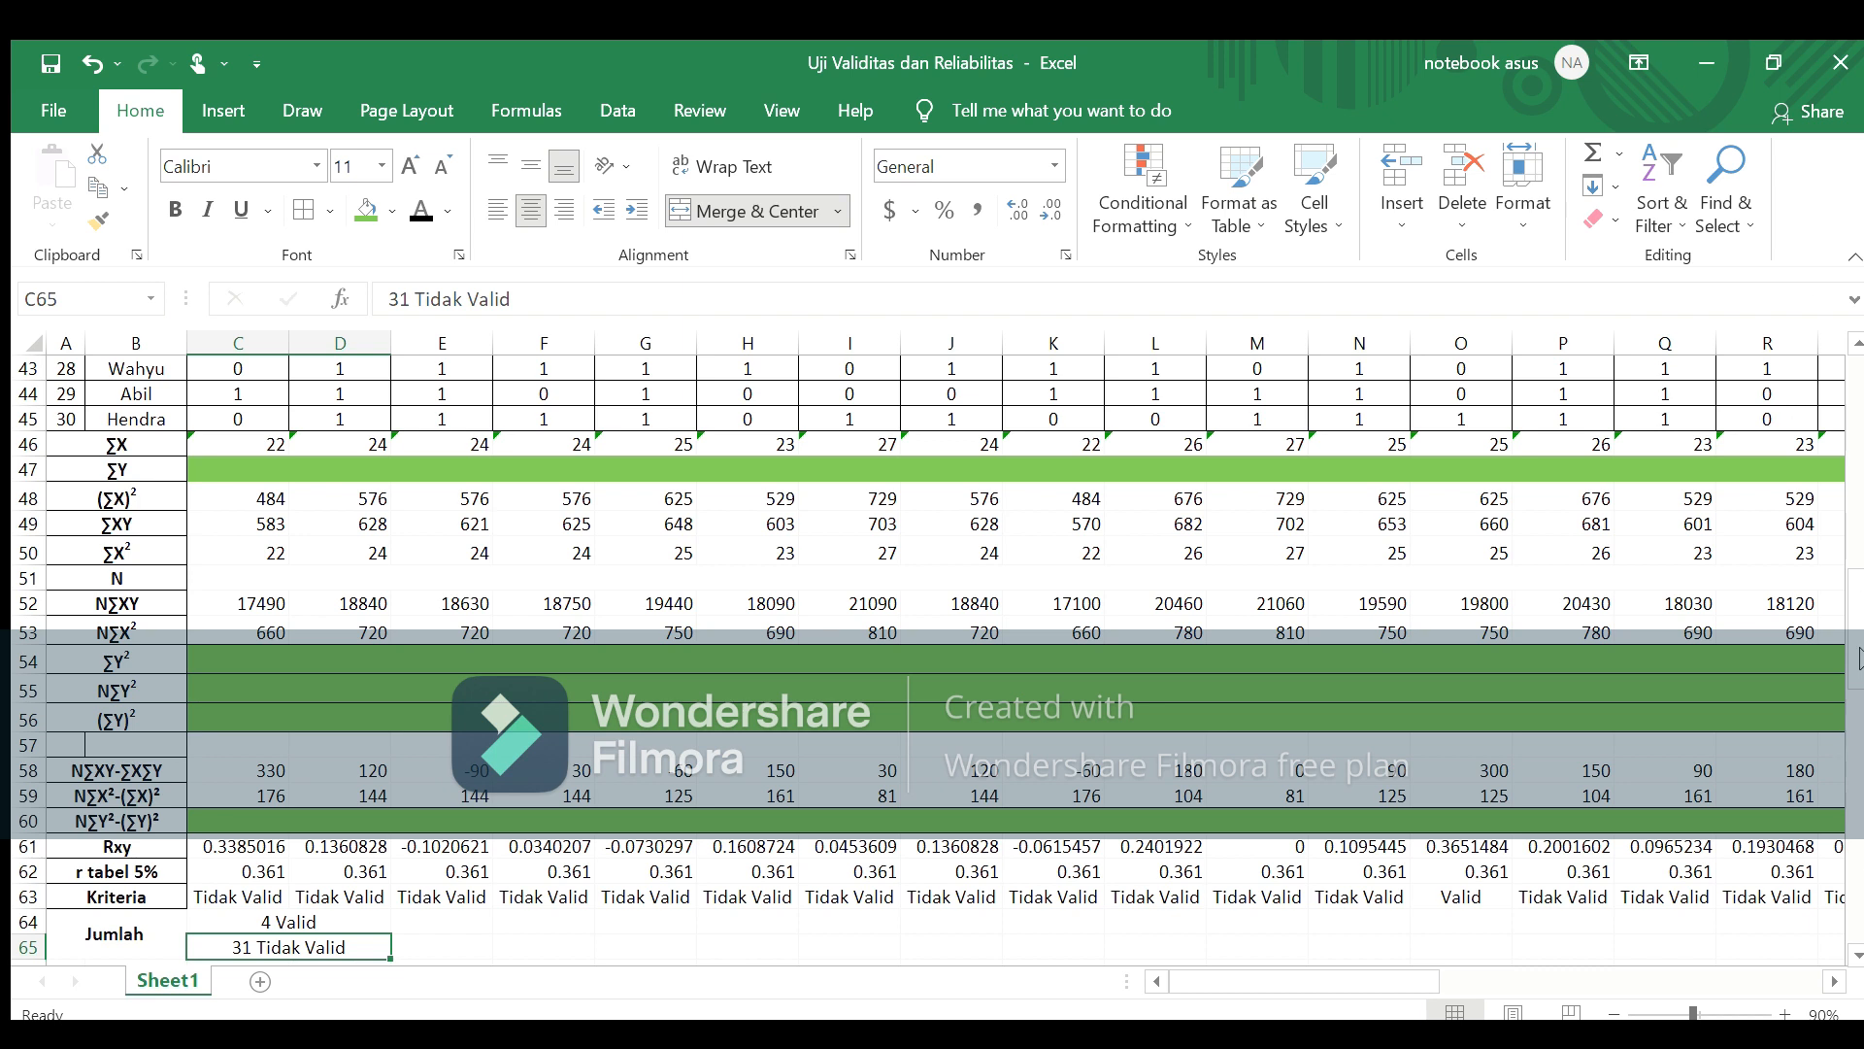
# Step: Review the Jumlah summary in rows 64 and 65 and look back up through the validity table
pyautogui.scroll(-3, 1210, 735)
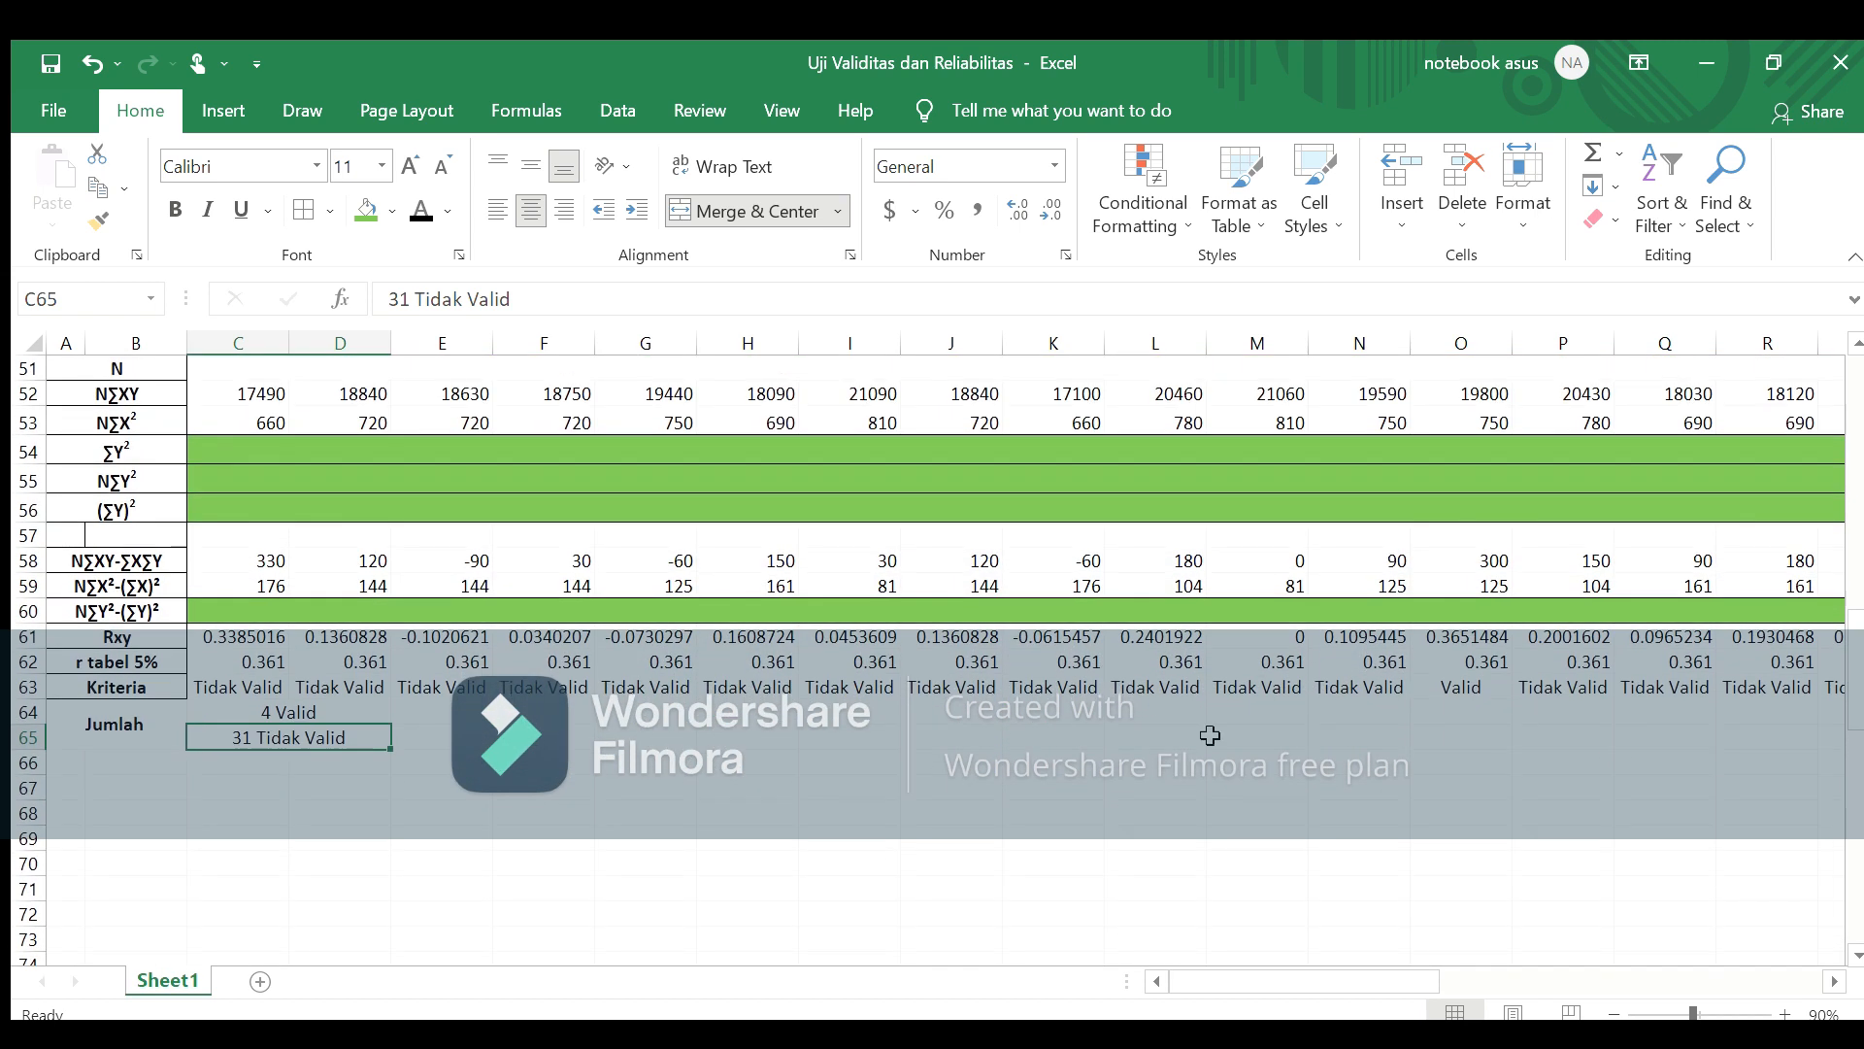
pyautogui.click(529, 745)
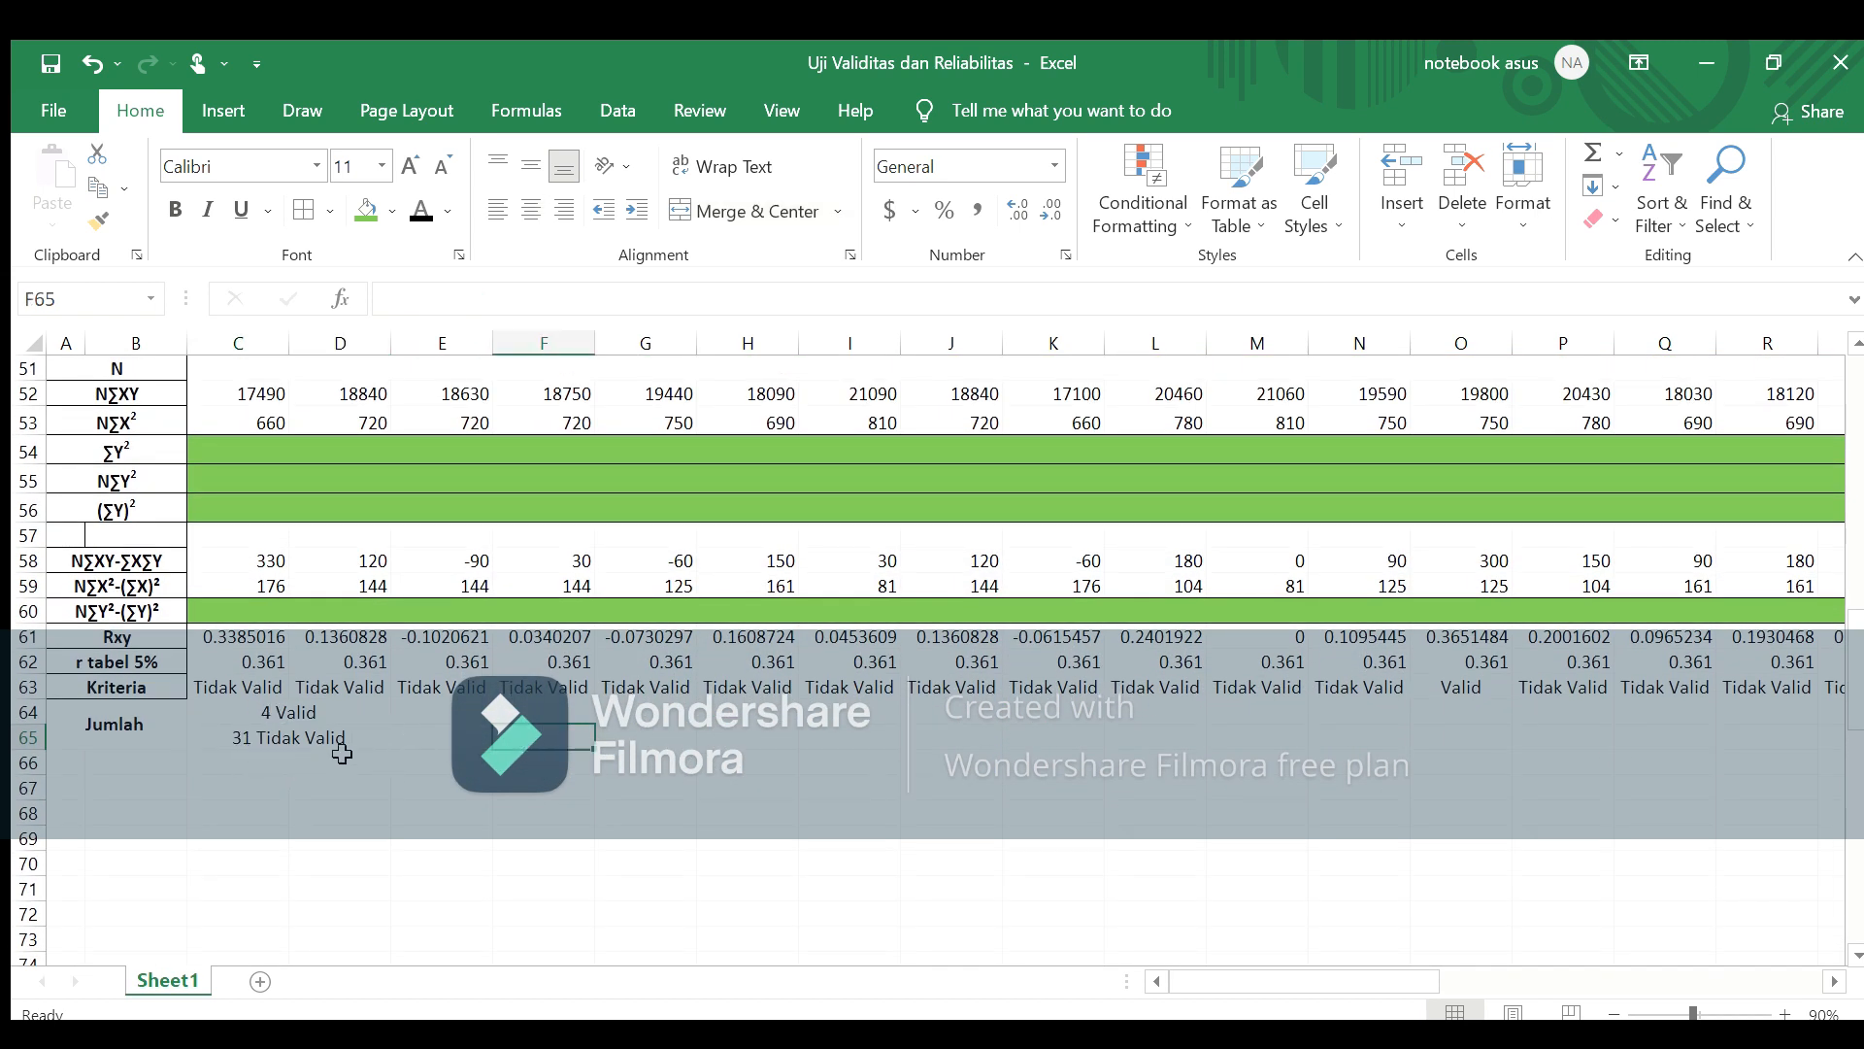
pyautogui.click(267, 720)
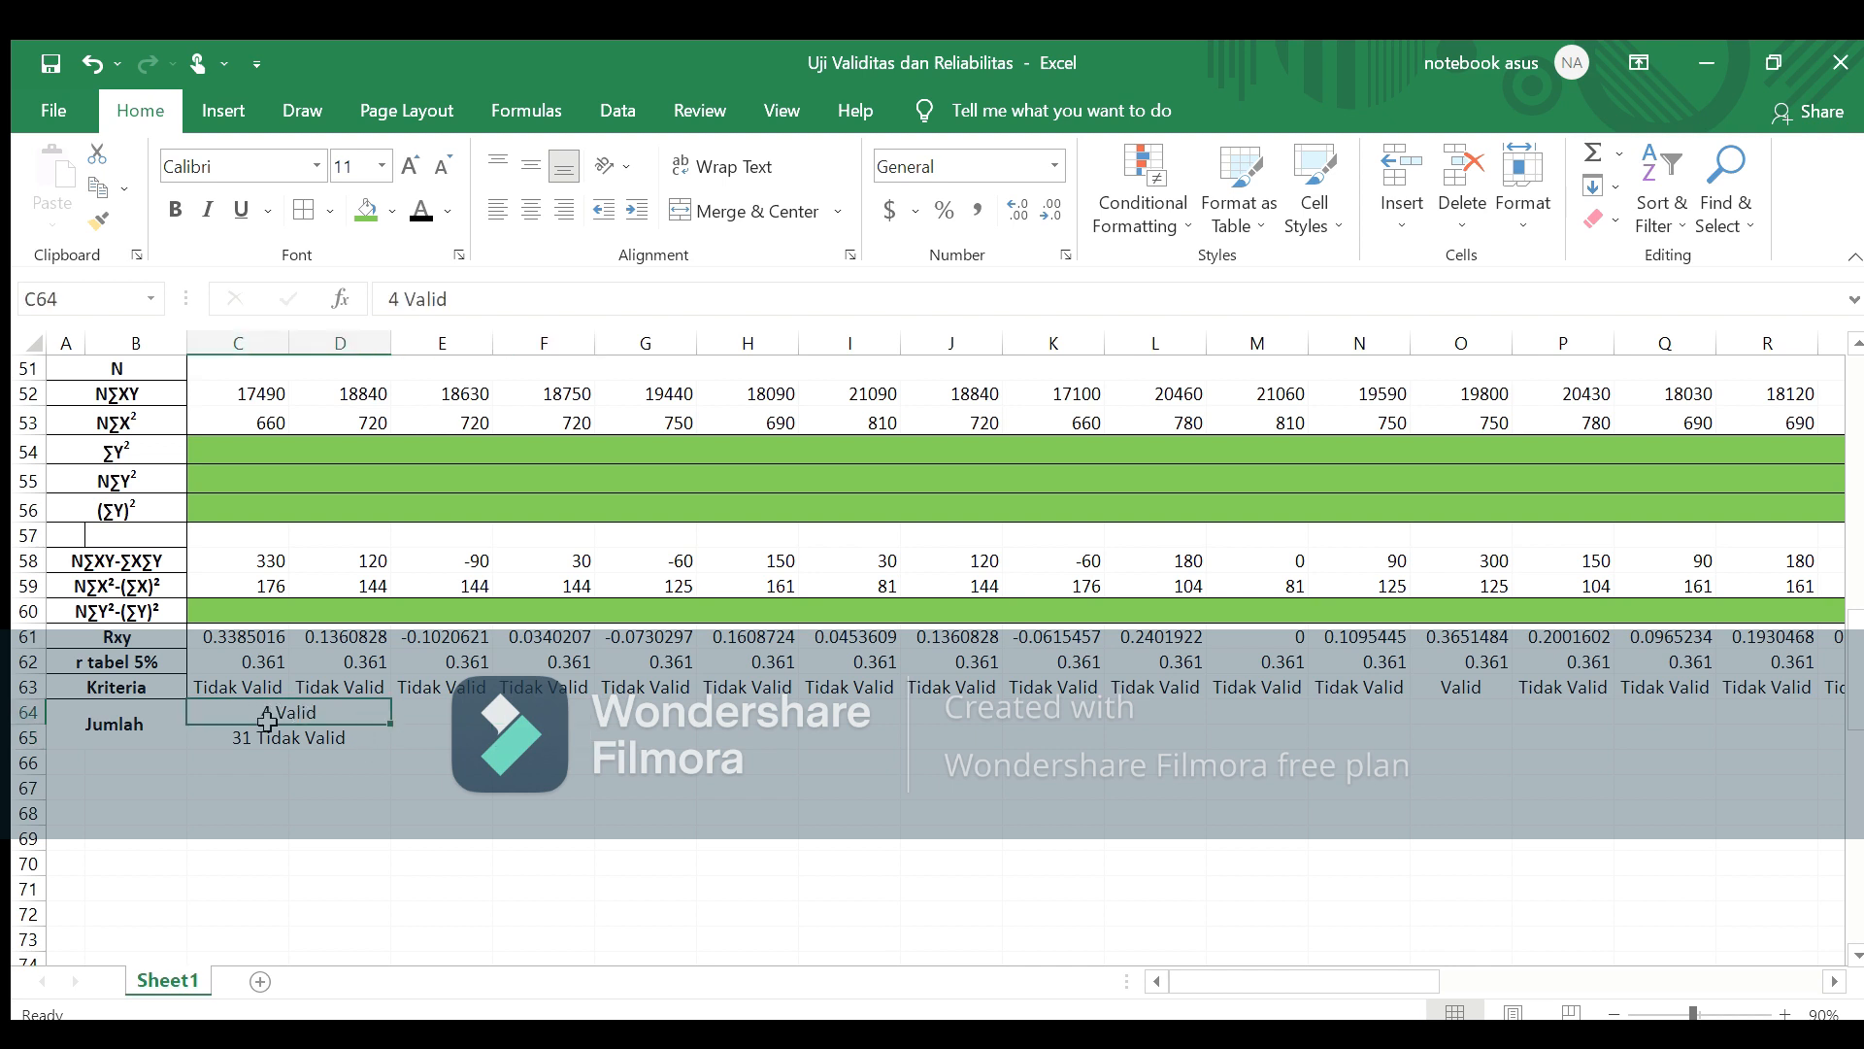
pyautogui.click(275, 746)
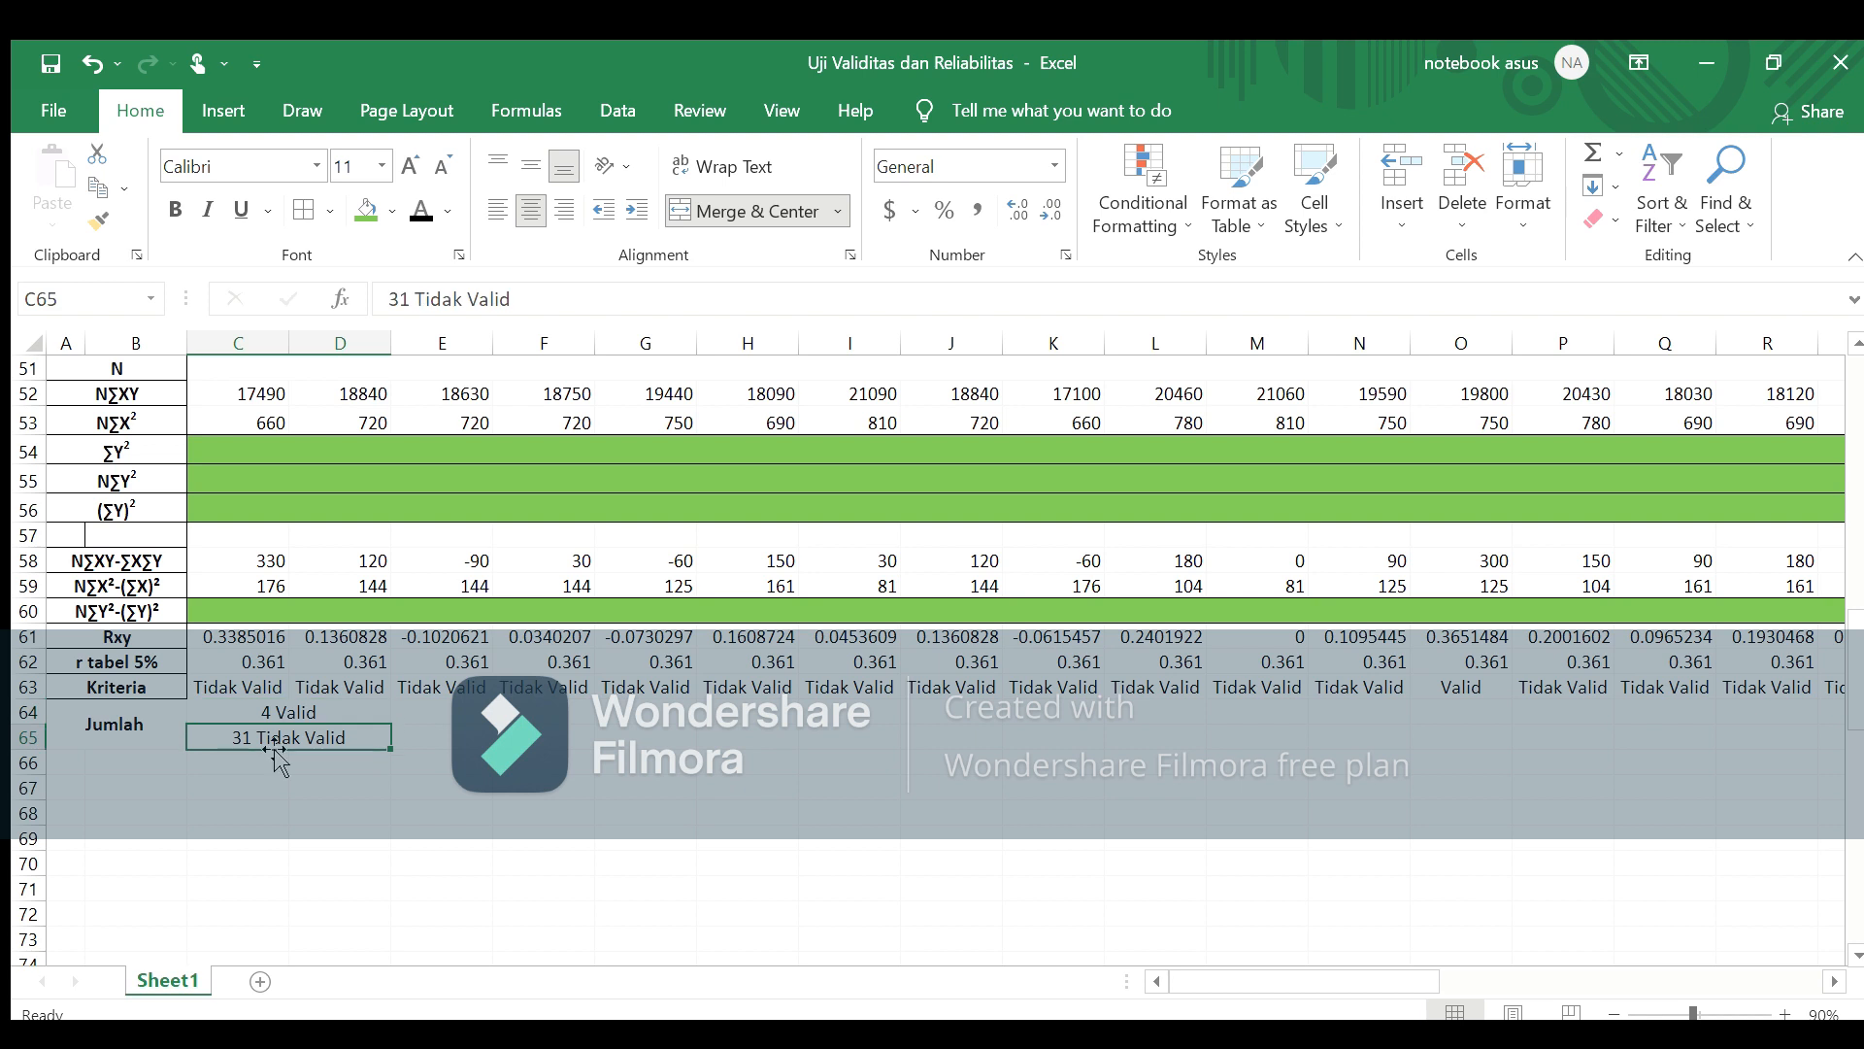
pyautogui.click(324, 708)
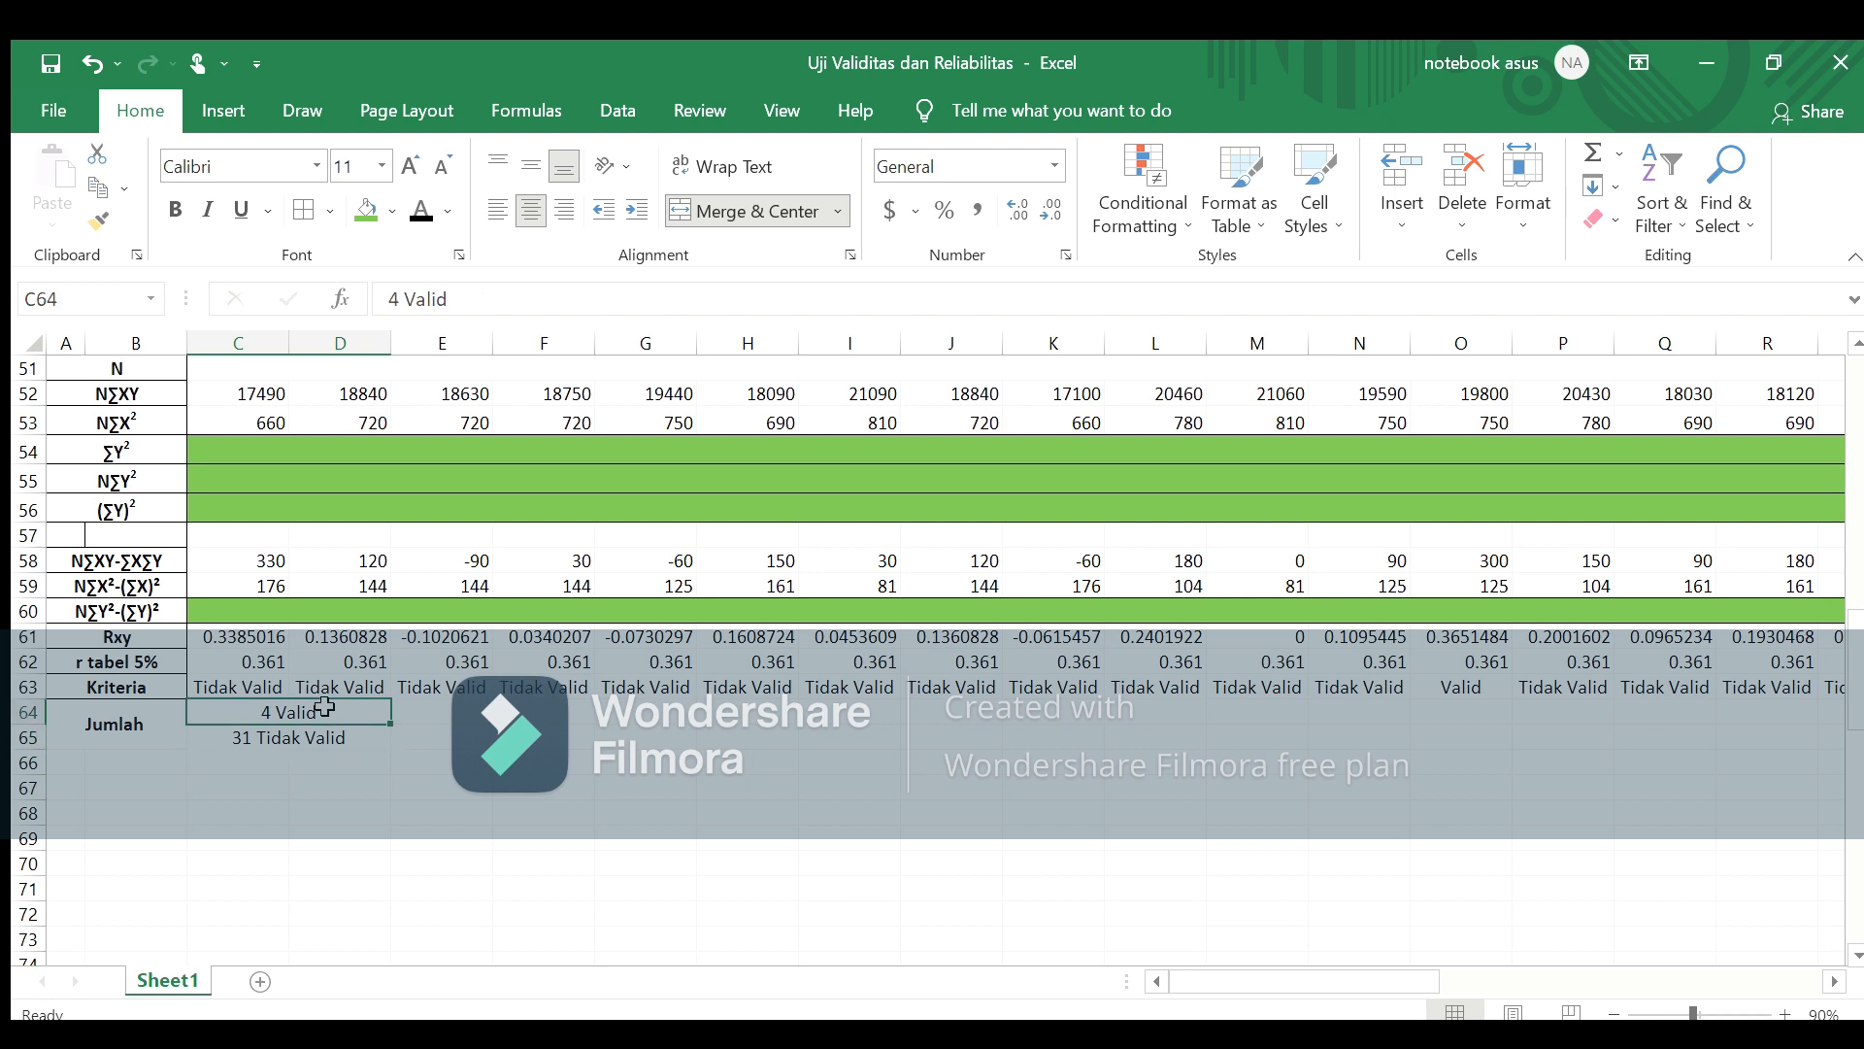
pyautogui.click(351, 764)
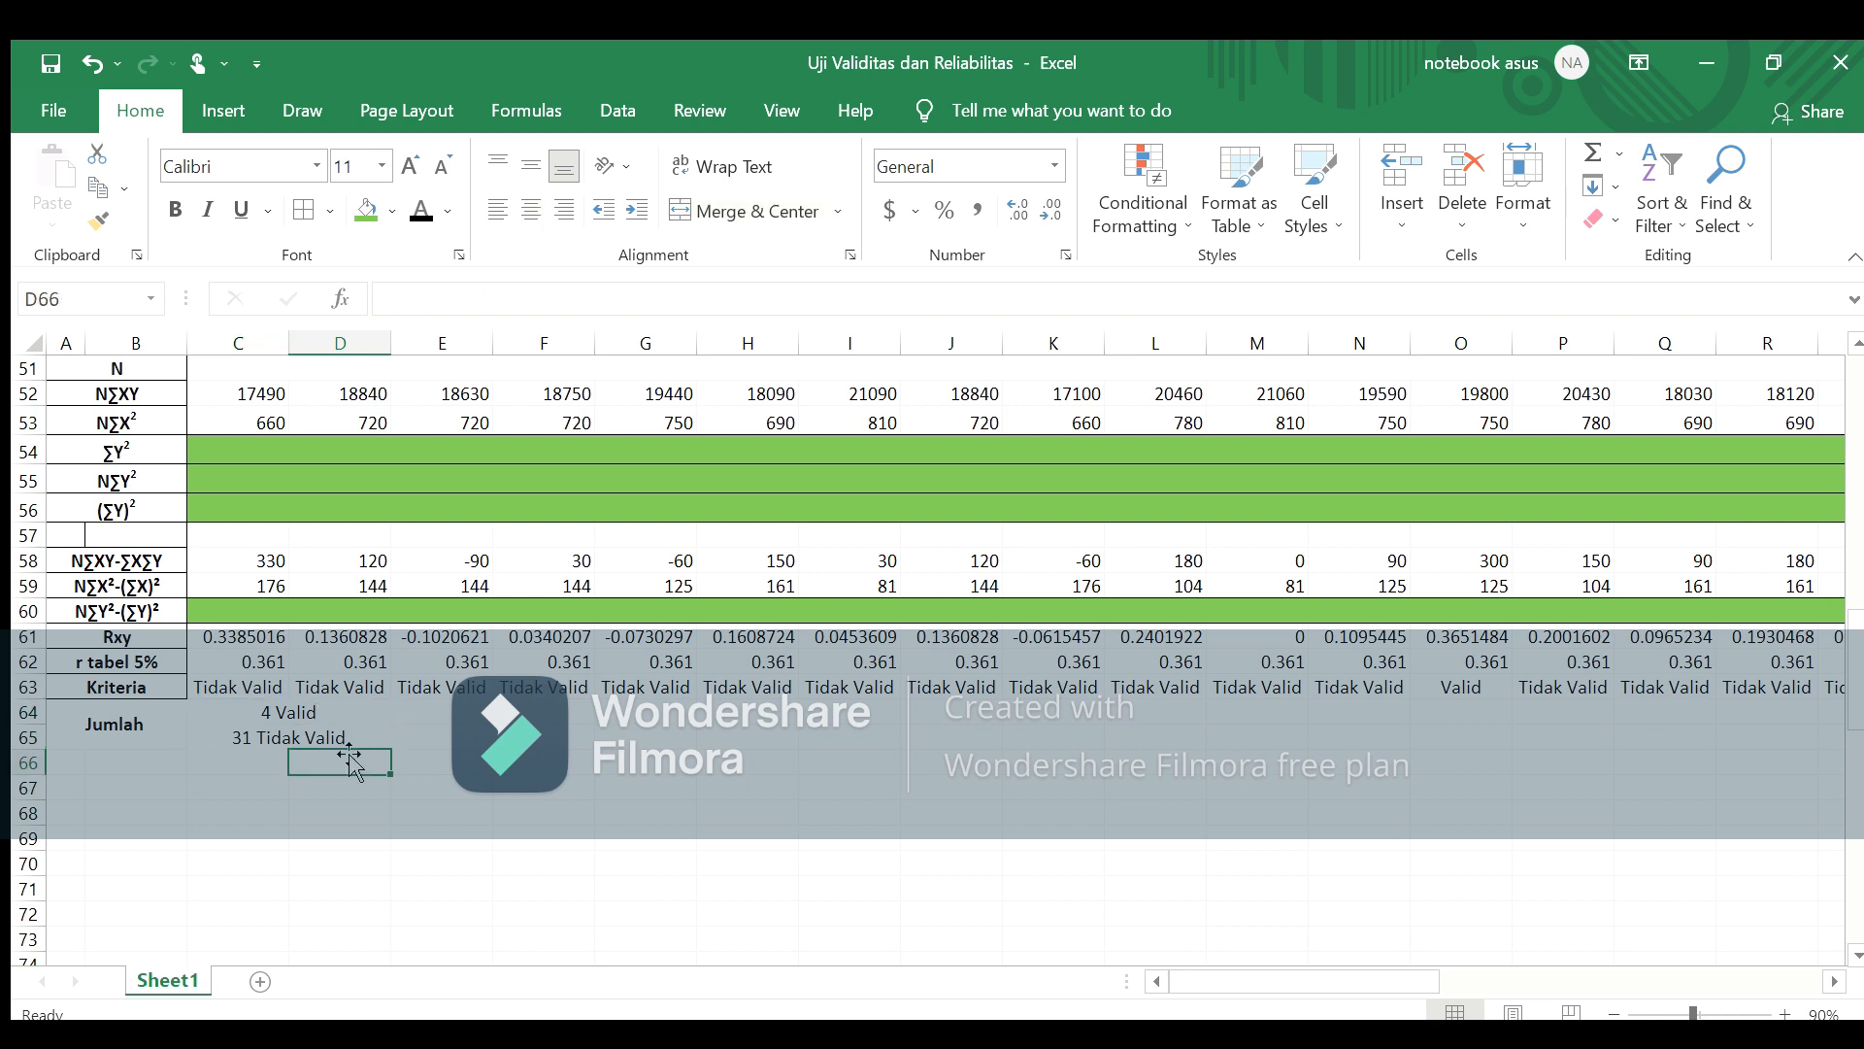
pyautogui.click(122, 756)
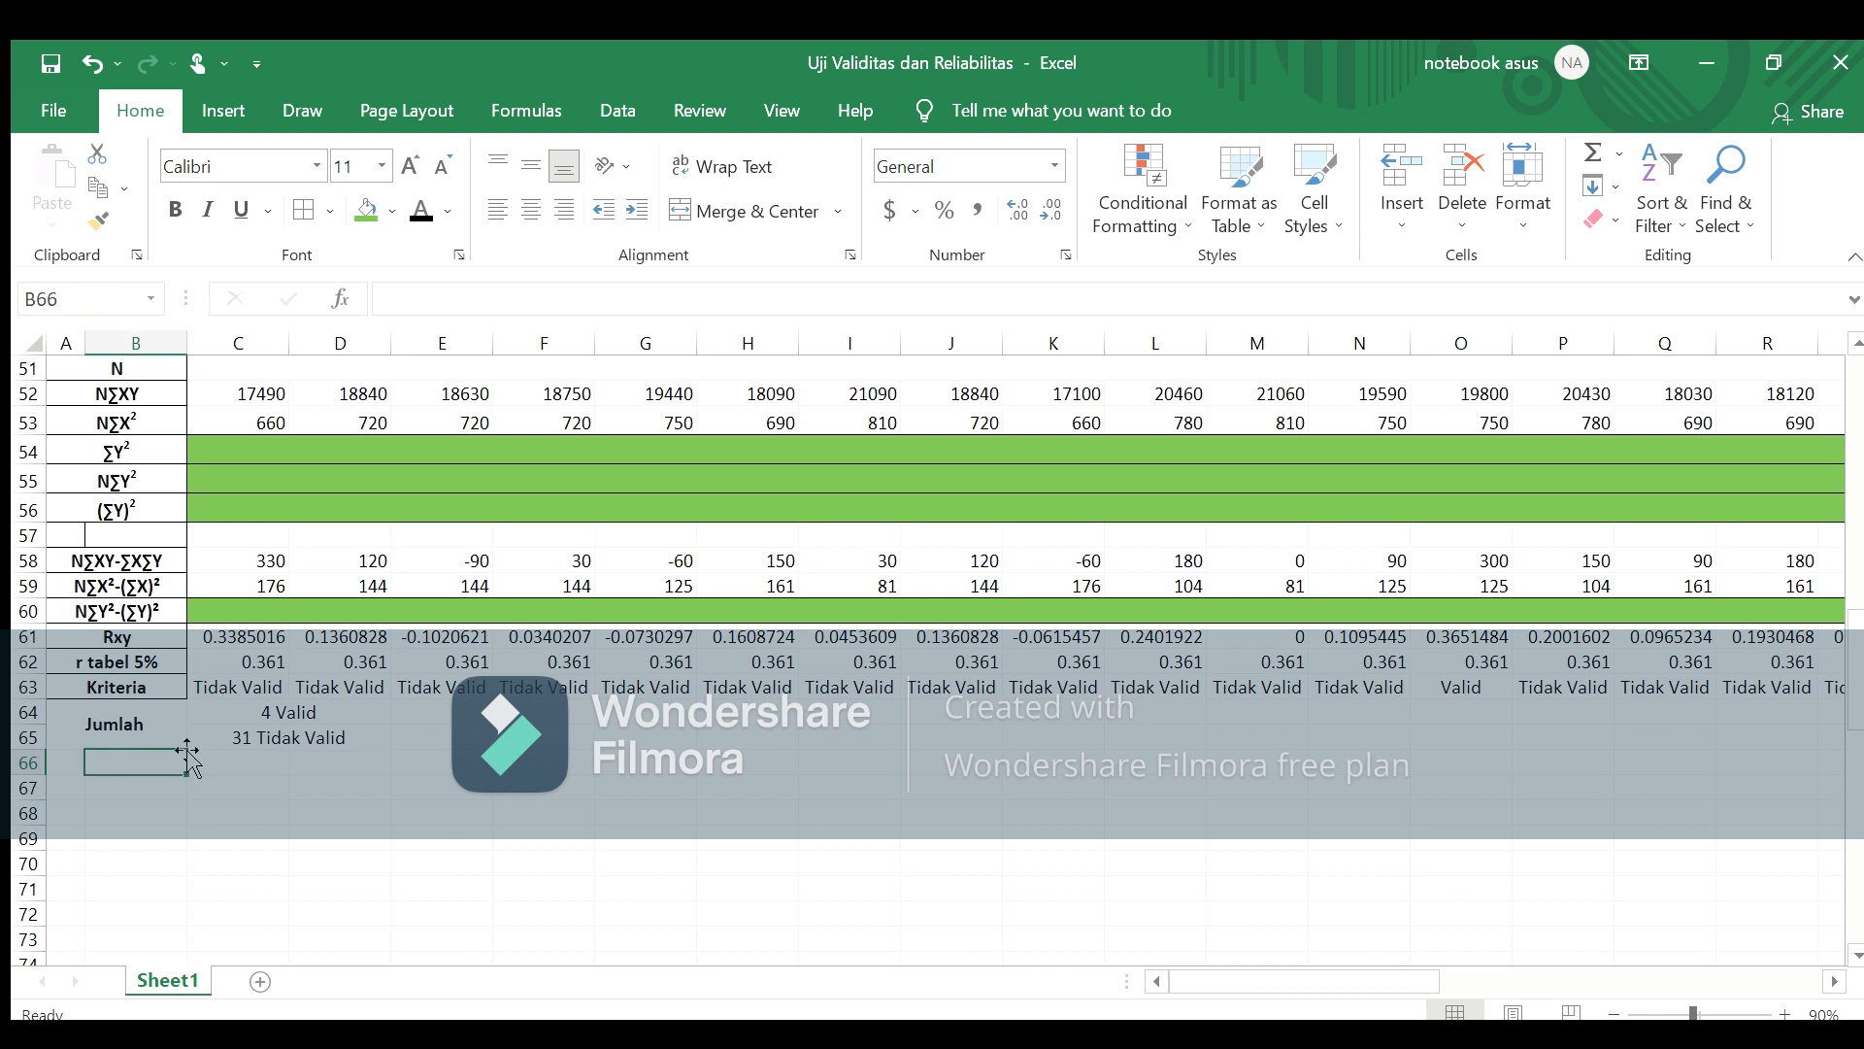
pyautogui.press('Up')
pyautogui.press('Up')
pyautogui.press('Up')
pyautogui.press('Up')
pyautogui.press('Up')
pyautogui.press('Up')
pyautogui.press('Up')
pyautogui.press('Up')
pyautogui.press('Up')
pyautogui.press('Up')
pyautogui.press('Up')
pyautogui.press('Up')
pyautogui.press('Up')
pyautogui.press('Up')
pyautogui.press('Up')
pyautogui.press('Up')
pyautogui.press('Up')
pyautogui.press('Up')
pyautogui.press('Up')
pyautogui.press('Up')
pyautogui.press('Up')
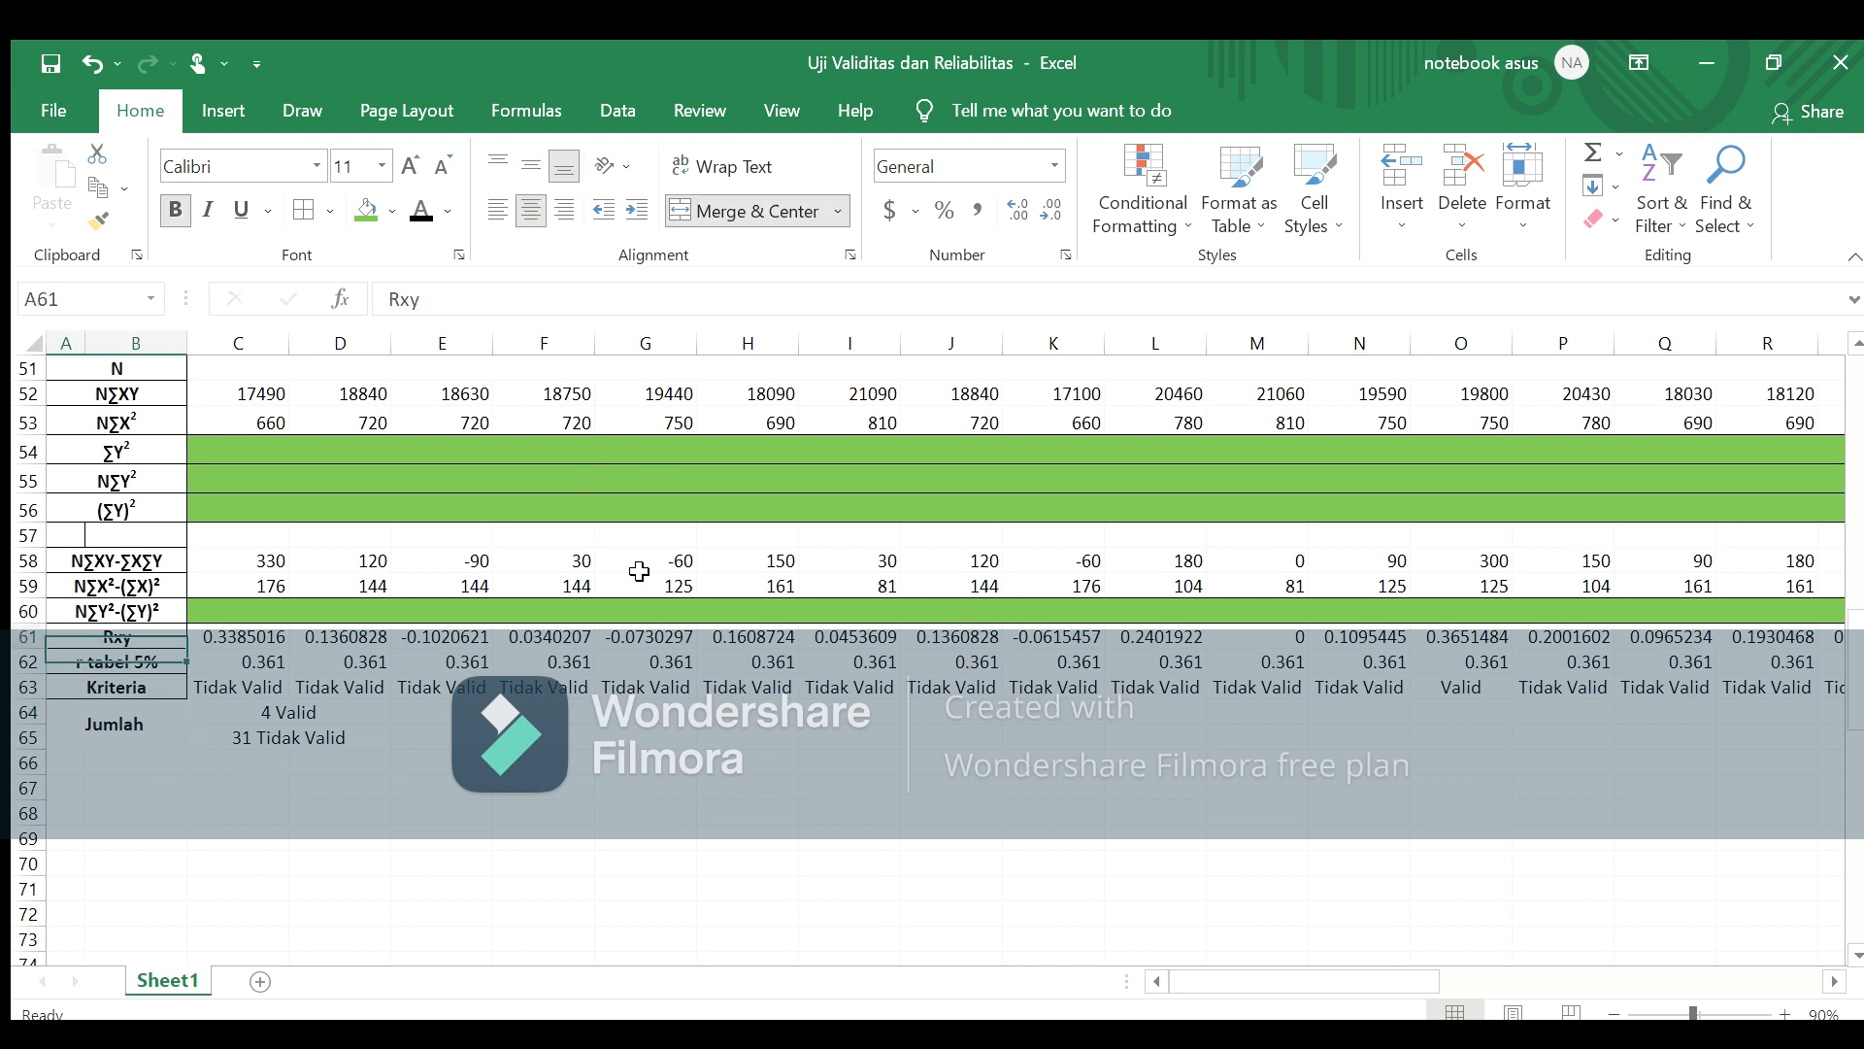
pyautogui.press('Up')
pyautogui.press('Up')
pyautogui.press('Up')
pyautogui.press('Up')
pyautogui.press('Up')
pyautogui.press('Up')
pyautogui.press('Up')
pyautogui.press('Up')
pyautogui.press('Up')
pyautogui.press('Up')
pyautogui.press('Up')
pyautogui.press('Up')
pyautogui.press('Up')
pyautogui.press('Up')
pyautogui.press('Up')
pyautogui.press('Up')
pyautogui.press('Up')
pyautogui.press('Up')
pyautogui.press('Up')
pyautogui.press('Up')
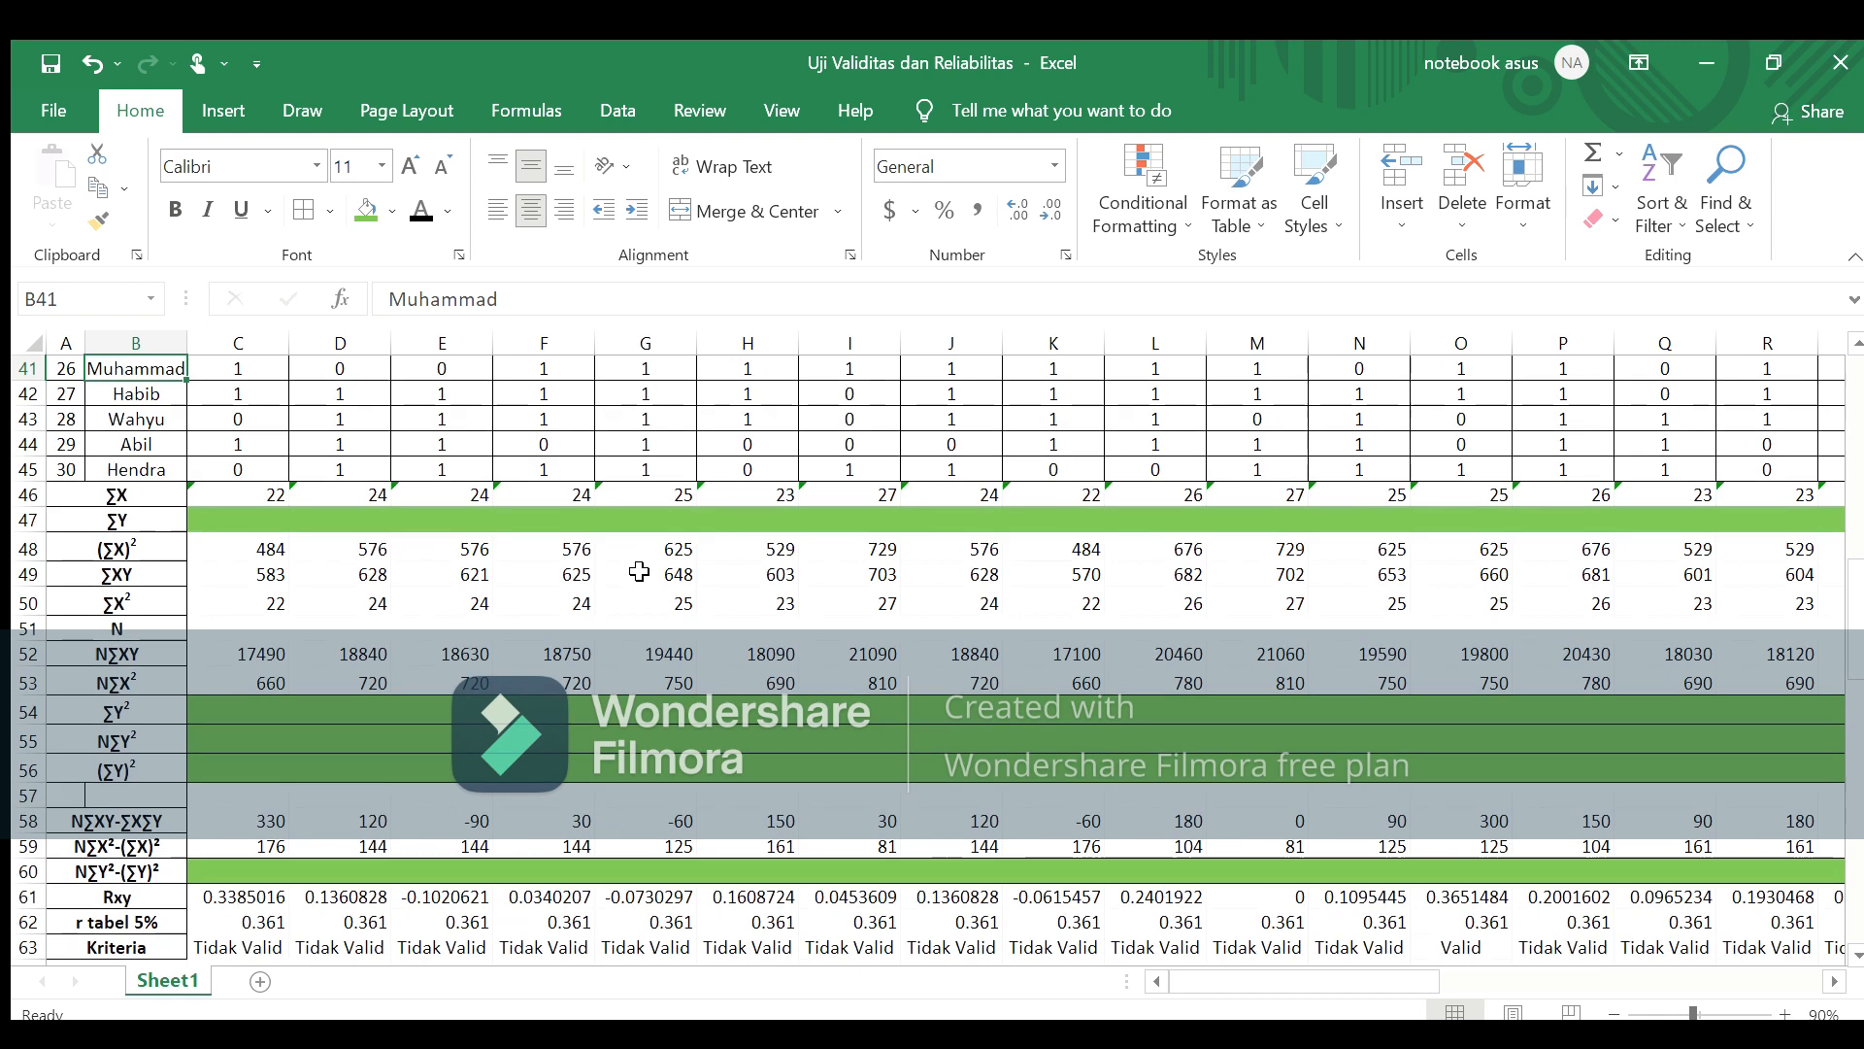
pyautogui.press('Up')
pyautogui.press('Up')
pyautogui.press('Up')
pyautogui.press('Up')
pyautogui.press('Up')
pyautogui.press('Up')
pyautogui.press('Up')
pyautogui.press('Up')
pyautogui.press('Up')
pyautogui.press('Up')
pyautogui.press('Up')
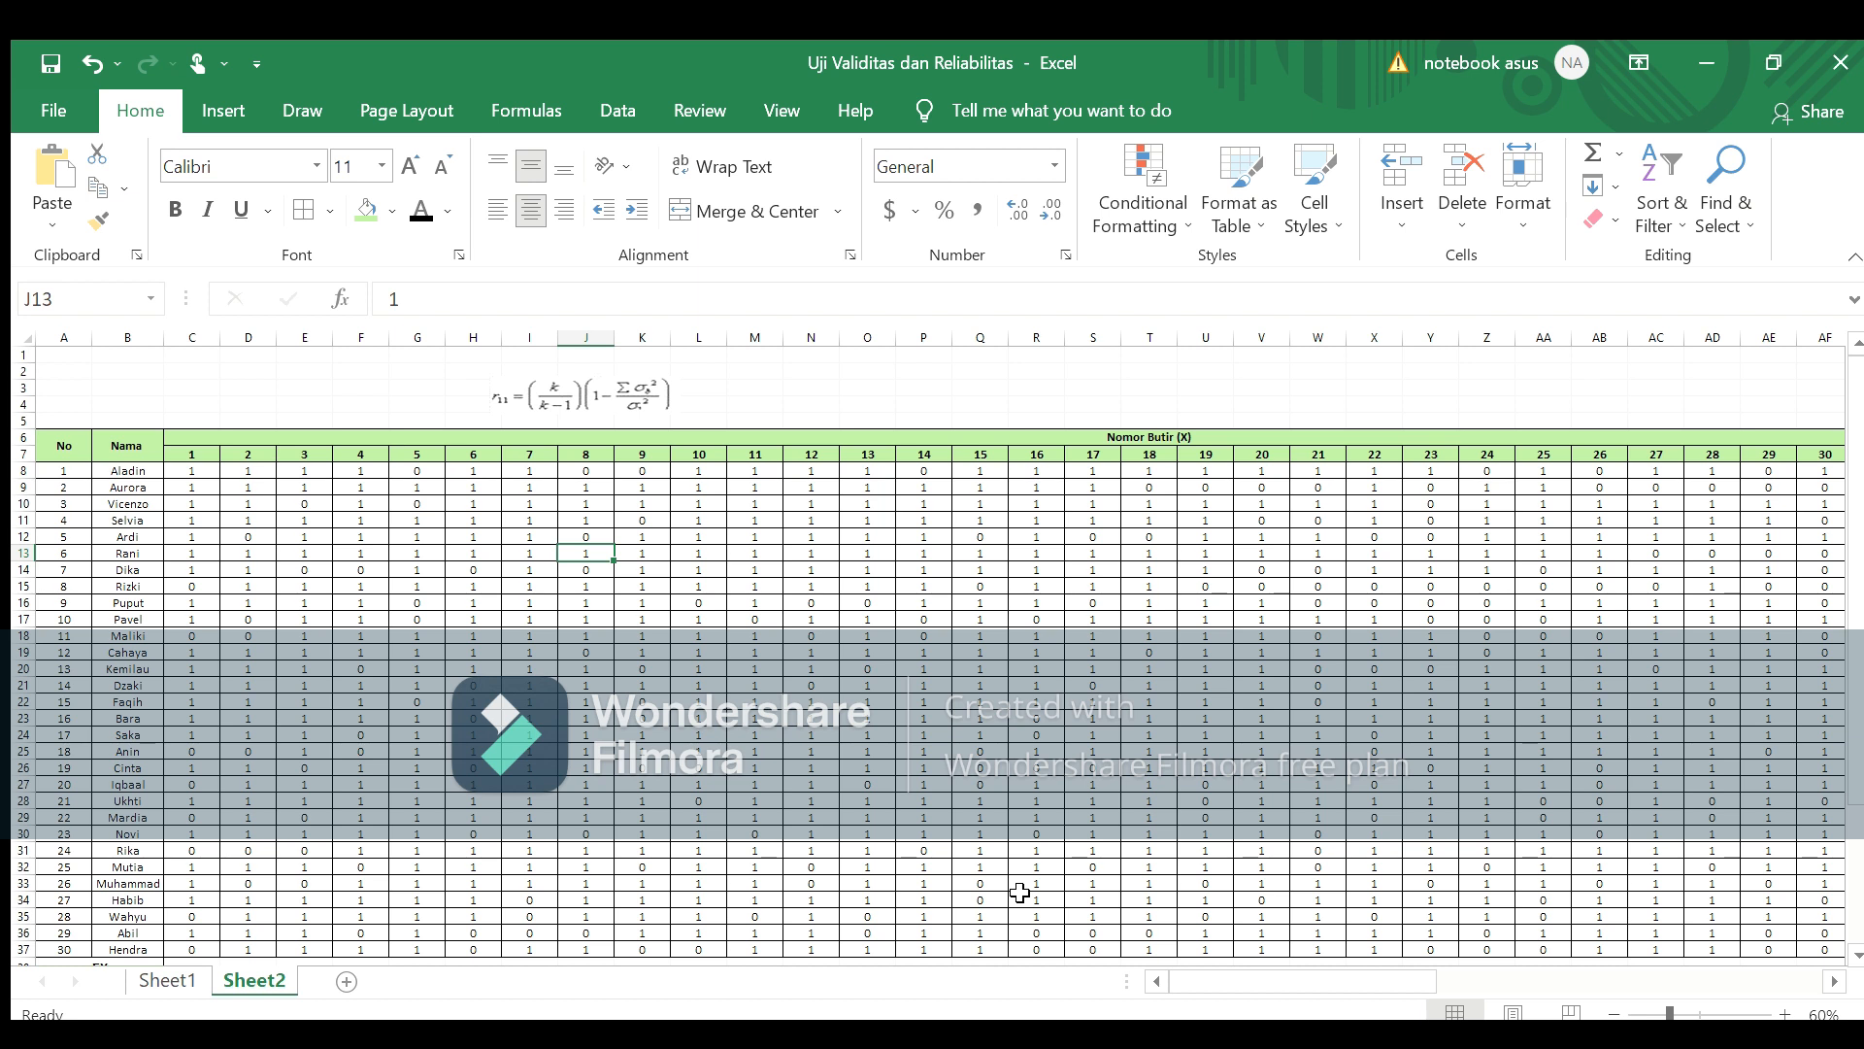
# Step: On Sheet2, total the first respondent's scores in Jumlah cell AL8 with =SUM(C8:AK8)
pyautogui.click(207, 455)
pyautogui.click(328, 475)
pyautogui.click(333, 479)
pyautogui.press('Right')
pyautogui.press('Right')
pyautogui.press('Right')
pyautogui.press('Right')
pyautogui.press('Right')
pyautogui.press('Right')
pyautogui.press('Right')
pyautogui.press('Right')
pyautogui.press('Right')
pyautogui.press('Right')
pyautogui.press('Right')
pyautogui.press('Right')
pyautogui.press('Right')
pyautogui.press('Right')
pyautogui.press('Right')
pyautogui.press('Right')
pyautogui.press('Right')
pyautogui.press('Right')
pyautogui.press('Right')
pyautogui.press('Right')
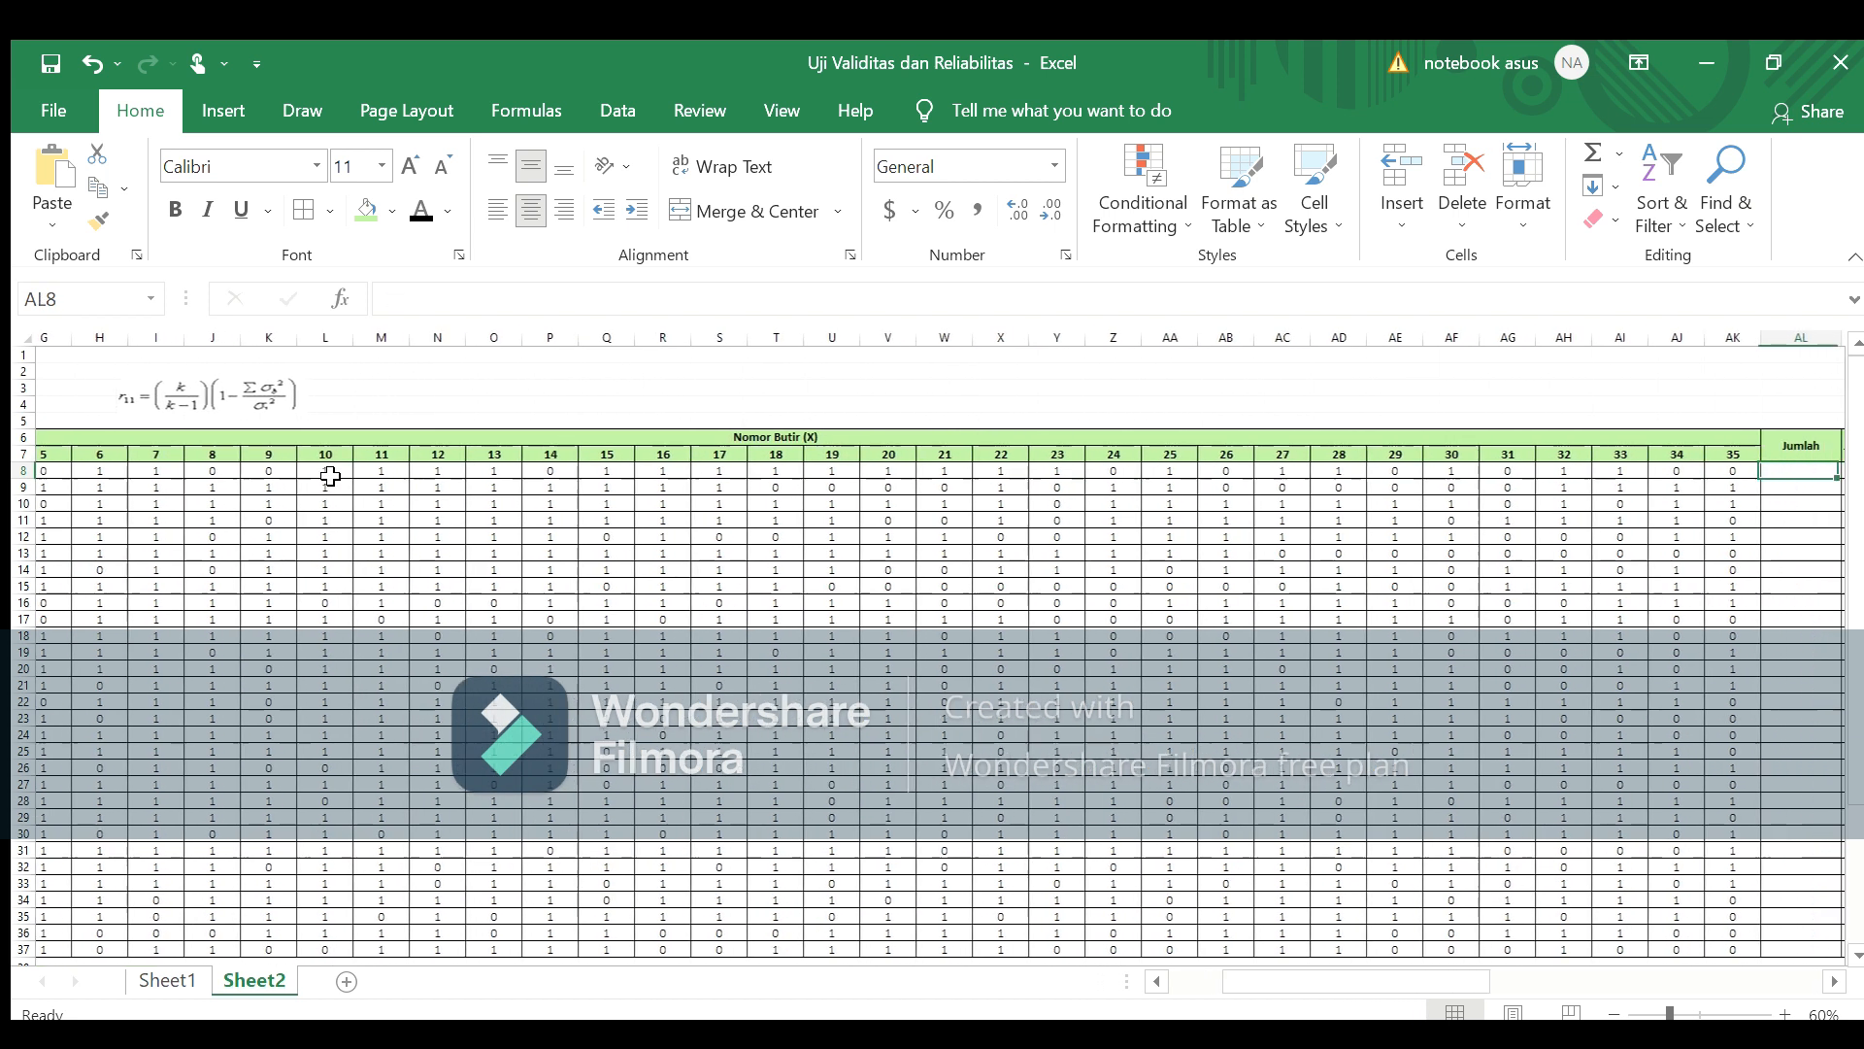
pyautogui.press('Right')
pyautogui.press('Left')
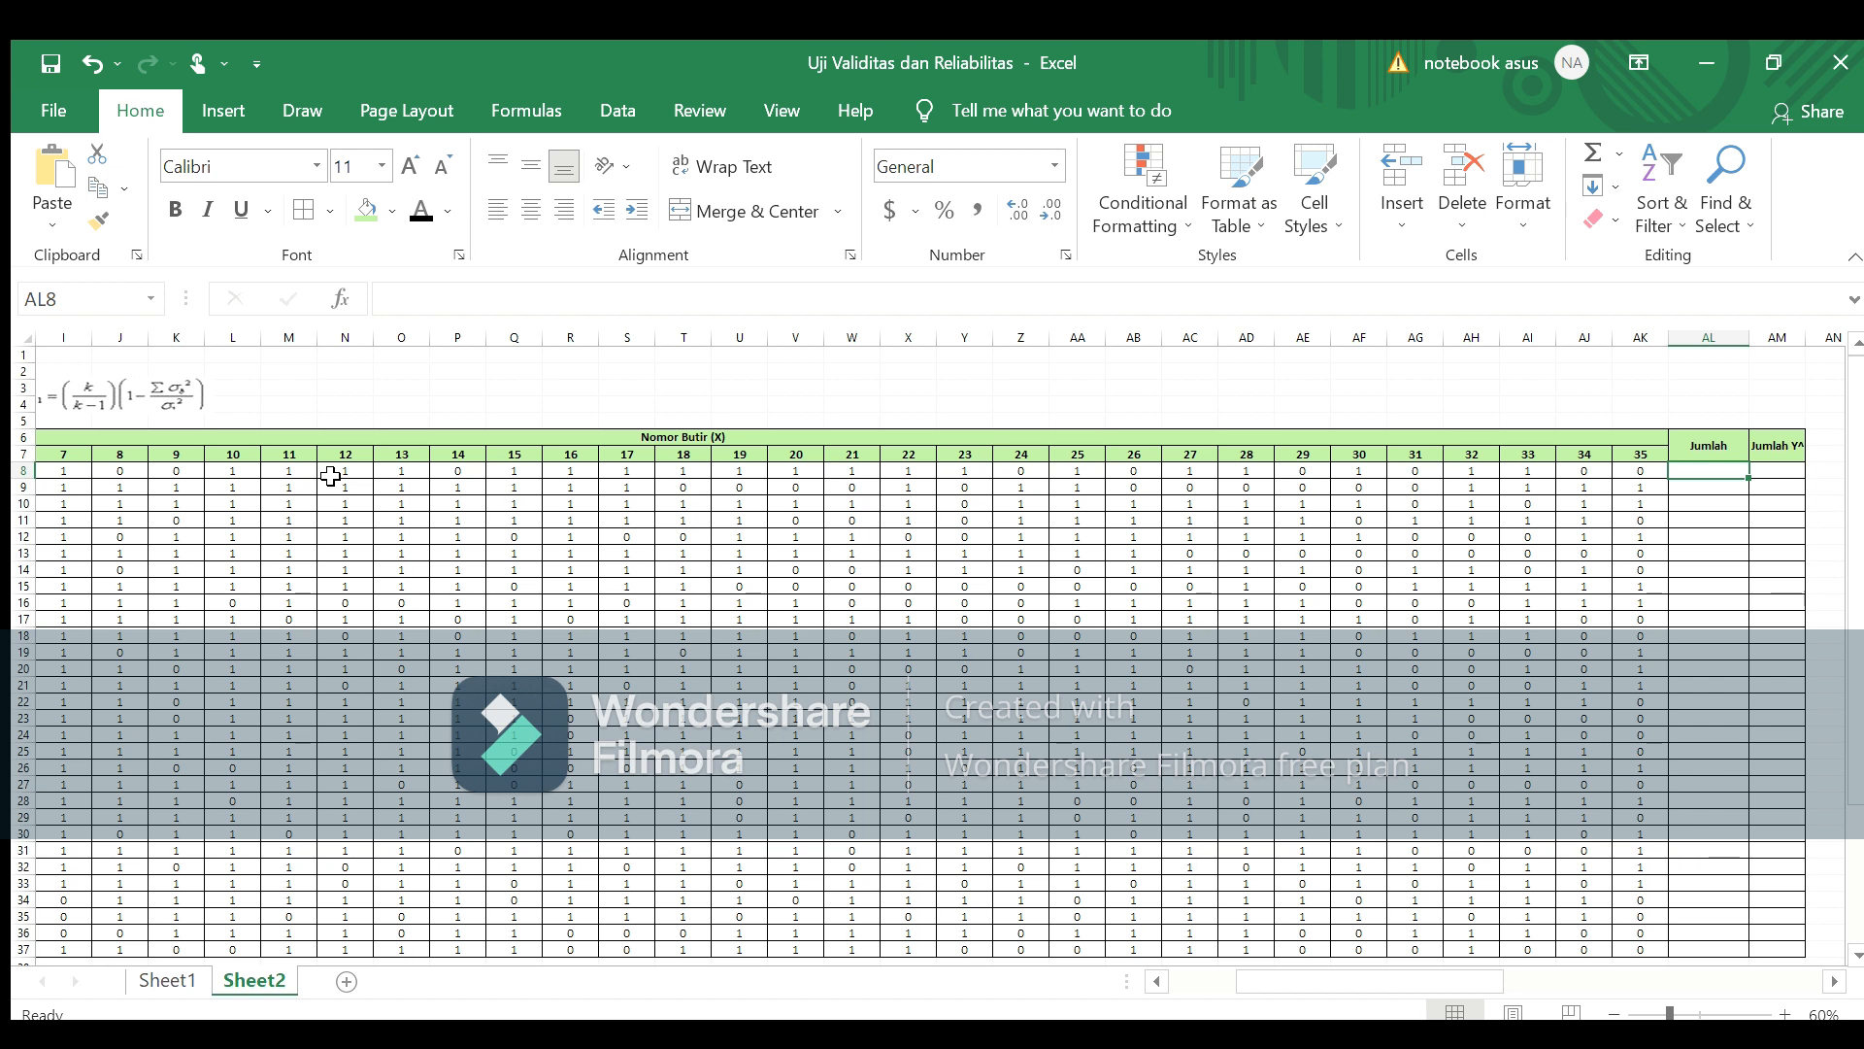
pyautogui.write('=')
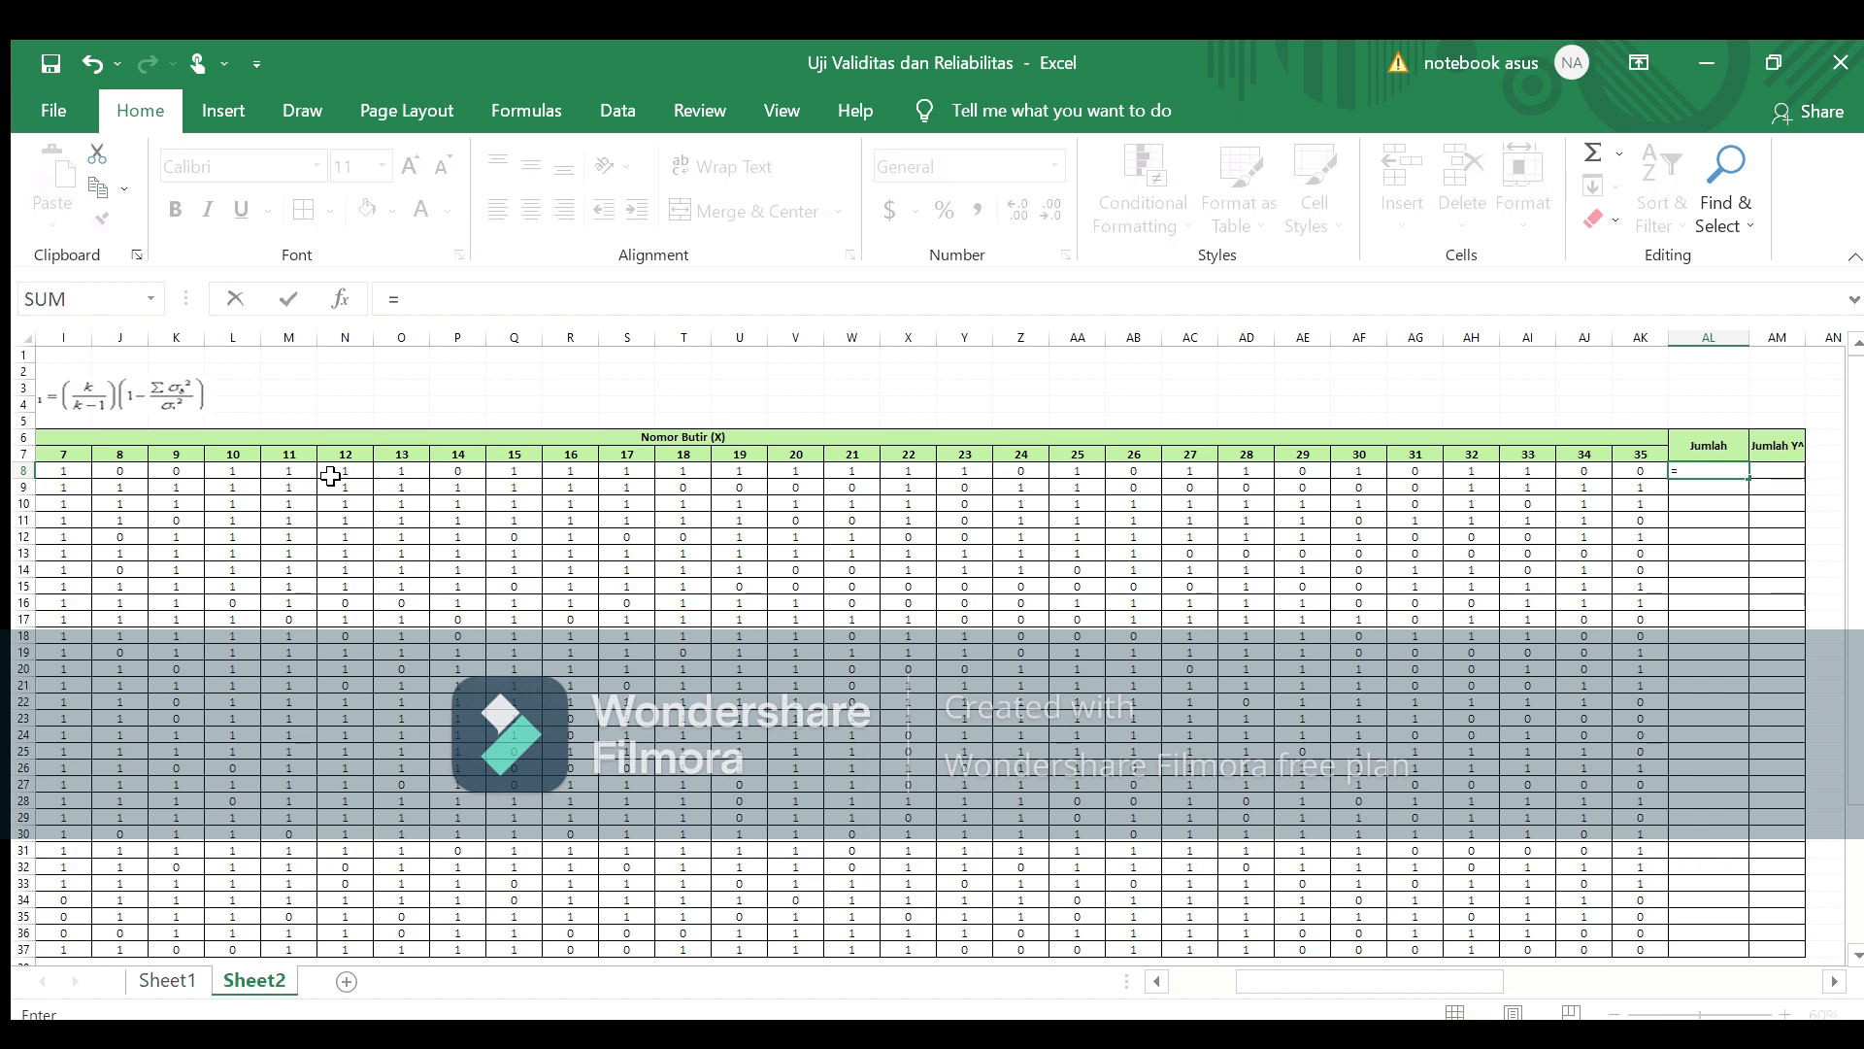
pyautogui.write('sum(')
pyautogui.moveTo(1365, 984); pyautogui.dragTo(1282, 987)
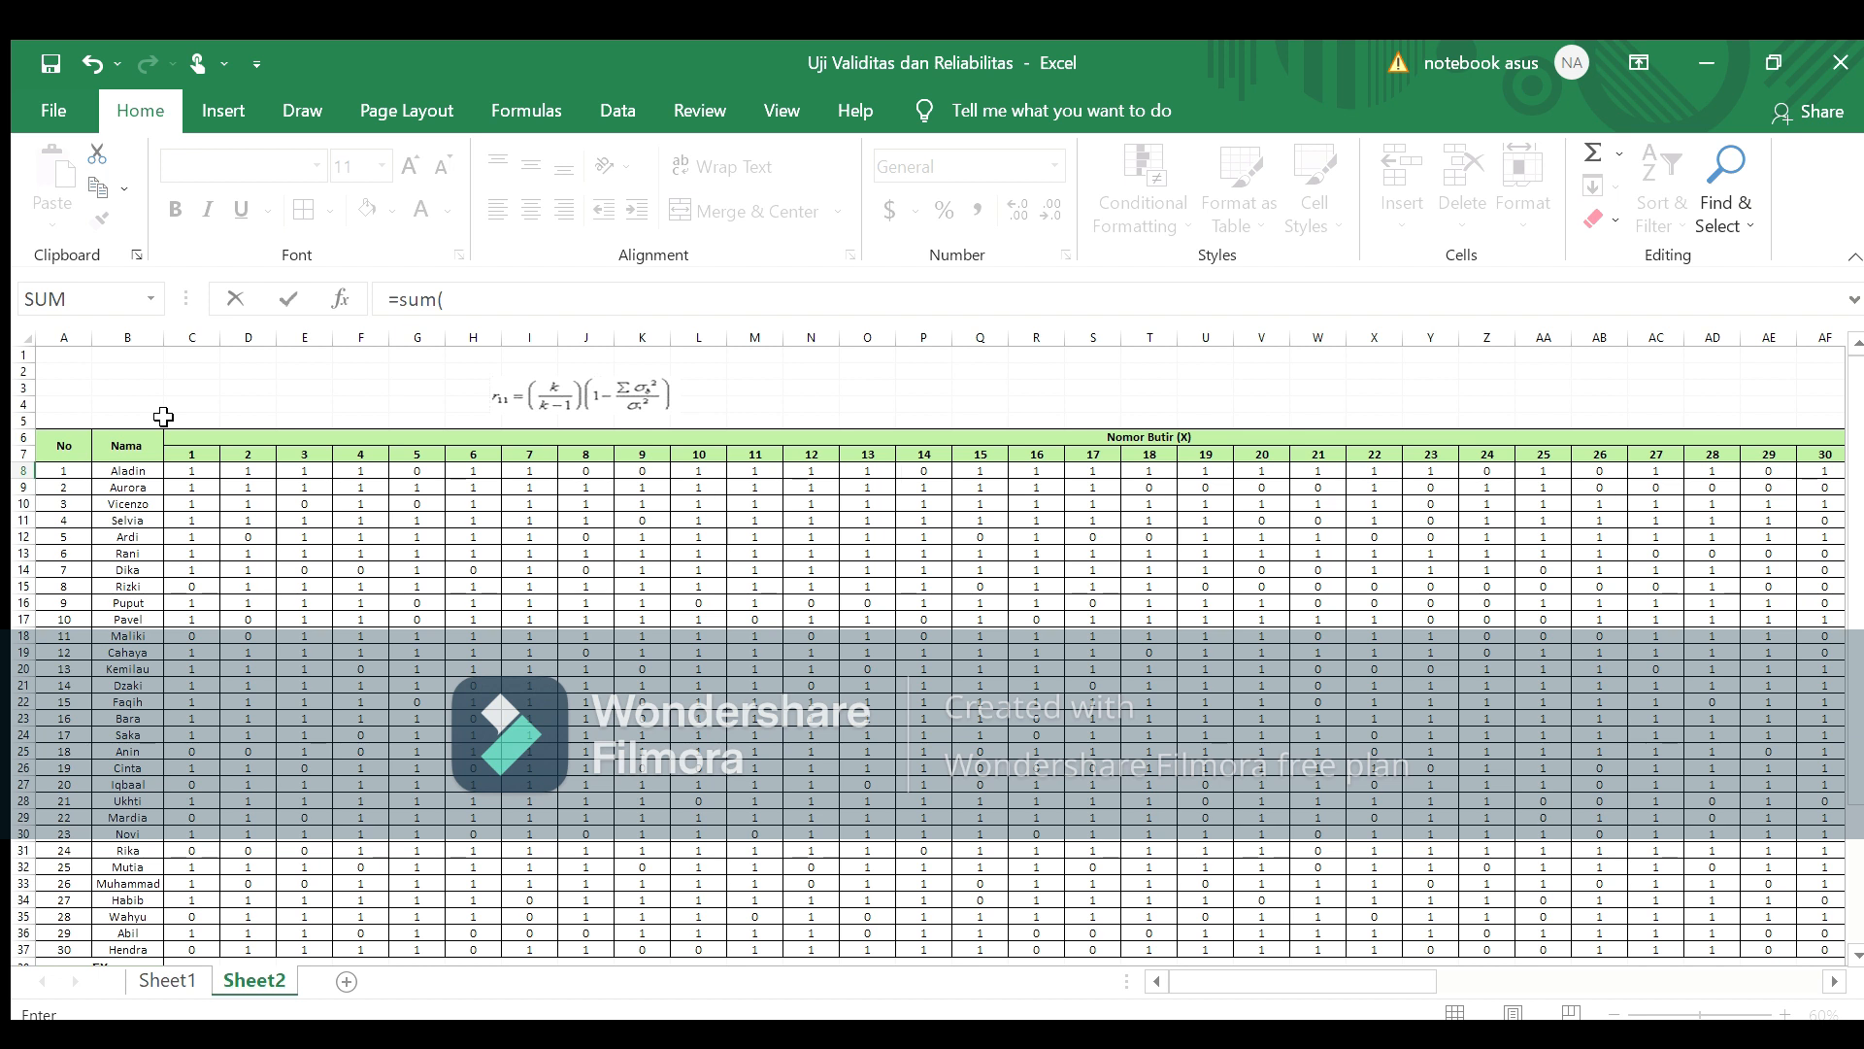
pyautogui.click(183, 471)
pyautogui.moveTo(195, 470); pyautogui.dragTo(1592, 476)
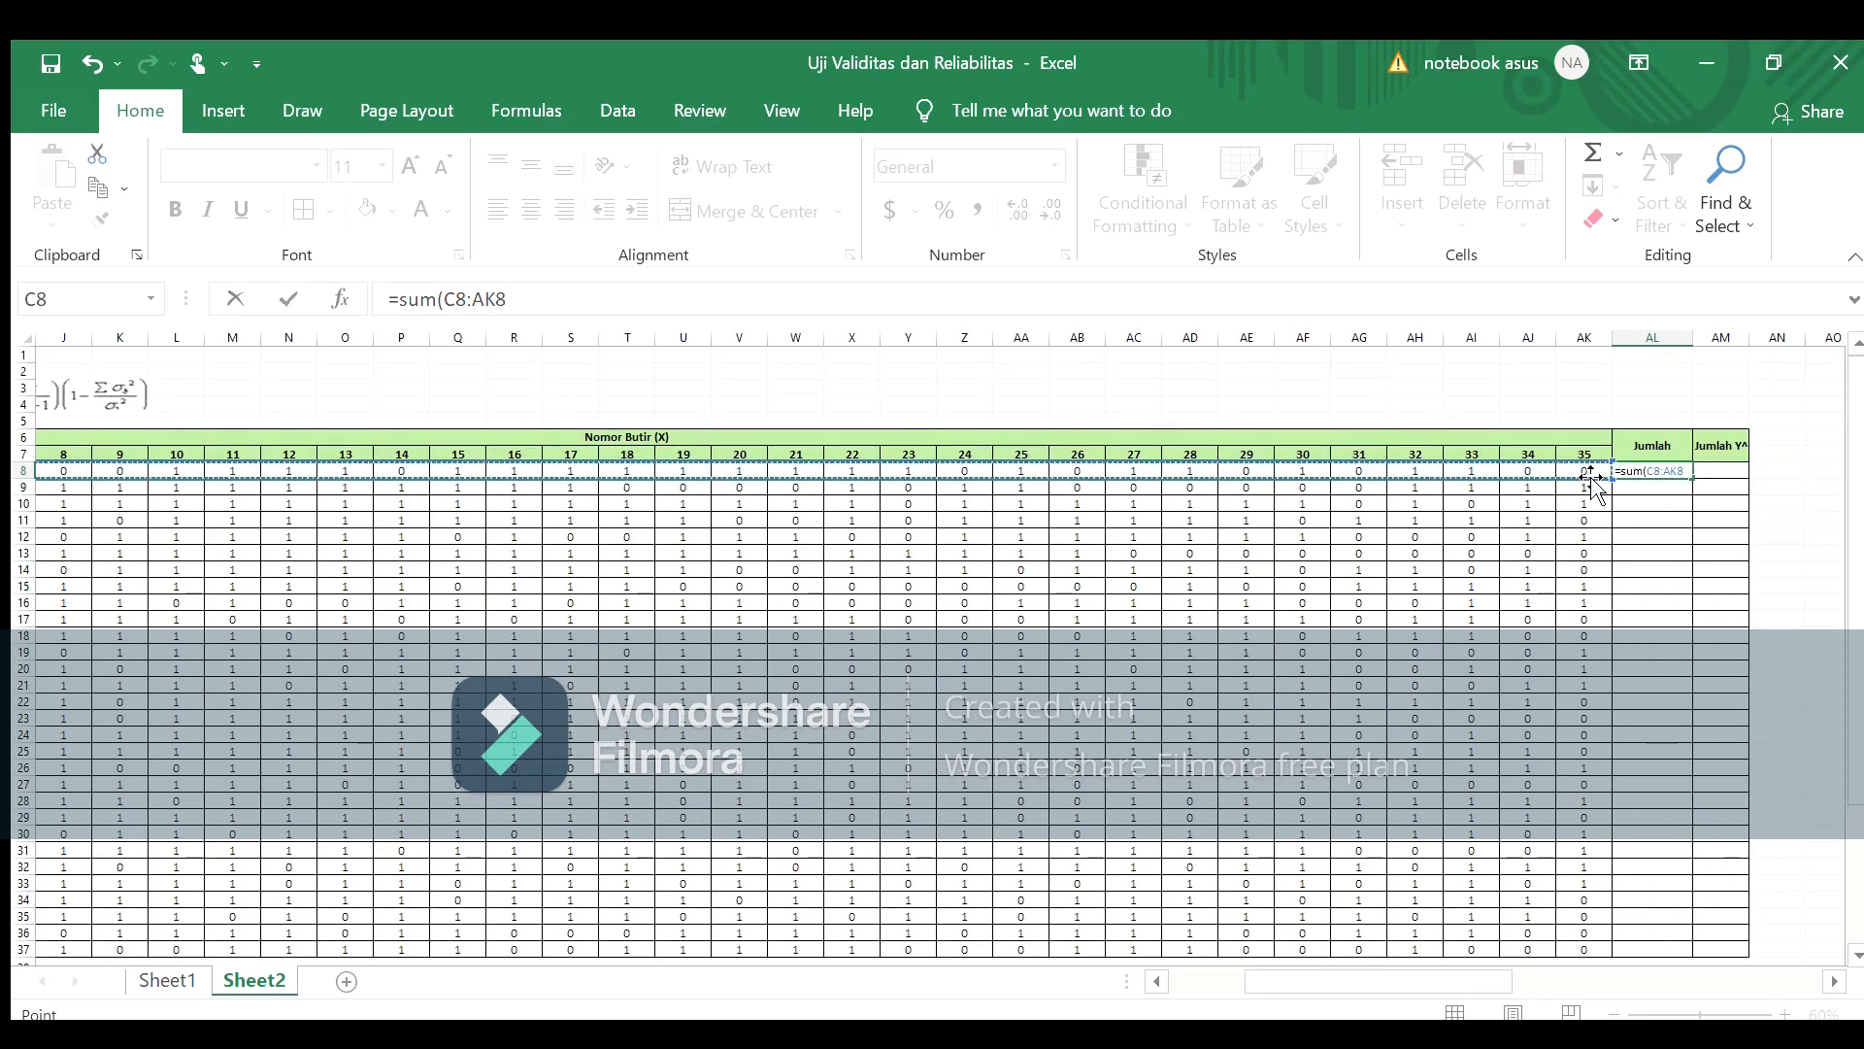
pyautogui.write(')')
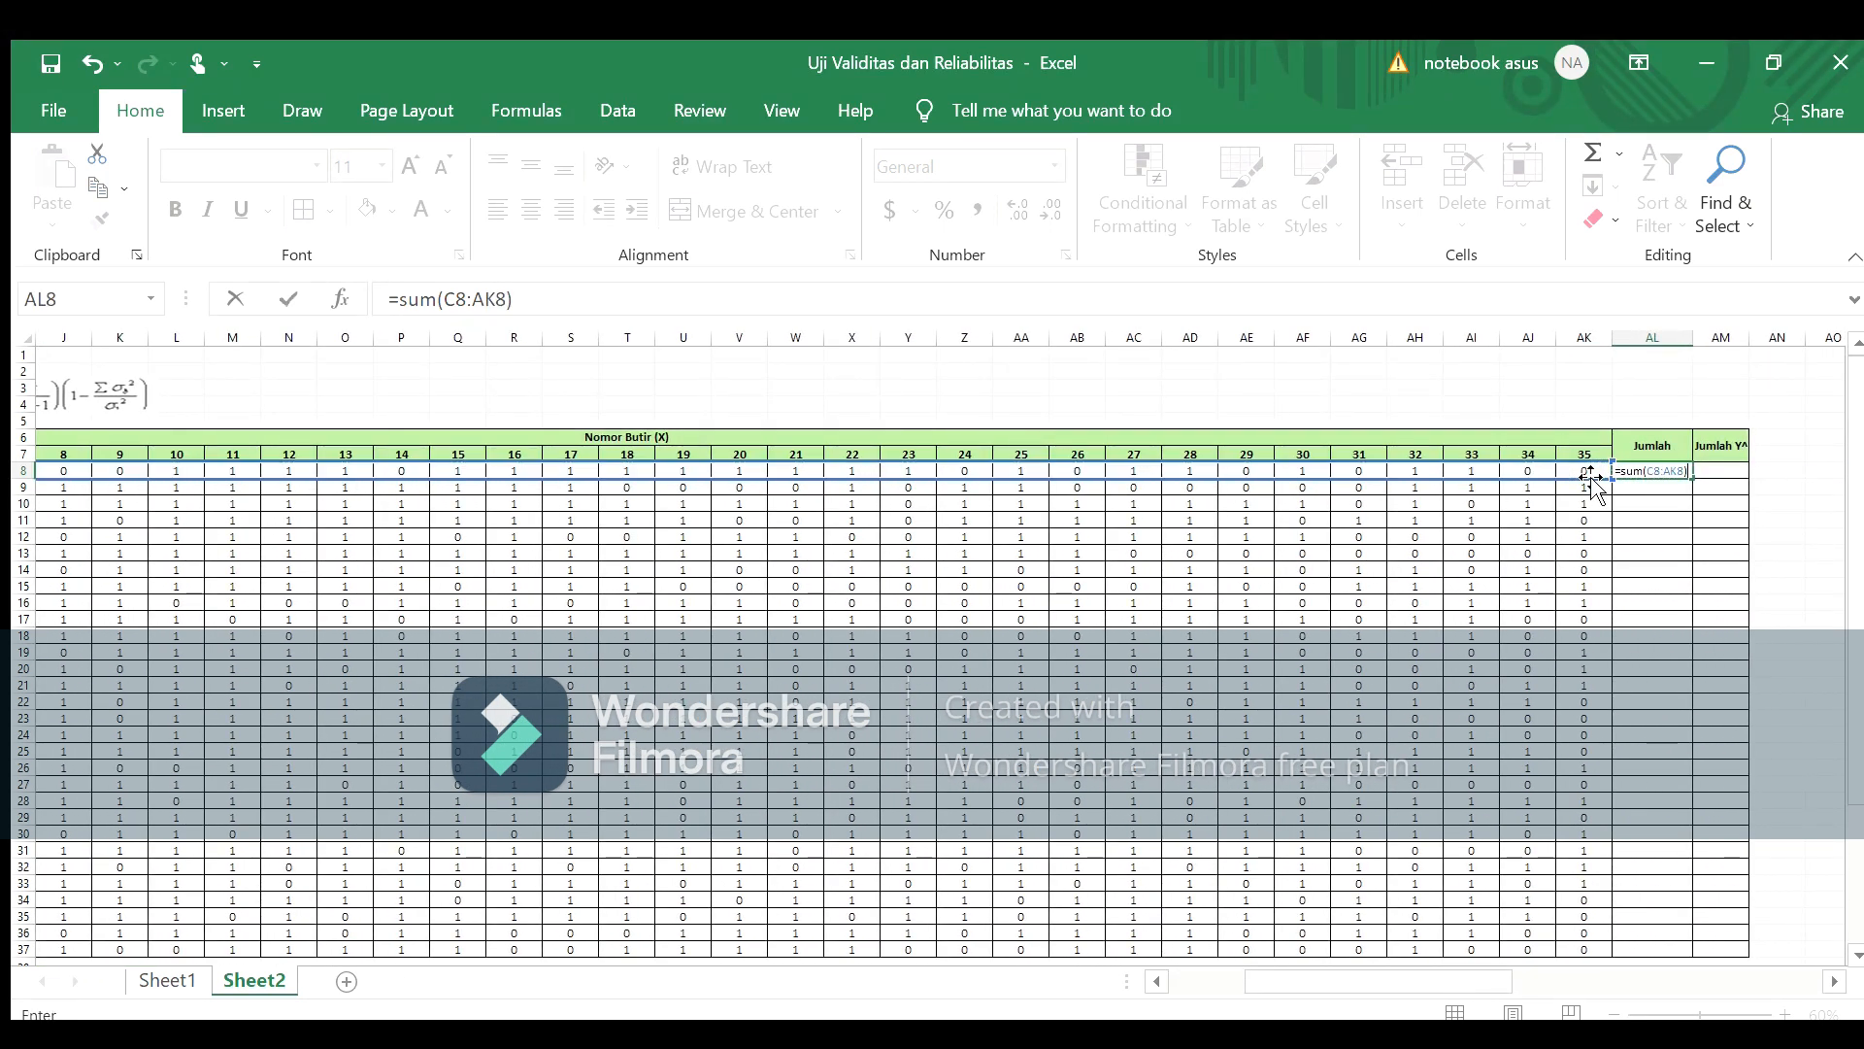
pyautogui.press('Return')
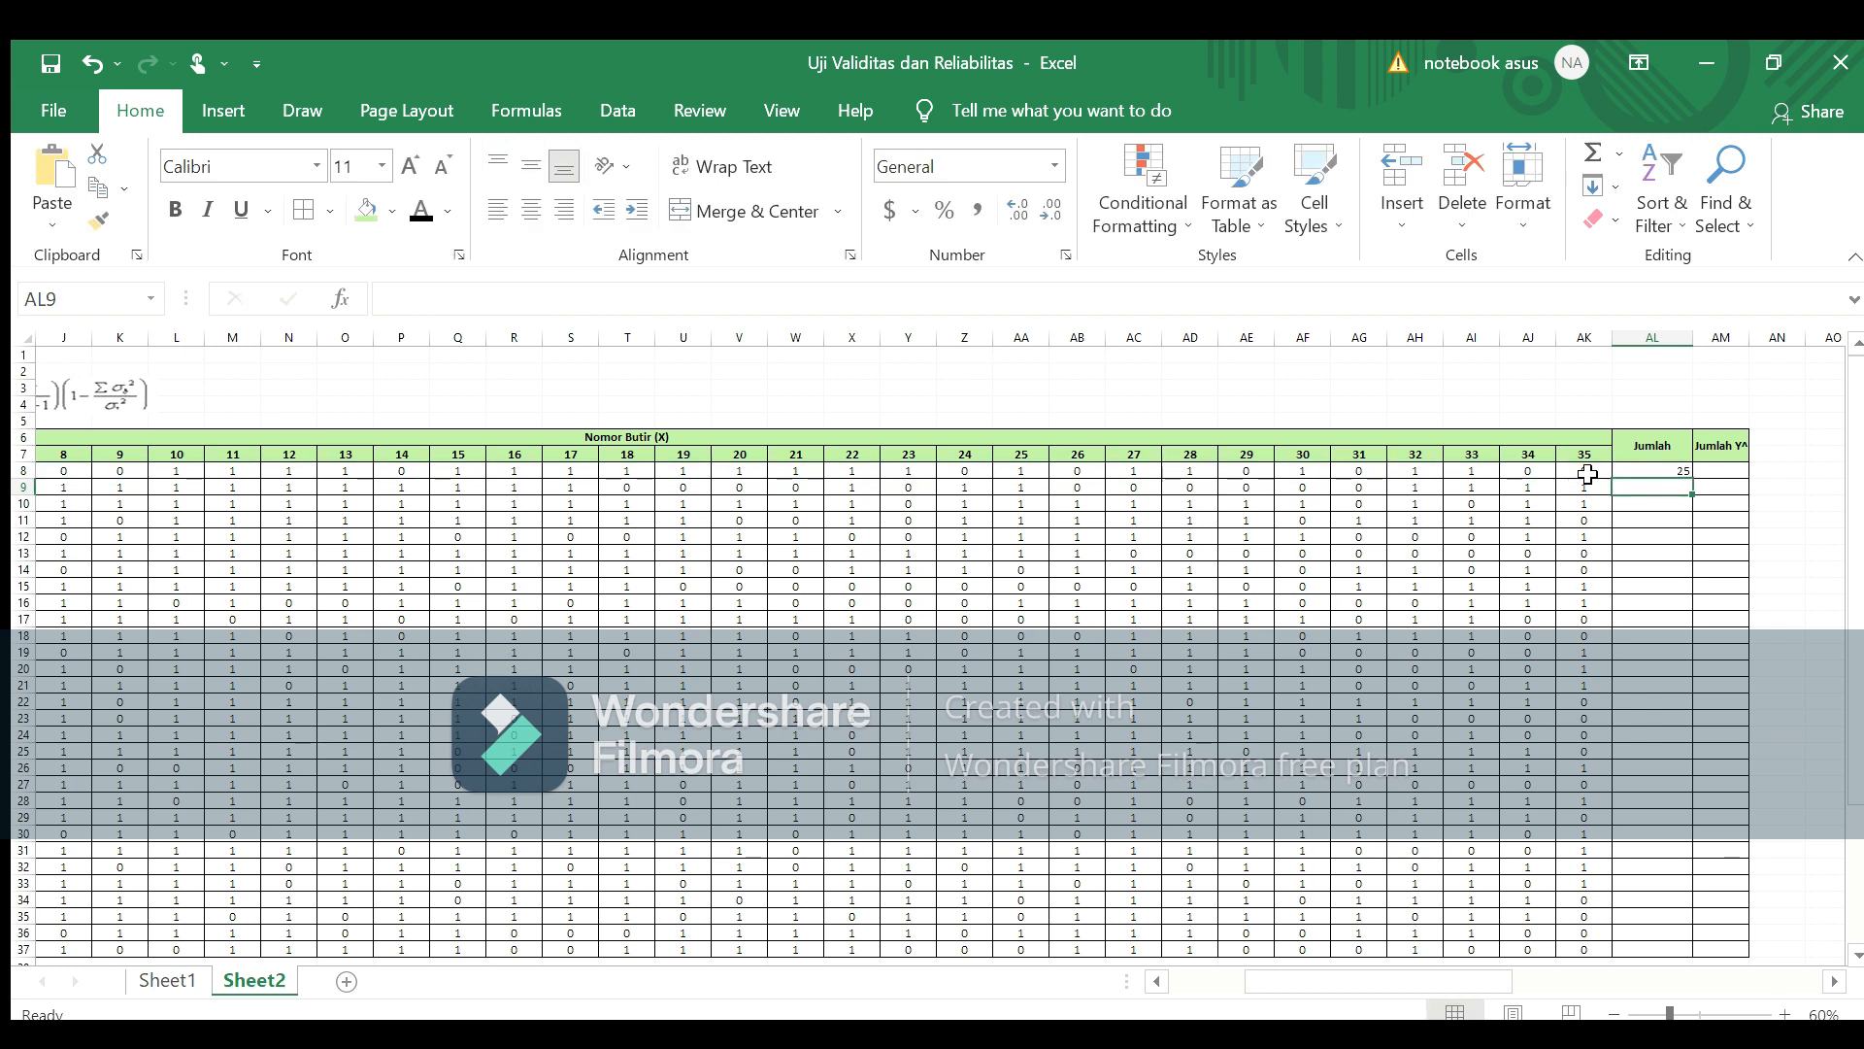
# Step: Fill the Jumlah formula from AL8 down to AL37 and center the results horizontally
pyautogui.click(1660, 468)
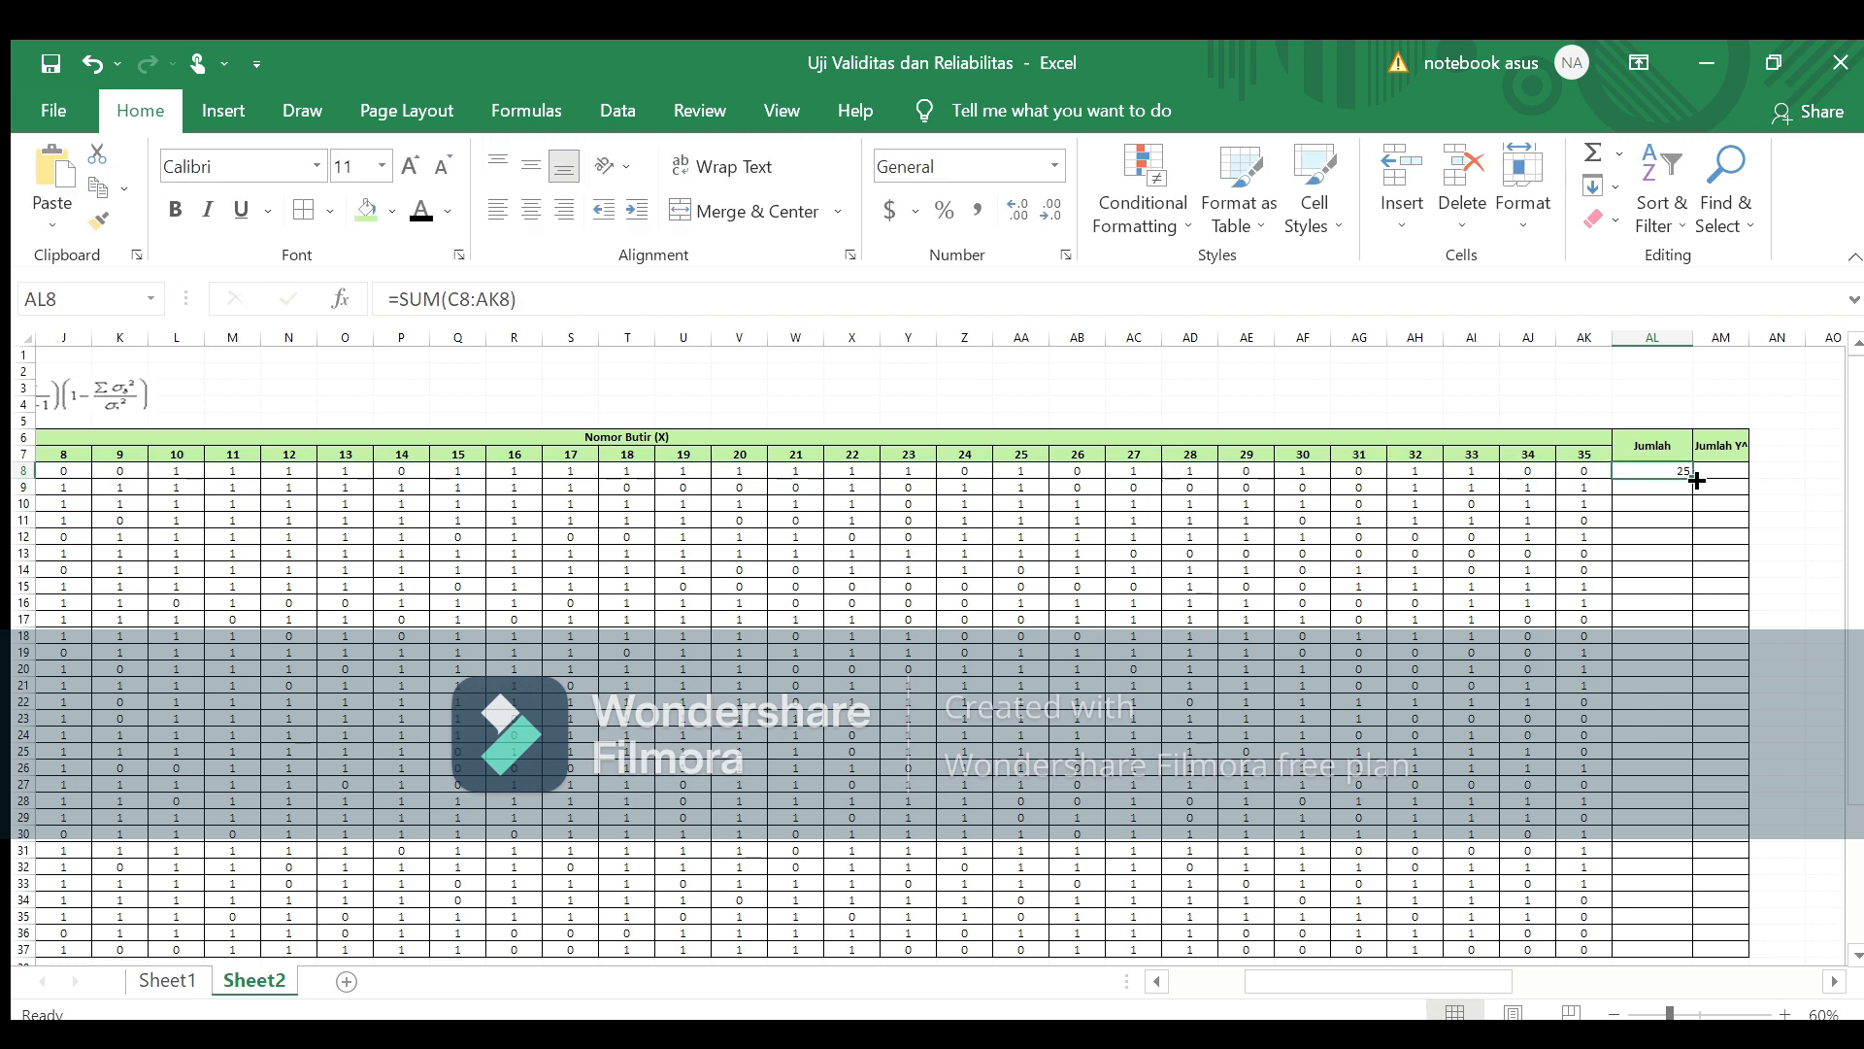
pyautogui.moveTo(1690, 480); pyautogui.dragTo(1688, 845)
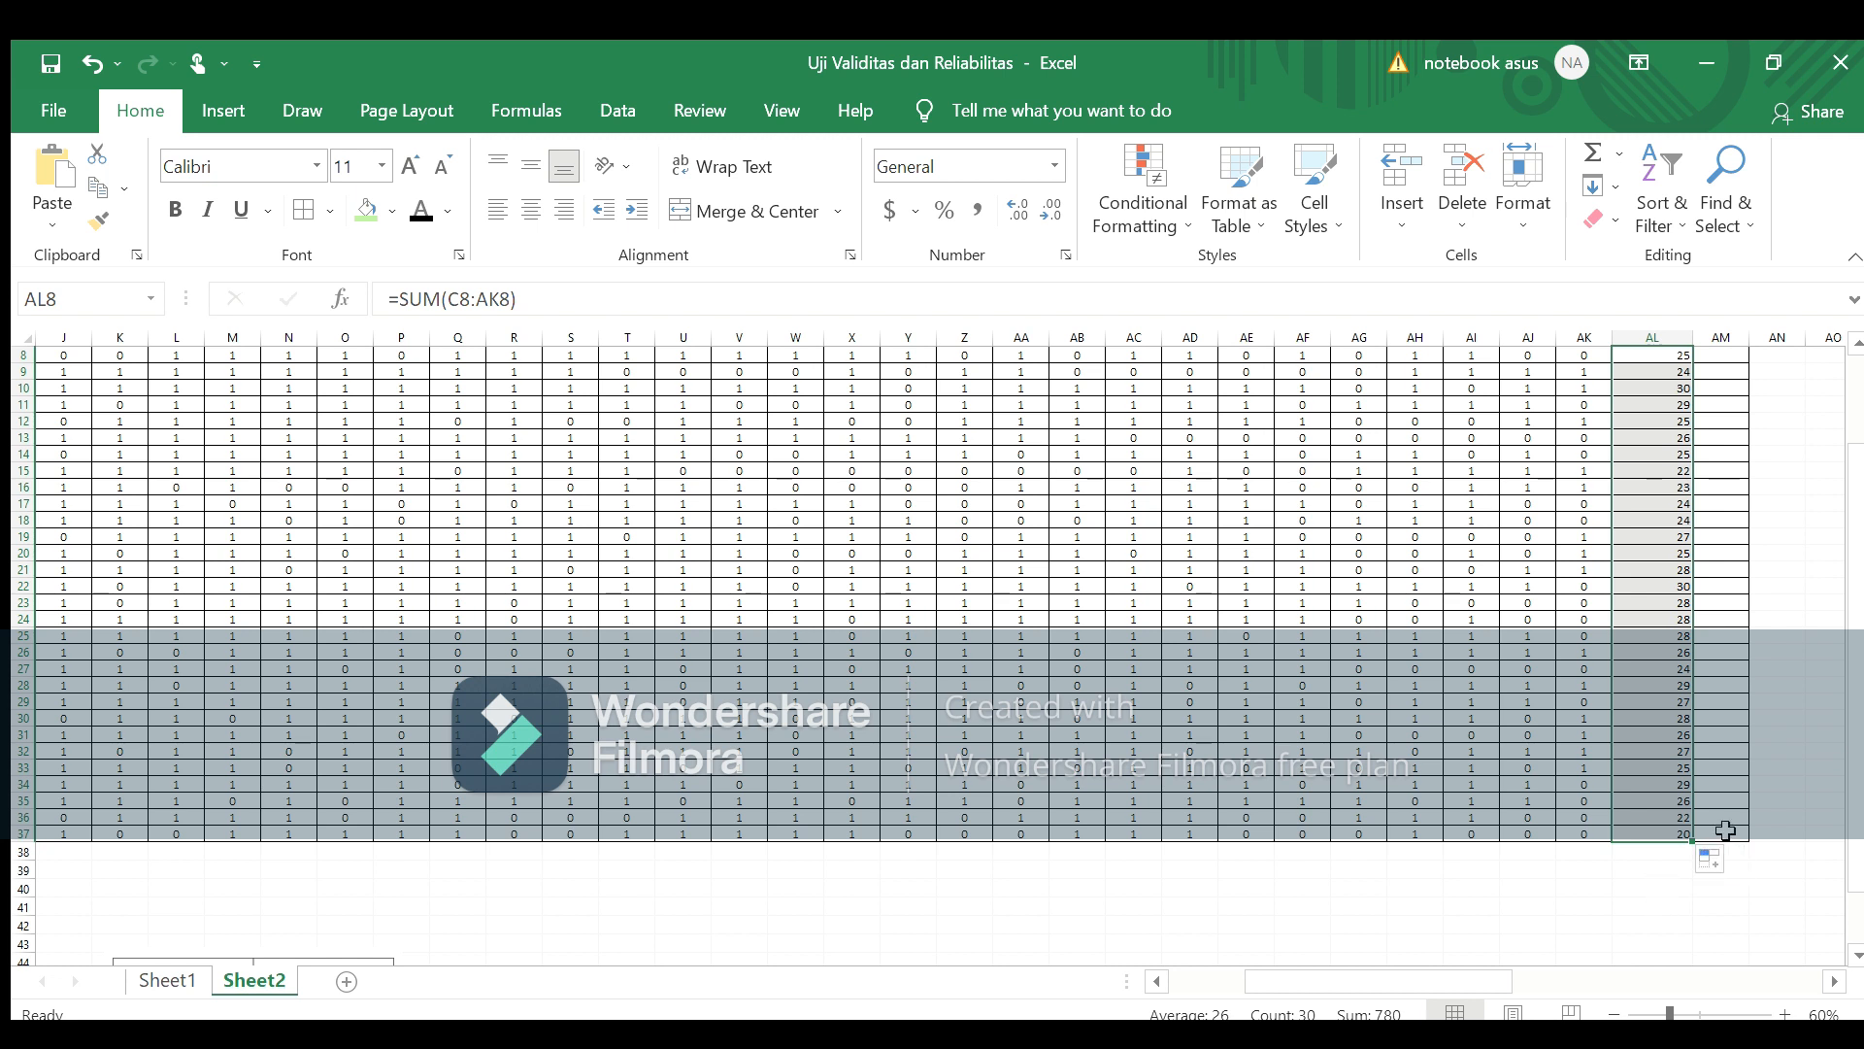
pyautogui.click(531, 209)
# Step: Square the first respondent's total in AM8 with =AL8*AL8 and fill the formula down to AM37
pyautogui.click(1720, 389)
pyautogui.press('Up')
pyautogui.press('Up')
pyautogui.scroll(1, 1721, 390)
pyautogui.click(1721, 386)
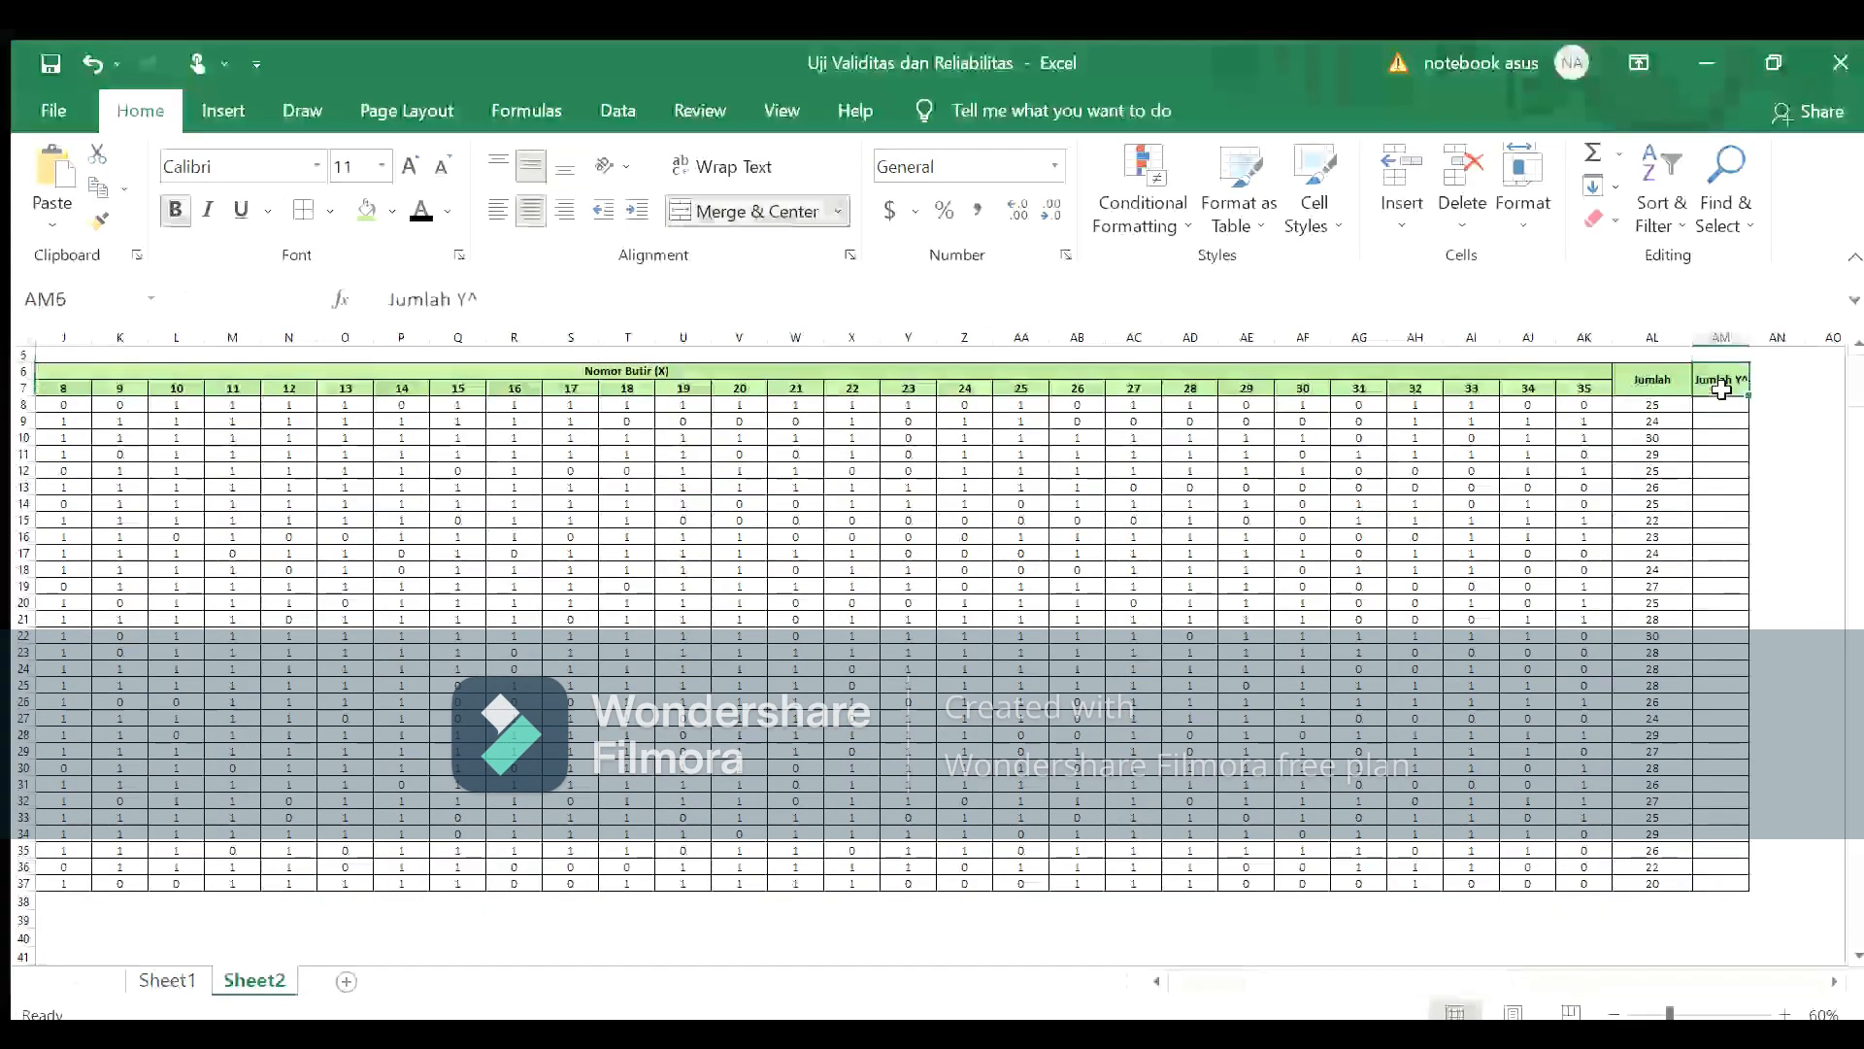
pyautogui.press('Down')
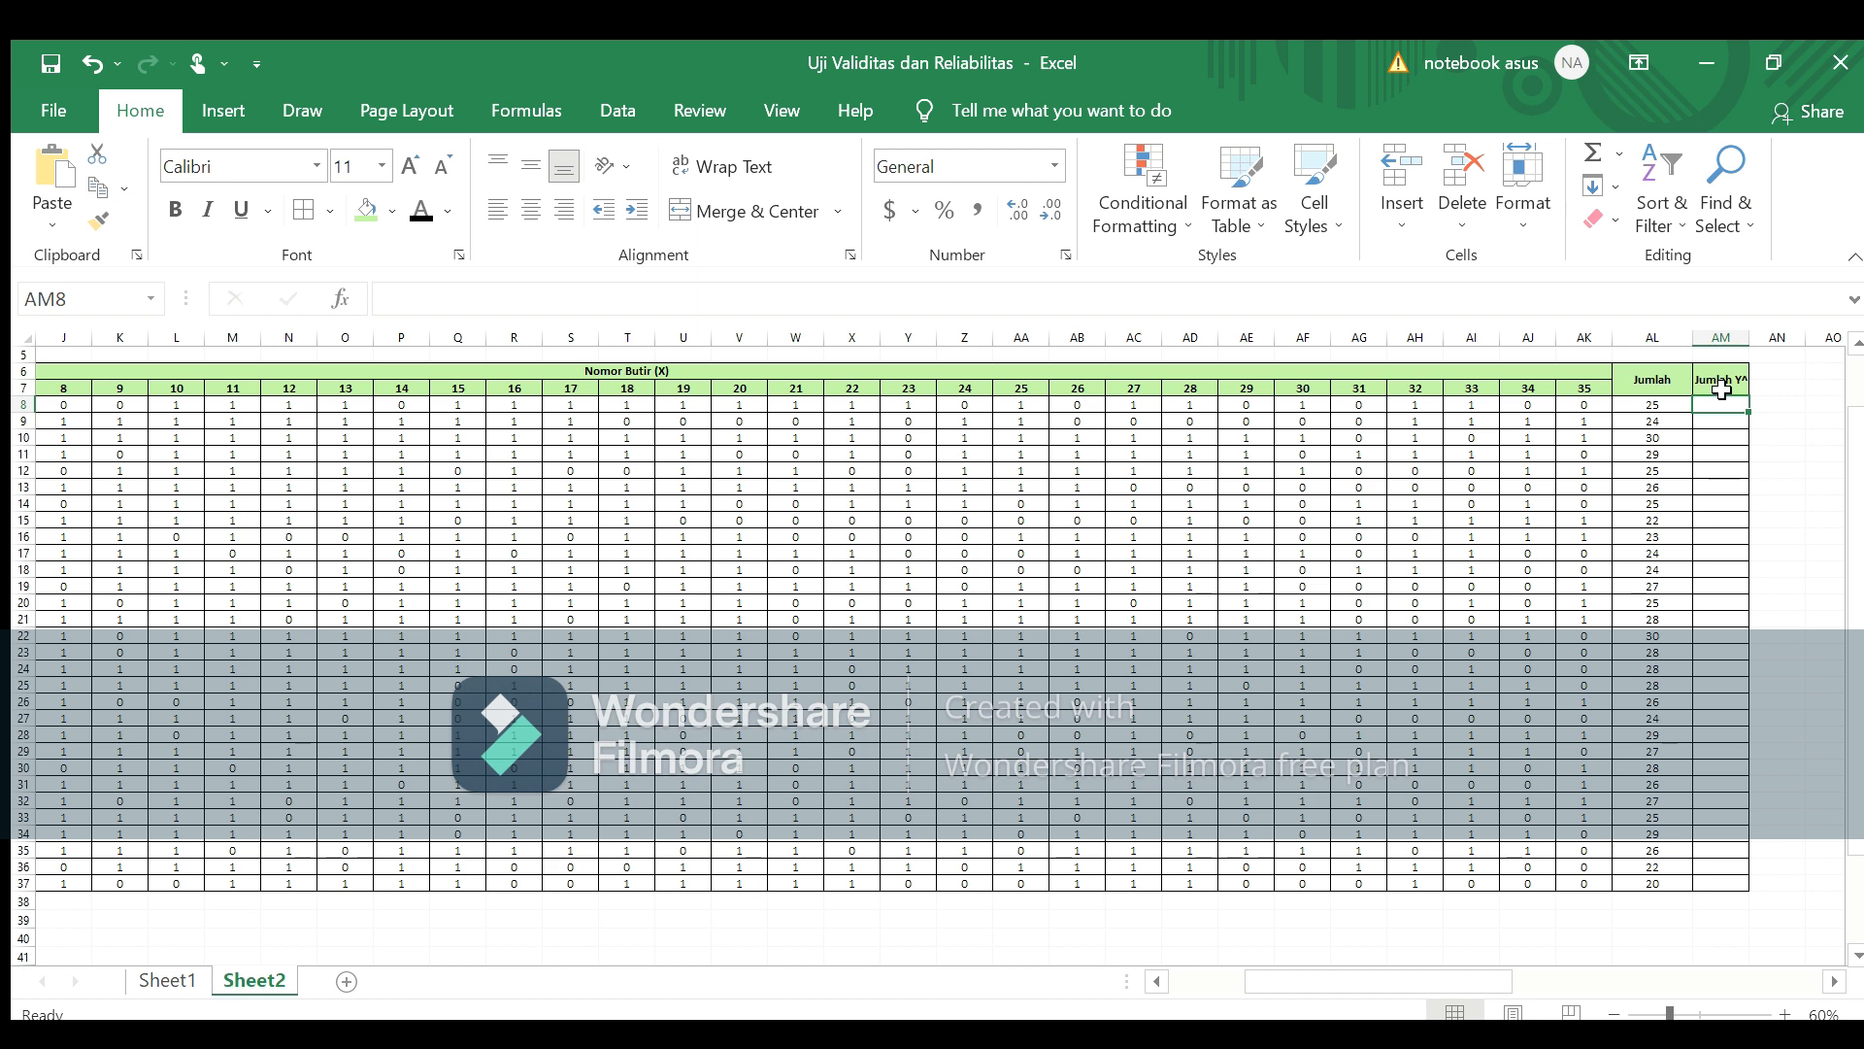
pyautogui.write('=')
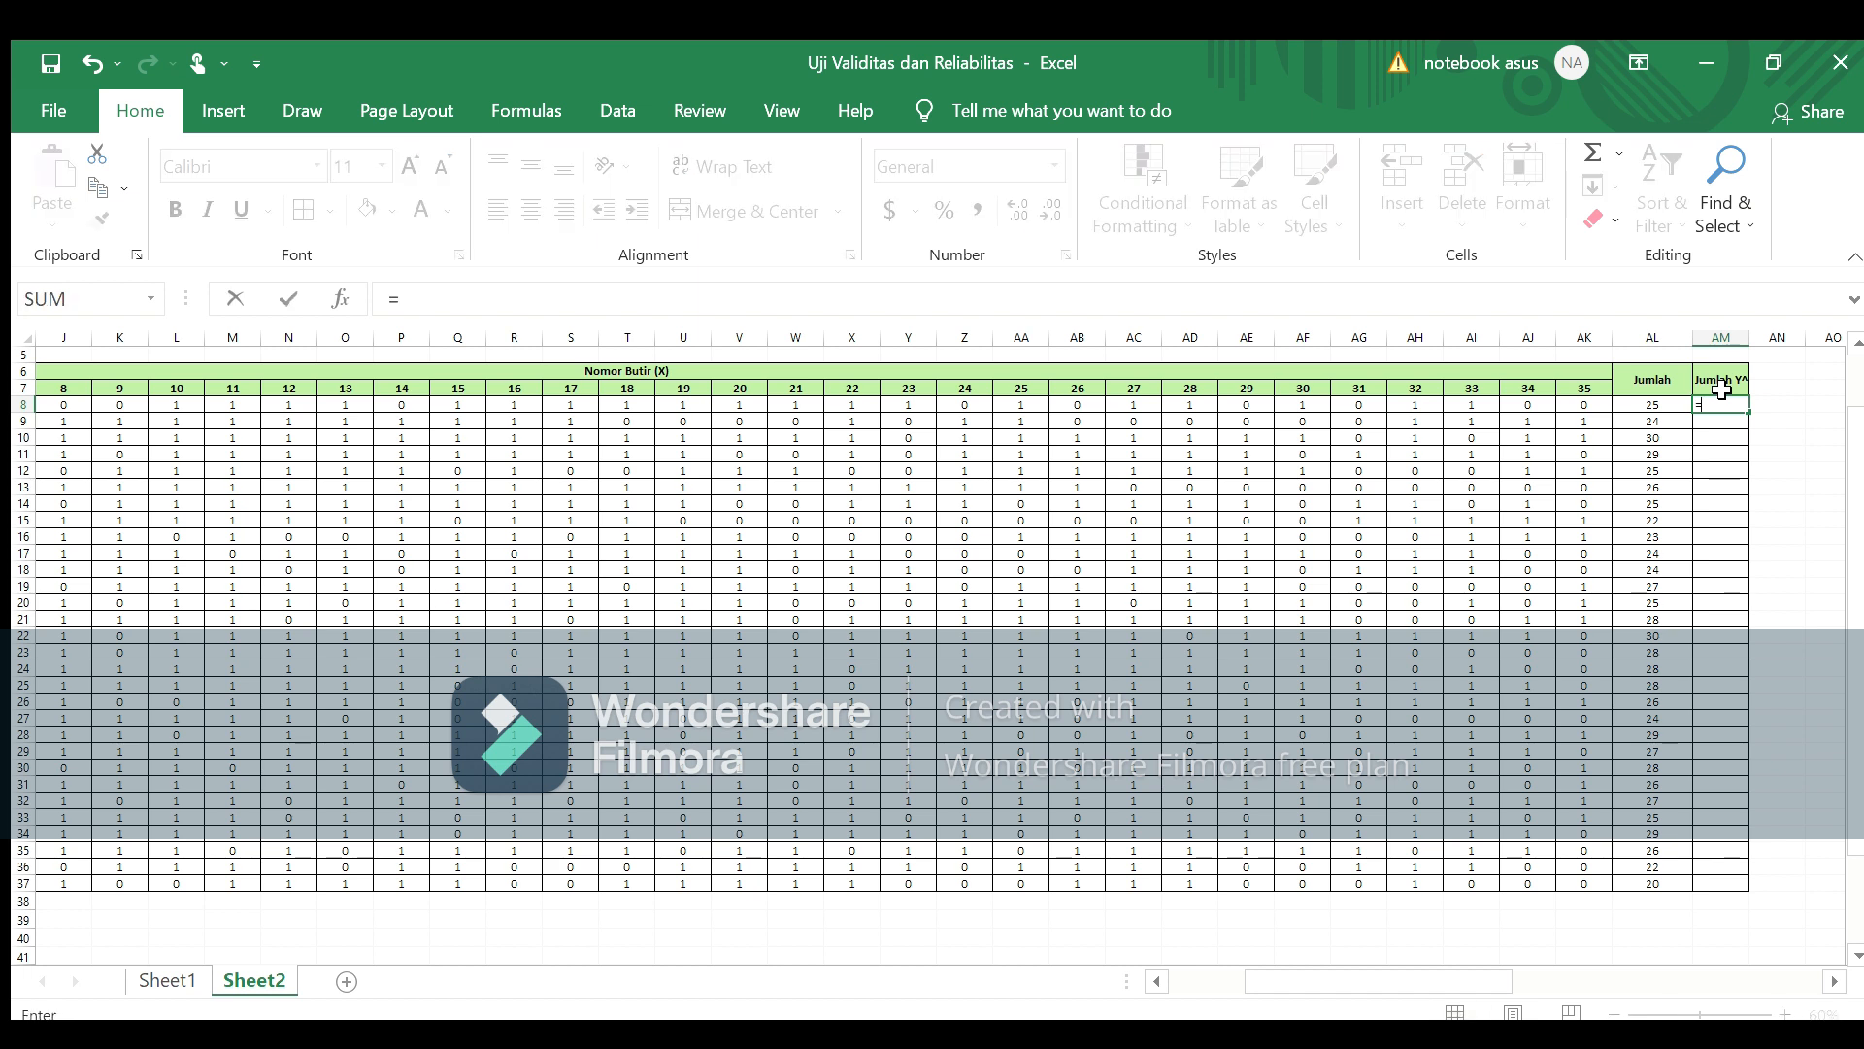
pyautogui.click(1675, 408)
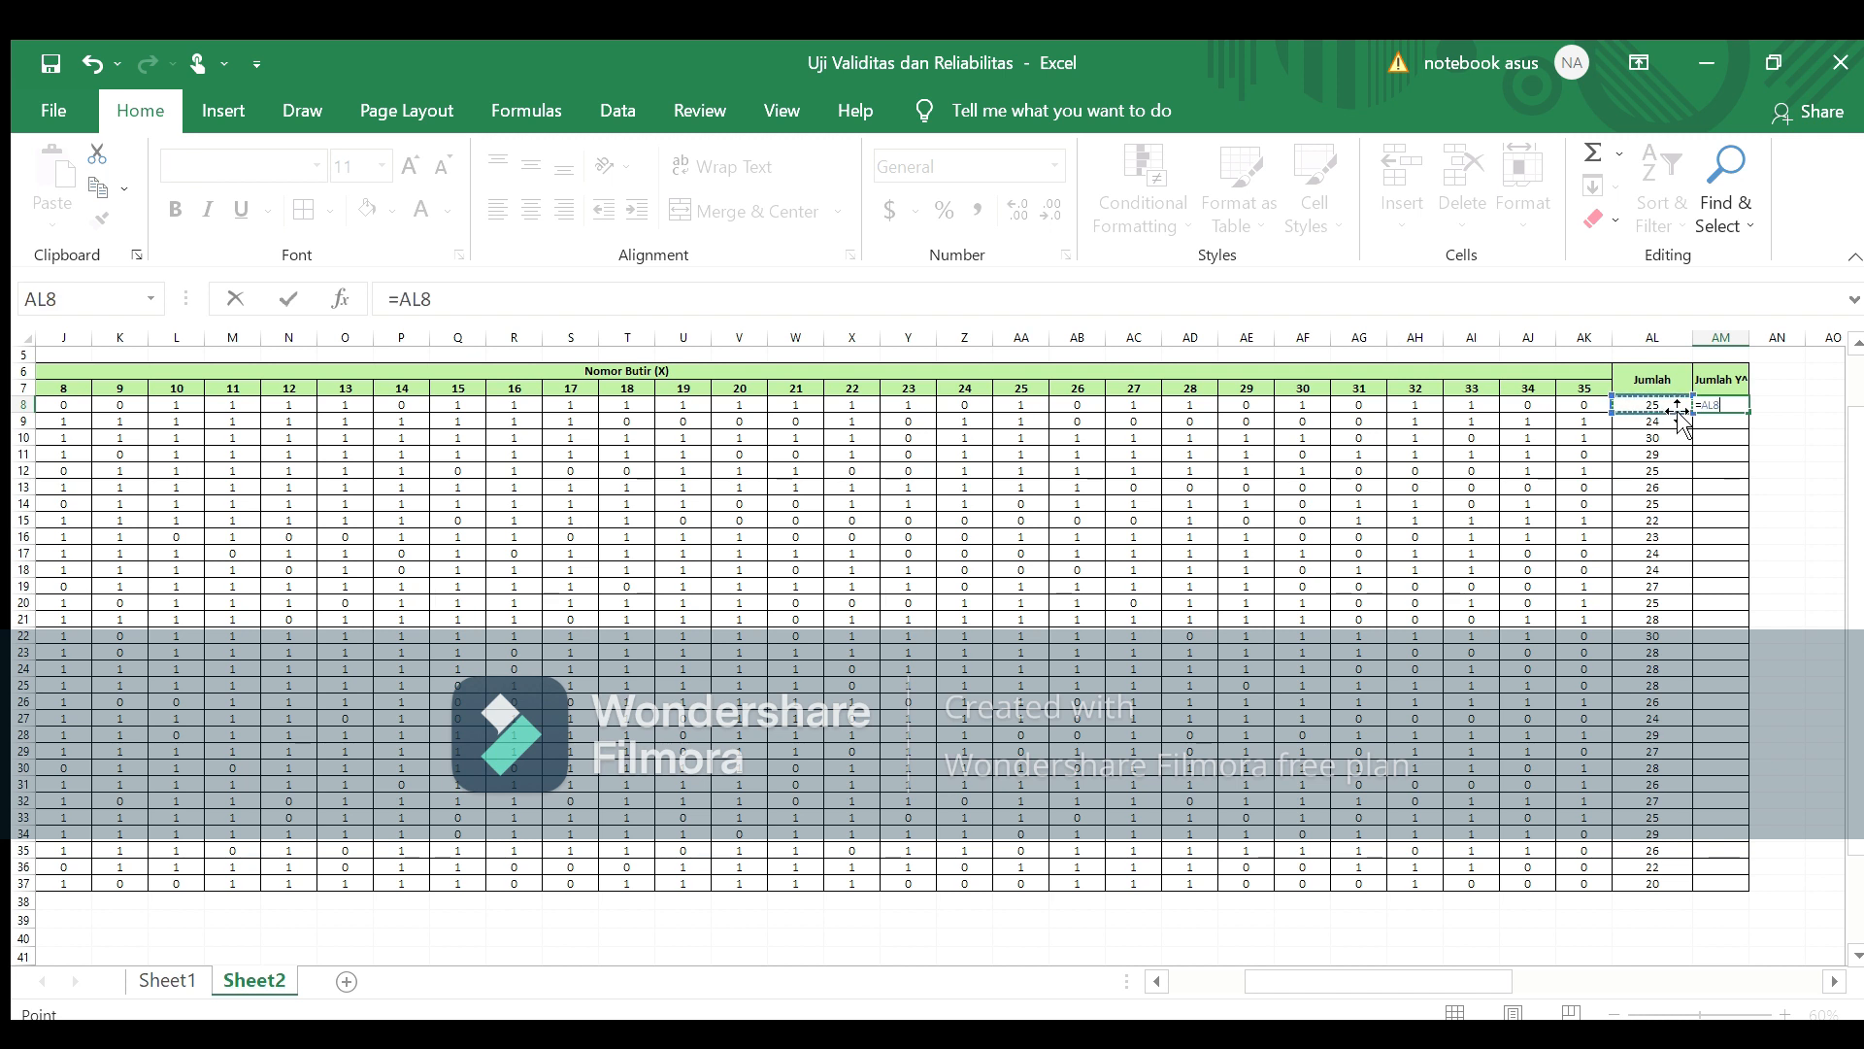
pyautogui.write('*')
pyautogui.click(1663, 405)
pyautogui.press('Return')
pyautogui.click(1725, 404)
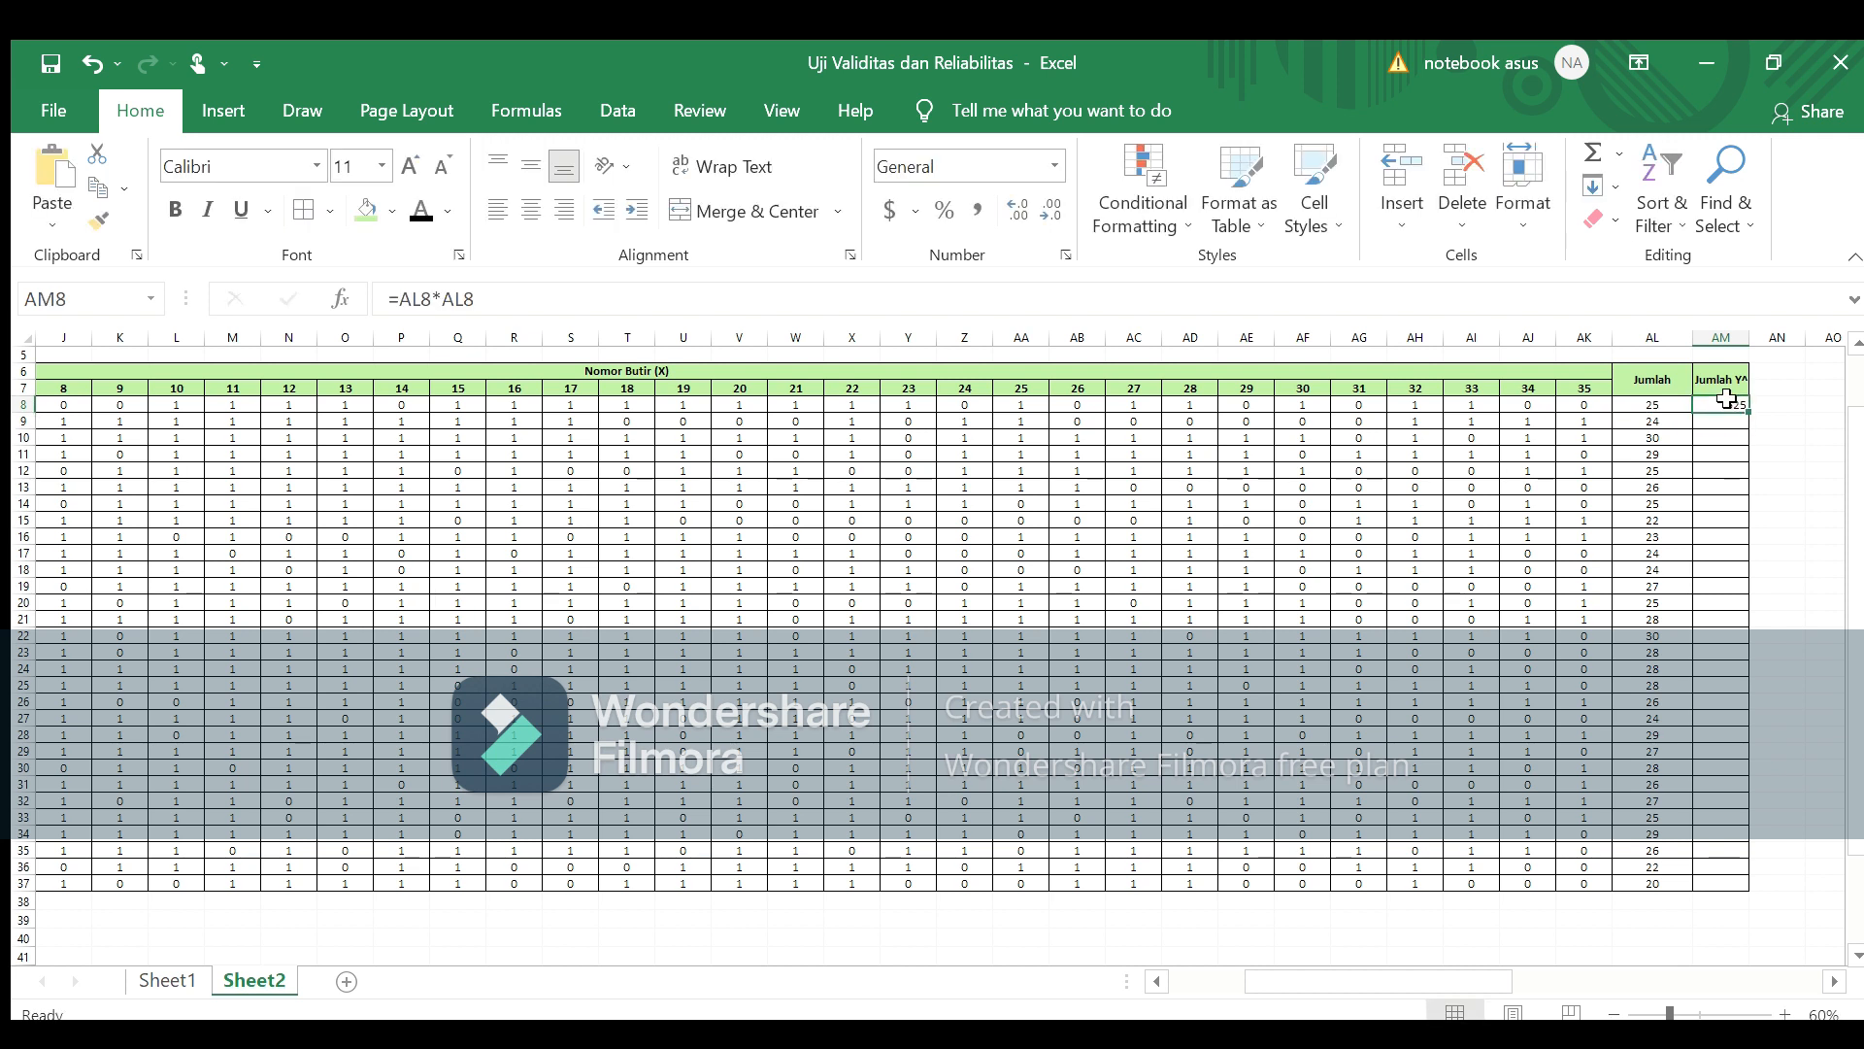
pyautogui.moveTo(1749, 414); pyautogui.dragTo(1754, 893)
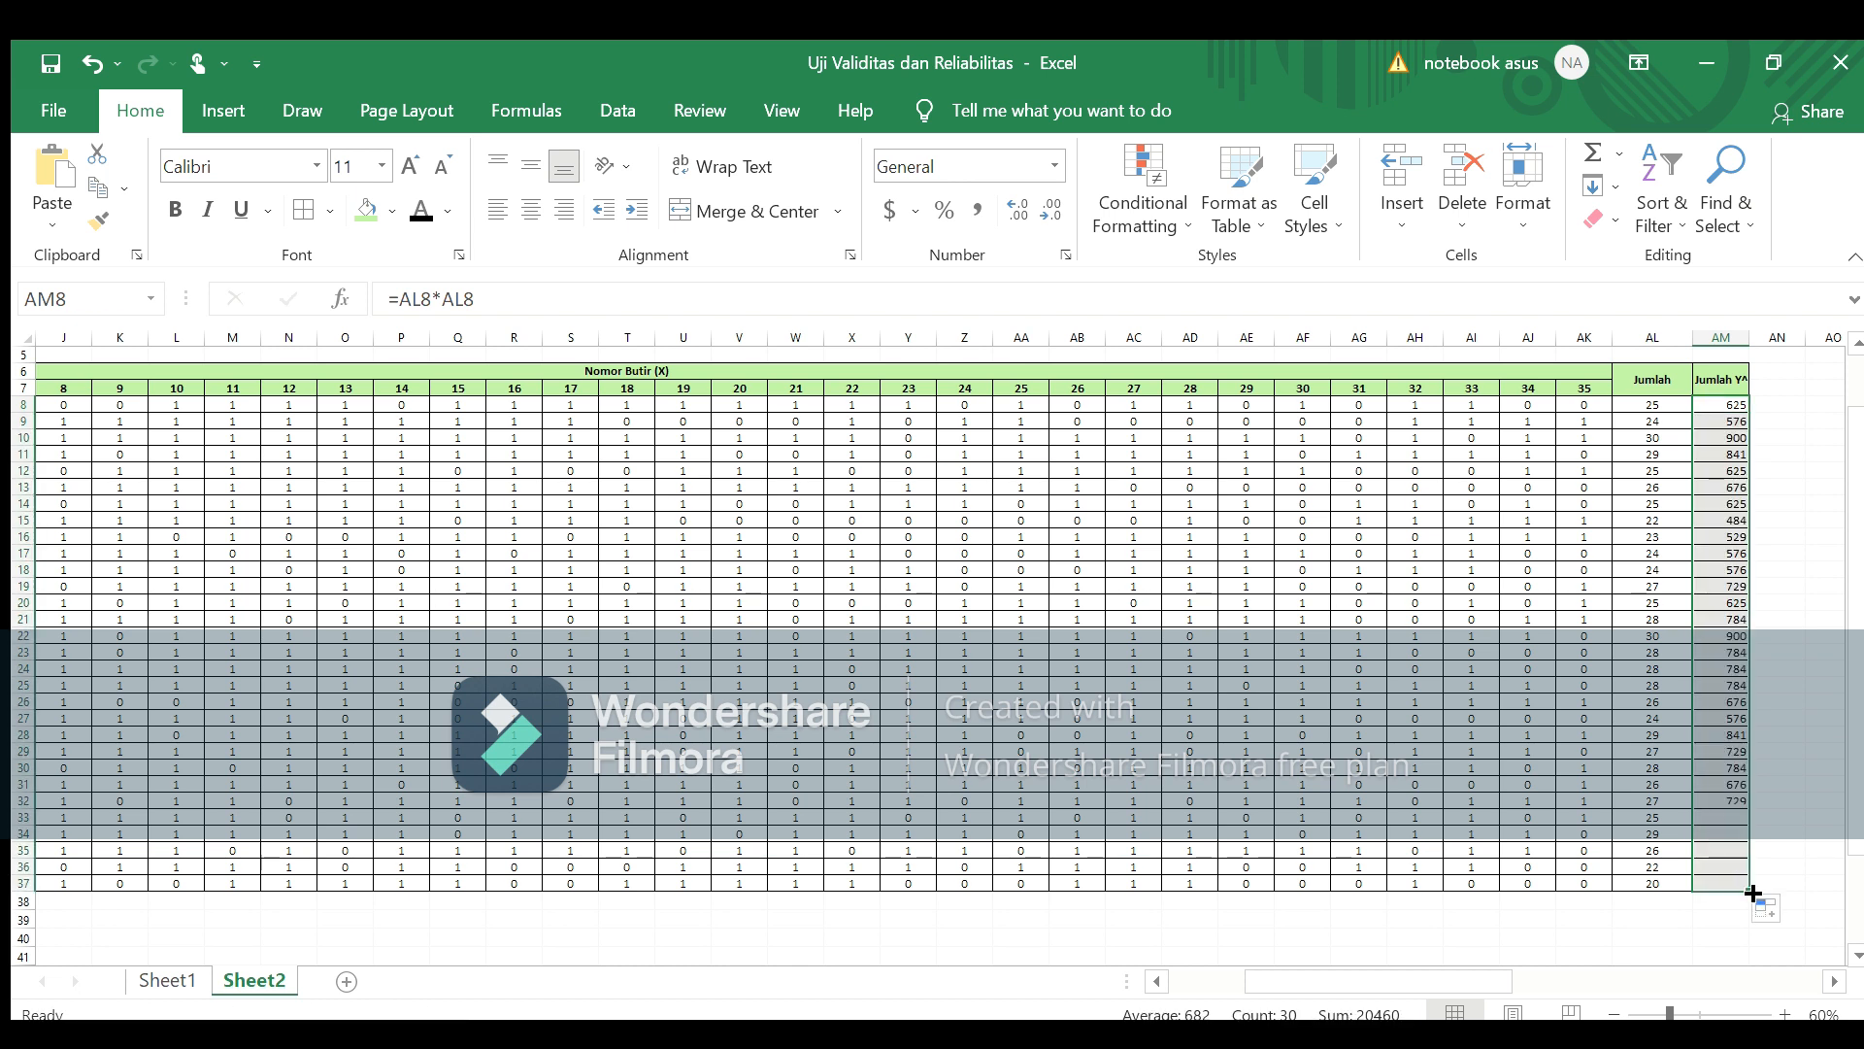
# Step: Replace the Nomor Butir (X) heading in merged cell AR6 of the second table with X^
pyautogui.click(1825, 972)
pyautogui.click(1825, 972)
pyautogui.click(1825, 971)
pyautogui.click(1825, 972)
pyautogui.click(1825, 972)
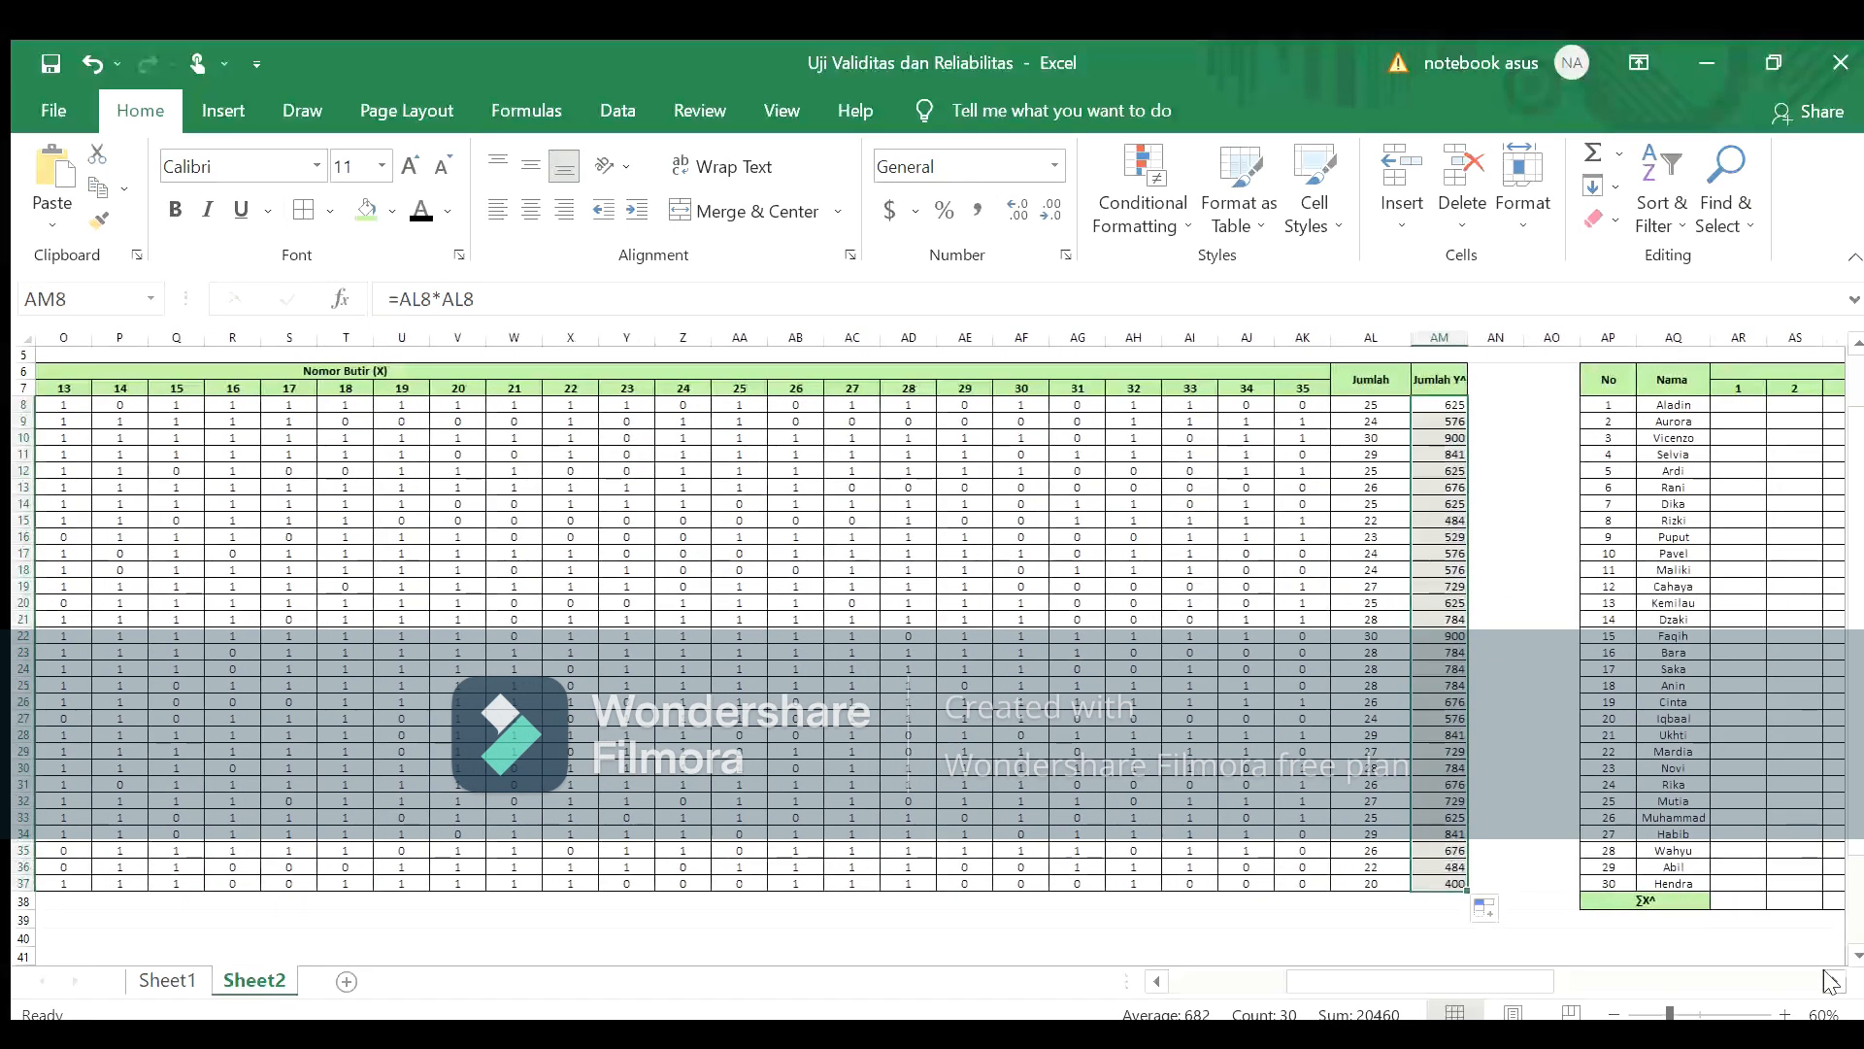
pyautogui.click(1825, 972)
pyautogui.click(1826, 972)
pyautogui.click(1826, 971)
pyautogui.click(1826, 972)
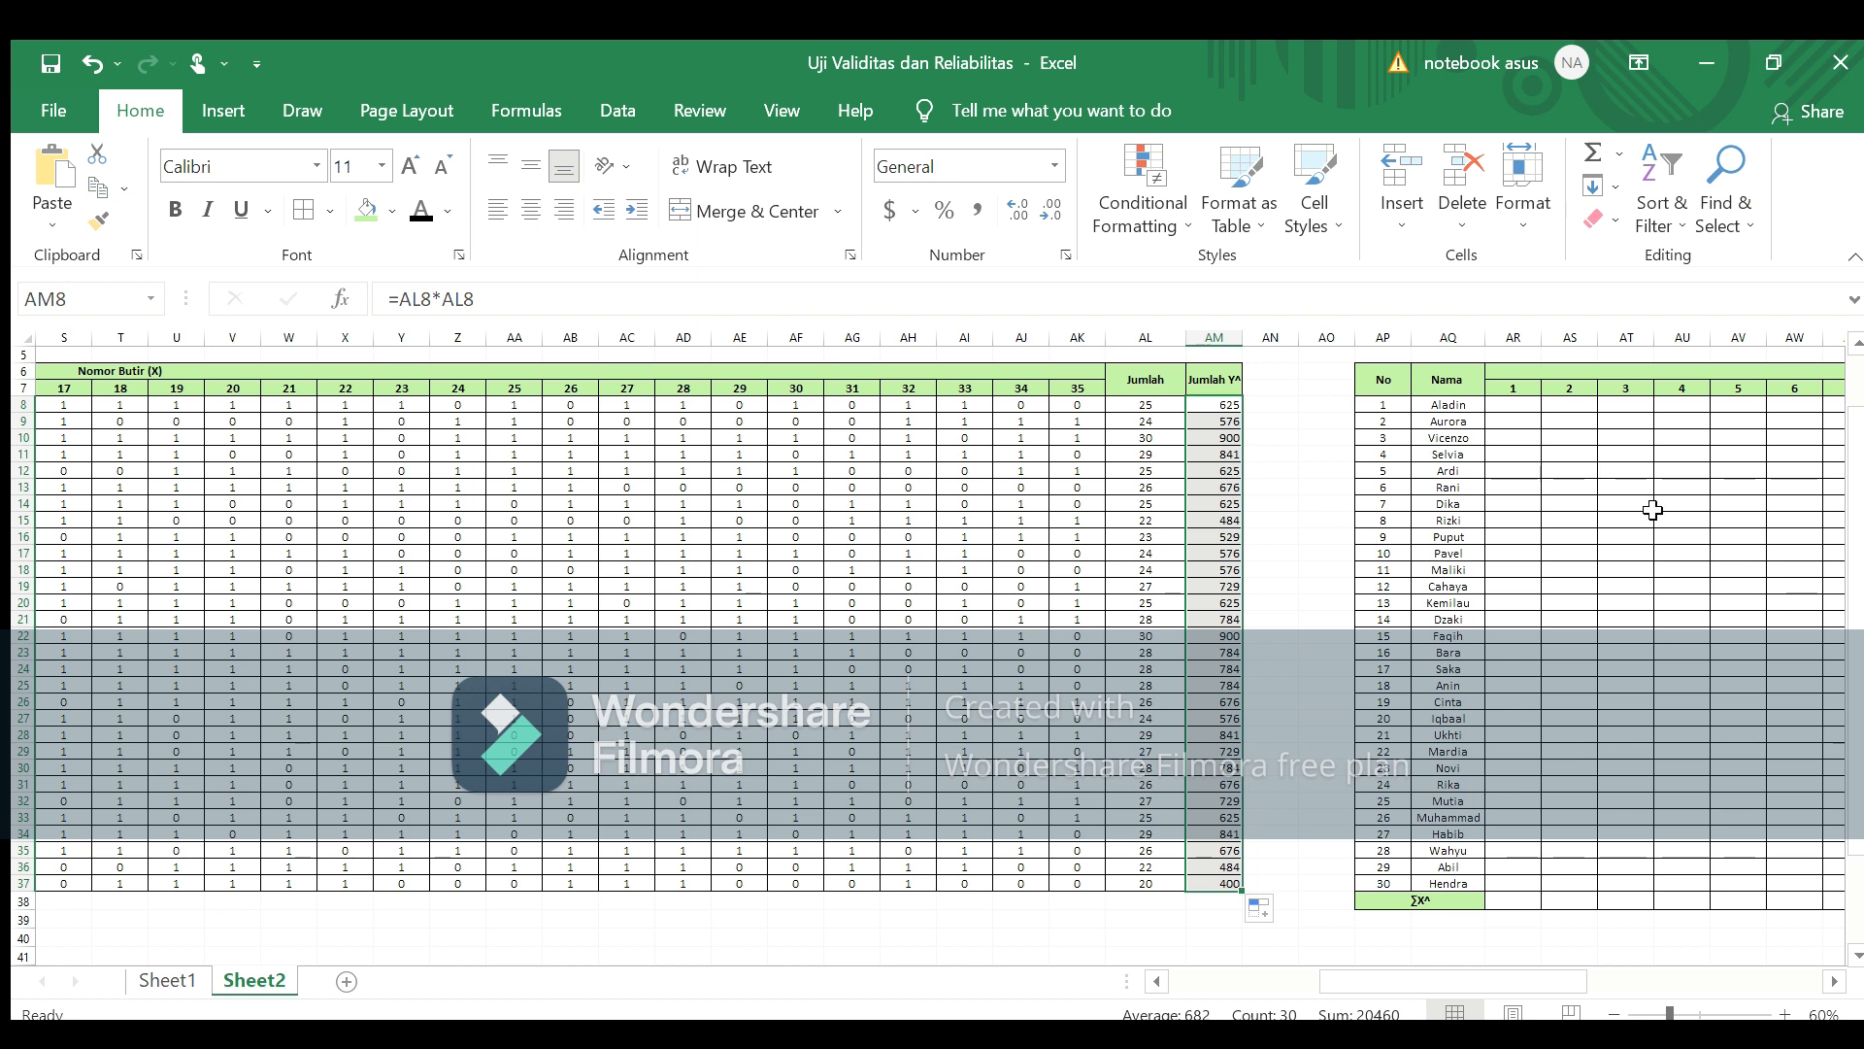
pyautogui.click(1832, 981)
pyautogui.moveTo(1829, 983); pyautogui.dragTo(1828, 982)
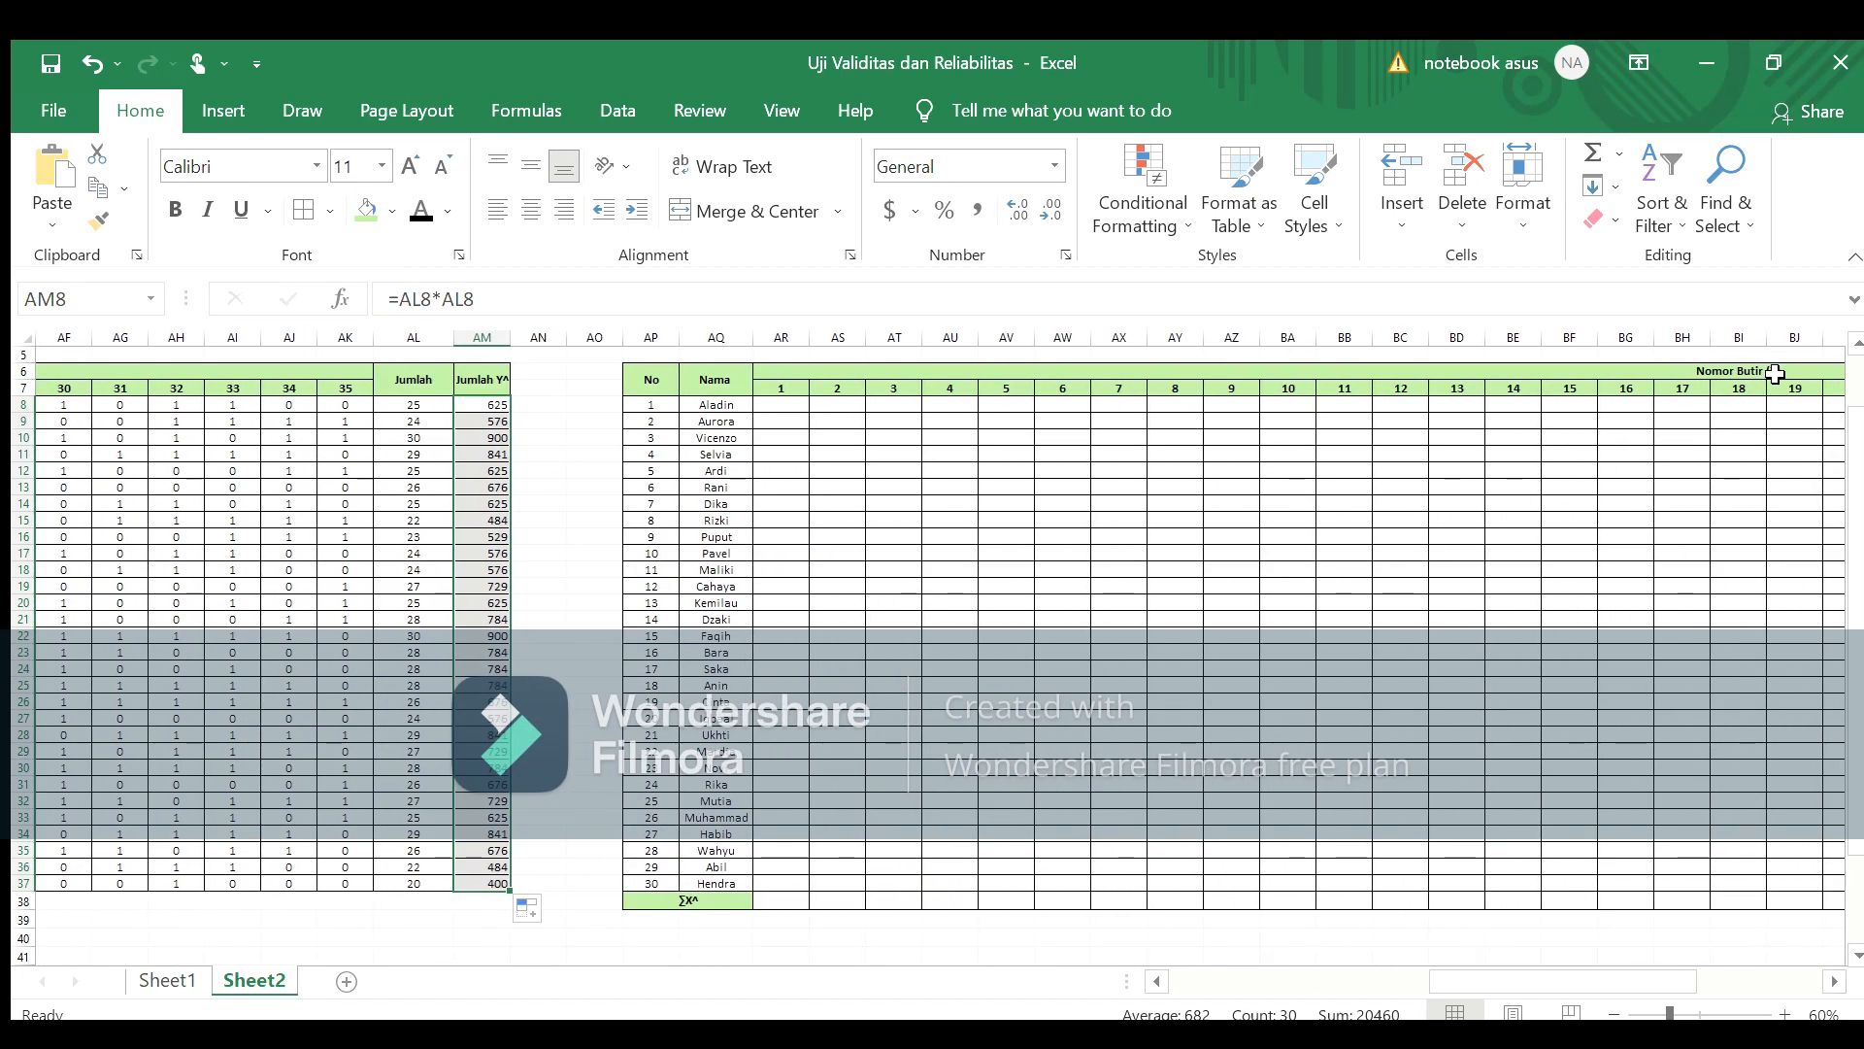
pyautogui.click(1774, 373)
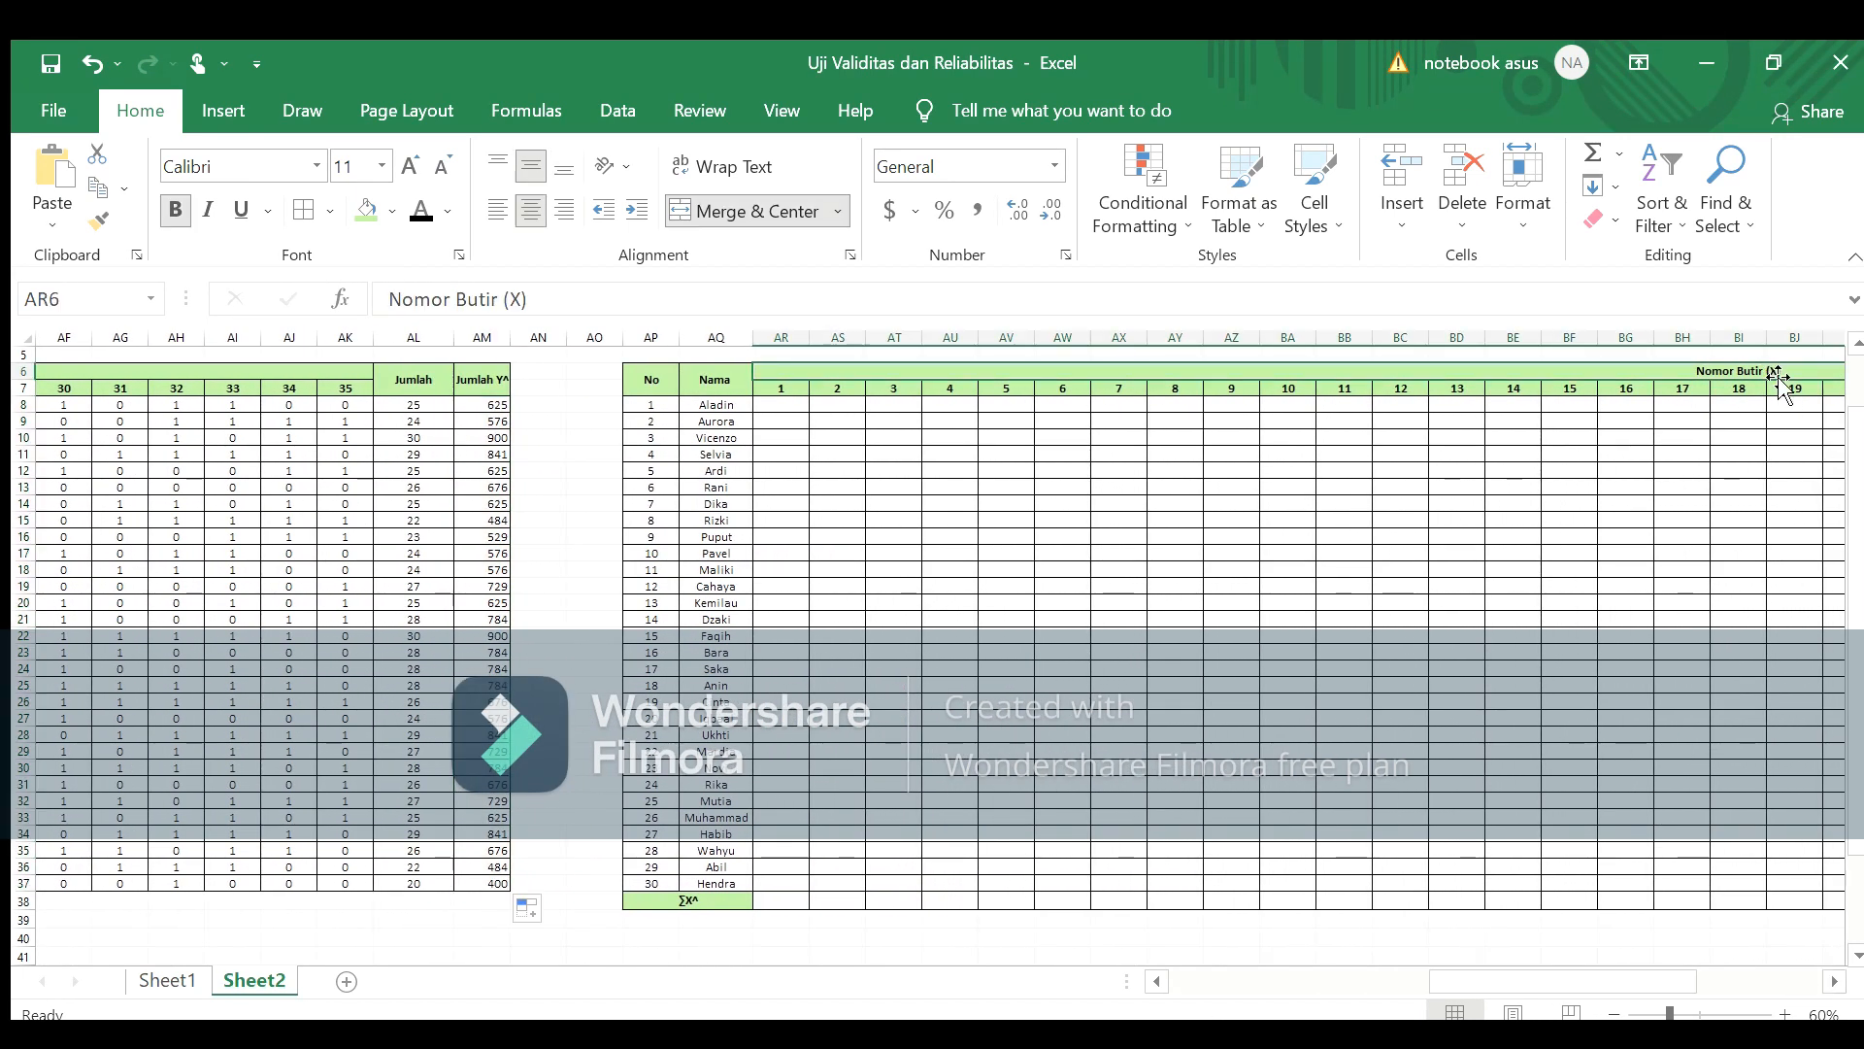
pyautogui.click(536, 301)
pyautogui.press('BackSpace')
pyautogui.press('BackSpace')
pyautogui.press('BackSpace')
pyautogui.press('BackSpace')
pyautogui.press('BackSpace')
pyautogui.press('BackSpace')
pyautogui.press('BackSpace')
pyautogui.press('BackSpace')
pyautogui.press('BackSpace')
pyautogui.press('BackSpace')
pyautogui.press('BackSpace')
pyautogui.press('BackSpace')
pyautogui.press('BackSpace')
pyautogui.press('BackSpace')
pyautogui.press('BackSpace')
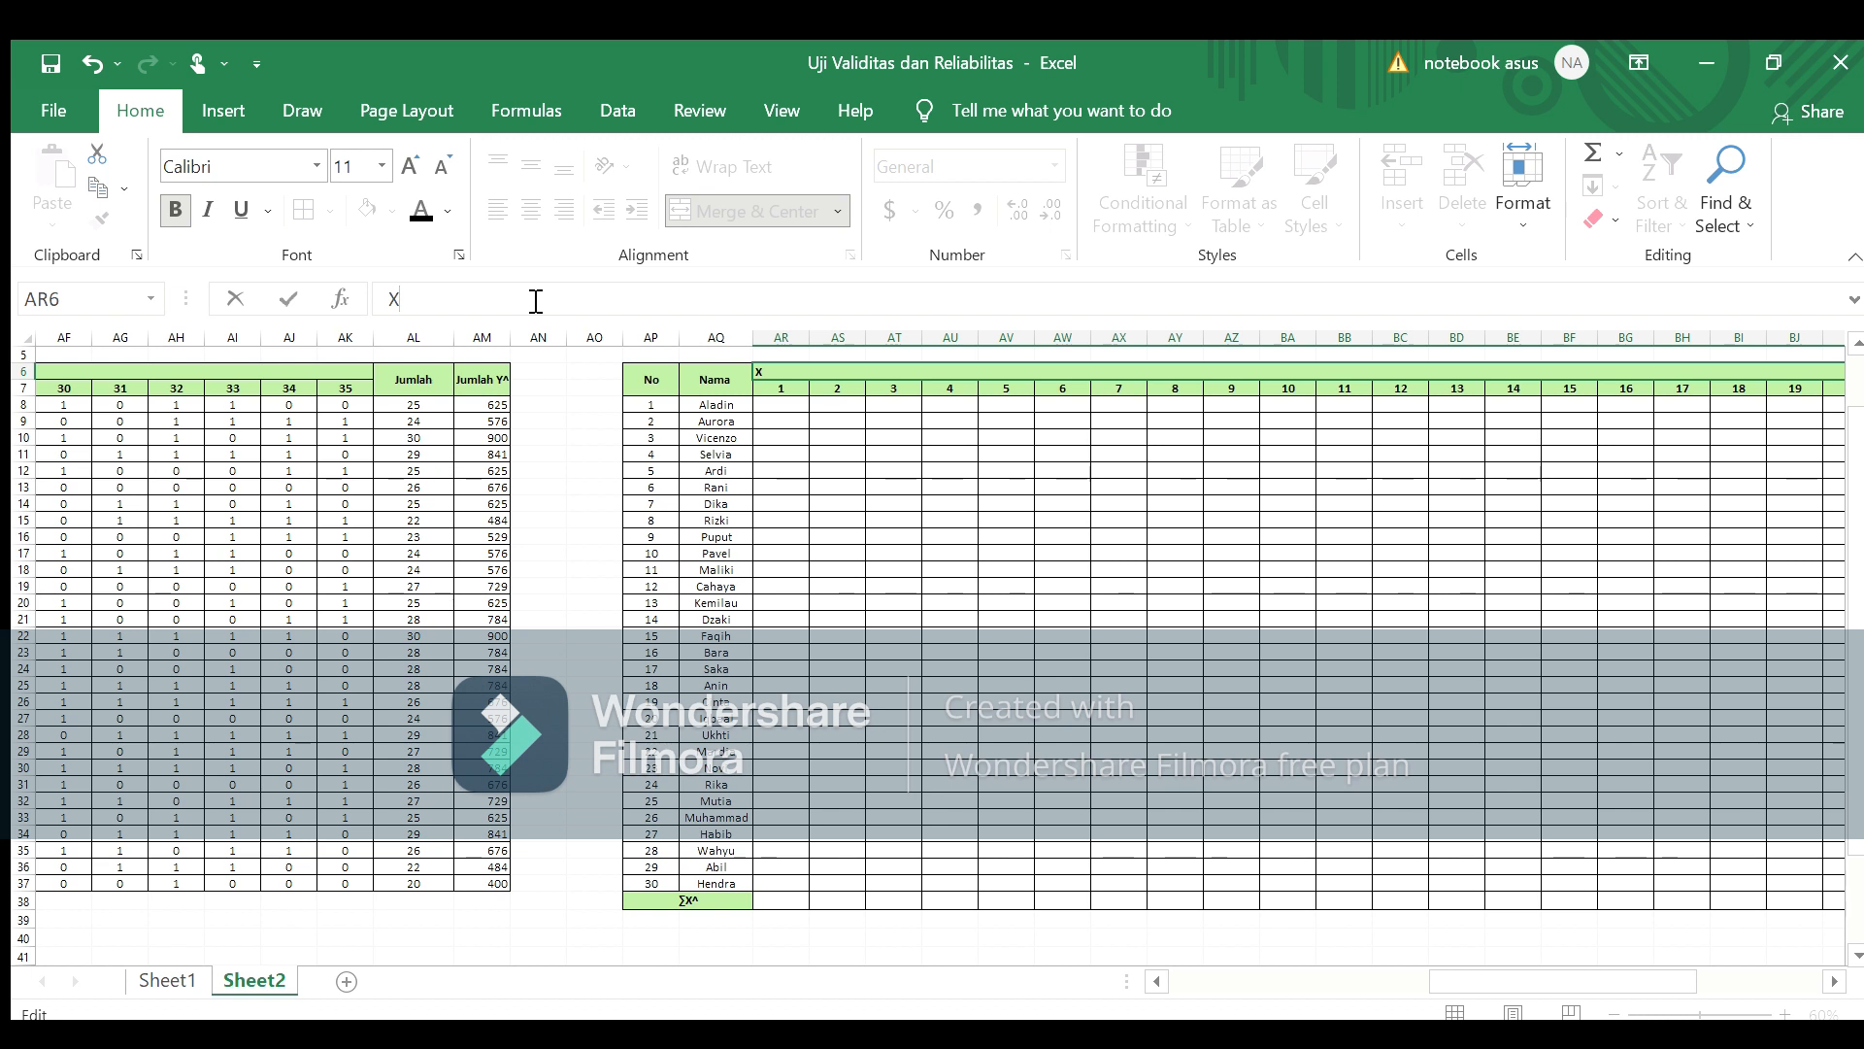
pyautogui.write('X^')
# Step: Square the first respondent's item 1 score in AR8 with =C8*C8
pyautogui.click(786, 405)
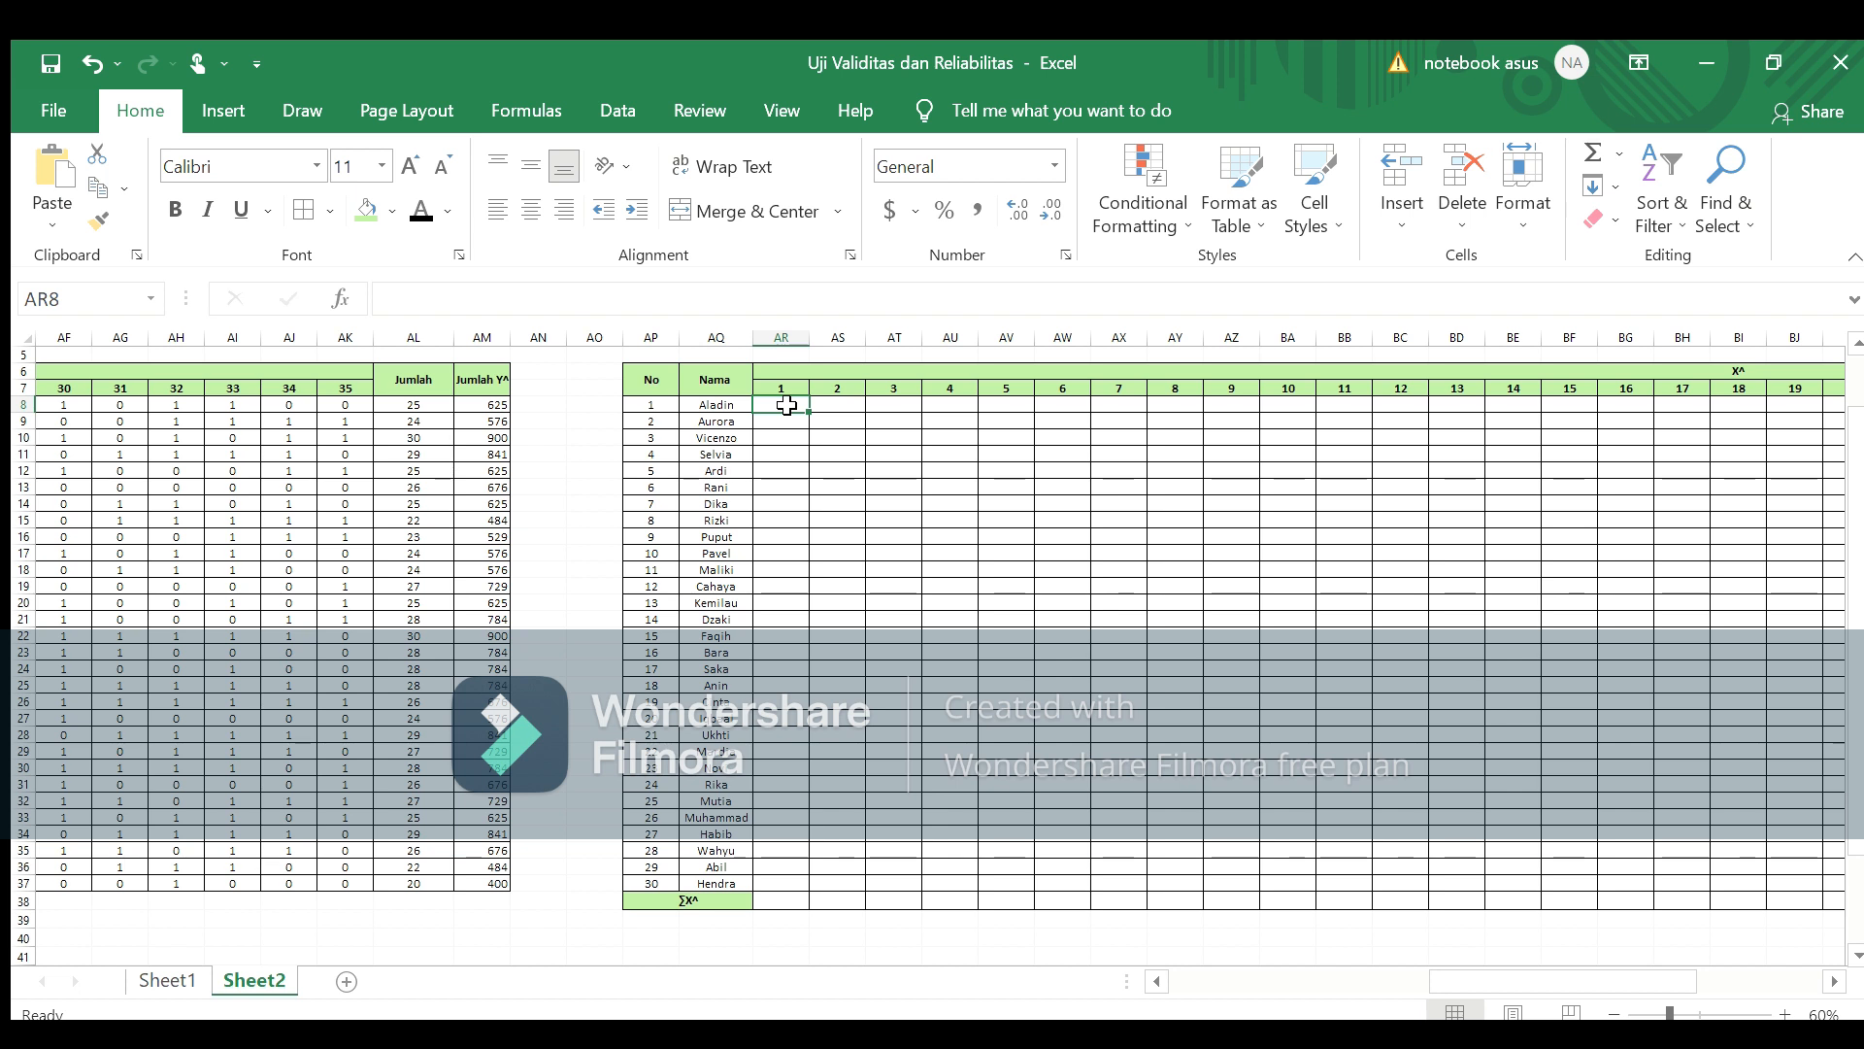
pyautogui.write('=')
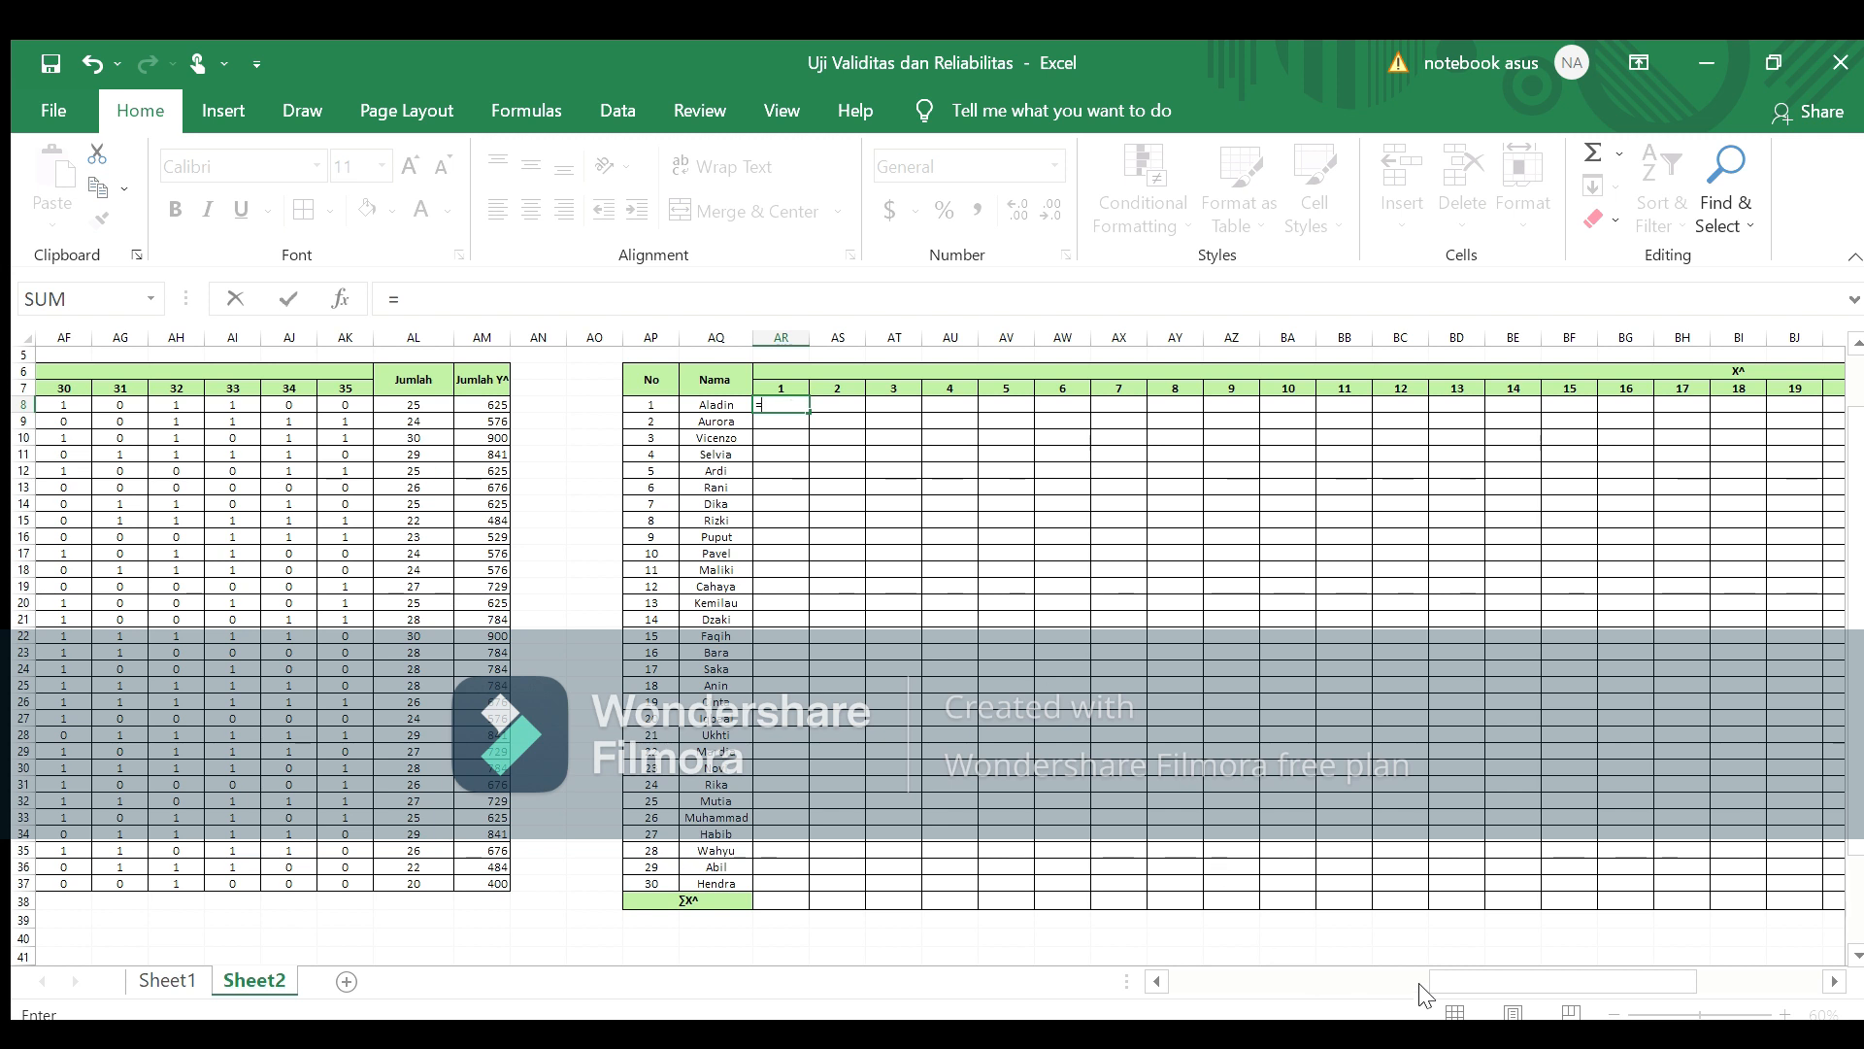
pyautogui.moveTo(1440, 983); pyautogui.dragTo(1165, 982)
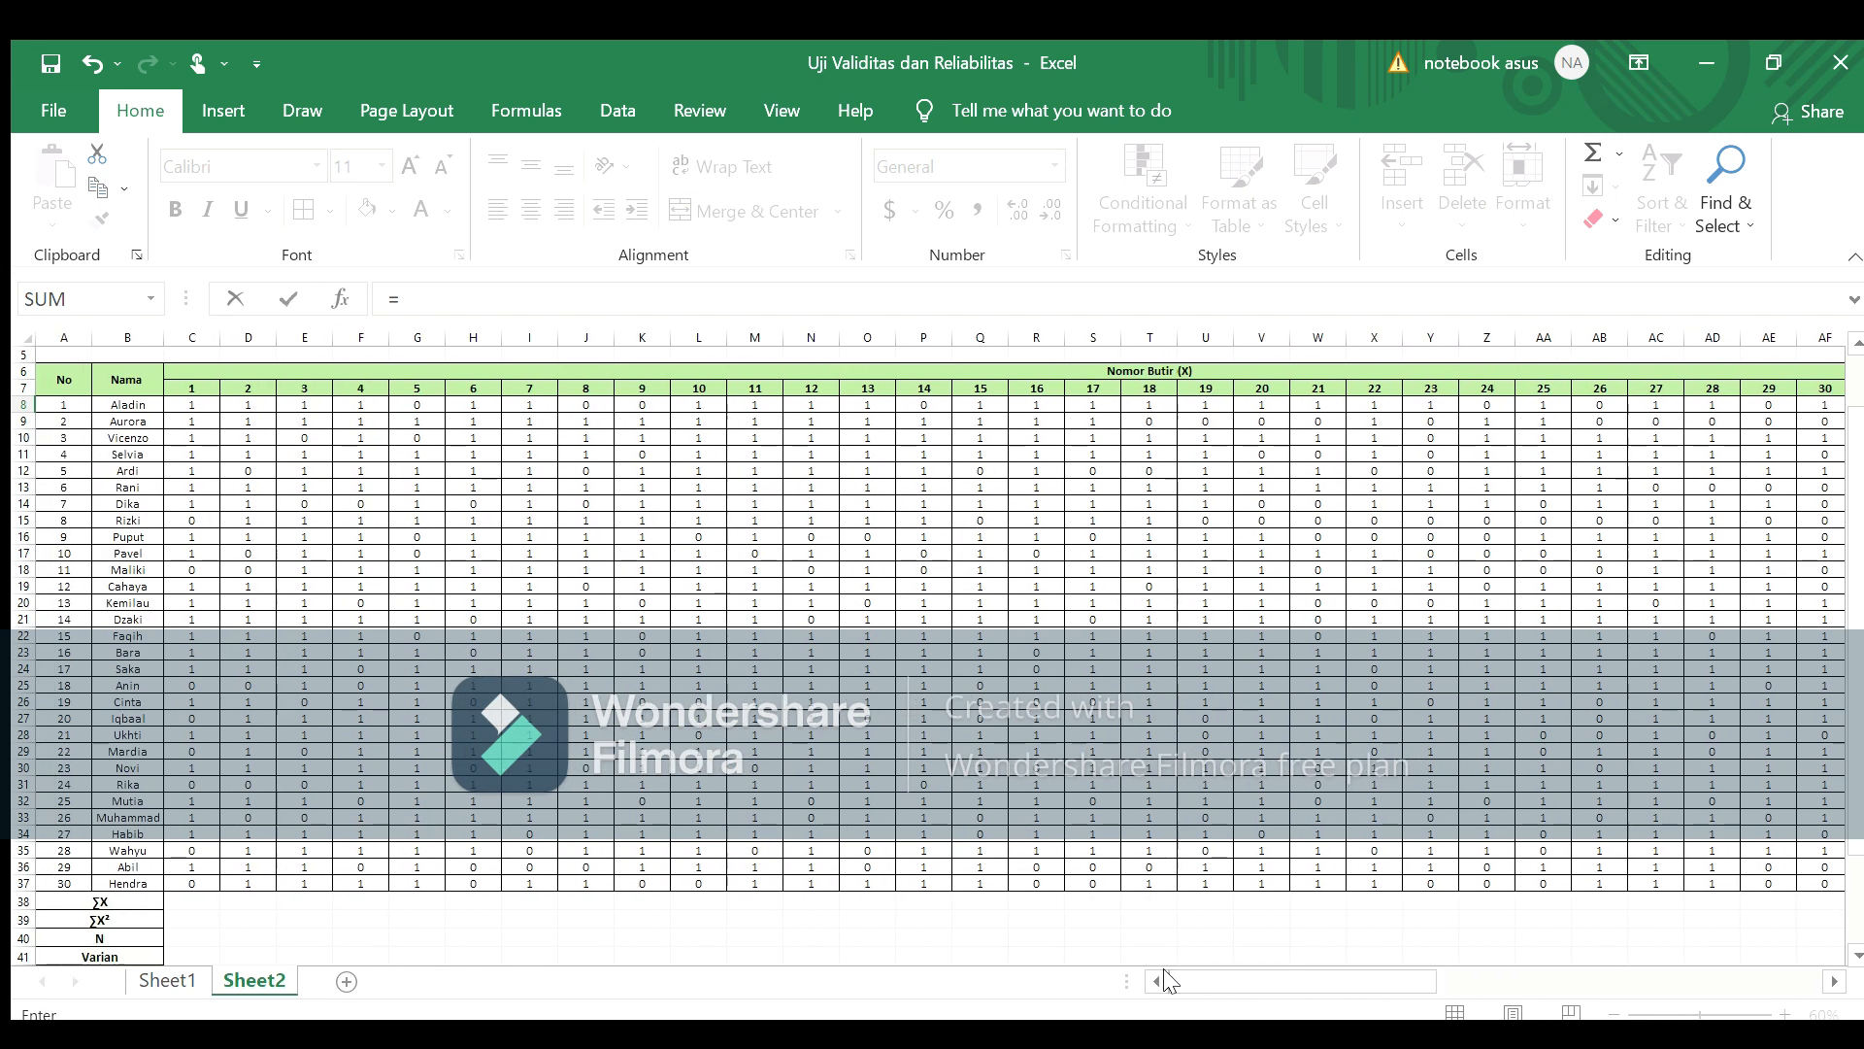
pyautogui.click(203, 402)
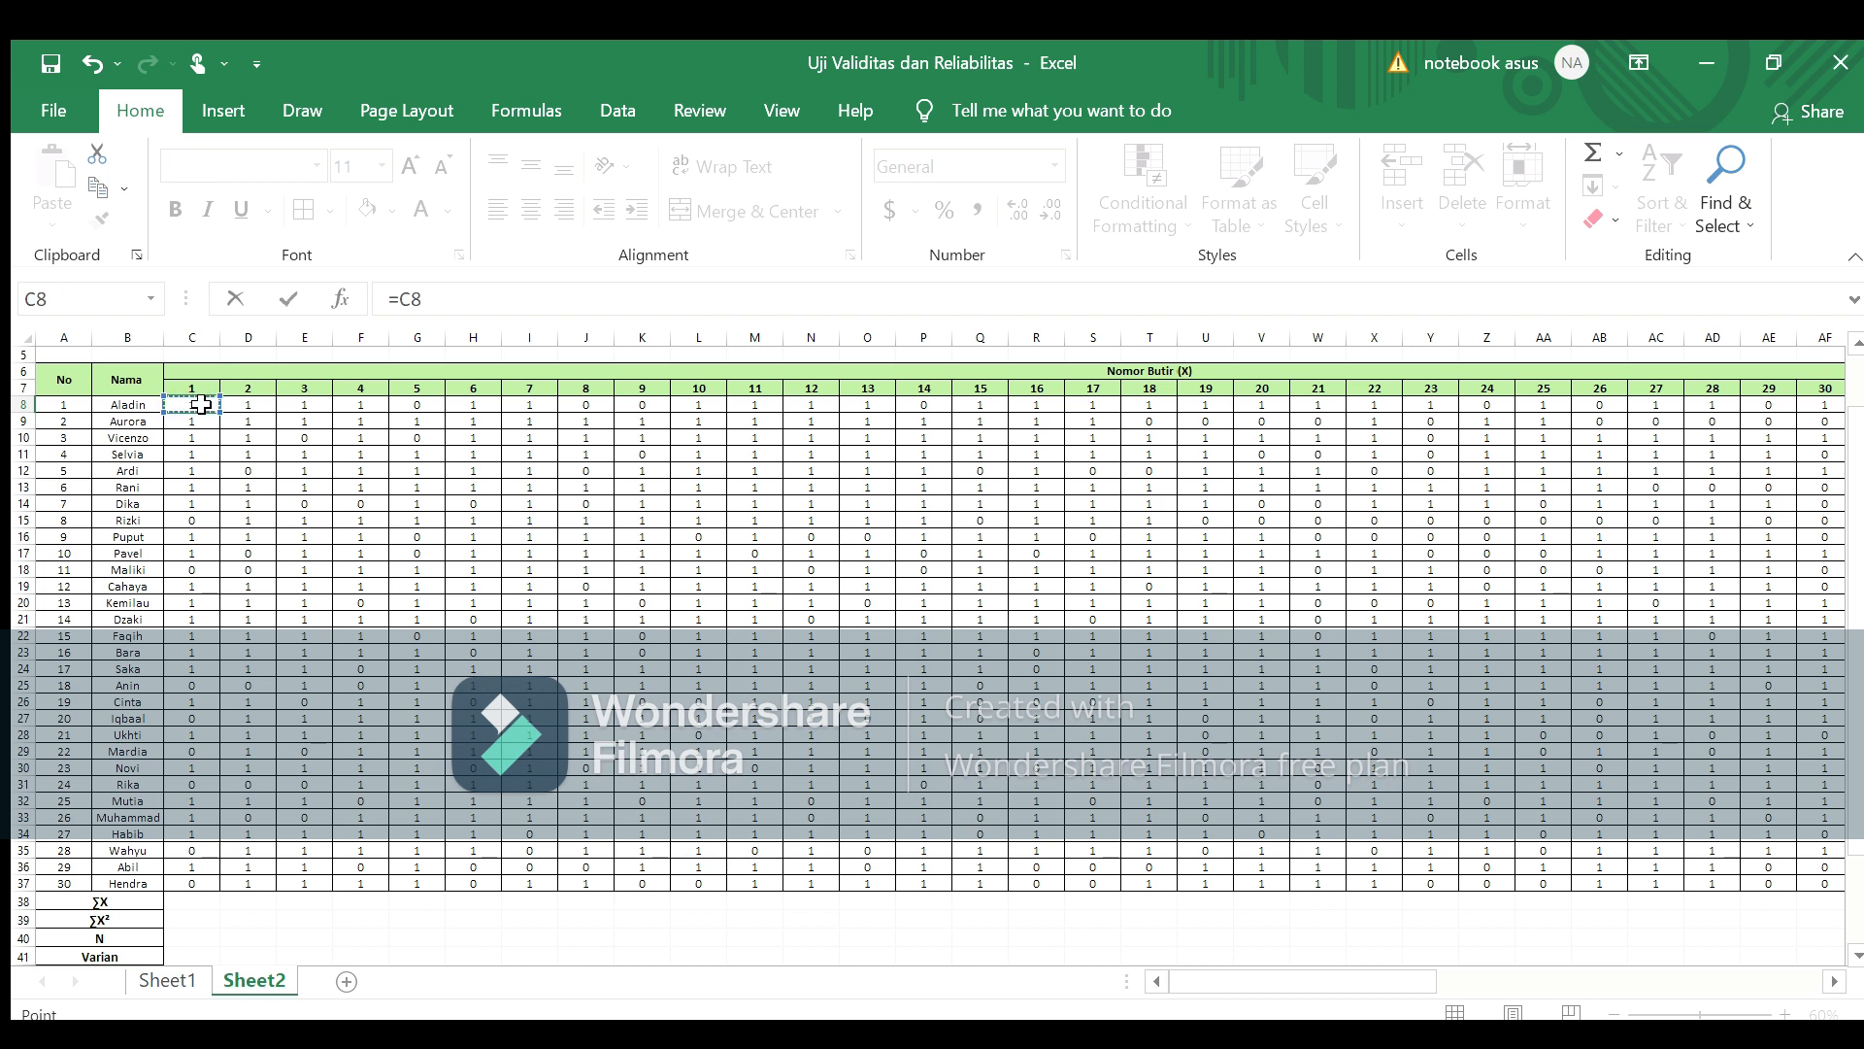
pyautogui.write('*')
pyautogui.click(202, 404)
pyautogui.press('Return')
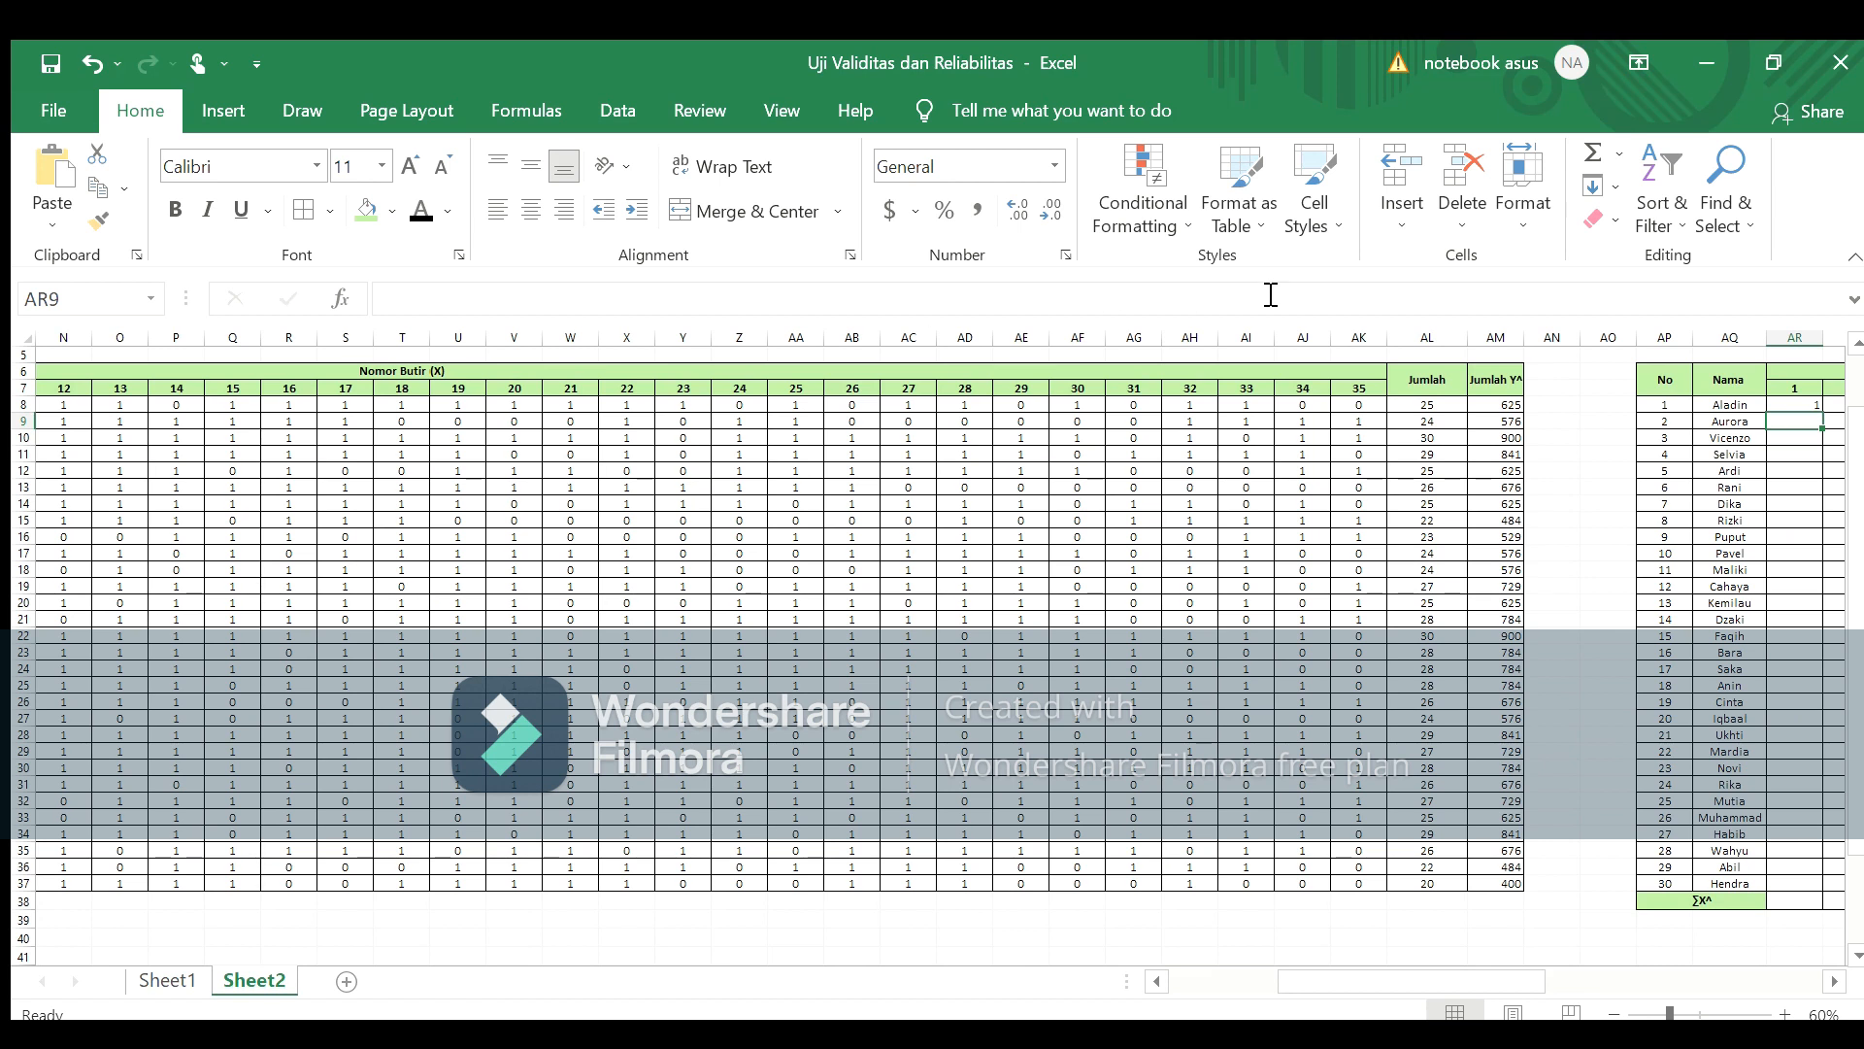
# Step: Square the first respondent's item 2 score in AS8 with =D8*D8
pyautogui.click(1794, 406)
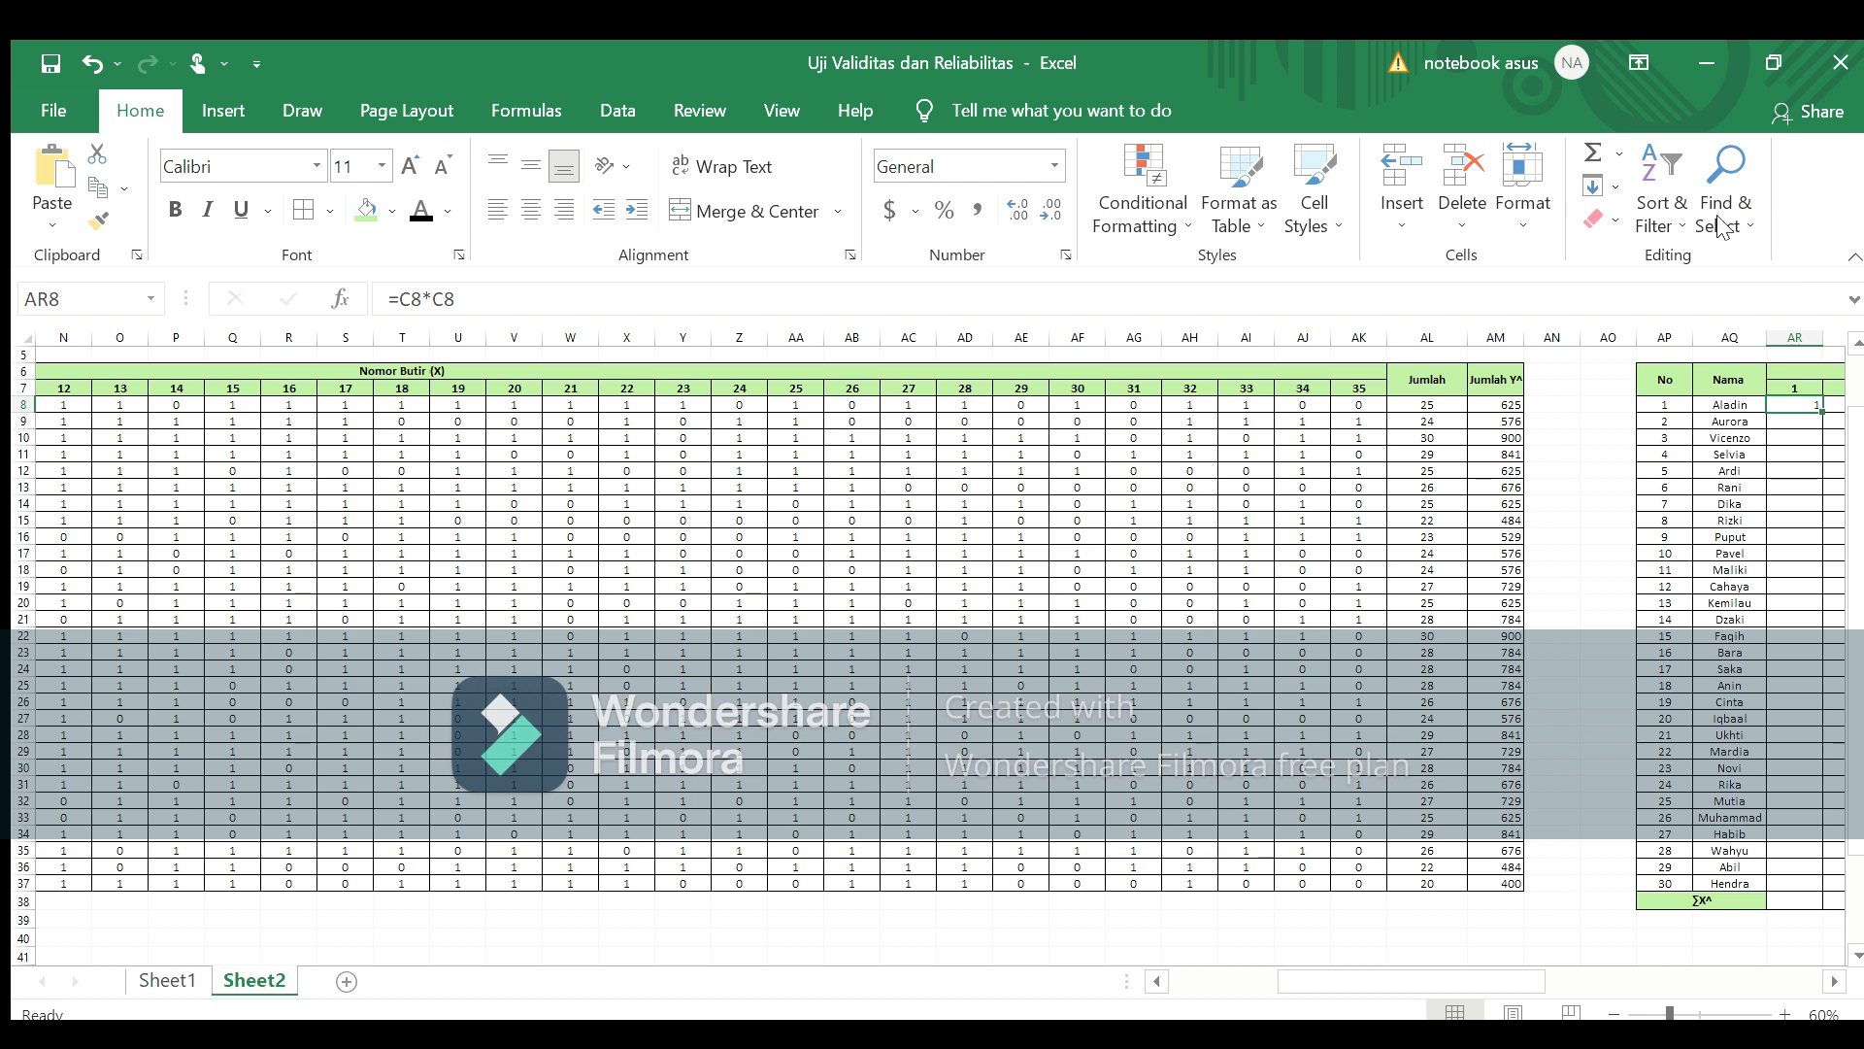
pyautogui.click(1832, 401)
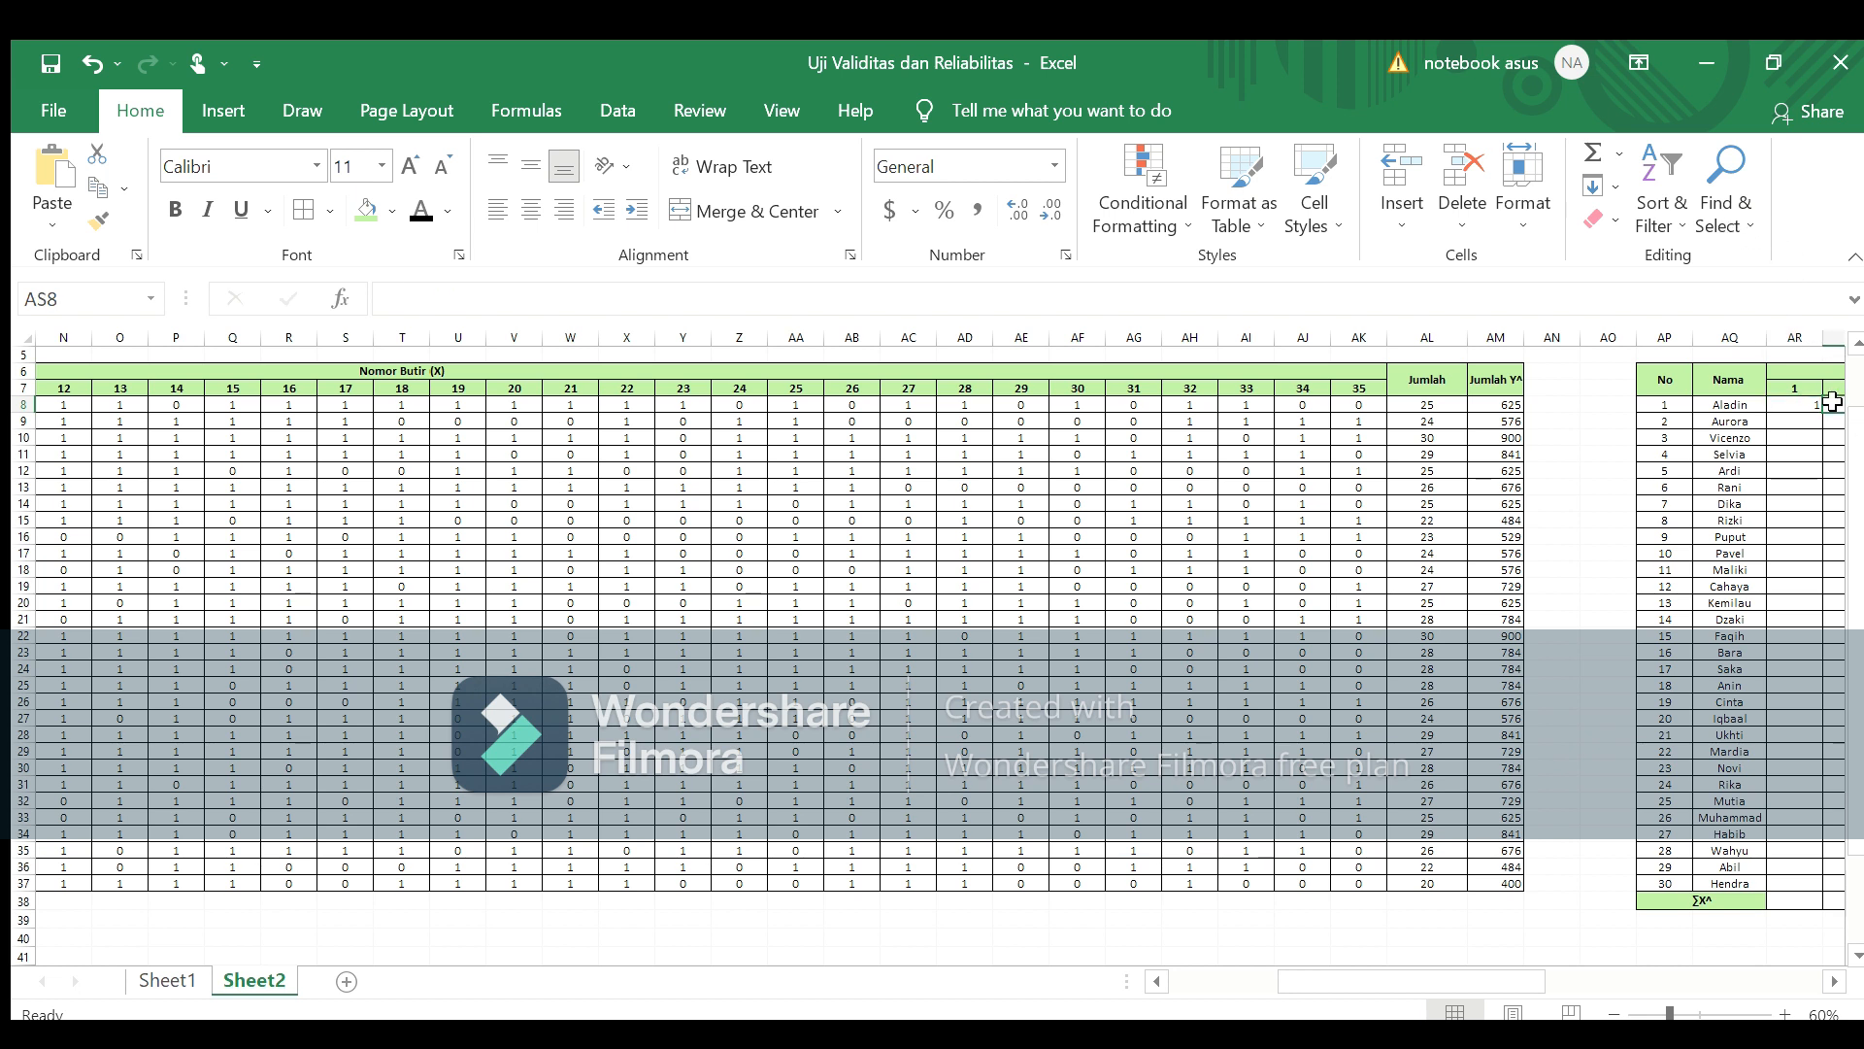
pyautogui.write('=')
pyautogui.moveTo(1436, 981); pyautogui.dragTo(1290, 979)
pyautogui.click(249, 404)
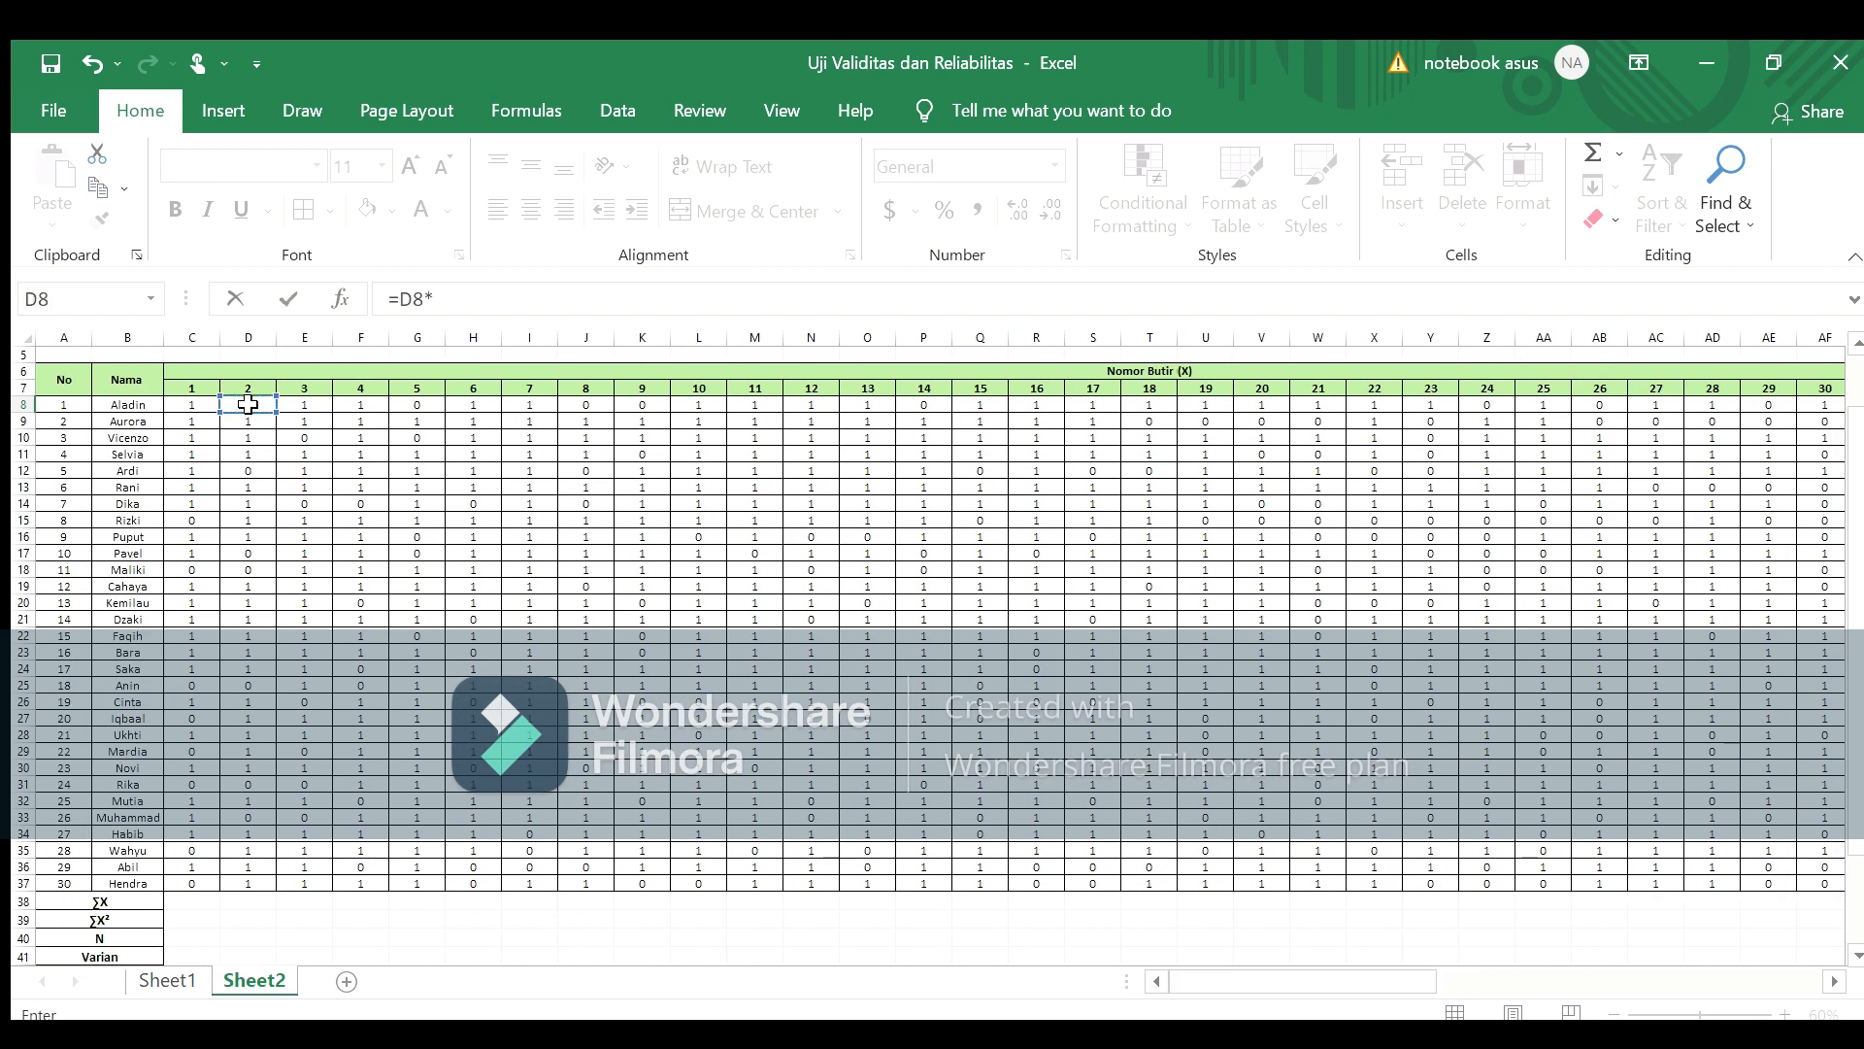
pyautogui.write('*')
pyautogui.click(248, 404)
pyautogui.press('Return')
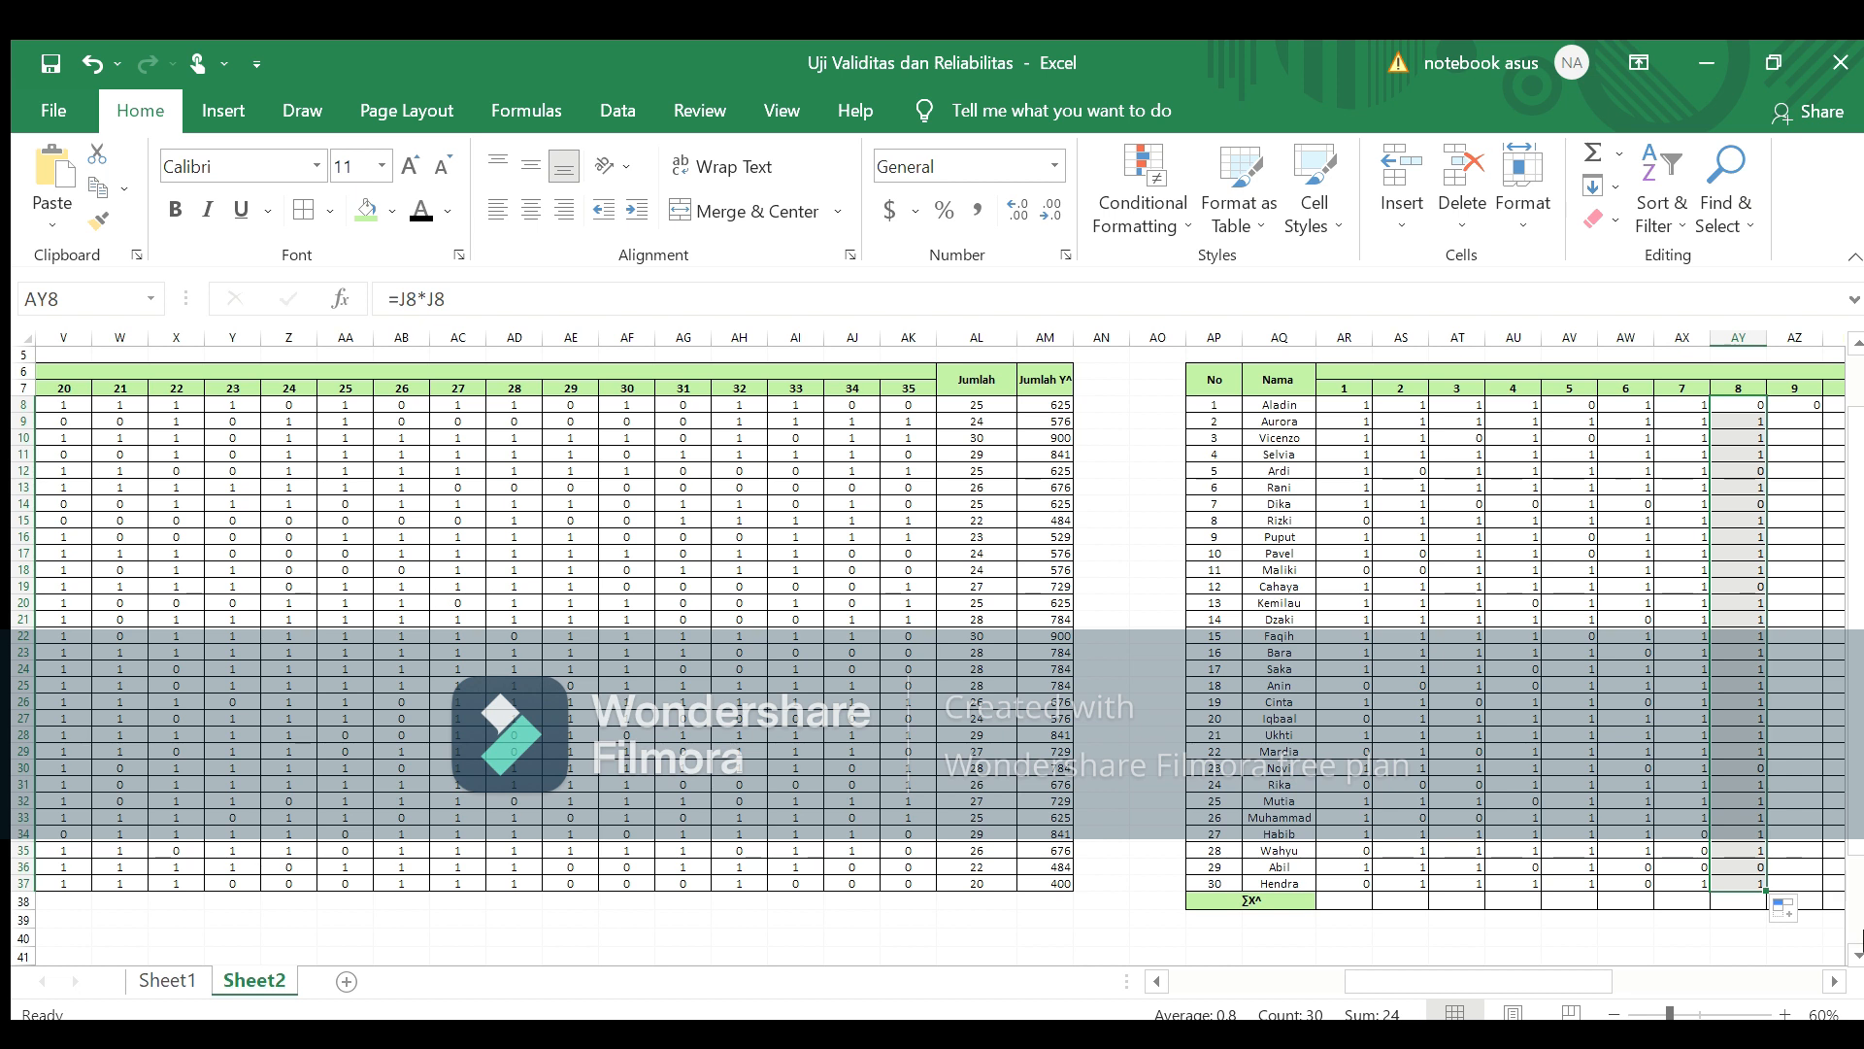
# Step: Fill the squared-score formulas for items 9 to 12 from AZ8:BC8 down to row 37, column by column
pyautogui.click(1808, 404)
pyautogui.moveTo(1824, 416); pyautogui.dragTo(1781, 882)
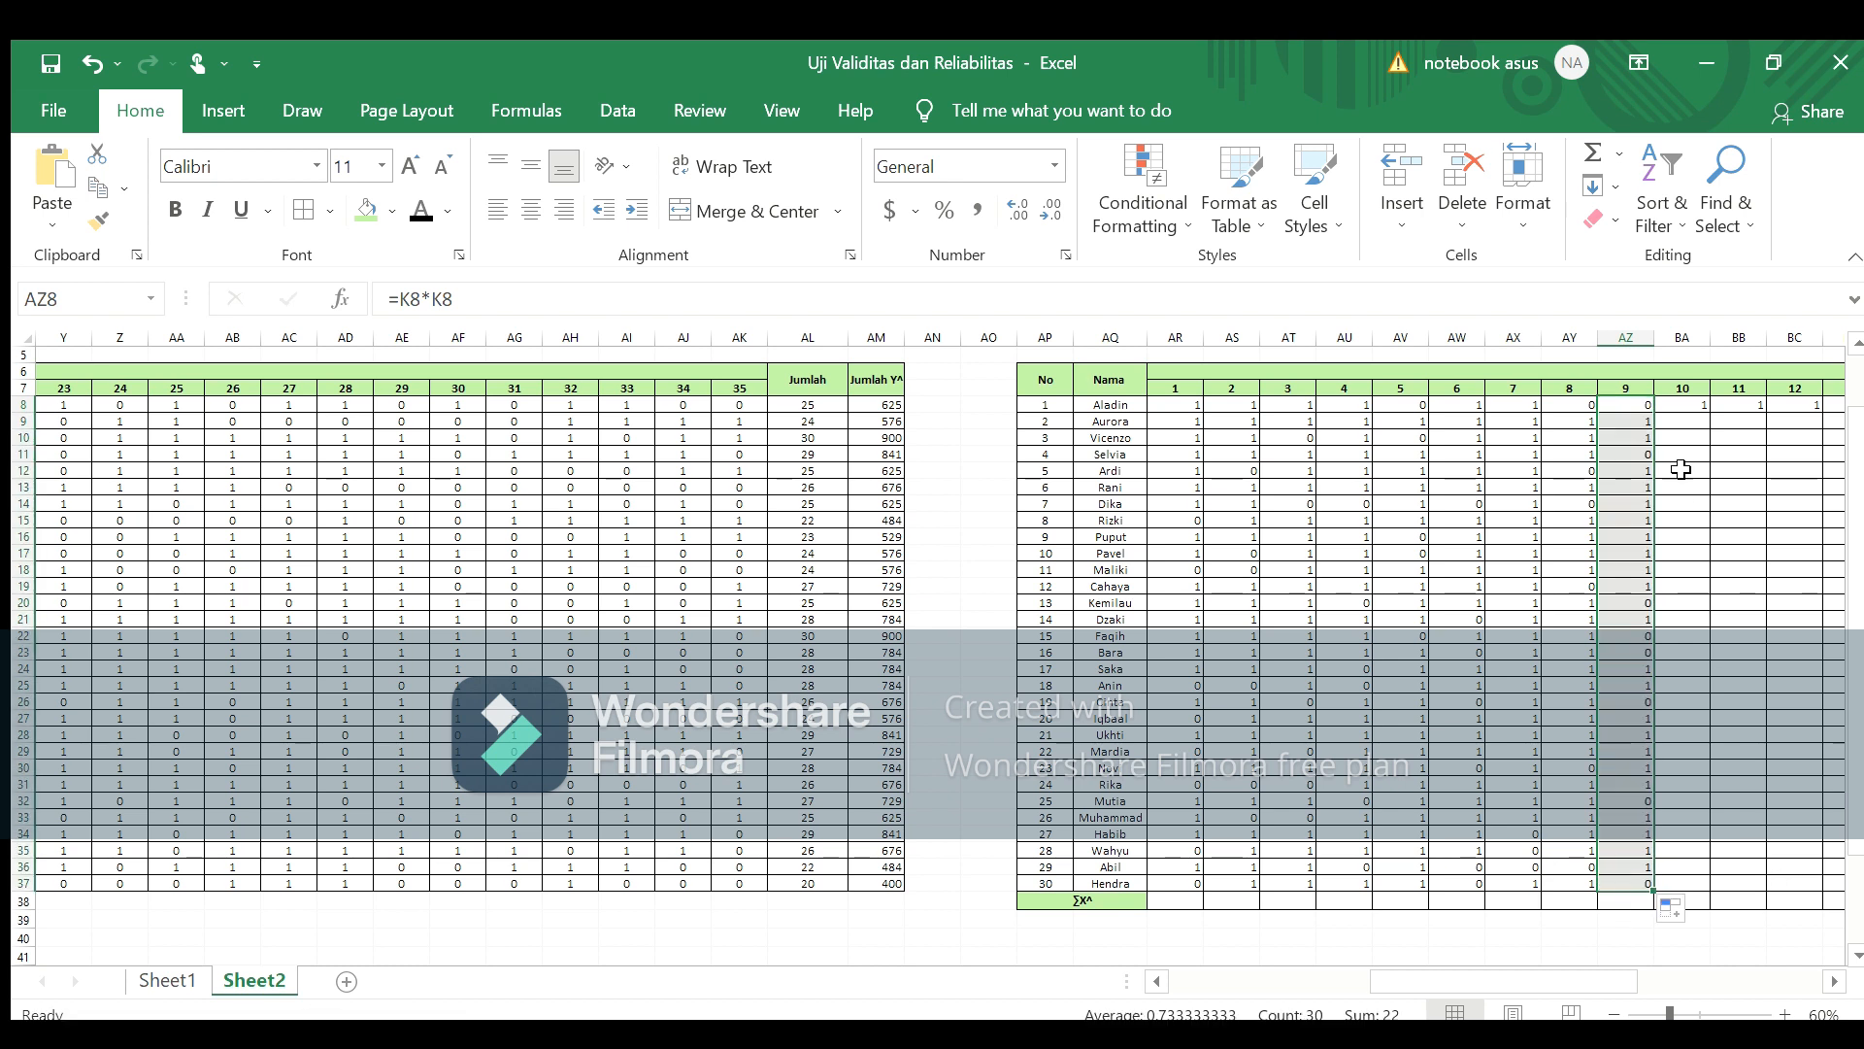
pyautogui.click(1683, 402)
pyautogui.moveTo(1709, 411); pyautogui.dragTo(1726, 887)
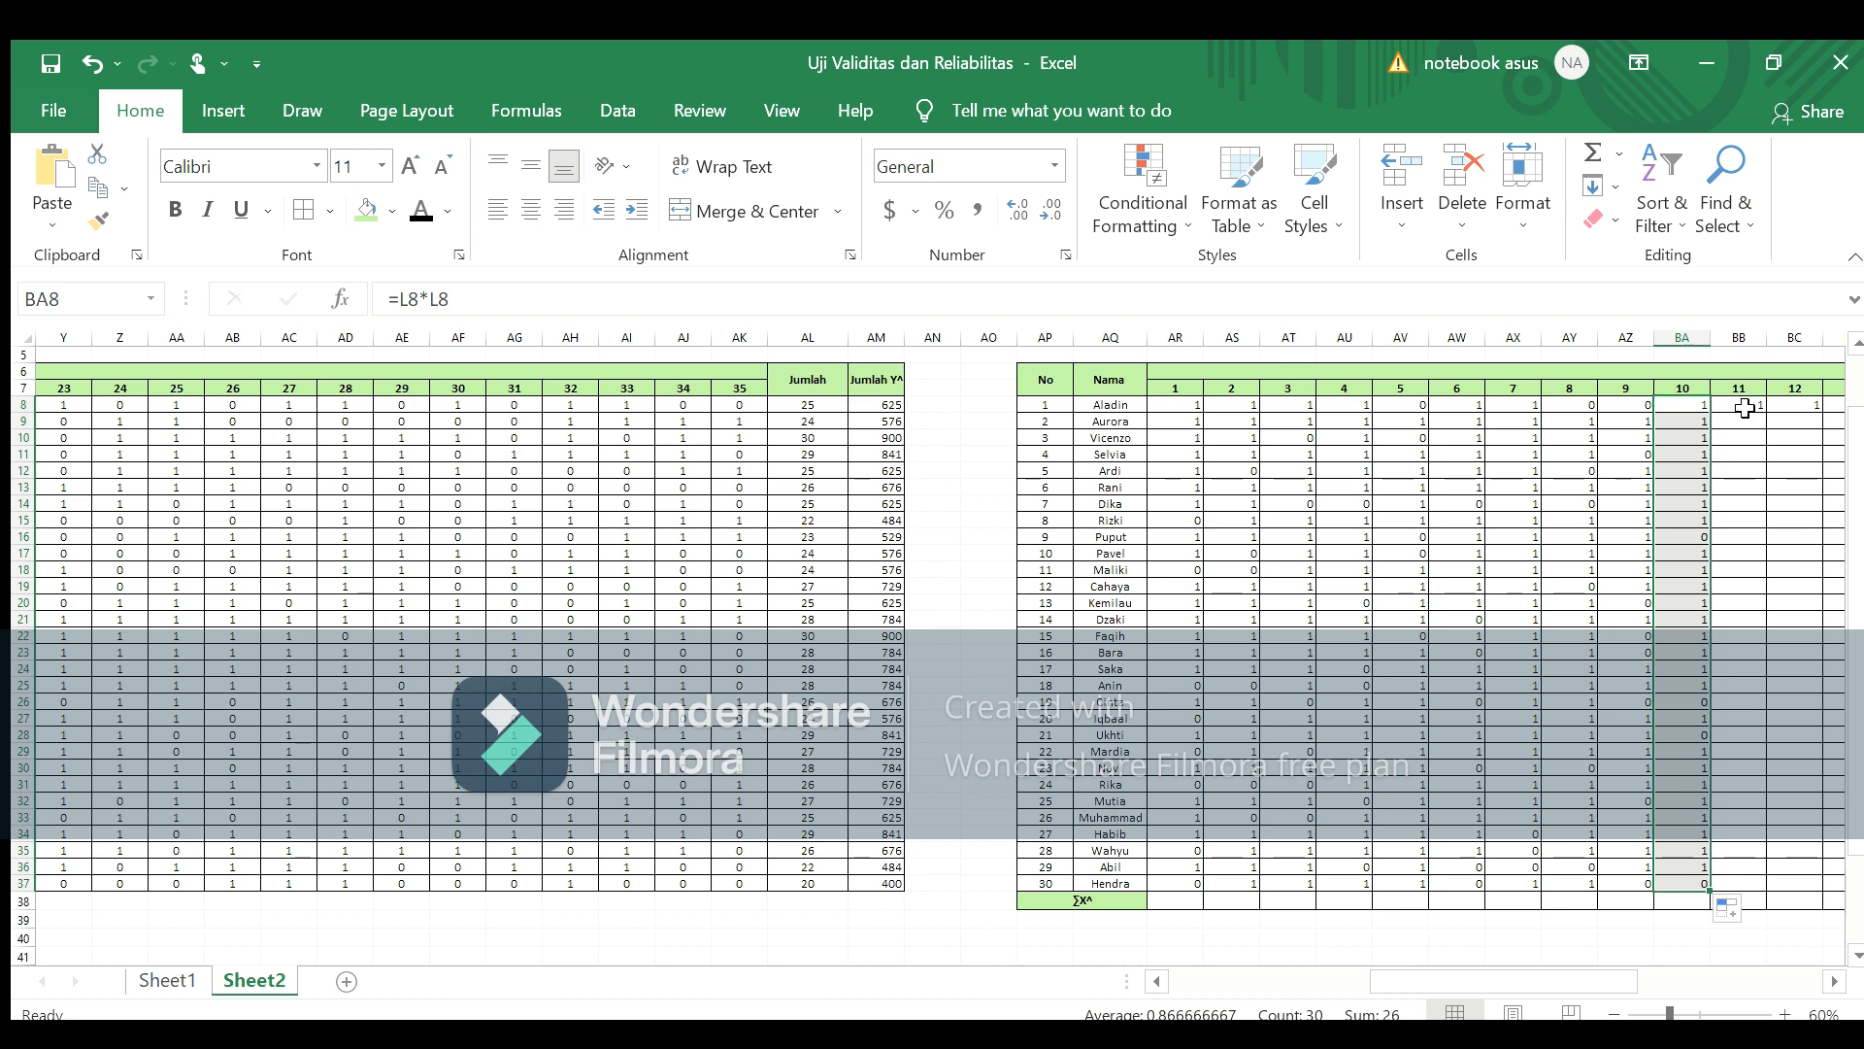
pyautogui.click(1745, 406)
pyautogui.moveTo(1765, 412); pyautogui.dragTo(1770, 897)
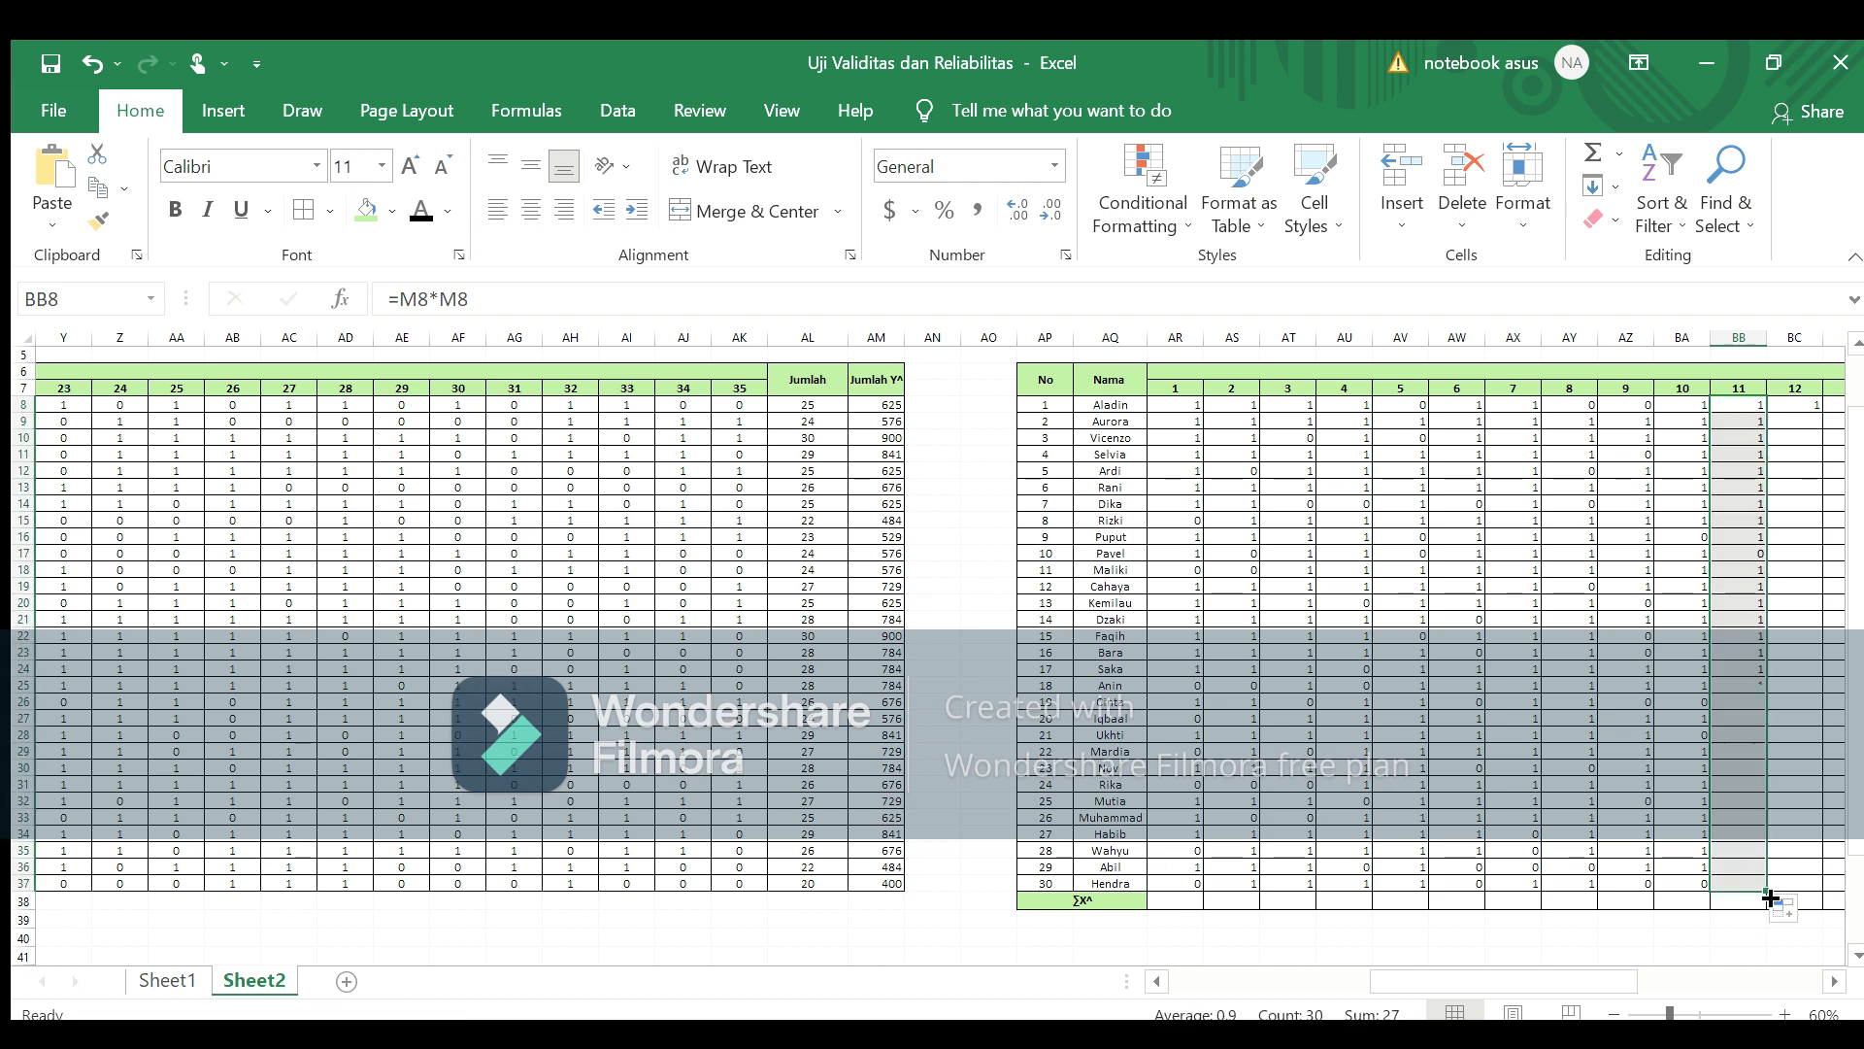
pyautogui.click(1810, 405)
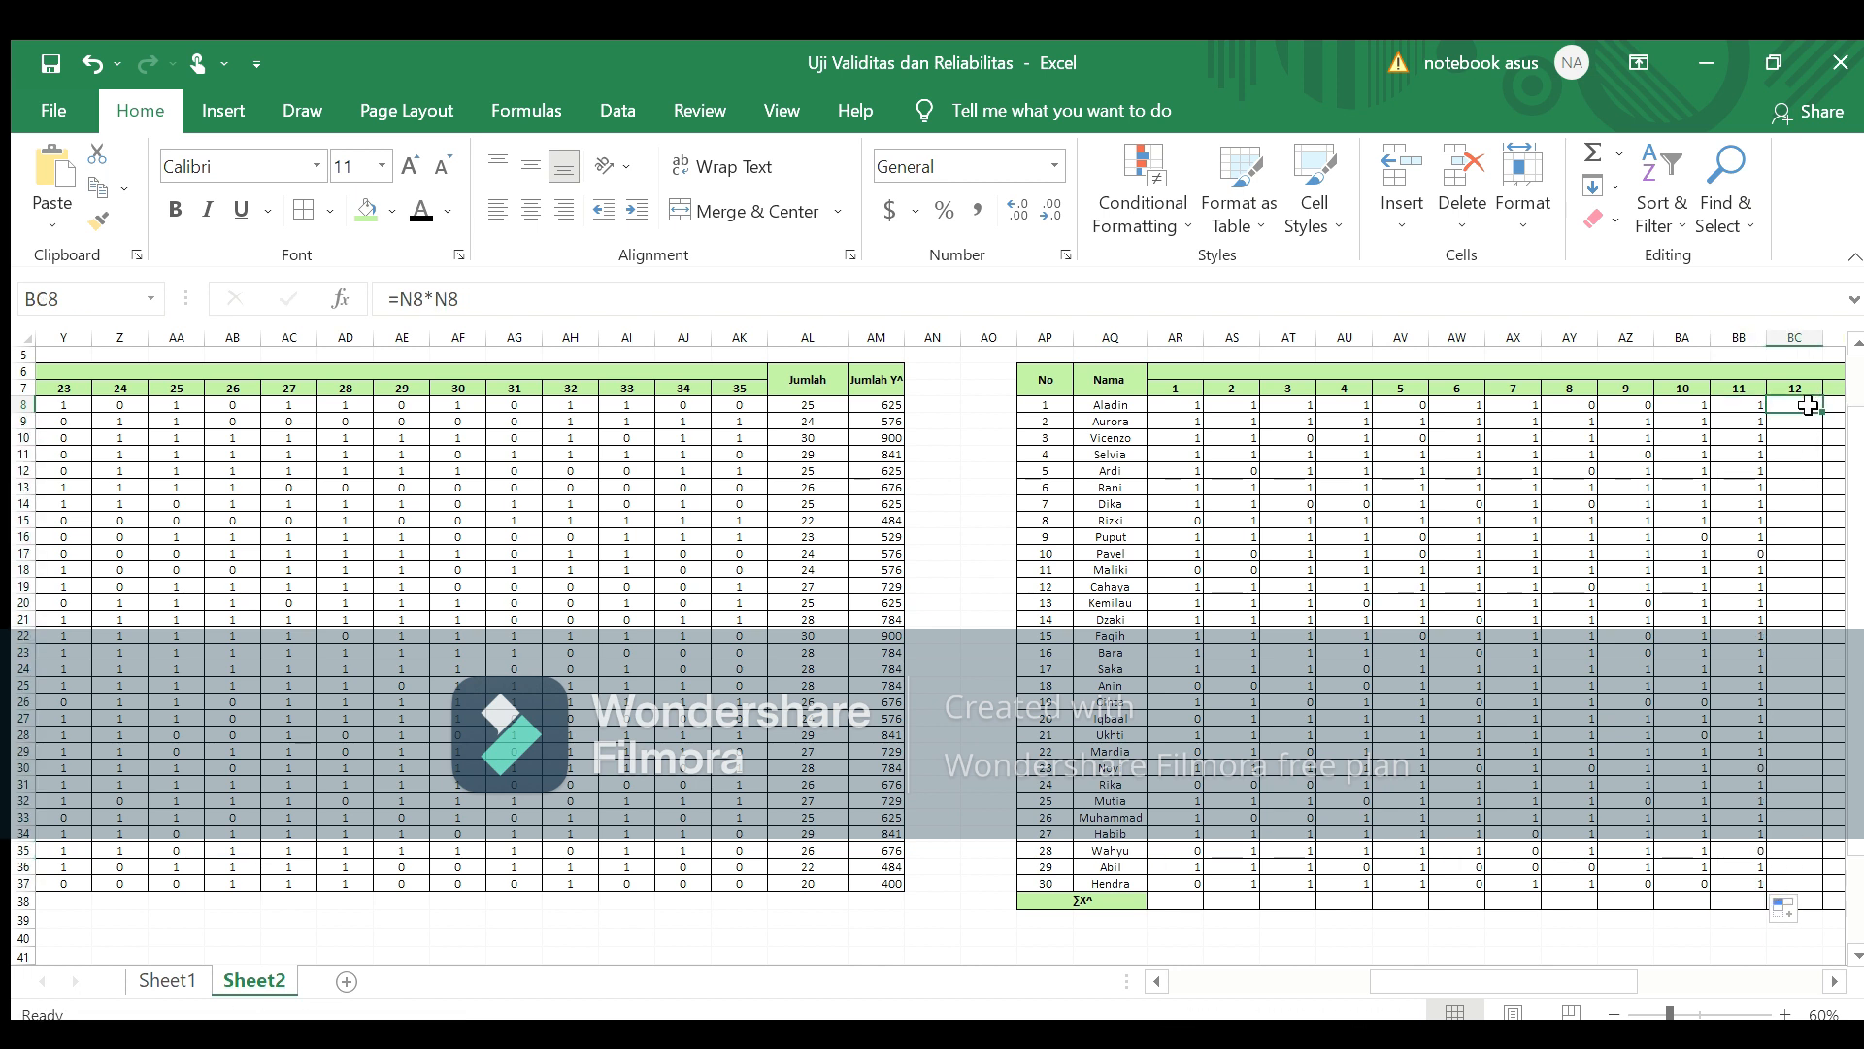
pyautogui.moveTo(1830, 415); pyautogui.dragTo(1824, 887)
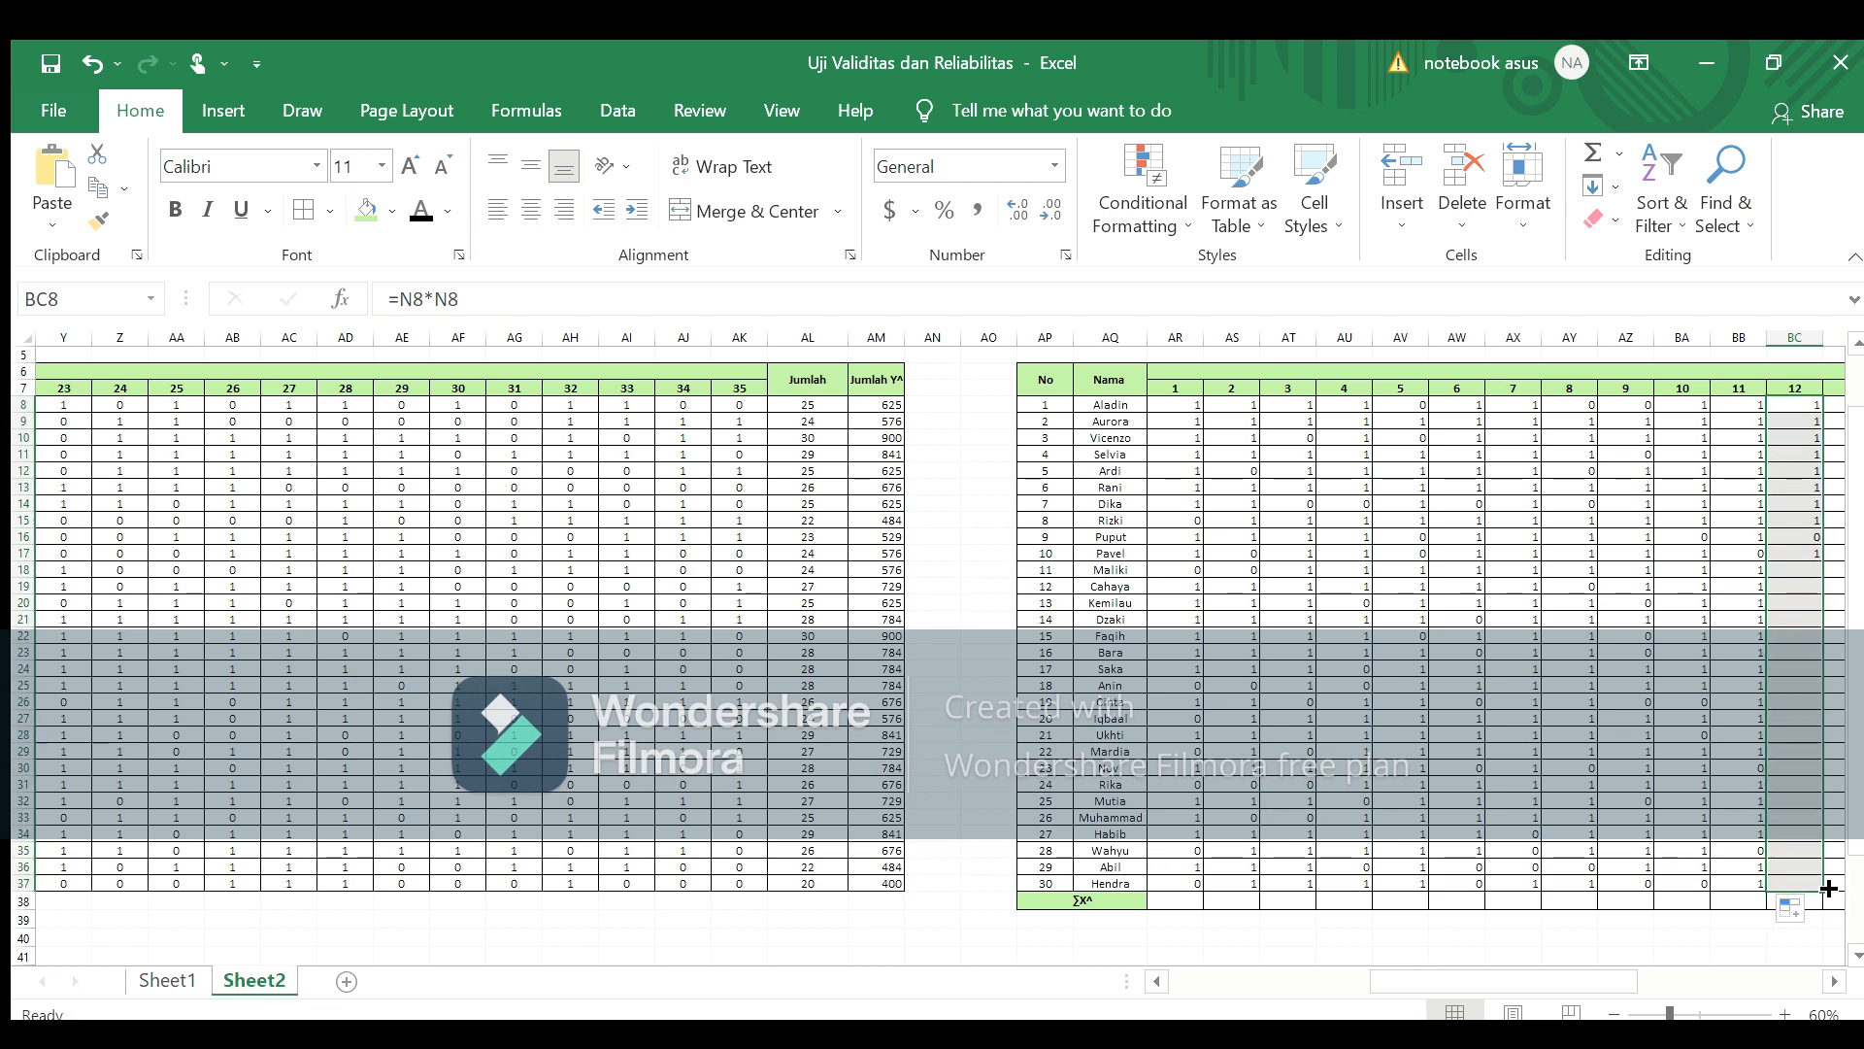
# Step: Fill the squared-score formulas for items 13 to 15 from BD8:BF8 down to row 37
pyautogui.click(1830, 980)
pyautogui.click(1830, 981)
pyautogui.click(1830, 981)
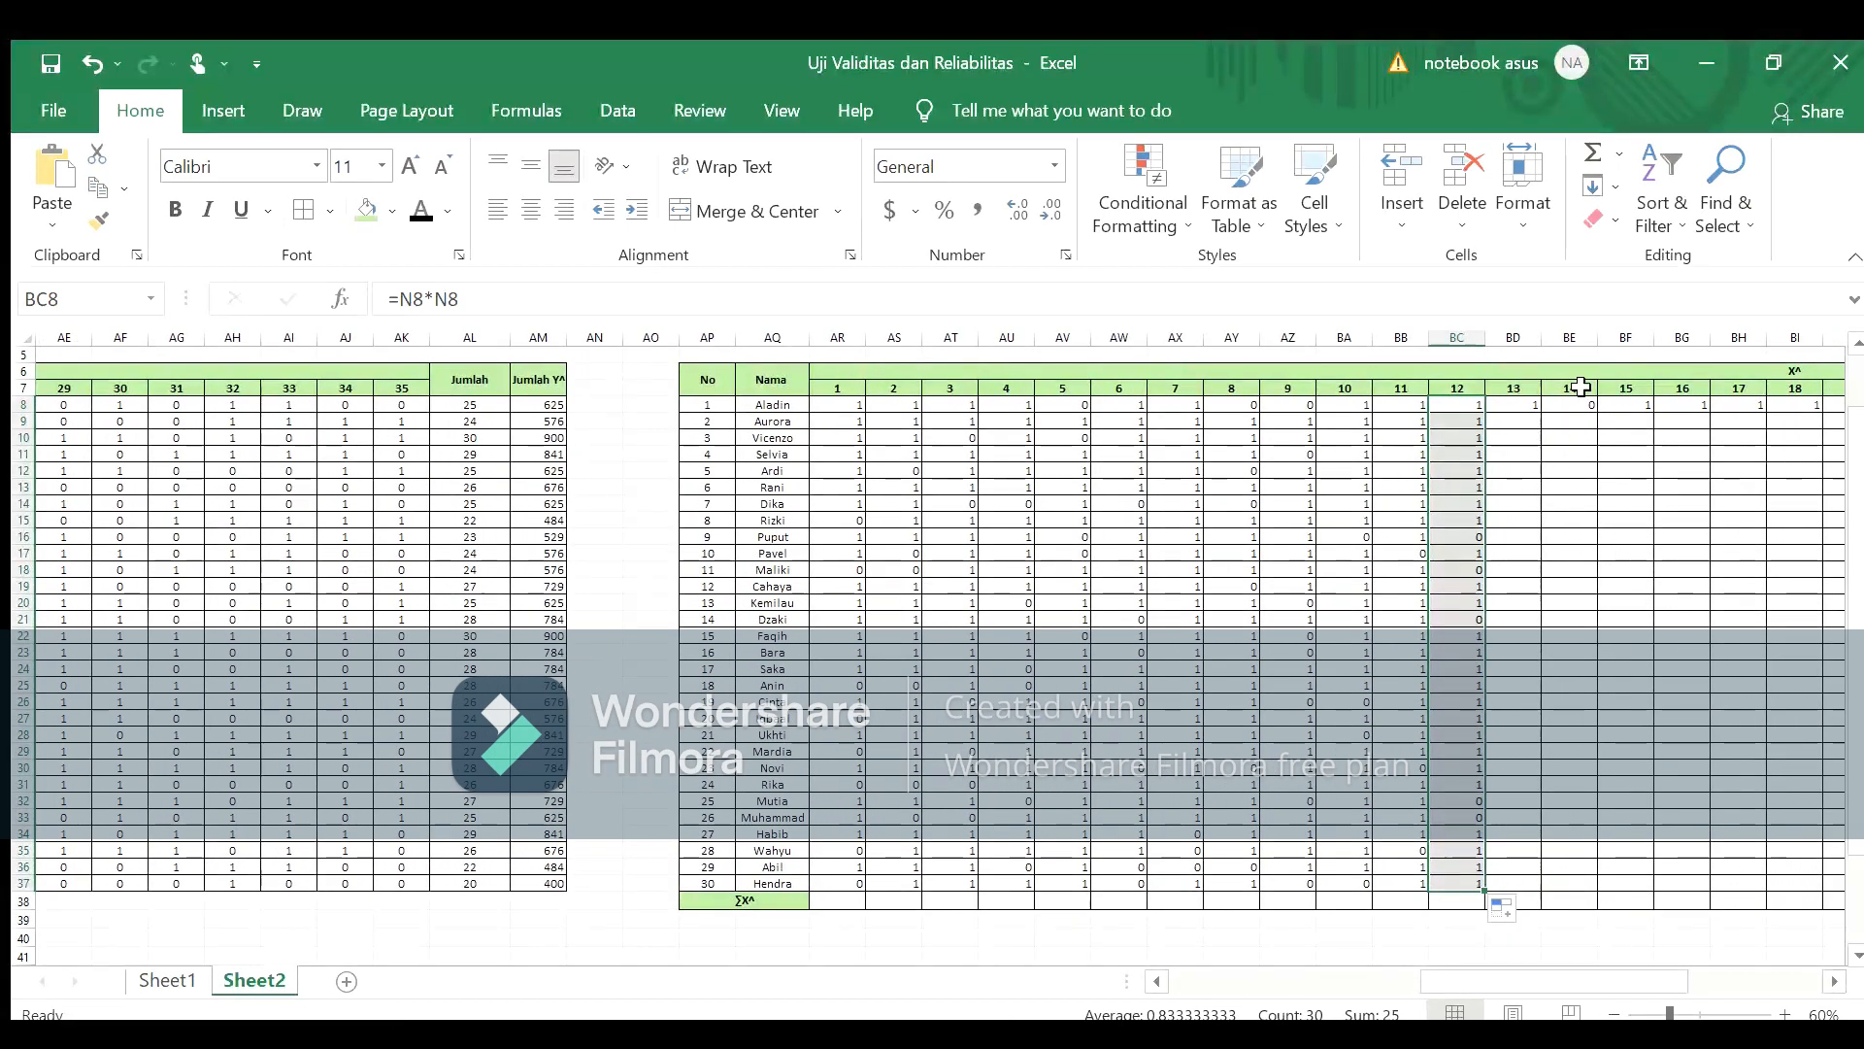
pyautogui.click(1523, 404)
pyautogui.moveTo(1541, 411); pyautogui.dragTo(1549, 890)
pyautogui.click(1566, 403)
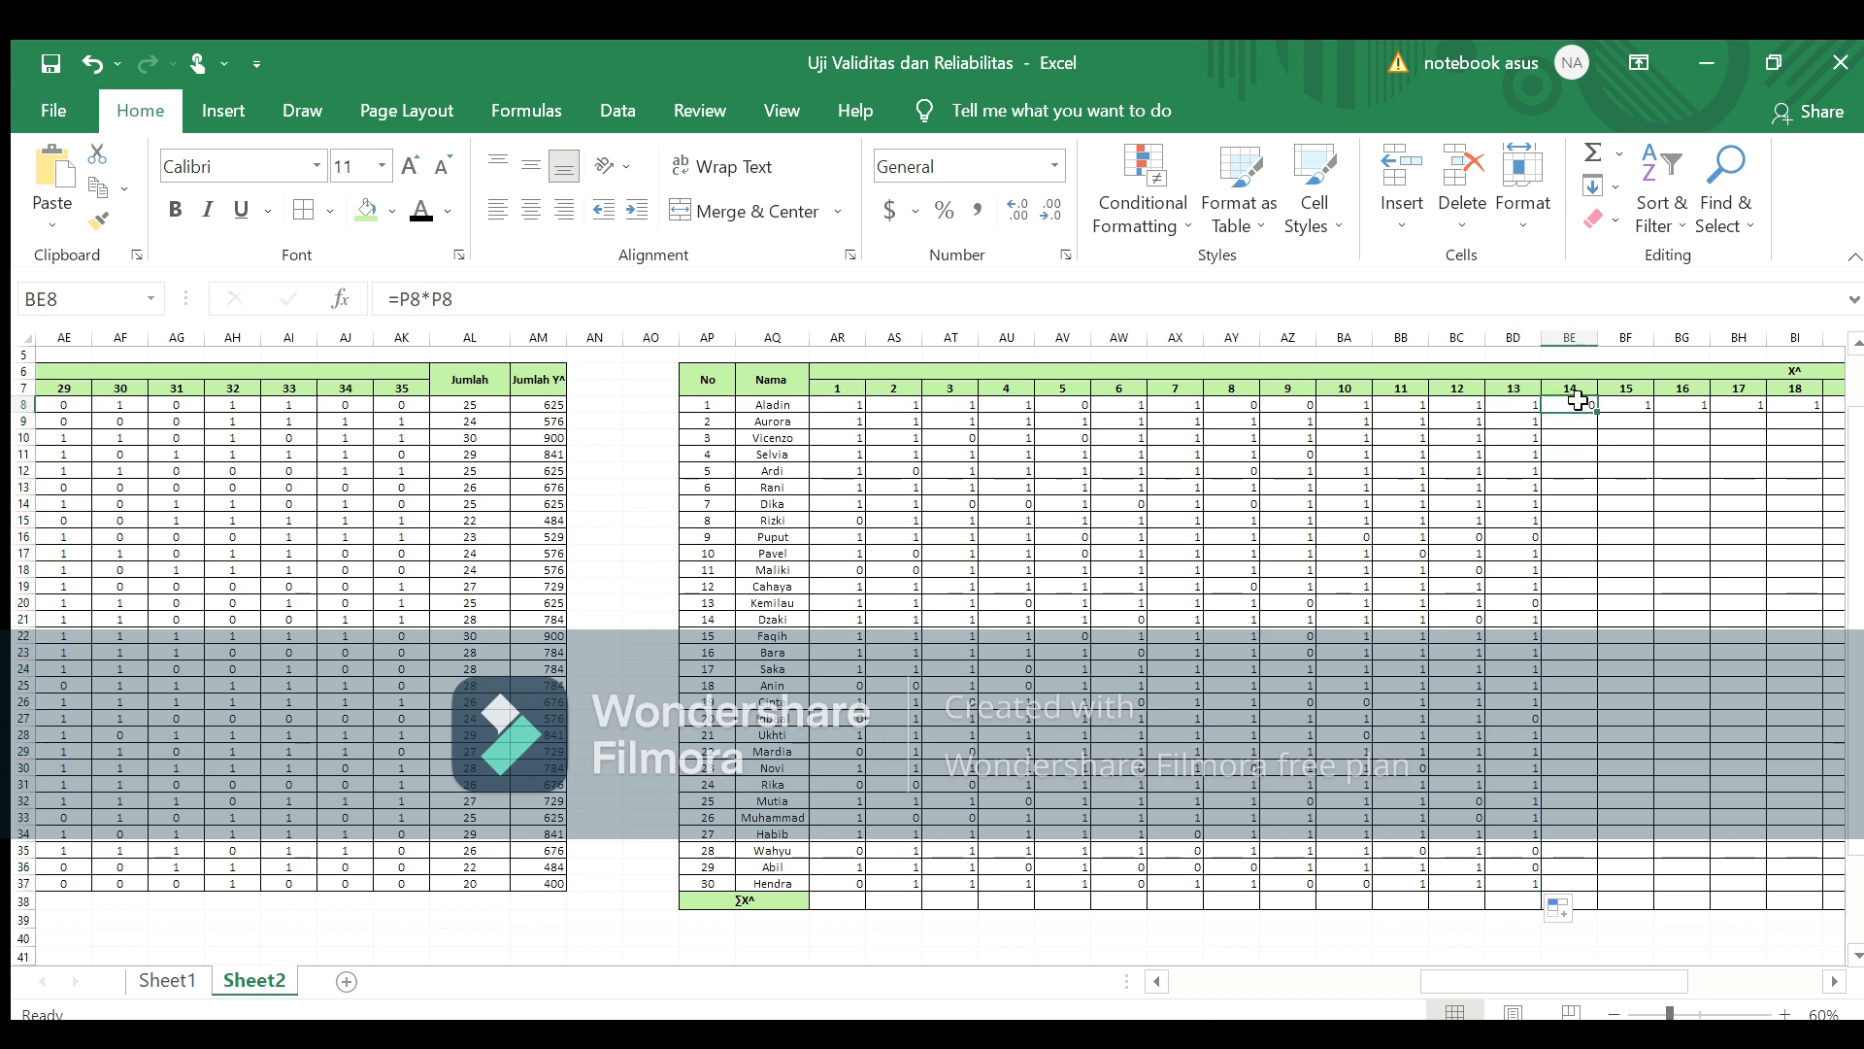
pyautogui.moveTo(1597, 412); pyautogui.dragTo(1617, 871)
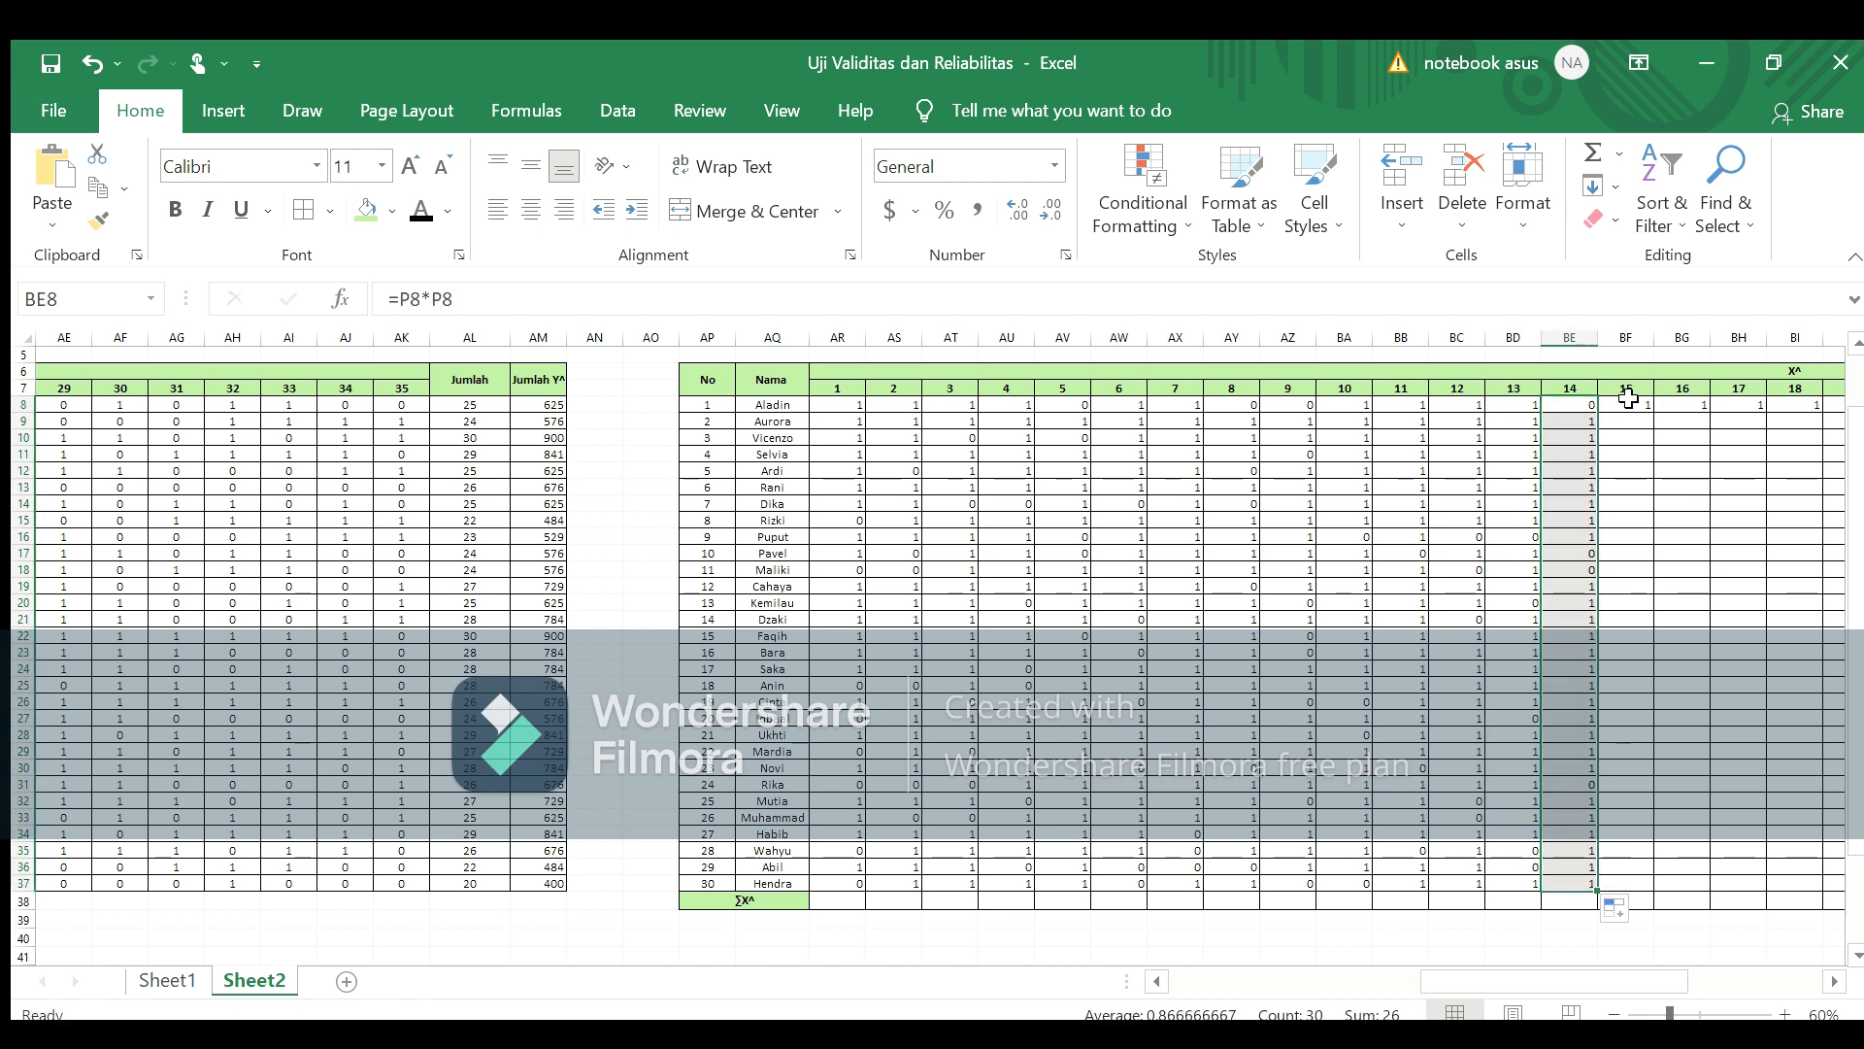
pyautogui.click(1639, 404)
pyautogui.moveTo(1657, 414); pyautogui.dragTo(1673, 885)
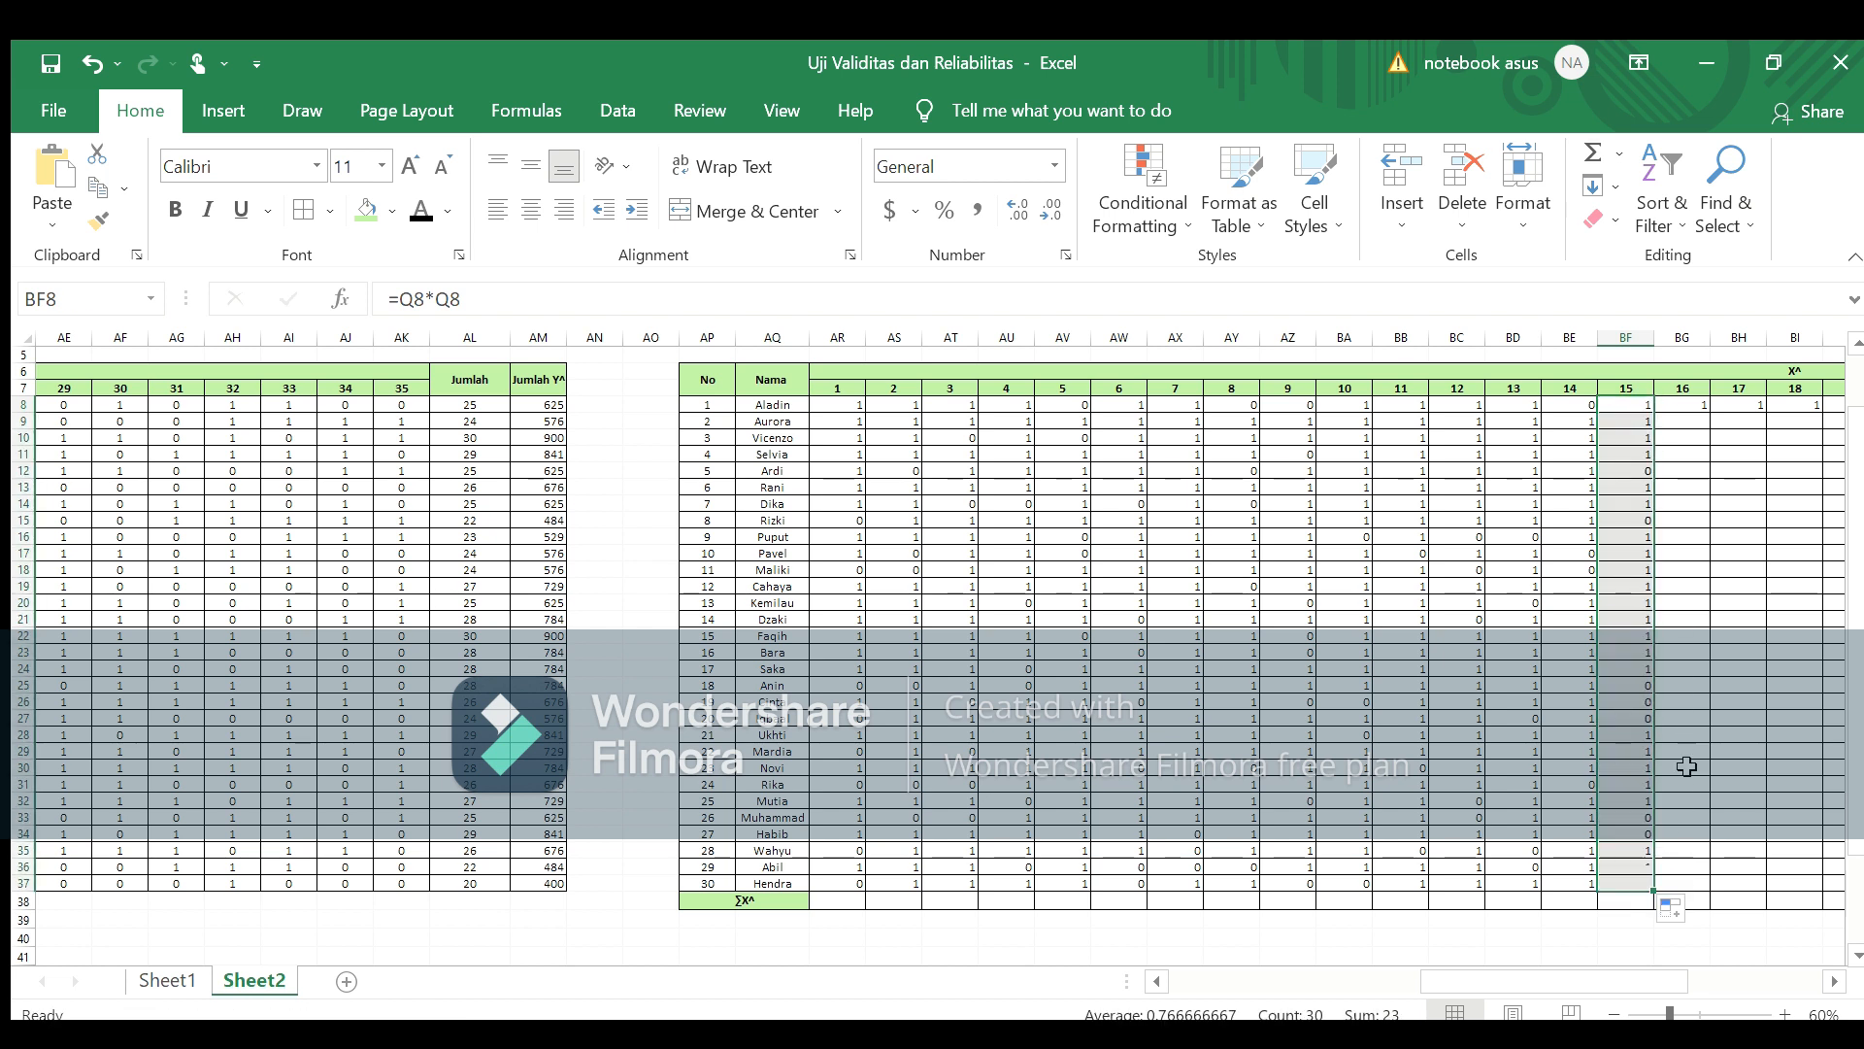
# Step: Fill the squared-score formulas for items 16 to 18 from BG8:BI8 down to row 37
pyautogui.click(1695, 409)
pyautogui.moveTo(1715, 412); pyautogui.dragTo(1738, 890)
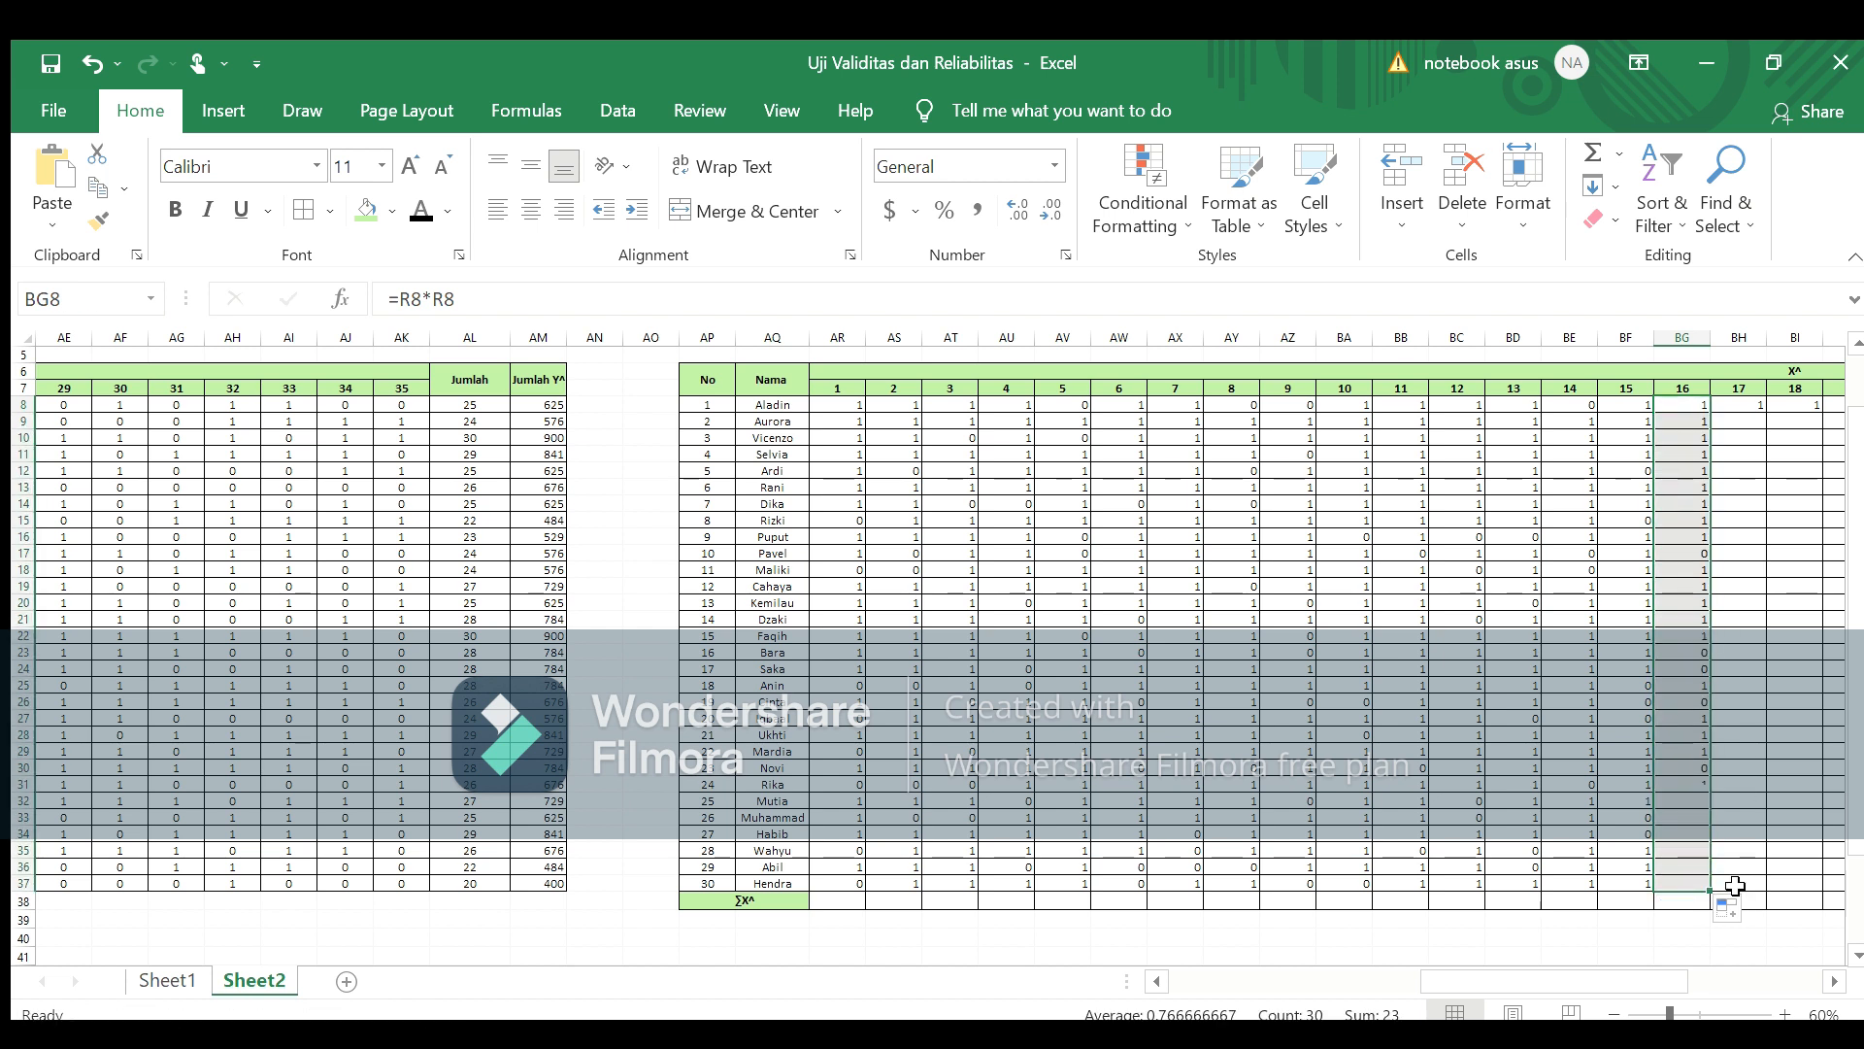
pyautogui.click(1733, 406)
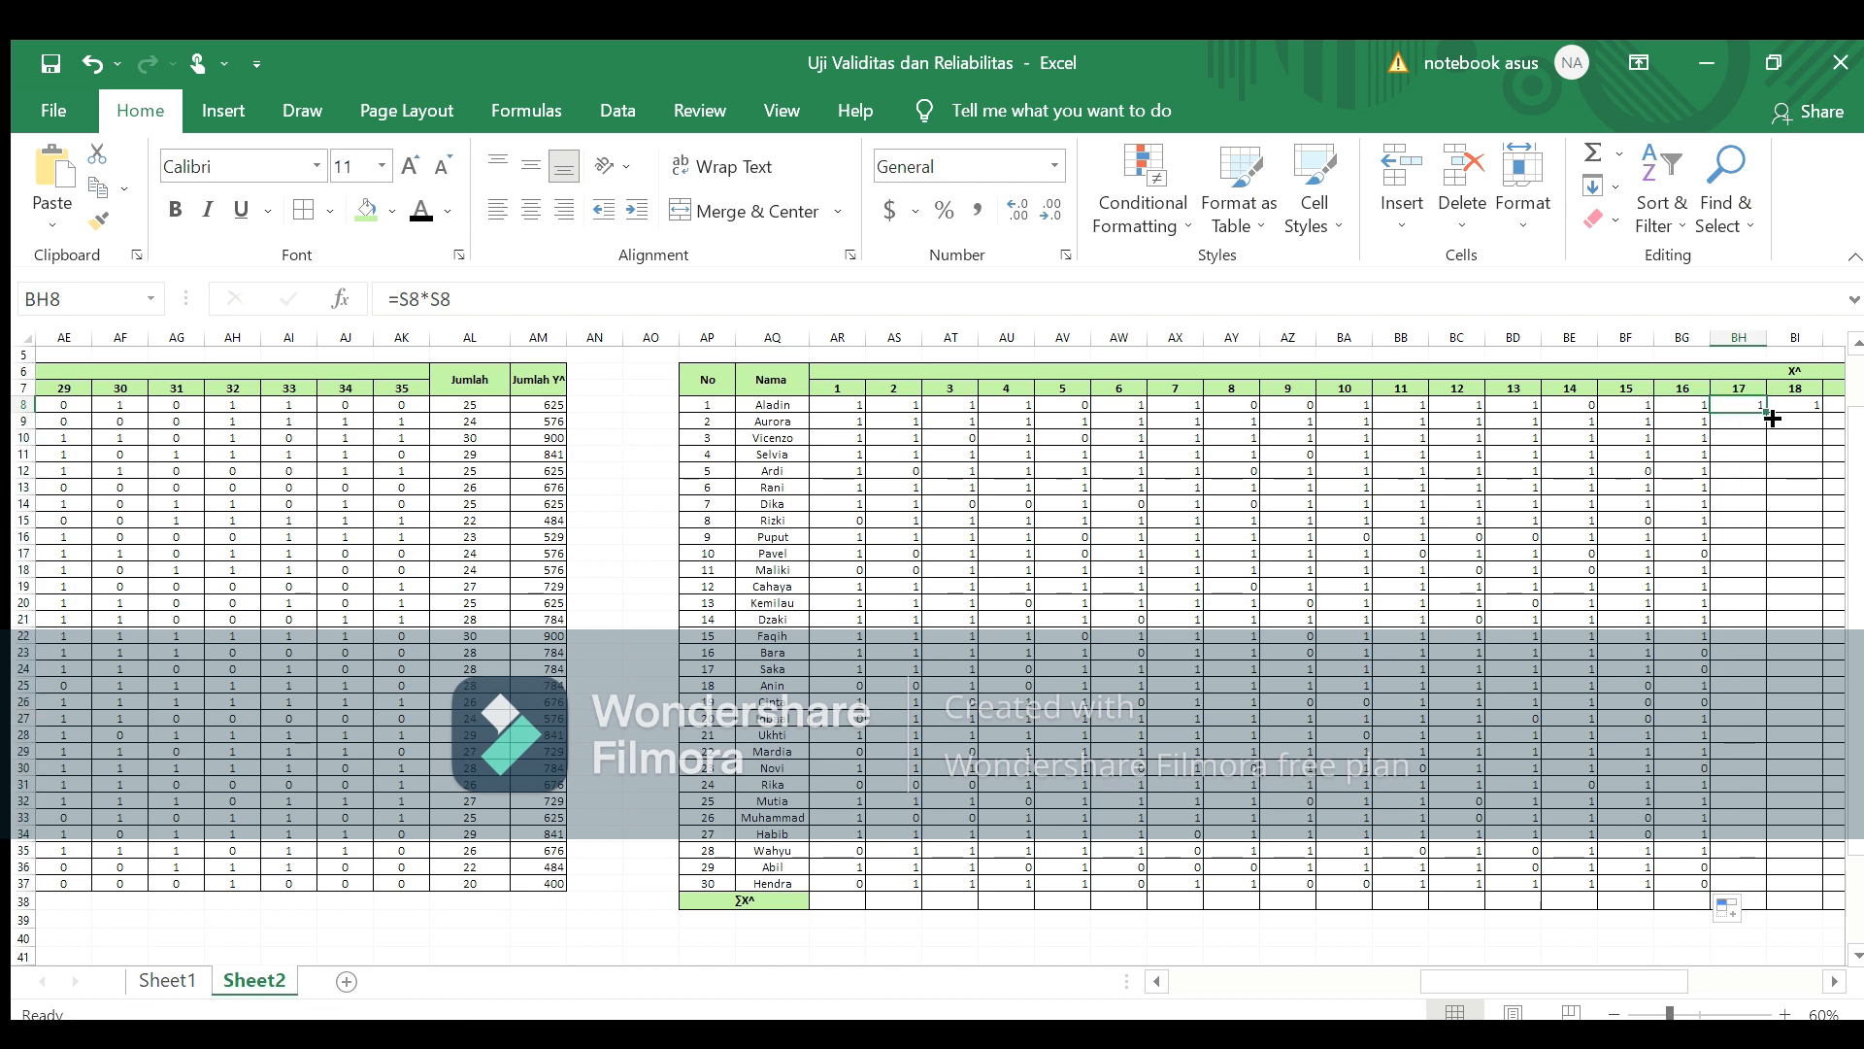
pyautogui.moveTo(1767, 412); pyautogui.dragTo(1768, 886)
pyautogui.click(1794, 404)
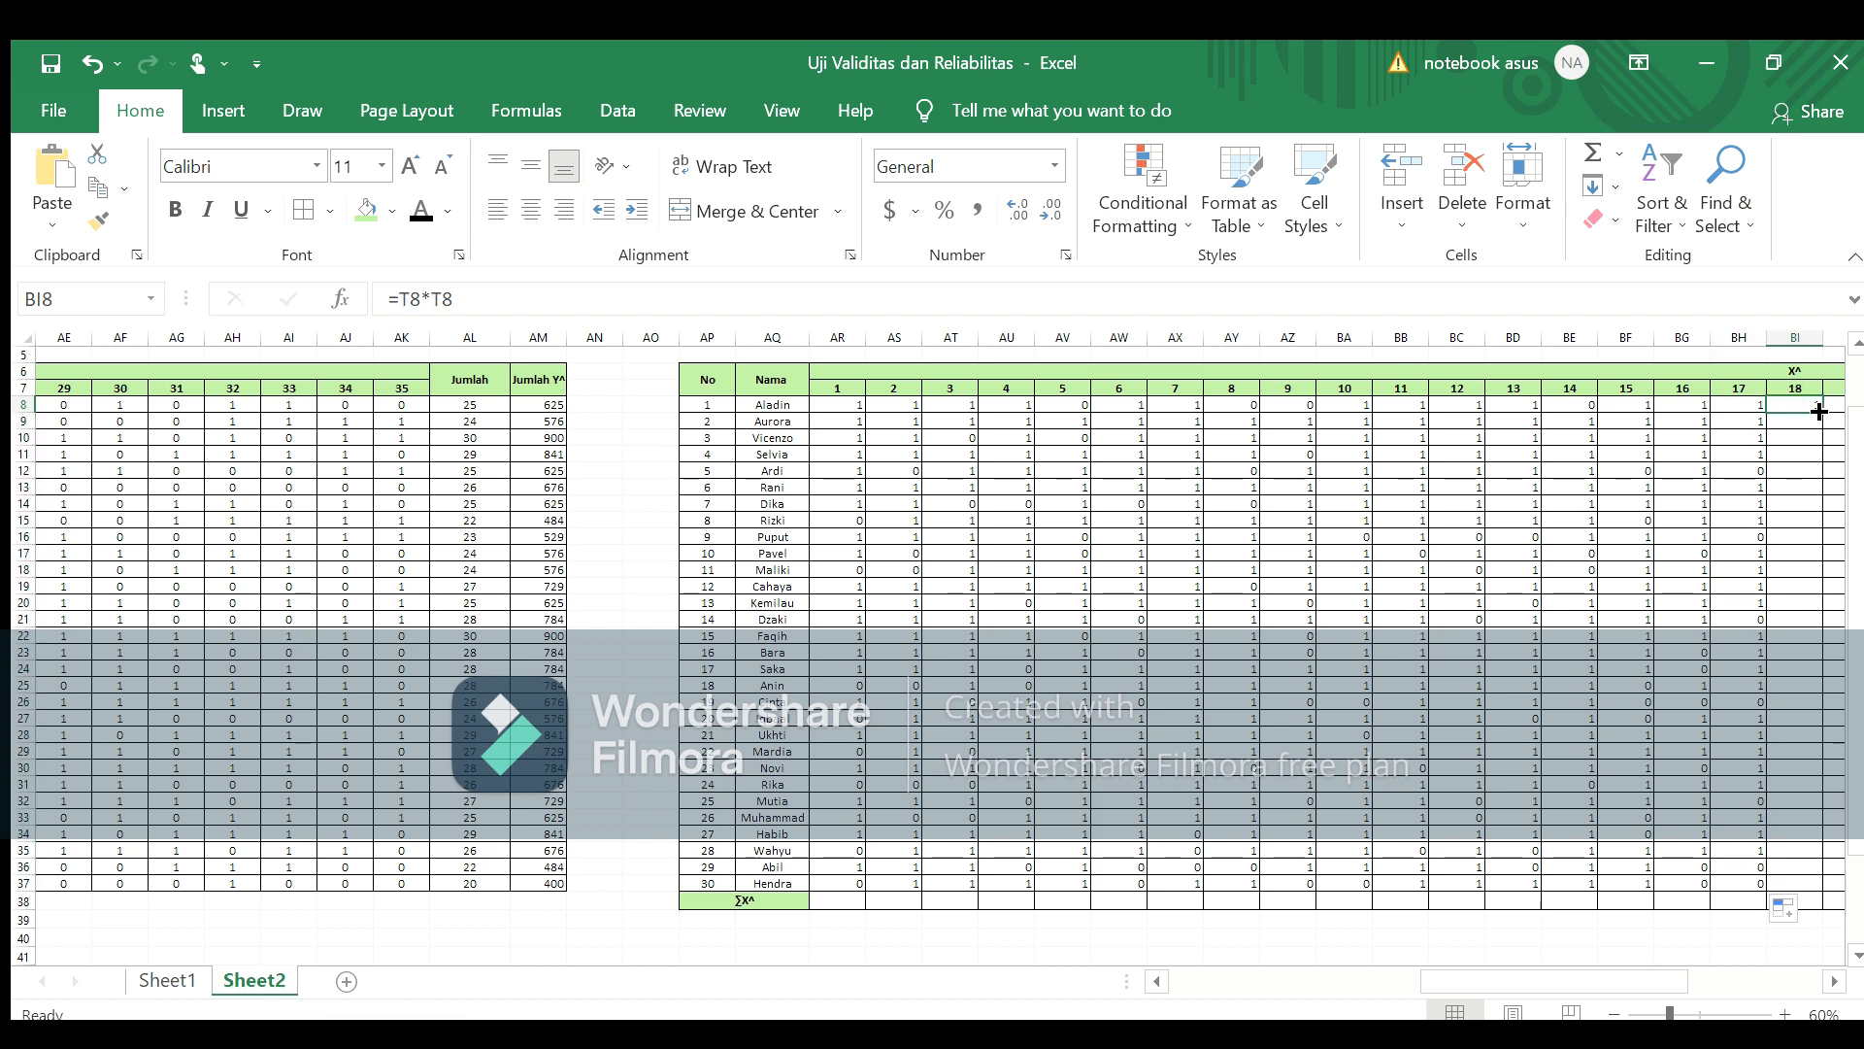
pyautogui.moveTo(1824, 414); pyautogui.dragTo(1838, 888)
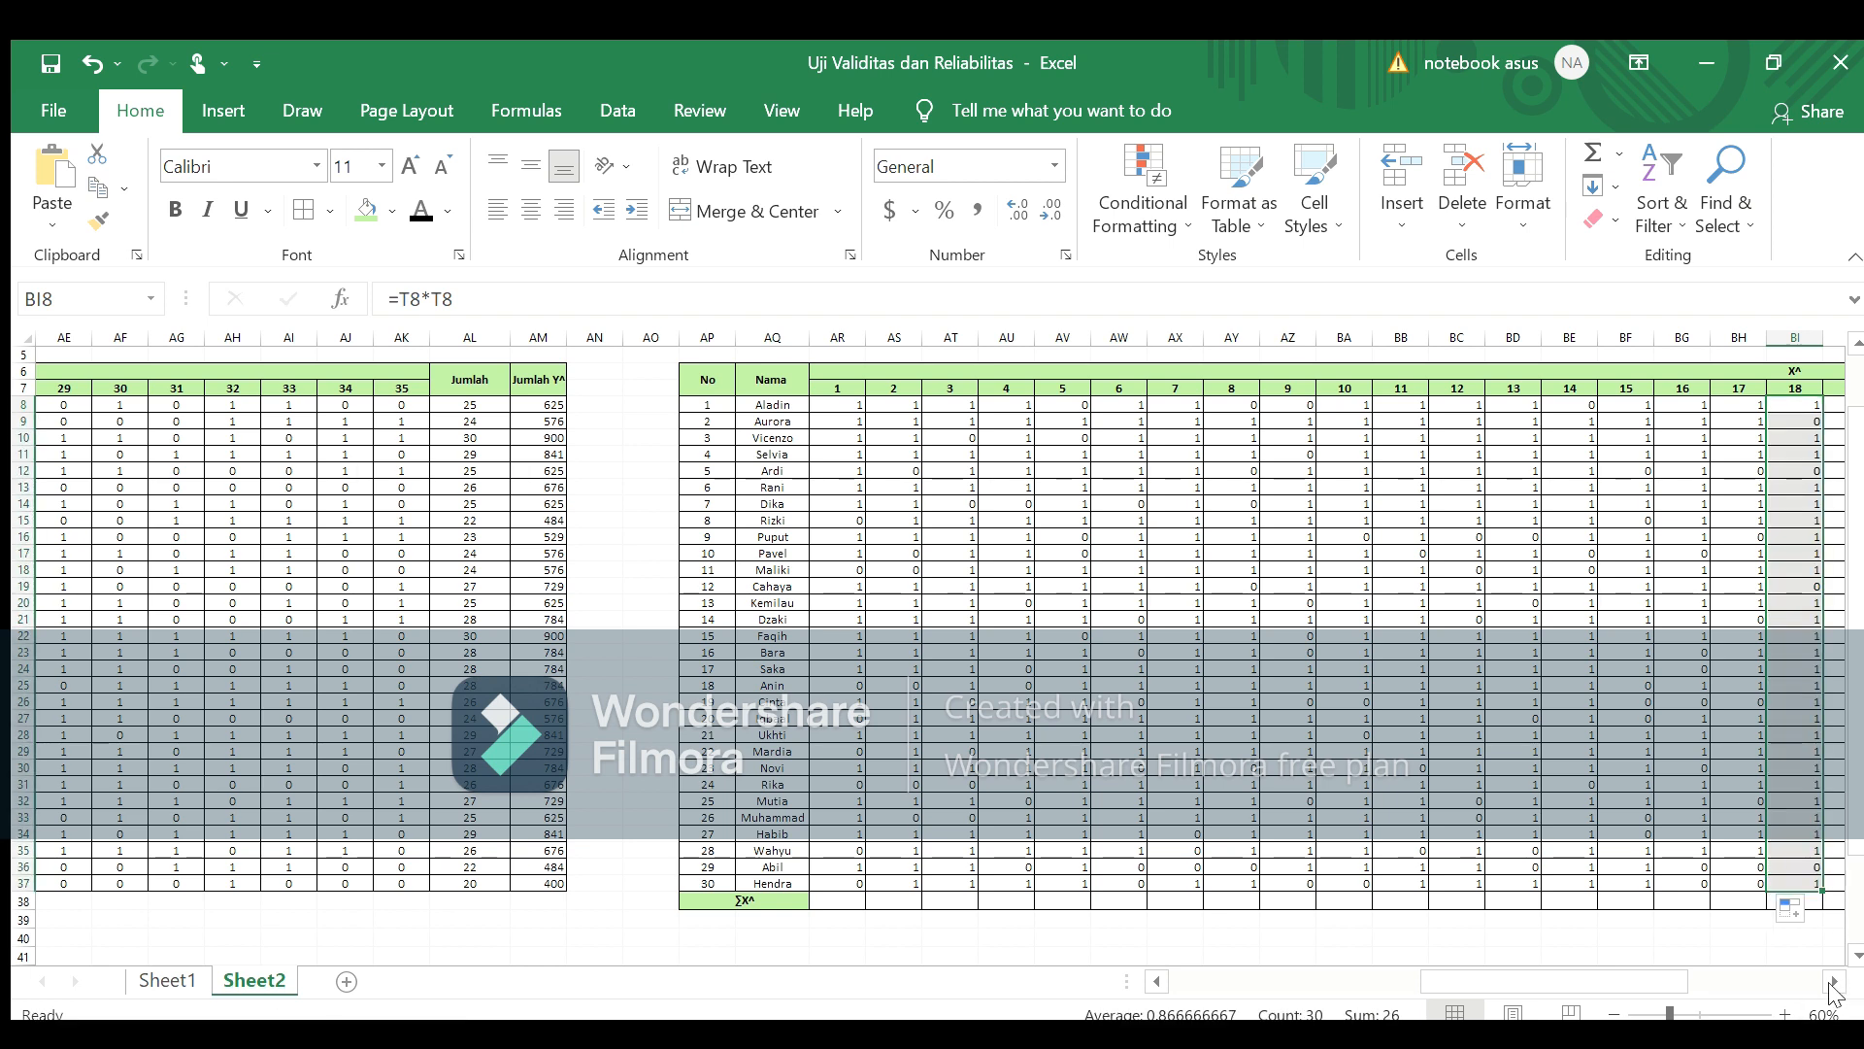
# Step: Fill the squared-score formulas for items 19 to 22 from BJ8:BM8 down to row 37
pyautogui.click(1833, 981)
pyautogui.click(1833, 982)
pyautogui.click(1833, 983)
pyautogui.click(1833, 982)
pyautogui.click(1833, 983)
pyautogui.click(1833, 982)
pyautogui.click(1833, 983)
pyautogui.click(1833, 982)
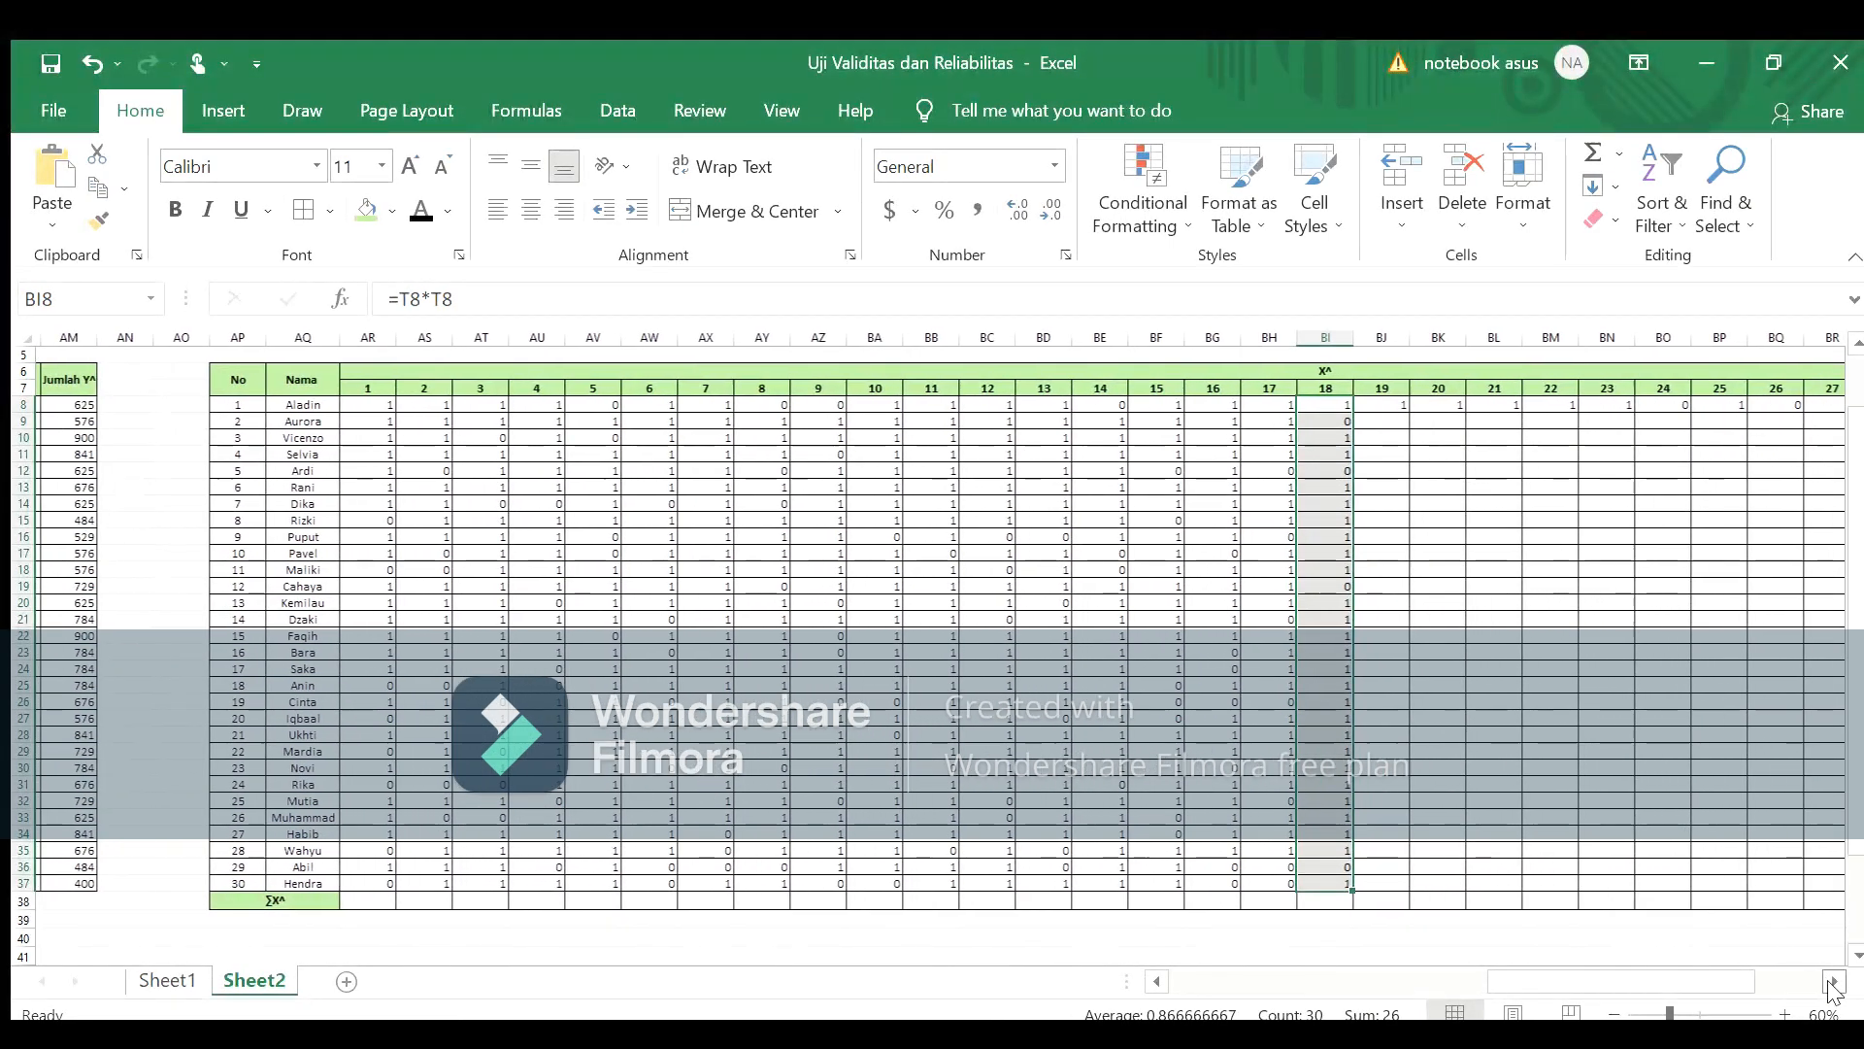
pyautogui.click(1833, 983)
pyautogui.click(1325, 402)
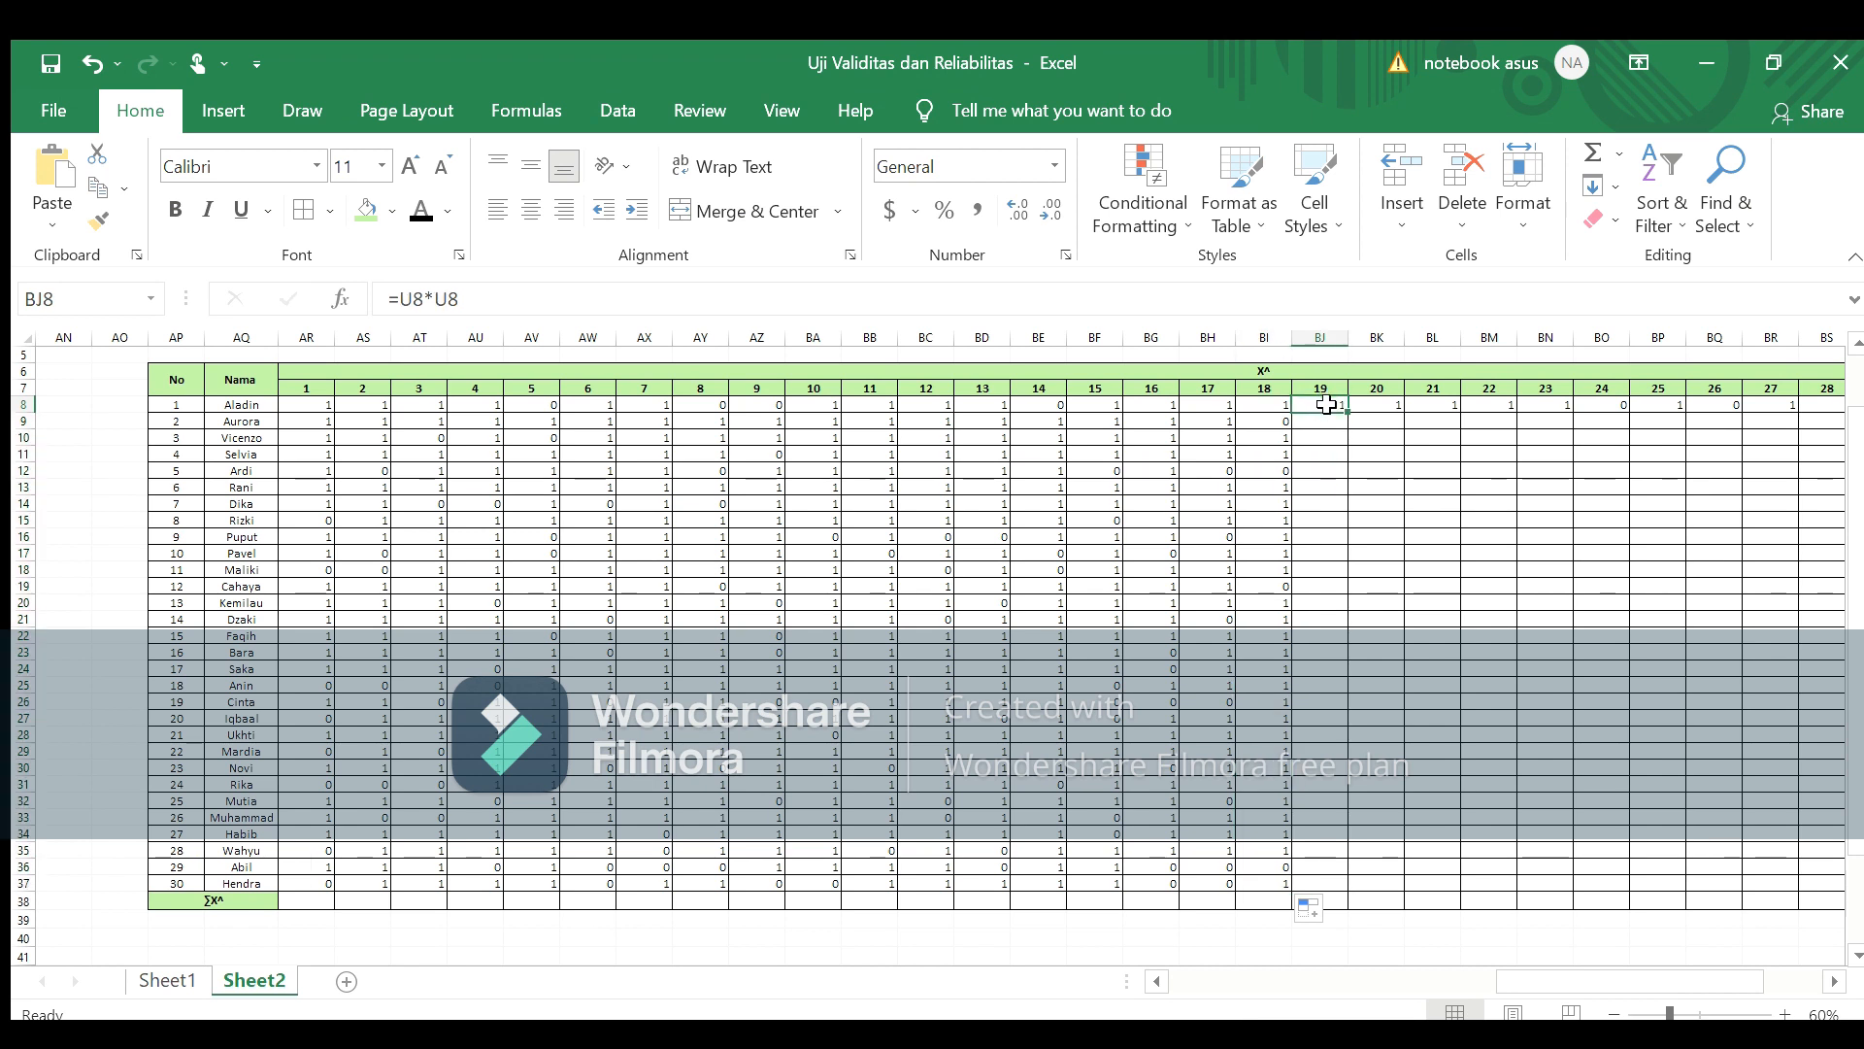
pyautogui.moveTo(1344, 415); pyautogui.dragTo(1341, 888)
pyautogui.click(1387, 409)
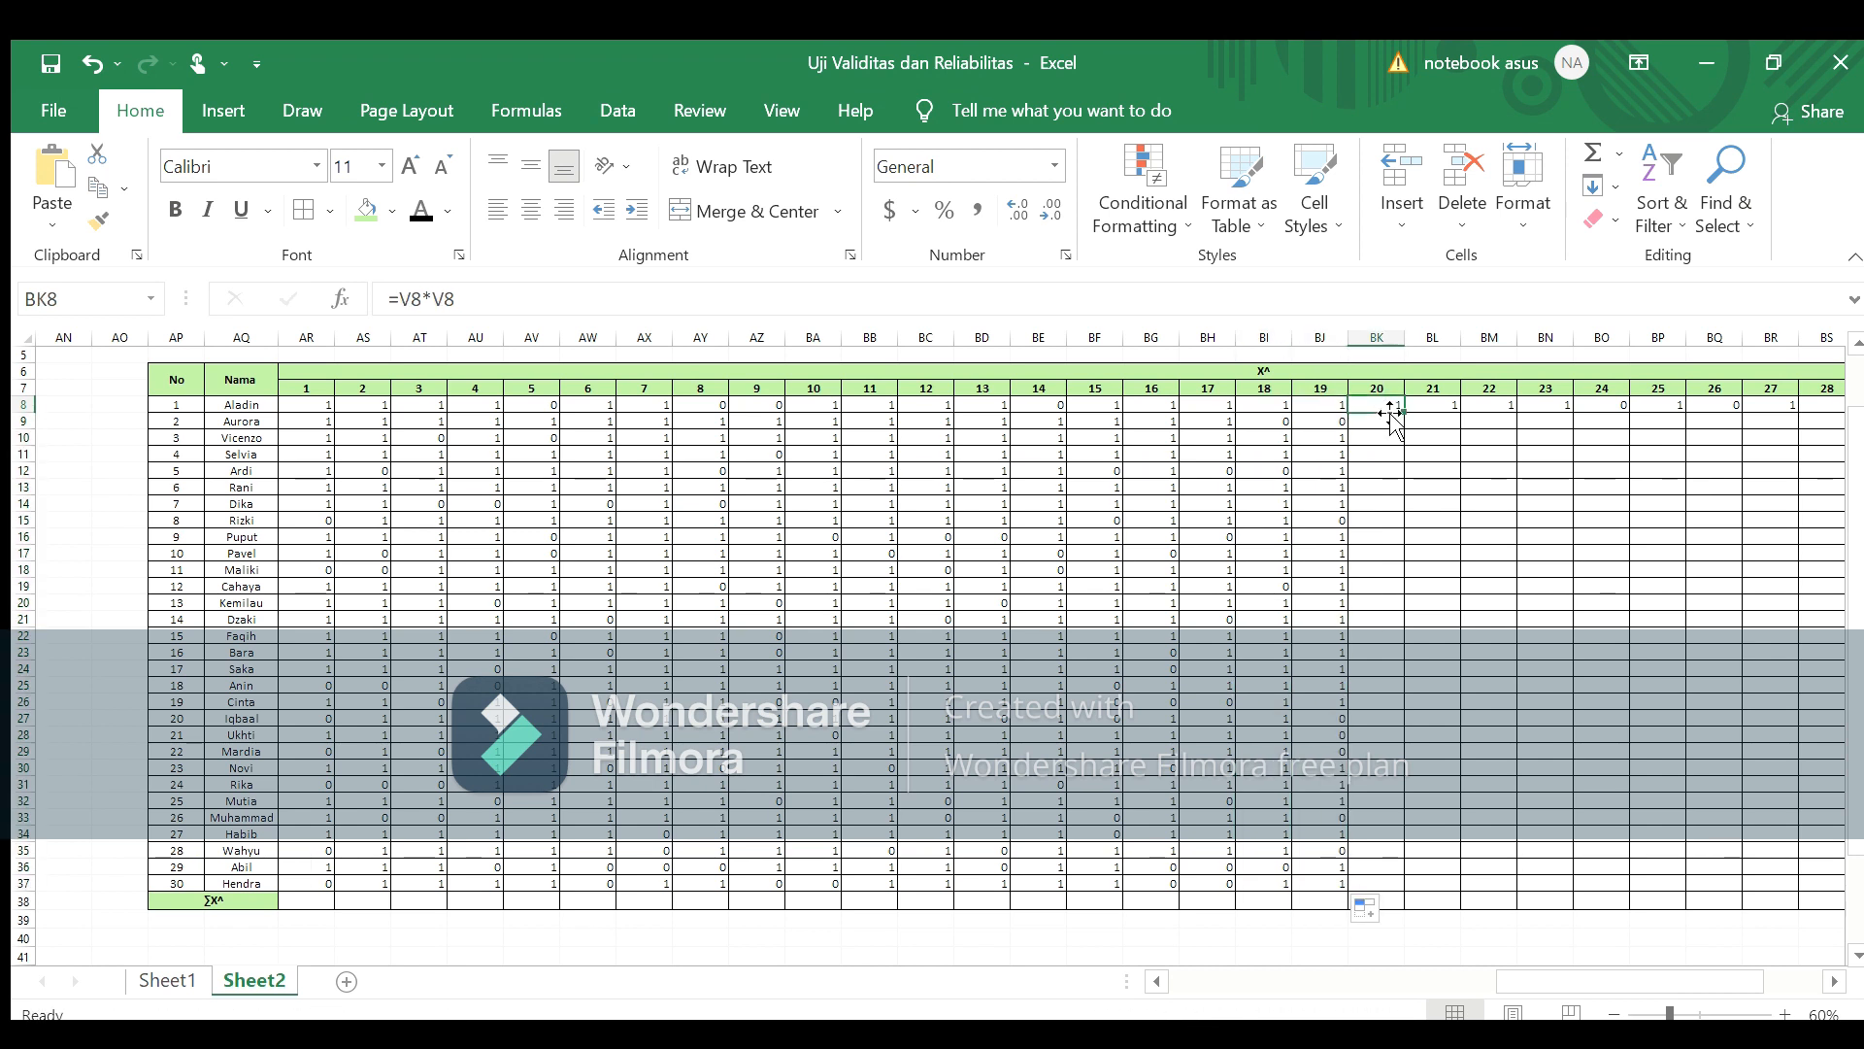
pyautogui.moveTo(1405, 412); pyautogui.dragTo(1423, 887)
pyautogui.click(1438, 408)
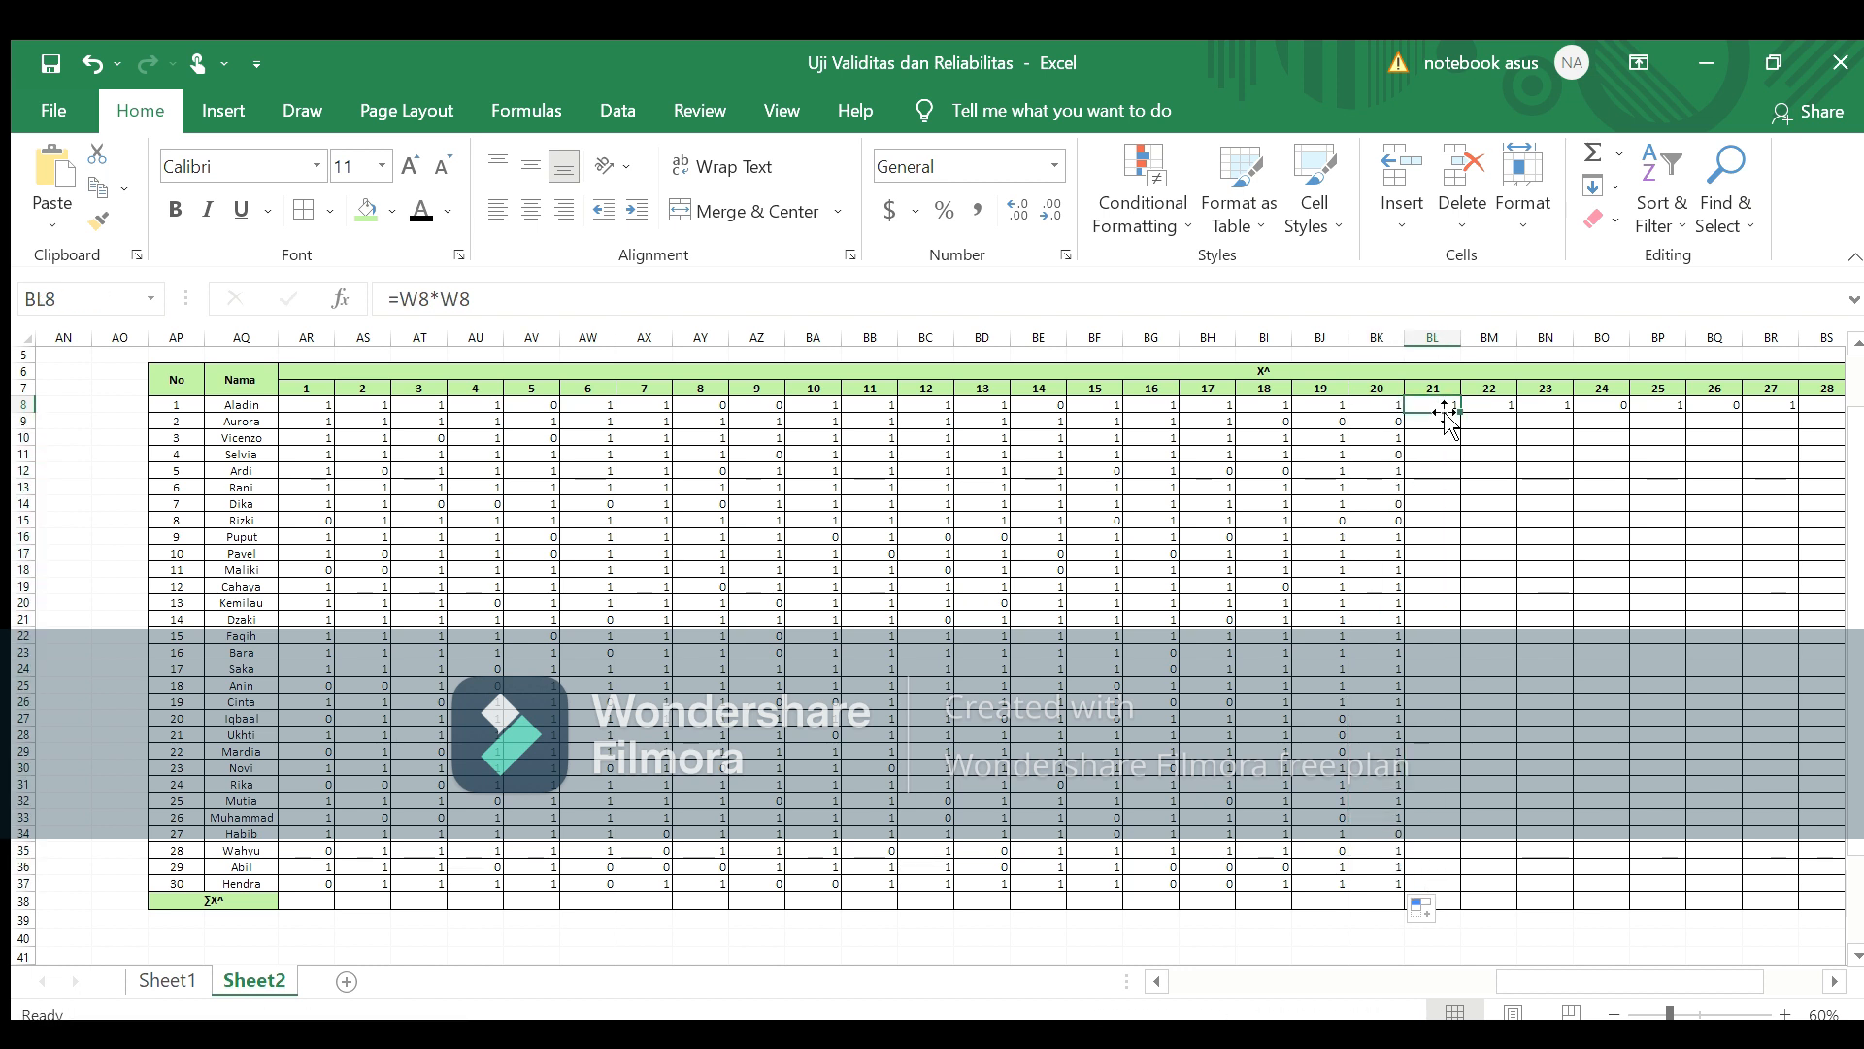
pyautogui.moveTo(1461, 412); pyautogui.dragTo(1486, 894)
pyautogui.click(1487, 406)
pyautogui.moveTo(1517, 413); pyautogui.dragTo(1543, 893)
# Step: Fill the squared-score formulas for items 23 to 25 from BN8:BP8 down to row 37
pyautogui.click(1556, 408)
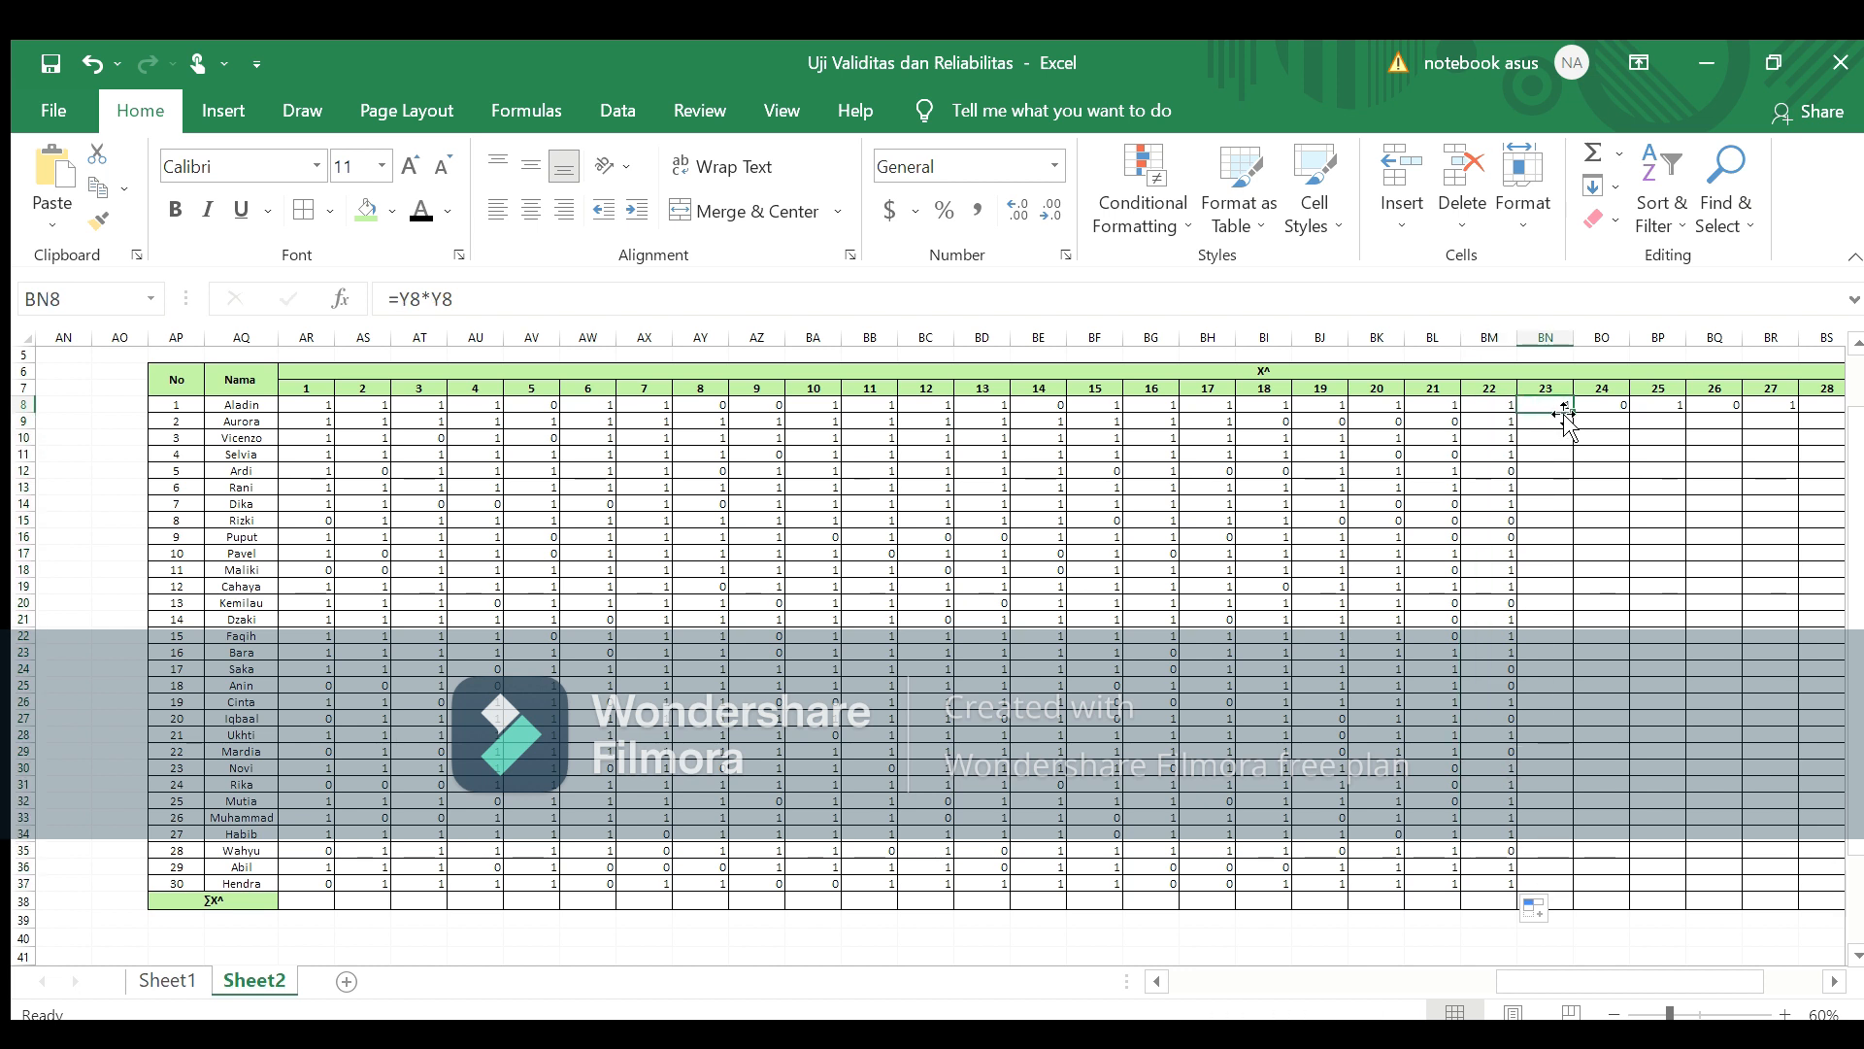
pyautogui.moveTo(1576, 415); pyautogui.dragTo(1584, 885)
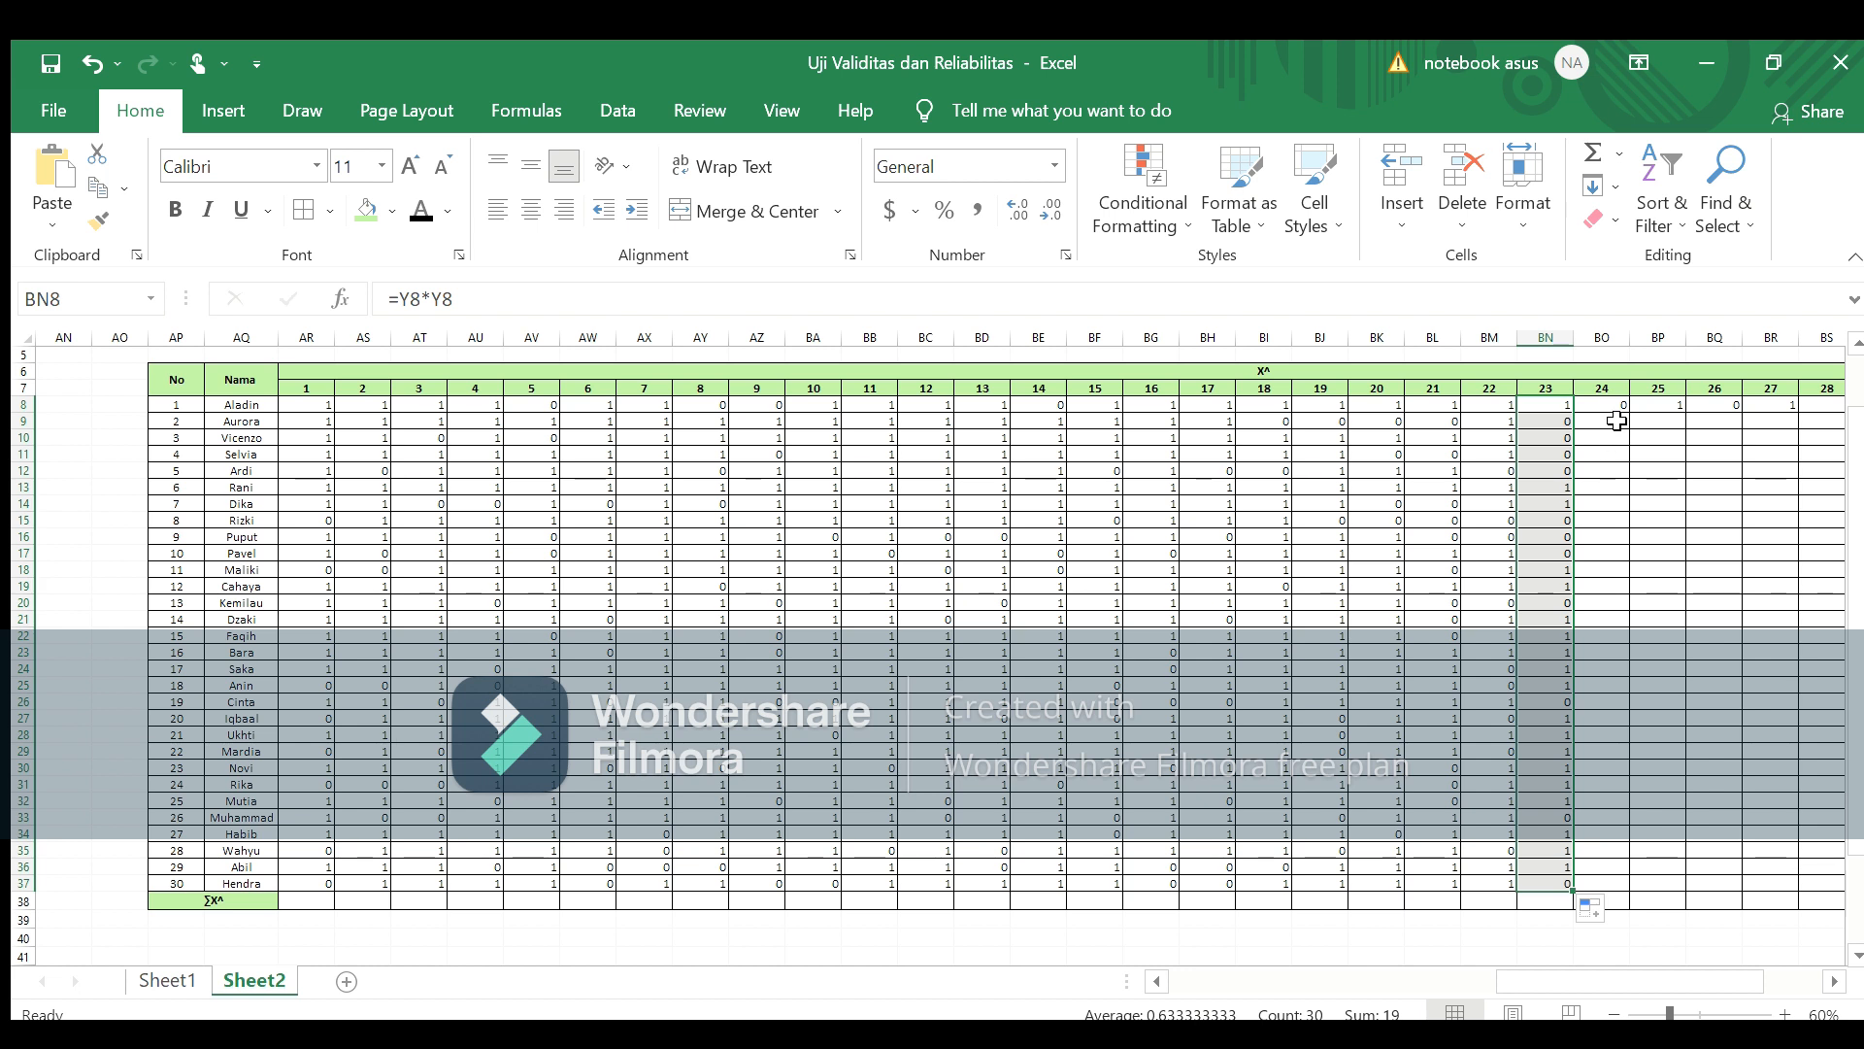
pyautogui.click(1615, 416)
pyautogui.click(1616, 402)
pyautogui.moveTo(1632, 414); pyautogui.dragTo(1668, 885)
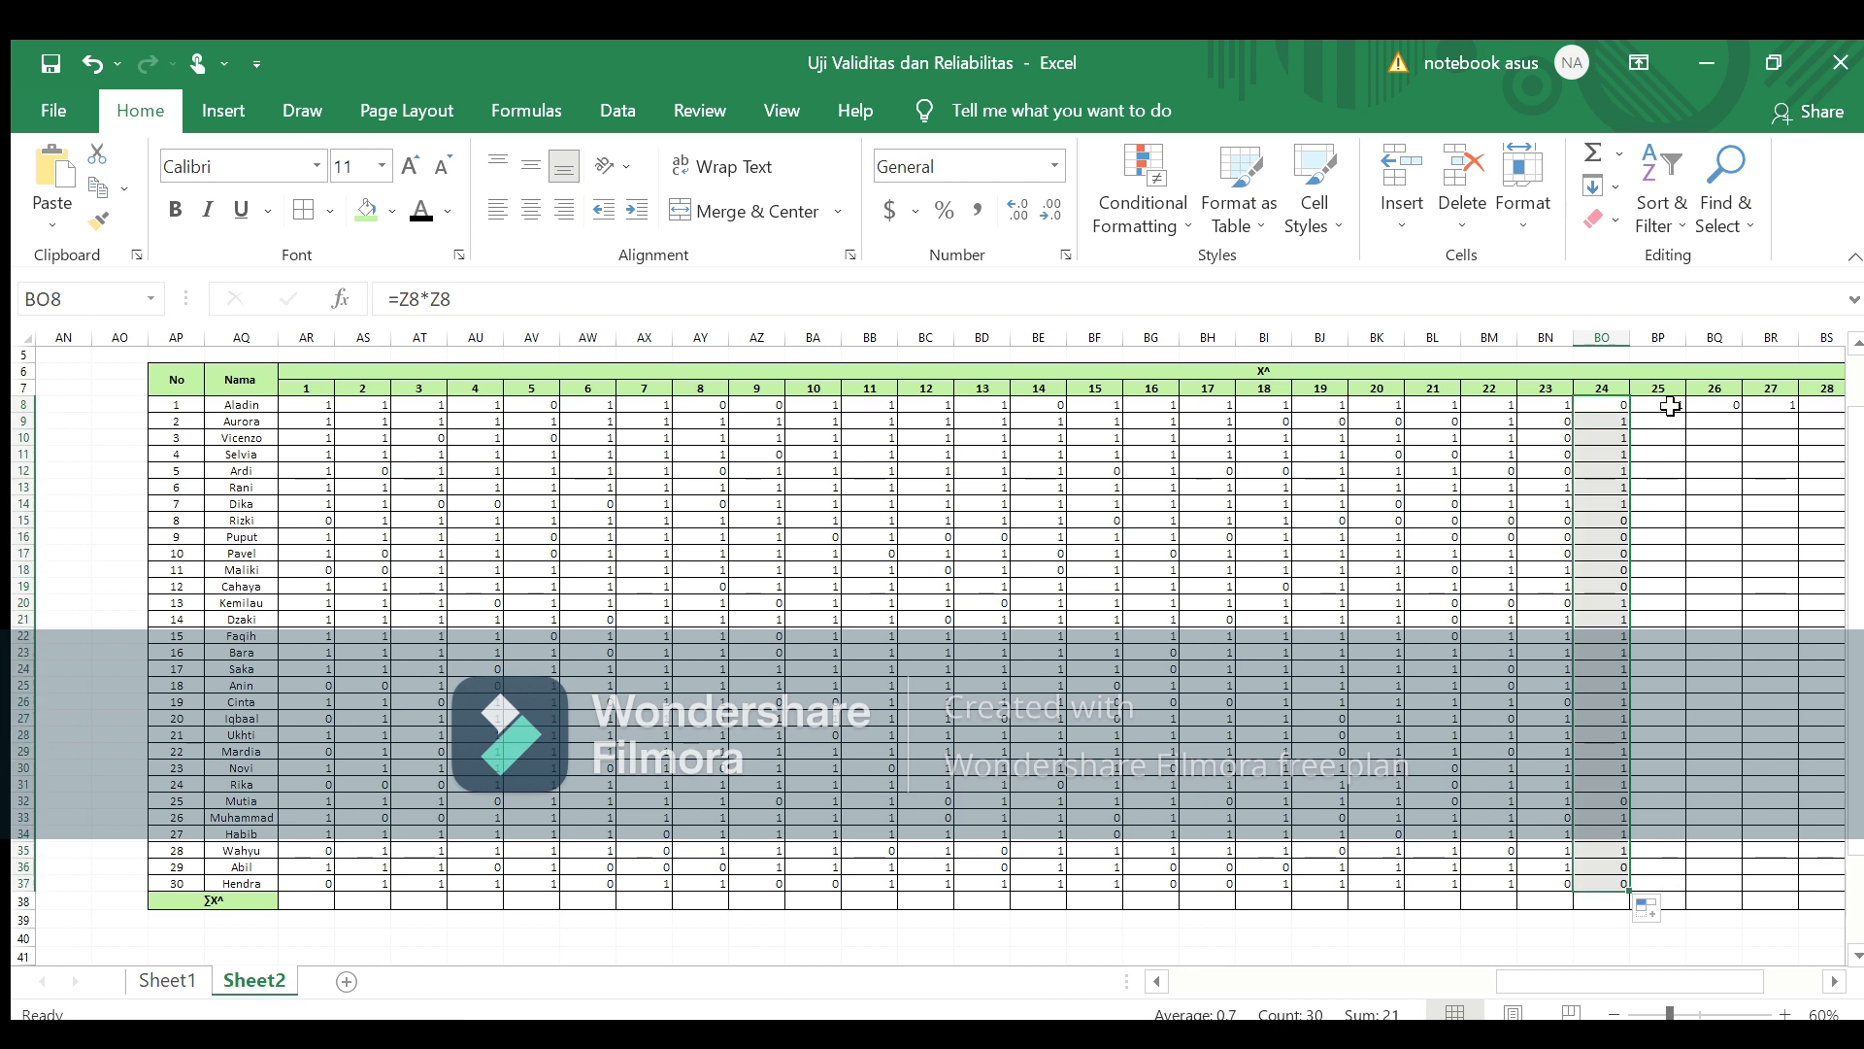
pyautogui.click(1670, 405)
pyautogui.moveTo(1690, 416); pyautogui.dragTo(1687, 885)
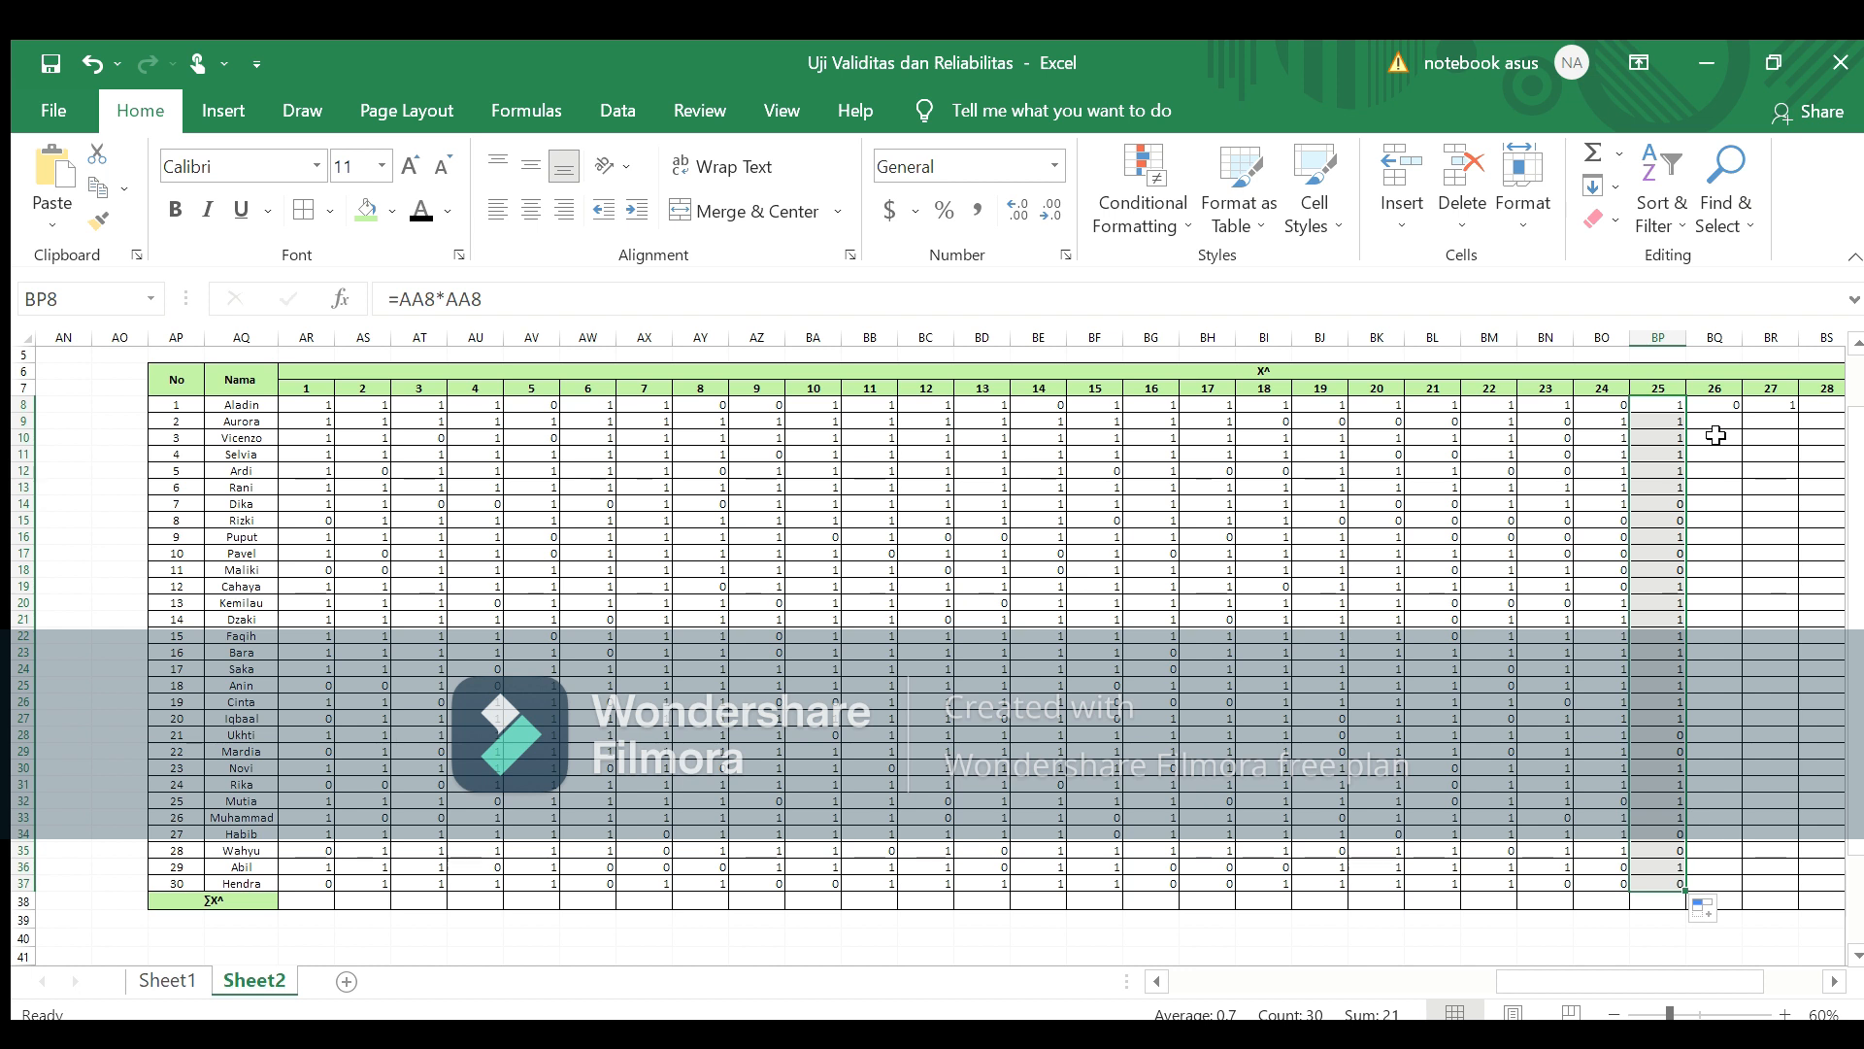
# Step: Fill the squared-score formulas for items 26 to 28 from BQ8:BS8 down to row 37
pyautogui.click(1707, 417)
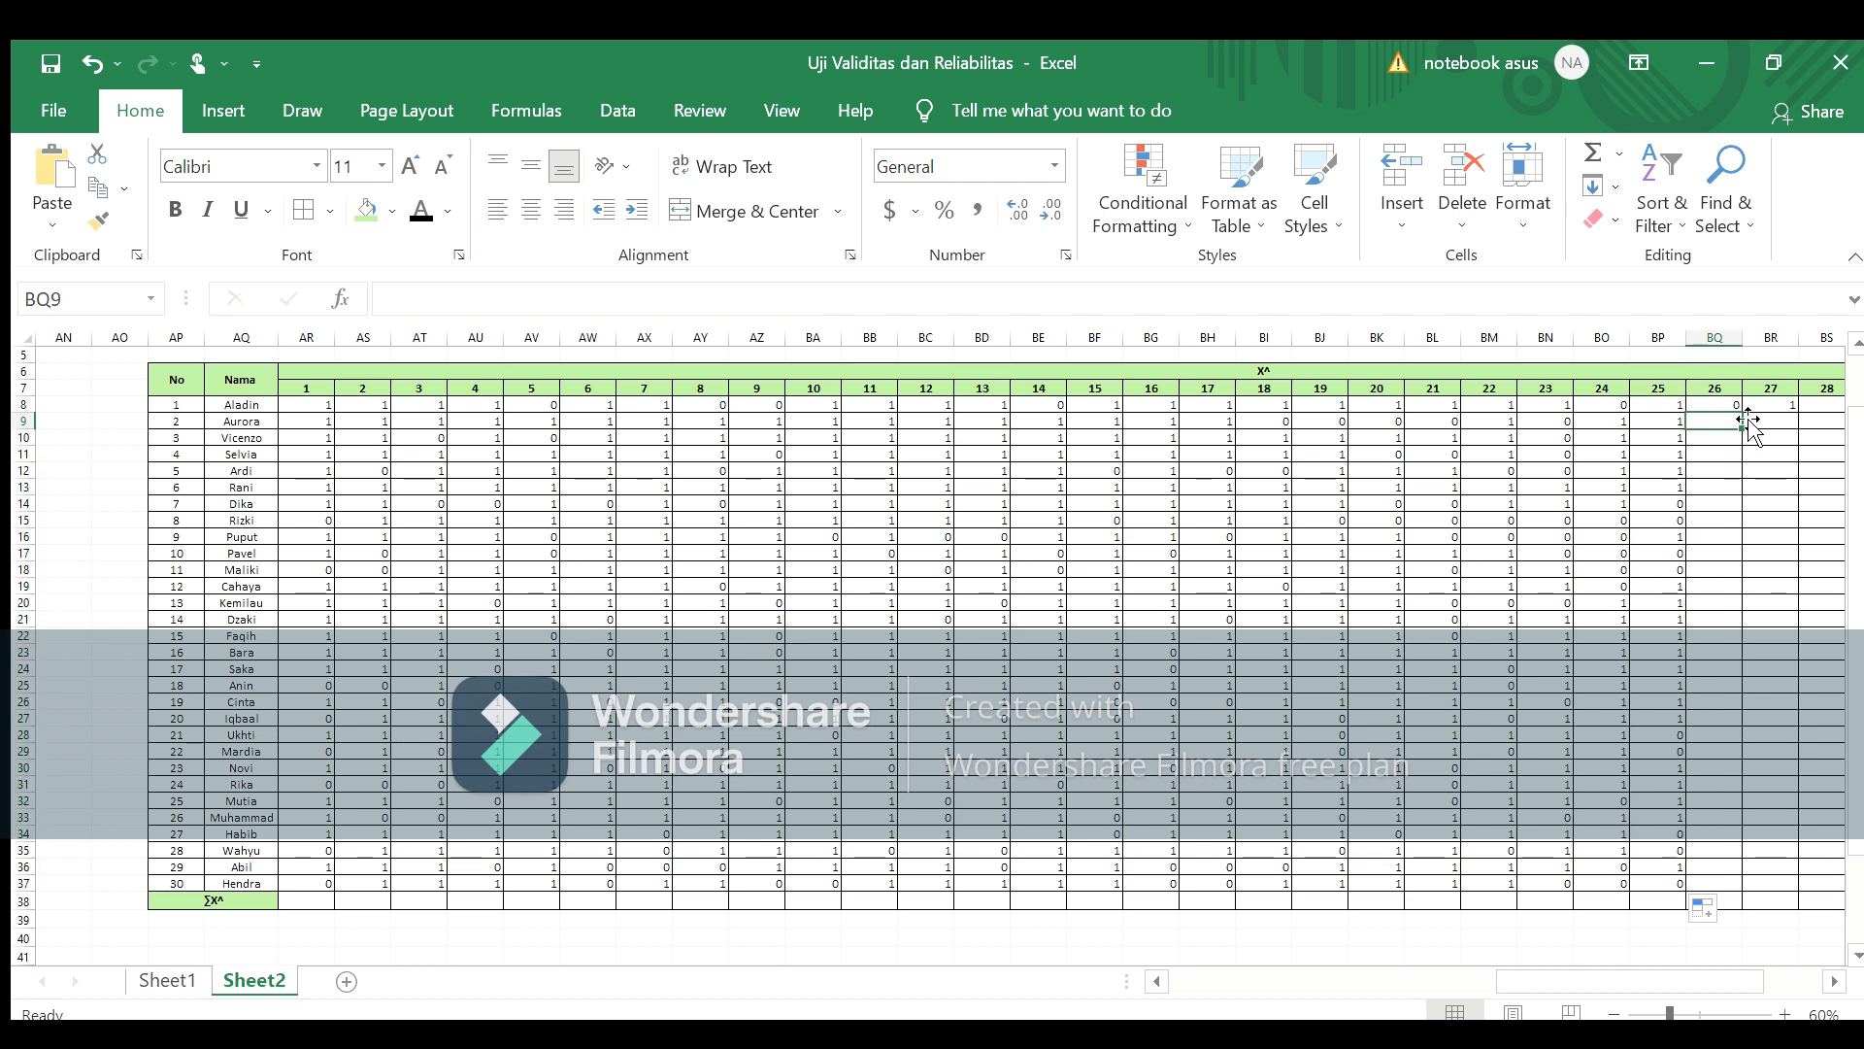
pyautogui.click(1728, 404)
pyautogui.moveTo(1740, 407)
pyautogui.mouseDown()
pyautogui.moveTo(1773, 899)
pyautogui.moveTo(1758, 885)
pyautogui.mouseUp()
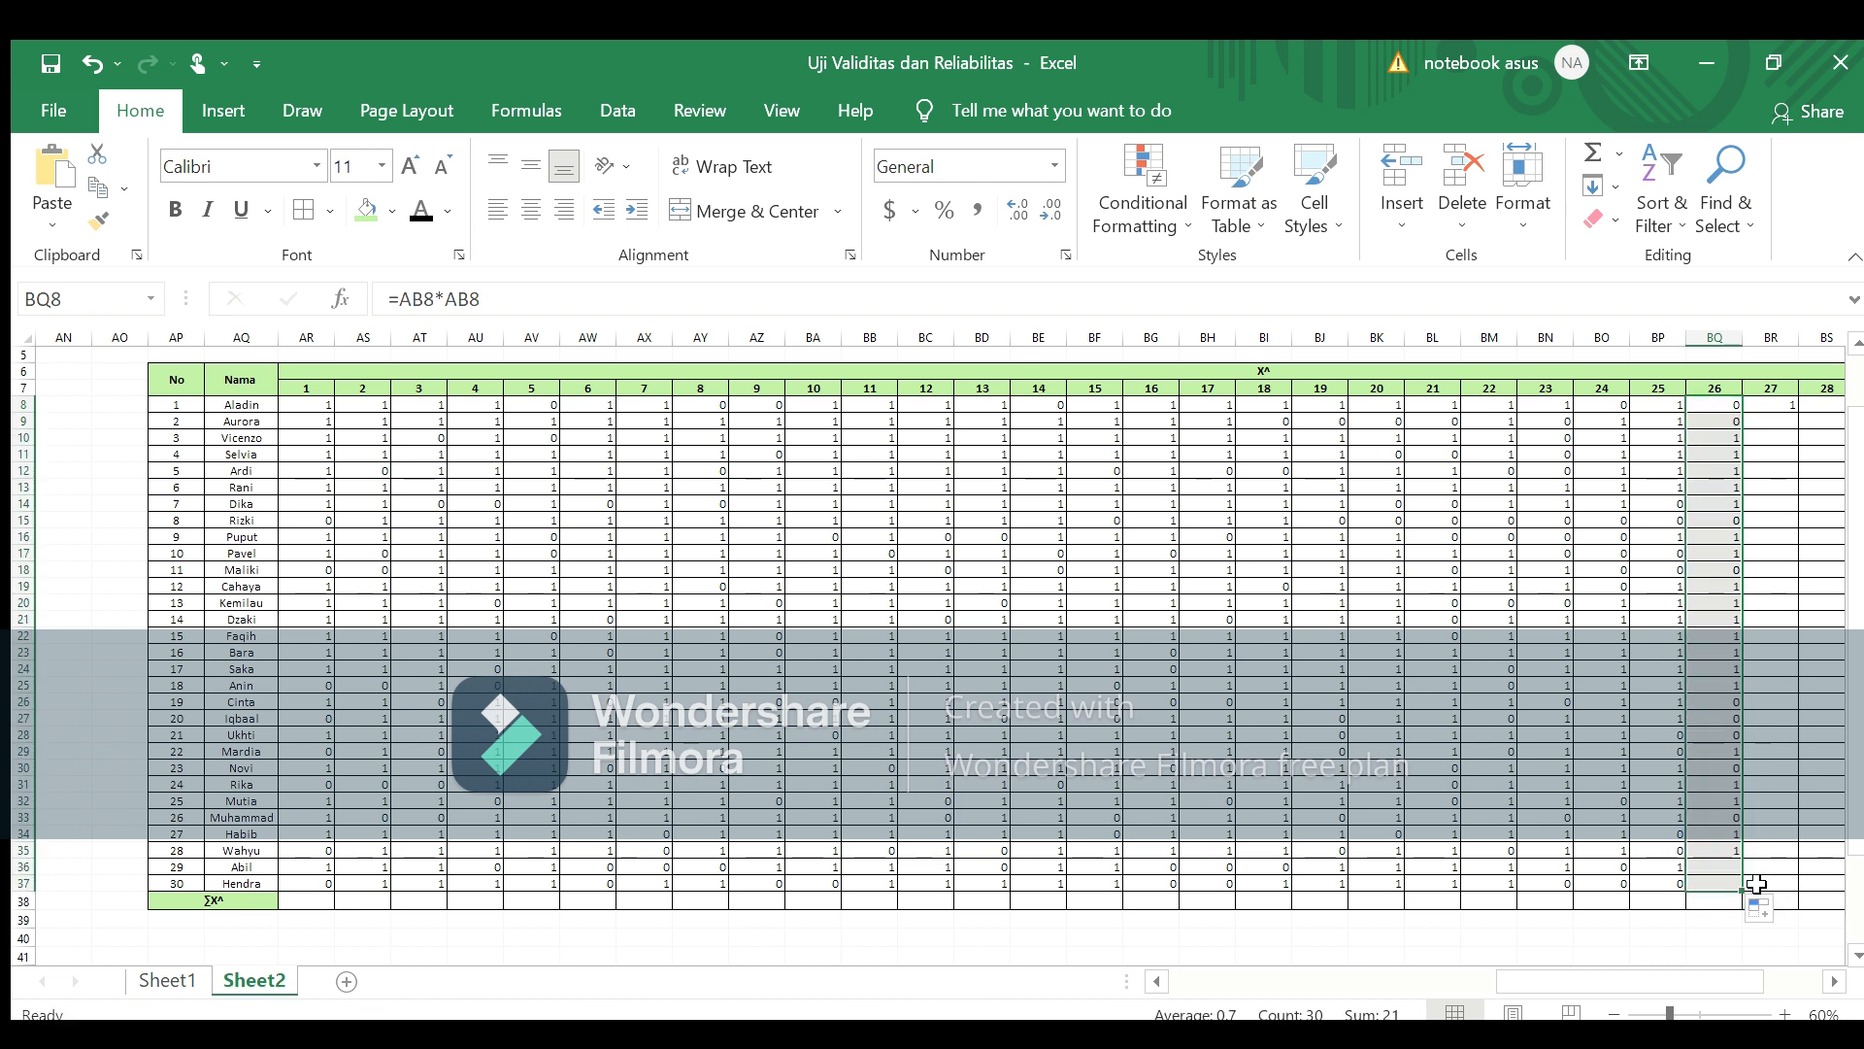
pyautogui.click(1834, 981)
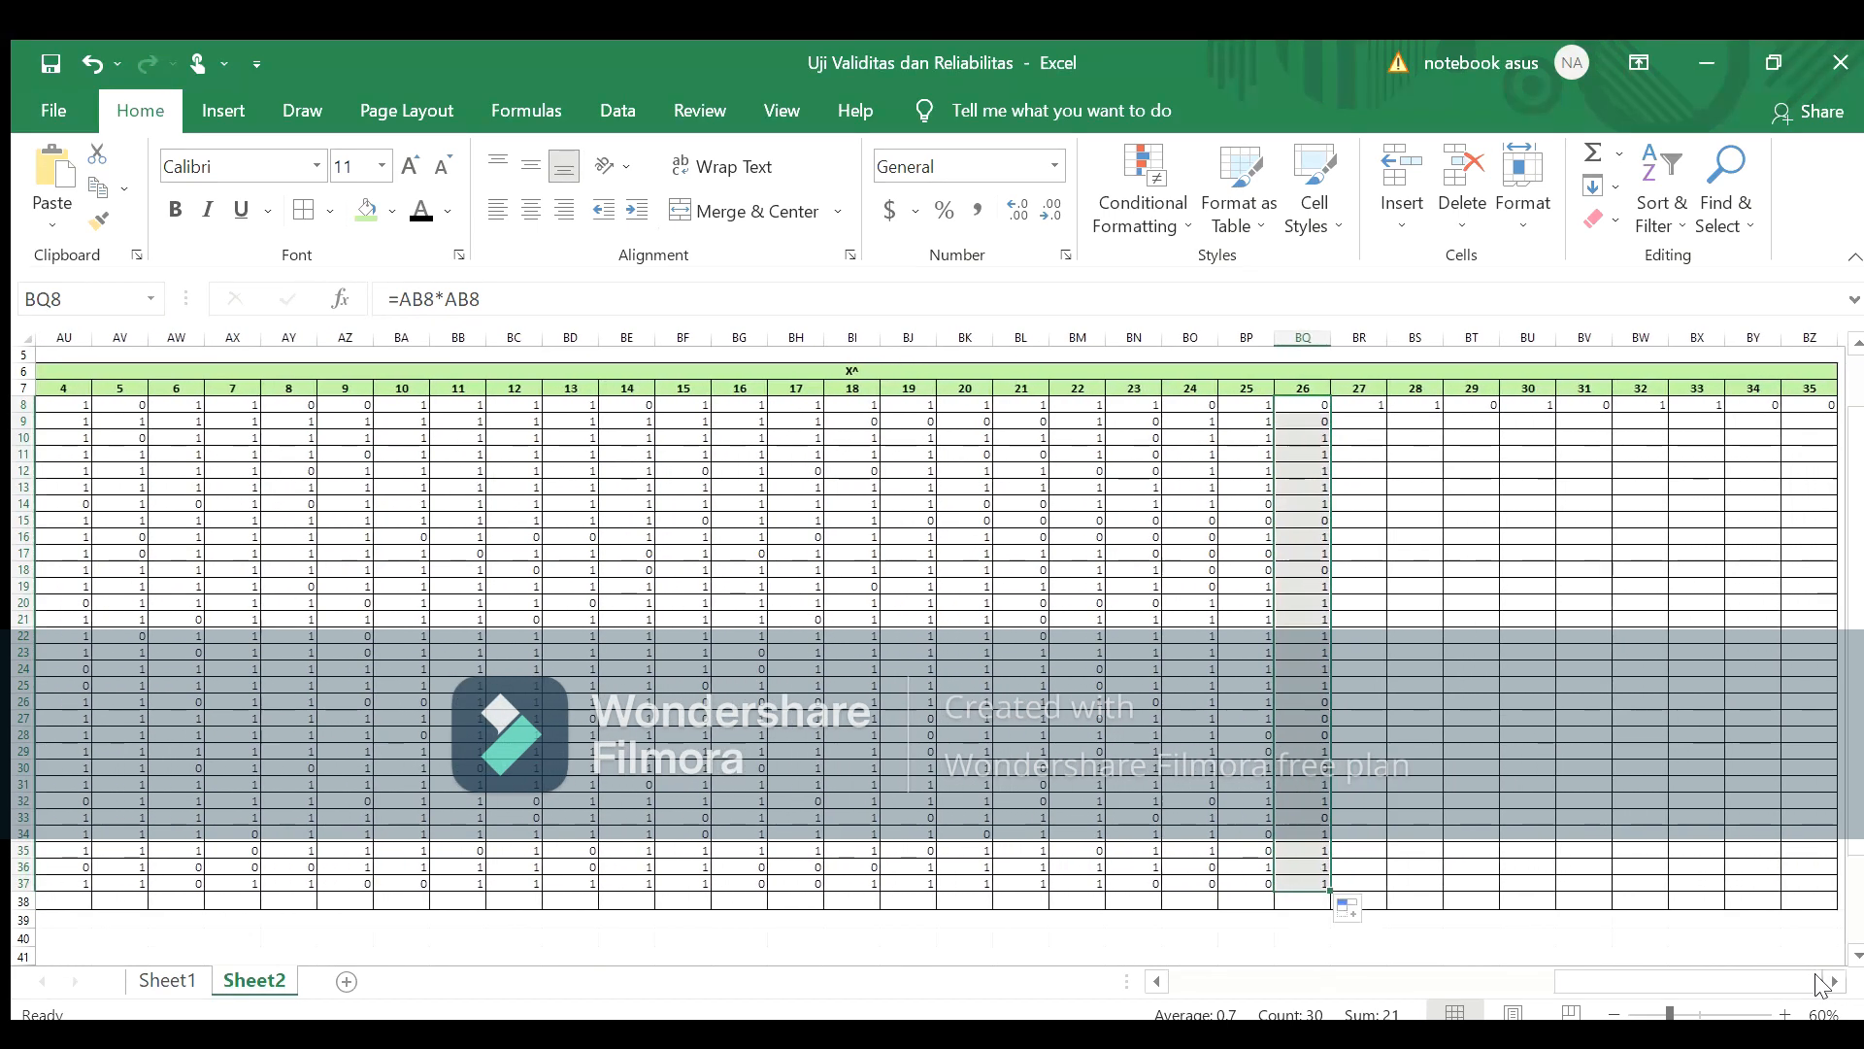
pyautogui.click(1375, 405)
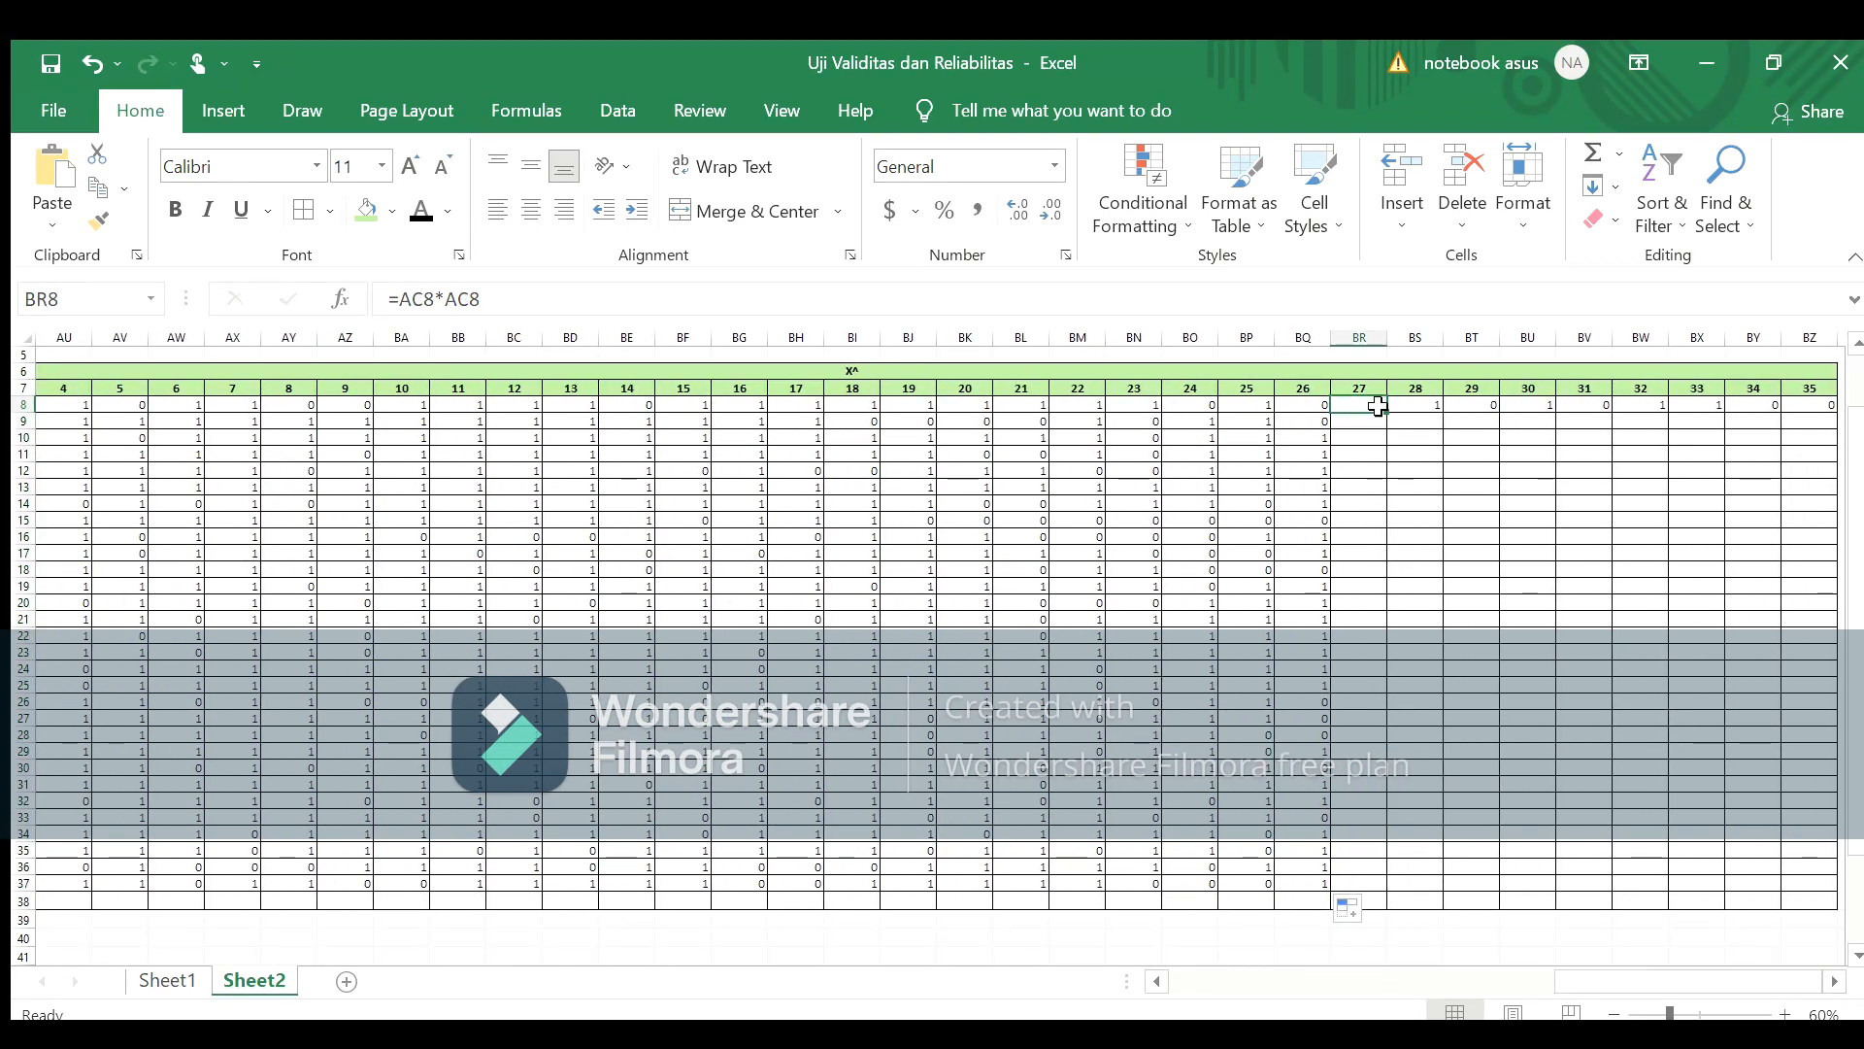
pyautogui.moveTo(1387, 411); pyautogui.dragTo(1408, 888)
pyautogui.click(1437, 406)
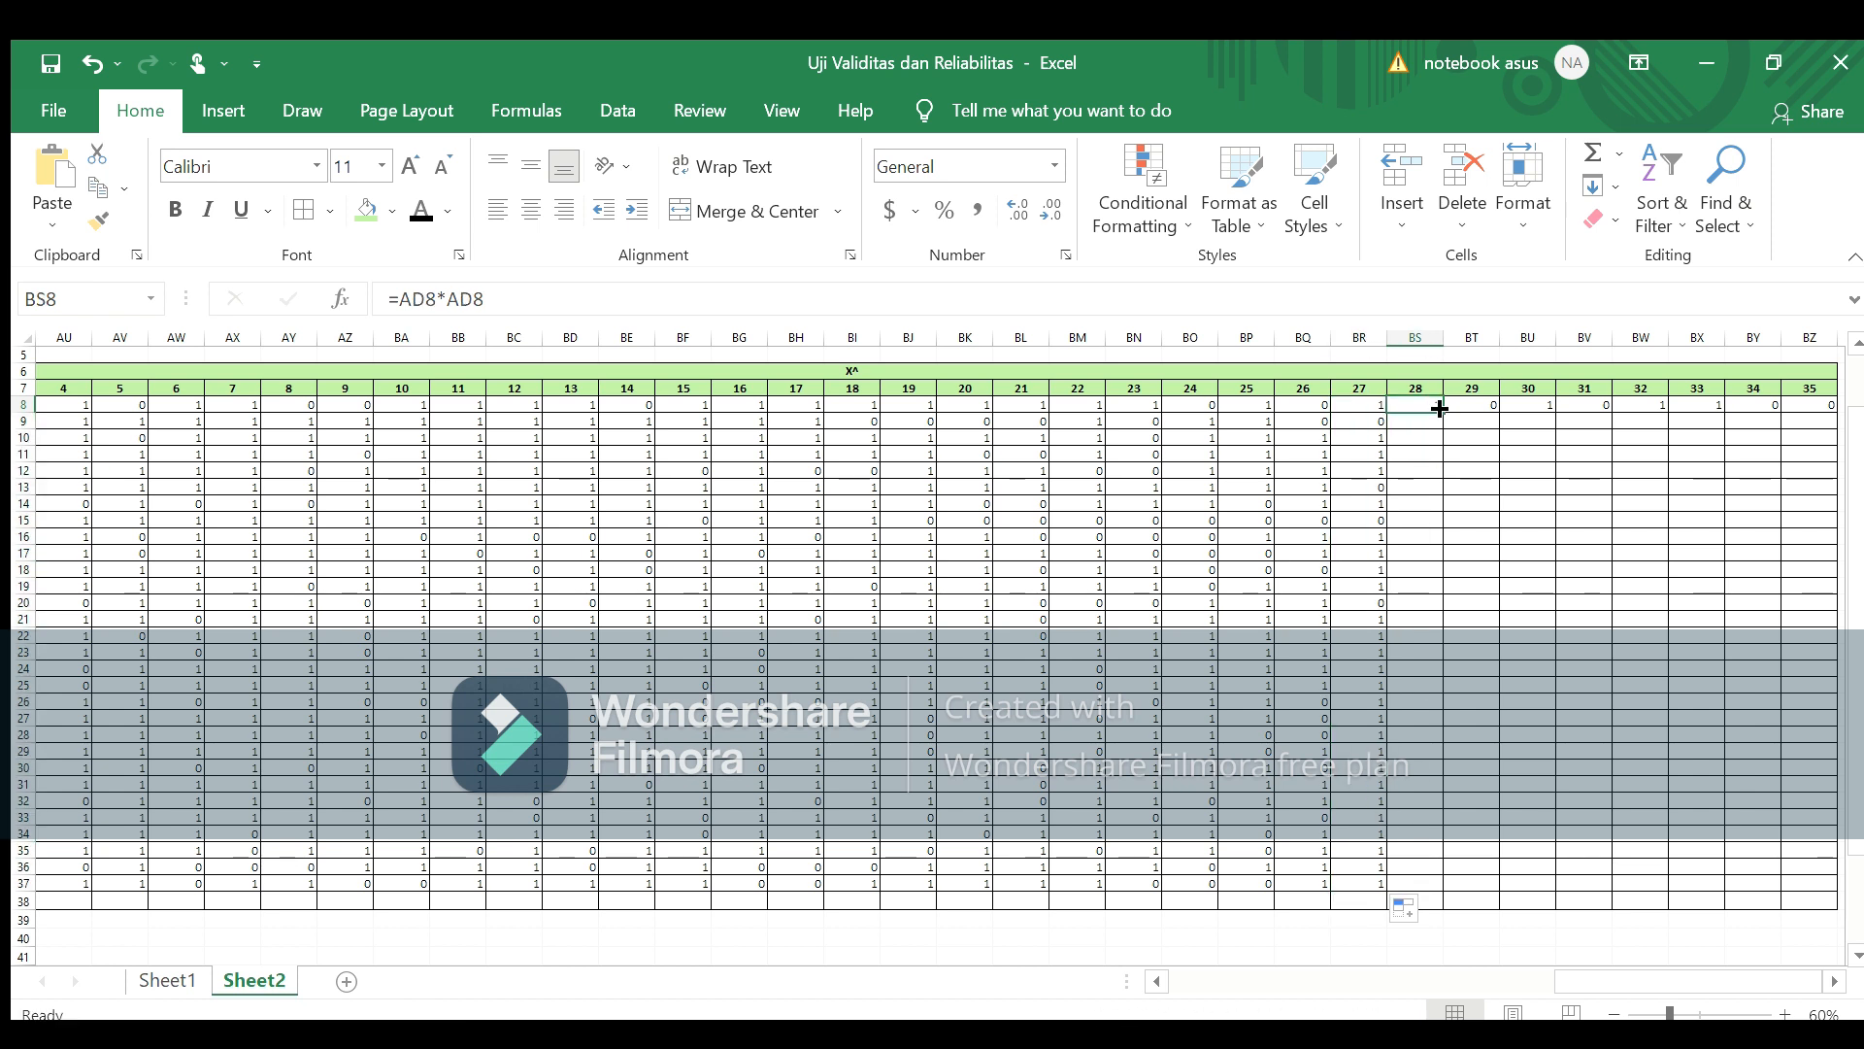
pyautogui.moveTo(1445, 415); pyautogui.dragTo(1459, 885)
# Step: Fill the squared-score formulas for items 29 to 31 from BT8:BV8 down to row 37
pyautogui.click(1483, 408)
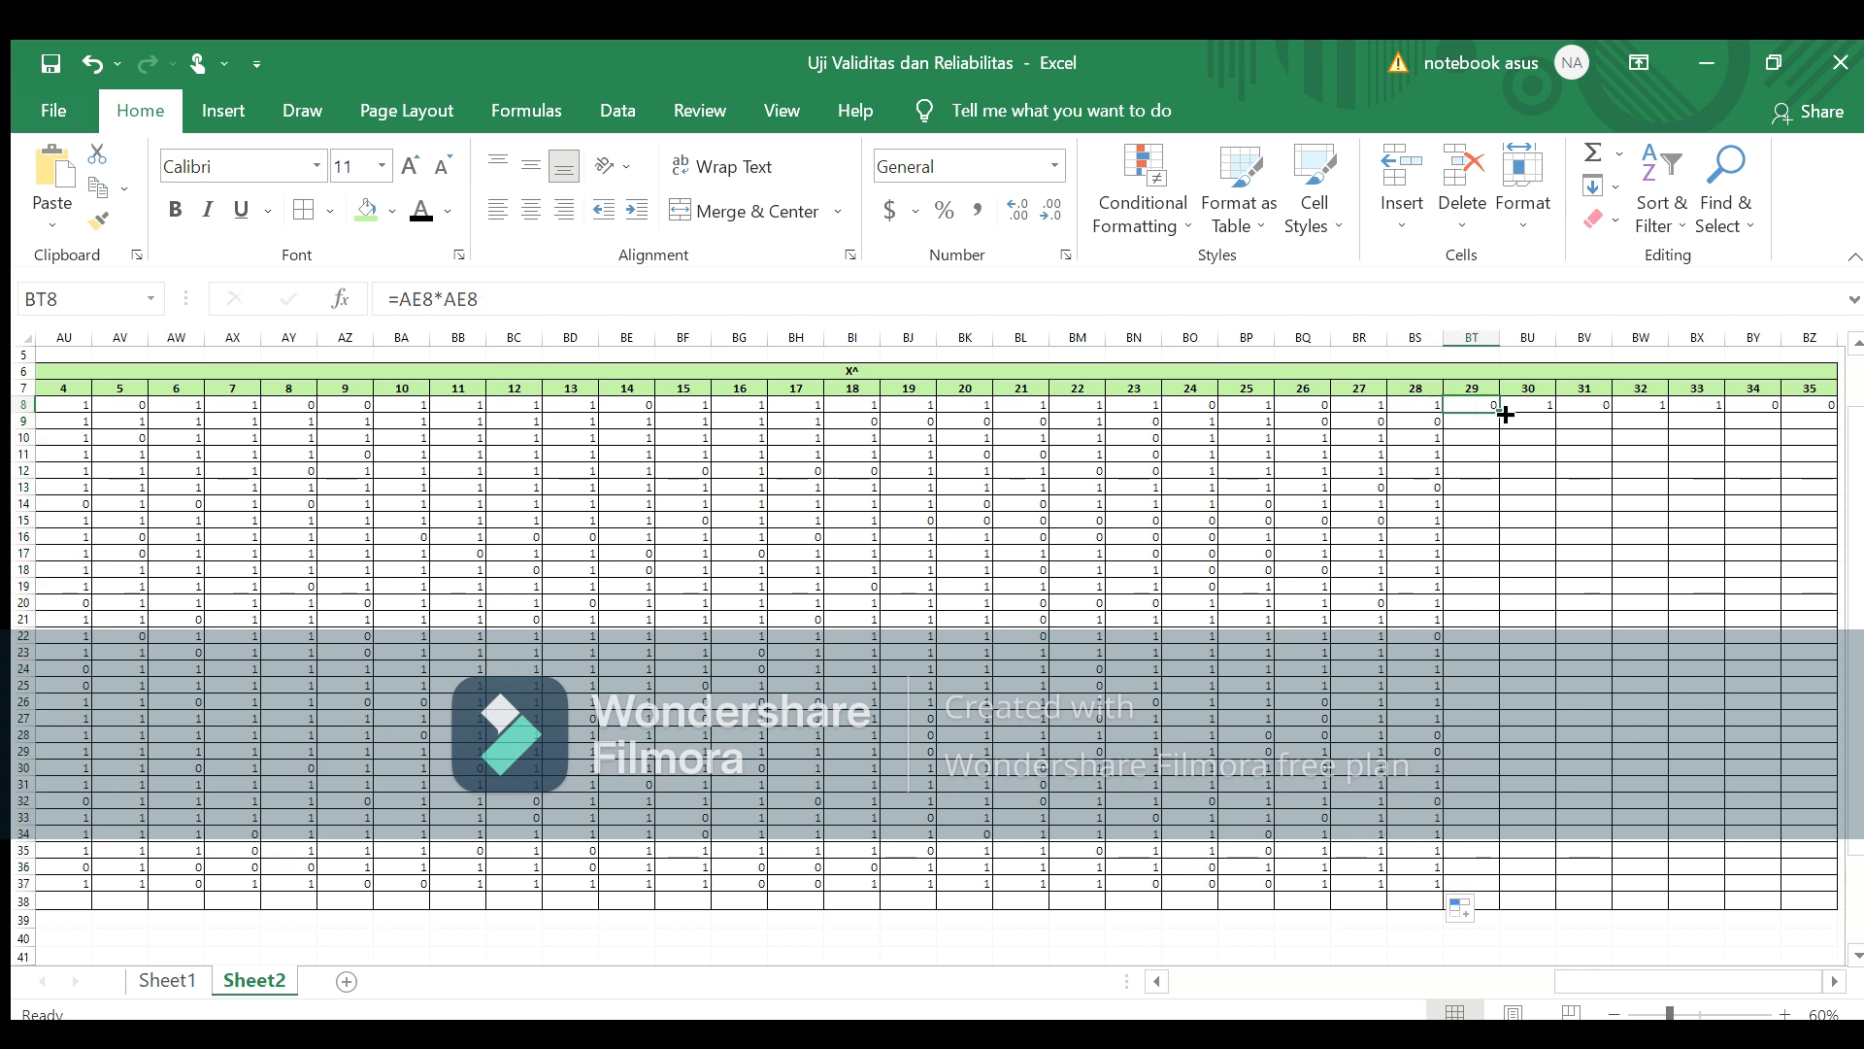
pyautogui.moveTo(1504, 415); pyautogui.dragTo(1490, 890)
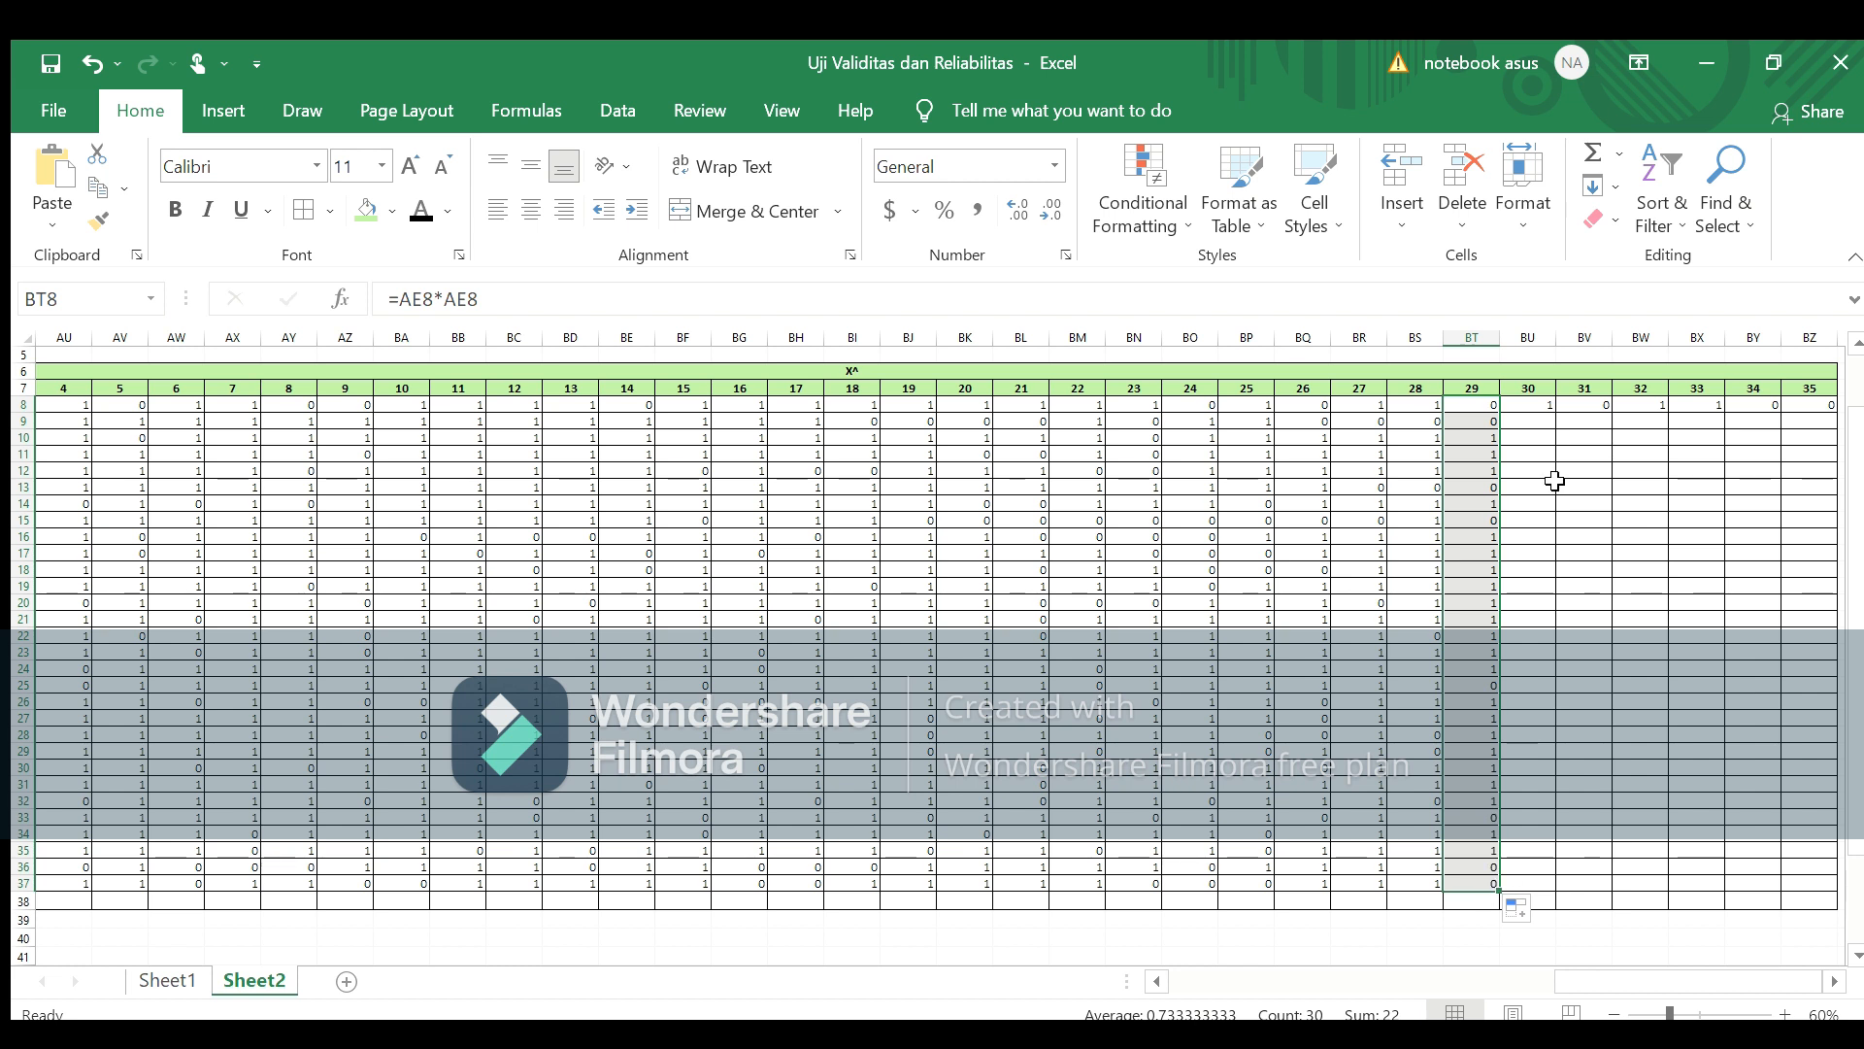
pyautogui.click(1534, 402)
pyautogui.moveTo(1558, 414); pyautogui.dragTo(1607, 885)
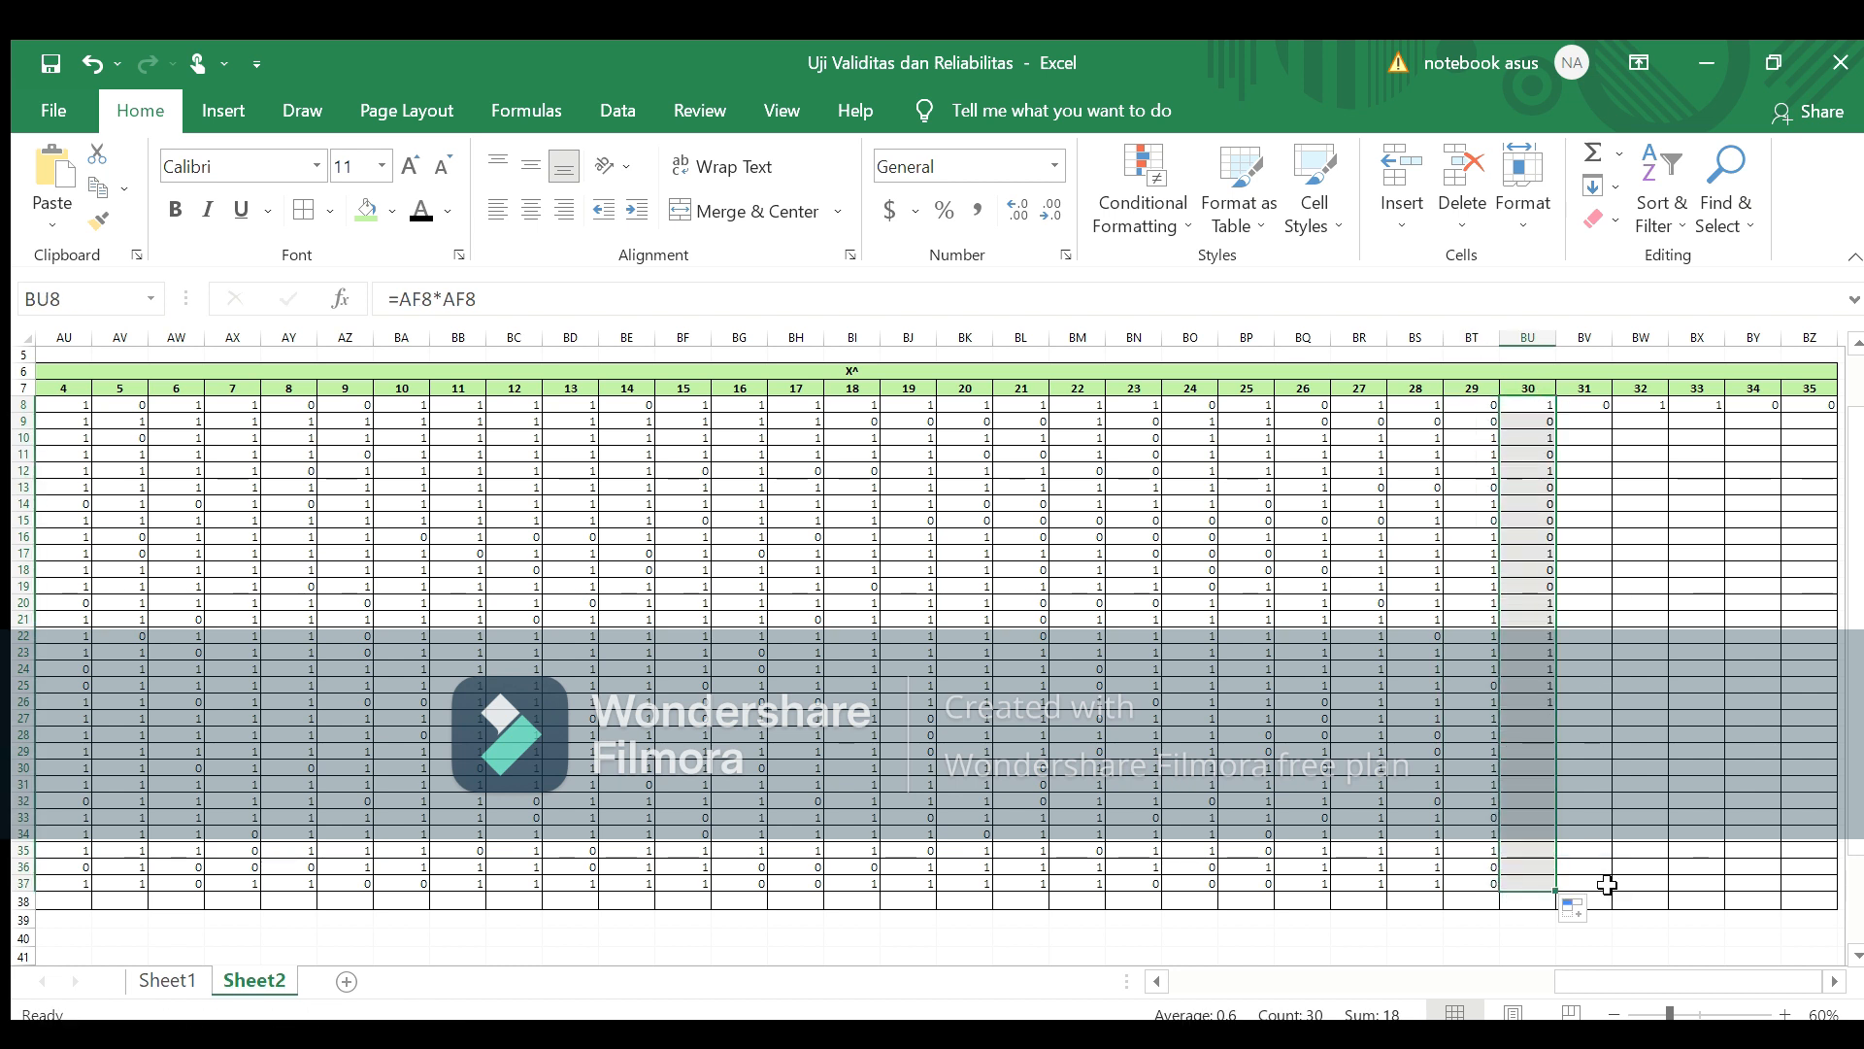
pyautogui.click(1597, 411)
pyautogui.moveTo(1614, 417); pyautogui.dragTo(1643, 888)
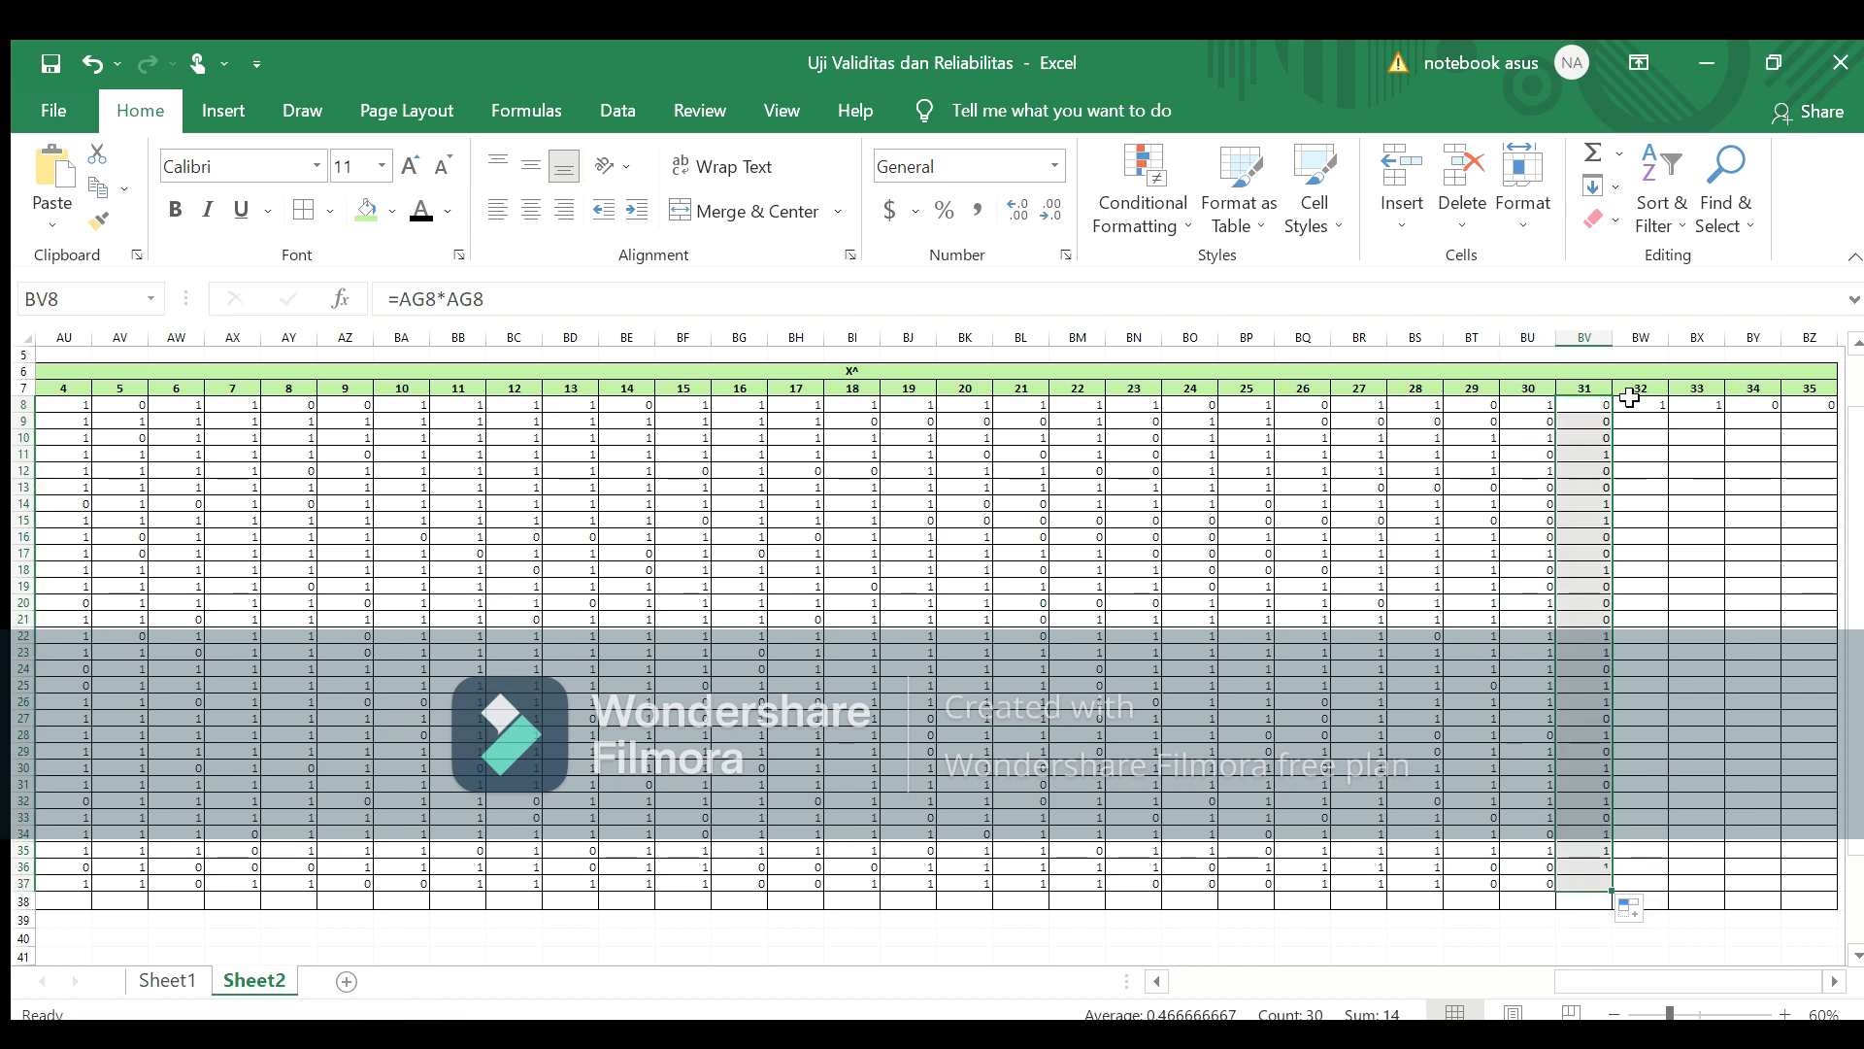
# Step: Fill the squared-score formulas for items 32 to 35 from BW8:BZ8 down to row 37
pyautogui.click(1641, 406)
pyautogui.moveTo(1666, 410); pyautogui.dragTo(1717, 890)
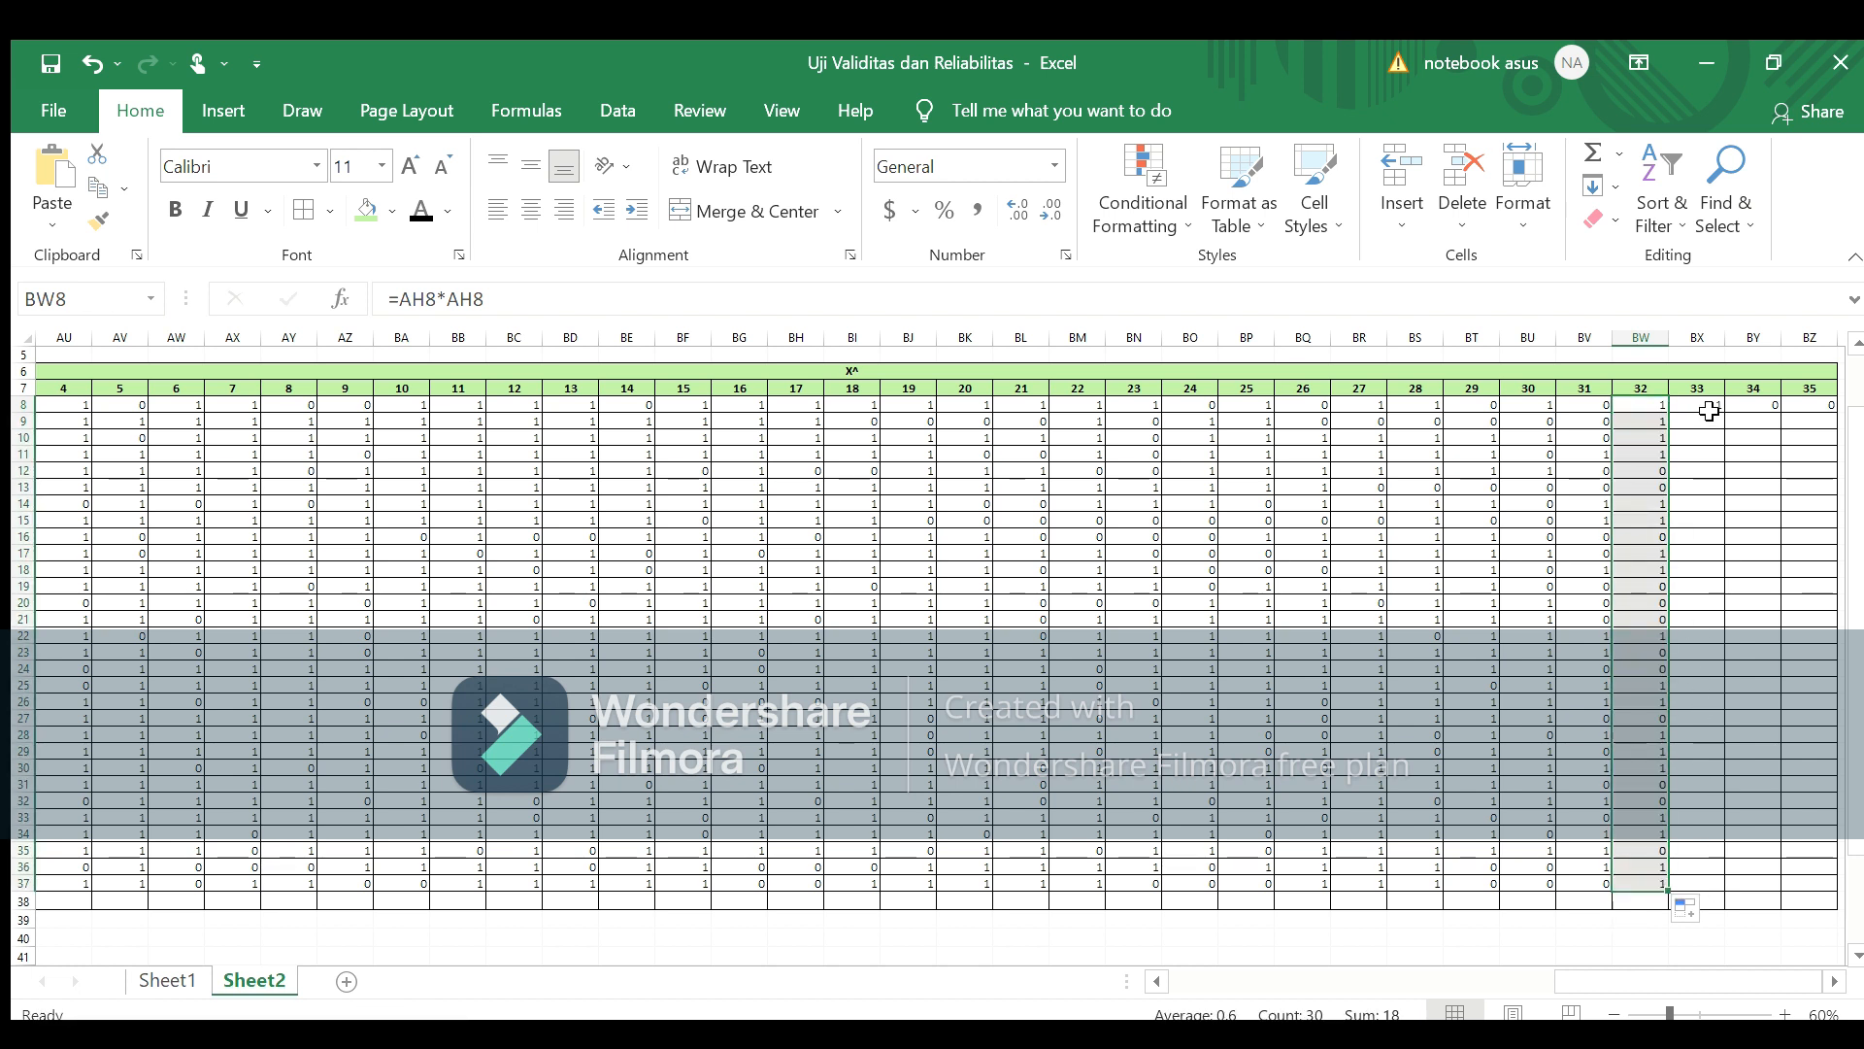
pyautogui.click(1709, 411)
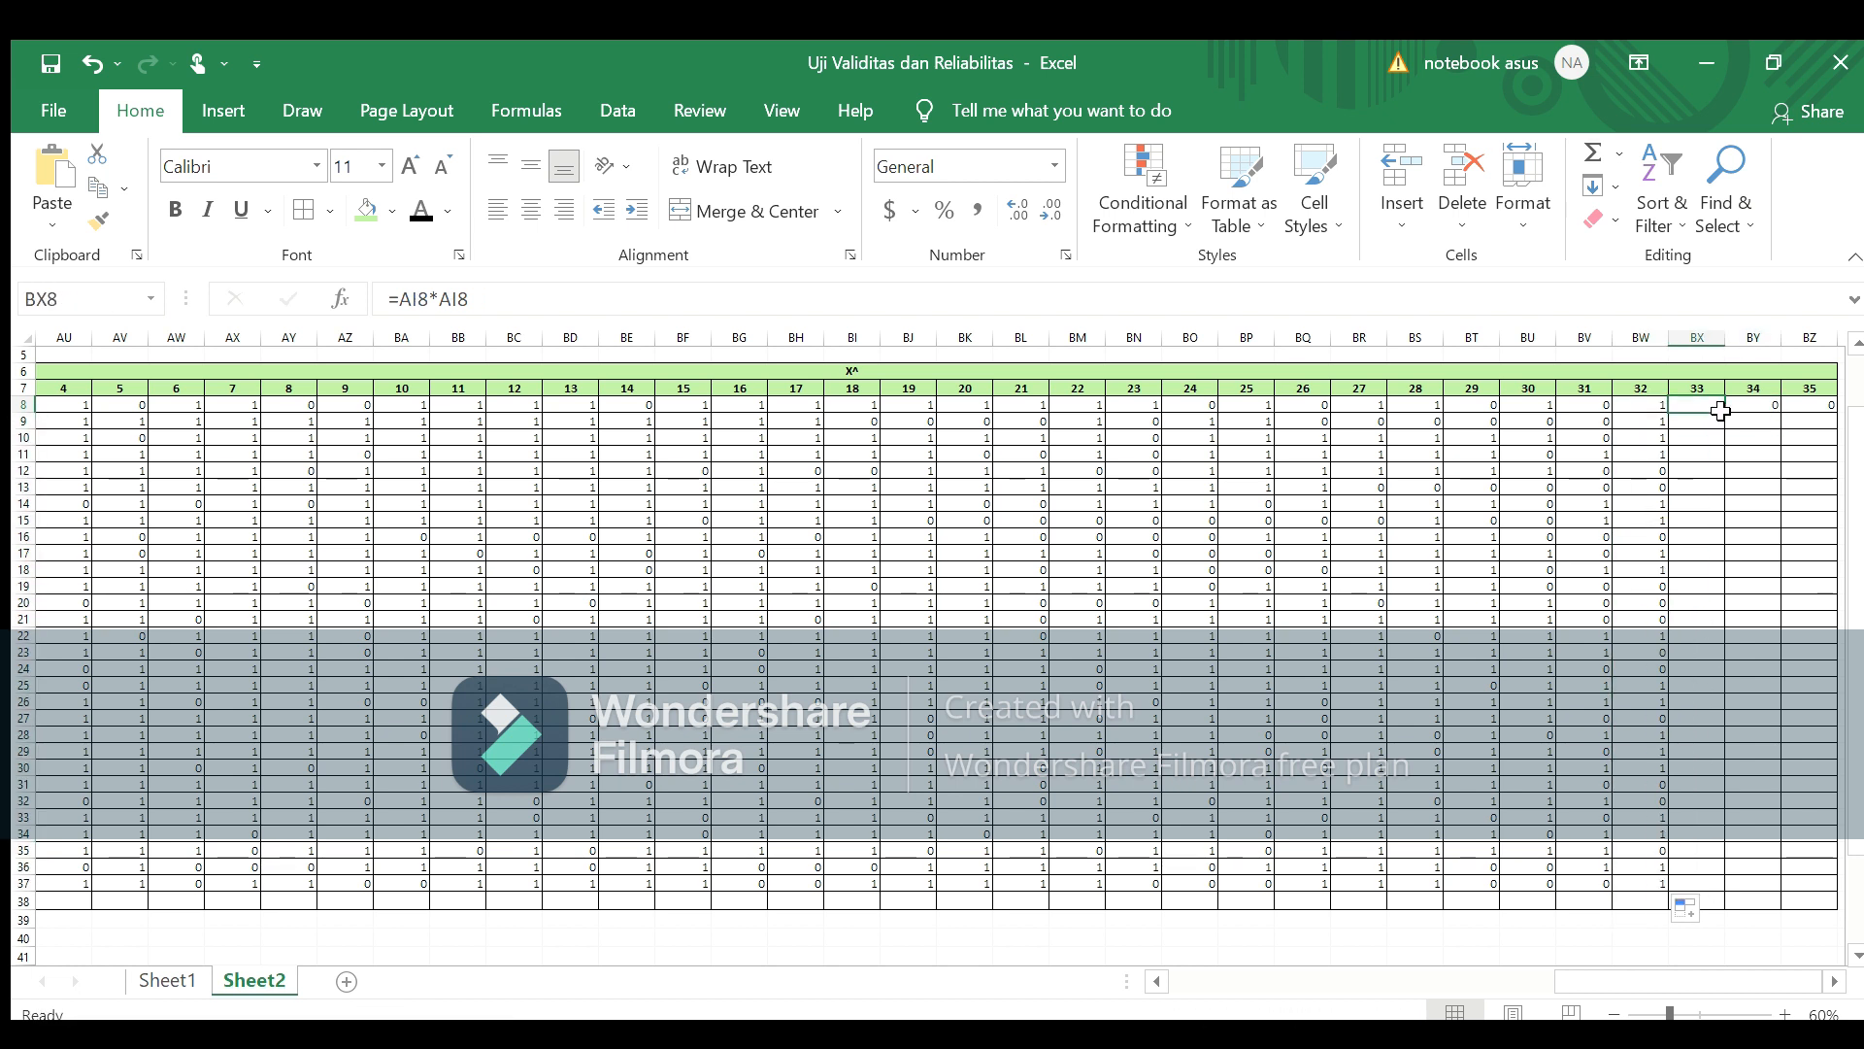
pyautogui.moveTo(1721, 413); pyautogui.dragTo(1743, 889)
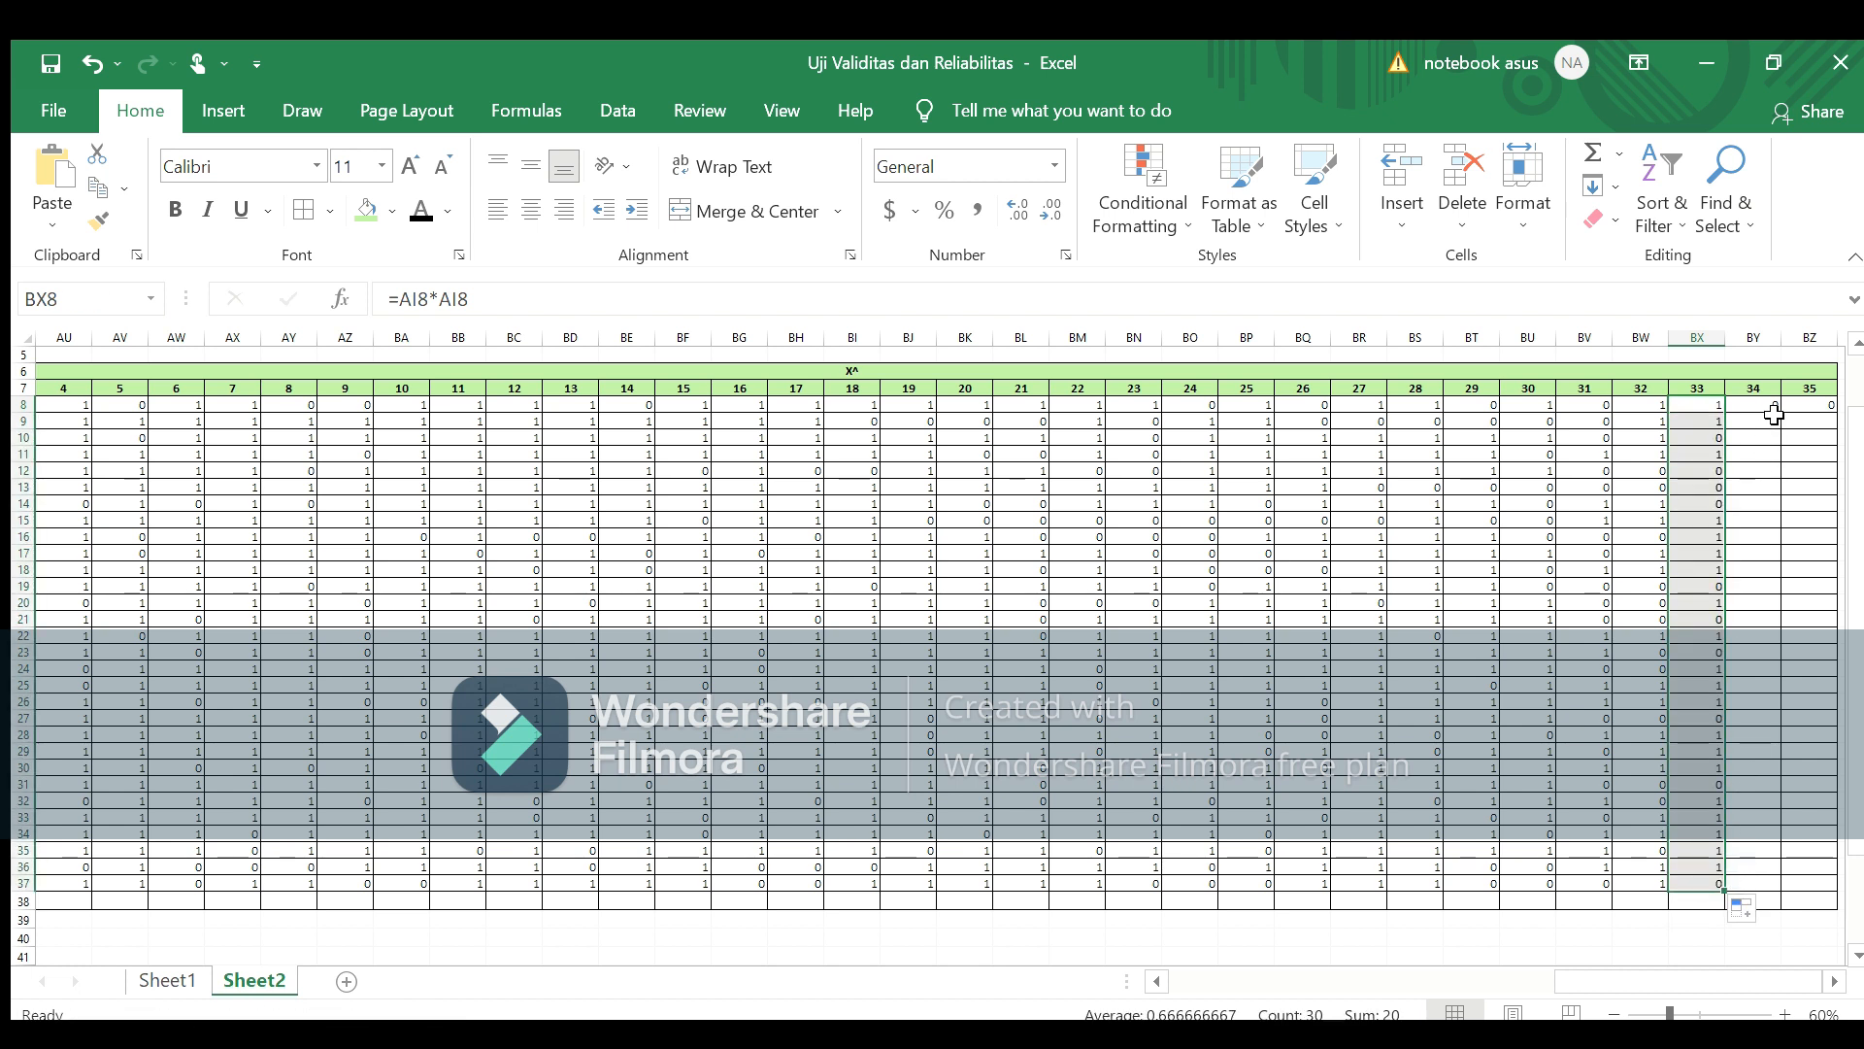
pyautogui.click(1771, 409)
pyautogui.moveTo(1780, 412); pyautogui.dragTo(1792, 885)
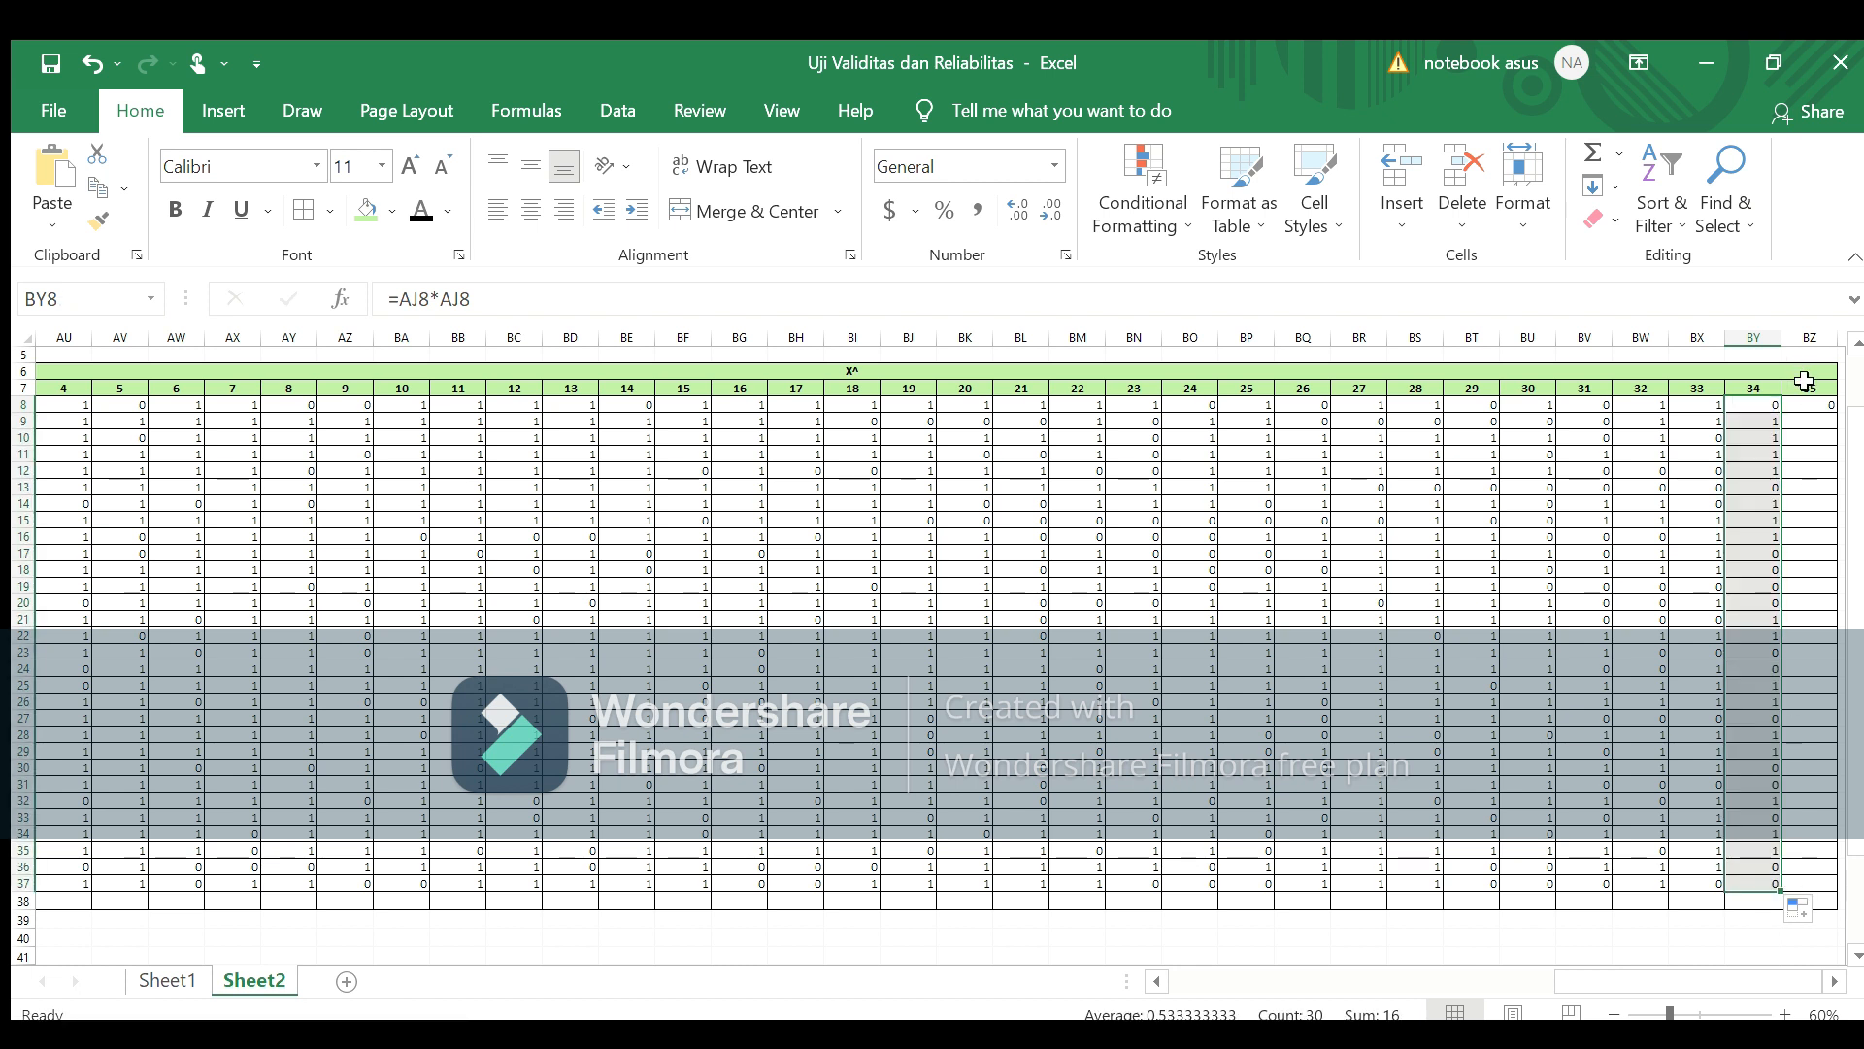
pyautogui.click(1805, 407)
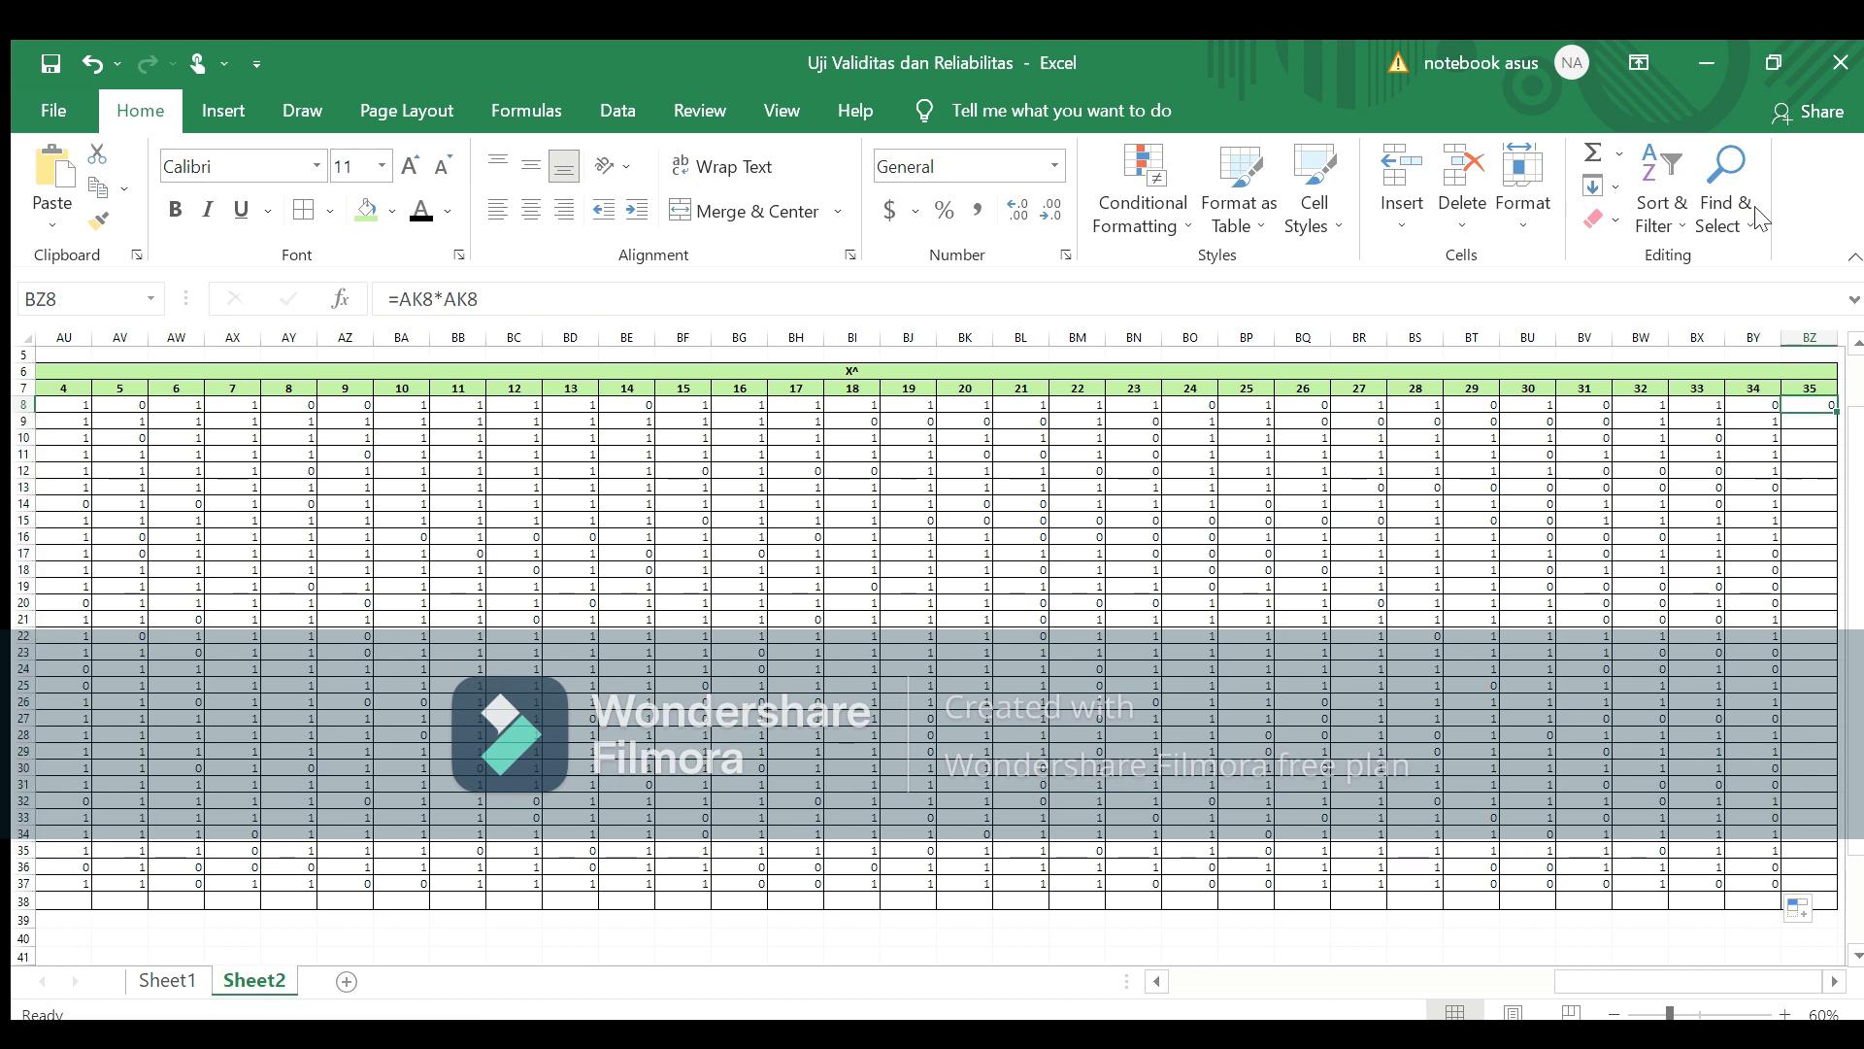
pyautogui.moveTo(1837, 414); pyautogui.dragTo(1794, 888)
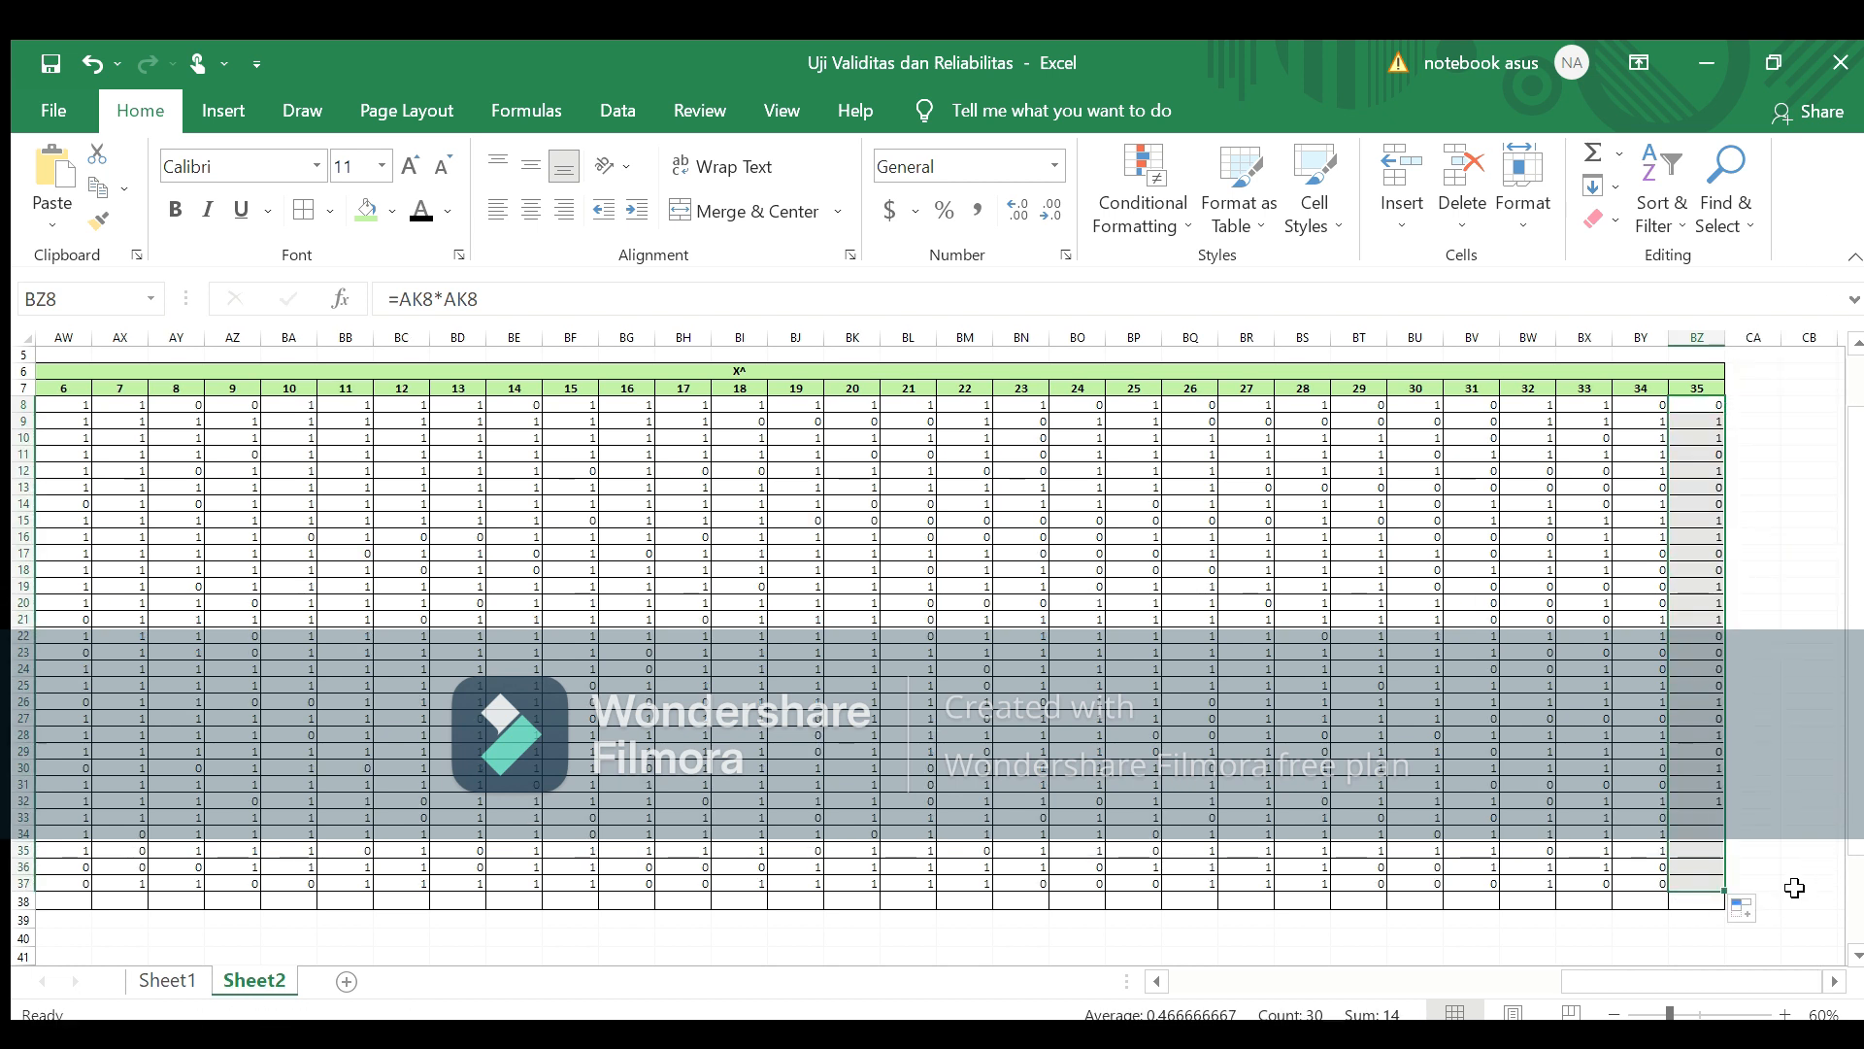
# Step: Total item 1's squared scores in AR38 with =SUM(AR8:AR37) and fill the formula across the ∑X^ row to BZ38
pyautogui.moveTo(1725, 981); pyautogui.dragTo(1504, 986)
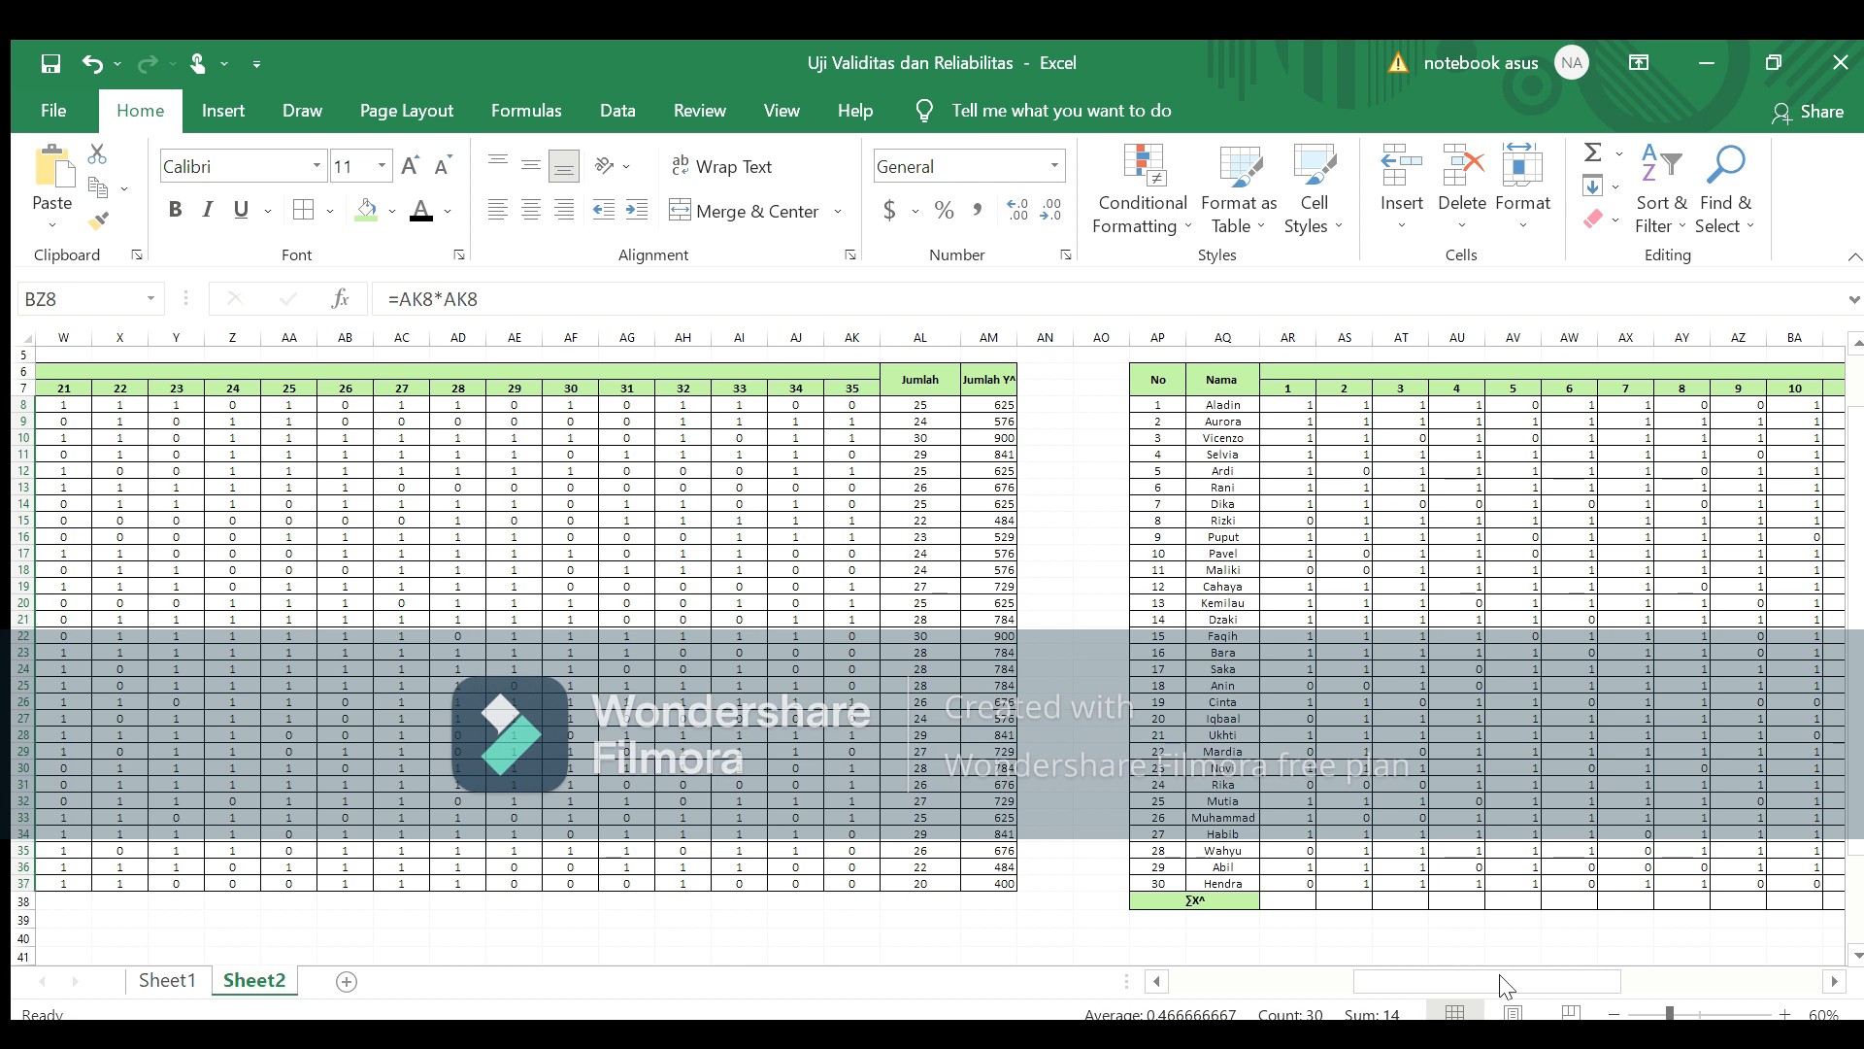
pyautogui.click(1276, 900)
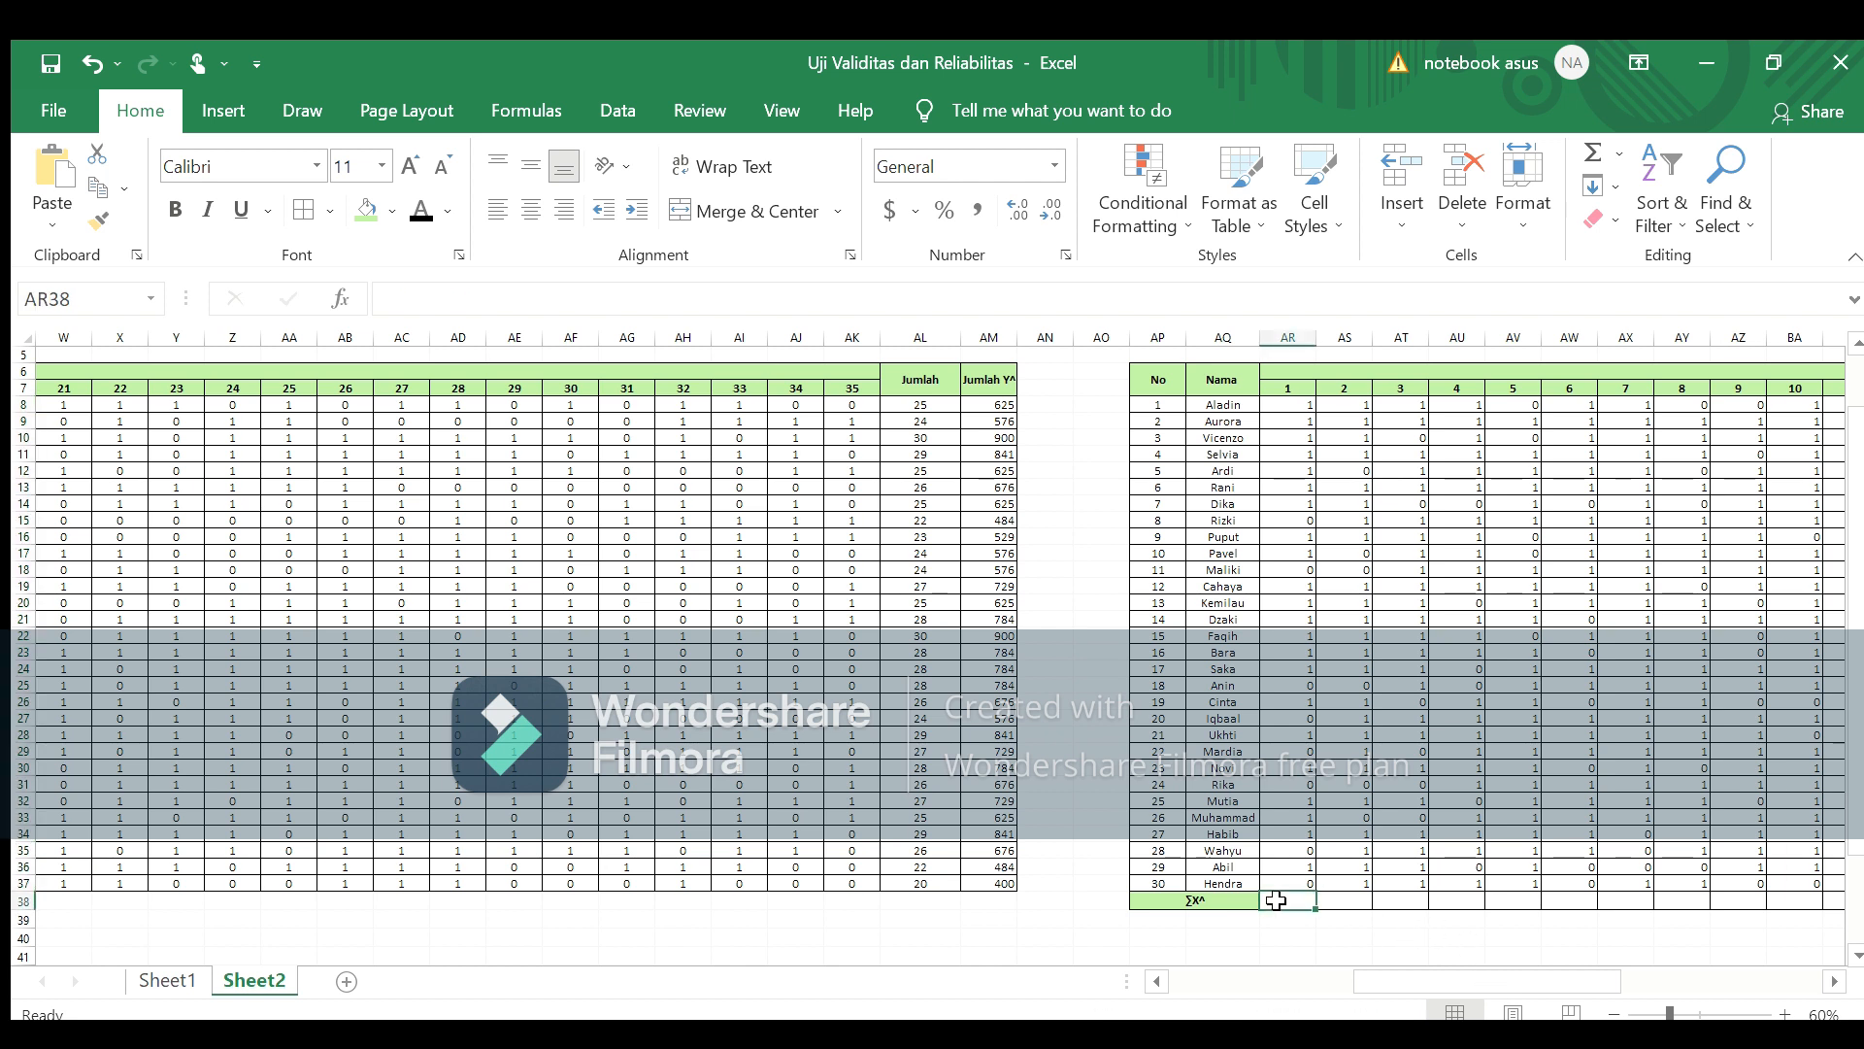
pyautogui.write('=sum')
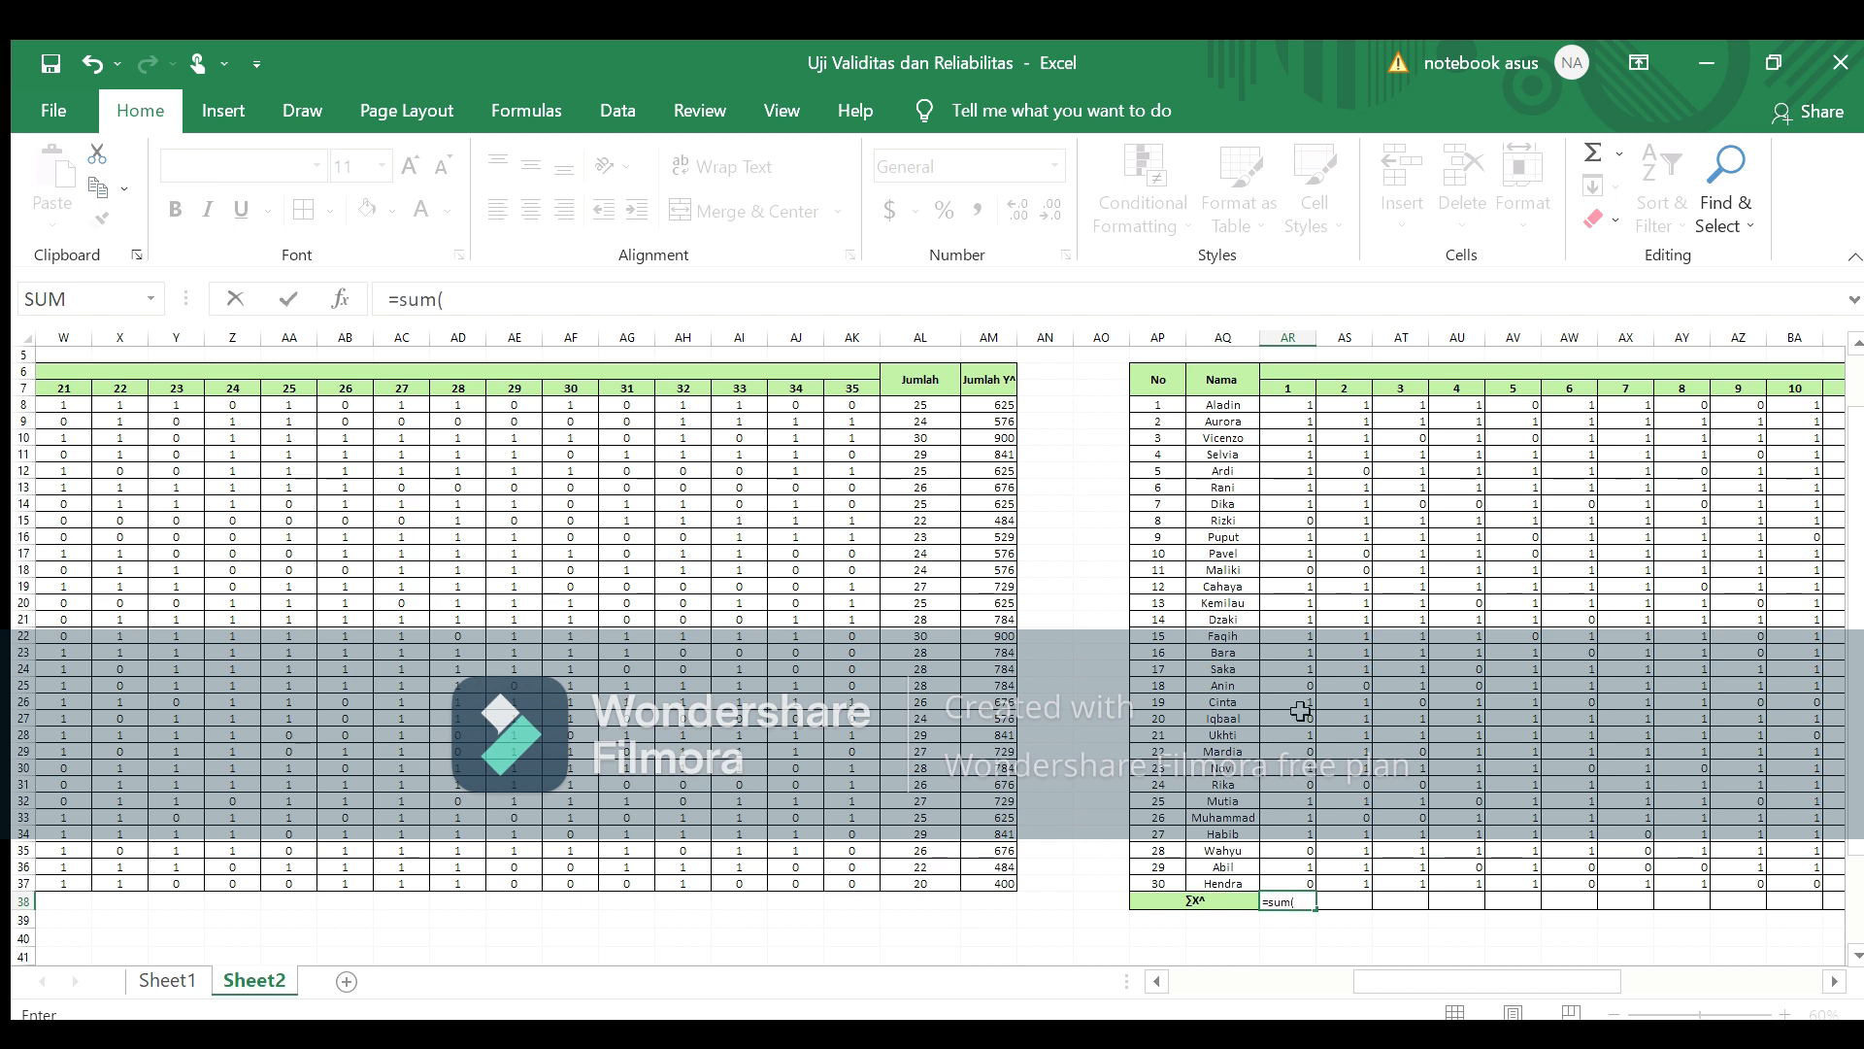
pyautogui.write('(')
pyautogui.moveTo(1299, 407); pyautogui.dragTo(1299, 877)
pyautogui.write(')')
pyautogui.press('Return')
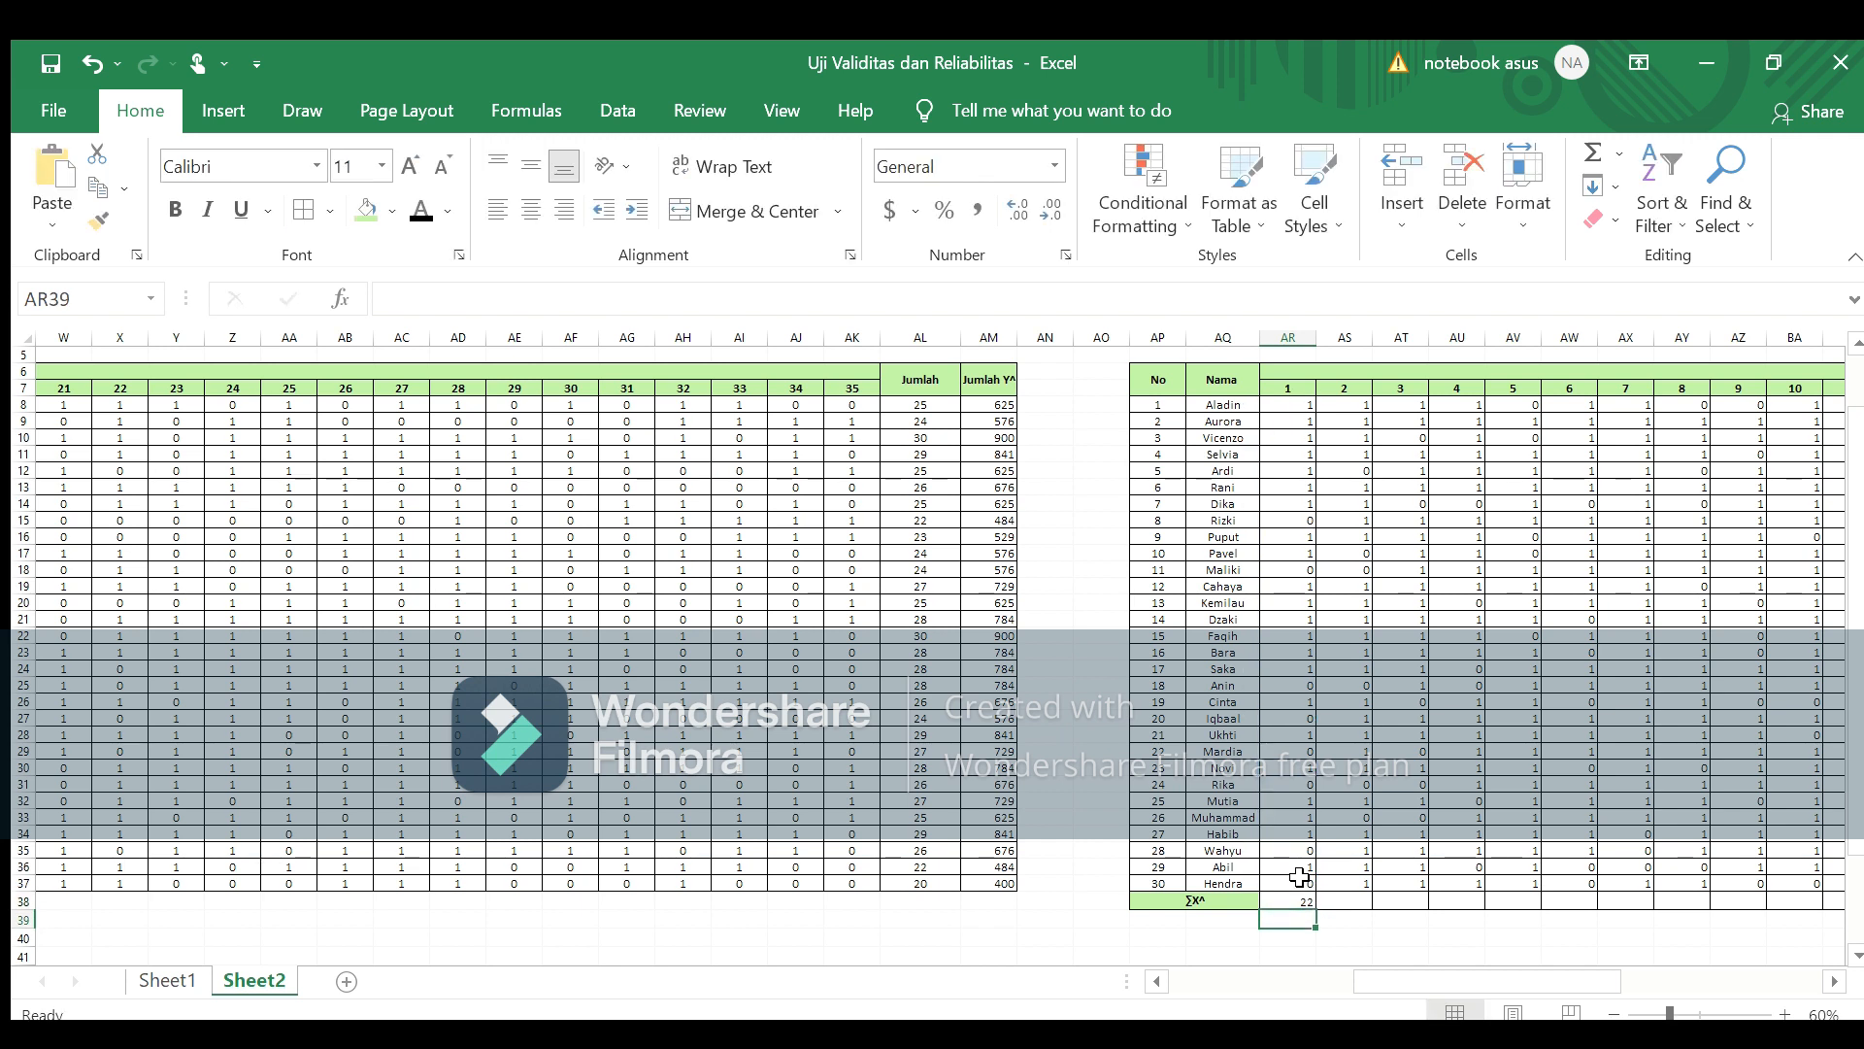
pyautogui.click(1293, 899)
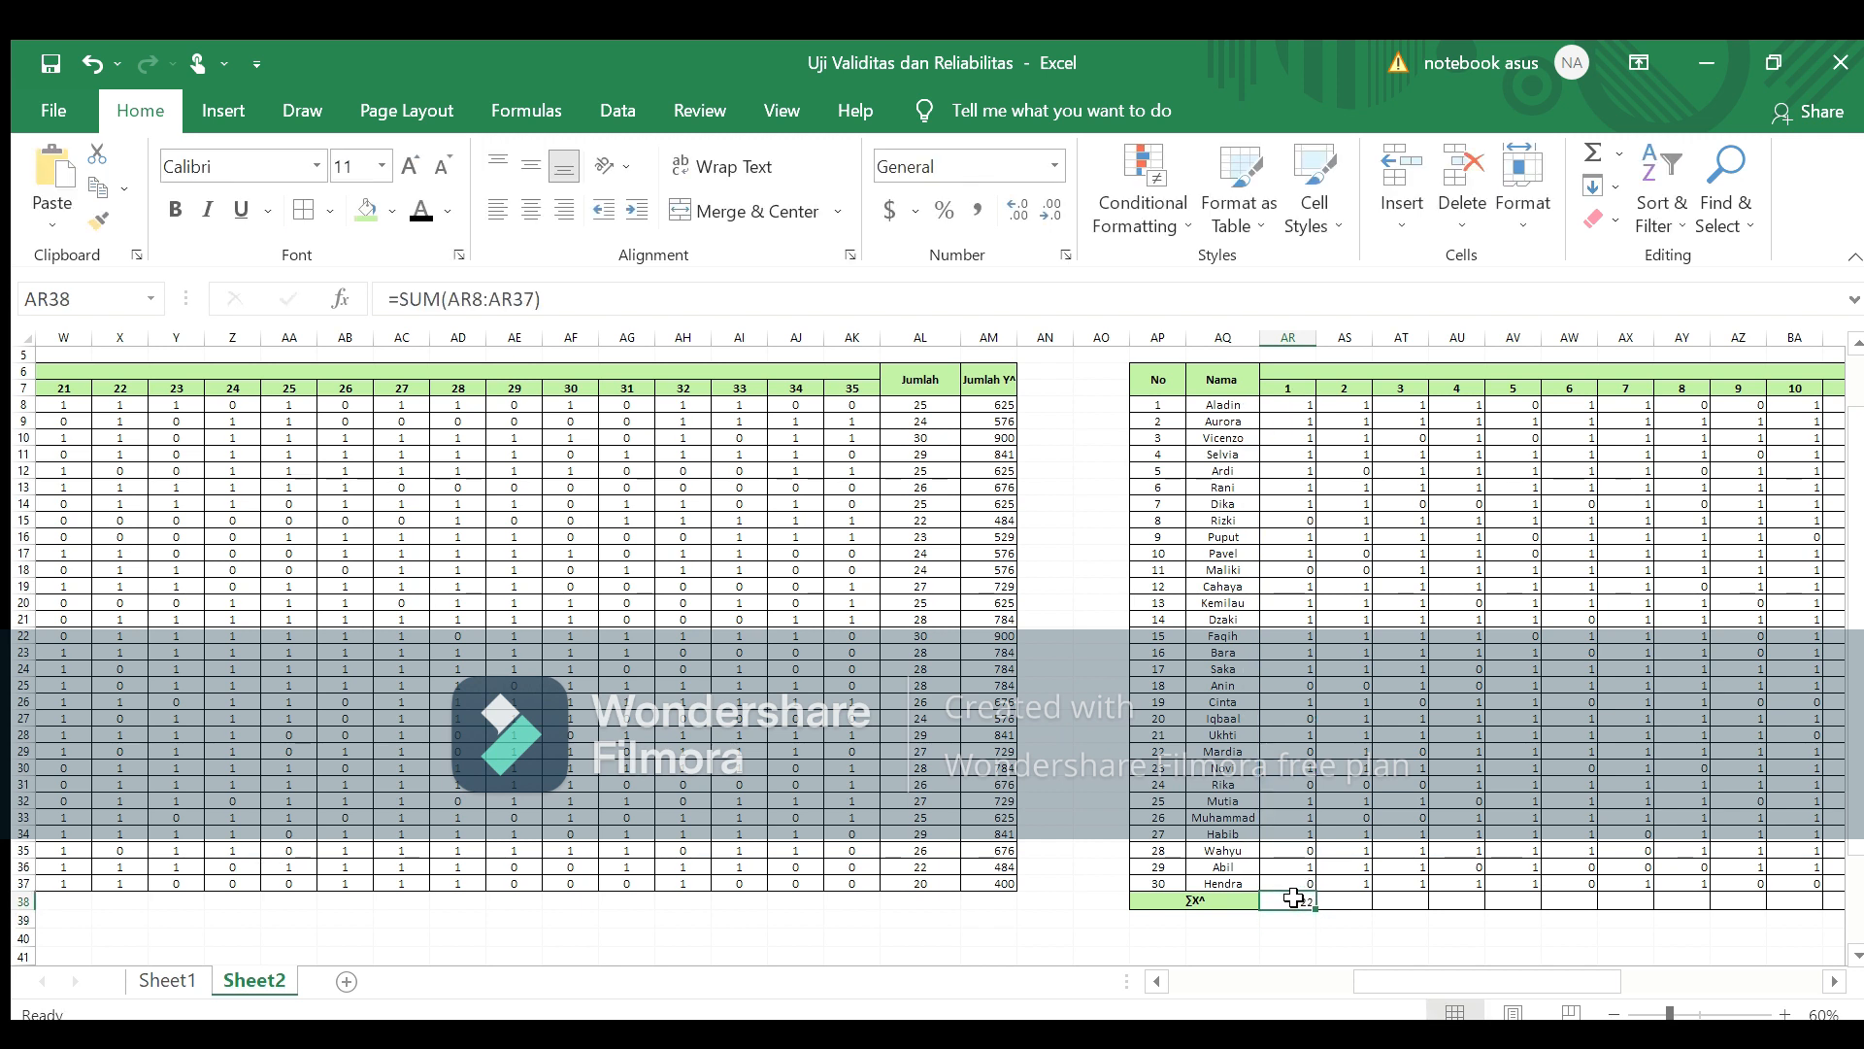
pyautogui.moveTo(1316, 911); pyautogui.dragTo(1770, 903)
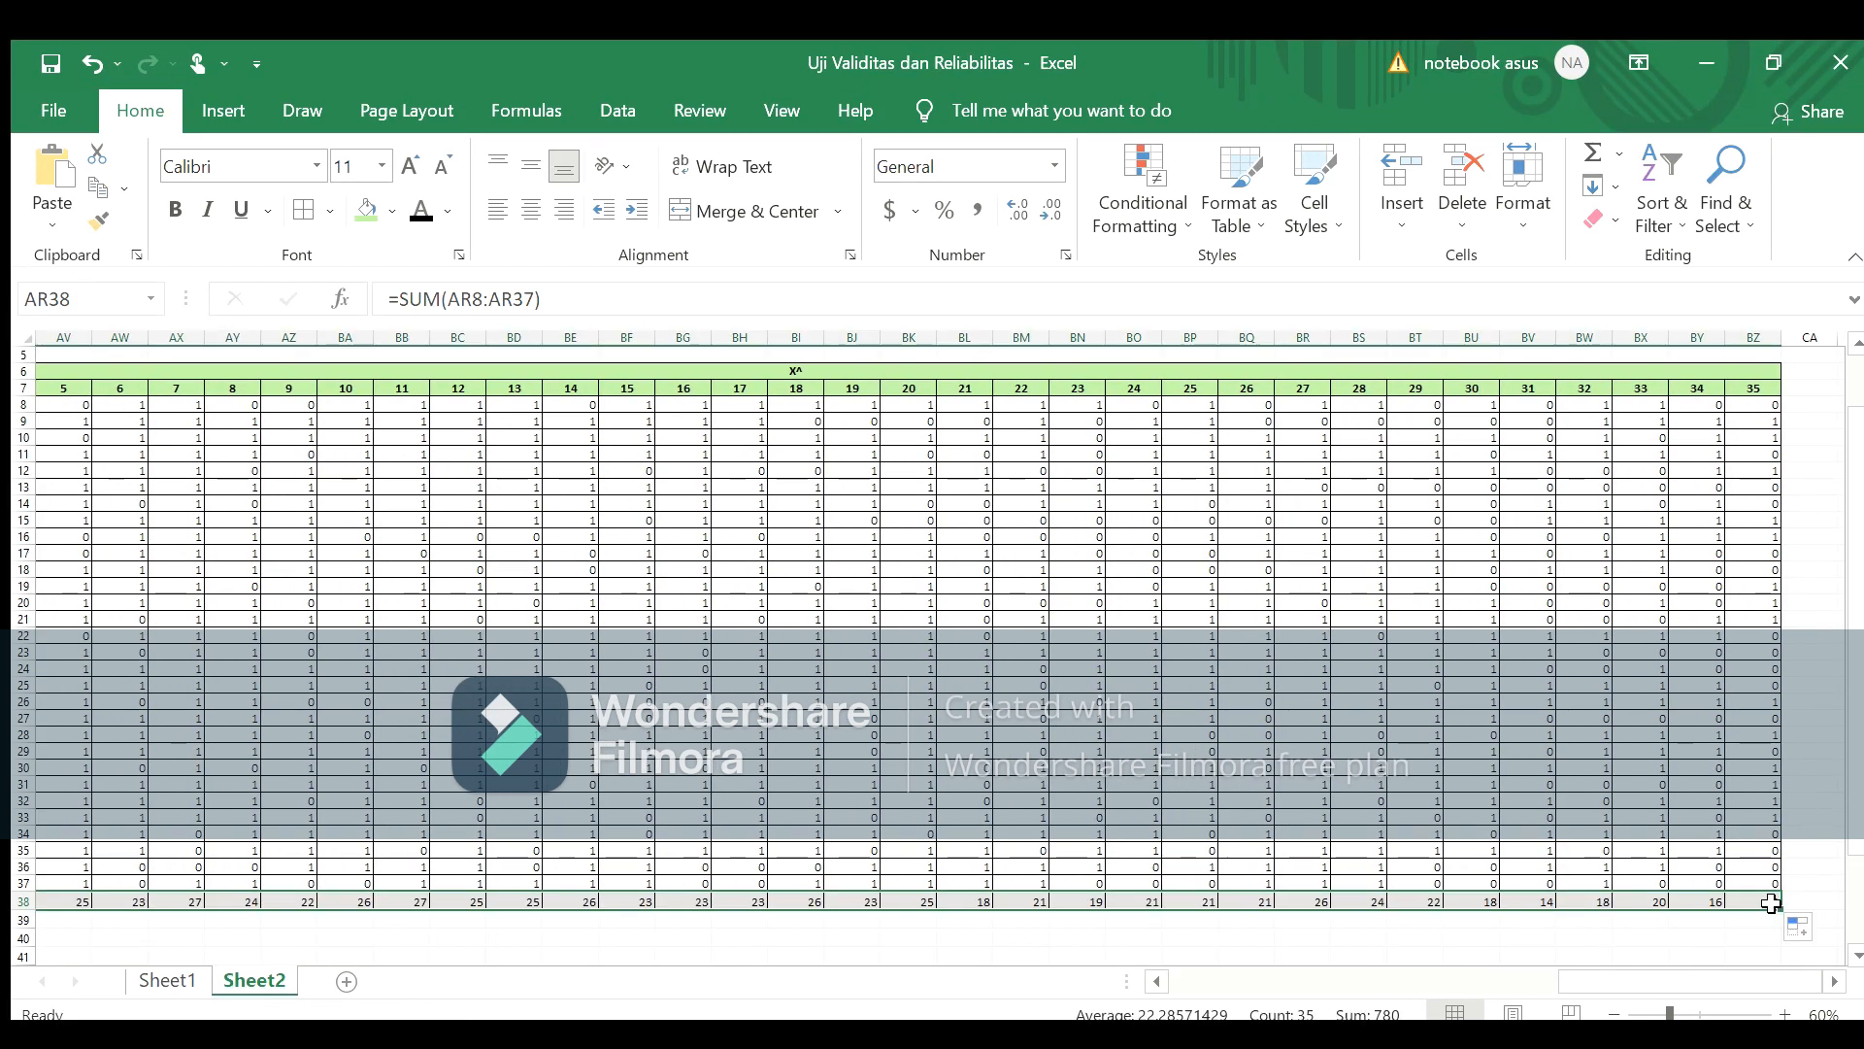
# Step: Centre the squared scores and their totals horizontally in AR8:BZ38
pyautogui.click(1260, 684)
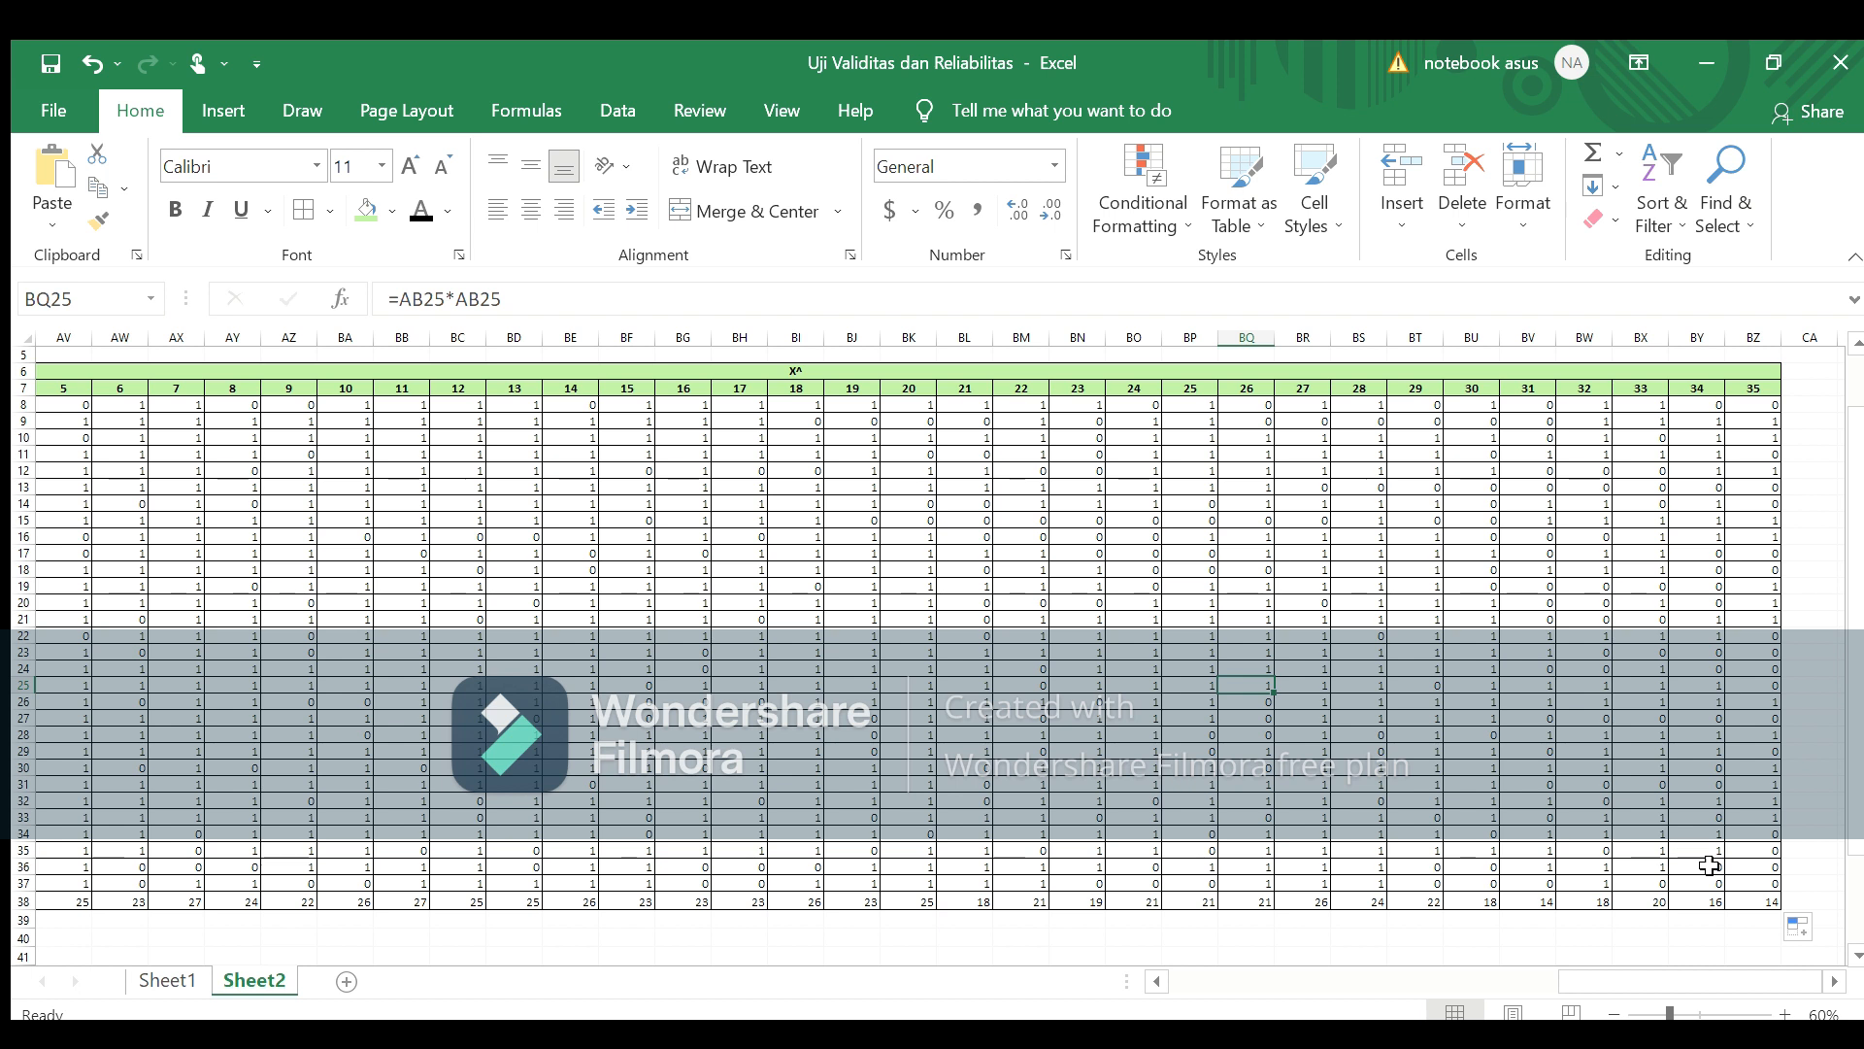
pyautogui.moveTo(1747, 899); pyautogui.dragTo(318, 403)
pyautogui.click(531, 206)
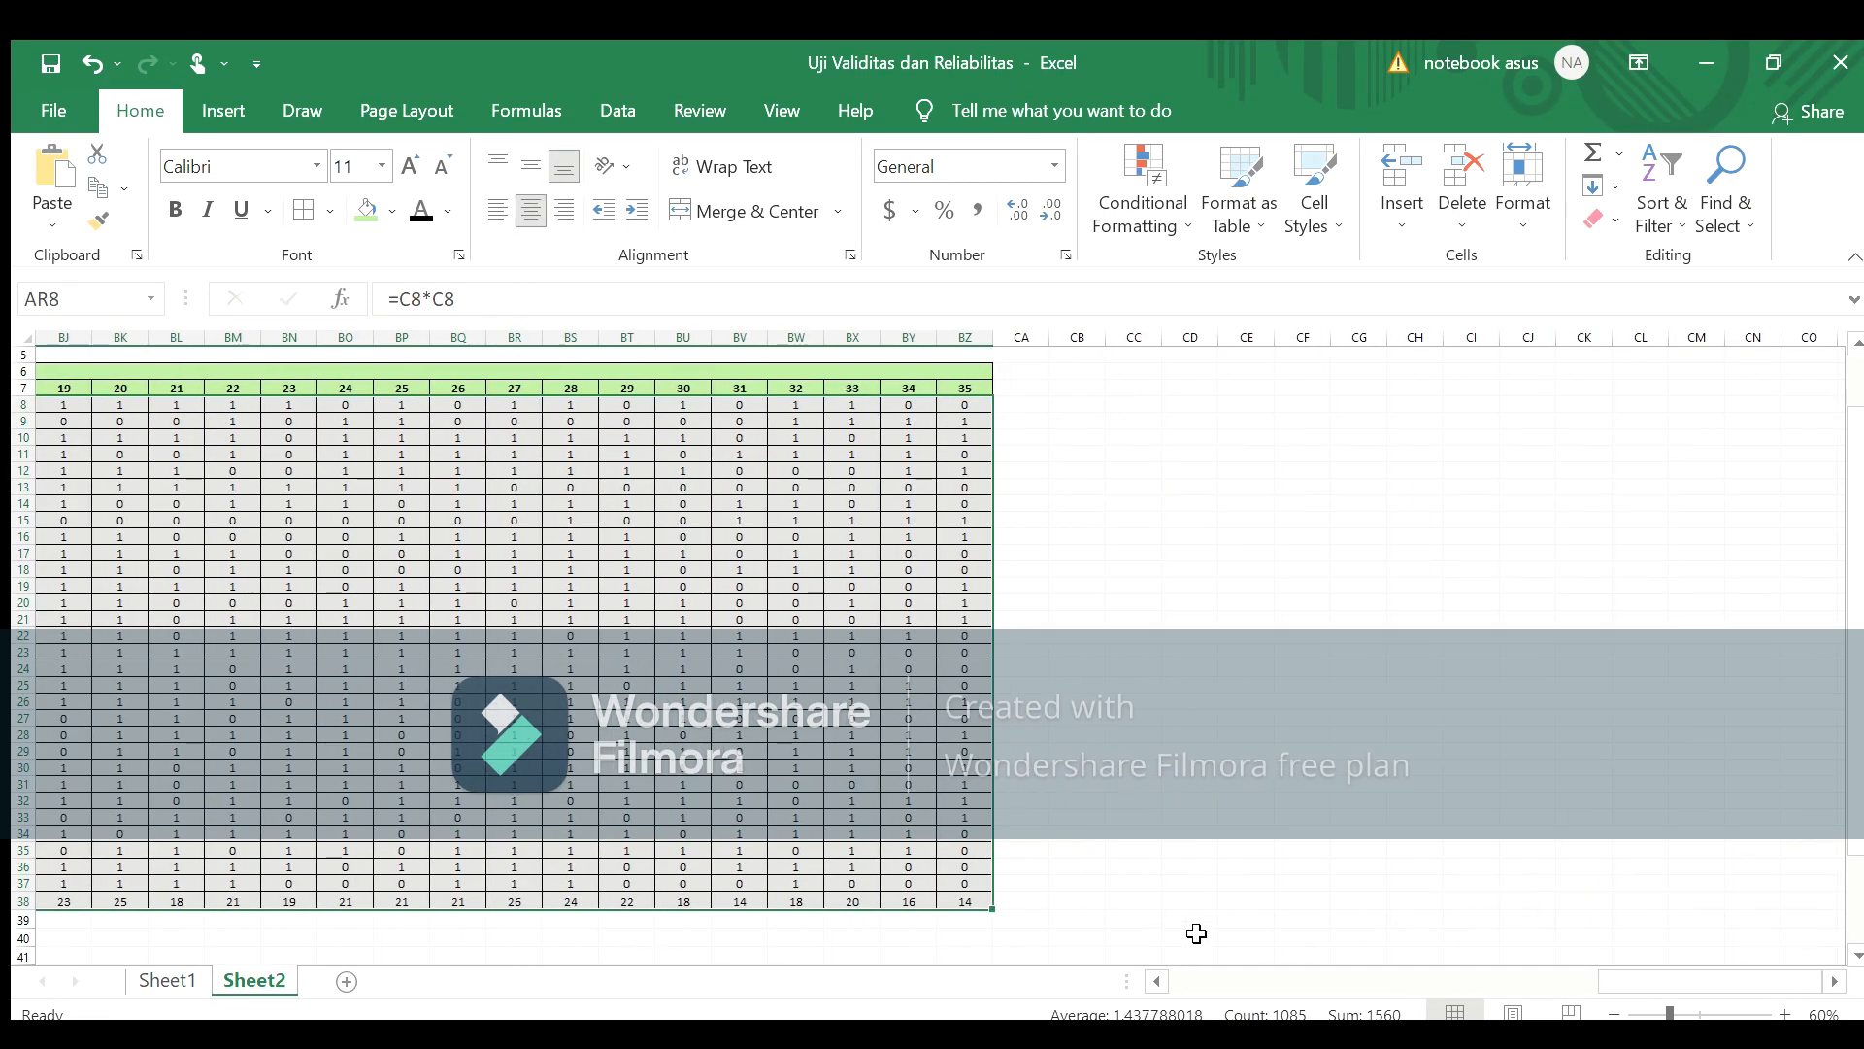
# Step: Total item 1's scores in C38 with =SUM(C8:C37) and fill the formula across the ∑X row to AK38
pyautogui.moveTo(1604, 983); pyautogui.dragTo(1329, 1013)
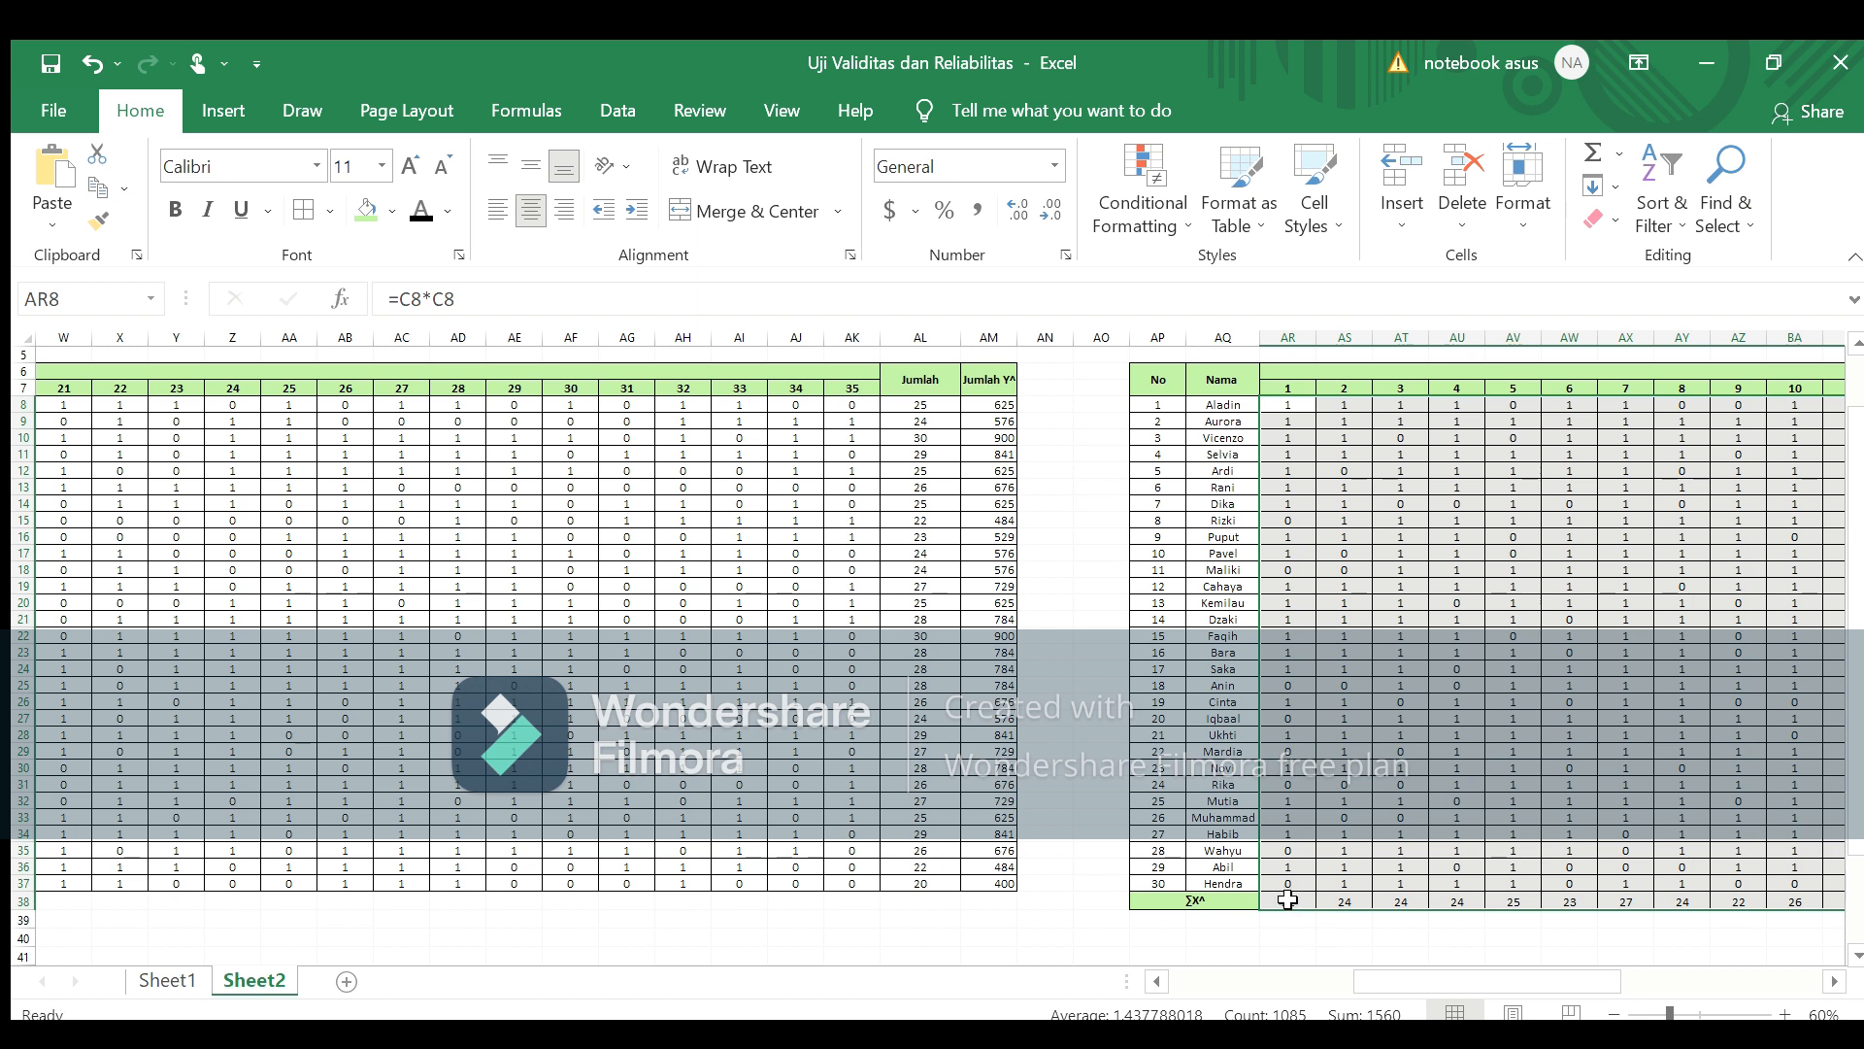
pyautogui.click(1289, 901)
pyautogui.moveTo(1418, 980); pyautogui.dragTo(1201, 1004)
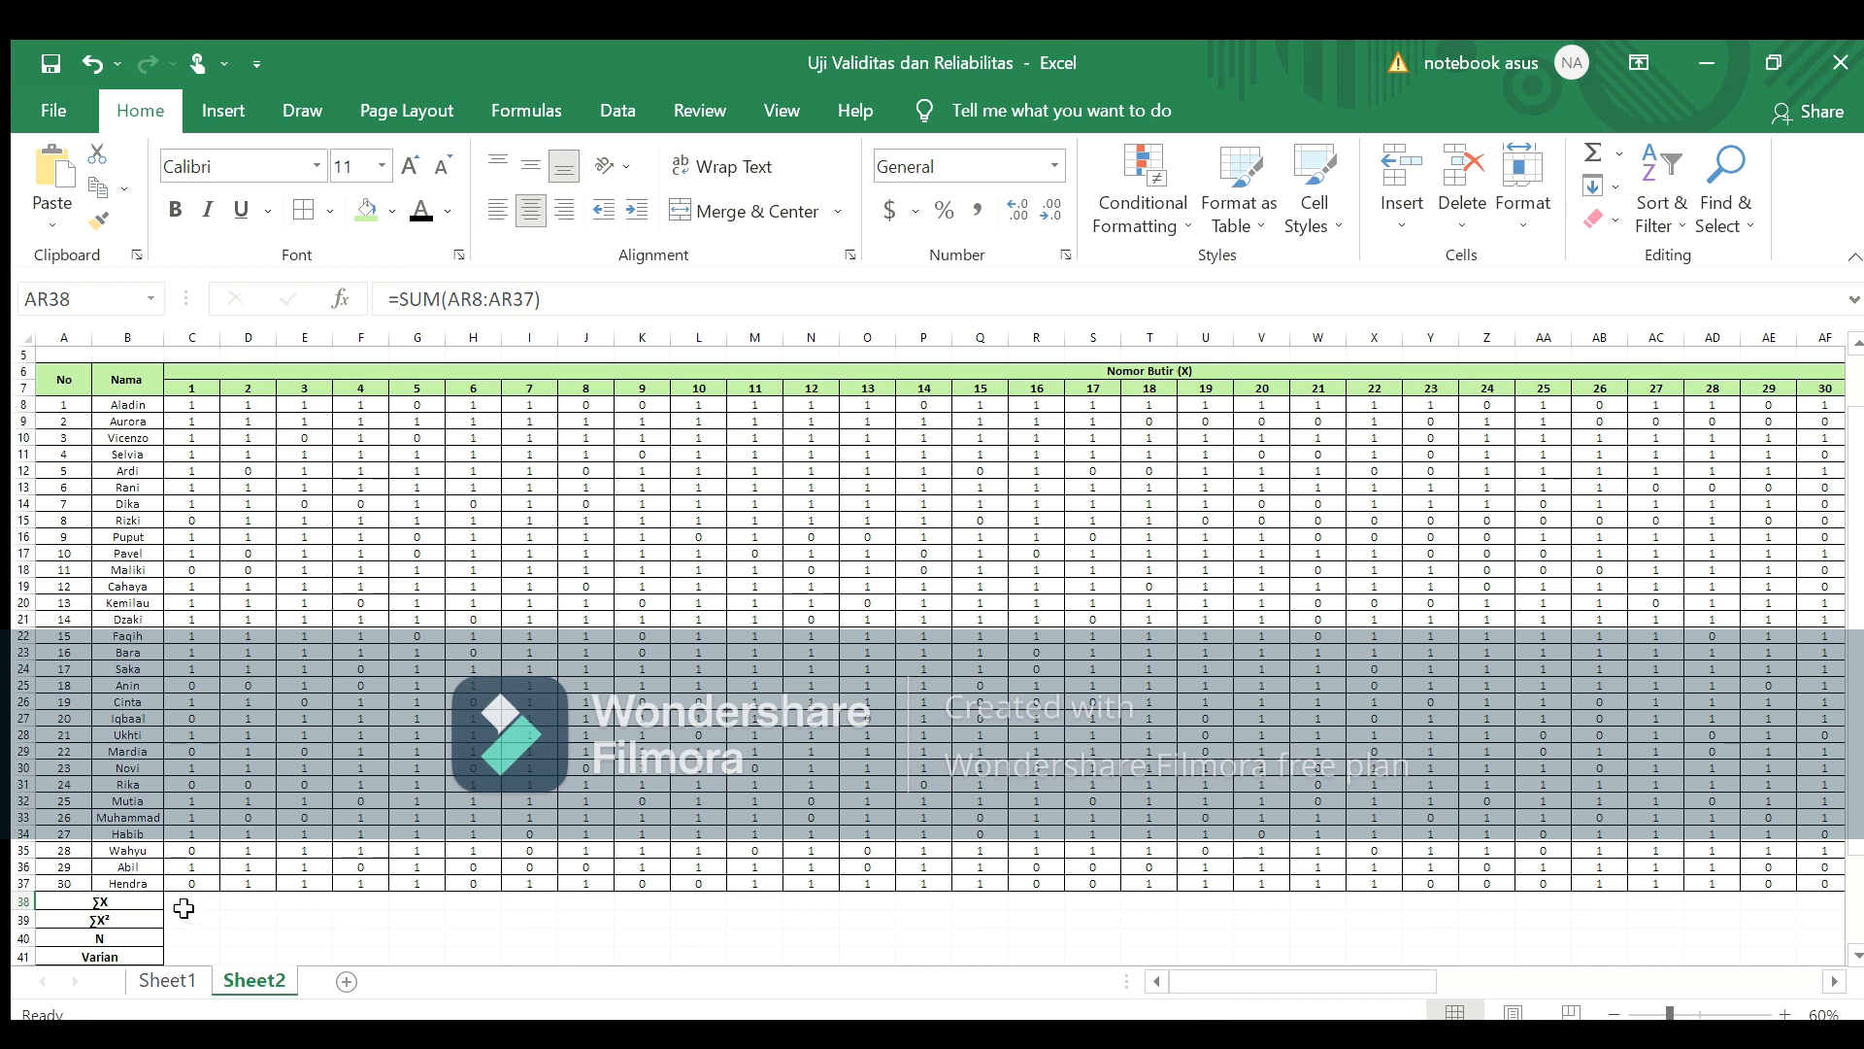
pyautogui.click(189, 898)
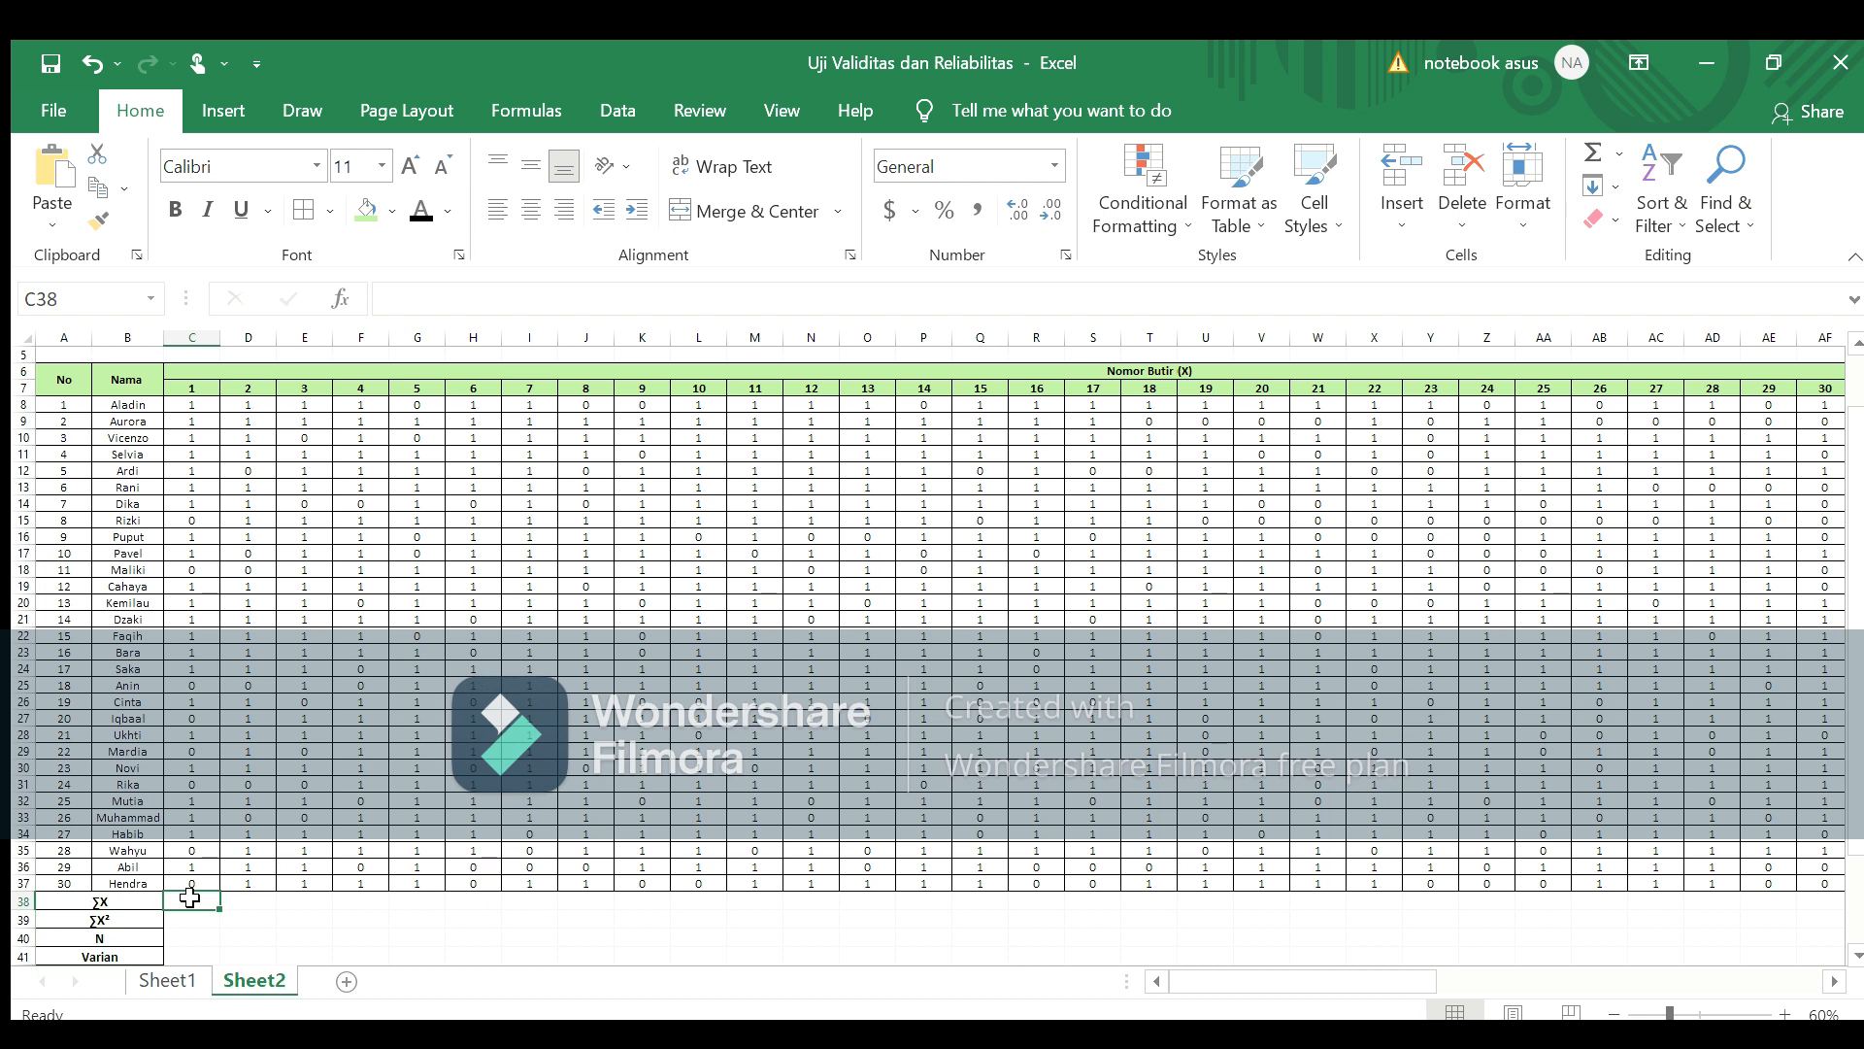
pyautogui.write('=sum(')
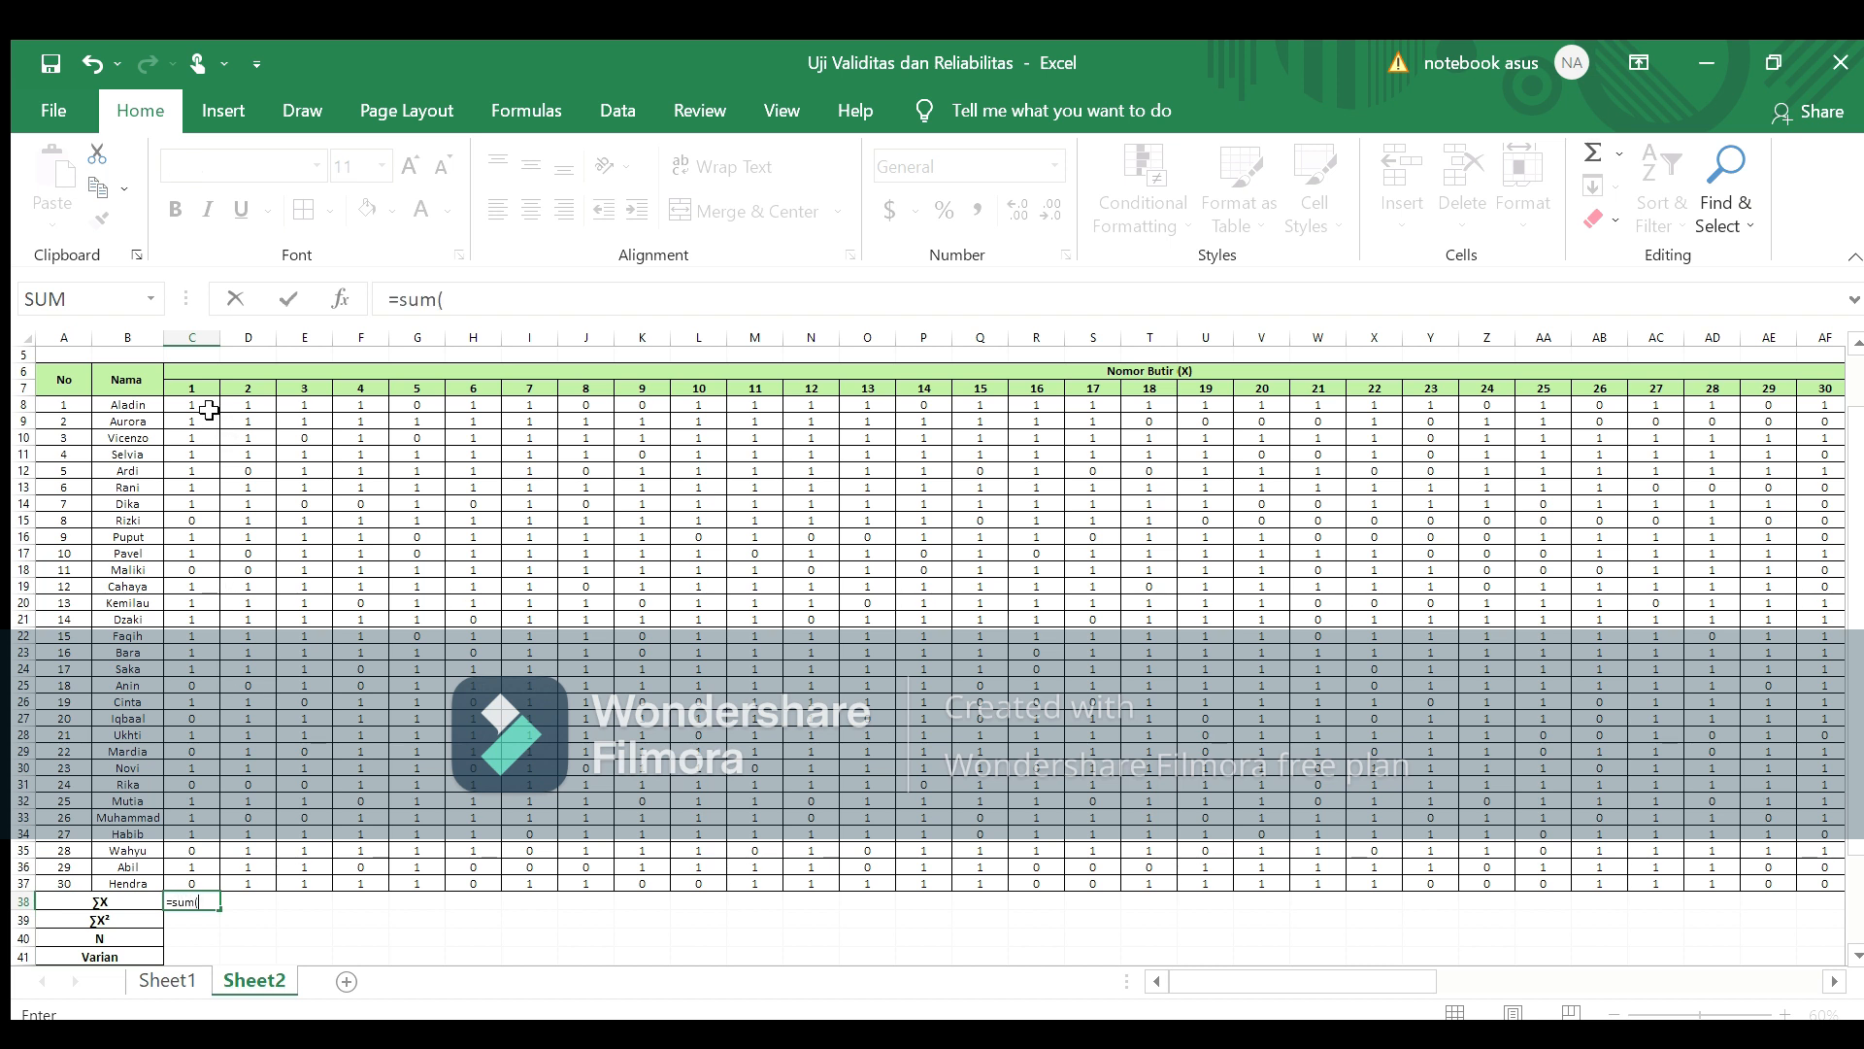
pyautogui.moveTo(199, 406); pyautogui.dragTo(199, 826)
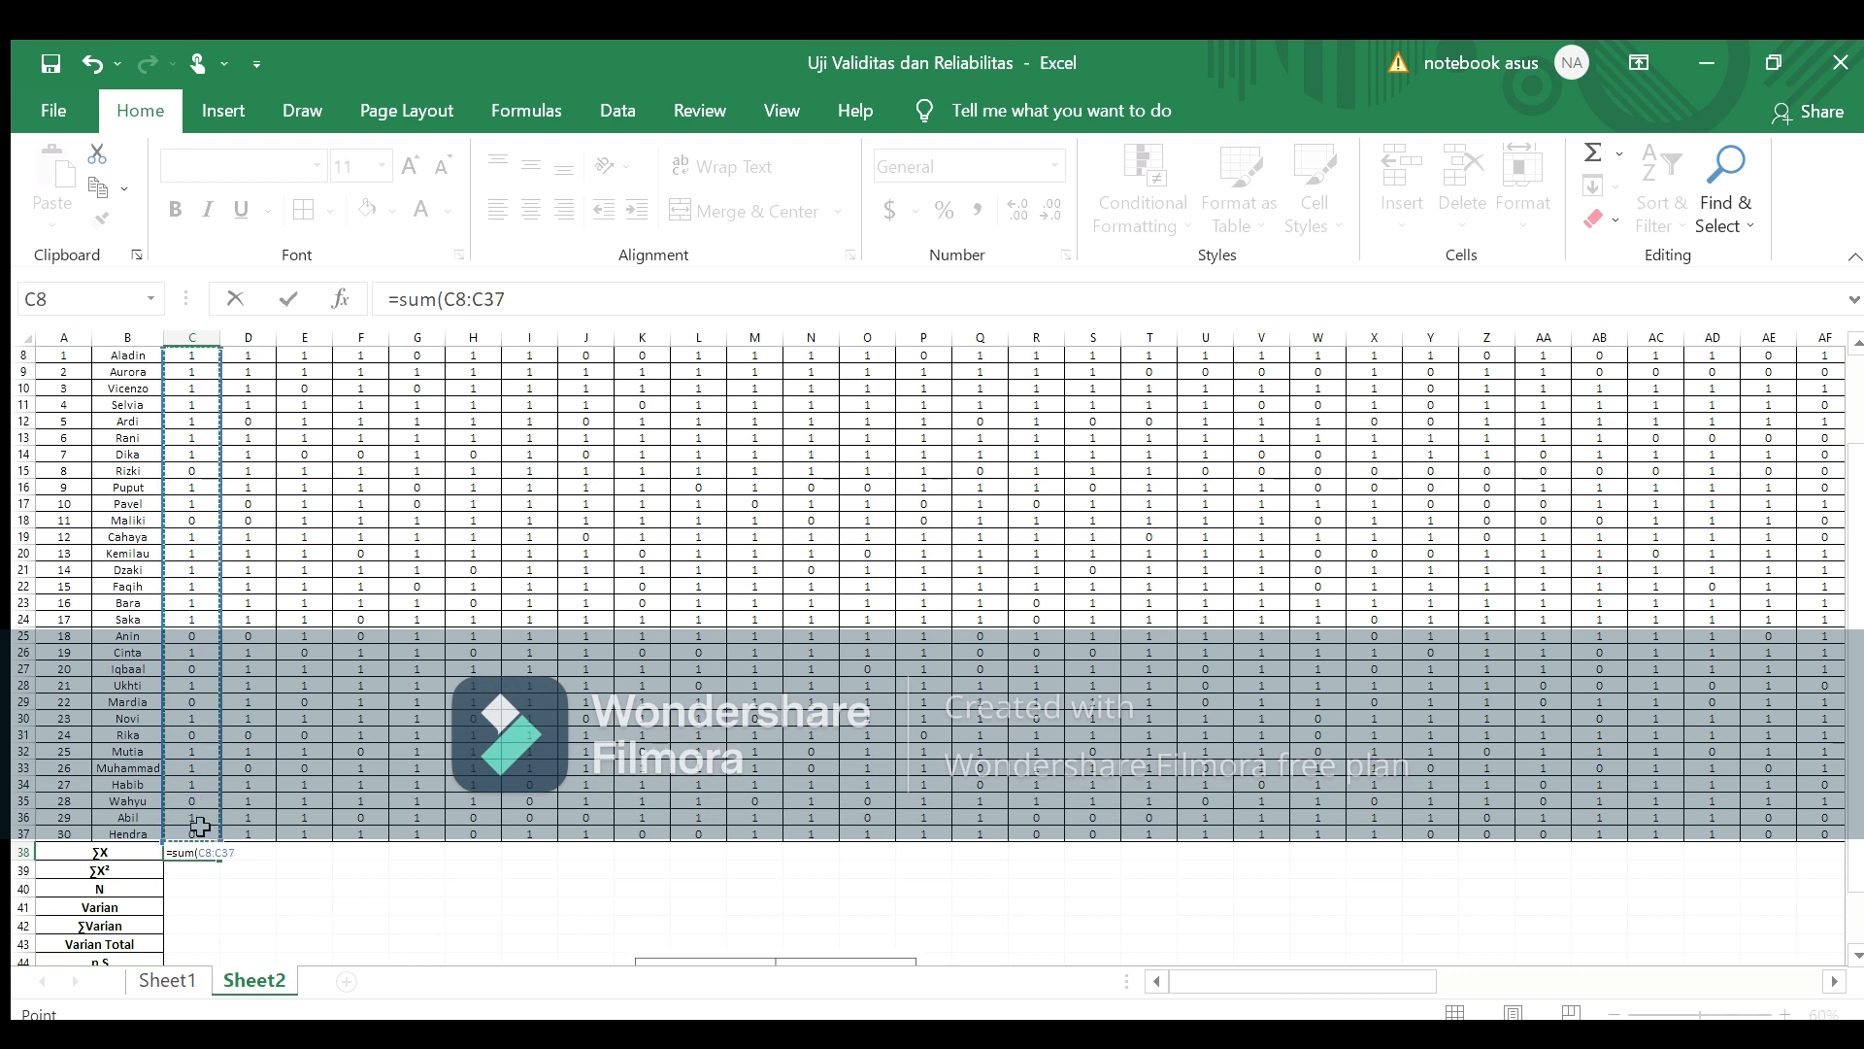
pyautogui.press('Return')
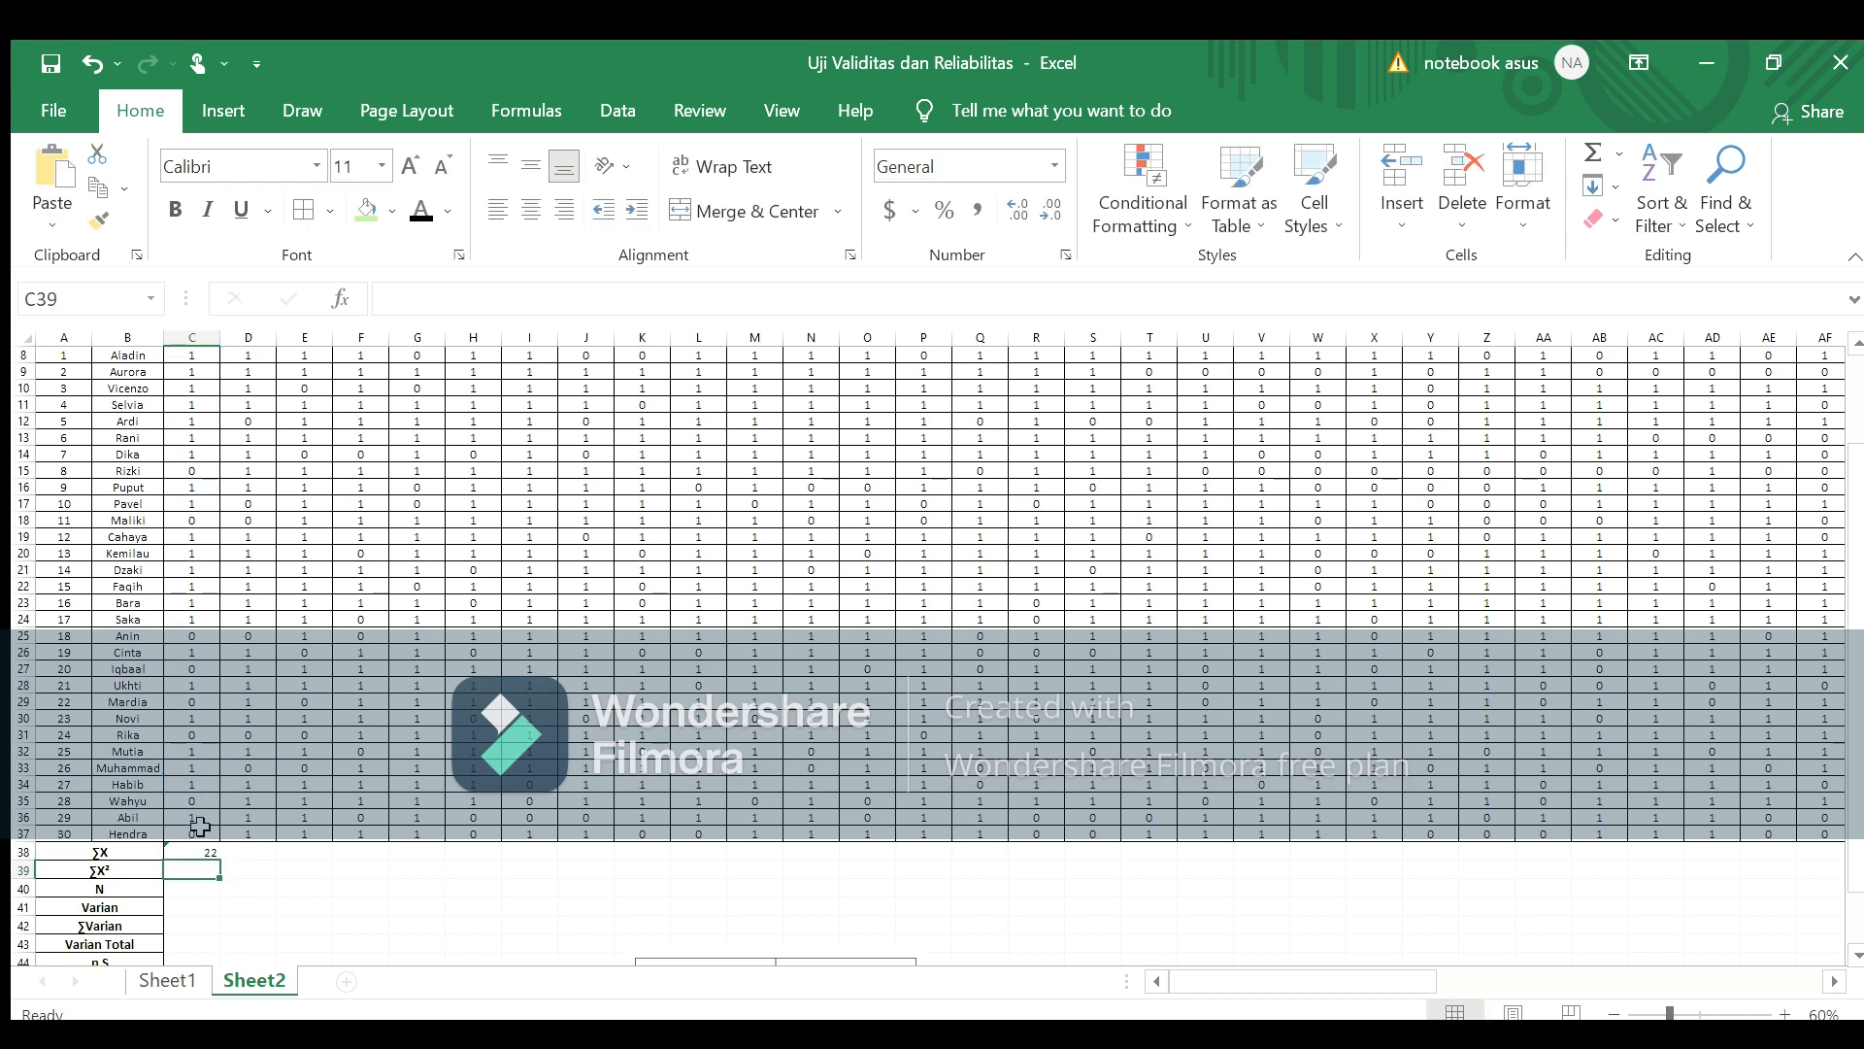
pyautogui.click(200, 851)
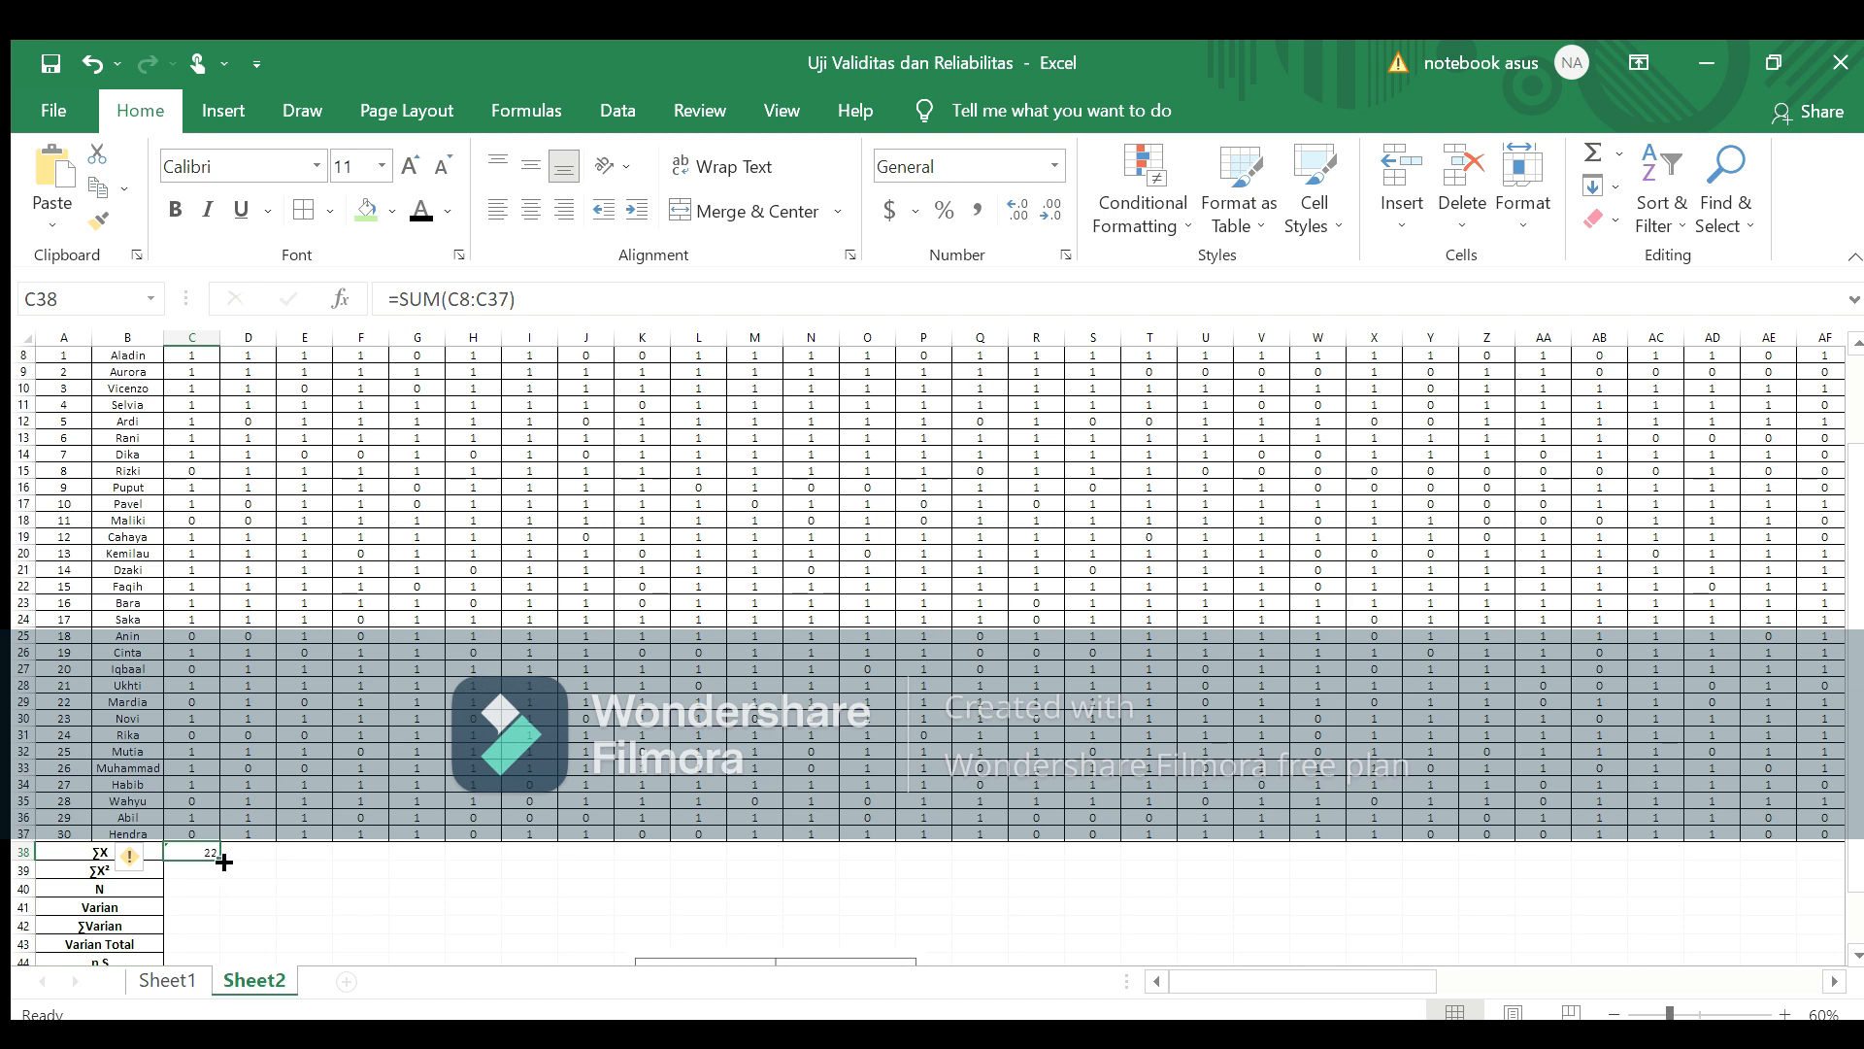
pyautogui.moveTo(222, 862); pyautogui.dragTo(1598, 859)
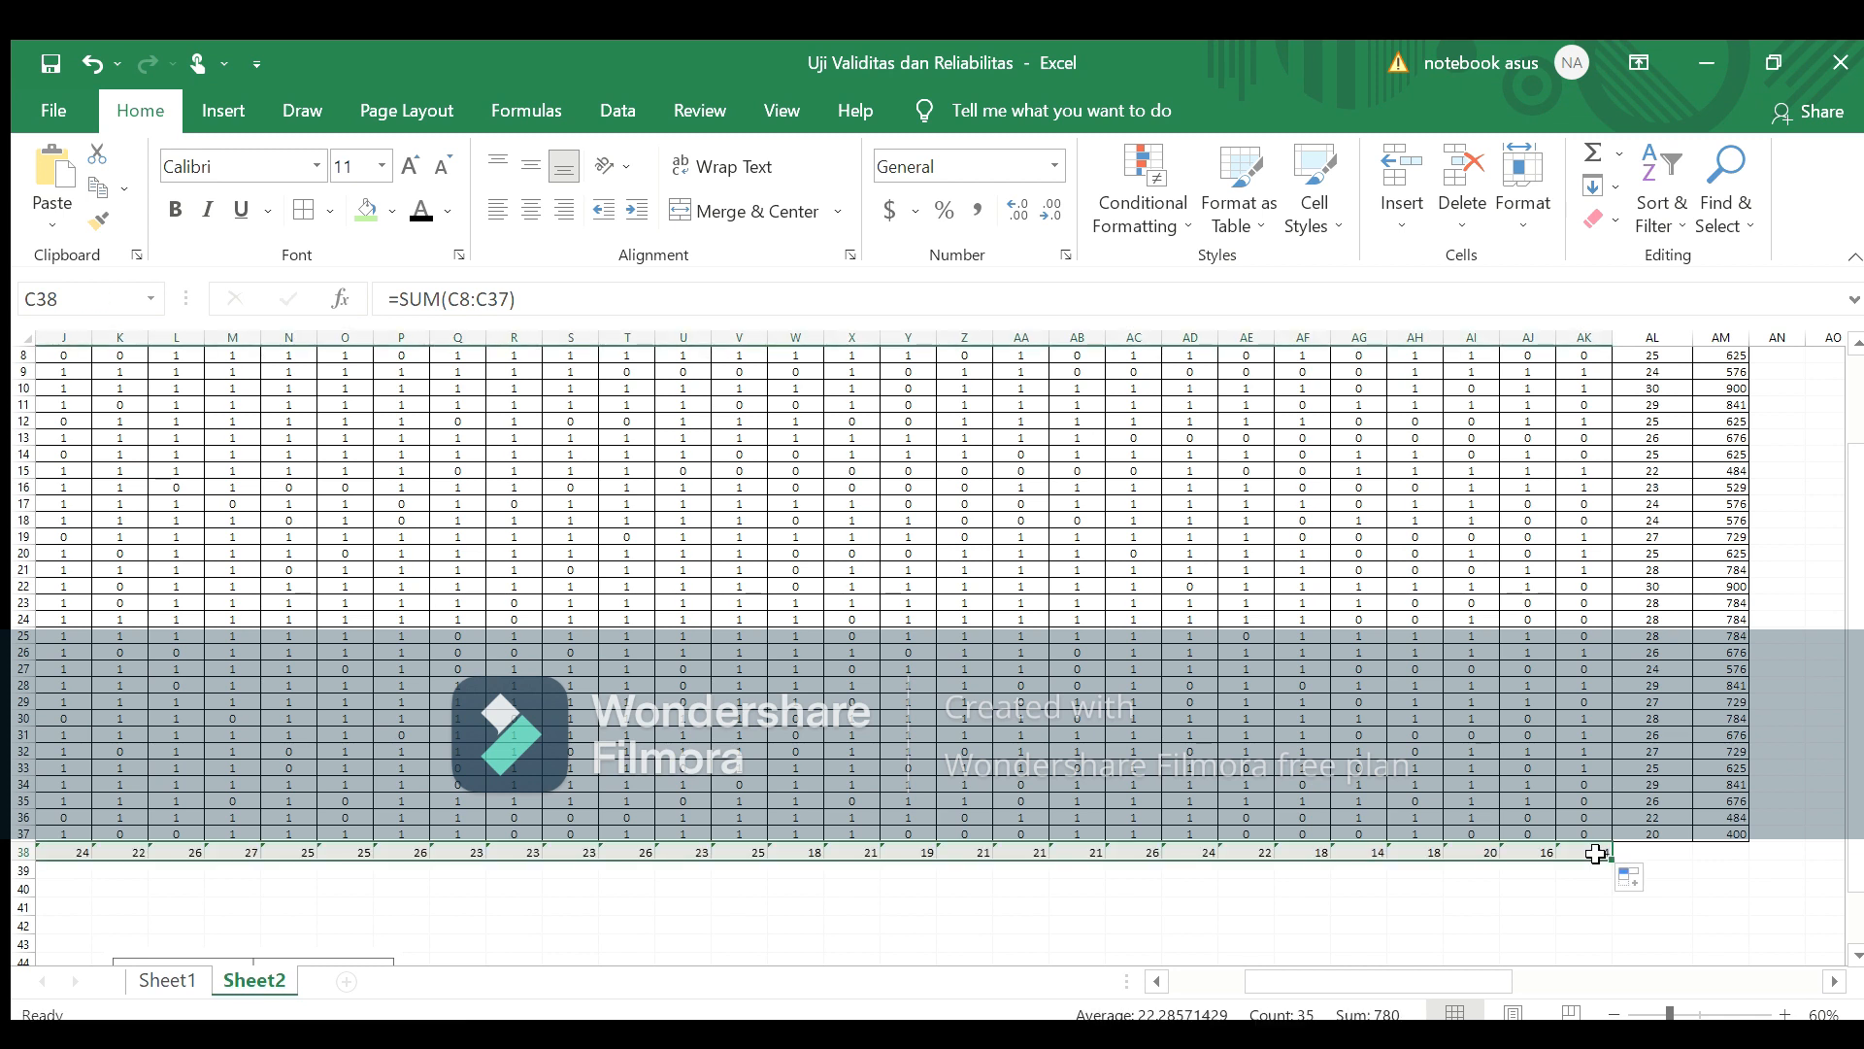
# Step: Total the Jumlah column in AL38 with =SUM(AL8:AL37)
pyautogui.click(1651, 851)
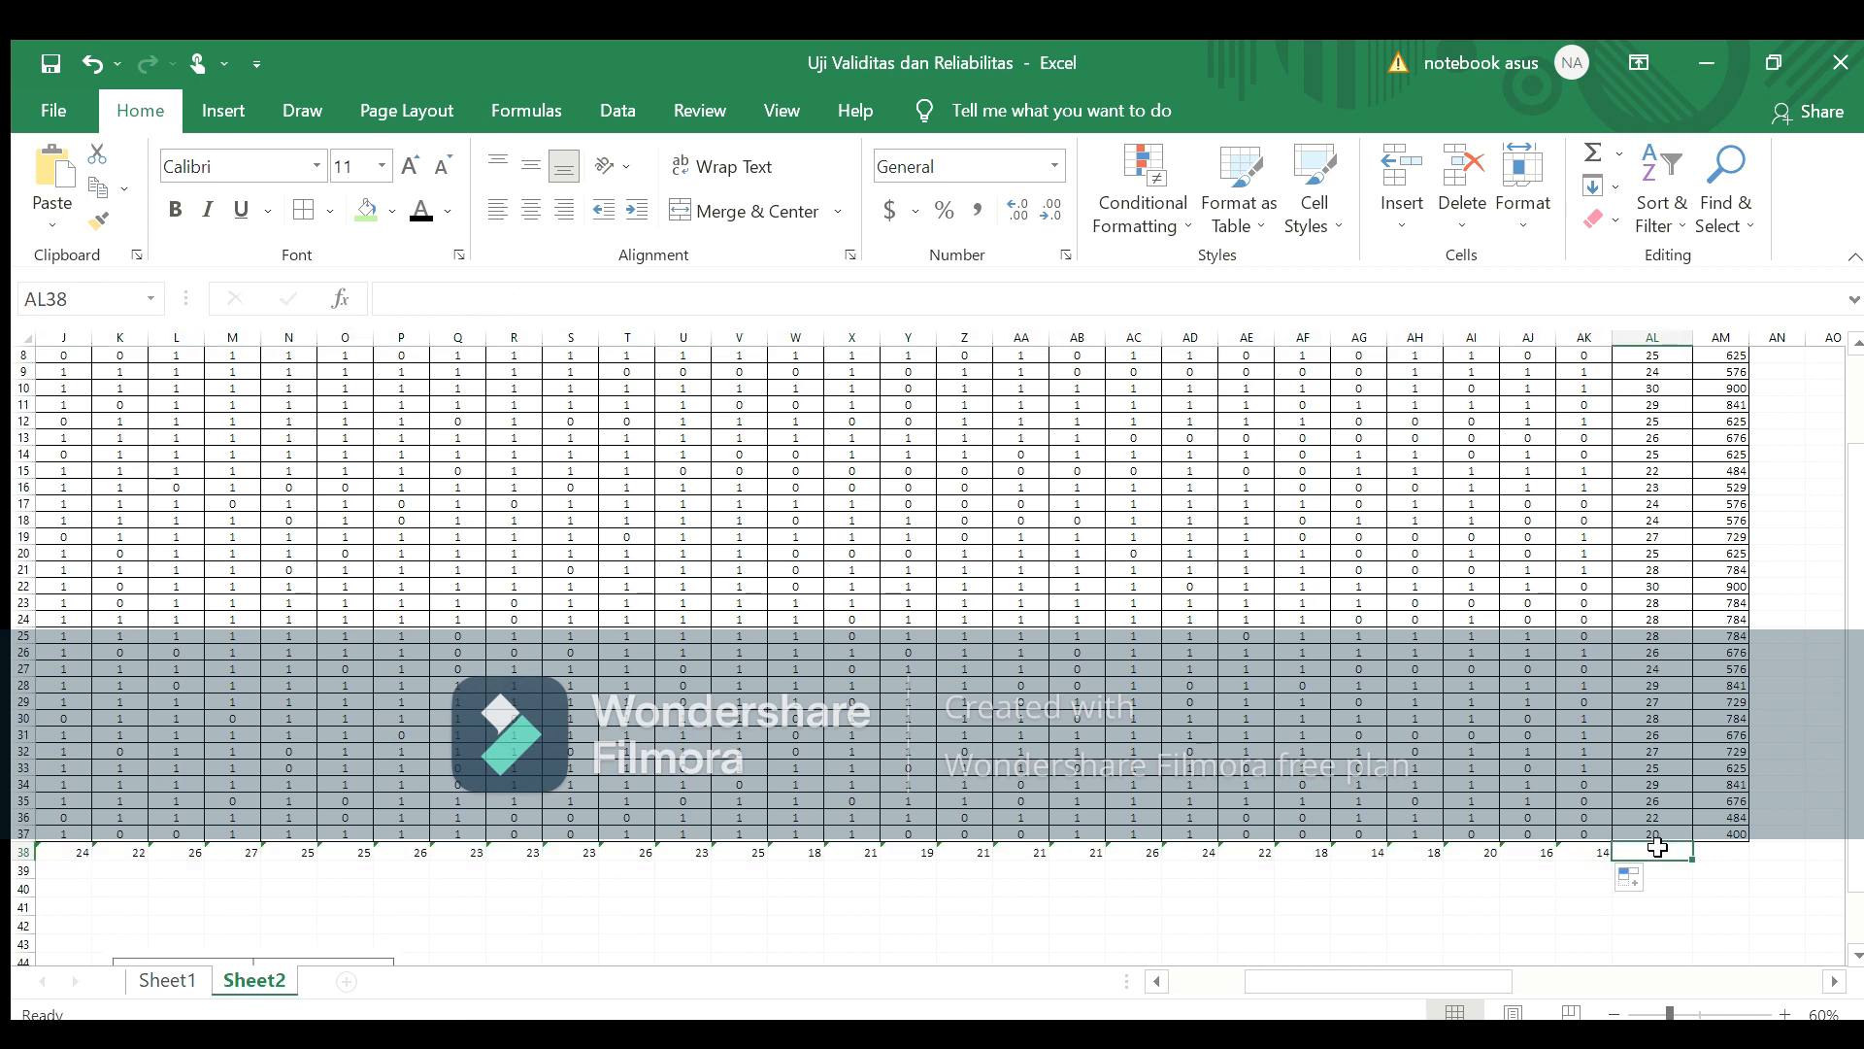
pyautogui.scroll(3, 1861, 481)
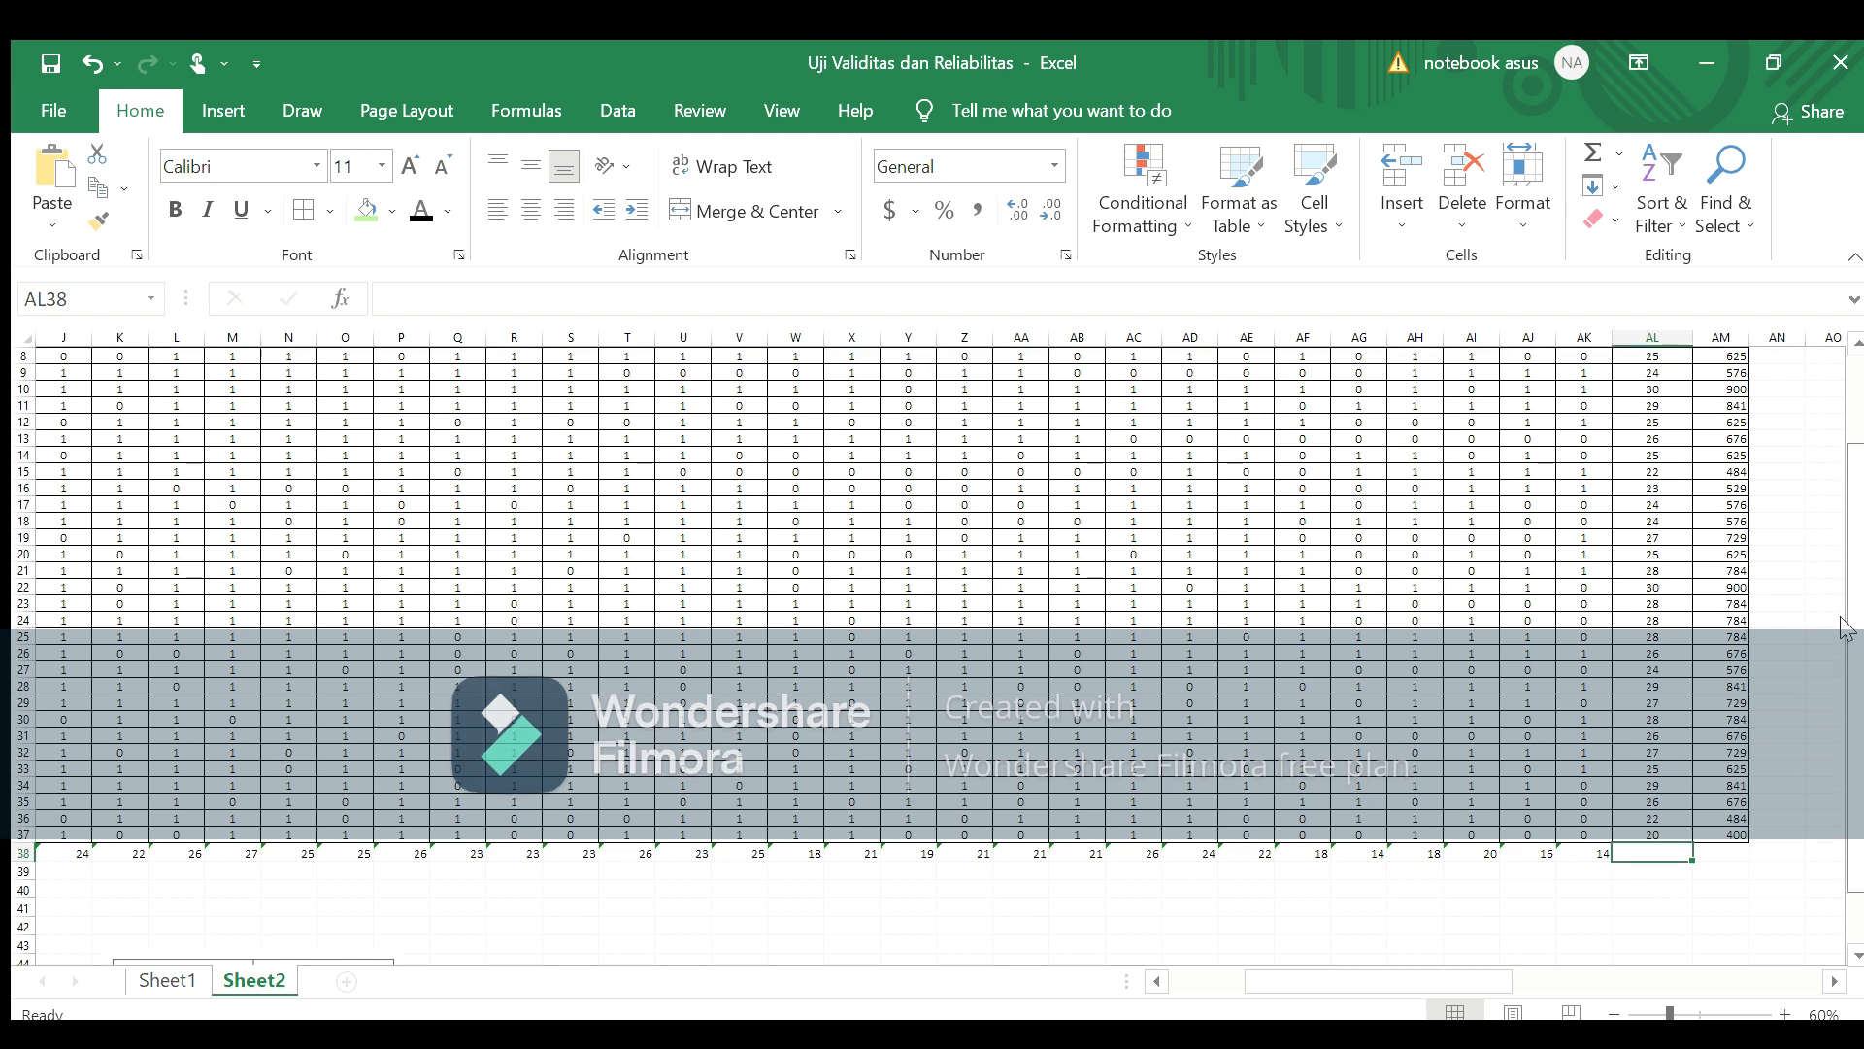
pyautogui.scroll(-4, 1861, 480)
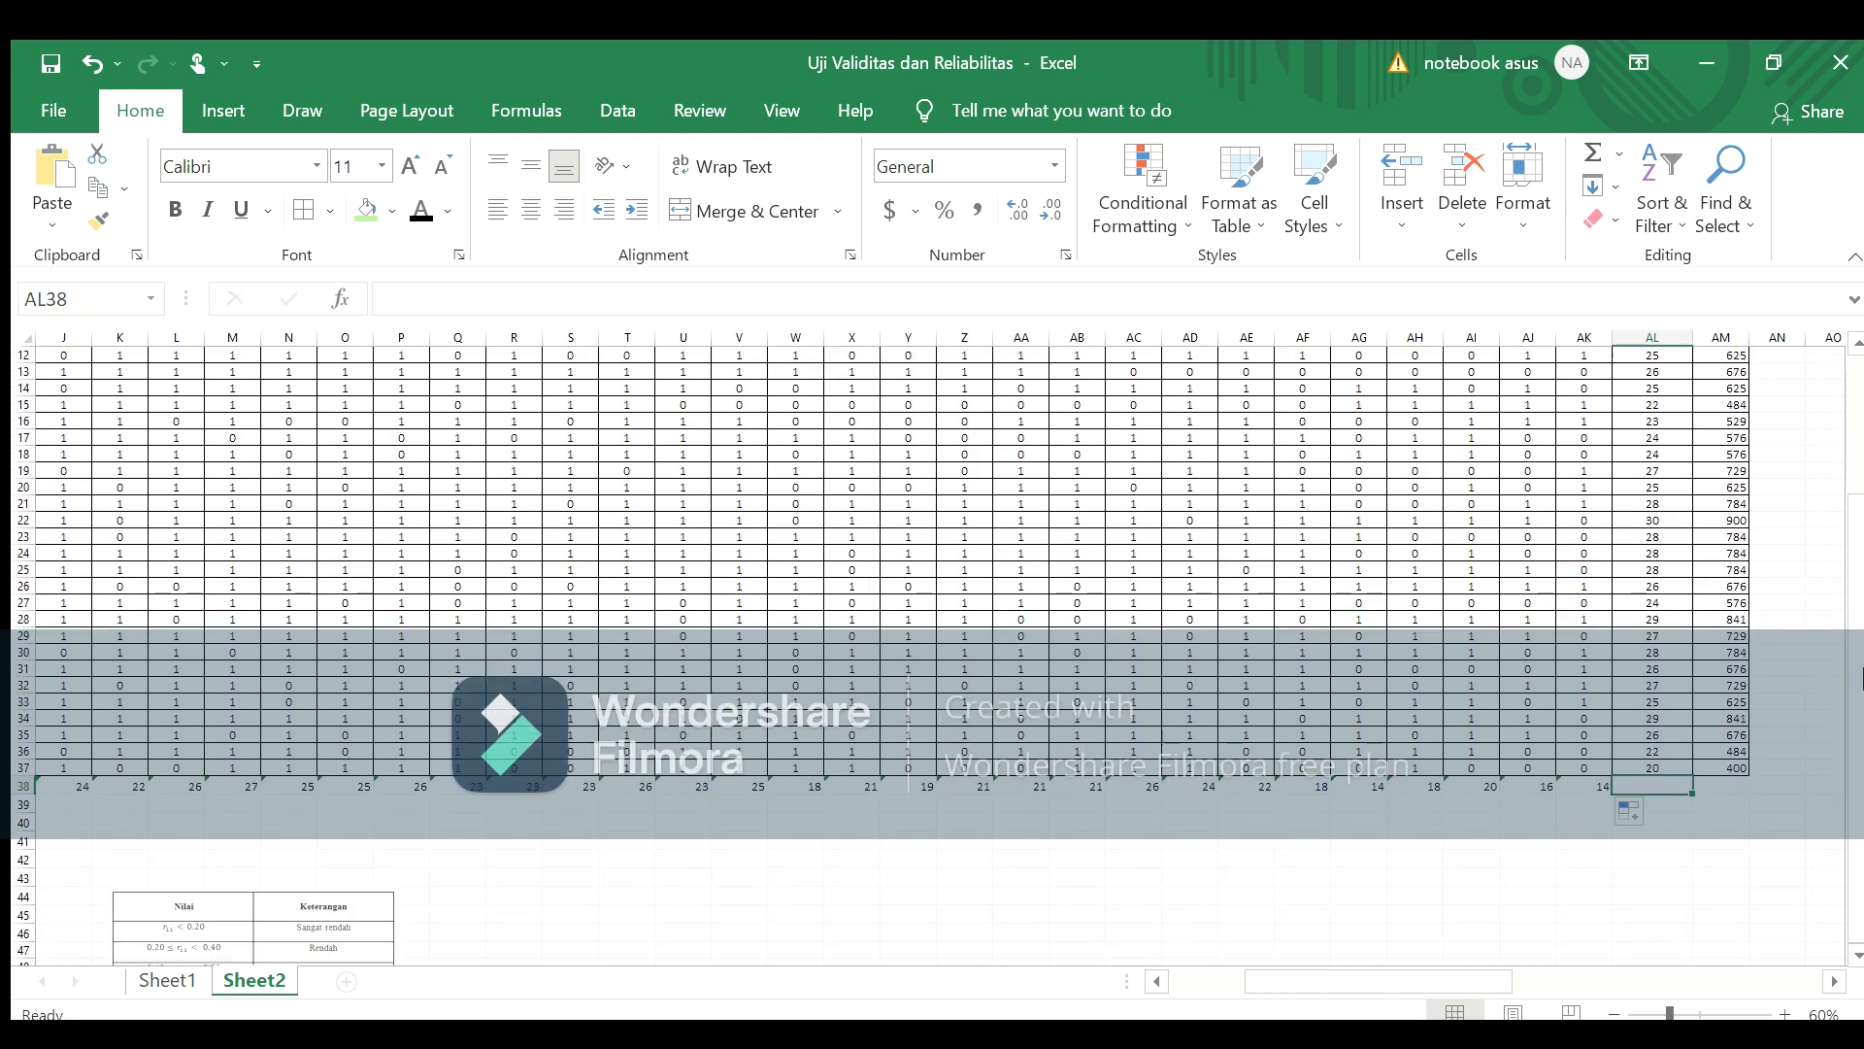
pyautogui.write('=sum(')
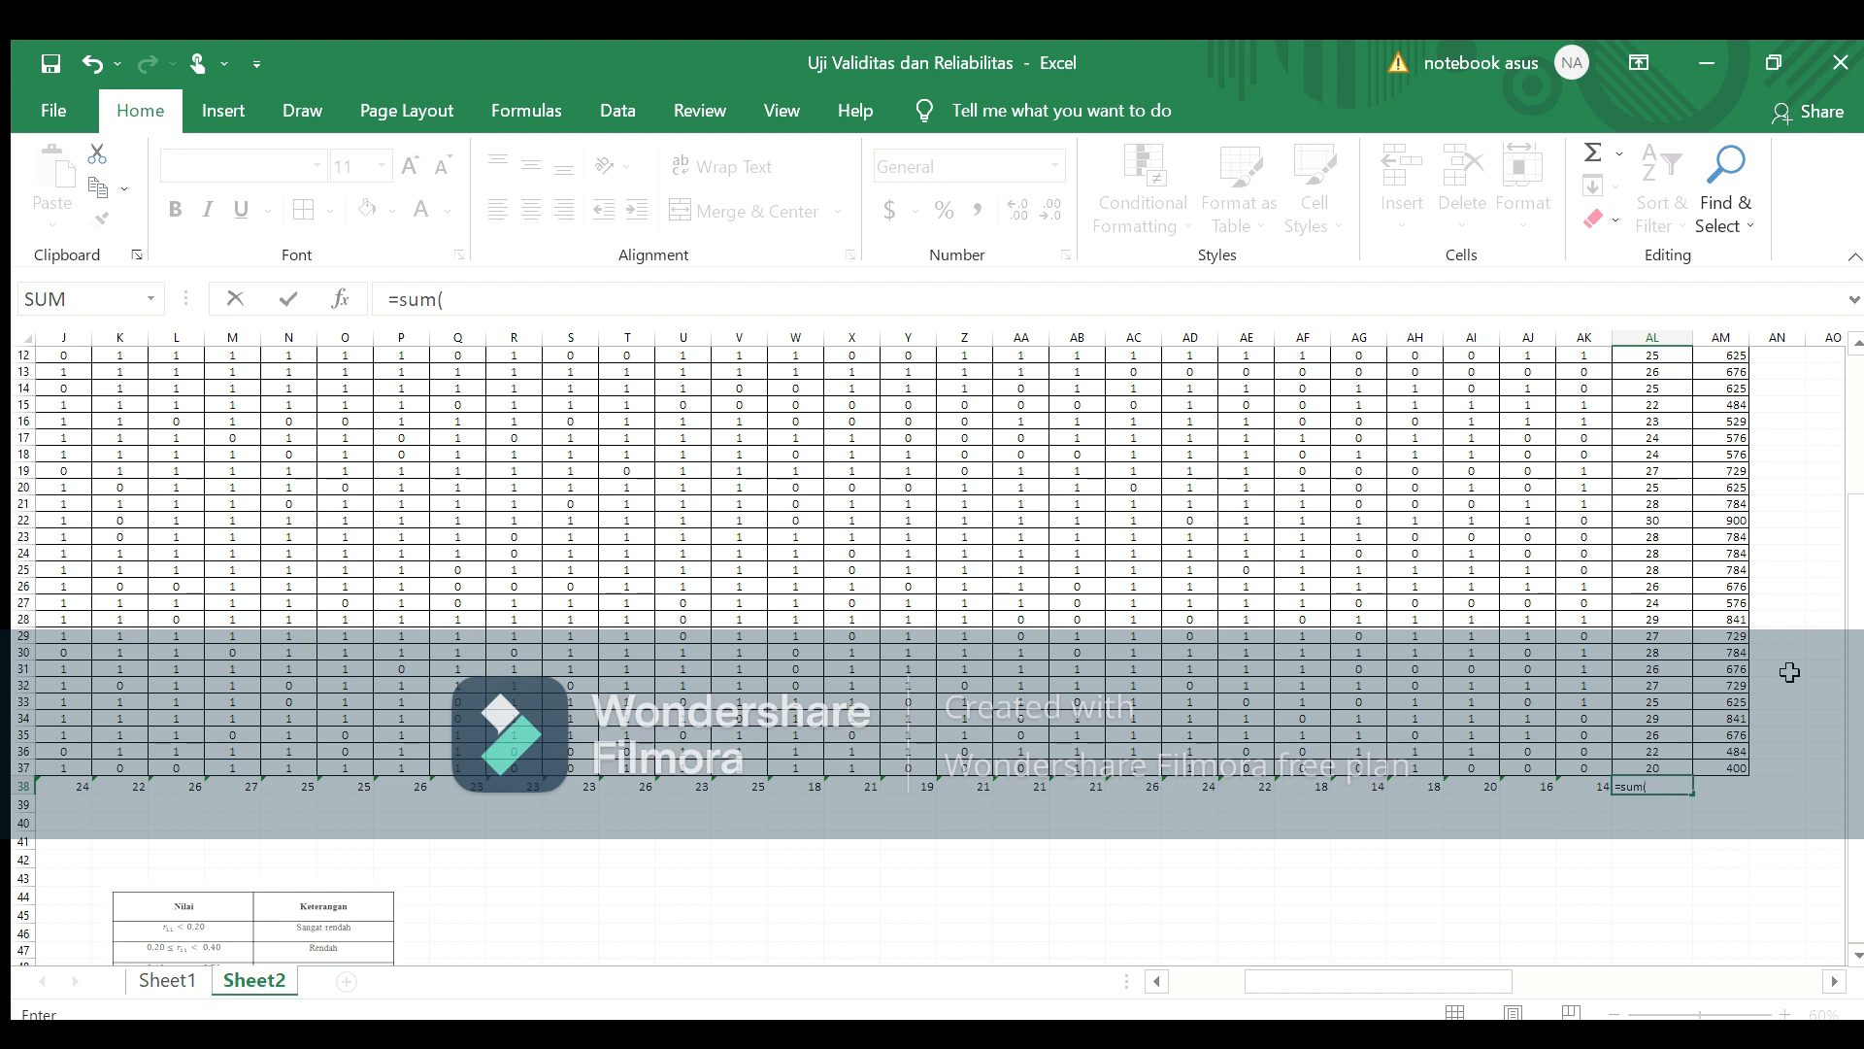
pyautogui.scroll(1, 1856, 480)
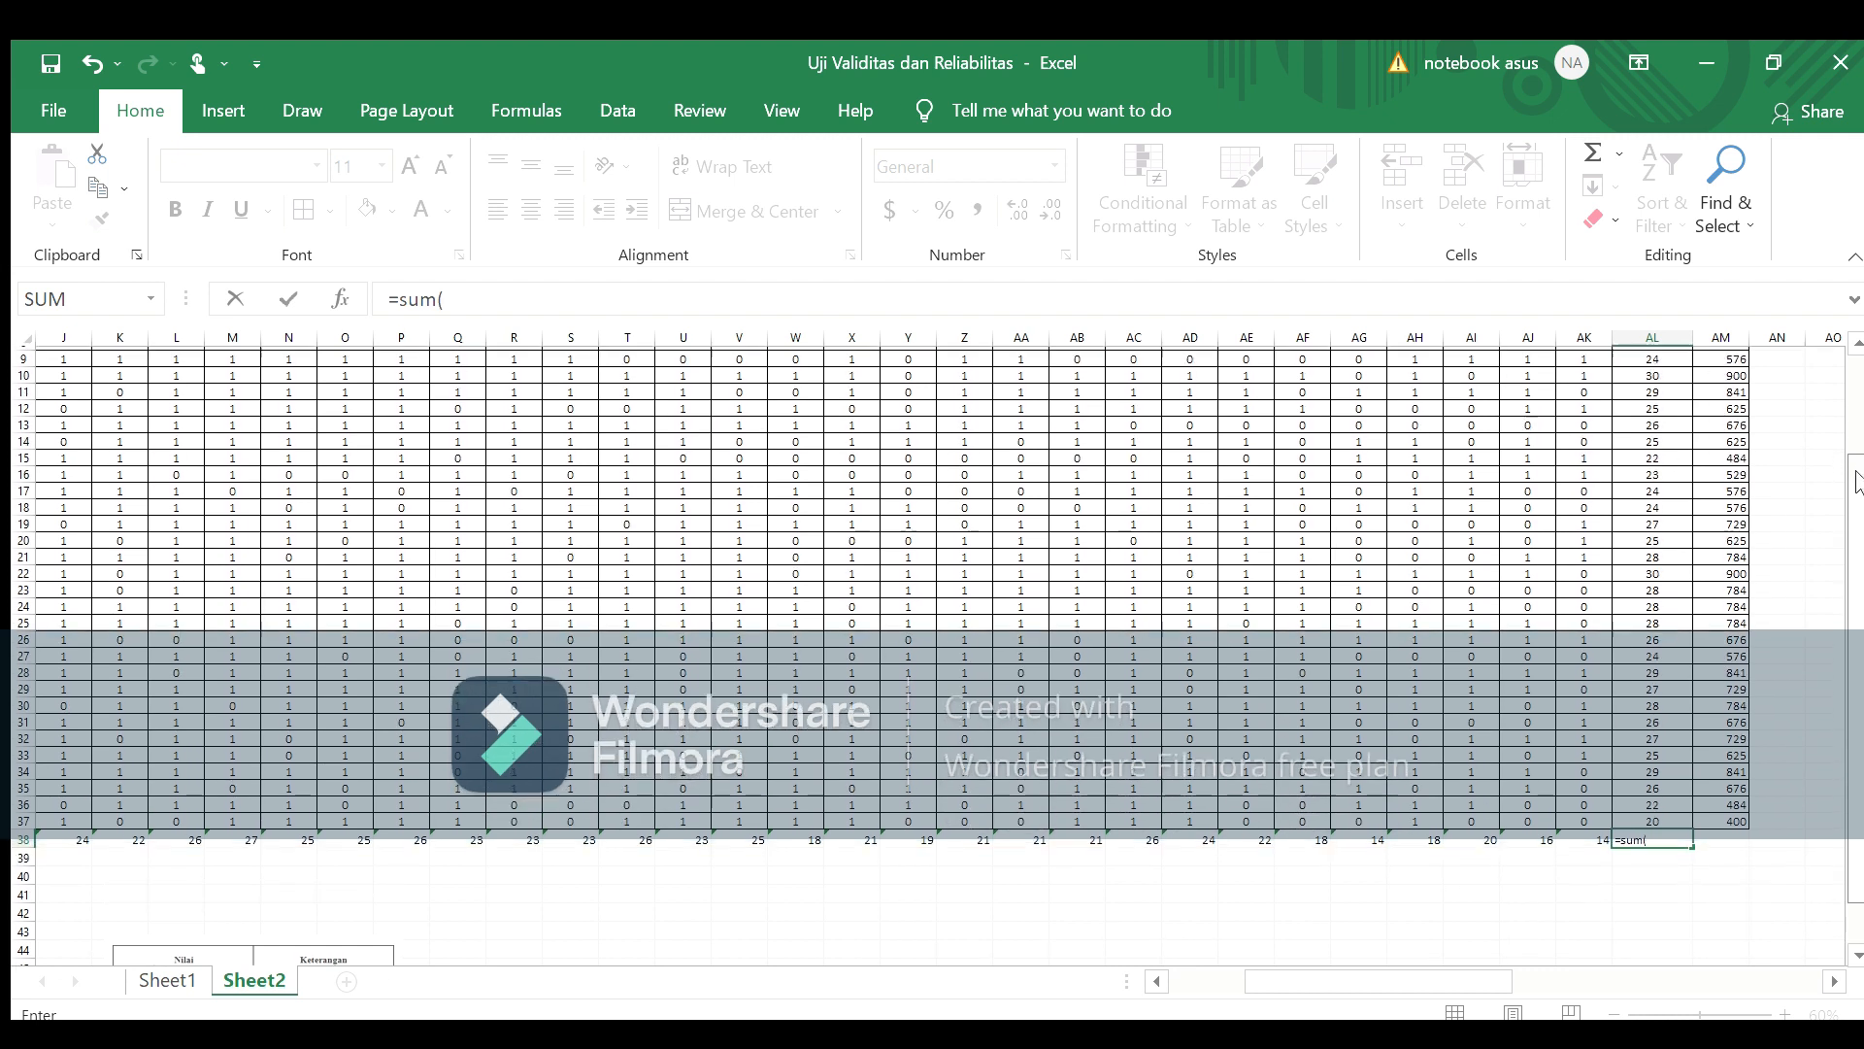
pyautogui.scroll(1, 1856, 481)
pyautogui.moveTo(1650, 388); pyautogui.dragTo(1652, 861)
pyautogui.press('Tab')
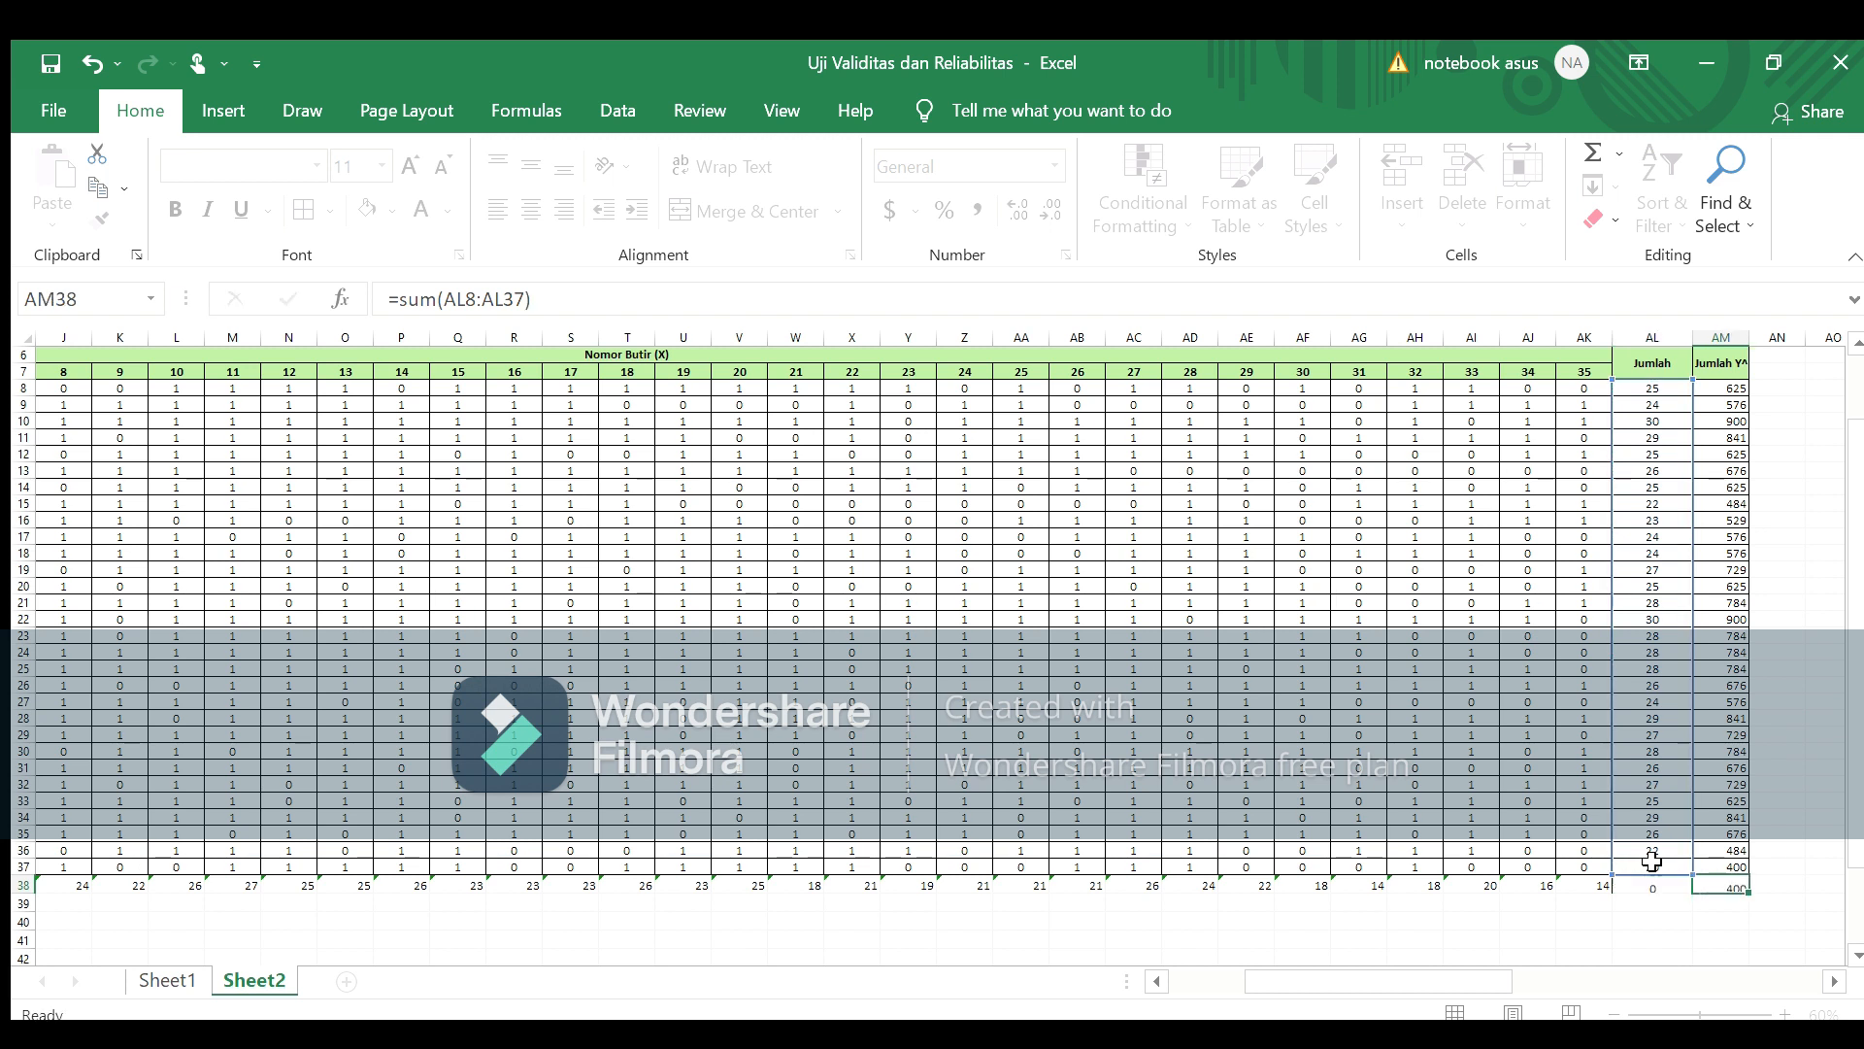
pyautogui.press('Return')
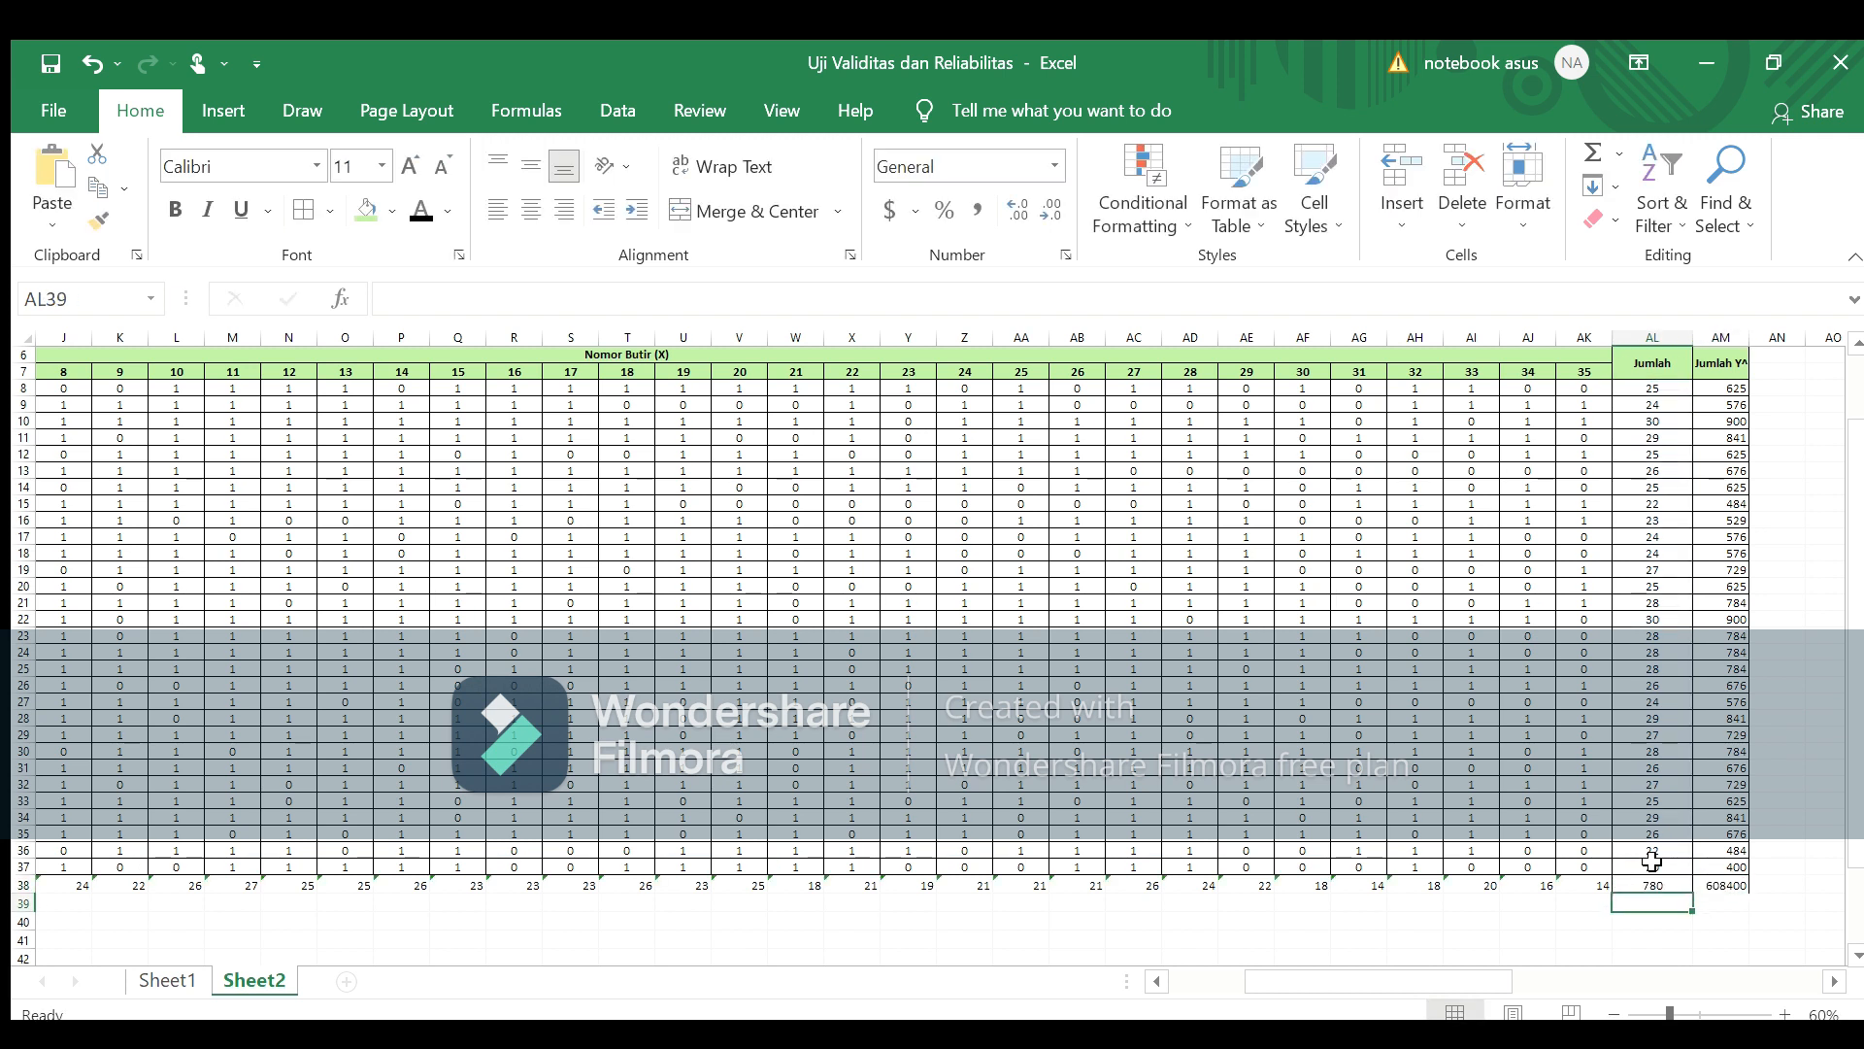
# Step: Replace the formula in AM38 with =SUM(AM8:AM37) to total the Jumlah Y^ column
pyautogui.click(1719, 885)
pyautogui.write('=')
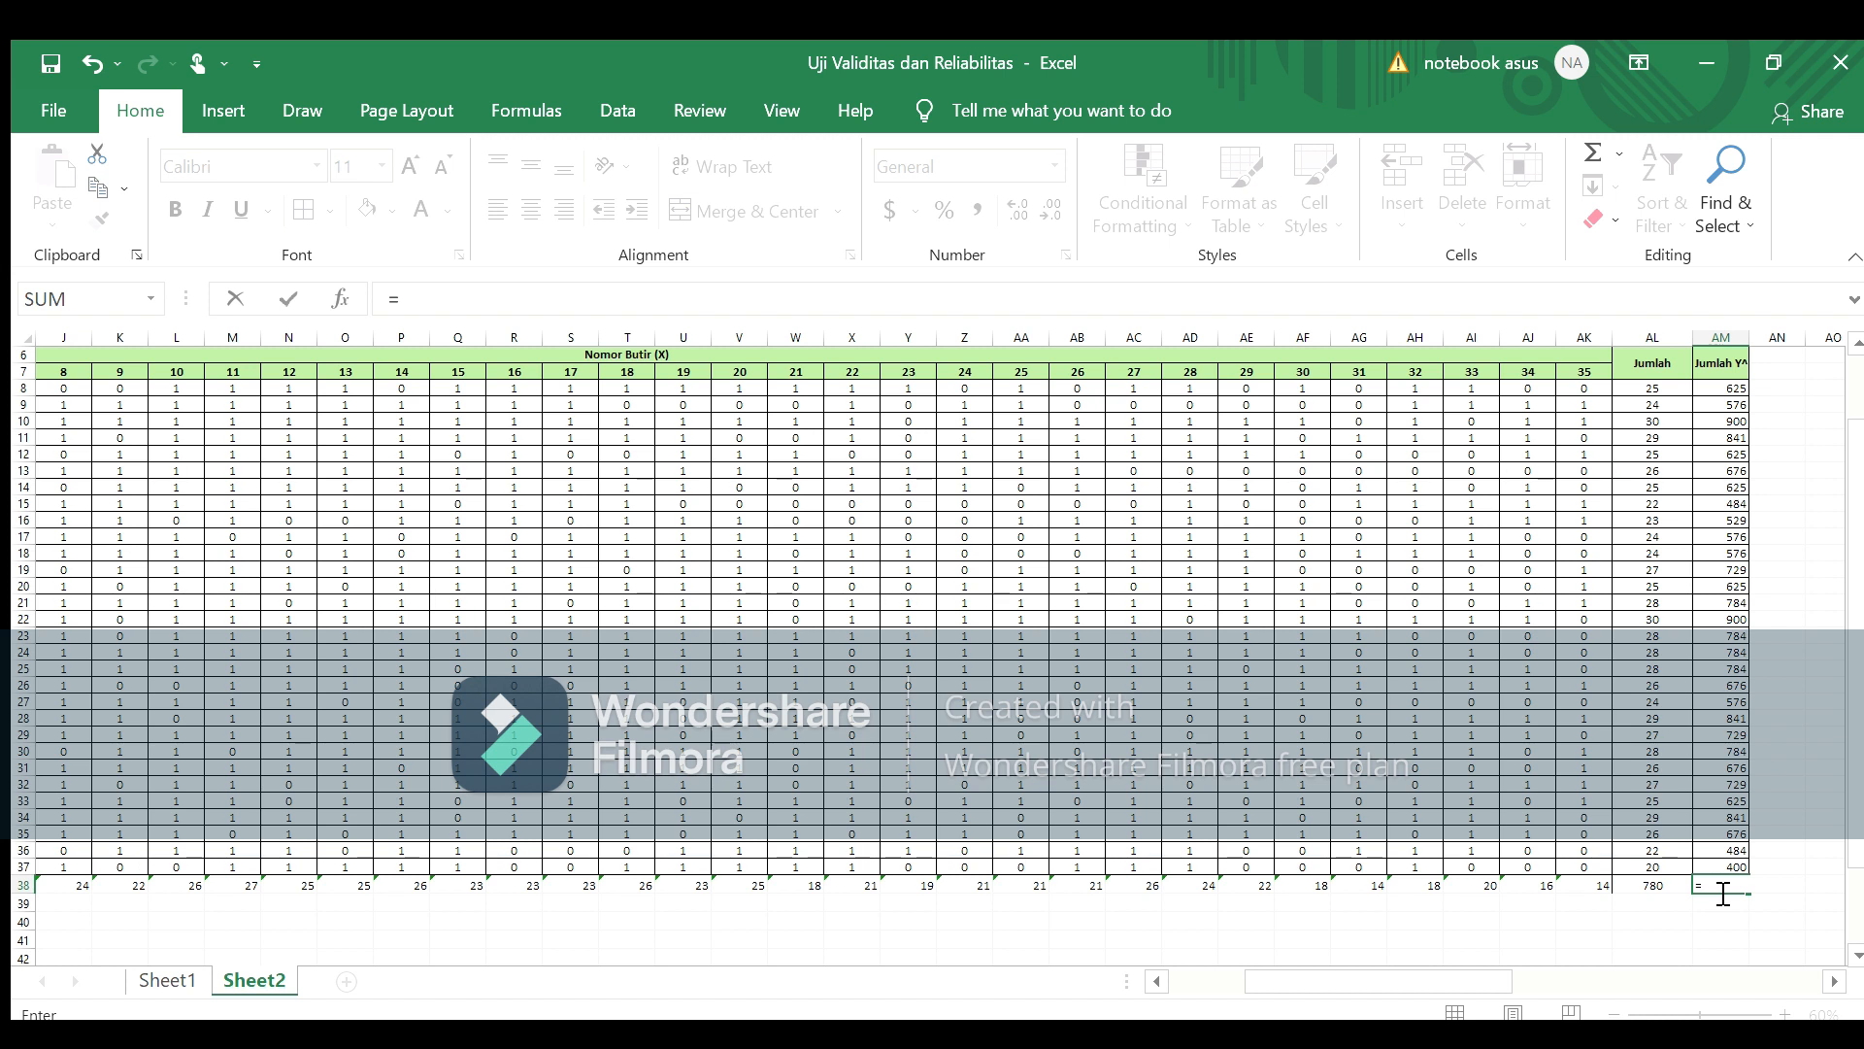
pyautogui.write('sum(')
pyautogui.moveTo(1724, 392); pyautogui.dragTo(1724, 864)
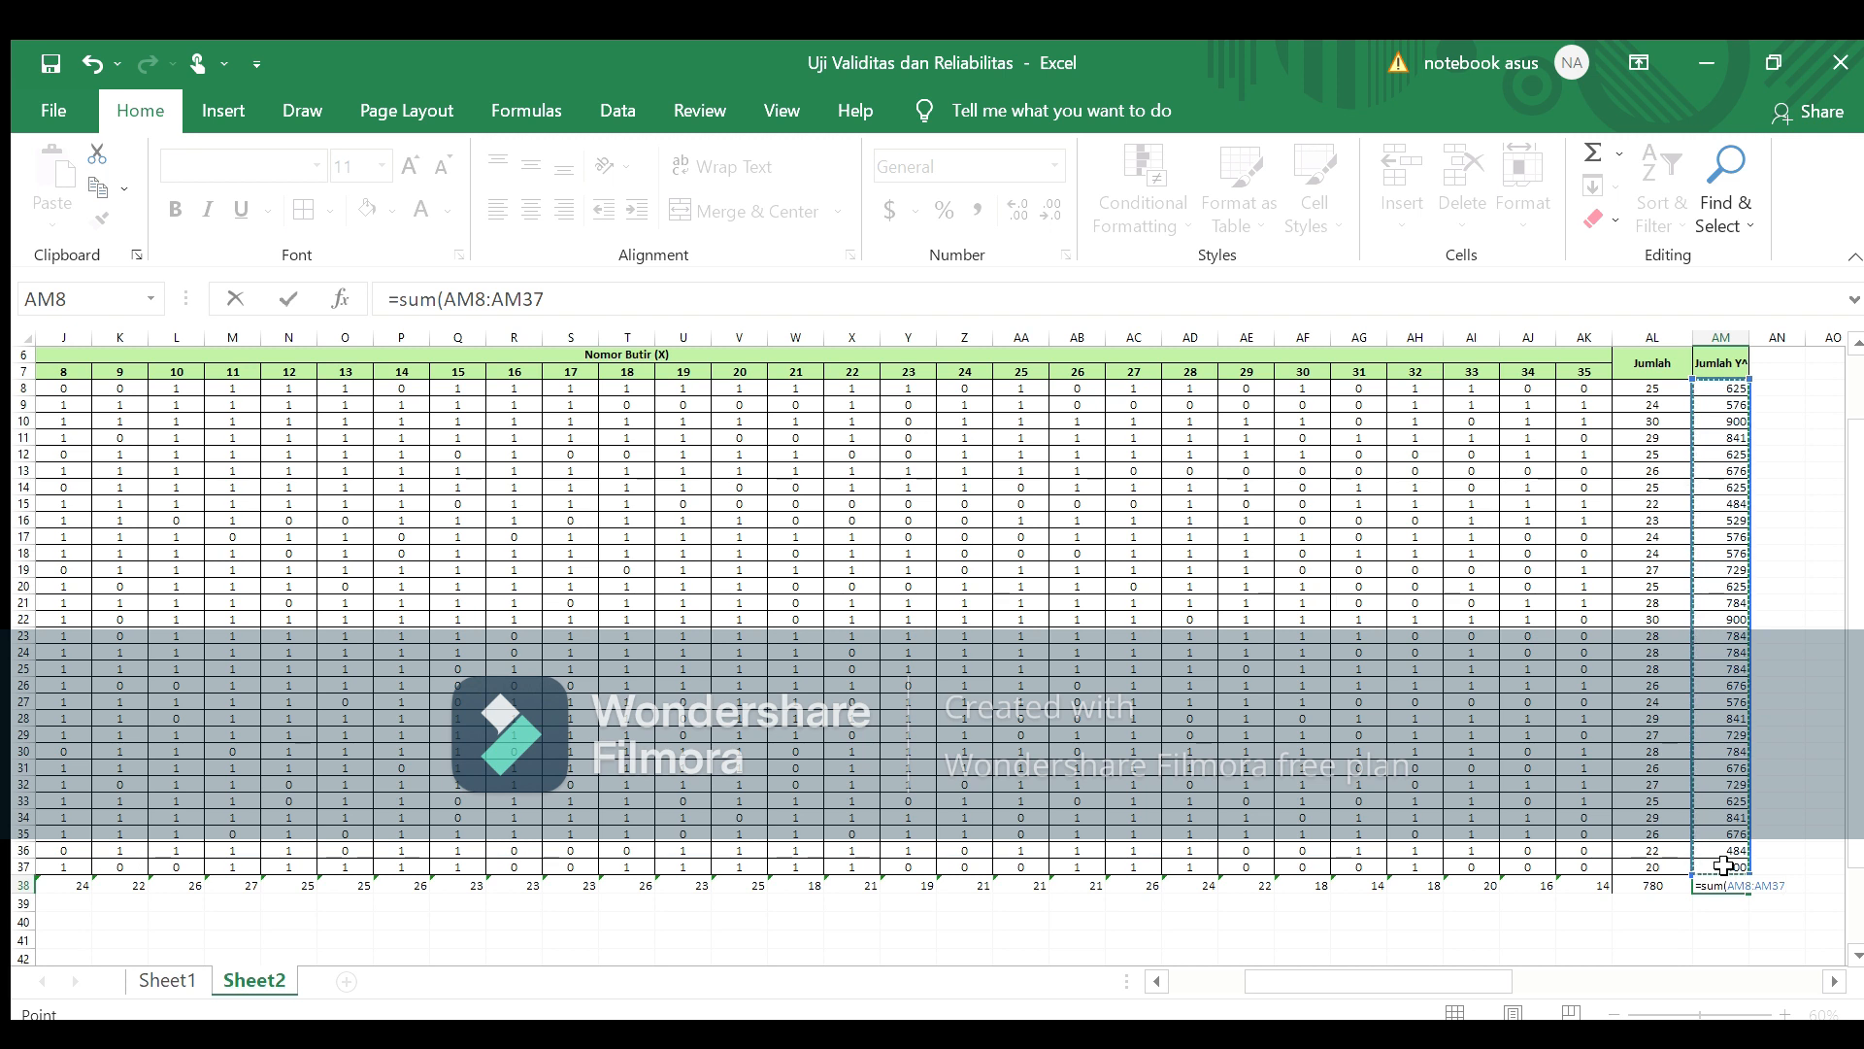
pyautogui.write(')')
pyautogui.press('Return')
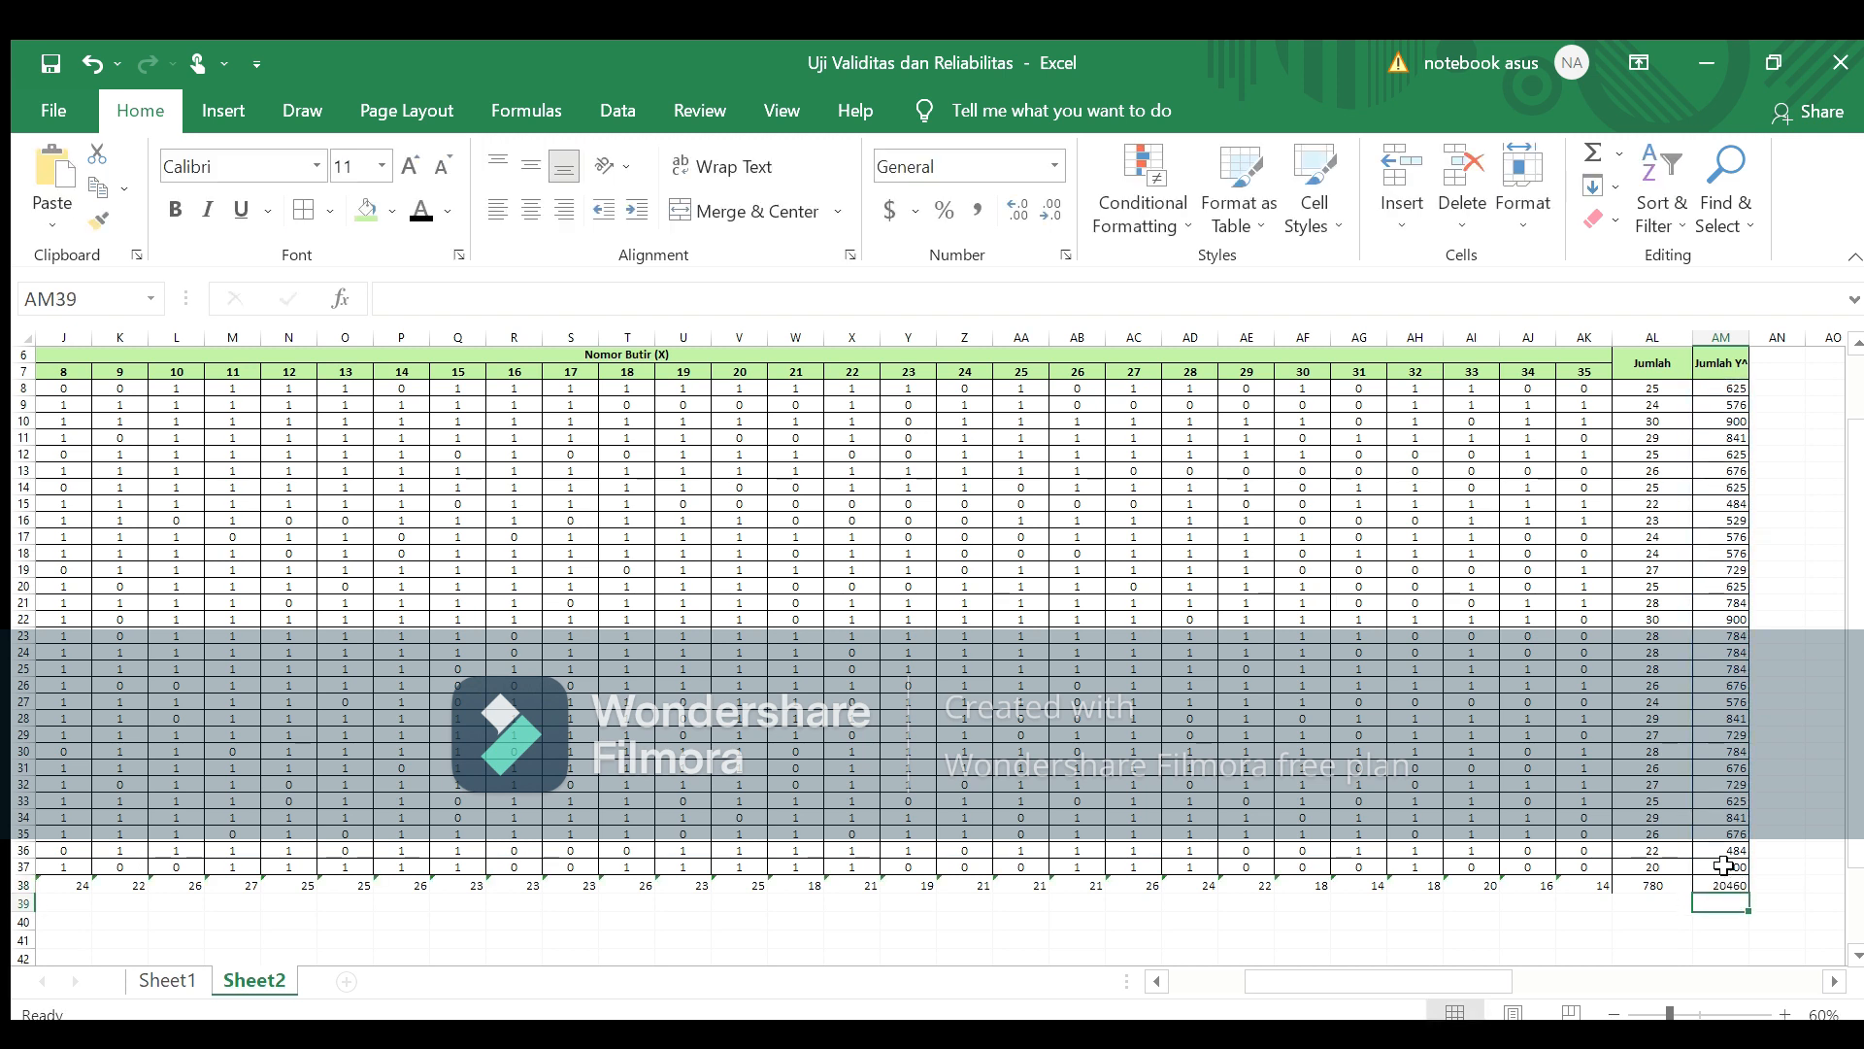
# Step: Link item 1's ∑X² cell C39 to its squared-score total with =AR38
pyautogui.click(1781, 1006)
pyautogui.click(1782, 1009)
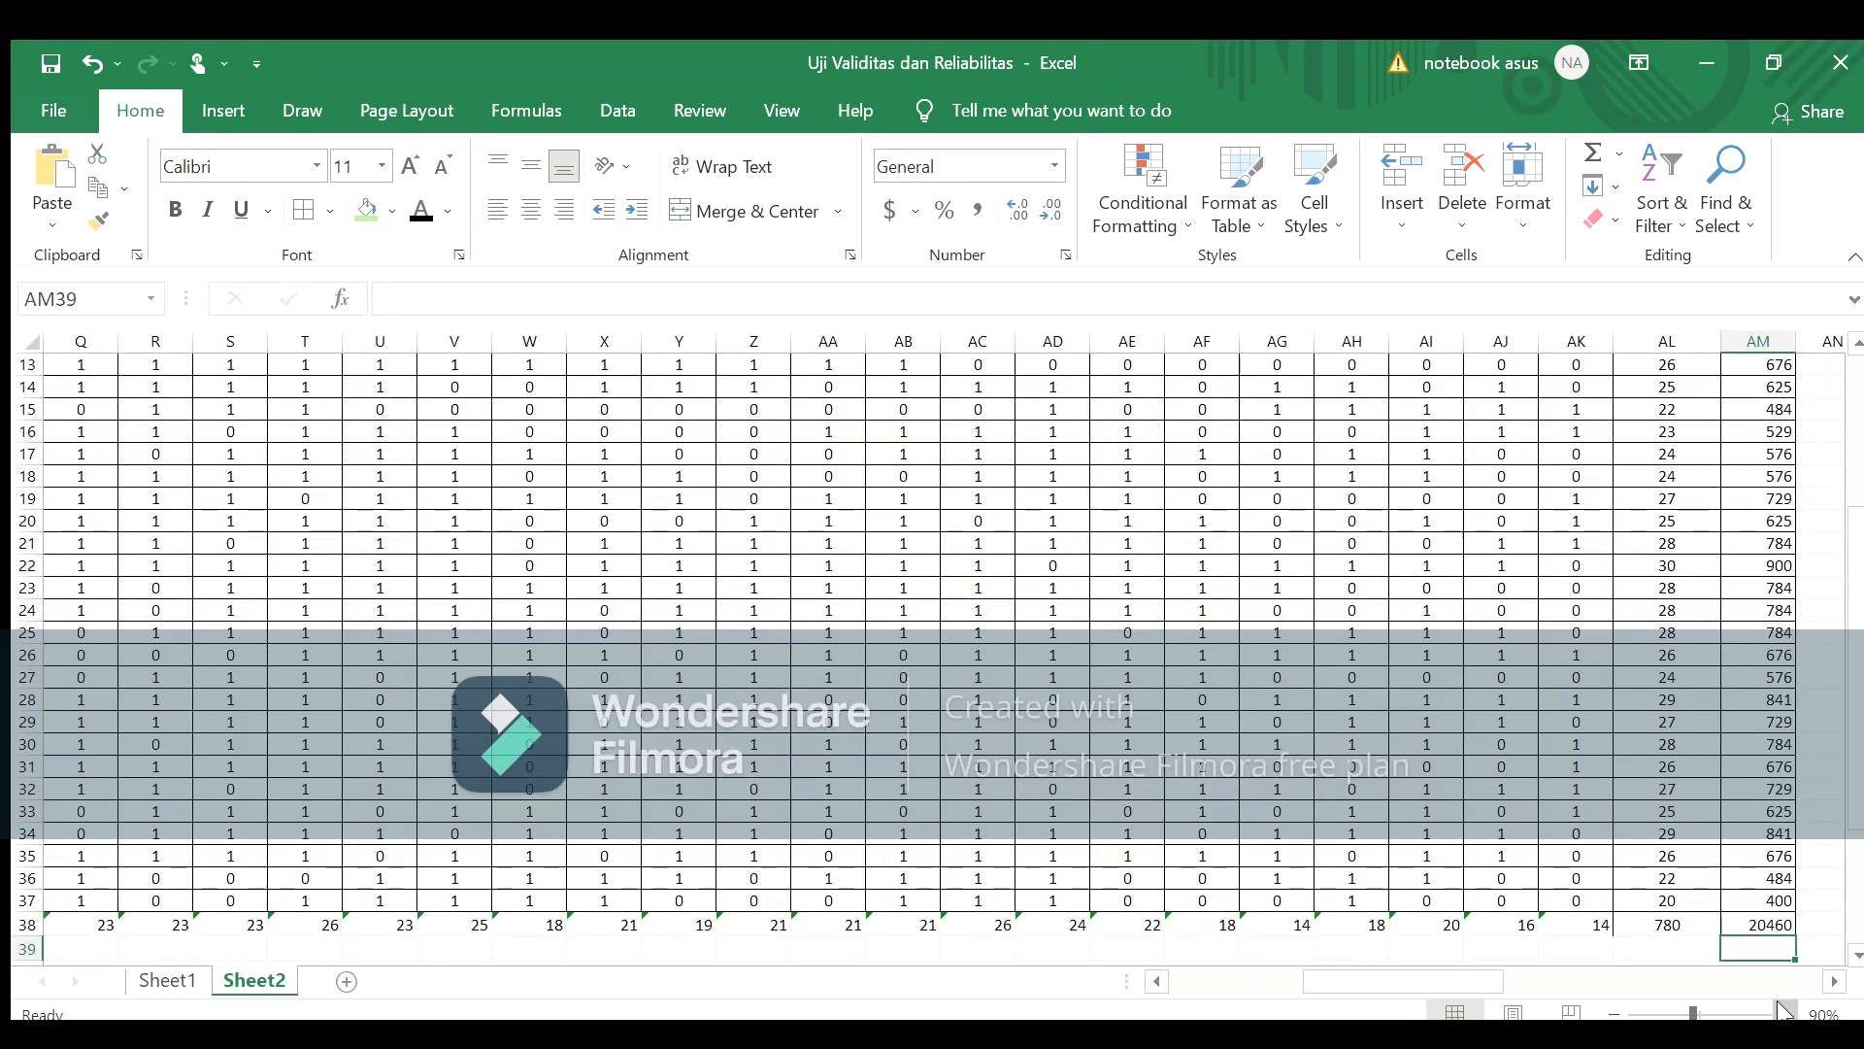
pyautogui.click(1782, 1010)
pyautogui.click(1782, 1011)
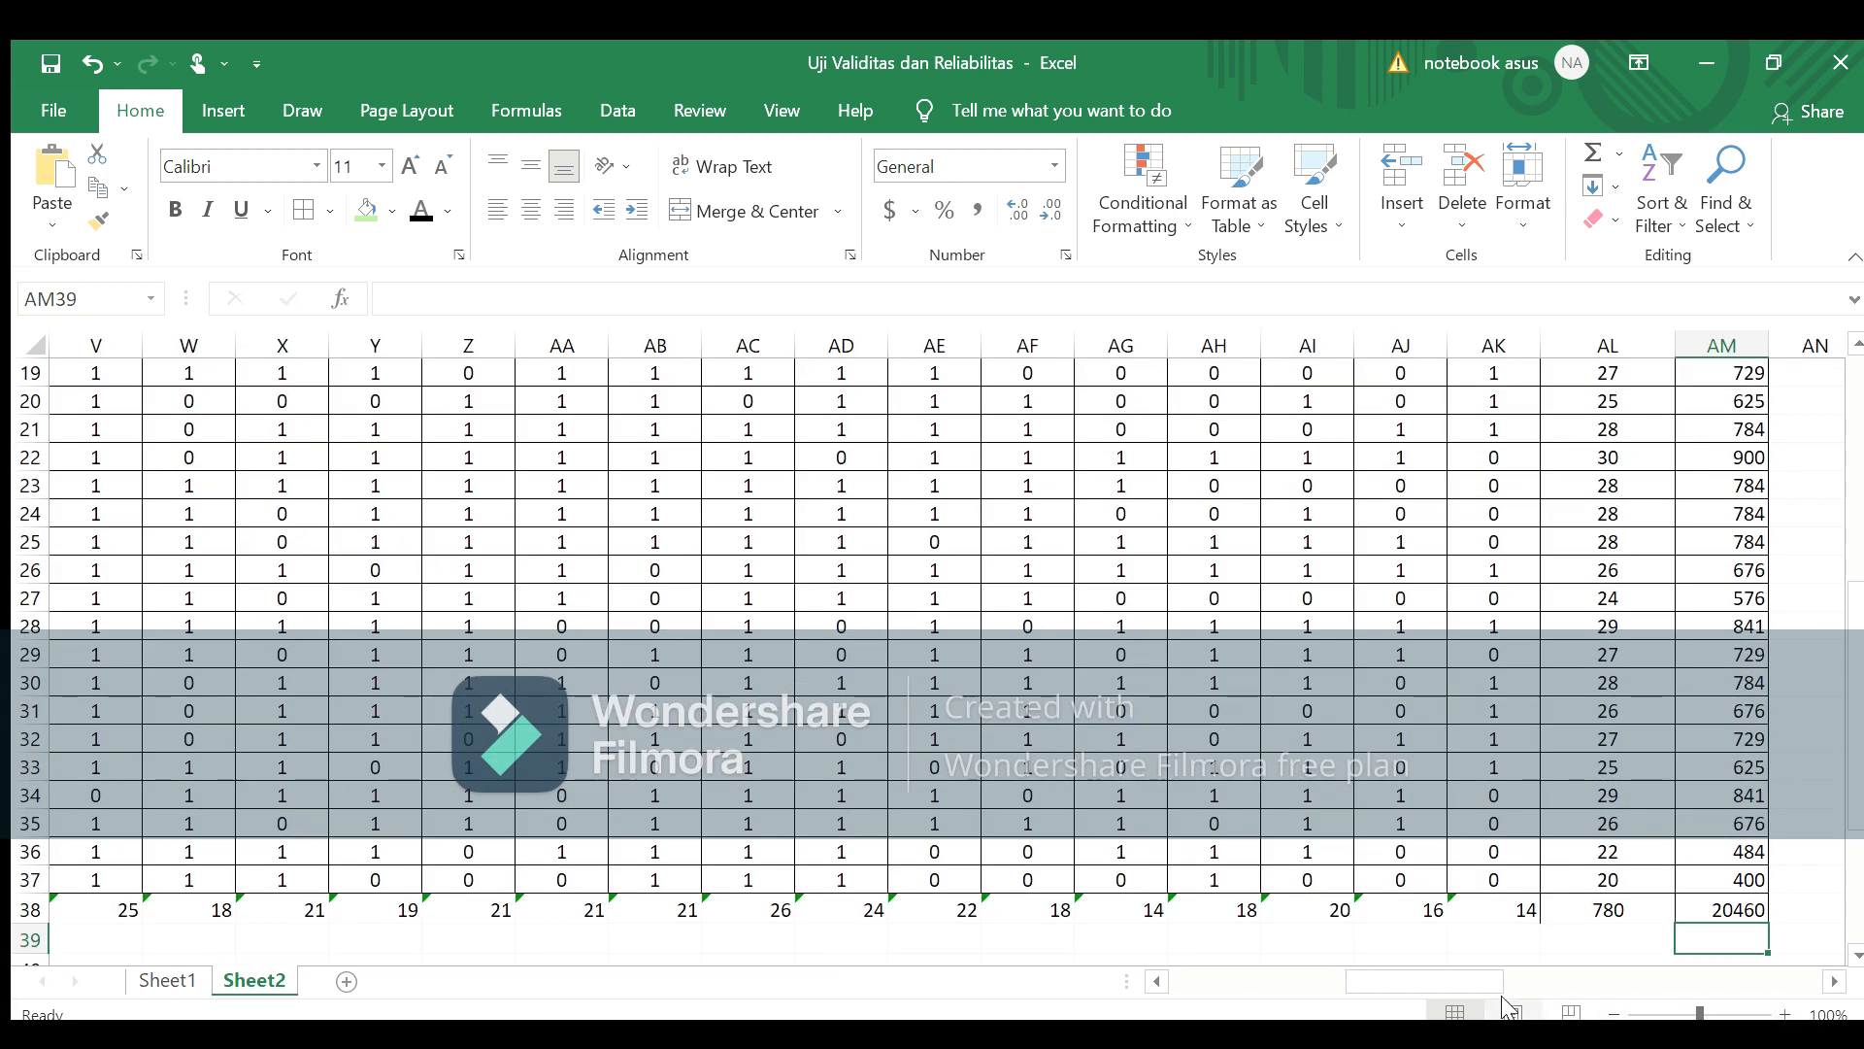
pyautogui.moveTo(1426, 983); pyautogui.dragTo(1226, 983)
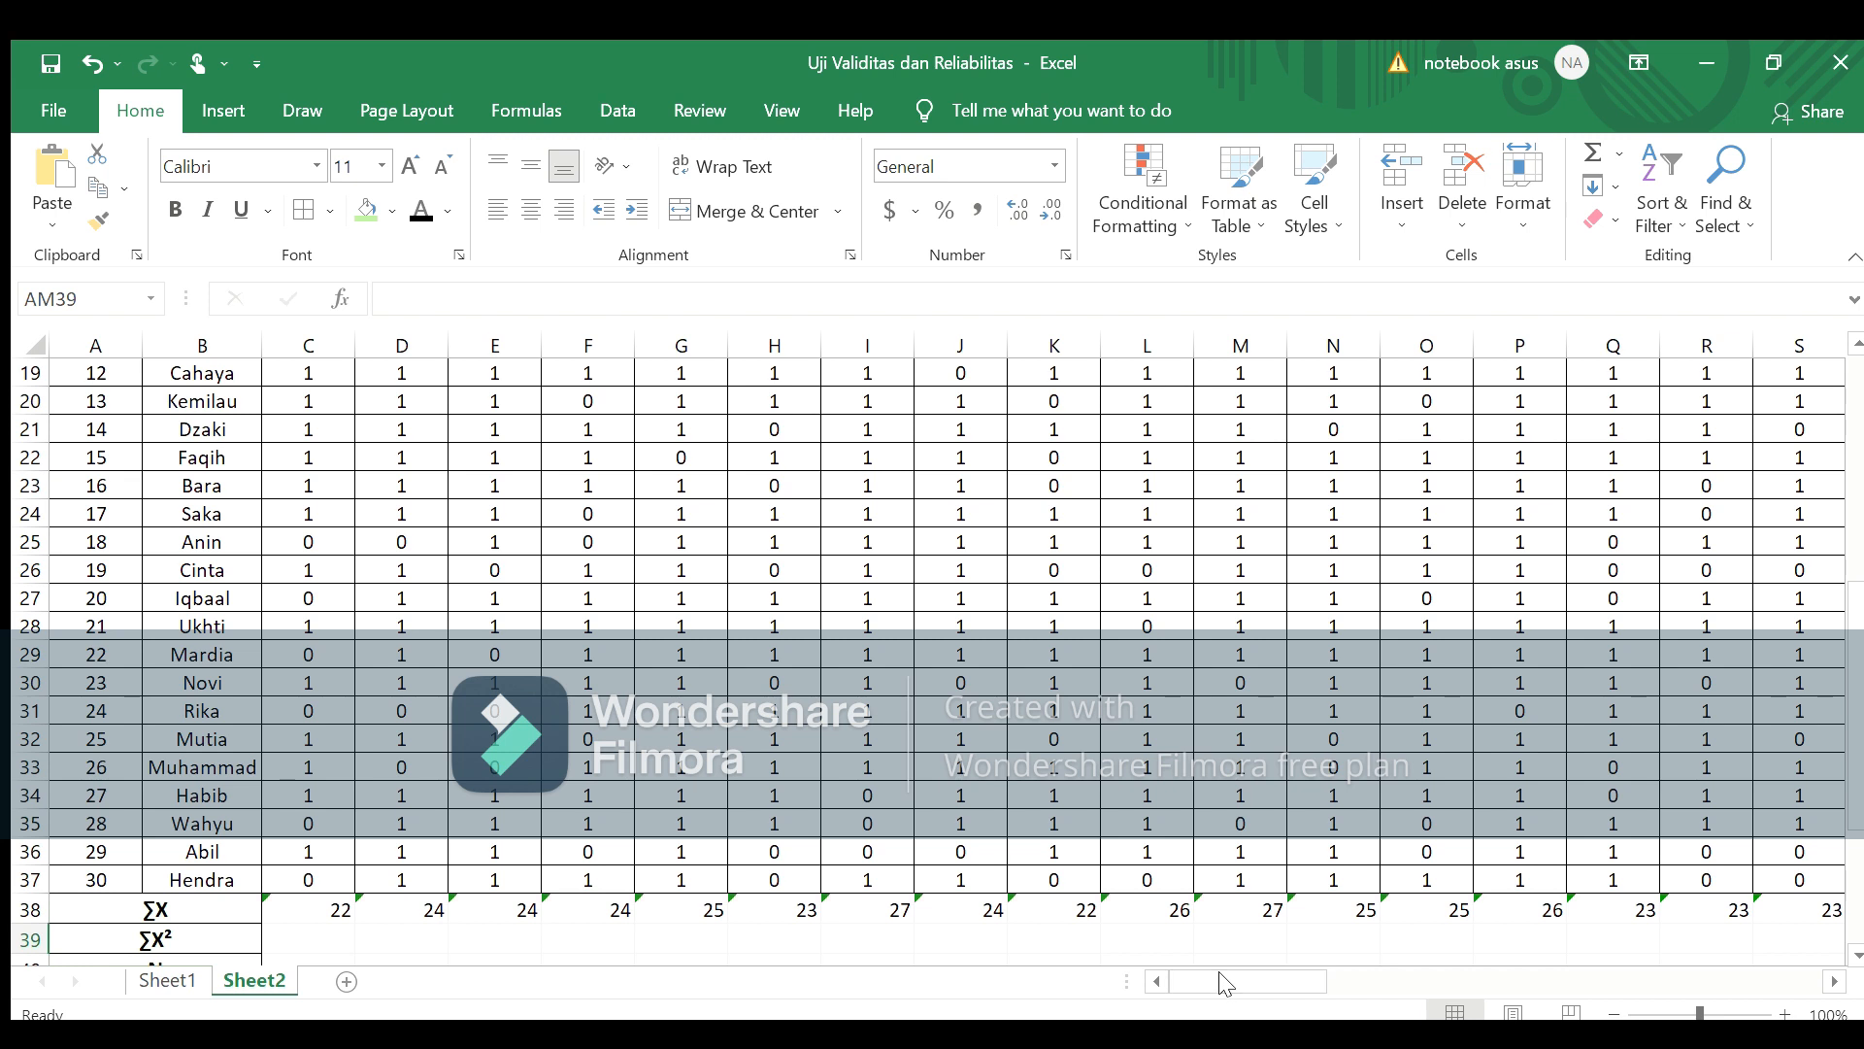
pyautogui.click(323, 935)
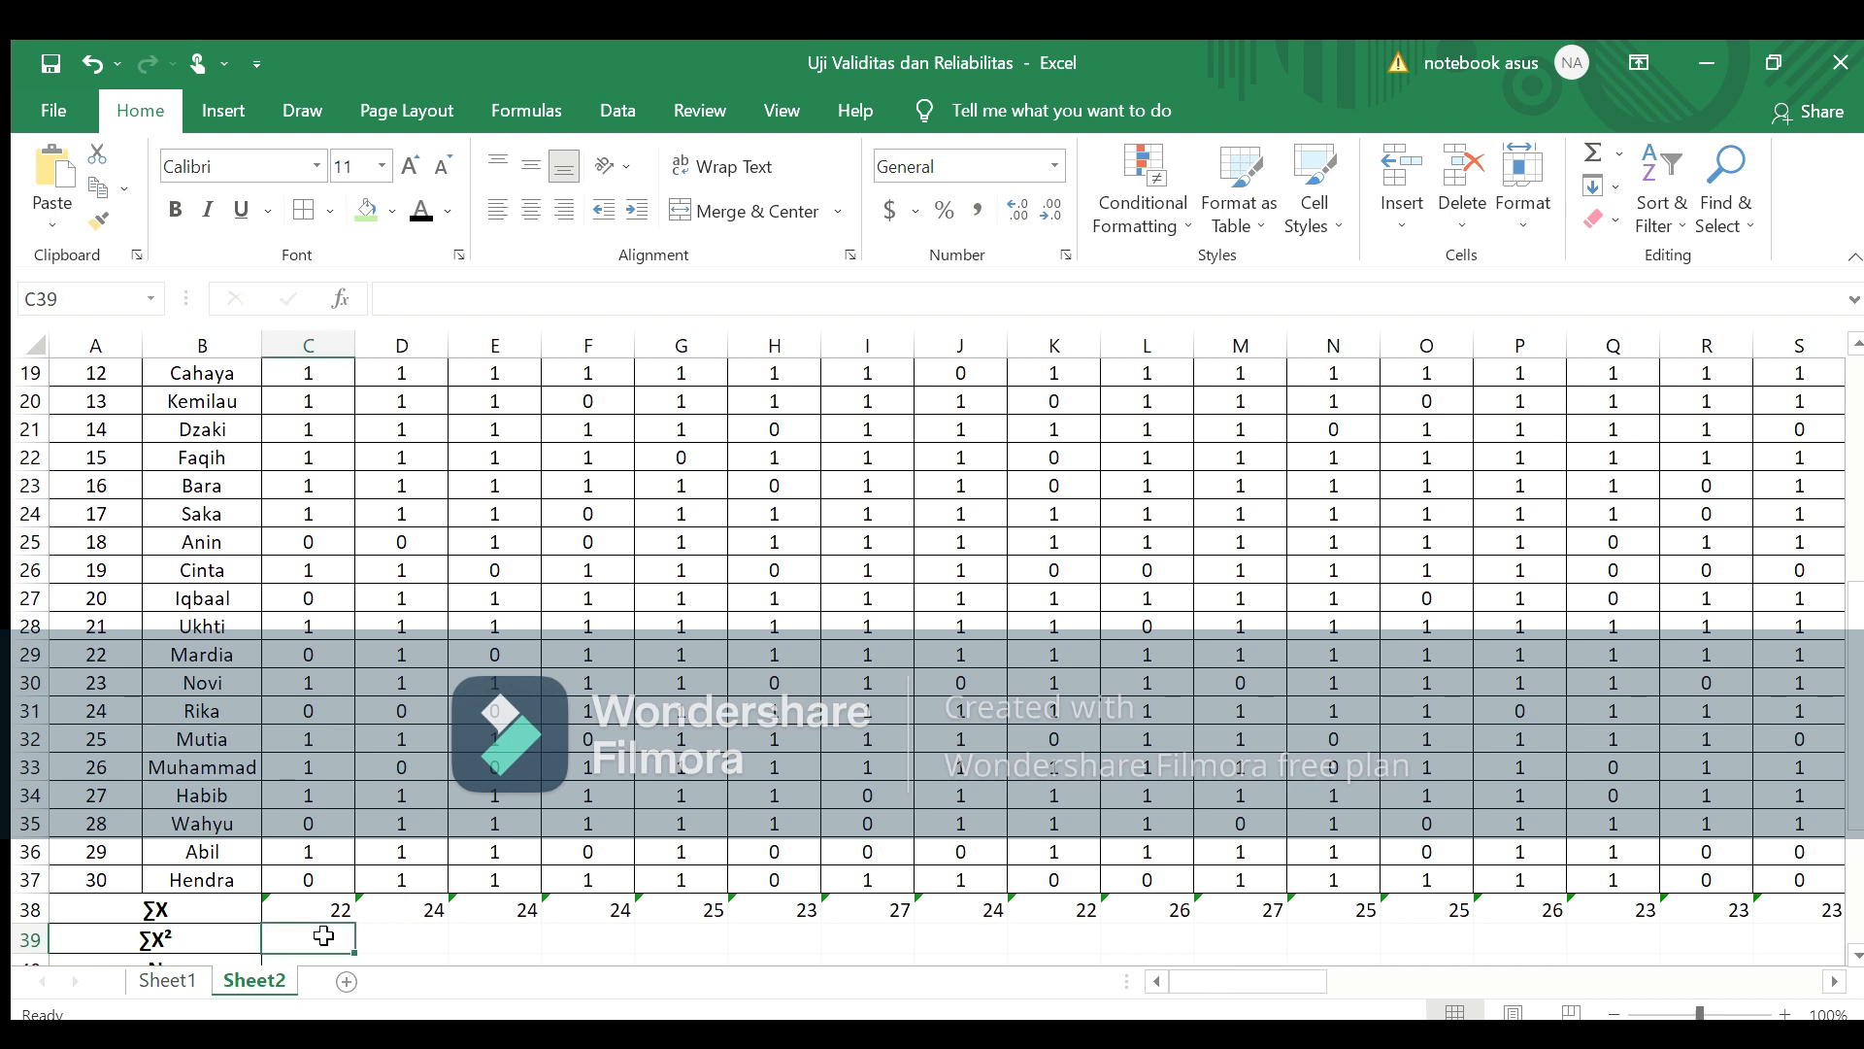
pyautogui.write('=')
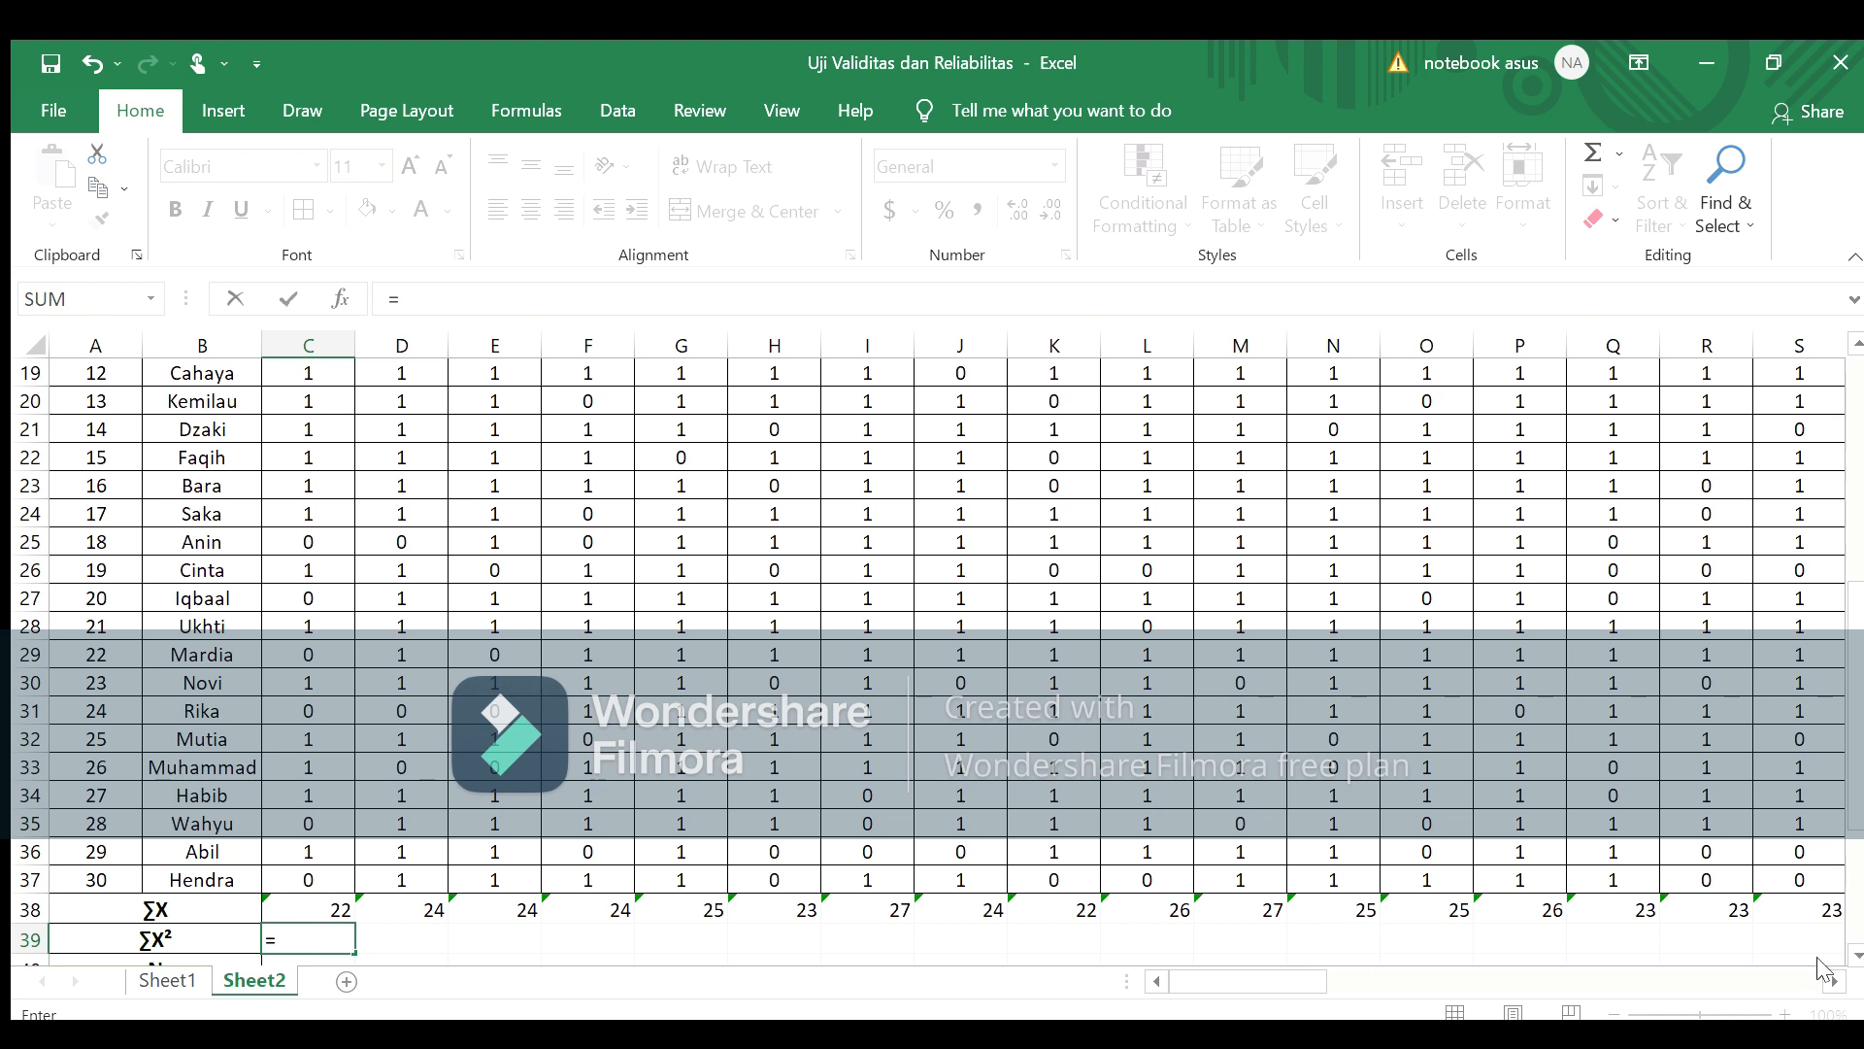
pyautogui.moveTo(1832, 981); pyautogui.dragTo(1831, 981)
pyautogui.click(1687, 904)
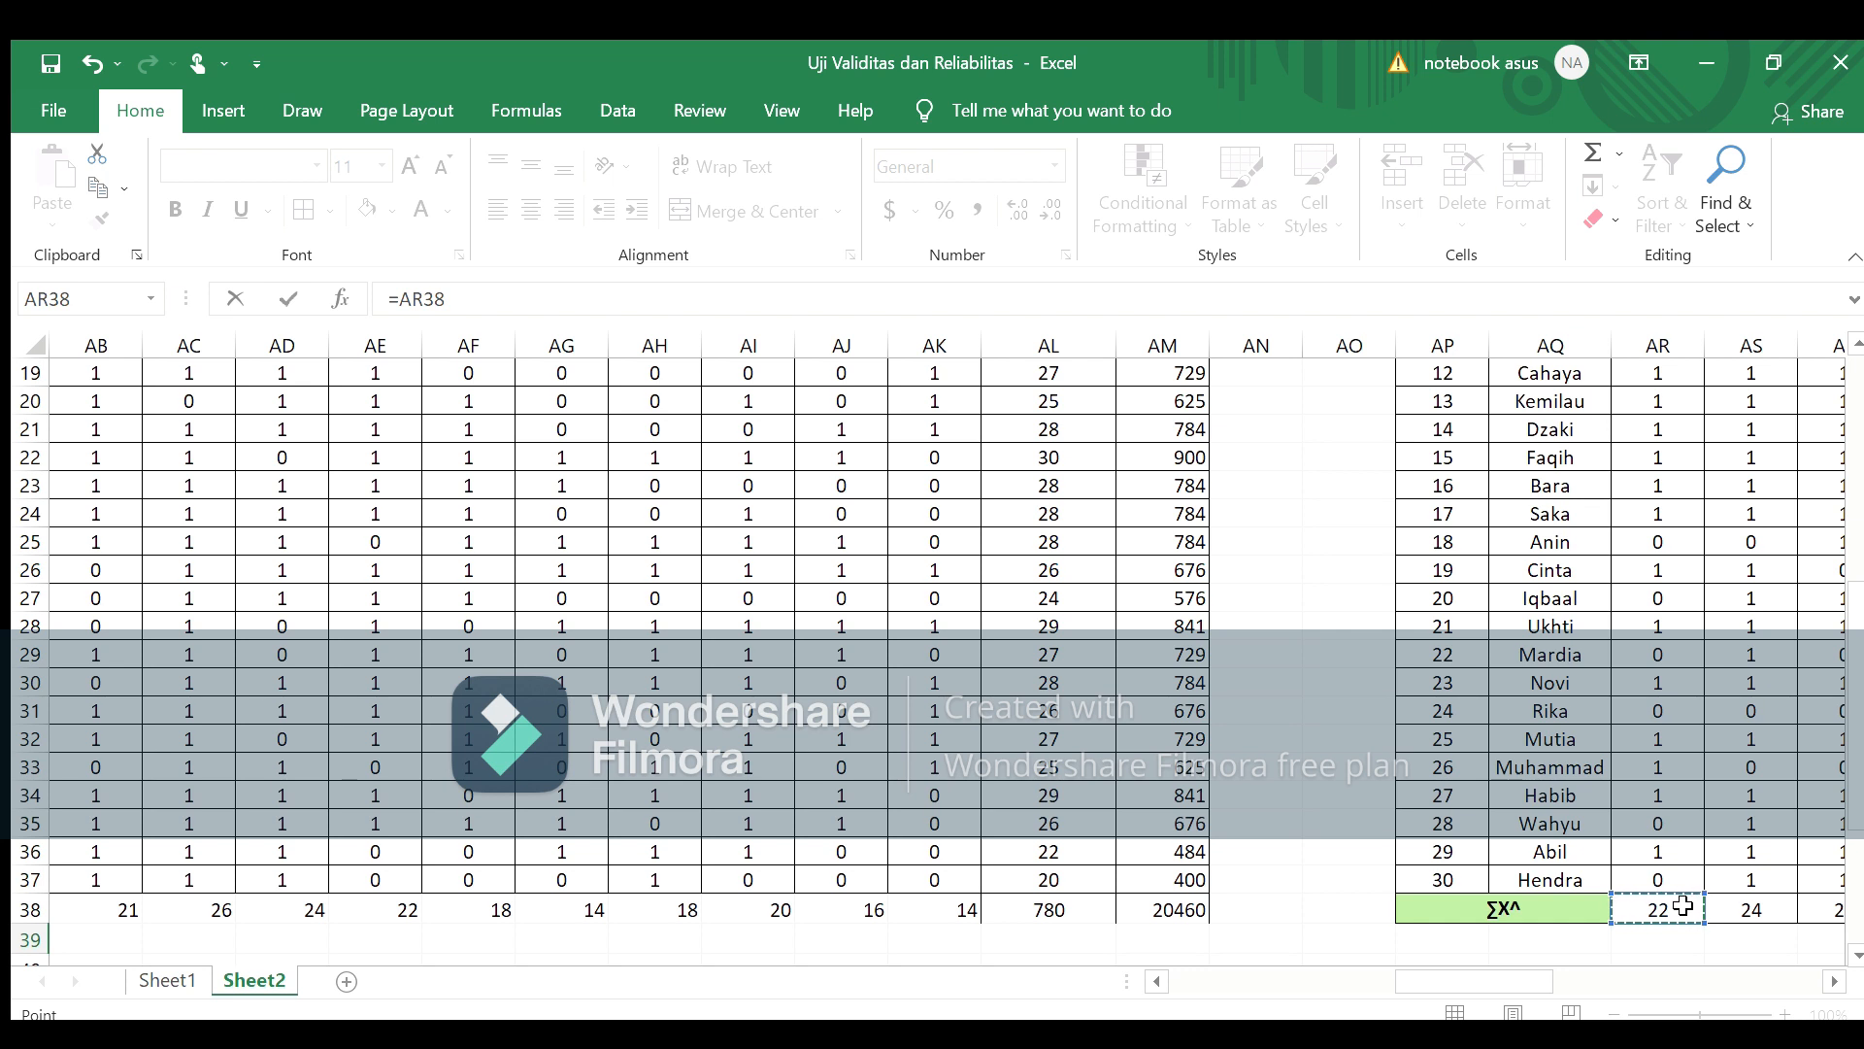
pyautogui.press('Return')
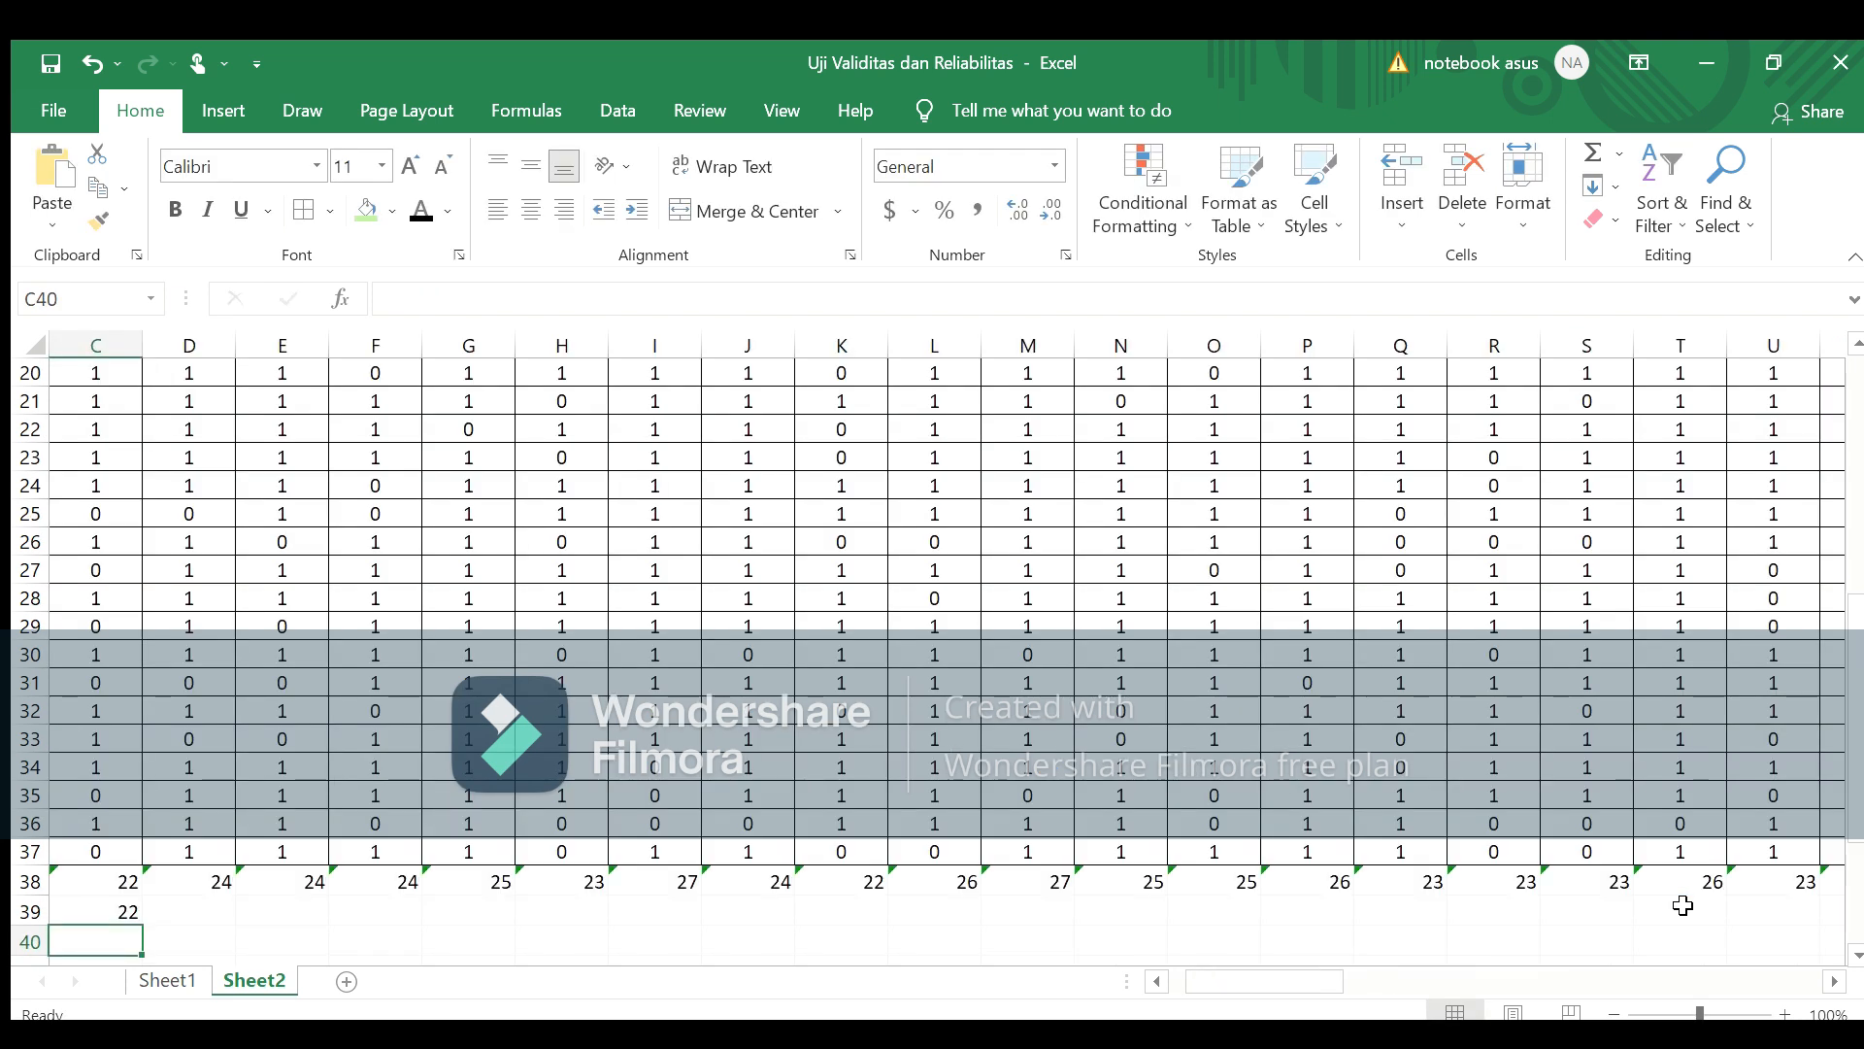
# Step: Fill the ∑X² link formula from C39 across the row to AK39
pyautogui.click(134, 909)
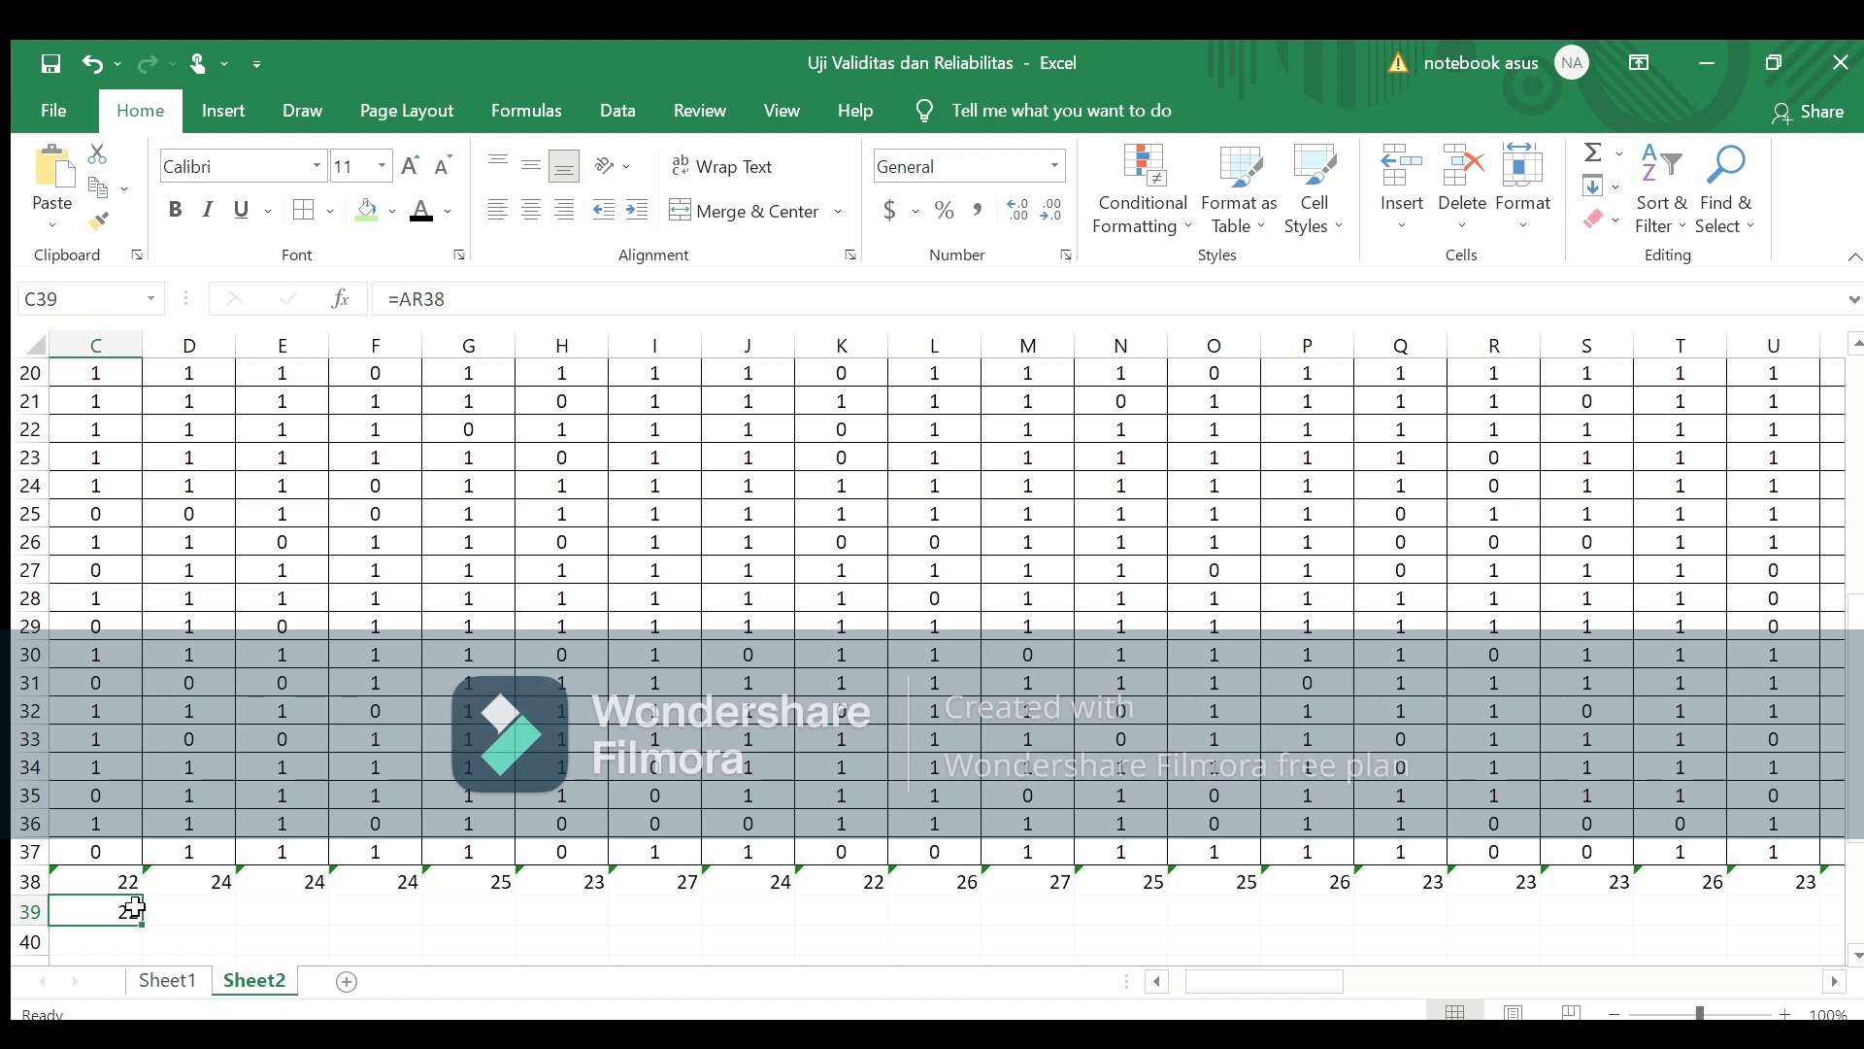
pyautogui.moveTo(141, 924); pyautogui.dragTo(1503, 876)
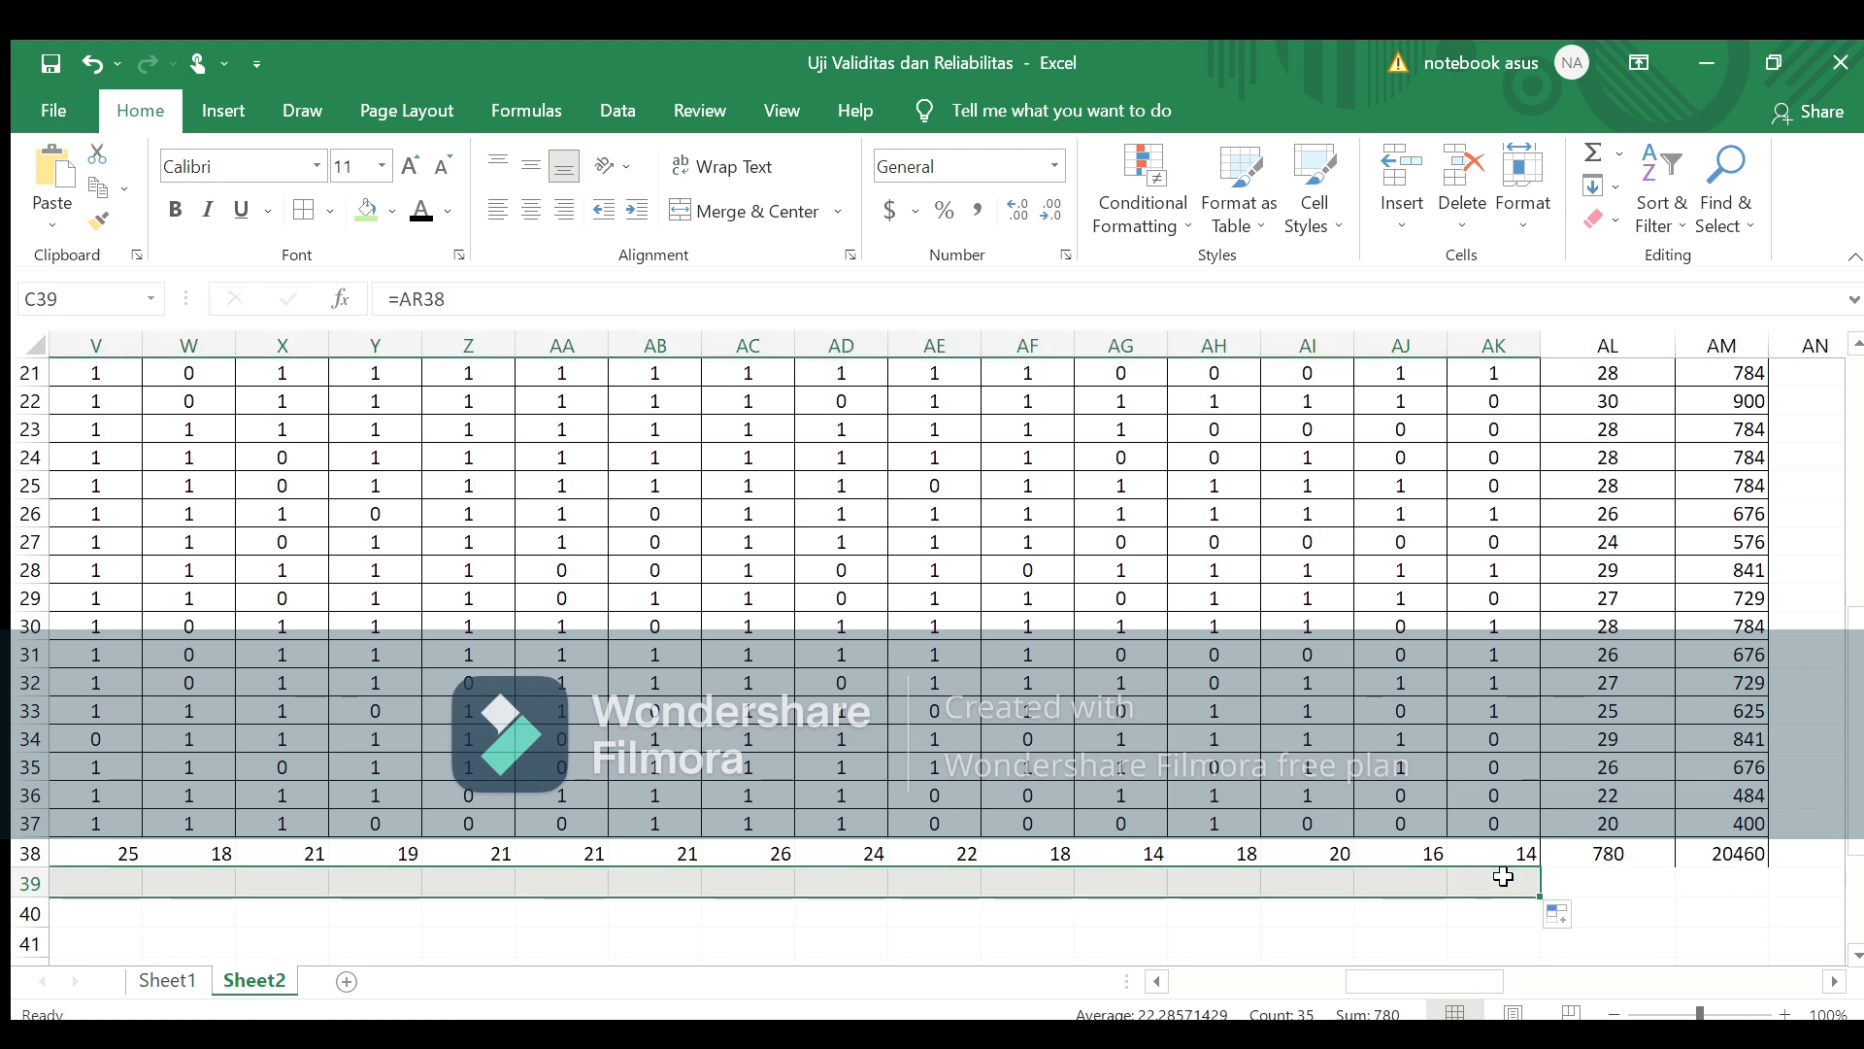
pyautogui.moveTo(1420, 980); pyautogui.dragTo(1244, 983)
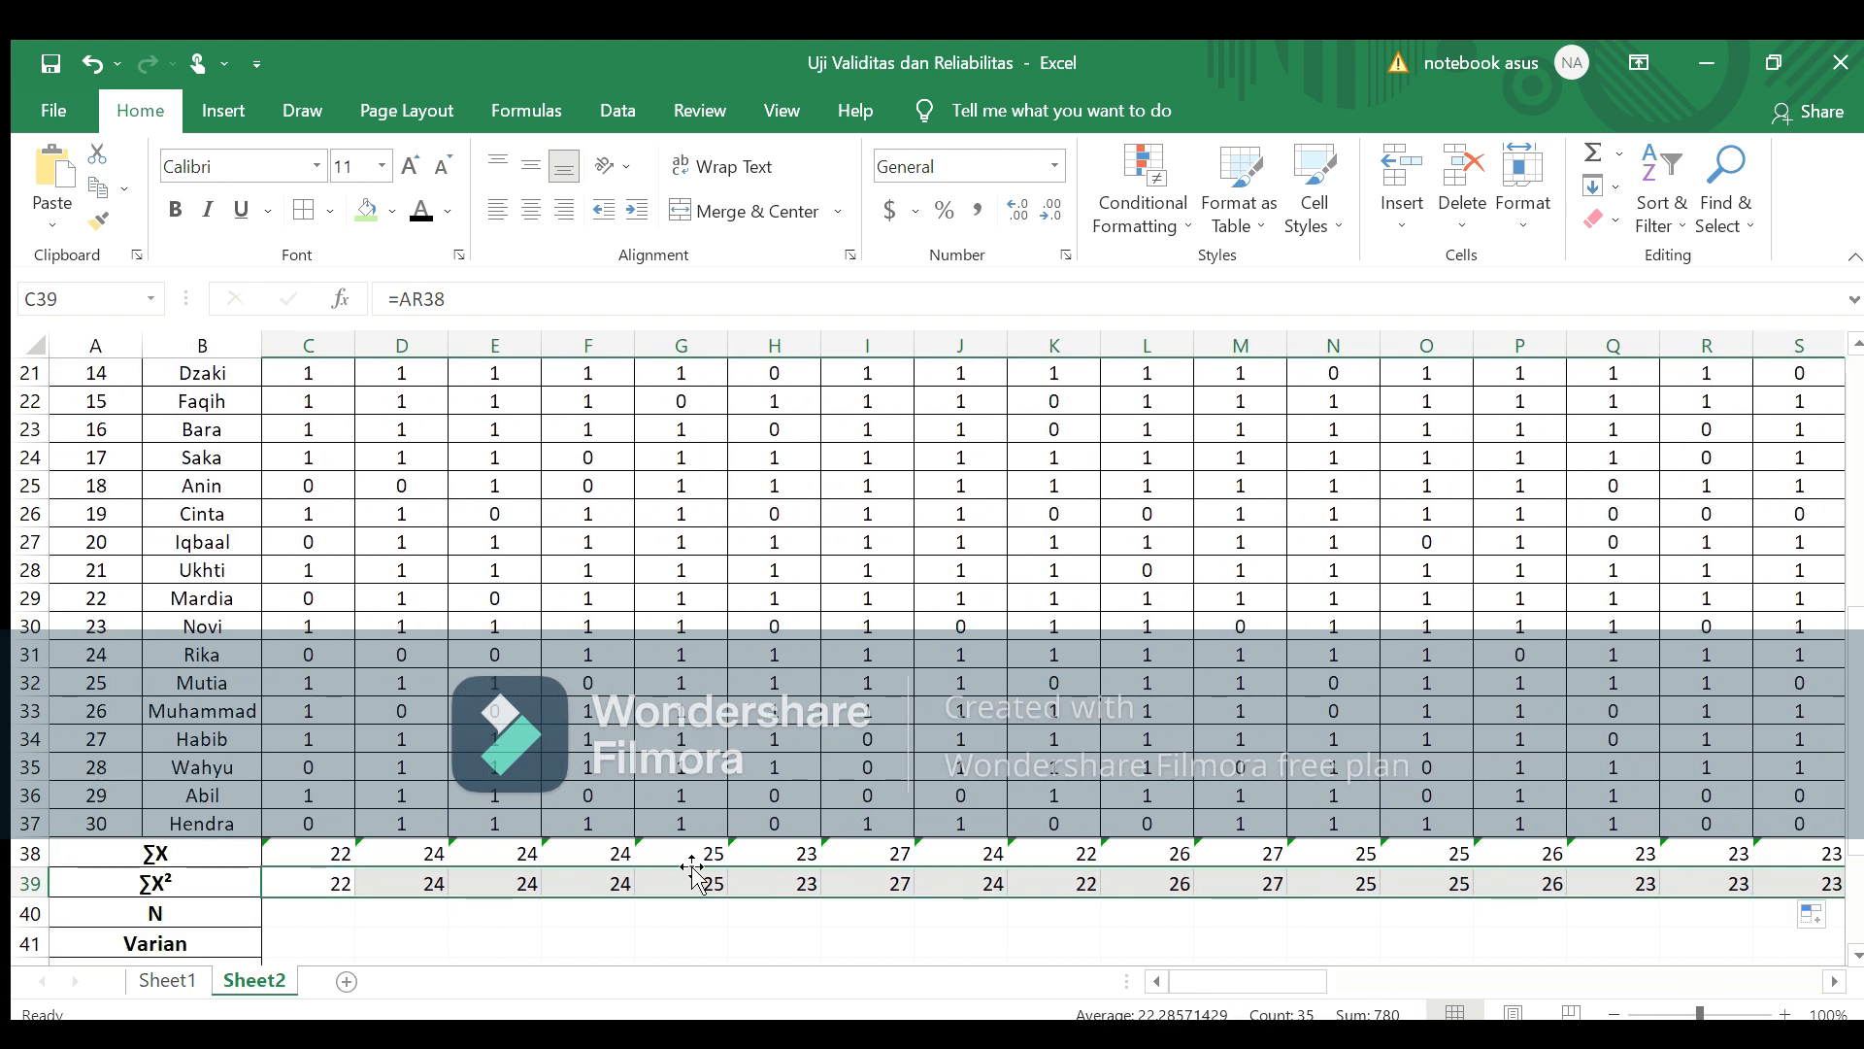
# Step: Enter 30 as N in C40 and merge and centre C40:AK40
pyautogui.click(327, 908)
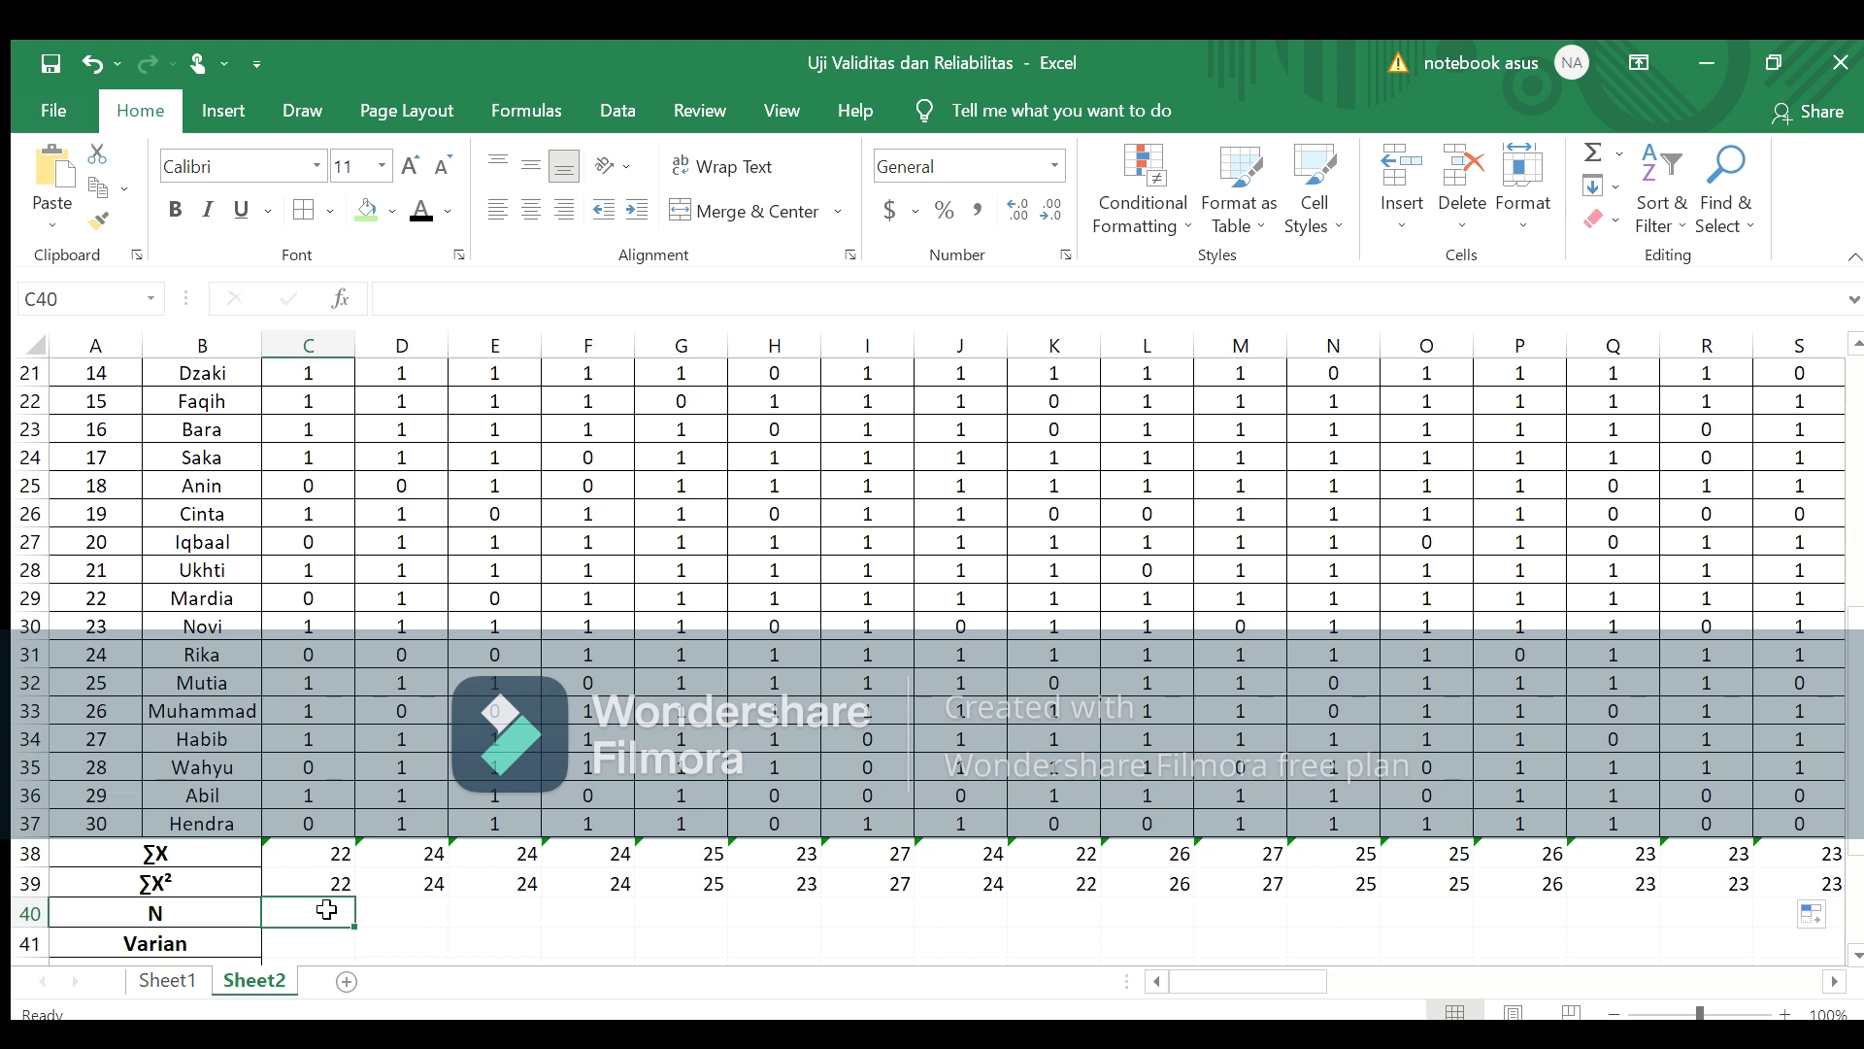
pyautogui.write('30')
pyautogui.click(407, 908)
pyautogui.click(307, 908)
pyautogui.moveTo(307, 907); pyautogui.dragTo(1590, 914)
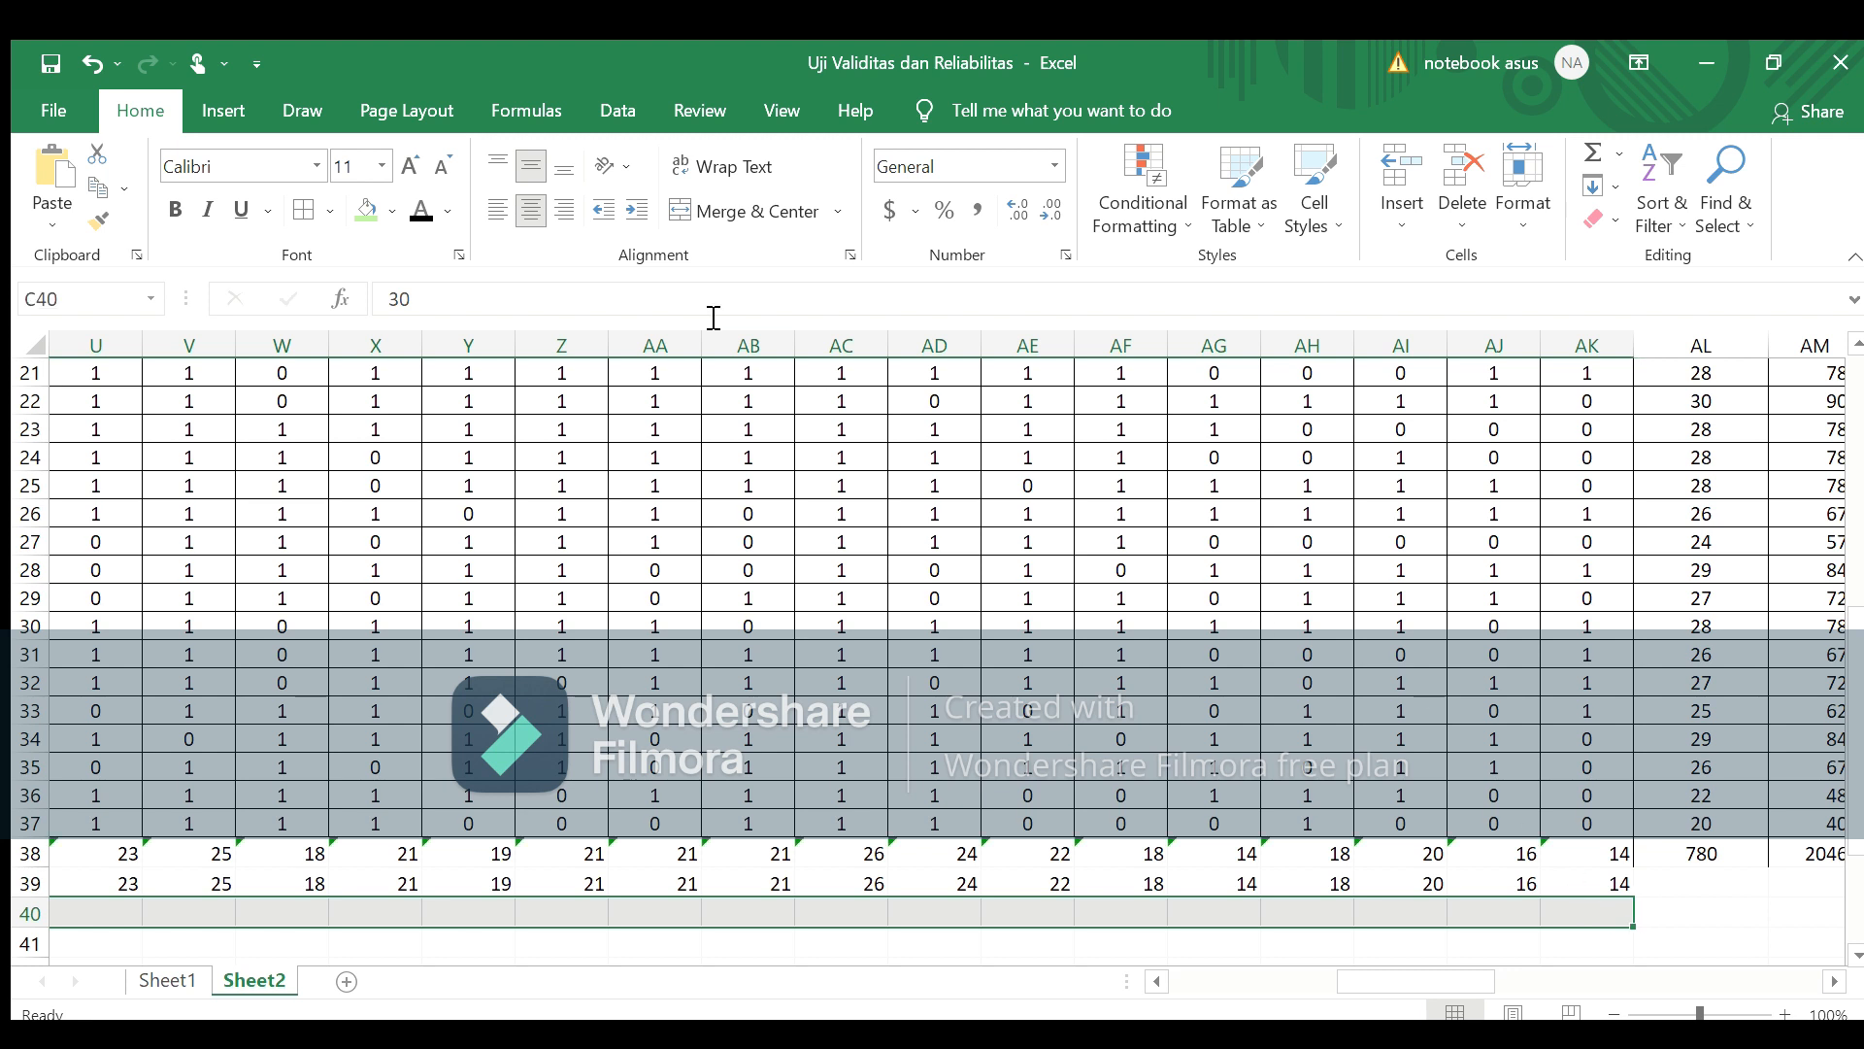
pyautogui.click(750, 212)
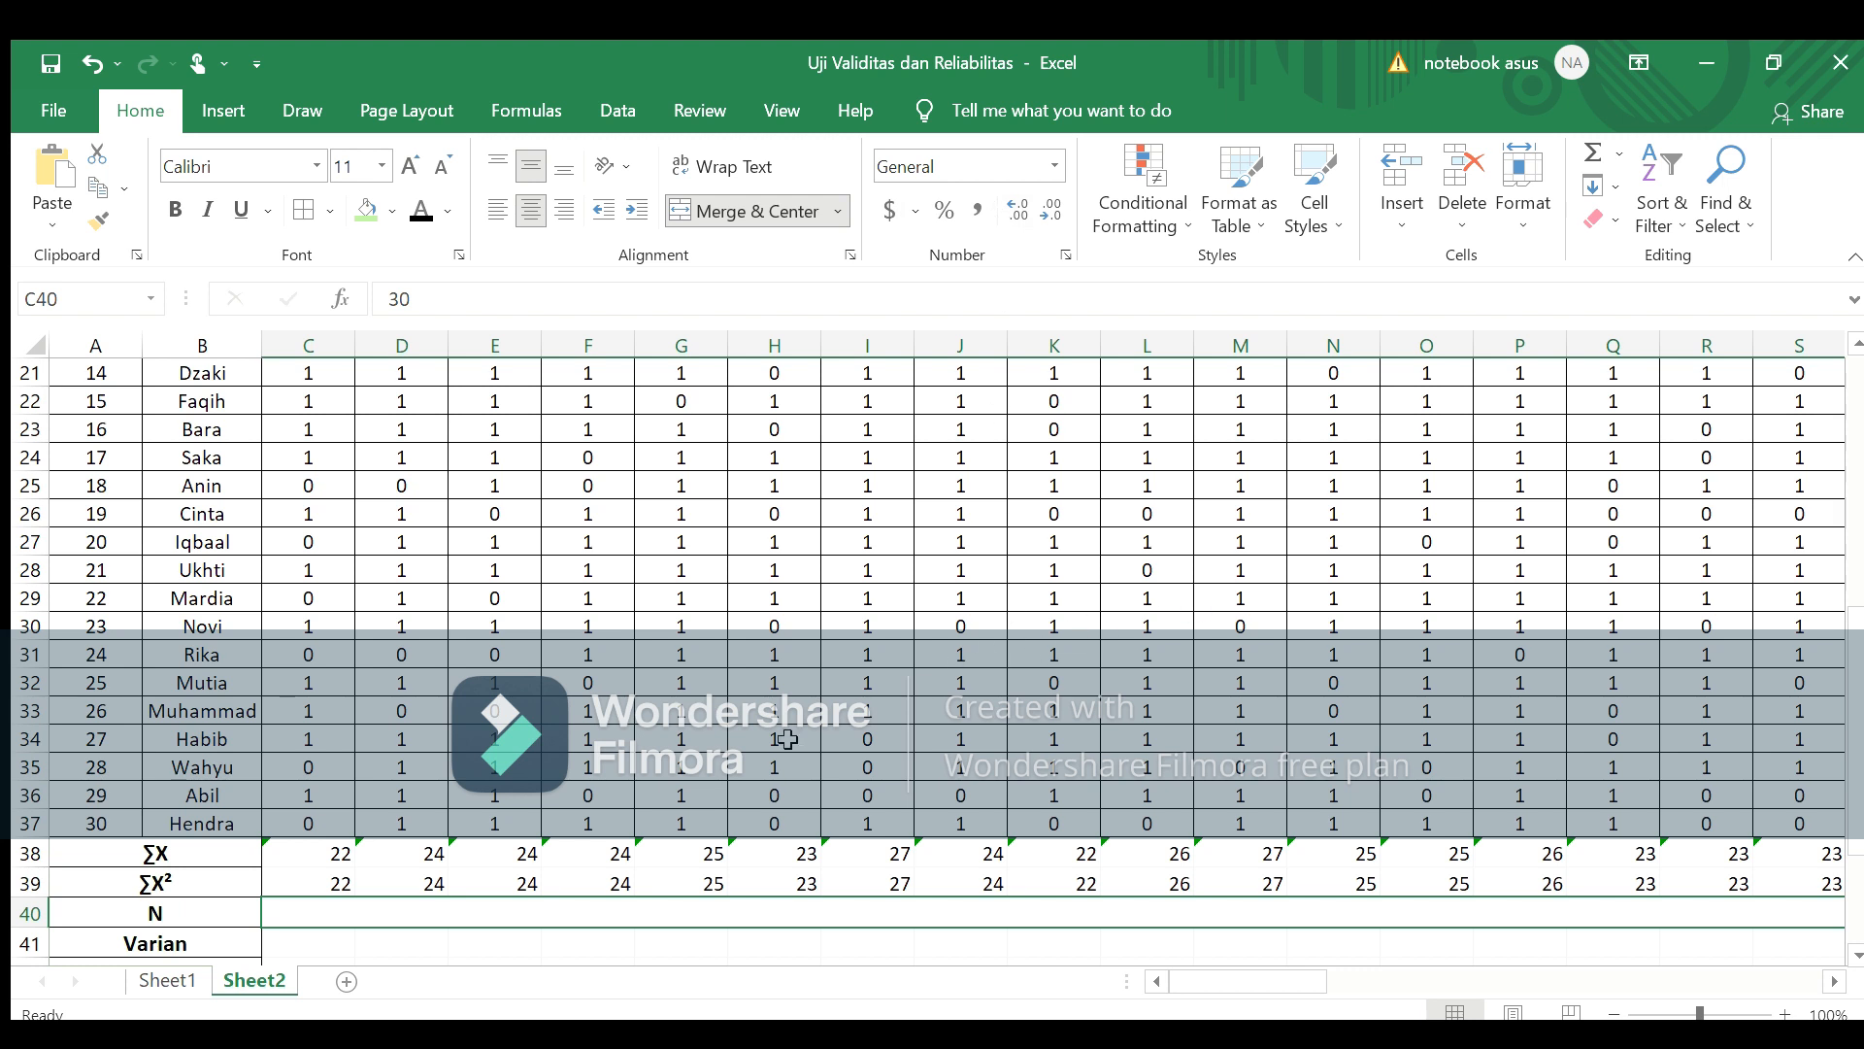
pyautogui.press('Down')
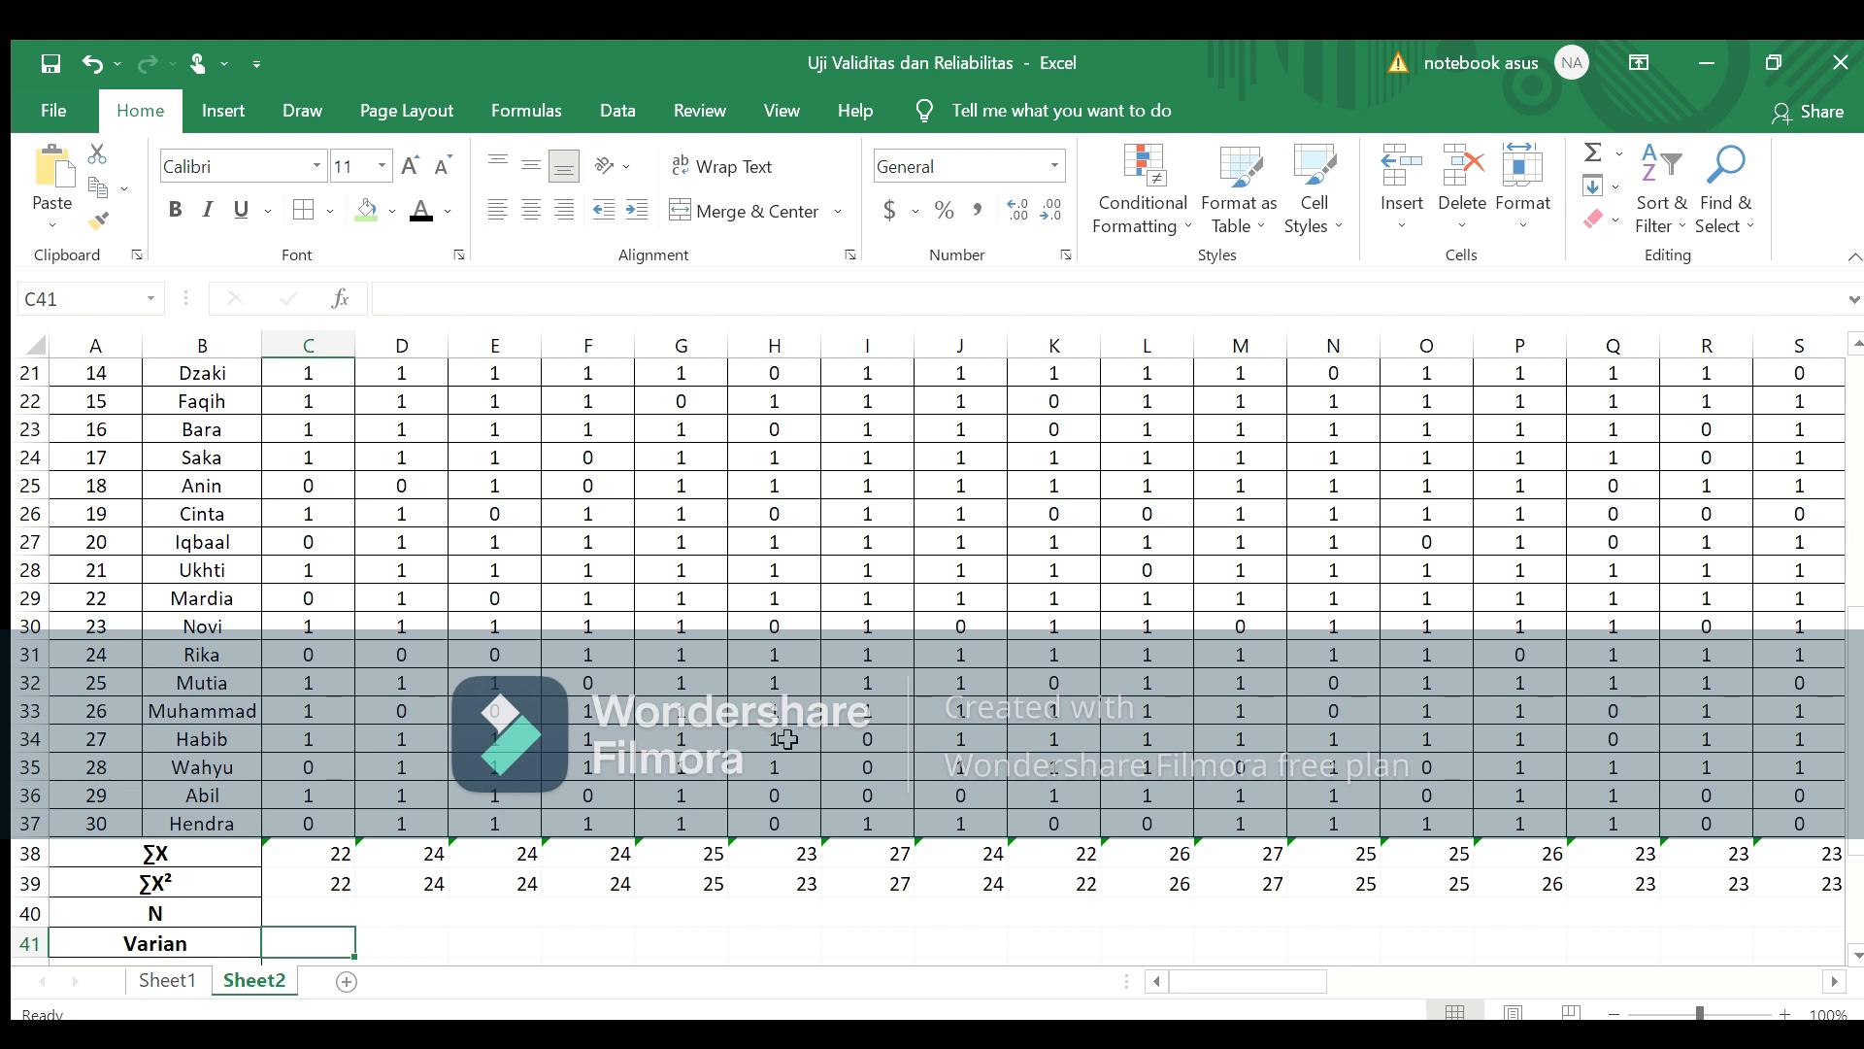
pyautogui.write('=((')
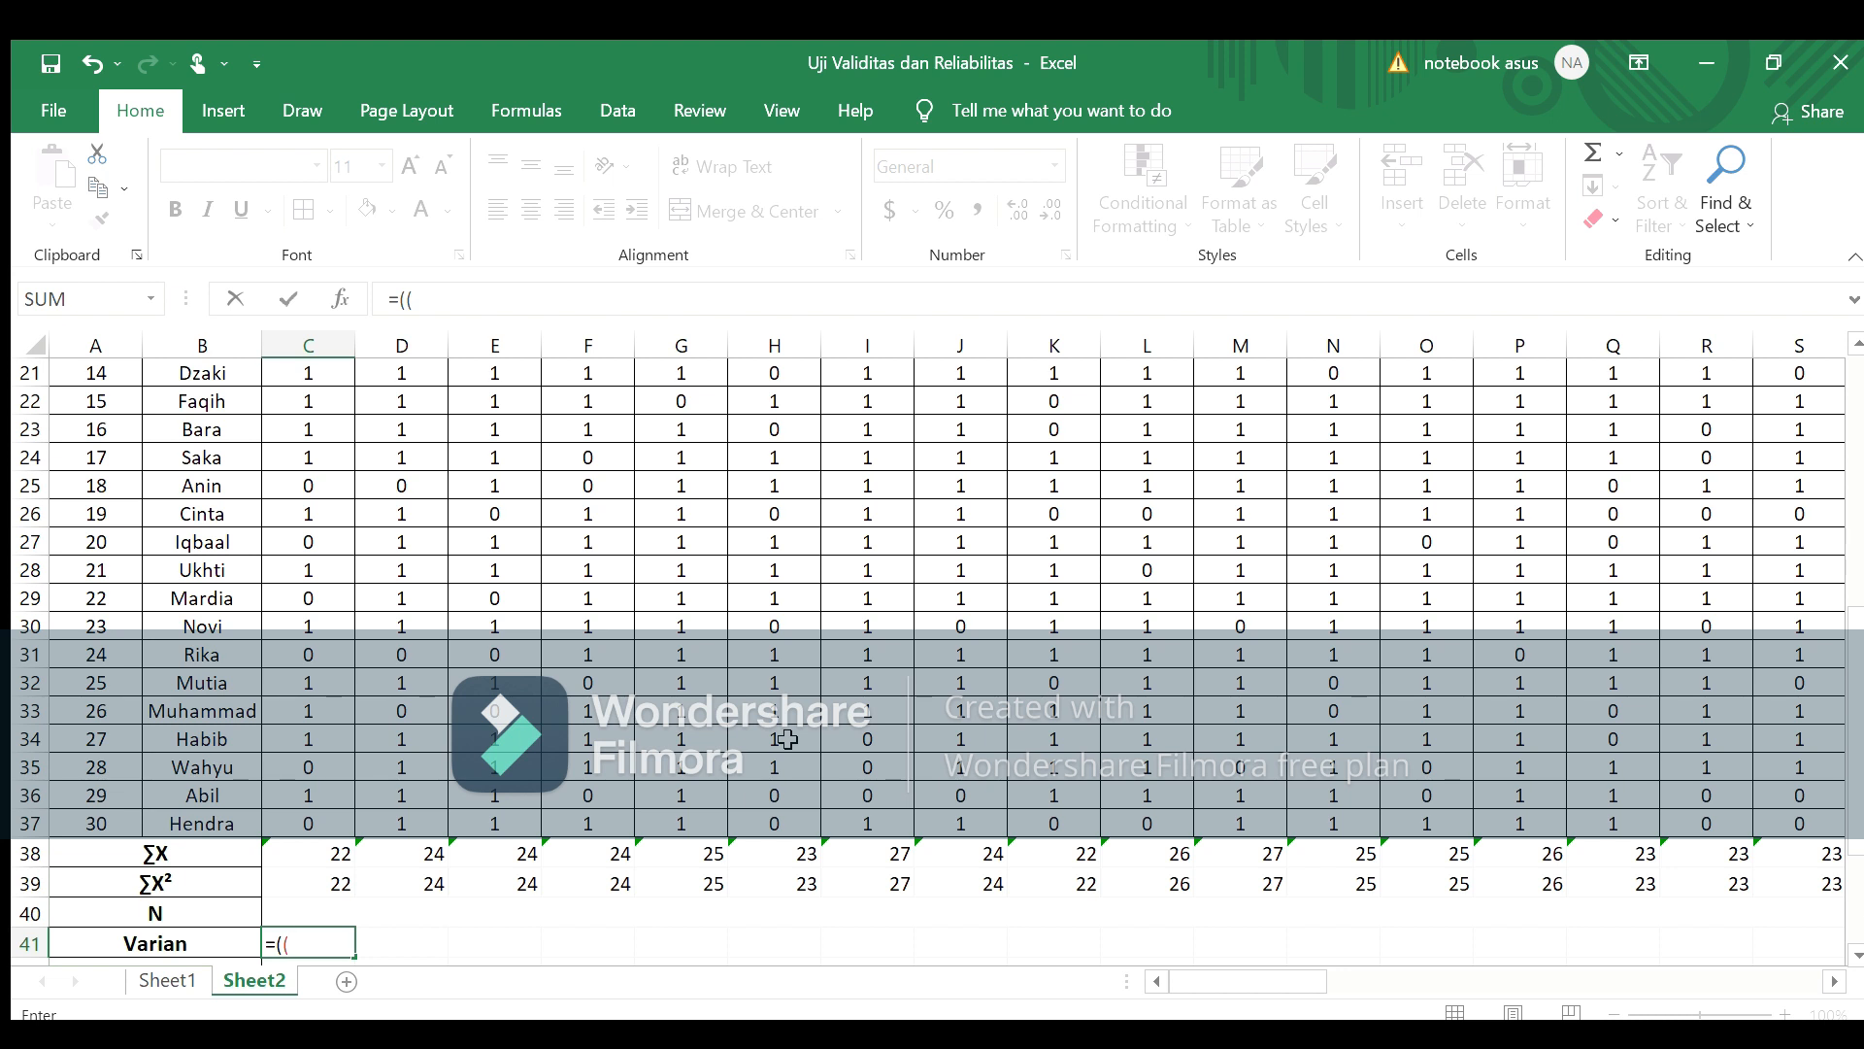
pyautogui.click(299, 887)
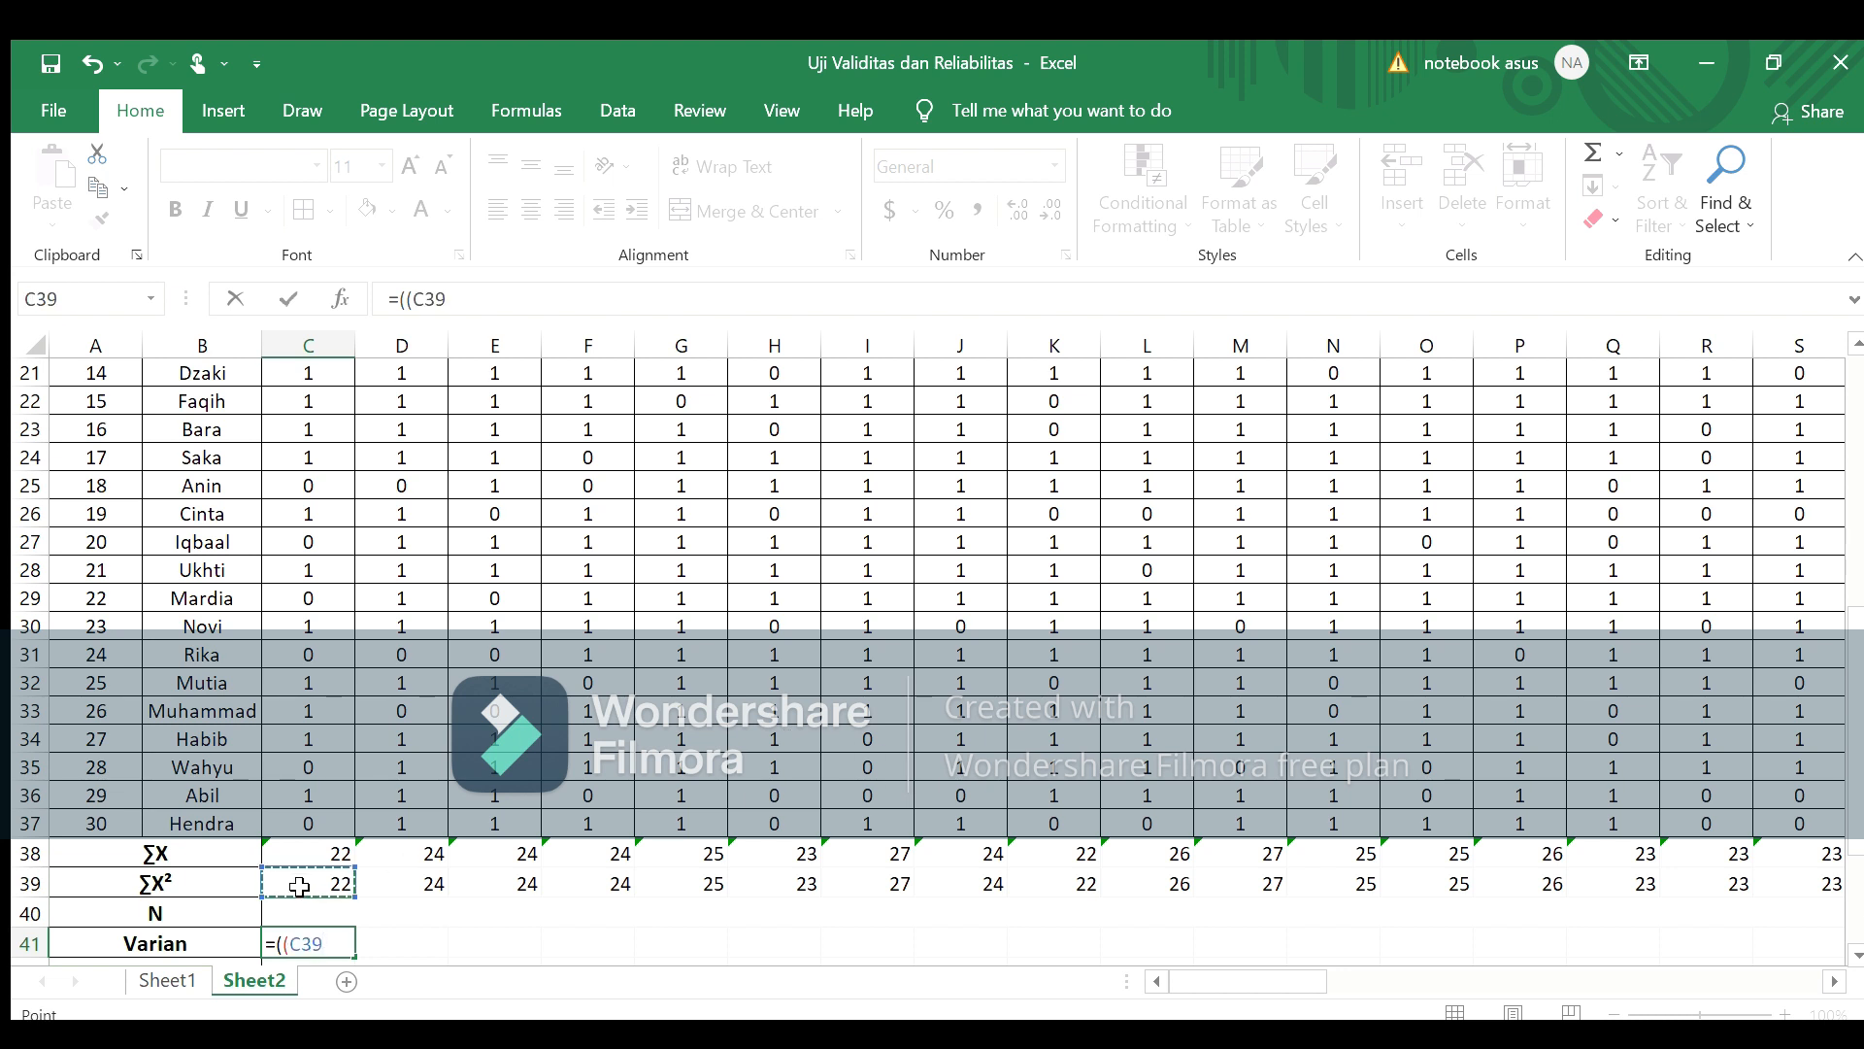
pyautogui.write('-')
pyautogui.click(321, 848)
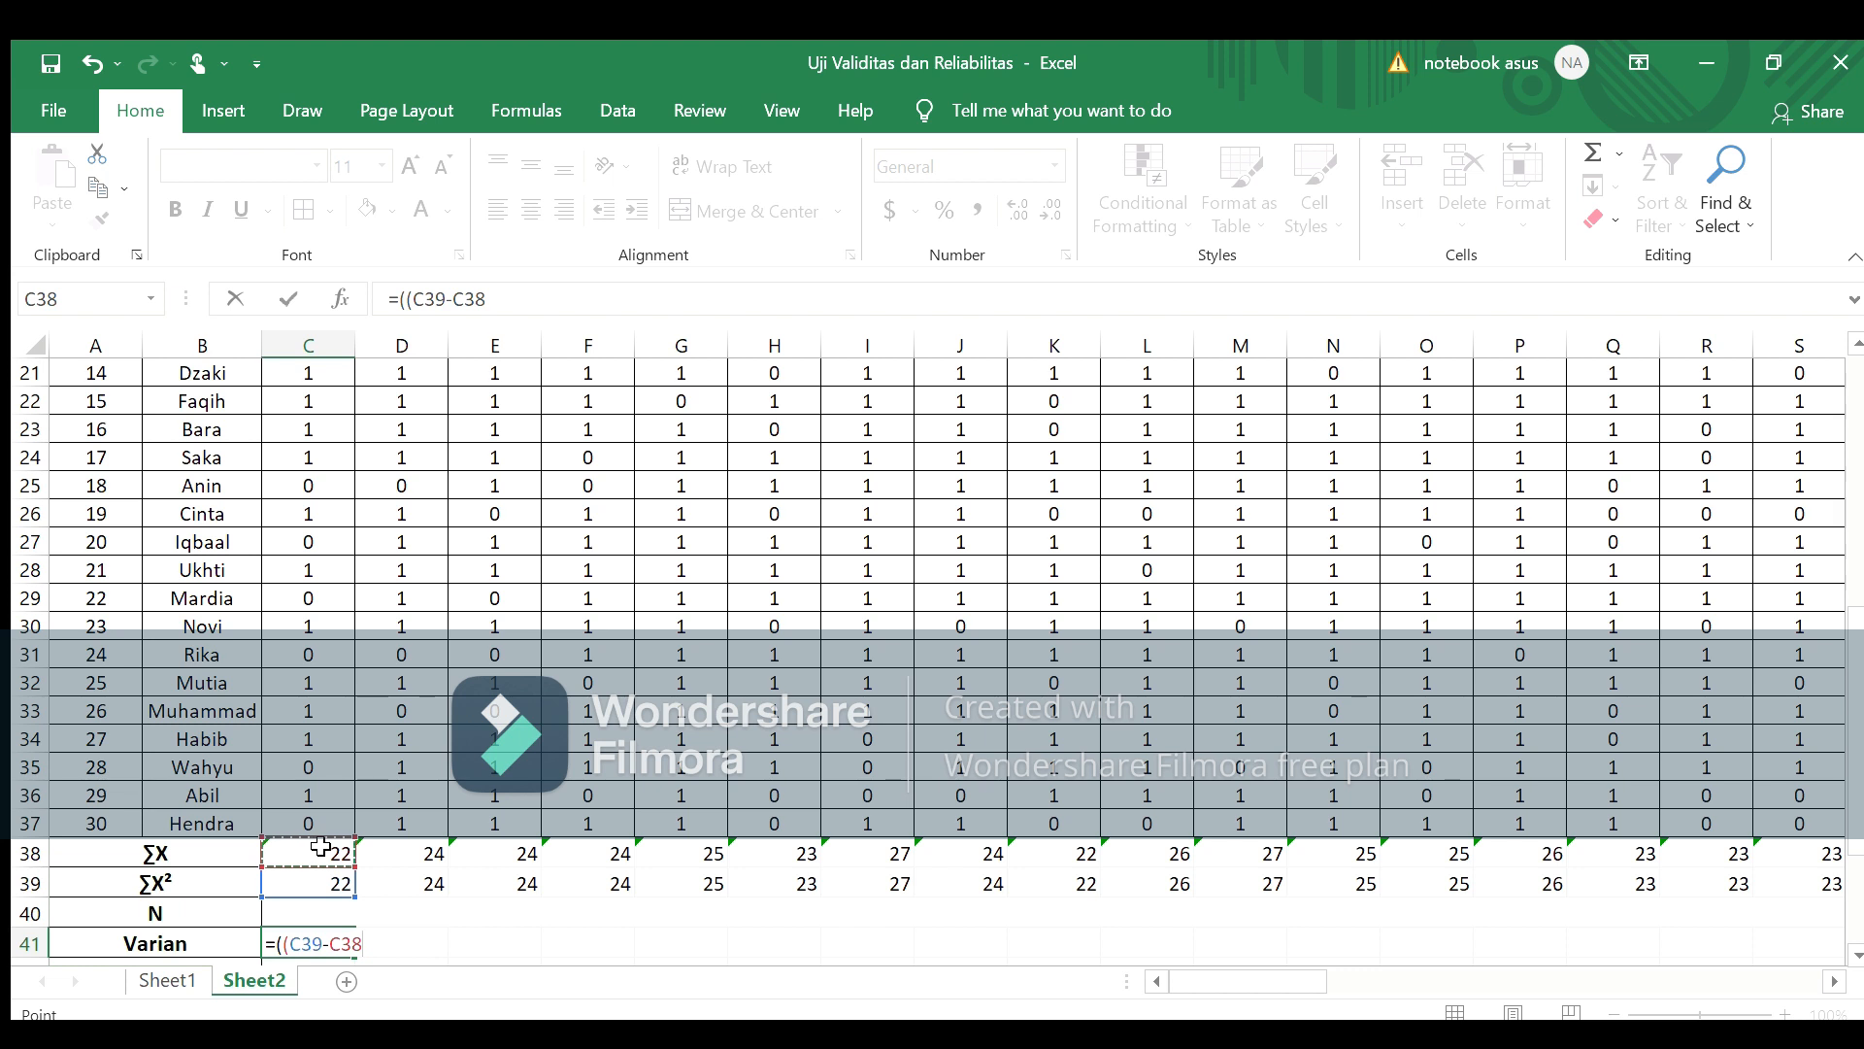
pyautogui.write('^2')
pyautogui.write('/')
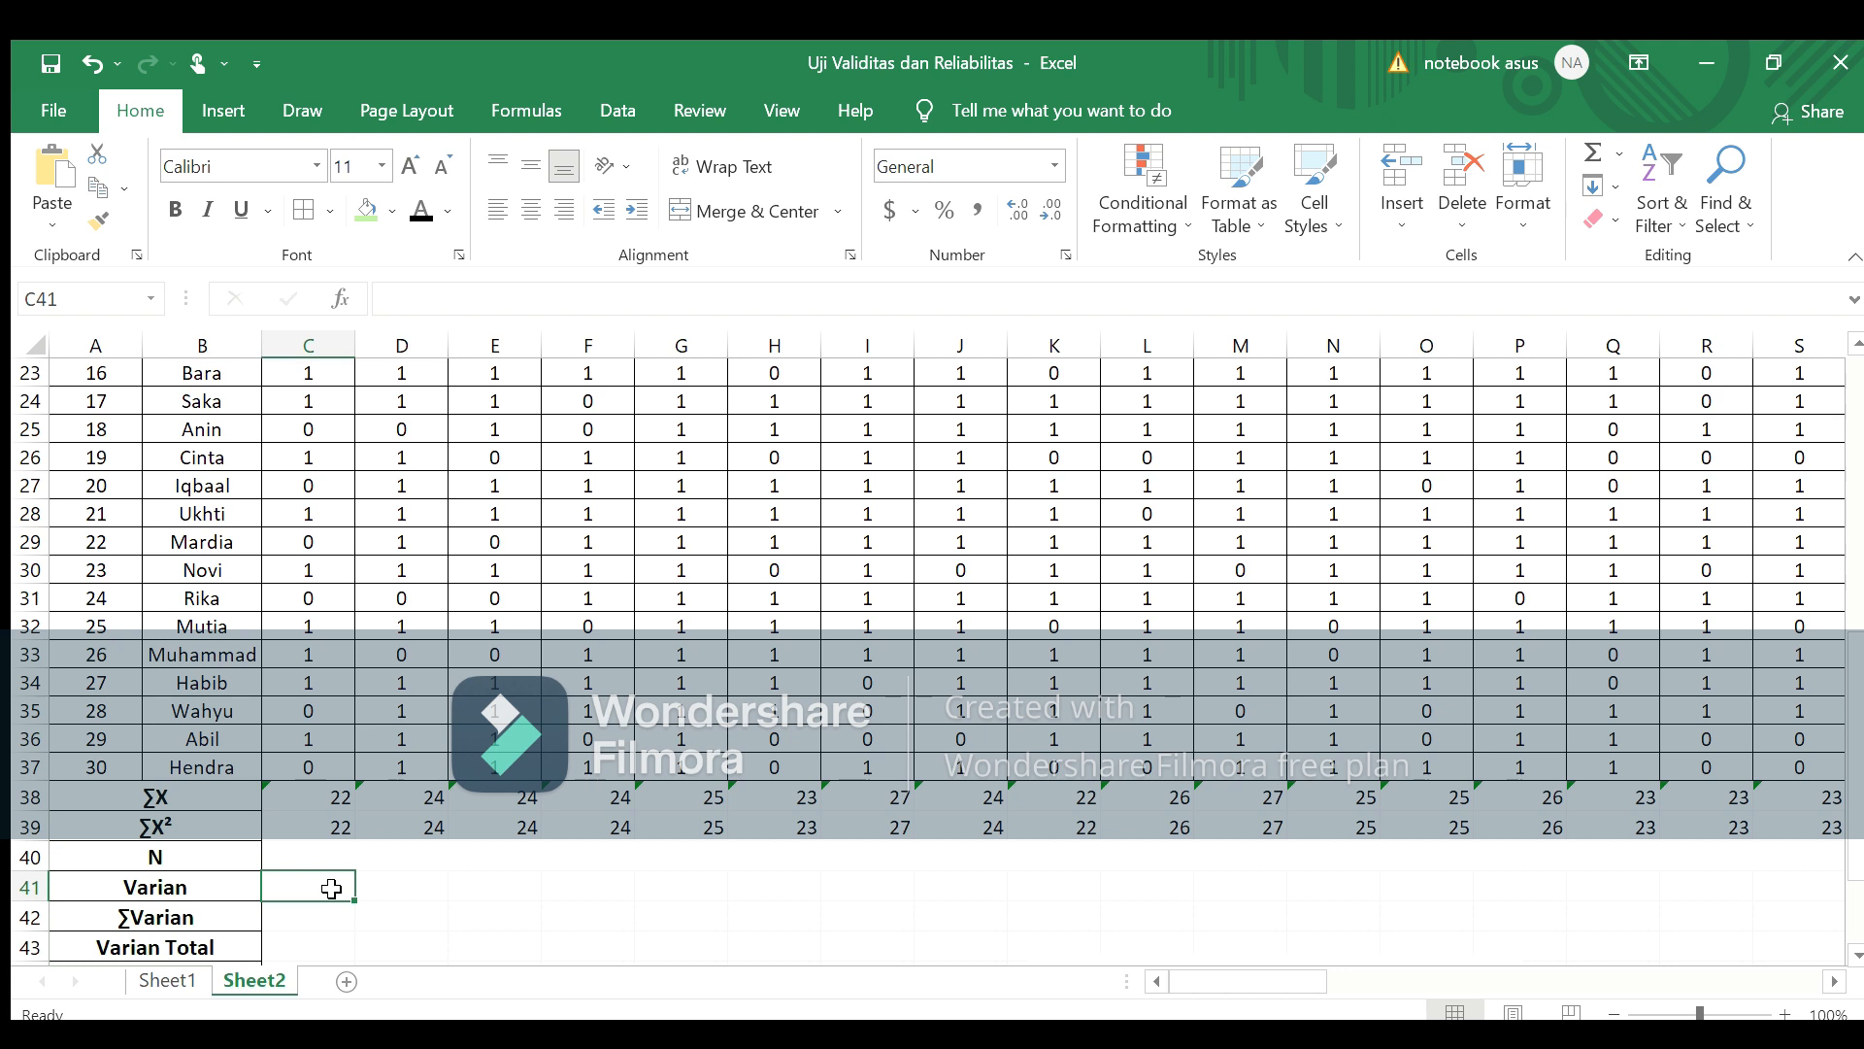
# Step: Write item 1's variance formula =((C39-C38^2/C40)/C40) in the Varian cell C41
pyautogui.write('=')
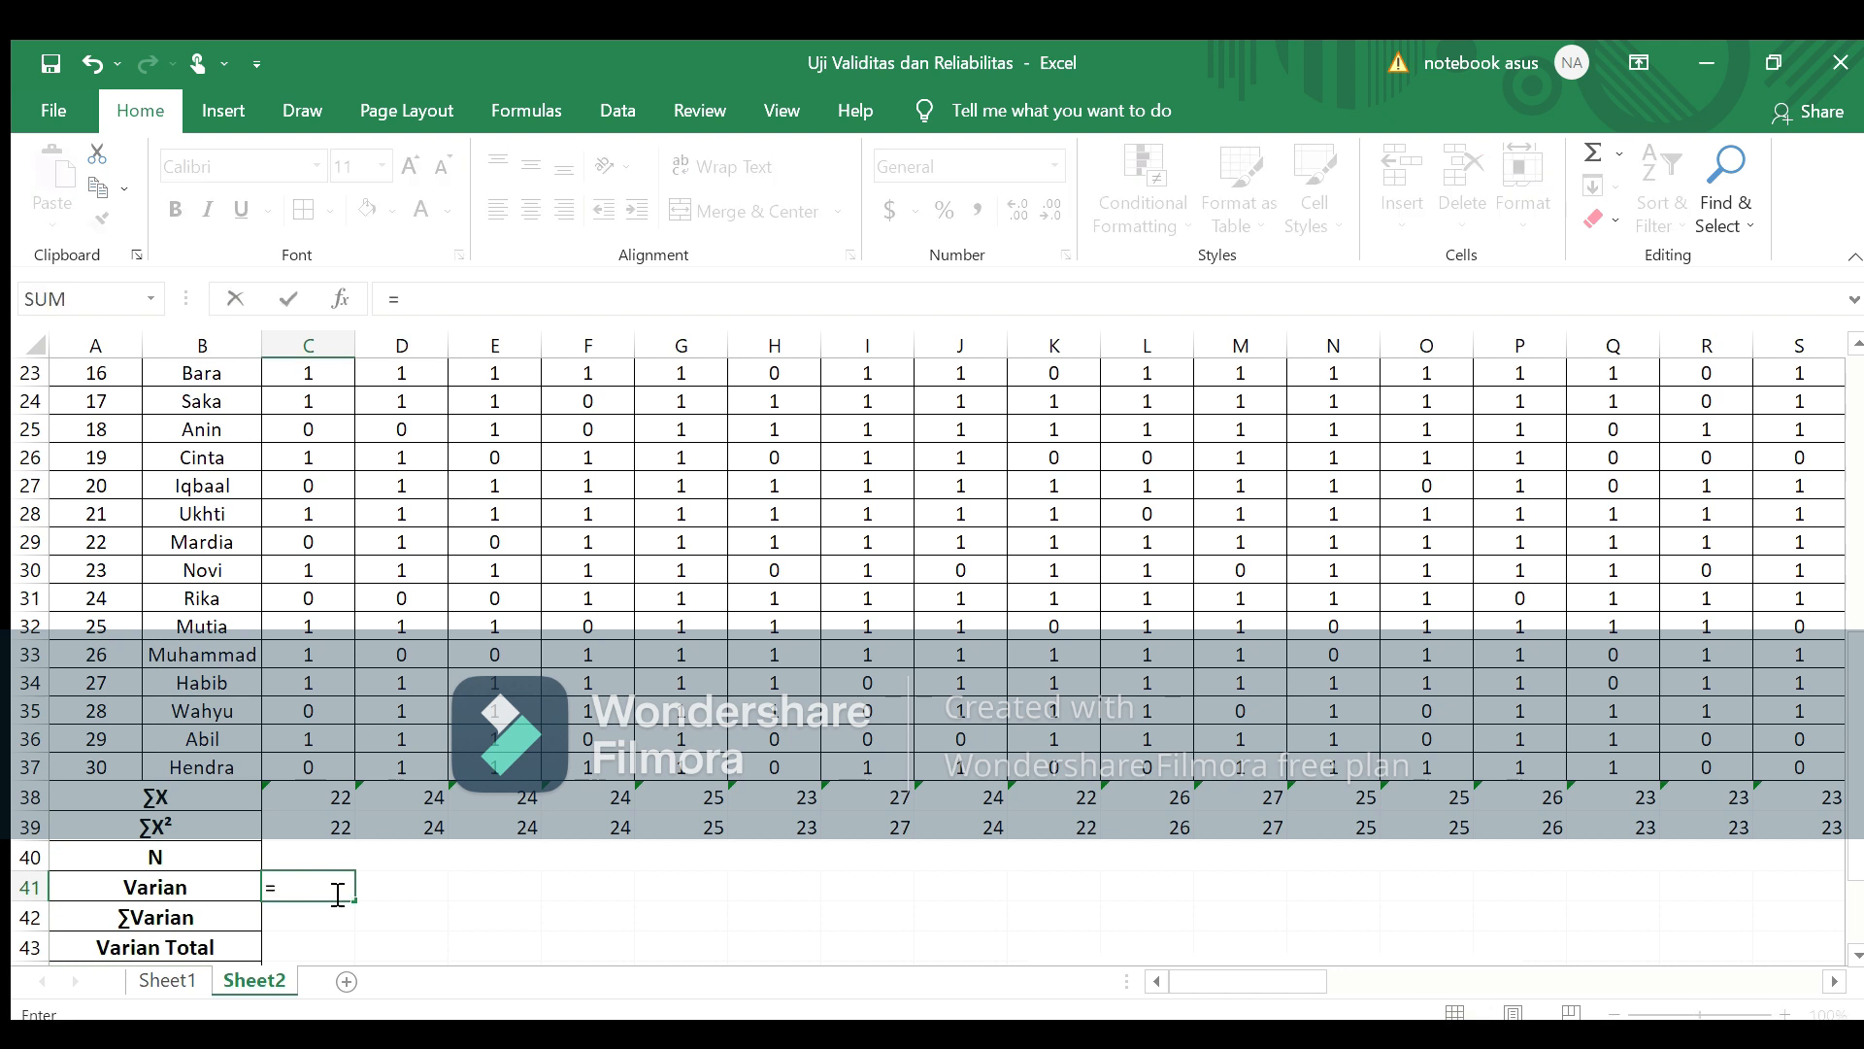
pyautogui.write('((')
pyautogui.click(335, 826)
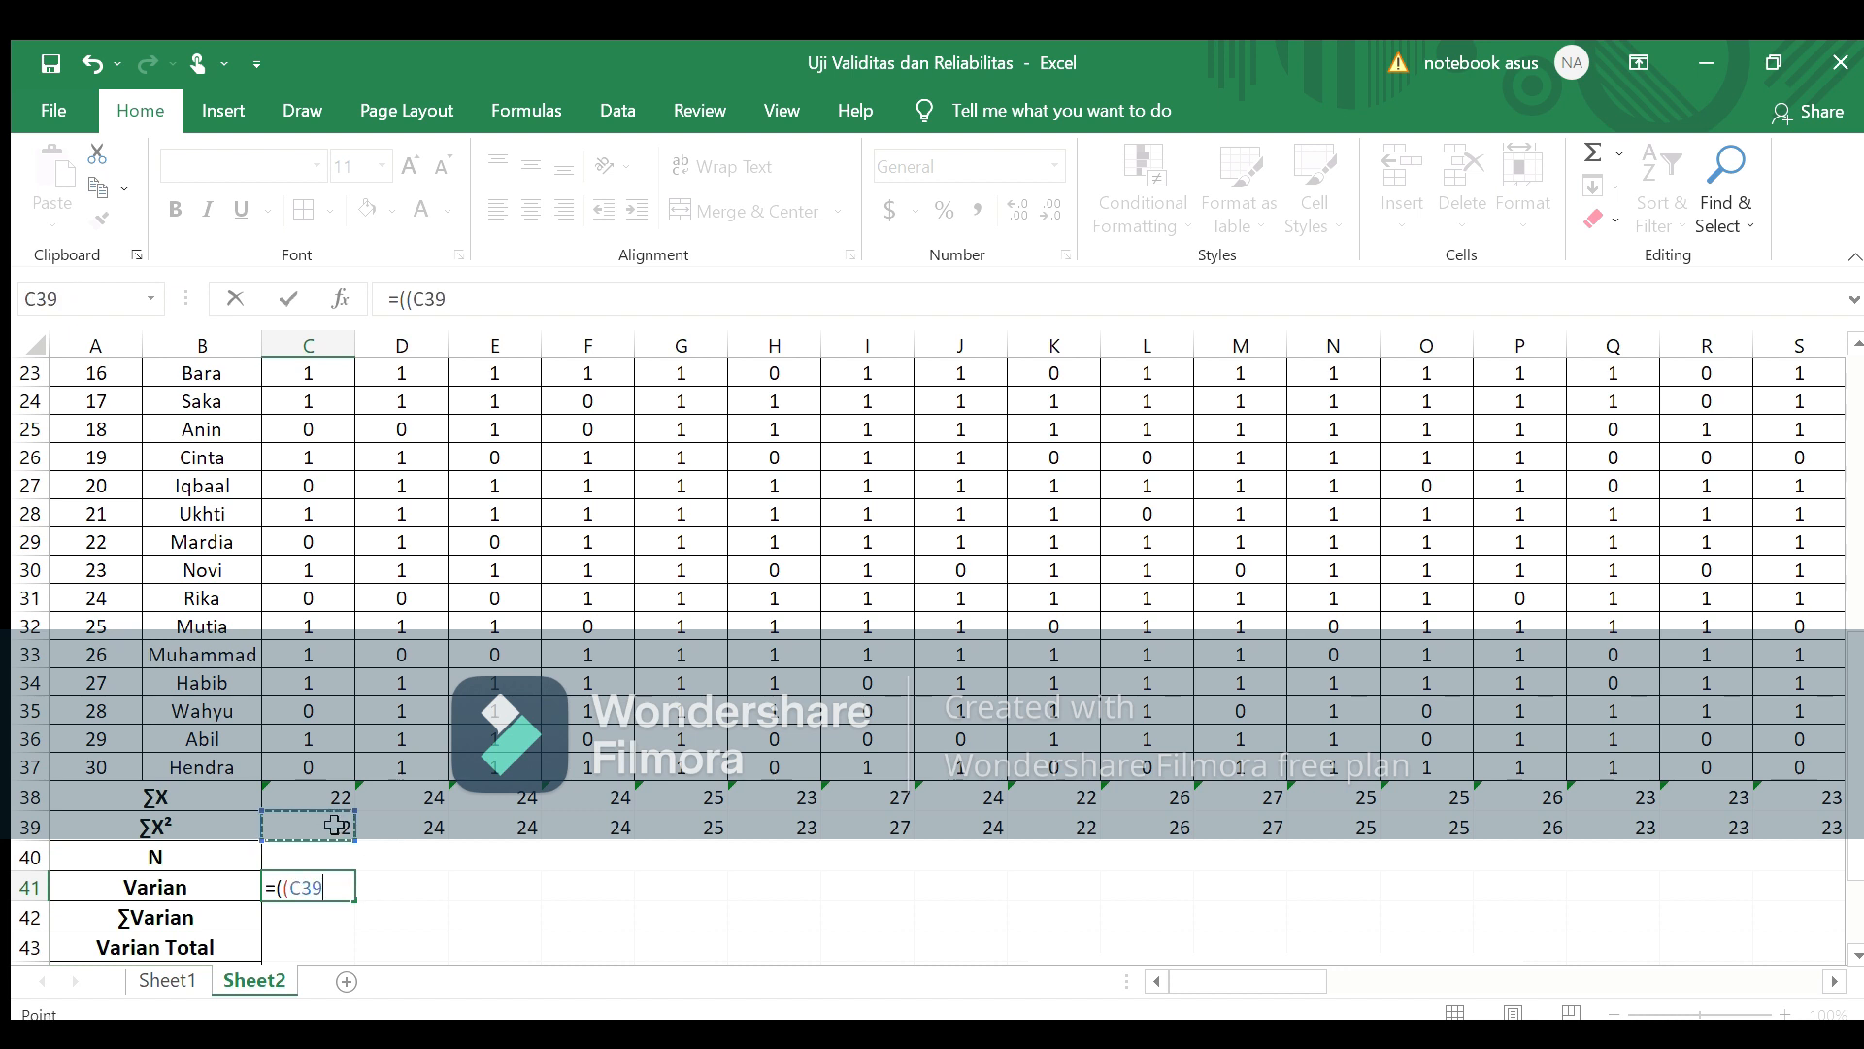
pyautogui.write('-')
pyautogui.click(327, 793)
pyautogui.write('^2')
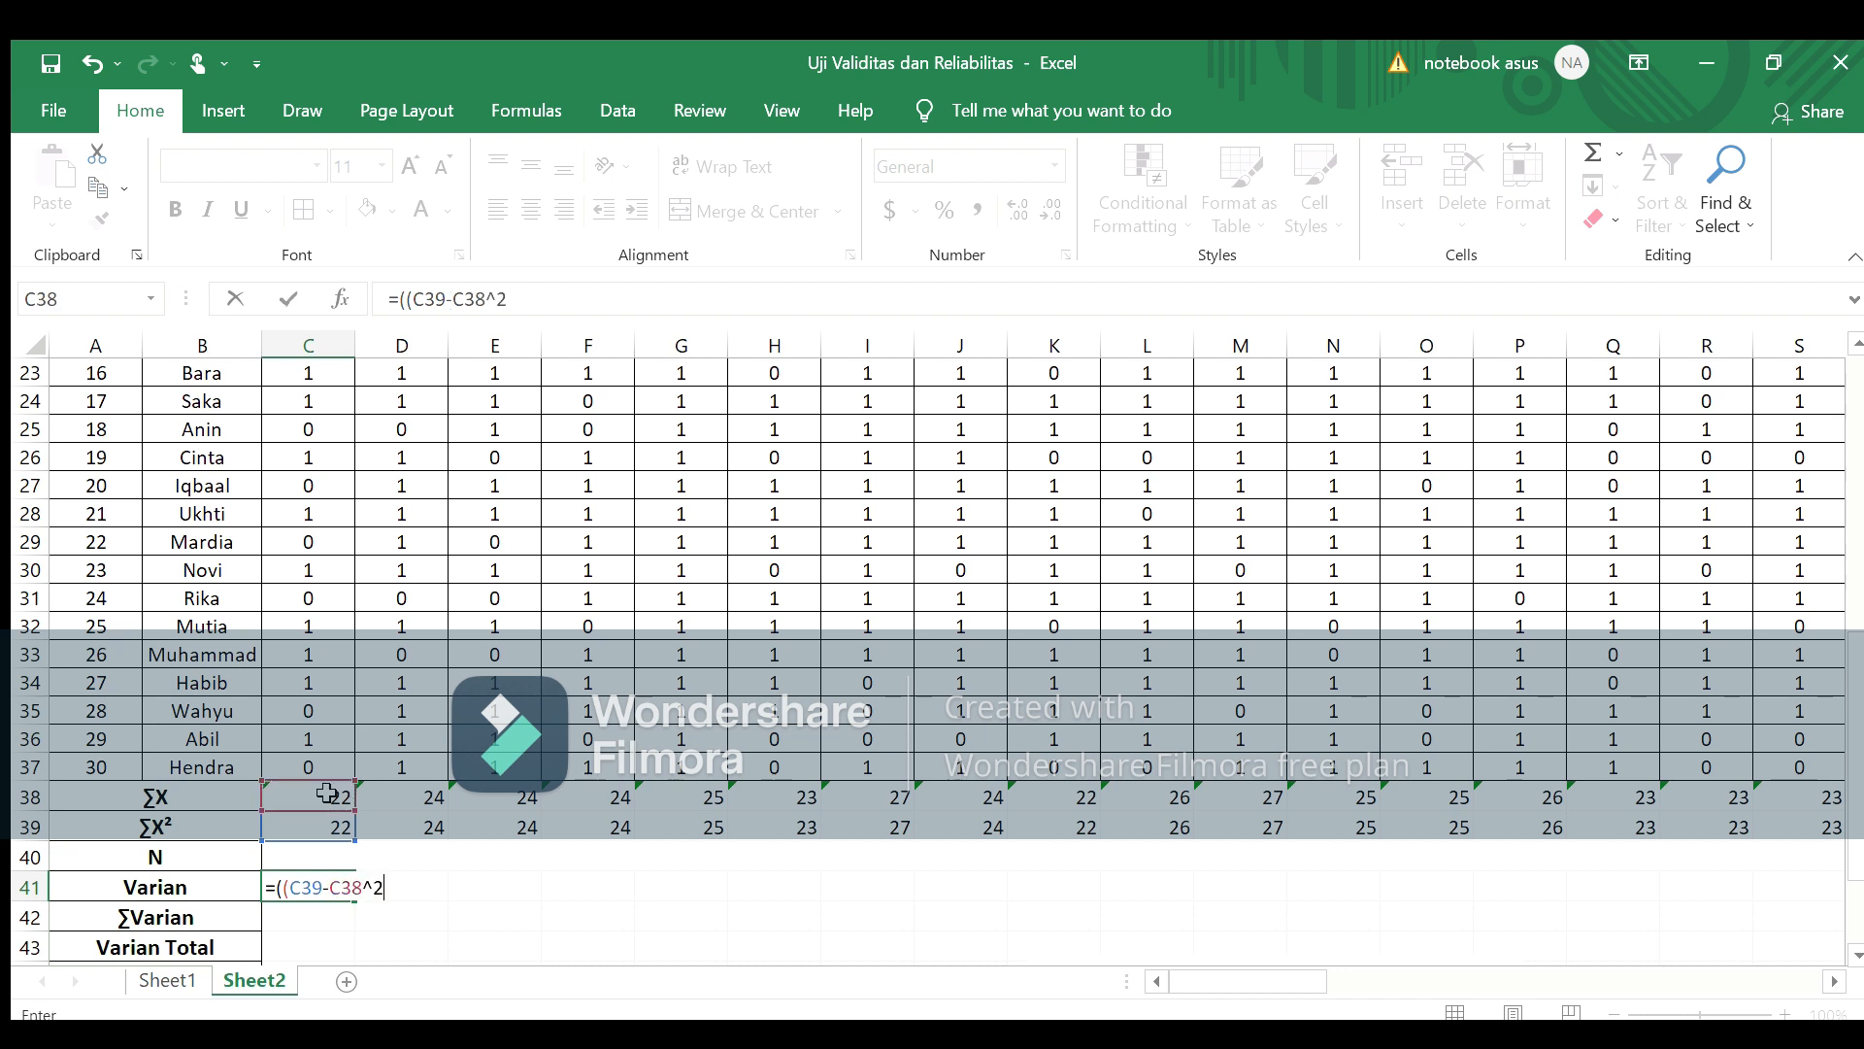
pyautogui.write('/')
pyautogui.click(433, 853)
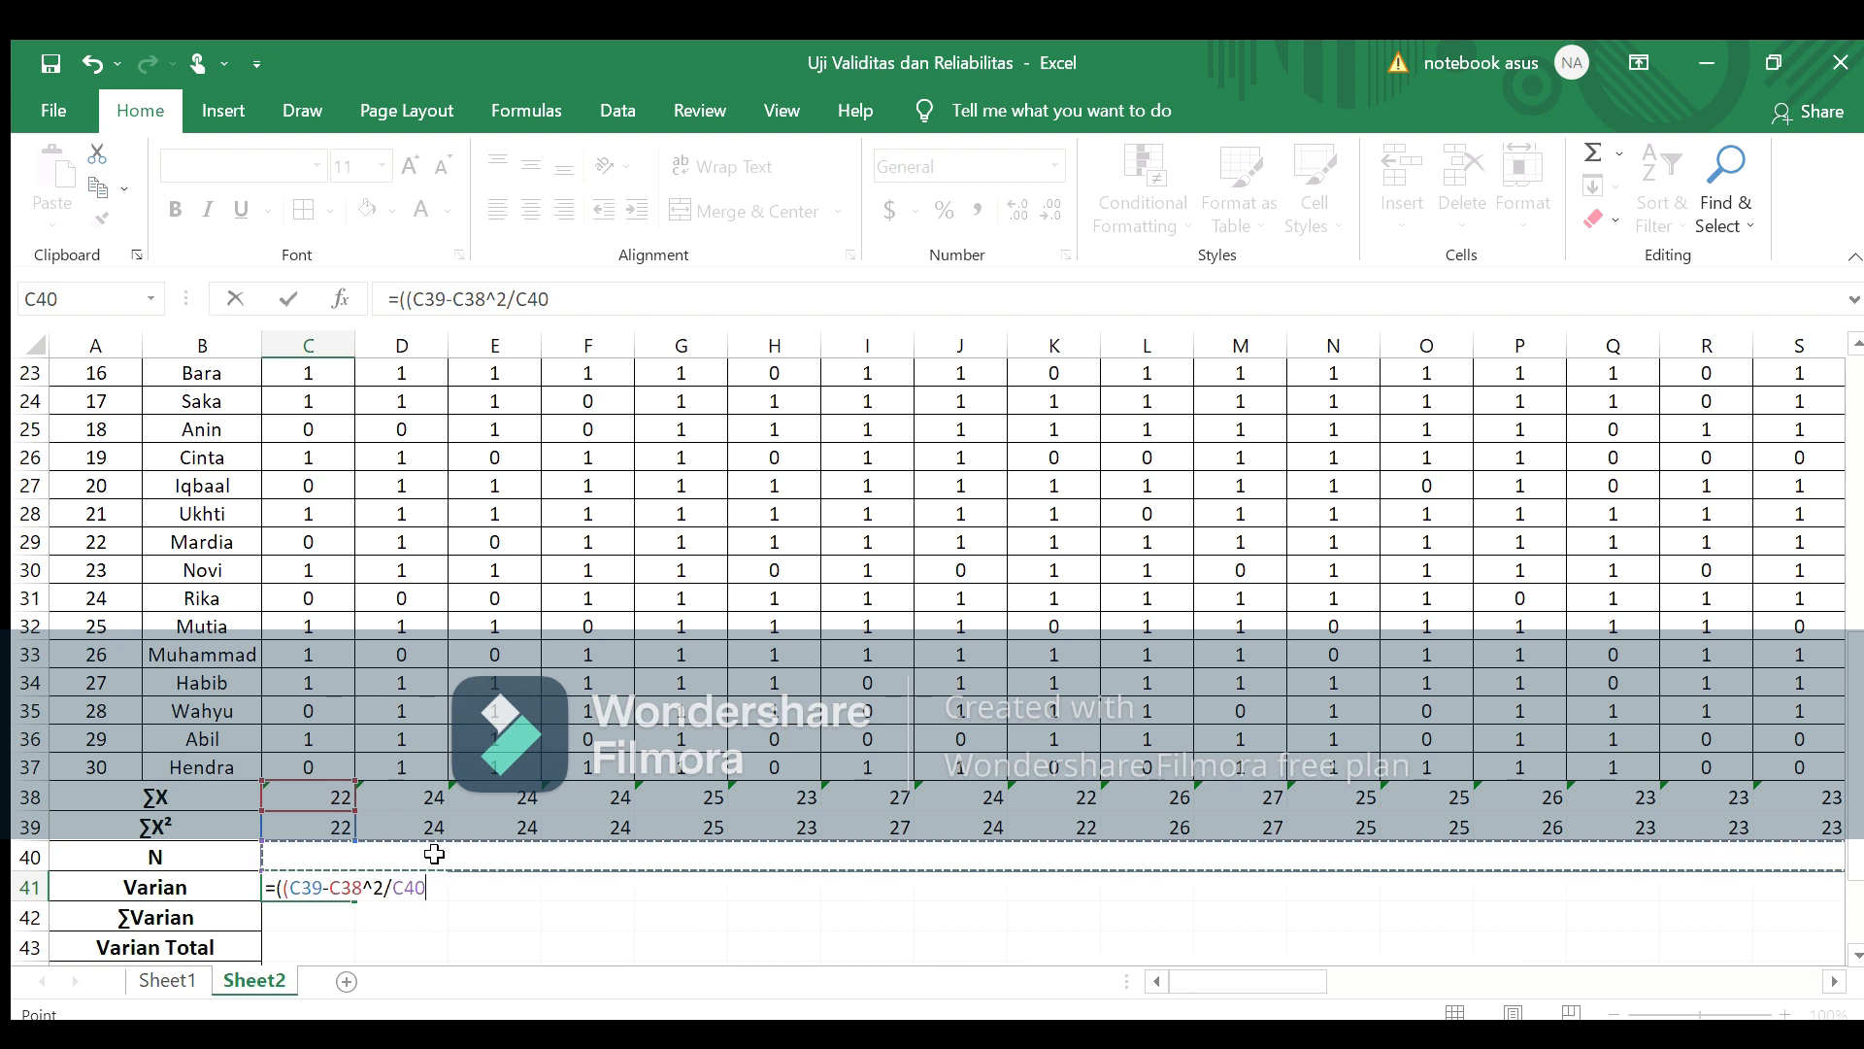
pyautogui.write(')/')
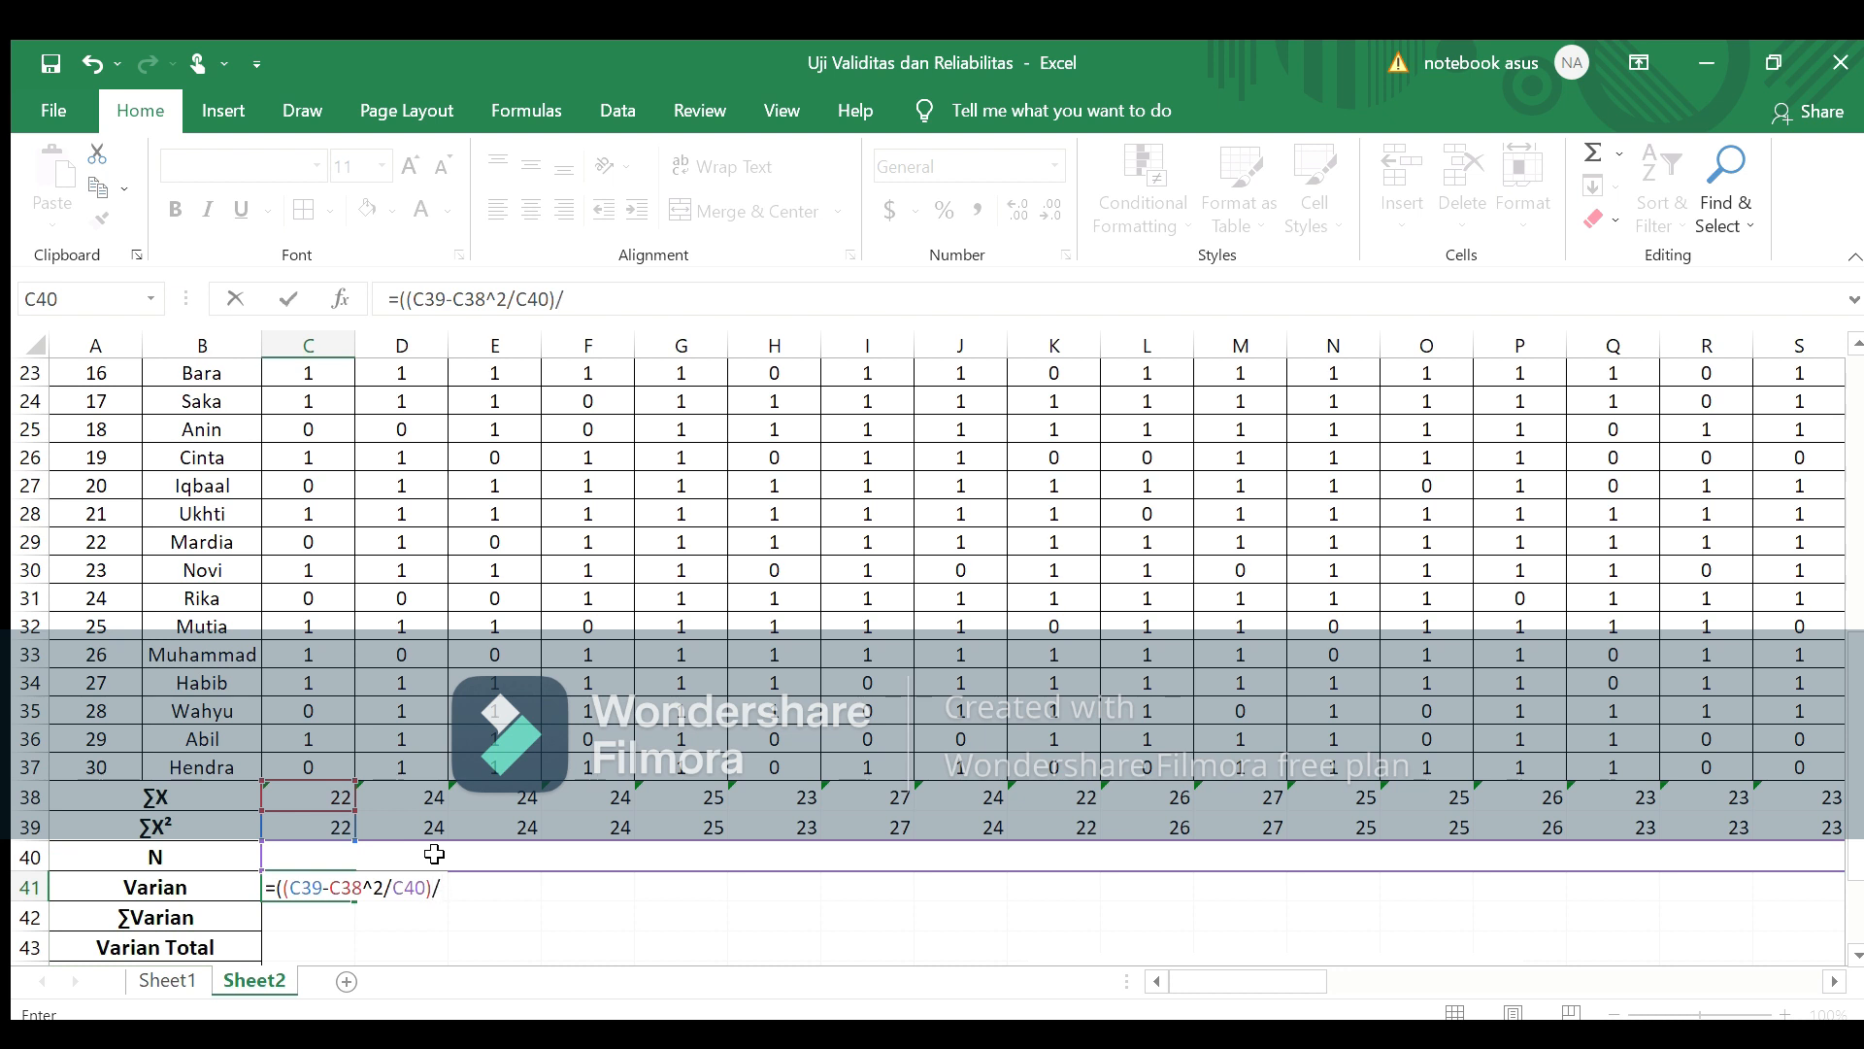
pyautogui.click(434, 854)
pyautogui.write(')')
# Step: Make both N references absolute in item 1's variance formula in C41, giving =((C39-C38^2/$C$40)/$C$40)
pyautogui.click(532, 304)
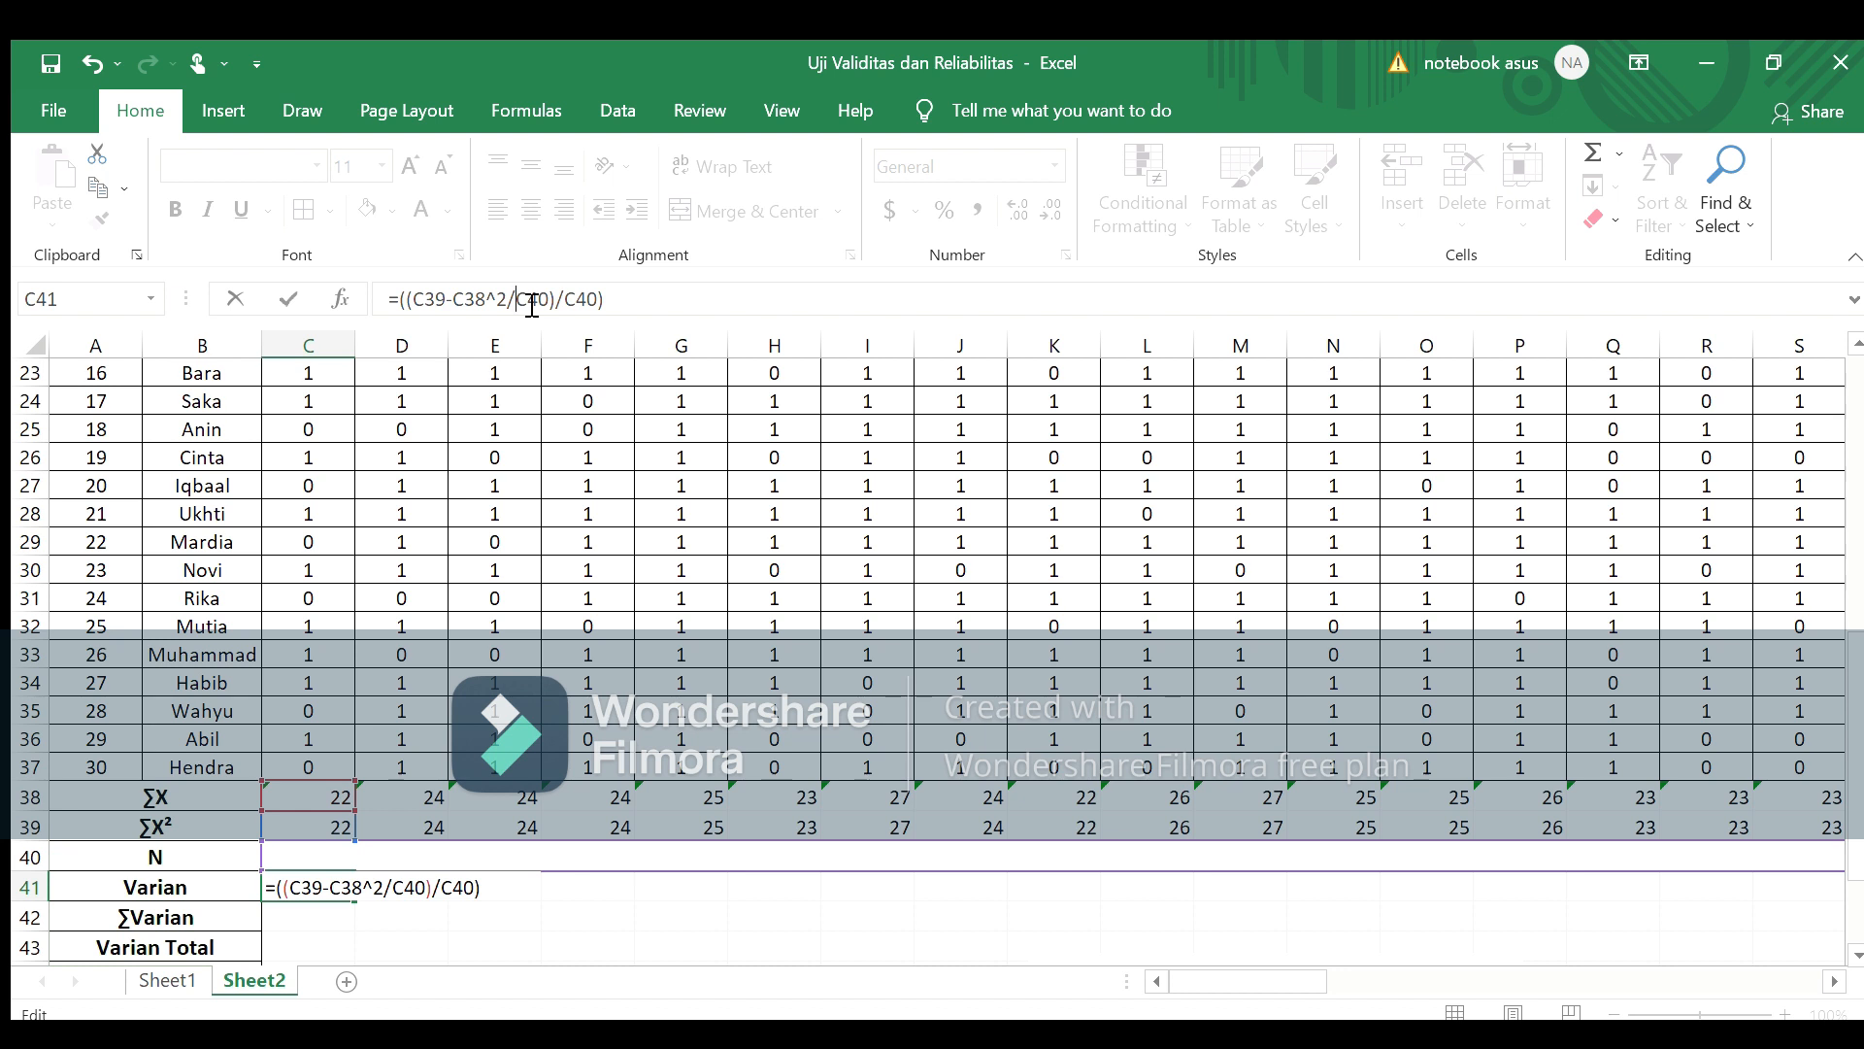
pyautogui.write('$')
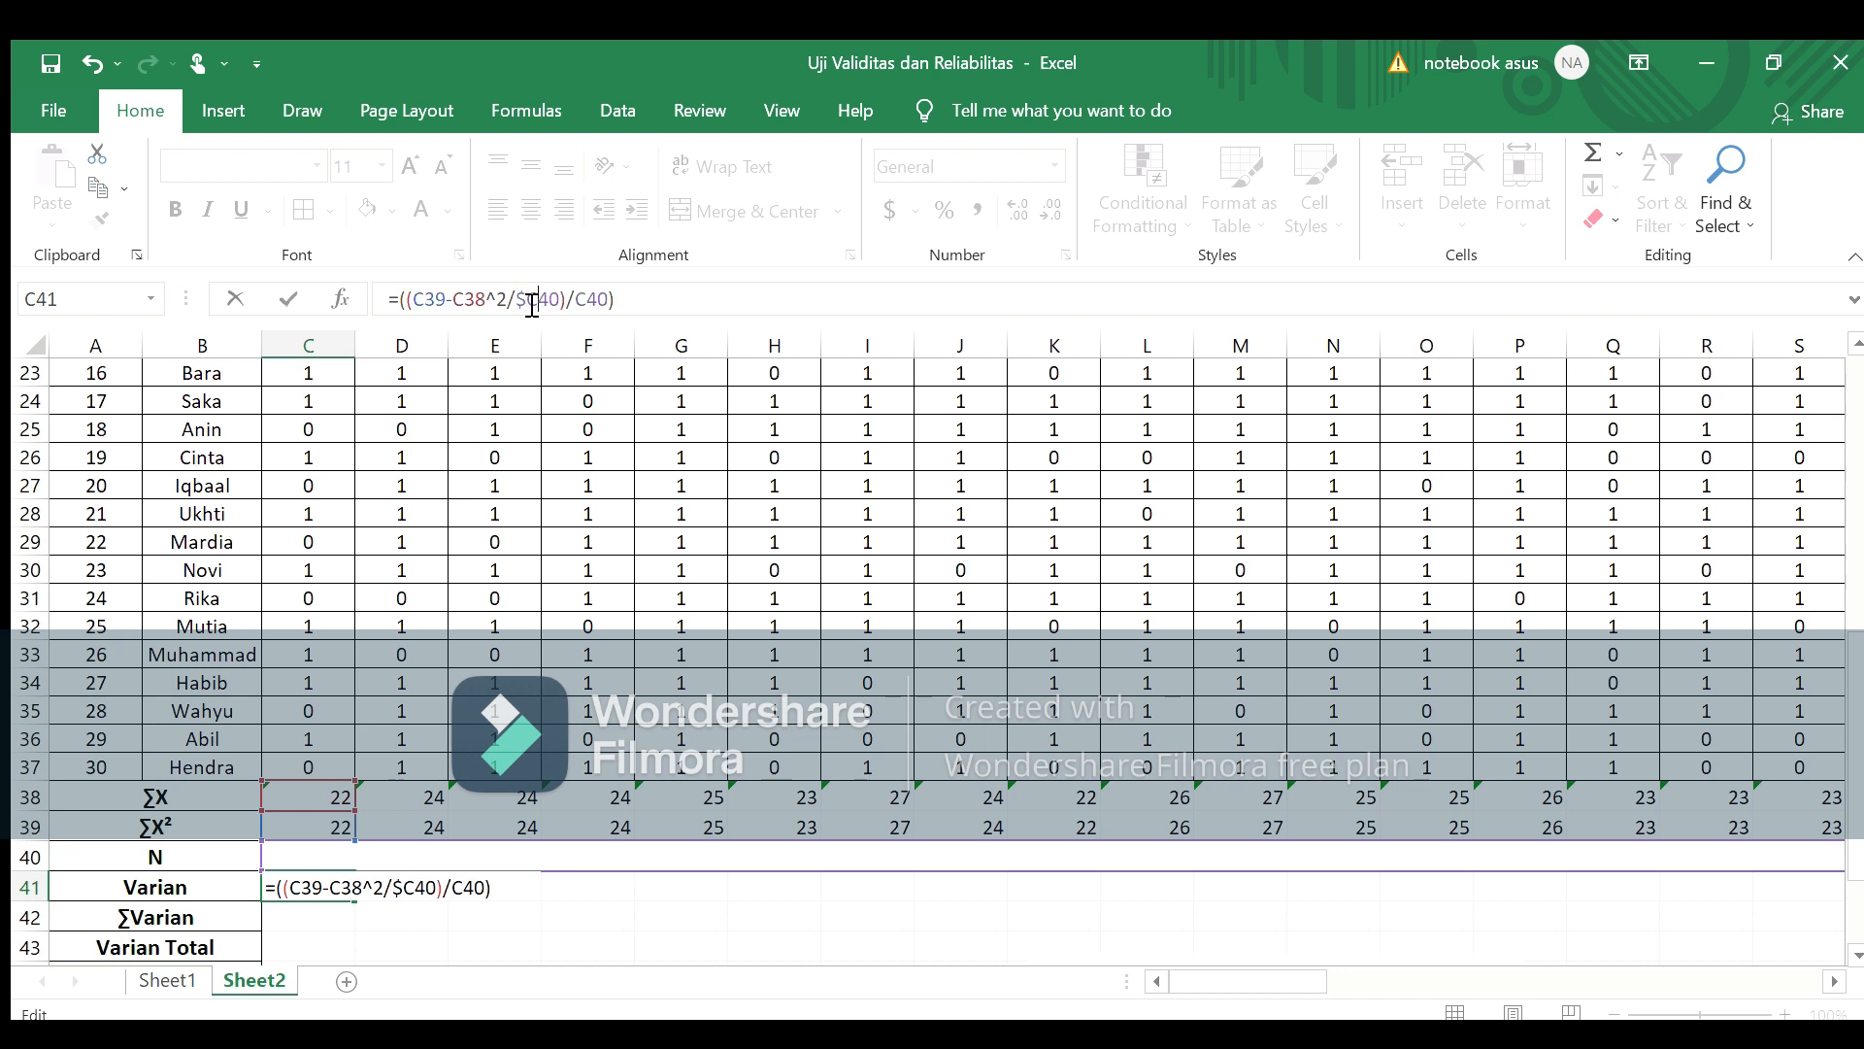
pyautogui.click(532, 305)
pyautogui.write('$')
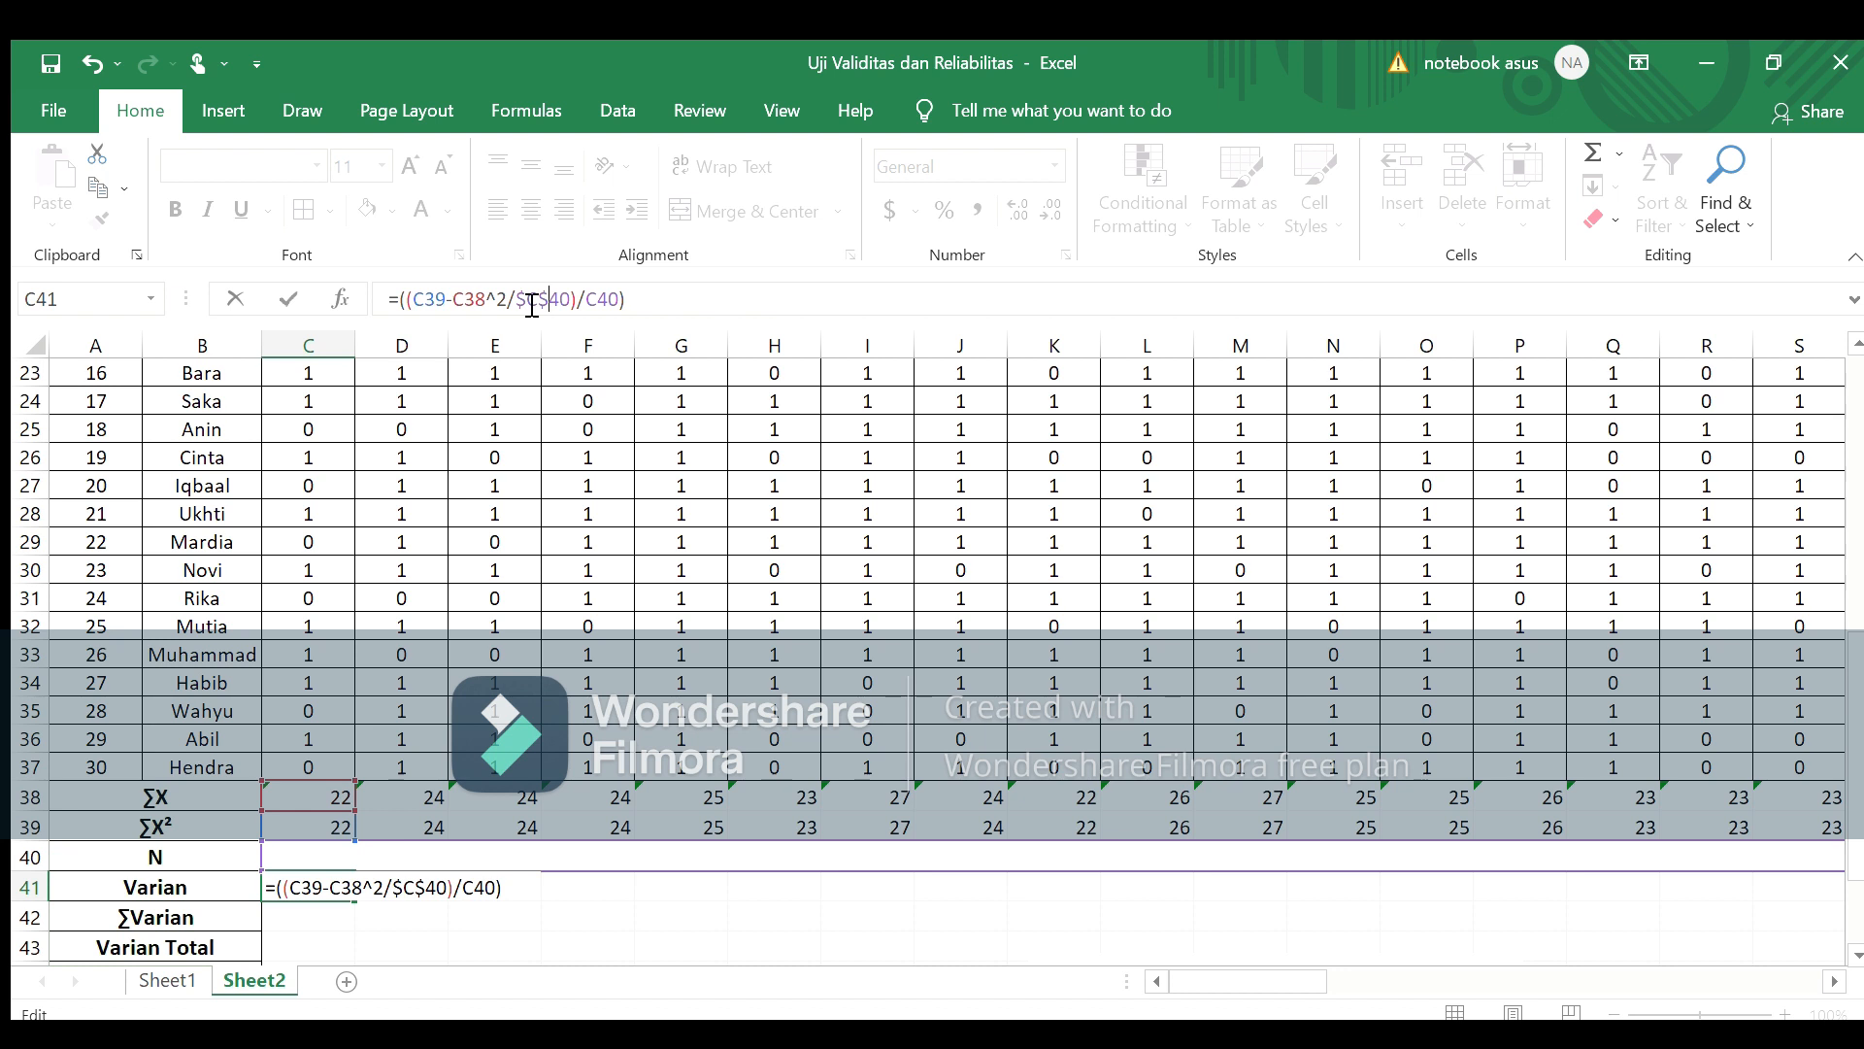
pyautogui.press('Right')
pyautogui.write('$C$')
pyautogui.press('Return')
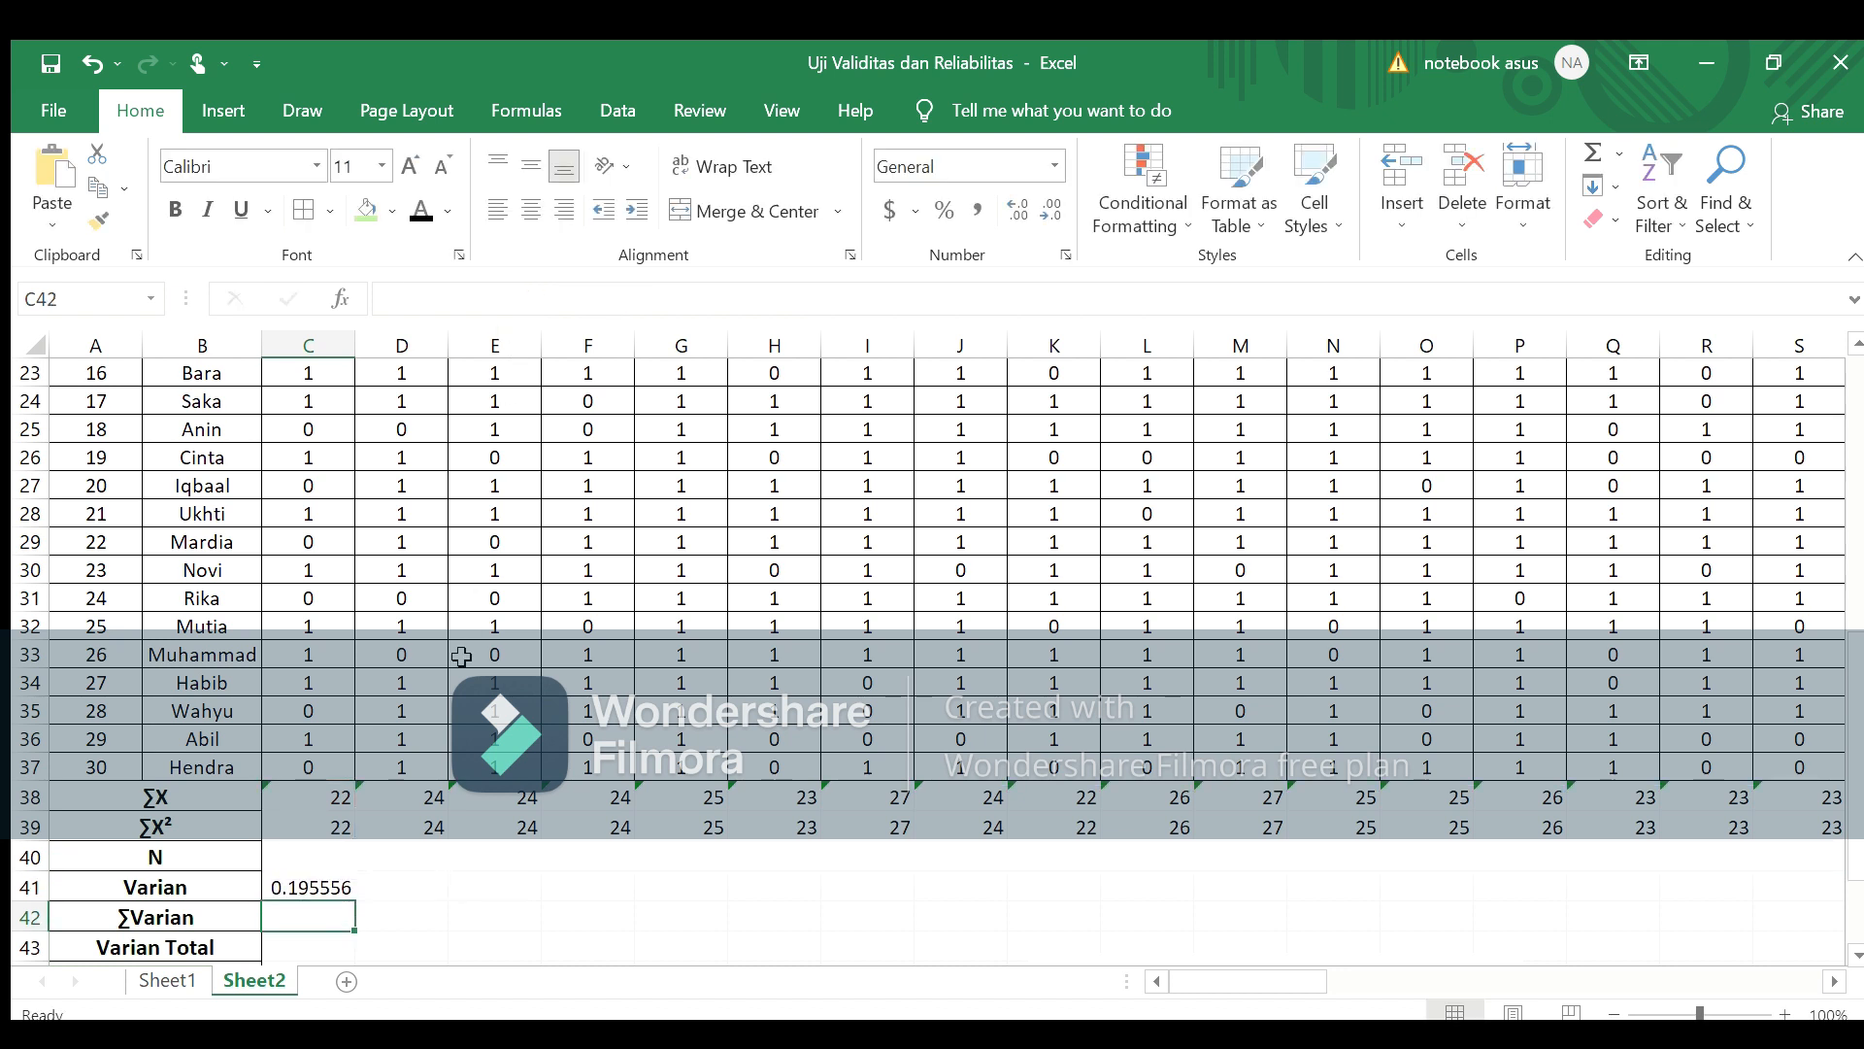
# Step: Fill the variance formula from C41 across the row to AK41 and centre the values
pyautogui.click(326, 888)
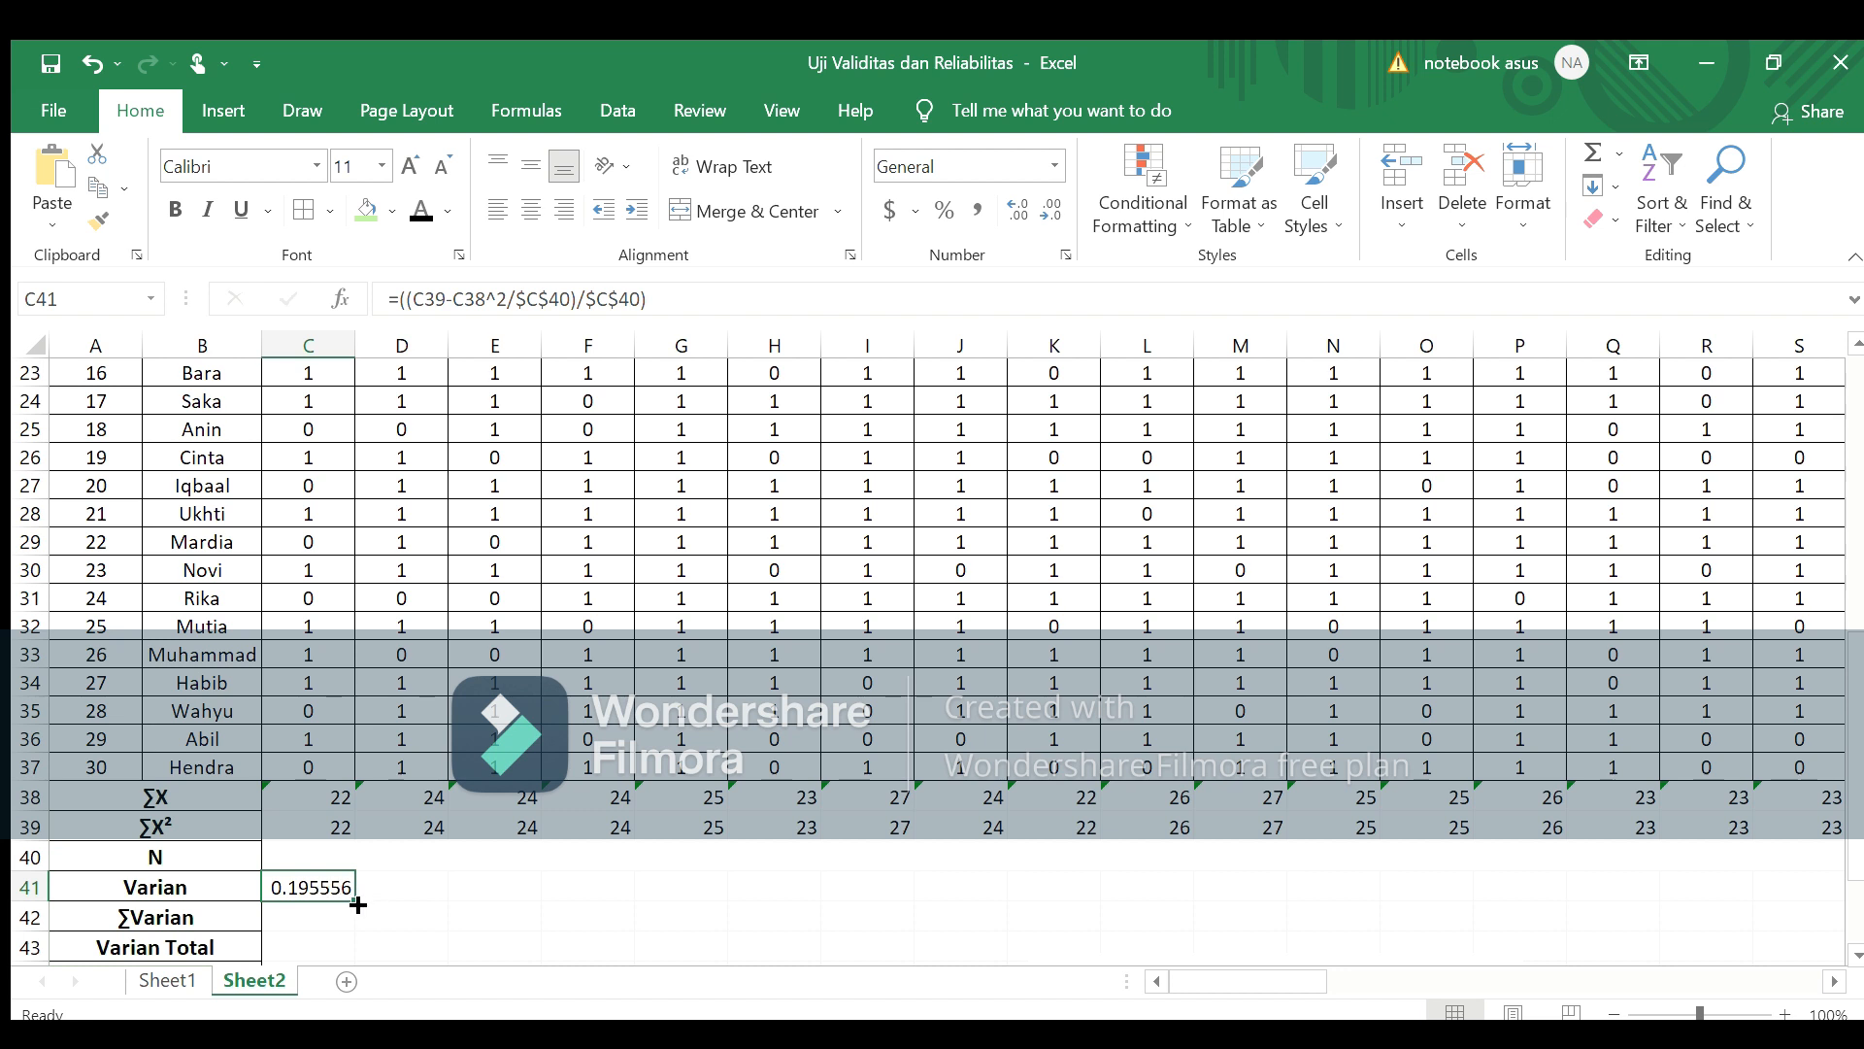
pyautogui.moveTo(347, 891); pyautogui.dragTo(1439, 883)
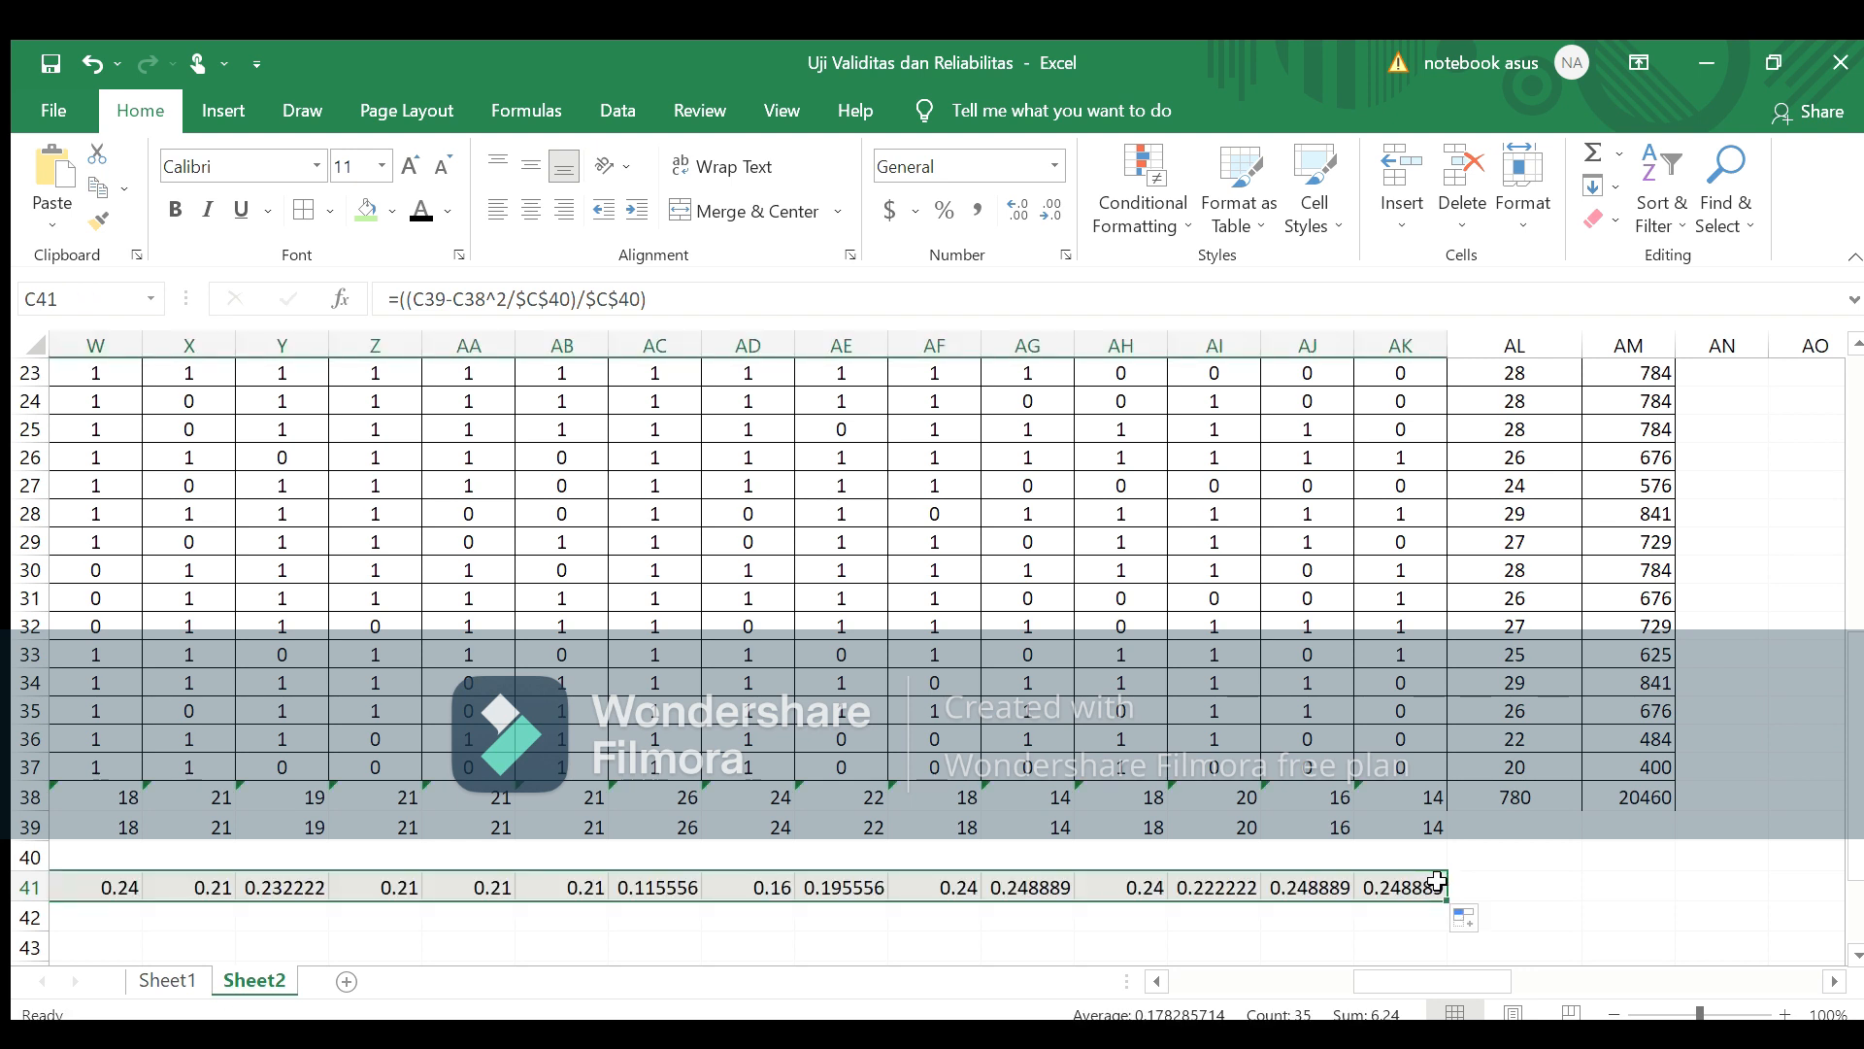
pyautogui.moveTo(1413, 982); pyautogui.dragTo(1197, 986)
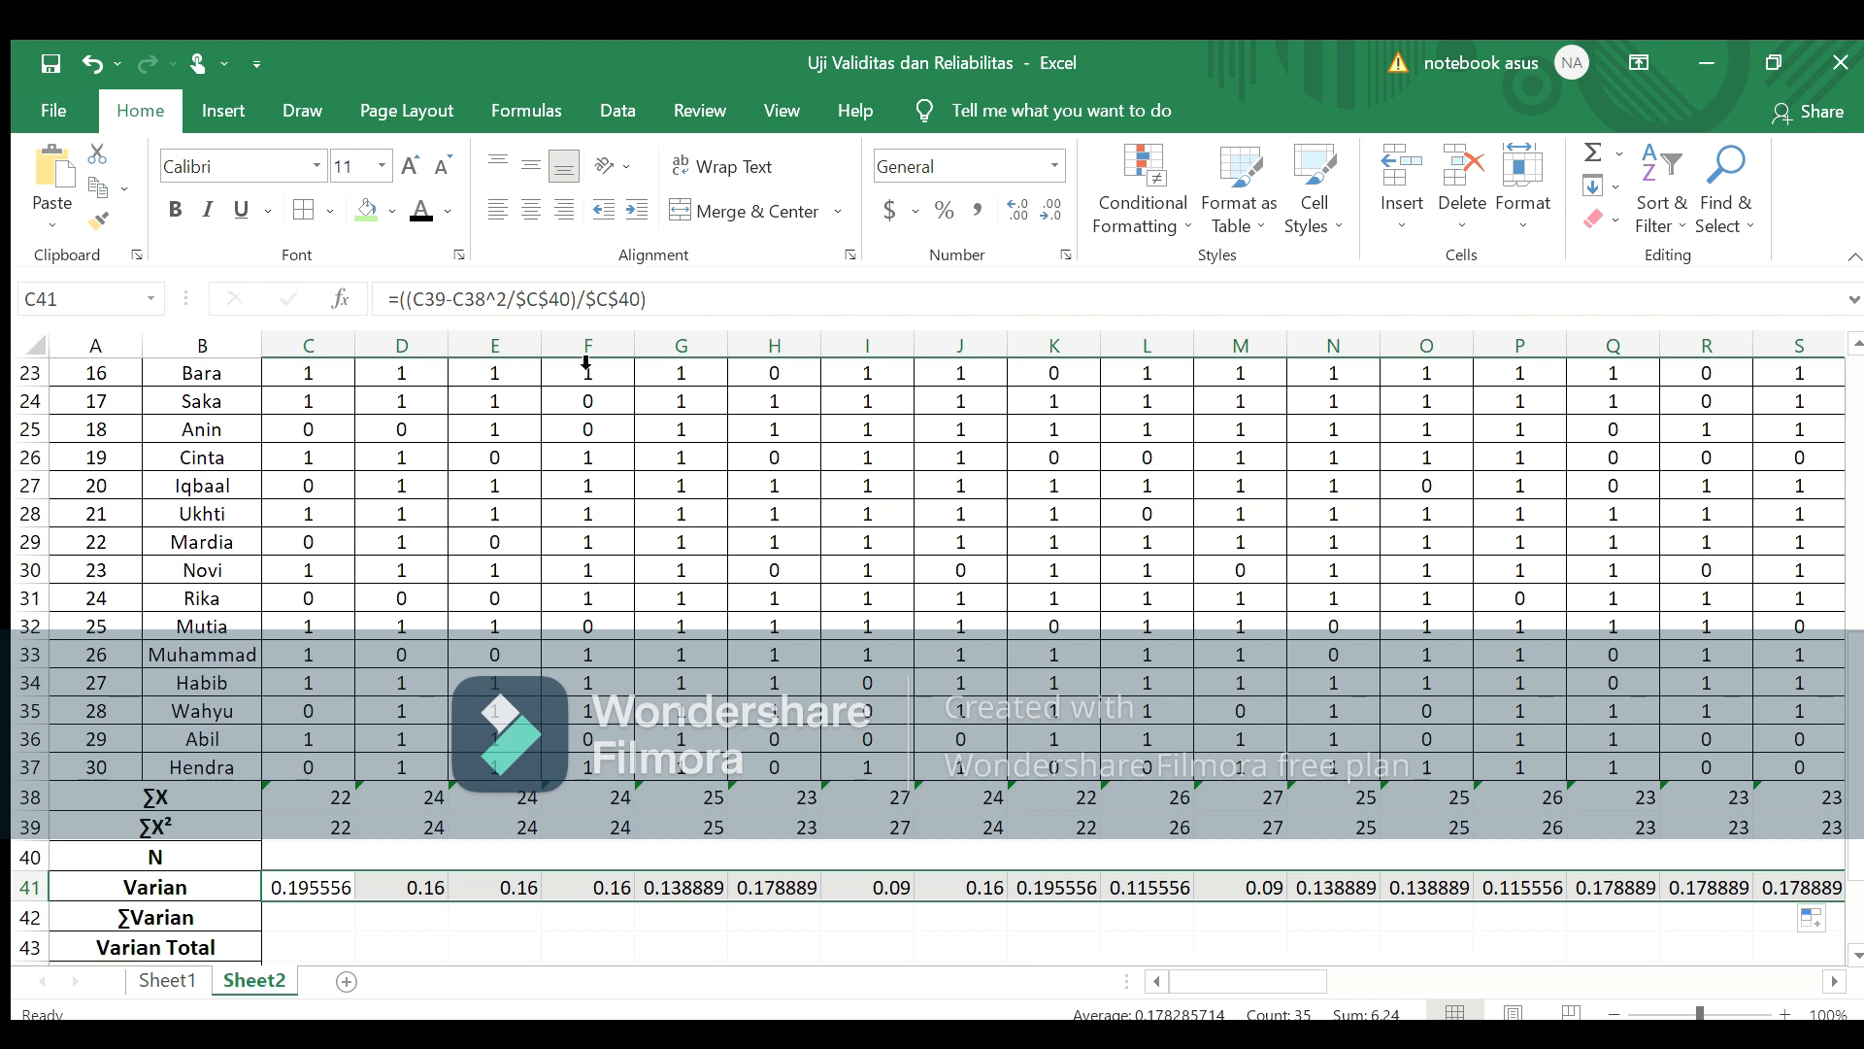
pyautogui.click(533, 223)
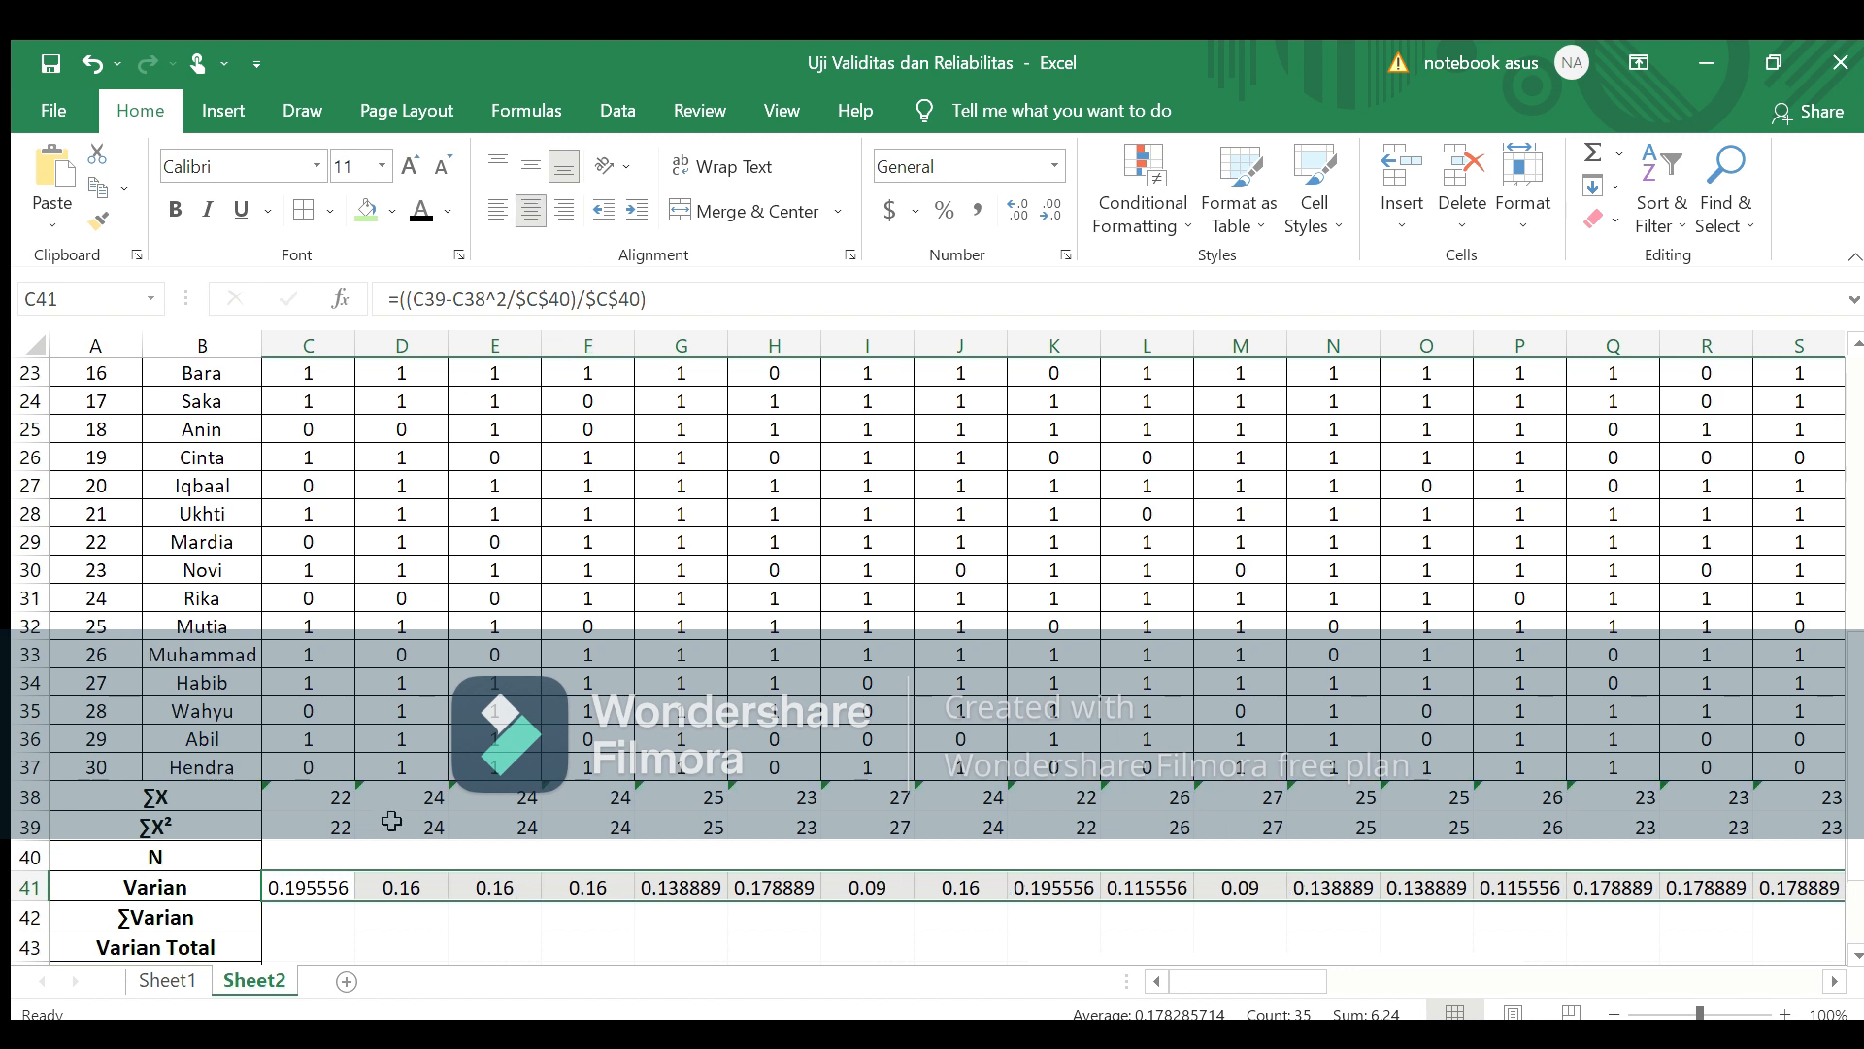
# Step: Sum the item variances C41:AK41 in the ∑Varian cell C42
pyautogui.click(334, 910)
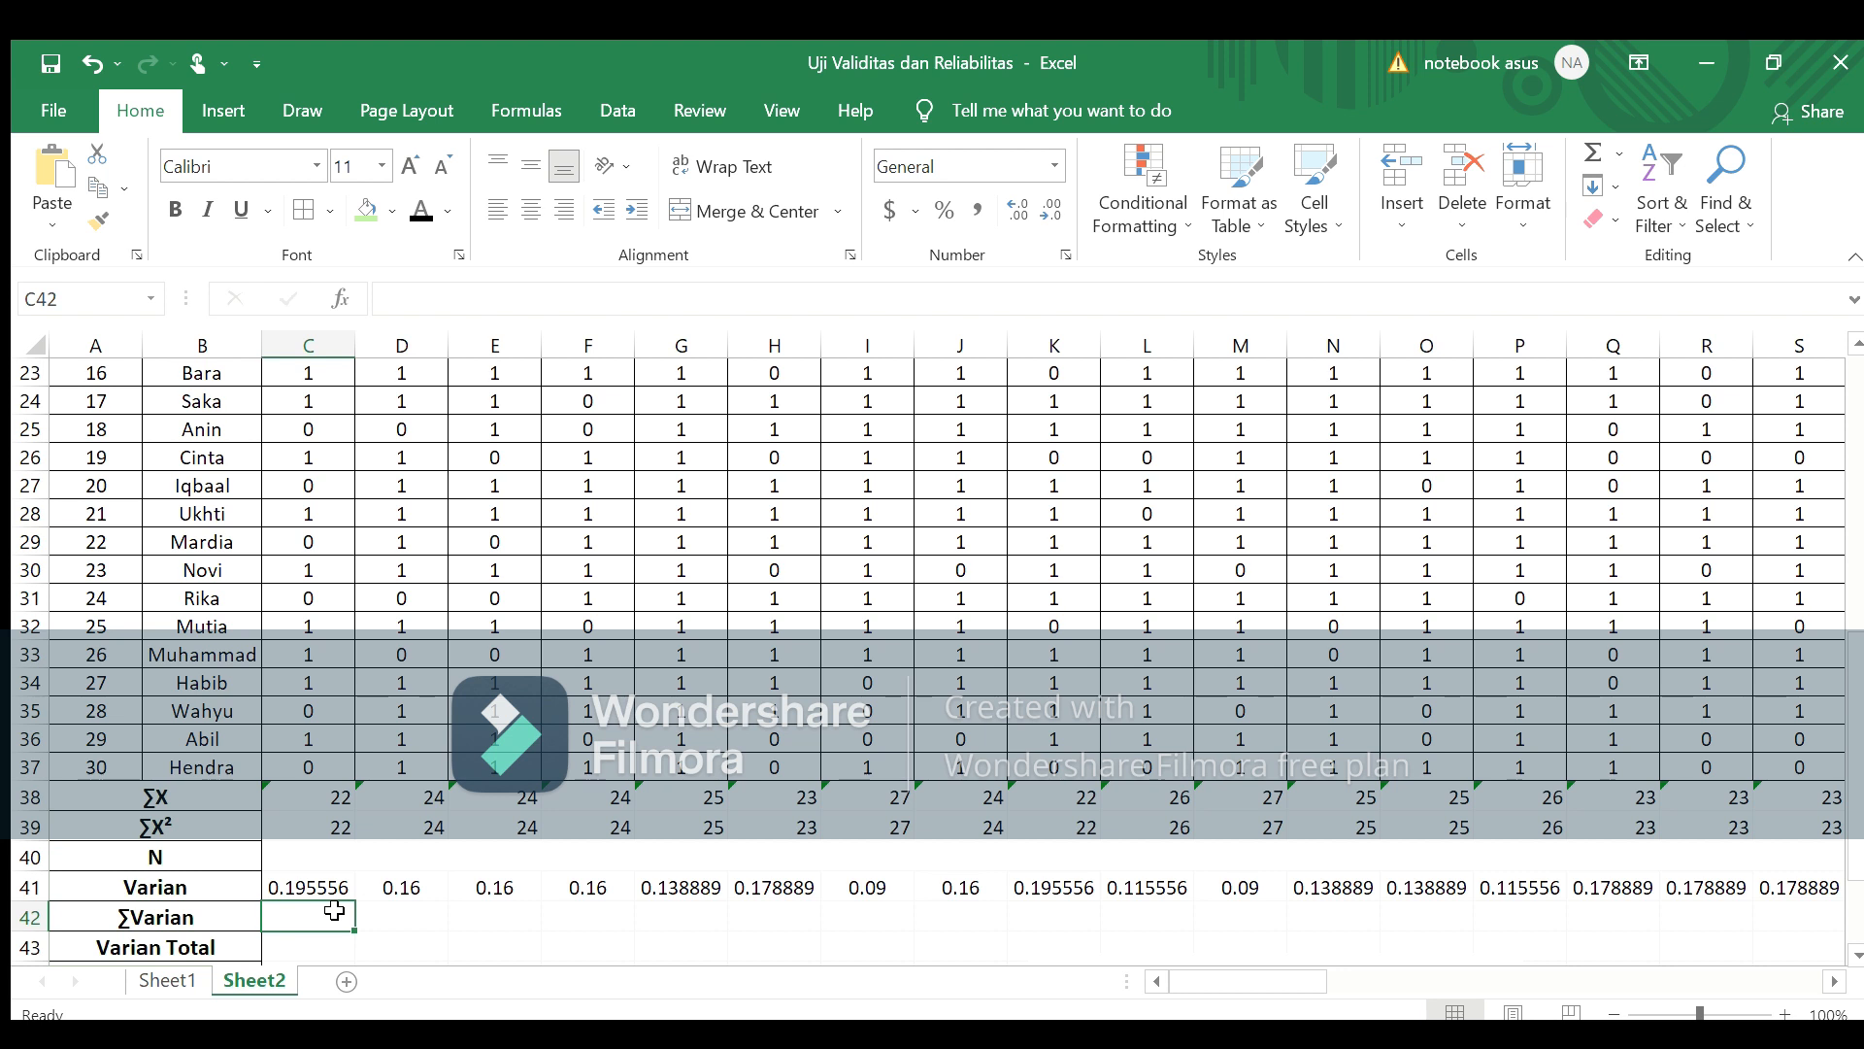
pyautogui.write('=sum(')
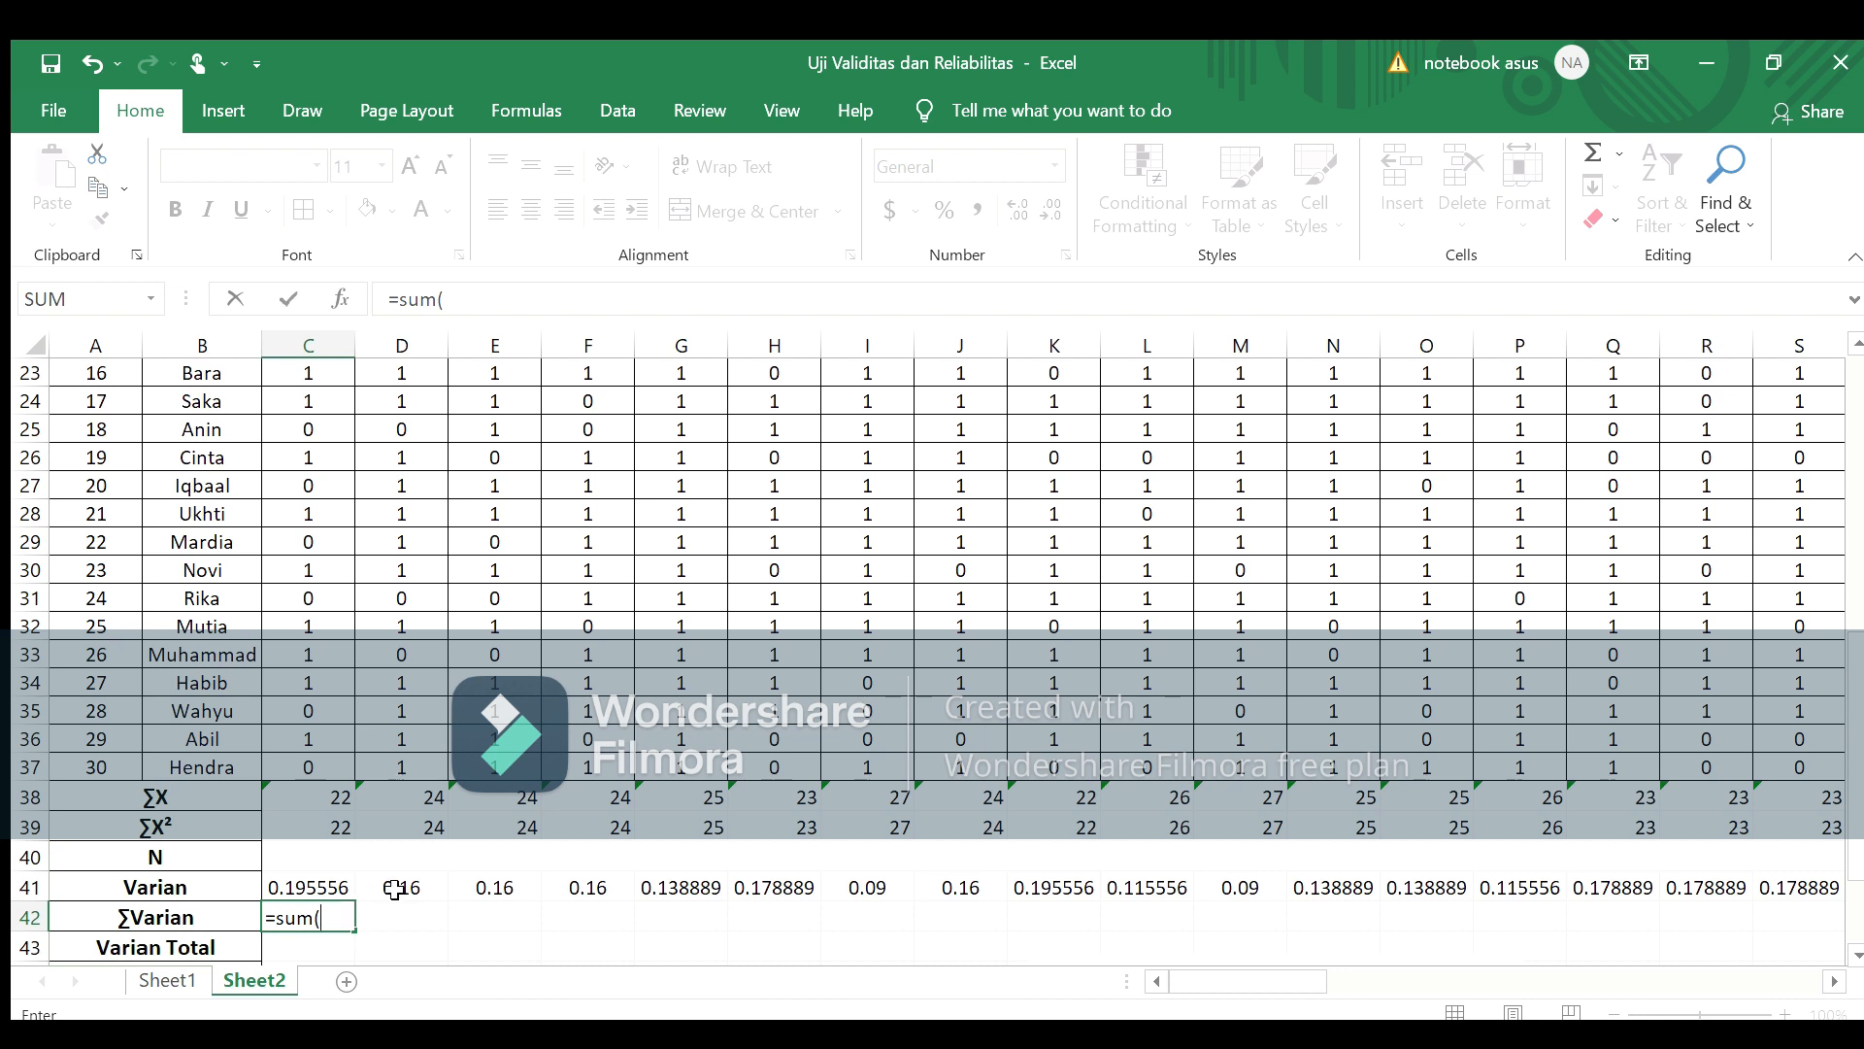
pyautogui.click(315, 886)
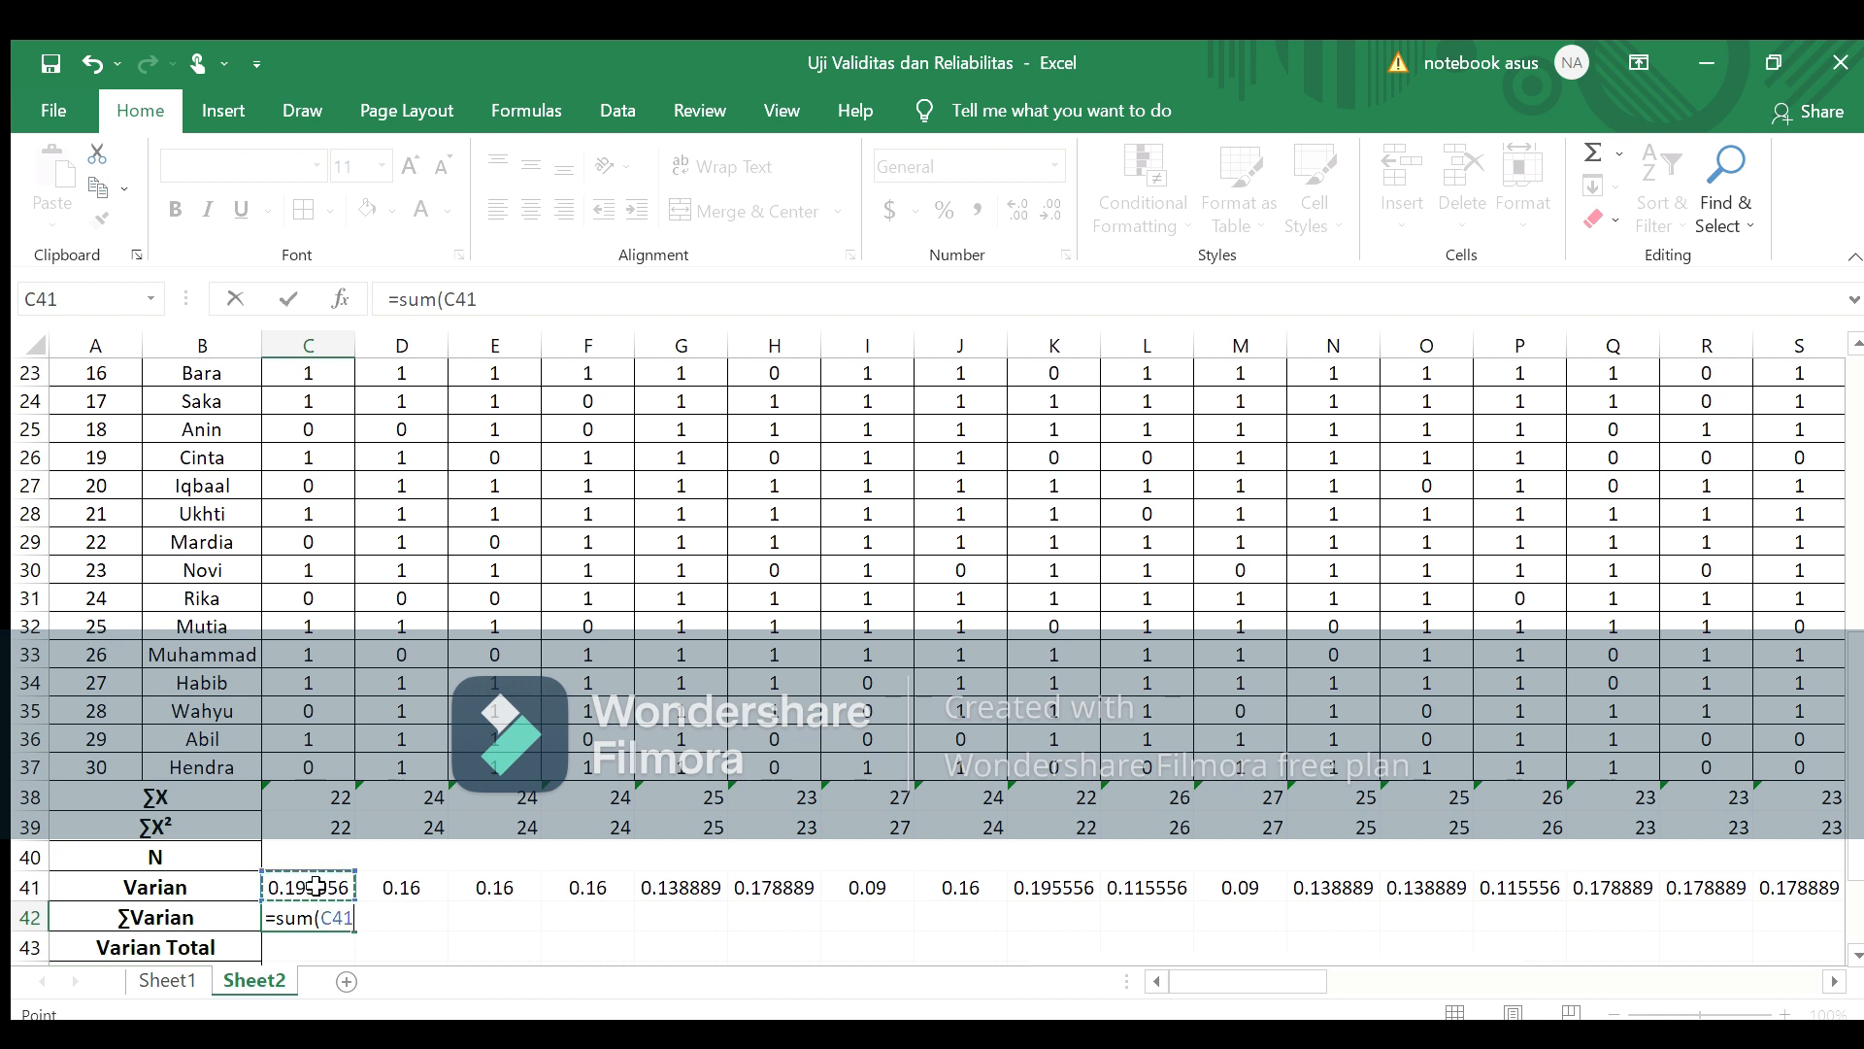
pyautogui.moveTo(331, 884); pyautogui.dragTo(1423, 891)
pyautogui.write(')')
pyautogui.press('Return')
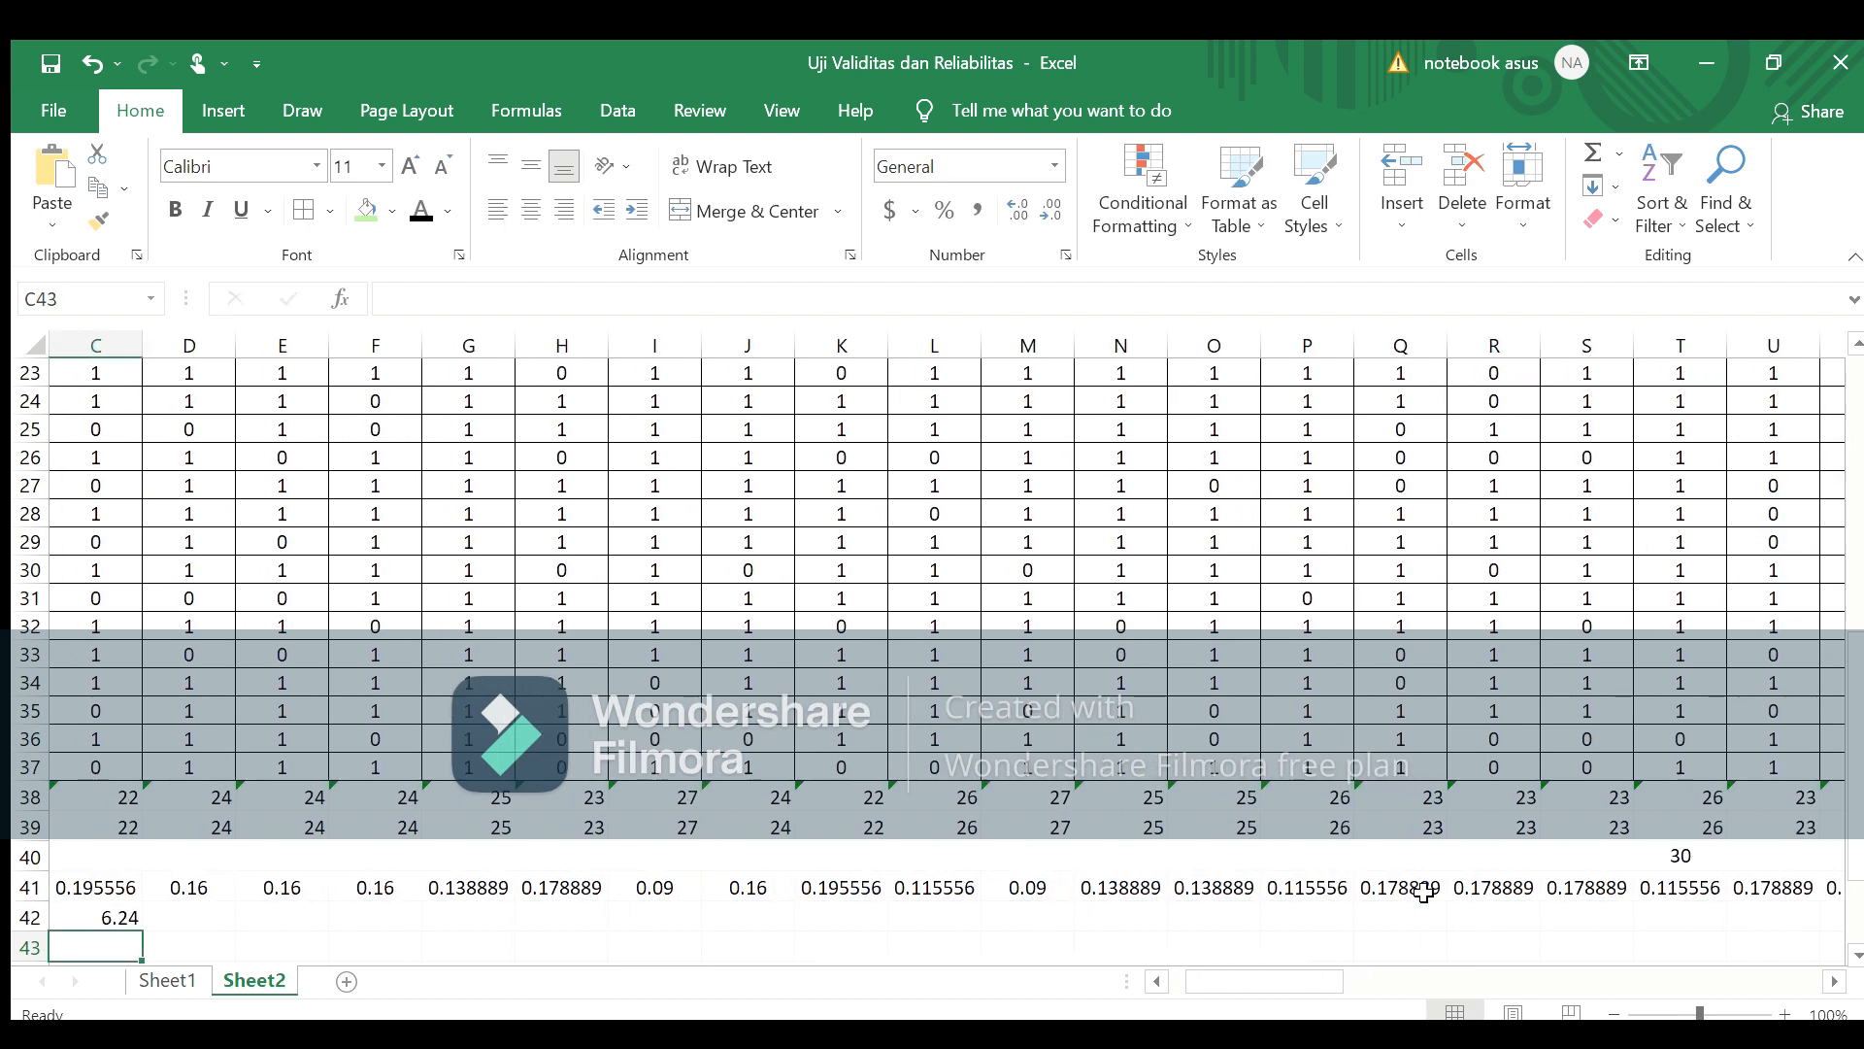
# Step: Calculate the total variance in the Varian Total cell C43 with =((AM38-AL38^2/C40)/C40)
pyautogui.press('Left')
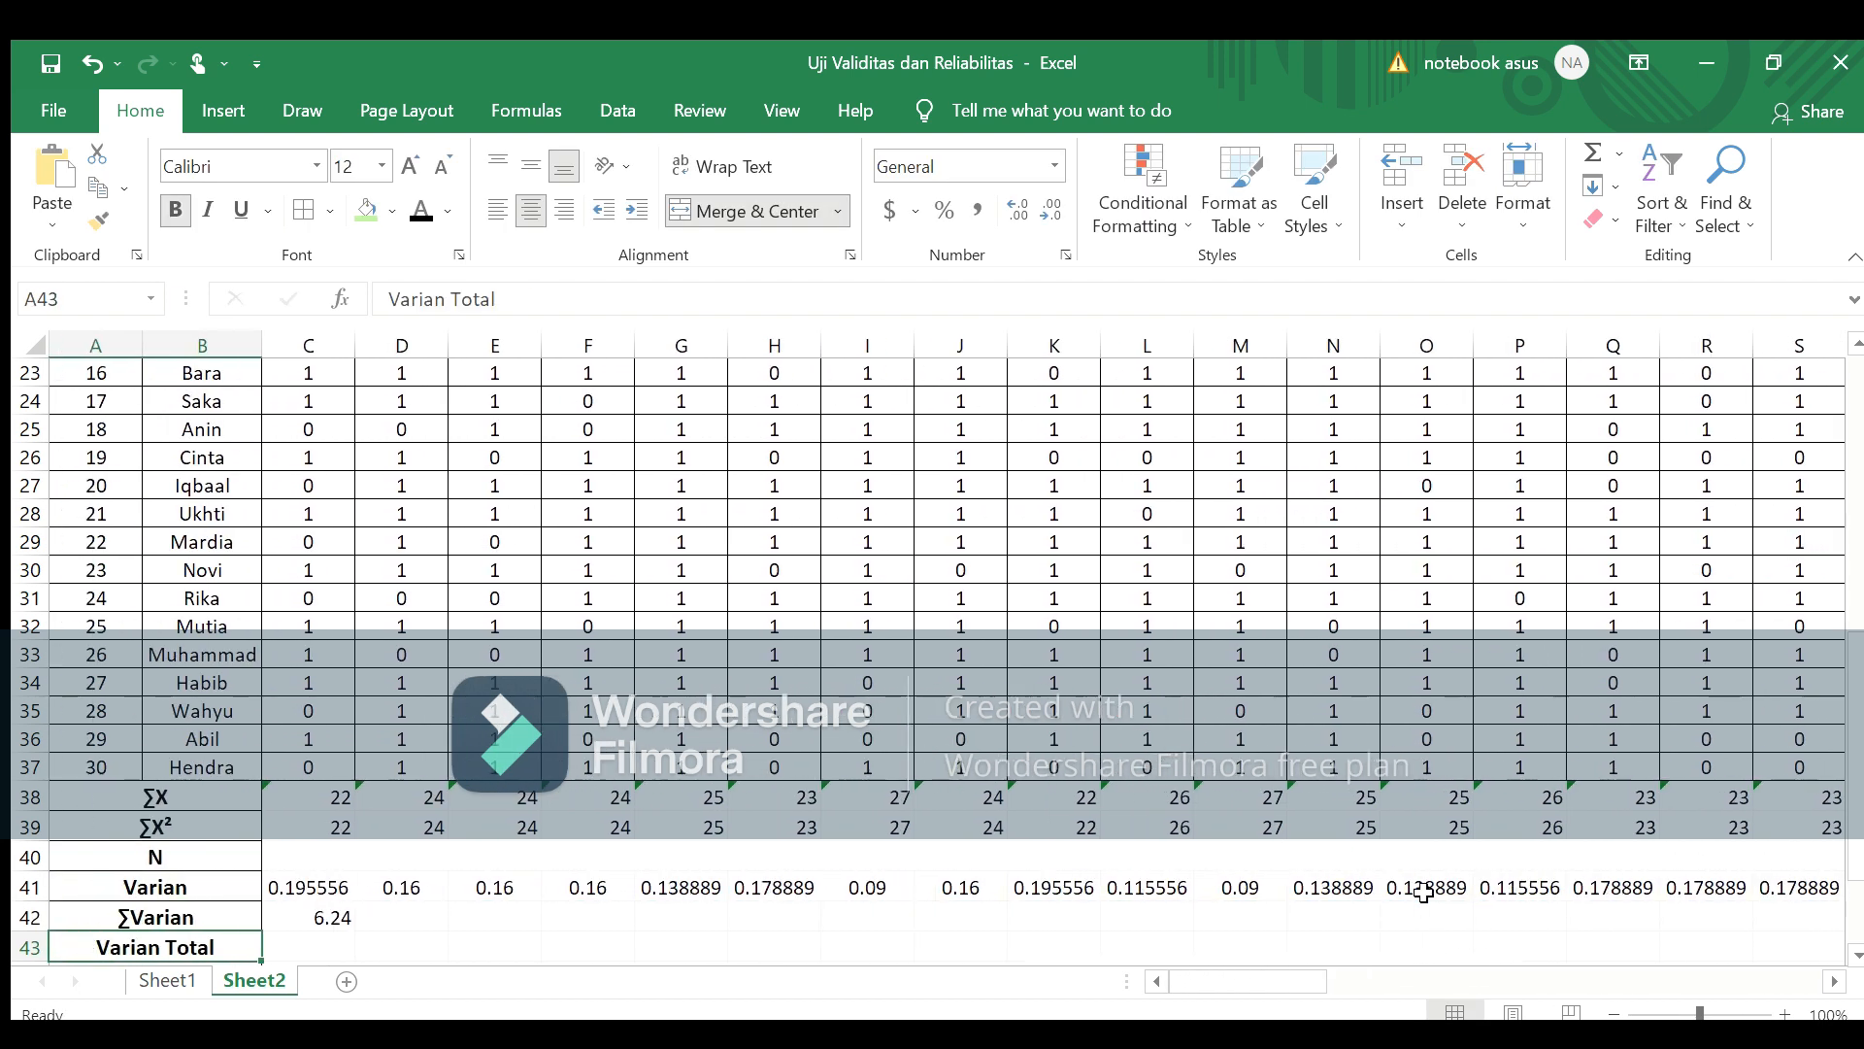
pyautogui.press('Right')
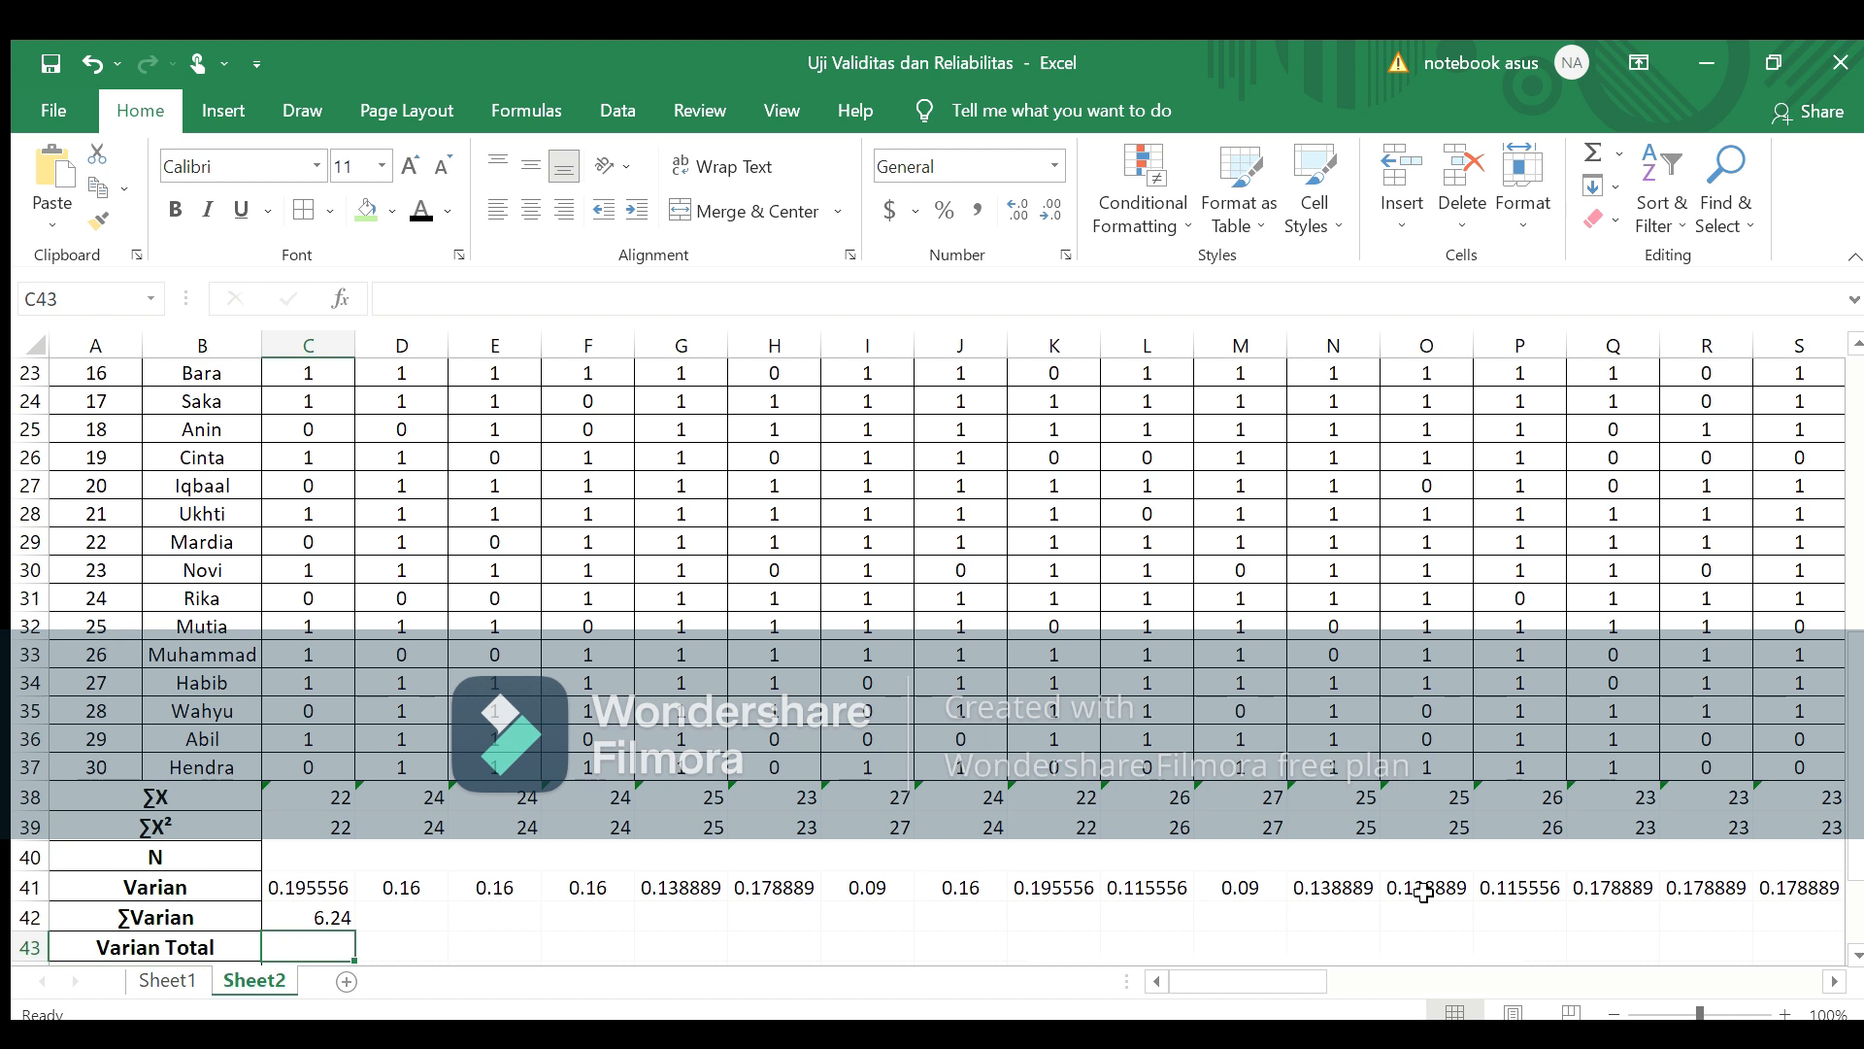
pyautogui.write('=')
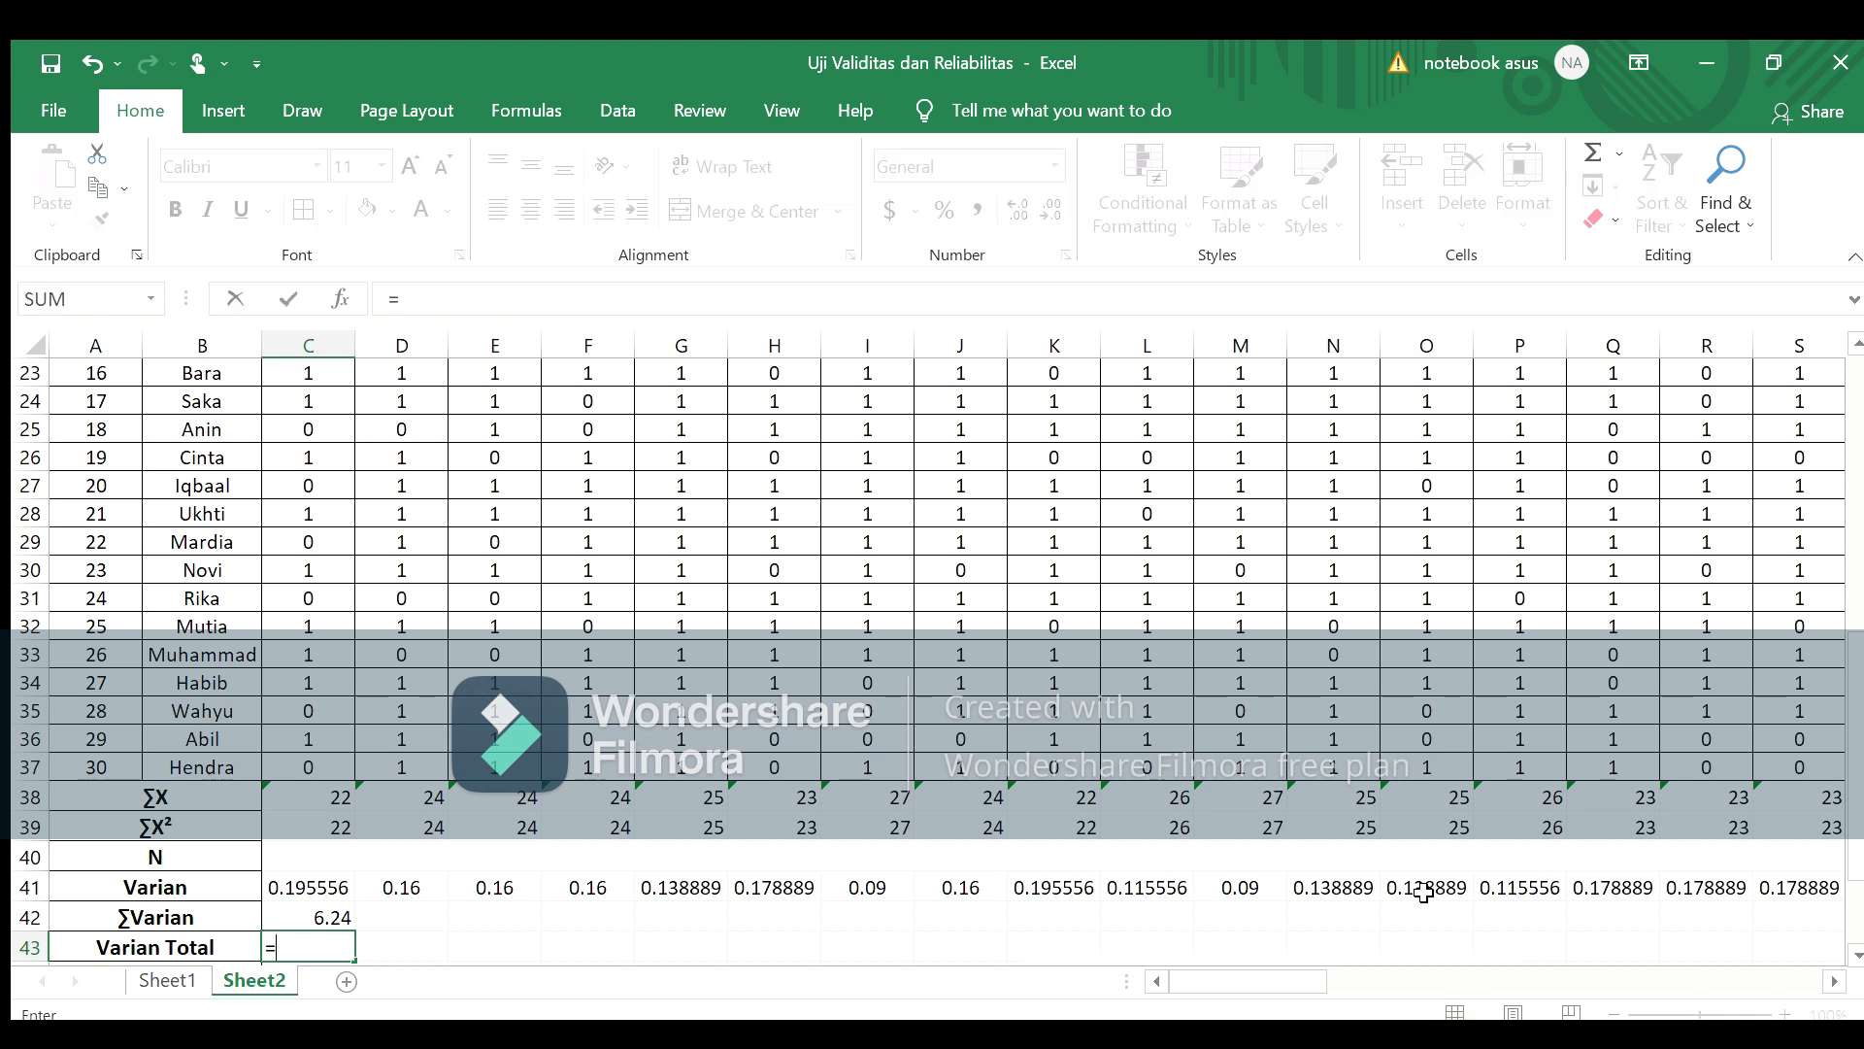
pyautogui.write('((')
pyautogui.click(1834, 982)
pyautogui.click(1833, 982)
pyautogui.click(1833, 981)
pyautogui.click(1833, 981)
pyautogui.click(1833, 982)
pyautogui.click(1833, 982)
pyautogui.click(1833, 982)
pyautogui.click(1833, 982)
pyautogui.click(1833, 982)
pyautogui.click(1833, 982)
pyautogui.click(1833, 981)
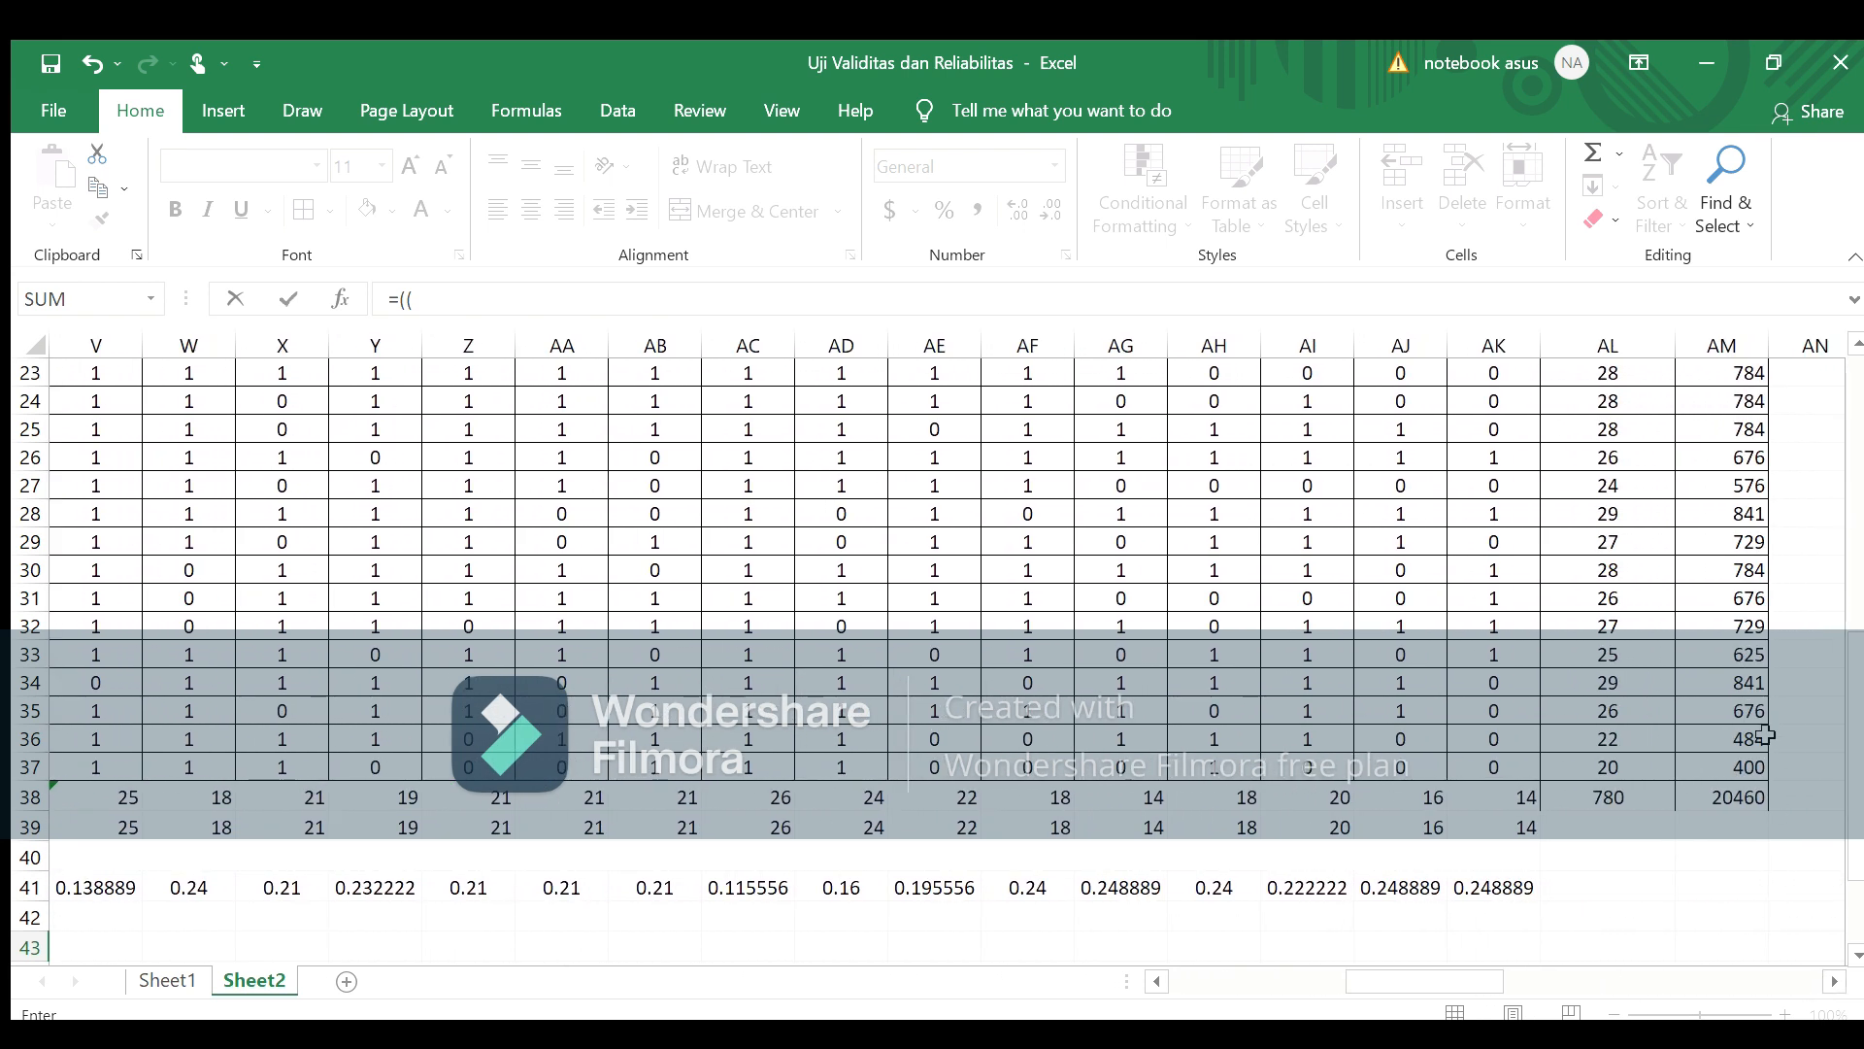
pyautogui.click(1729, 792)
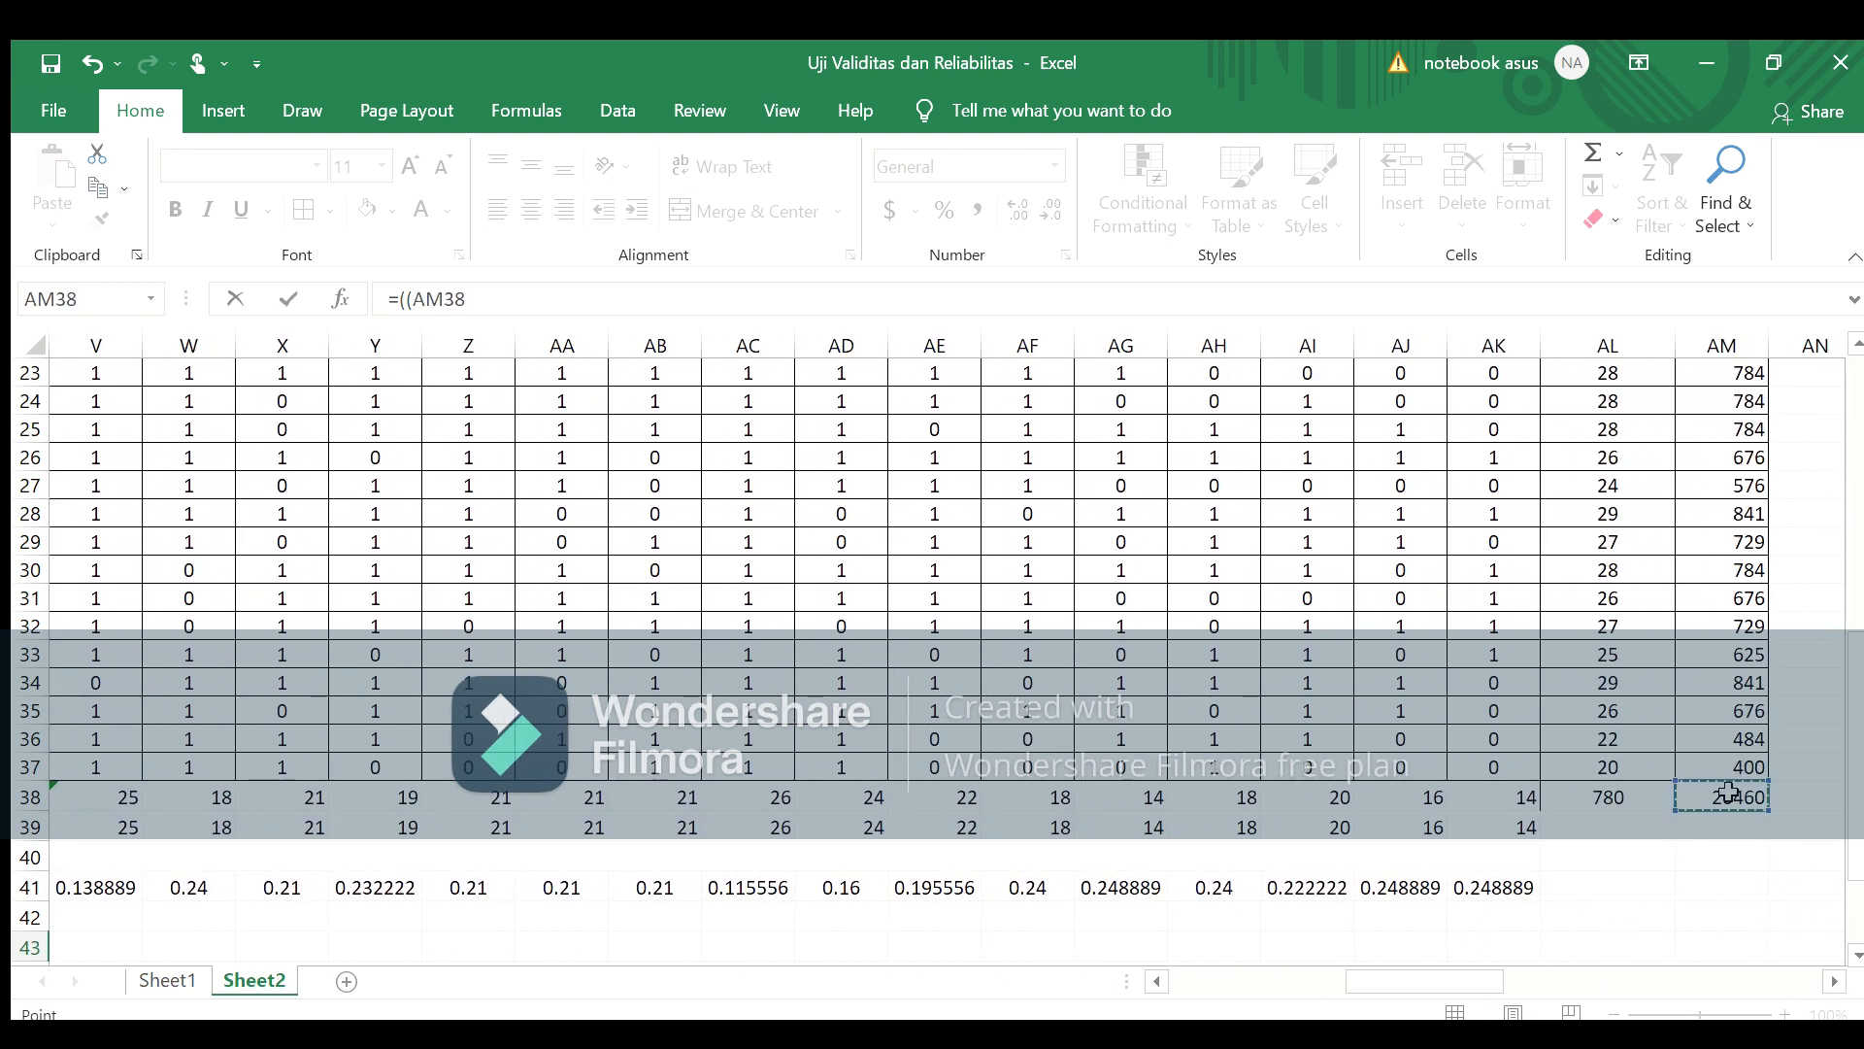
pyautogui.write('-')
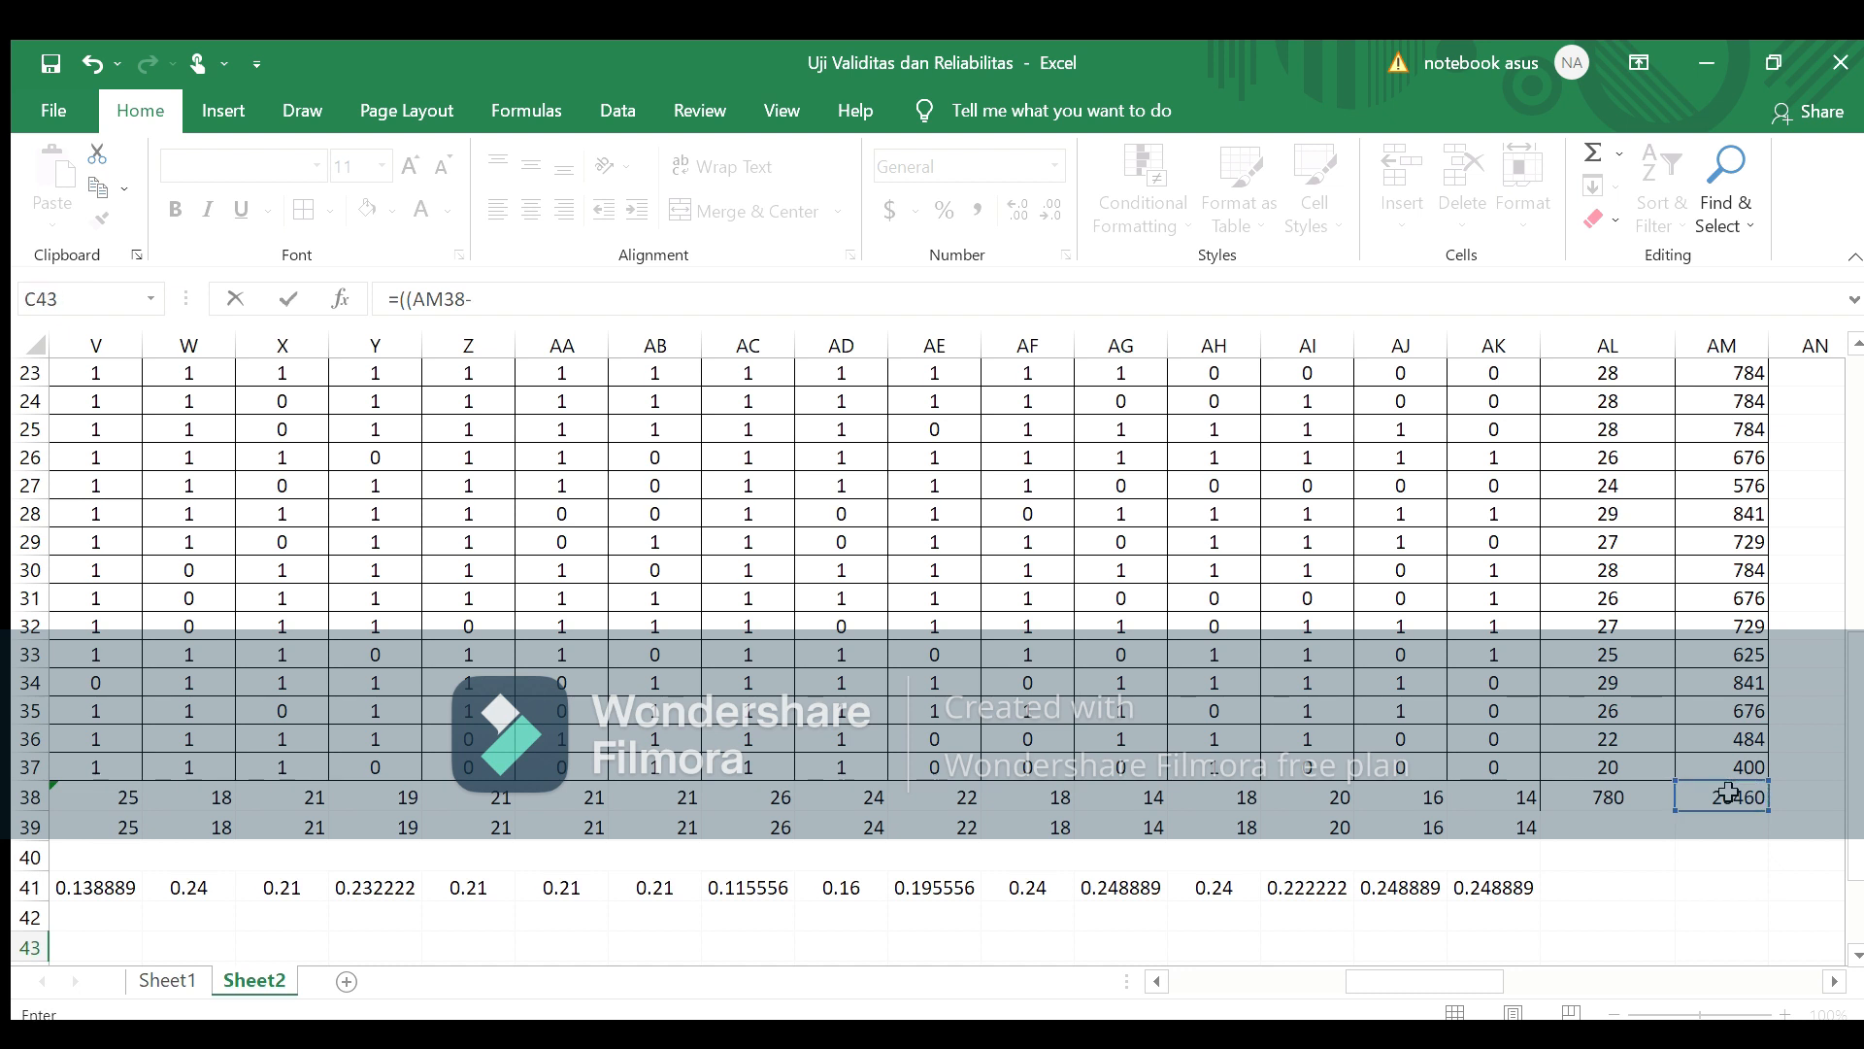
pyautogui.click(1638, 796)
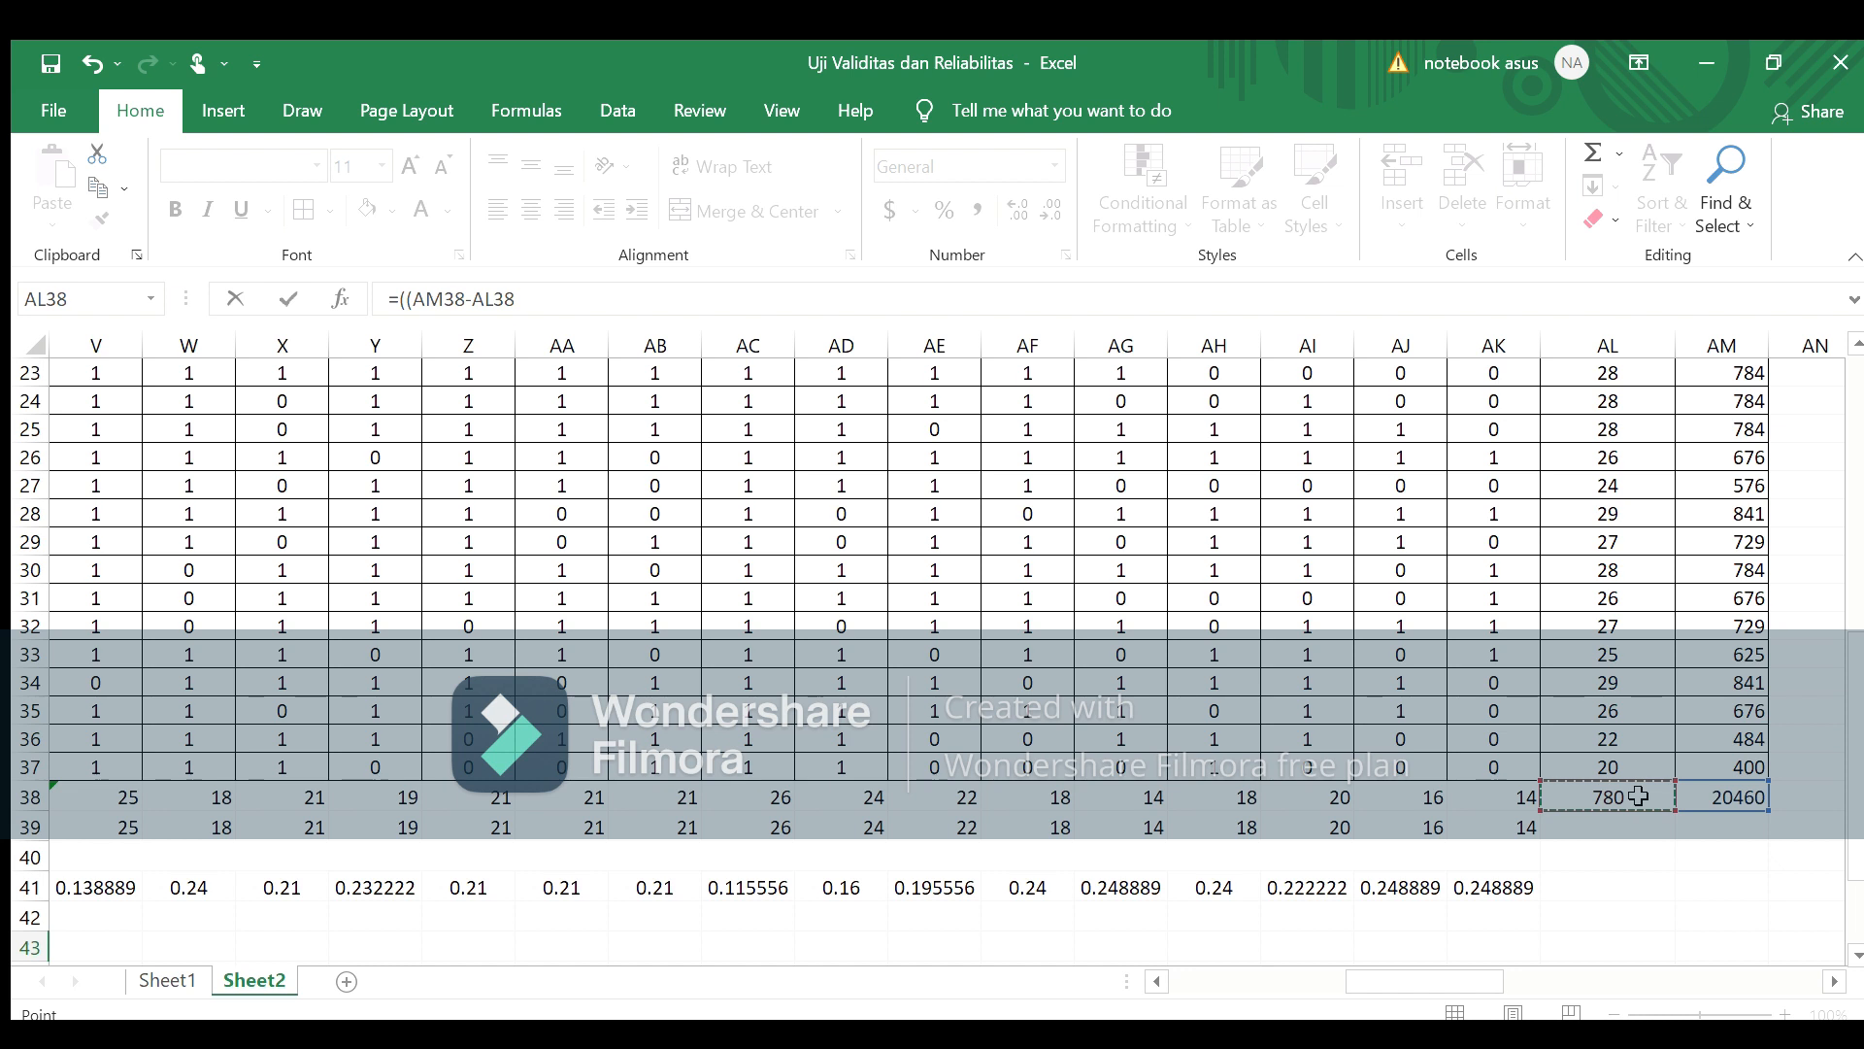
pyautogui.write('^2/')
pyautogui.click(1388, 855)
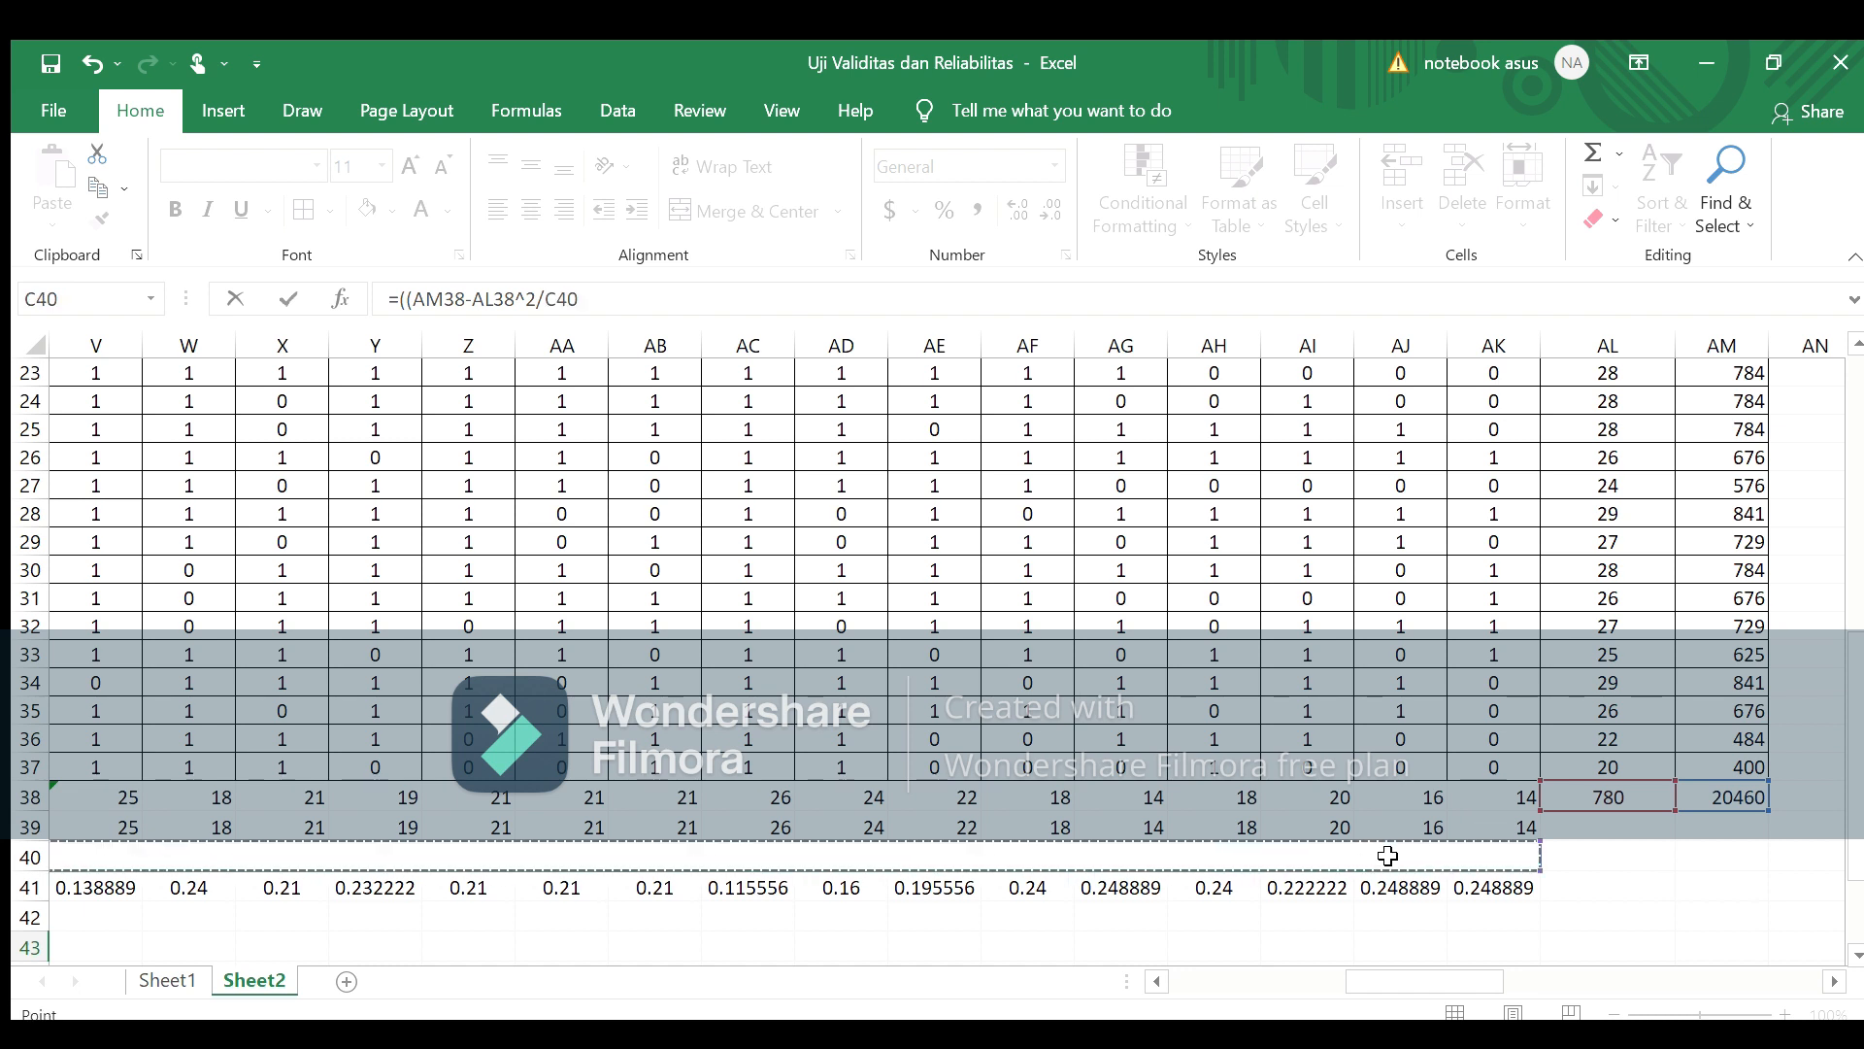
pyautogui.write(')/')
pyautogui.click(1377, 860)
pyautogui.write(')')
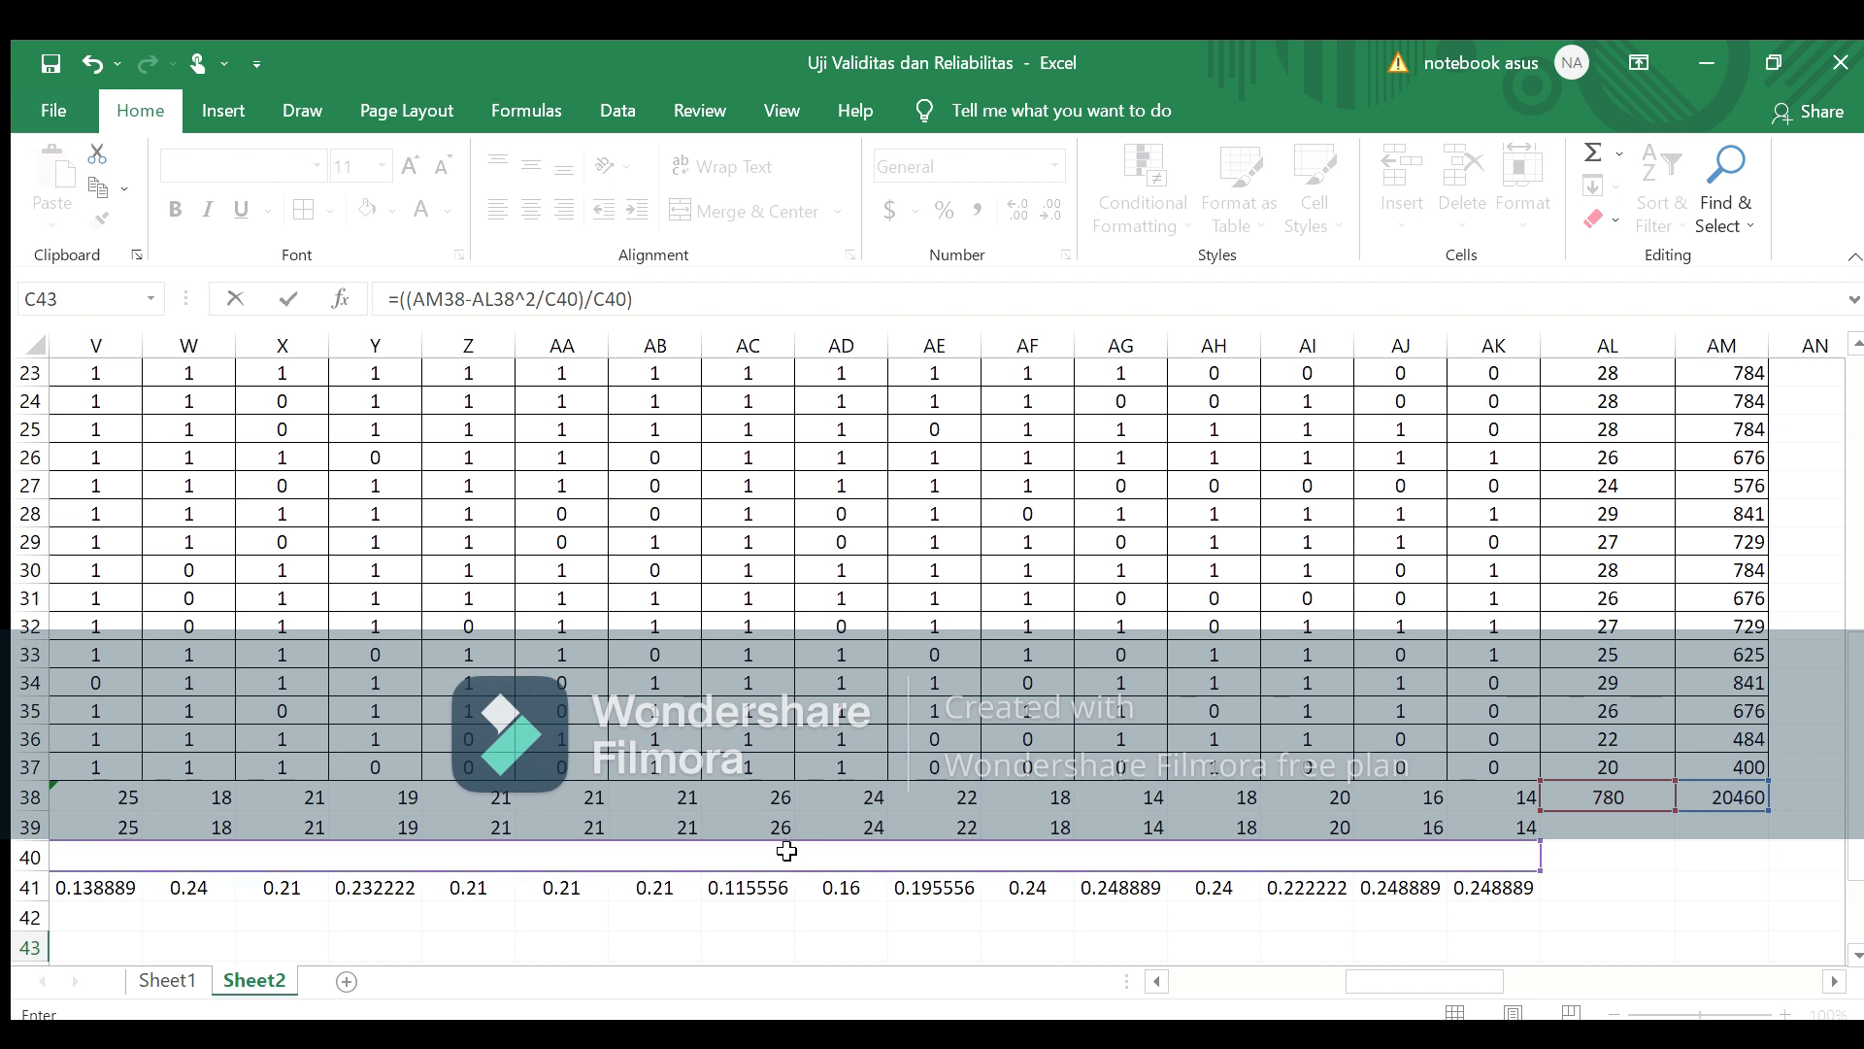
pyautogui.press('Return')
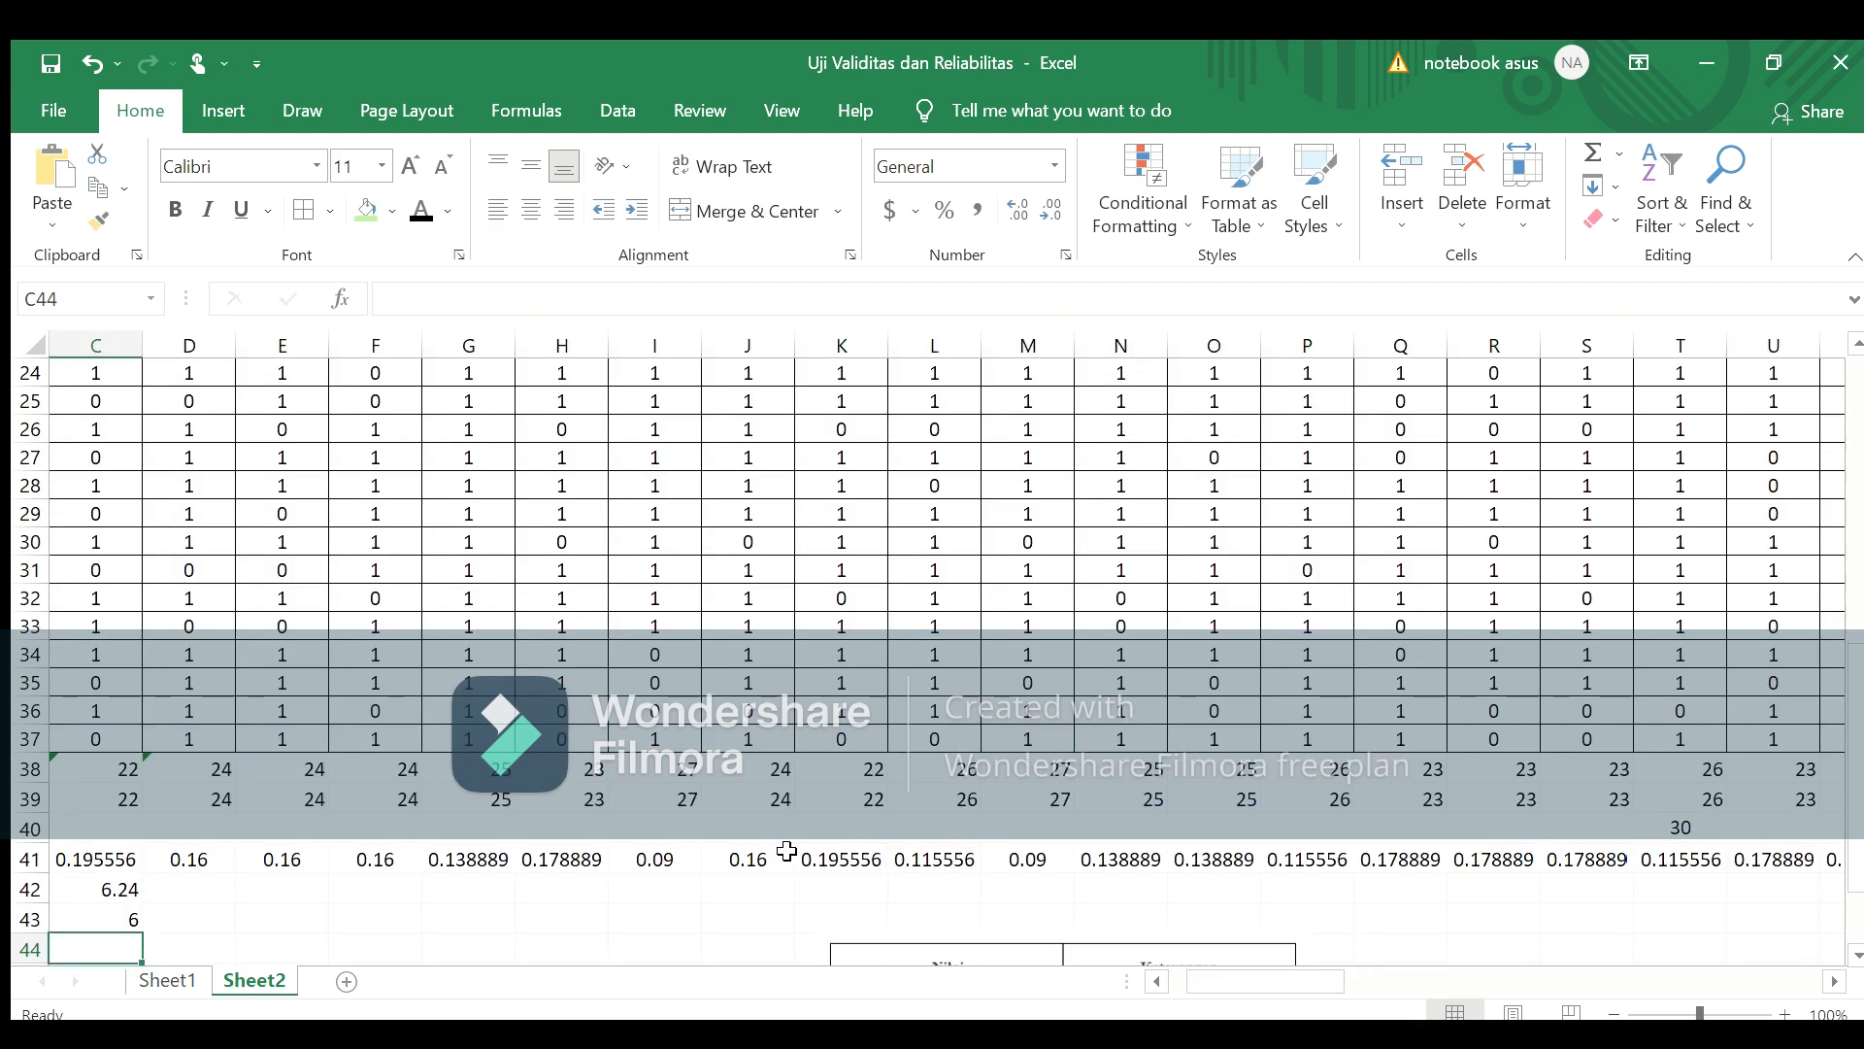
# Step: Enter 35 as the n S value in C44
pyautogui.press('Left')
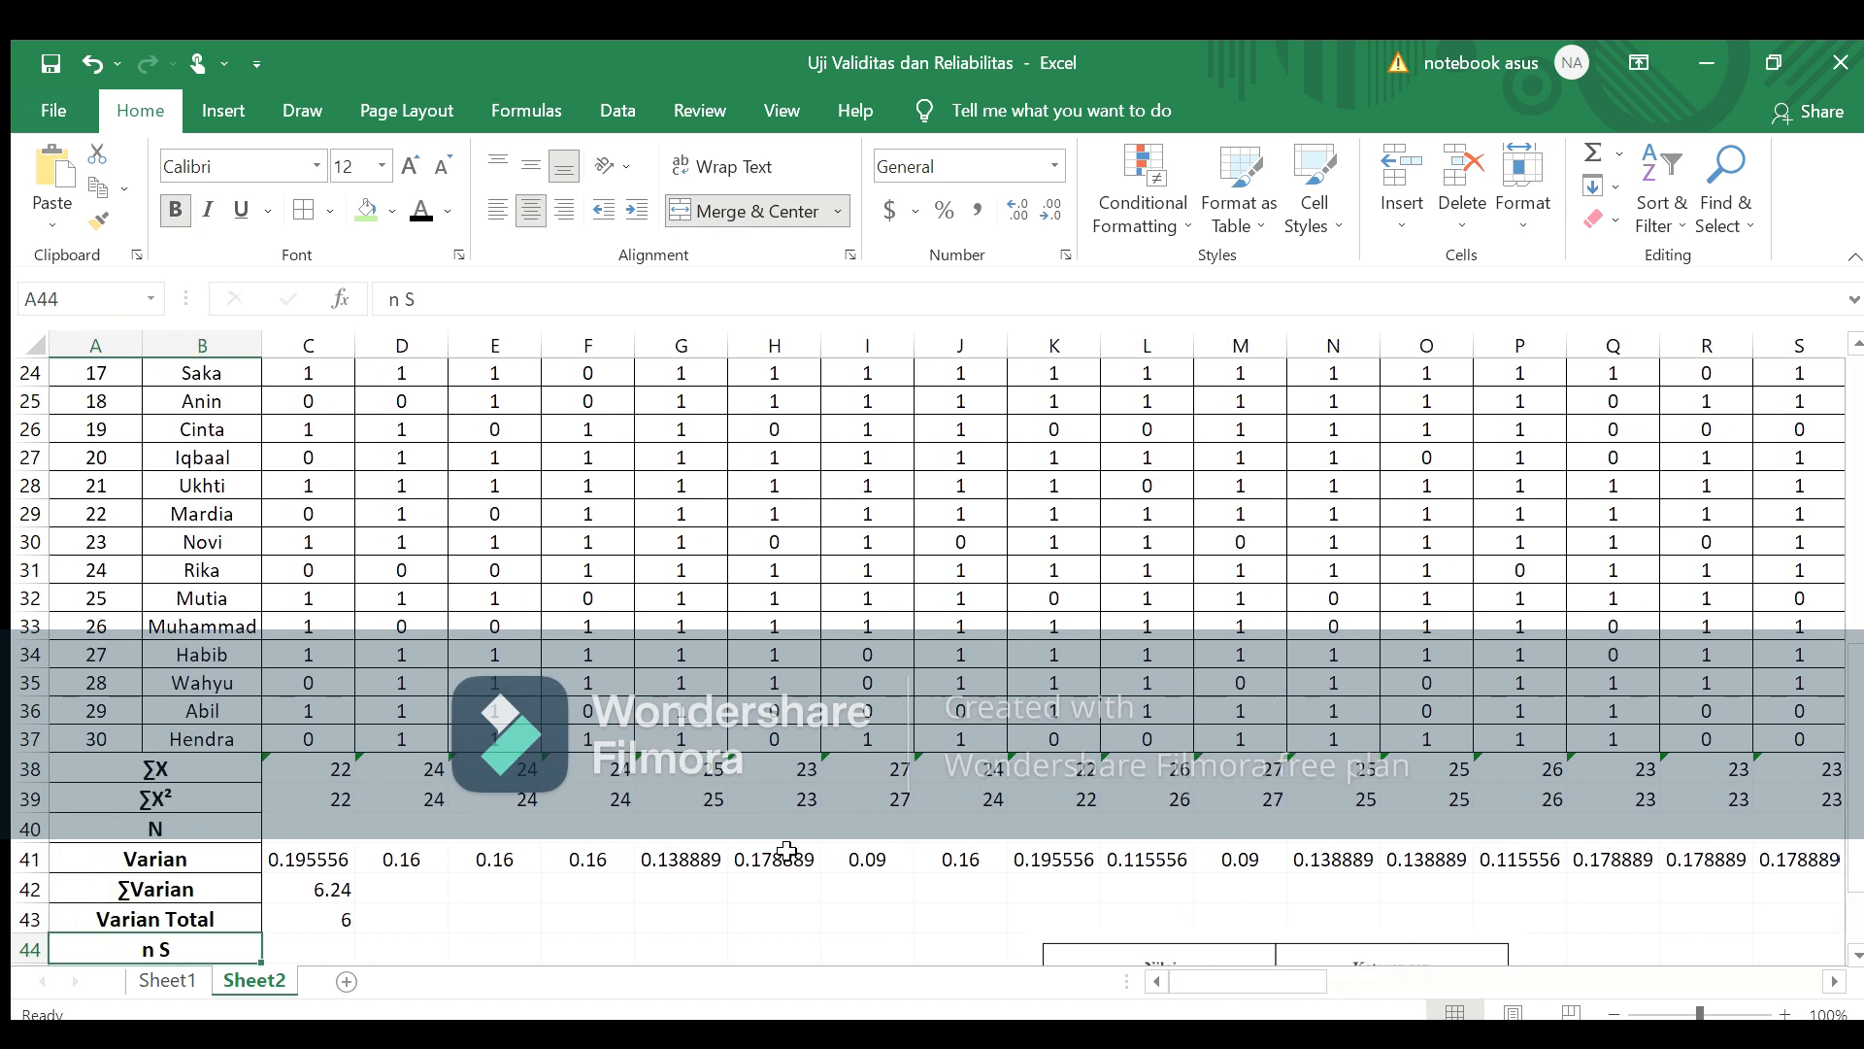
pyautogui.press('Right')
pyautogui.press('Left')
pyautogui.press('Right')
pyautogui.press('Left')
pyautogui.press('Right')
pyautogui.press('Left')
pyautogui.press('Right')
pyautogui.press('Left')
pyautogui.press('Right')
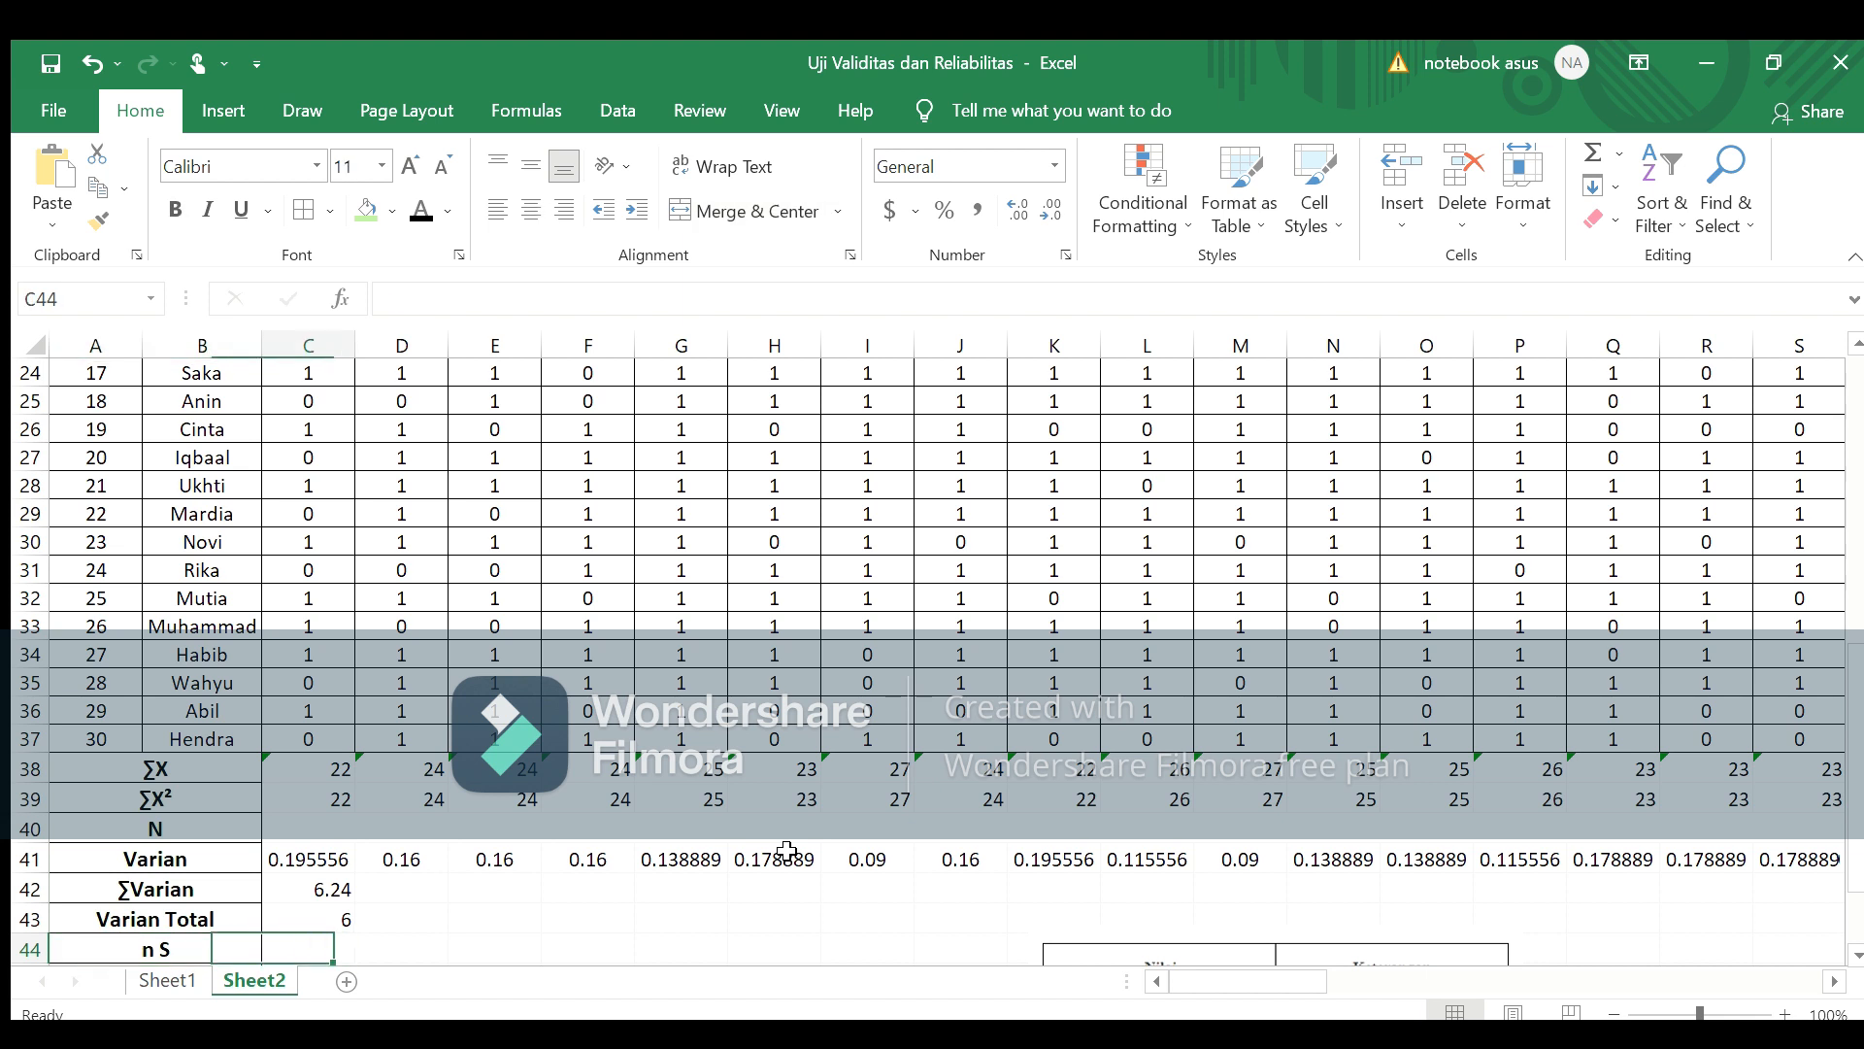
pyautogui.write('35')
pyautogui.press('Return')
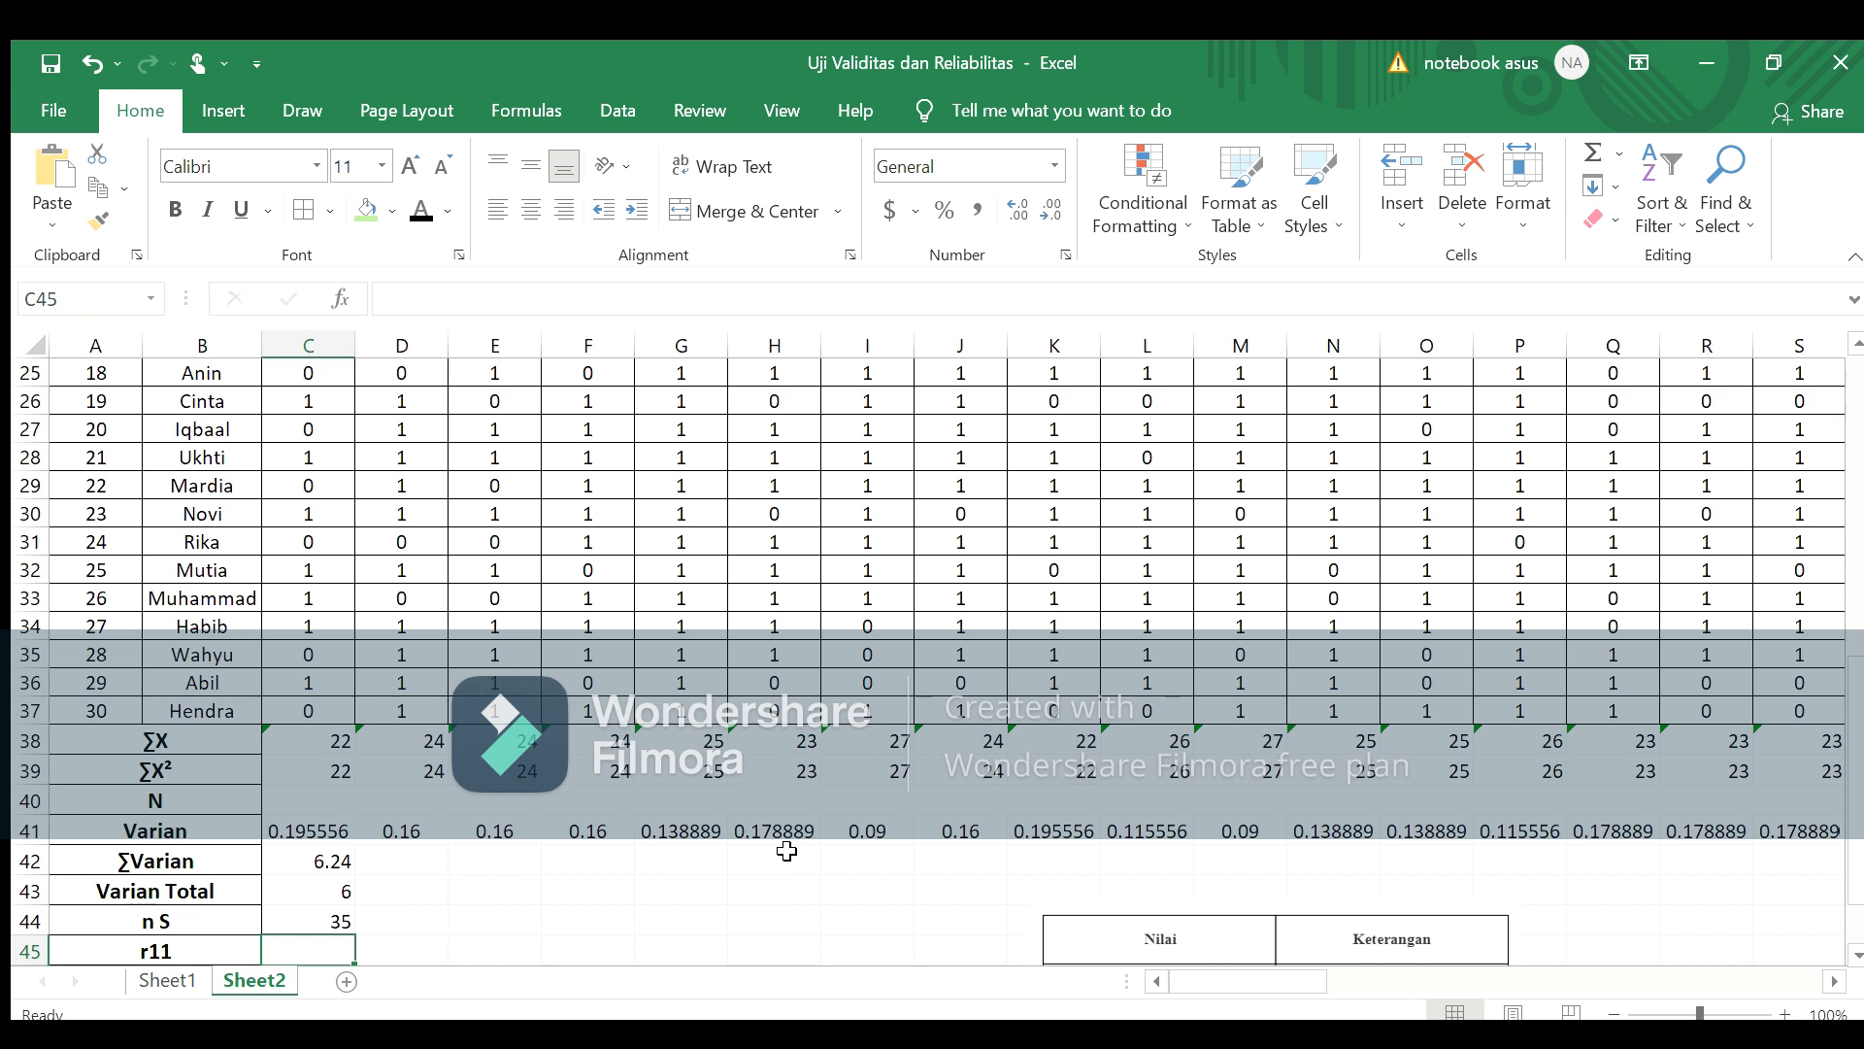
# Step: Calculate the reliability in the r11 cell C45 with =((C44/(C44-1))*(1-((C42/C43))))
pyautogui.write('=')
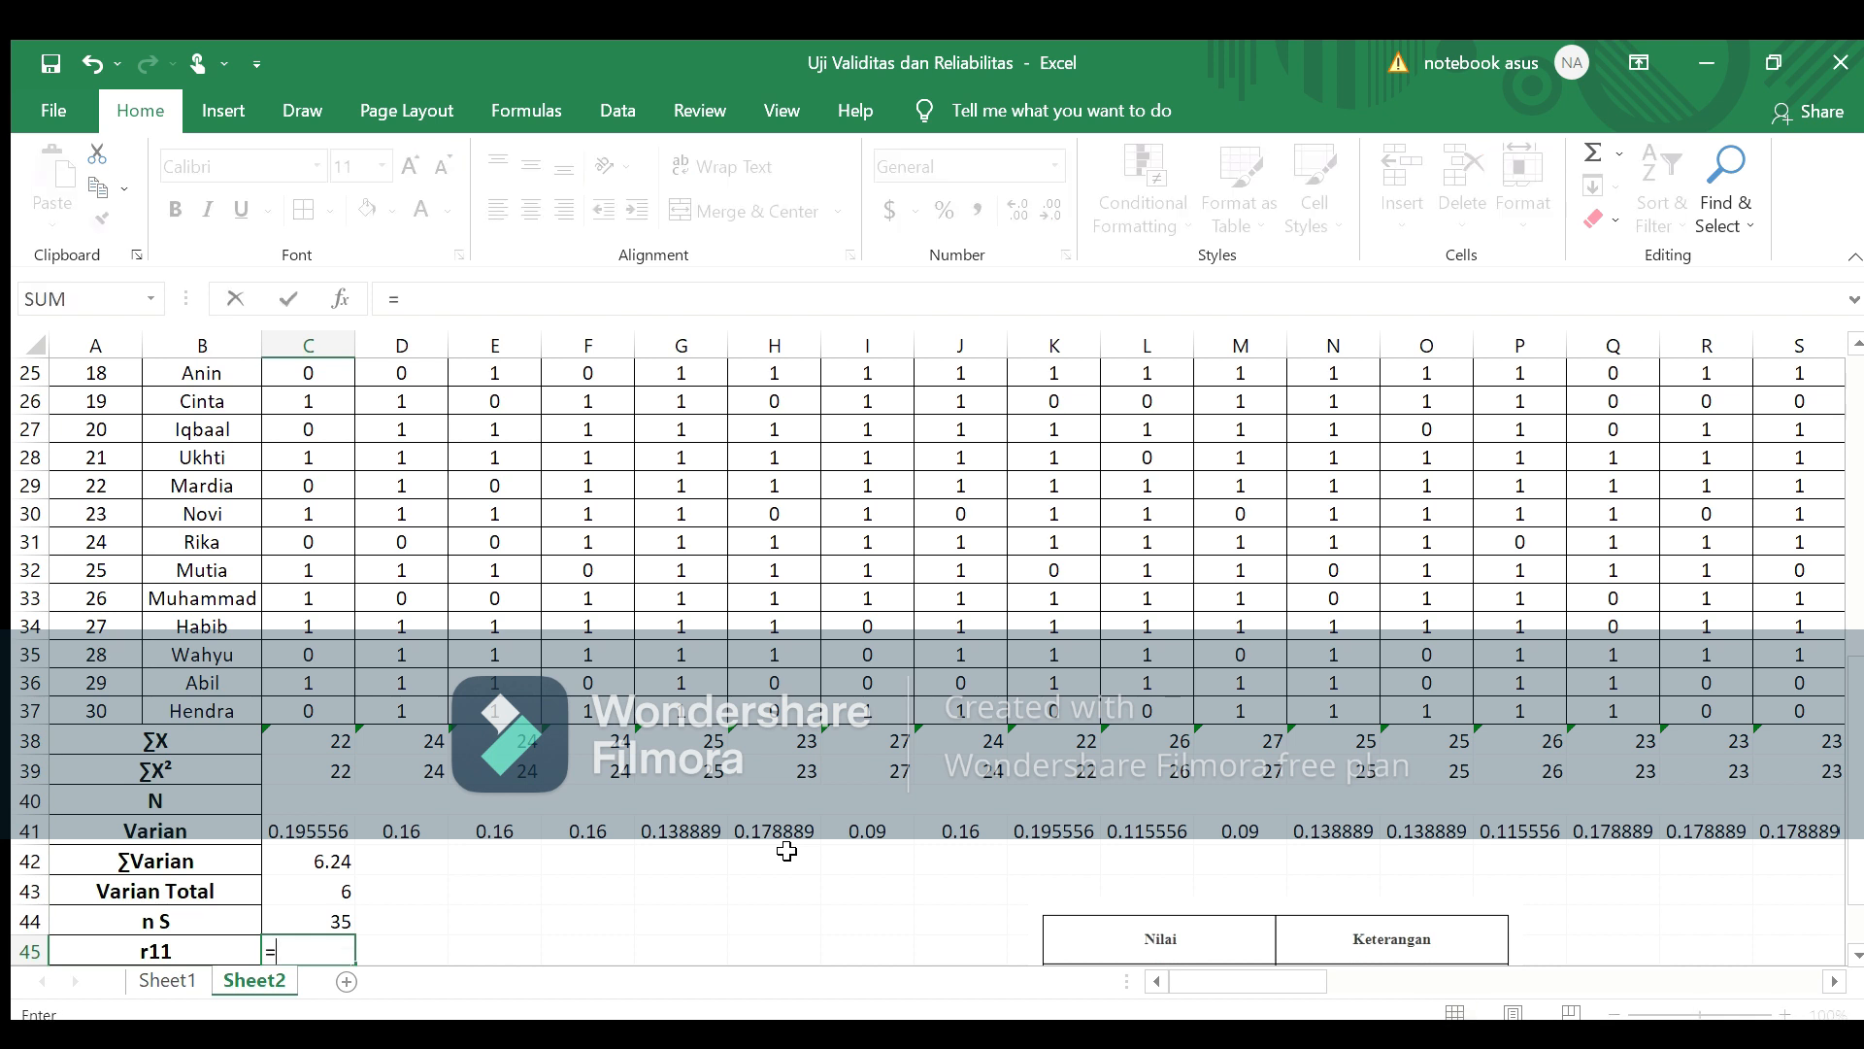
pyautogui.write('((')
pyautogui.click(326, 920)
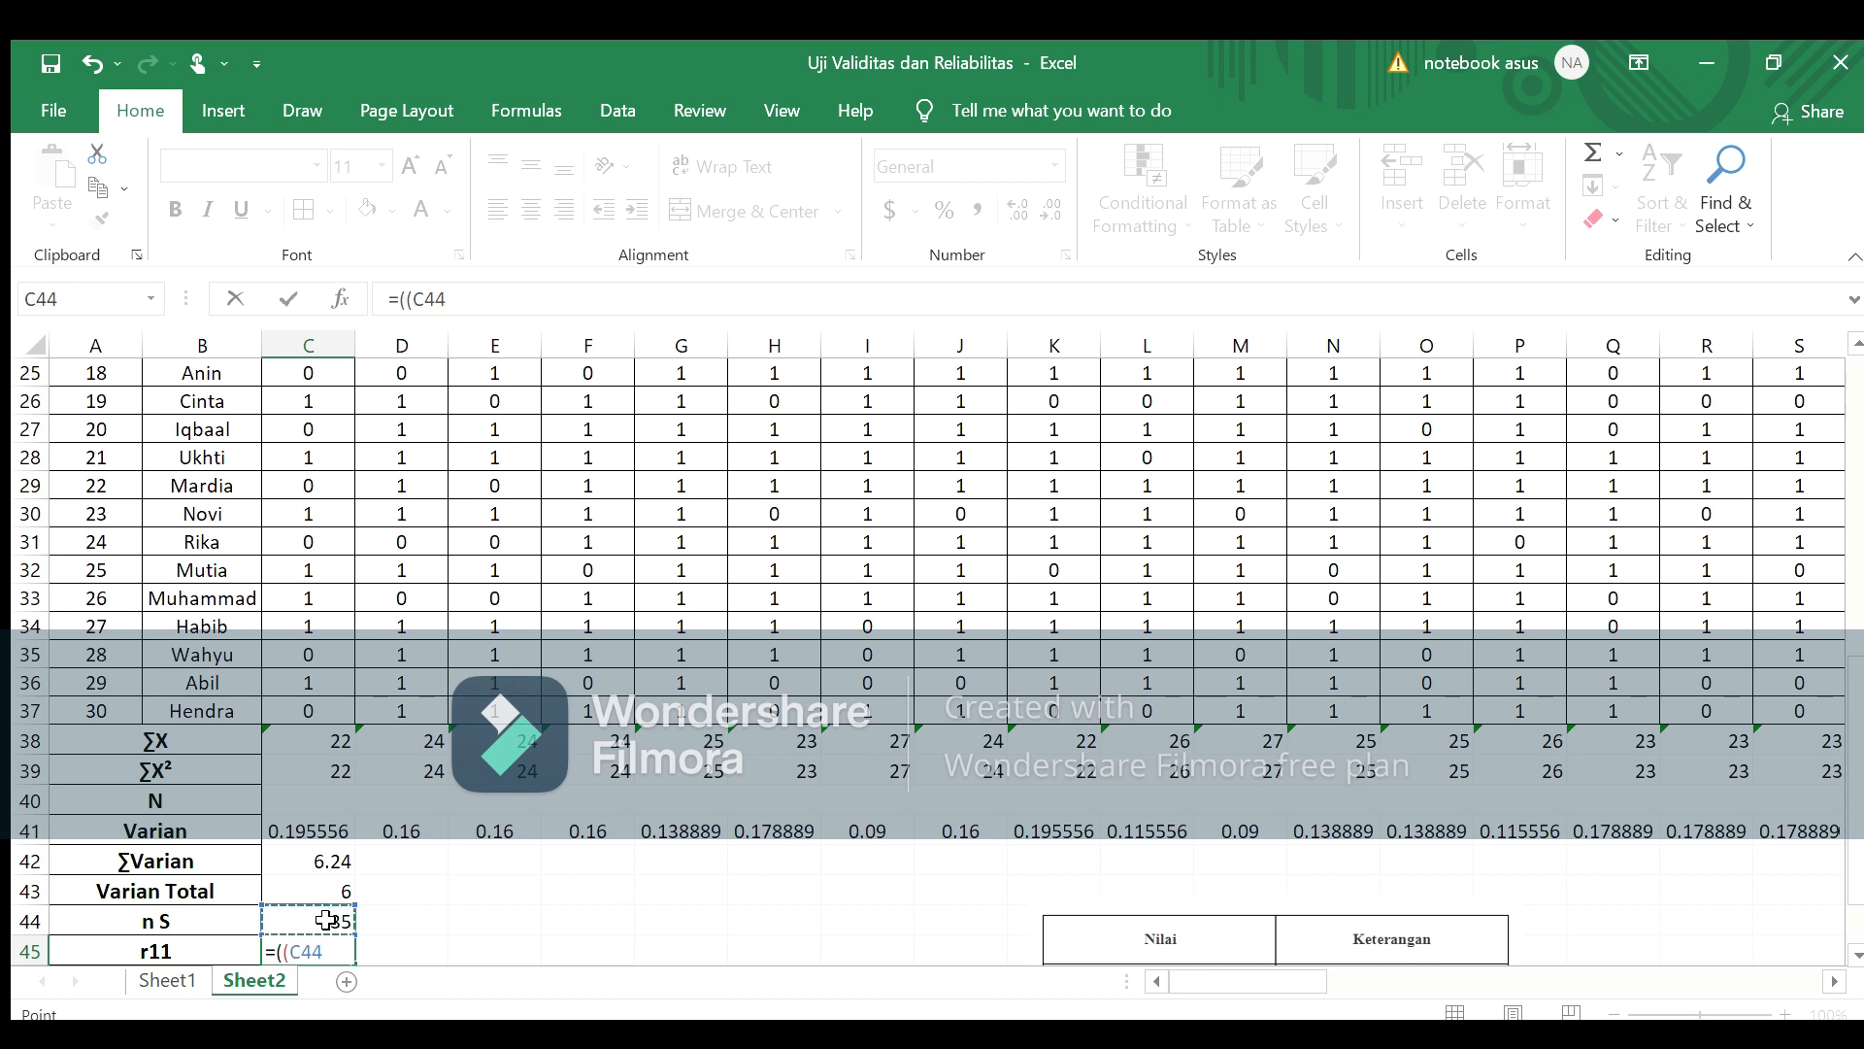
pyautogui.write('/(')
pyautogui.click(326, 920)
pyautogui.write('-1))')
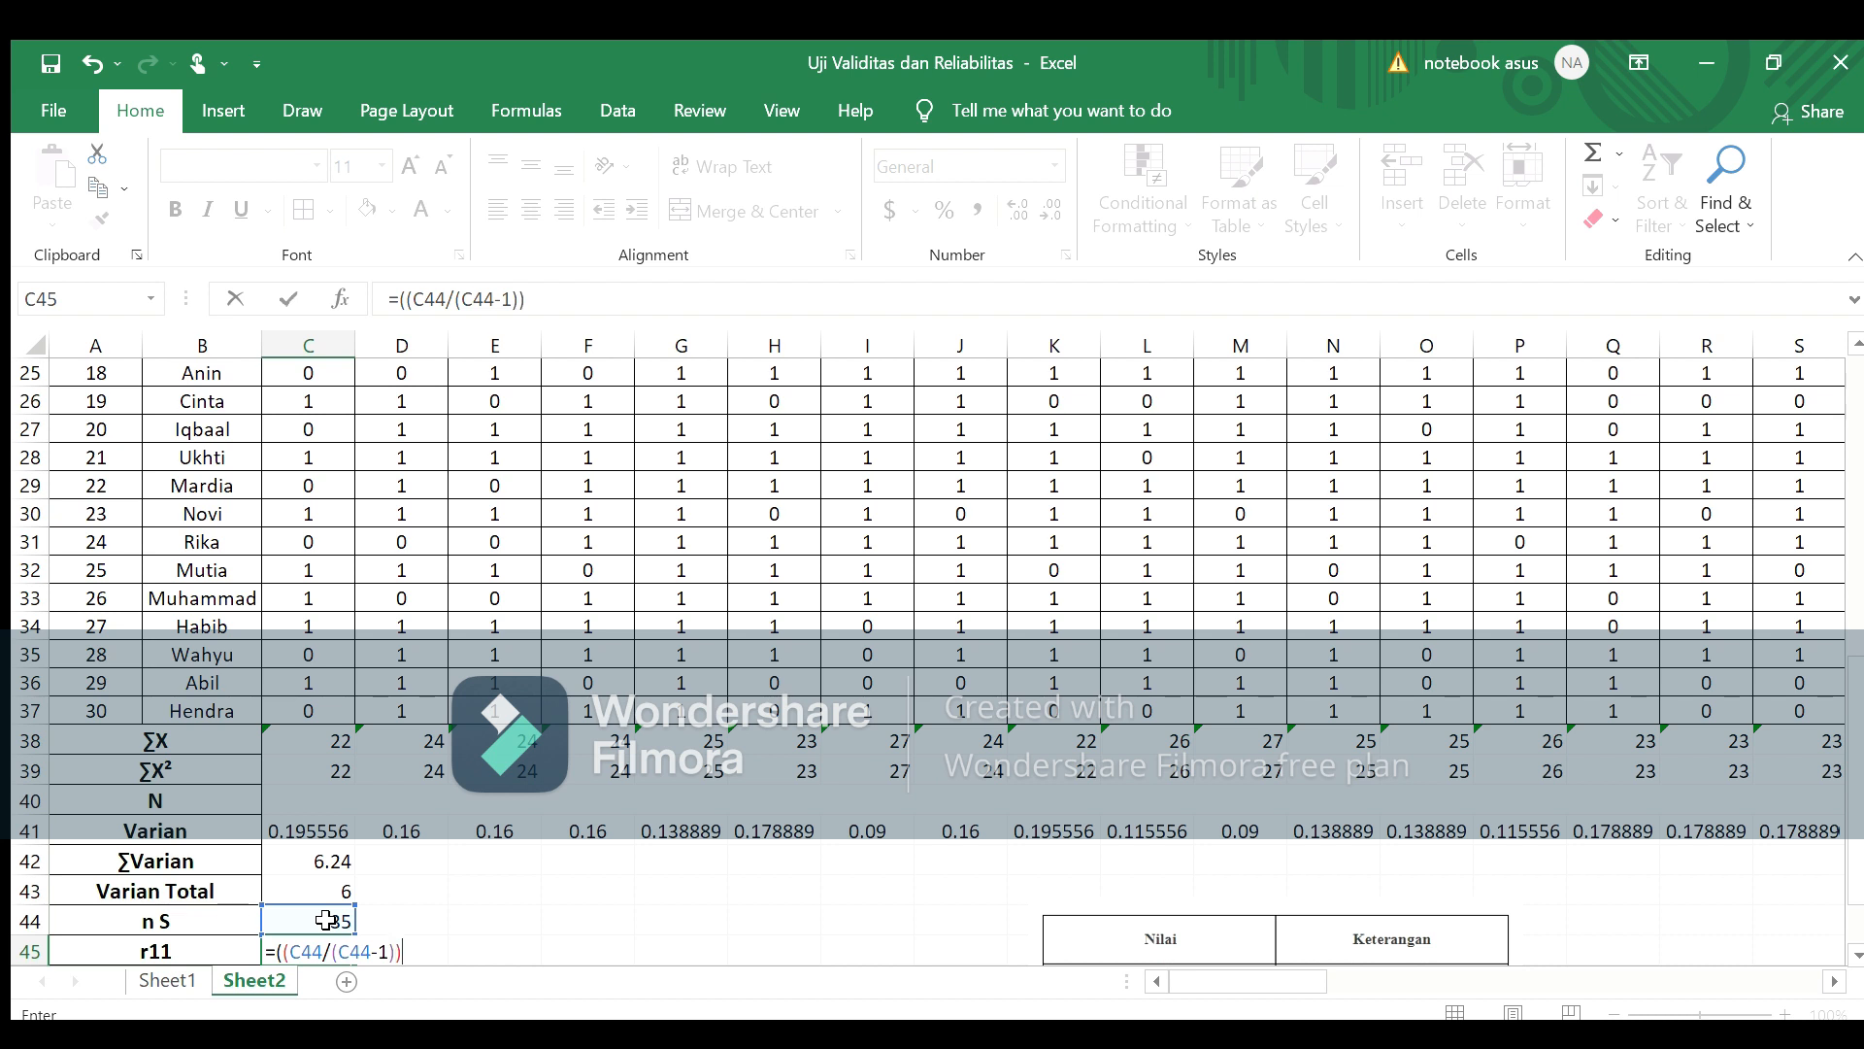
pyautogui.write('*(1-((')
pyautogui.click(327, 856)
pyautogui.write('/')
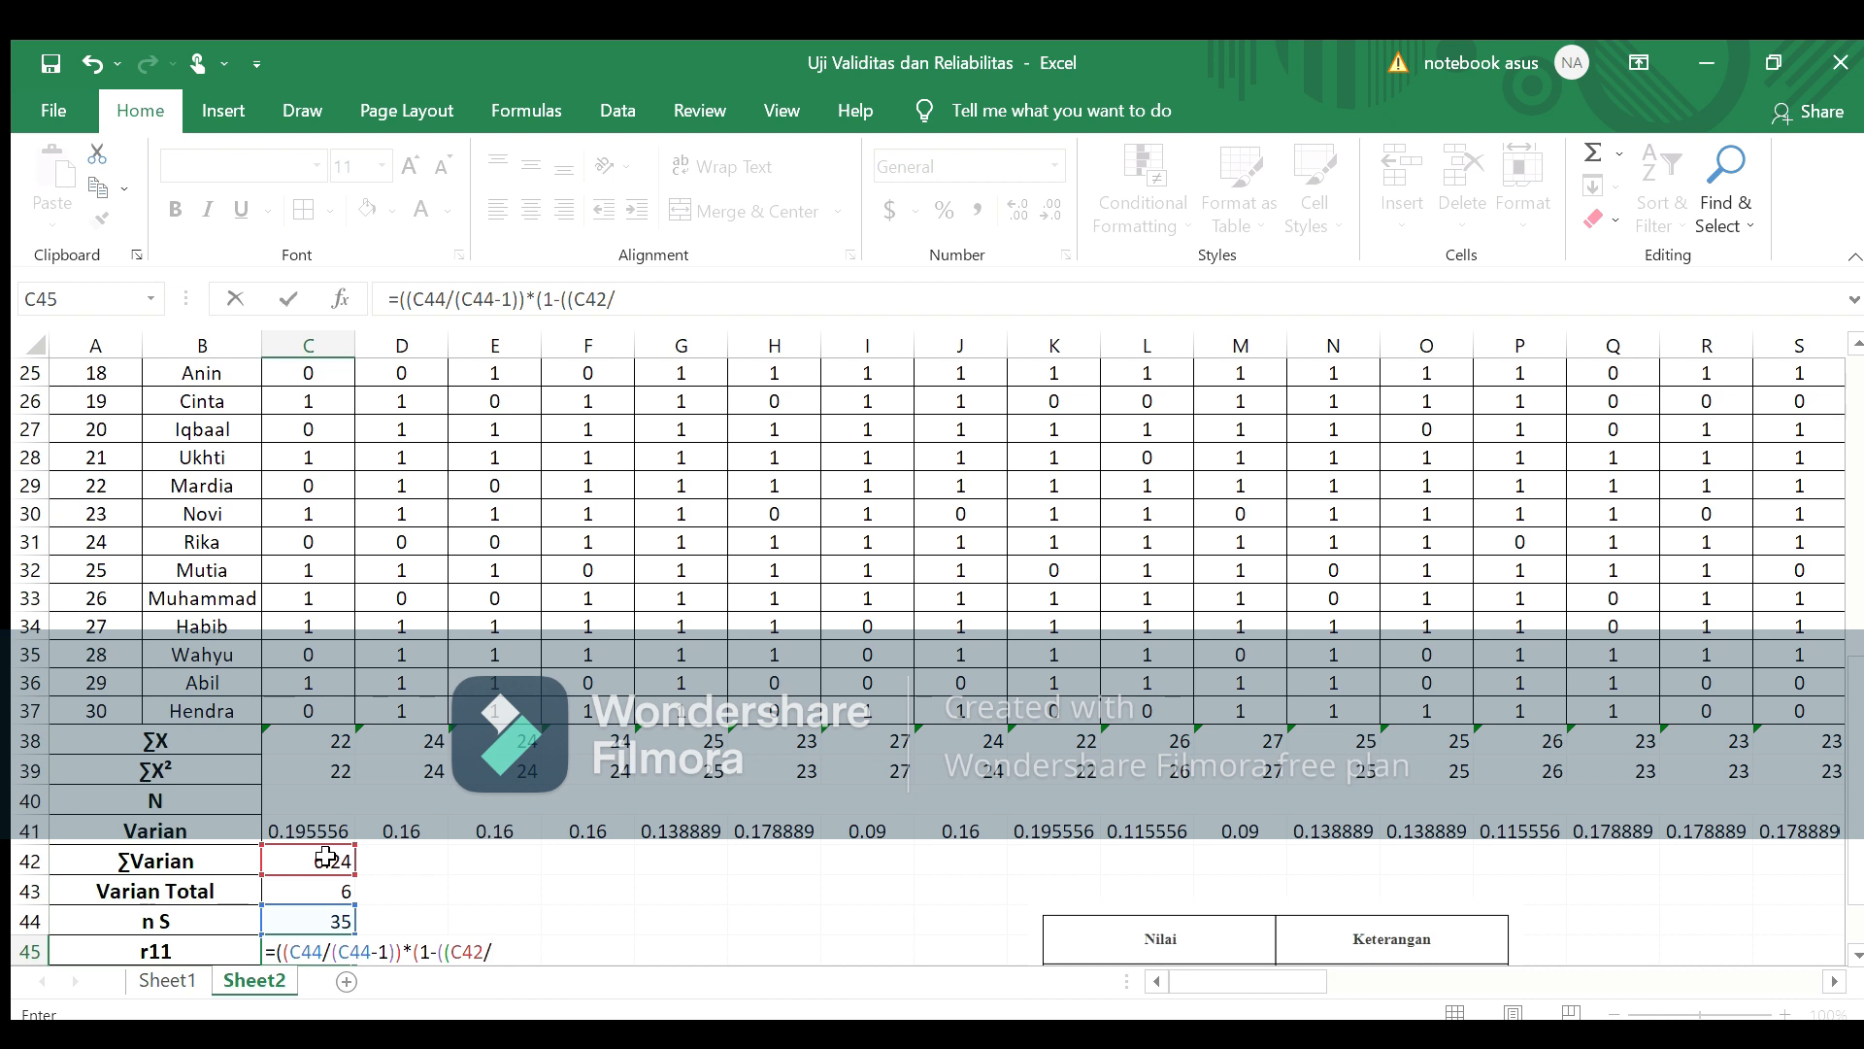
pyautogui.click(318, 885)
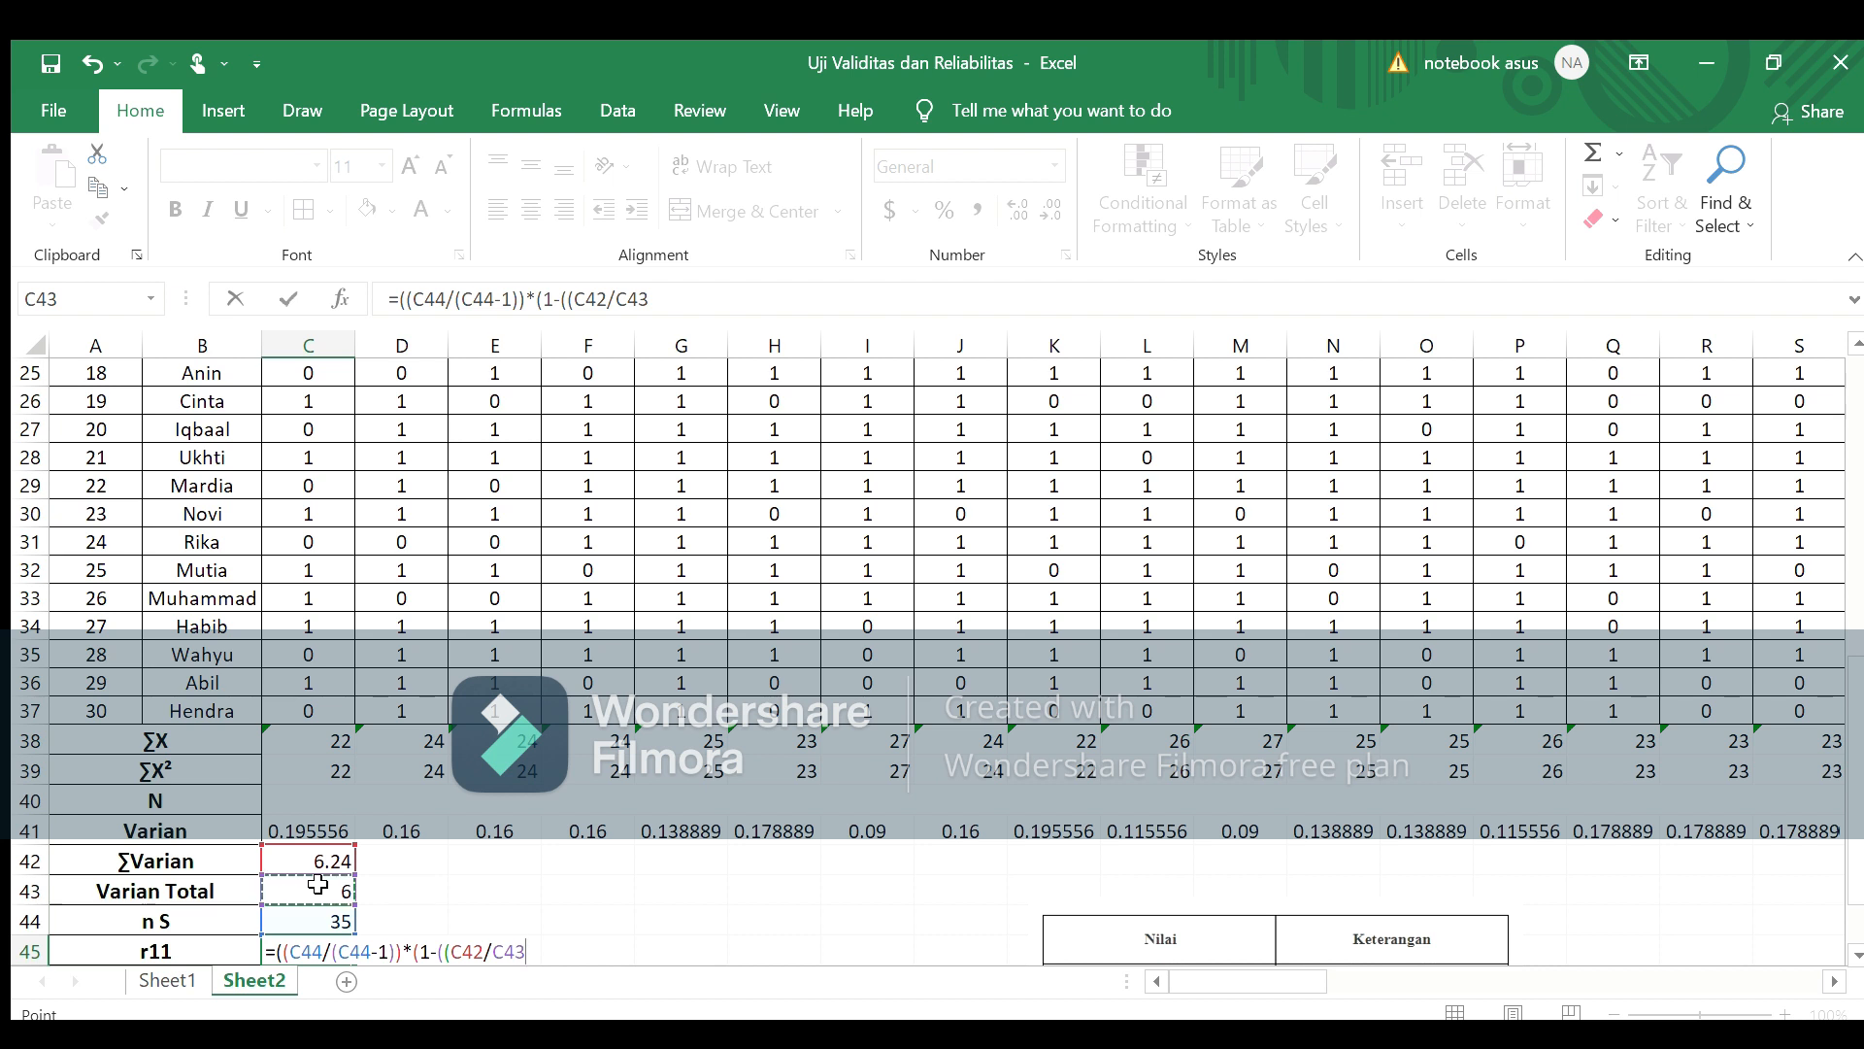
pyautogui.write('))))')
pyautogui.press('Return')
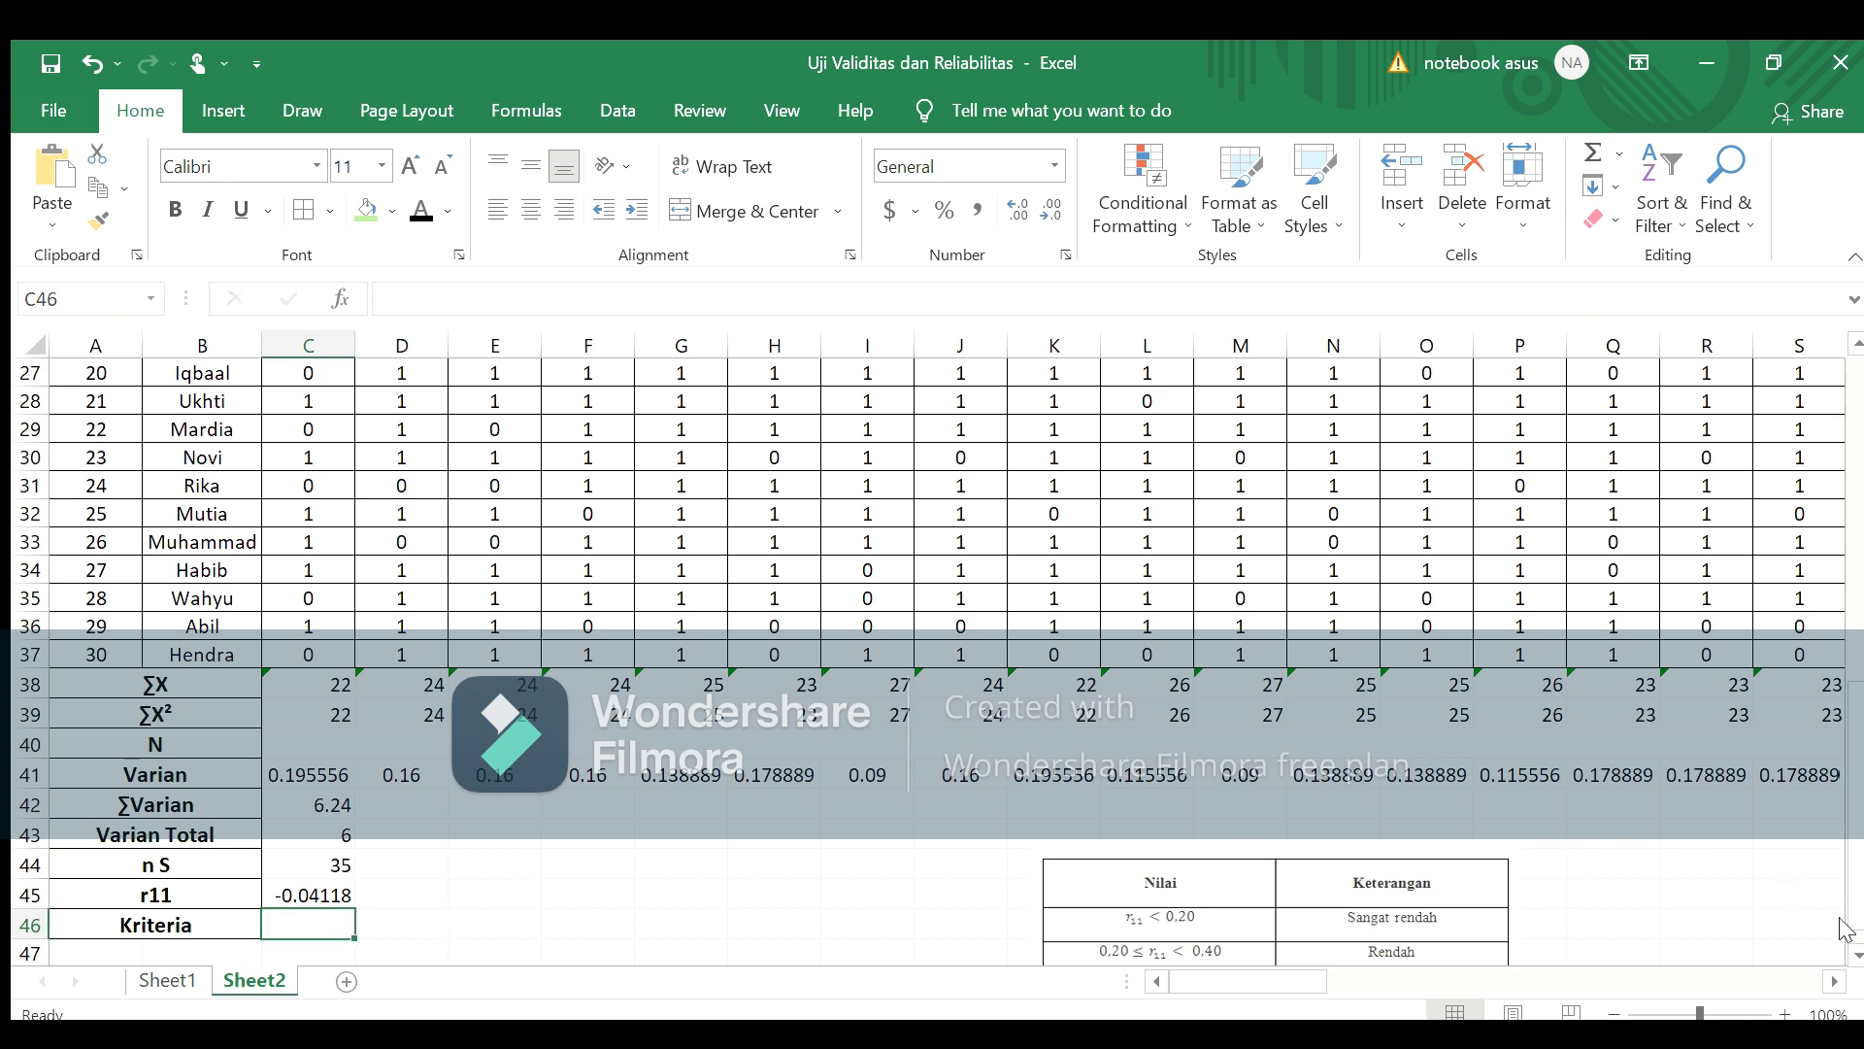
# Step: Move the reliability criteria table picture closer to the results, over columns H to L beside the Varian Total to Kriteria rows
pyautogui.click(1852, 947)
pyautogui.click(1853, 948)
pyautogui.click(1853, 948)
pyautogui.click(1852, 948)
pyautogui.click(1852, 948)
pyautogui.moveTo(1359, 782); pyautogui.dragTo(847, 759)
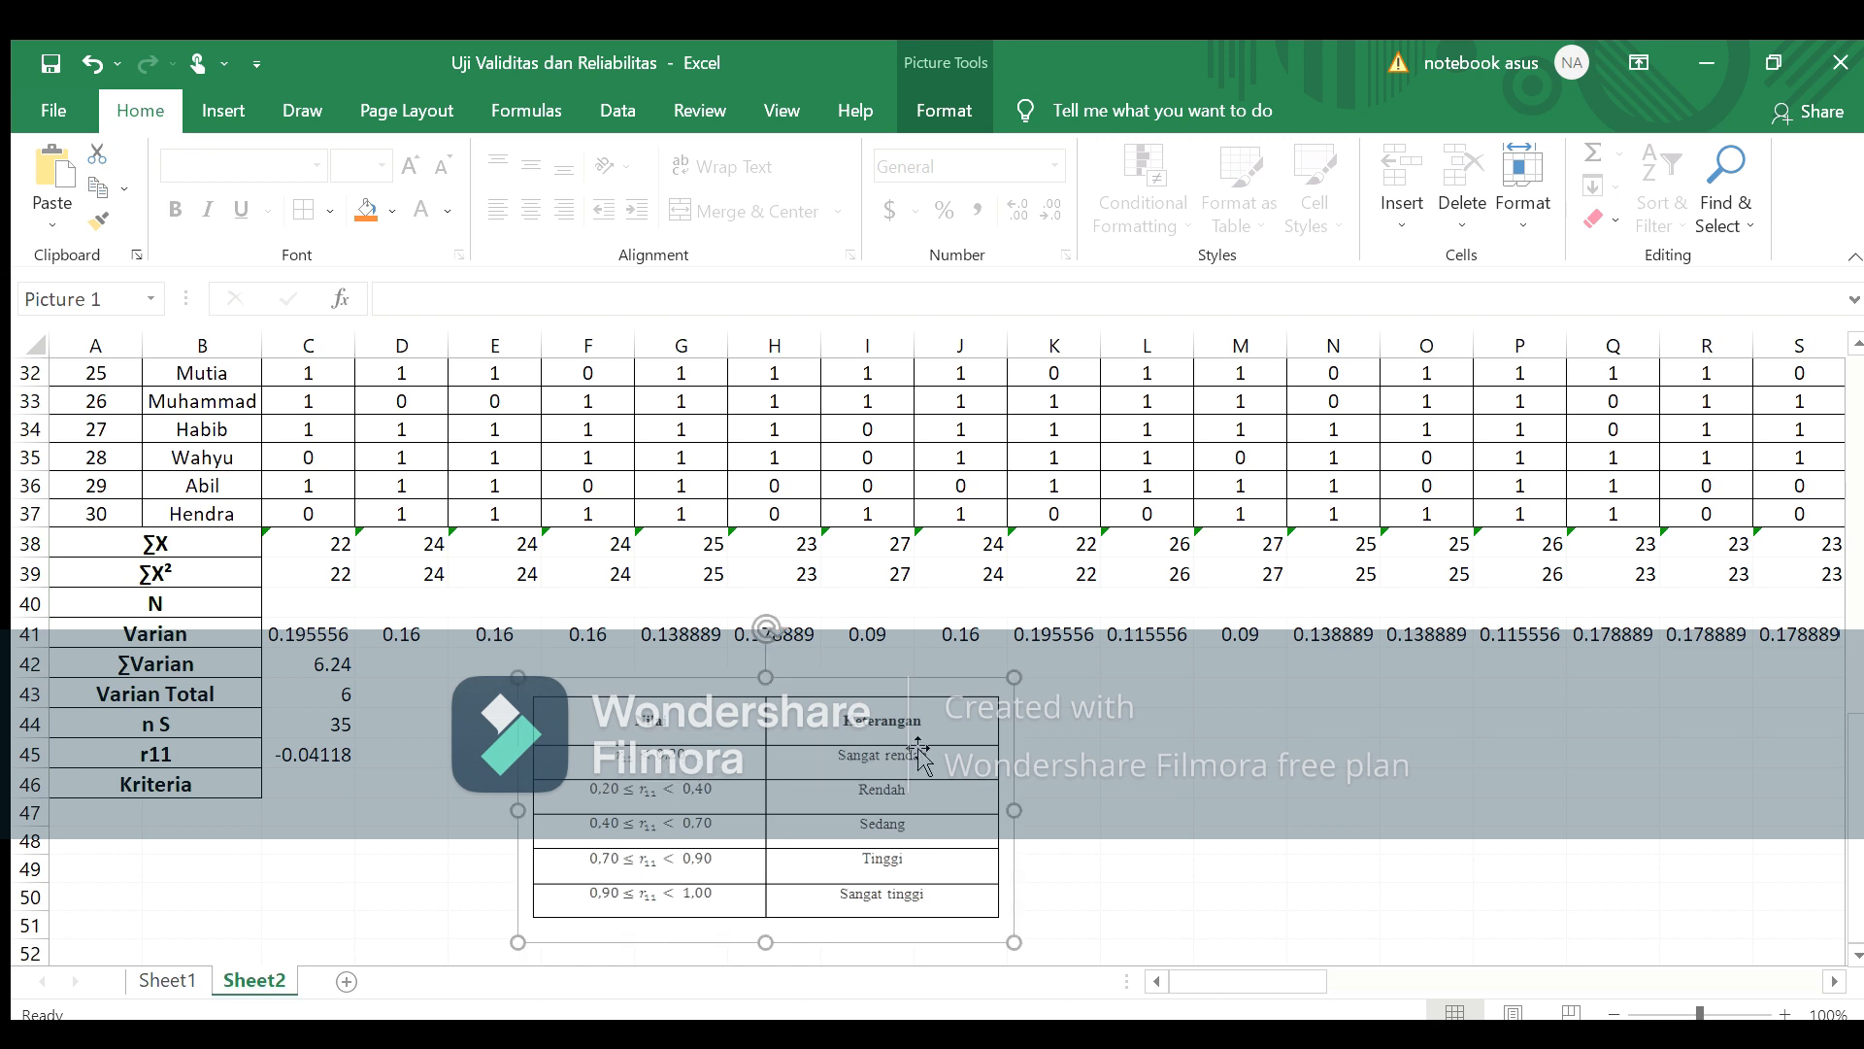
pyautogui.moveTo(879, 738); pyautogui.dragTo(1075, 728)
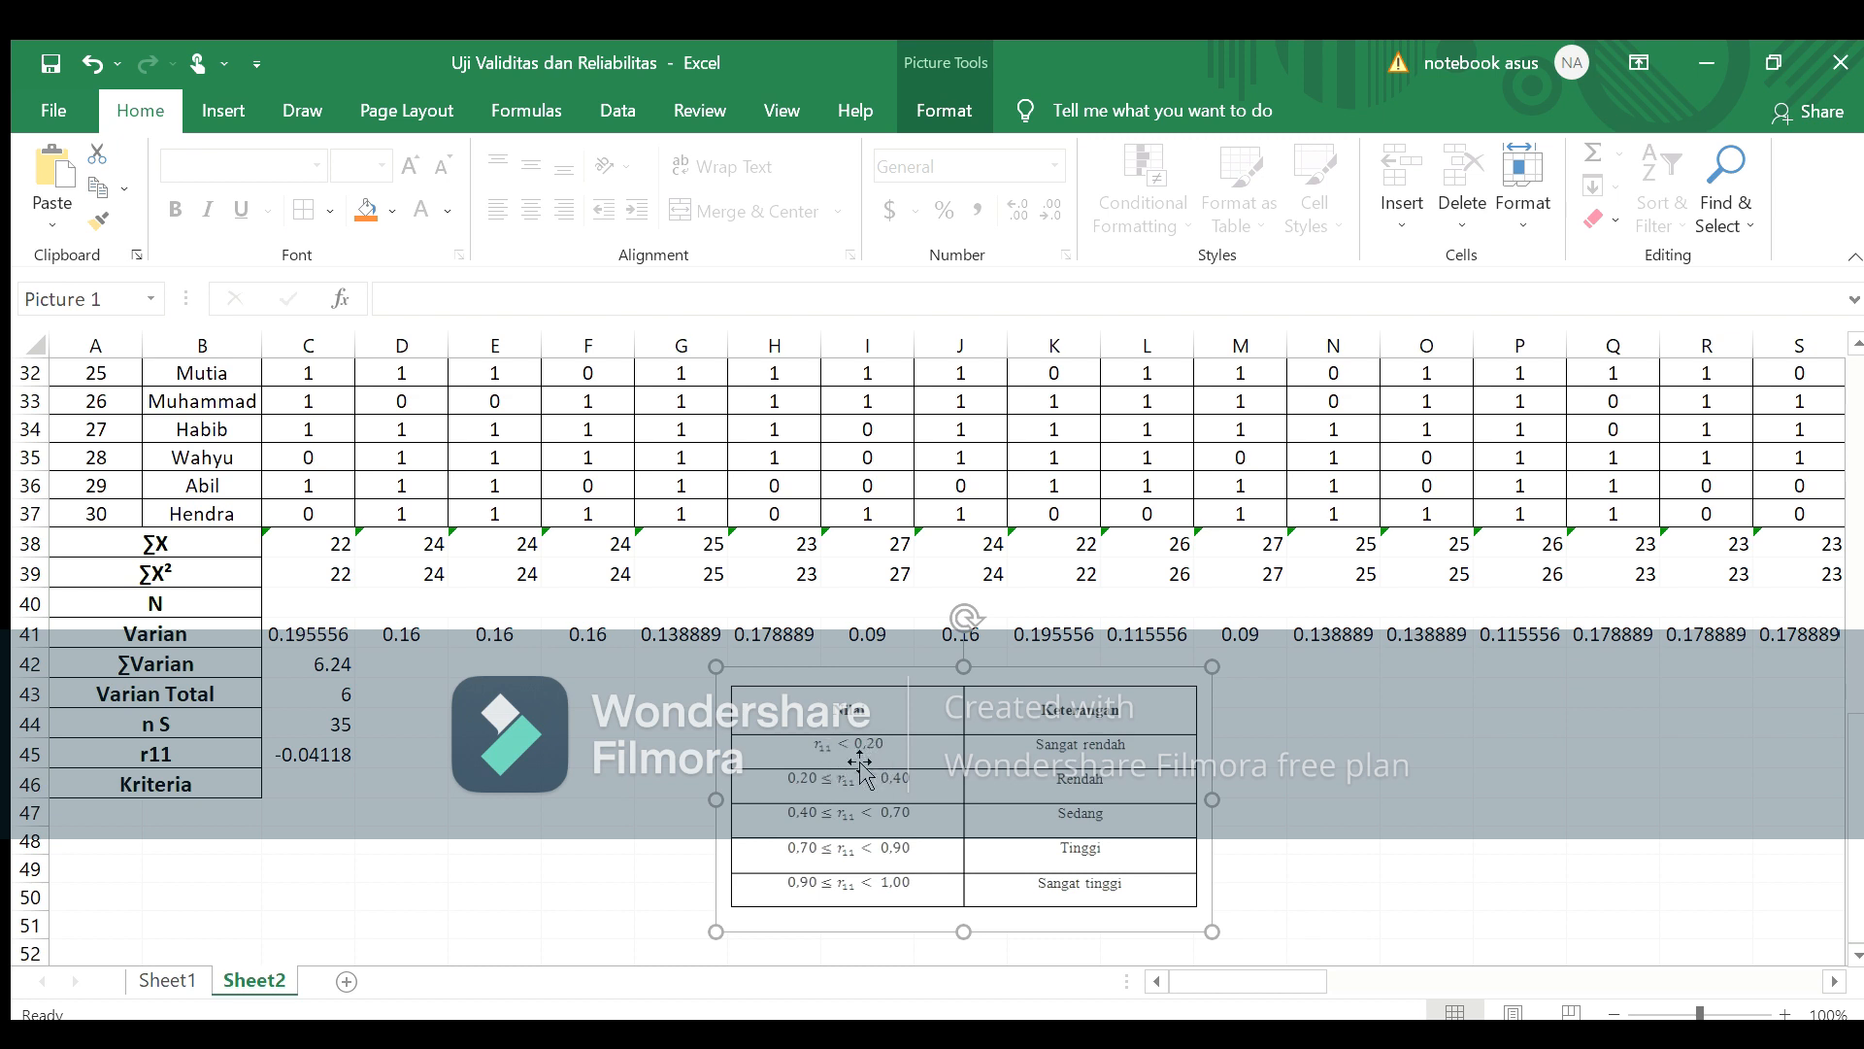
# Step: Begin the Kriteria formula in C46 with =IF(C45<0.20,"Sangat Rendah", and open a nested IF for the next level
pyautogui.click(299, 787)
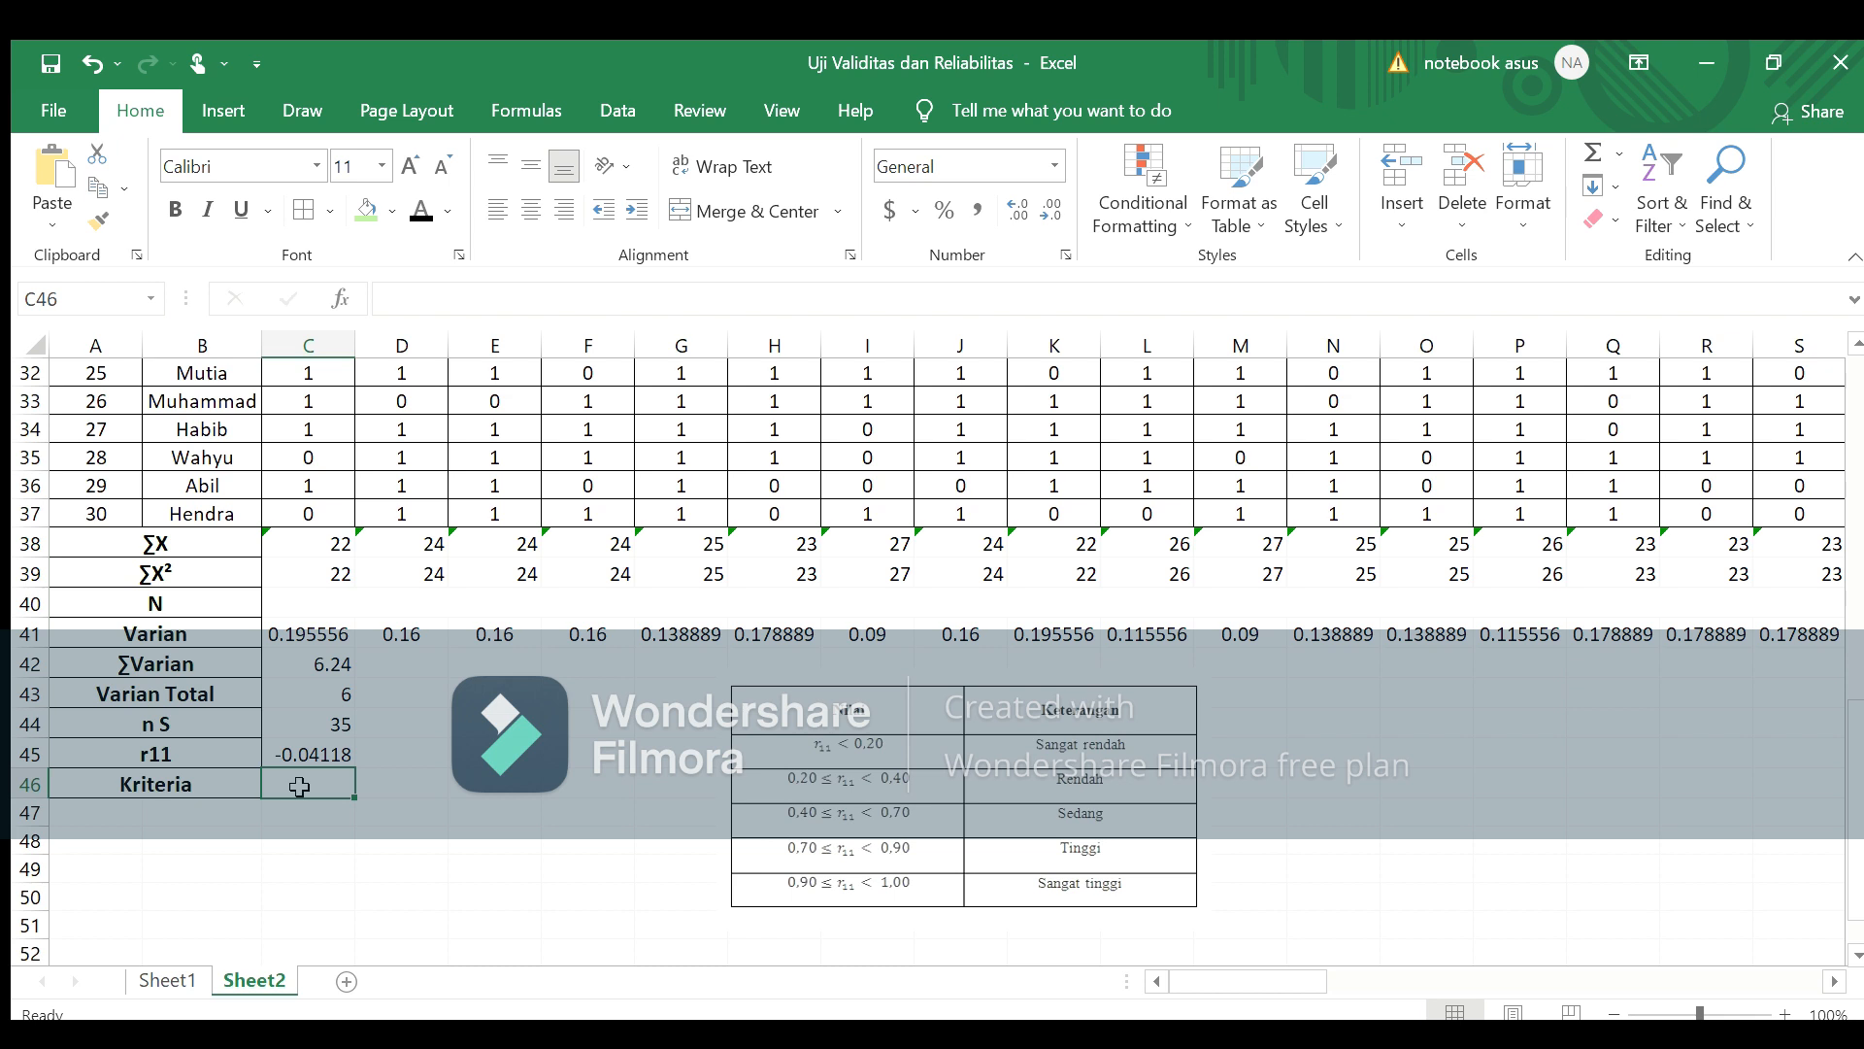
pyautogui.write('=if(')
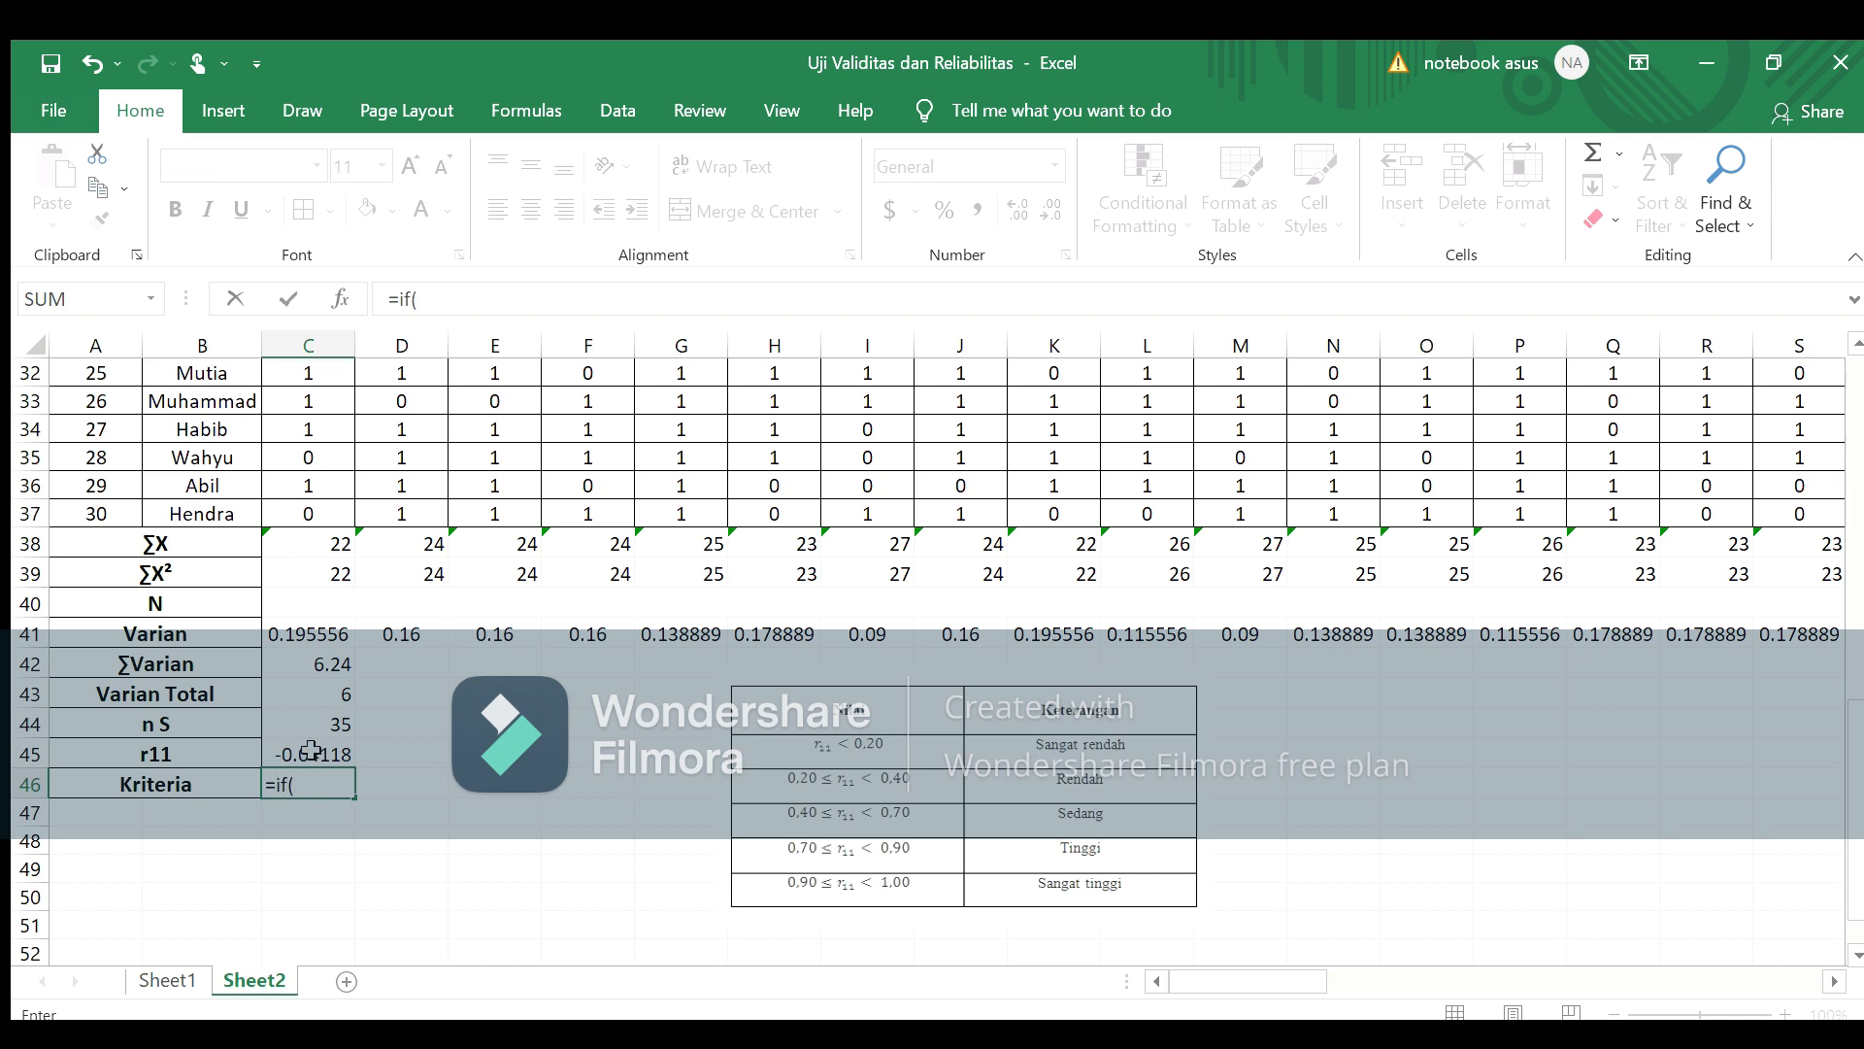
pyautogui.click(311, 750)
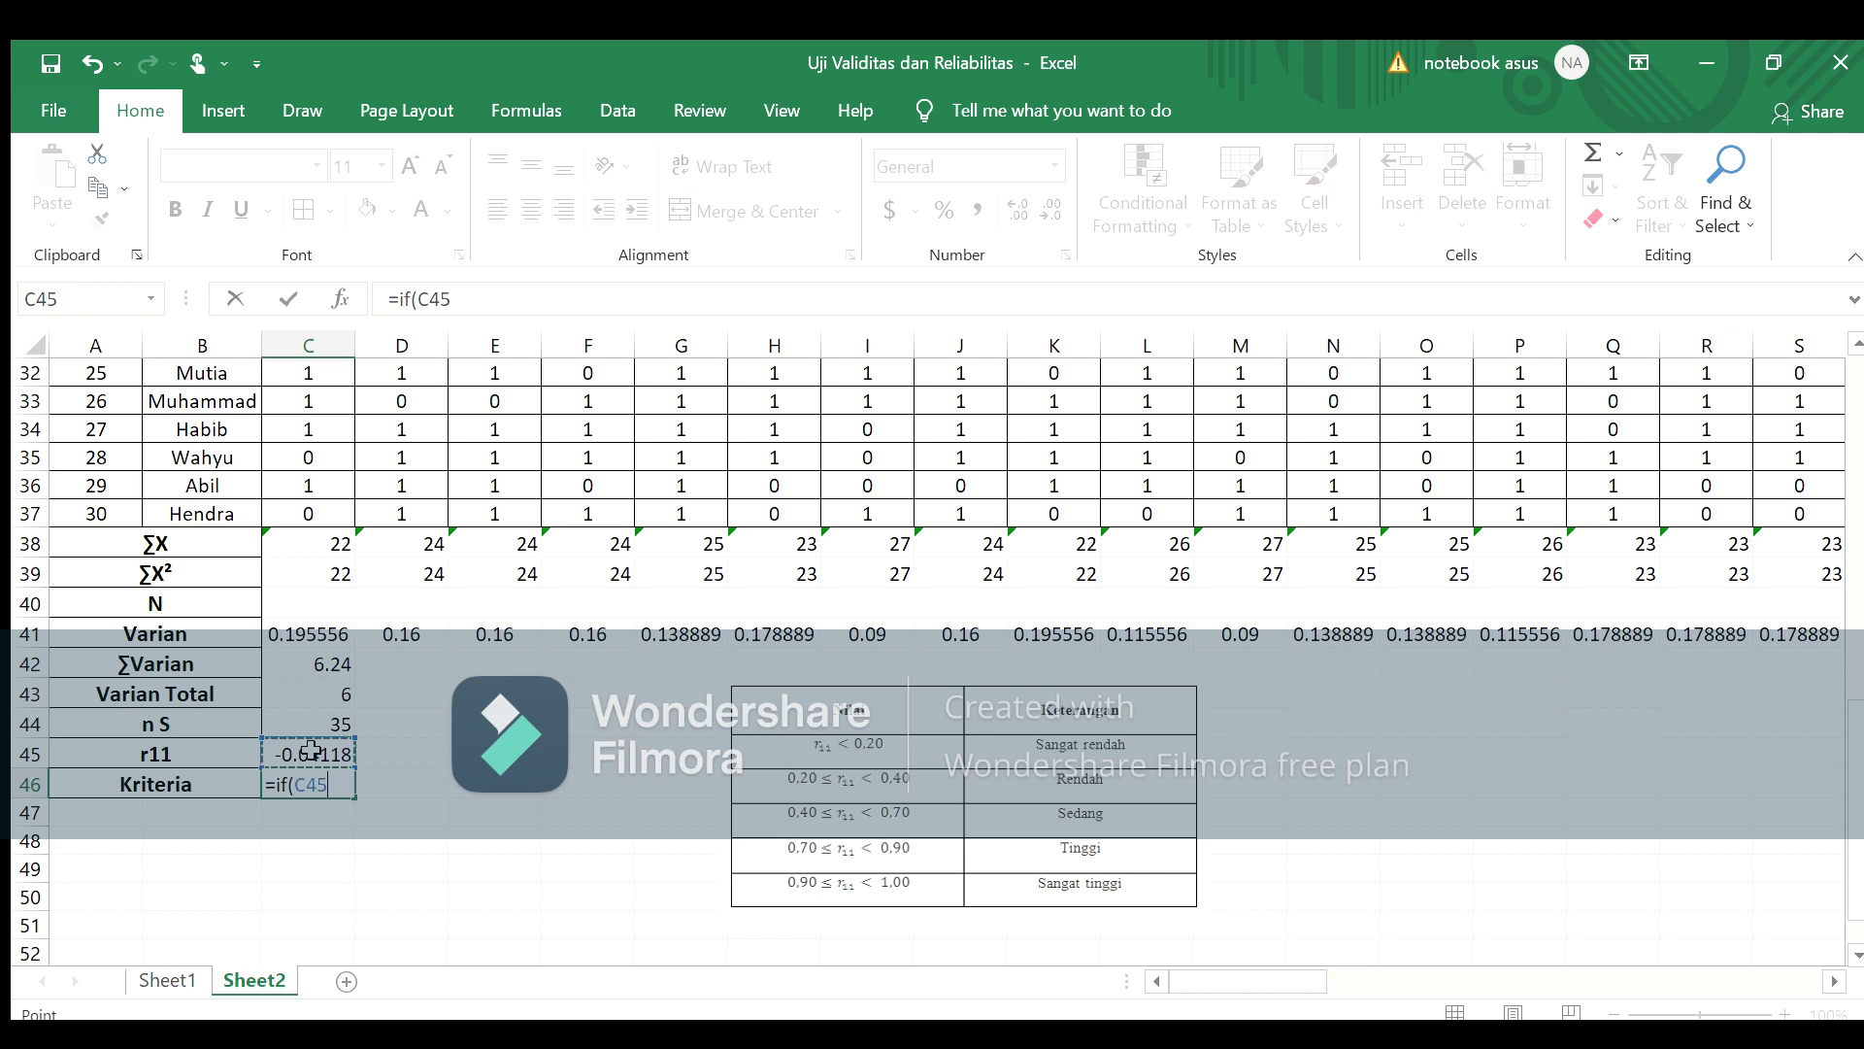
pyautogui.write('<0.20,"Sangar')
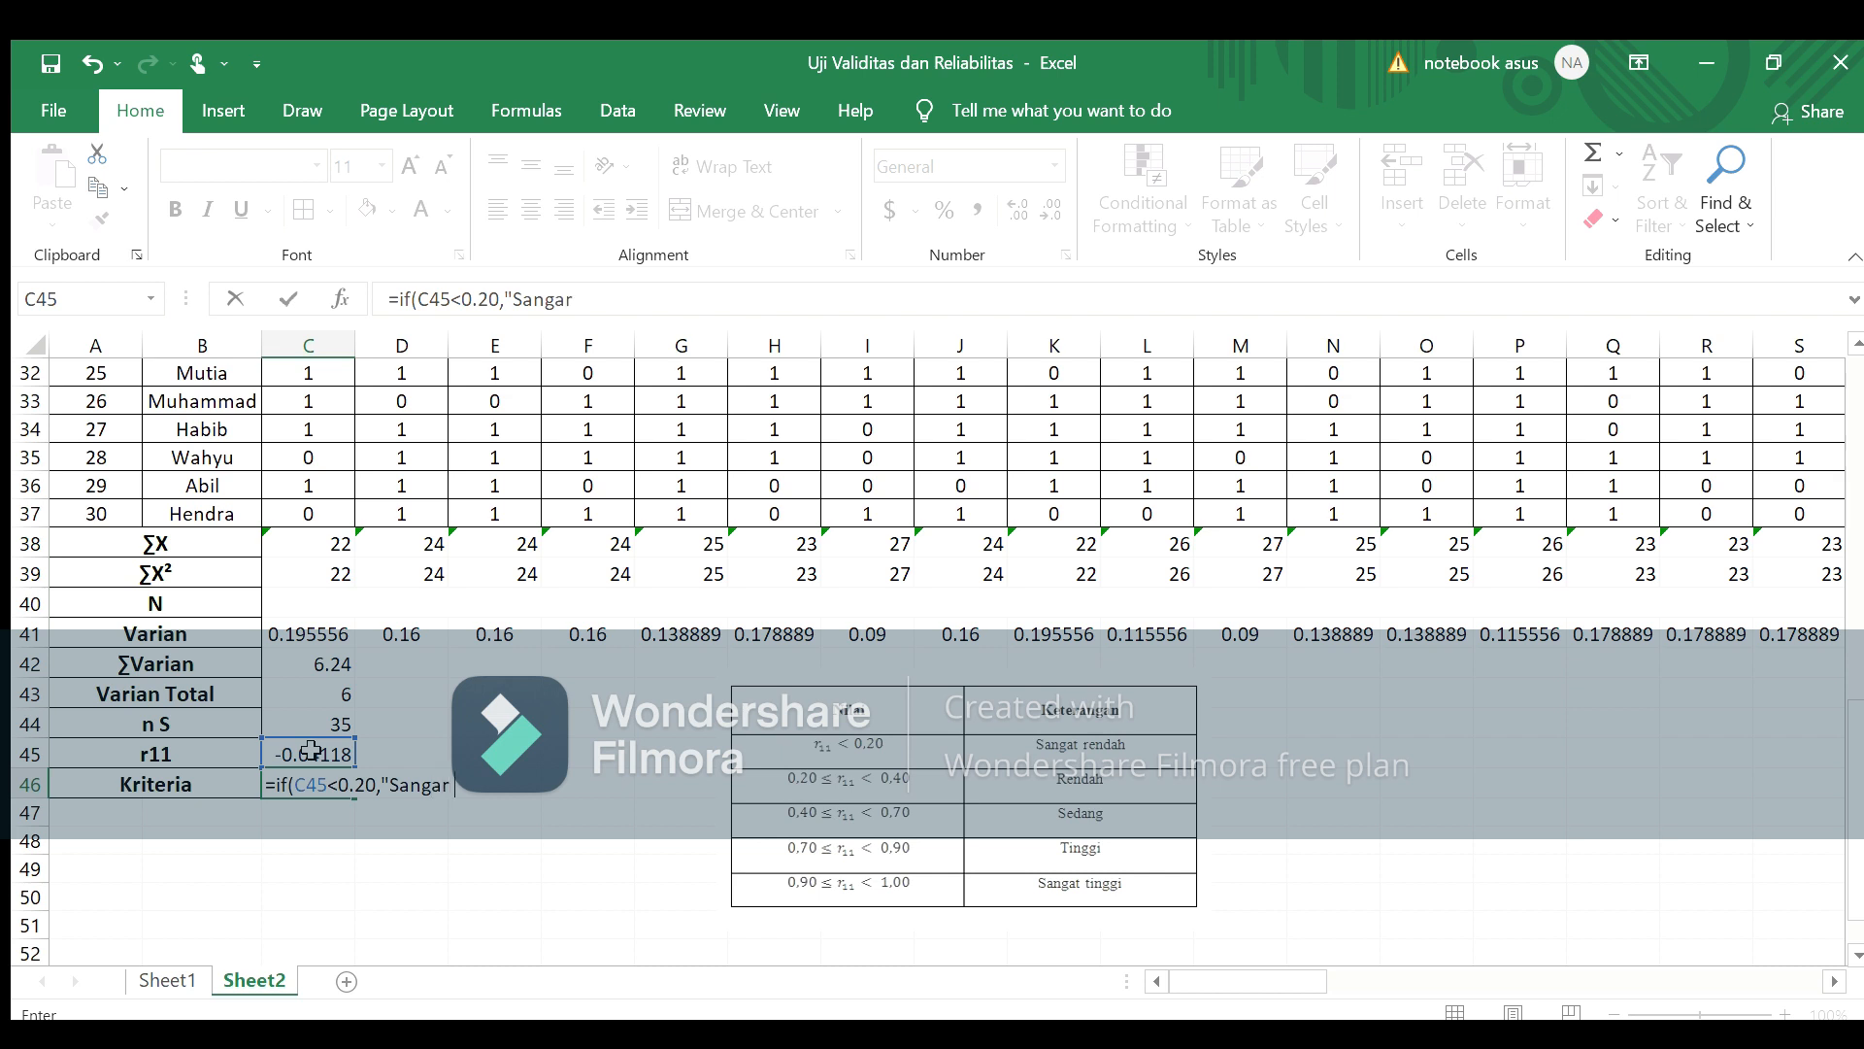
pyautogui.press('BackSpace')
pyautogui.write('t Rendah')
pyautogui.write('",if(')
# Step: Extend the C46 formula with nested IF tests giving "Rendah" for C45<0.4 and "Sedang" for C45<0.7
pyautogui.click(311, 749)
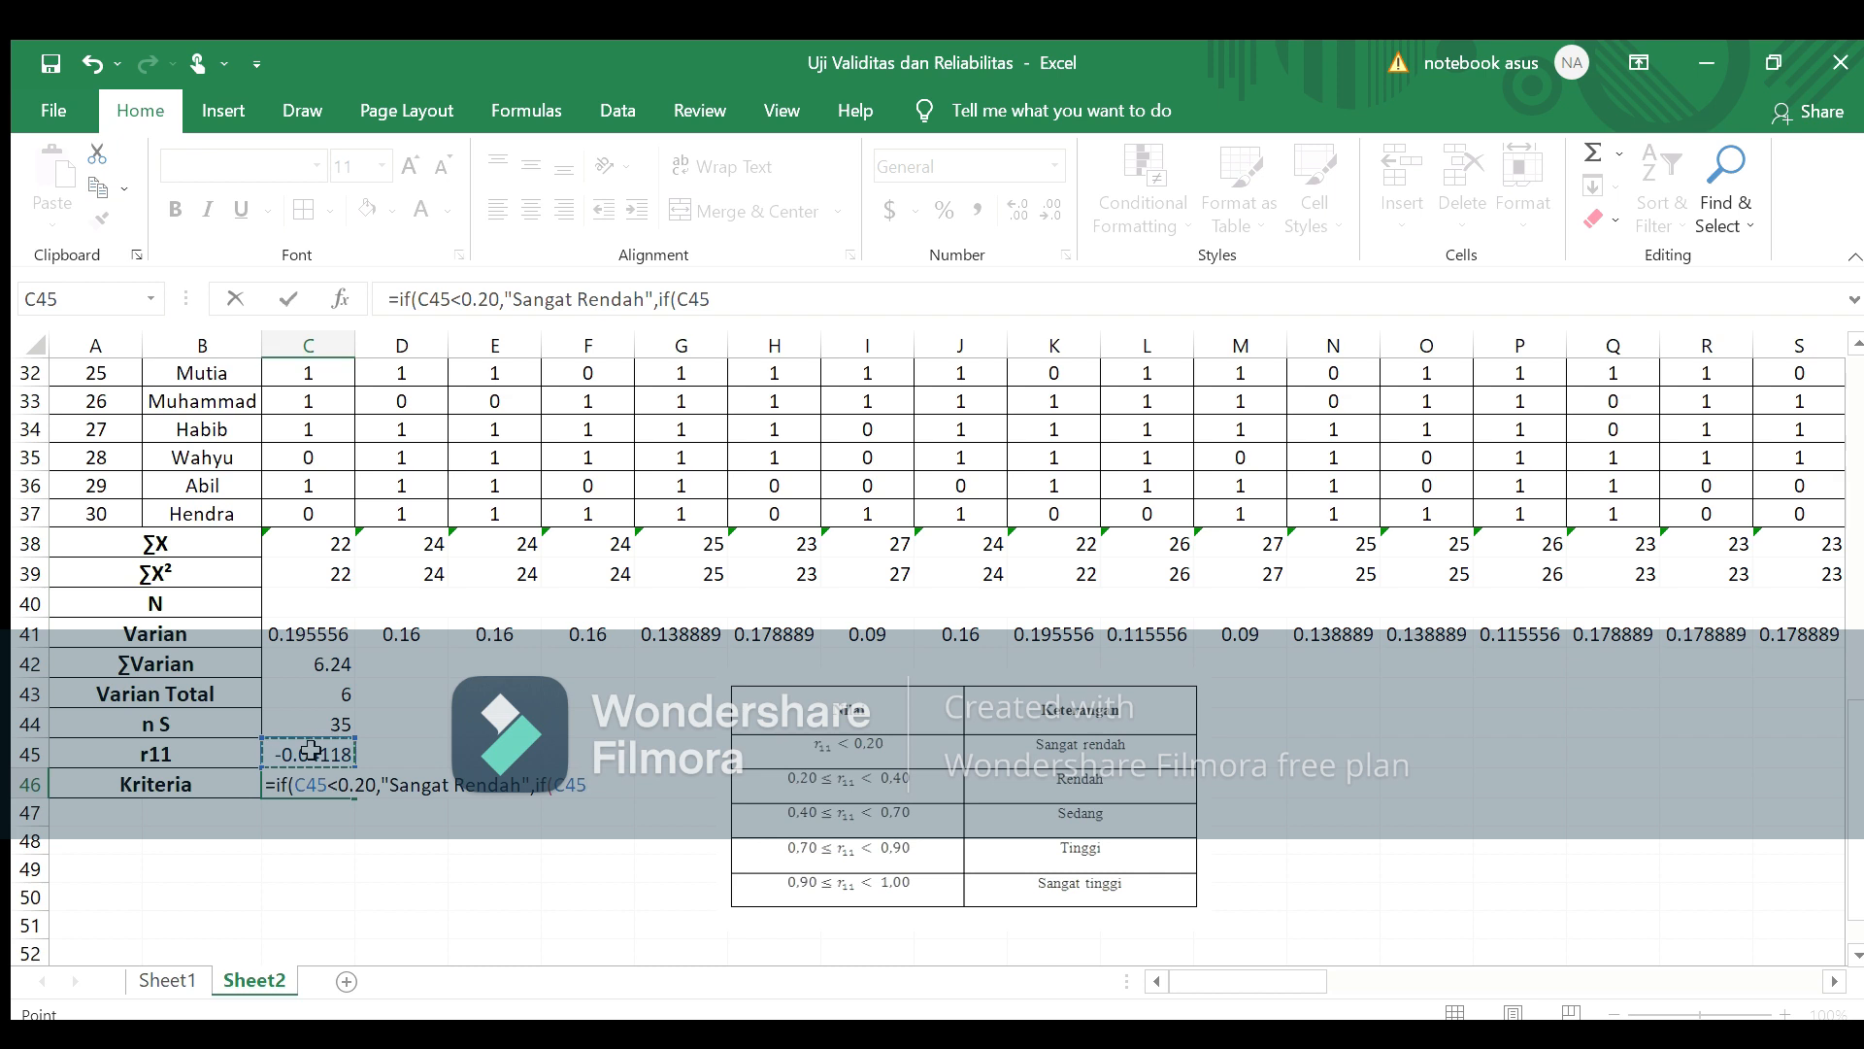
pyautogui.write('<0.4')
pyautogui.write(',"Renf')
pyautogui.press('BackSpace')
pyautogui.write('dah')
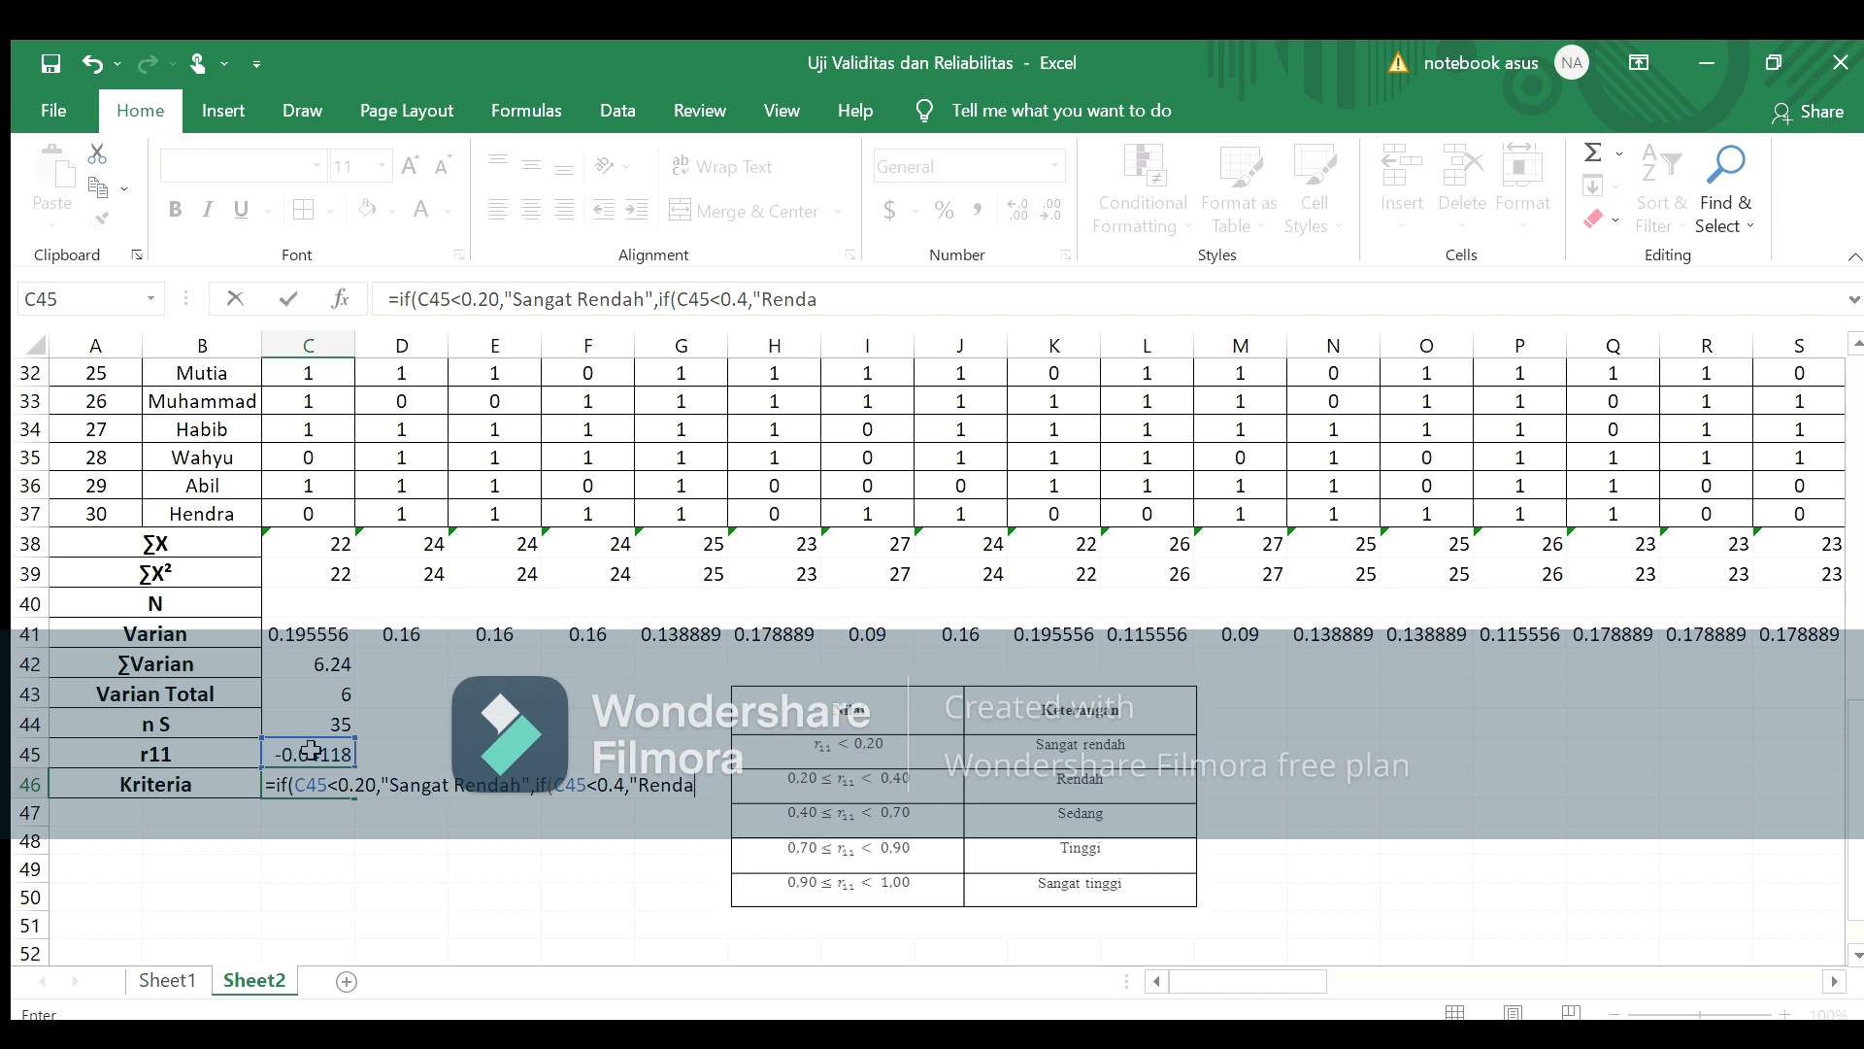
pyautogui.write('",if(')
pyautogui.click(311, 750)
pyautogui.write('<0.7')
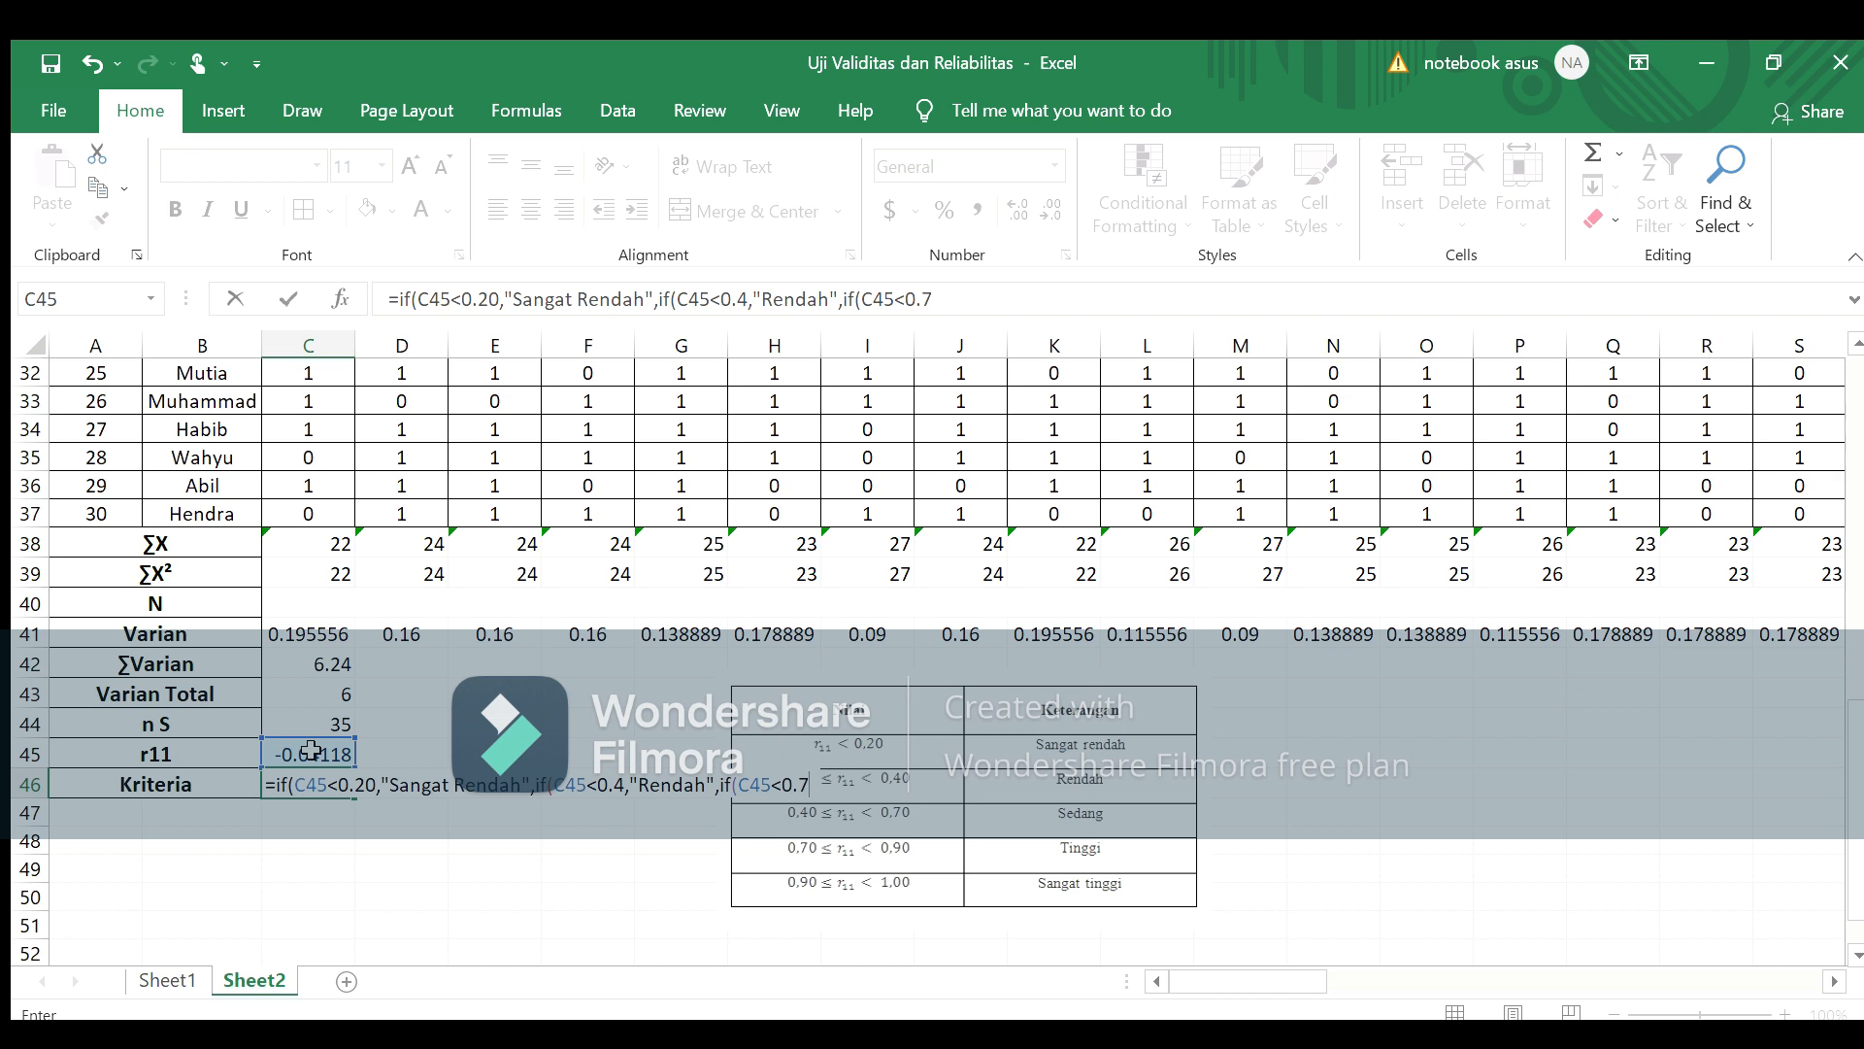
pyautogui.write(',"Sedang')
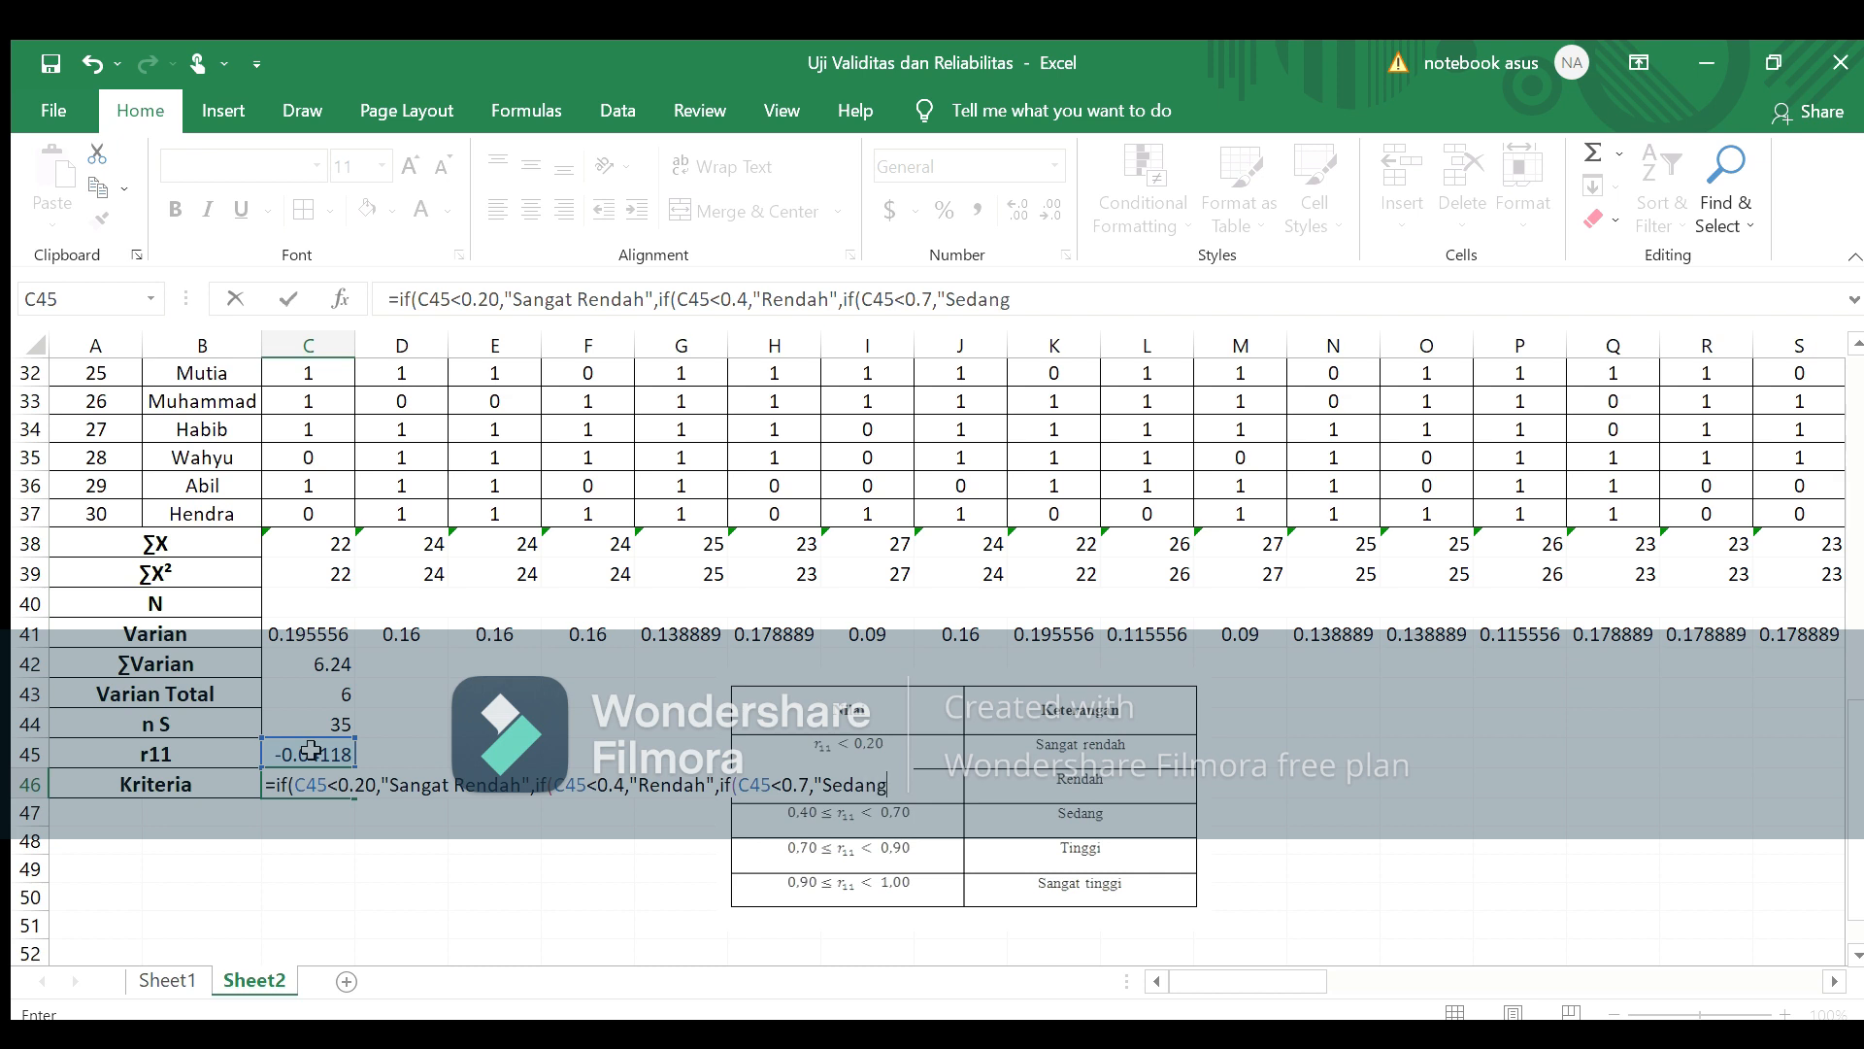
# Step: Add a nested IF test to the C46 formula giving "Tinggi" for C45<0.9
pyautogui.write('",if(')
pyautogui.click(310, 750)
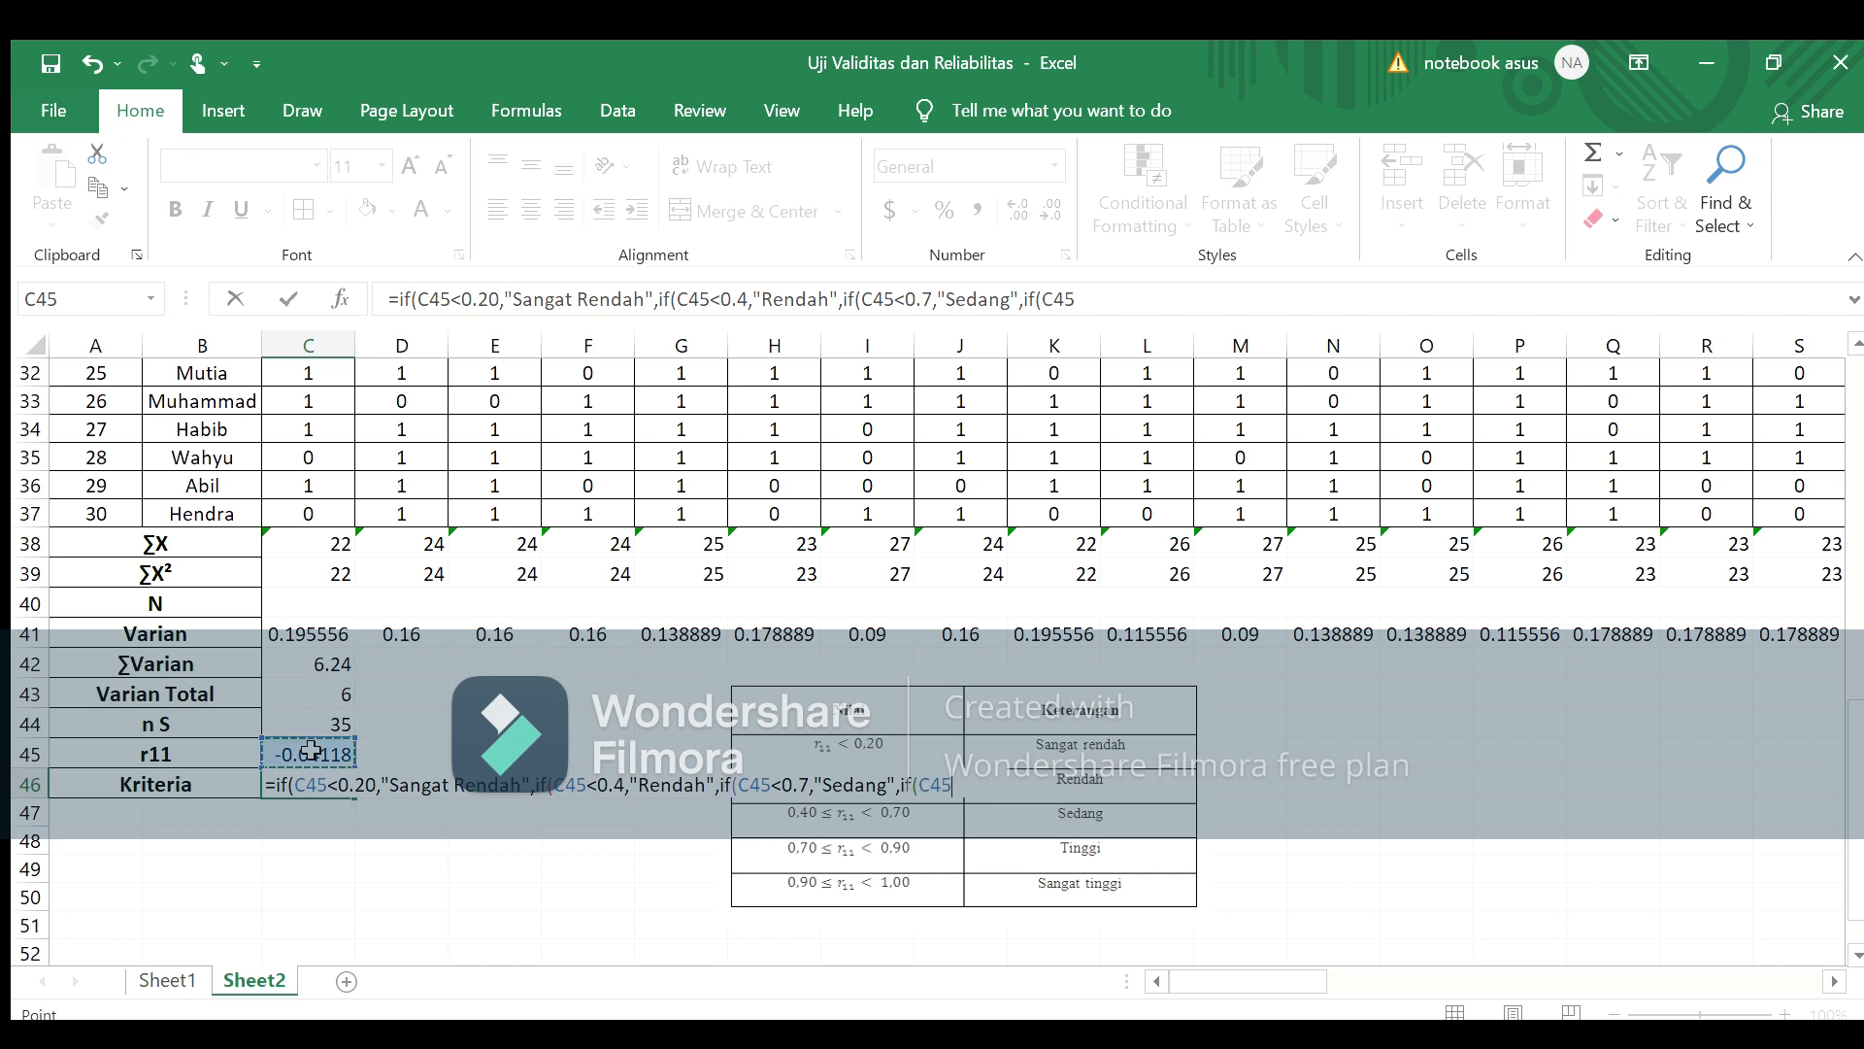
pyautogui.write('<0.9,"Tinggi')
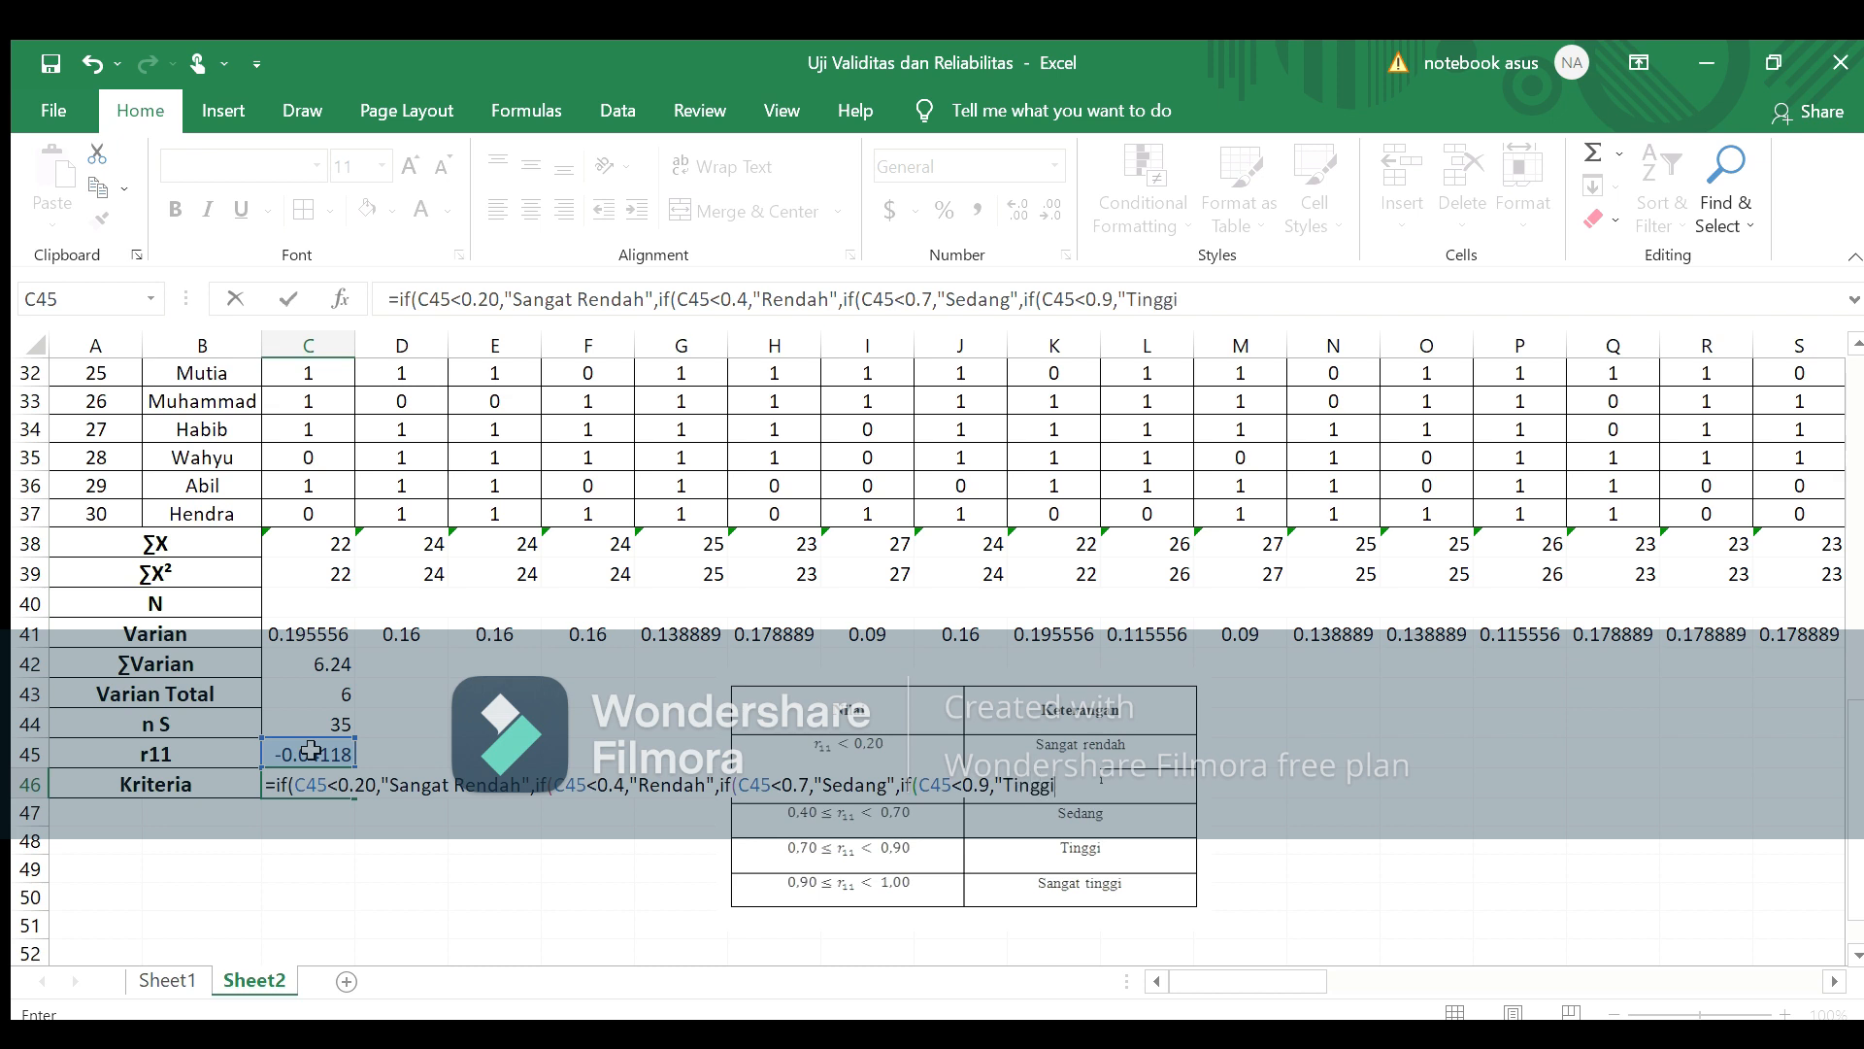
# Step: Complete the C46 formula with a nested IF giving "Sangat Tinggi" for C45<1, closing all five parentheses
pyautogui.write('",if(C45')
pyautogui.click(311, 750)
pyautogui.write('<')
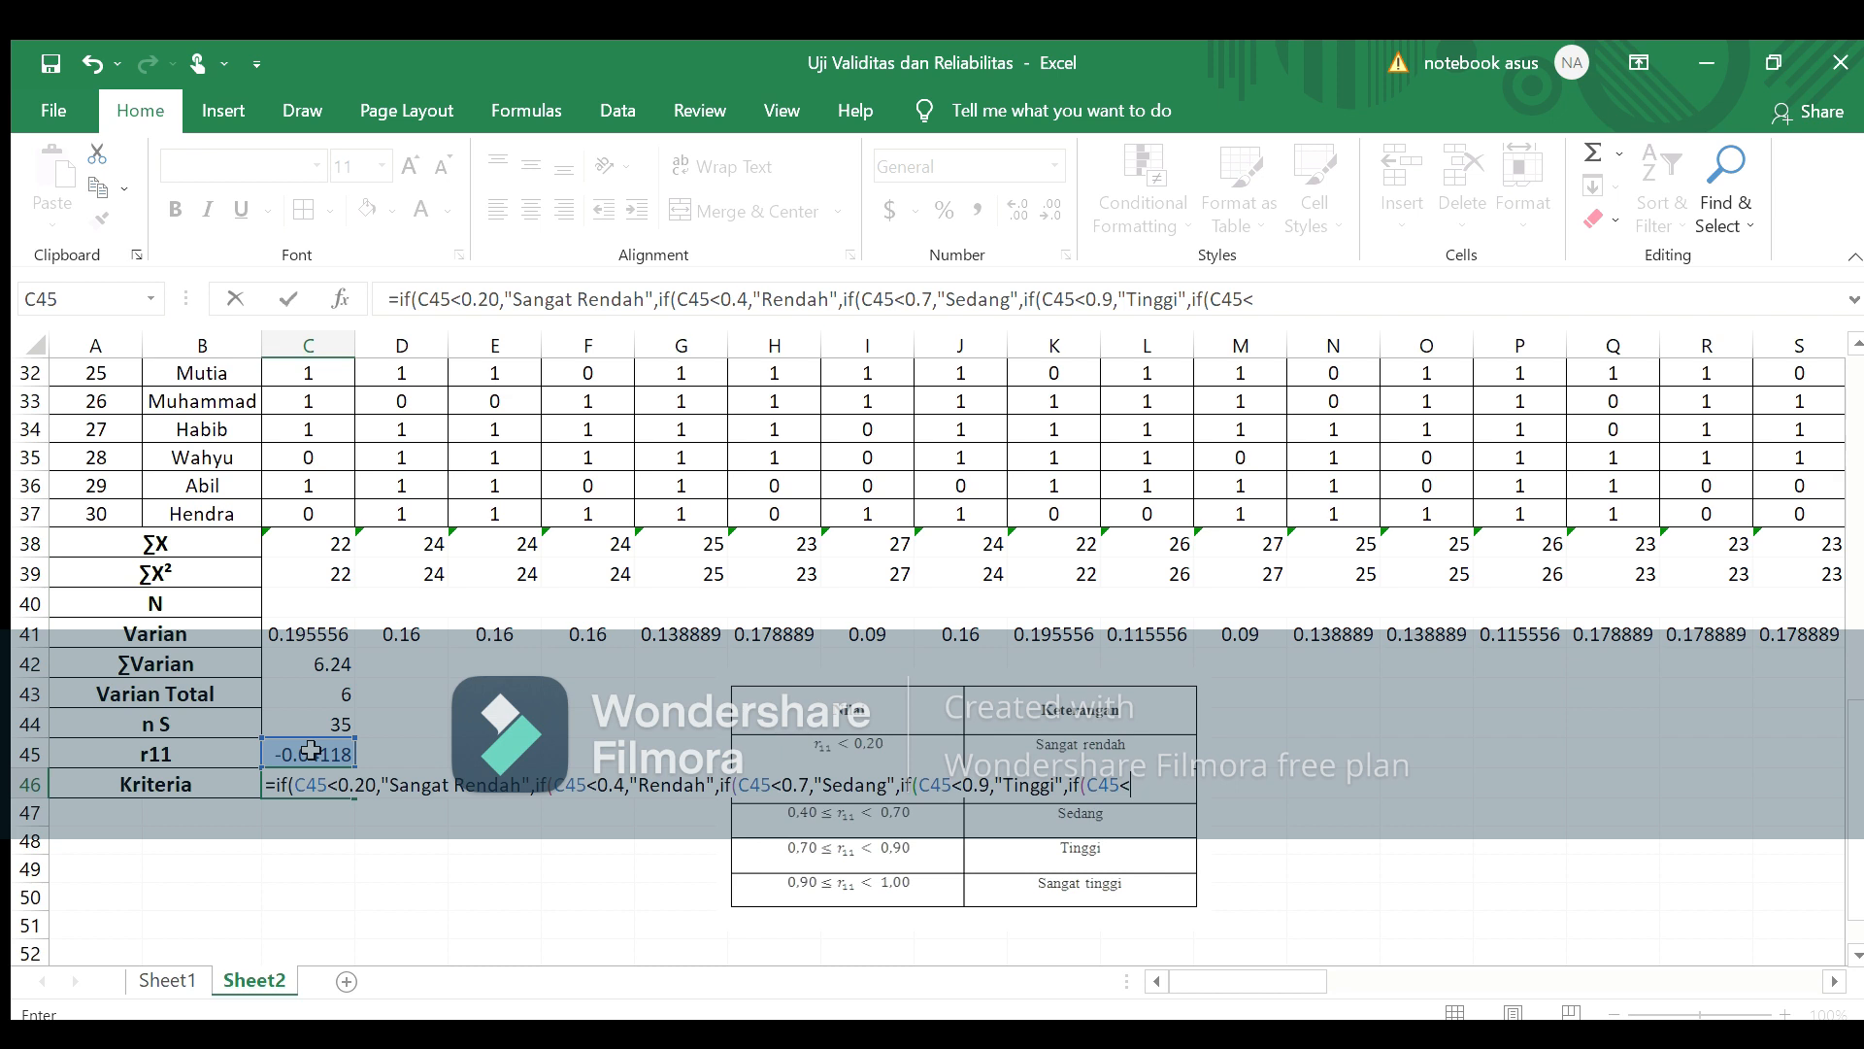
pyautogui.write('1')
pyautogui.write(',"')
pyautogui.write('Sangat')
pyautogui.write(' Ren')
pyautogui.press('BackSpace')
pyautogui.press('BackSpace')
pyautogui.press('BackSpace')
pyautogui.write('Tinggi')
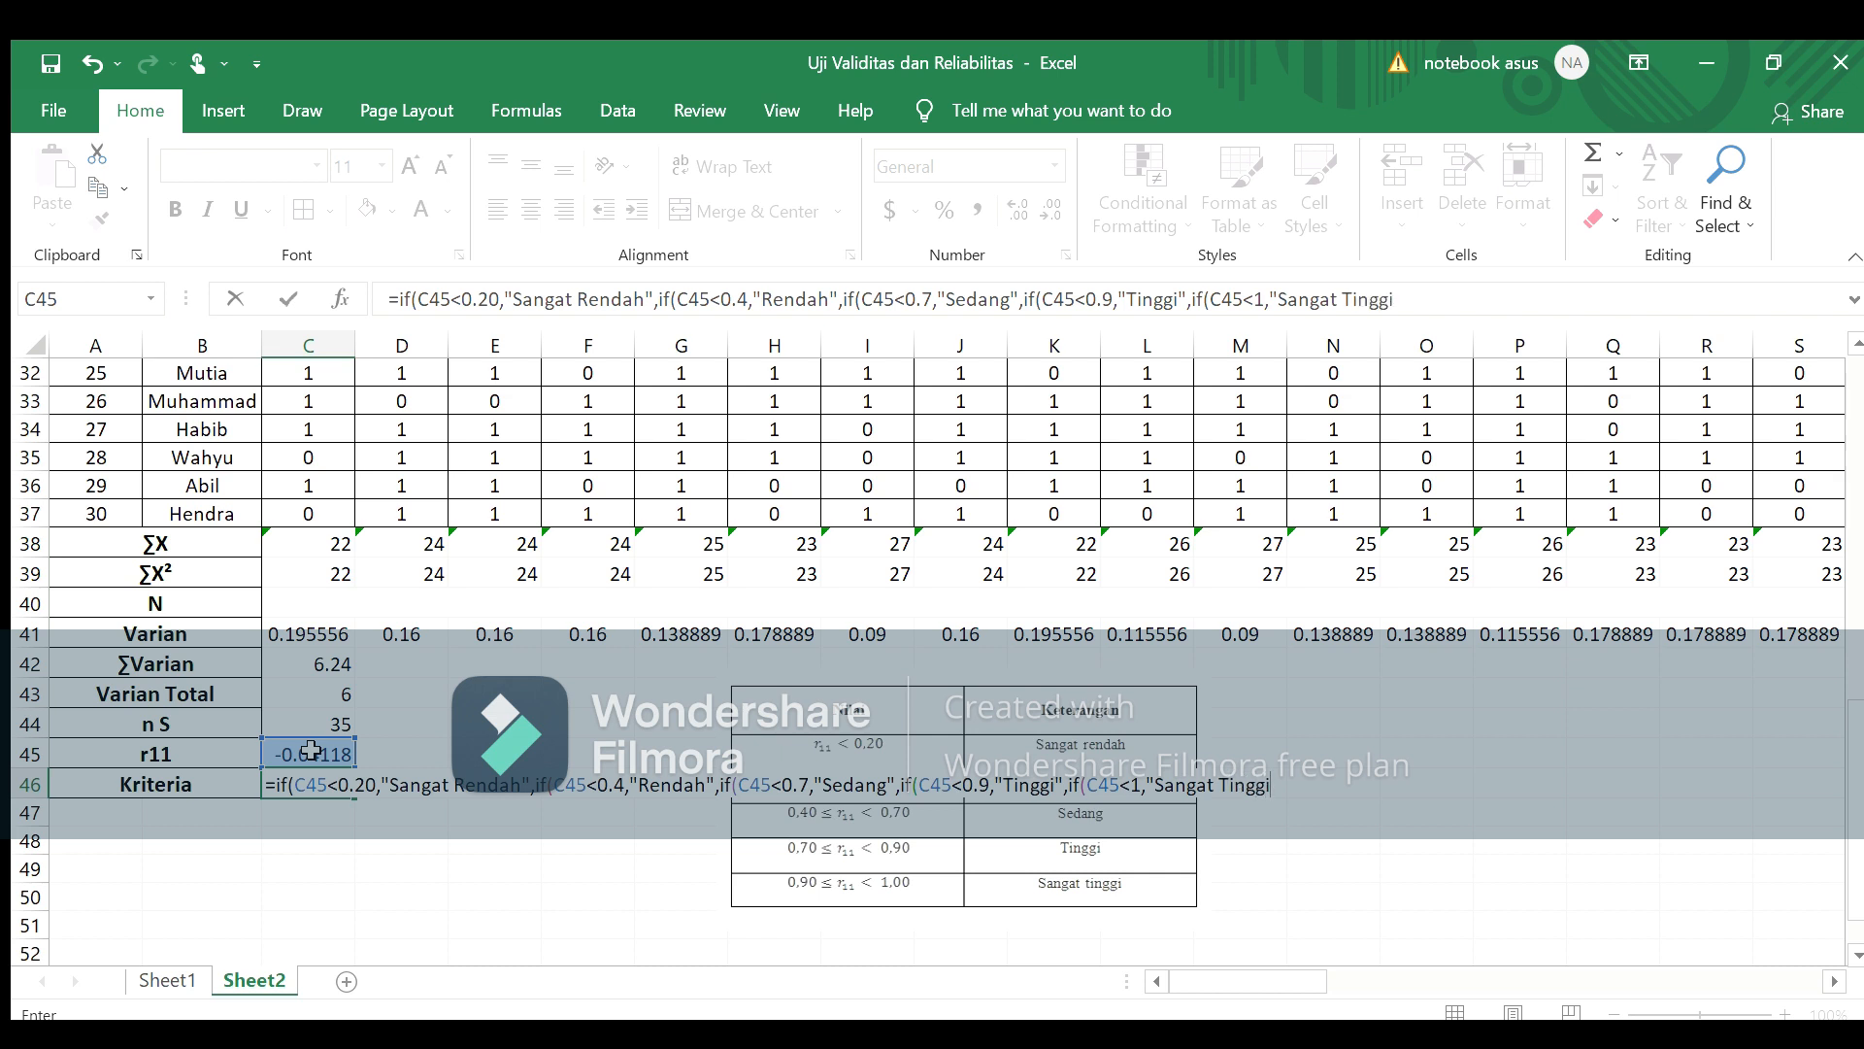
pyautogui.write('")))))')
pyautogui.press('Return')
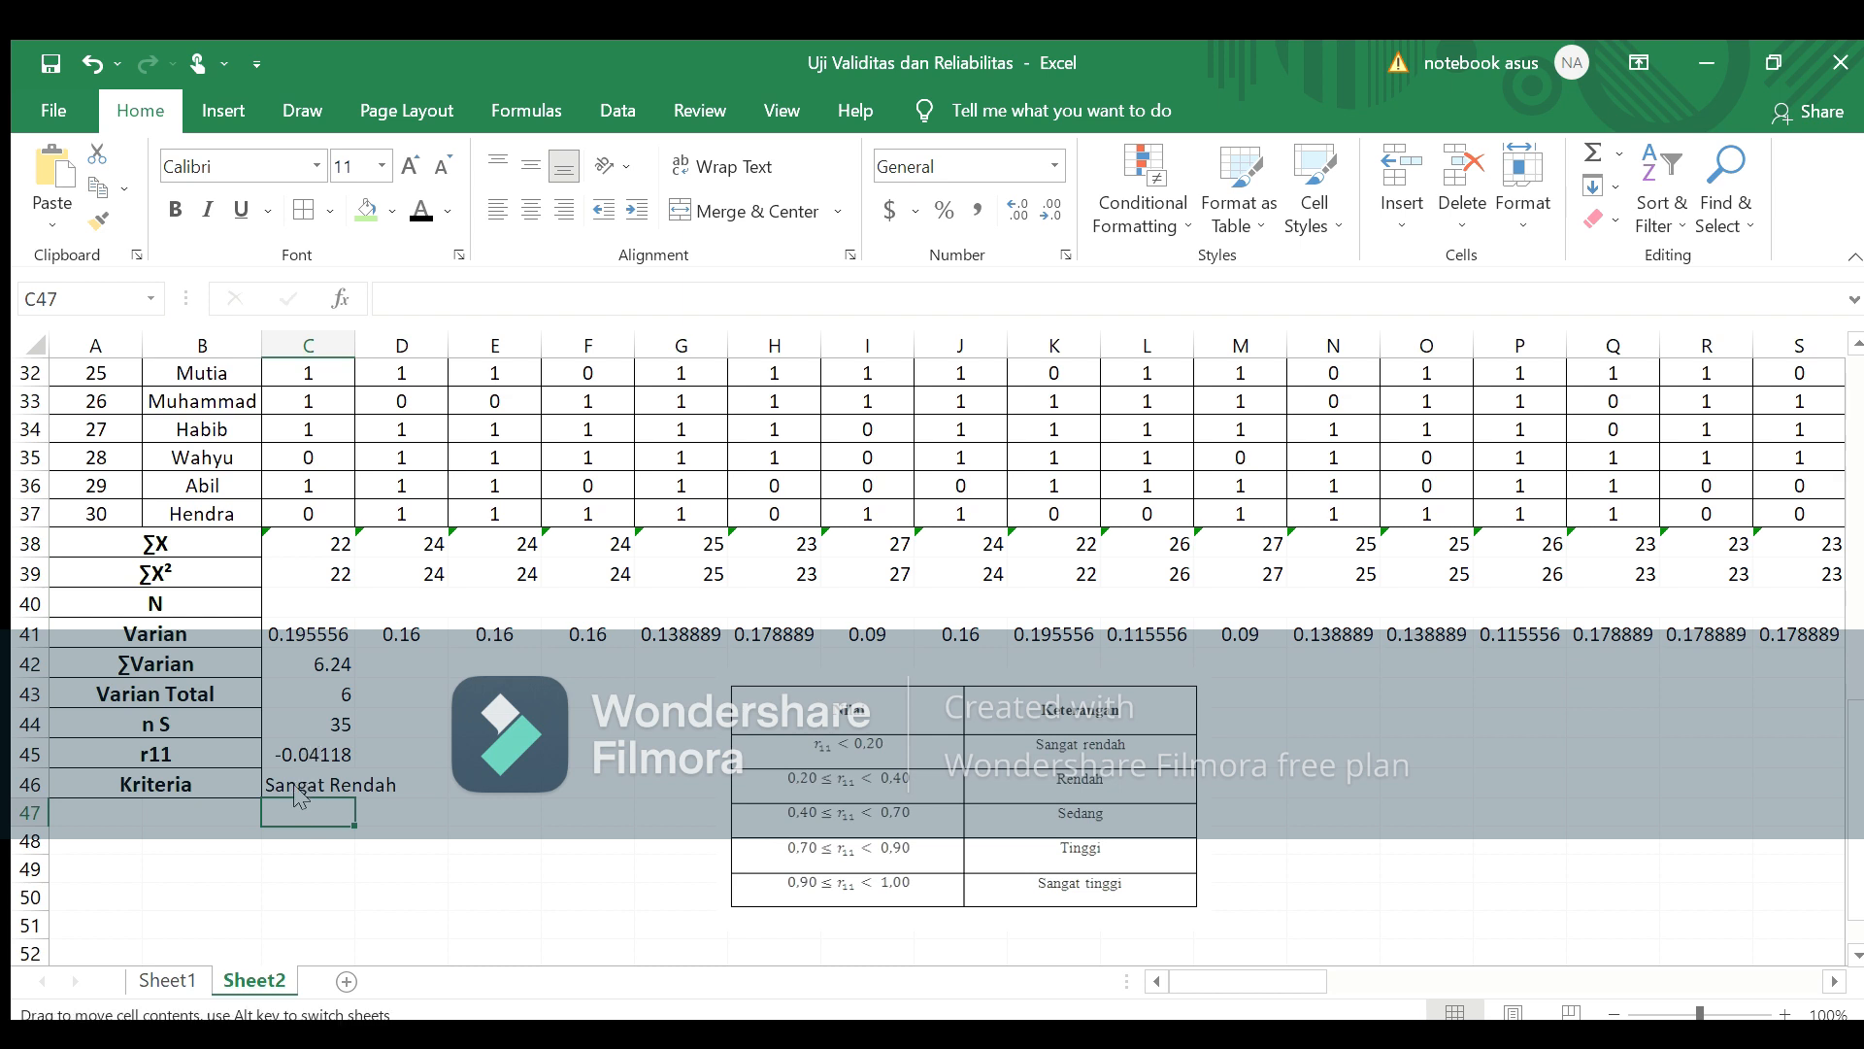
# Step: Merge and center the Kriteria result across C46:D46
pyautogui.click(300, 788)
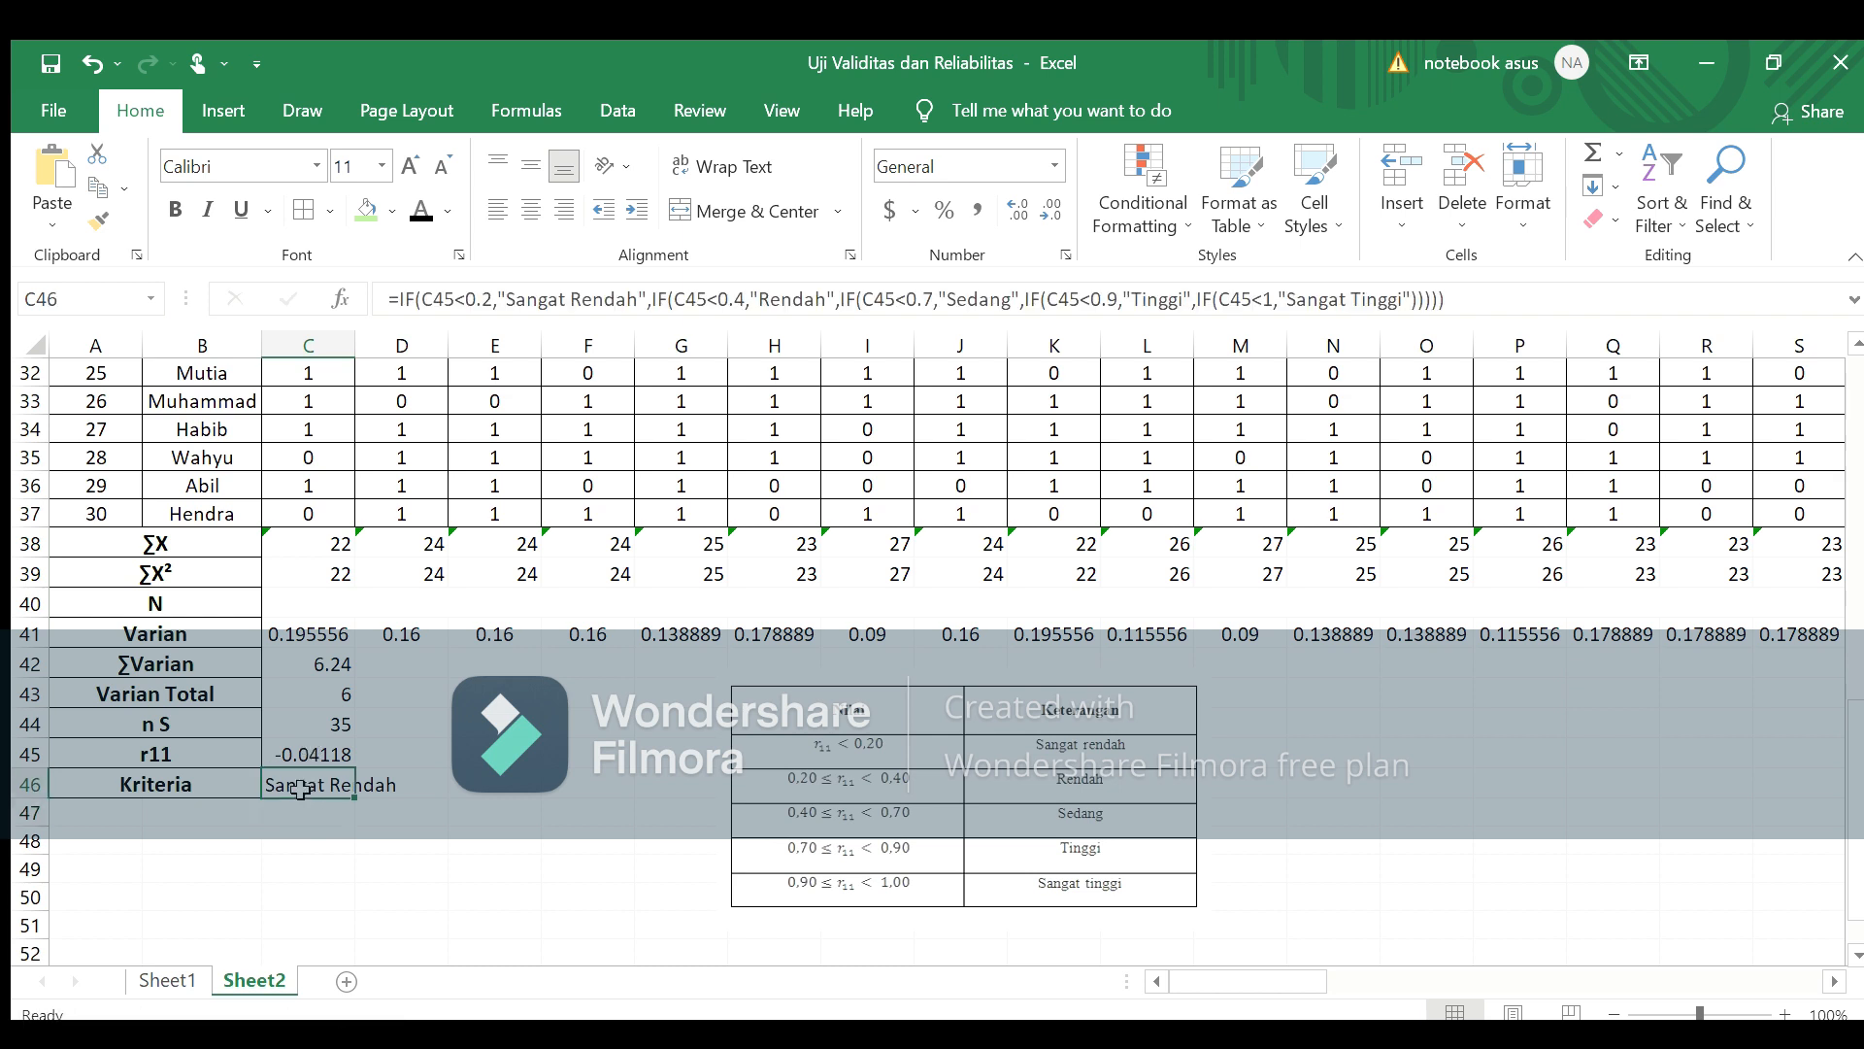
pyautogui.moveTo(300, 789); pyautogui.dragTo(388, 786)
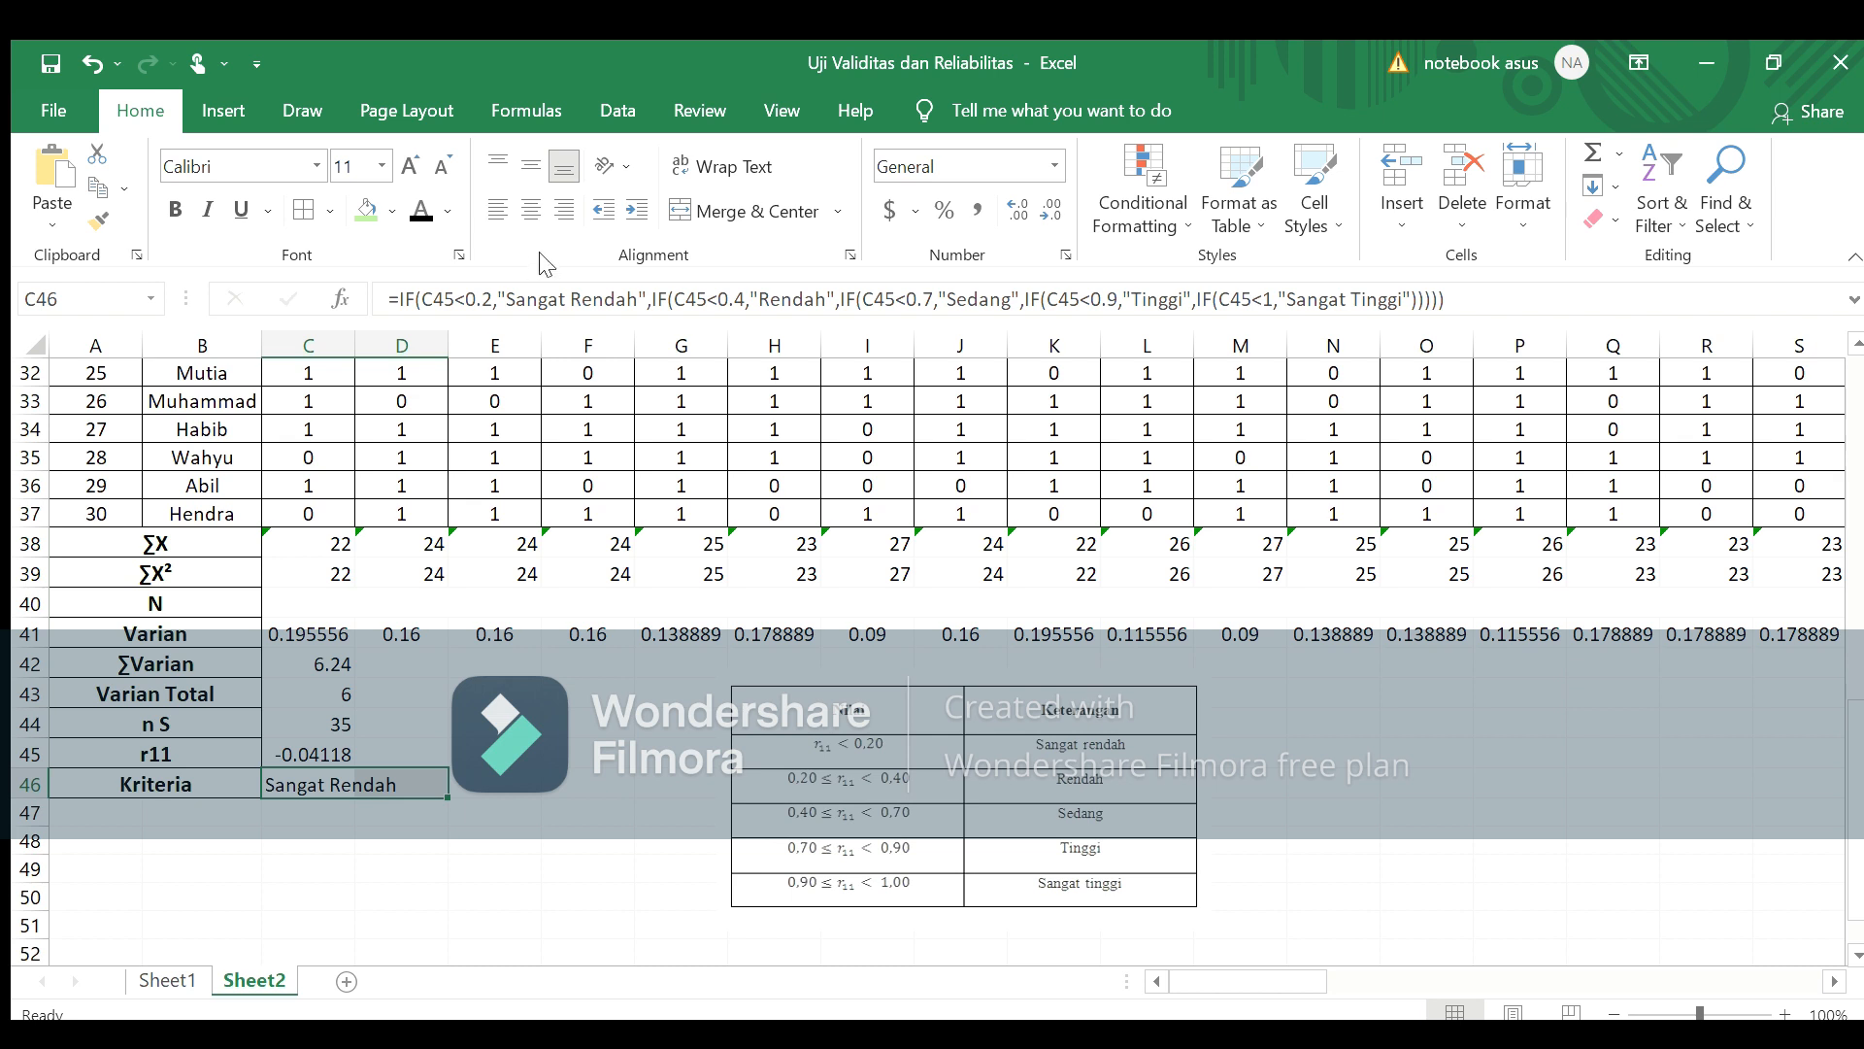
pyautogui.click(715, 194)
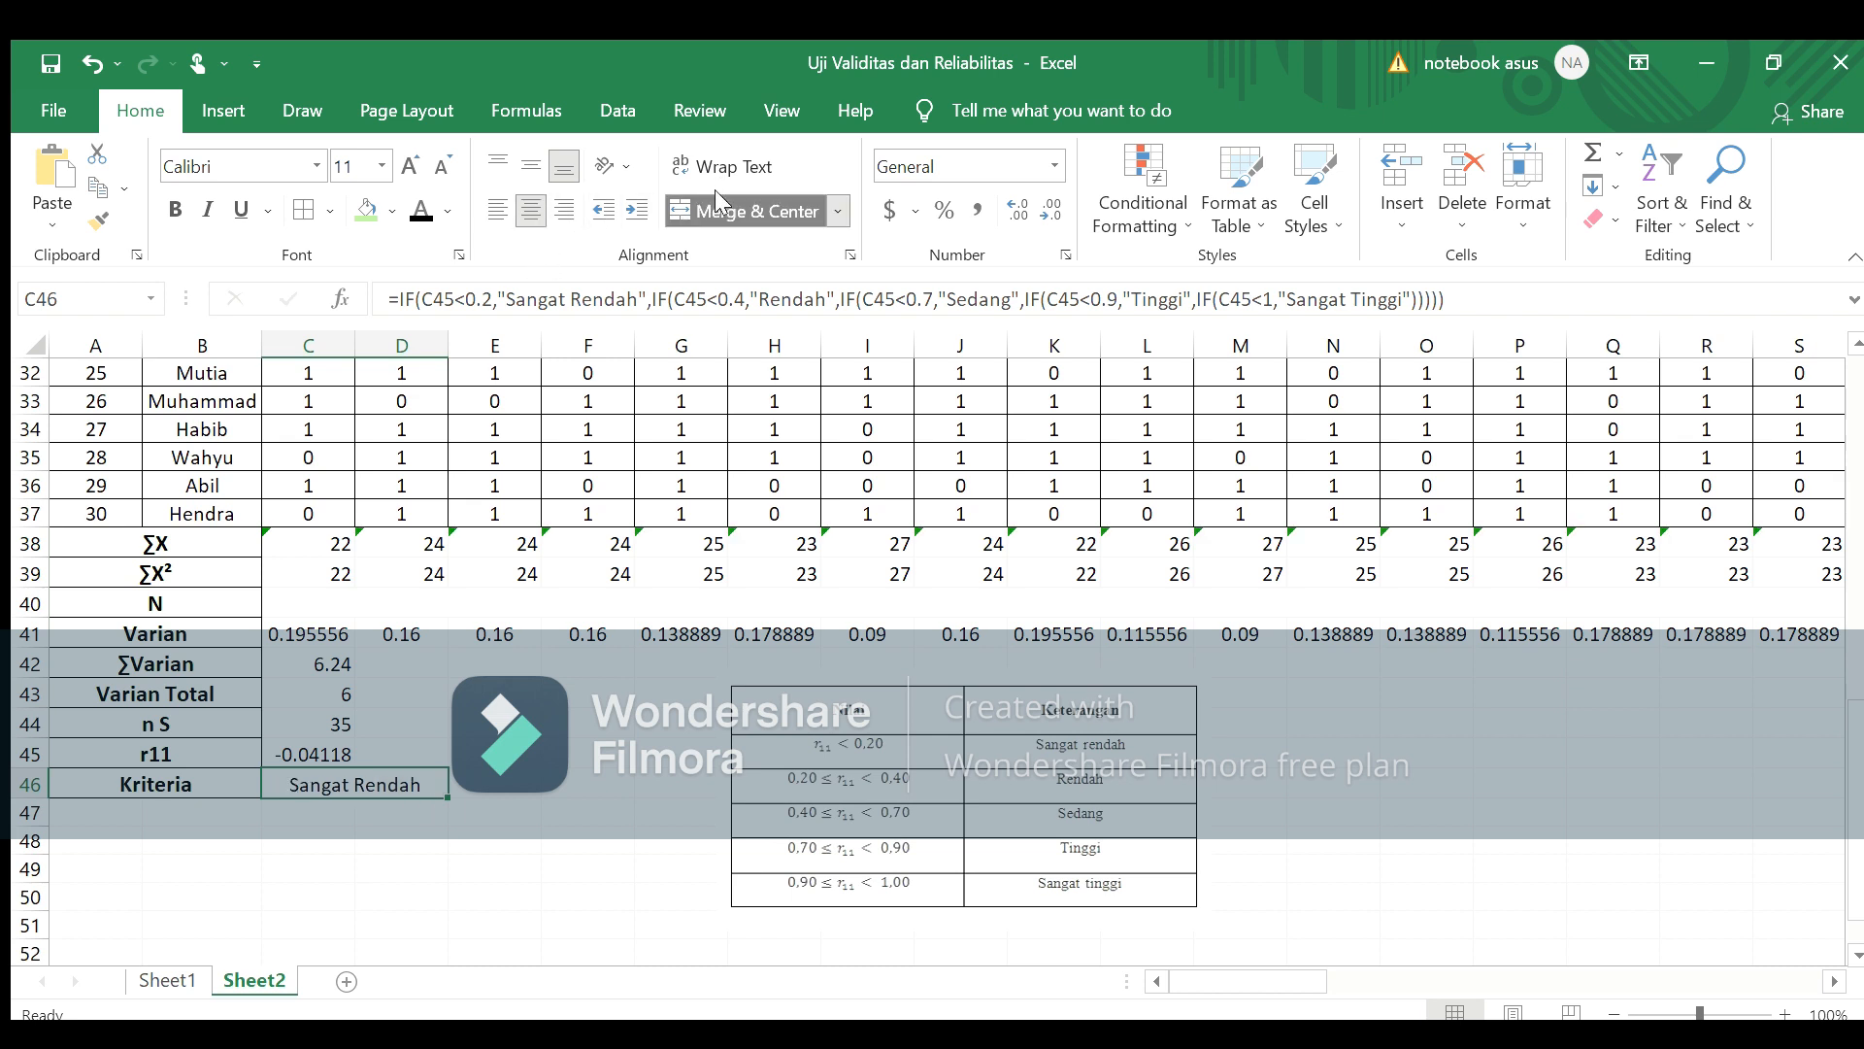
pyautogui.click(483, 782)
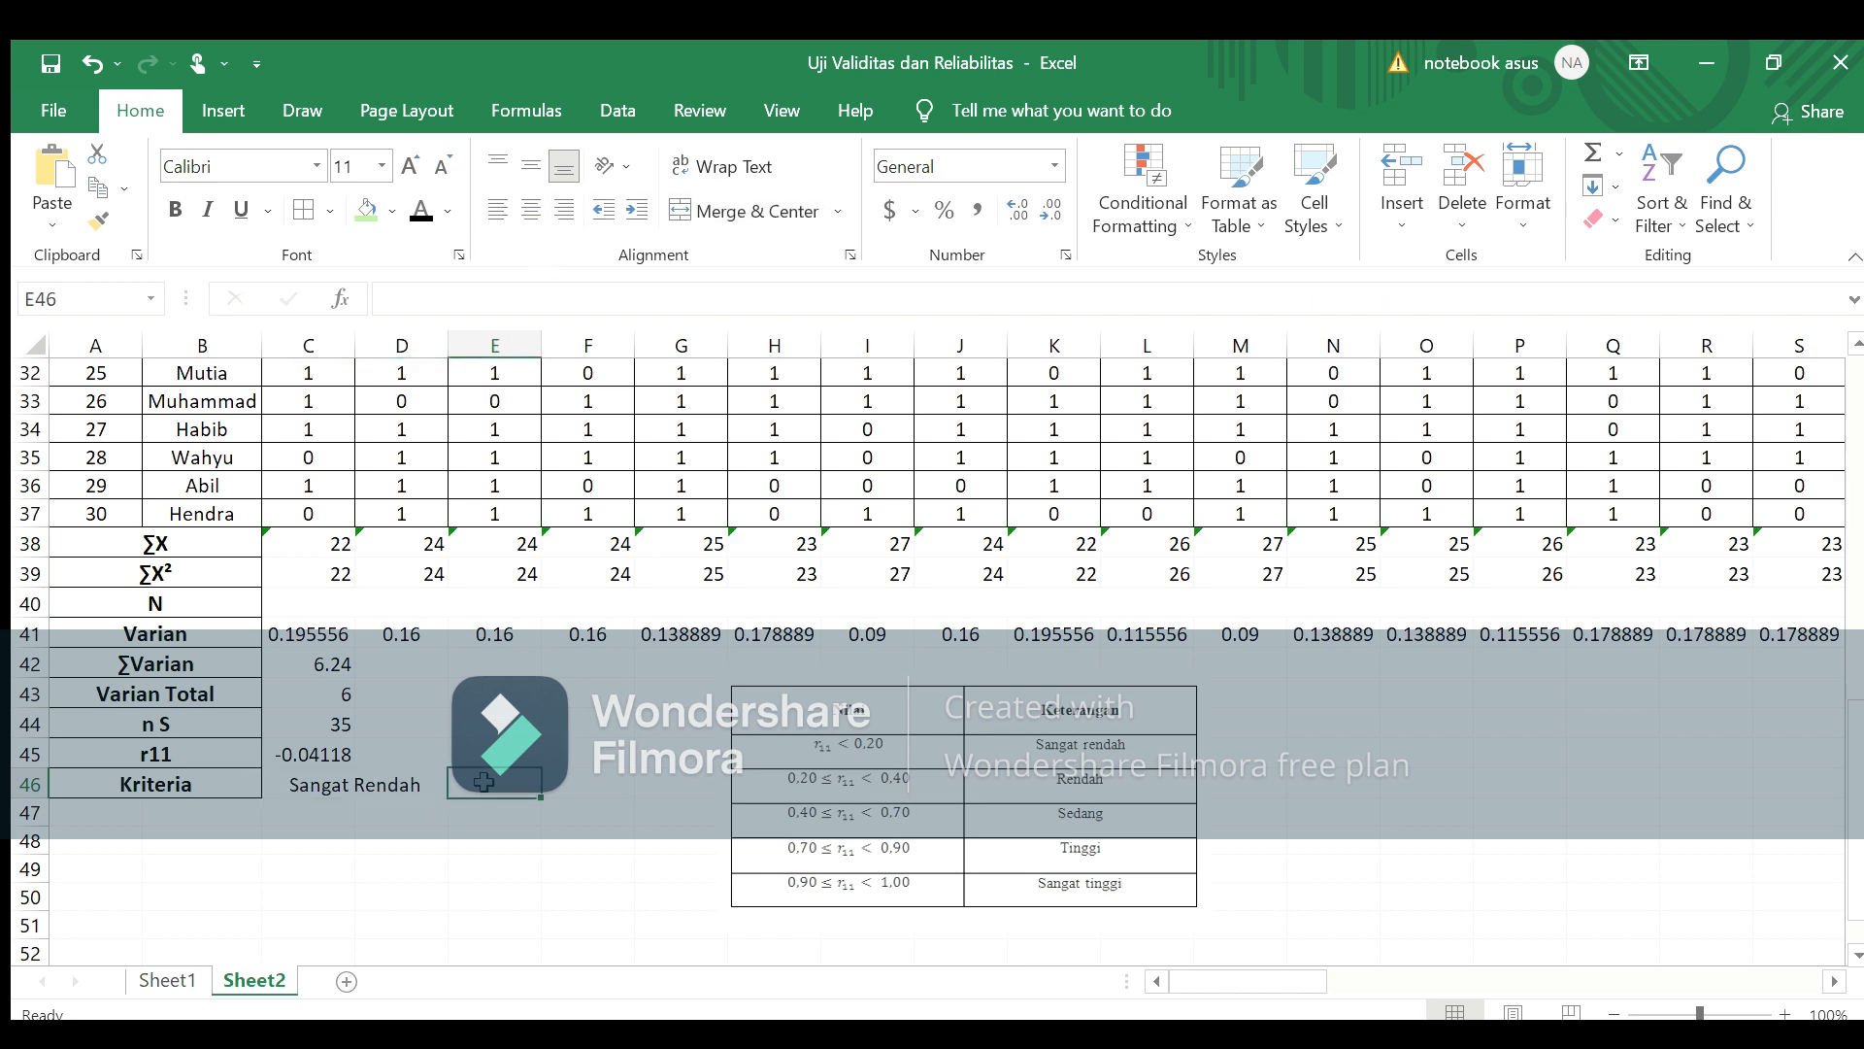
pyautogui.click(411, 804)
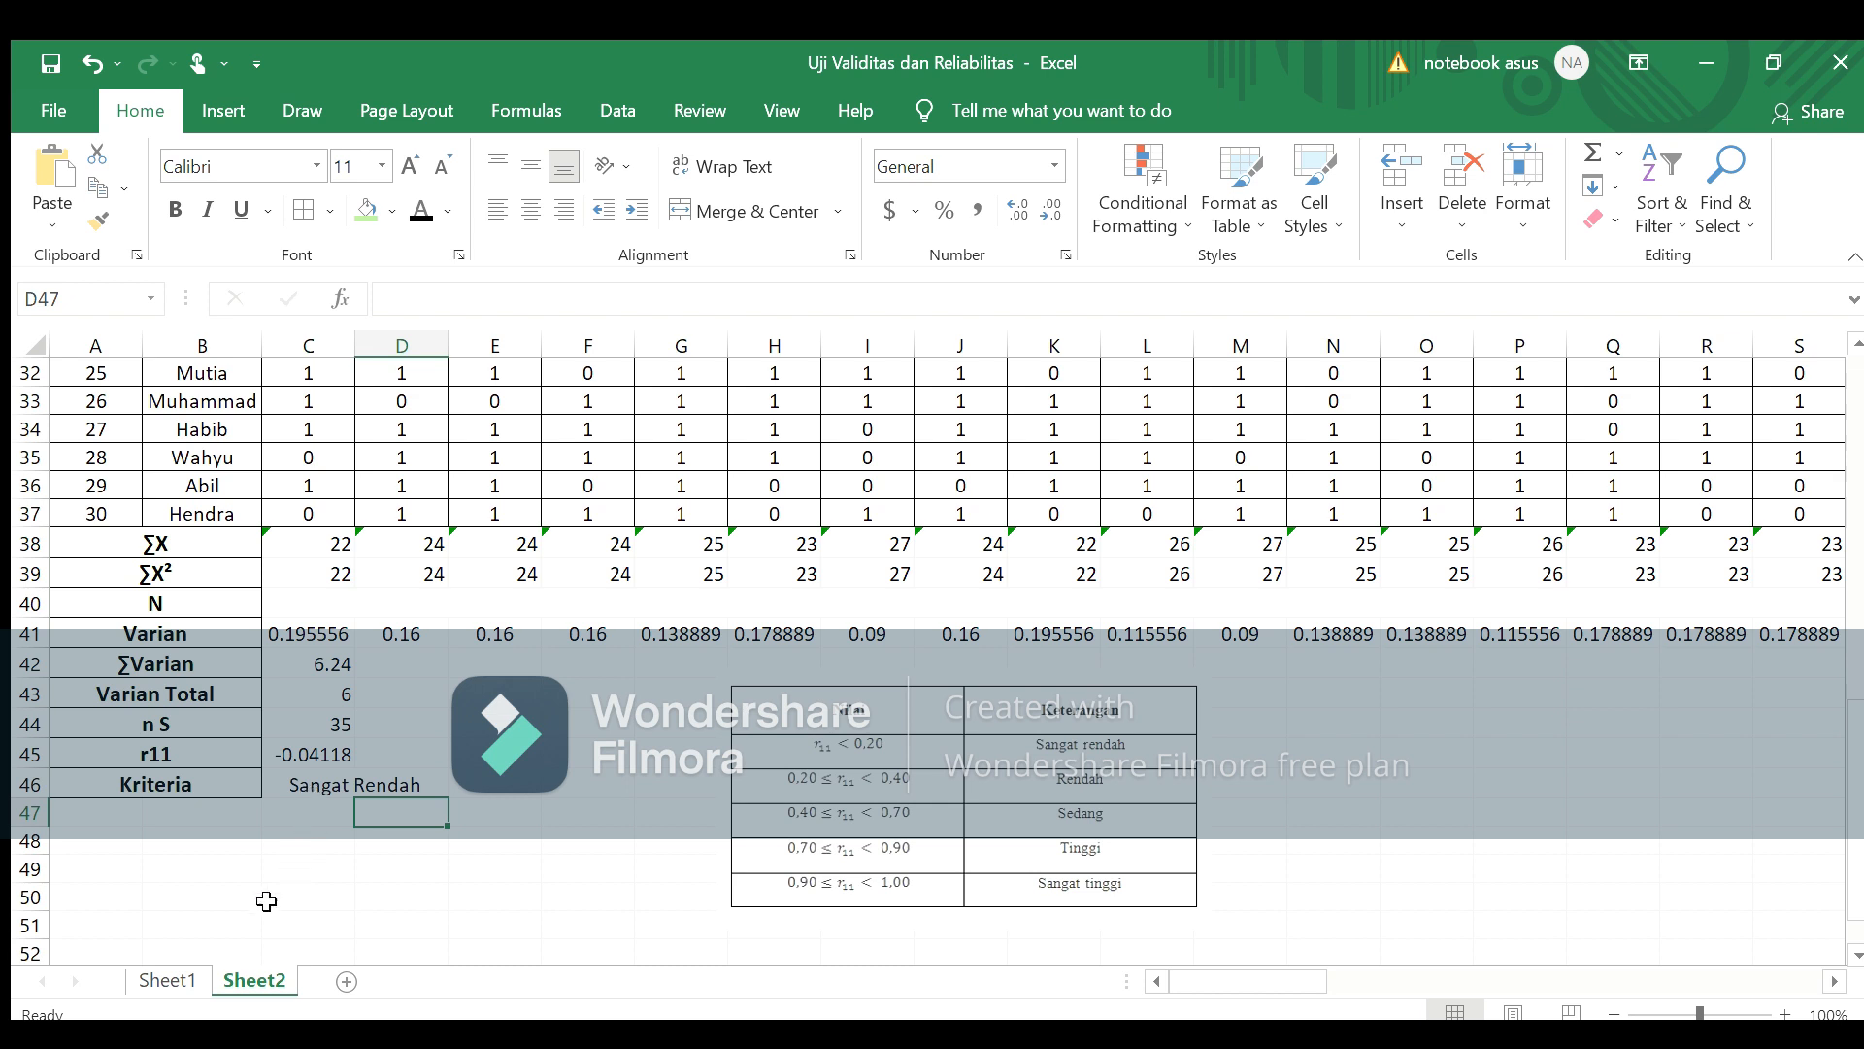
# Step: Review the item validity results on Sheet1, from the Rxy row through the Kriteria and Jumlah rows
pyautogui.click(177, 979)
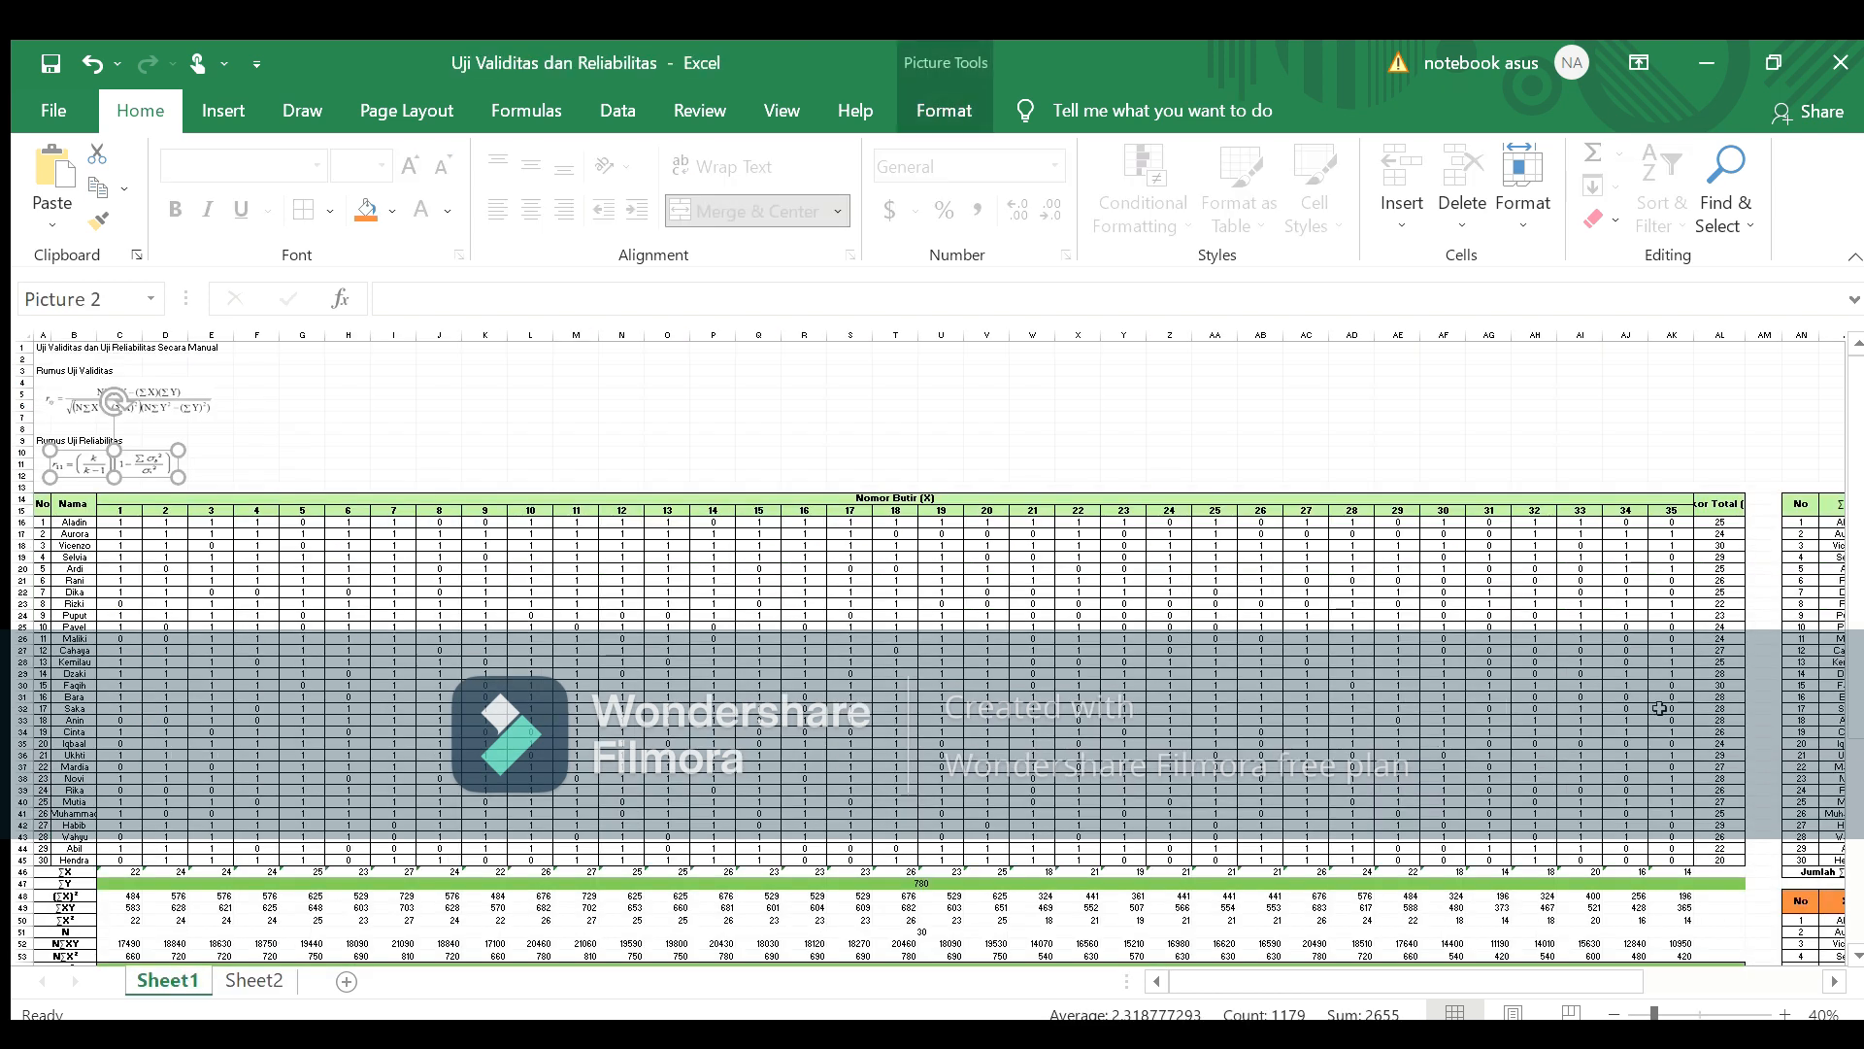
pyautogui.moveTo(1852, 670); pyautogui.dragTo(1852, 876)
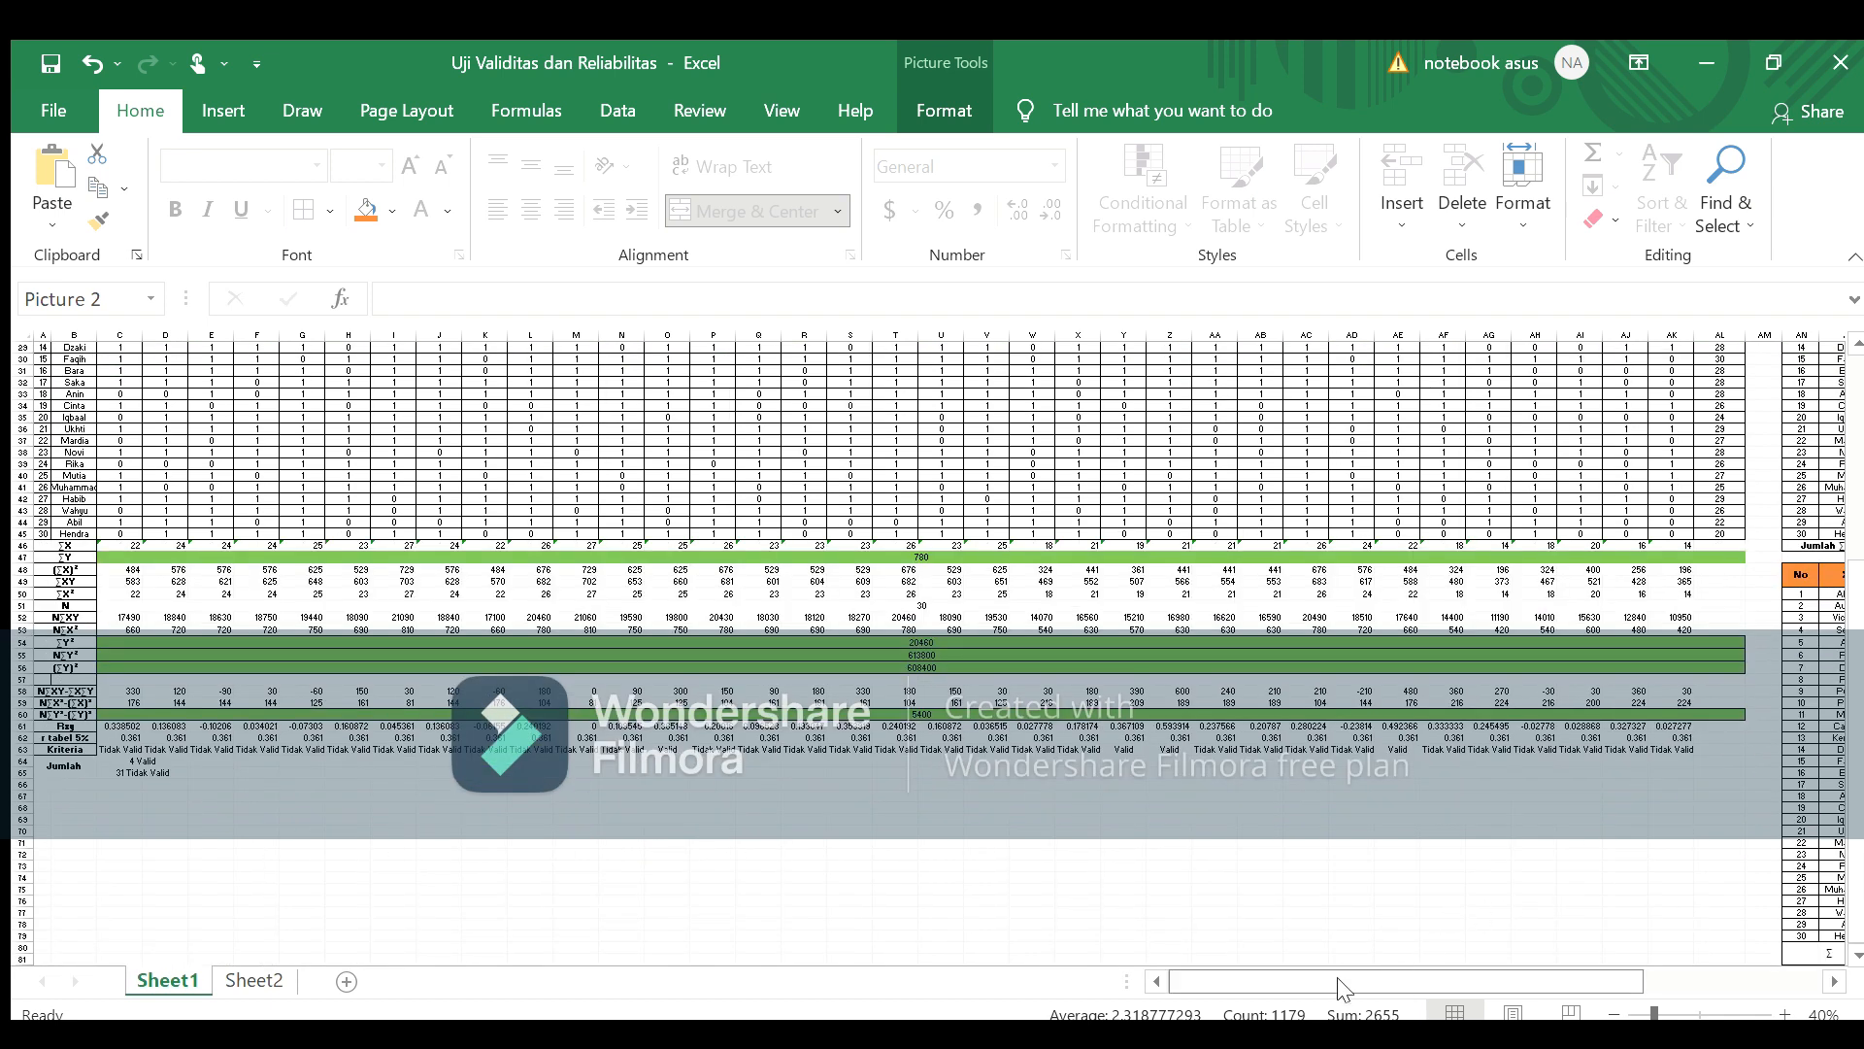
pyautogui.click(1783, 1012)
pyautogui.click(1782, 1013)
pyautogui.click(1782, 1012)
pyautogui.click(1782, 1012)
pyautogui.click(1783, 1012)
pyautogui.click(1782, 1012)
pyautogui.click(1782, 1013)
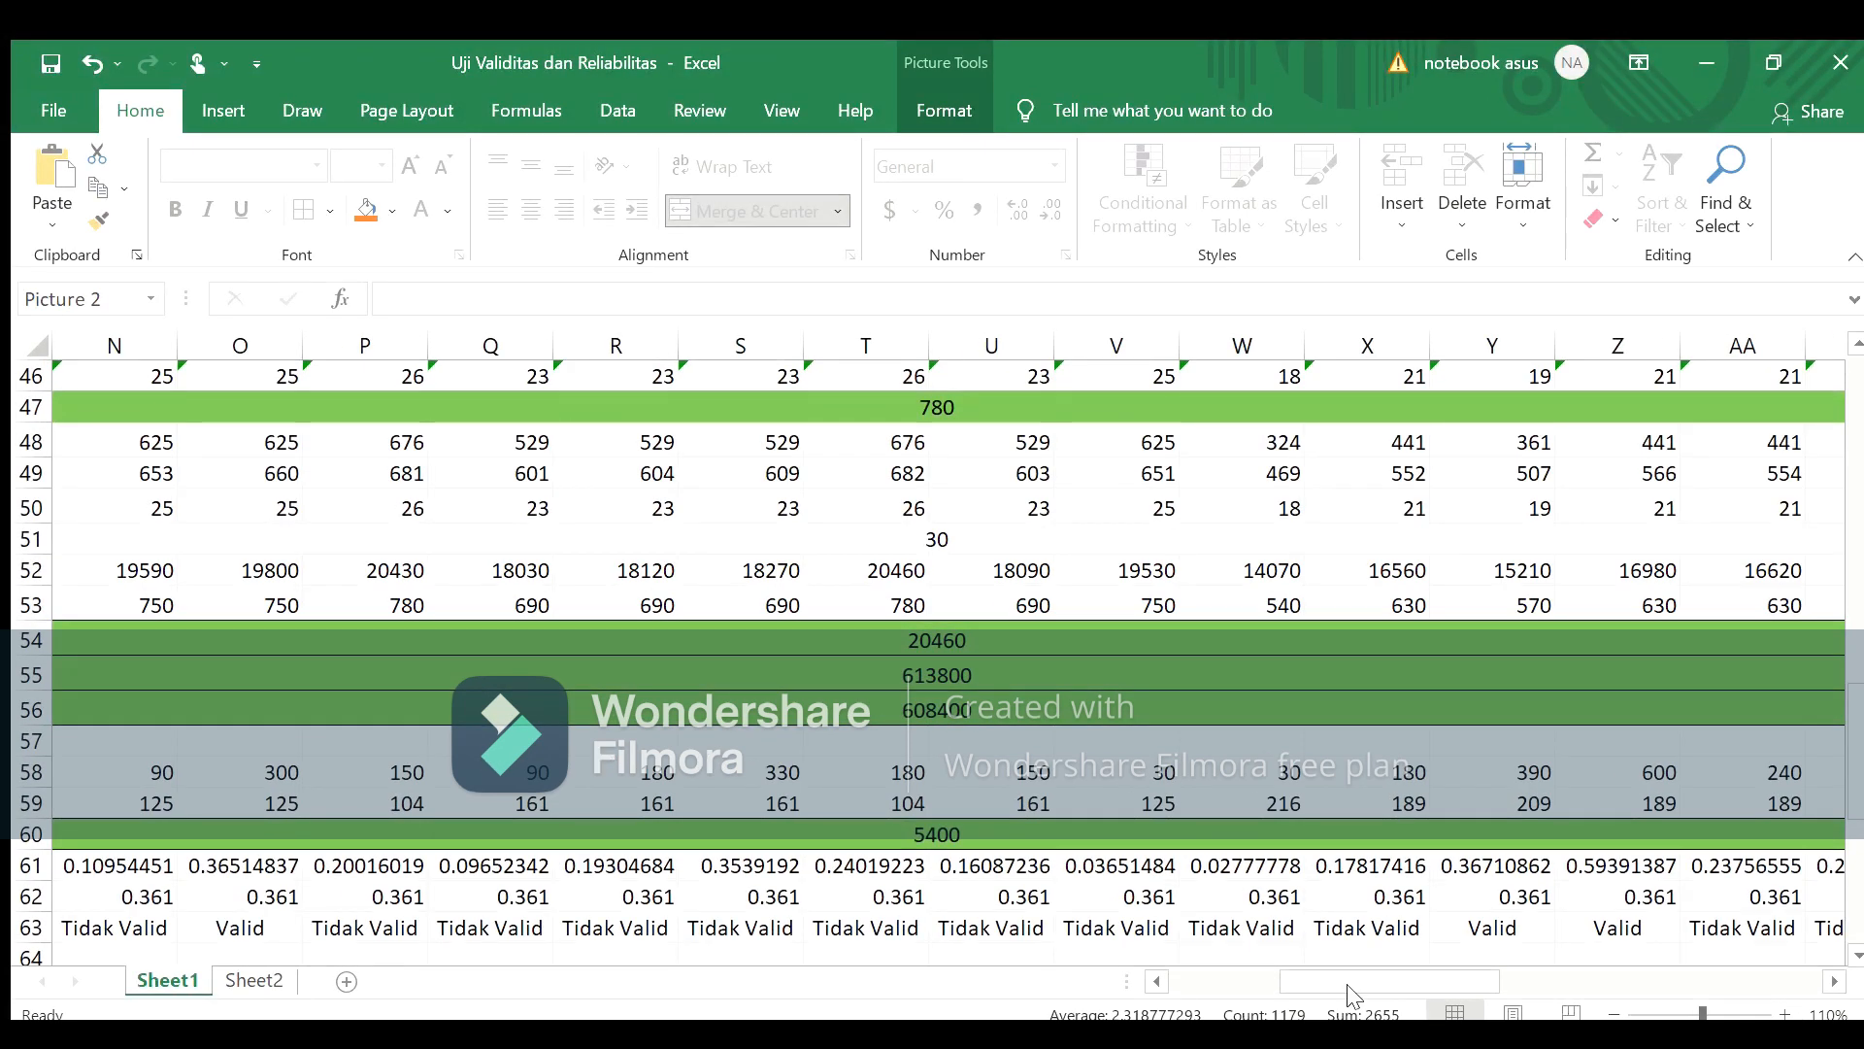
pyautogui.moveTo(1296, 982); pyautogui.dragTo(1090, 964)
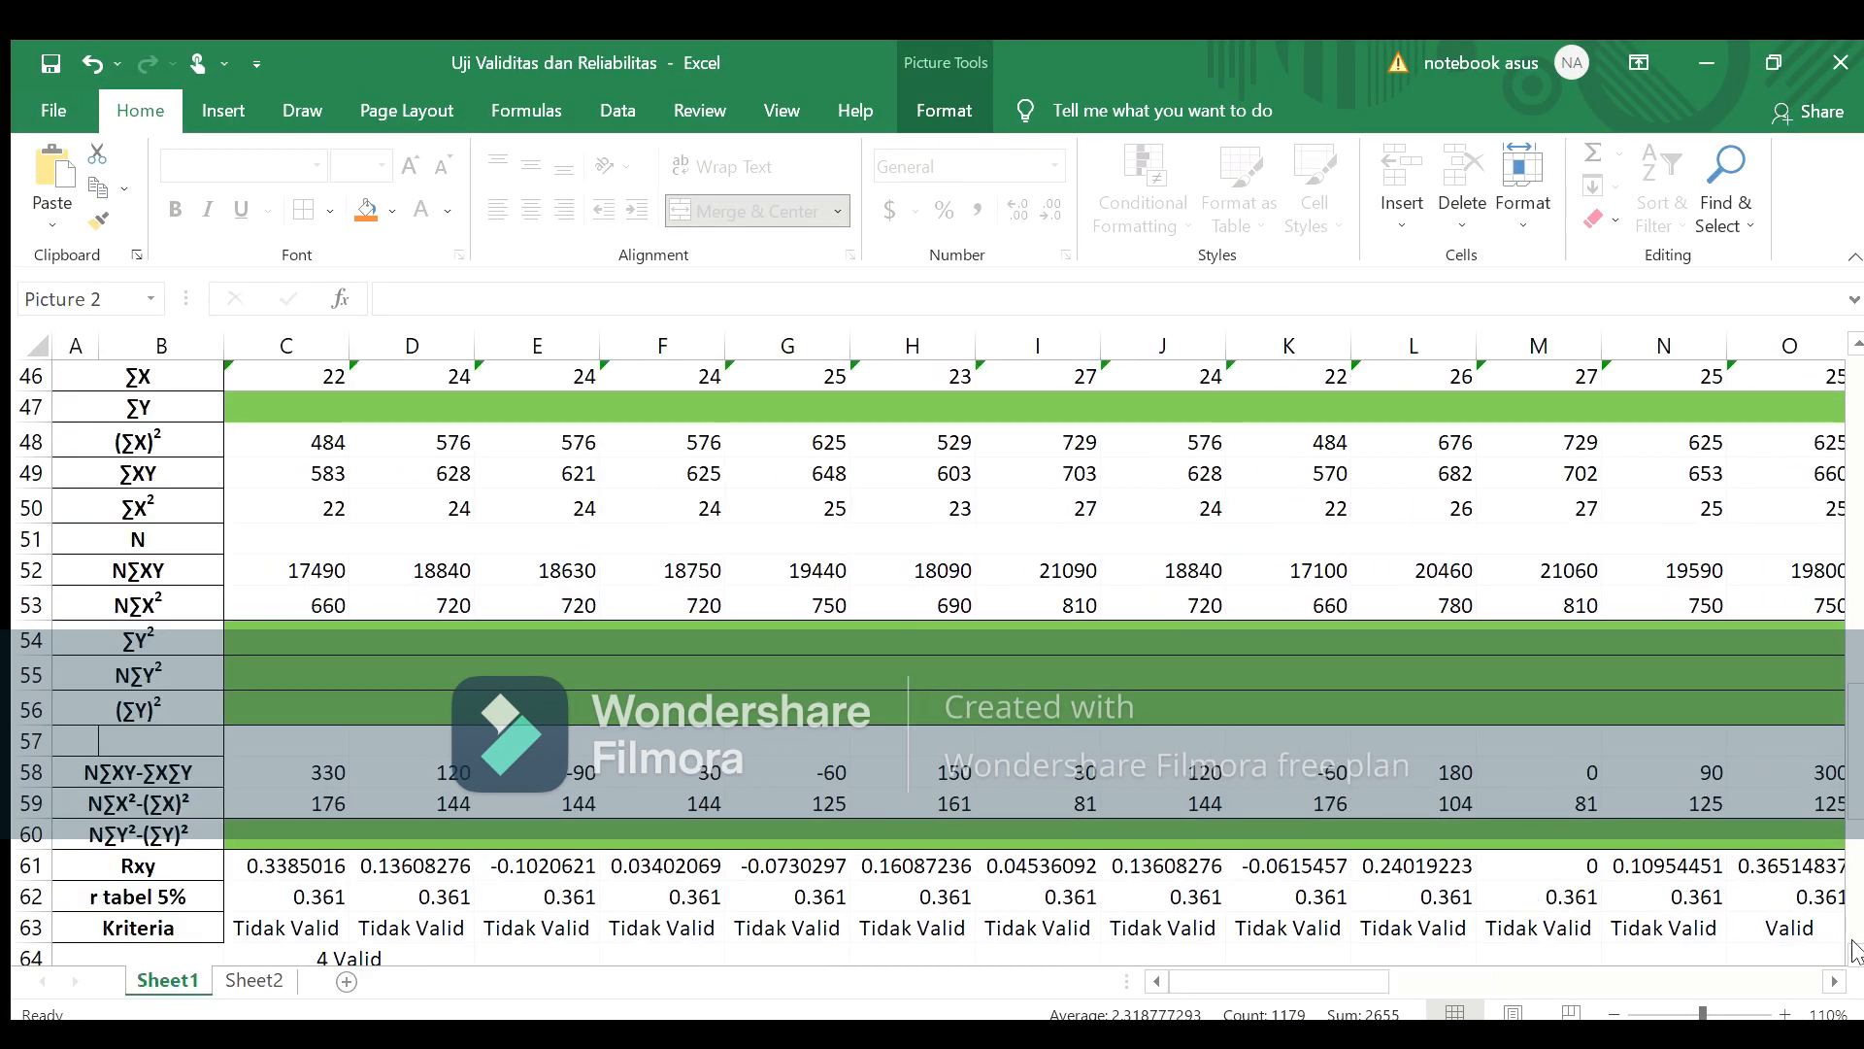
pyautogui.click(1855, 954)
pyautogui.click(1854, 955)
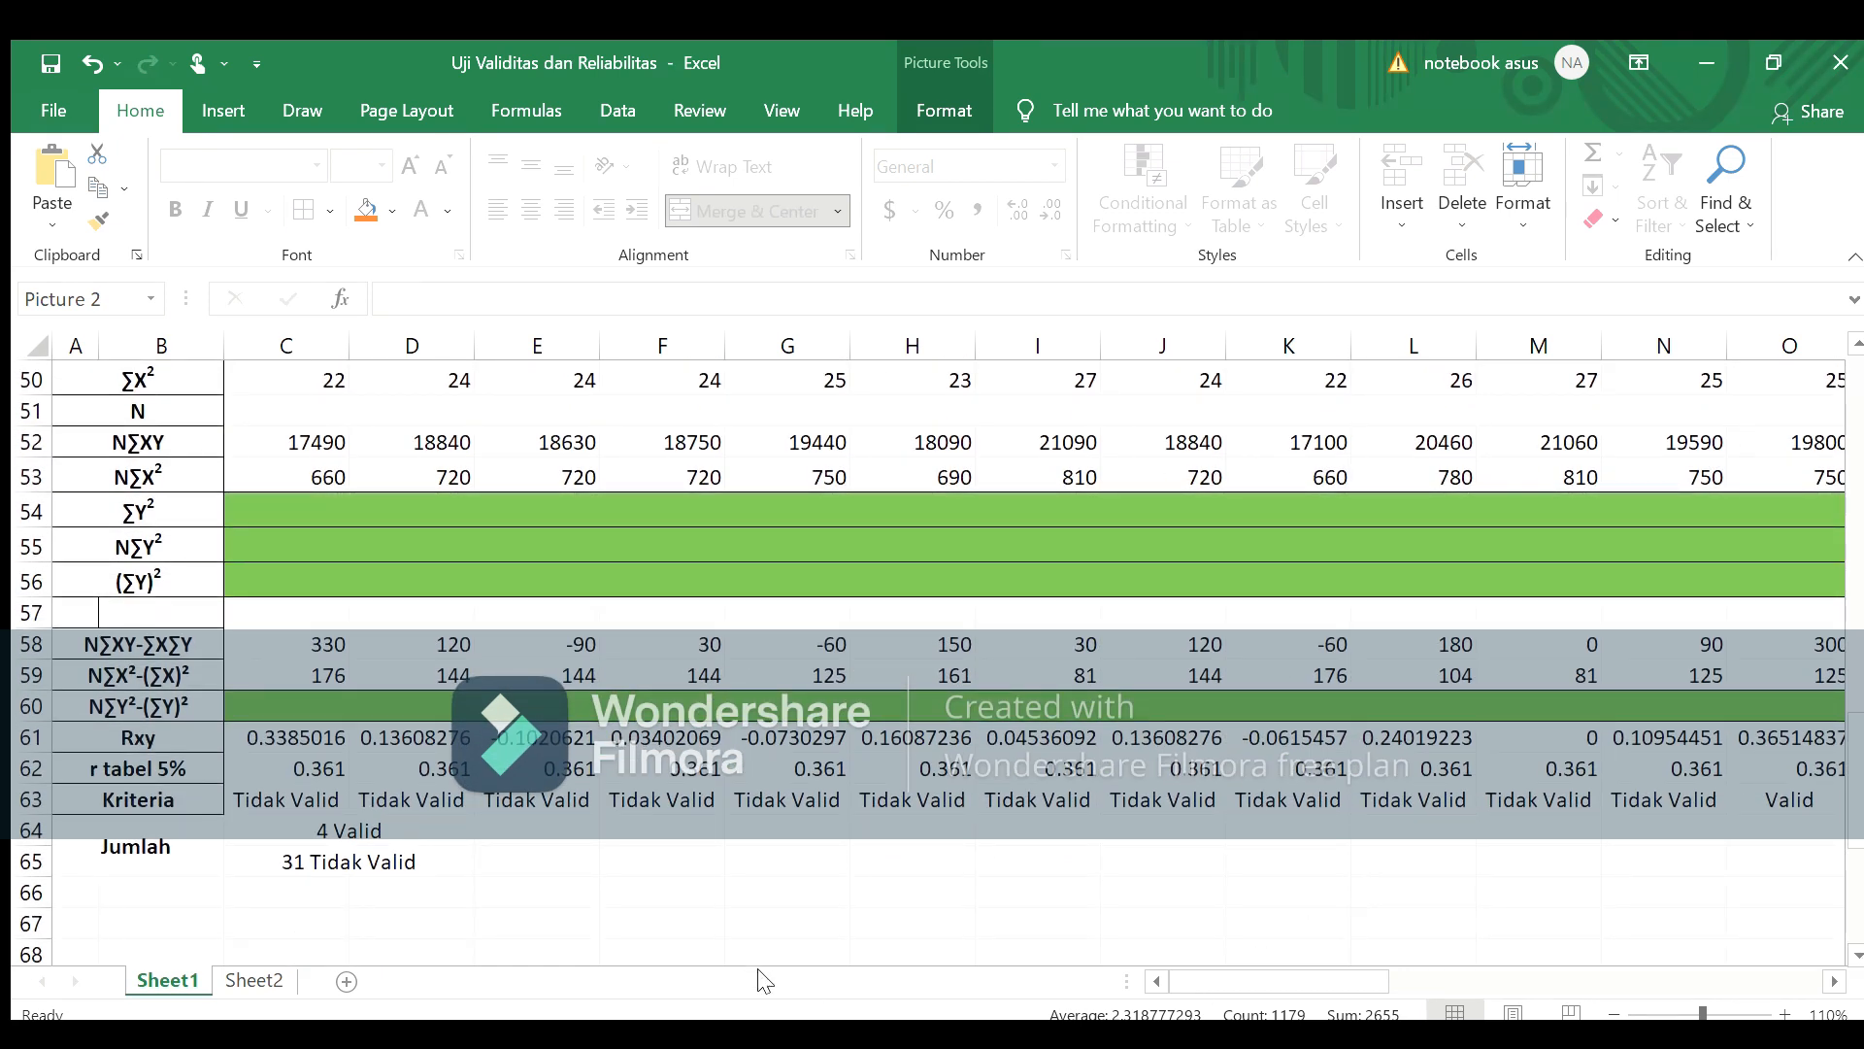
# Step: Return to Sheet2 and review the whole reliability calculation at 40% zoom
pyautogui.click(254, 980)
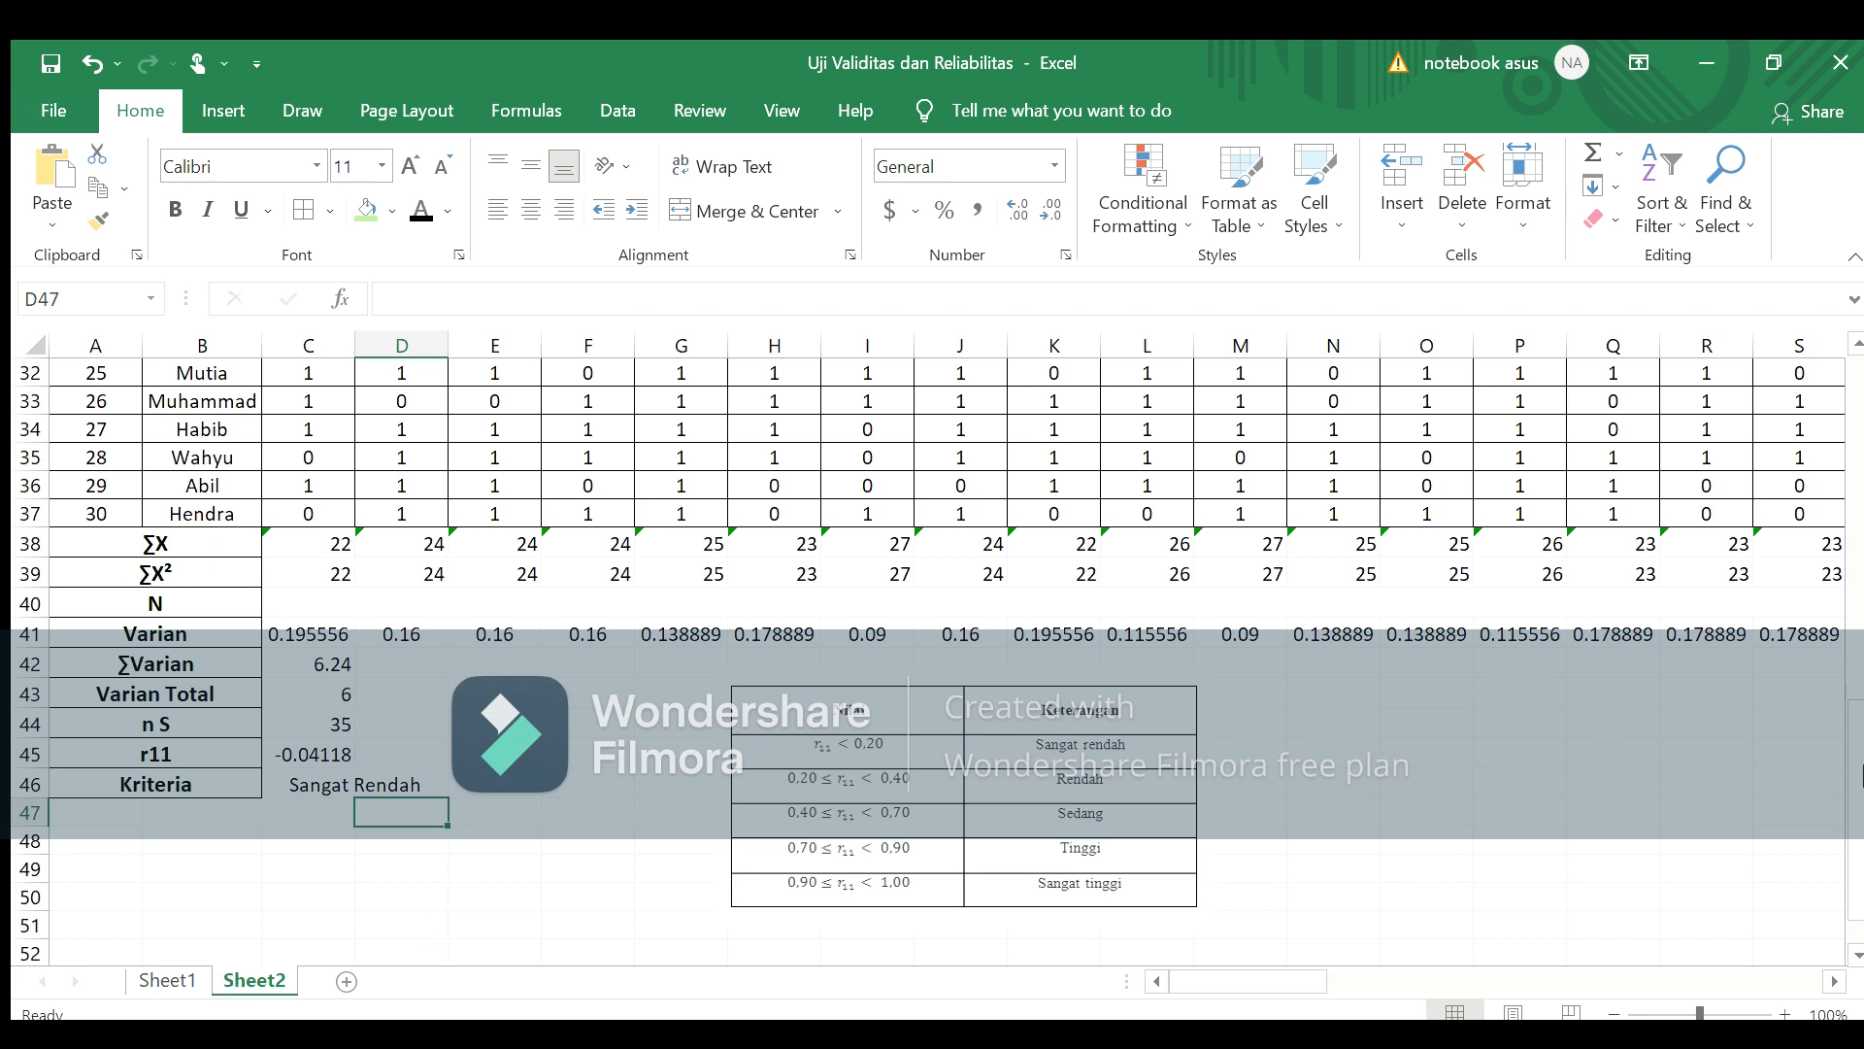
pyautogui.scroll(6, 1830, 543)
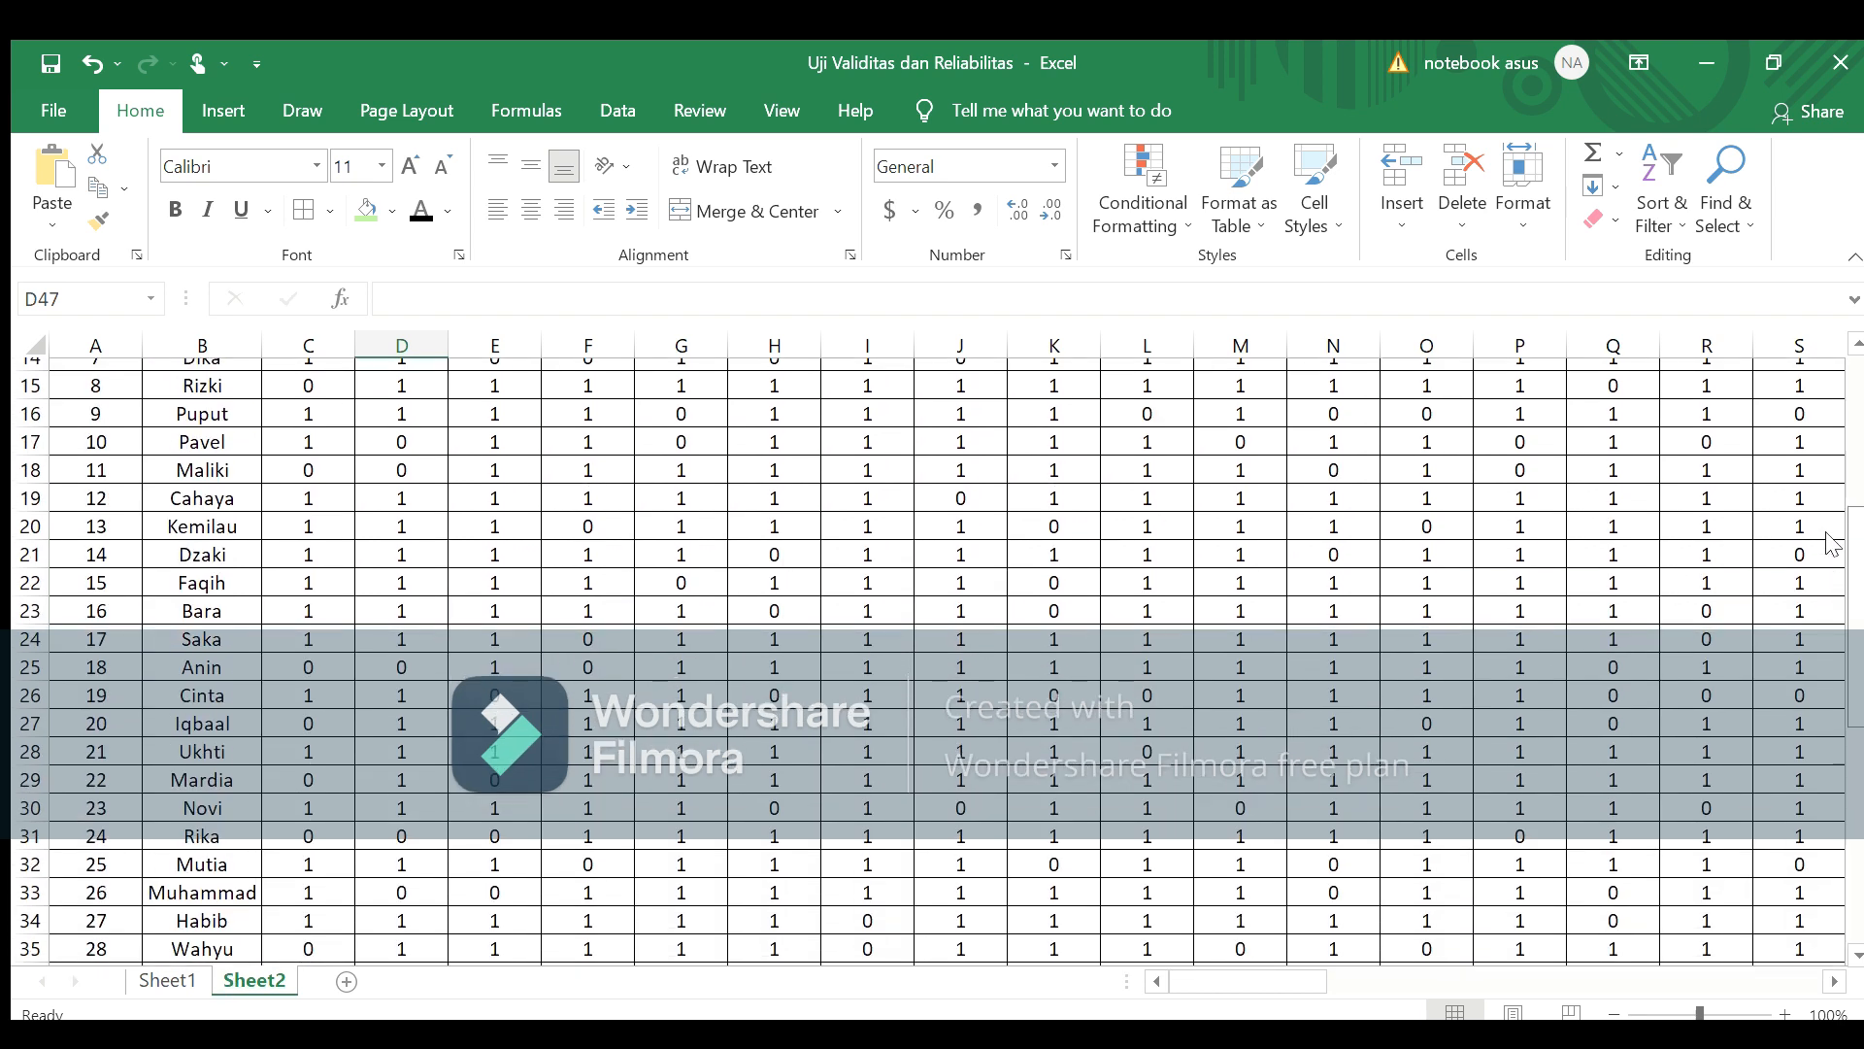
pyautogui.scroll(-1, 1833, 544)
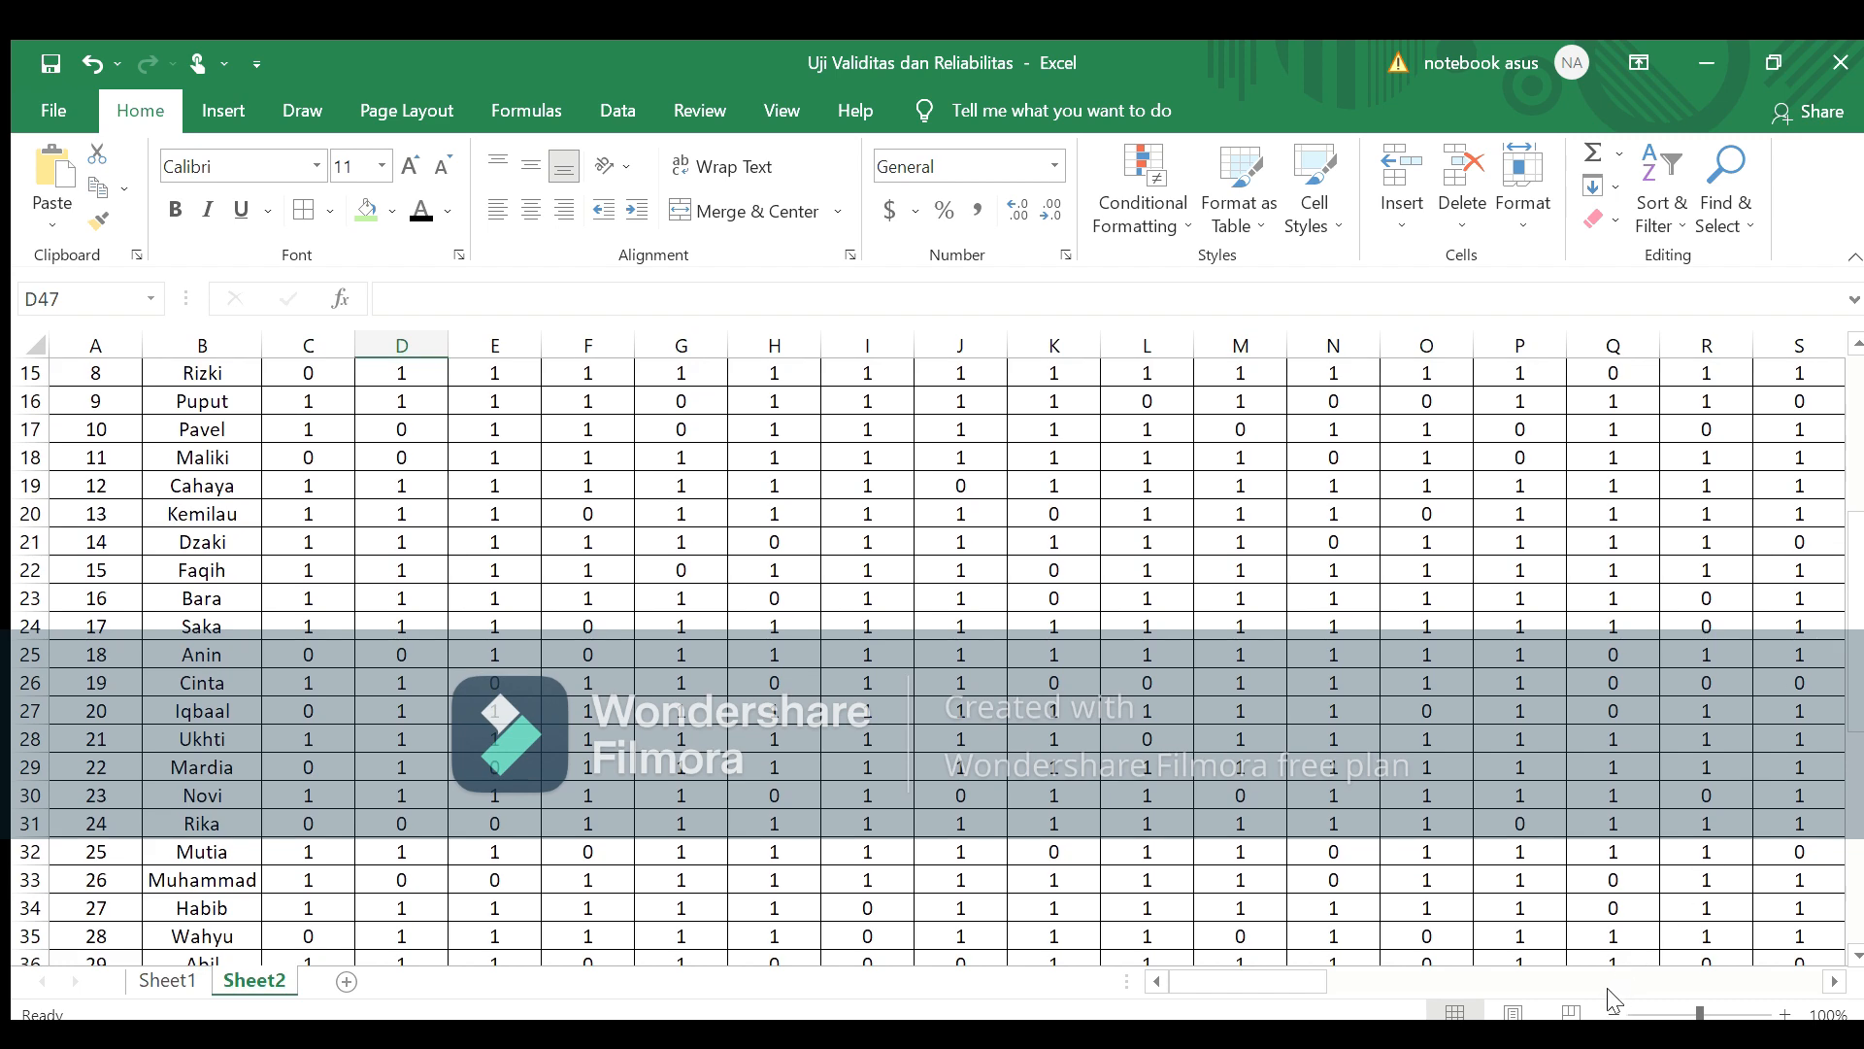
pyautogui.click(1615, 1012)
pyautogui.click(1614, 1012)
pyautogui.click(1615, 1011)
pyautogui.click(1615, 1012)
pyautogui.click(1615, 1012)
pyautogui.click(1615, 1012)
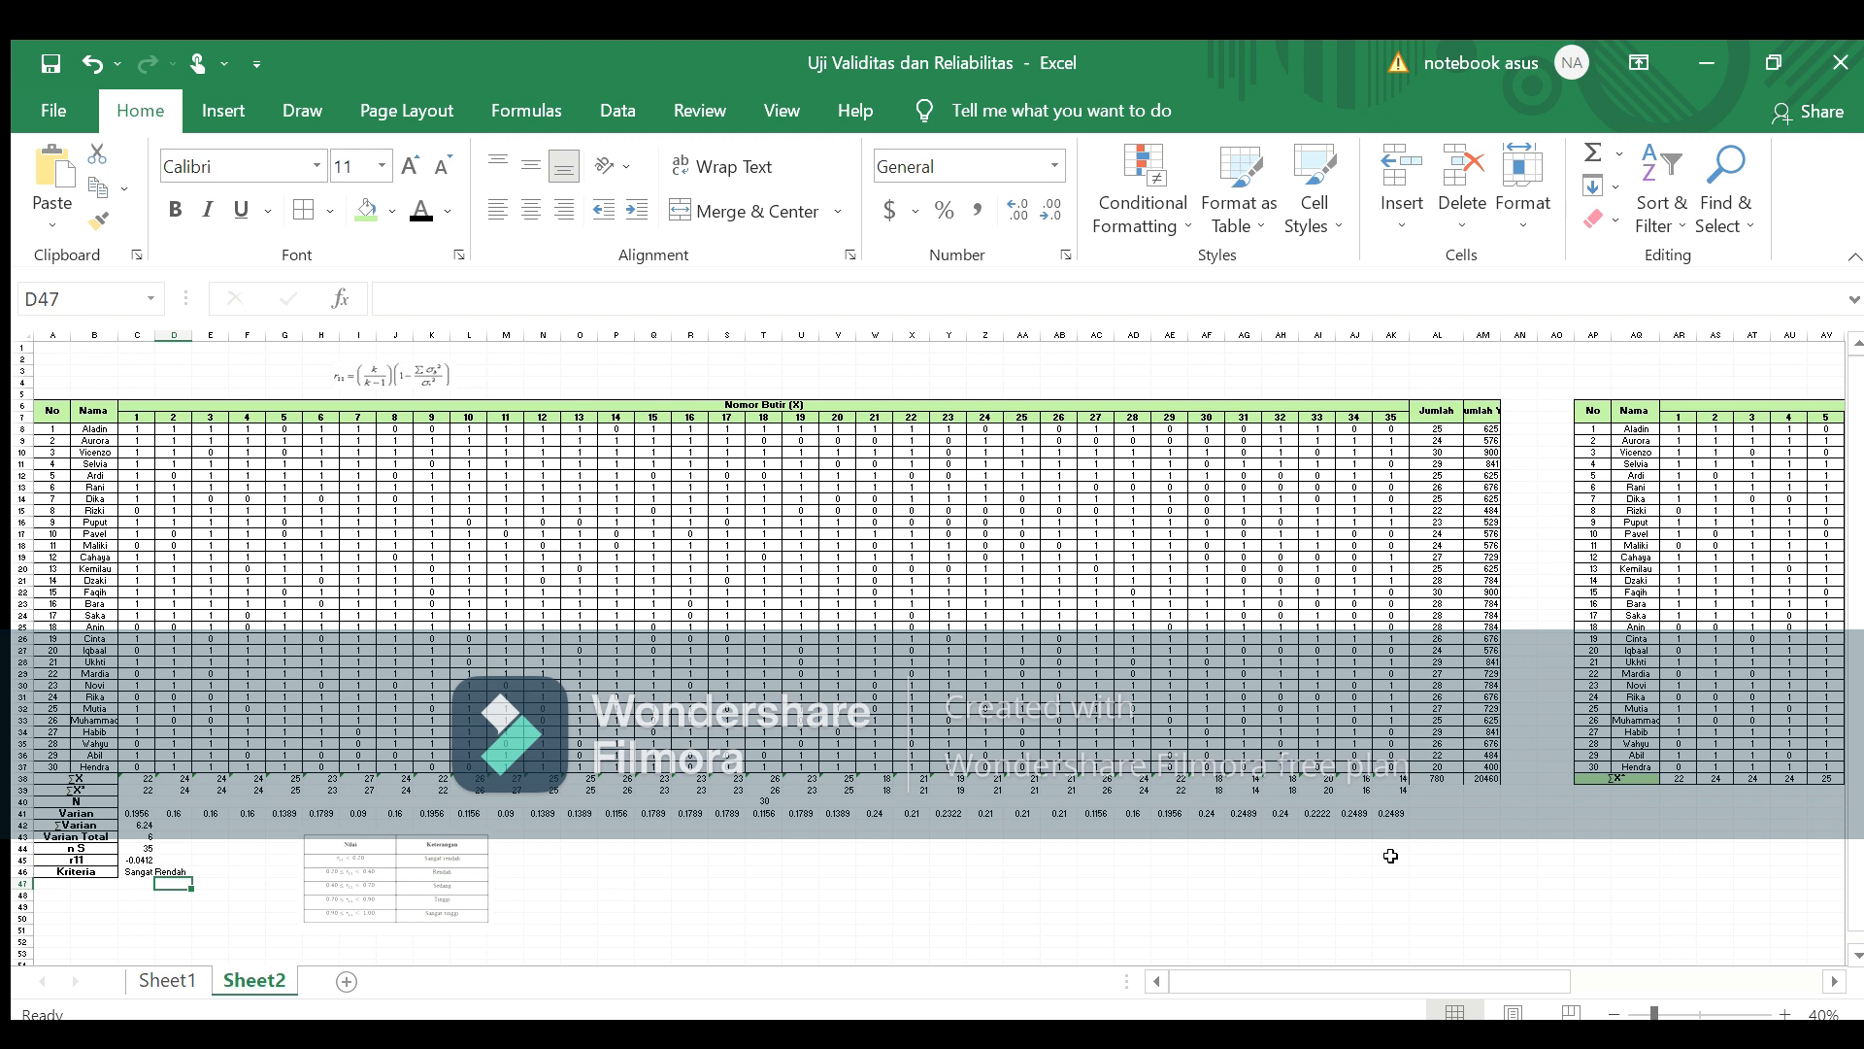
pyautogui.click(1421, 603)
pyautogui.click(1631, 639)
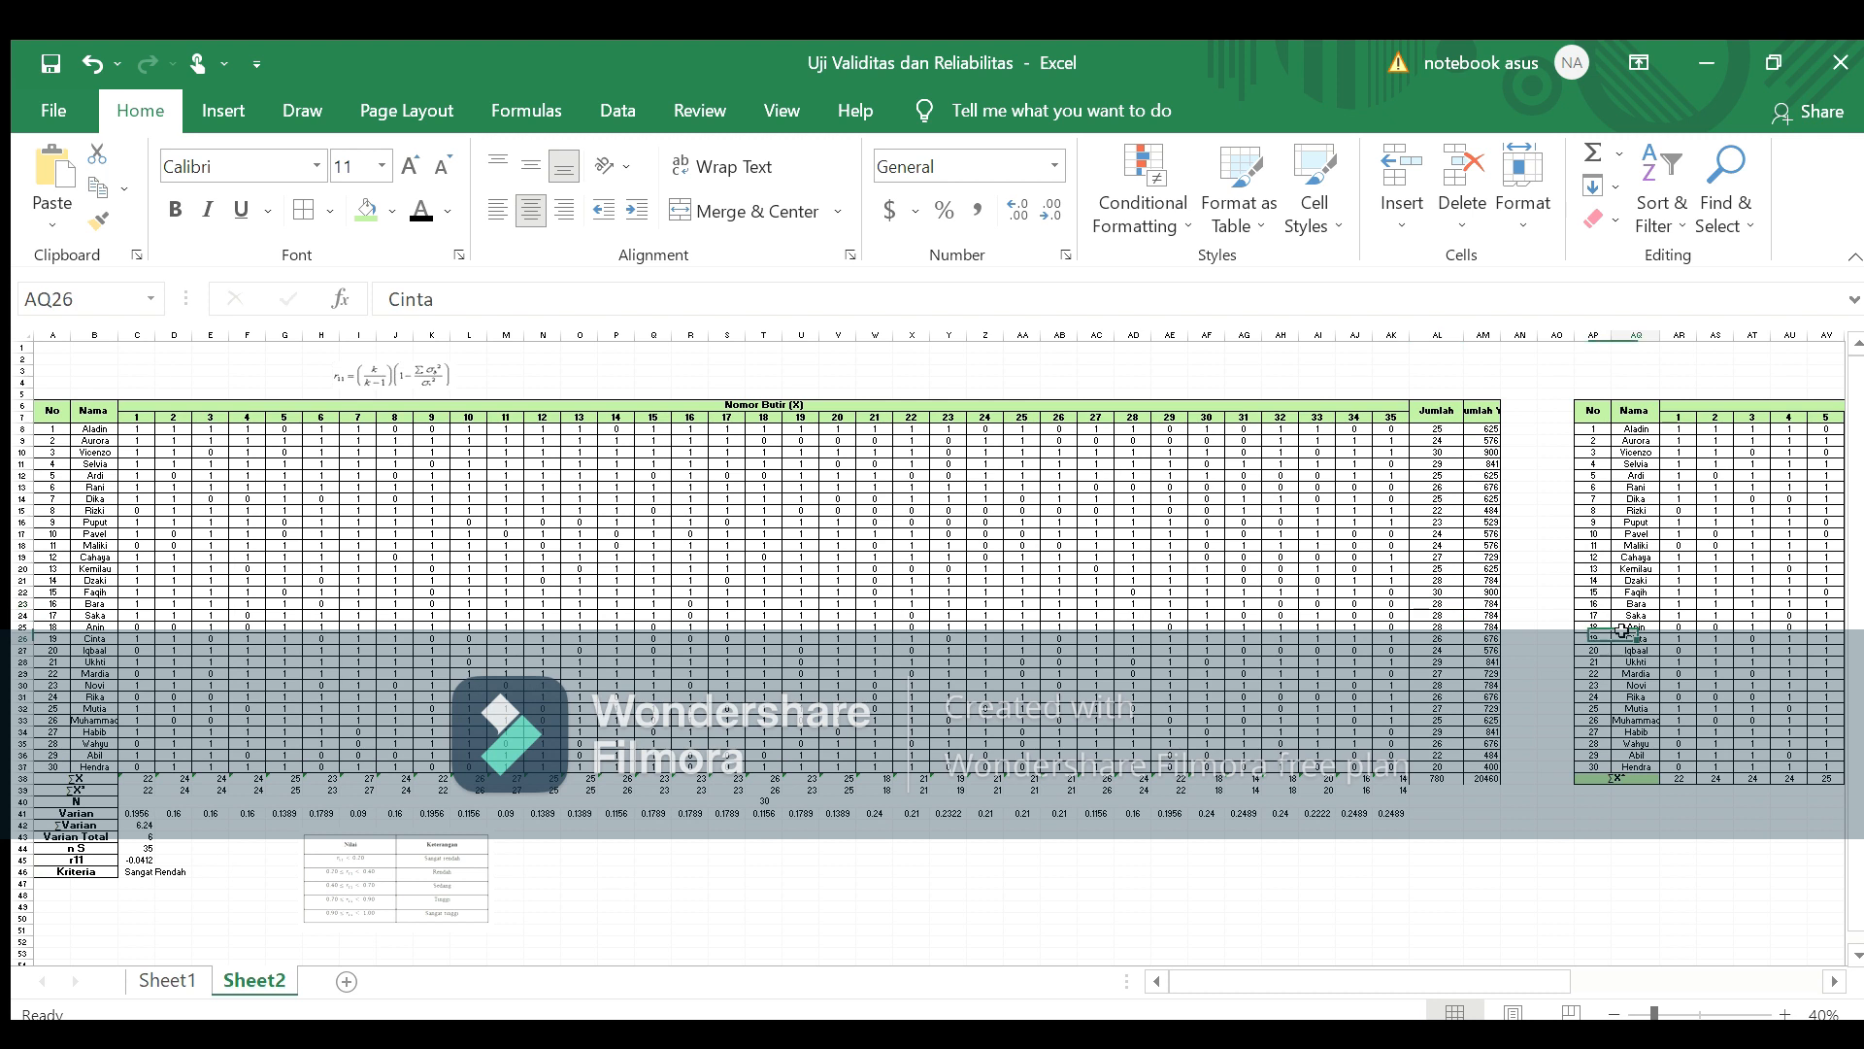